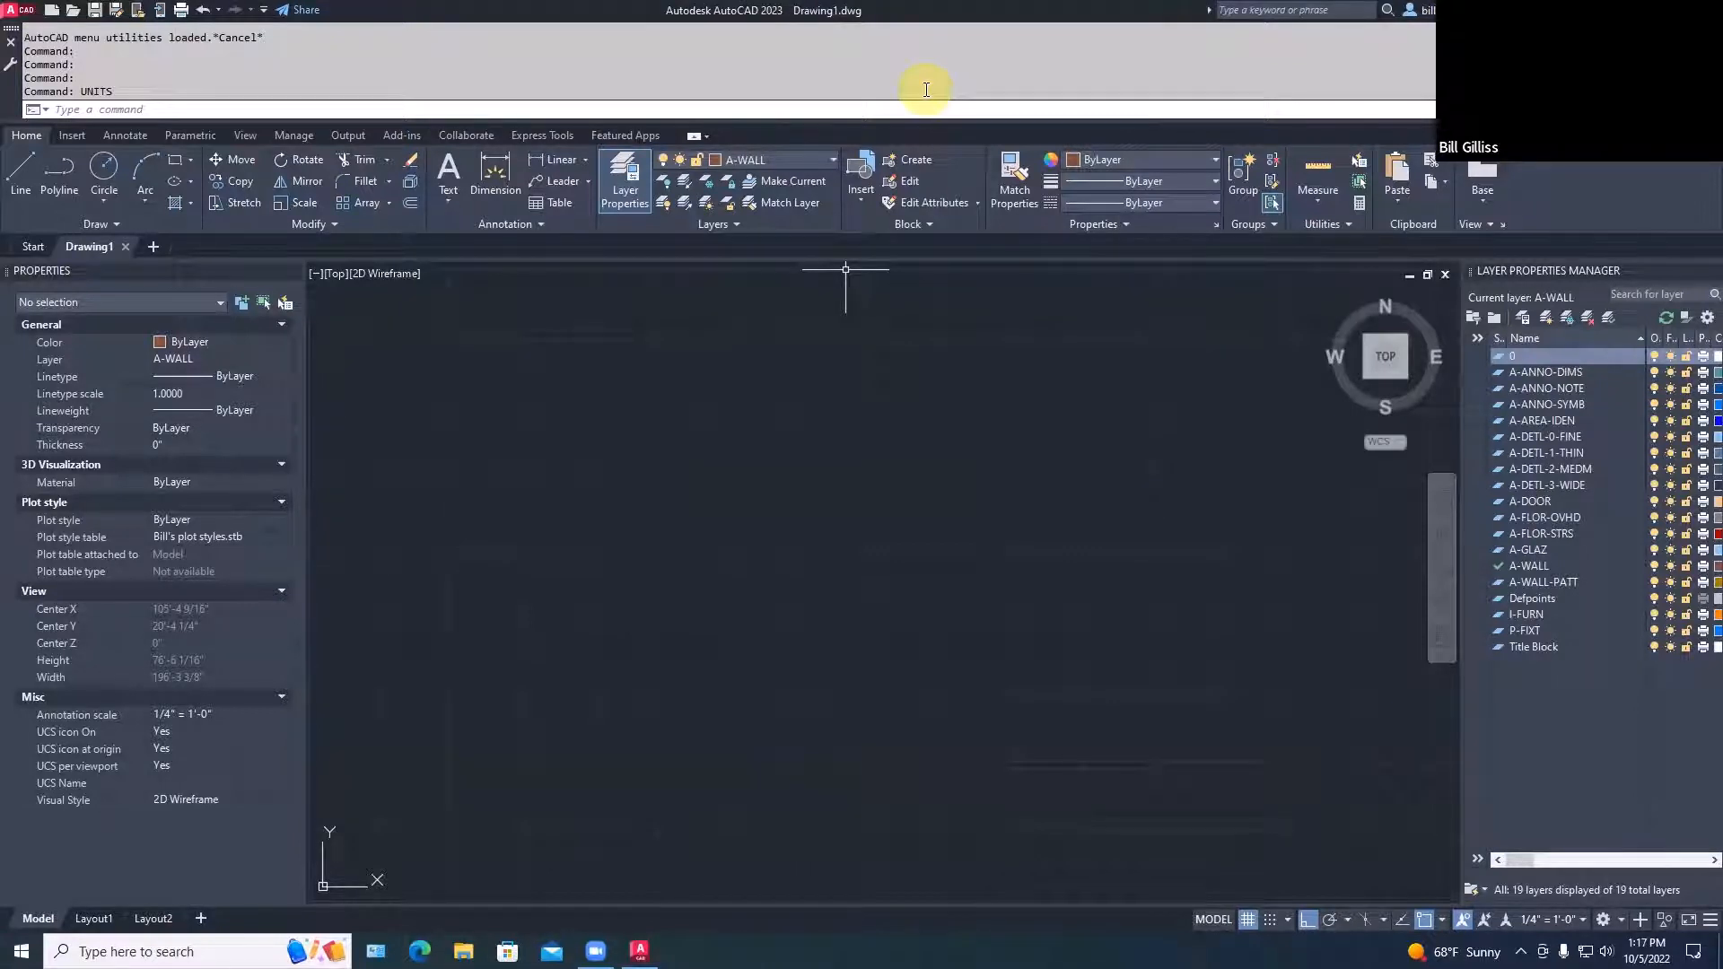
On the A-WALL layer, draw a 30 by 30 inch square in the empty drawing area
{"action": "left_click", "coordinate": [1523, 566]}
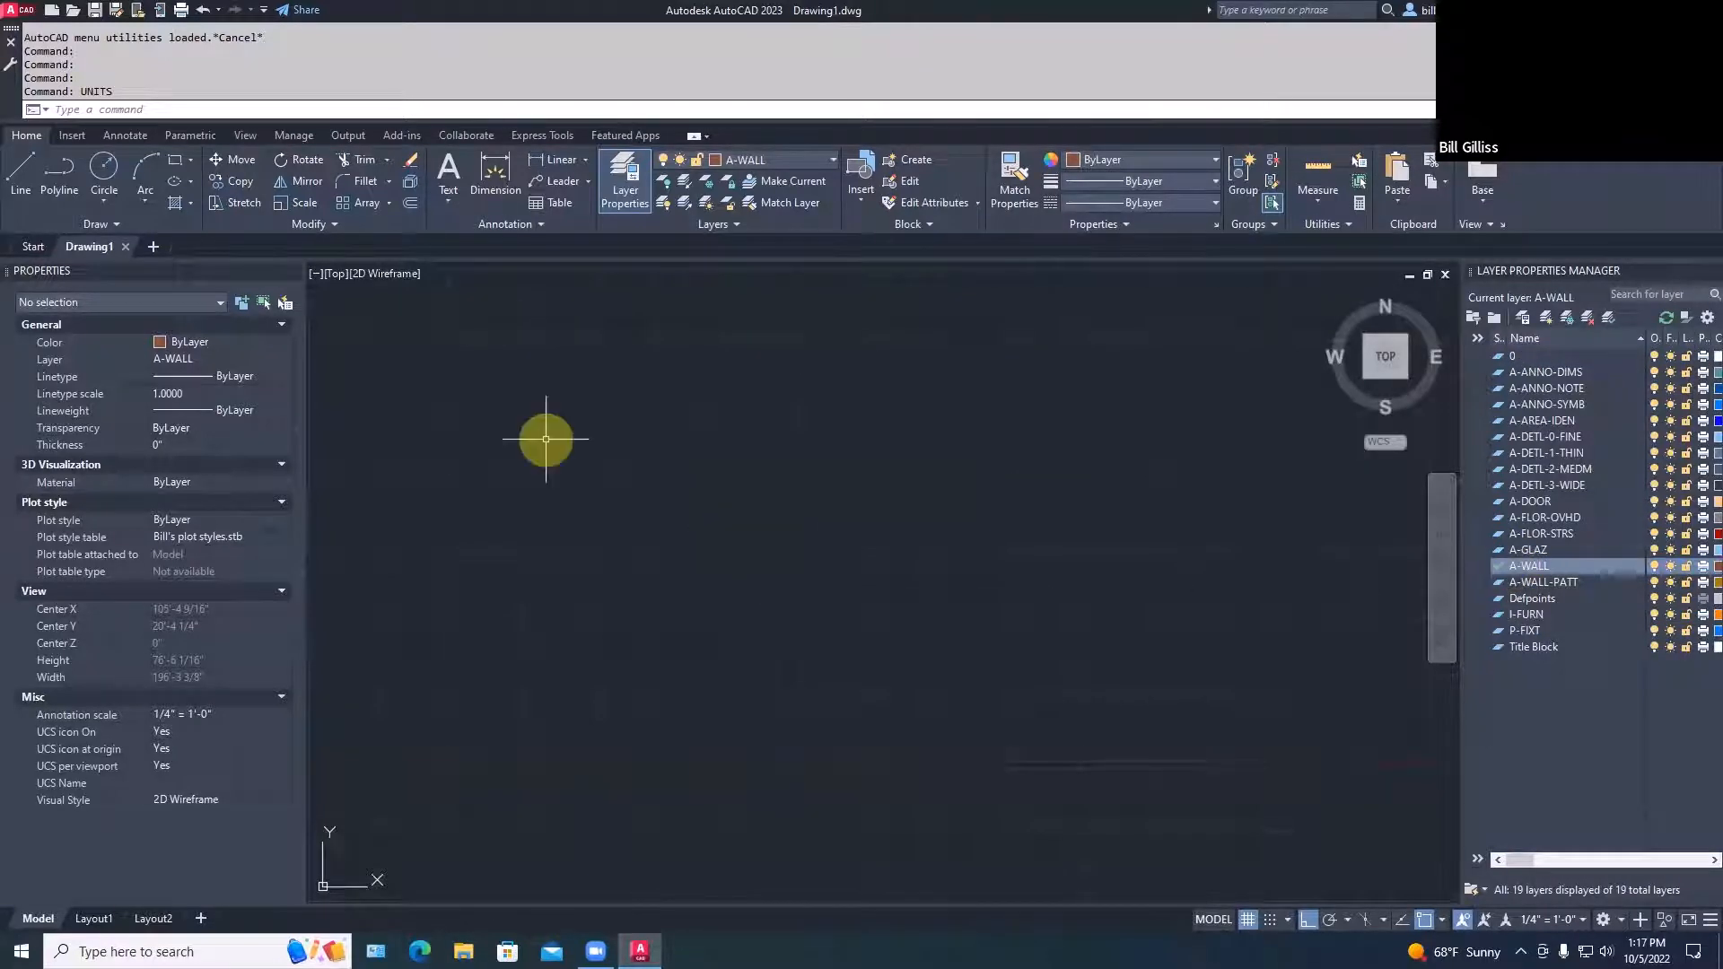
{"action": "type", "text": "REC"}
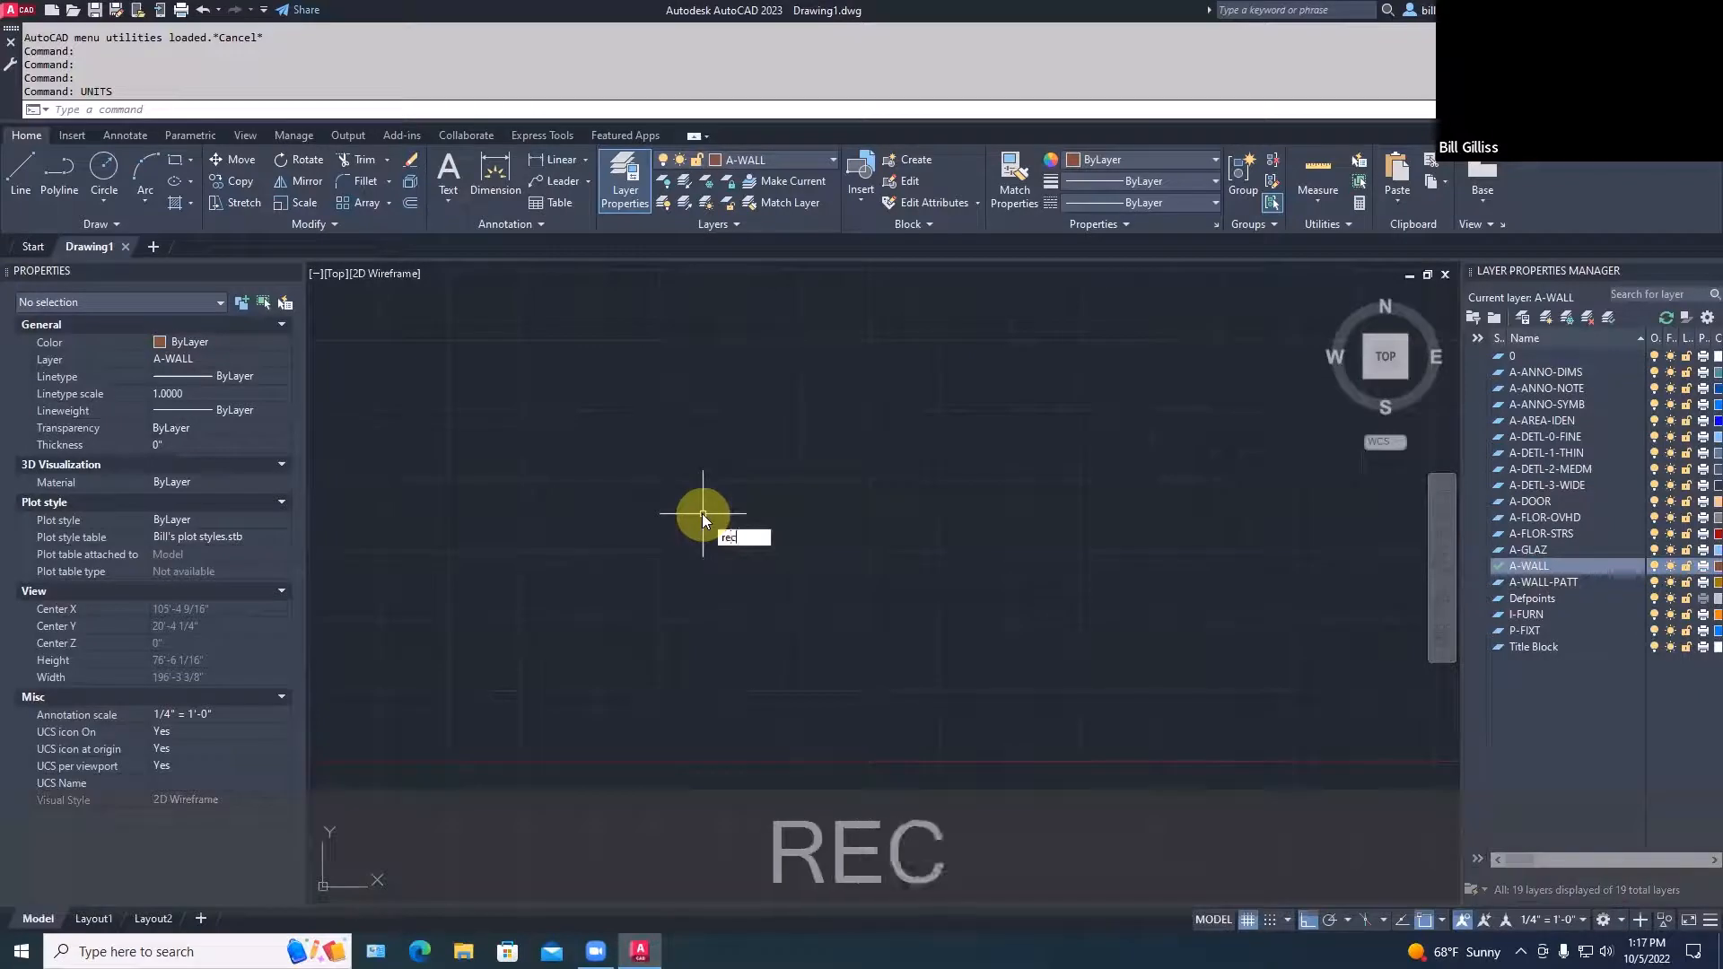
{"action": "key", "text": "space"}
{"action": "left_click", "coordinate": [765, 566]}
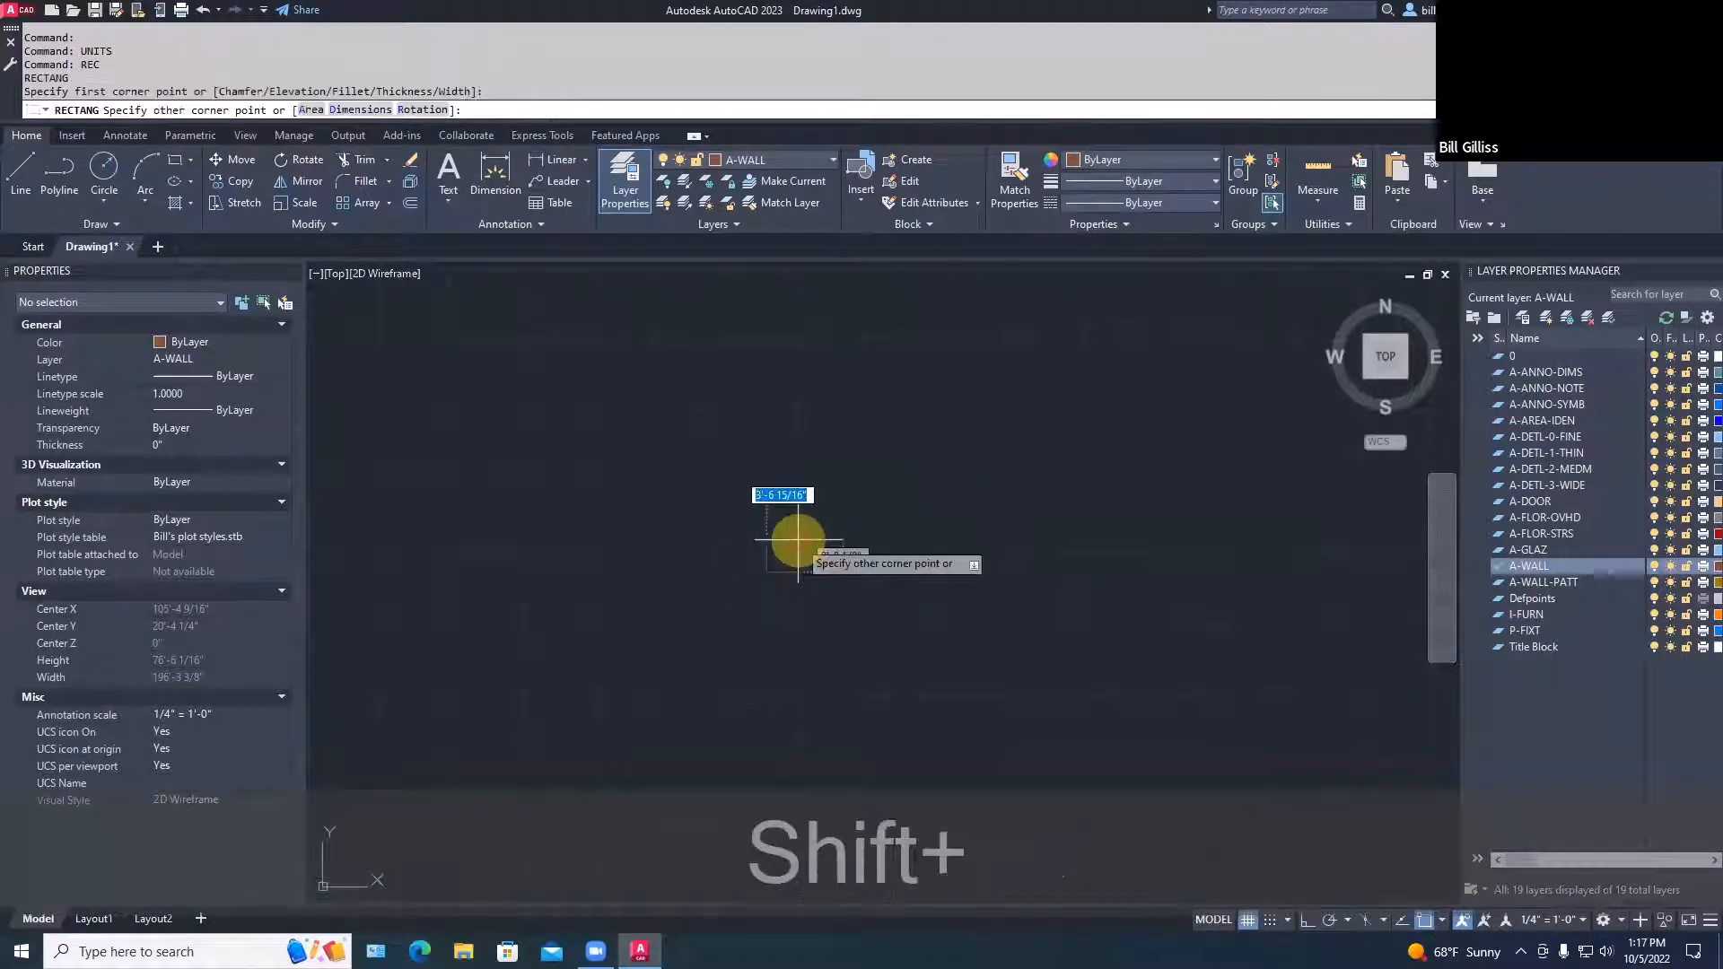
{"action": "type", "text": "@30,30"}
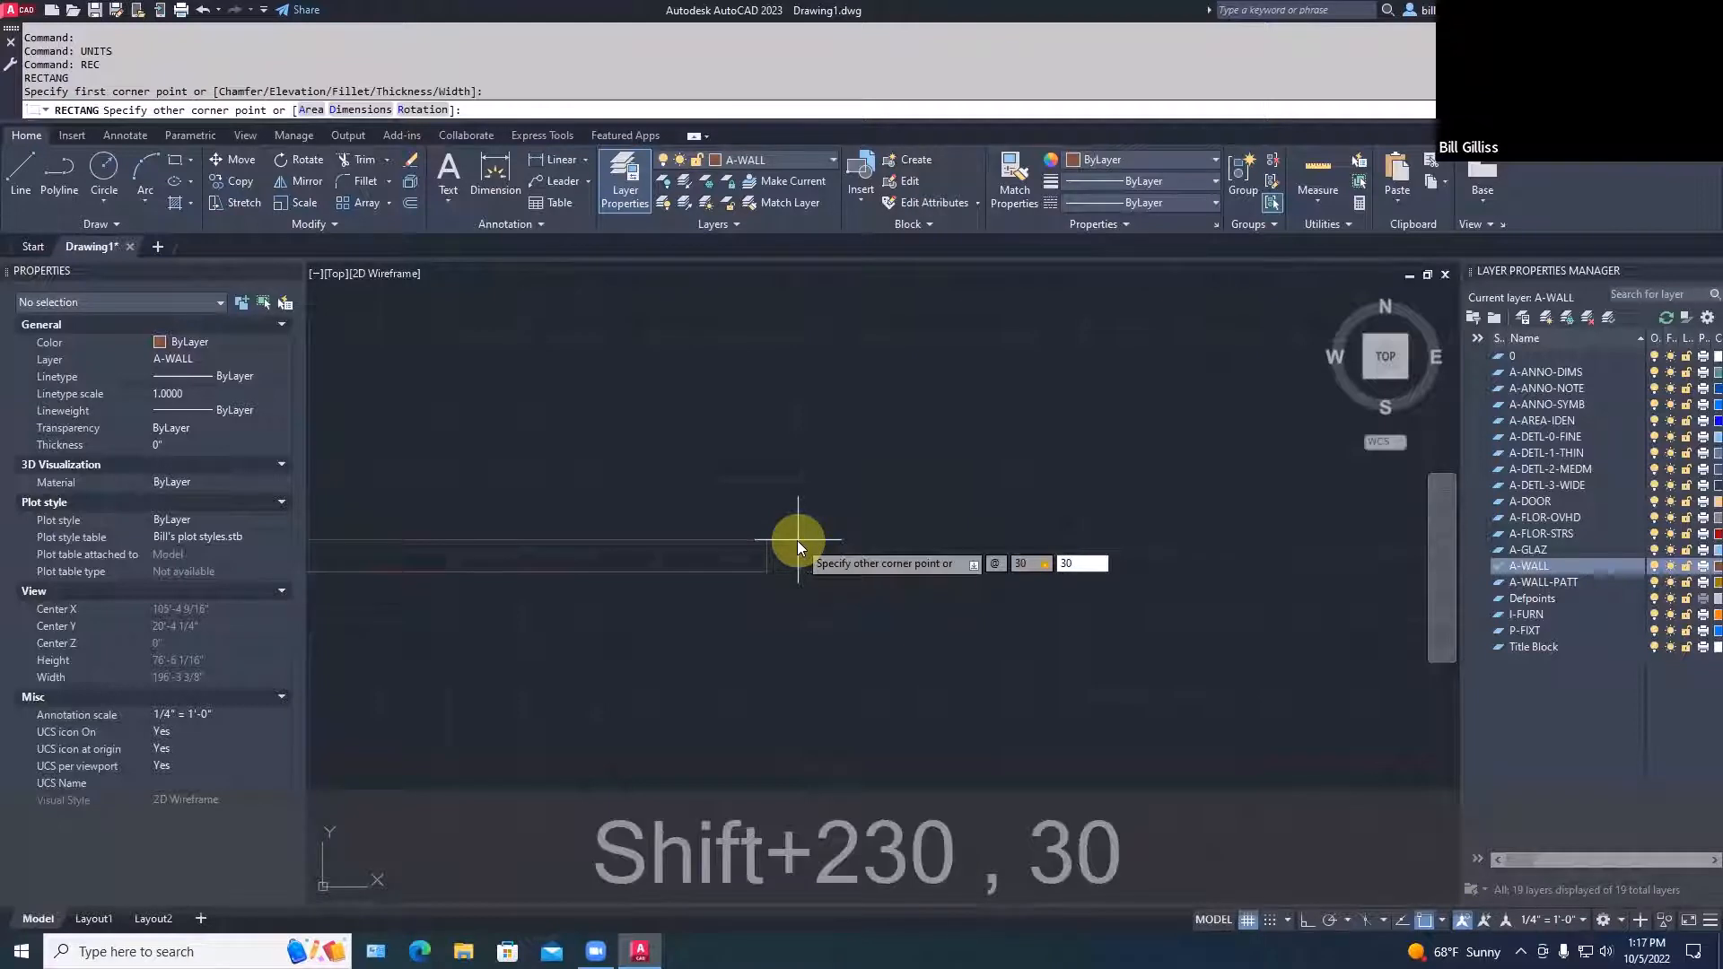
{"action": "key", "text": "Return"}
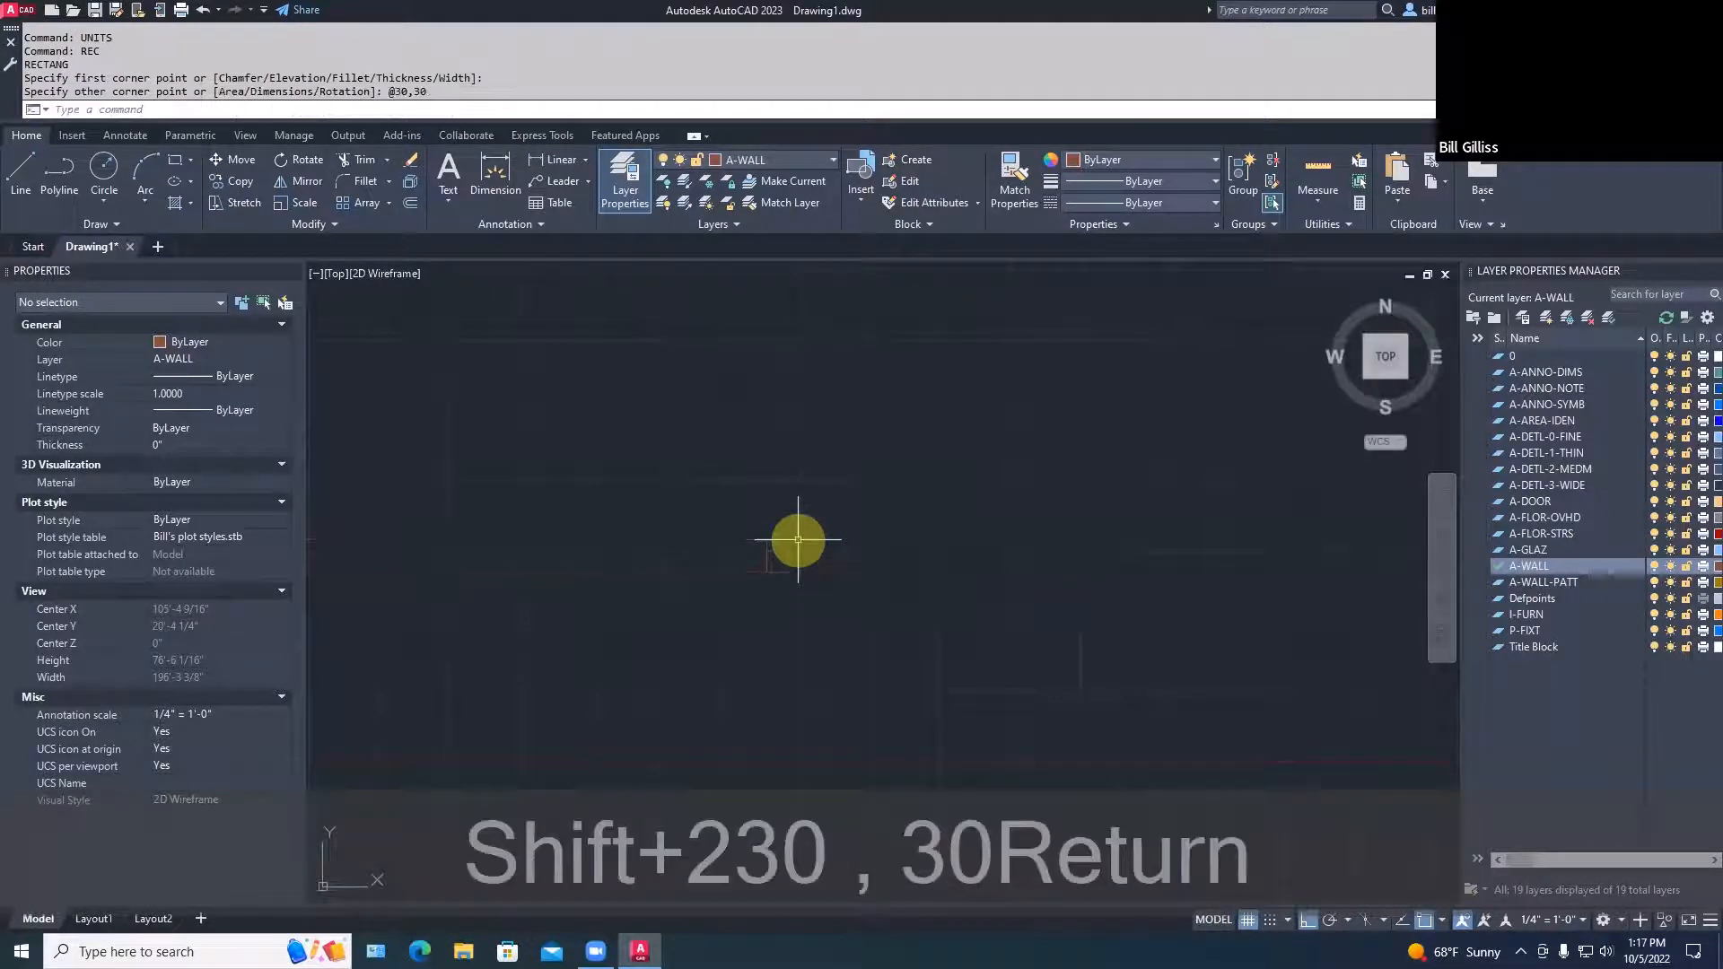
{"action": "scroll", "coordinate": [792, 581], "scroll_direction": "up", "scroll_amount": 8}
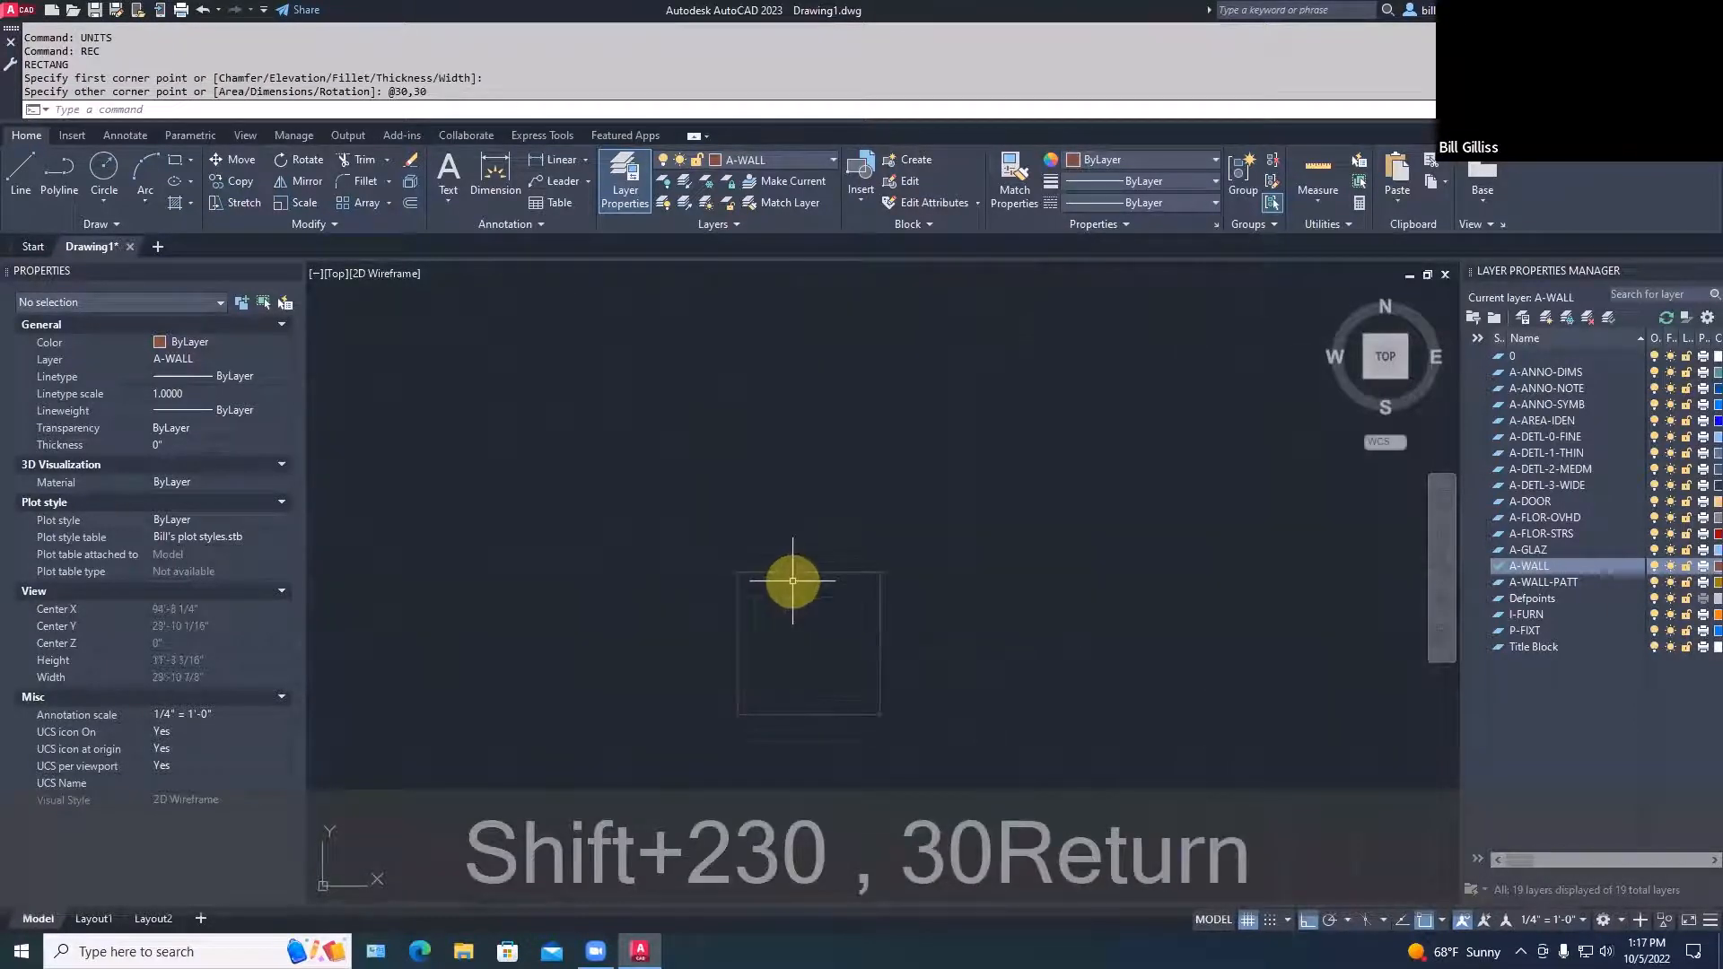
With object snaps off, draw a horizontal line across the square just below its top edge to form the chair back
{"action": "type", "text": "l"}
{"action": "key", "text": "space"}
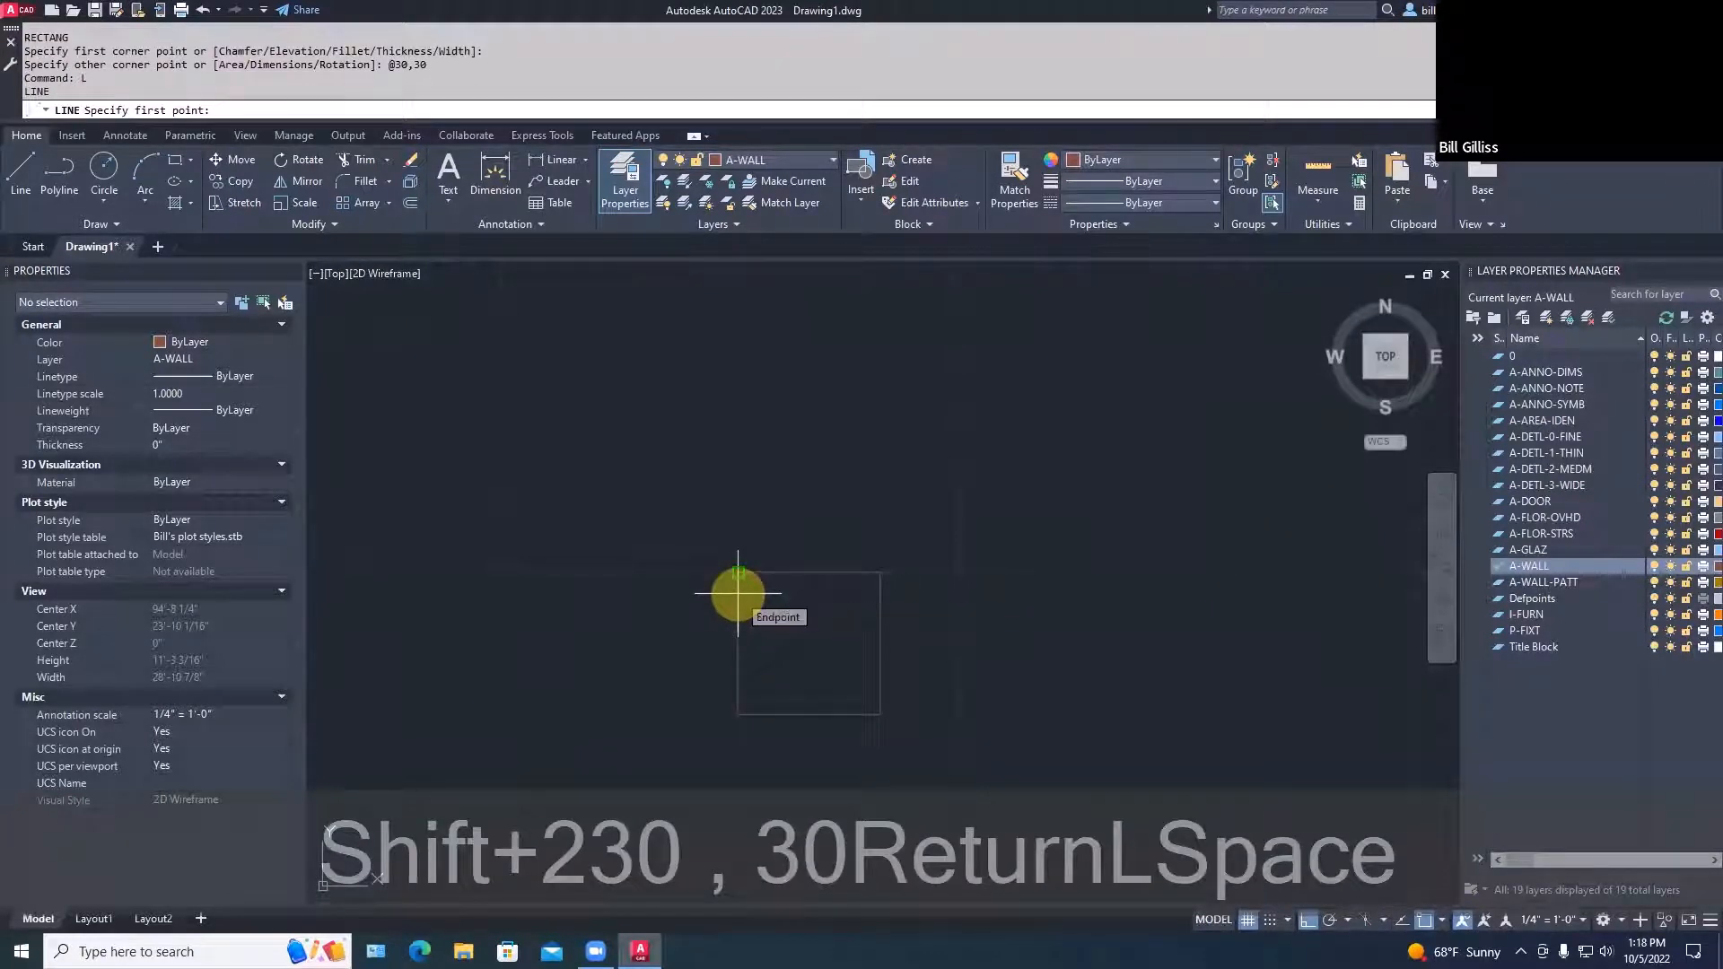
{"action": "key", "text": "F3"}
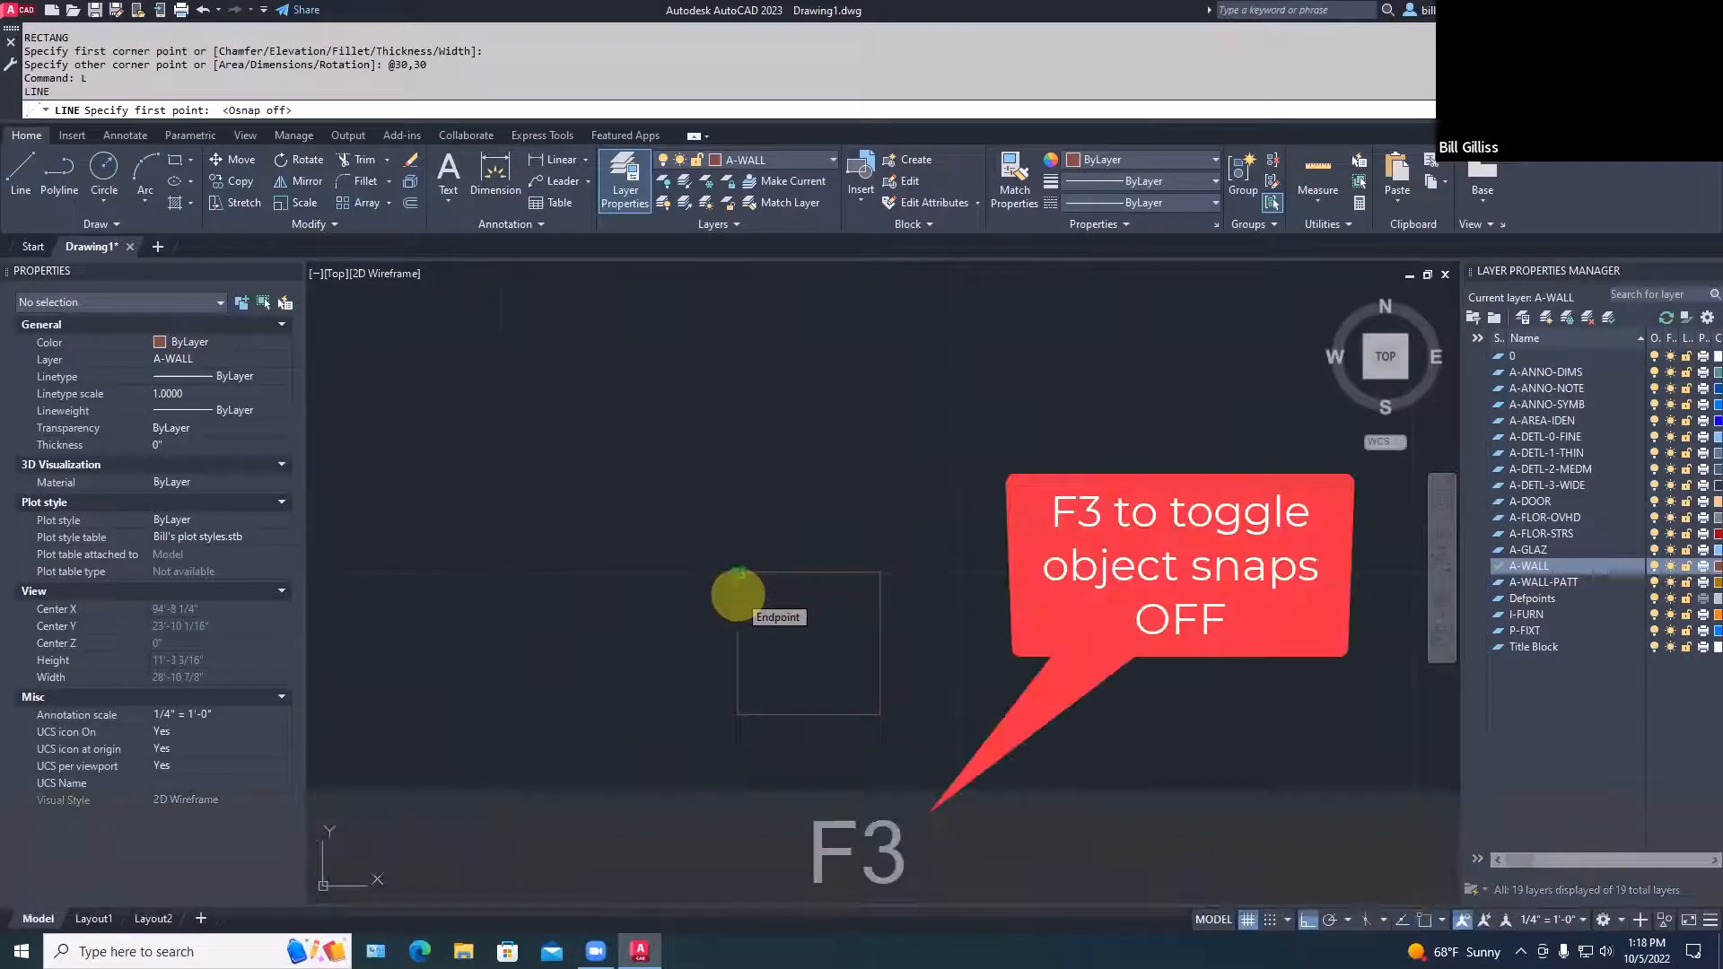
{"action": "left_click", "coordinate": [737, 593]}
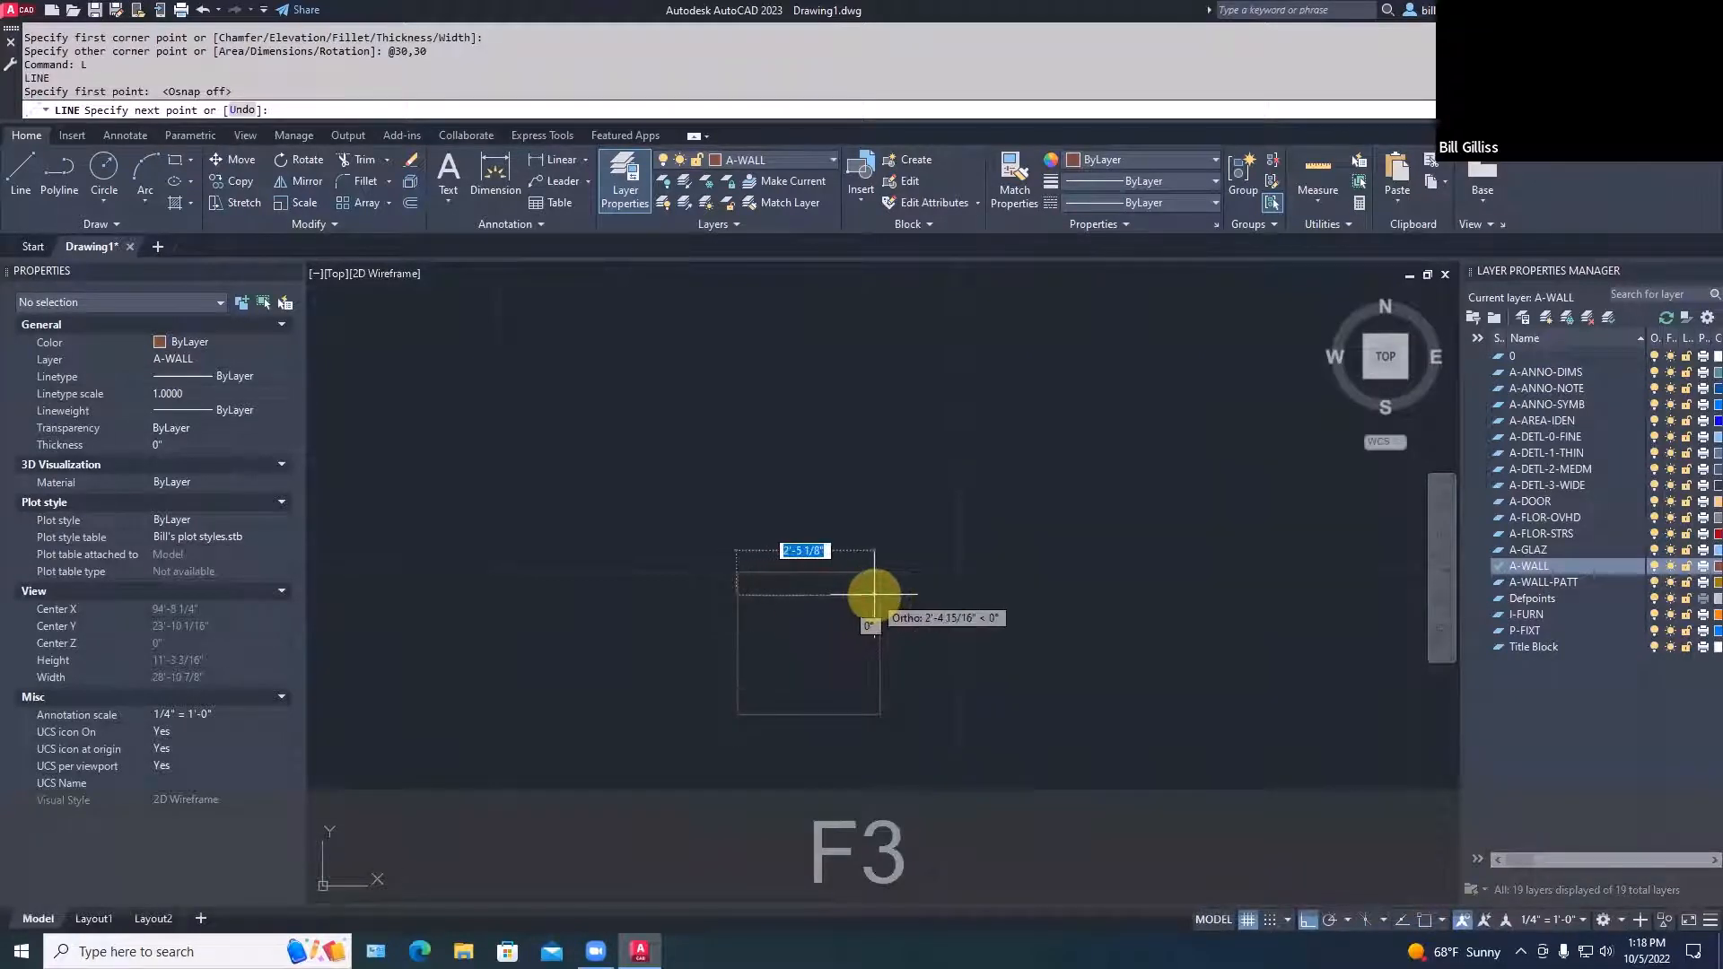
{"action": "key", "text": "Escape"}
{"action": "key", "text": "Escape"}
{"action": "mouse_move", "coordinate": [906, 591]}
{"action": "middle_mouse_down"}
{"action": "mouse_move", "coordinate": [958, 554]}
{"action": "mouse_move", "coordinate": [1000, 596]}
{"action": "mouse_move", "coordinate": [769, 457]}
{"action": "middle_mouse_up"}
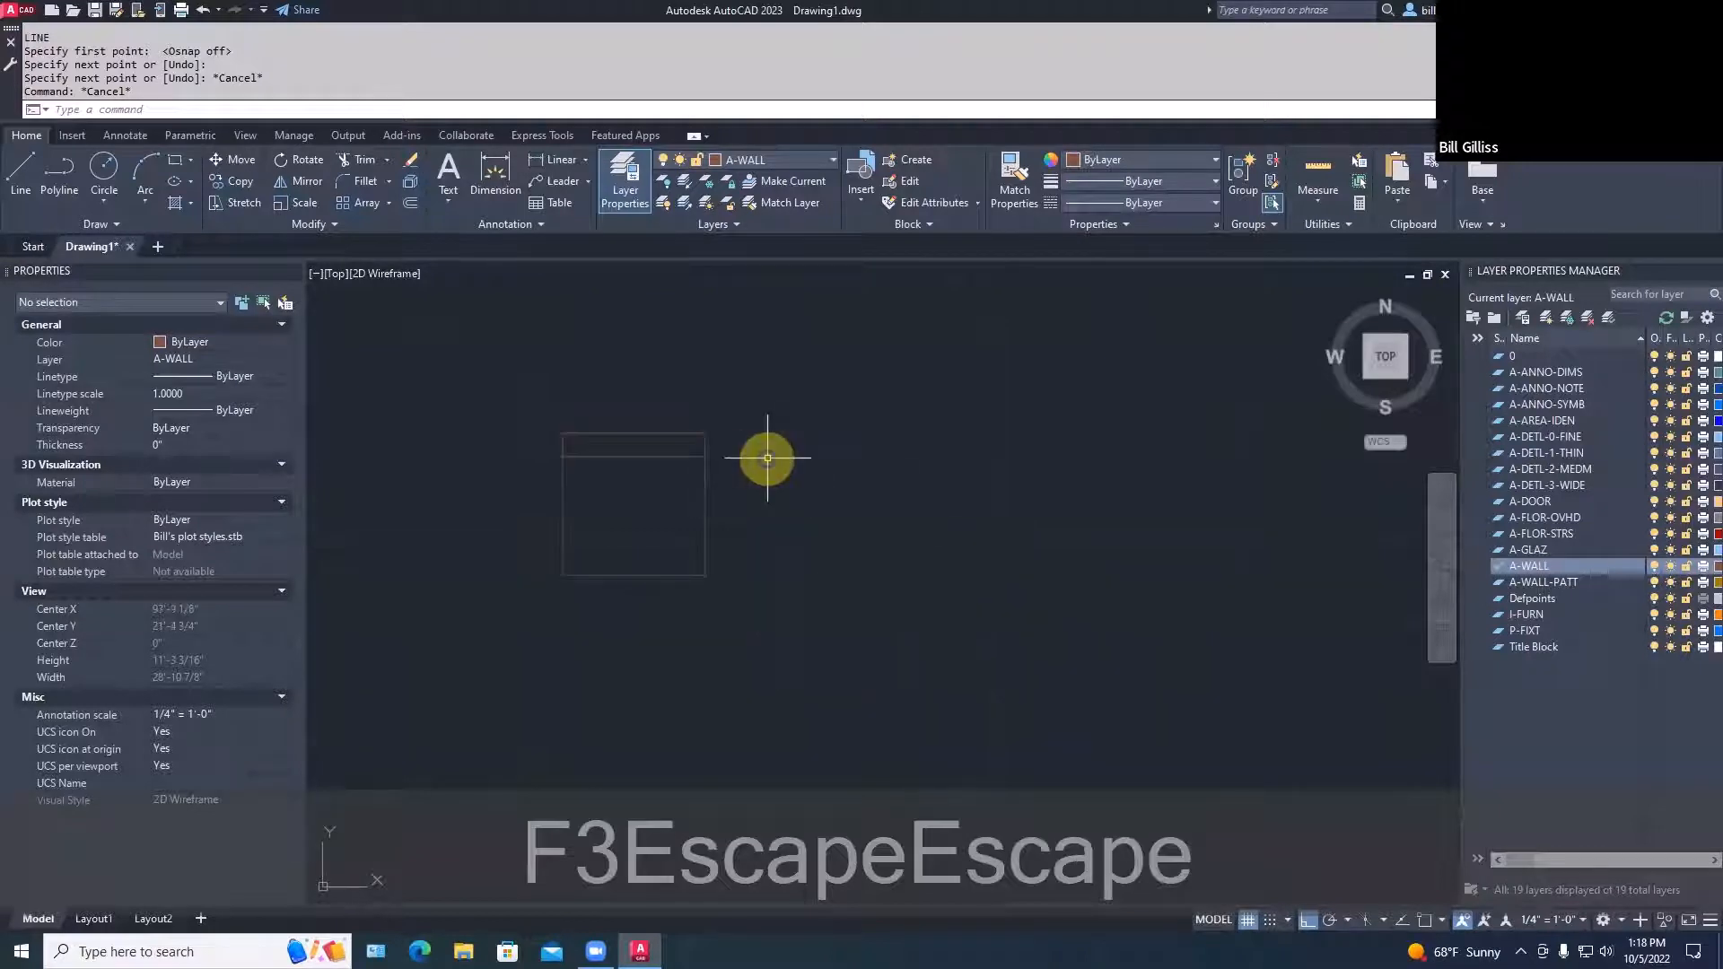
{"action": "middle_click_drag", "start_coordinate": [843, 503], "coordinate": [1119, 550]}
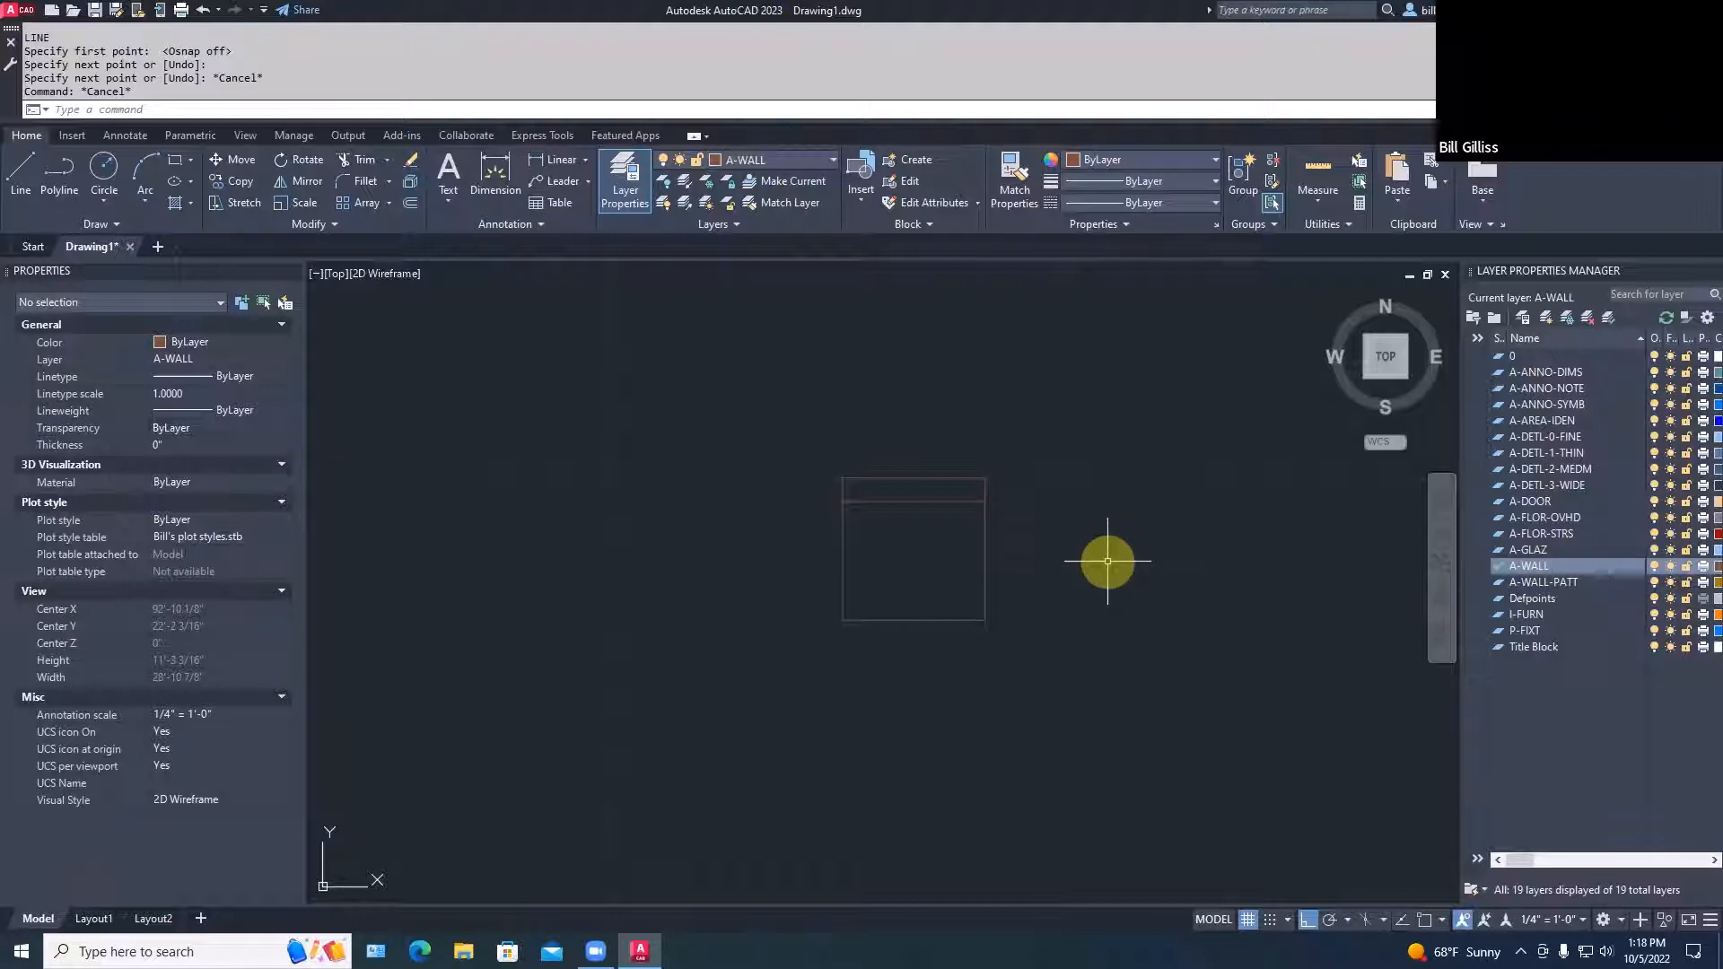
Define a block named "cahir 01" without selecting any objects
{"action": "type", "text": "BLOCK"}
{"action": "key", "text": "Return"}
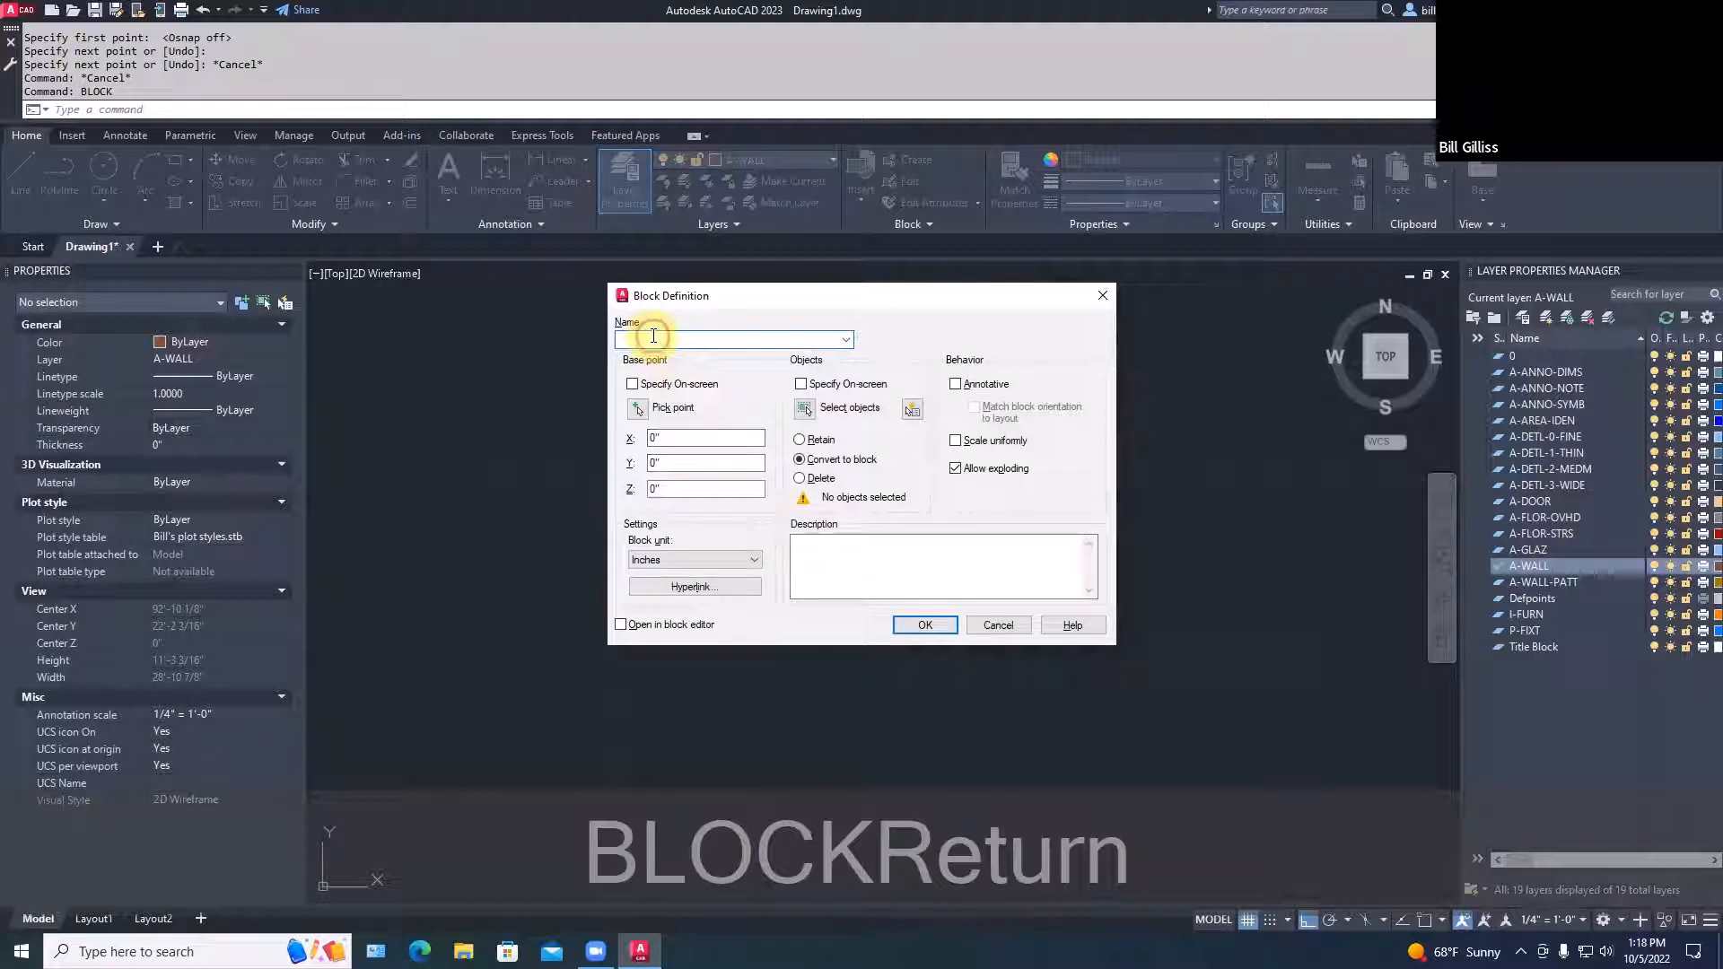
{"action": "left_click", "coordinate": [654, 339]}
{"action": "type", "text": "cahir"}
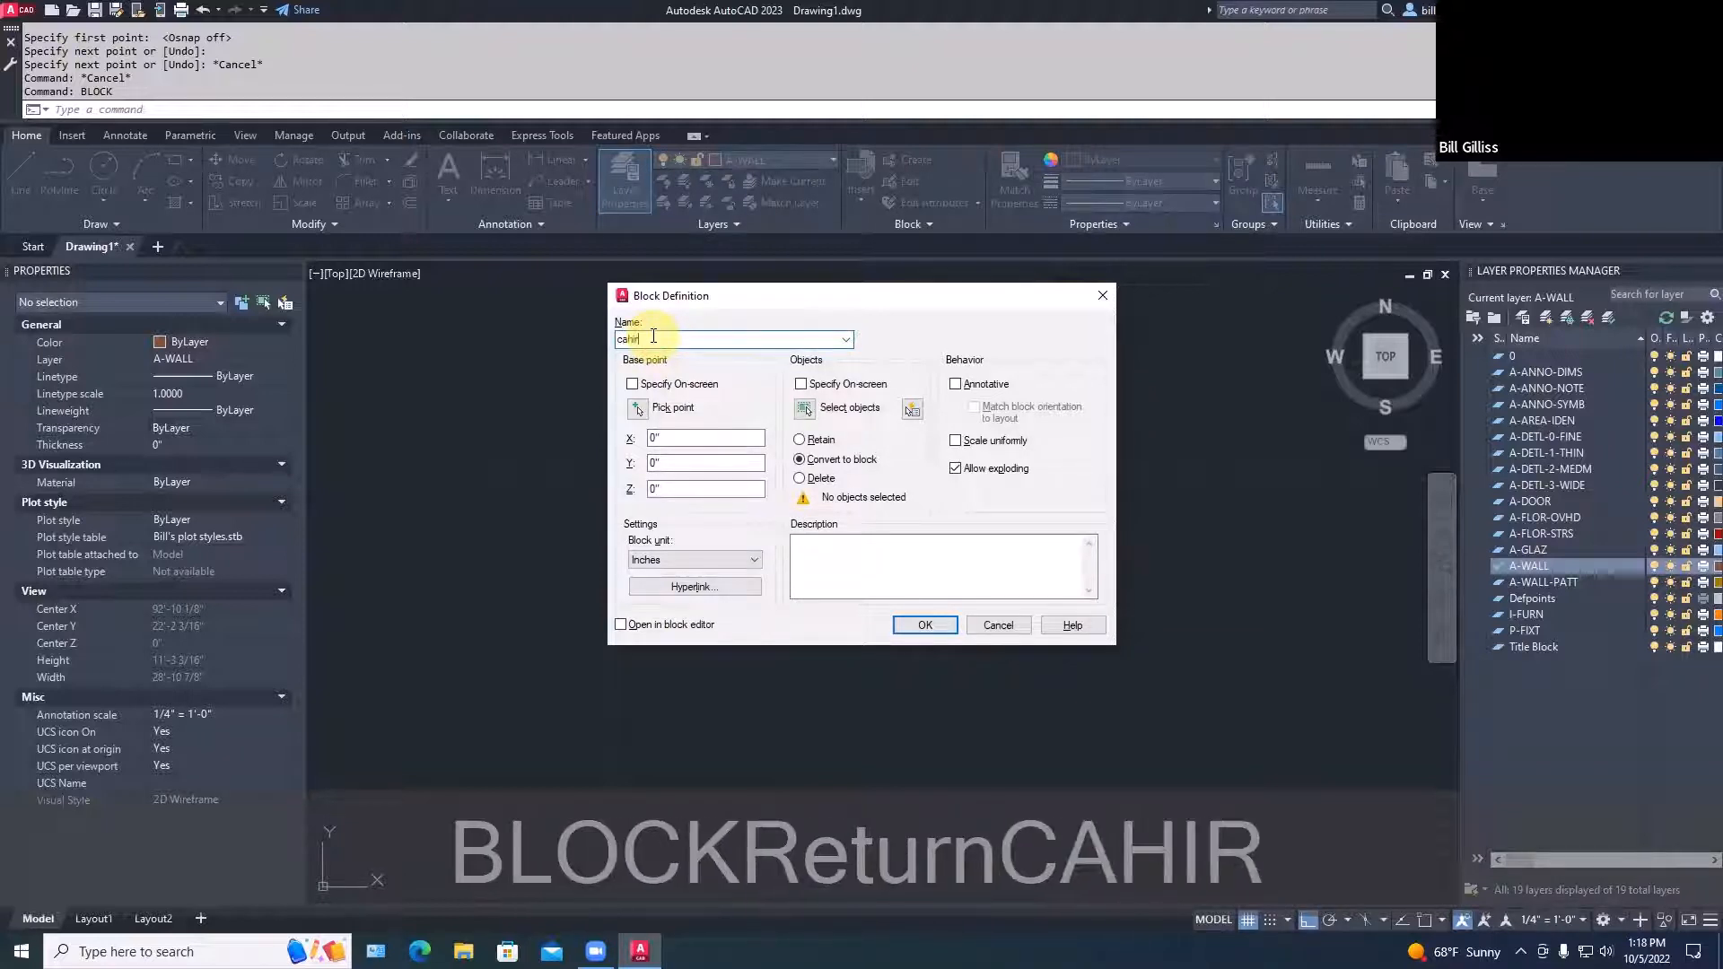
{"action": "type", "text": " 01"}
{"action": "key", "text": "Return"}
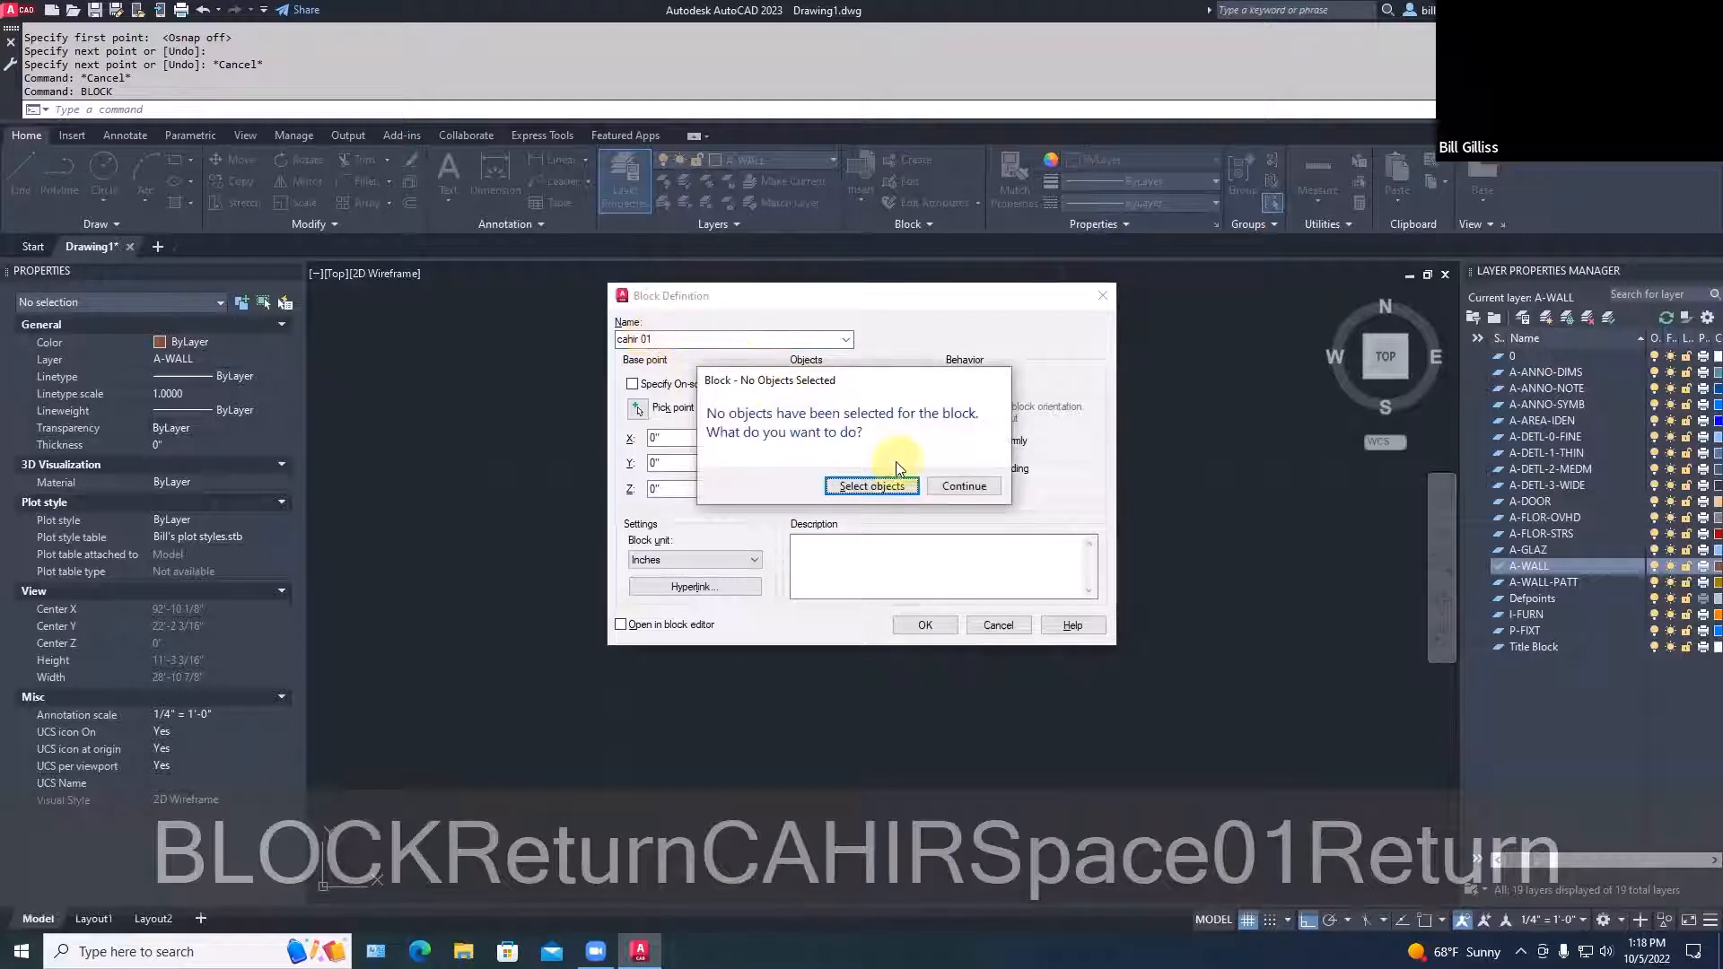
{"action": "left_click", "coordinate": [962, 486]}
{"action": "key", "text": "Escape"}
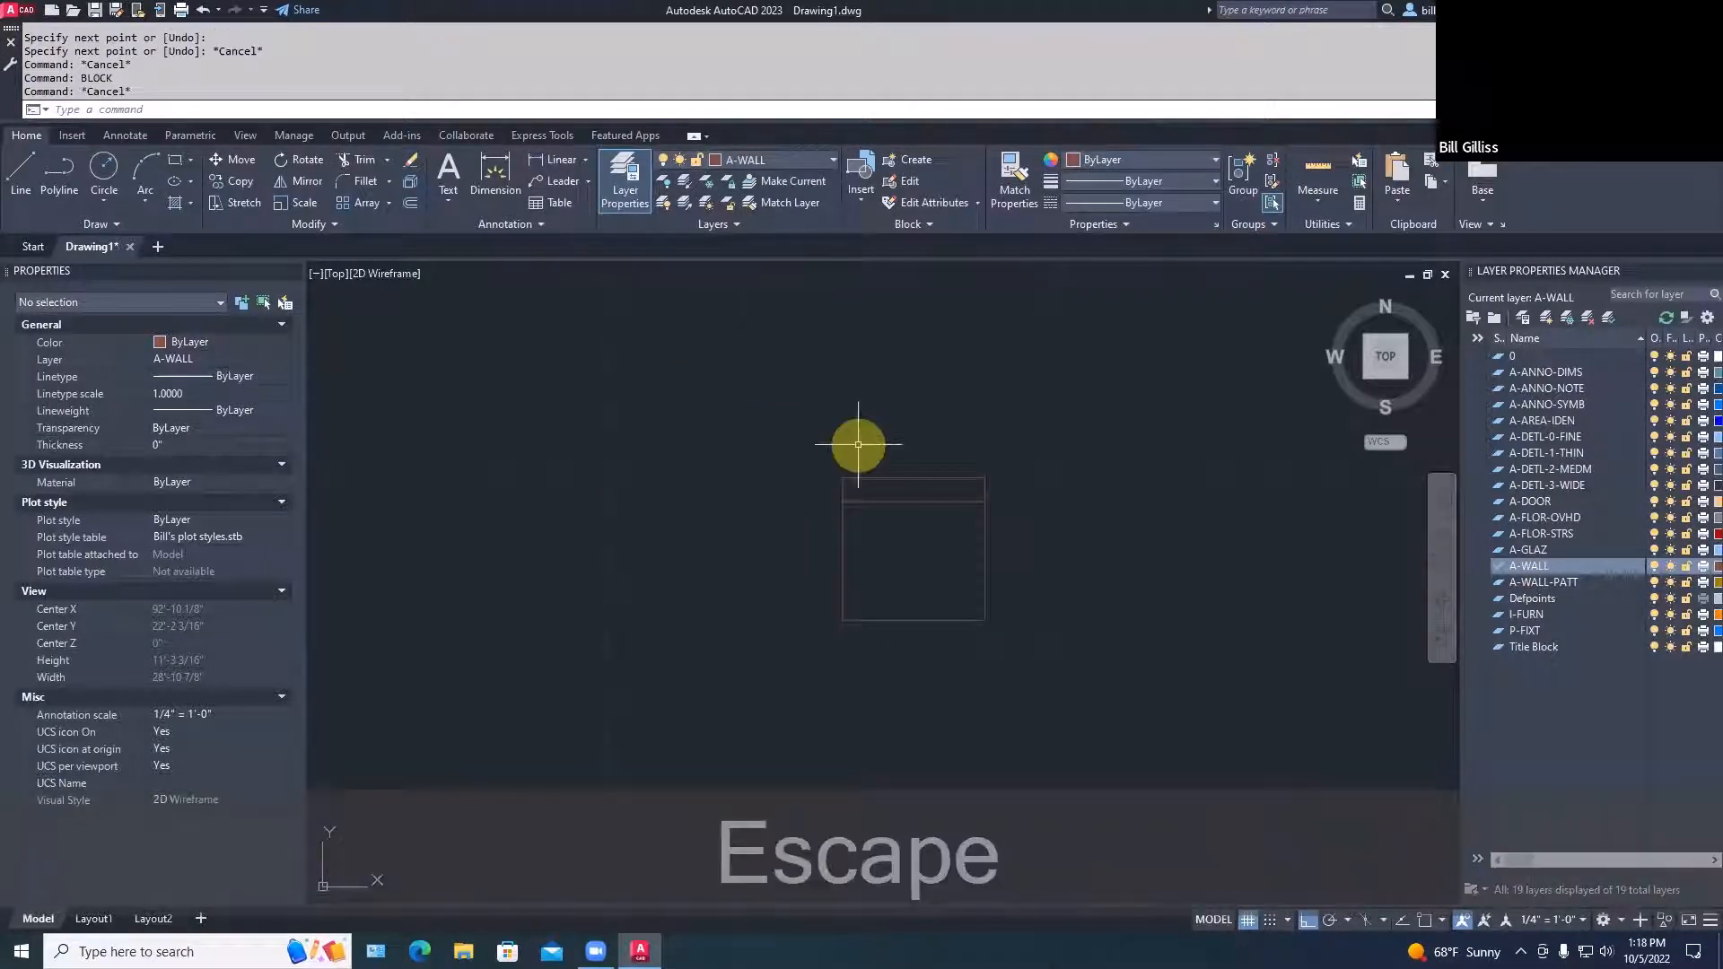
Start a block definition named "chair 01" with its base point just below the middle of the square's bottom edge
{"action": "type", "text": "BLOCK"}
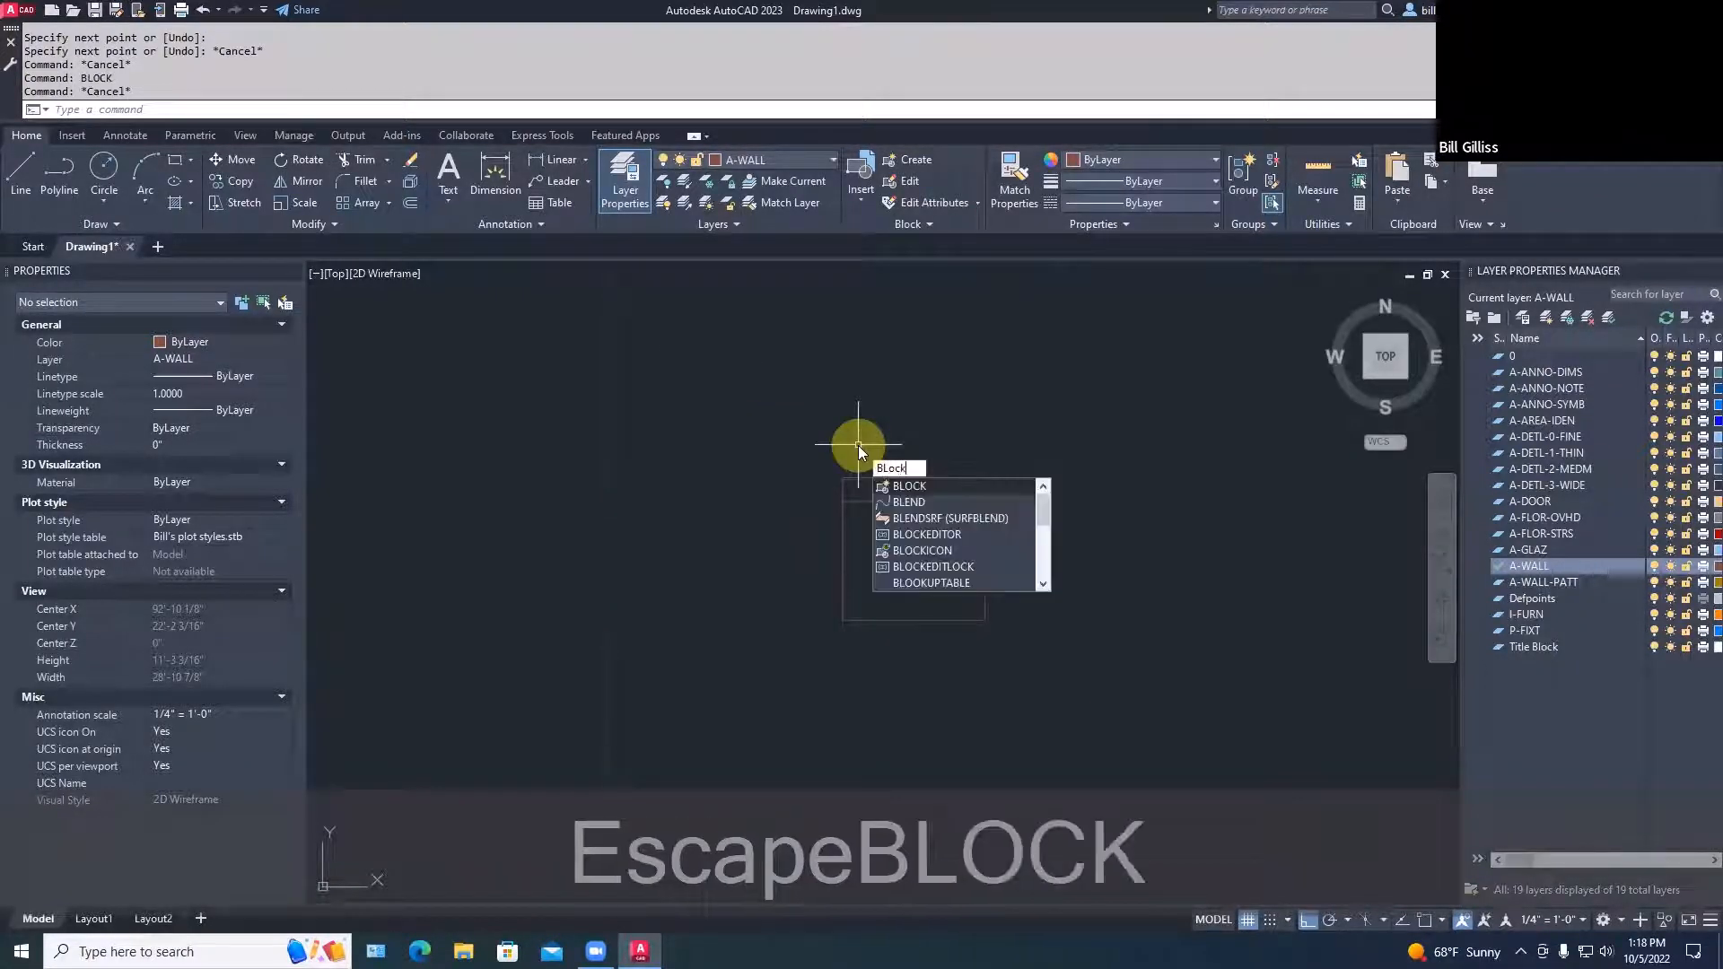
{"action": "key", "text": "Return"}
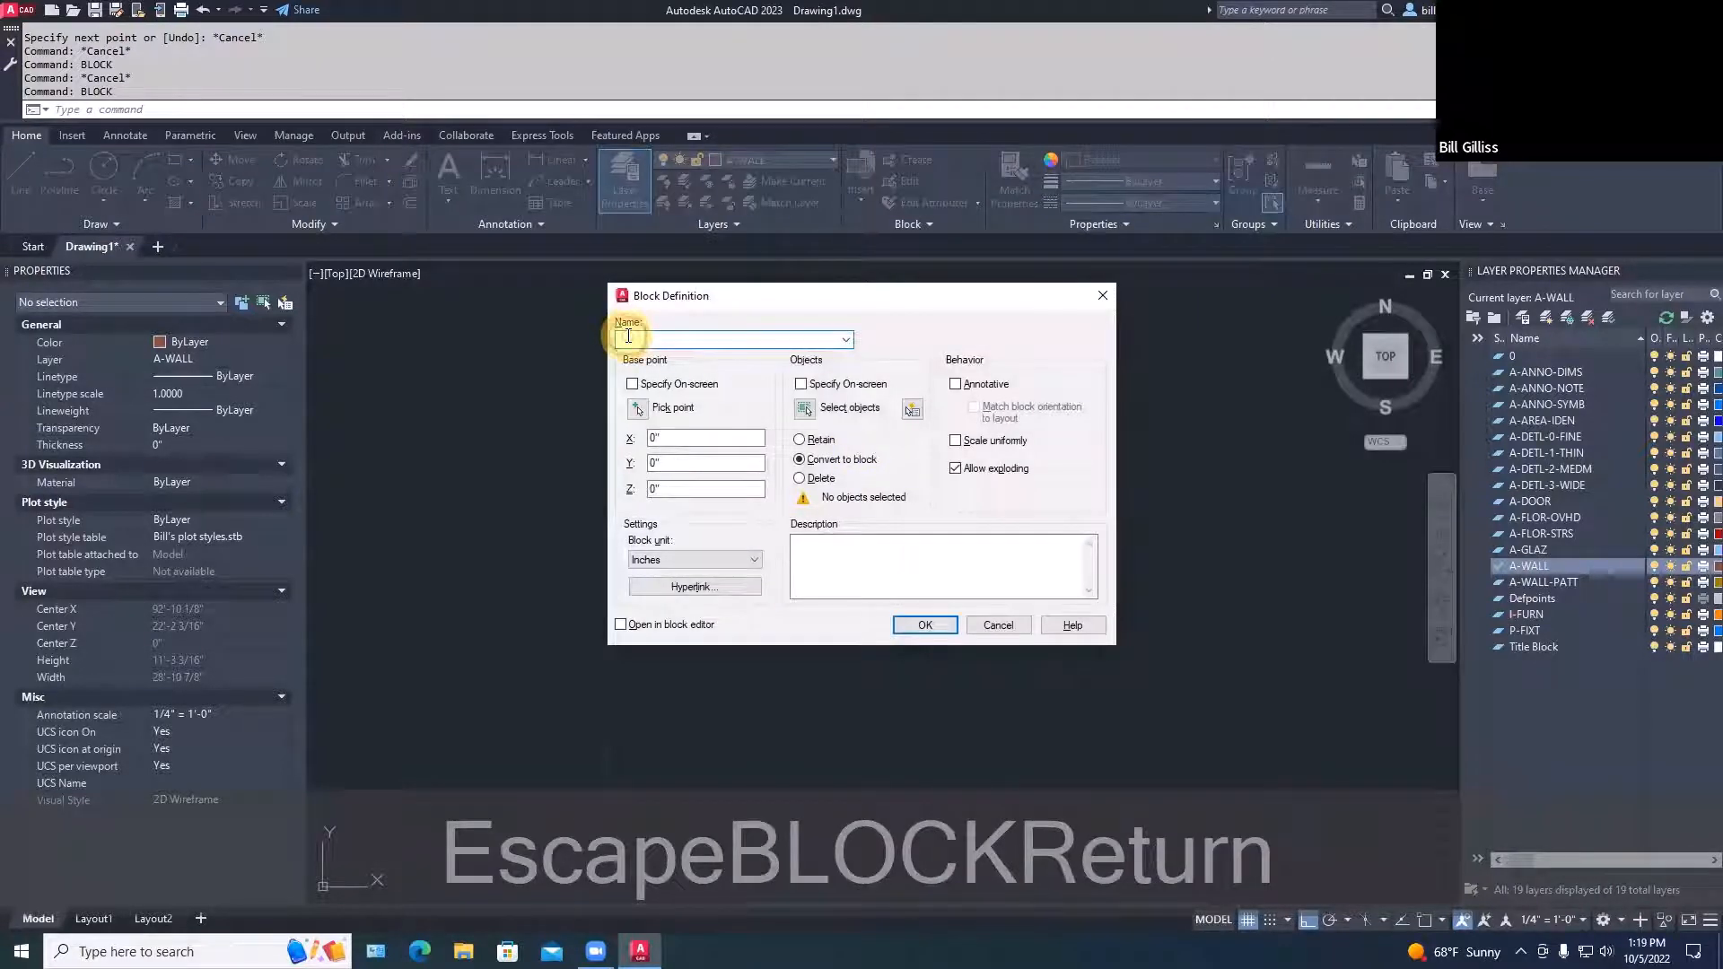
{"action": "type", "text": "chair"}
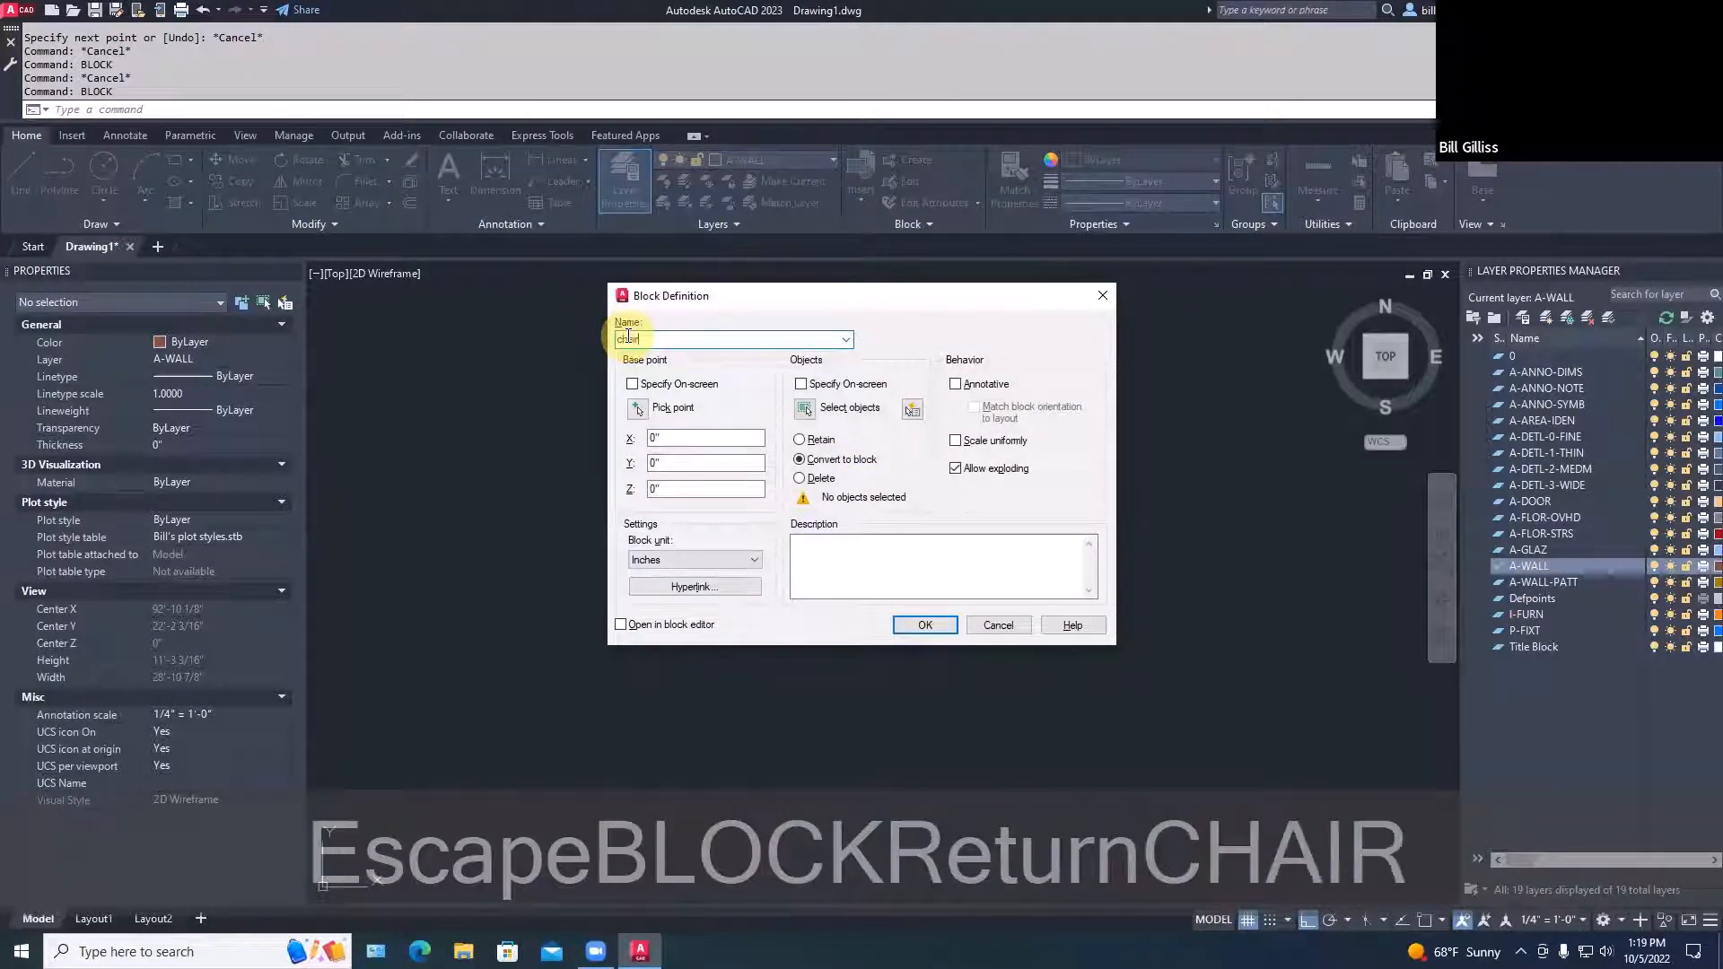
{"action": "type", "text": " 01"}
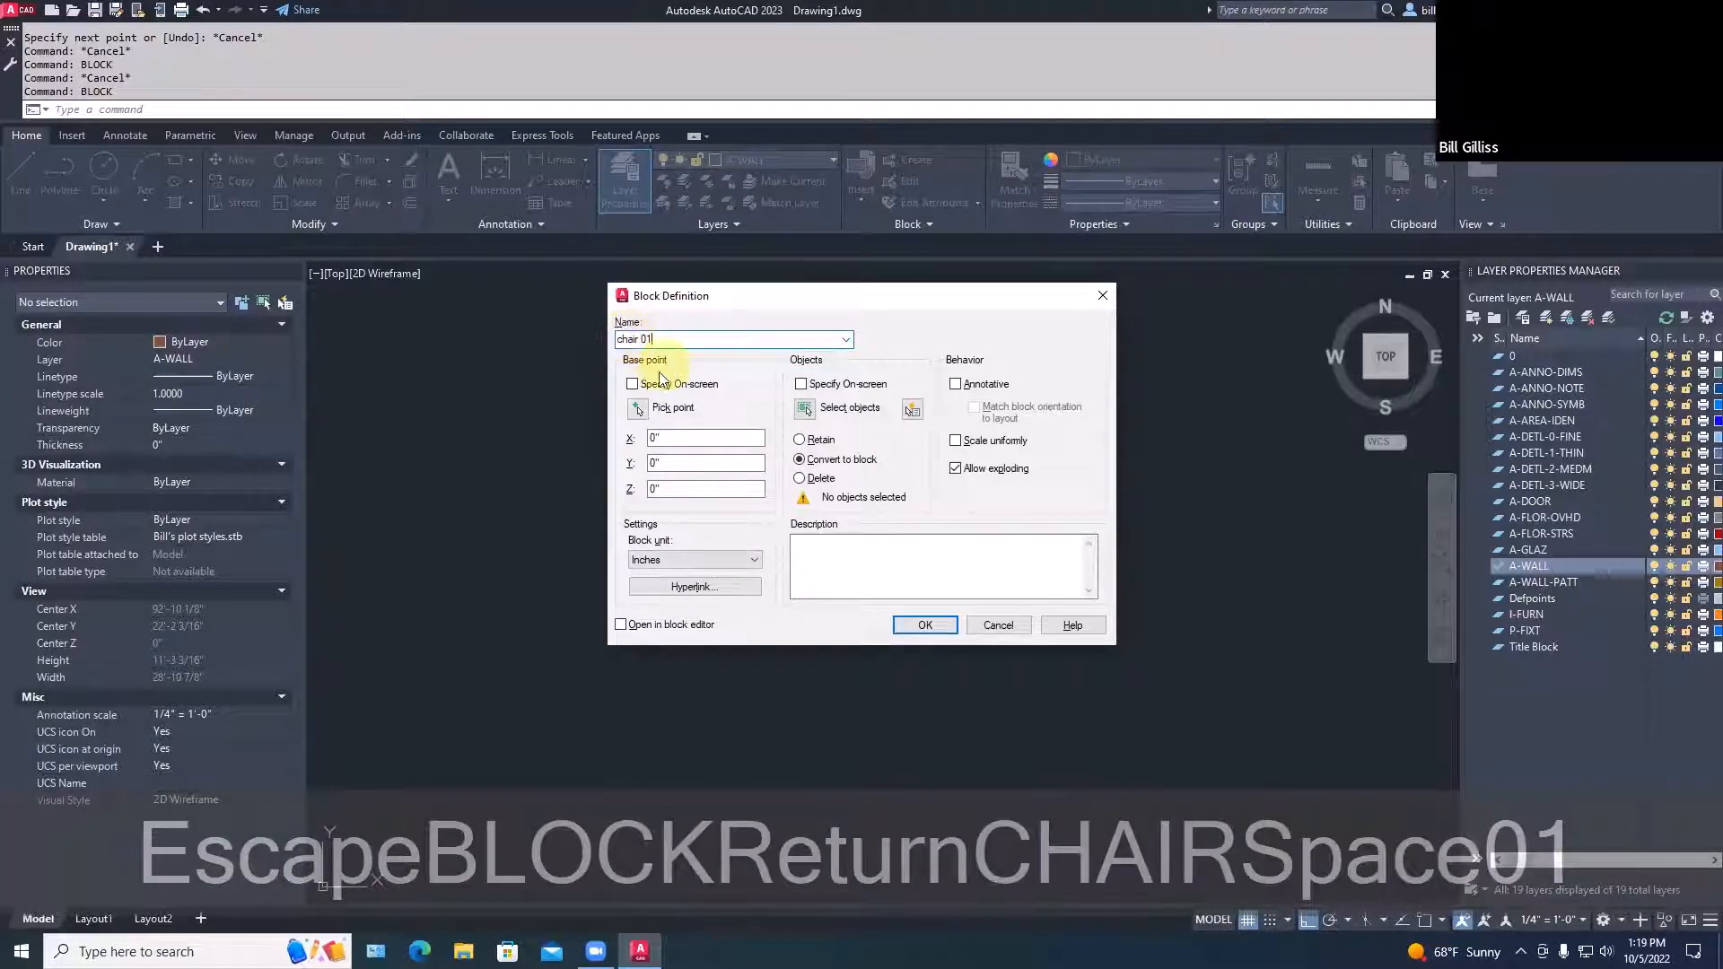
{"action": "left_click", "coordinate": [637, 407]}
{"action": "left_click", "coordinate": [908, 676]}
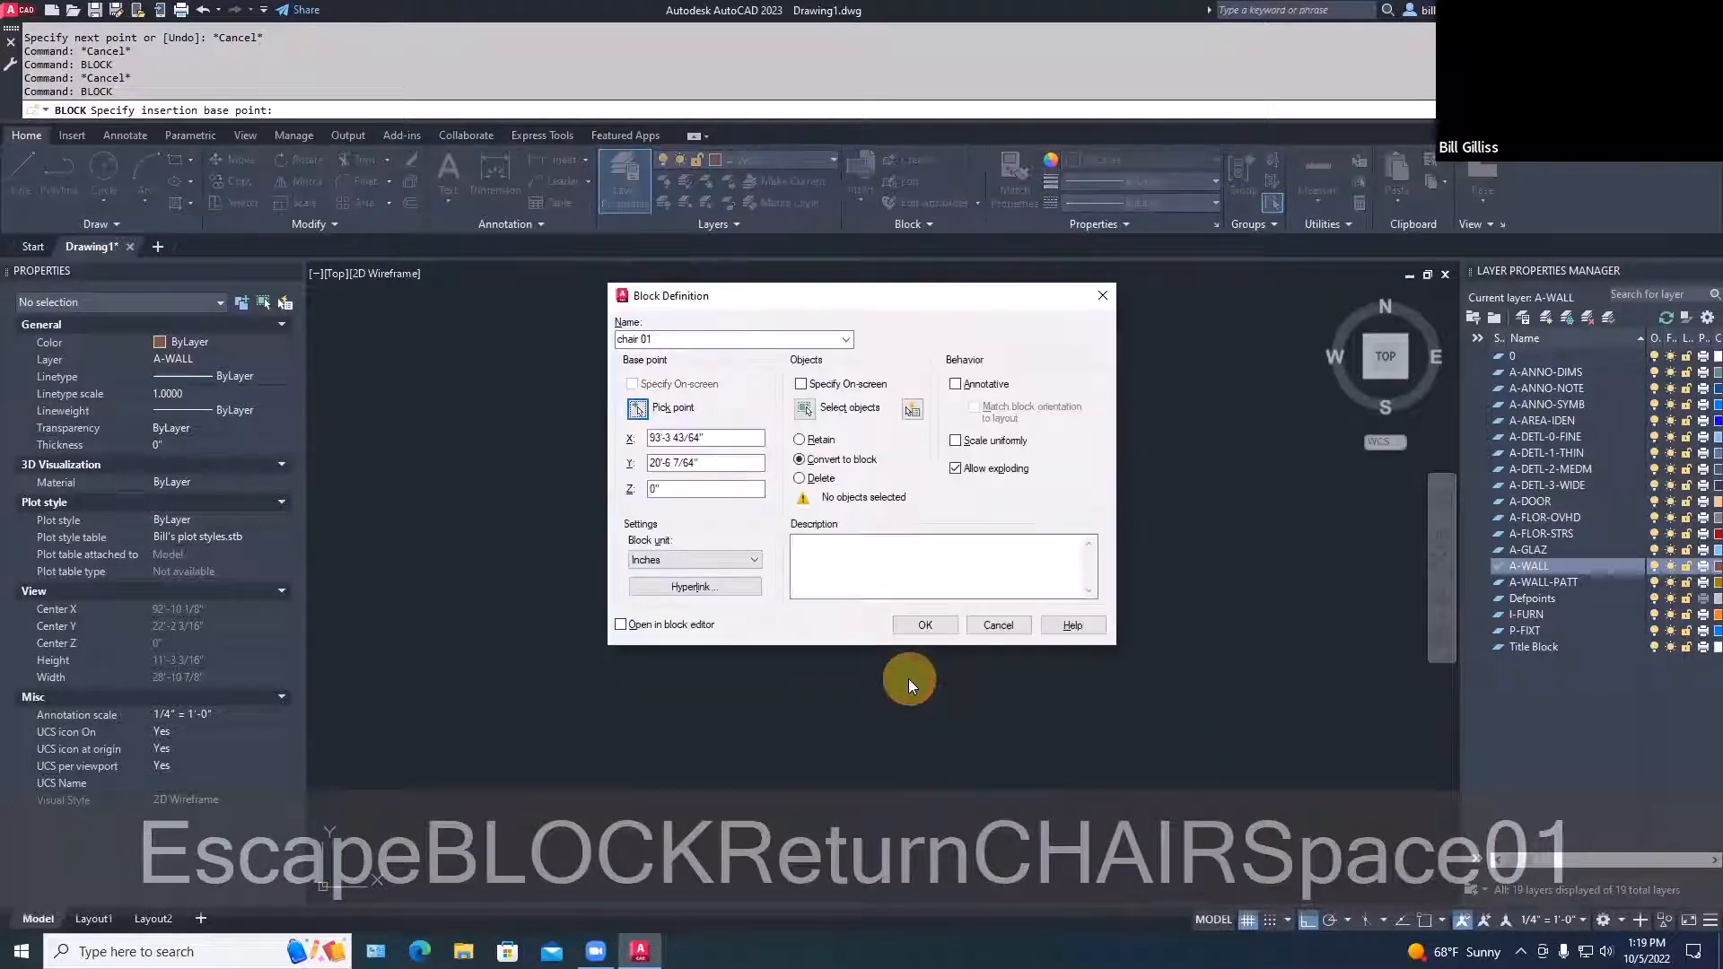
Add the square and its line to the chair 01 block, keep Convert to block, and complete the definition
{"action": "left_click", "coordinate": [803, 385]}
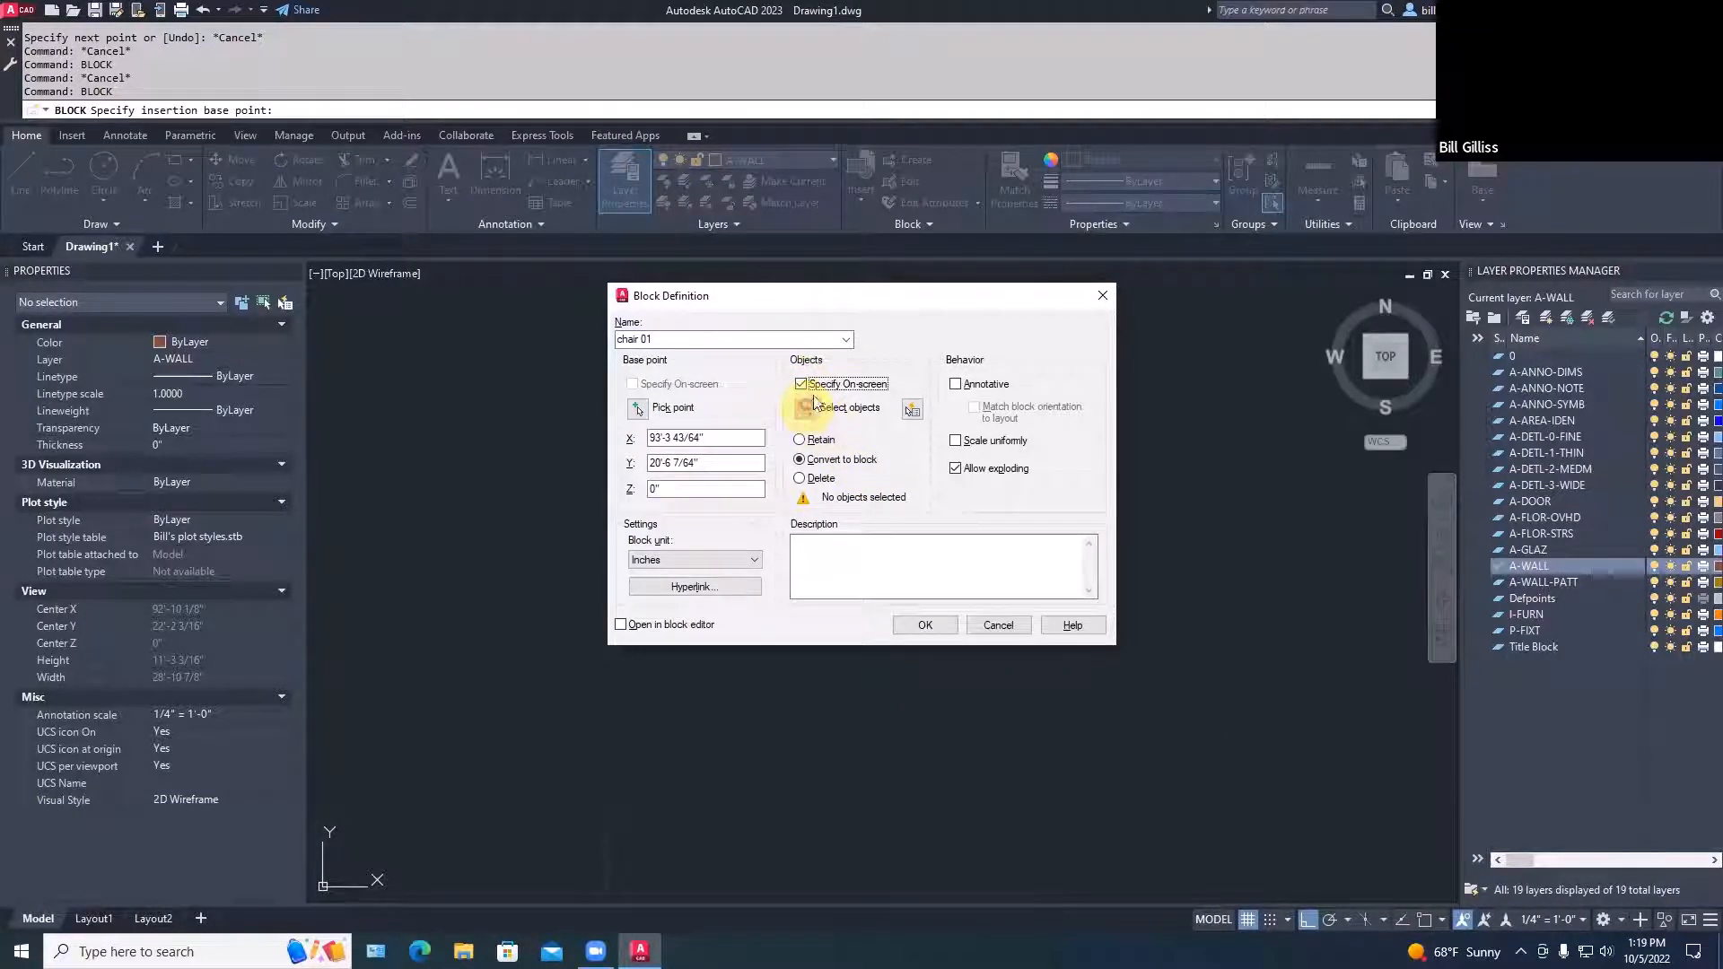
{"action": "left_click", "coordinate": [801, 385]}
{"action": "left_click", "coordinate": [812, 409]}
{"action": "left_click", "coordinate": [815, 459]}
{"action": "left_click", "coordinate": [980, 652]}
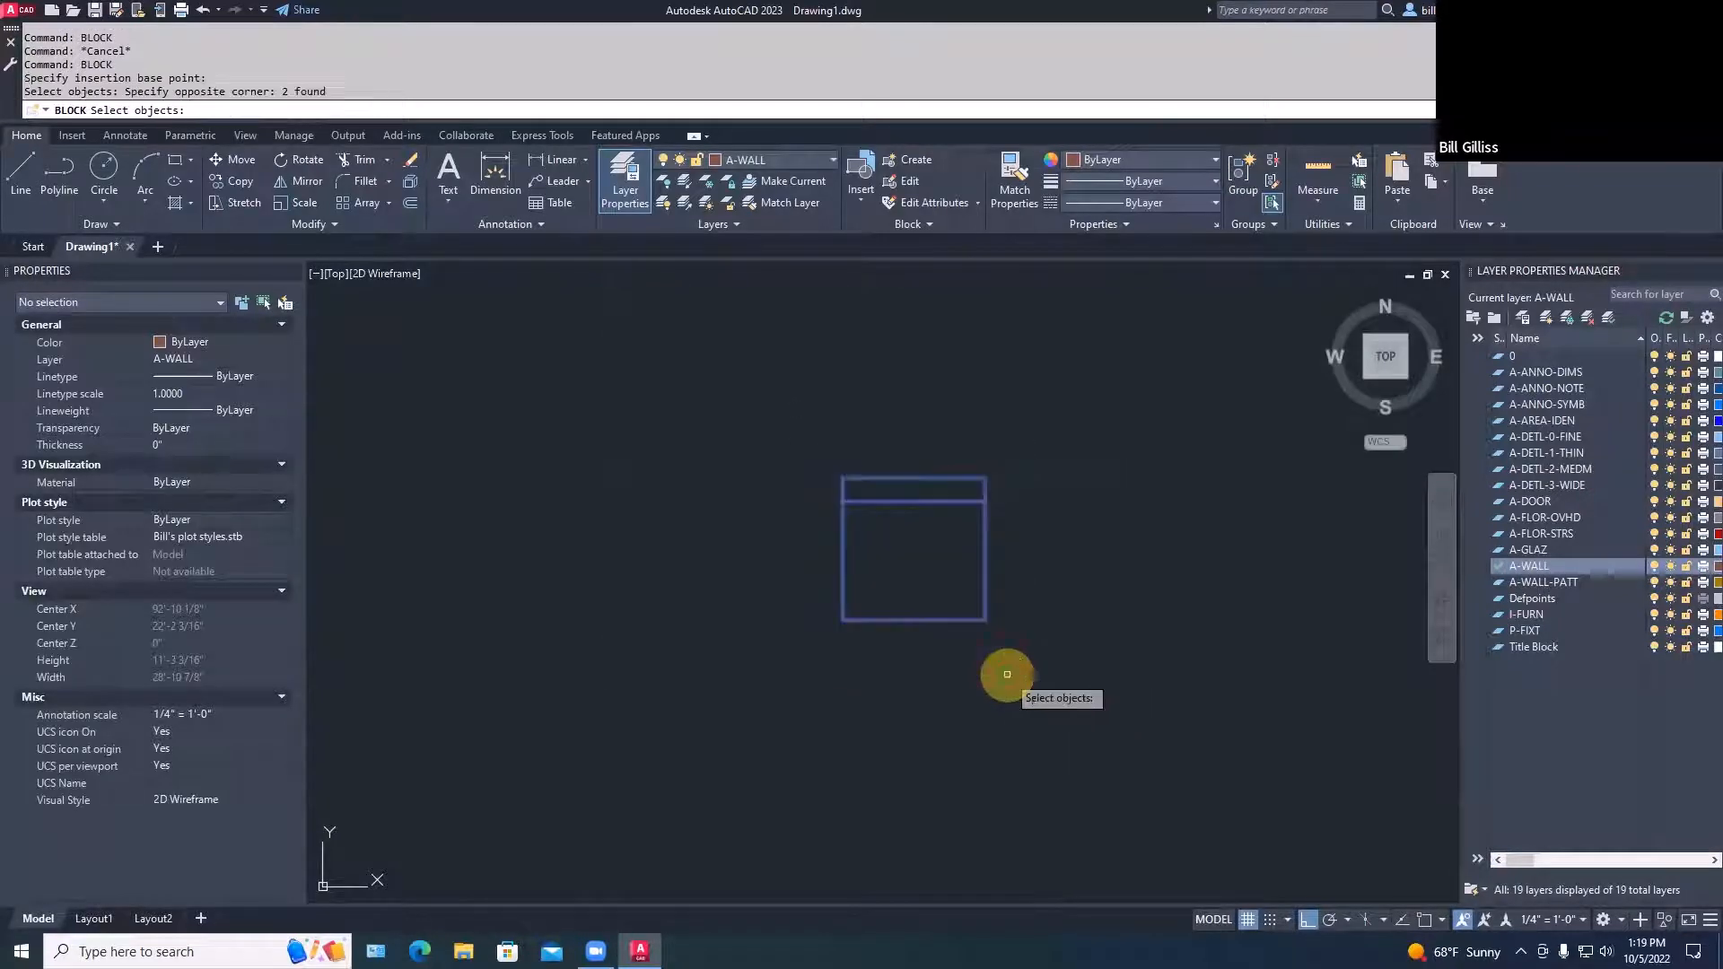
{"action": "key", "text": "Return"}
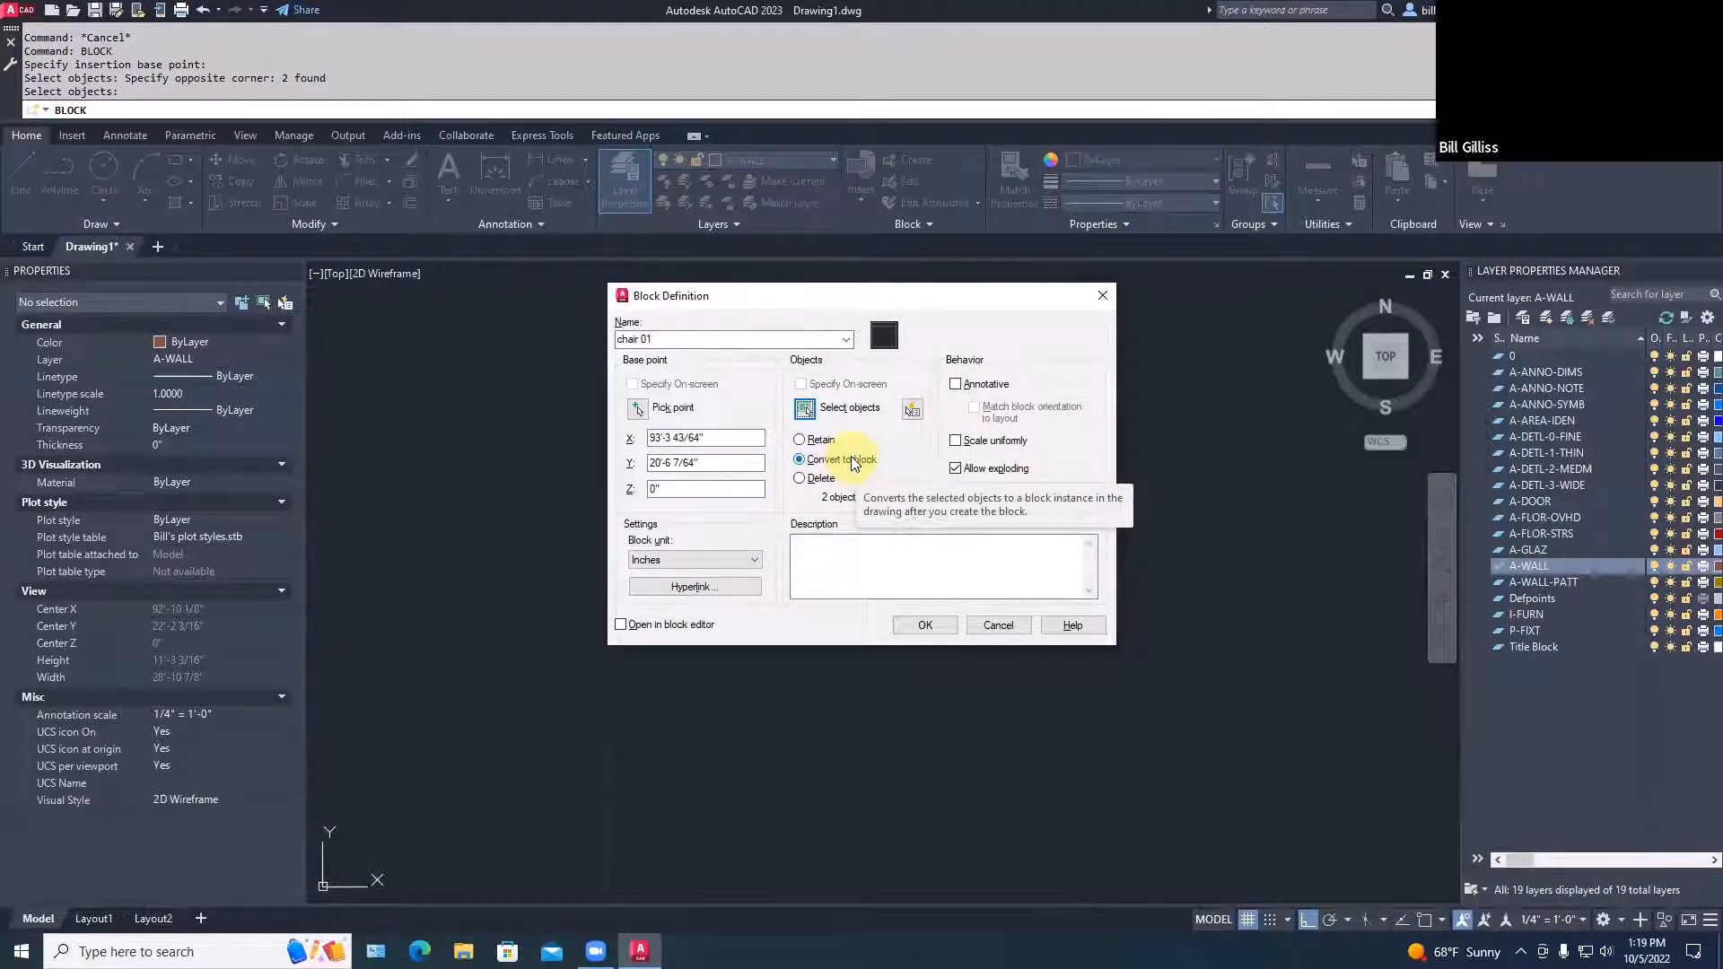
{"action": "left_click", "coordinate": [922, 624]}
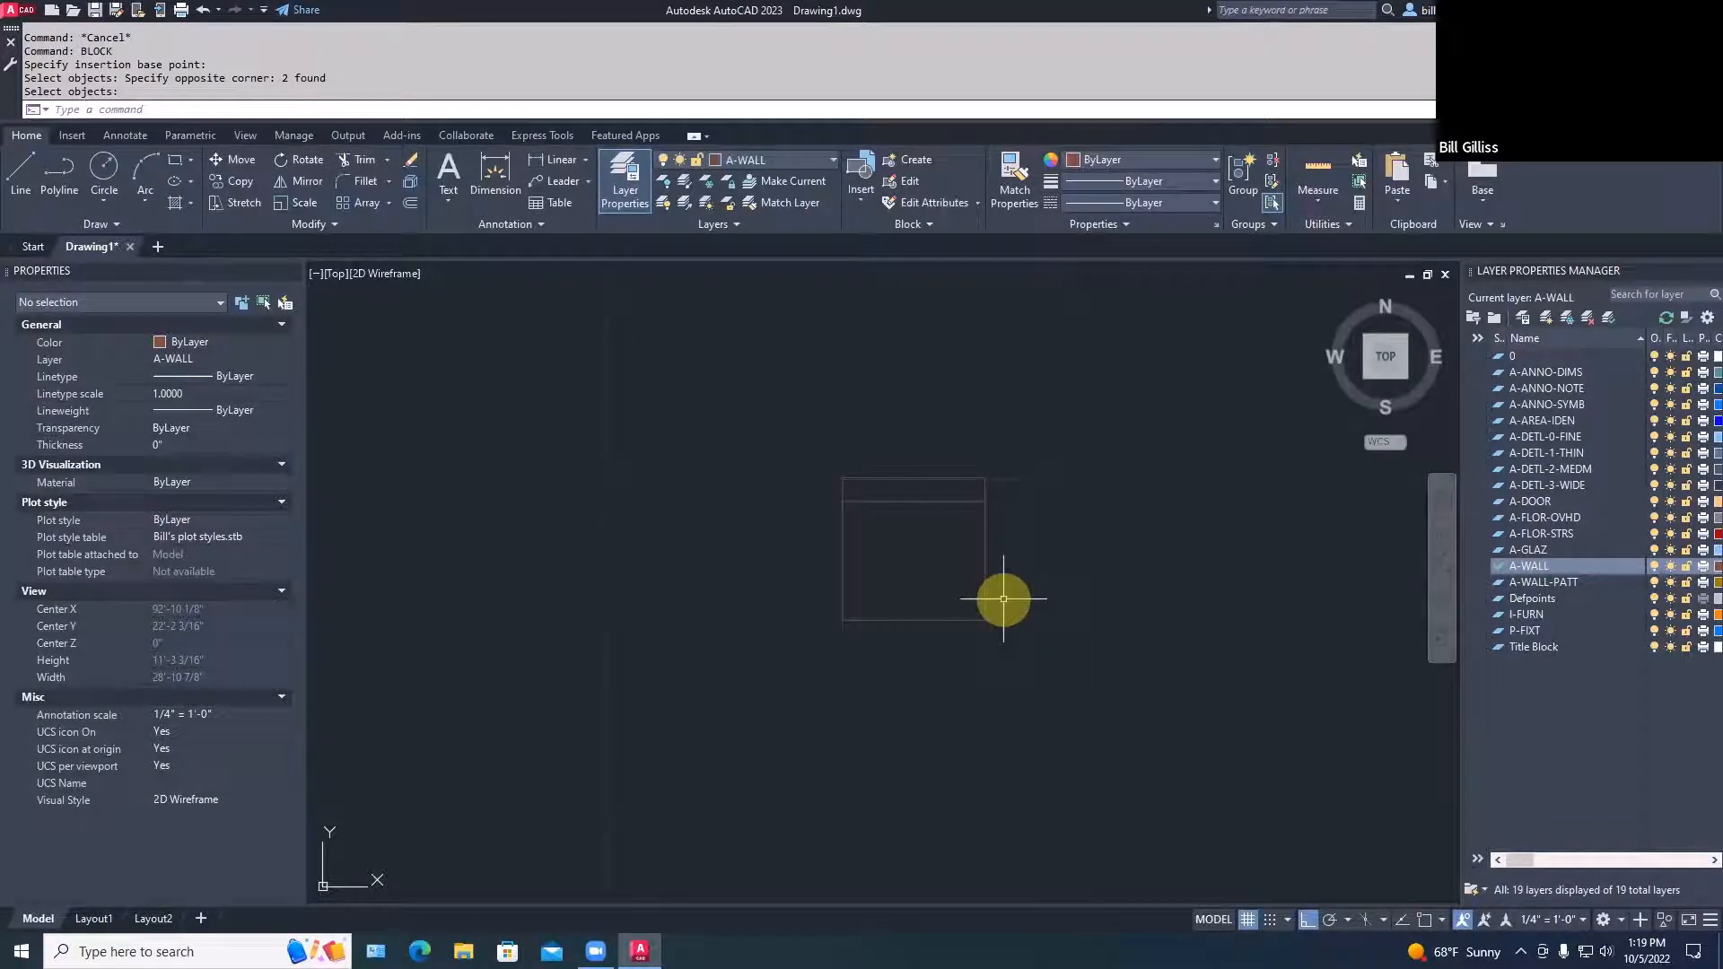
{"action": "key", "text": "Escape"}
Insert a second instance of the chair 01 block to the right of the original chair, level with it
{"action": "middle_click_drag", "start_coordinate": [1003, 598], "coordinate": [721, 557]}
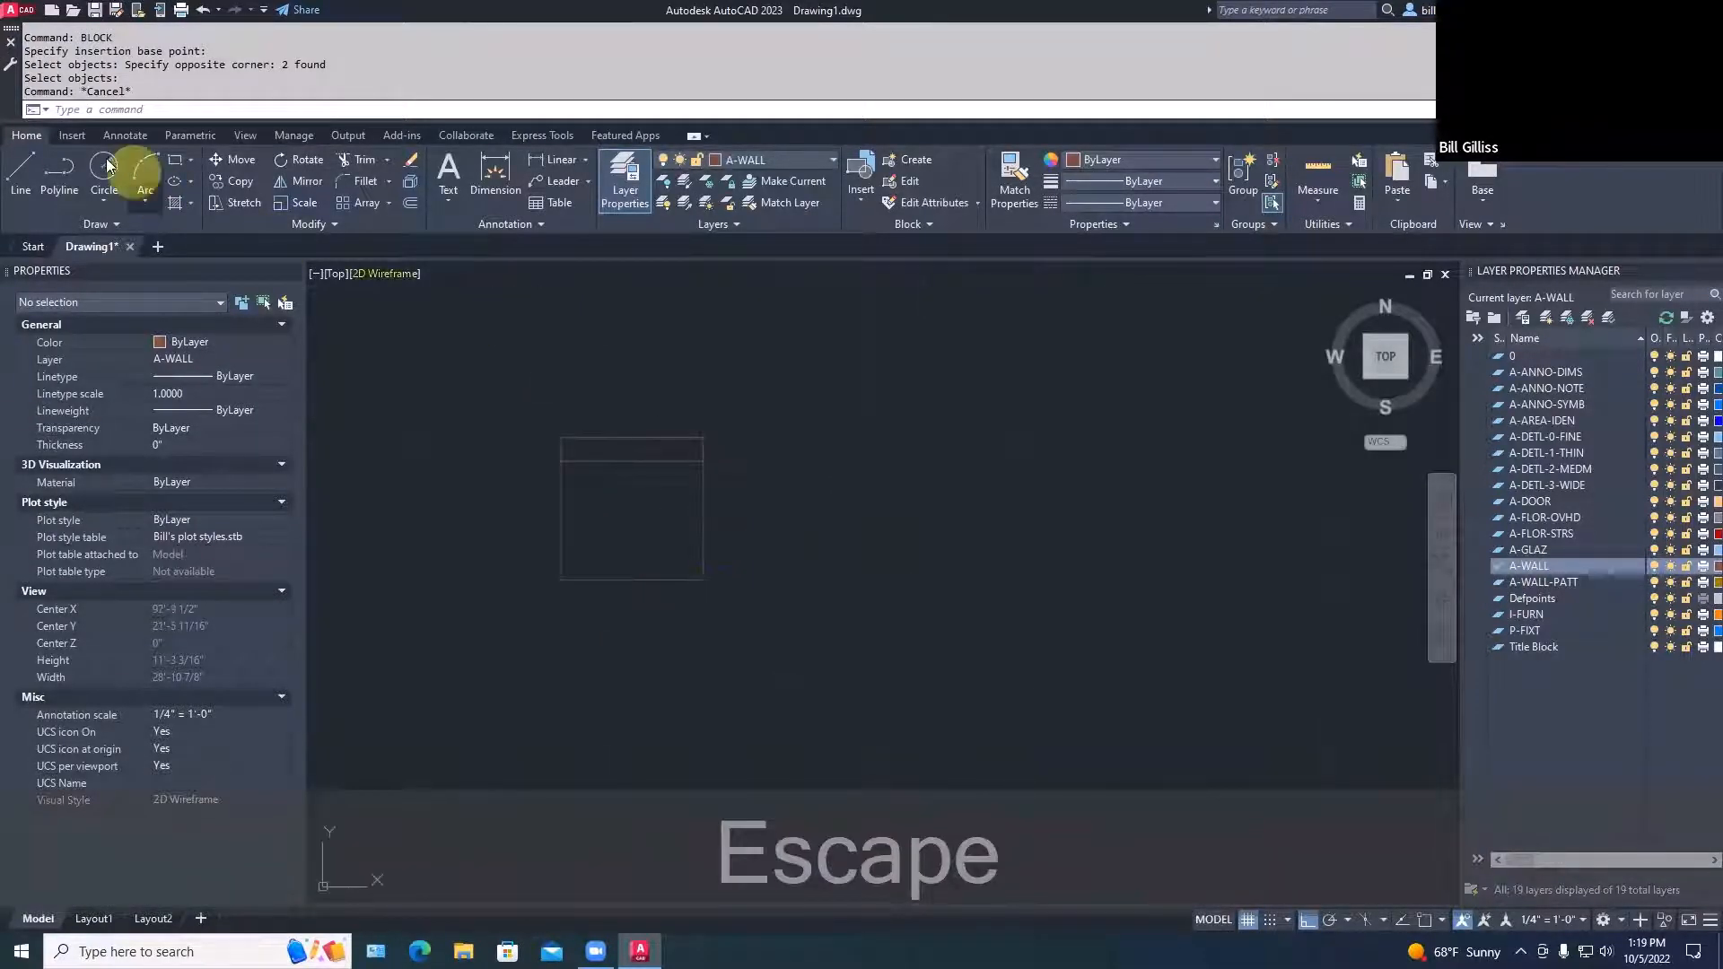
{"action": "left_click", "coordinate": [68, 134]}
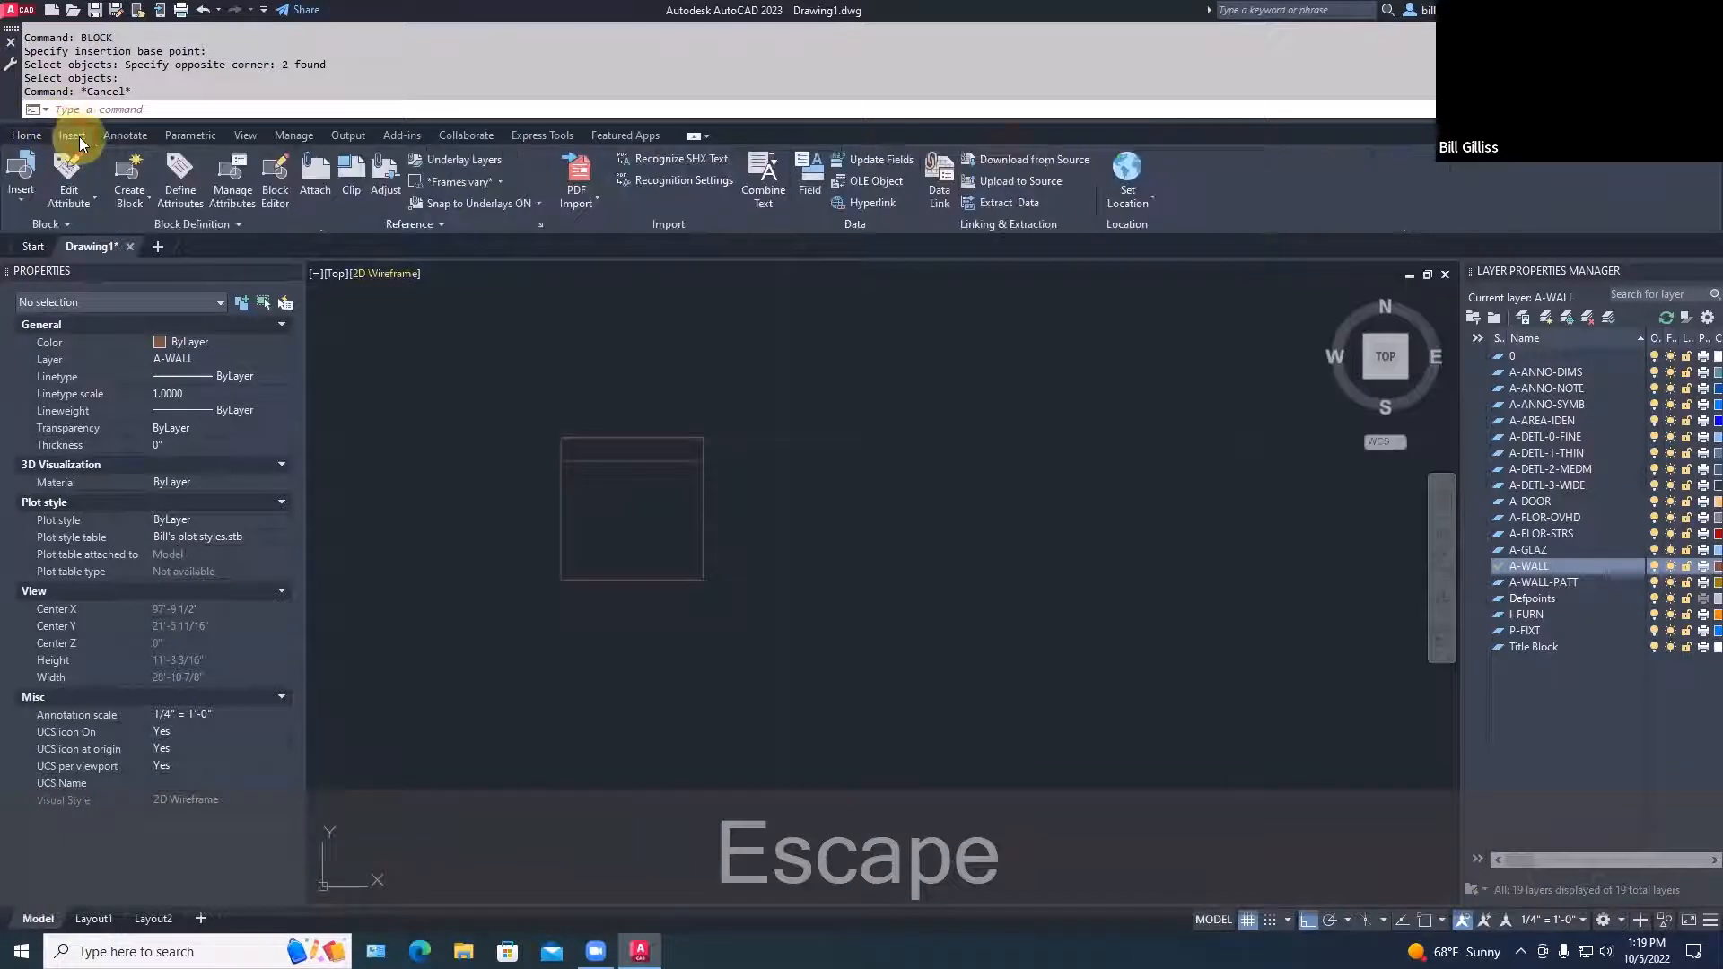
{"action": "left_click", "coordinate": [21, 191]}
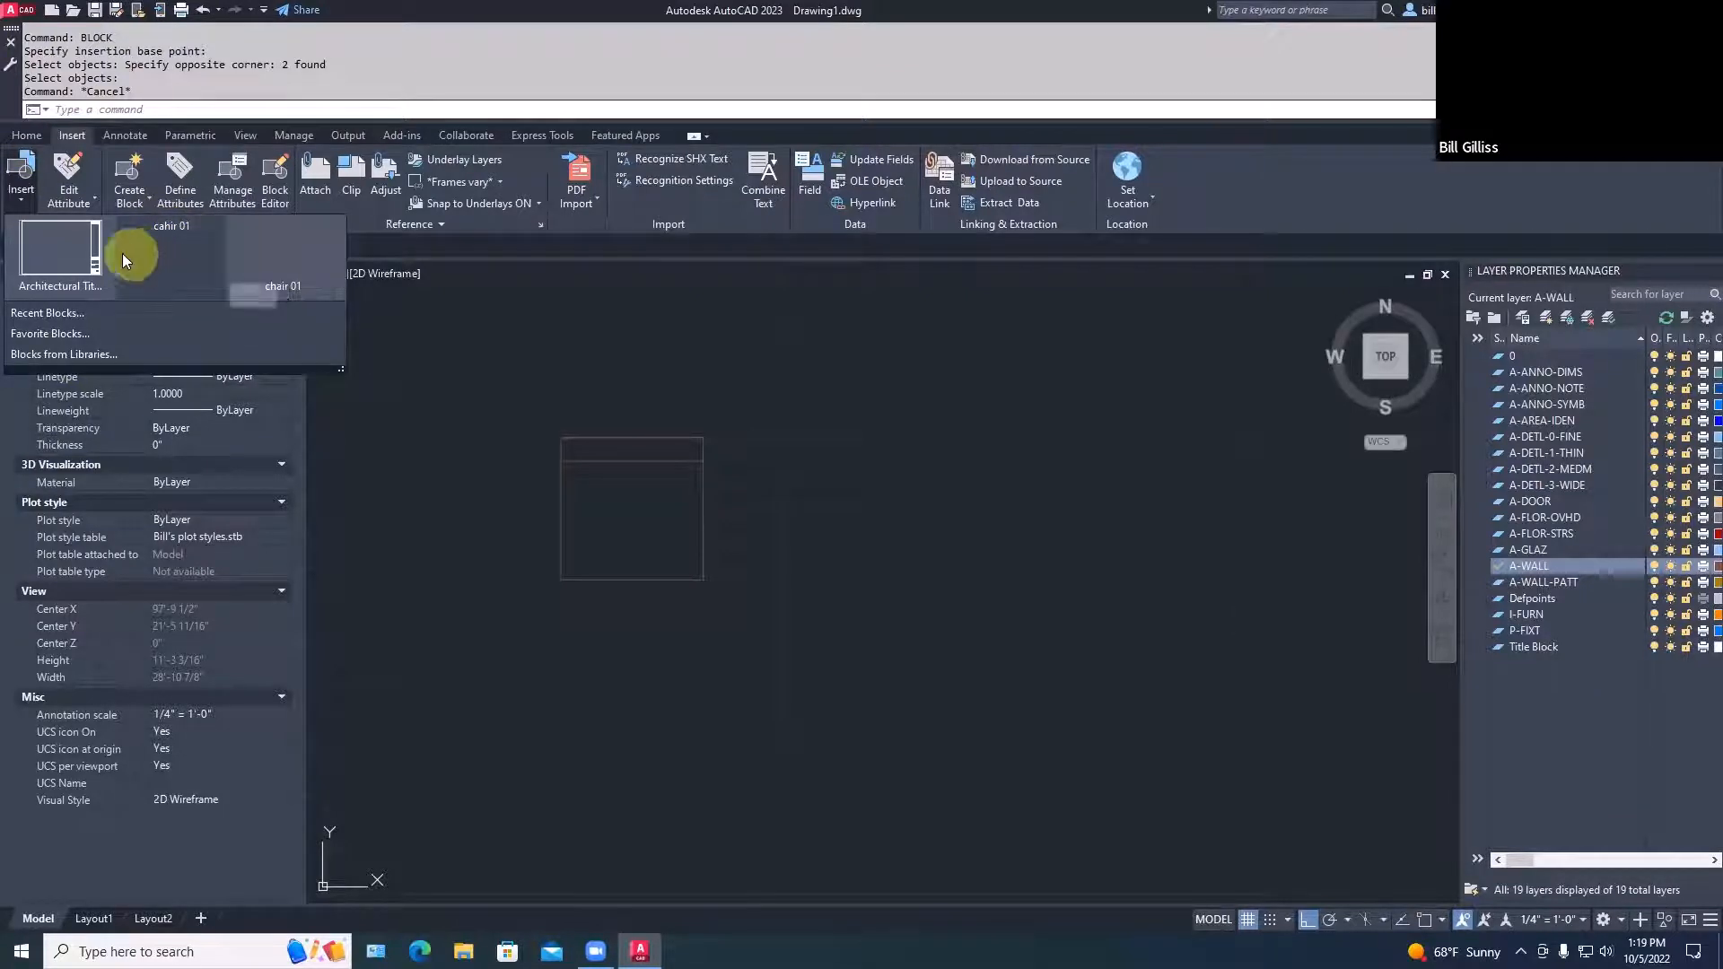
{"action": "left_click", "coordinate": [280, 255]}
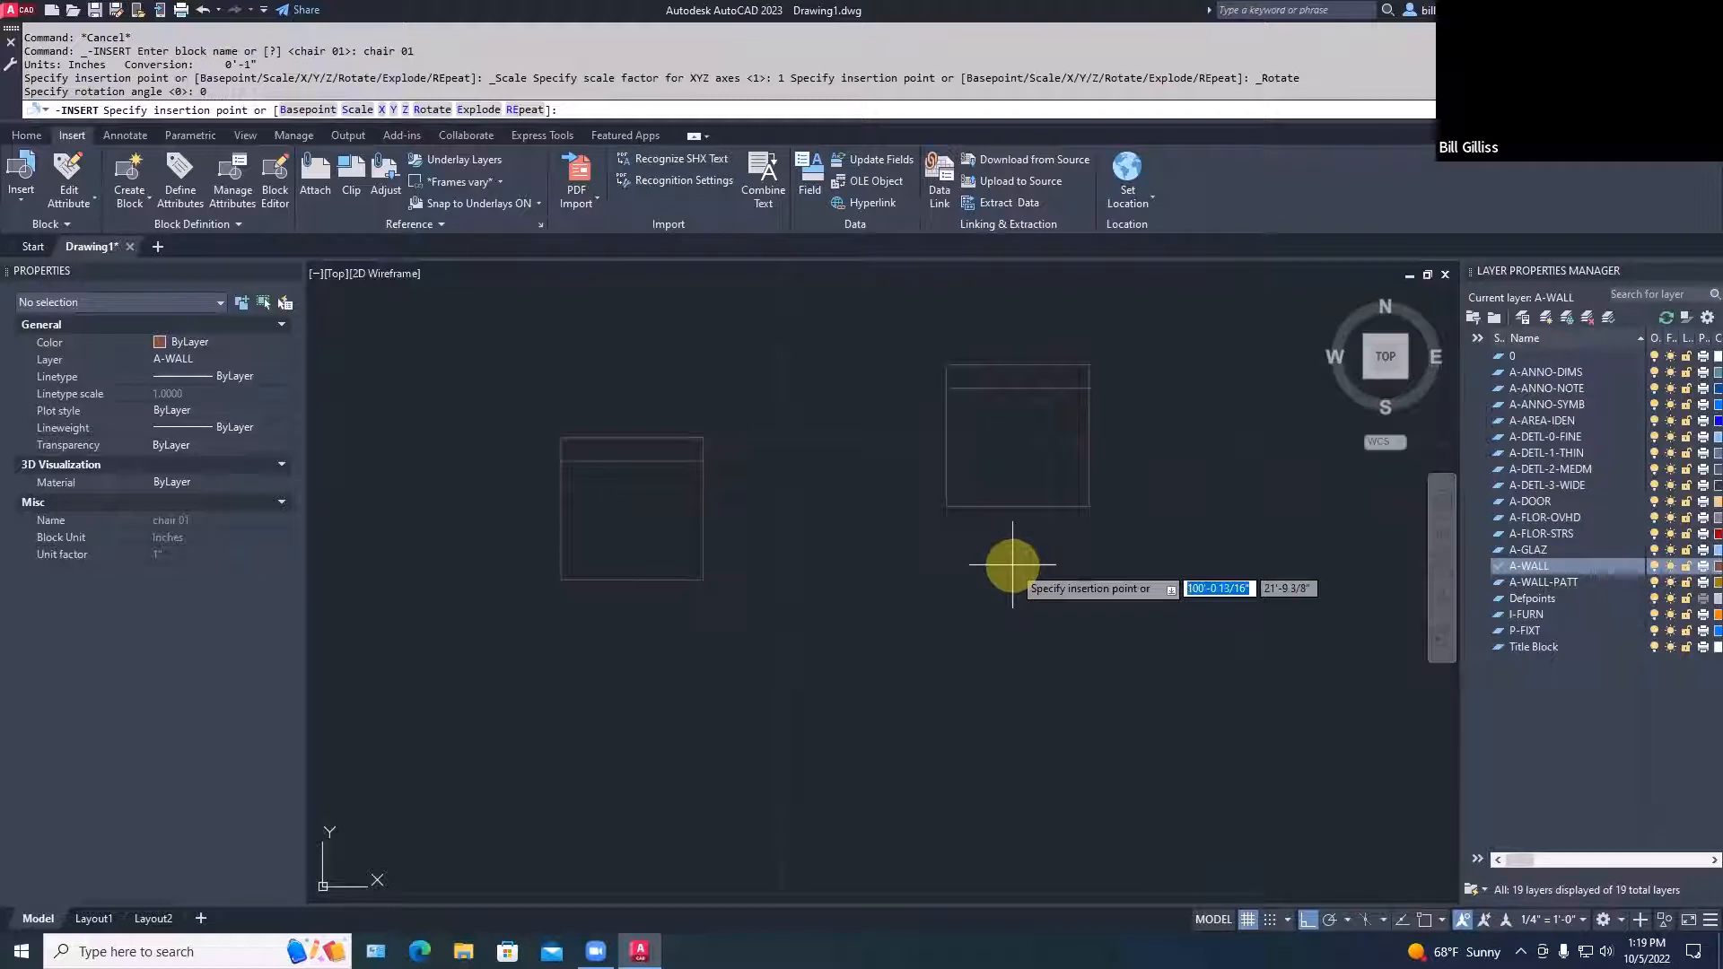
{"action": "left_click", "coordinate": [977, 640]}
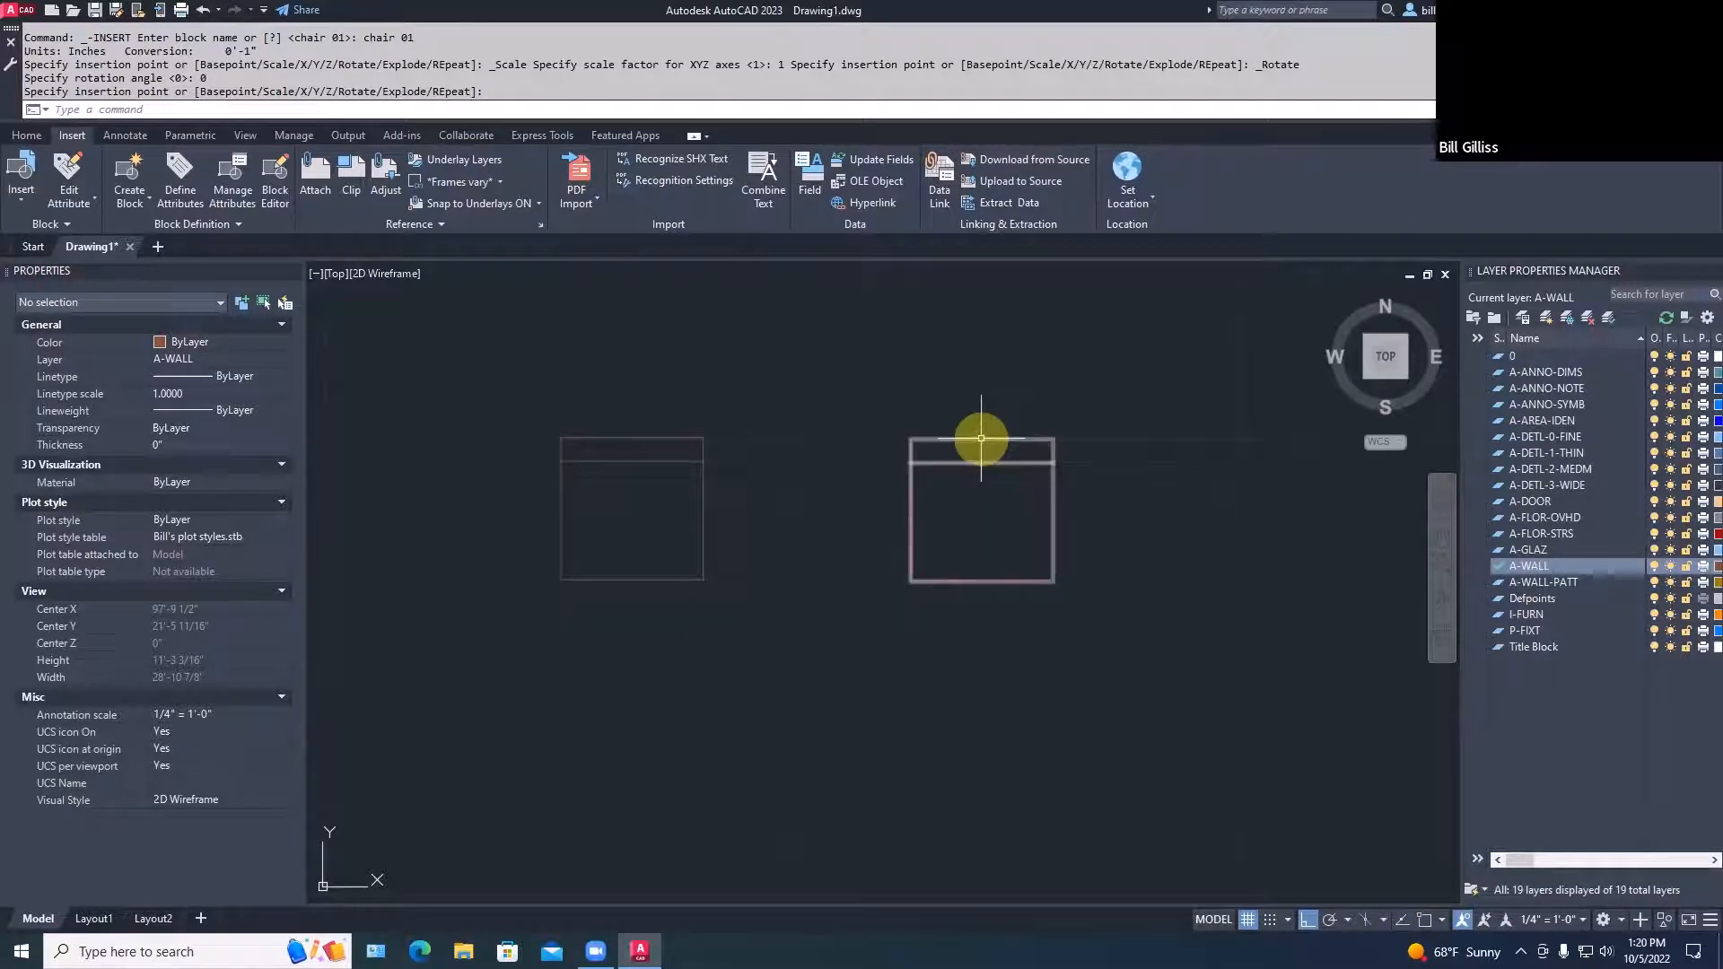
Inspect the block name and properties of the newly inserted chair
{"action": "mouse_move", "coordinate": [981, 439]}
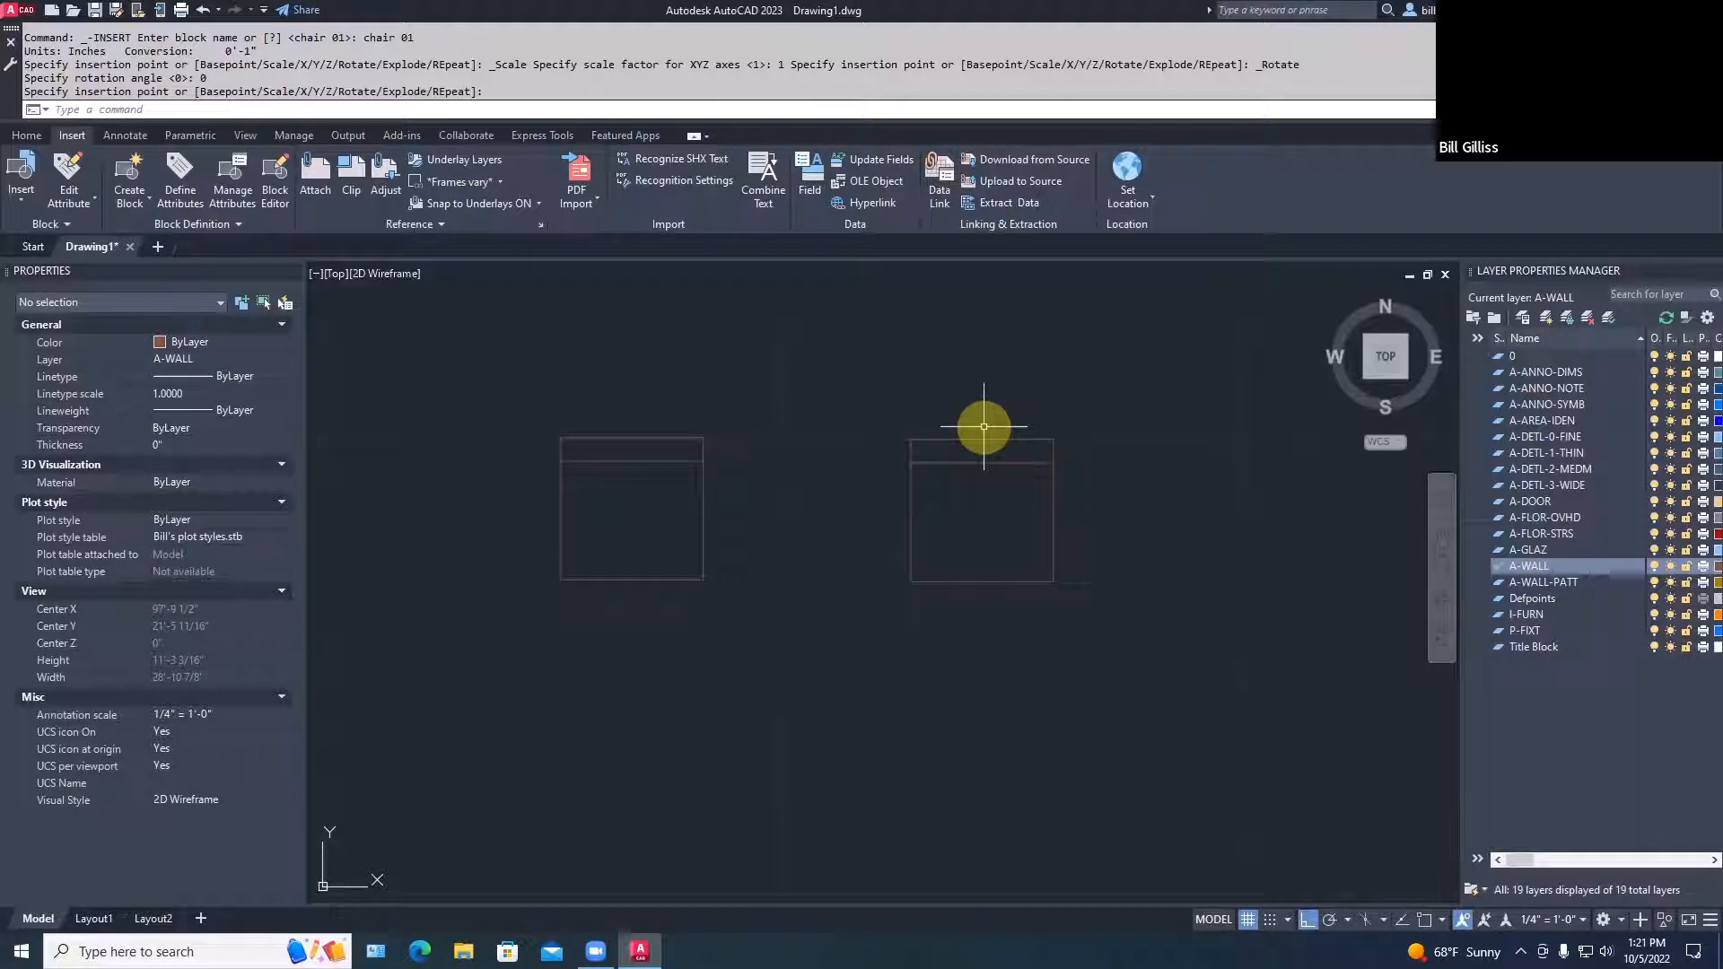
{"action": "scroll", "coordinate": [983, 427], "scroll_direction": "down", "scroll_amount": 2}
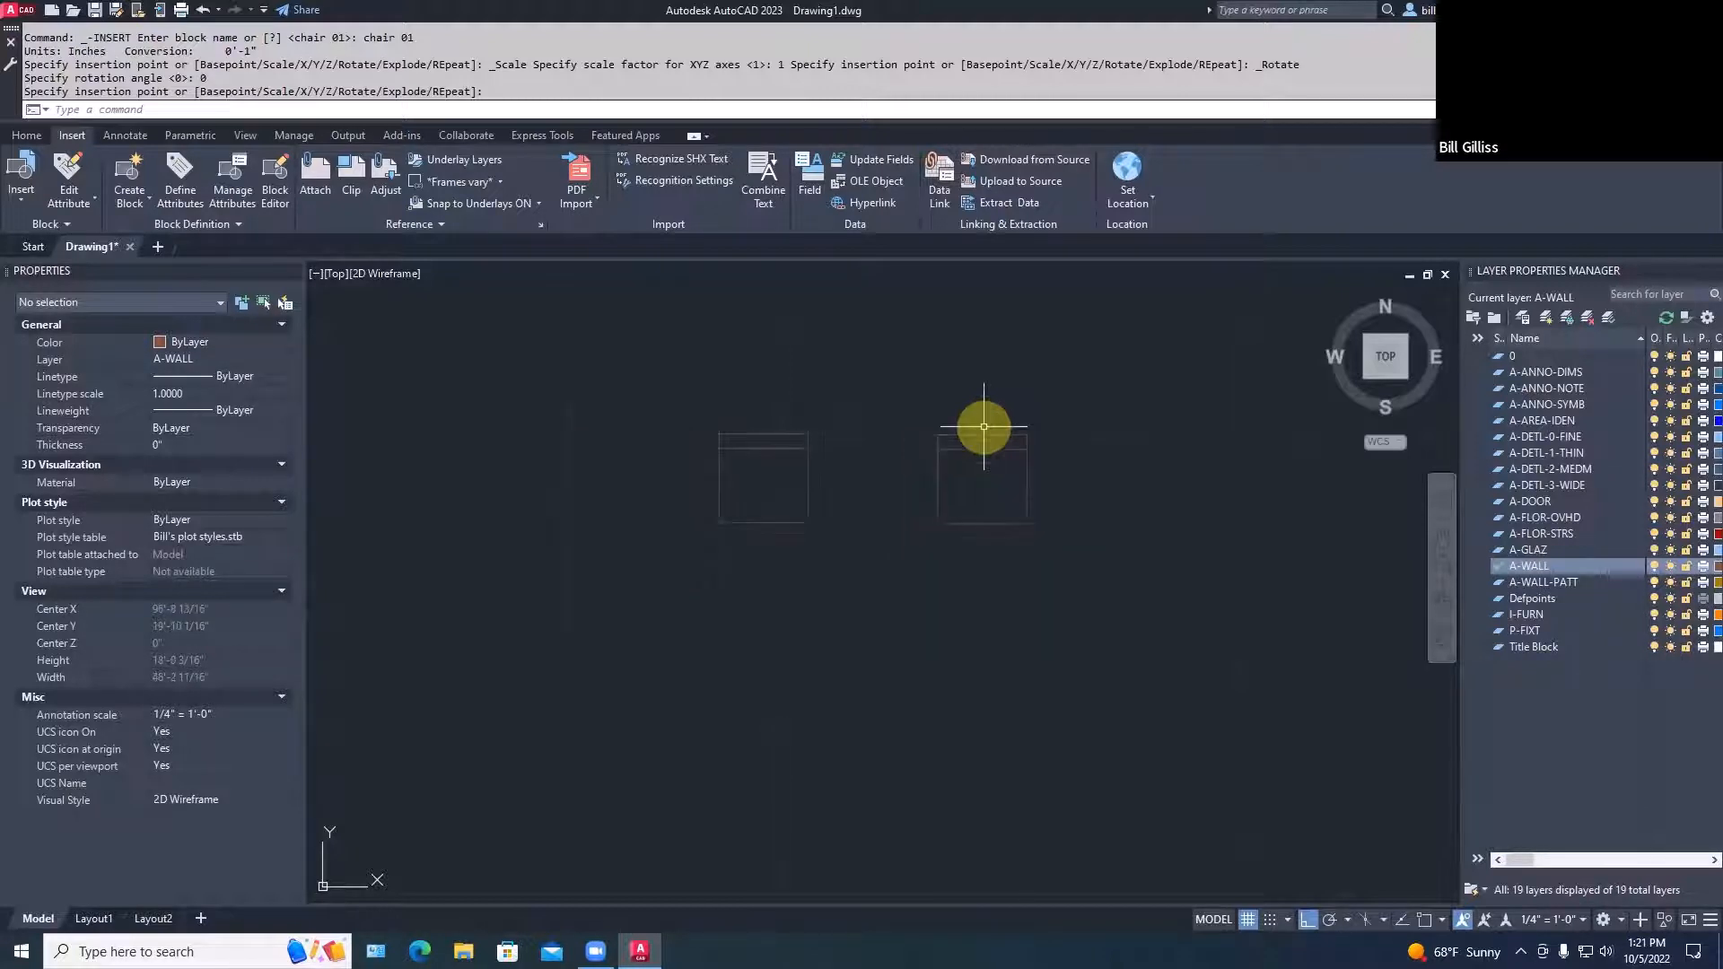
{"action": "left_click", "coordinate": [985, 431]}
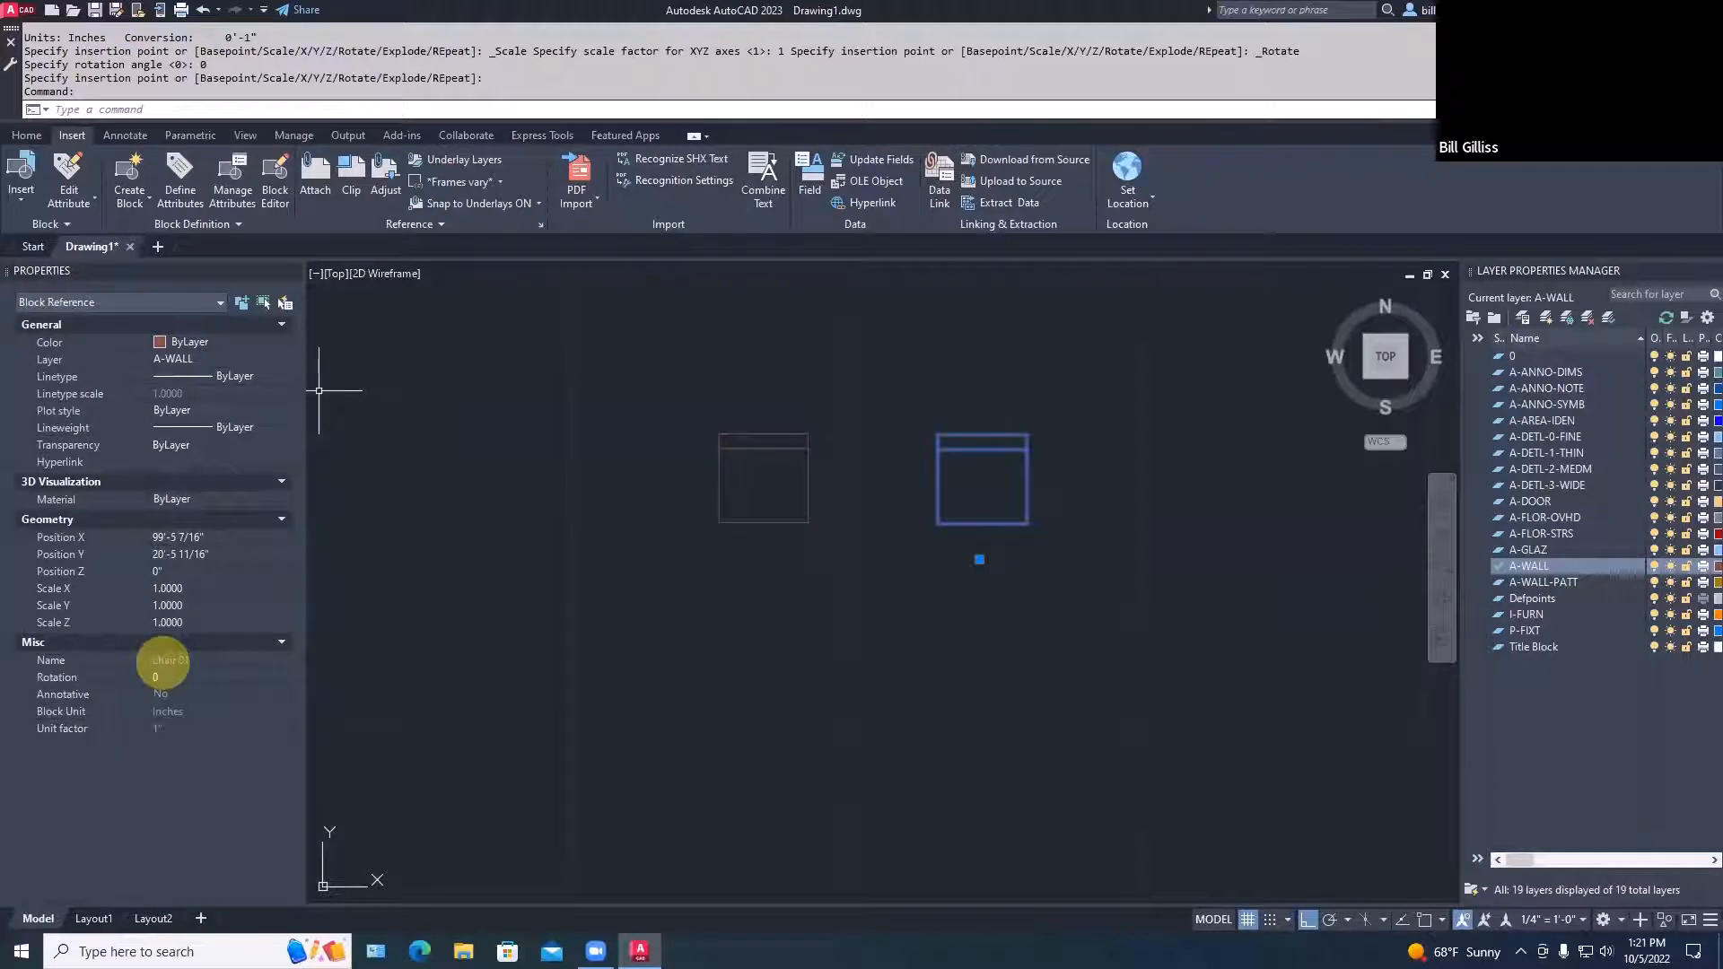
{"action": "key", "text": "Escape"}
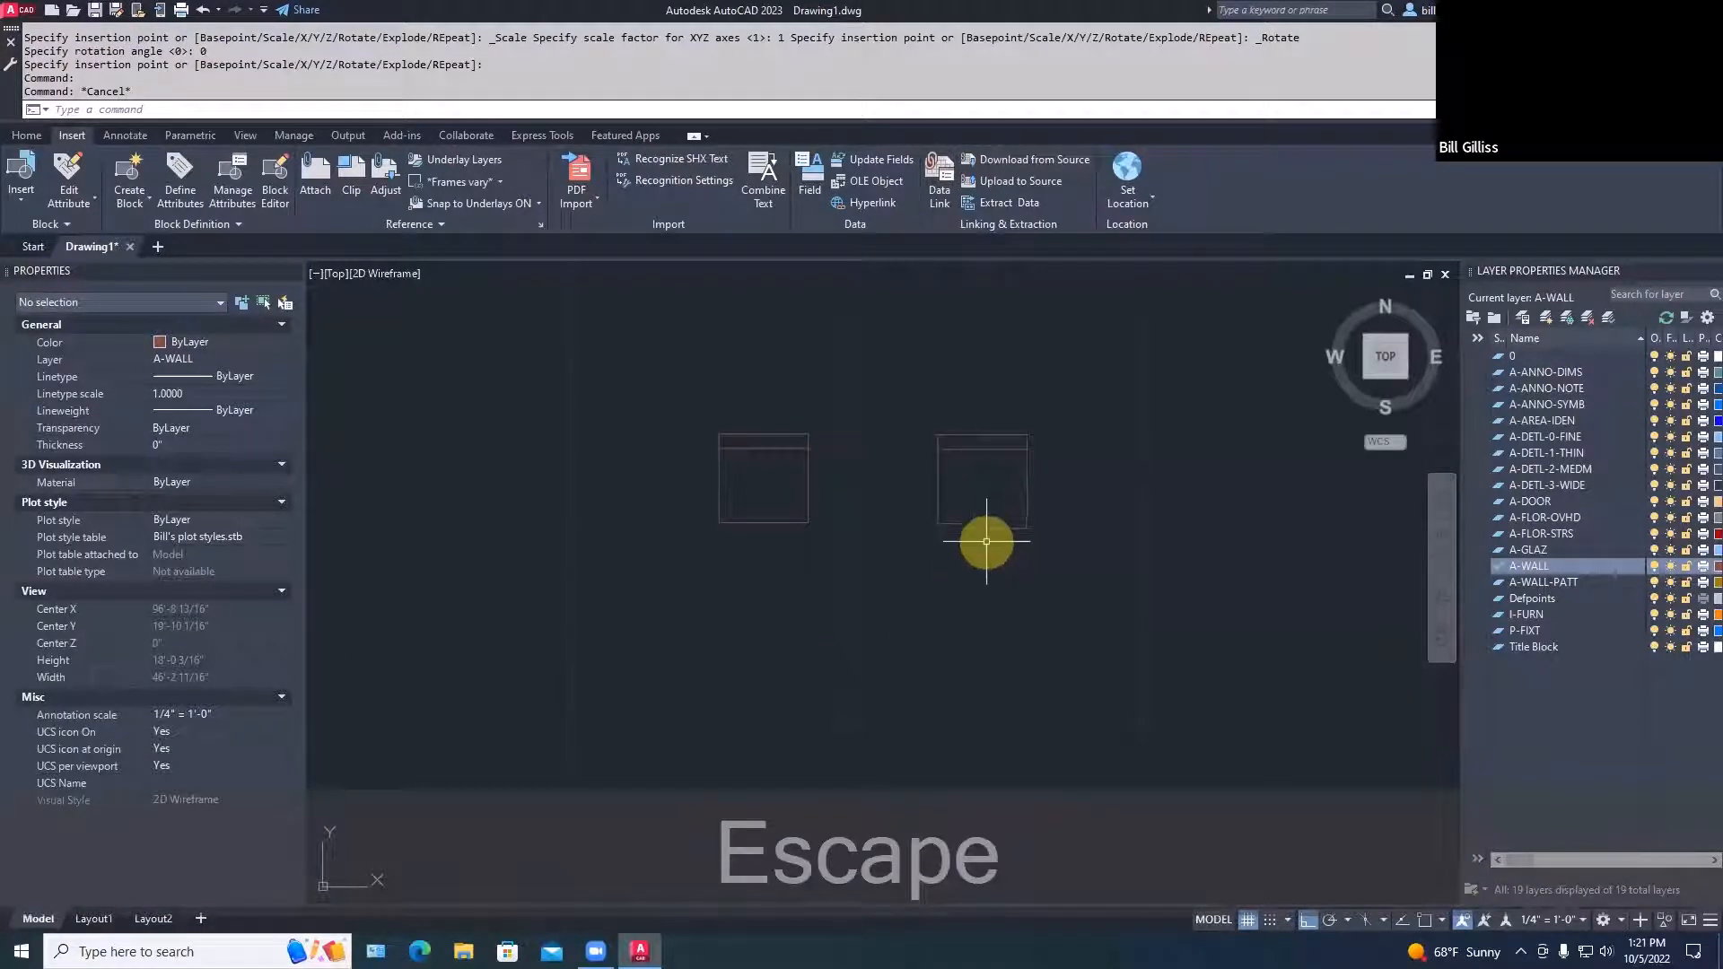
Draw a horizontal wall line above the two chairs, spanning past both of them
{"action": "type", "text": "l"}
{"action": "key", "text": "space"}
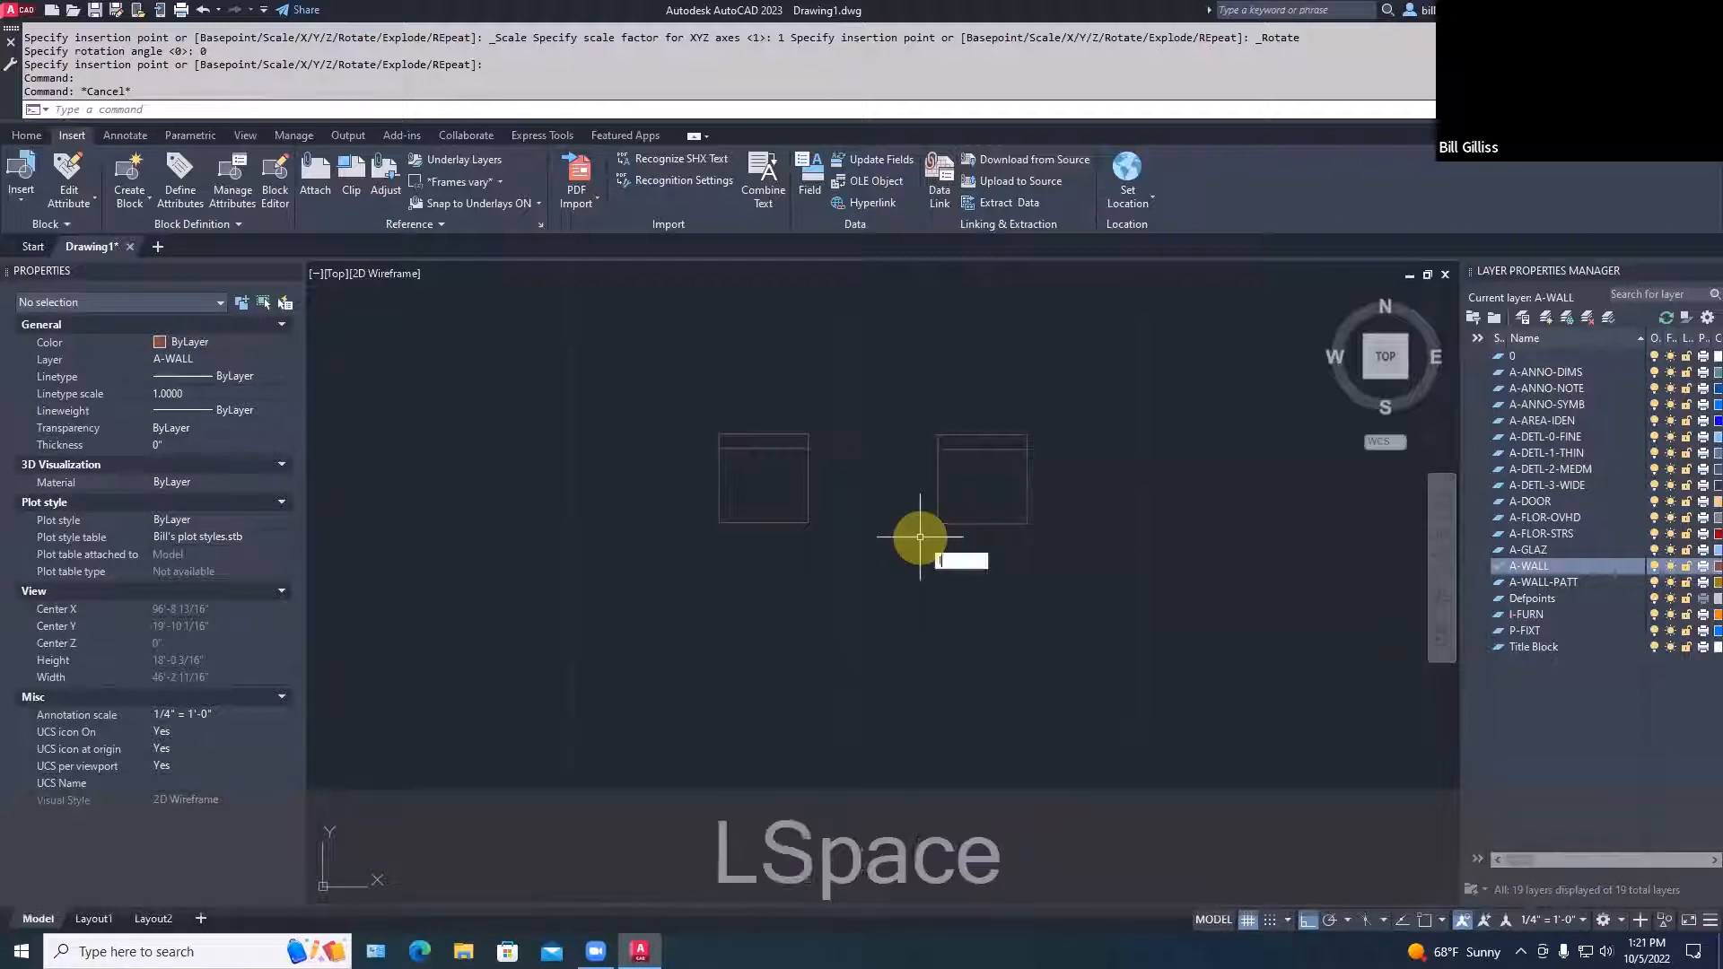
{"action": "left_click", "coordinate": [627, 378]}
{"action": "left_click", "coordinate": [1047, 377]}
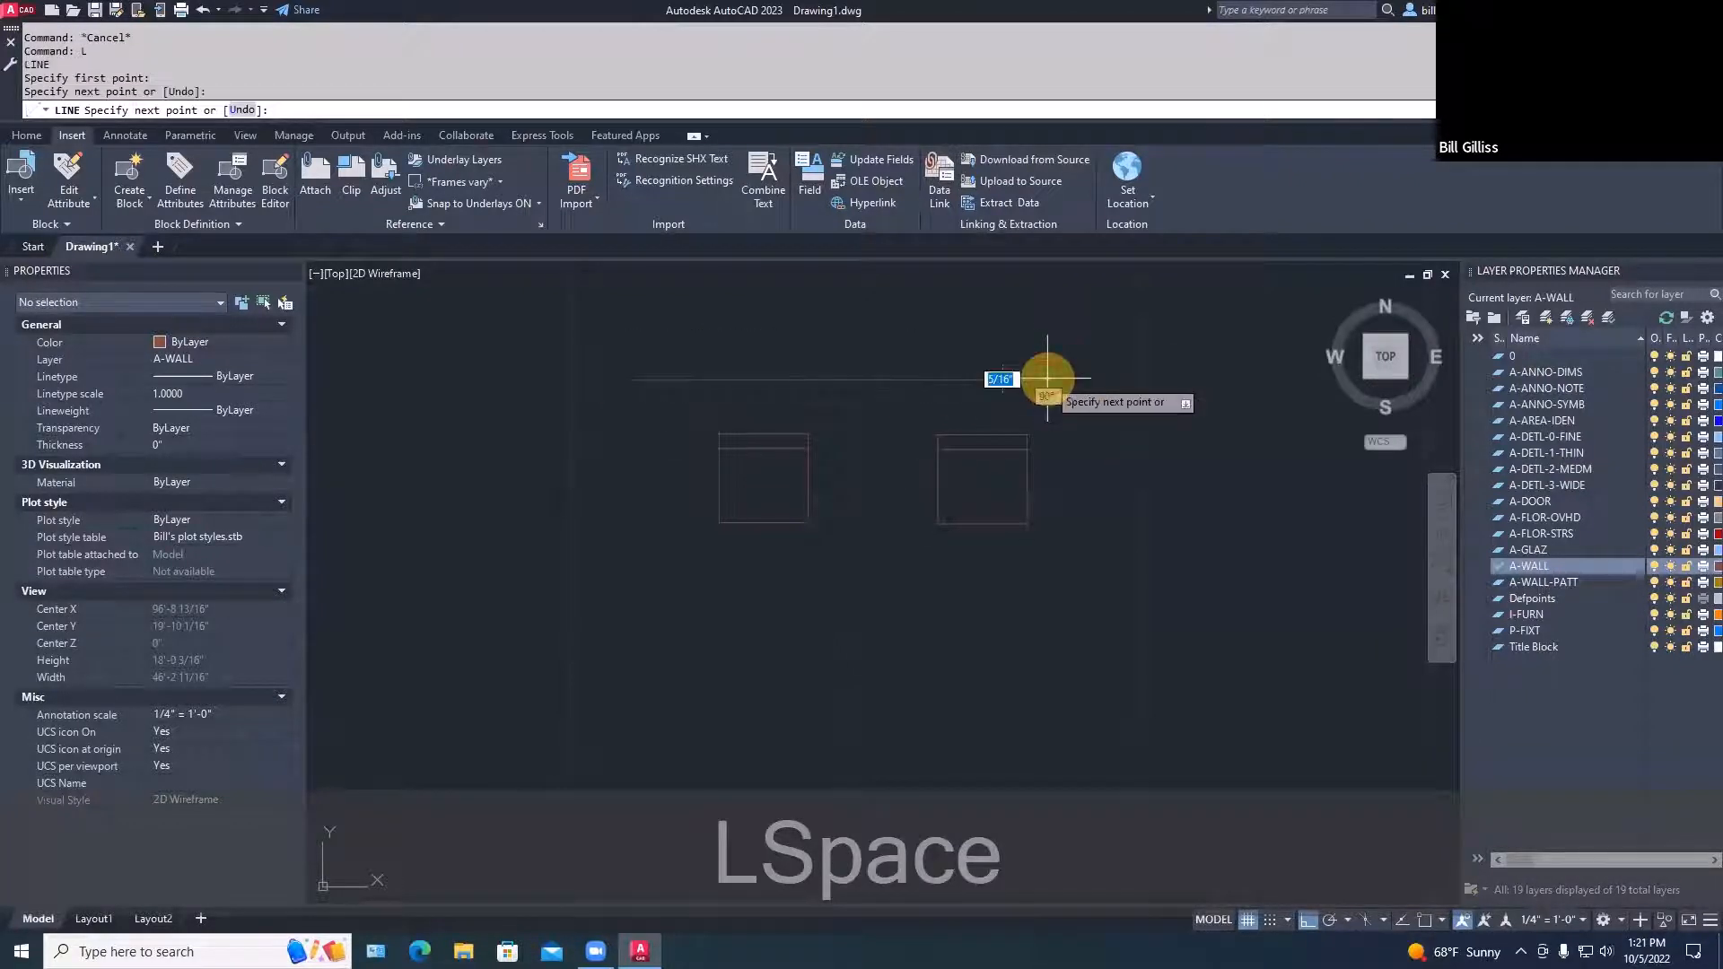
{"action": "key", "text": "space"}
{"action": "key", "text": "Escape"}
{"action": "key", "text": "Escape"}
Copy the wall line straight up by about 4 1/4" to form the wall's second face
{"action": "type", "text": "cp"}
{"action": "key", "text": "space"}
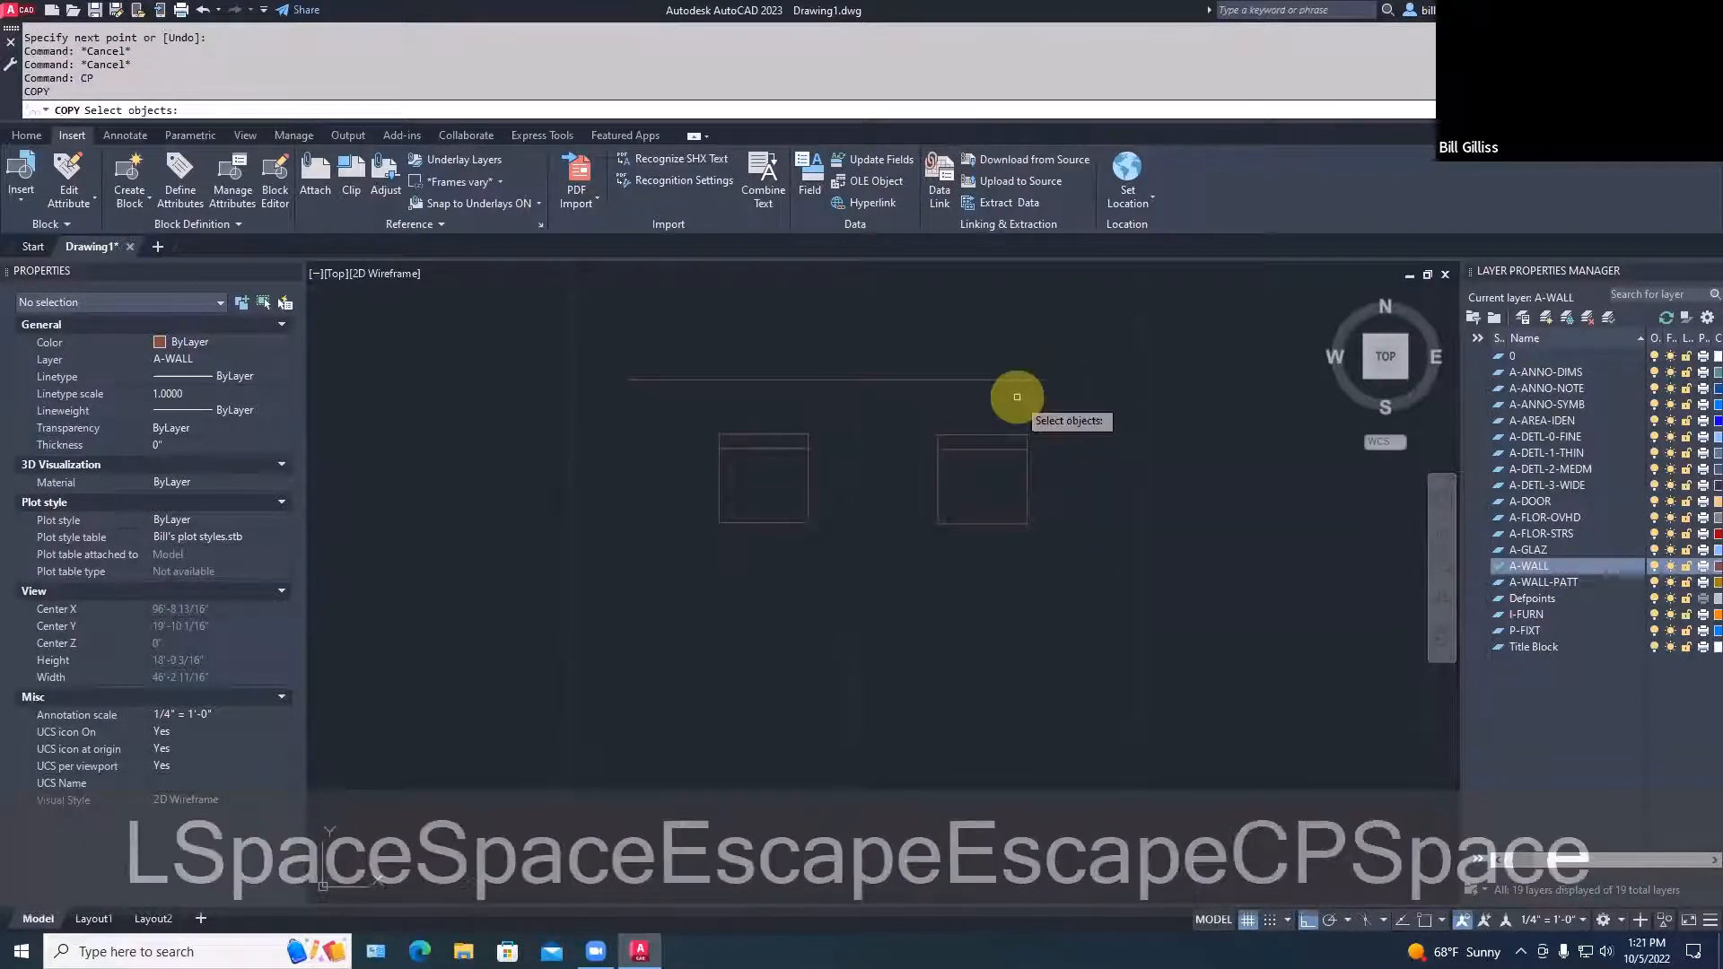
{"action": "left_click", "coordinate": [1019, 380]}
{"action": "key", "text": "space"}
{"action": "left_click", "coordinate": [1069, 425]}
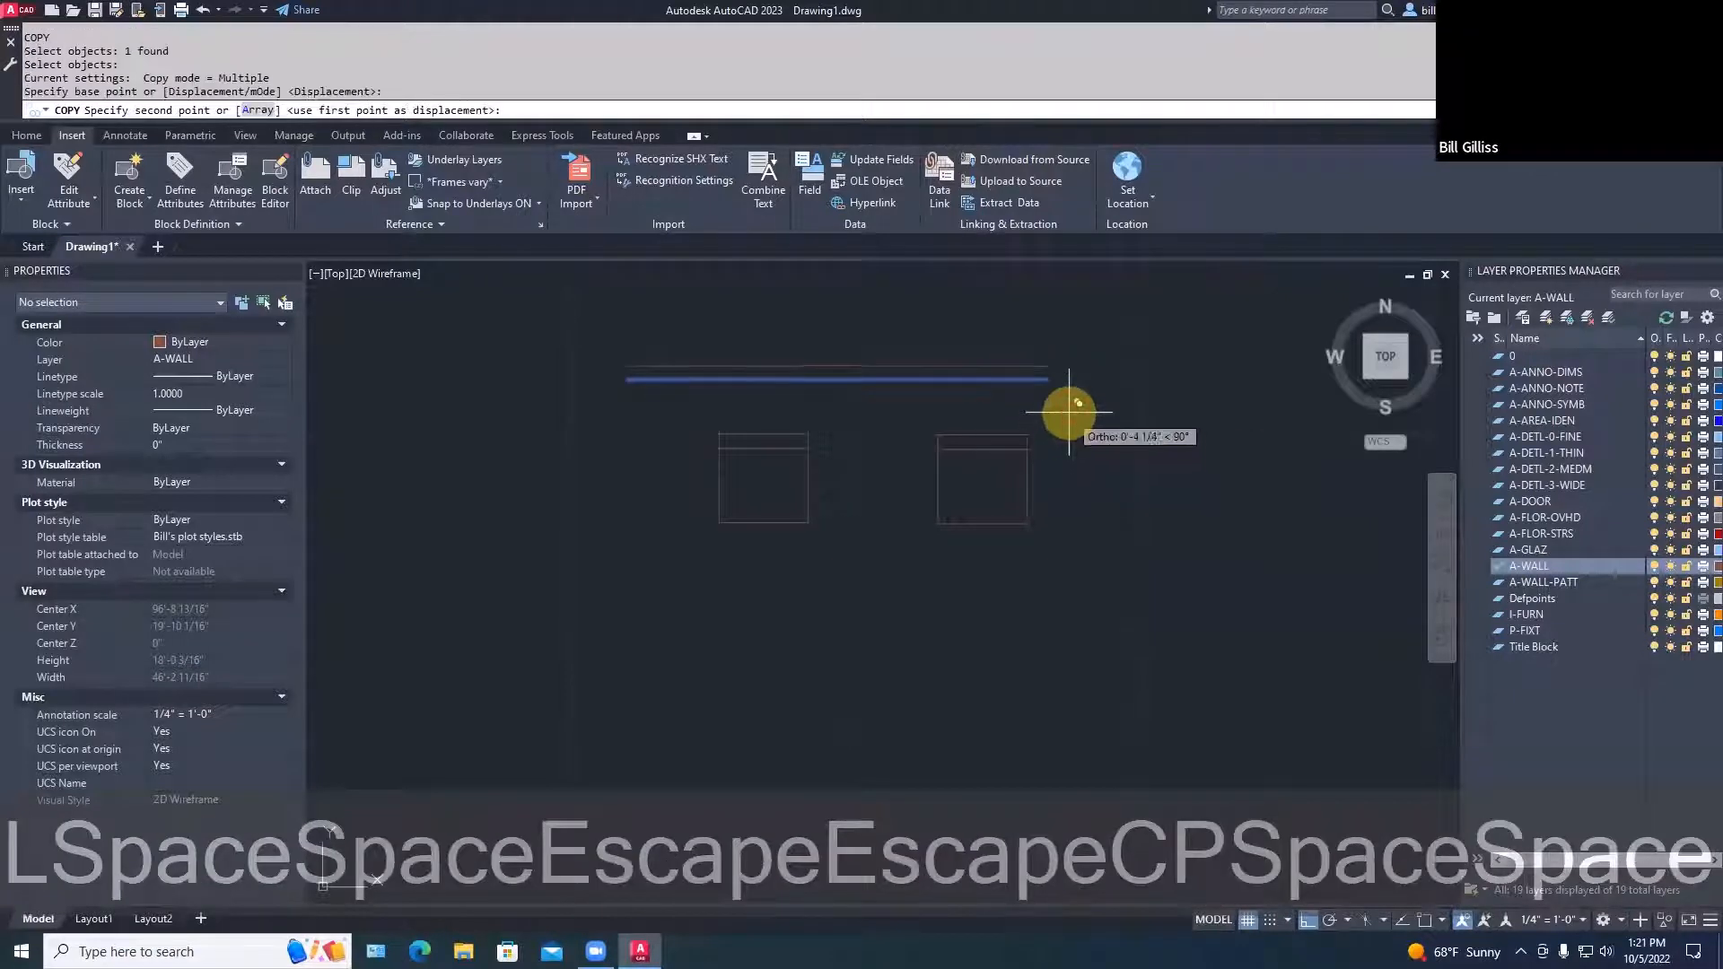
{"action": "left_click", "coordinate": [1069, 414]}
{"action": "key", "text": "Escape"}
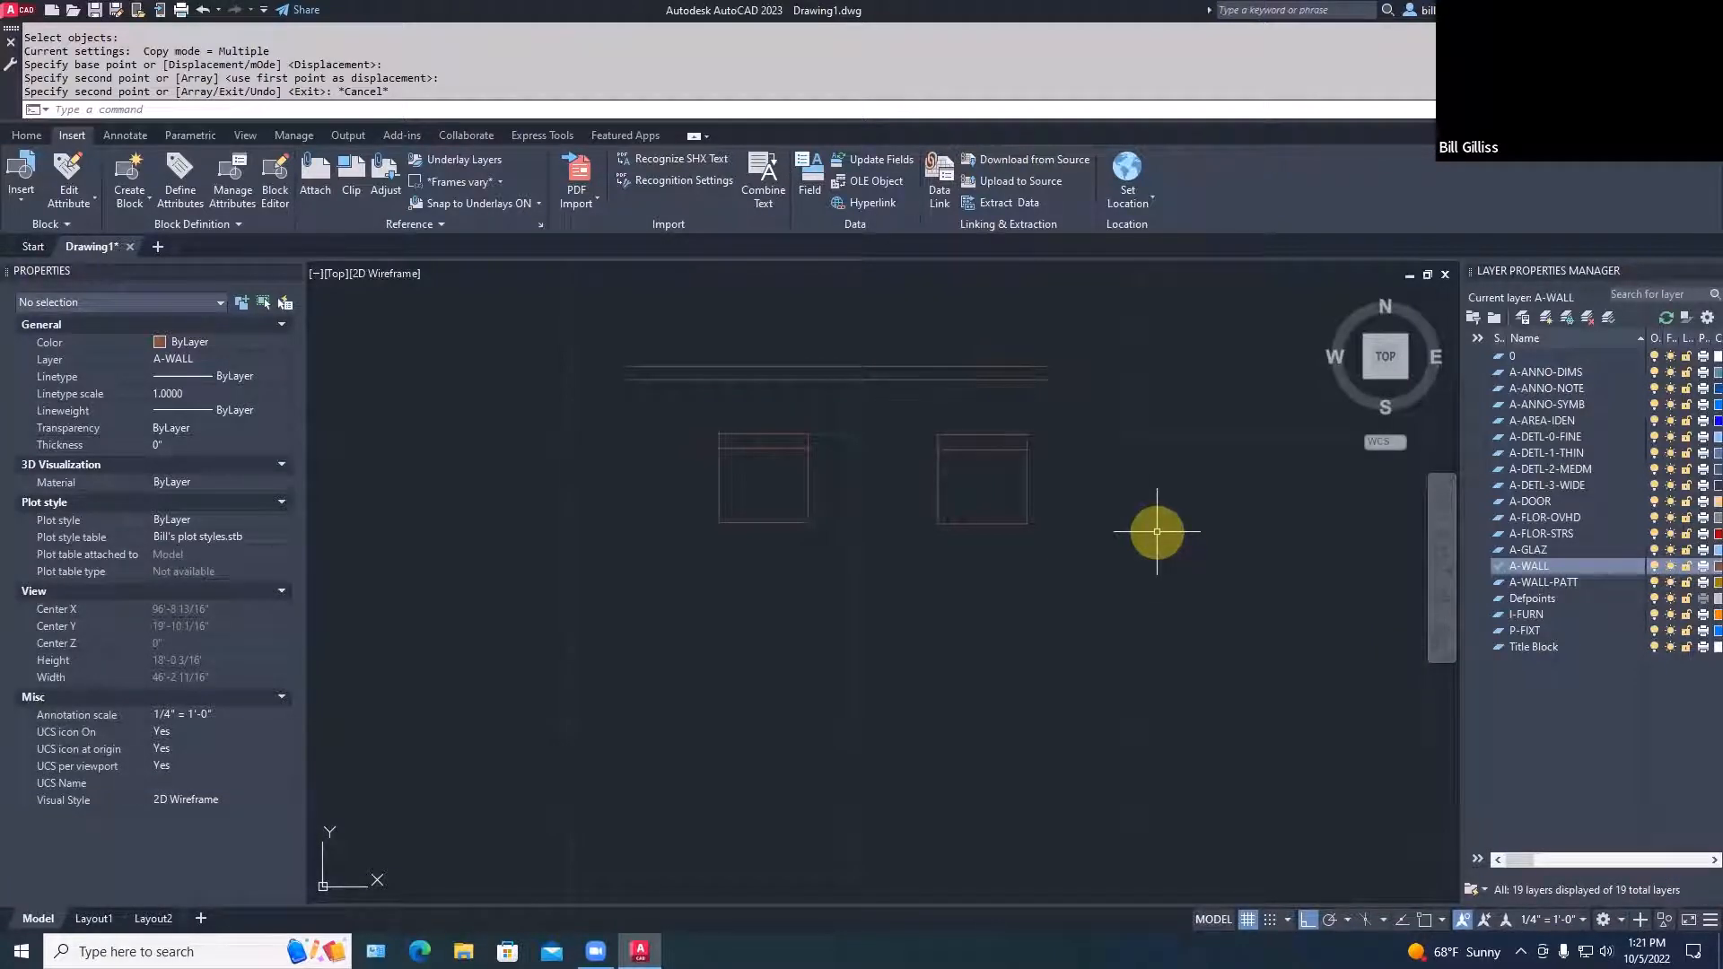
Assign the right-hand chair block to the I-FURN layer
{"action": "left_click", "coordinate": [1025, 508]}
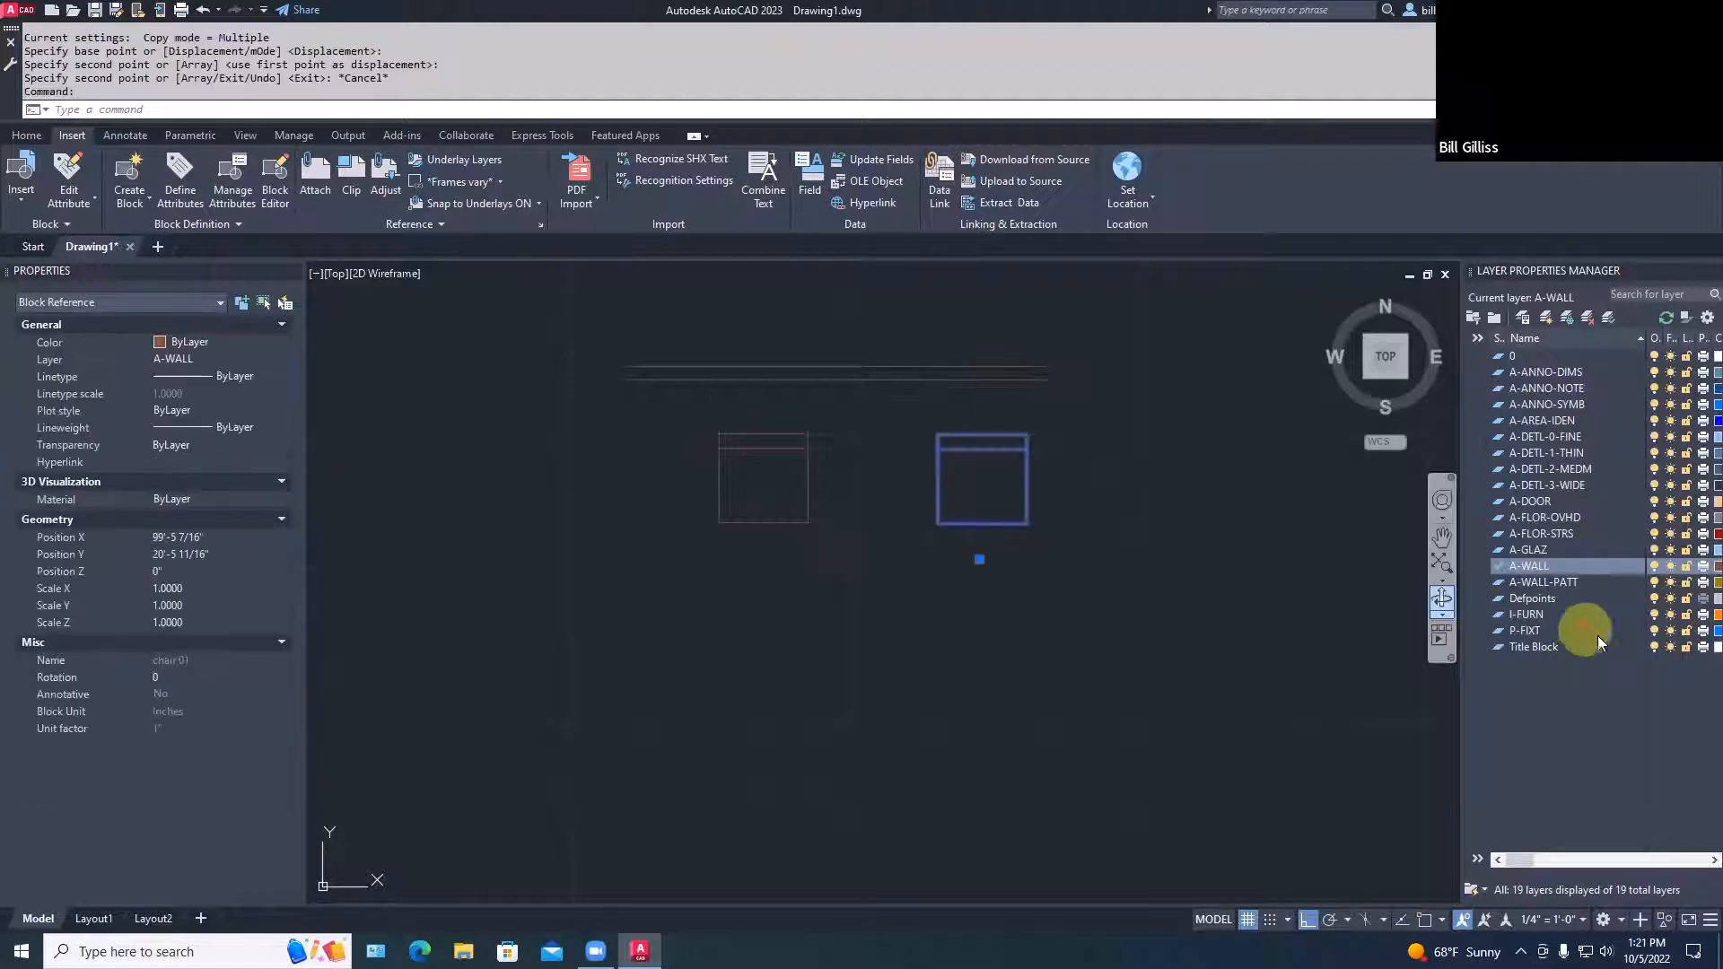
{"action": "left_click", "coordinate": [193, 357]}
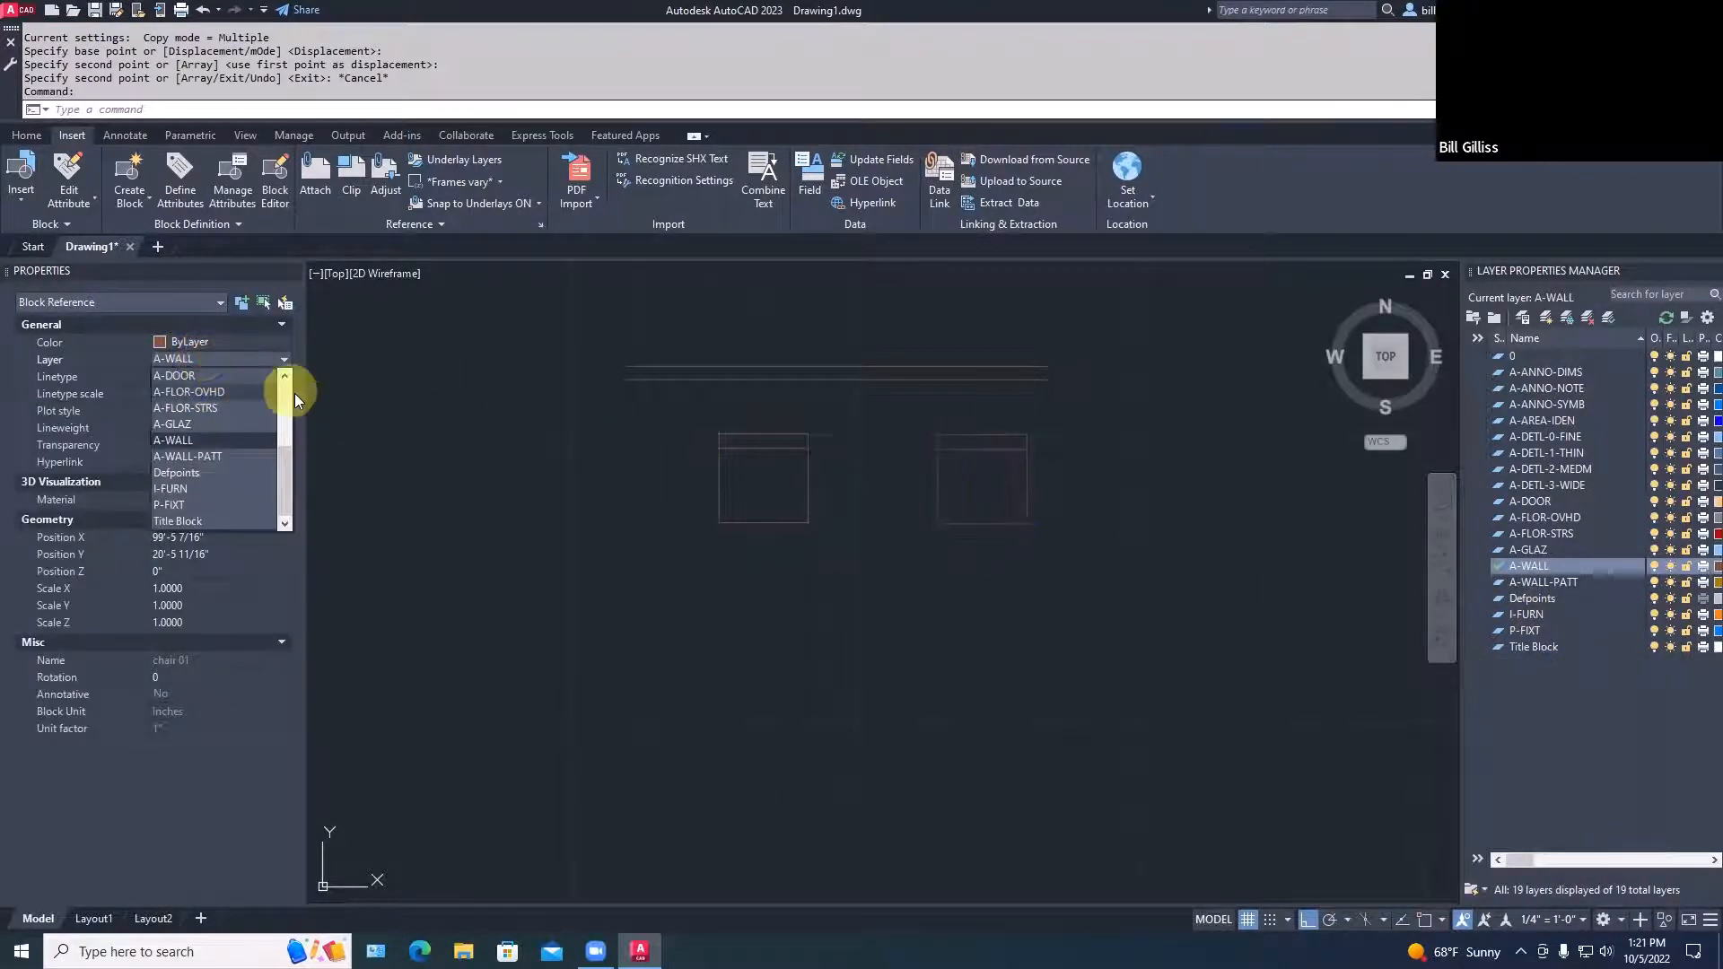
{"action": "scroll", "coordinate": [282, 420], "scroll_direction": "up", "scroll_amount": 3}
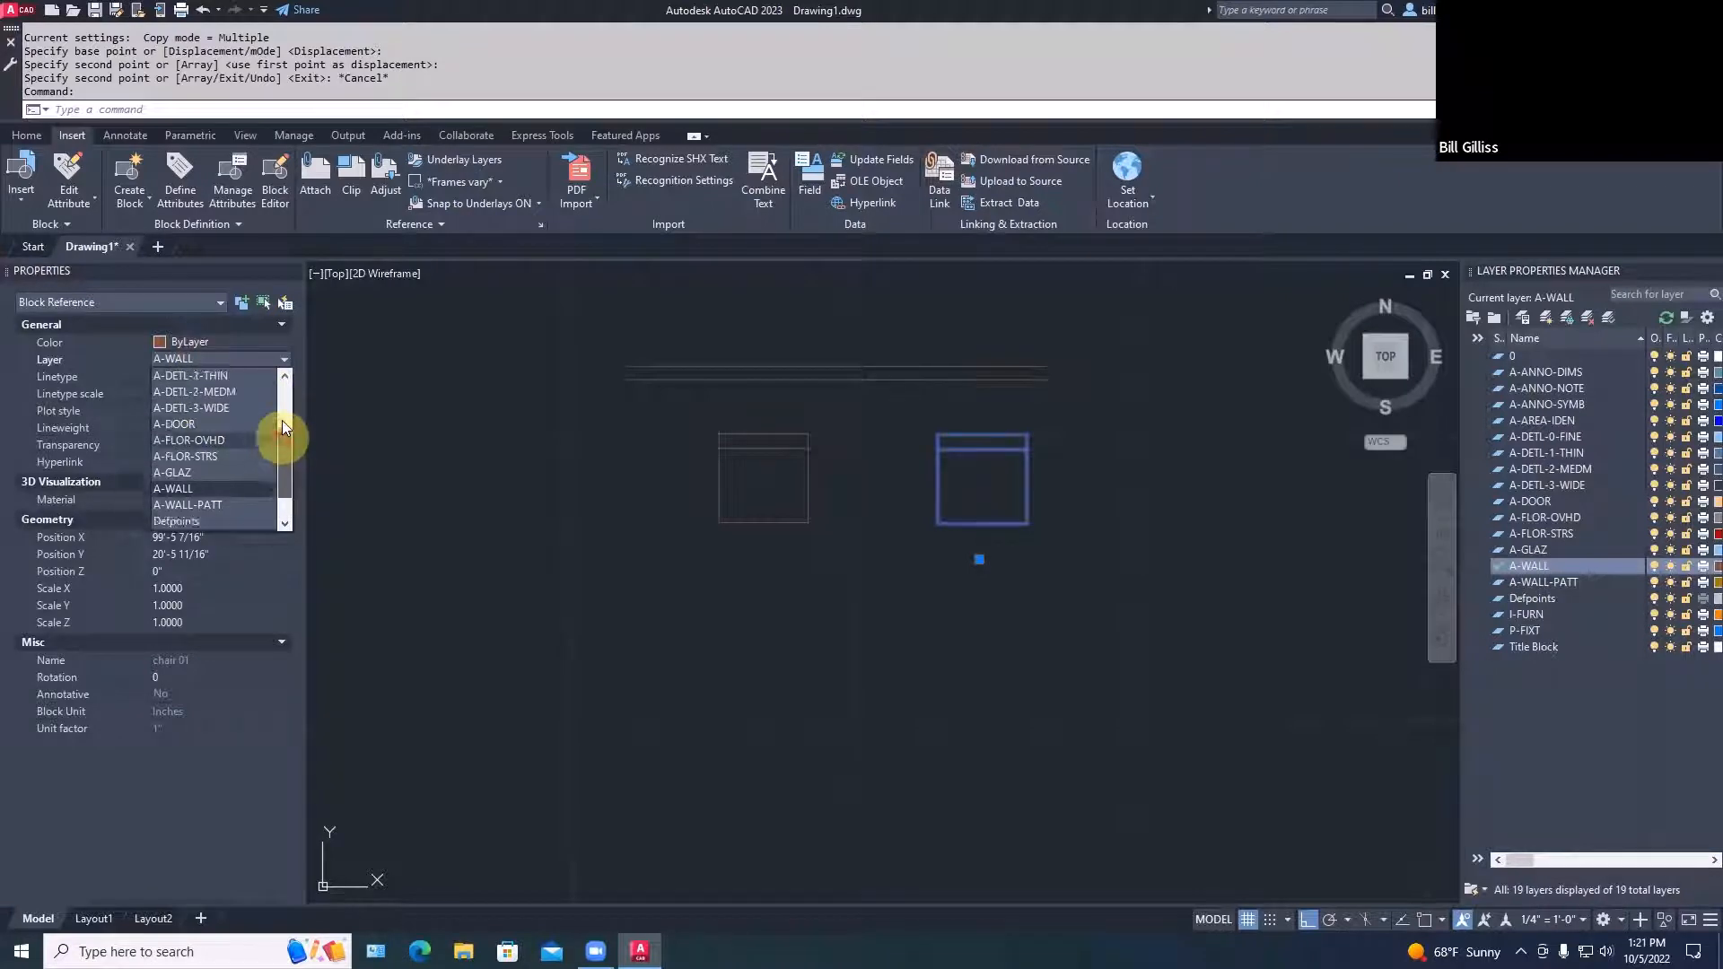
{"action": "scroll", "coordinate": [282, 420], "scroll_direction": "up", "scroll_amount": 2}
{"action": "left_click_drag", "start_coordinate": [282, 420], "coordinate": [280, 462]}
{"action": "left_click", "coordinate": [164, 489]}
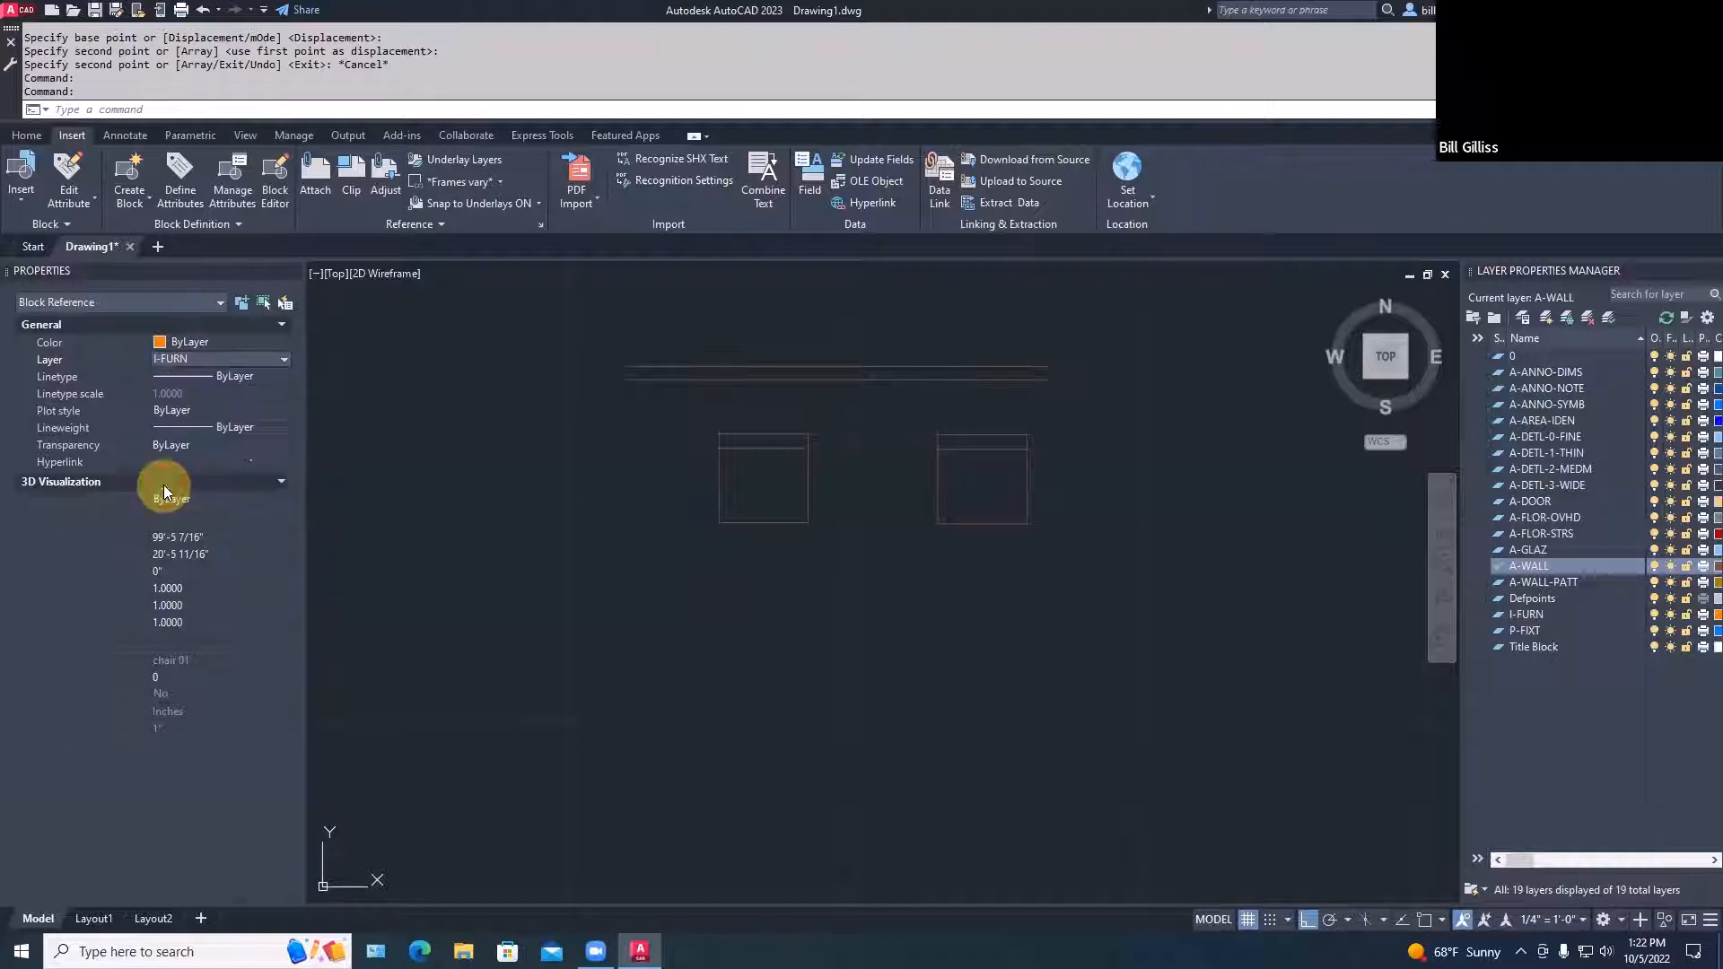
{"action": "key", "text": "Escape"}
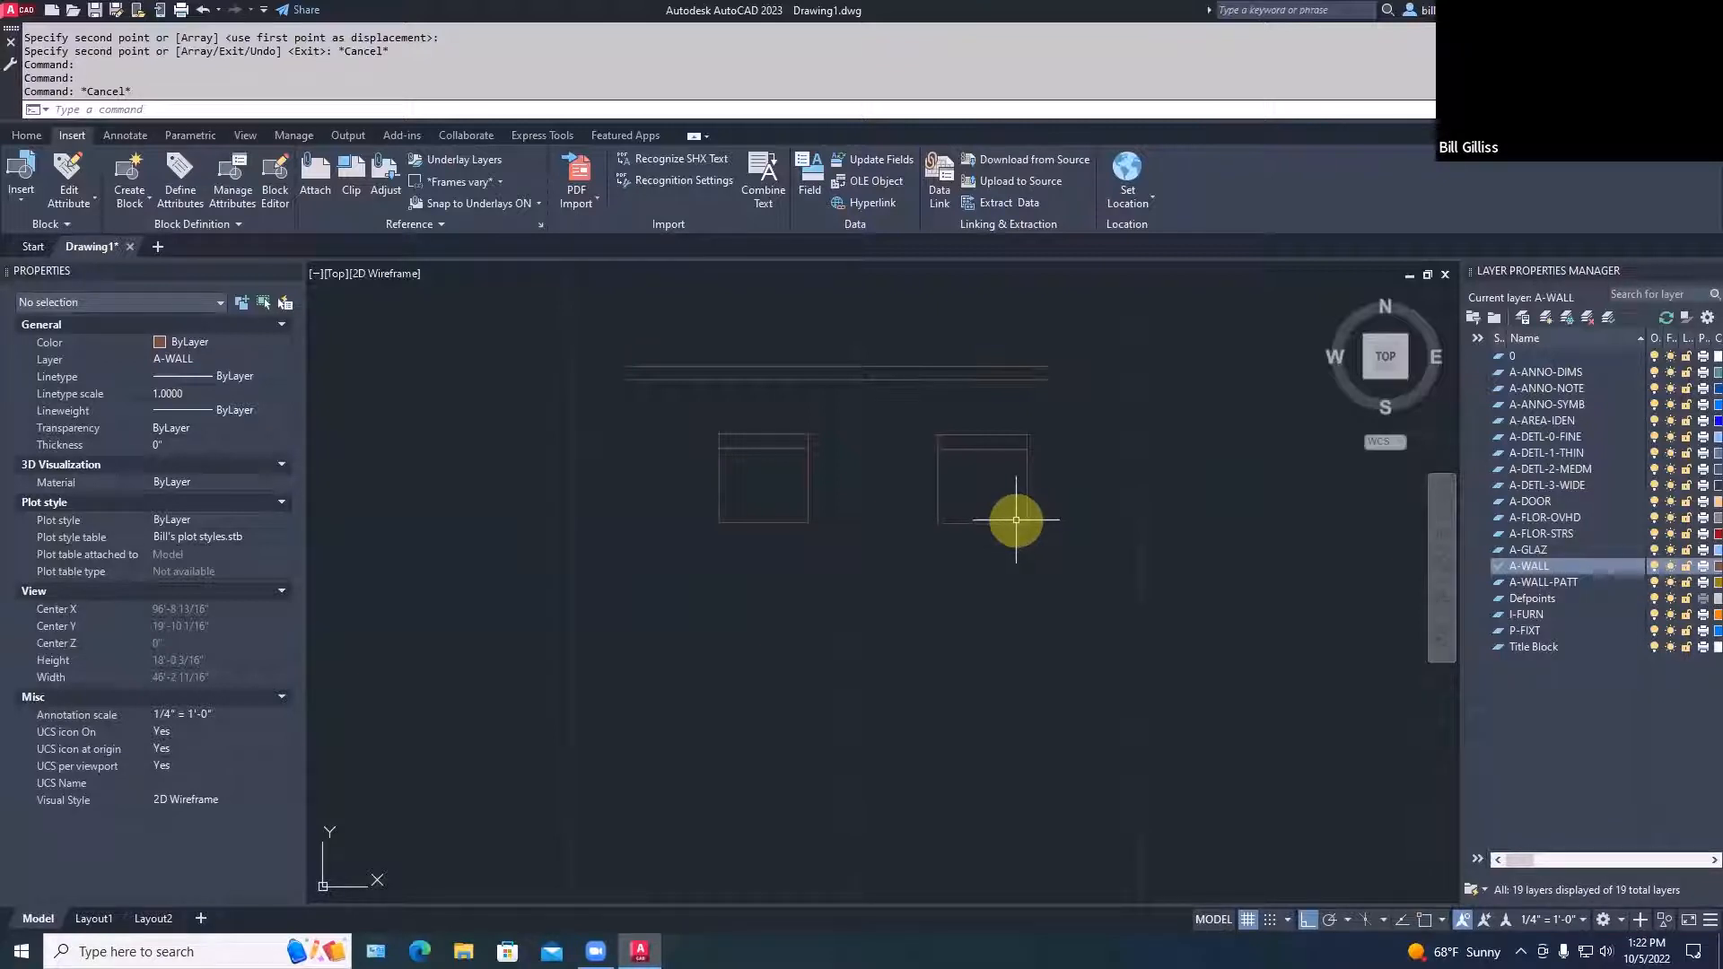
Explode the right-hand chair block and check the layer of its square
{"action": "mouse_move", "coordinate": [1016, 520]}
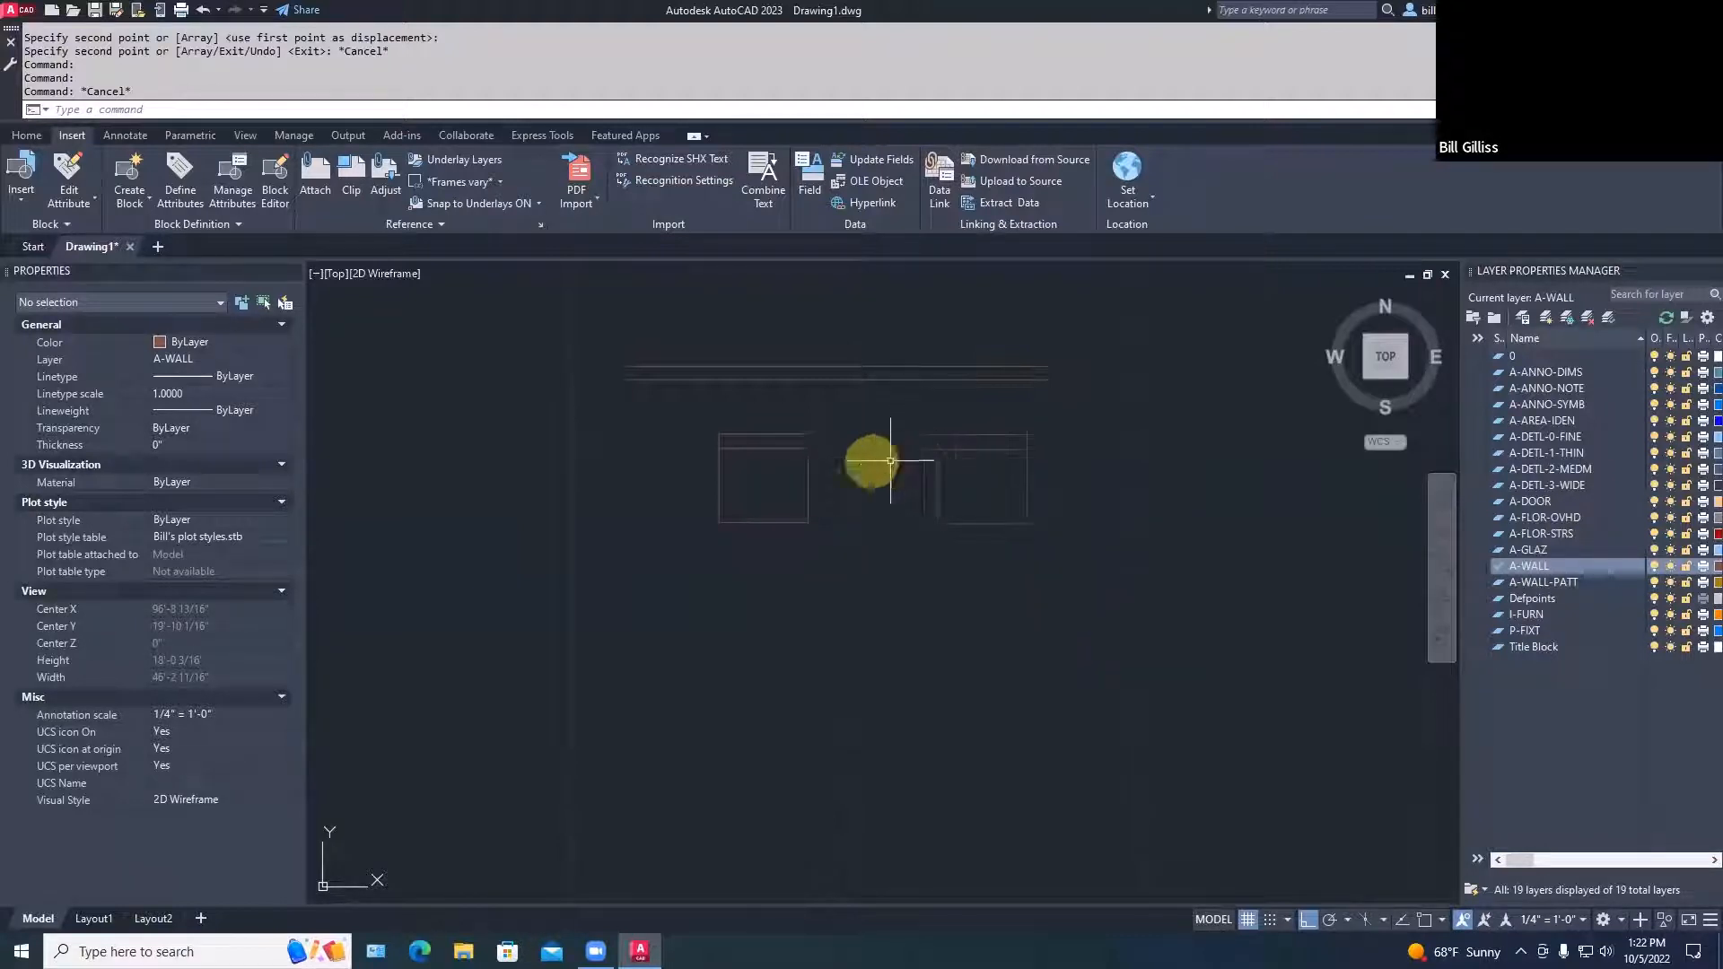
{"action": "type", "text": "EXPLODE"}
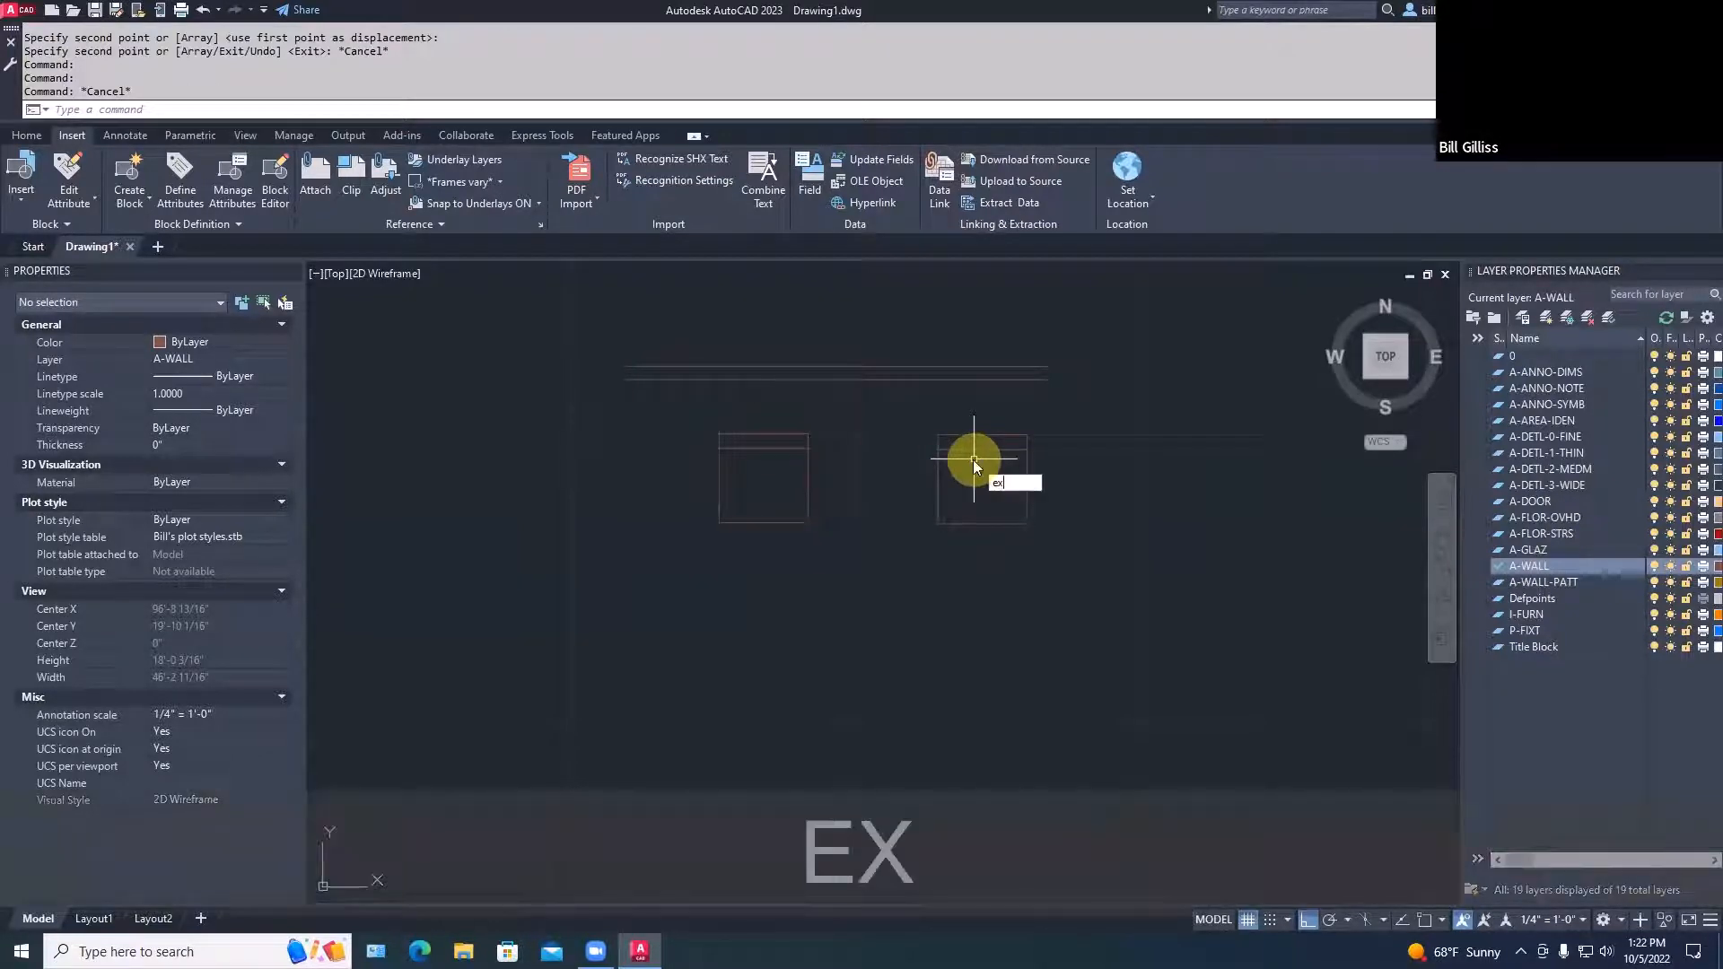
{"action": "key", "text": "Return"}
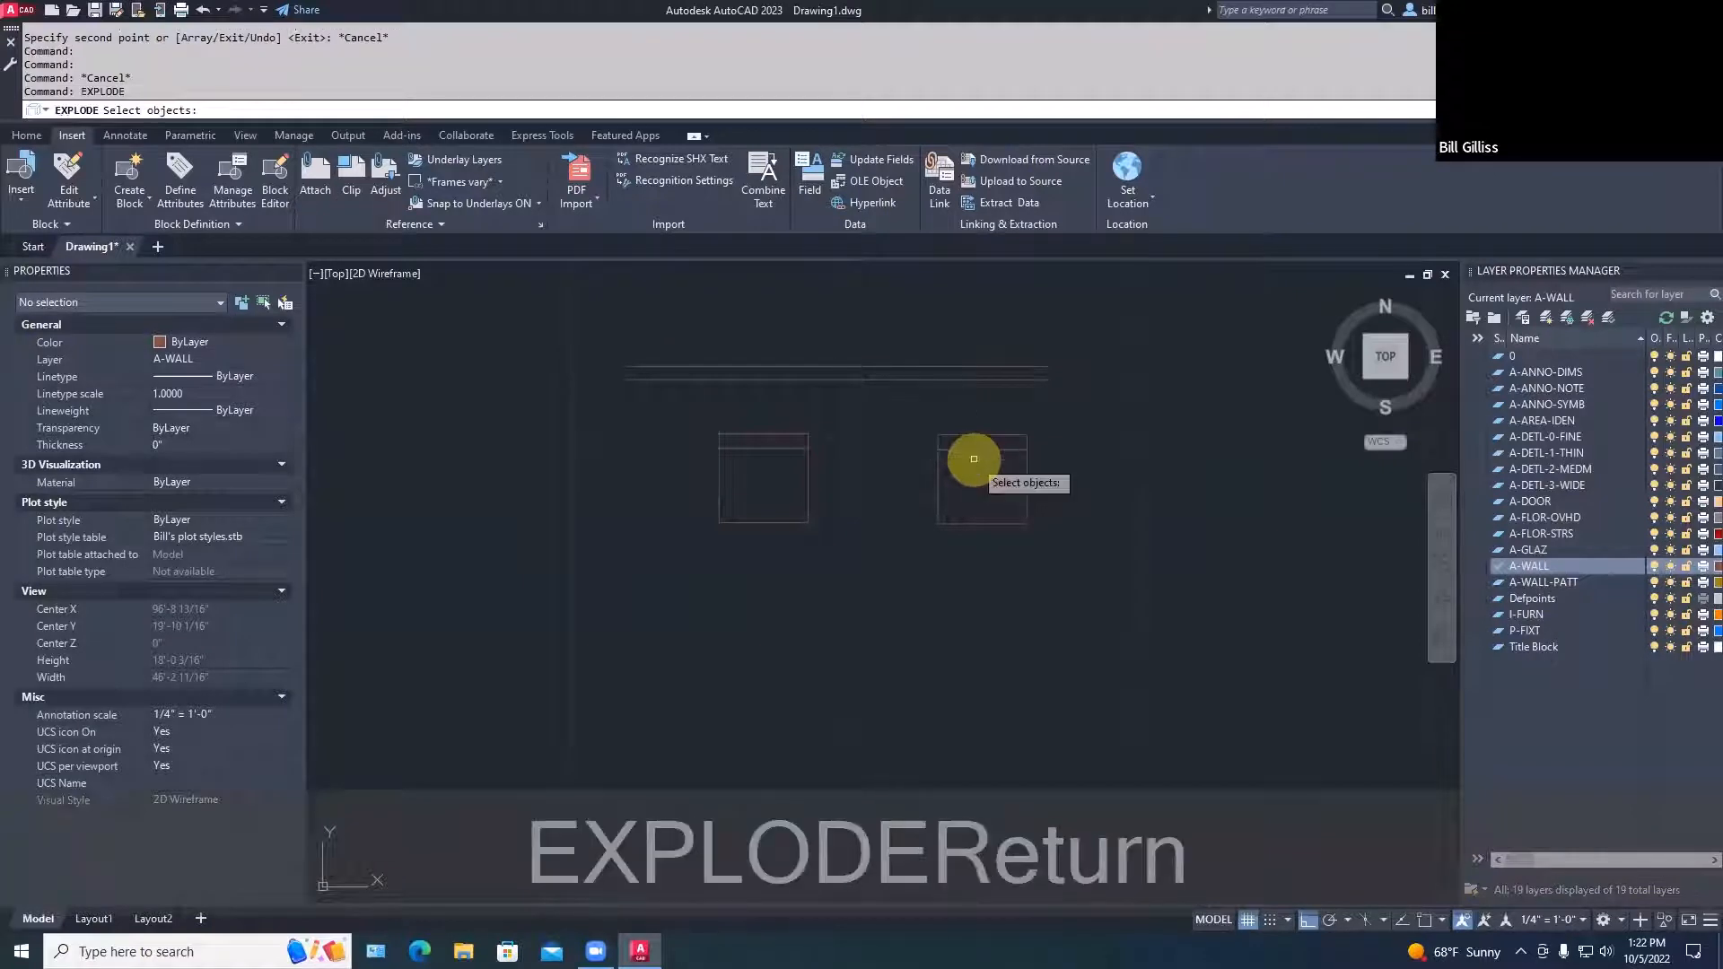
{"action": "left_click", "coordinate": [980, 453]}
{"action": "key", "text": "space"}
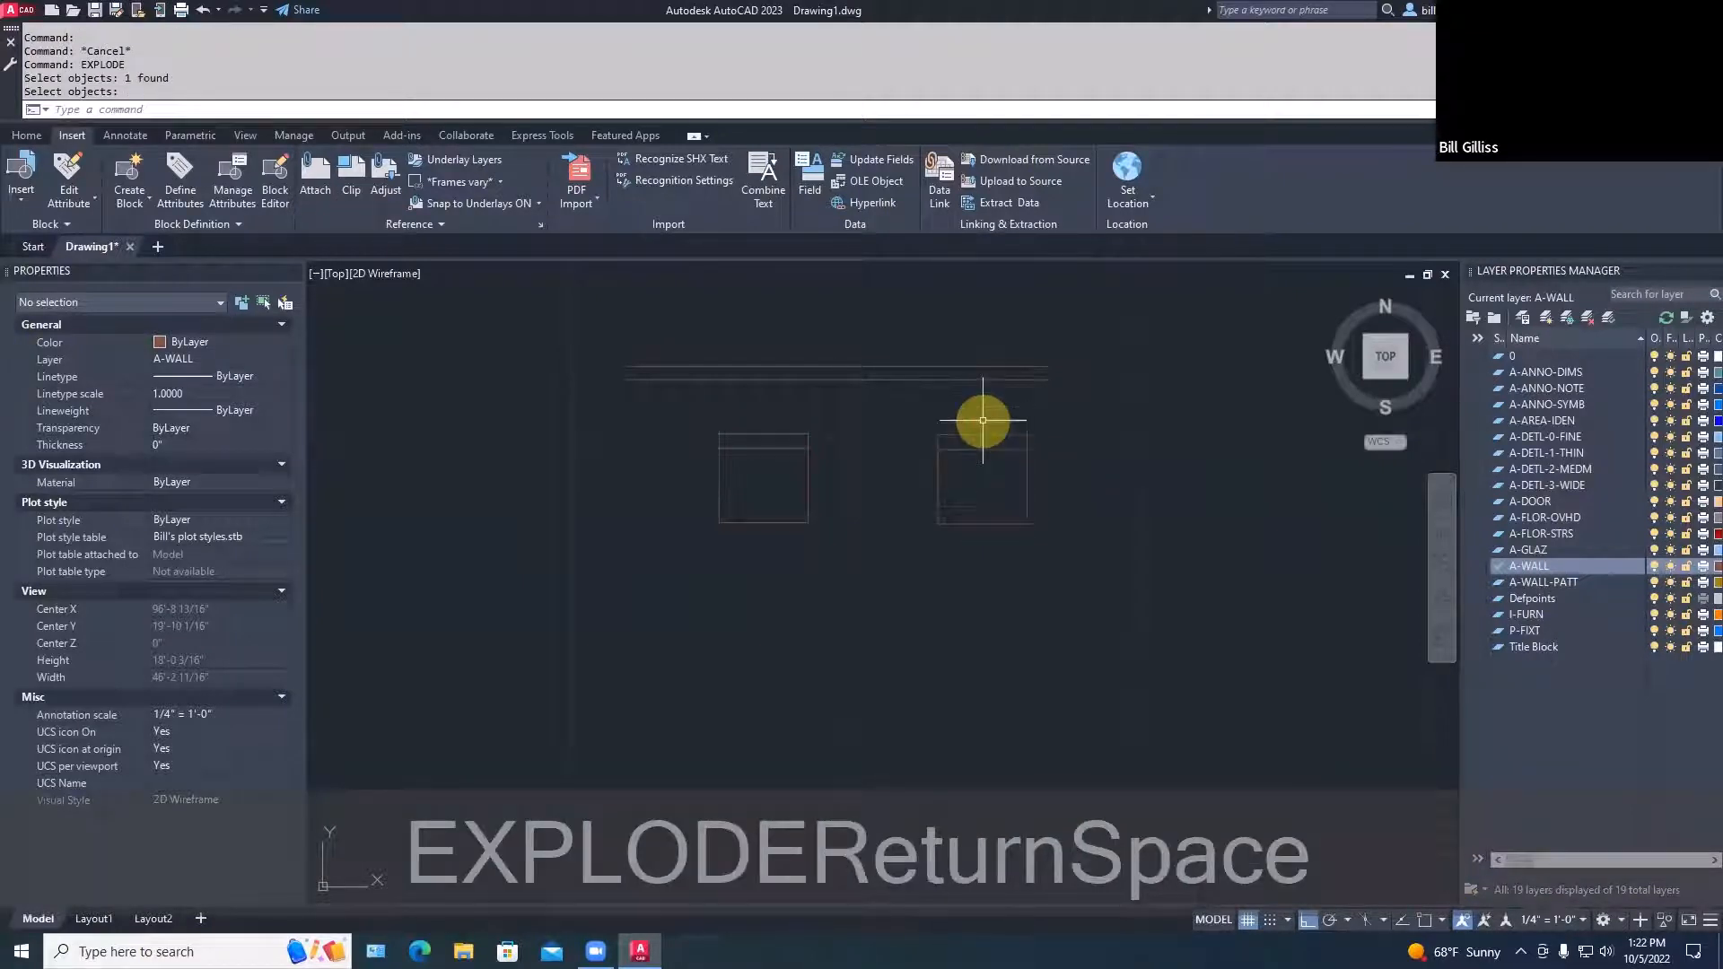
{"action": "left_click", "coordinate": [984, 434]}
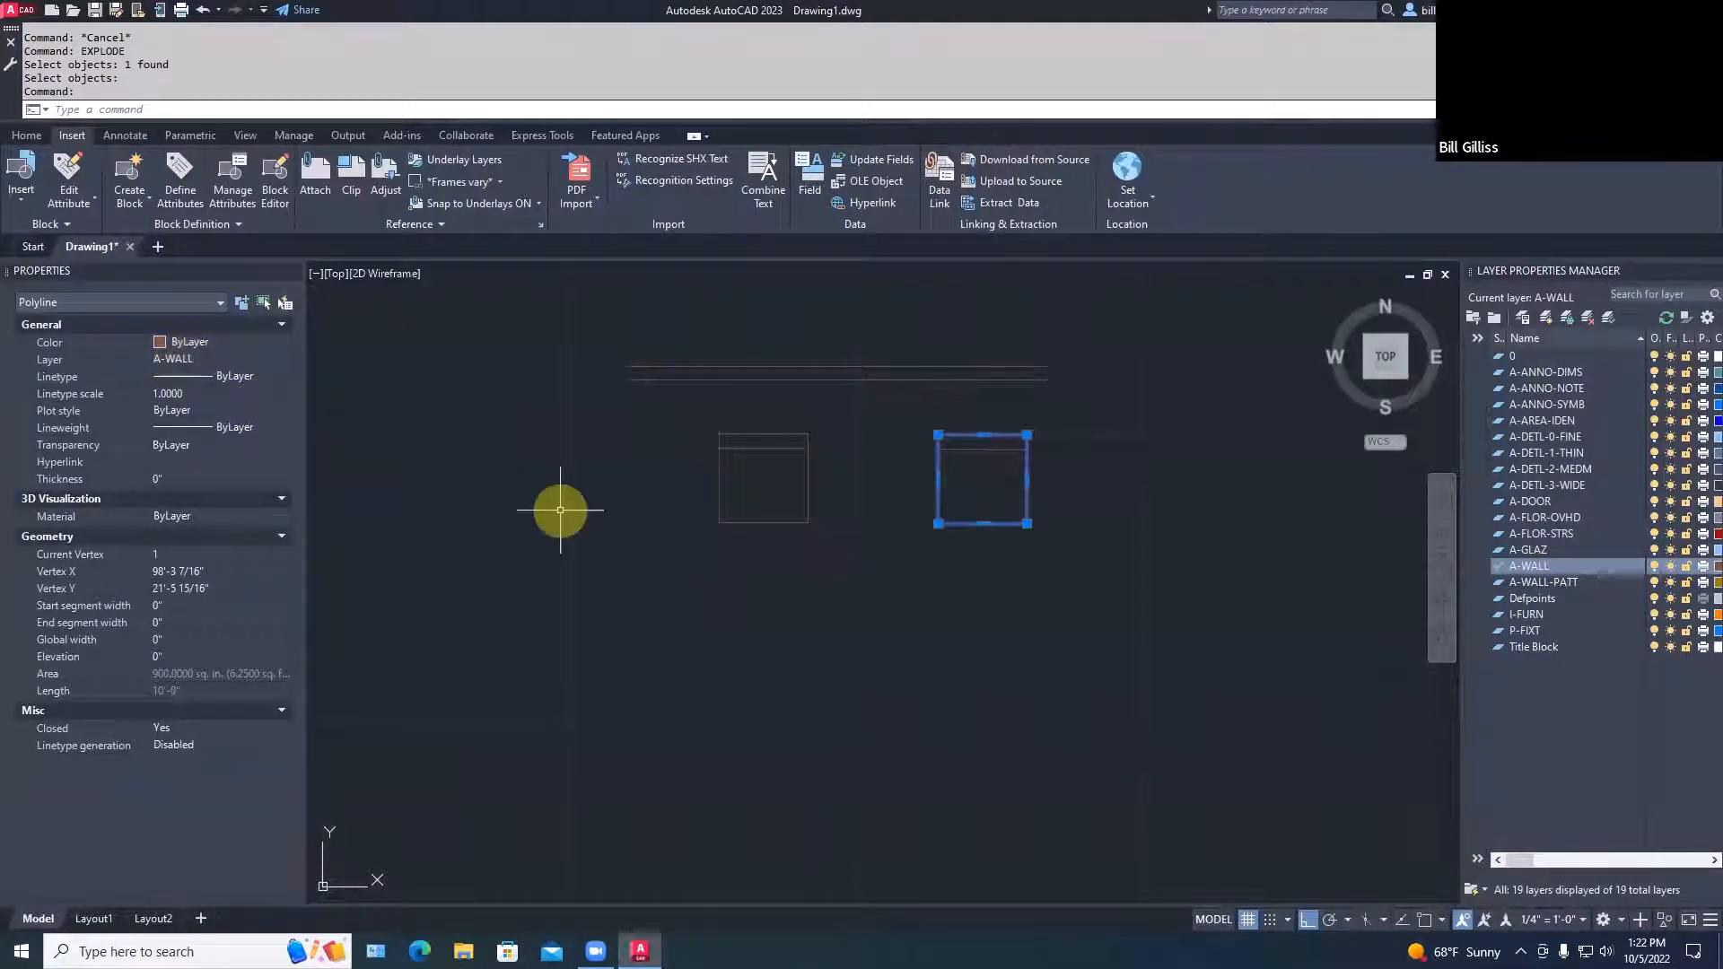
{"action": "key", "text": "Escape"}
Assign the exploded chair's square and line to layer 0
{"action": "left_click", "coordinate": [911, 415]}
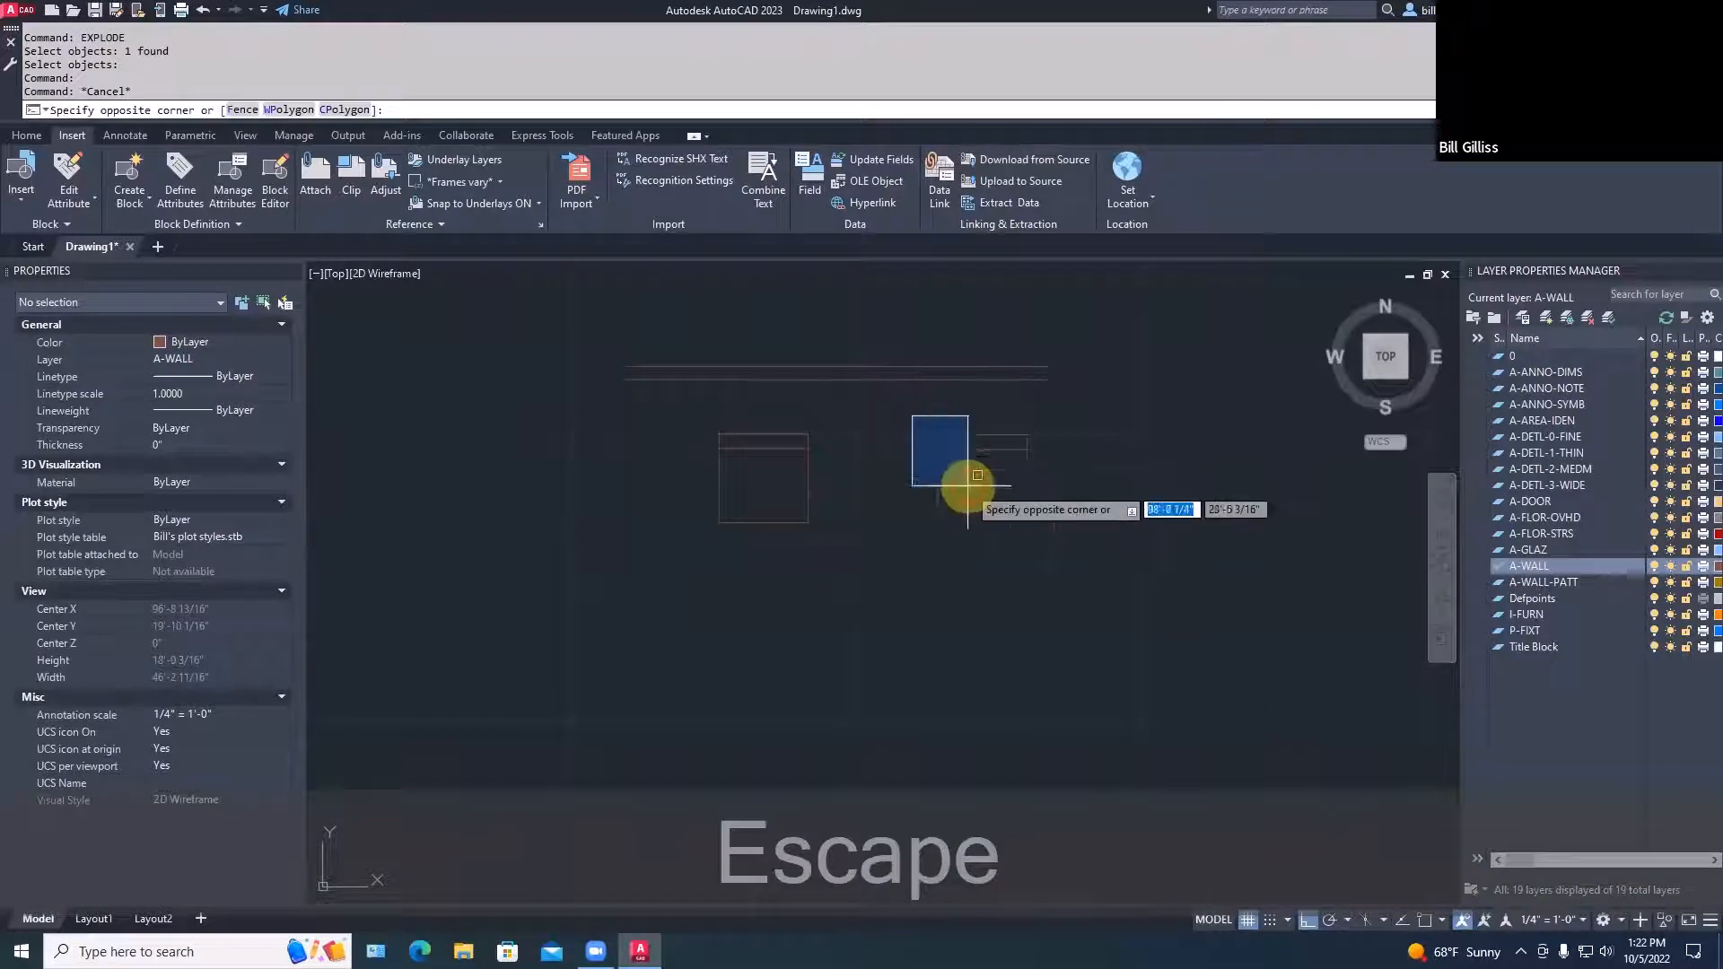
{"action": "left_click", "coordinate": [1066, 567]}
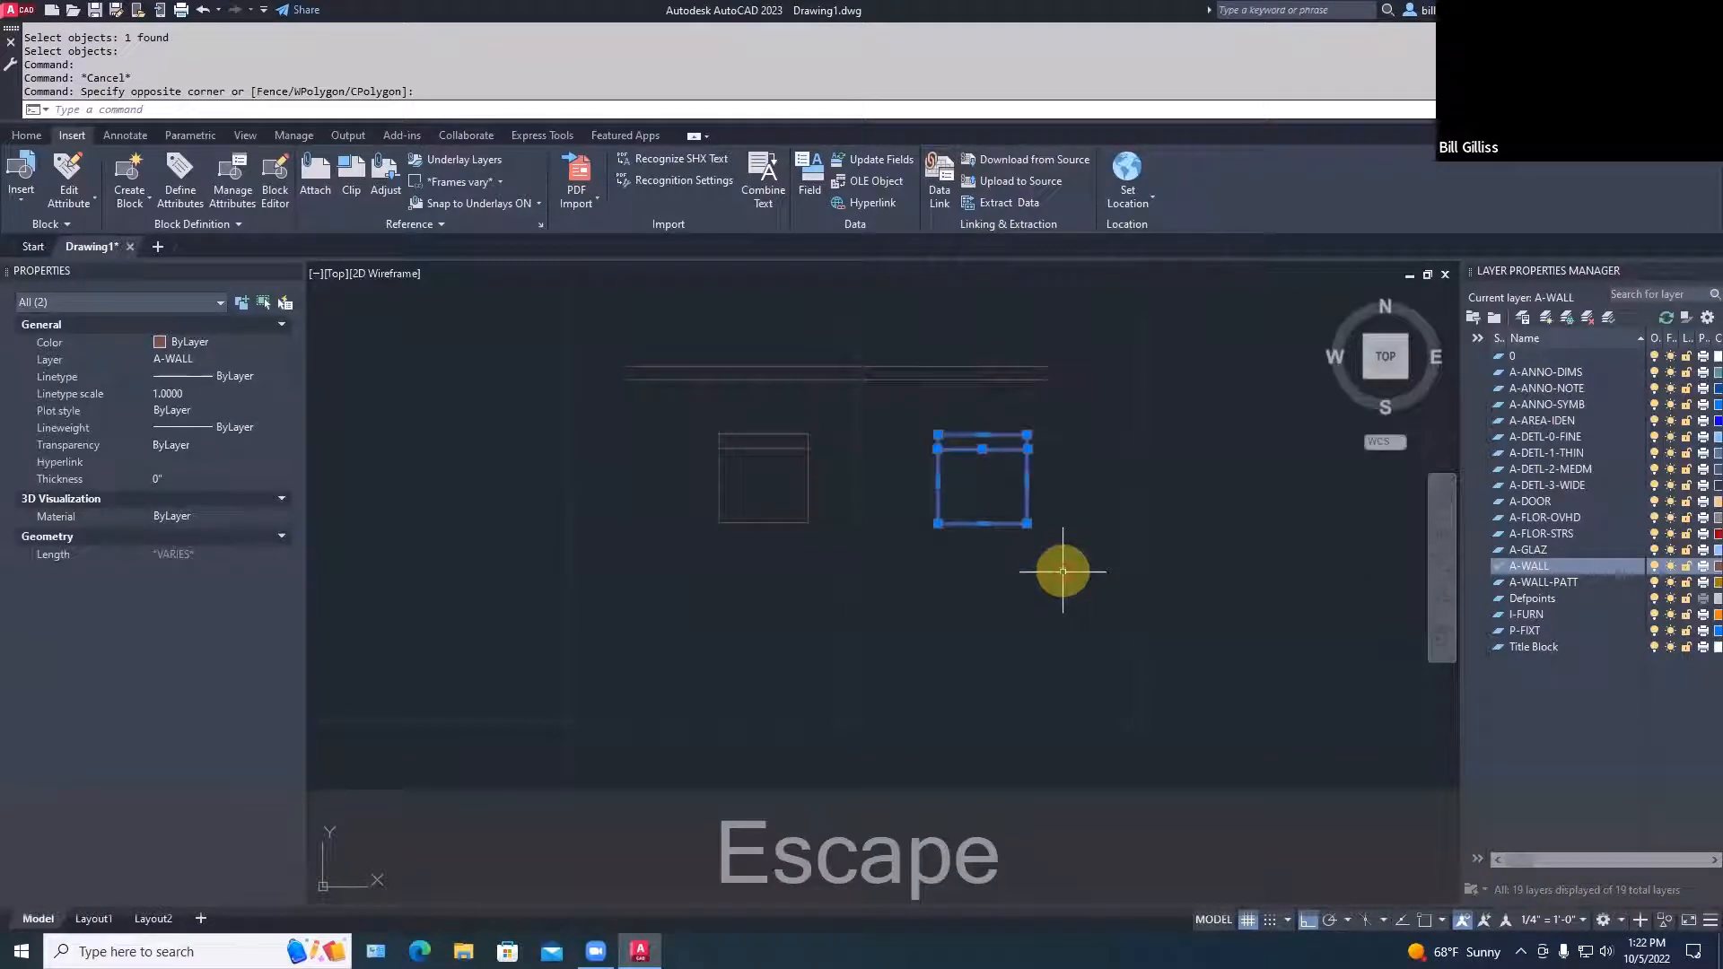
{"action": "left_click", "coordinate": [248, 358]}
{"action": "left_click", "coordinate": [251, 357]}
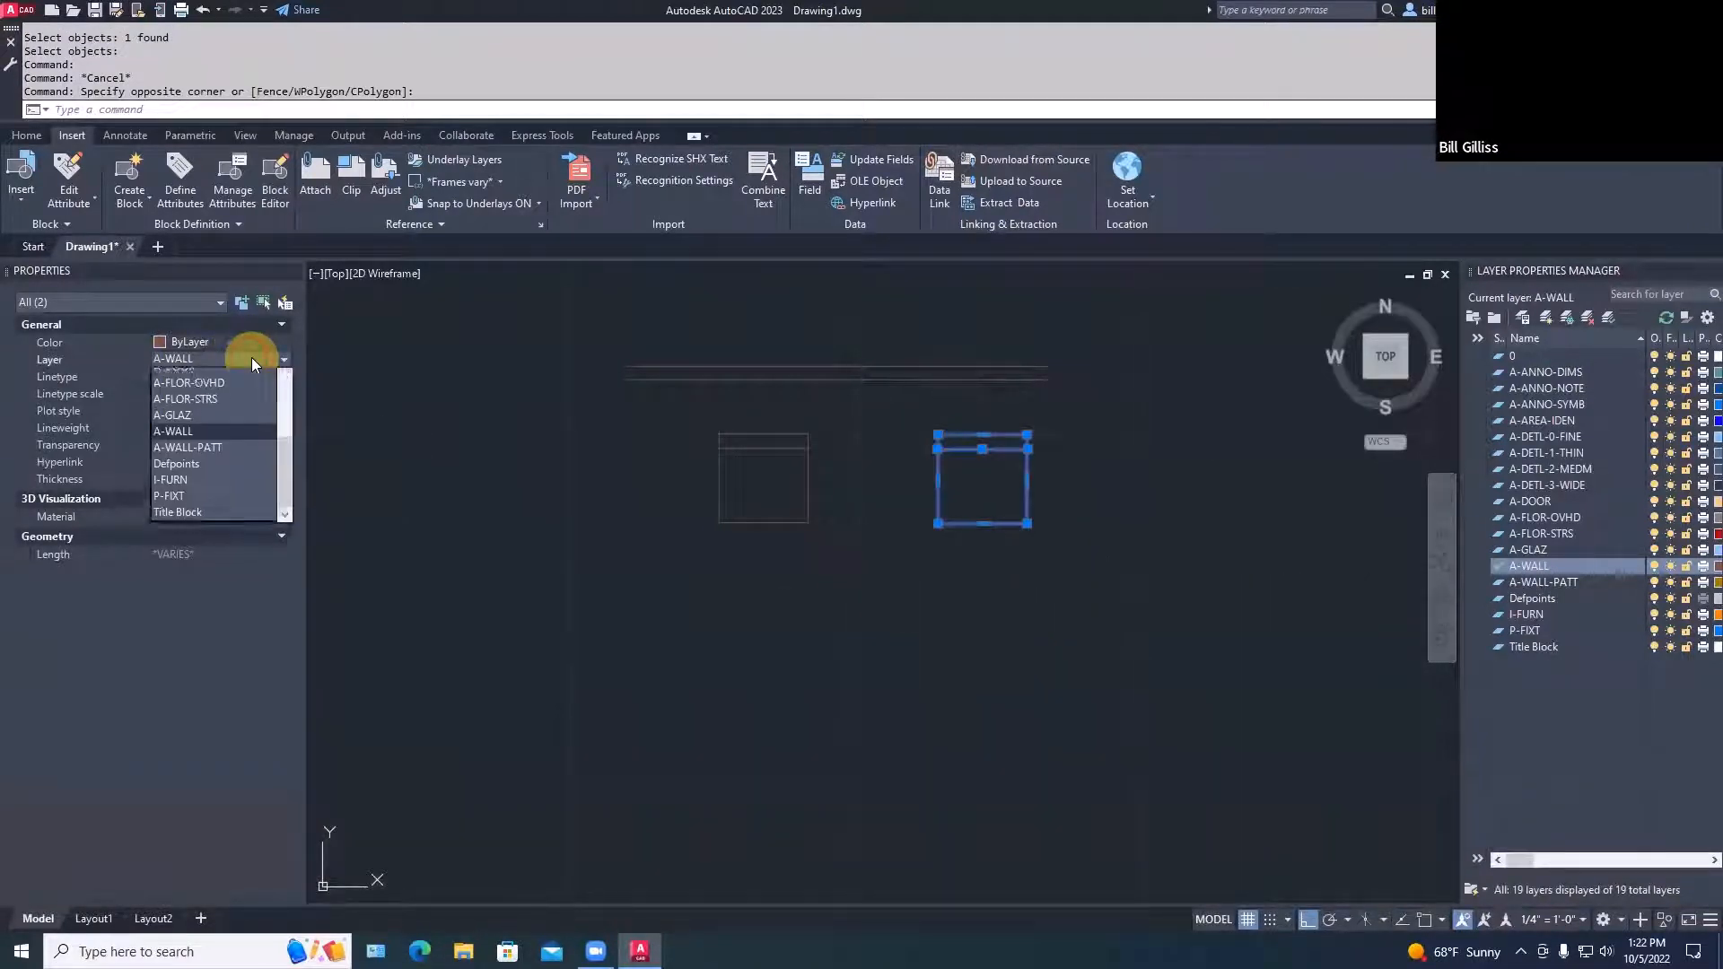
{"action": "left_click", "coordinate": [280, 376]}
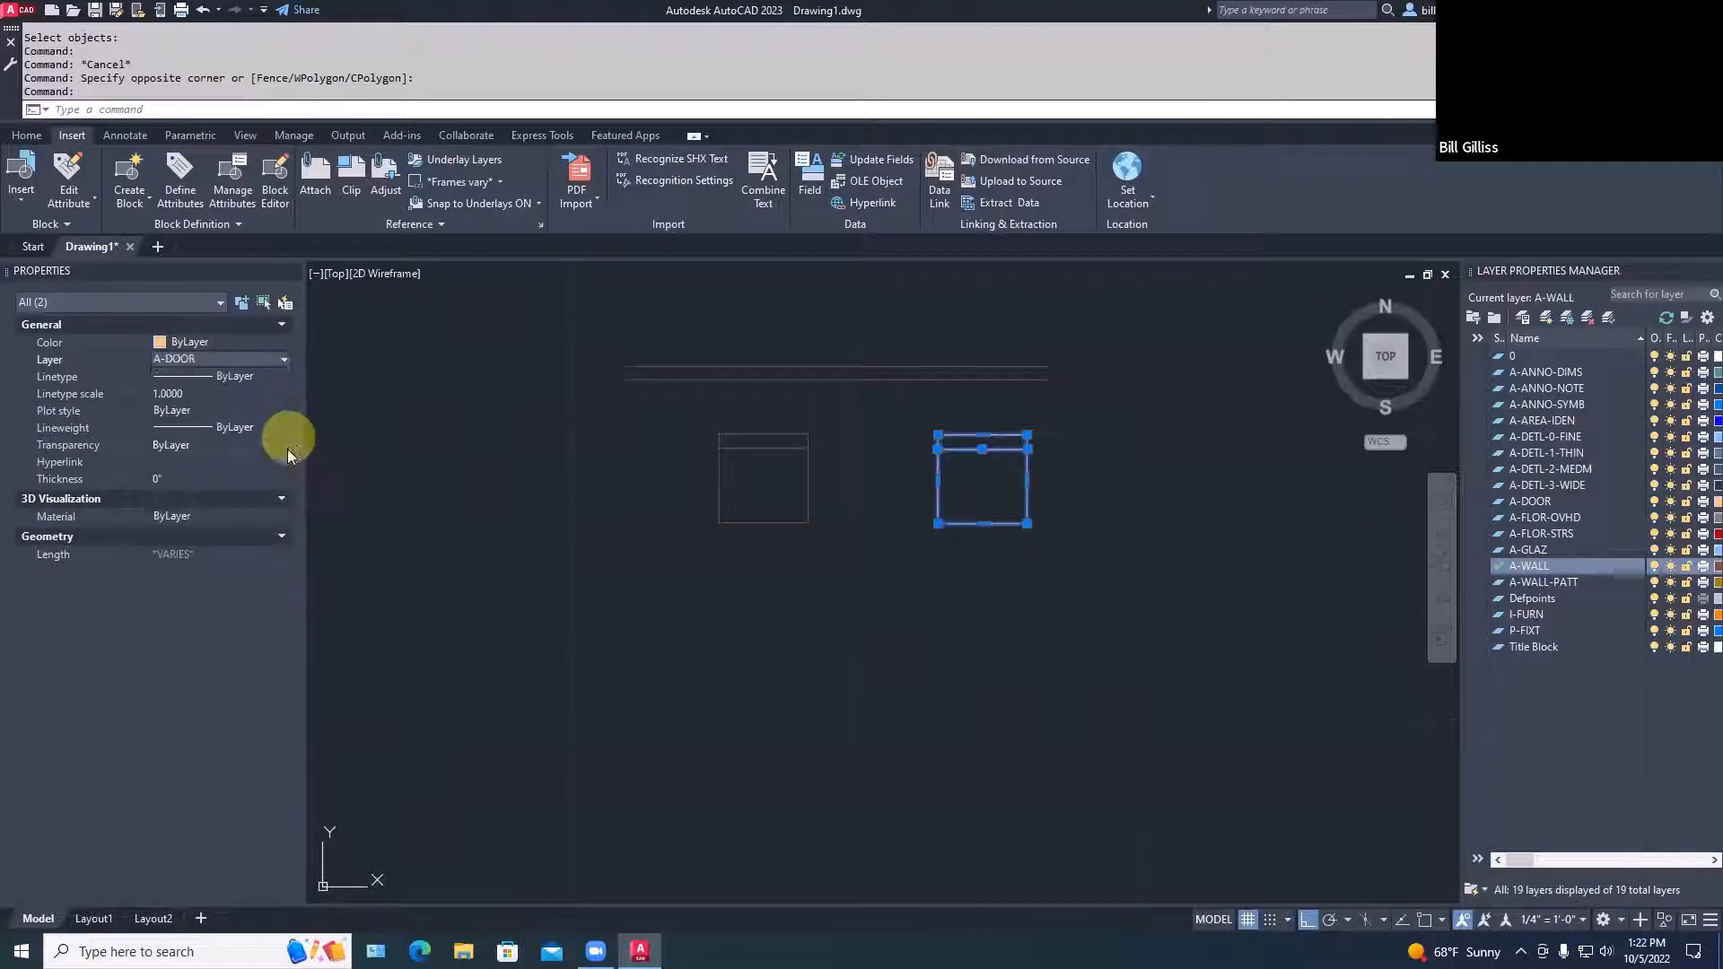
{"action": "left_click", "coordinate": [280, 363]}
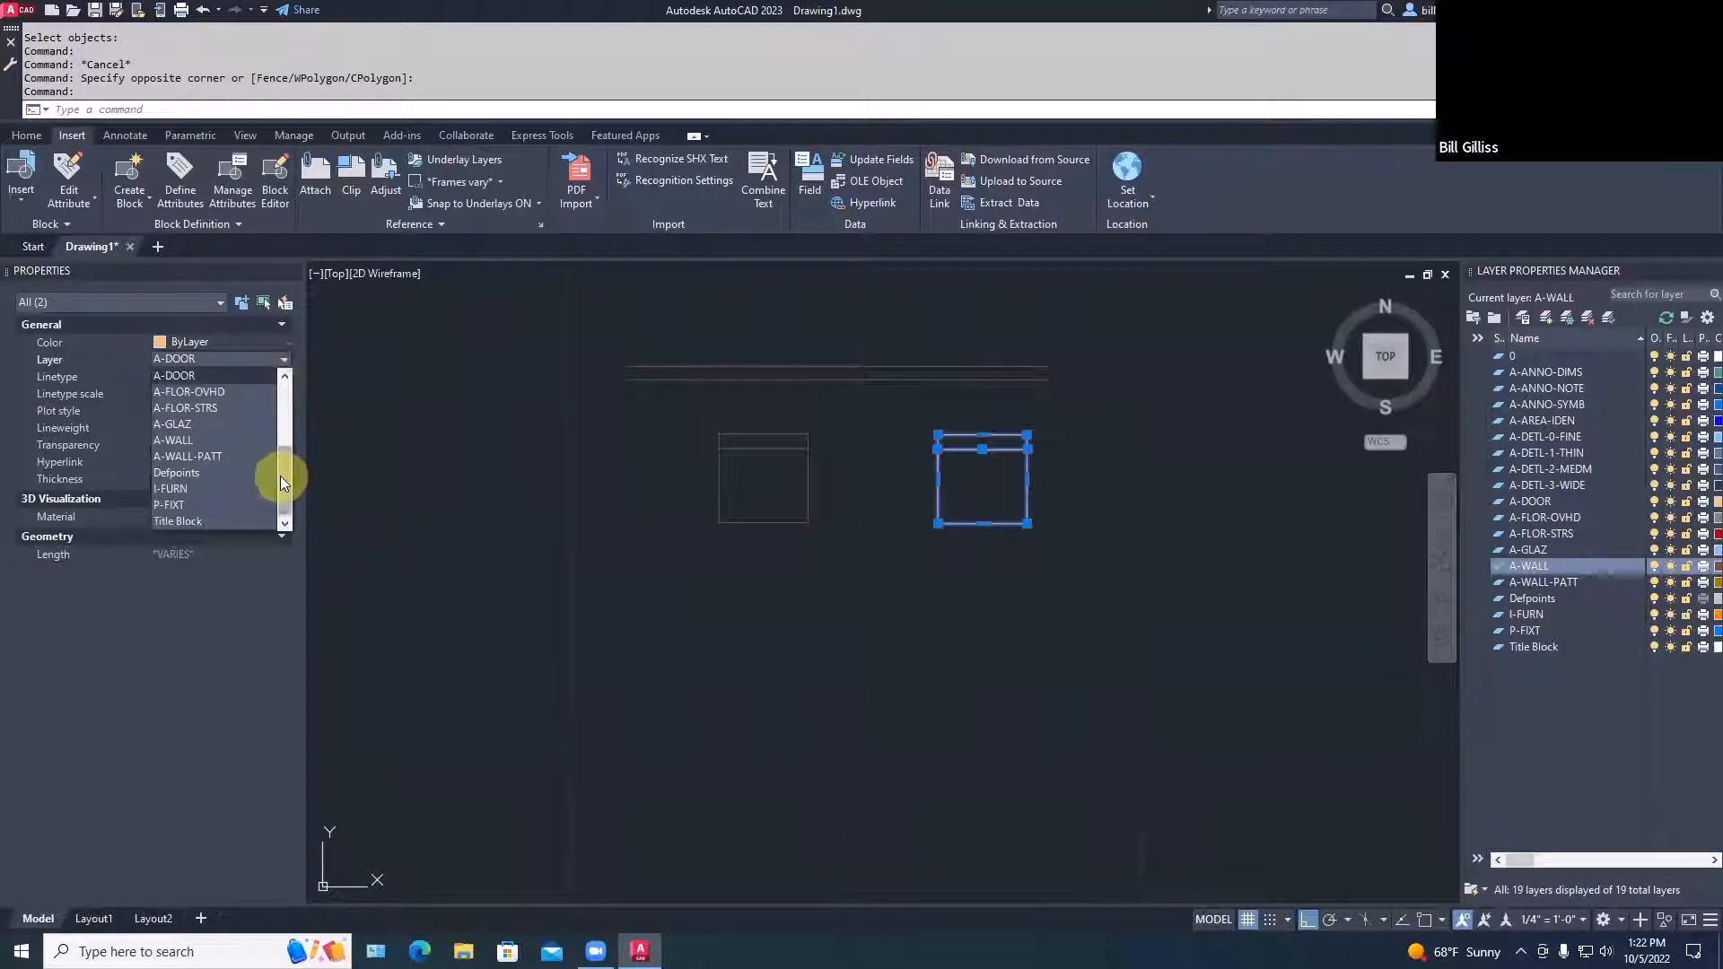
{"action": "left_click", "coordinate": [194, 376]}
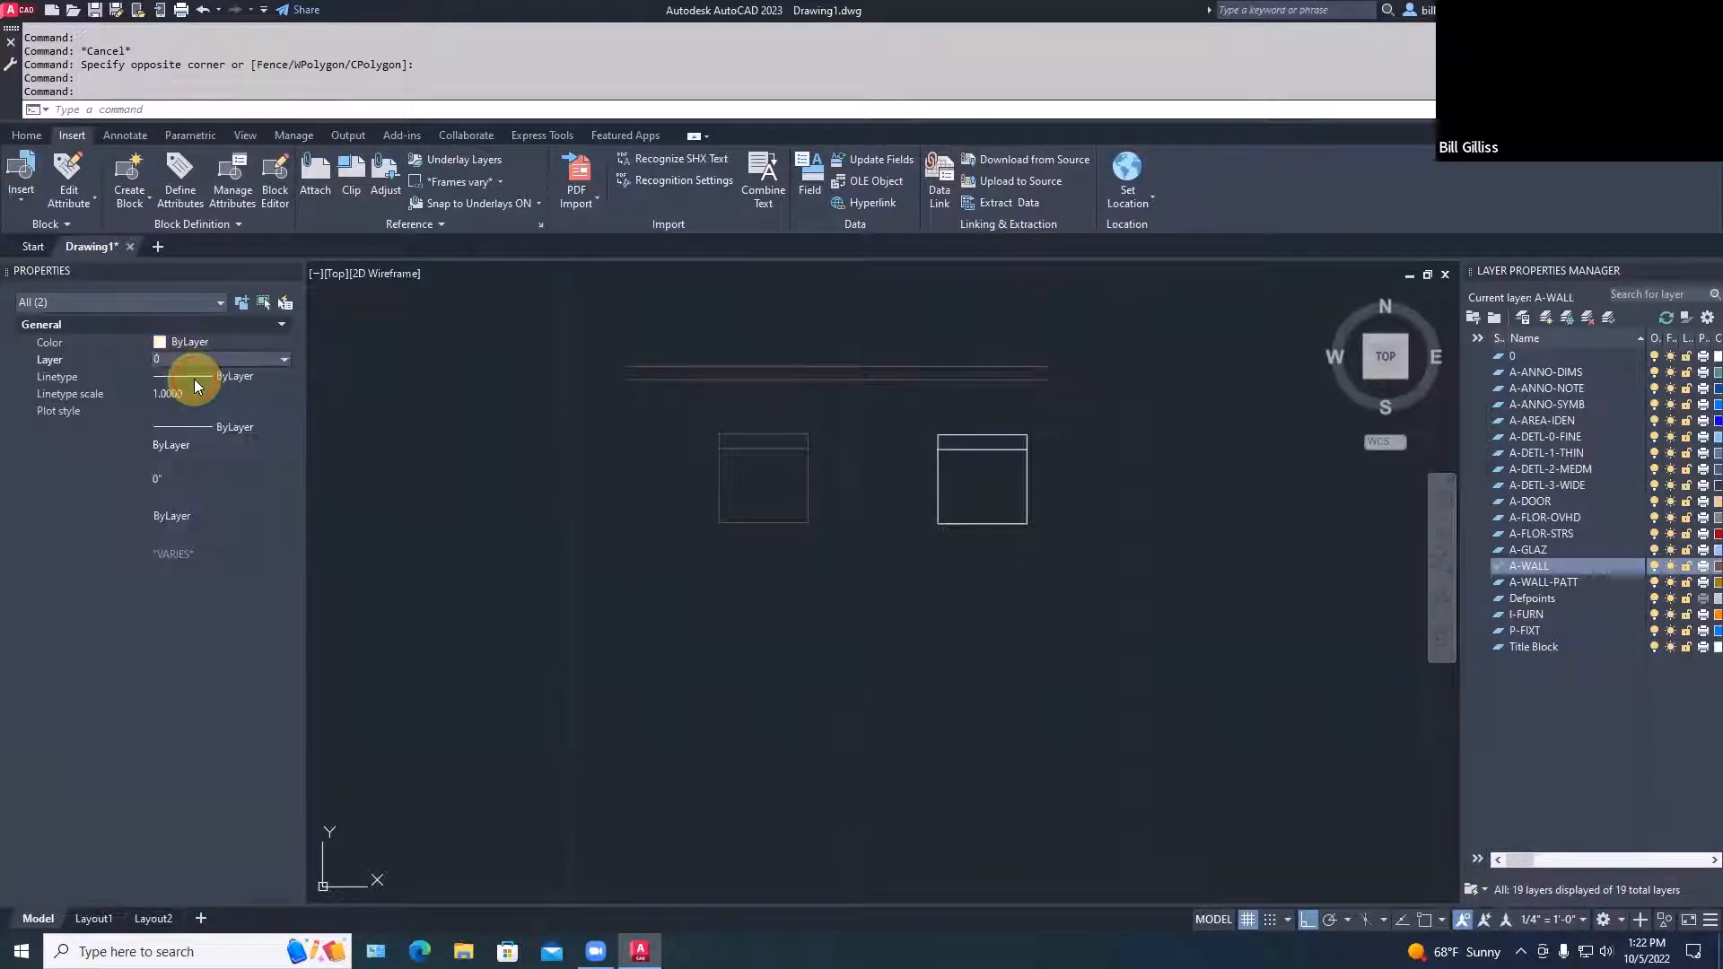
{"action": "key", "text": "Escape"}
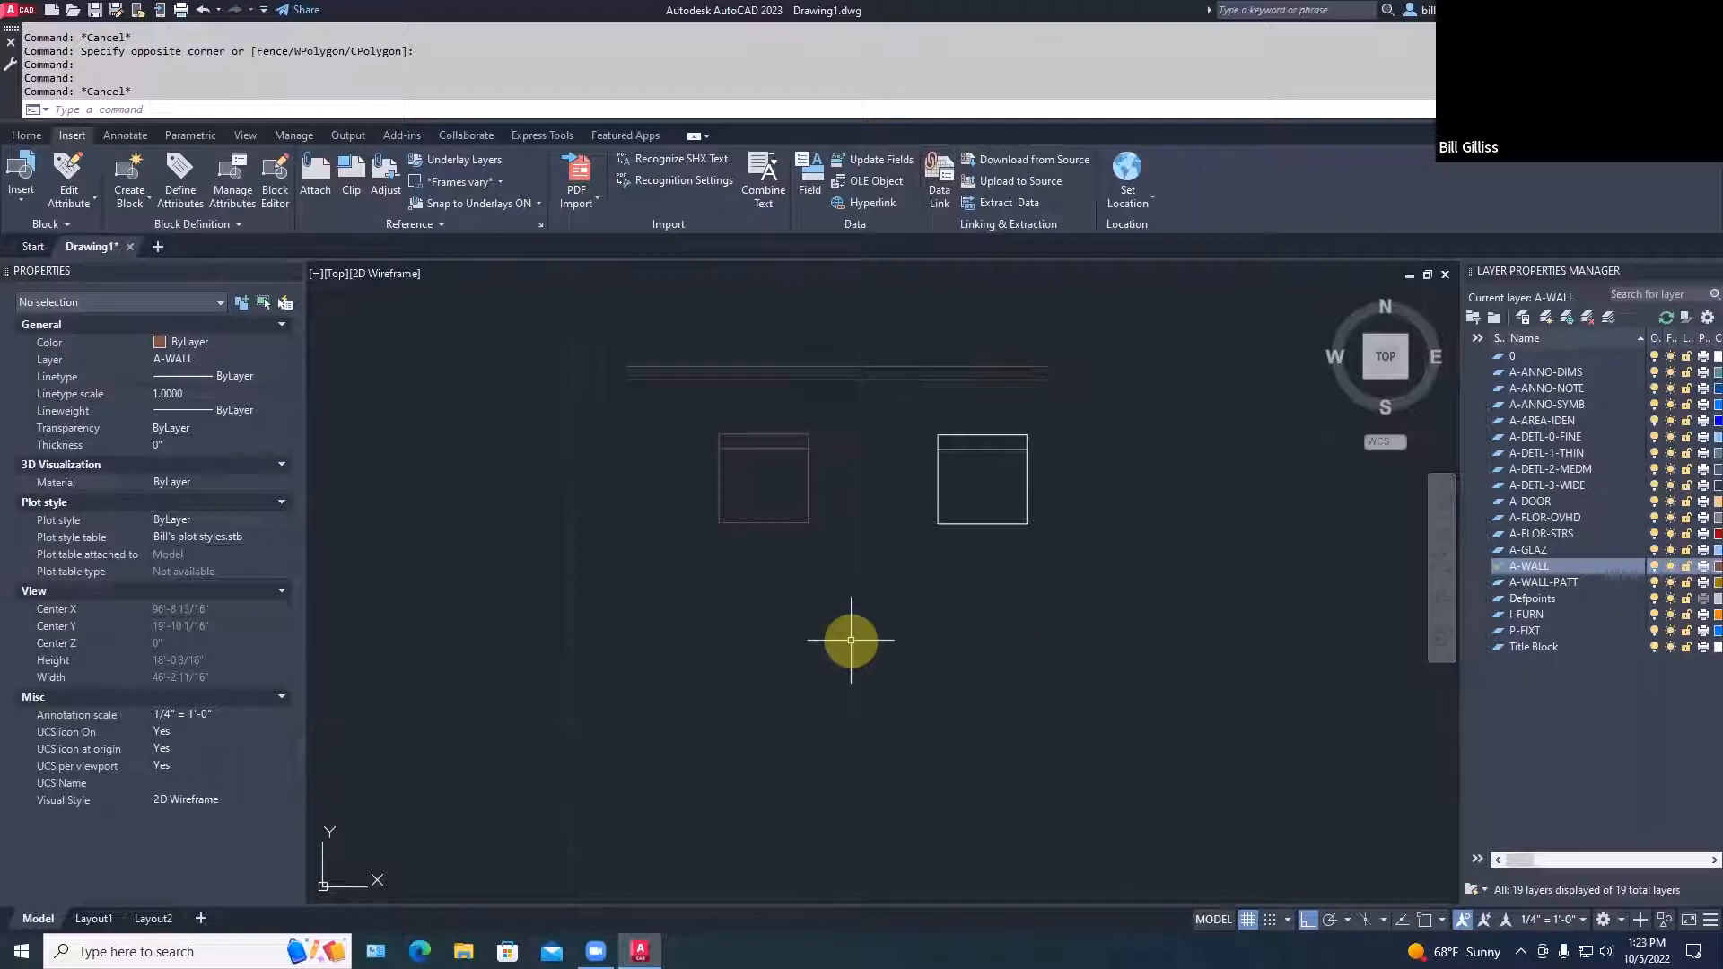
Set the color of the exploded chair's square and line to ByBlock, and check both objects' properties
{"action": "left_click", "coordinate": [923, 423]}
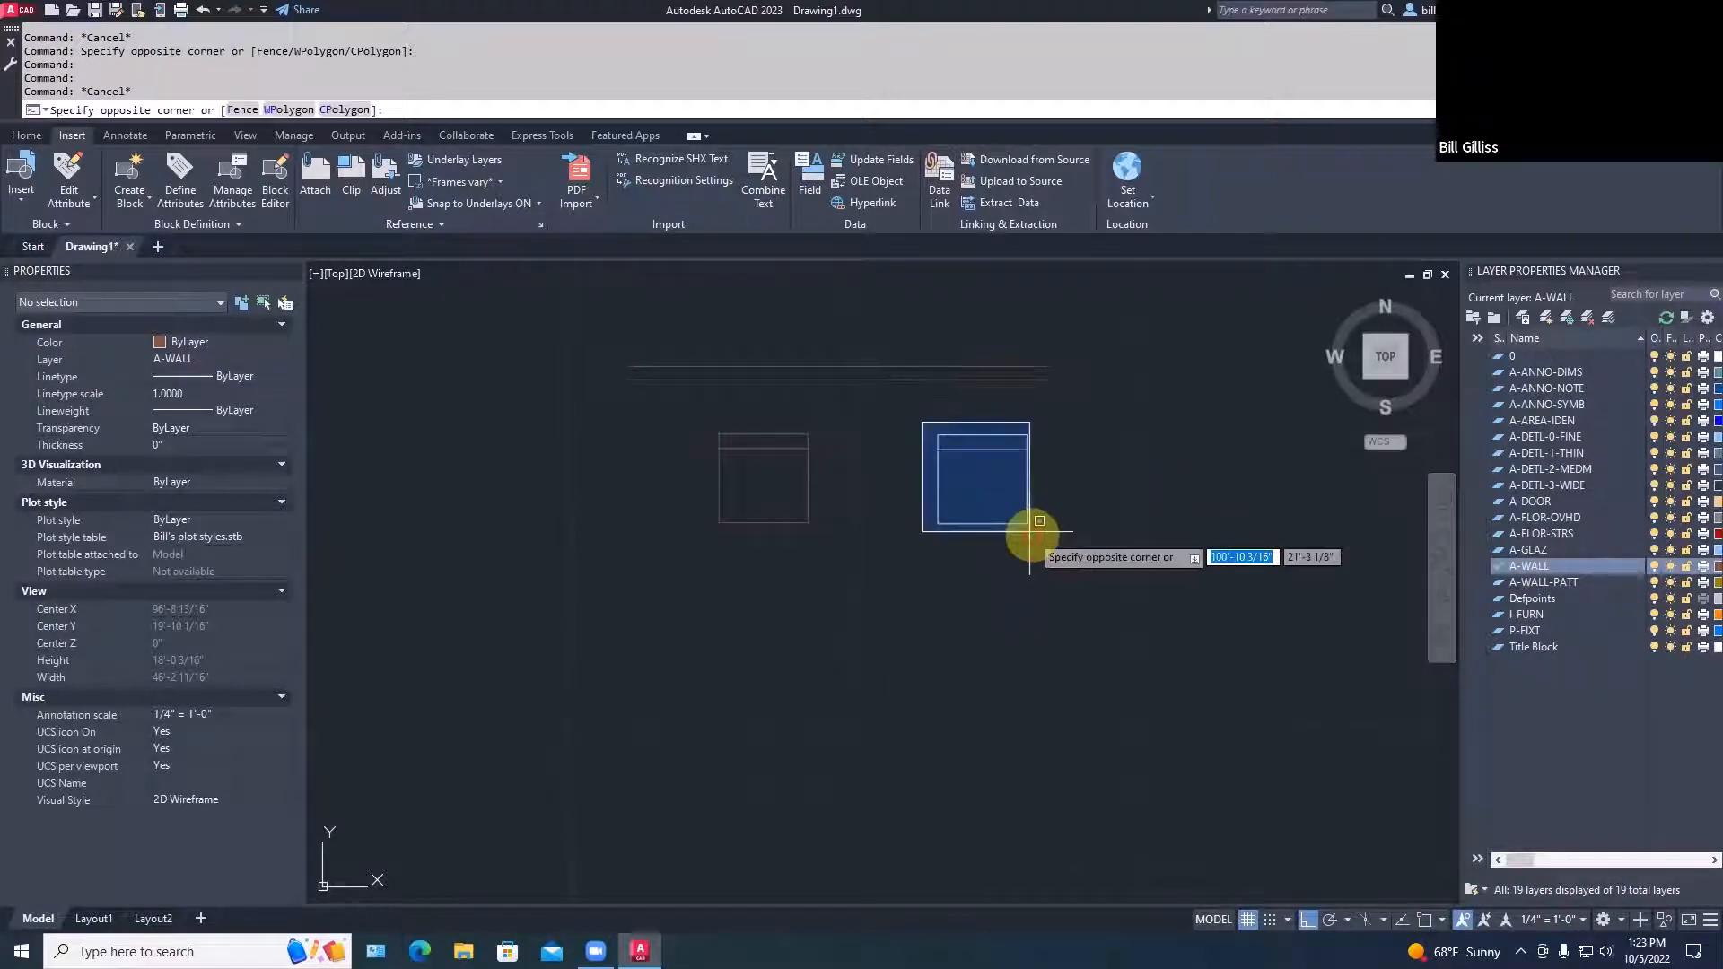
{"action": "left_click", "coordinate": [1060, 558]}
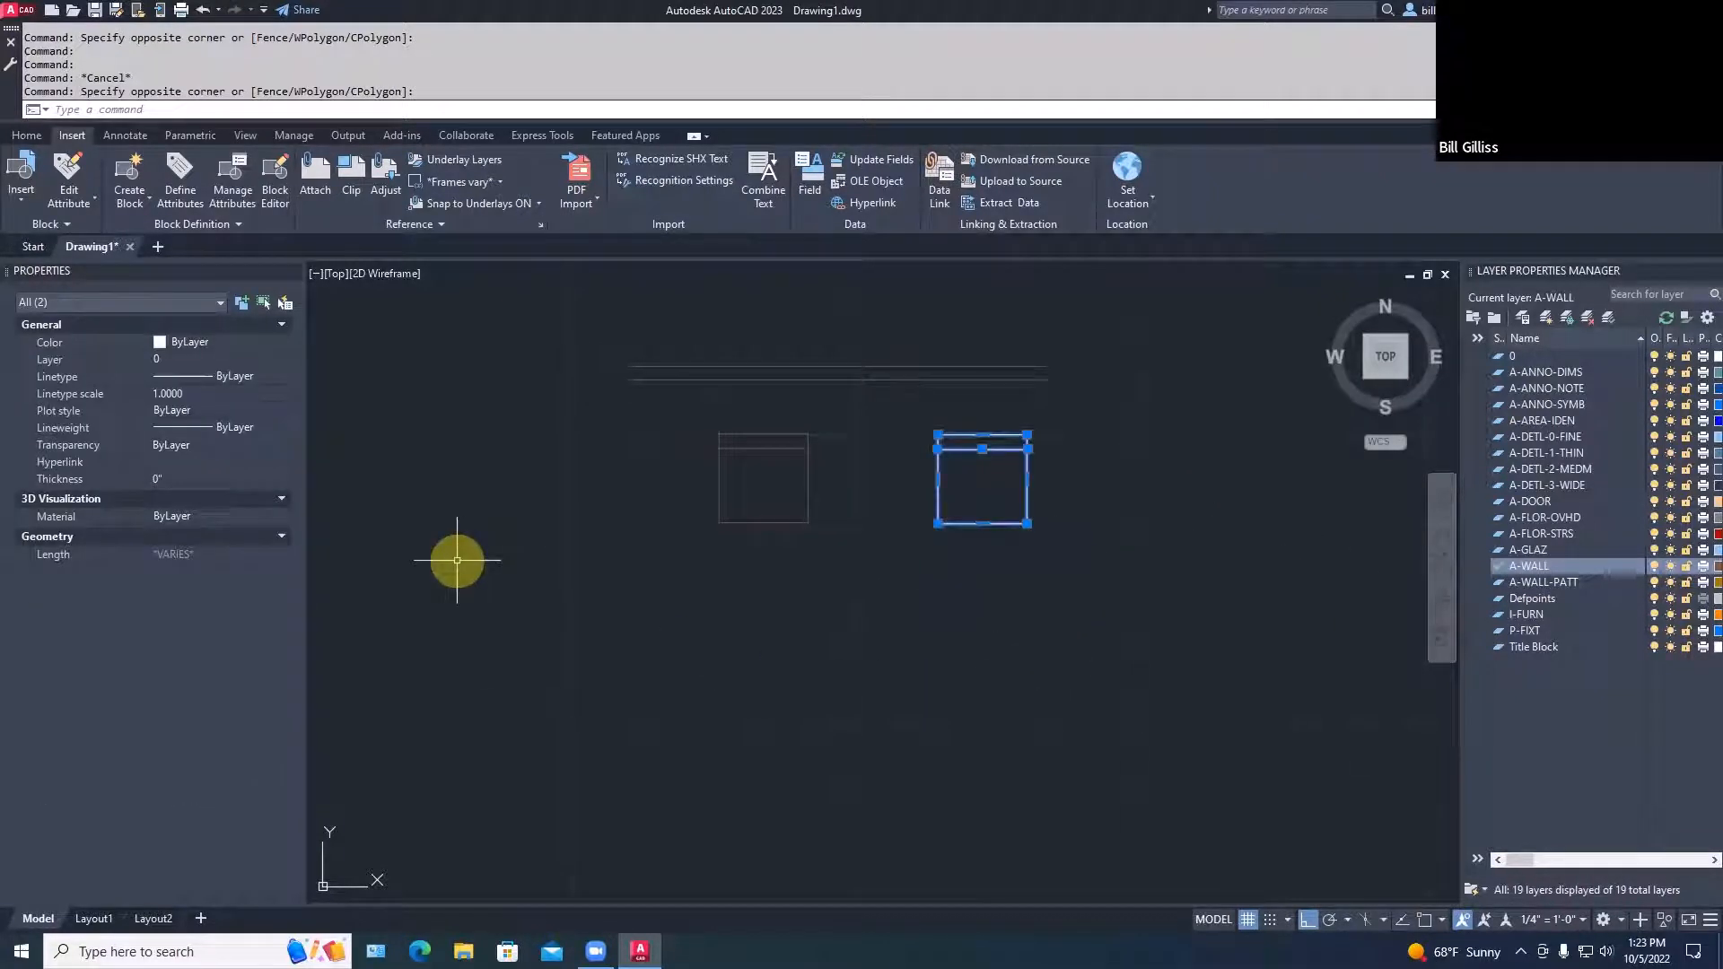
{"action": "left_click", "coordinate": [239, 343]}
{"action": "left_click", "coordinate": [198, 373]}
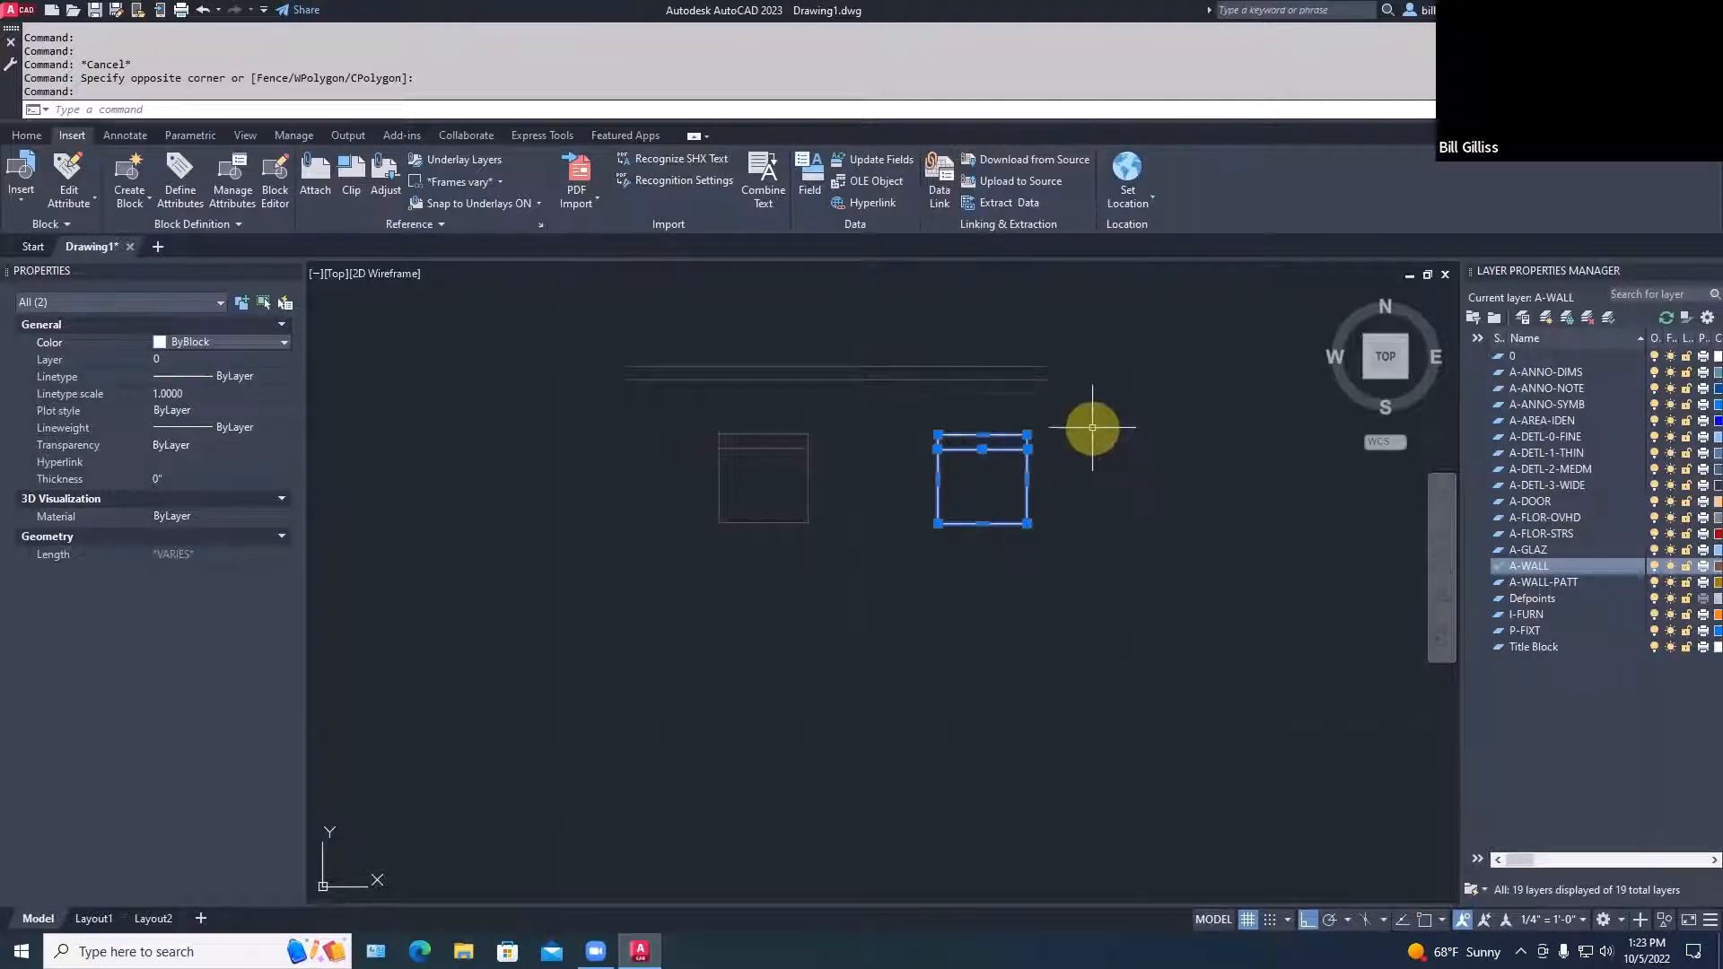
{"action": "key", "text": "Escape"}
{"action": "left_click", "coordinate": [1005, 436]}
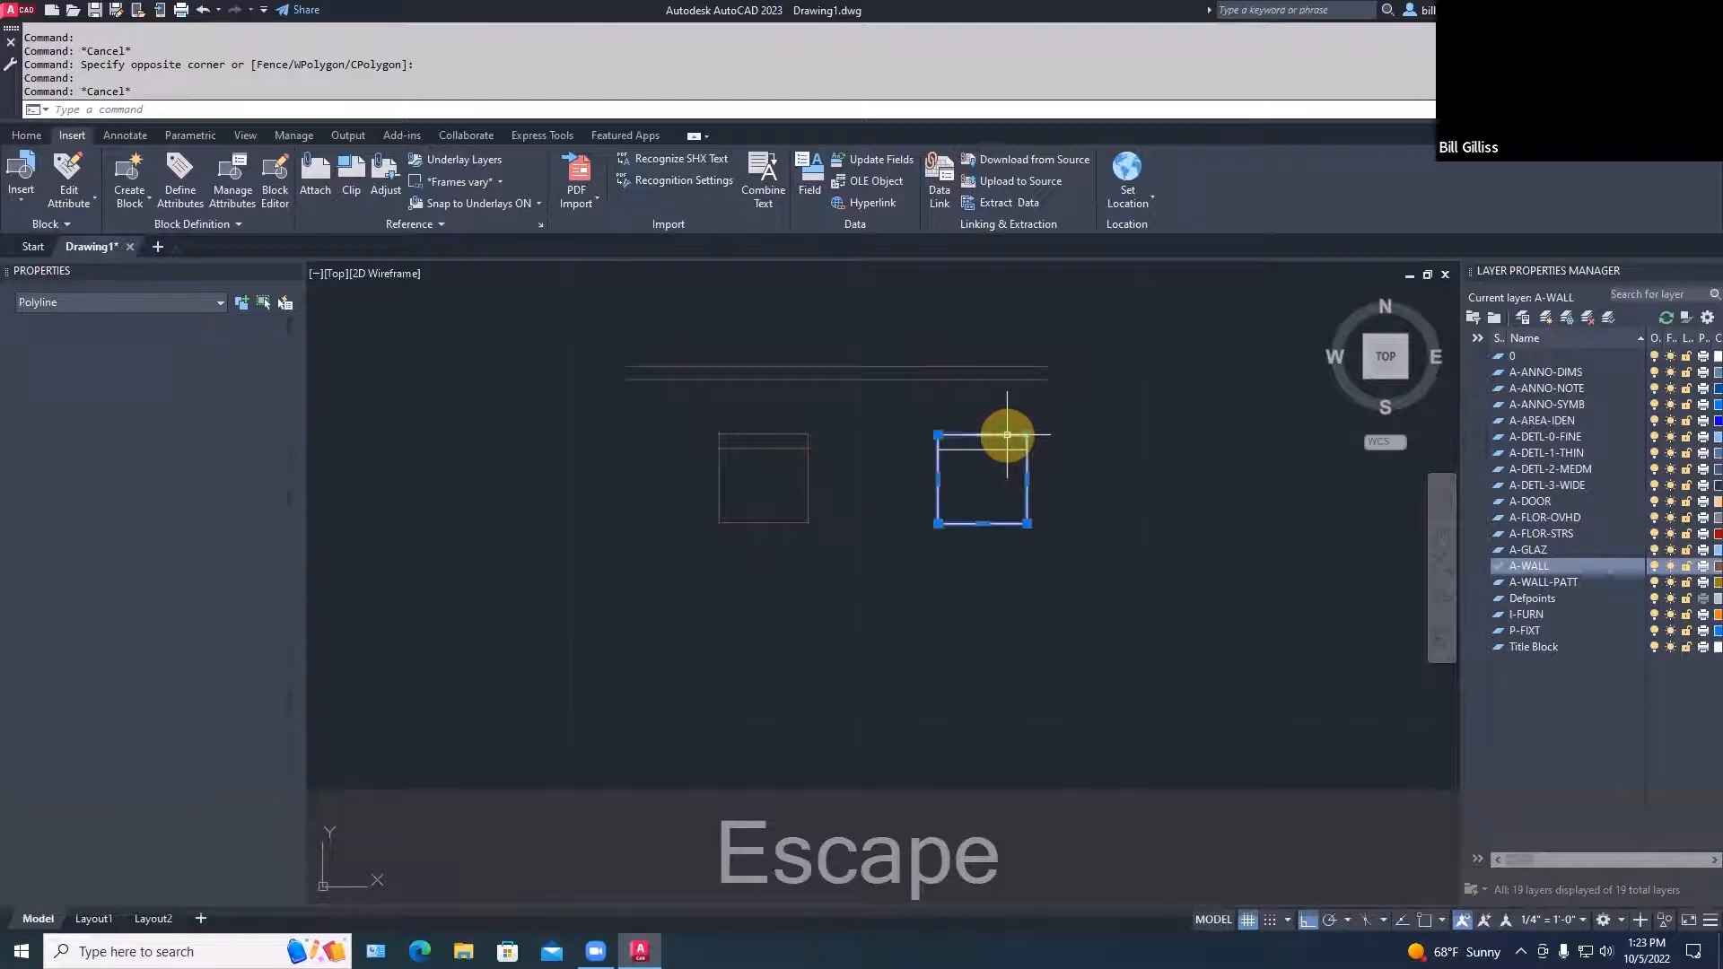
{"action": "left_click", "coordinate": [988, 448]}
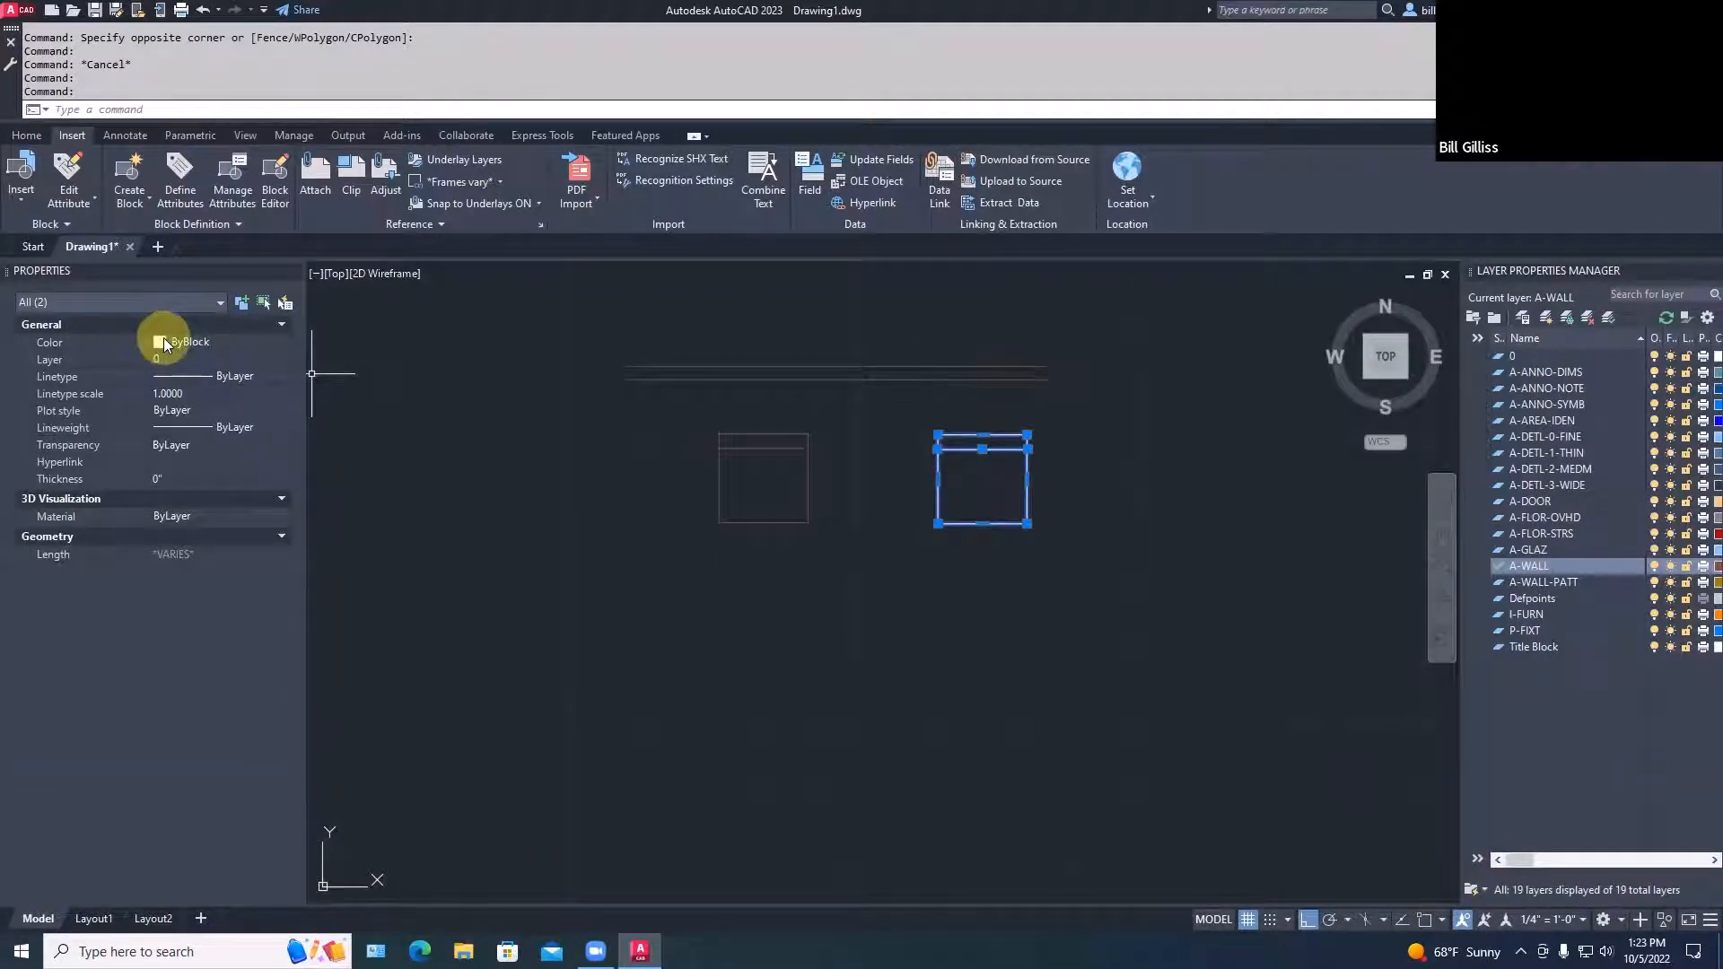
{"action": "key", "text": "Escape"}
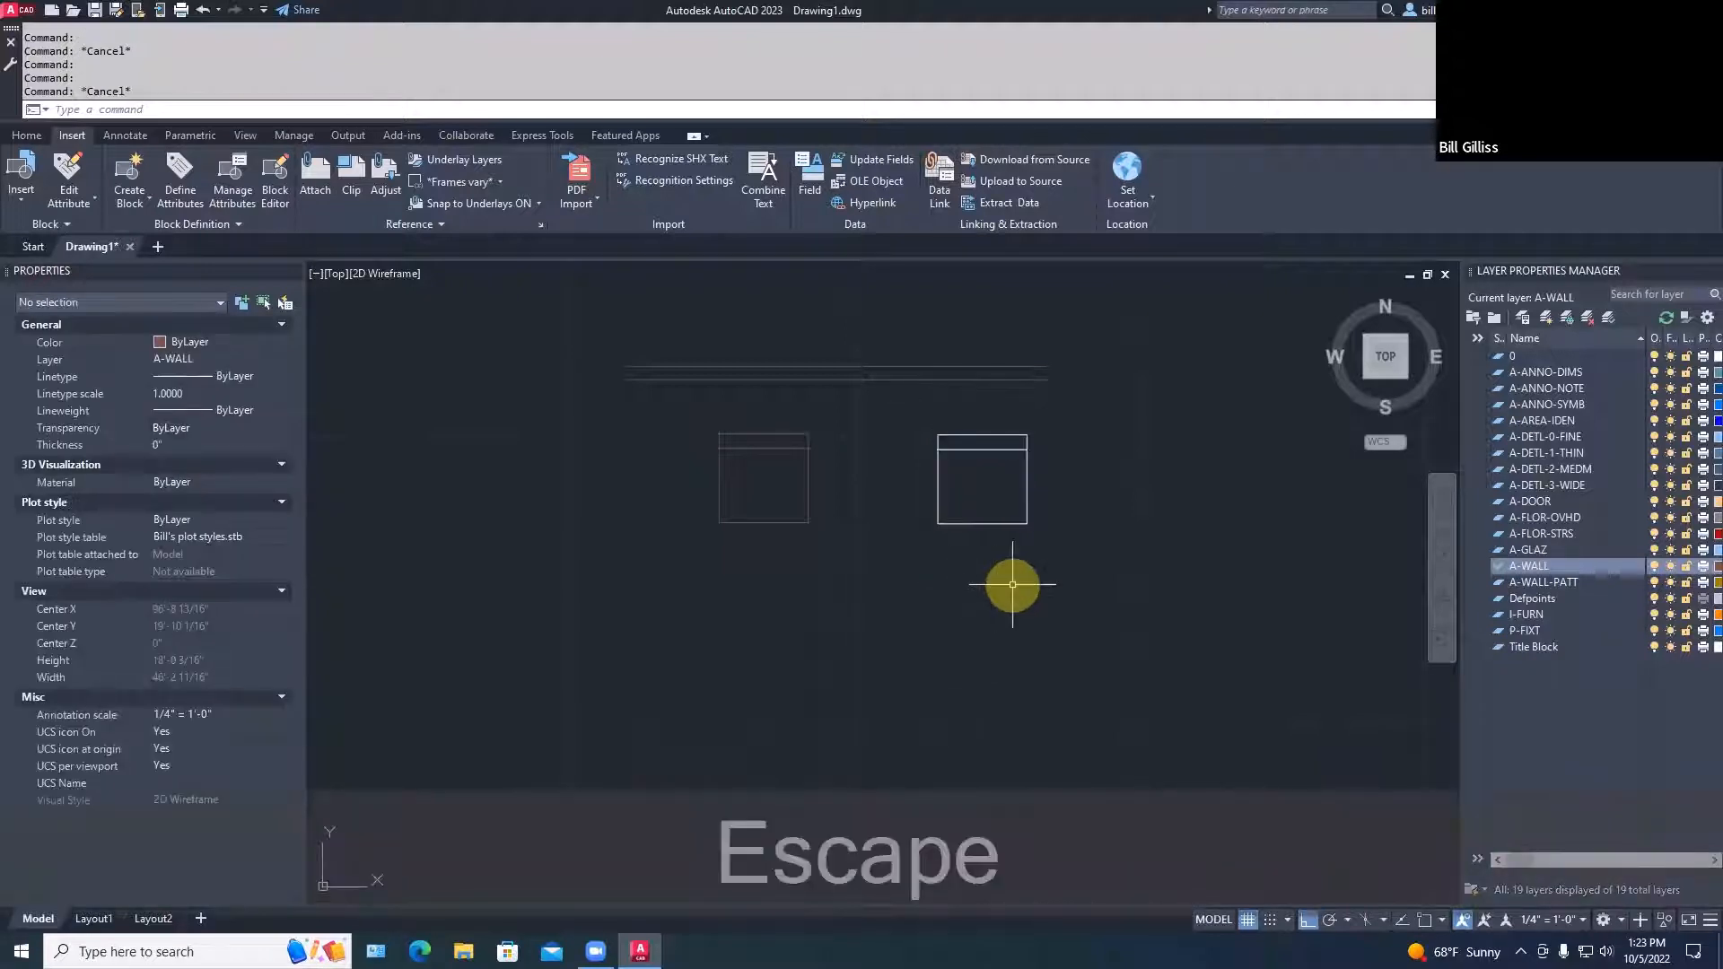
Start a block definition named "chair 02" with its base point snapped to the midpoint of the right-hand square's bottom edge, turning object snap on
{"action": "type", "text": "BLOCK"}
{"action": "key", "text": "Return"}
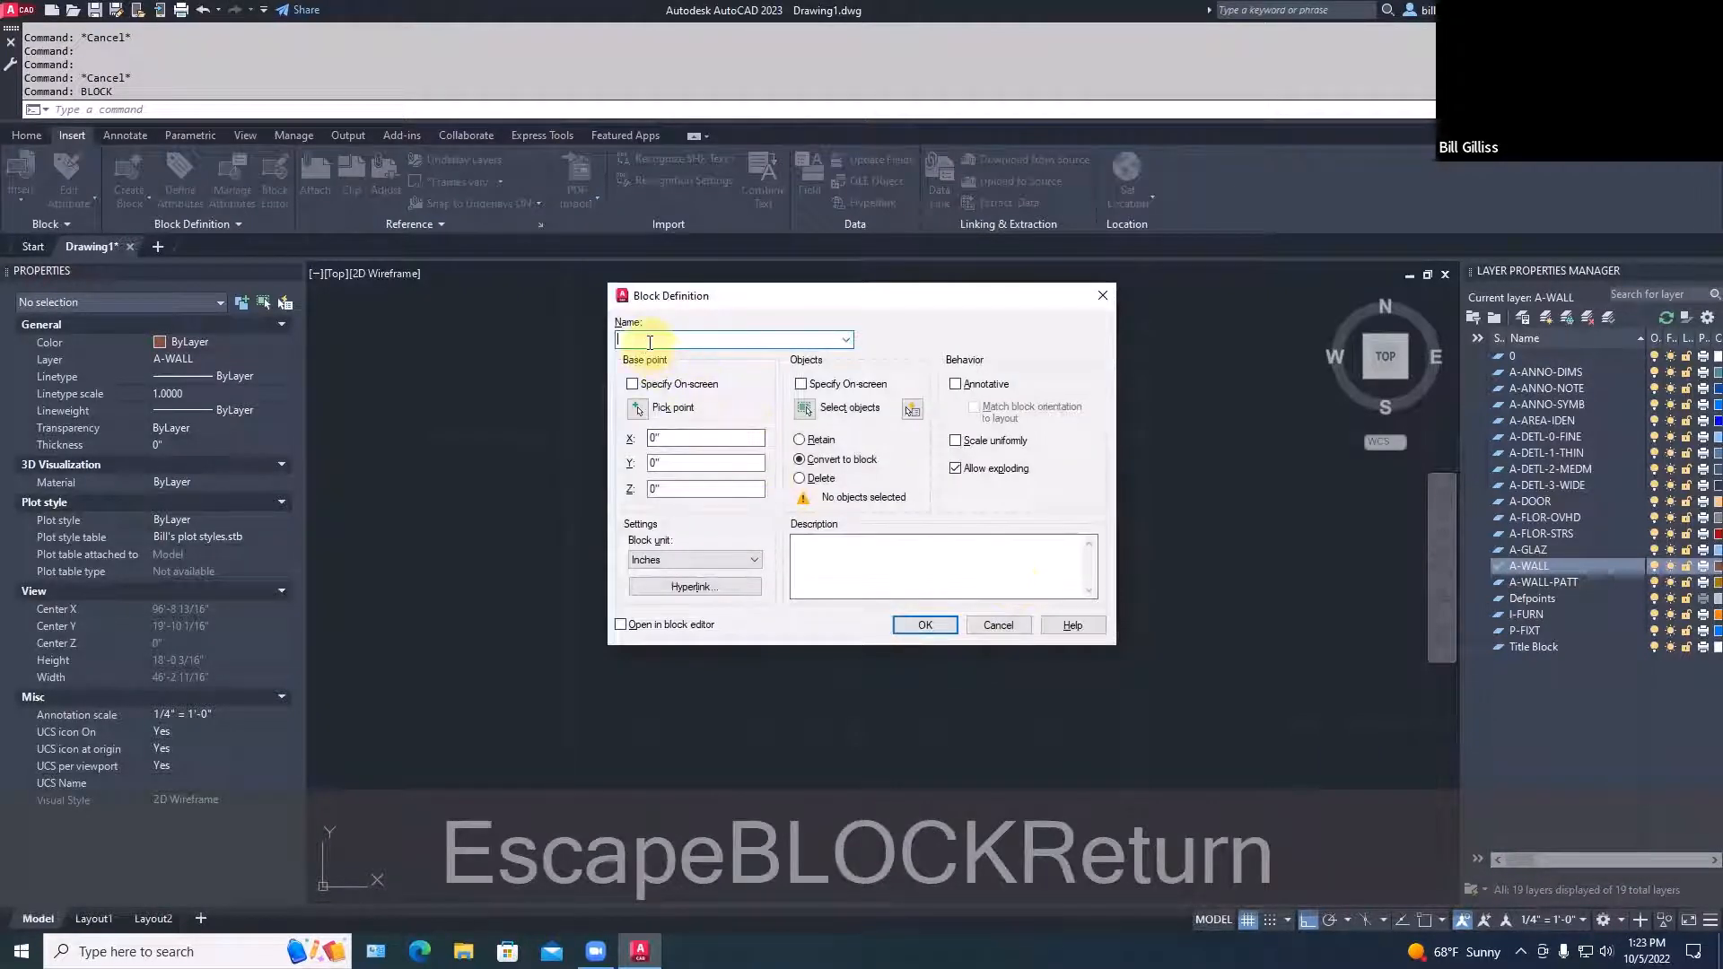
{"action": "type", "text": "cha"}
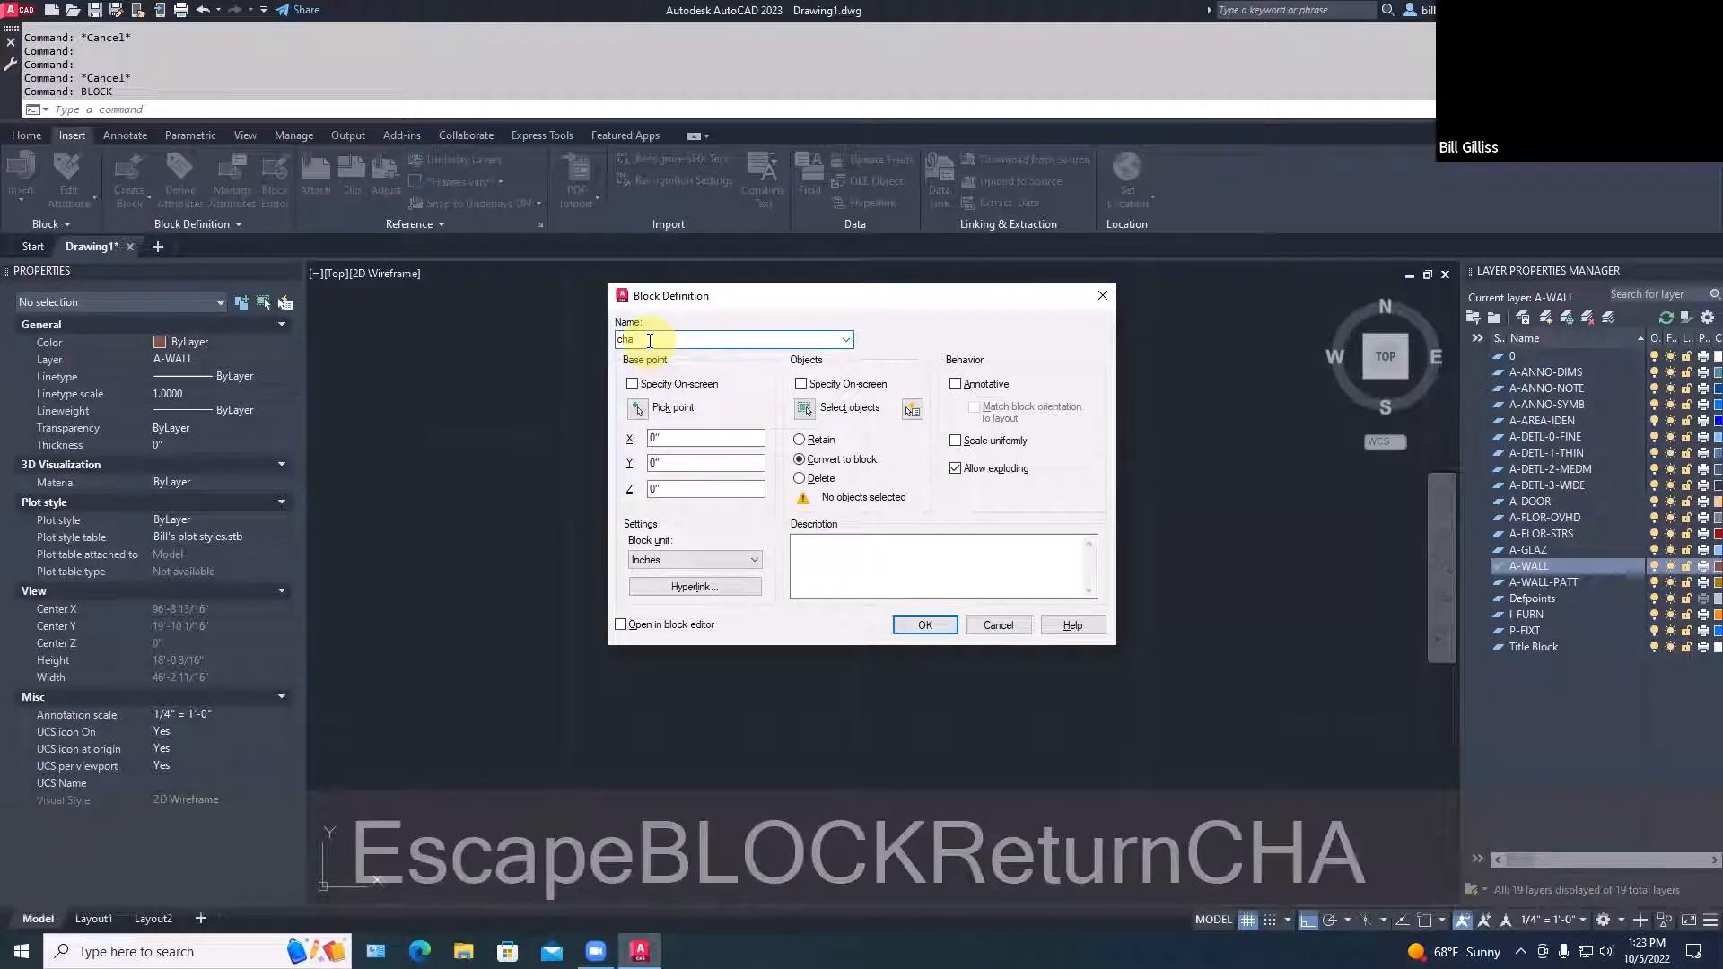
{"action": "type", "text": "ir 02"}
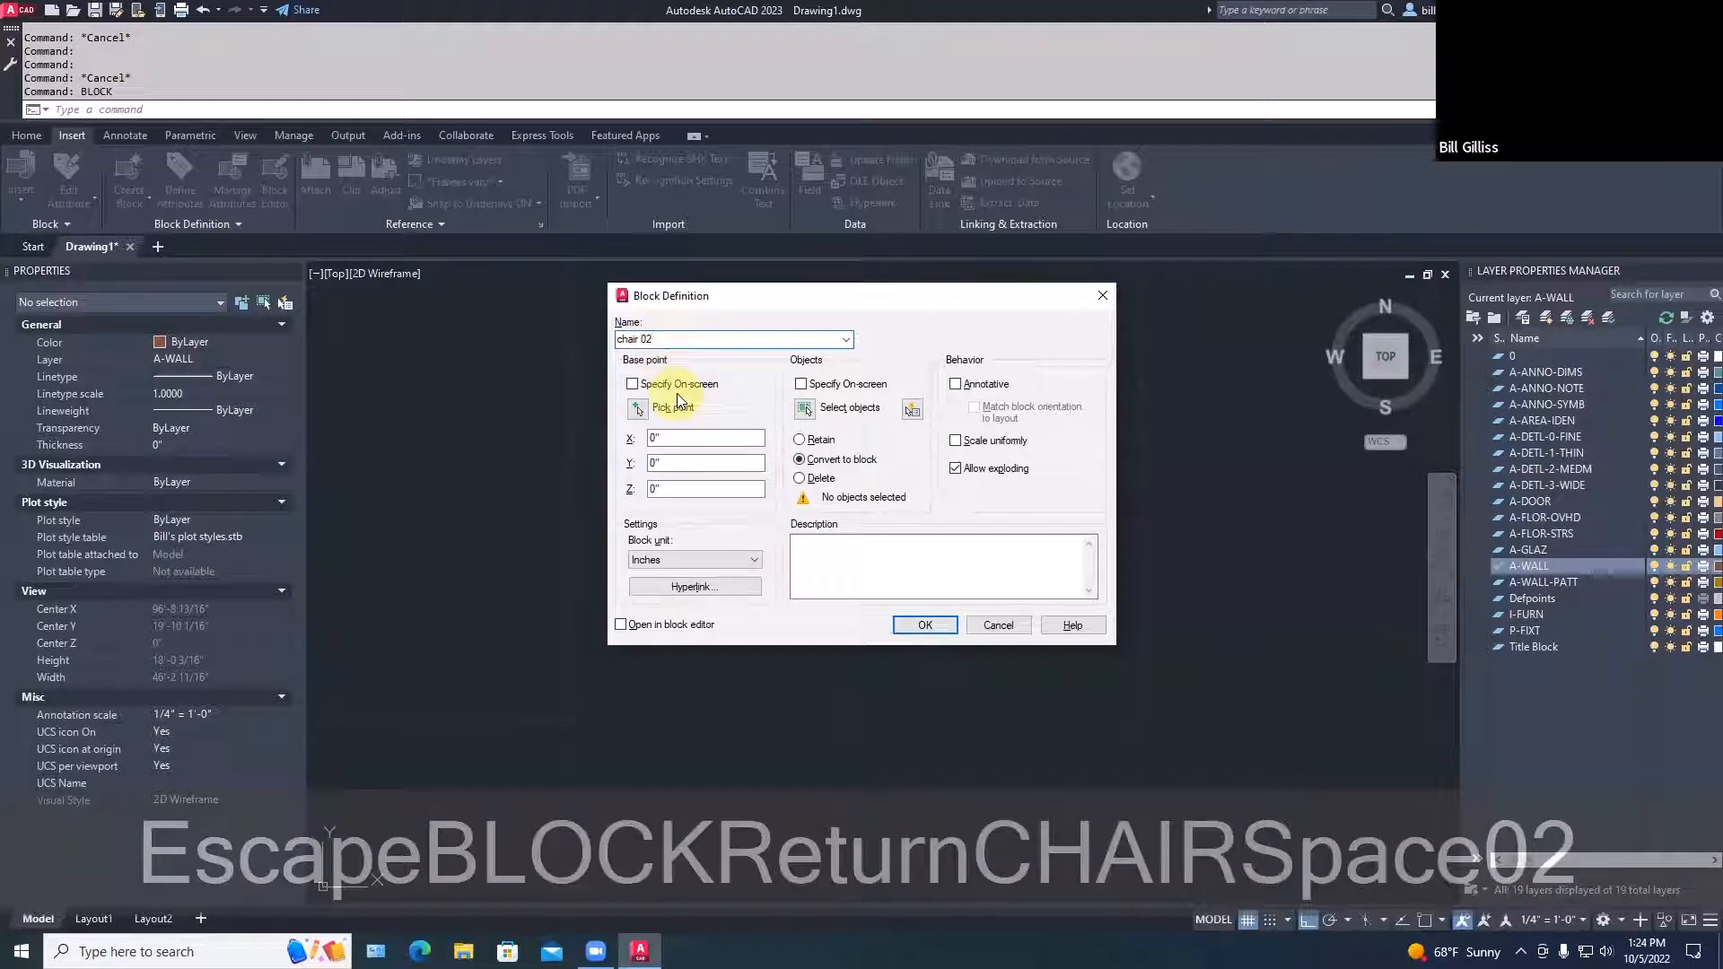
{"action": "left_click", "coordinate": [639, 410]}
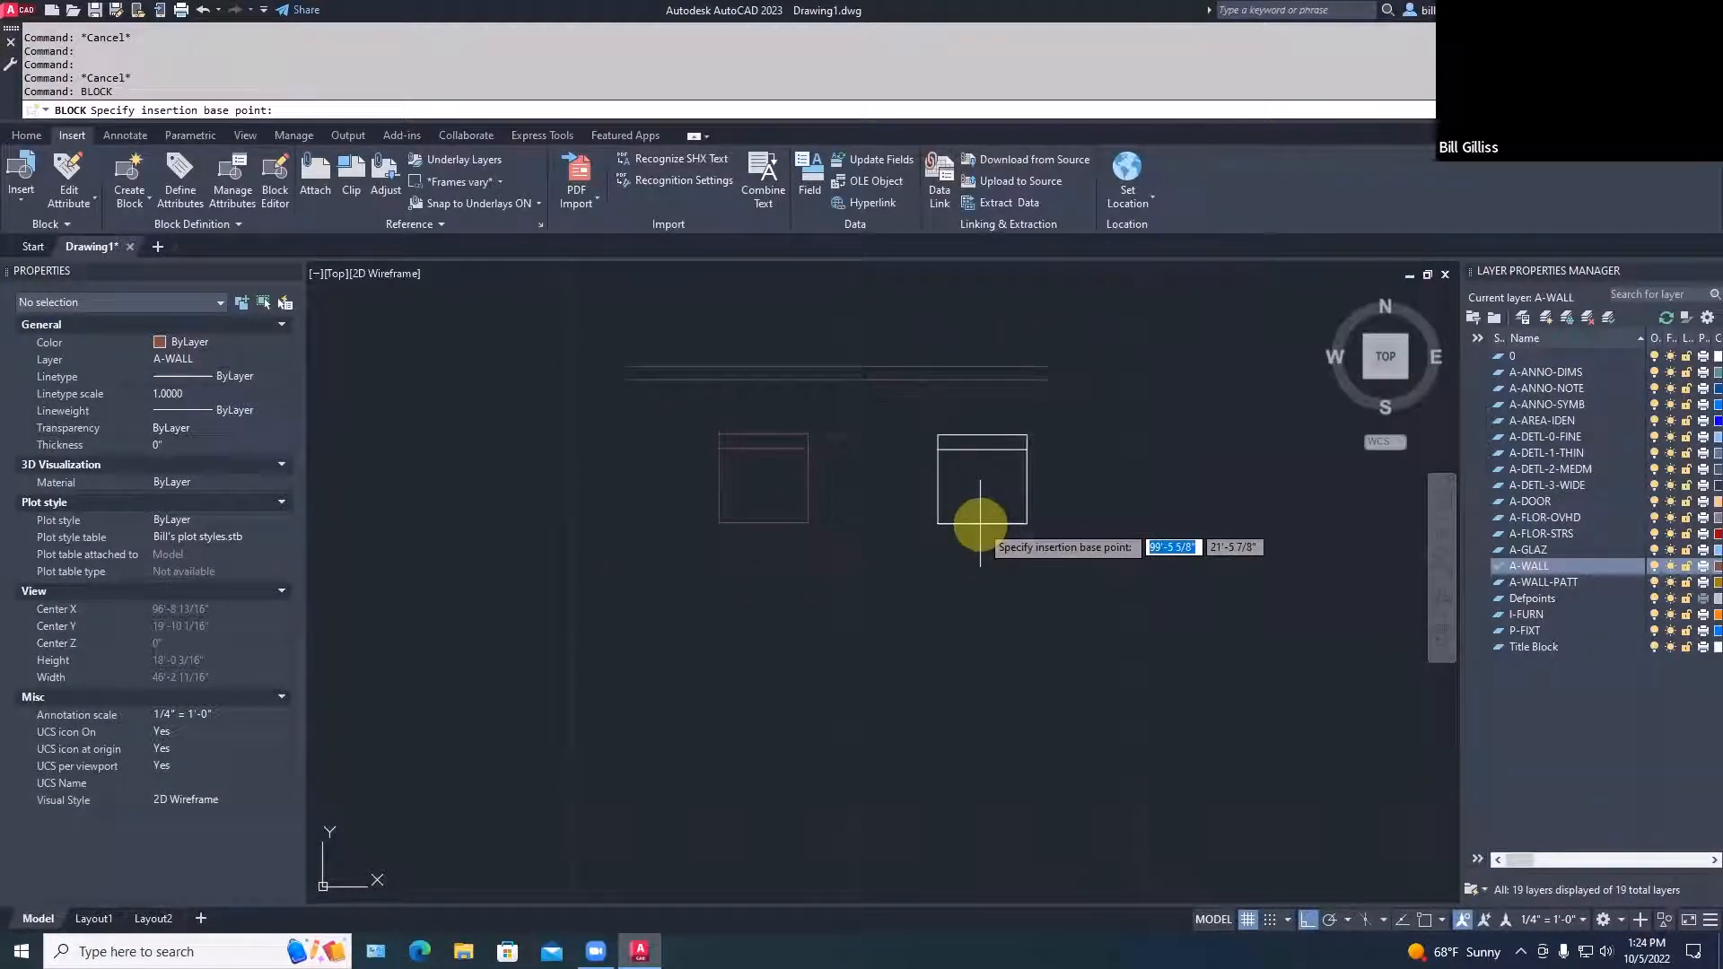
{"action": "key", "text": "F3"}
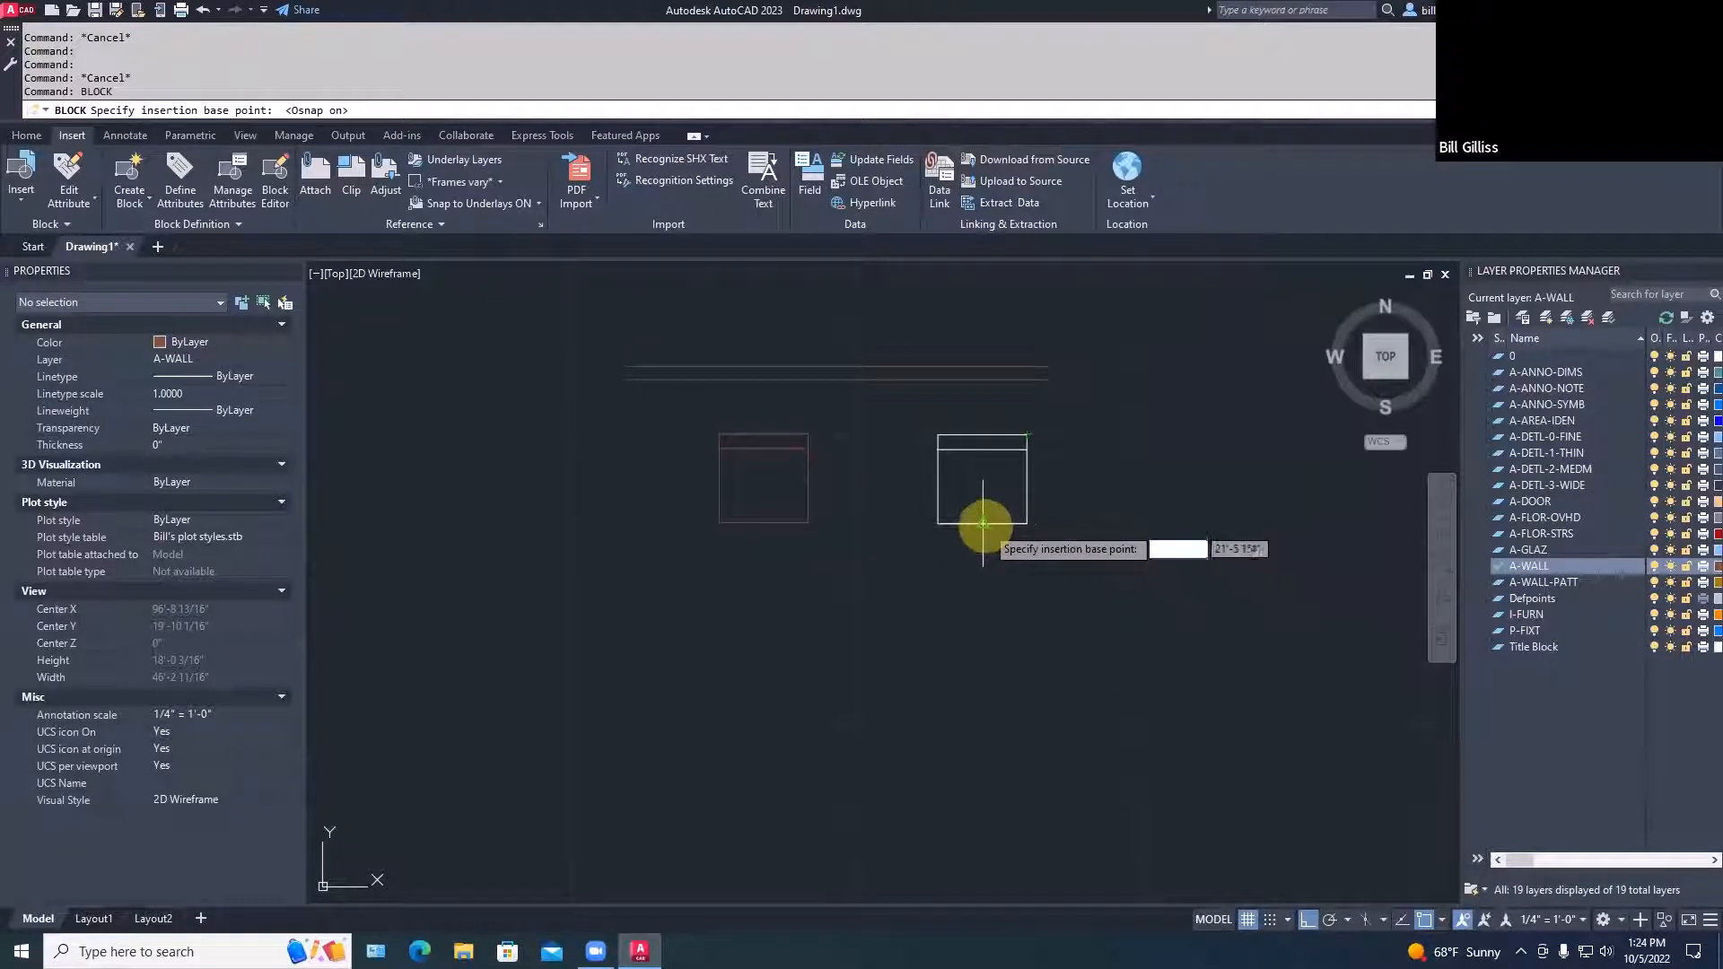
{"action": "left_click", "coordinate": [984, 524]}
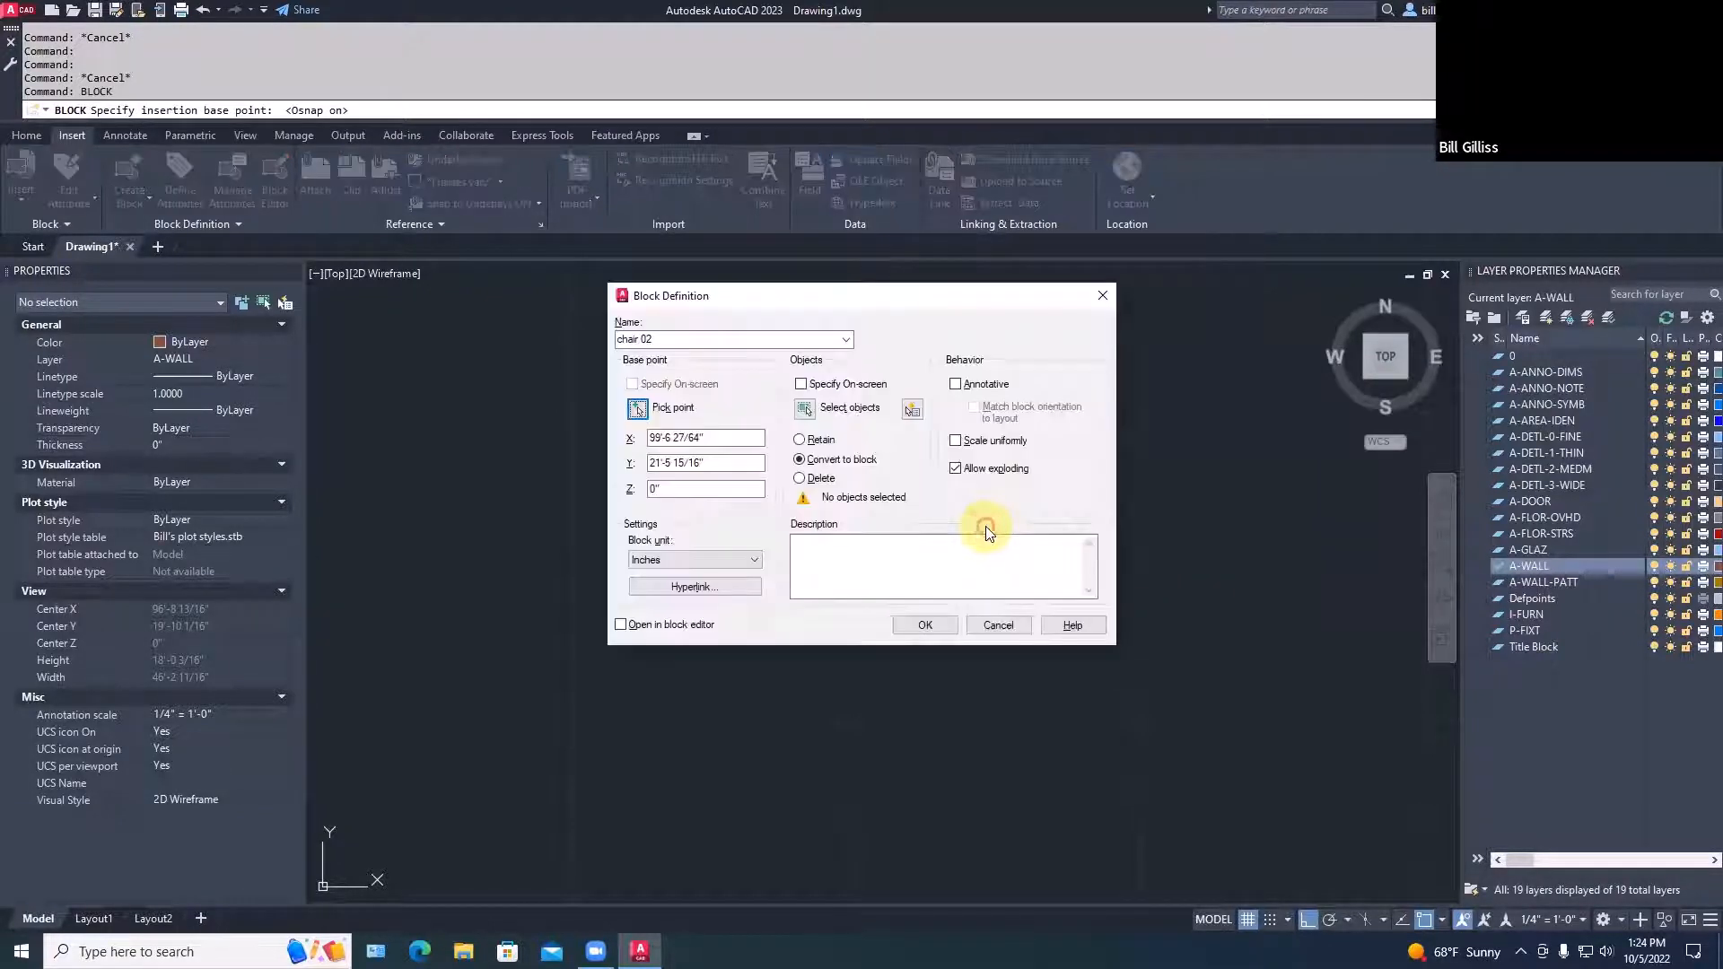
Select the right-hand square and its line as the objects for "chair 02" and finish the block definition, converting them to a block
{"action": "left_click", "coordinate": [806, 407]}
{"action": "left_click", "coordinate": [909, 422]}
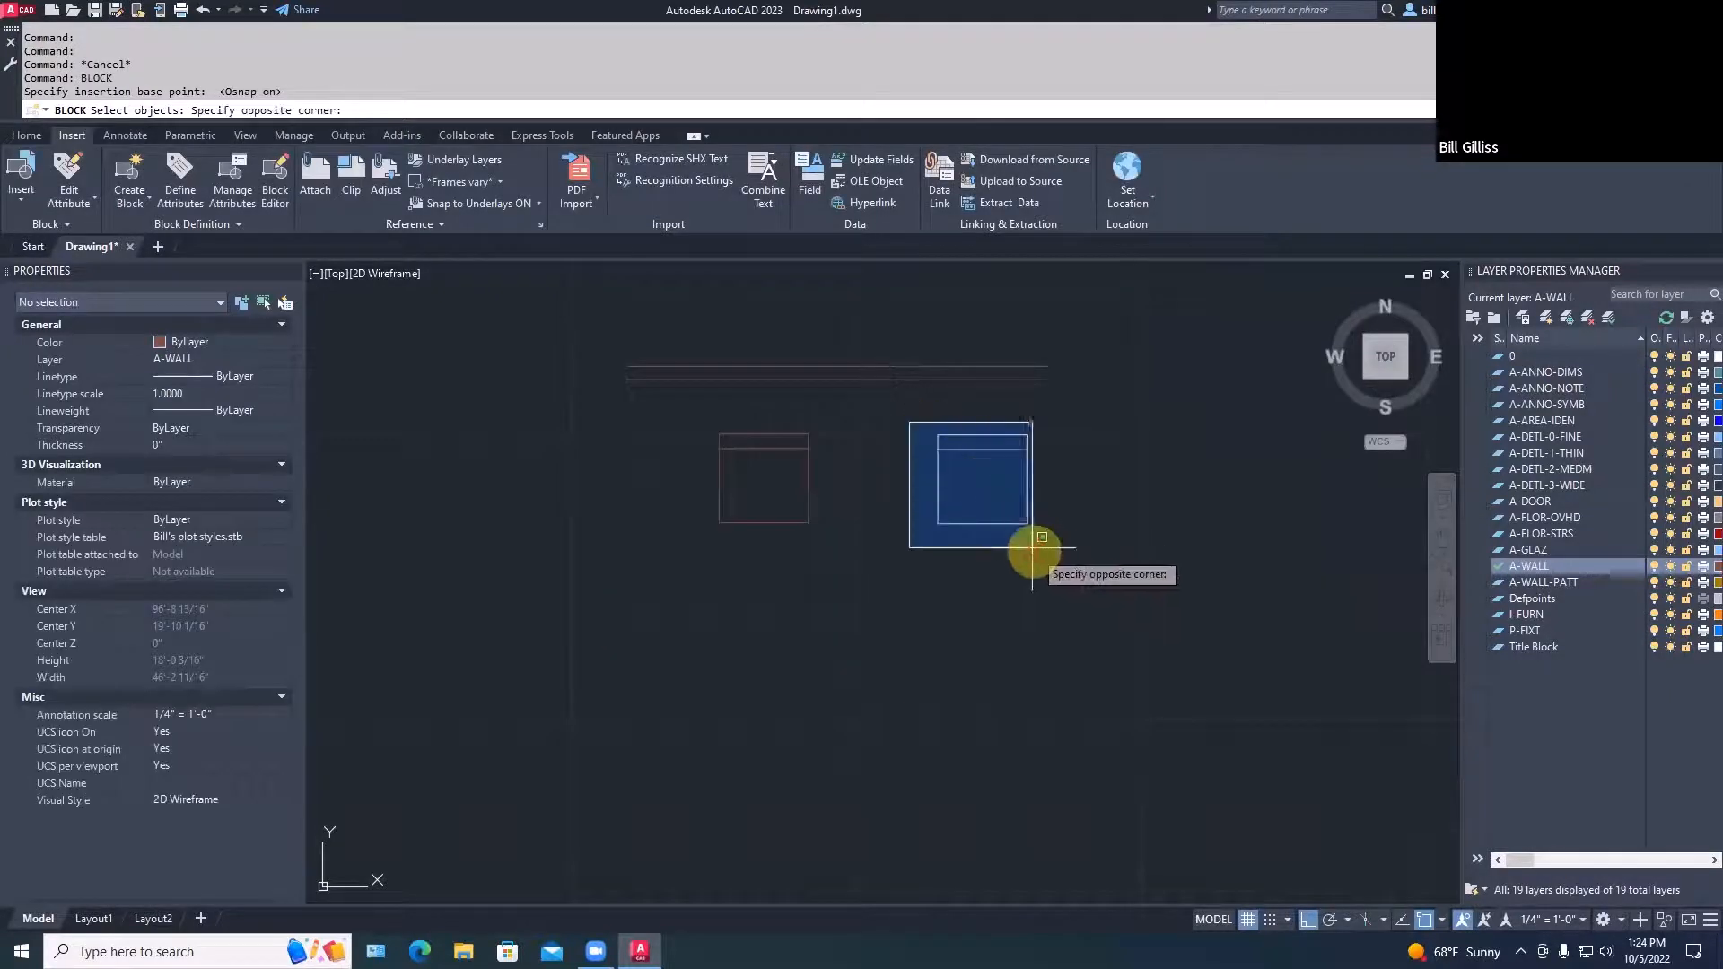
{"action": "left_click", "coordinate": [1050, 561]}
{"action": "key", "text": "Return"}
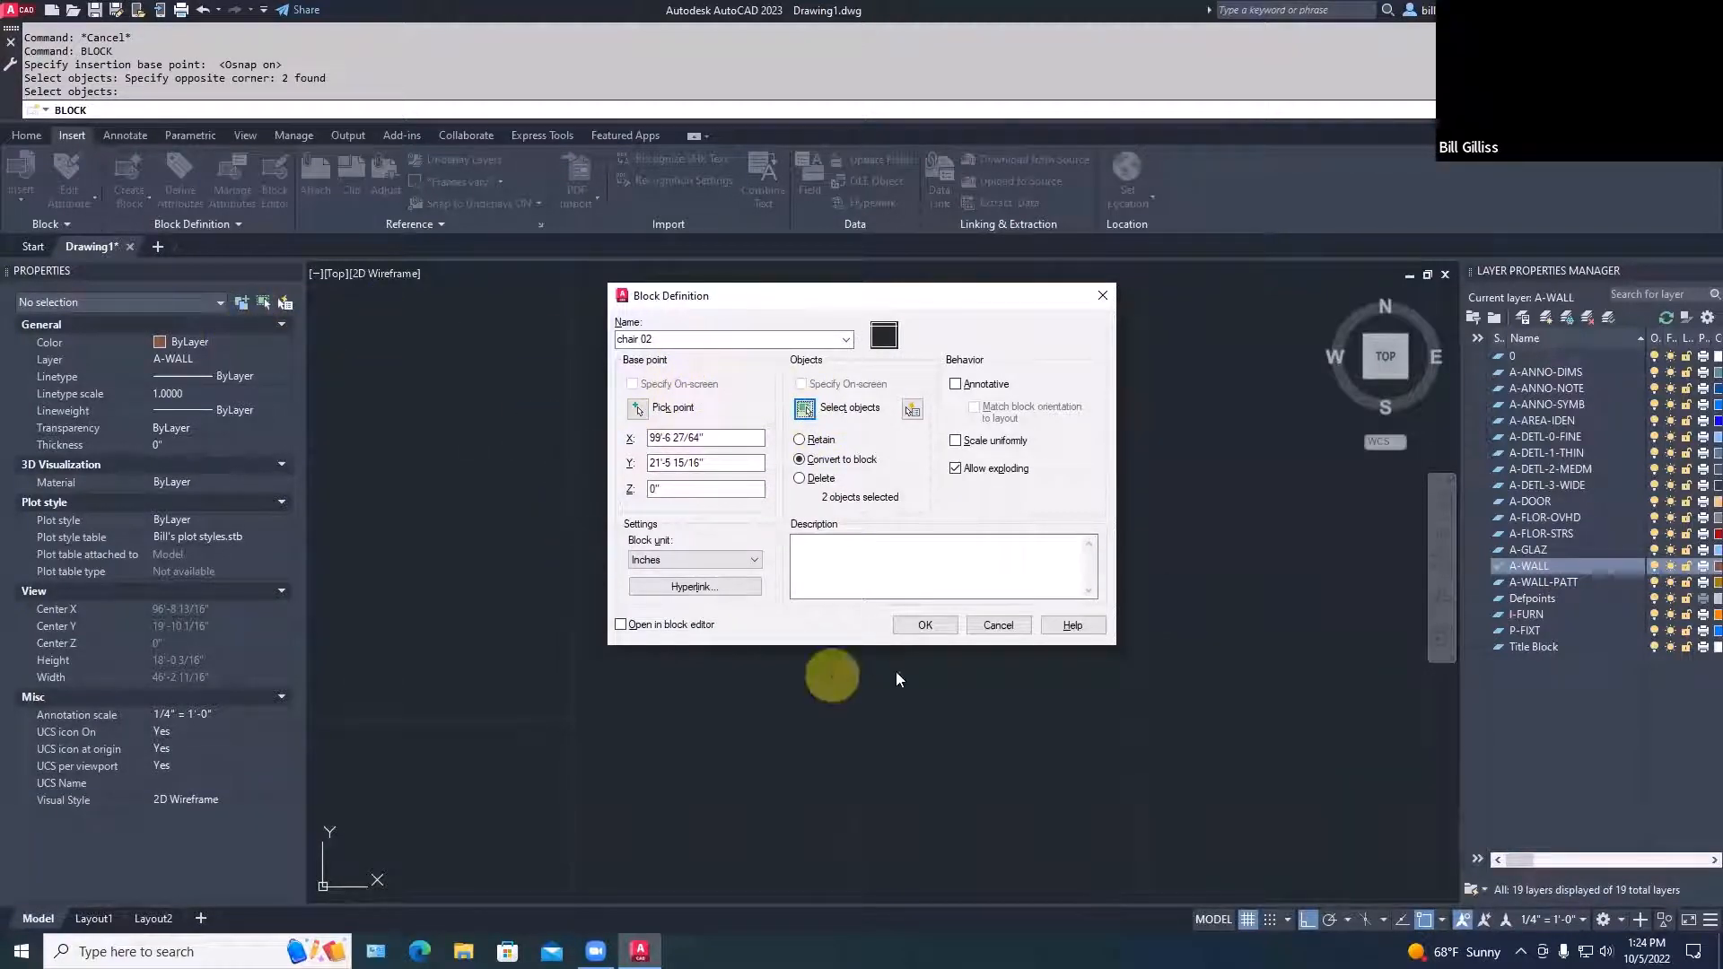
{"action": "left_click", "coordinate": [924, 624]}
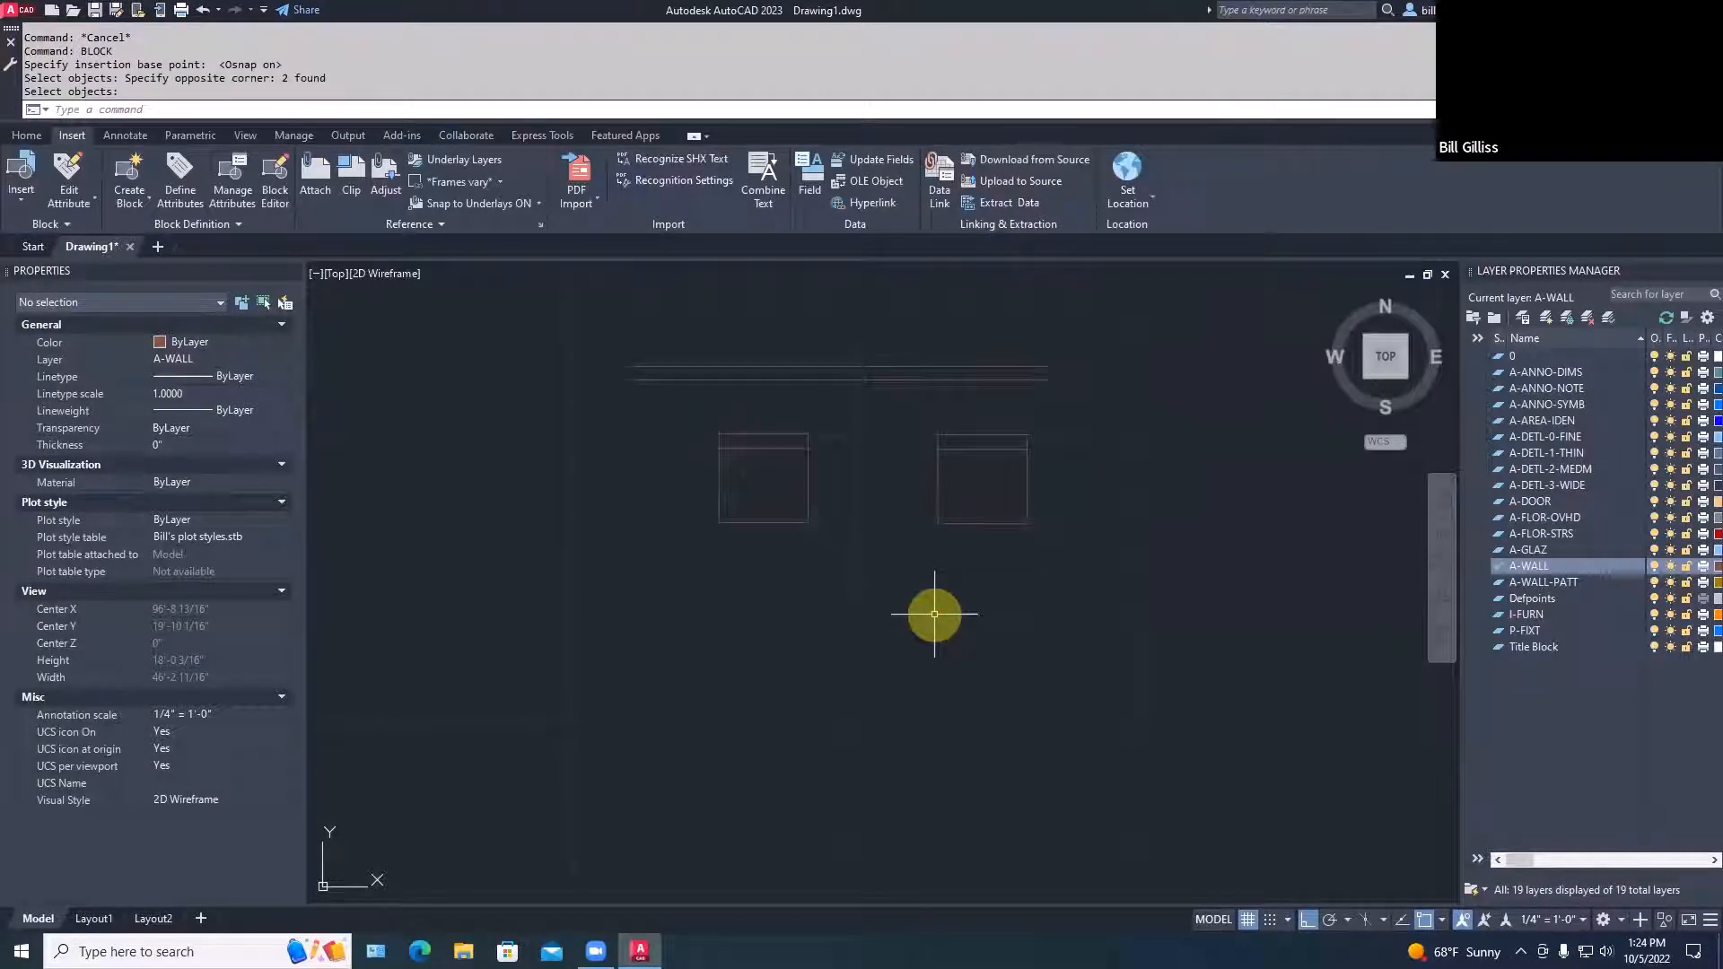
Assign the right-hand chair 02 block to layer I-FURN and deselect it
{"action": "left_click", "coordinate": [961, 525]}
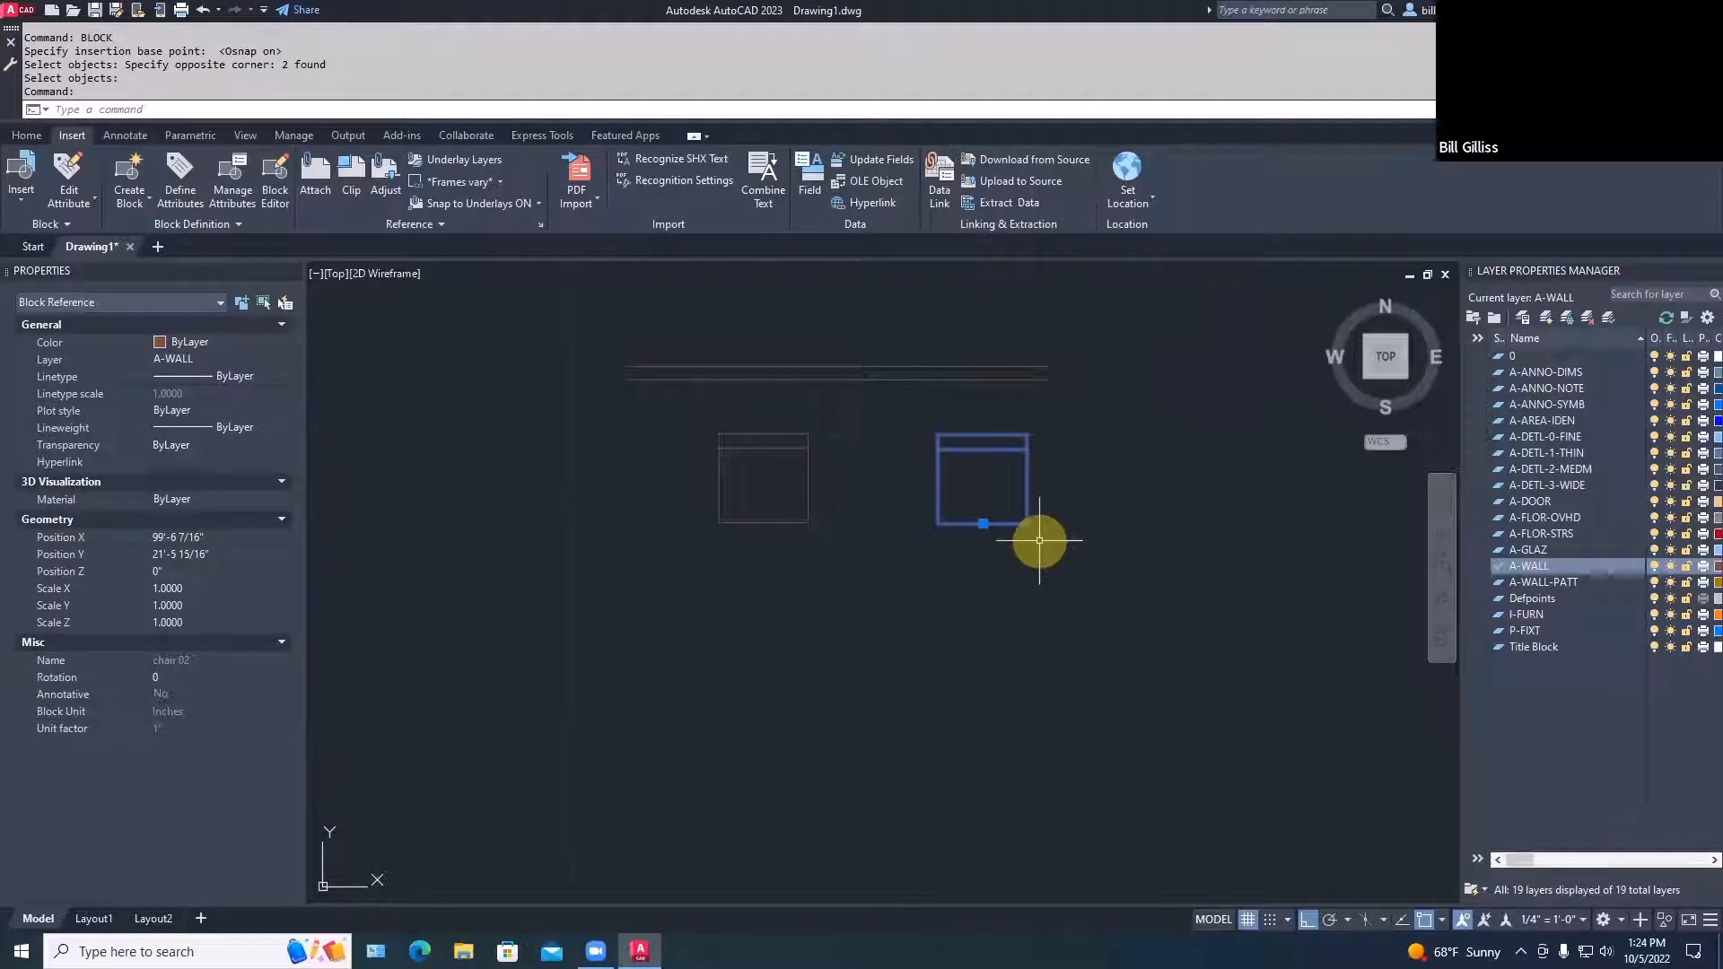
{"action": "left_click", "coordinate": [255, 359]}
{"action": "left_click", "coordinate": [267, 361]}
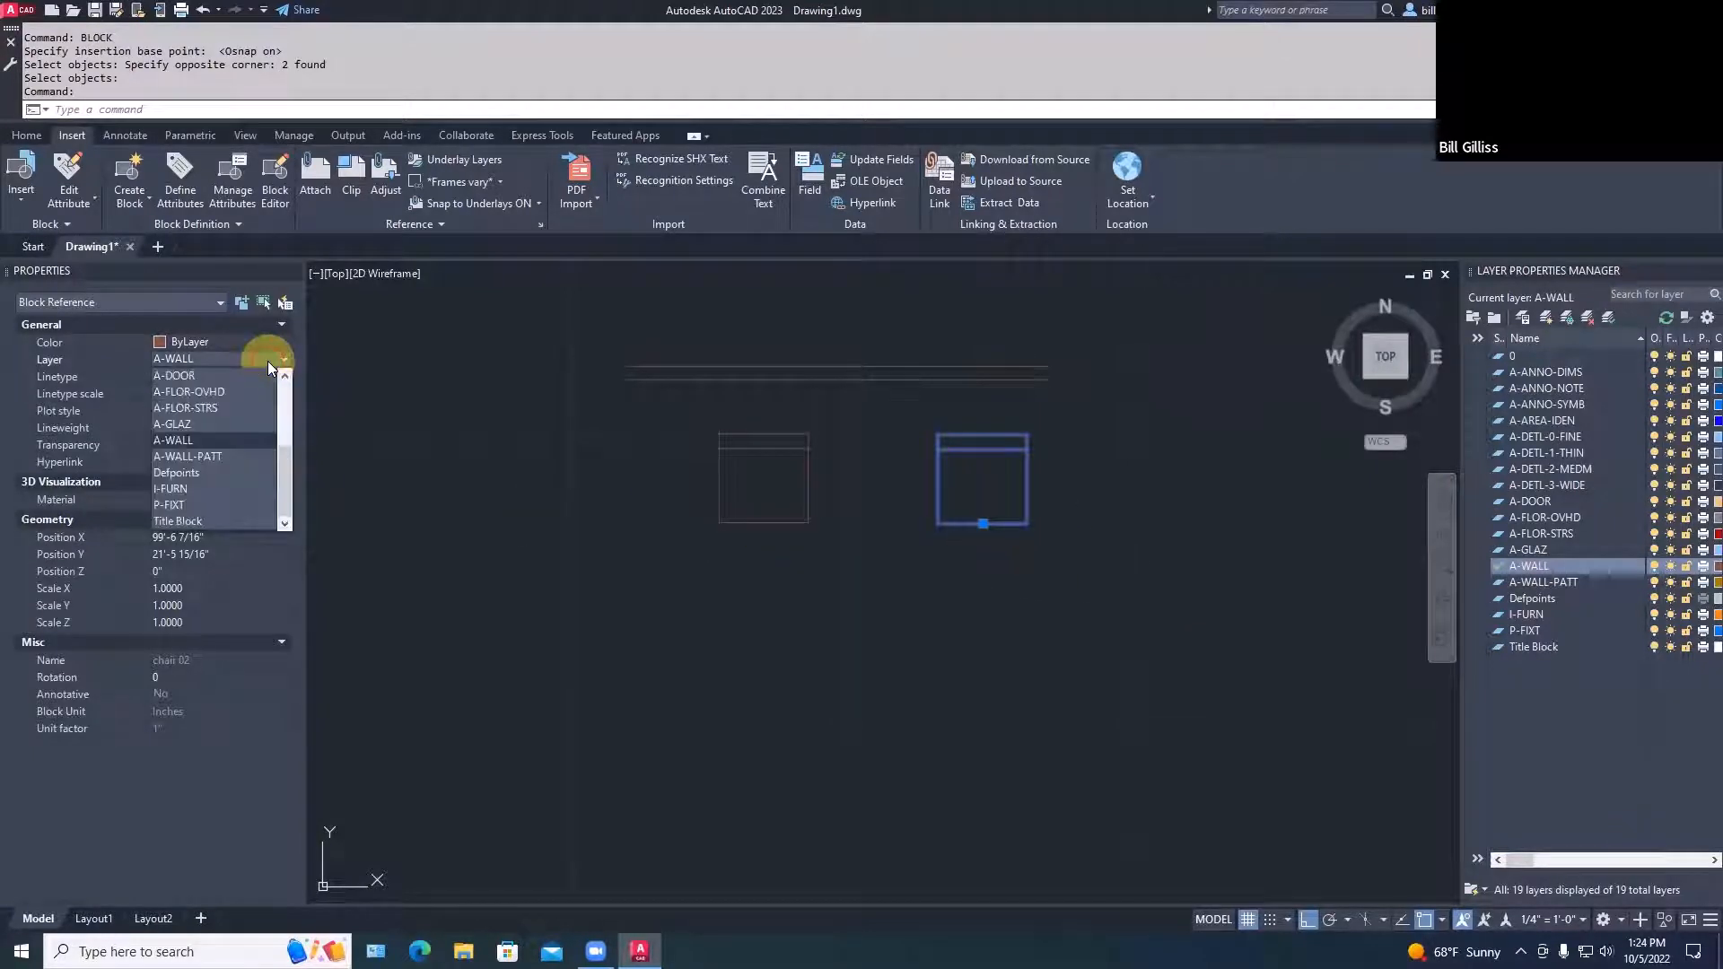
{"action": "left_click", "coordinate": [178, 488]}
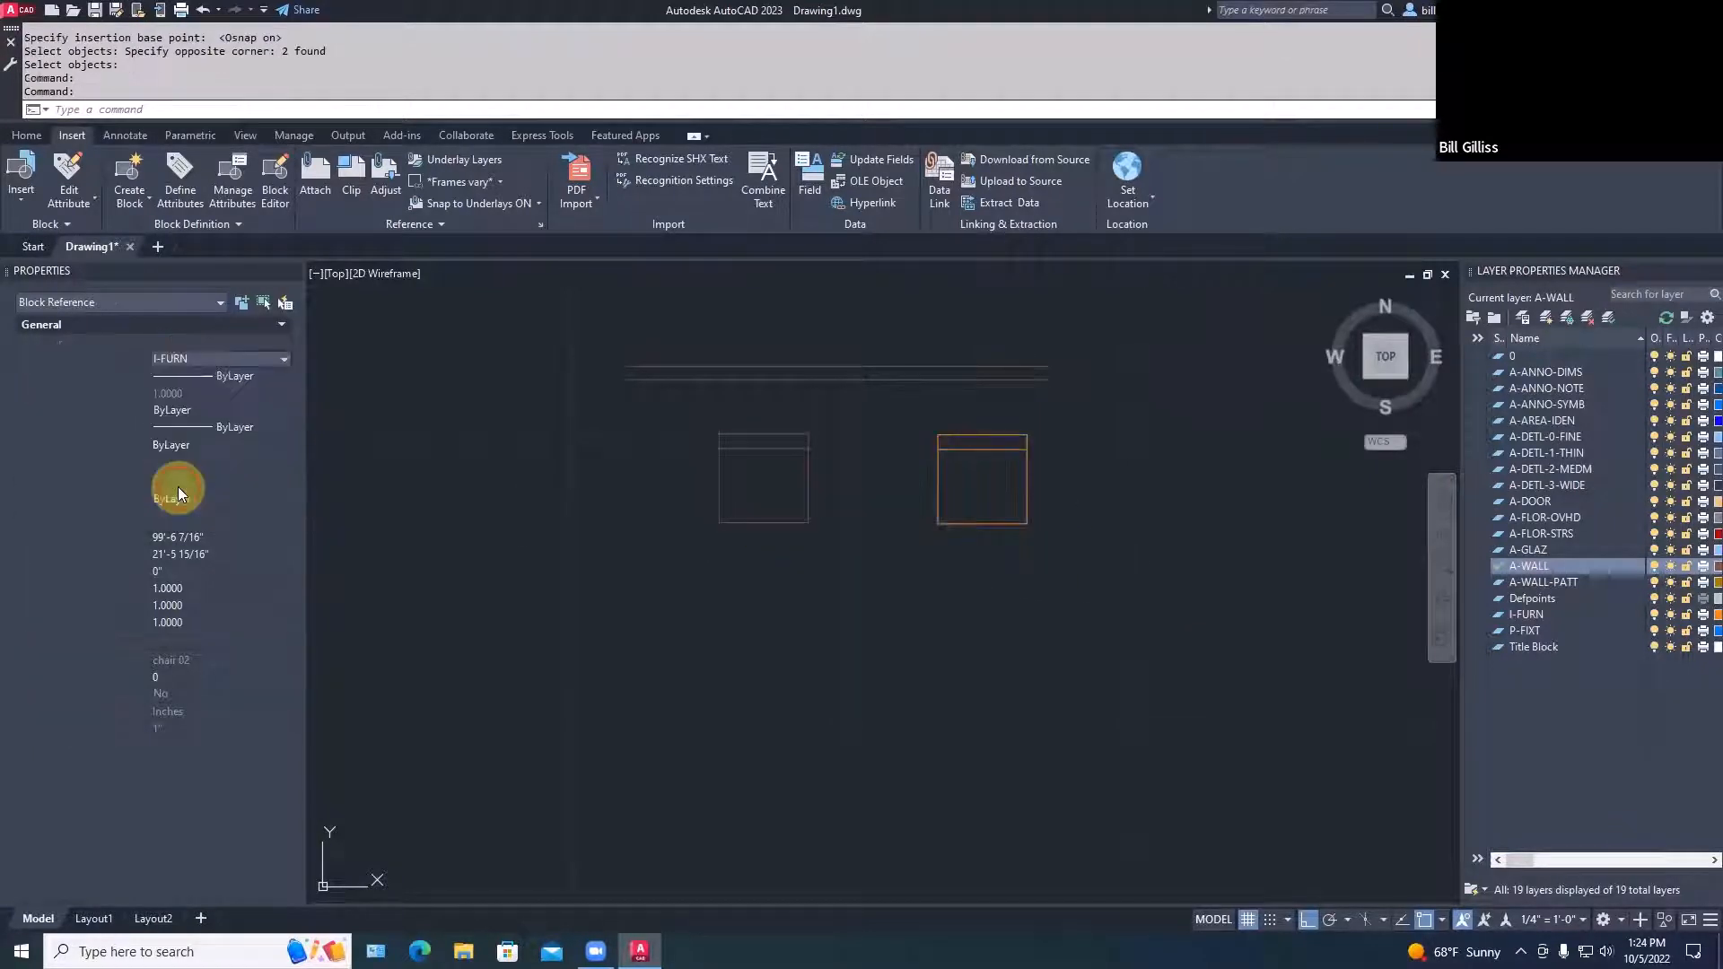
{"action": "key", "text": "Escape"}
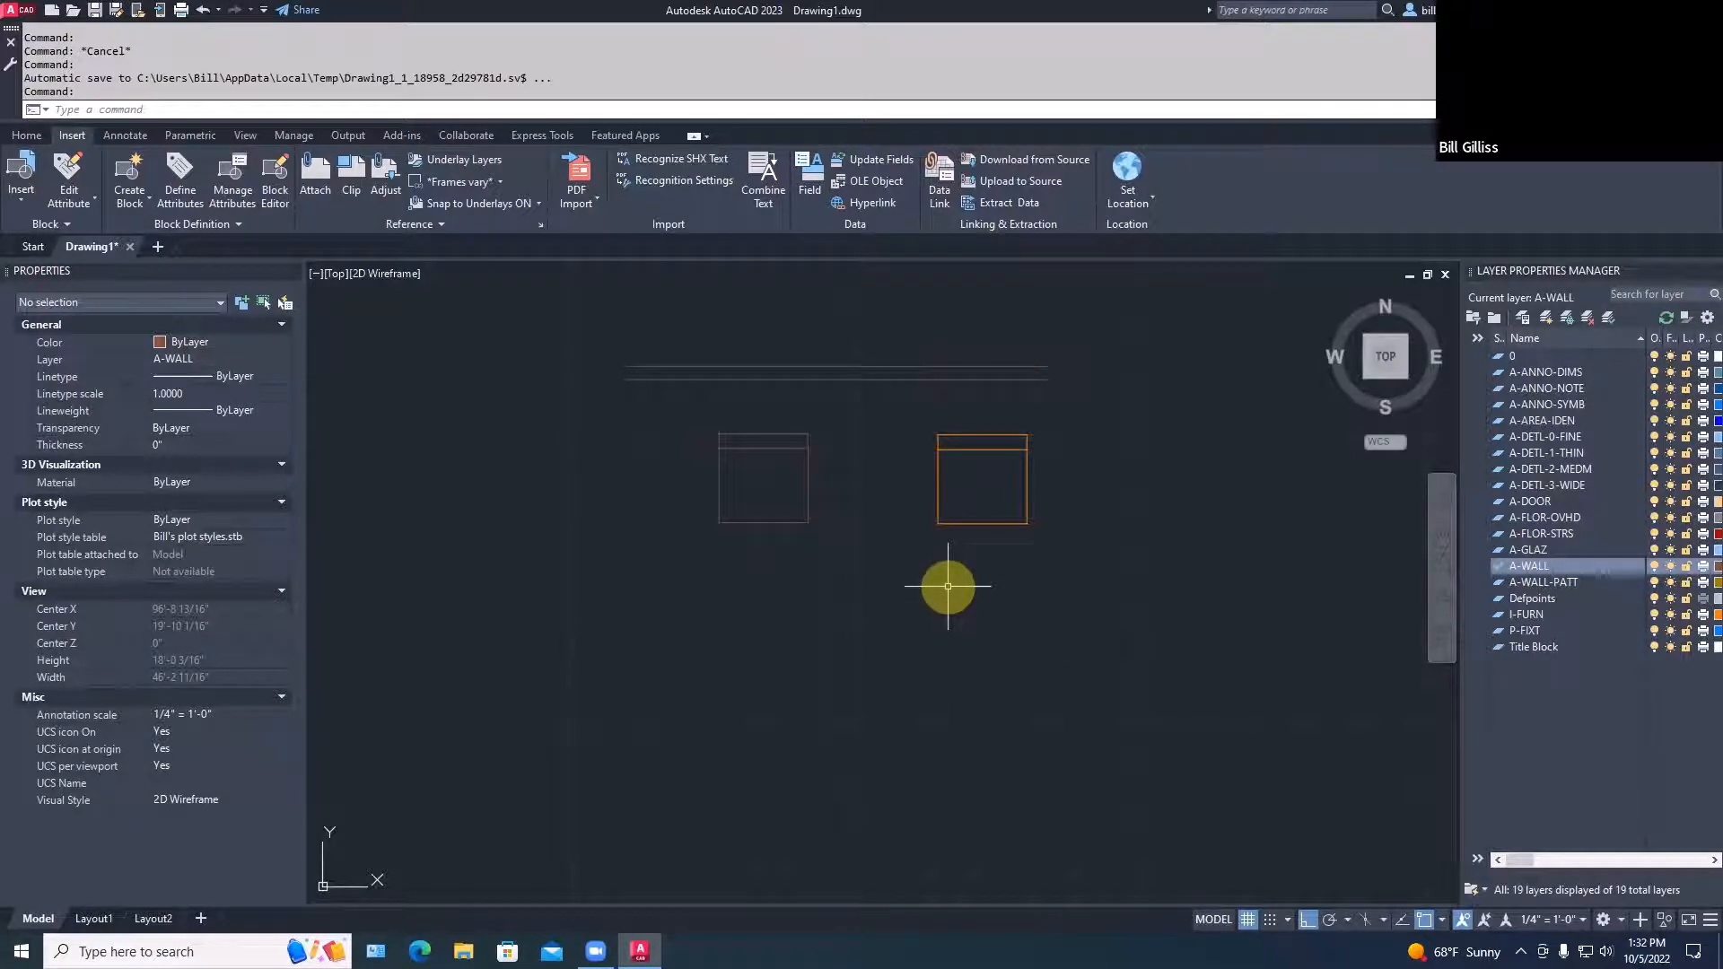
Open the drawing "apartment plan for elevation exercise(1).dwg" from the Desktop
{"action": "left_click", "coordinate": [18, 10]}
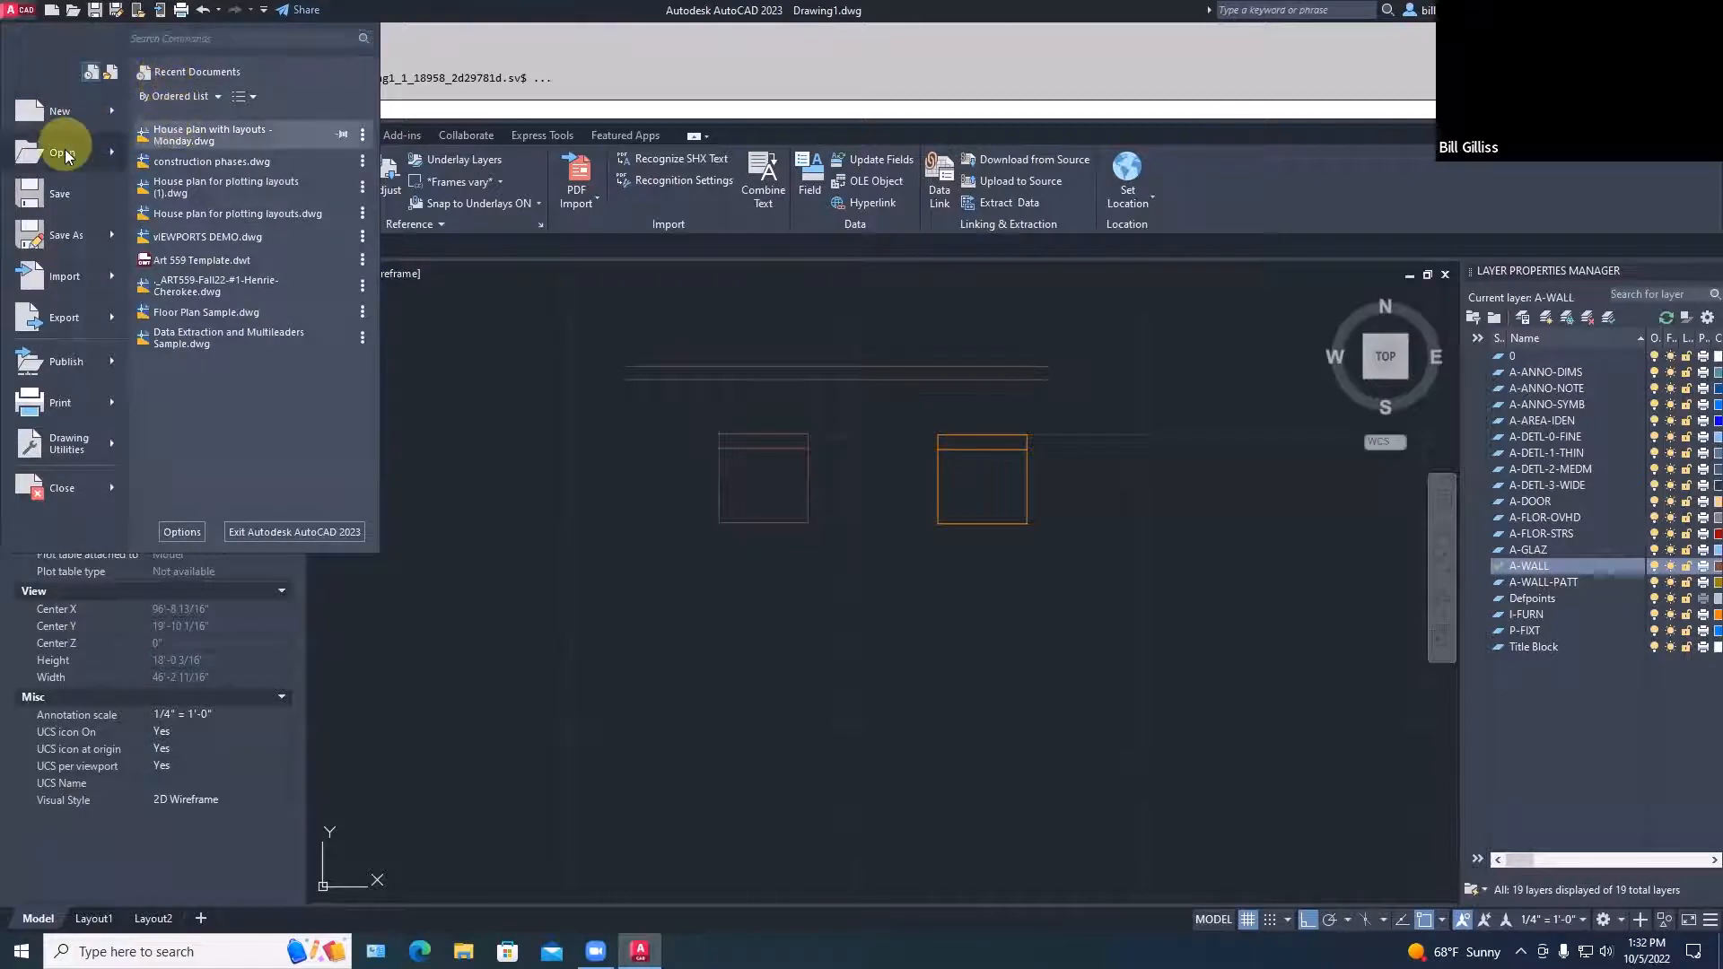
{"action": "left_click", "coordinate": [65, 151]}
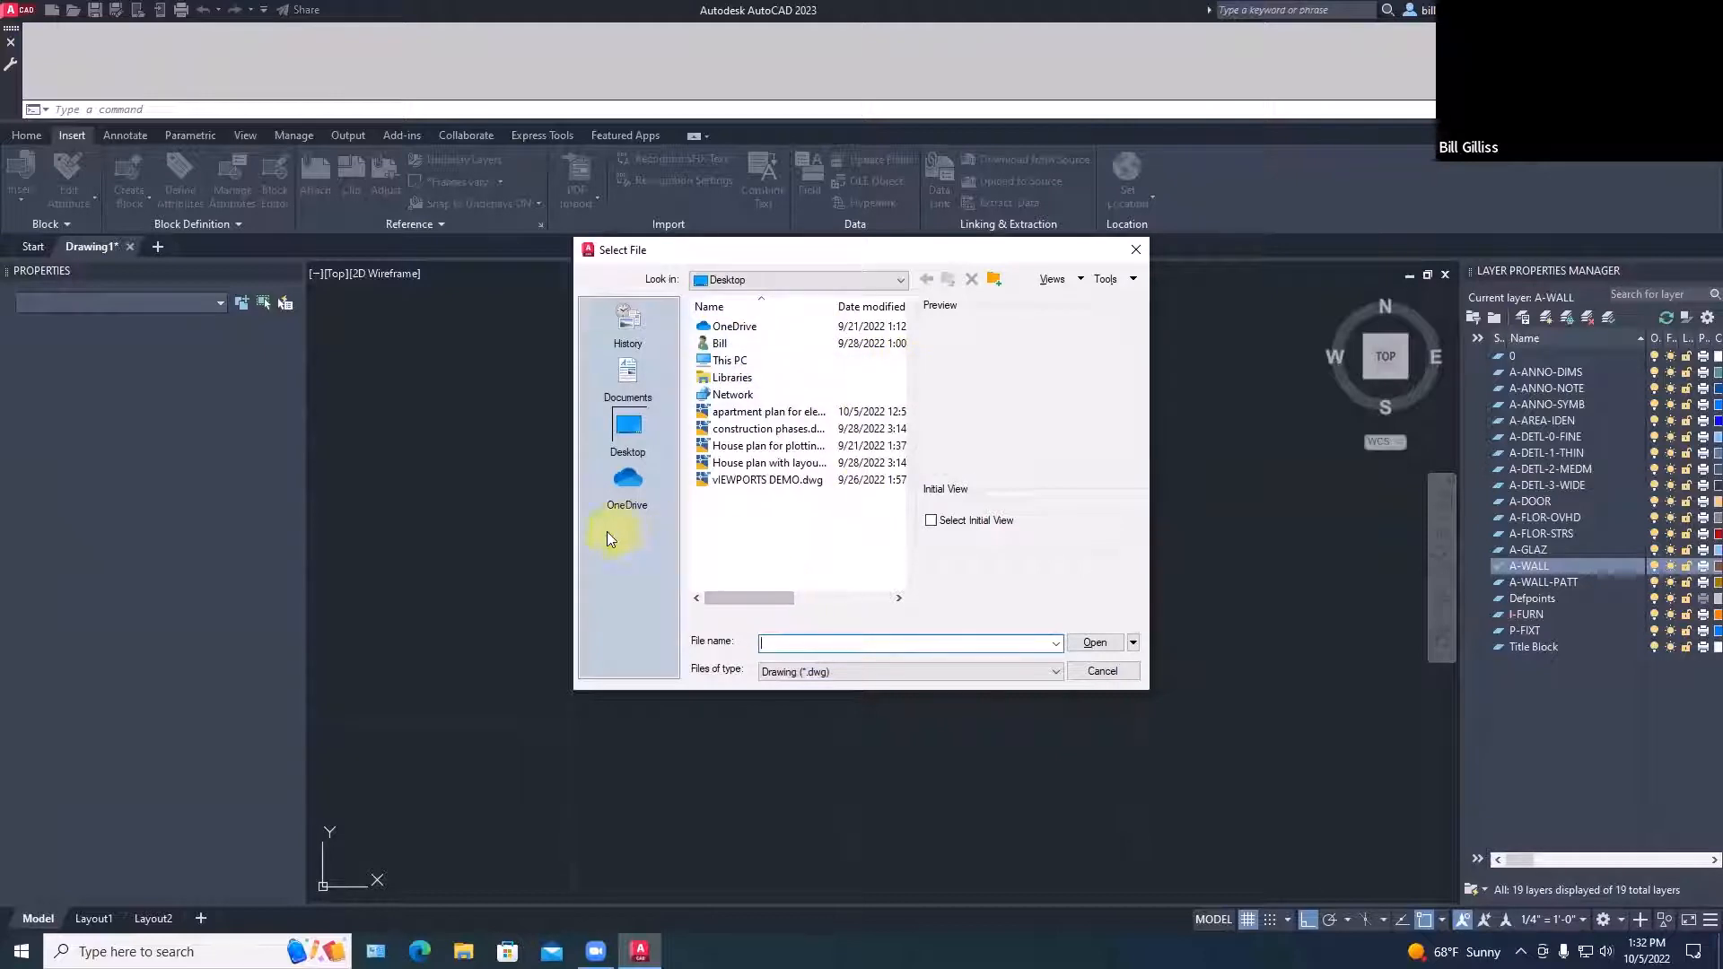
{"action": "left_click_drag", "start_coordinate": [575, 539], "coordinate": [341, 543]}
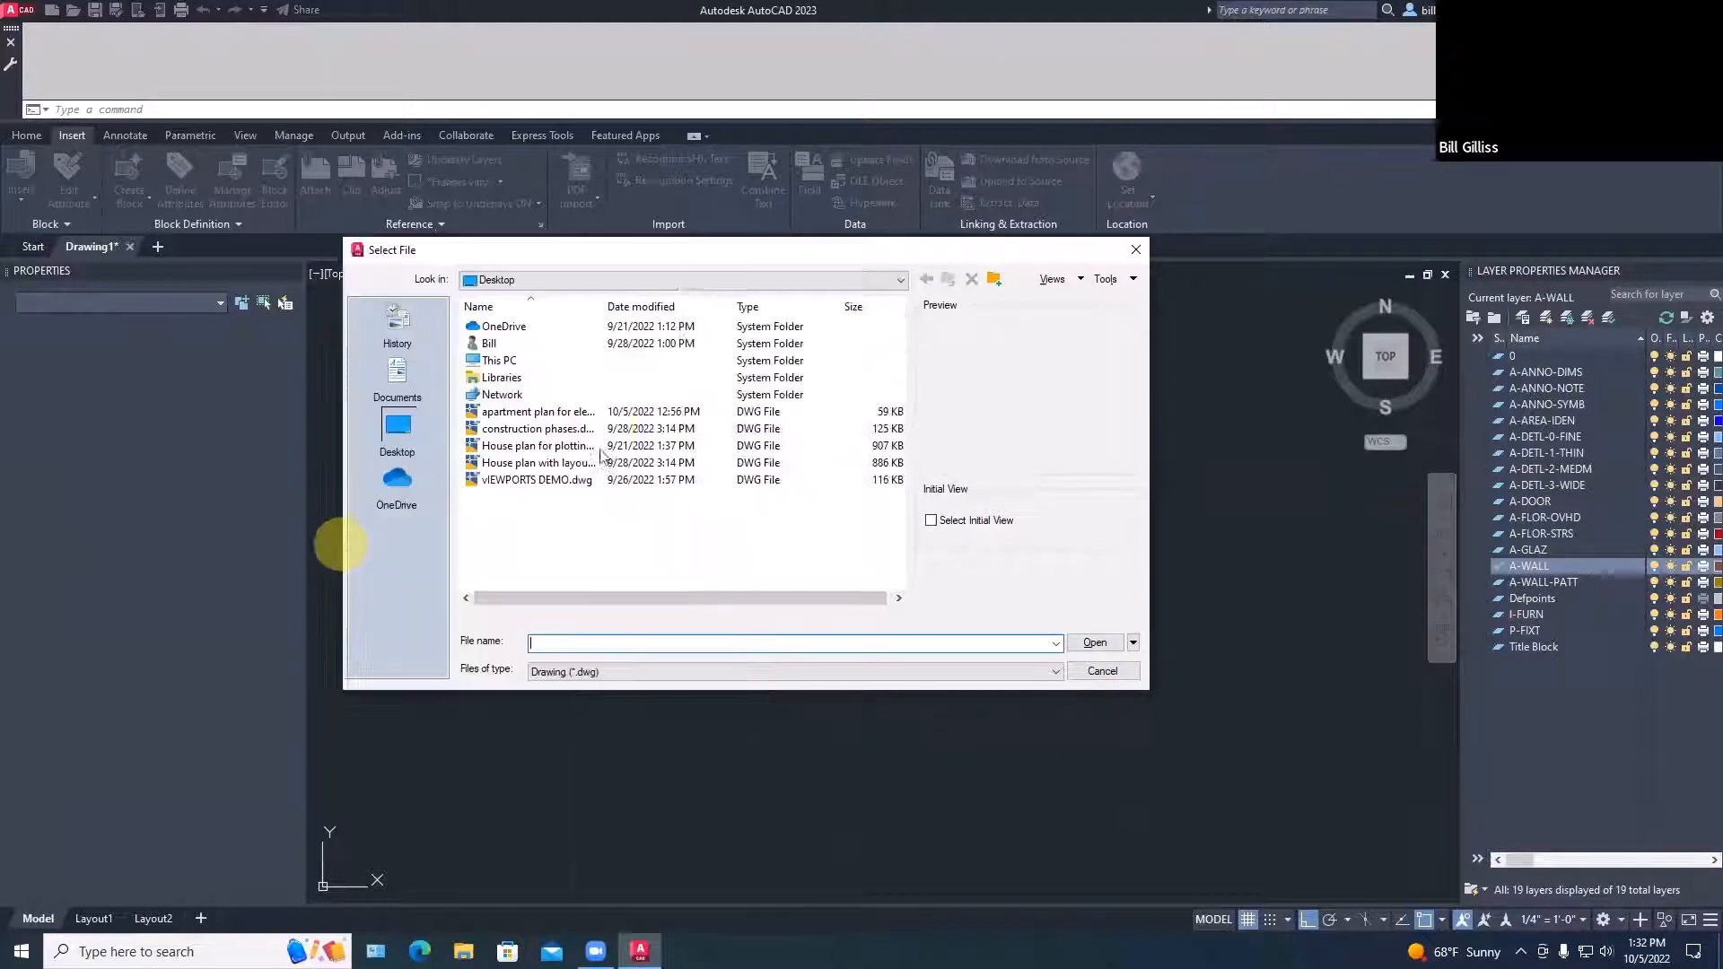
{"action": "left_click_drag", "start_coordinate": [603, 306], "coordinate": [735, 307]}
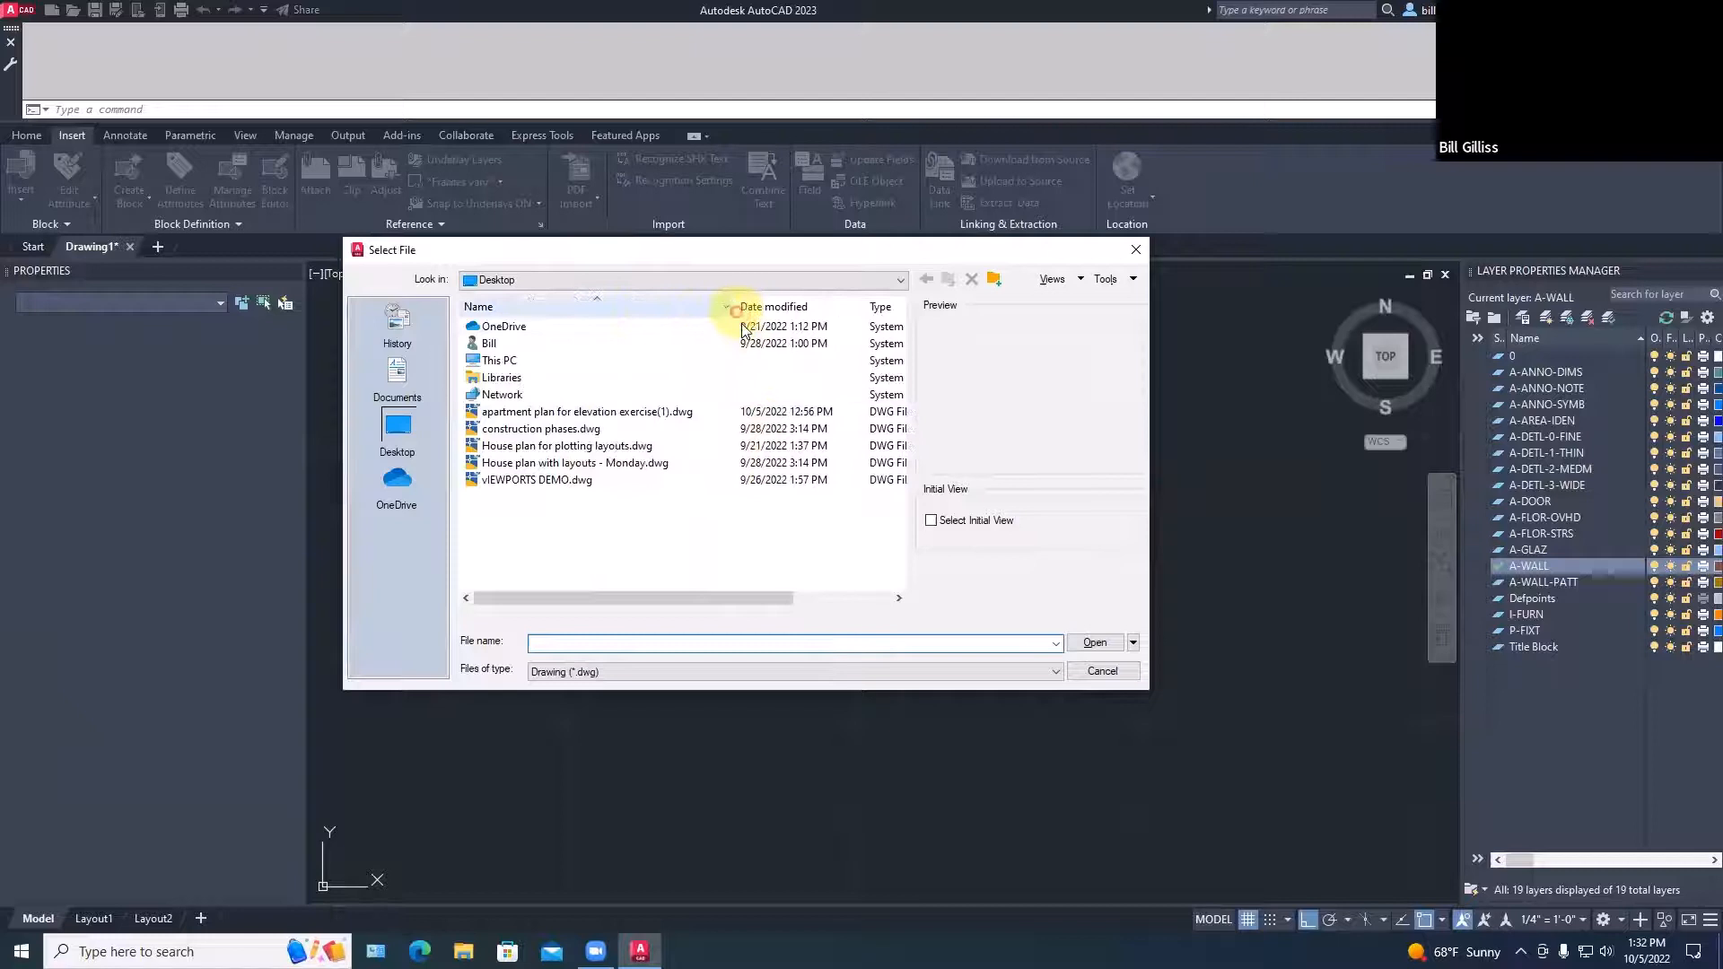
{"action": "left_click", "coordinate": [548, 413]}
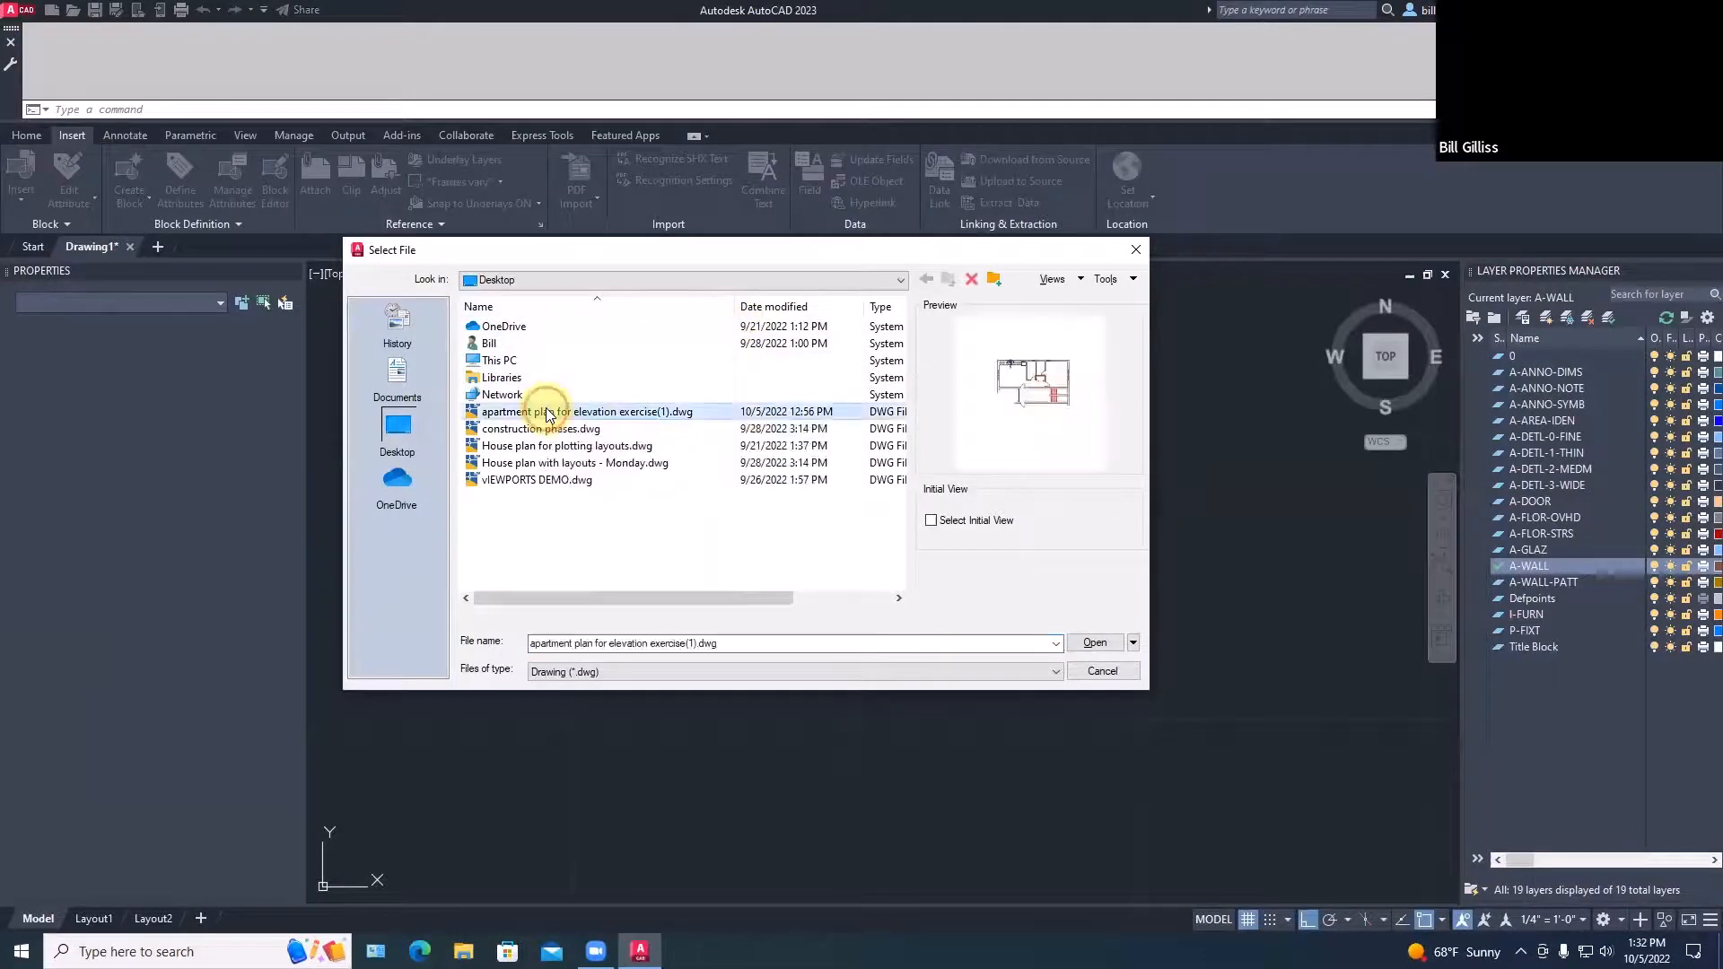
{"action": "left_click", "coordinate": [1079, 638]}
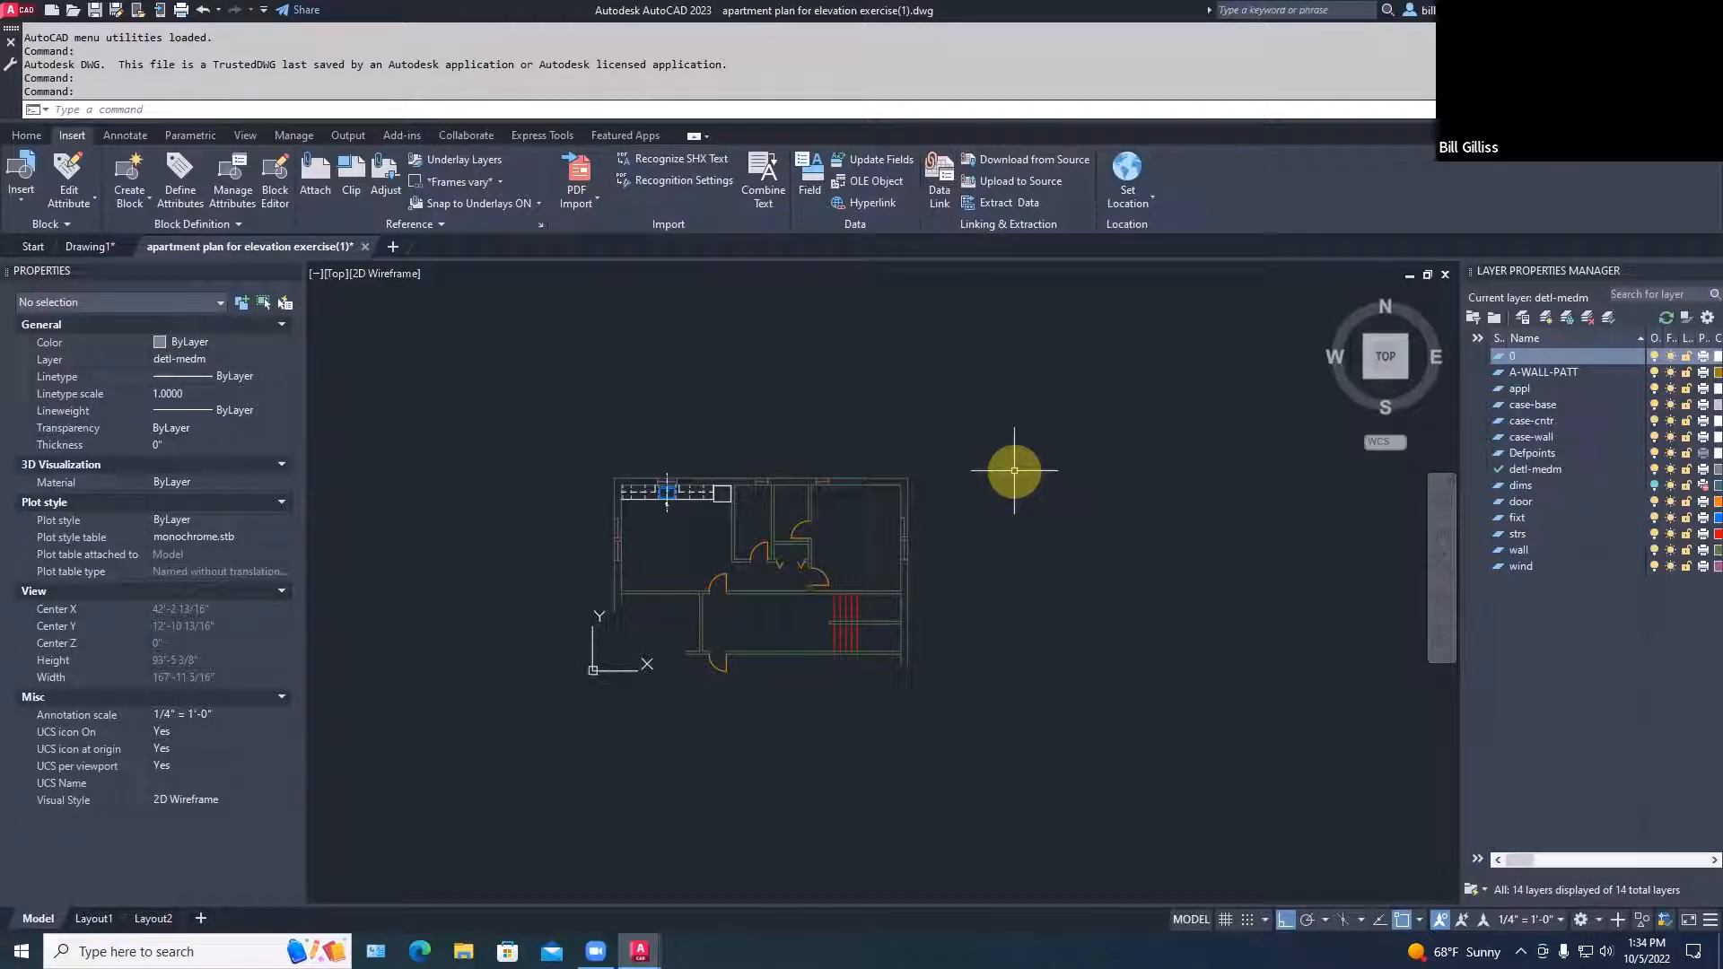
Copy the kitchen cabinet run and its surrounding walls, selected with a forced crossing window, about 57' horizontally to the right of the plan
{"action": "type", "text": "copy"}
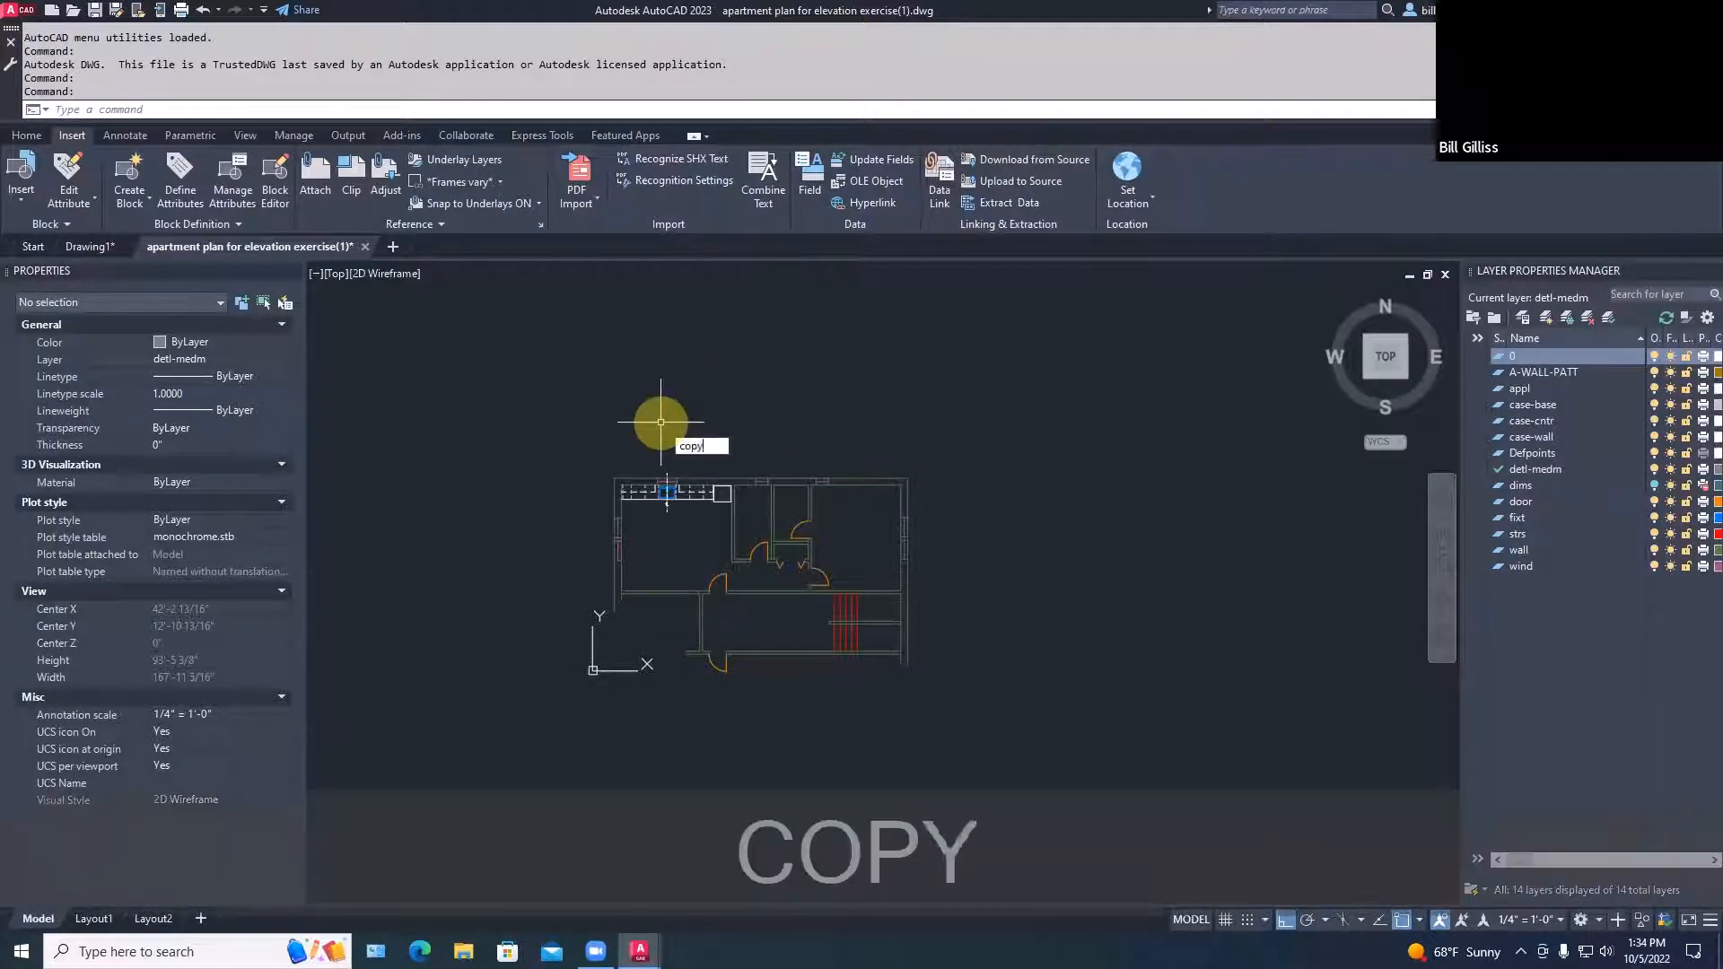
{"action": "key", "text": "Return"}
{"action": "type", "text": "c"}
{"action": "key", "text": "space"}
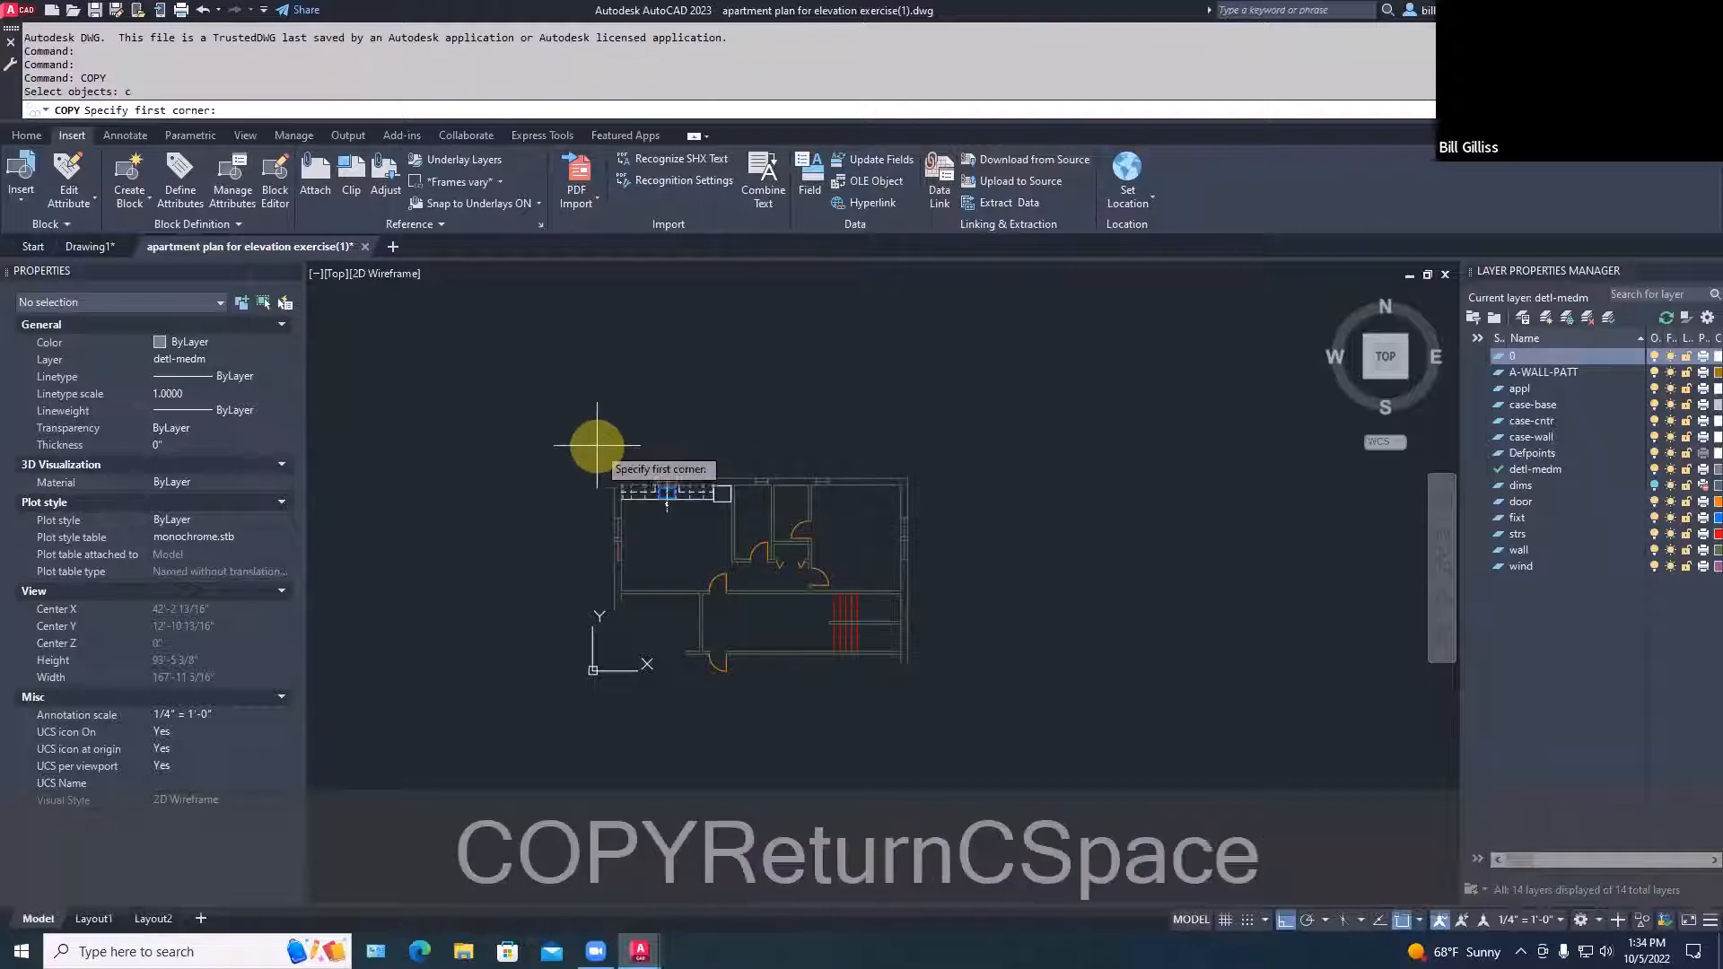
{"action": "left_click", "coordinate": [595, 453]}
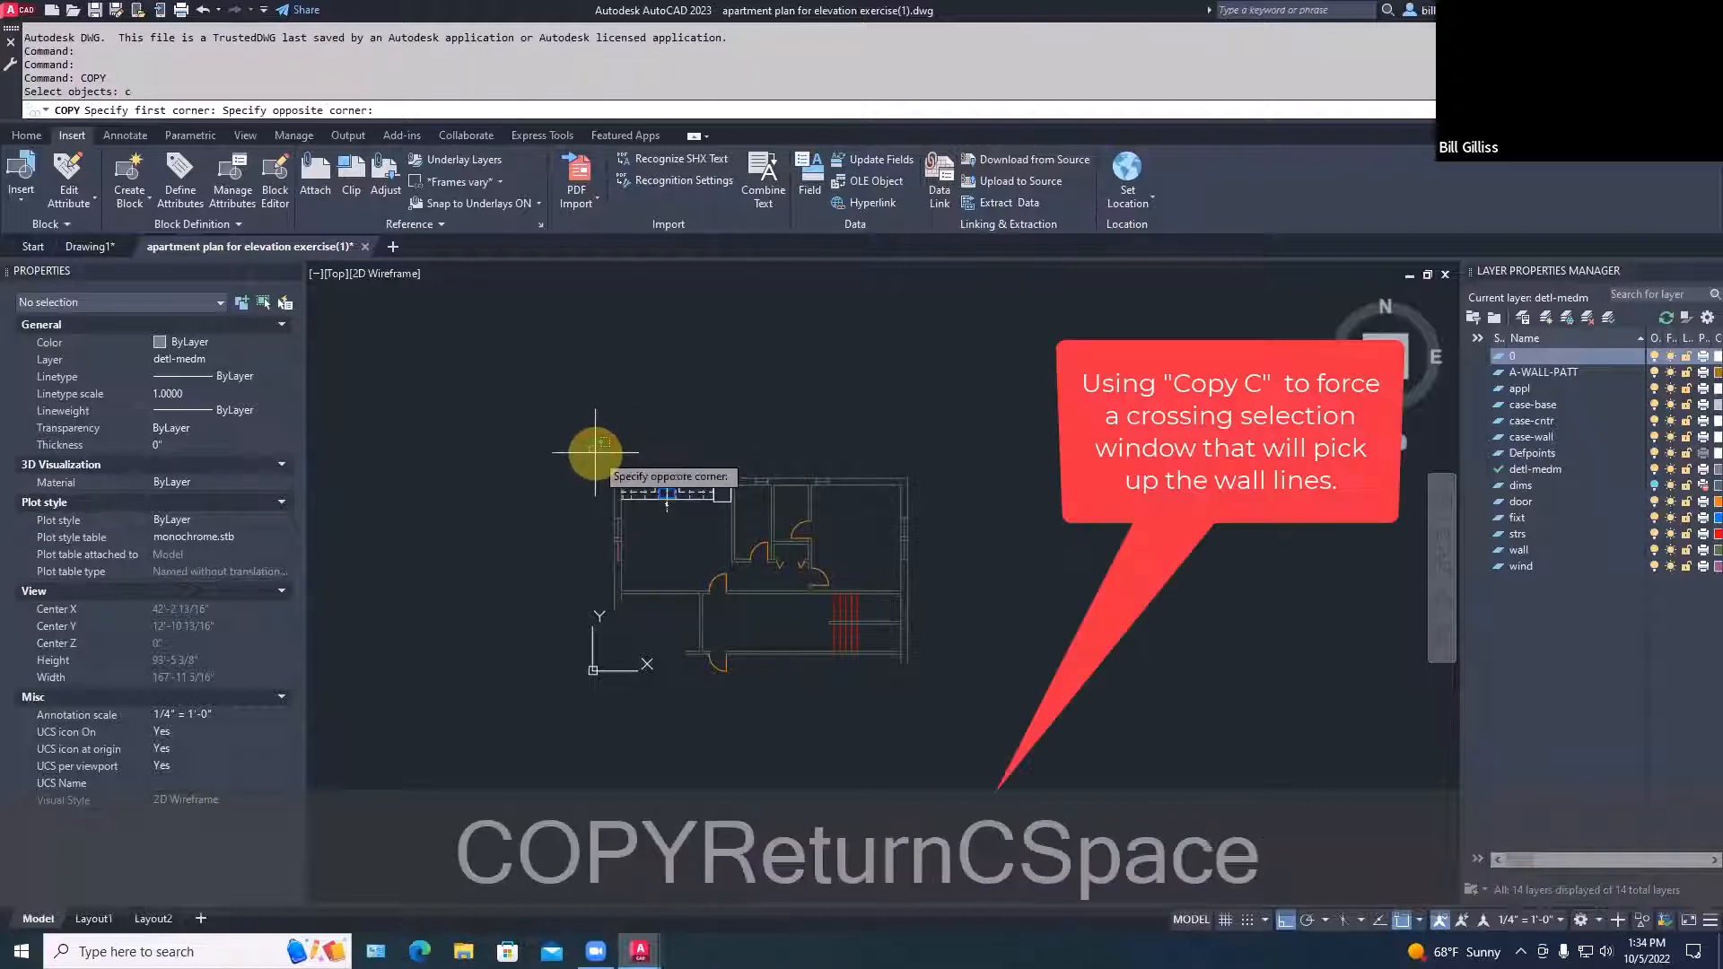
{"action": "left_click", "coordinate": [744, 511]}
{"action": "key", "text": "space"}
{"action": "left_click", "coordinate": [696, 513]}
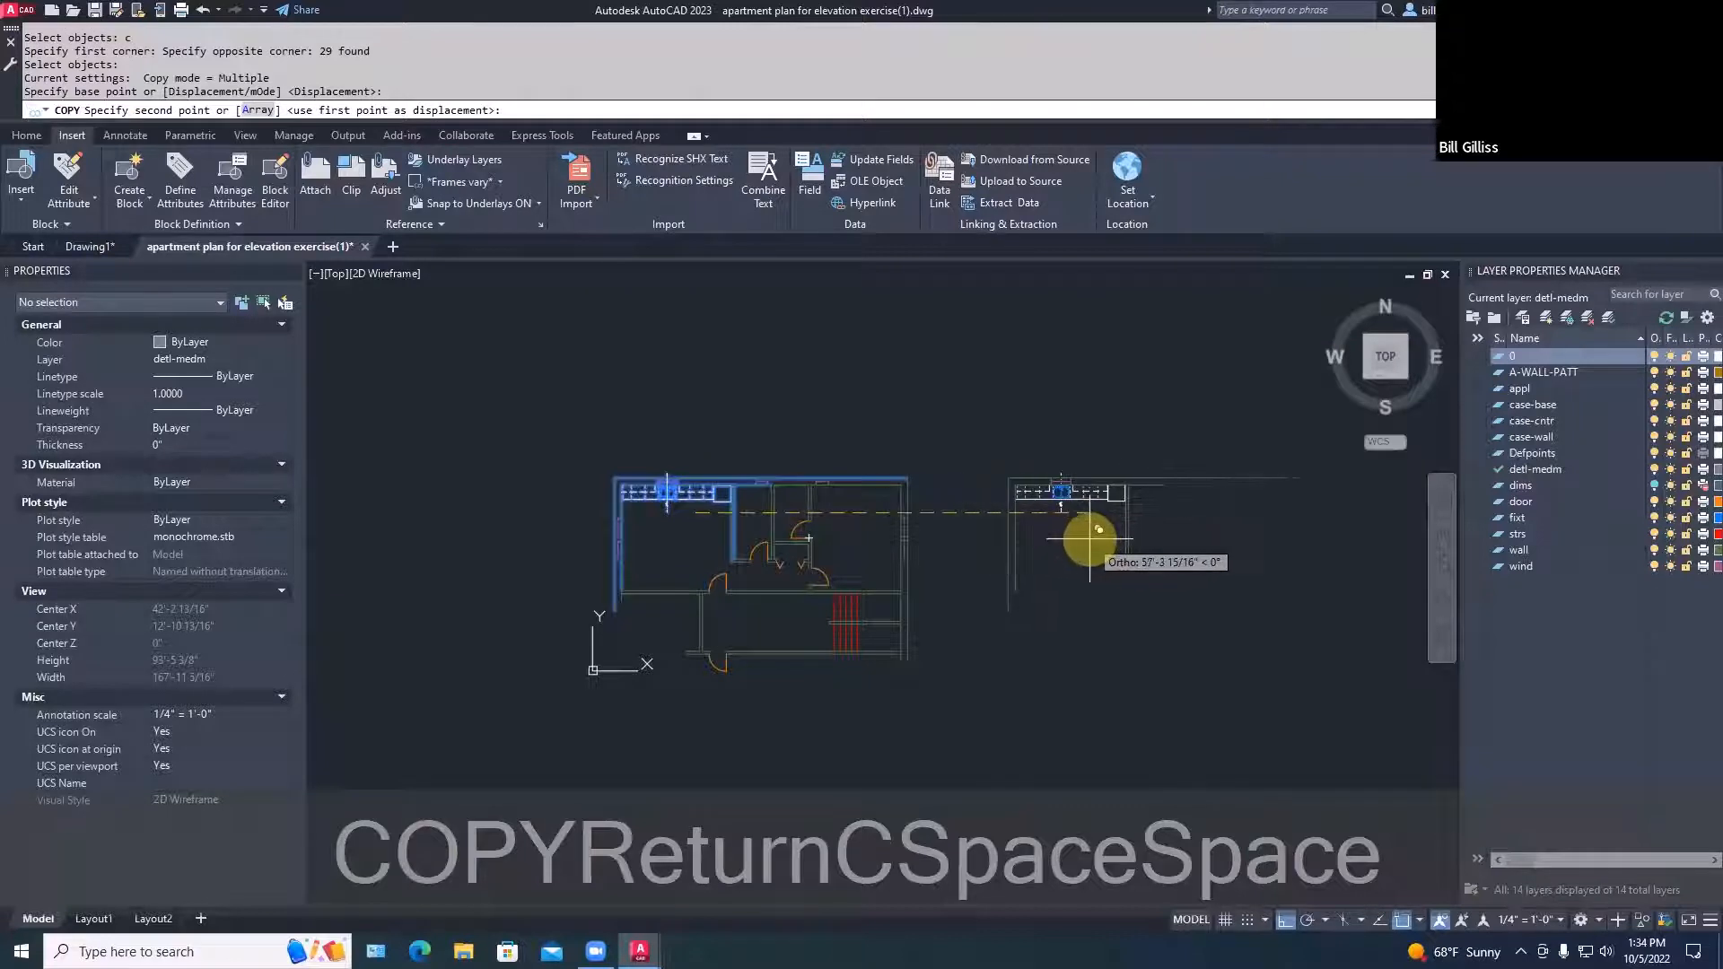
{"action": "key", "text": "F8"}
{"action": "key", "text": "F8"}
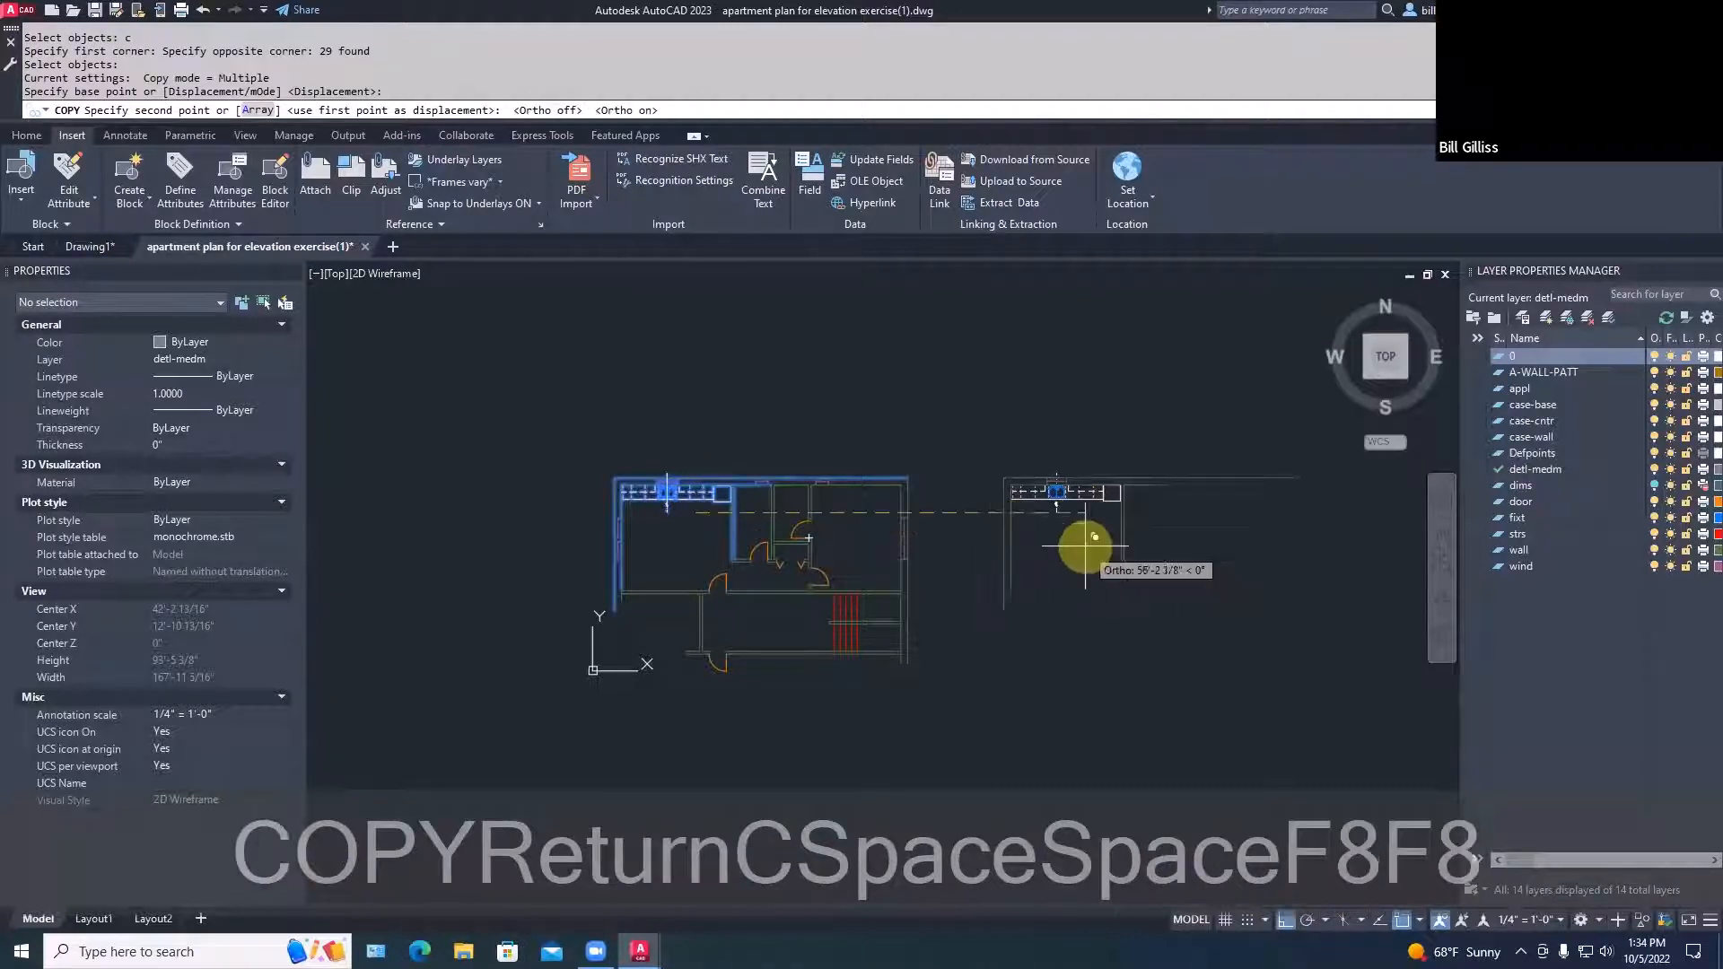
{"action": "left_click", "coordinate": [1091, 536]}
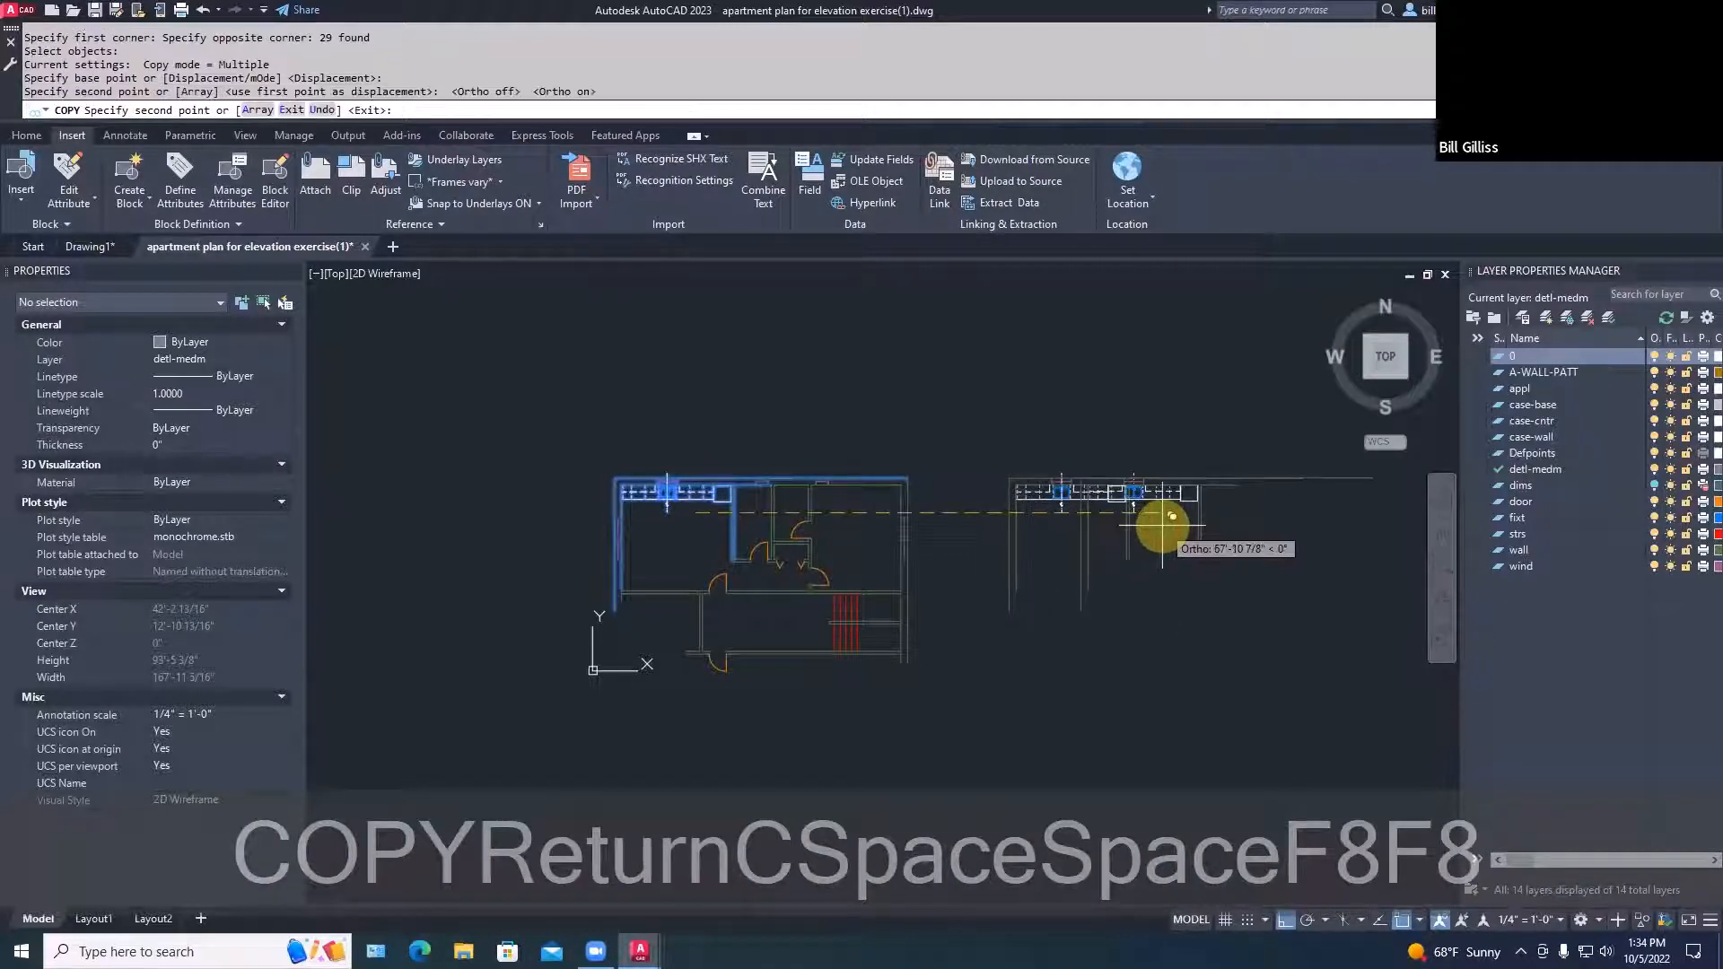
{"action": "key", "text": "Escape"}
{"action": "key", "text": "Escape"}
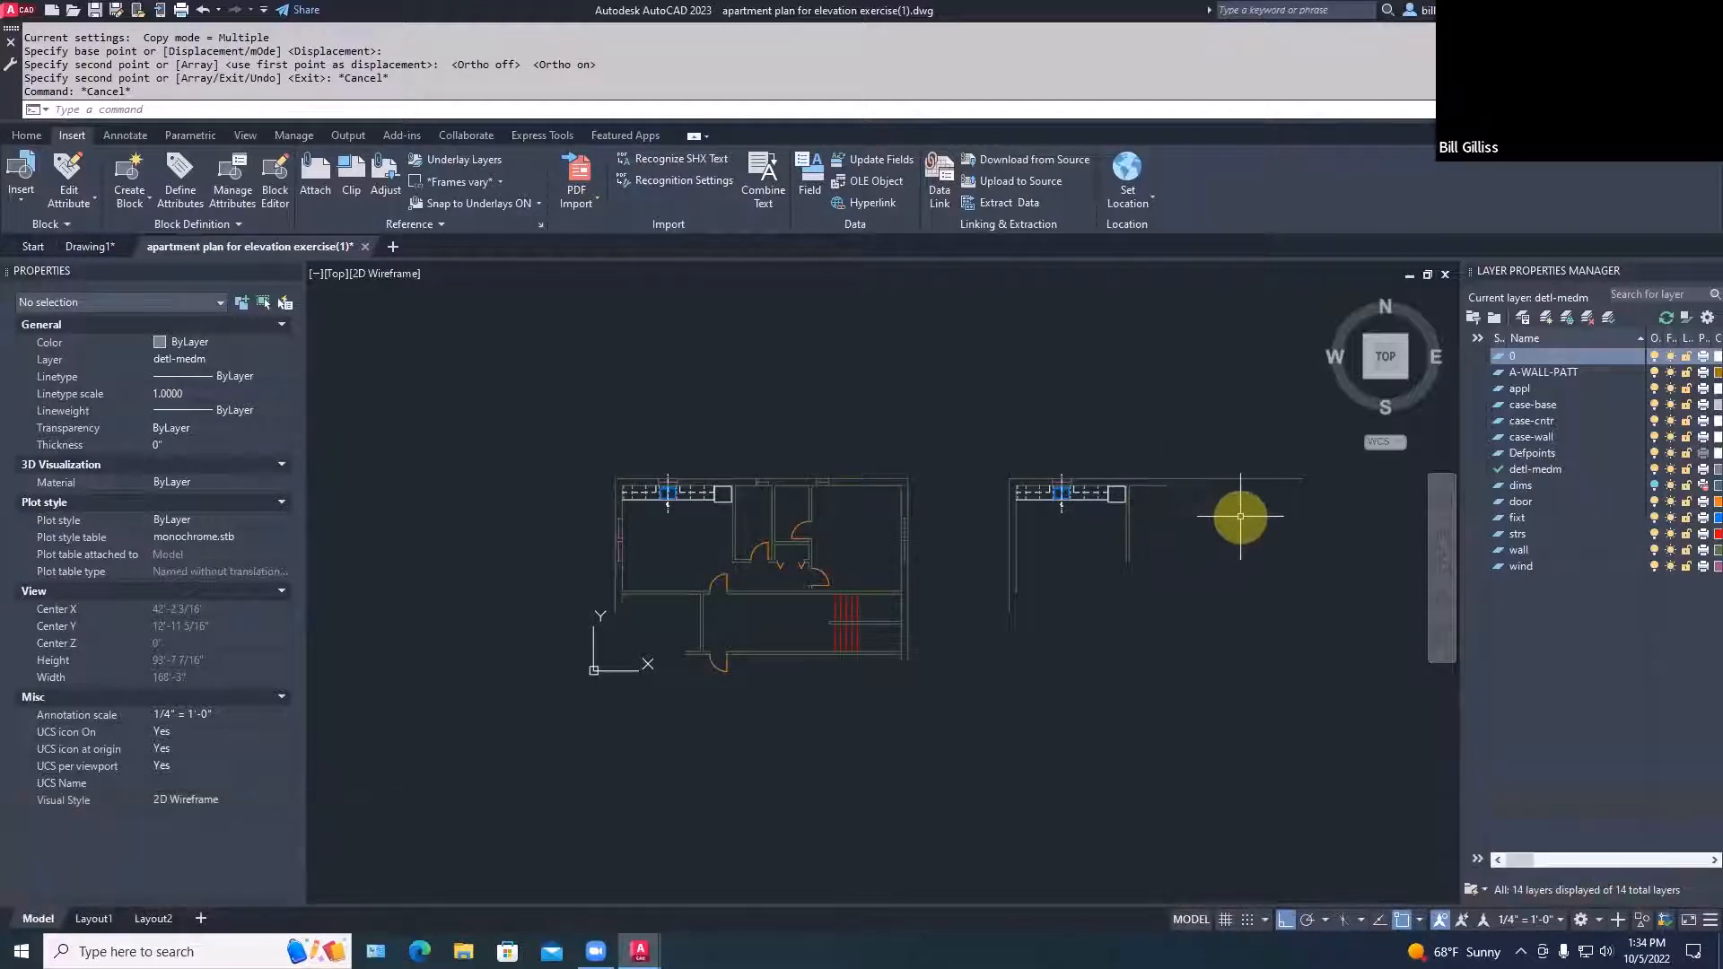
Draw a vertical cut line just right of the copied kitchen and a horizontal one below its cabinets, and turn ortho off
{"action": "key", "text": "l"}
{"action": "key", "text": "space"}
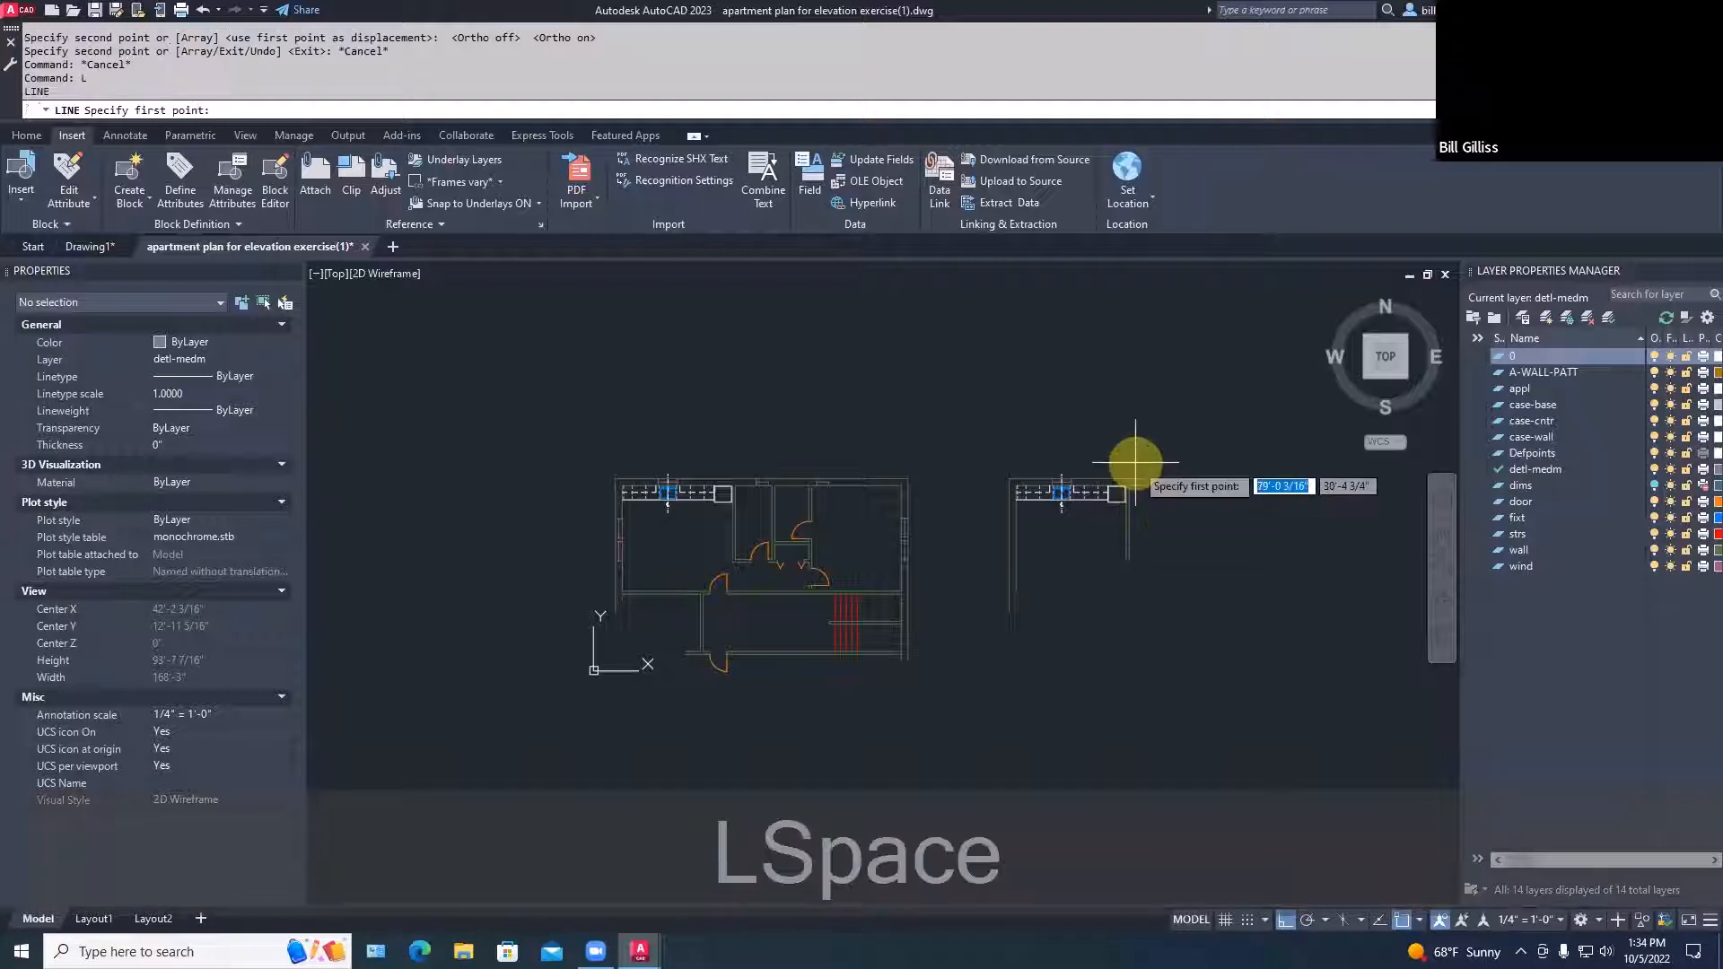
{"action": "left_click", "coordinate": [1141, 461]}
{"action": "left_click", "coordinate": [1143, 508]}
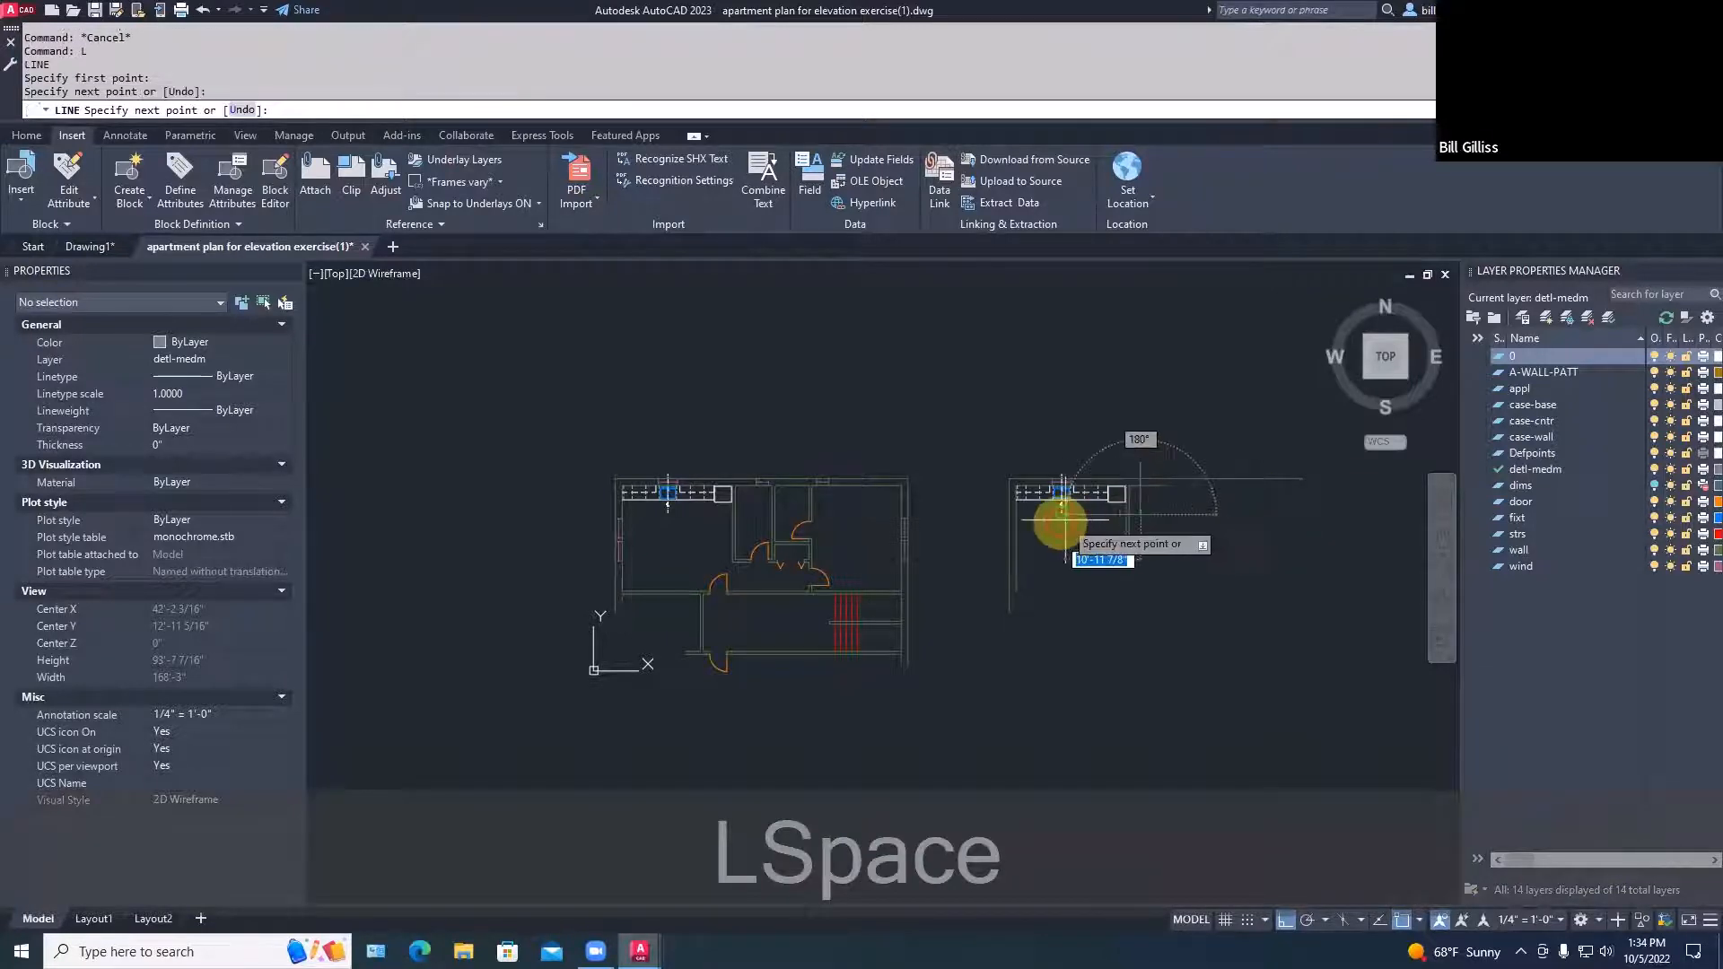
{"action": "left_click", "coordinate": [984, 511]}
{"action": "key", "text": "Escape"}
{"action": "left_click", "coordinate": [1285, 920]}
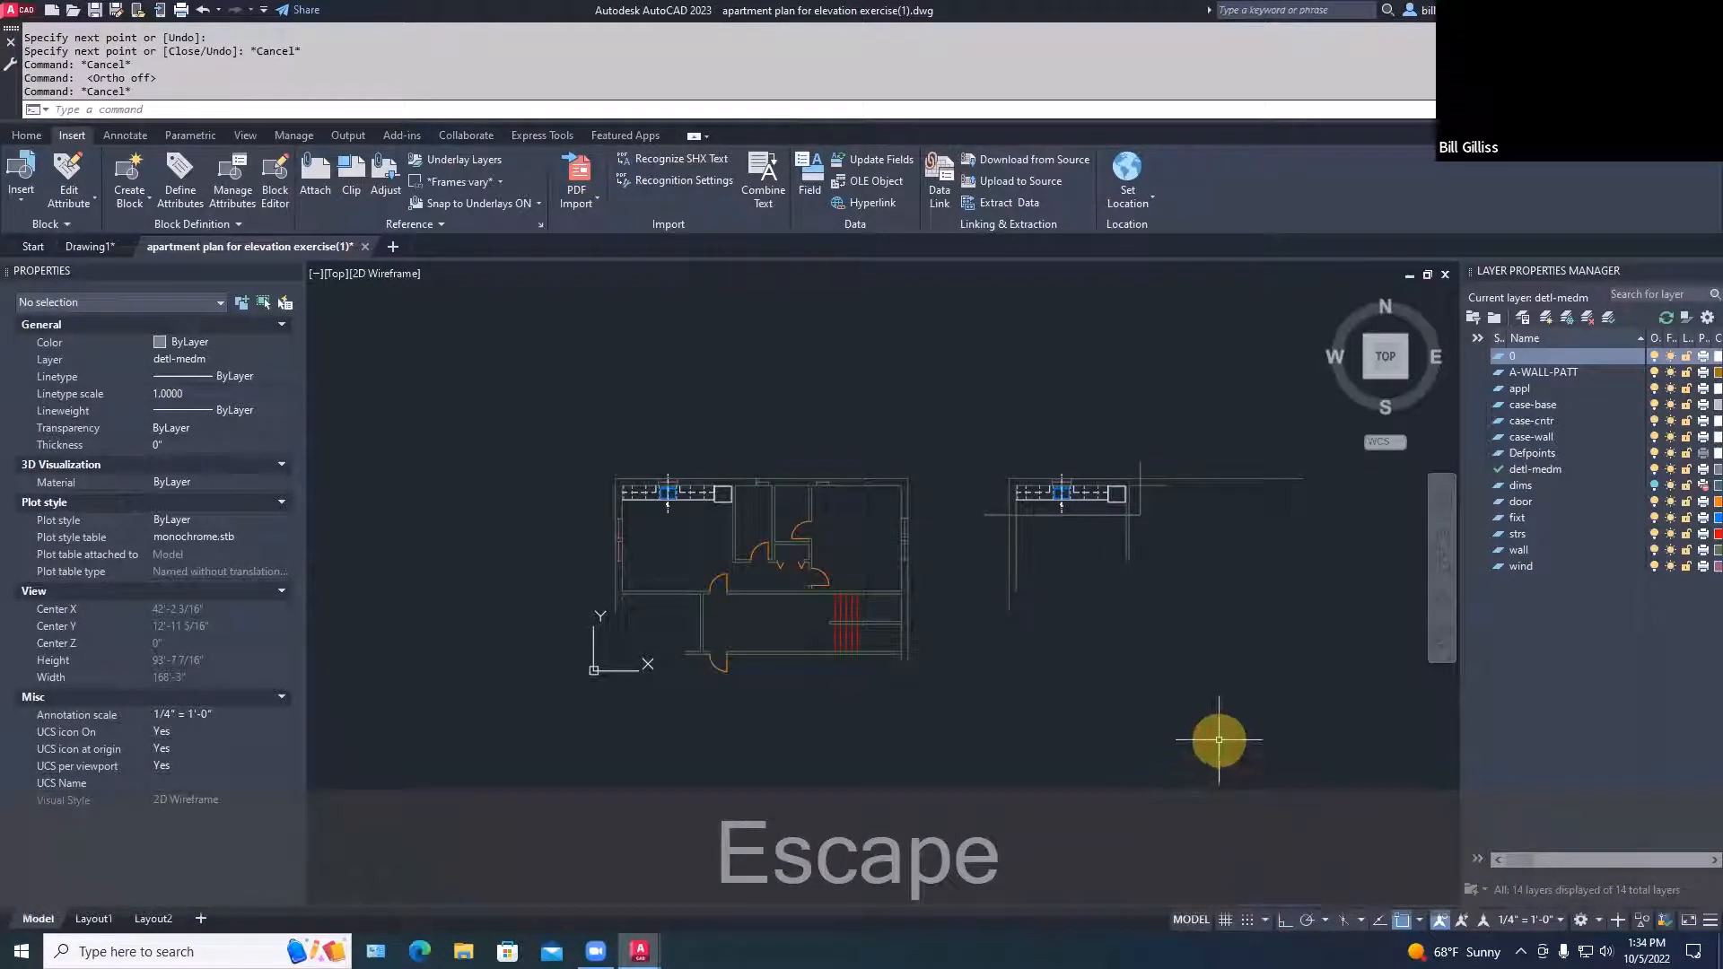
{"action": "key", "text": "Escape"}
{"action": "key", "text": "Escape"}
Trim the copied kitchen's wall lines that extend beyond the vertical and horizontal cut lines
{"action": "scroll", "coordinate": [1178, 524], "scroll_direction": "up", "scroll_amount": 2}
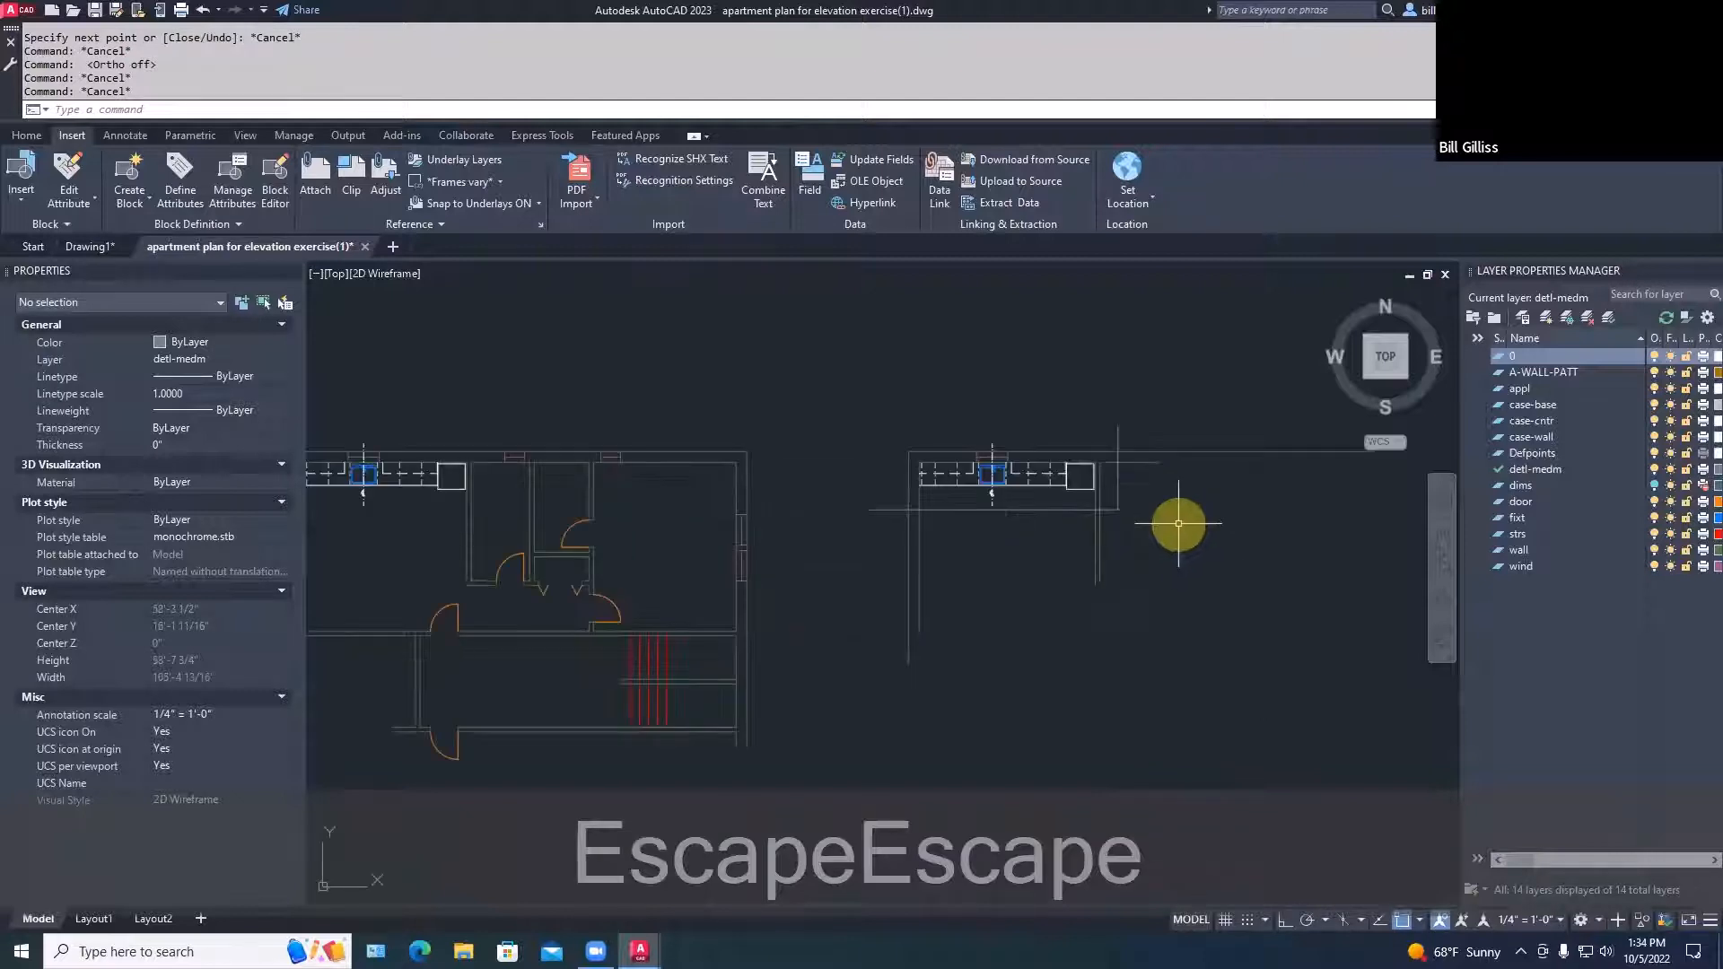
{"action": "type", "text": "tr"}
{"action": "key", "text": "space"}
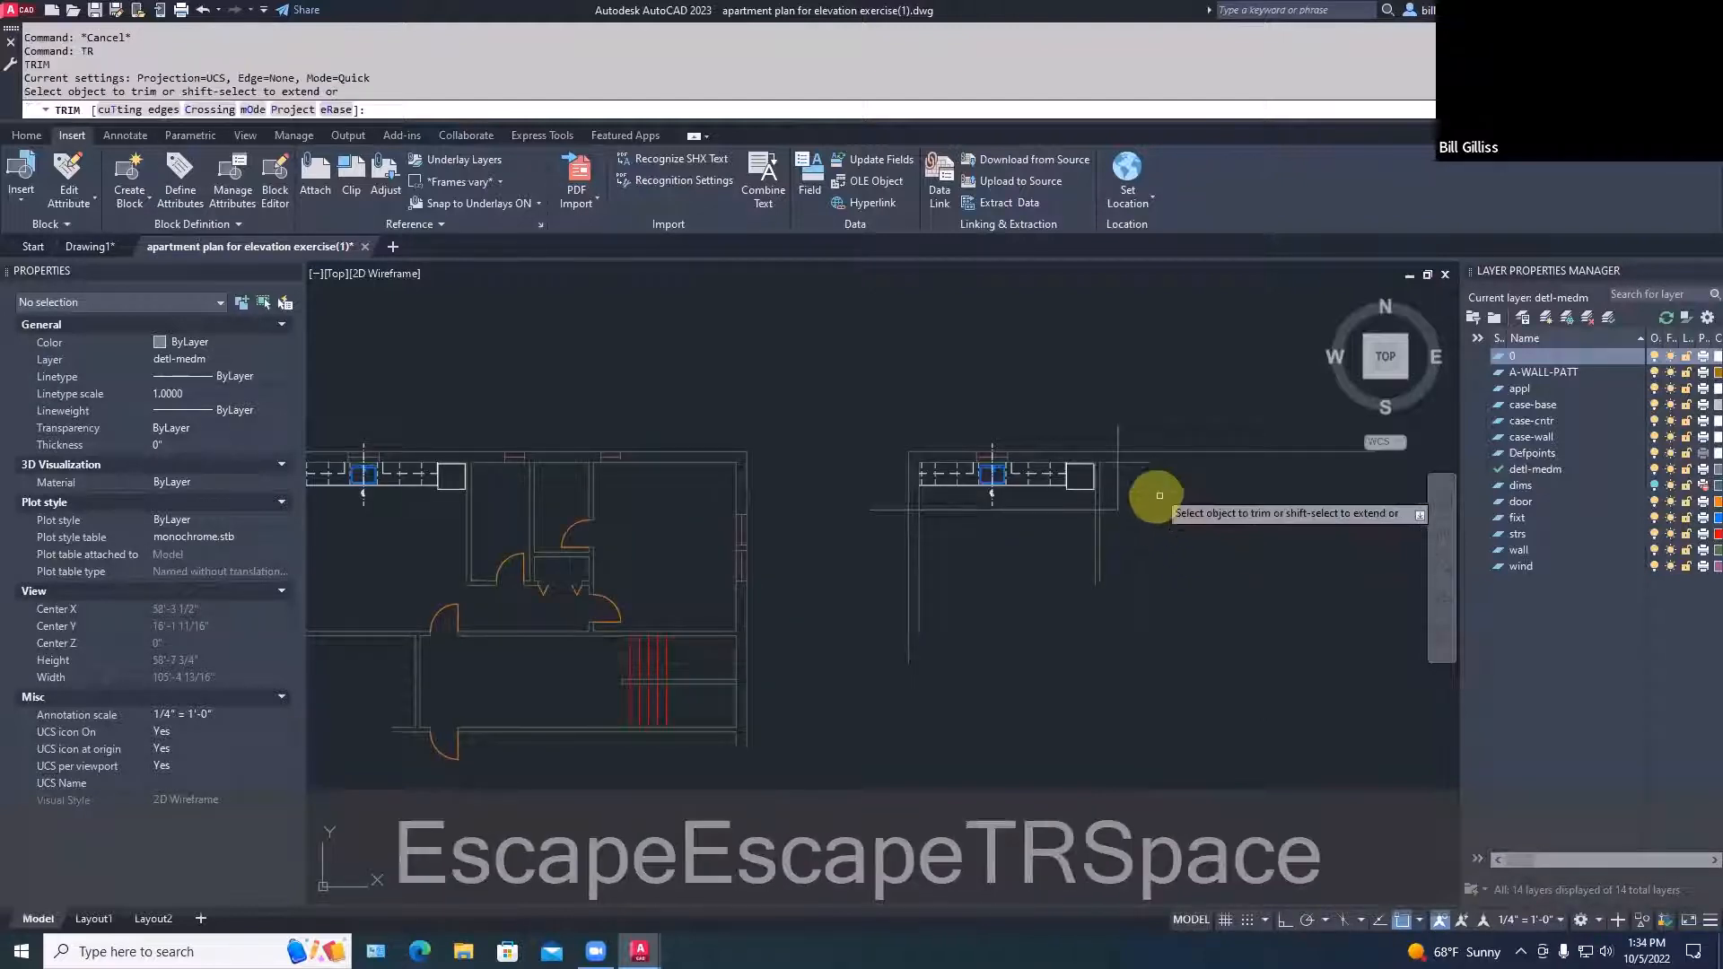
{"action": "left_click", "coordinate": [1141, 453]}
{"action": "left_click", "coordinate": [1137, 461]}
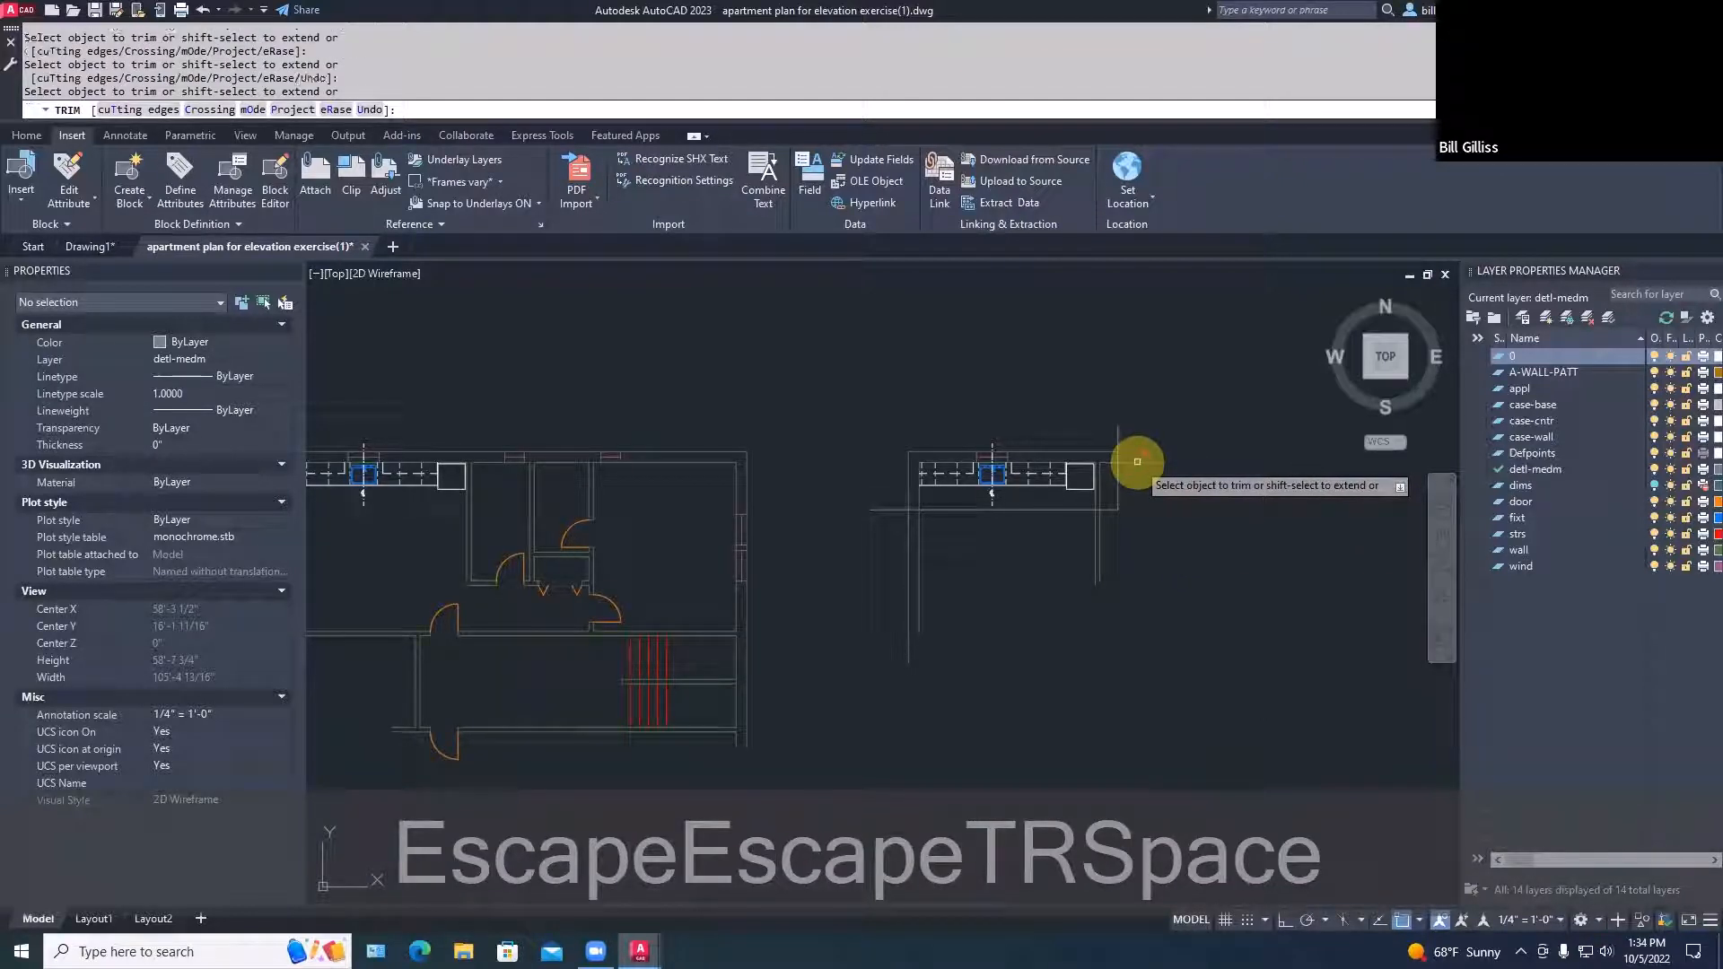
{"action": "left_click", "coordinate": [1096, 538]}
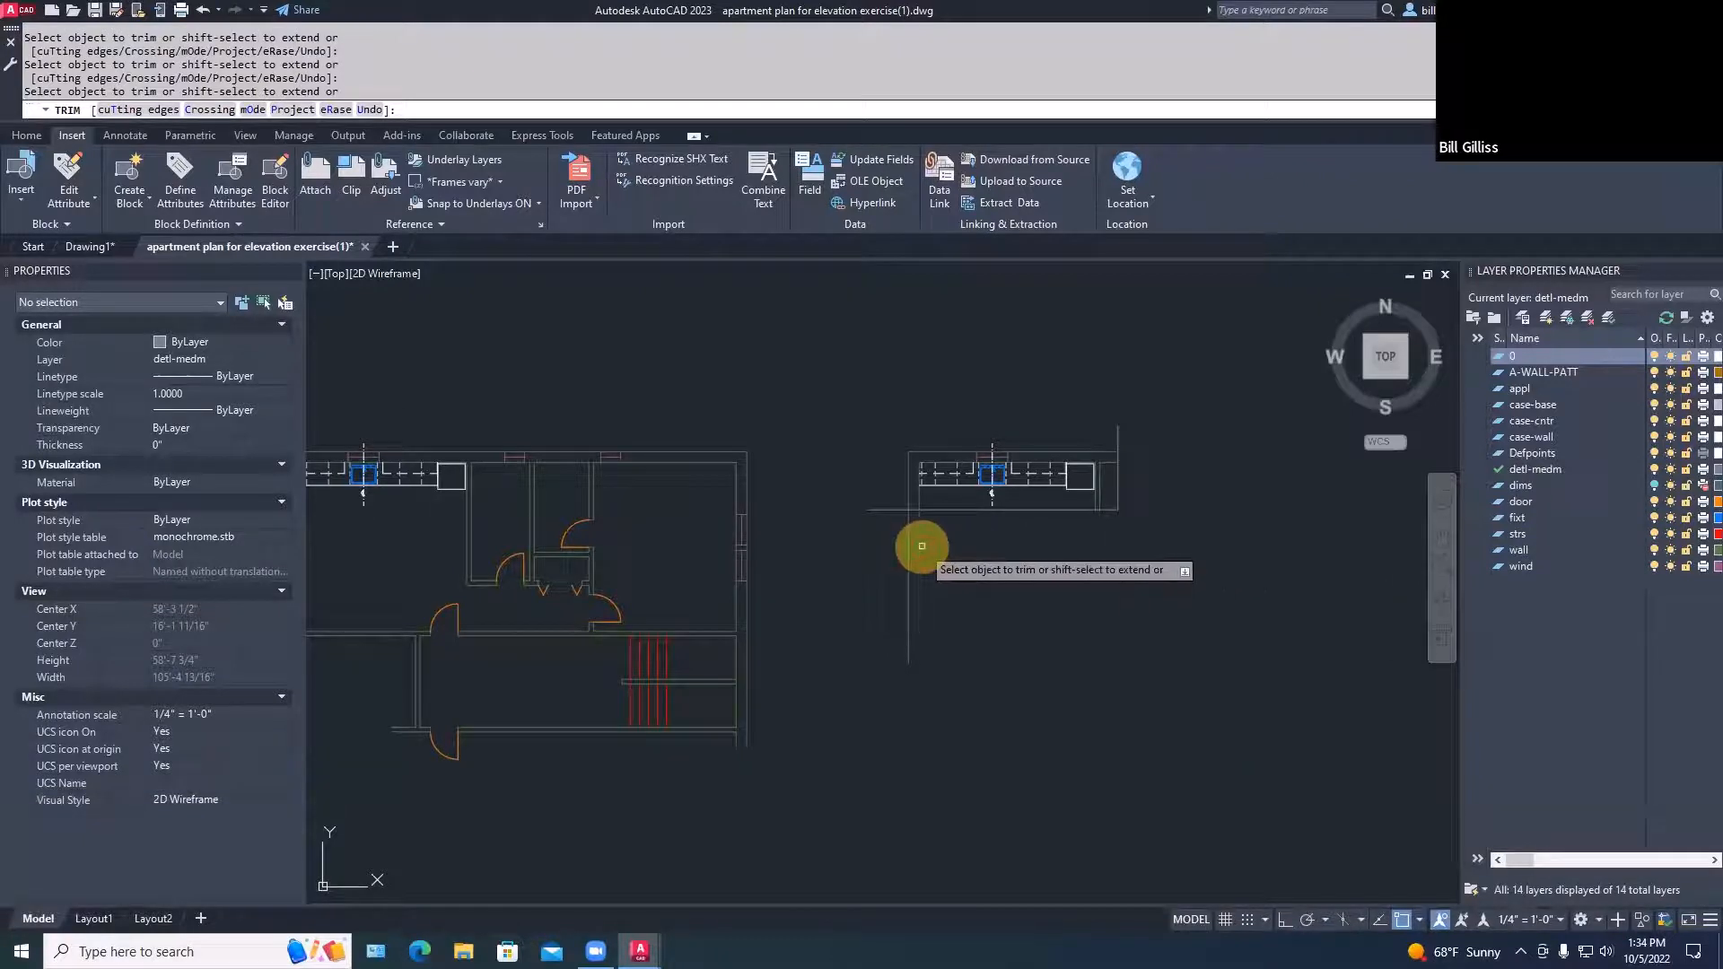
{"action": "key", "text": "space"}
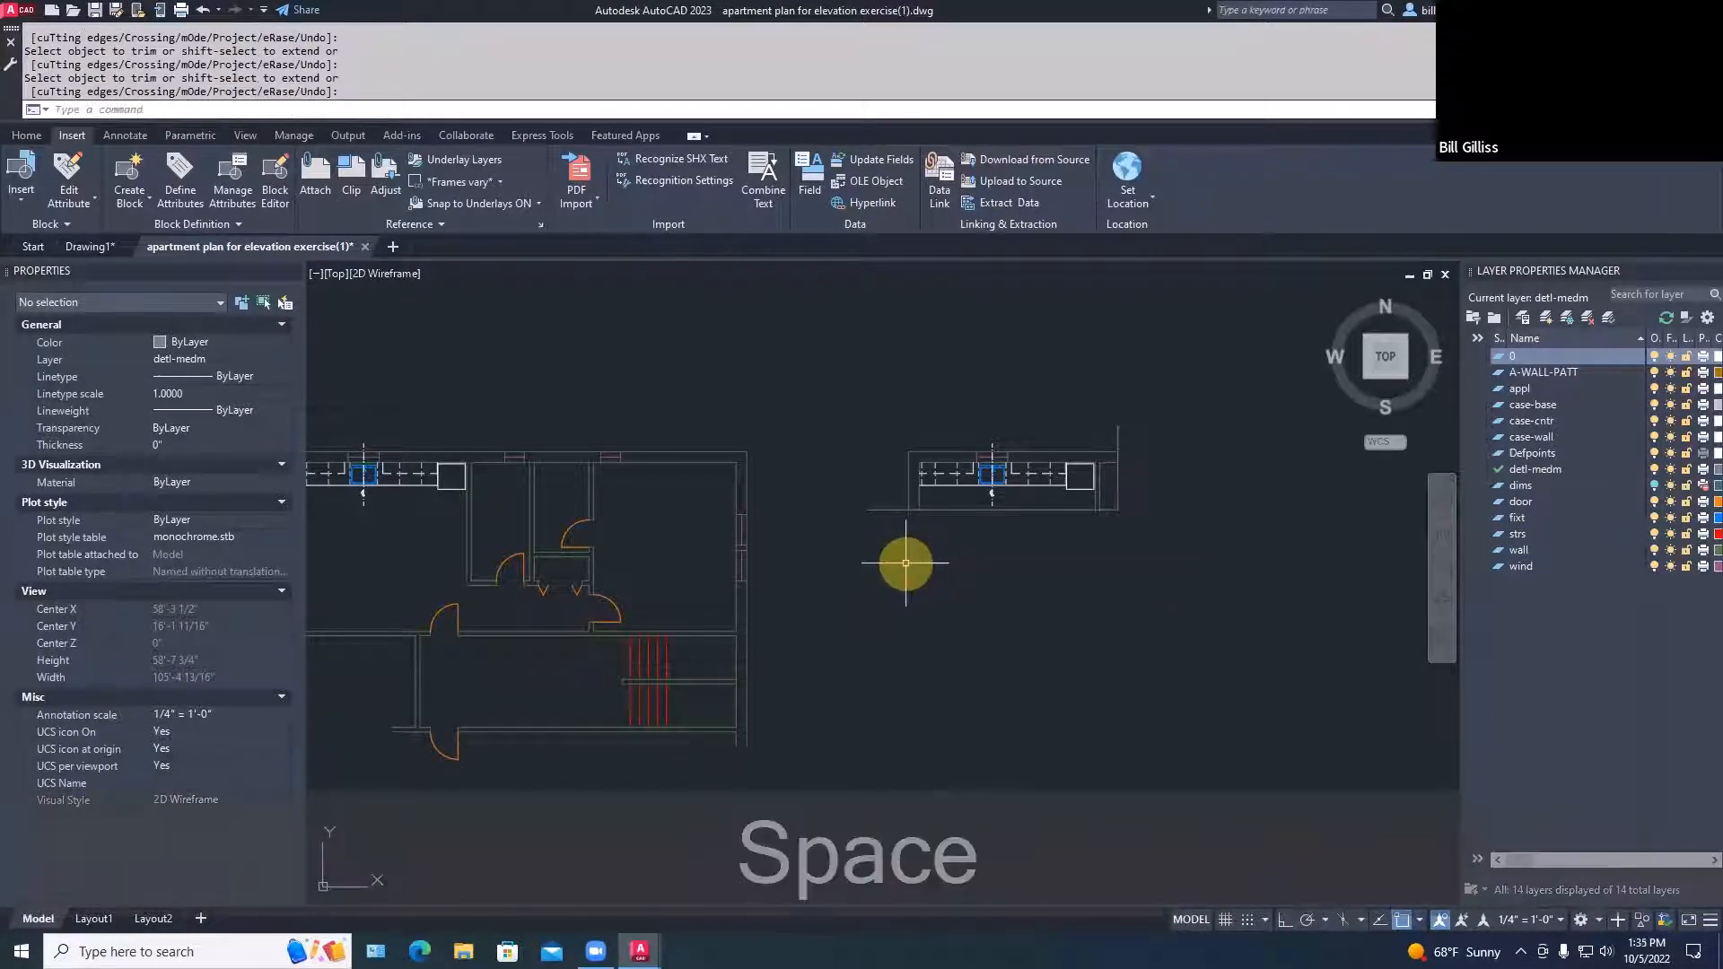
Erase the horizontal and vertical cut lines around the copied kitchen
{"action": "type", "text": "e"}
{"action": "key", "text": "space"}
{"action": "left_click", "coordinate": [895, 509]}
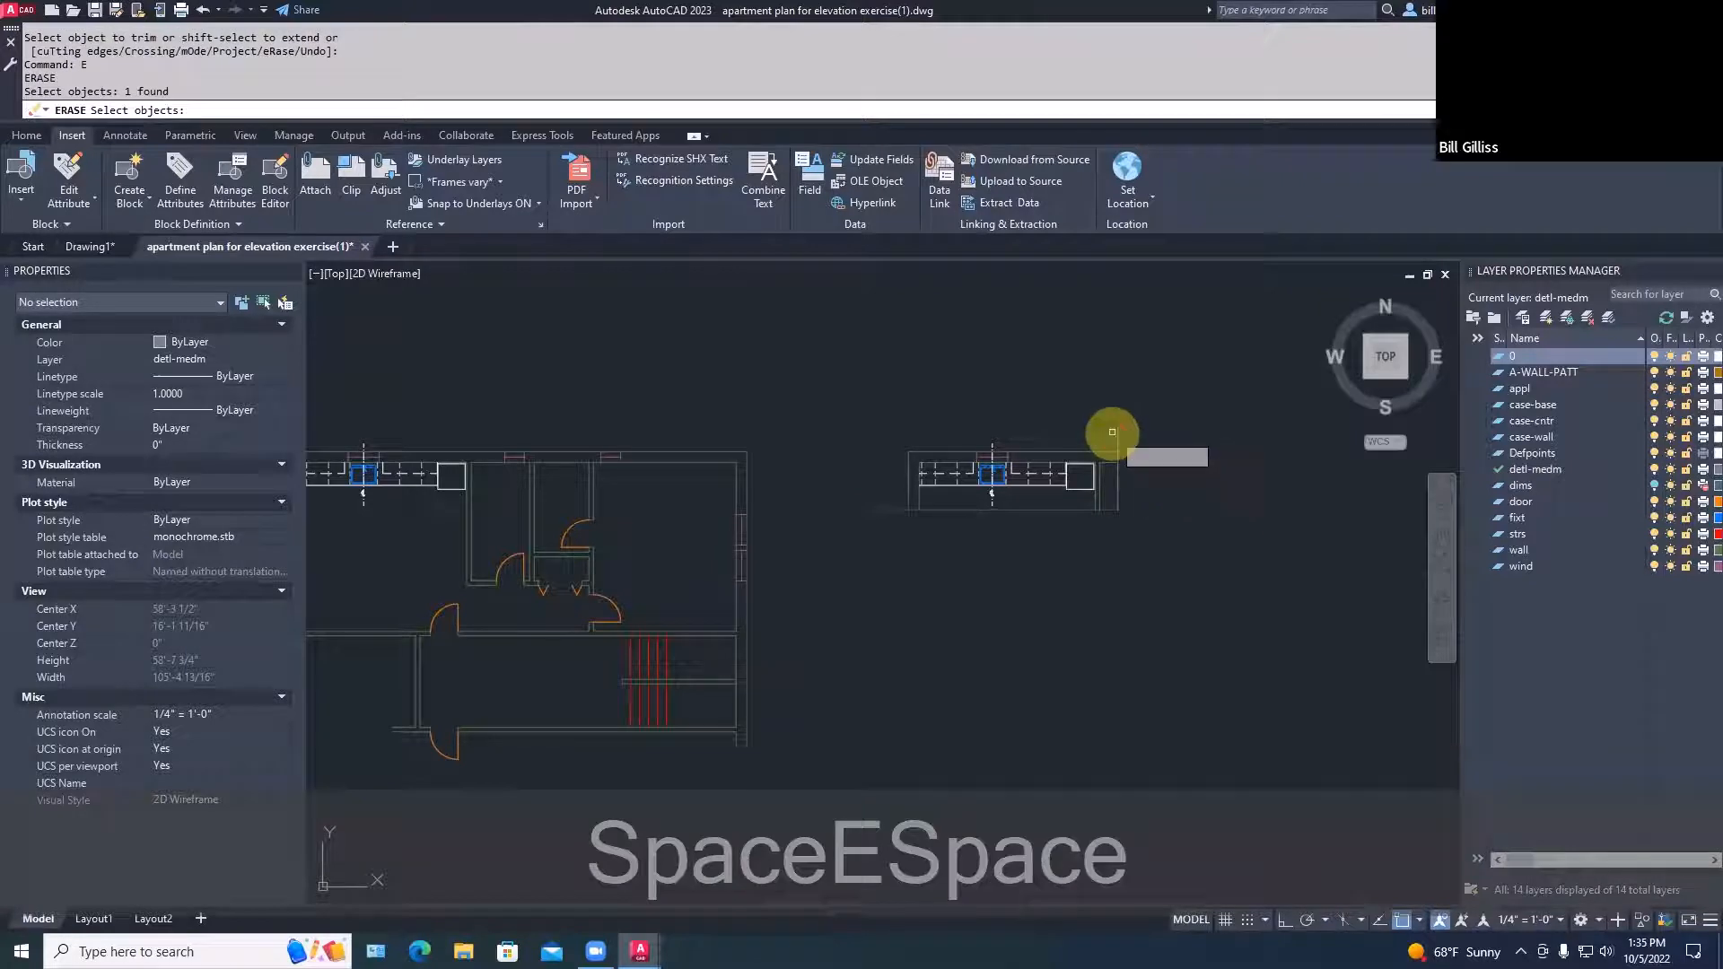
{"action": "left_click", "coordinate": [1115, 432]}
{"action": "key", "text": "space"}
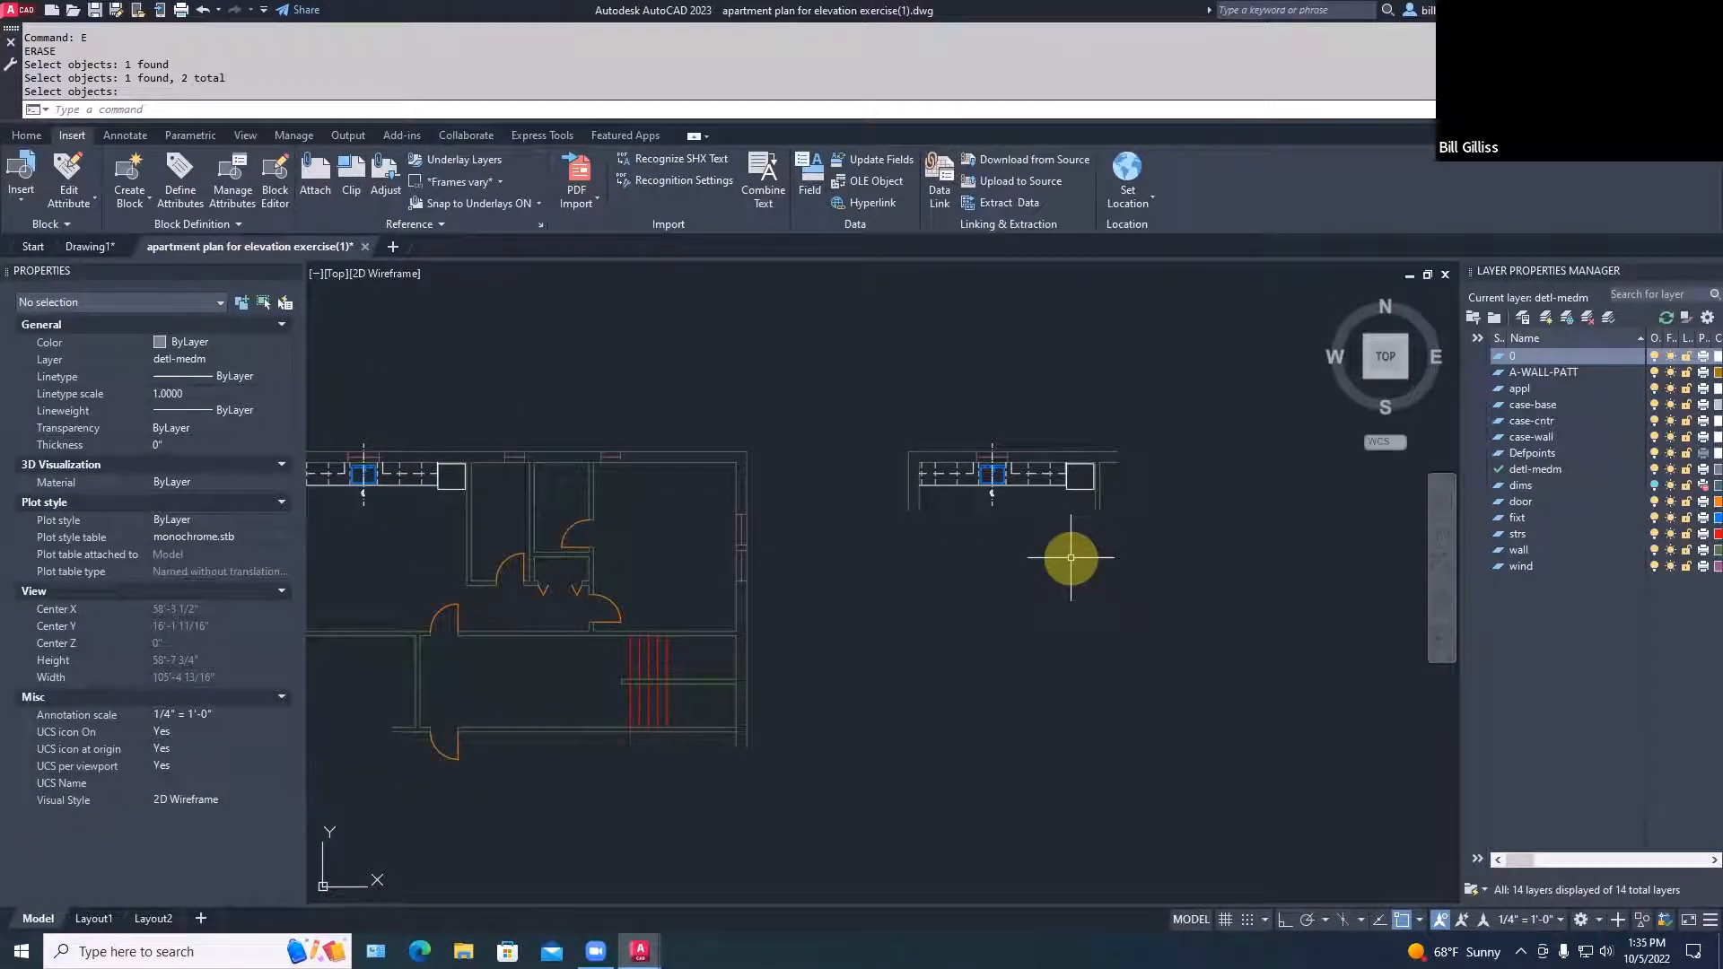
Copy the plan's west window wall and adjoining walls, selected with a forced crossing window, about 88' horizontally, beyond the copied kitchen
{"action": "scroll", "coordinate": [1071, 557], "scroll_direction": "down", "scroll_amount": 2}
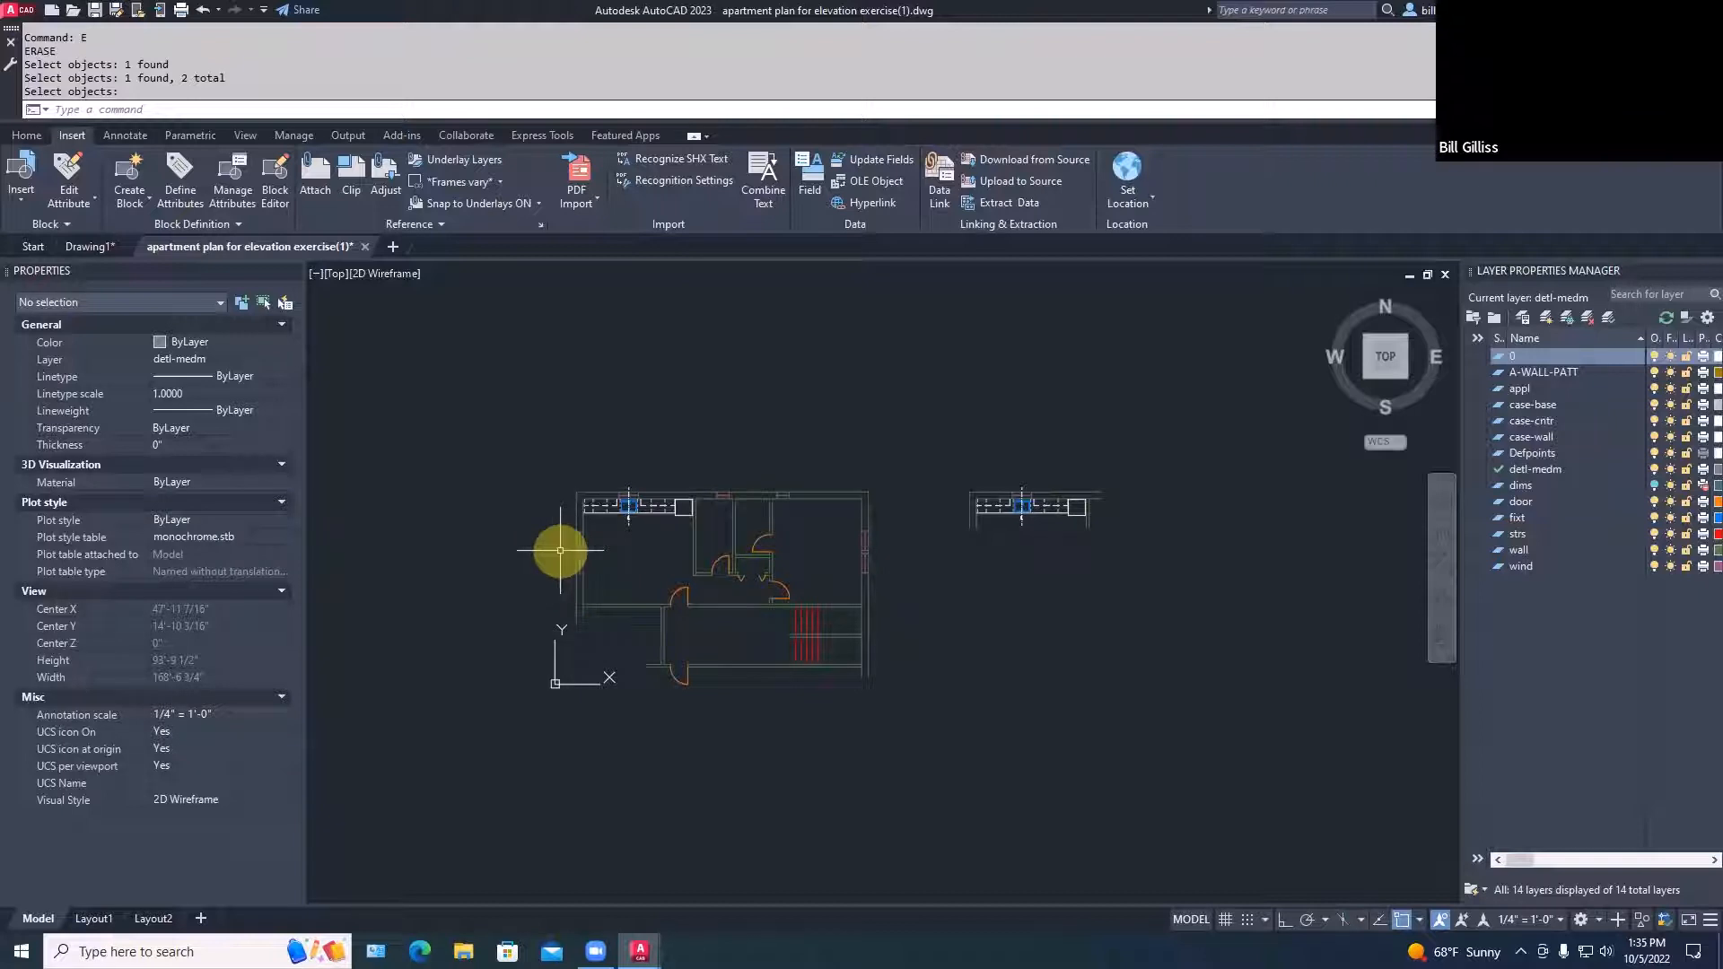
{"action": "type", "text": "COPY"}
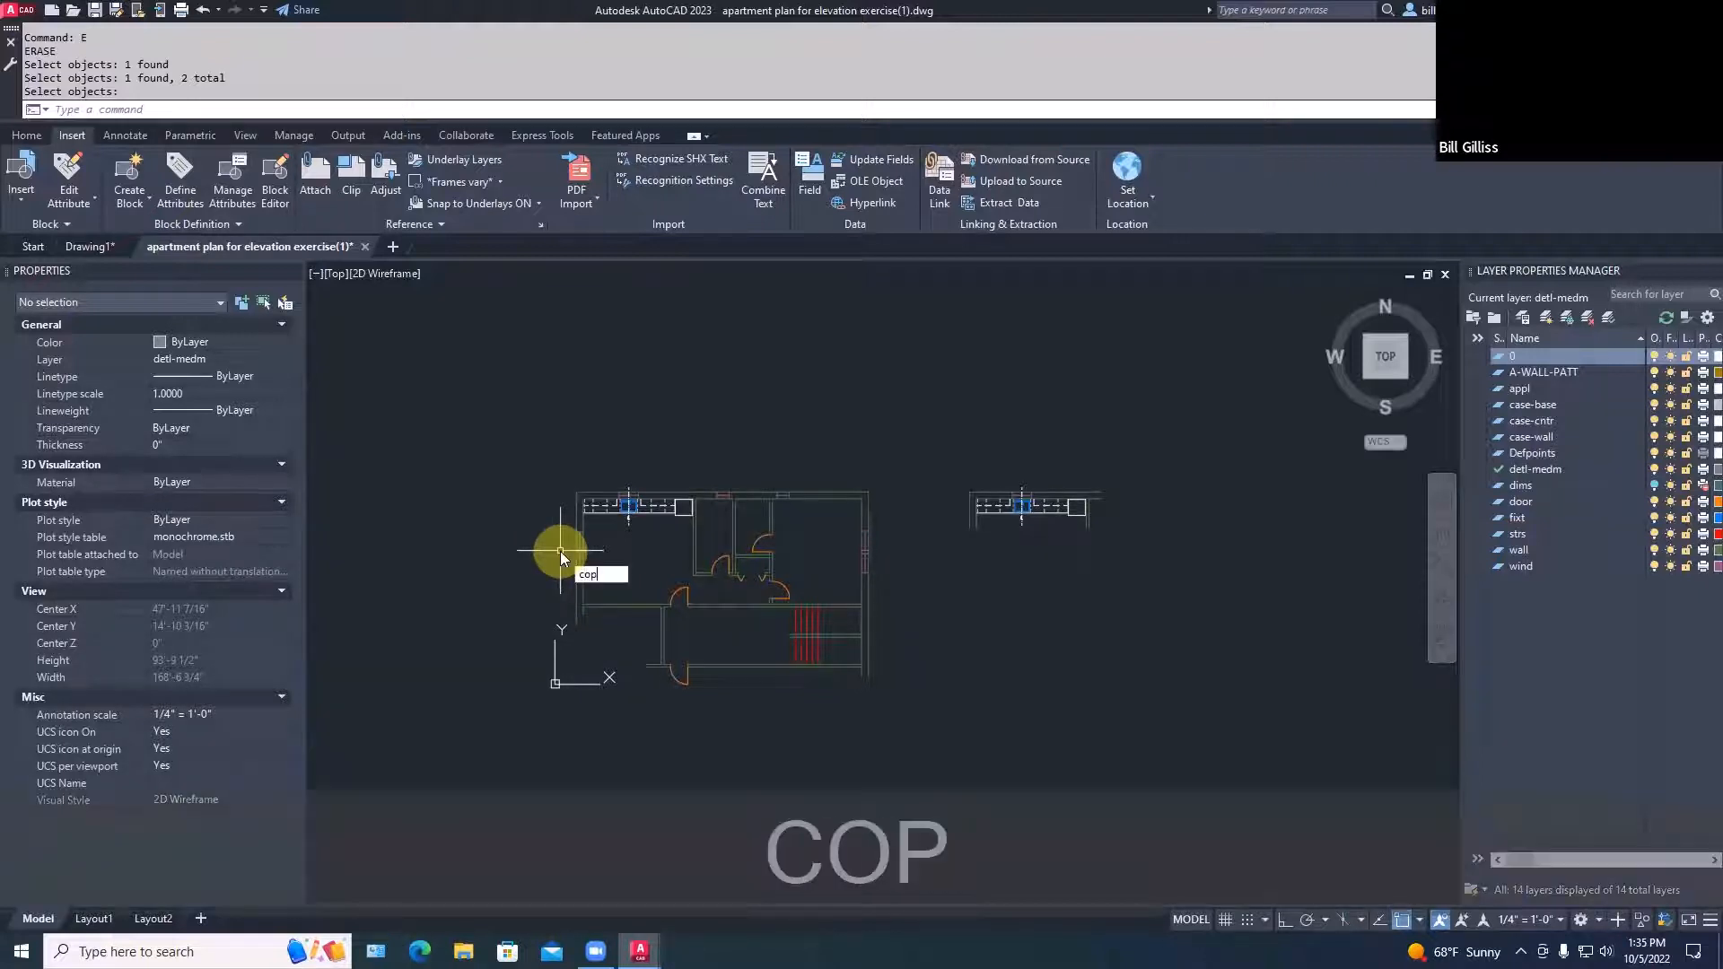
{"action": "key", "text": "space"}
{"action": "left_click", "coordinate": [566, 474]}
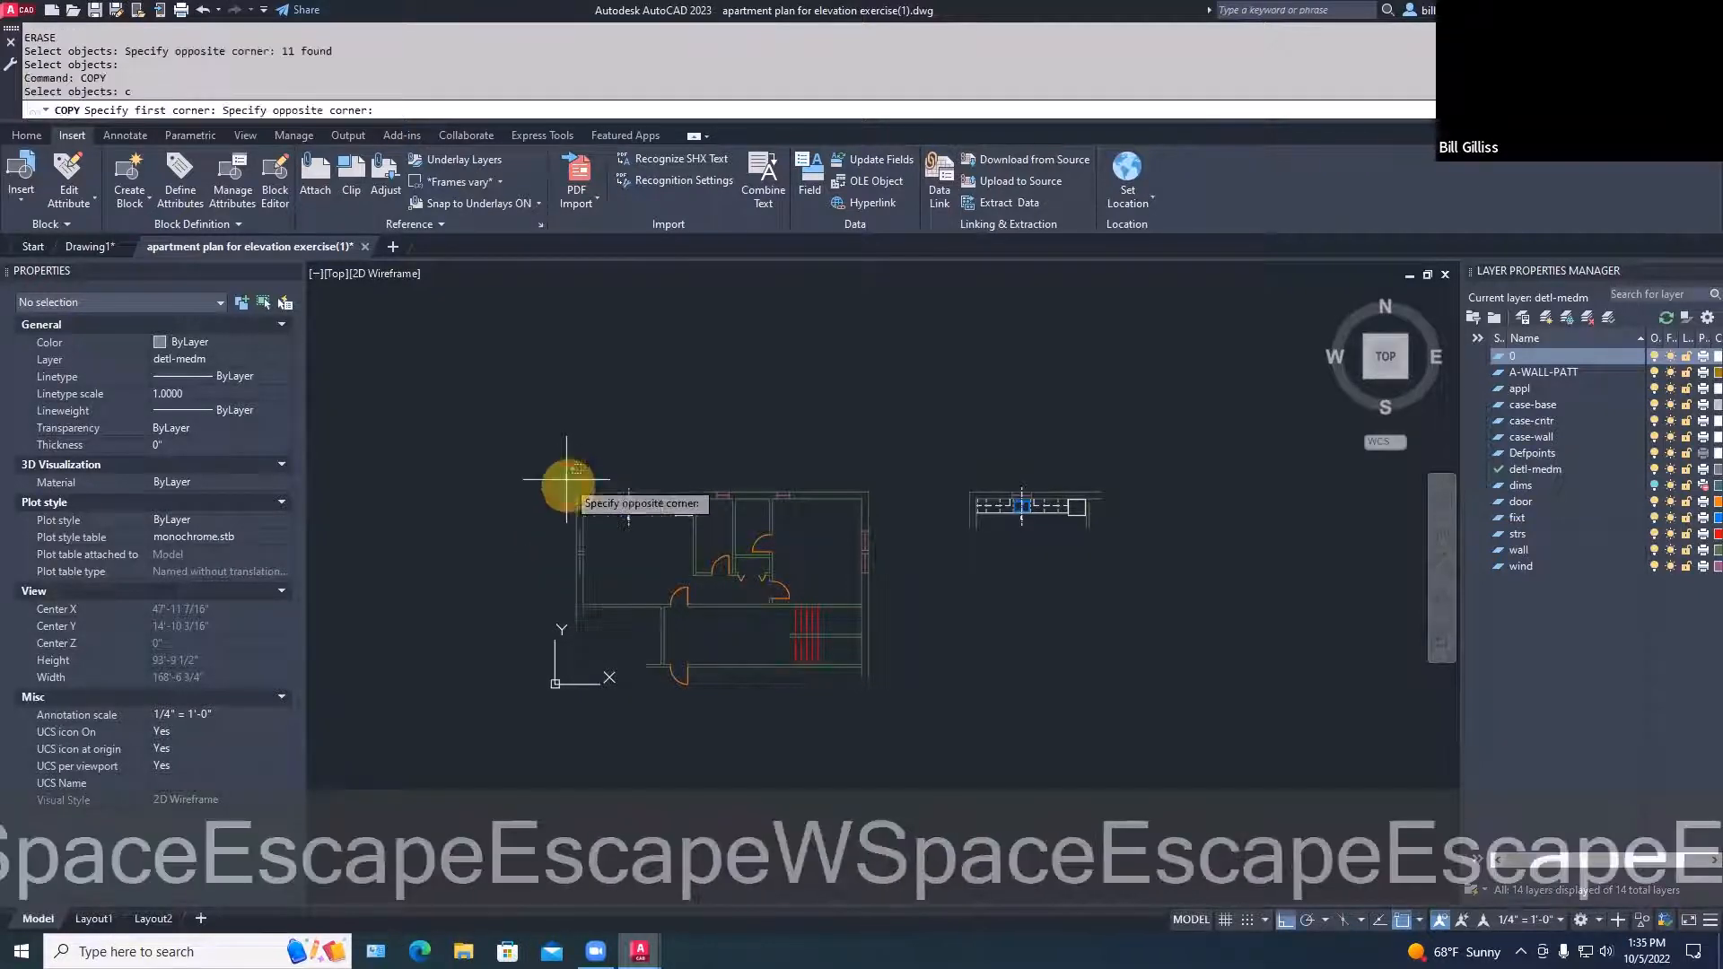
{"action": "left_click", "coordinate": [615, 615]}
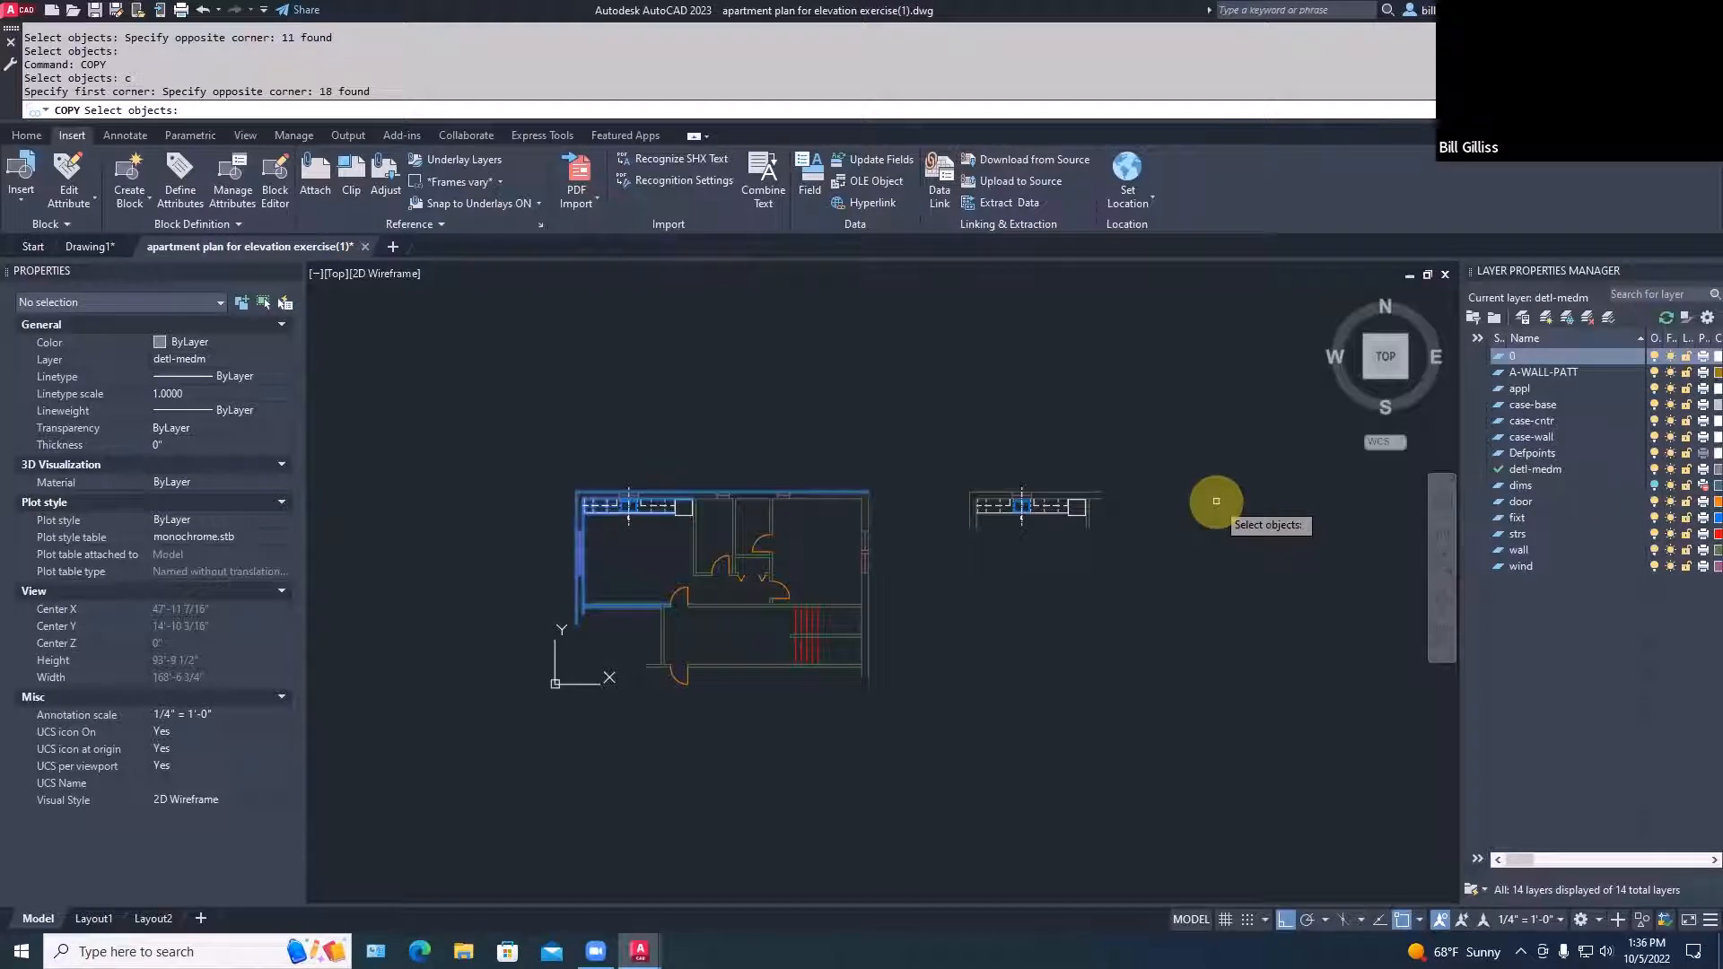
{"action": "key", "text": "space"}
{"action": "left_click", "coordinate": [642, 548]}
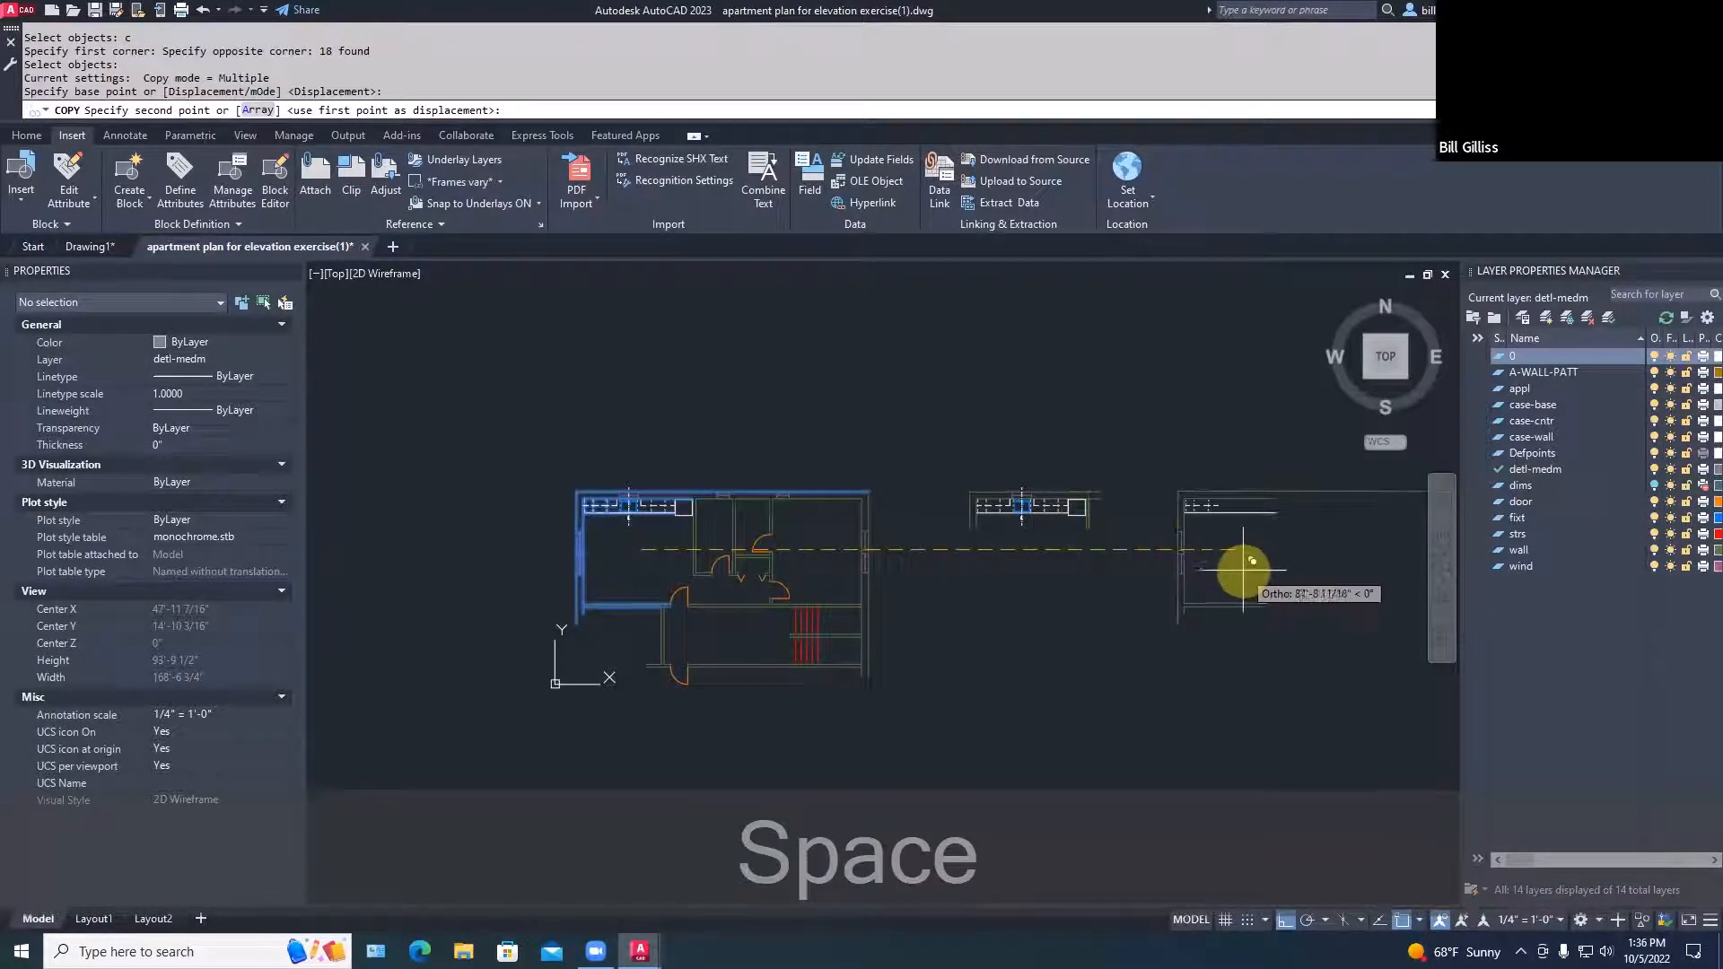
{"action": "left_click", "coordinate": [1252, 561]}
{"action": "key", "text": "Escape"}
{"action": "key", "text": "Escape"}
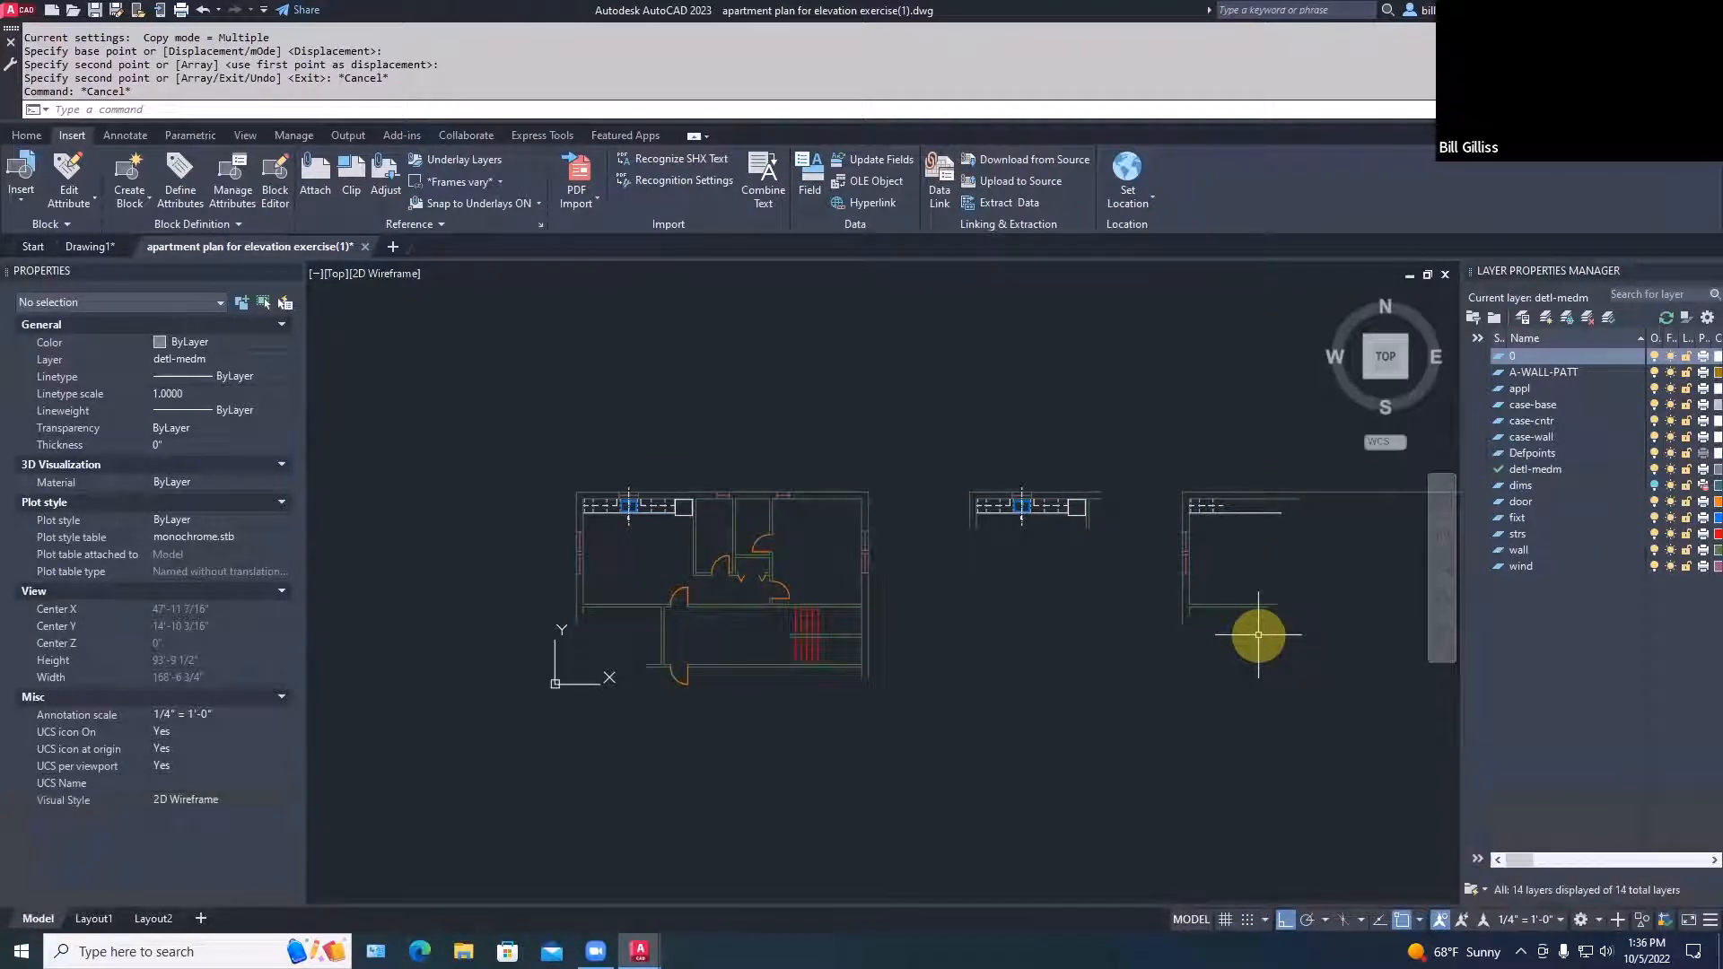
Rotate the copied window wall portion 270° with ortho so that its window wall runs horizontally along the top
{"action": "type", "text": "RO"}
{"action": "key", "text": "space"}
{"action": "left_click", "coordinate": [1234, 649]}
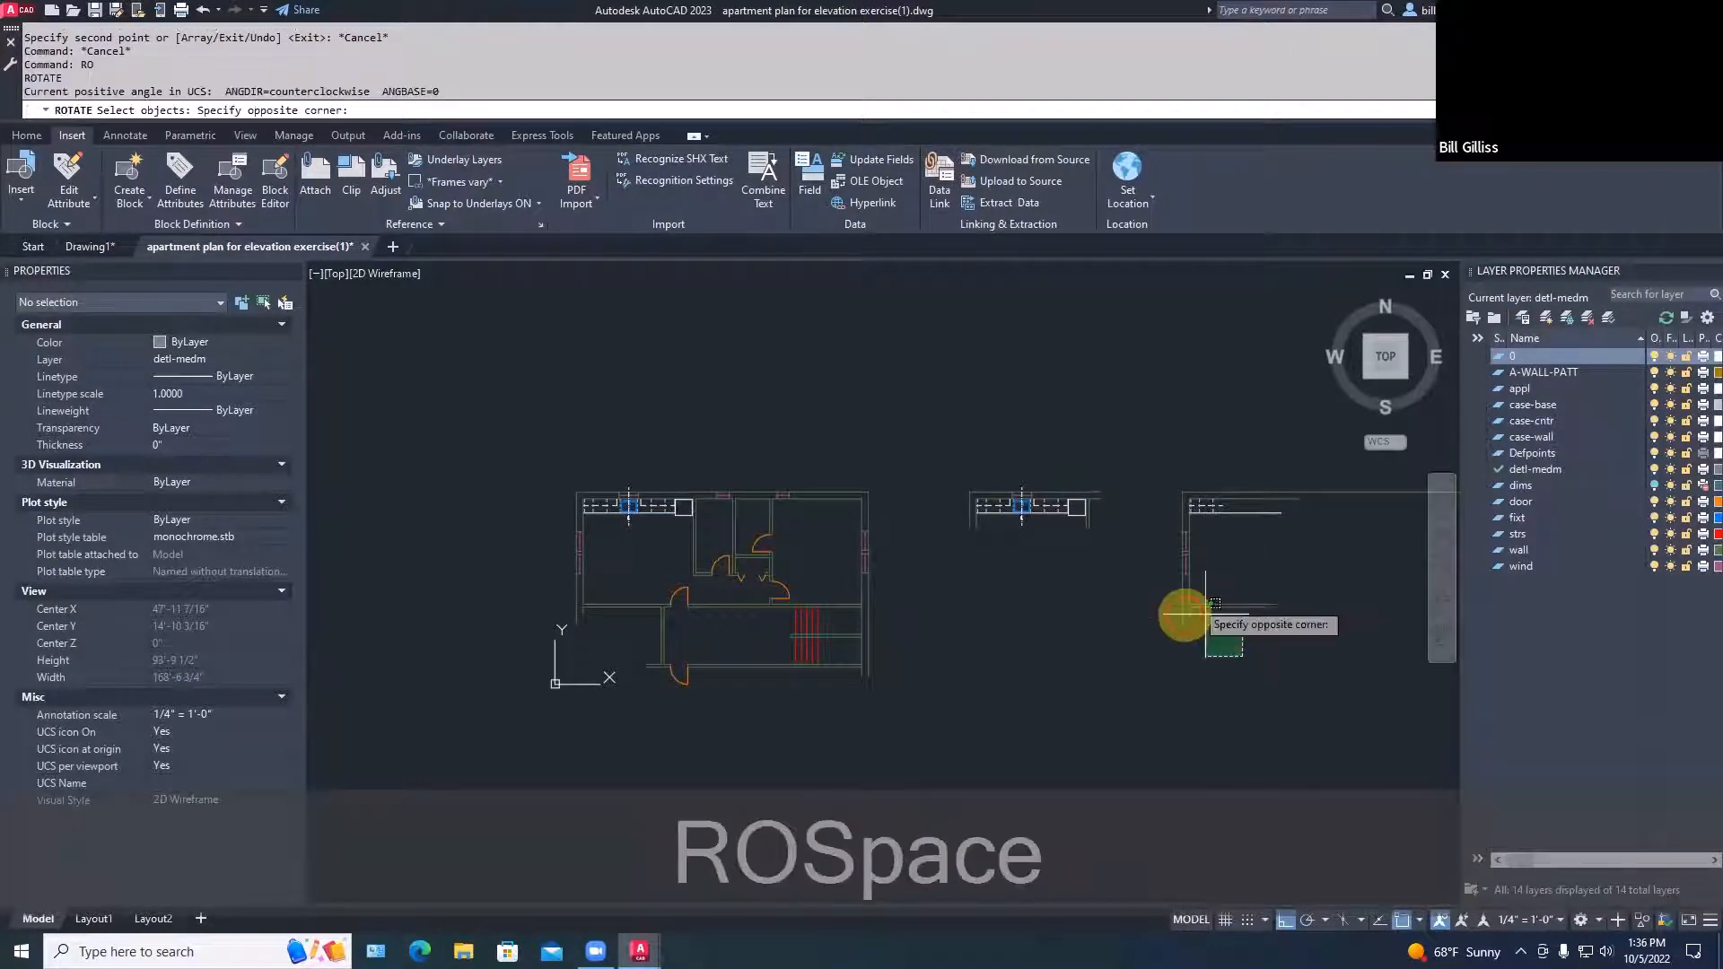
{"action": "left_click", "coordinate": [1149, 445]}
{"action": "key", "text": "space"}
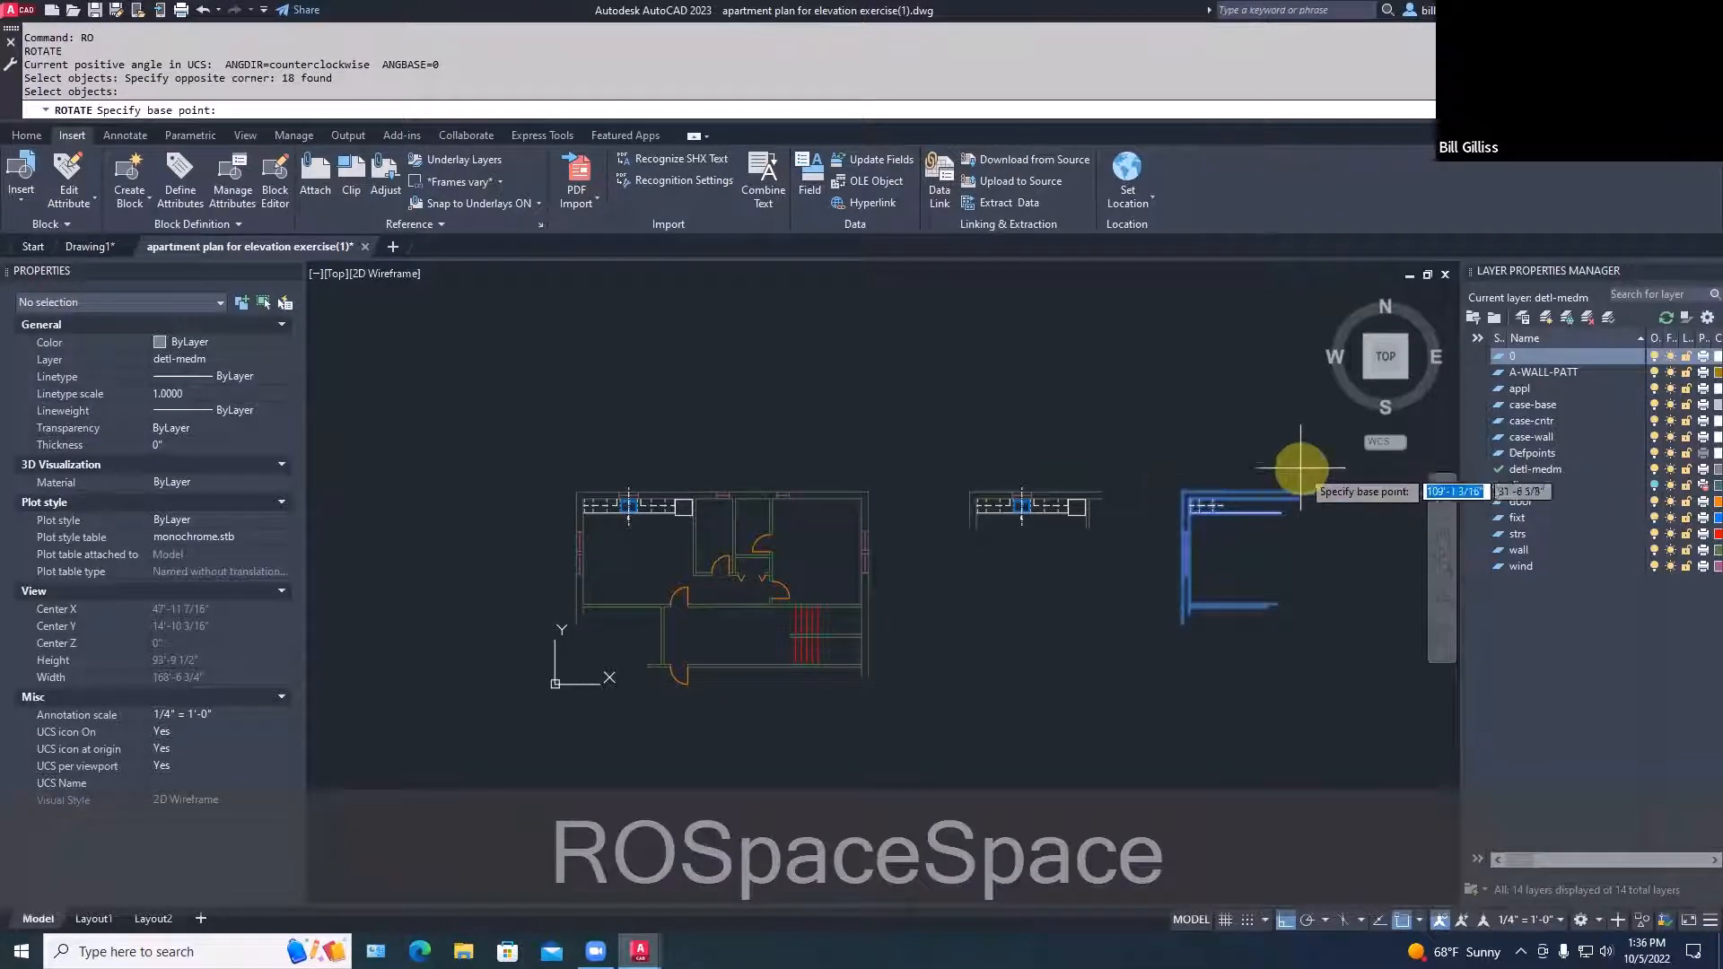
{"action": "left_click", "coordinate": [1313, 493]}
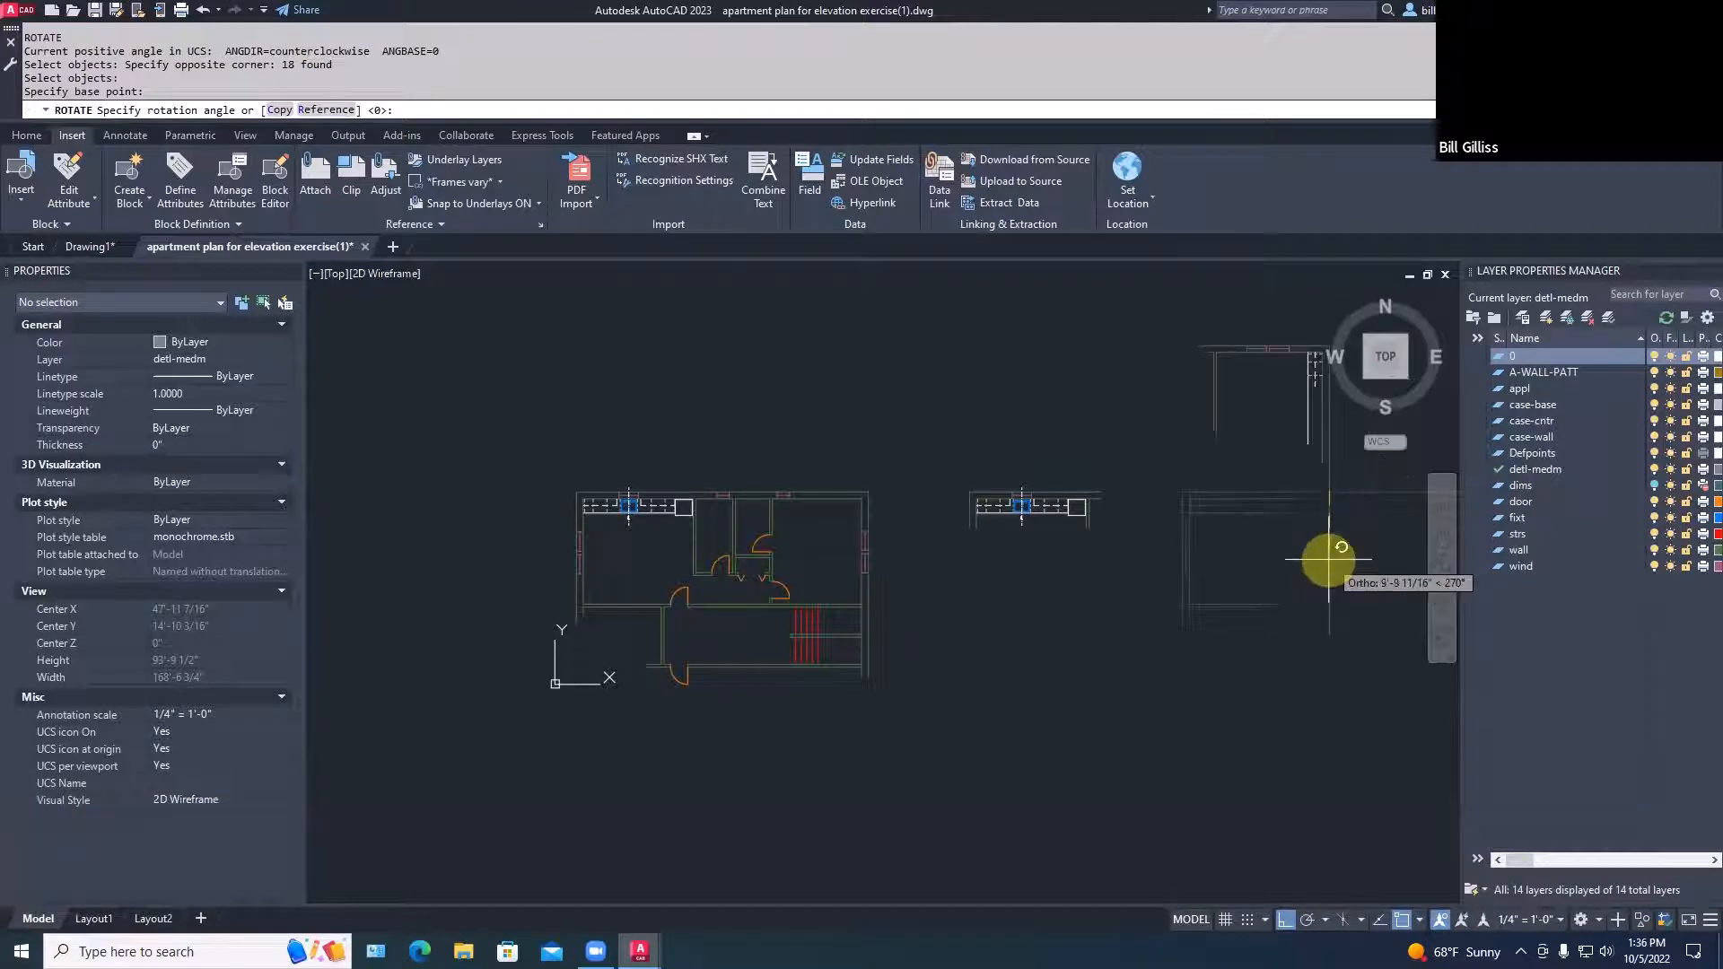
{"action": "left_click", "coordinate": [1356, 542]}
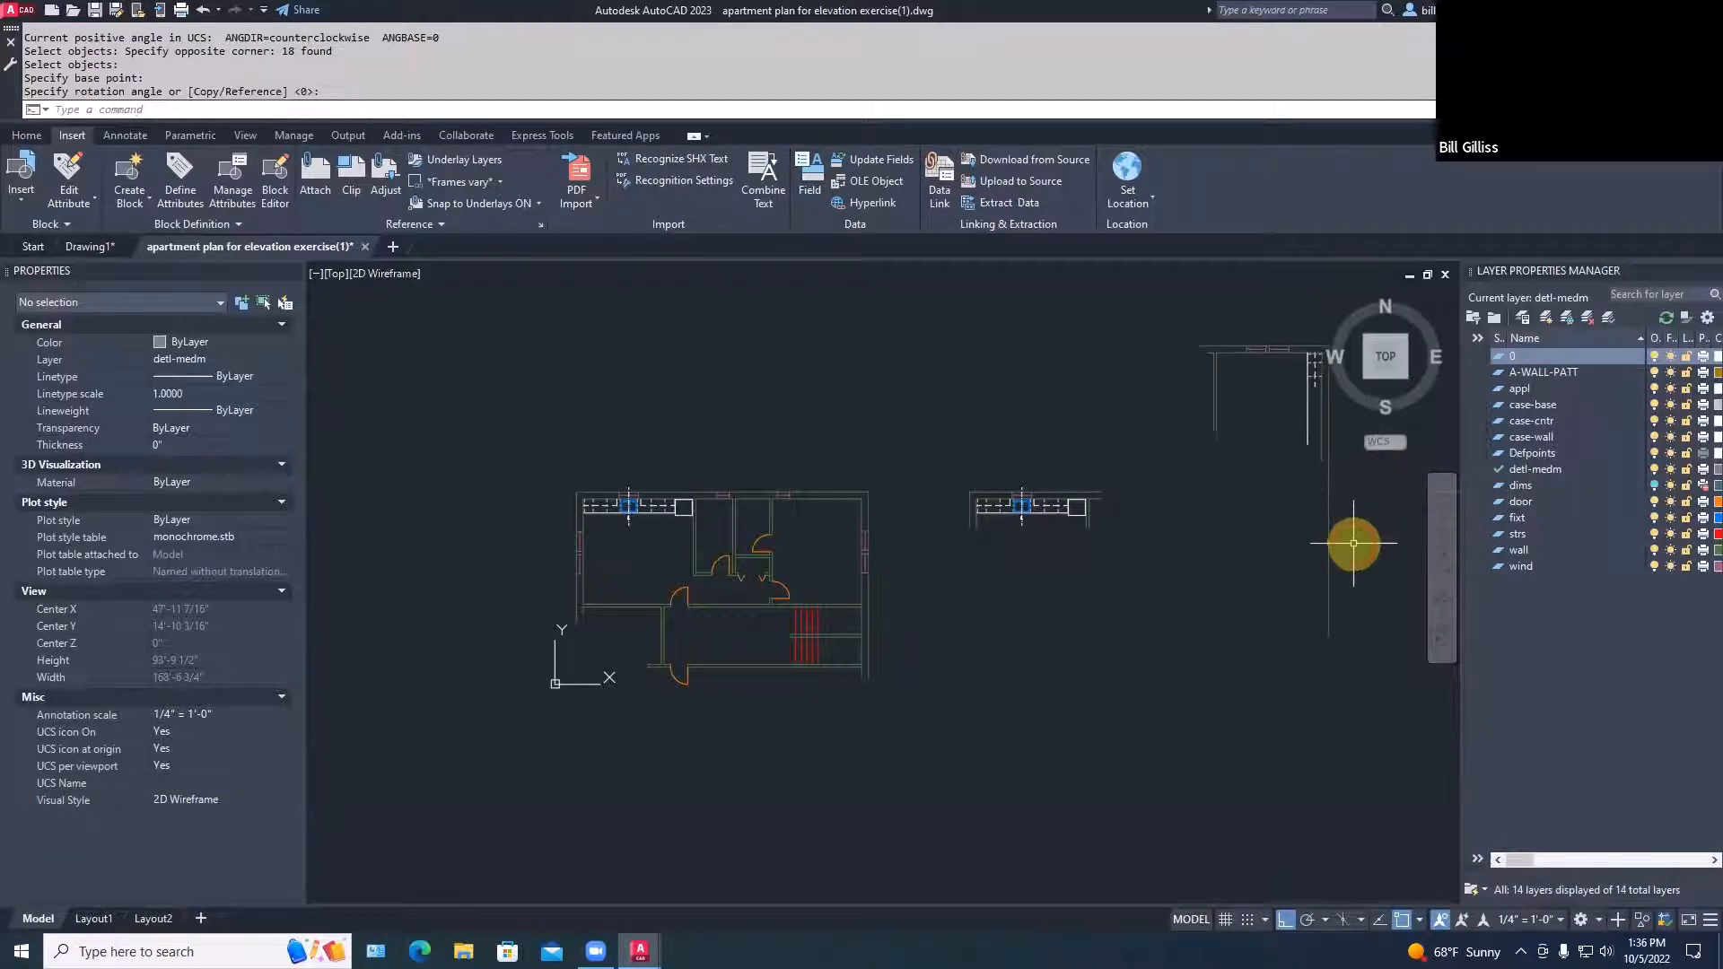
Stretch the east end of the copied kitchen's outer wall line horizontally past the rotated copy as an alignment guide
{"action": "middle_click_drag", "start_coordinate": [1265, 493], "coordinate": [1201, 566]}
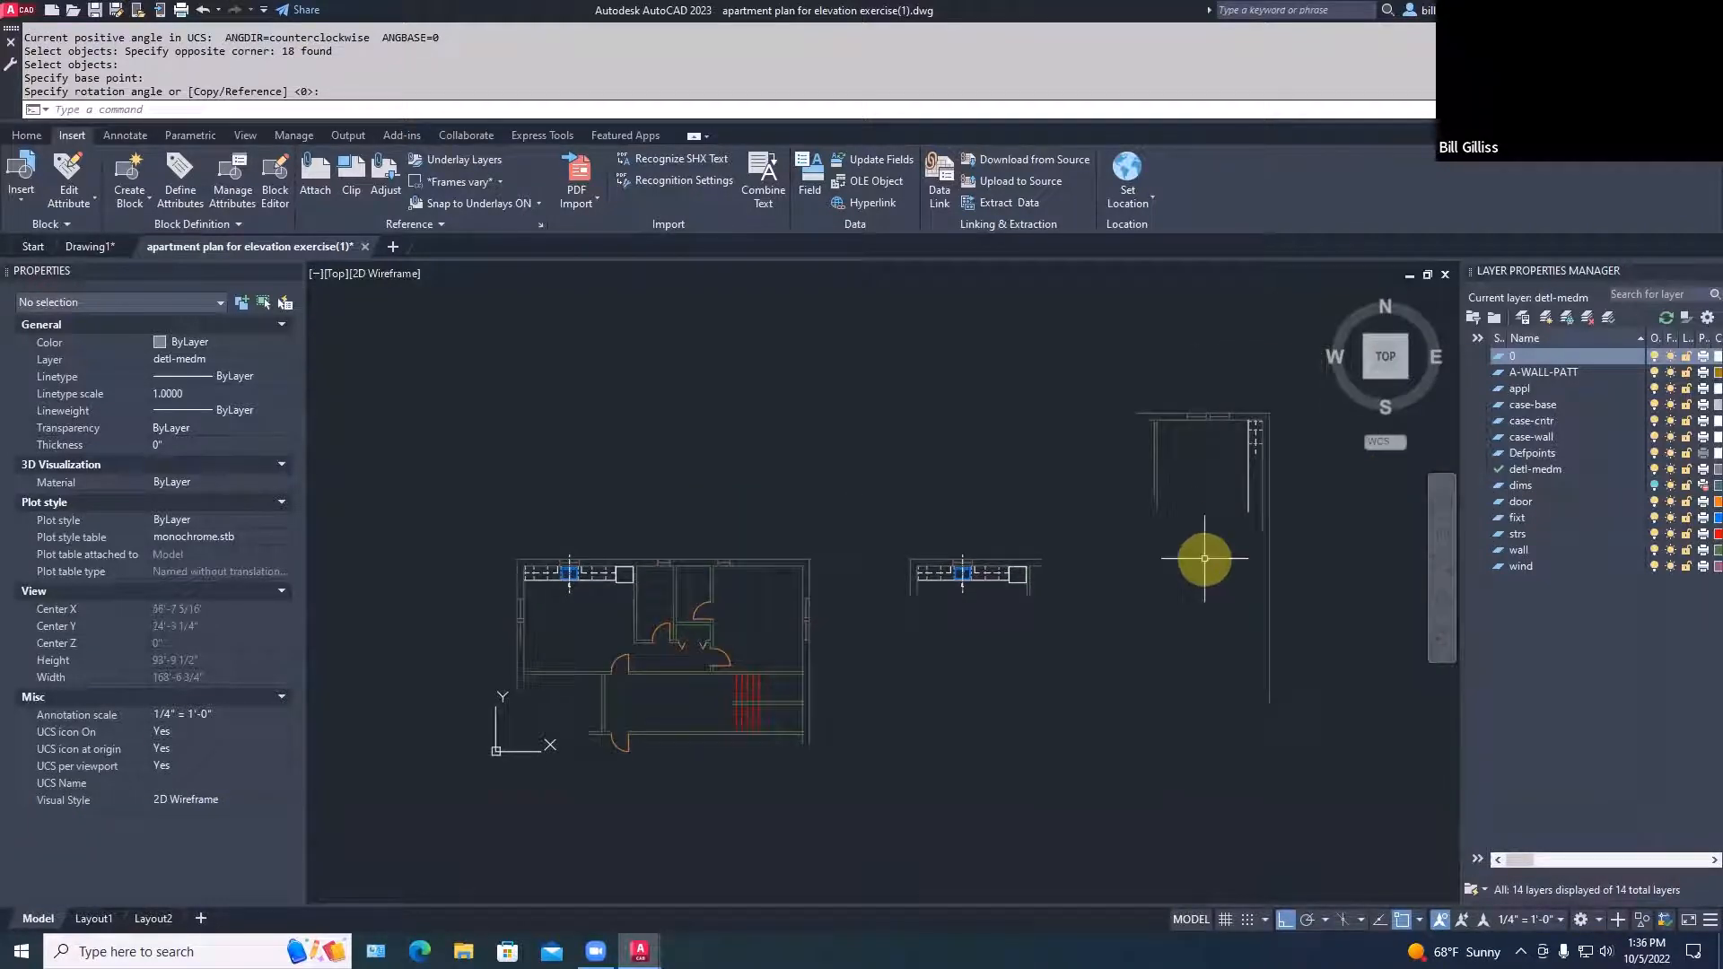
{"action": "key", "text": "Escape"}
{"action": "left_click", "coordinate": [1034, 559]}
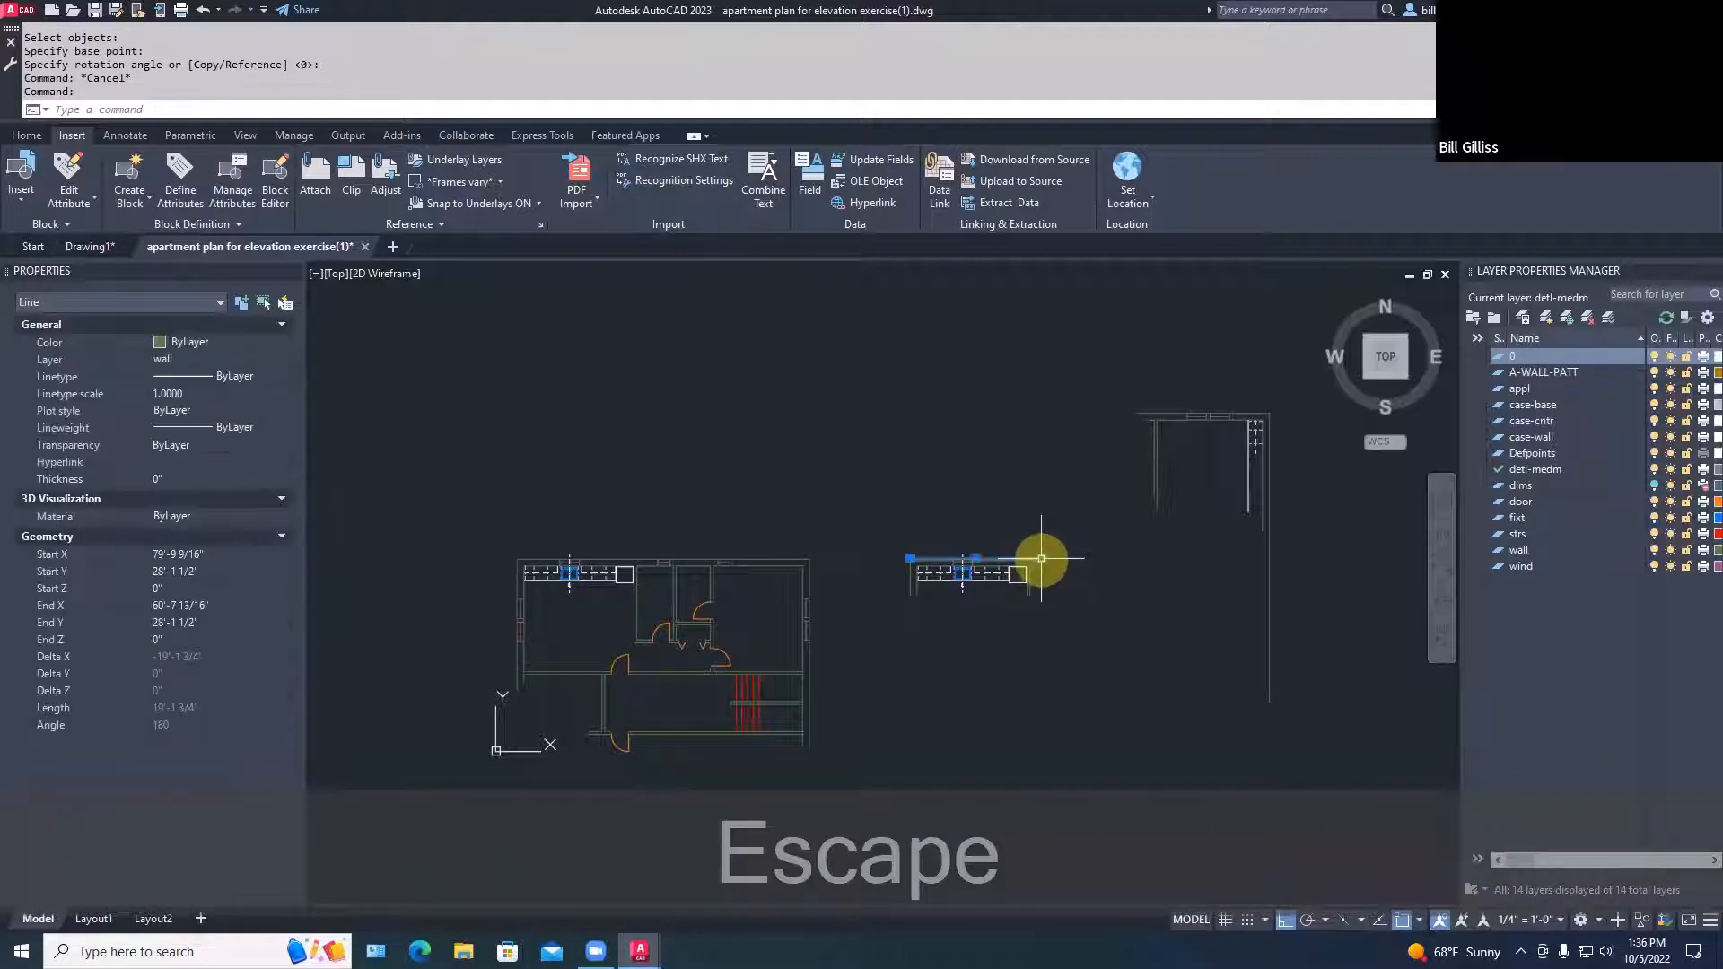
{"action": "left_click", "coordinate": [1041, 558]}
{"action": "left_click", "coordinate": [1318, 560]}
{"action": "key", "text": "Escape"}
{"action": "key", "text": "Escape"}
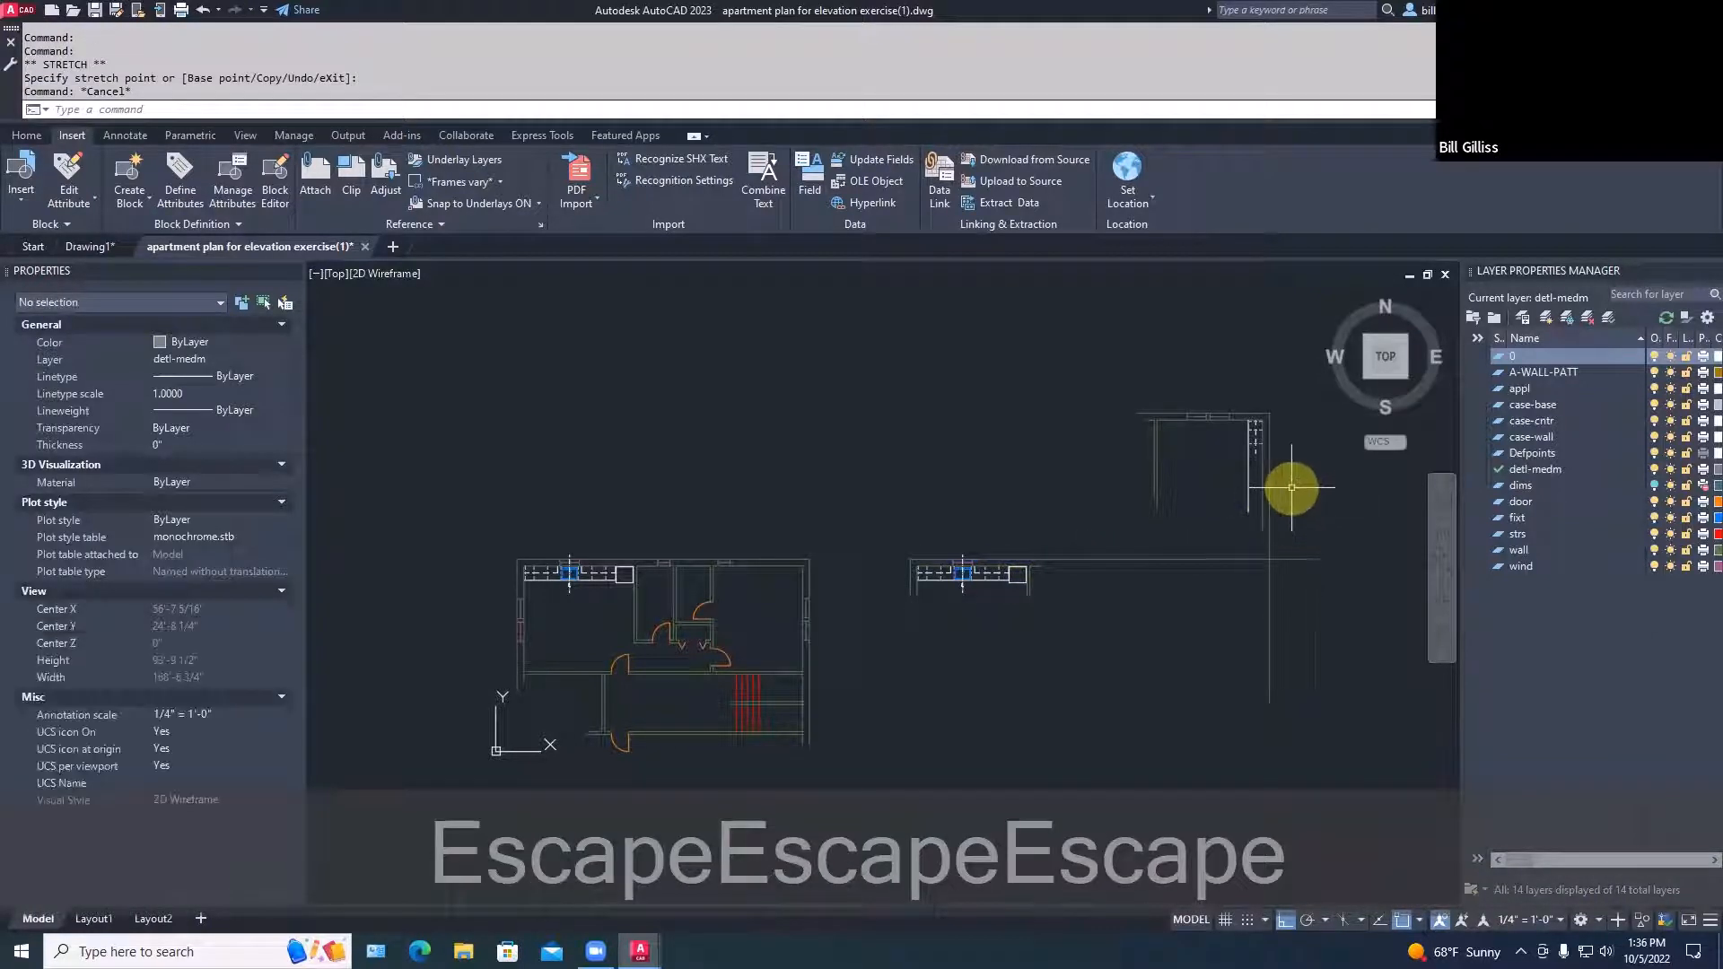
Move the rotated window wall copy straight down from its outer wall's endpoint, using a perpendicular snap to the extended kitchen wall line
{"action": "type", "text": "M"}
{"action": "key", "text": "space"}
{"action": "left_click", "coordinate": [1310, 517]}
{"action": "left_click", "coordinate": [1072, 354]}
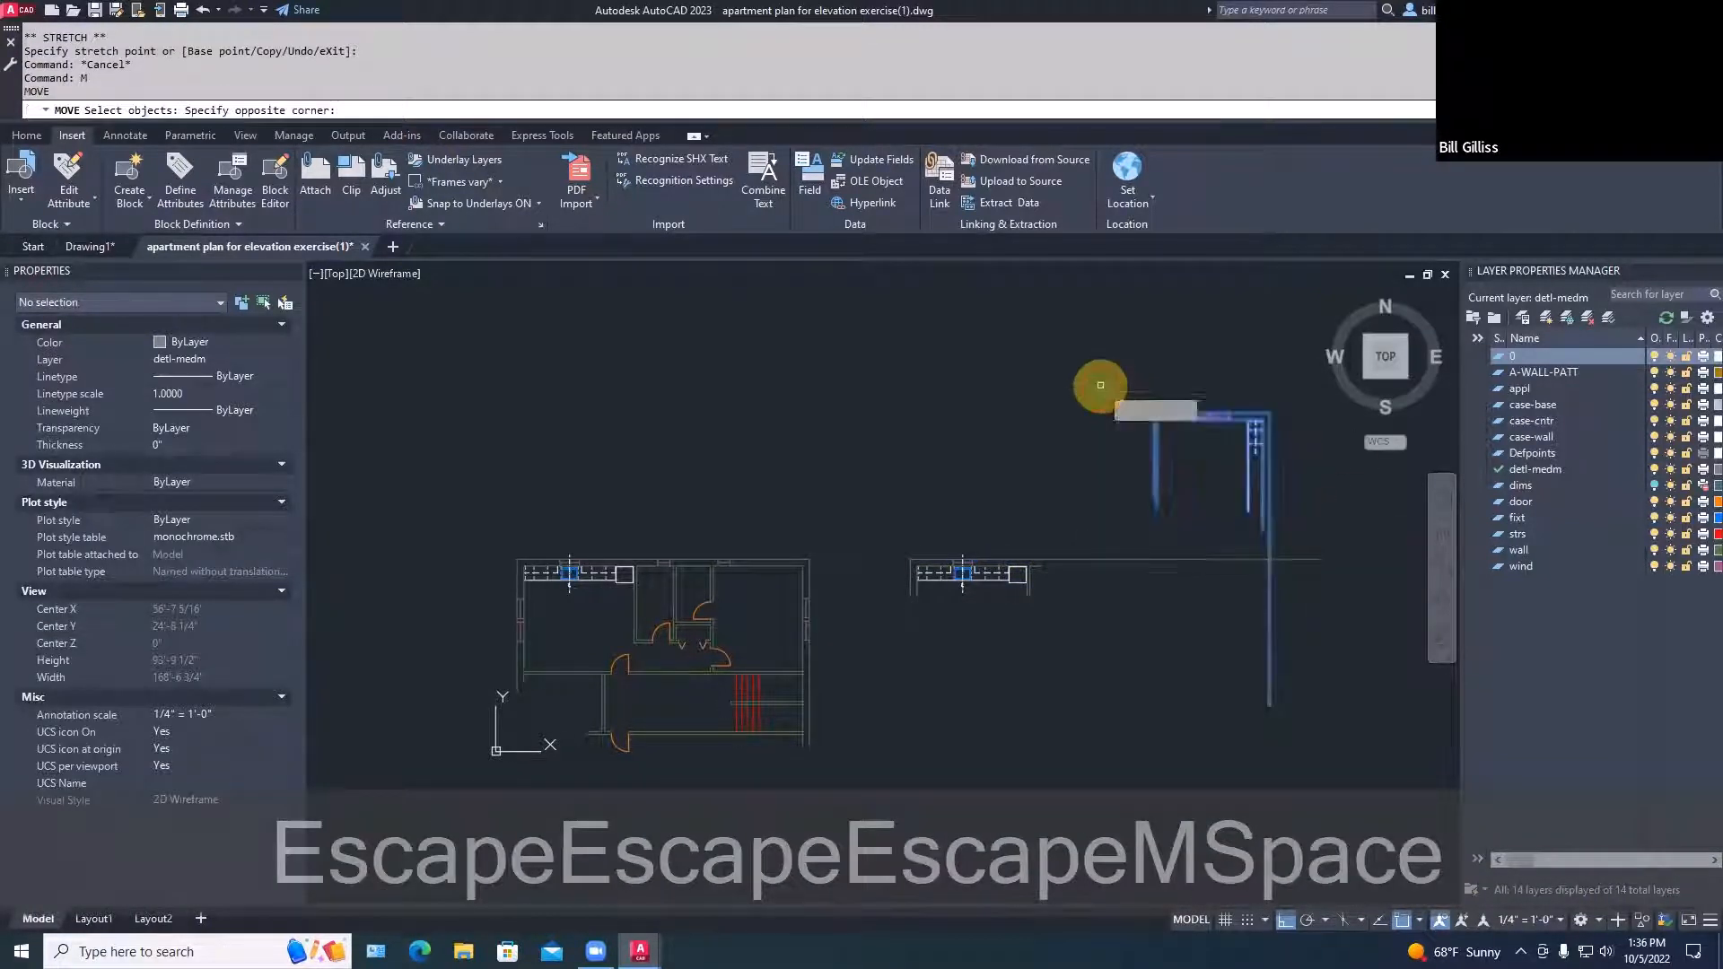
{"action": "key", "text": "space"}
{"action": "left_click", "coordinate": [1140, 413]}
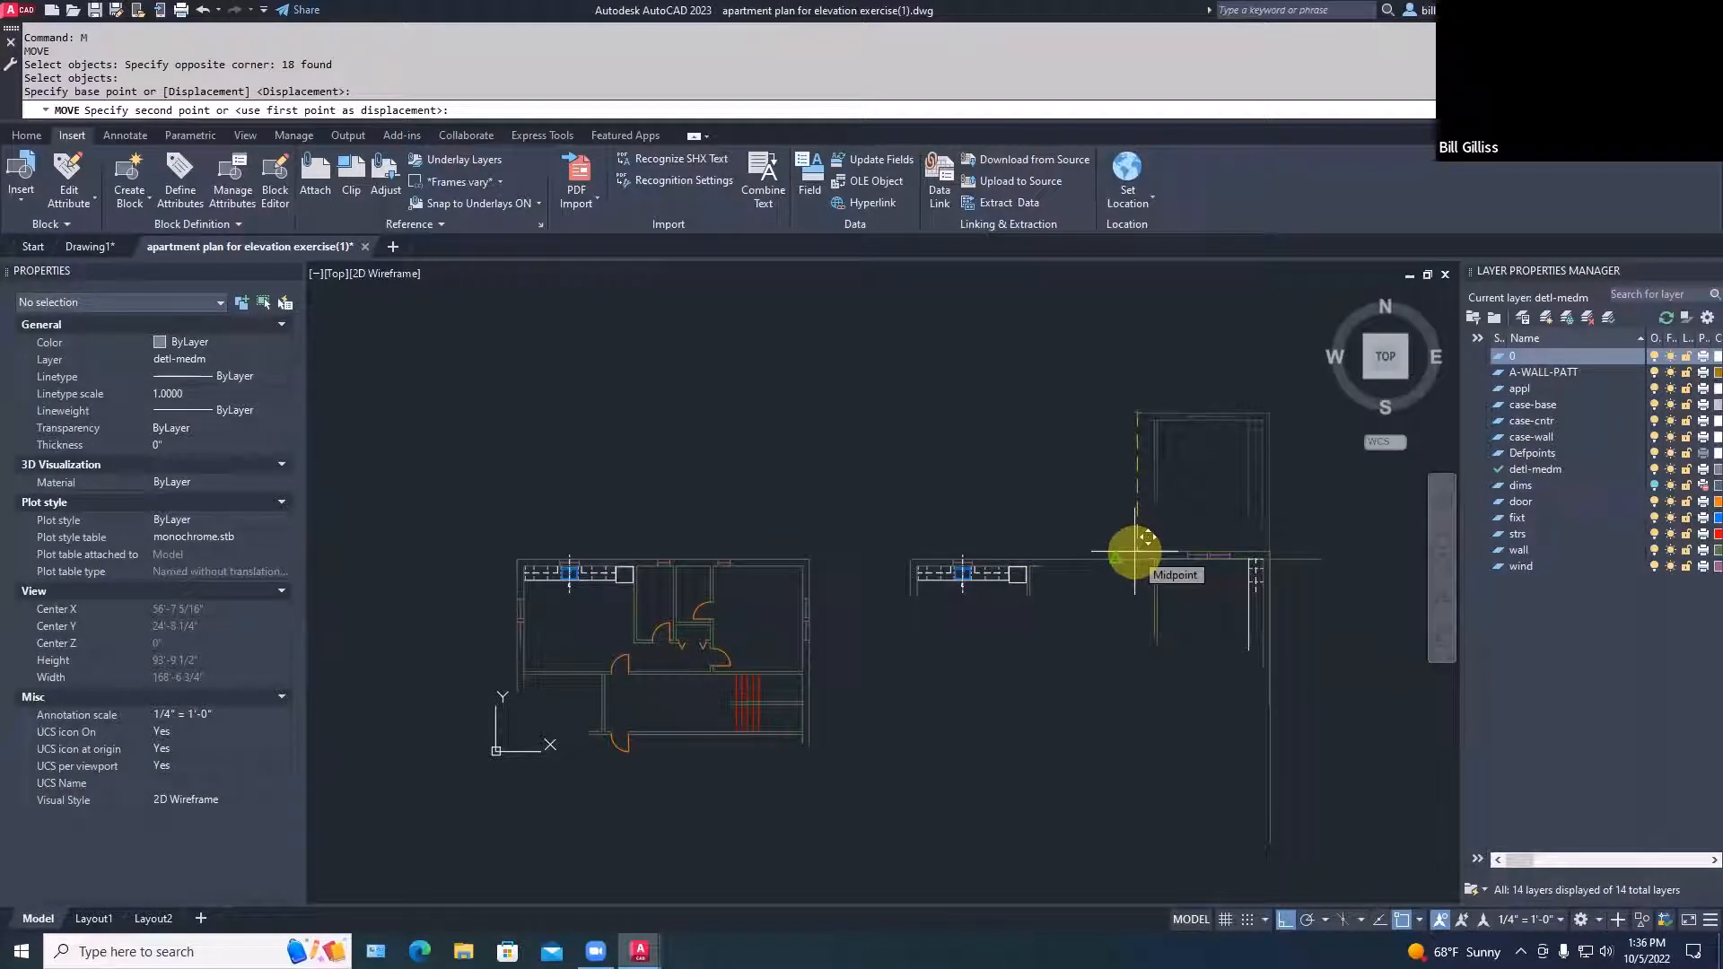
{"action": "right_click", "coordinate": [1134, 551], "text": "shift"}
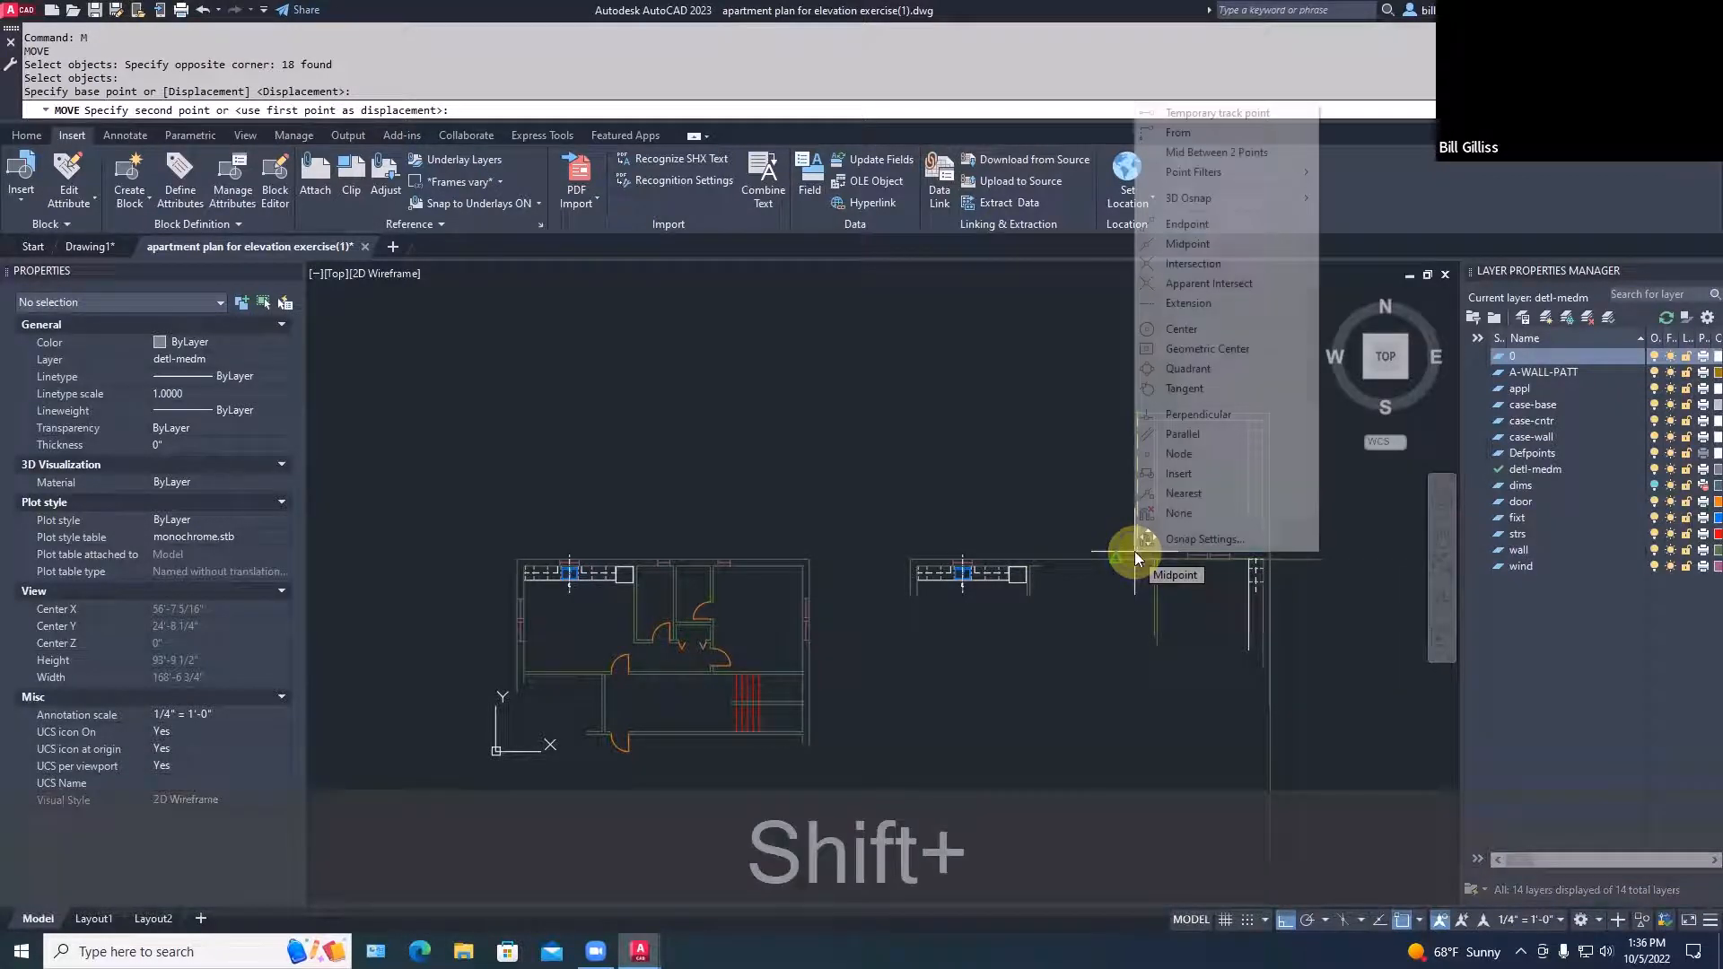
{"action": "left_click", "coordinate": [1198, 414]}
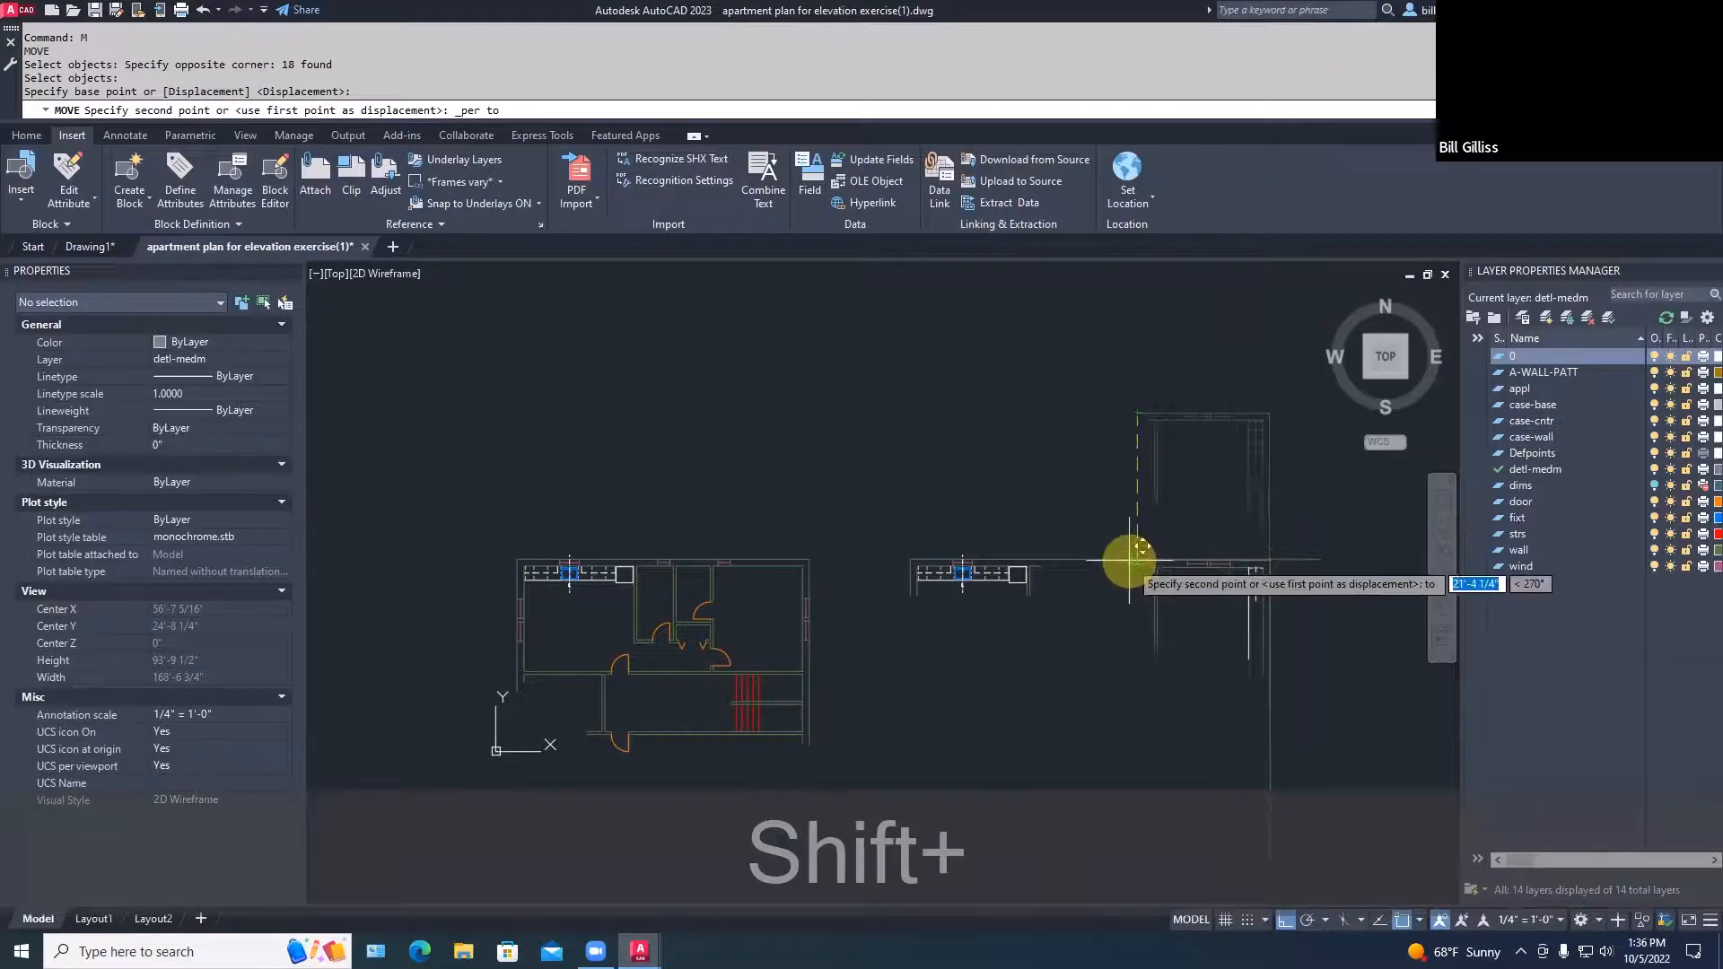
{"action": "key", "text": "Escape"}
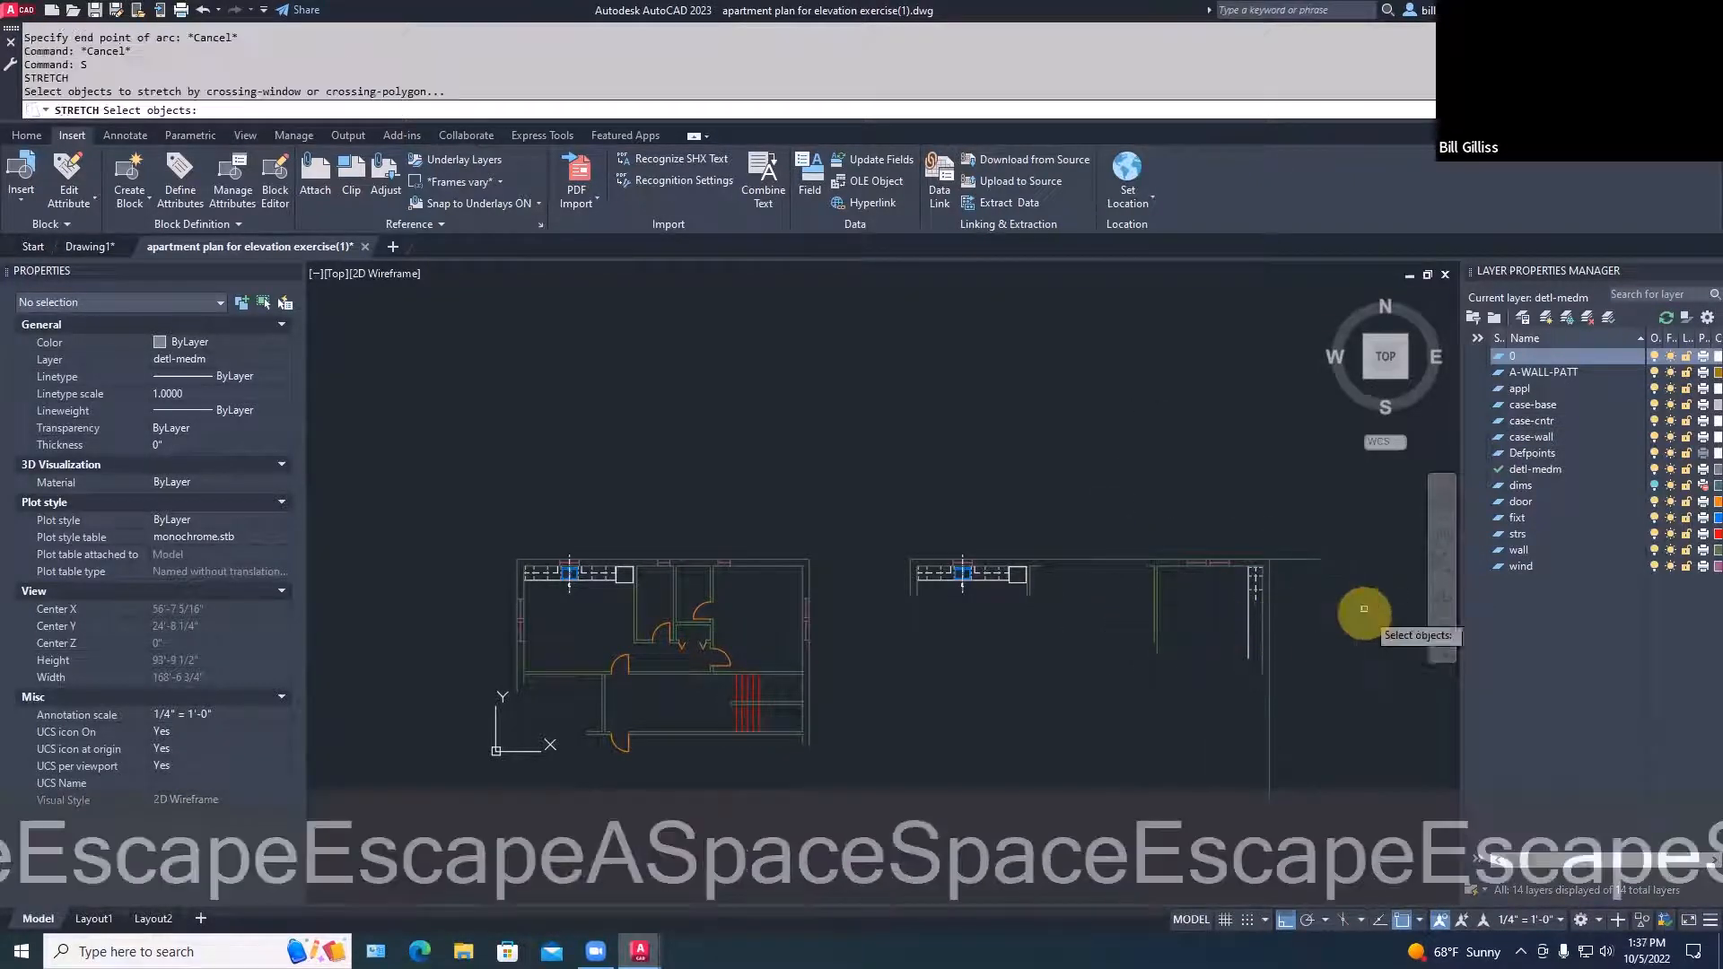
Stretch the extended kitchen wall line's east end horizontally back to just beyond the copied kitchen
{"action": "left_click", "coordinate": [1358, 596]}
{"action": "left_click", "coordinate": [1307, 534]}
{"action": "key", "text": "space"}
{"action": "left_click", "coordinate": [1329, 486]}
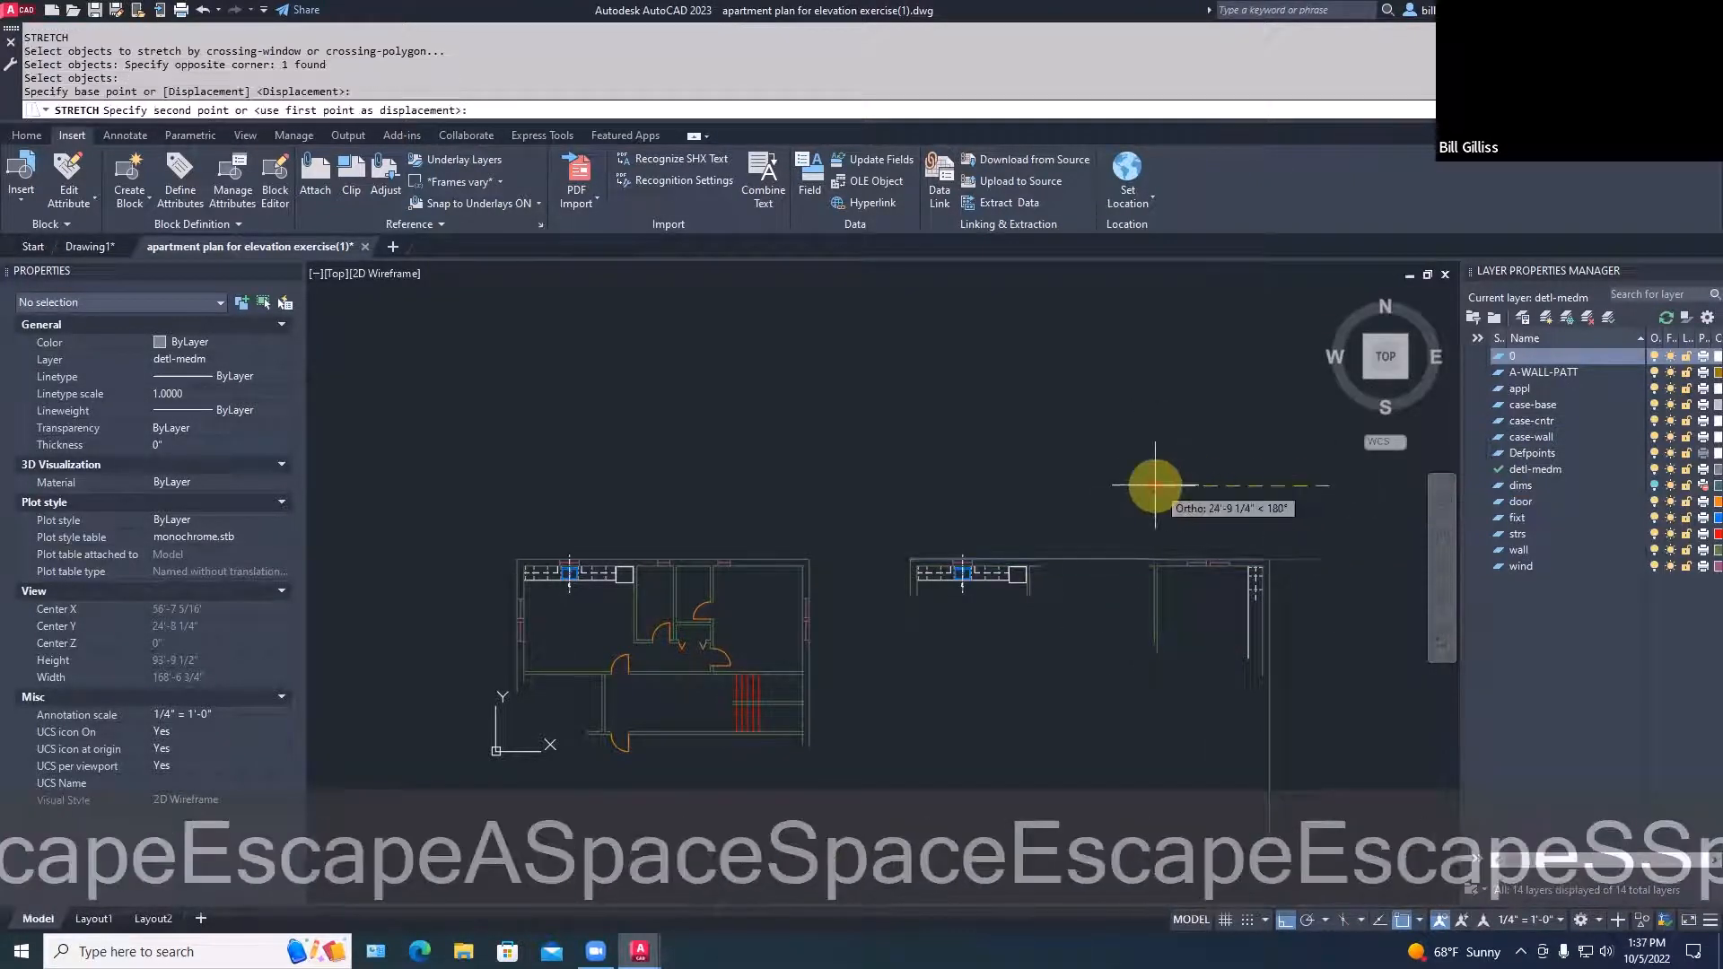
{"action": "key", "text": "Escape"}
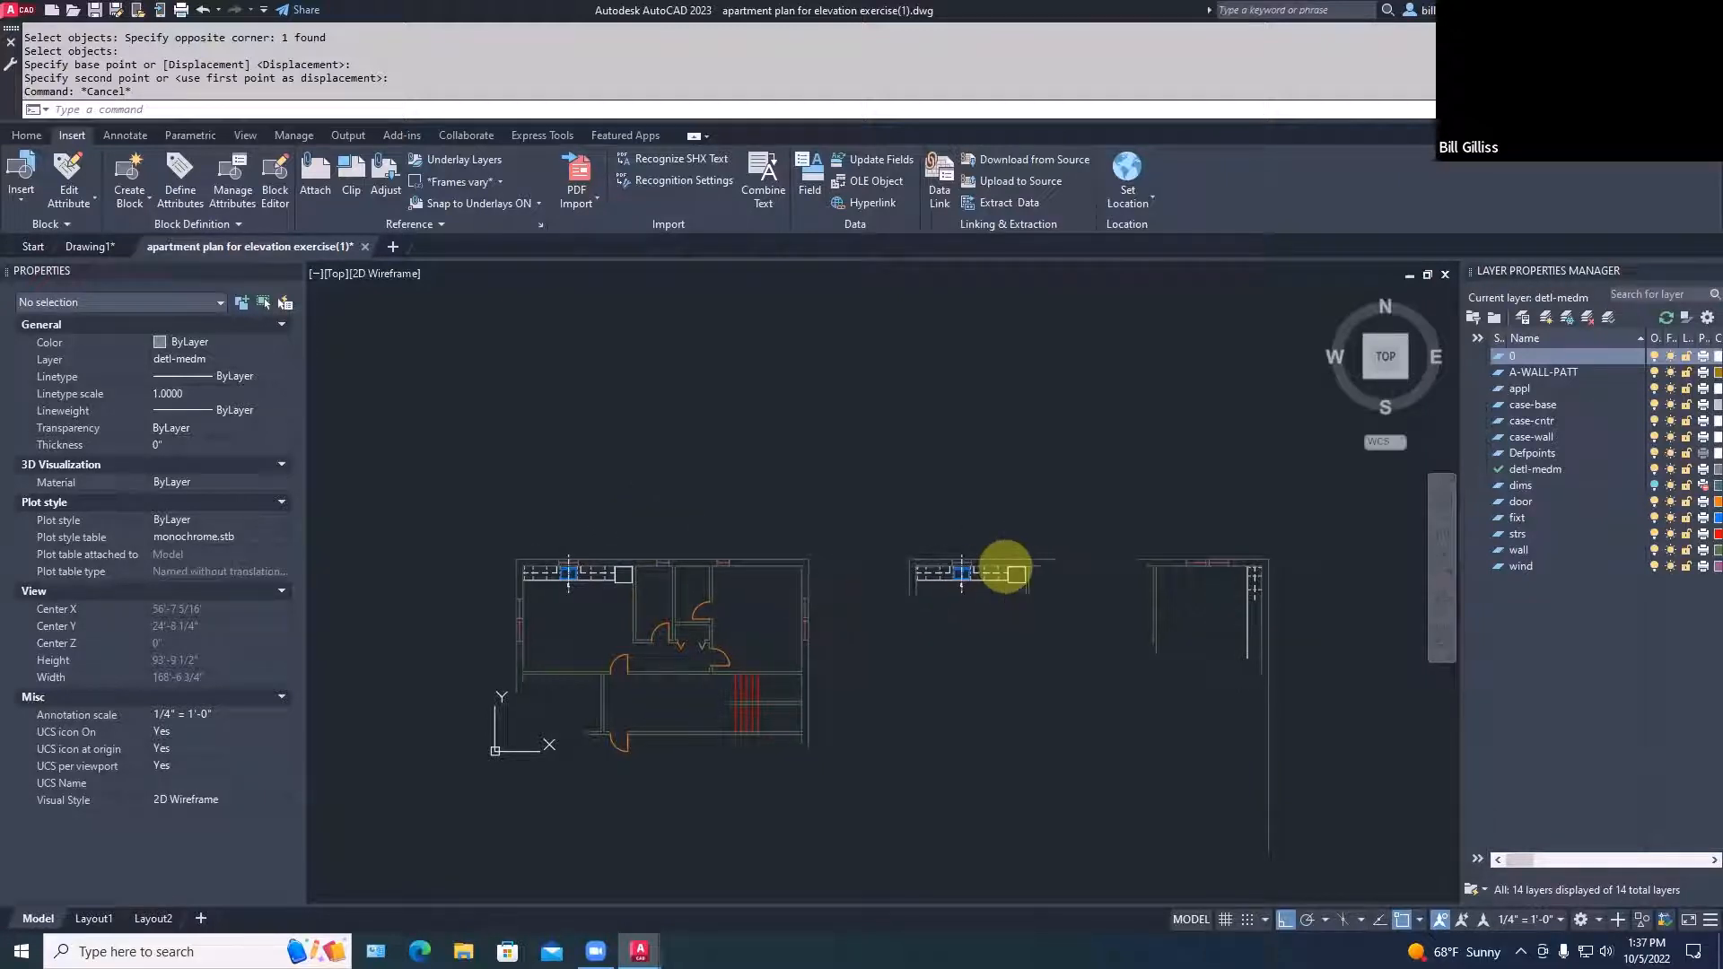
Draw a horizontal cut line across the rotated copy's side walls and cabinets, a short distance below the window wall
{"action": "middle_click_drag", "start_coordinate": [1006, 567], "coordinate": [884, 547]}
{"action": "type", "text": "L"}
{"action": "key", "text": "Return"}
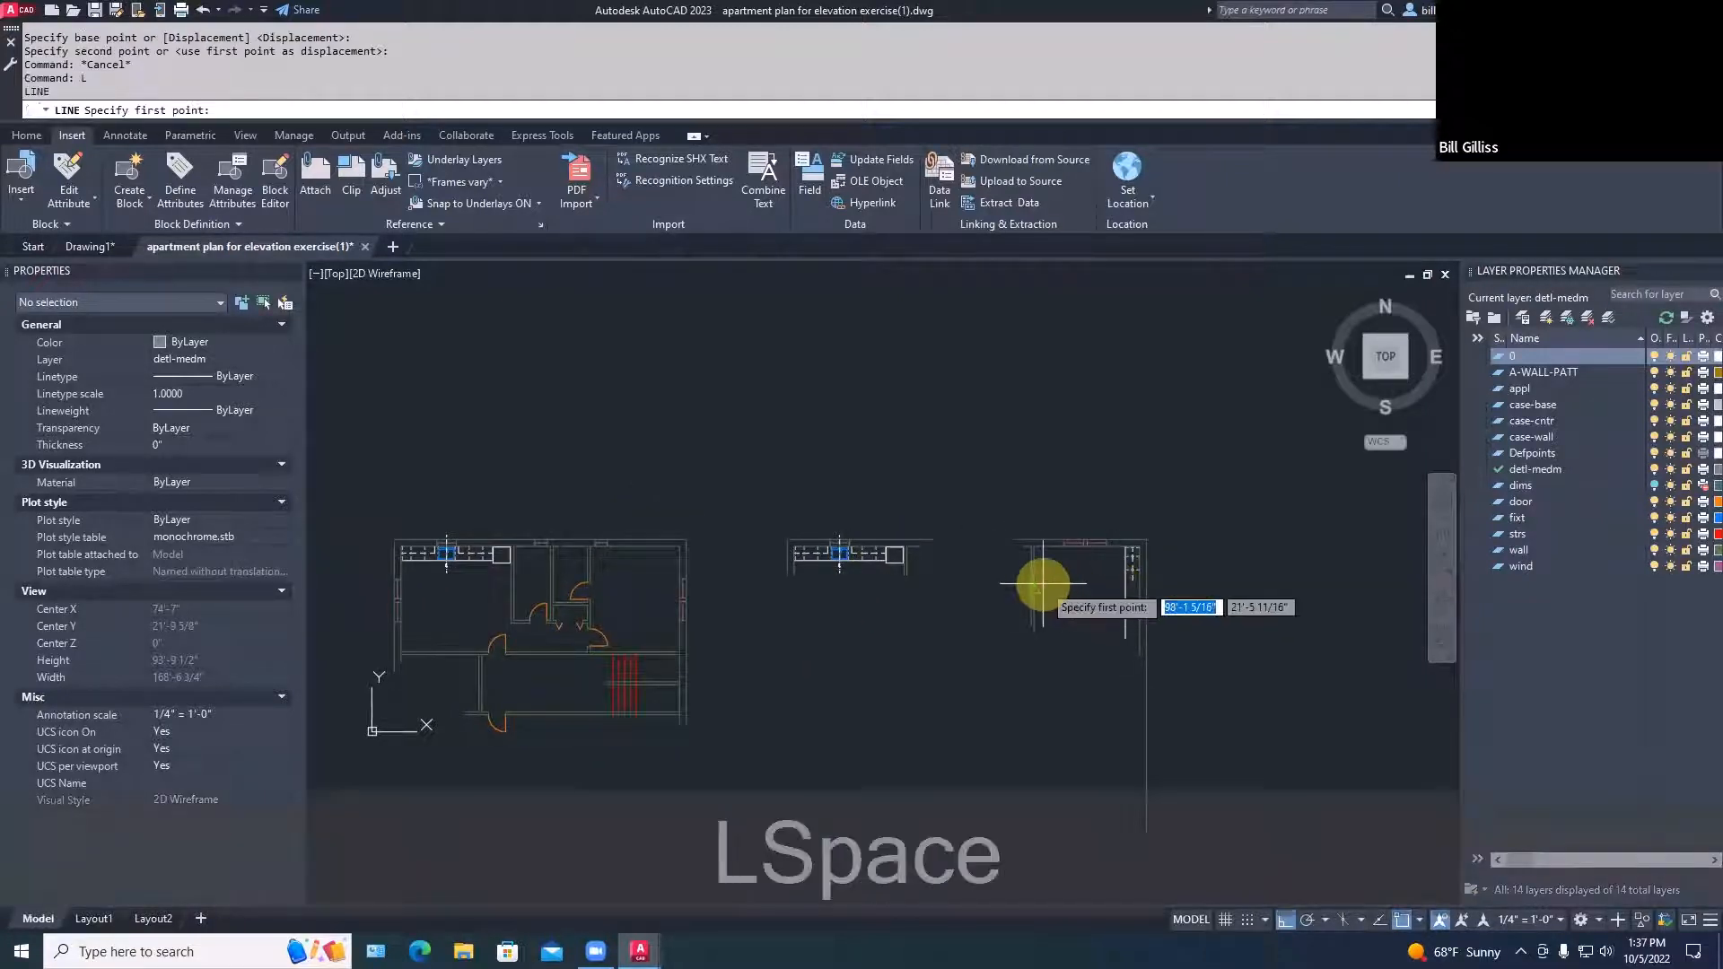
{"action": "left_click", "coordinate": [1016, 568]}
{"action": "key", "text": "space"}
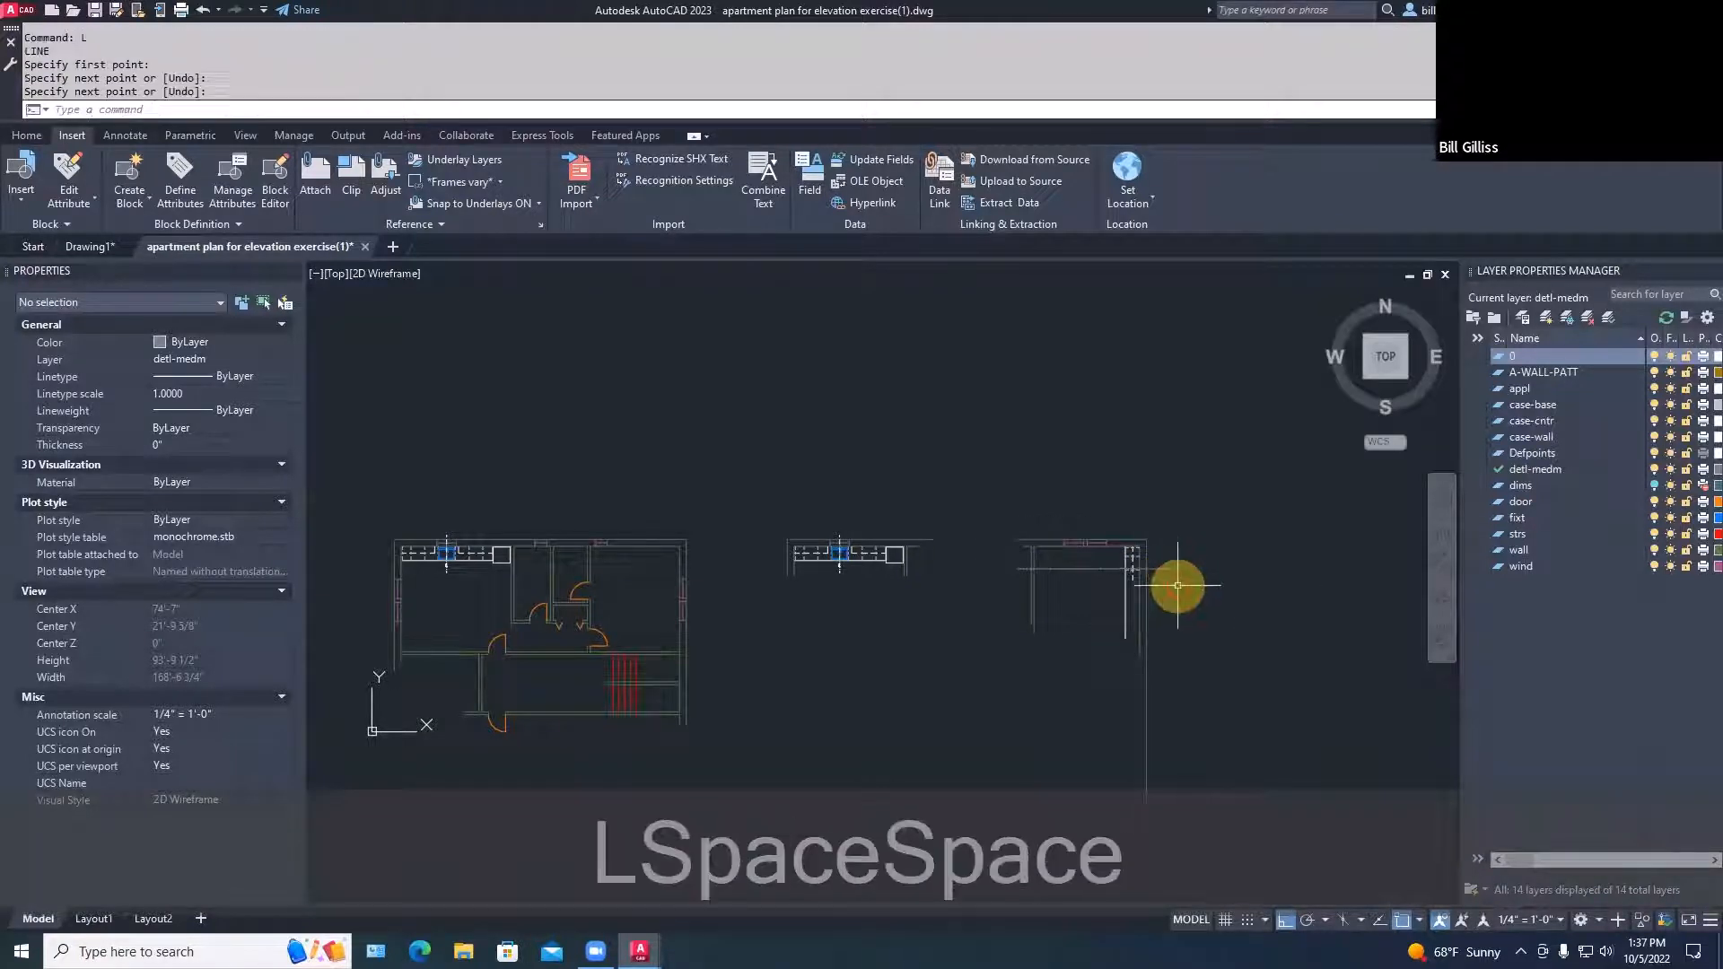
{"action": "key", "text": "Escape"}
{"action": "key", "text": "Escape"}
Trim the side wall and cabinet lines of the rotated copy that extend below the horizontal cut line
{"action": "scroll", "coordinate": [1167, 561], "scroll_direction": "up", "scroll_amount": 4}
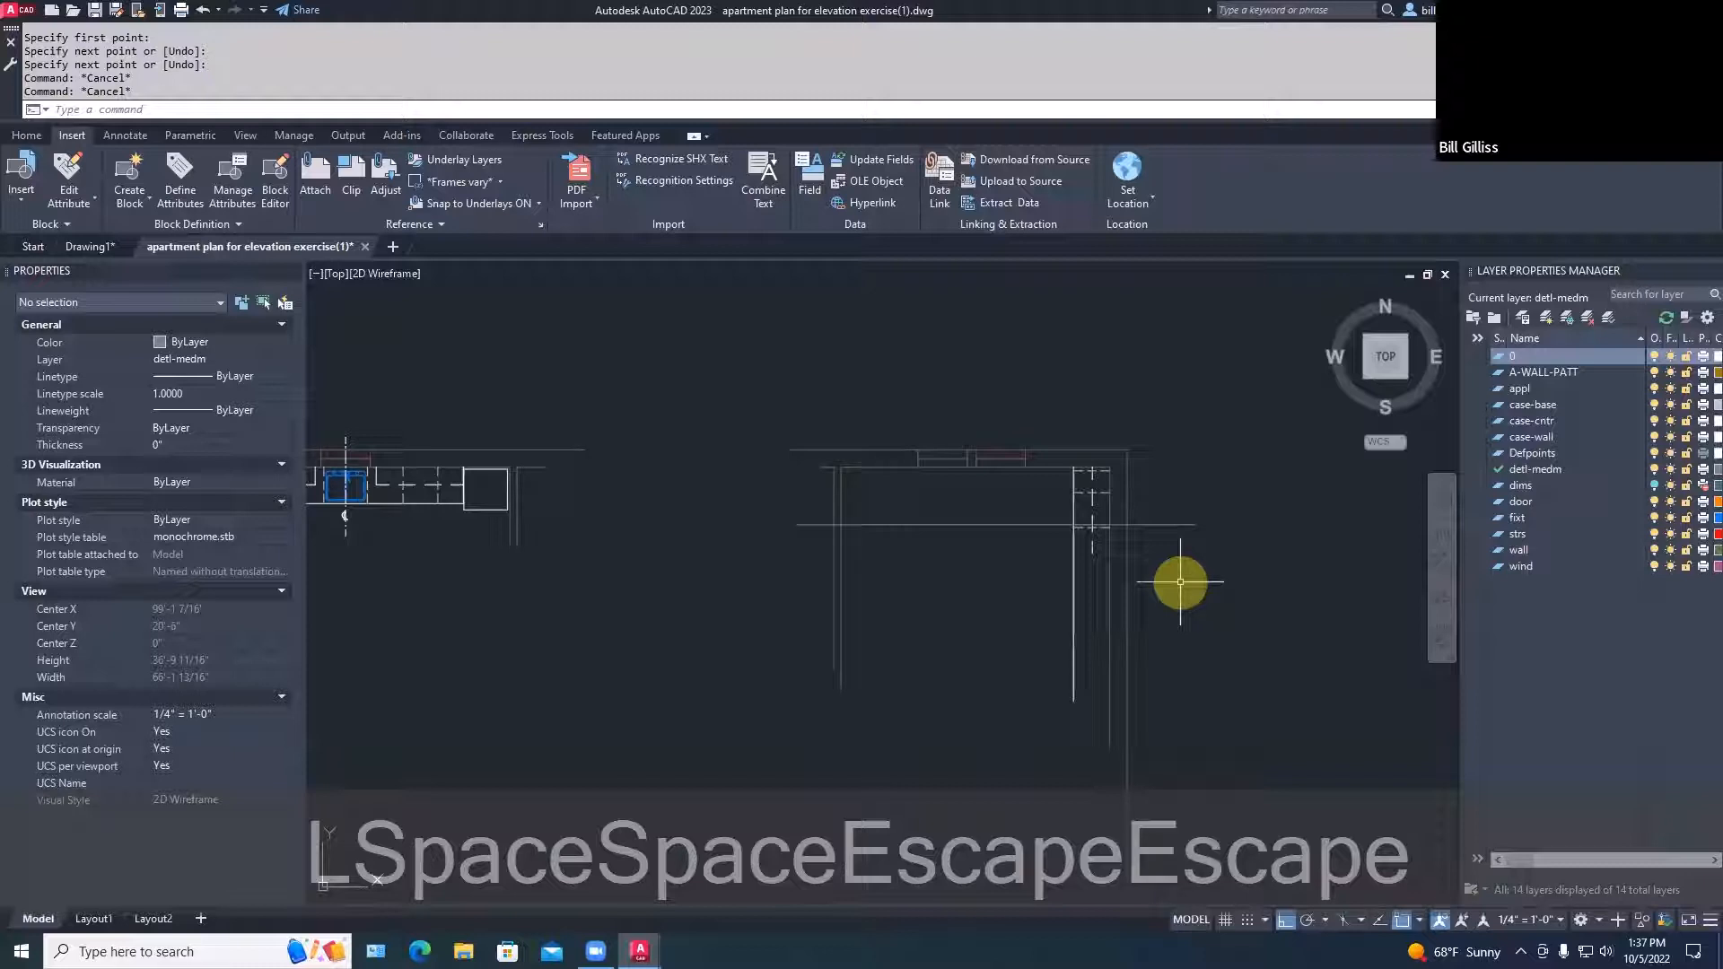
{"action": "type", "text": "tr"}
{"action": "key", "text": "space"}
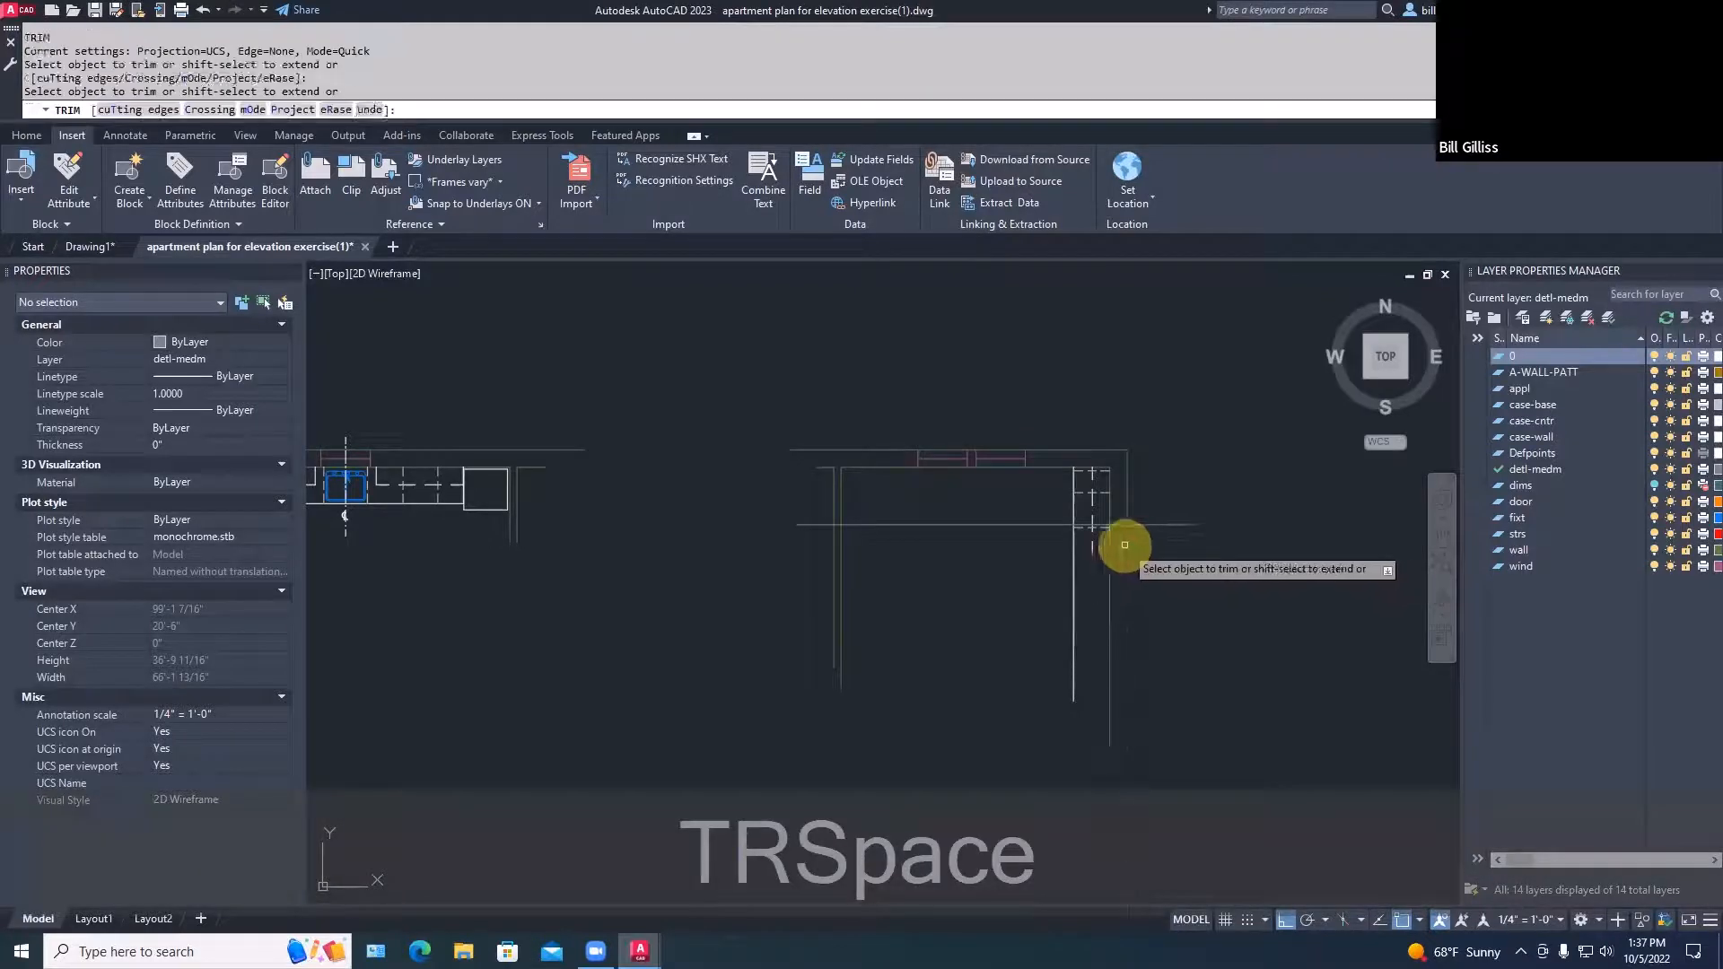
{"action": "left_click", "coordinate": [1107, 562]}
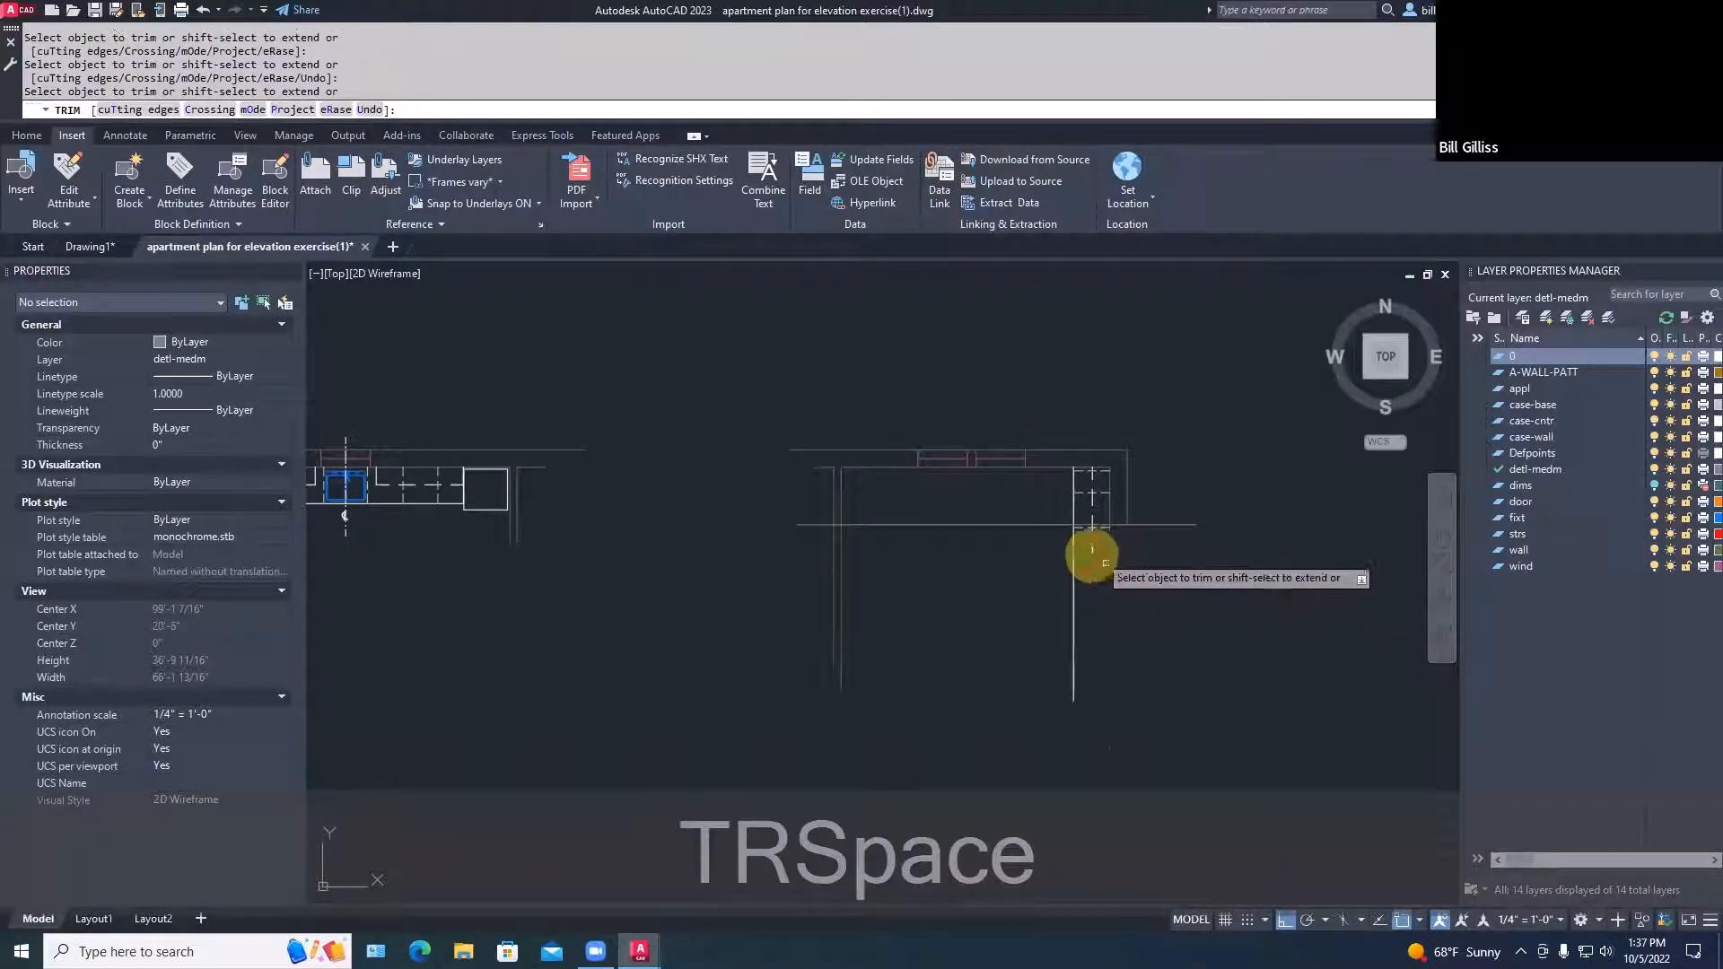
{"action": "left_click", "coordinate": [1074, 573]}
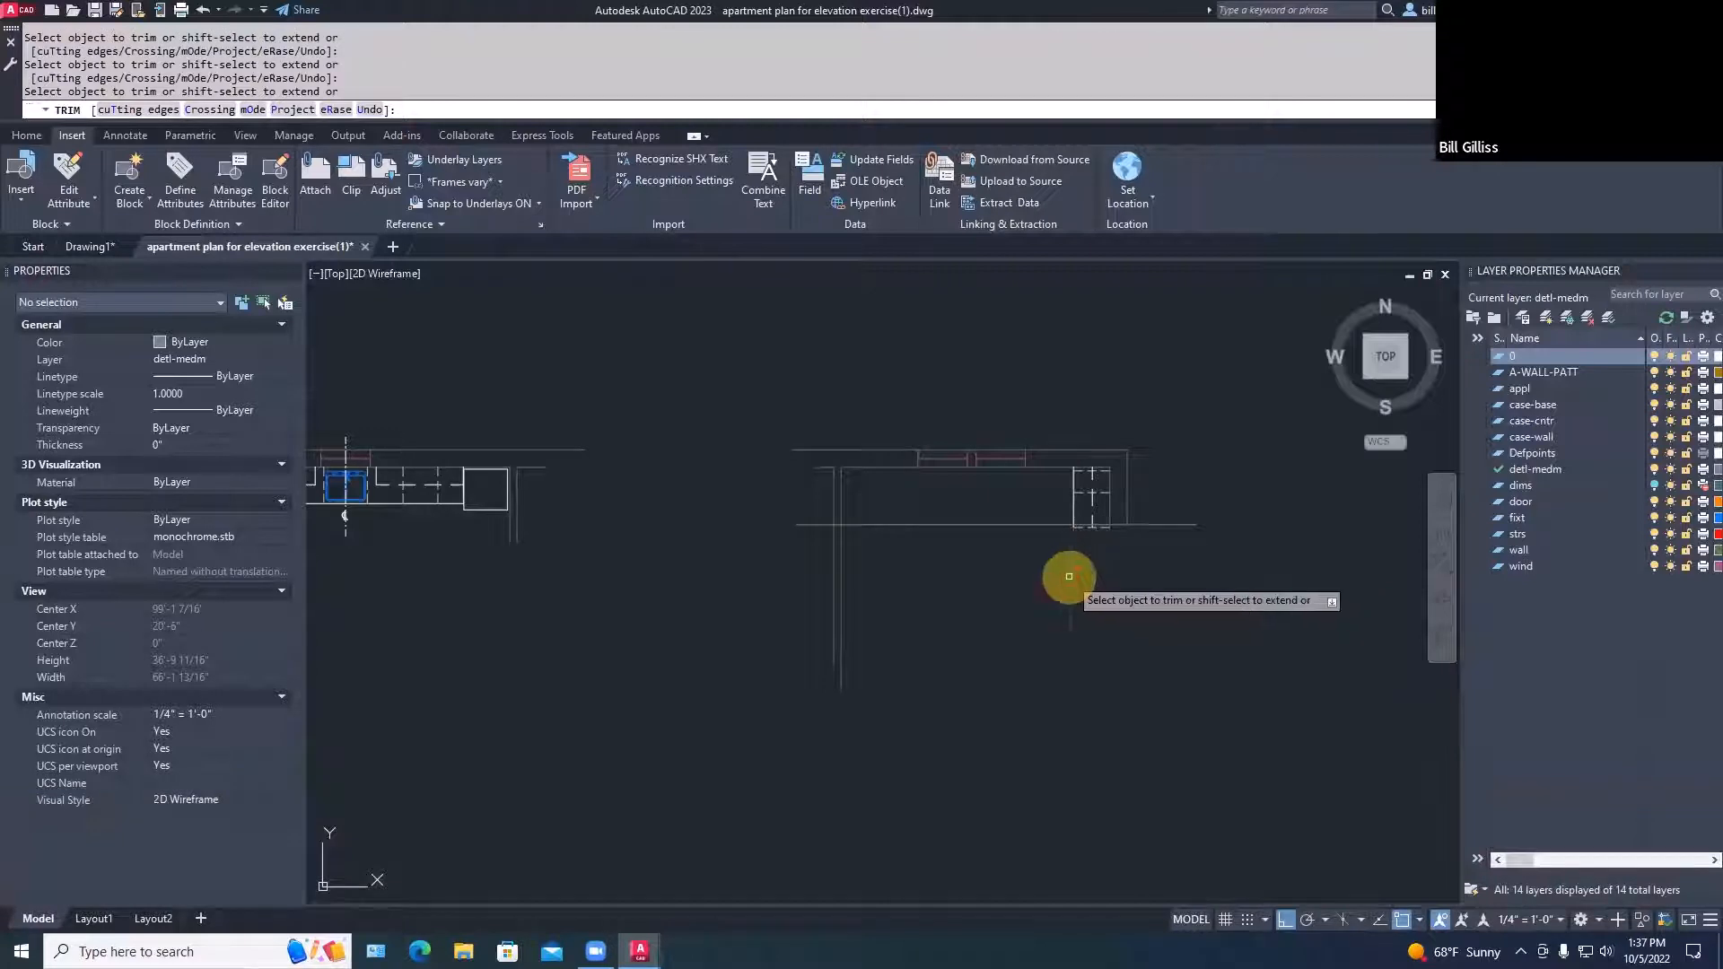
{"action": "left_click", "coordinate": [840, 576]}
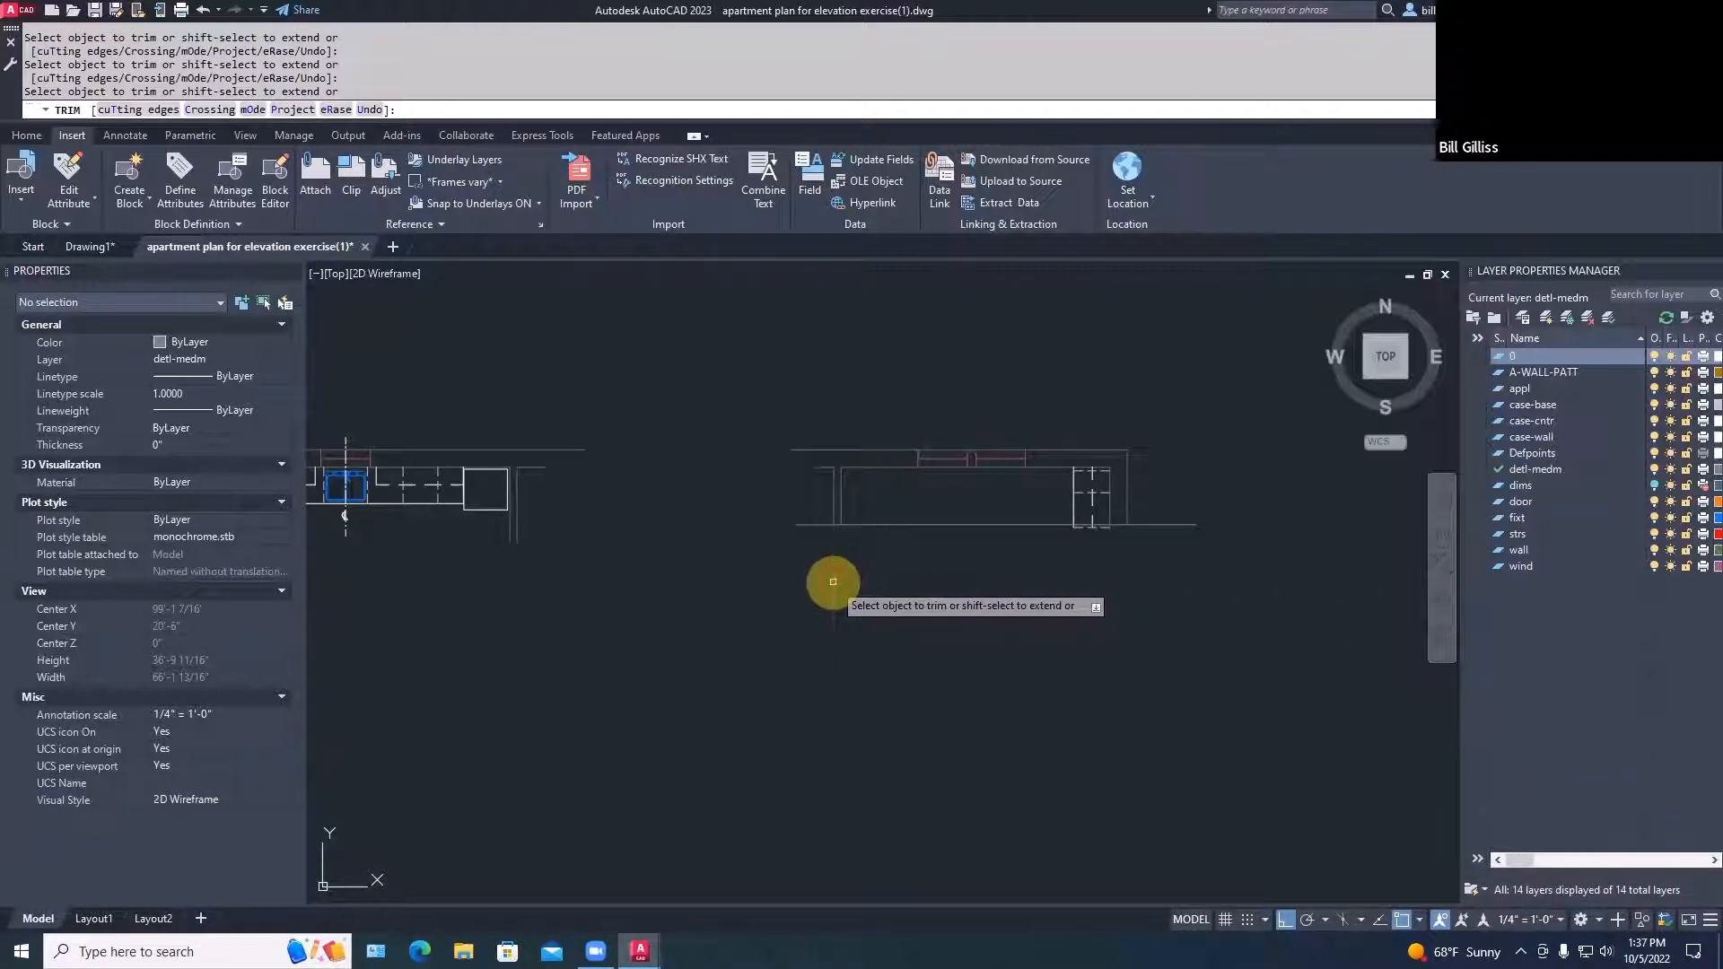
{"action": "key", "text": "space"}
Erase the horizontal cut line below the trimmed window wall copy
{"action": "type", "text": "E"}
{"action": "key", "text": "space"}
{"action": "left_click", "coordinate": [813, 527]}
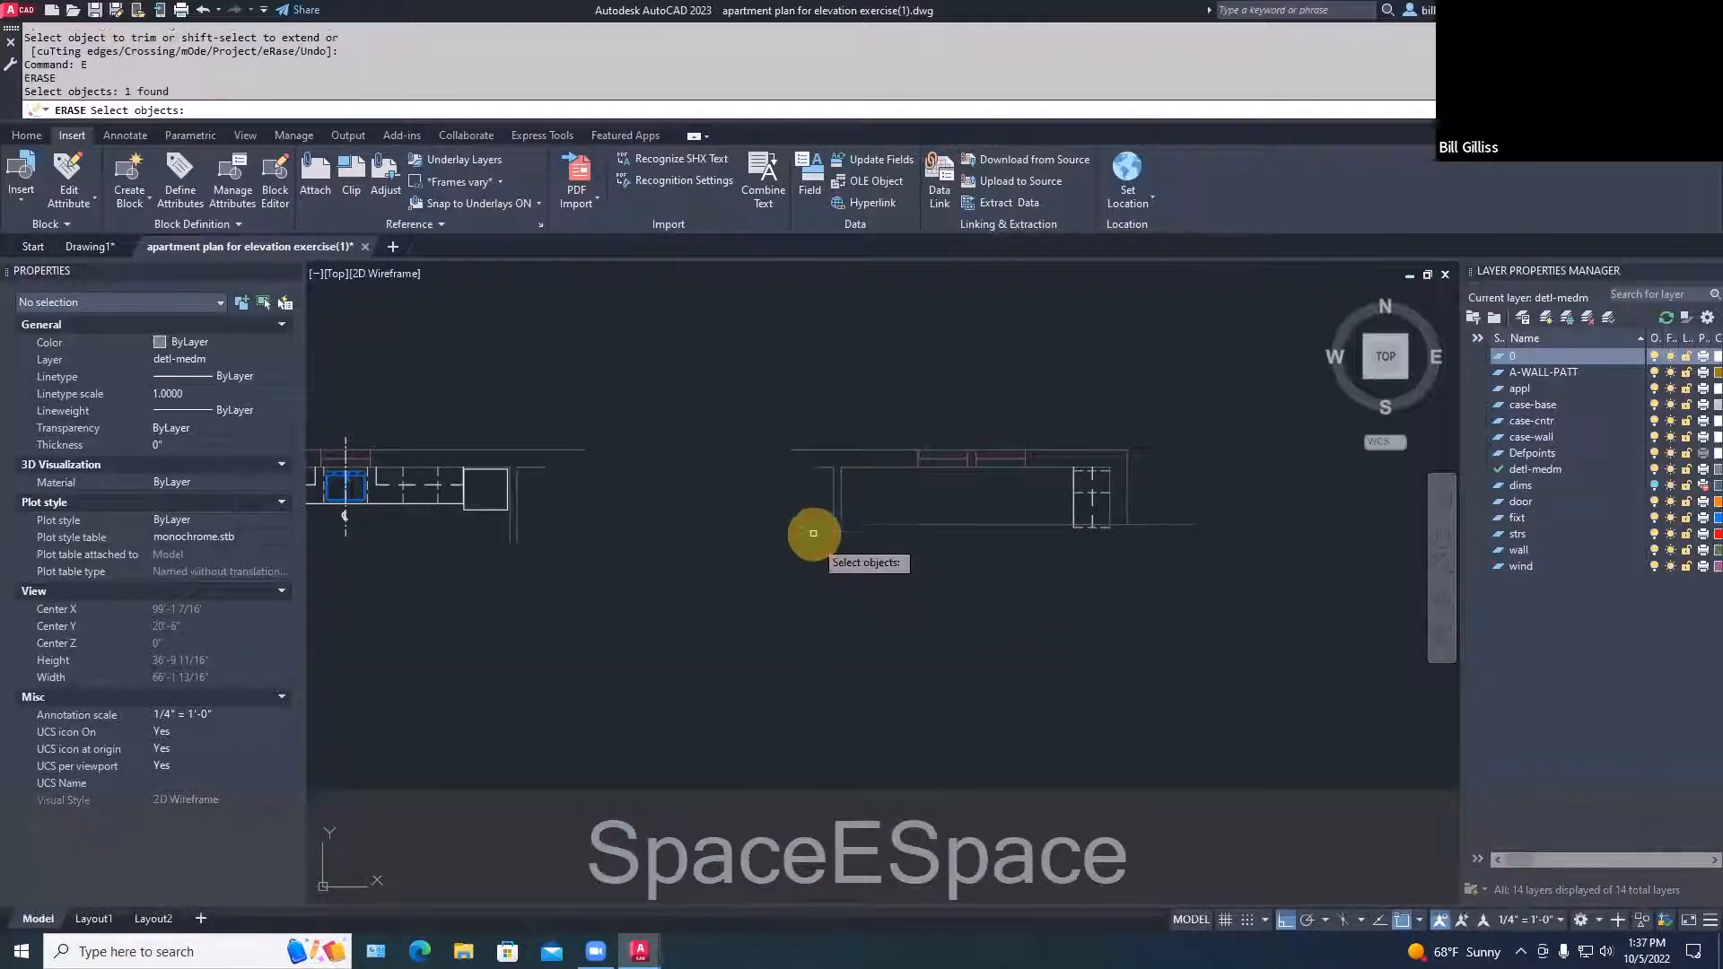
{"action": "key", "text": "space"}
Attach "window photo for elevation exercise.jpg" from the Desktop, placing it east of the window wall copy at about 23'-4" wide
{"action": "scroll", "coordinate": [1026, 634], "scroll_direction": "down", "scroll_amount": 2}
{"action": "scroll", "coordinate": [1023, 630], "scroll_direction": "down", "scroll_amount": 3}
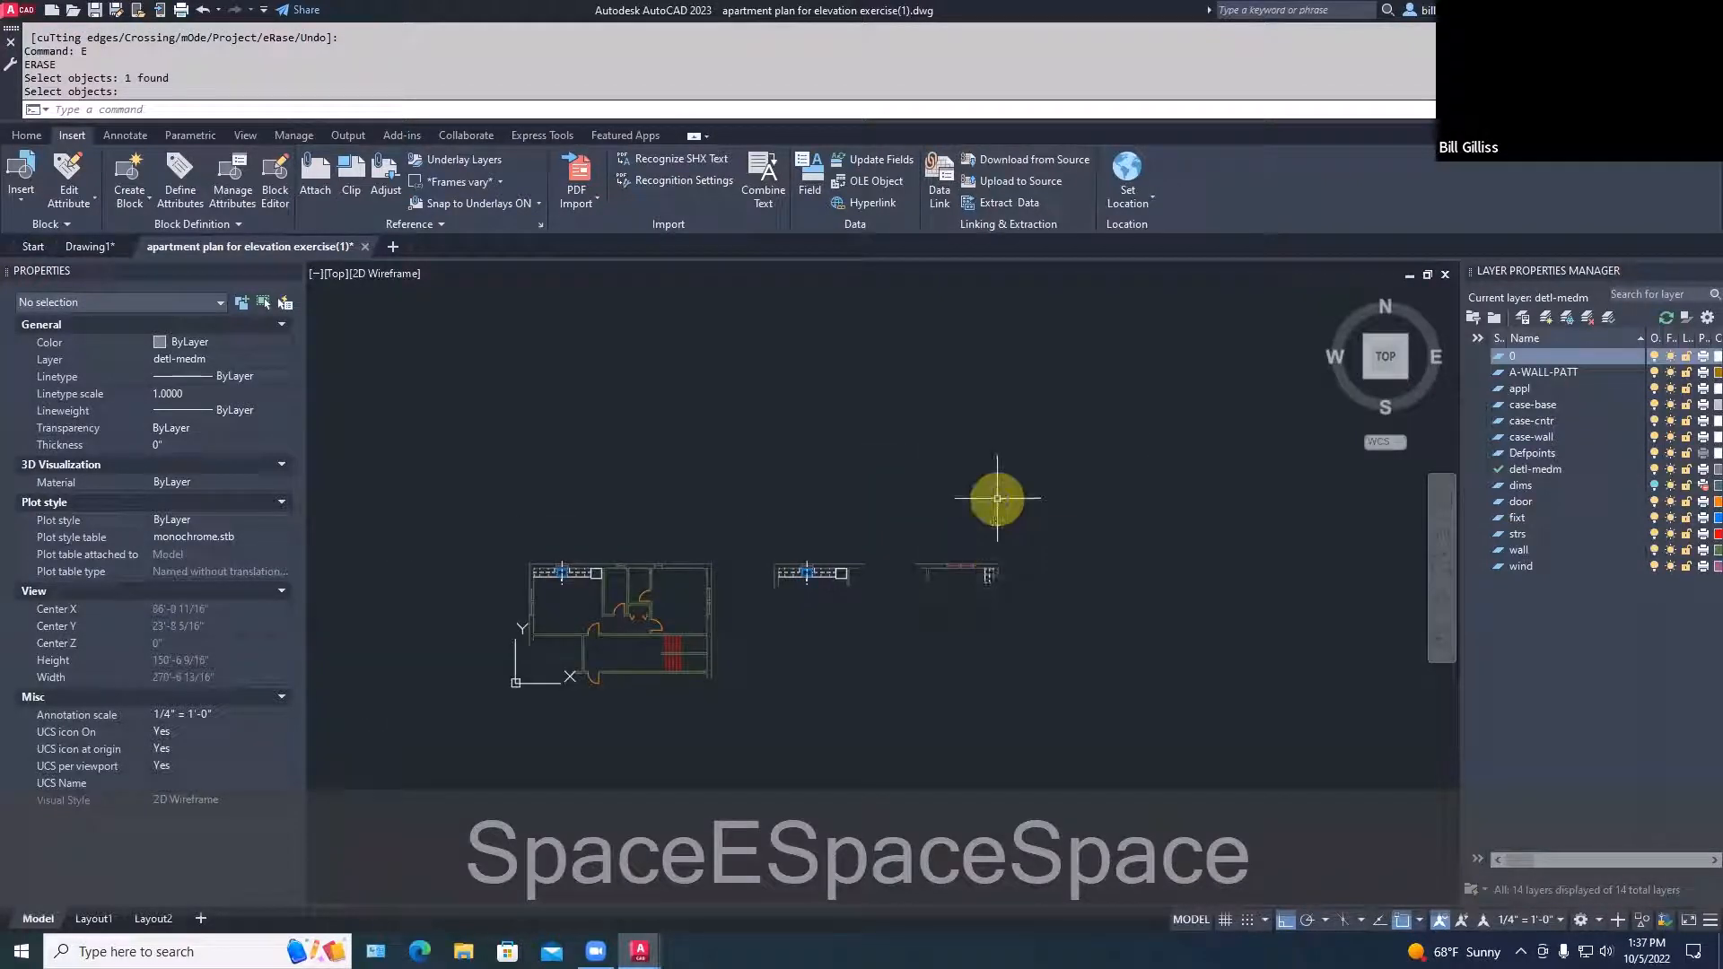
{"action": "left_click", "coordinate": [316, 190]}
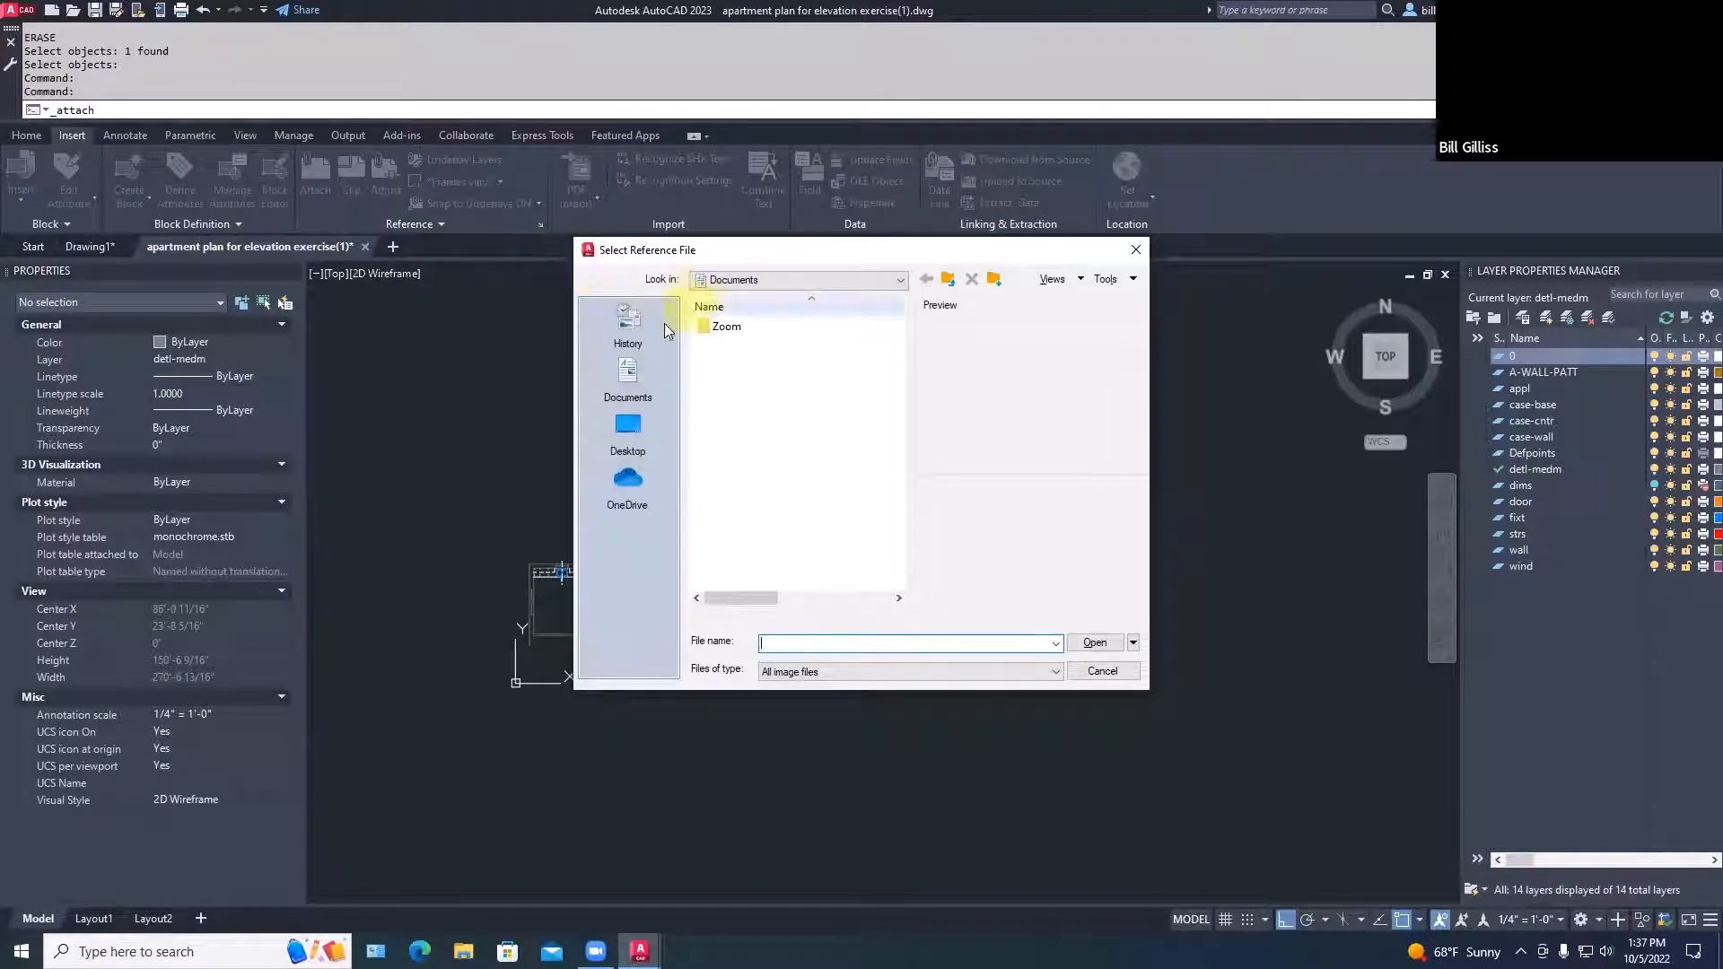
{"action": "left_click", "coordinate": [627, 431]}
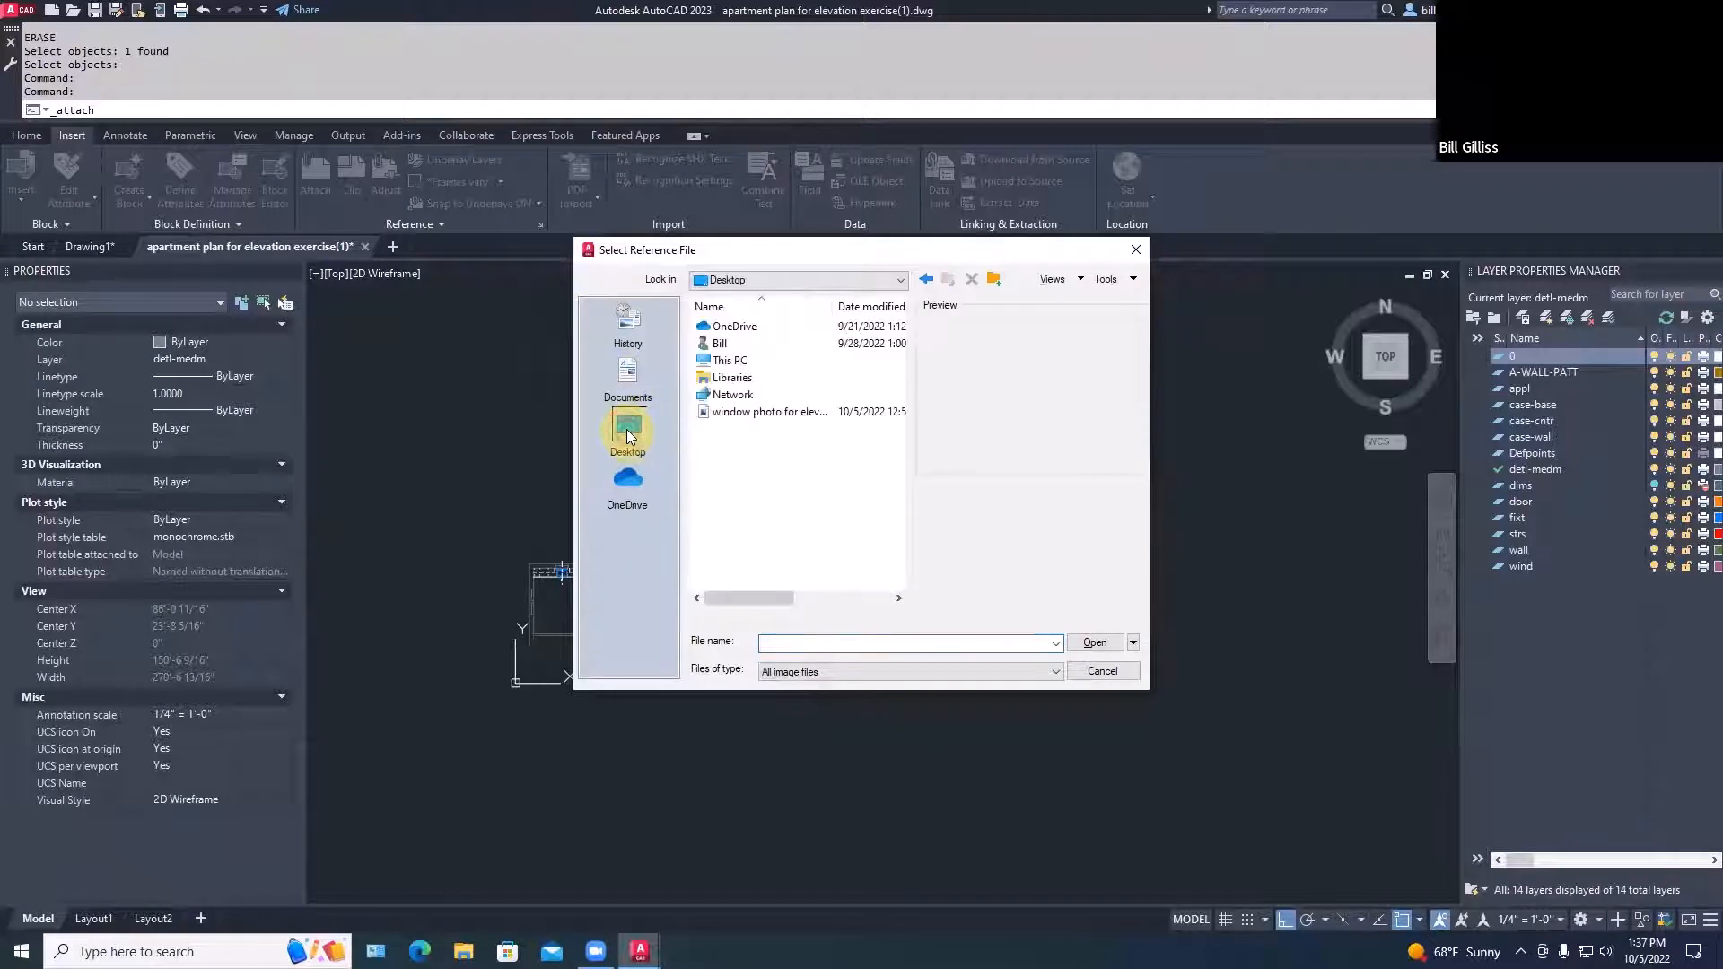
{"action": "left_click", "coordinate": [752, 411]}
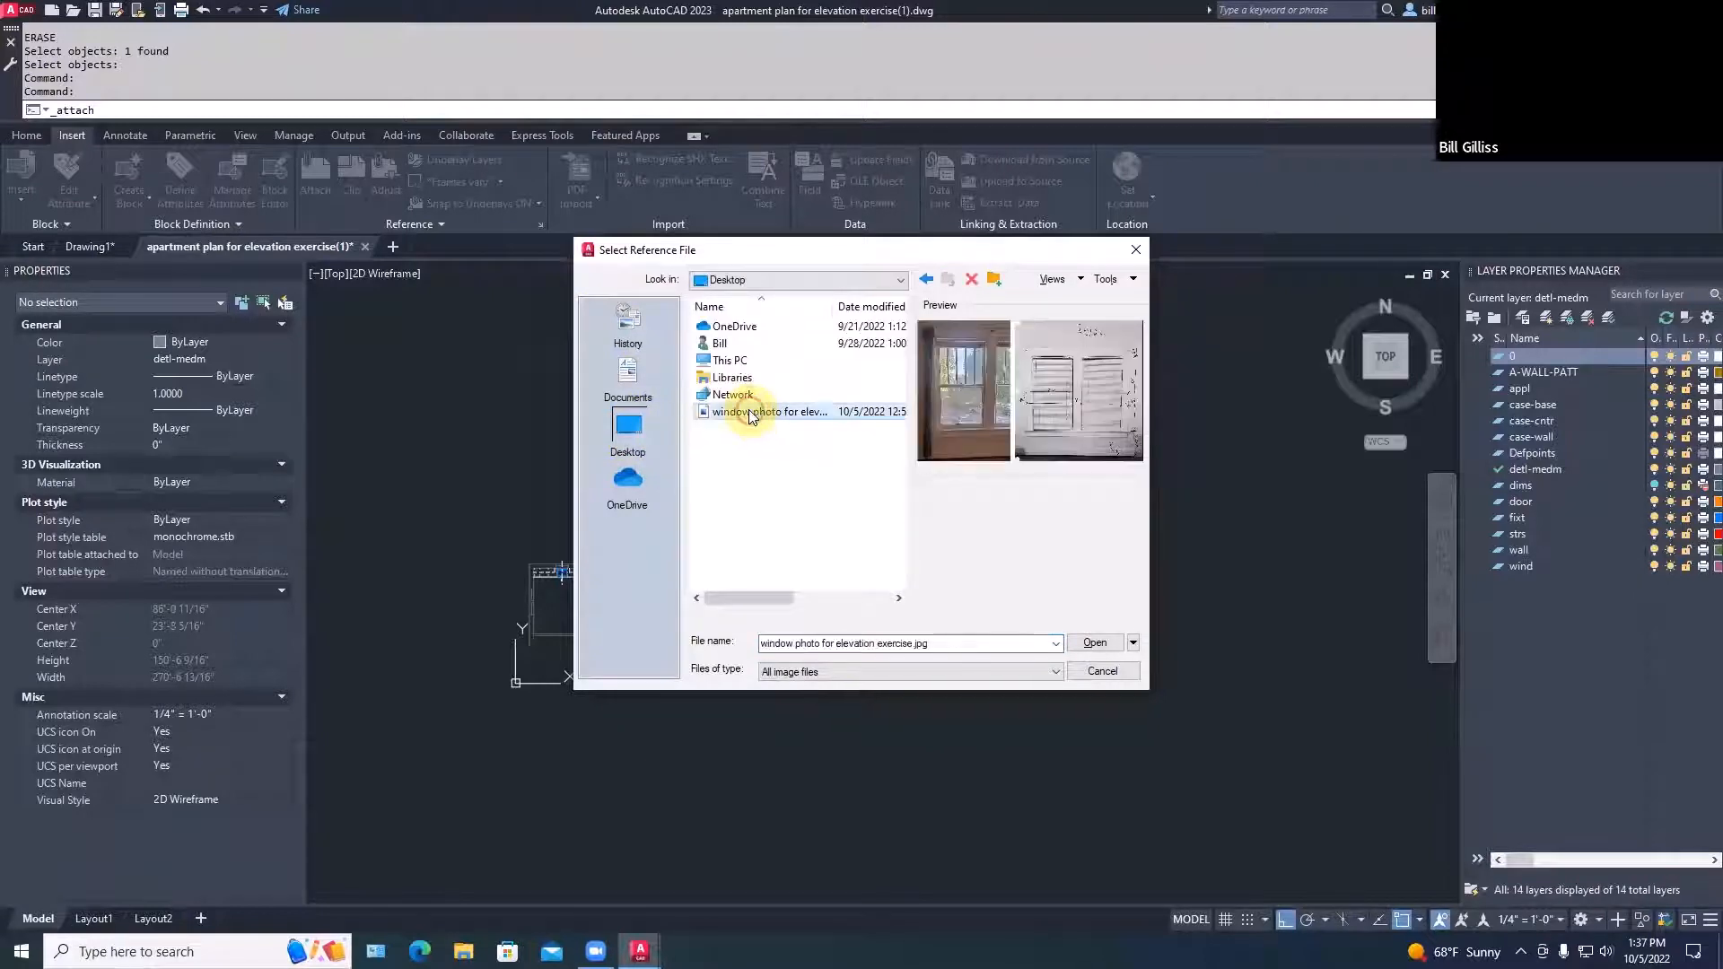
{"action": "left_click", "coordinate": [1094, 642]}
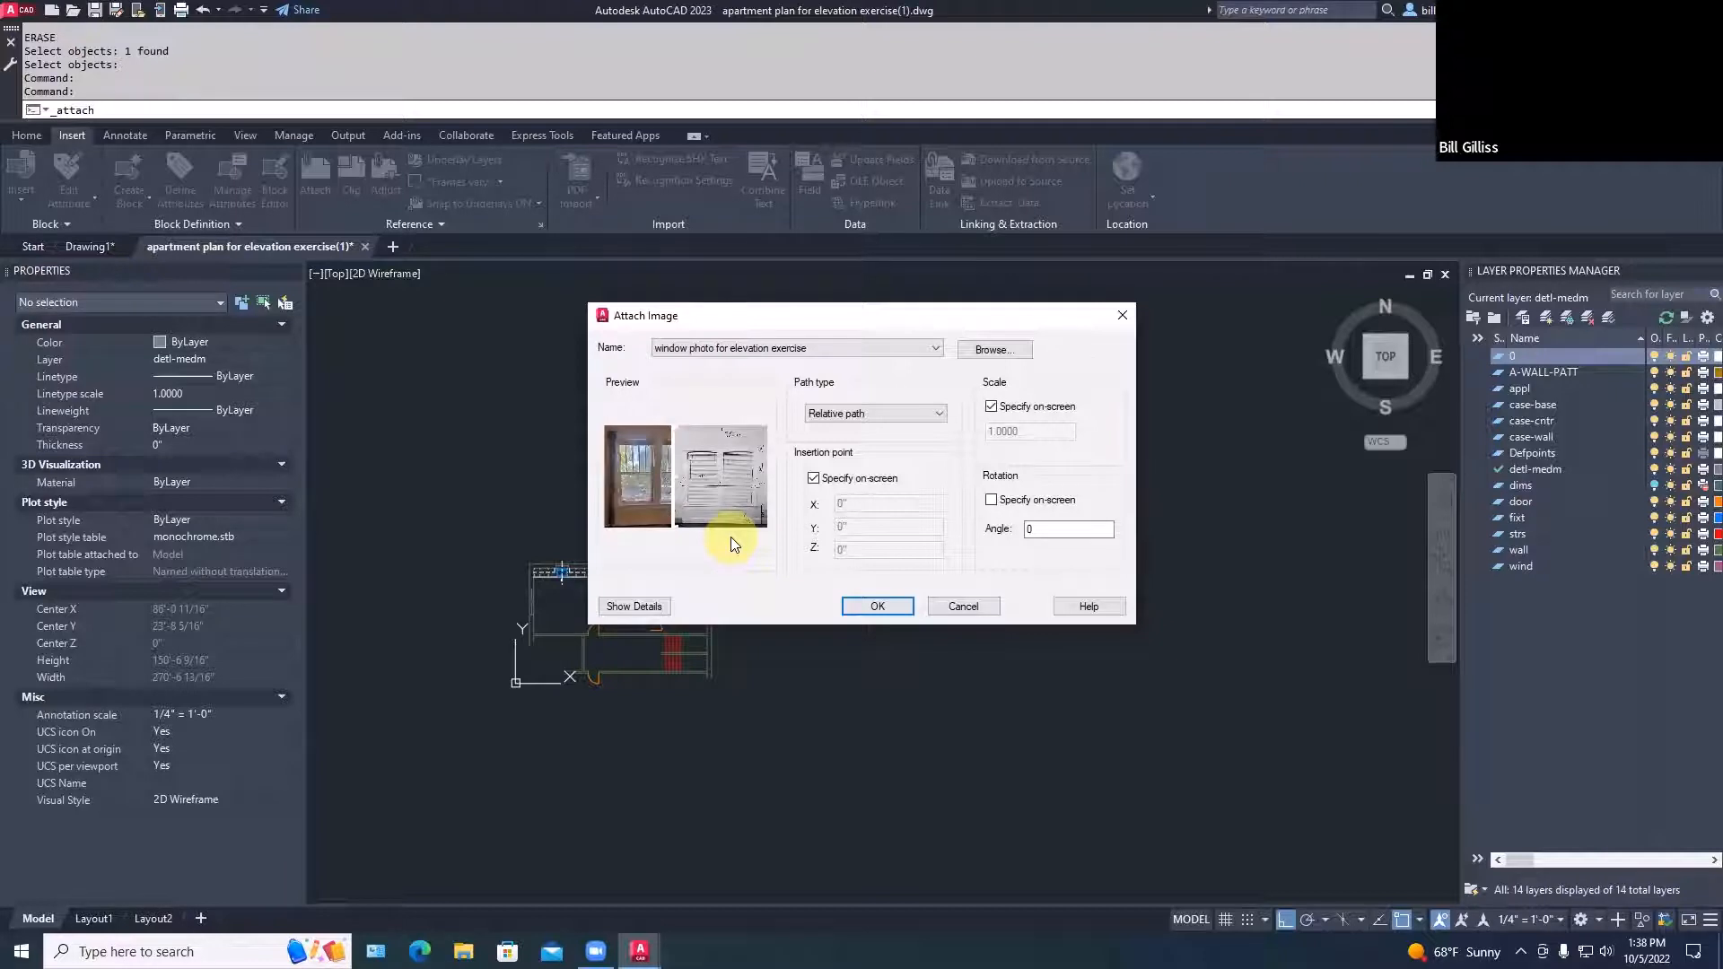
{"action": "left_click", "coordinate": [877, 607]}
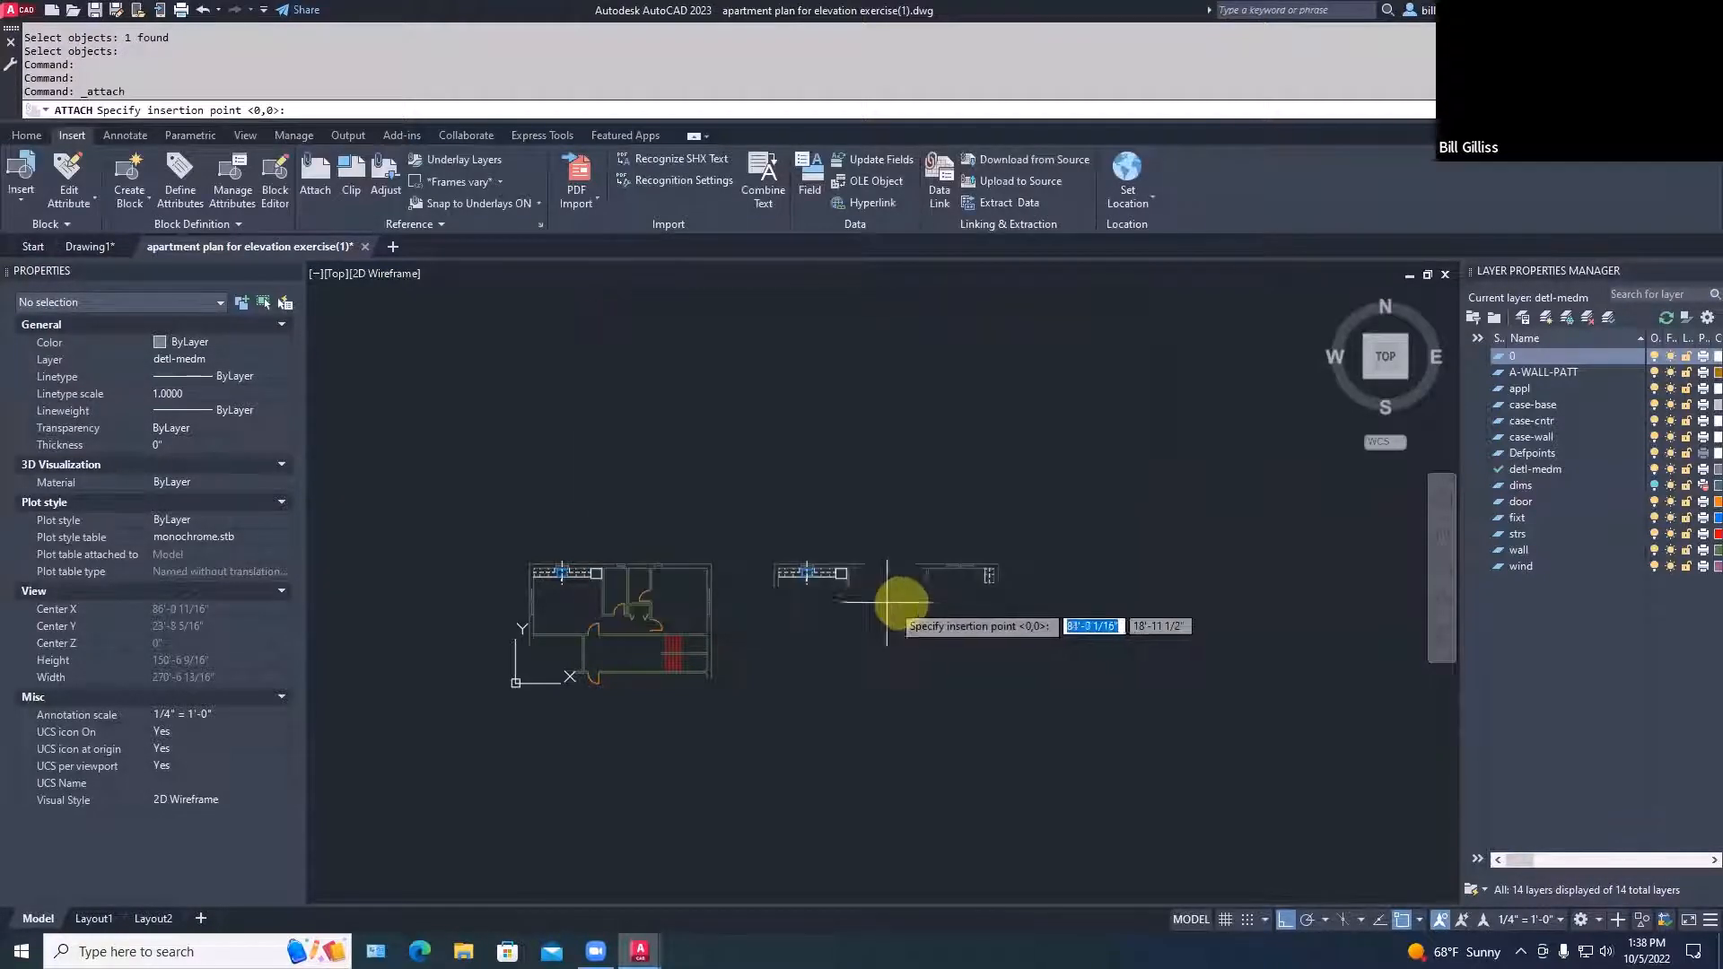
{"action": "left_click", "coordinate": [1050, 584]}
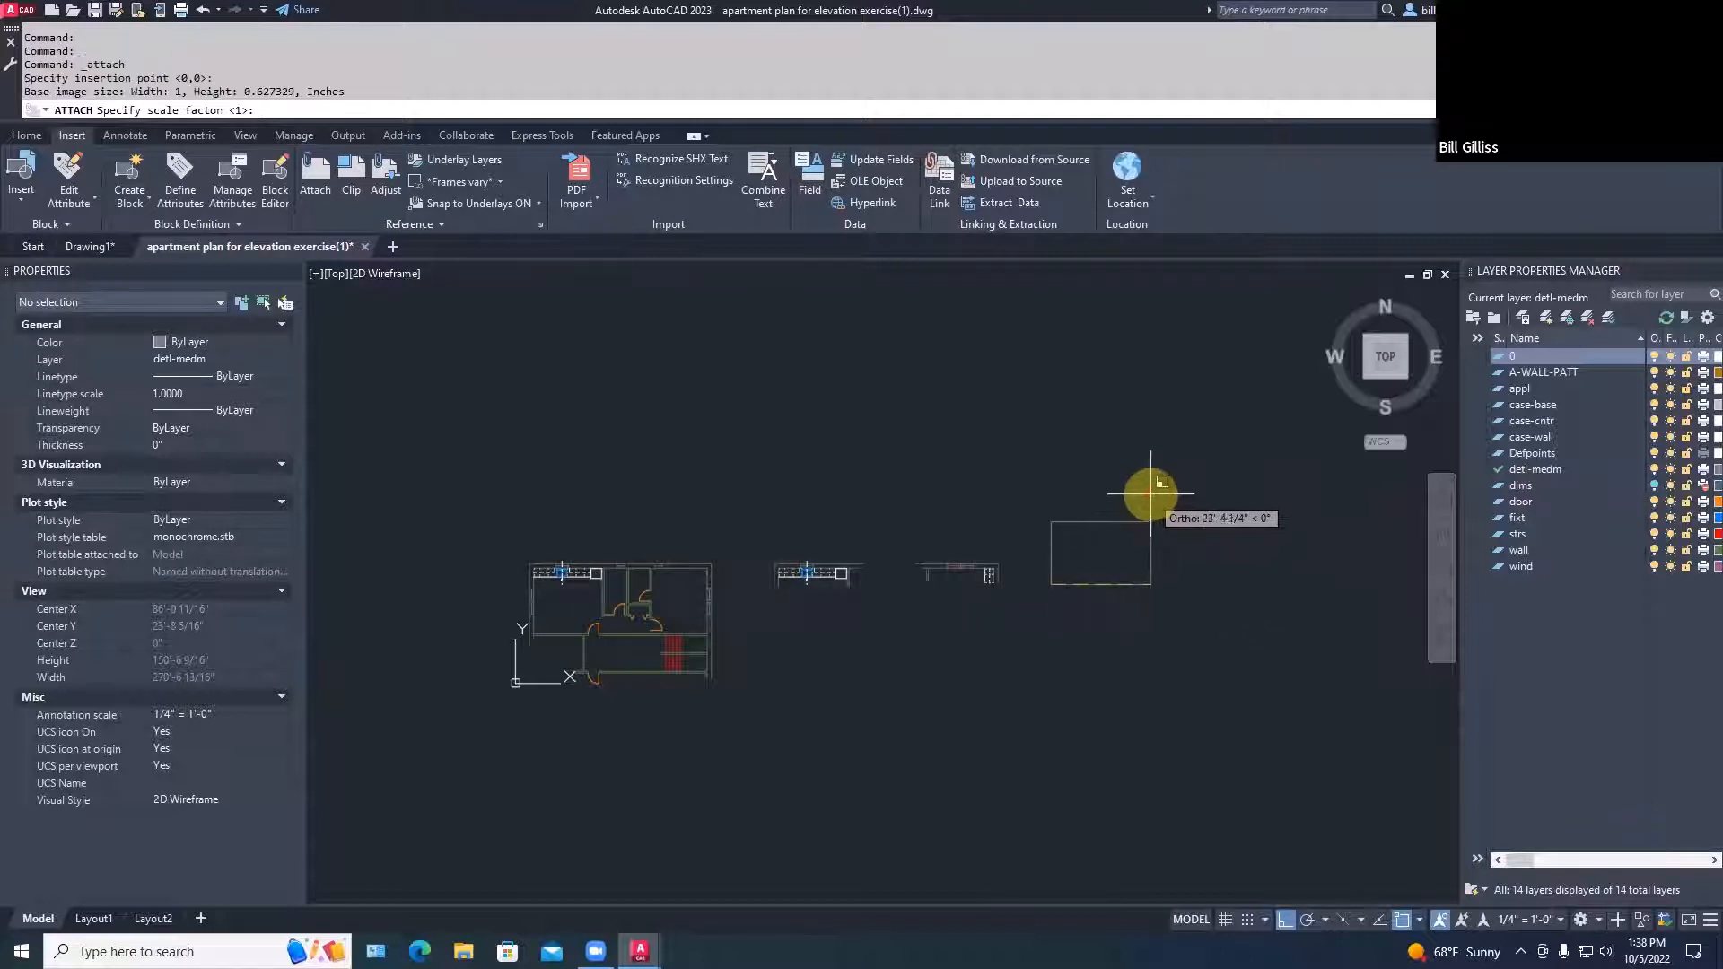
{"action": "left_click", "coordinate": [1127, 507]}
Examine the handwritten dimensions on the attached window photo, including the window widths, trim, sill, floor-to-ceiling and baseboard heights
{"action": "scroll", "coordinate": [1096, 602], "scroll_direction": "up", "scroll_amount": 2}
{"action": "scroll", "coordinate": [1096, 602], "scroll_direction": "up", "scroll_amount": 2}
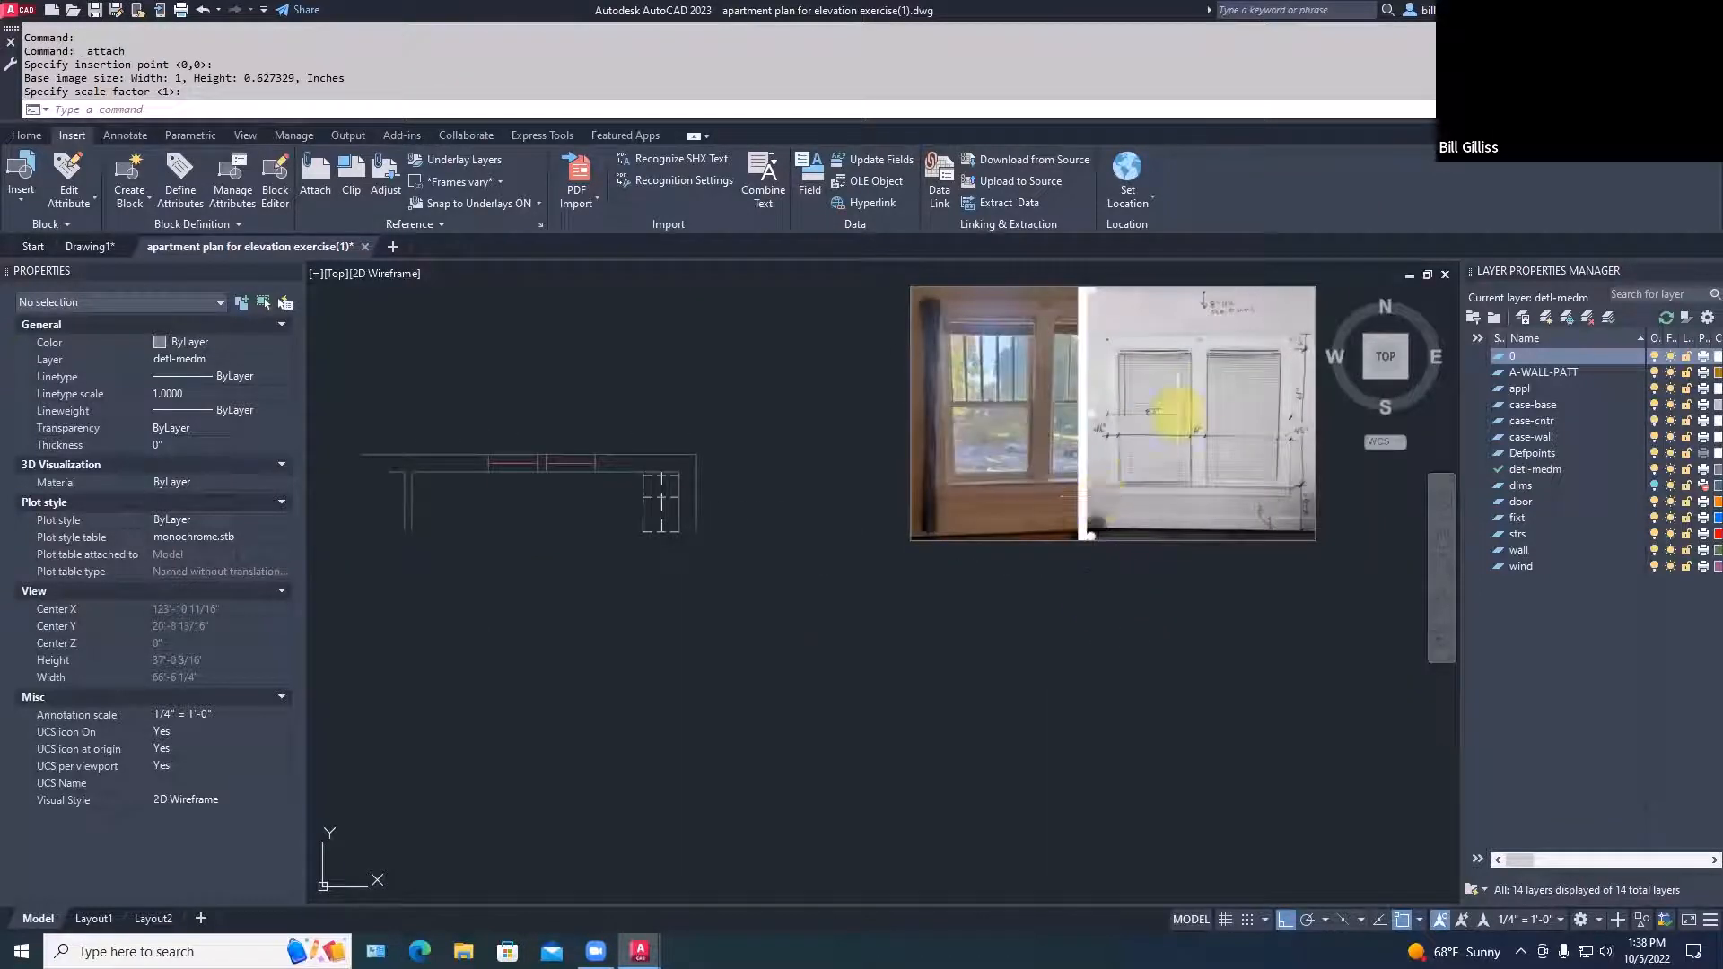
{"action": "scroll", "coordinate": [1207, 413], "scroll_direction": "up", "scroll_amount": 1}
{"action": "scroll", "coordinate": [1207, 512], "scroll_direction": "up", "scroll_amount": 1}
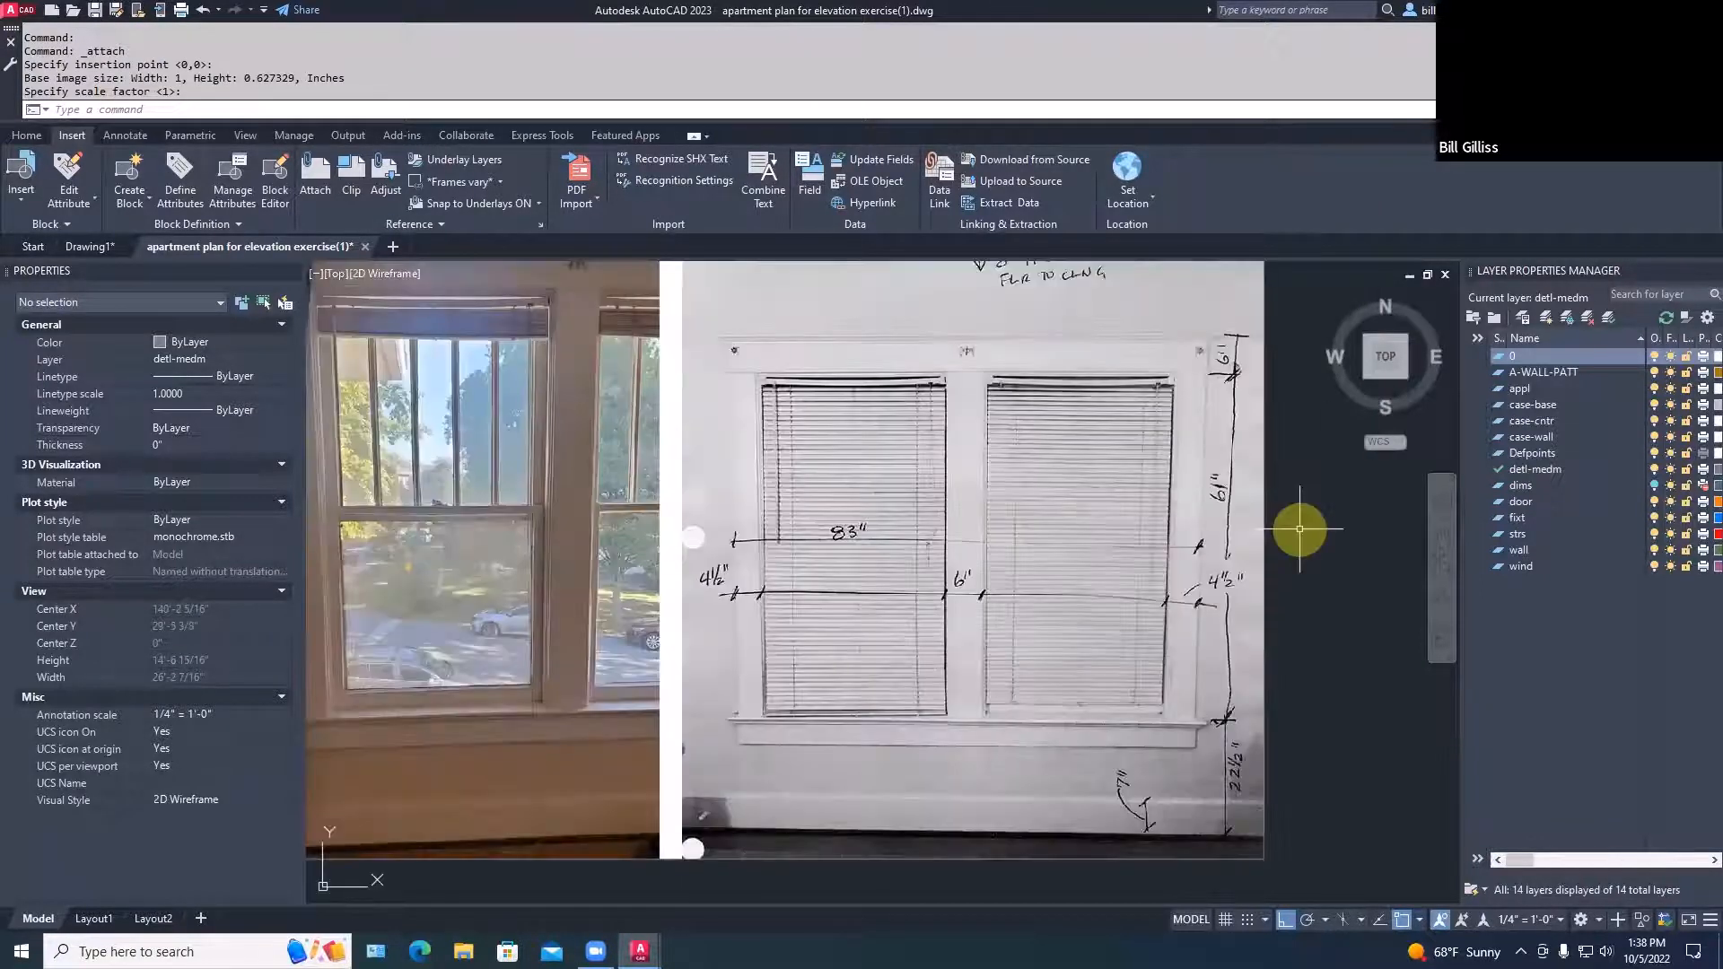
{"action": "scroll", "coordinate": [1299, 529], "scroll_direction": "down", "scroll_amount": 1}
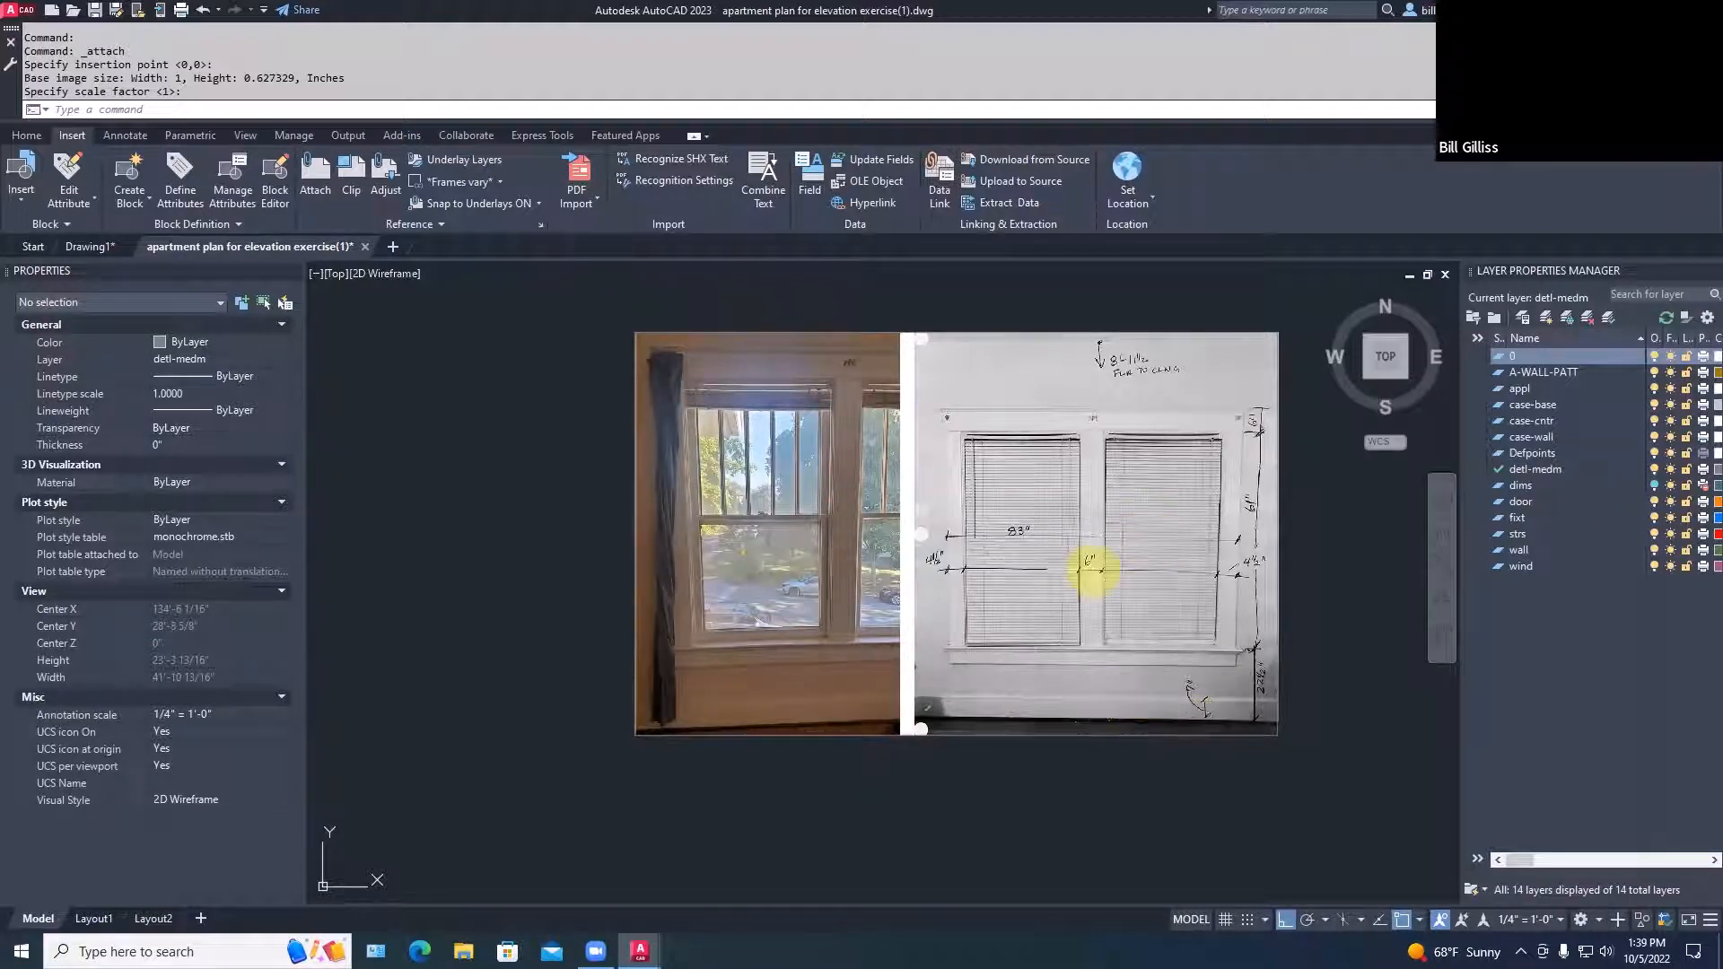
{"action": "scroll", "coordinate": [1104, 345], "scroll_direction": "up", "scroll_amount": 6}
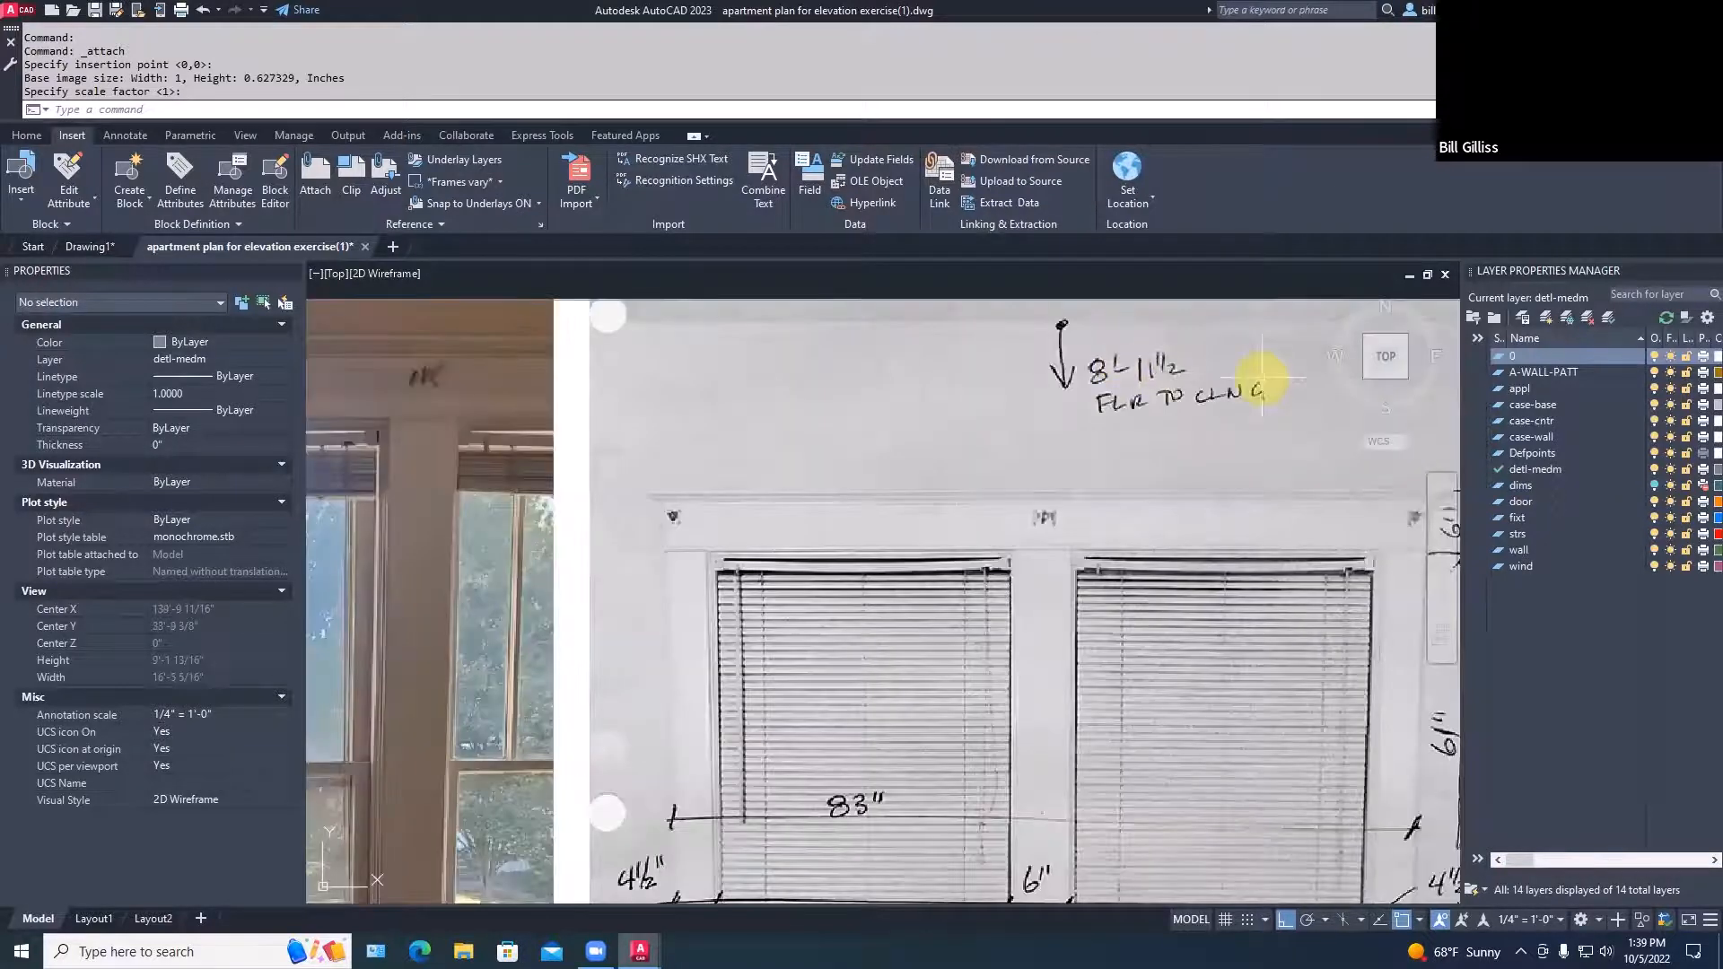
{"action": "scroll", "coordinate": [1262, 377], "scroll_direction": "down", "scroll_amount": 8}
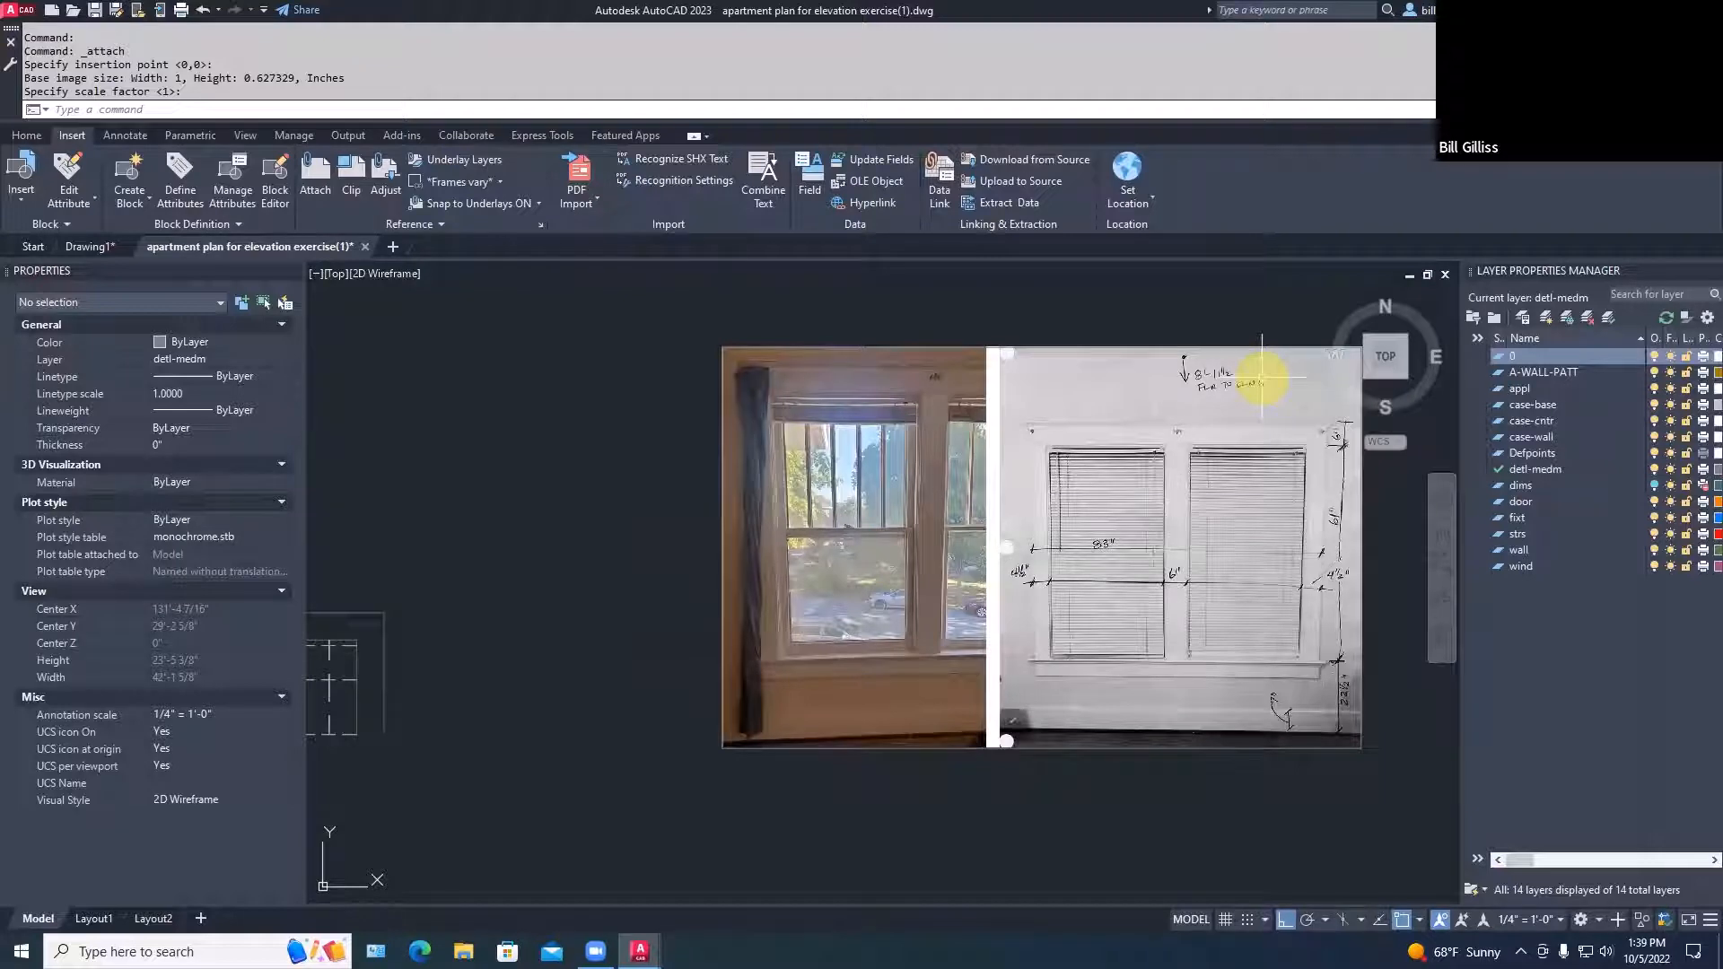
{"action": "scroll", "coordinate": [1266, 714], "scroll_direction": "up", "scroll_amount": 2}
{"action": "scroll", "coordinate": [1266, 714], "scroll_direction": "up", "scroll_amount": 5}
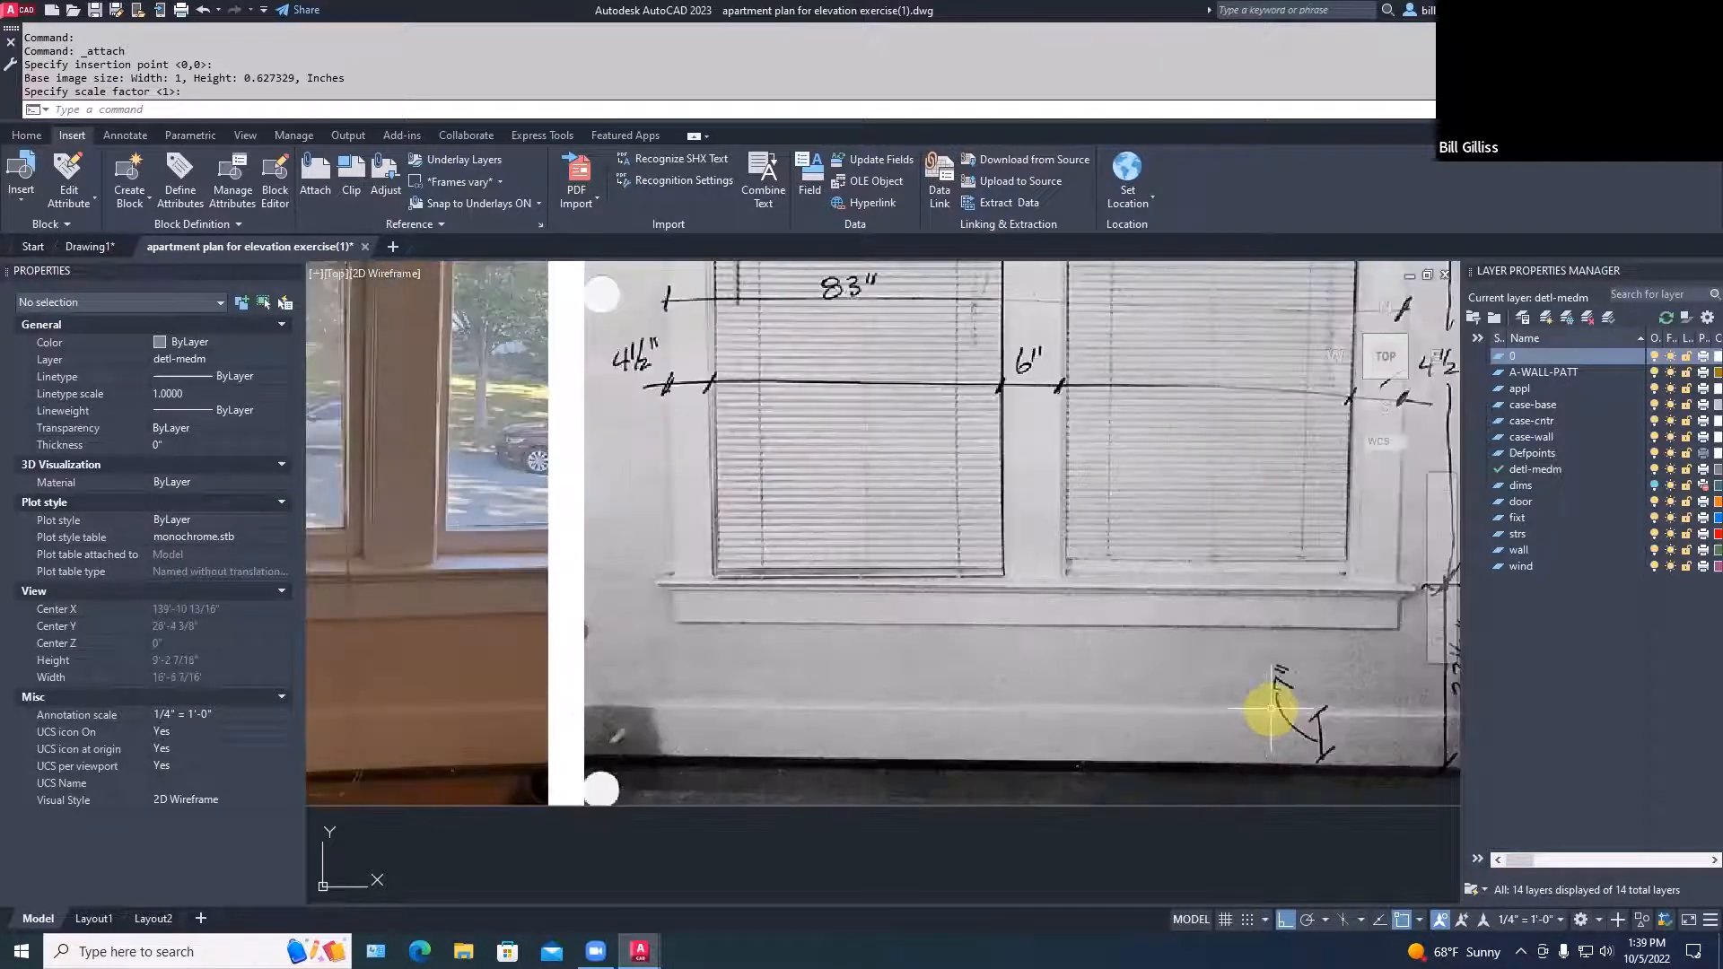
Move the window photo freely down and west so it sits close beside the window wall copy, its top edge level with the wall
{"action": "scroll", "coordinate": [1270, 709], "scroll_direction": "down", "scroll_amount": 10}
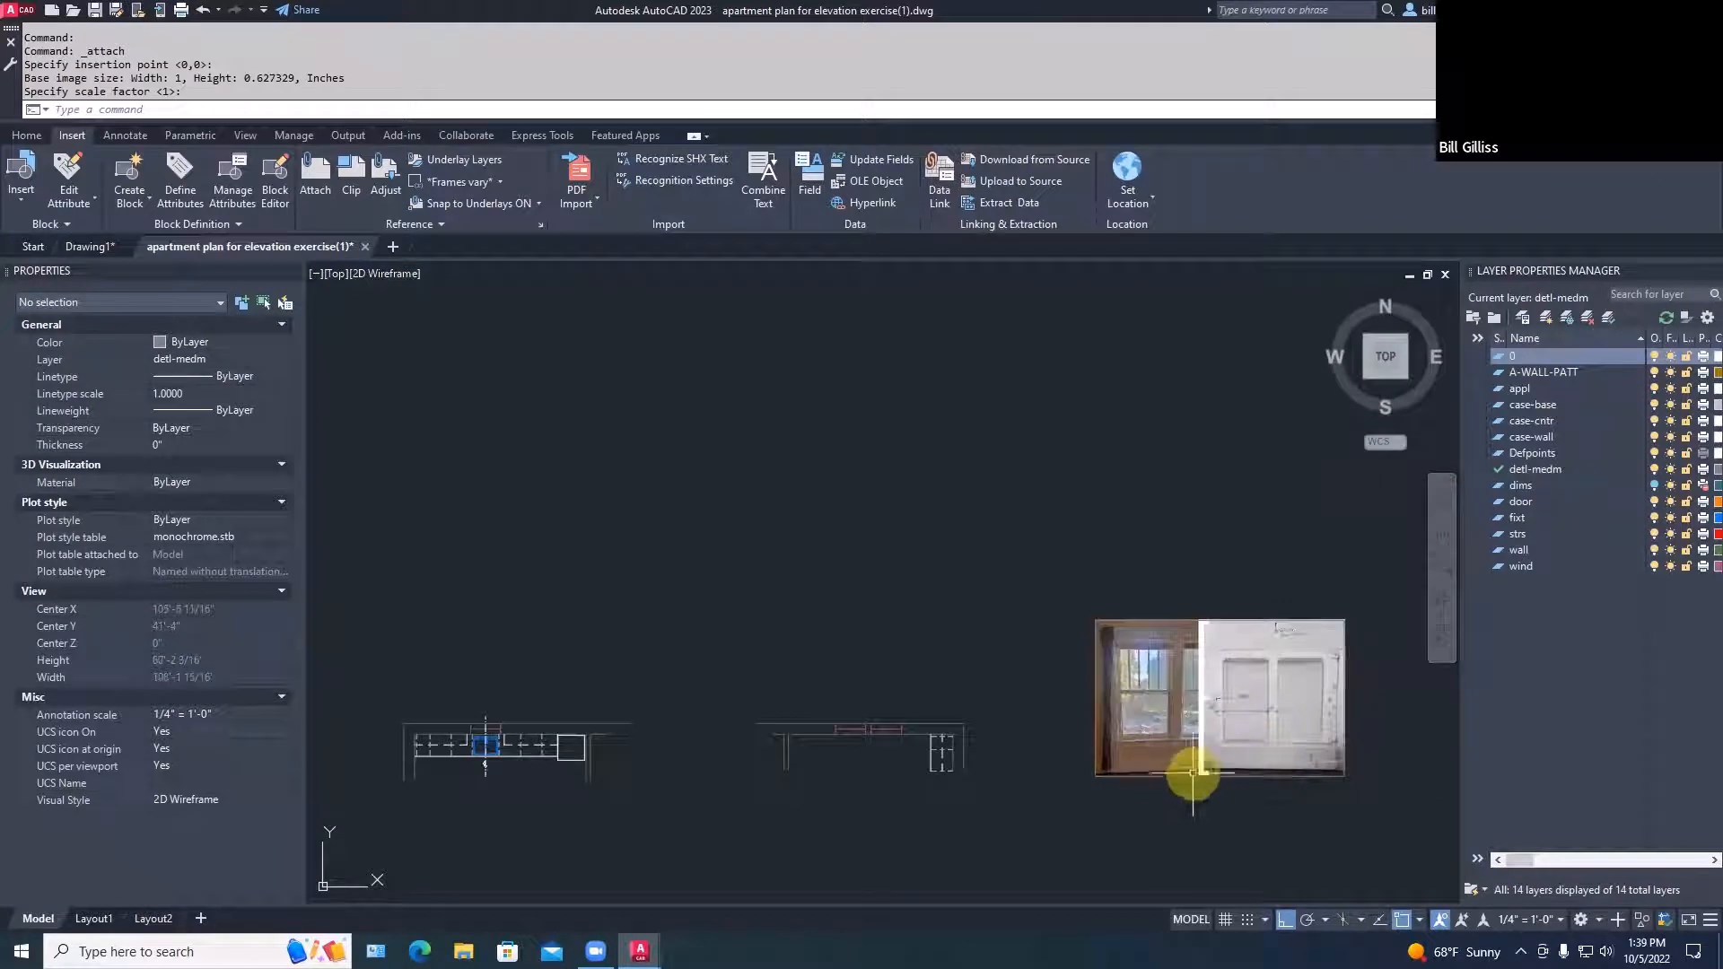
{"action": "type", "text": "m"}
{"action": "key", "text": "space"}
{"action": "left_click", "coordinate": [1194, 758]}
{"action": "left_click", "coordinate": [1096, 810]}
{"action": "key", "text": "space"}
{"action": "left_click", "coordinate": [1074, 600]}
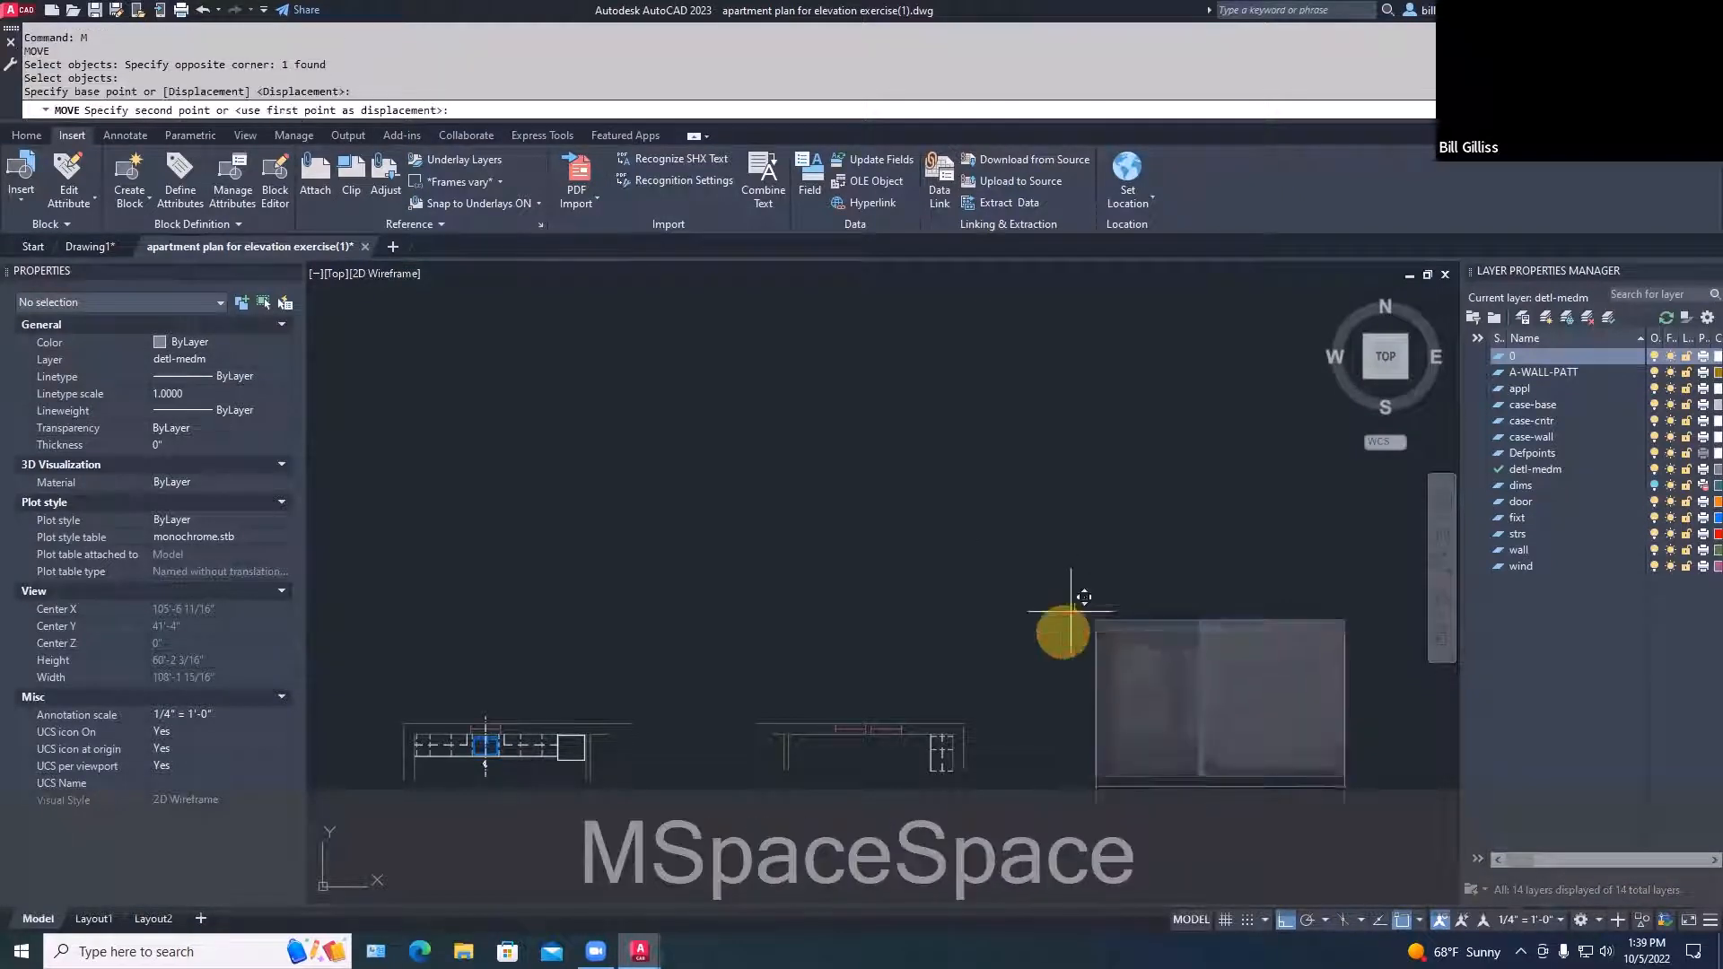
{"action": "key", "text": "F8"}
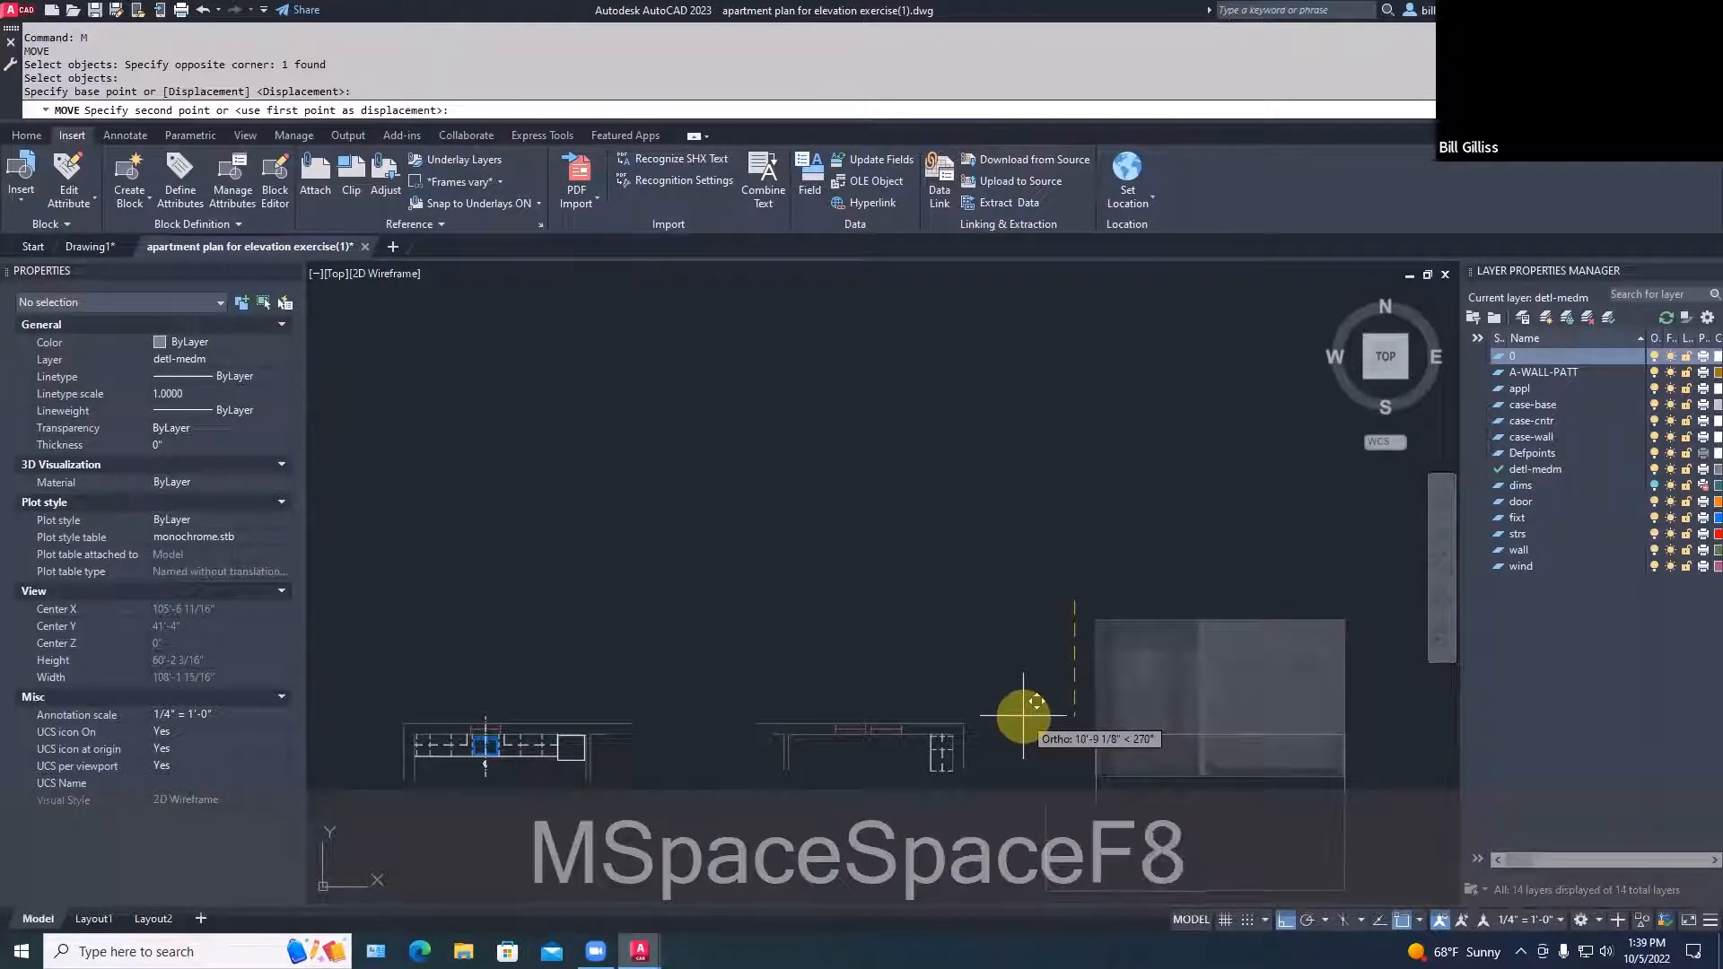
{"action": "key", "text": "F8"}
{"action": "left_click", "coordinate": [998, 709]}
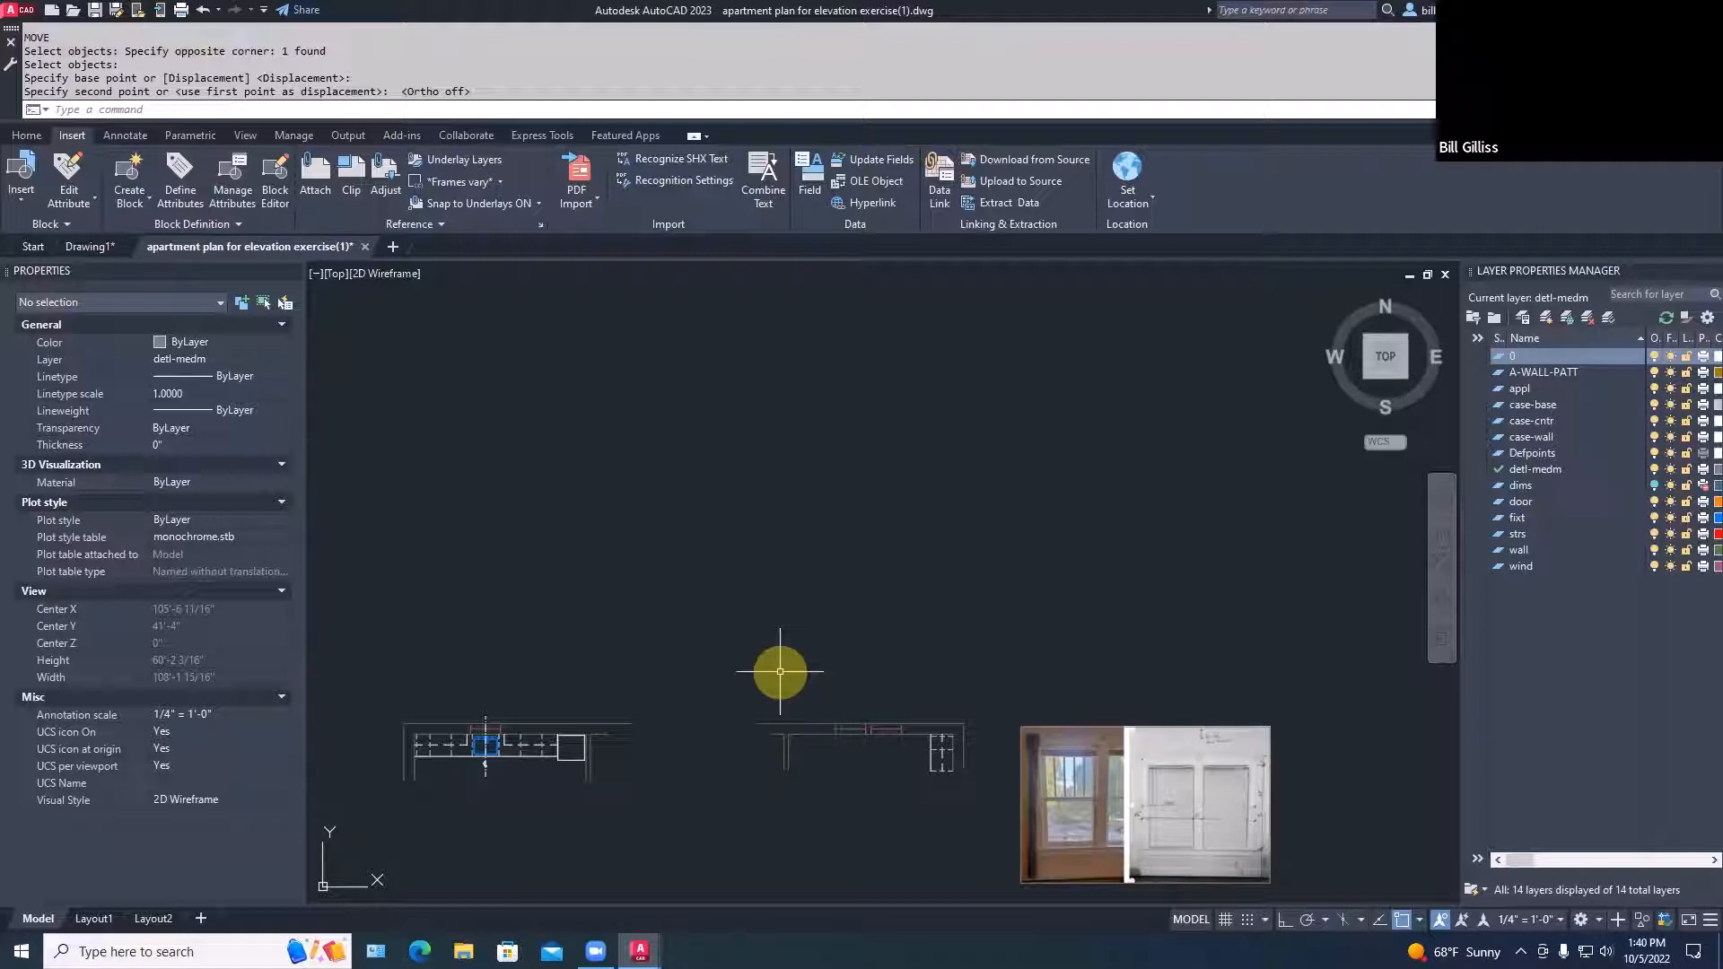
Create a new layer named CONSTRUCTION
{"action": "right_click", "coordinate": [1526, 642]}
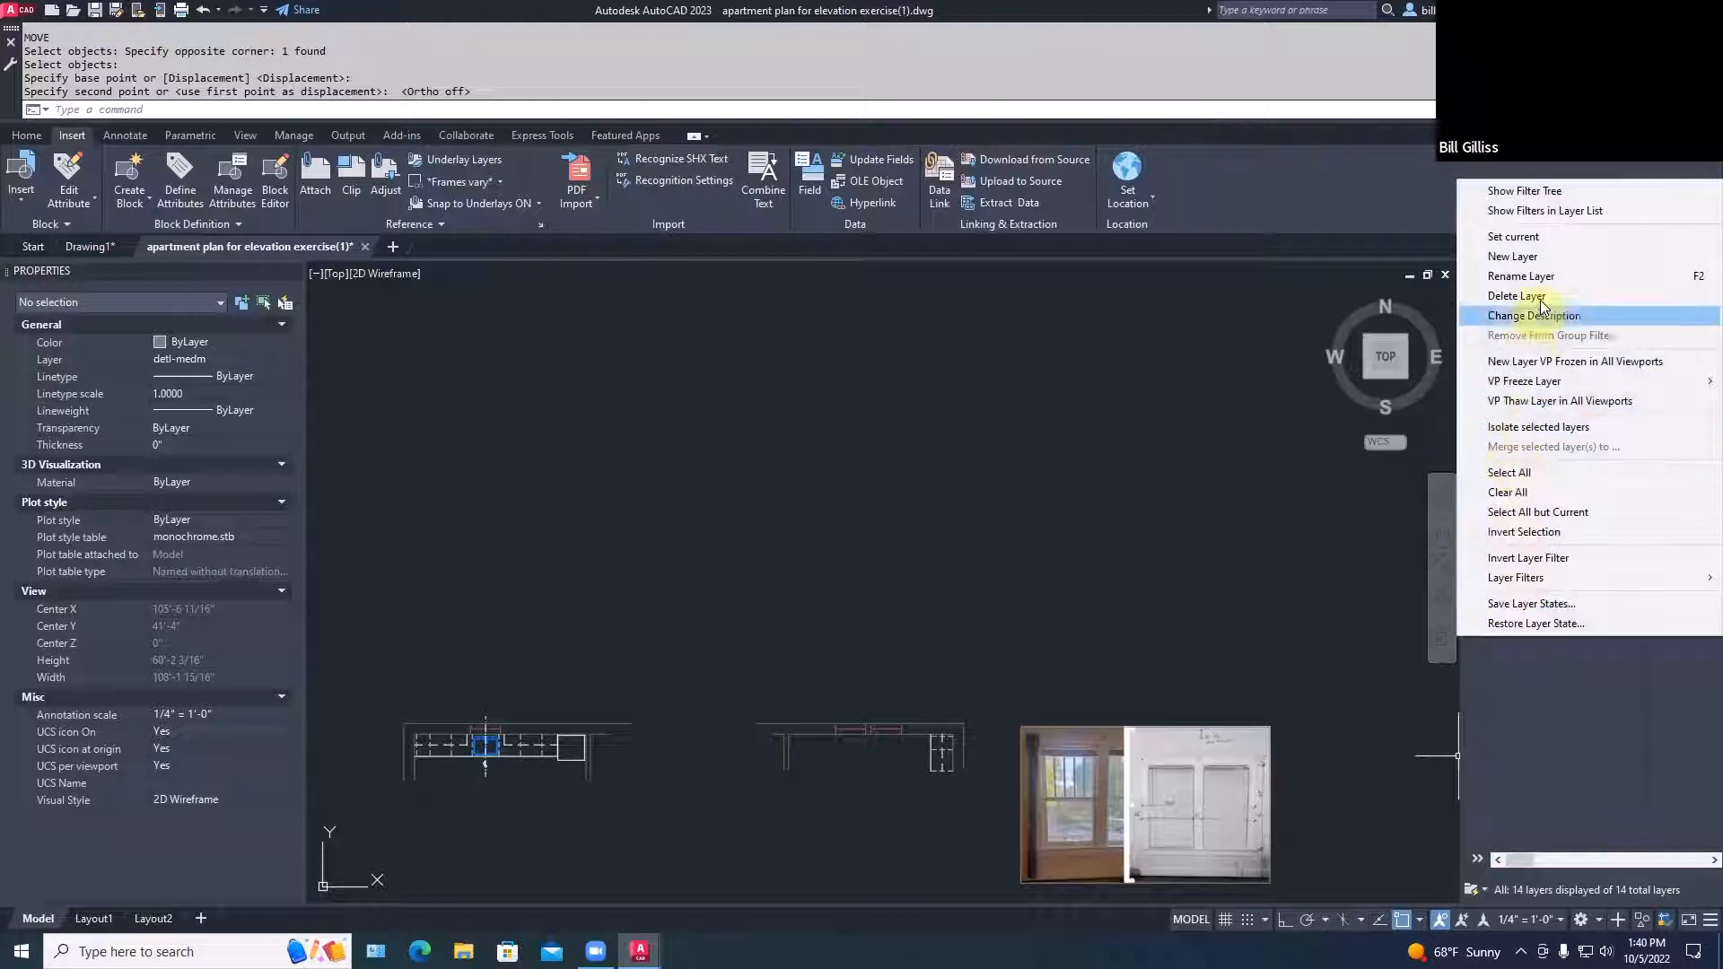
{"action": "left_click", "coordinate": [1521, 258]}
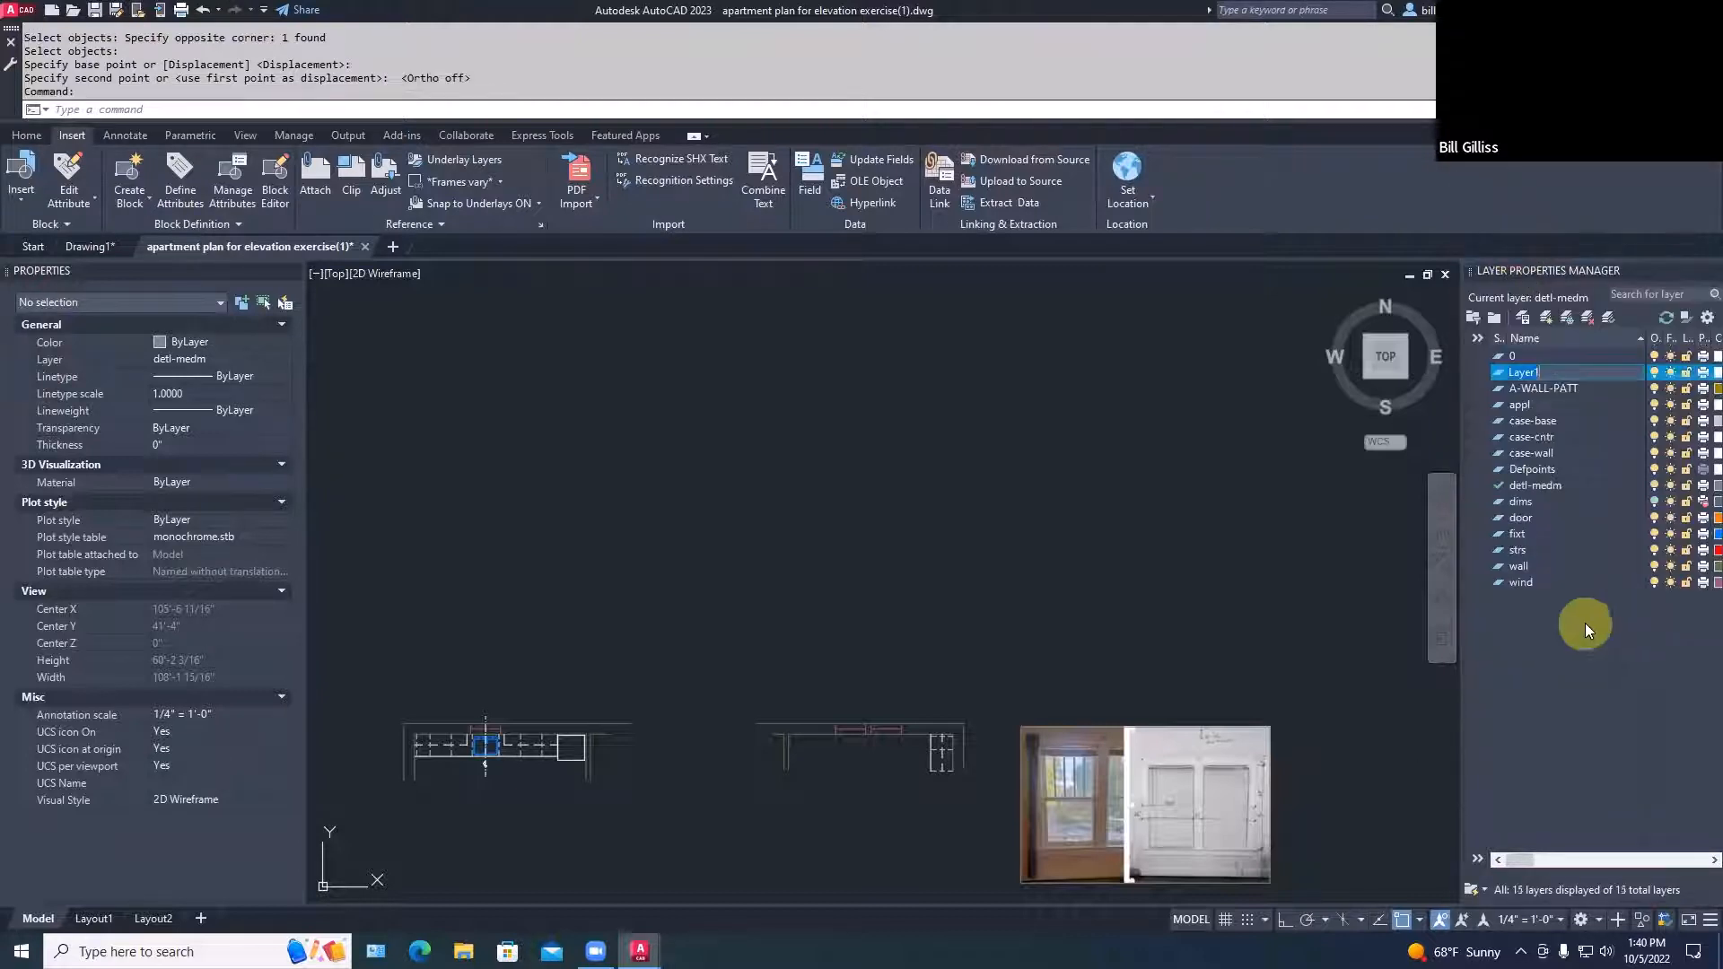
{"action": "type", "text": "C"}
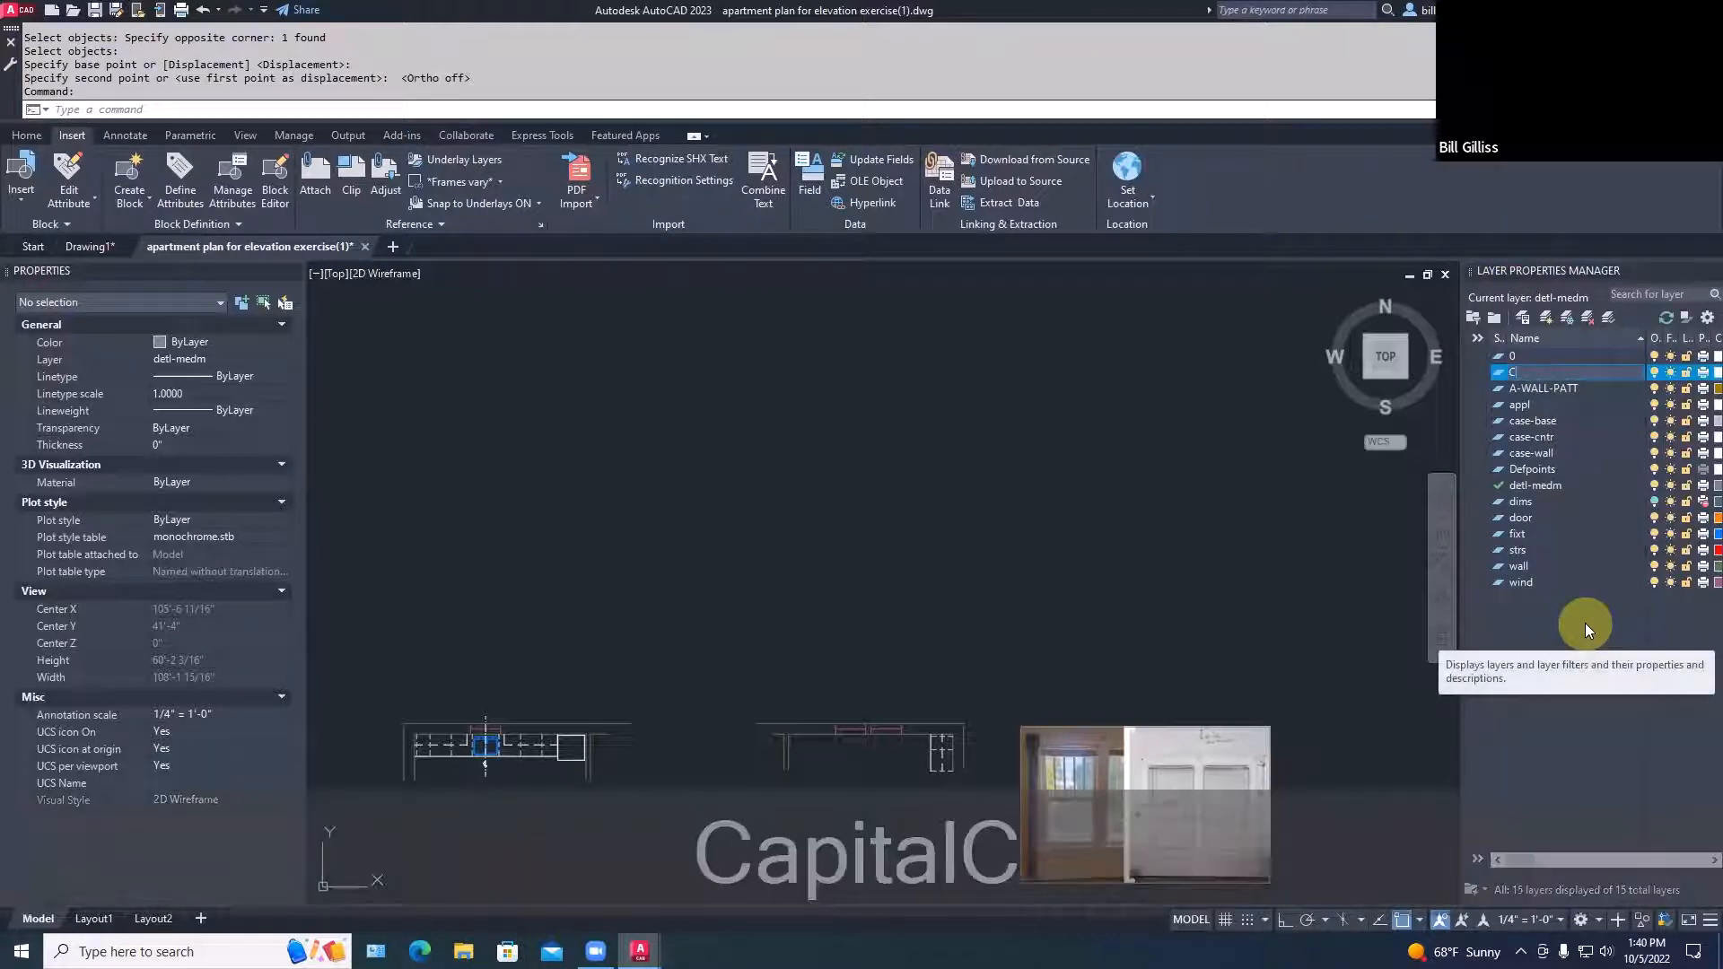
{"action": "type", "text": "ONSTRUCTION"}
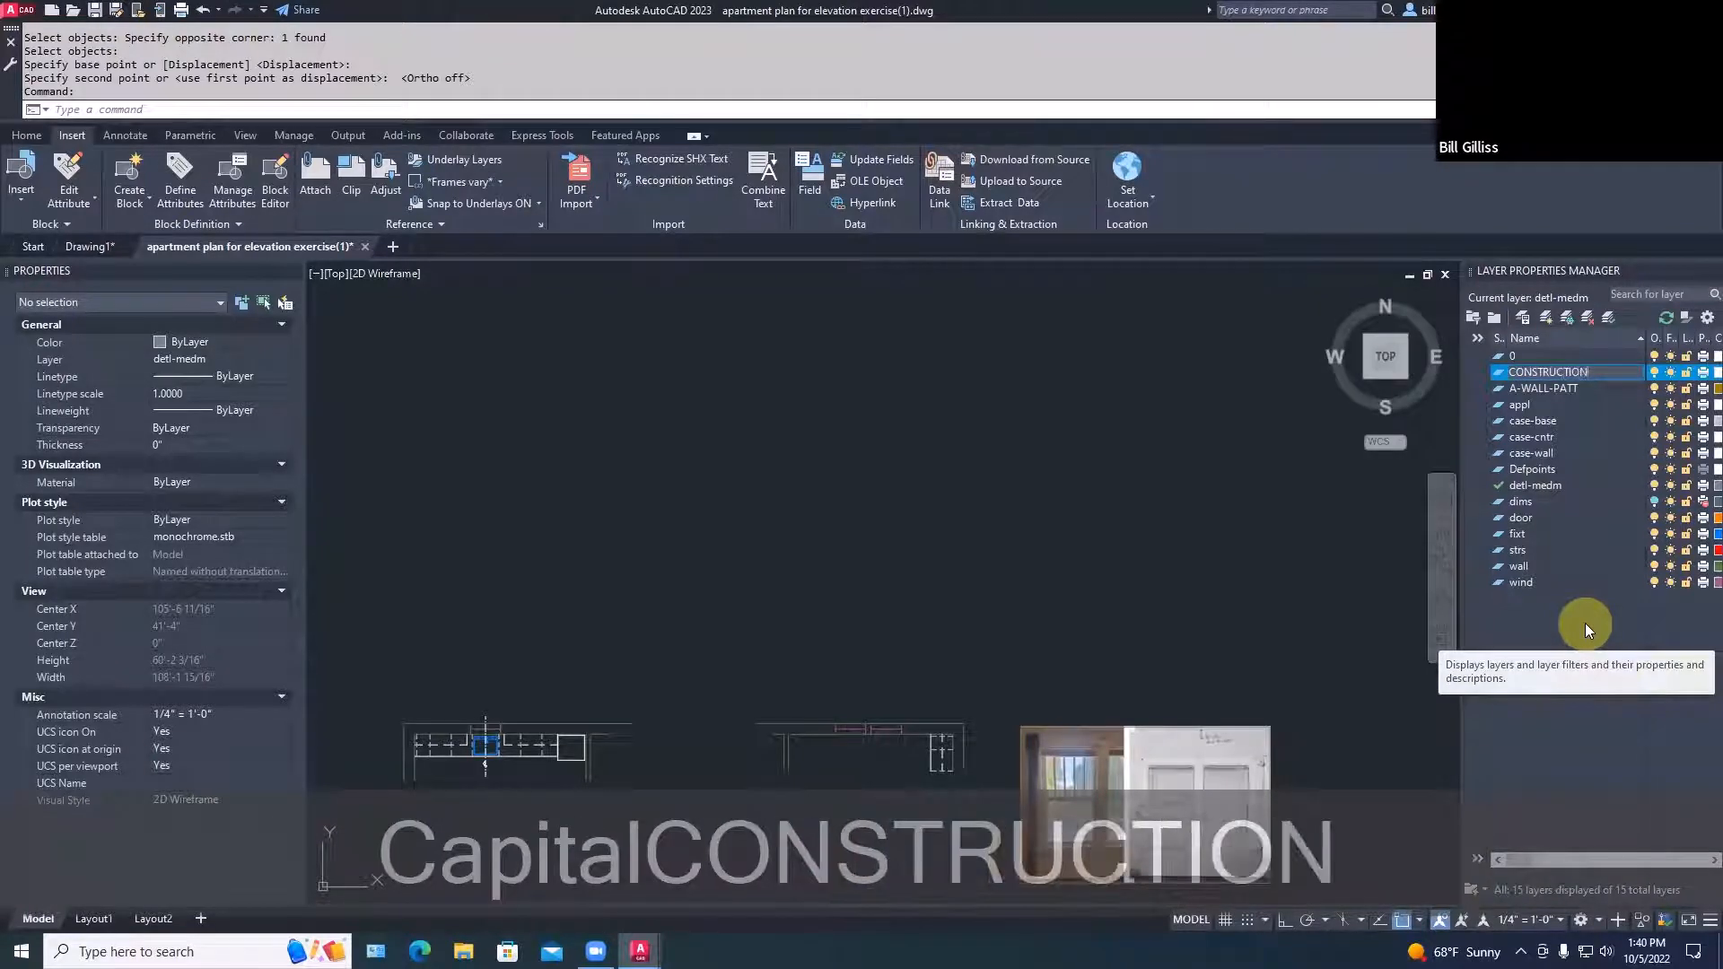
{"action": "key", "text": "Return"}
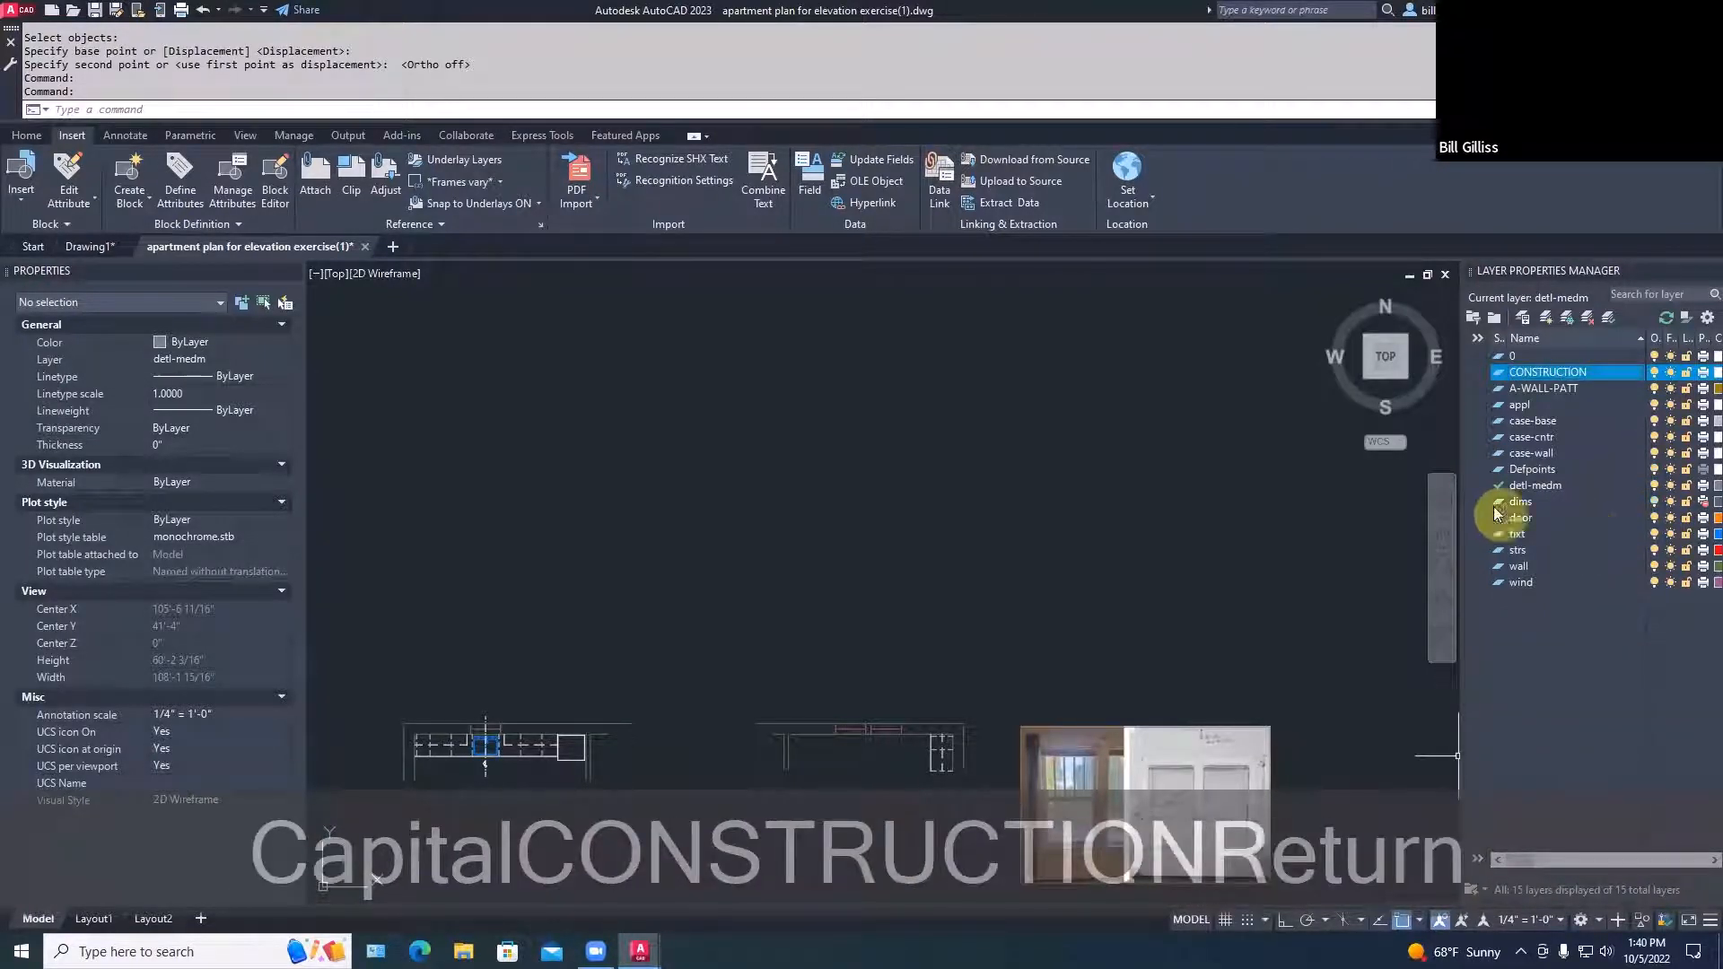
Set the CONSTRUCTION layer's color to index color 9
{"action": "left_click_drag", "start_coordinate": [1524, 860], "coordinate": [1540, 861]}
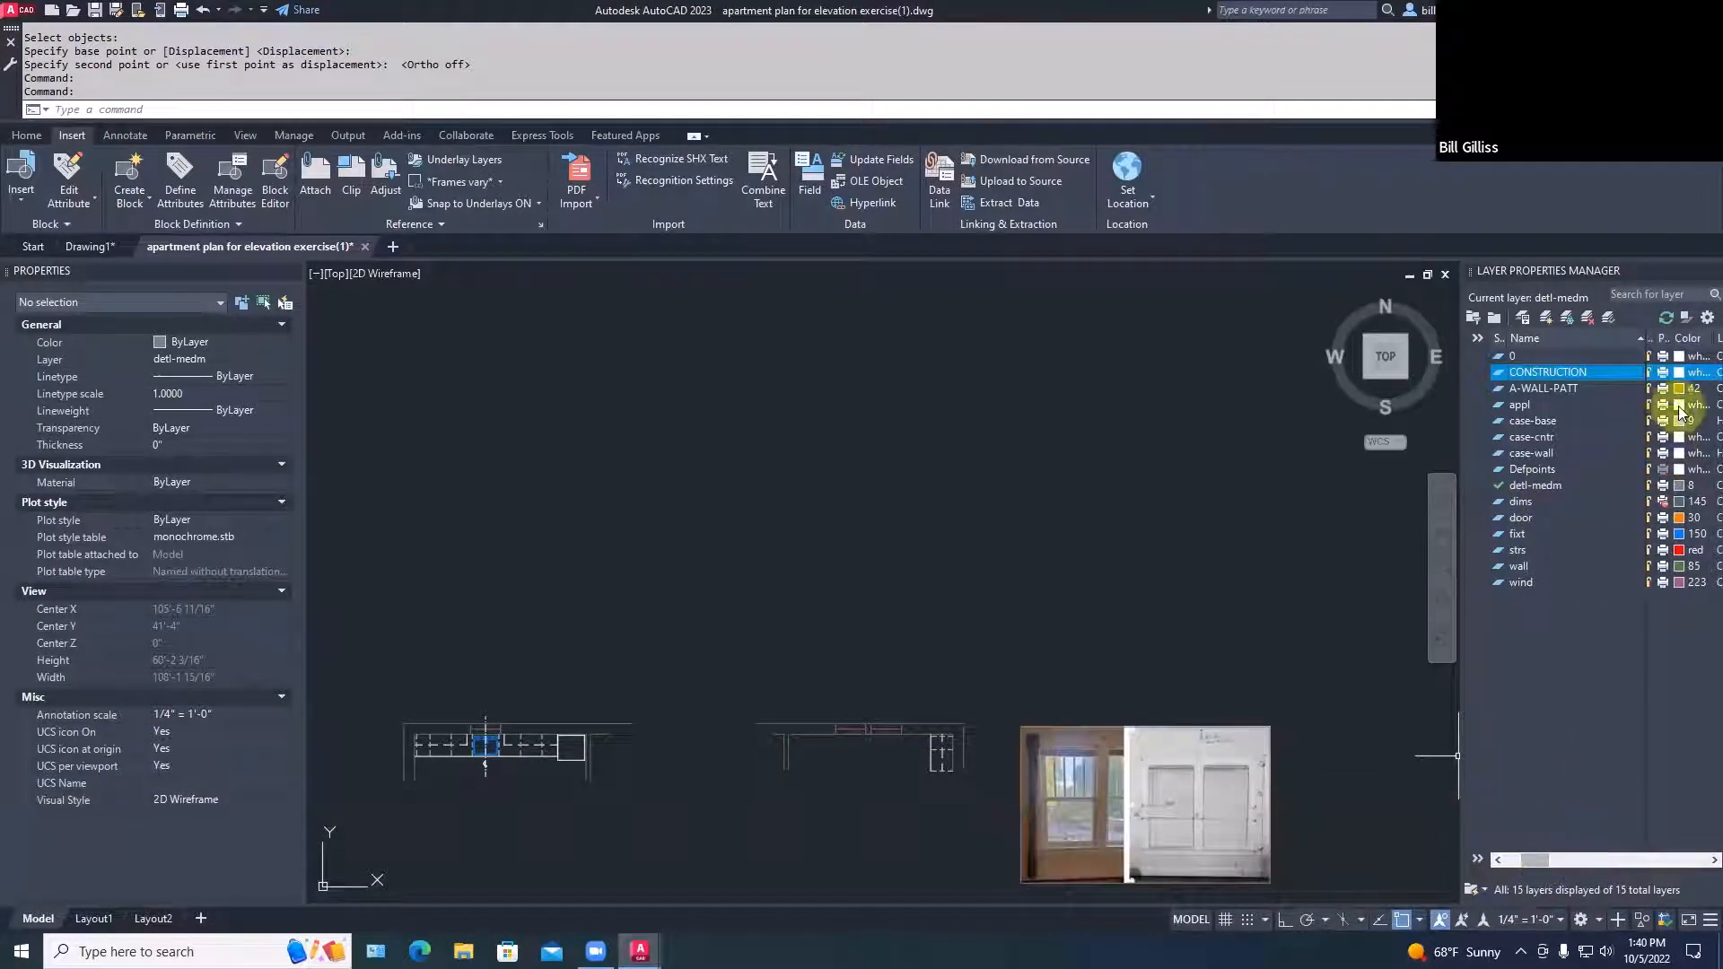
{"action": "left_click", "coordinate": [1681, 375]}
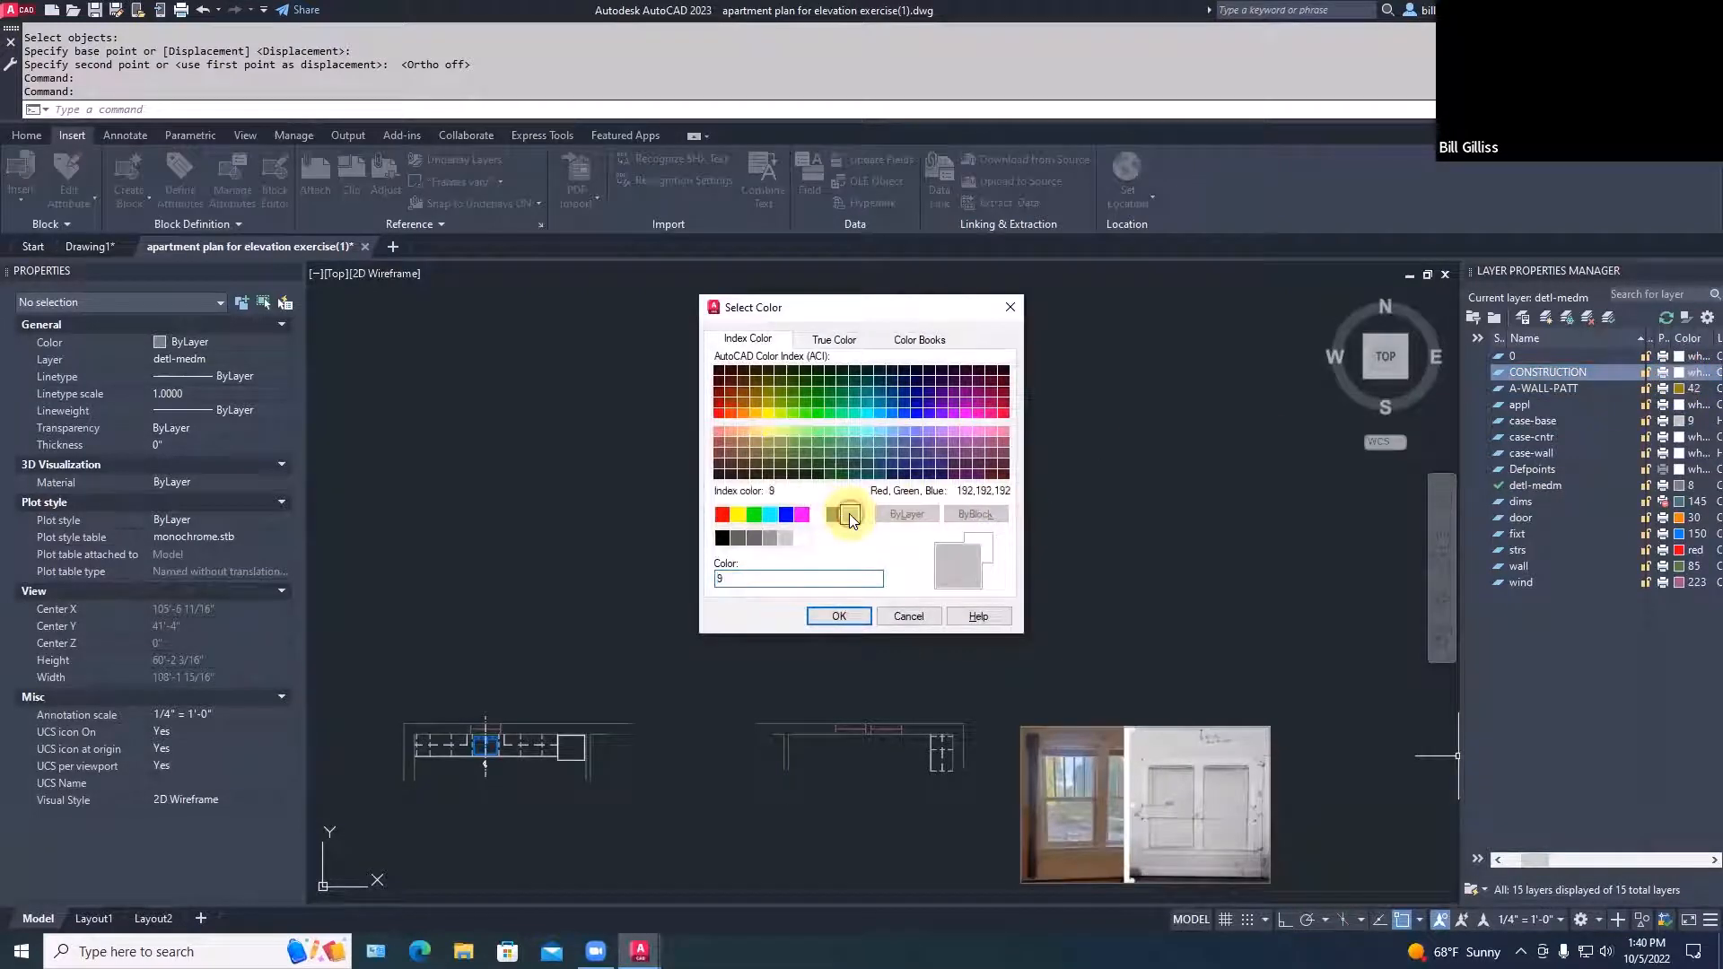
{"action": "left_click", "coordinate": [839, 616]}
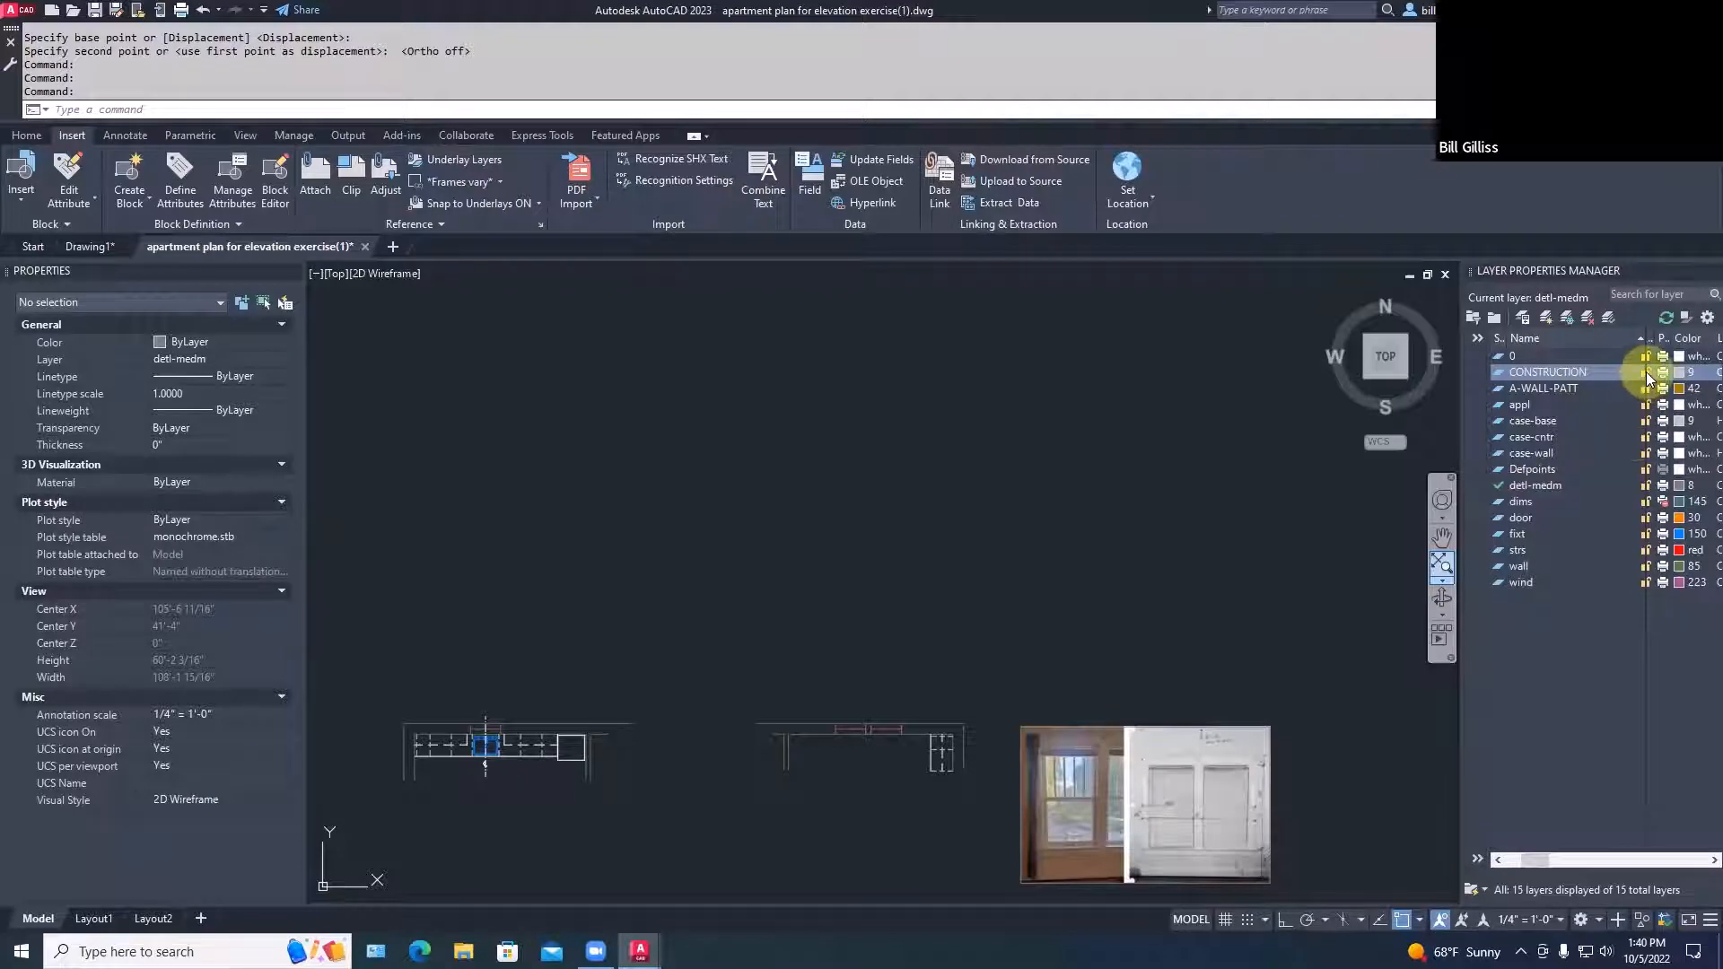
{"action": "left_click_drag", "start_coordinate": [1530, 862], "coordinate": [1508, 864]}
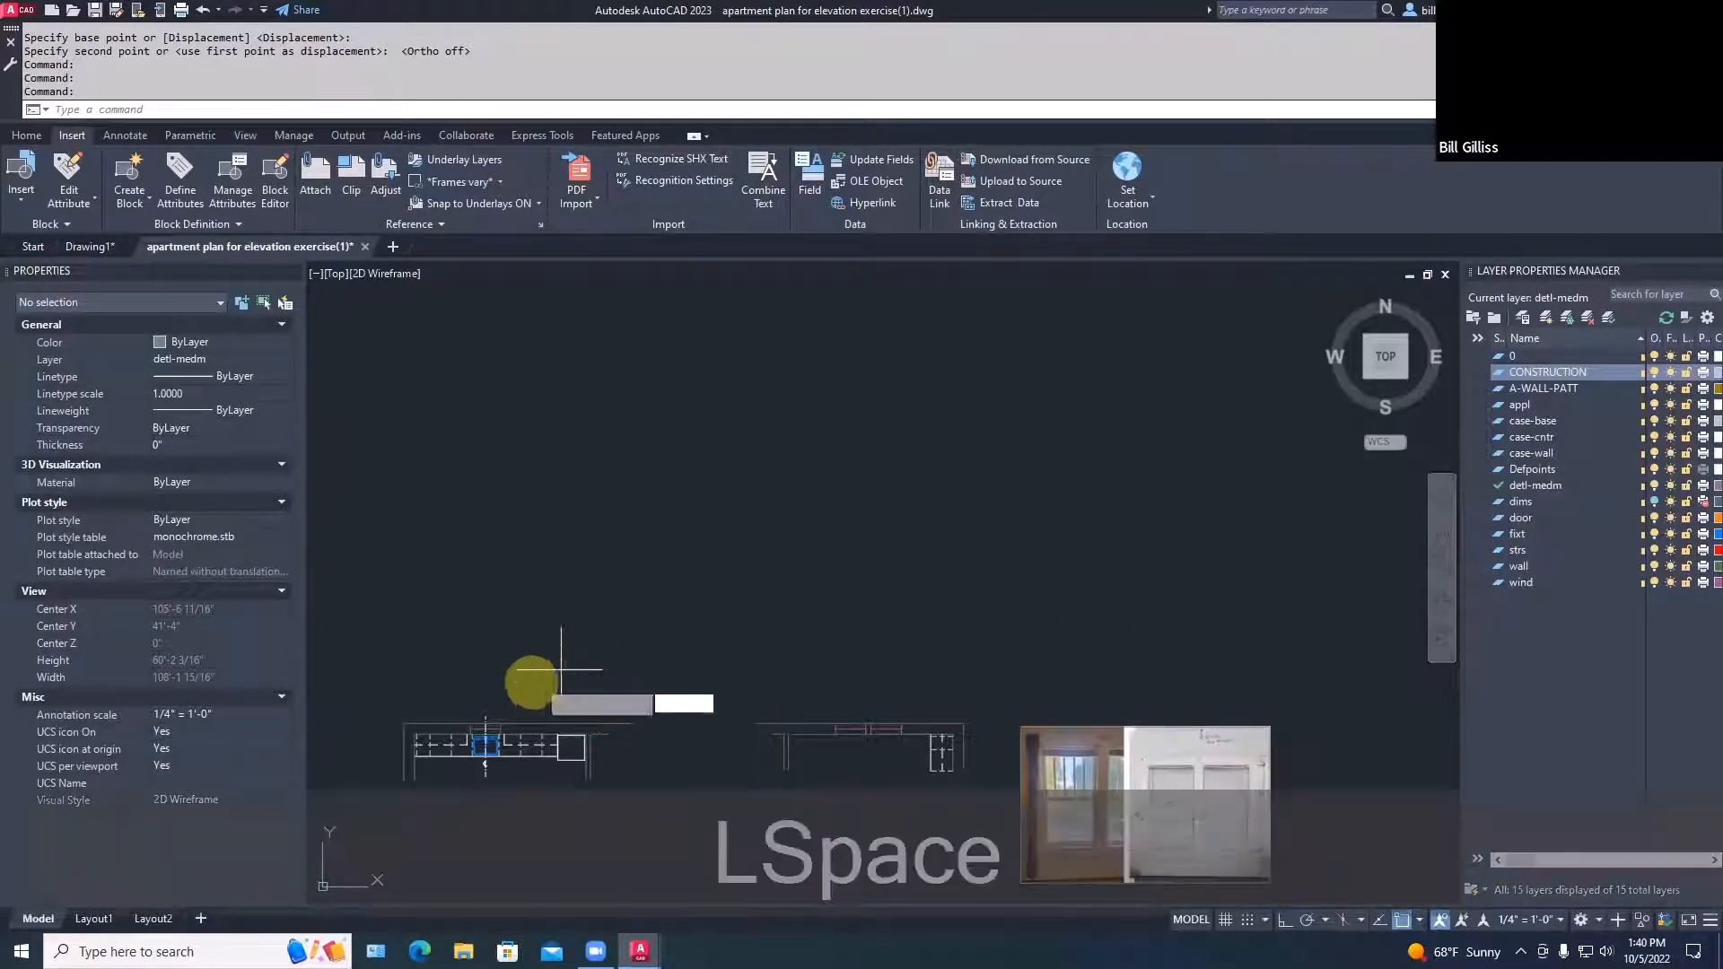
Draw a horizontal line a short distance above both wall copies, from just west of the kitchen copy to just past the window wall copy
{"action": "type", "text": "L"}
{"action": "key", "text": "Return"}
{"action": "left_click", "coordinate": [384, 669]}
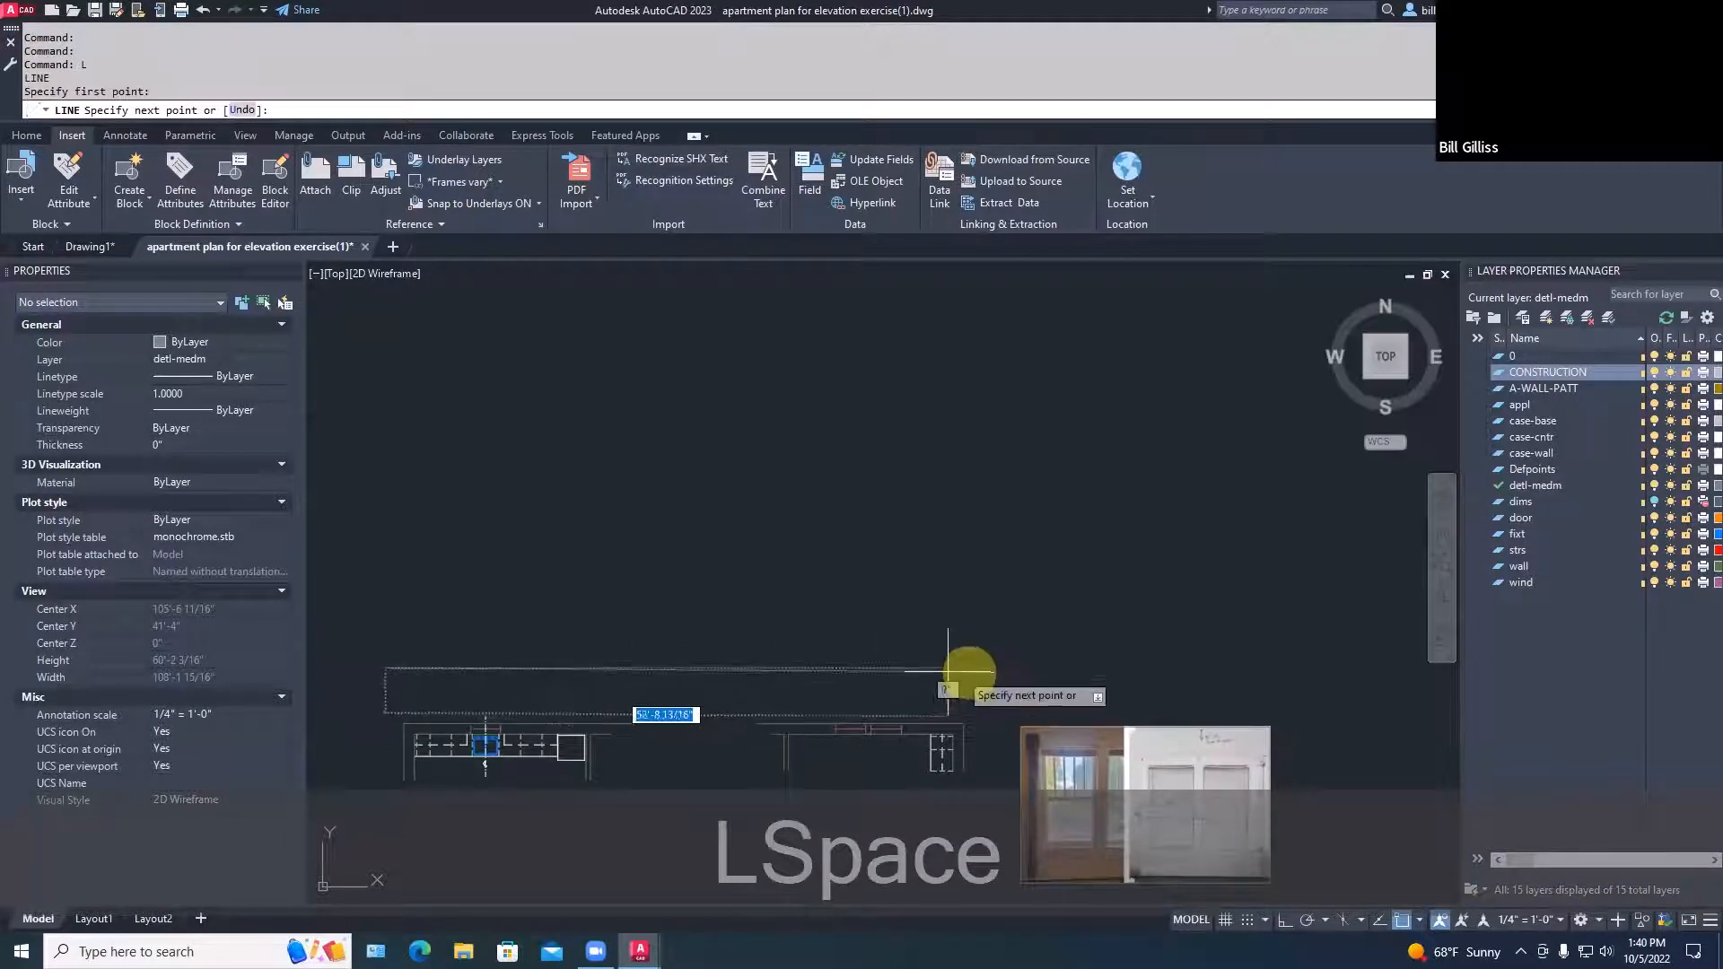
{"action": "key", "text": "F8"}
{"action": "left_click", "coordinate": [1032, 665]}
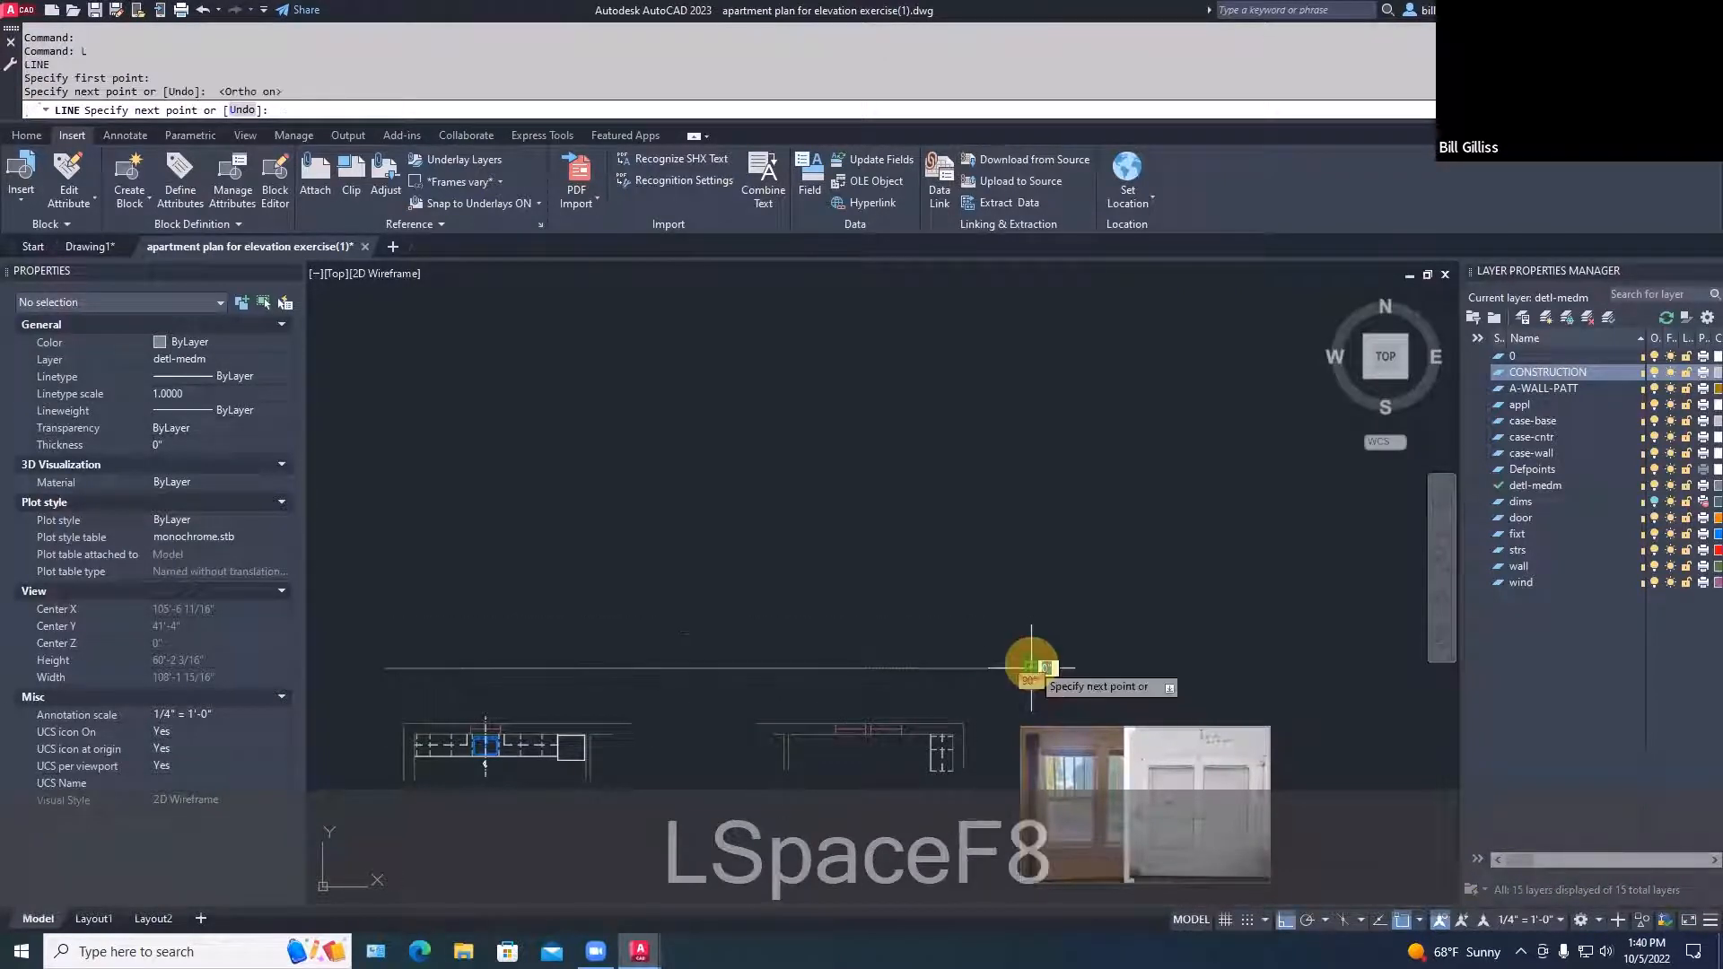
{"action": "key", "text": "Escape"}
{"action": "key", "text": "Escape"}
Offset the horizontal line above the wall copies upward by 8'11.5"
{"action": "type", "text": "OFFSET"}
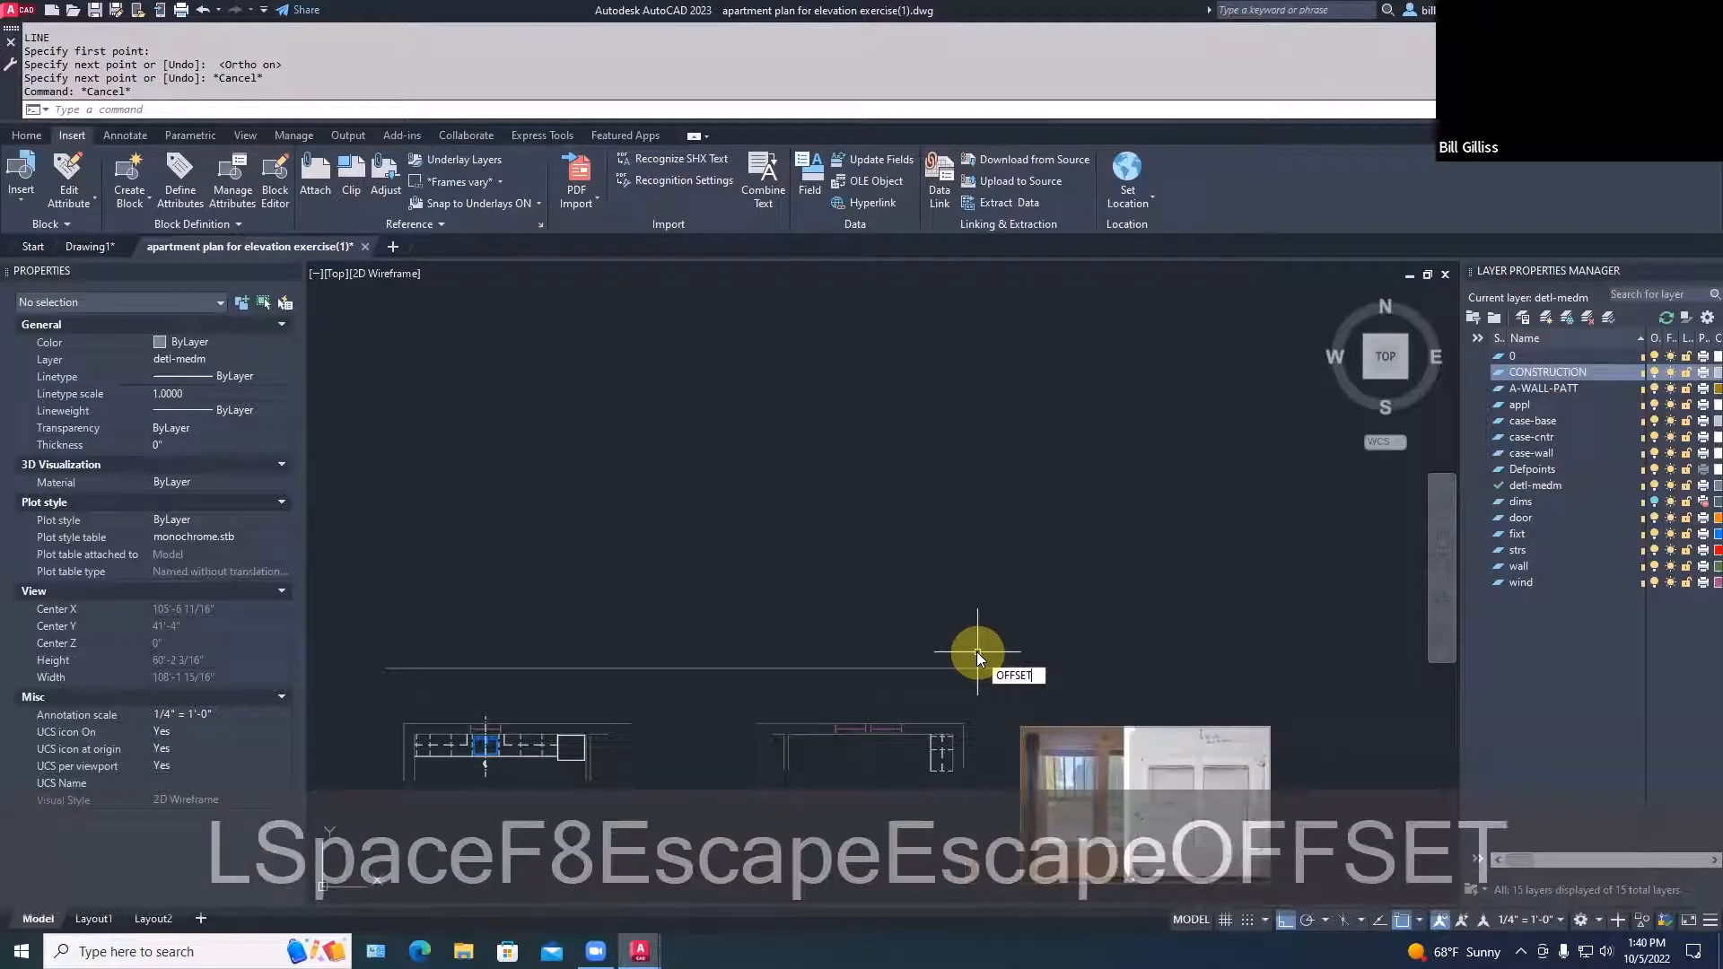
{"action": "key", "text": "Return"}
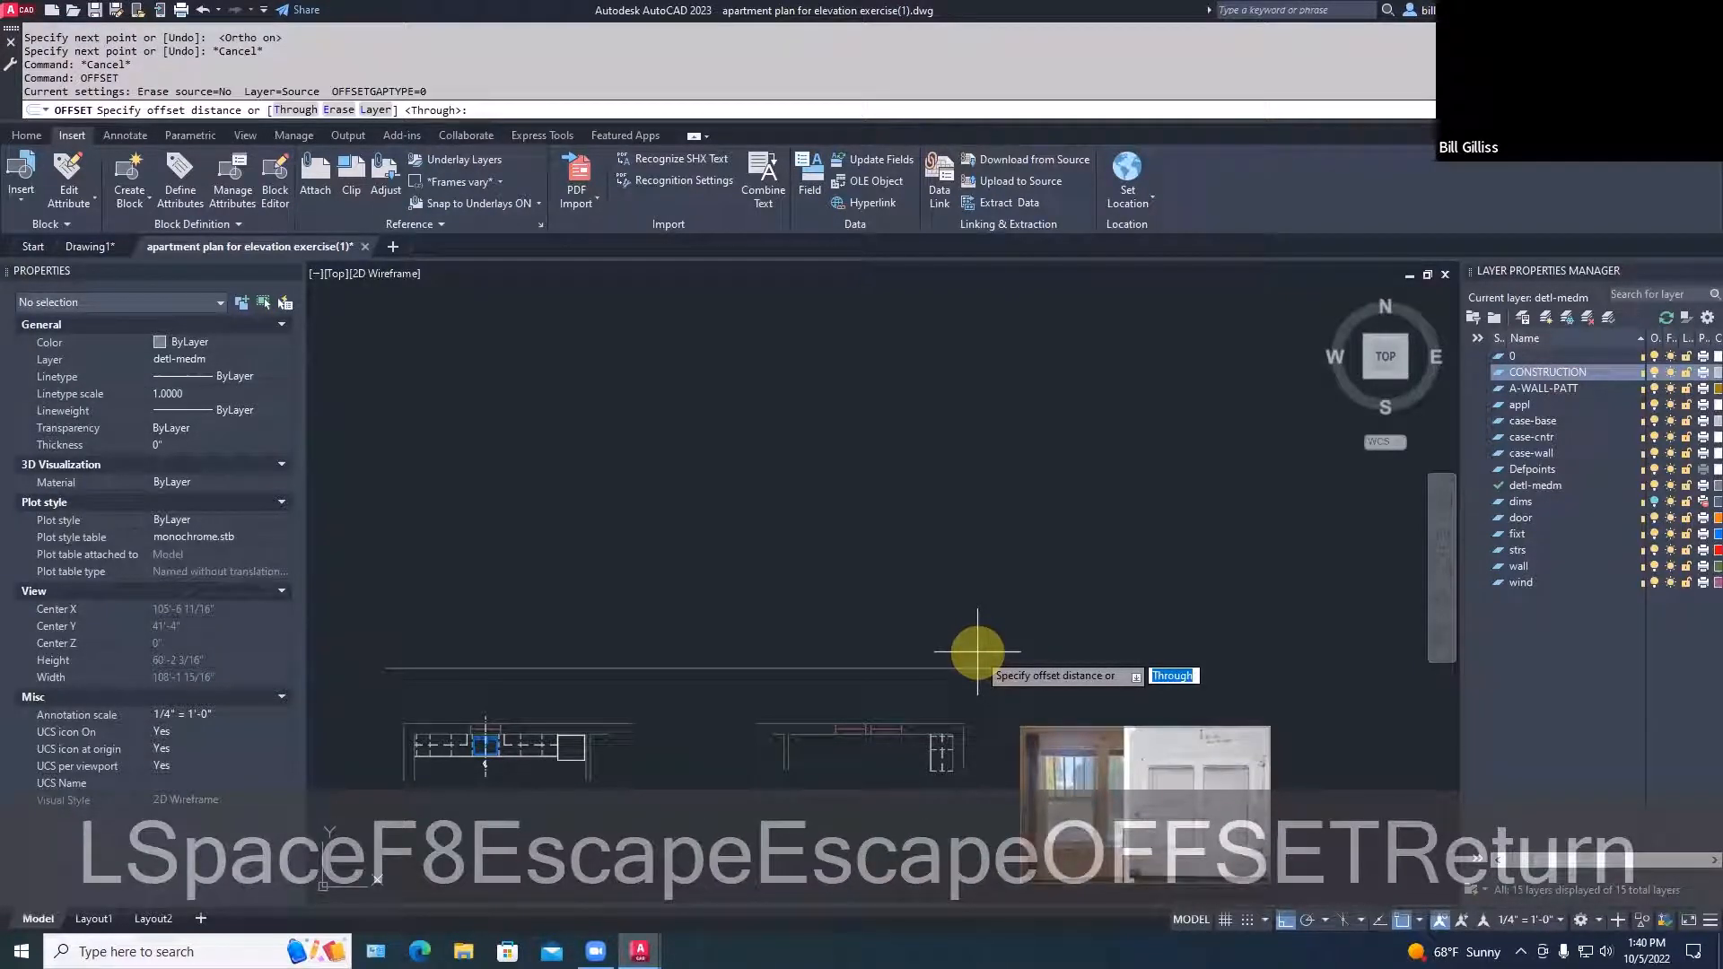
{"action": "type", "text": "8"}
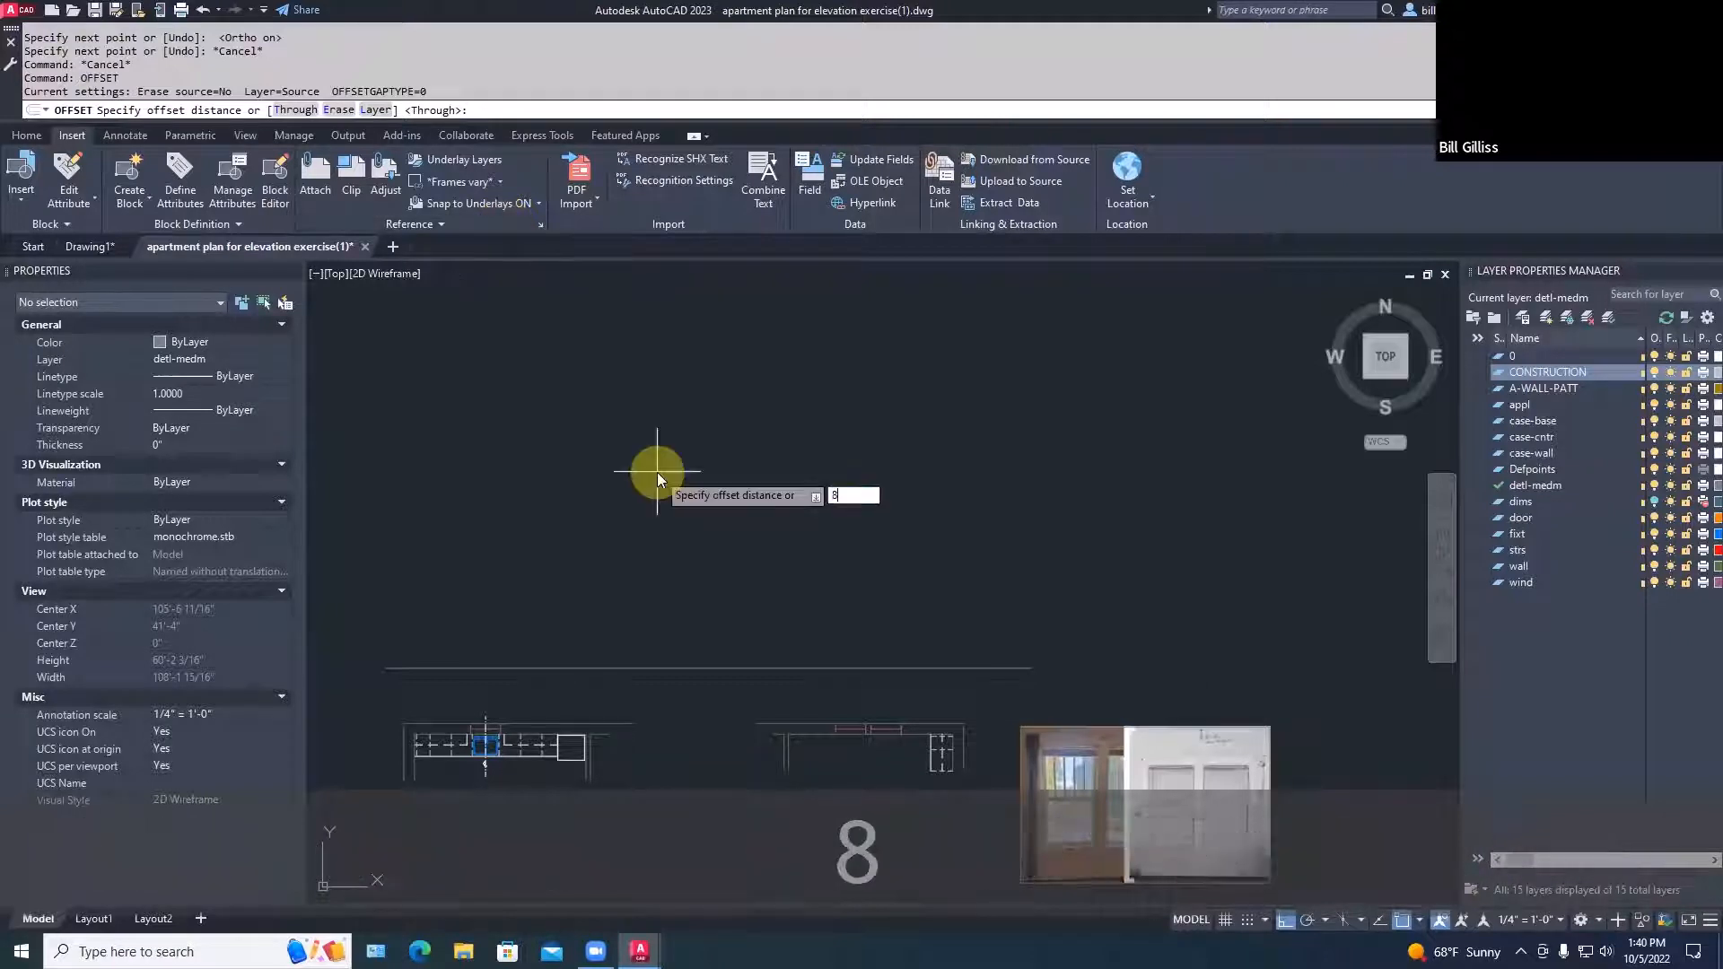
{"action": "type", "text": "'11.5"}
{"action": "key", "text": "Return"}
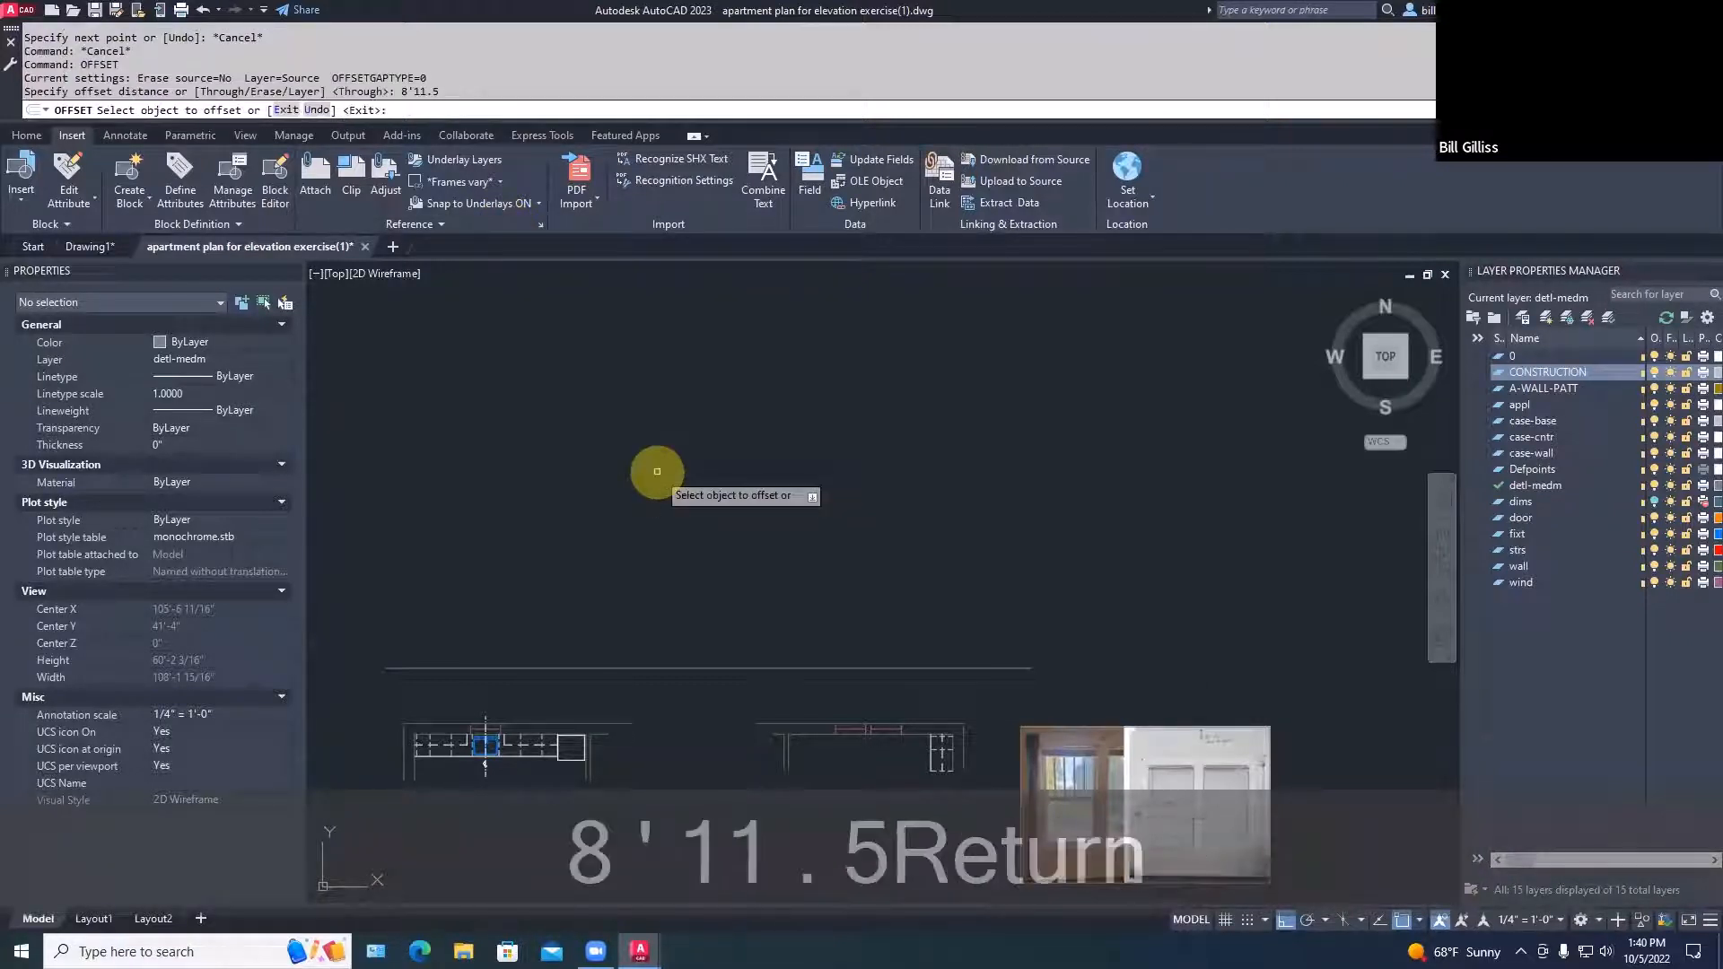
{"action": "left_click", "coordinate": [790, 667]}
{"action": "left_click", "coordinate": [792, 620]}
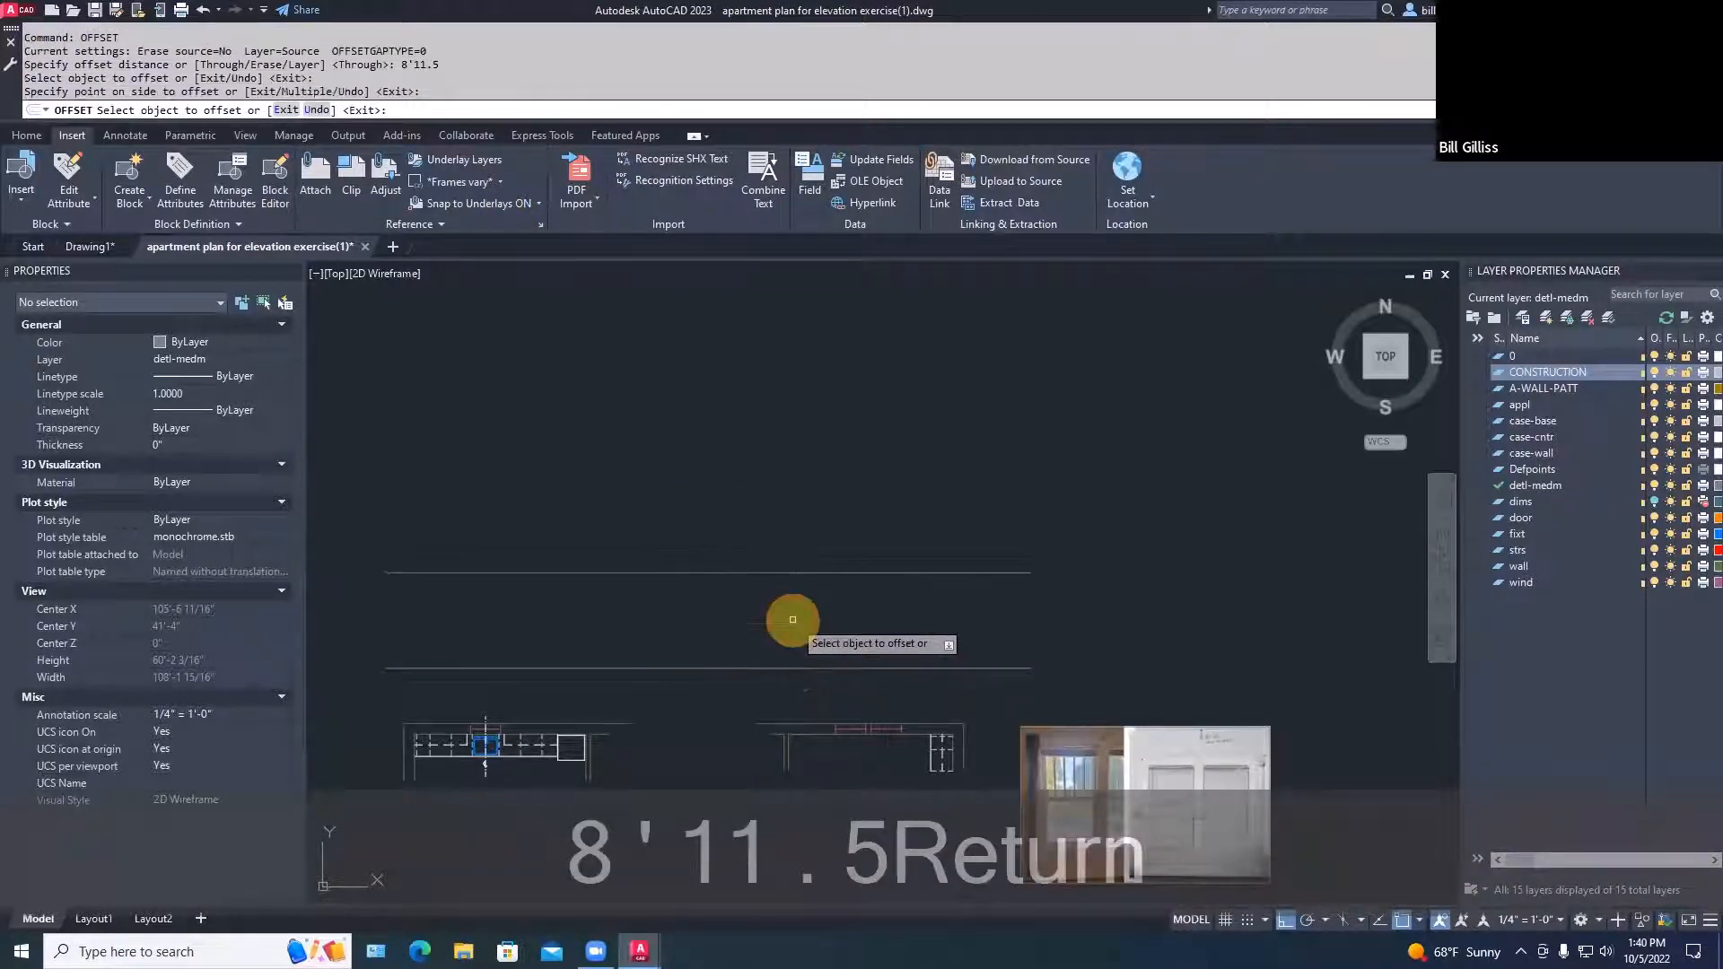
{"action": "key", "text": "space"}
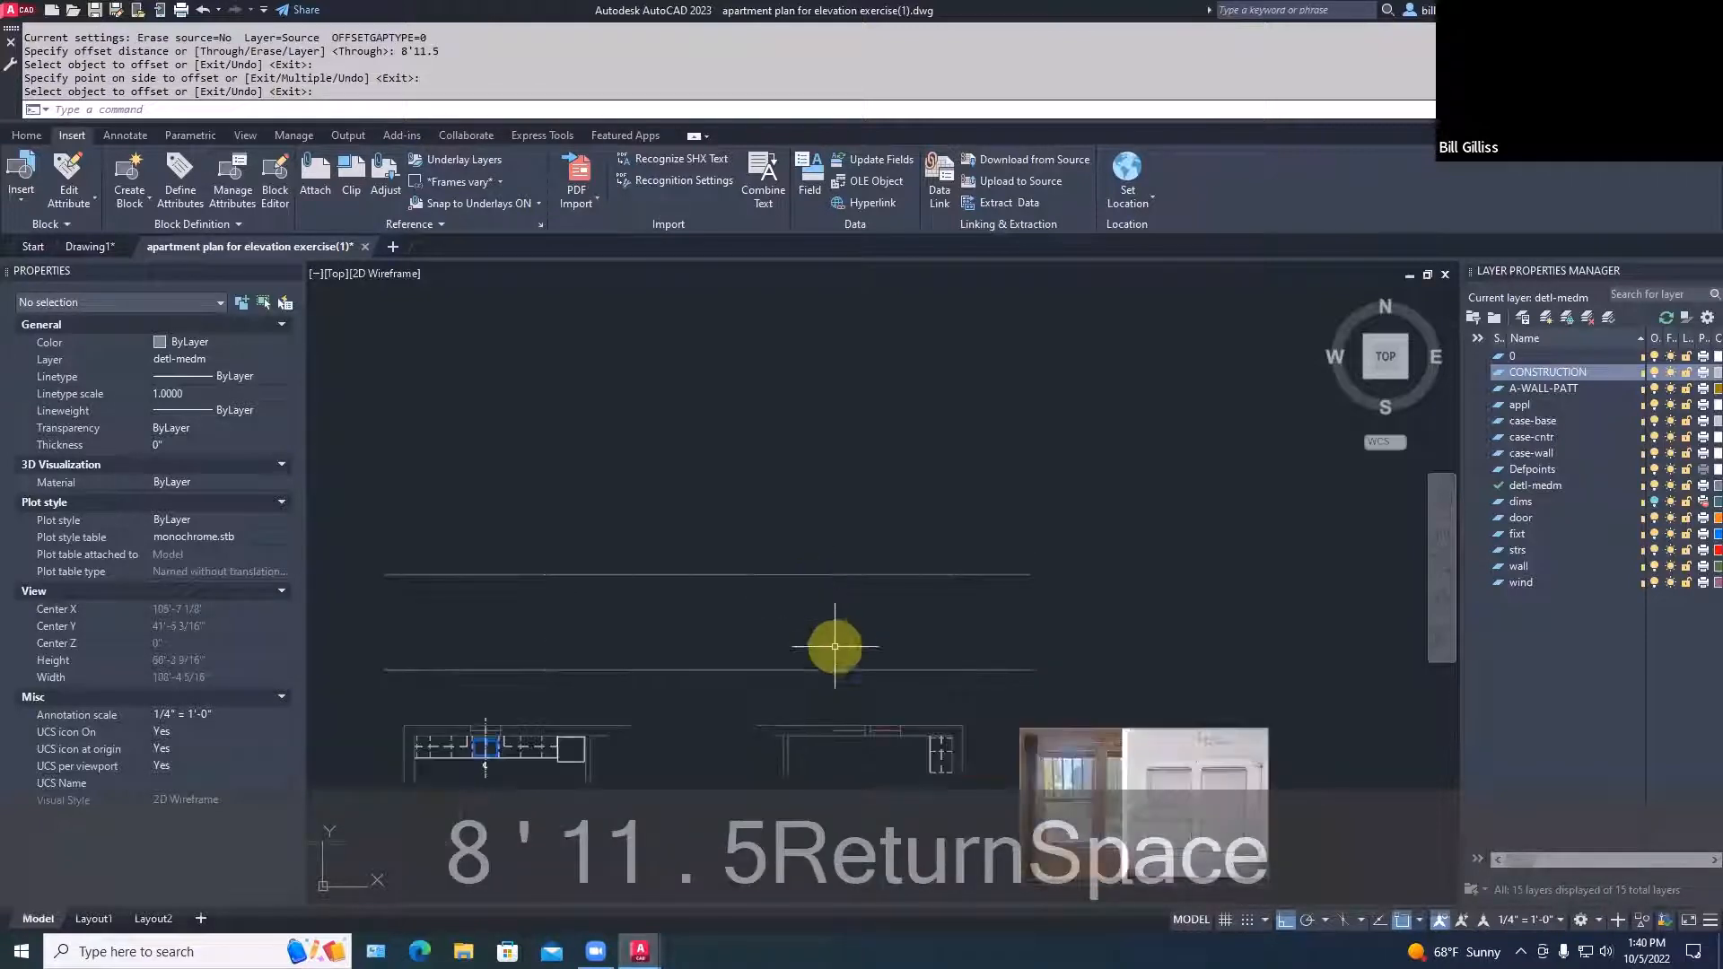
{"action": "scroll", "coordinate": [853, 660], "scroll_direction": "up", "scroll_amount": 2}
{"action": "scroll", "coordinate": [1338, 787], "scroll_direction": "down", "scroll_amount": 2}
{"action": "middle_click_drag", "start_coordinate": [1338, 788], "coordinate": [1274, 669]}
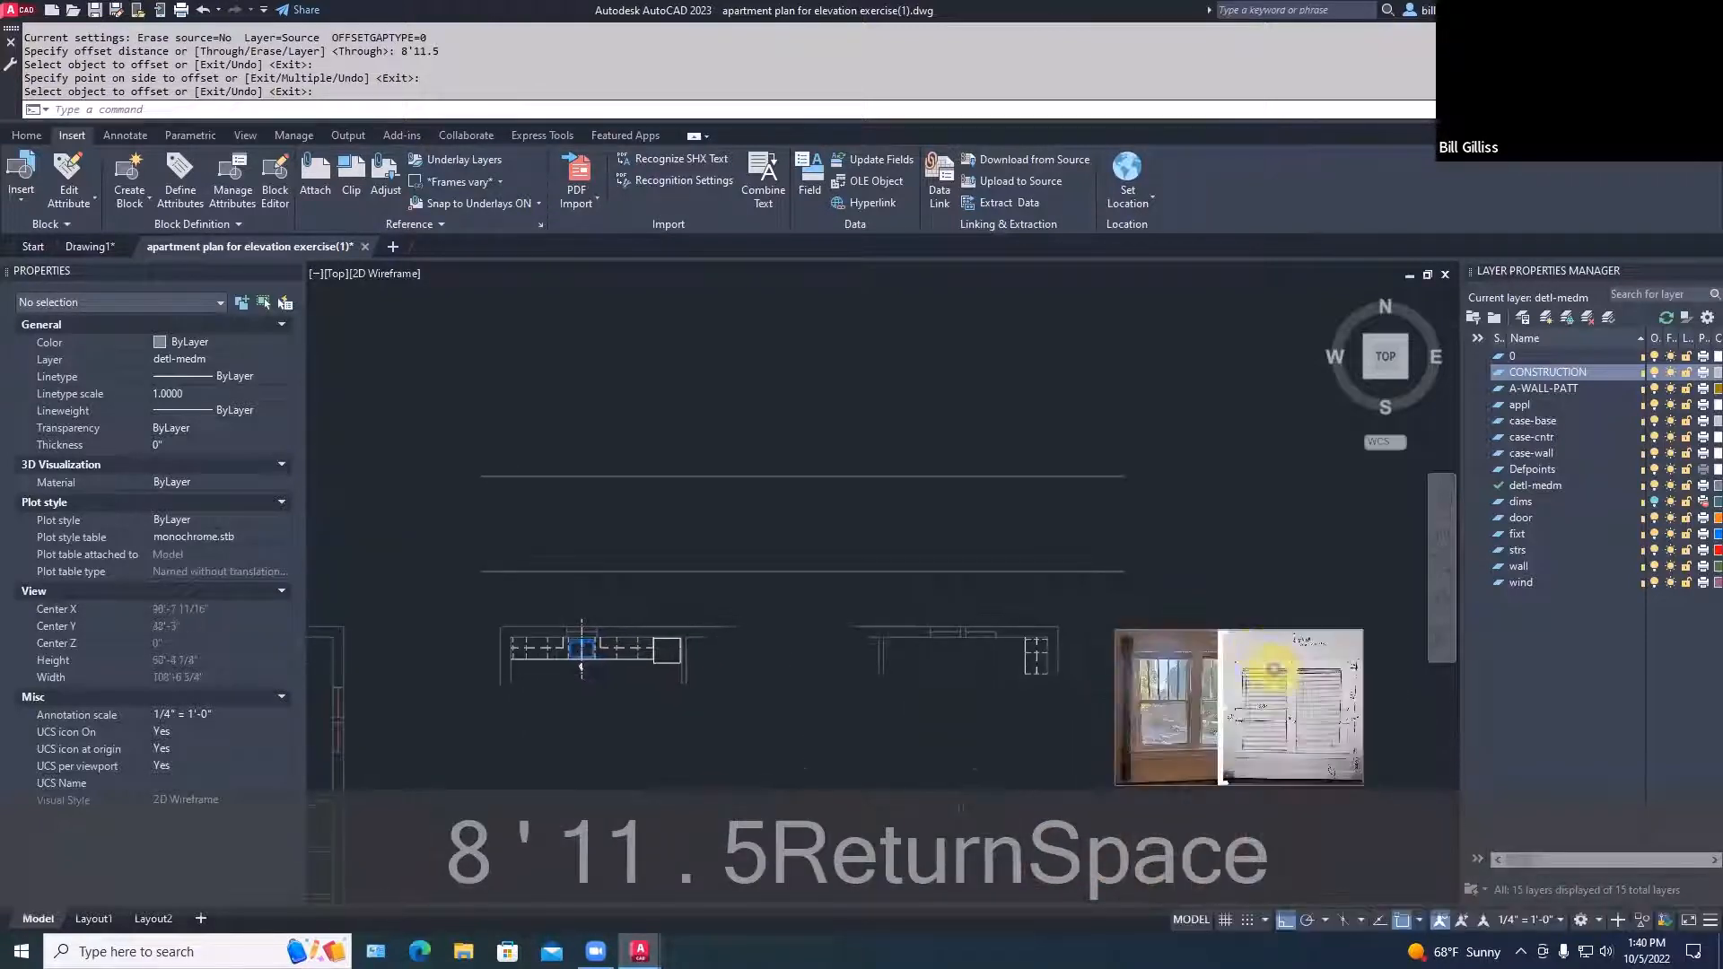
Examine the baseboard height dimension marked on the window reference photo
{"action": "scroll", "coordinate": [1292, 781], "scroll_direction": "up", "scroll_amount": 4}
{"action": "scroll", "coordinate": [1427, 755], "scroll_direction": "up", "scroll_amount": 6}
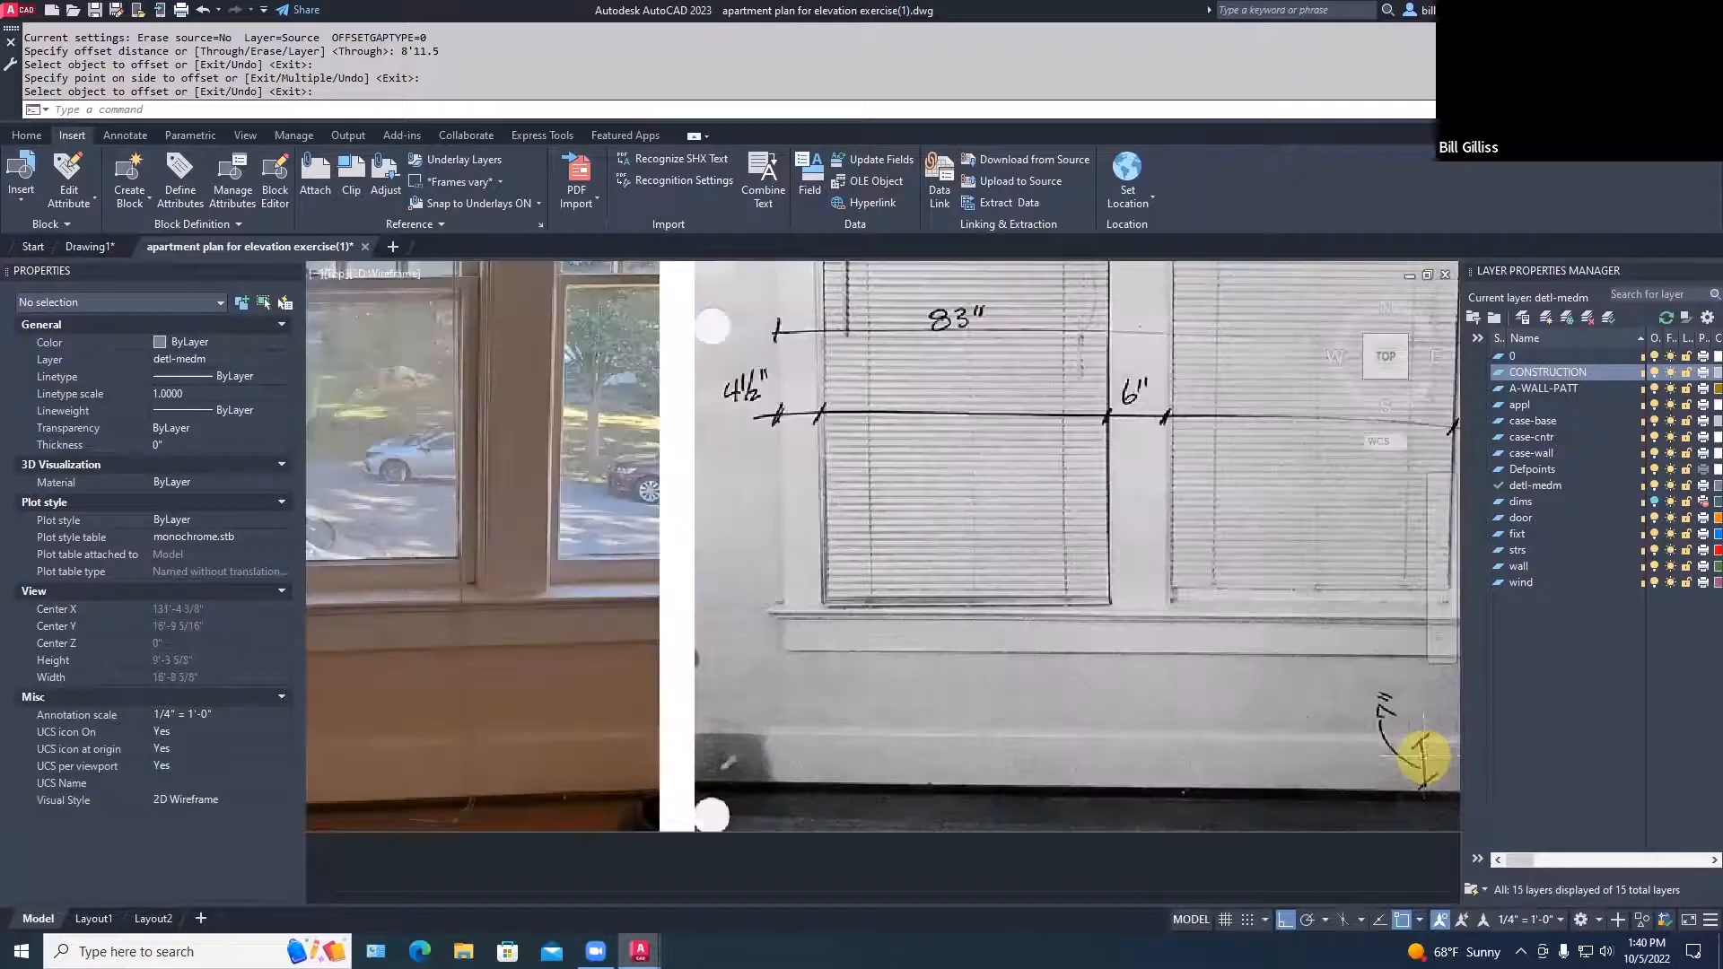
{"action": "scroll", "coordinate": [1422, 757], "scroll_direction": "down", "scroll_amount": 6}
{"action": "scroll", "coordinate": [1089, 558], "scroll_direction": "down", "scroll_amount": 2}
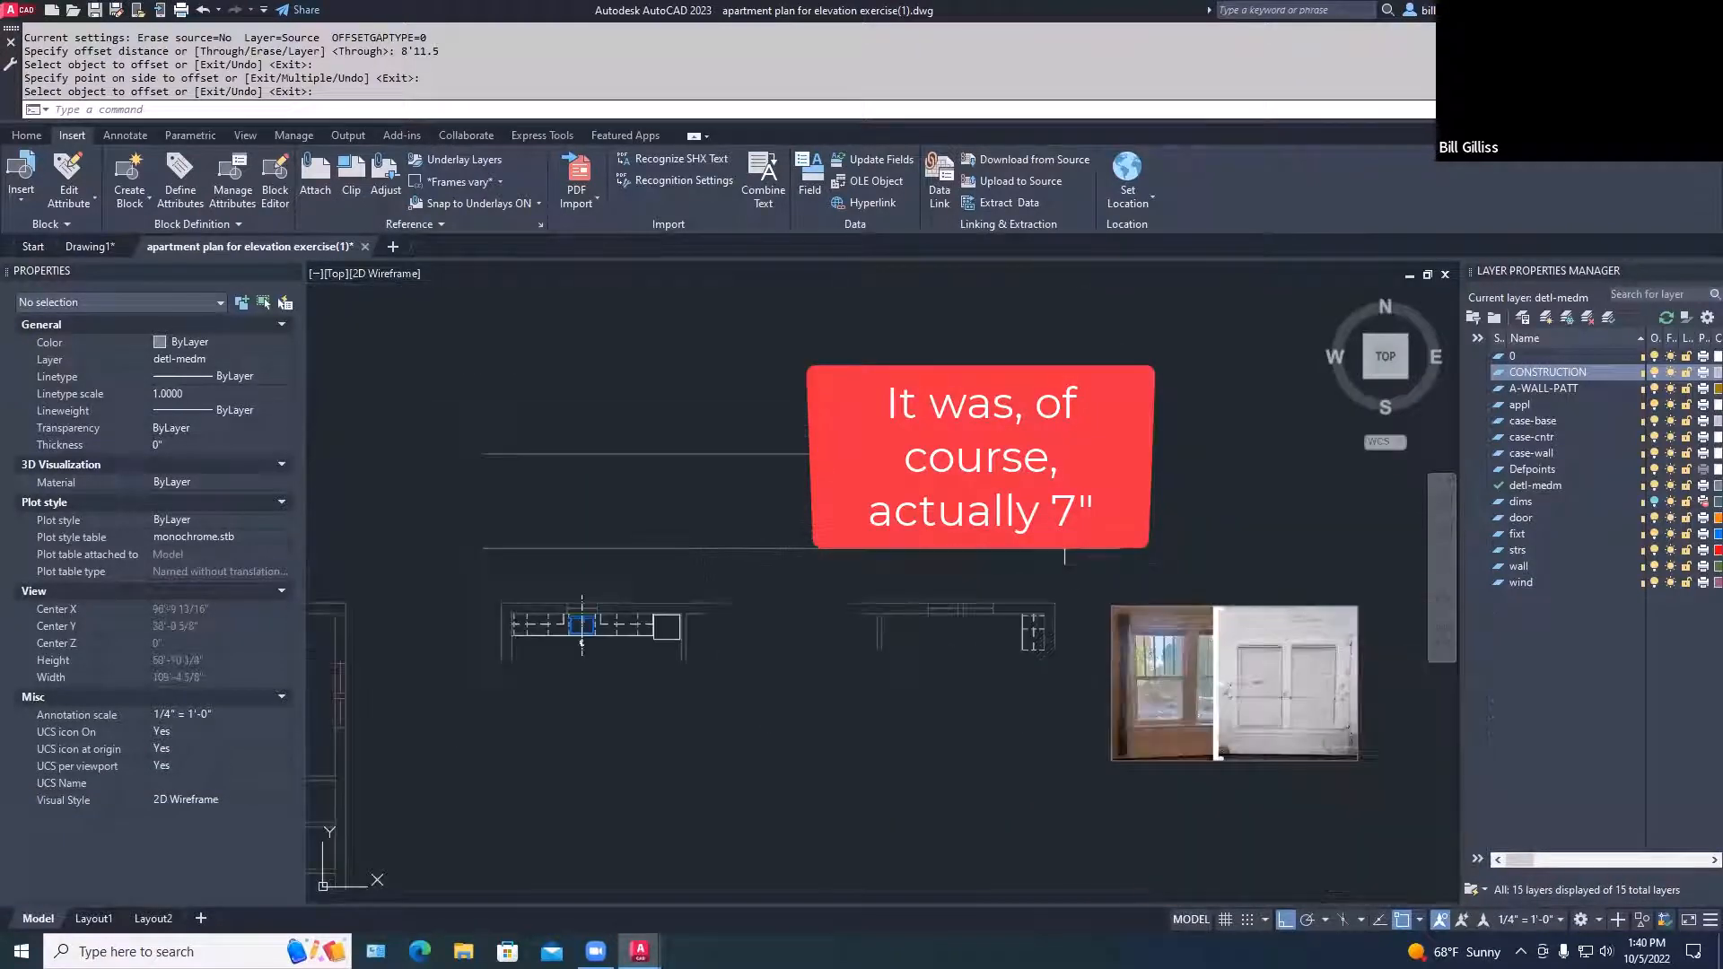
{"action": "scroll", "coordinate": [1066, 523], "scroll_direction": "down", "scroll_amount": 2}
{"action": "middle_click_drag", "start_coordinate": [1065, 522], "coordinate": [1077, 565]}
{"action": "scroll", "coordinate": [1077, 571], "scroll_direction": "up", "scroll_amount": 2}
{"action": "left_click", "coordinate": [1136, 643]}
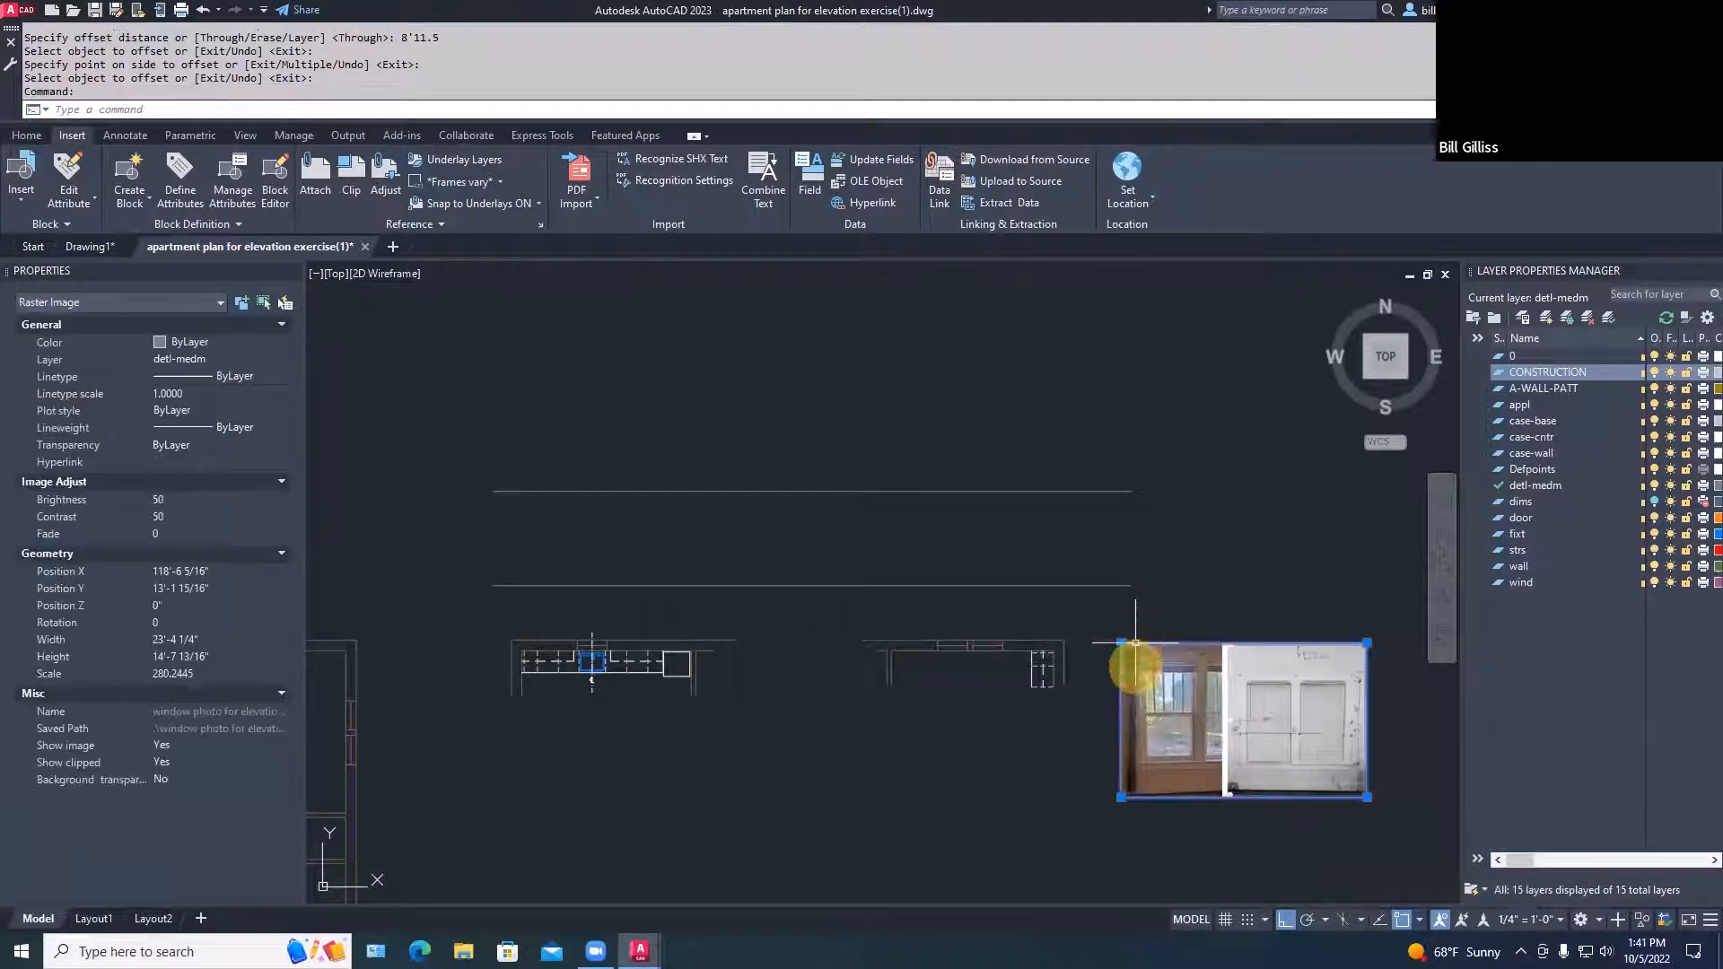
{"action": "left_click", "coordinate": [1121, 796]}
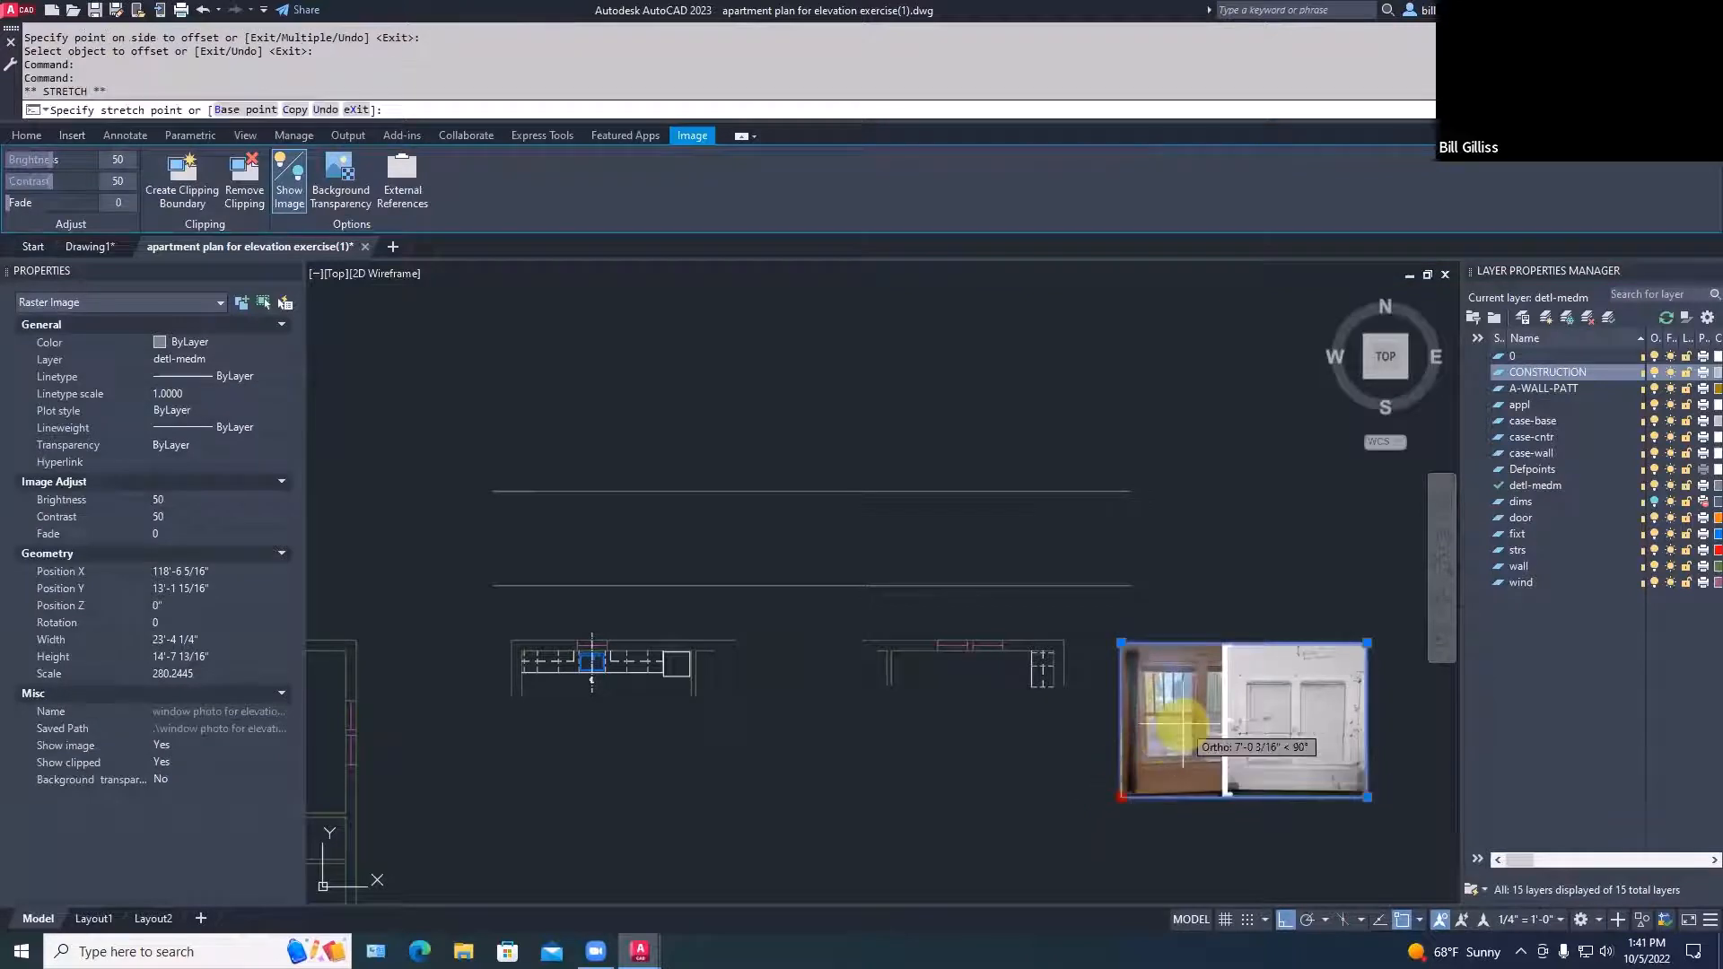
{"action": "key", "text": "Escape"}
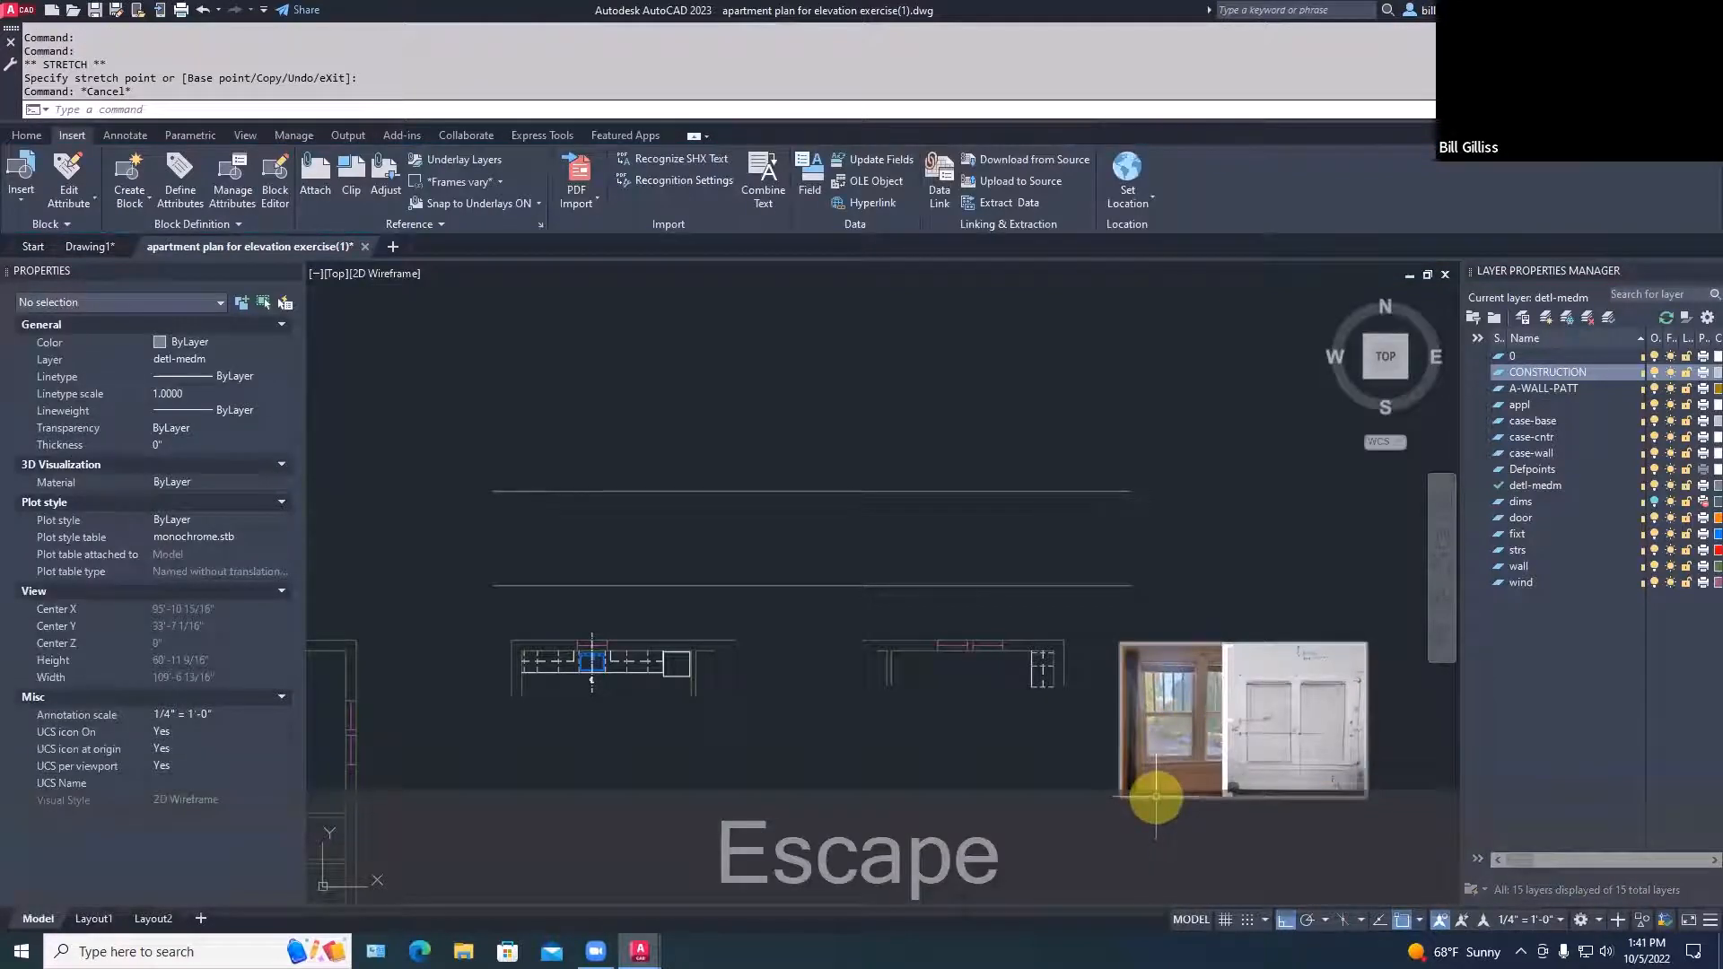
{"action": "left_click", "coordinate": [1156, 796]}
{"action": "left_click", "coordinate": [1121, 796]}
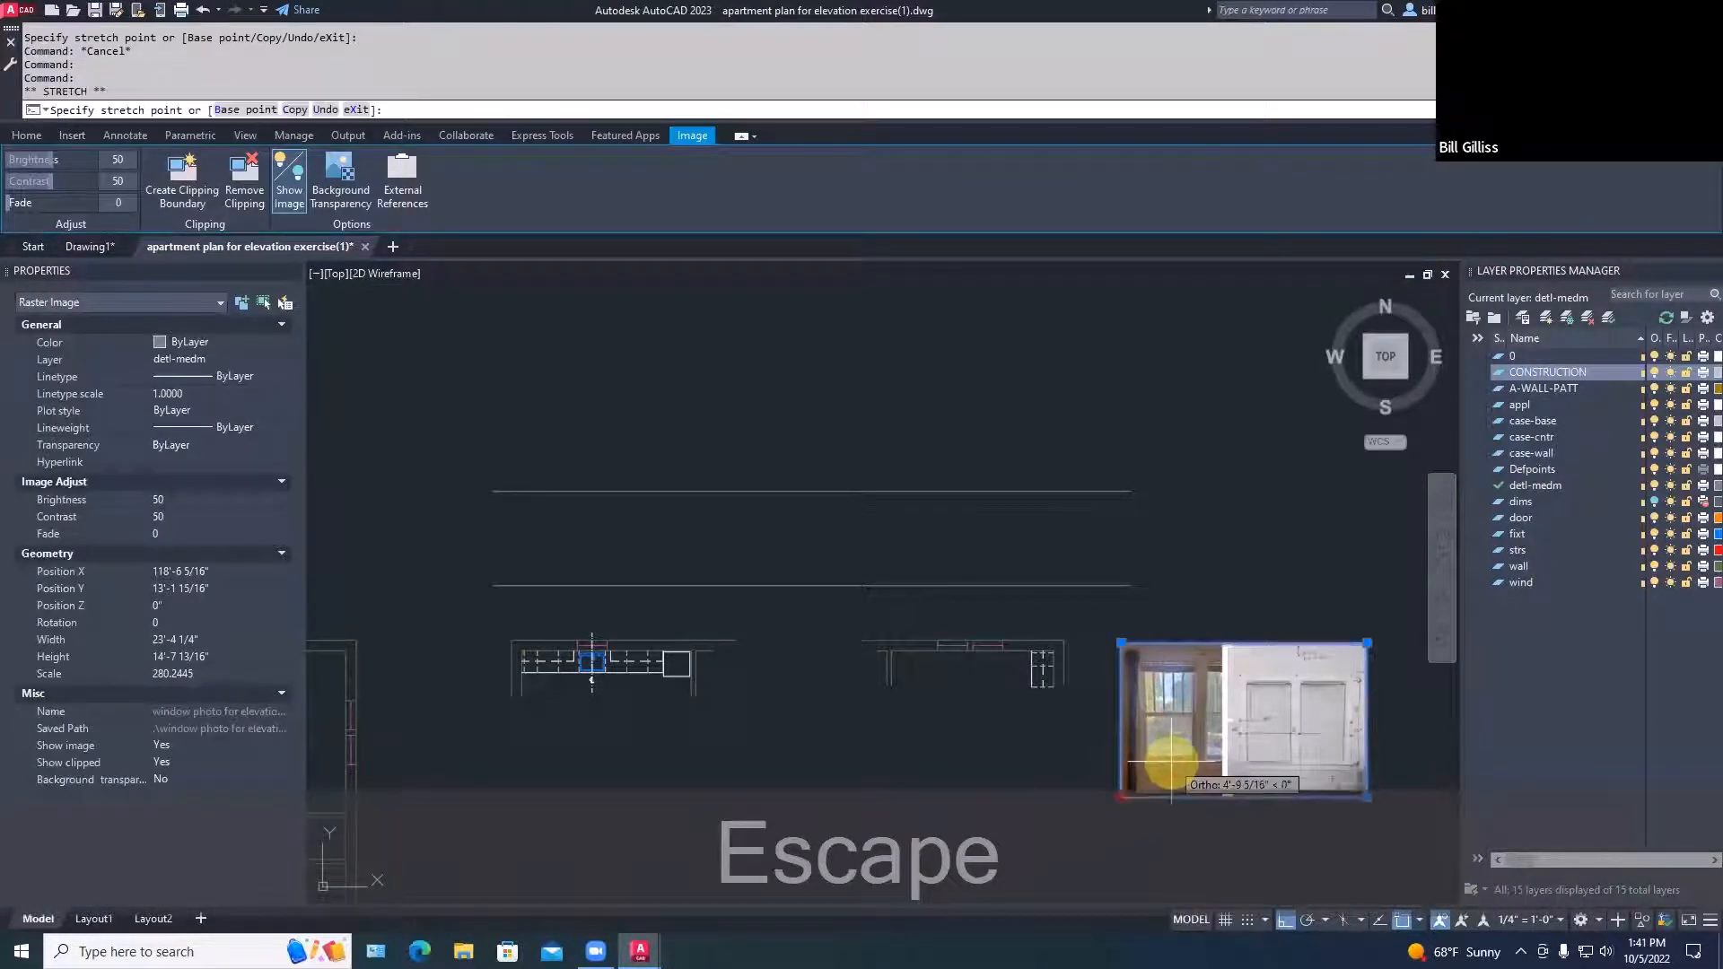
{"action": "key", "text": "Escape"}
{"action": "key", "text": "Escape"}
Set the height of the window reference photo to 12'
{"action": "left_click", "coordinate": [1175, 796]}
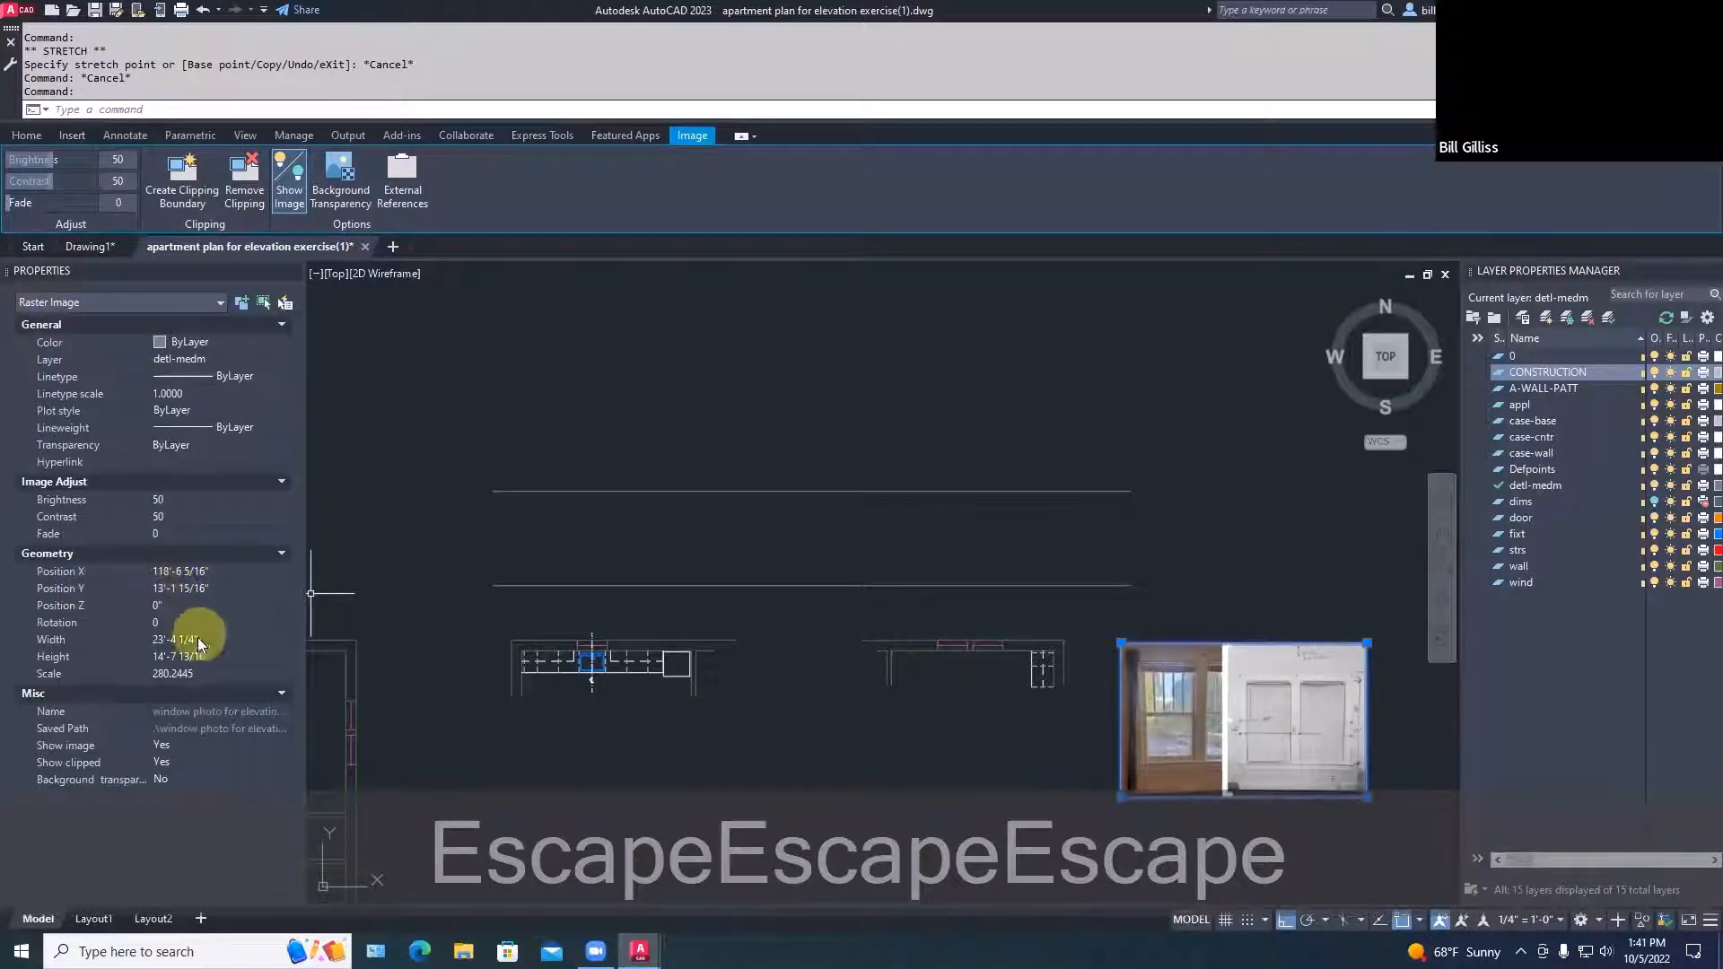
{"action": "left_click", "coordinate": [207, 658]}
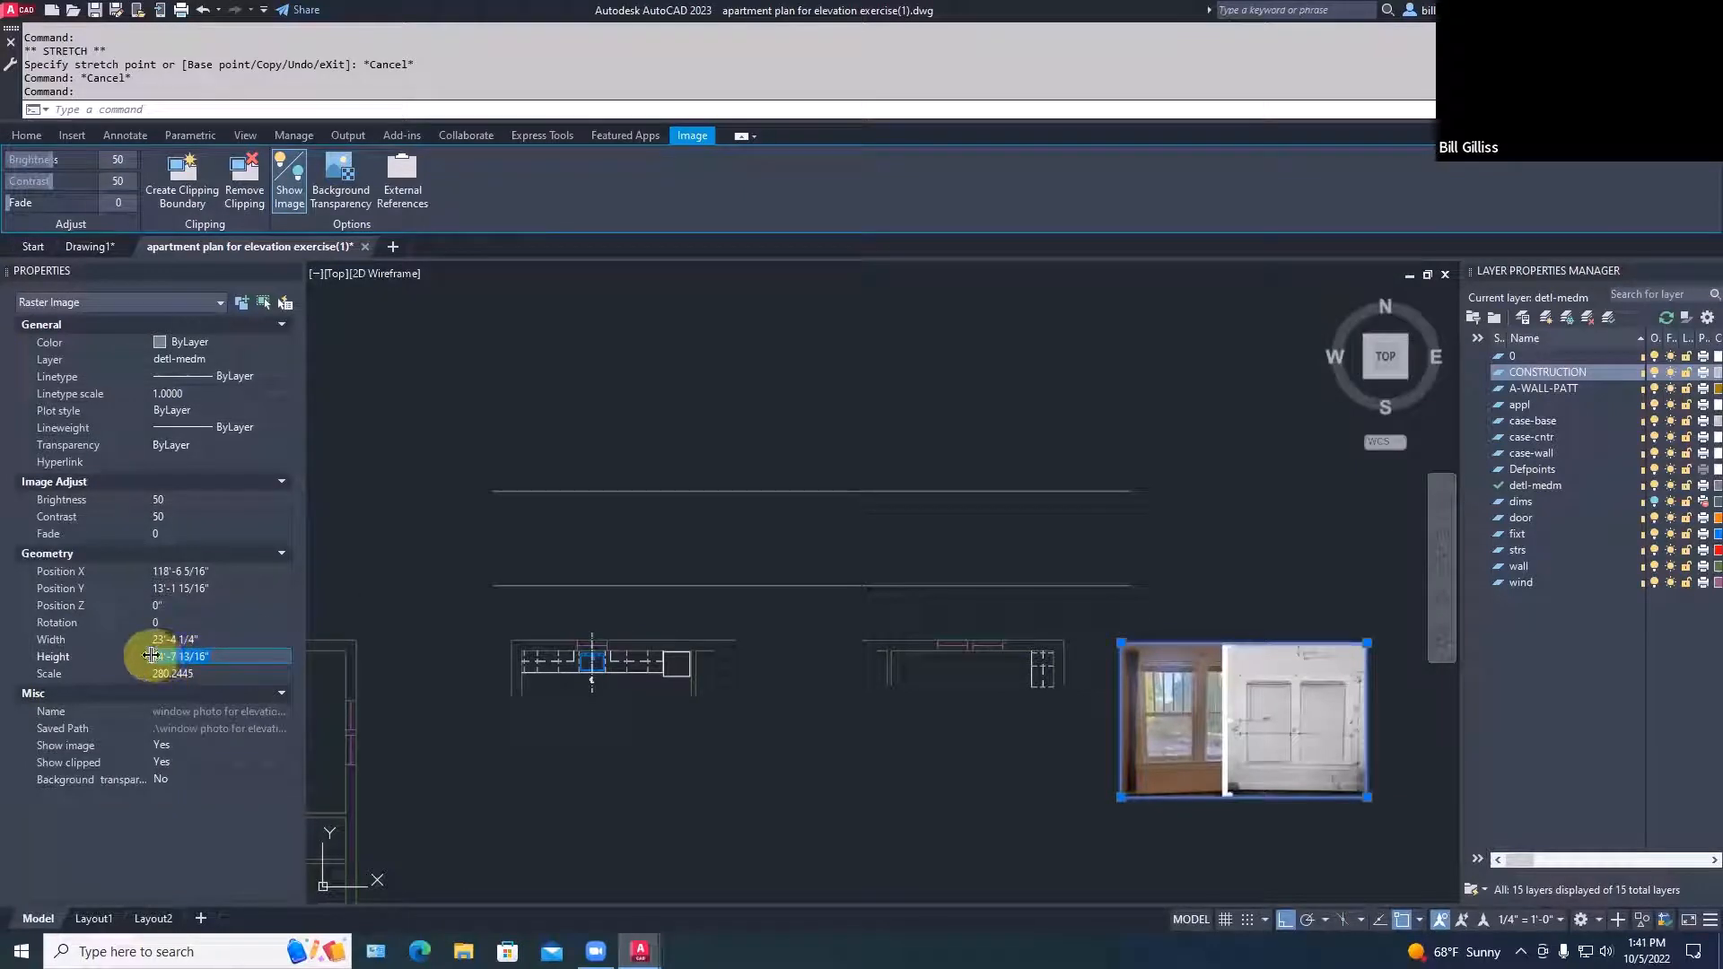
{"action": "type", "text": "12'"}
{"action": "key", "text": "Return"}
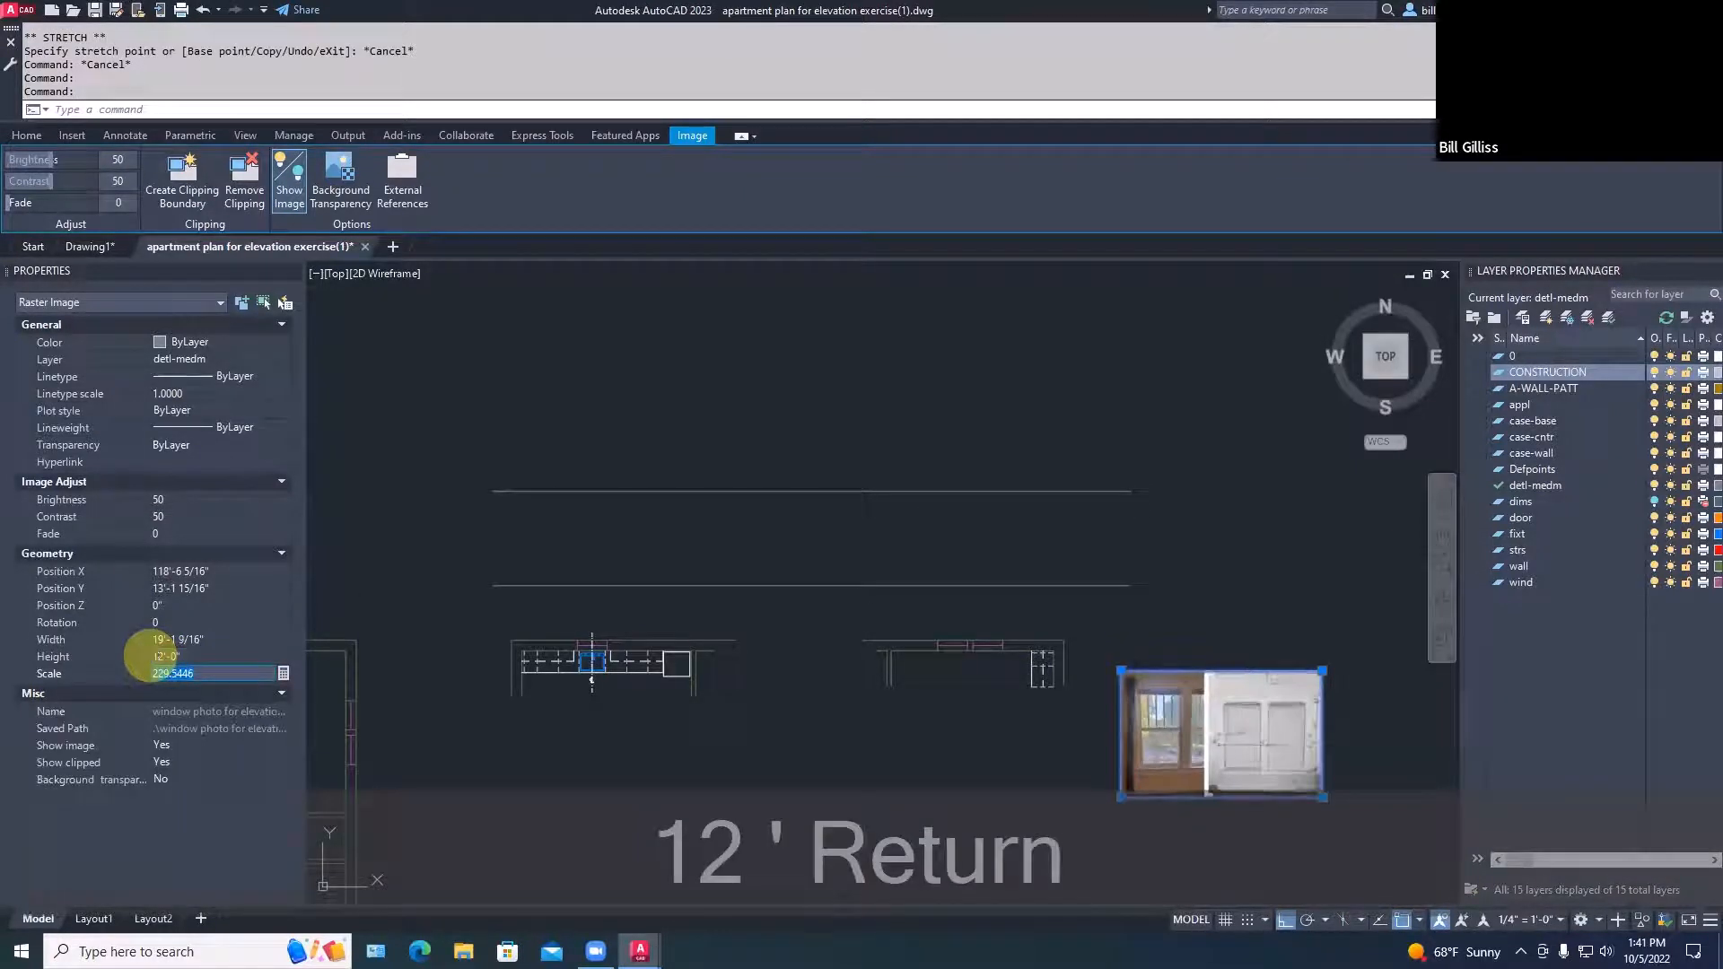
{"action": "key", "text": "Escape"}
Move the window reference photo up beside the east ends of the floor and ceiling lines, with ortho turned off
{"action": "type", "text": "m"}
{"action": "key", "text": "space"}
{"action": "left_click", "coordinate": [1156, 684]}
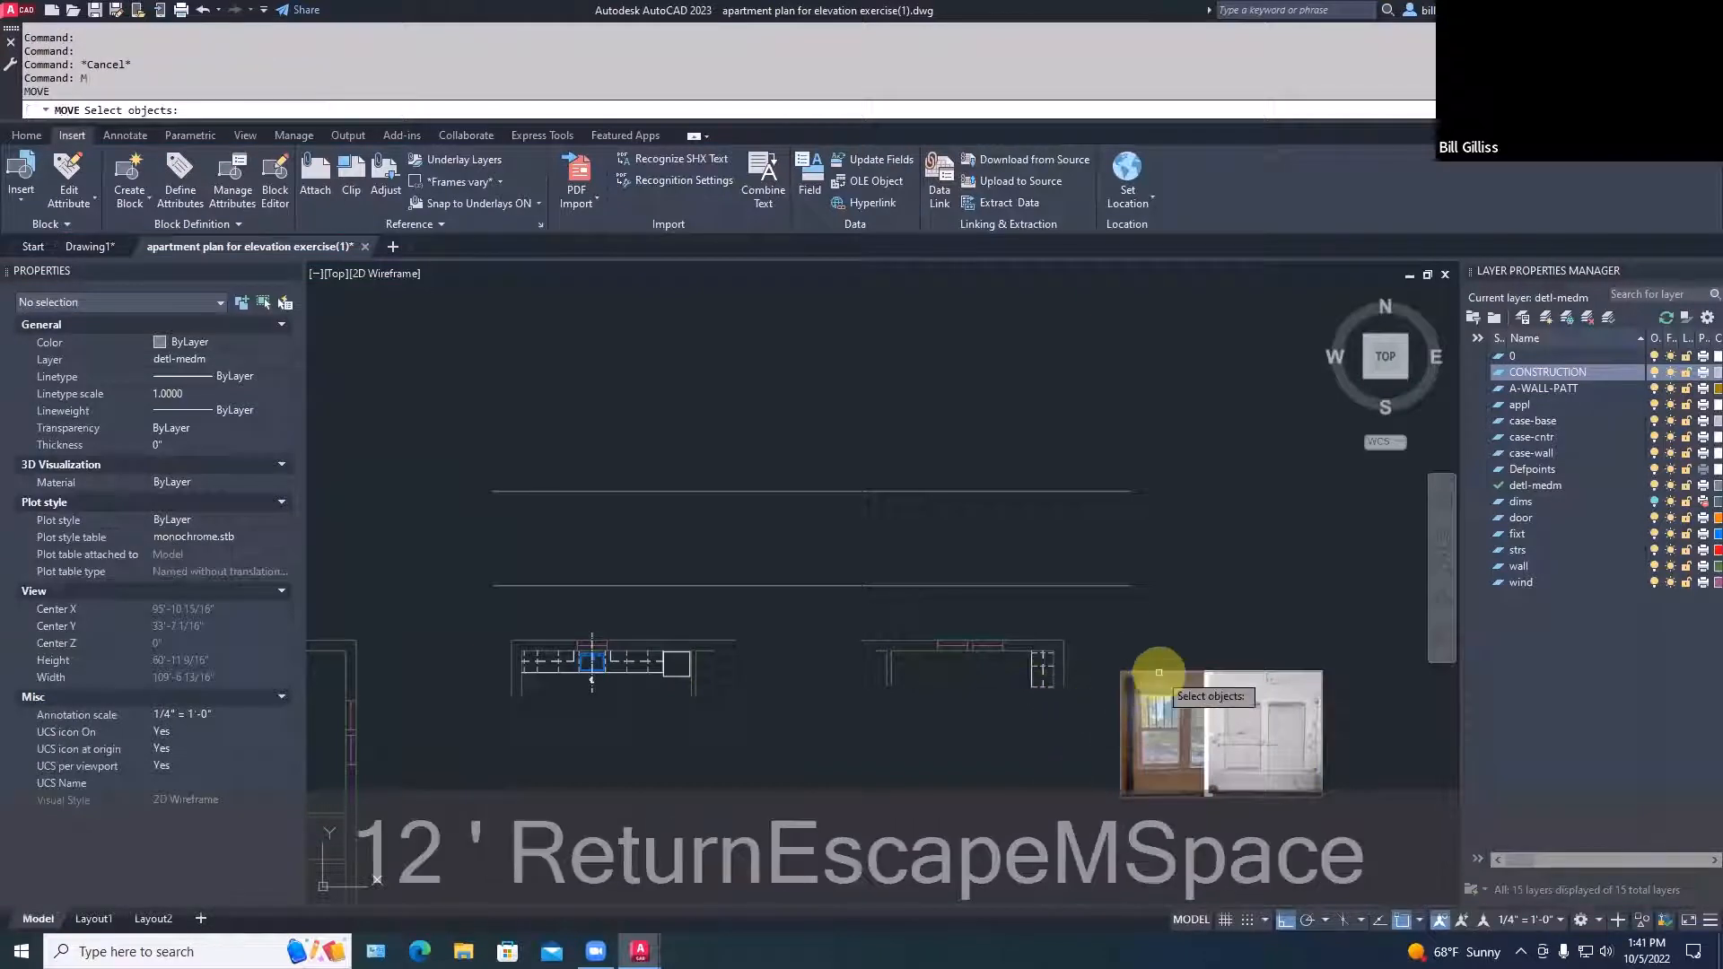
{"action": "key", "text": "space"}
{"action": "left_click", "coordinate": [1166, 734]}
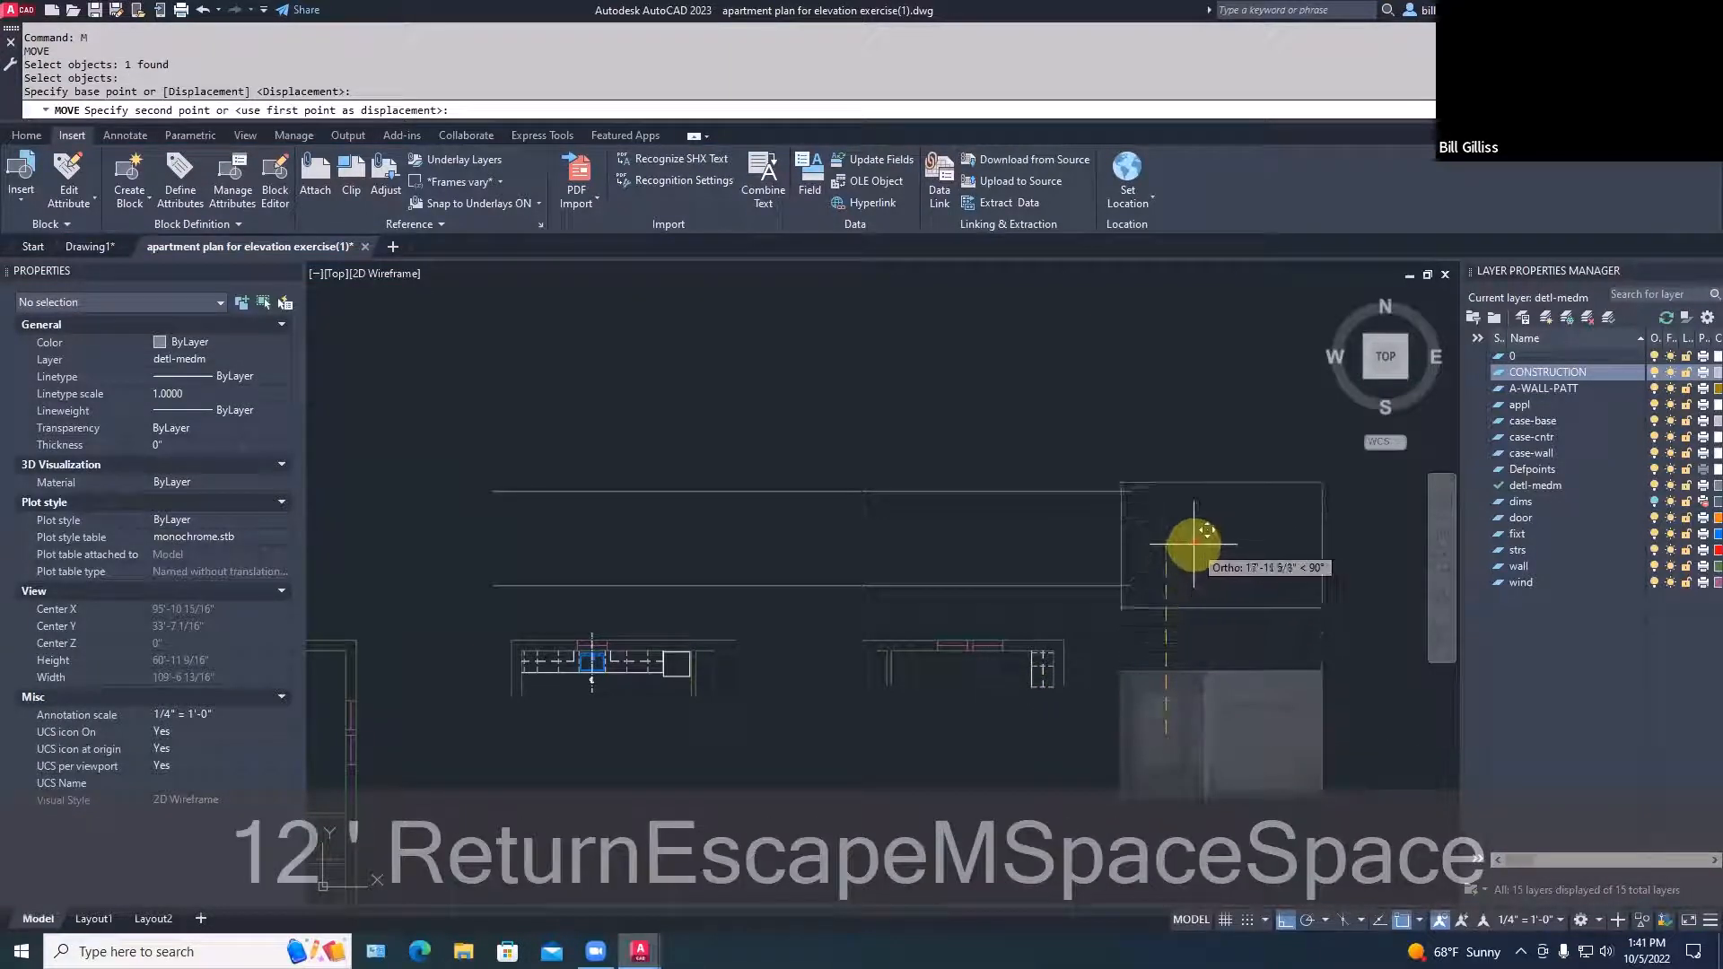
{"action": "key", "text": "F8"}
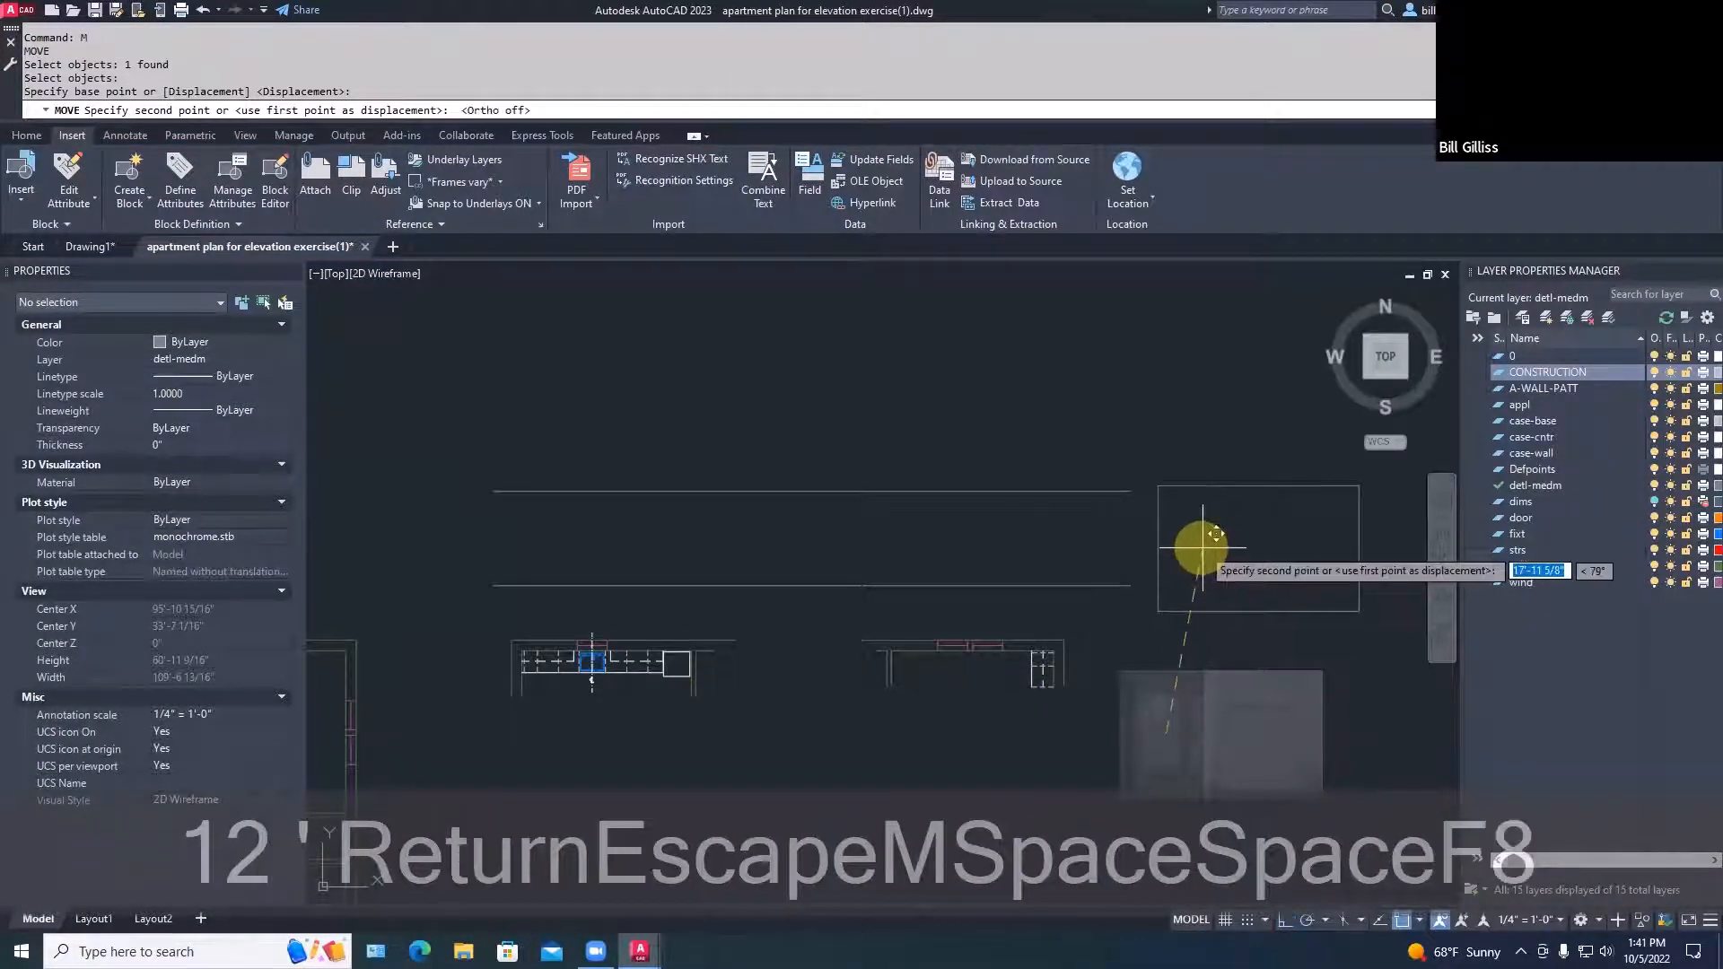
{"action": "left_click", "coordinate": [1194, 545]}
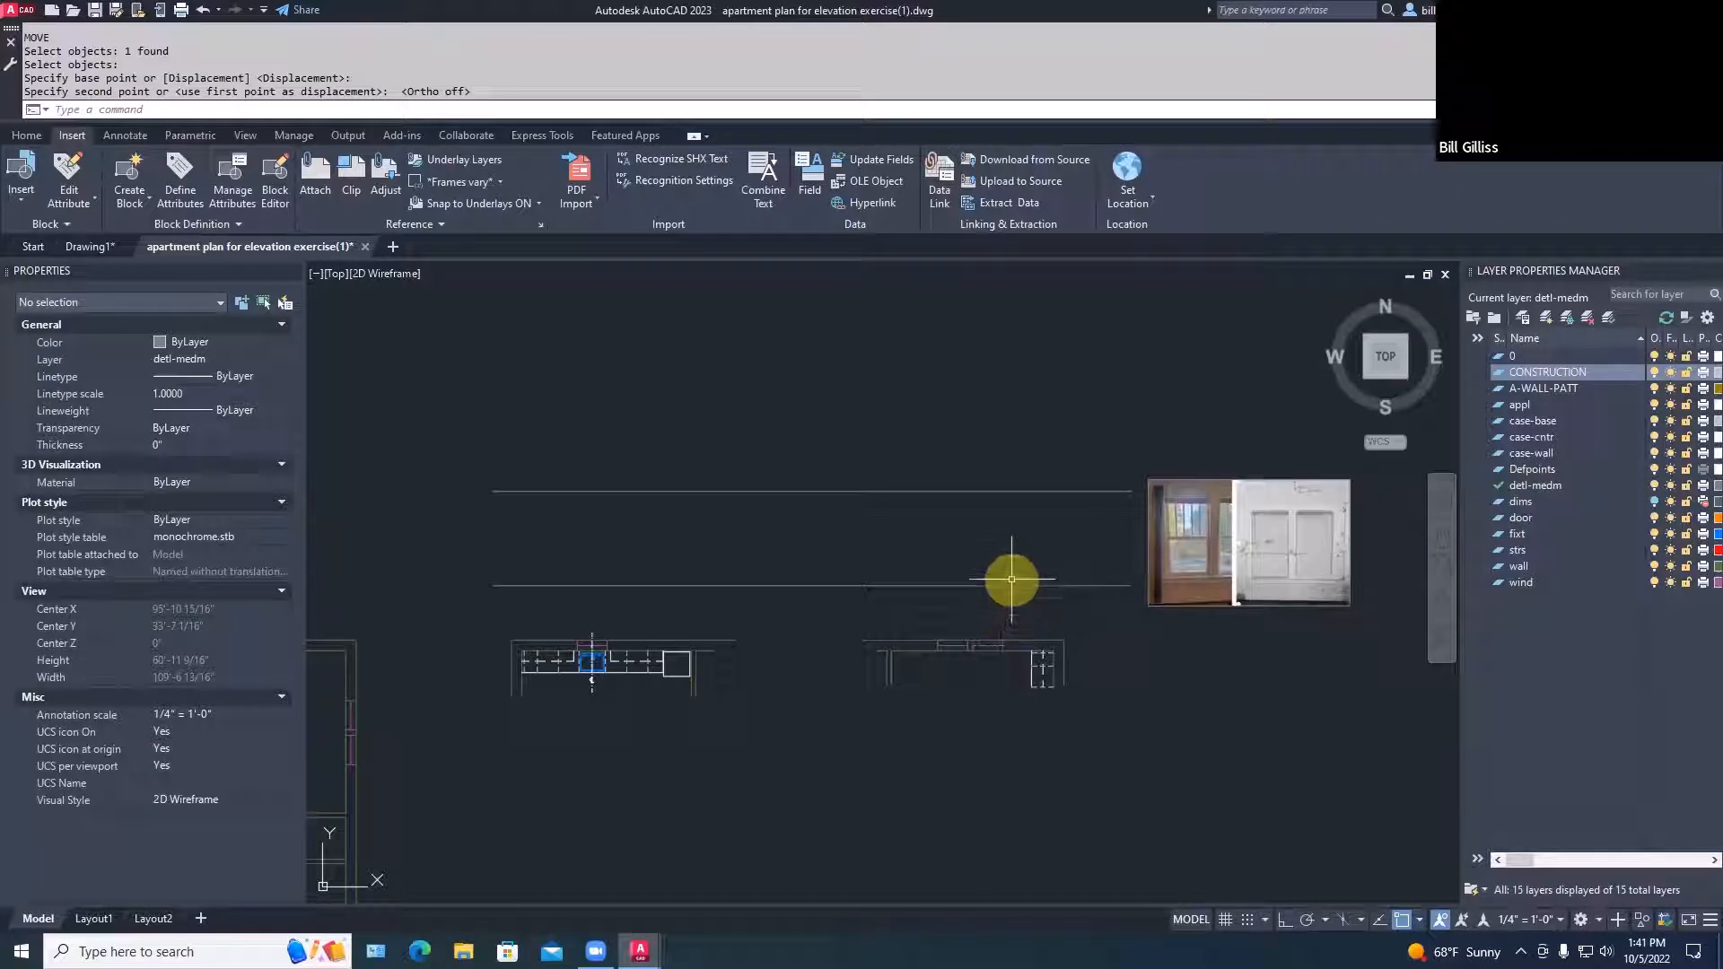
Try to offset the floor line upward by 7.5" for the baseboard
{"action": "type", "text": "OFFSET"}
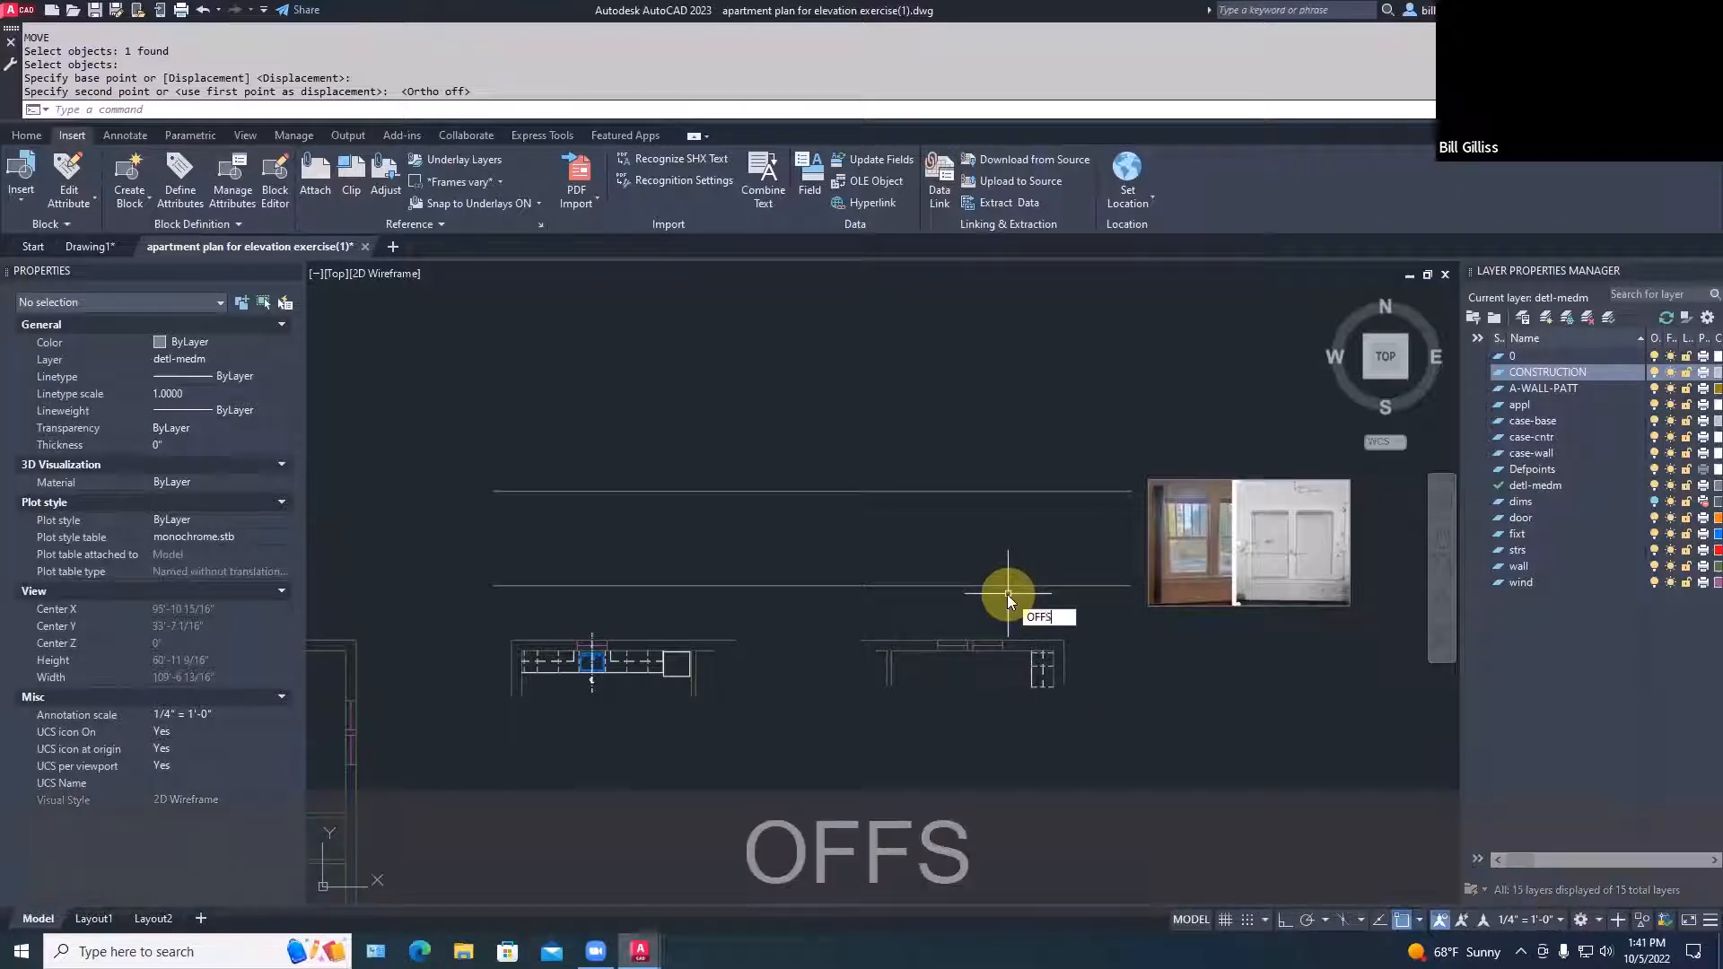
{"action": "key", "text": "Return"}
{"action": "type", "text": "7.5"}
{"action": "key", "text": "Return"}
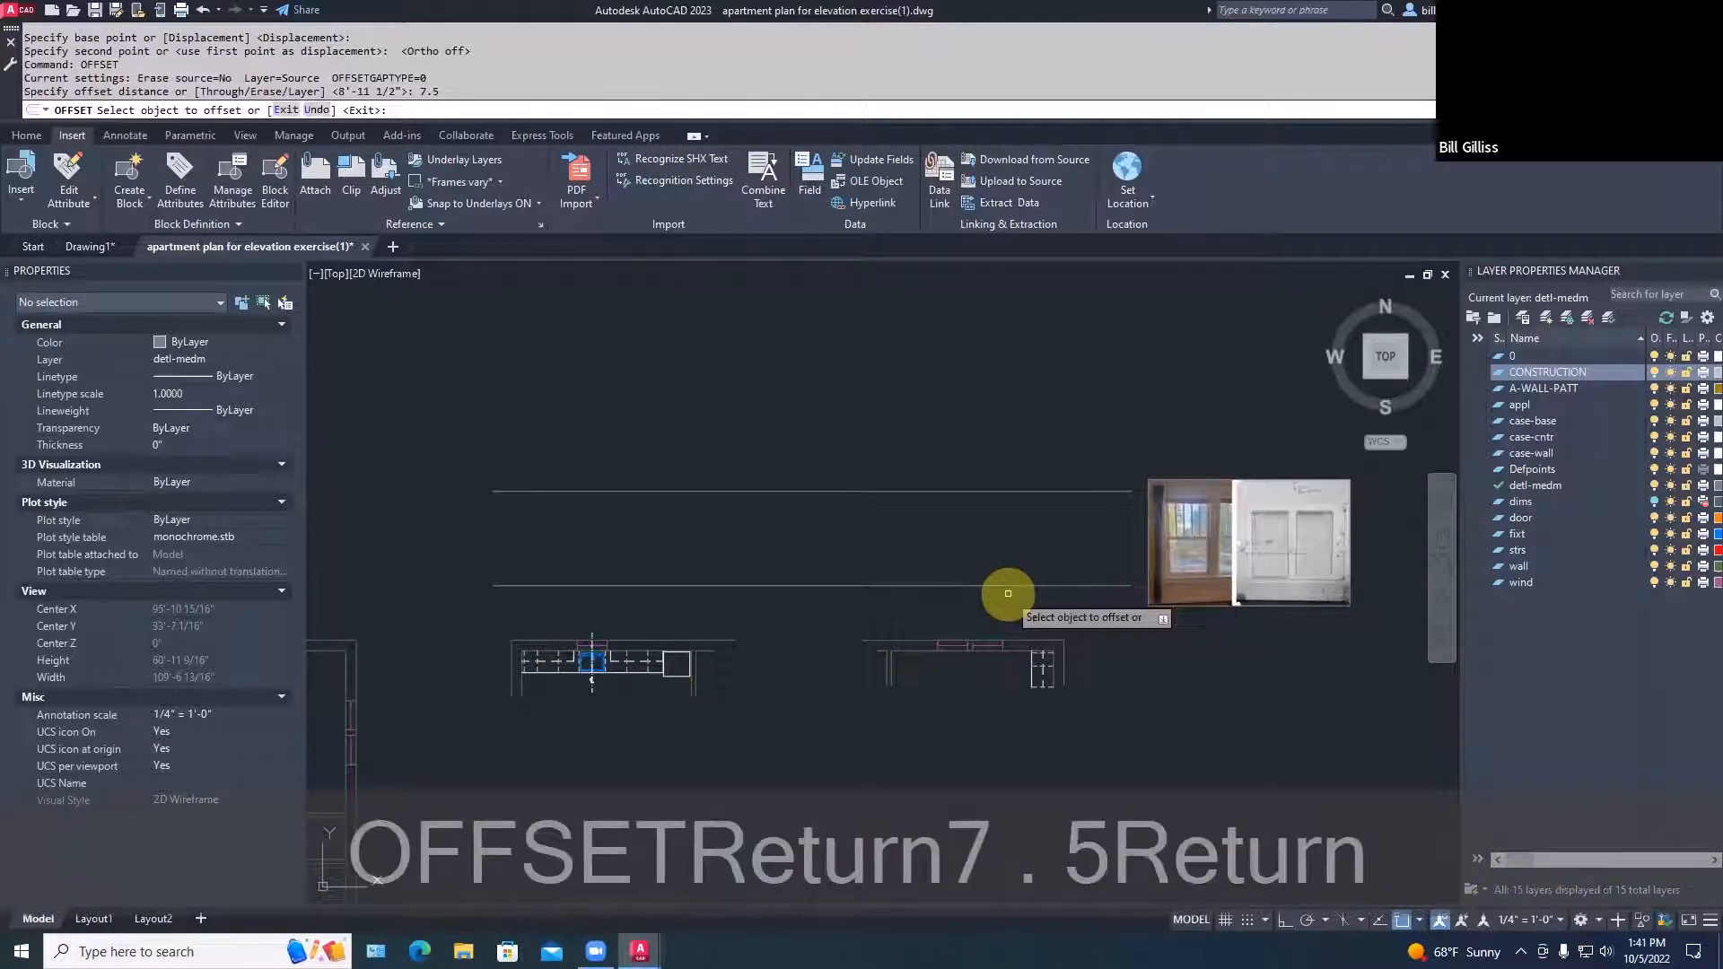
{"action": "left_click", "coordinate": [1015, 586]}
{"action": "left_click", "coordinate": [1008, 569]}
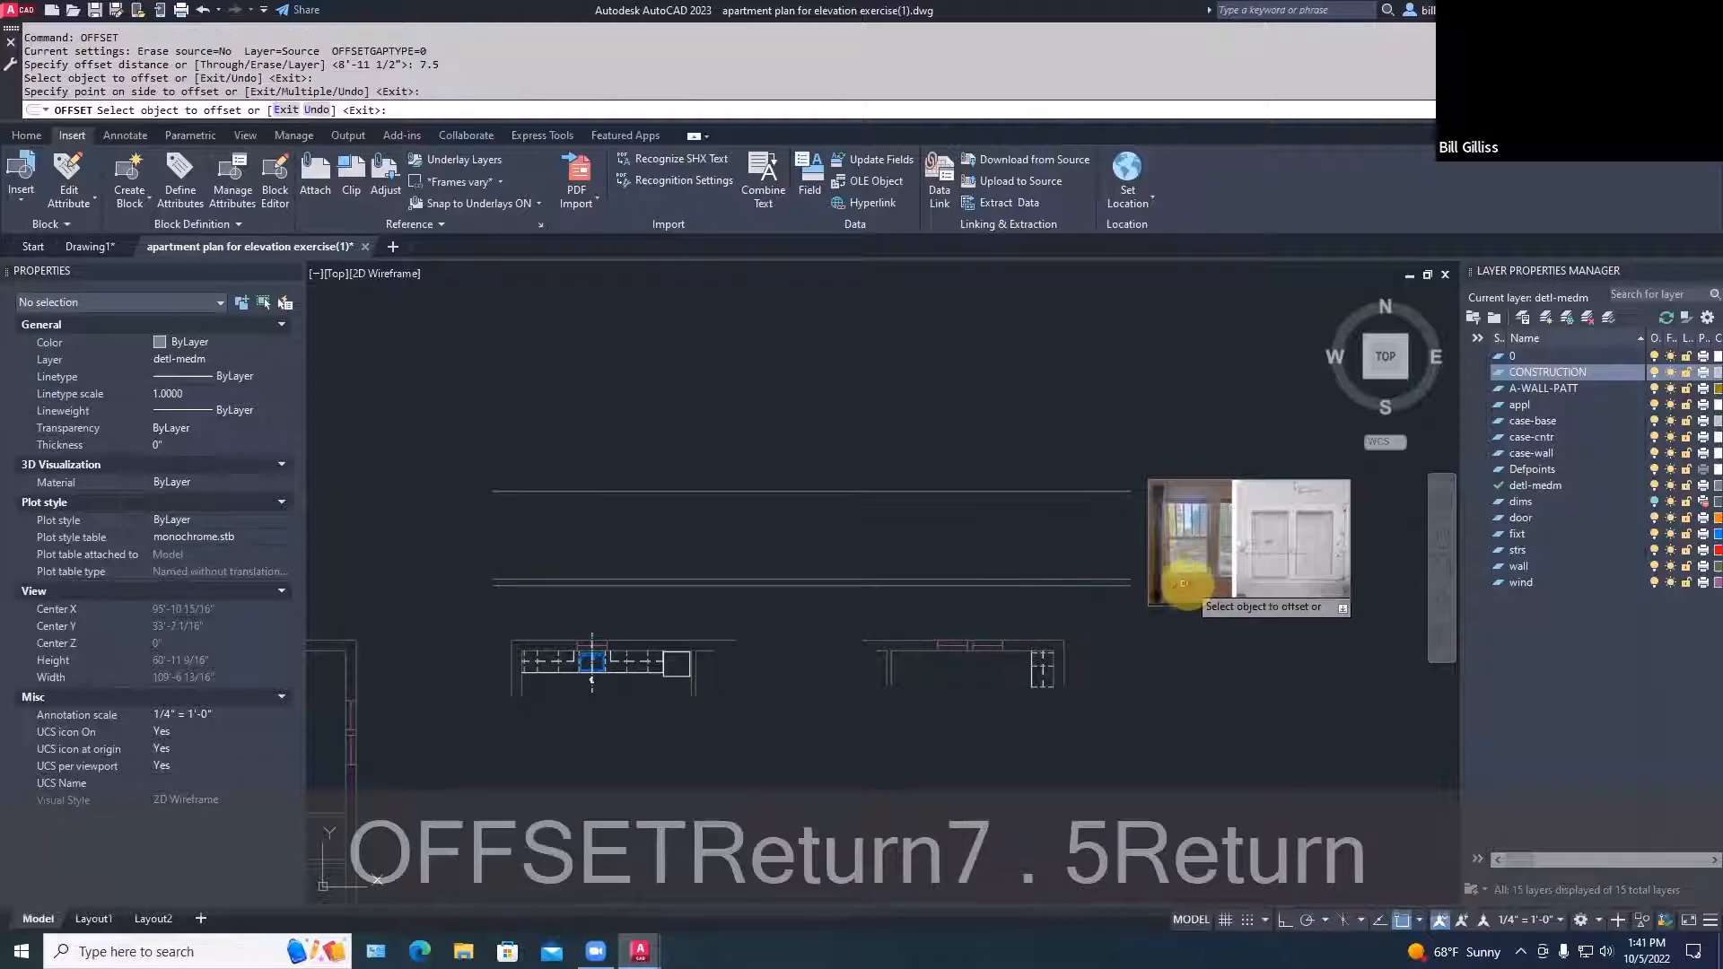
Examine the window sill height dimension marked on the reference photo
{"action": "scroll", "coordinate": [1185, 592], "scroll_direction": "up", "scroll_amount": 4}
{"action": "scroll", "coordinate": [1232, 628], "scroll_direction": "up", "scroll_amount": 3}
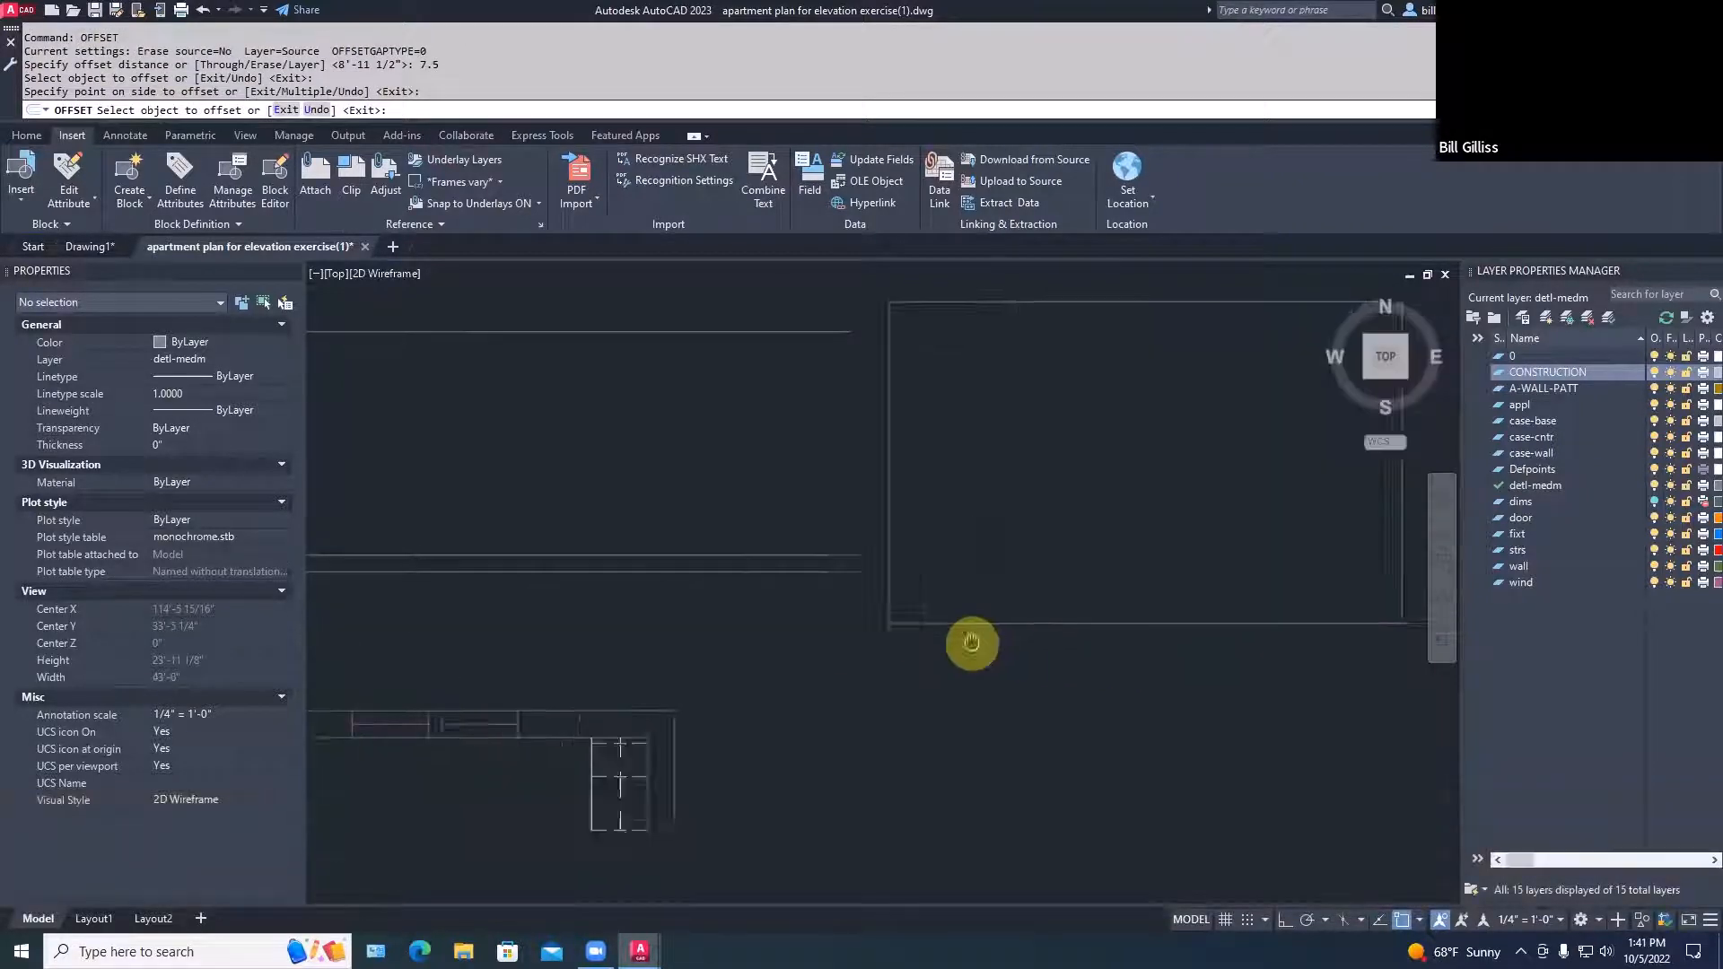
{"action": "scroll", "coordinate": [1234, 601], "scroll_direction": "up", "scroll_amount": 5}
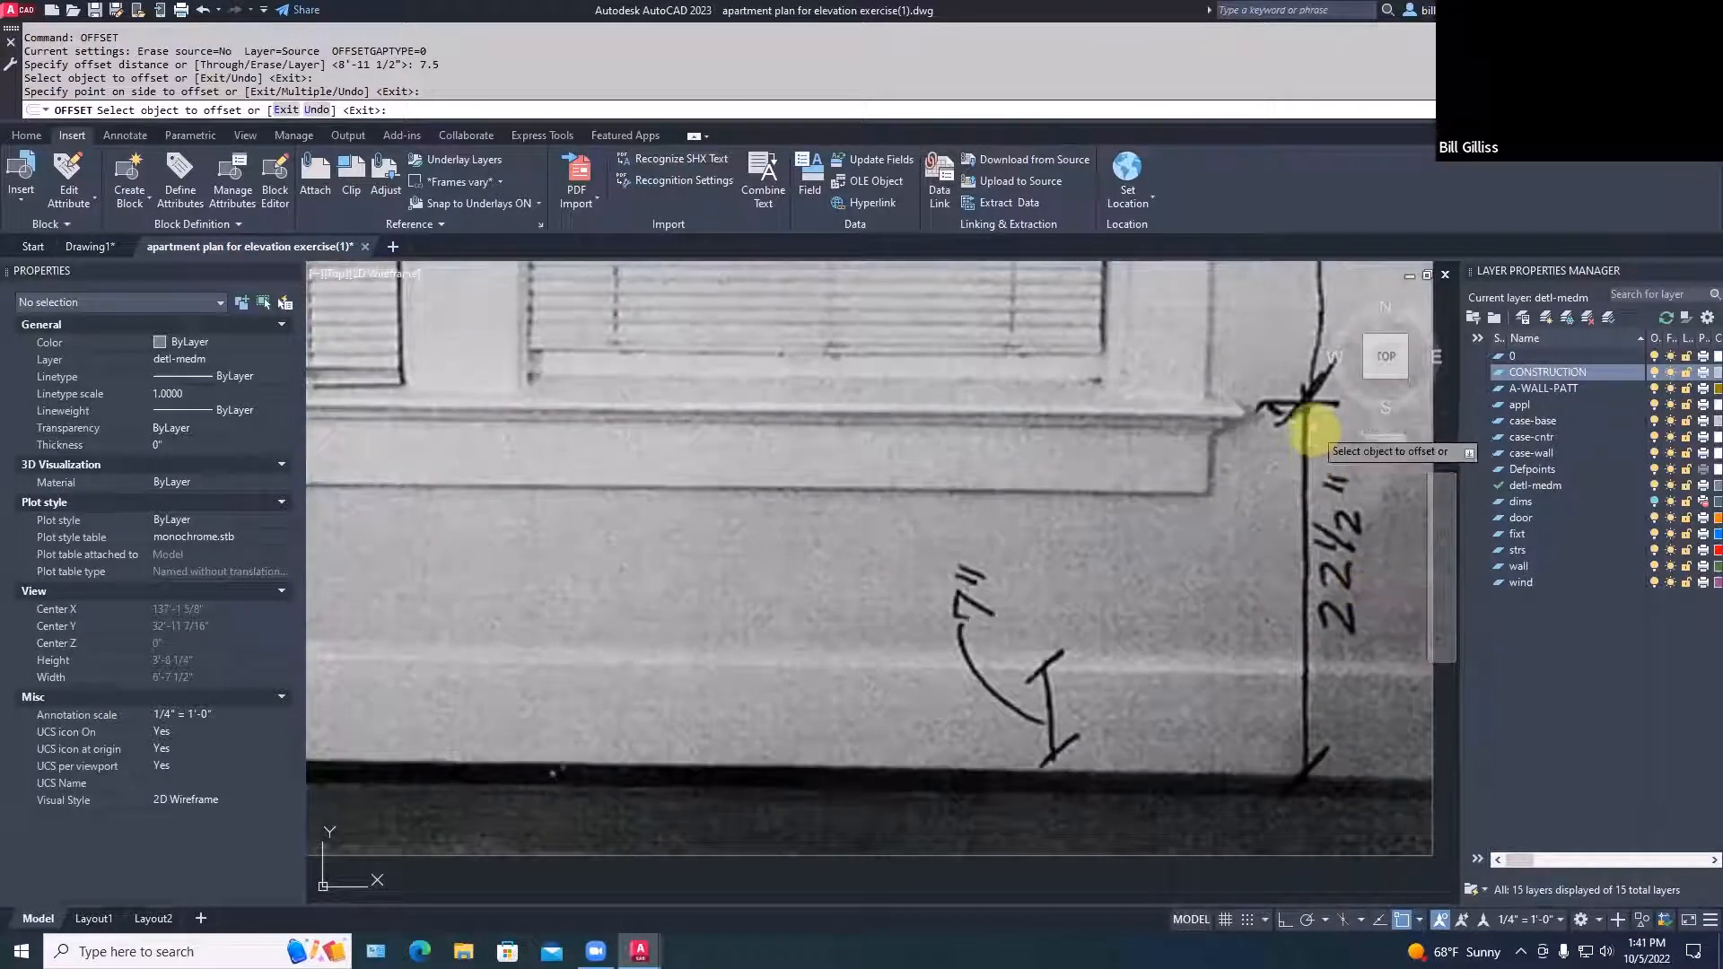
{"action": "scroll", "coordinate": [1301, 412], "scroll_direction": "down", "scroll_amount": 3}
{"action": "scroll", "coordinate": [1076, 470], "scroll_direction": "down", "scroll_amount": 2}
{"action": "middle_click_drag", "start_coordinate": [1083, 493], "coordinate": [1269, 607]}
{"action": "scroll", "coordinate": [904, 600], "scroll_direction": "down", "scroll_amount": 2}
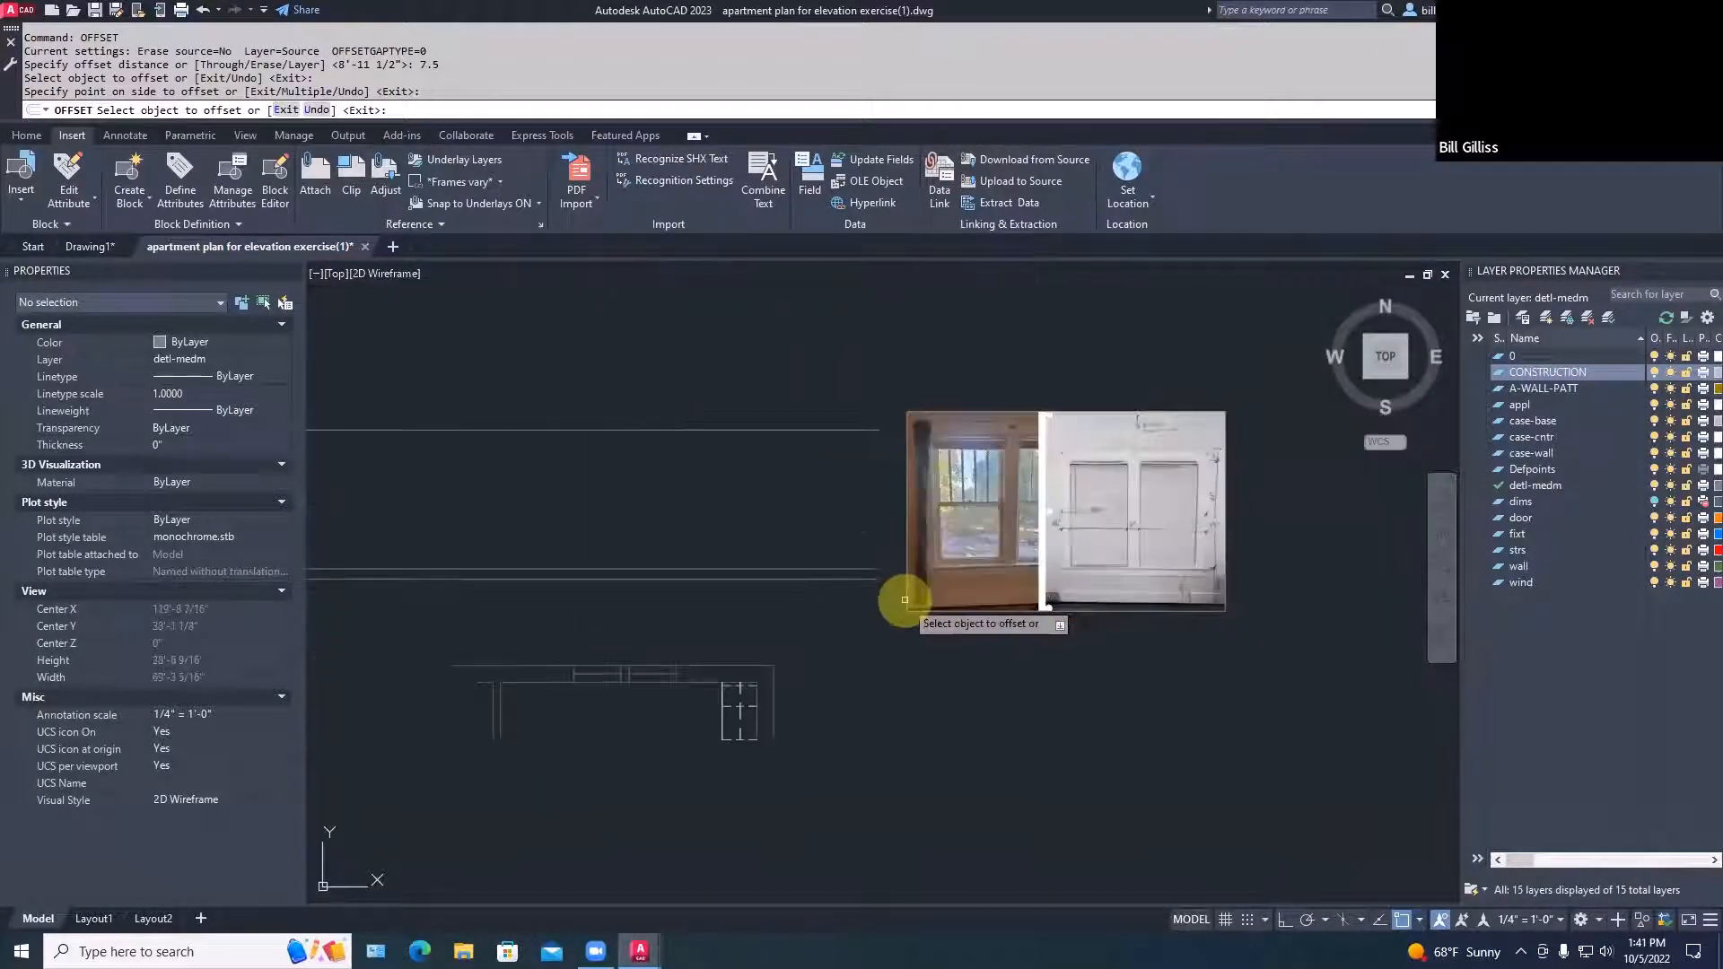
{"action": "middle_click_drag", "start_coordinate": [904, 600], "coordinate": [1044, 602]}
Try to offset the floor line upward by 22.5" within the running Offset command, and undo the offsets
{"action": "type", "text": "OF"}
{"action": "key", "text": "Return"}
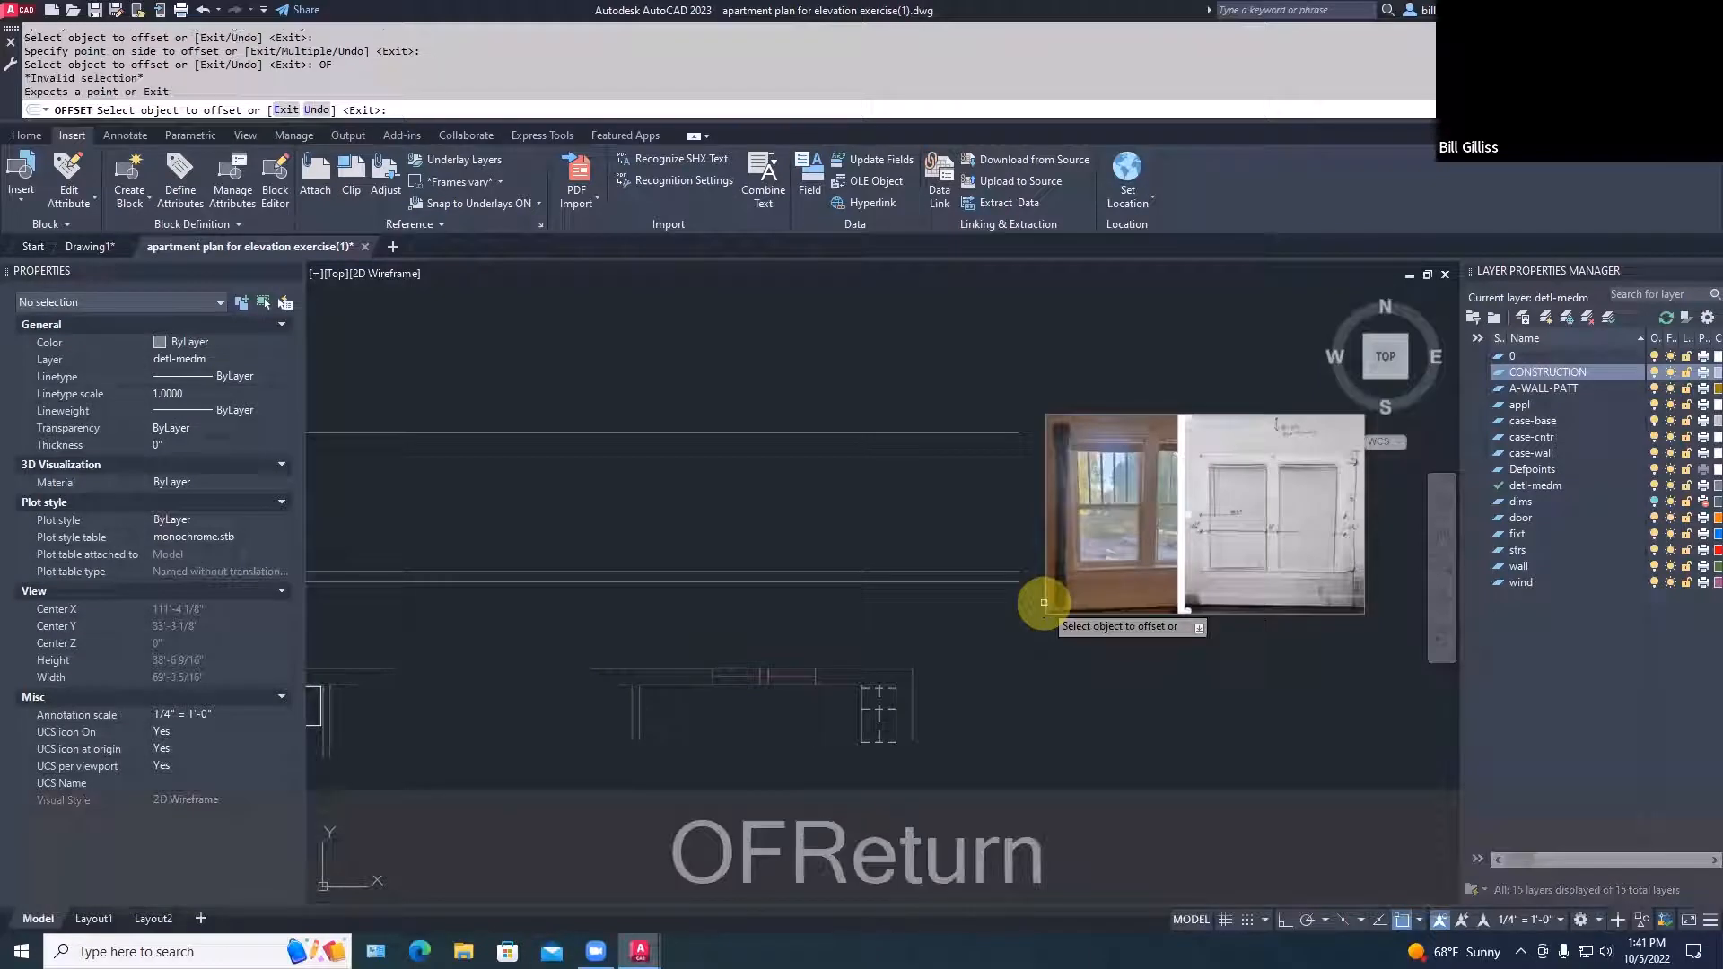
{"action": "type", "text": "22.5"}
{"action": "key", "text": "space"}
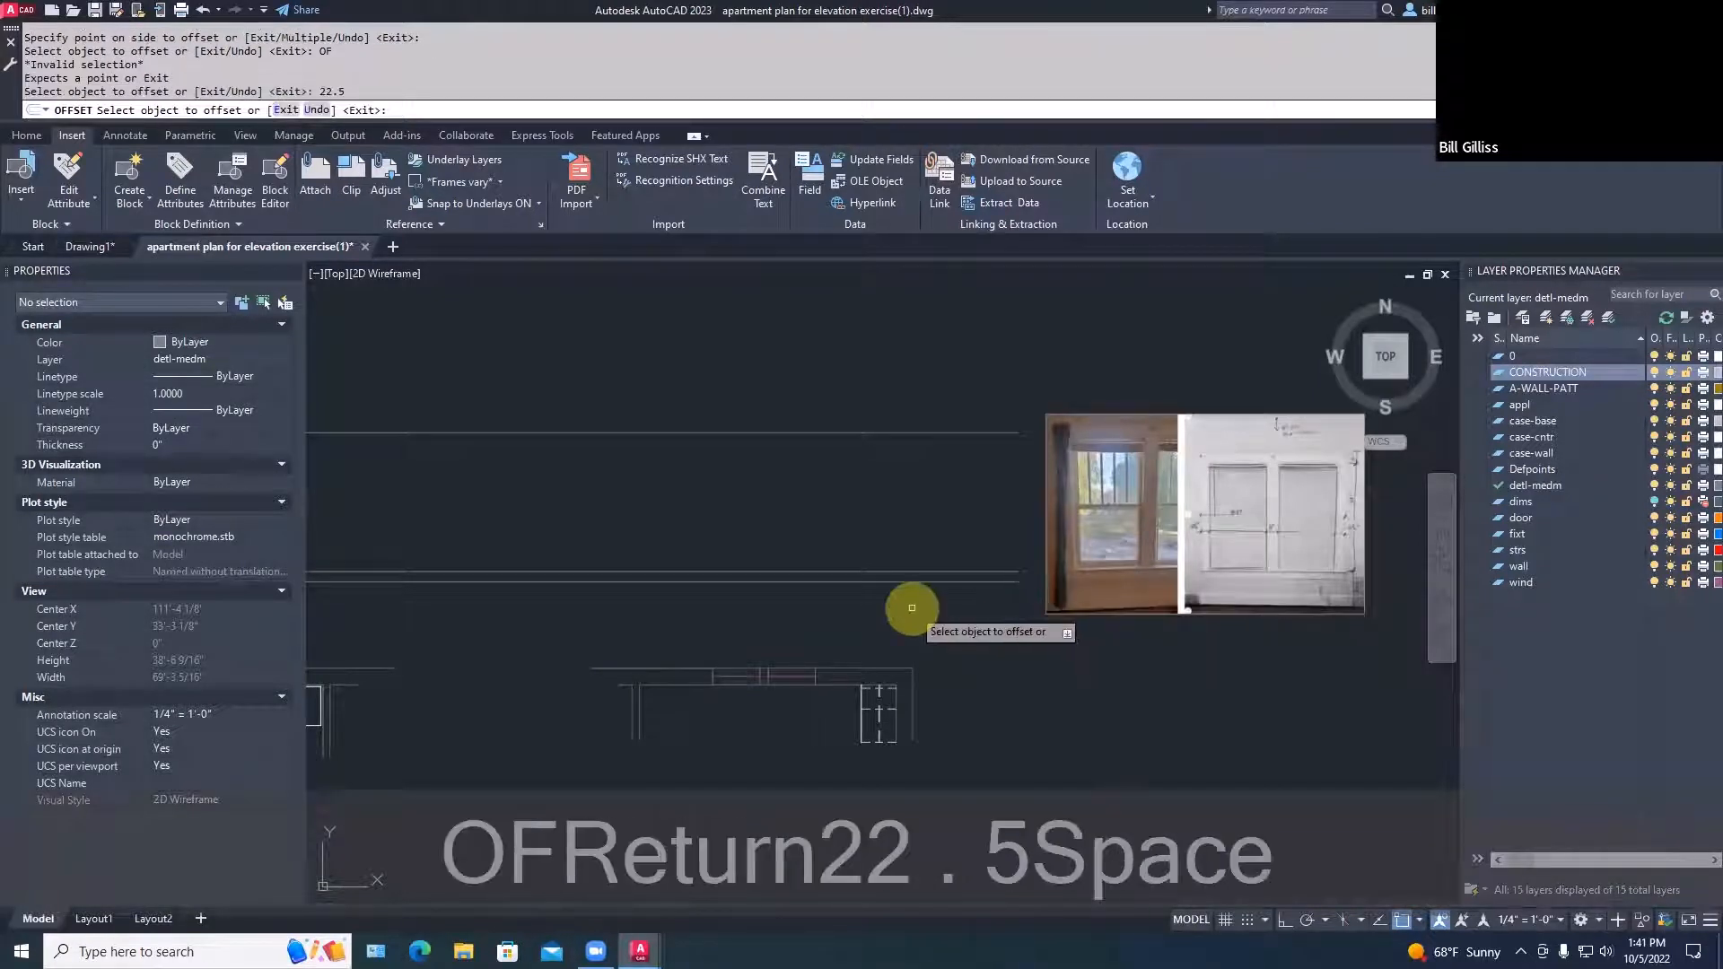
{"action": "left_click", "coordinate": [906, 583]}
{"action": "left_click", "coordinate": [904, 543]}
{"action": "key", "text": "space"}
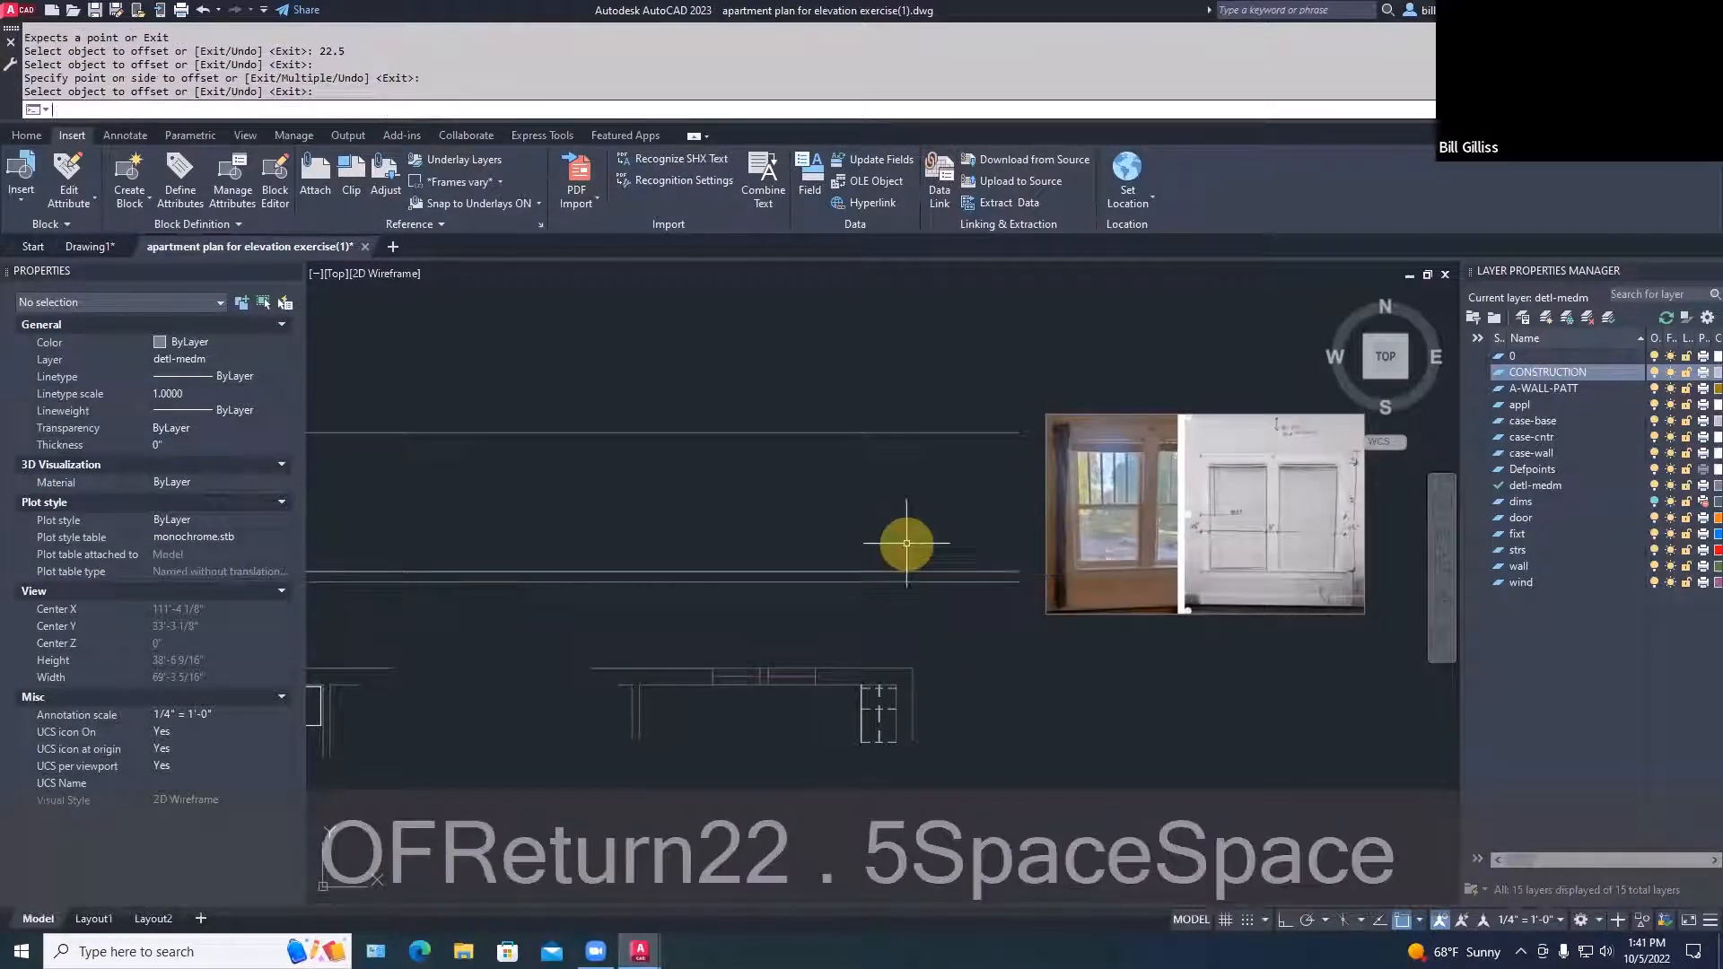
{"action": "key", "text": "ctrl+z"}
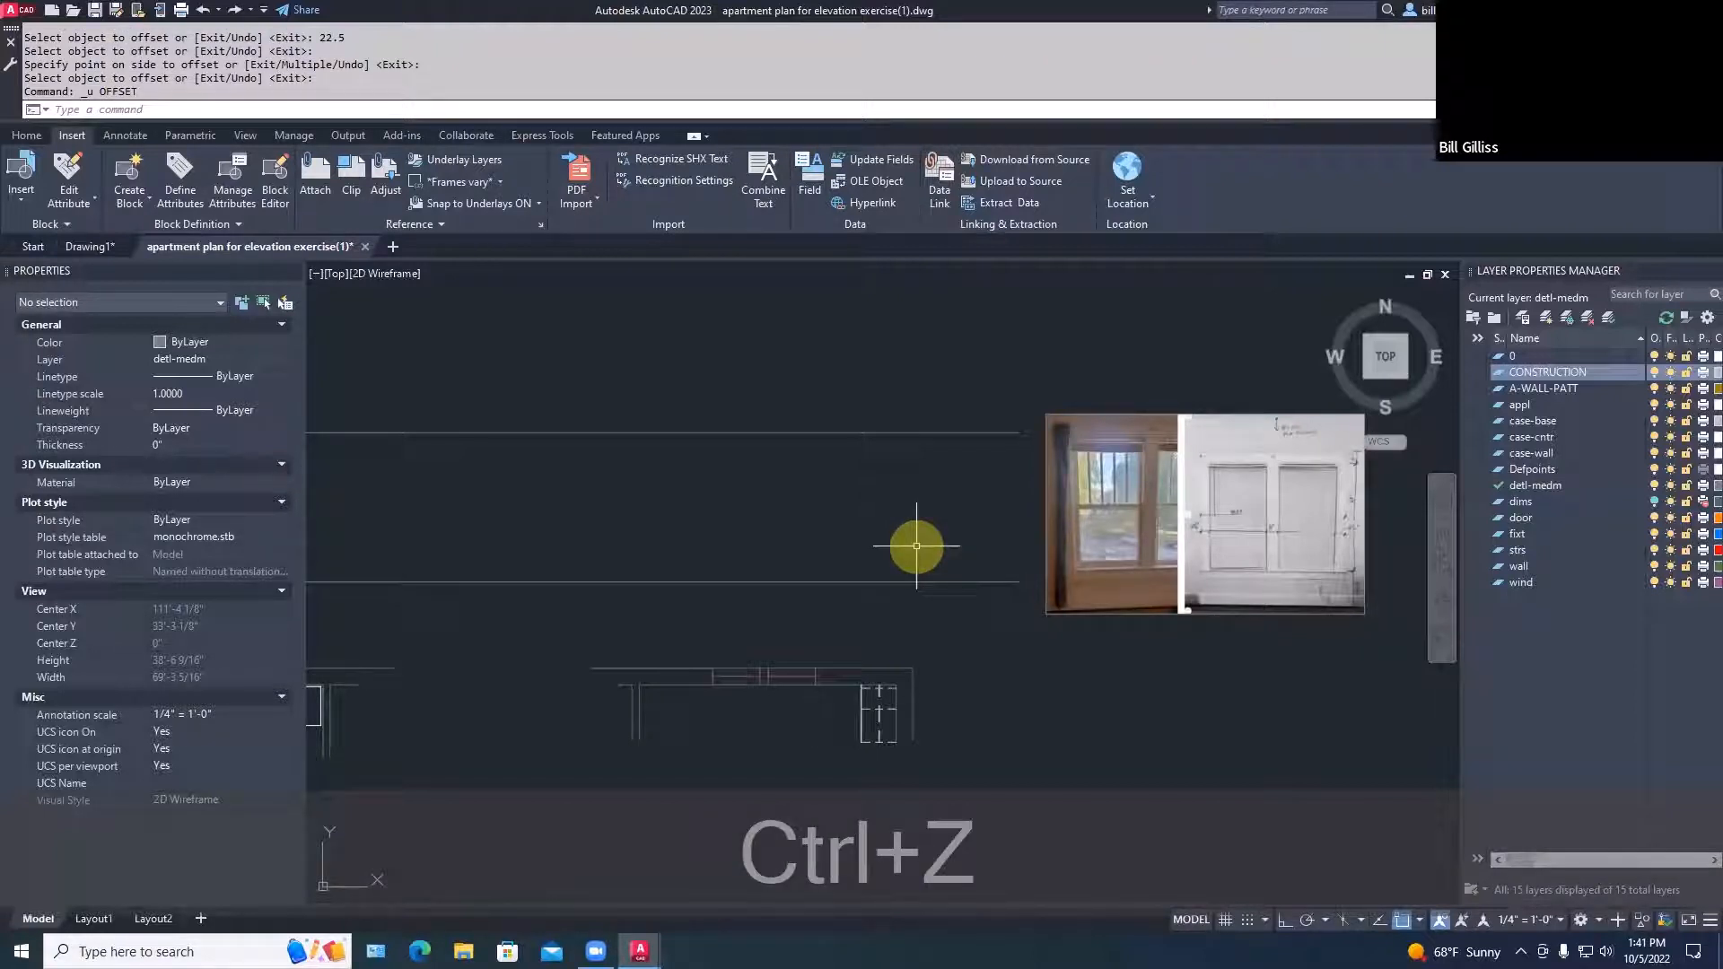
Offset the floor line upward by 7.5" for the top of the baseboard
{"action": "type", "text": "OFSET"}
{"action": "key", "text": "Return"}
{"action": "type", "text": "7."}
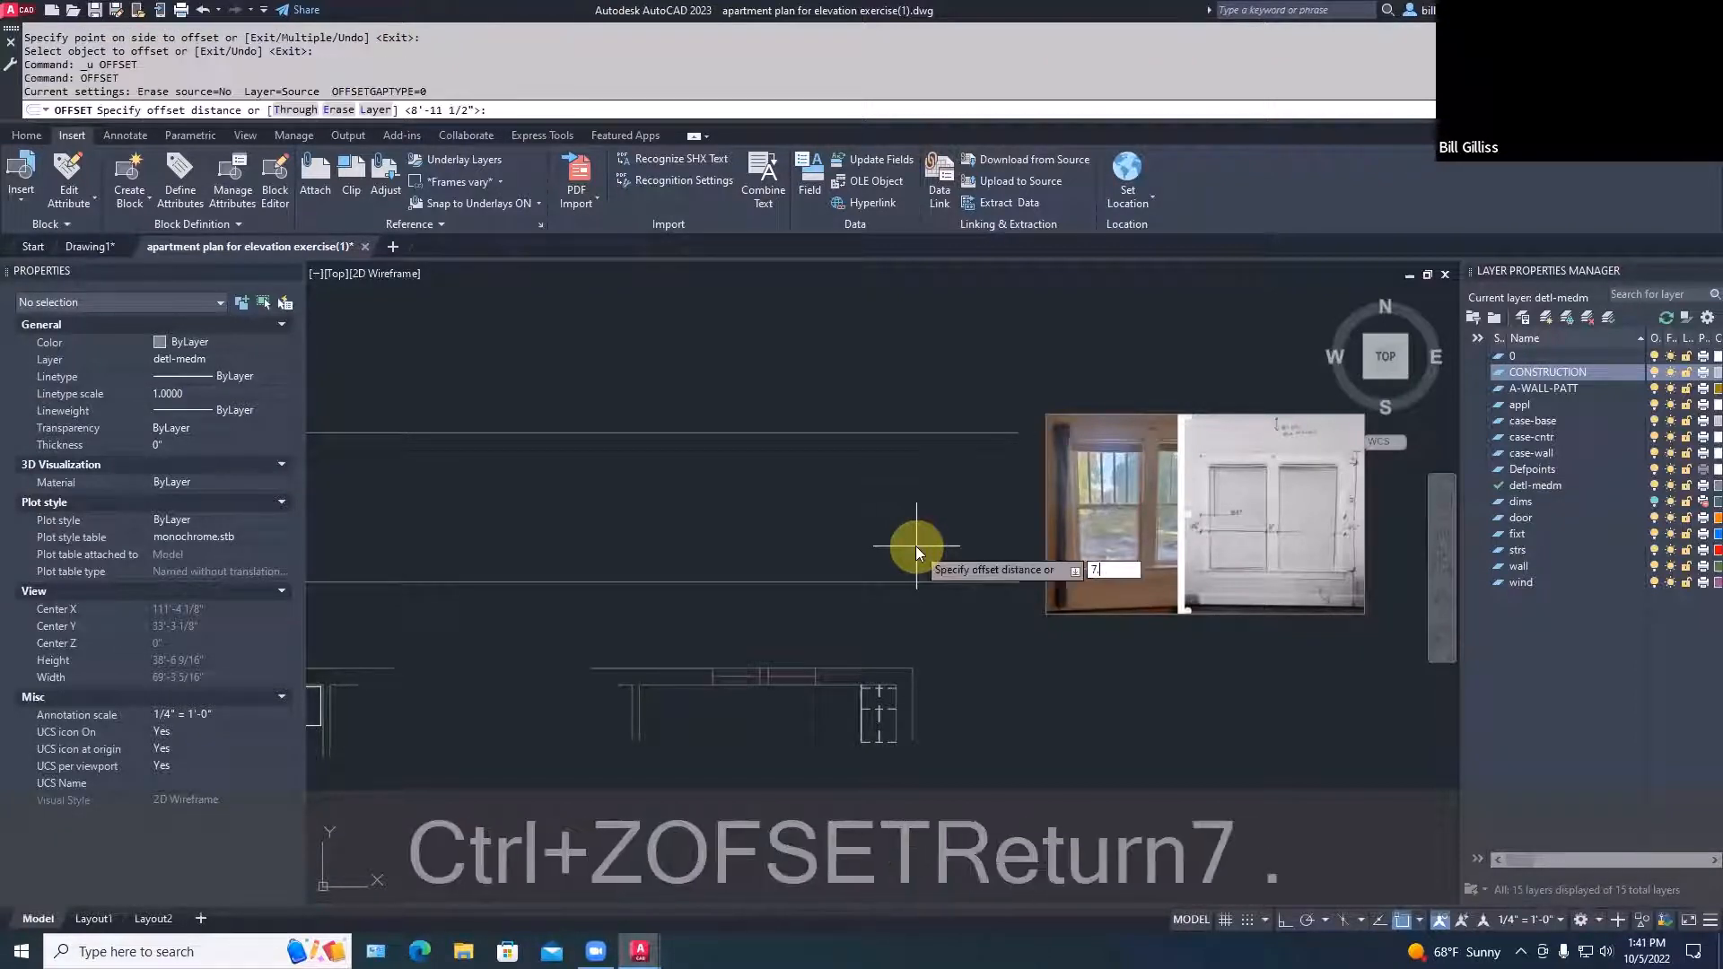
{"action": "type", "text": "5"}
{"action": "key", "text": "space"}
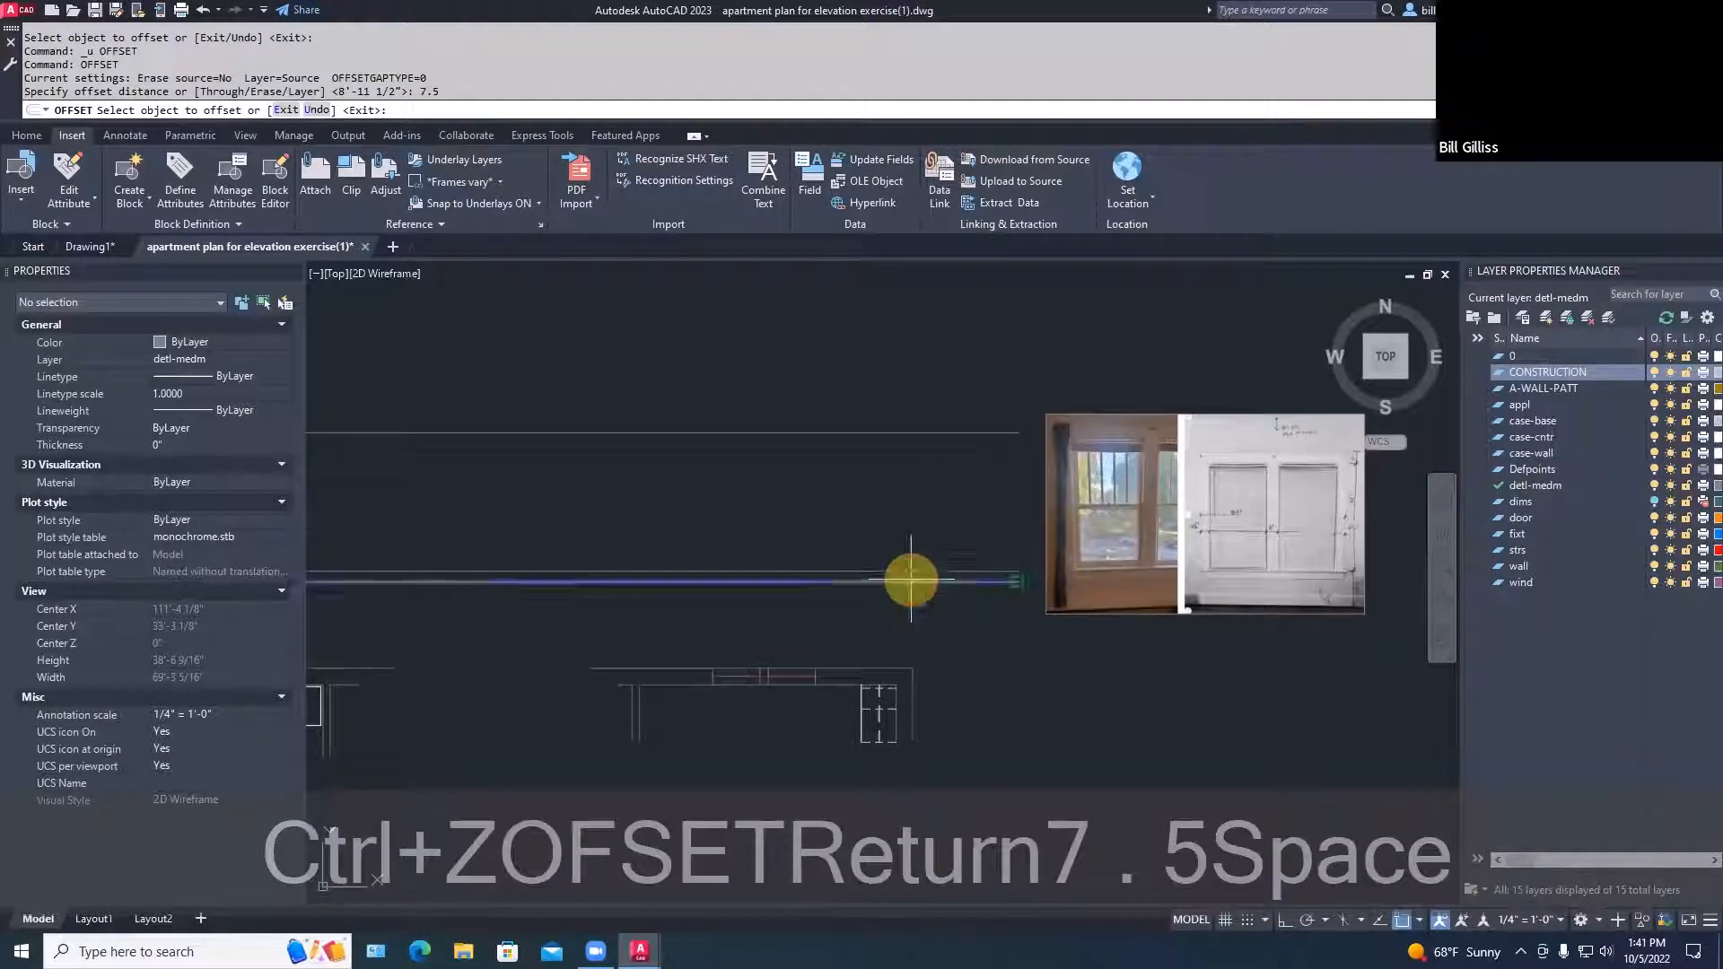
{"action": "left_click", "coordinate": [911, 578]}
{"action": "left_click", "coordinate": [906, 548]}
Offset the floor line upward by 22.5" for the window sill height
{"action": "type", "text": "OFFSET"}
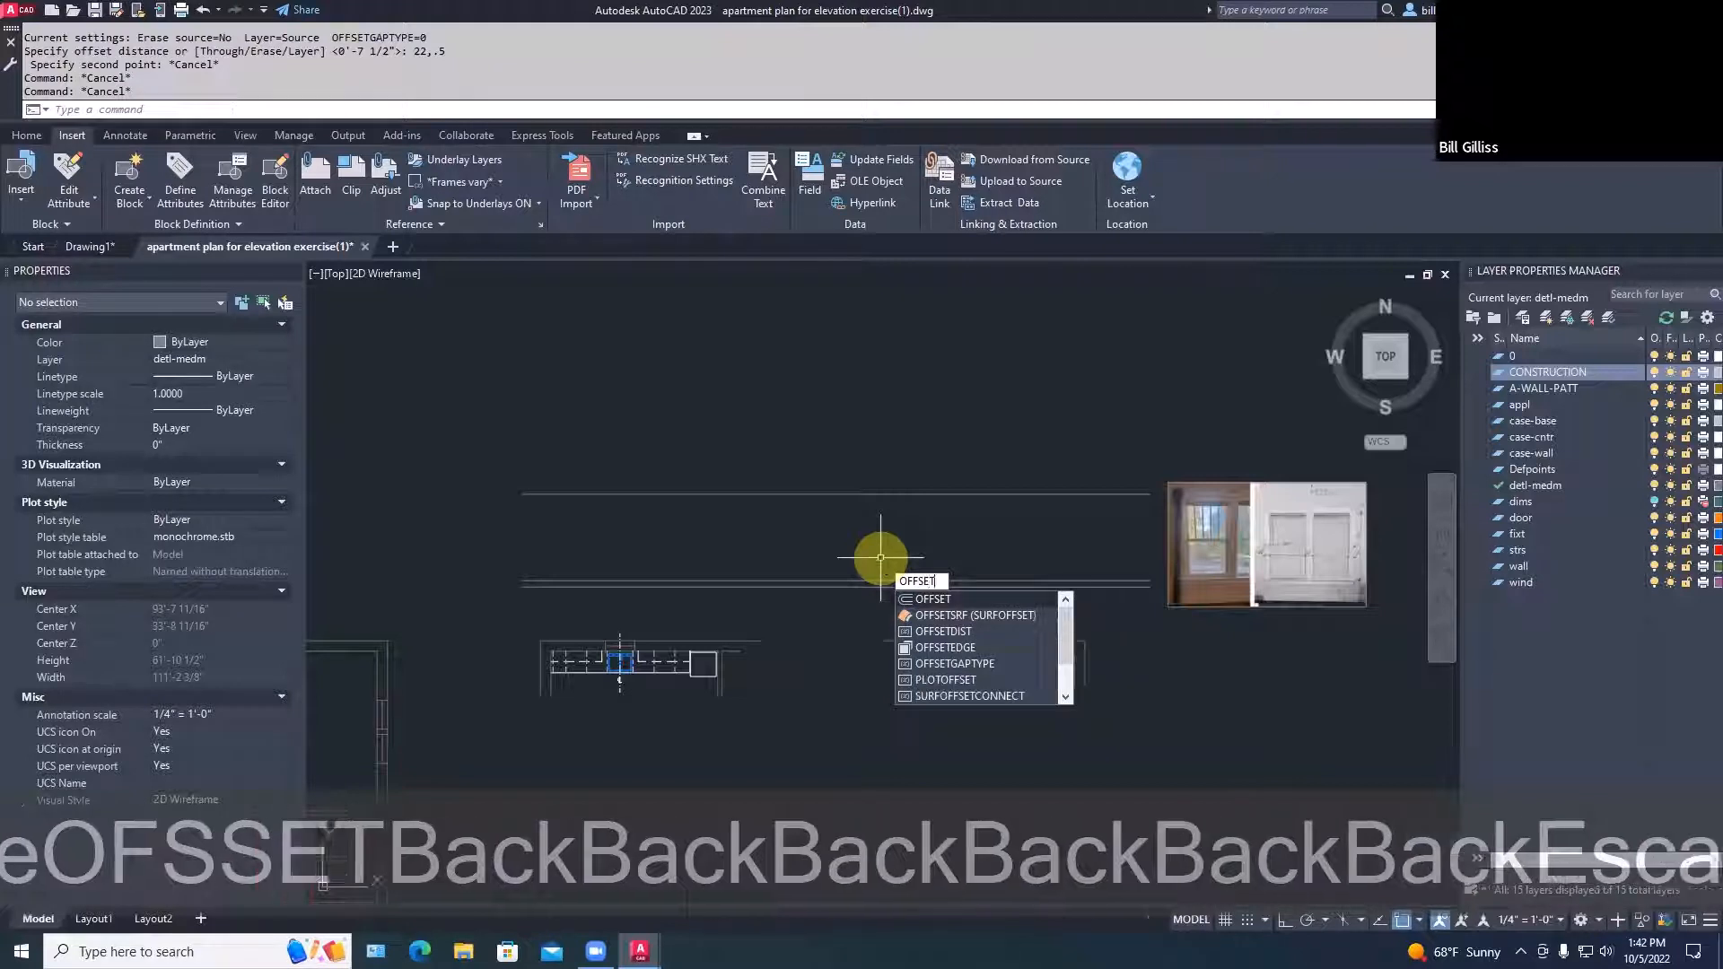
{"action": "key", "text": "Return"}
{"action": "type", "text": "22"}
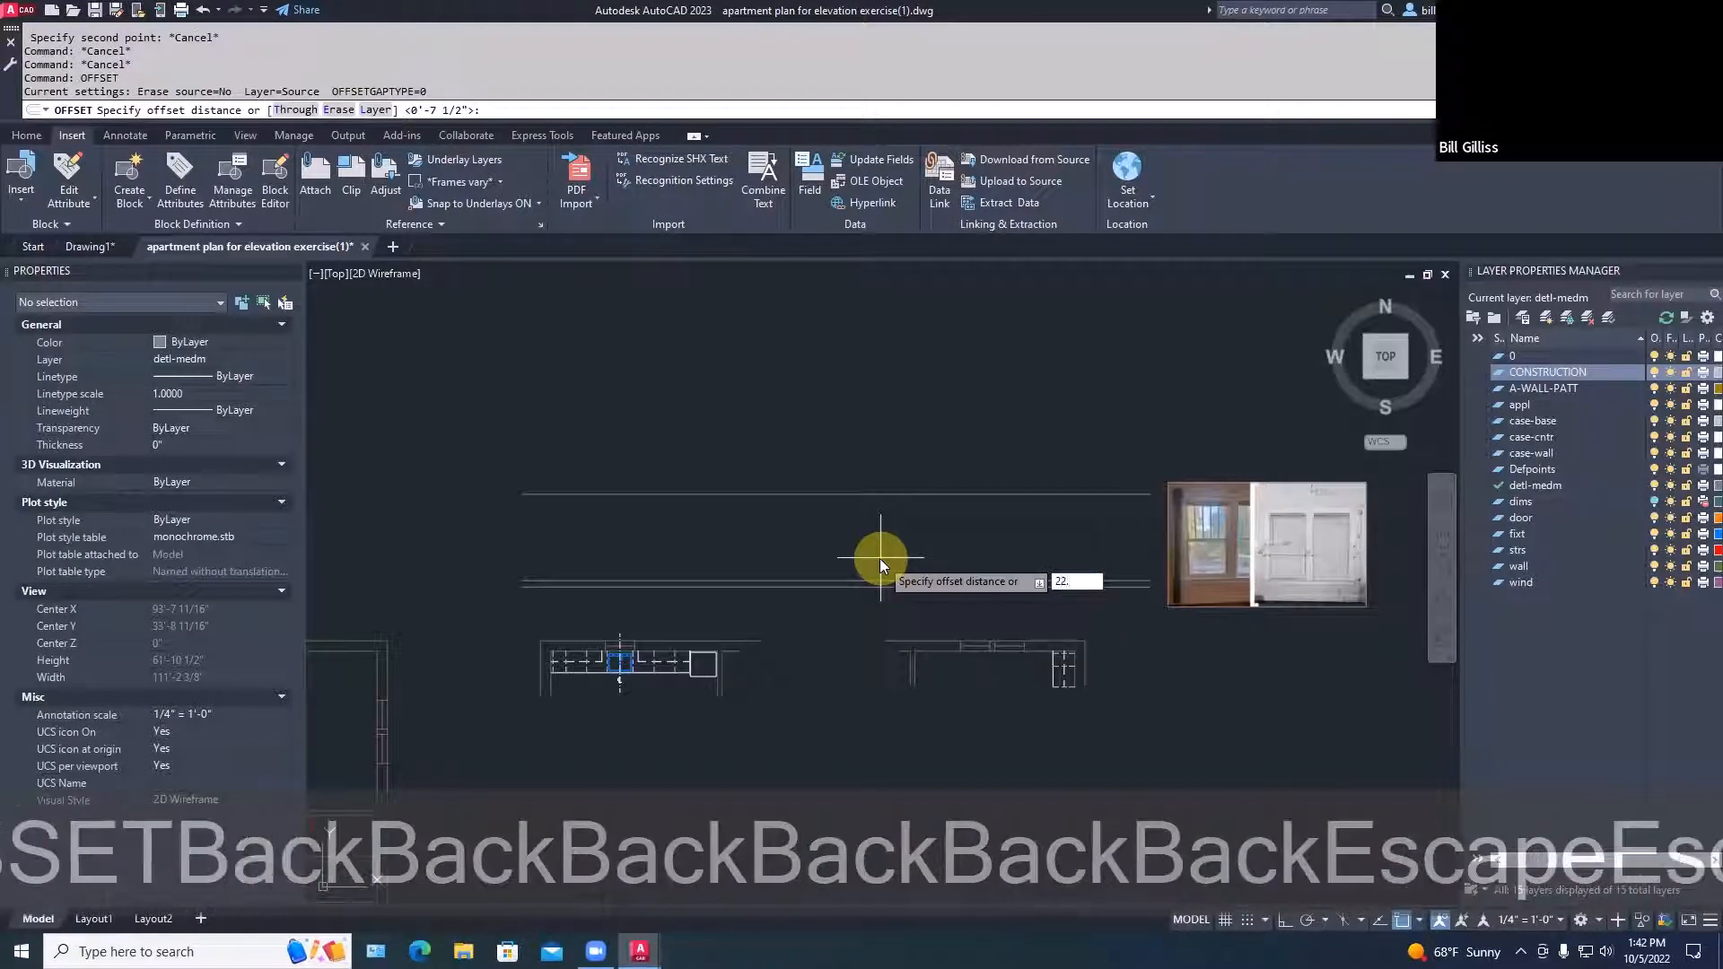
{"action": "type", "text": ".5"}
{"action": "key", "text": "Return"}
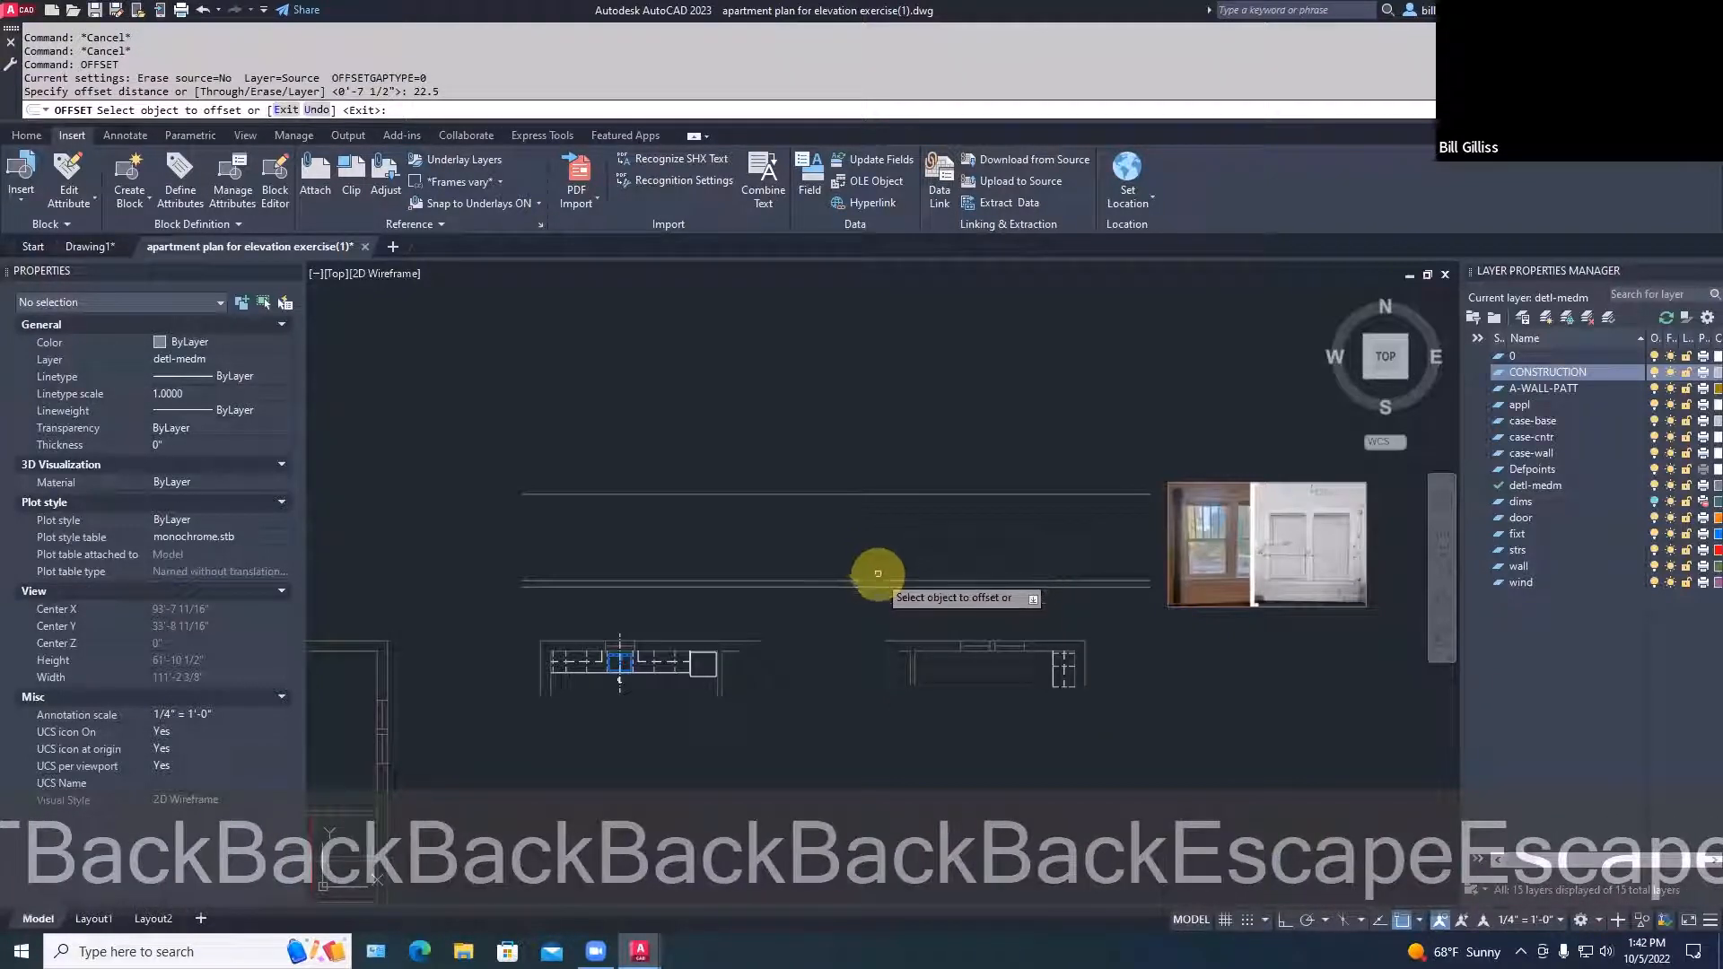
{"action": "left_click", "coordinate": [879, 581]}
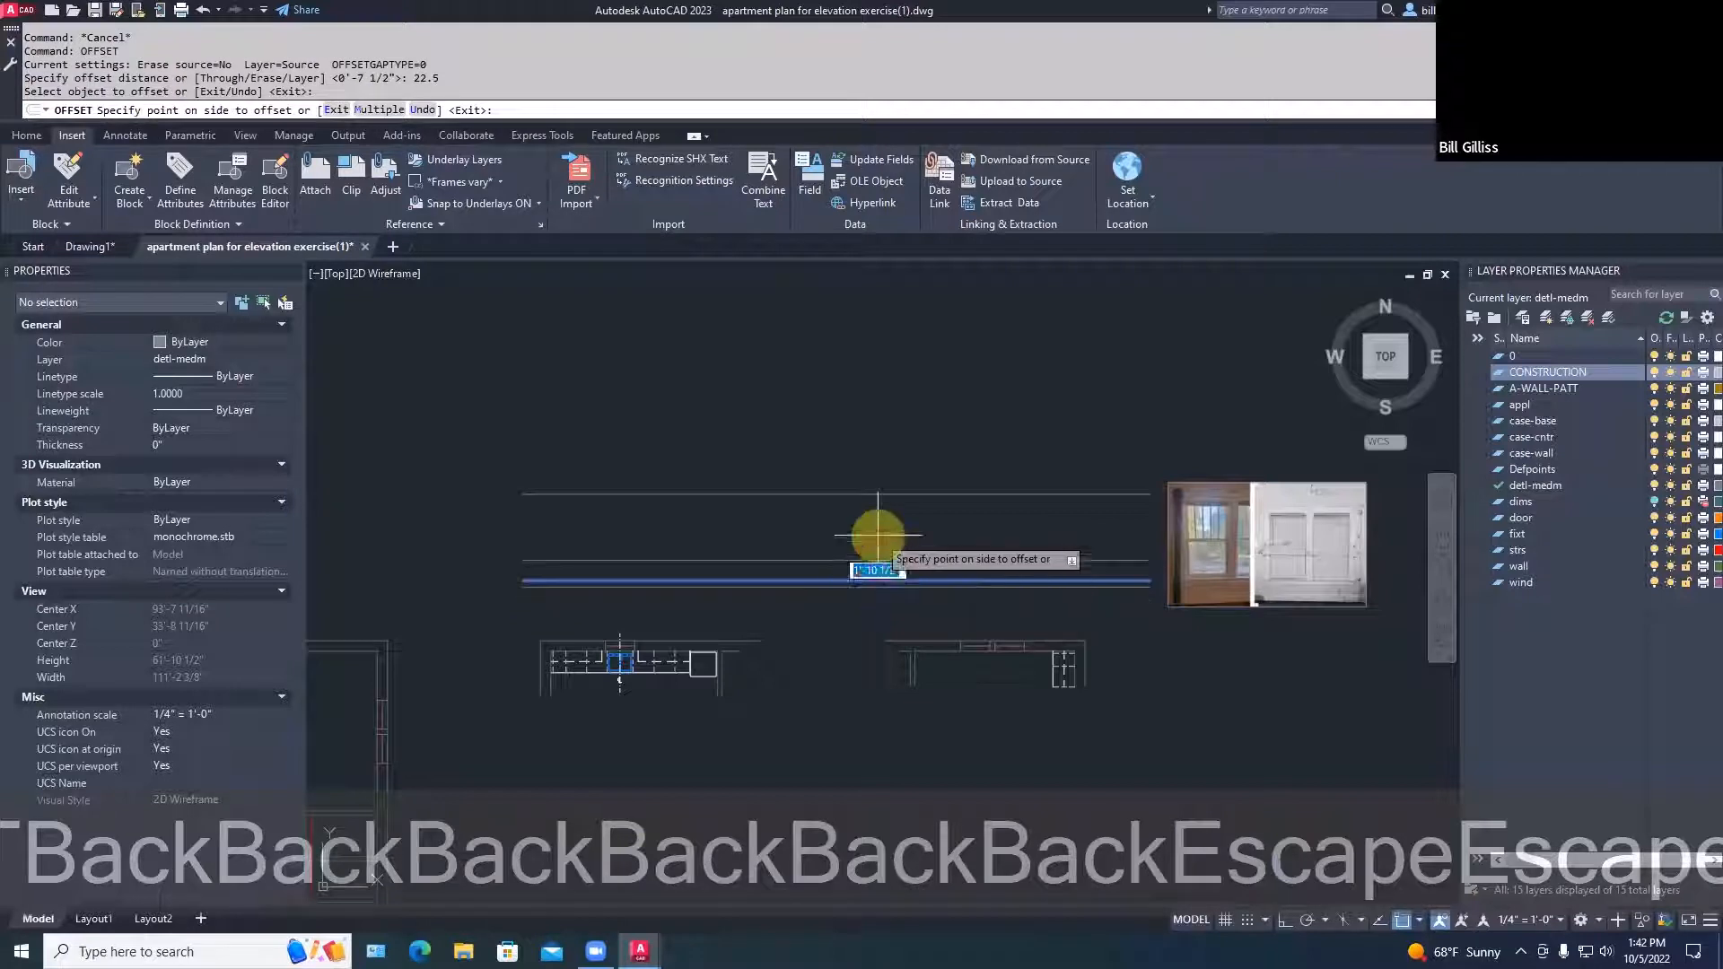
{"action": "key", "text": "Escape"}
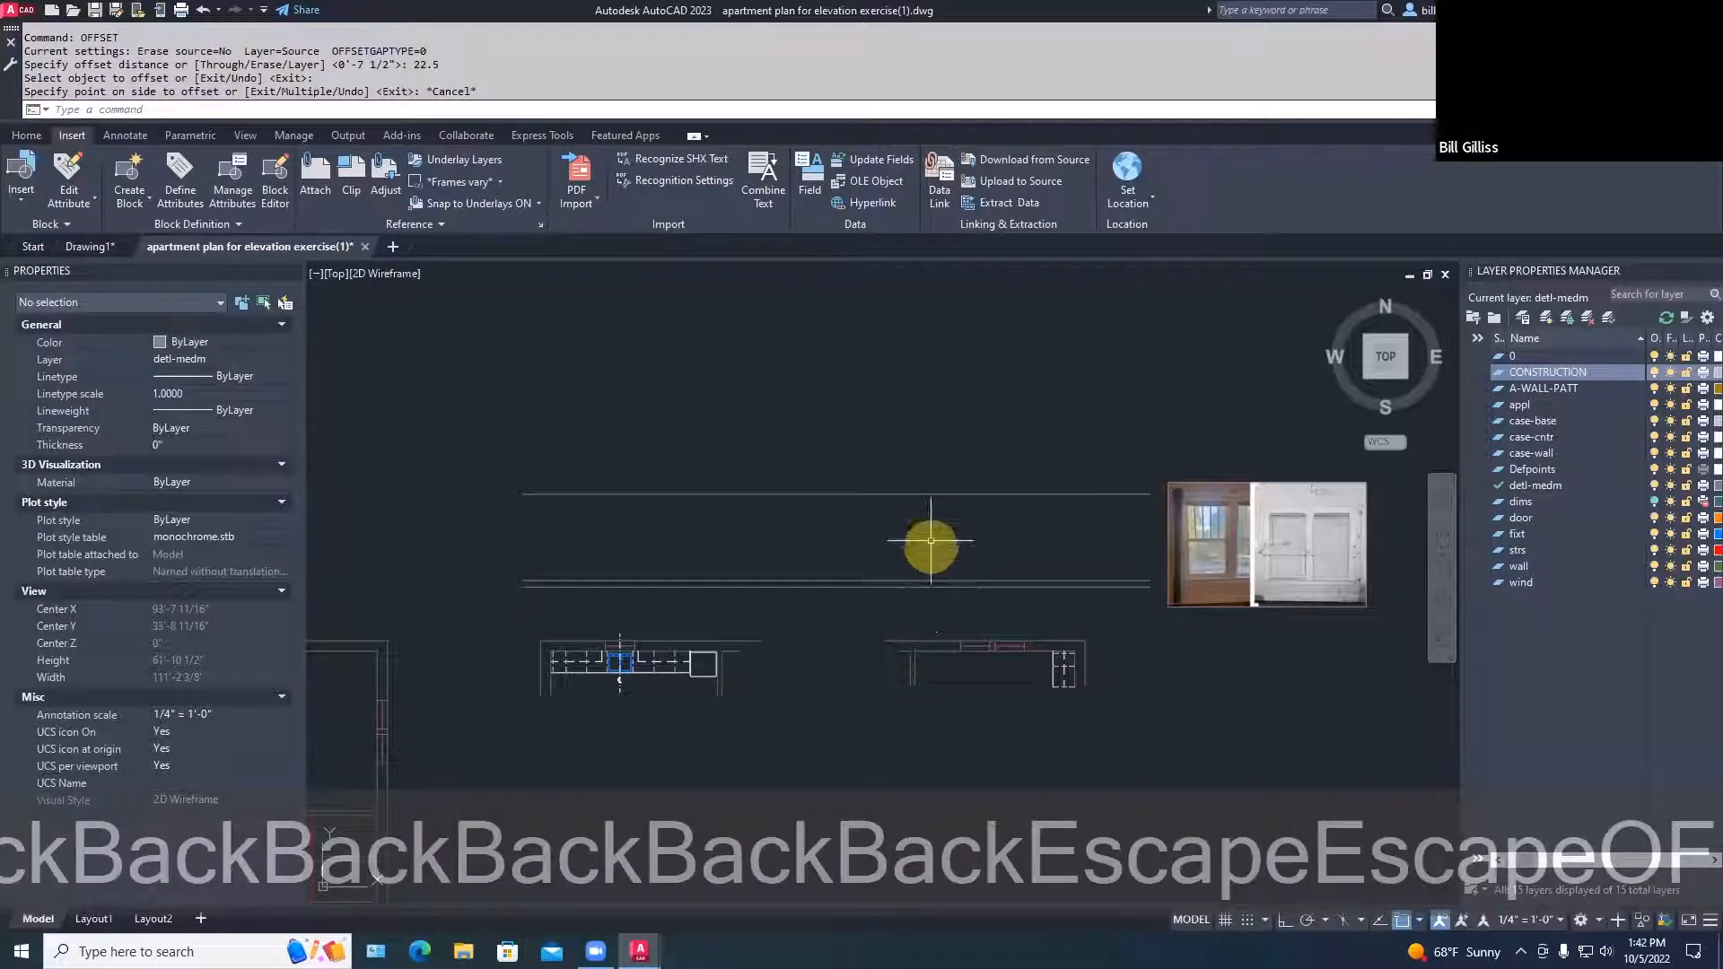
{"action": "type", "text": "o"}
{"action": "key", "text": "Return"}
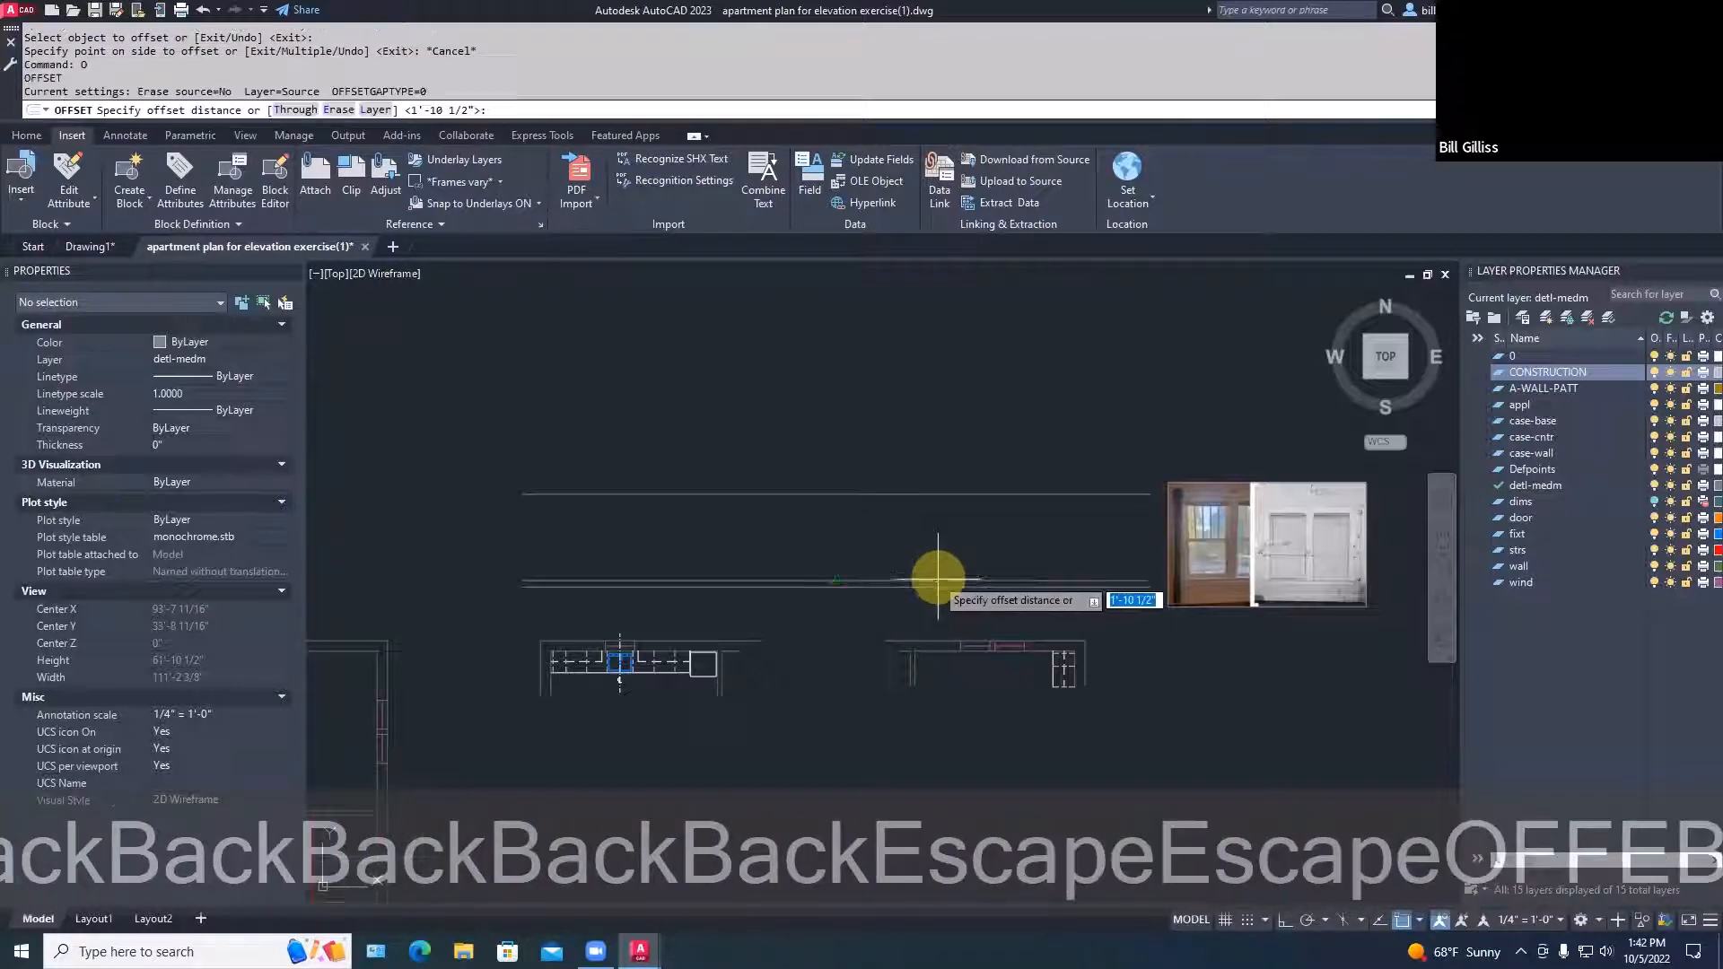
{"action": "key", "text": "Return"}
{"action": "left_click", "coordinate": [922, 584]}
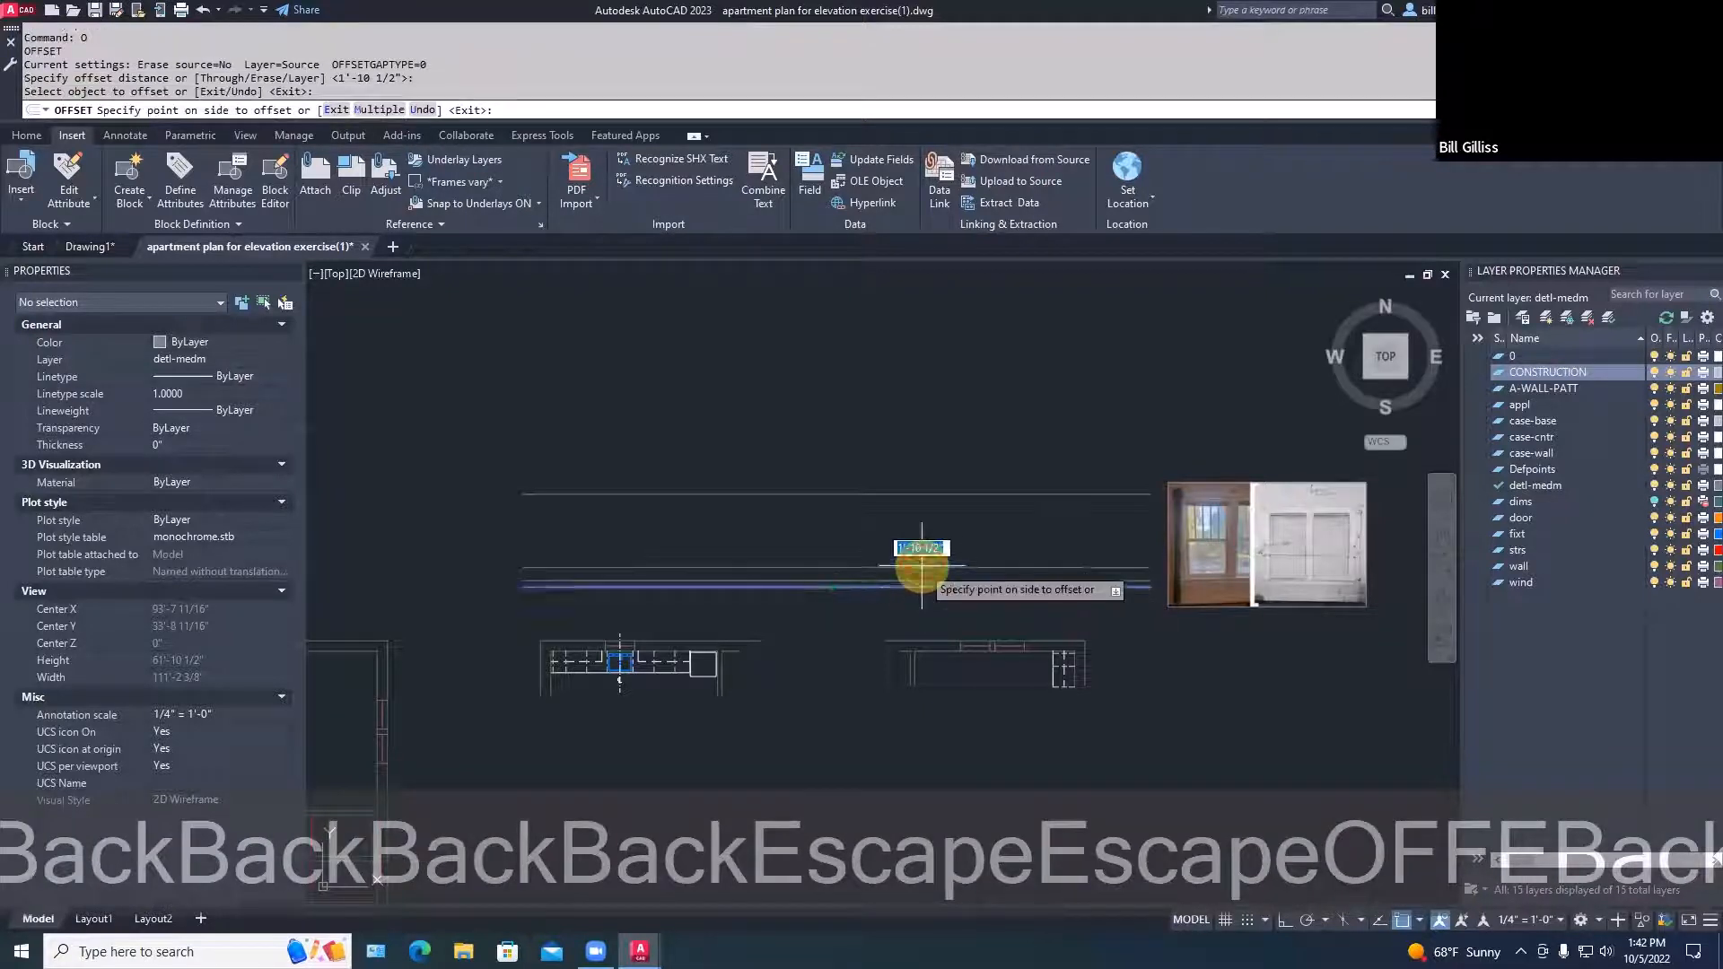
{"action": "left_click", "coordinate": [911, 564]}
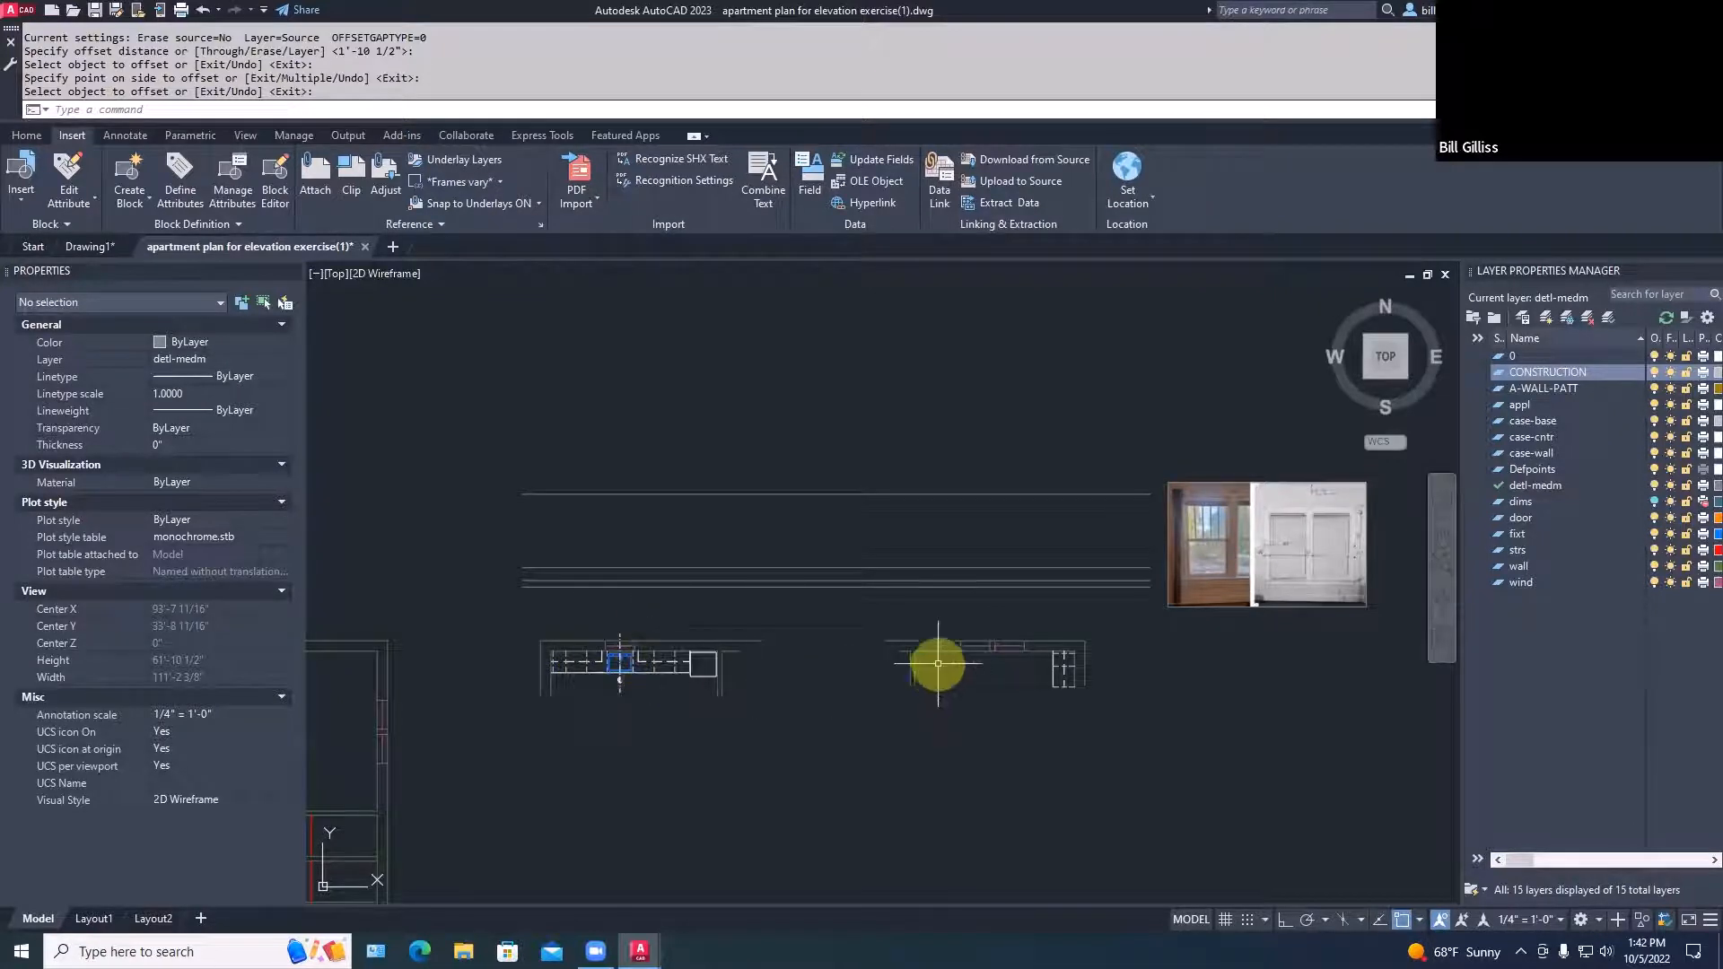
Shorten the window sill line by stretching its west end so that it spans only the window wall elevation
{"action": "key", "text": "Escape"}
{"action": "left_click", "coordinate": [548, 566]}
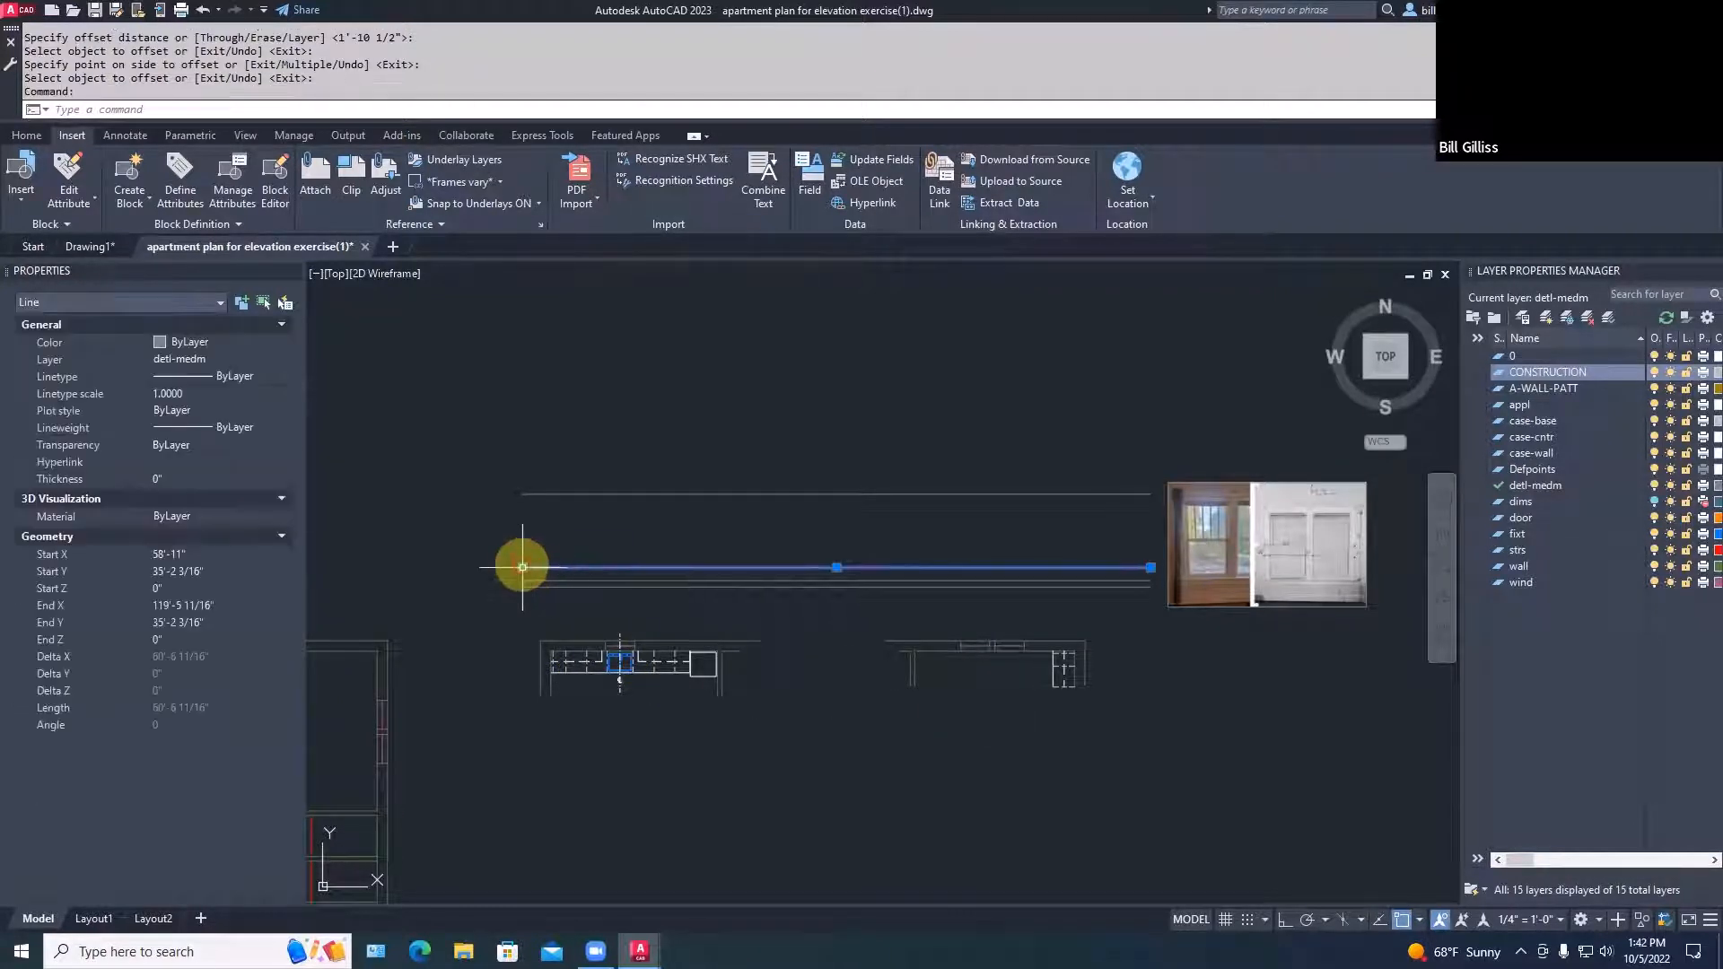
{"action": "left_click", "coordinate": [520, 566]}
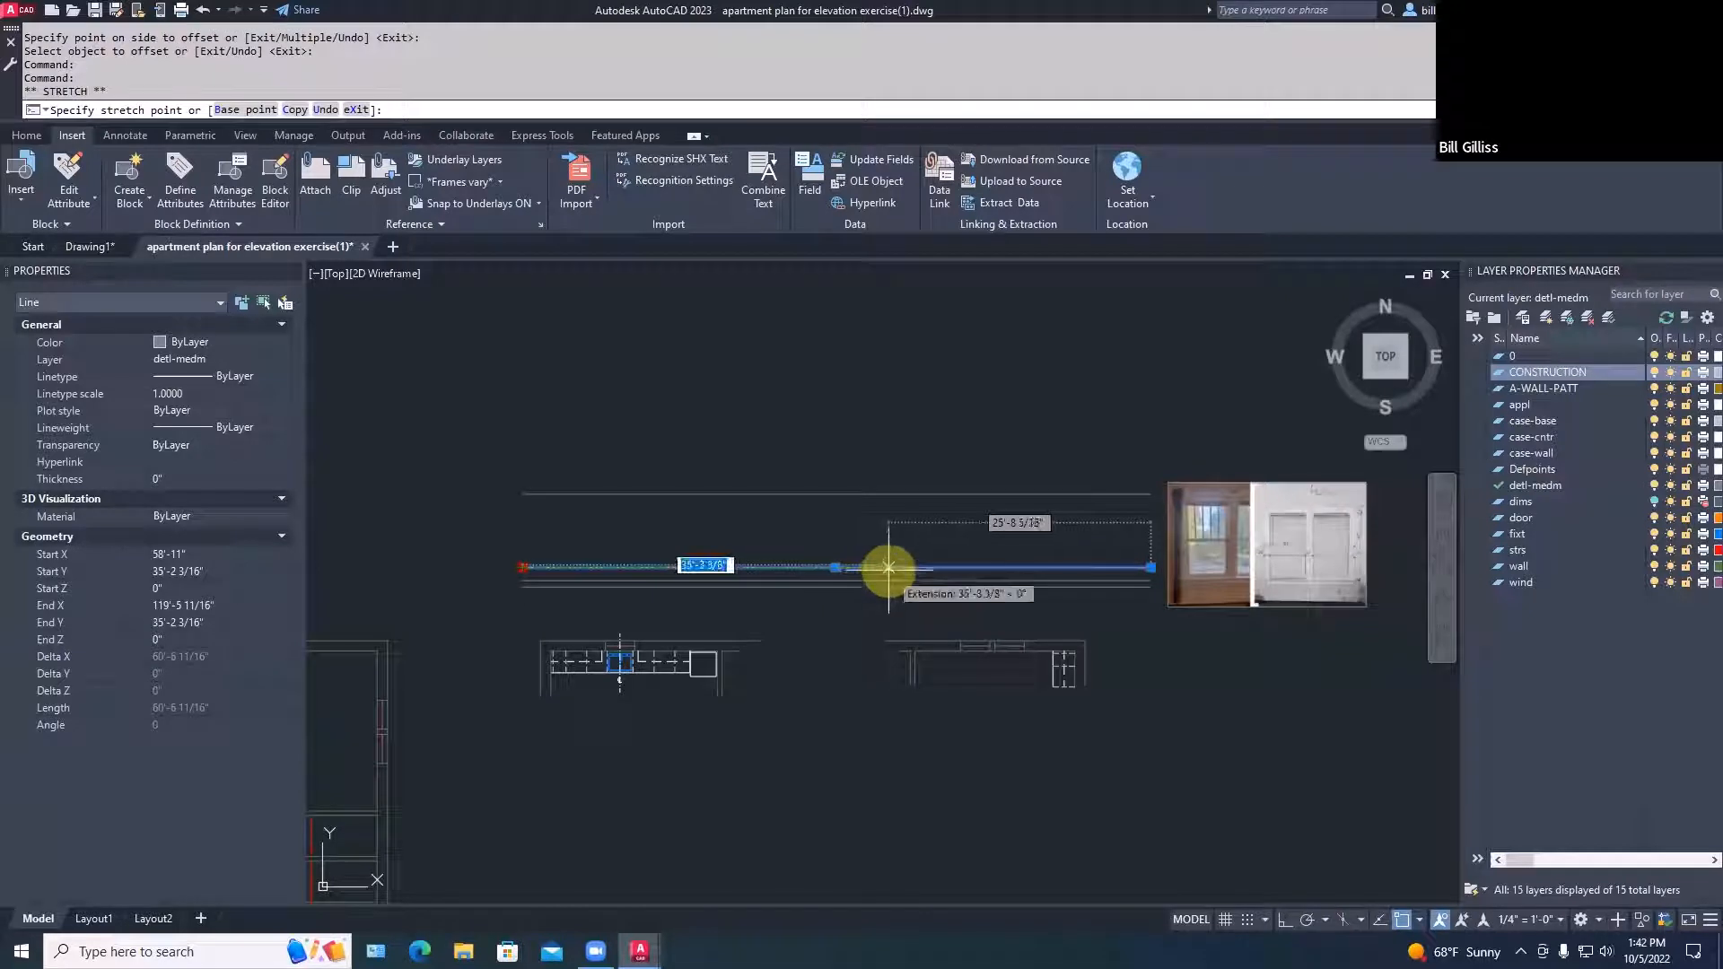
{"action": "left_click", "coordinate": [871, 567]}
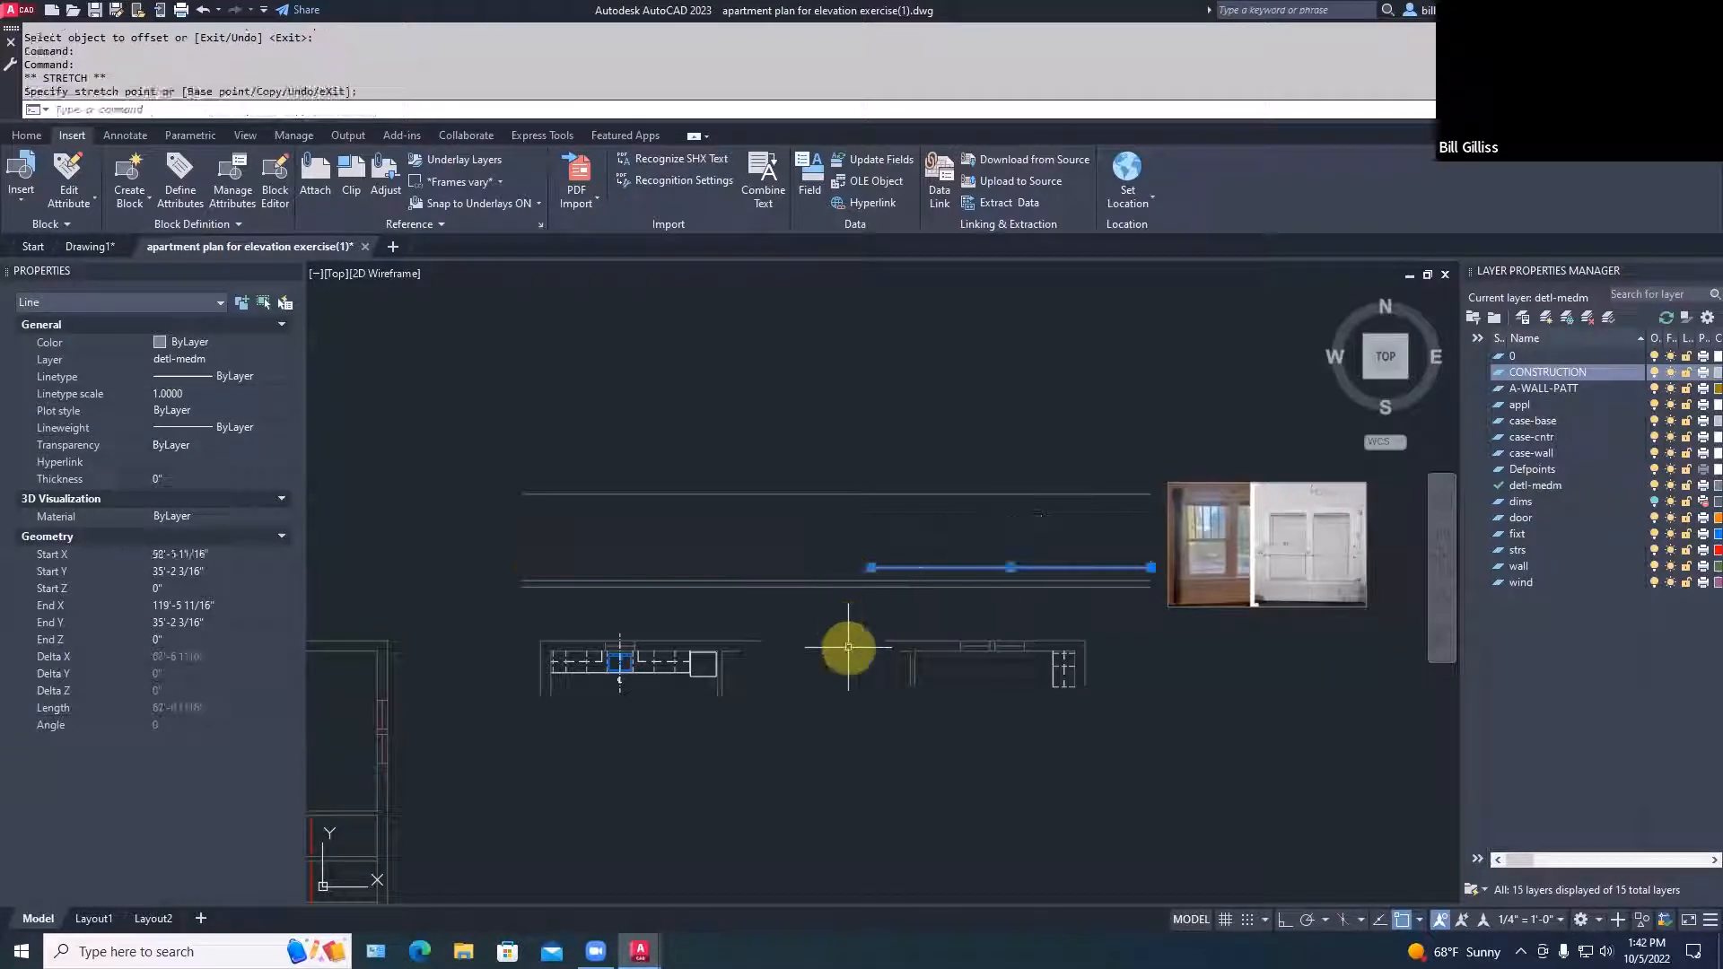
{"action": "key", "text": "Escape"}
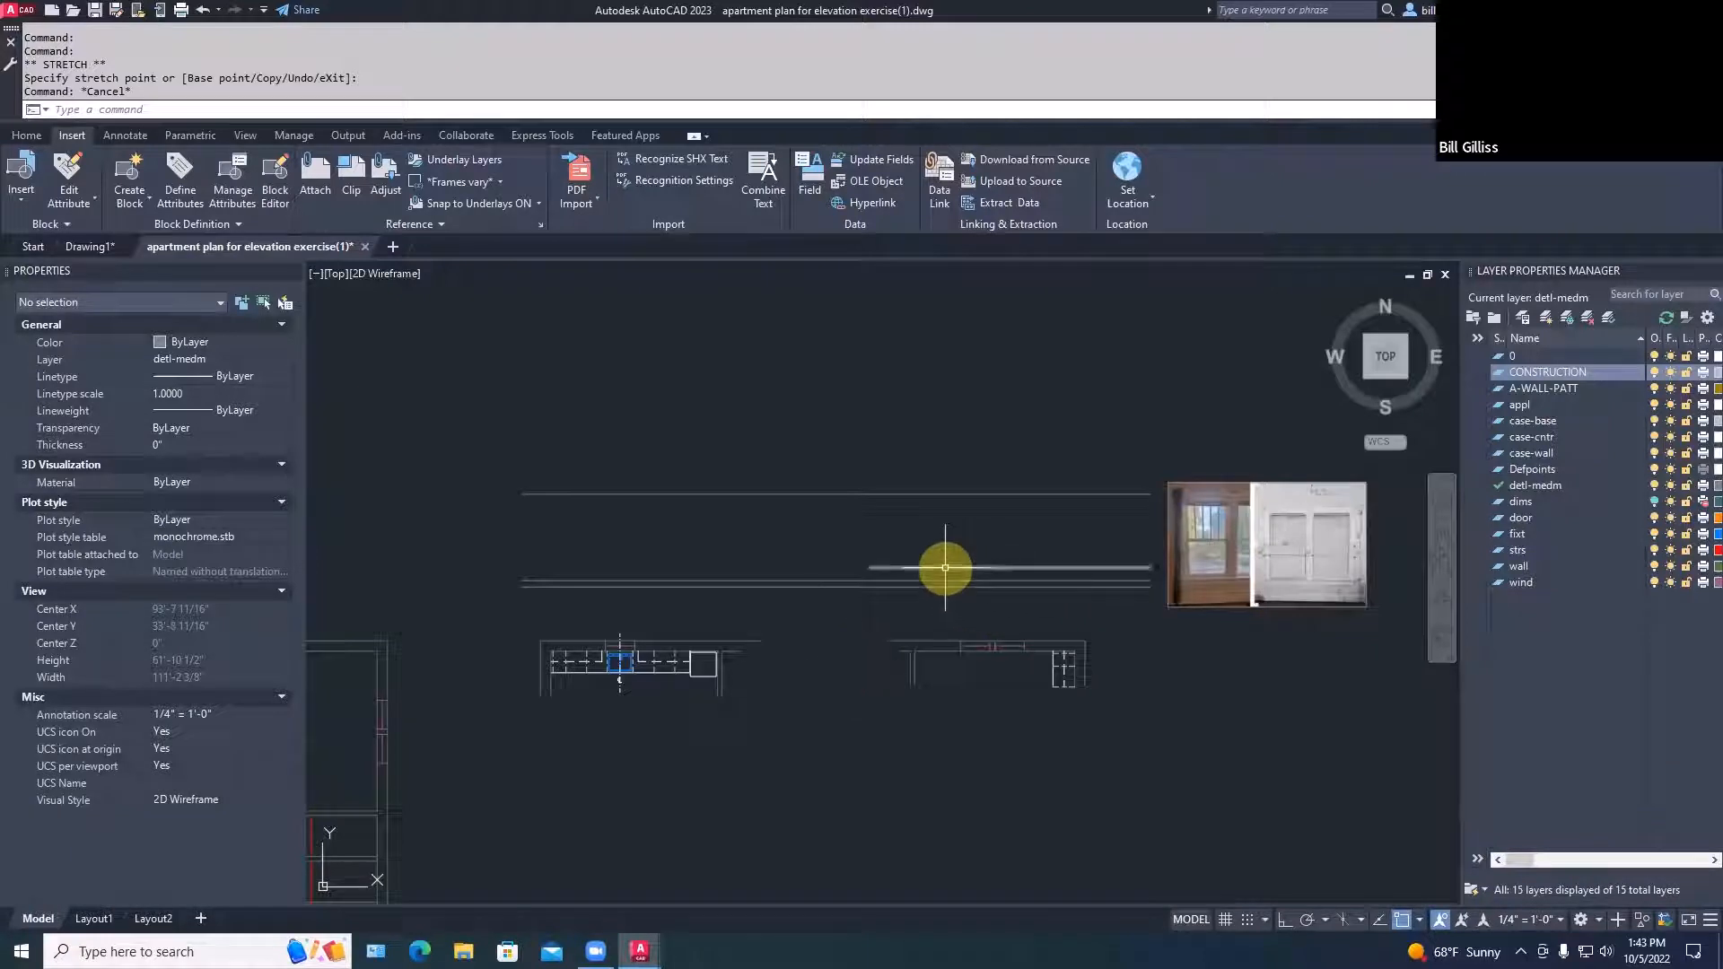
Examine the window height and head casing dimensions marked on the reference photo
{"action": "scroll", "coordinate": [1096, 604], "scroll_direction": "up", "scroll_amount": 4}
{"action": "middle_click_drag", "start_coordinate": [1038, 646], "coordinate": [853, 654]}
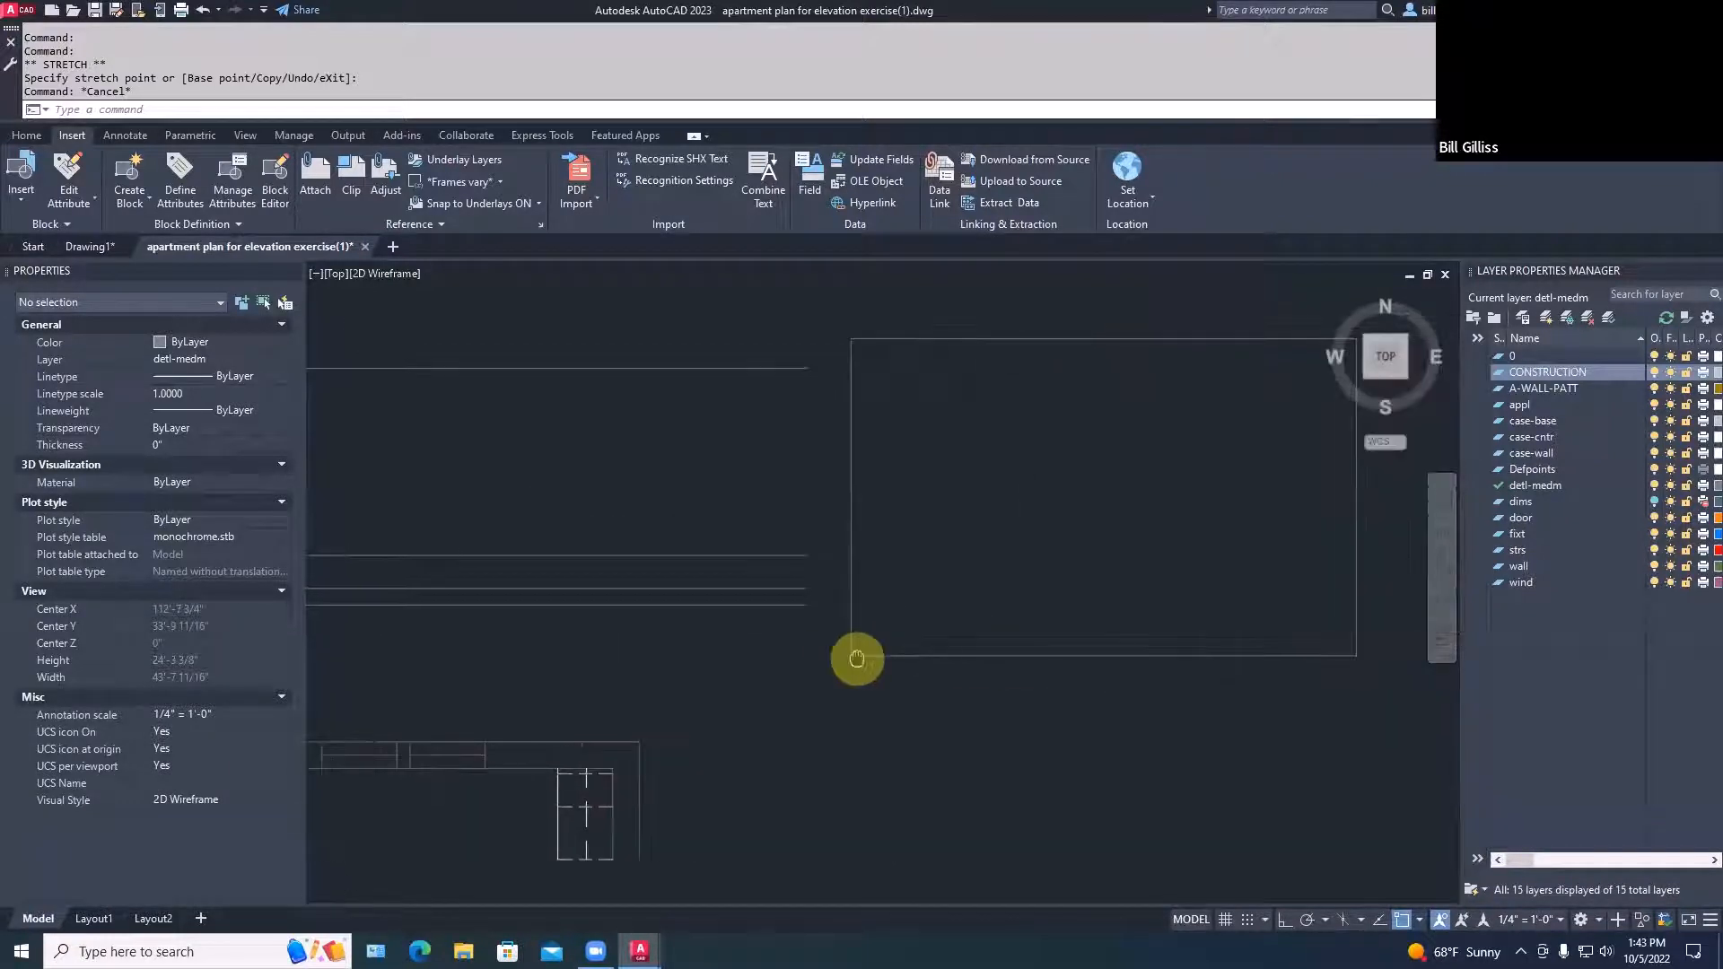
{"action": "scroll", "coordinate": [1342, 530], "scroll_direction": "up", "scroll_amount": 2}
{"action": "scroll", "coordinate": [1350, 541], "scroll_direction": "up", "scroll_amount": 2}
{"action": "middle_click_drag", "start_coordinate": [1373, 553], "coordinate": [1291, 610]}
{"action": "scroll", "coordinate": [1290, 610], "scroll_direction": "down", "scroll_amount": 2}
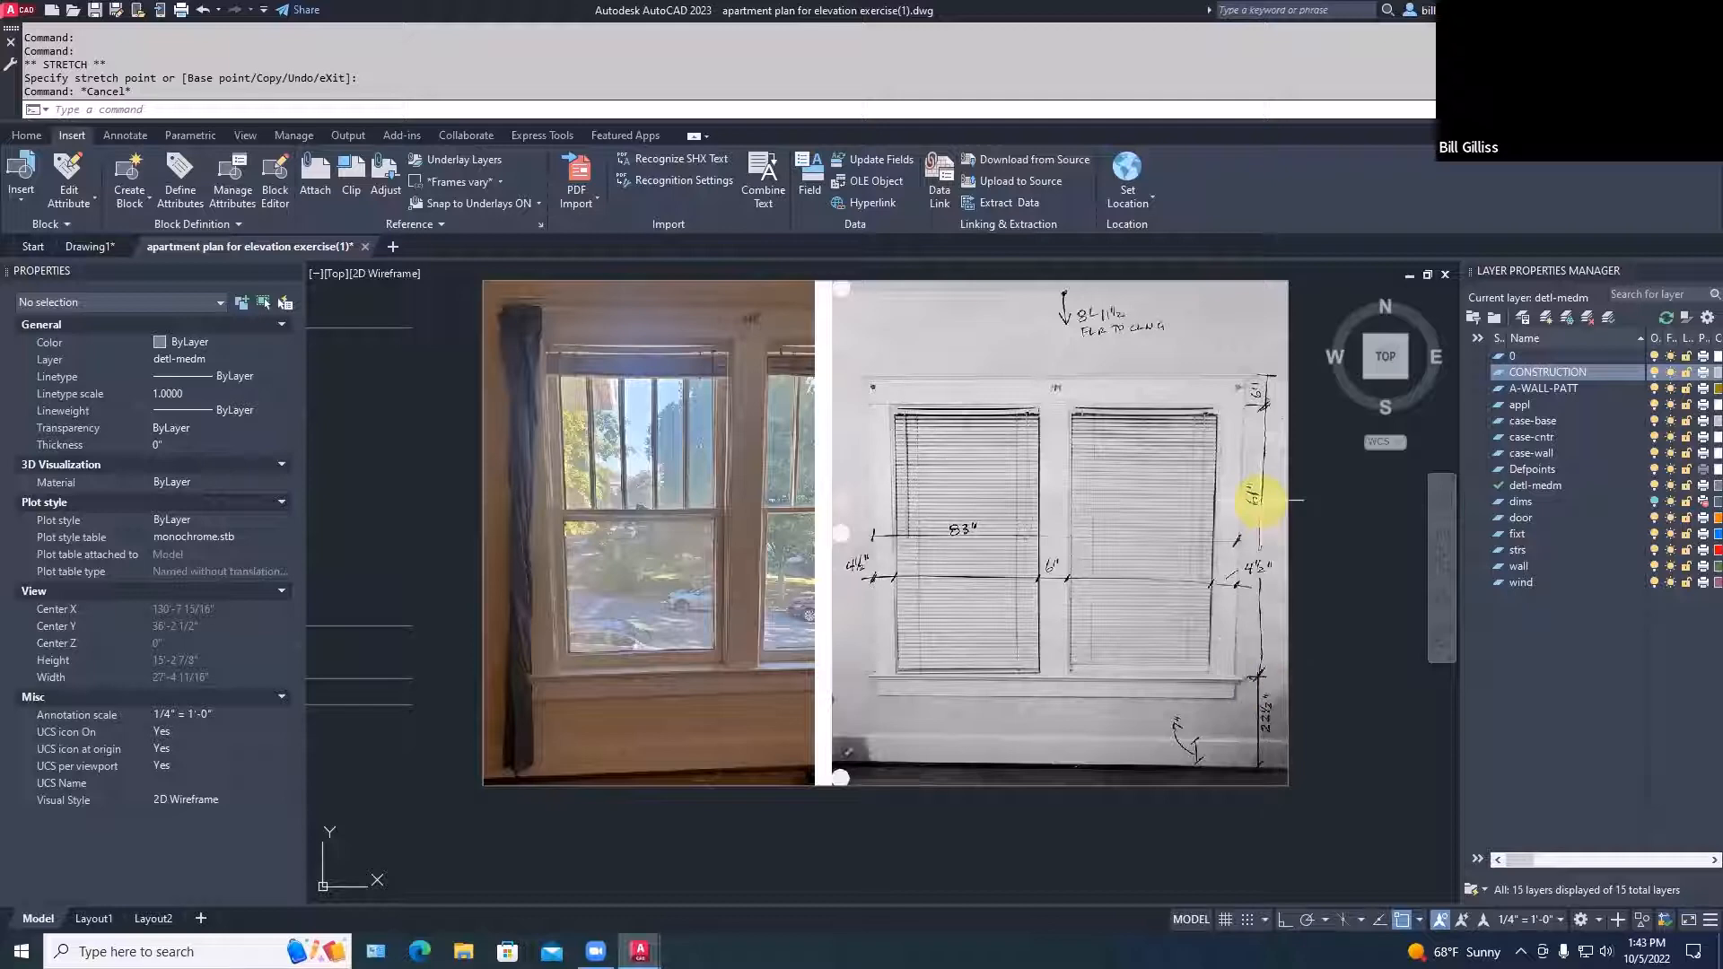
{"action": "scroll", "coordinate": [1246, 379], "scroll_direction": "down", "scroll_amount": 1}
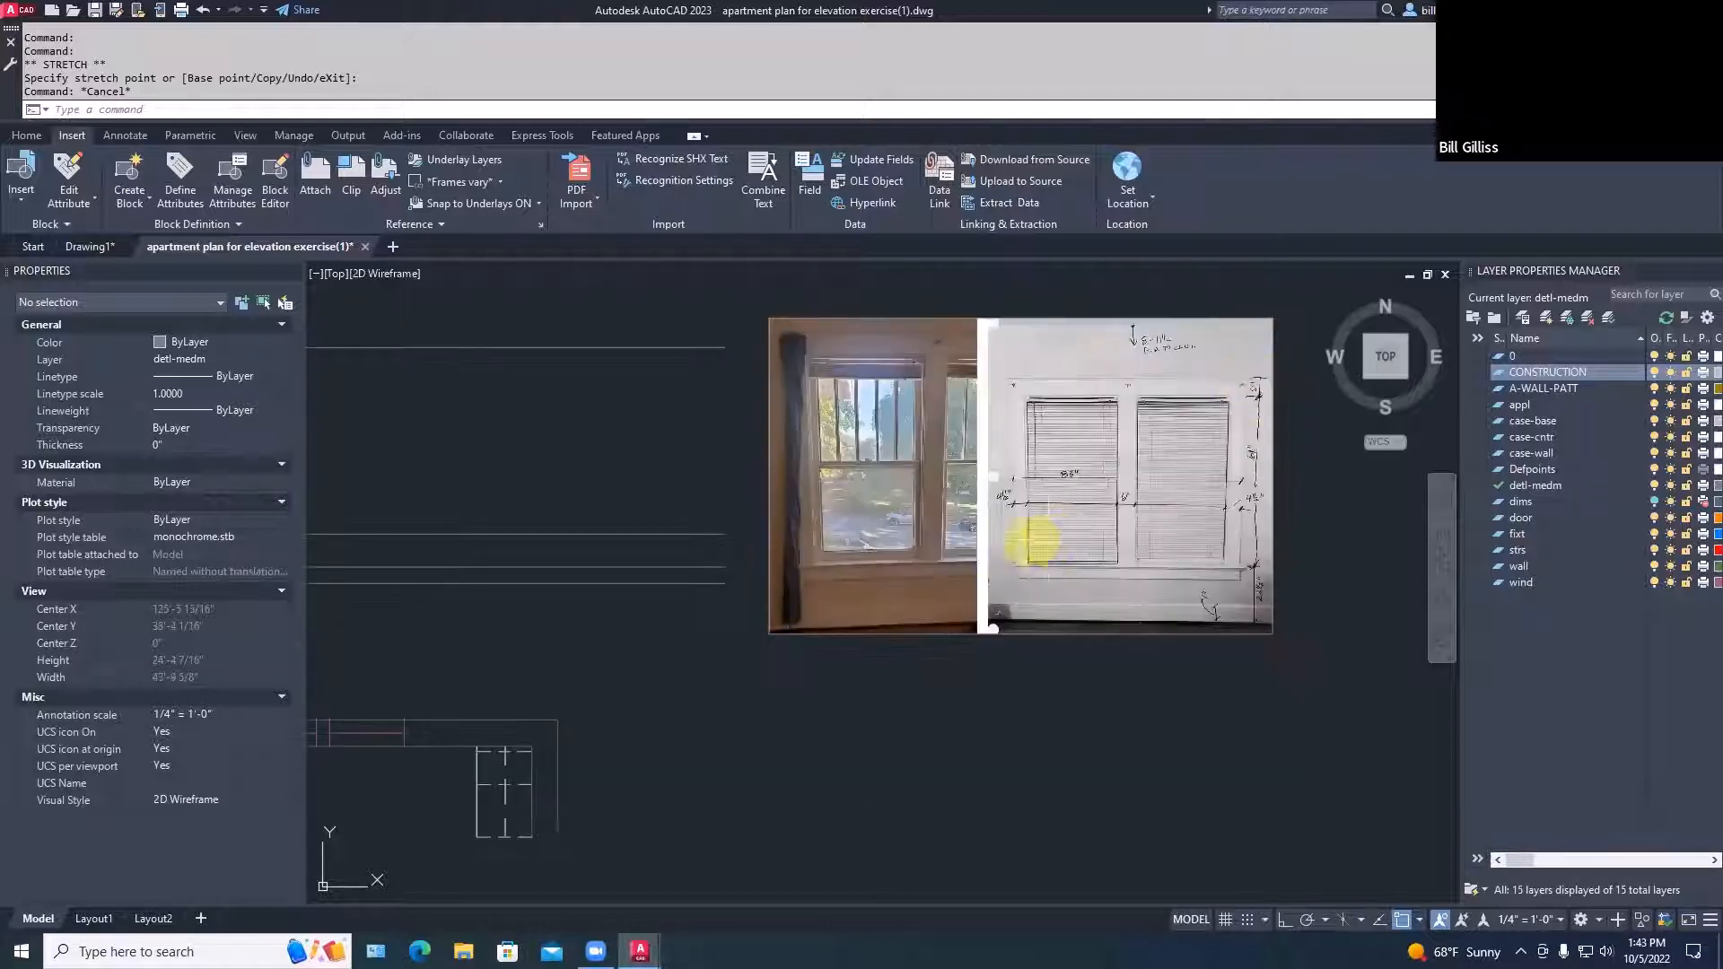
Offset the window sill line upward by 61" for the top of the window opening
{"action": "middle_click_drag", "start_coordinate": [862, 561], "coordinate": [1185, 609]}
{"action": "type", "text": "OFFSET"}
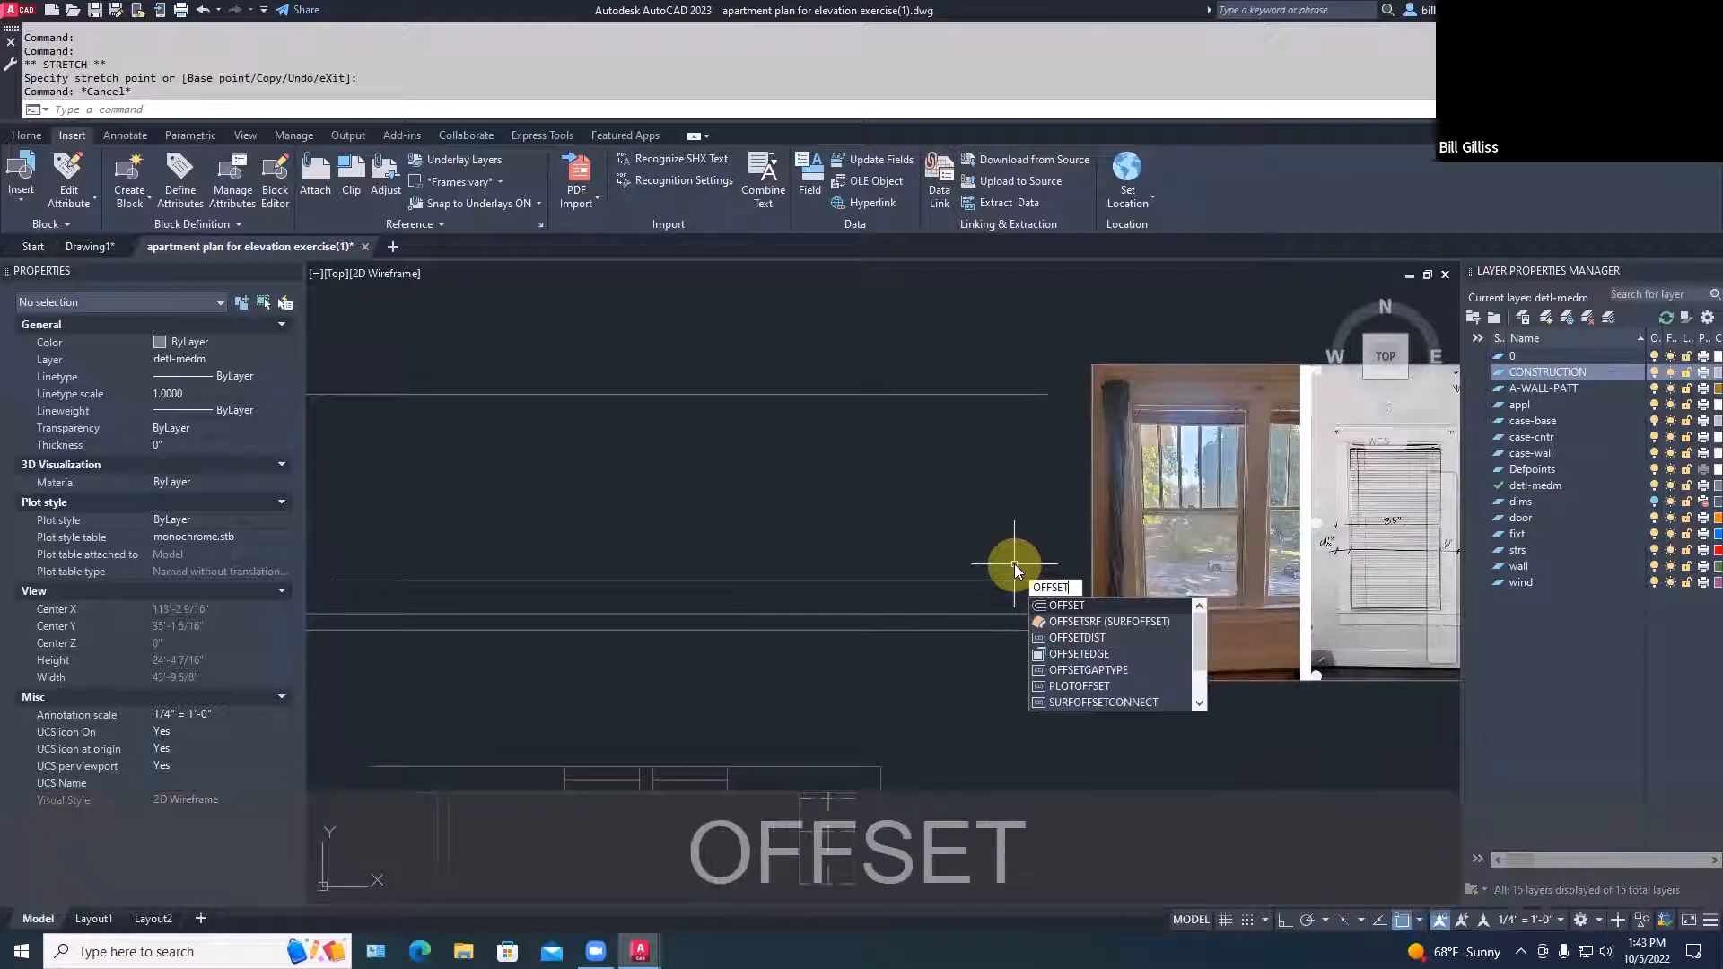
{"action": "key", "text": "Return"}
{"action": "type", "text": "61"}
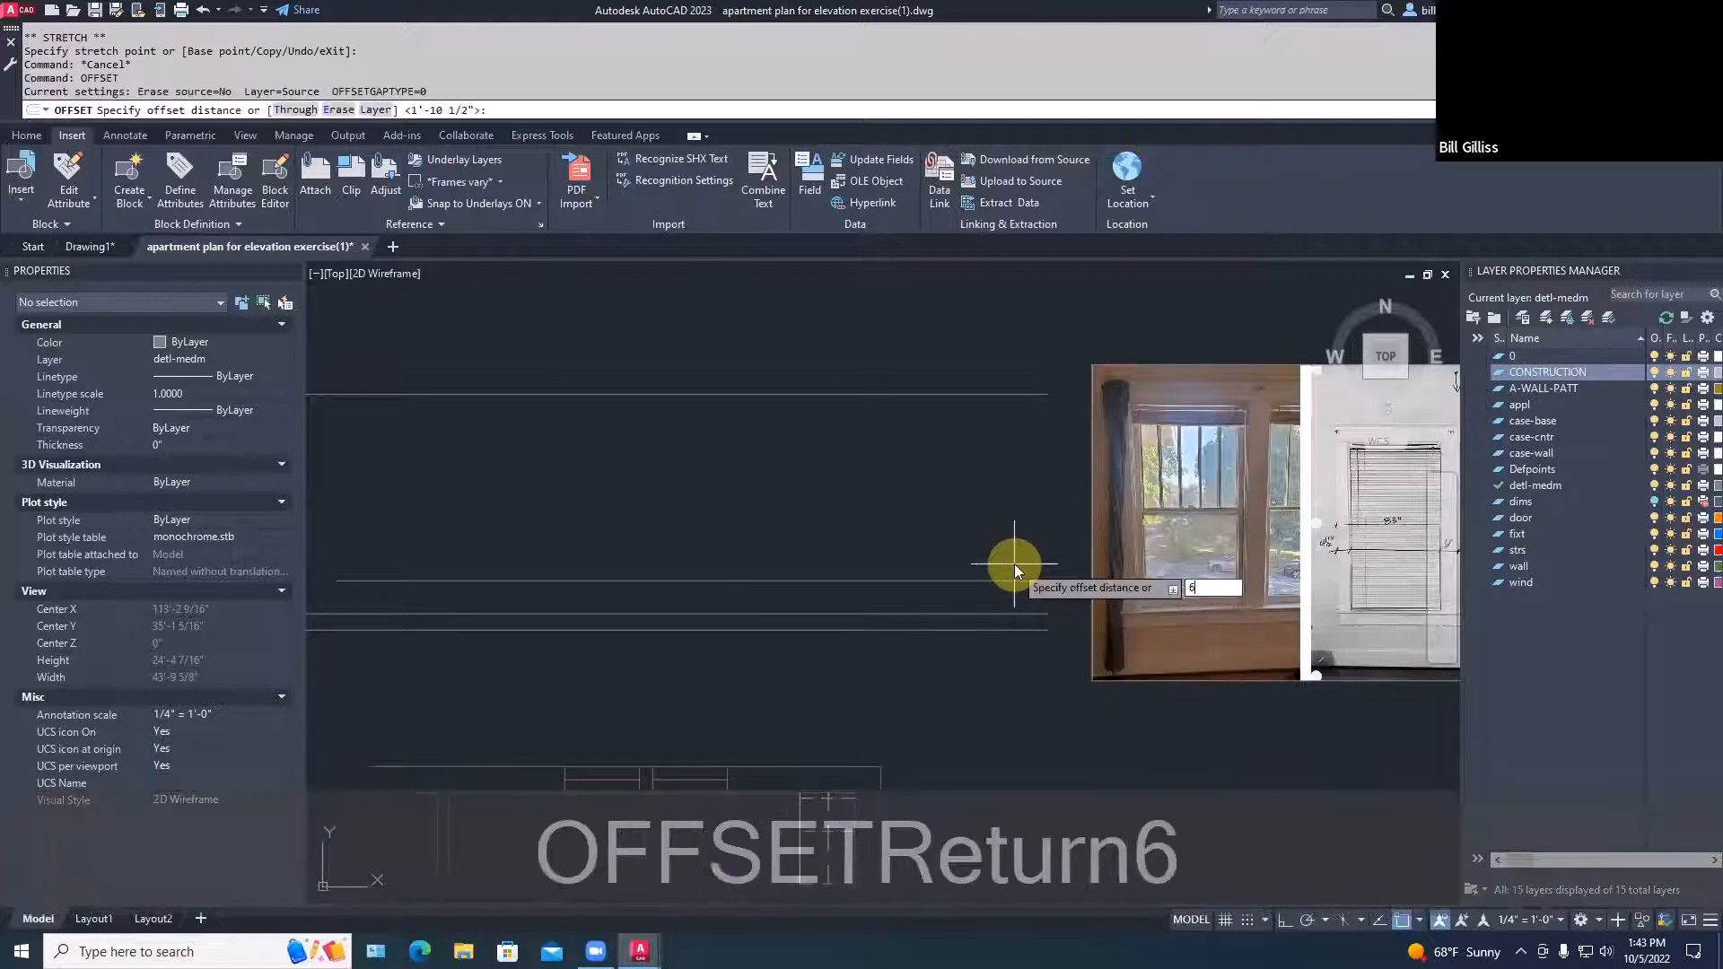
{"action": "key", "text": "Return"}
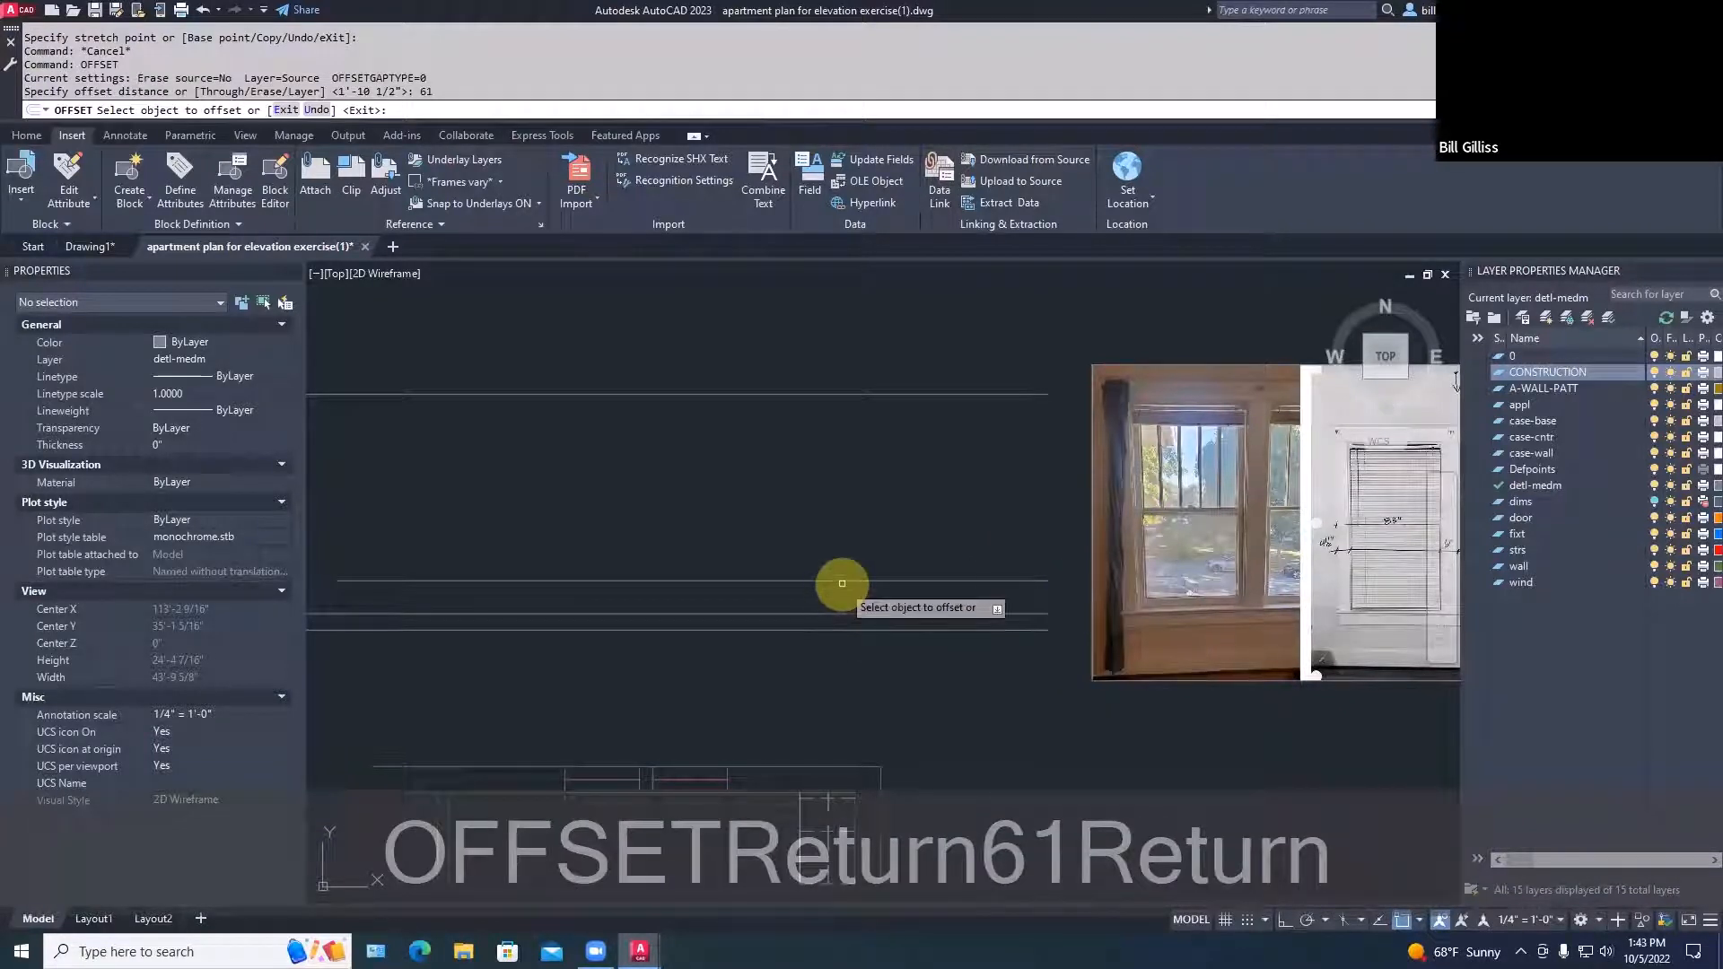
{"action": "left_click", "coordinate": [842, 582]}
{"action": "left_click", "coordinate": [840, 527]}
{"action": "key", "text": "space"}
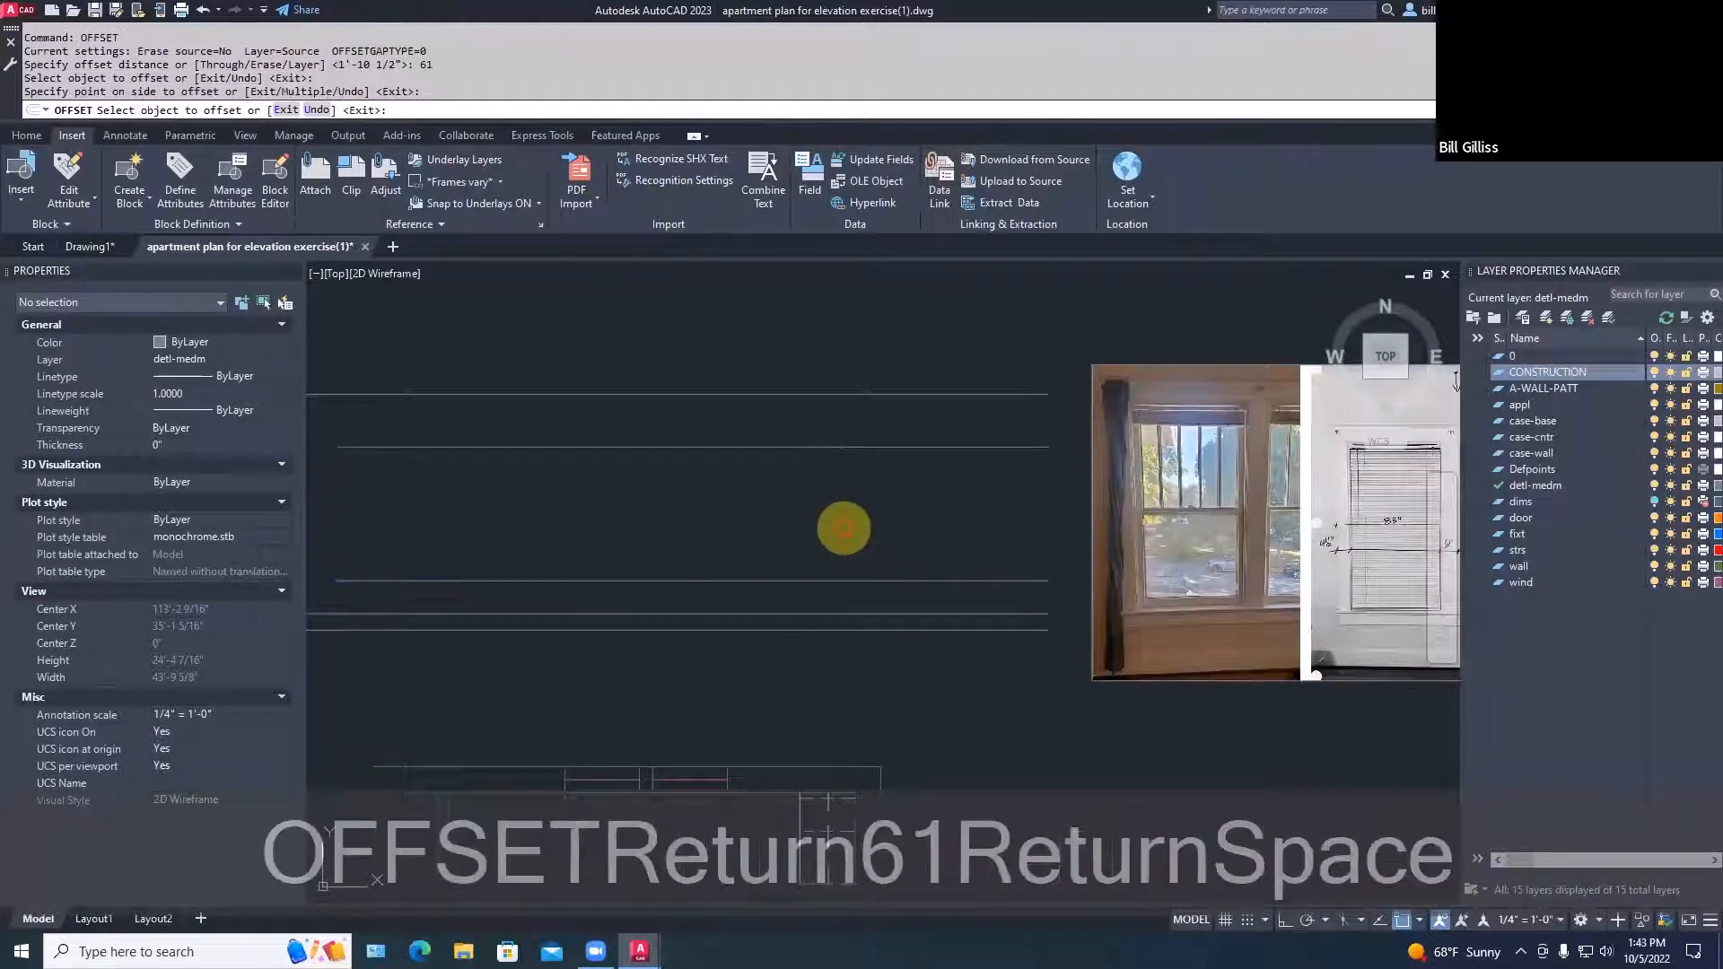
Offset the line at the top of the window opening upward by 6" for the head casing
{"action": "key", "text": "space"}
{"action": "type", "text": "6"}
{"action": "key", "text": "space"}
{"action": "left_click", "coordinate": [826, 447]}
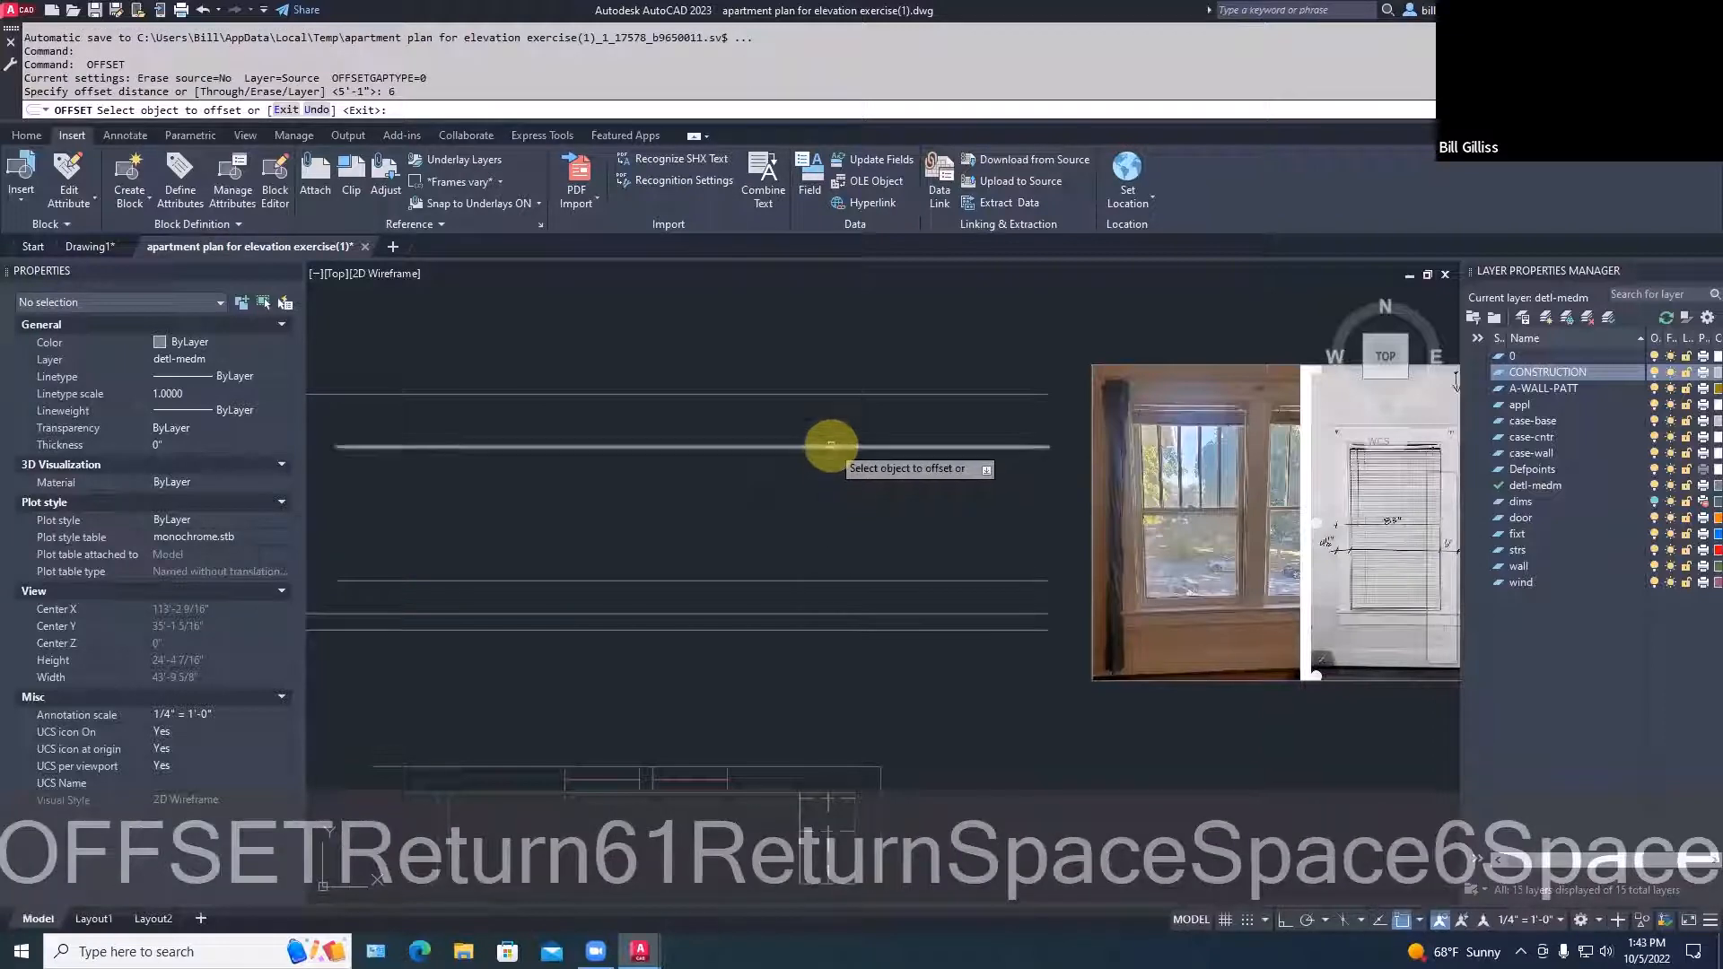
{"action": "left_click", "coordinate": [827, 434]}
{"action": "key", "text": "space"}
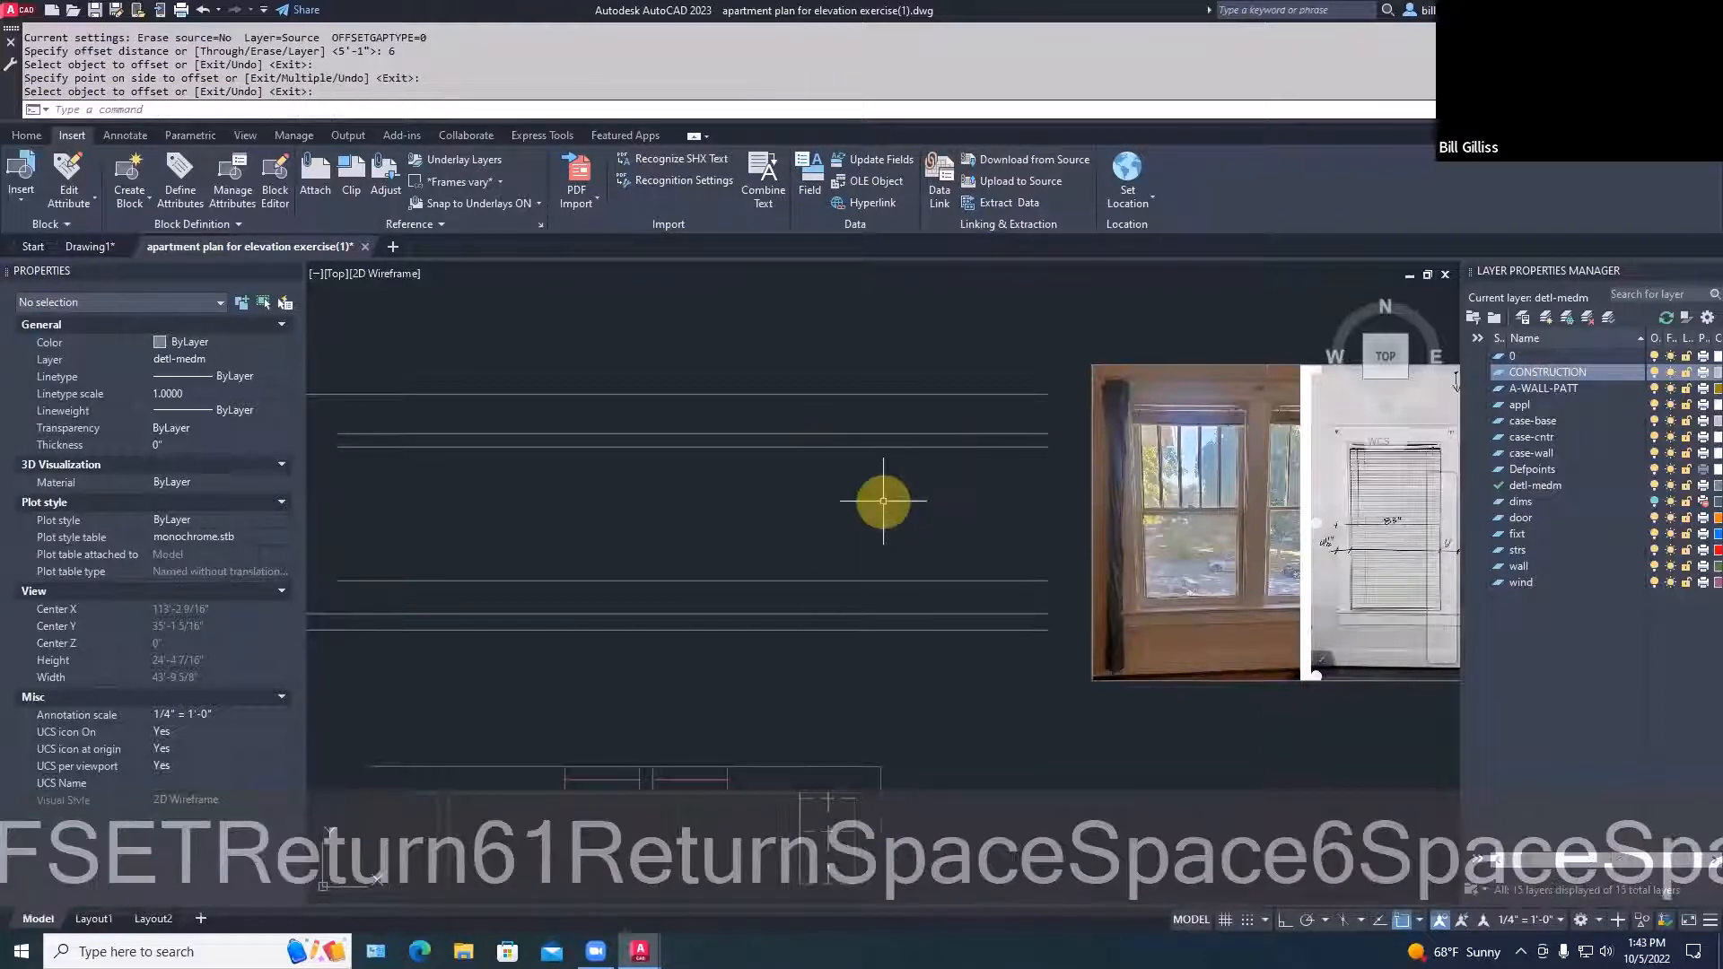
{"action": "scroll", "coordinate": [883, 501], "scroll_direction": "down", "scroll_amount": 2}
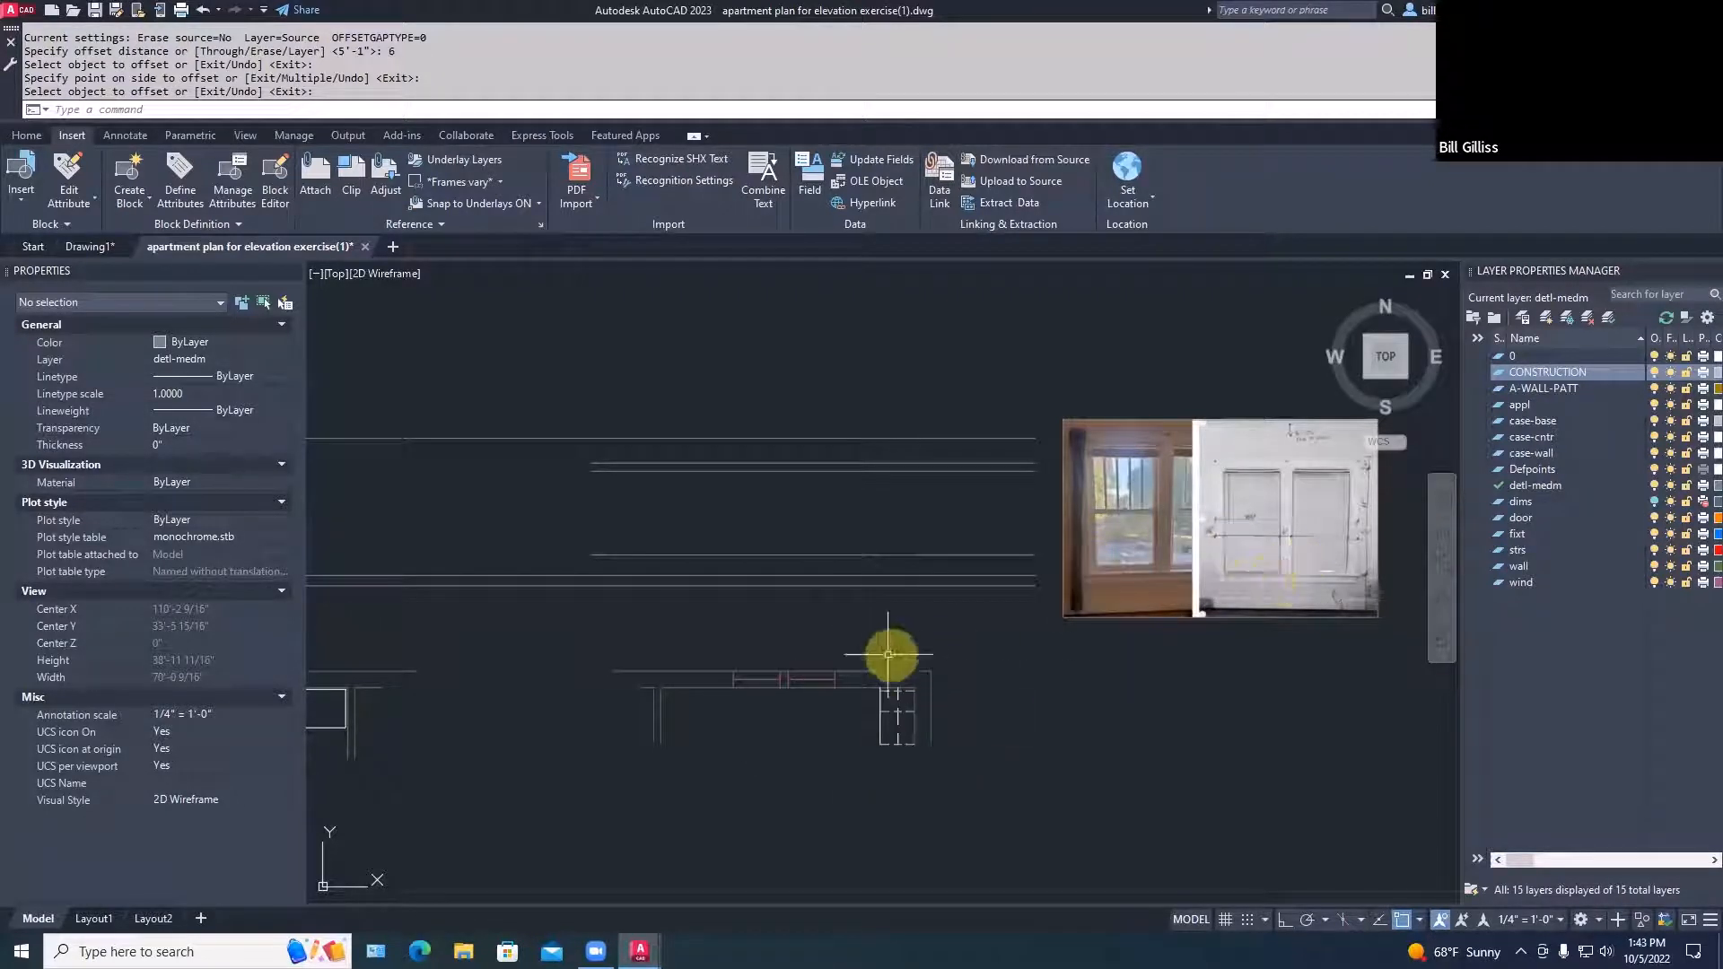
{"action": "scroll", "coordinate": [825, 652], "scroll_direction": "up", "scroll_amount": 2}
{"action": "scroll", "coordinate": [825, 653], "scroll_direction": "down", "scroll_amount": 2}
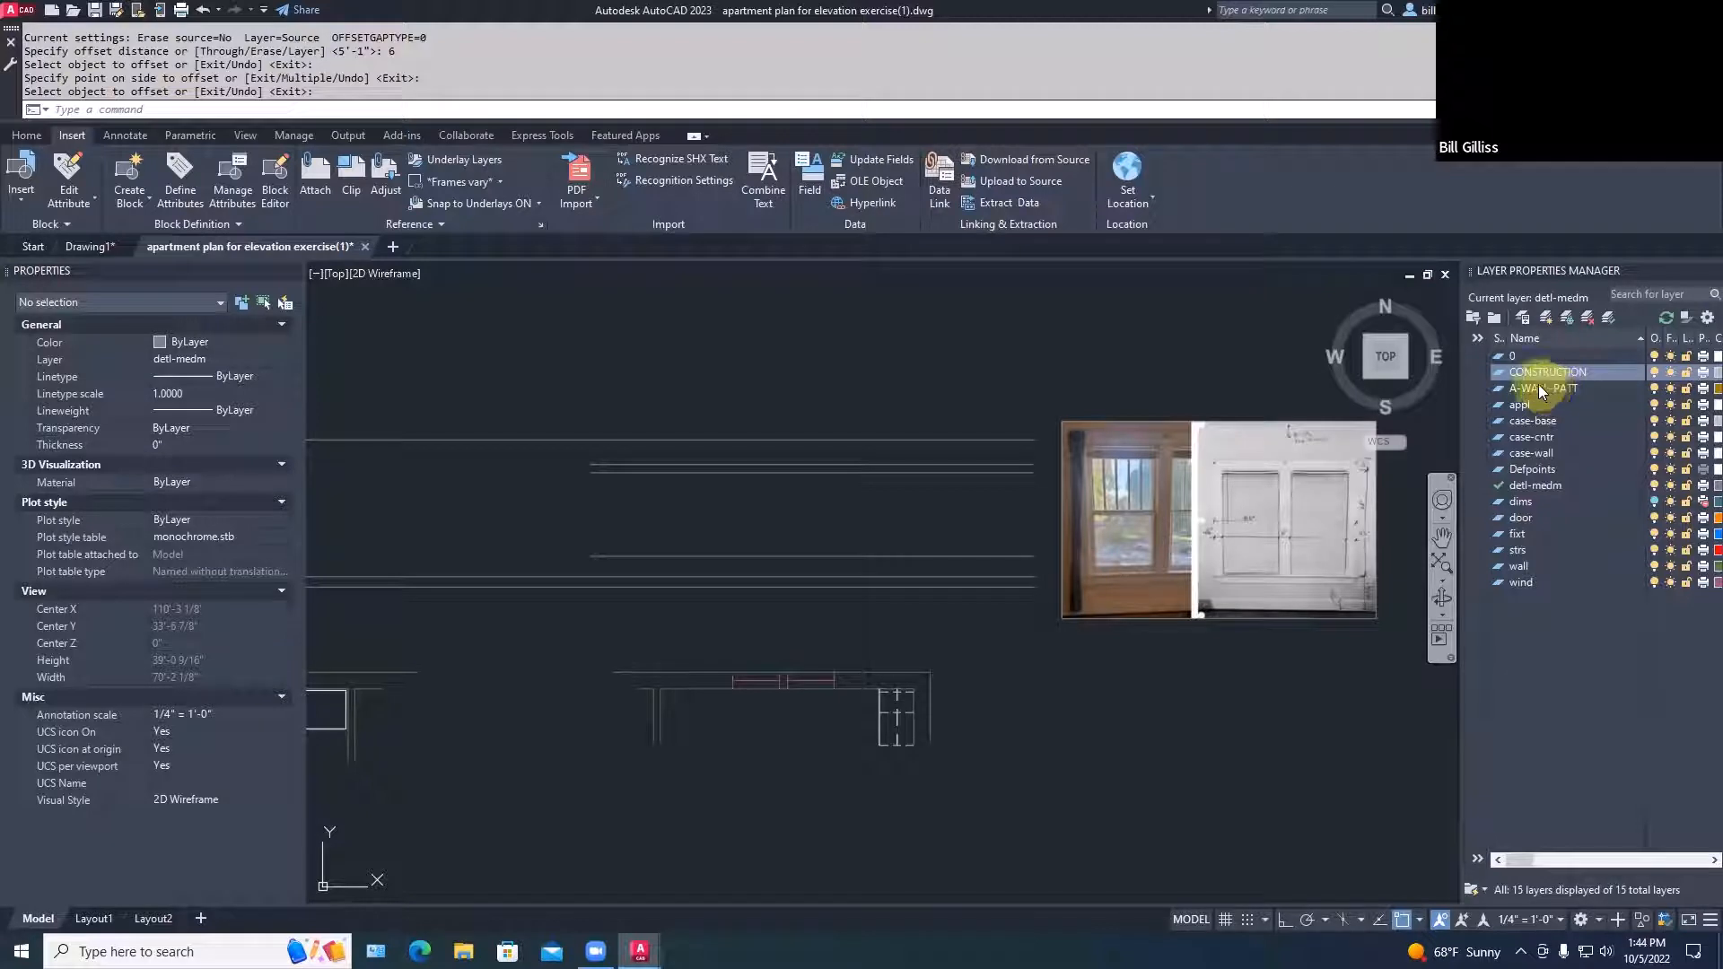
Create a new layer named a-detl and assign it color 141
{"action": "right_click", "coordinate": [1540, 384]}
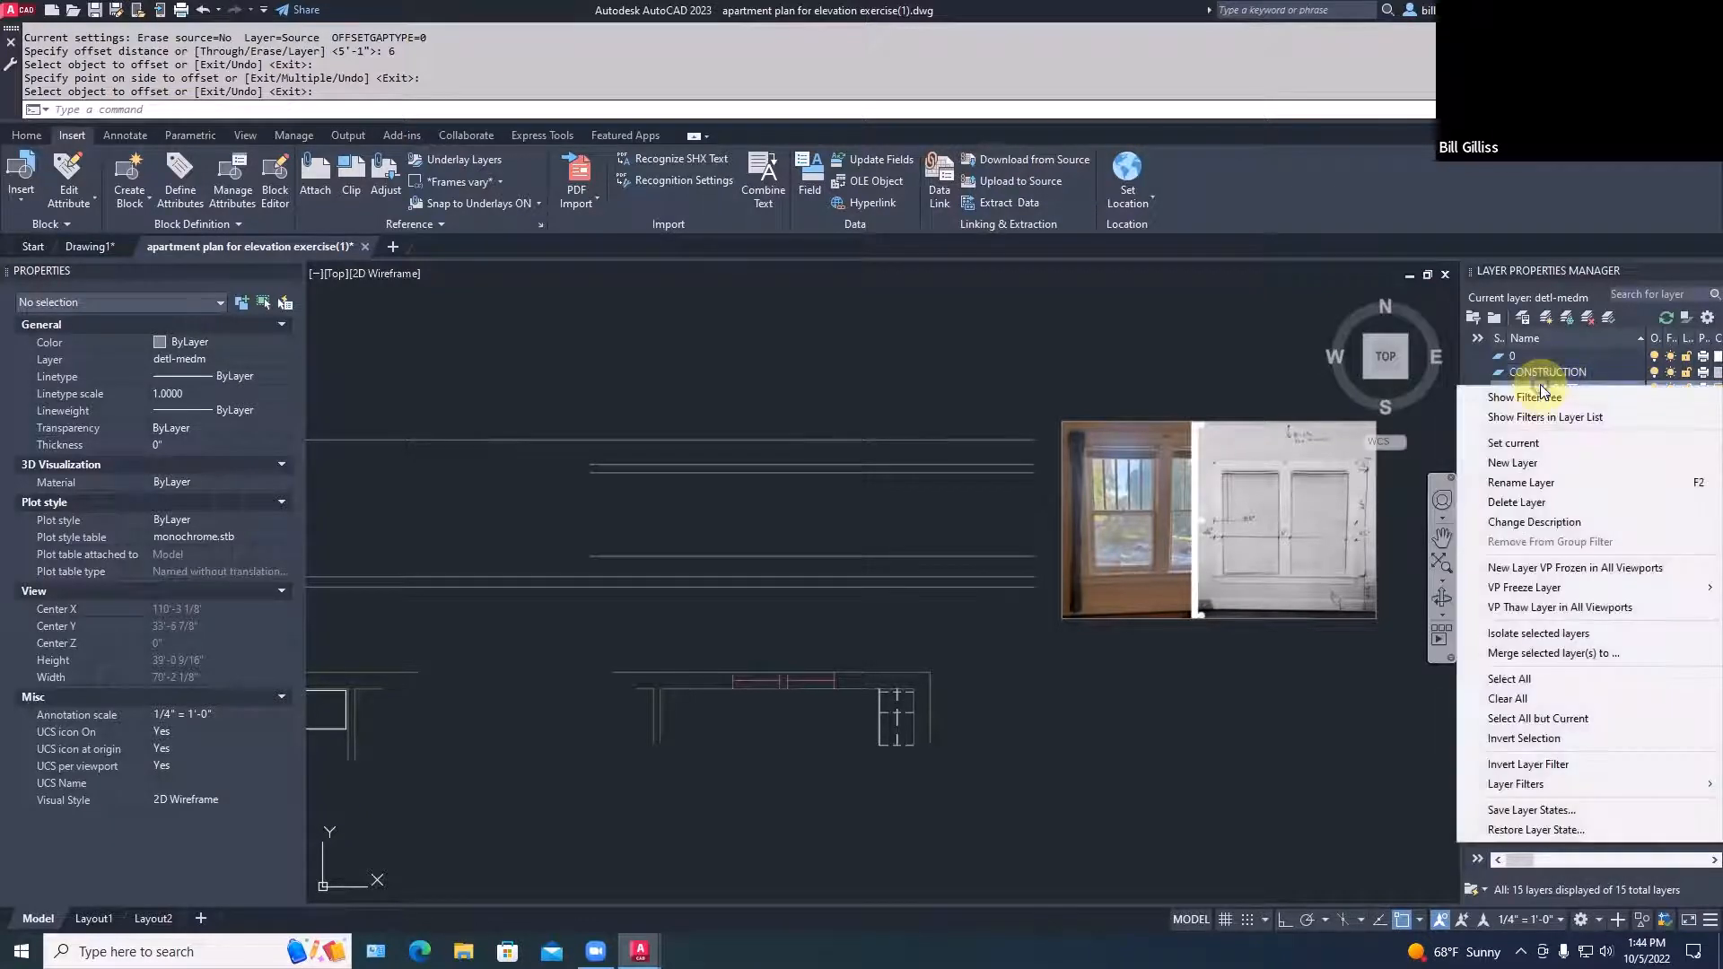
{"action": "left_click", "coordinate": [1527, 462]}
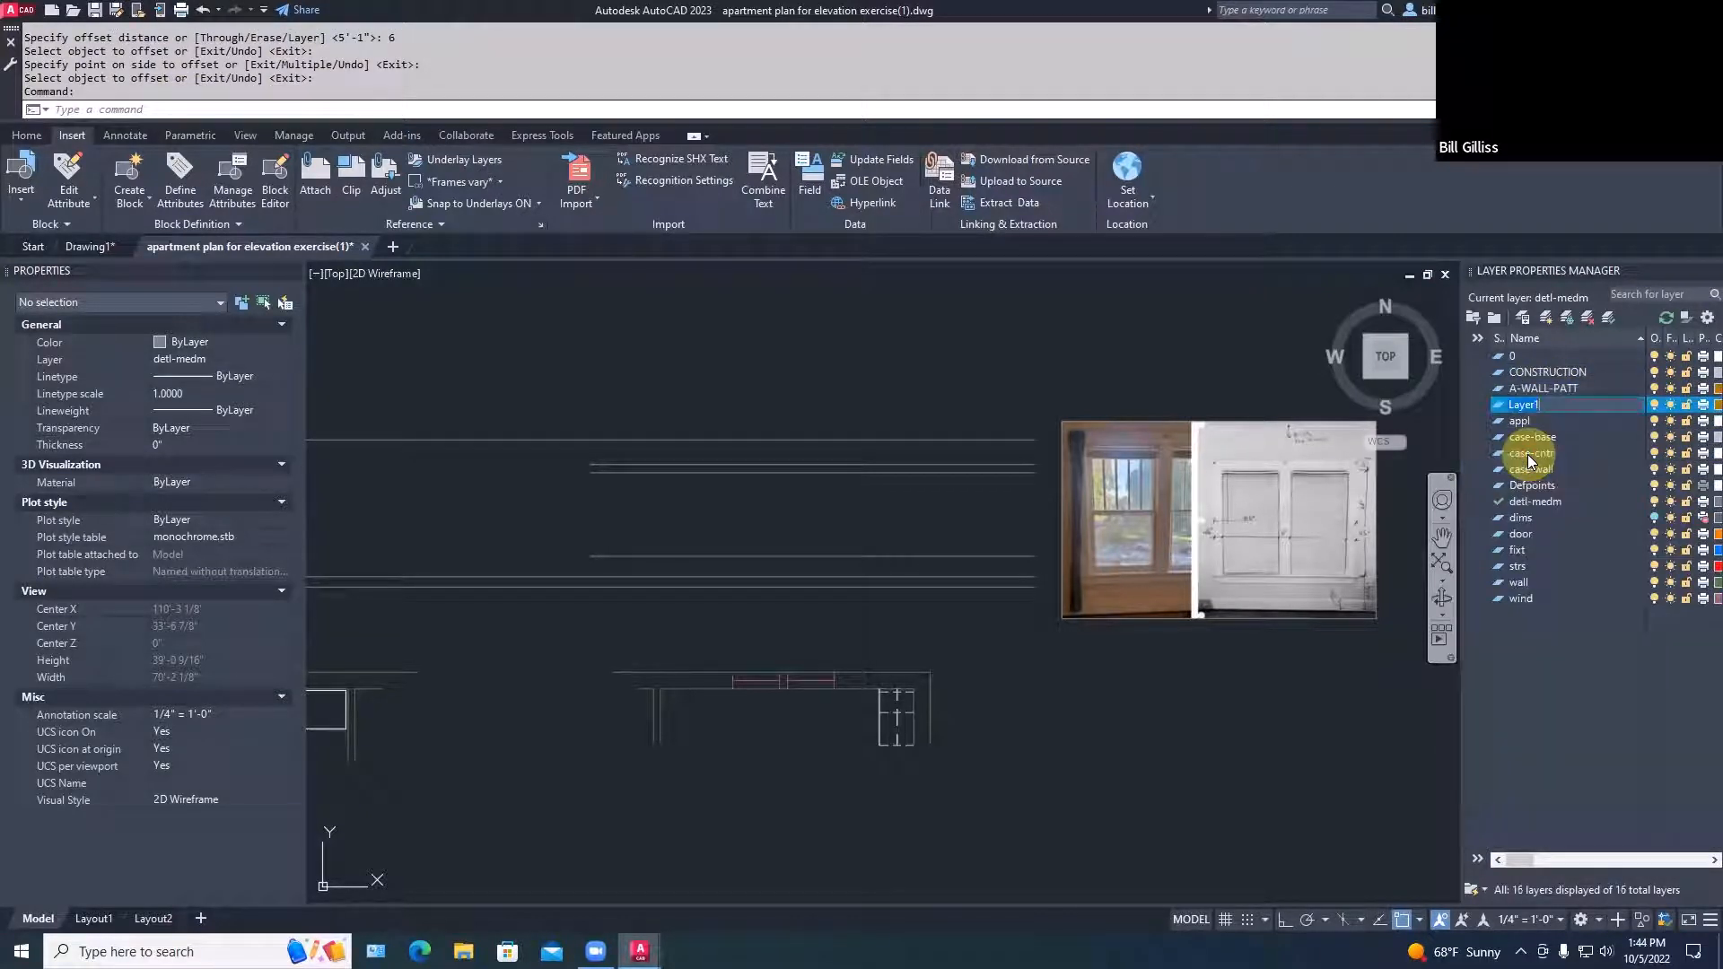
{"action": "type", "text": "A"}
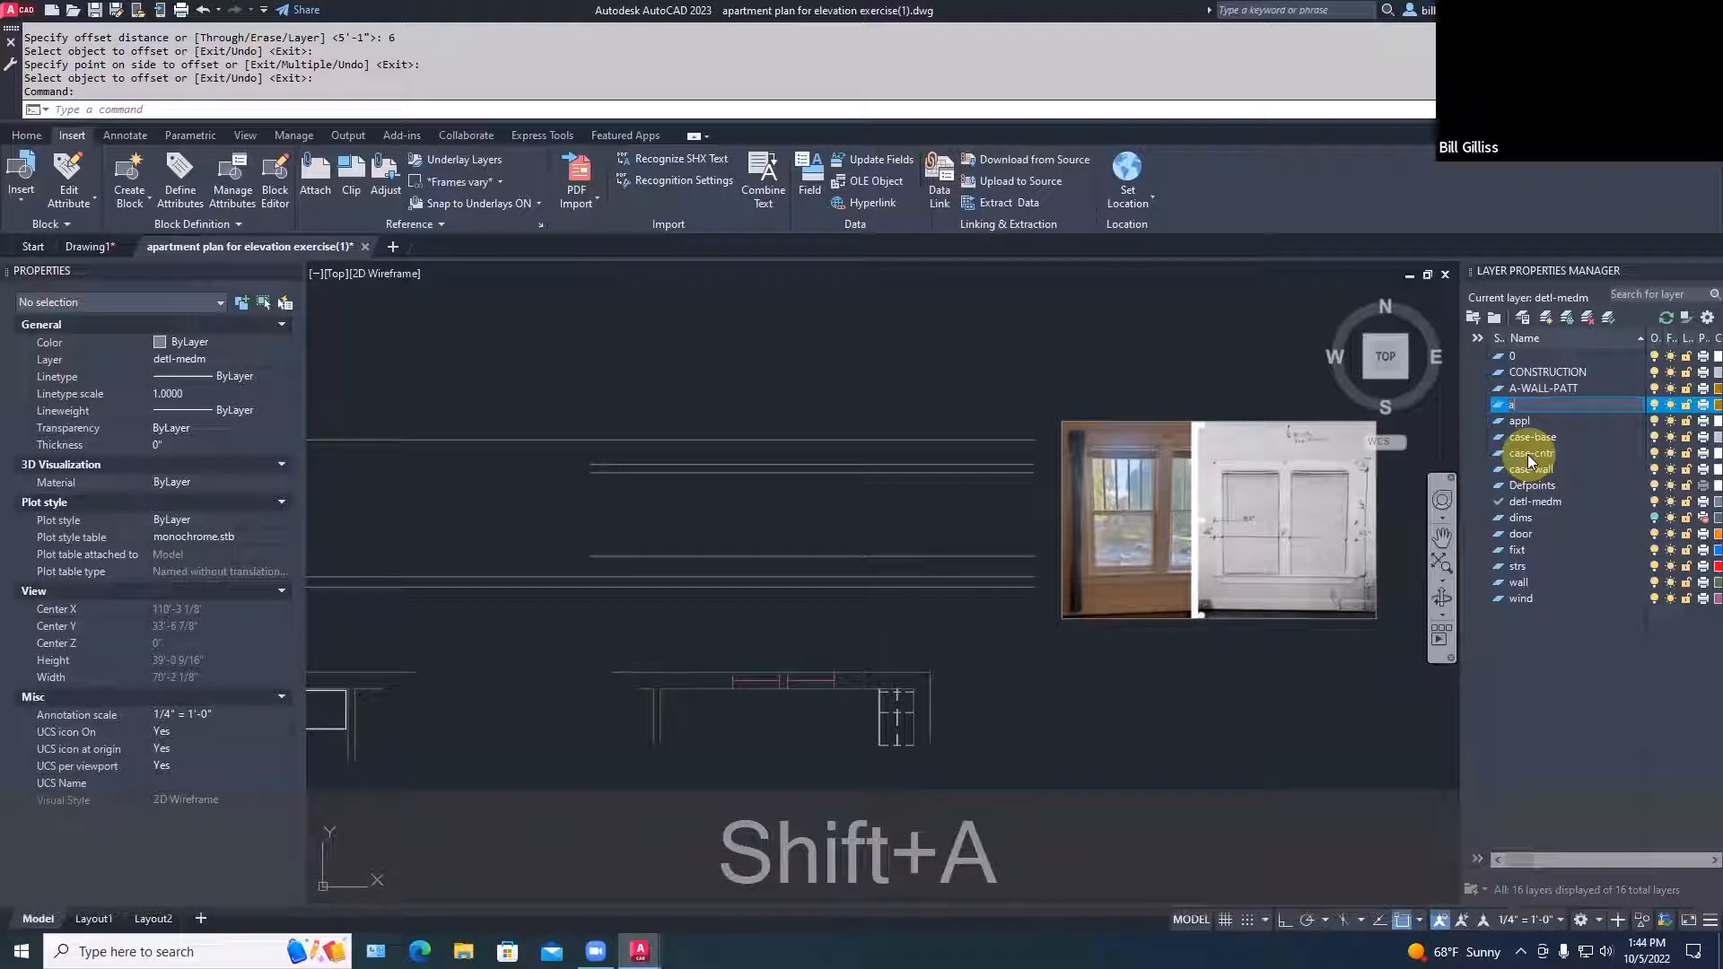
{"action": "type", "text": "-detl"}
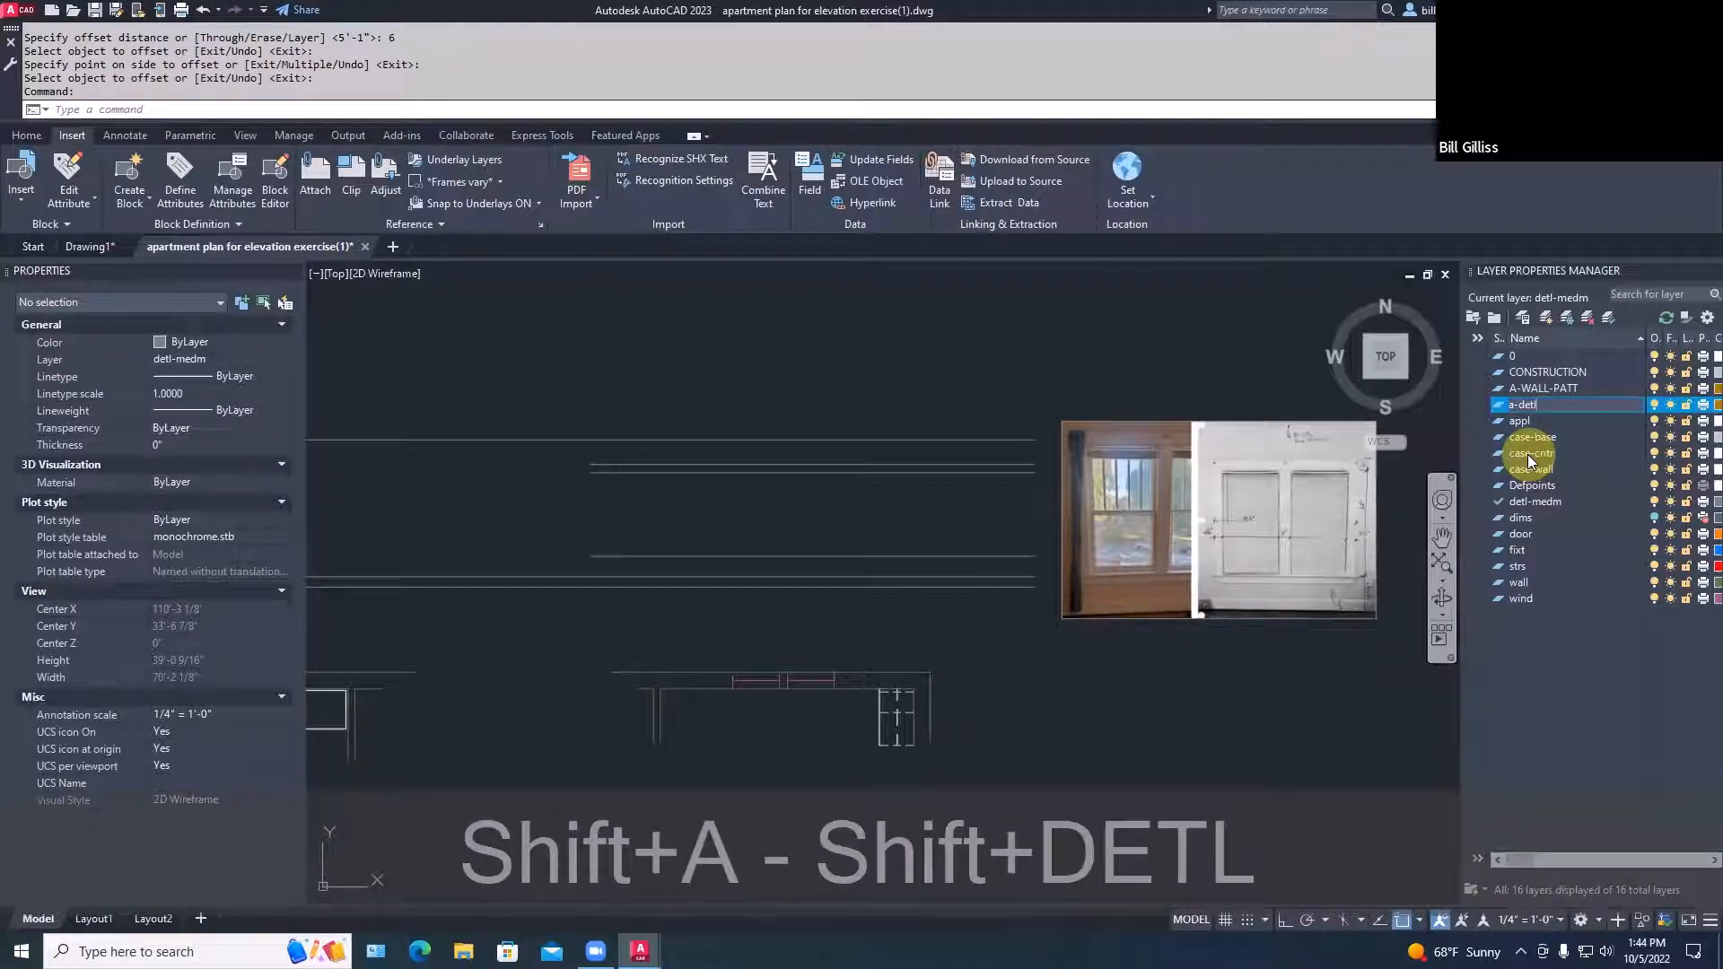
{"action": "key", "text": "Return"}
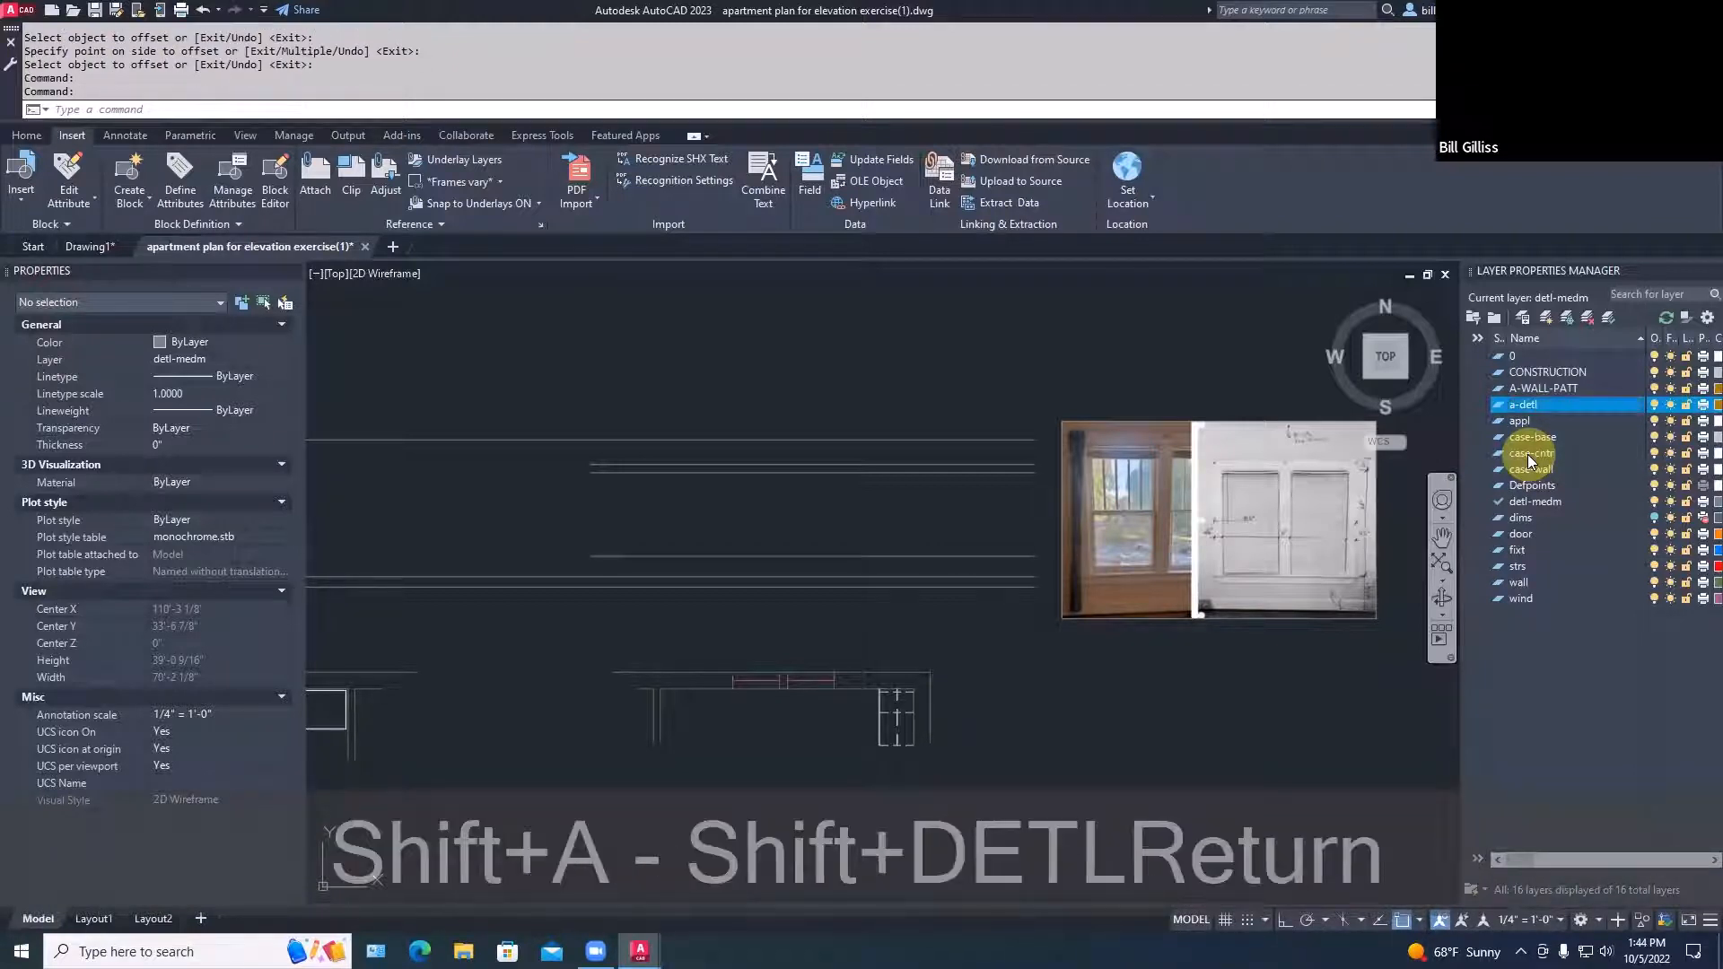
{"action": "left_click", "coordinate": [1716, 405]}
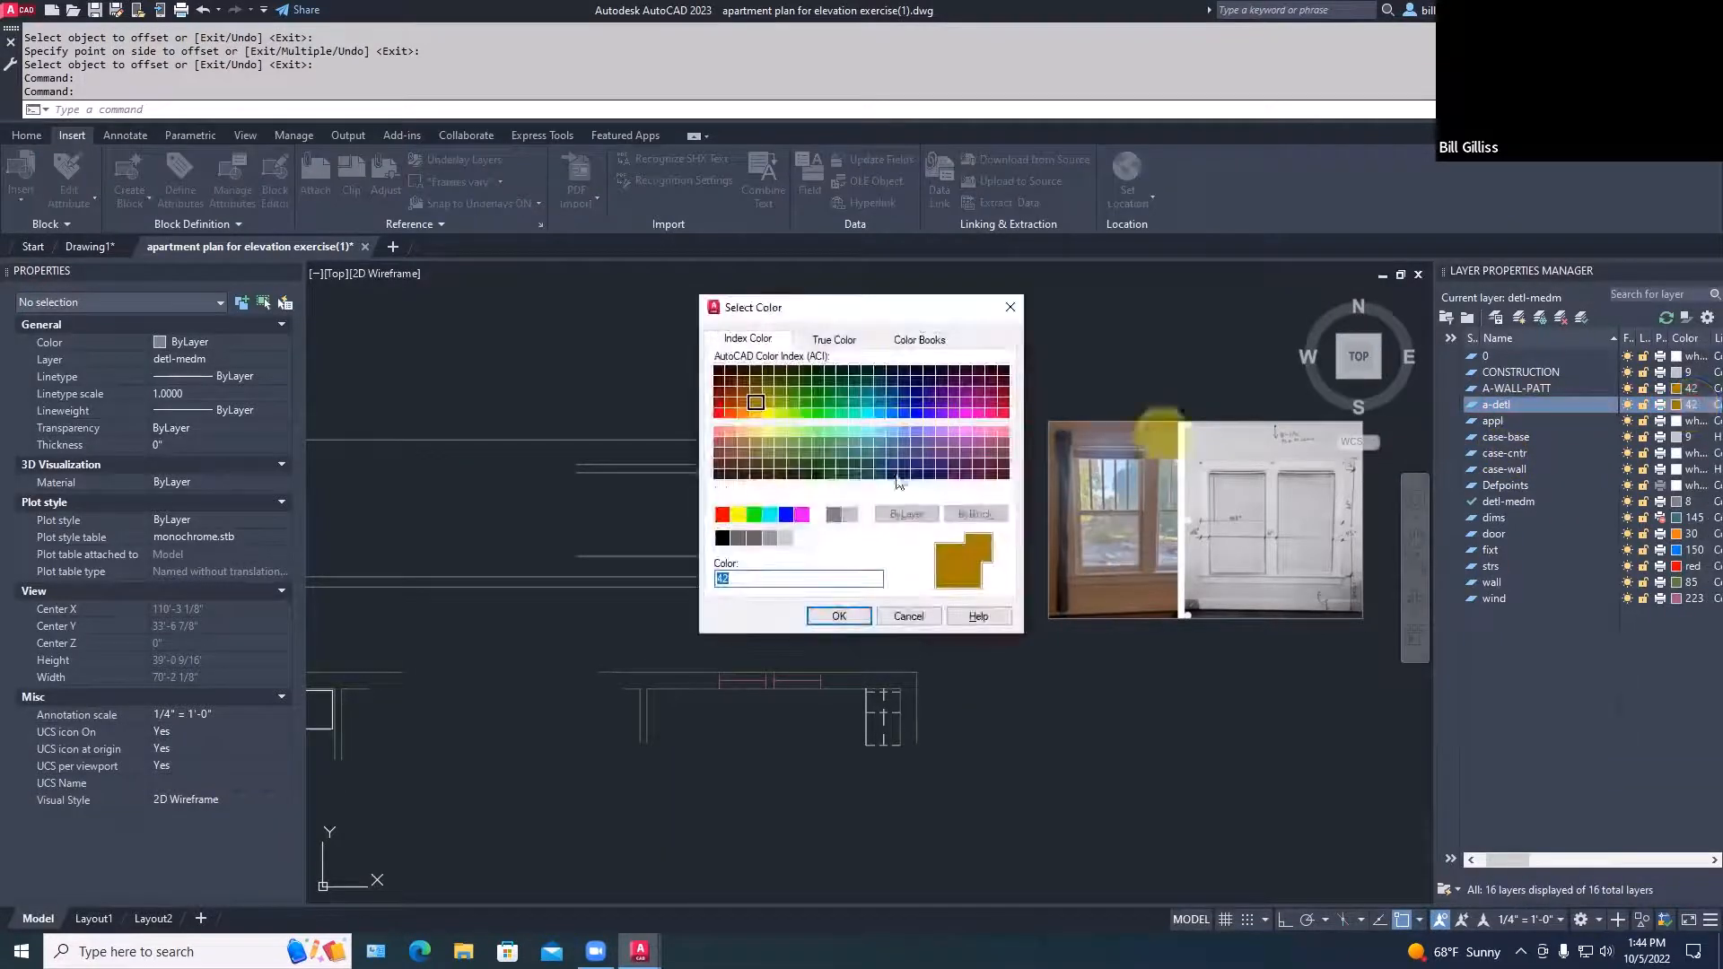
{"action": "left_click", "coordinate": [877, 433]}
{"action": "left_click", "coordinate": [841, 616]}
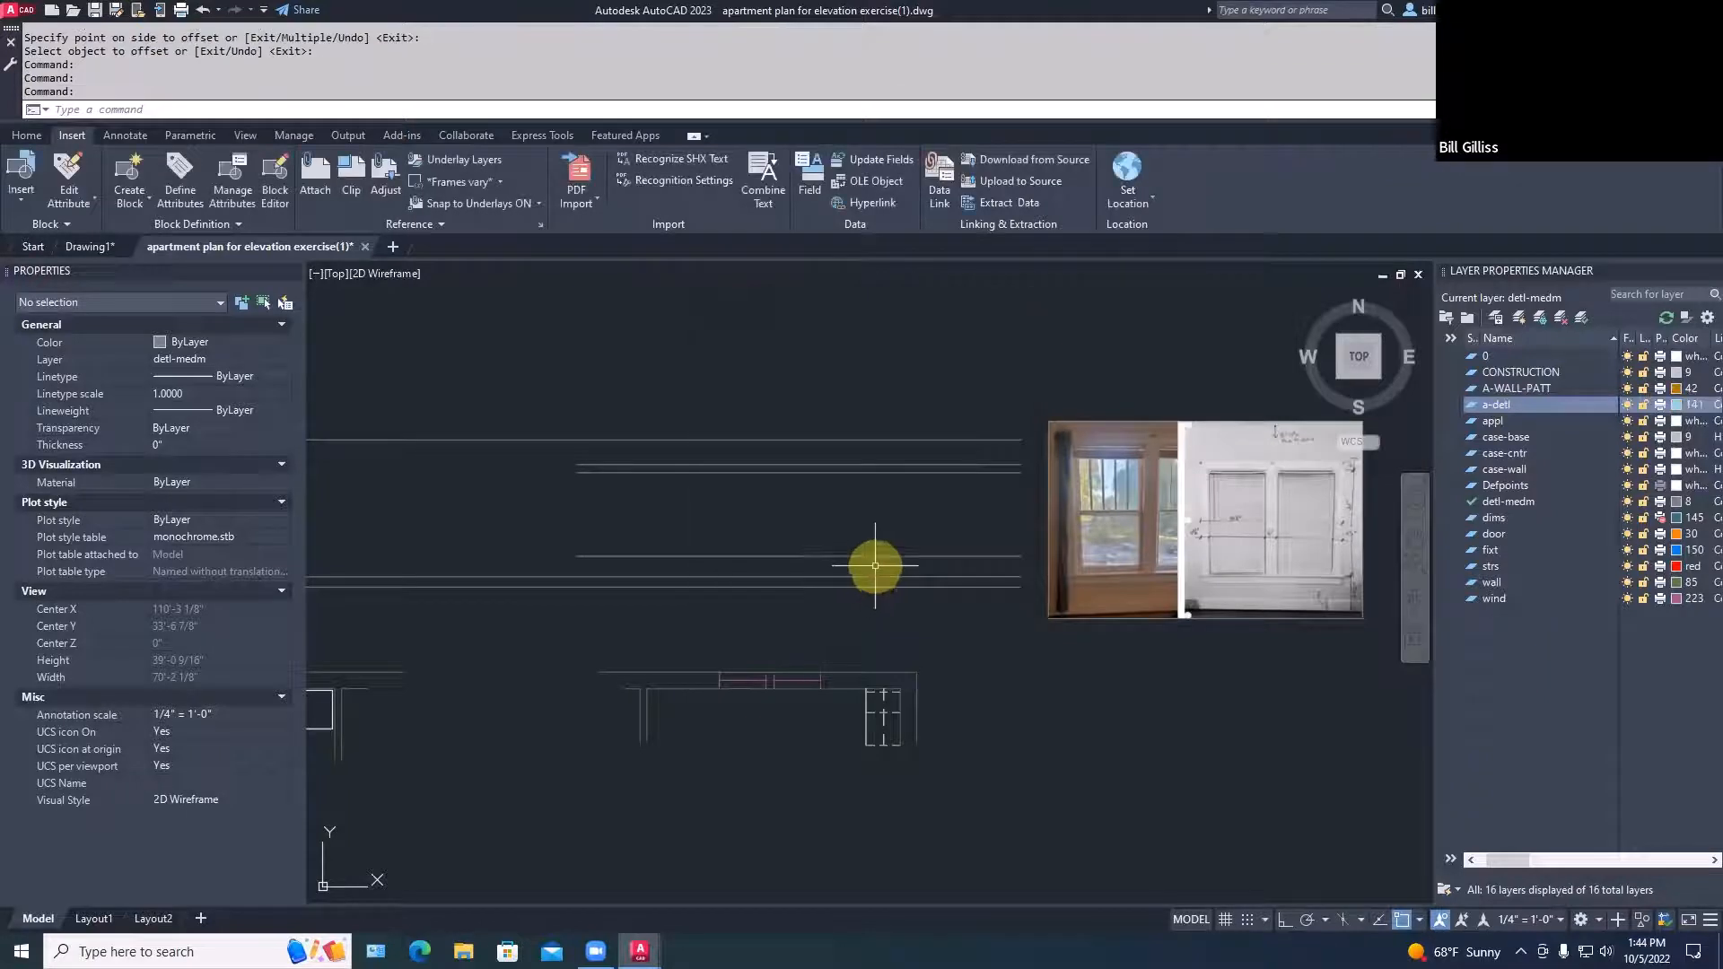
Make a-detl the current layer and lock the CONSTRUCTION layer
{"action": "double_click", "coordinate": [1469, 406]}
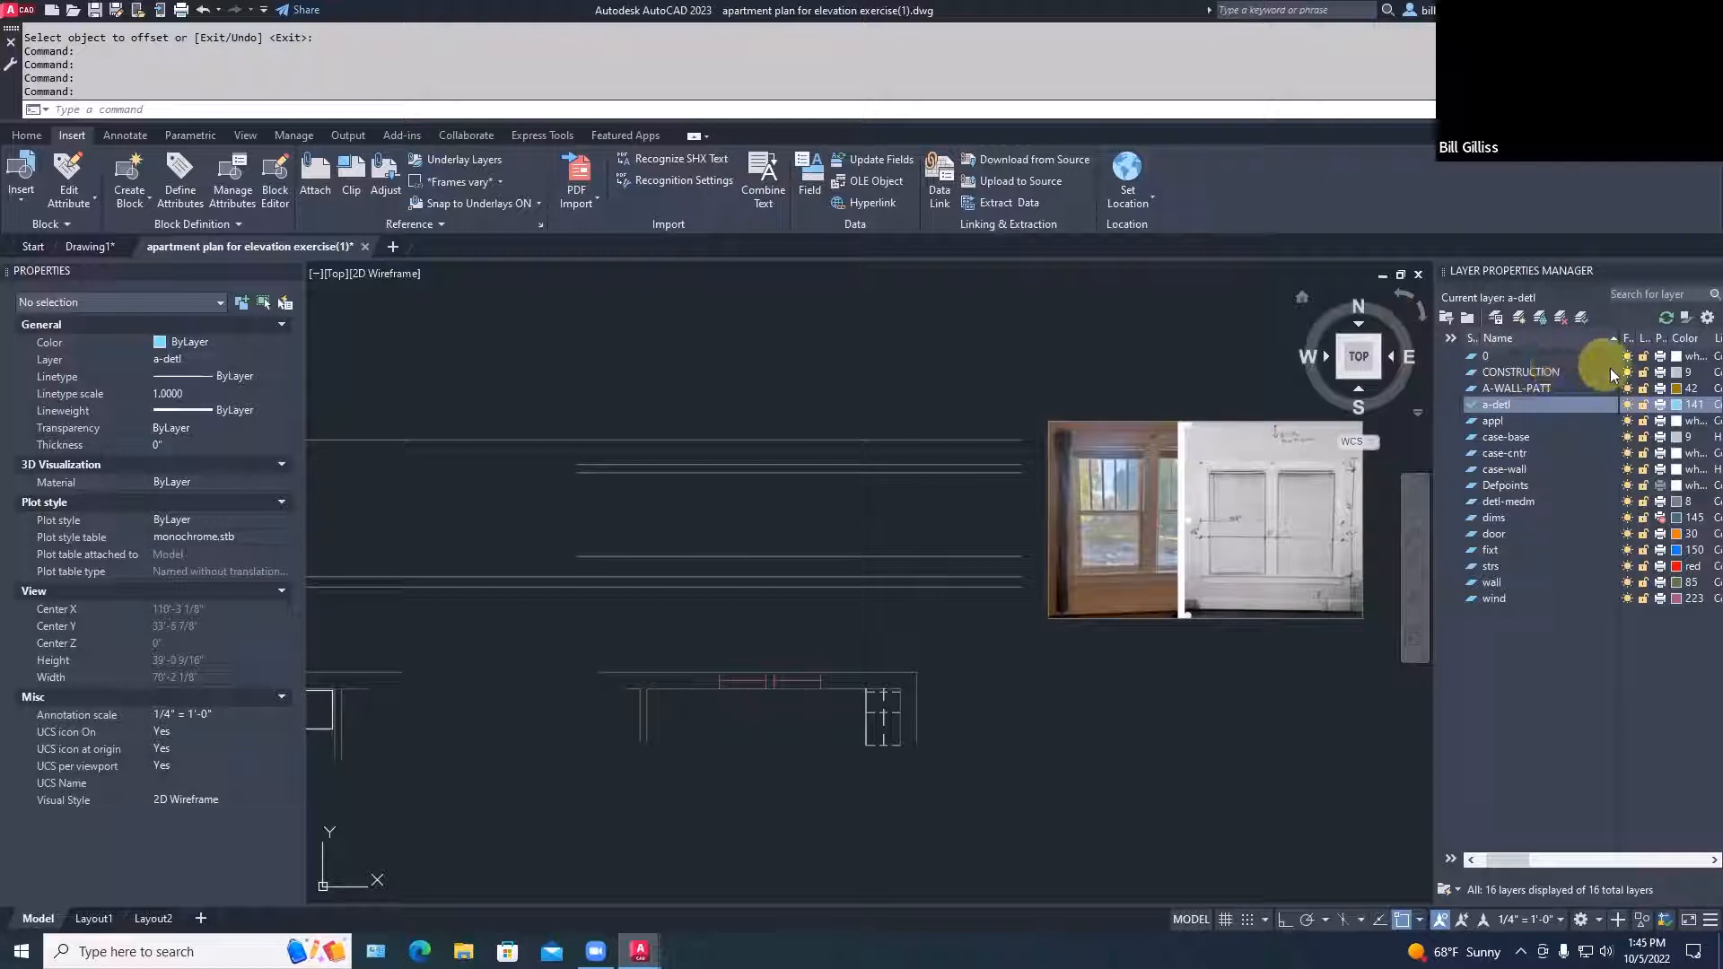
{"action": "left_click", "coordinate": [1642, 372]}
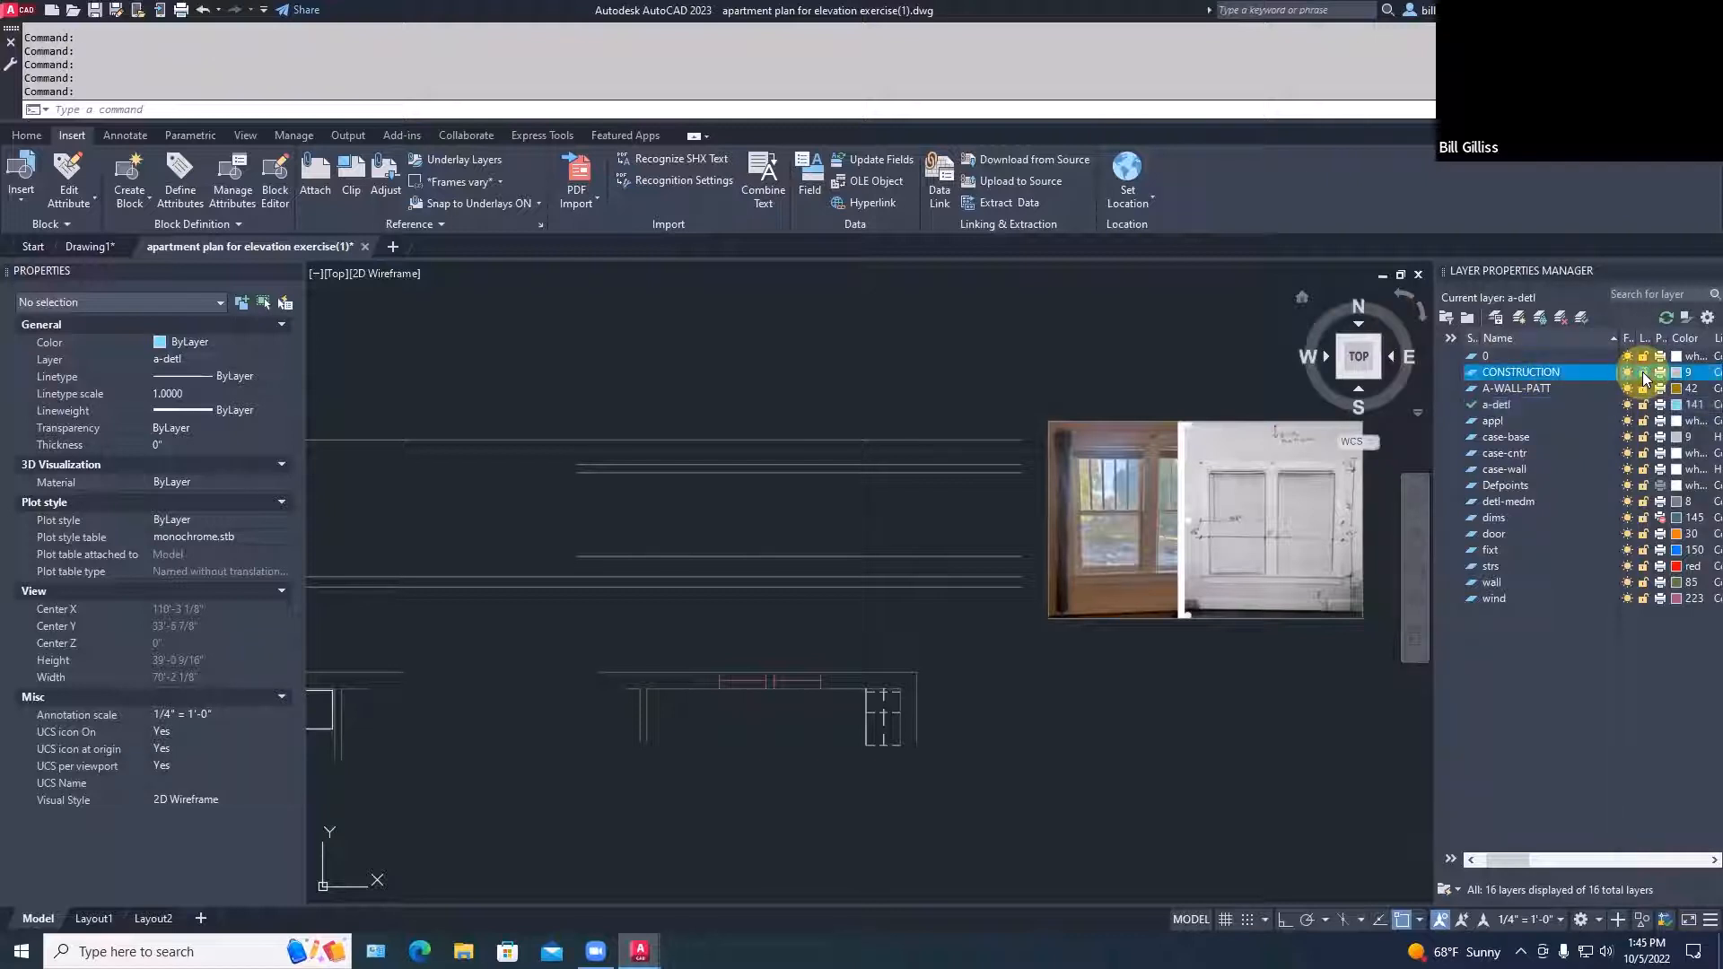
Try erasing all the horizontal elevation lines to test the layer lock, and undo the erasure
{"action": "left_click", "coordinate": [944, 619]}
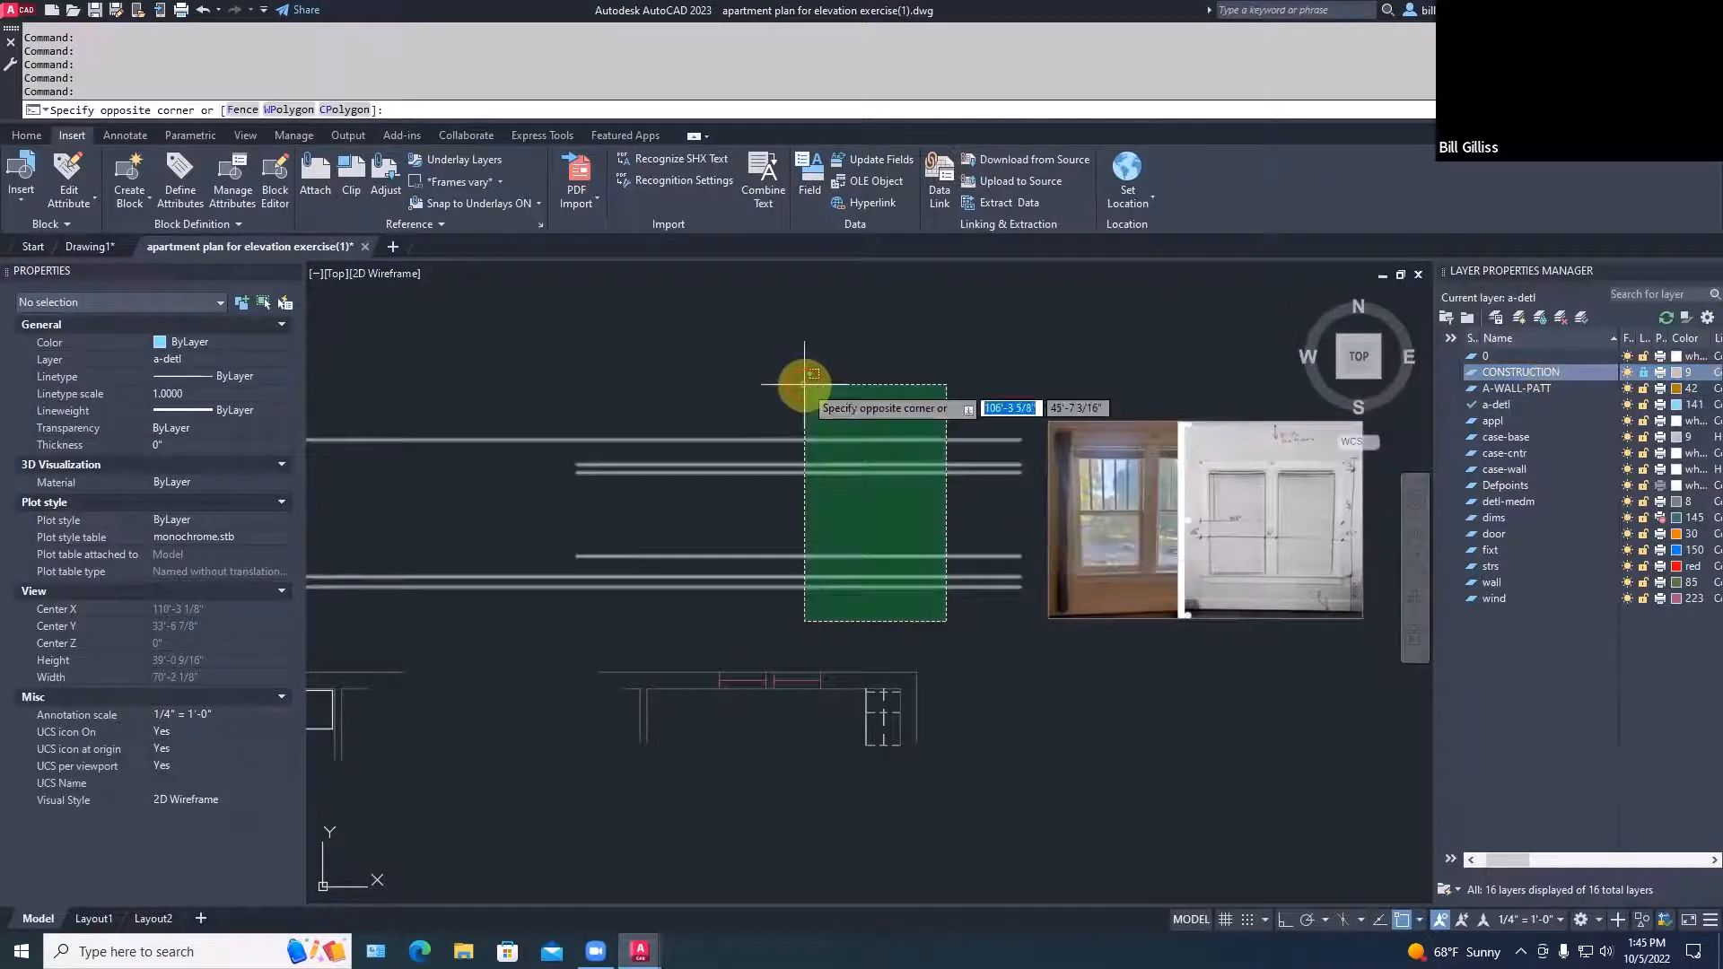
{"action": "left_click", "coordinate": [853, 374]}
{"action": "key", "text": "Delete"}
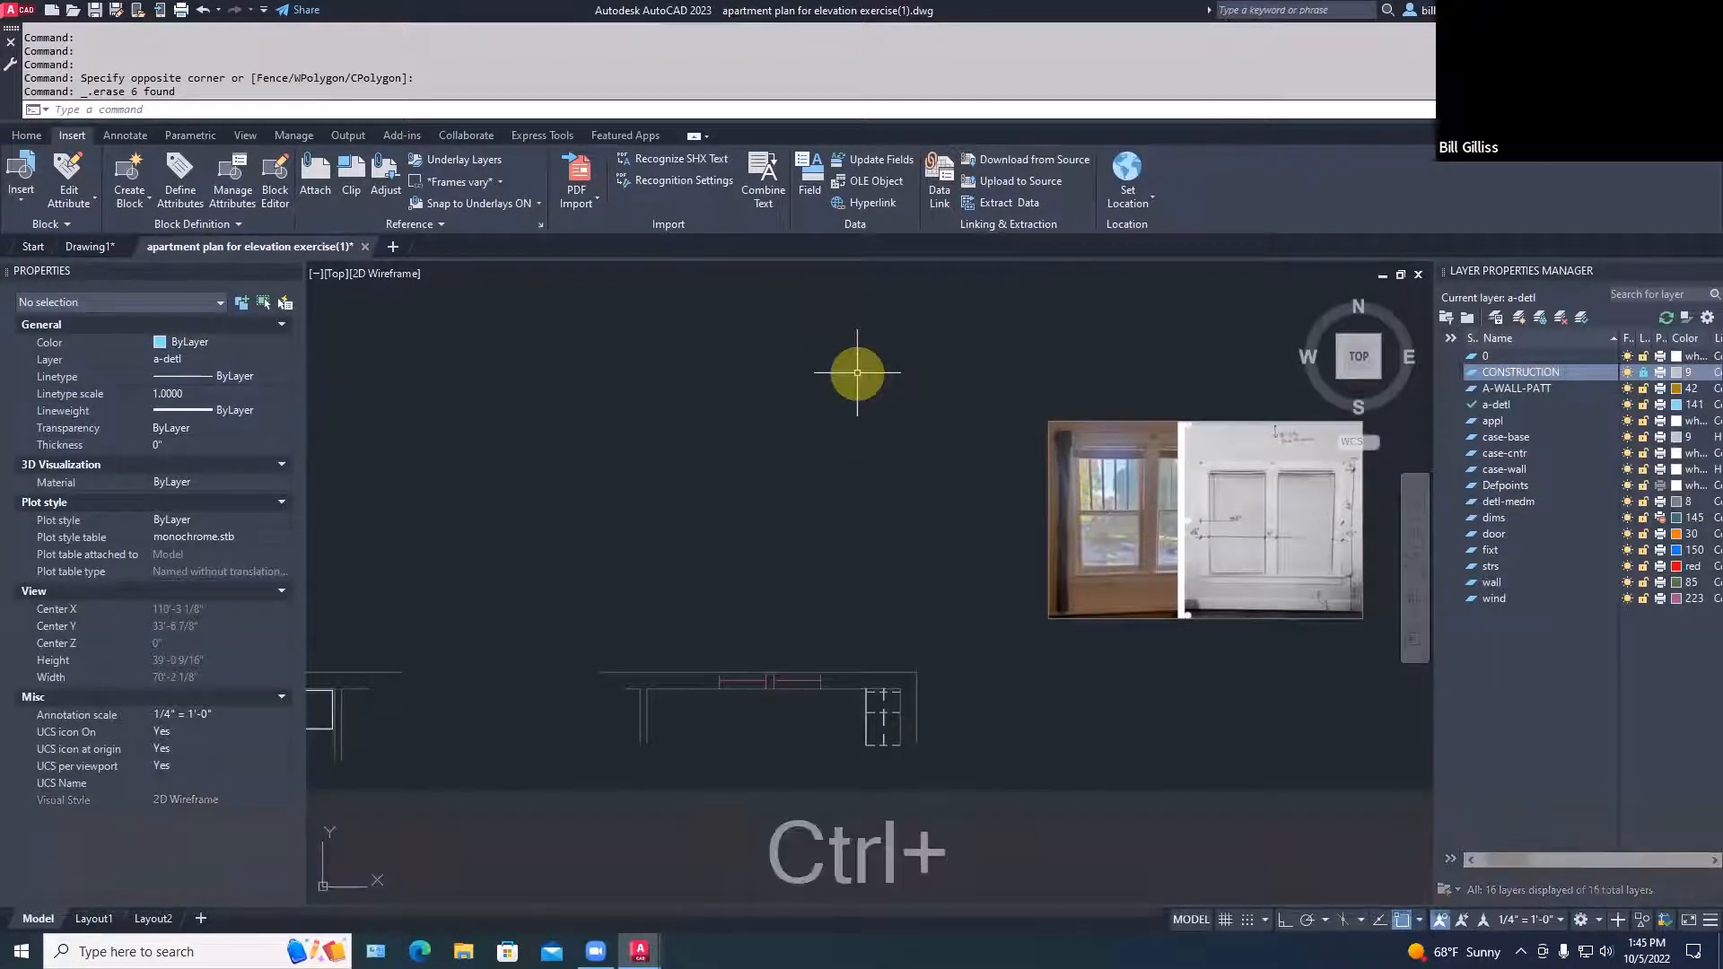
{"action": "key", "text": "ctrl+z"}
Widen the Layer Properties Manager and its Lock column to show the full heading
{"action": "left_click", "coordinate": [1643, 371]}
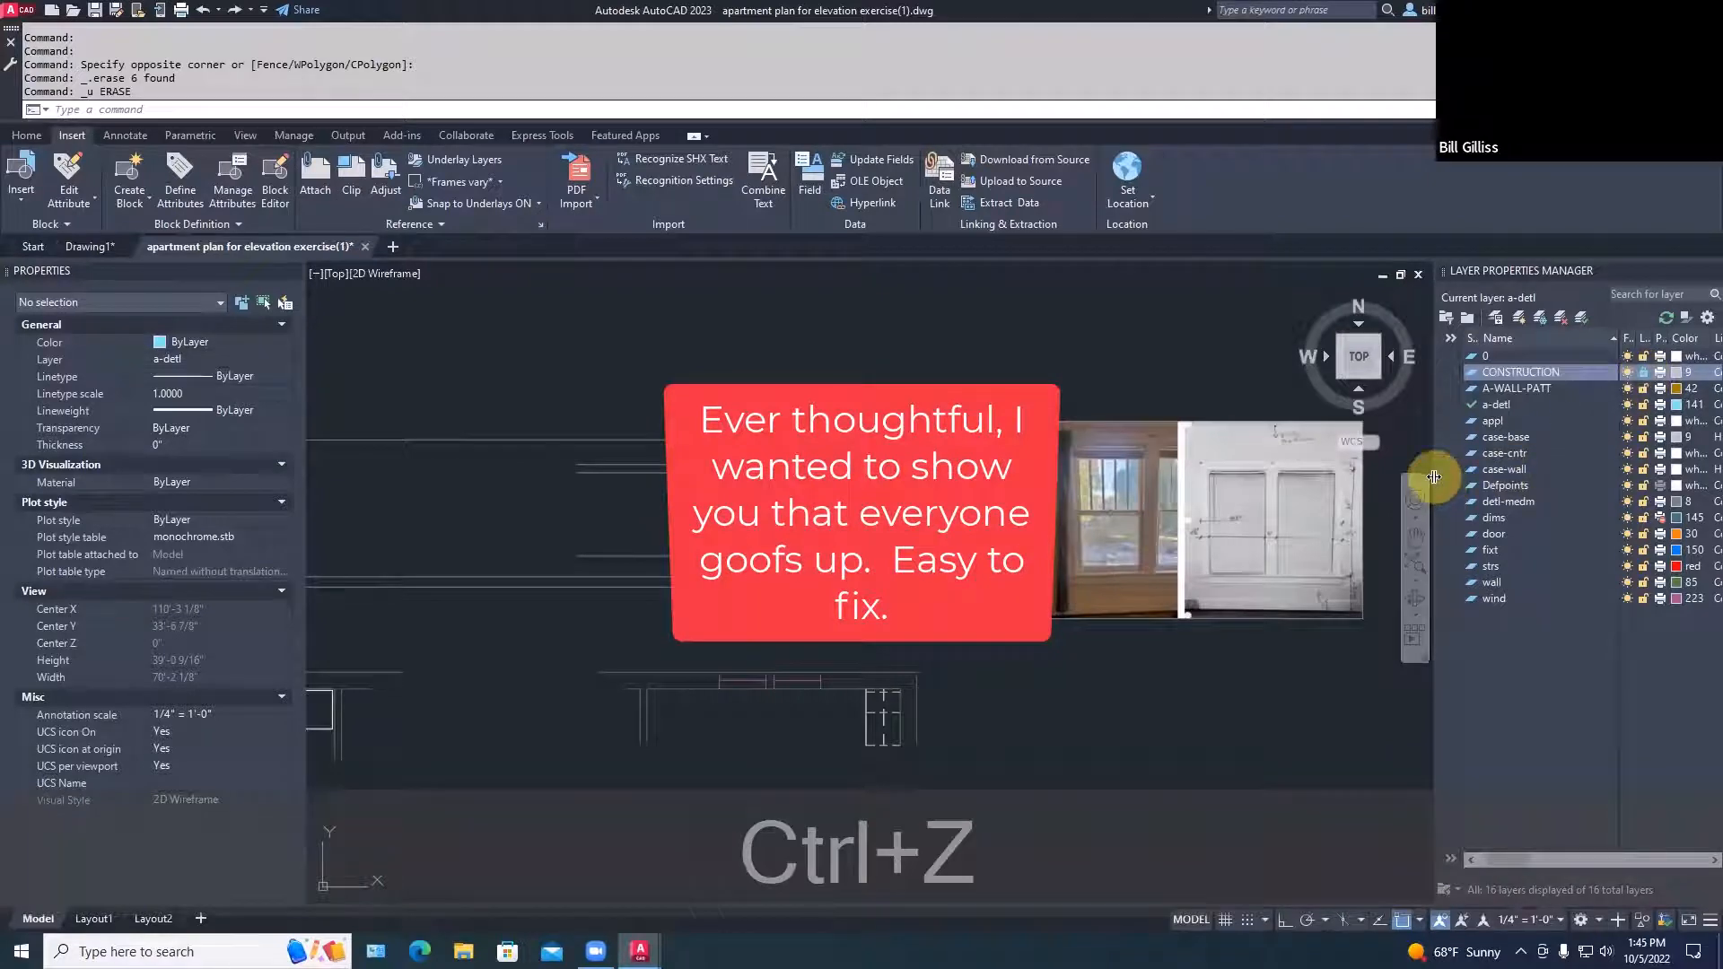
{"action": "left_click_drag", "start_coordinate": [1434, 477], "coordinate": [1351, 476]}
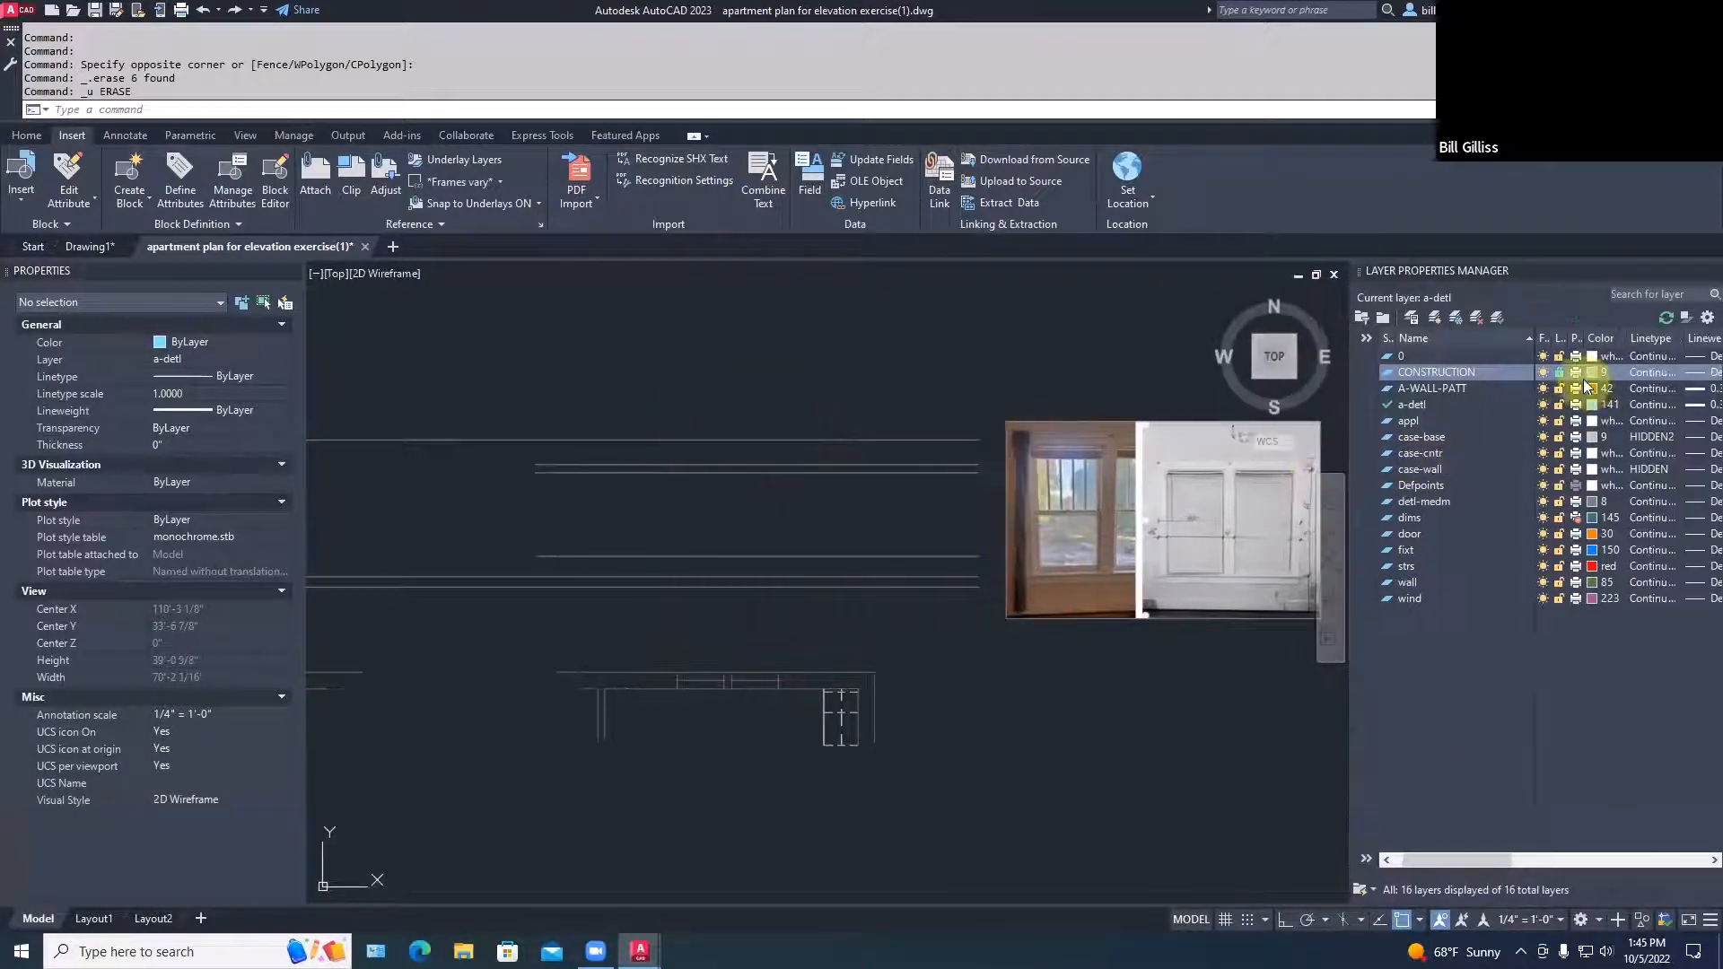
{"action": "left_click_drag", "start_coordinate": [1568, 338], "coordinate": [1647, 342]}
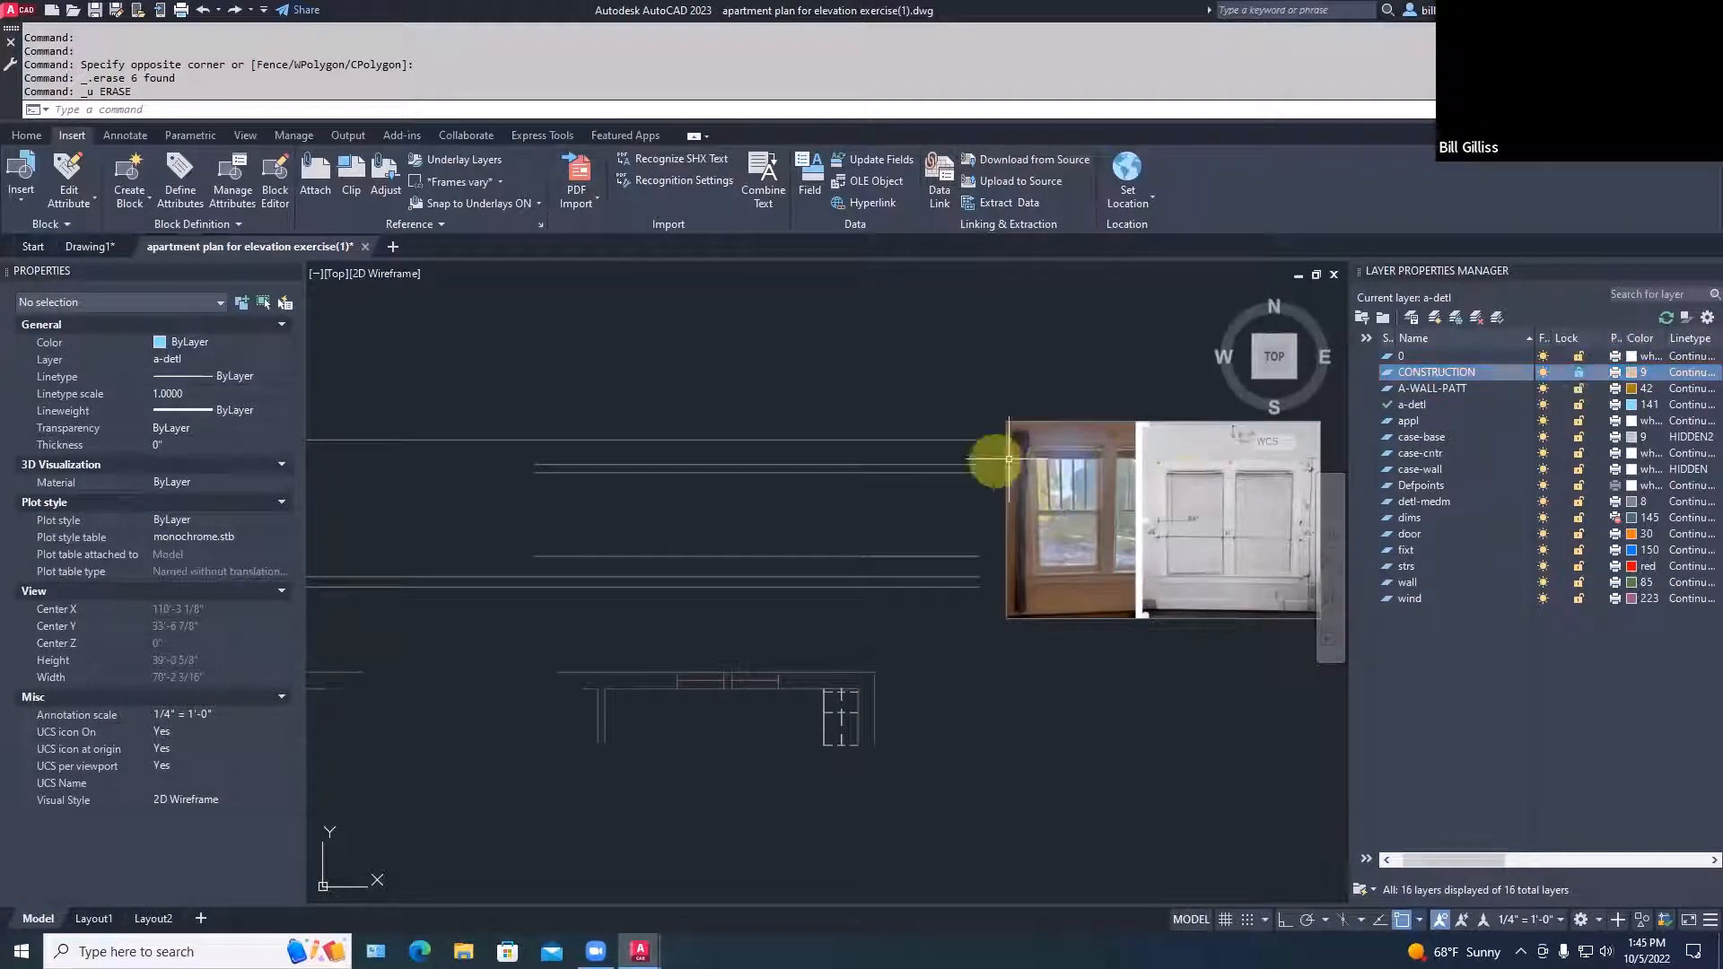
Move all six horizontal elevation lines to the CONSTRUCTION layer and clear the selection
{"action": "left_click", "coordinate": [935, 439]}
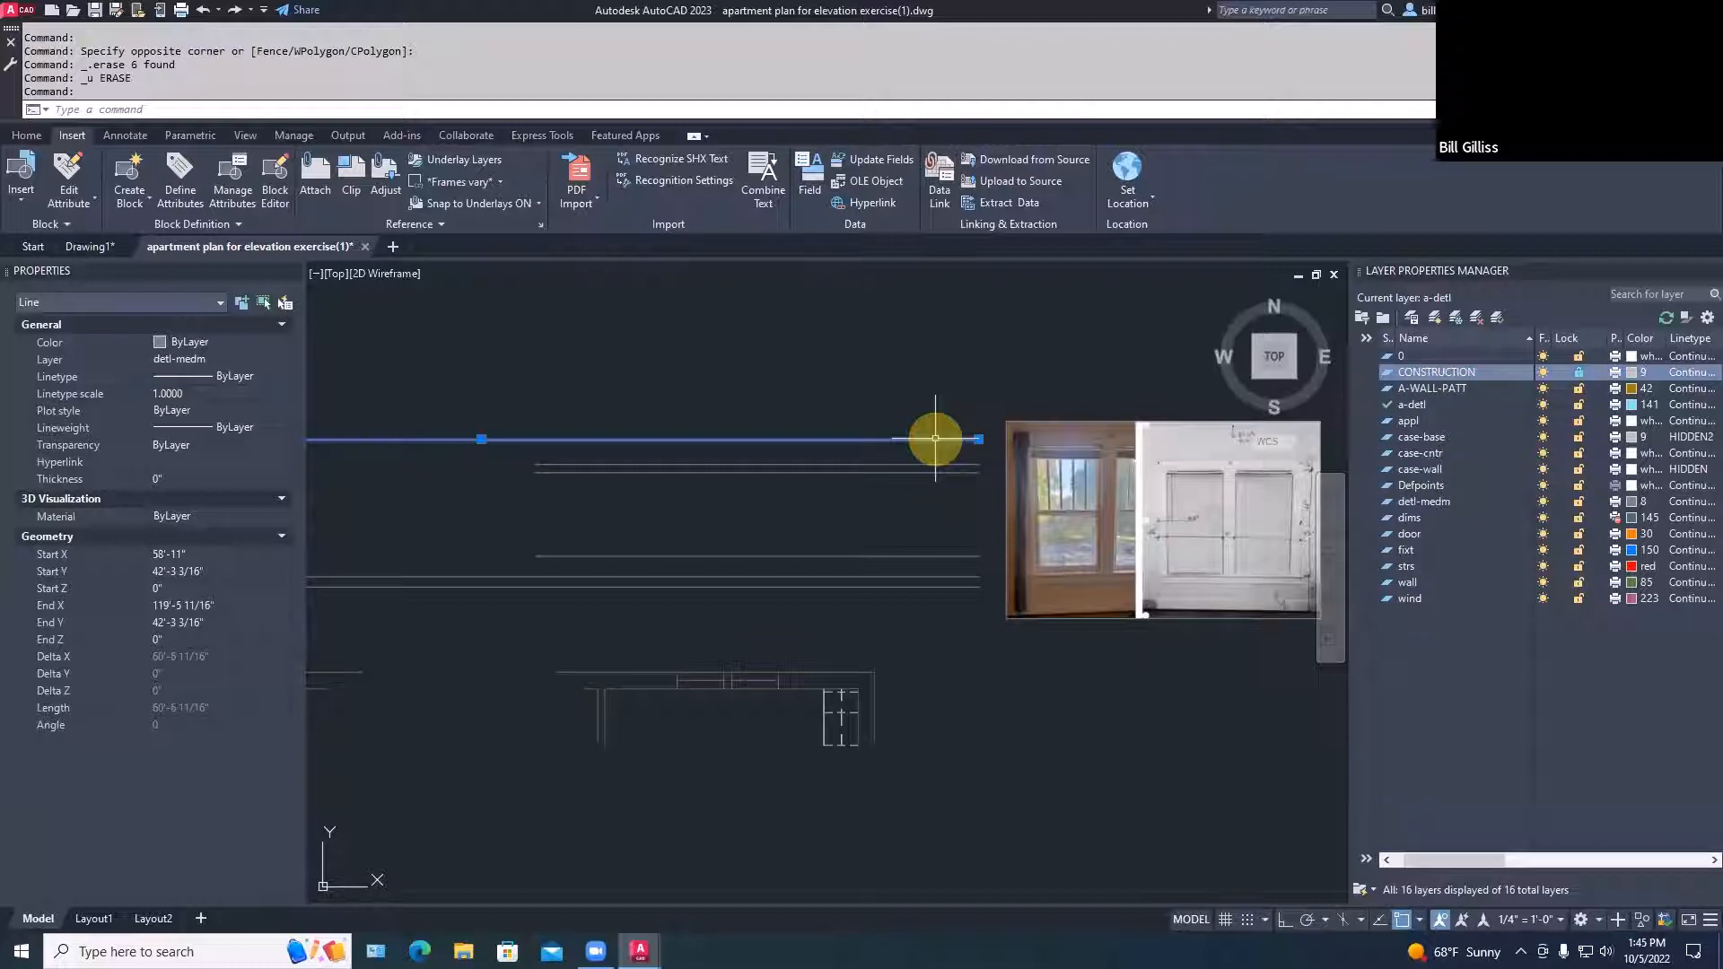
{"action": "key", "text": "Escape"}
{"action": "left_click", "coordinate": [811, 612]}
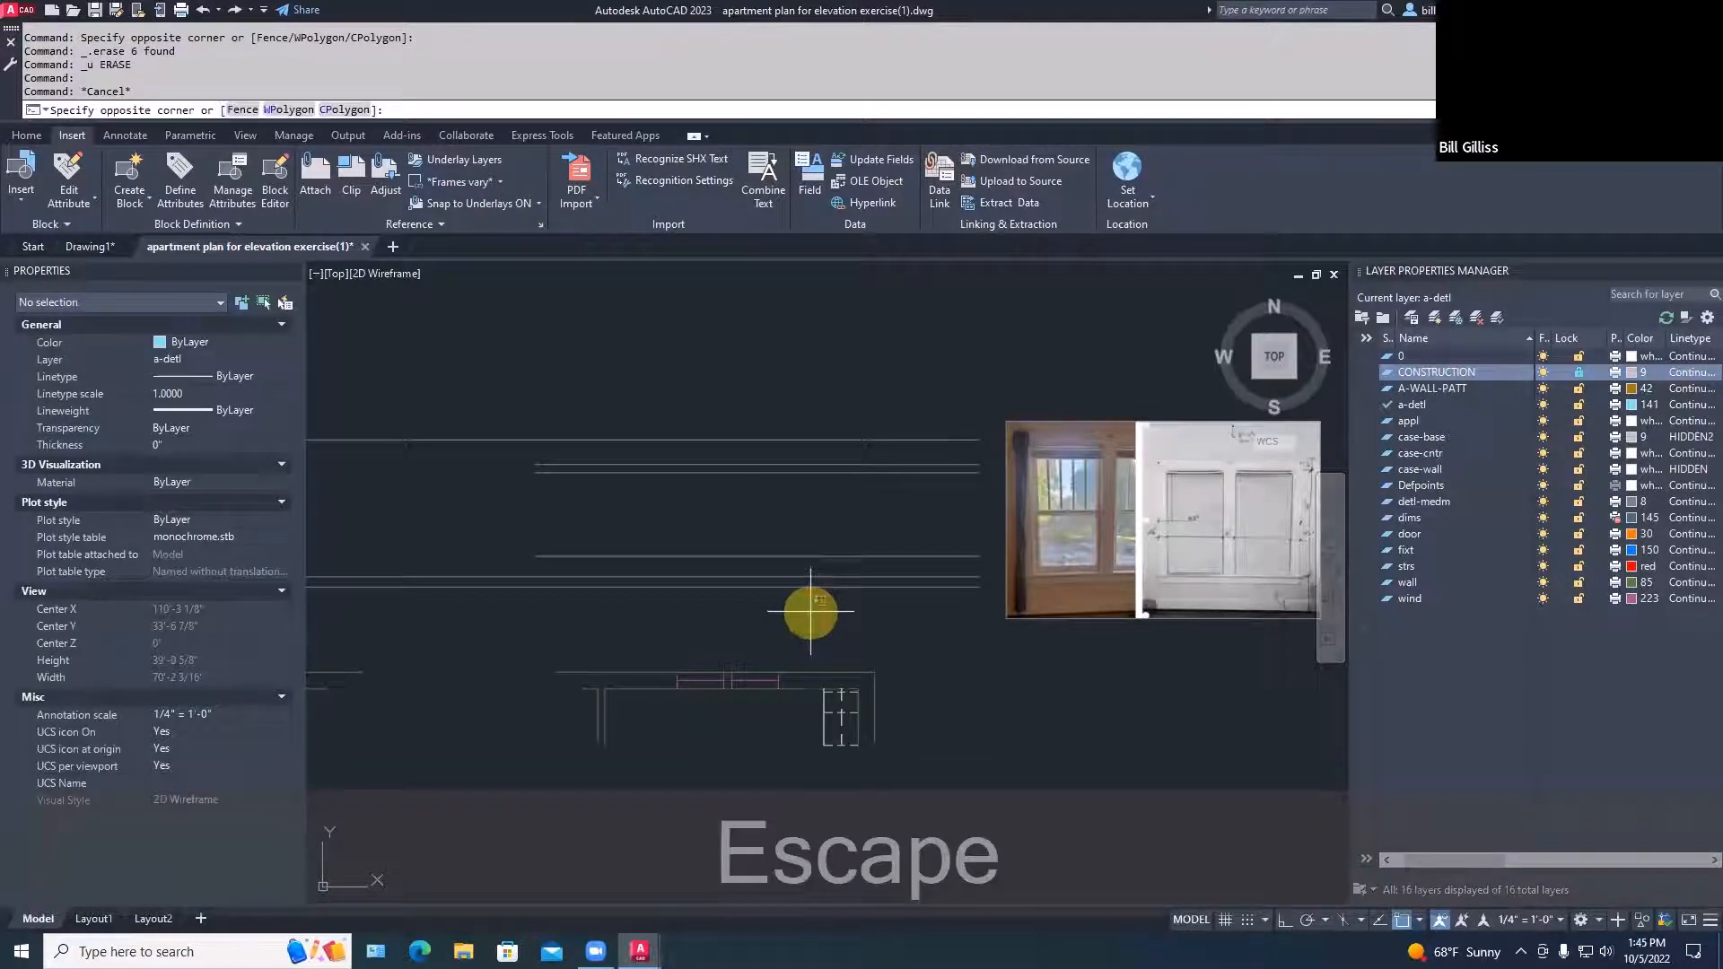
{"action": "left_click", "coordinate": [748, 415]}
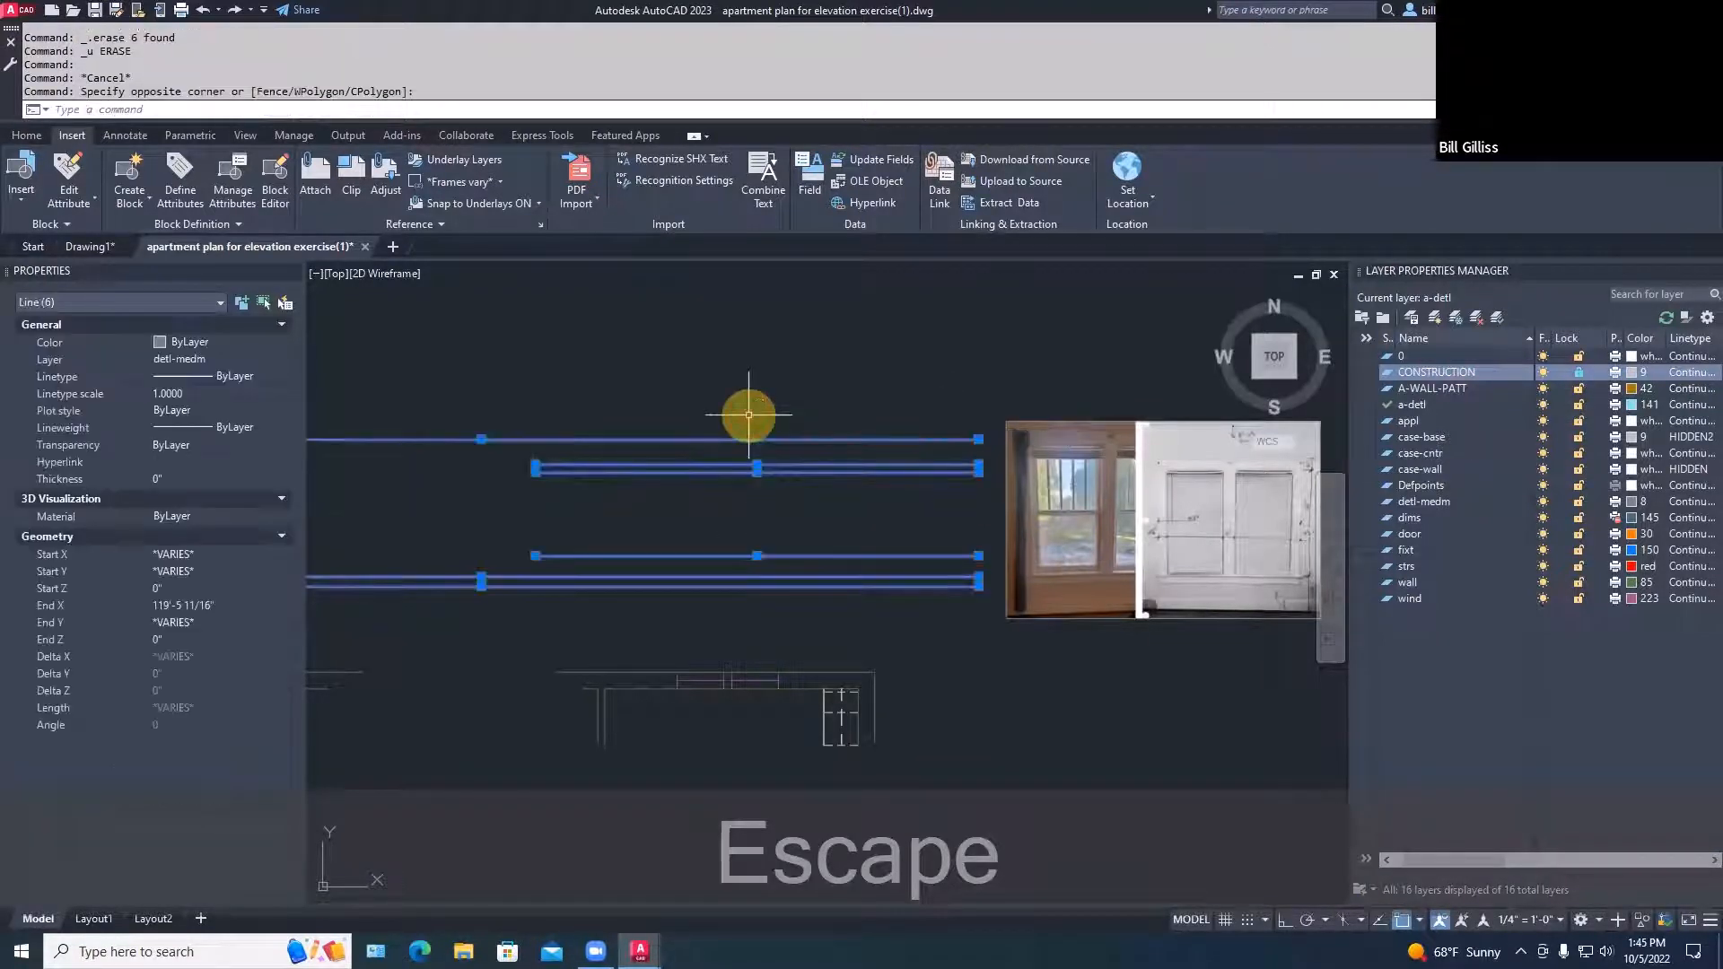
{"action": "left_click", "coordinate": [257, 361]}
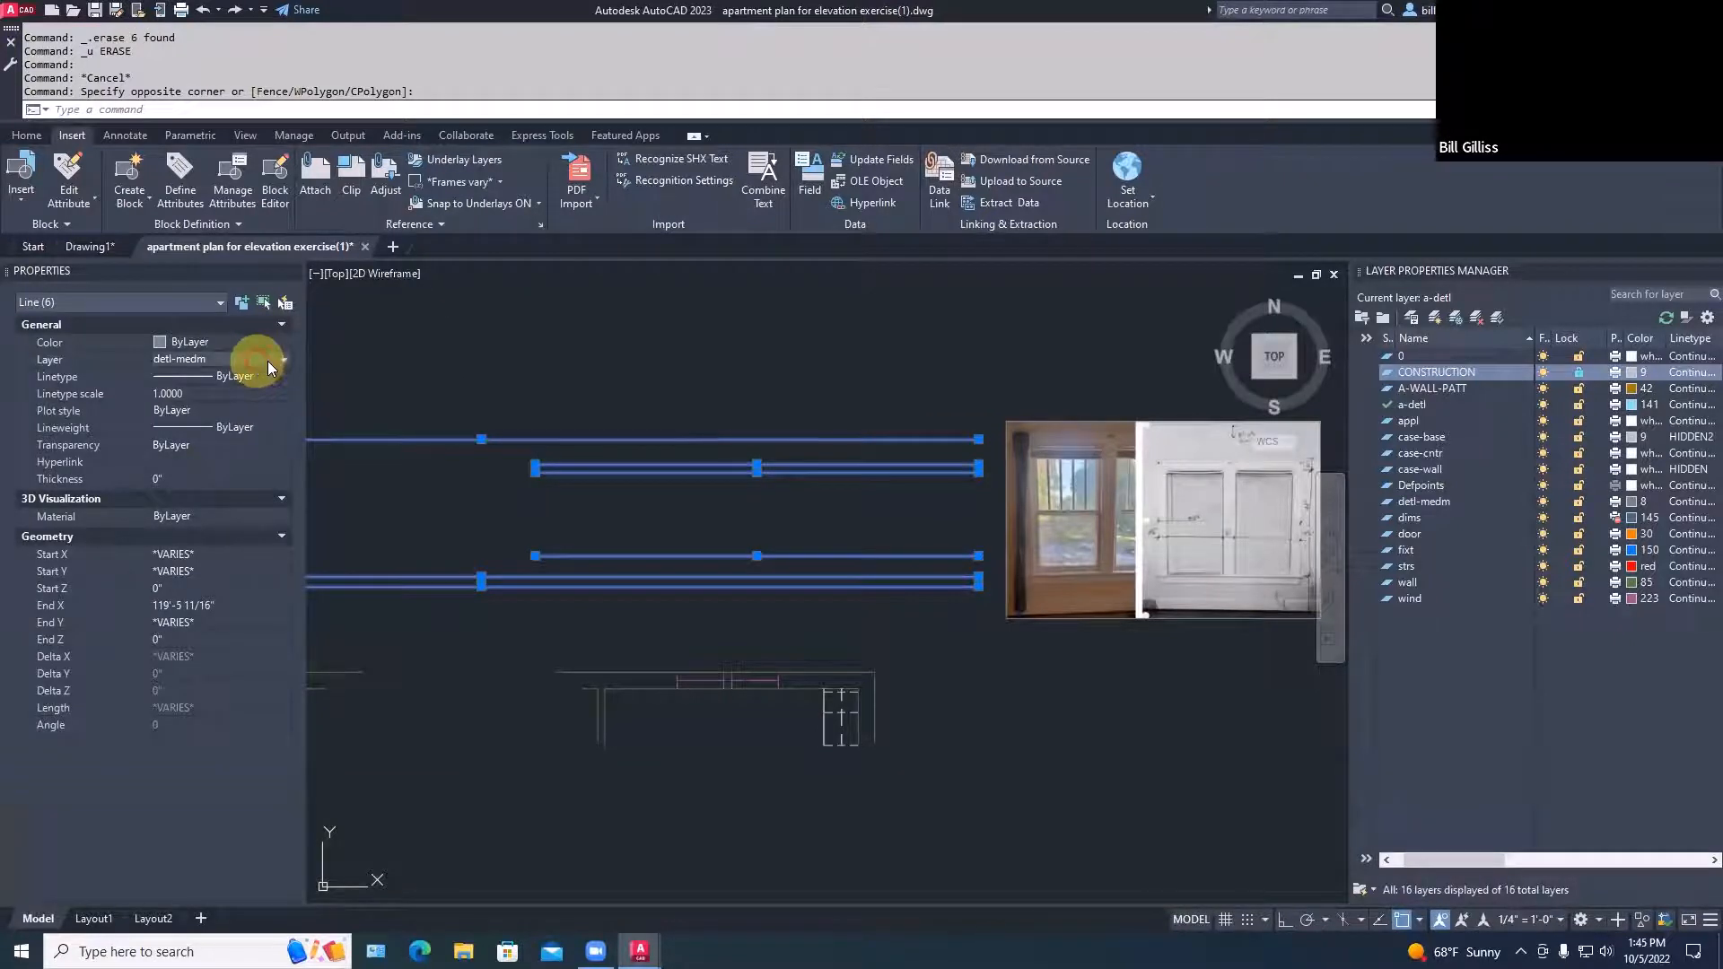
{"action": "left_click", "coordinate": [280, 359]}
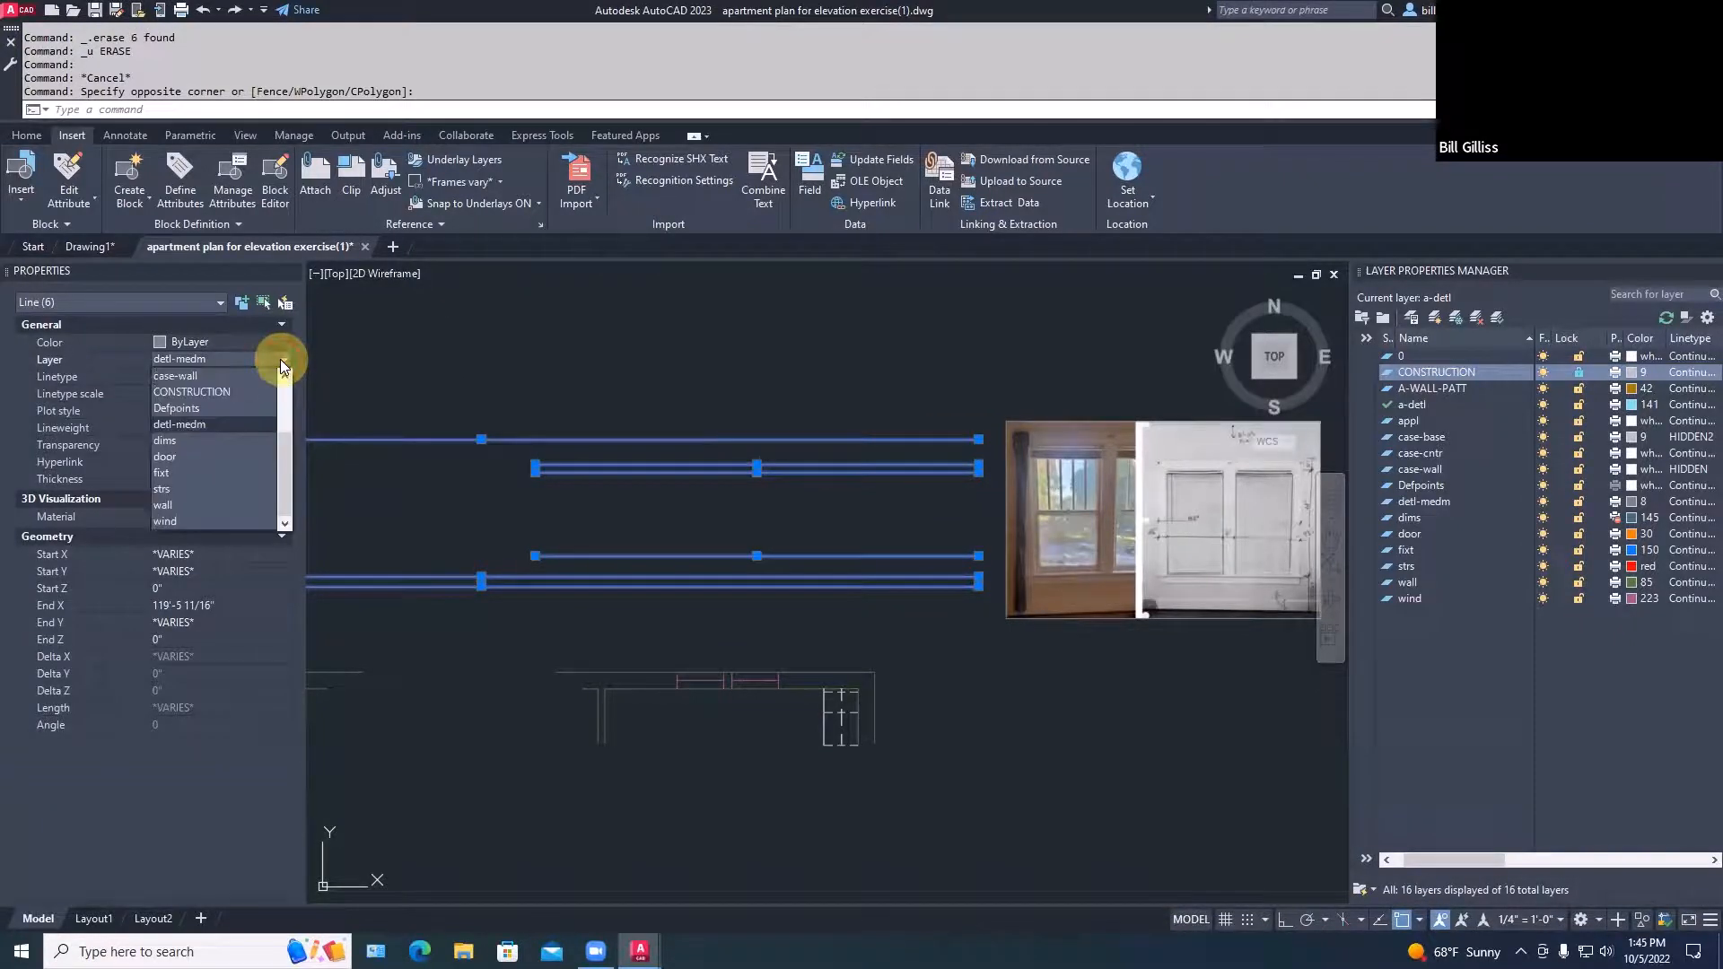
{"action": "left_click", "coordinate": [207, 389]}
{"action": "key", "text": "Escape"}
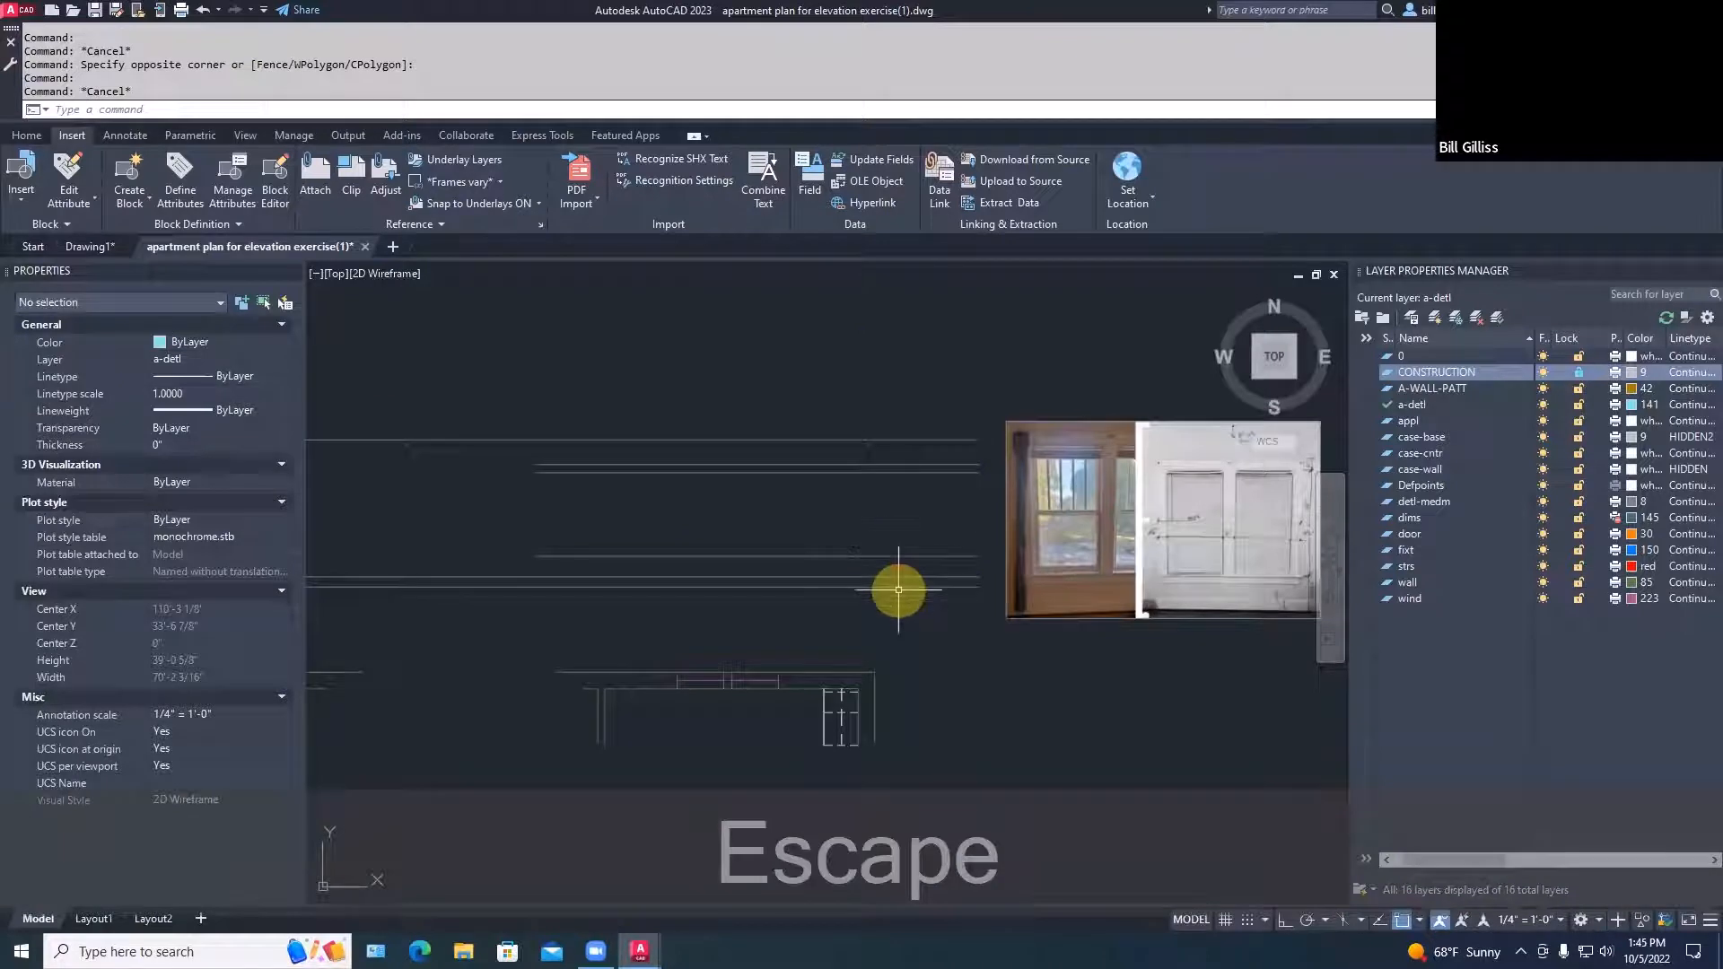
Try erasing all six horizontal elevation lines on the locked CONSTRUCTION layer, and cancel the command
{"action": "left_click", "coordinate": [895, 598]}
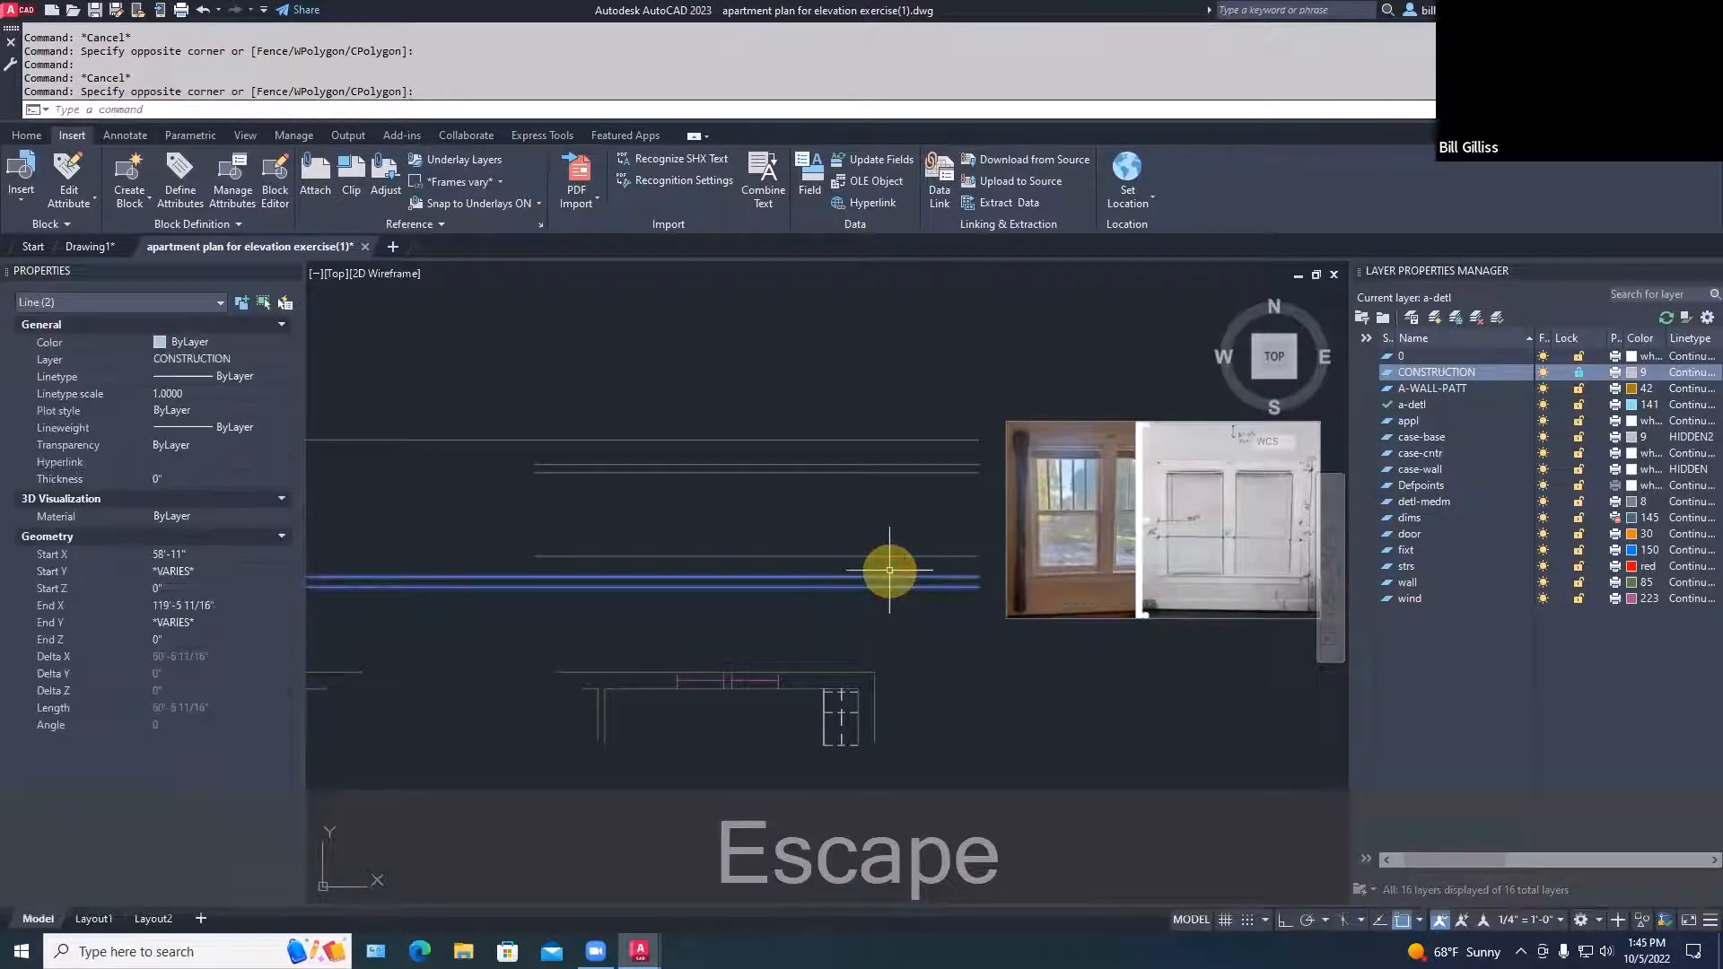
{"action": "key", "text": "Escape"}
{"action": "left_click", "coordinate": [951, 610]}
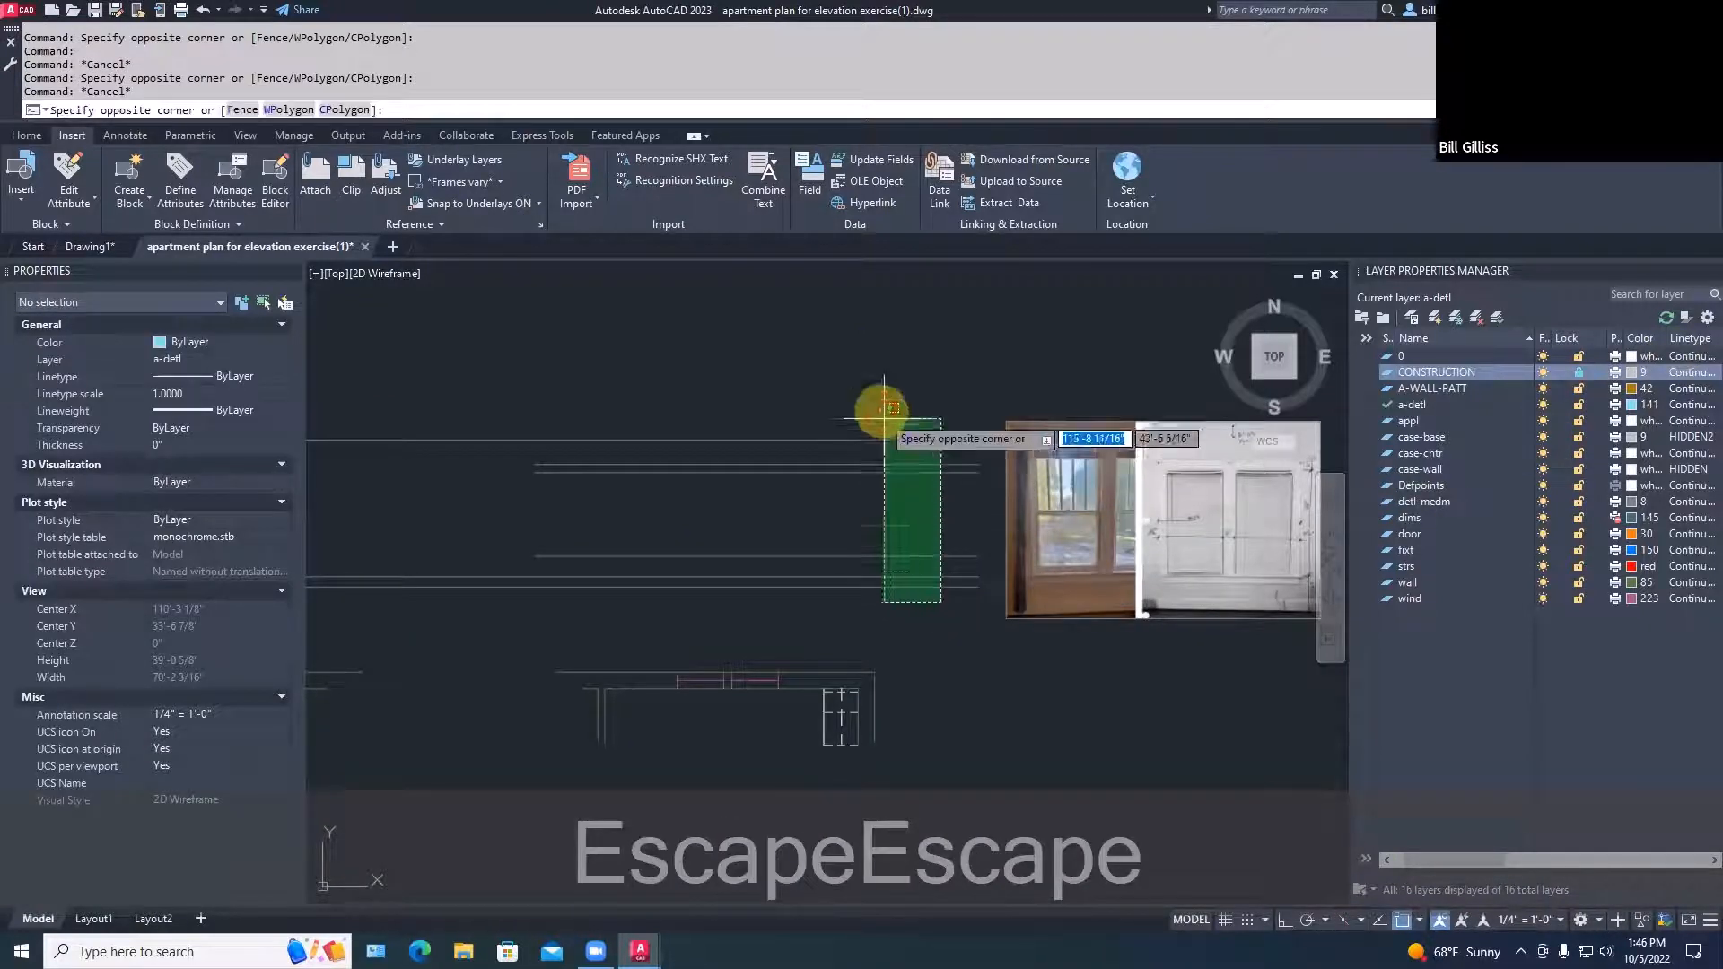
{"action": "left_click", "coordinate": [853, 387]}
{"action": "key", "text": "Delete"}
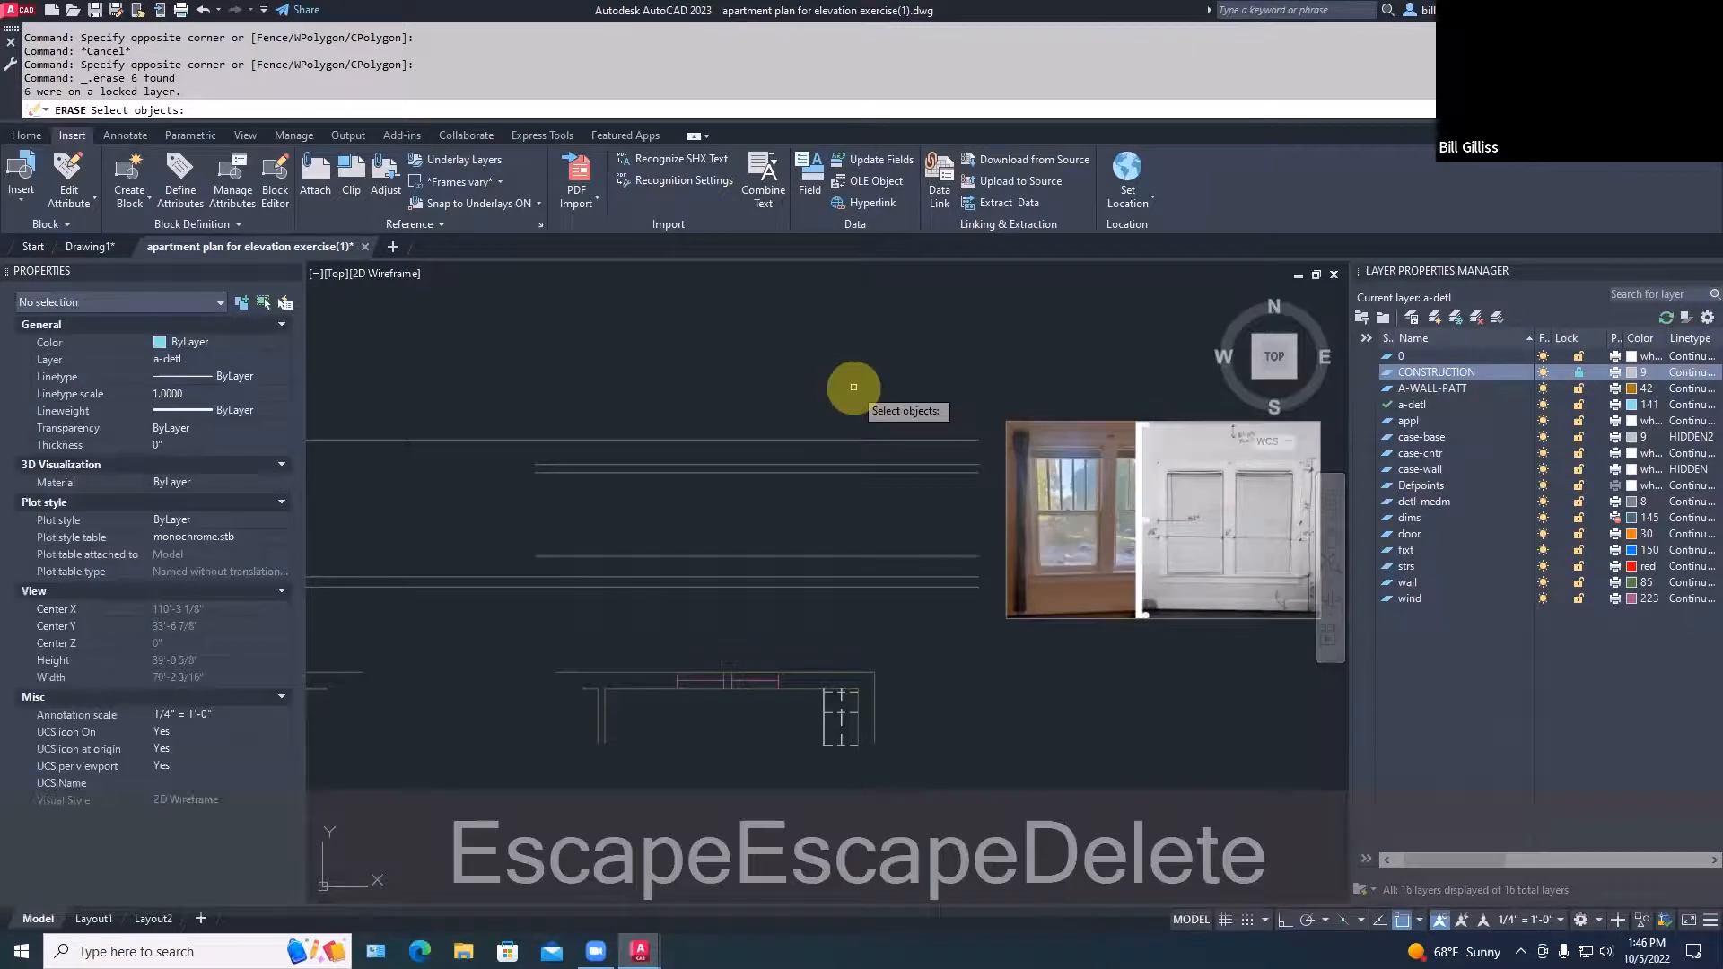
{"action": "key", "text": "Delete"}
{"action": "key", "text": "Delete"}
{"action": "key", "text": "Delete"}
{"action": "key", "text": "Delete"}
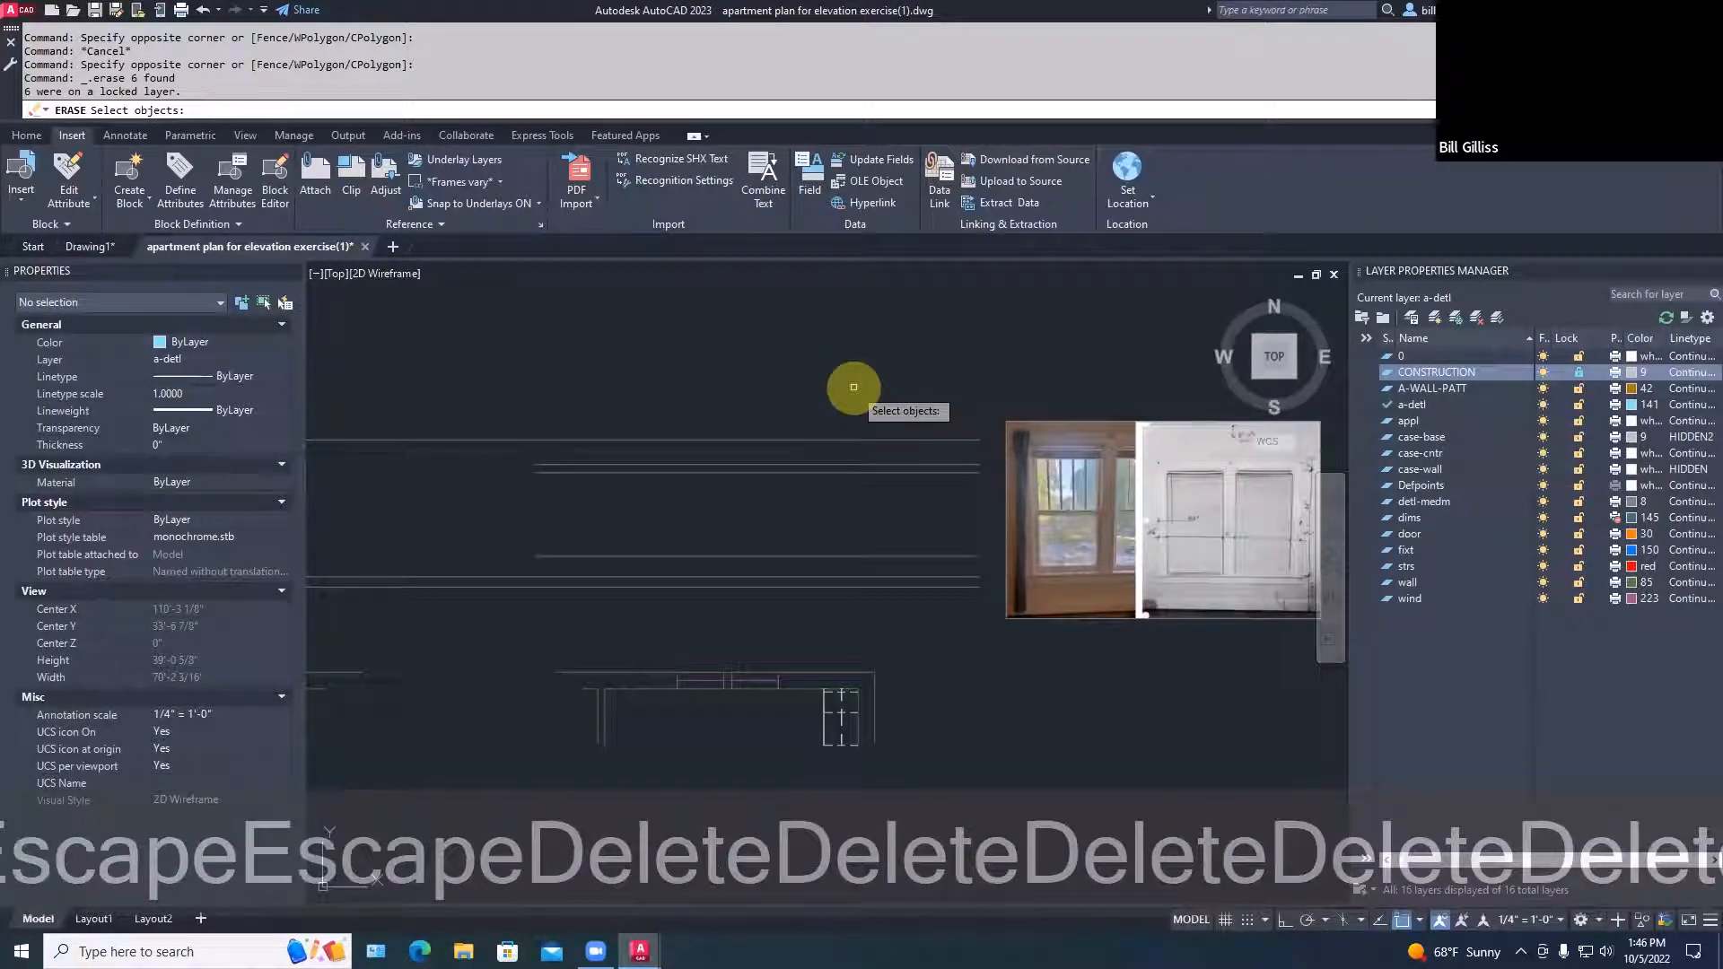
{"action": "key", "text": "Escape"}
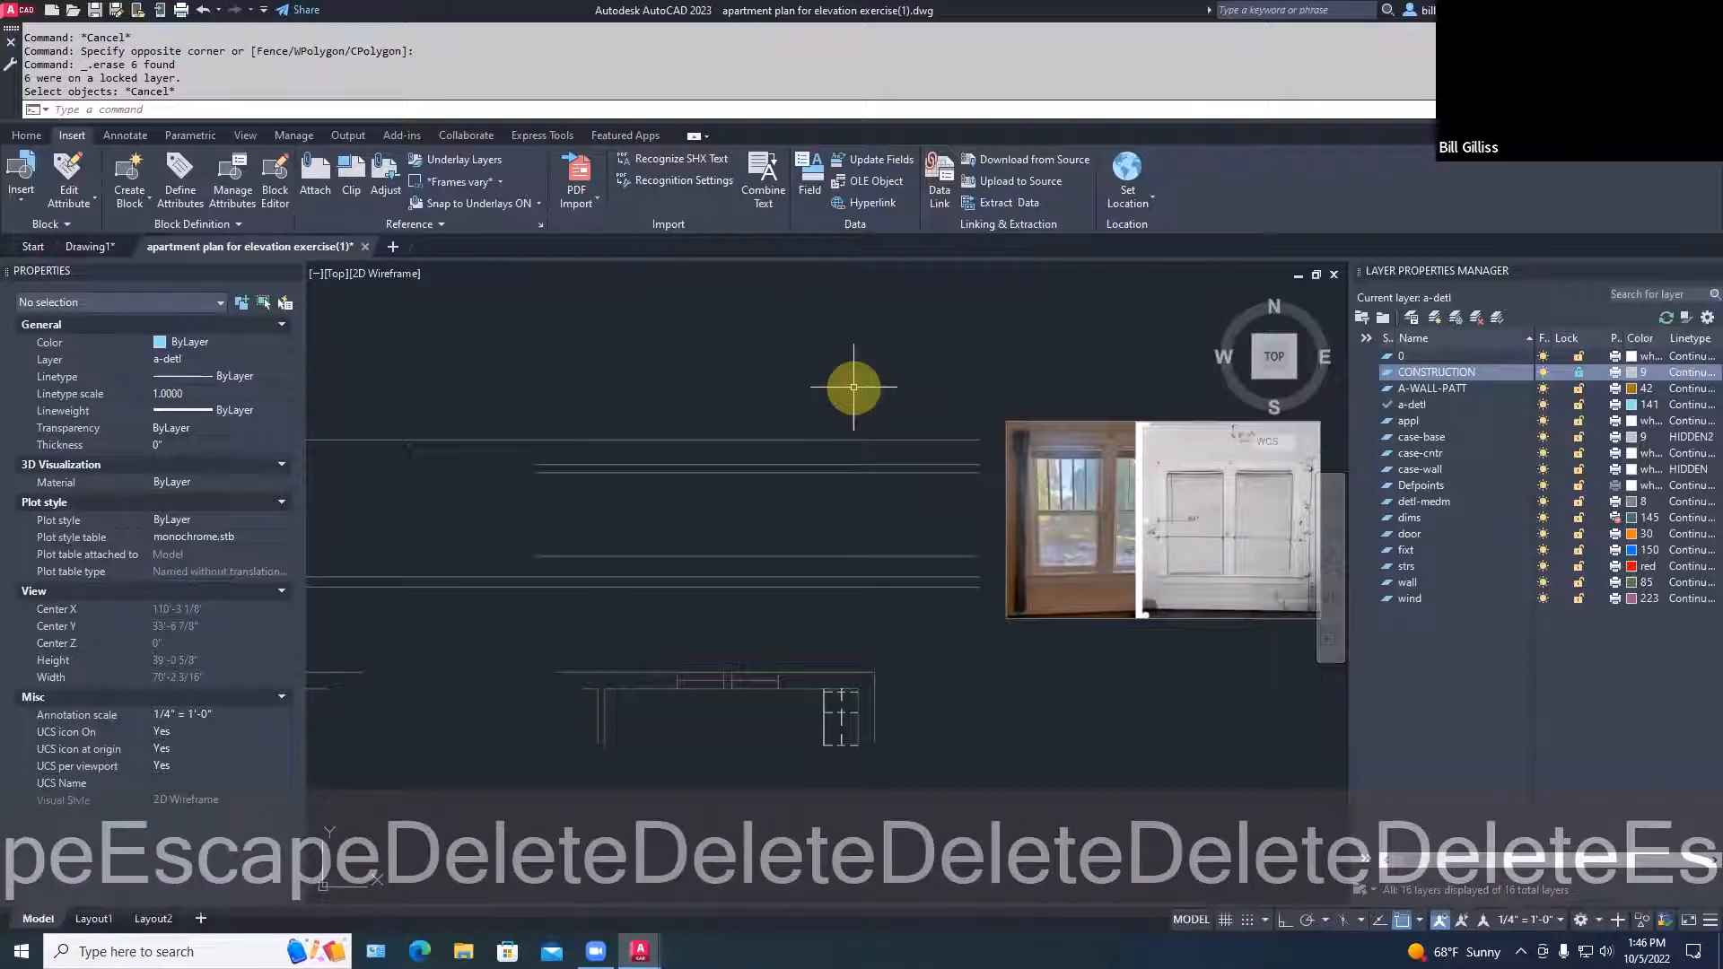
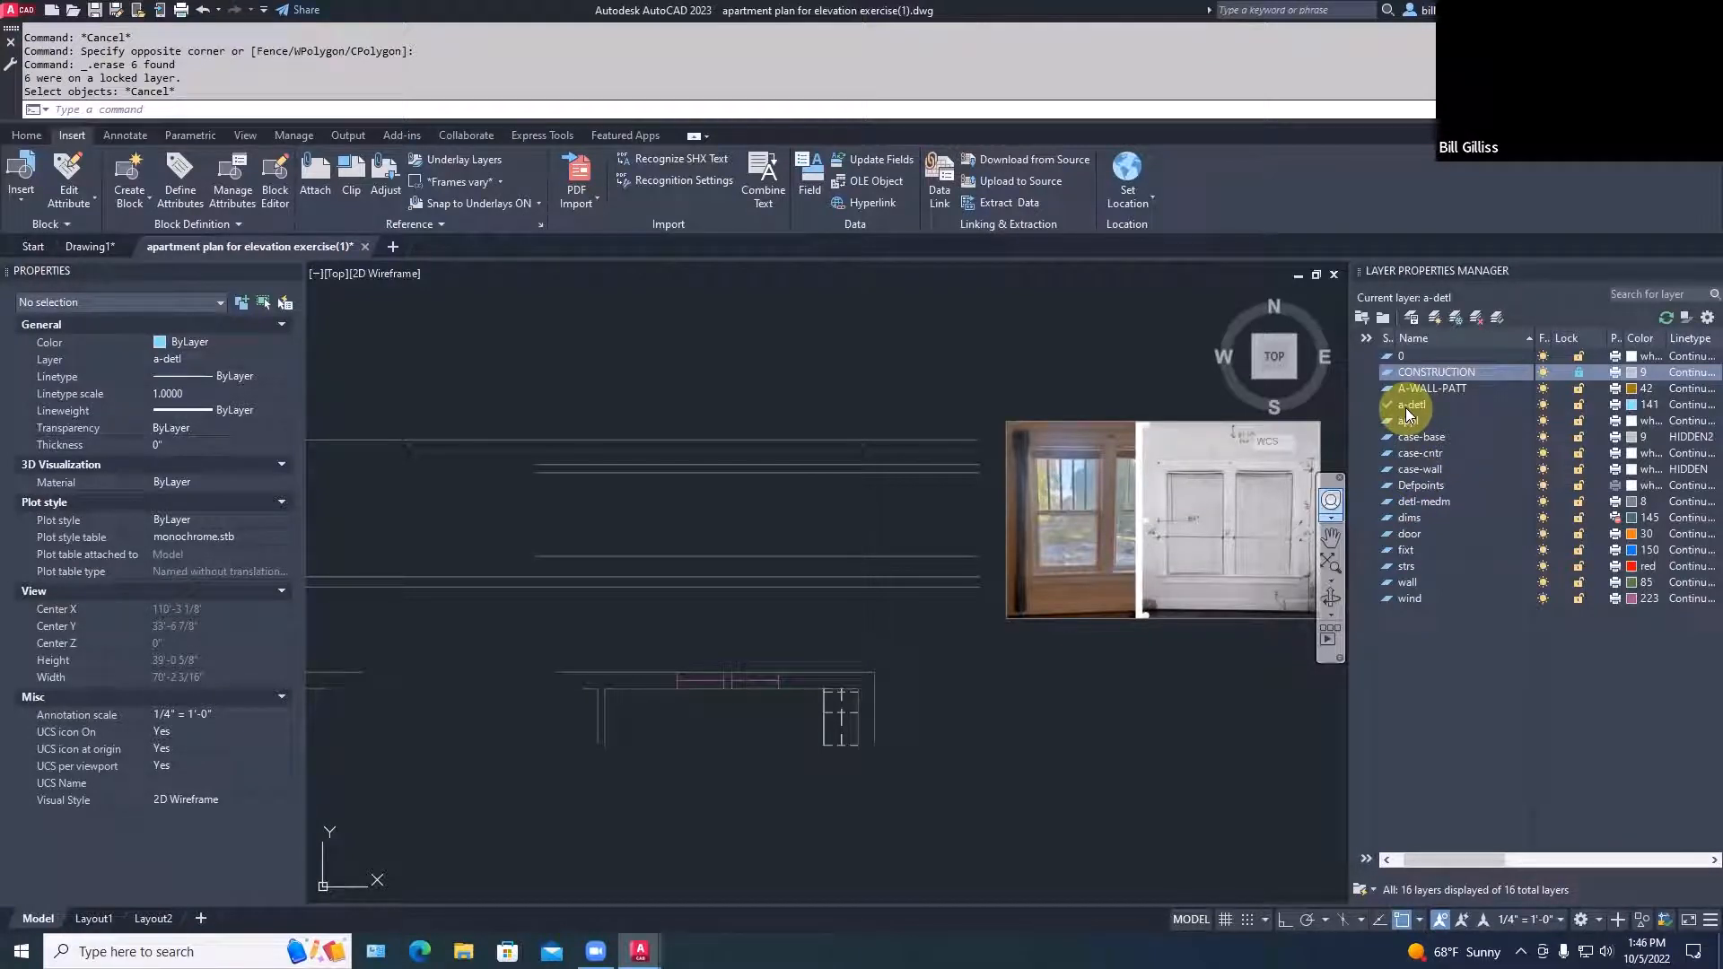
Rename the detl-medm layer to A-detl-medm and re-sort the layer list alphabetically by name
{"action": "left_click", "coordinate": [1400, 502]}
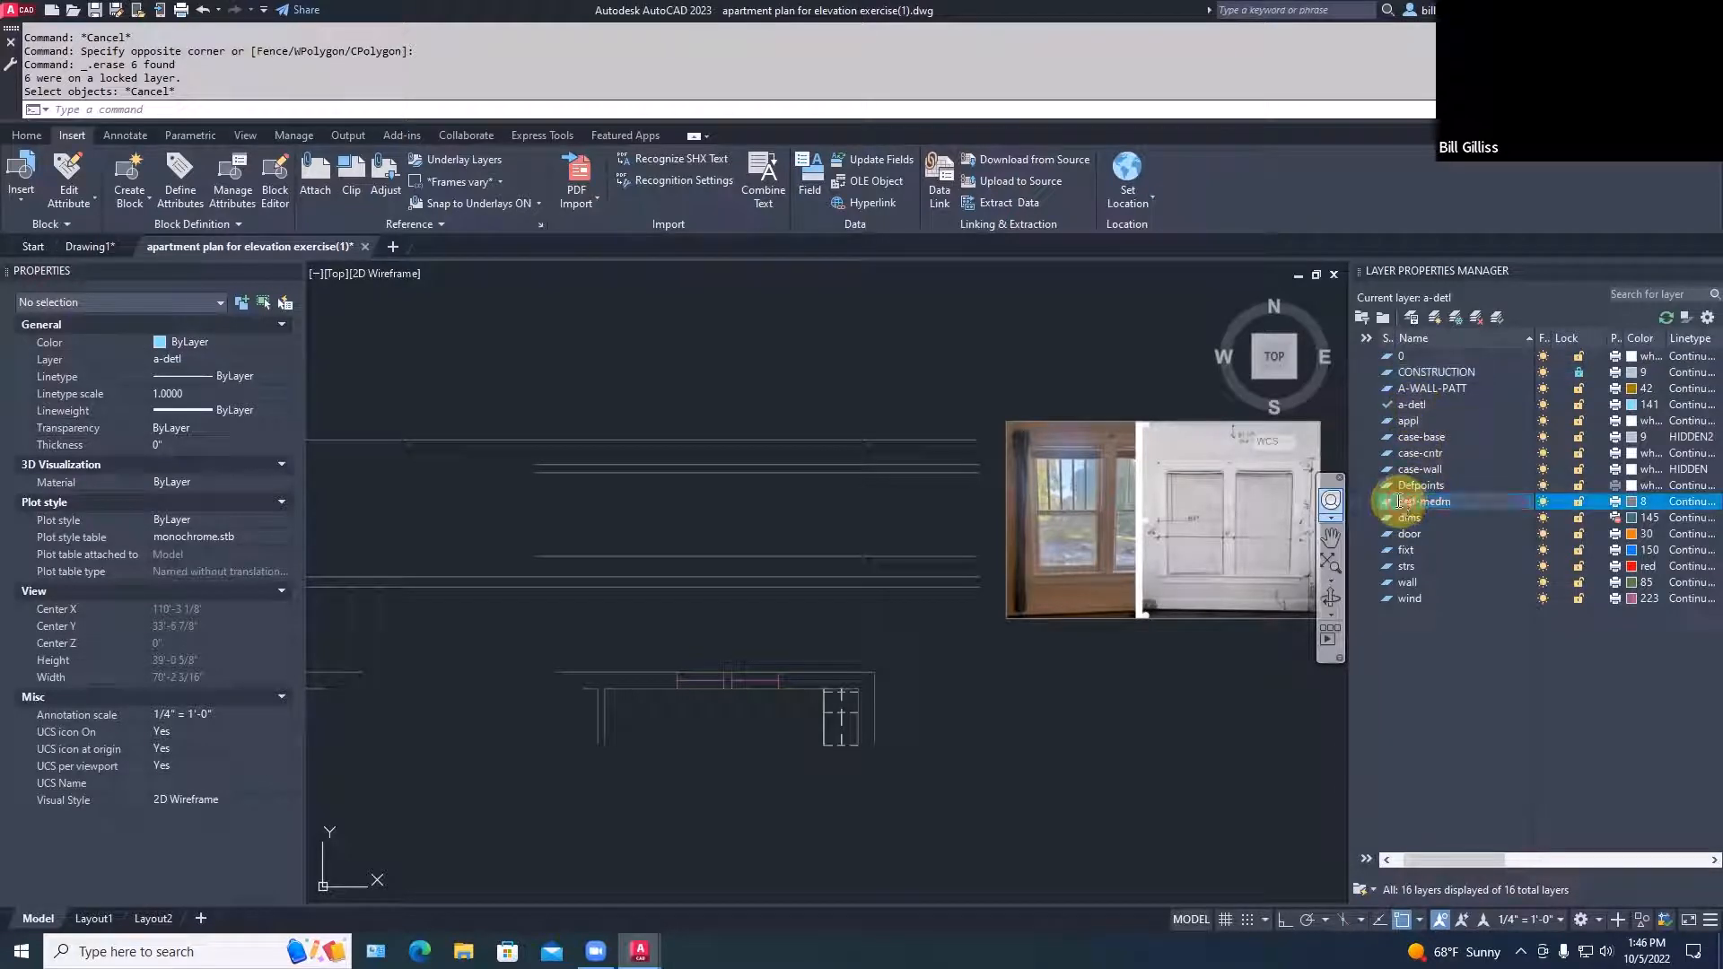
{"action": "type", "text": "a-"}
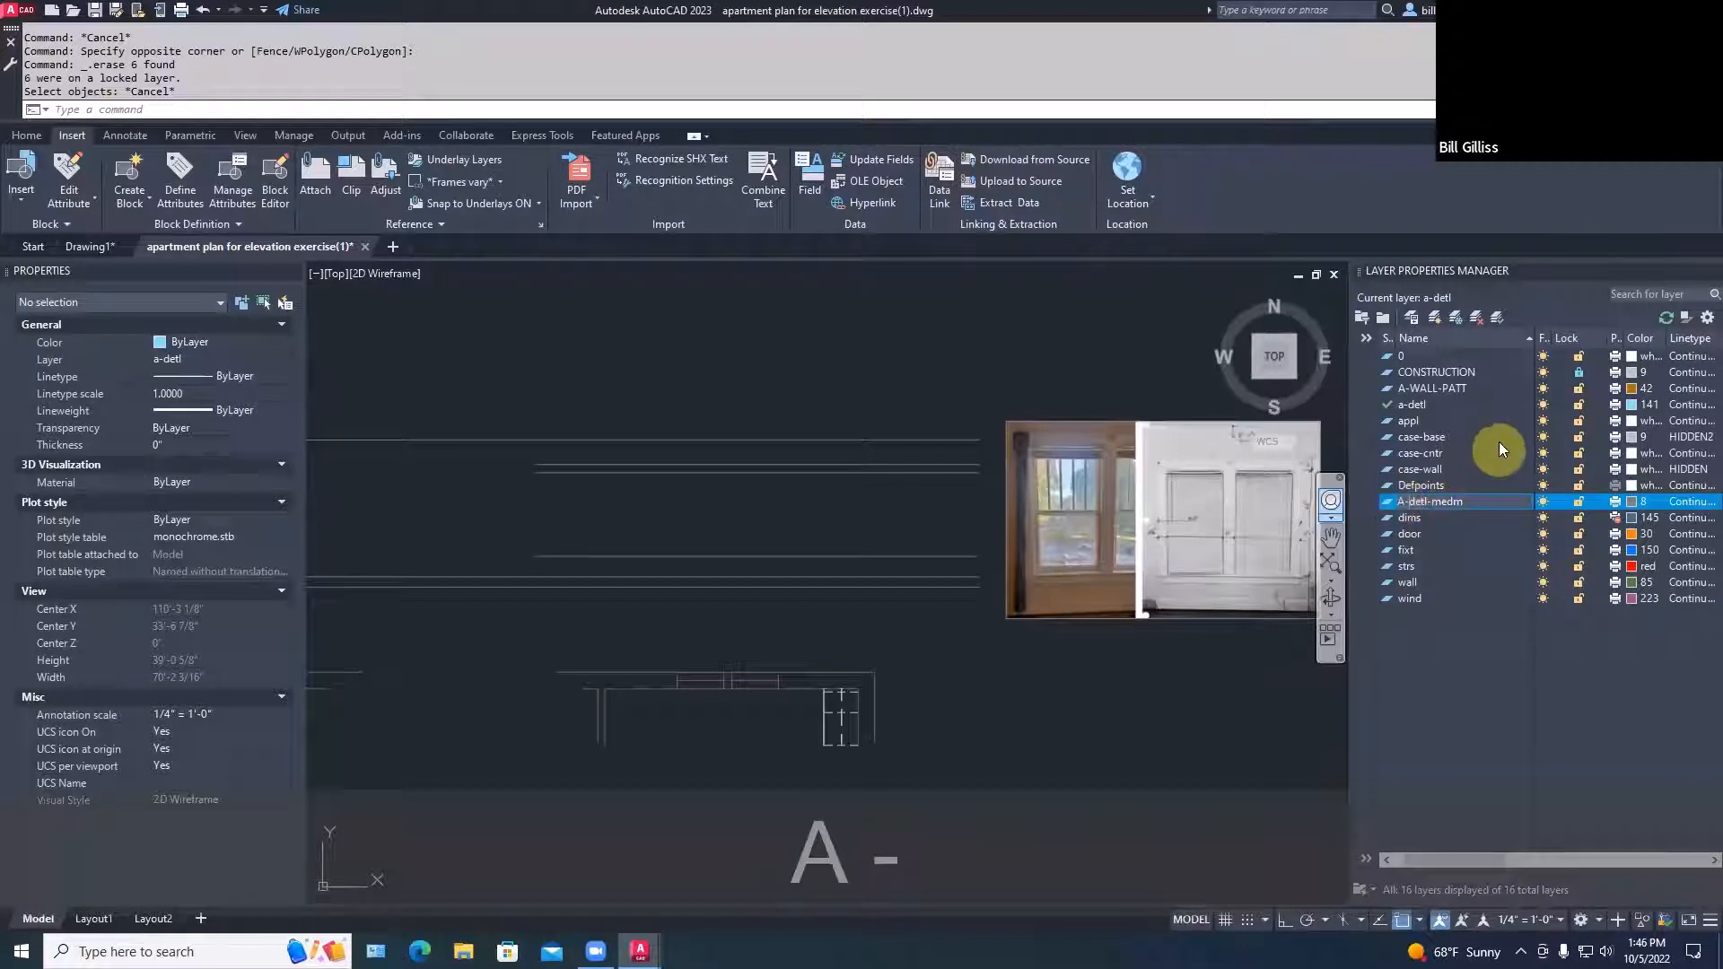
{"action": "left_click", "coordinate": [1423, 420]}
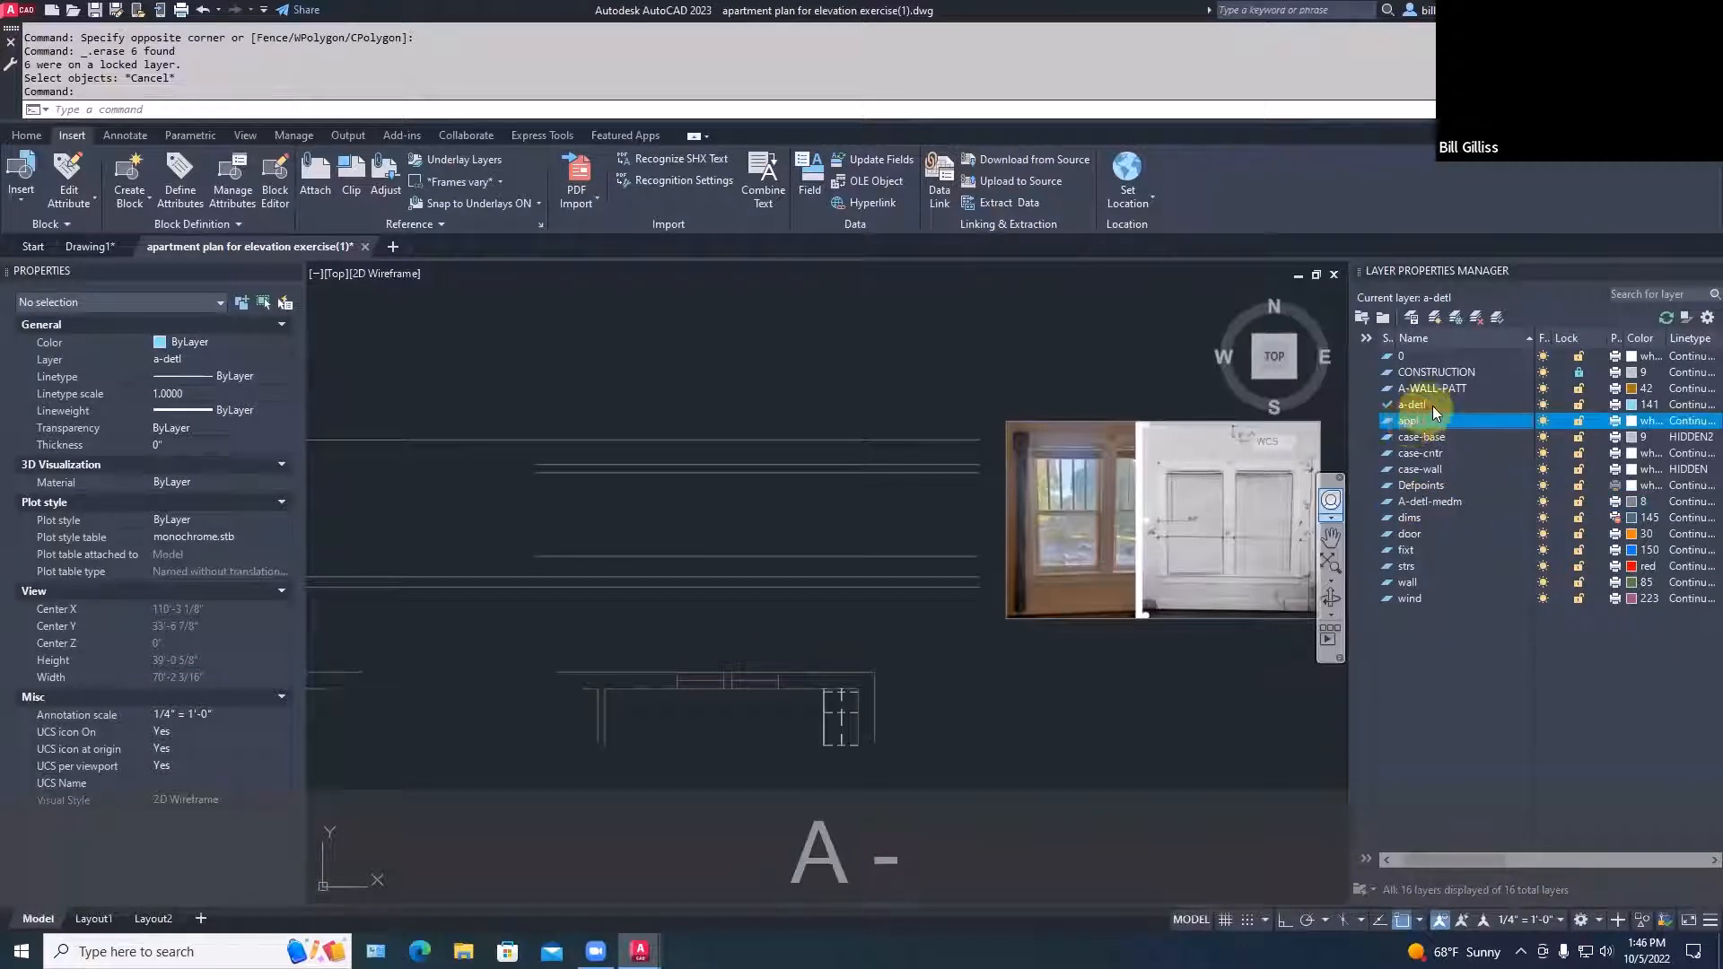
{"action": "left_click", "coordinate": [1412, 339]}
{"action": "left_click", "coordinate": [1411, 340]}
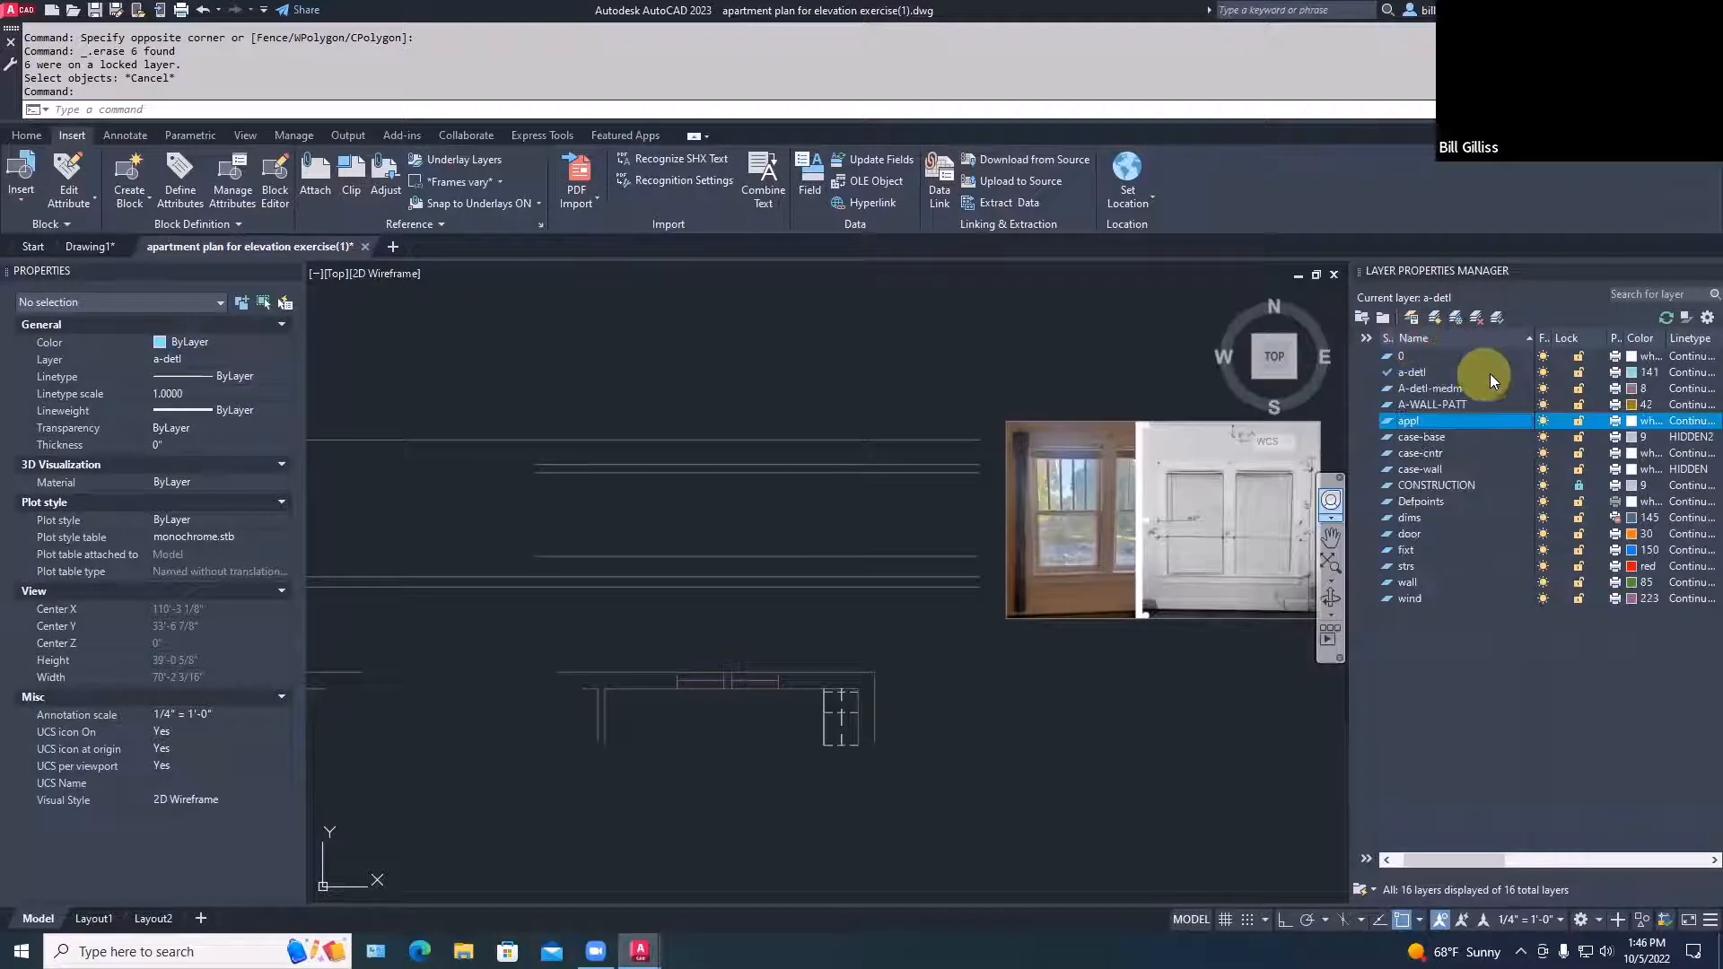
Rename the current a-detl layer to A-DETL-LITE
{"action": "left_click", "coordinate": [1426, 375]}
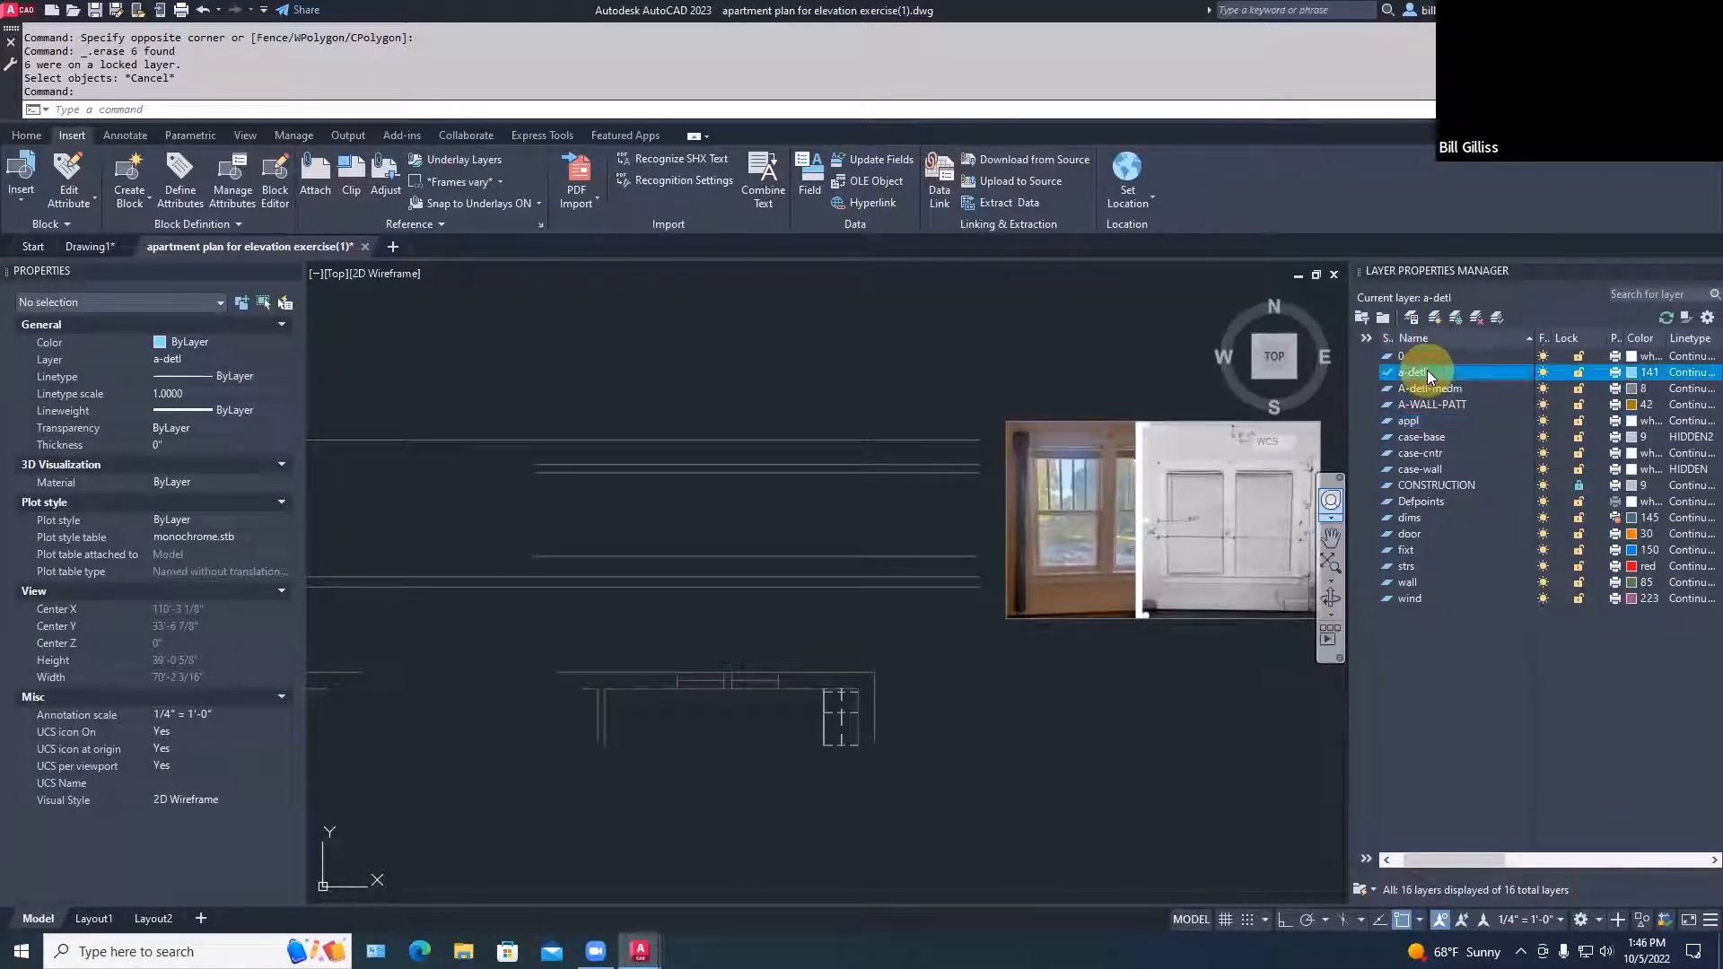
{"action": "left_click", "coordinate": [1429, 370]}
{"action": "type", "text": "-LITE"}
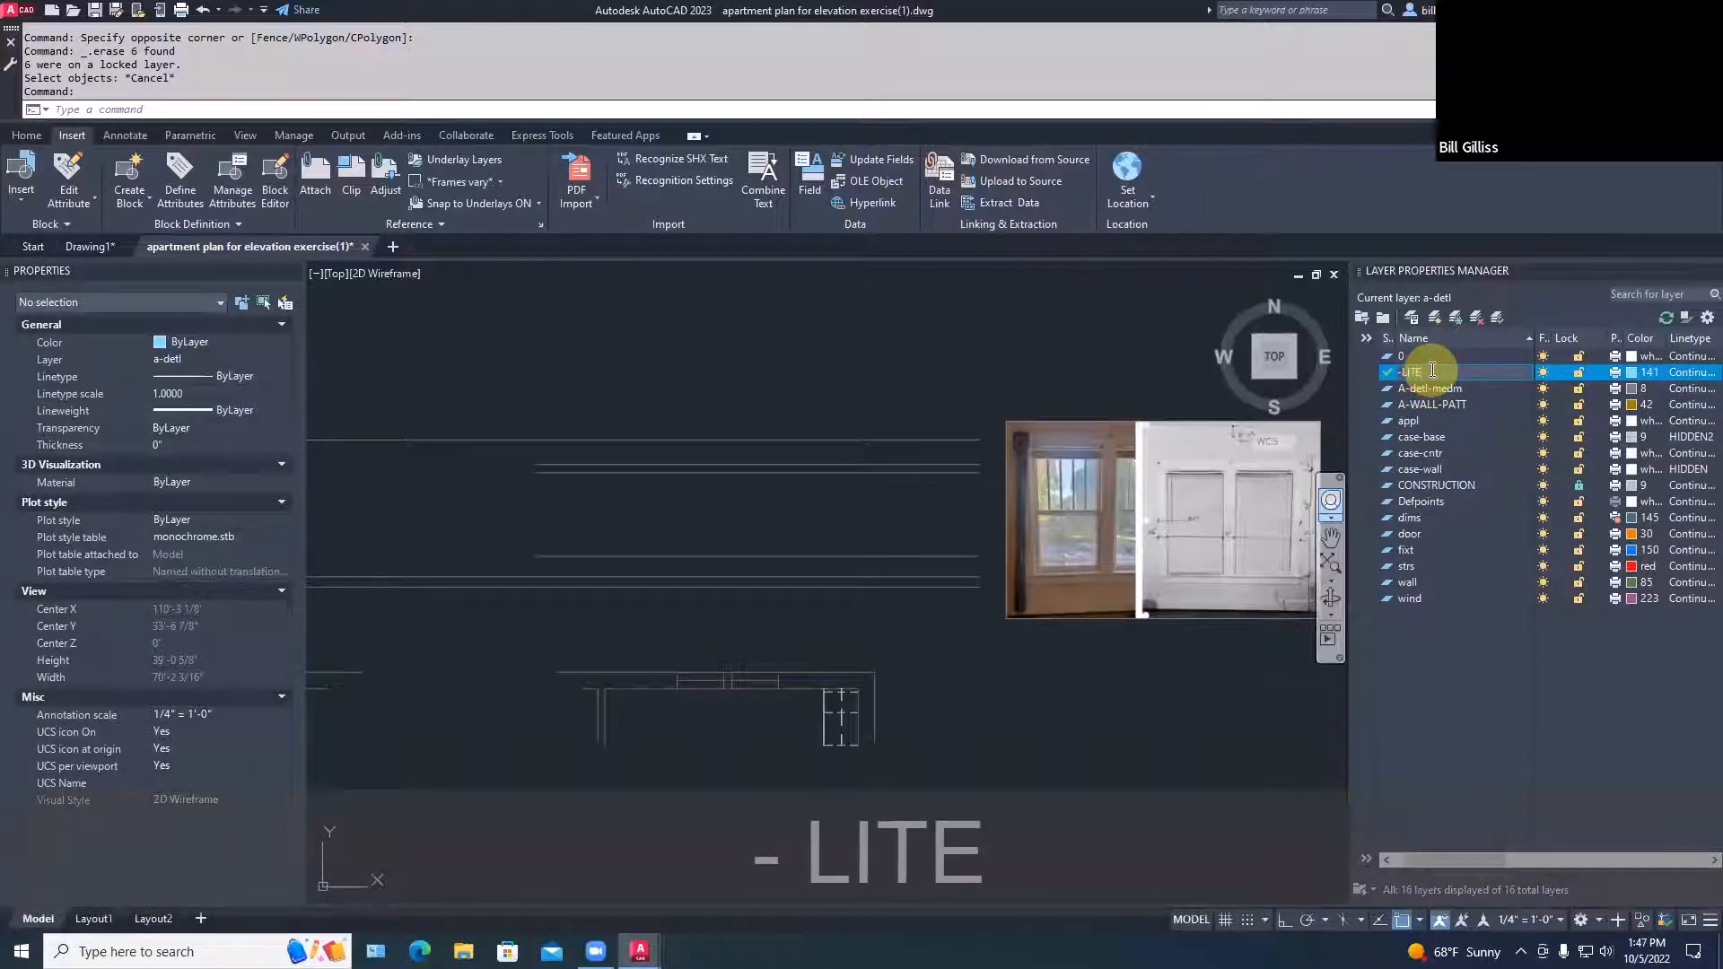
{"action": "key", "text": "Return"}
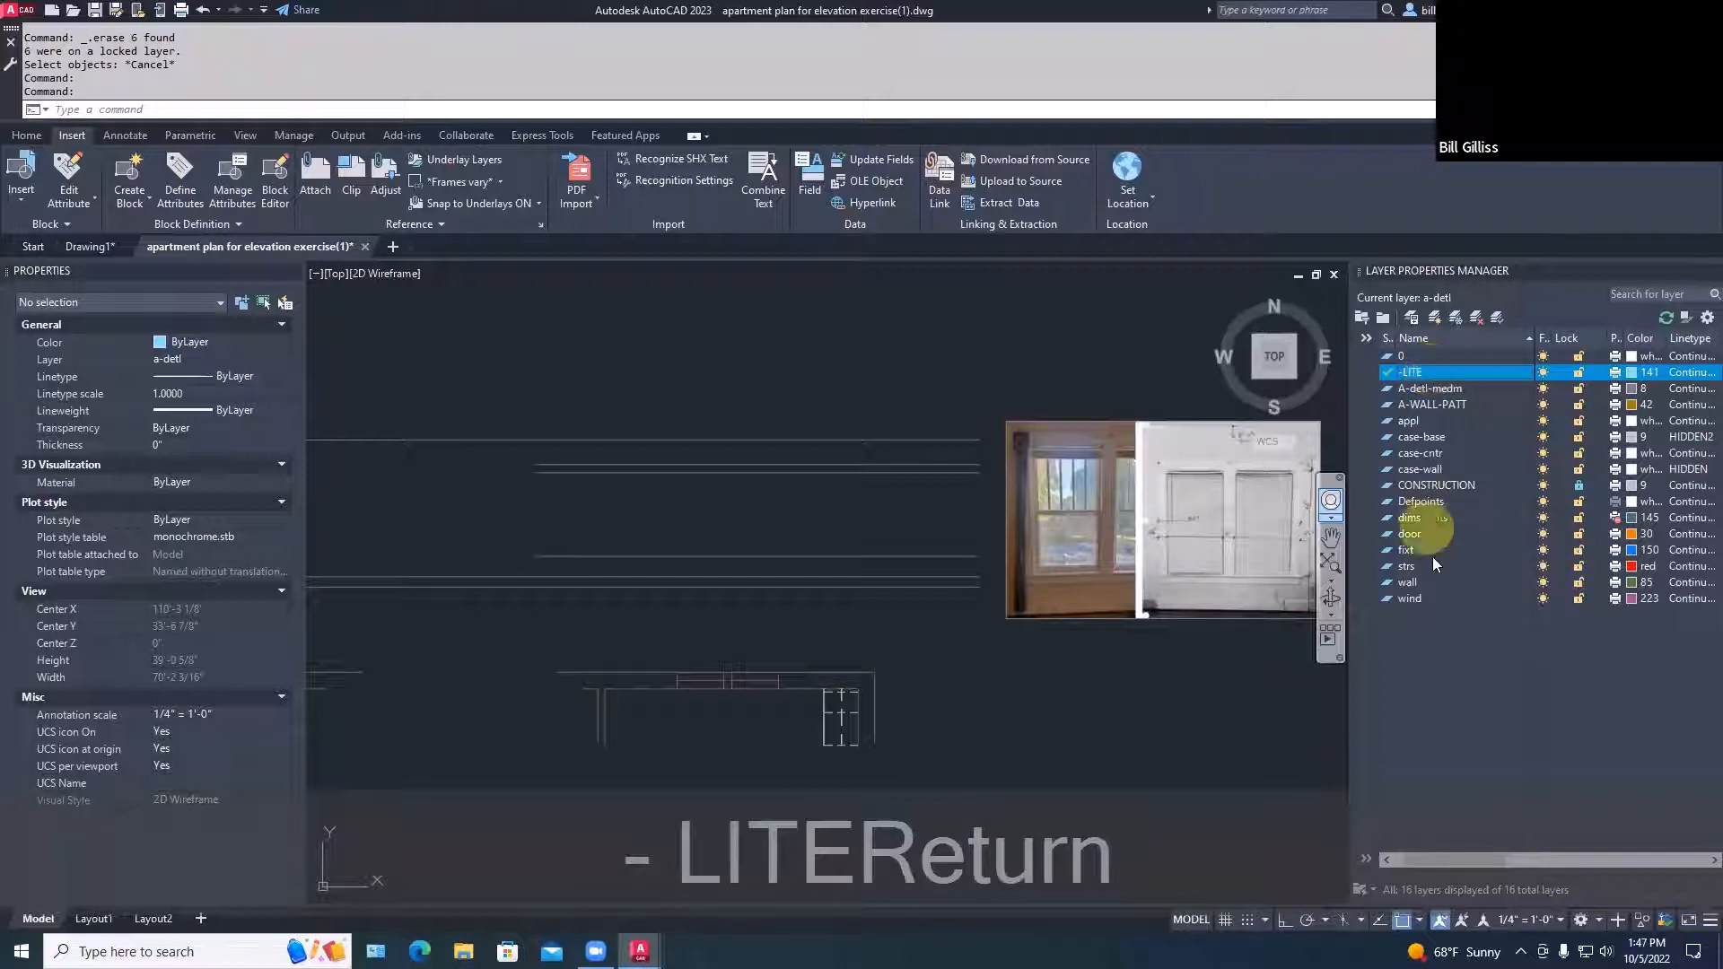
{"action": "left_click", "coordinate": [1400, 372]}
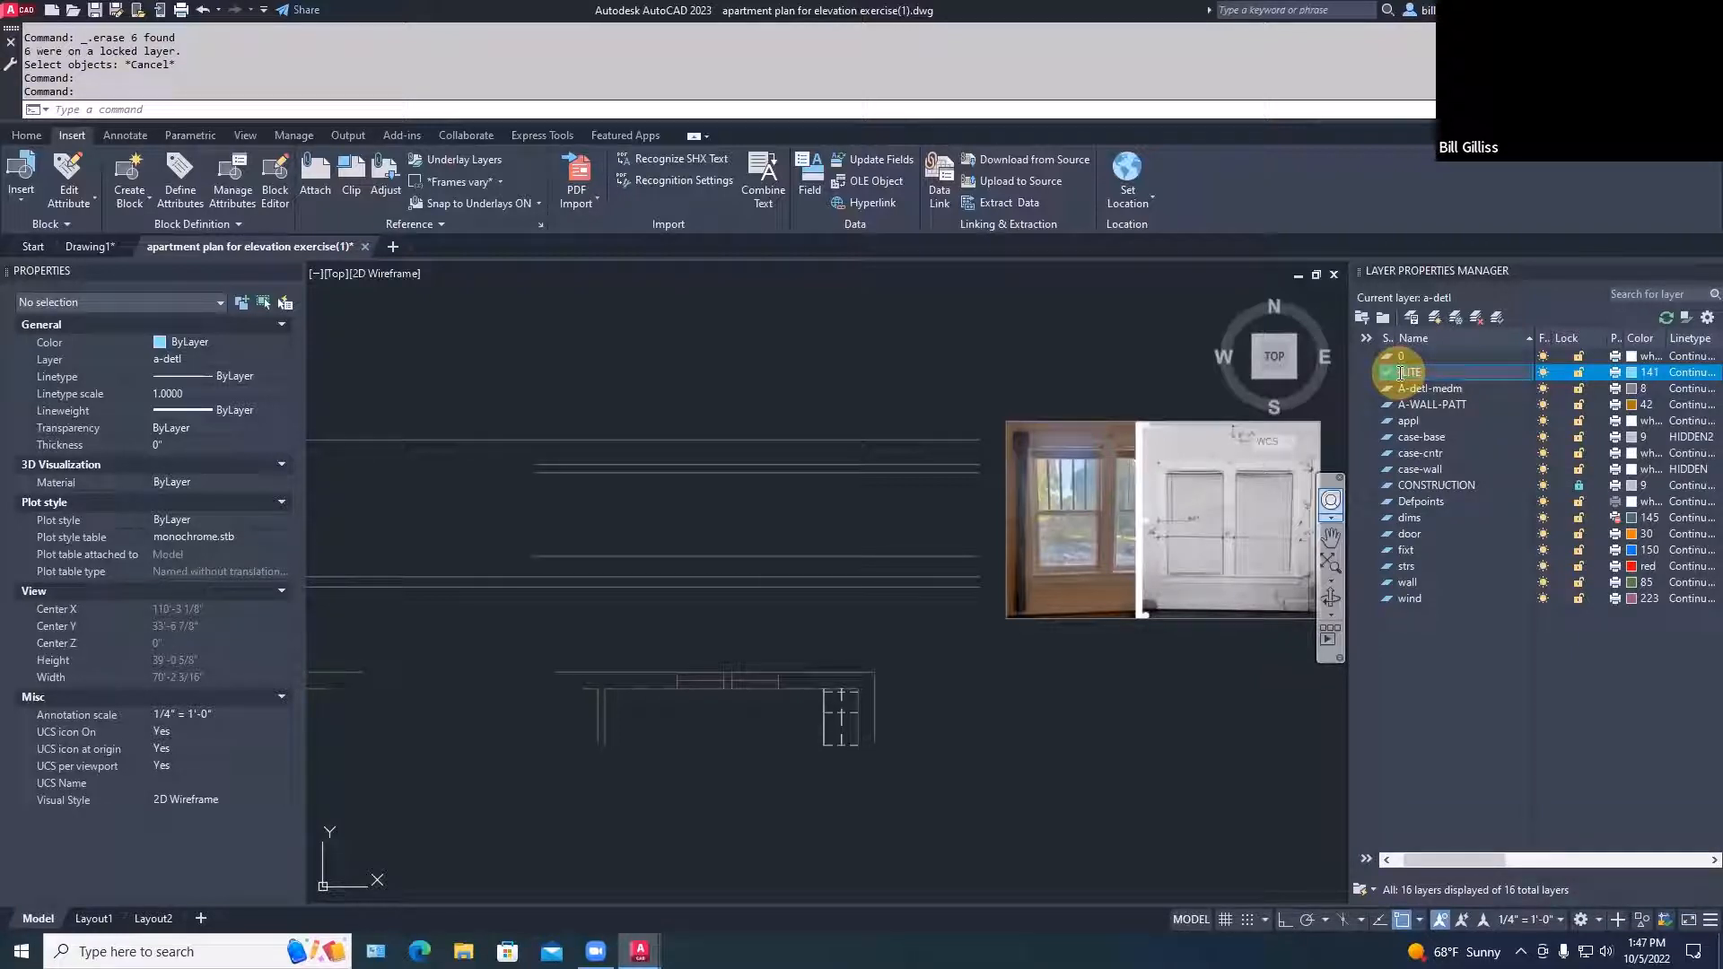
{"action": "key", "text": "BackSpace"}
{"action": "type", "text": "A-DETL-"}
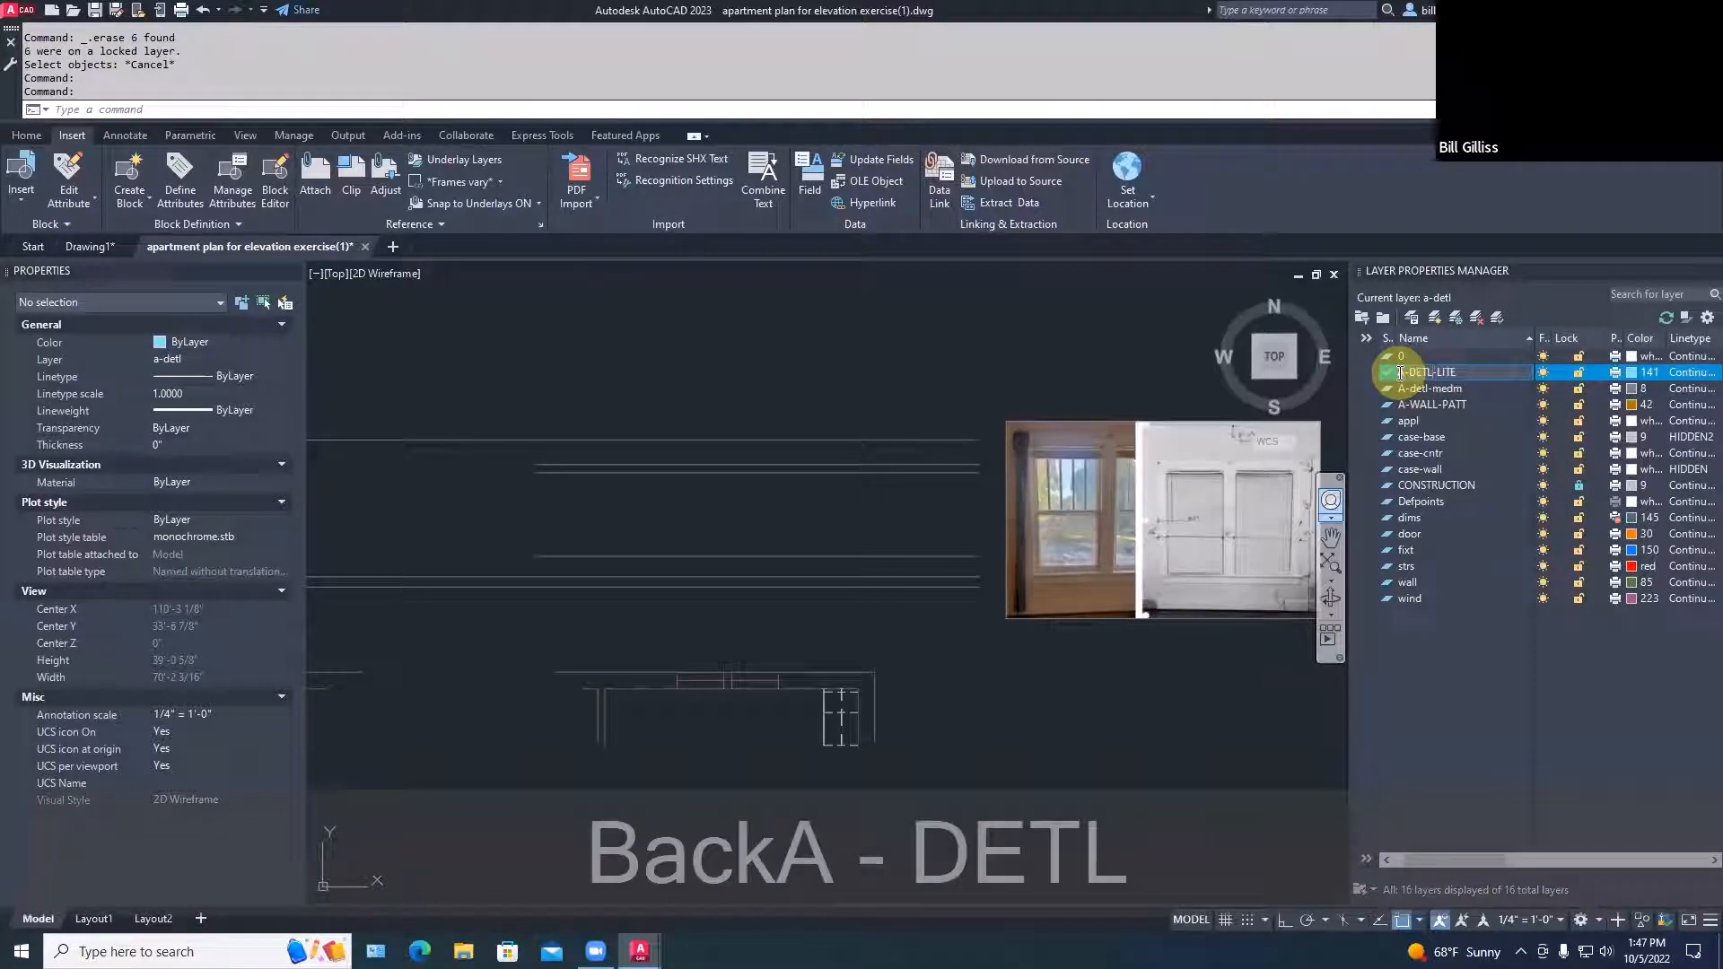
{"action": "left_click", "coordinate": [1436, 406]}
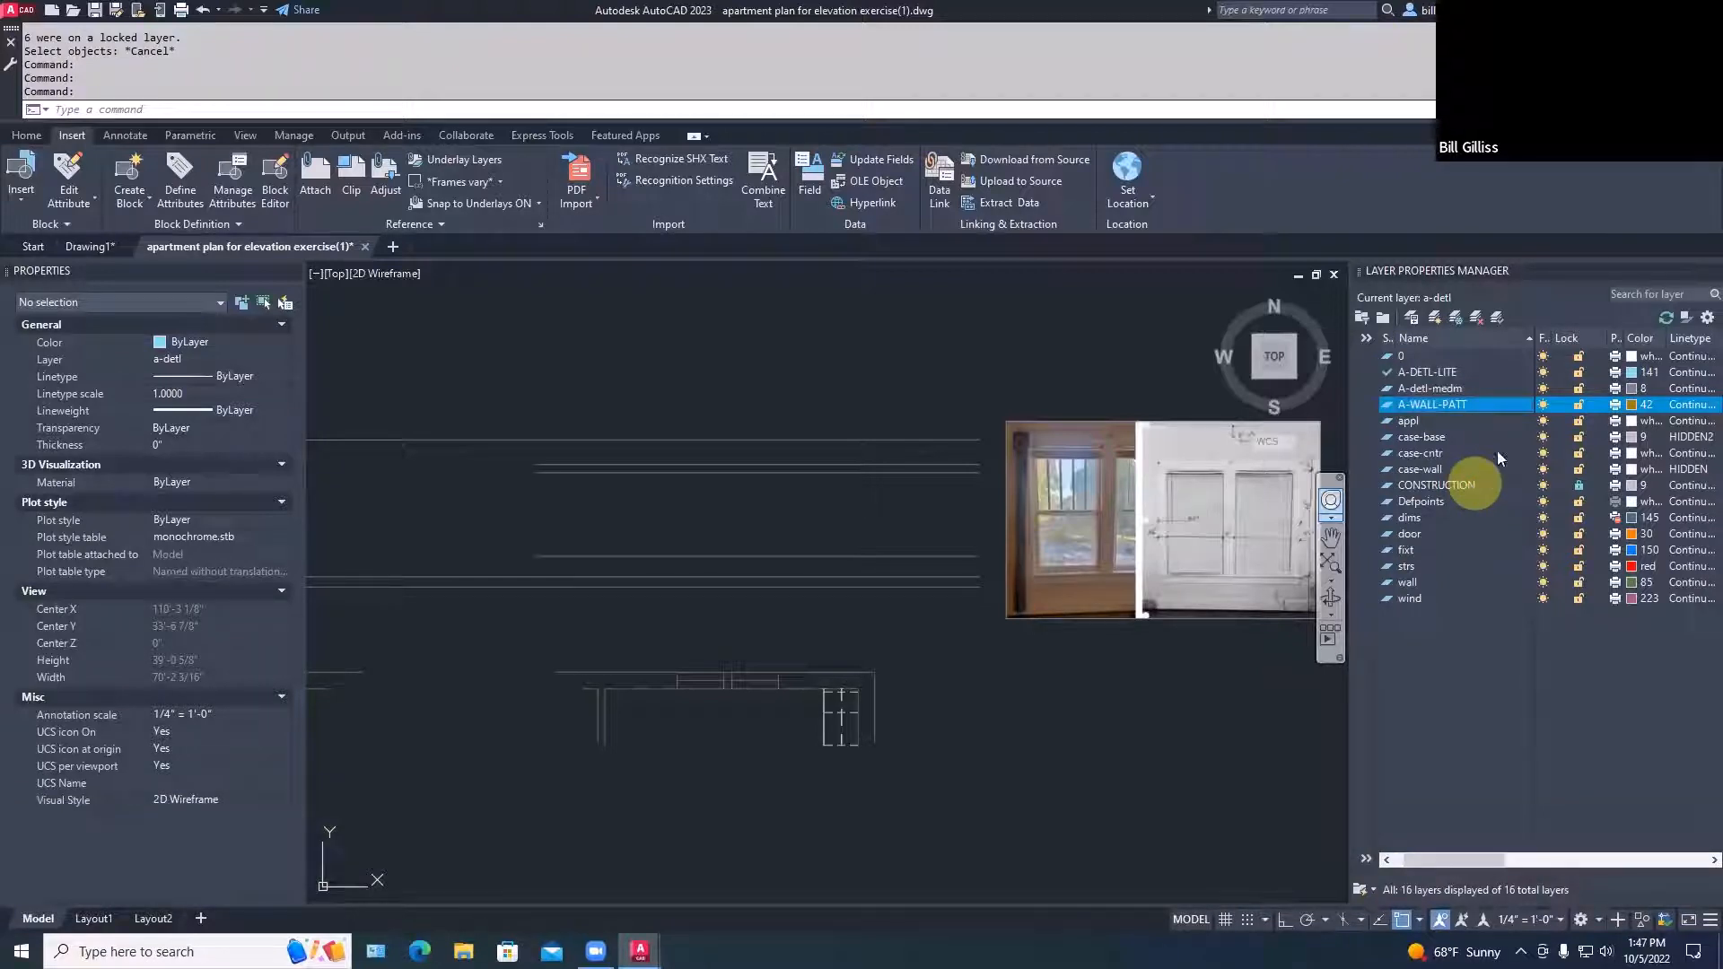
Set the A-detl-medm layer's color to index color 10
{"action": "left_click", "coordinate": [1430, 389]}
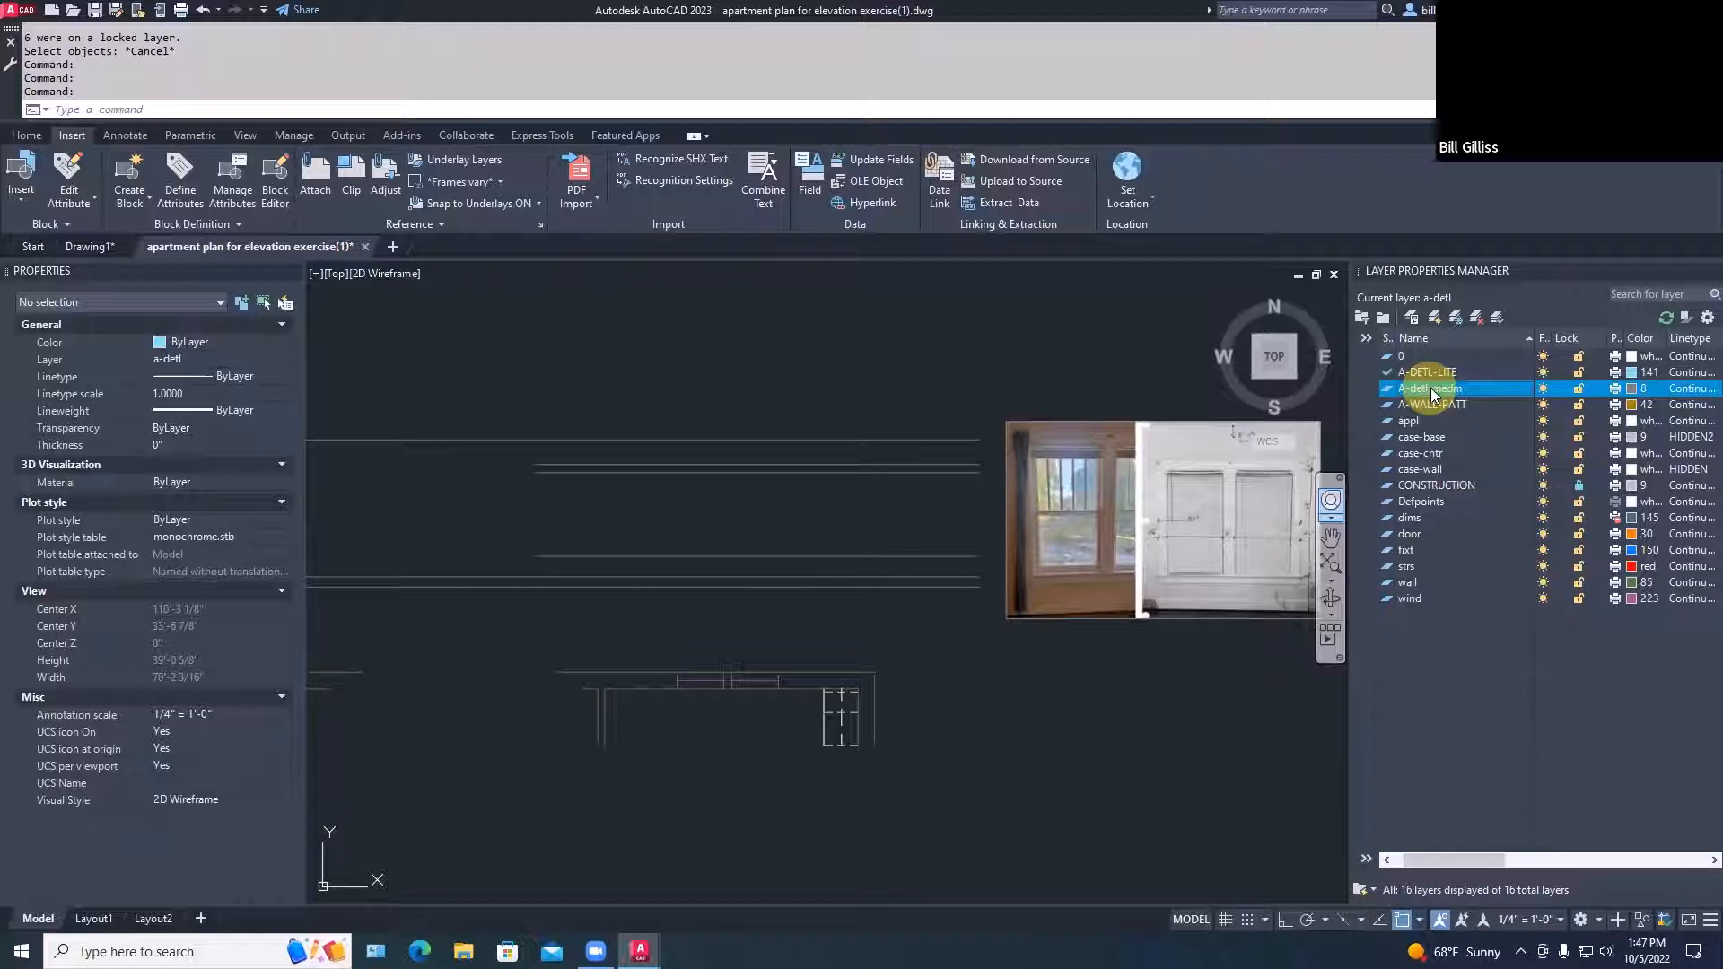
{"action": "left_click", "coordinate": [1633, 392]}
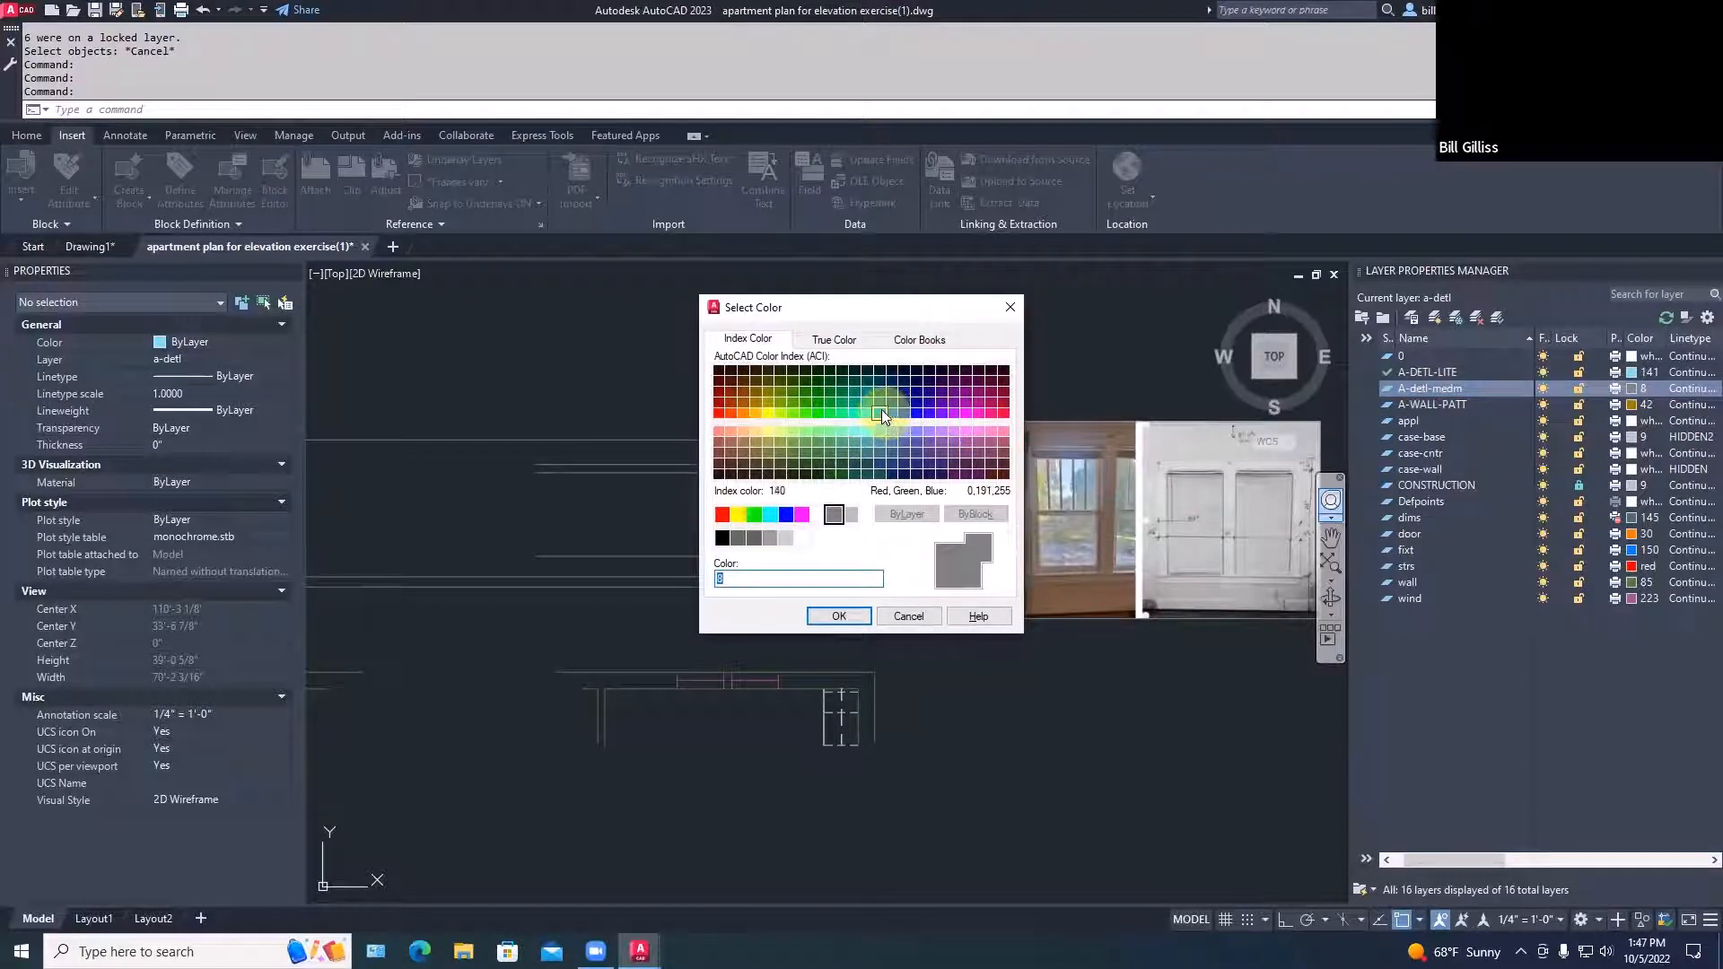
{"action": "left_click", "coordinate": [720, 413]}
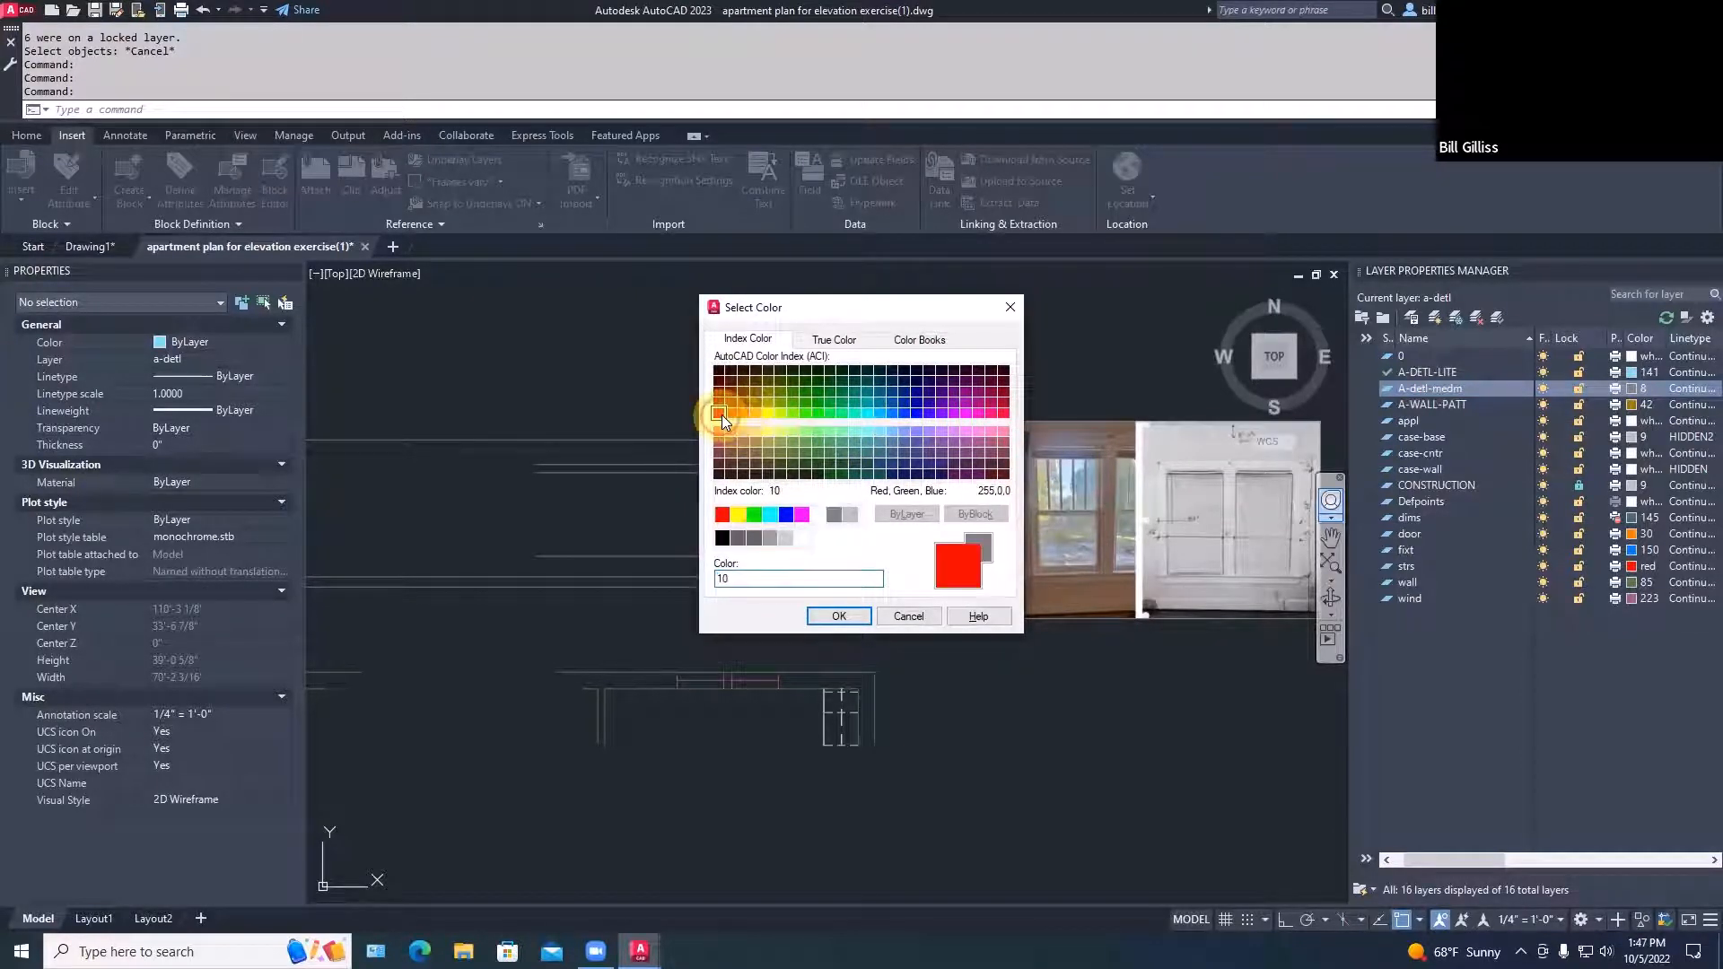
{"action": "left_click", "coordinate": [838, 616]}
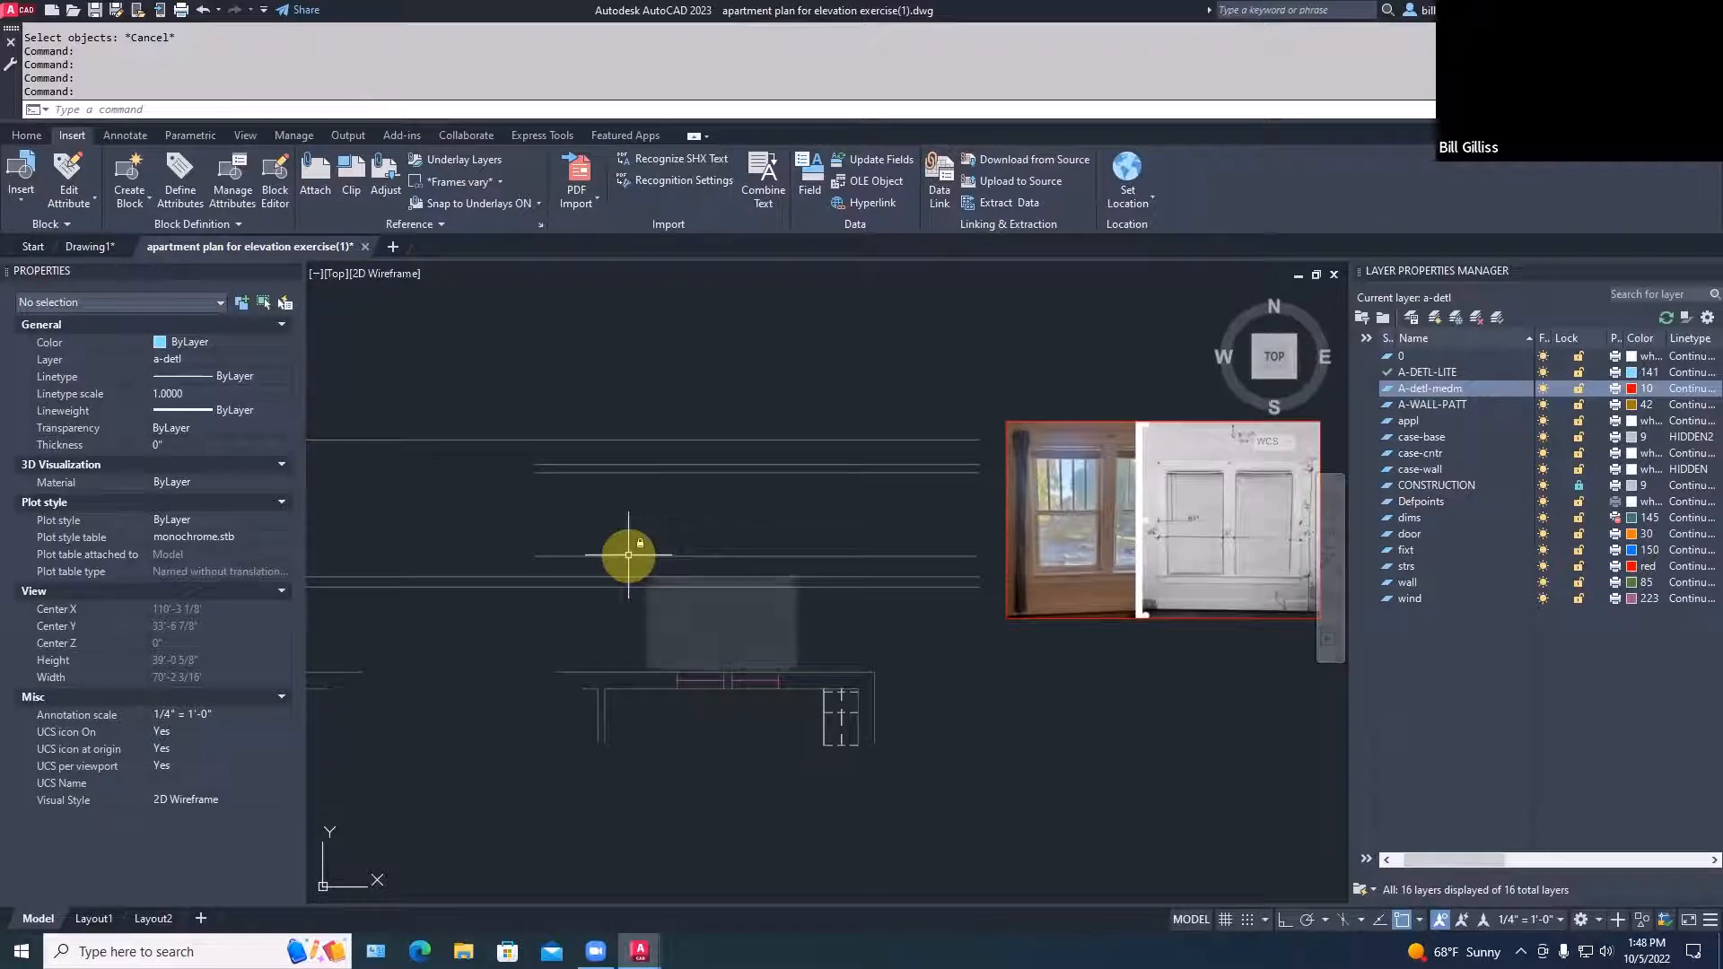
With Ortho on, draw a vertical line from the window wall plan's left inside corner up past the ceiling line
{"action": "type", "text": "L"}
{"action": "key", "text": "space"}
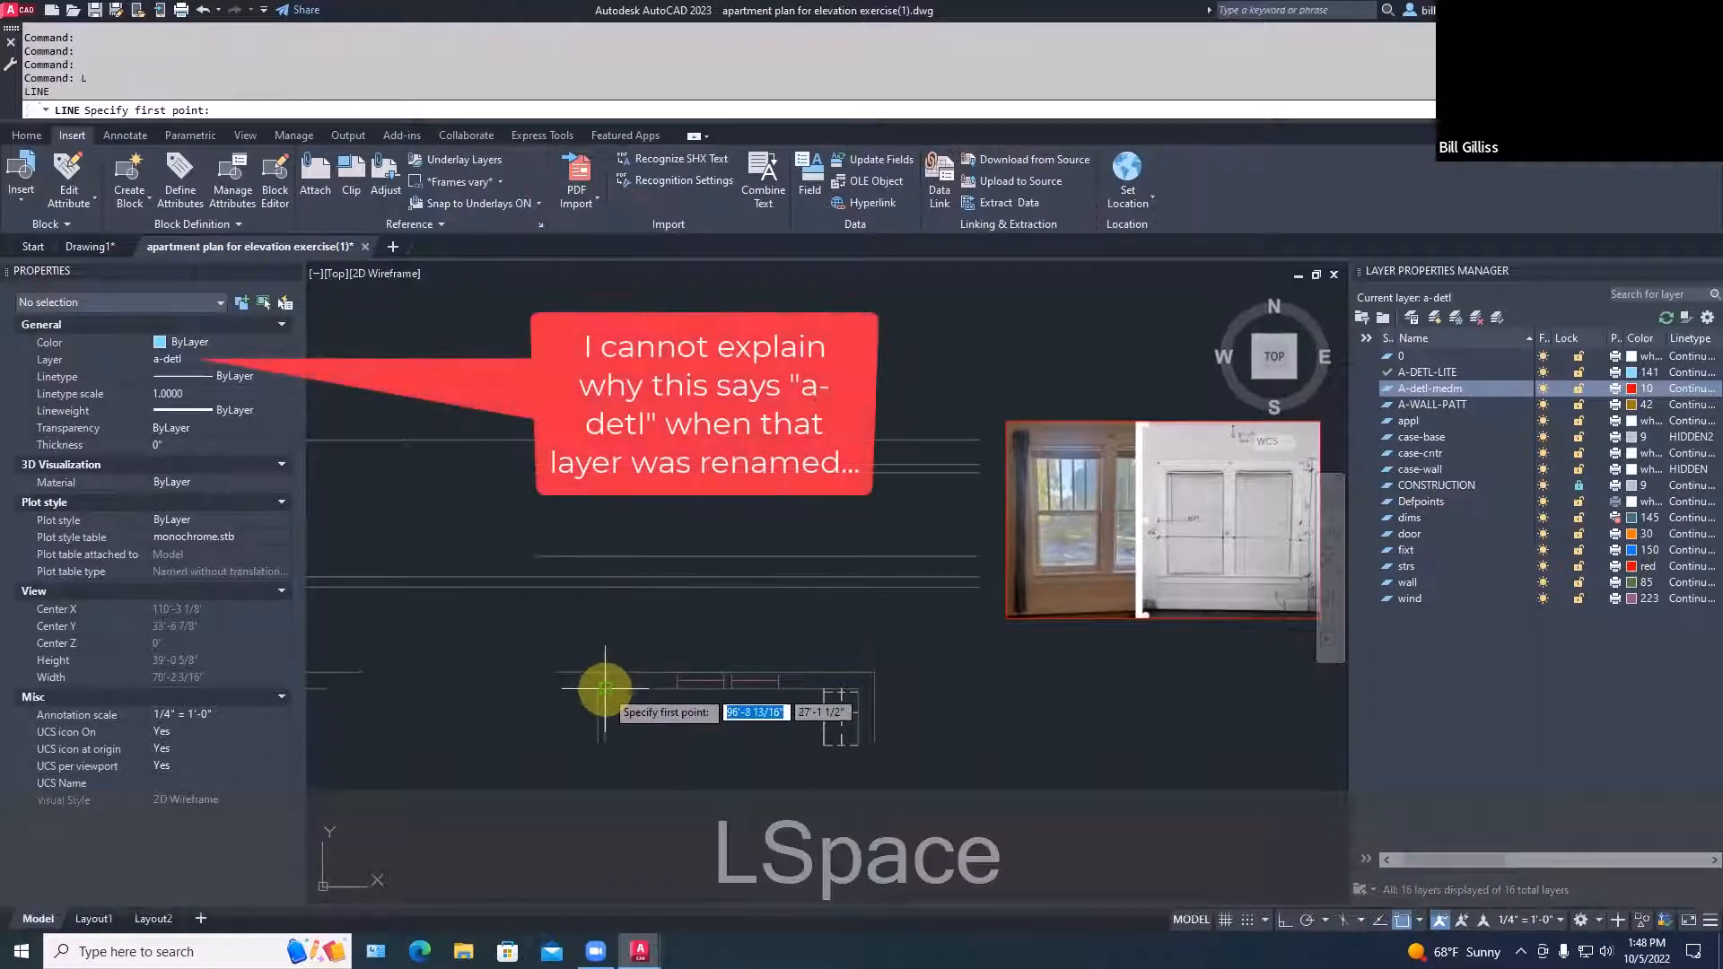
{"action": "left_click", "coordinate": [604, 689]}
{"action": "key", "text": "F8"}
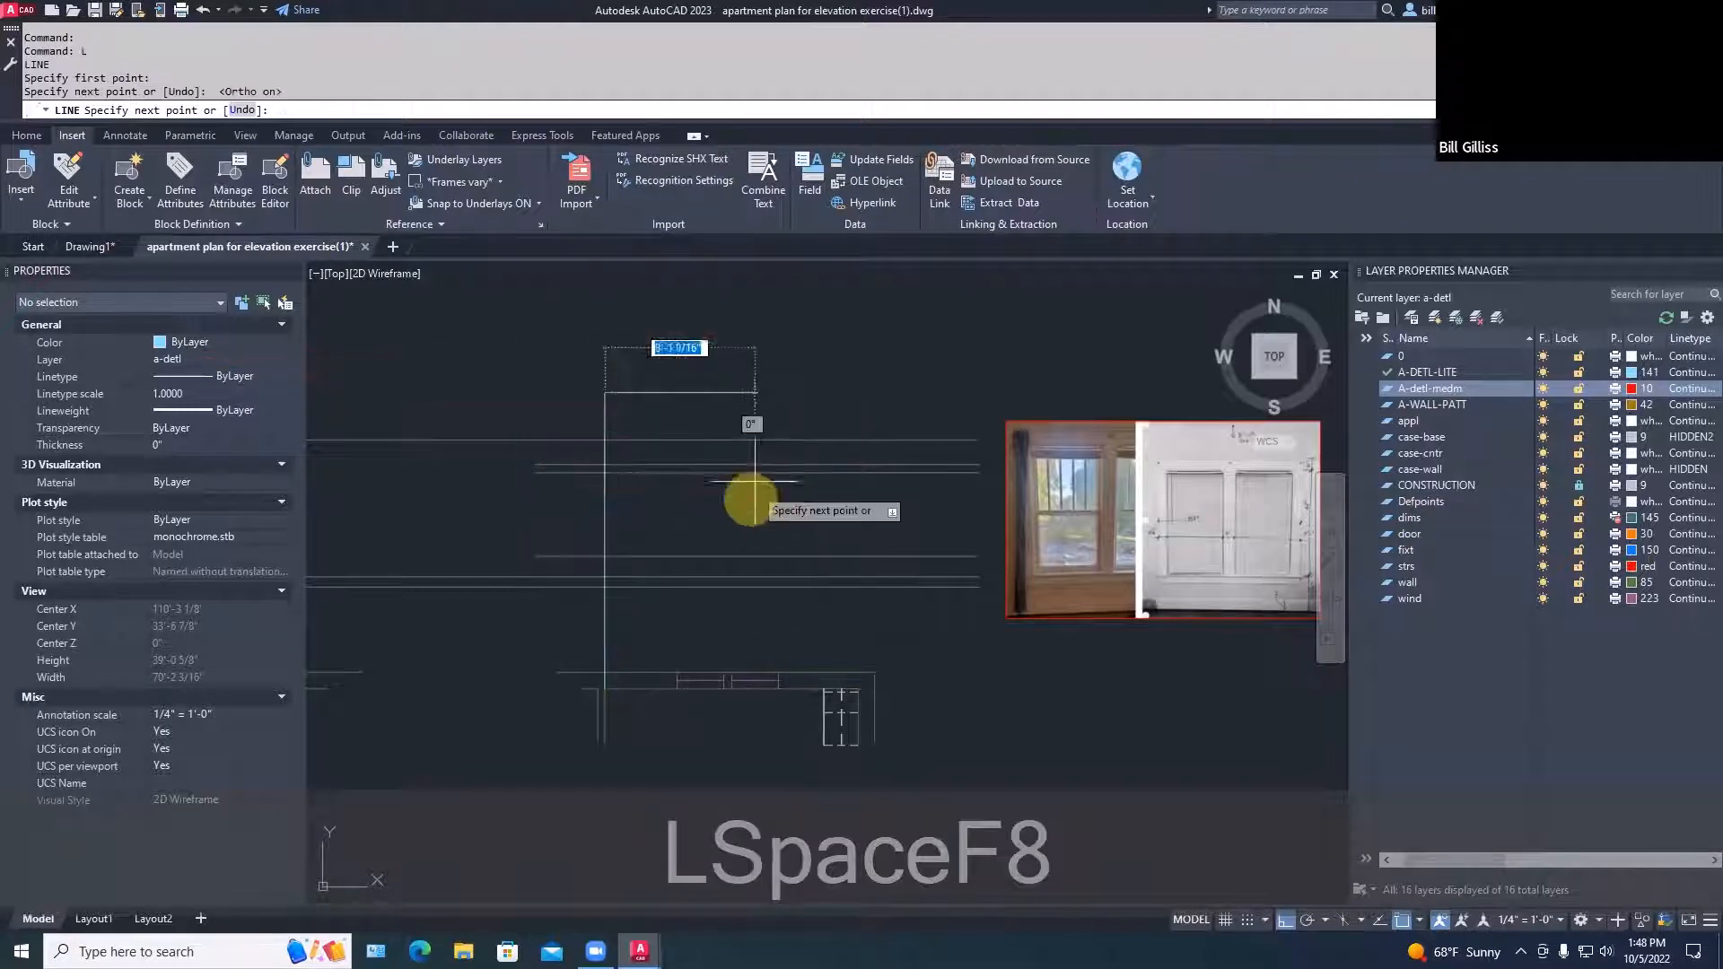
{"action": "key", "text": "Escape"}
Try to draw a vertical line up from the left window's left edge in the plan, and undo it
{"action": "key", "text": "space"}
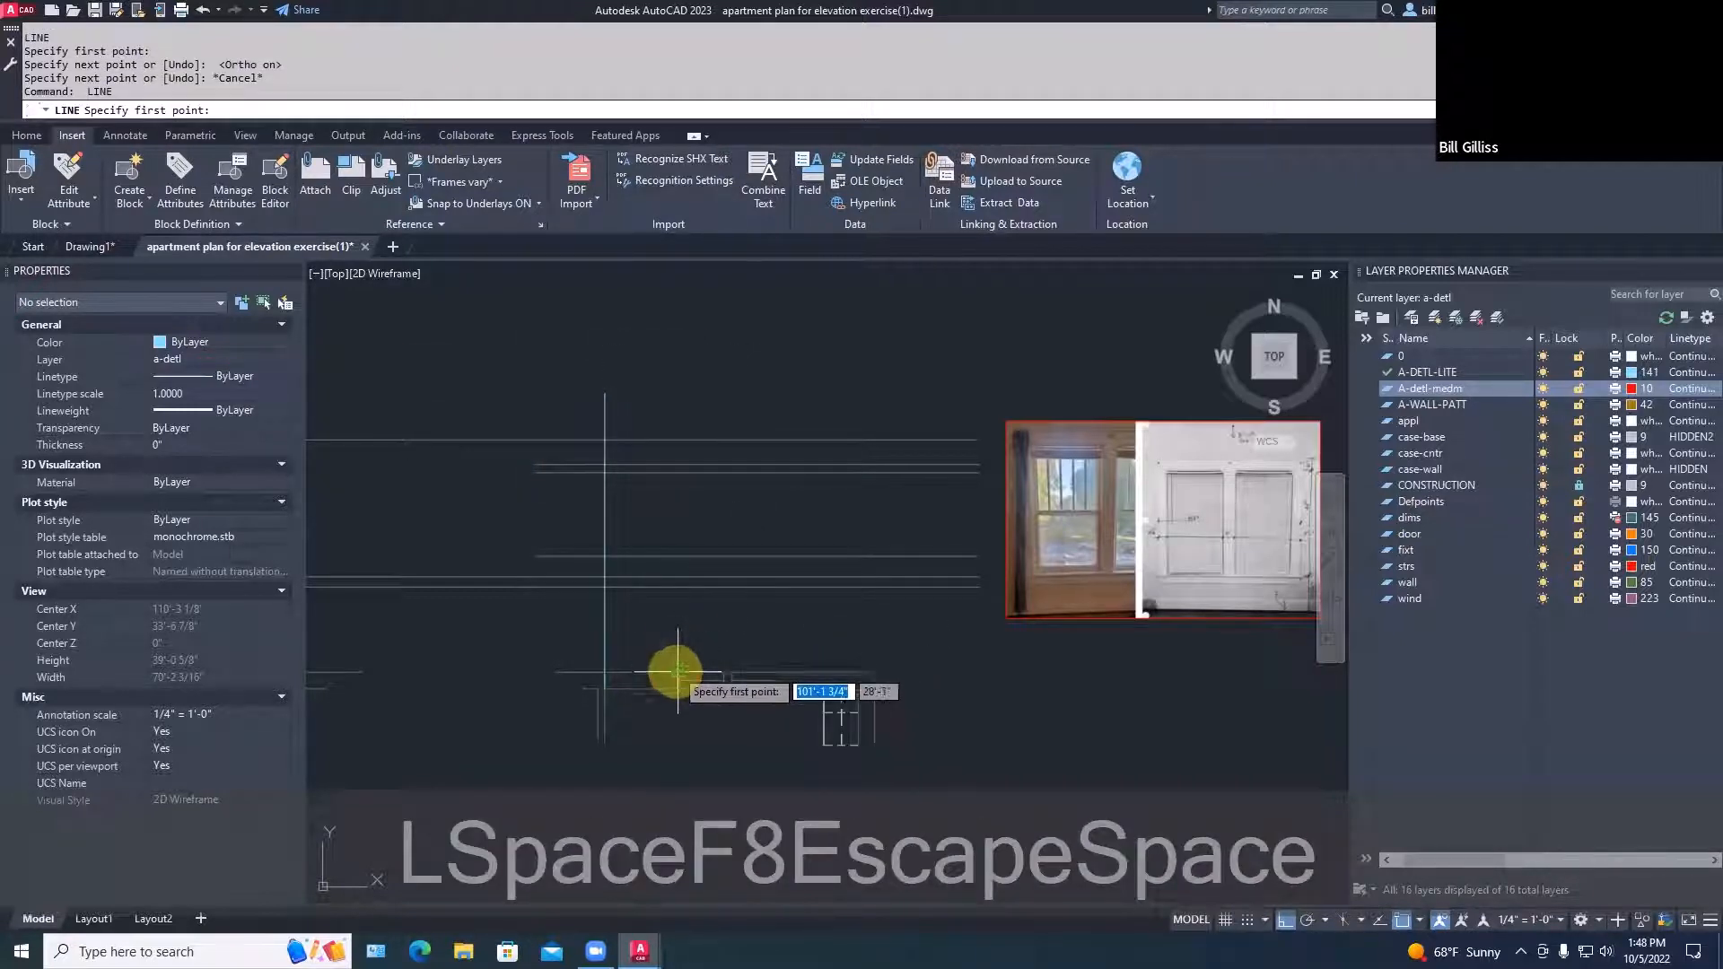
{"action": "left_click", "coordinate": [677, 671]}
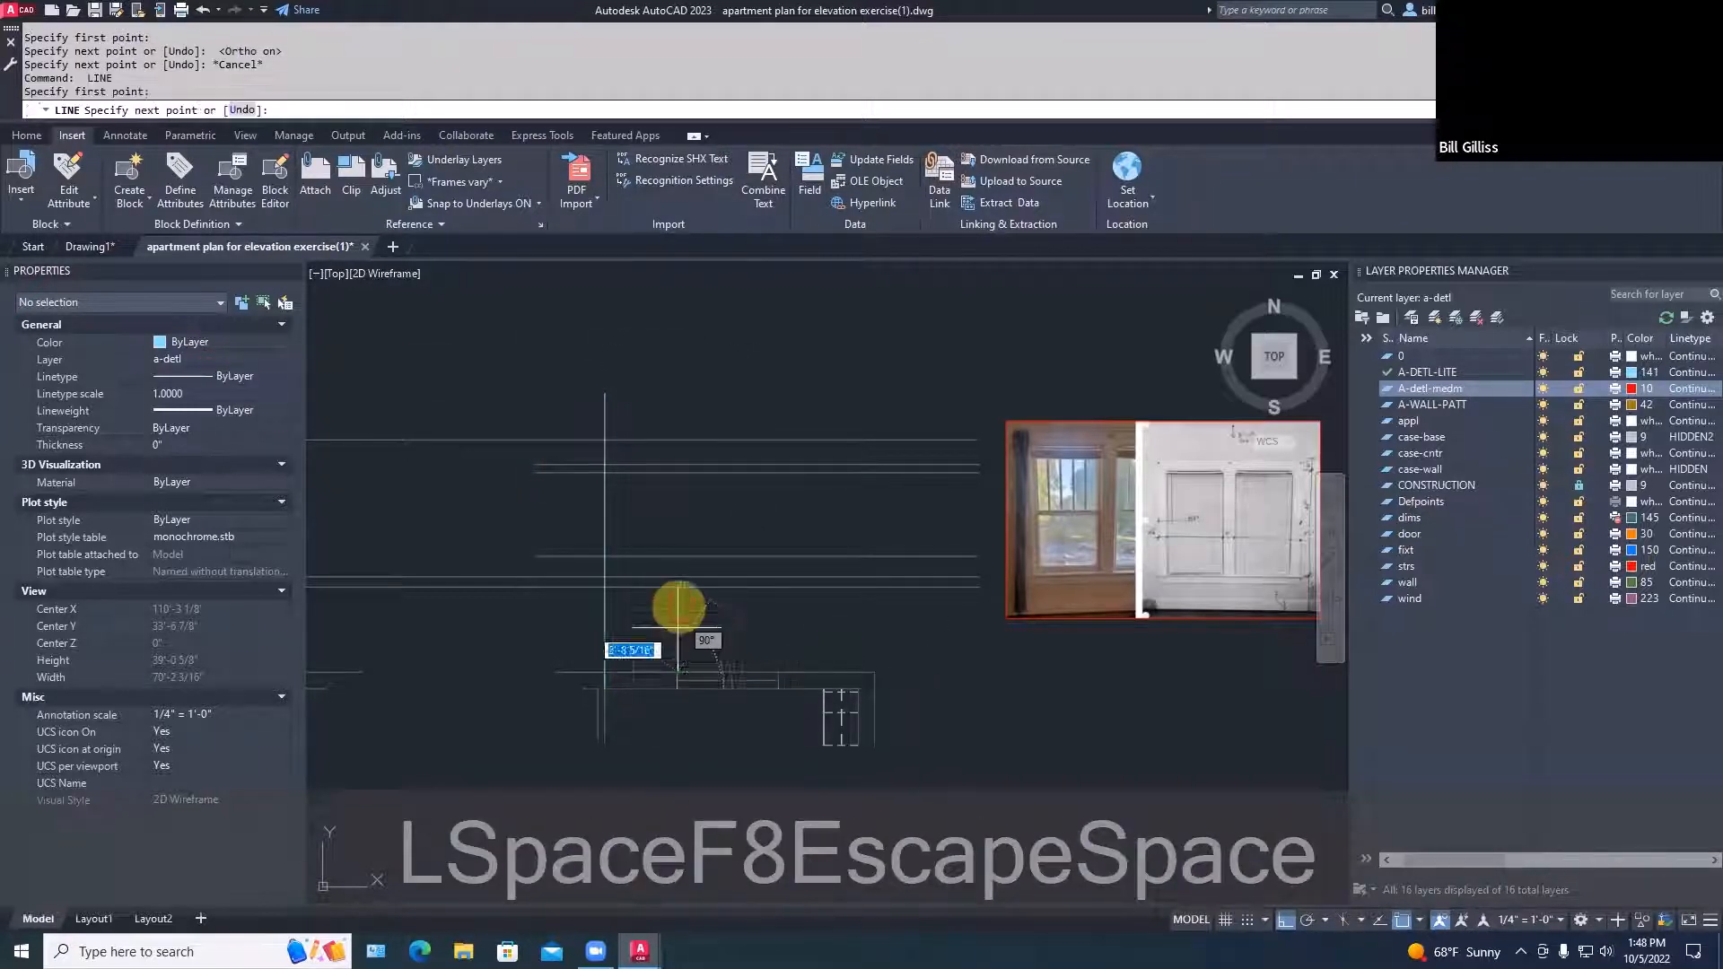
{"action": "left_click", "coordinate": [687, 446]}
{"action": "key", "text": "Escape"}
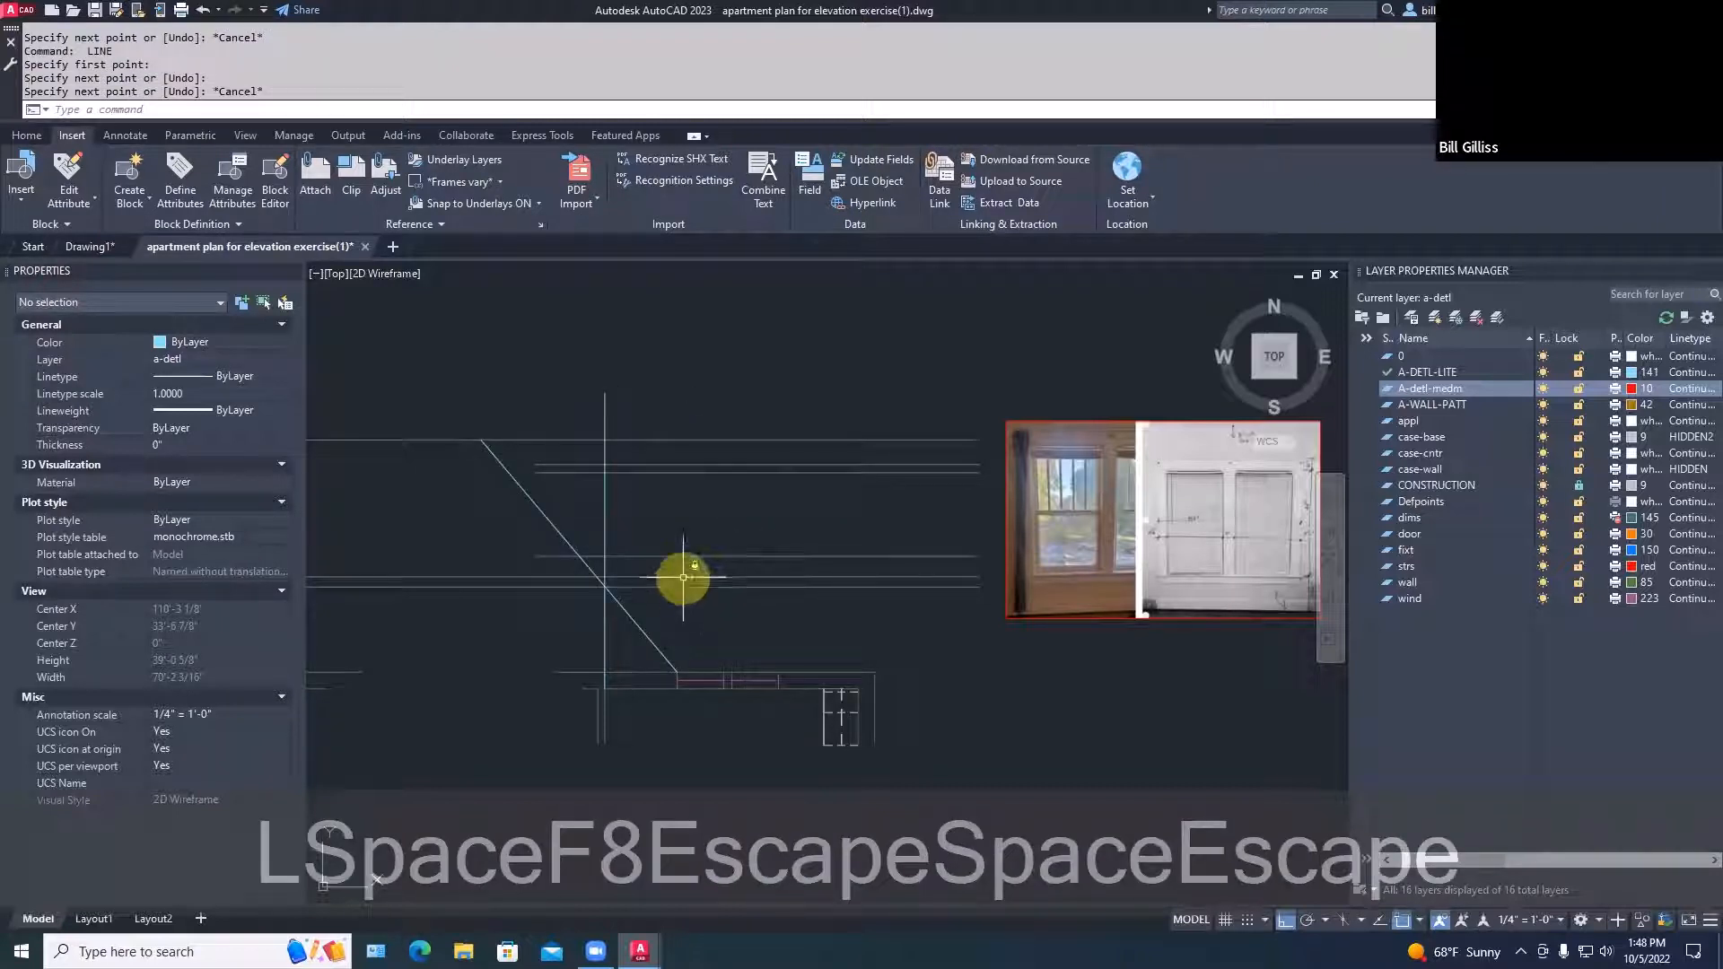
{"action": "key", "text": "ctrl+z"}
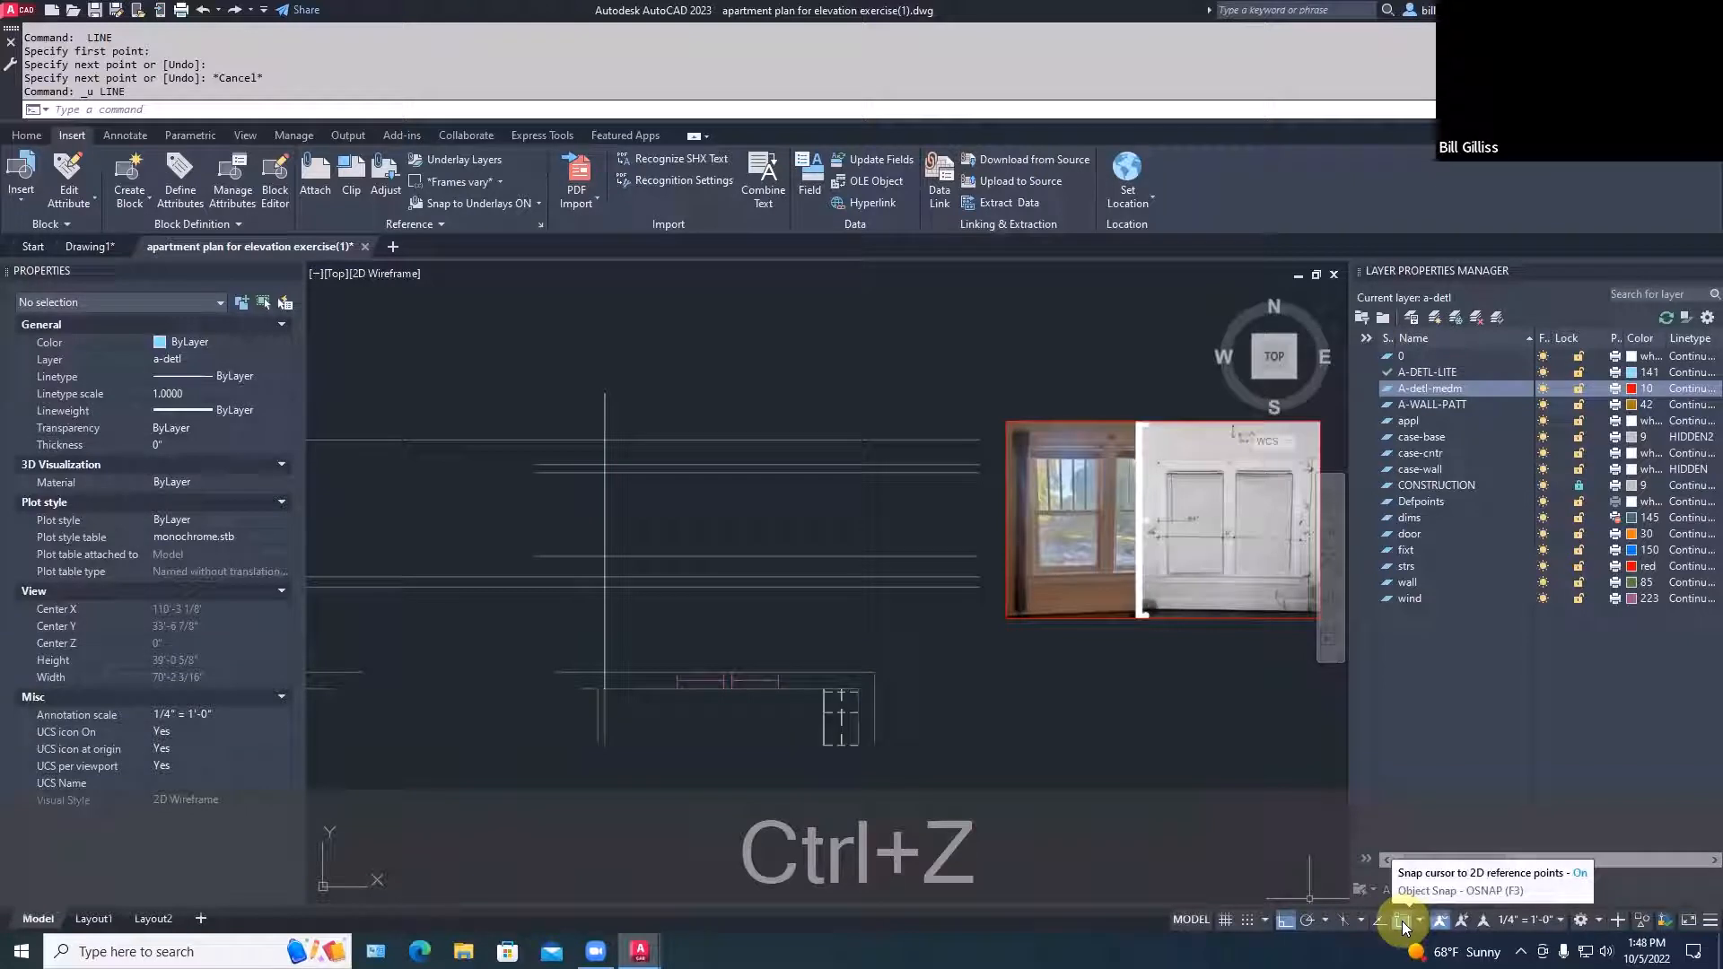
Turn off object snap and draw a vertical line from the plan's right inside corner, using an Endpoint override, up past the ceiling line
{"action": "left_click", "coordinate": [1402, 920]}
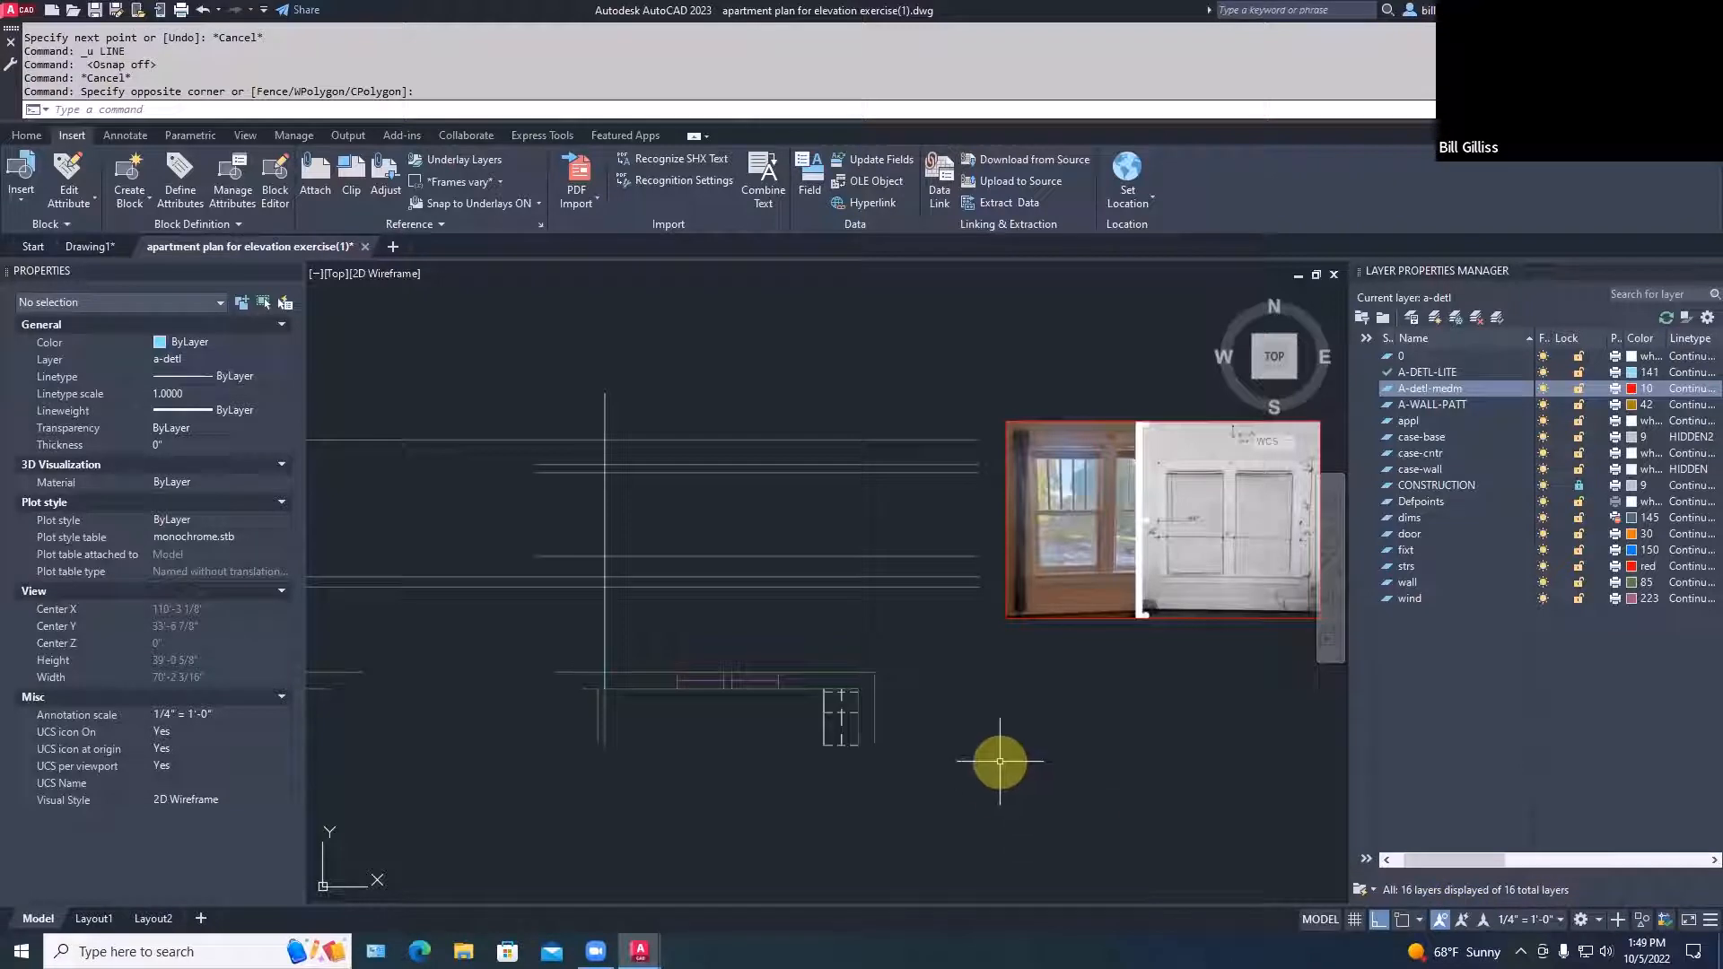
{"action": "type", "text": "l"}
{"action": "key", "text": "space"}
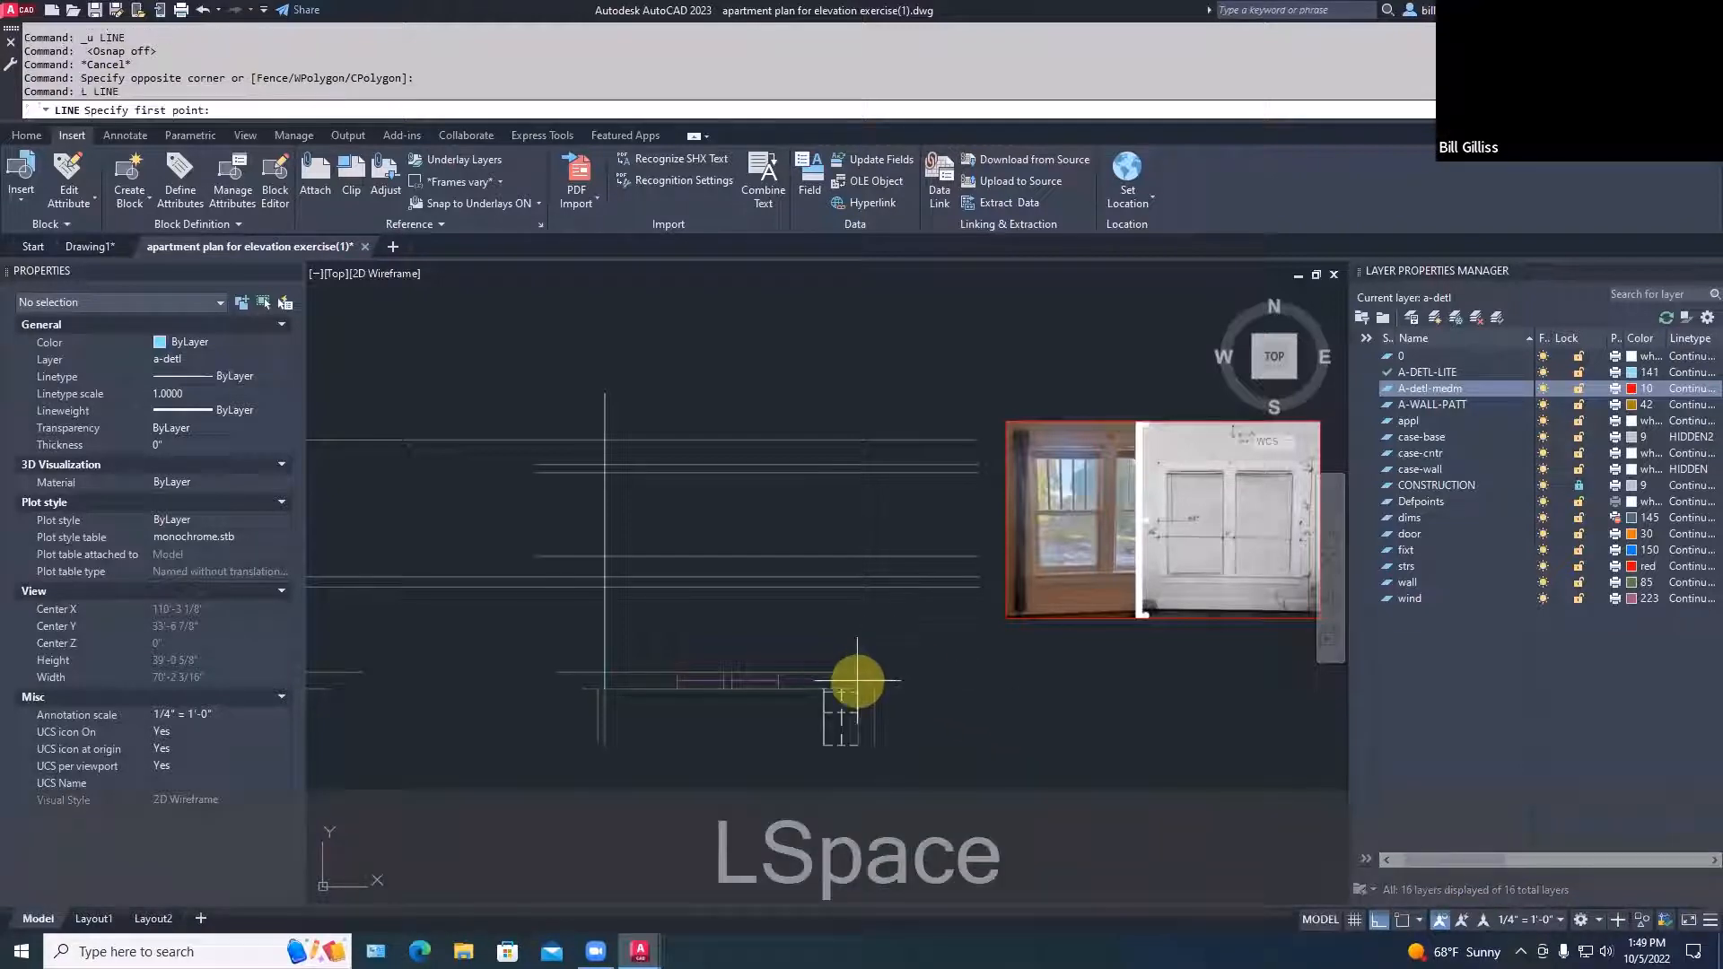
{"action": "right_click", "coordinate": [856, 692], "text": "shift"}
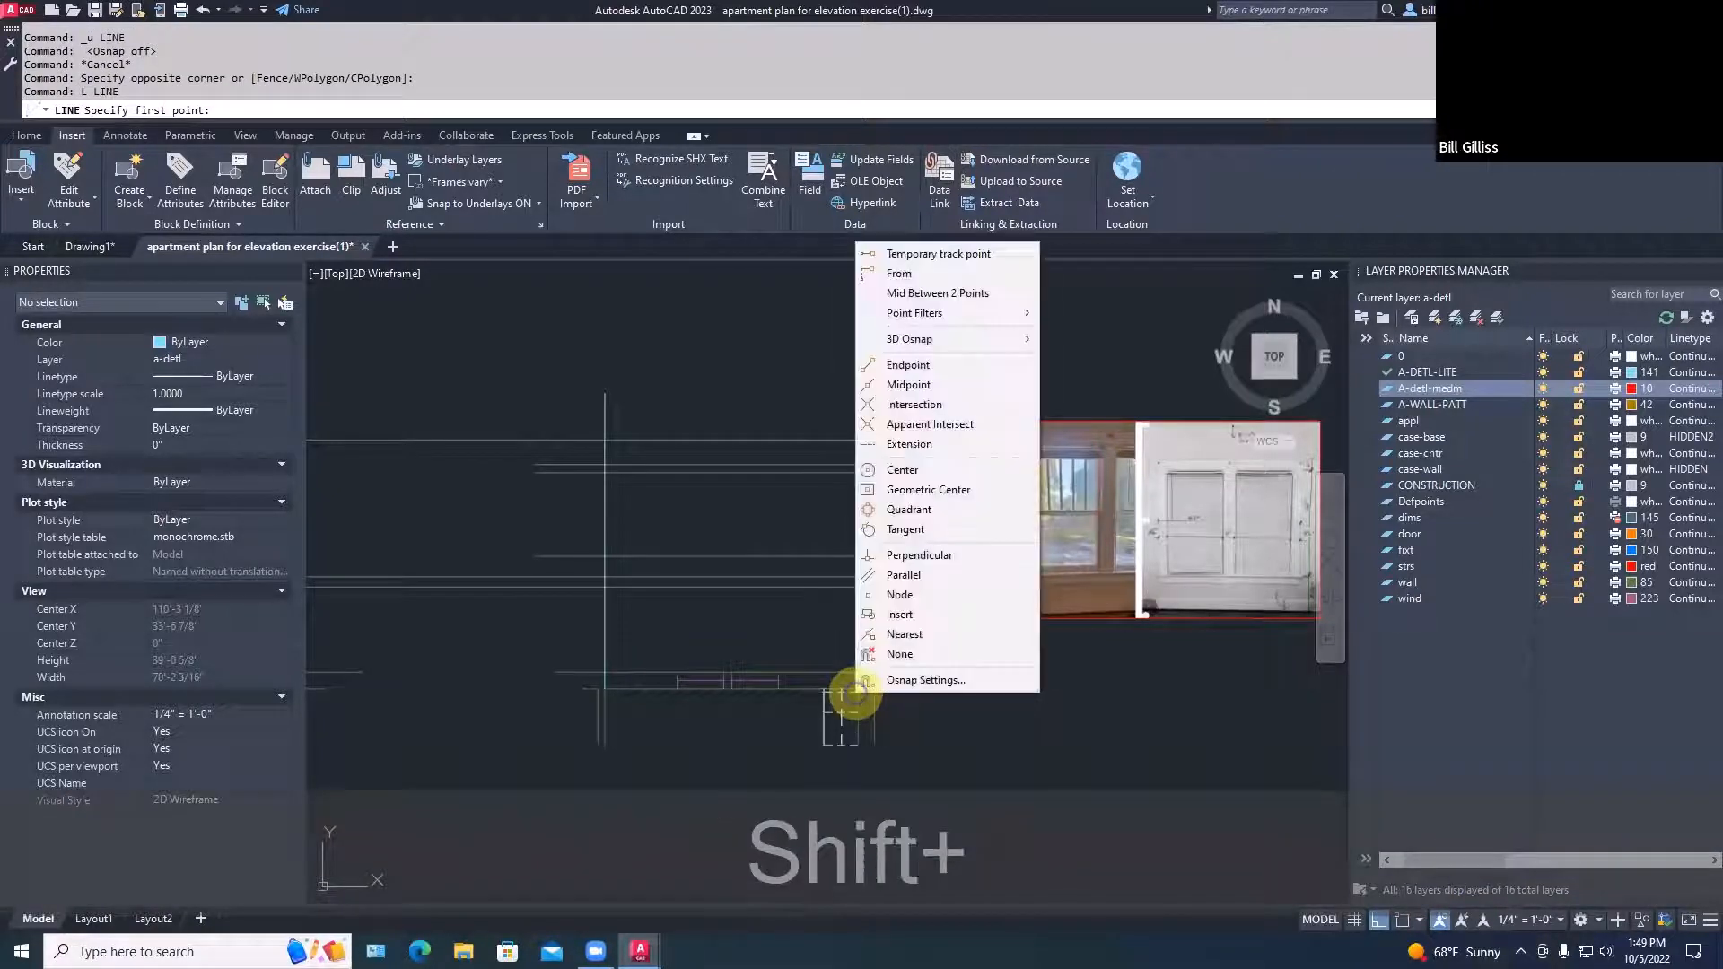
{"action": "key", "text": "shift+e"}
{"action": "left_click", "coordinate": [857, 689]}
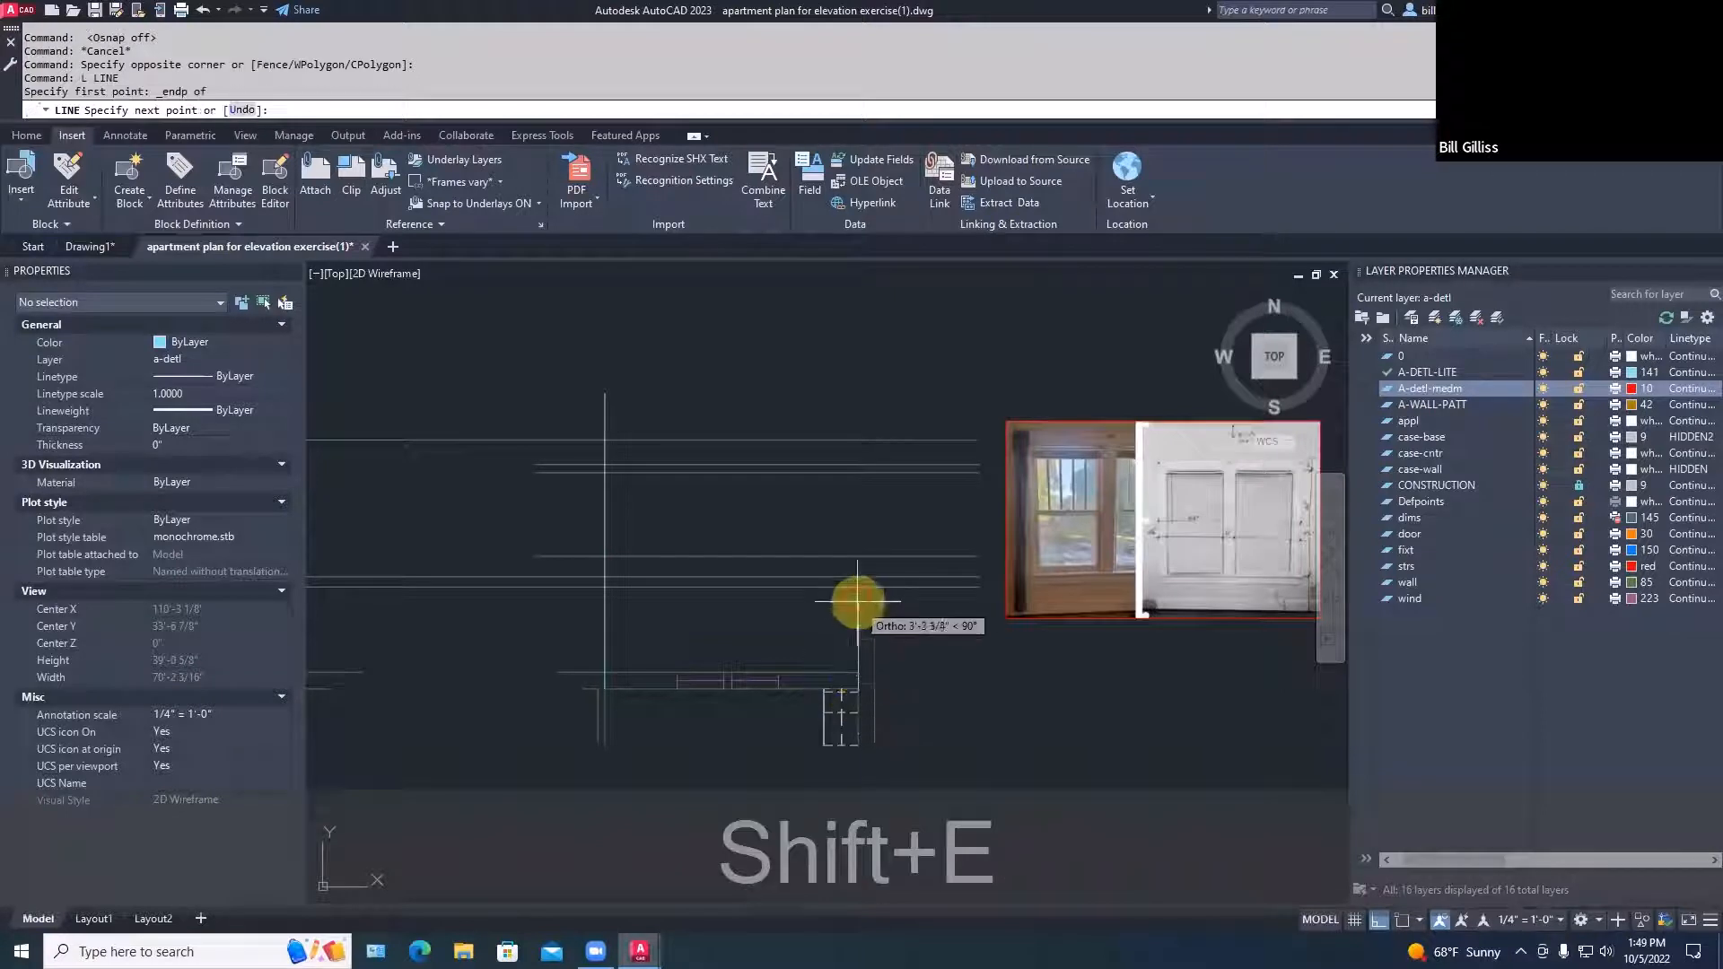
{"action": "left_click", "coordinate": [857, 411]}
{"action": "key", "text": "Escape"}
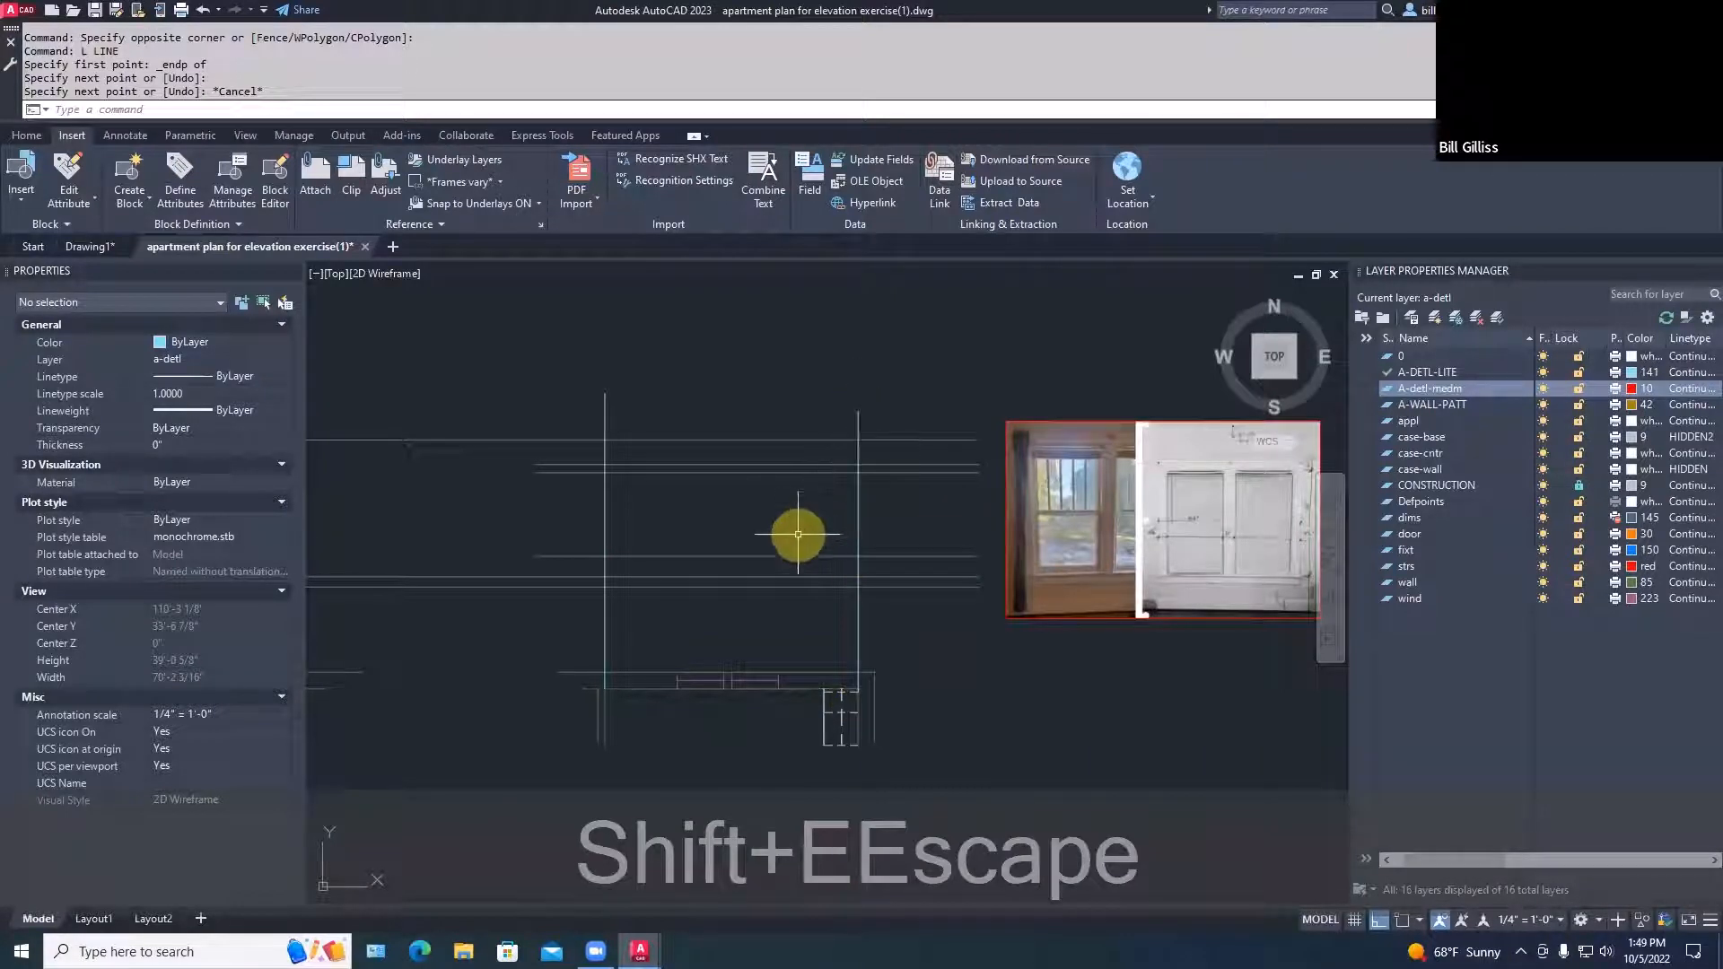
Turn object snap back on and draw a vertical line from the left window's left edge up past the ceiling line
{"action": "key", "text": "F3"}
{"action": "type", "text": "L"}
{"action": "key", "text": "space"}
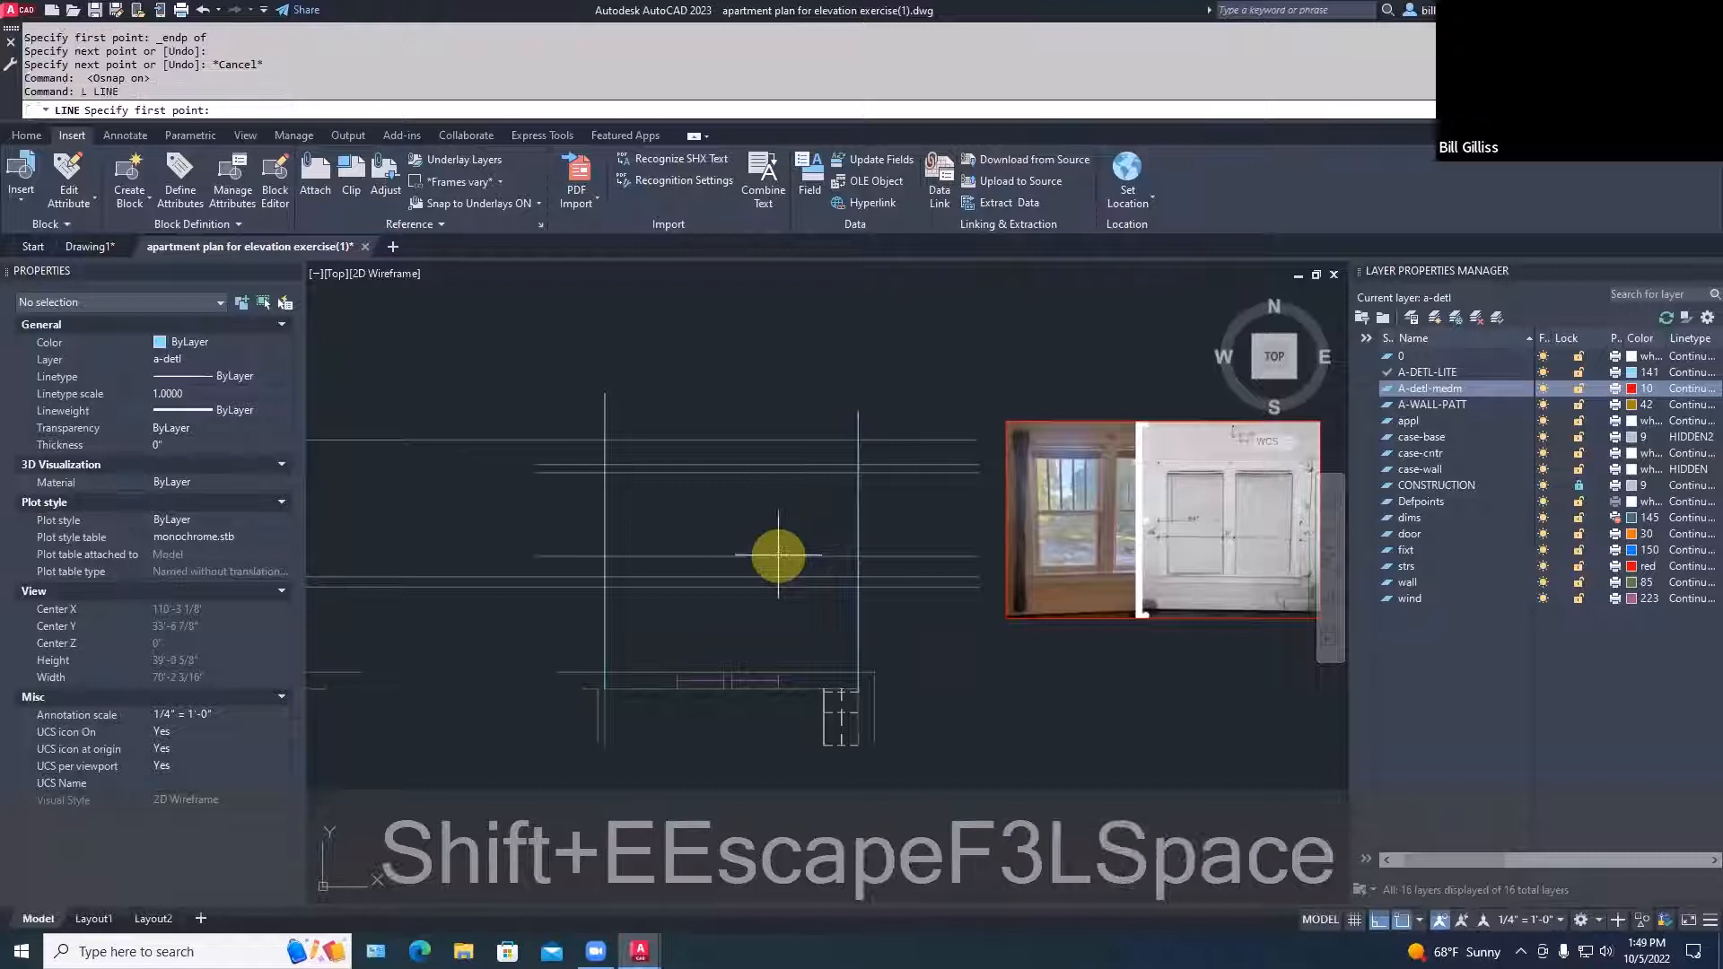
{"action": "left_click", "coordinate": [677, 671]}
{"action": "left_click", "coordinate": [678, 417]}
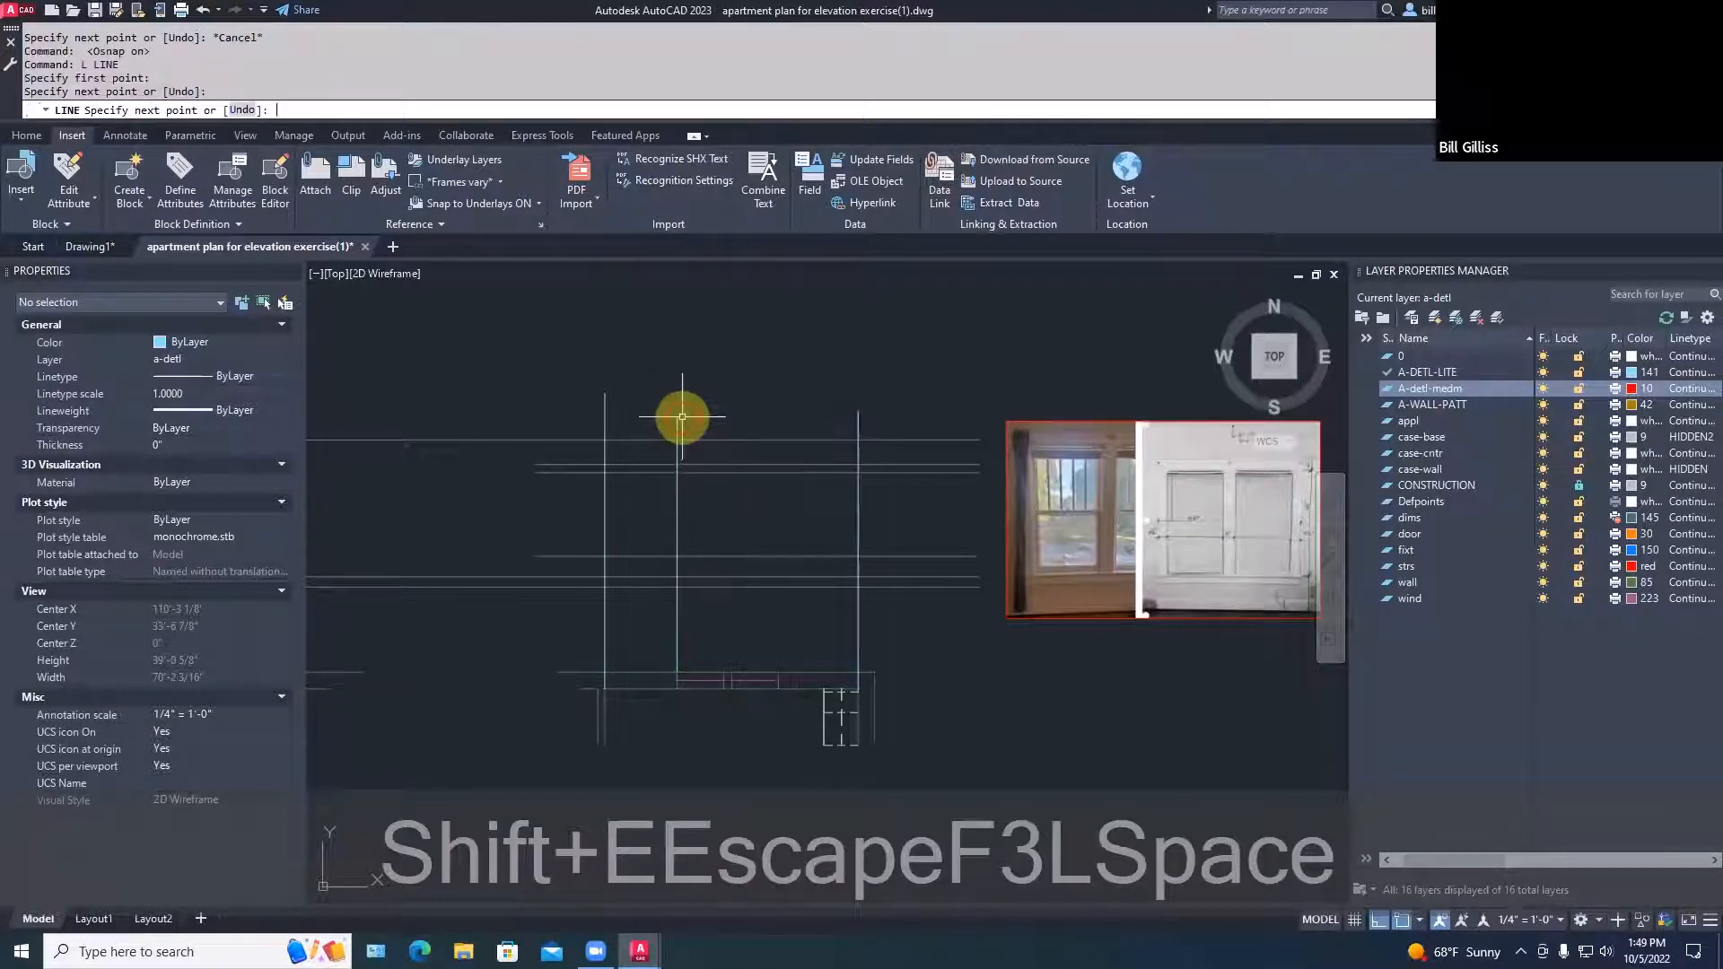
{"action": "right_click", "coordinate": [680, 418]}
Draw a vertical line from the left window's right edge in the plan up past the ceiling line
{"action": "right_click", "coordinate": [680, 418]}
{"action": "left_click", "coordinate": [724, 671]}
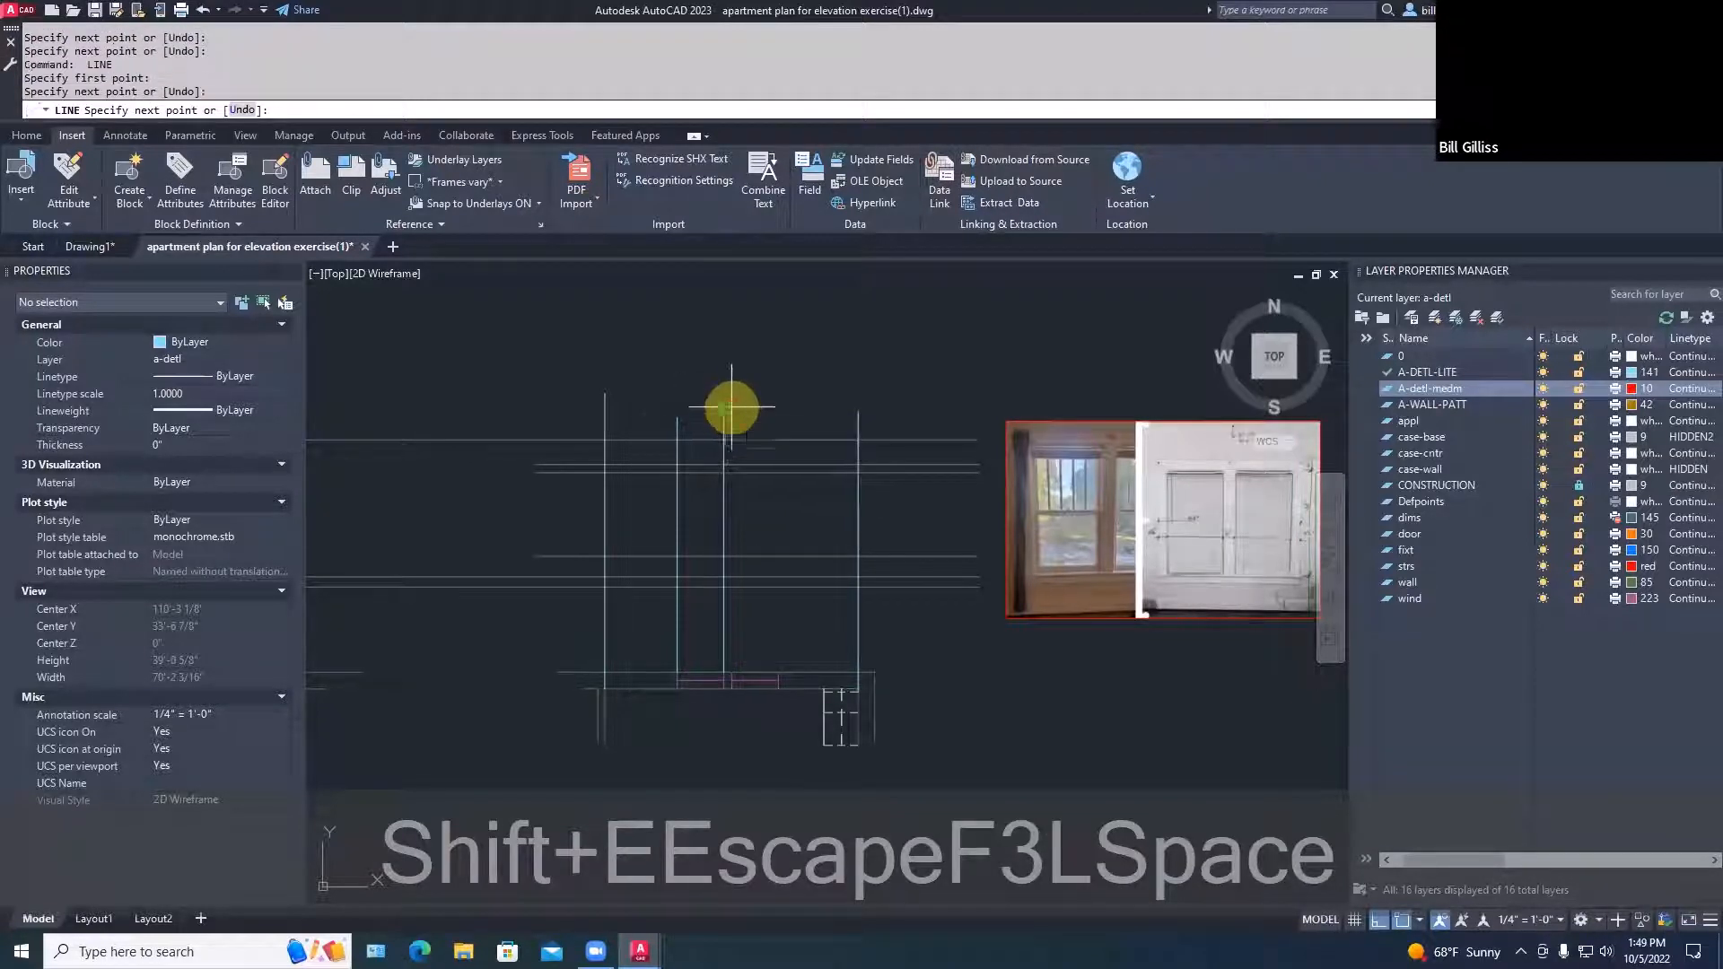
{"action": "left_click", "coordinate": [724, 410]}
{"action": "right_click", "coordinate": [724, 410]}
Draw vertical lines from the right window's left and right edges in the plan up past the ceiling line
{"action": "right_click", "coordinate": [724, 410]}
{"action": "left_click", "coordinate": [731, 671]}
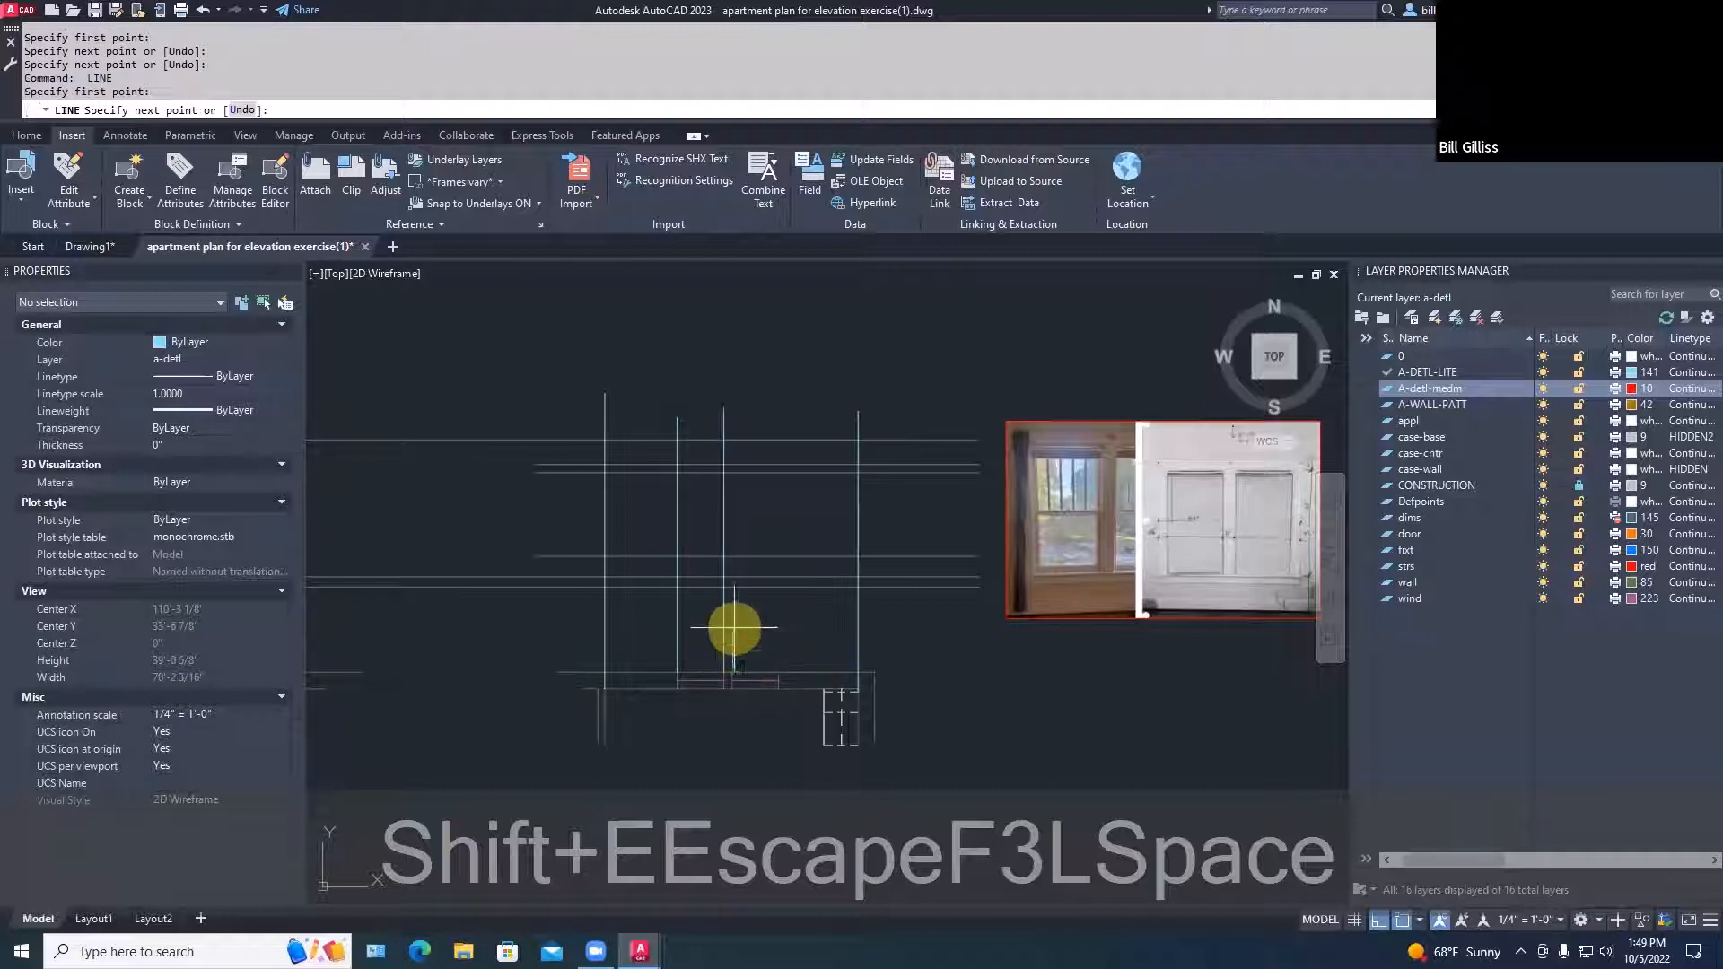
{"action": "left_click", "coordinate": [731, 396]}
{"action": "right_click", "coordinate": [734, 395]}
{"action": "right_click", "coordinate": [734, 396]}
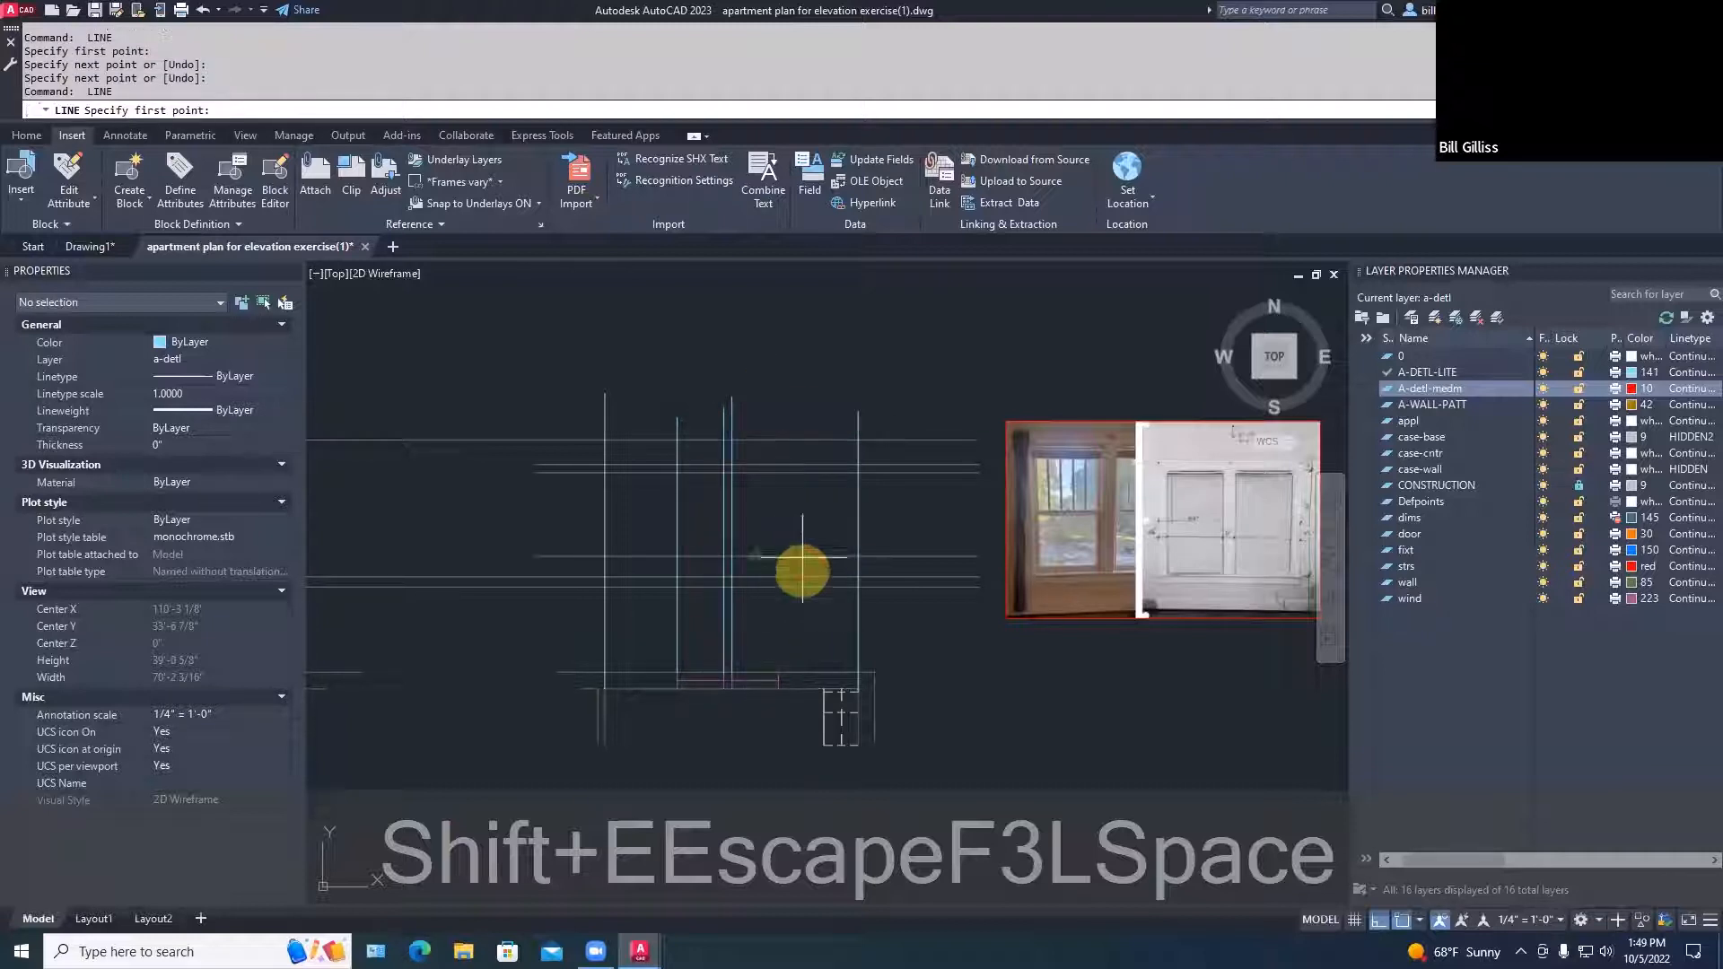
{"action": "left_click", "coordinate": [779, 404]}
{"action": "right_click", "coordinate": [780, 404]}
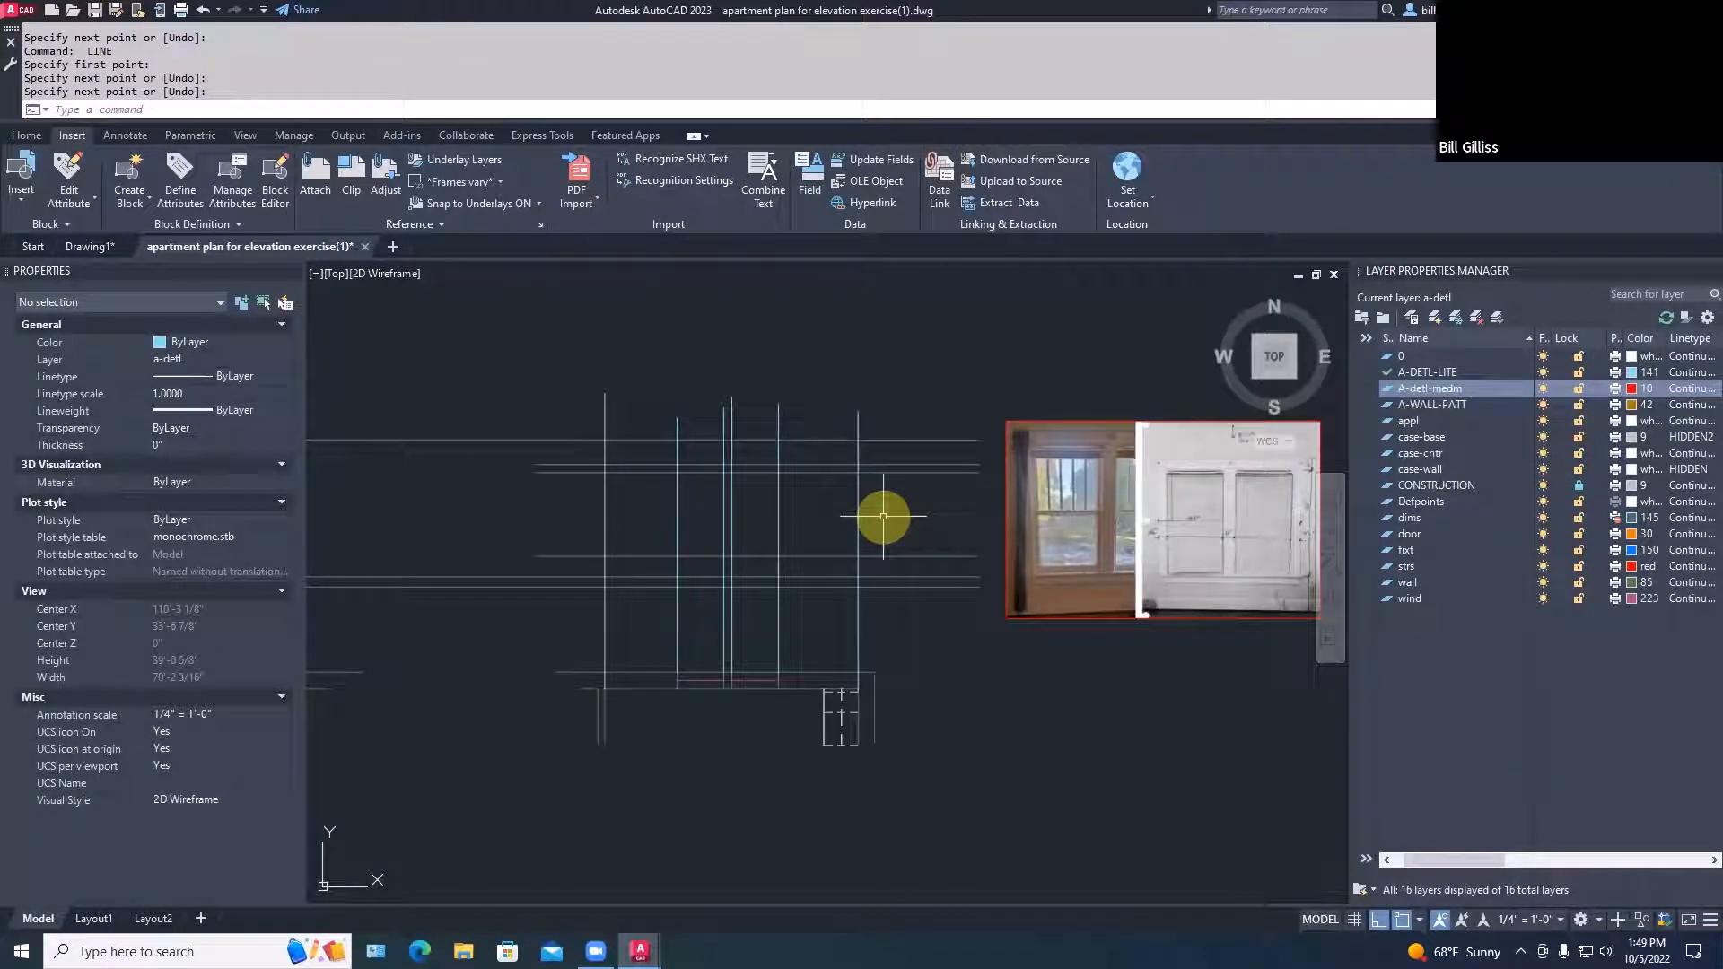
Trim the two wall corner lines above the ceiling line and below the floor line
{"action": "type", "text": "tr"}
{"action": "key", "text": "space"}
{"action": "left_click", "coordinate": [858, 427]}
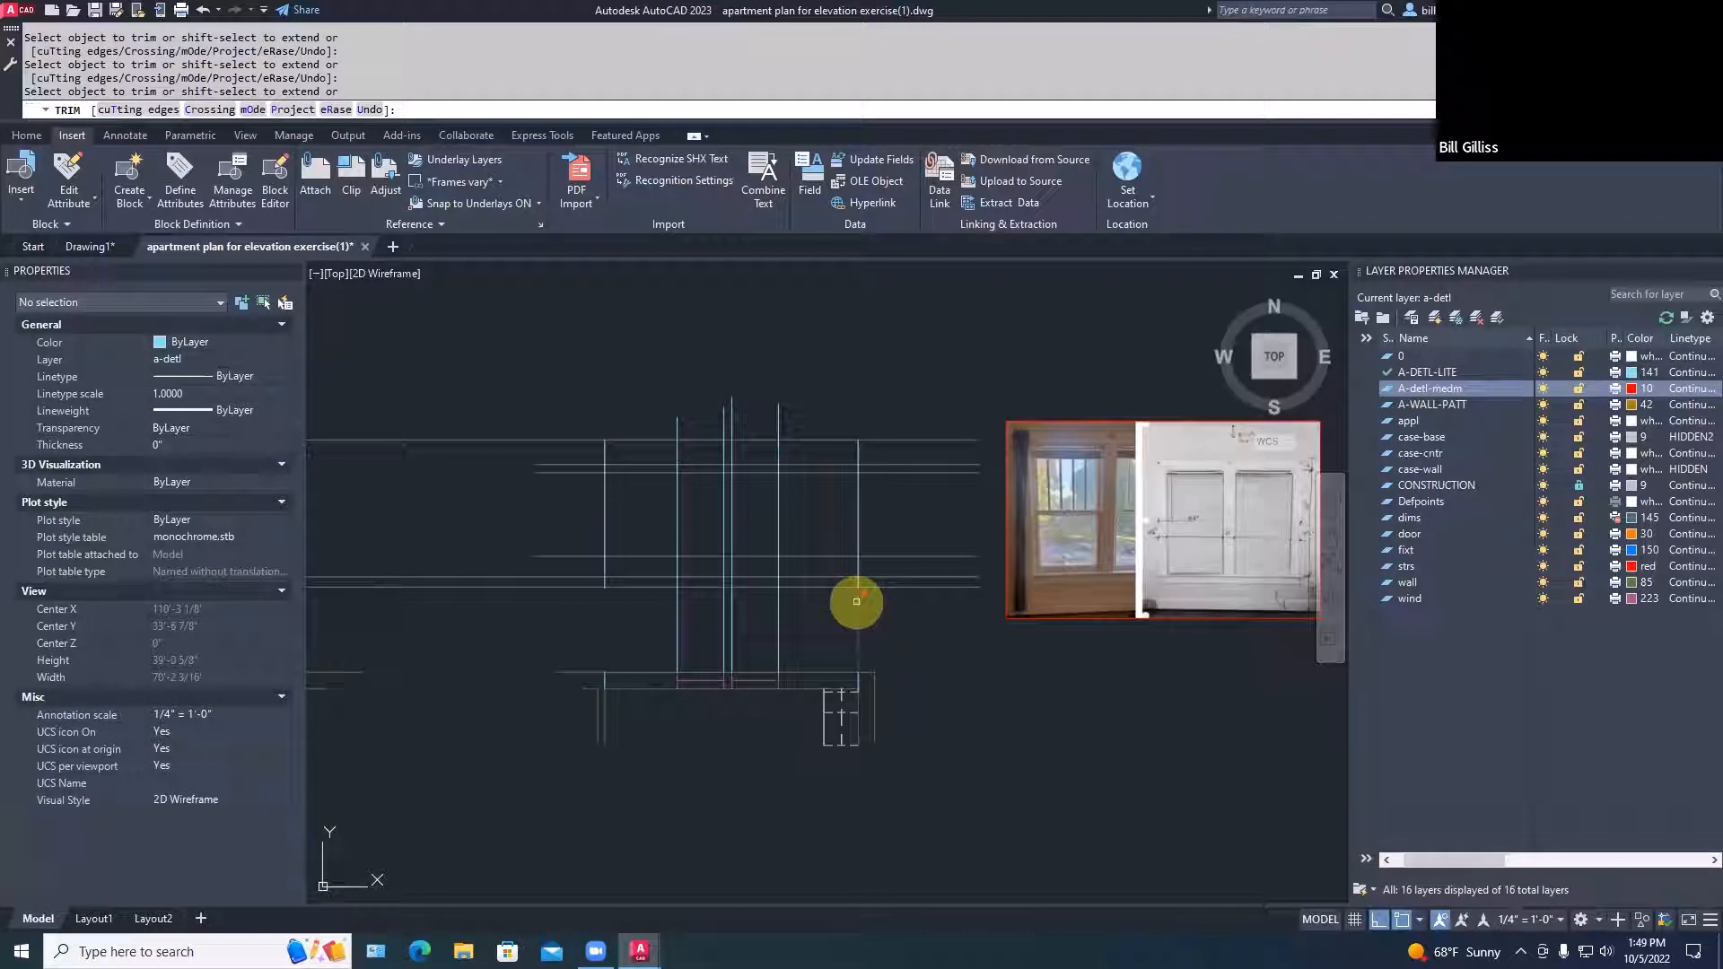
{"action": "key", "text": "Escape"}
Draw the ceiling and floor lines between the two wall corner lines to close the window wall outline
{"action": "key", "text": "l"}
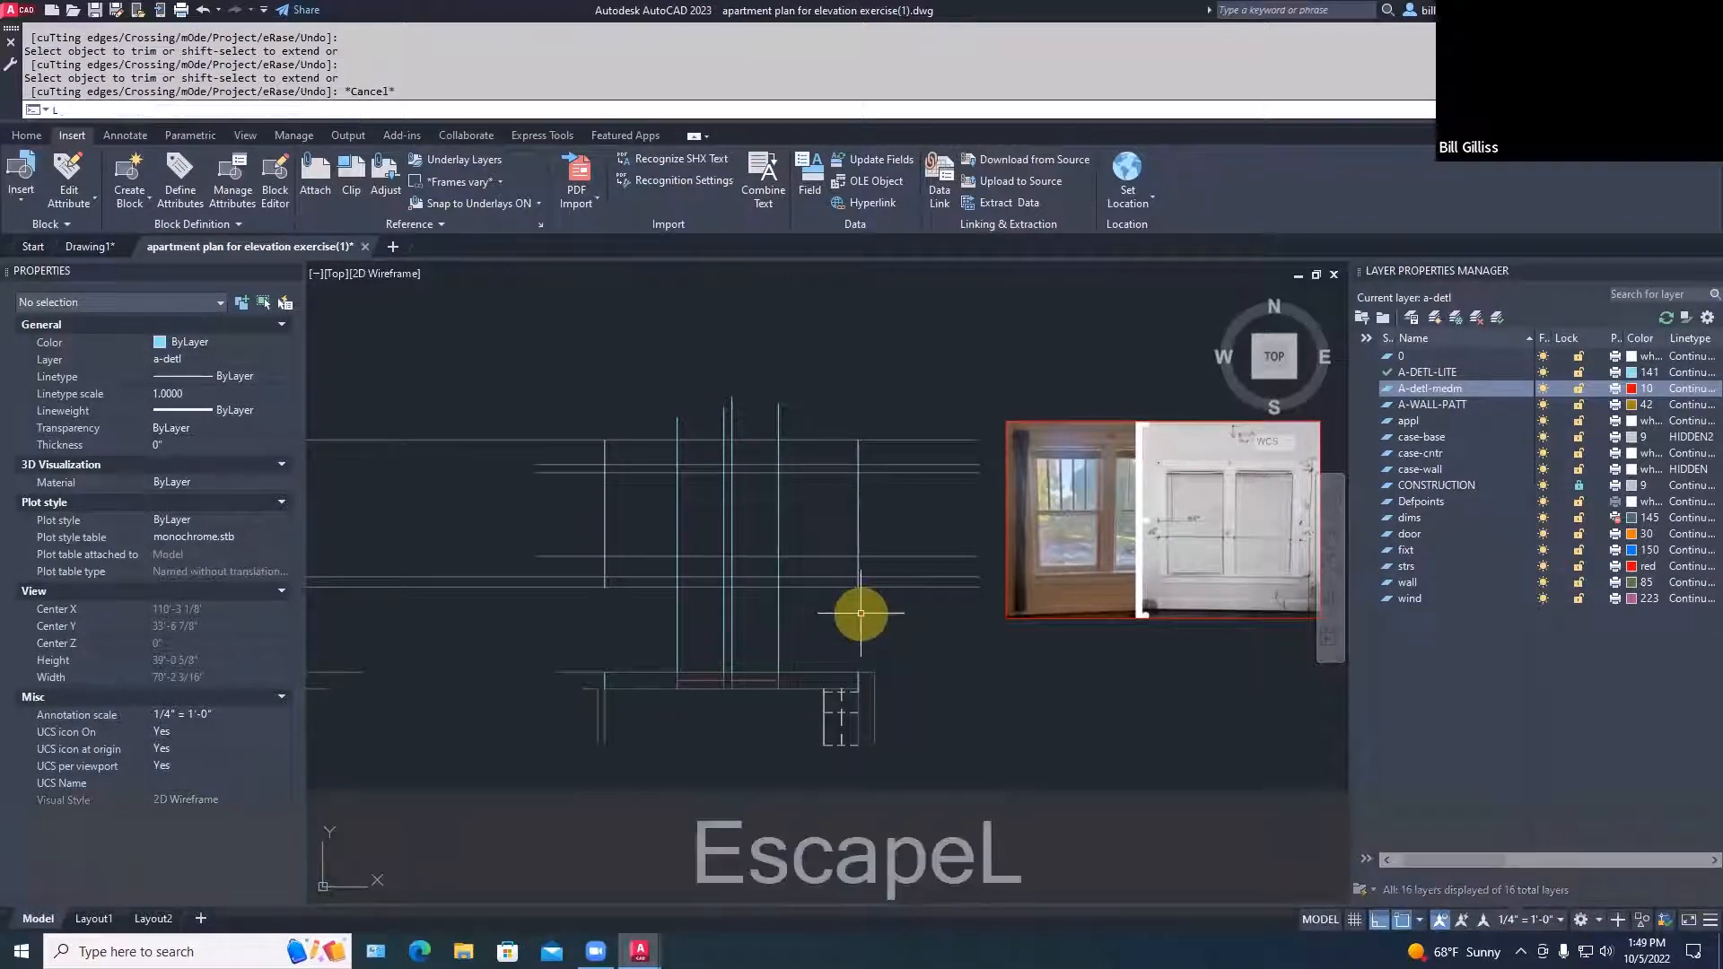
{"action": "key", "text": "space"}
{"action": "left_click", "coordinate": [858, 443]}
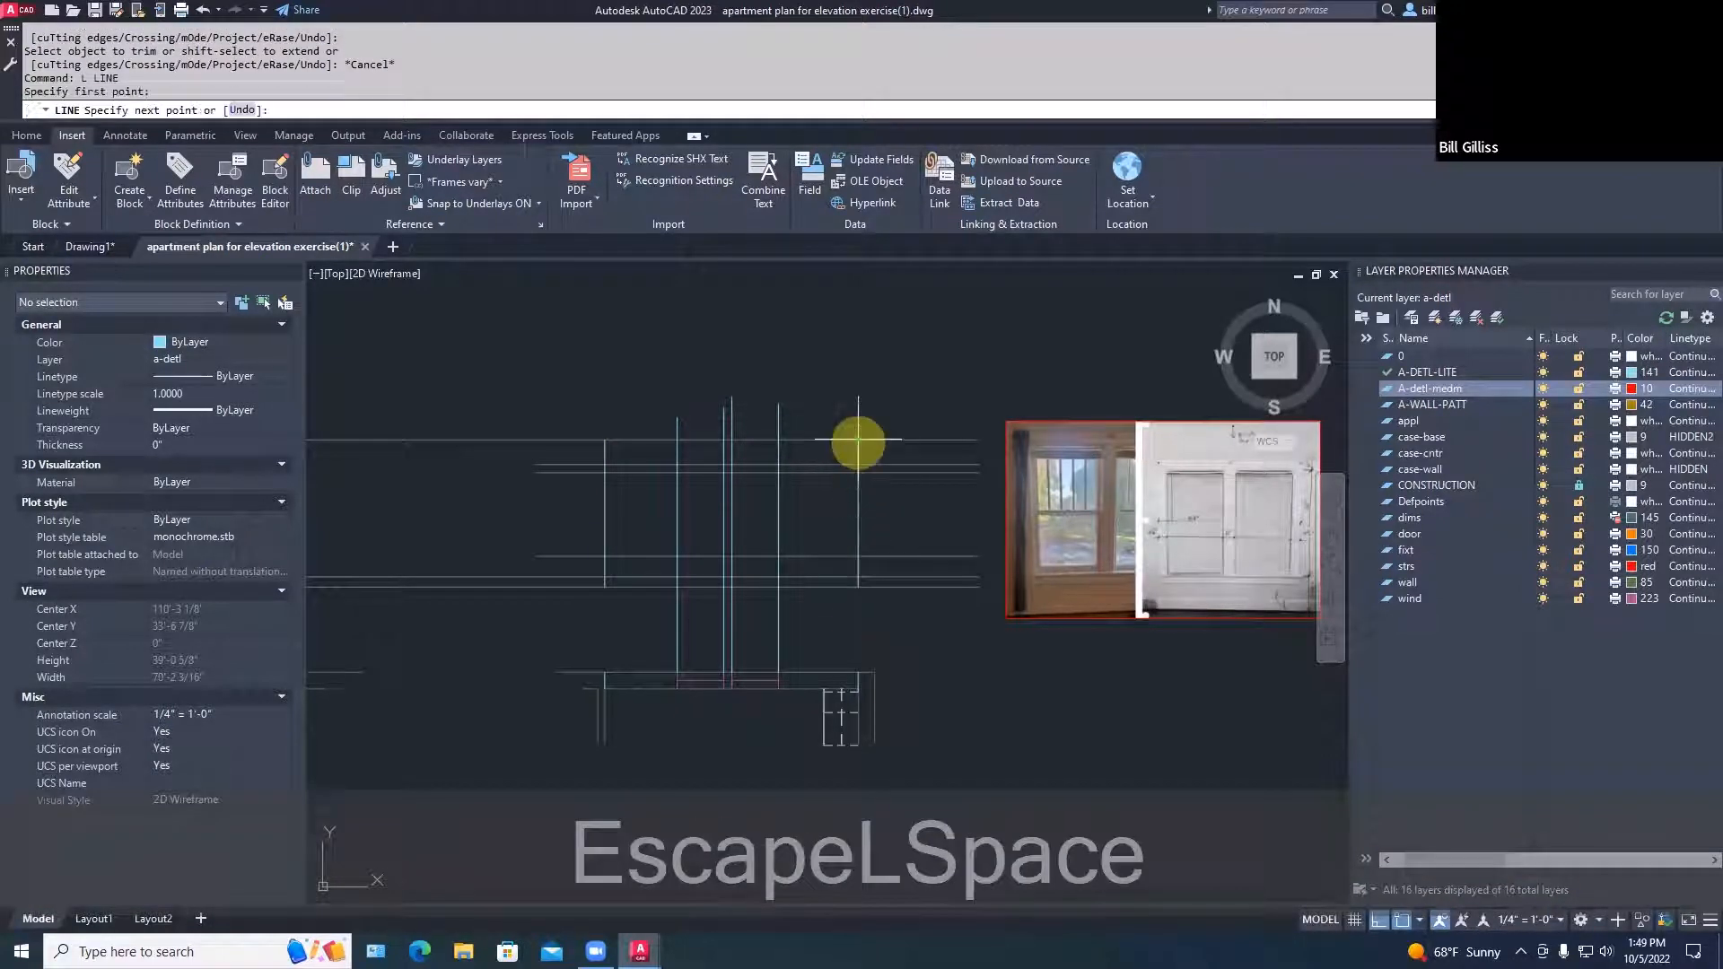
{"action": "left_click", "coordinate": [606, 441]}
{"action": "key", "text": "space"}
{"action": "key", "text": "space"}
{"action": "left_click", "coordinate": [606, 588]}
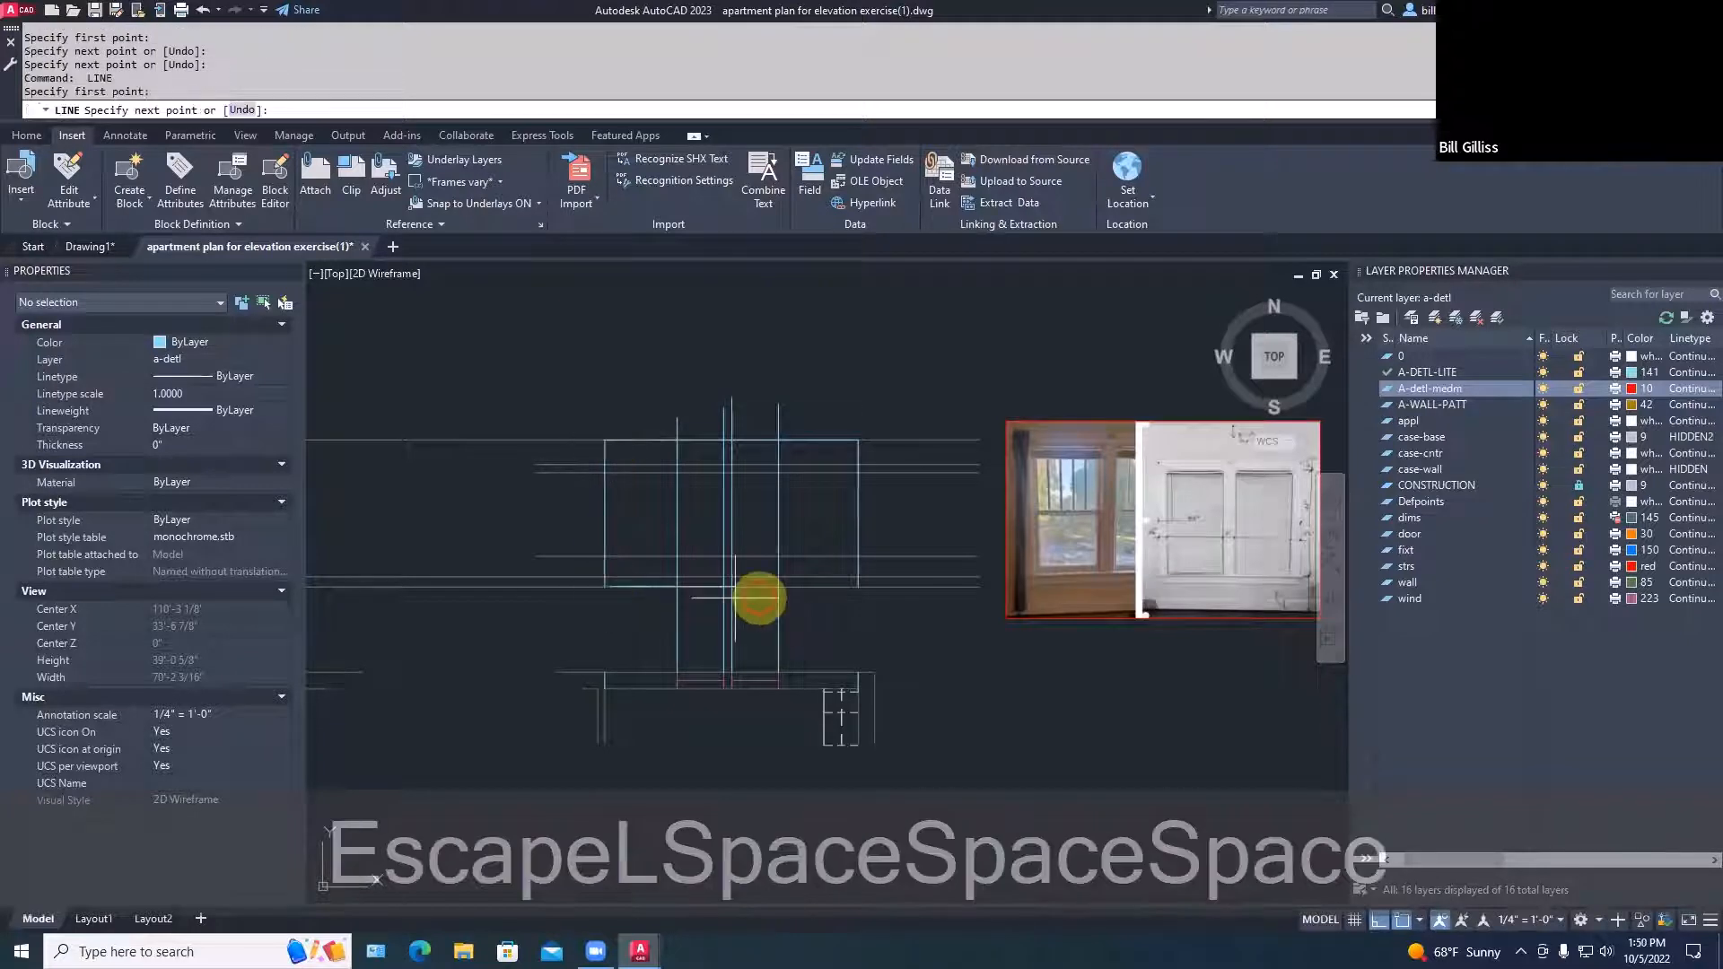
{"action": "left_click", "coordinate": [859, 589]}
{"action": "key", "text": "space"}
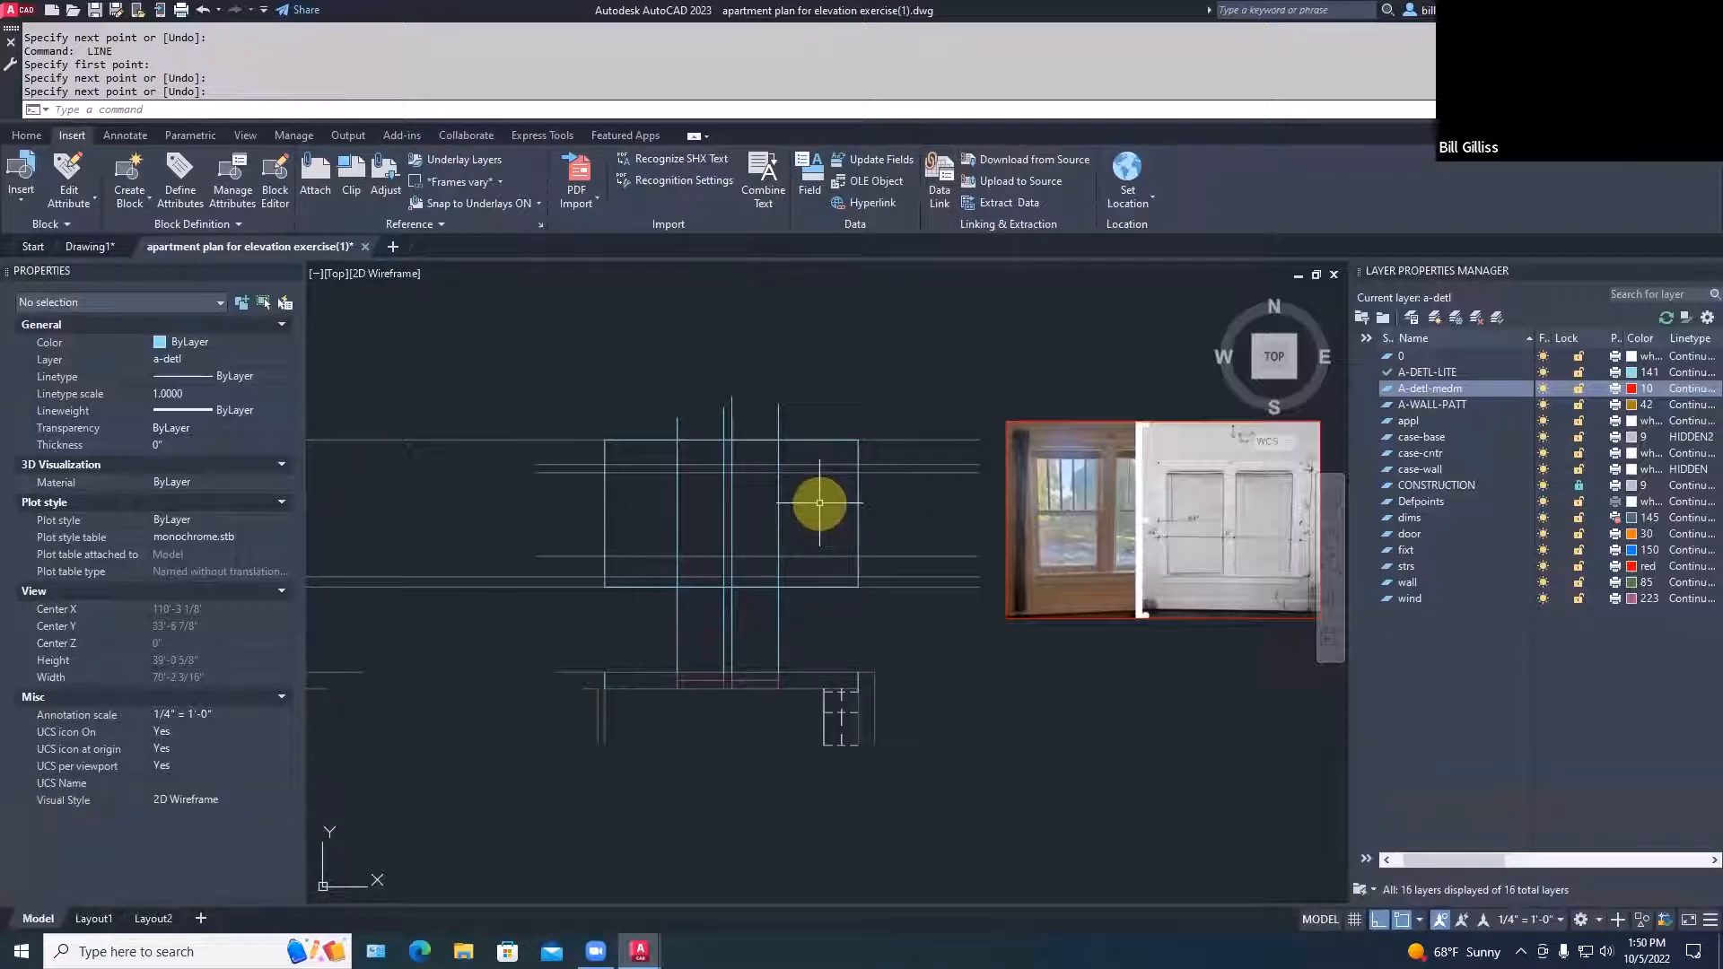
Trim the four projected window edge lines at the ceiling, trim, window head and sill construction lines
{"action": "type", "text": "tr"}
{"action": "key", "text": "space"}
{"action": "left_click", "coordinate": [777, 456]}
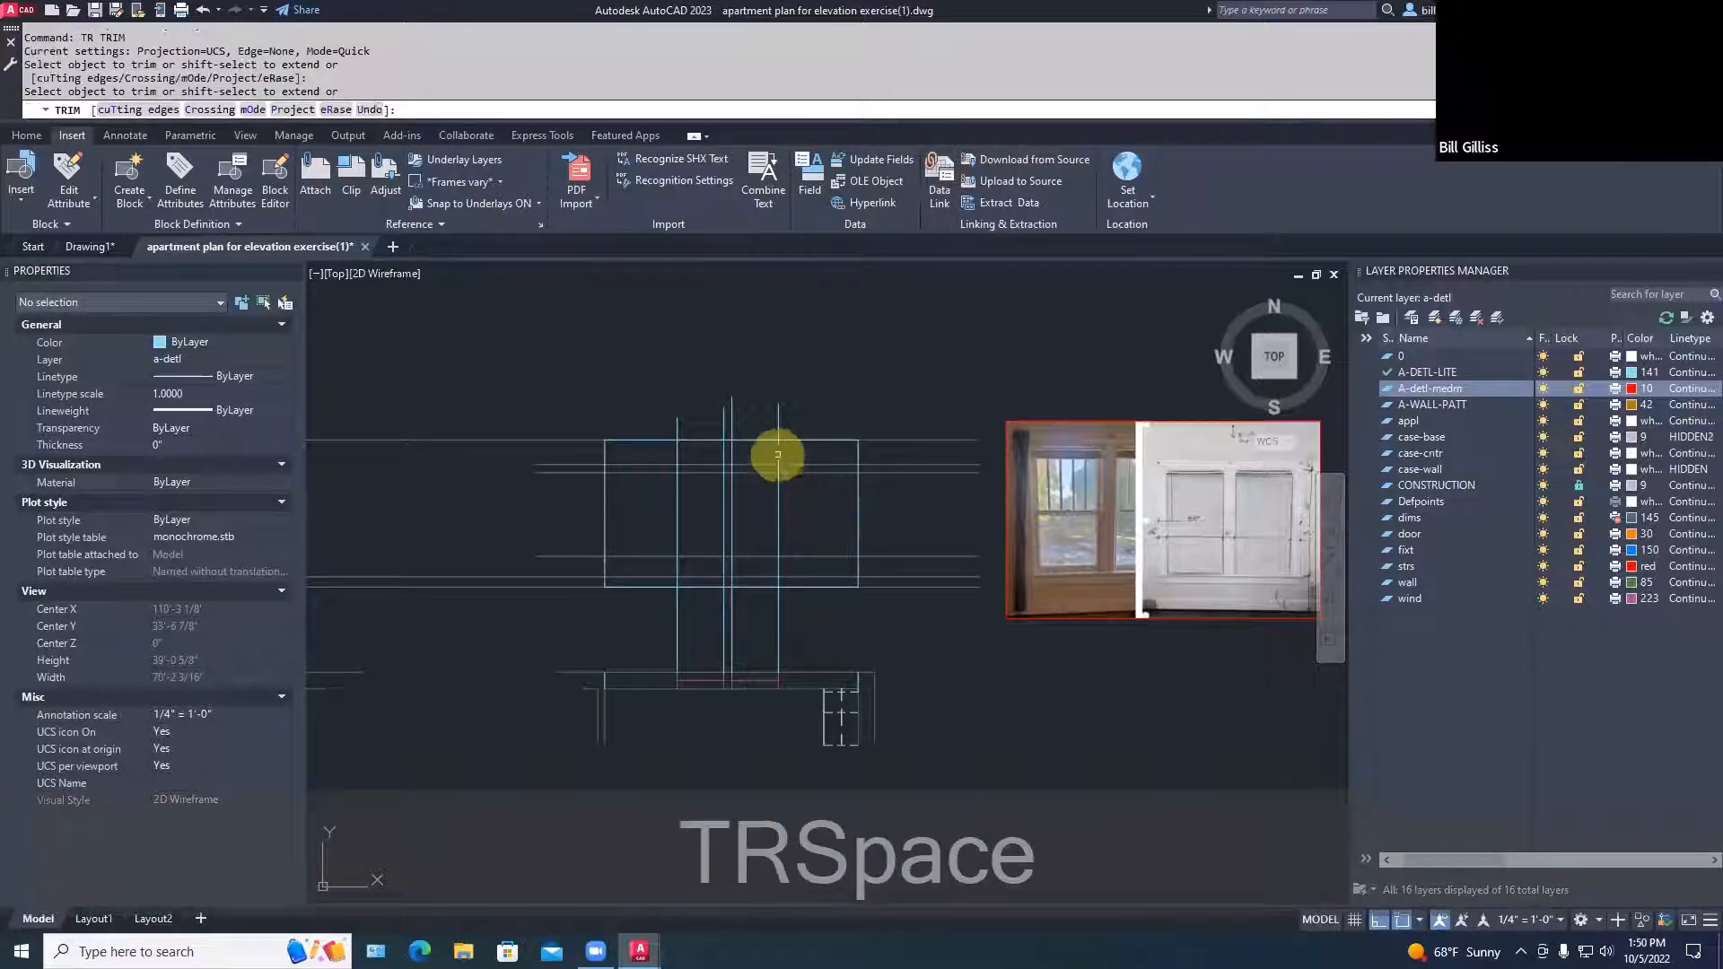
{"action": "left_click", "coordinate": [726, 456]}
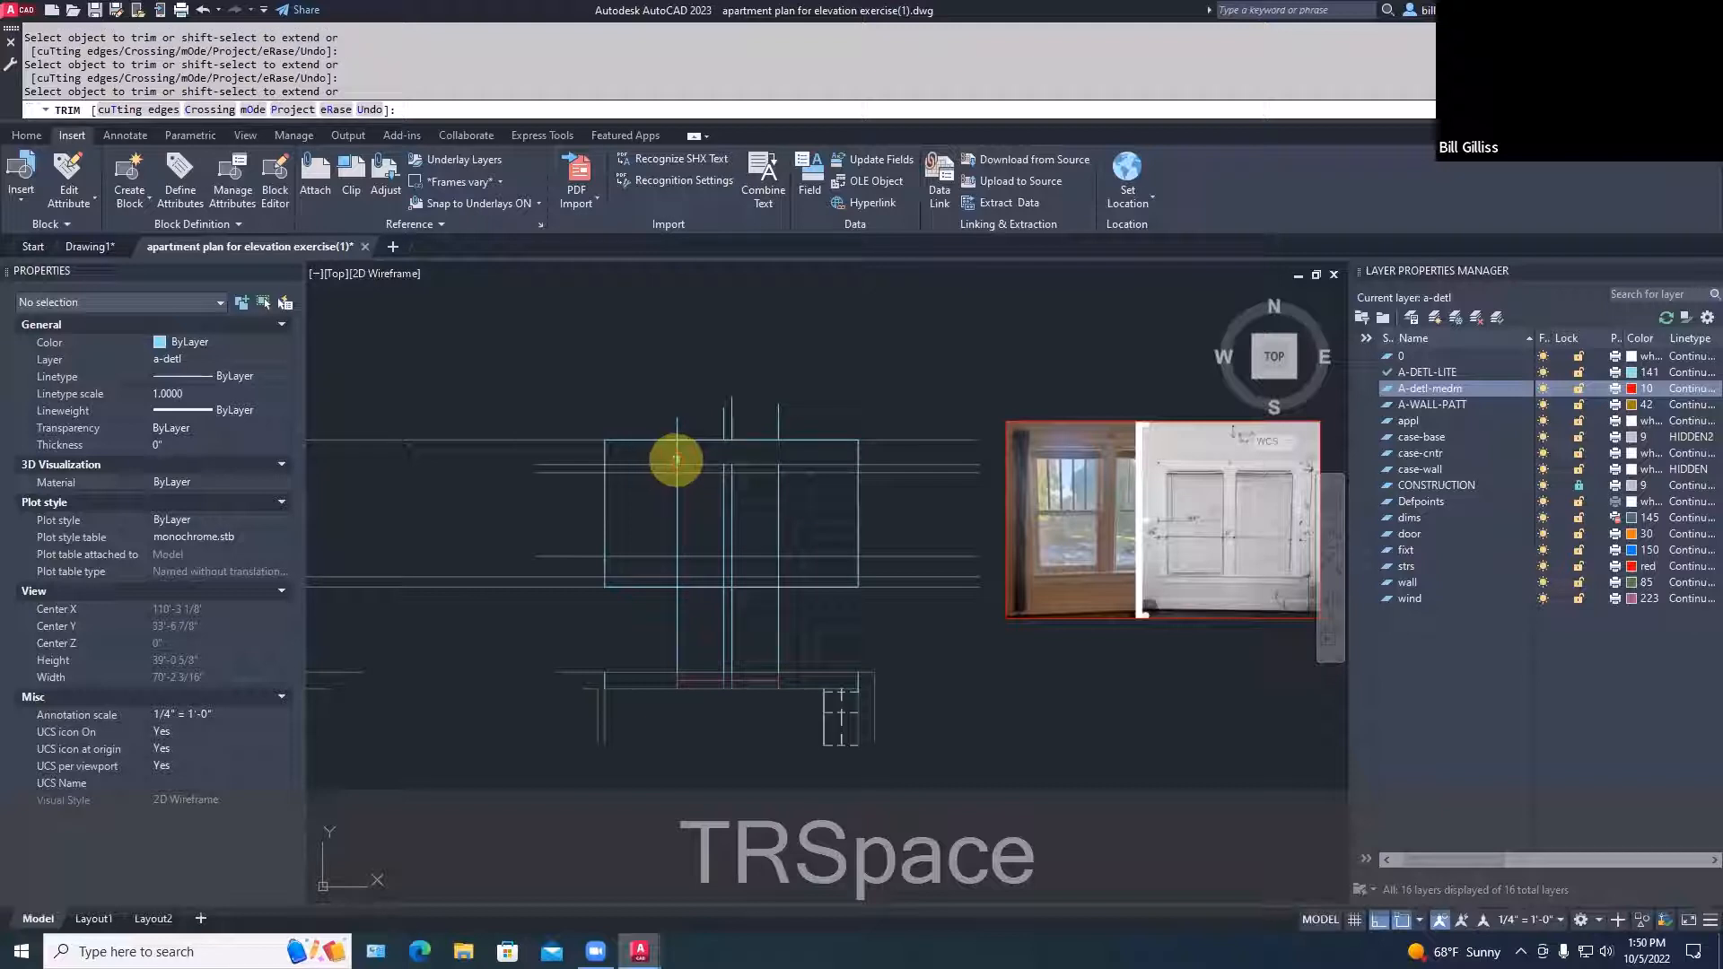
{"action": "scroll", "coordinate": [676, 475], "scroll_direction": "up", "scroll_amount": 2}
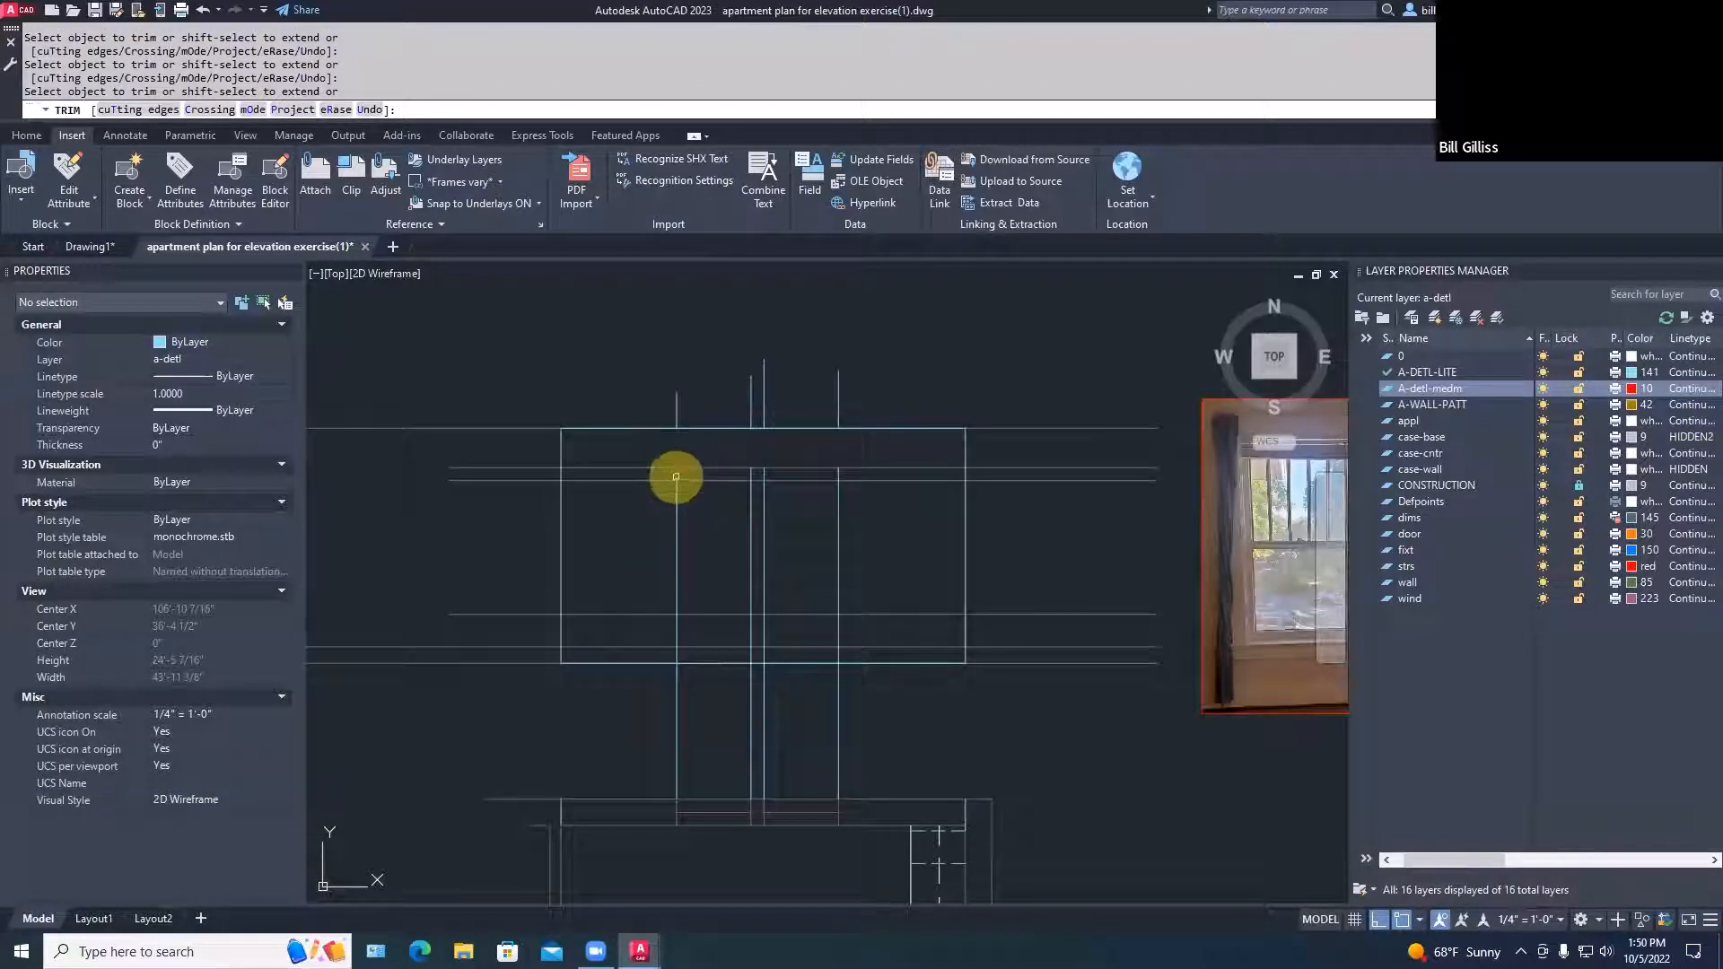
{"action": "left_click", "coordinate": [676, 477]}
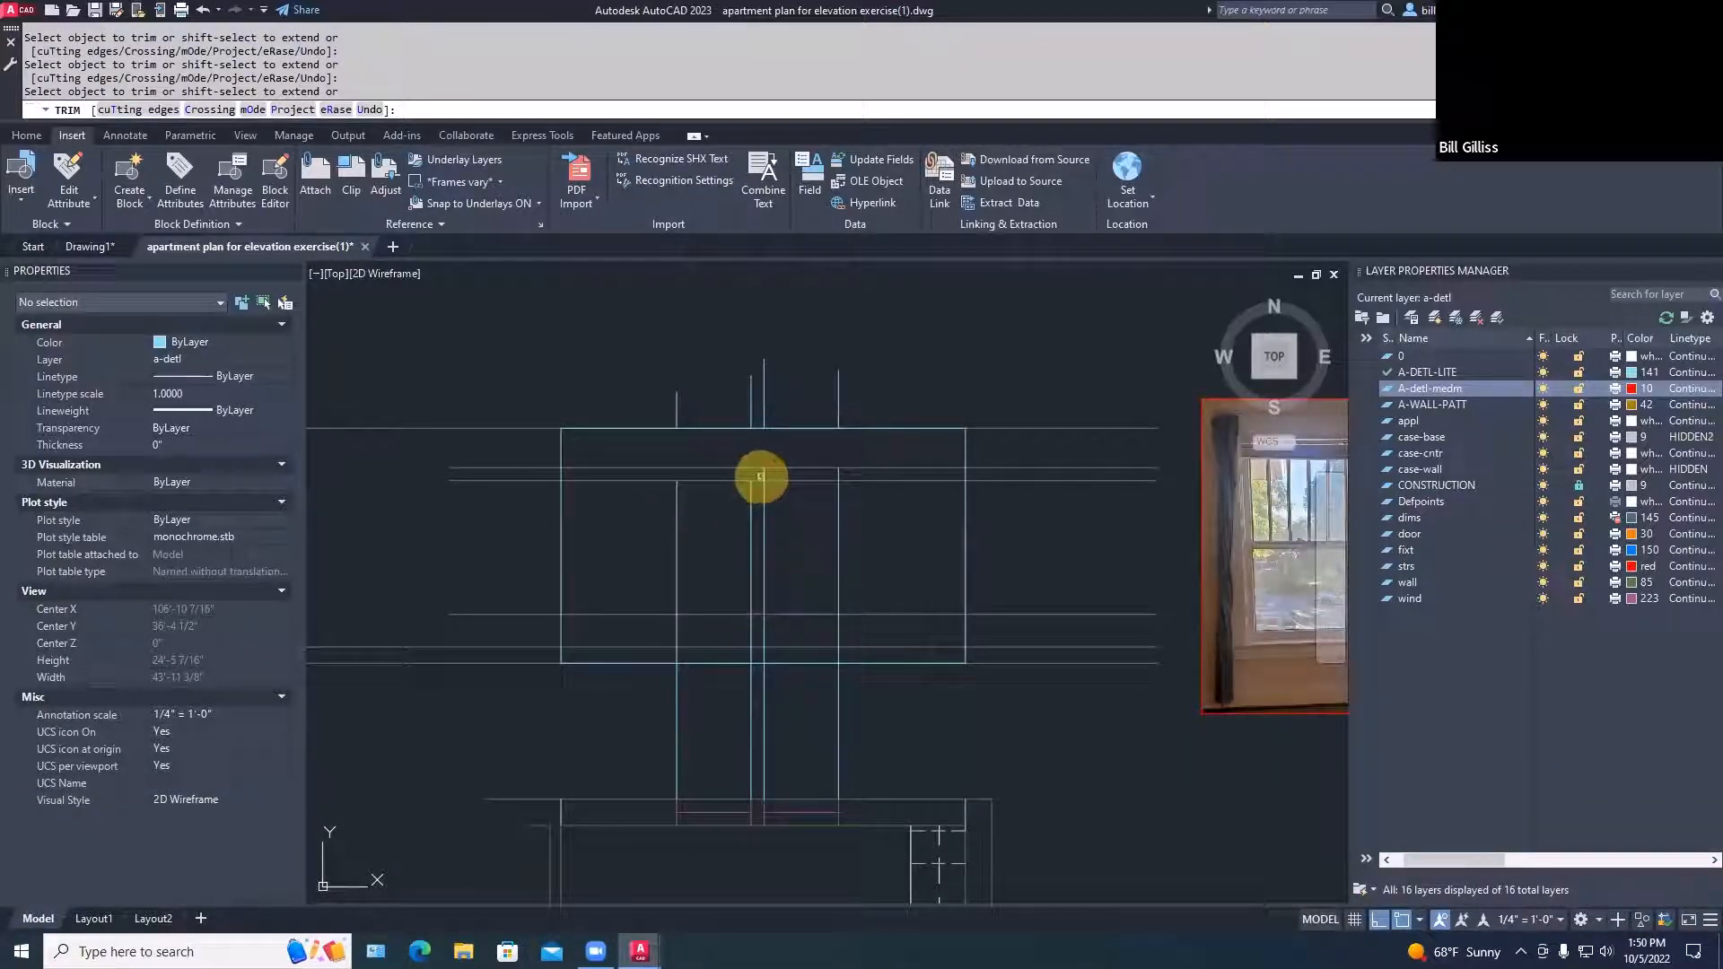
{"action": "left_click", "coordinate": [839, 476]}
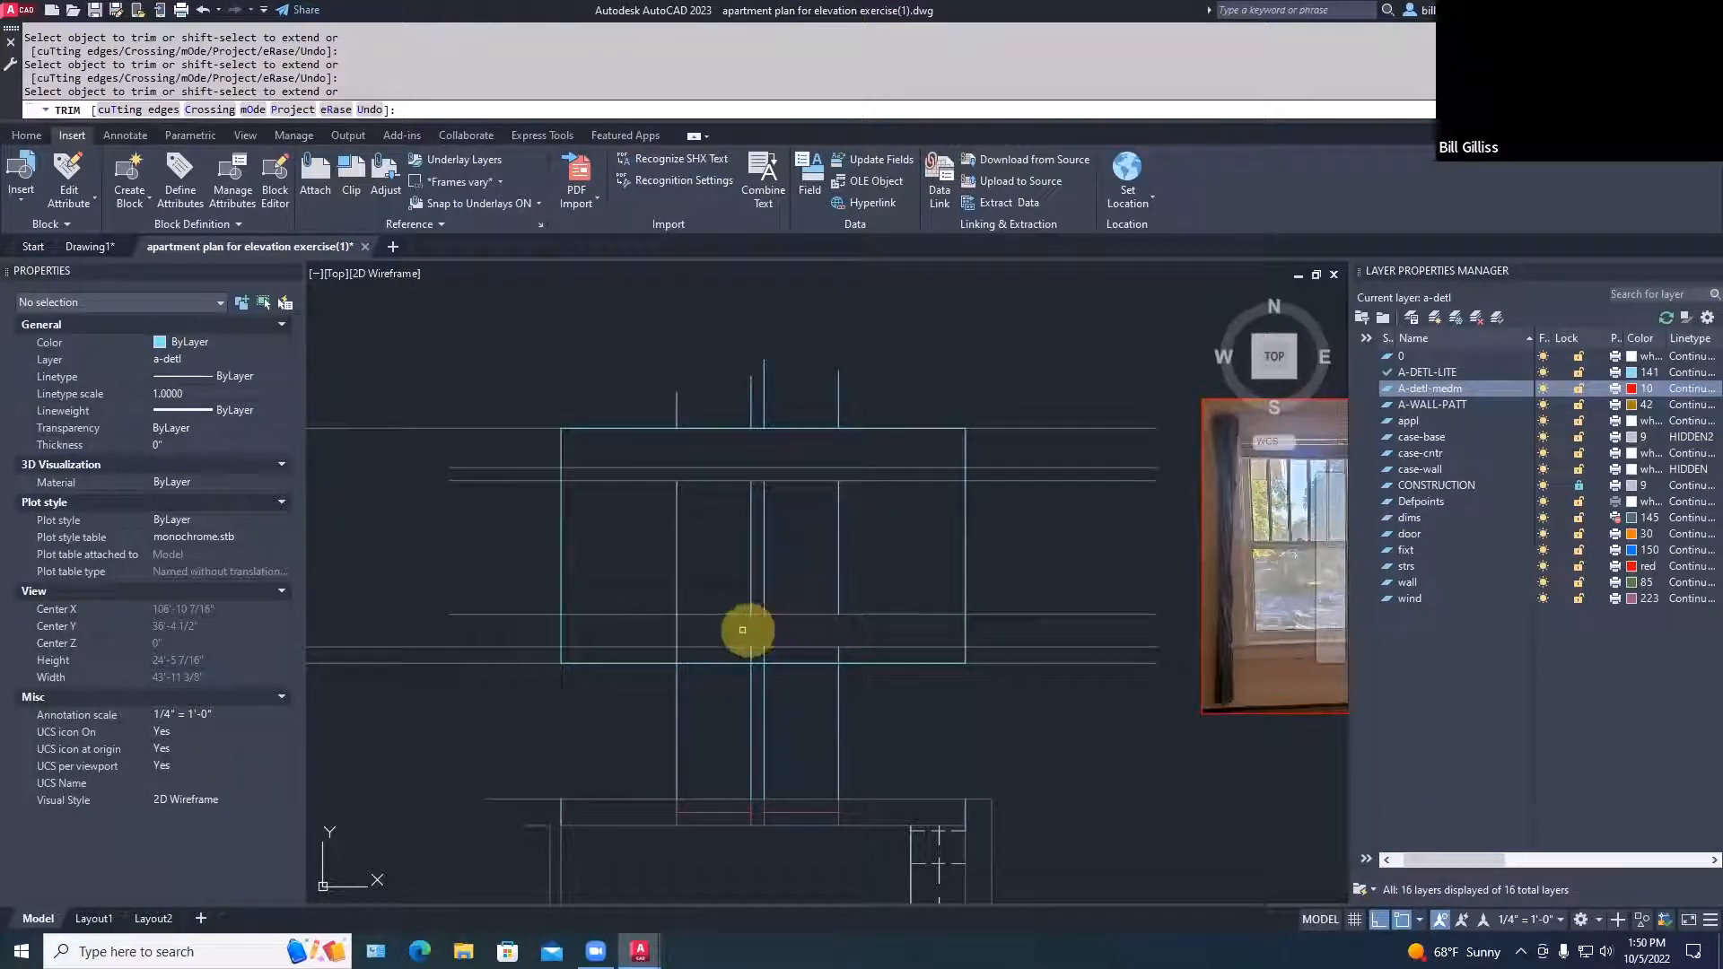
{"action": "key", "text": "space"}
Erase the leftover window edge segments below the floor line and above the ceiling line
{"action": "type", "text": "e"}
{"action": "key", "text": "space"}
{"action": "left_click", "coordinate": [942, 722]}
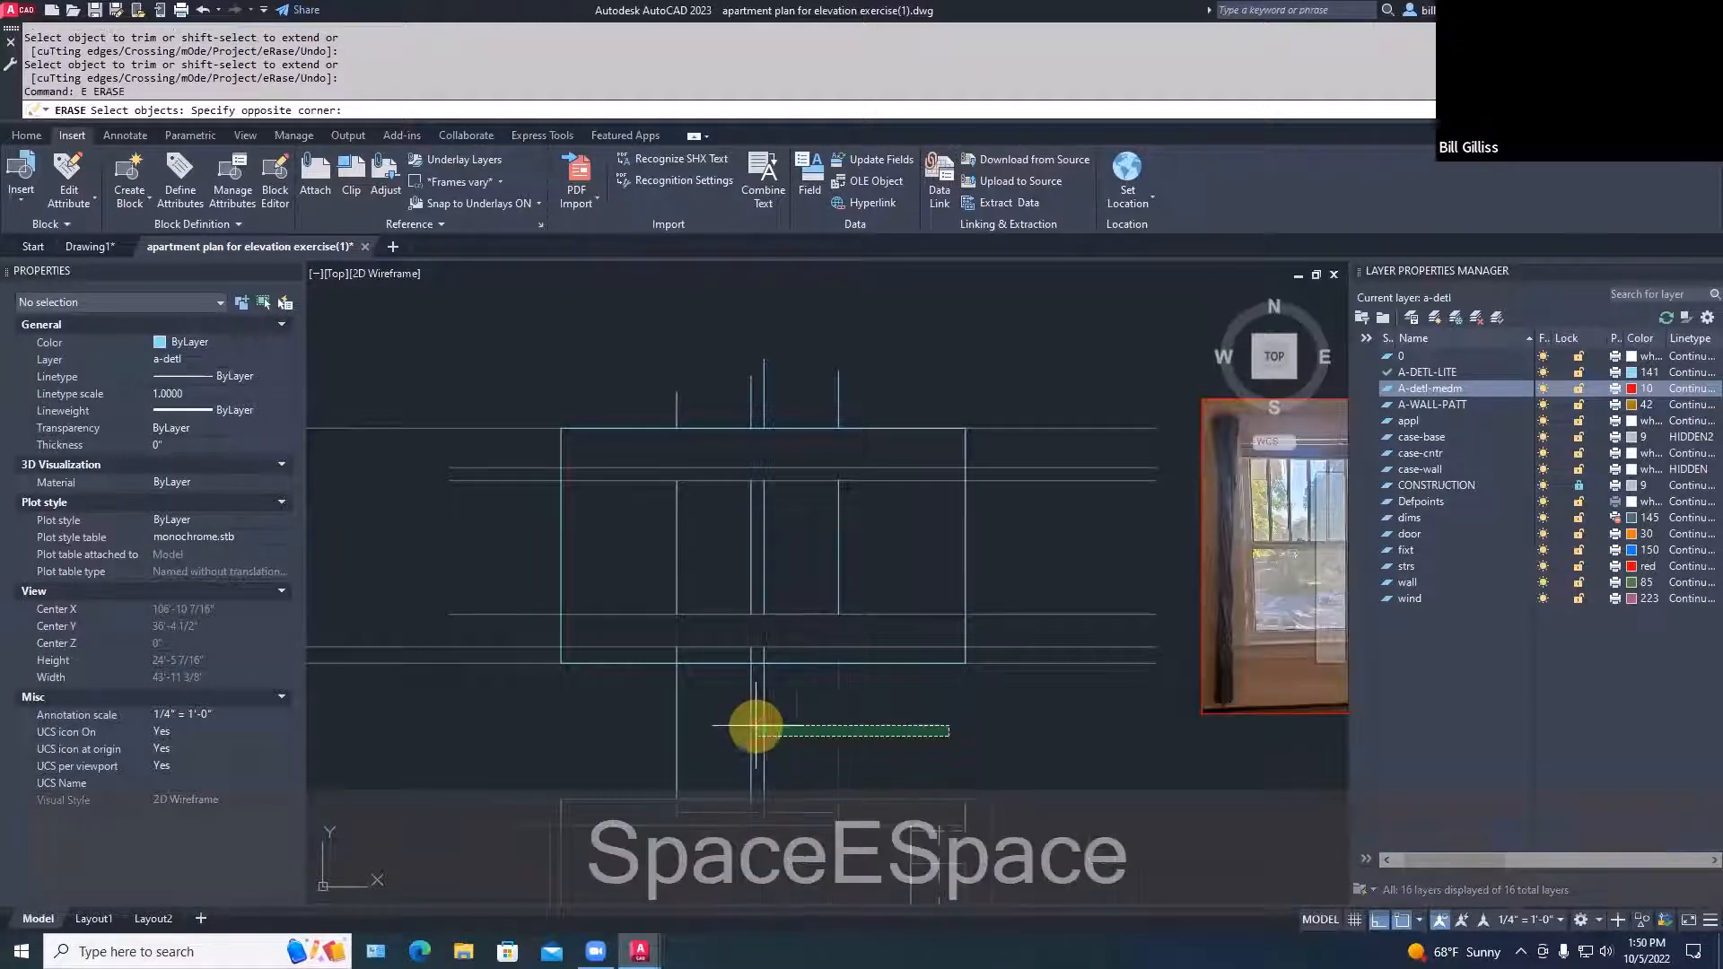
{"action": "left_click", "coordinate": [635, 723]}
{"action": "key", "text": "space"}
{"action": "key", "text": "space"}
{"action": "left_click", "coordinate": [865, 416]}
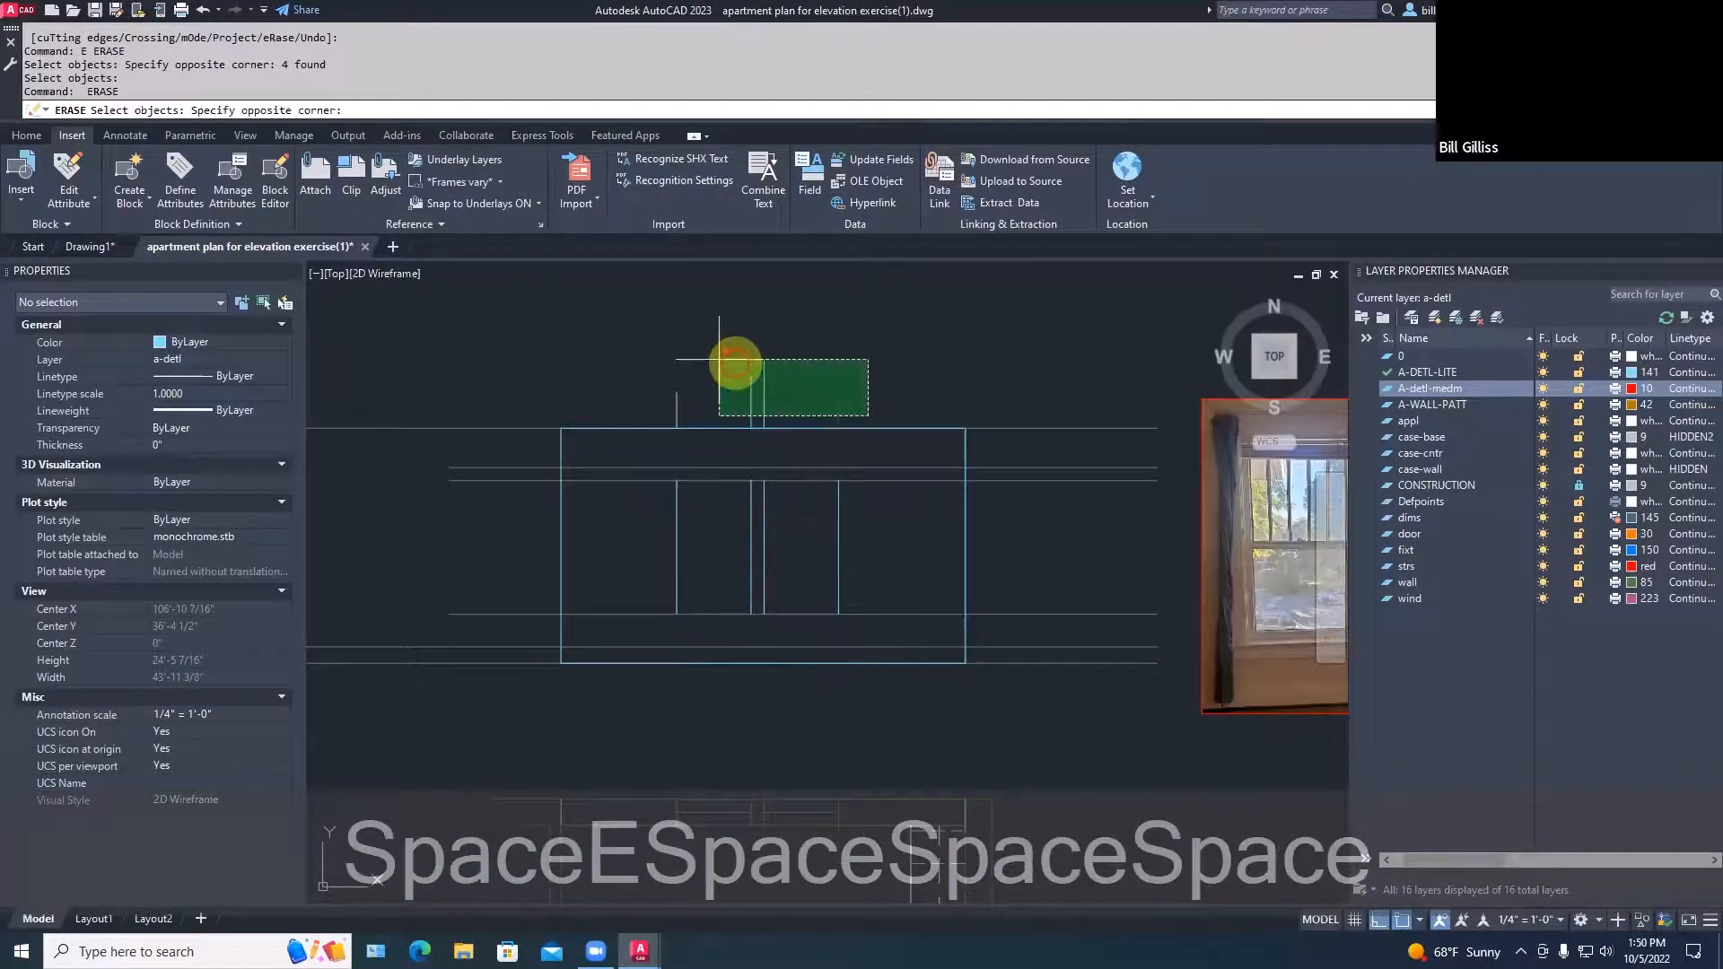
{"action": "left_click", "coordinate": [619, 348]}
{"action": "key", "text": "space"}
Draw the head lines across the top of both window openings
{"action": "type", "text": "l"}
{"action": "key", "text": "space"}
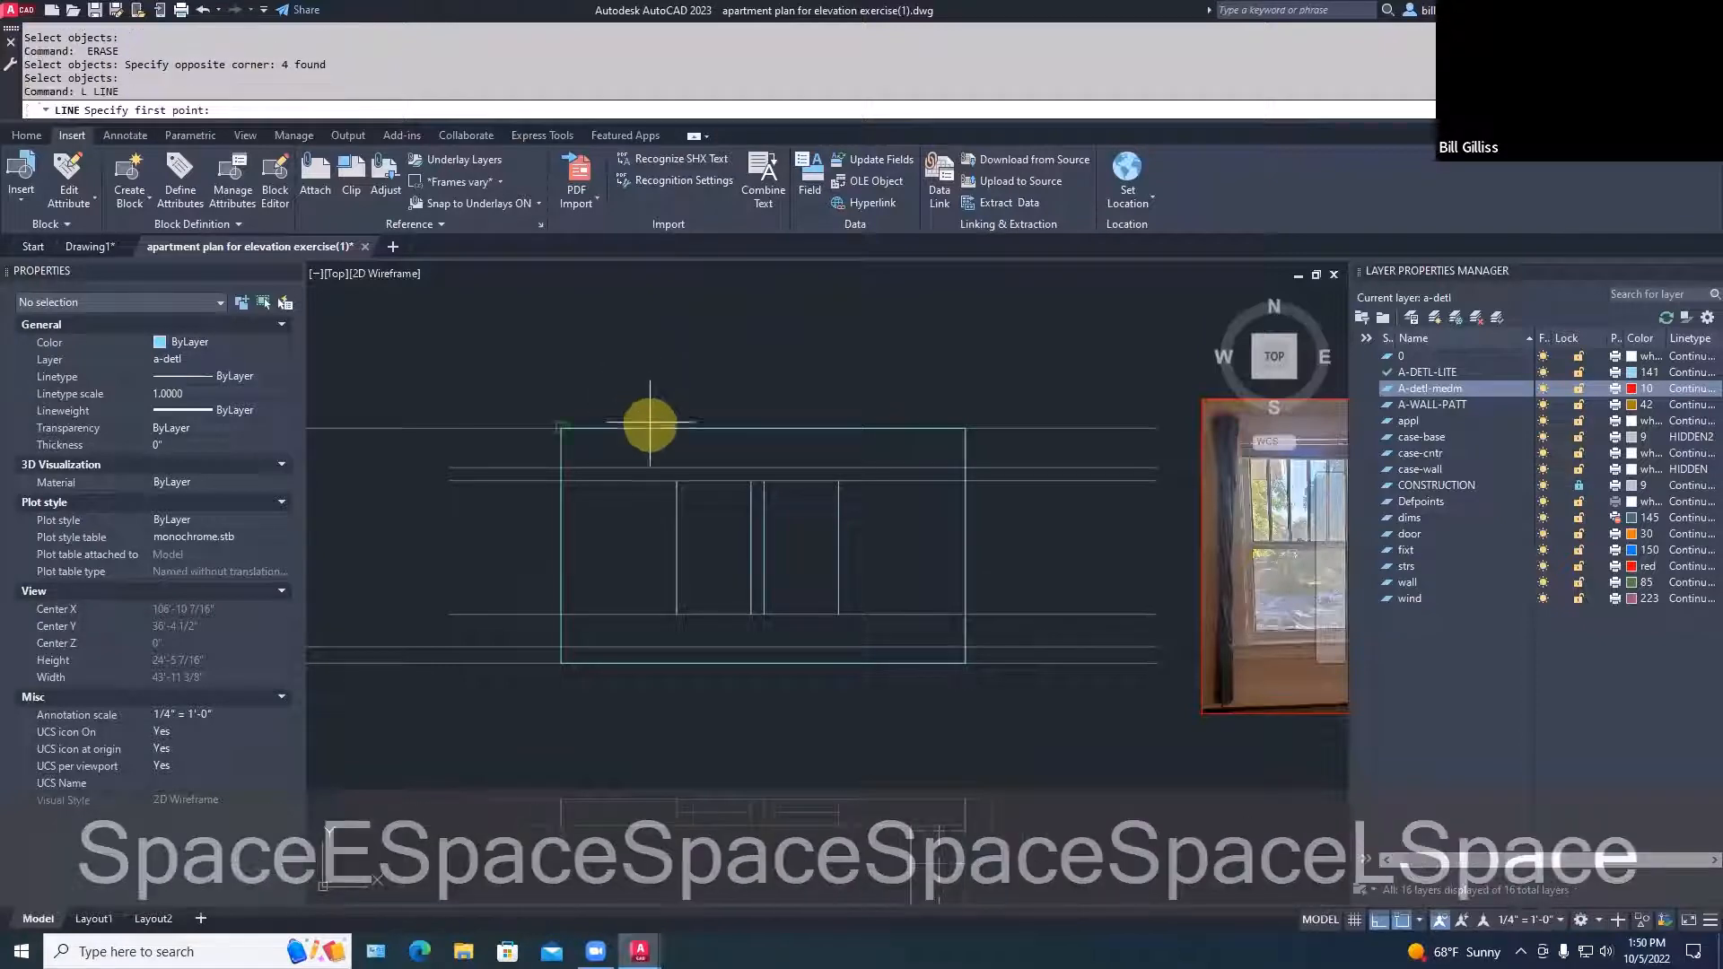
{"action": "left_click", "coordinate": [677, 481]}
{"action": "left_click", "coordinate": [753, 482]}
{"action": "key", "text": "space"}
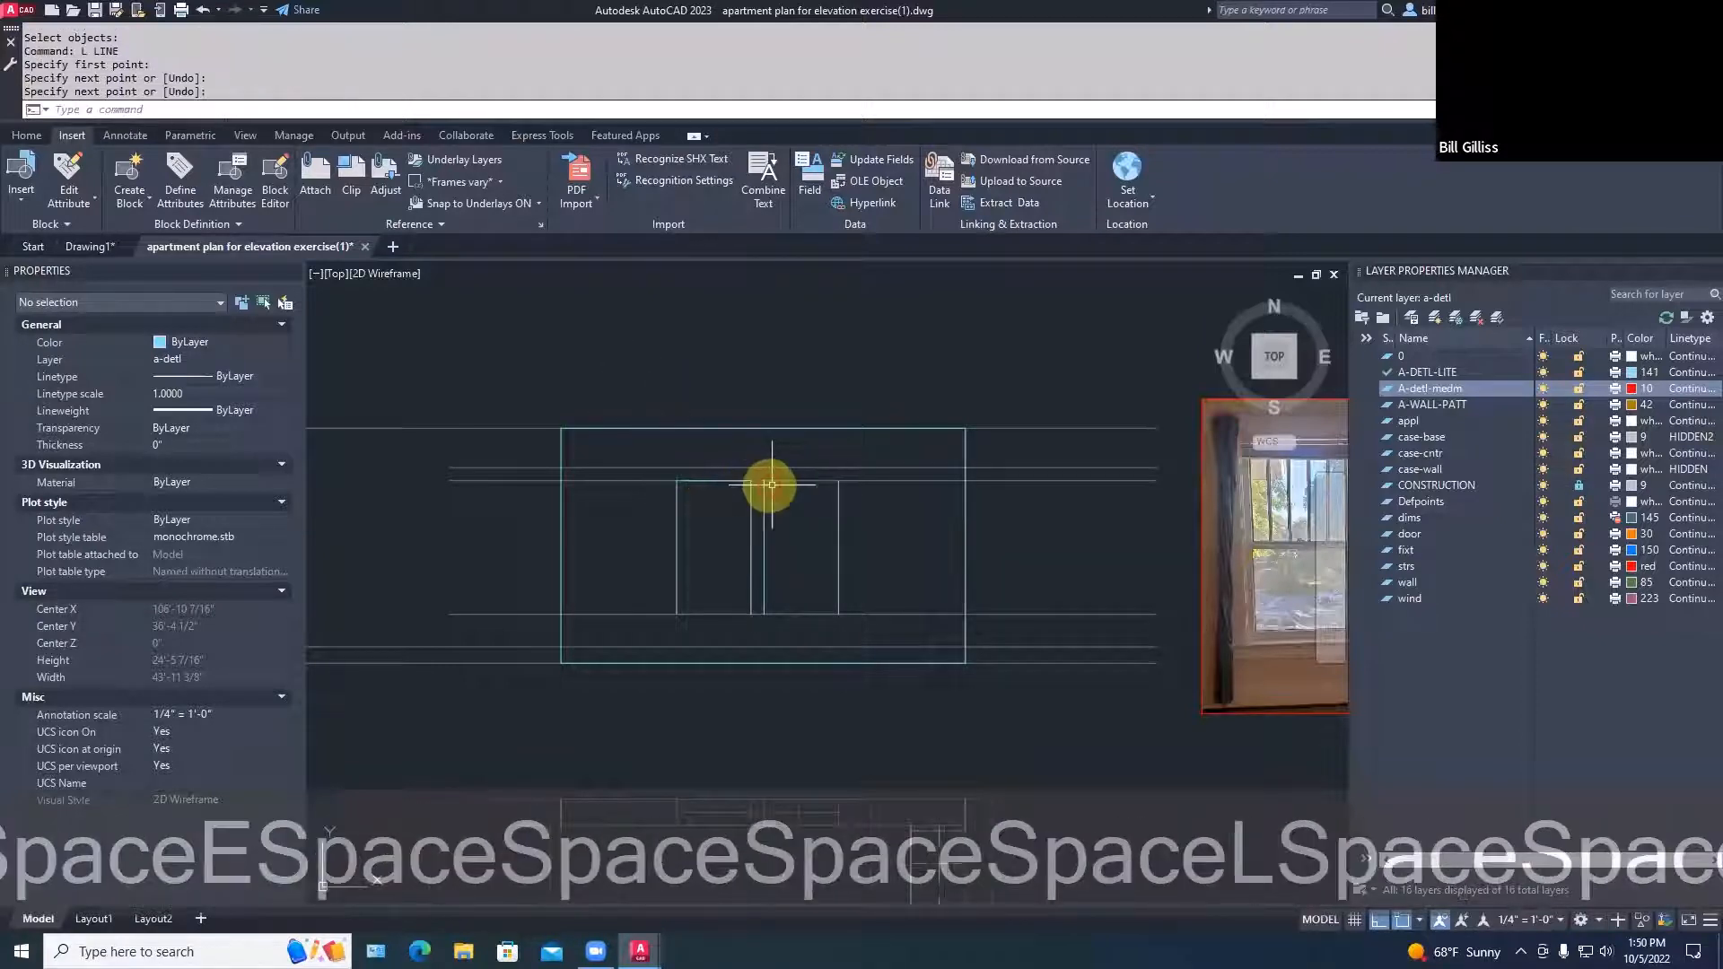
{"action": "key", "text": "space"}
{"action": "left_click", "coordinate": [838, 482]}
{"action": "key", "text": "space"}
Draw the sill lines across the bottom of both window openings
{"action": "key", "text": "space"}
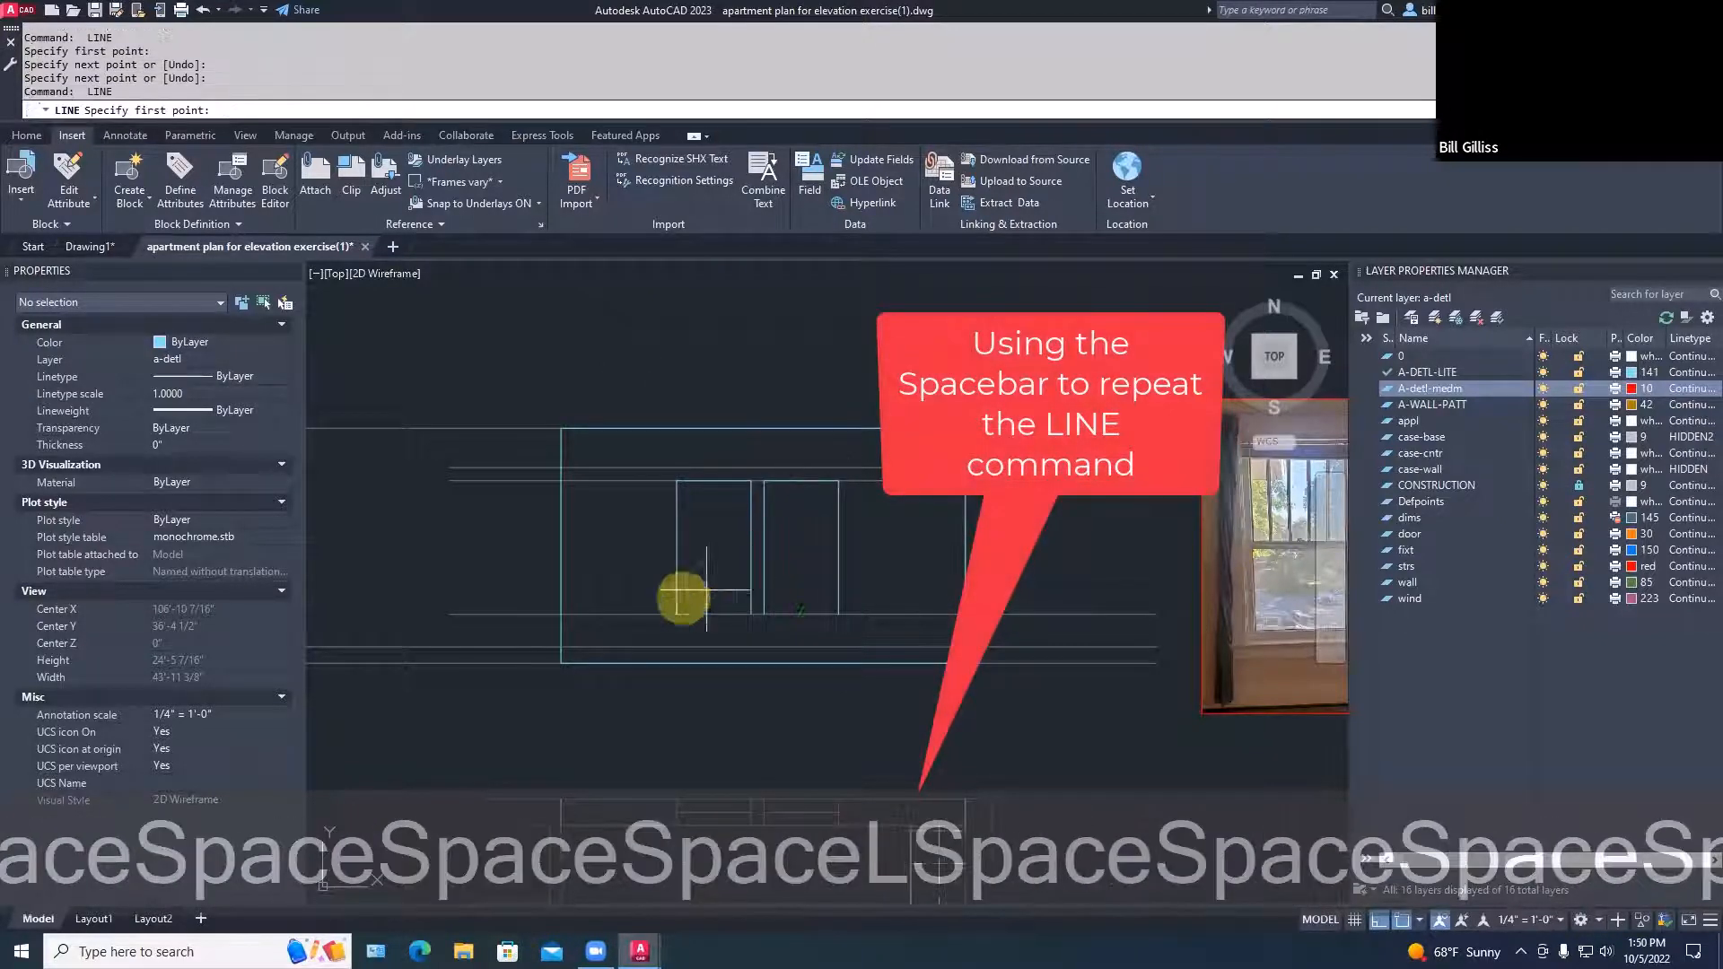
{"action": "left_click", "coordinate": [675, 615]}
{"action": "left_click", "coordinate": [752, 615]}
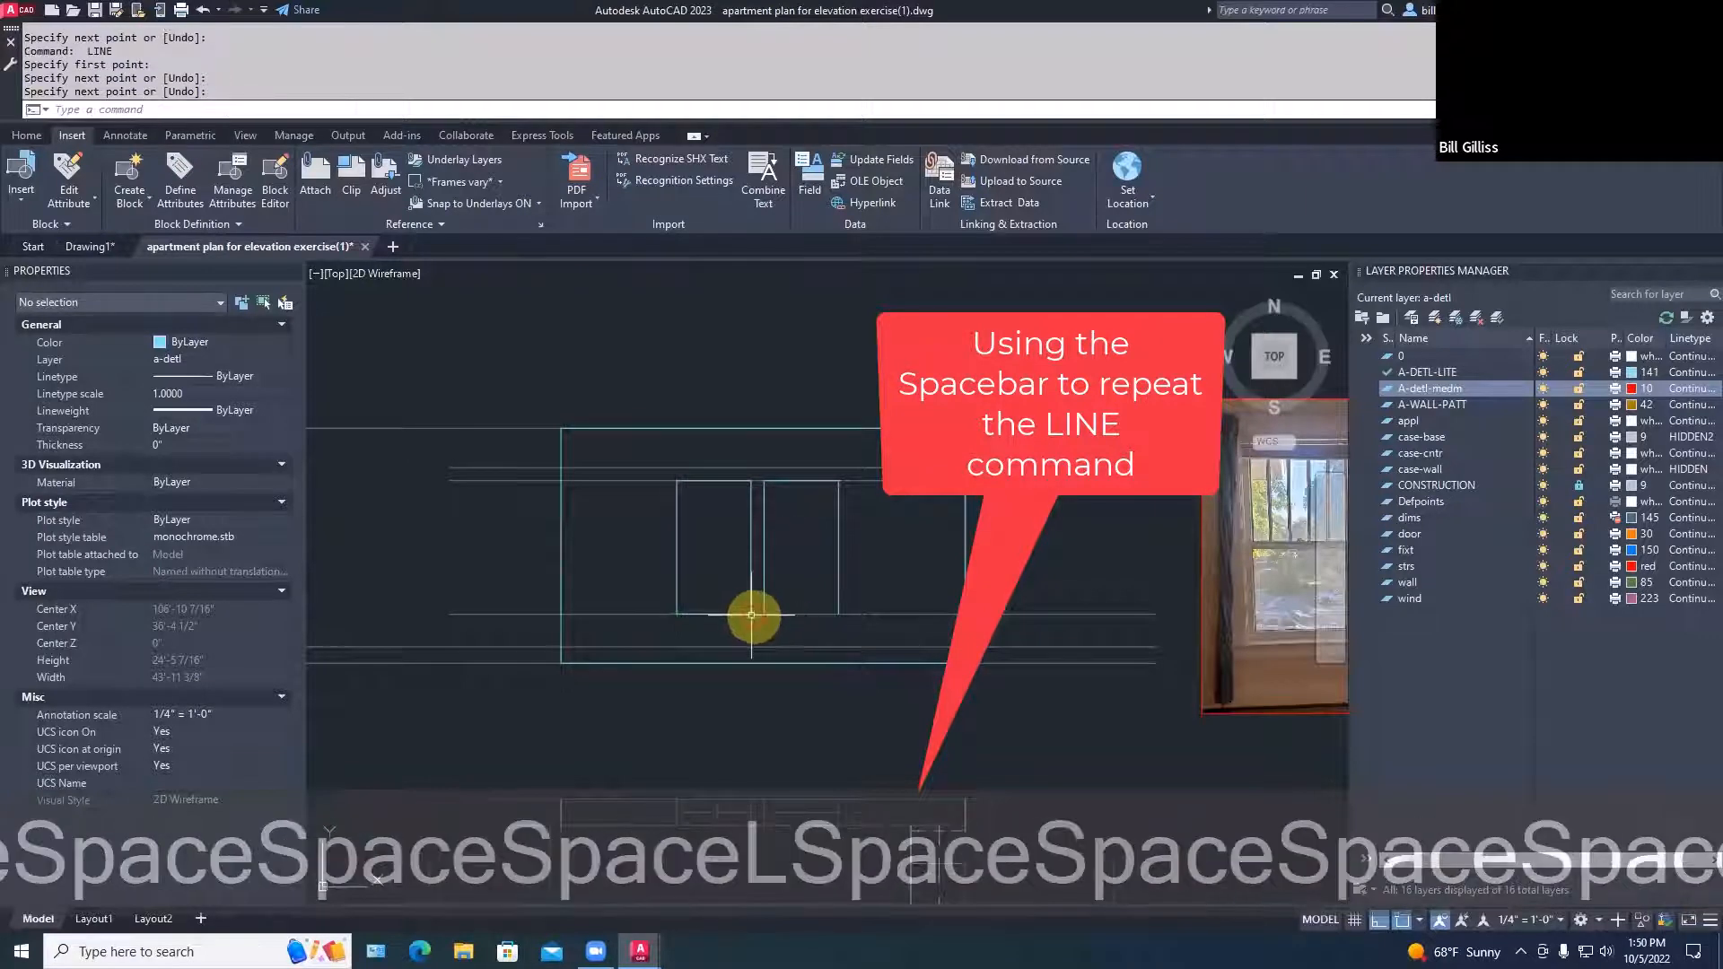
{"action": "key", "text": "space"}
Move the window reference image horizontally to the left side of the window wall elevation
{"action": "scroll", "coordinate": [861, 620], "scroll_direction": "down", "scroll_amount": 1}
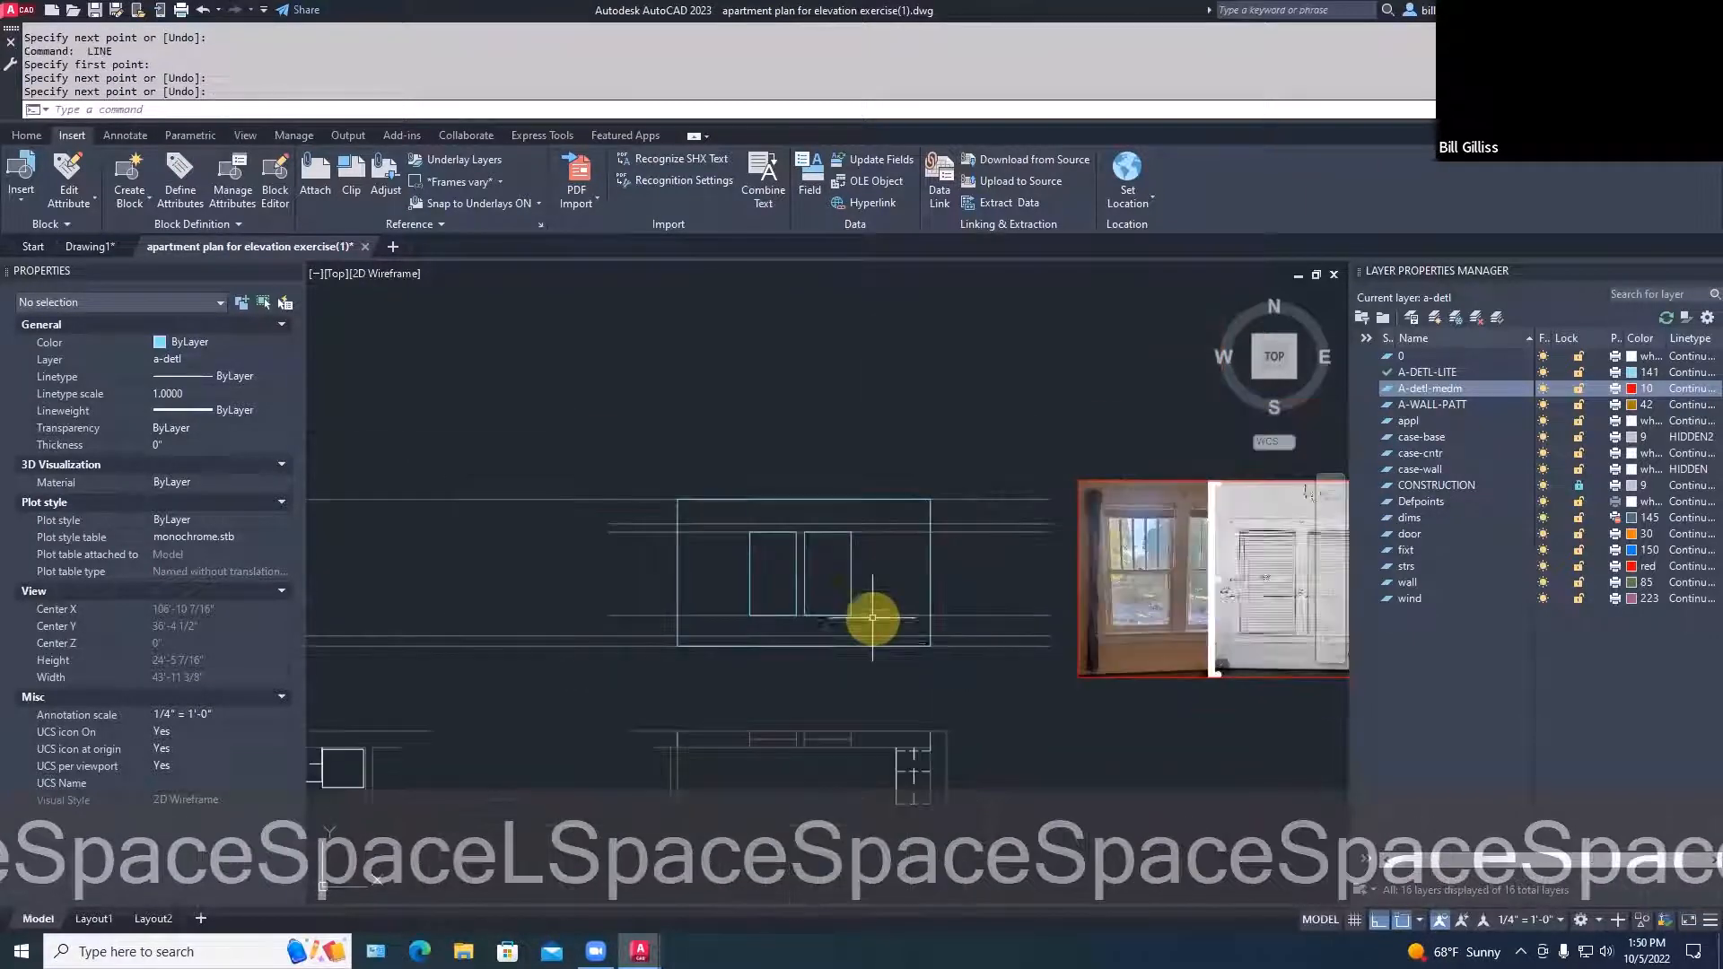
{"action": "scroll", "coordinate": [827, 627], "scroll_direction": "down", "scroll_amount": 1}
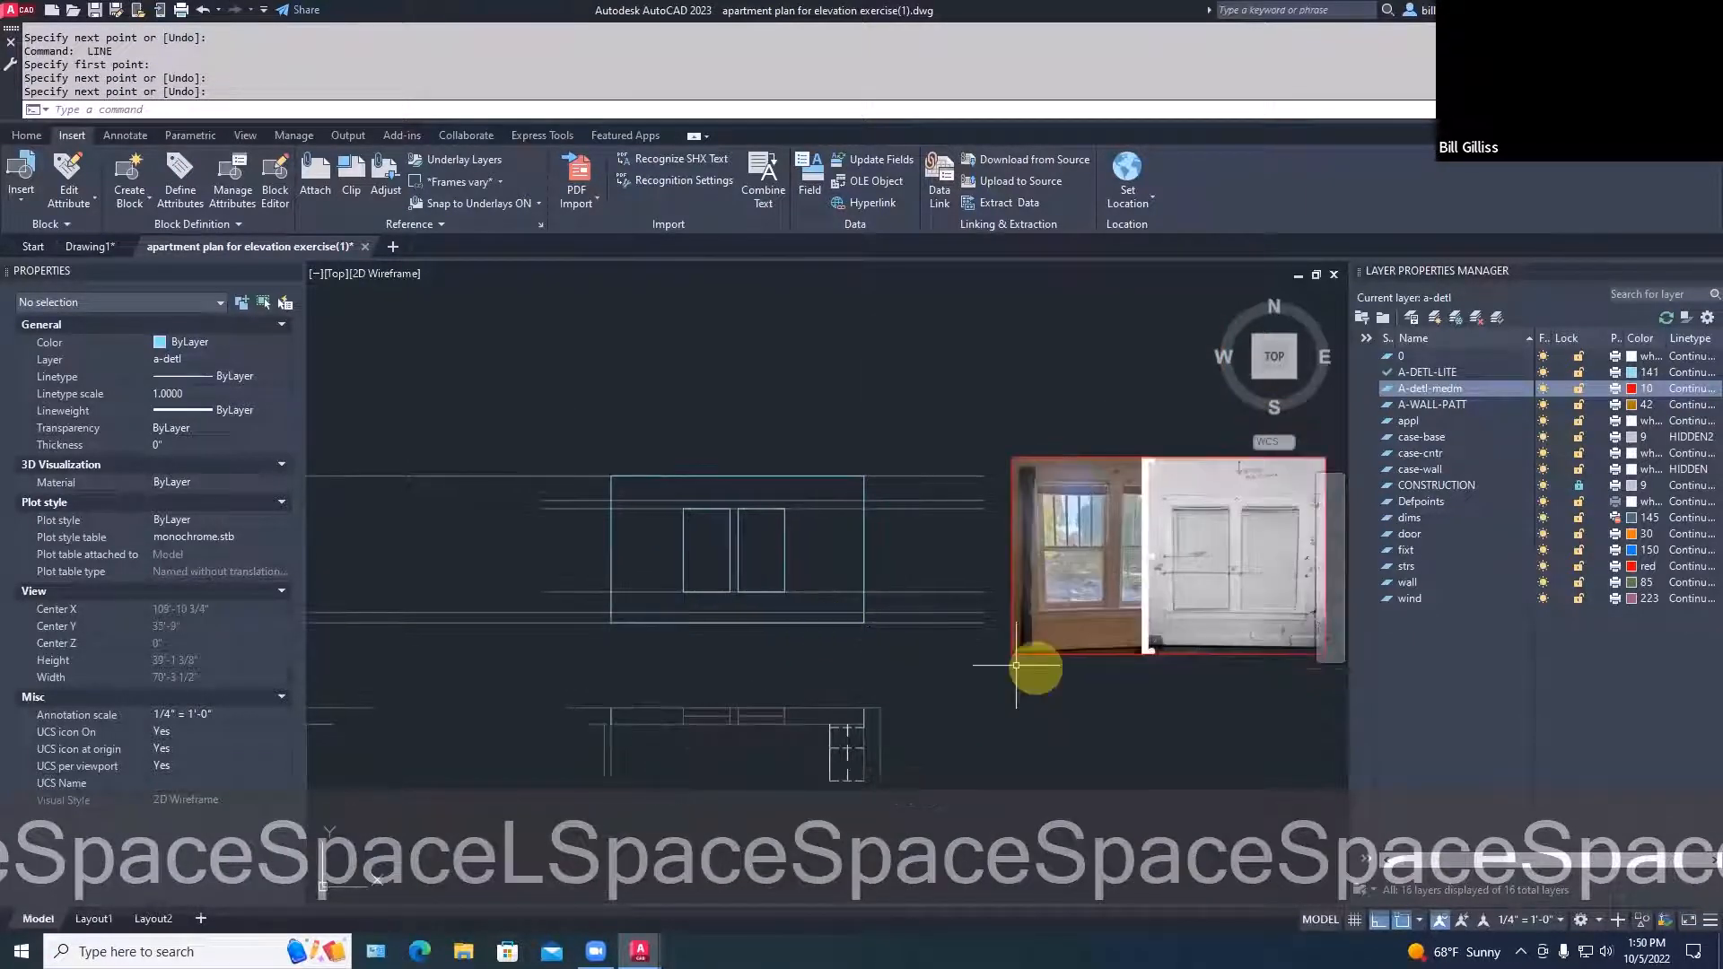
{"action": "key", "text": "Escape"}
{"action": "type", "text": "m"}
{"action": "key", "text": "space"}
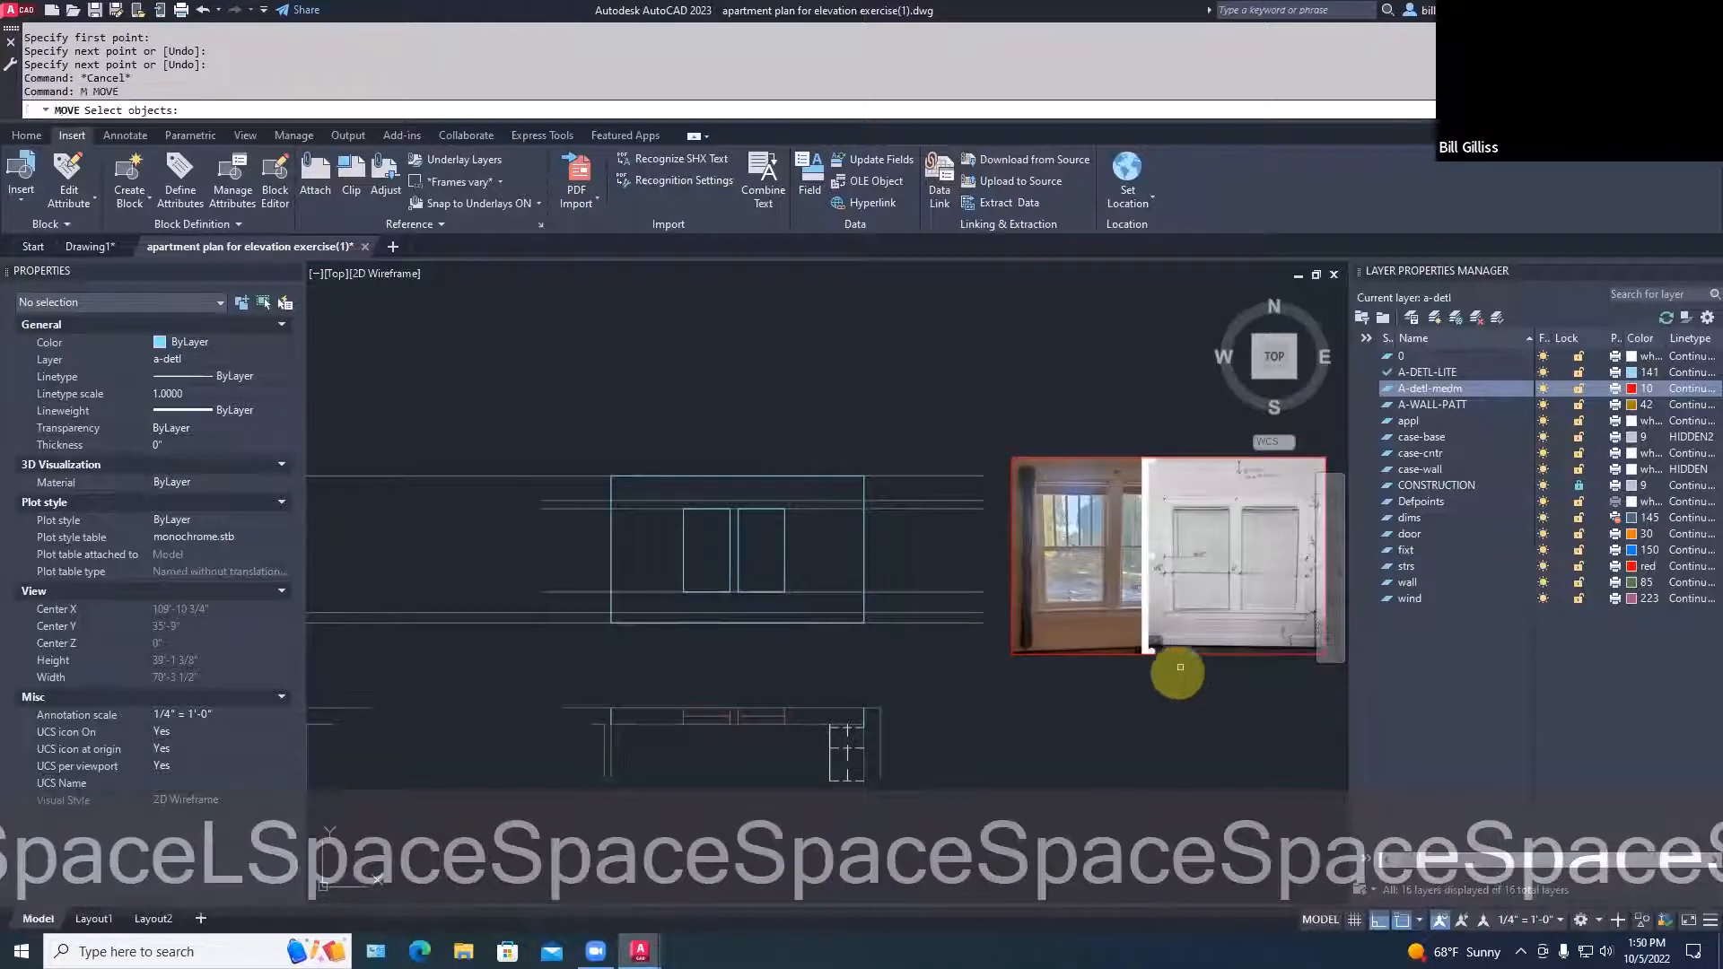
{"action": "left_click", "coordinate": [1186, 654]}
{"action": "key", "text": "space"}
{"action": "left_click", "coordinate": [1186, 654]}
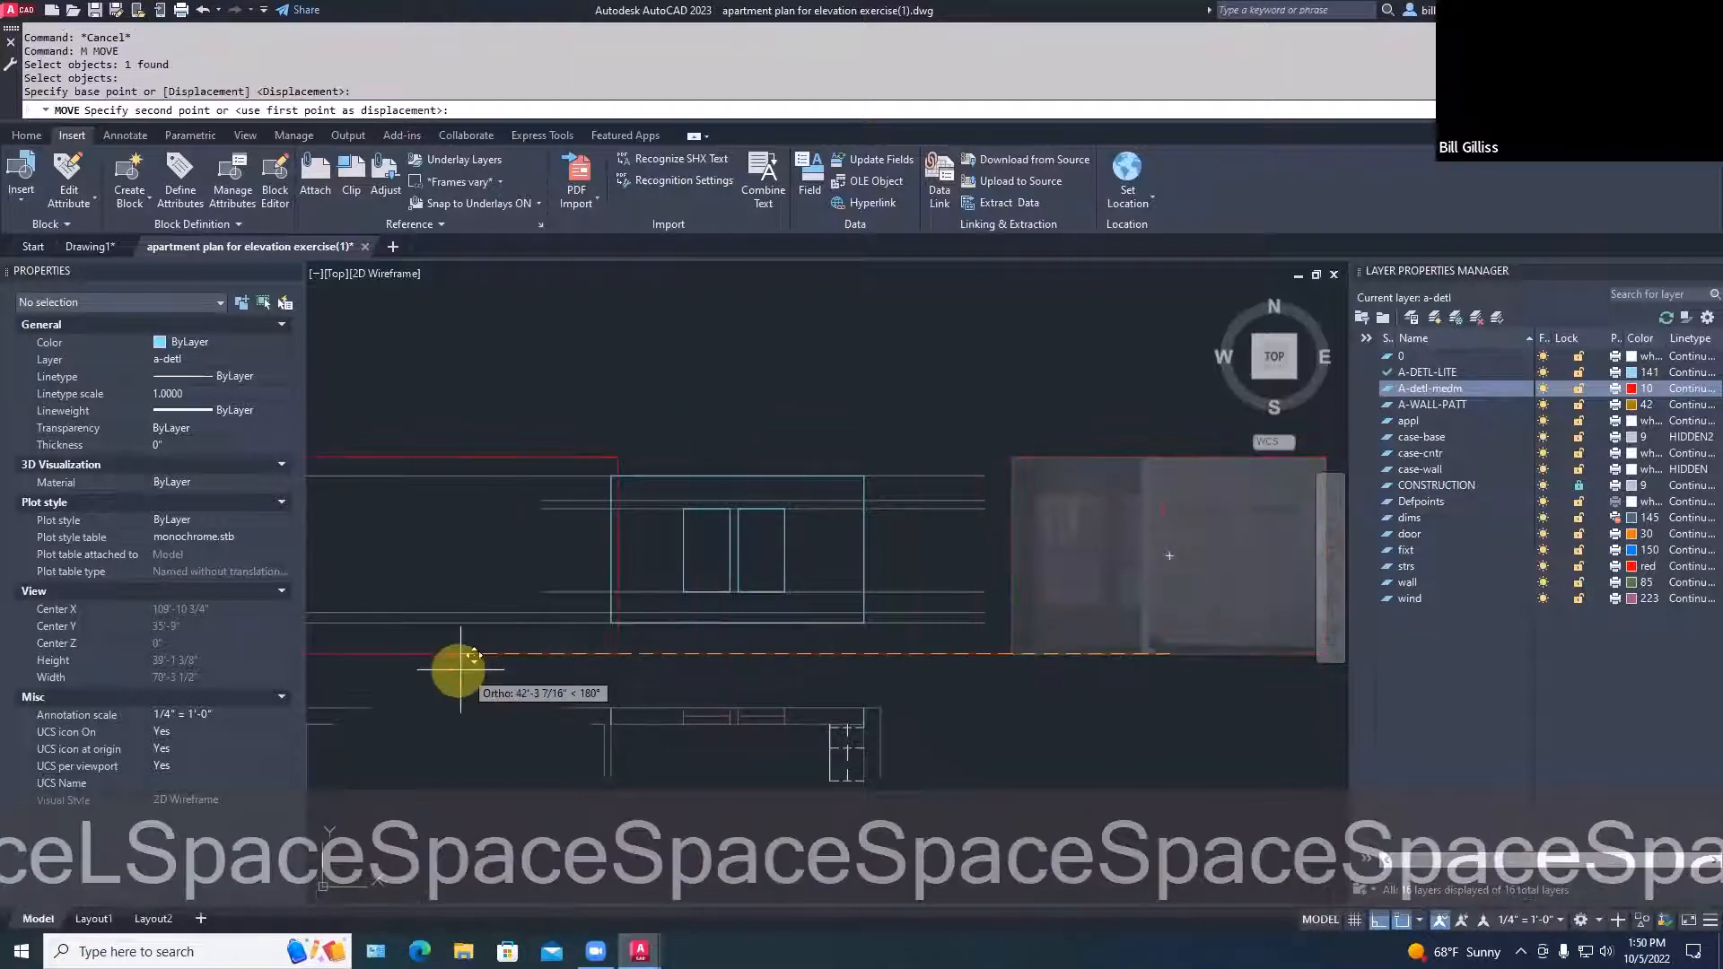
{"action": "left_click", "coordinate": [619, 667]}
{"action": "middle_click_drag", "start_coordinate": [619, 666], "coordinate": [885, 623]}
{"action": "scroll", "coordinate": [965, 639], "scroll_direction": "up", "scroll_amount": 3}
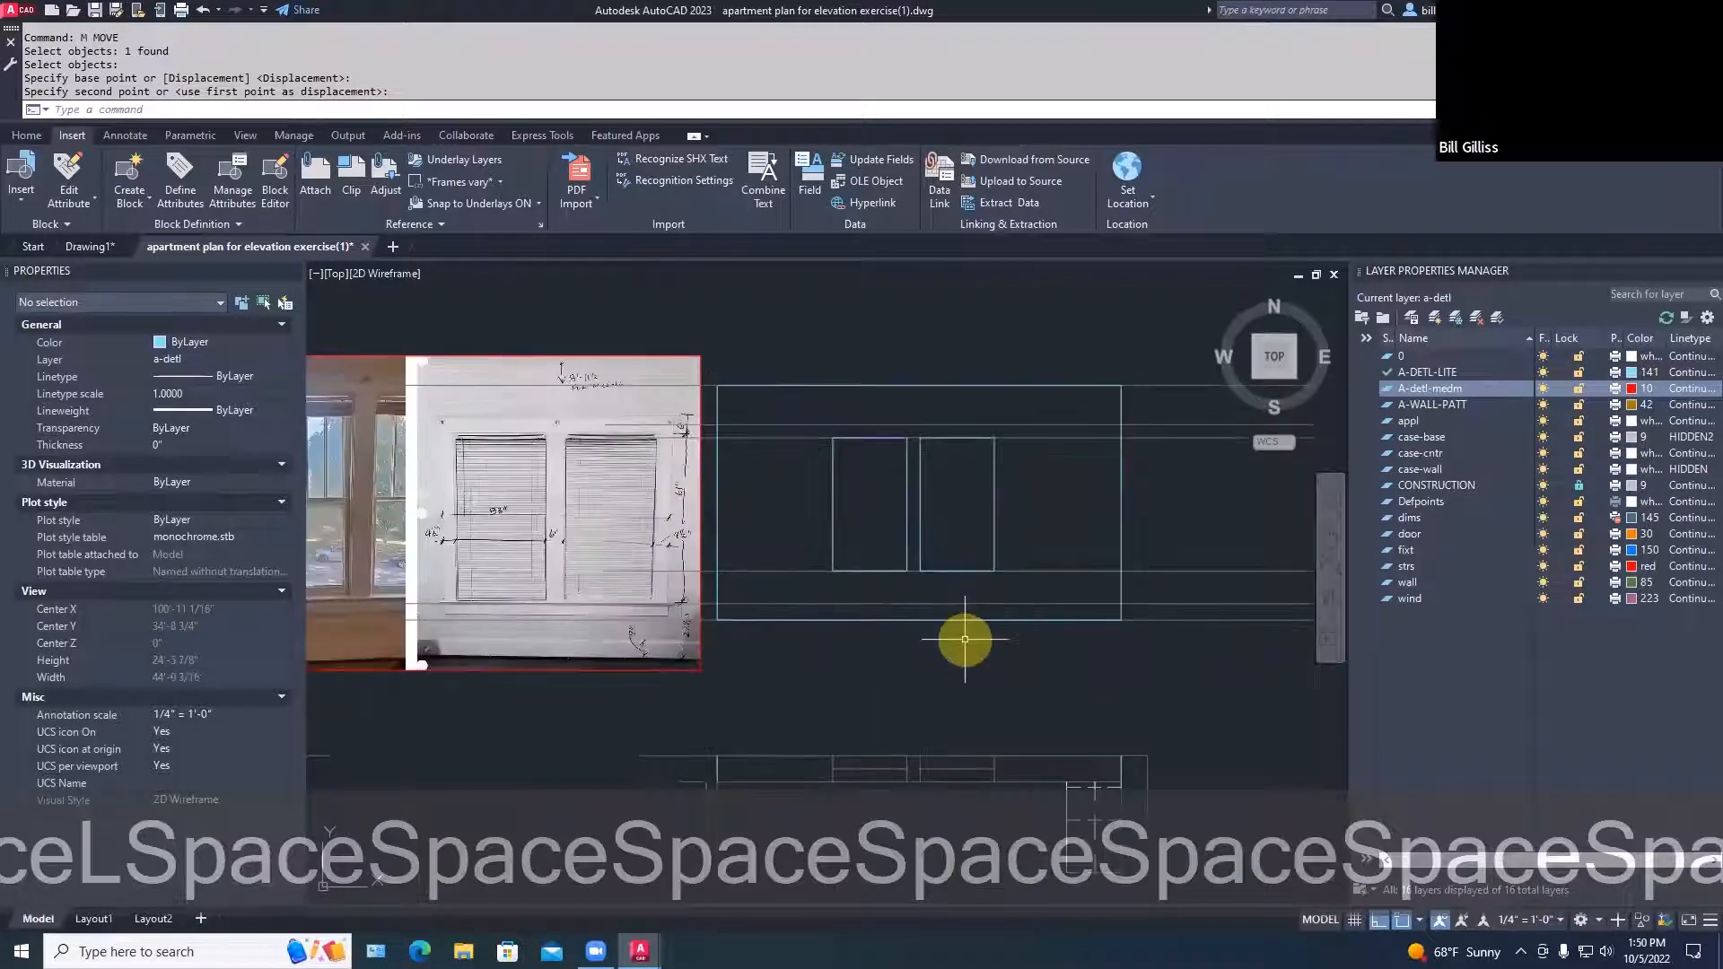
Check the window sketch's dimension notes and move the reference image horizontally to the right side of the window wall elevation
{"action": "scroll", "coordinate": [965, 639], "scroll_direction": "up", "scroll_amount": 2}
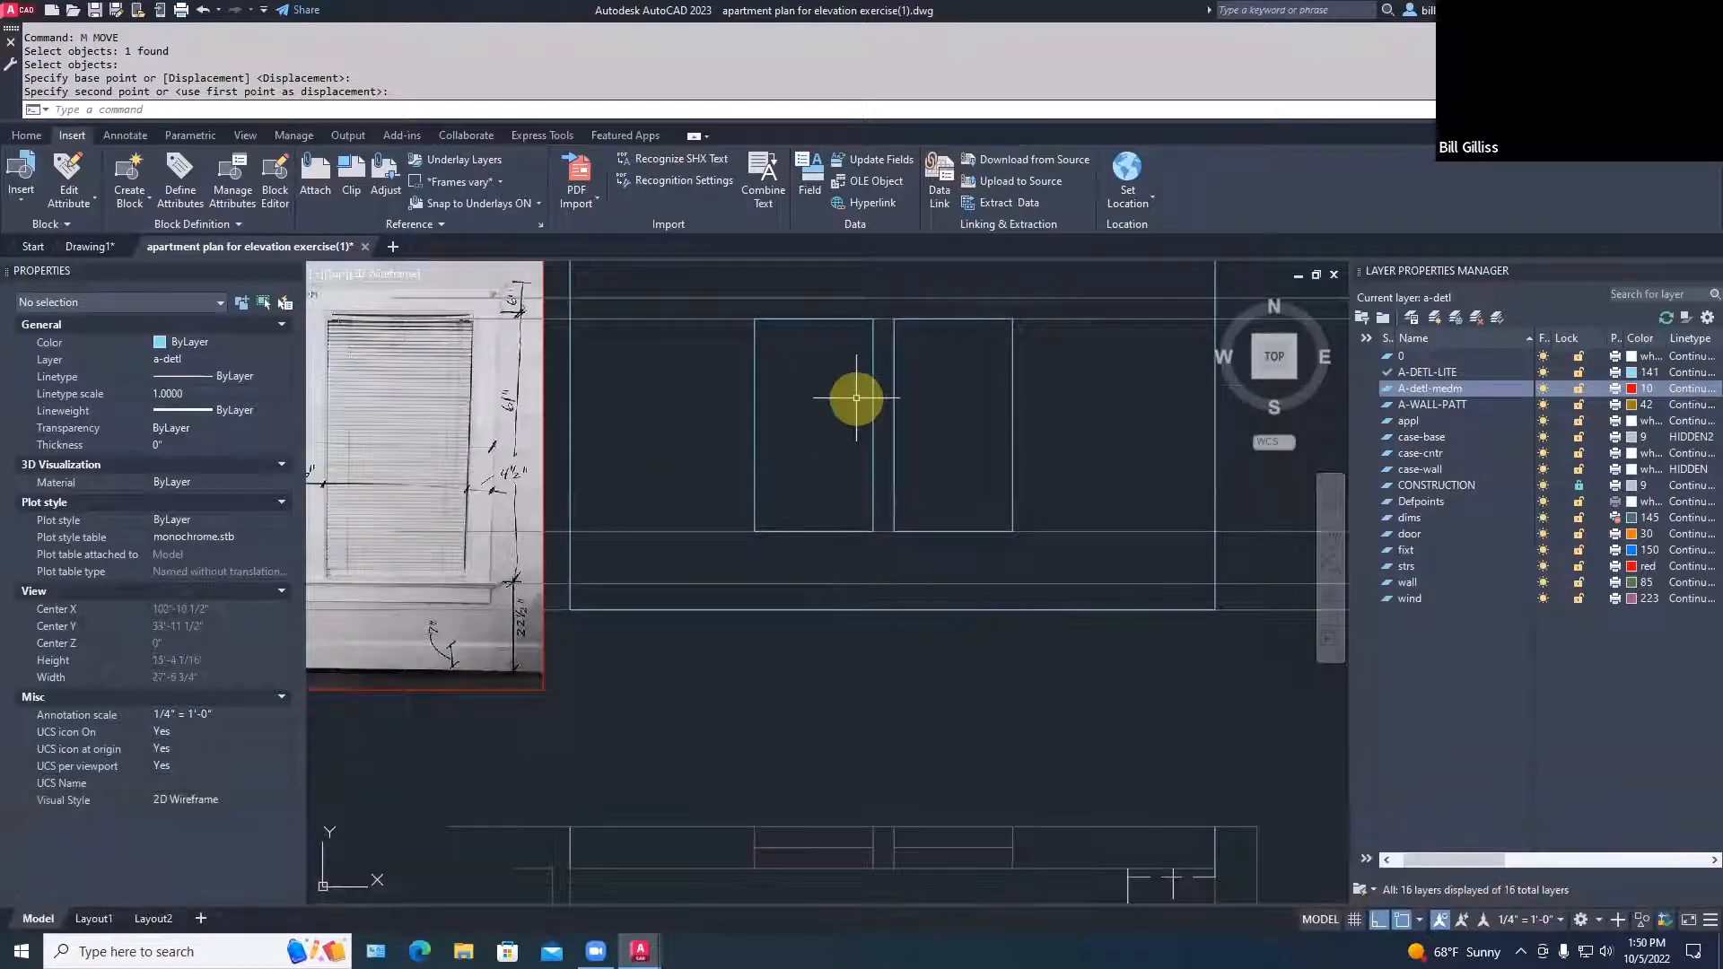
{"action": "scroll", "coordinate": [856, 397], "scroll_direction": "down", "scroll_amount": 2}
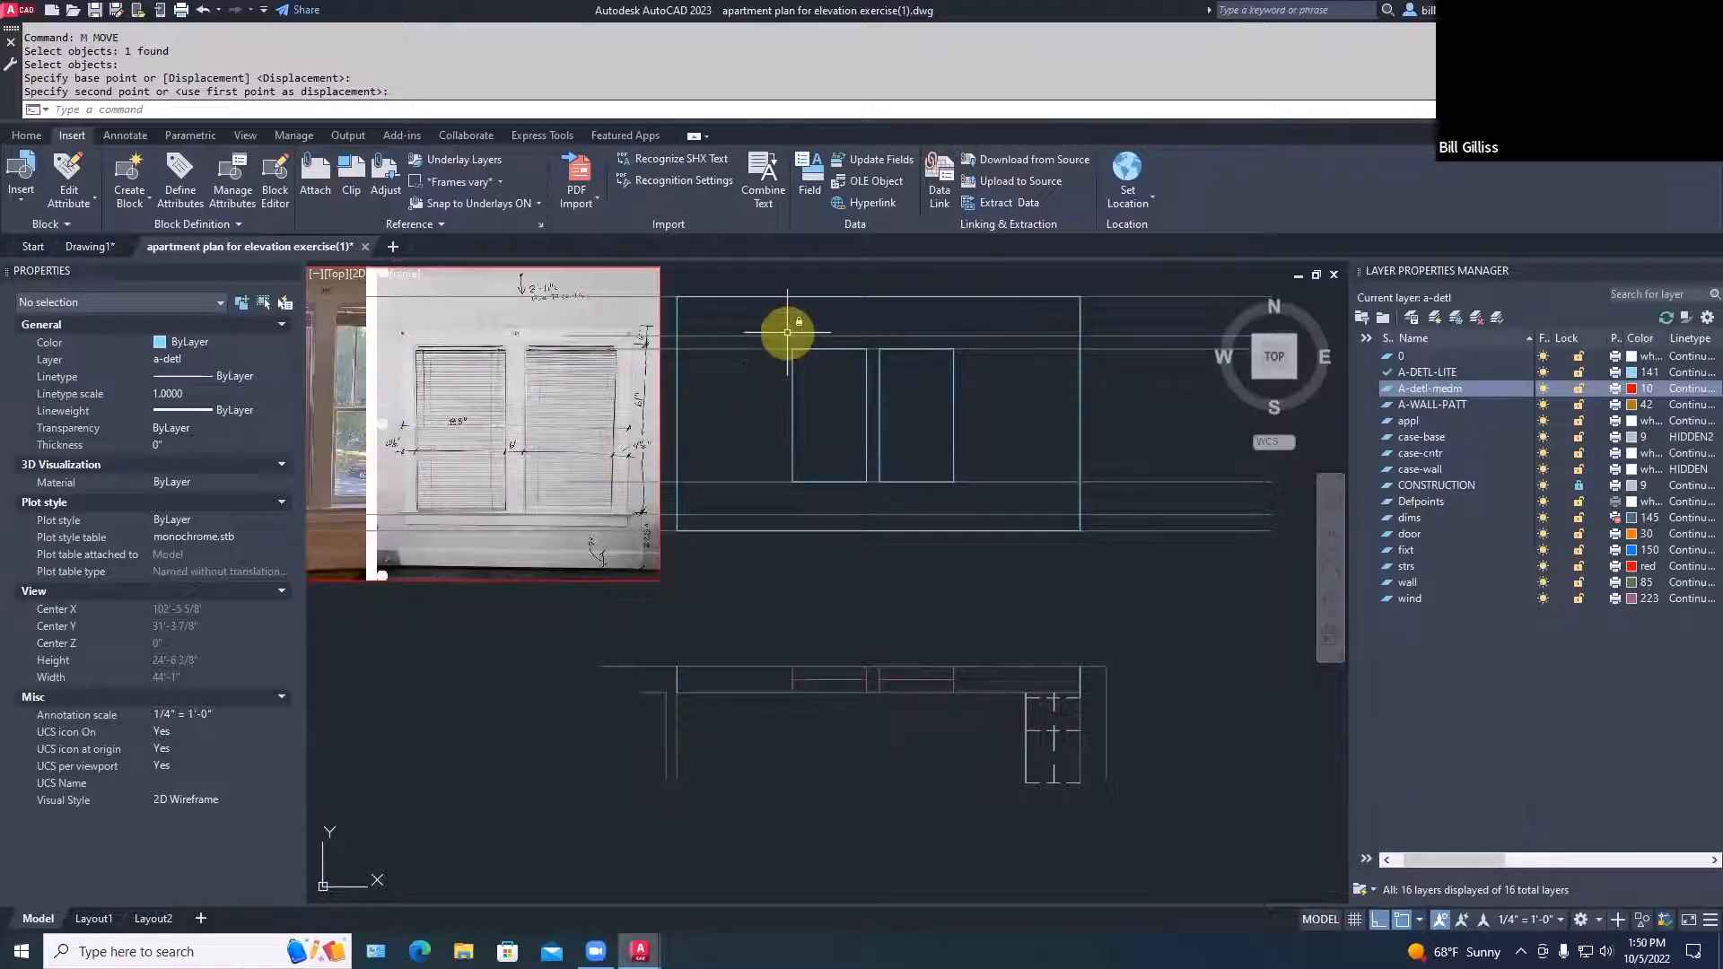
{"action": "scroll", "coordinate": [623, 525], "scroll_direction": "up", "scroll_amount": 4}
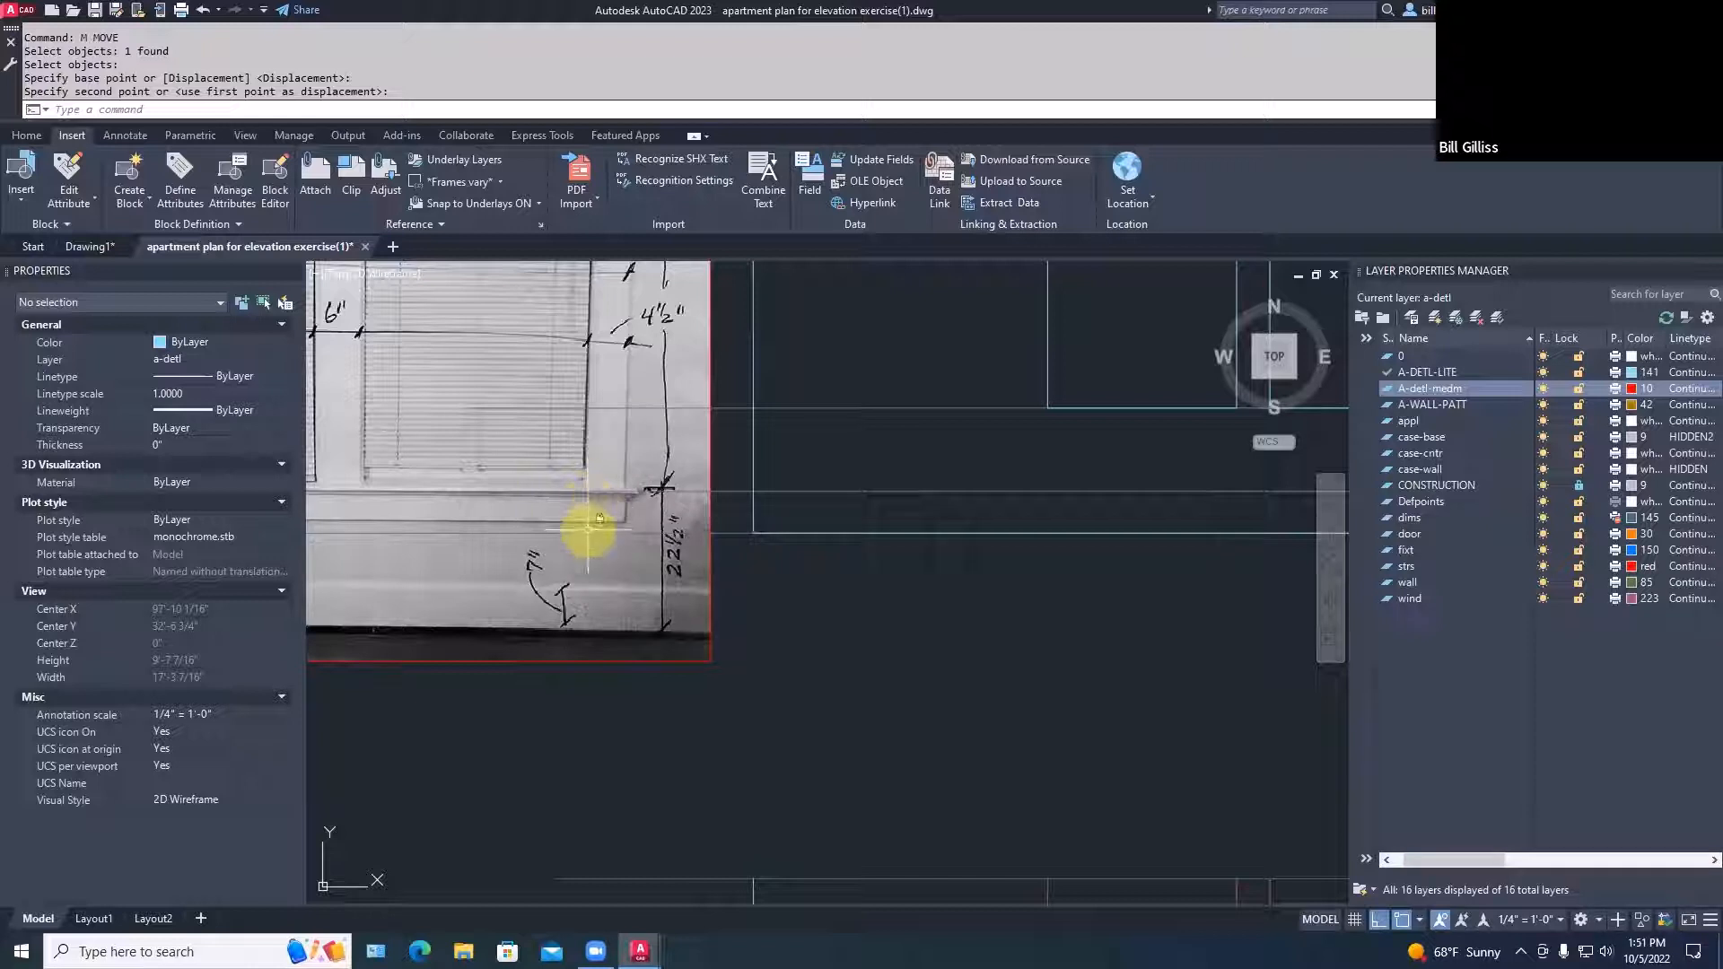
{"action": "scroll", "coordinate": [599, 518], "scroll_direction": "down", "scroll_amount": 5}
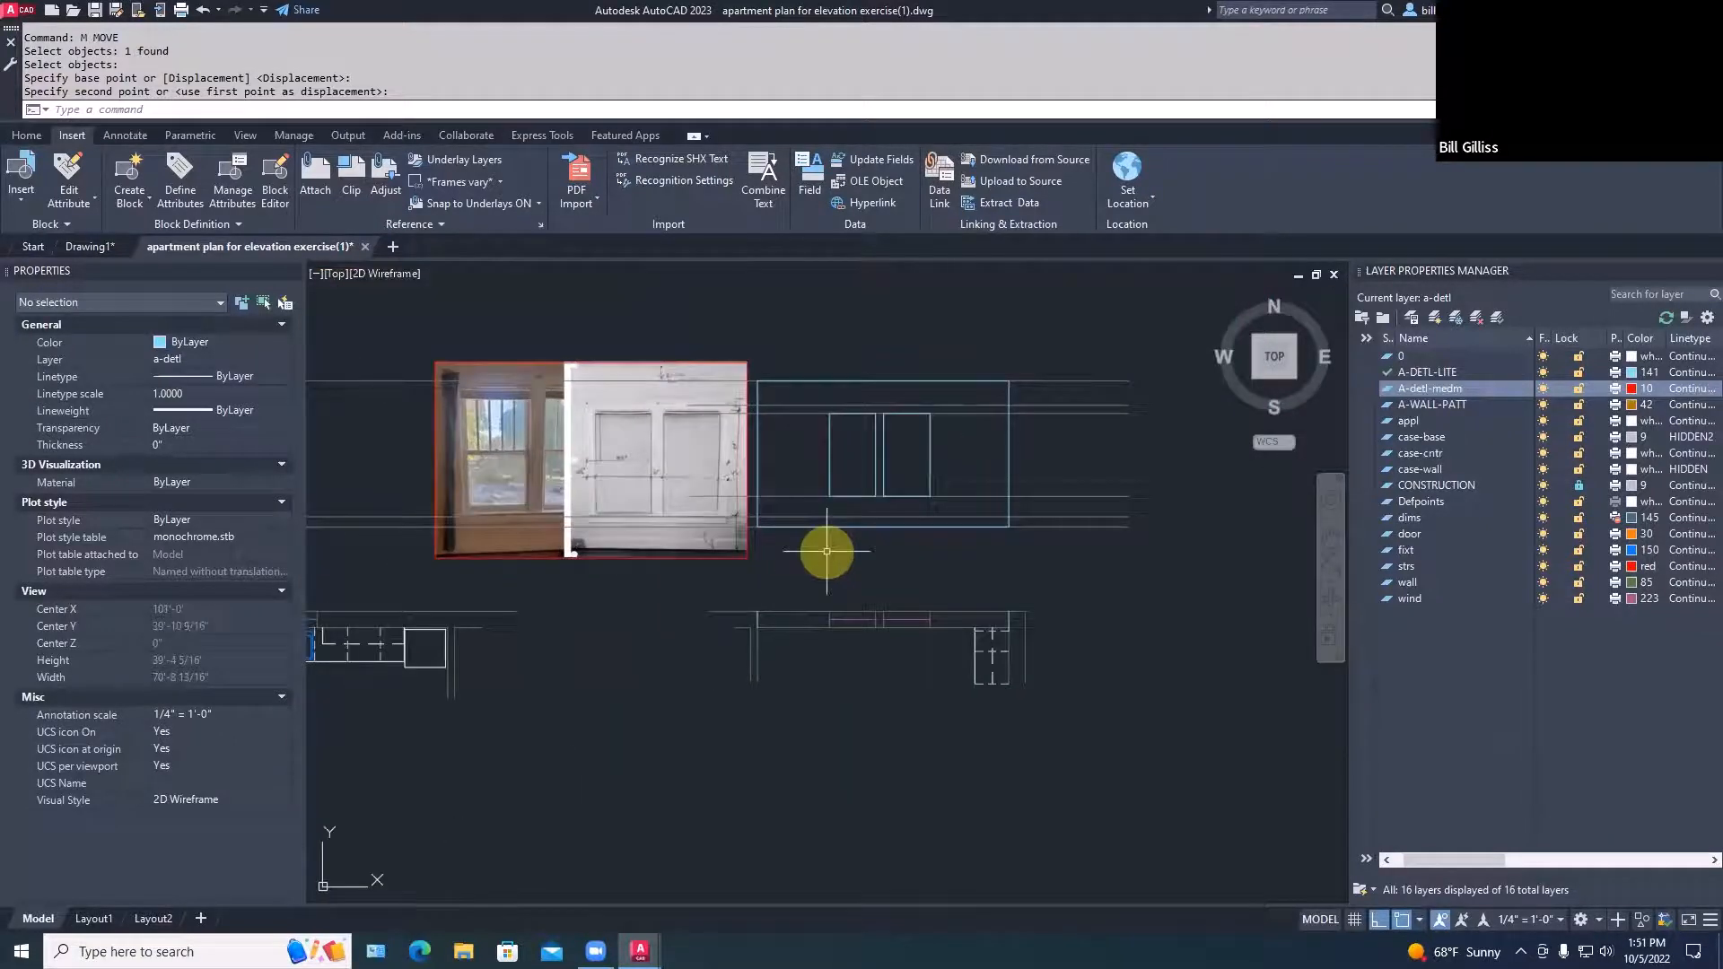
{"action": "middle_click_drag", "start_coordinate": [827, 551], "coordinate": [892, 551]}
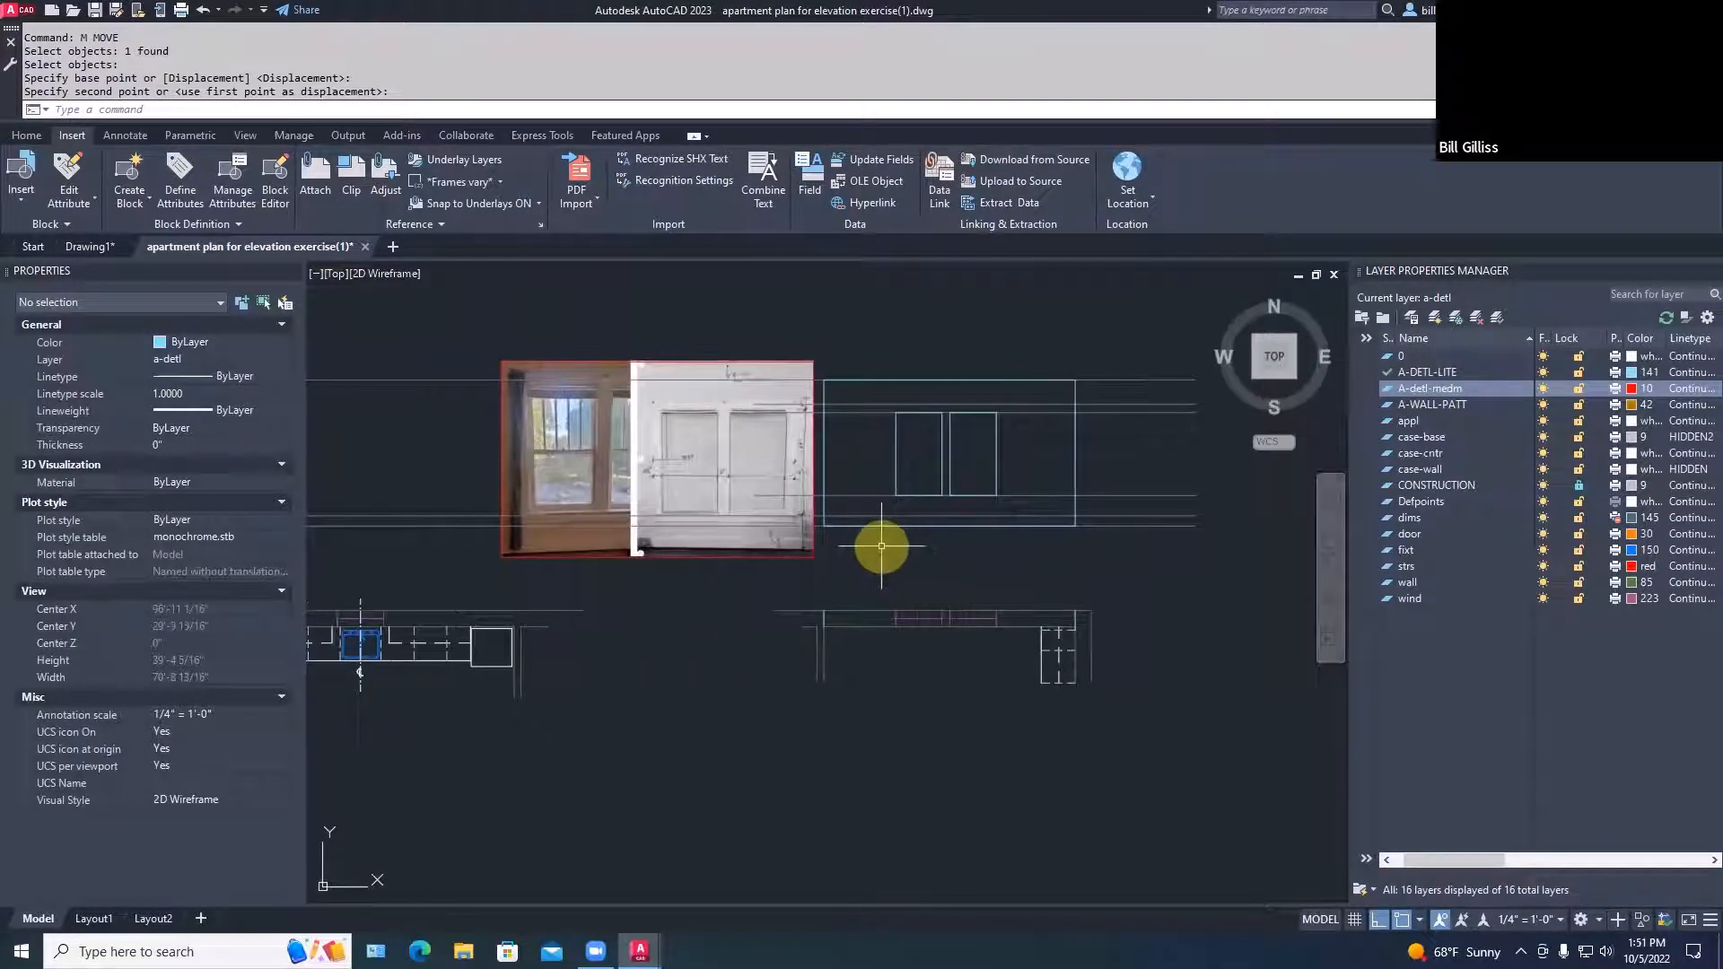
{"action": "type", "text": "m"}
{"action": "key", "text": "space"}
{"action": "left_click", "coordinate": [769, 539]}
{"action": "key", "text": "space"}
{"action": "left_click", "coordinate": [518, 571]}
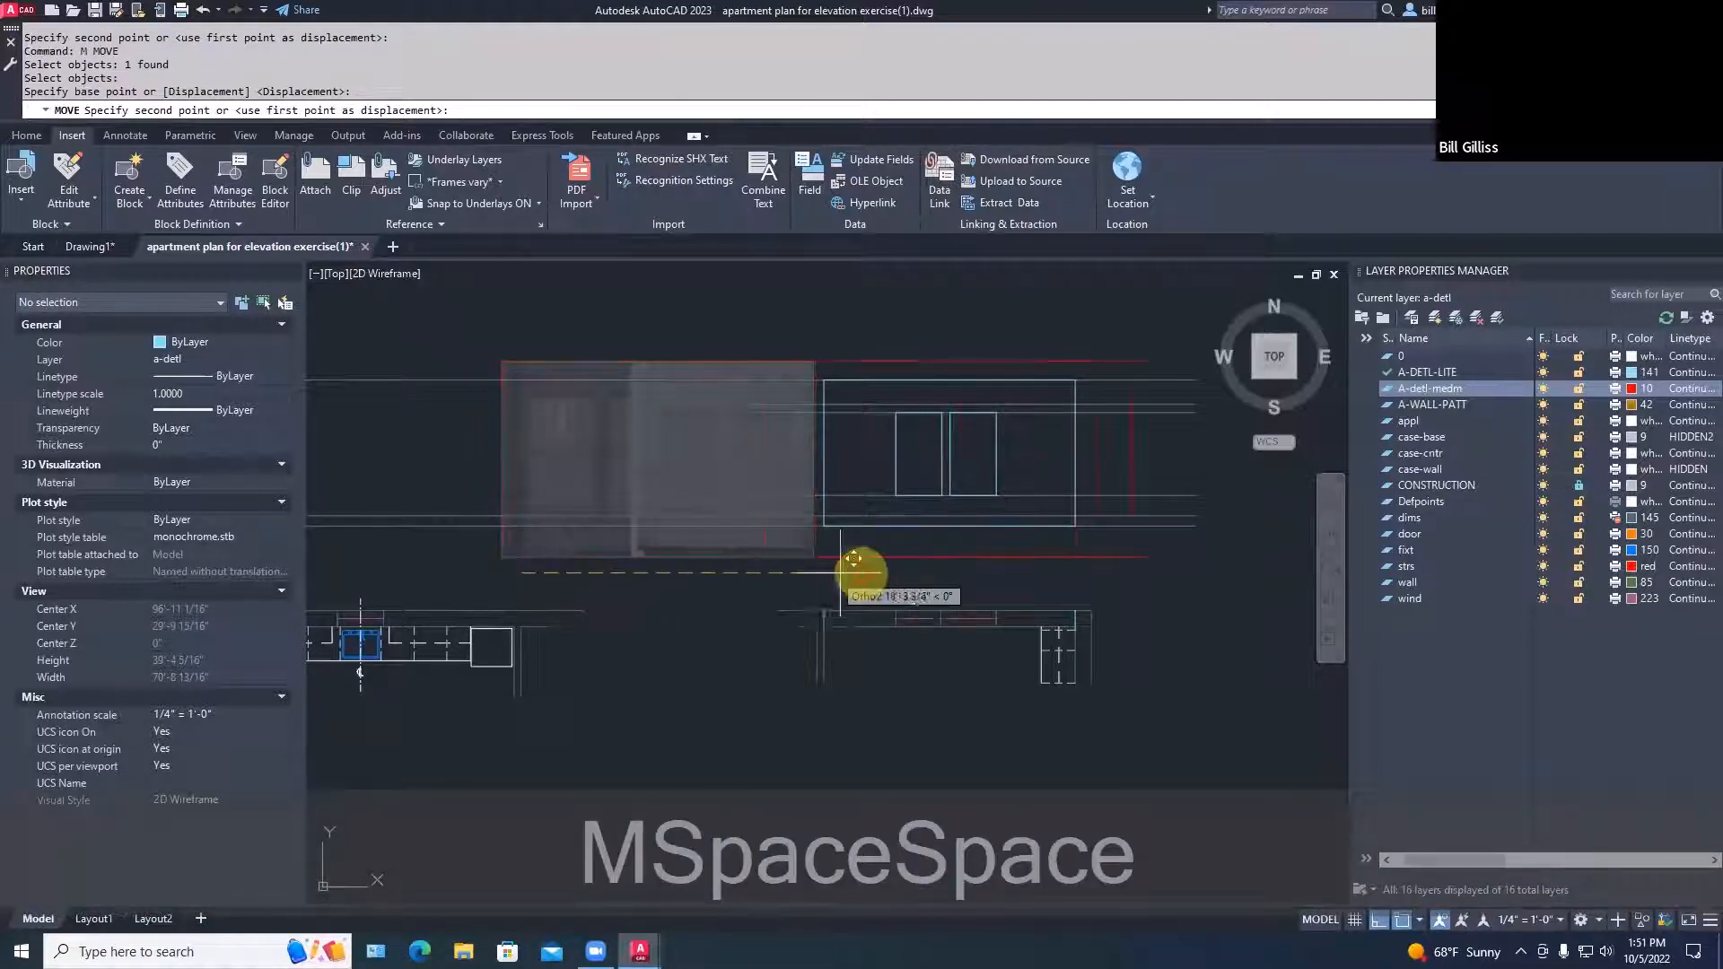
{"action": "left_click", "coordinate": [1114, 571]}
{"action": "middle_click_drag", "start_coordinate": [1113, 574], "coordinate": [965, 590]}
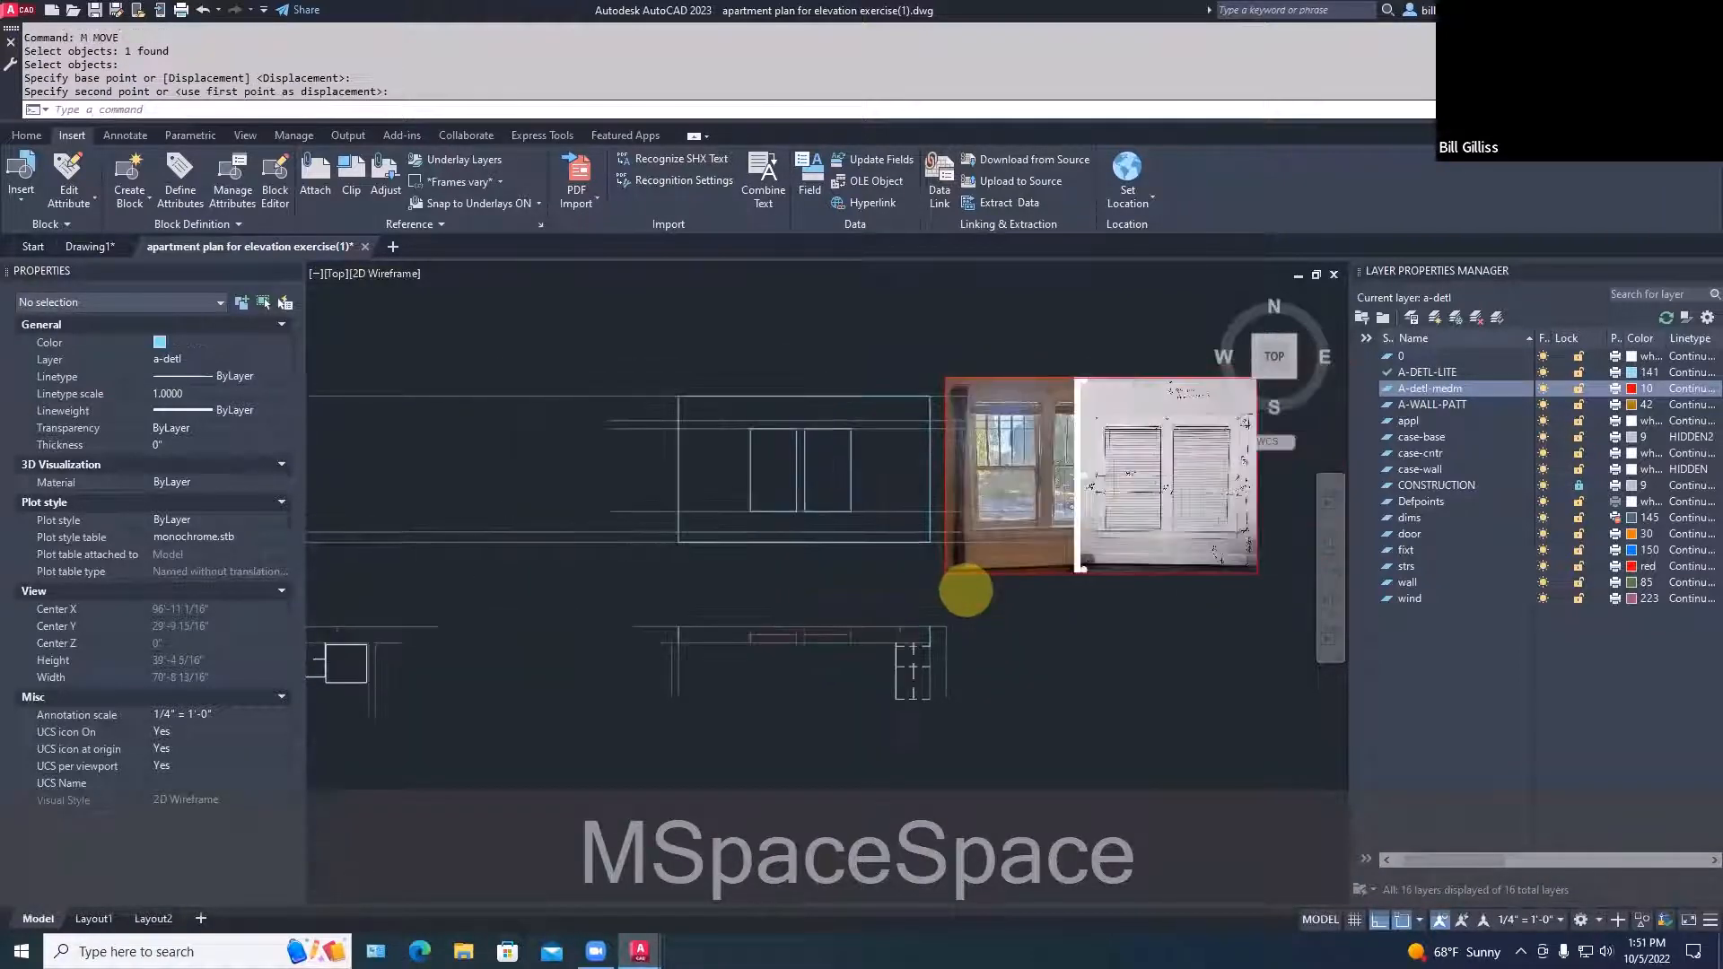
{"action": "scroll", "coordinate": [885, 493], "scroll_direction": "up", "scroll_amount": 4}
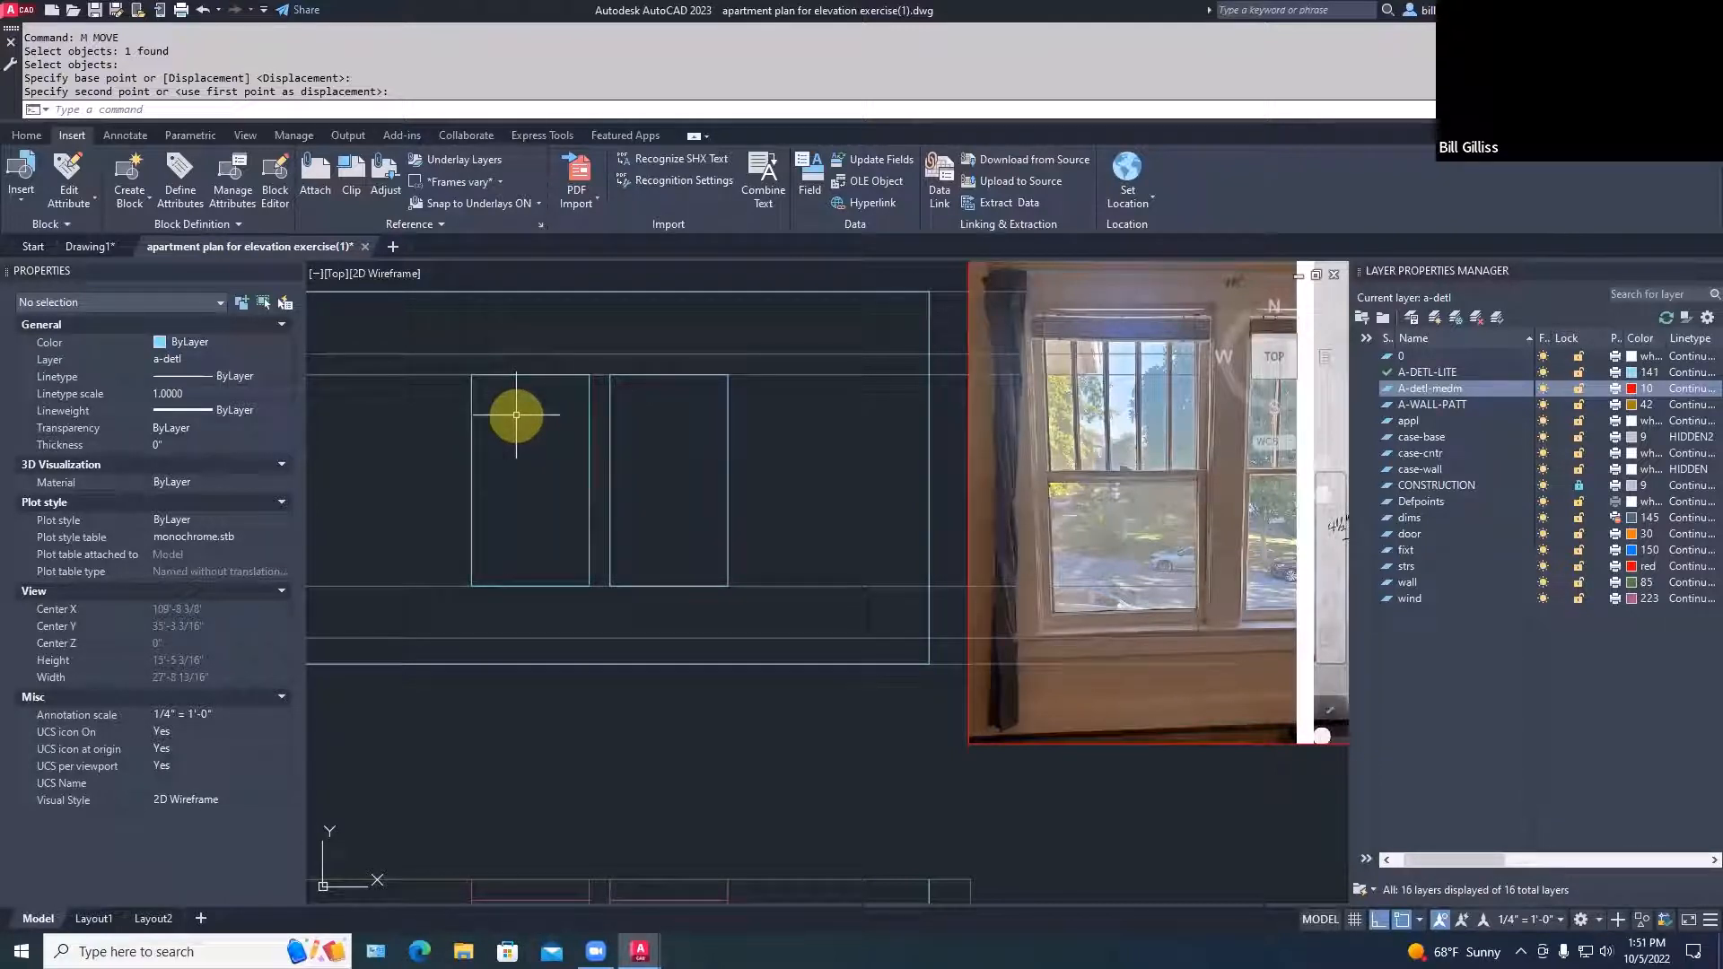
{"action": "type", "text": "OFFSET"}
{"action": "key", "text": "Return"}
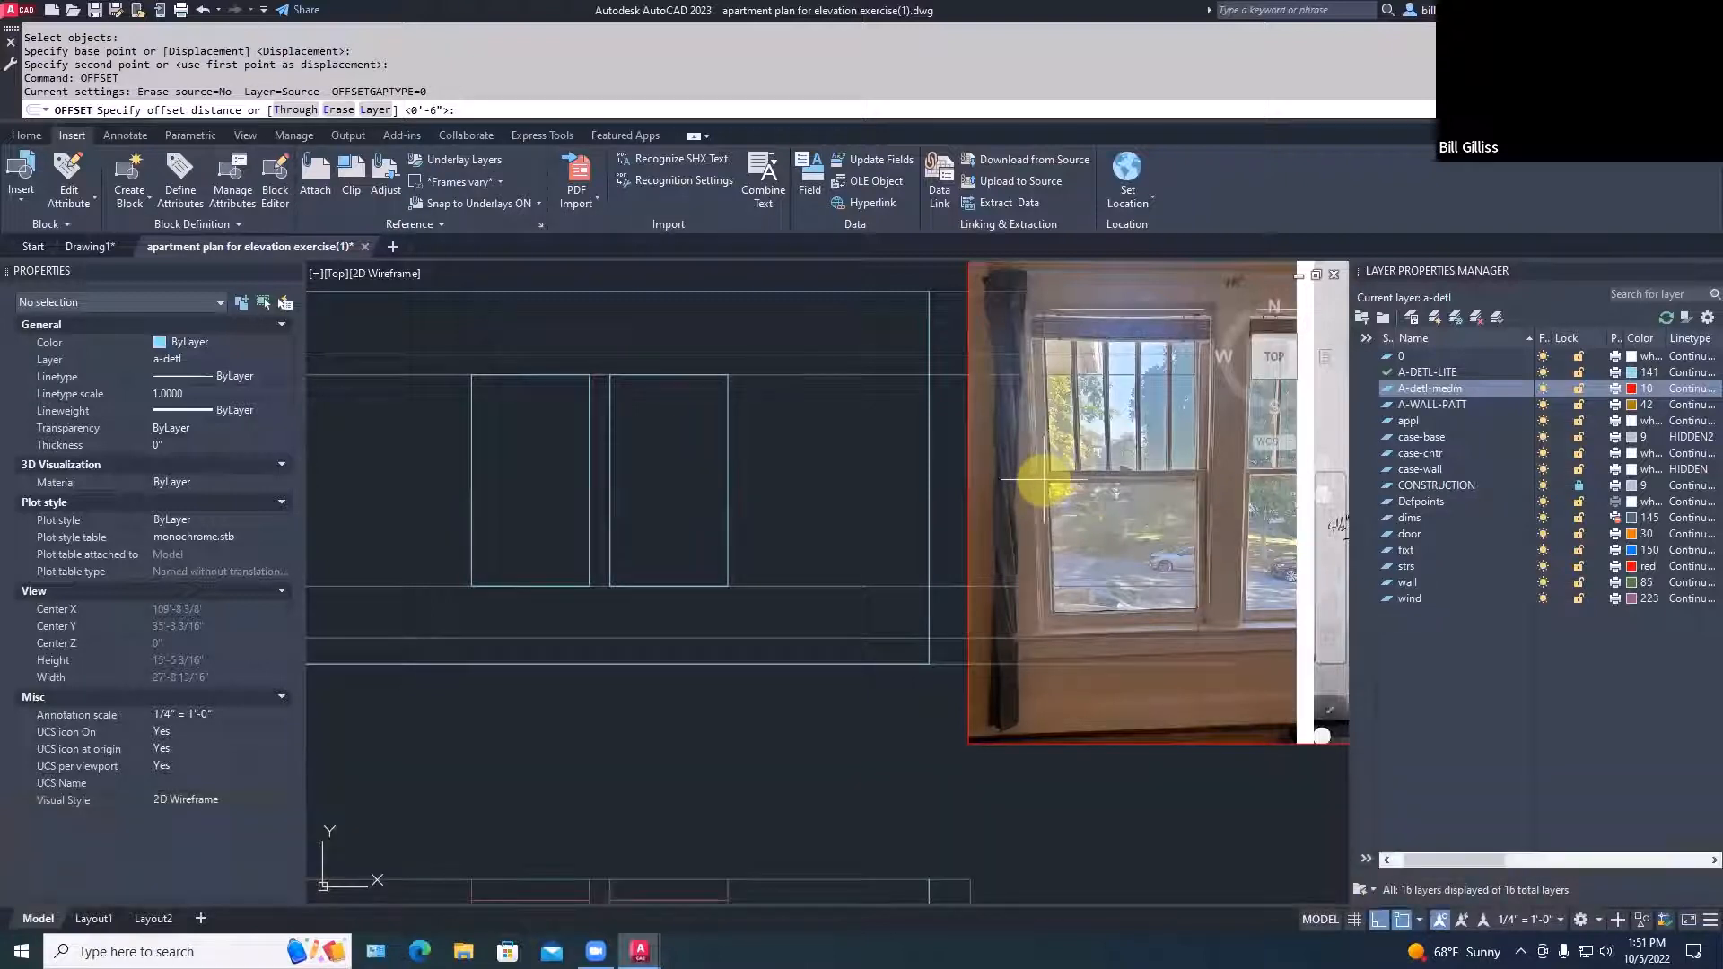
{"action": "type", "text": "E"}
{"action": "key", "text": "space"}
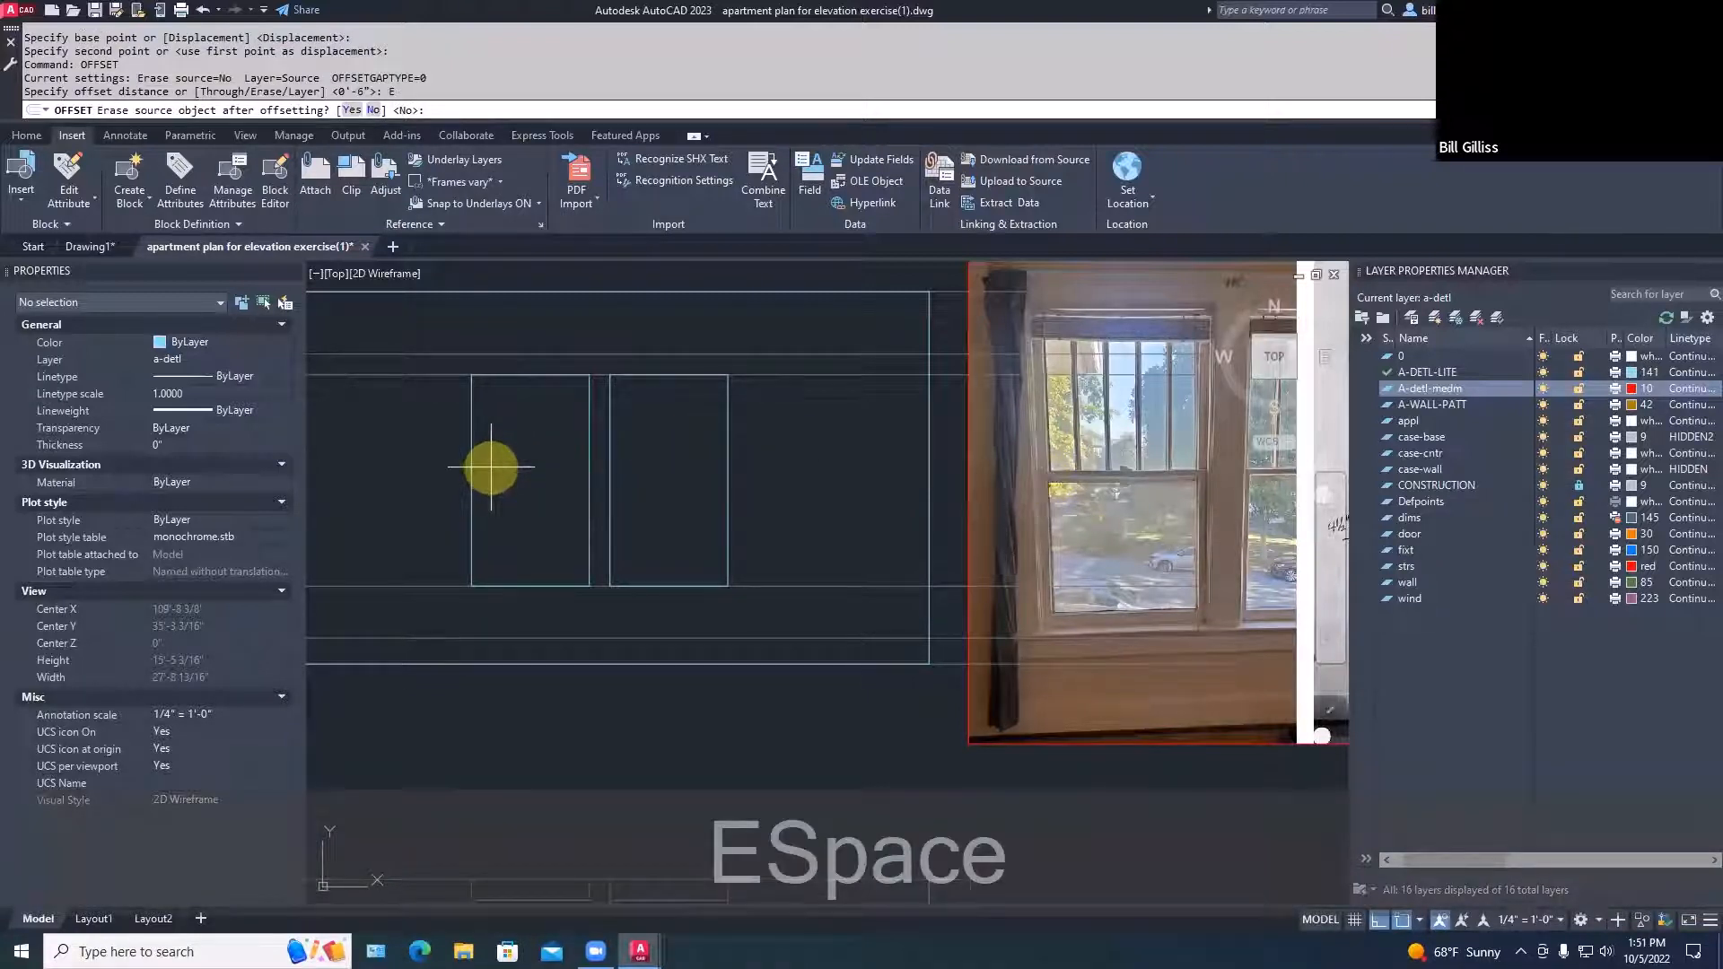
{"action": "key", "text": "Escape"}
{"action": "key", "text": "Escape"}
Offset the left edge and head line of the left window opening 2 inches inward
{"action": "type", "text": "O"}
{"action": "key", "text": "space"}
{"action": "type", "text": "2"}
{"action": "key", "text": "space"}
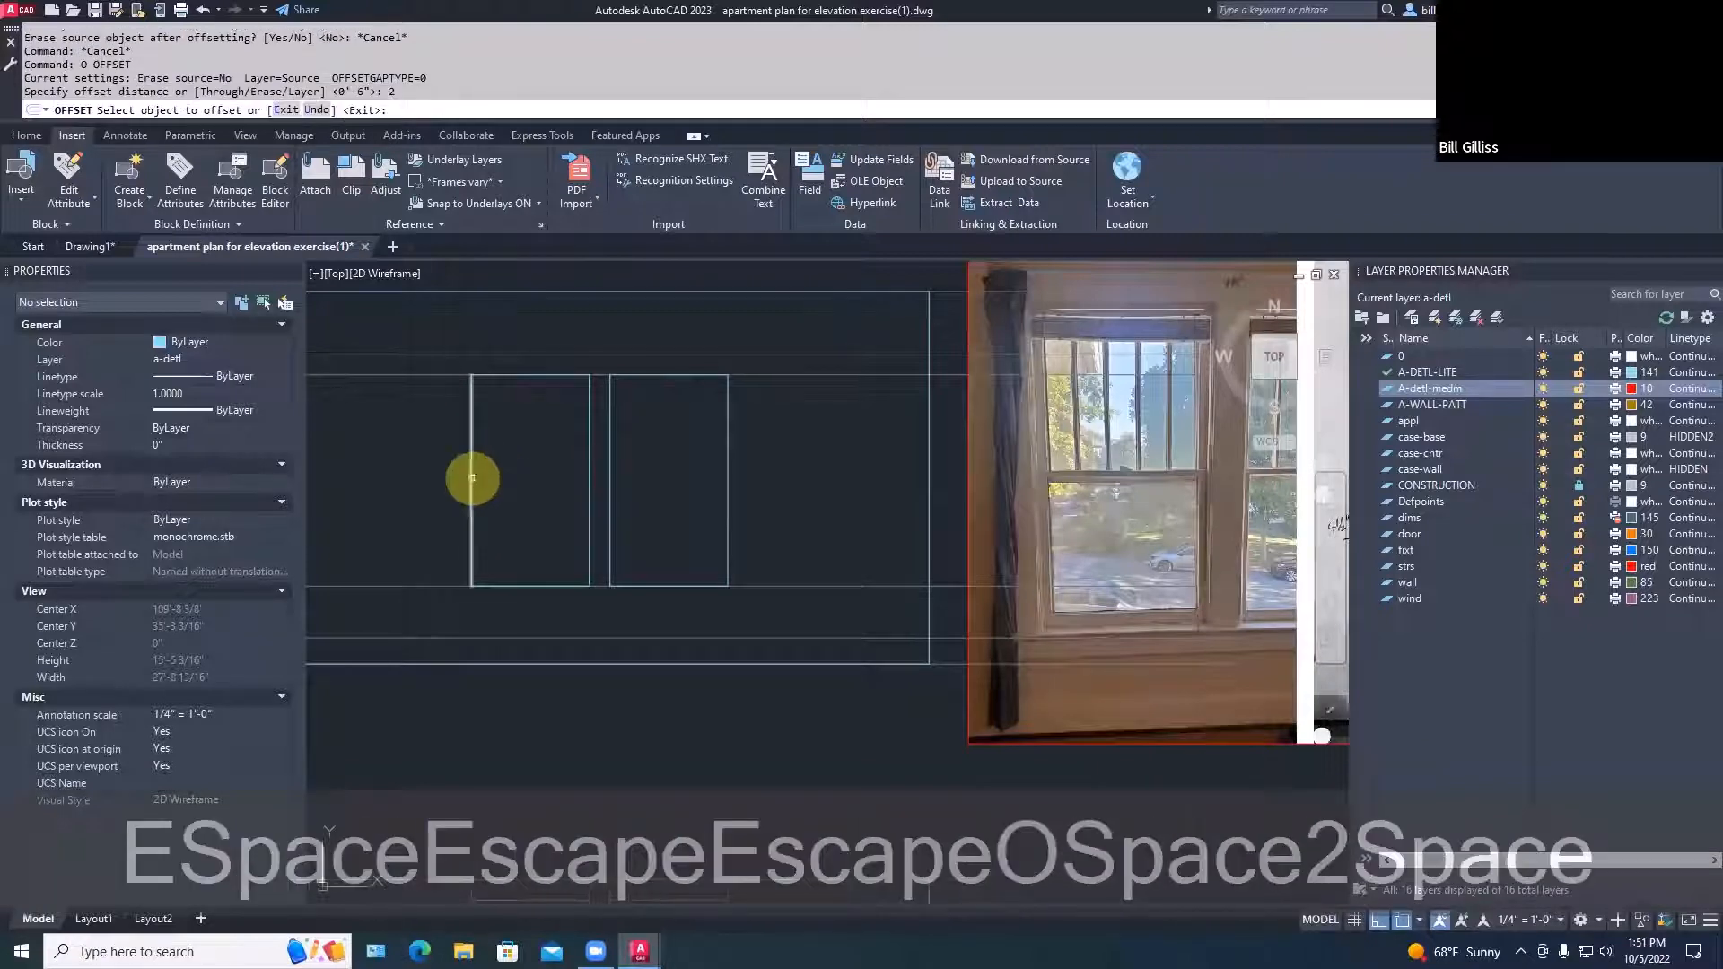
{"action": "left_click", "coordinate": [471, 481]}
{"action": "left_click", "coordinate": [514, 450]}
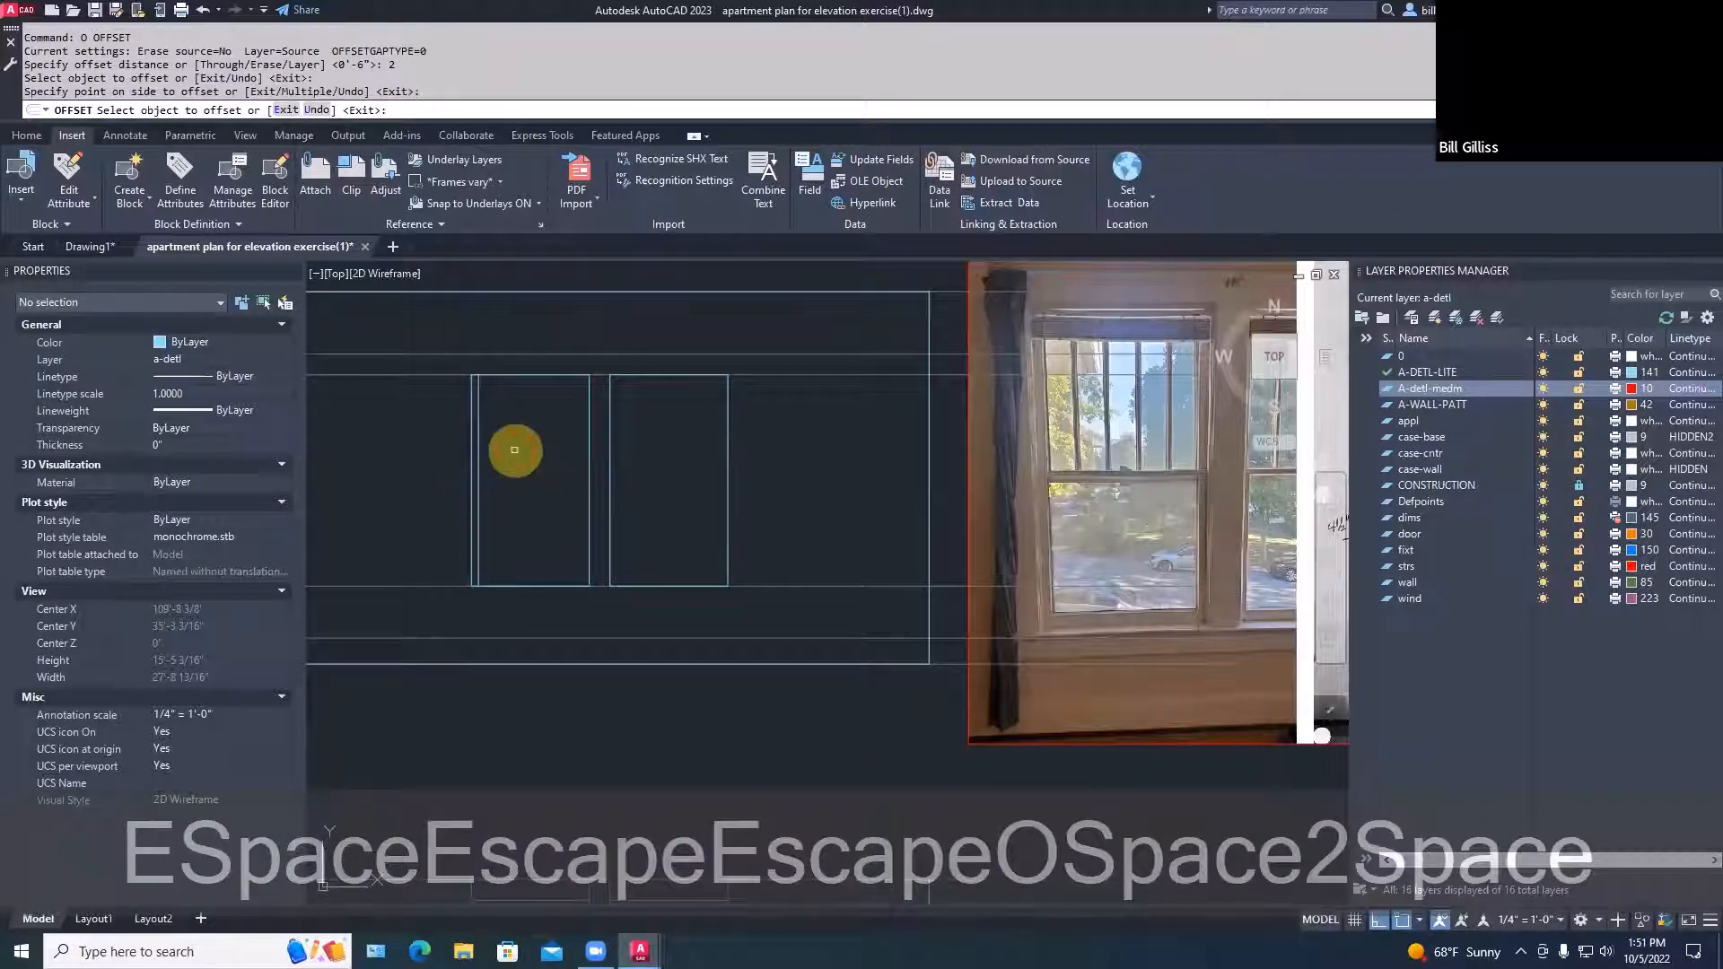
{"action": "left_click", "coordinate": [516, 377]}
{"action": "left_click", "coordinate": [517, 373]}
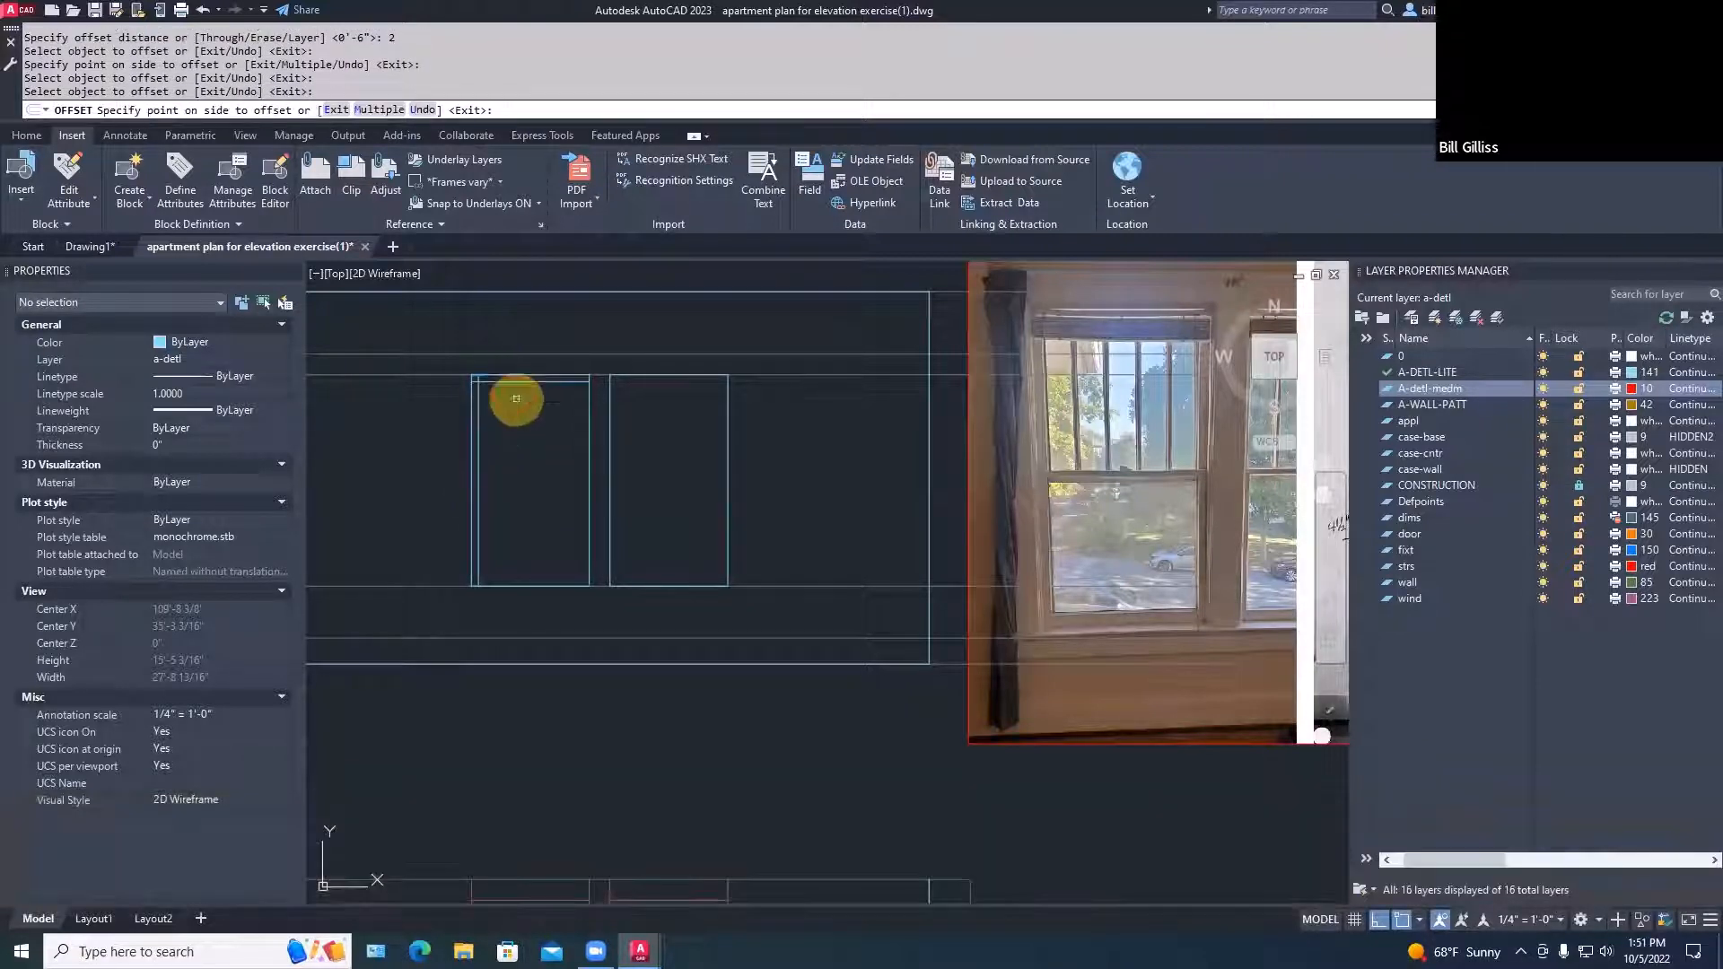
{"action": "left_click", "coordinate": [550, 415]}
Offset the right edge and sill line of the left window opening 2 inches inward
{"action": "left_click", "coordinate": [588, 449]}
{"action": "left_click", "coordinate": [557, 515]}
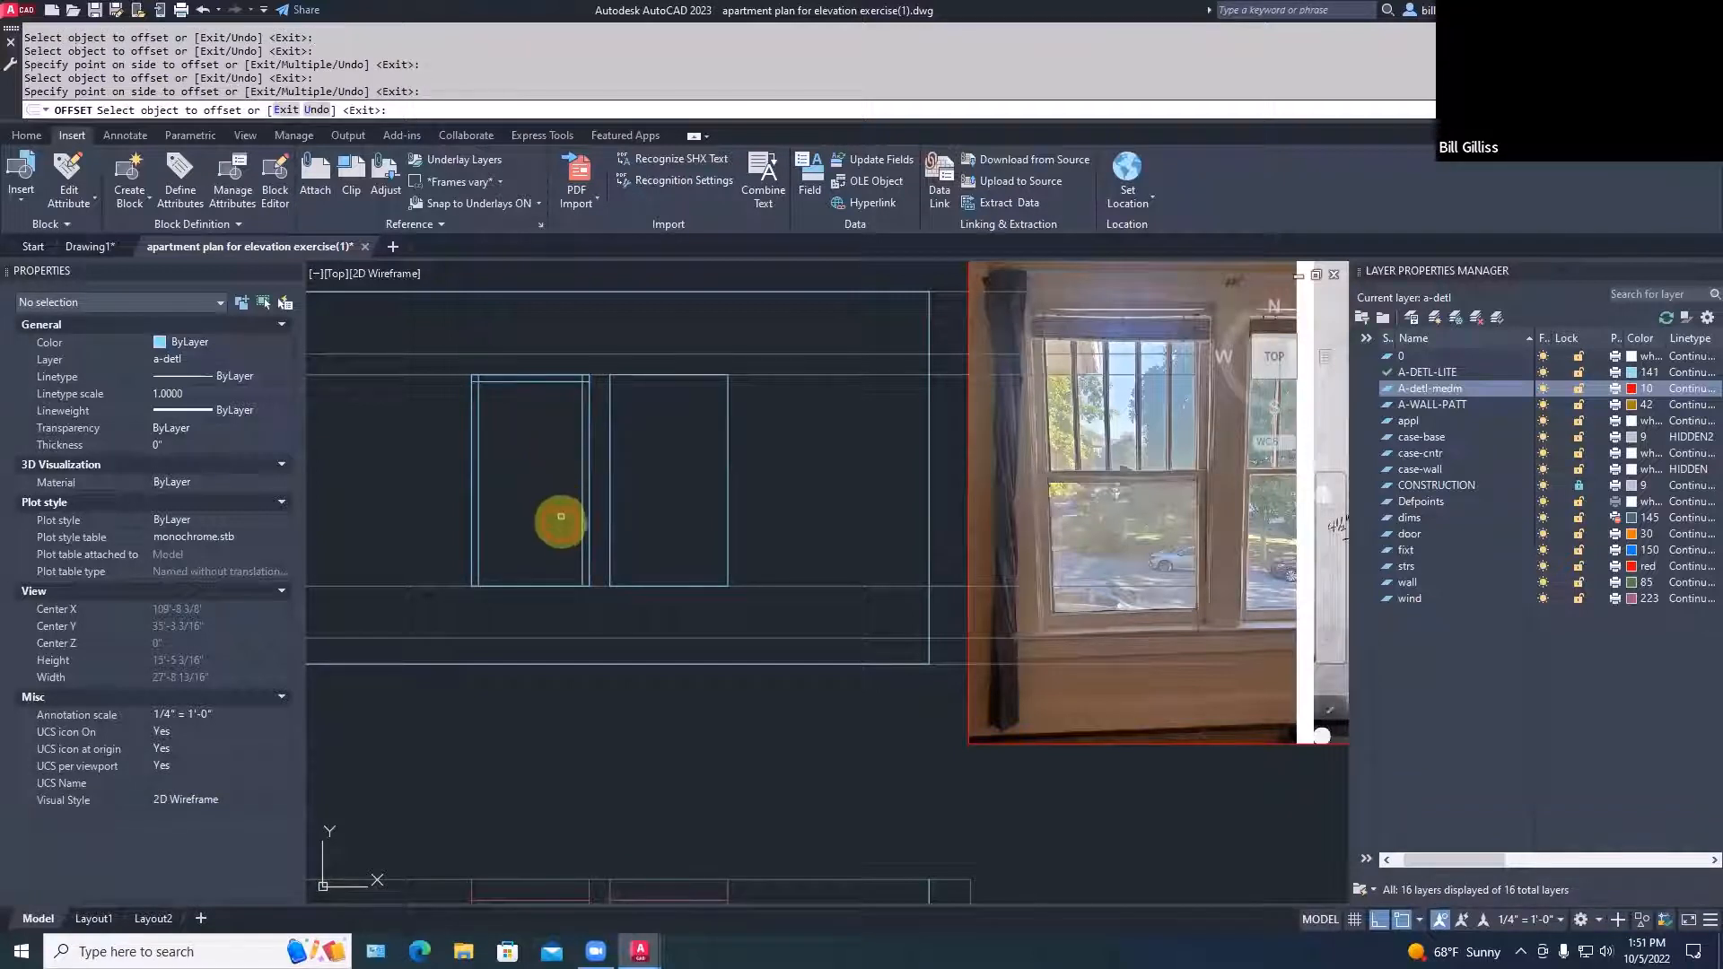
{"action": "left_click", "coordinate": [550, 584]}
{"action": "left_click", "coordinate": [543, 529]}
{"action": "key", "text": "space"}
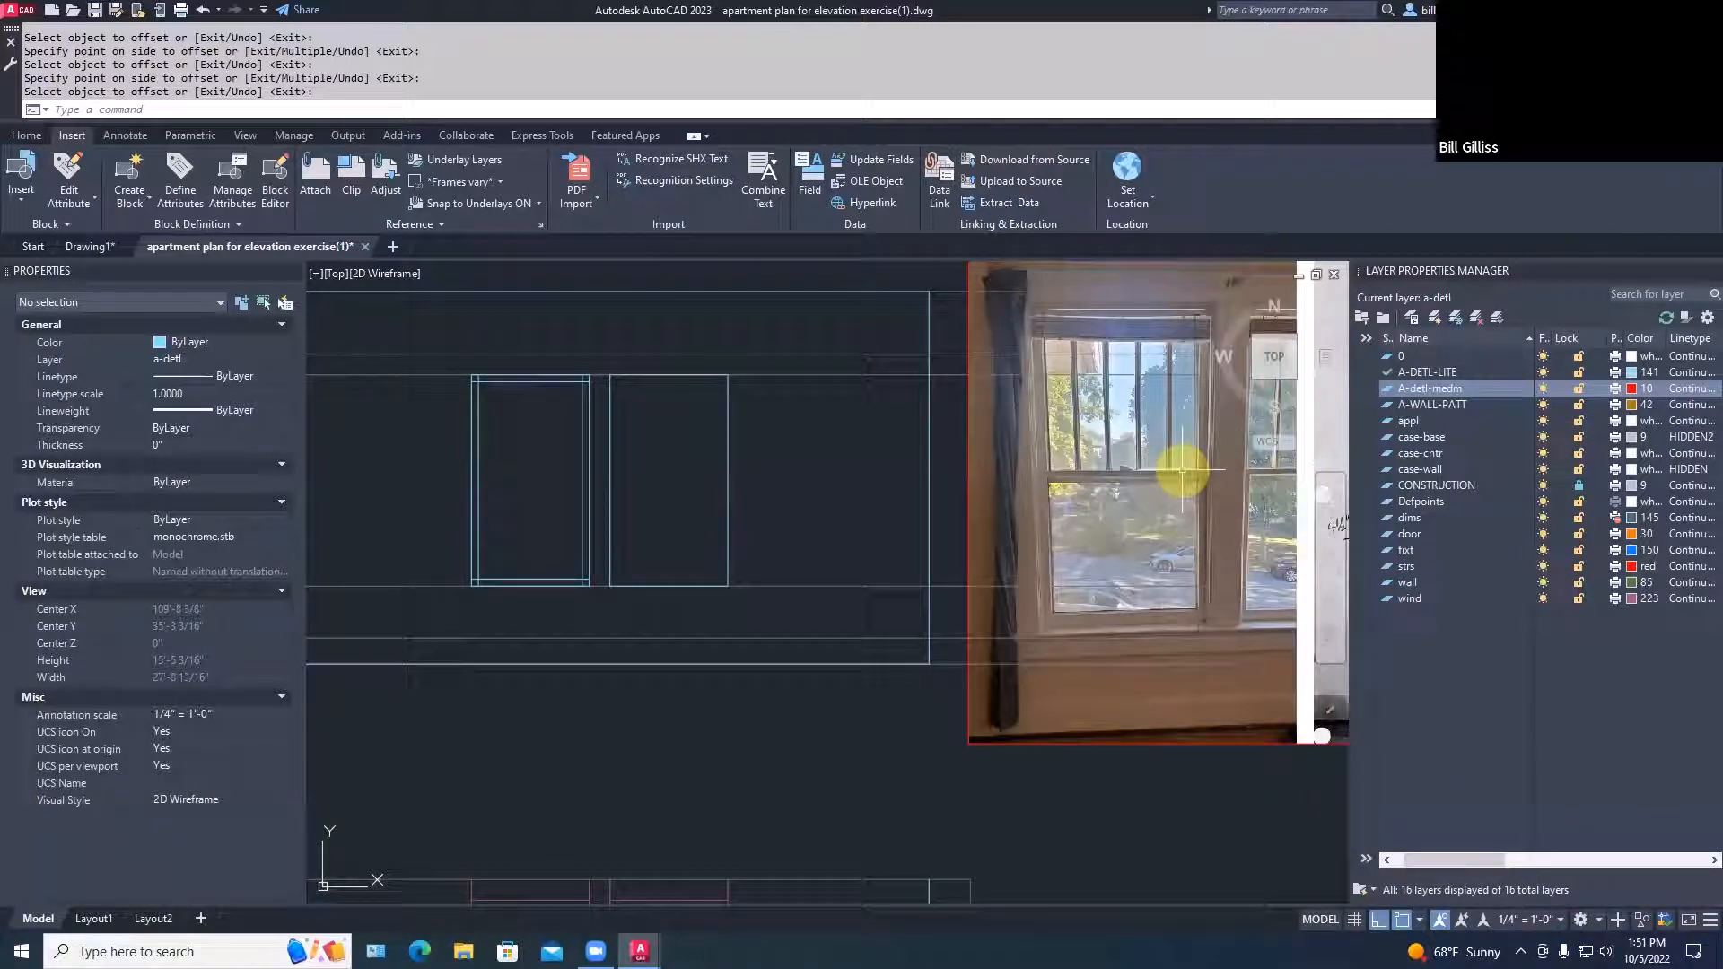
Draw a horizontal line across the left window at mid-height, between the inner frame lines
{"action": "type", "text": "l"}
{"action": "key", "text": "space"}
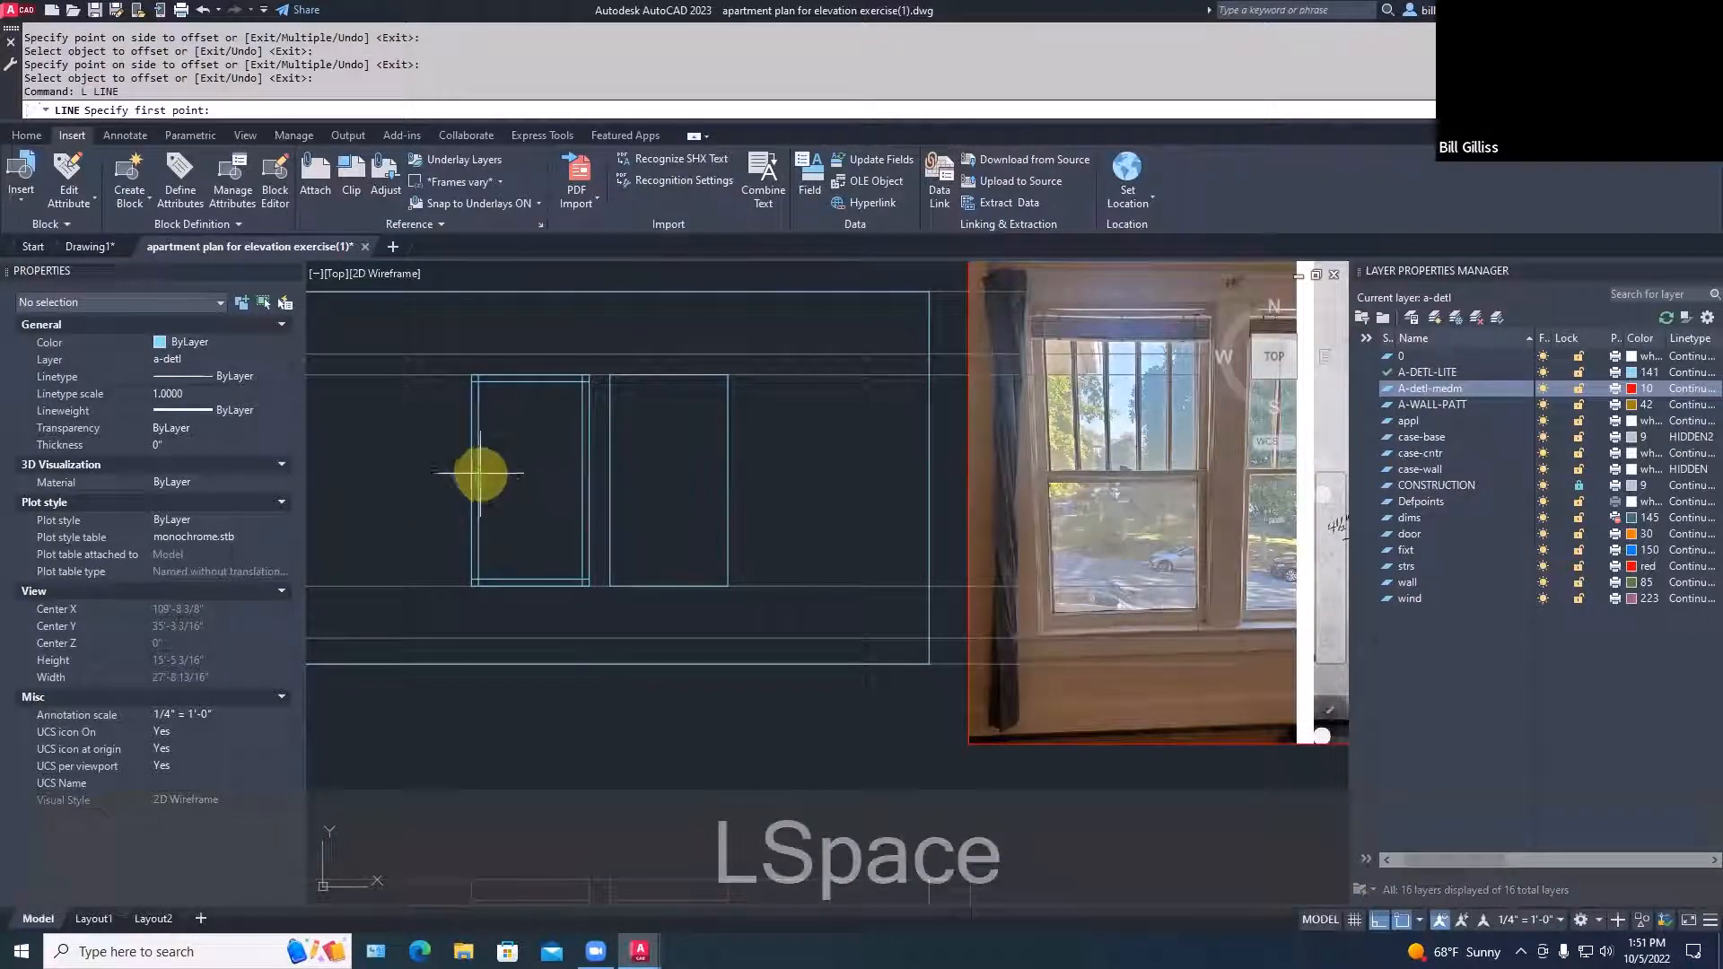
{"action": "left_click", "coordinate": [478, 480]}
{"action": "left_click", "coordinate": [548, 492]}
{"action": "key", "text": "Escape"}
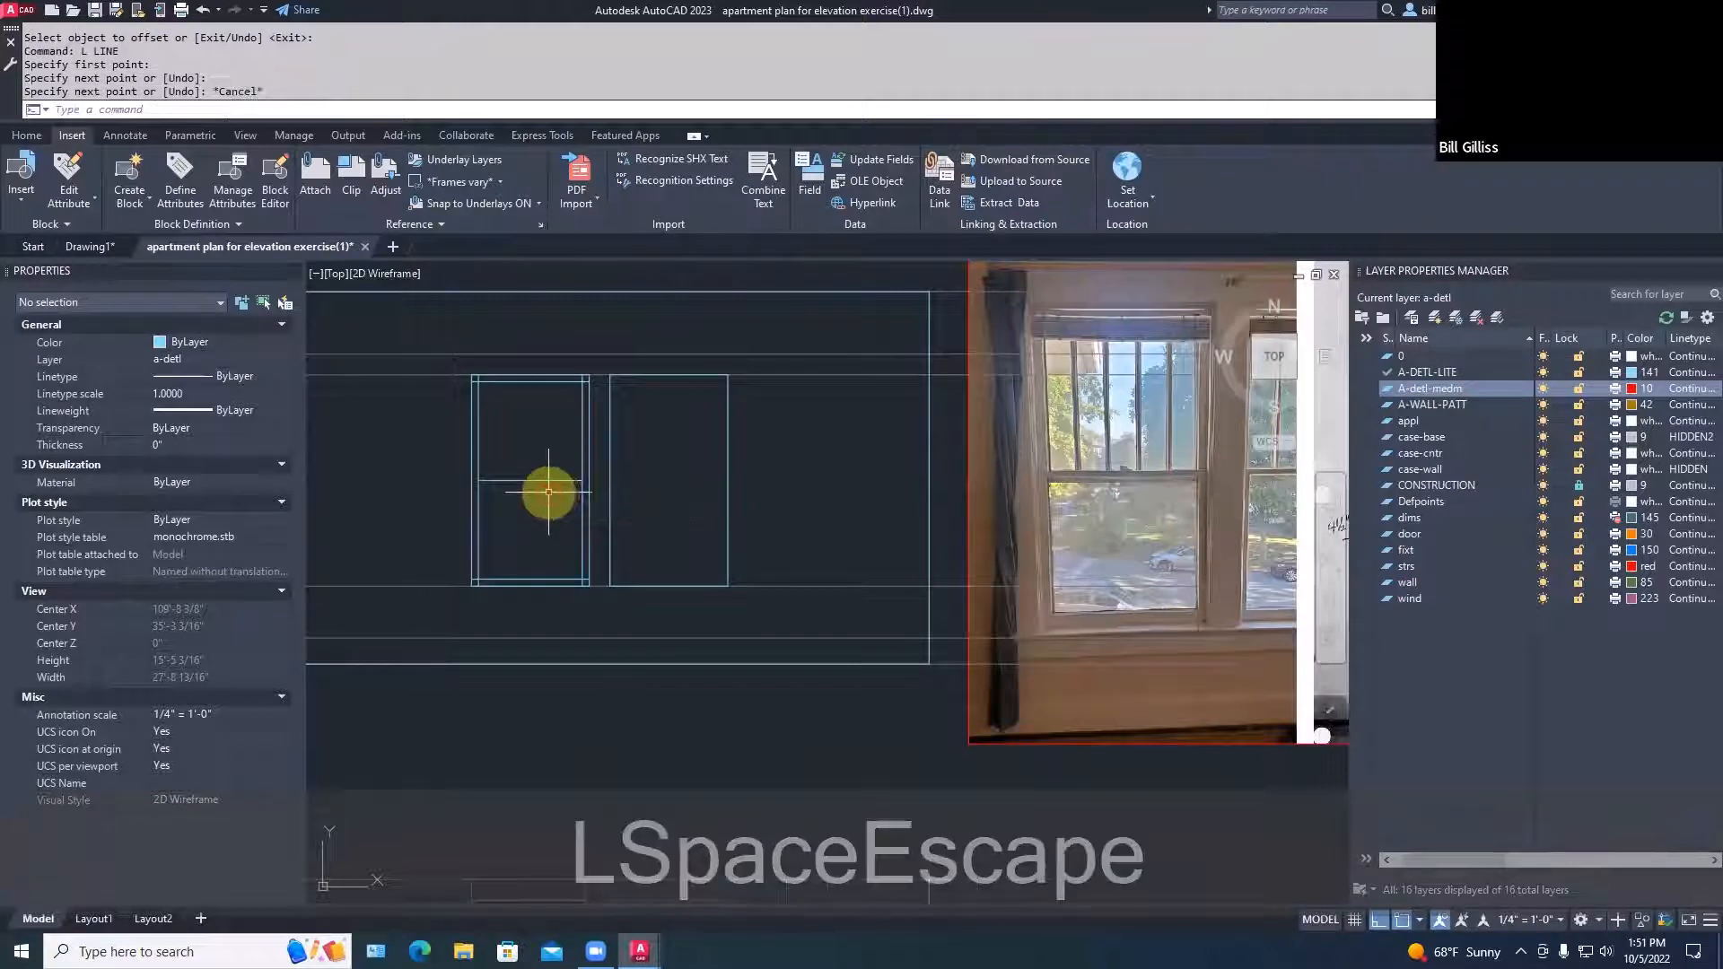
Offset the left window's mid-height line 1 inch upward and 1 inch downward to form the meeting rail
{"action": "scroll", "coordinate": [548, 492], "scroll_direction": "up", "scroll_amount": 4}
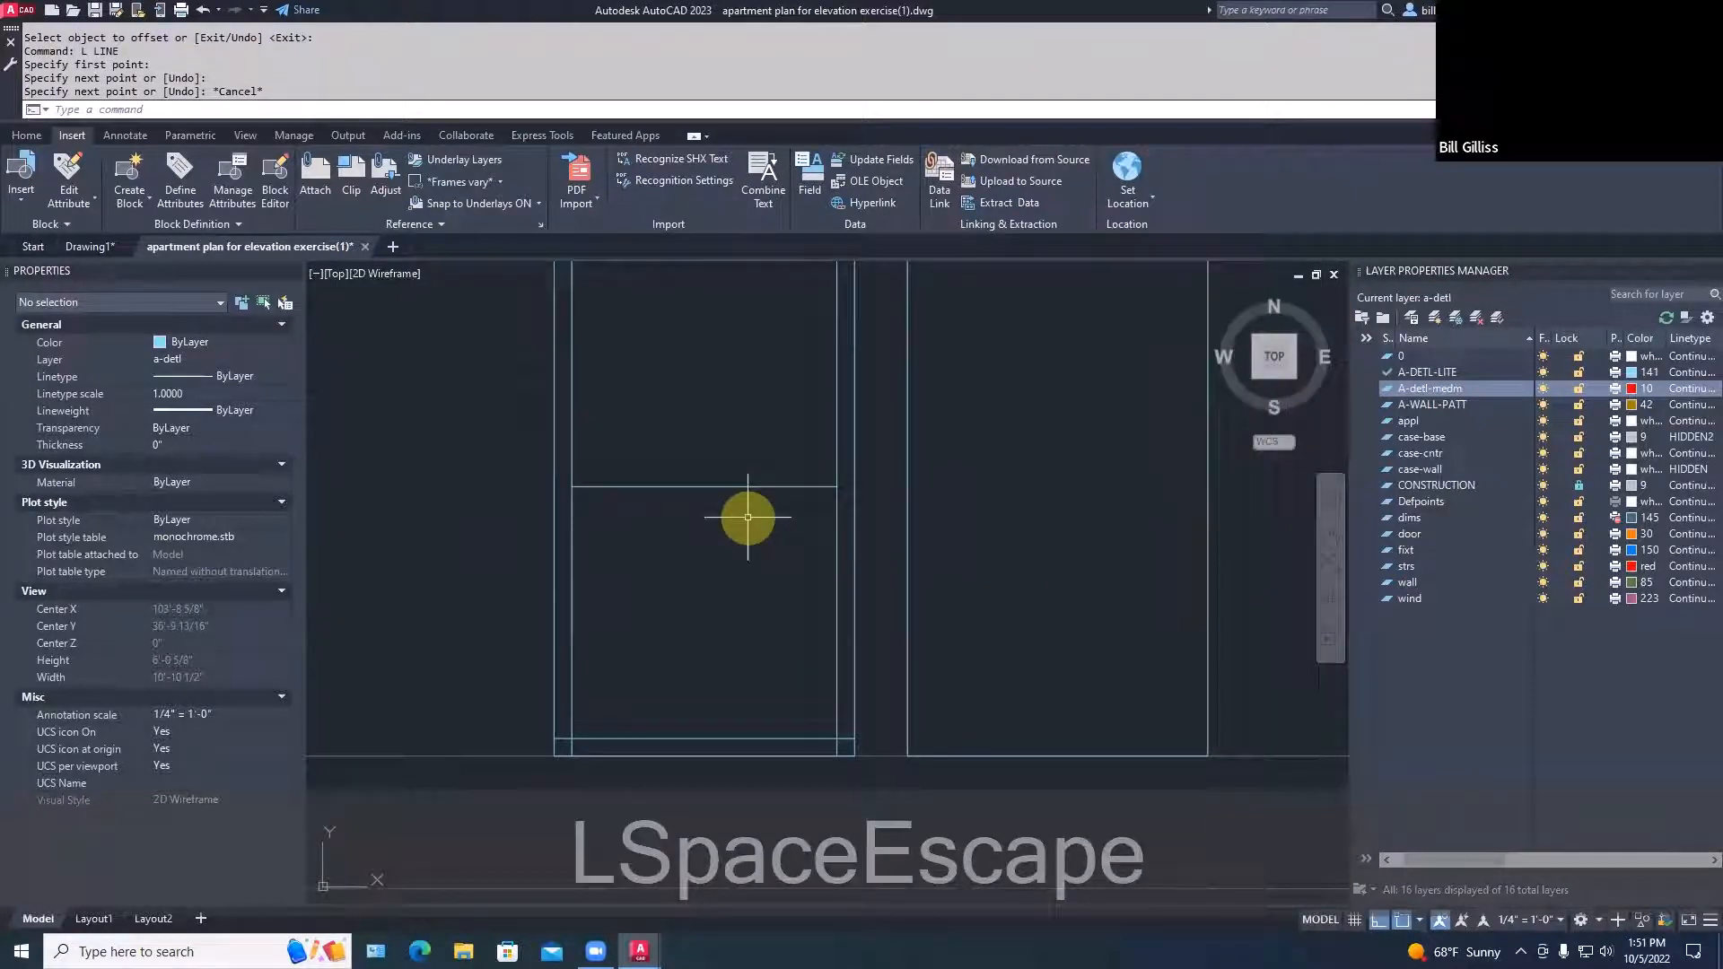
{"action": "type", "text": "o"}
{"action": "key", "text": "Return"}
{"action": "type", "text": "1"}
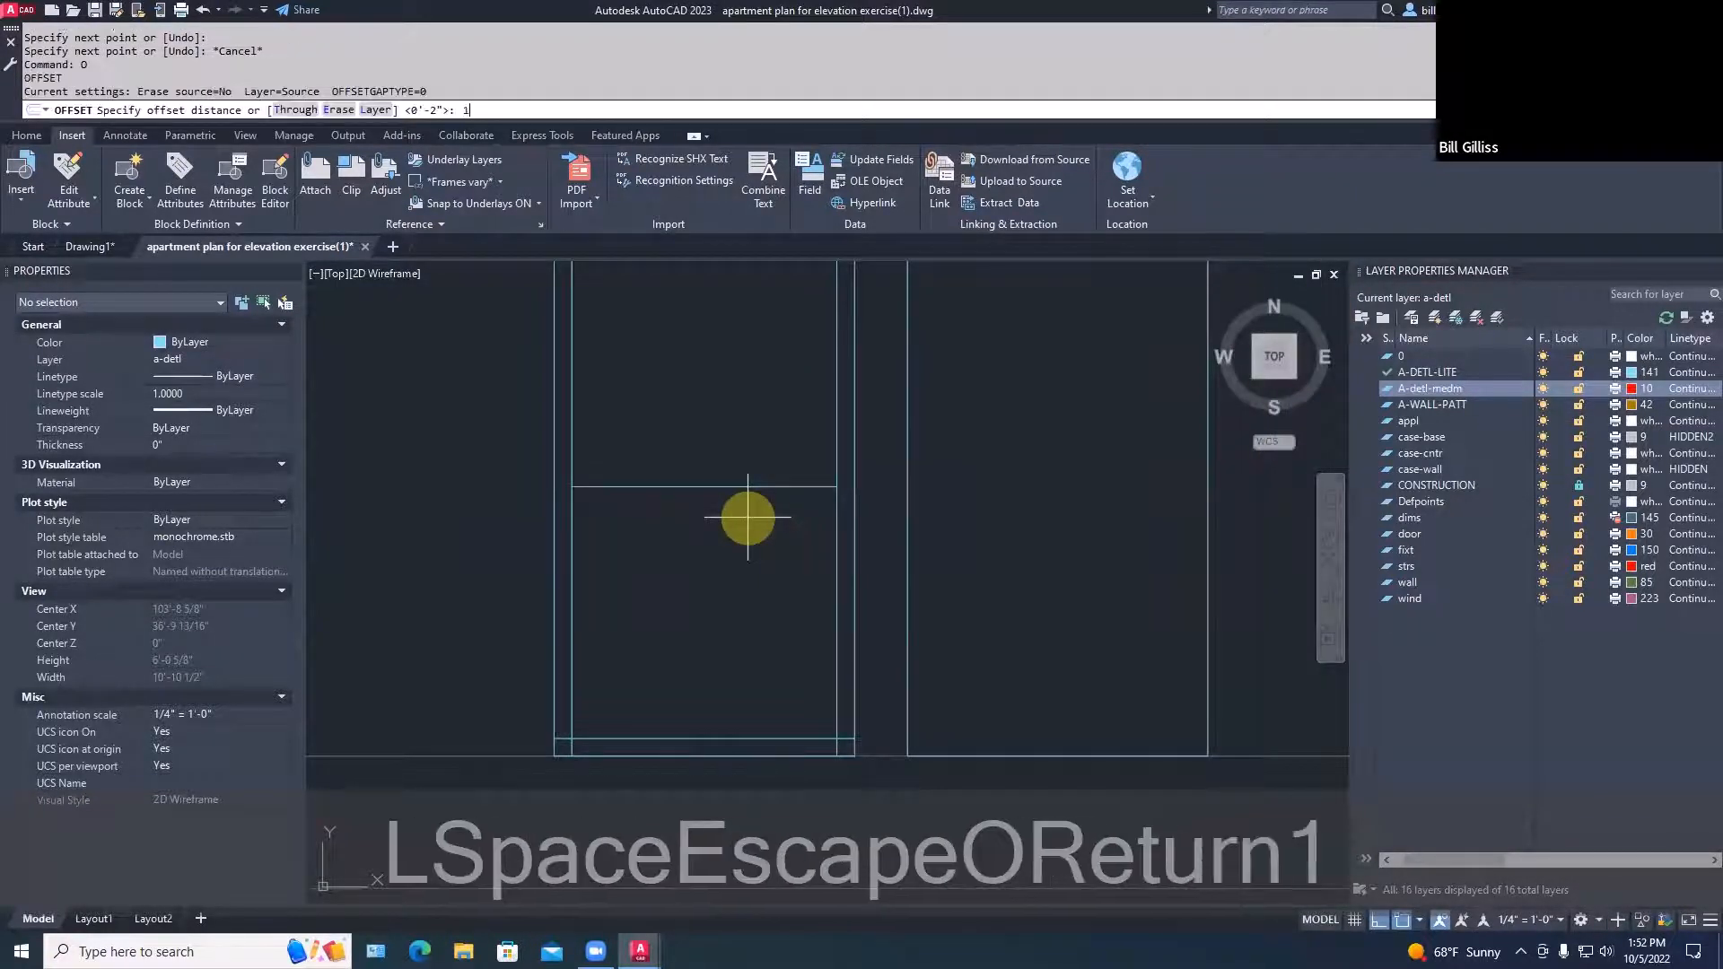
{"action": "key", "text": "Return"}
{"action": "left_click", "coordinate": [761, 485]}
{"action": "left_click", "coordinate": [758, 476]}
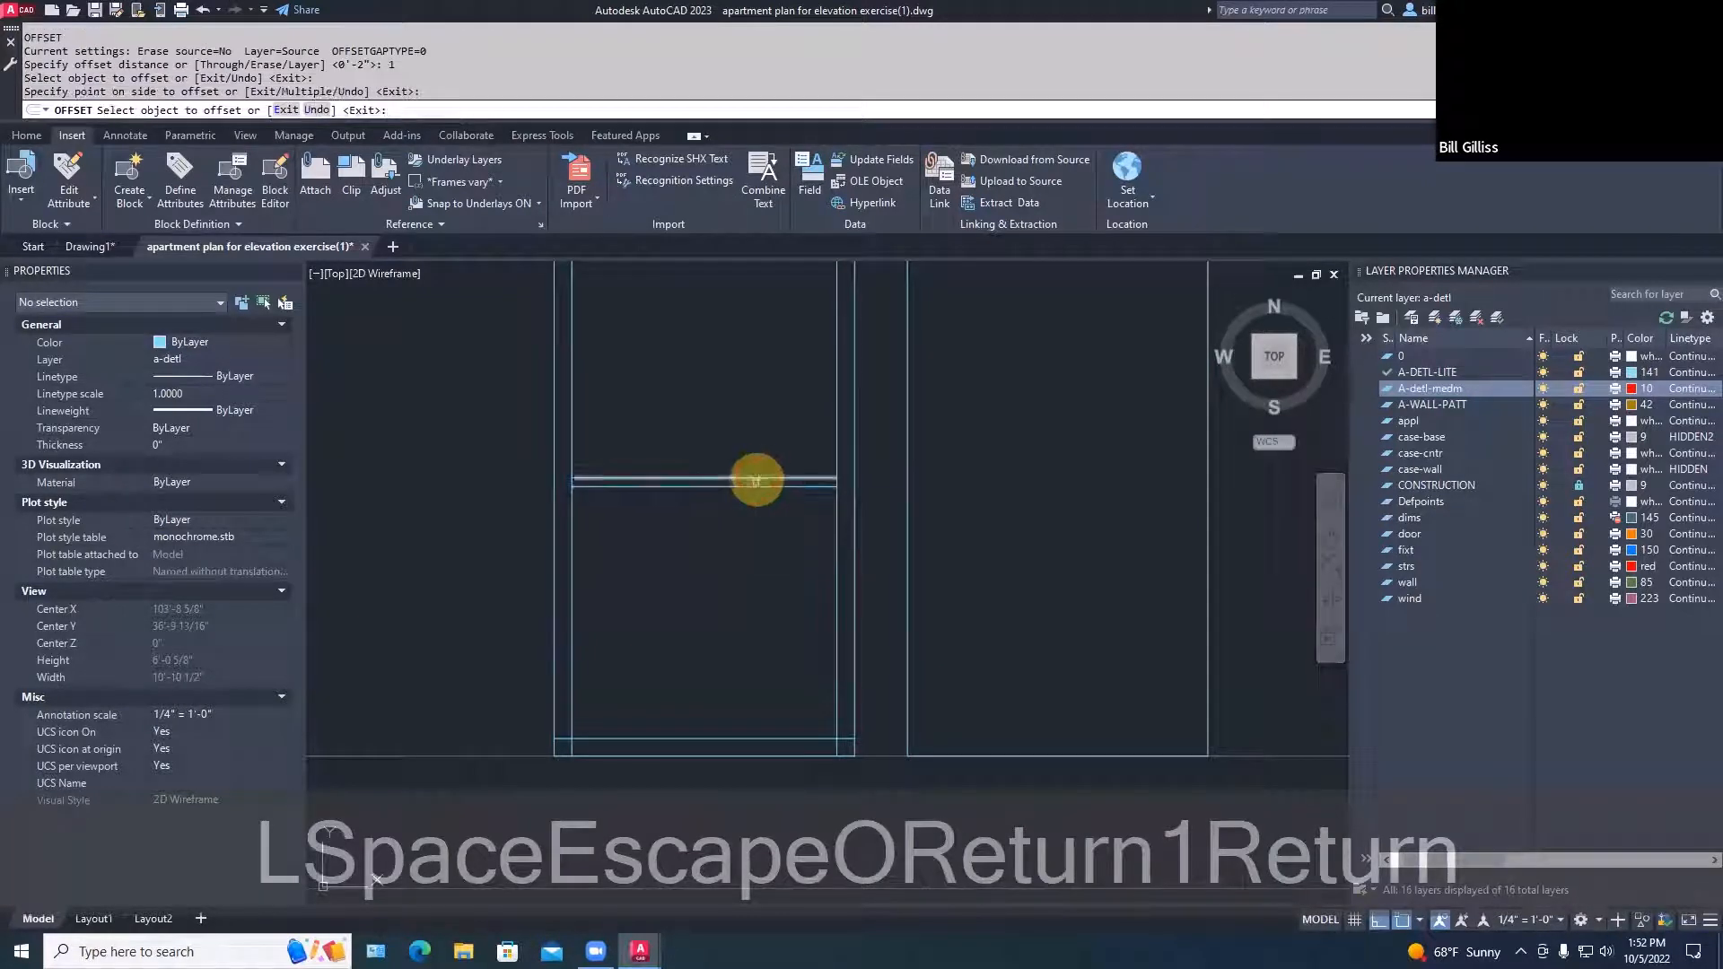
{"action": "left_click", "coordinate": [756, 486]}
{"action": "left_click", "coordinate": [754, 497]}
{"action": "key", "text": "space"}
{"action": "key", "text": "Escape"}
{"action": "key", "text": "space"}
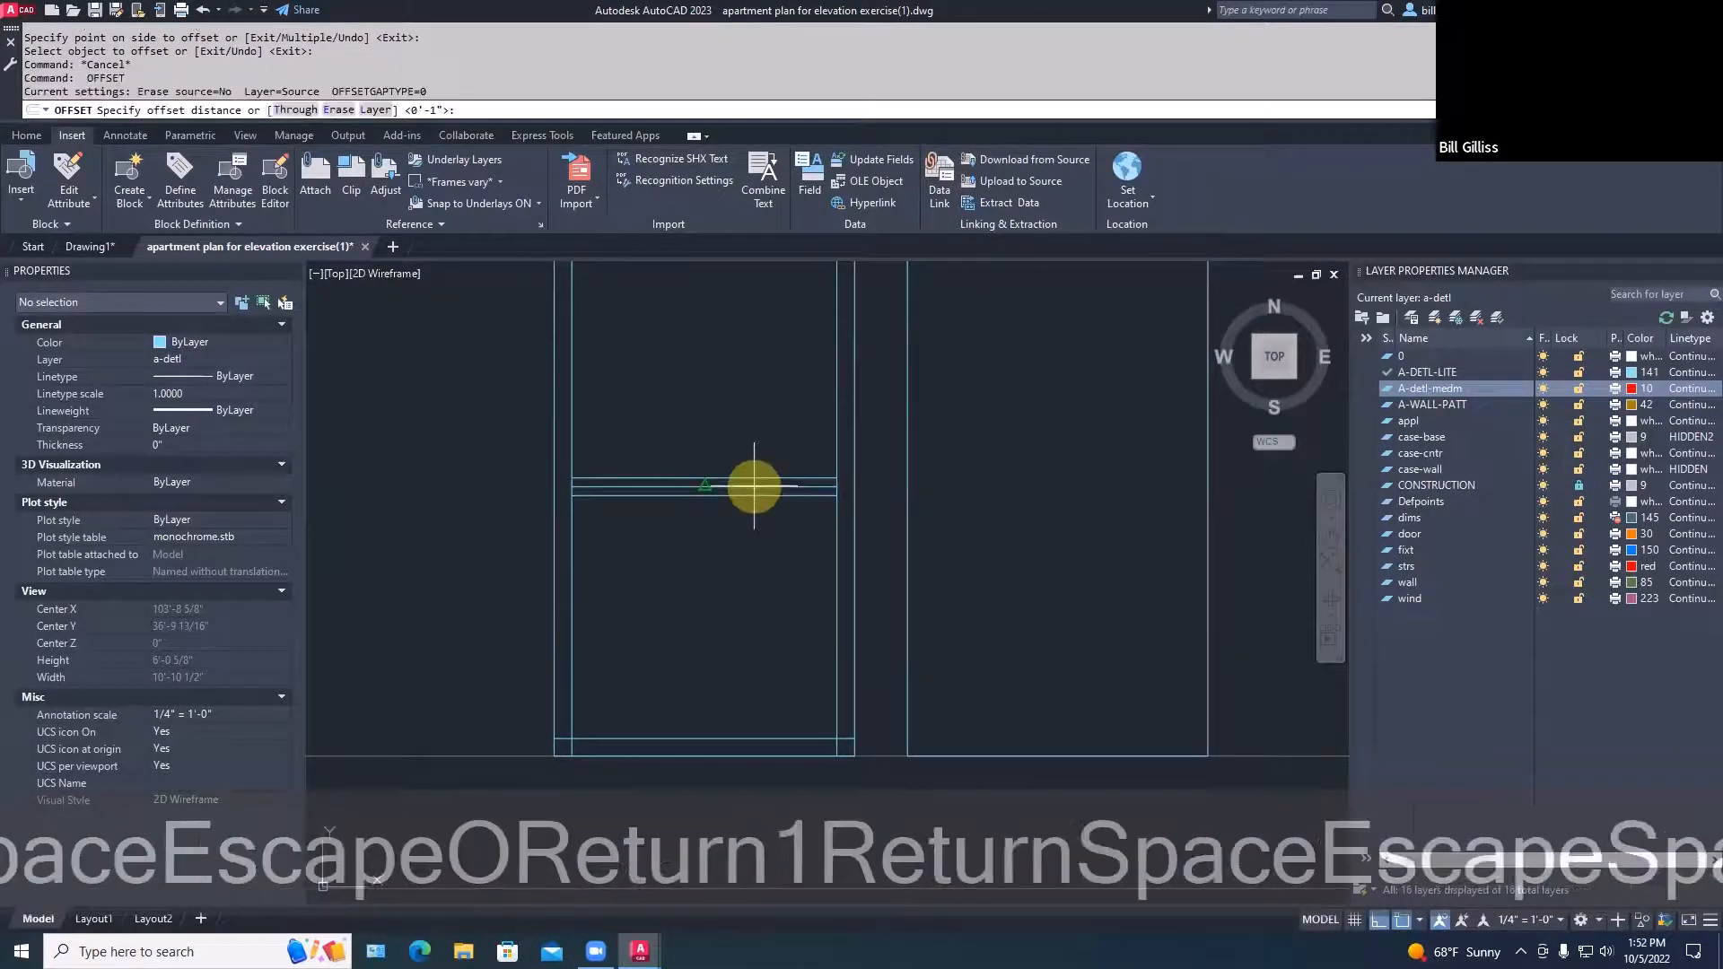
{"action": "key", "text": "Escape"}
Erase the original centre line between the two meeting rail lines of the left window
{"action": "type", "text": "e"}
{"action": "key", "text": "space"}
{"action": "left_click", "coordinate": [754, 487]}
{"action": "key", "text": "space"}
{"action": "scroll", "coordinate": [777, 550], "scroll_direction": "down", "scroll_amount": 4}
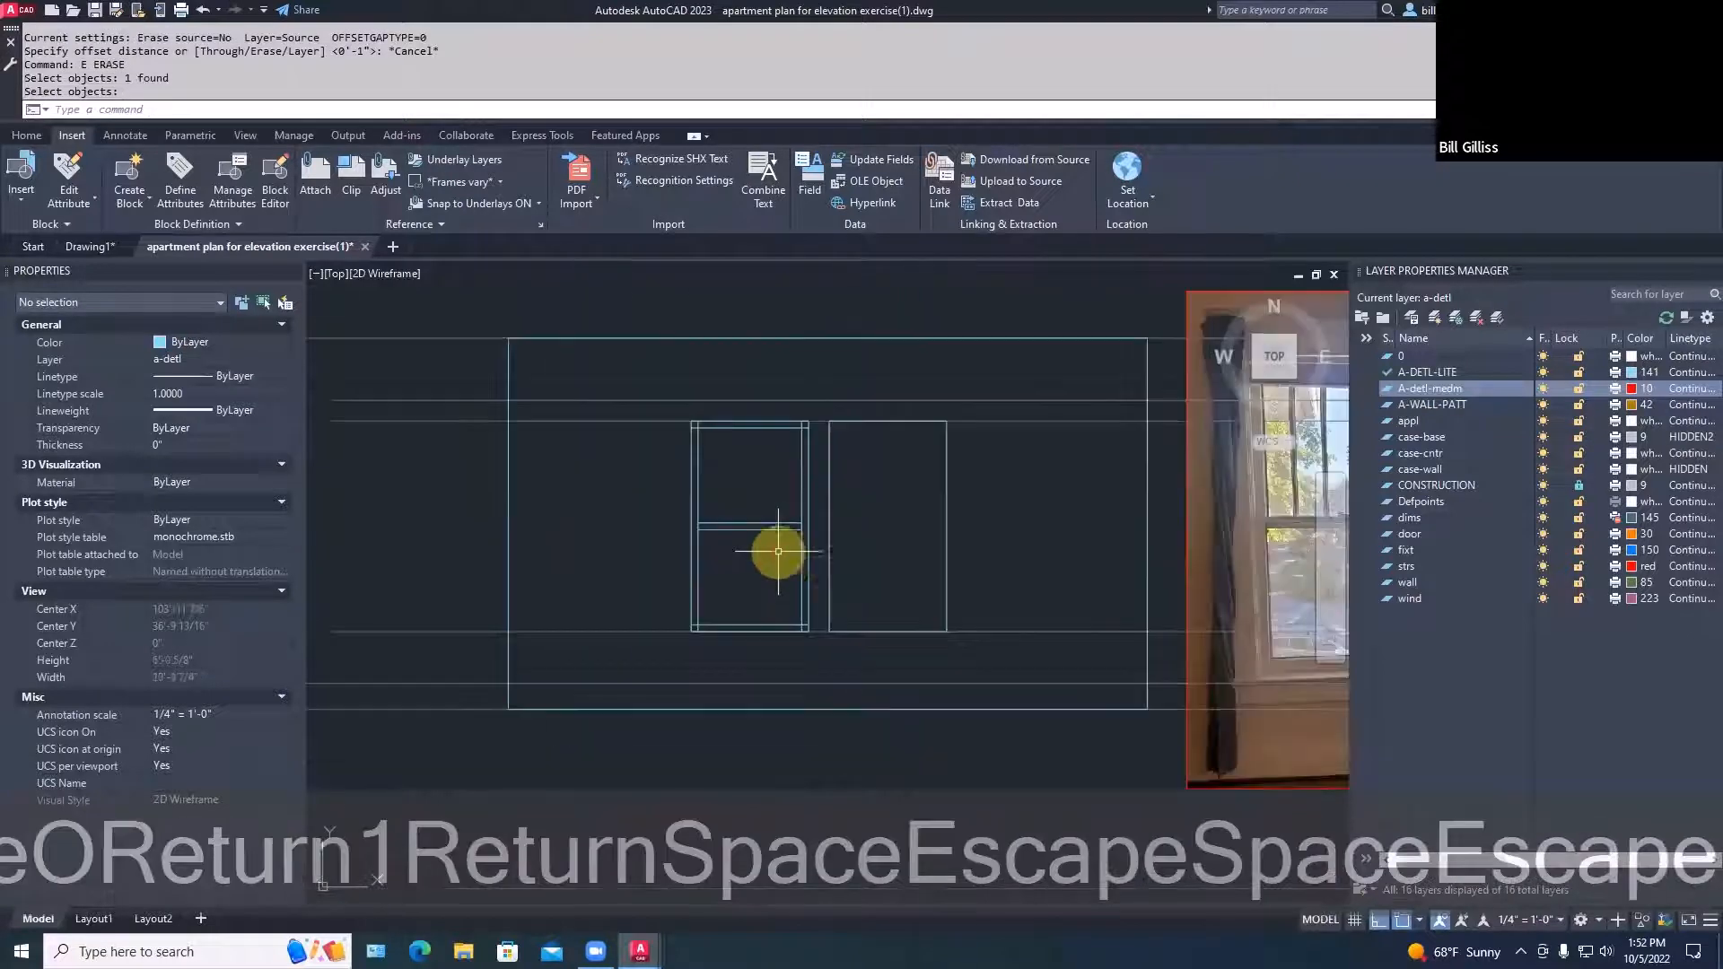
{"action": "middle_click_drag", "start_coordinate": [1039, 550], "coordinate": [846, 550]}
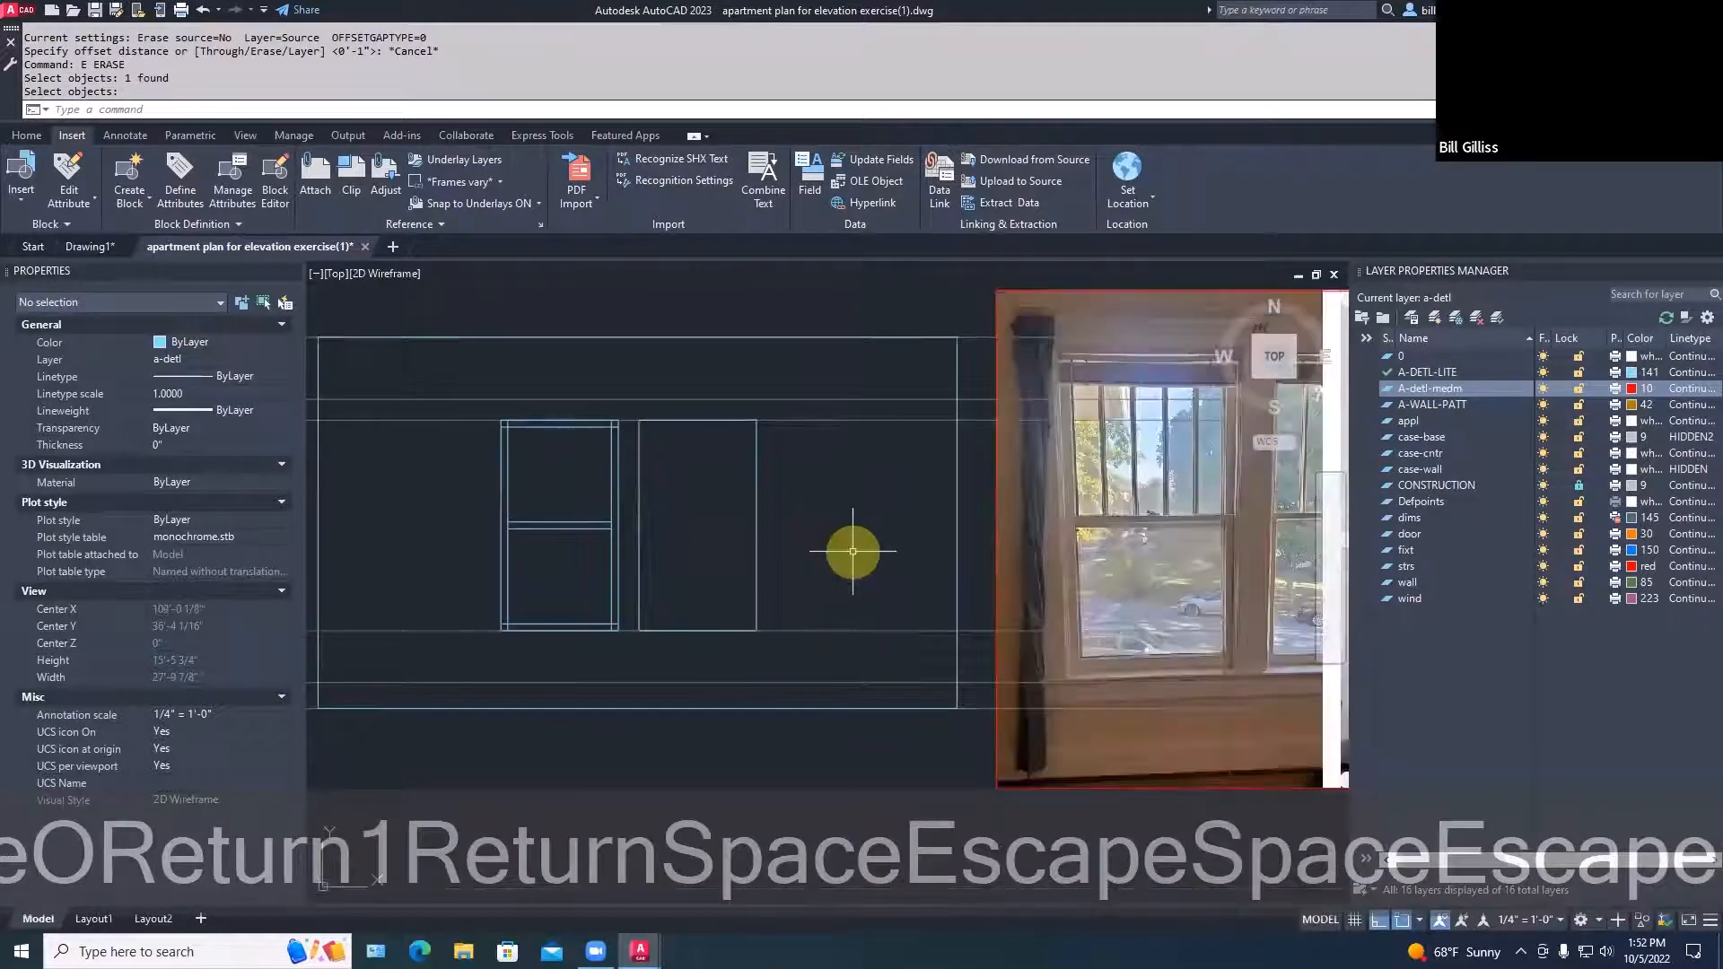
{"action": "middle_click_drag", "start_coordinate": [527, 550], "coordinate": [589, 511]}
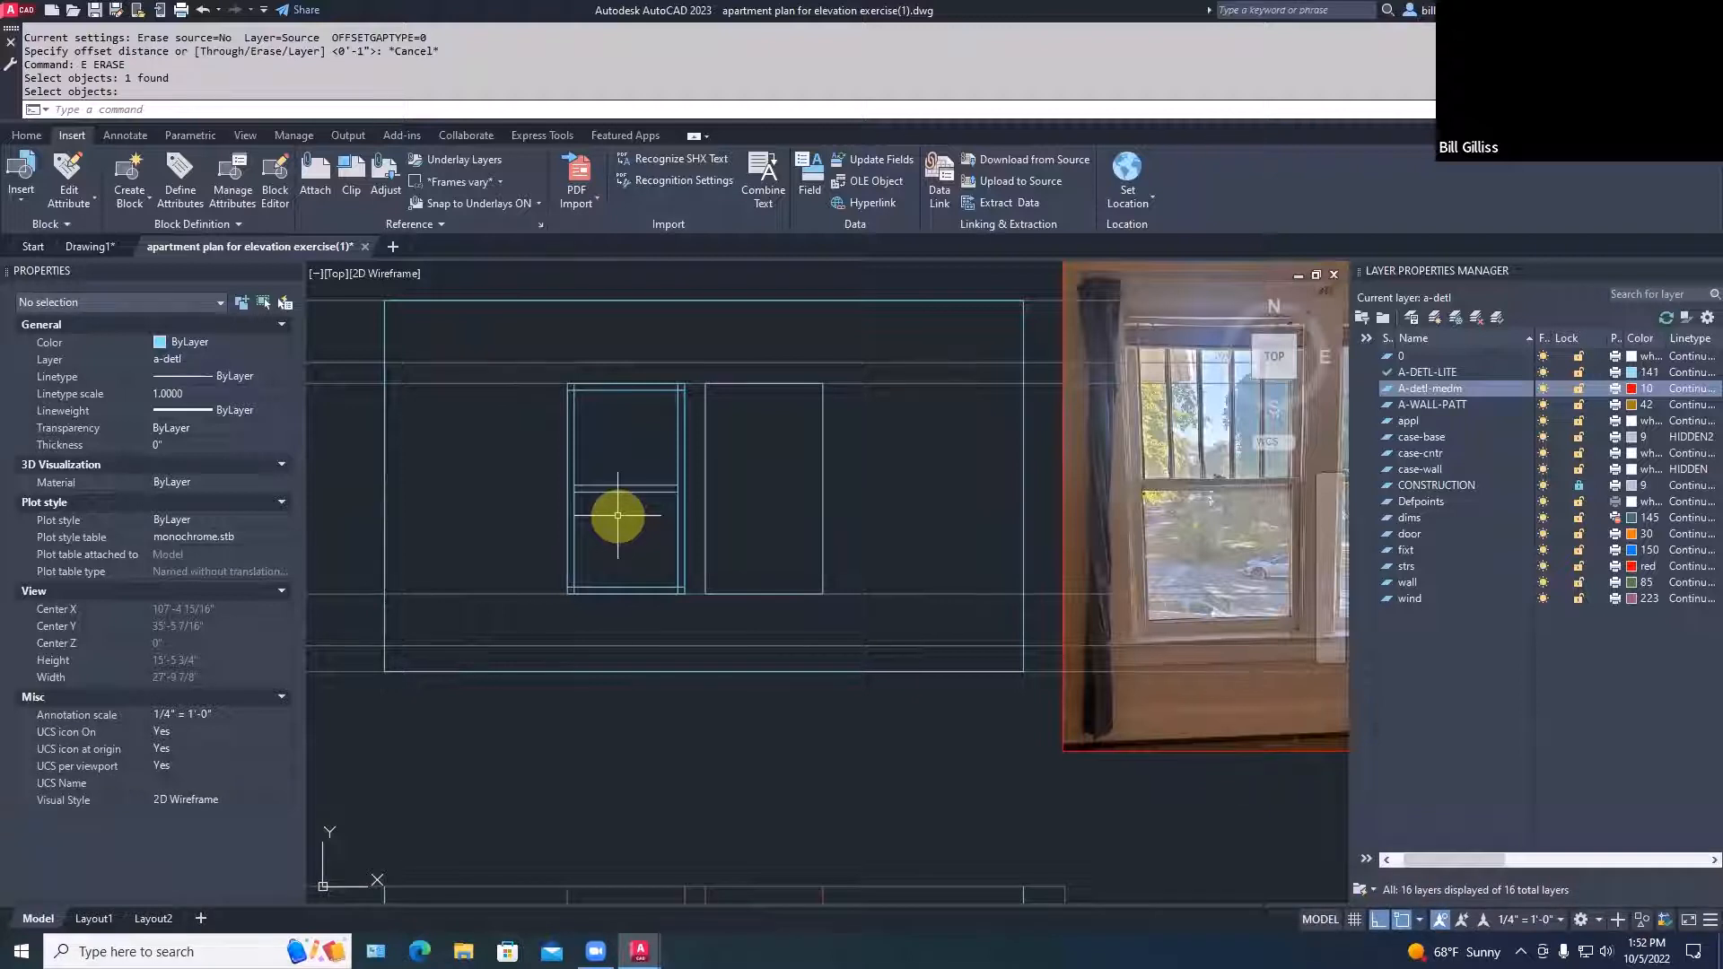
Extend the upper meeting-rail line to both outer edges of the left window frame
{"action": "scroll", "coordinate": [590, 509], "scroll_direction": "up", "scroll_amount": 2}
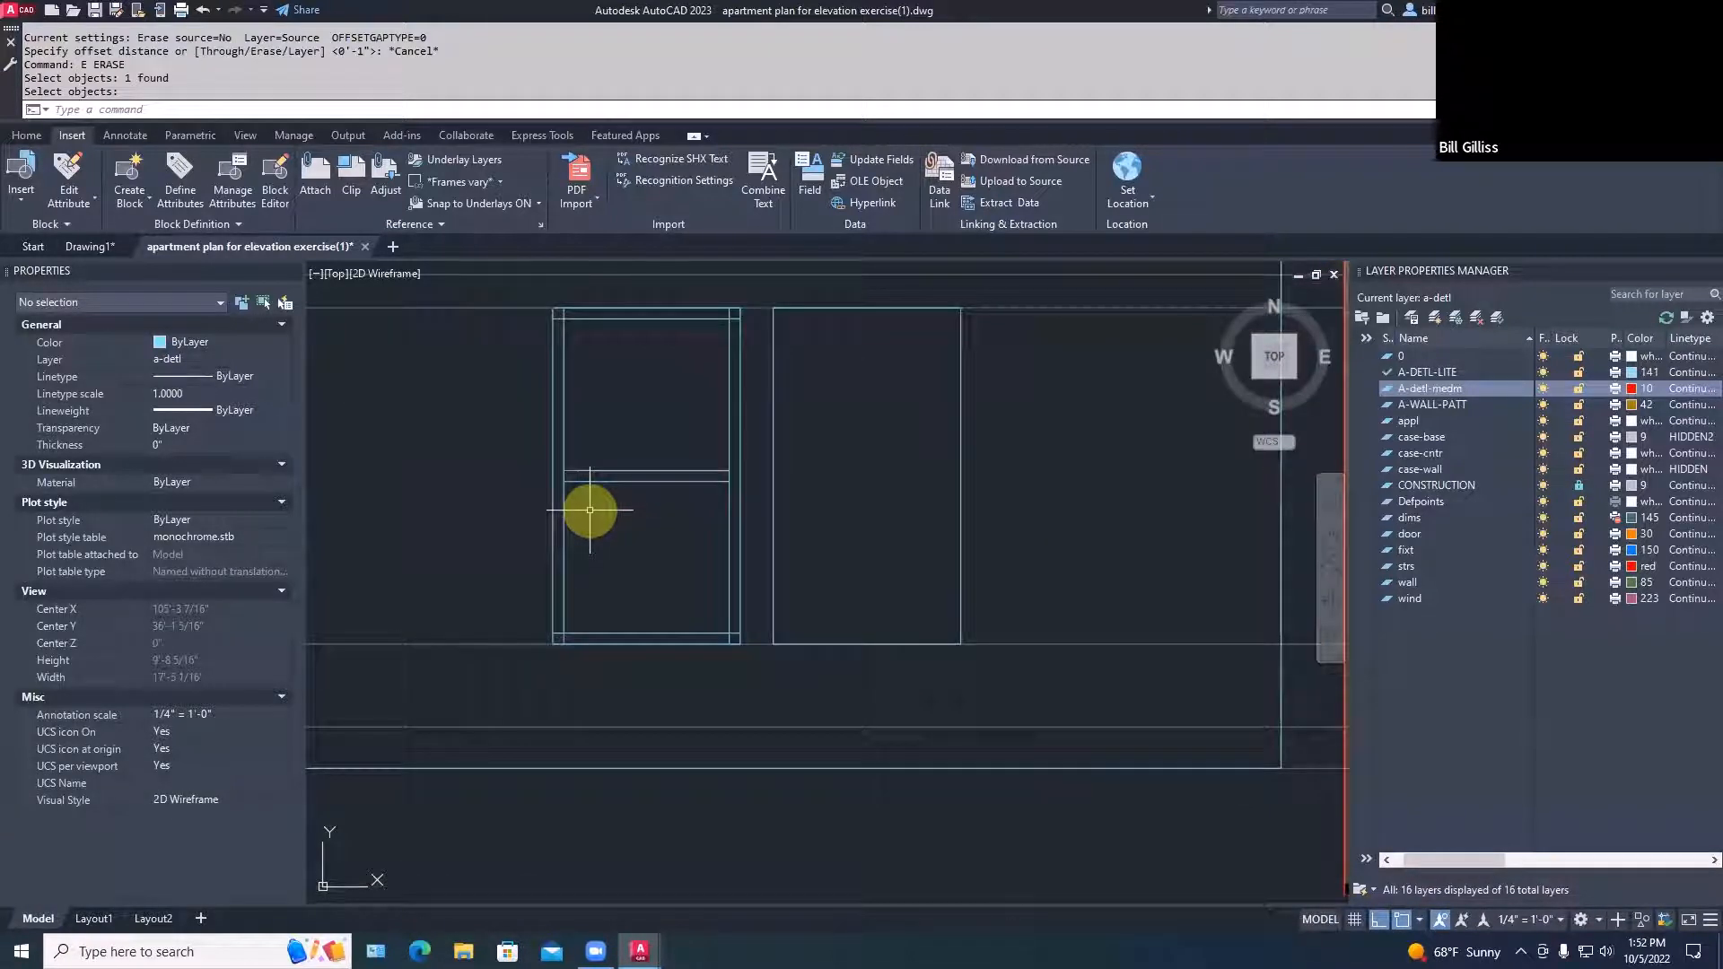
{"action": "type", "text": "ex"}
{"action": "key", "text": "space"}
{"action": "left_click", "coordinate": [570, 470]}
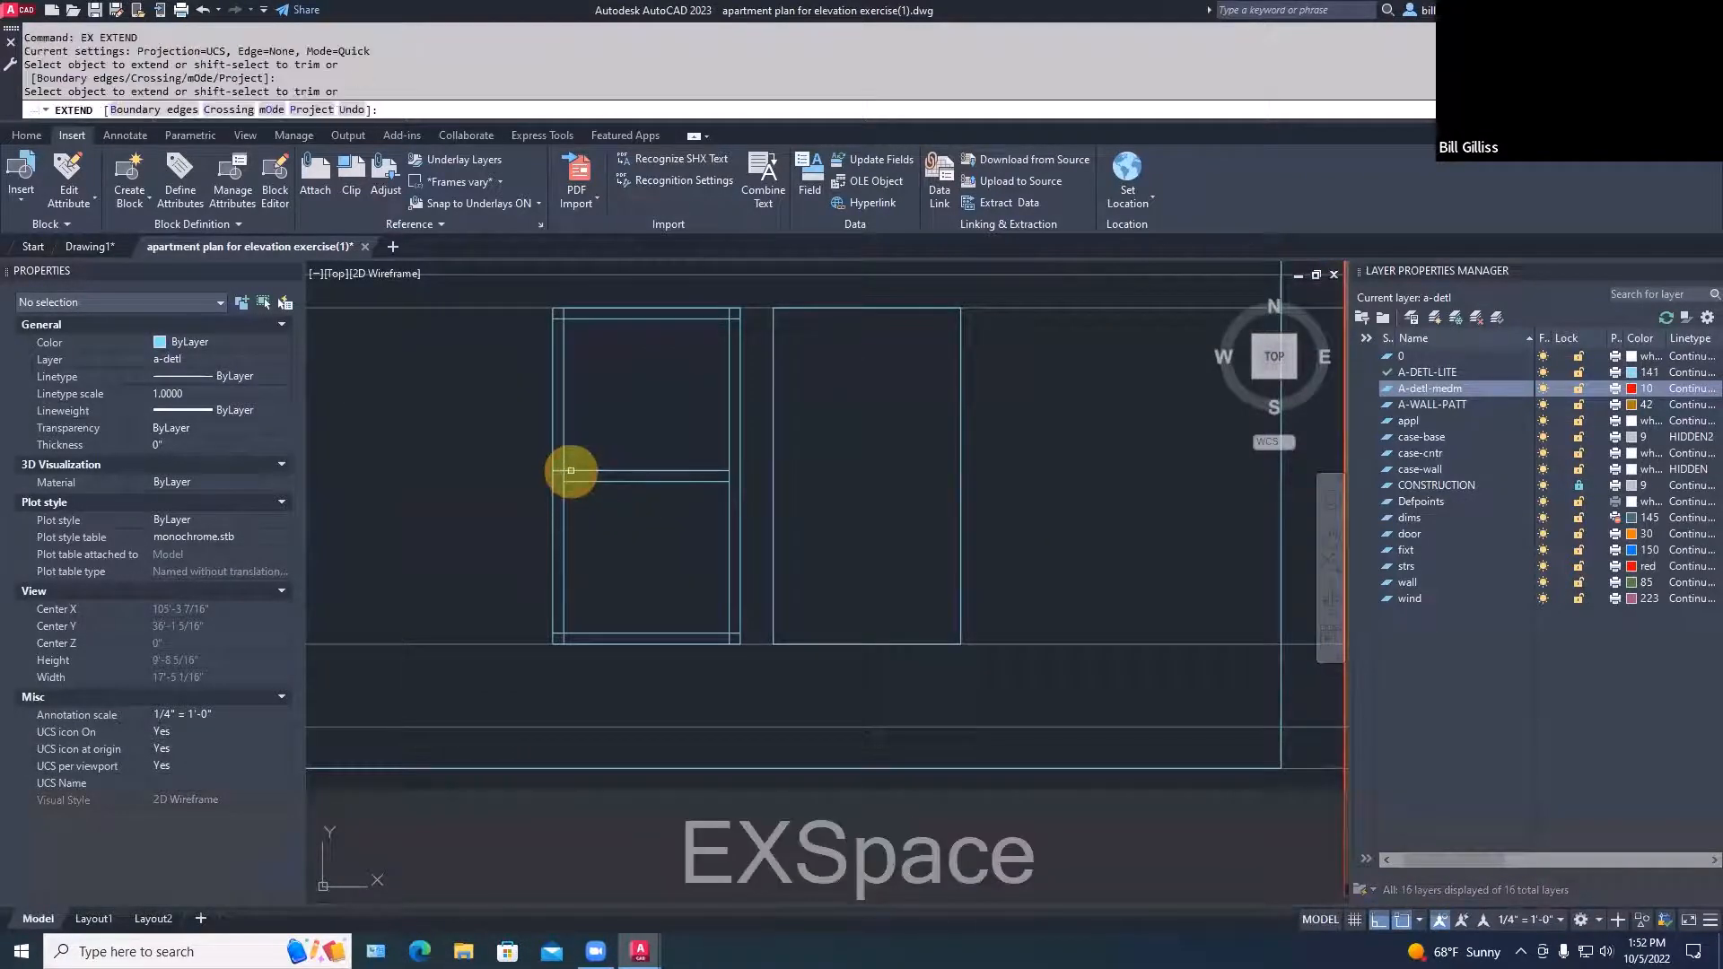
{"action": "left_click", "coordinate": [570, 470]}
{"action": "left_click", "coordinate": [715, 470]}
{"action": "key", "text": "space"}
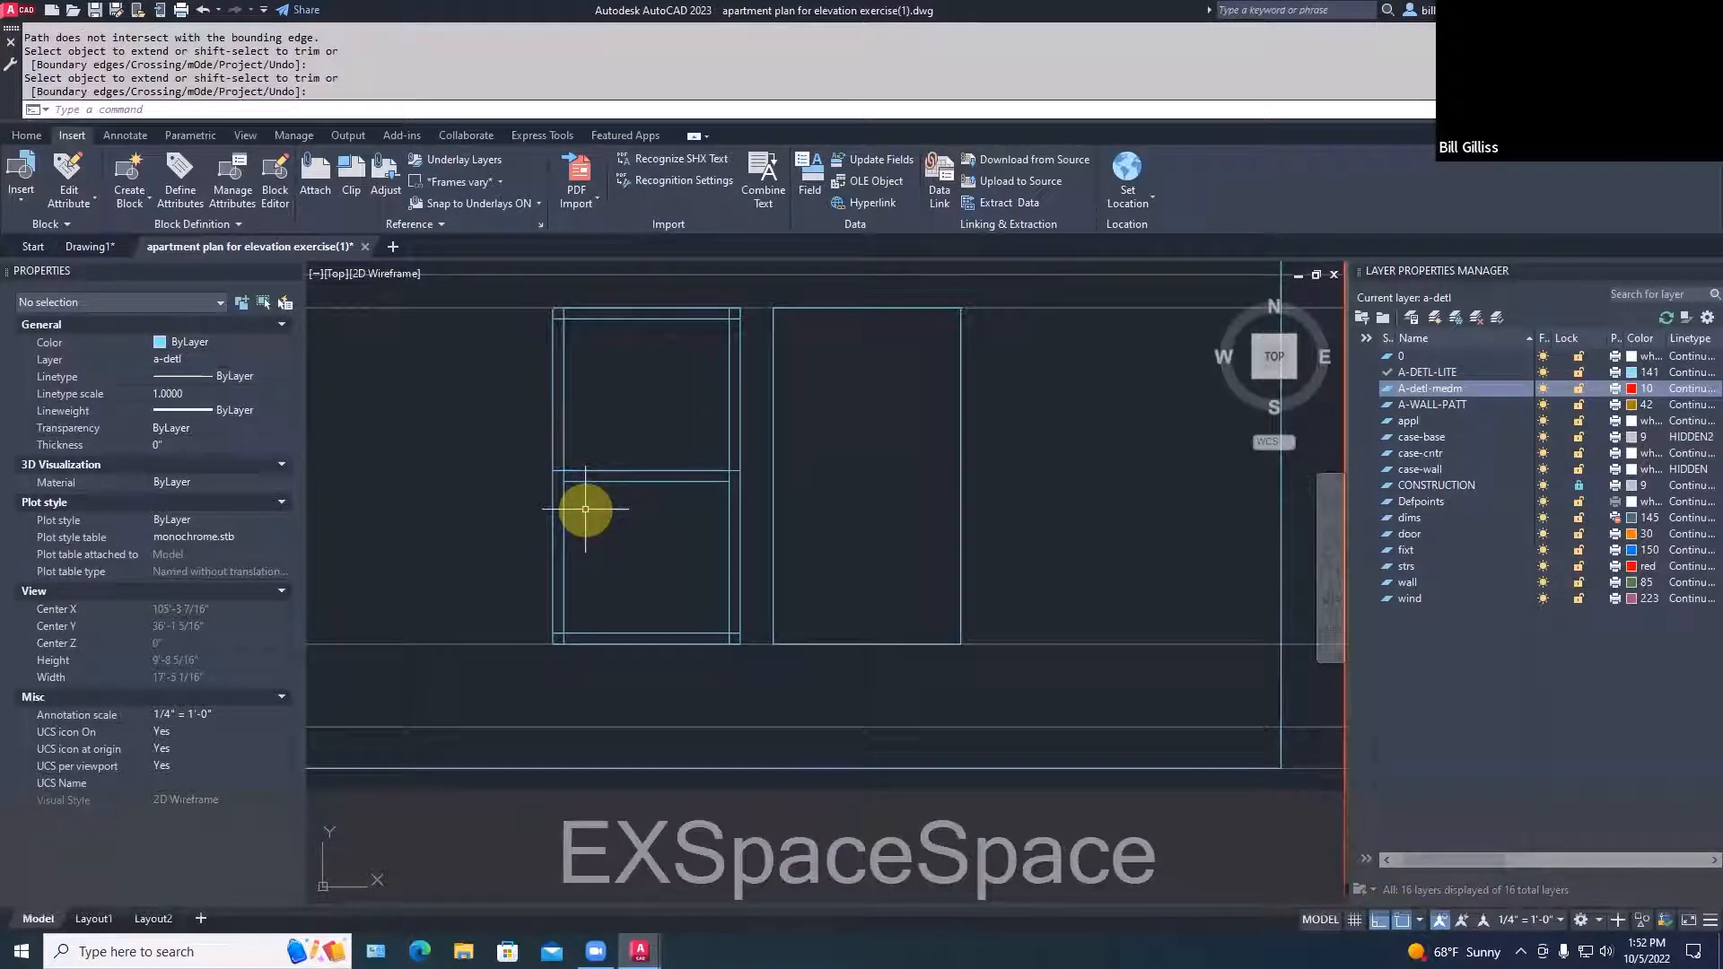
Trim the inner stile lines between the two meeting-rail lines at both ends of the rail
{"action": "type", "text": "tr"}
{"action": "key", "text": "space"}
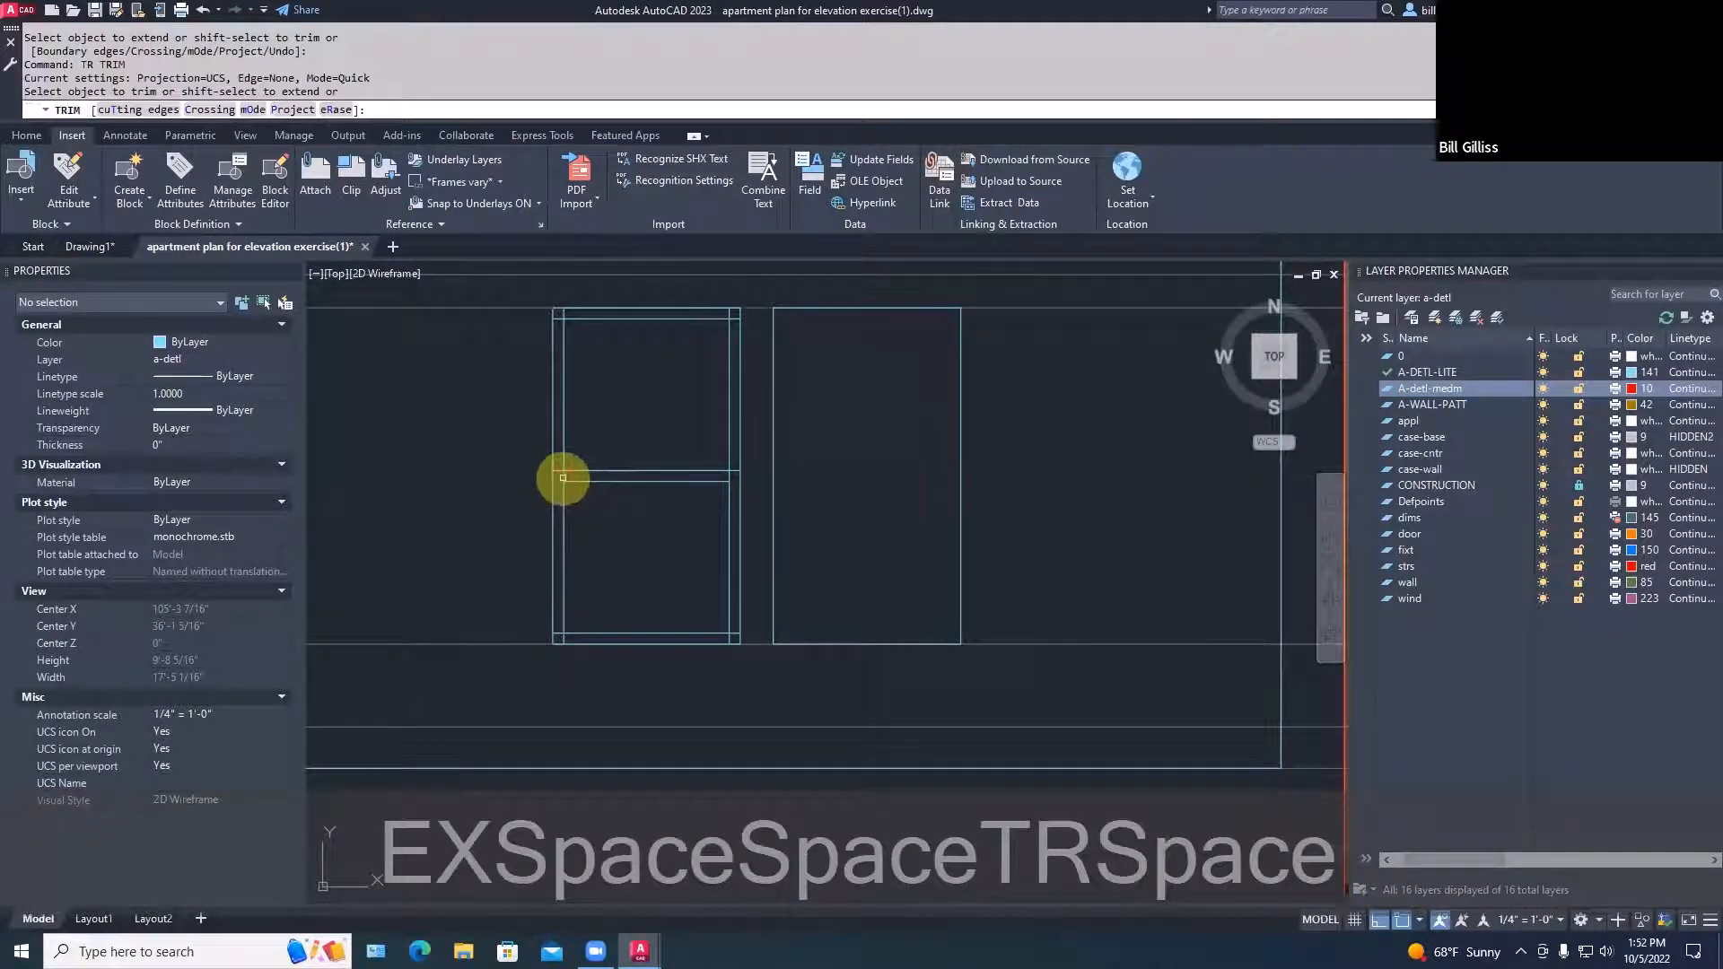
{"action": "left_click", "coordinate": [562, 478]}
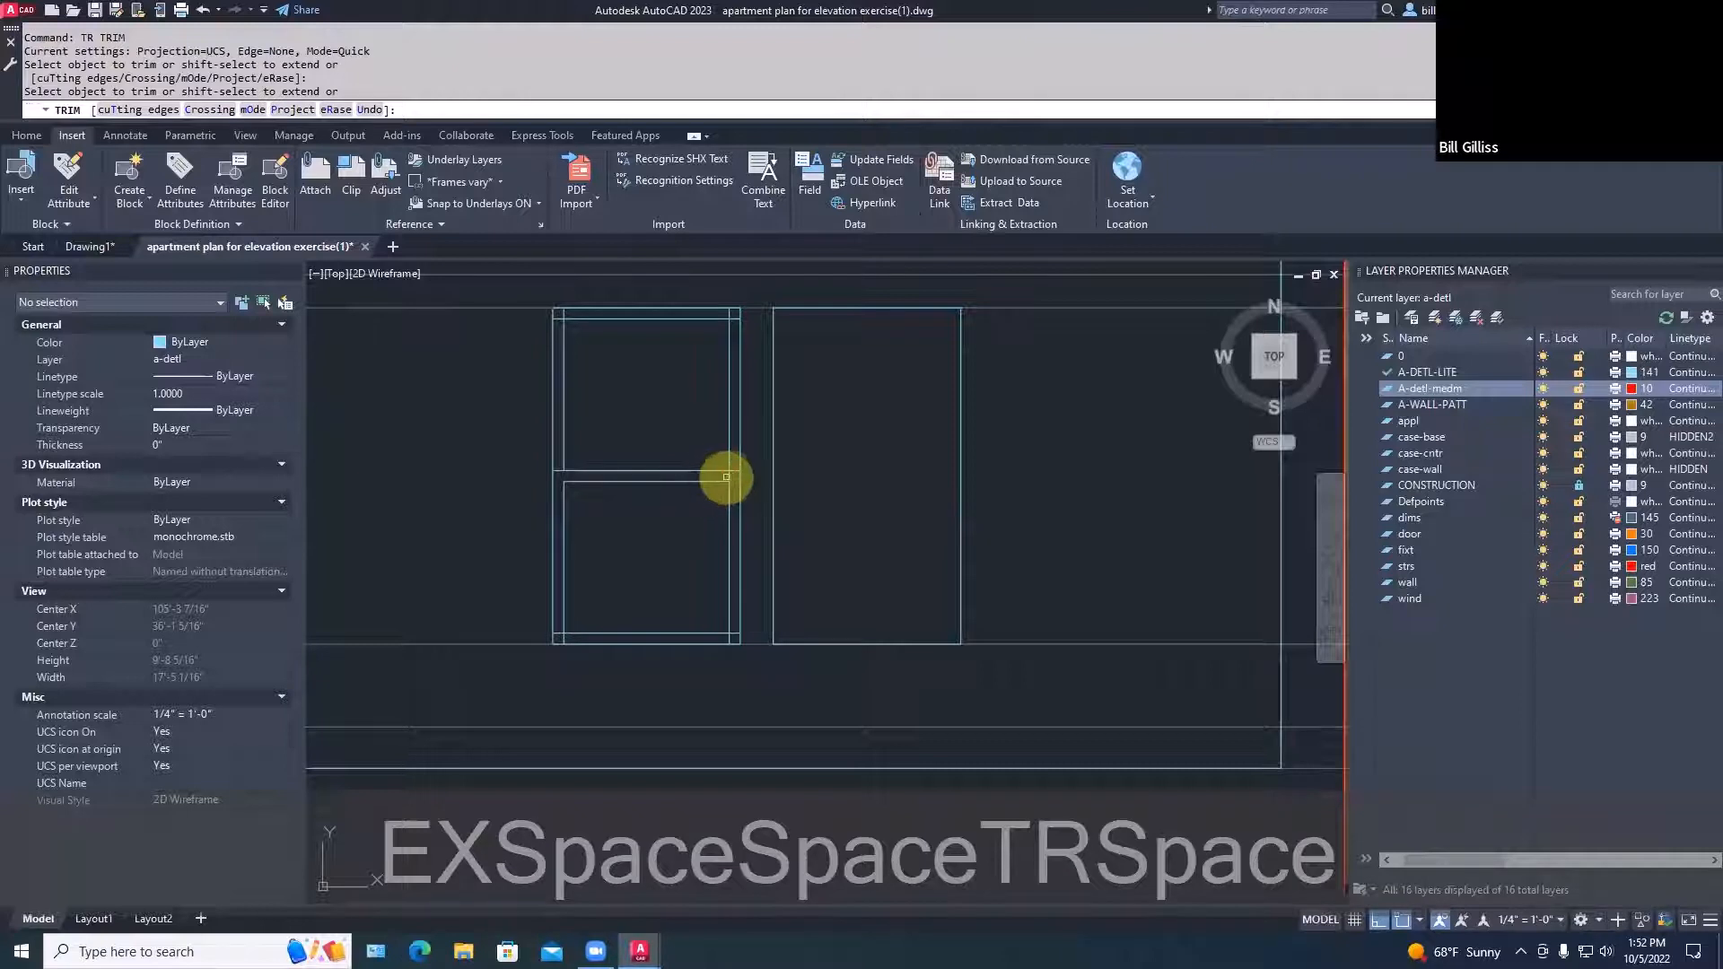
{"action": "left_click", "coordinate": [726, 477]}
Trim the overlapping line ends at the two bottom corners of the left window's lower sash
{"action": "scroll", "coordinate": [730, 606], "scroll_direction": "up", "scroll_amount": 2}
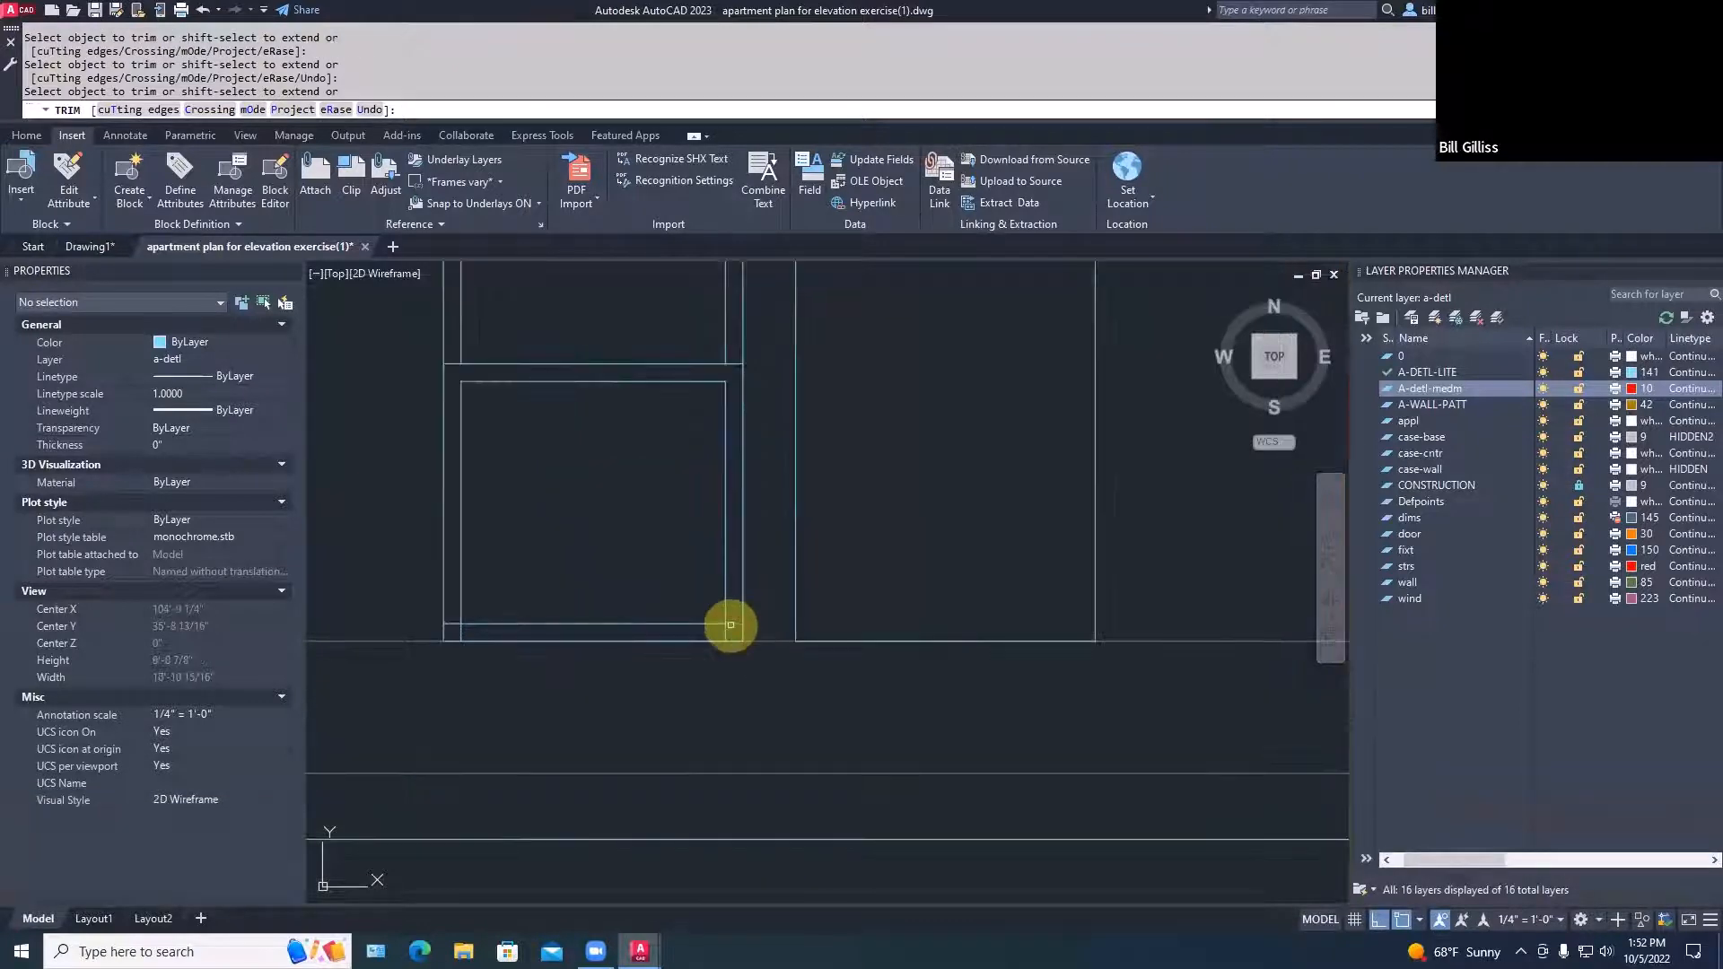
{"action": "mouse_move", "coordinate": [730, 625]}
{"action": "left_mouse_down"}
{"action": "mouse_move", "coordinate": [488, 637]}
{"action": "mouse_move", "coordinate": [450, 621]}
{"action": "left_mouse_up"}
{"action": "key", "text": "space"}
{"action": "key", "text": "space"}
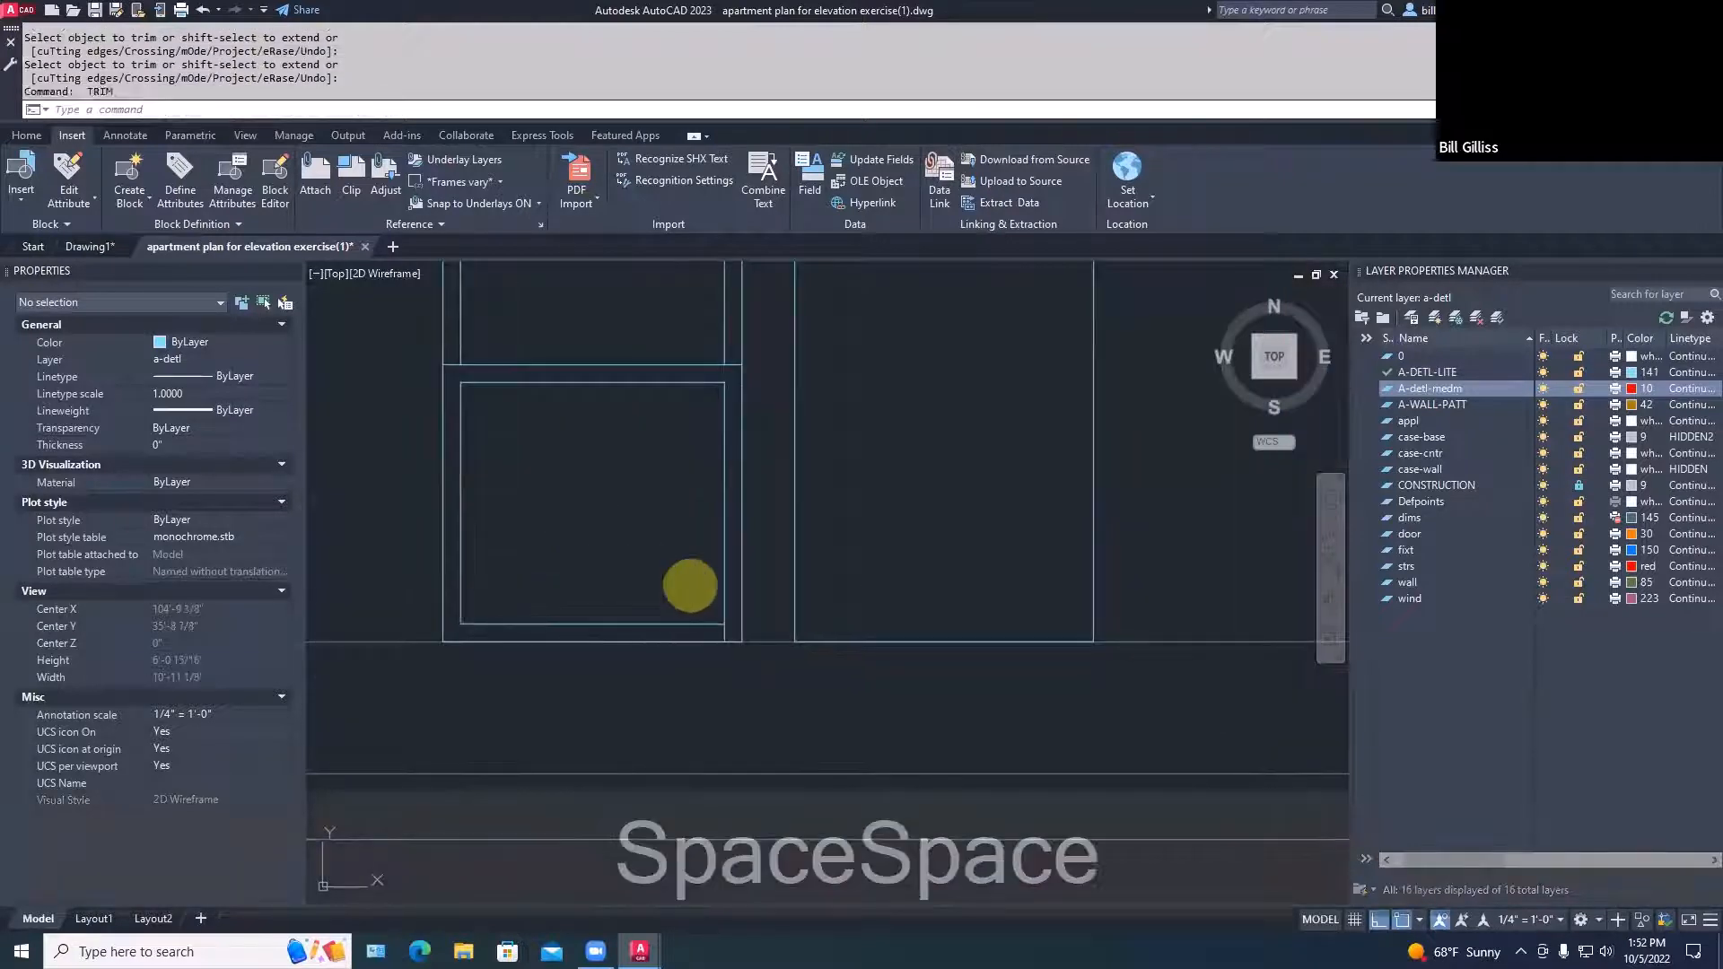
{"action": "key", "text": "space"}
{"action": "scroll", "coordinate": [691, 624], "scroll_direction": "up", "scroll_amount": 3}
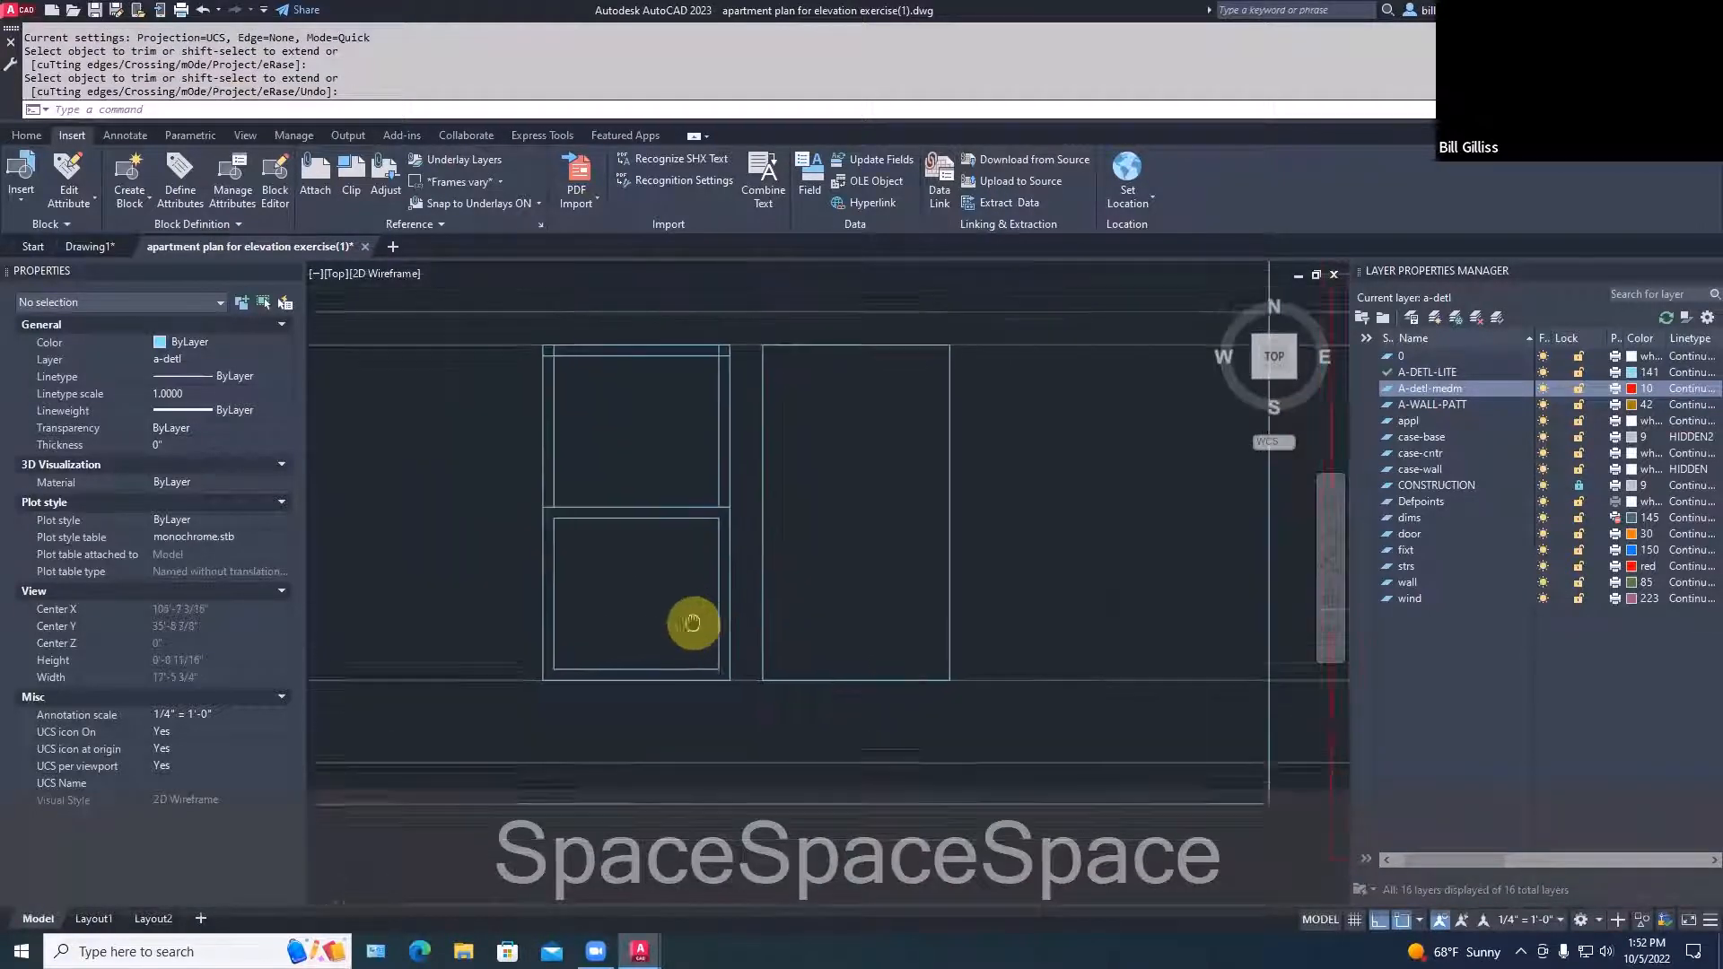
{"action": "scroll", "coordinate": [562, 431], "scroll_direction": "up", "scroll_amount": 3}
{"action": "middle_click_drag", "start_coordinate": [580, 440], "coordinate": [589, 533]}
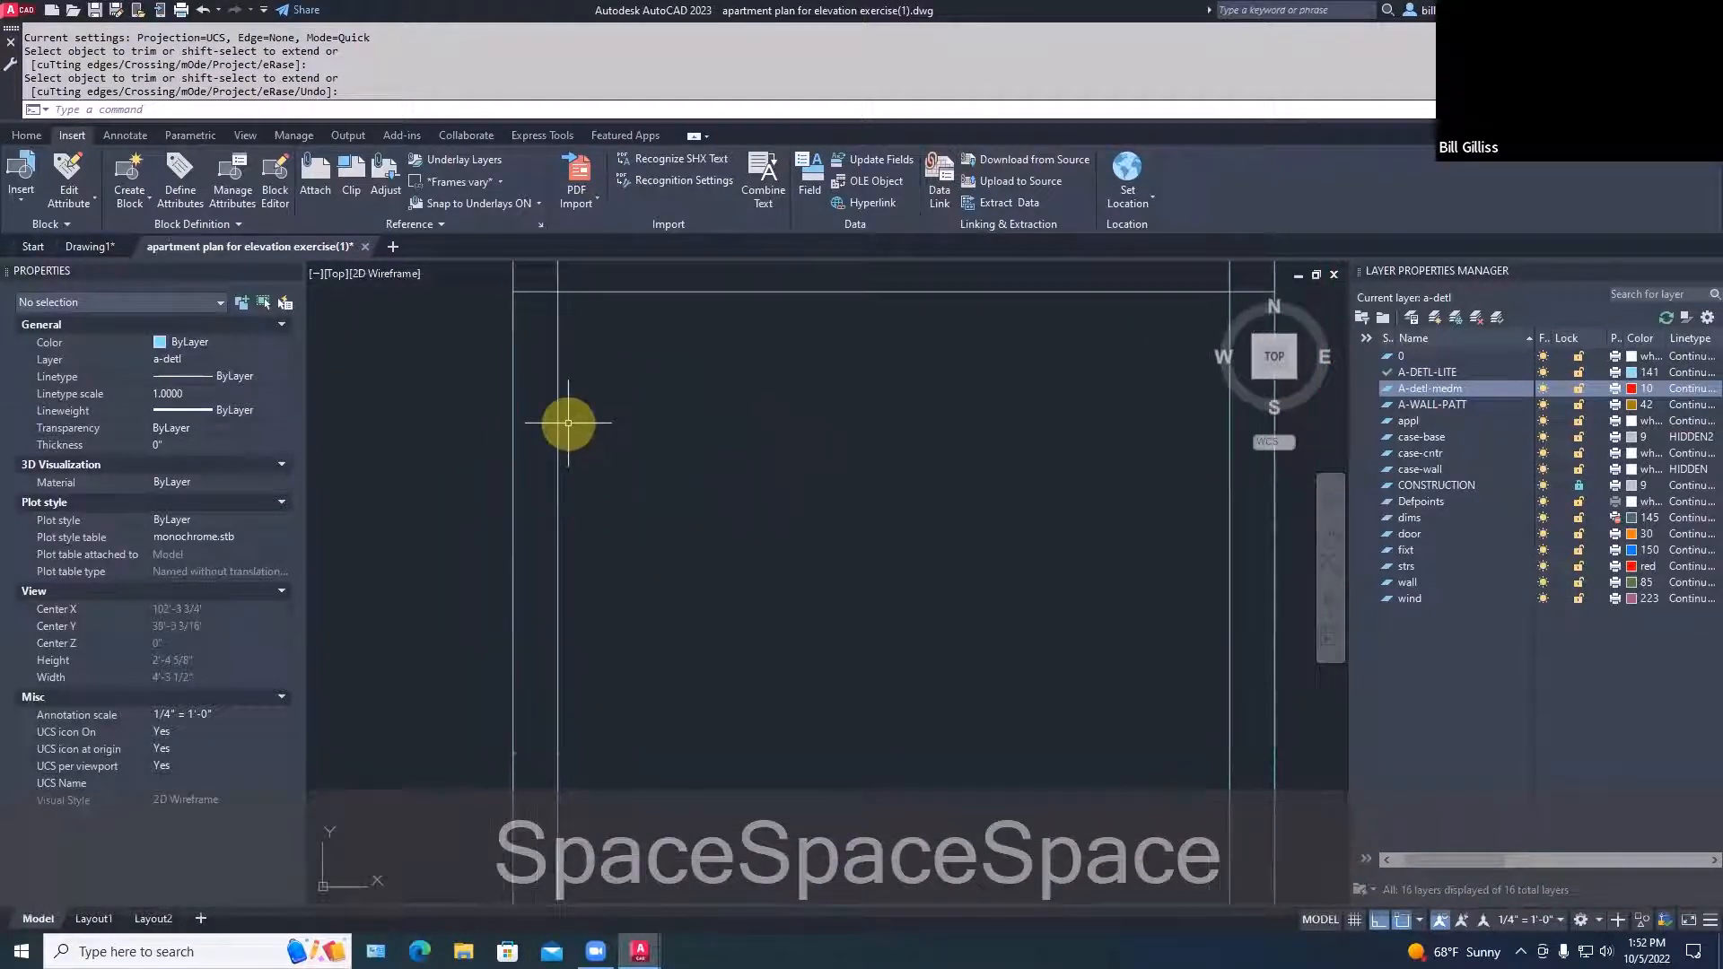
{"action": "type", "text": "ex"}
{"action": "key", "text": "space"}
{"action": "key", "text": "Escape"}
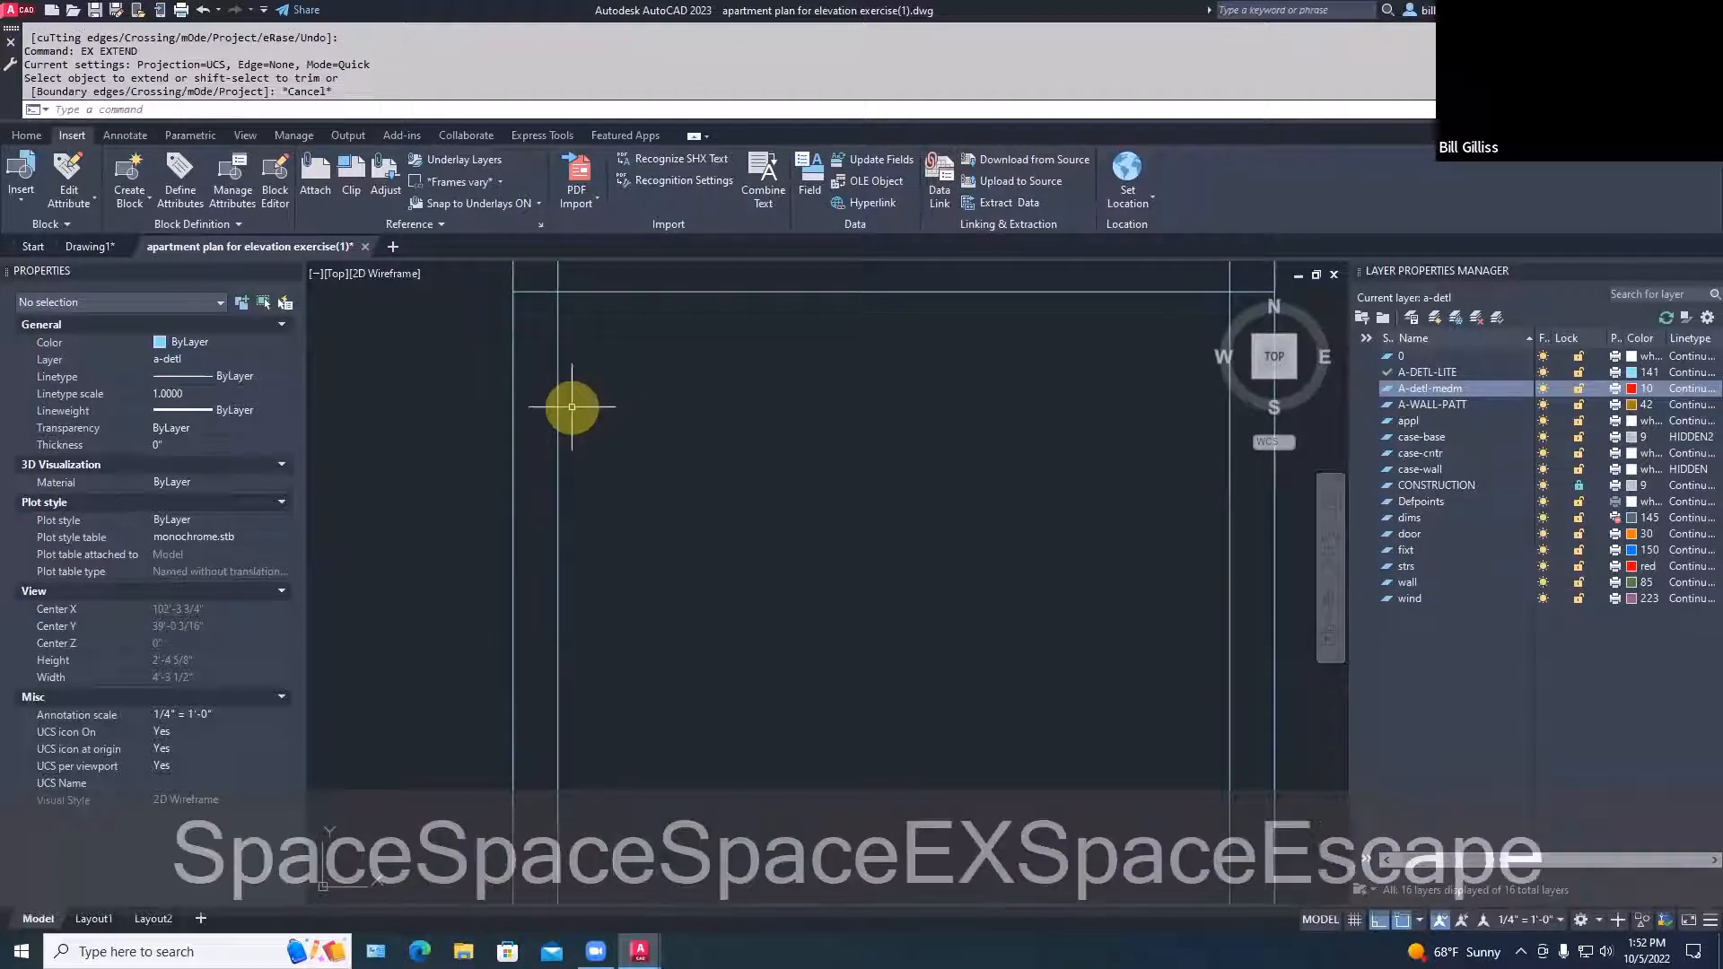
{"action": "type", "text": "tr"}
{"action": "middle_click_drag", "start_coordinate": [557, 285], "coordinate": [569, 422]}
{"action": "key", "text": "Escape"}
Trim the overlapping line ends across the top corners of the left window's upper sash with a freehand fence
{"action": "type", "text": "tr"}
{"action": "key", "text": "space"}
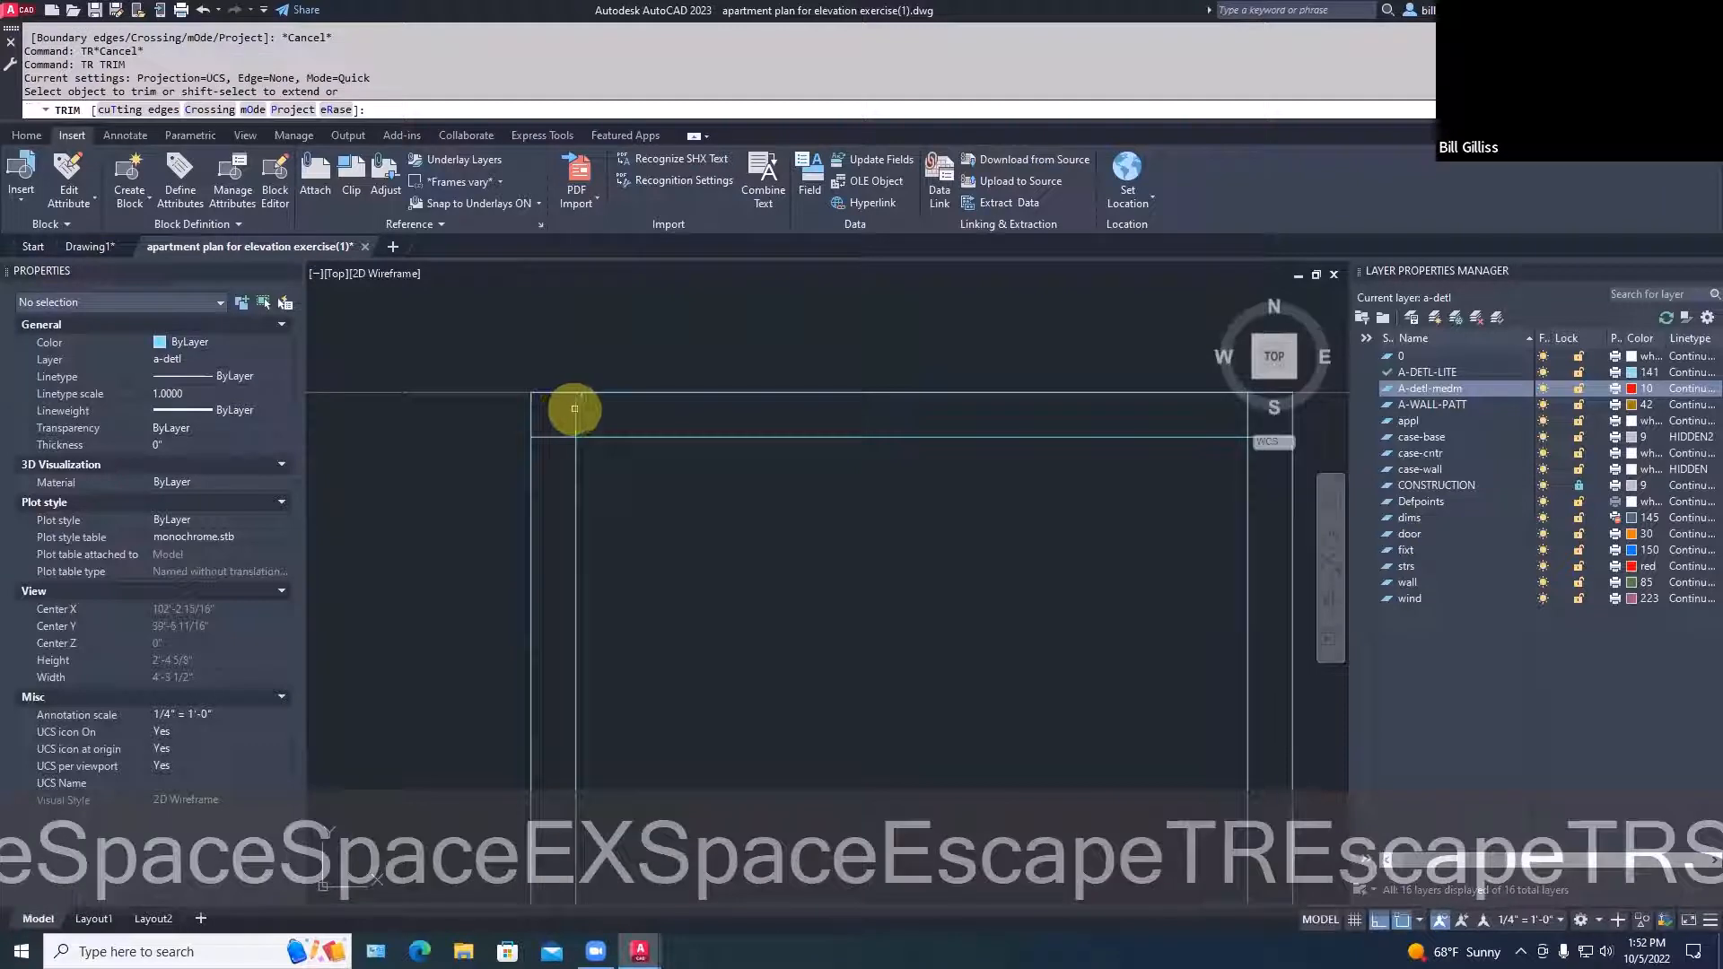
{"action": "mouse_move", "coordinate": [574, 408]}
{"action": "left_mouse_down"}
{"action": "mouse_move", "coordinate": [557, 436]}
{"action": "mouse_move", "coordinate": [1258, 429]}
{"action": "left_mouse_up"}
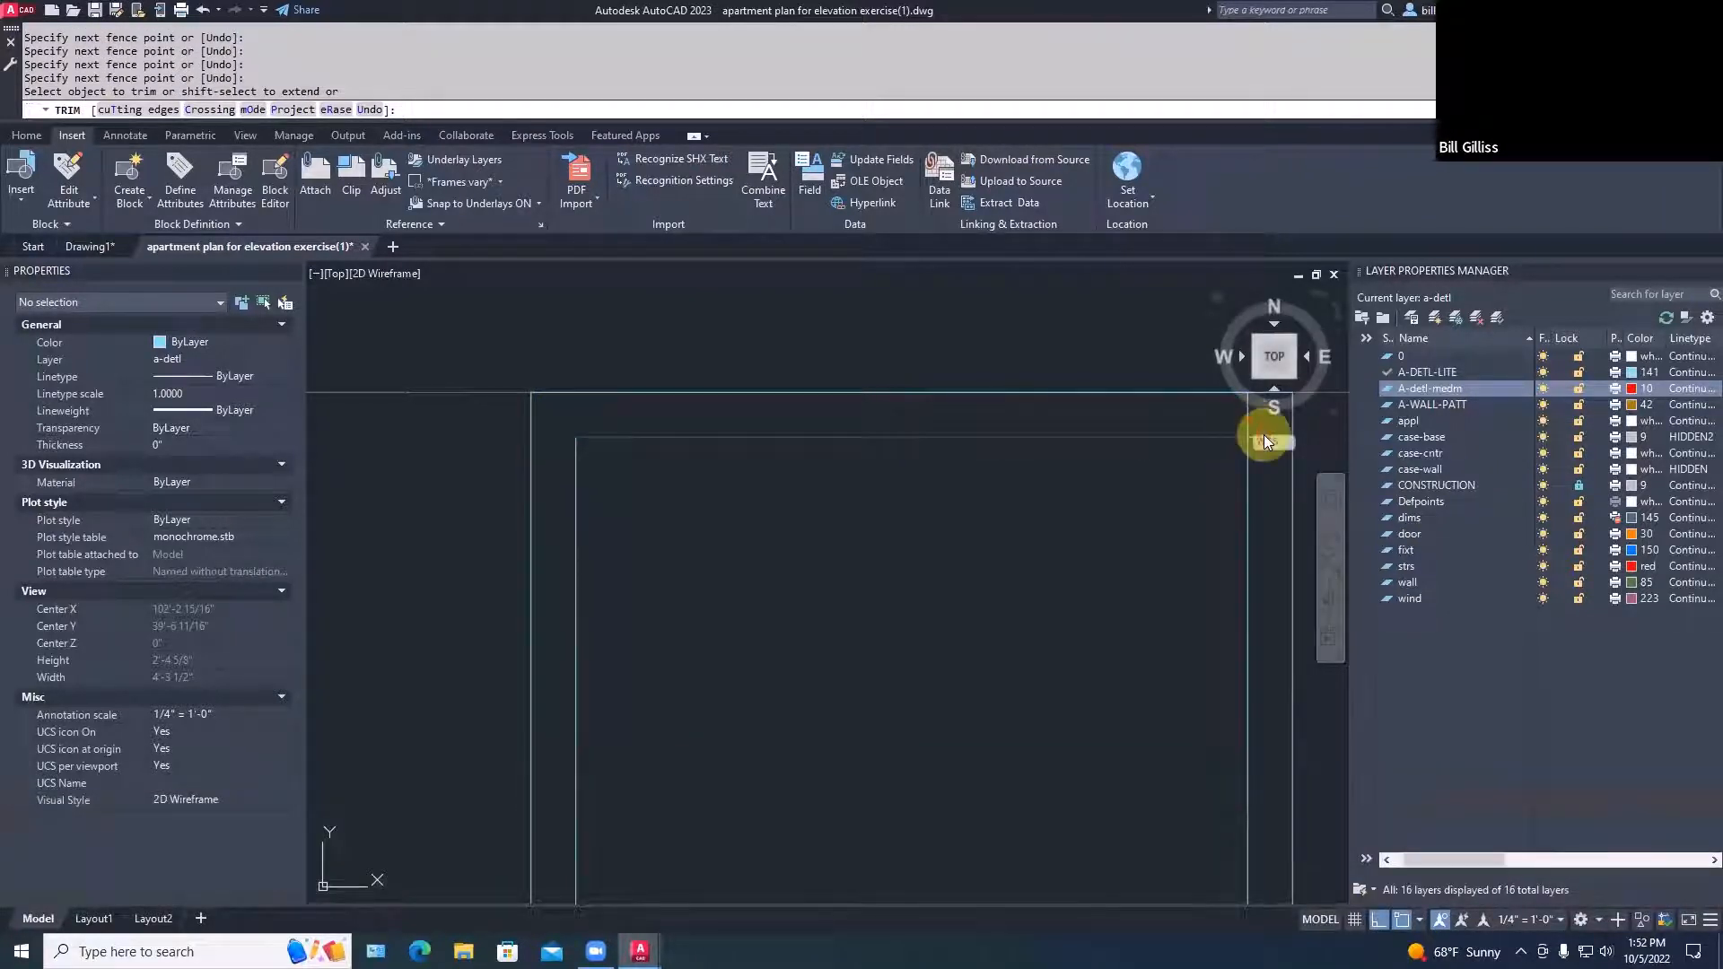
{"action": "key", "text": "space"}
{"action": "key", "text": "Escape"}
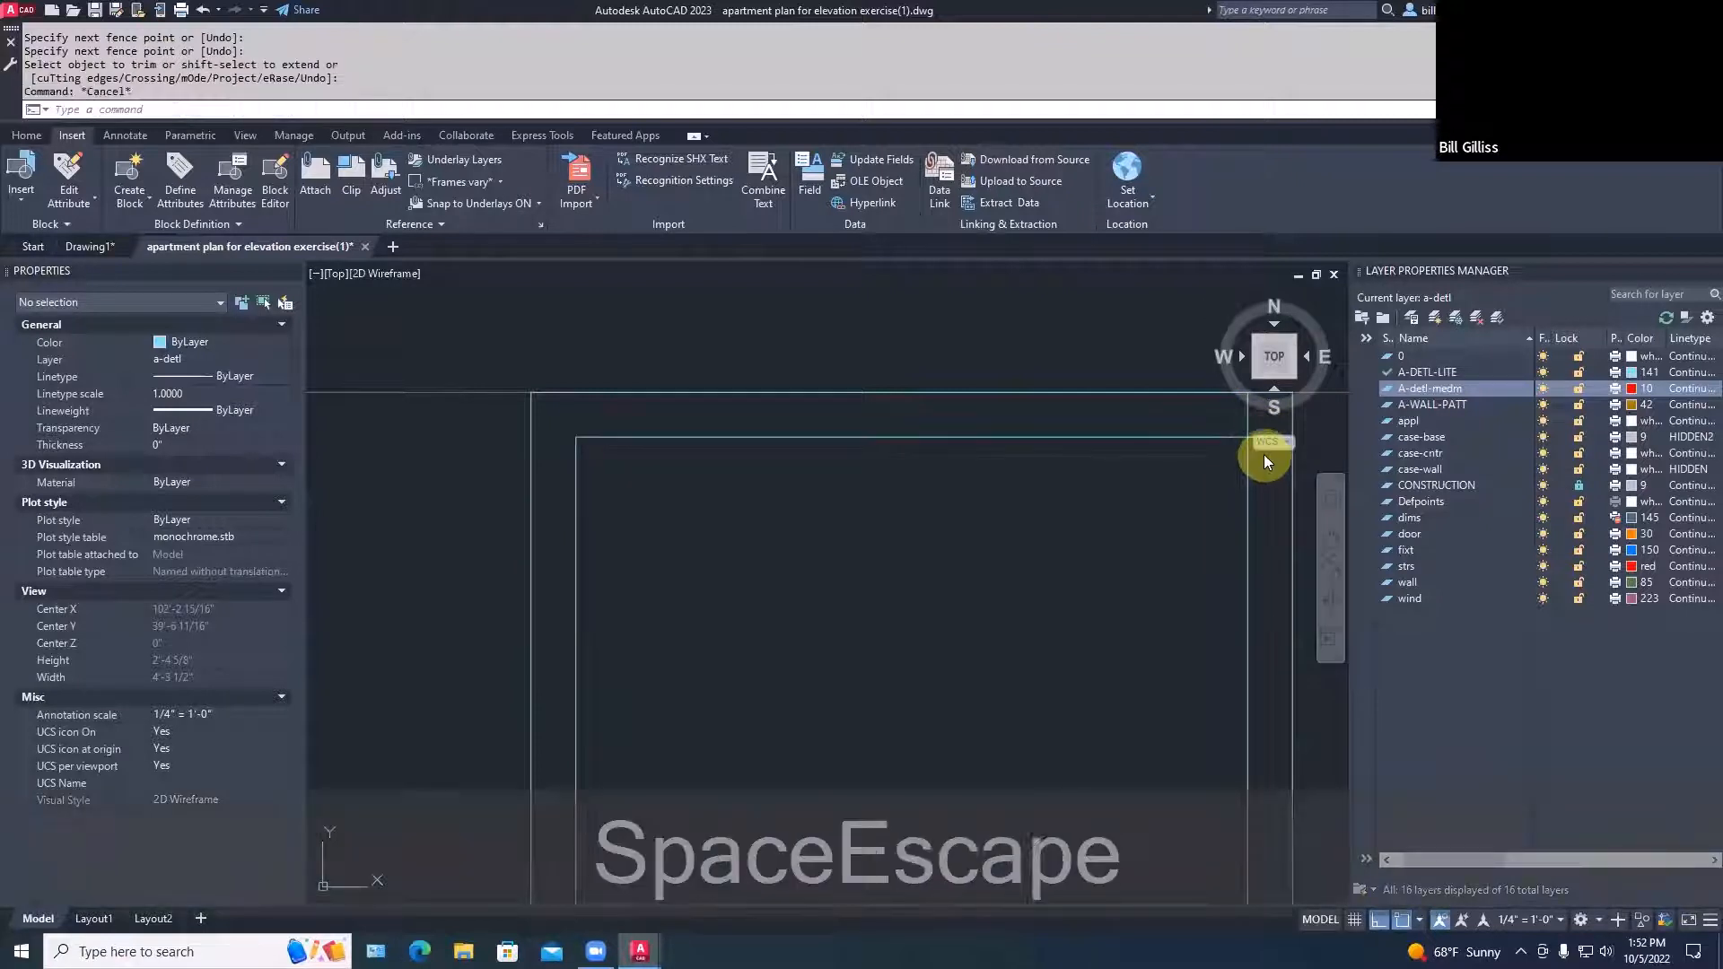
{"action": "type", "text": "tr"}
{"action": "key", "text": "space"}
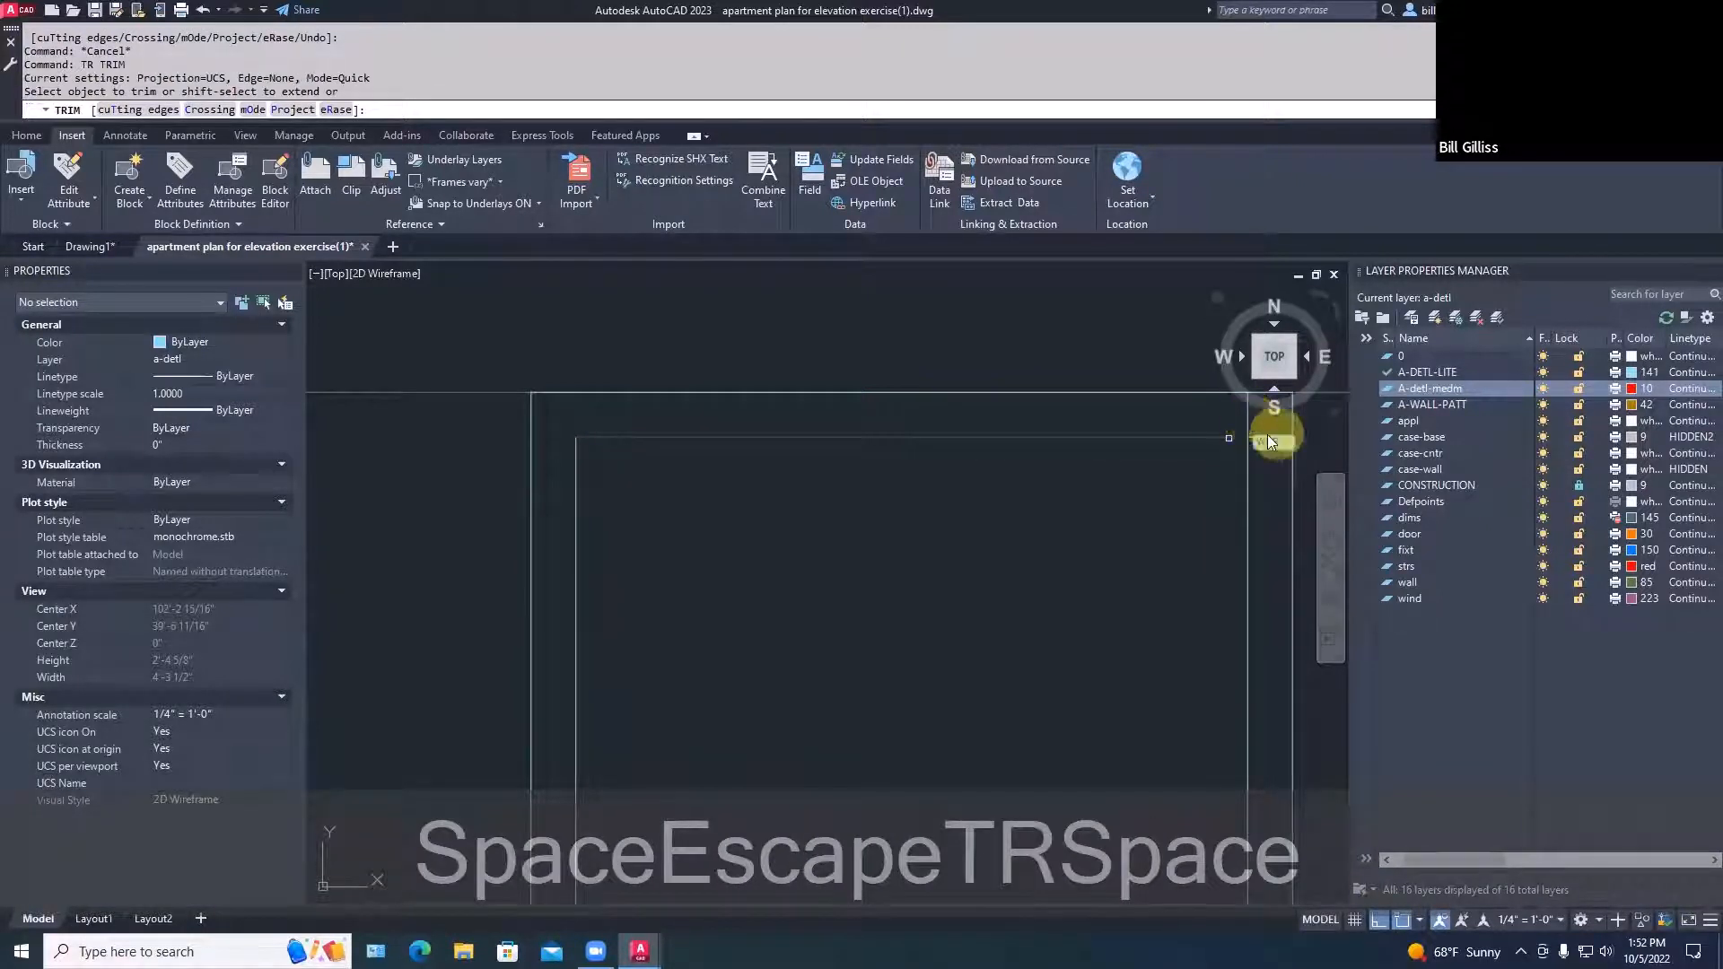
{"action": "middle_click_drag", "start_coordinate": [1257, 438], "coordinate": [1050, 462]}
{"action": "key", "text": "Escape"}
Trim the leftover line end at the upper sash's top-right corner
{"action": "type", "text": "tr"}
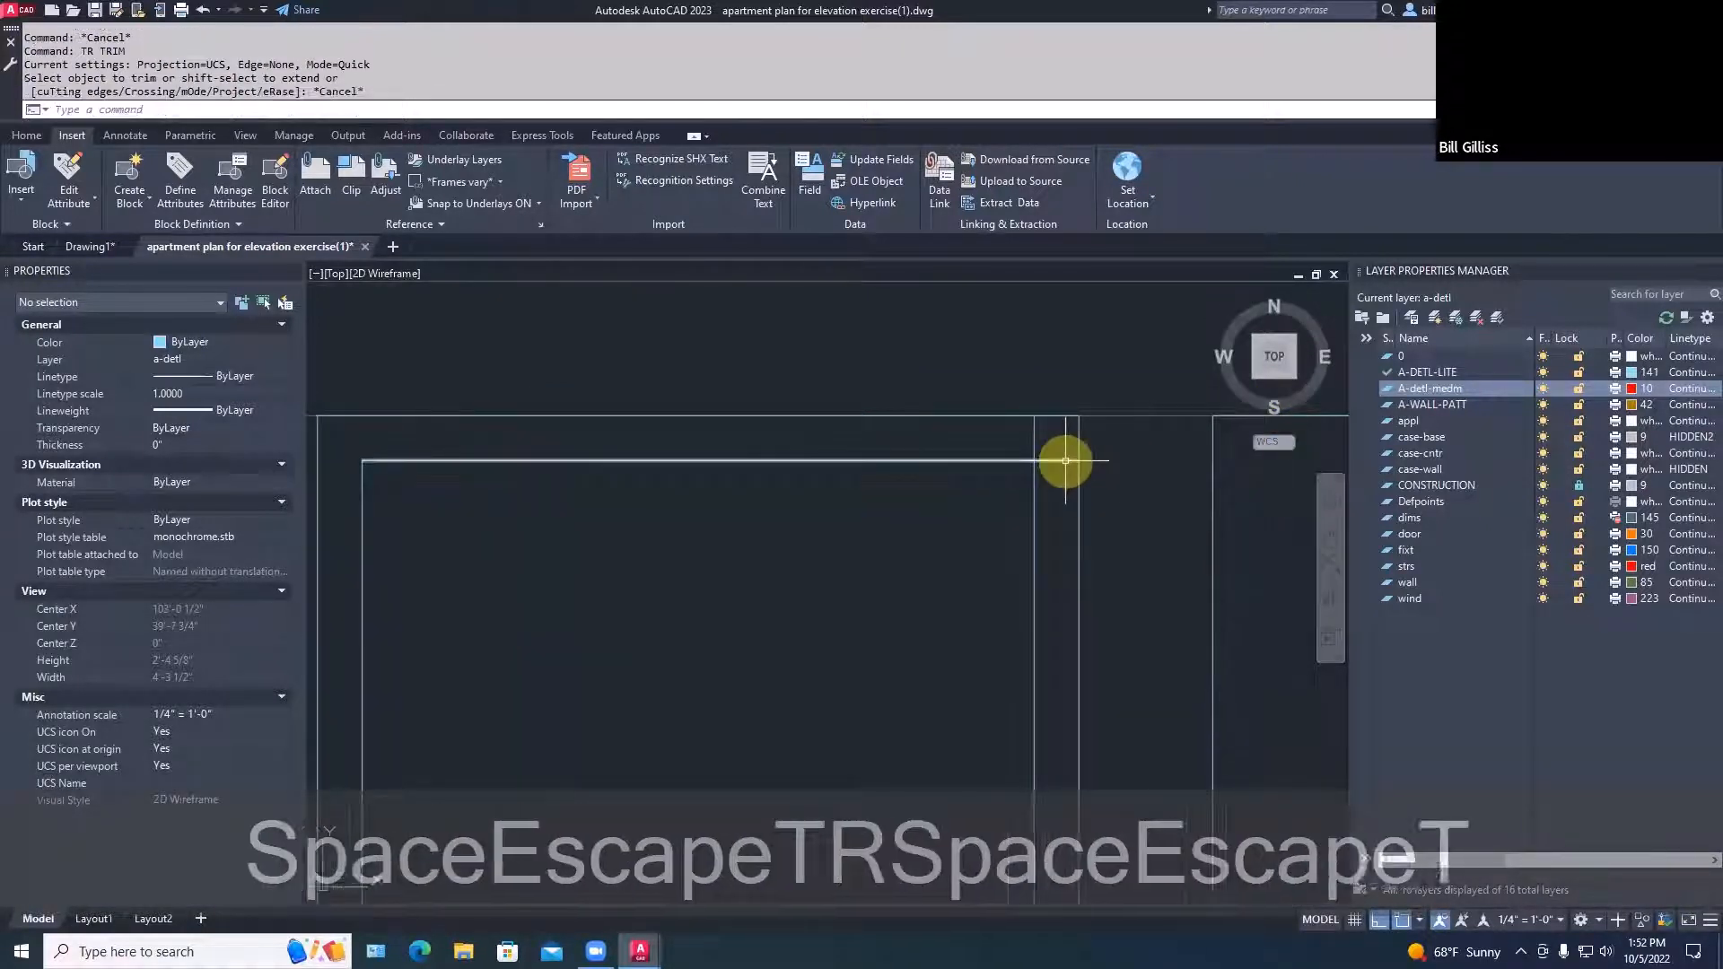
{"action": "key", "text": "space"}
{"action": "left_click", "coordinate": [1054, 456]}
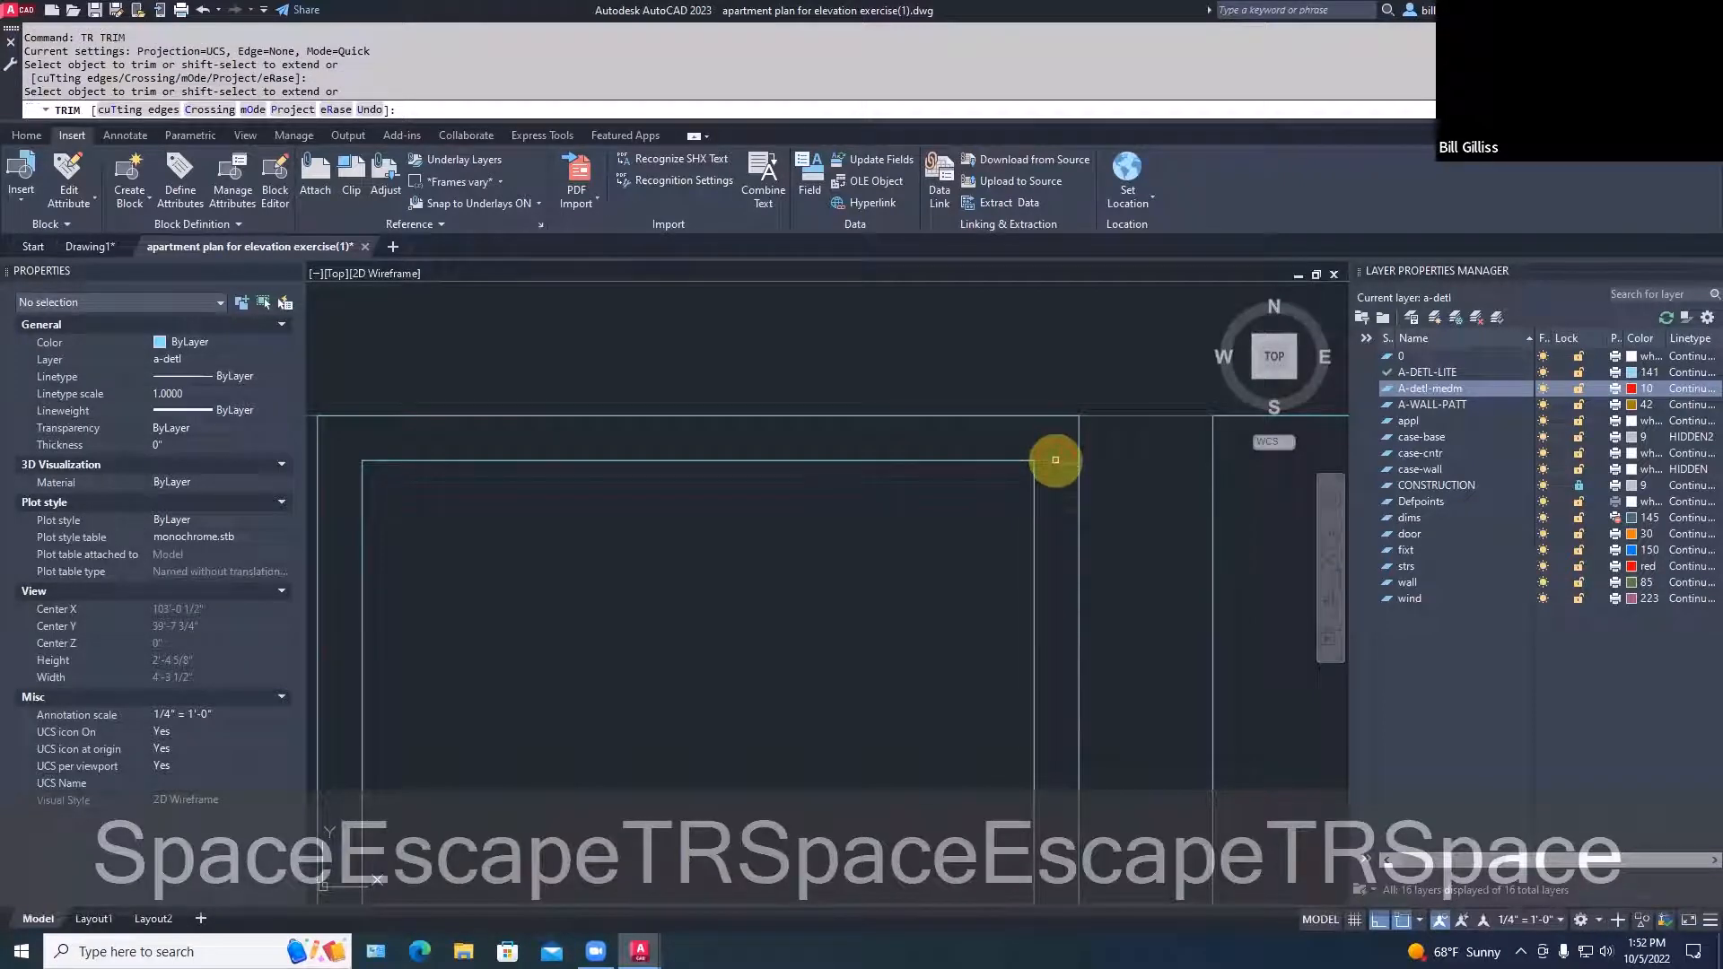
{"action": "key", "text": "space"}
Compare the drawn left window with the reference photo, examining the sill area and the vertical bars in the upper sash
{"action": "scroll", "coordinate": [969, 527], "scroll_direction": "down", "scroll_amount": 5}
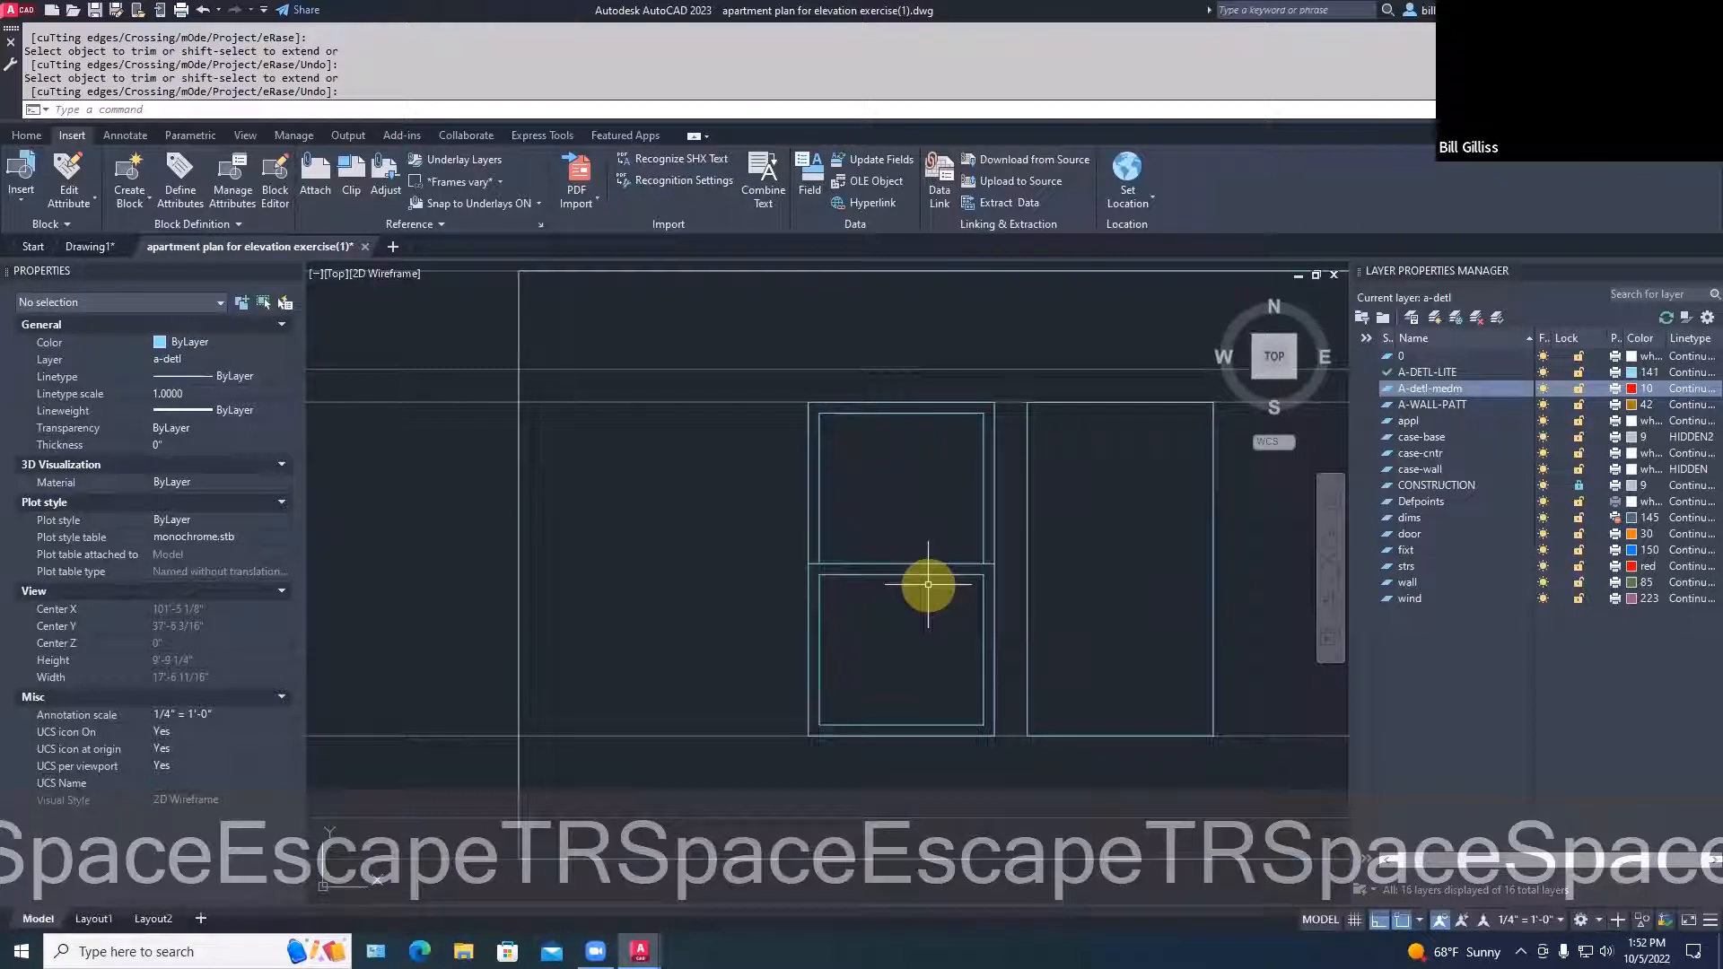
{"action": "scroll", "coordinate": [952, 610], "scroll_direction": "down", "scroll_amount": 4}
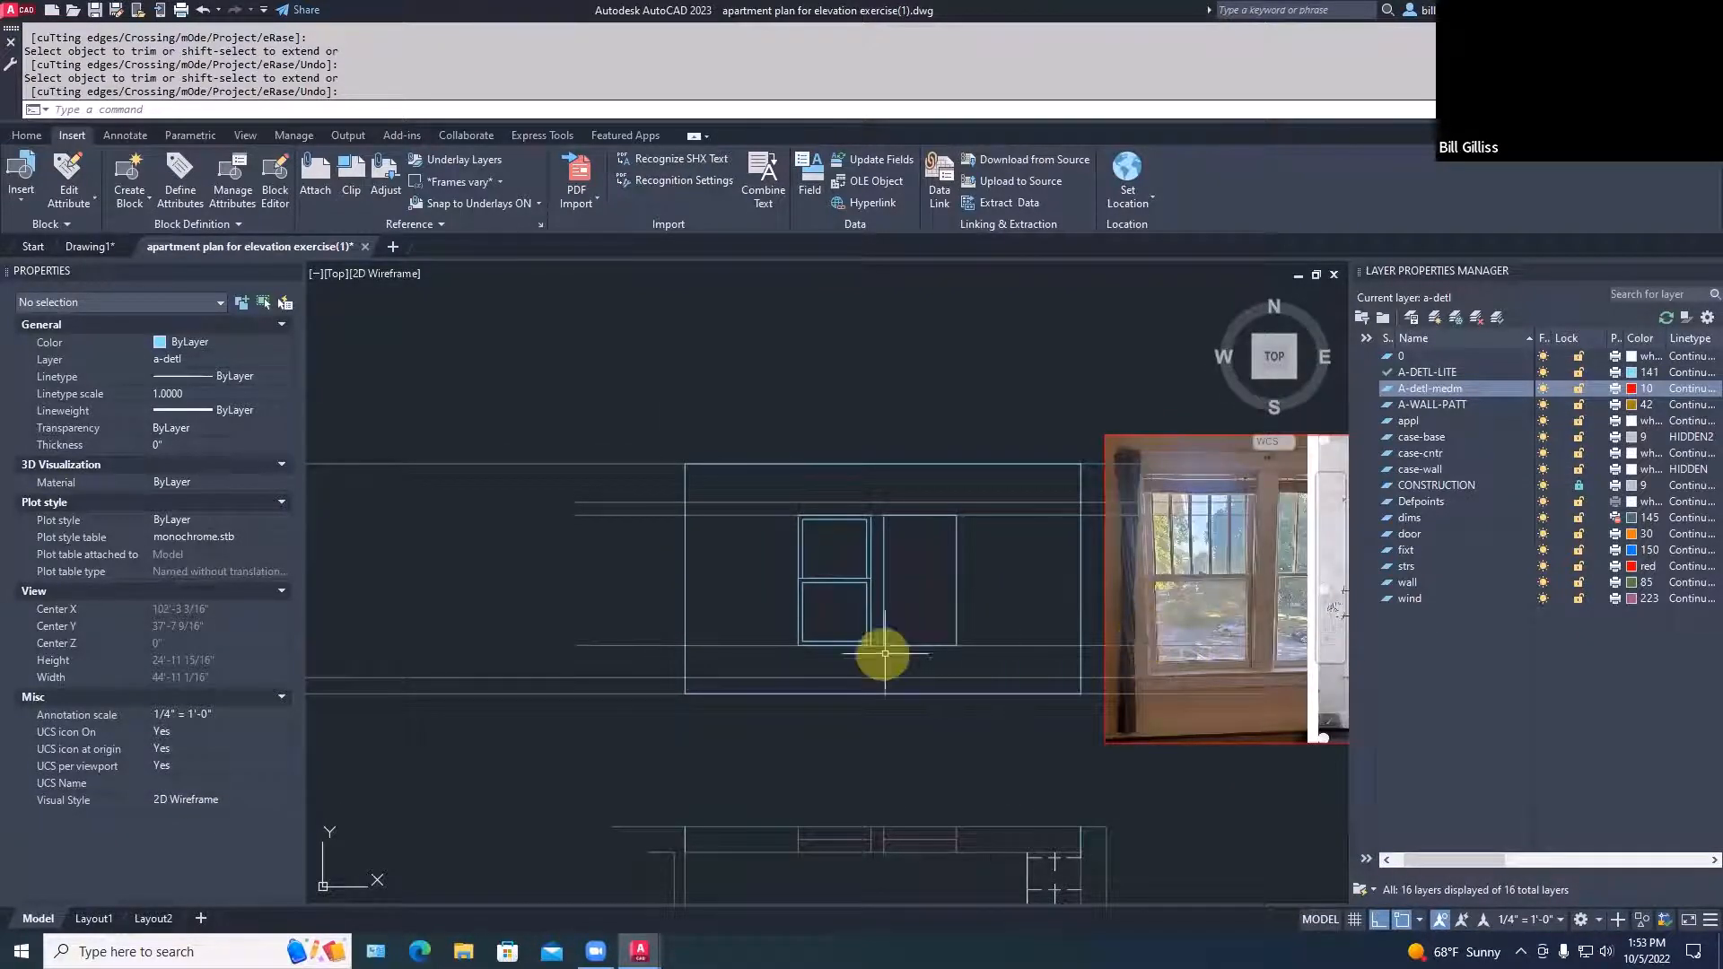
{"action": "scroll", "coordinate": [1231, 673], "scroll_direction": "up", "scroll_amount": 6}
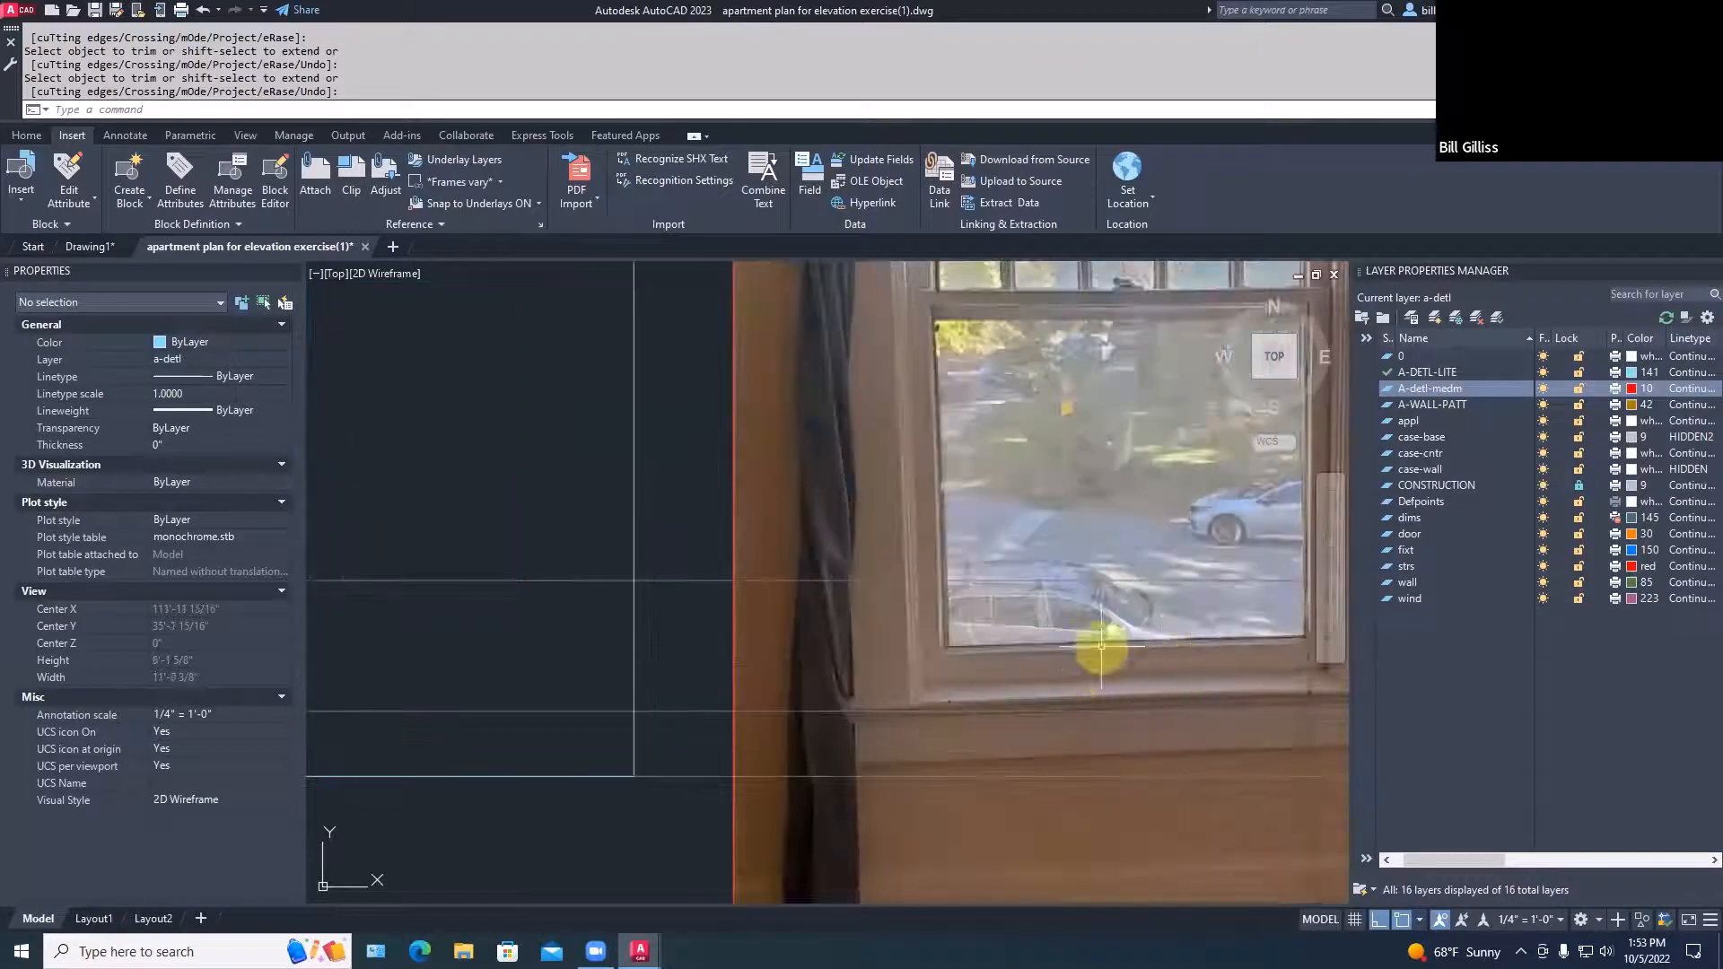
{"action": "scroll", "coordinate": [1120, 575], "scroll_direction": "down", "scroll_amount": 2}
{"action": "middle_click_drag", "start_coordinate": [1124, 576], "coordinate": [1317, 649]}
{"action": "middle_click_drag", "start_coordinate": [556, 554], "coordinate": [973, 666]}
{"action": "scroll", "coordinate": [825, 580], "scroll_direction": "up", "scroll_amount": 2}
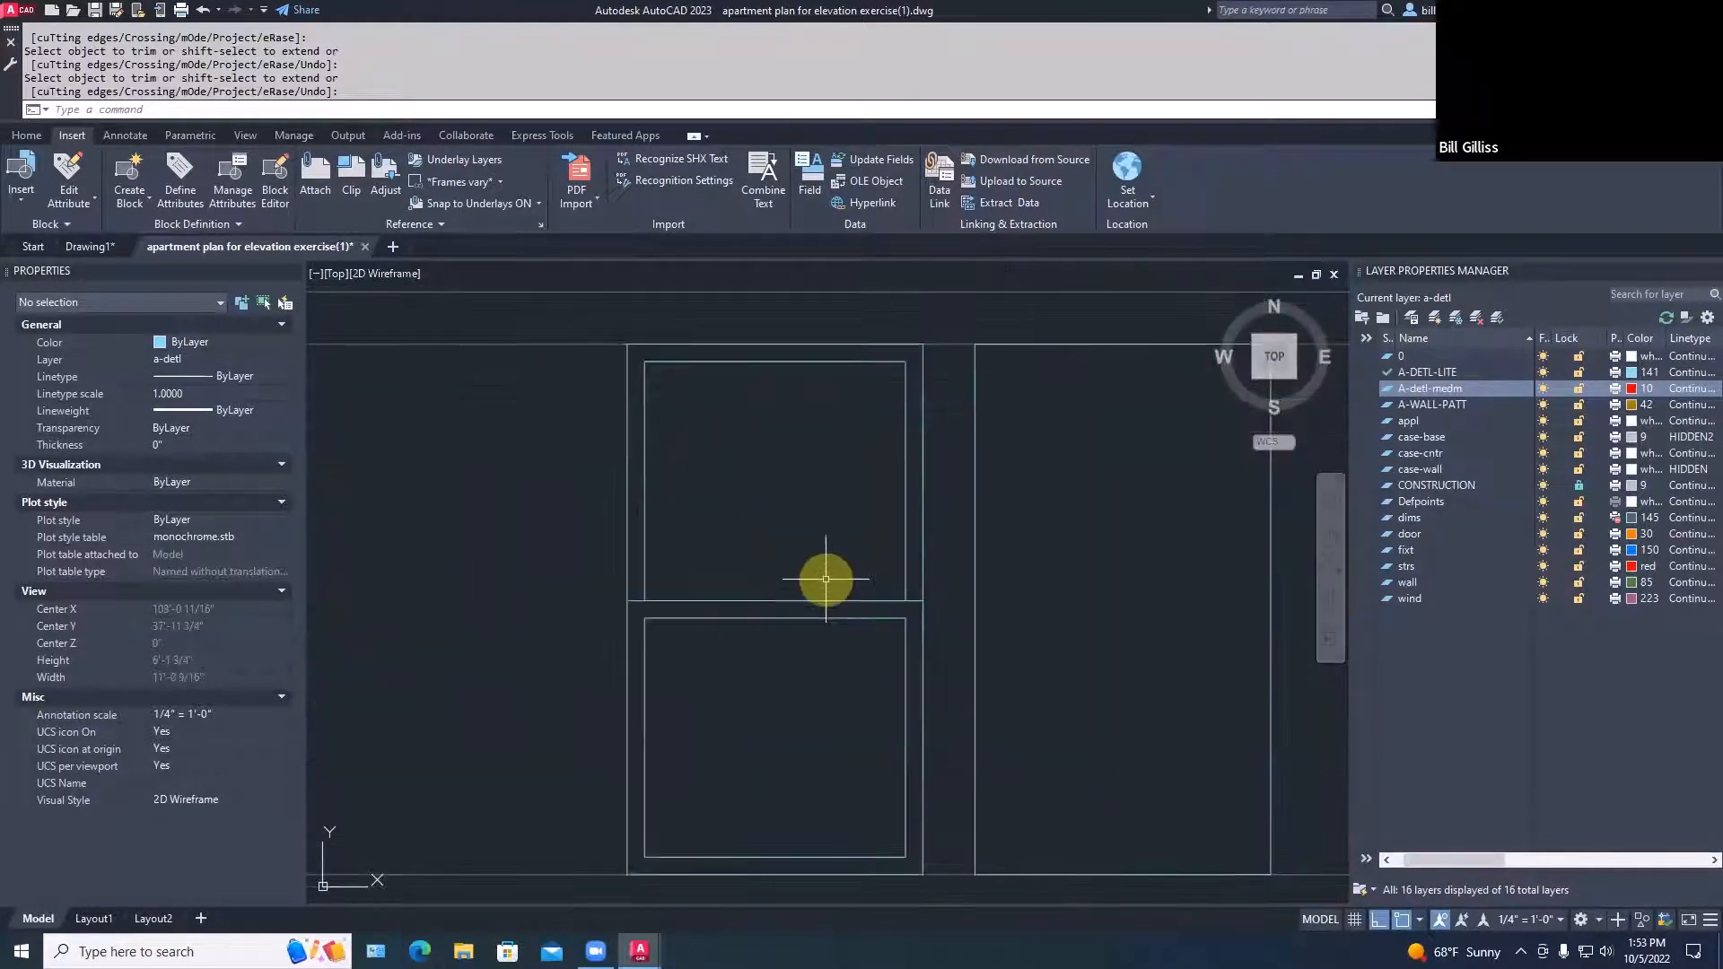
{"action": "scroll", "coordinate": [825, 579], "scroll_direction": "up", "scroll_amount": 2}
{"action": "scroll", "coordinate": [773, 508], "scroll_direction": "down", "scroll_amount": 2}
{"action": "middle_click_drag", "start_coordinate": [768, 502], "coordinate": [736, 558]}
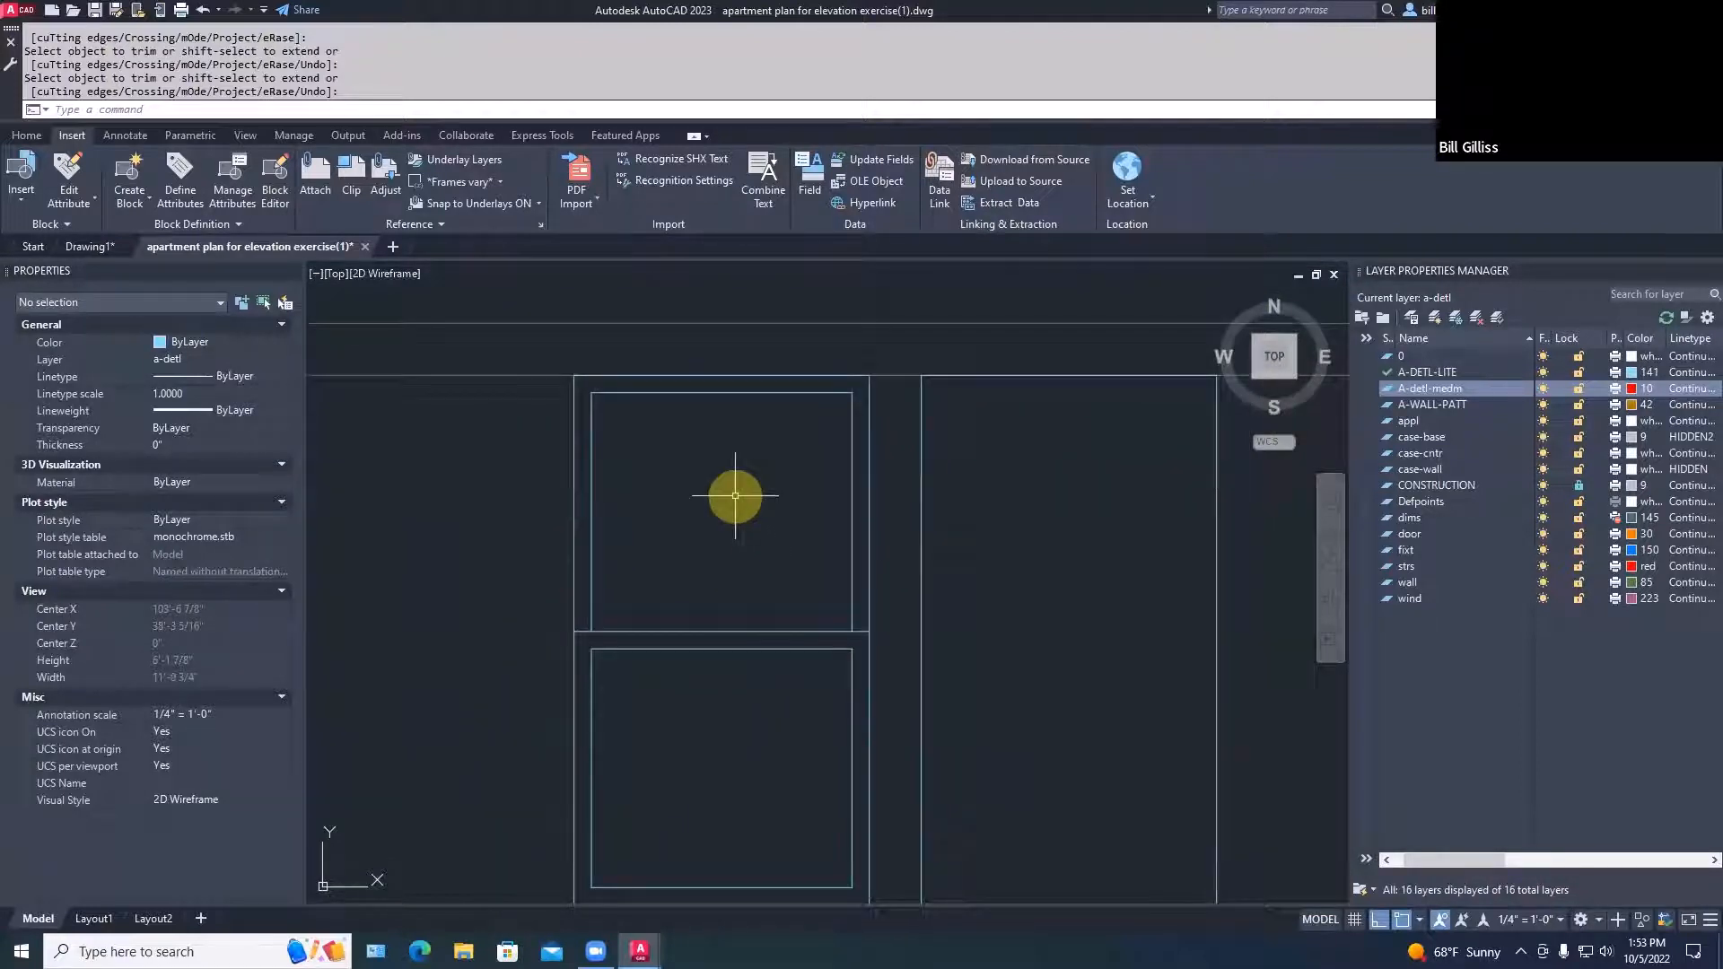
{"action": "scroll", "coordinate": [726, 498], "scroll_direction": "down", "scroll_amount": 2}
{"action": "middle_click_drag", "start_coordinate": [726, 498], "coordinate": [630, 500]}
{"action": "scroll", "coordinate": [630, 500], "scroll_direction": "down", "scroll_amount": 2}
{"action": "middle_click_drag", "start_coordinate": [1004, 519], "coordinate": [911, 542]}
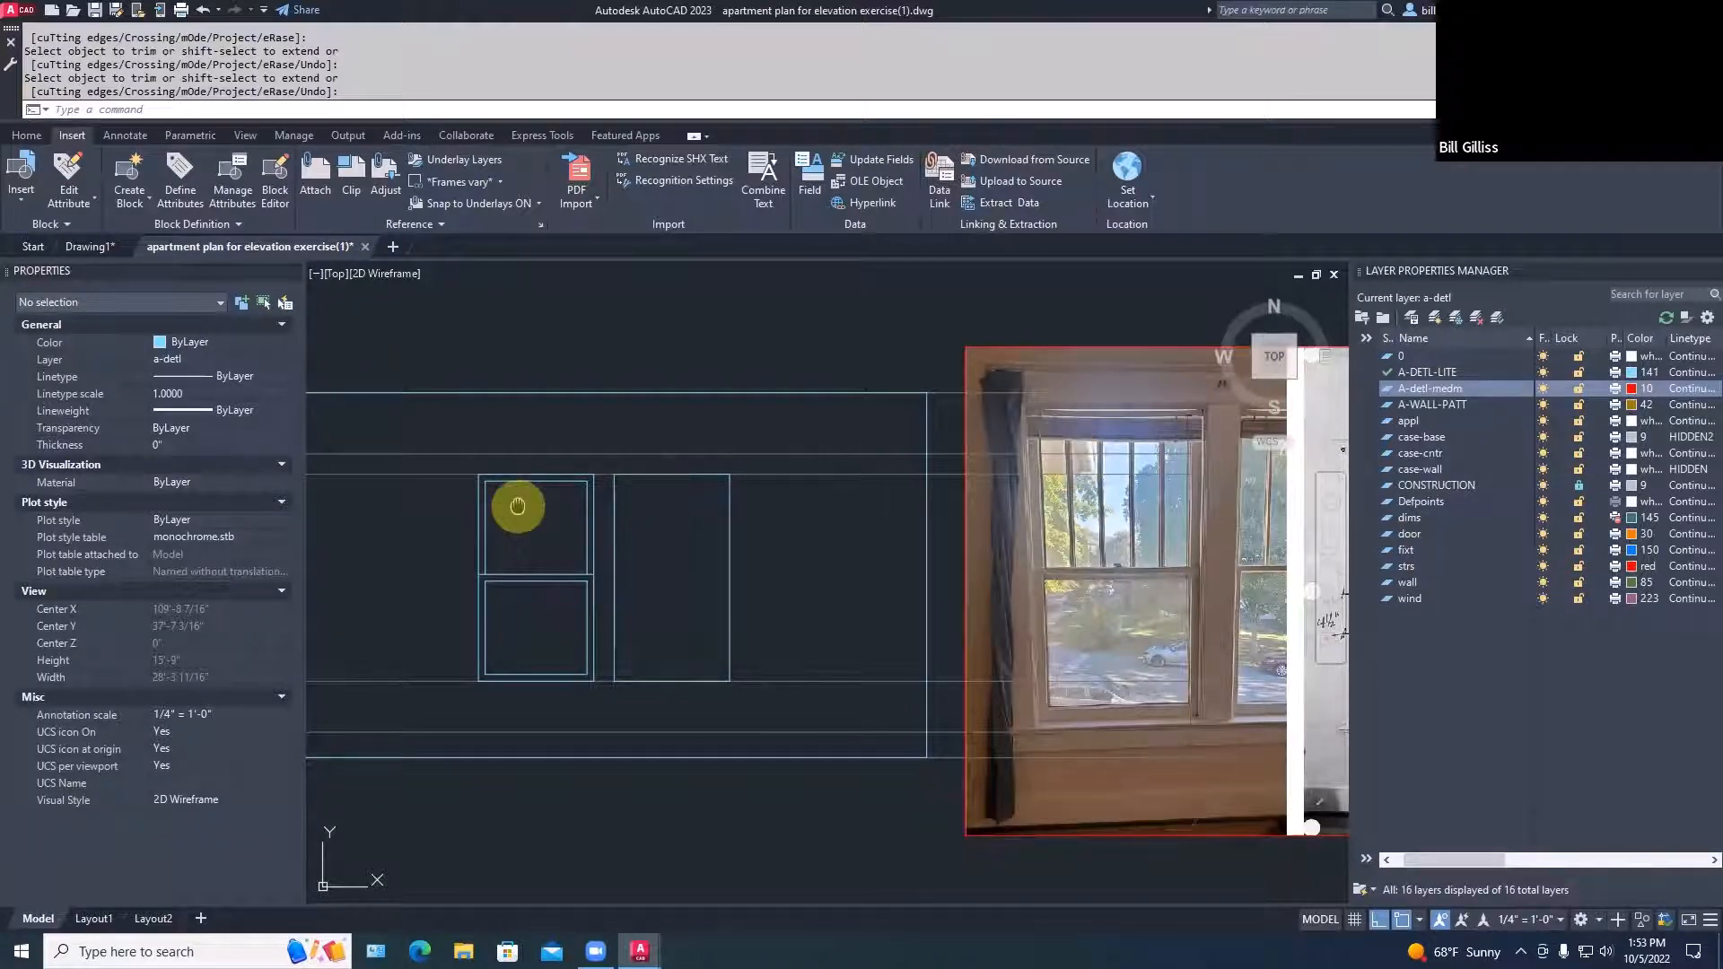
Check the length of the upper sash's inner top line, then clear the selection
{"action": "scroll", "coordinate": [517, 505], "scroll_direction": "up", "scroll_amount": 5}
{"action": "left_click", "coordinate": [647, 489]}
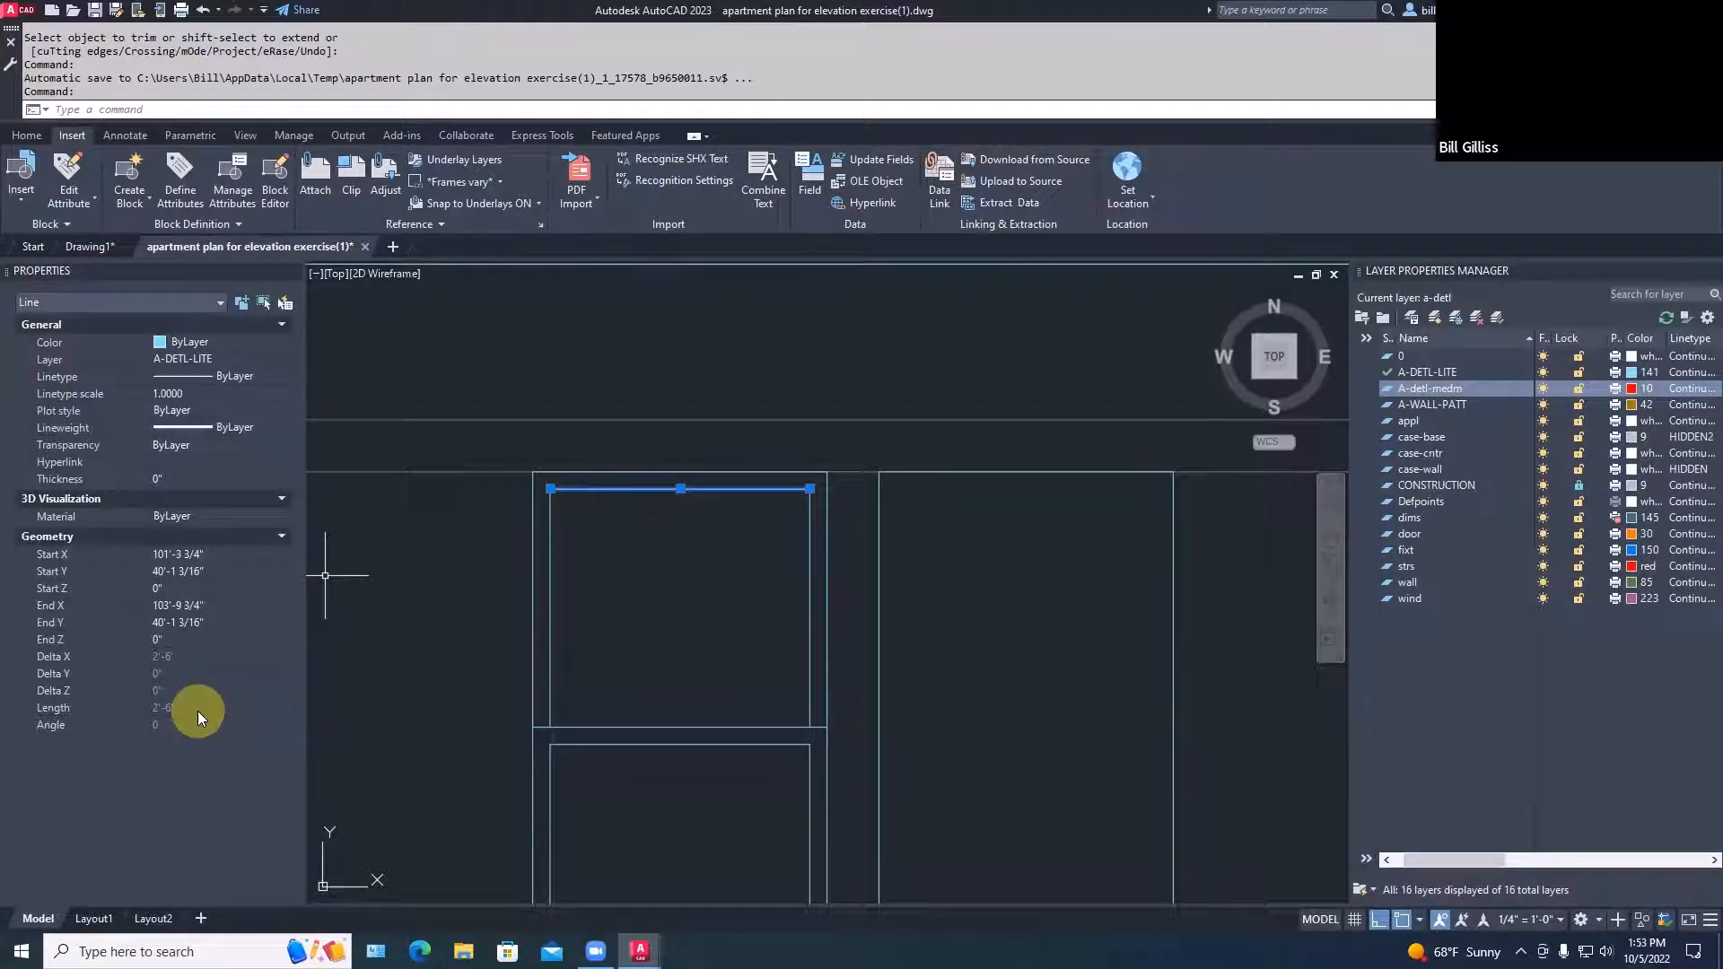
{"action": "key", "text": "Escape"}
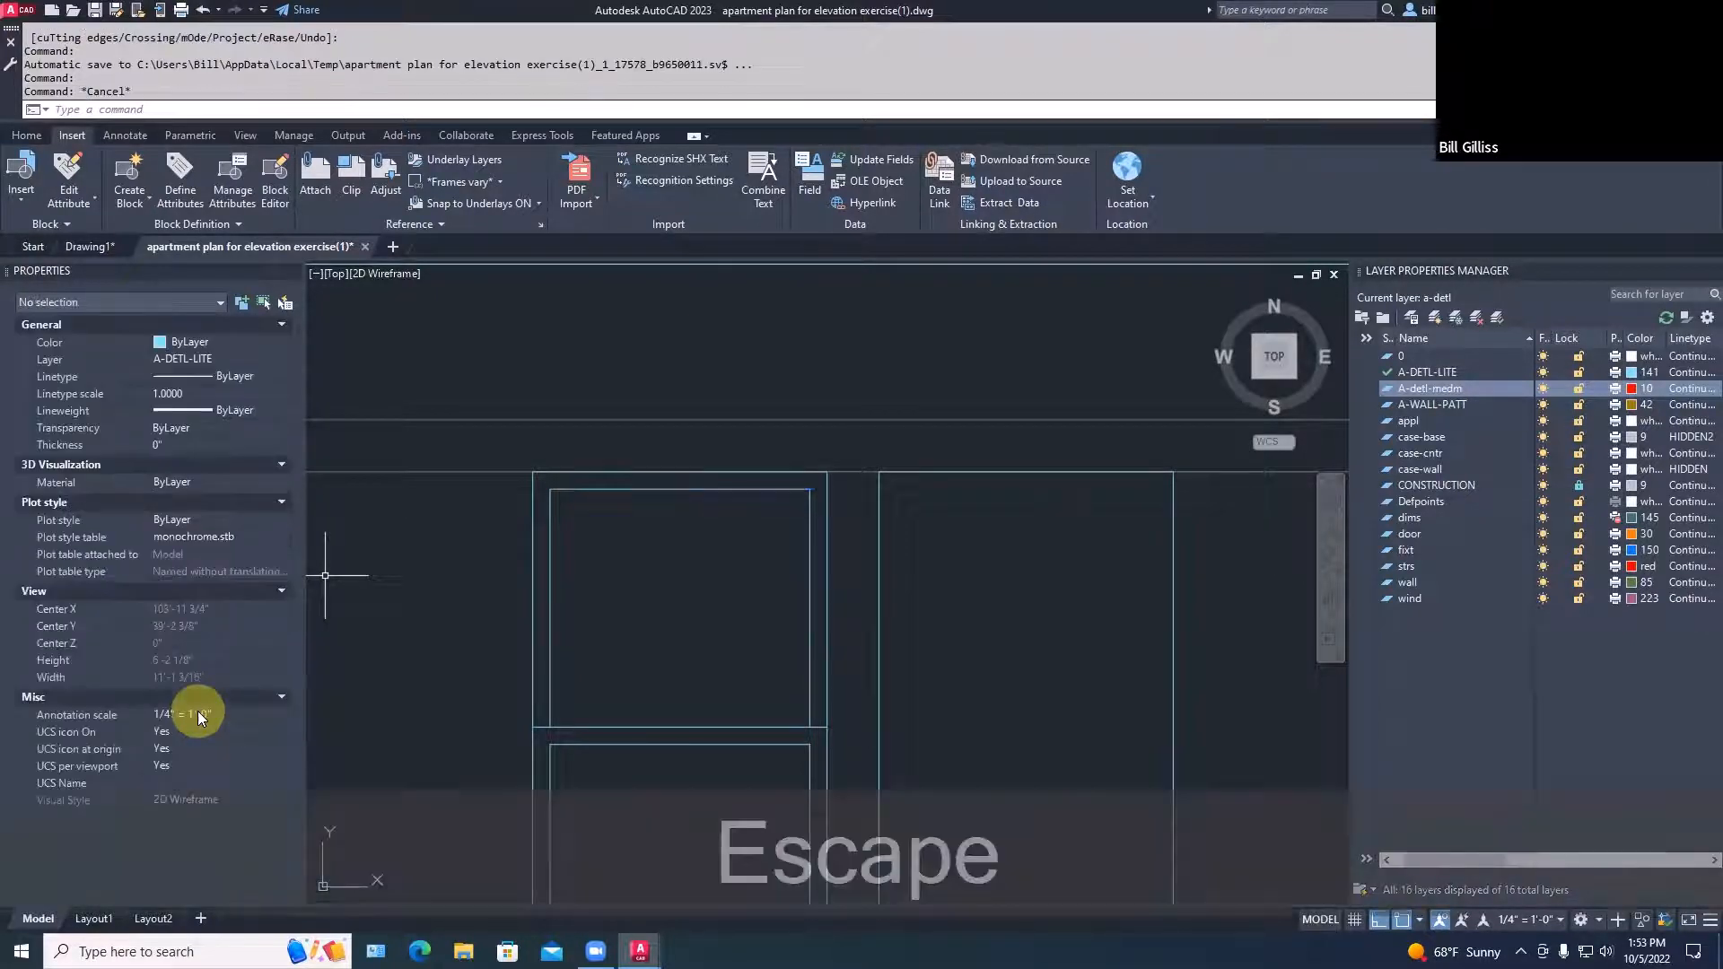
Calculate the pane width on the command line with the expression (/ 26 5.0), and close the screen magnifier
{"action": "type", "text": "(/ 2'2 5)"}
{"action": "key", "text": "Return"}
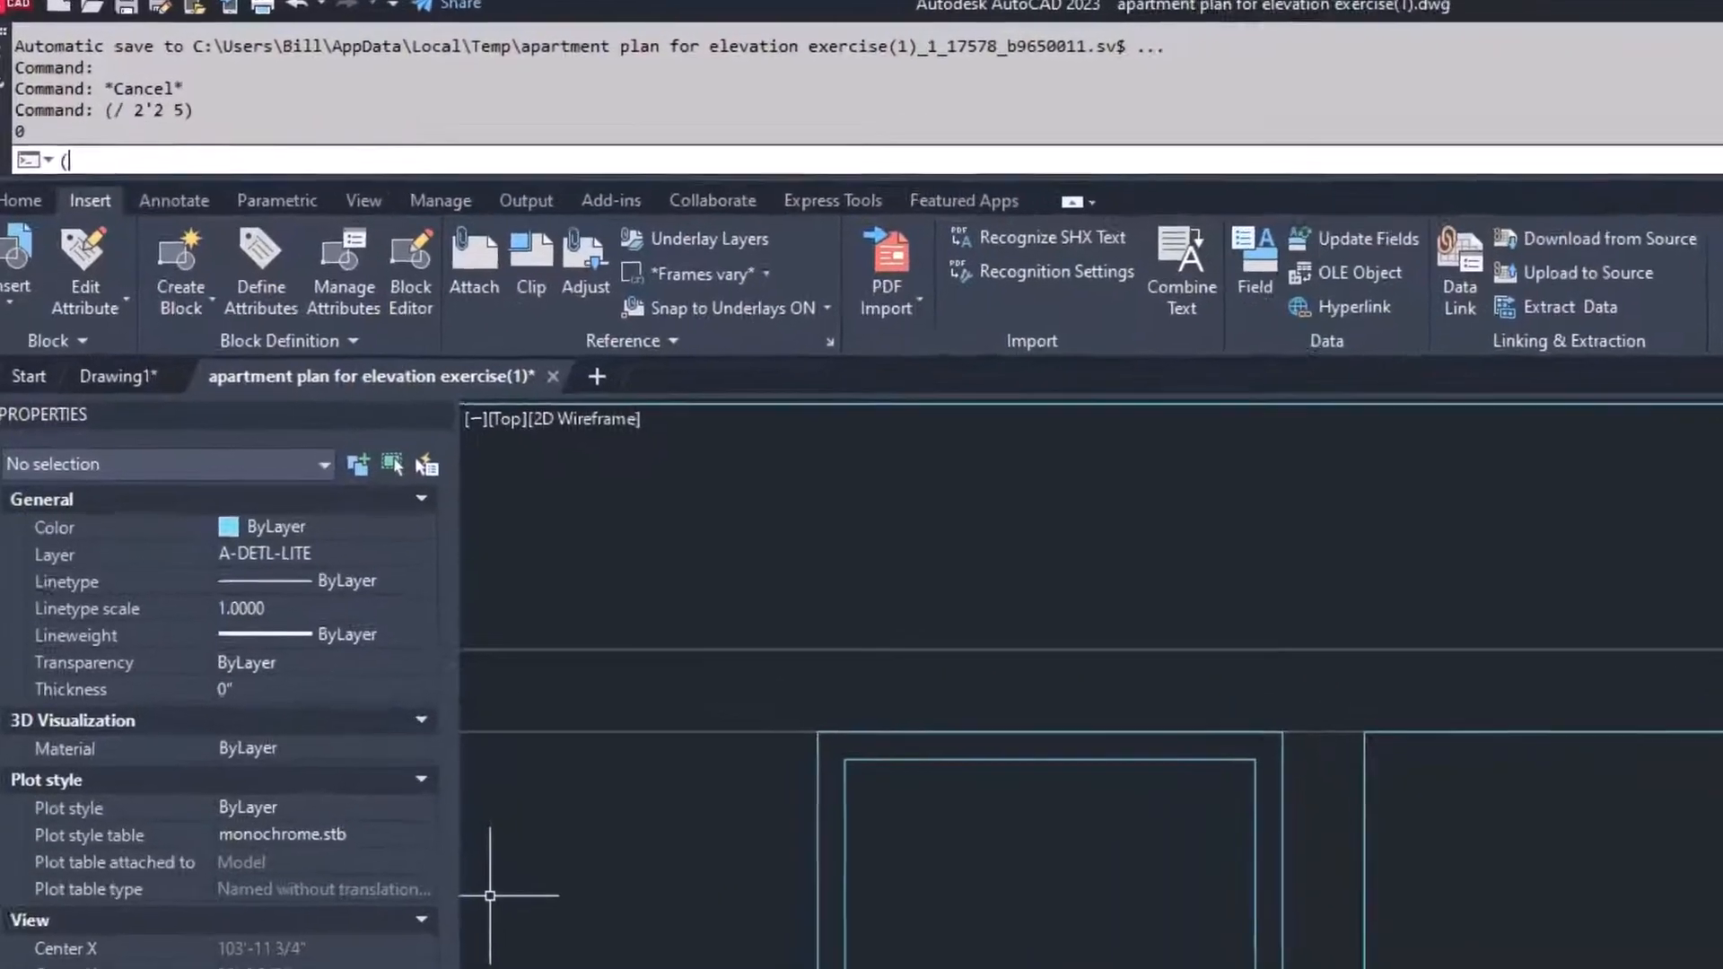
{"action": "type", "text": "(/ "}
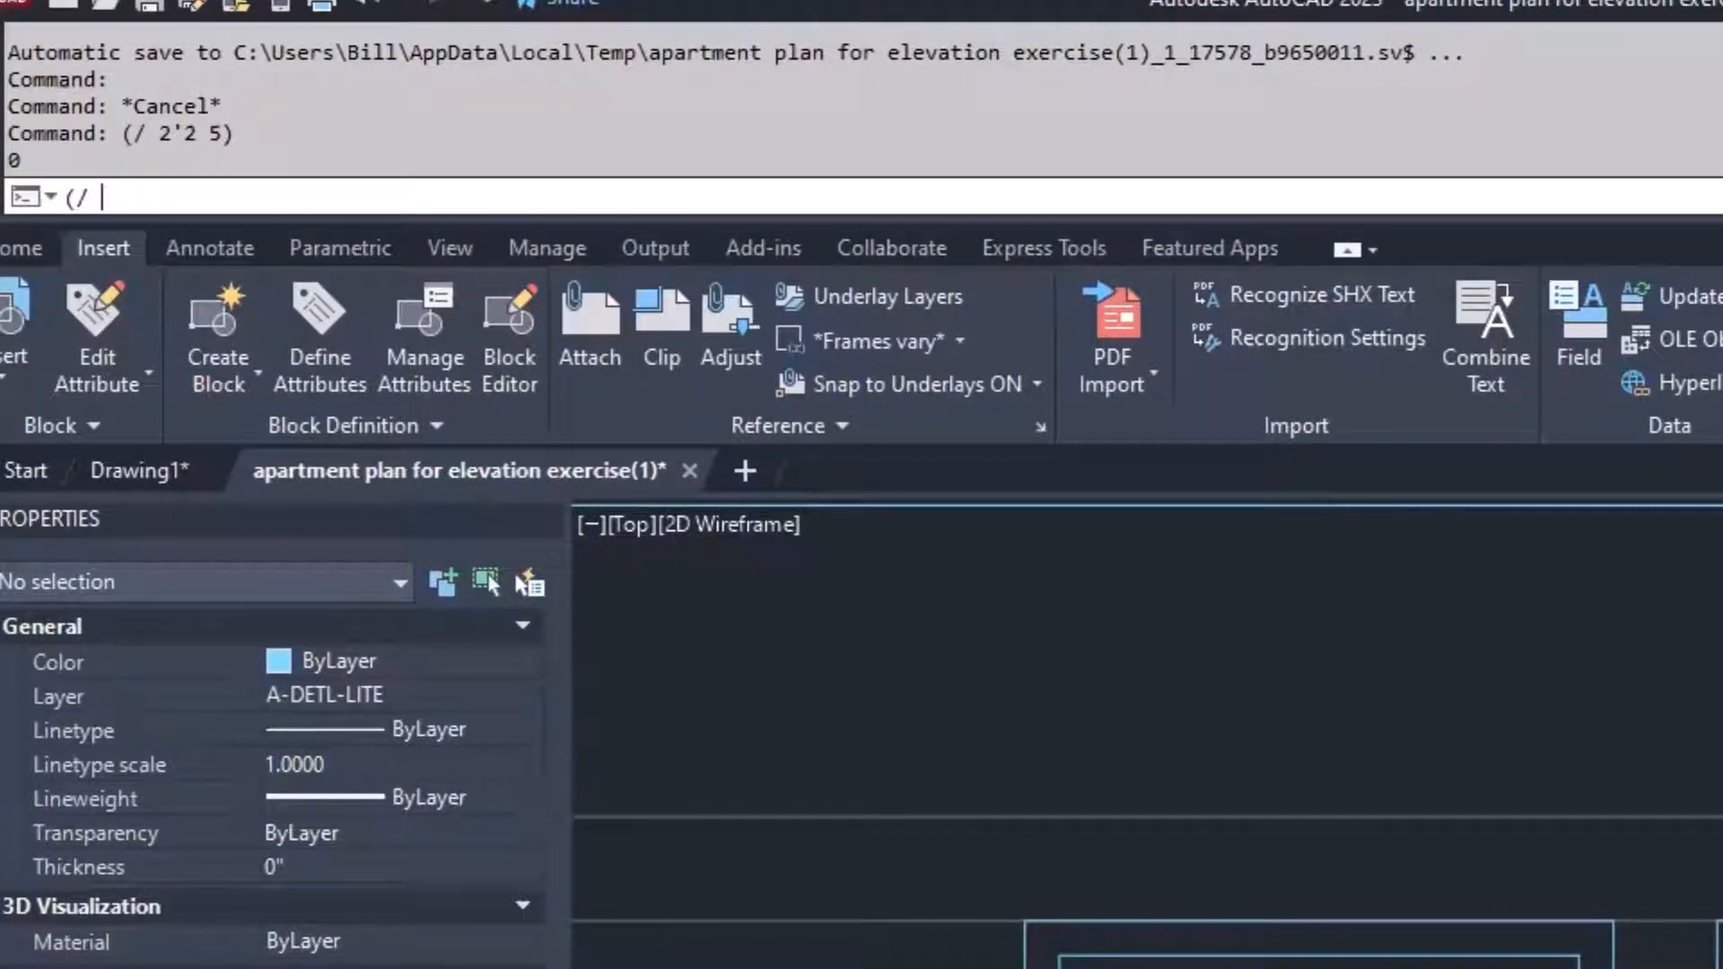
{"action": "type", "text": "26 5.0)"}
{"action": "key", "text": "Return"}
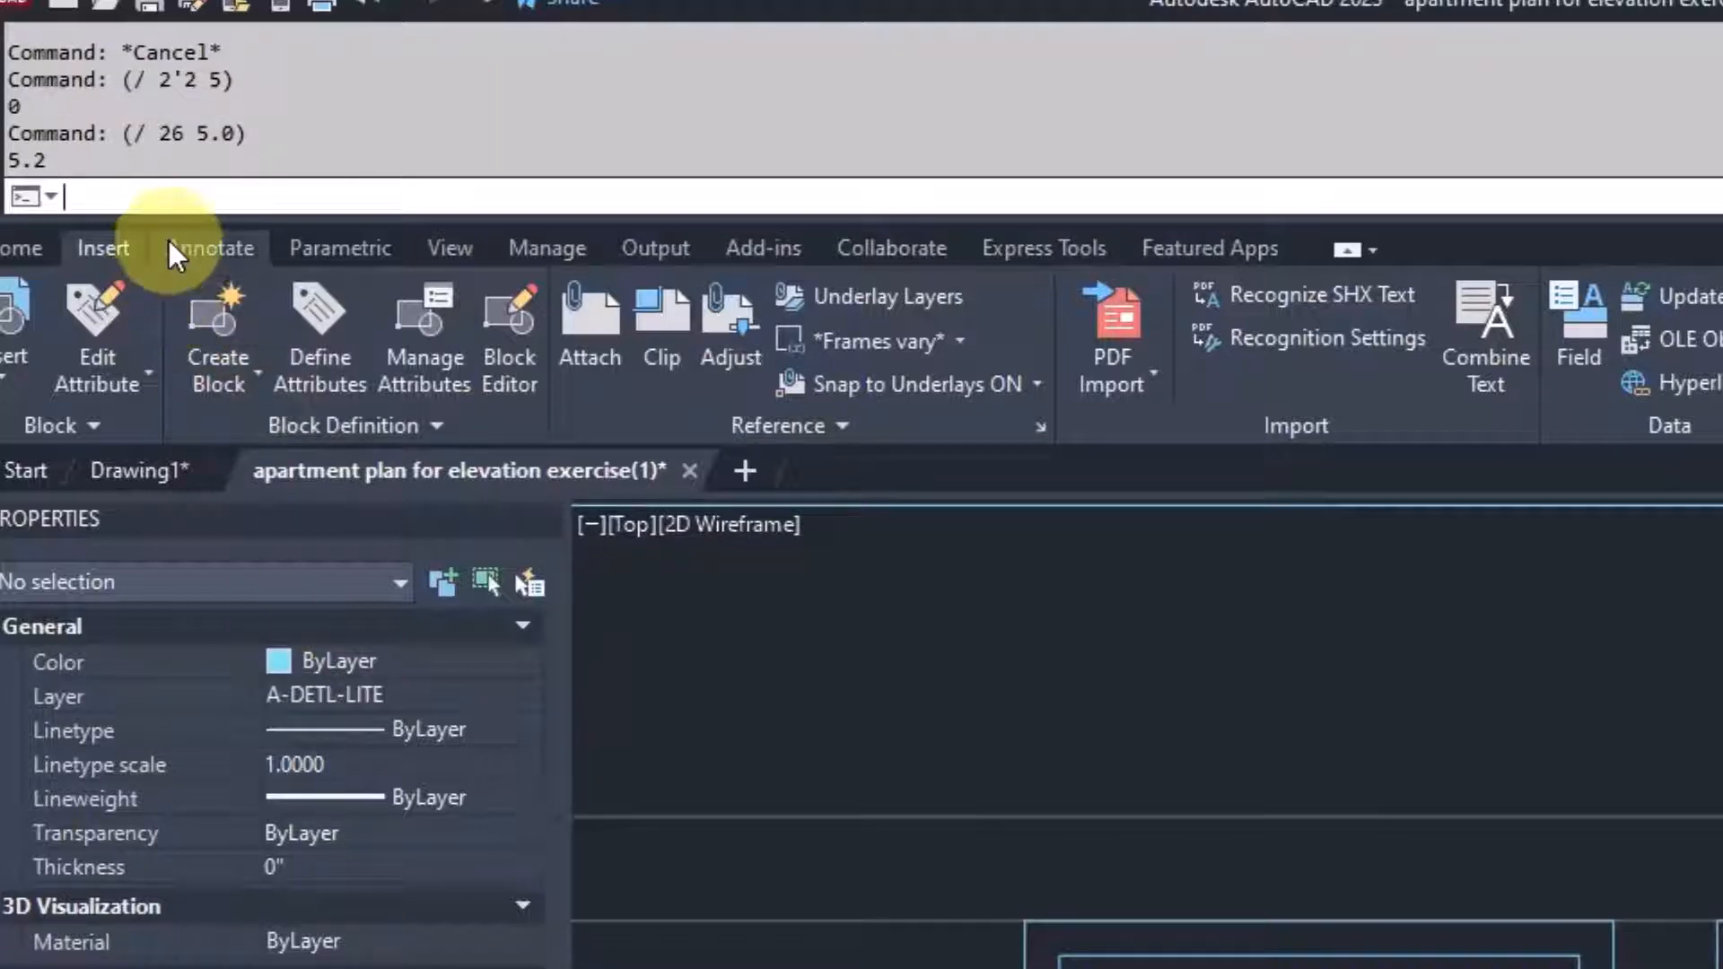
{"action": "key", "text": "super+plus"}
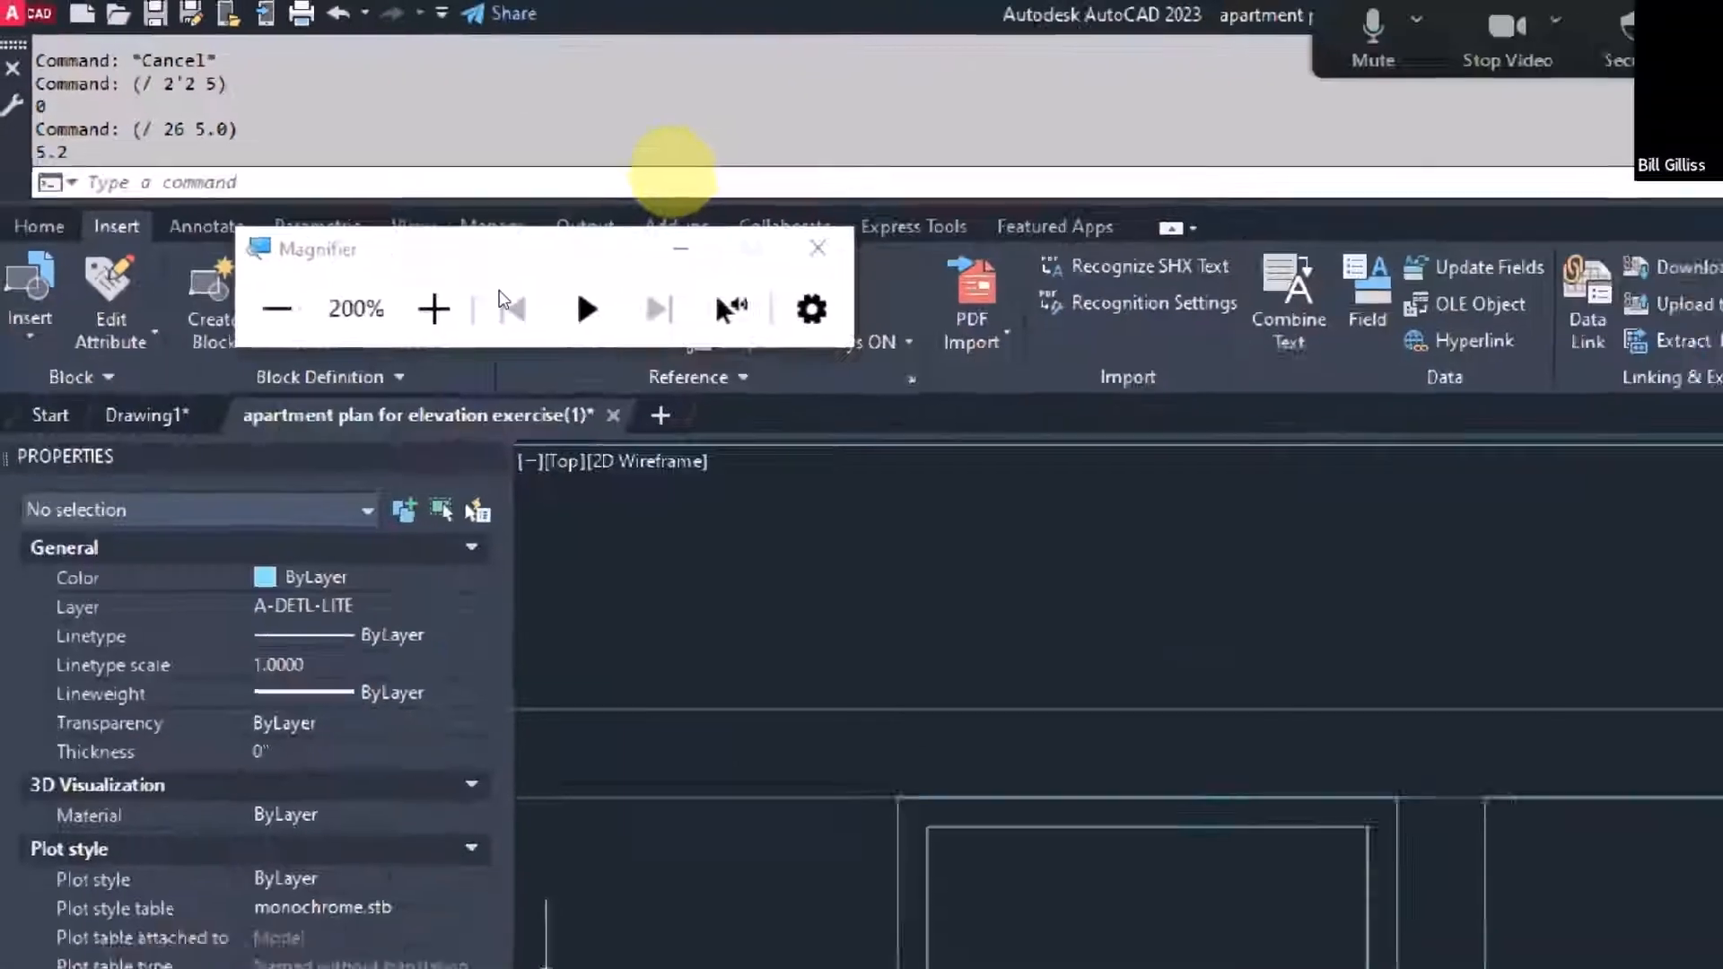
{"action": "key", "text": "super+Escape"}
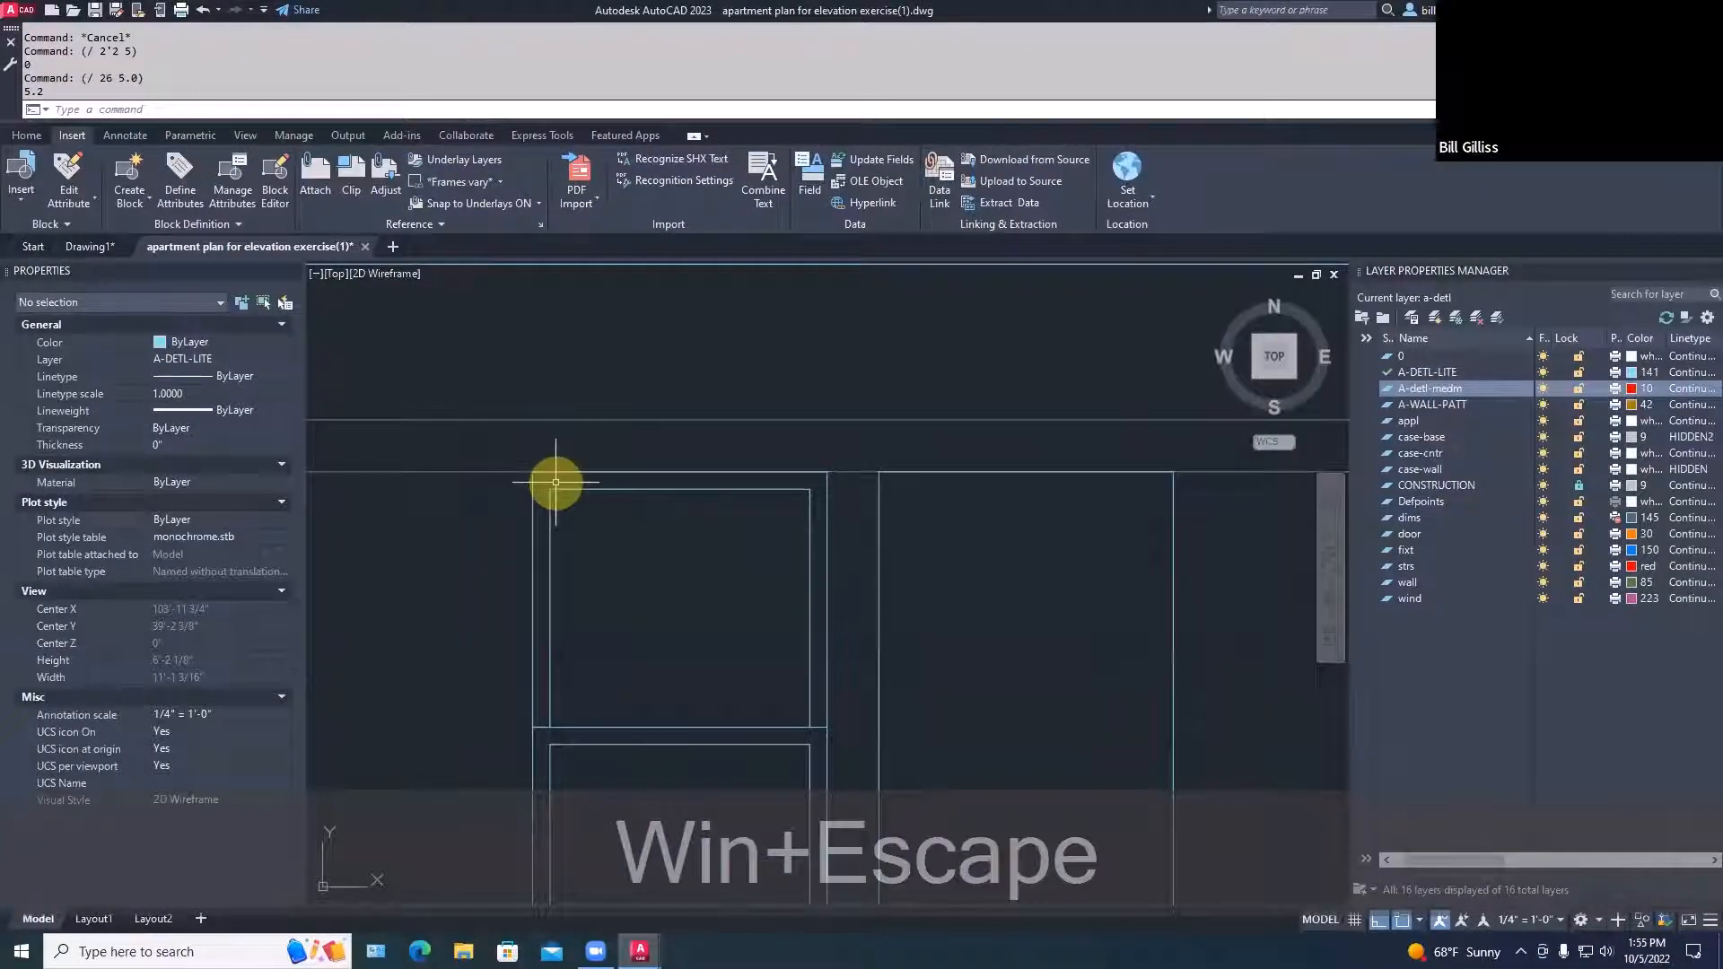
Offset the upper sash's left inner line 5.2 inches to the right, into the glass area
{"action": "type", "text": "OFFSET"}
{"action": "key", "text": "Return"}
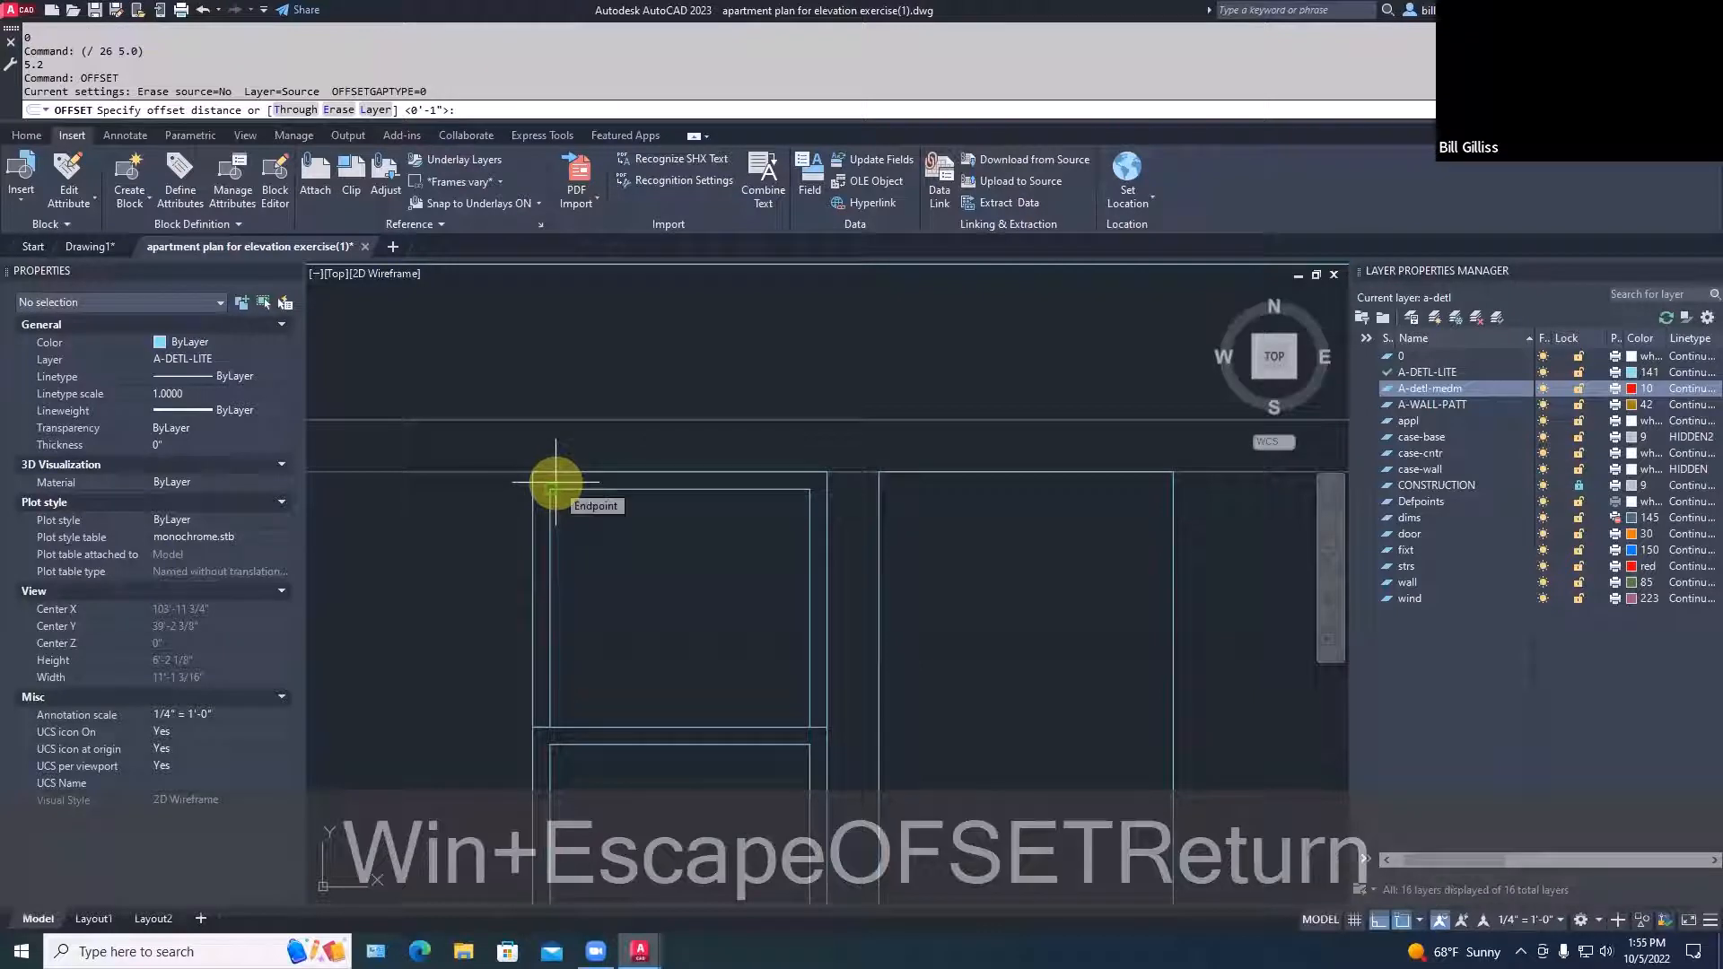
{"action": "type", "text": "5.2"}
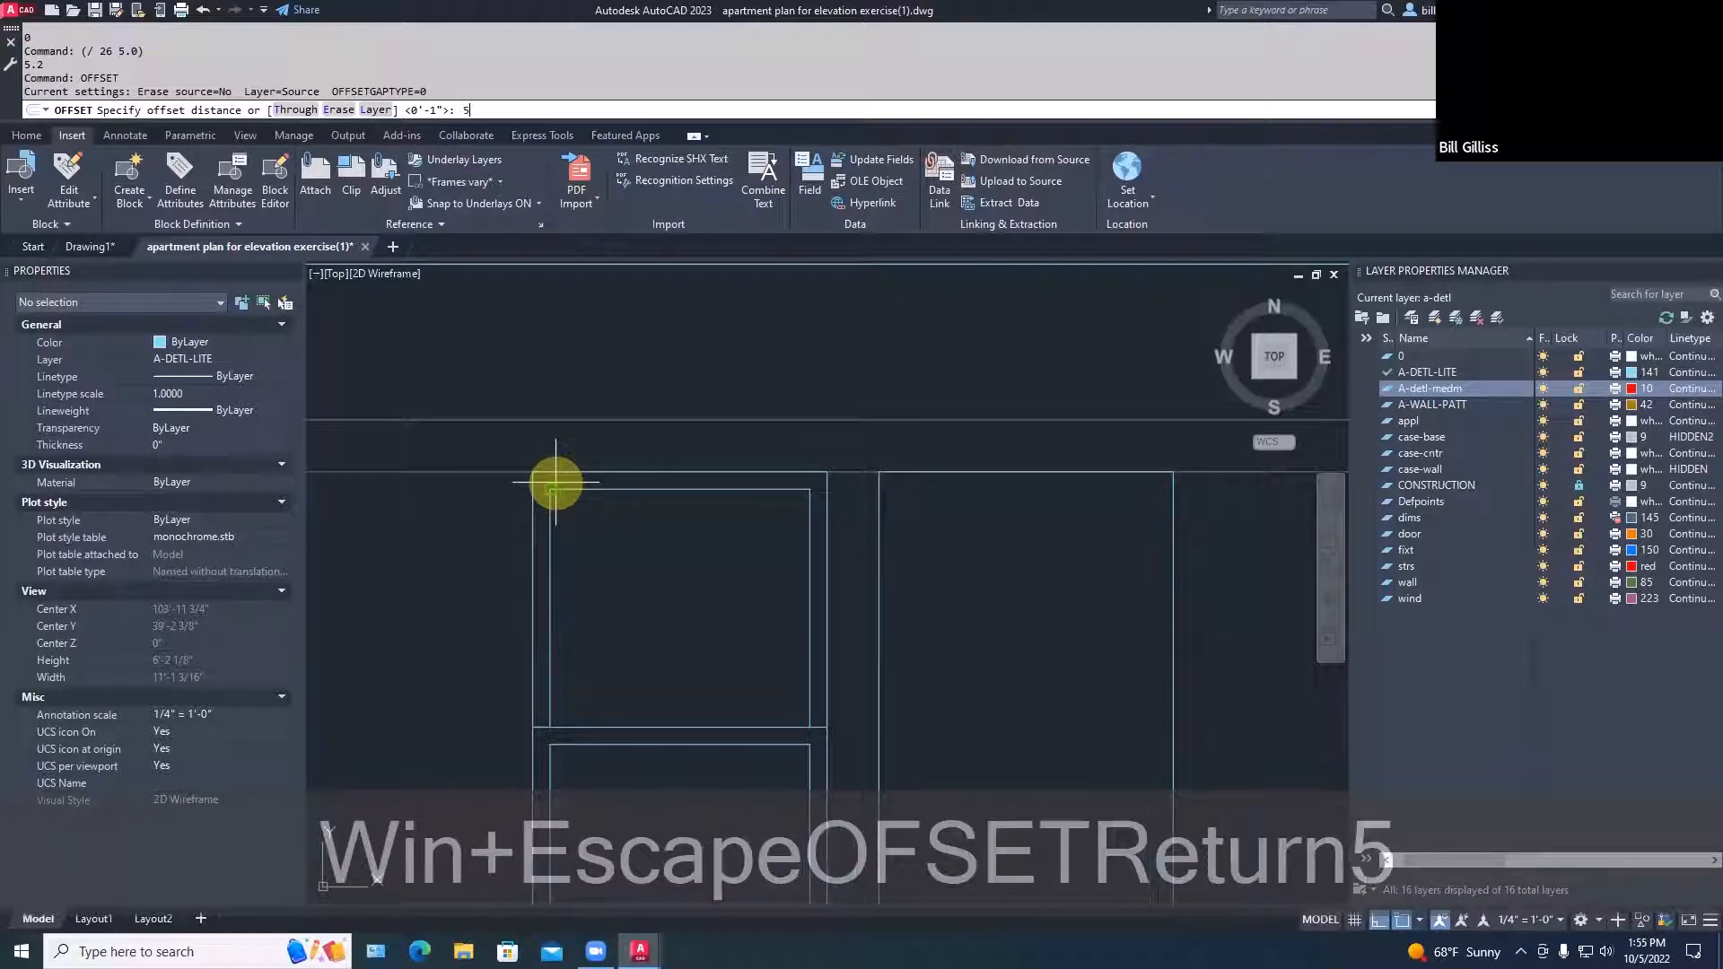
{"action": "key", "text": "Return"}
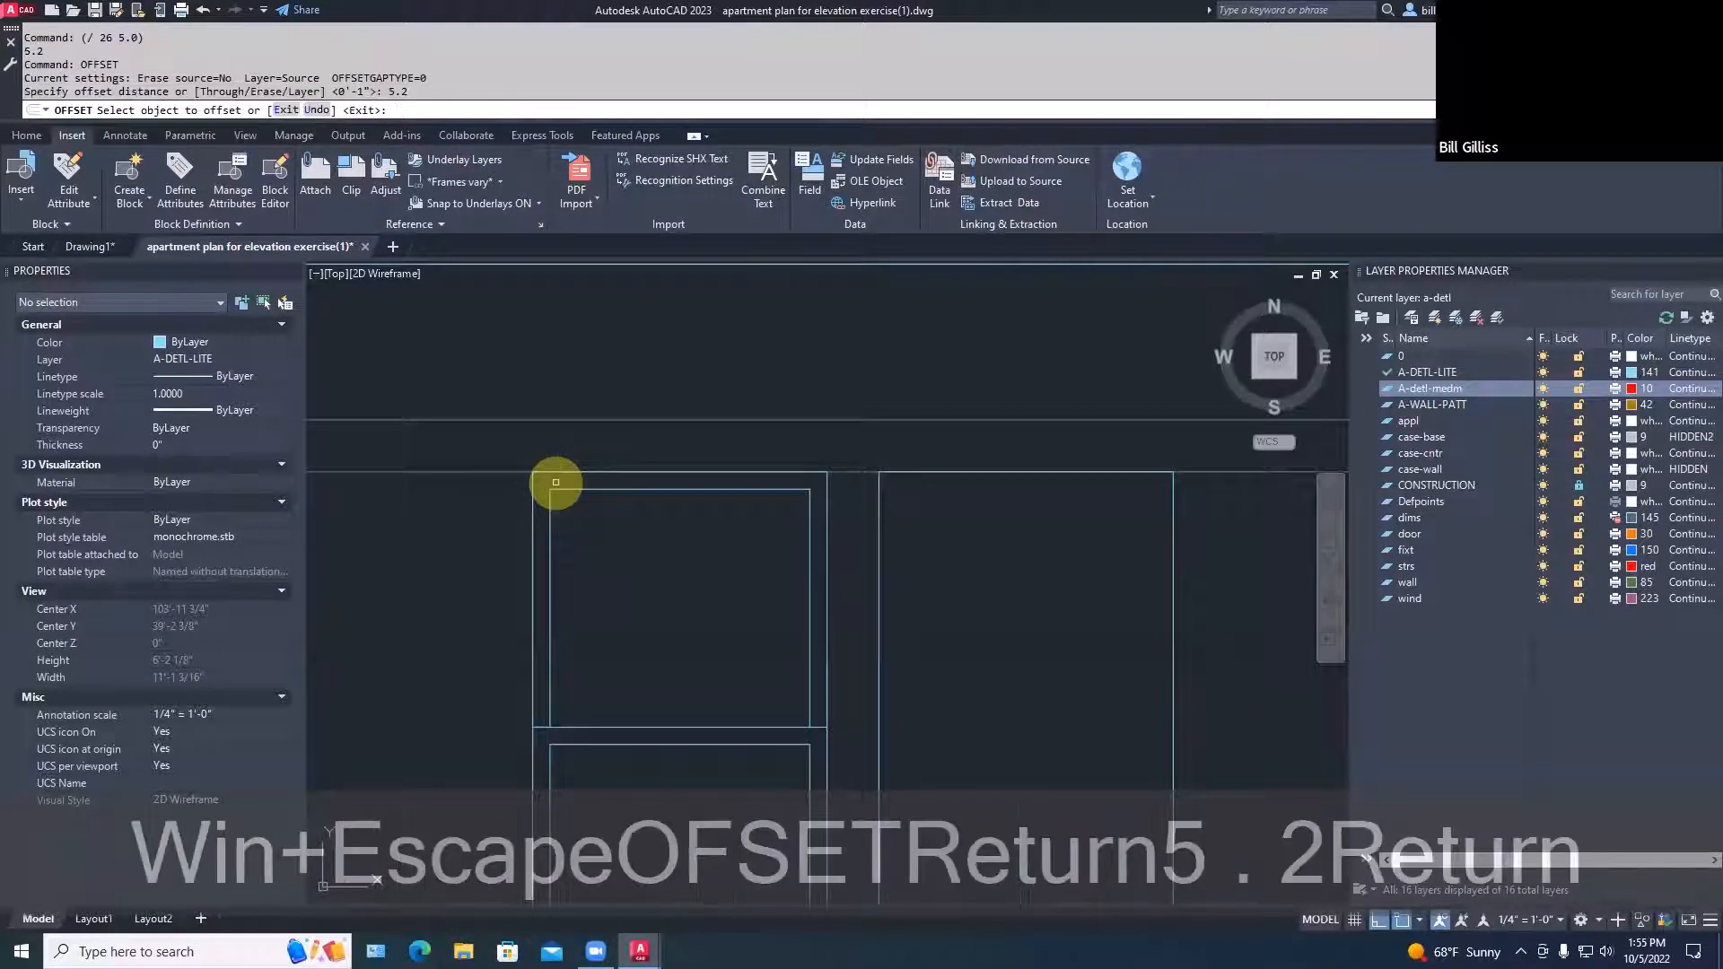
{"action": "left_click", "coordinate": [549, 557]}
{"action": "left_click", "coordinate": [677, 554]}
{"action": "key", "text": "space"}
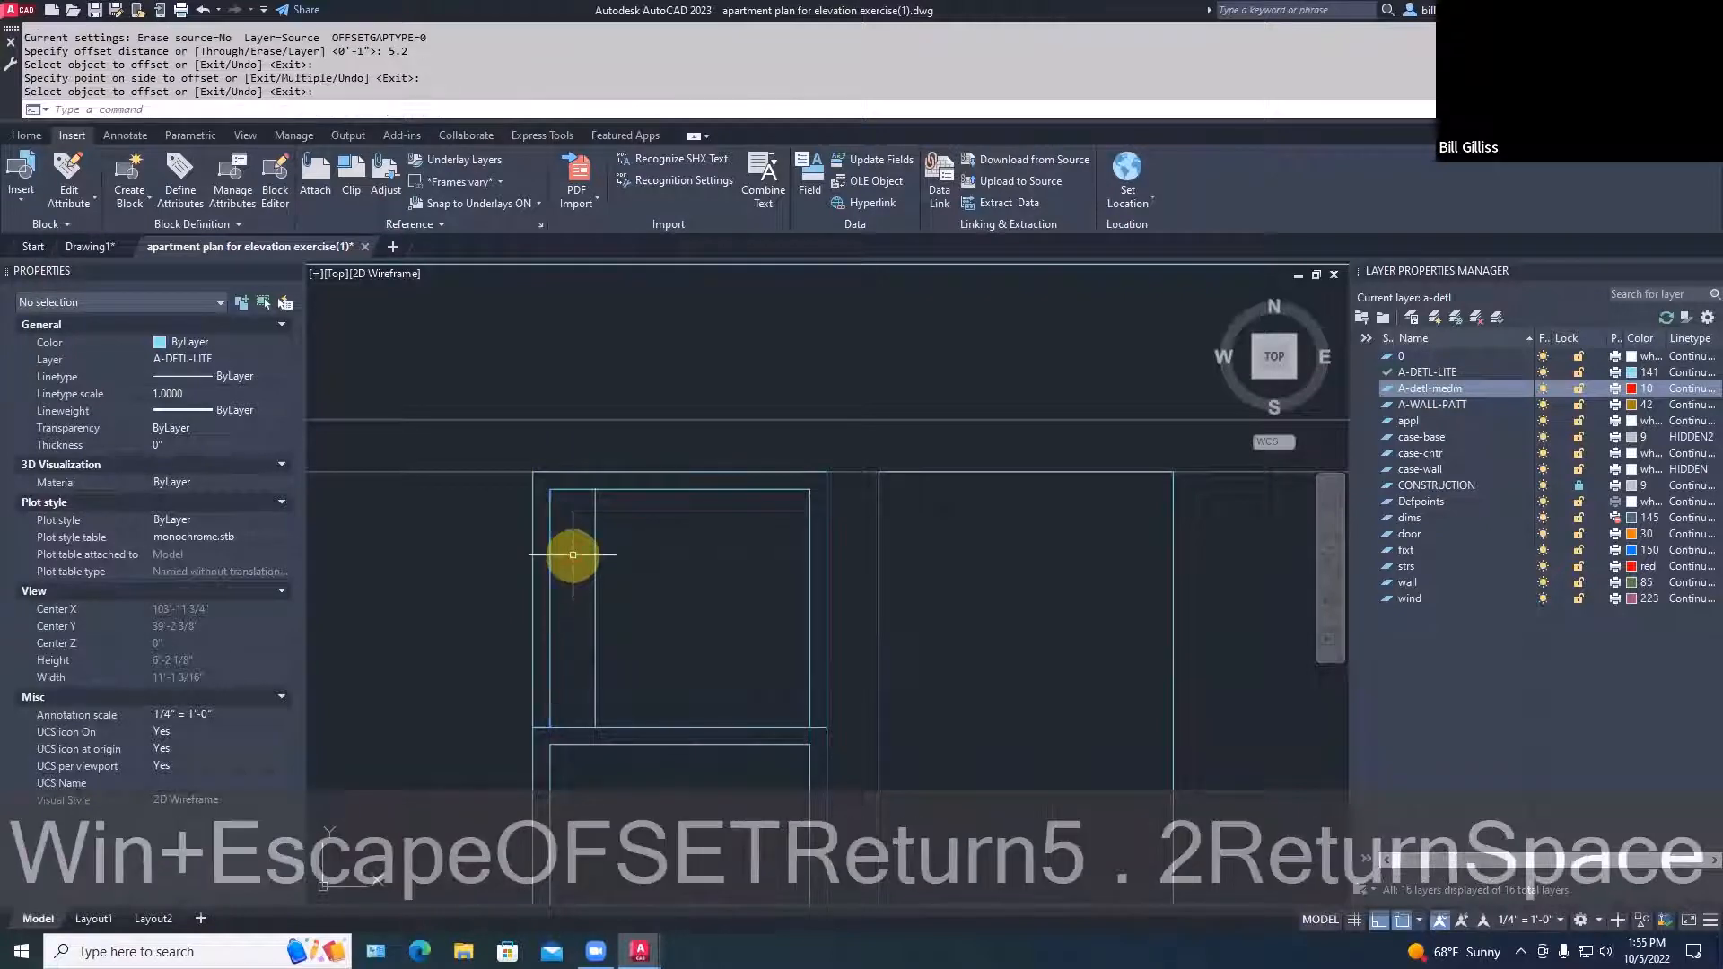
Offset the new vertical pane line 1 inch to the right to form the first muntin bar
{"action": "type", "text": "O"}
{"action": "key", "text": "space"}
{"action": "type", "text": "1"}
{"action": "key", "text": "Return"}
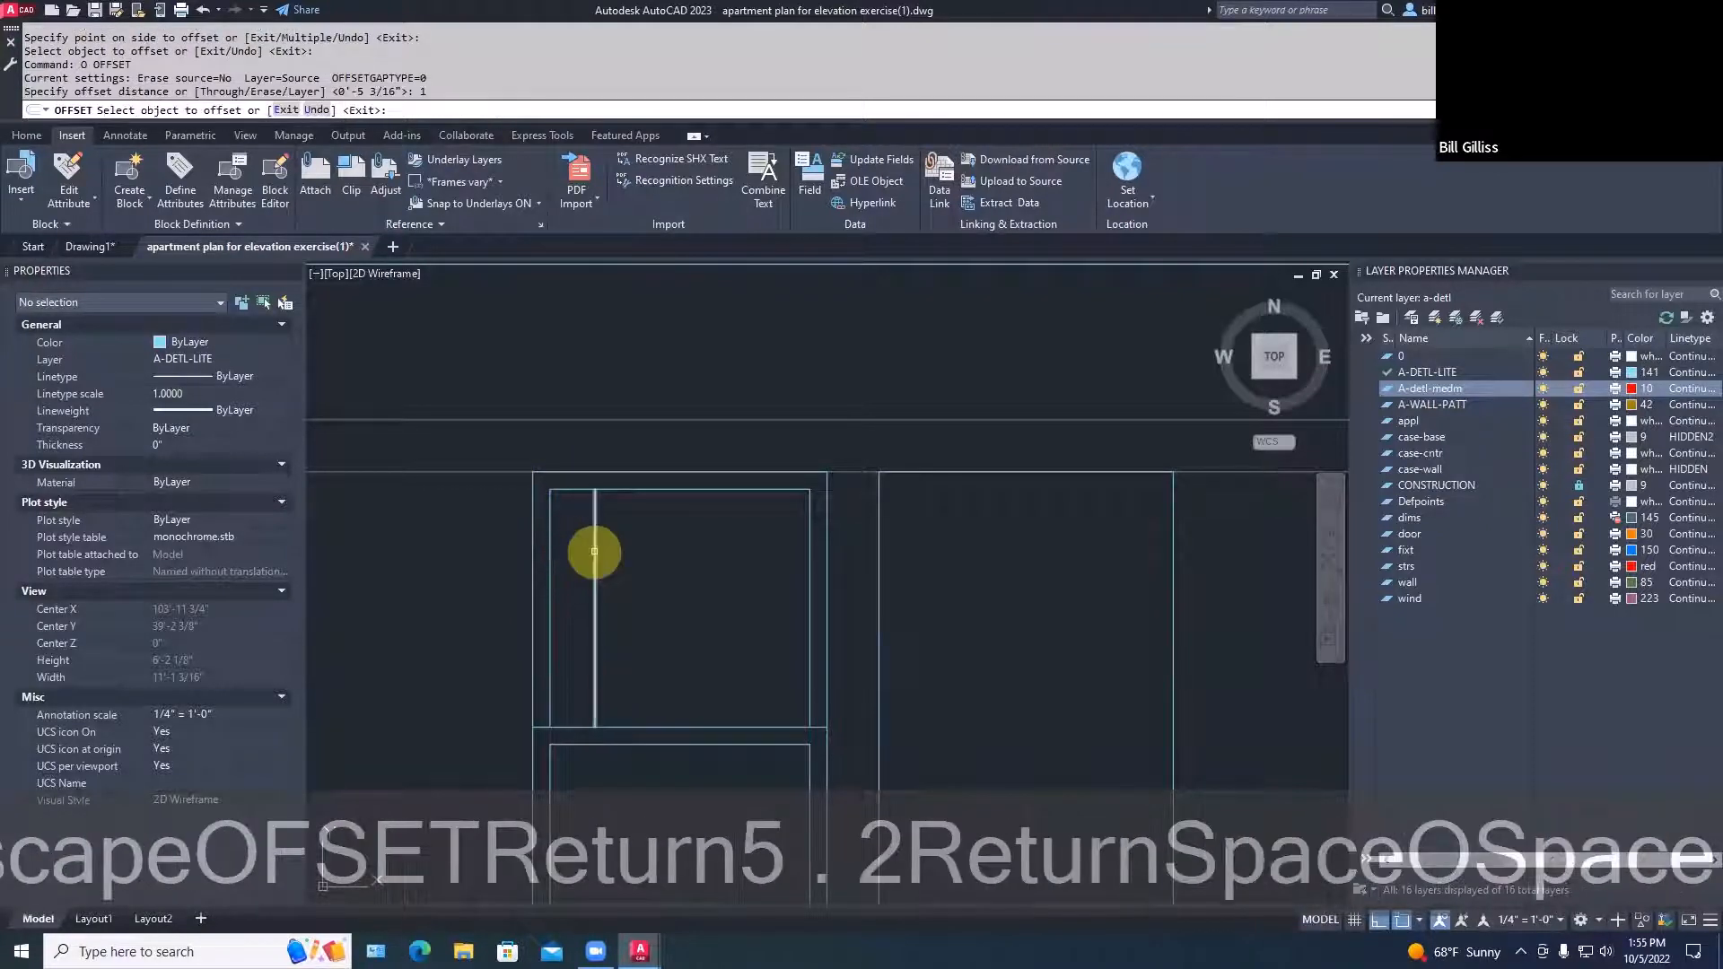
{"action": "left_click", "coordinate": [594, 551]}
{"action": "left_click", "coordinate": [624, 543]}
{"action": "key", "text": "space"}
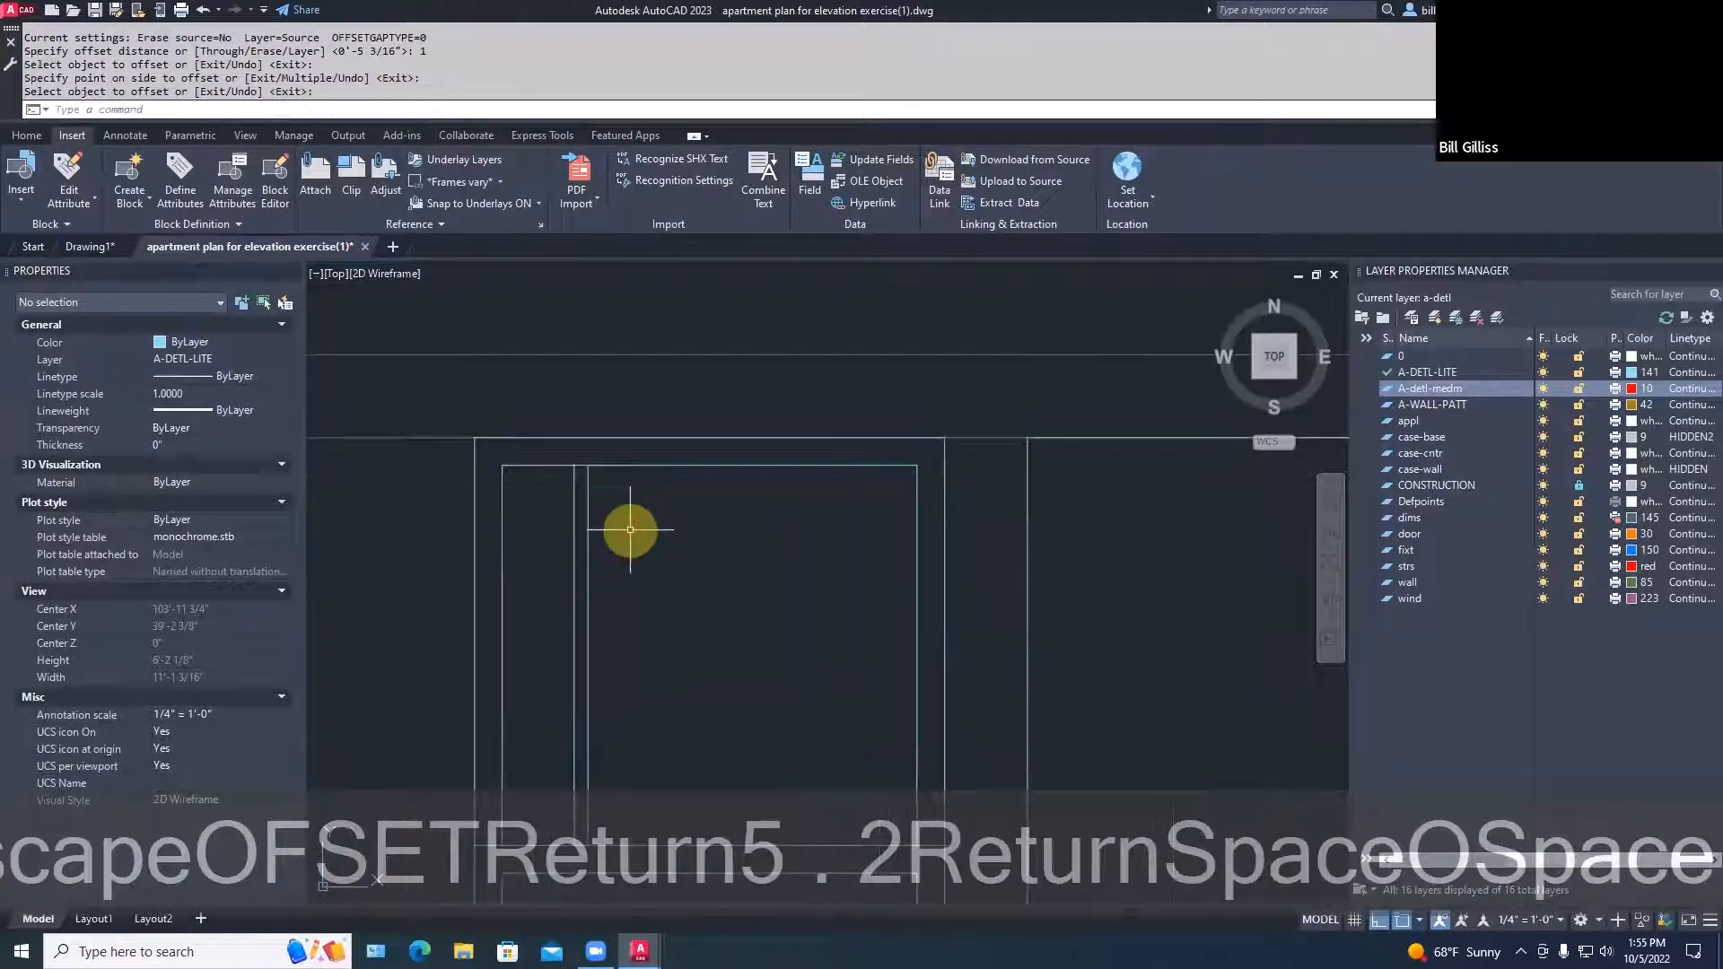
{"action": "scroll", "coordinate": [628, 530], "scroll_direction": "up", "scroll_amount": 2}
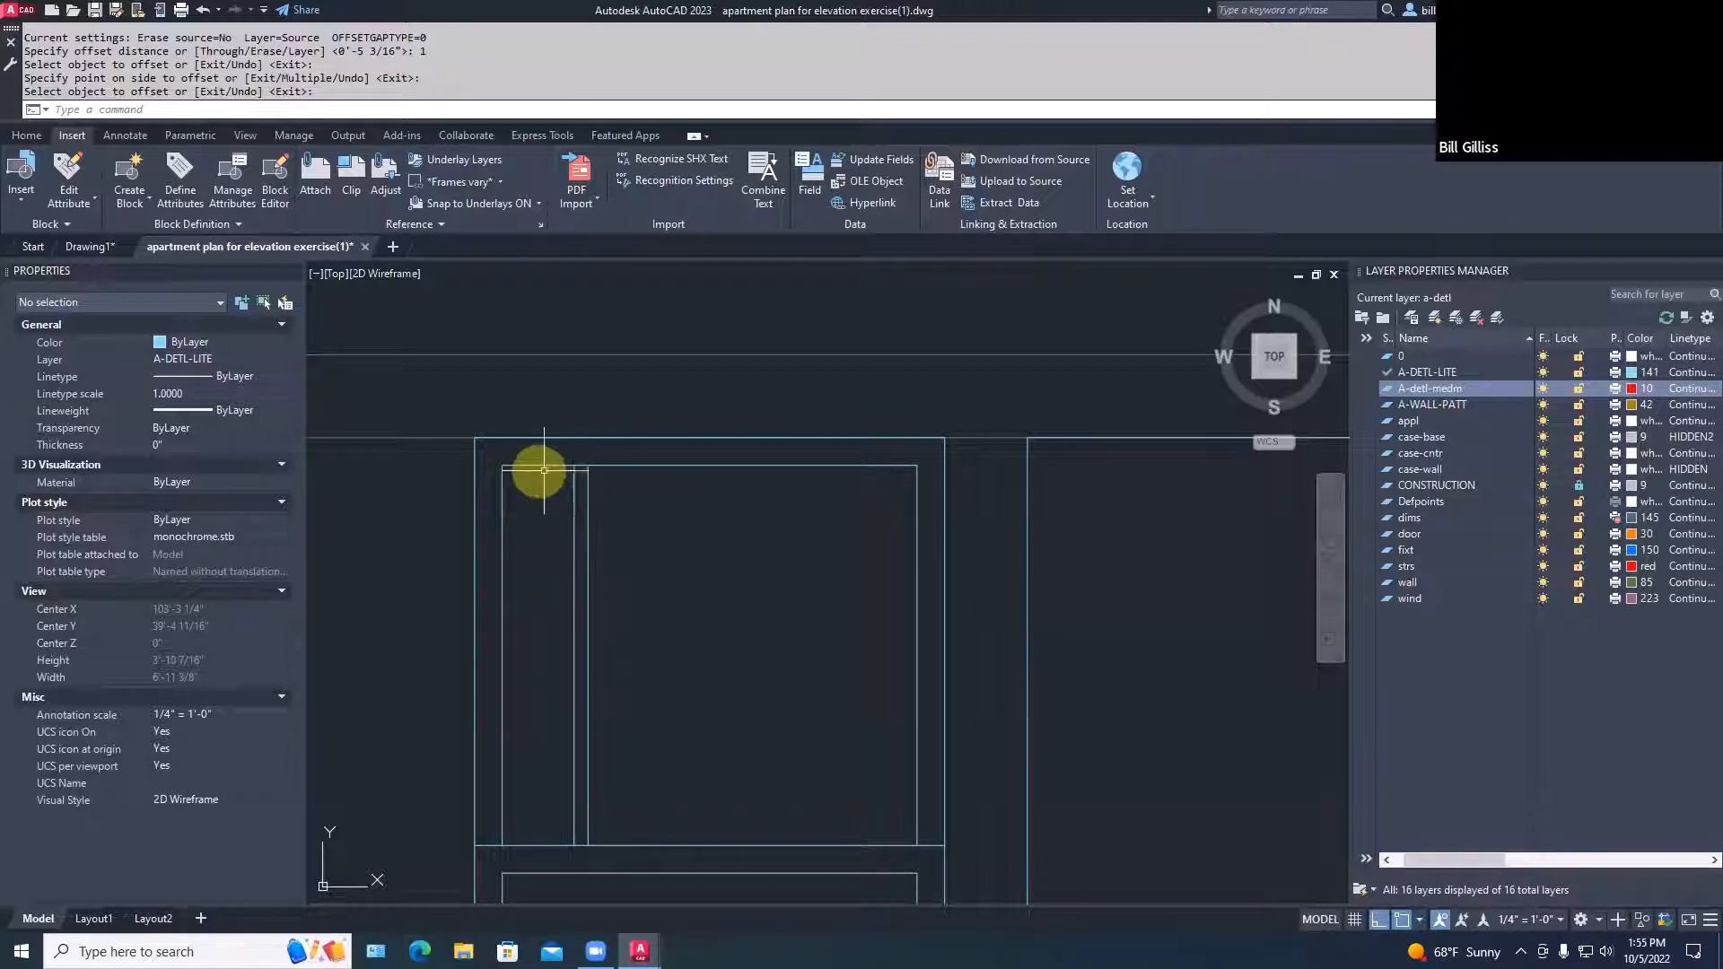
{"action": "type", "text": "c"}
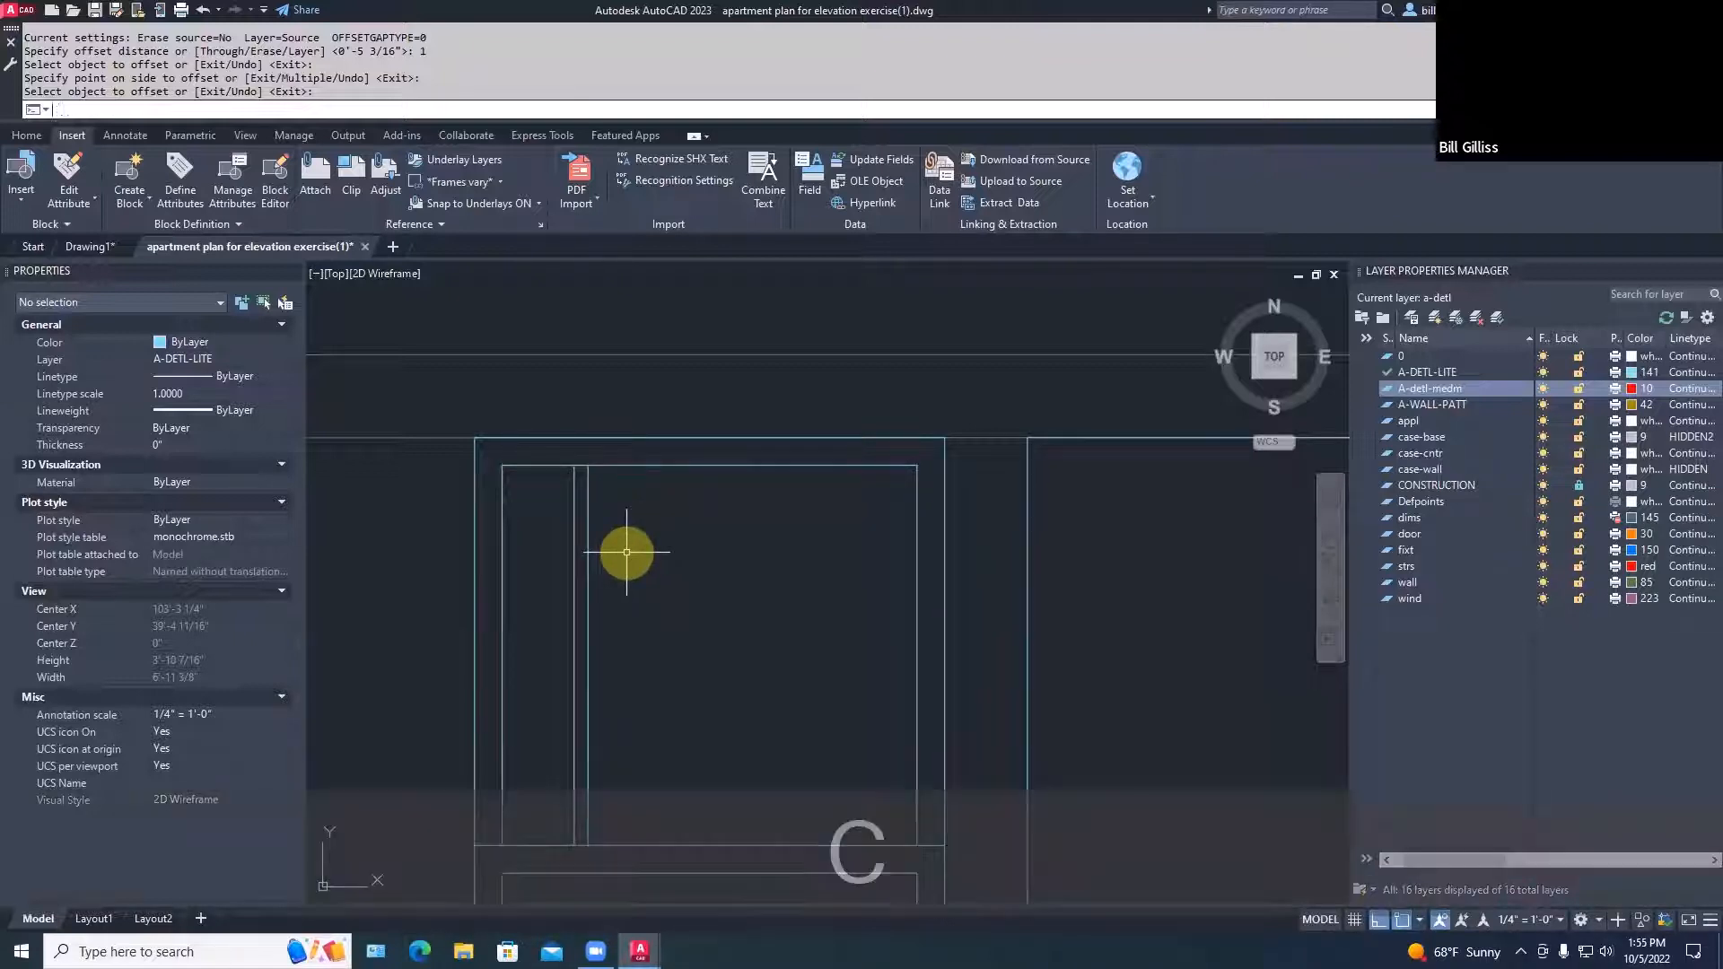
{"action": "key", "text": "space"}
{"action": "key", "text": "Escape"}
{"action": "key", "text": "Escape"}
{"action": "key", "text": "Escape"}
Copy the first muntin bar three times to the right across the upper sash, spacing the bars one pane plus one bar apart
{"action": "type", "text": "cp"}
{"action": "key", "text": "space"}
{"action": "left_click", "coordinate": [635, 573]}
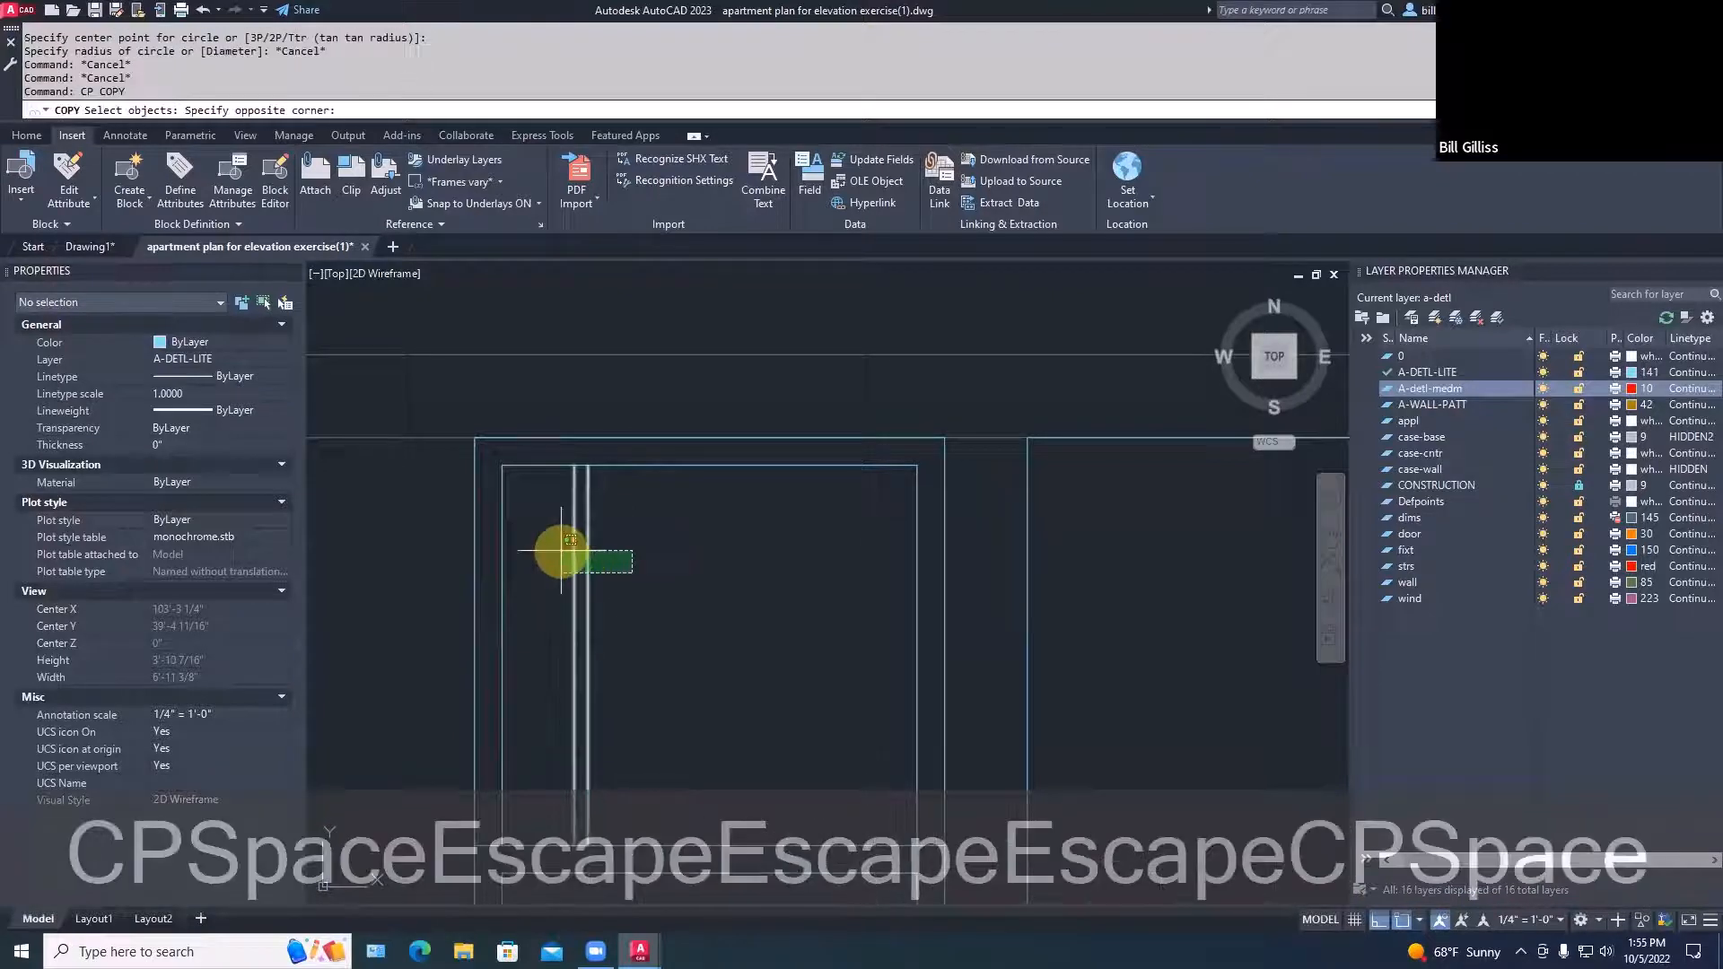
{"action": "left_click", "coordinate": [563, 550]}
{"action": "key", "text": "space"}
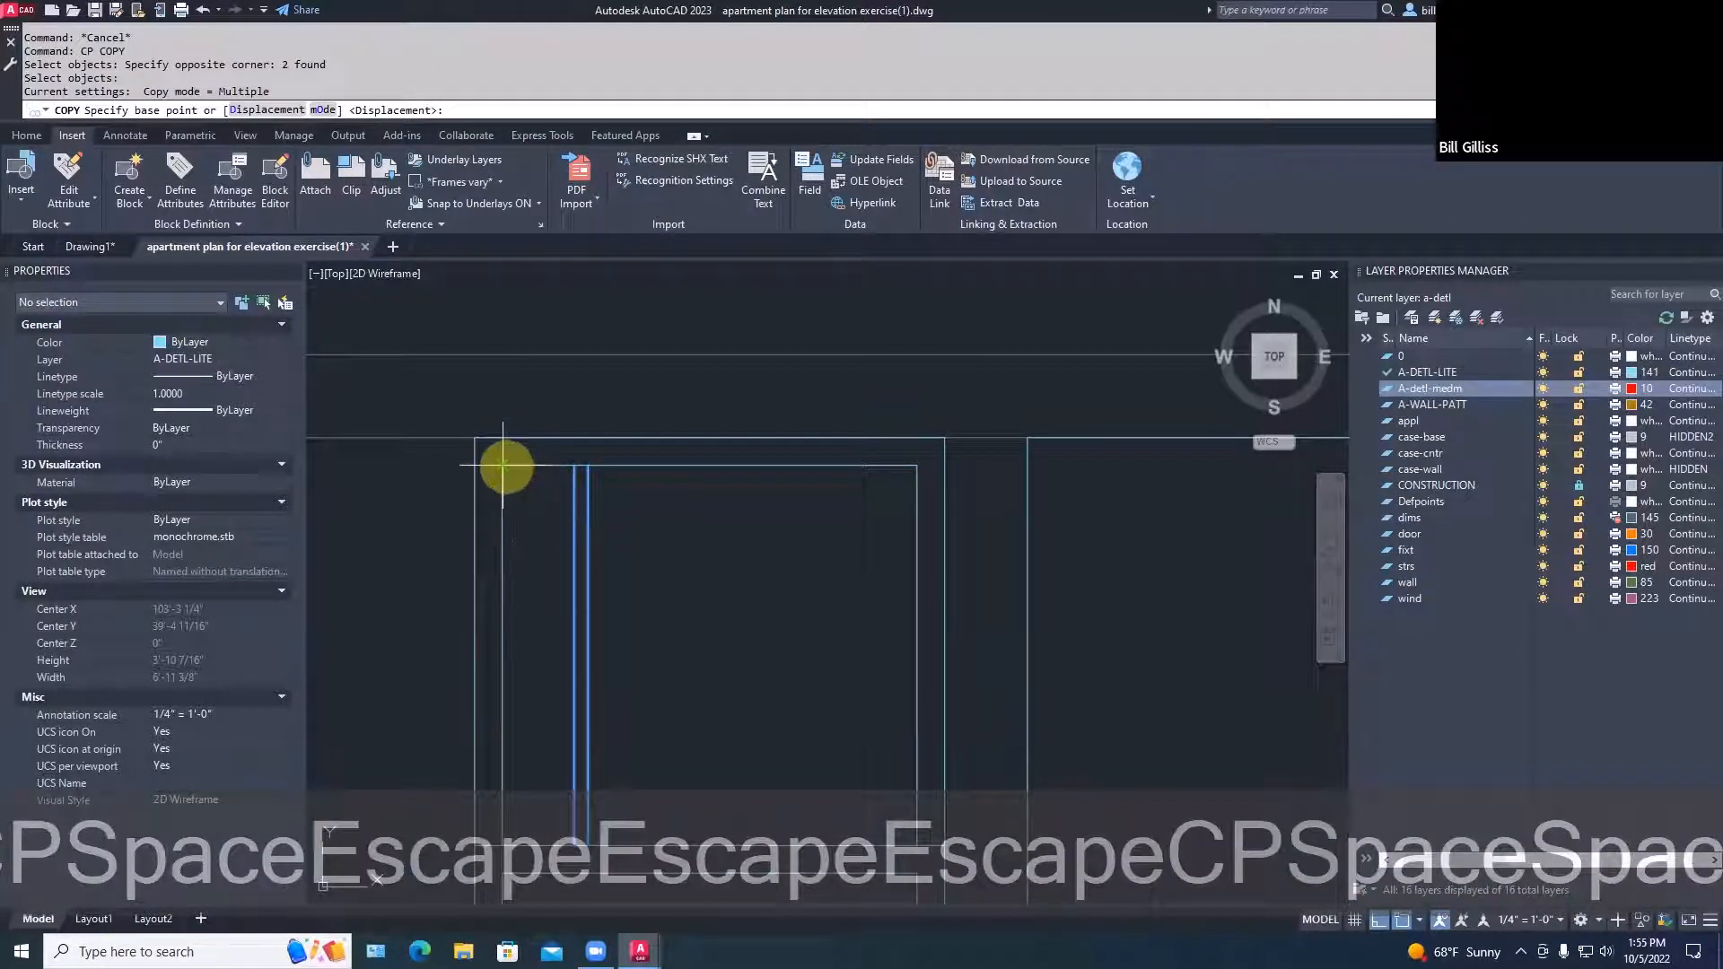
{"action": "left_click", "coordinate": [571, 464]}
{"action": "left_click", "coordinate": [584, 462]}
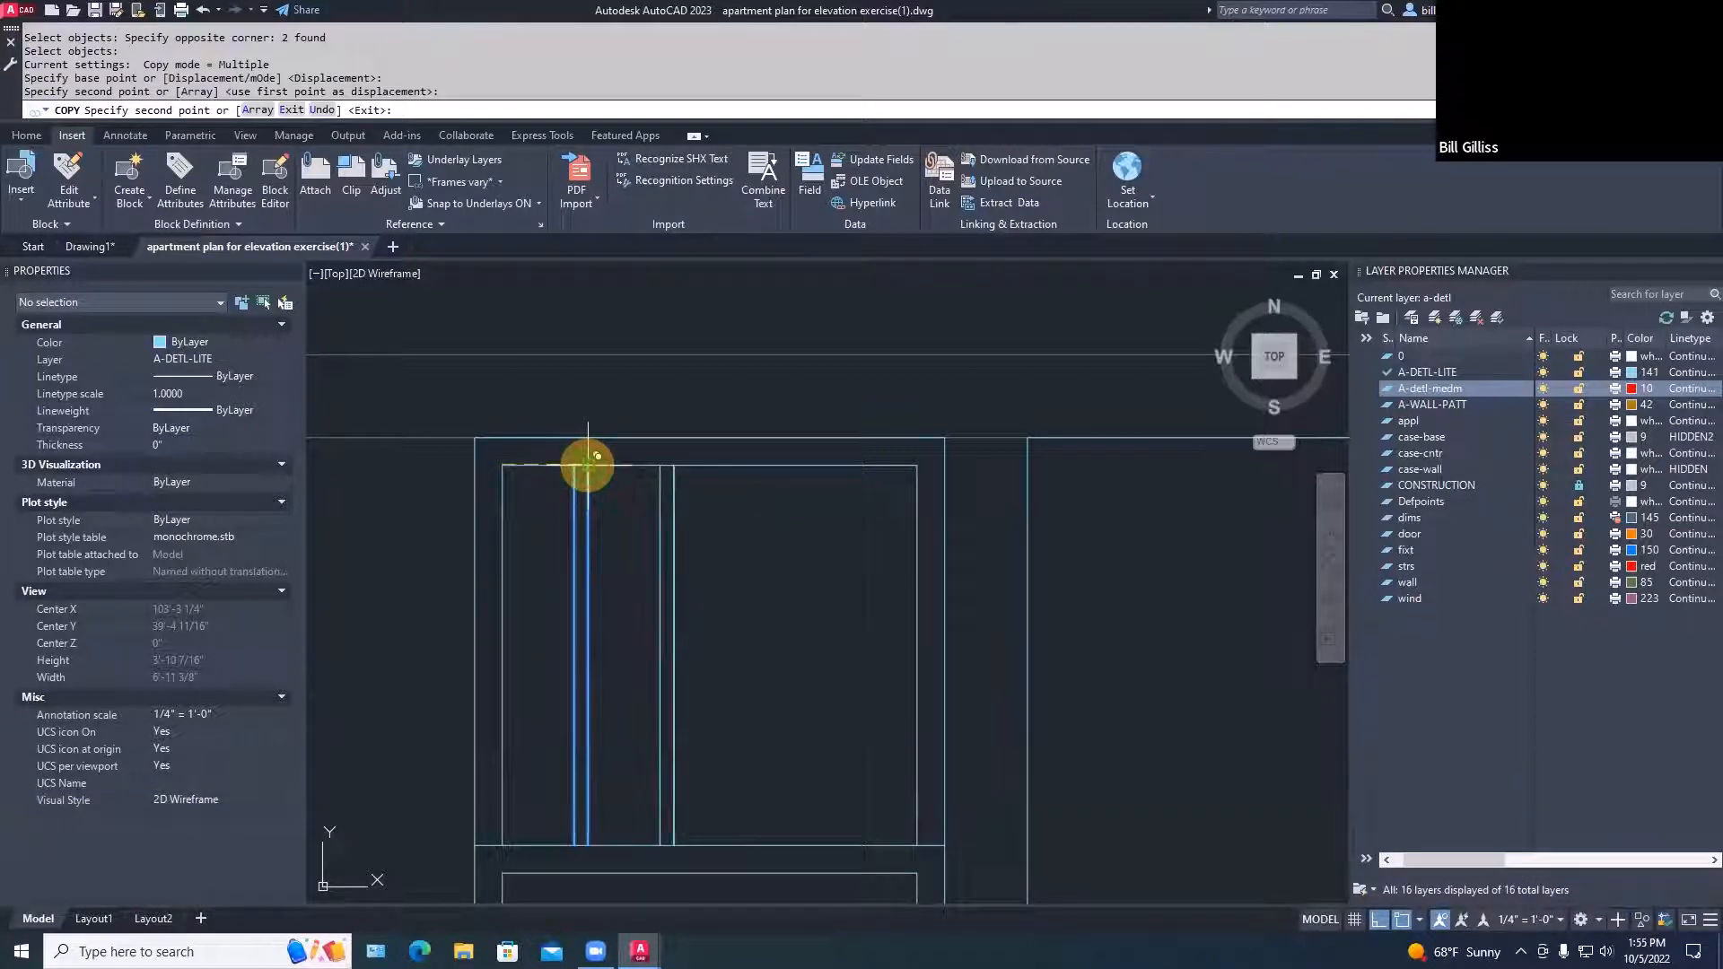
{"action": "left_click", "coordinate": [671, 463]}
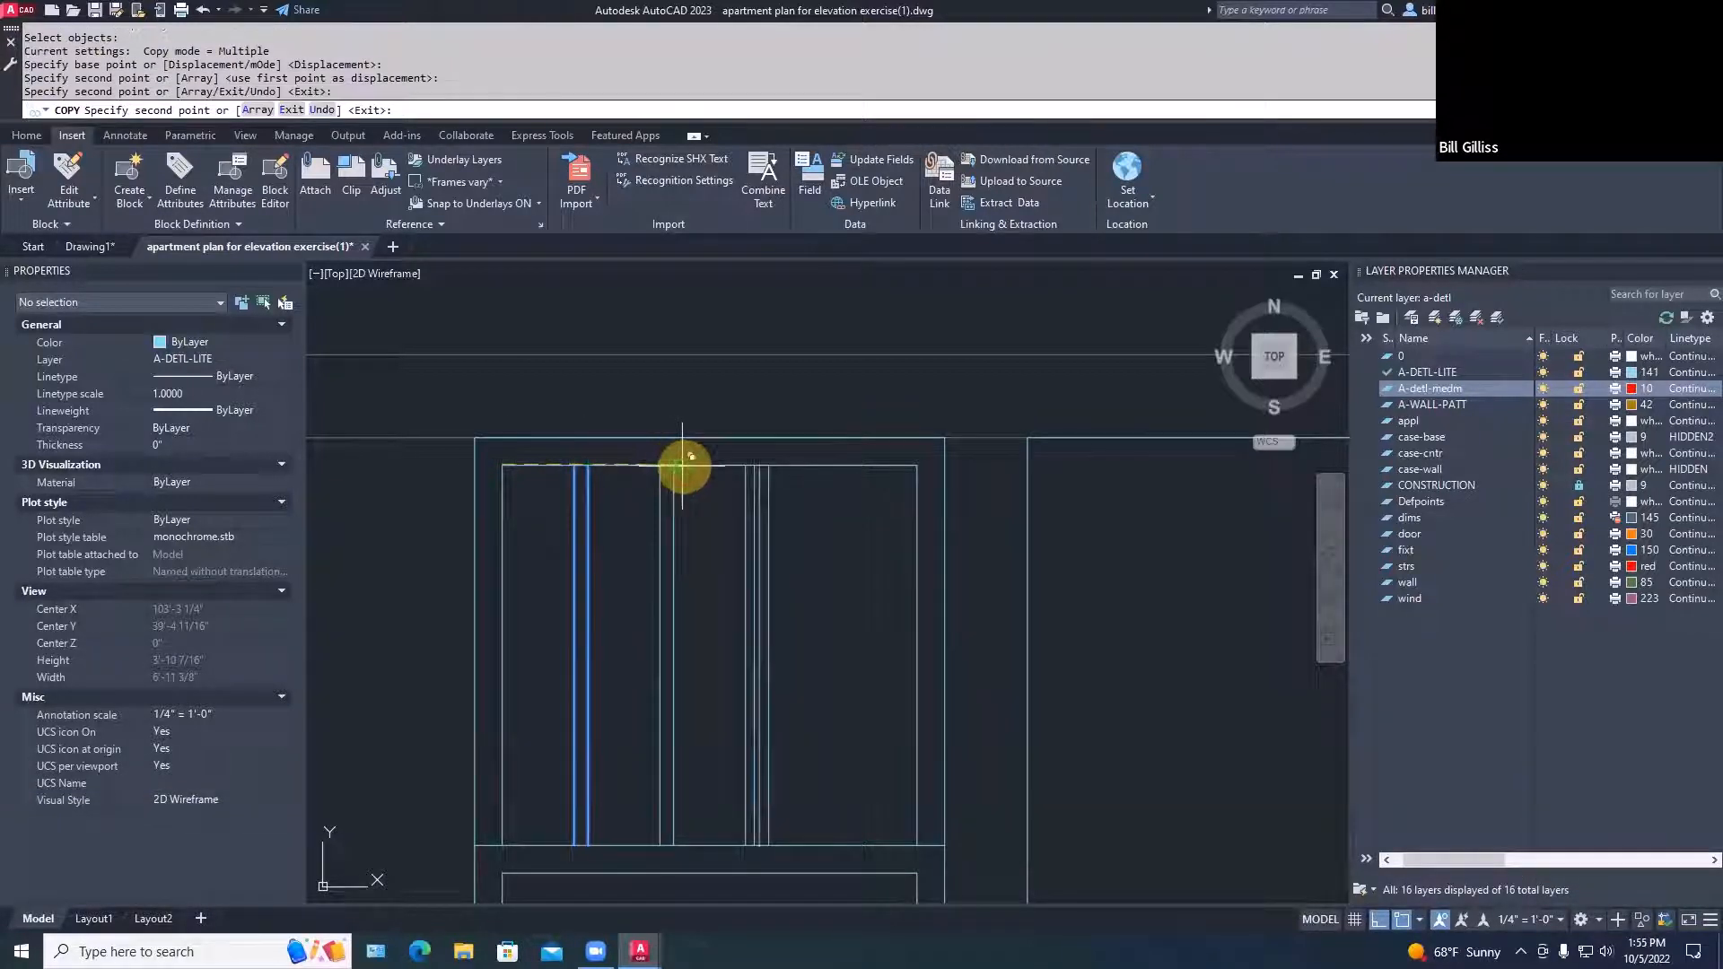
{"action": "left_click", "coordinate": [760, 464]}
{"action": "key", "text": "Escape"}
{"action": "scroll", "coordinate": [839, 761], "scroll_direction": "down", "scroll_amount": 3}
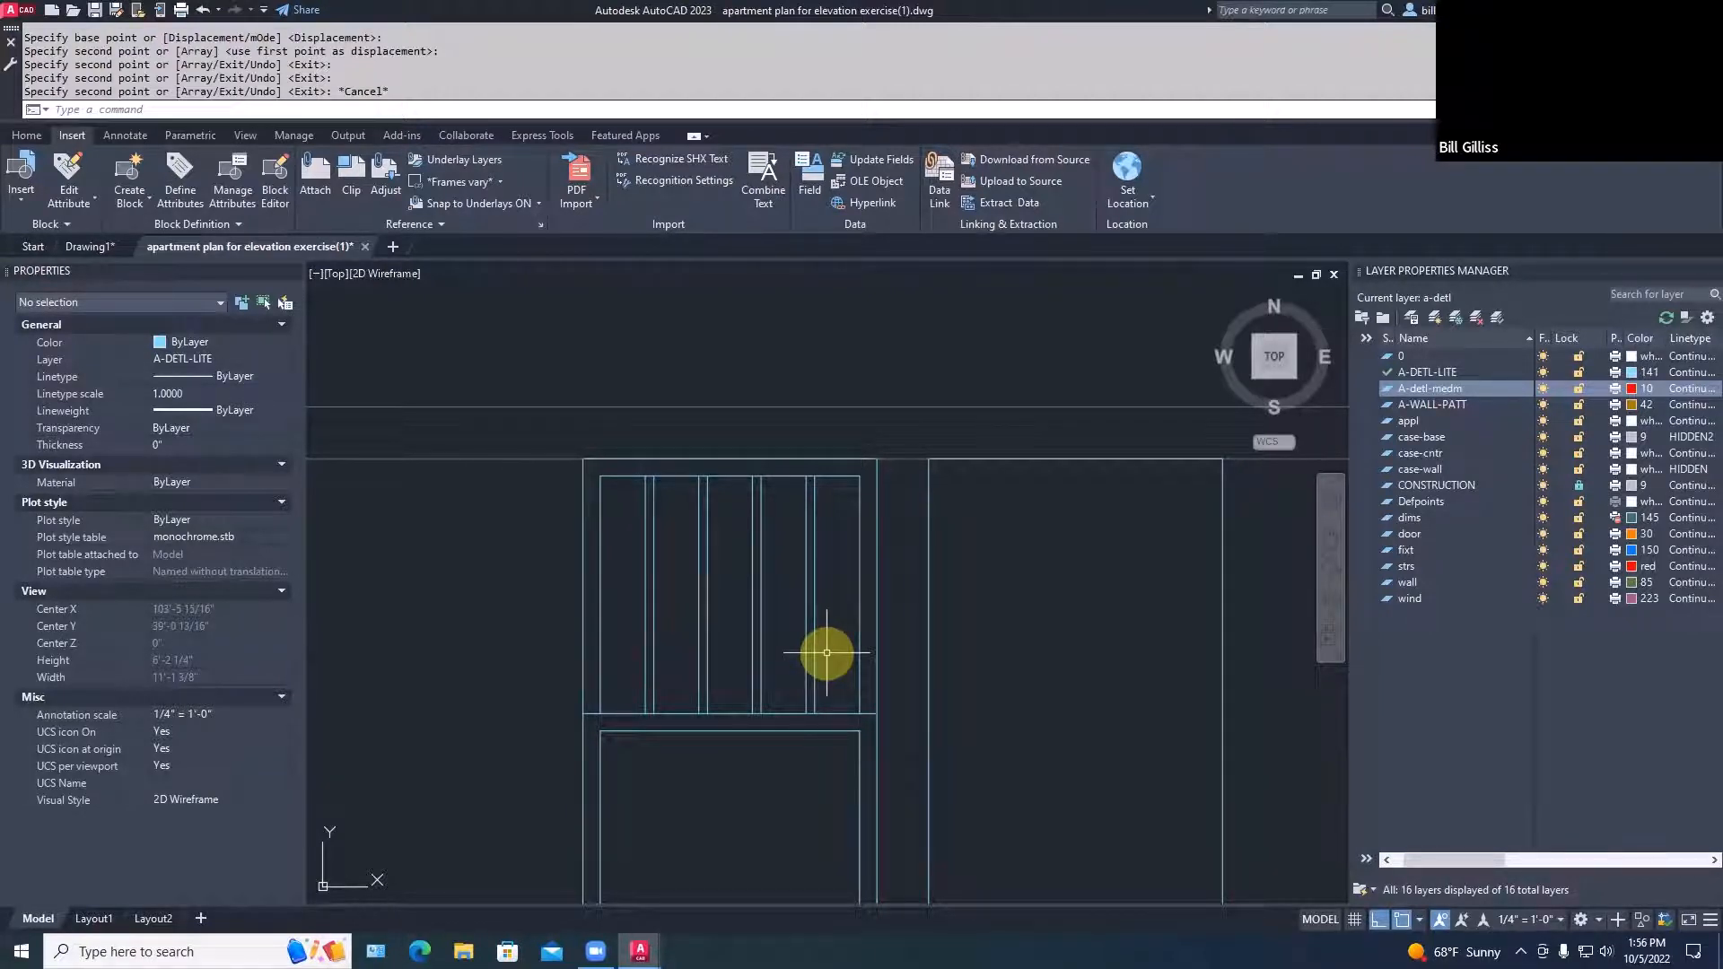
Turn Ortho off and draw a short diagonal marker line from the lower-left corner of the empty right window outline
{"action": "scroll", "coordinate": [827, 653], "scroll_direction": "down", "scroll_amount": 5}
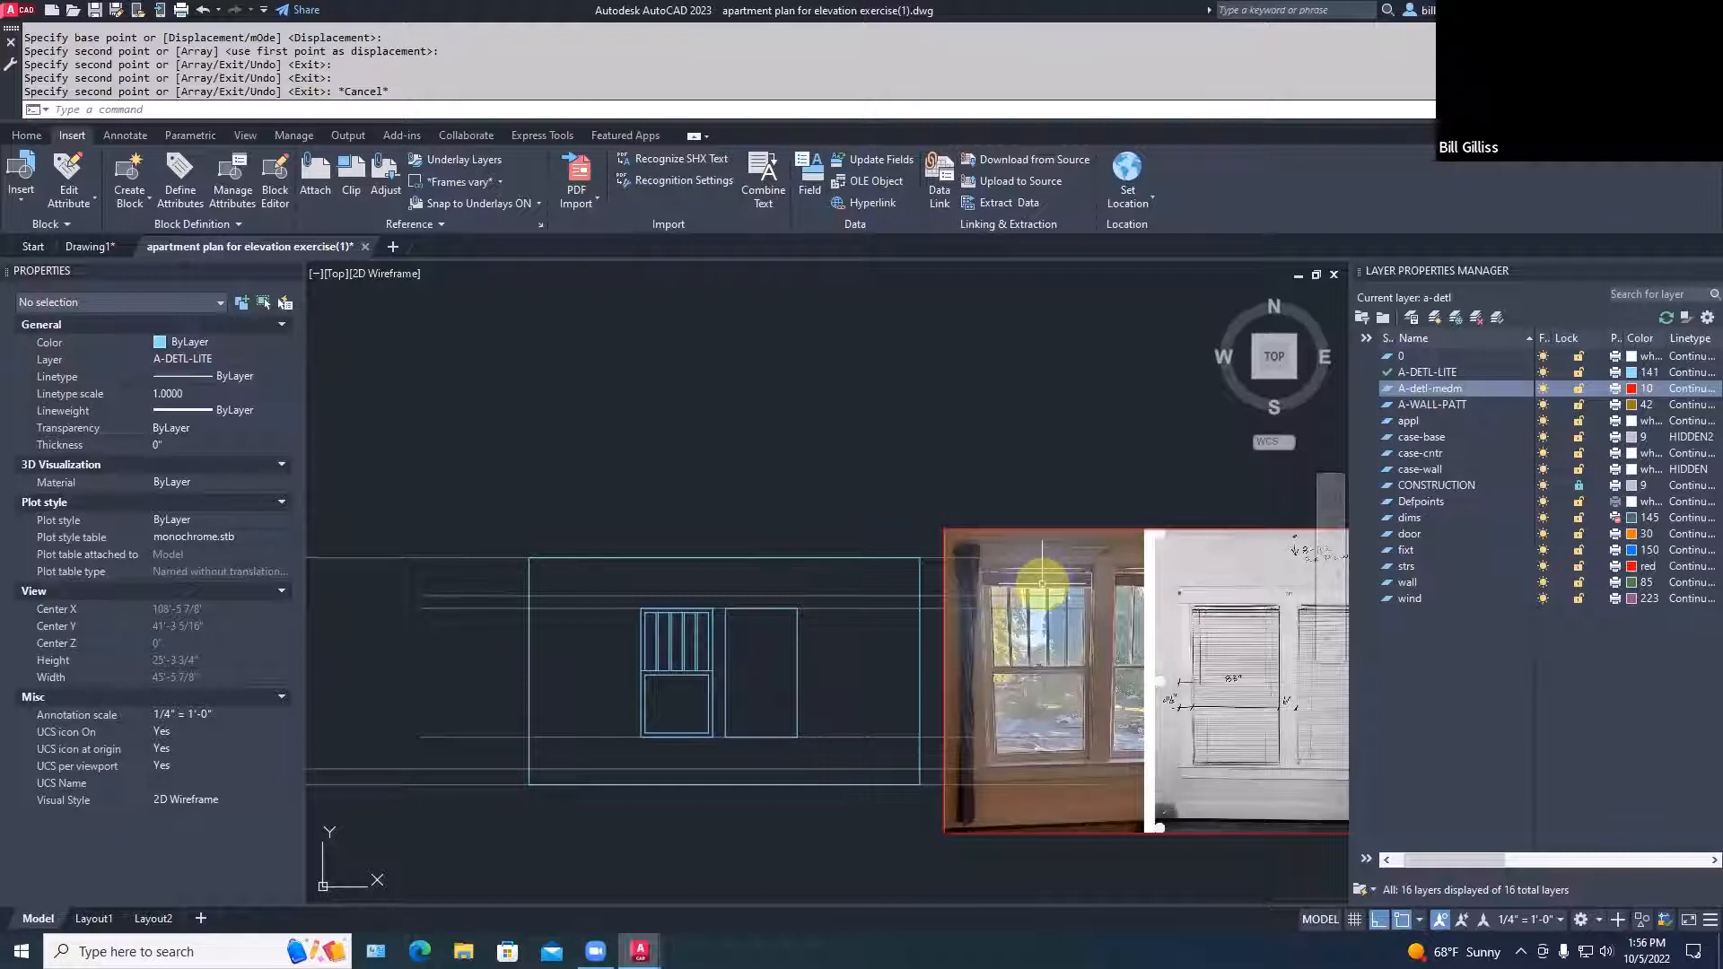
{"action": "scroll", "coordinate": [697, 697], "scroll_direction": "up", "scroll_amount": 3}
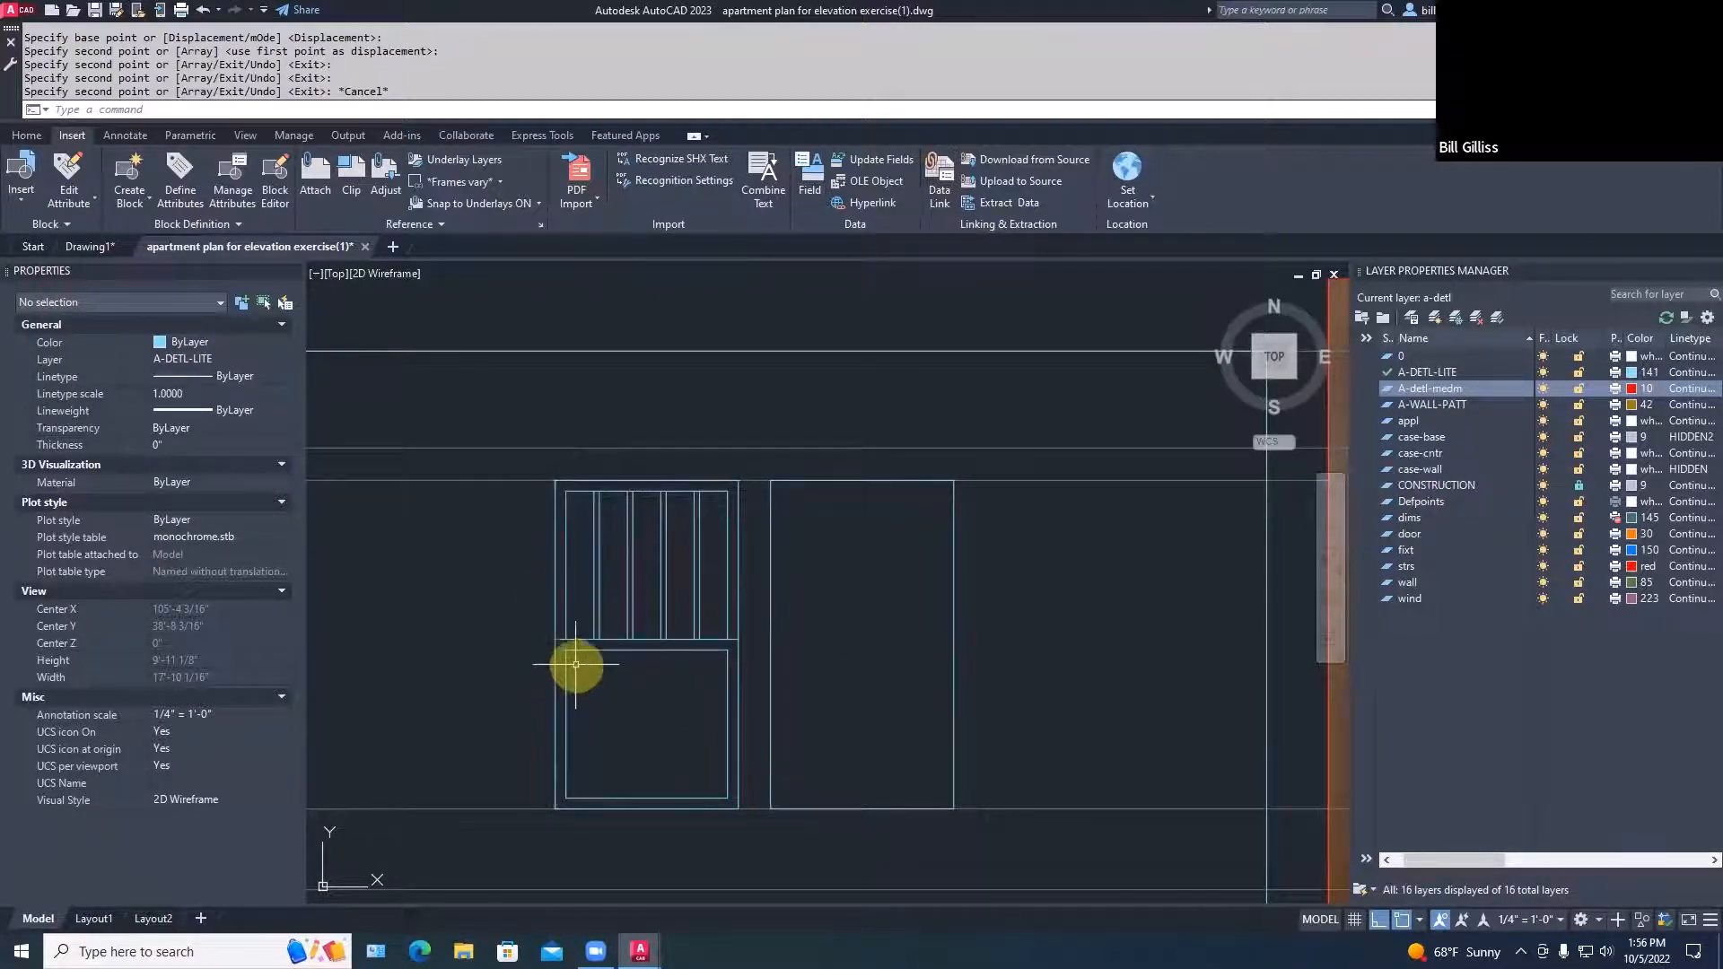
{"action": "type", "text": "l"}
{"action": "key", "text": "space"}
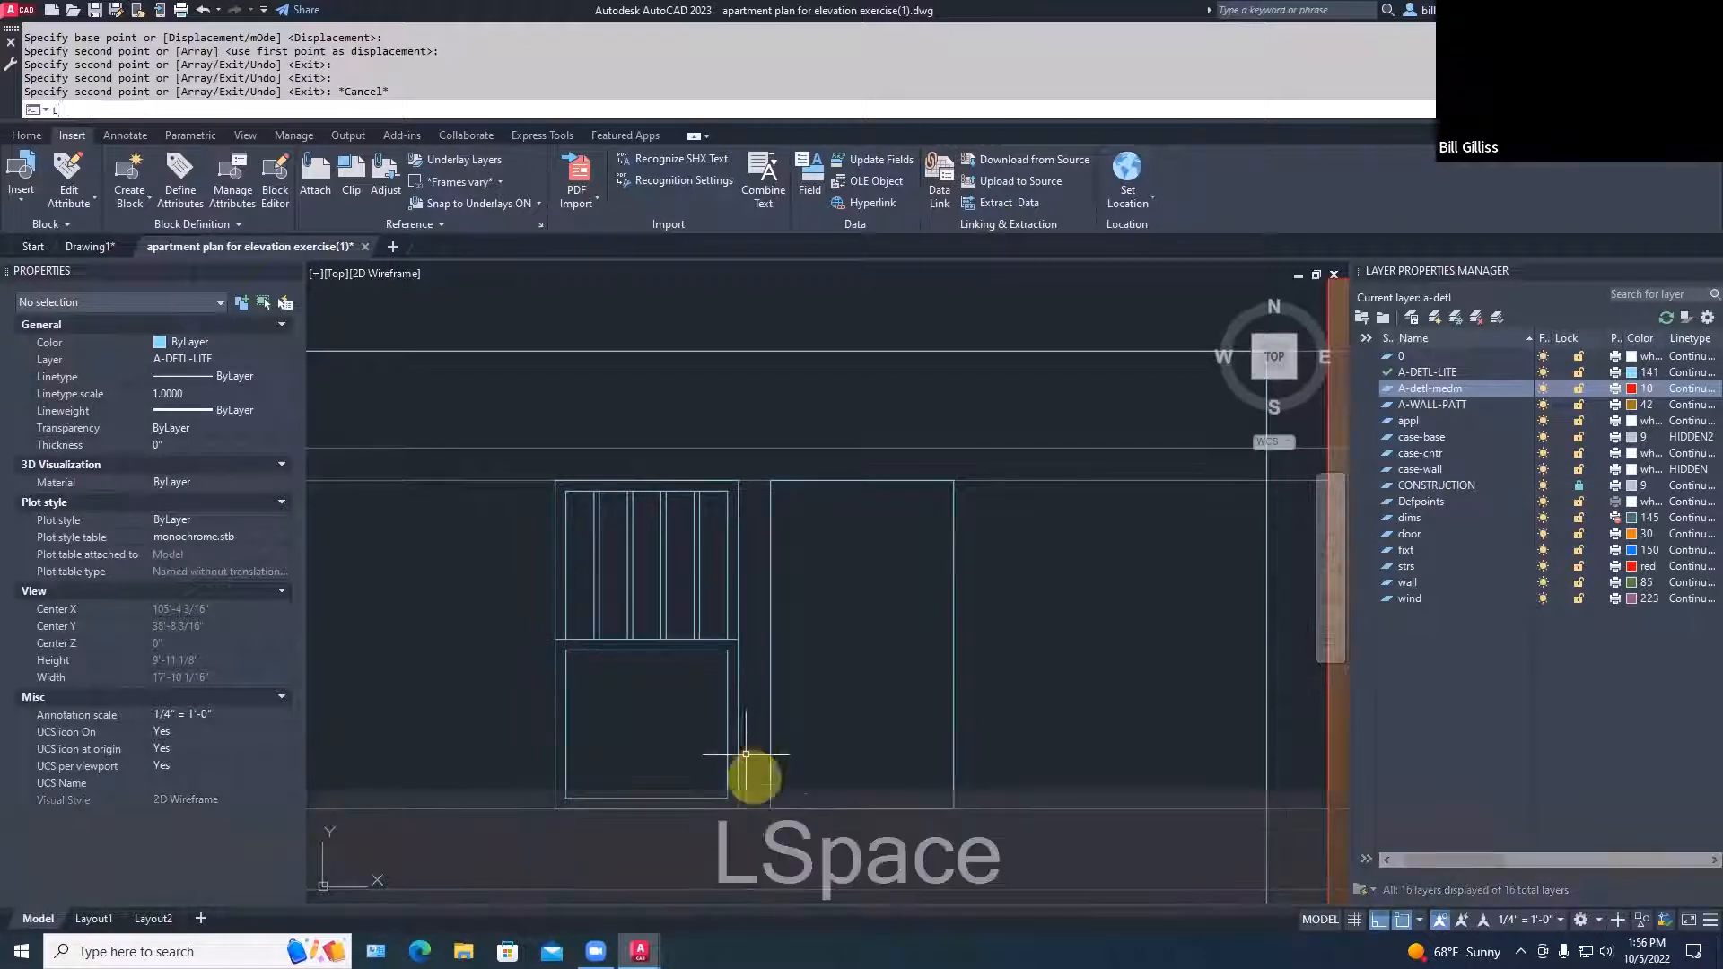
{"action": "left_click", "coordinate": [751, 835]}
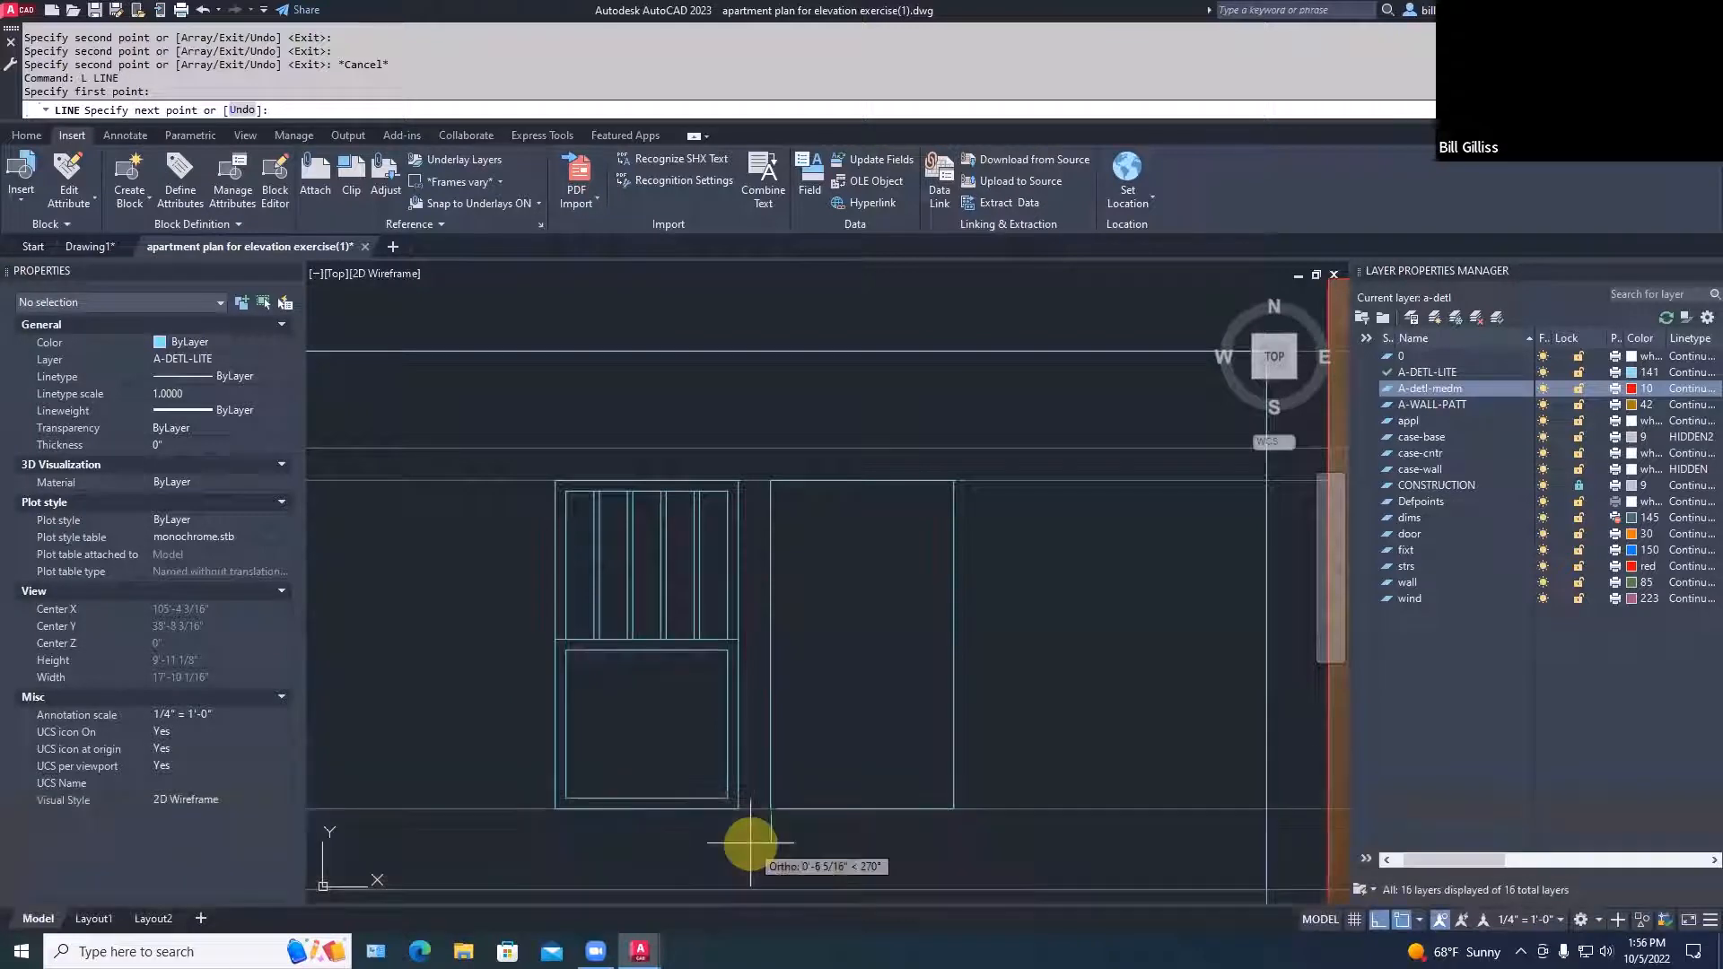
{"action": "key", "text": "F8"}
{"action": "key", "text": "Escape"}
{"action": "key", "text": "Escape"}
{"action": "key", "text": "Escape"}
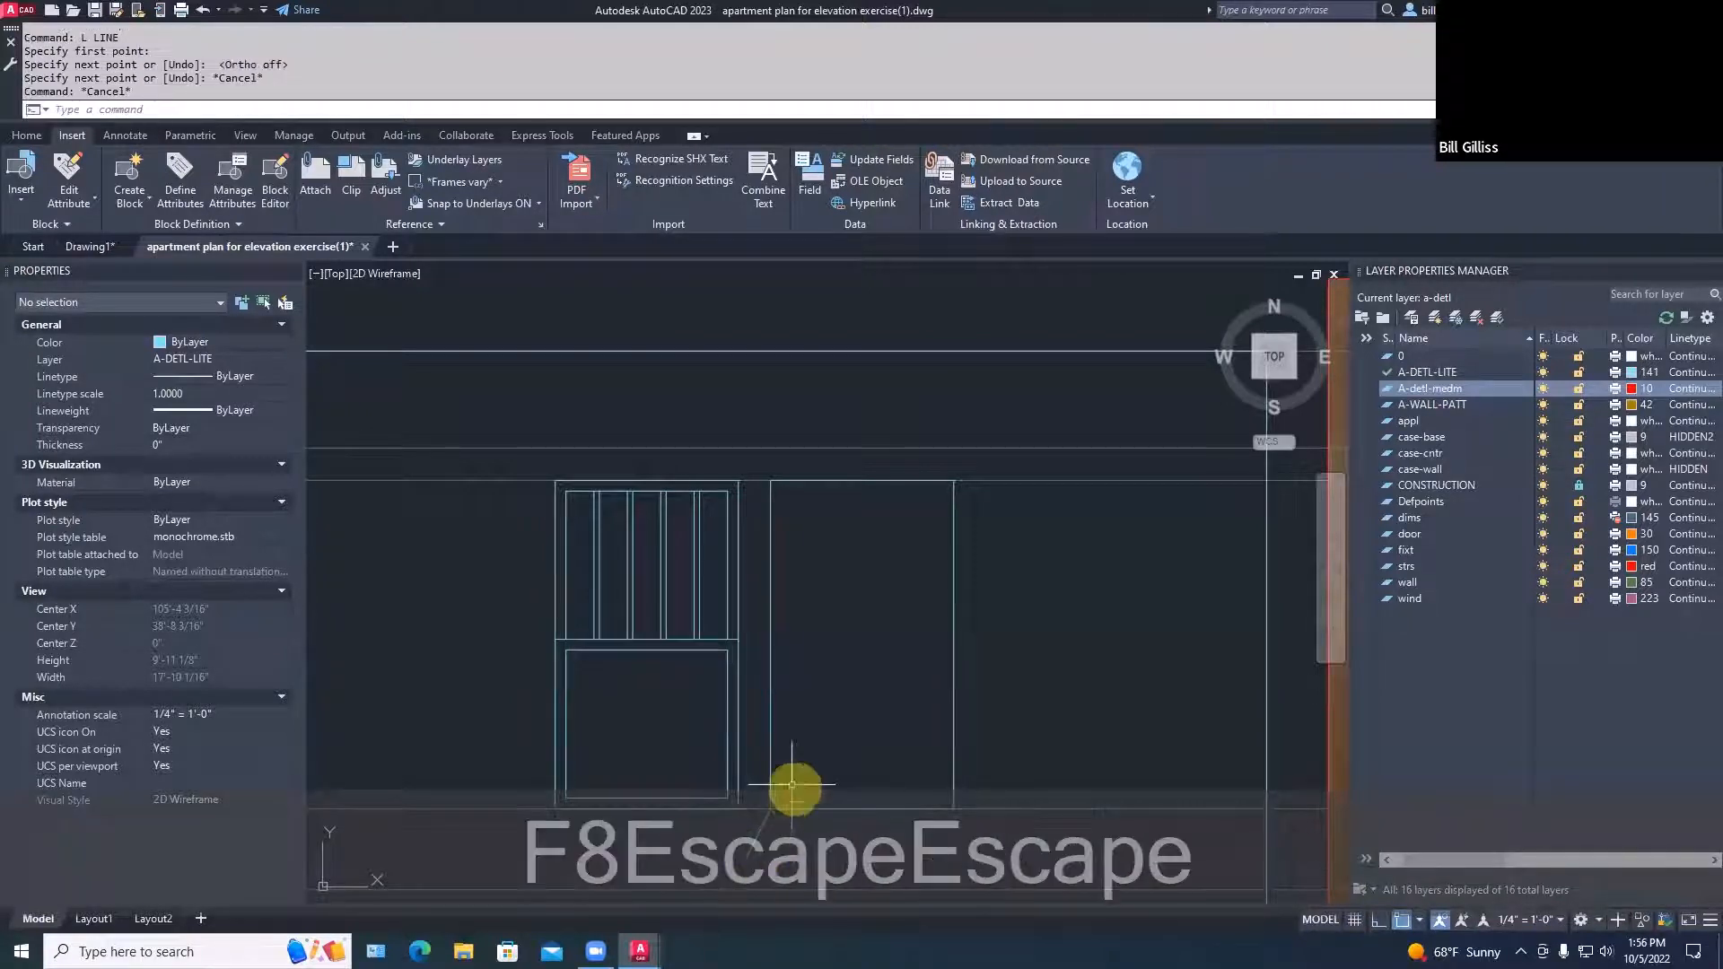
Erase the four lines of the empty right window outline with a window selection, keeping the diagonal marker line
{"action": "type", "text": "E"}
{"action": "key", "text": "space"}
{"action": "type", "text": "W"}
{"action": "key", "text": "space"}
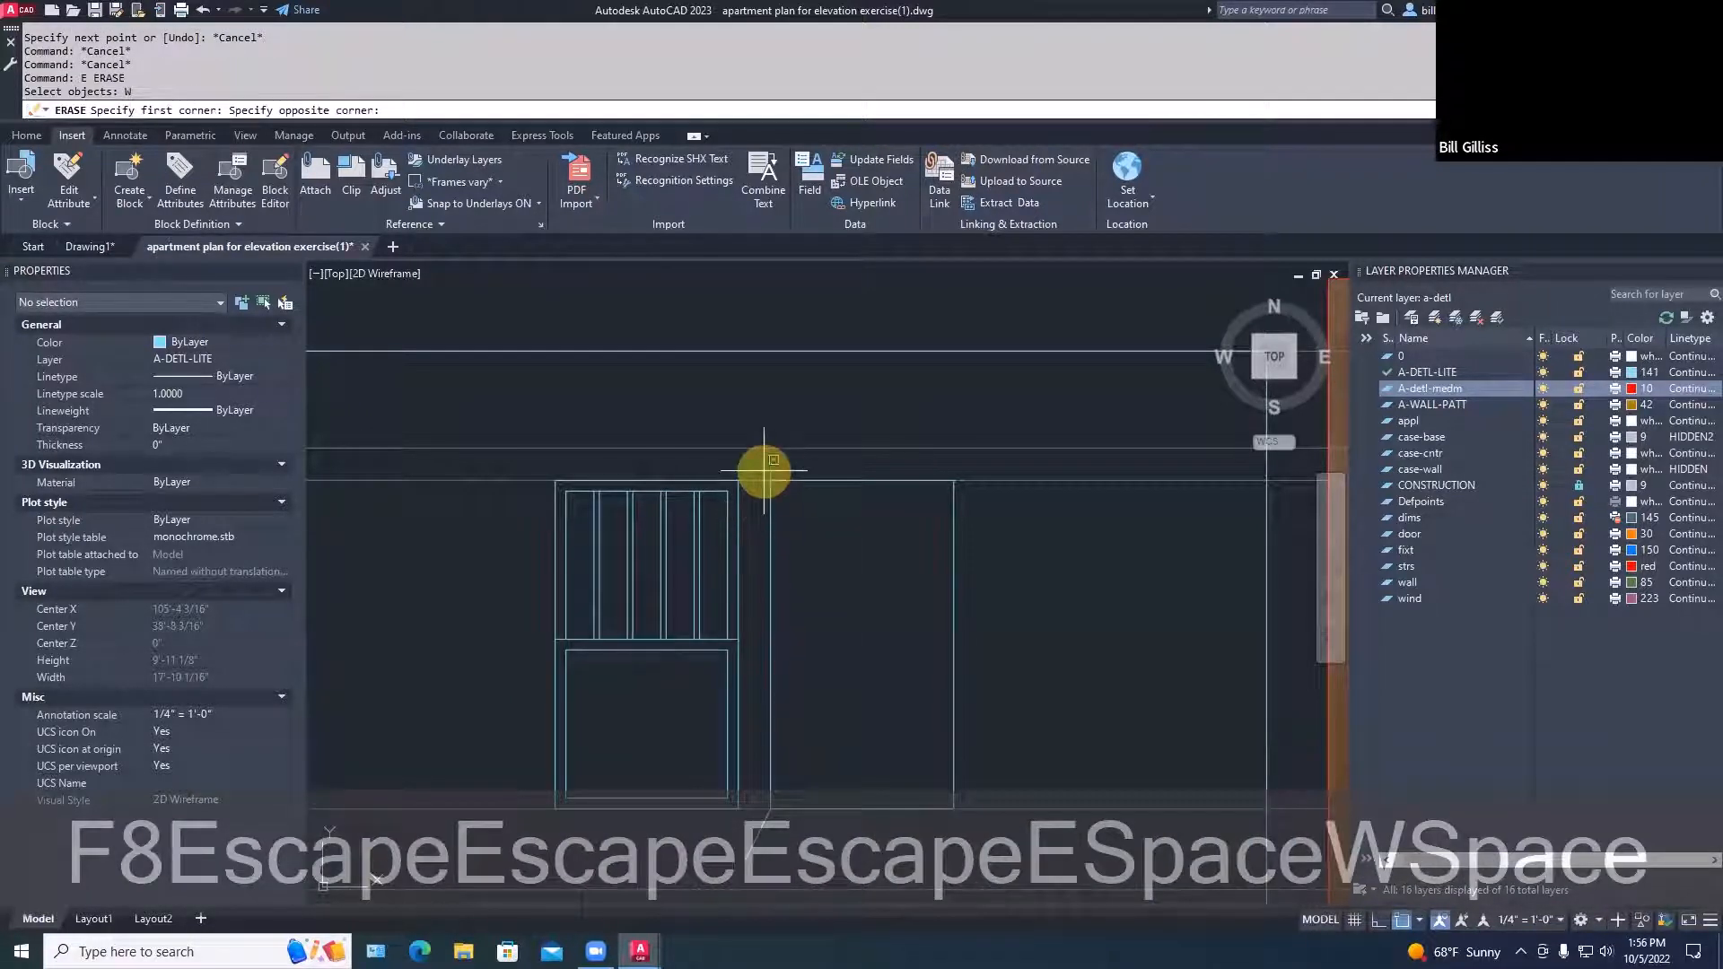
{"action": "left_click", "coordinate": [764, 471]}
{"action": "left_click", "coordinate": [967, 836]}
{"action": "key", "text": "space"}
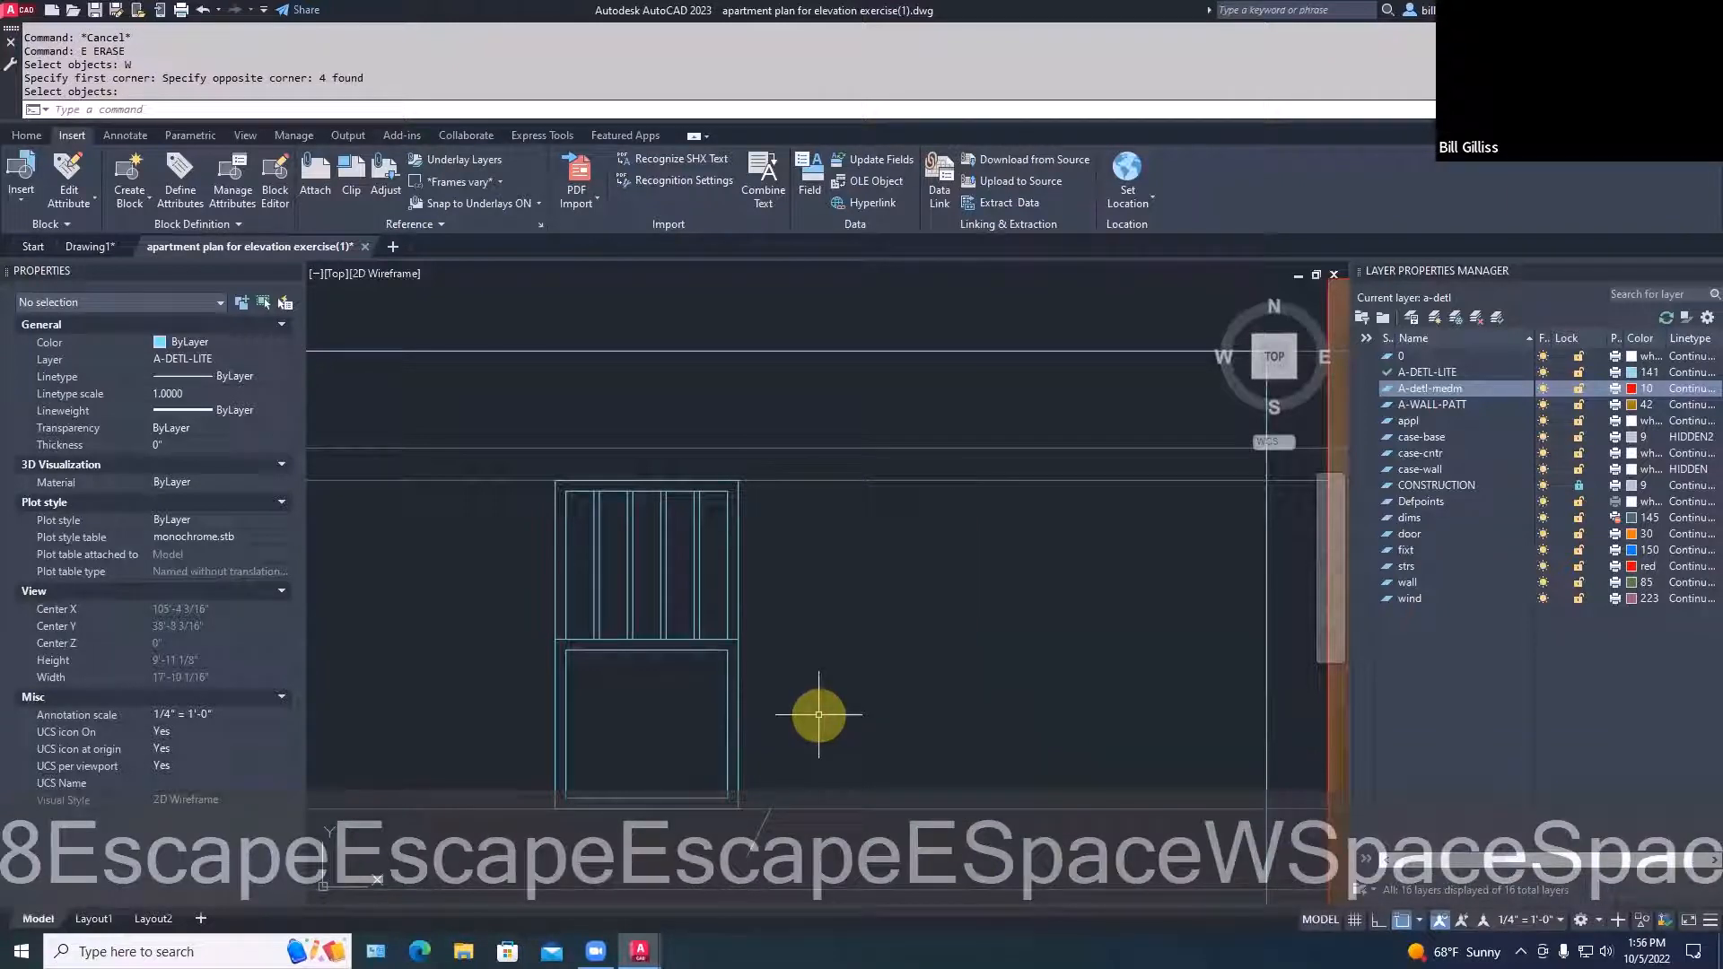
Copy the complete left window from its lower-left corner to the upper end of the diagonal marker line
{"action": "middle_click_drag", "start_coordinate": [826, 674], "coordinate": [840, 571]}
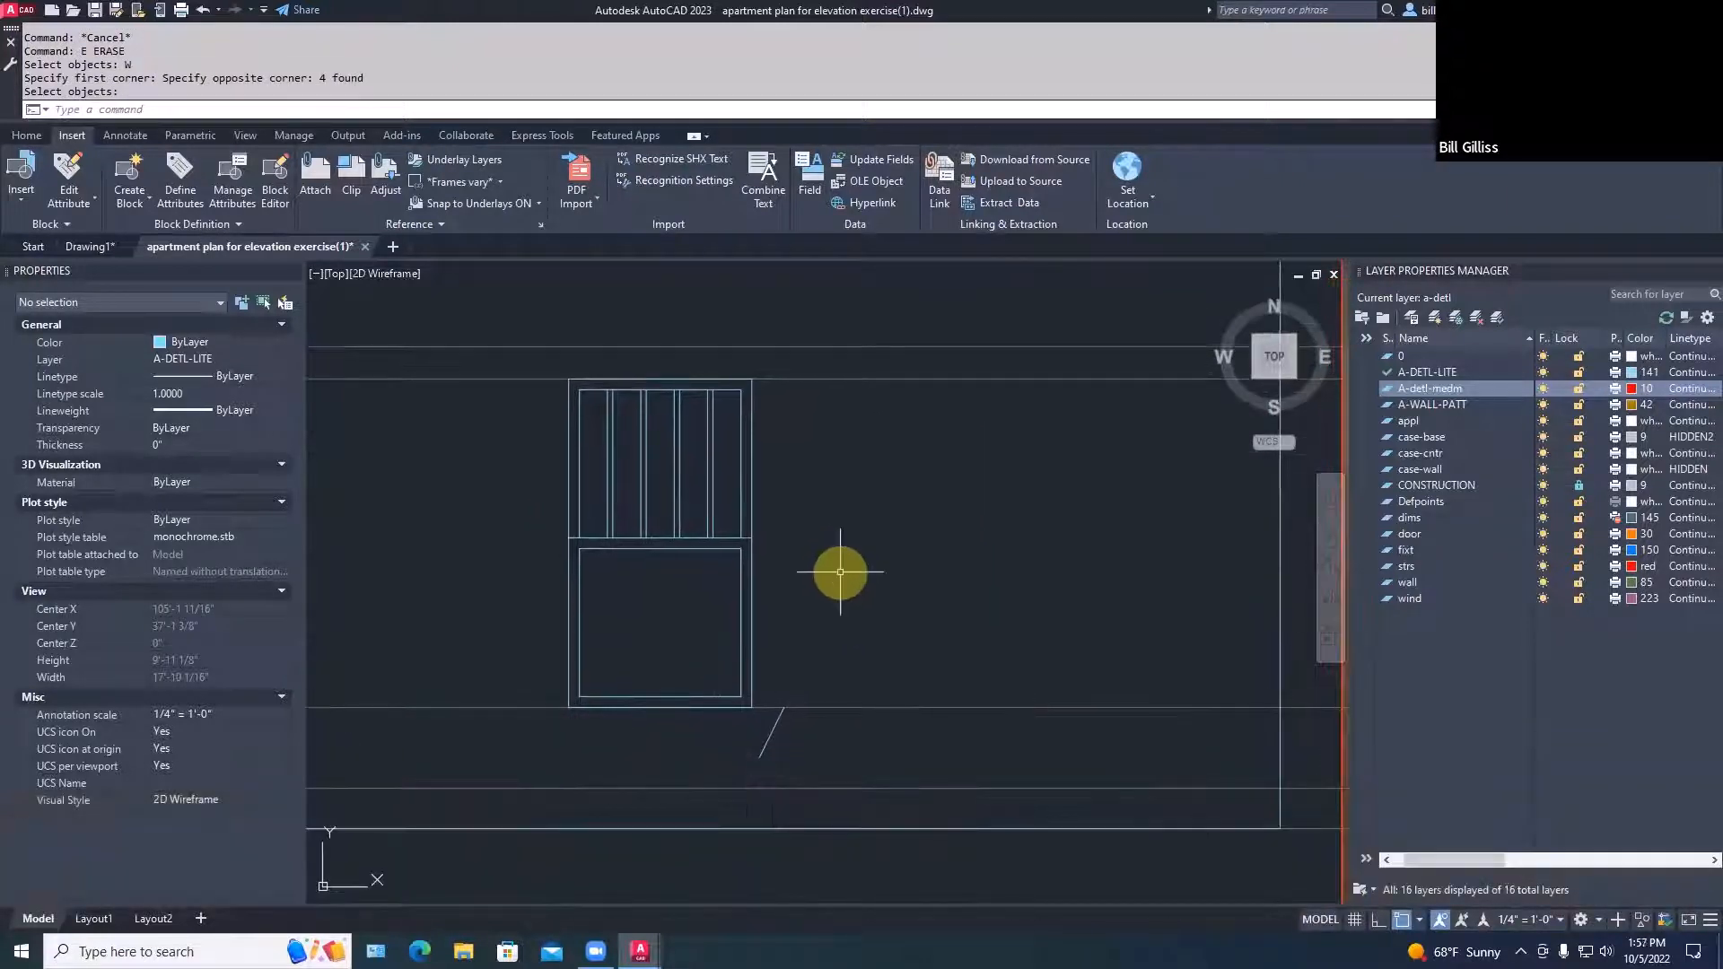
{"action": "type", "text": "COPY"}
{"action": "key", "text": "space"}
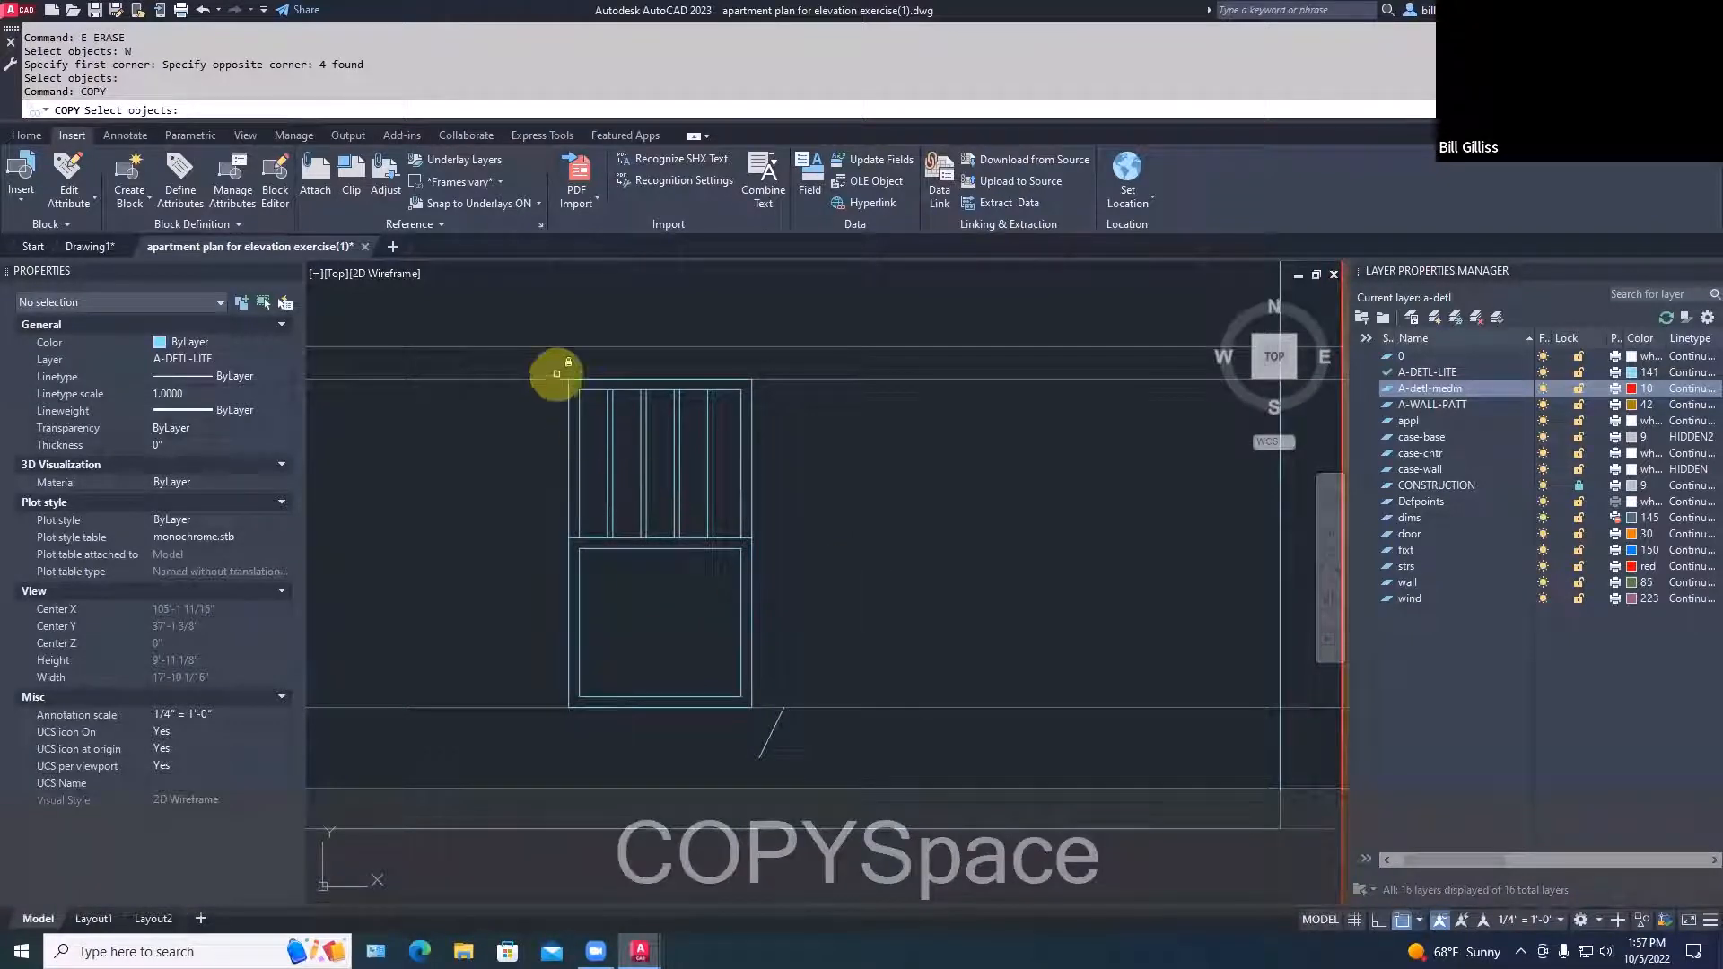
{"action": "left_click", "coordinate": [557, 372]}
{"action": "left_click", "coordinate": [524, 325]}
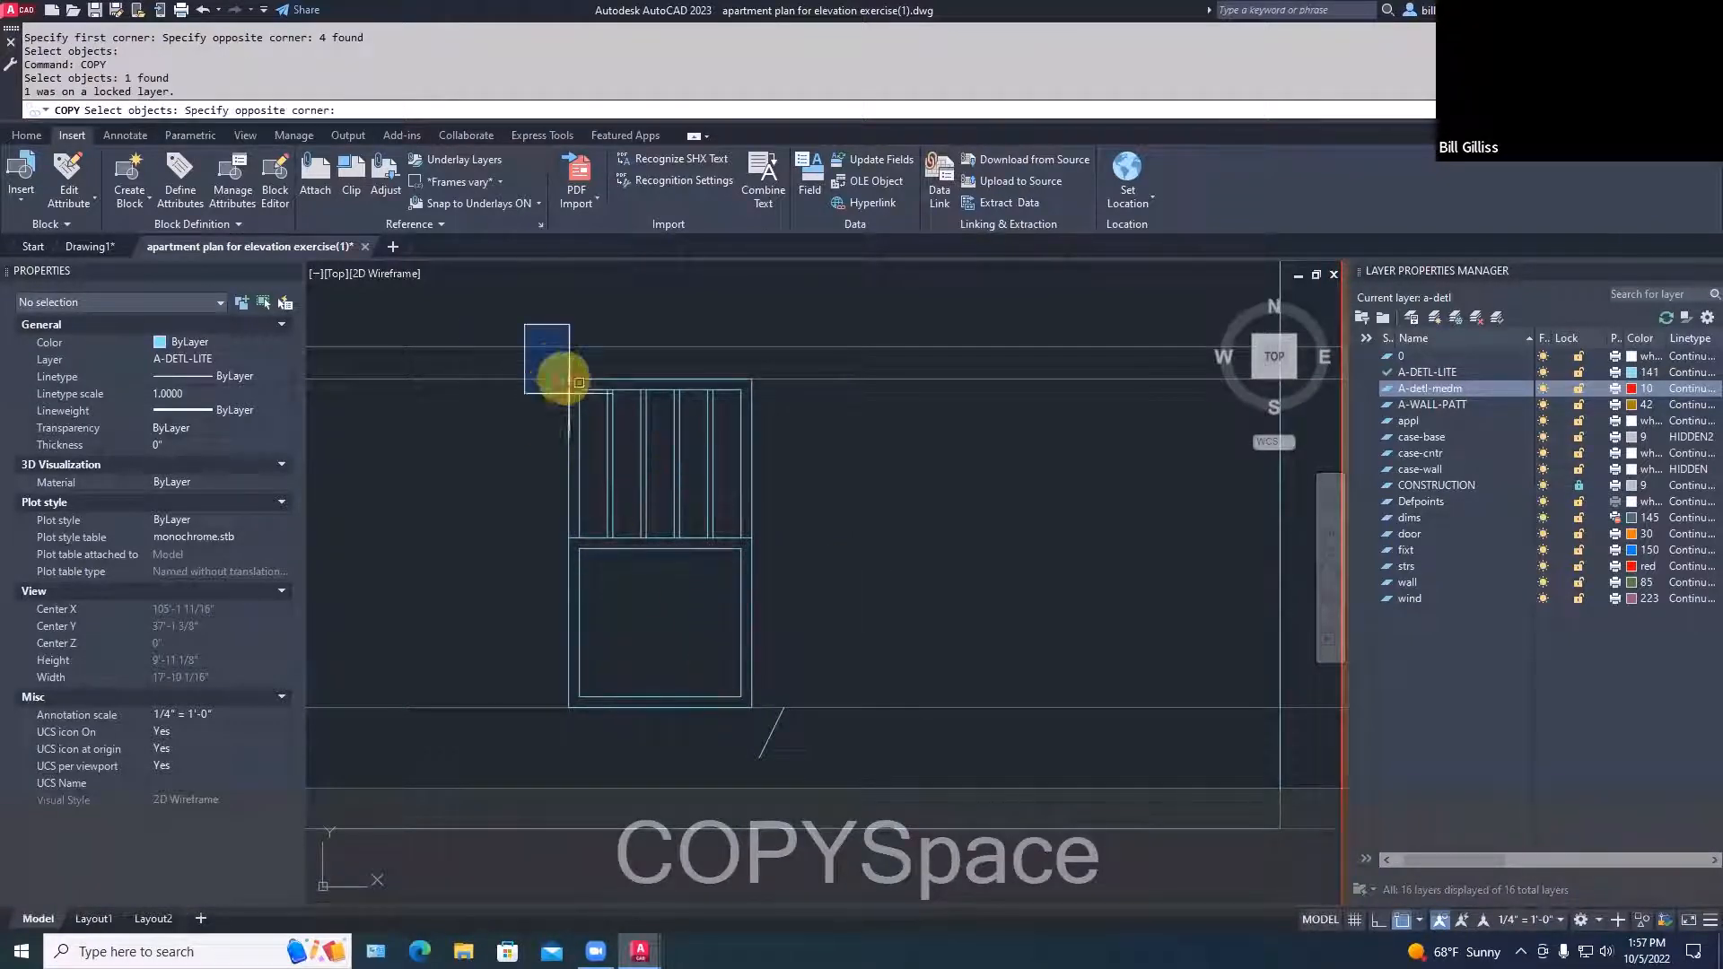
{"action": "left_click", "coordinate": [767, 729]}
{"action": "key", "text": "space"}
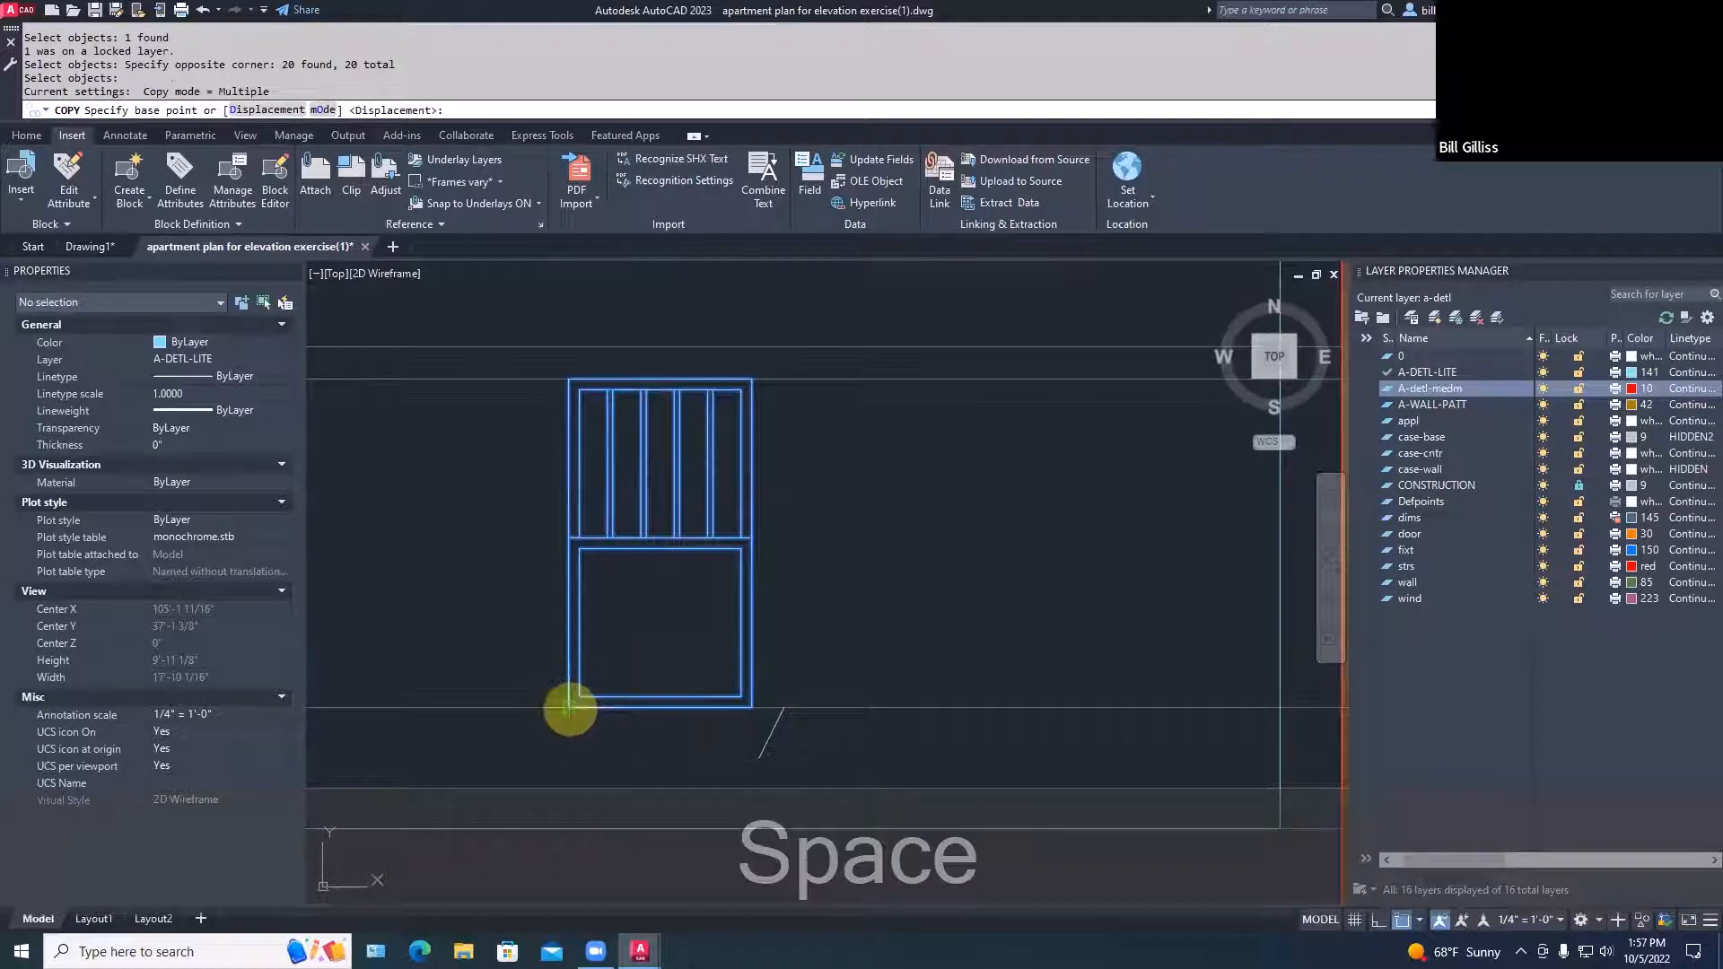
{"action": "left_click", "coordinate": [569, 709]}
{"action": "left_click", "coordinate": [784, 707]}
{"action": "key", "text": "Escape"}
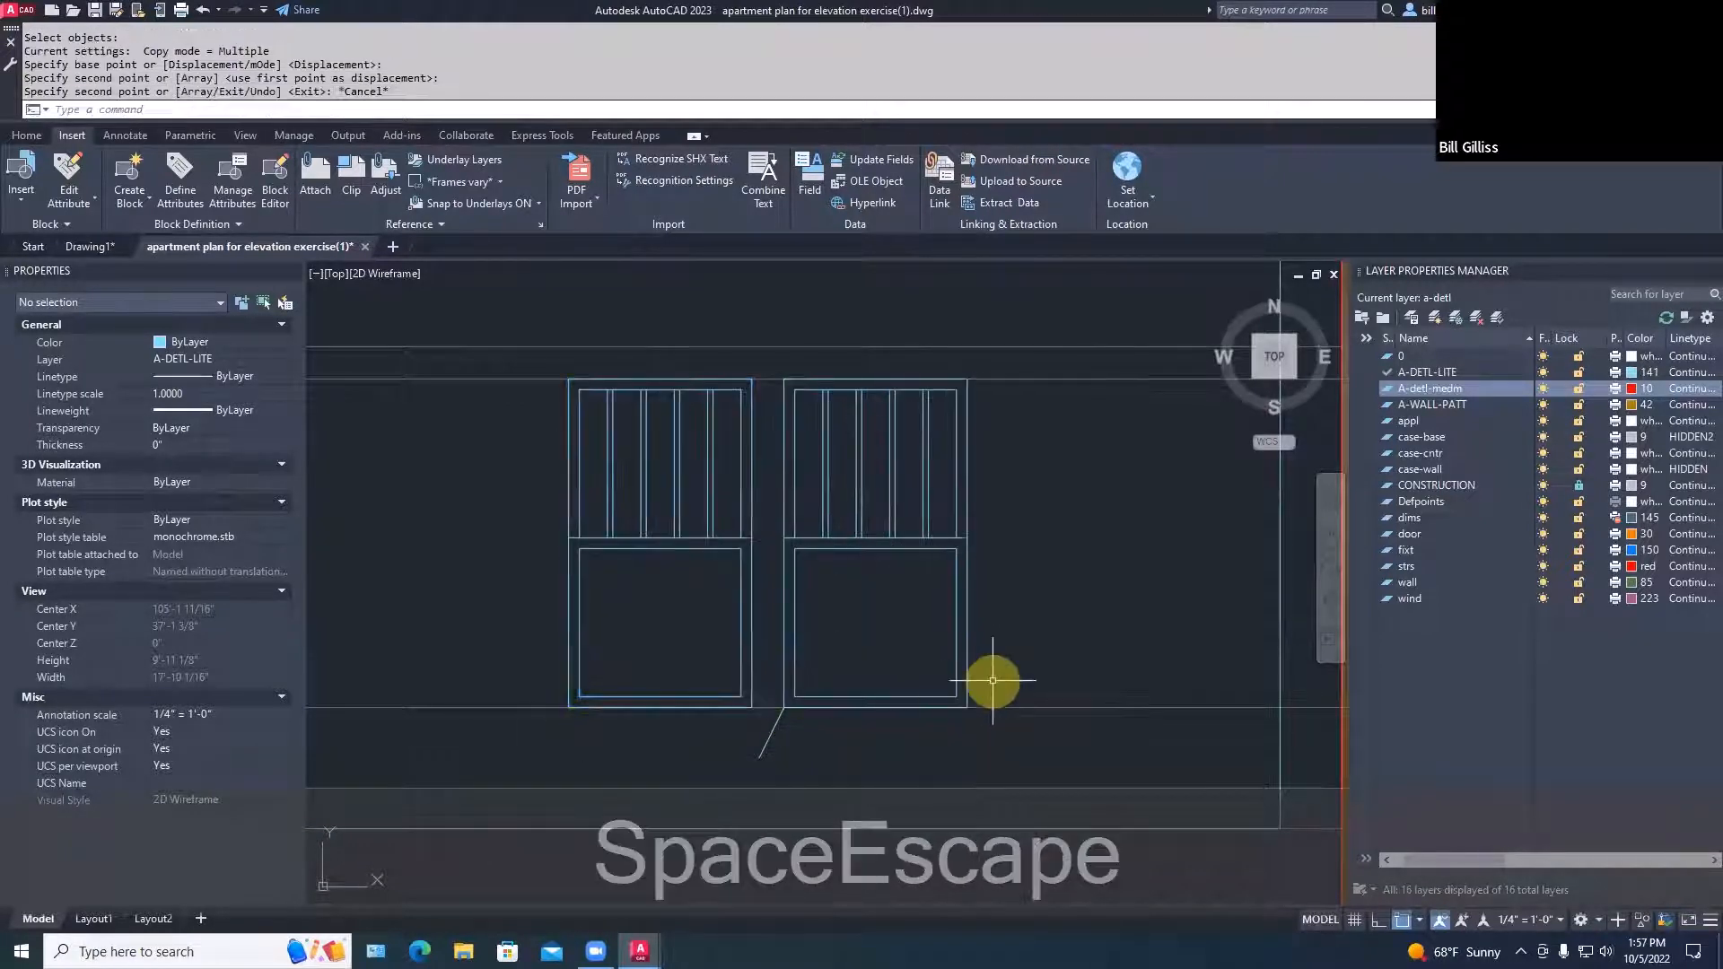
Erase the diagonal marker line below the copied right window
{"action": "scroll", "coordinate": [993, 680], "scroll_direction": "down", "scroll_amount": 2}
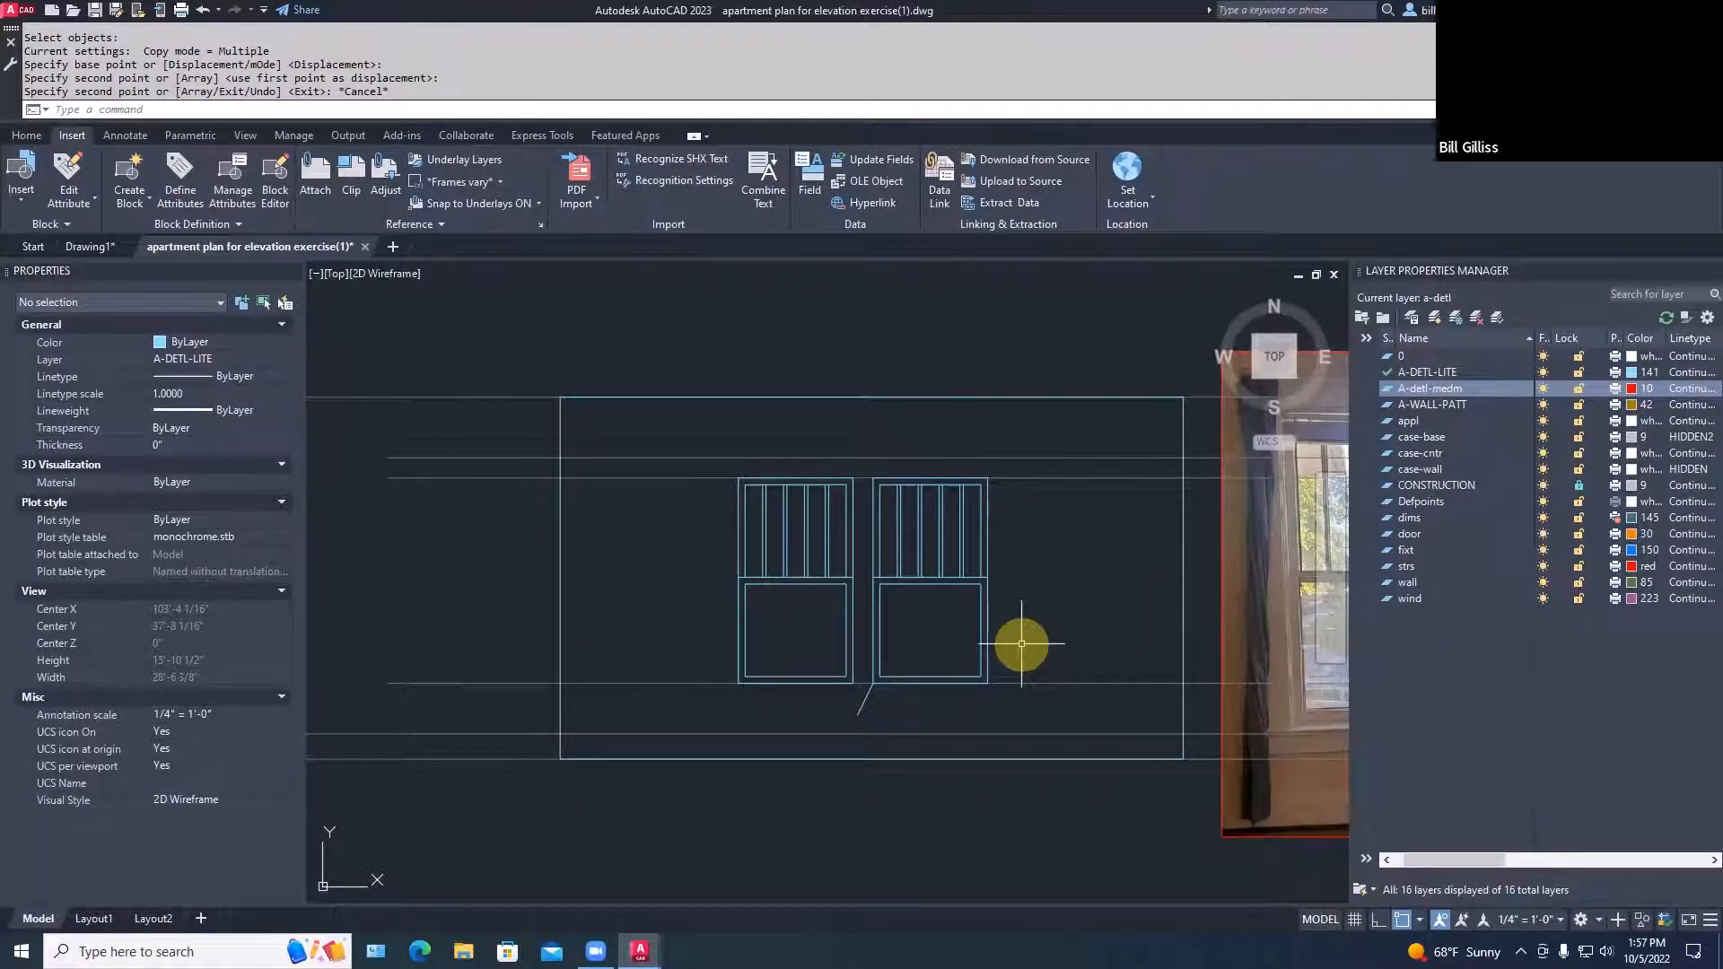
{"action": "type", "text": "e"}
{"action": "key", "text": "space"}
{"action": "left_click", "coordinate": [863, 716]}
{"action": "key", "text": "space"}
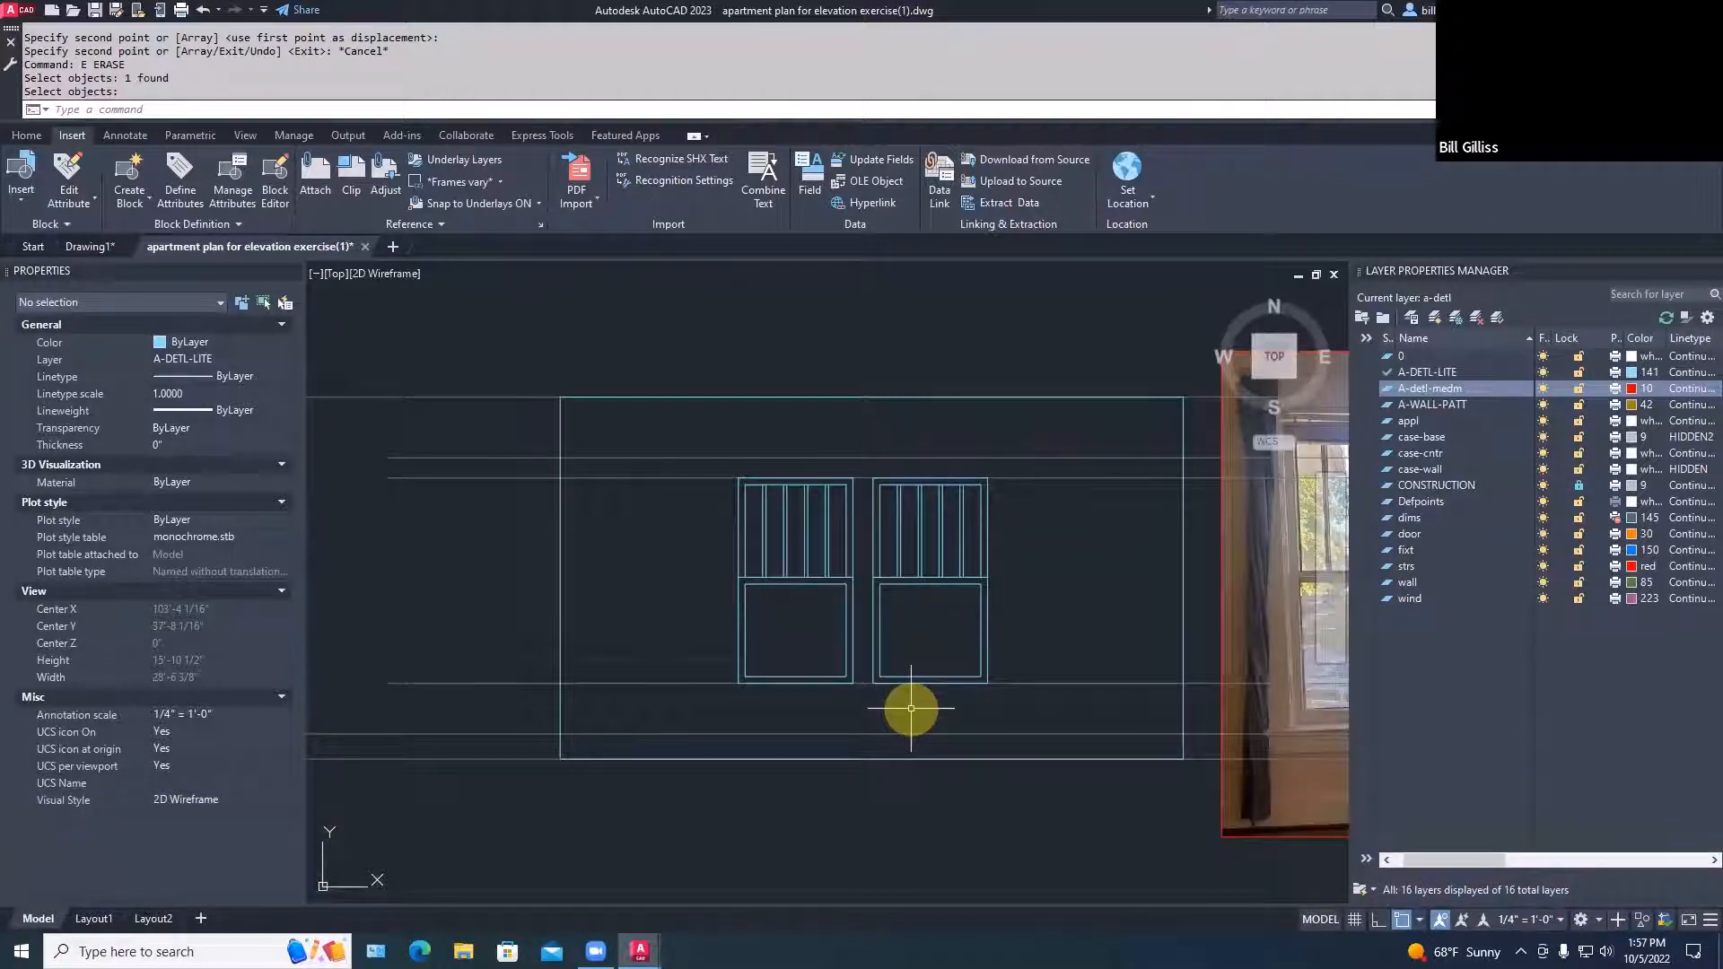
Project a vertical line from the left wall's inside corner in the kitchen plan up past the elevation's ceiling line
{"action": "scroll", "coordinate": [891, 566], "scroll_direction": "down", "scroll_amount": 2}
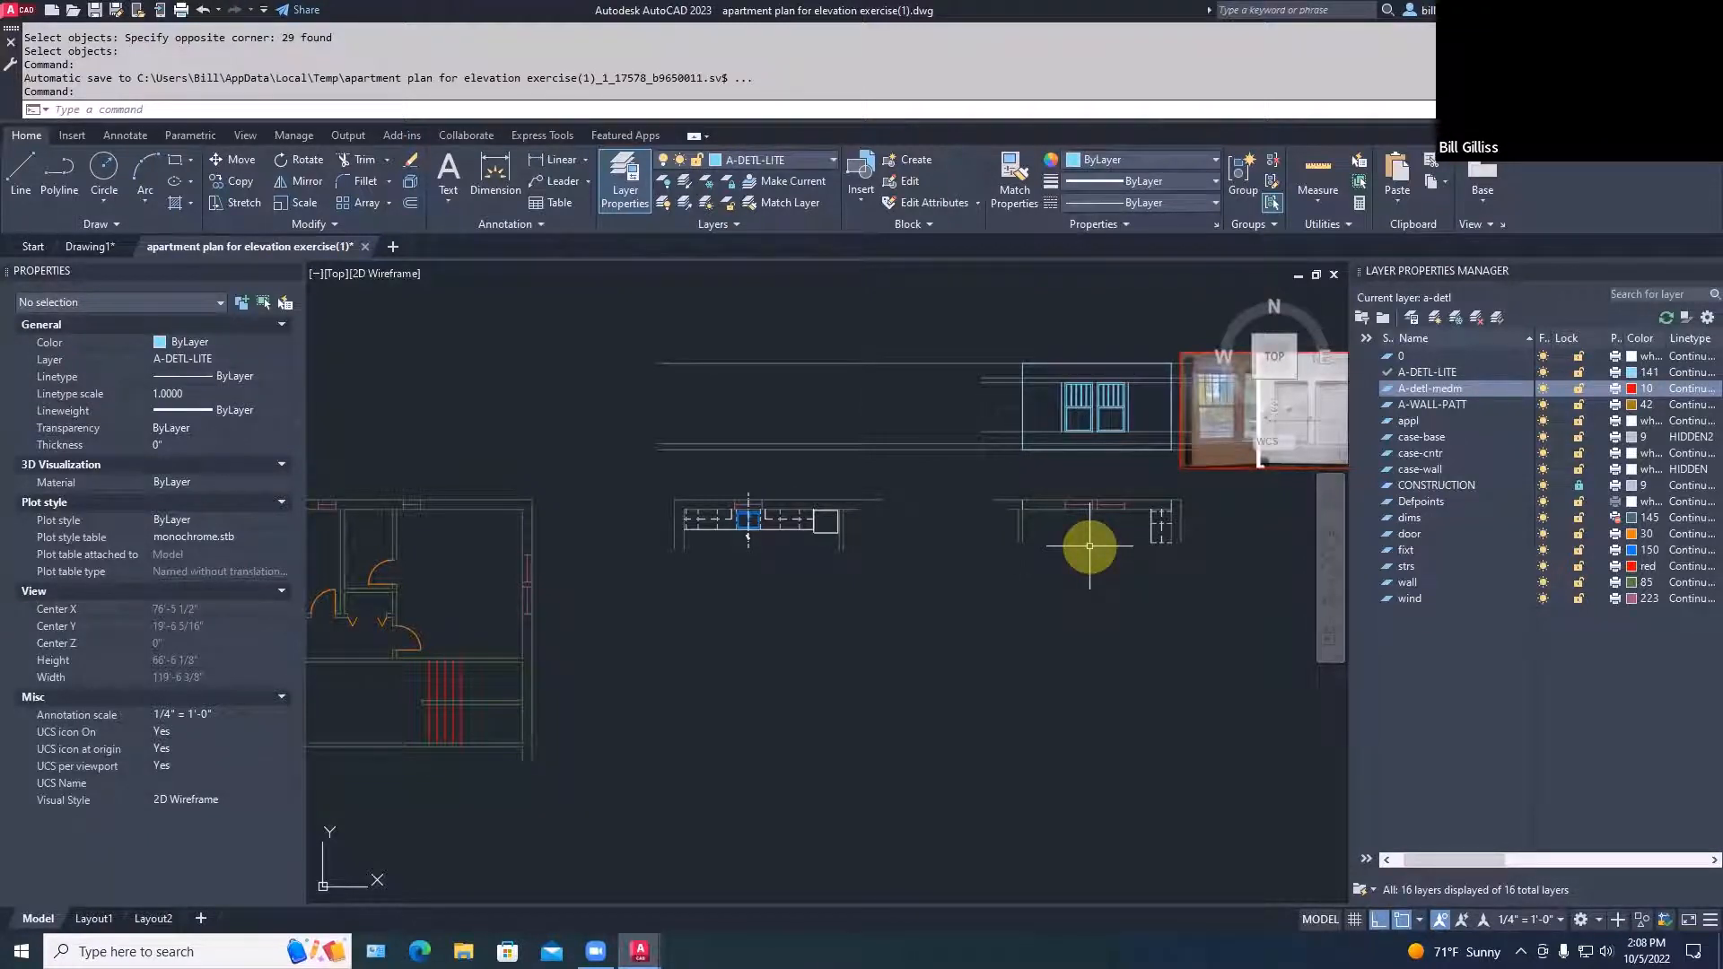
{"action": "scroll", "coordinate": [707, 481], "scroll_direction": "up", "scroll_amount": 2}
{"action": "type", "text": "l"}
{"action": "key", "text": "space"}
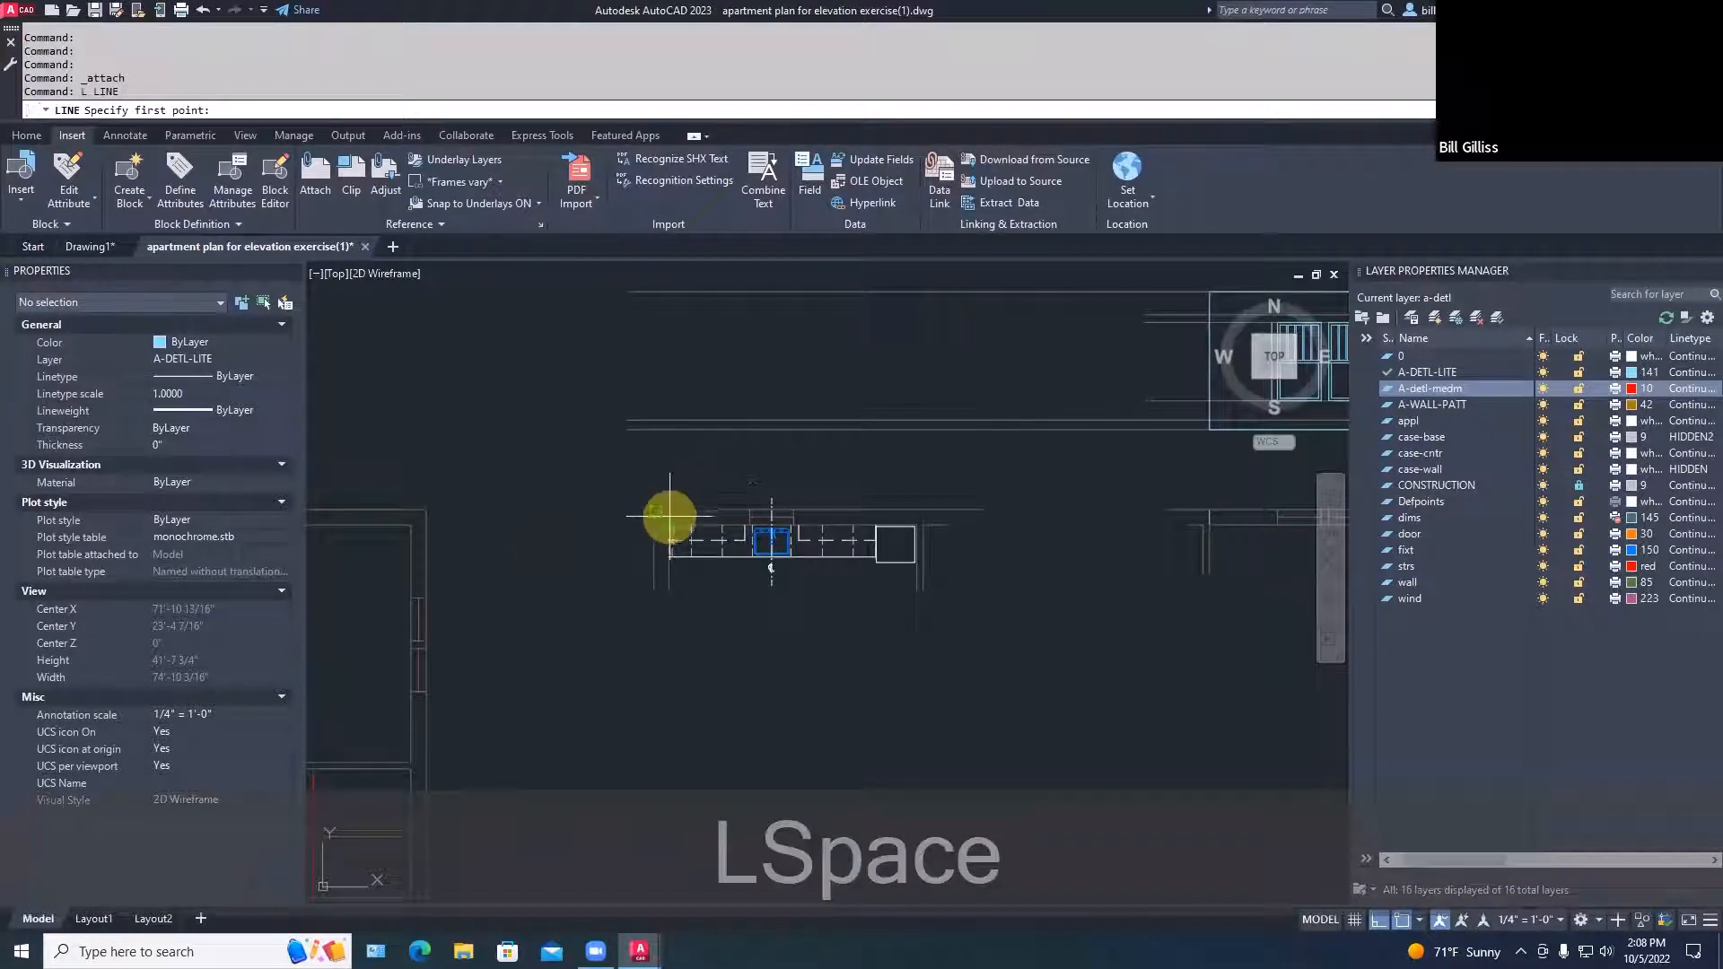
{"action": "left_click", "coordinate": [672, 528]}
{"action": "scroll", "coordinate": [673, 421], "scroll_direction": "down", "scroll_amount": 2}
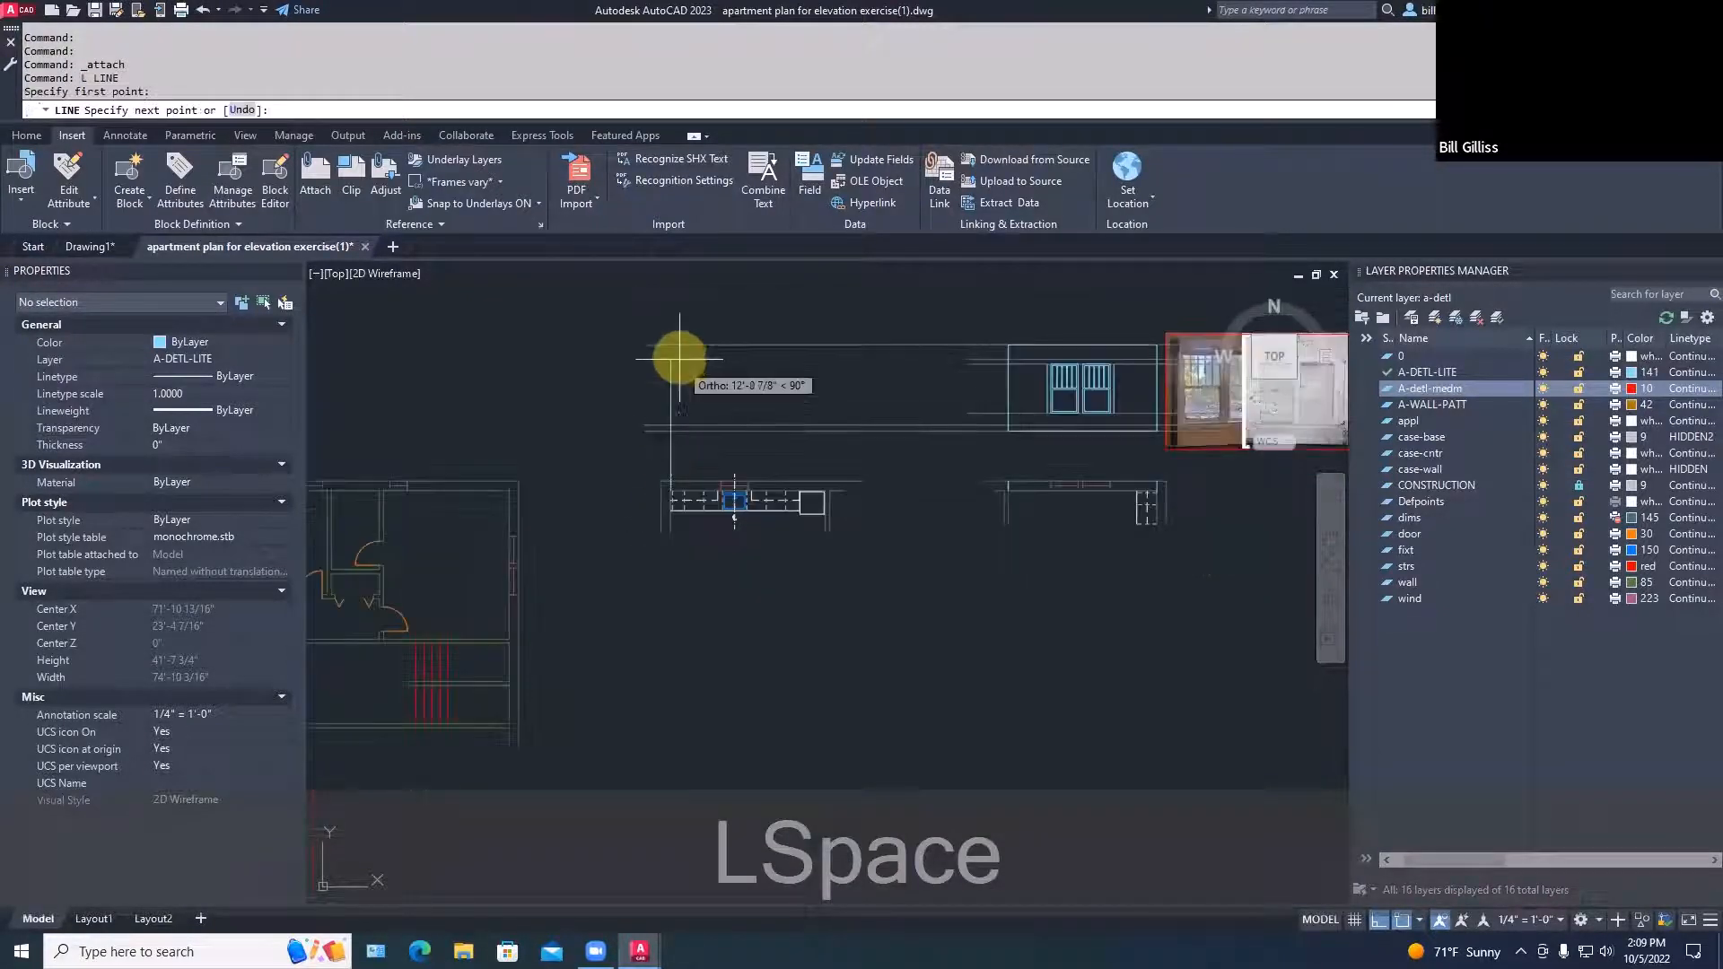
{"action": "key", "text": "Escape"}
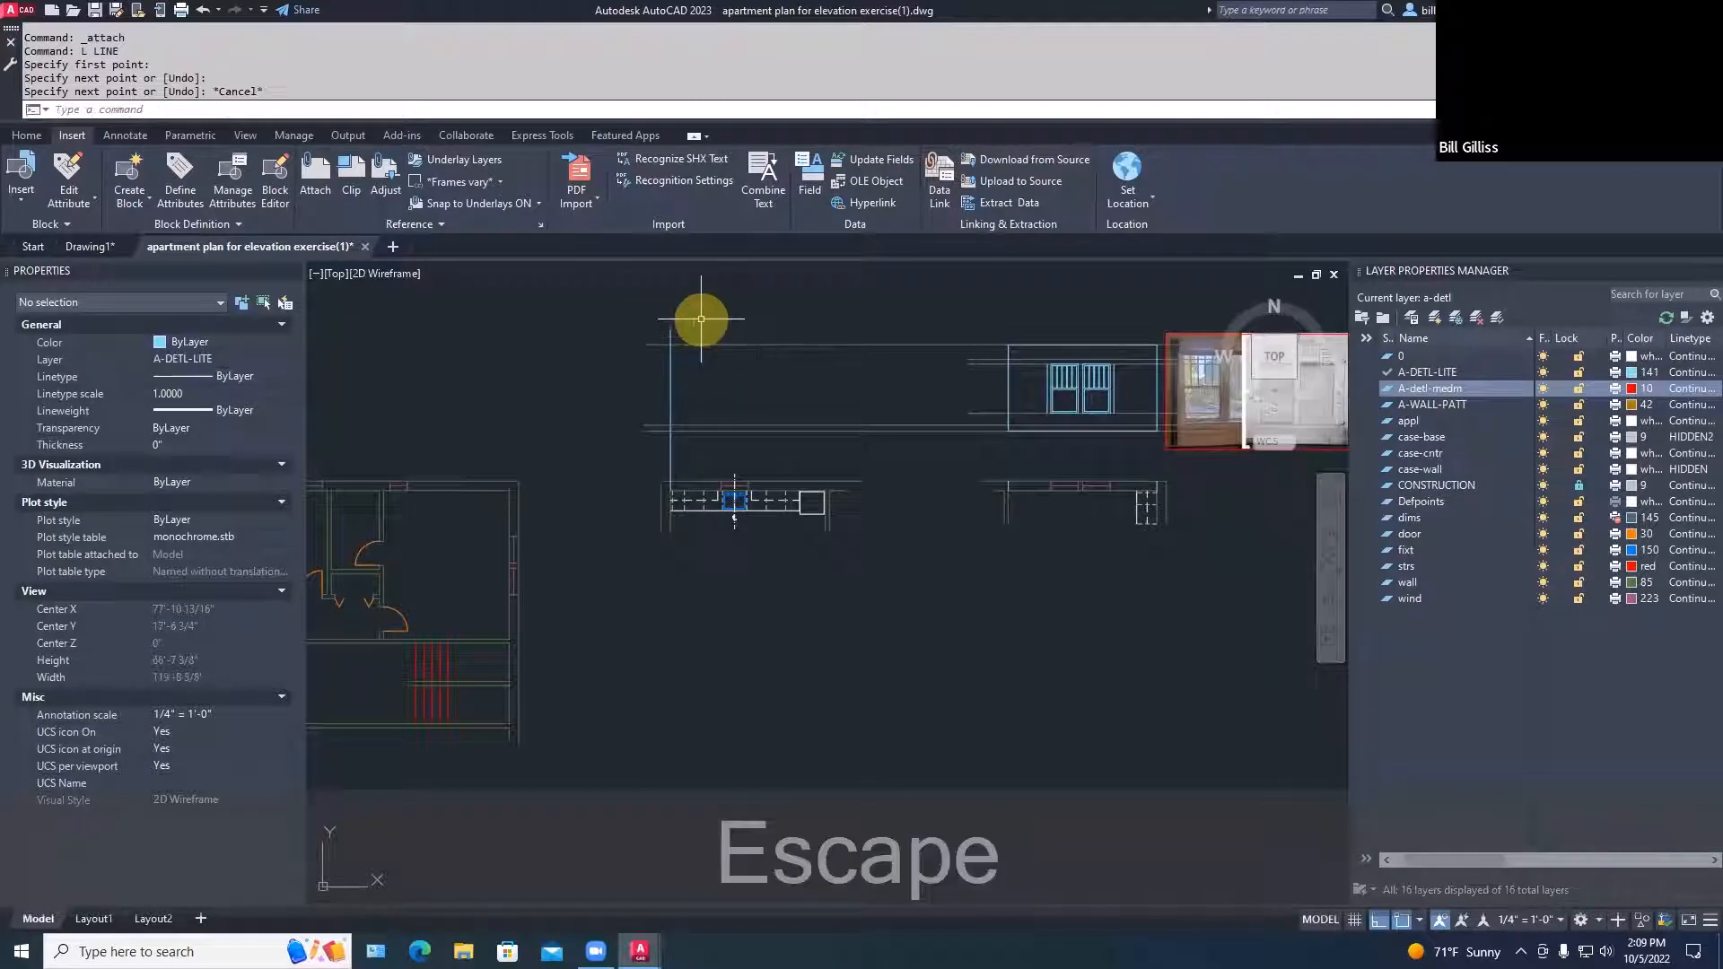
{"action": "key", "text": "Escape"}
{"action": "key", "text": "Escape"}
Try to offset the floor line above the kitchen plan by 36 inches
{"action": "scroll", "coordinate": [777, 423], "scroll_direction": "up", "scroll_amount": 4}
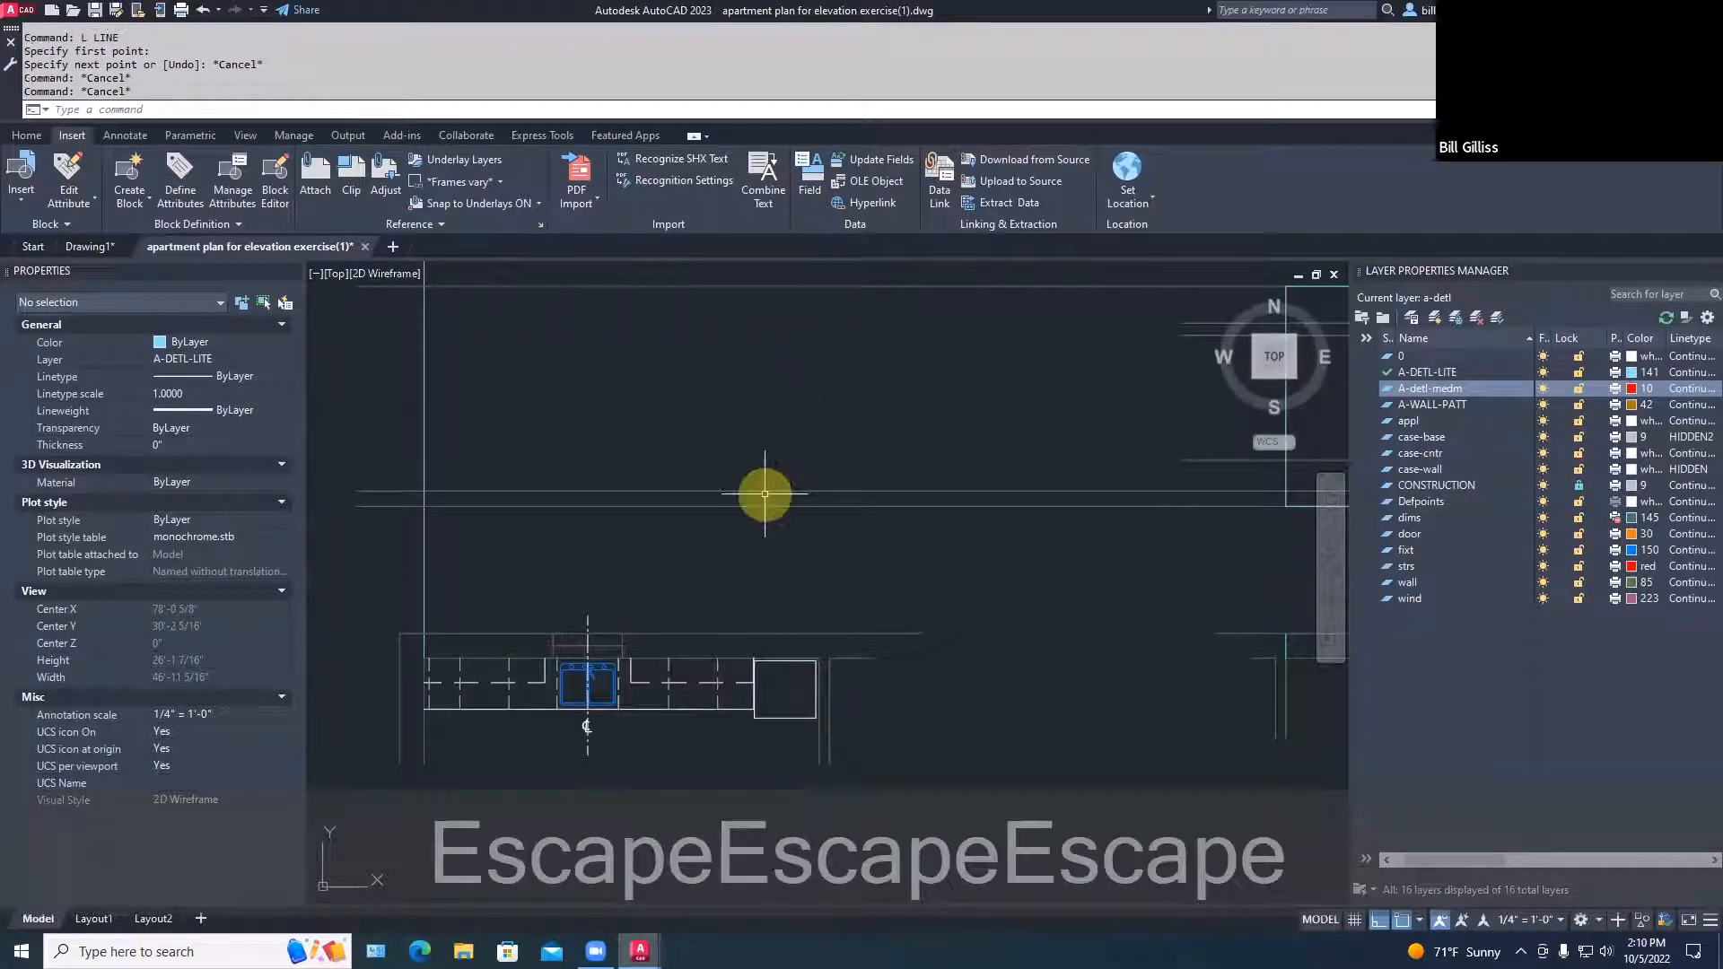
{"action": "type", "text": "OFFS"}
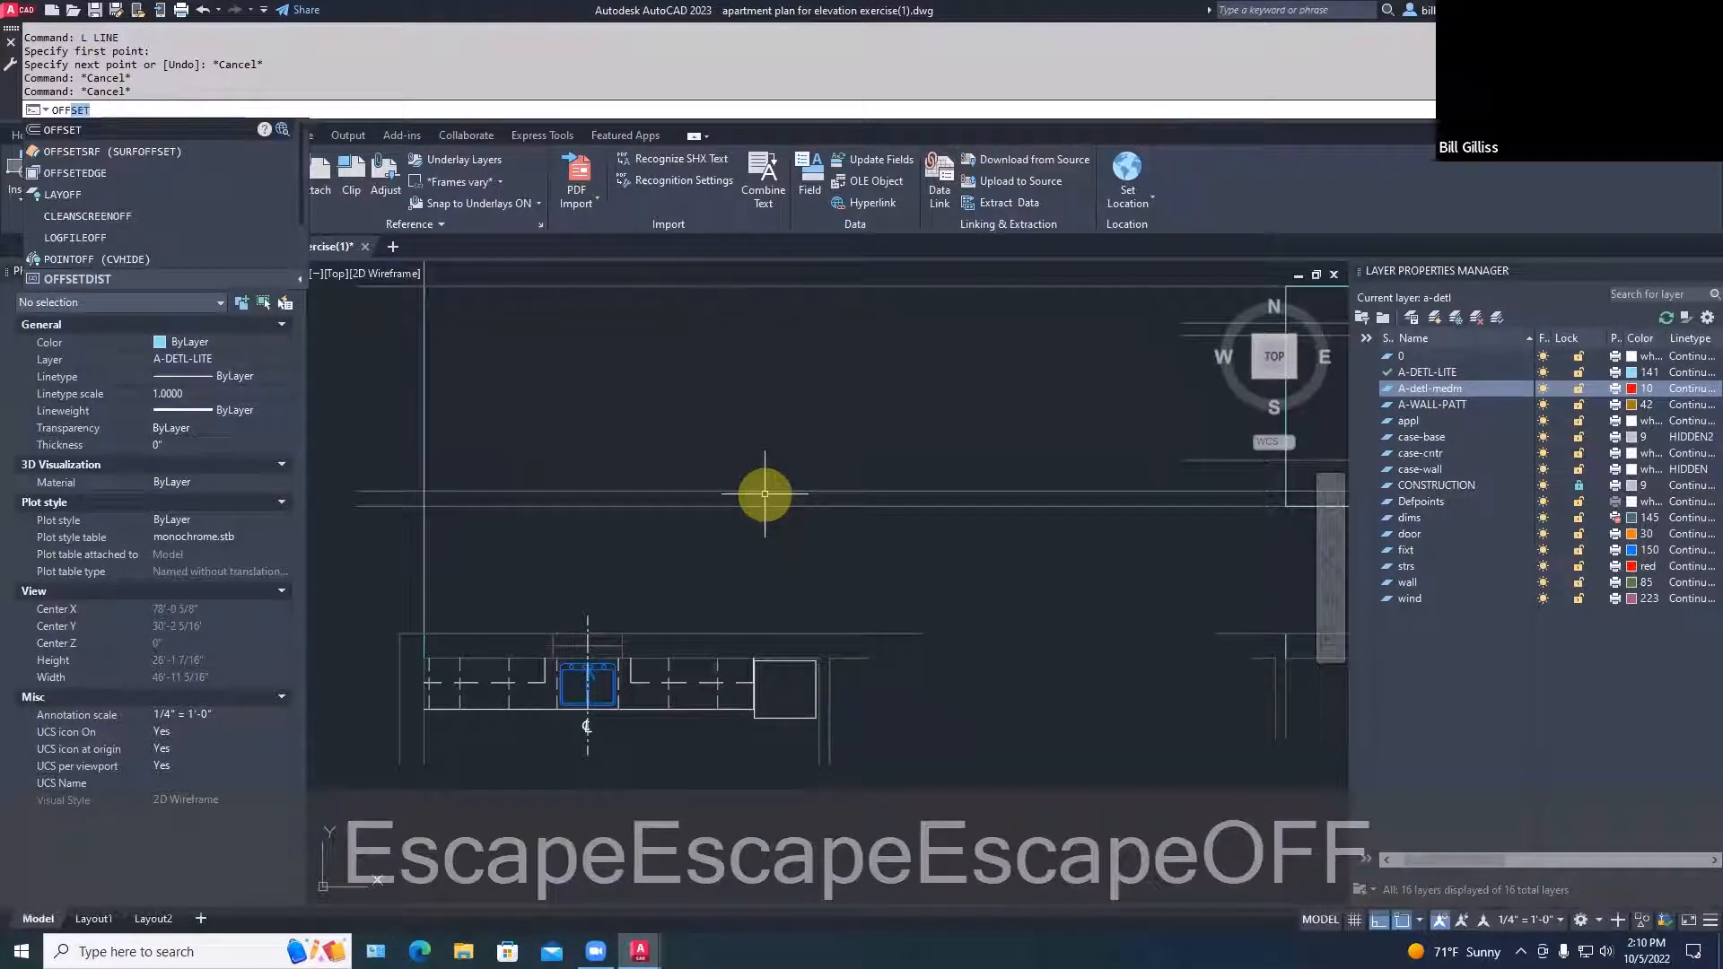
{"action": "type", "text": "ET"}
{"action": "key", "text": "Return"}
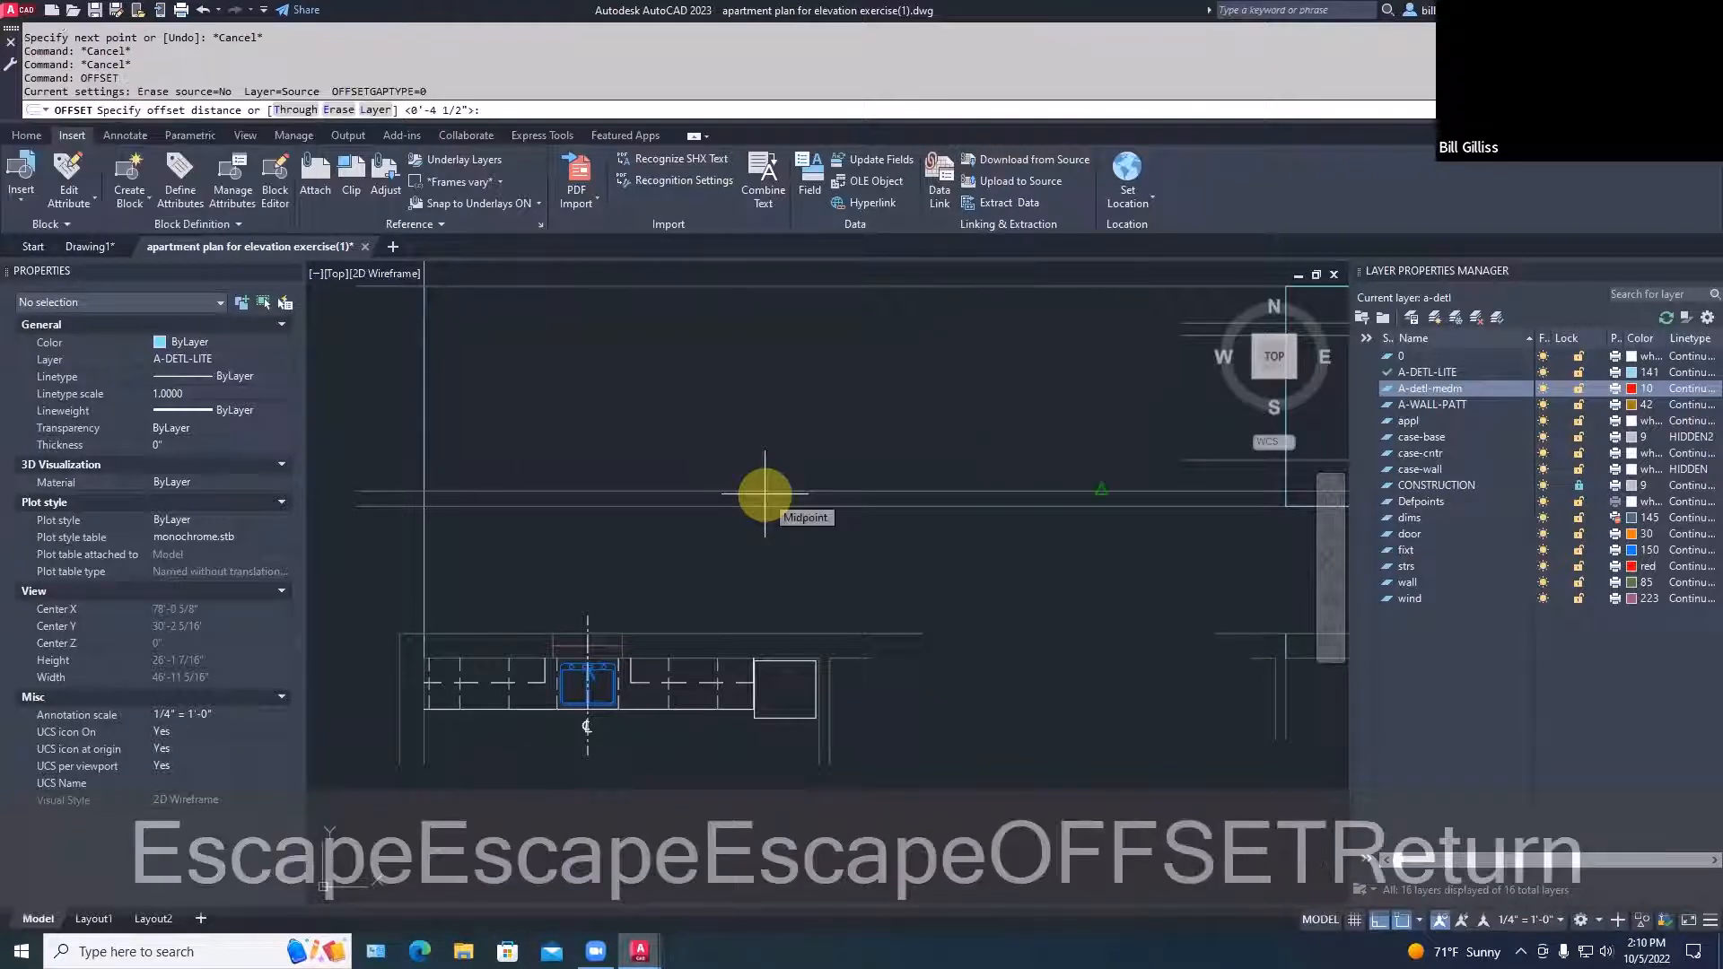
{"action": "type", "text": "36"}
{"action": "key", "text": "space"}
{"action": "left_click", "coordinate": [763, 505]}
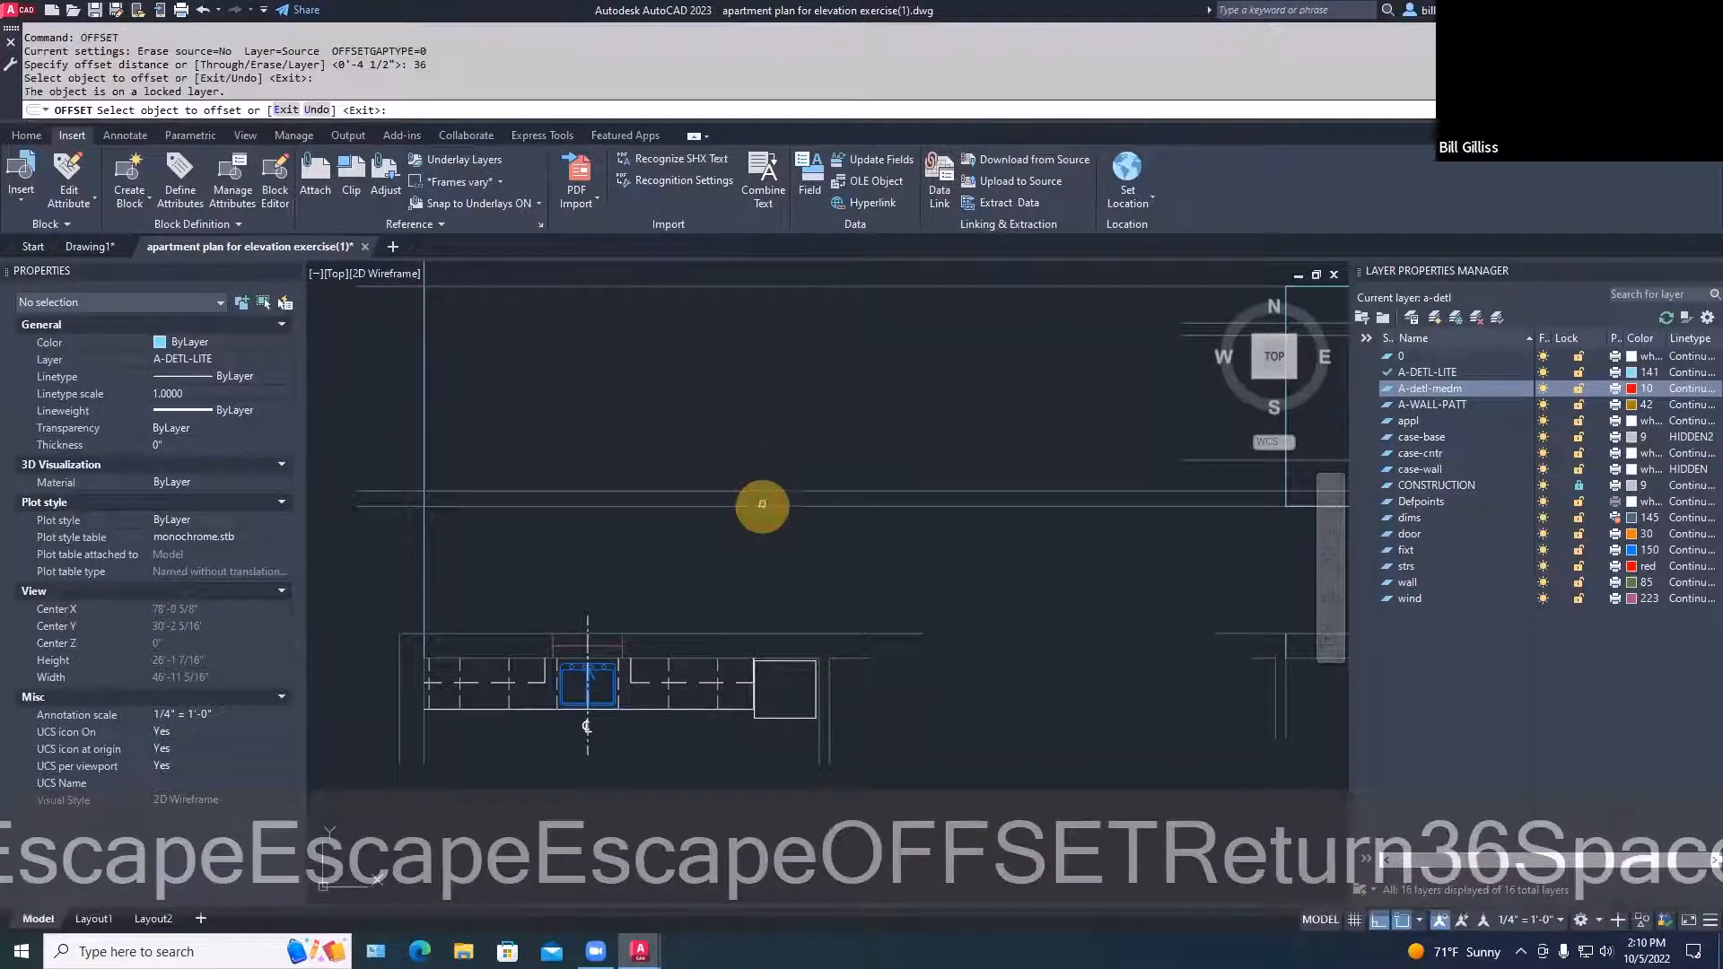
{"action": "key", "text": "space"}
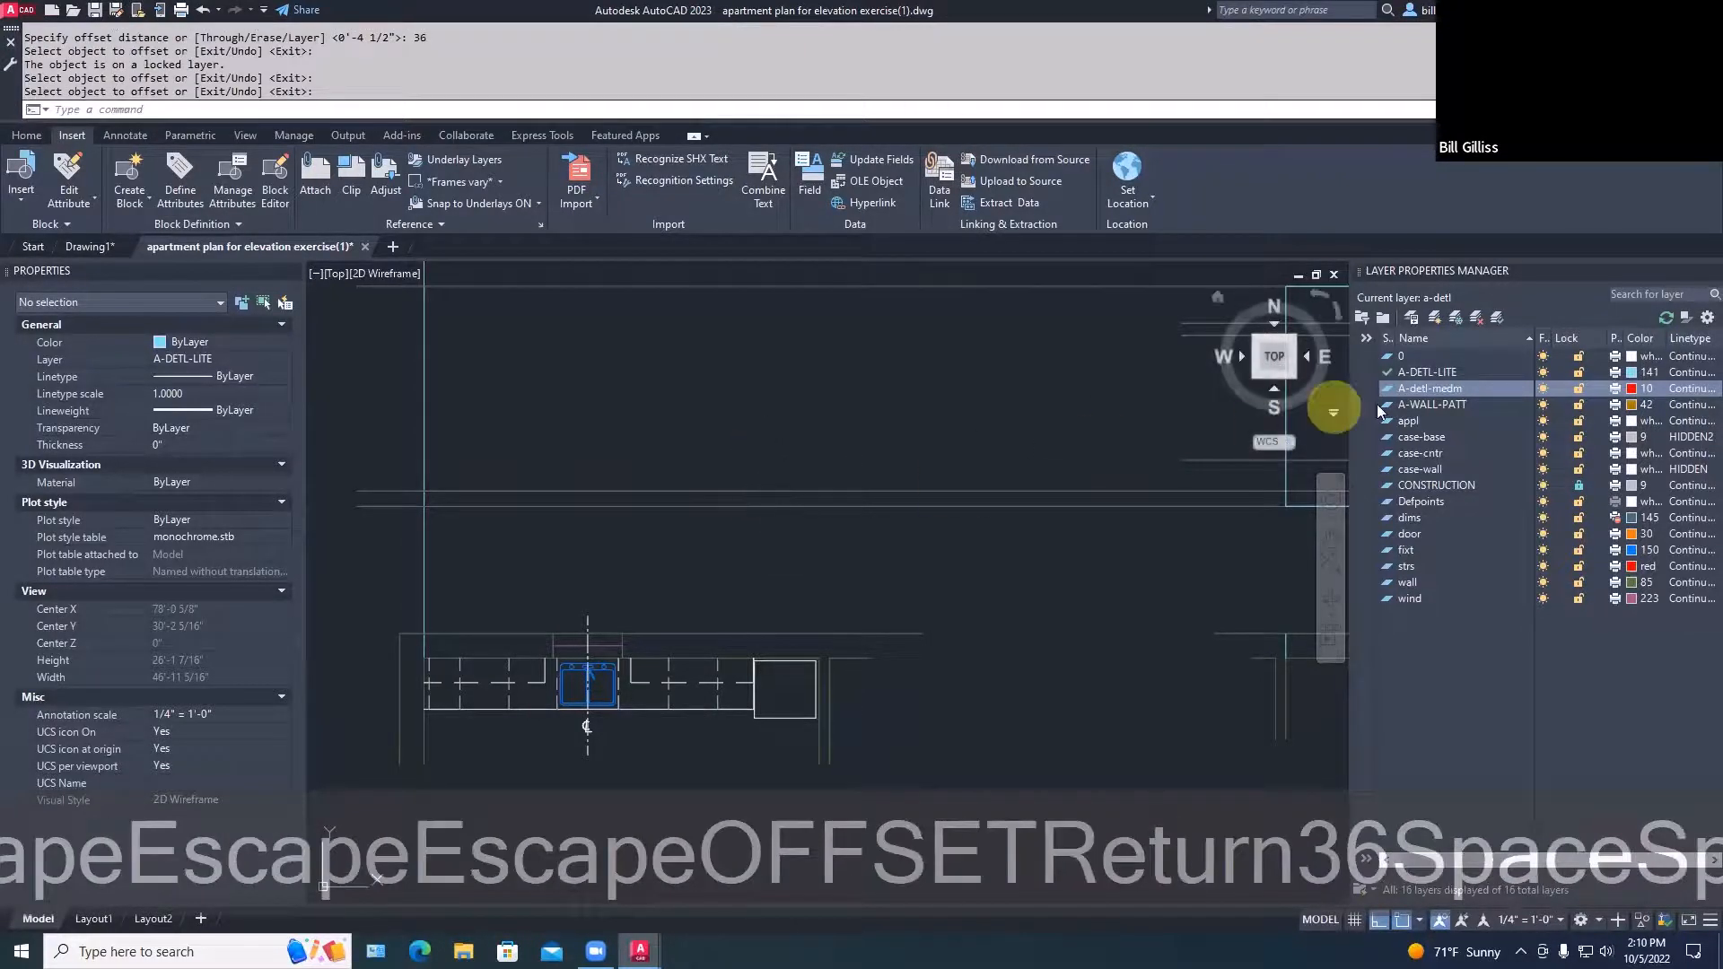
Unlock the CONSTRUCTION layer and offset the floor line 36 inches upward as the countertop guide for the kitchen elevation
{"action": "left_click", "coordinate": [1577, 484]}
{"action": "type", "text": "OFFSET"}
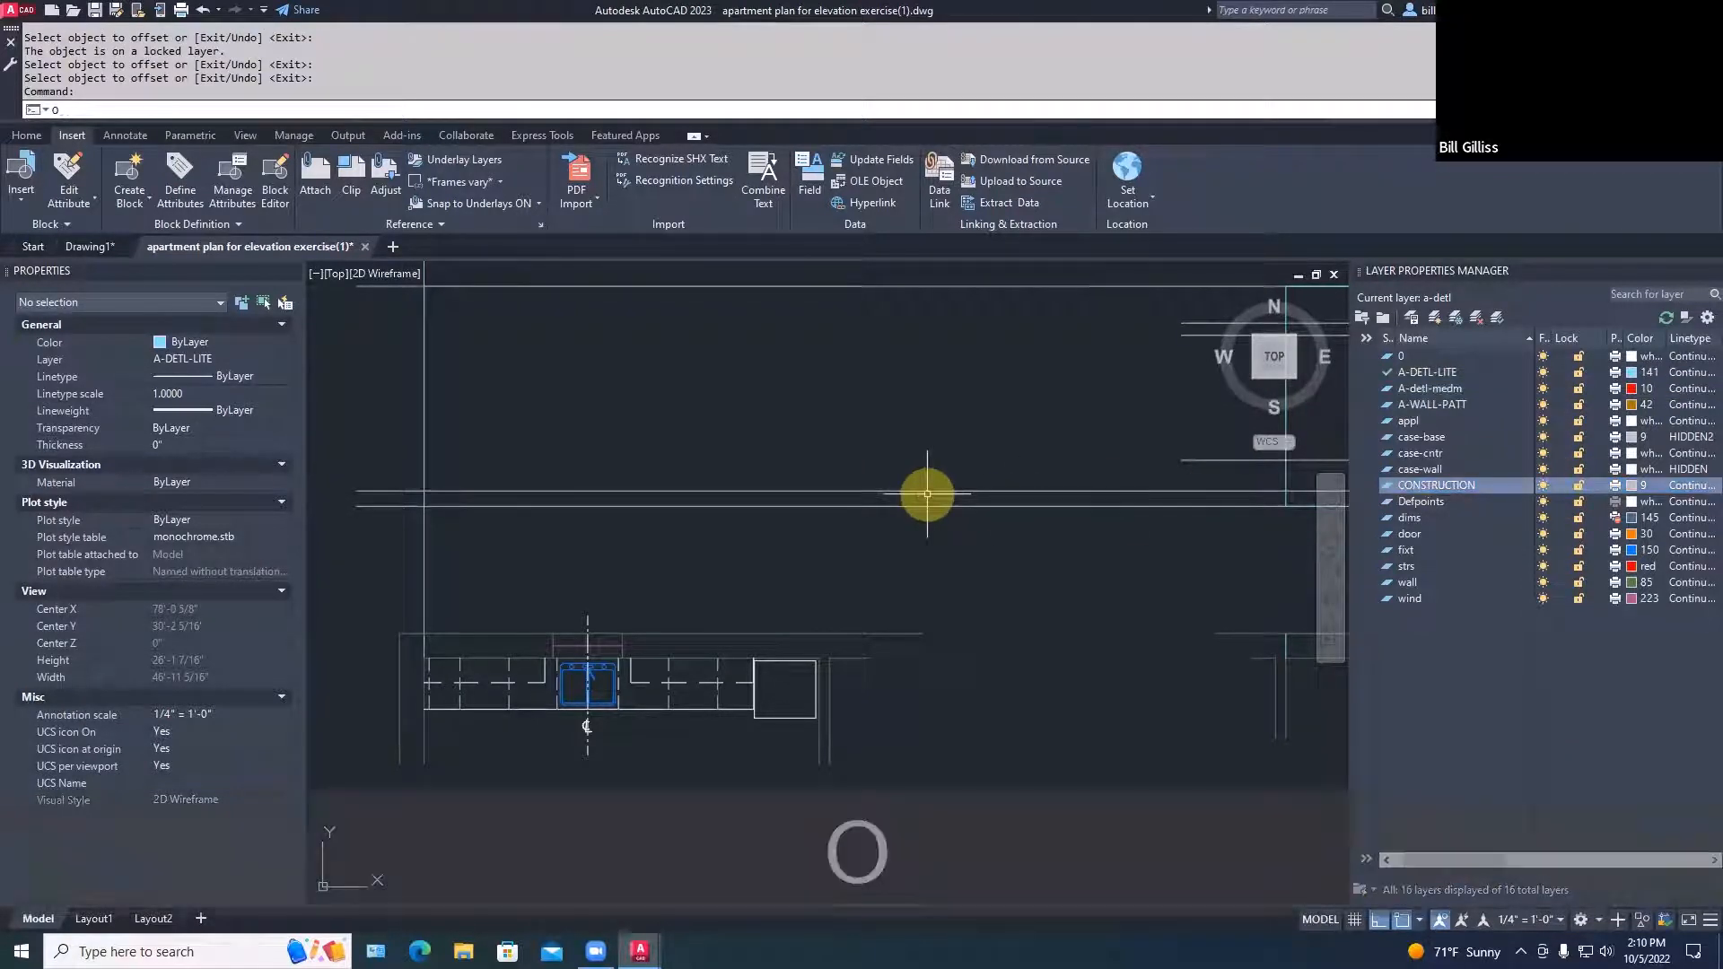
{"action": "key", "text": "Return"}
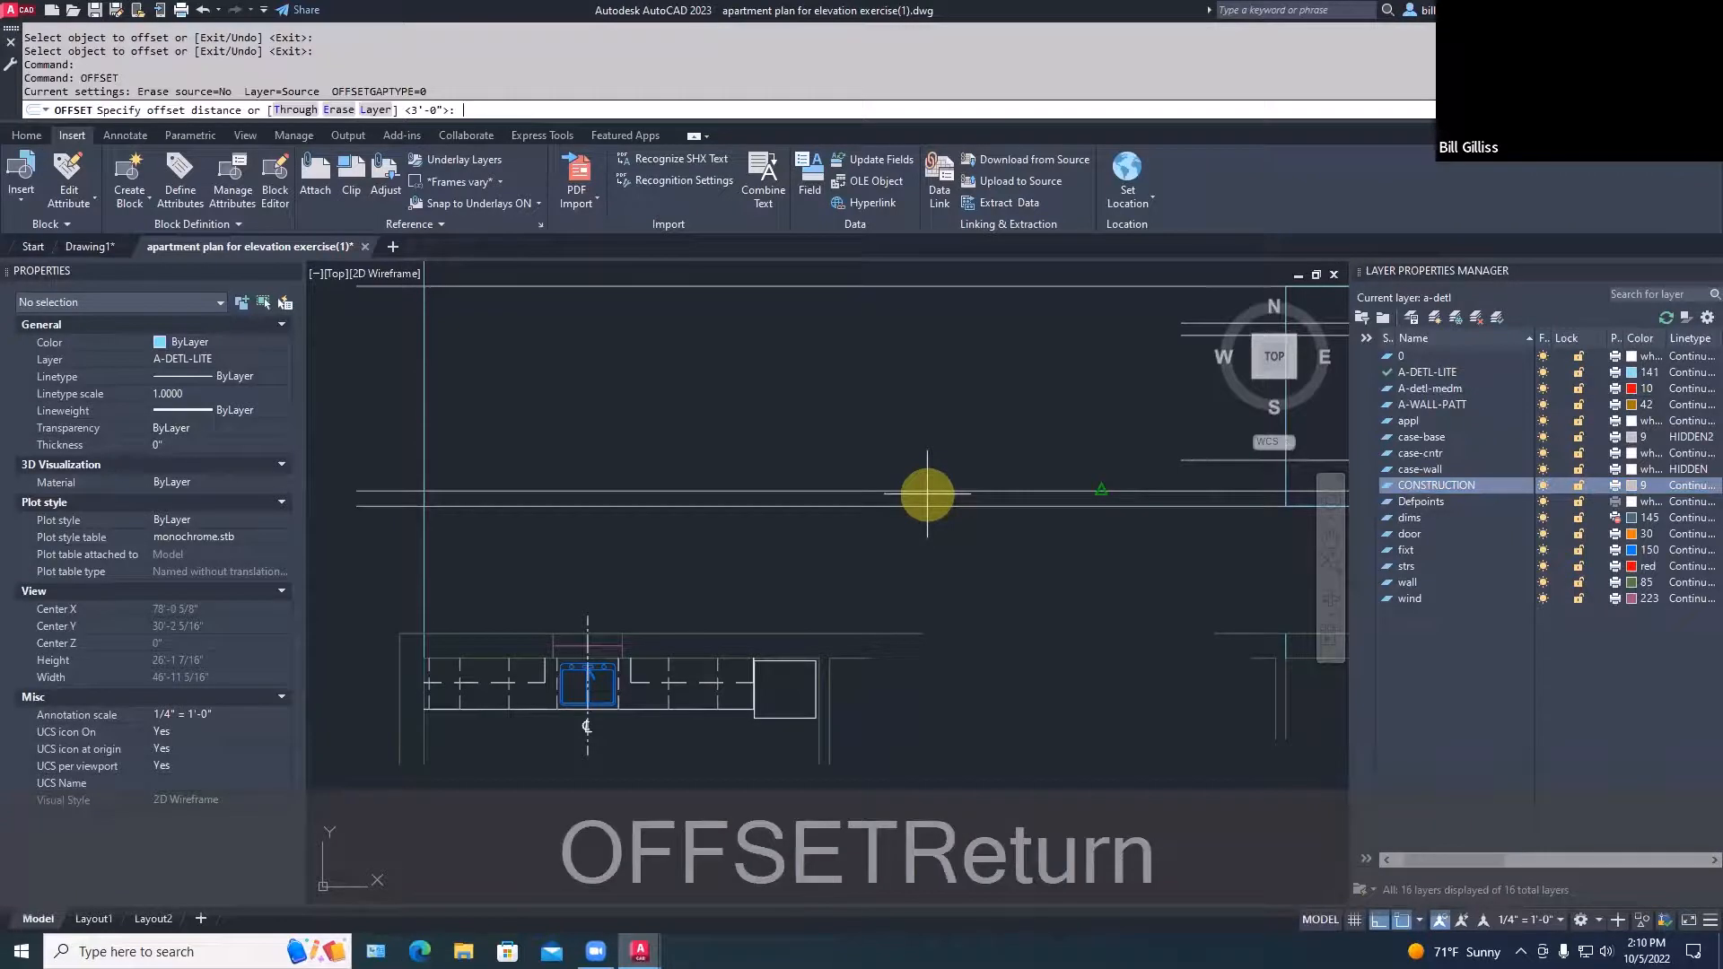
{"action": "type", "text": "36"}
{"action": "key", "text": "space"}
{"action": "left_click", "coordinate": [852, 506]}
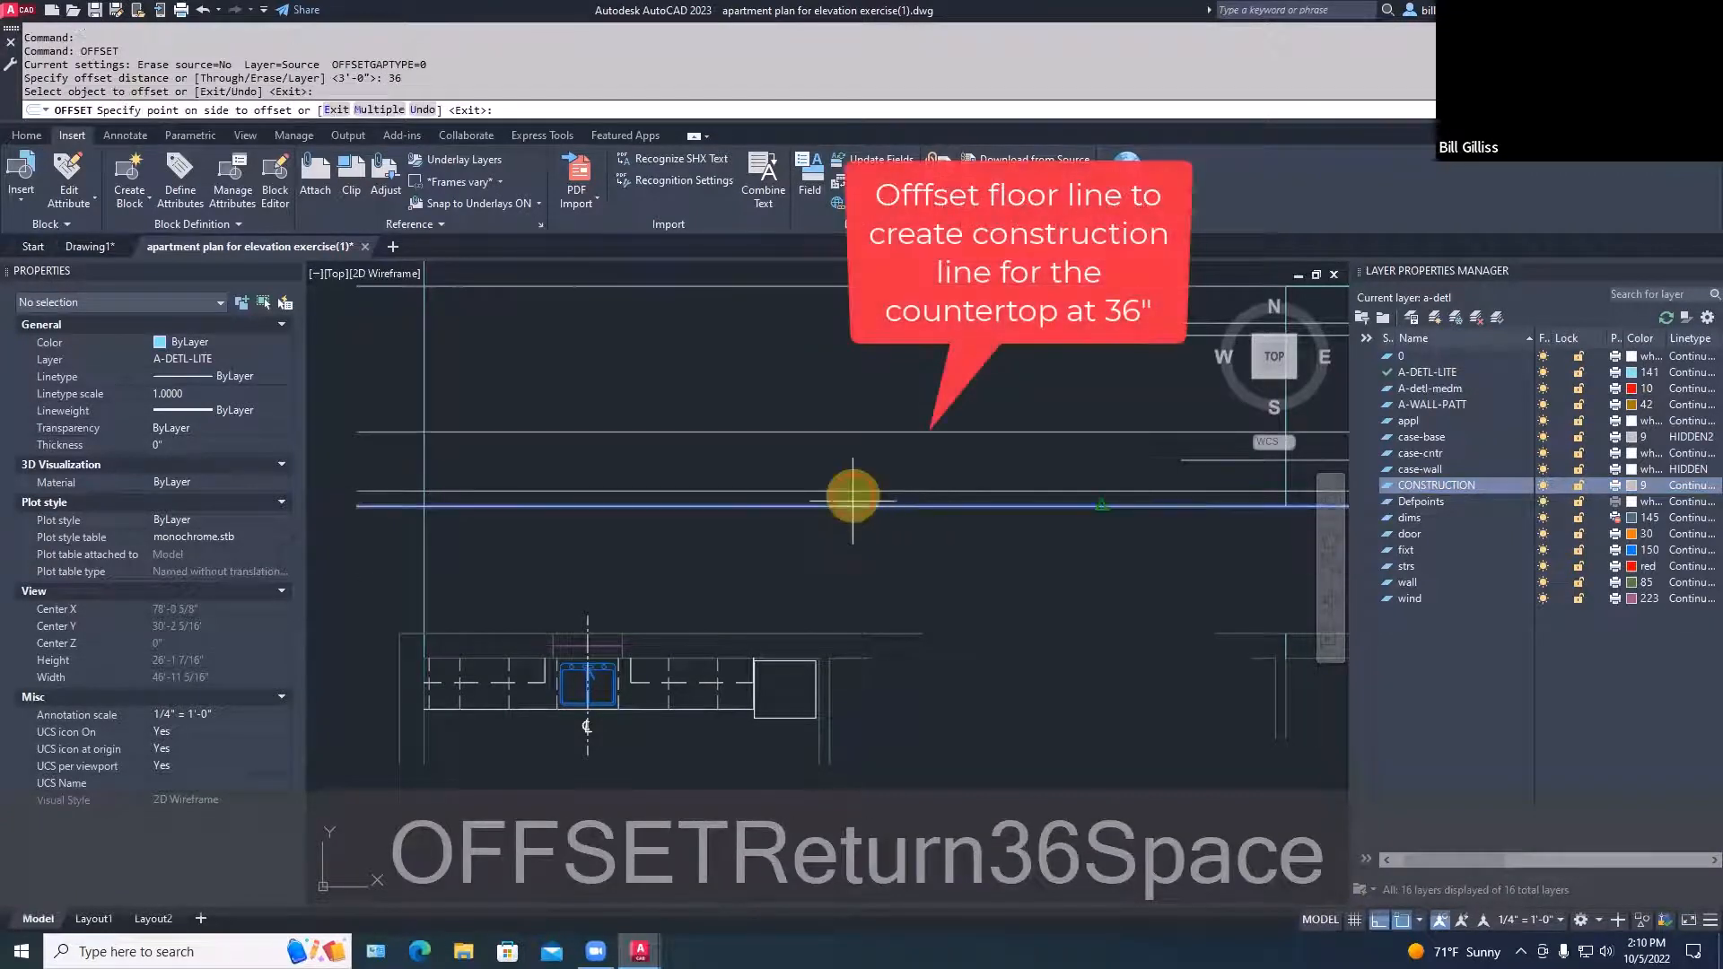
{"action": "left_click", "coordinate": [850, 454]}
{"action": "key", "text": "space"}
{"action": "middle_click_drag", "start_coordinate": [765, 488], "coordinate": [695, 509]}
{"action": "scroll", "coordinate": [696, 509], "scroll_direction": "down", "scroll_amount": 2}
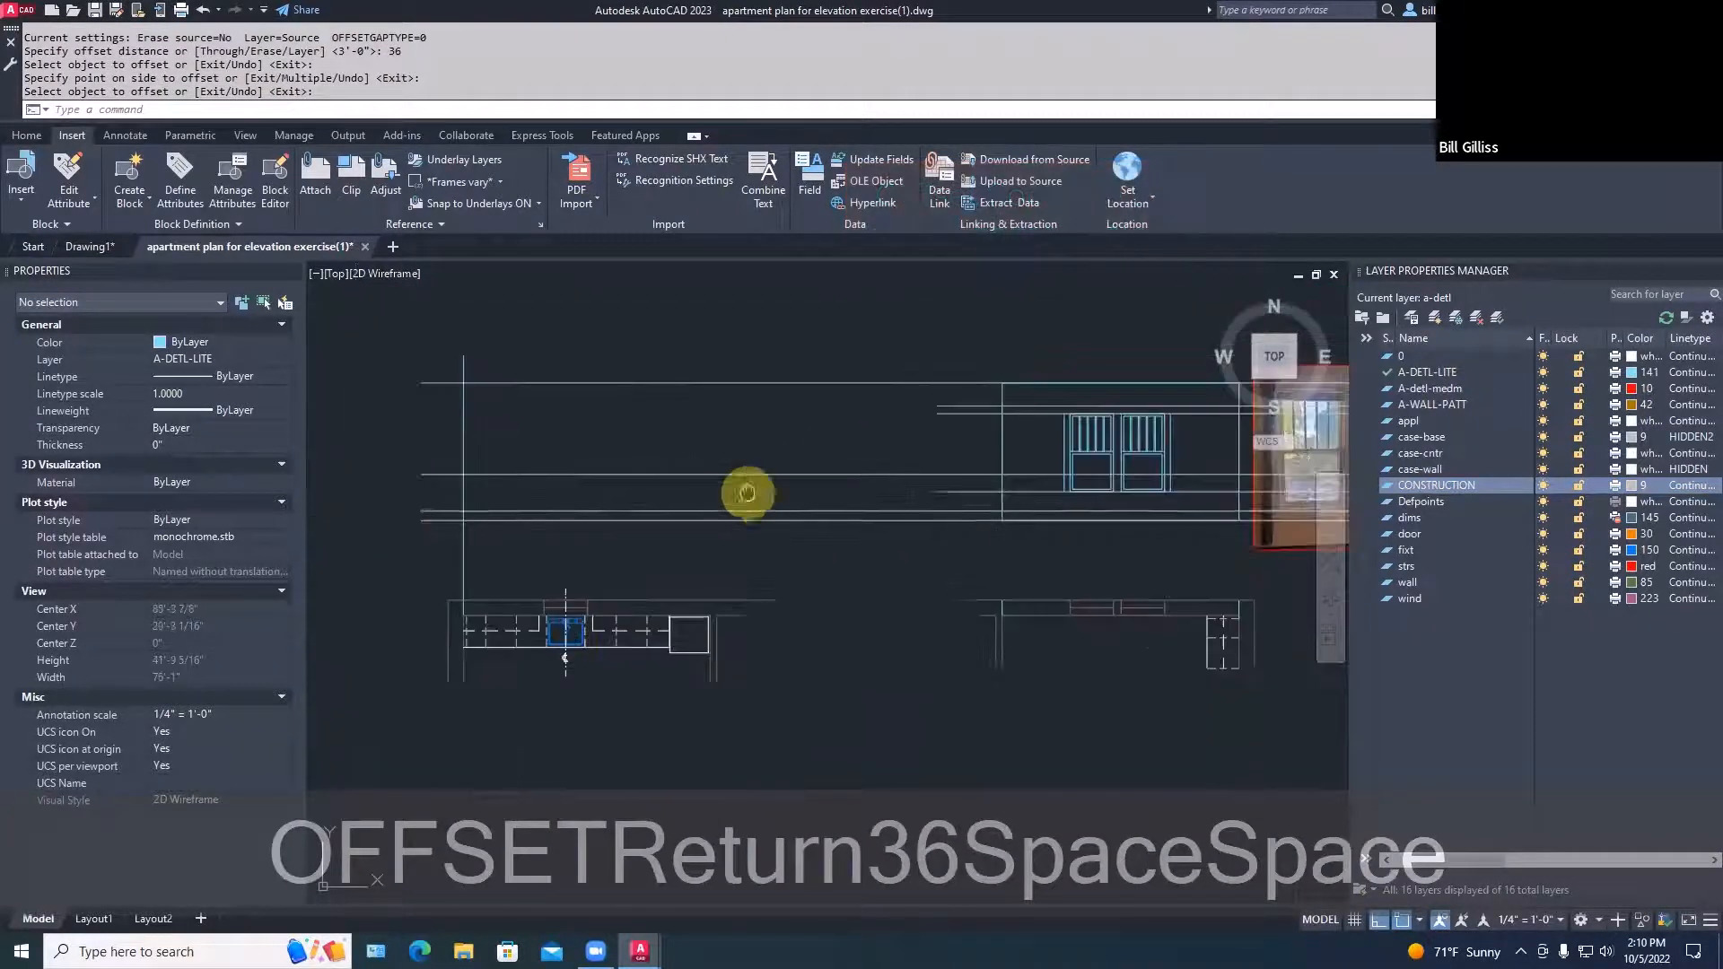
{"action": "type", "text": "s"}
{"action": "key", "text": "space"}
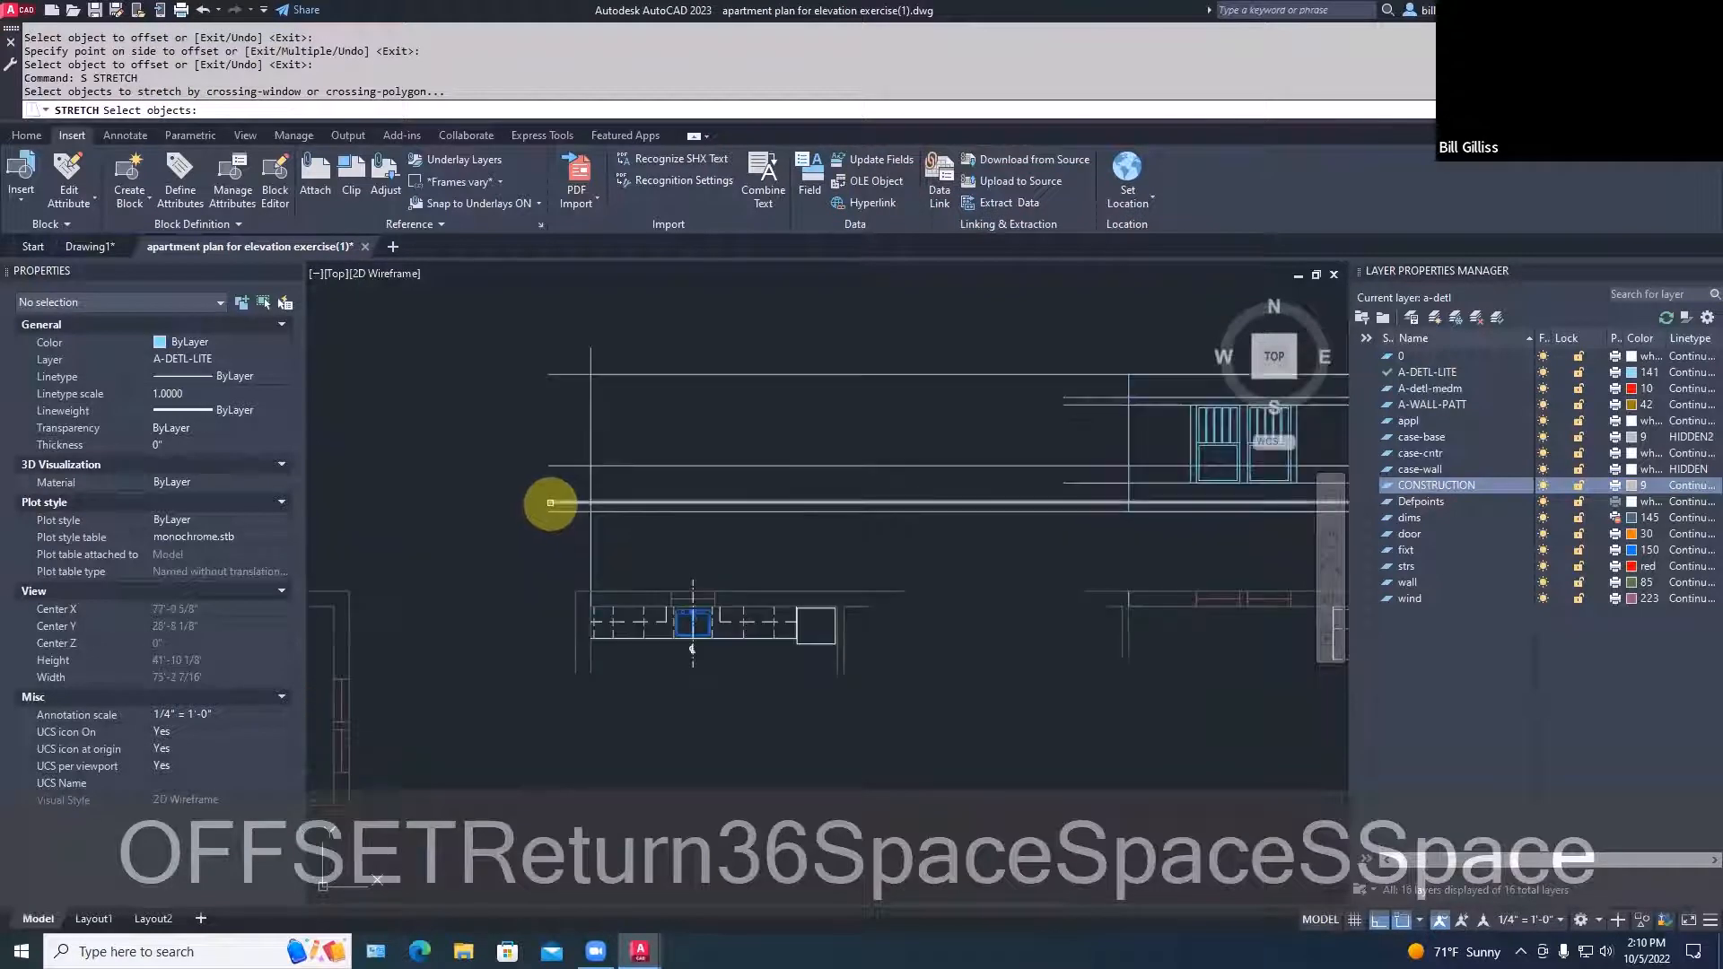
{"action": "left_click", "coordinate": [551, 505]}
{"action": "key", "text": "Escape"}
{"action": "key", "text": "Escape"}
Pull the near end of the baseboard construction line out of the kitchen elevation, towards the window elevation
{"action": "left_click", "coordinate": [562, 505]}
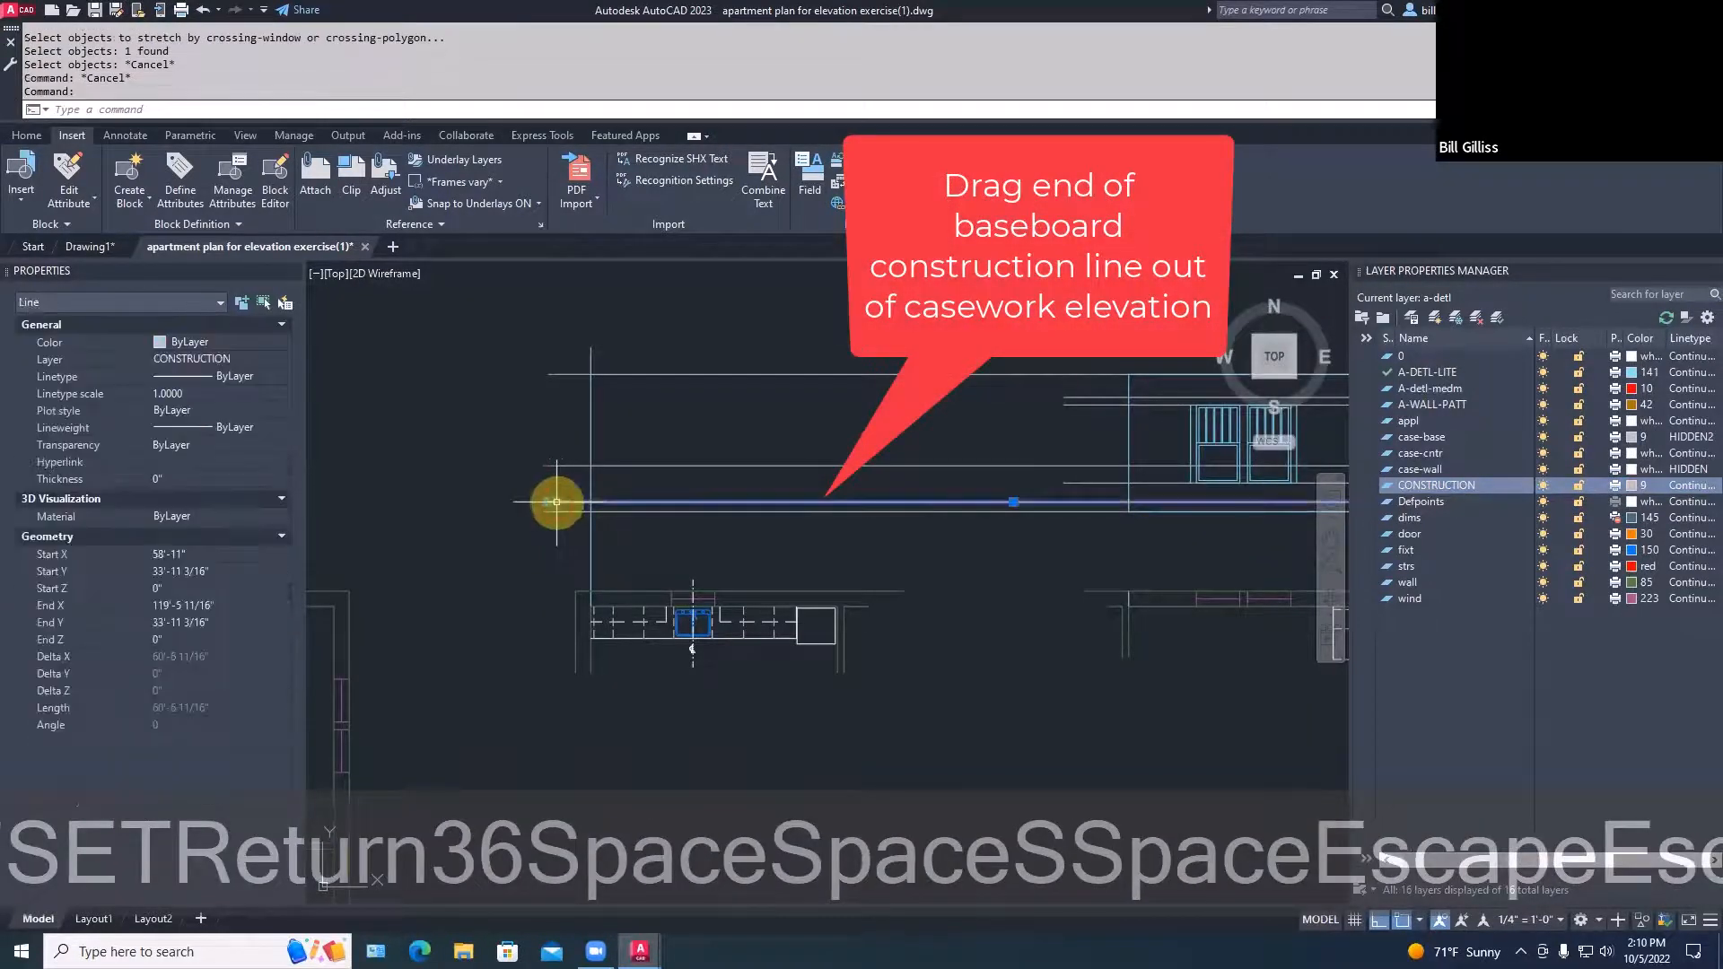
{"action": "left_click", "coordinate": [551, 504]}
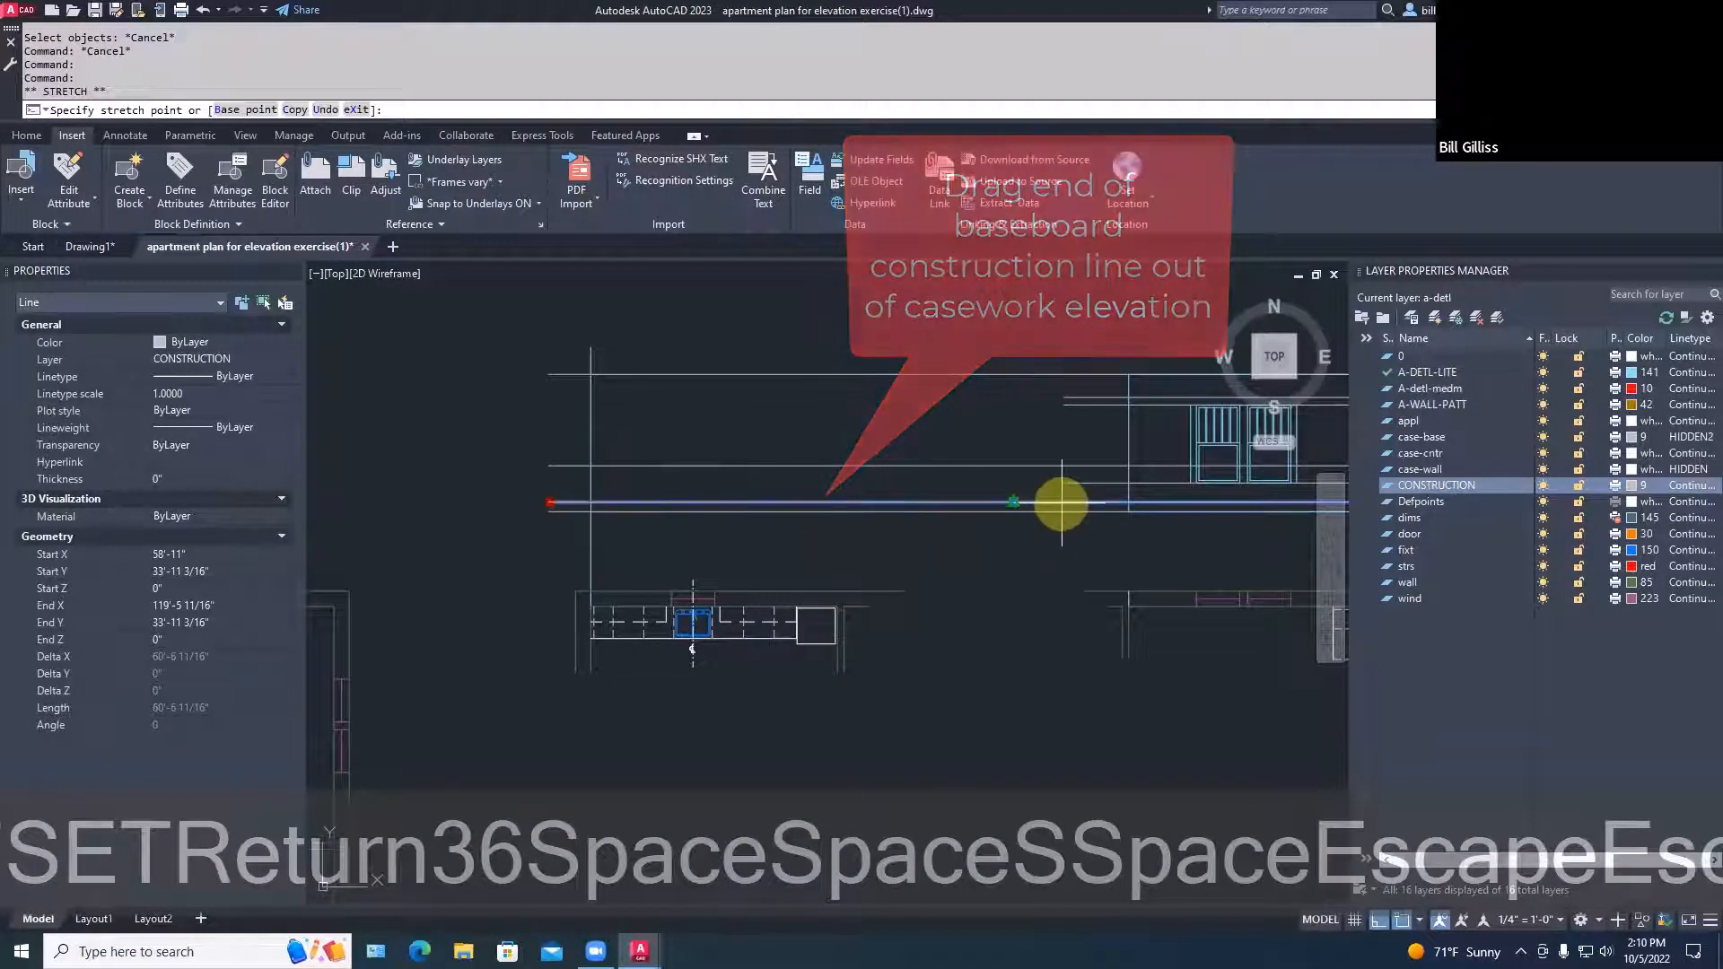
{"action": "key", "text": "Escape"}
Offset the floor line 4 inches upward as the toe-kick guide for the kitchen elevation
{"action": "scroll", "coordinate": [873, 506], "scroll_direction": "up", "scroll_amount": 2}
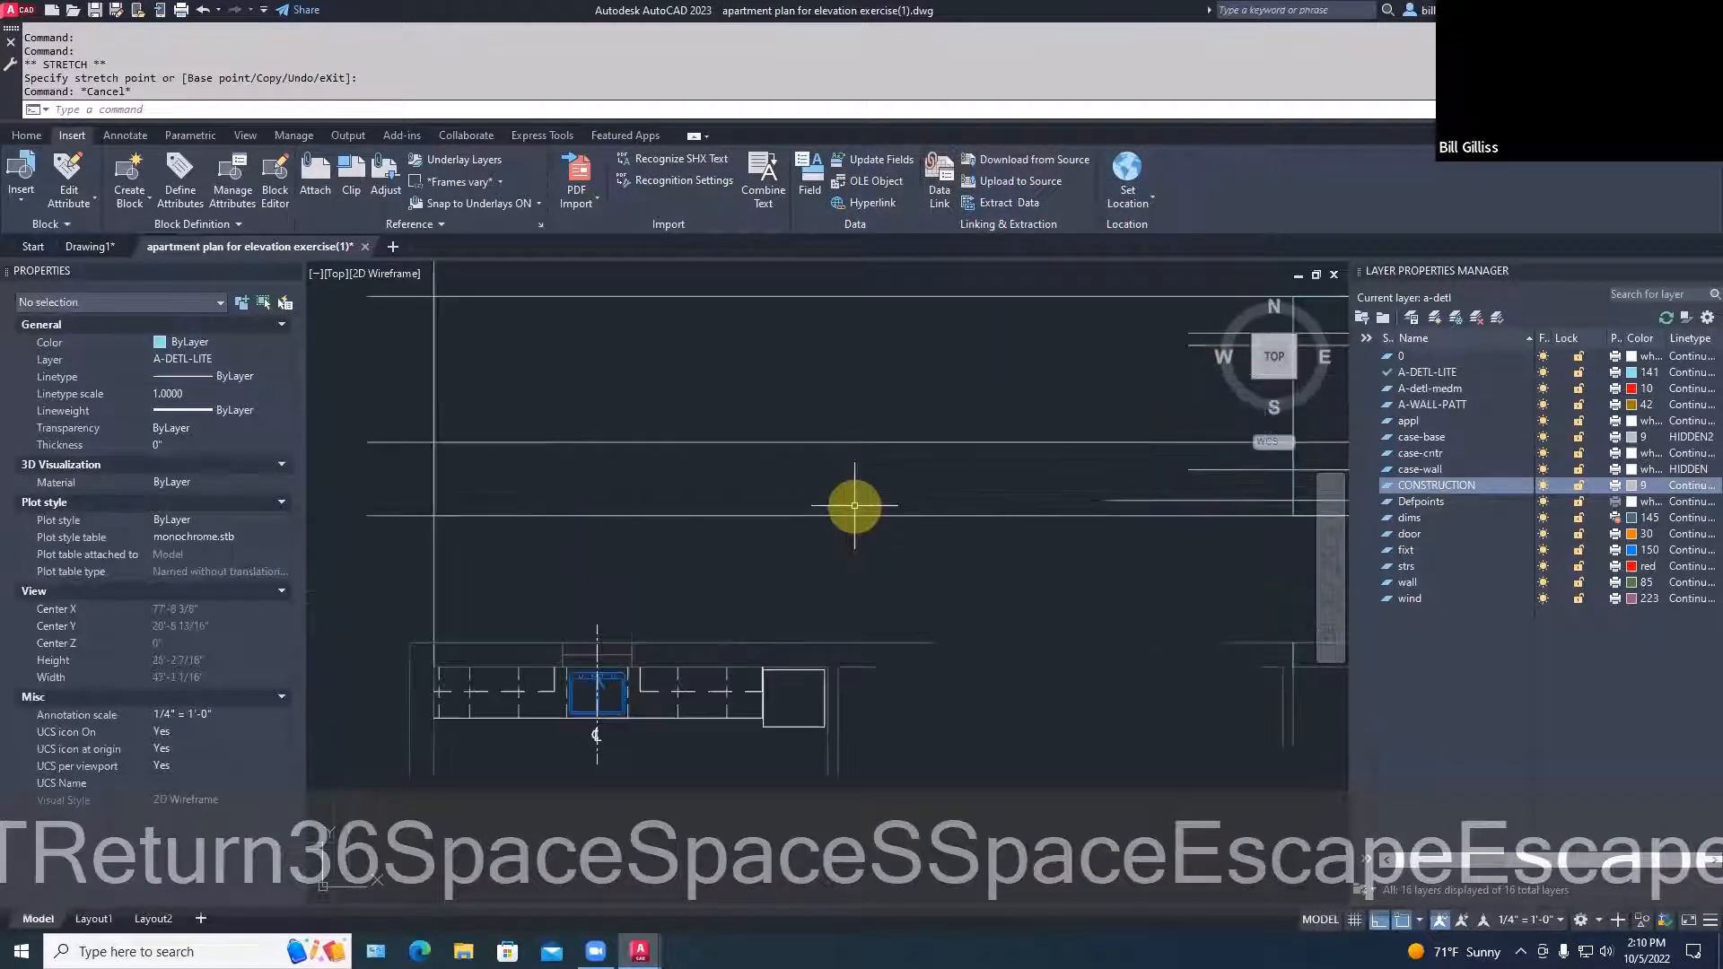
{"action": "type", "text": "OF"}
{"action": "key", "text": "Return"}
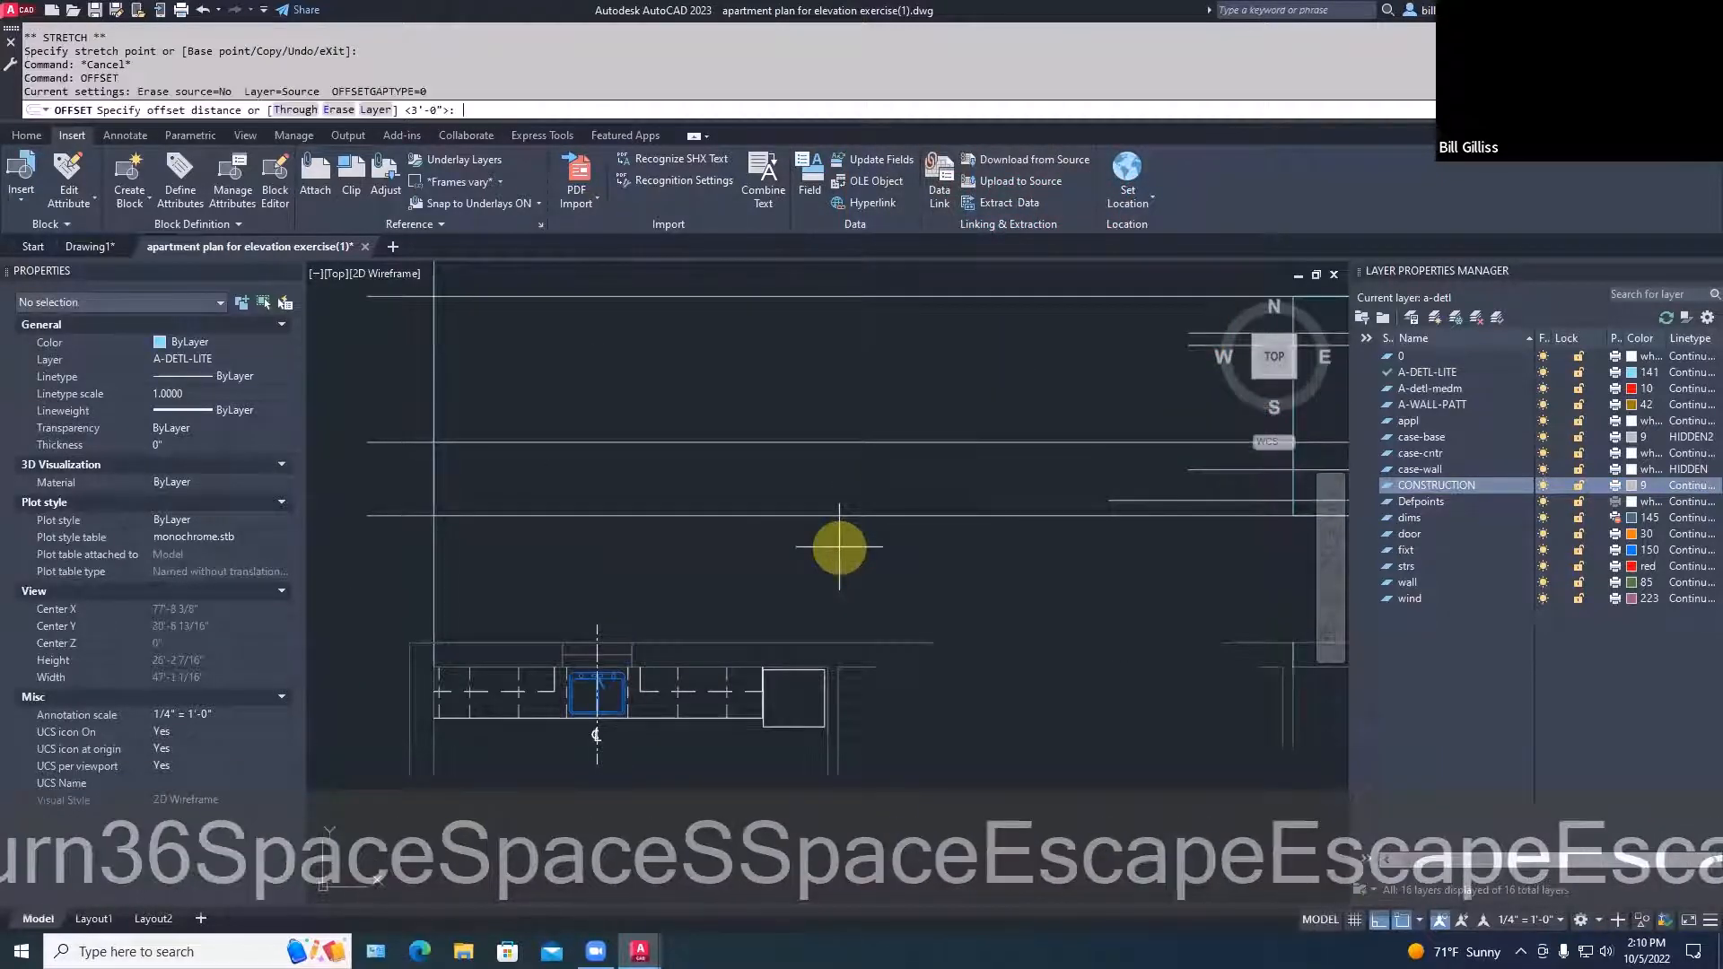
{"action": "type", "text": "4"}
{"action": "key", "text": "Return"}
{"action": "left_click", "coordinate": [827, 513]}
{"action": "left_click", "coordinate": [831, 505]}
{"action": "key", "text": "Return"}
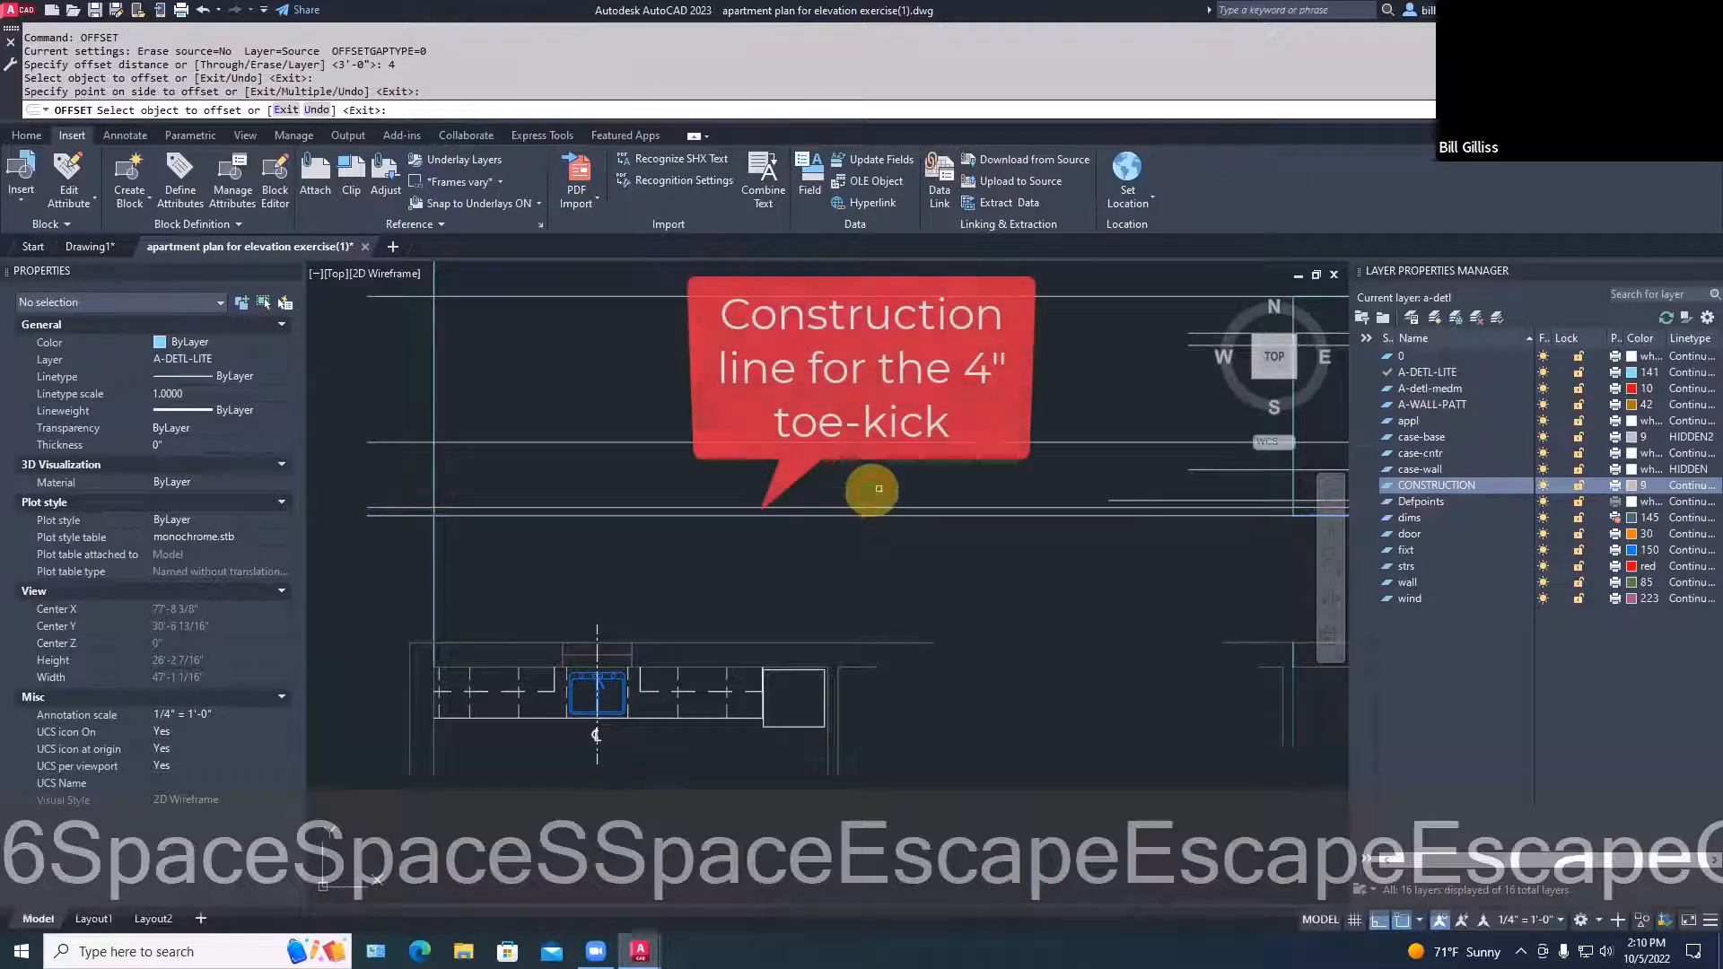
{"action": "type", "text": "b"}
{"action": "key", "text": "space"}
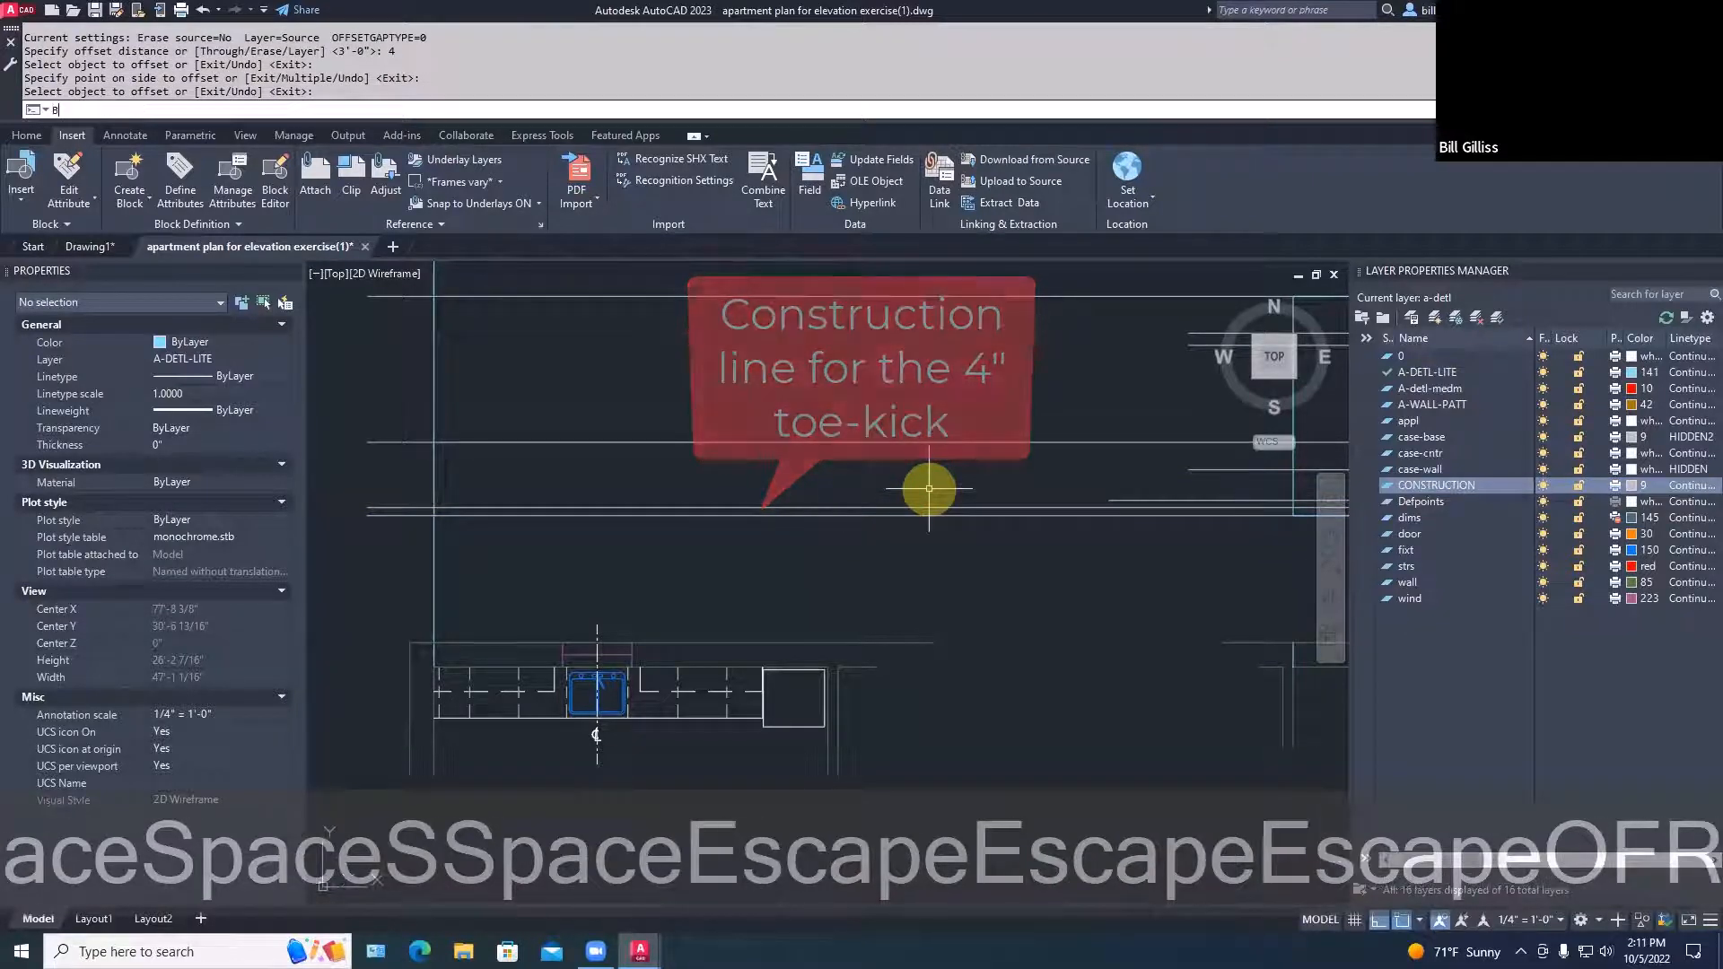
{"action": "key", "text": "Escape"}
{"action": "key", "text": "Escape"}
Break the toe-kick construction line beyond the kitchen plan and erase the part extending into the window elevation
{"action": "type", "text": "br"}
{"action": "key", "text": "space"}
{"action": "left_click", "coordinate": [942, 511]}
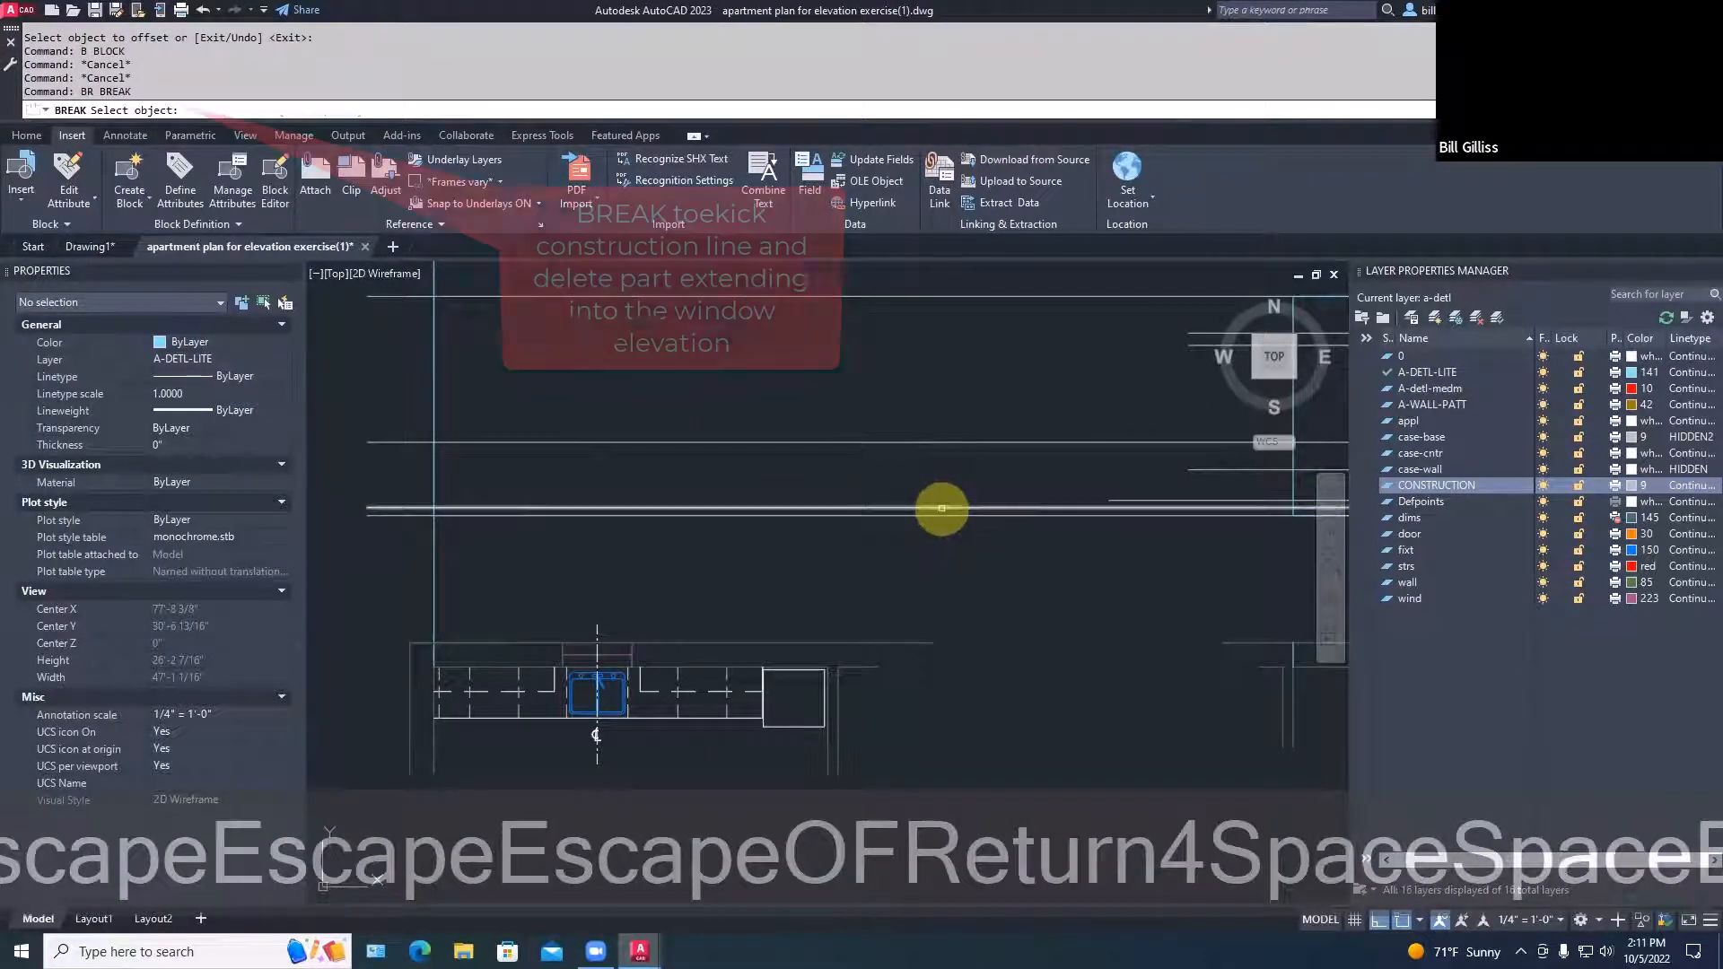
{"action": "left_click", "coordinate": [985, 493]}
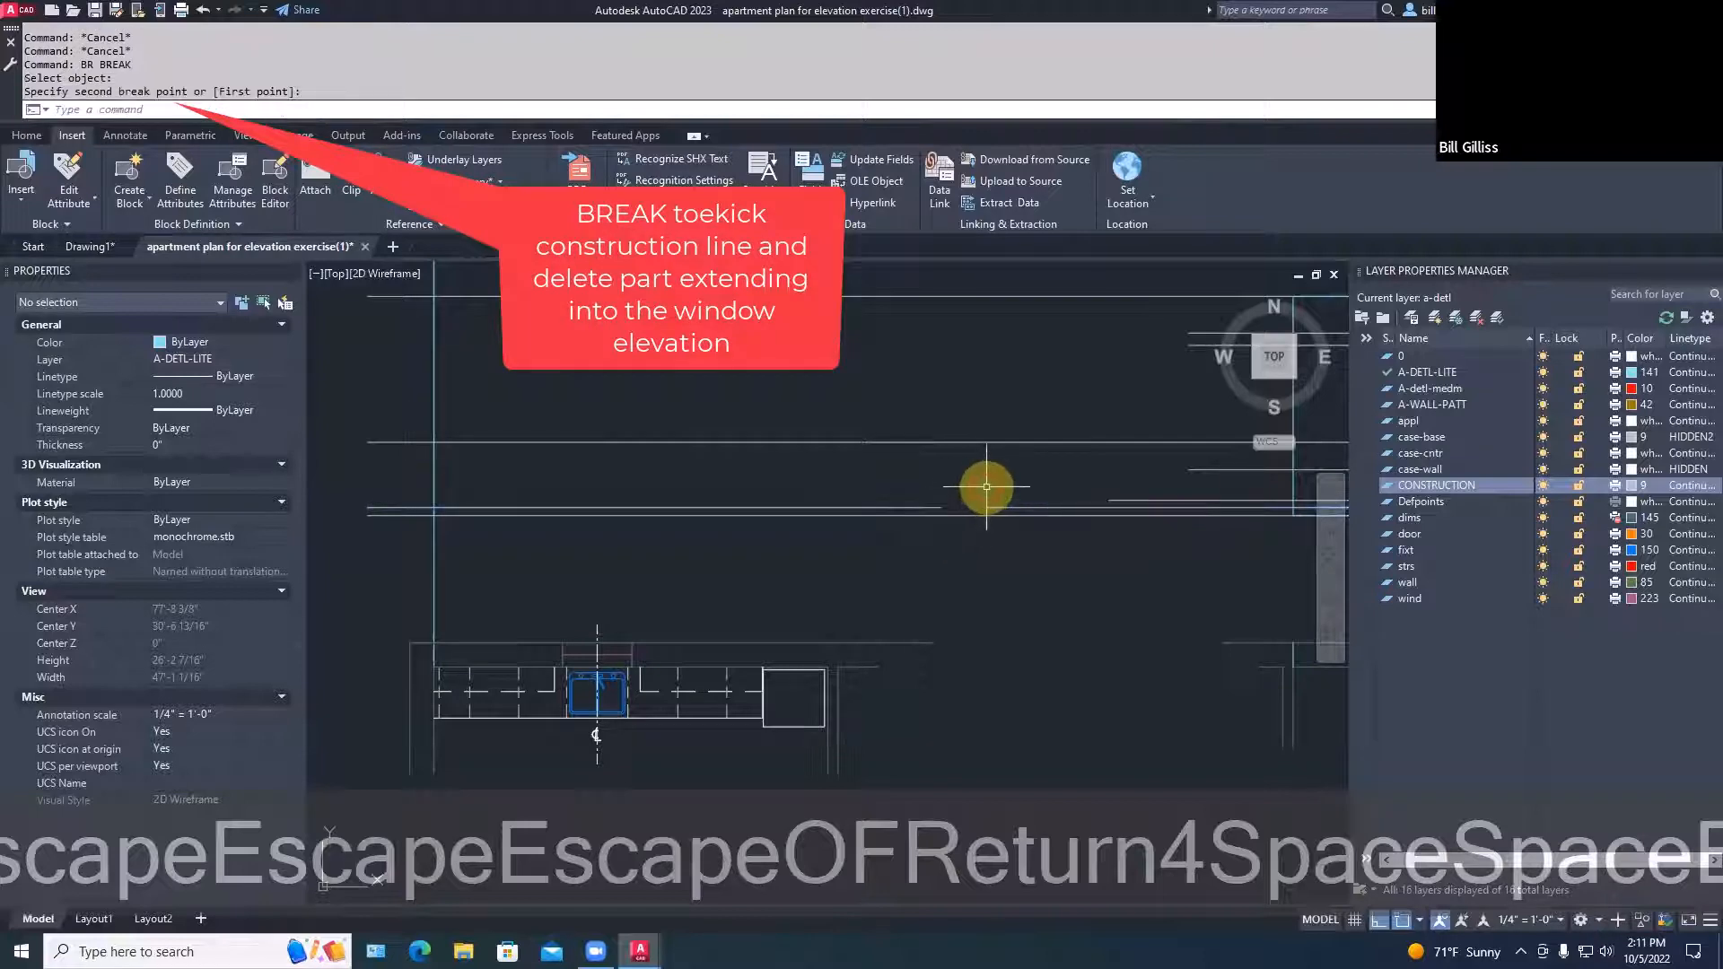
{"action": "key", "text": "Escape"}
{"action": "type", "text": "e"}
{"action": "key", "text": "space"}
{"action": "left_click", "coordinate": [1007, 506]}
{"action": "key", "text": "space"}
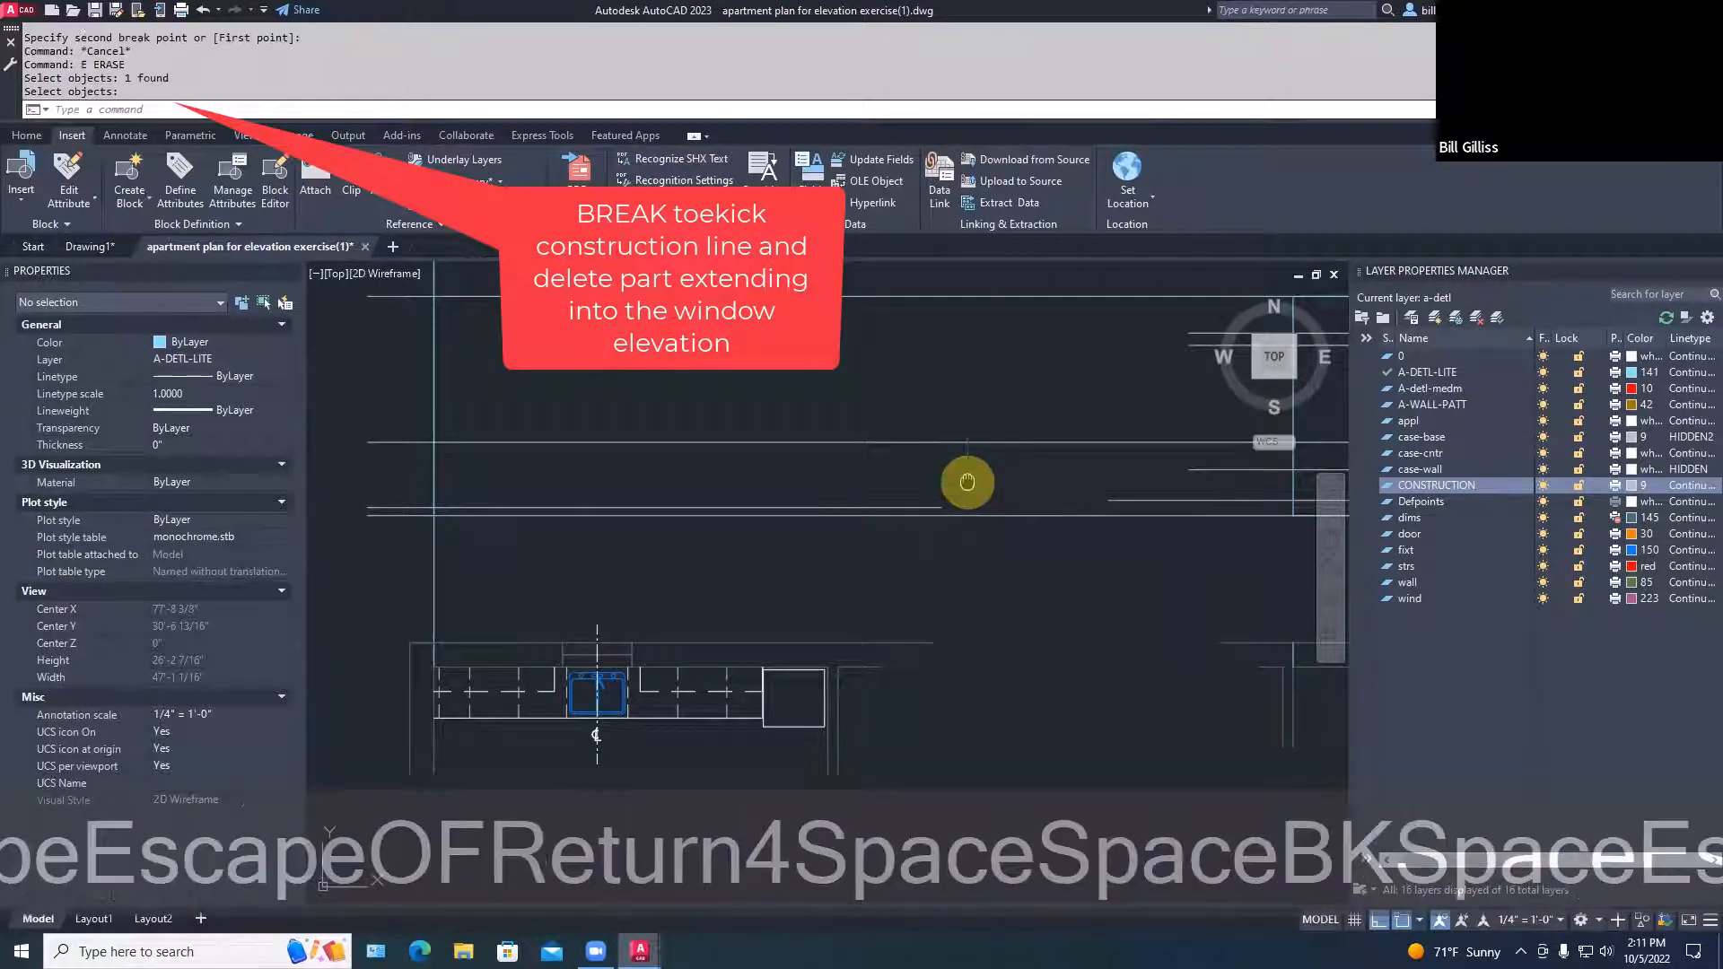
Offset the countertop line 1.5 inches downward to define the counter thickness
{"action": "middle_click_drag", "start_coordinate": [961, 481], "coordinate": [1069, 504]}
{"action": "type", "text": "of"}
{"action": "key", "text": "Return"}
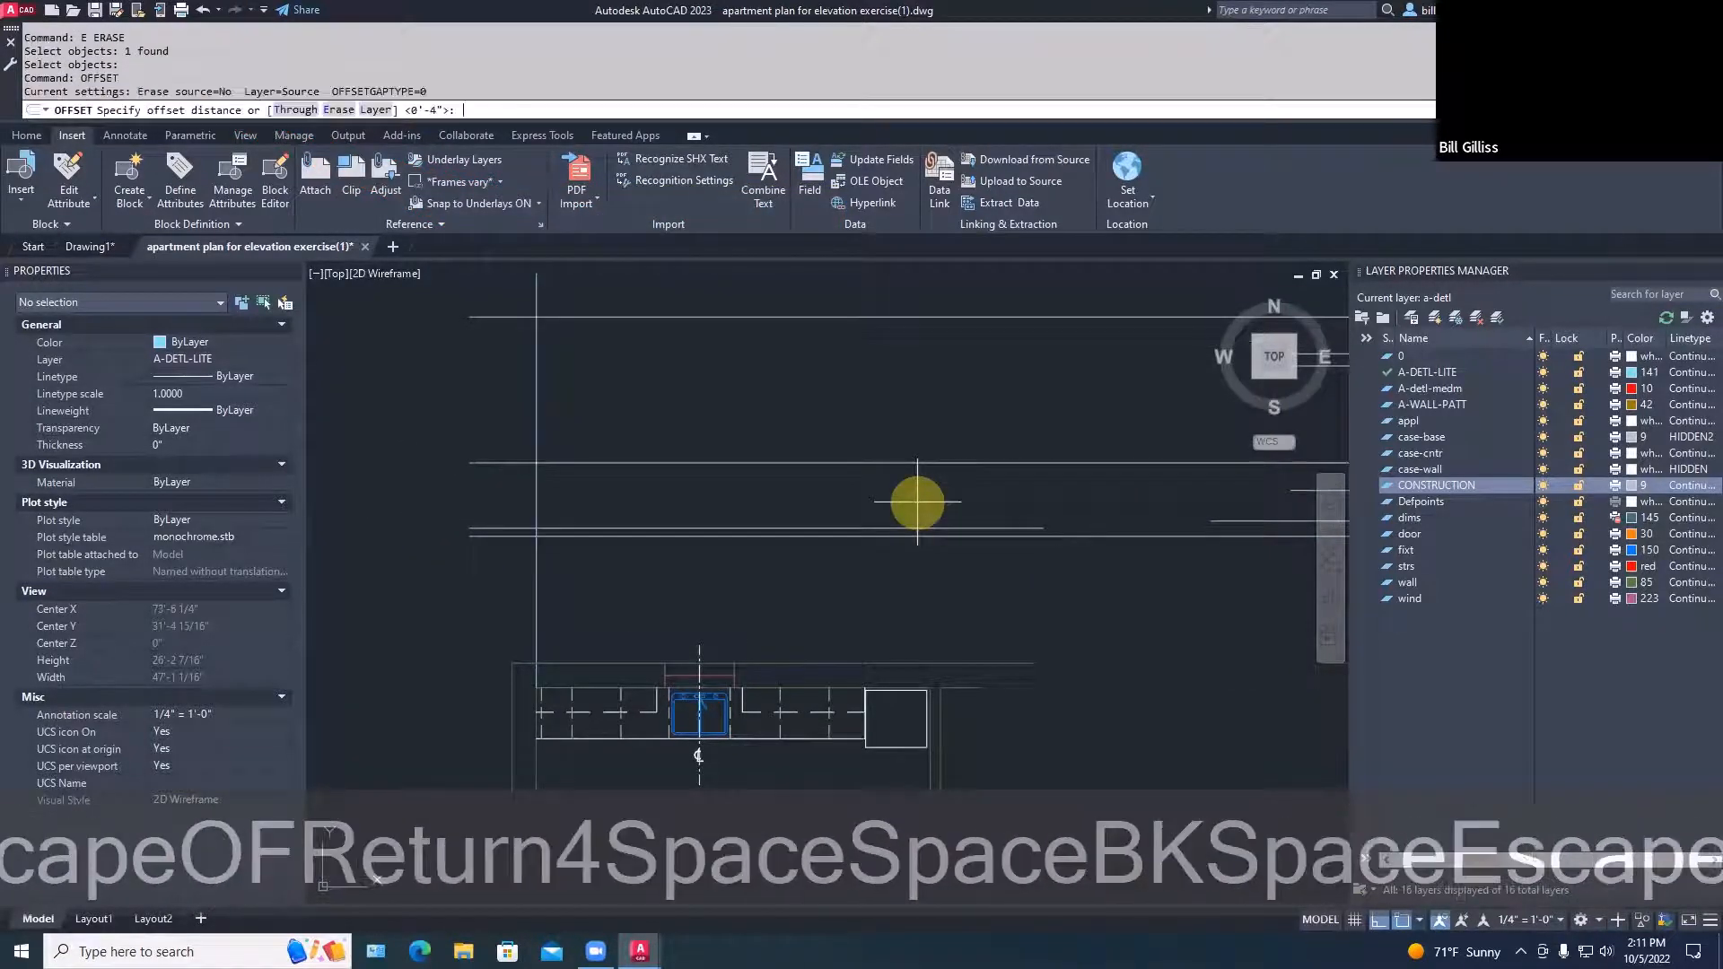
{"action": "type", "text": "1.5"}
{"action": "key", "text": "Return"}
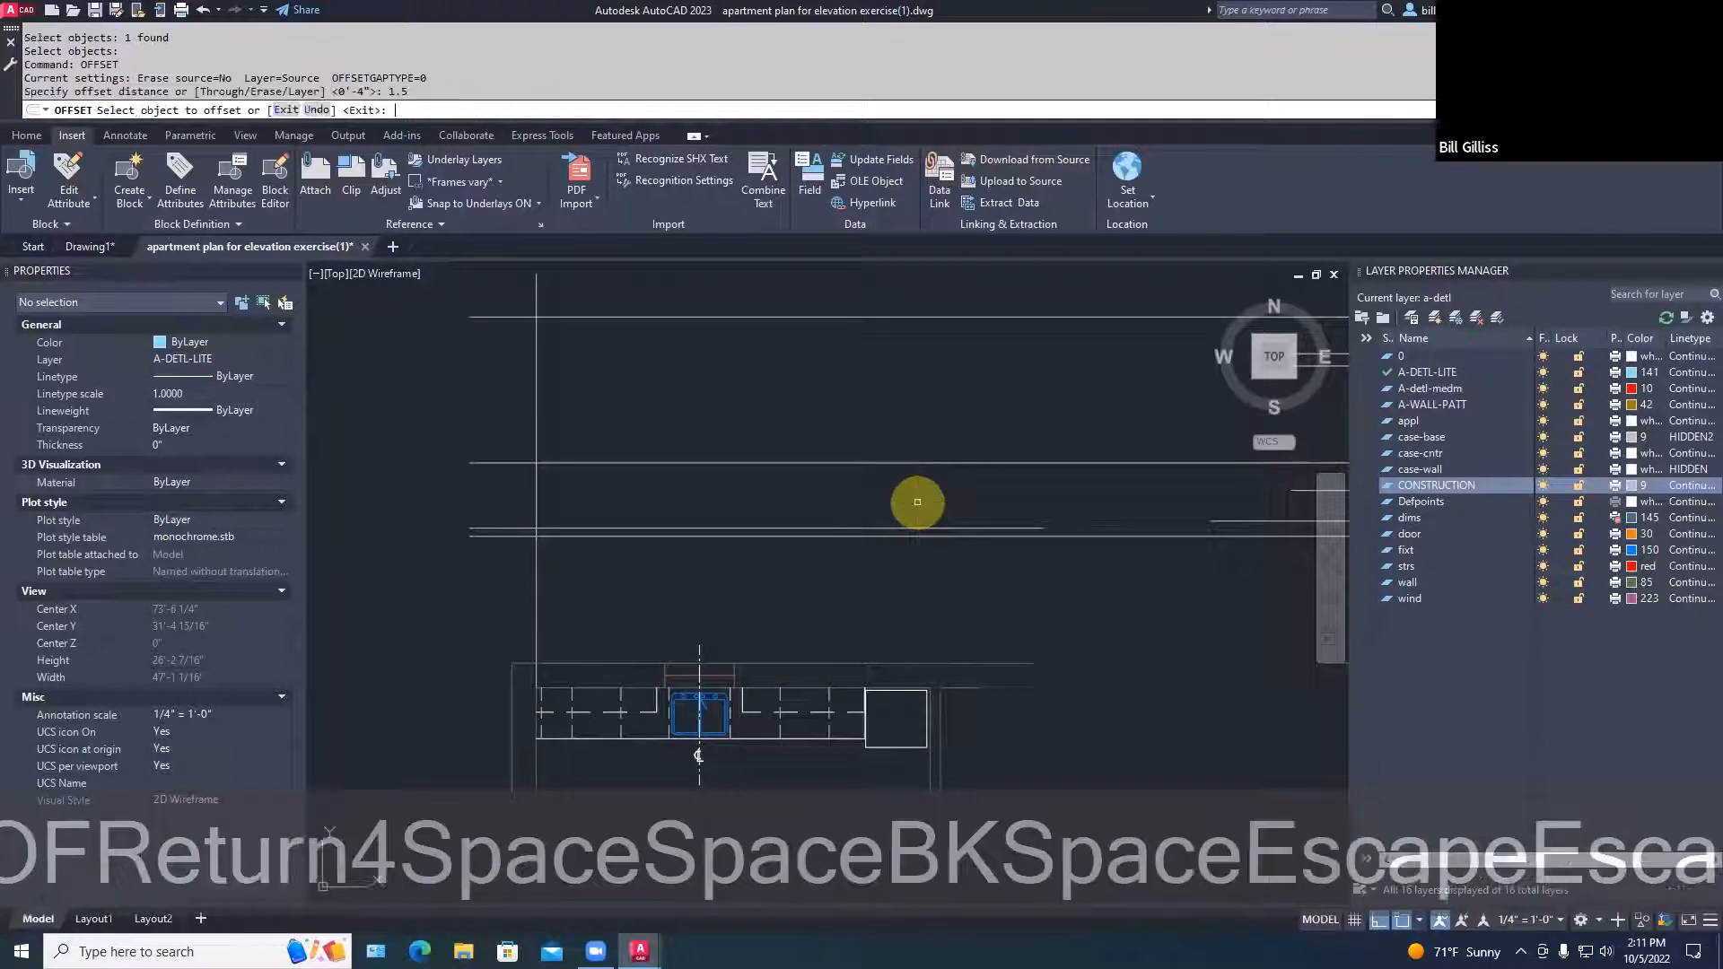
{"action": "left_click", "coordinate": [892, 463]}
{"action": "left_click", "coordinate": [953, 489]}
{"action": "key", "text": "Escape"}
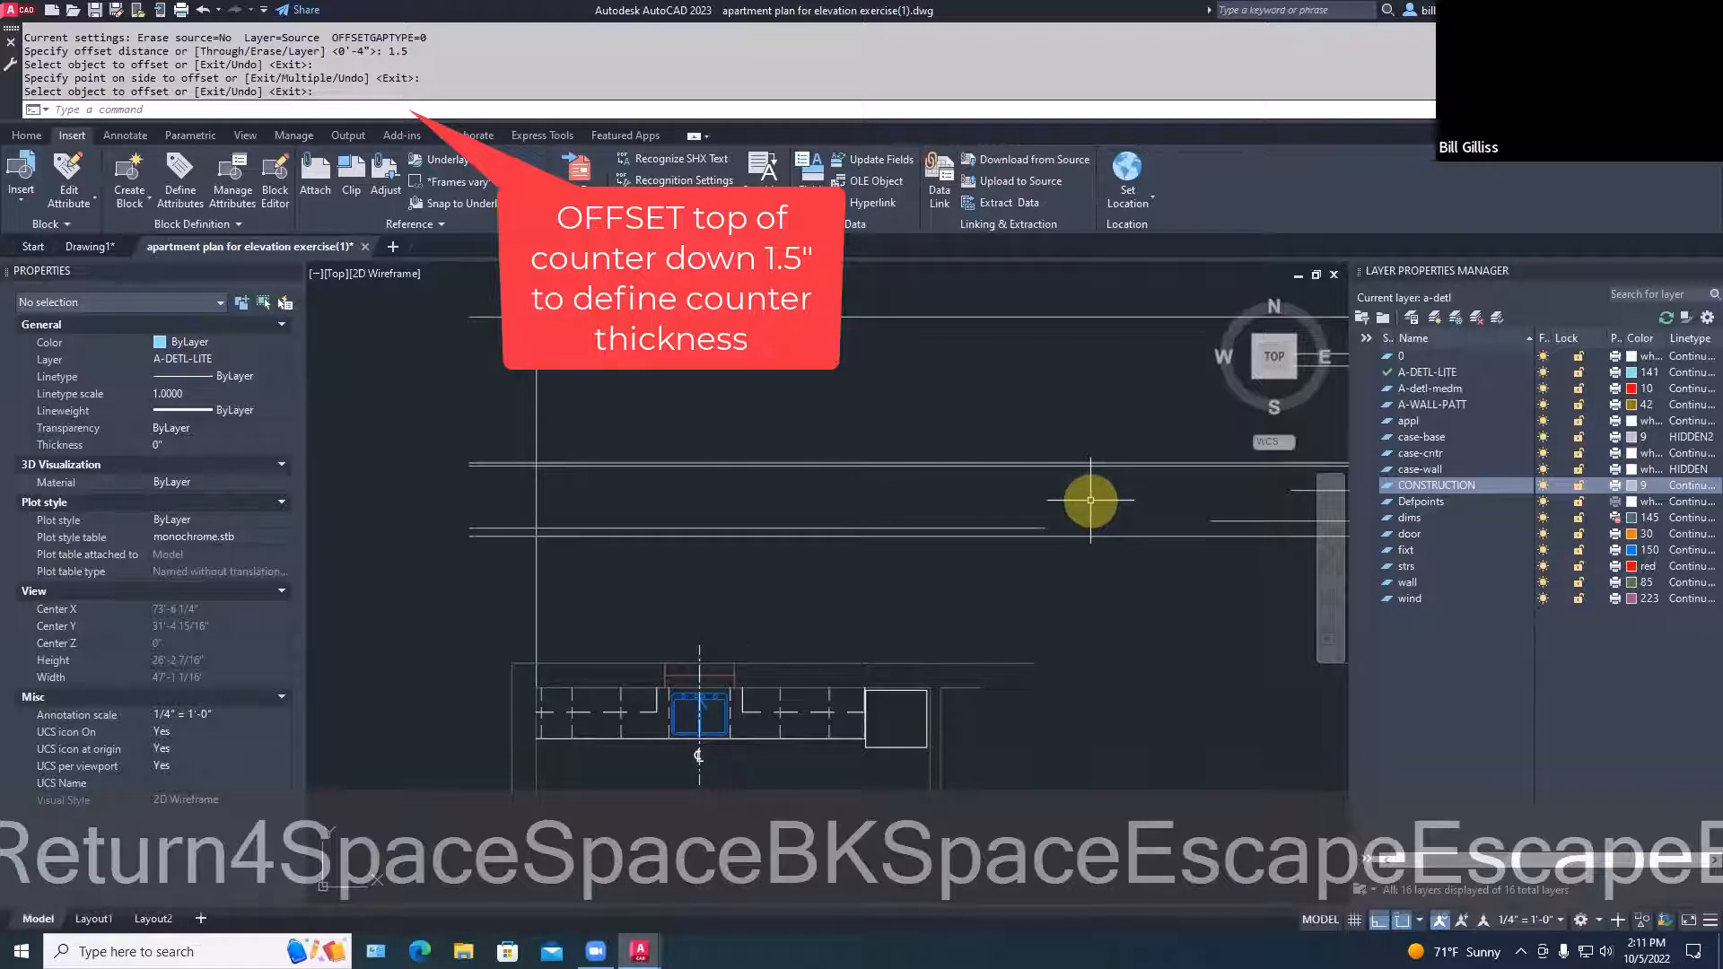
Draw a vertical line just beyond the kitchen plan's right wall, from above the ceiling line to below the floor line
{"action": "type", "text": "l"}
{"action": "key", "text": "Return"}
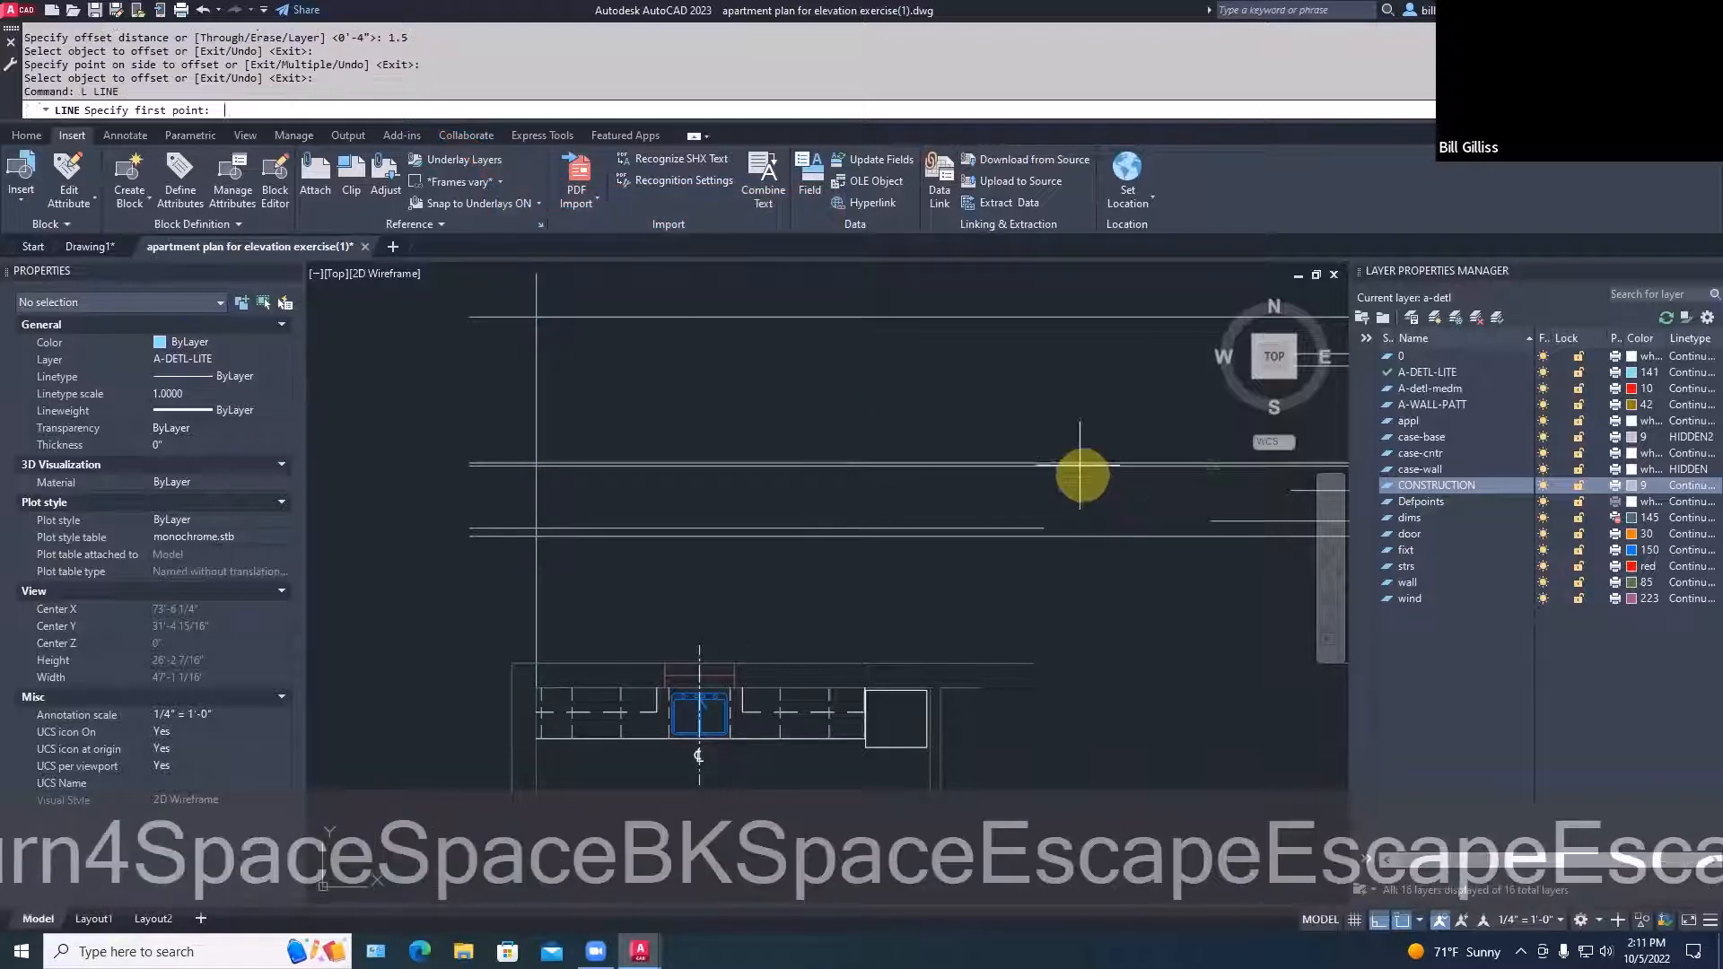
{"action": "left_click", "coordinate": [997, 294]}
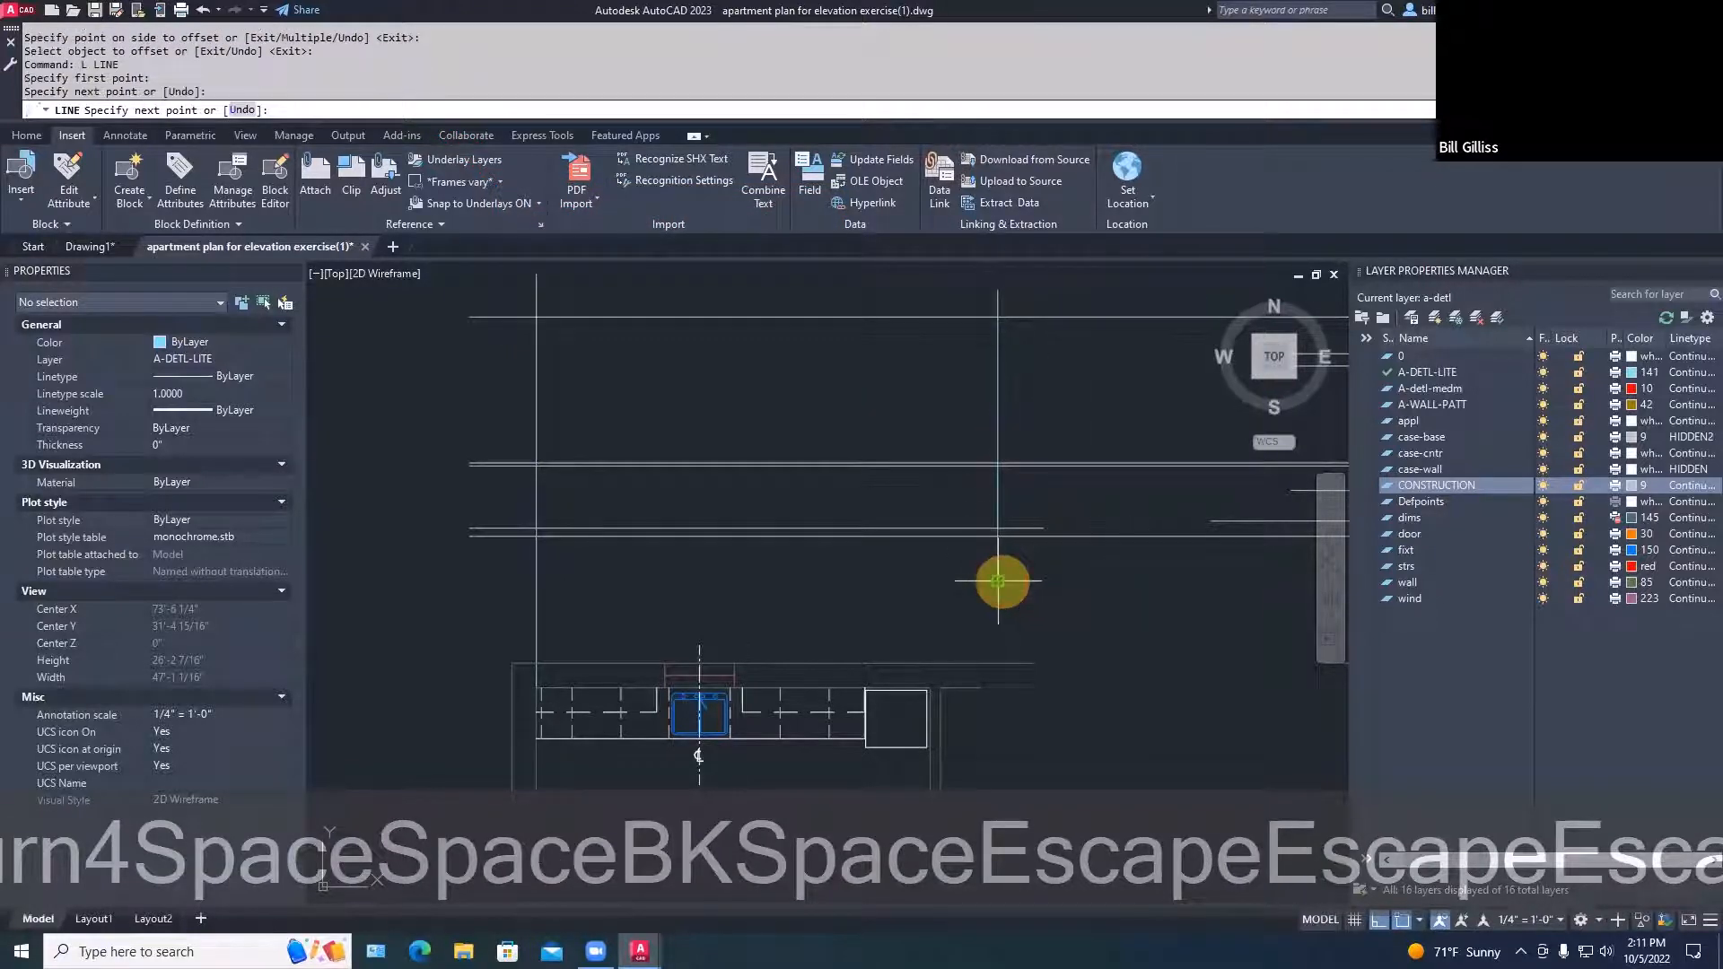
{"action": "key", "text": "Escape"}
{"action": "key", "text": "Escape"}
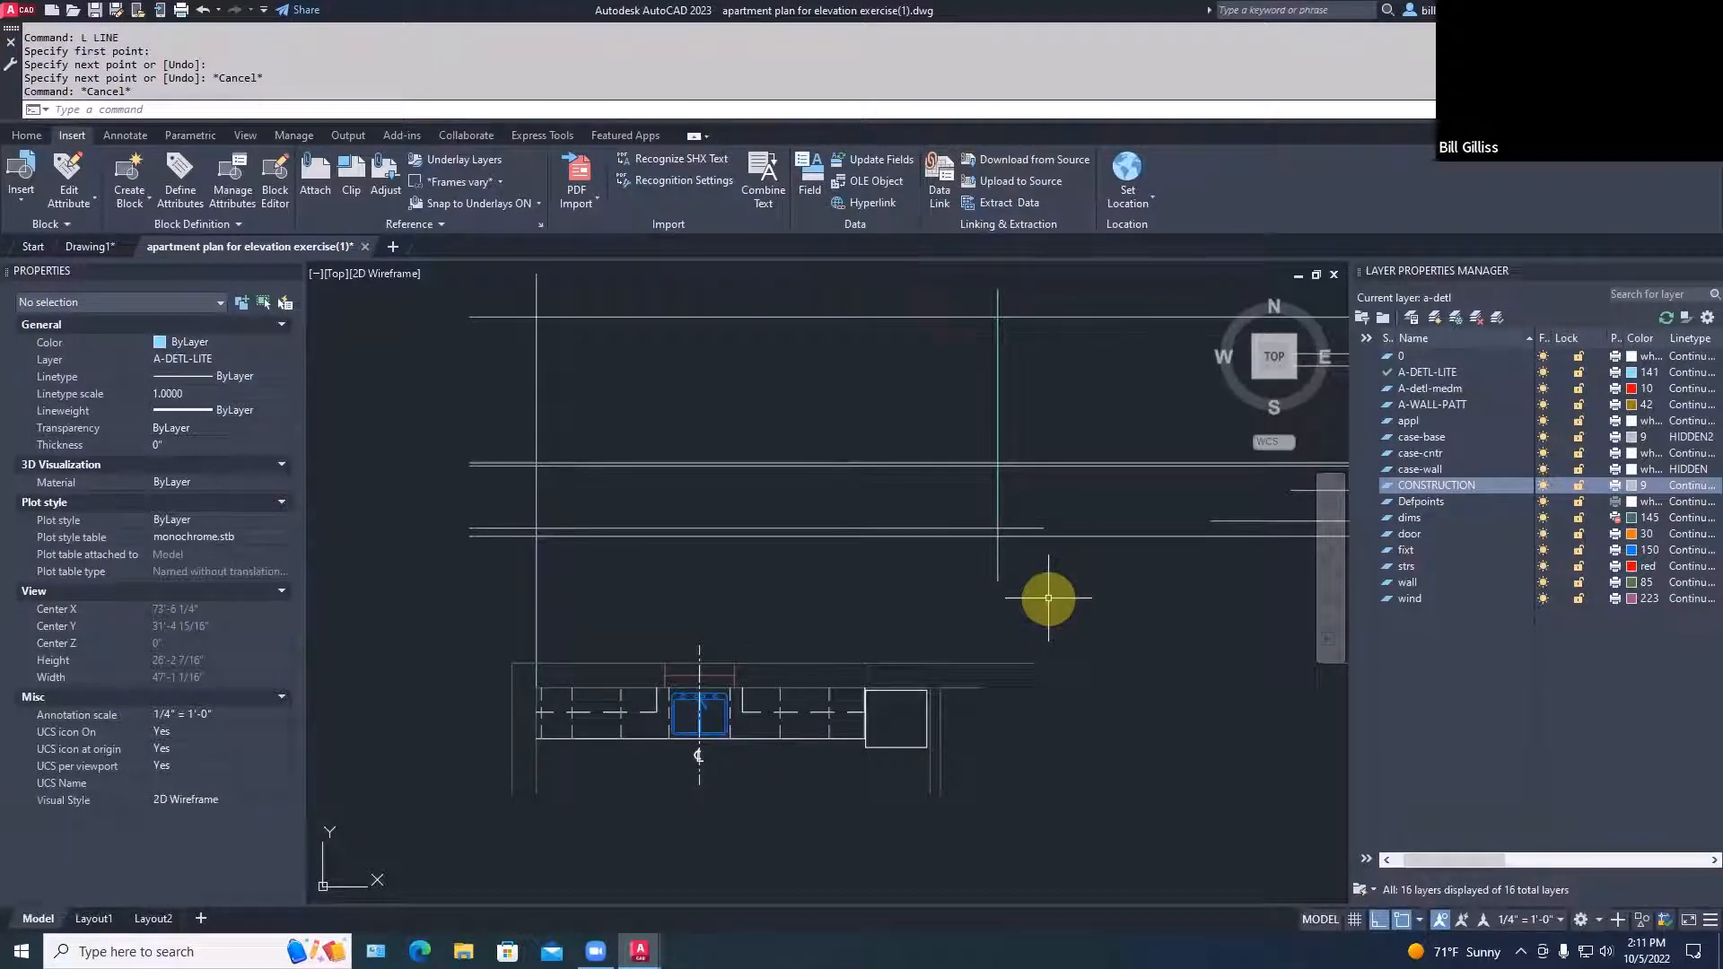
Offset the floor line 4'-6" upward as the guide for the bottom of the wall cabinets
{"action": "type", "text": "OF"}
{"action": "key", "text": "Return"}
{"action": "type", "text": "4'"}
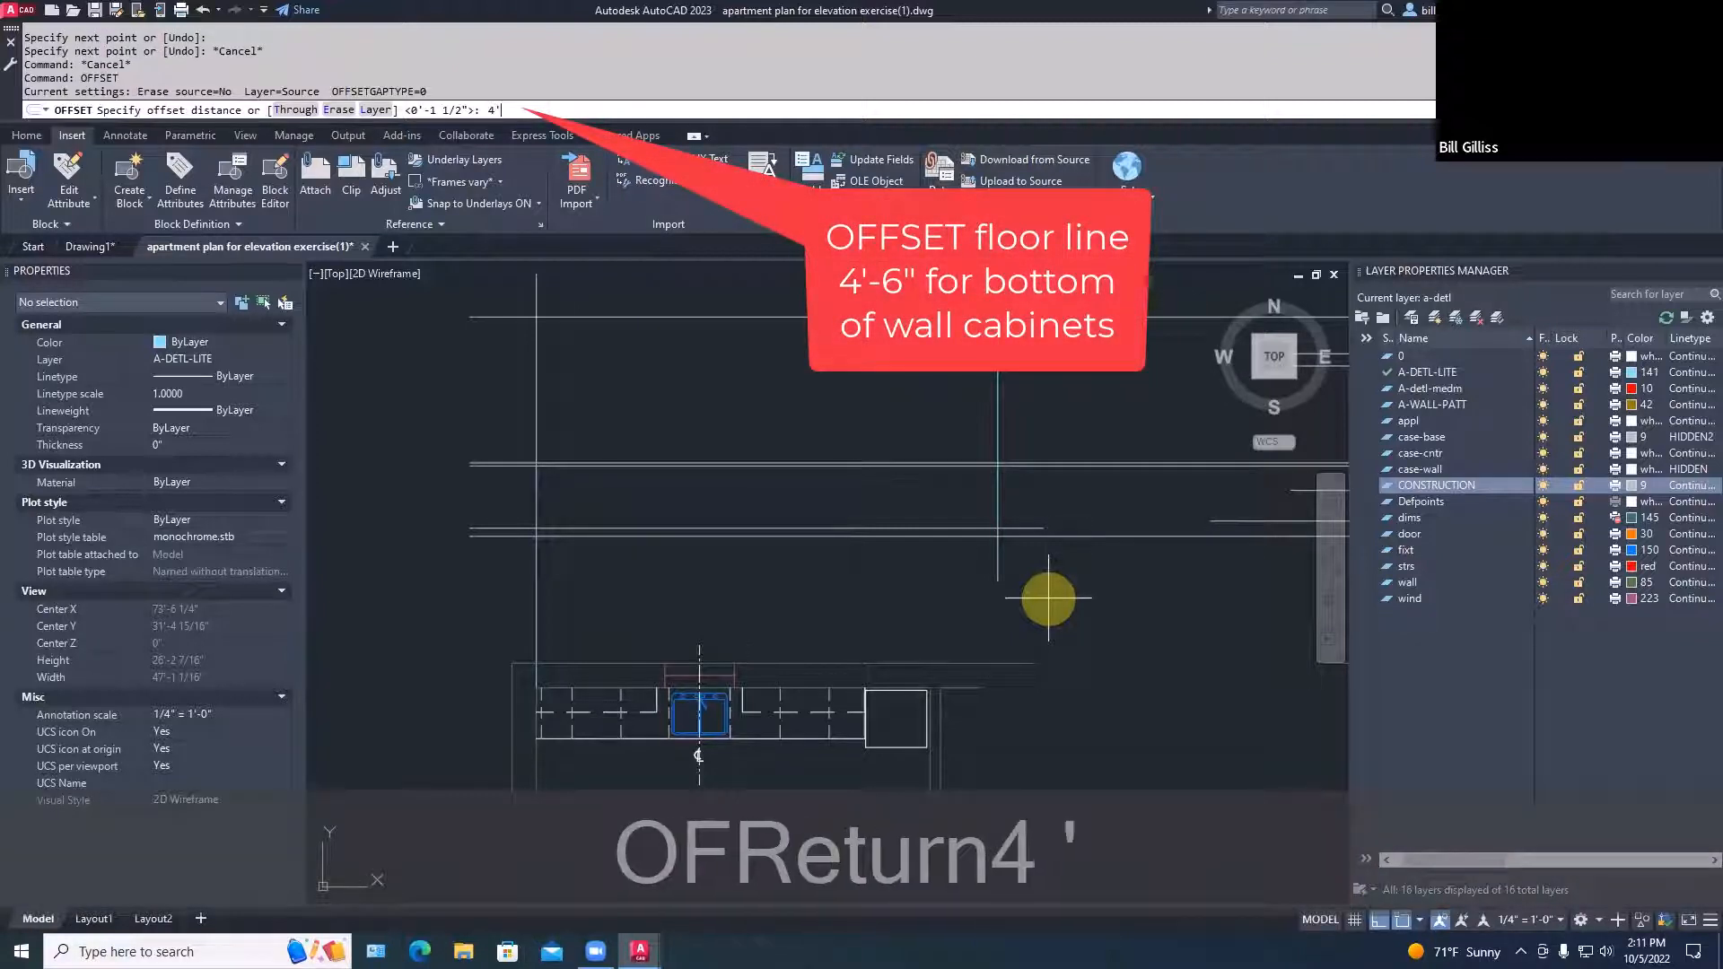
{"action": "type", "text": "6"}
{"action": "key", "text": "space"}
{"action": "left_click", "coordinate": [1048, 536]}
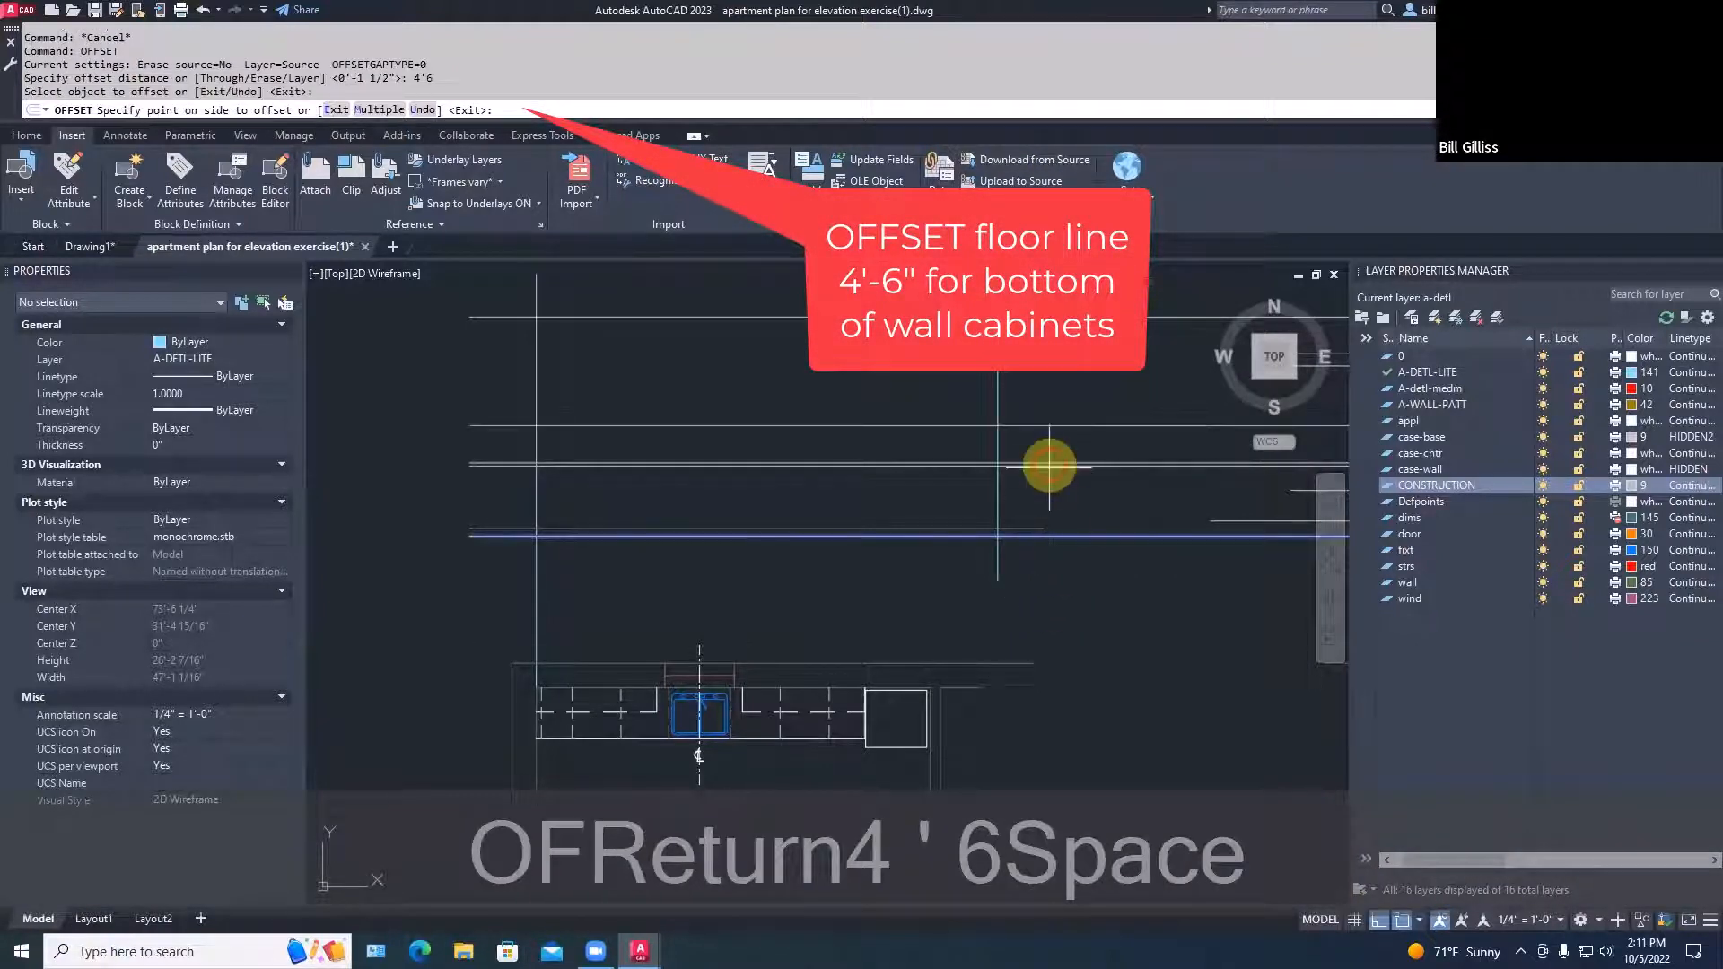
{"action": "left_click", "coordinate": [1048, 463]}
{"action": "key", "text": "space"}
Try to offset the wall cabinets' bottom line upward by 3 inches, and undo the offset
{"action": "key", "text": "space"}
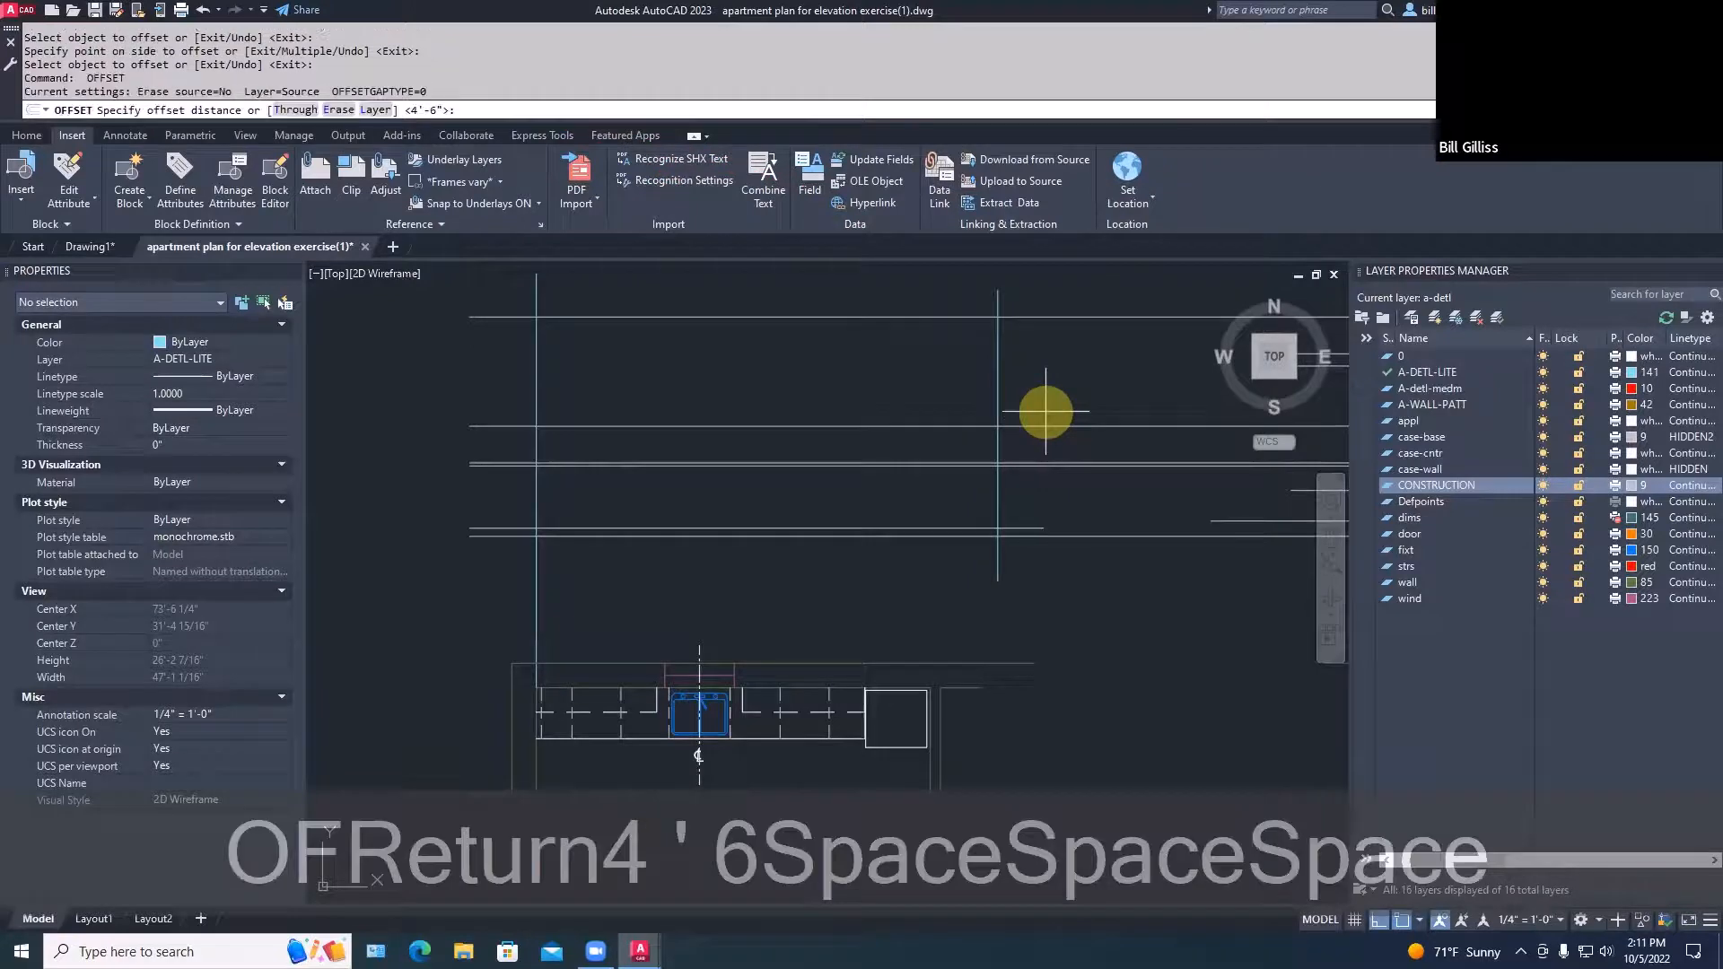
{"action": "type", "text": "3"}
{"action": "key", "text": "space"}
{"action": "left_click", "coordinate": [1032, 425]}
{"action": "left_click", "coordinate": [1034, 386]}
{"action": "key", "text": "Escape"}
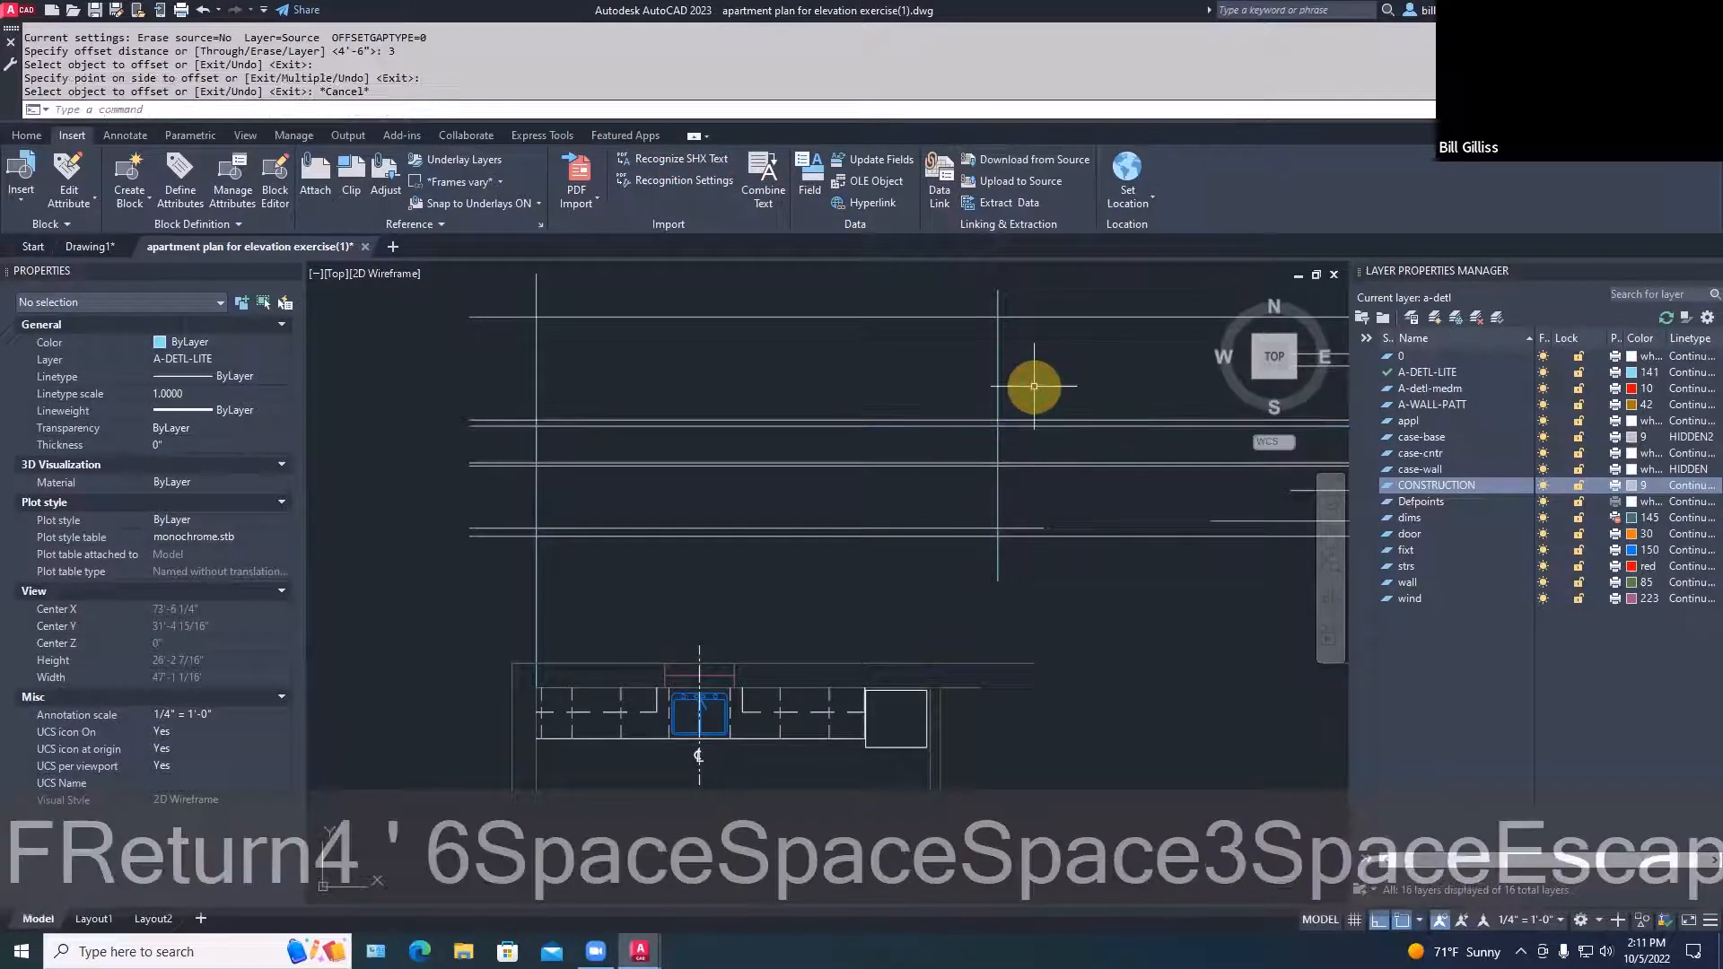
{"action": "type", "text": "u"}
{"action": "key", "text": "space"}
Offset the wall cabinets' bottom line 36 inches upward to create their top line
{"action": "key", "text": "space"}
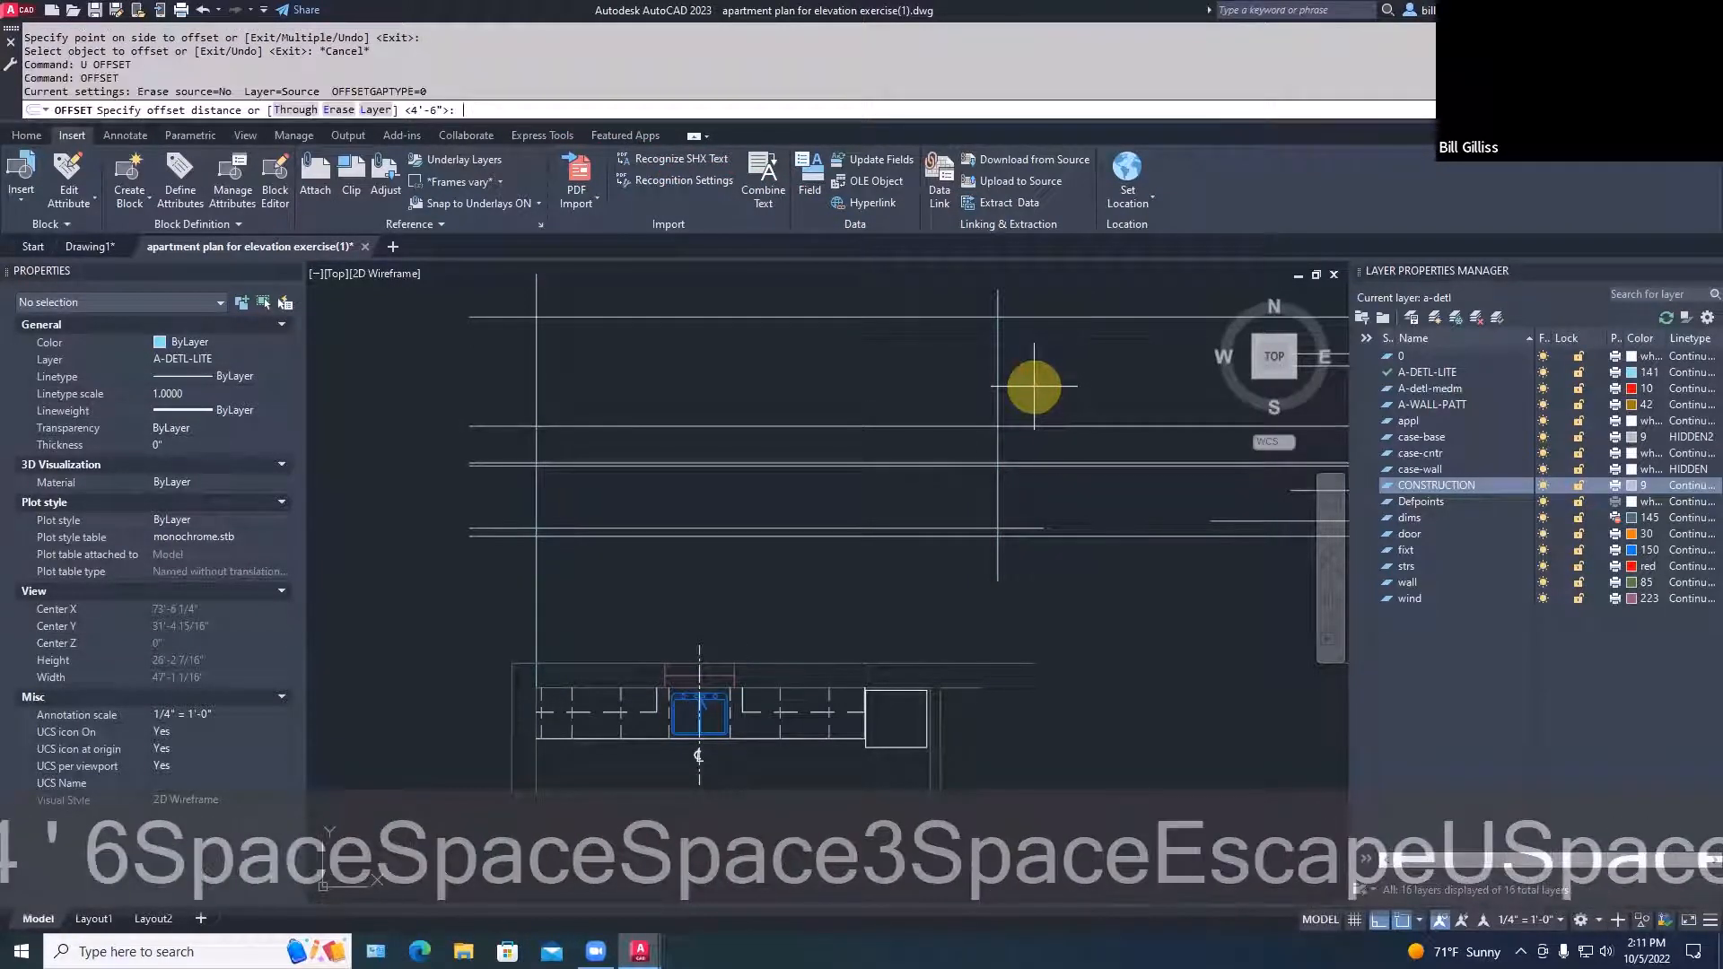
{"action": "type", "text": "36"}
{"action": "key", "text": "space"}
{"action": "left_click", "coordinate": [1025, 426]}
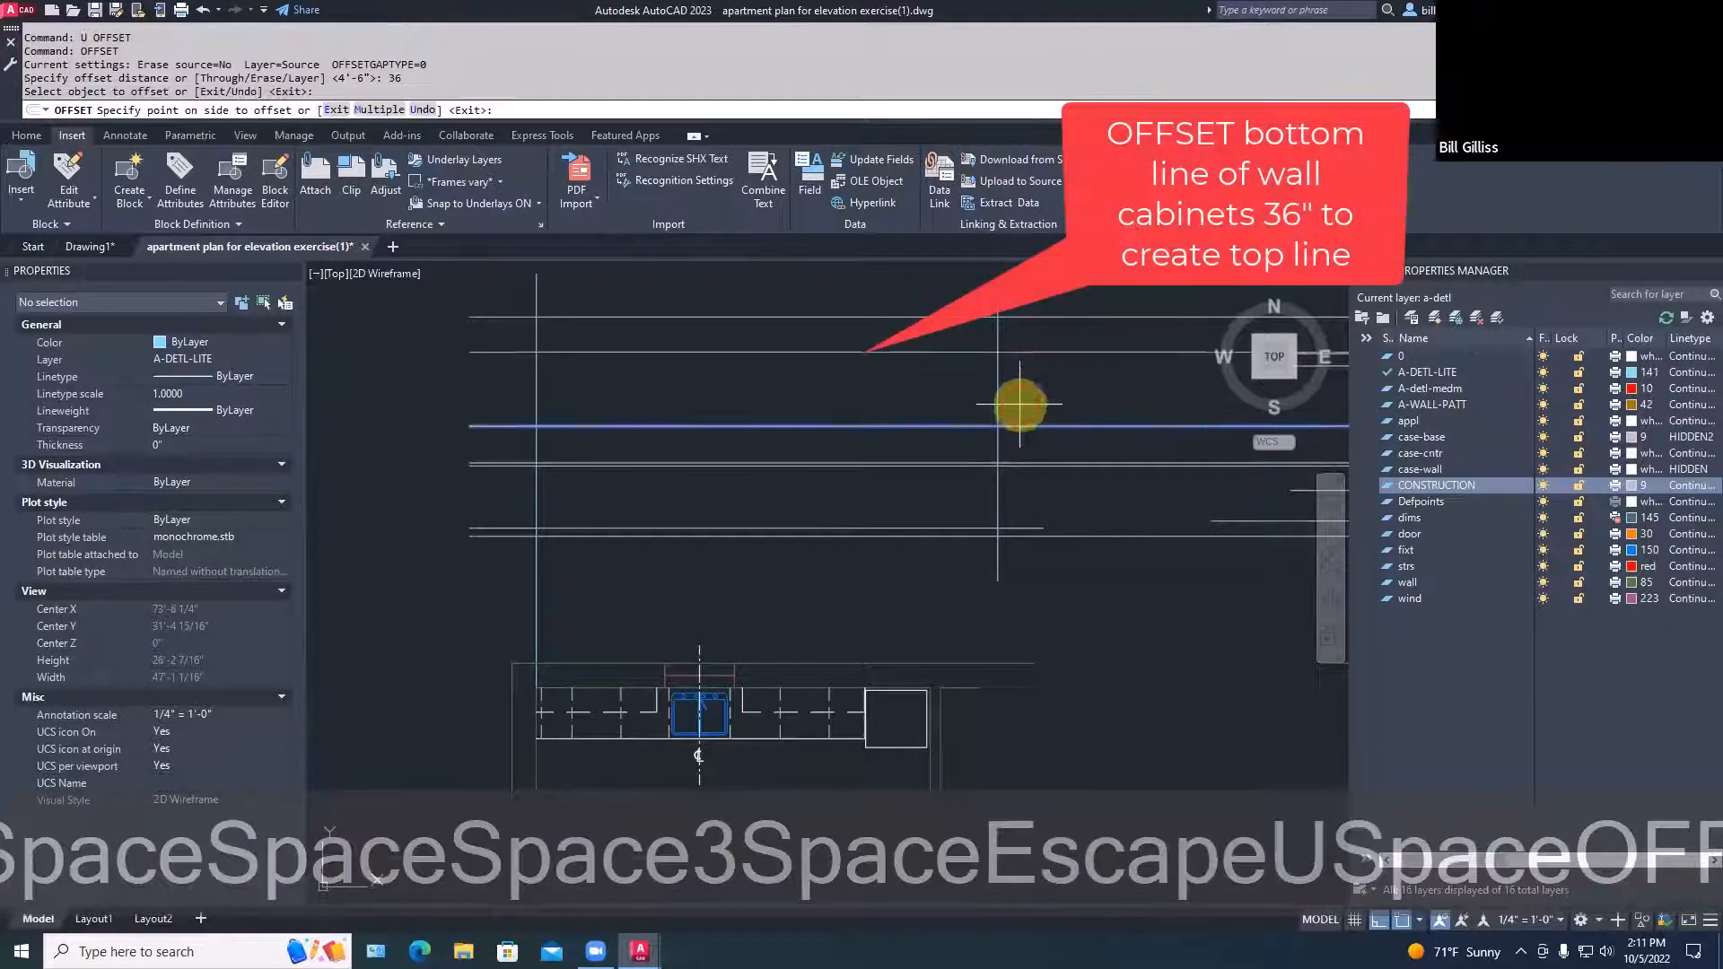
{"action": "left_click", "coordinate": [1020, 400]}
{"action": "key", "text": "Return"}
Trim the toe-kick, countertop and wall-cabinet guide lines to the two vertical lines bounding the kitchen elevation
{"action": "type", "text": "tr"}
{"action": "key", "text": "space"}
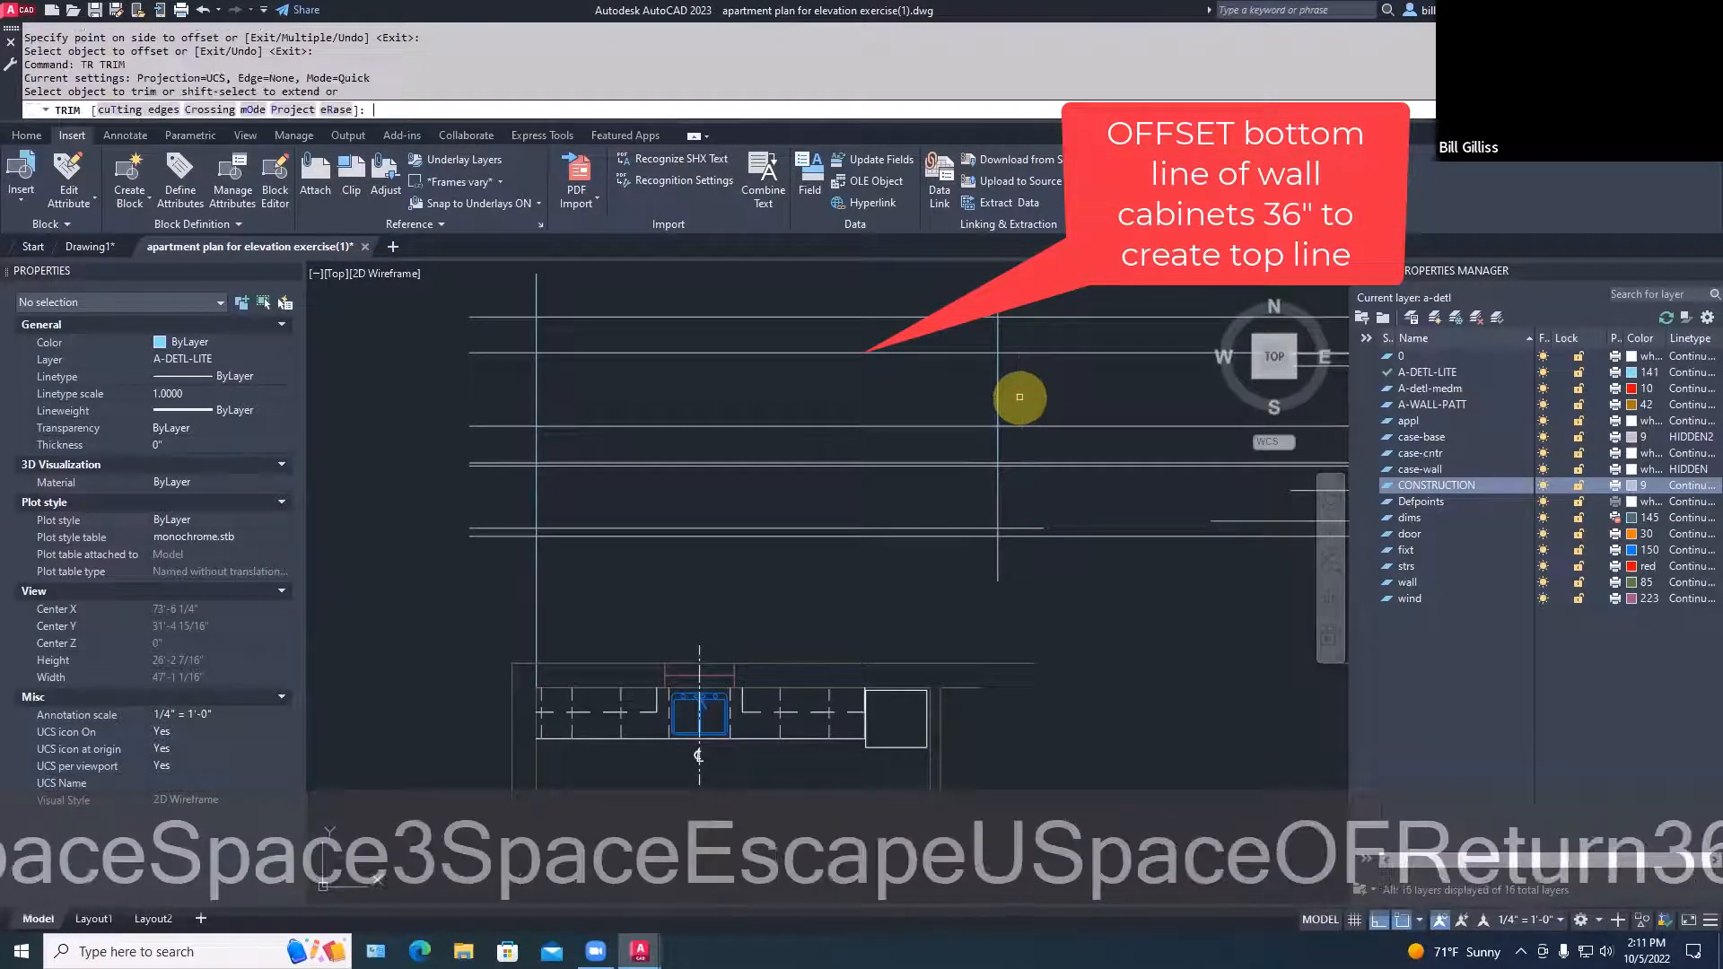
{"action": "left_click", "coordinate": [1019, 351]}
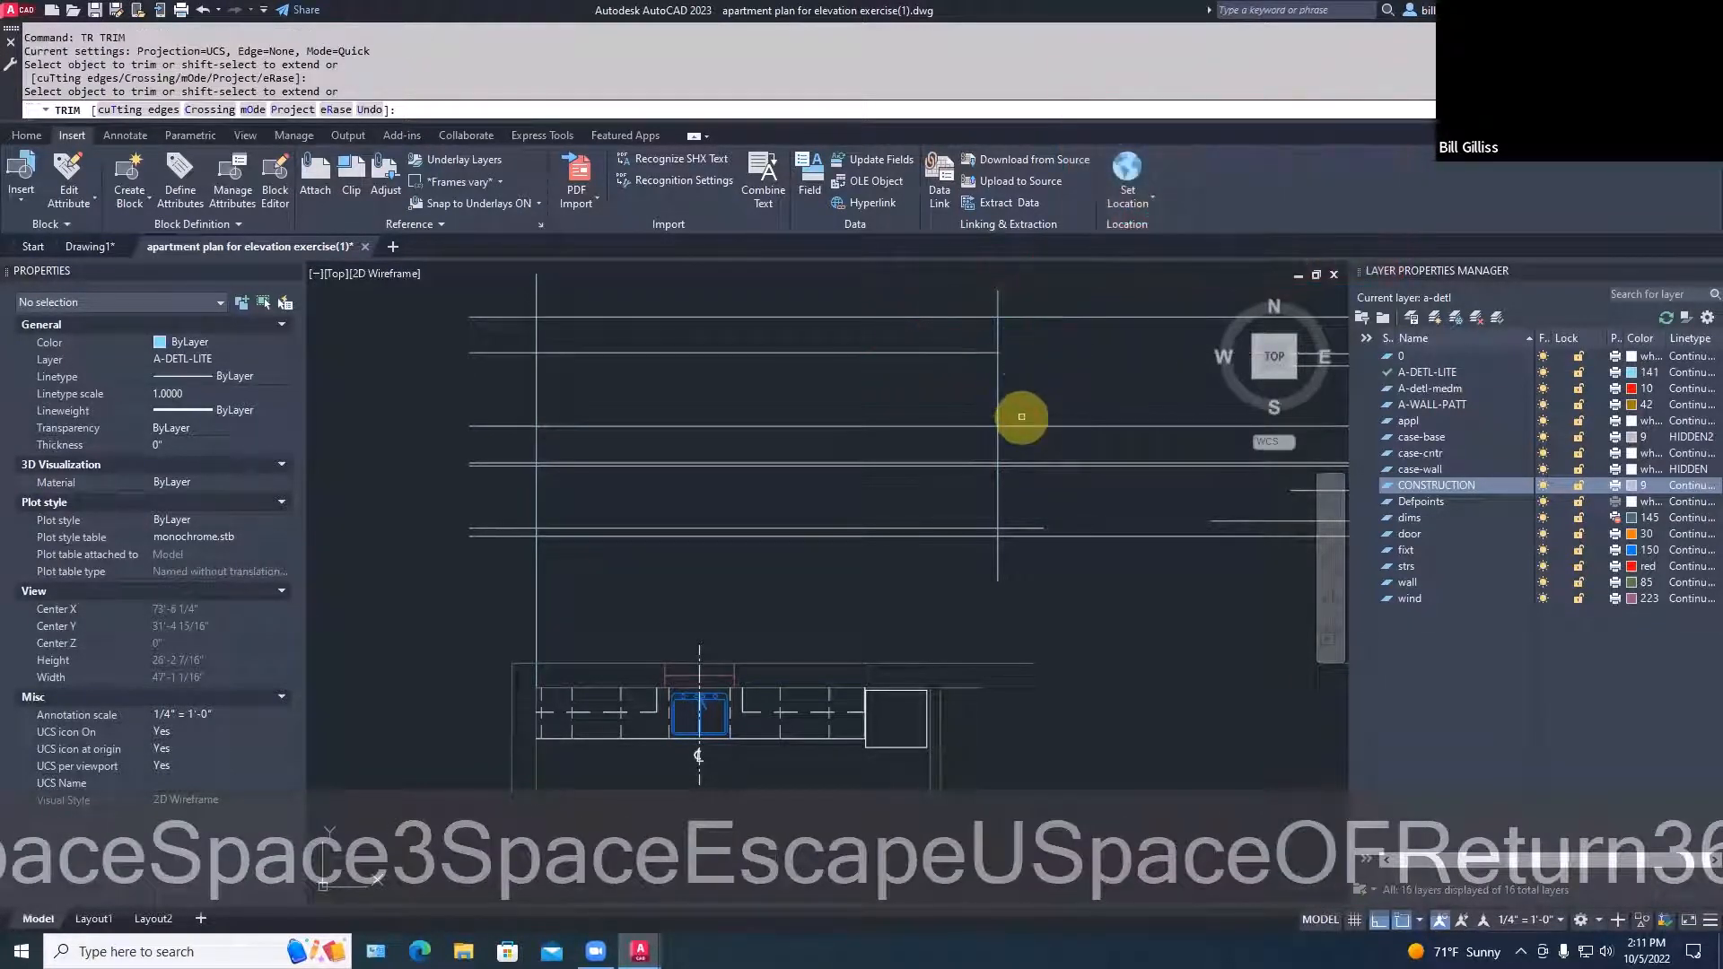
{"action": "left_click", "coordinate": [1022, 425]}
{"action": "left_click", "coordinate": [1018, 463]}
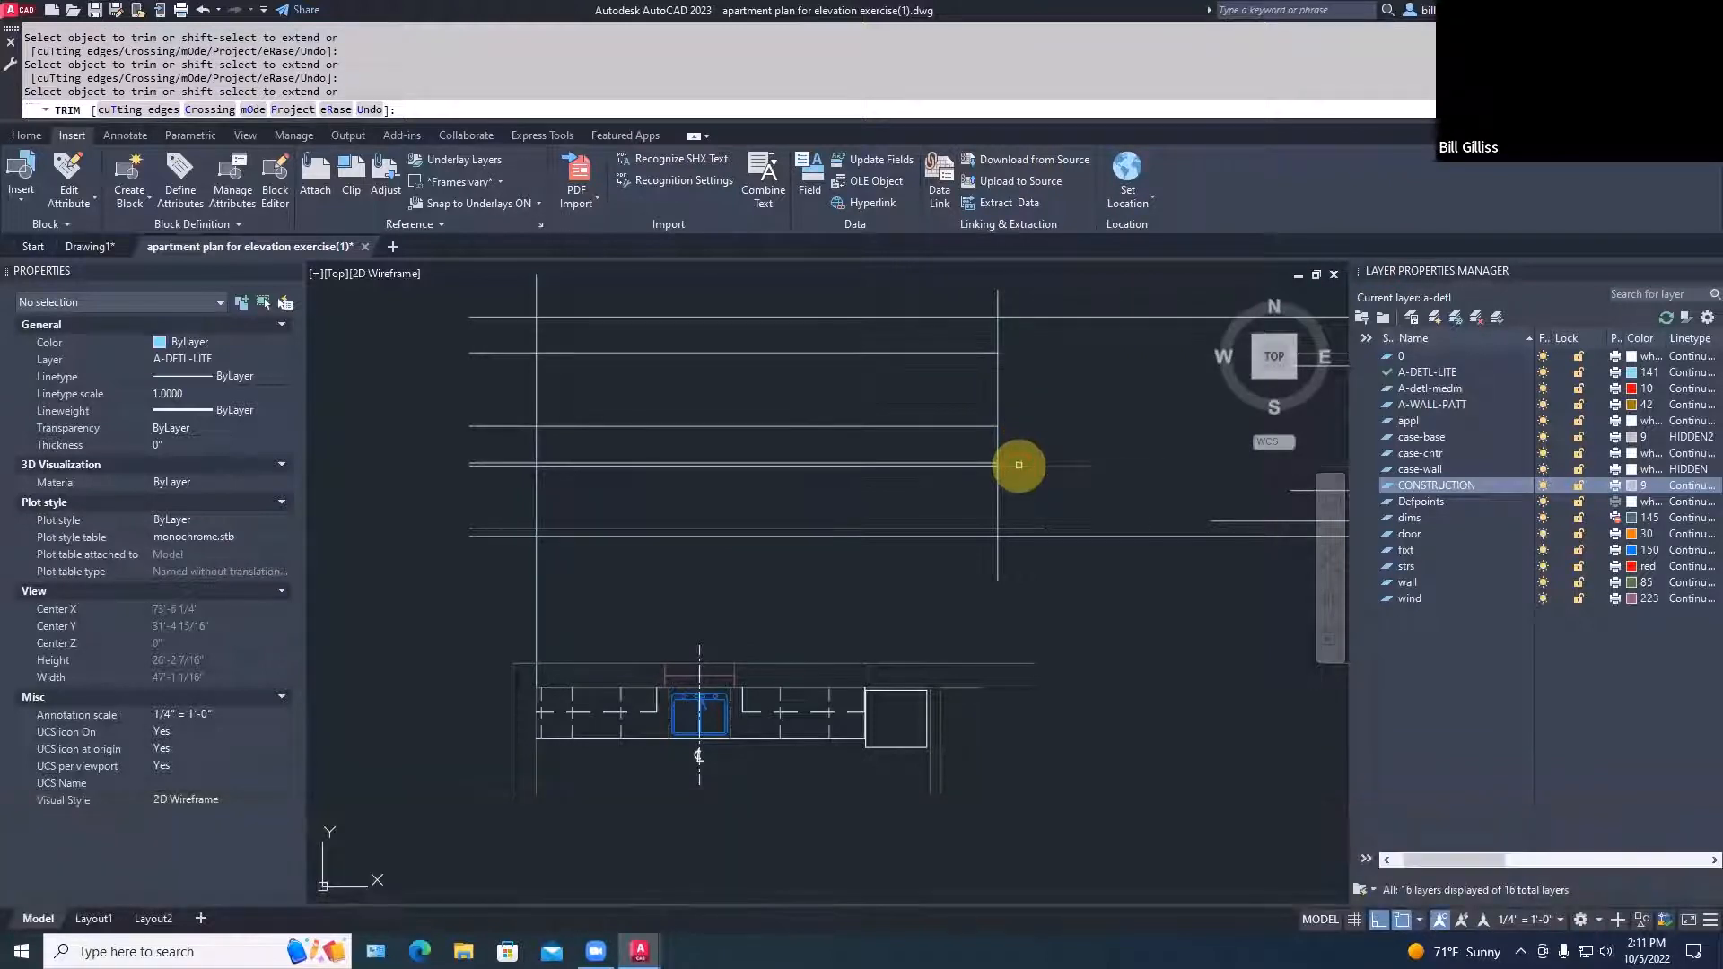
{"action": "left_click", "coordinate": [497, 527]}
{"action": "left_click", "coordinate": [508, 459]}
{"action": "left_click", "coordinate": [500, 473]}
{"action": "key", "text": "Return"}
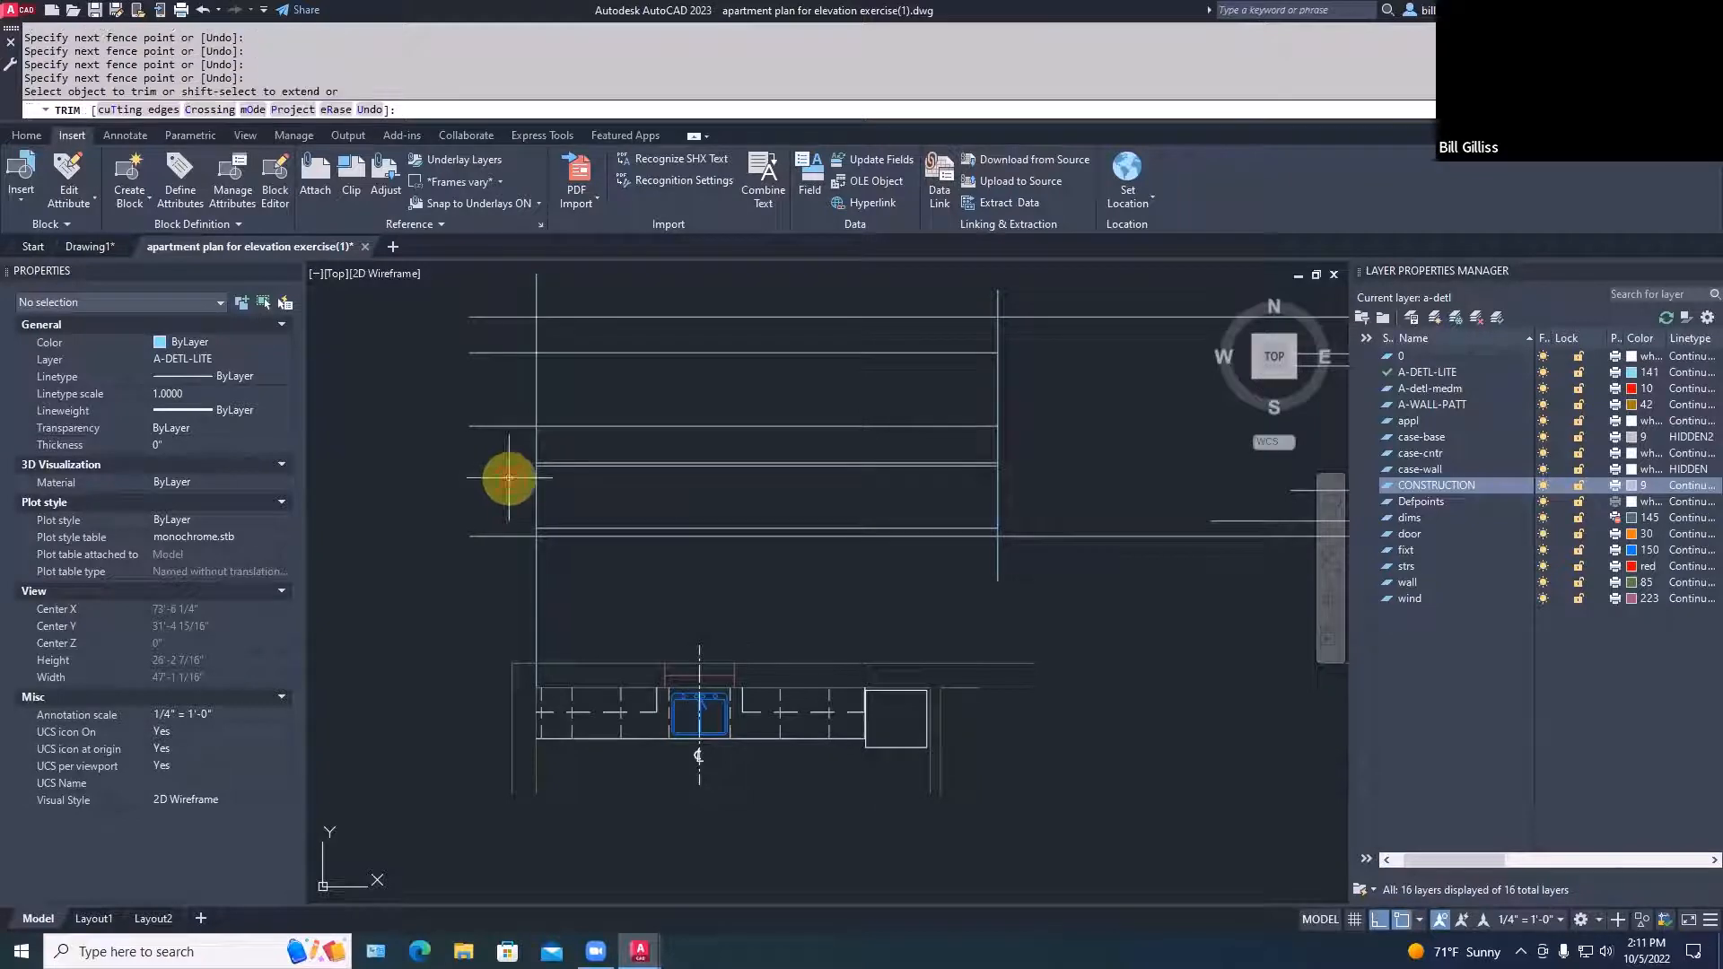
{"action": "left_click", "coordinate": [492, 362]}
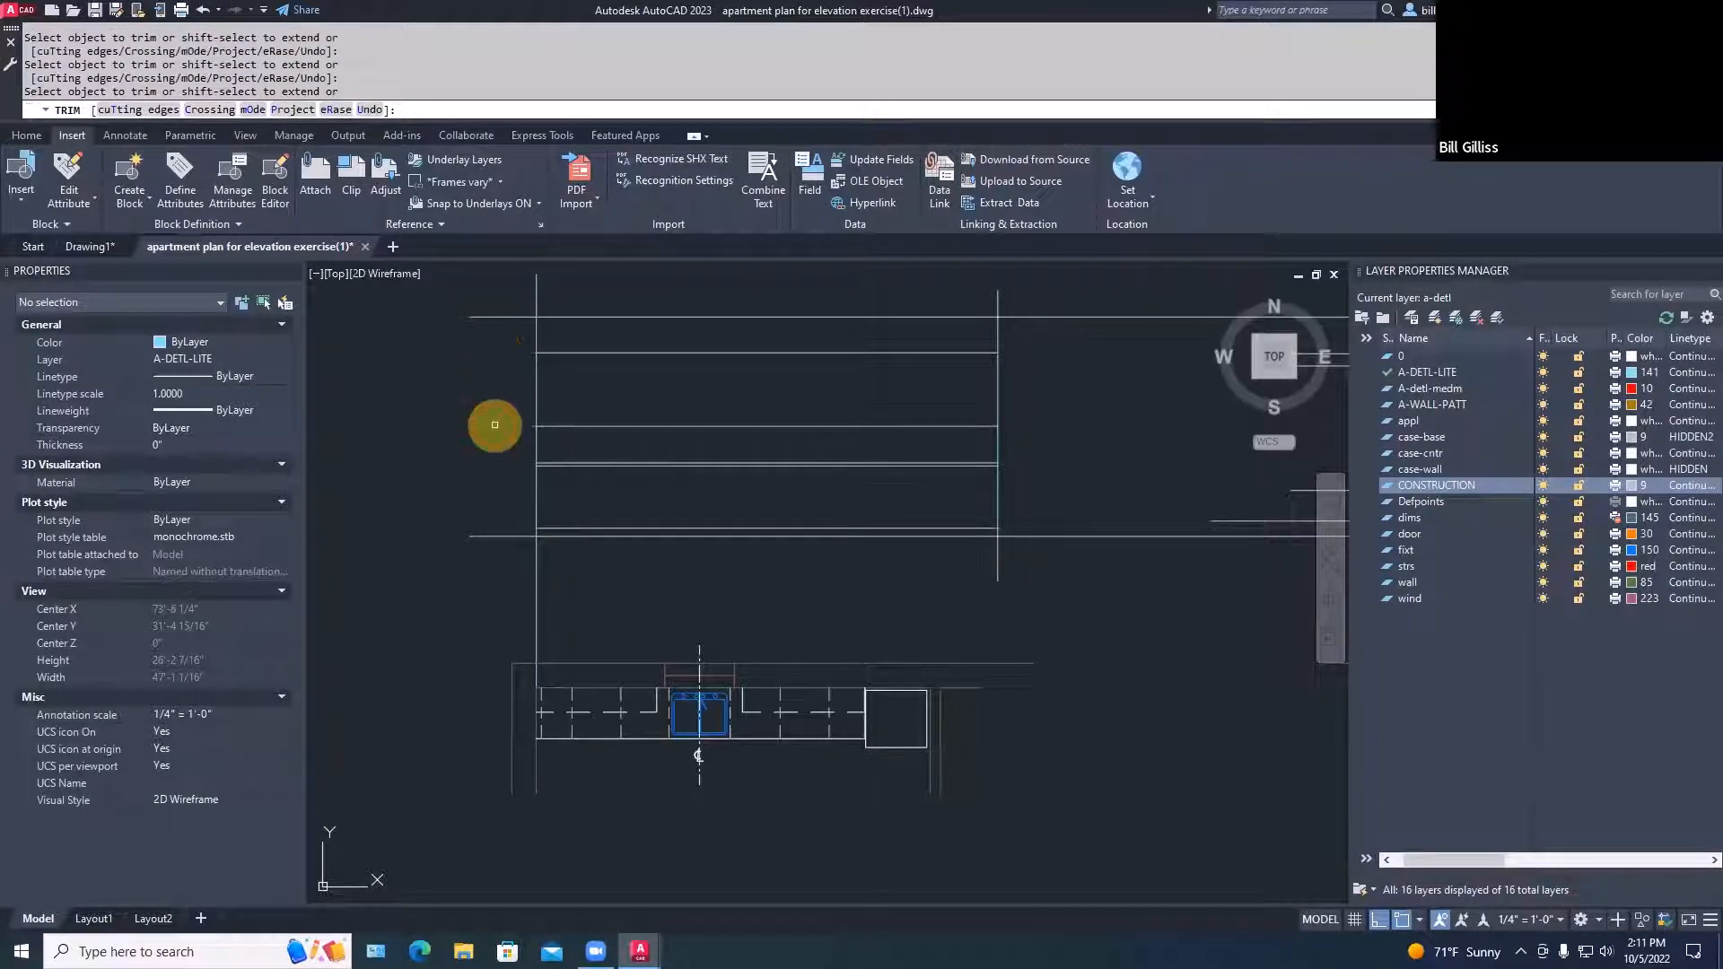
{"action": "key", "text": "space"}
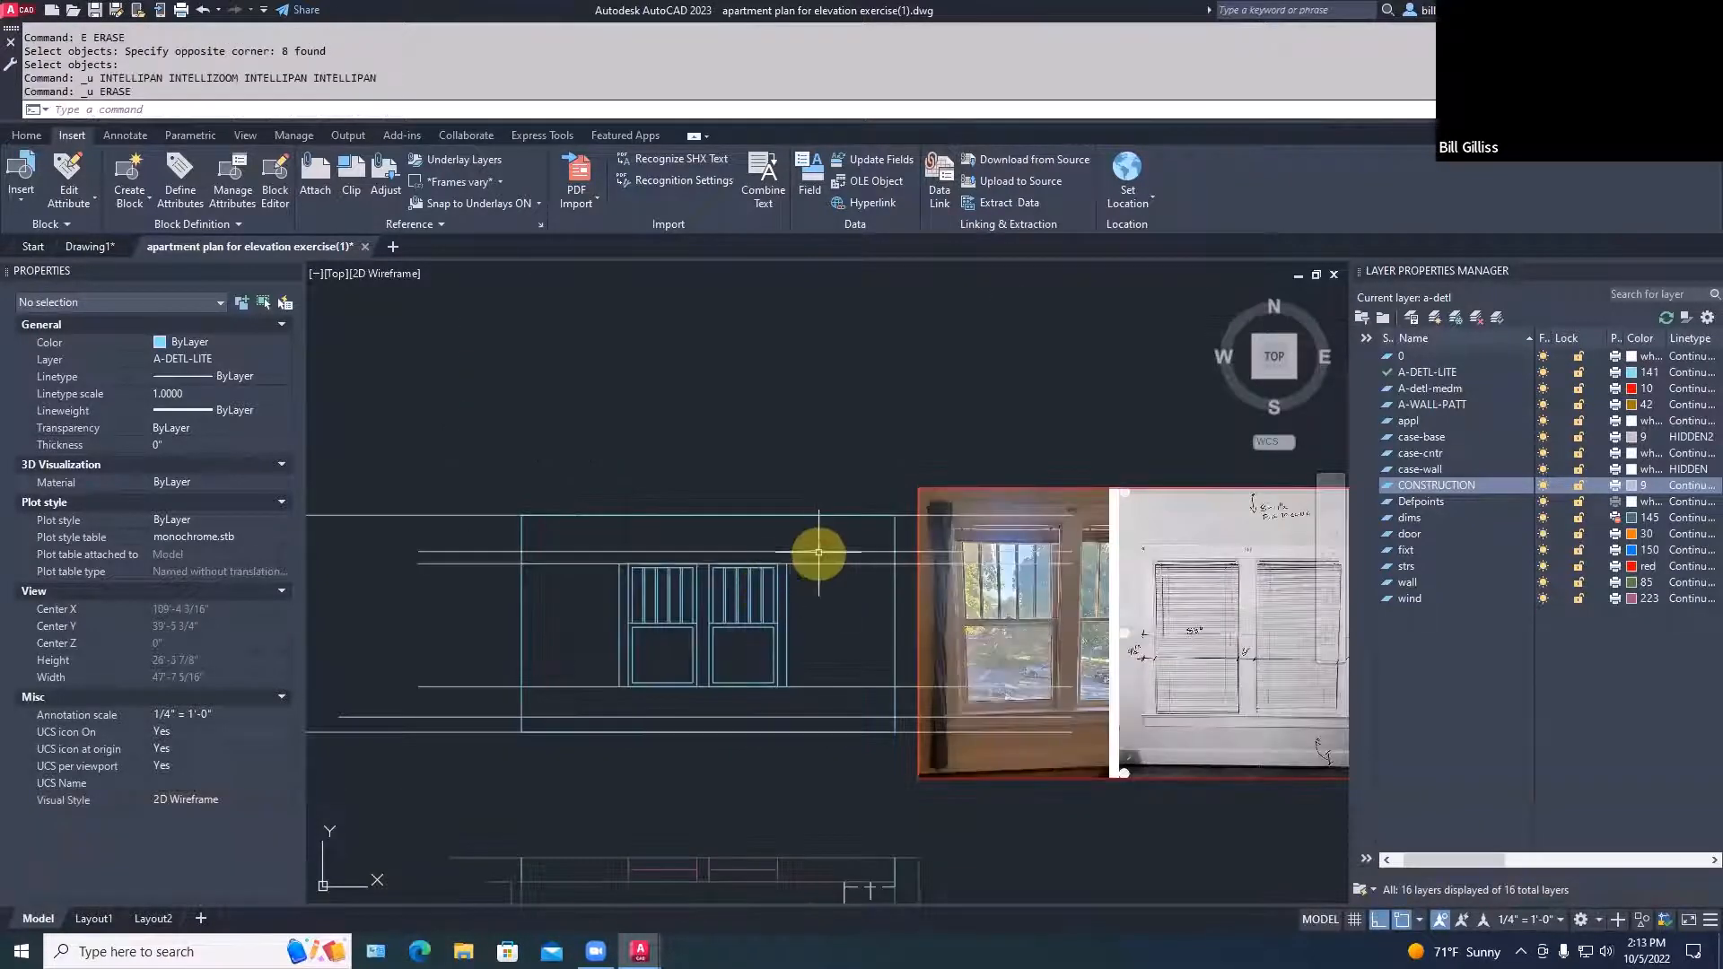
Offset the outer edge of the right window's side casing outward by 1 inch
{"action": "scroll", "coordinate": [819, 553], "scroll_direction": "up", "scroll_amount": 5}
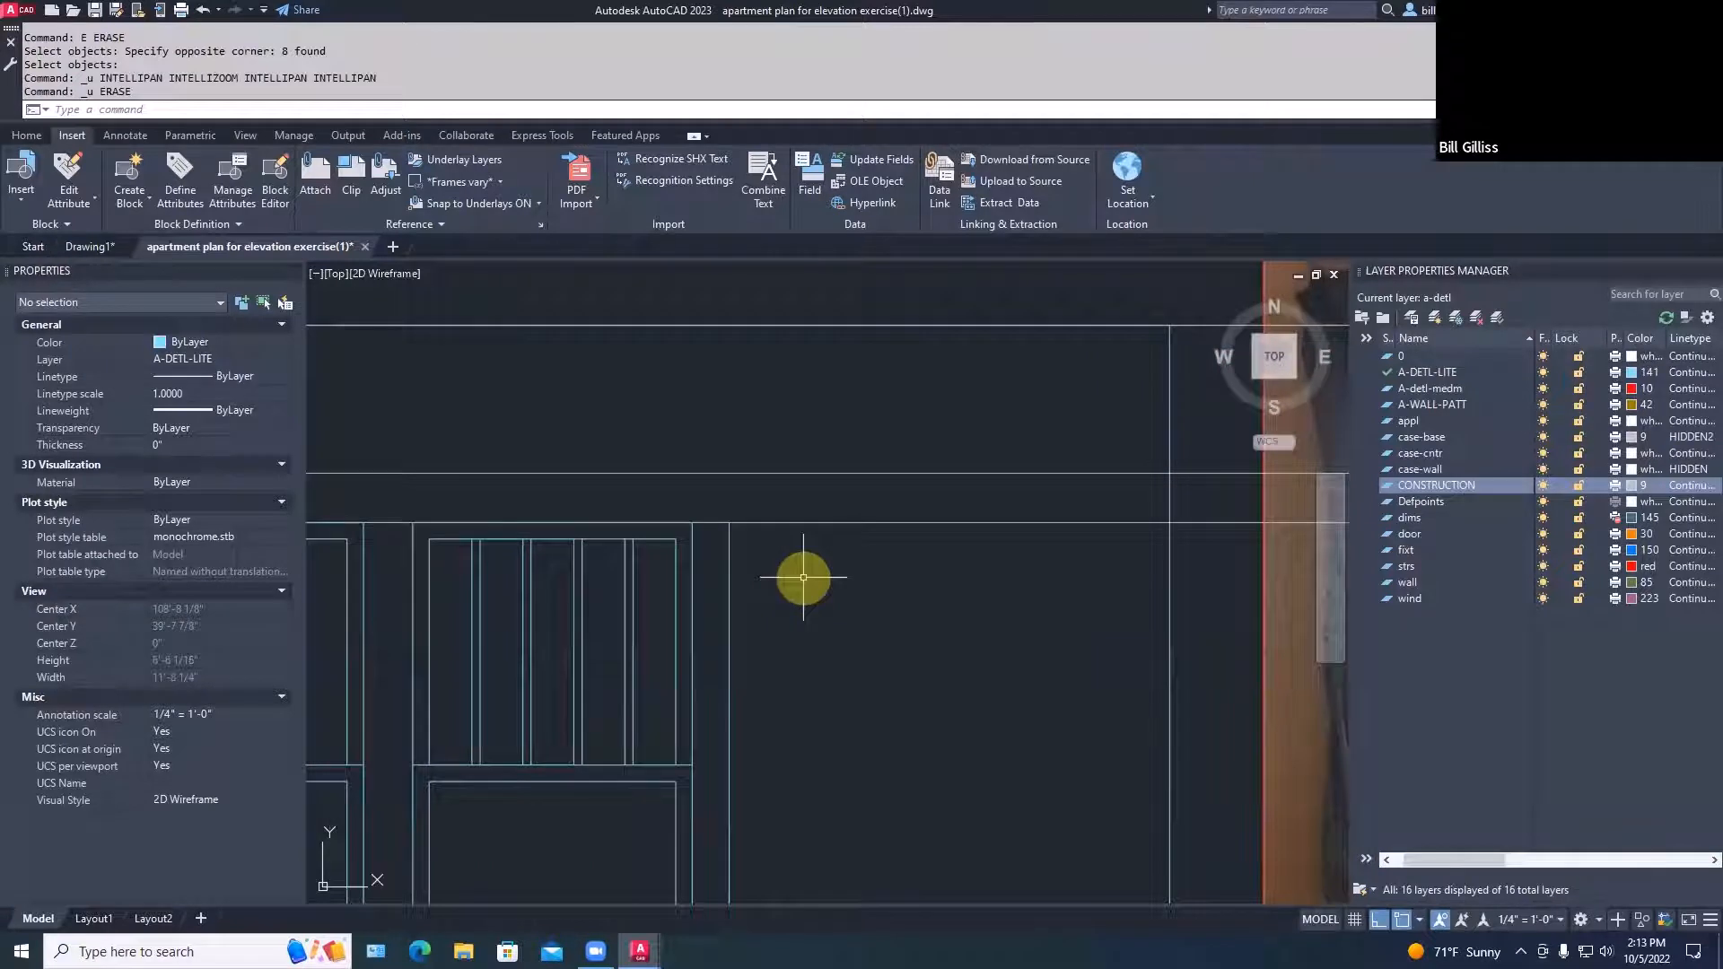
{"action": "type", "text": "of"}
{"action": "key", "text": "Return"}
{"action": "type", "text": "1"}
{"action": "key", "text": "space"}
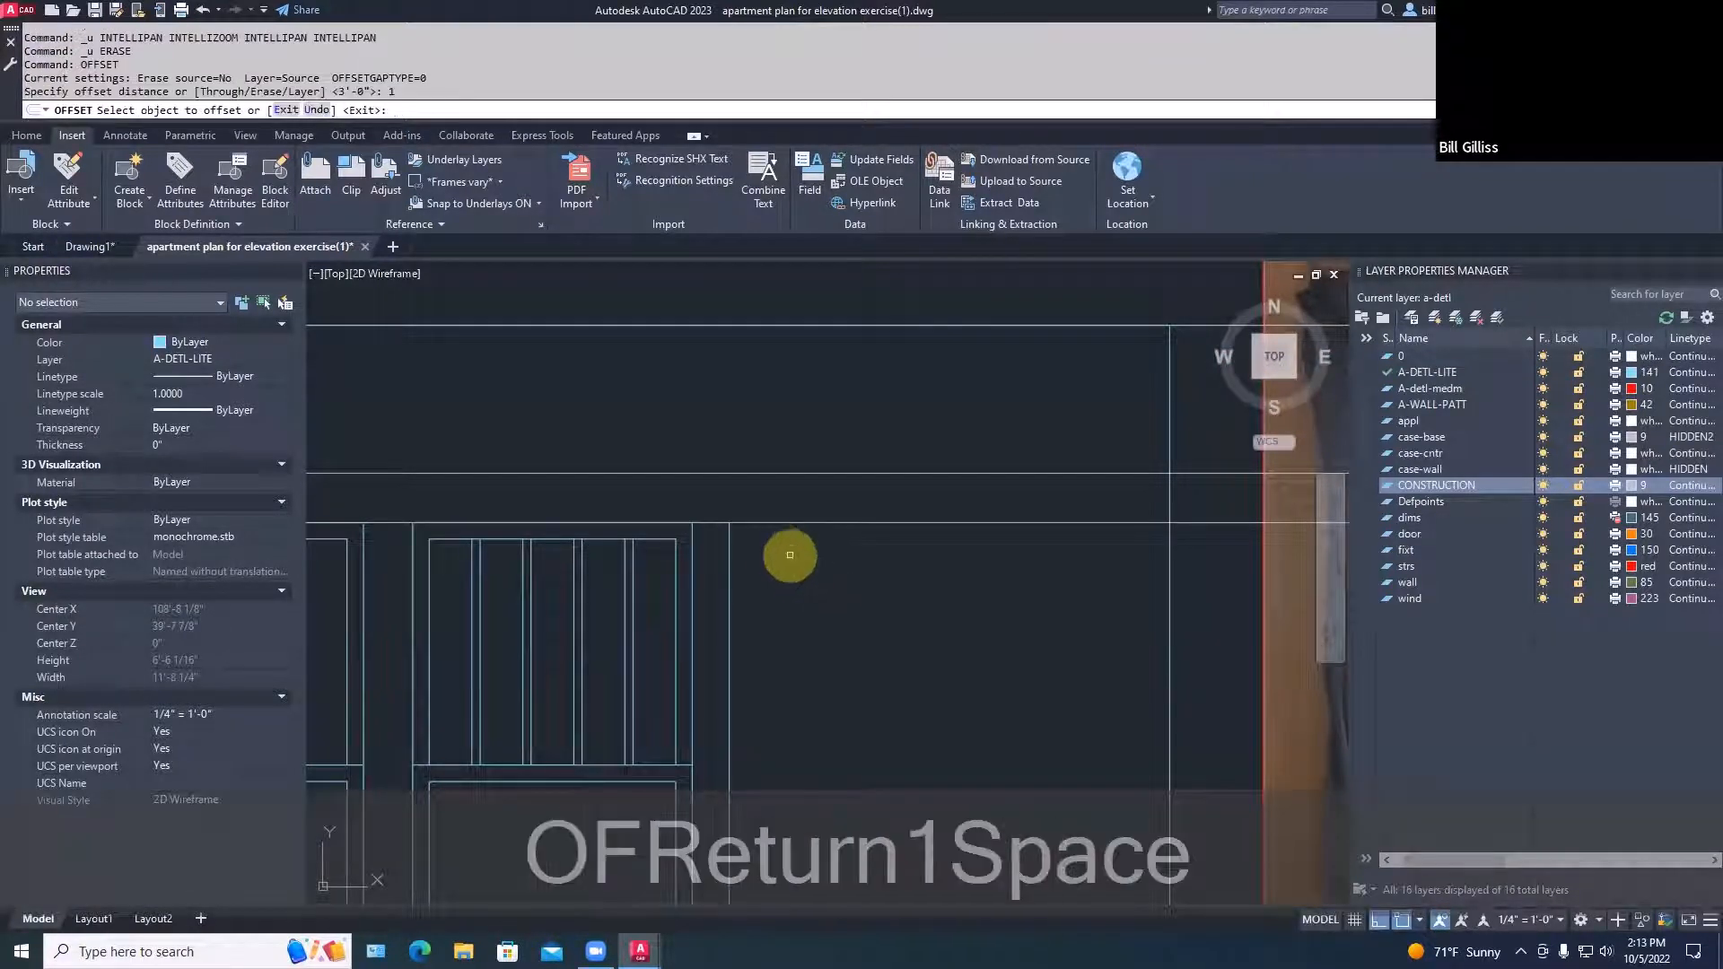
{"action": "left_click", "coordinate": [731, 542]}
Offset the top line of the window head casing 1 inch downward
{"action": "key", "text": "space"}
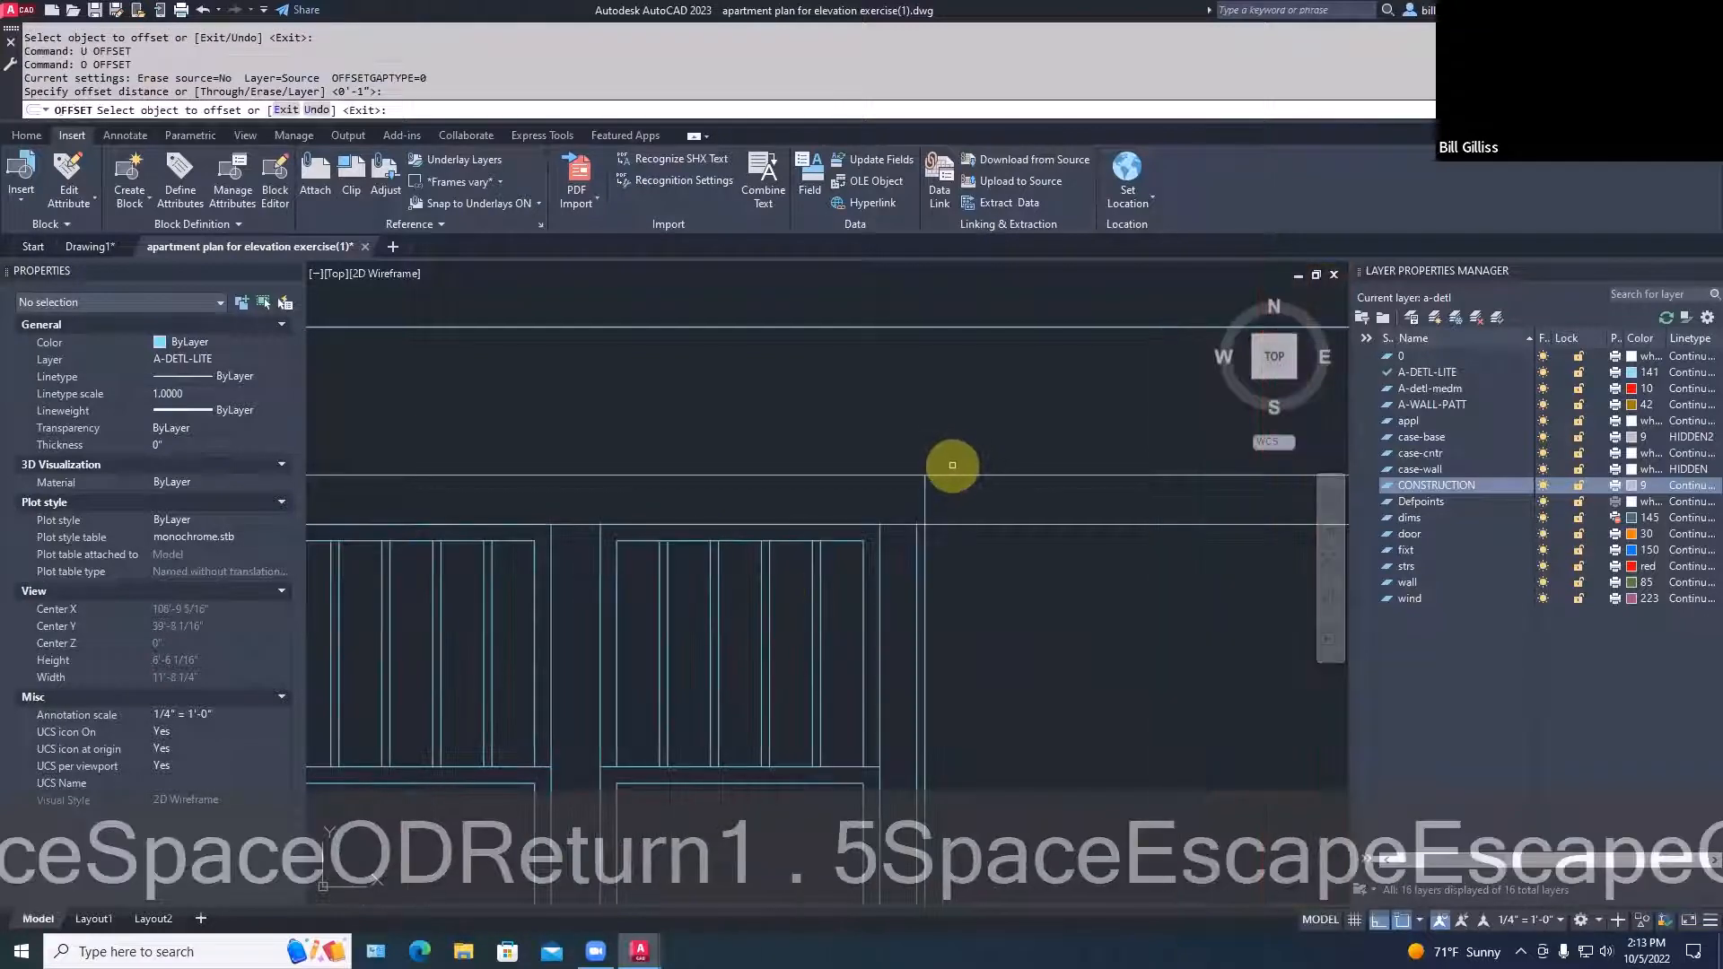
{"action": "left_click", "coordinate": [948, 474]}
{"action": "left_click", "coordinate": [947, 492]}
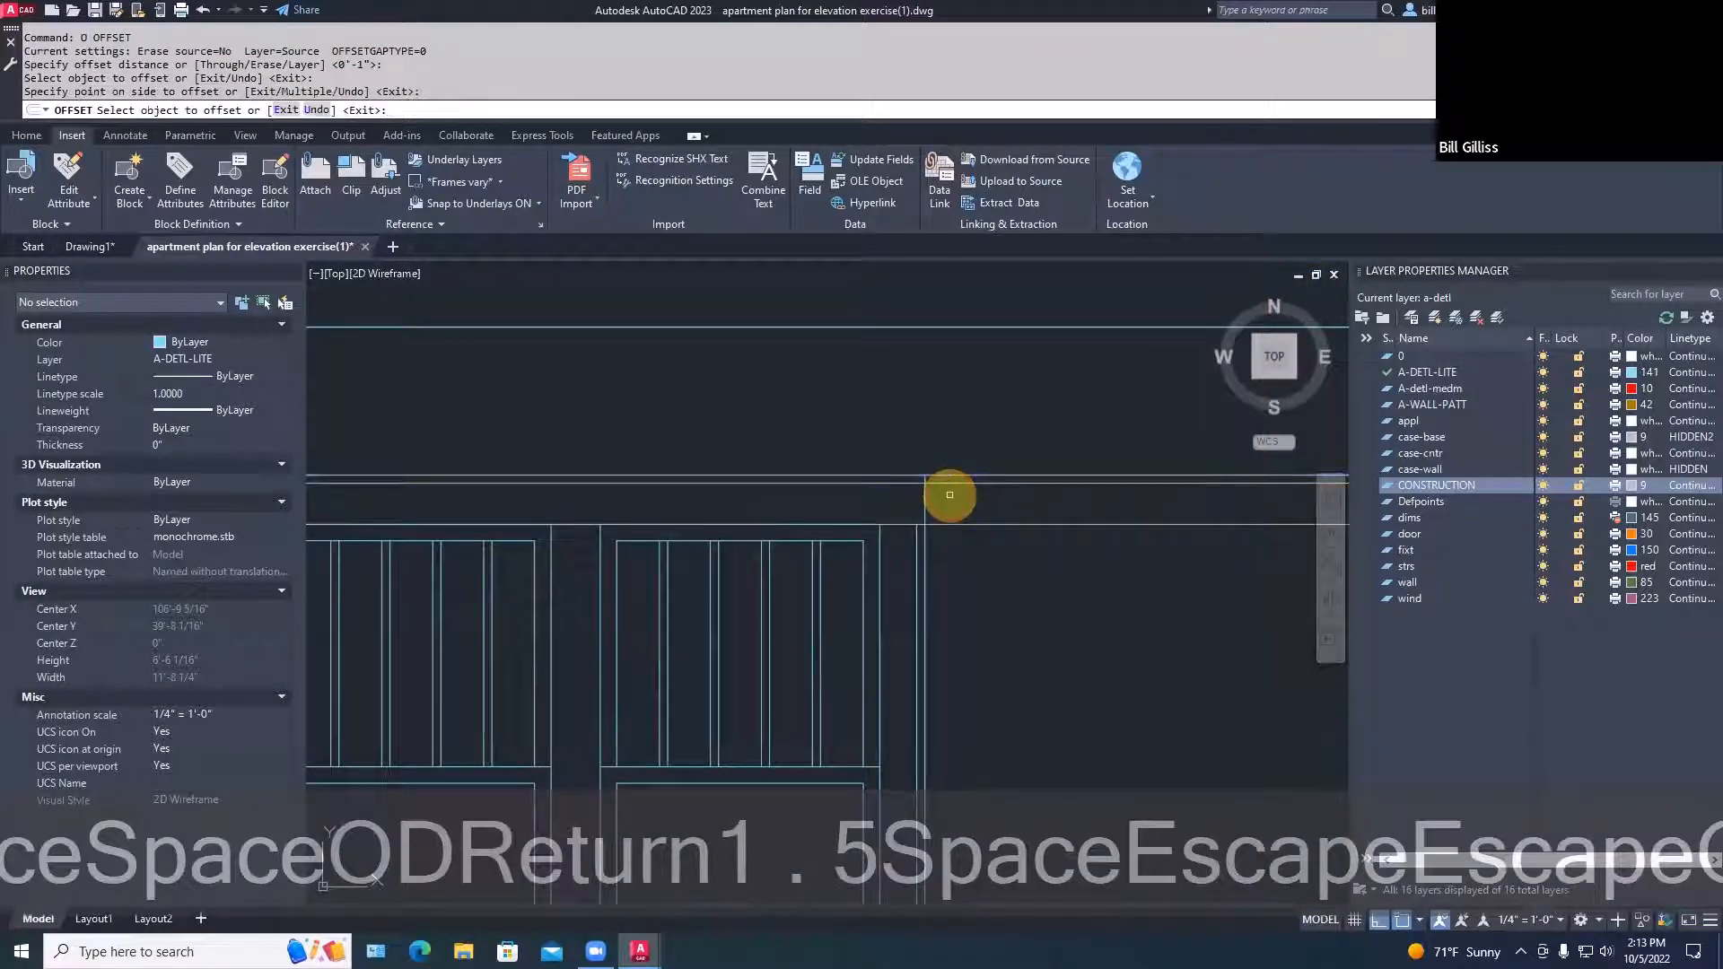
{"action": "key", "text": "Return"}
Draw a short diagonal line at the head casing's right end, from the corner of the 1-inch offset lines out to the top line
{"action": "scroll", "coordinate": [931, 486], "scroll_direction": "up", "scroll_amount": 4}
{"action": "key", "text": "F8"}
{"action": "type", "text": "l"}
{"action": "key", "text": "space"}
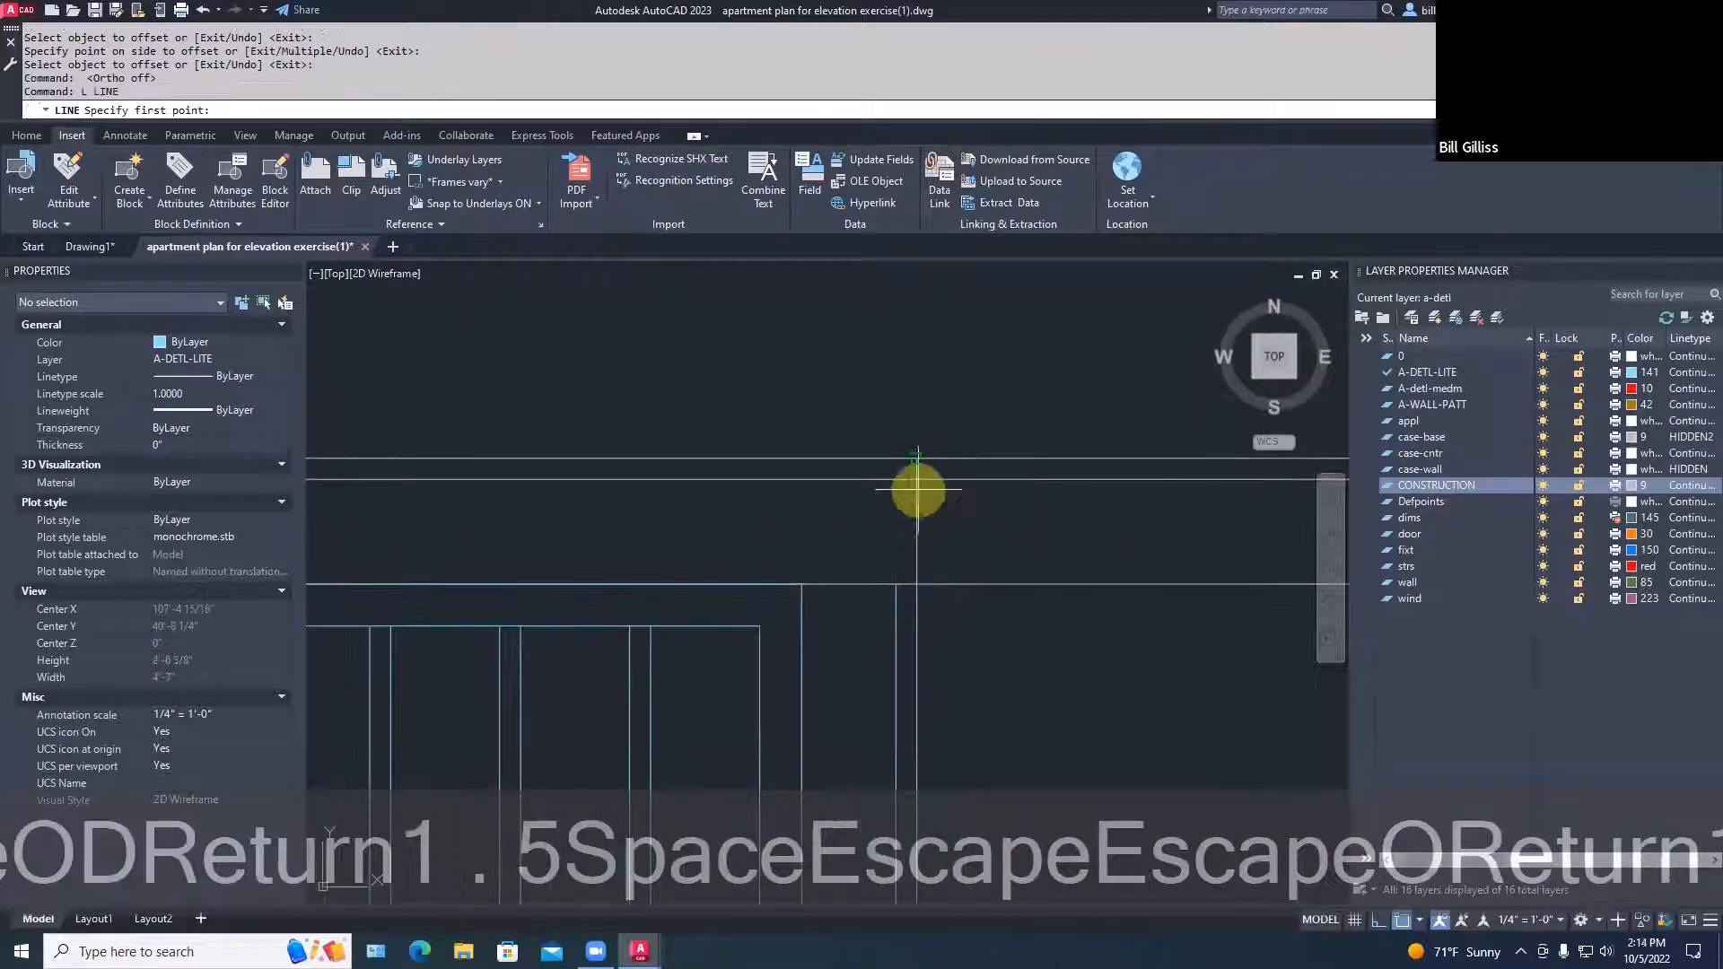
{"action": "left_click", "coordinate": [916, 479]}
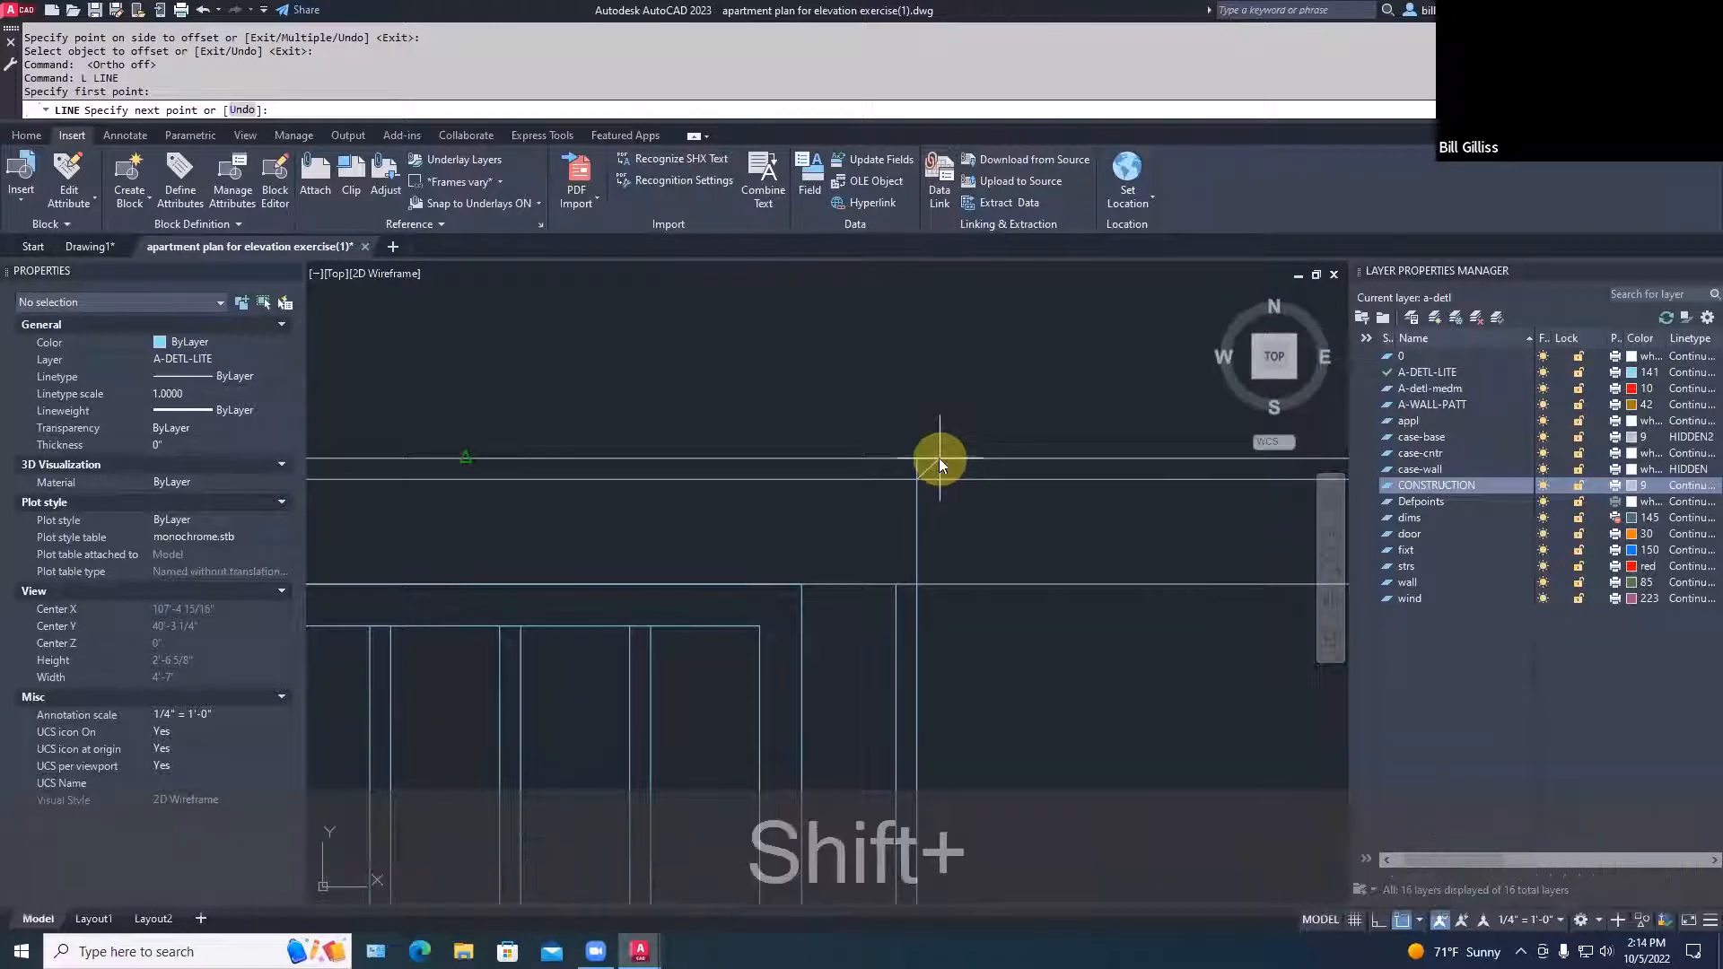
{"action": "right_click", "coordinate": [939, 461], "text": "shift"}
{"action": "key", "text": "shift+r"}
{"action": "key", "text": "Escape"}
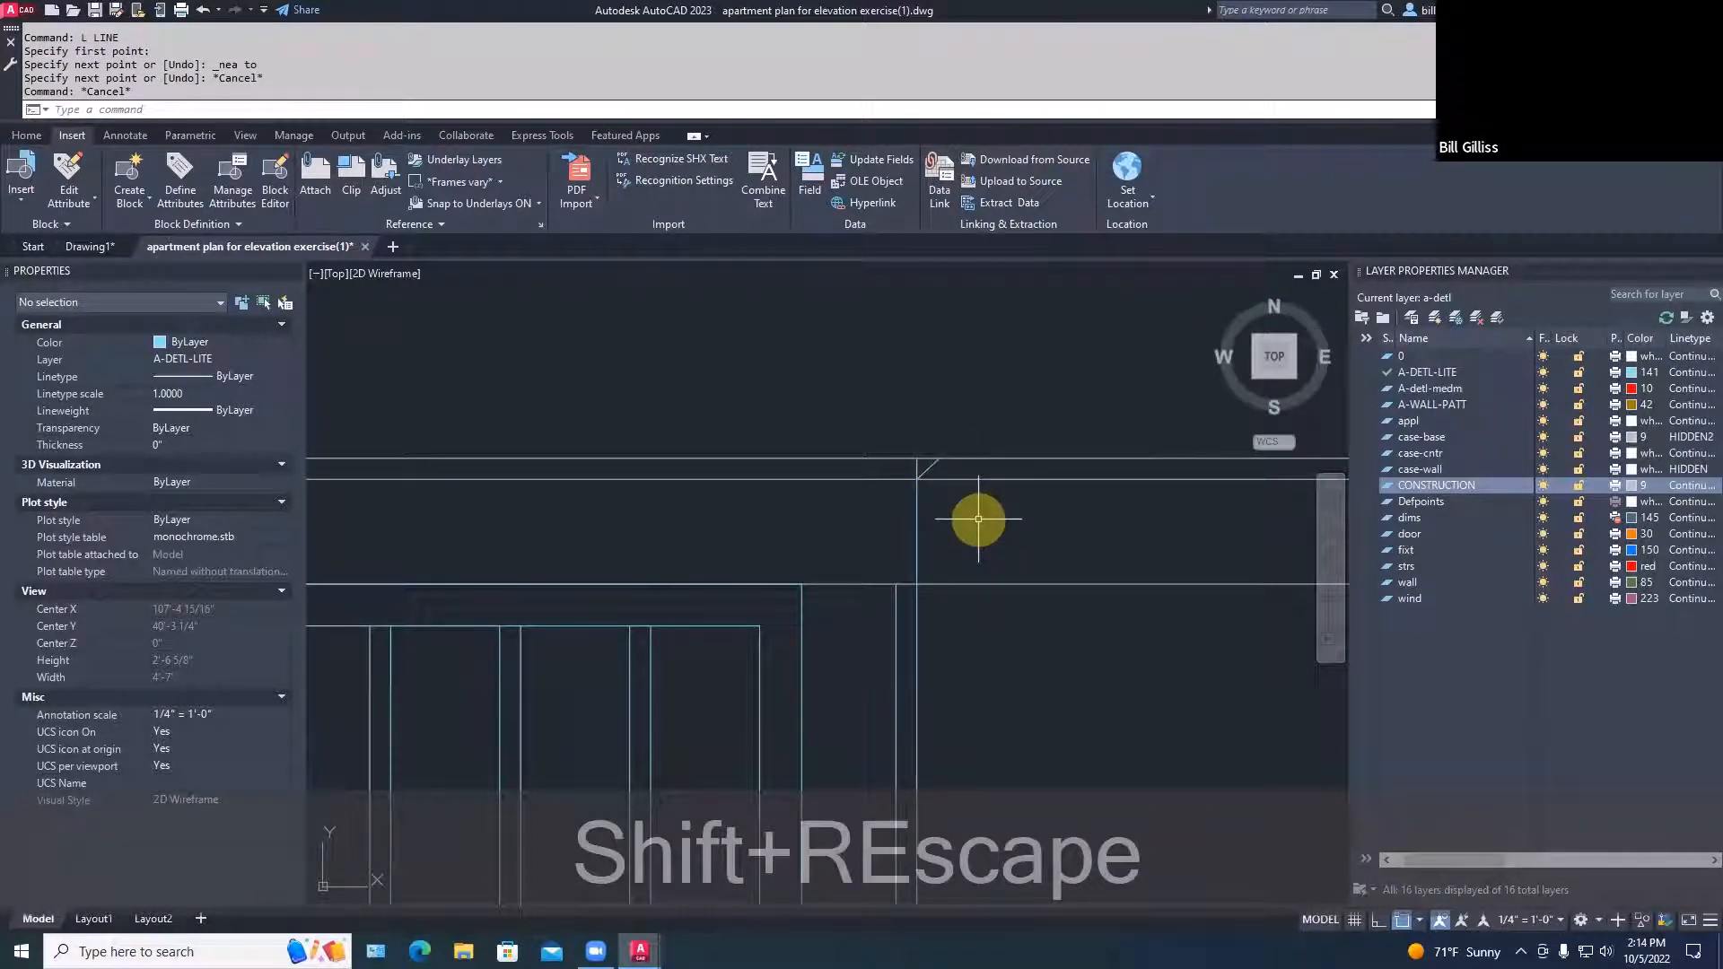
Trim the head casing's inner horizontal line beyond the right corner and the vertical end line above that corner
{"action": "type", "text": "tr"}
{"action": "key", "text": "space"}
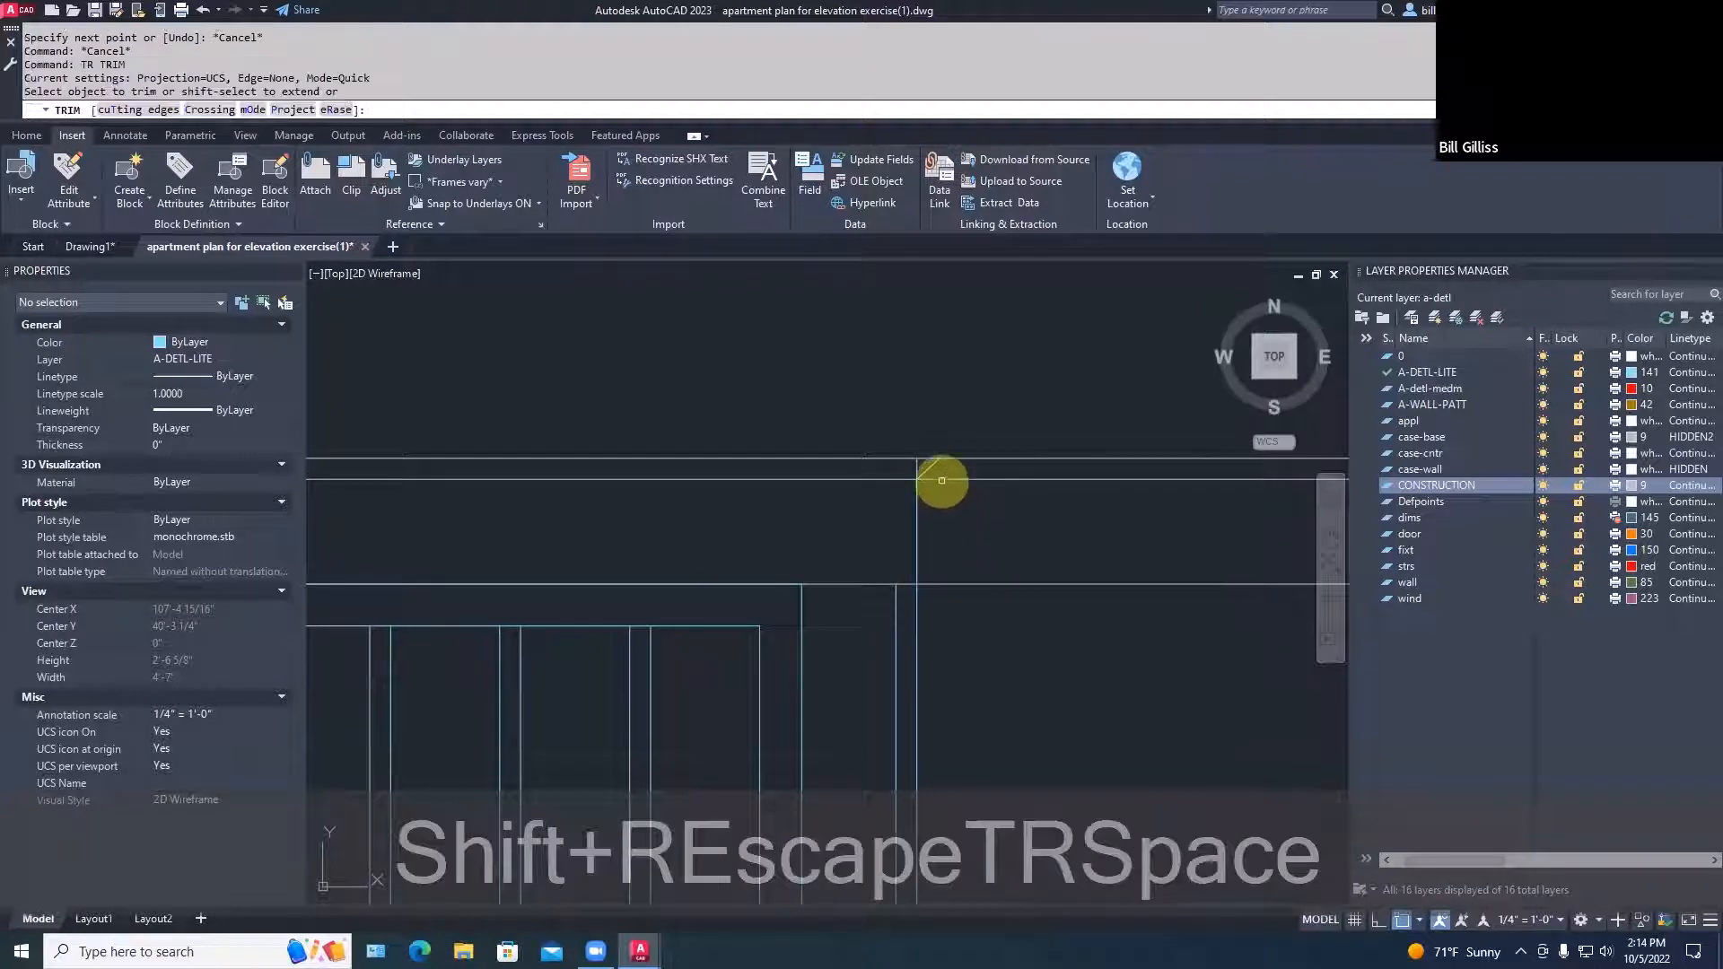
{"action": "left_click", "coordinate": [941, 480]}
{"action": "left_click", "coordinate": [916, 469]}
{"action": "right_click", "coordinate": [963, 515]}
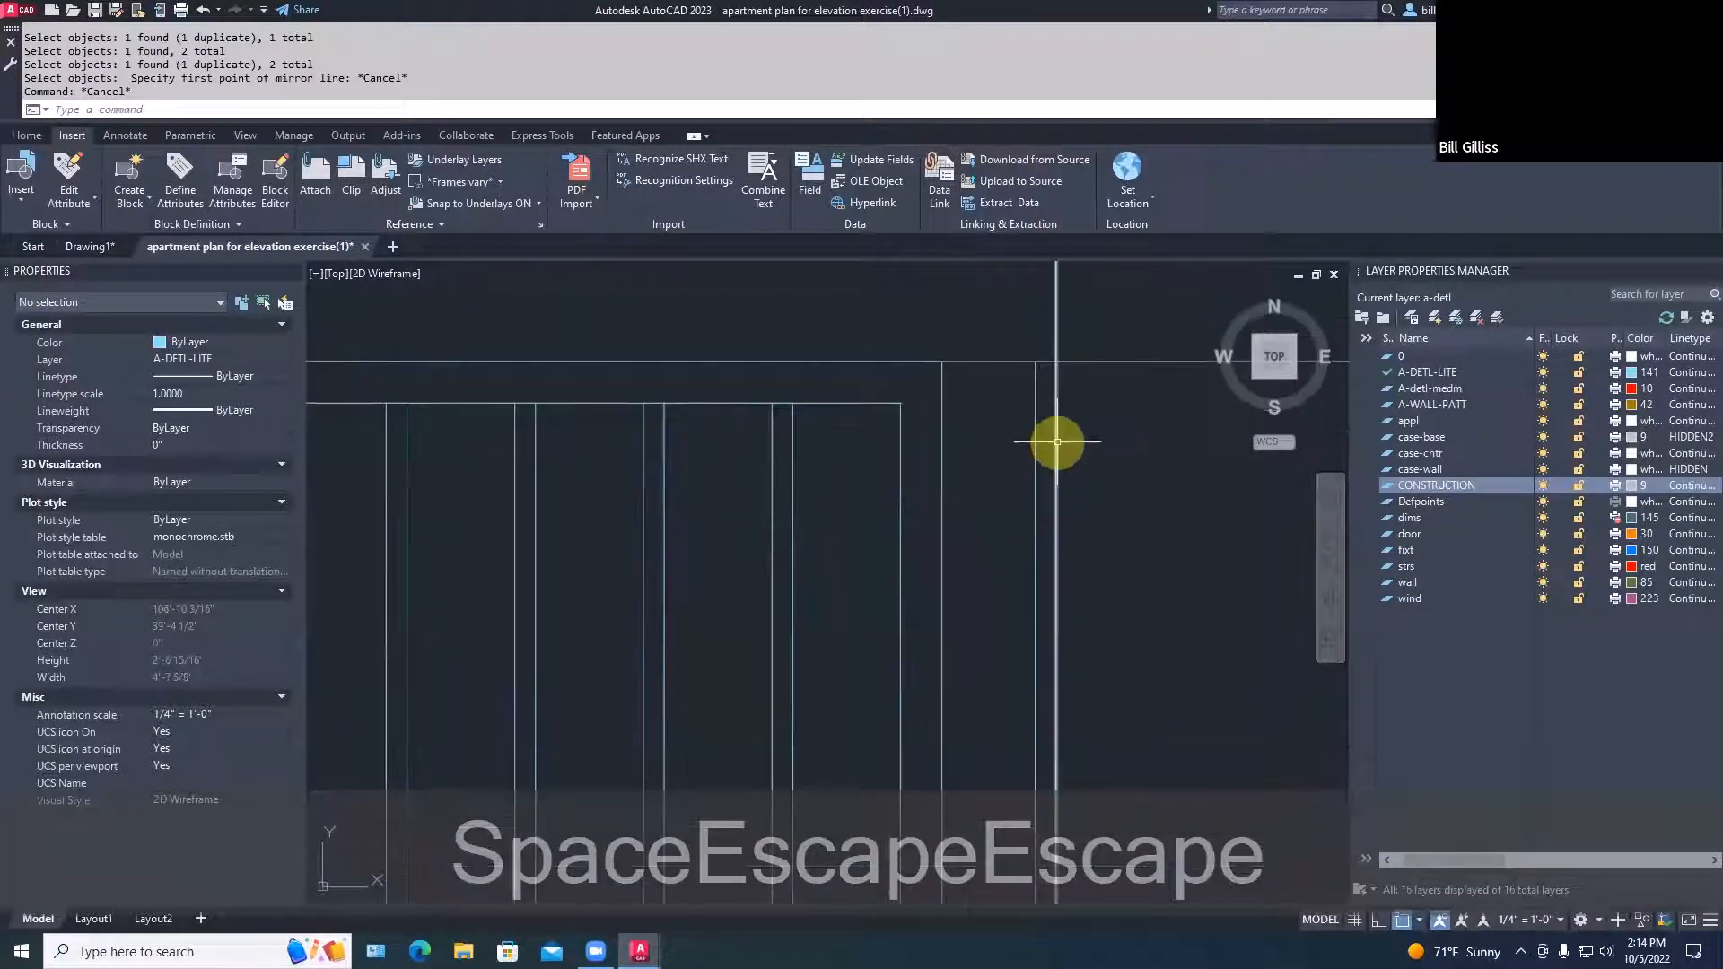
Trim the right vertical offset line below the bottom of the head casing
{"action": "key", "text": "Escape"}
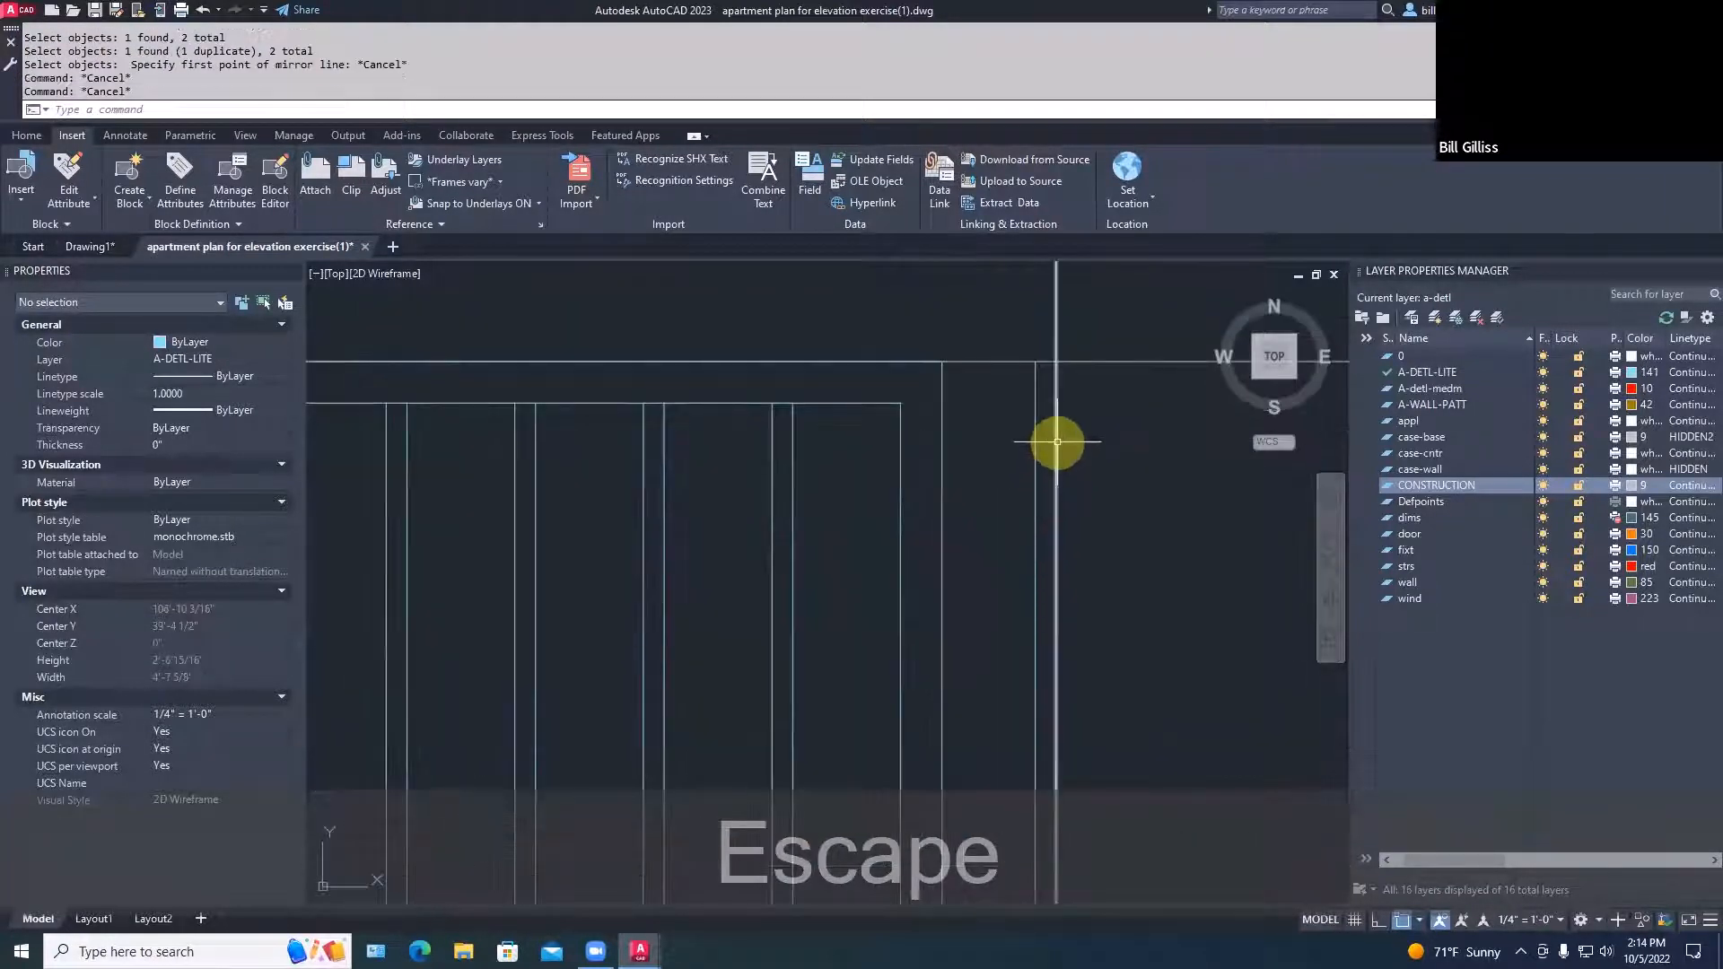
{"action": "type", "text": "tr"}
{"action": "key", "text": "space"}
{"action": "key", "text": "space"}
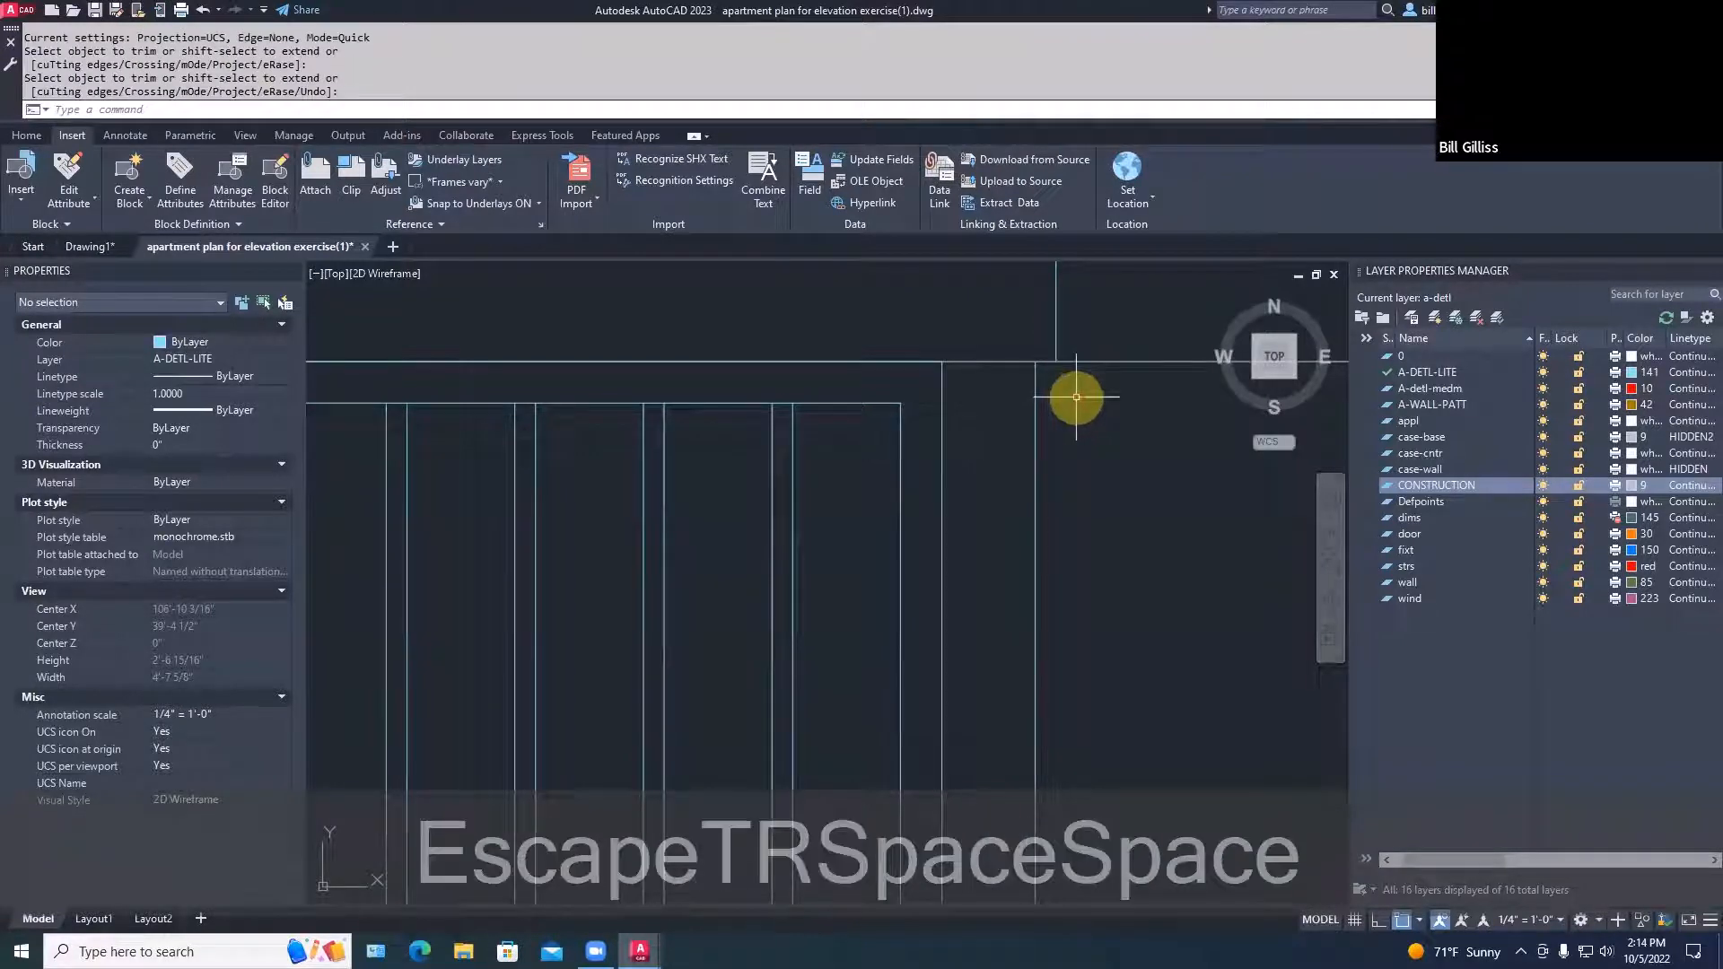
Fillet the head casing's right end line with the right window's top line at zero radius
{"action": "type", "text": "f"}
{"action": "key", "text": "space"}
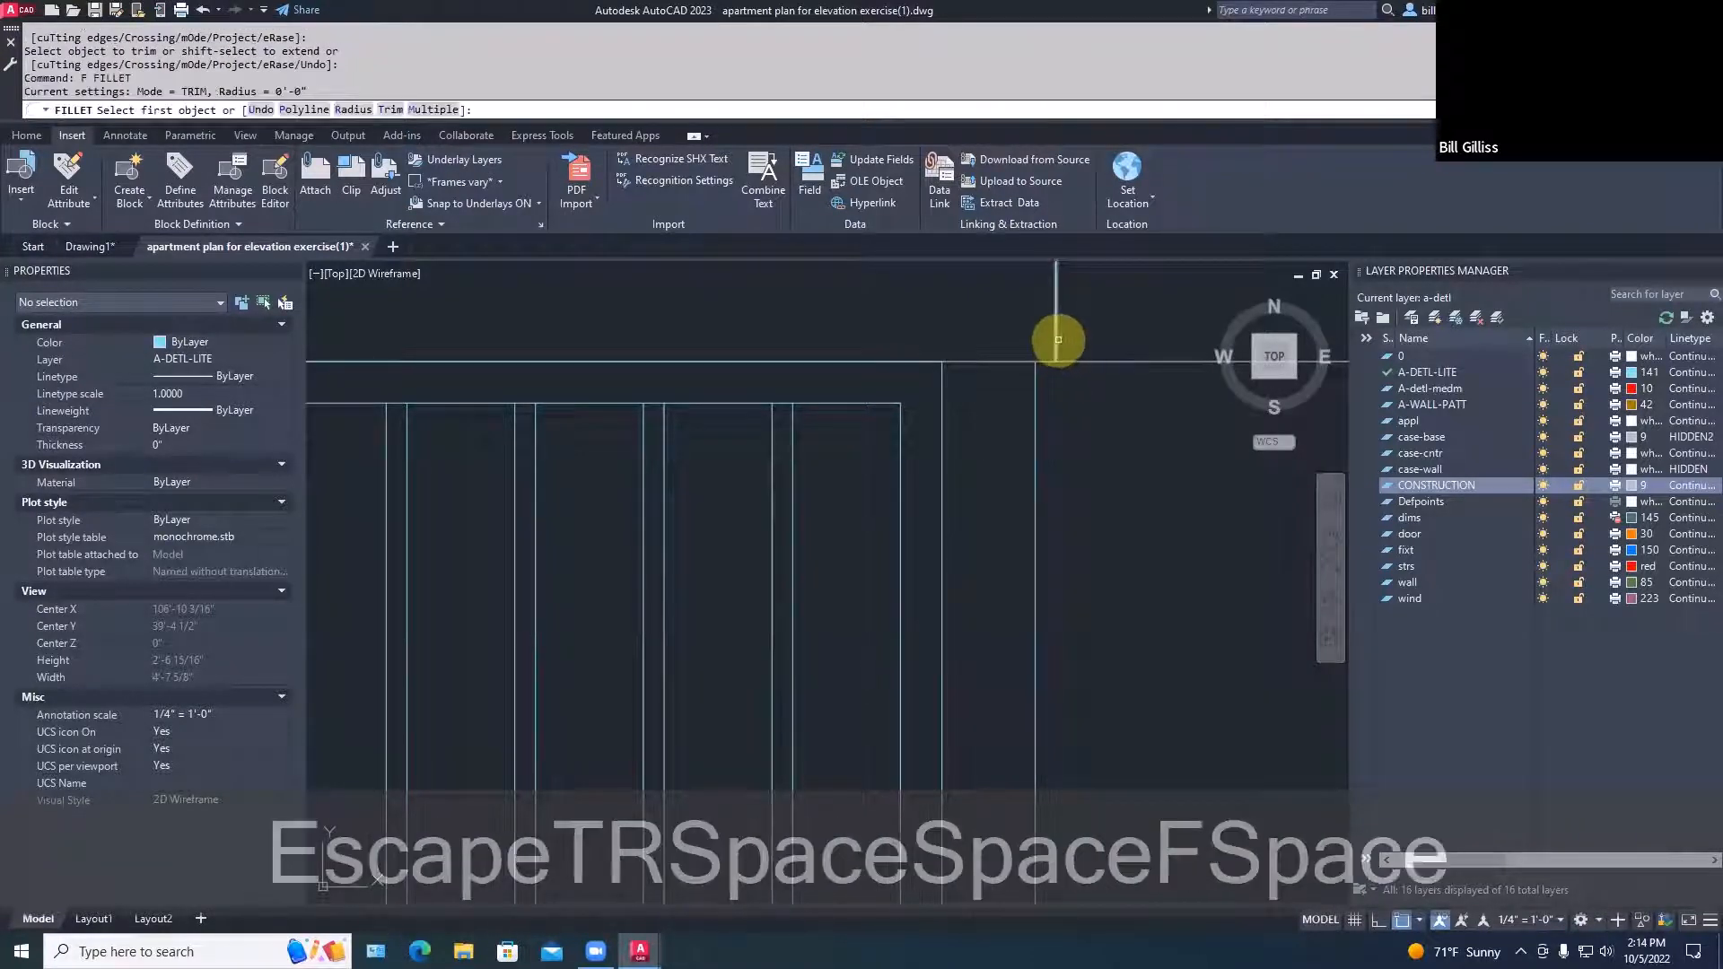
{"action": "left_click", "coordinate": [1052, 341]}
{"action": "left_click", "coordinate": [936, 362]}
{"action": "key", "text": "space"}
{"action": "scroll", "coordinate": [1097, 435], "scroll_direction": "down", "scroll_amount": 3}
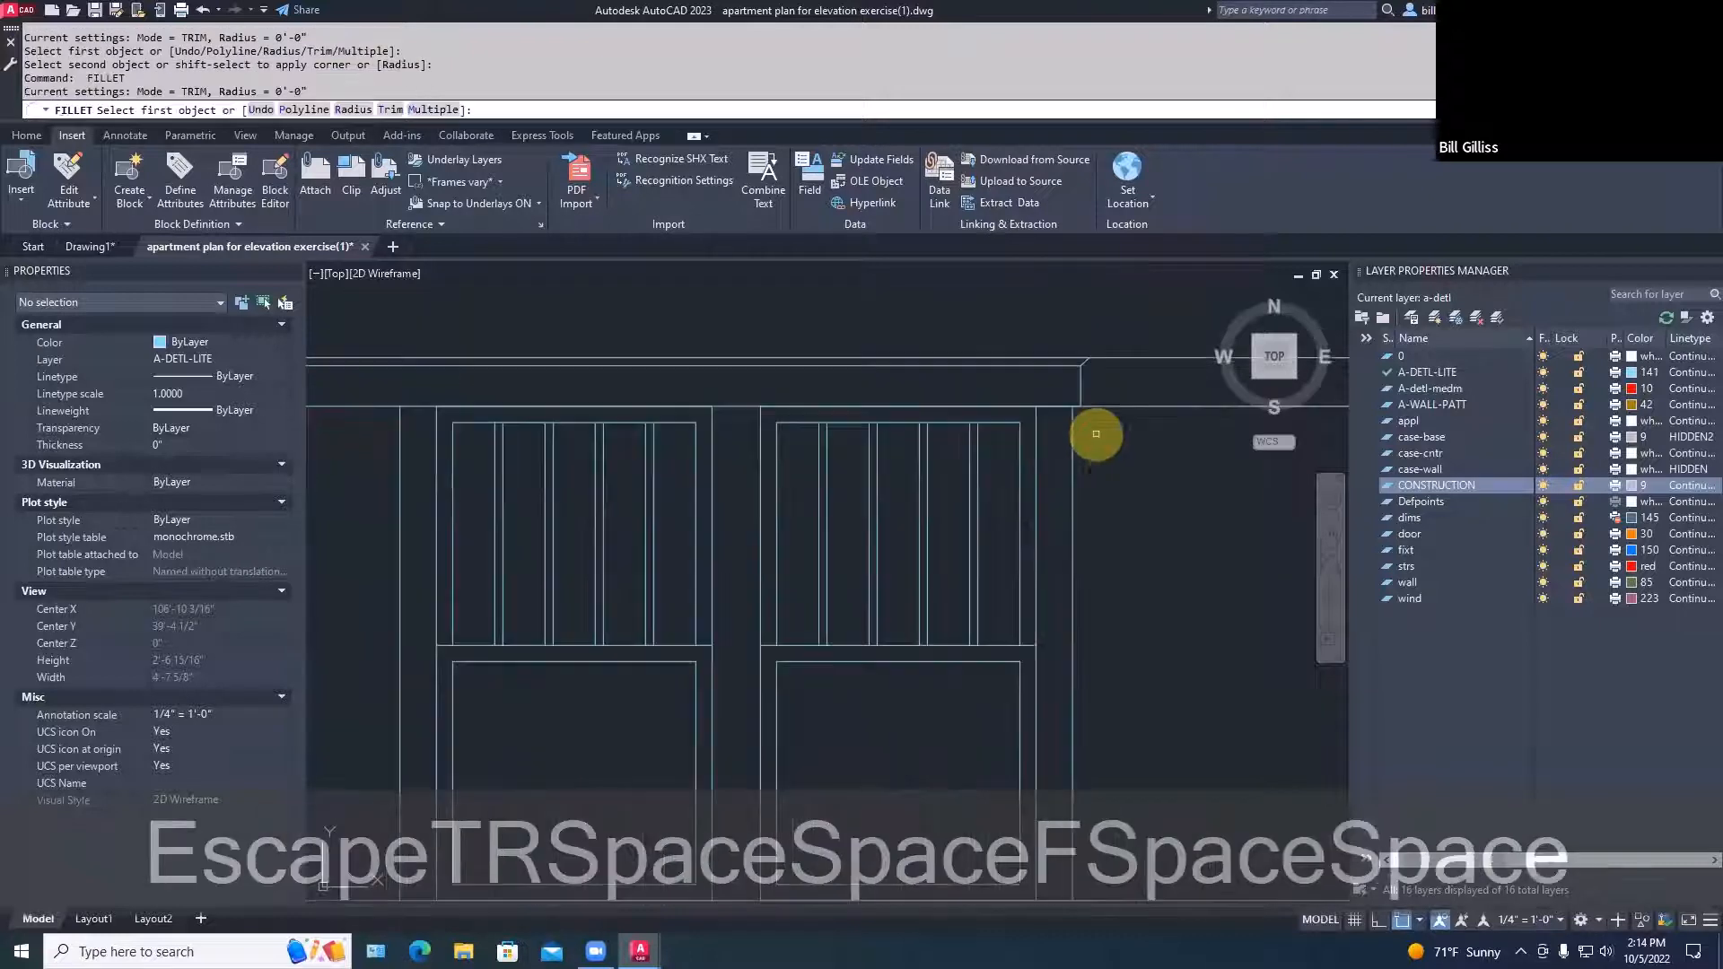
Erase the overlapping line segment running along the top of the right window
{"action": "scroll", "coordinate": [1124, 494], "scroll_direction": "down", "scroll_amount": 3}
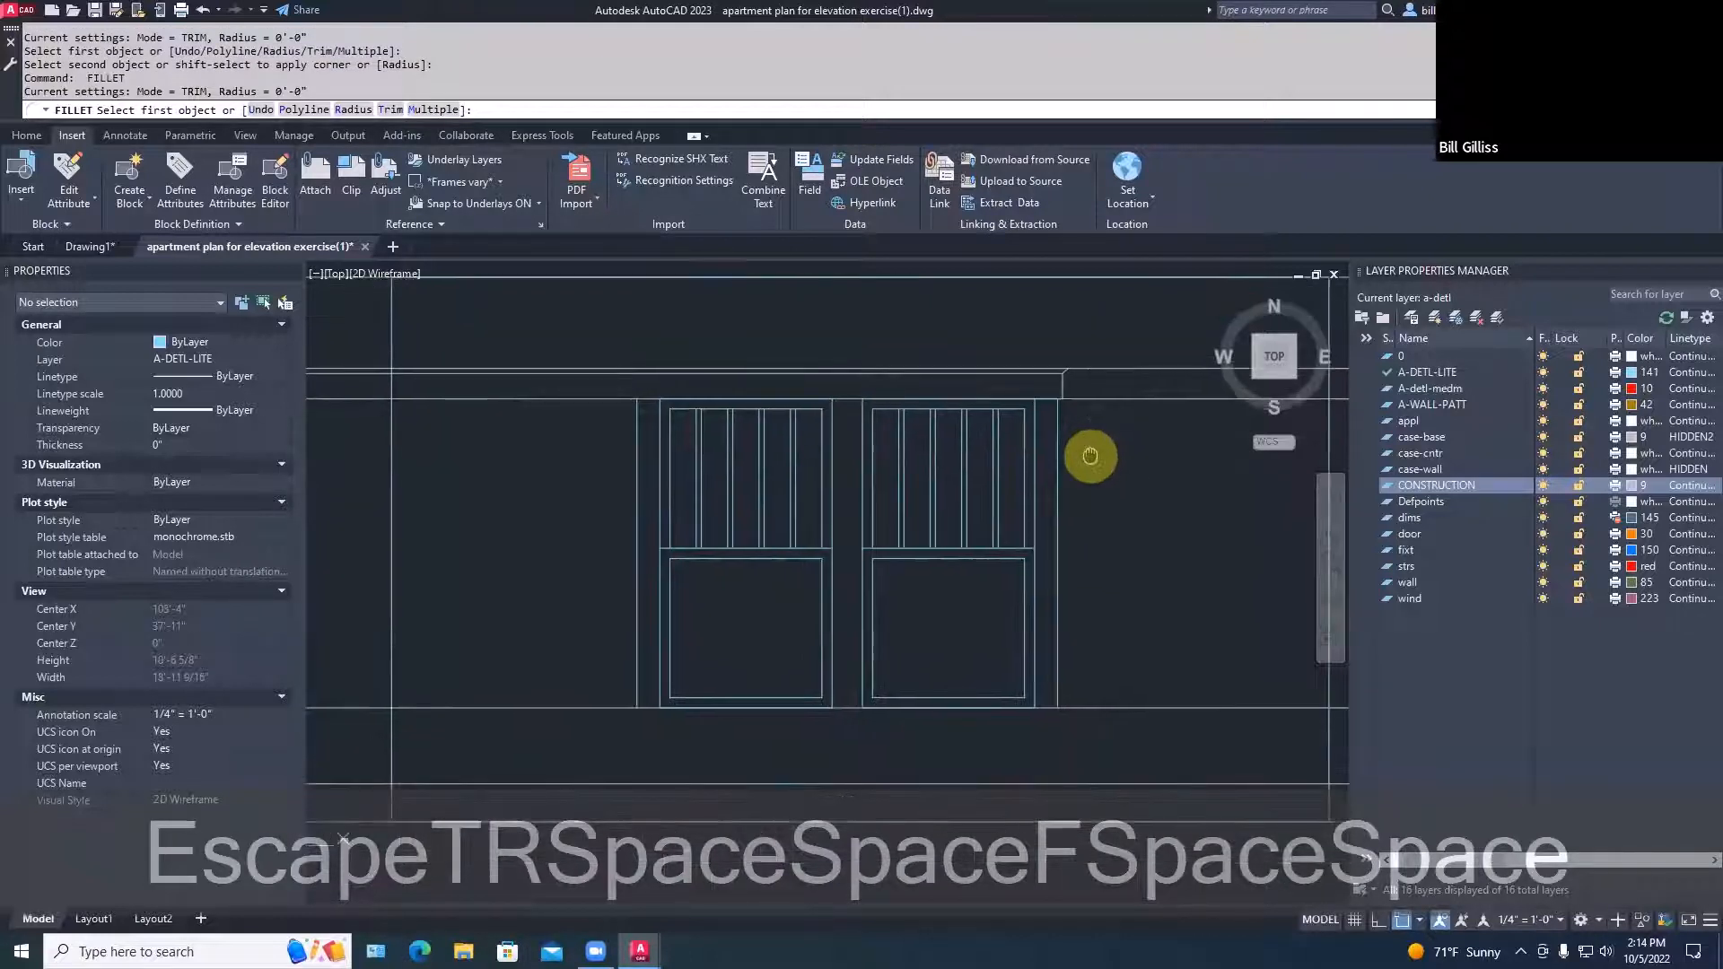
{"action": "type", "text": "e"}
{"action": "key", "text": "space"}
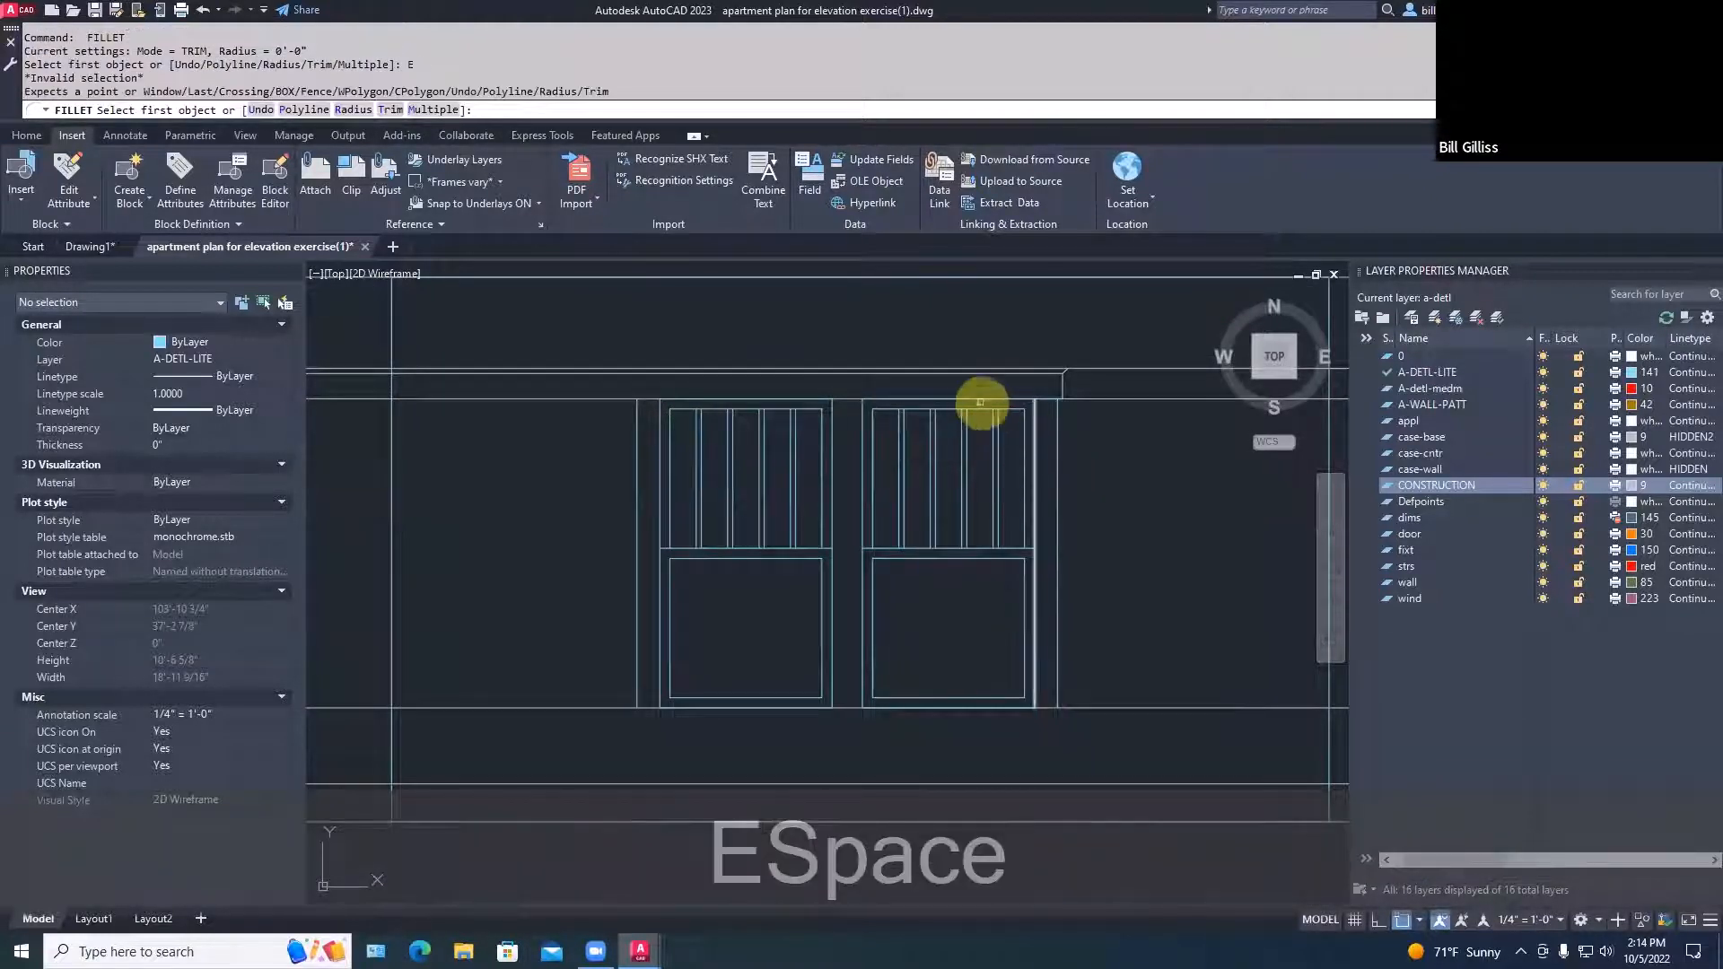
{"action": "left_click", "coordinate": [973, 397]}
{"action": "key", "text": "space"}
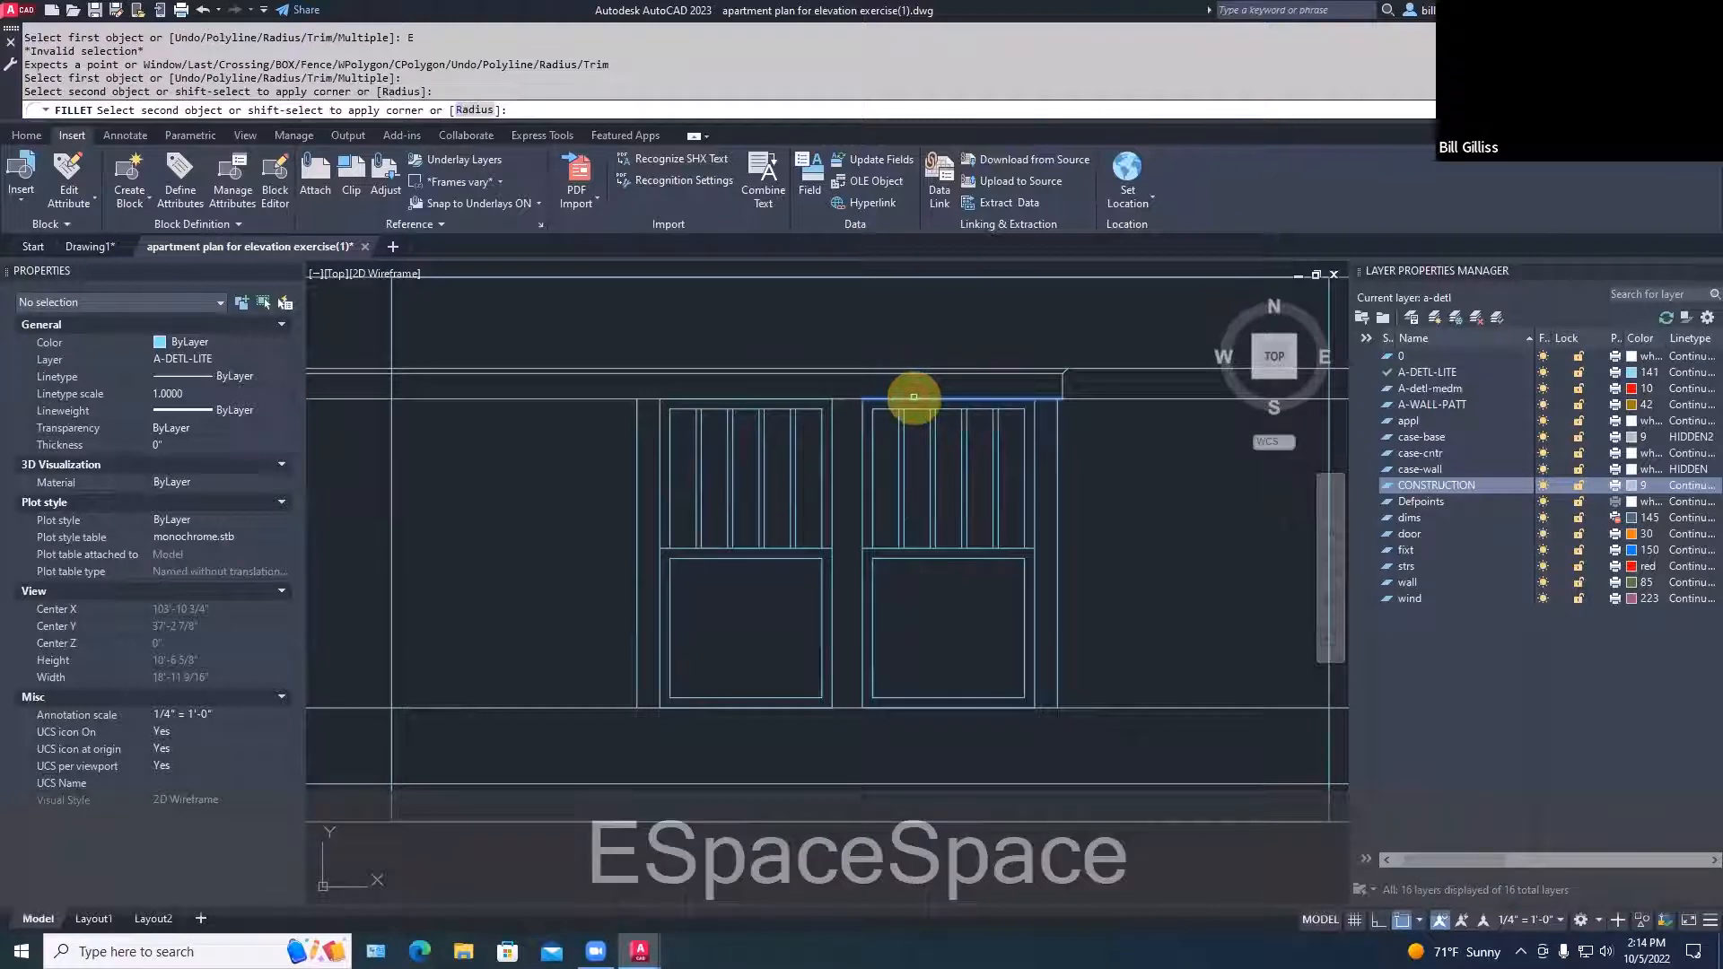
{"action": "key", "text": "Escape"}
{"action": "type", "text": "e"}
{"action": "key", "text": "space"}
{"action": "left_click", "coordinate": [914, 397]}
{"action": "key", "text": "space"}
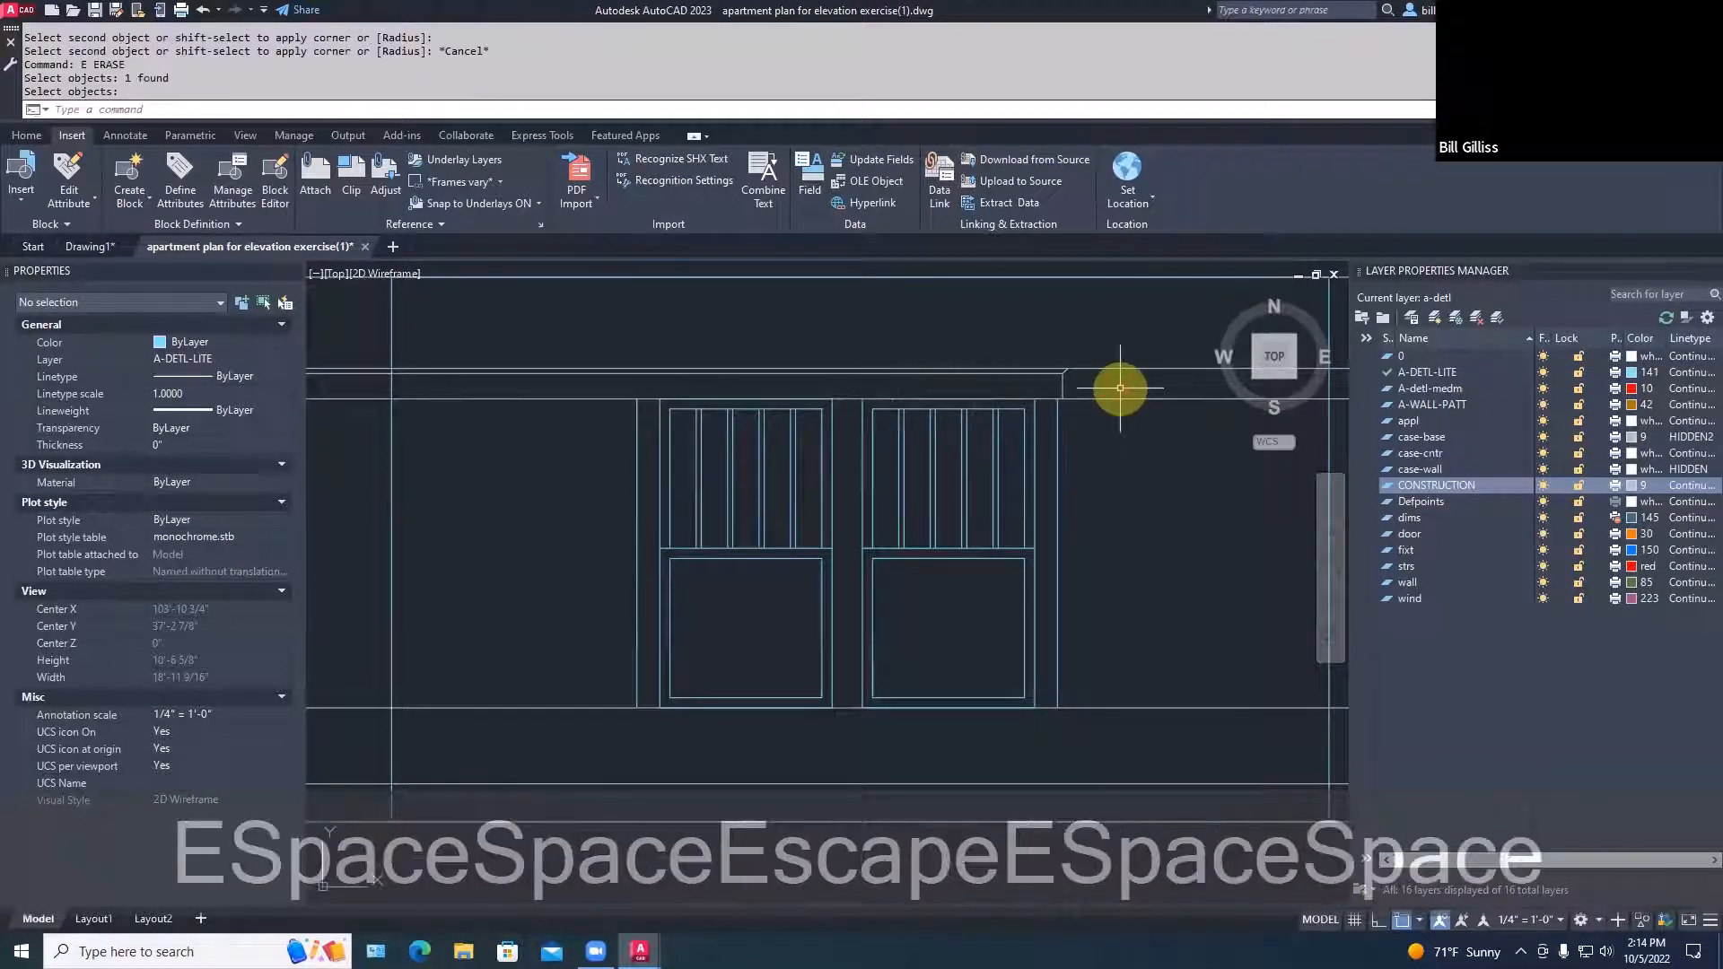
Fillet the head casing's right end line with the long bottom line spanning both windows to form a square corner
{"action": "type", "text": "f"}
{"action": "key", "text": "space"}
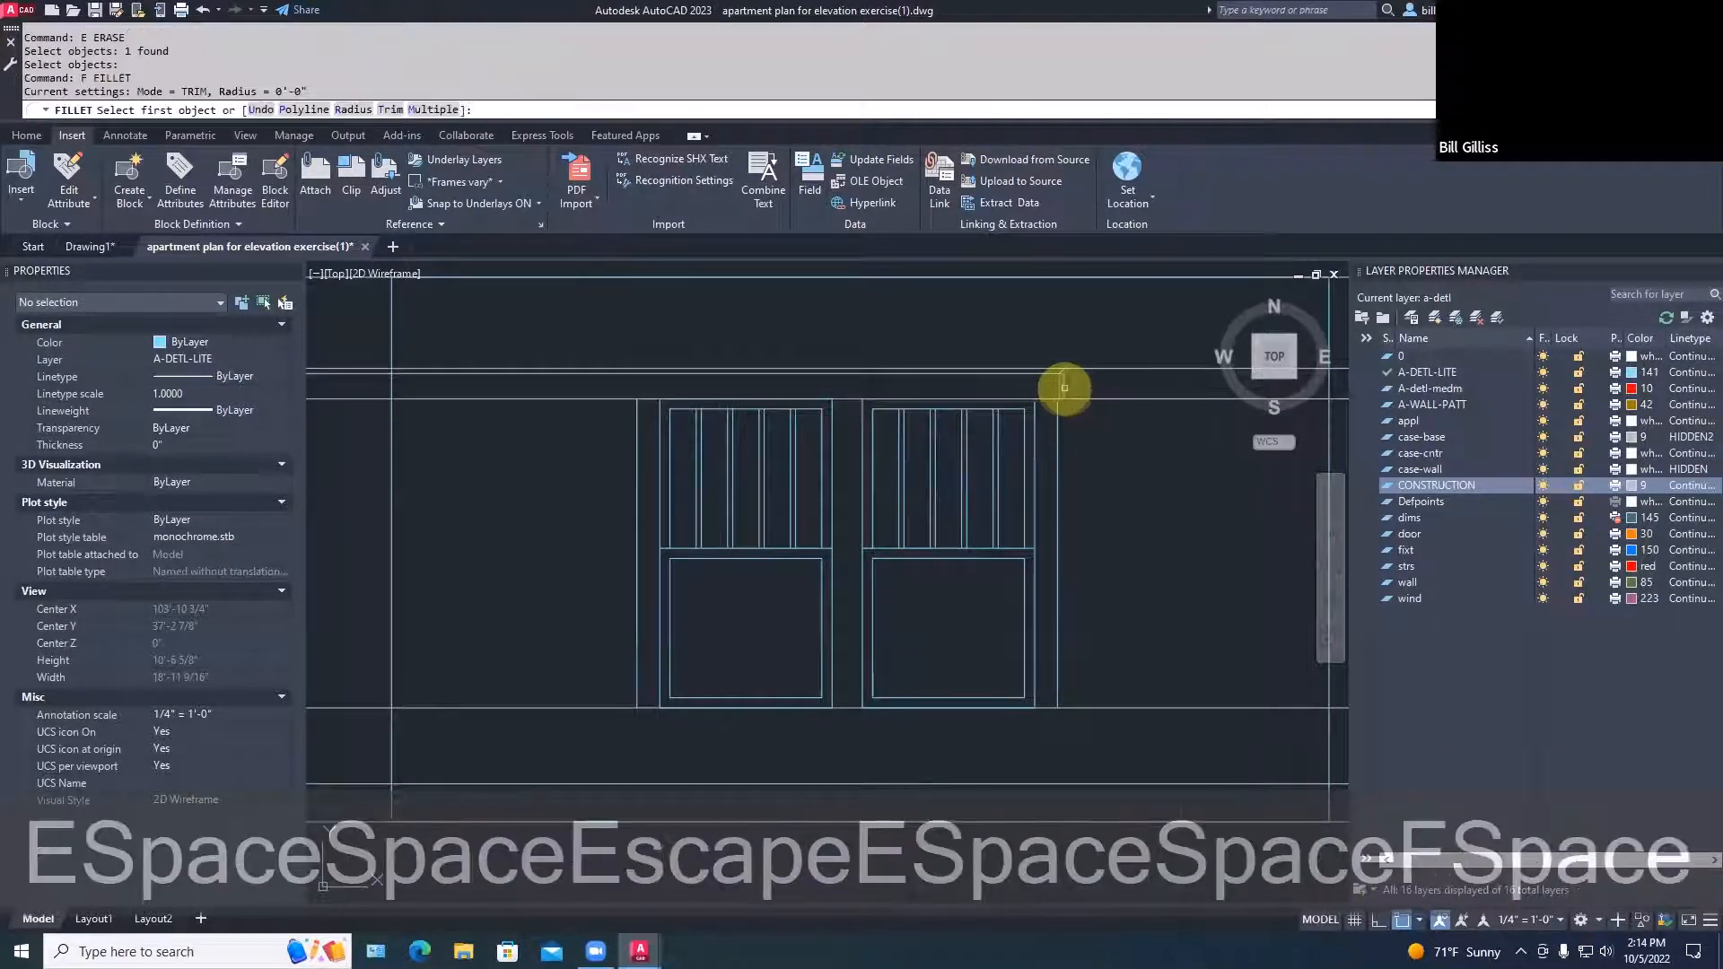
{"action": "left_click", "coordinate": [1062, 387]}
{"action": "left_click", "coordinate": [850, 400]}
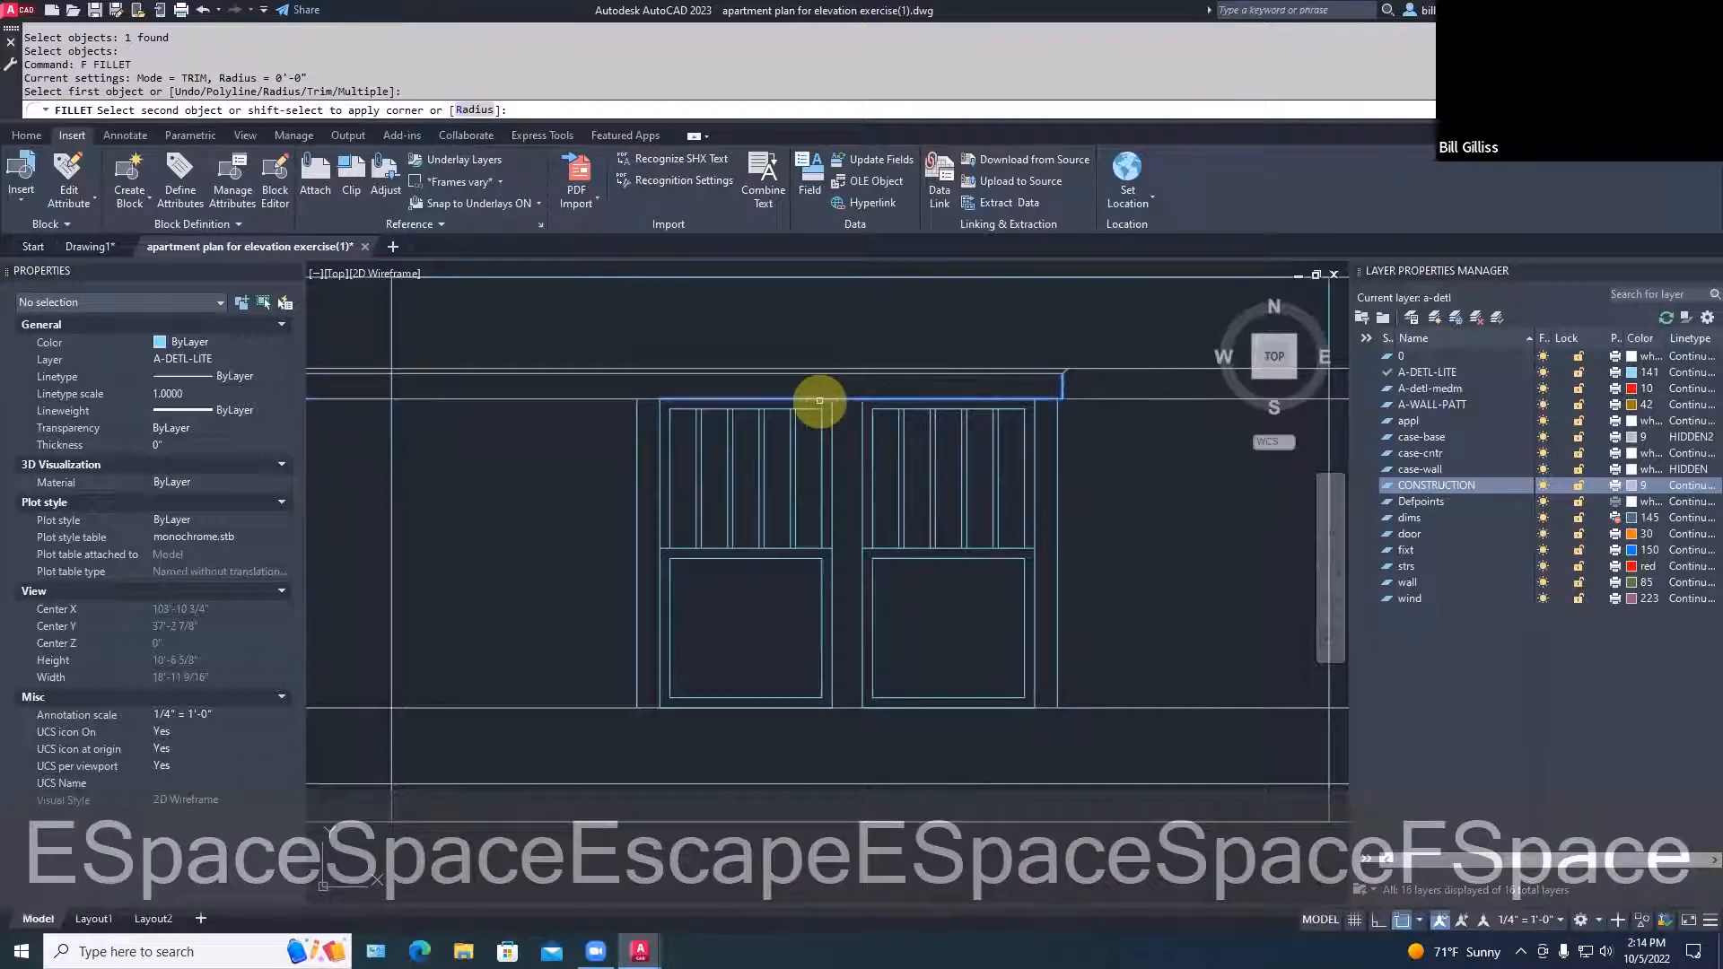
{"action": "key", "text": "space"}
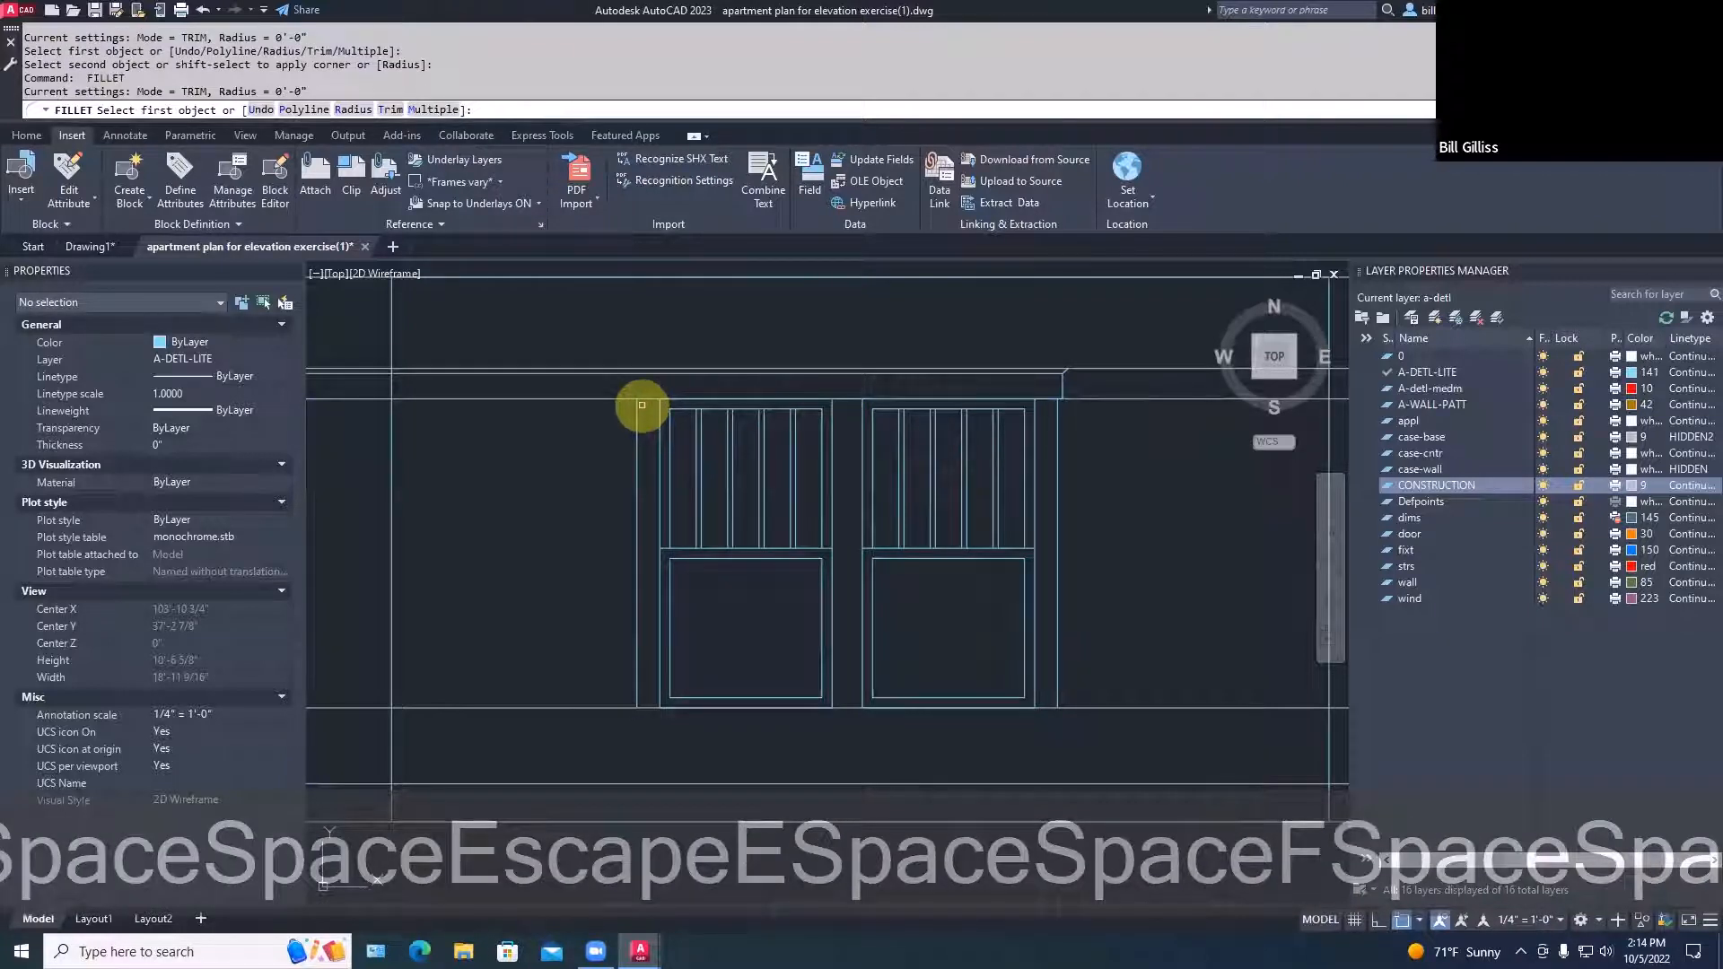
Undo the last fillet and offset the outer edge of the left window's side casing 1 inch outward
{"action": "key", "text": "ctrl+z"}
{"action": "scroll", "coordinate": [642, 406], "scroll_direction": "up", "scroll_amount": 5}
{"action": "type", "text": "o"}
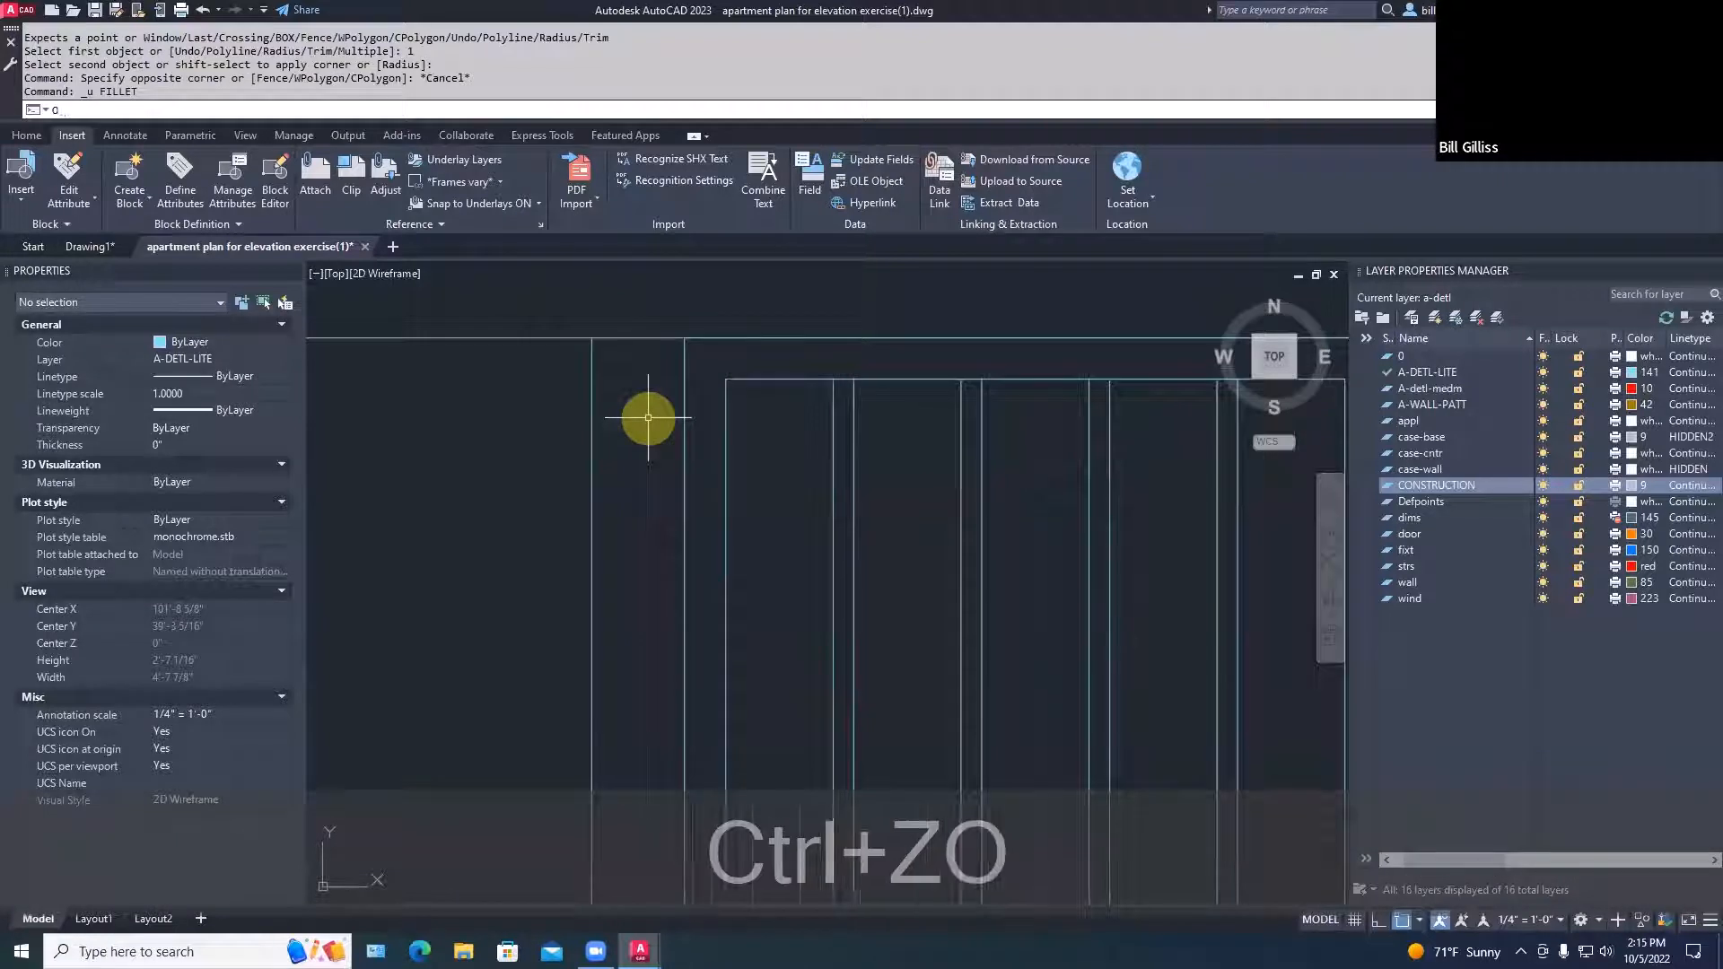
{"action": "type", "text": "f"}
{"action": "key", "text": "Return"}
{"action": "type", "text": "1"}
{"action": "key", "text": "space"}
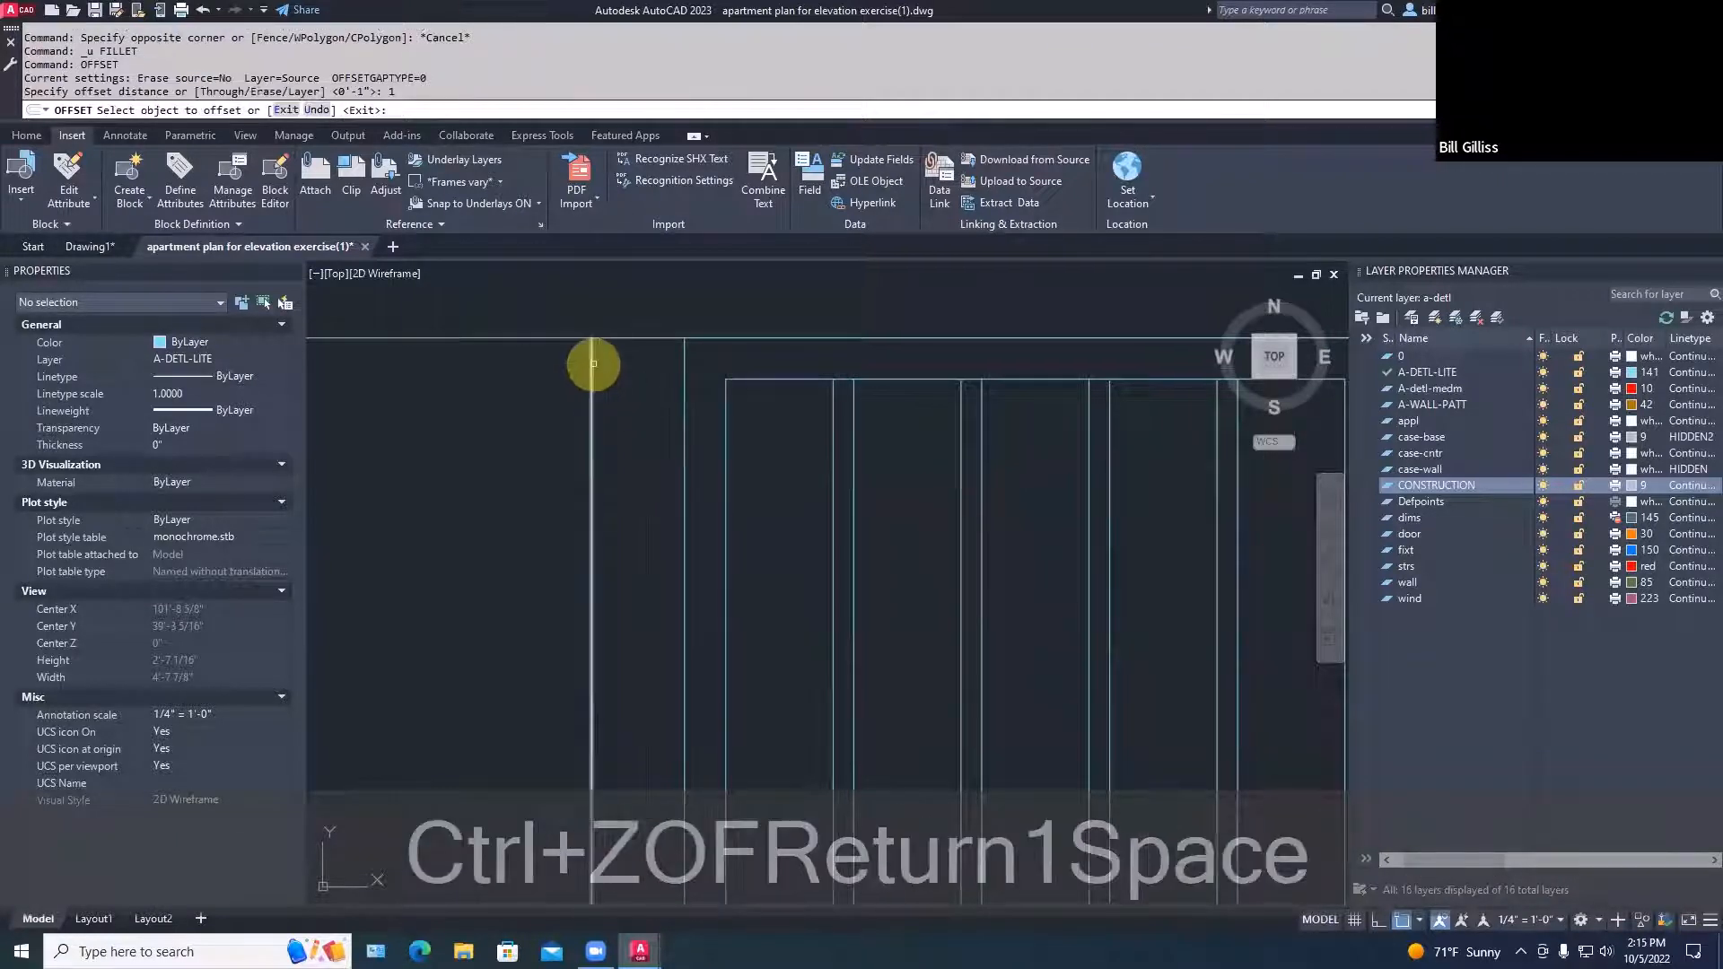
{"action": "left_click", "coordinate": [593, 364]}
{"action": "left_click", "coordinate": [515, 381]}
{"action": "right_click", "coordinate": [515, 382]}
{"action": "scroll", "coordinate": [516, 382], "scroll_direction": "down", "scroll_amount": 4}
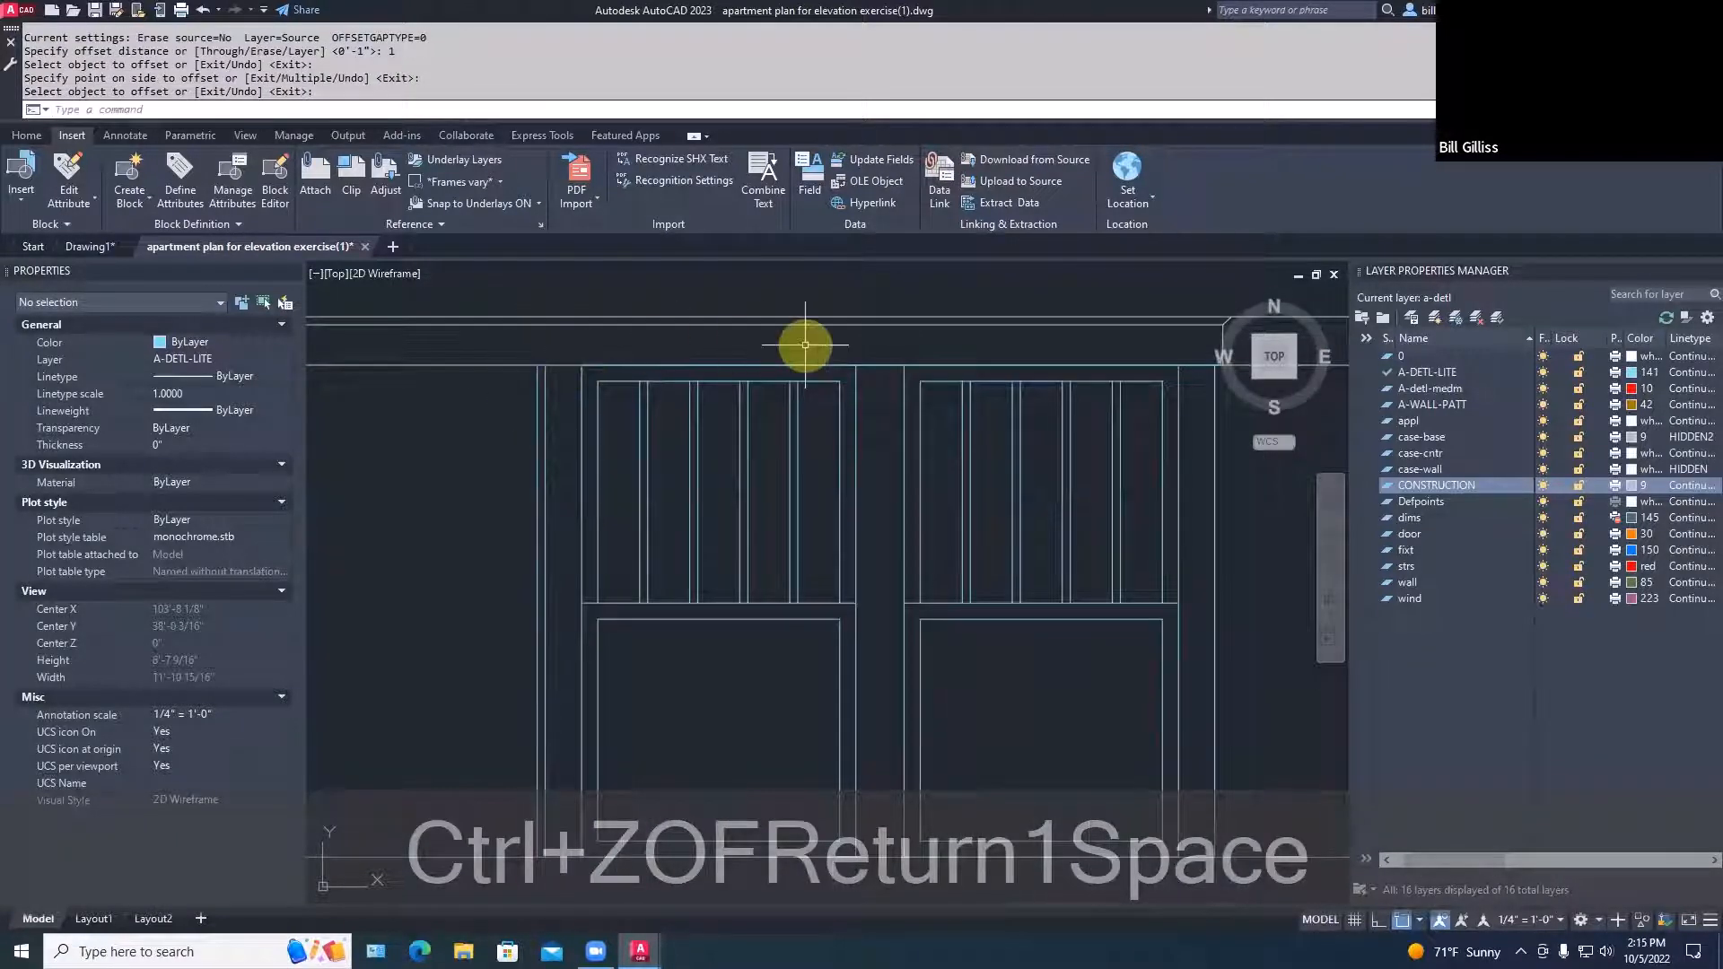
Extend the left offset line upward to the inner horizontal line of the head casing
{"action": "middle_click_drag", "start_coordinate": [805, 344], "coordinate": [697, 384]}
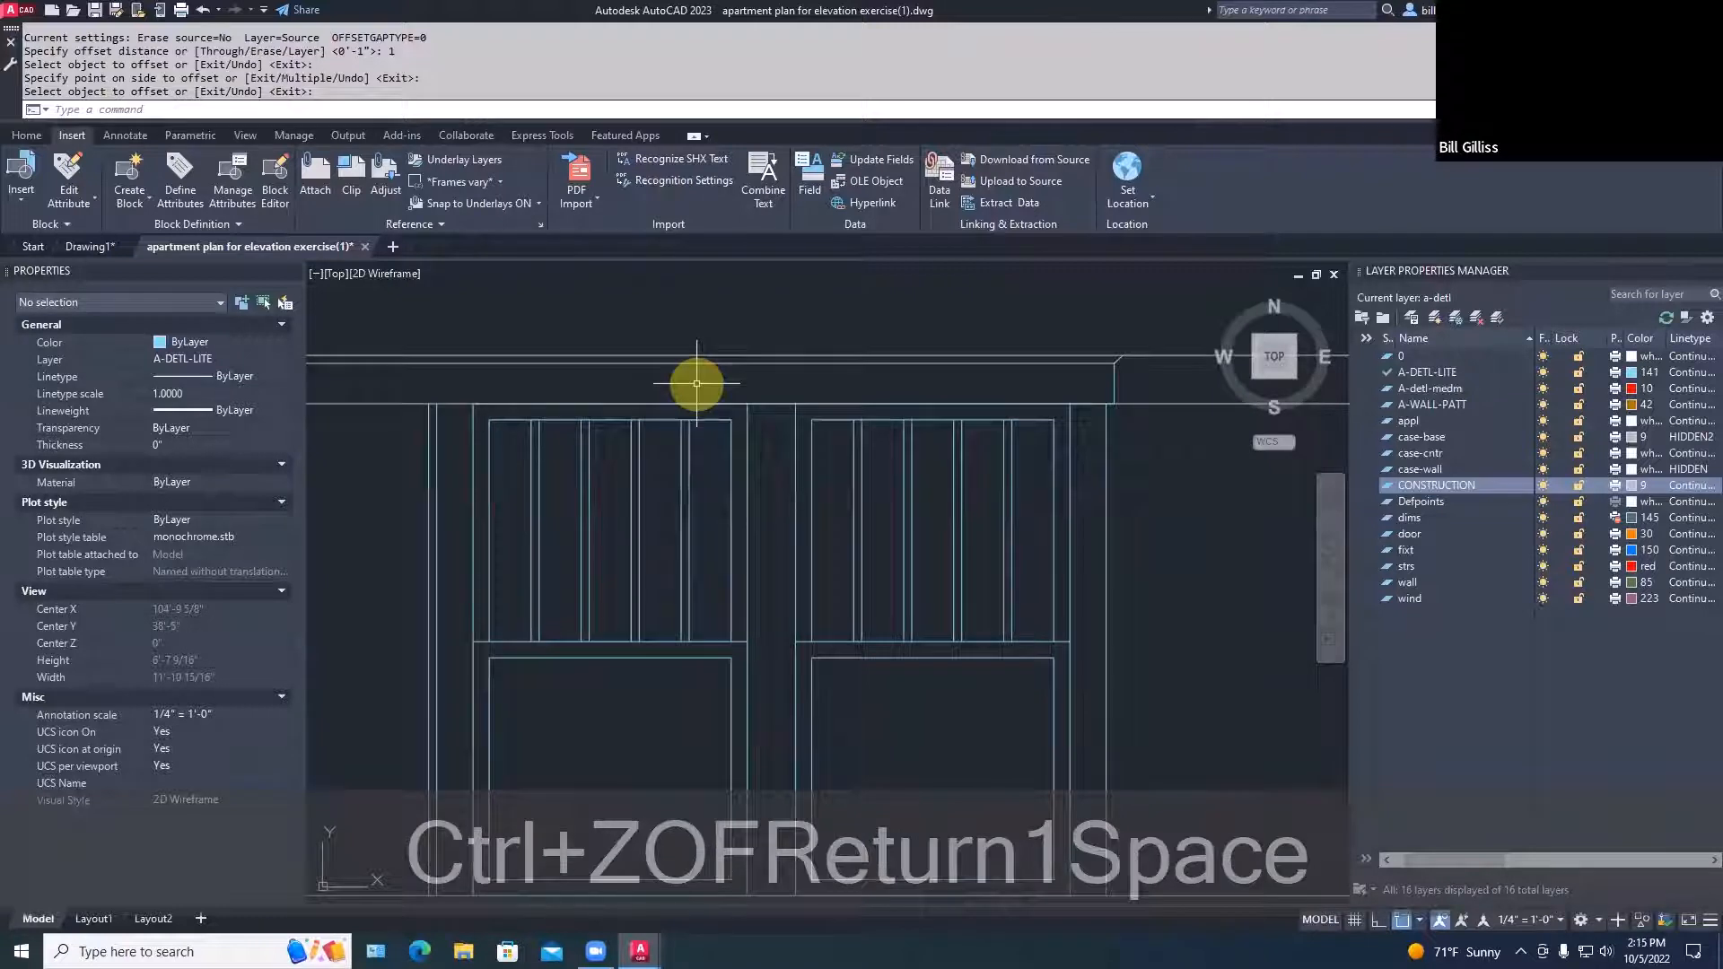
{"action": "type", "text": "w"}
{"action": "key", "text": "Escape"}
{"action": "type", "text": "ex"}
{"action": "key", "text": "space"}
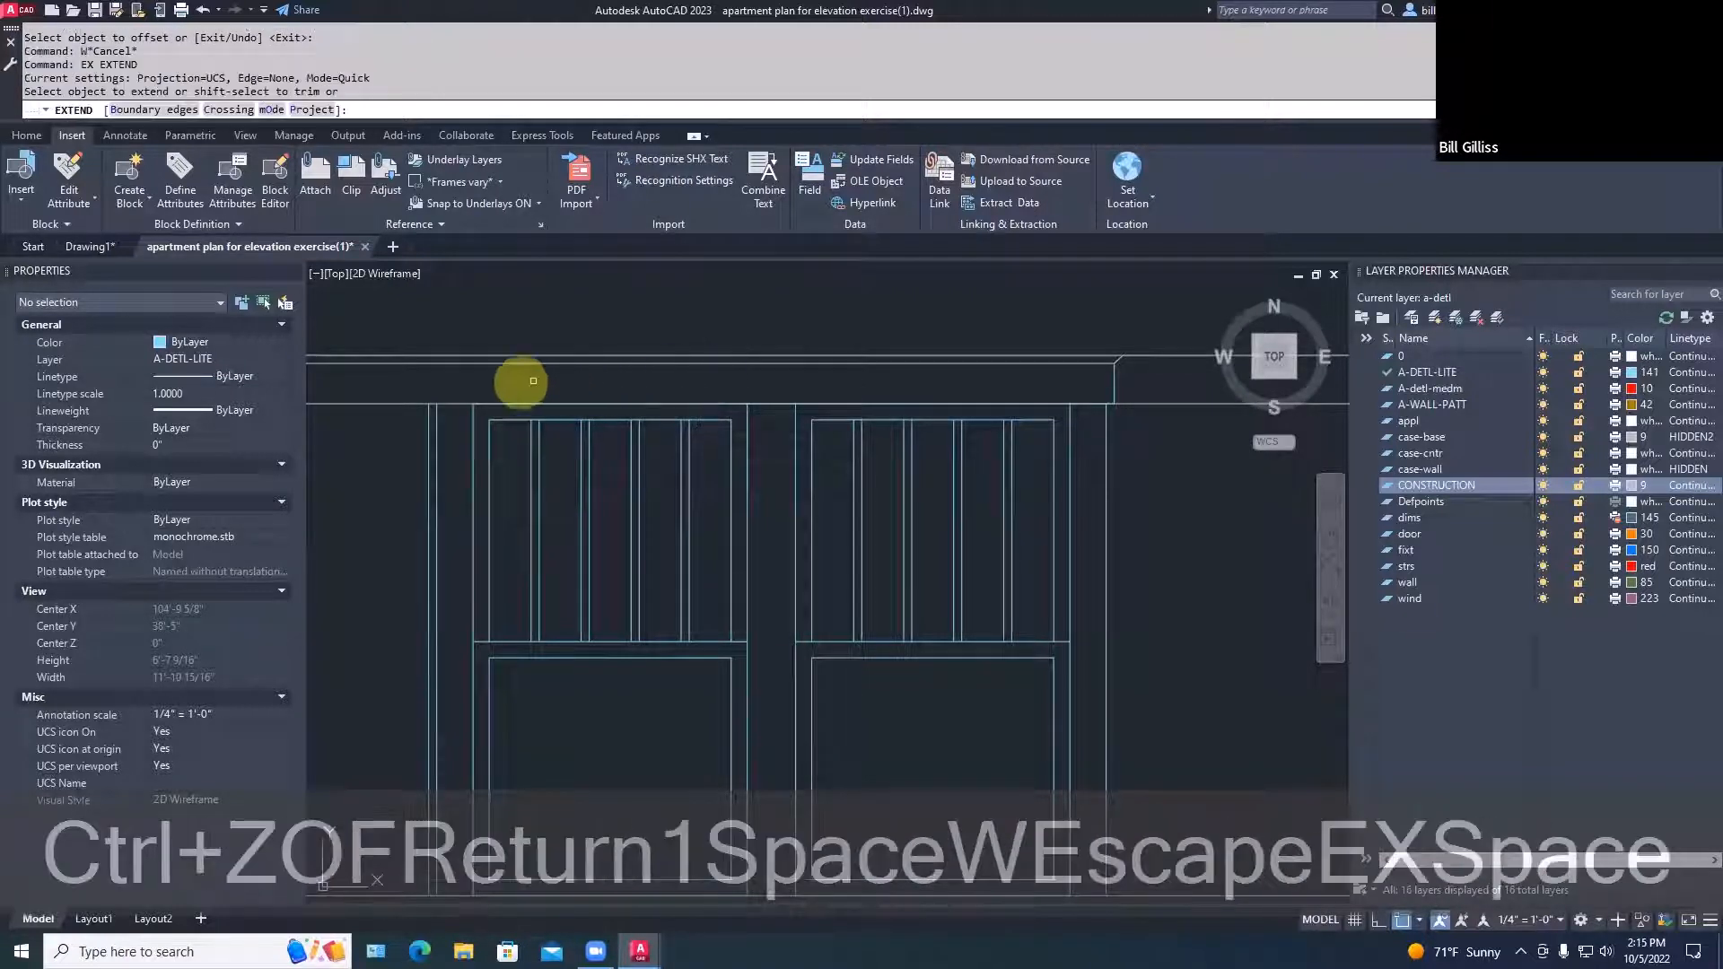
{"action": "left_click", "coordinate": [434, 362]}
{"action": "left_click", "coordinate": [440, 362]}
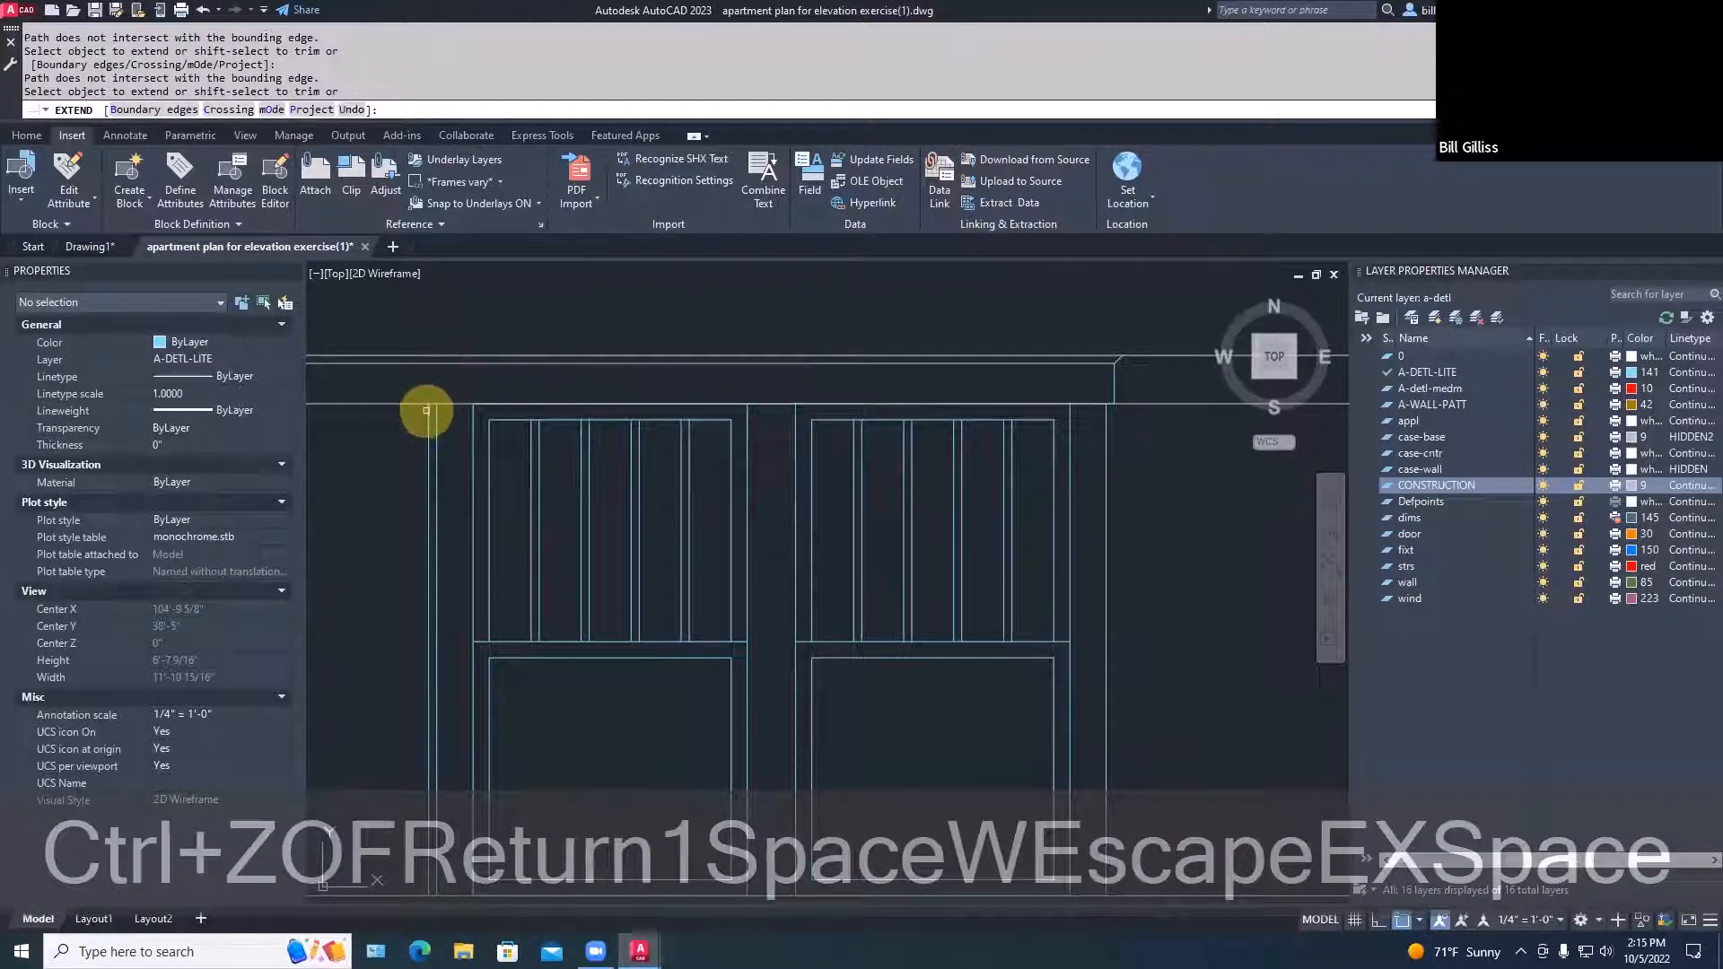
{"action": "left_click", "coordinate": [425, 408]}
{"action": "key", "text": "space"}
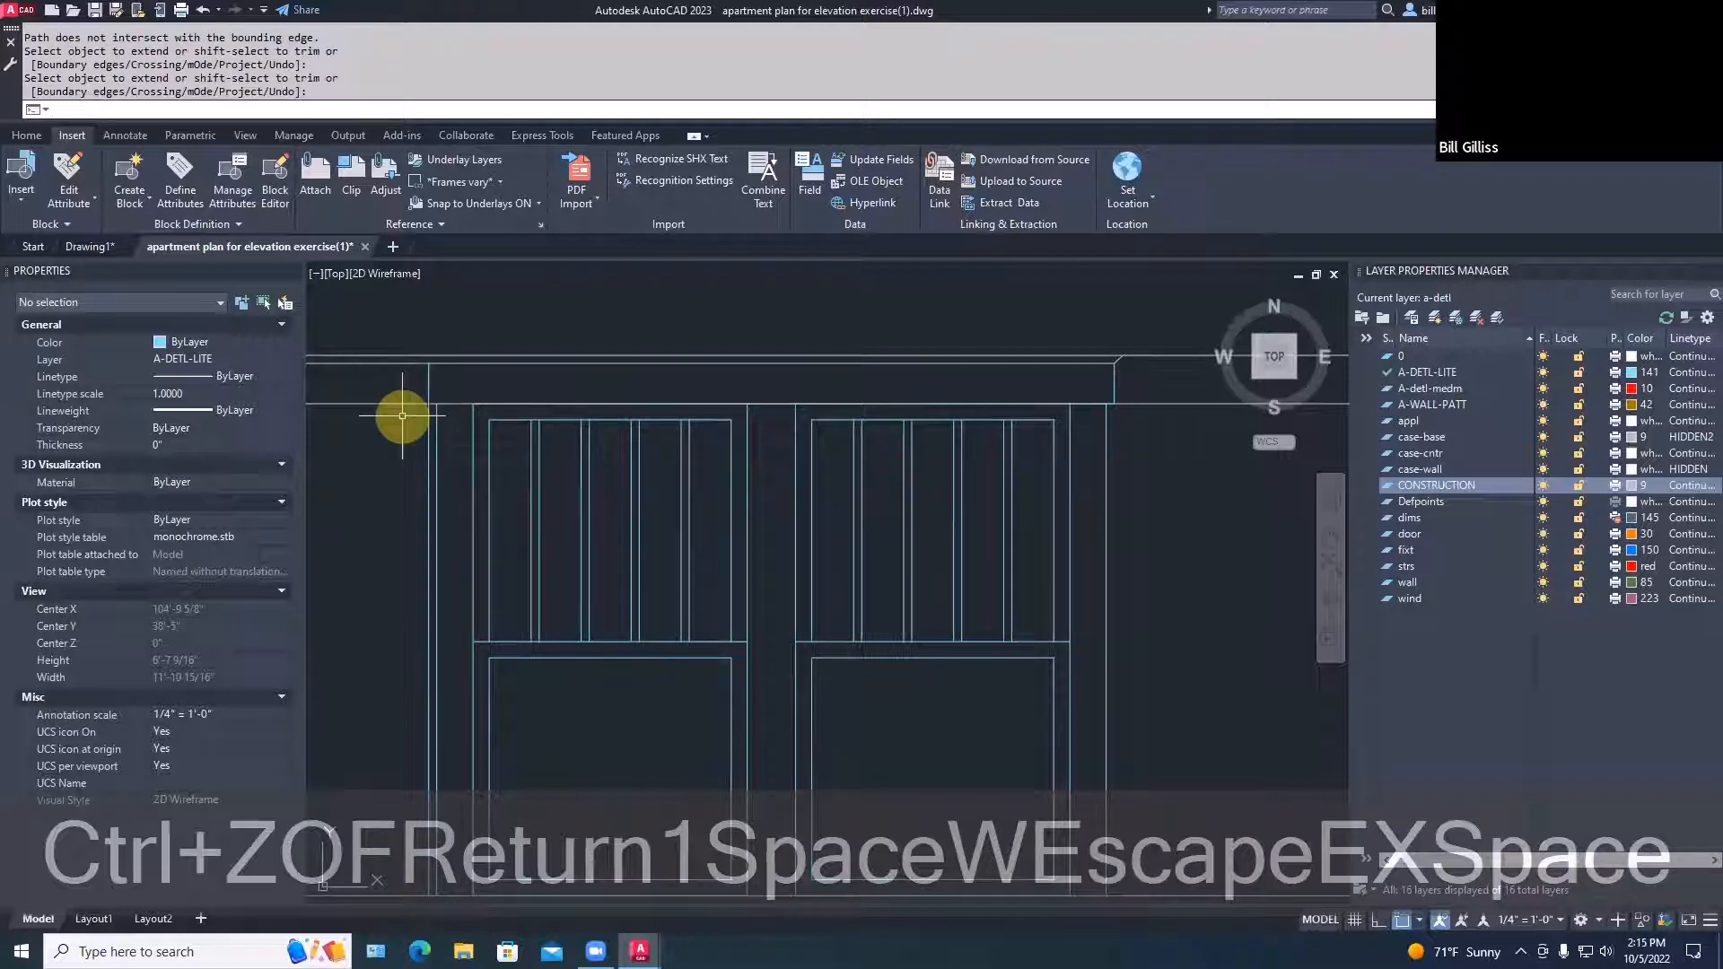
Fillet the extended left line with the head casing's bottom line to square off the lower left corner
{"action": "type", "text": "F"}
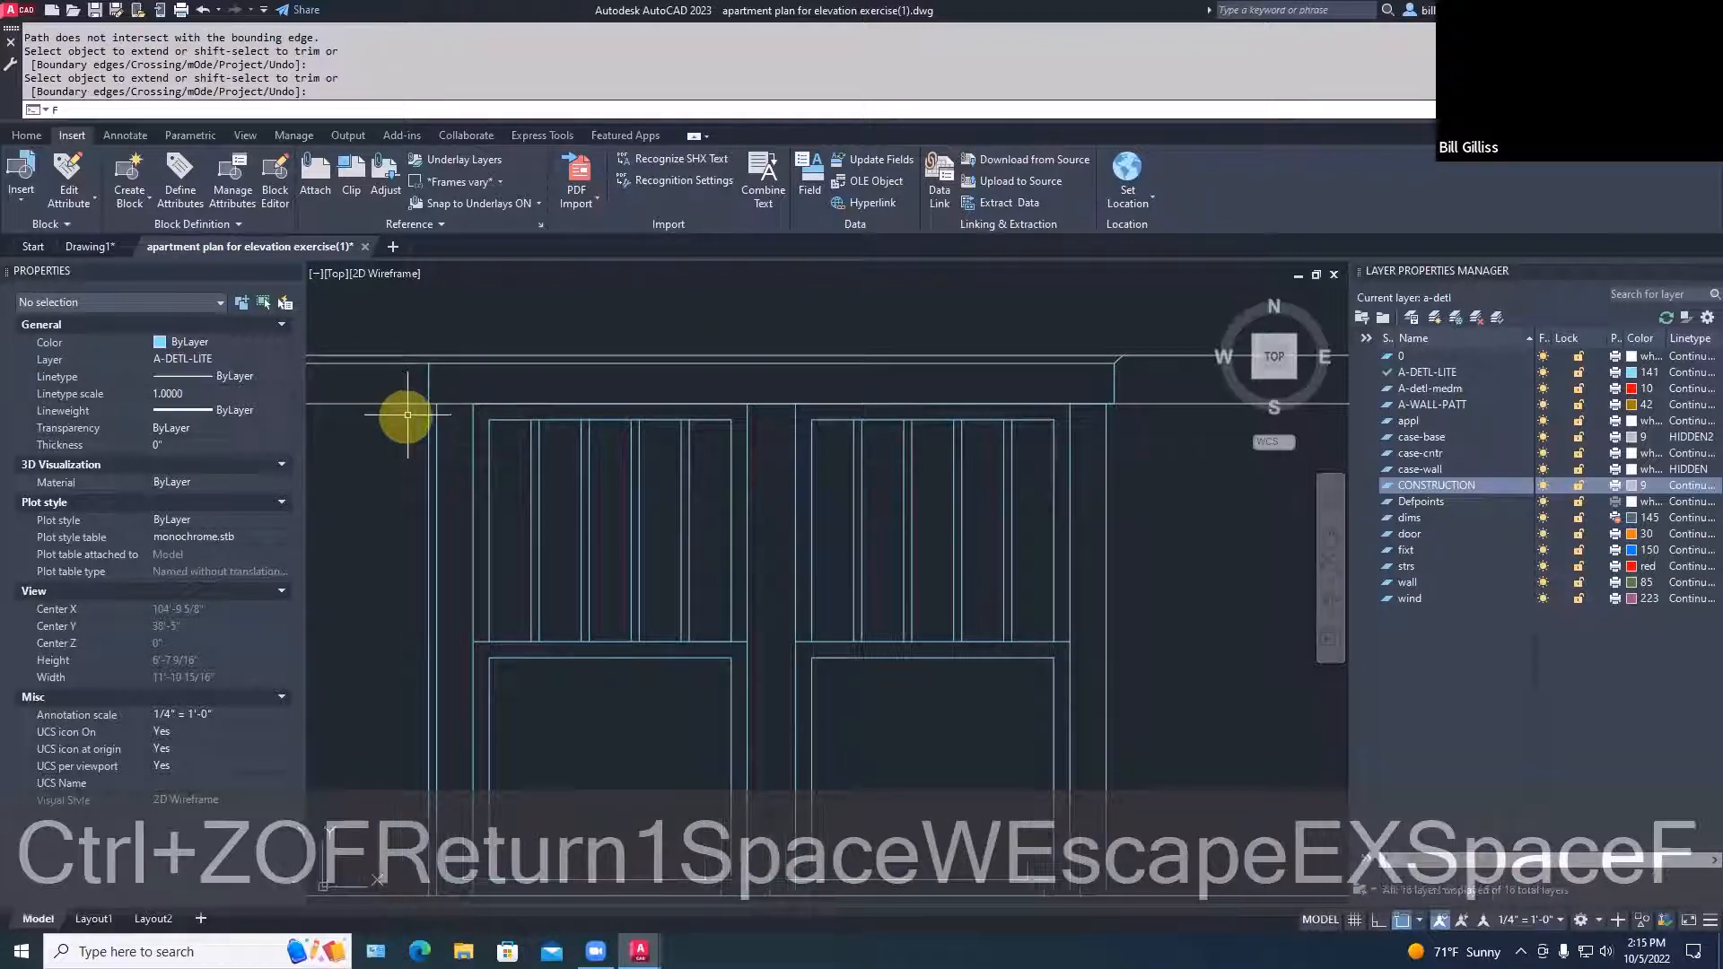
{"action": "key", "text": "space"}
{"action": "left_click", "coordinate": [432, 389]}
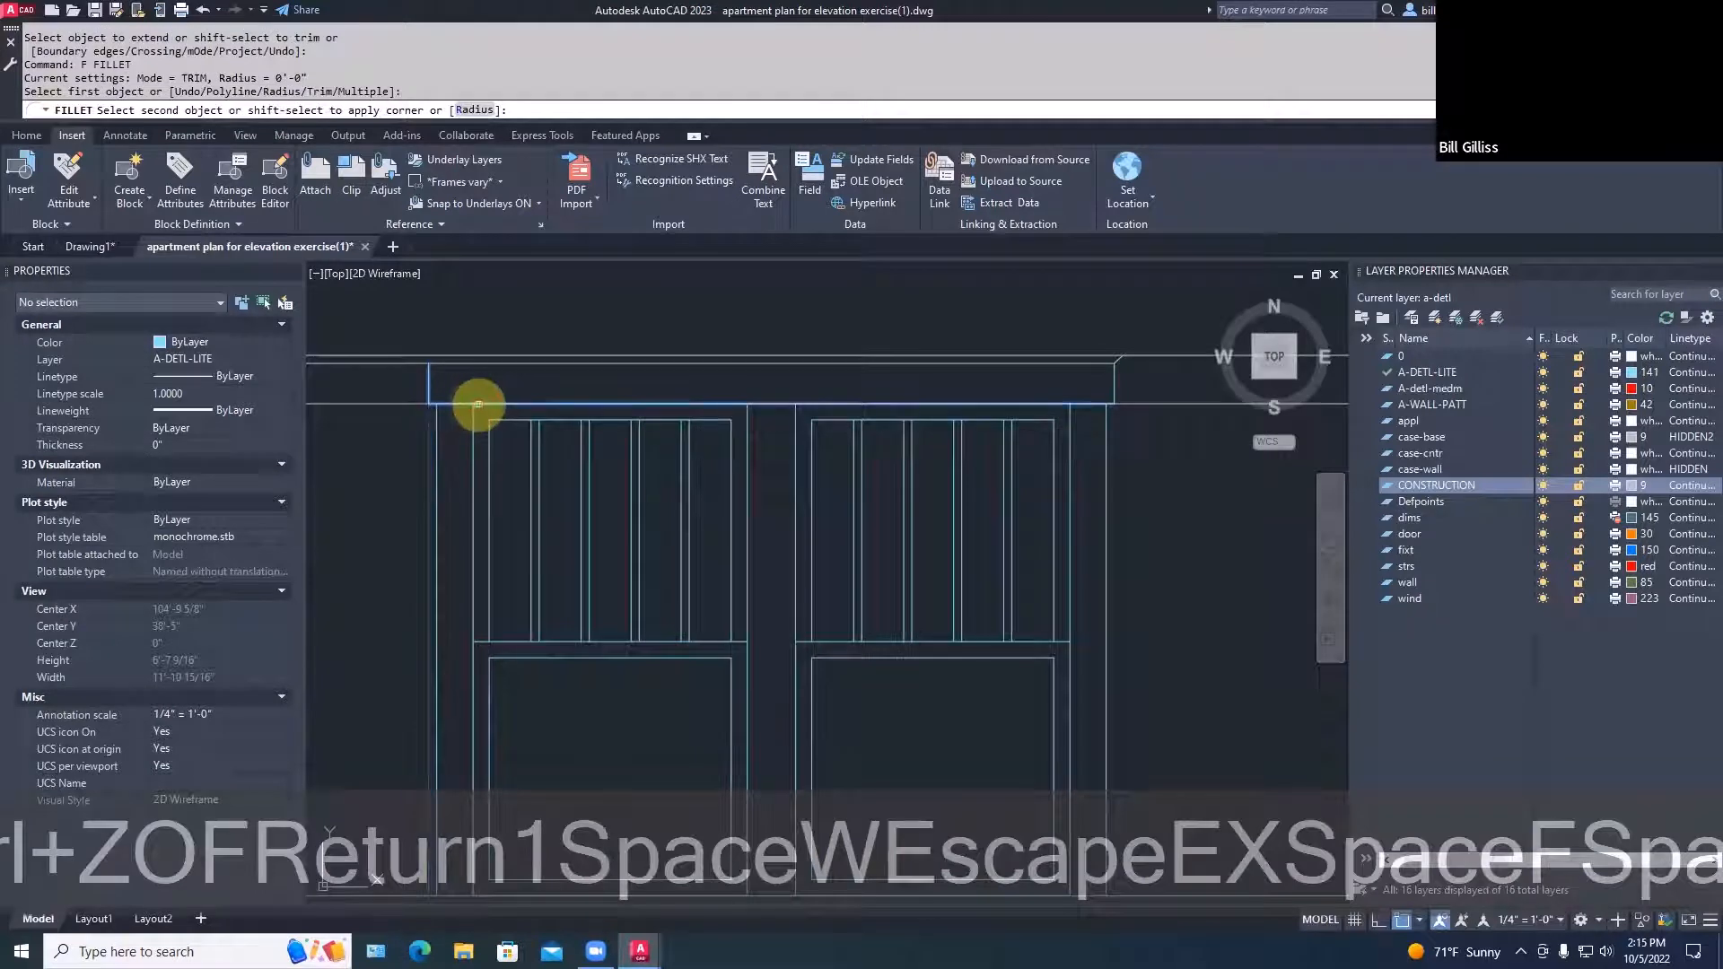
{"action": "left_click", "coordinate": [489, 389]}
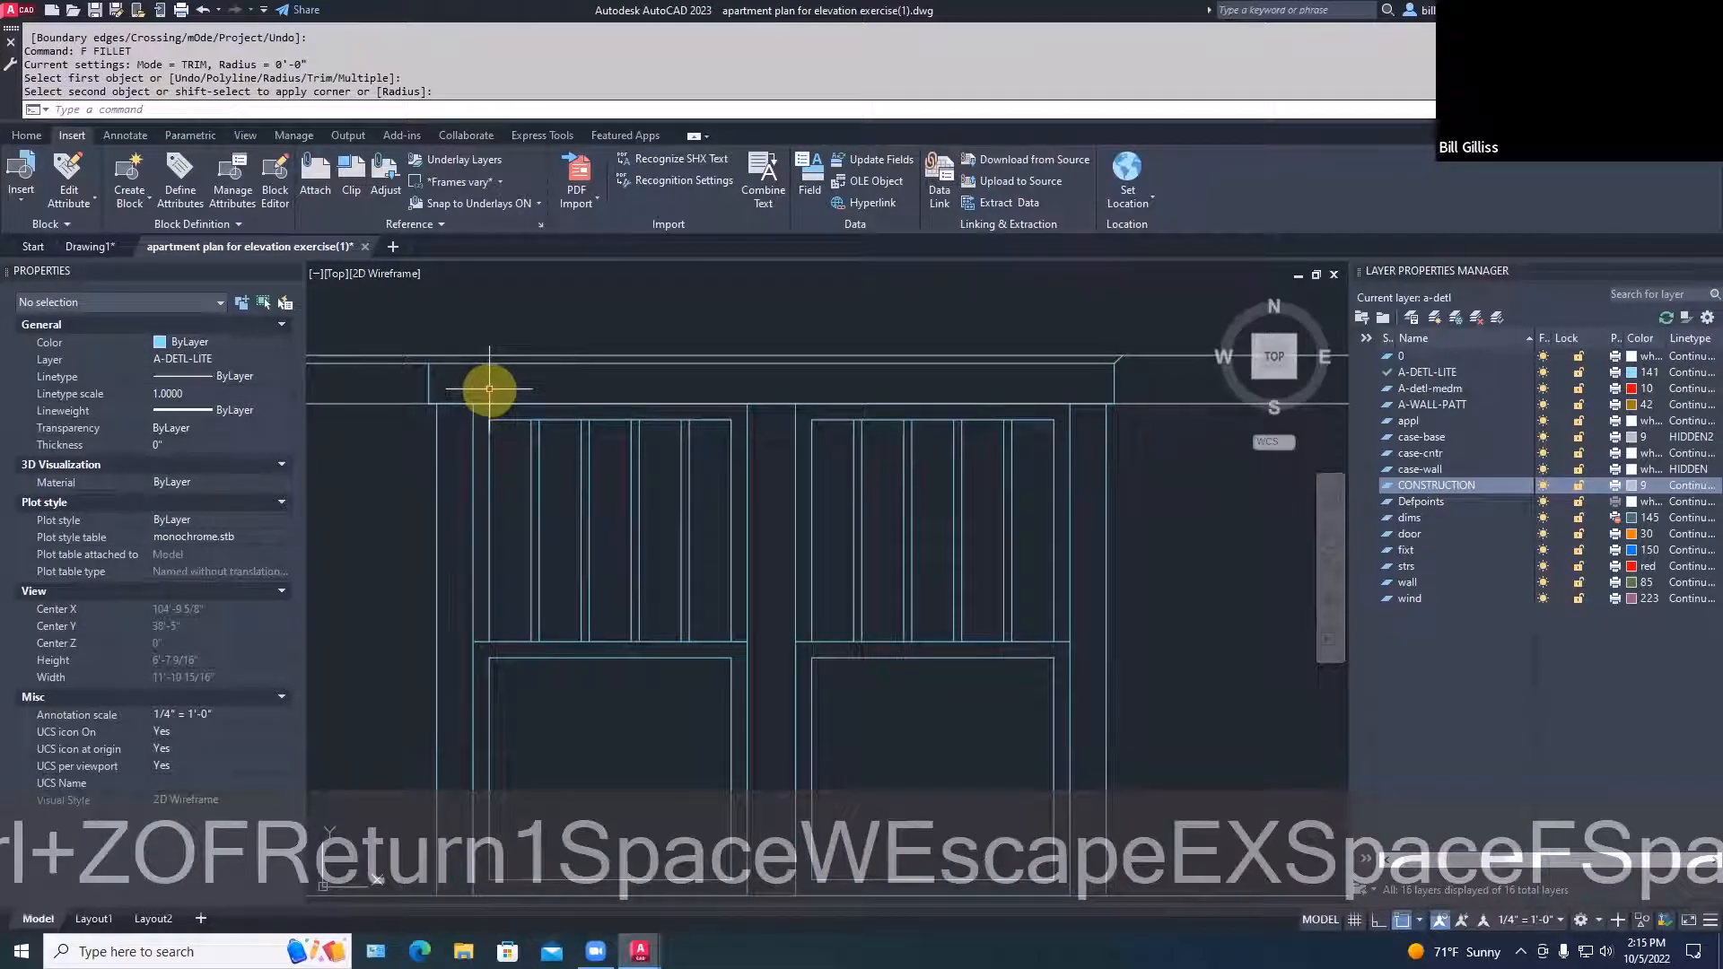
Draw a line along the head casing's inner horizontal line from its left end to its right end
{"action": "type", "text": "L"}
{"action": "key", "text": "space"}
{"action": "left_click", "coordinate": [432, 363]}
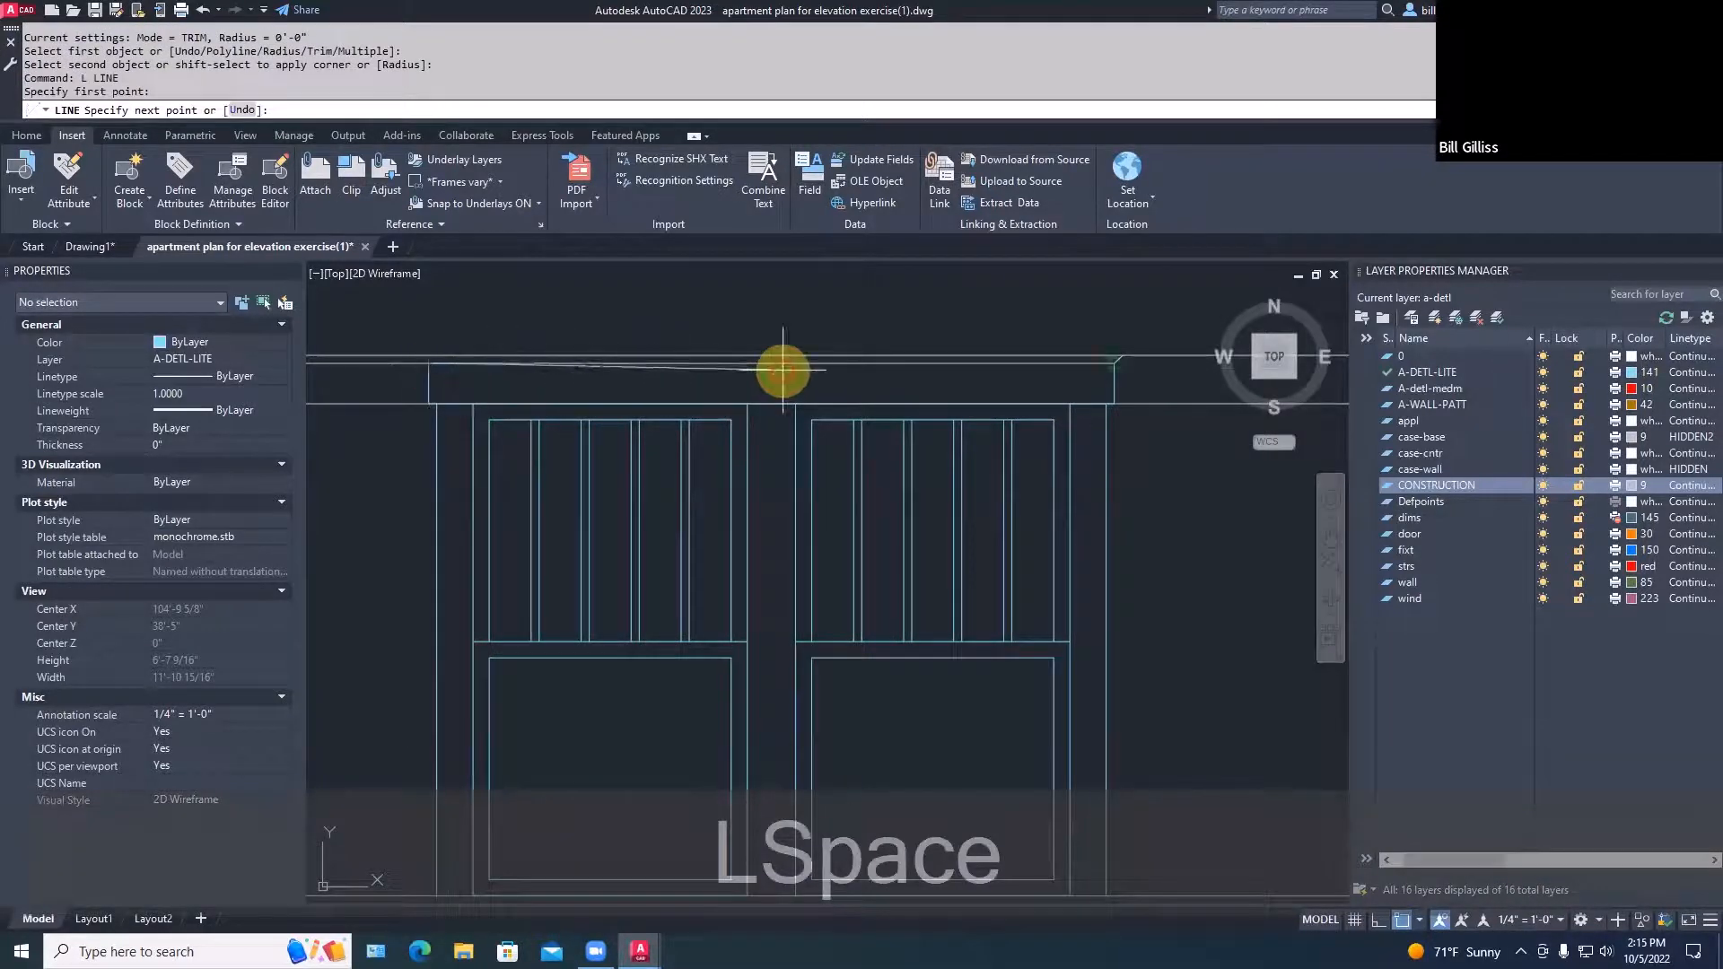
{"action": "key", "text": "Escape"}
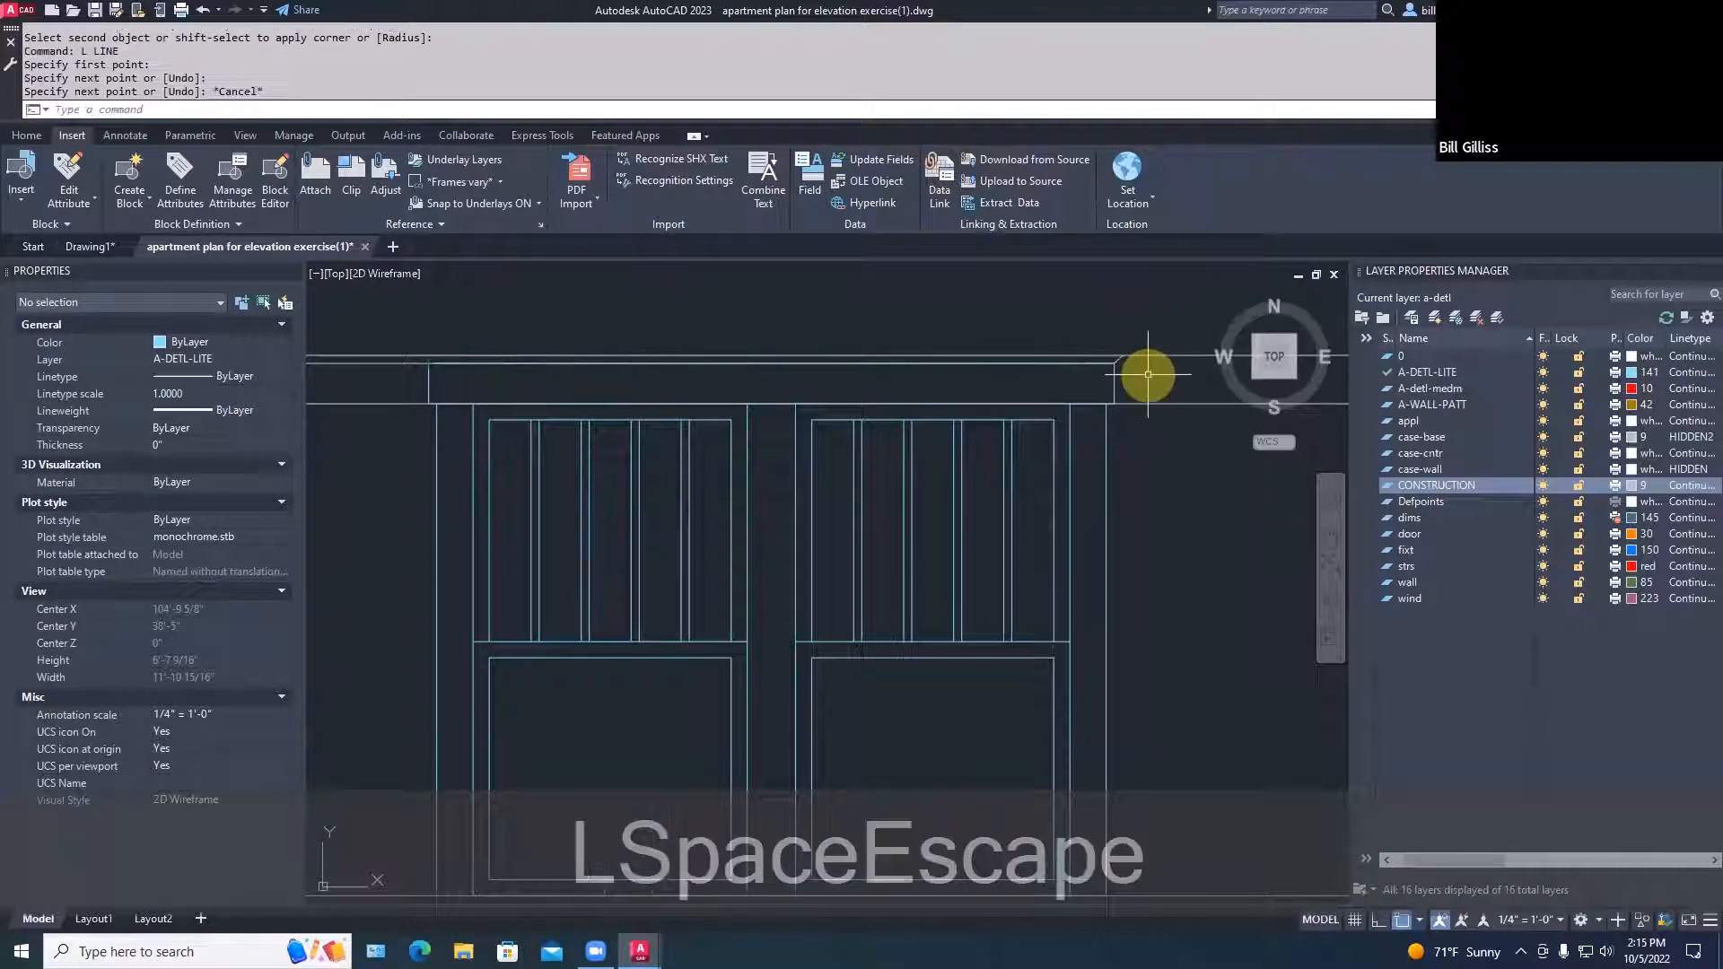
Mirror the right diagonal corner line about the head casing's vertical centerline to the left end, keeping the original
{"action": "type", "text": "mi"}
{"action": "key", "text": "space"}
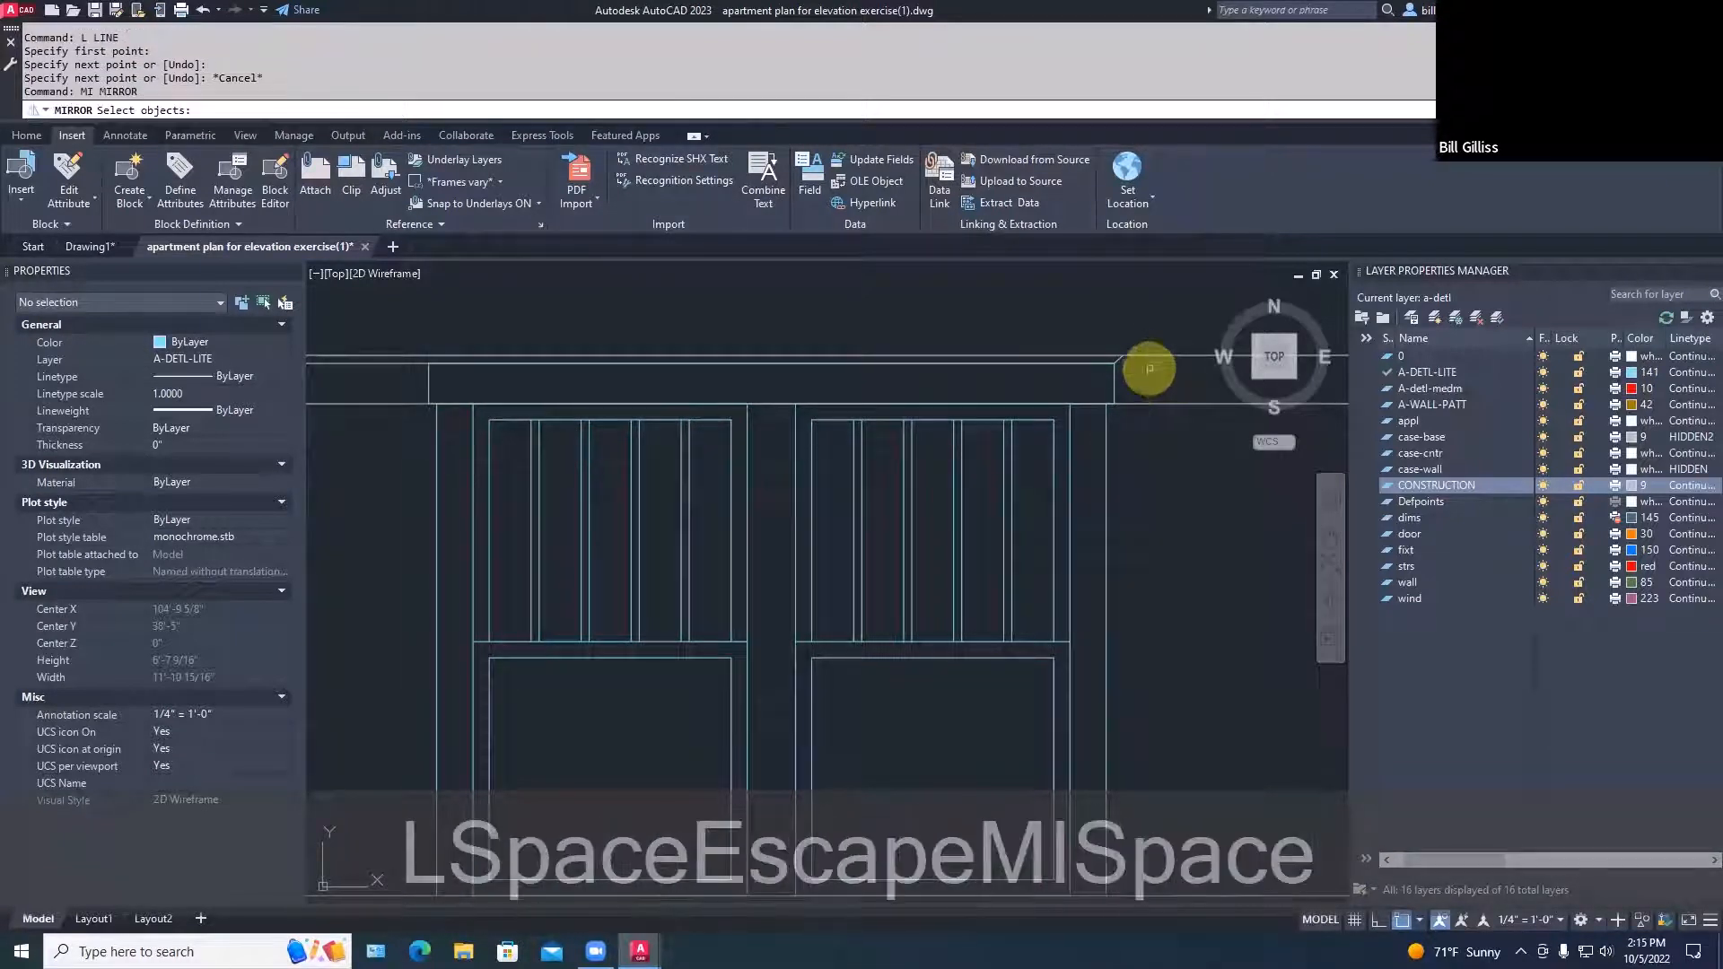
{"action": "left_click", "coordinate": [1121, 361]}
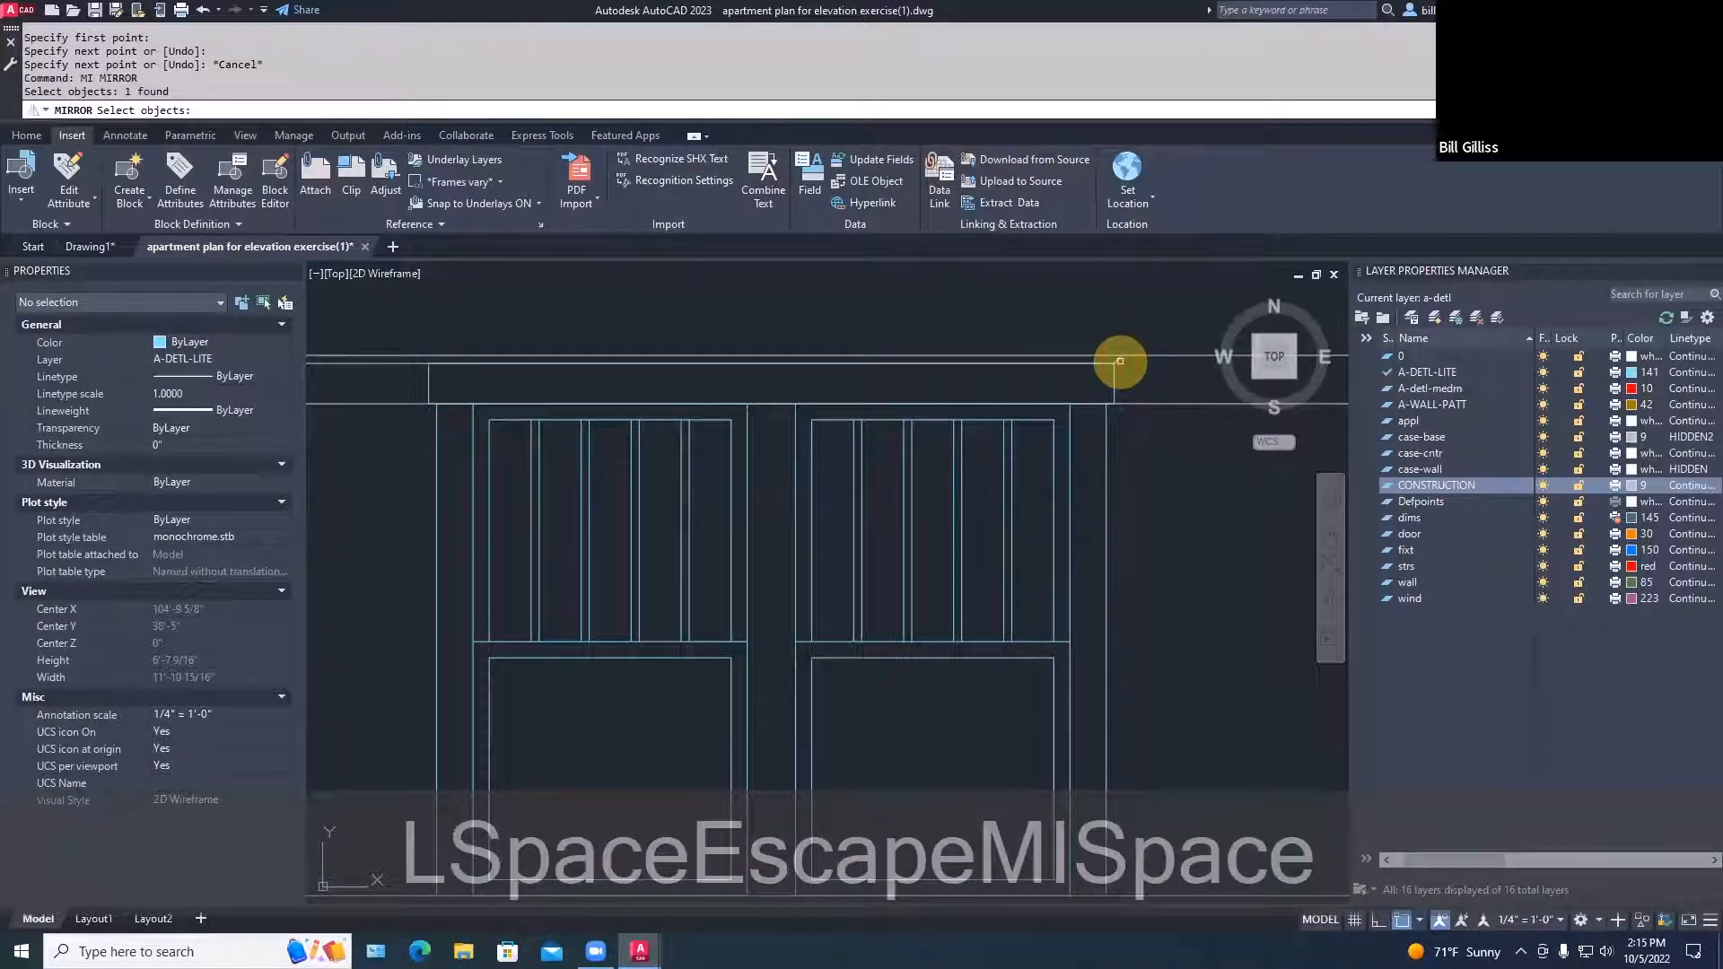
{"action": "key", "text": "space"}
{"action": "left_click", "coordinate": [774, 359]}
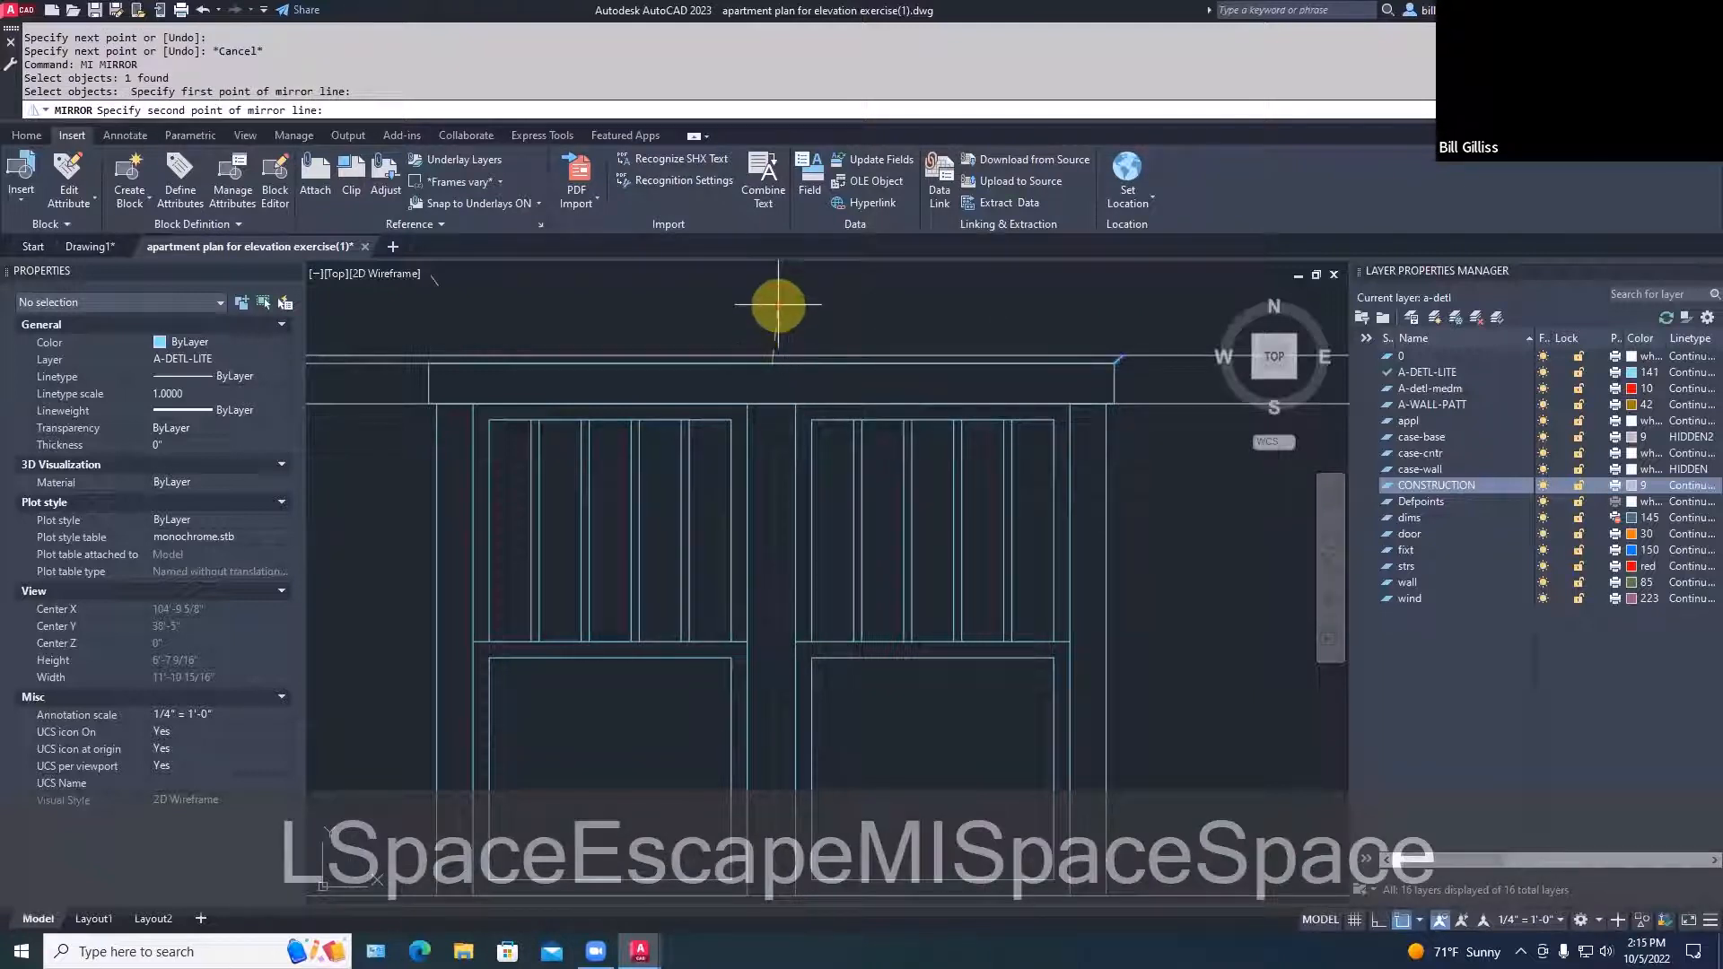
{"action": "key", "text": "F8"}
{"action": "left_click", "coordinate": [776, 301]}
{"action": "key", "text": "space"}
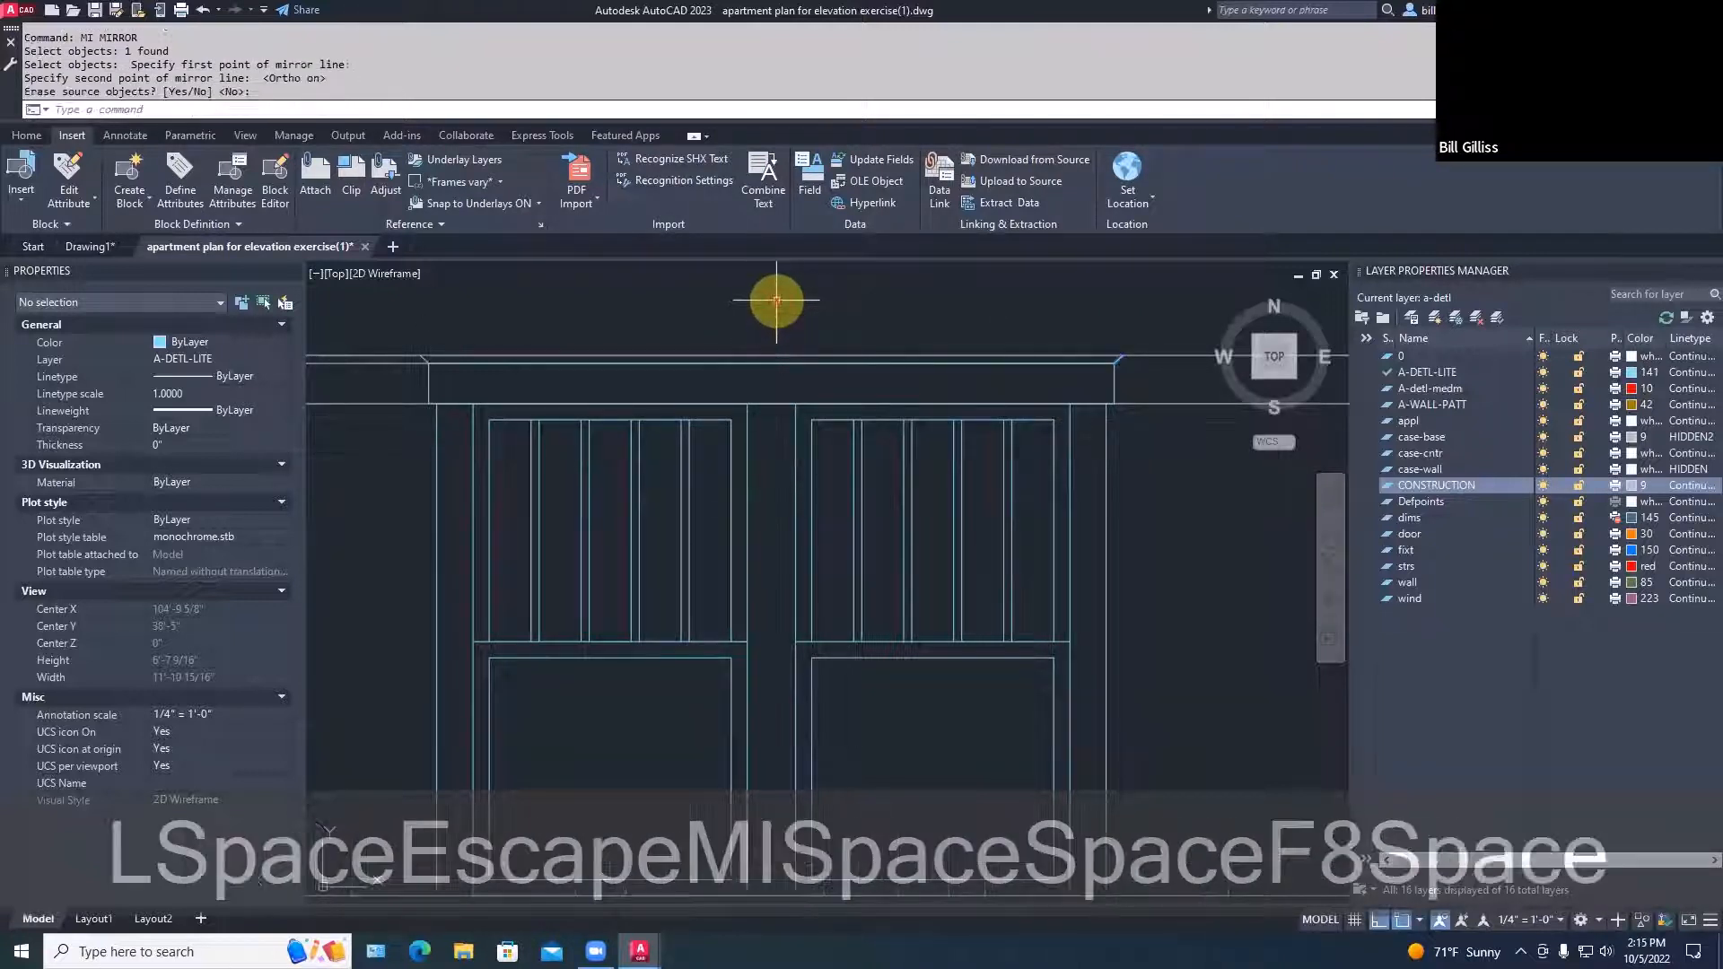
Draw a horizontal line joining the upper ends of the two diagonal corner lines along the top of the head casing
{"action": "type", "text": "l"}
{"action": "key", "text": "space"}
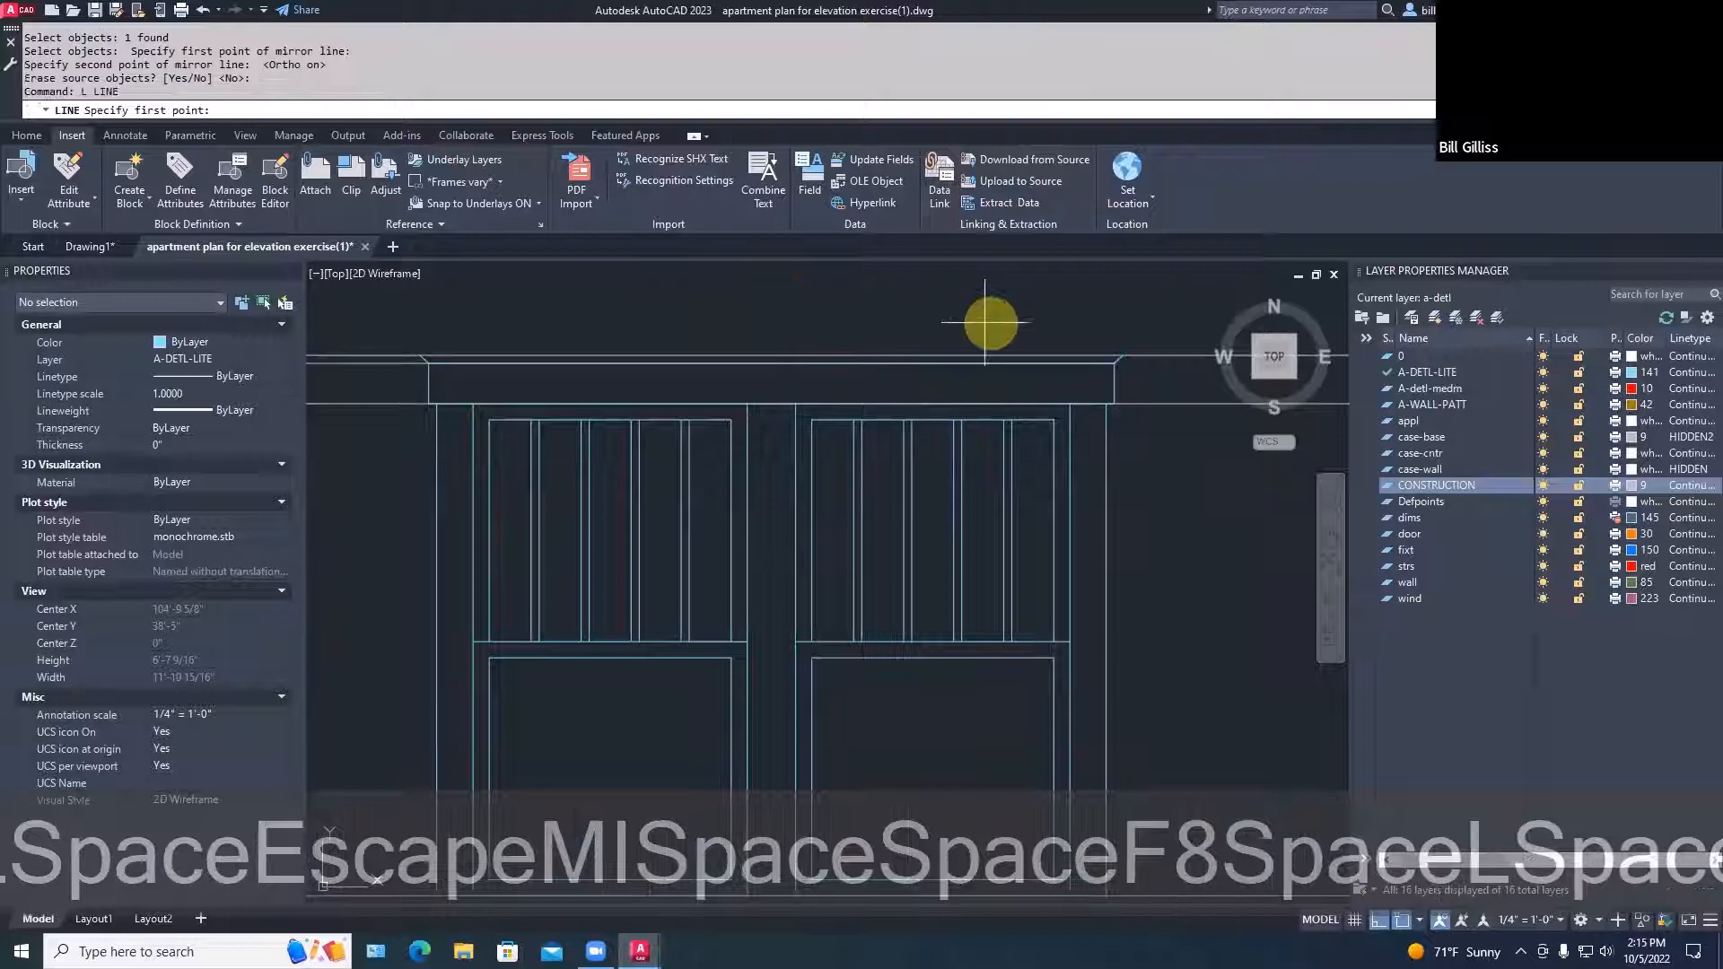
{"action": "left_click", "coordinate": [1122, 358]}
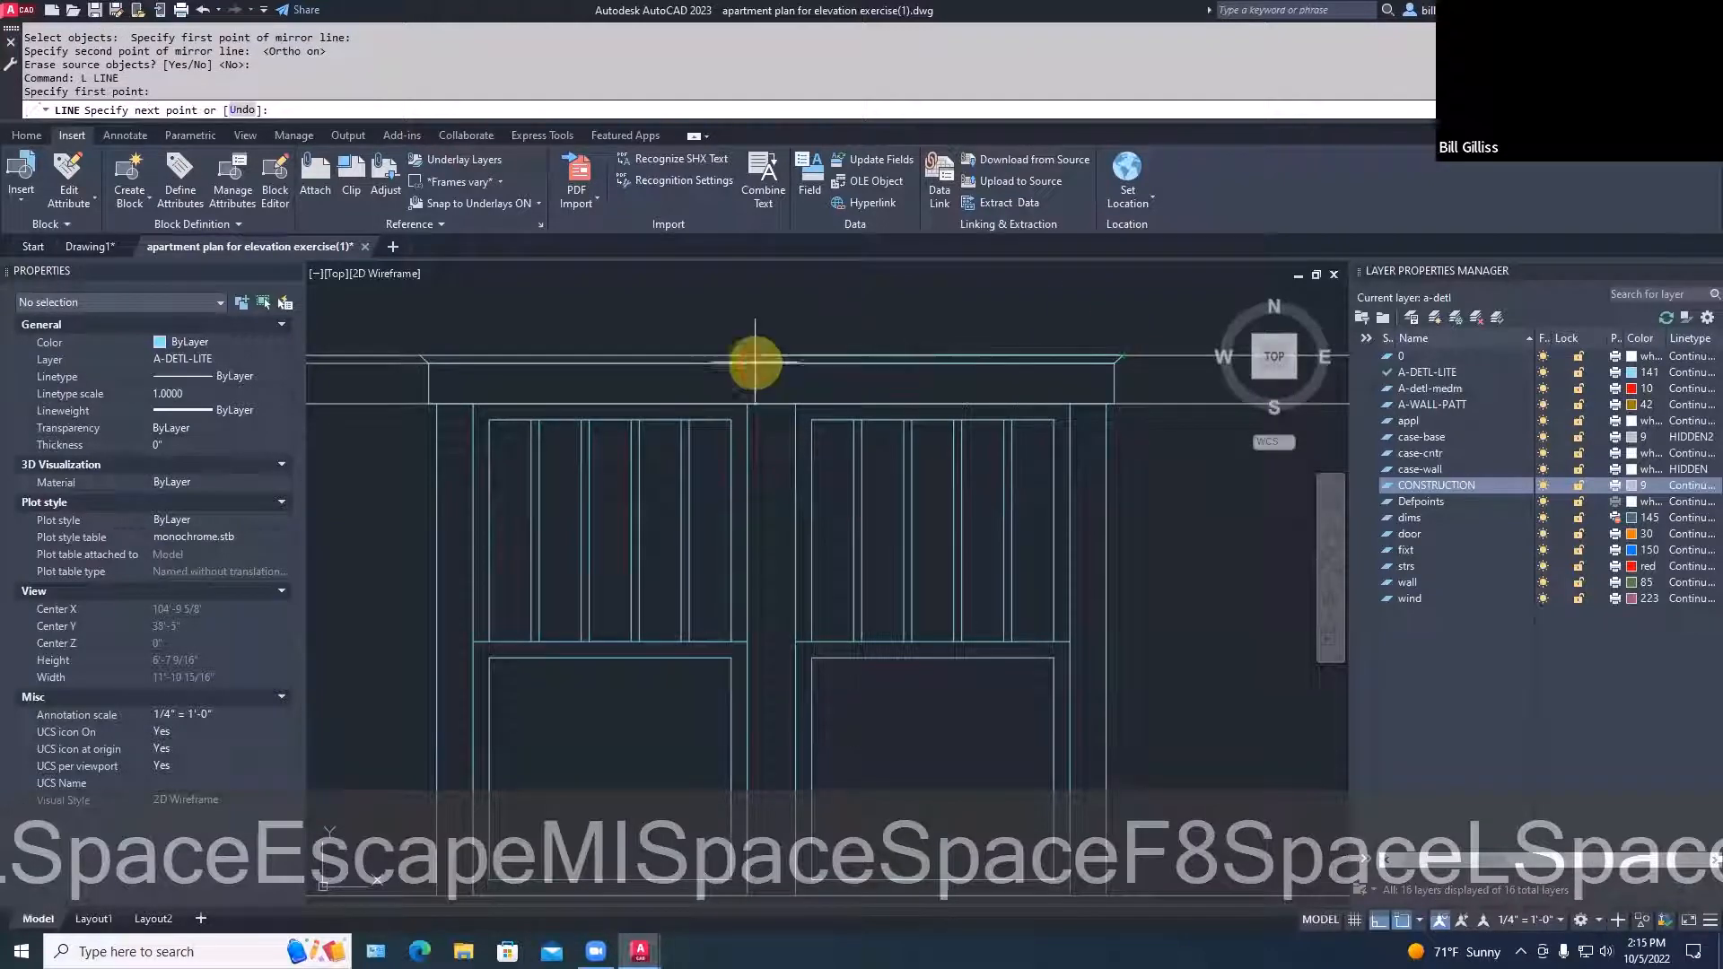
{"action": "left_click", "coordinate": [421, 356]}
{"action": "key", "text": "Escape"}
{"action": "scroll", "coordinate": [502, 335], "scroll_direction": "down", "scroll_amount": 3}
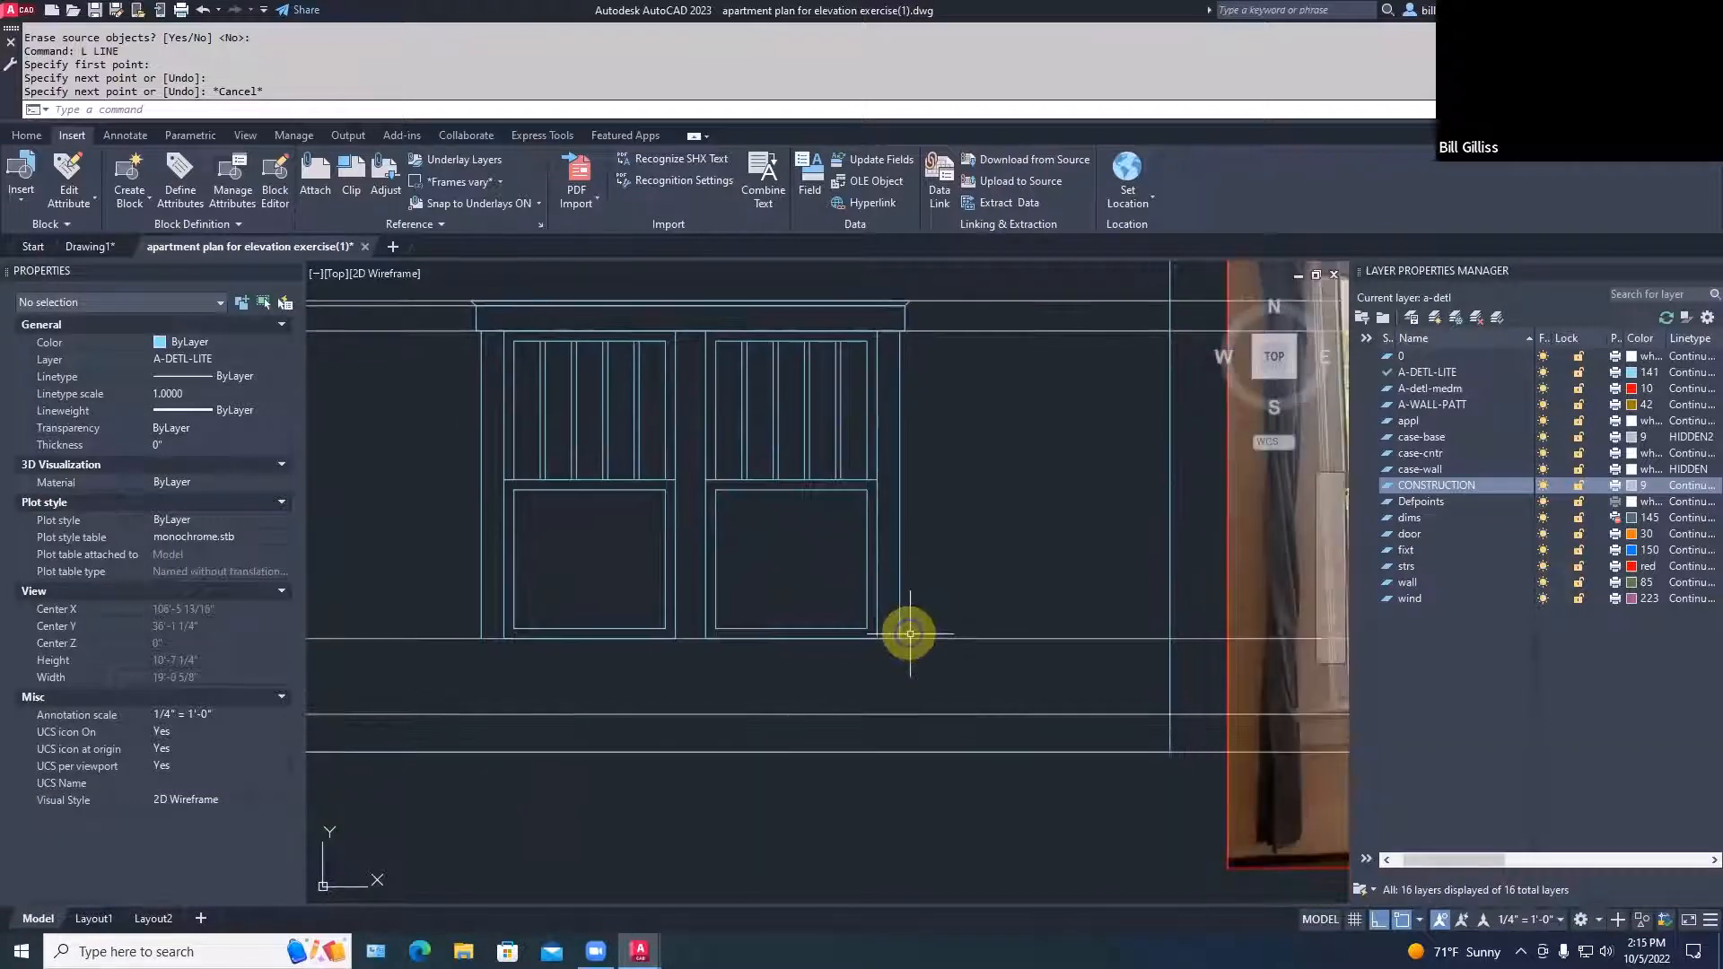
Offset the long horizontal line under the windows 2 inches downward
{"action": "scroll", "coordinate": [907, 635], "scroll_direction": "up", "scroll_amount": 4}
{"action": "type", "text": "of"}
{"action": "key", "text": "Return"}
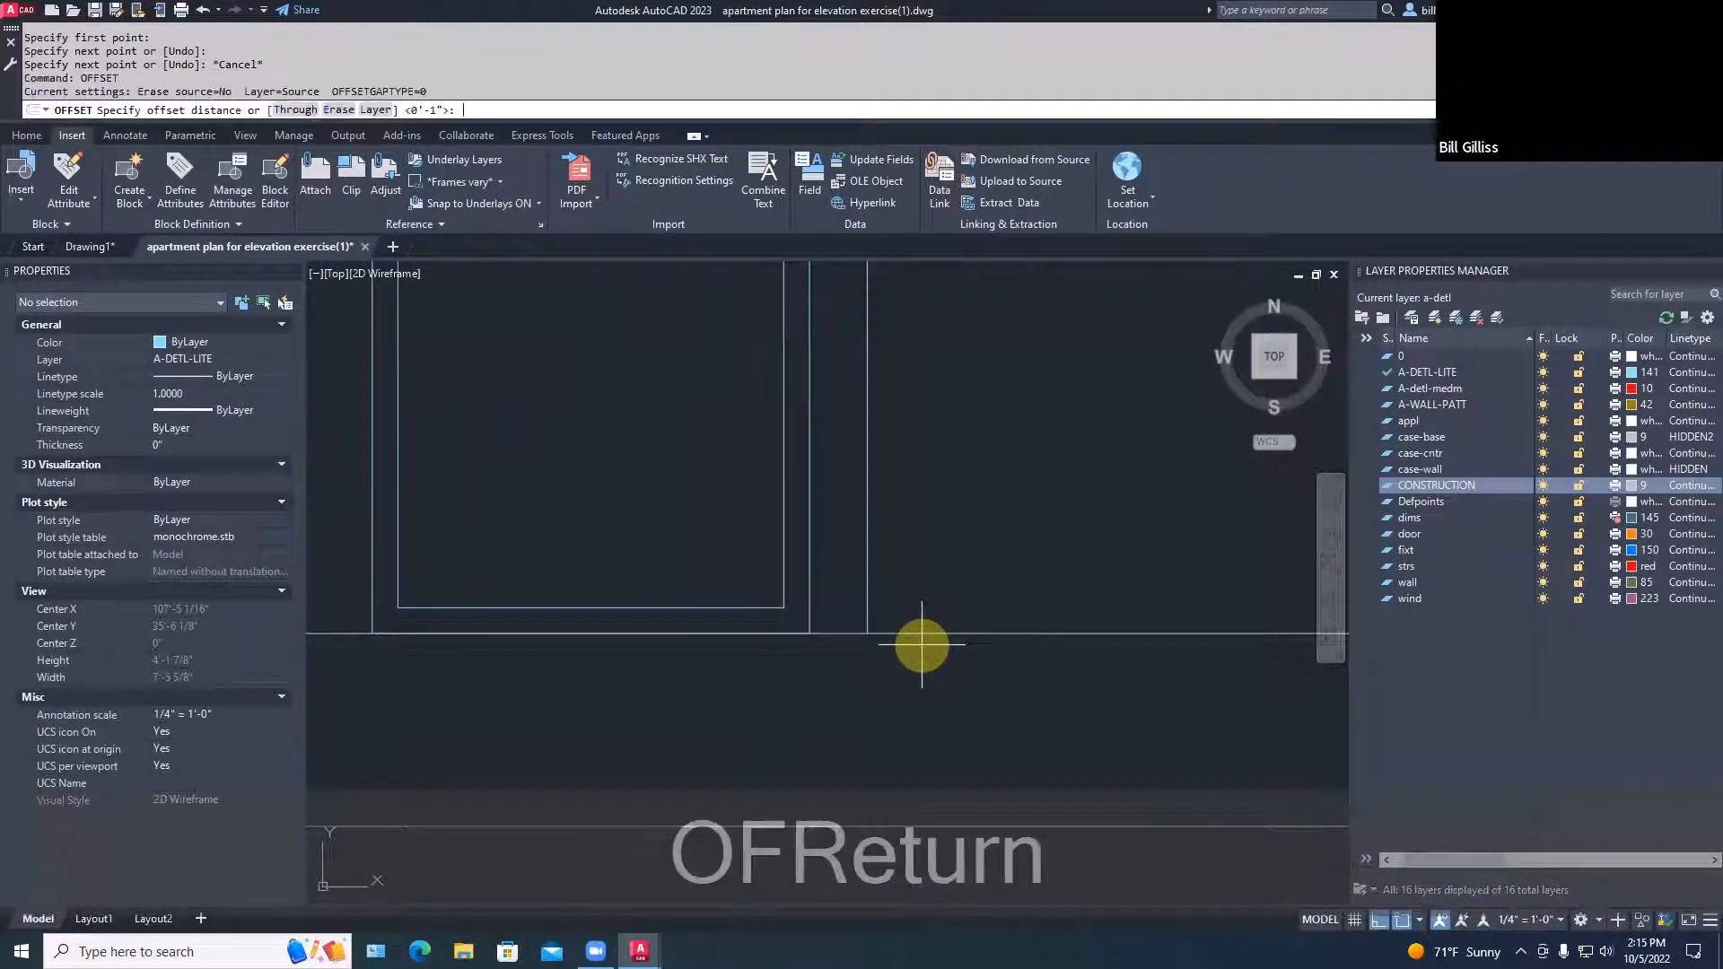
{"action": "type", "text": "2"}
{"action": "key", "text": "space"}
{"action": "left_click", "coordinate": [910, 639]}
{"action": "left_click", "coordinate": [897, 668]}
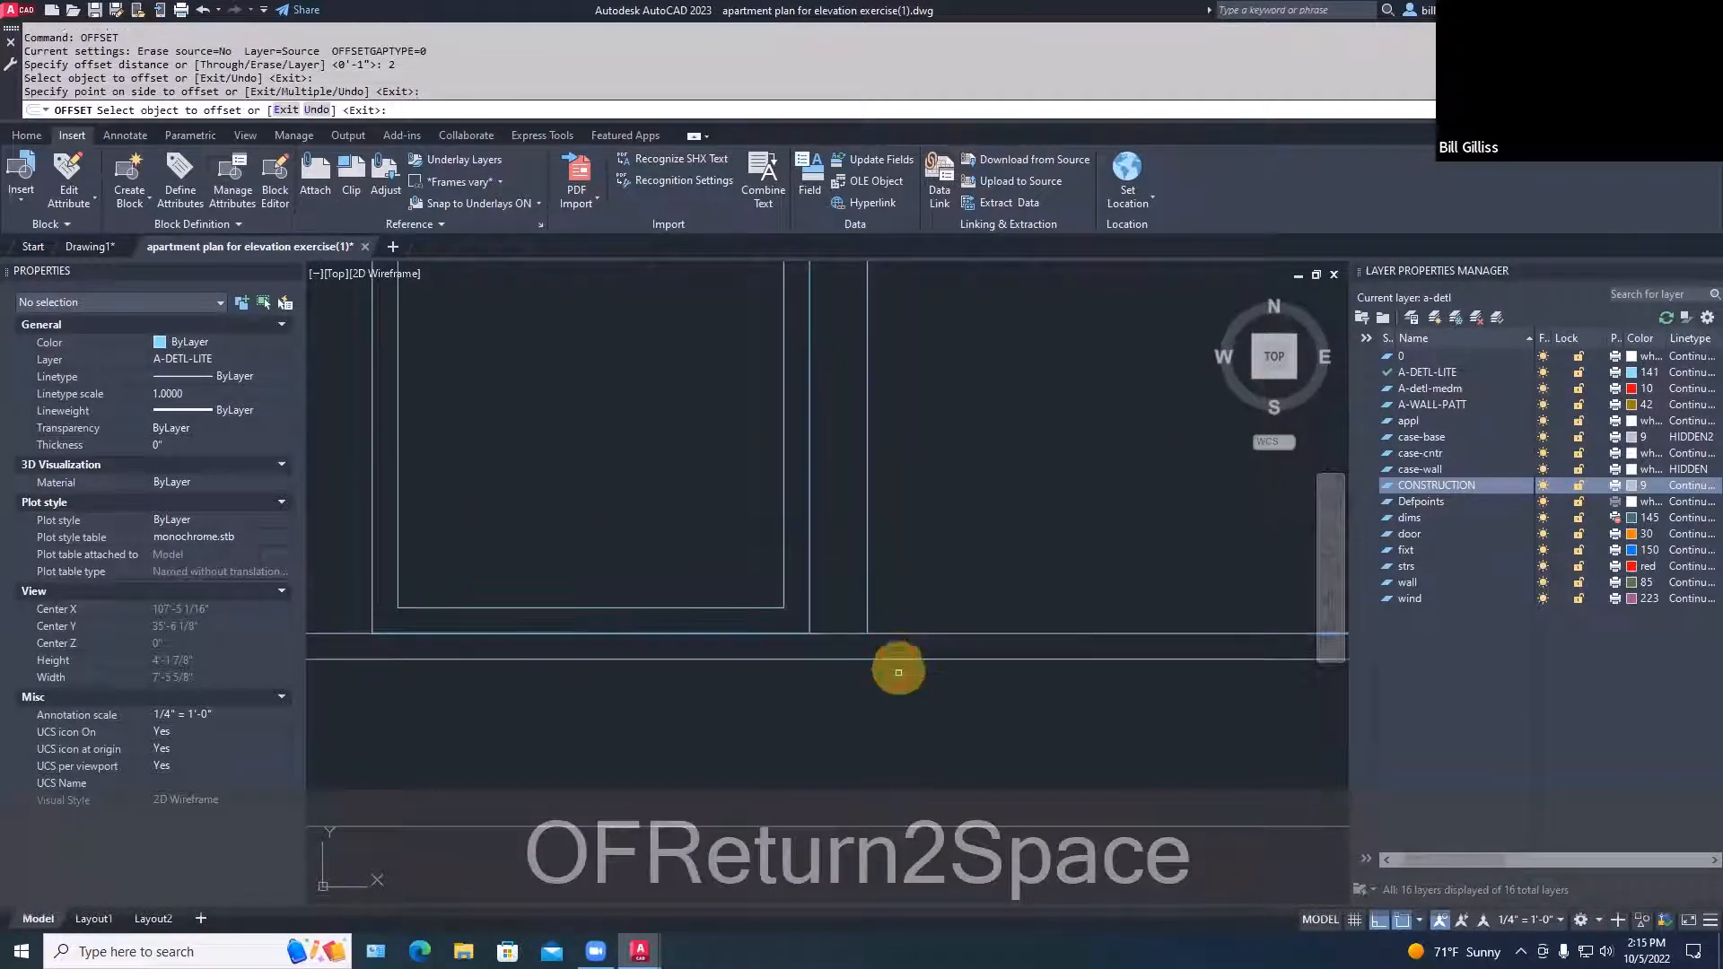
{"action": "key", "text": "space"}
Offset the right side casing's outer vertical line 1 inch outward to the right
{"action": "type", "text": "of"}
{"action": "key", "text": "Return"}
{"action": "type", "text": "1"}
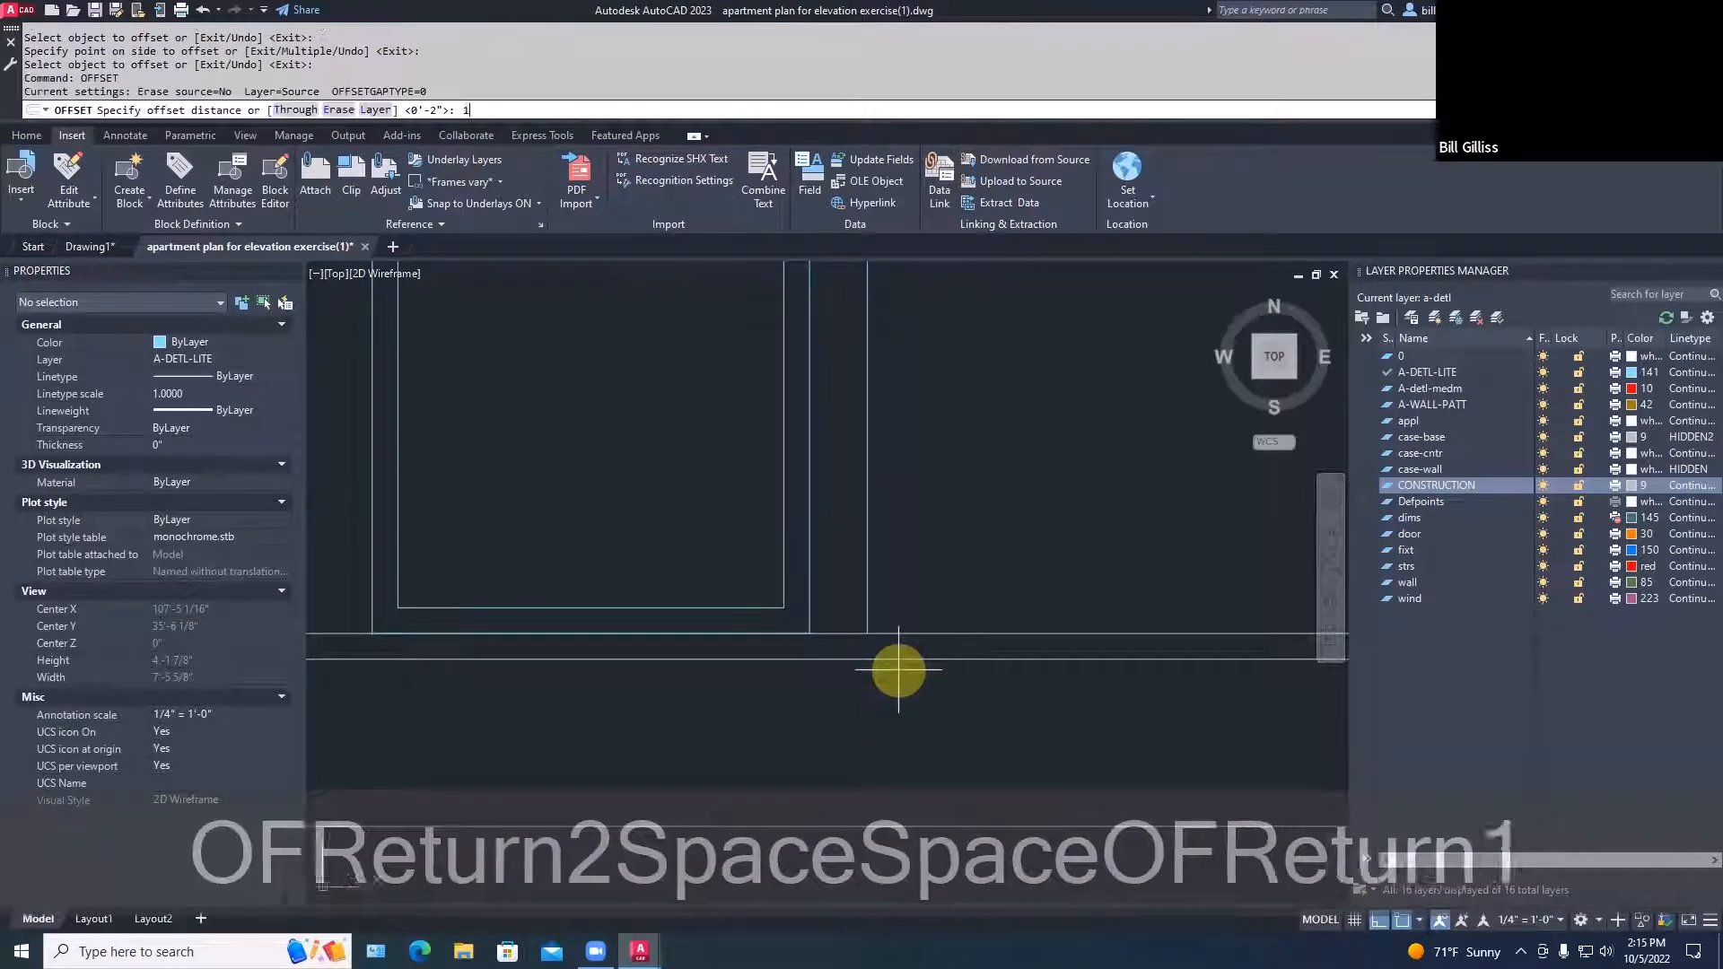
{"action": "key", "text": "space"}
{"action": "left_click", "coordinate": [868, 616]}
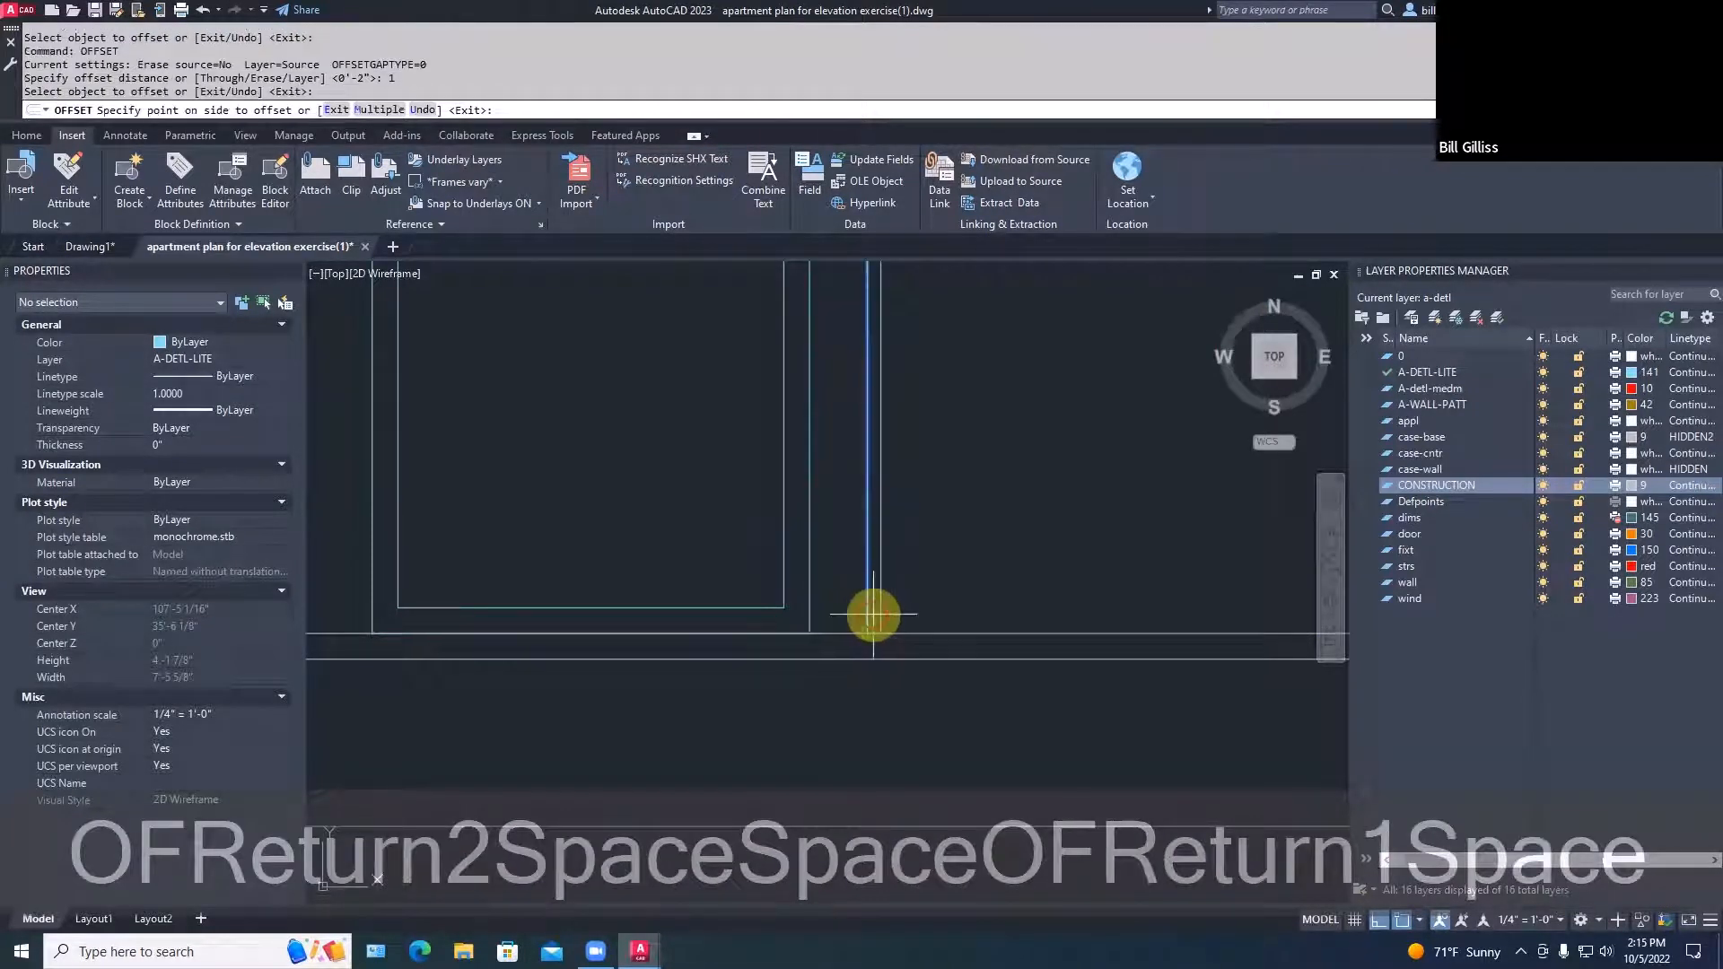
{"action": "left_click", "coordinate": [889, 615]}
{"action": "key", "text": "space"}
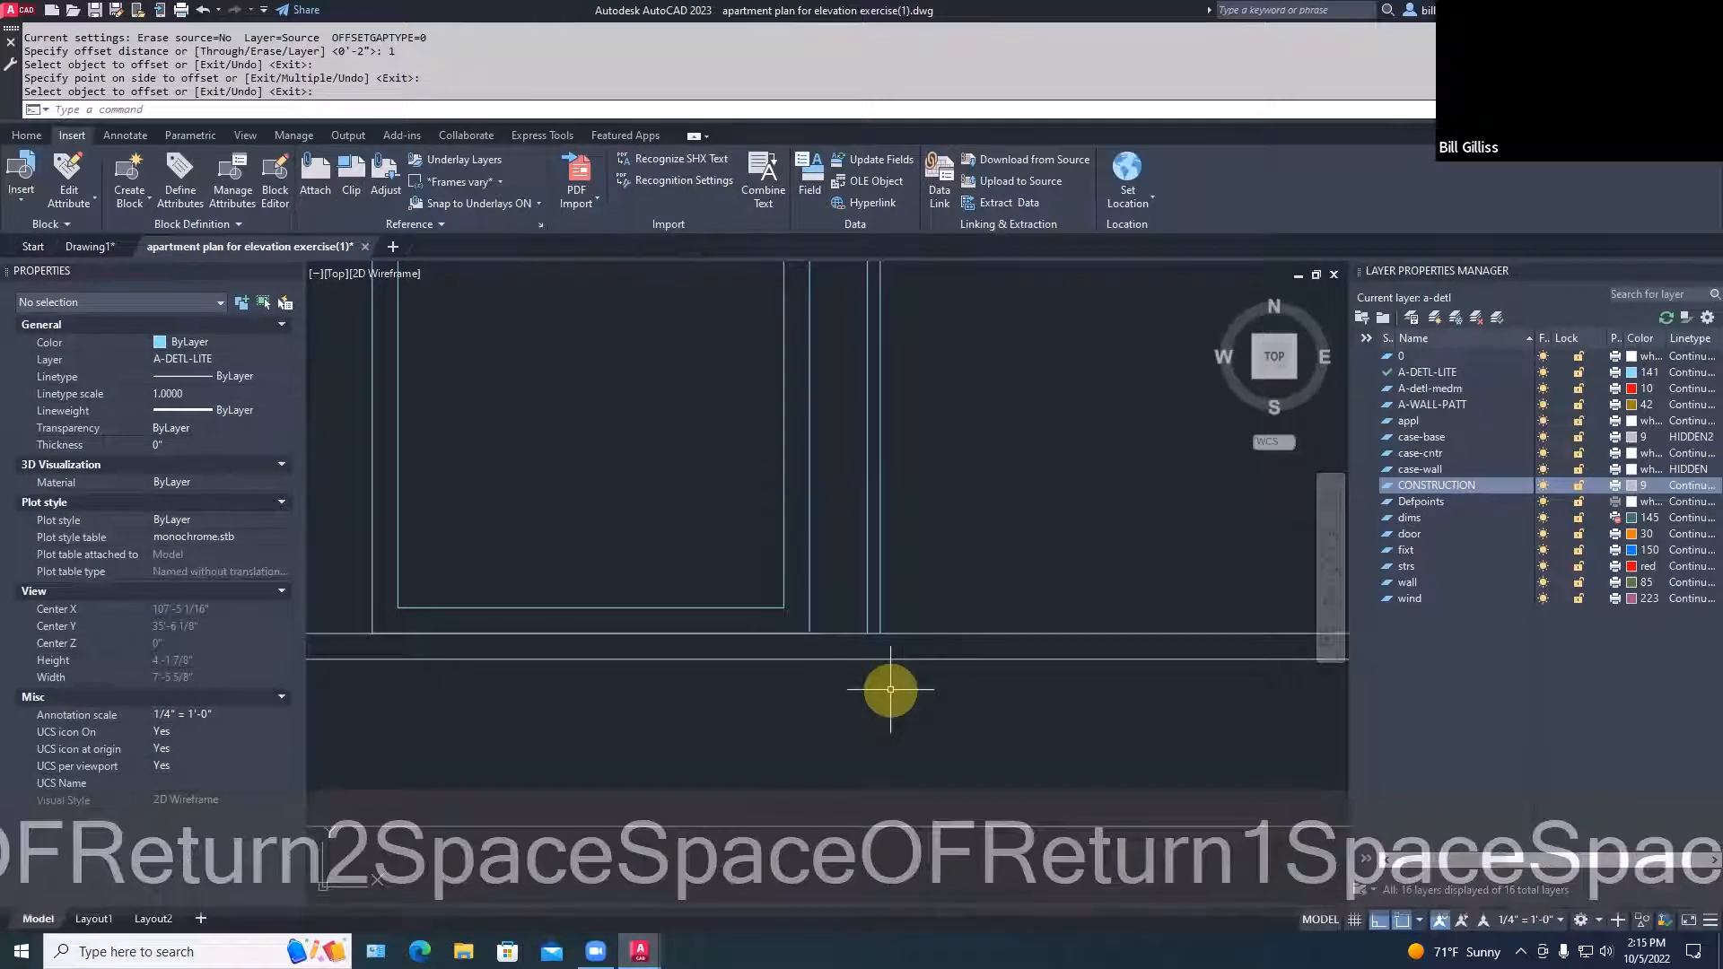
Erase the long horizontal line offset 2 inches below the windows
{"action": "type", "text": "e"}
{"action": "key", "text": "space"}
{"action": "left_click", "coordinate": [884, 662]}
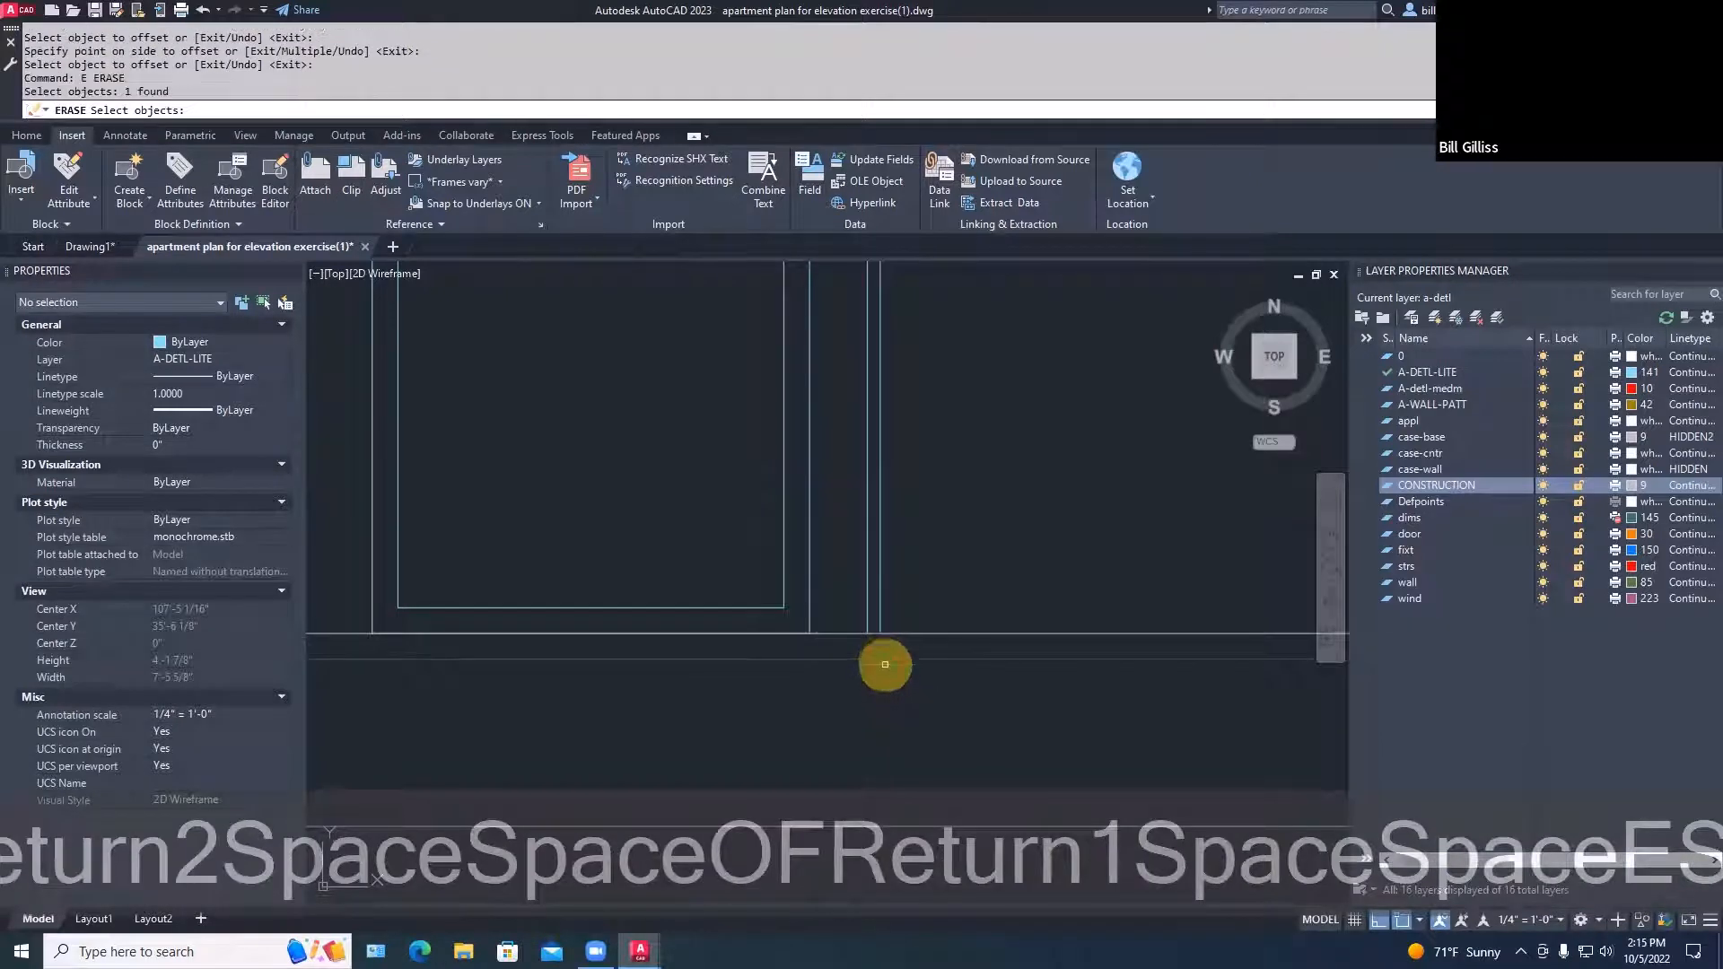
{"action": "key", "text": "space"}
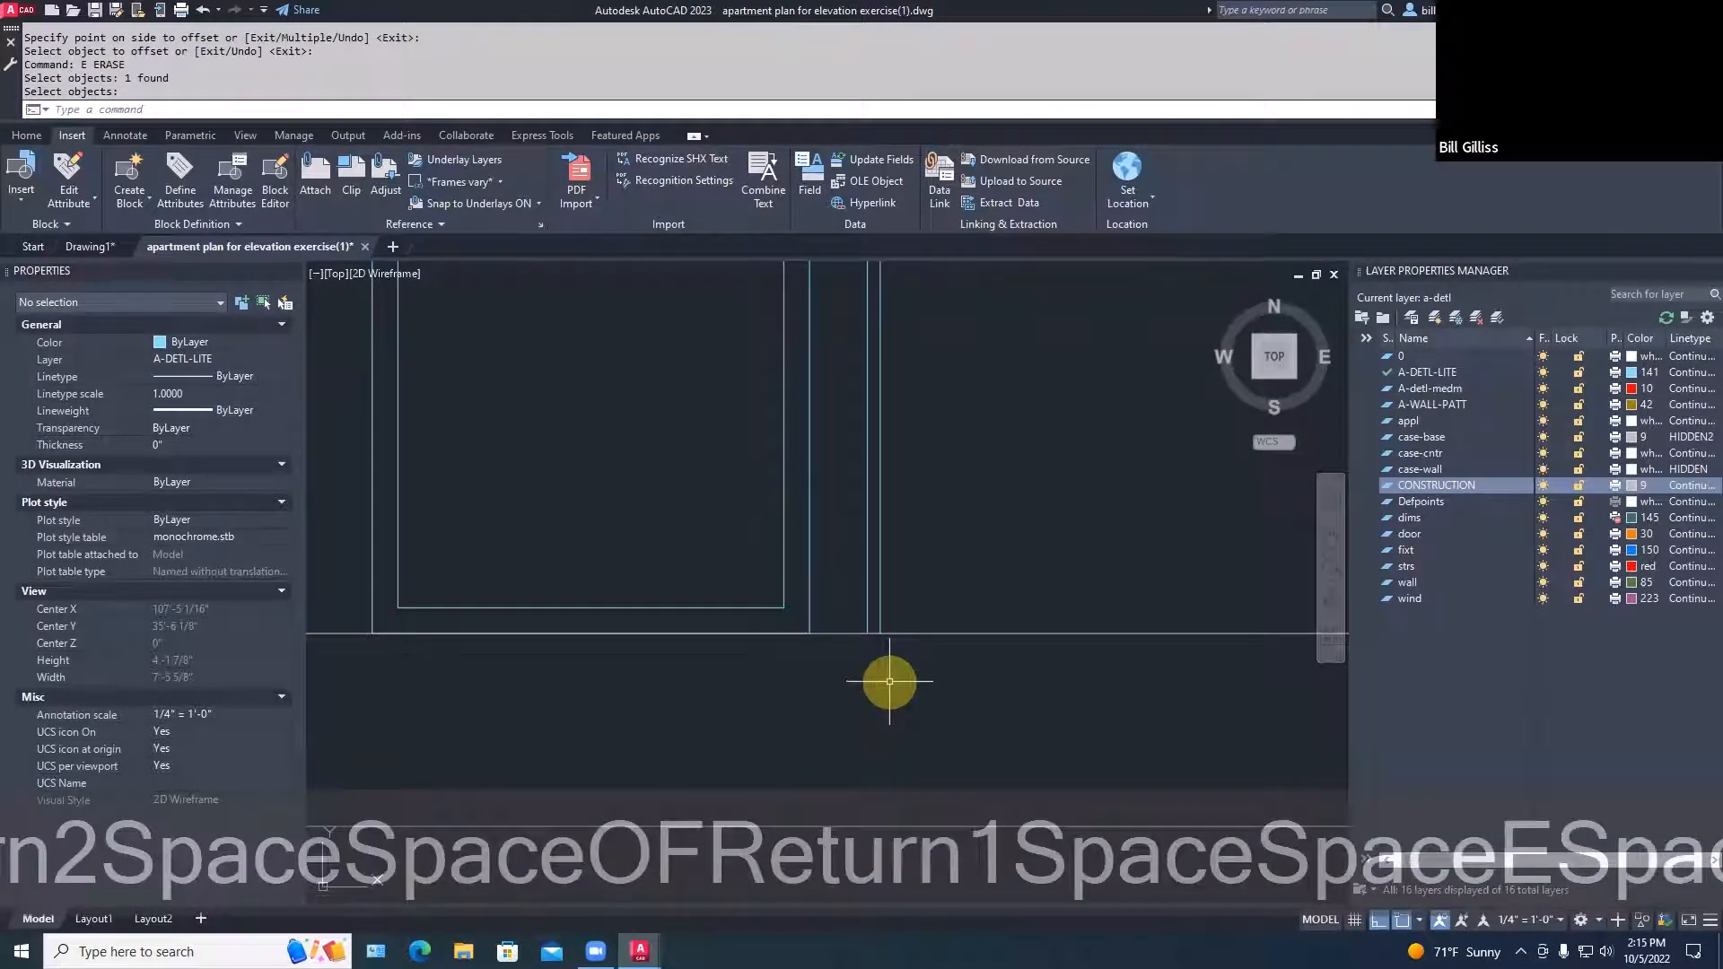
Offset the right window's bottom line 1 inch downward for the underside of the sill
{"action": "type", "text": "of"}
{"action": "key", "text": "Return"}
{"action": "type", "text": "1"}
{"action": "key", "text": "space"}
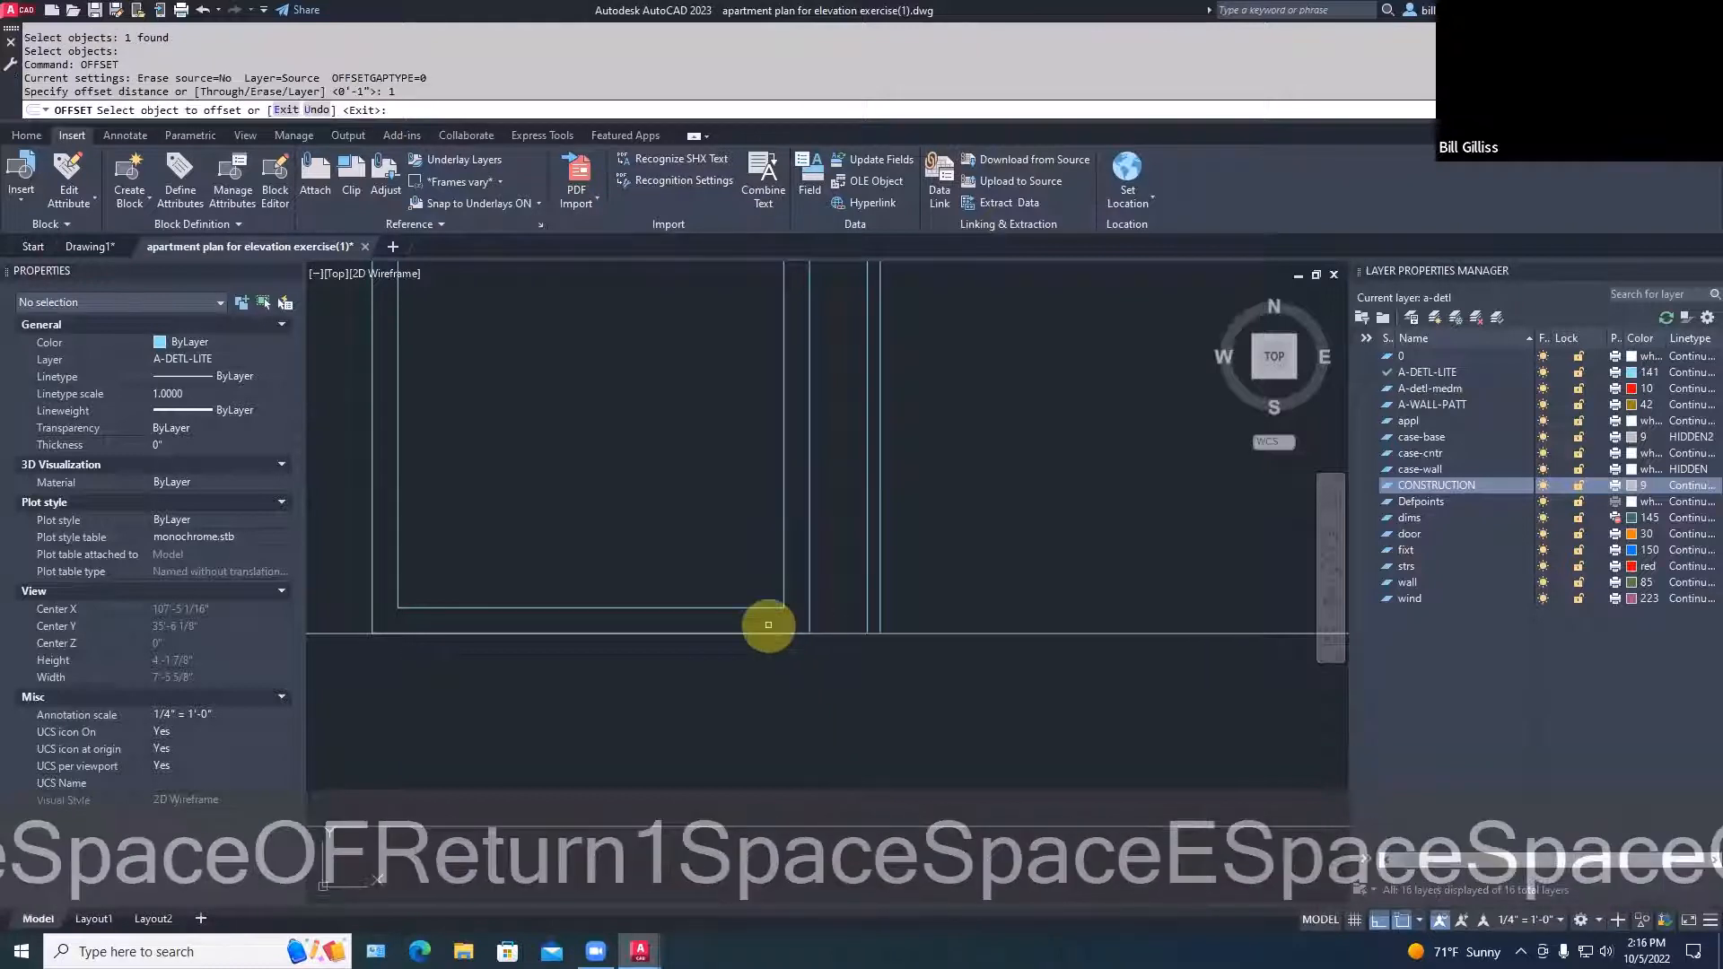
{"action": "left_click", "coordinate": [769, 624]}
{"action": "left_click", "coordinate": [875, 673]}
{"action": "key", "text": "space"}
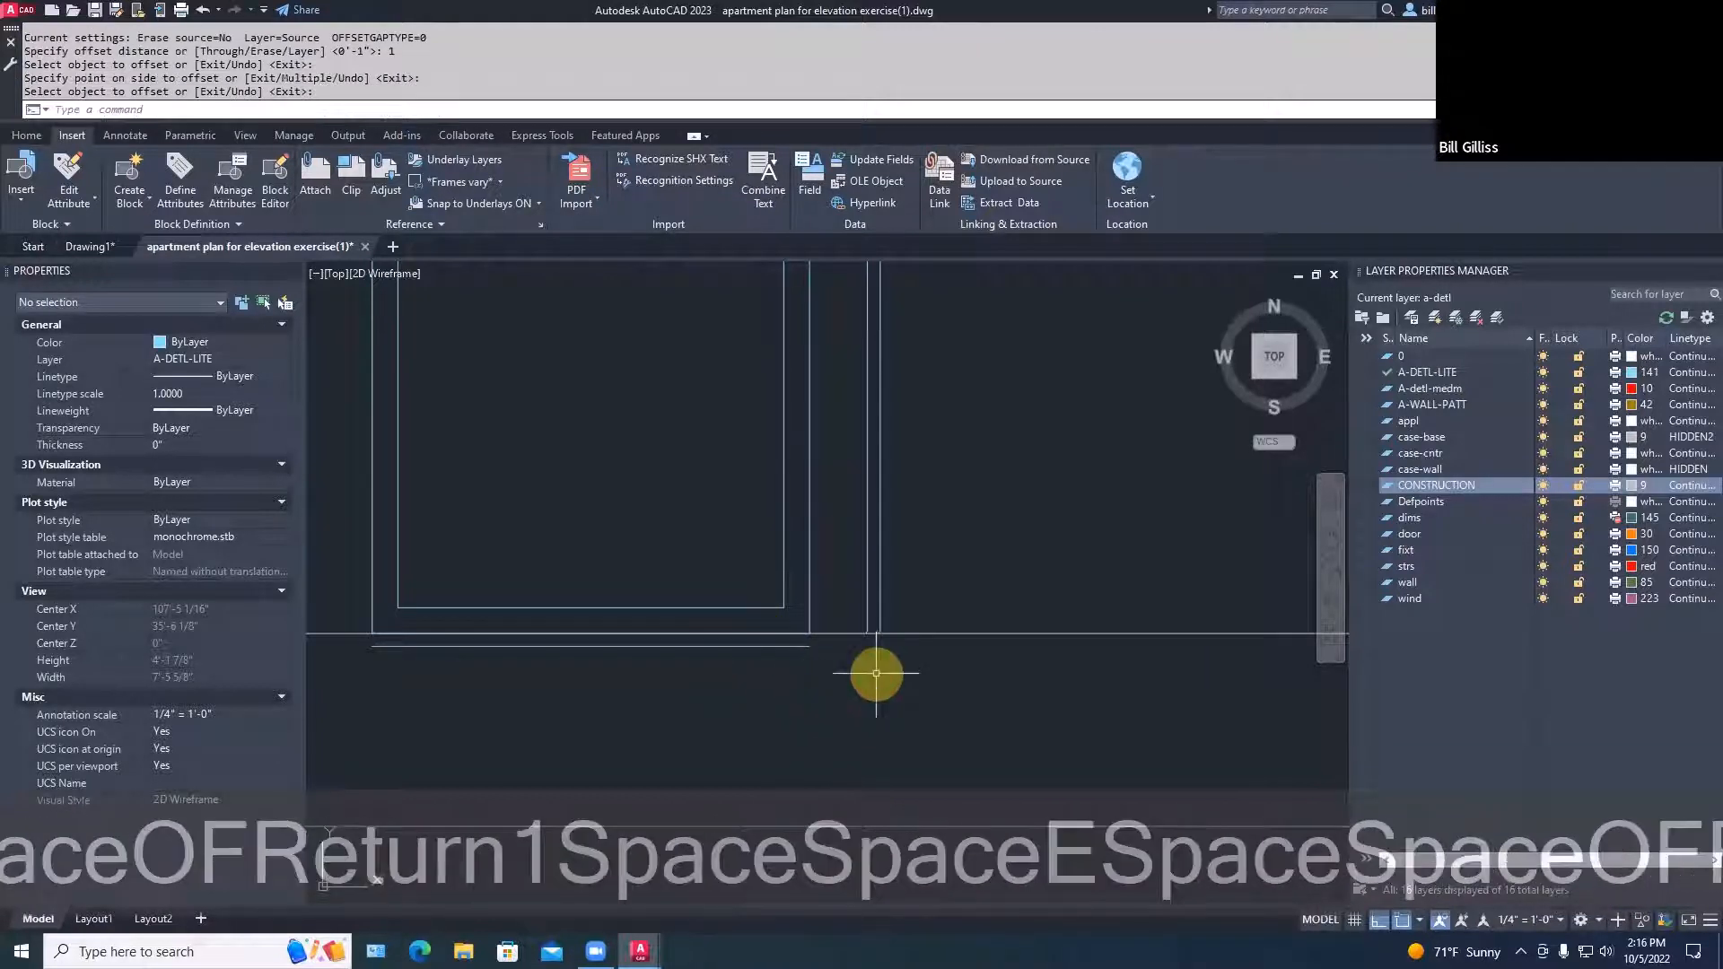
Fillet the offset vertical line with the sill's underside line to square off the sill's lower right corner
{"action": "type", "text": "f"}
{"action": "key", "text": "Return"}
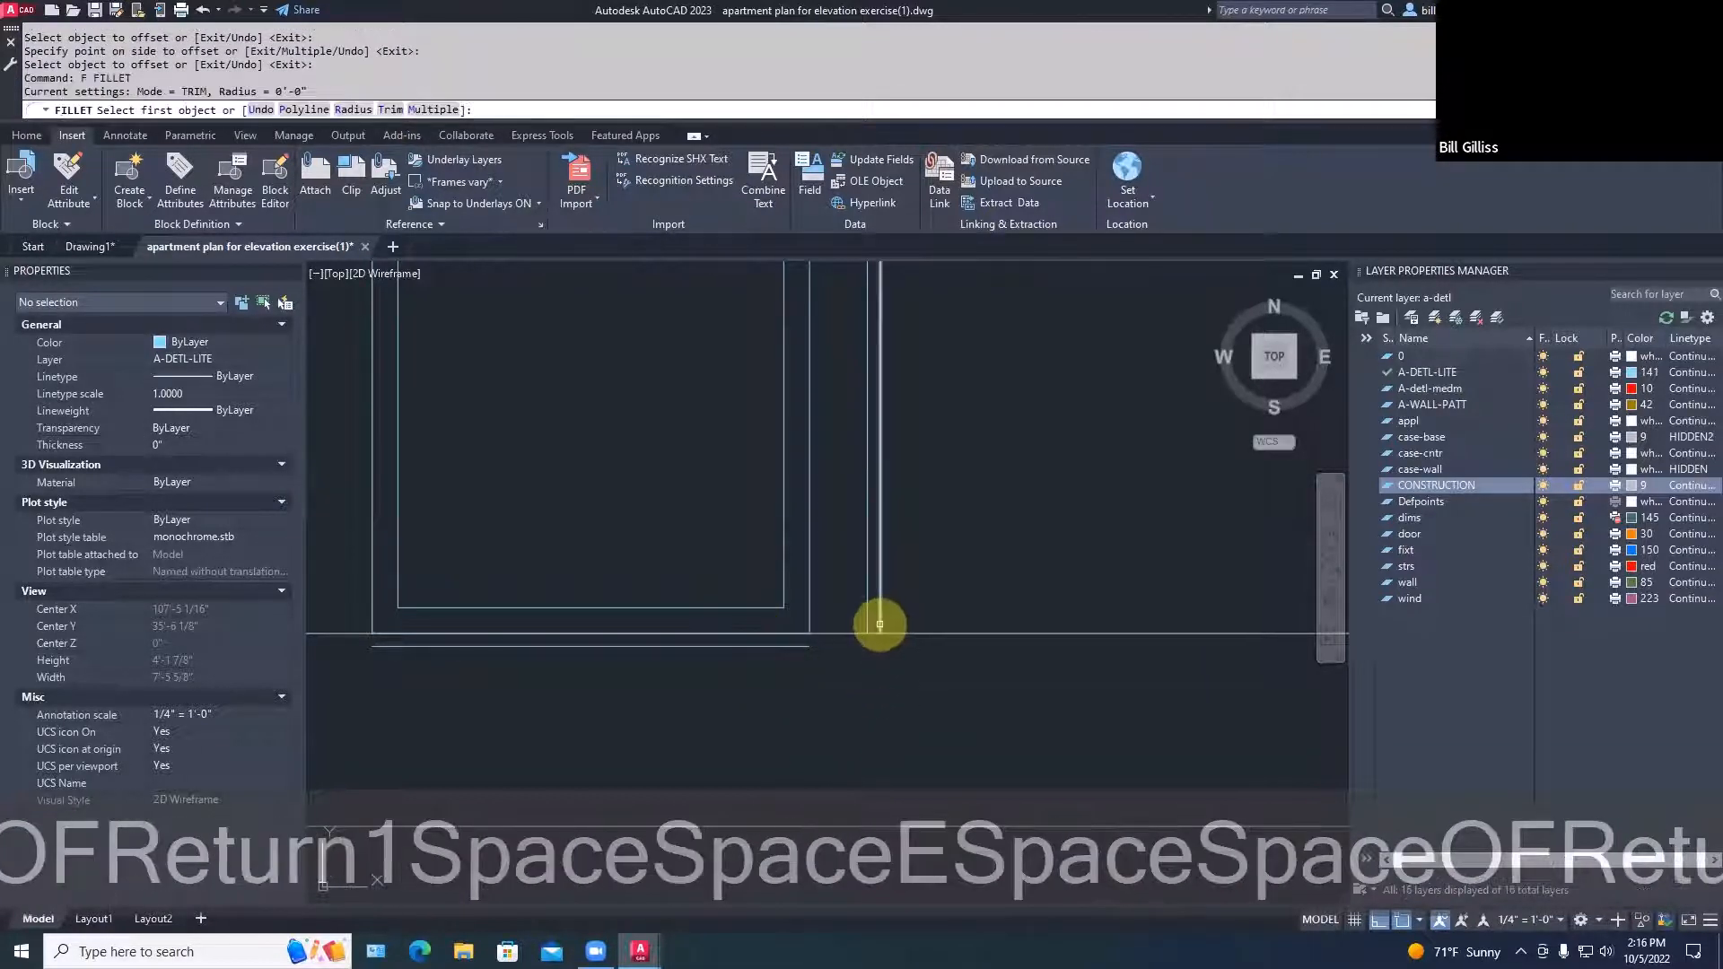
{"action": "left_click", "coordinate": [877, 618]}
{"action": "left_click", "coordinate": [805, 647]}
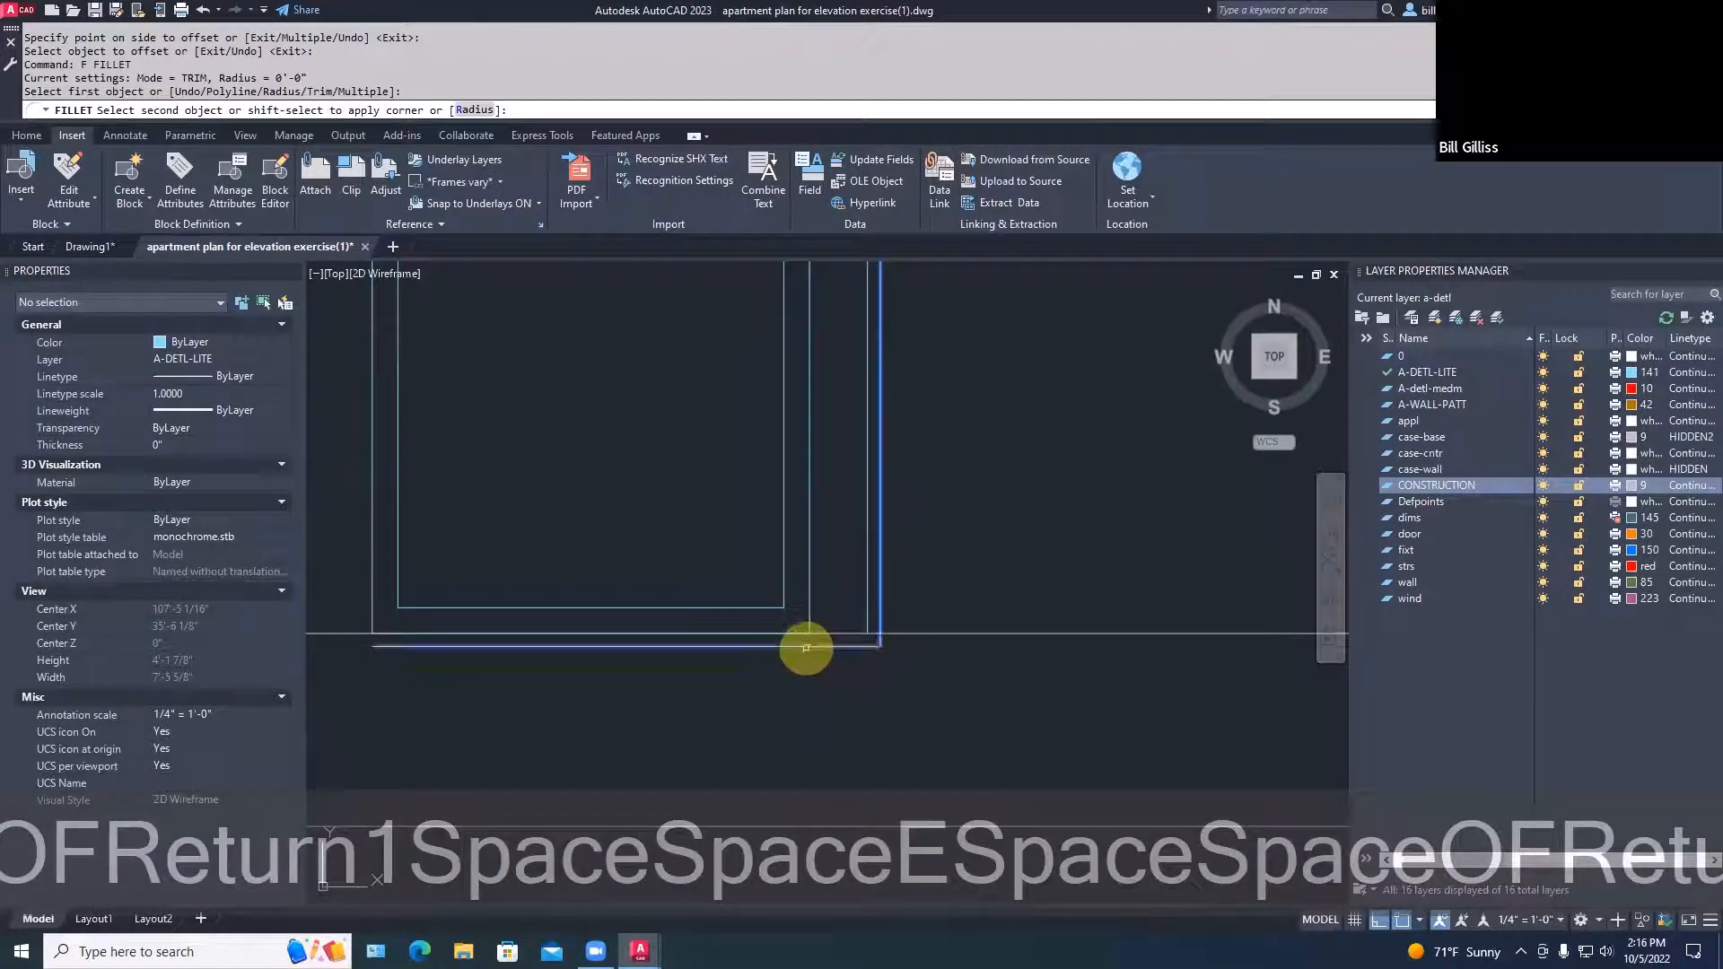
Fillet the sill's right end line with the right window's bottom line to close the sill's upper right corner
{"action": "key", "text": "space"}
{"action": "scroll", "coordinate": [898, 646], "scroll_direction": "up", "scroll_amount": 4}
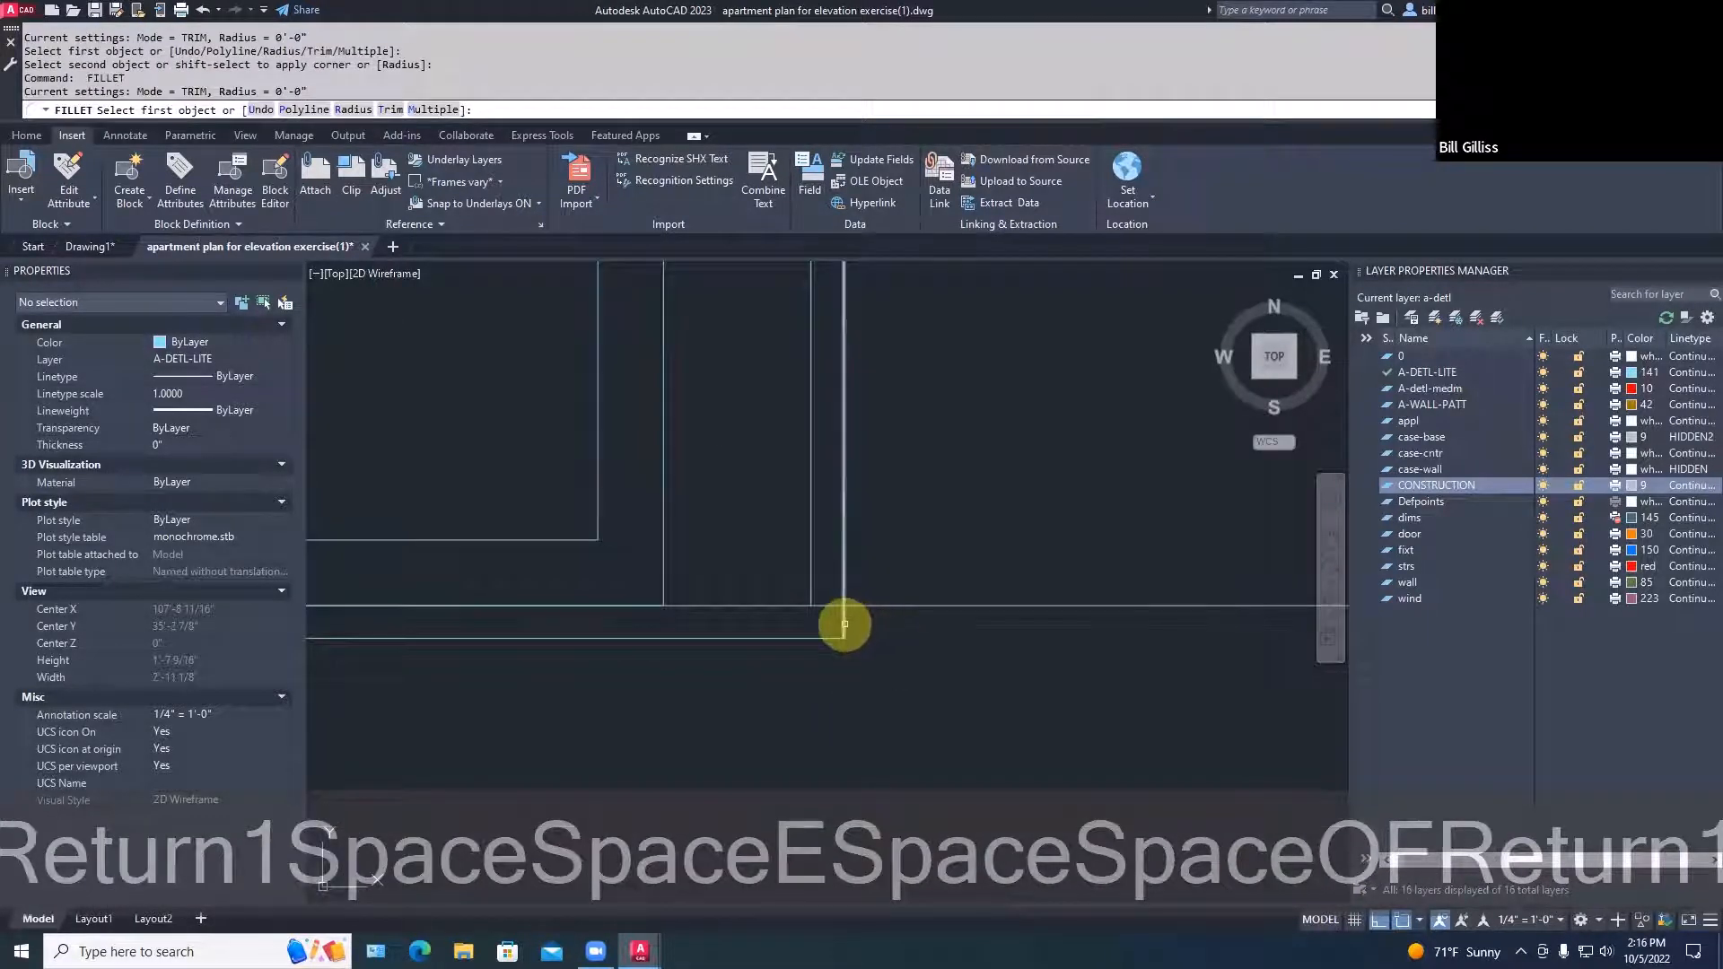
{"action": "left_click", "coordinate": [841, 623]}
{"action": "left_click", "coordinate": [657, 606]}
{"action": "scroll", "coordinate": [815, 674], "scroll_direction": "down", "scroll_amount": 2}
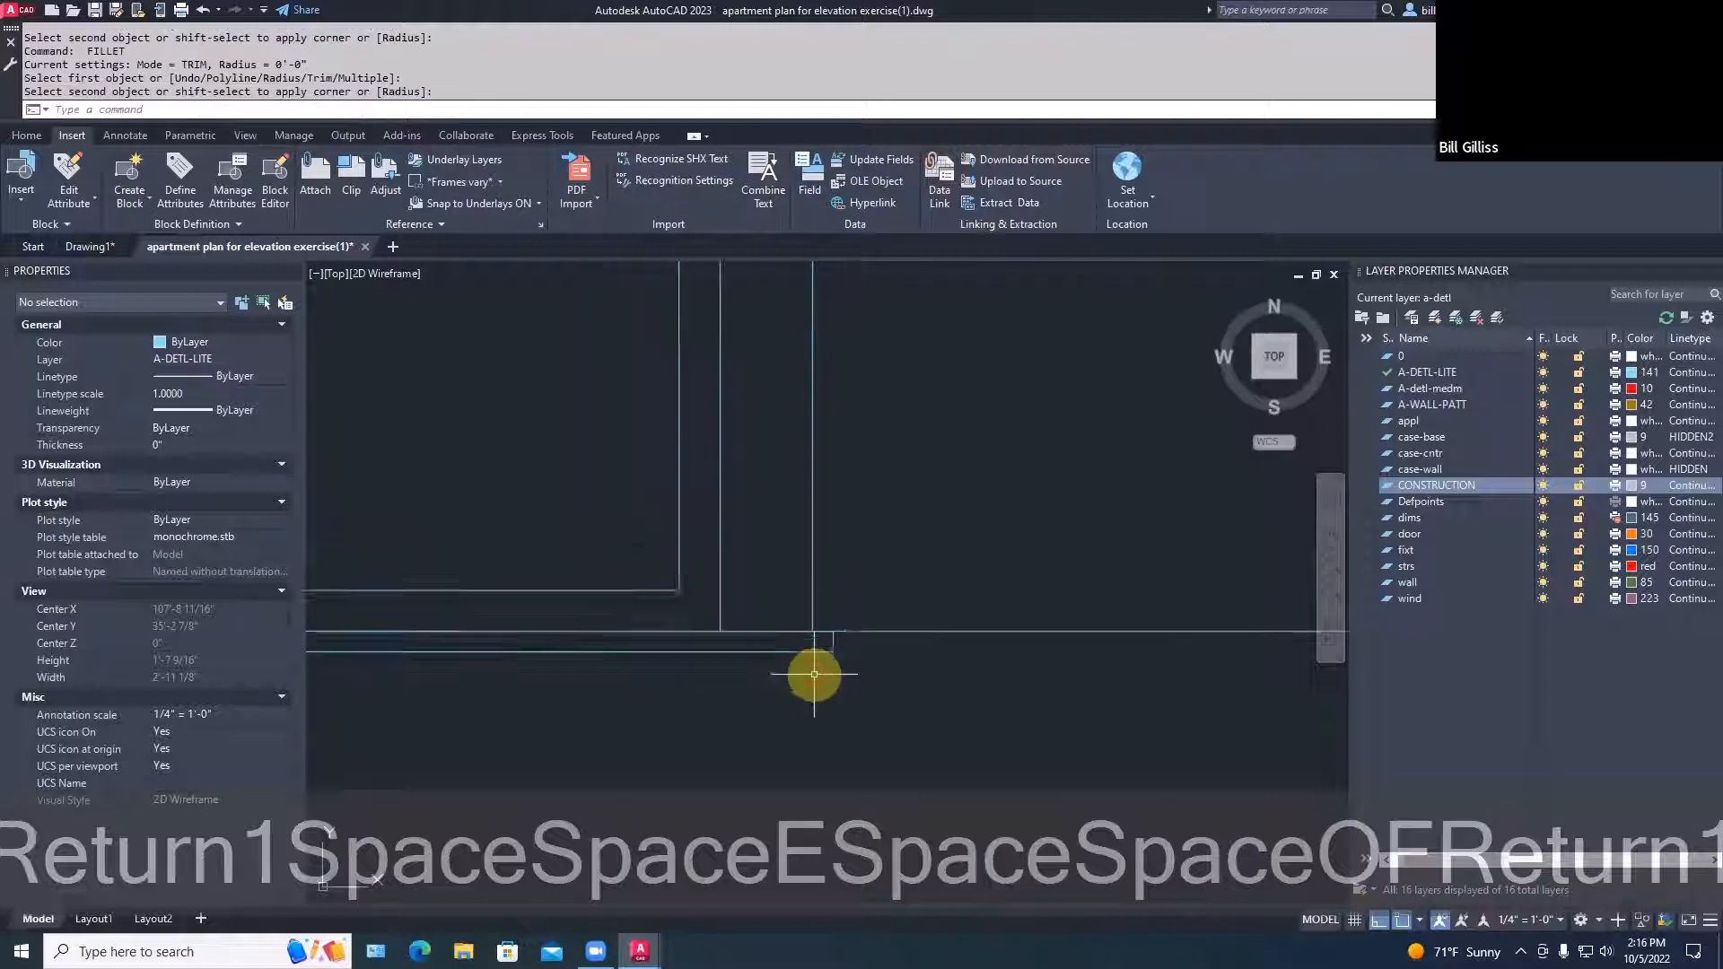
{"action": "scroll", "coordinate": [814, 693], "scroll_direction": "down", "scroll_amount": 4}
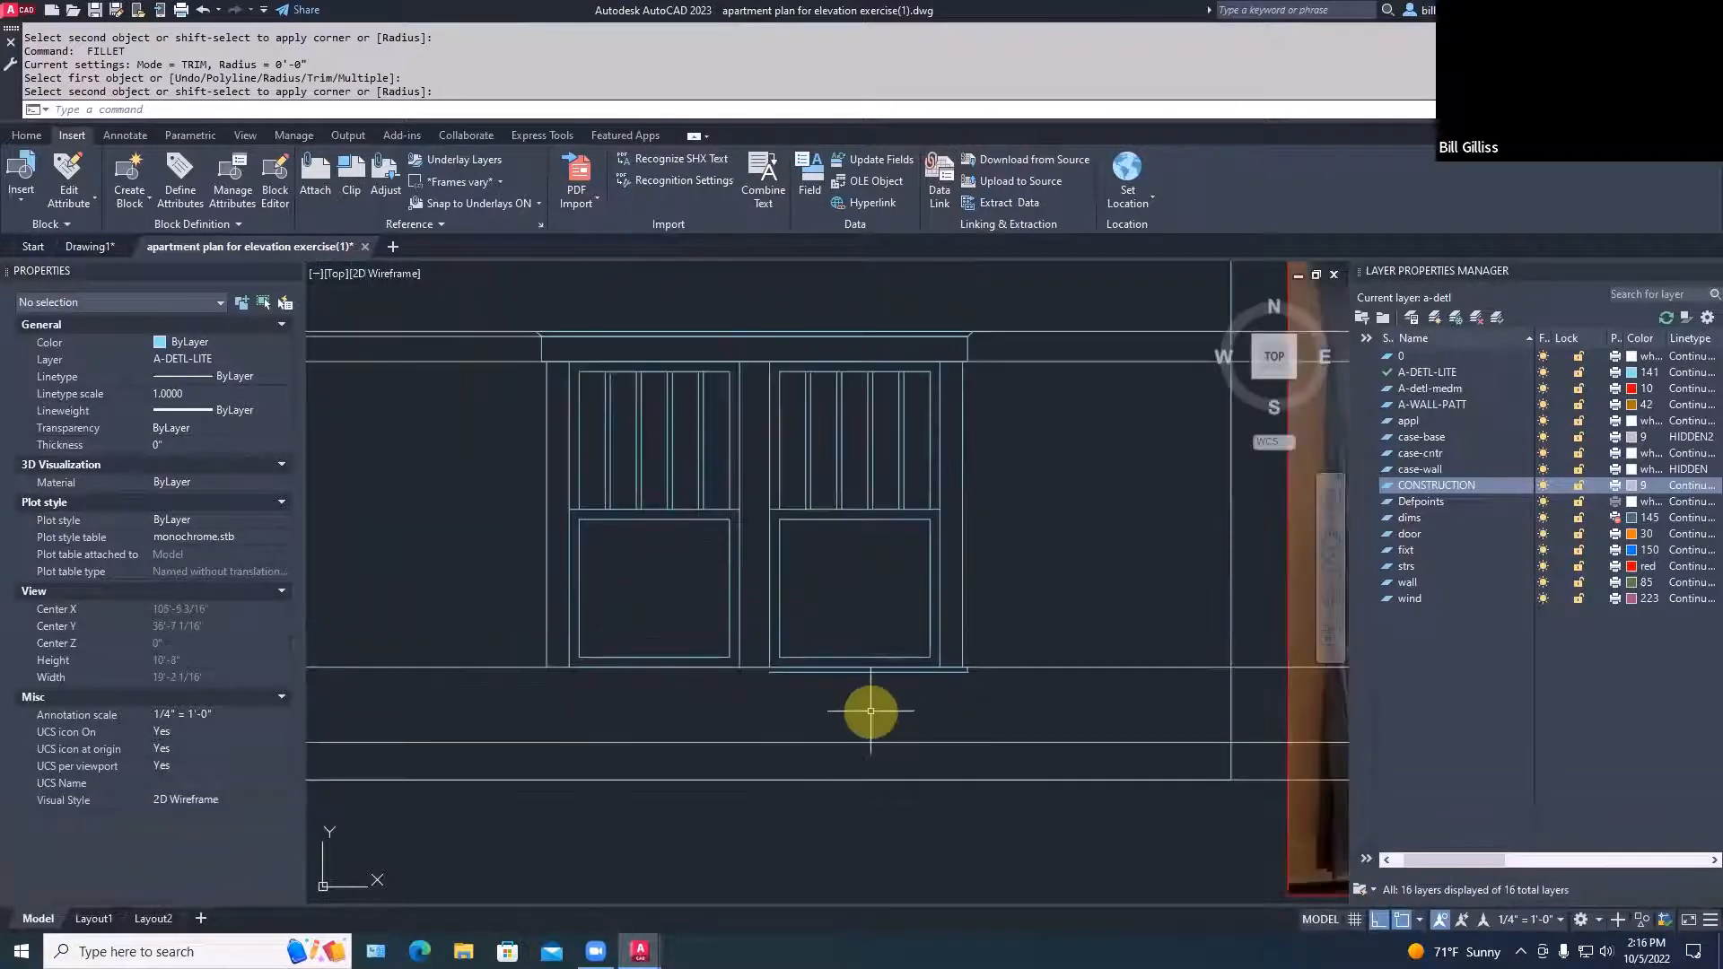
Mirror the sill's short right end line about the windows' vertical centerline to the left side, keeping the original
{"action": "type", "text": "MI"}
{"action": "key", "text": "space"}
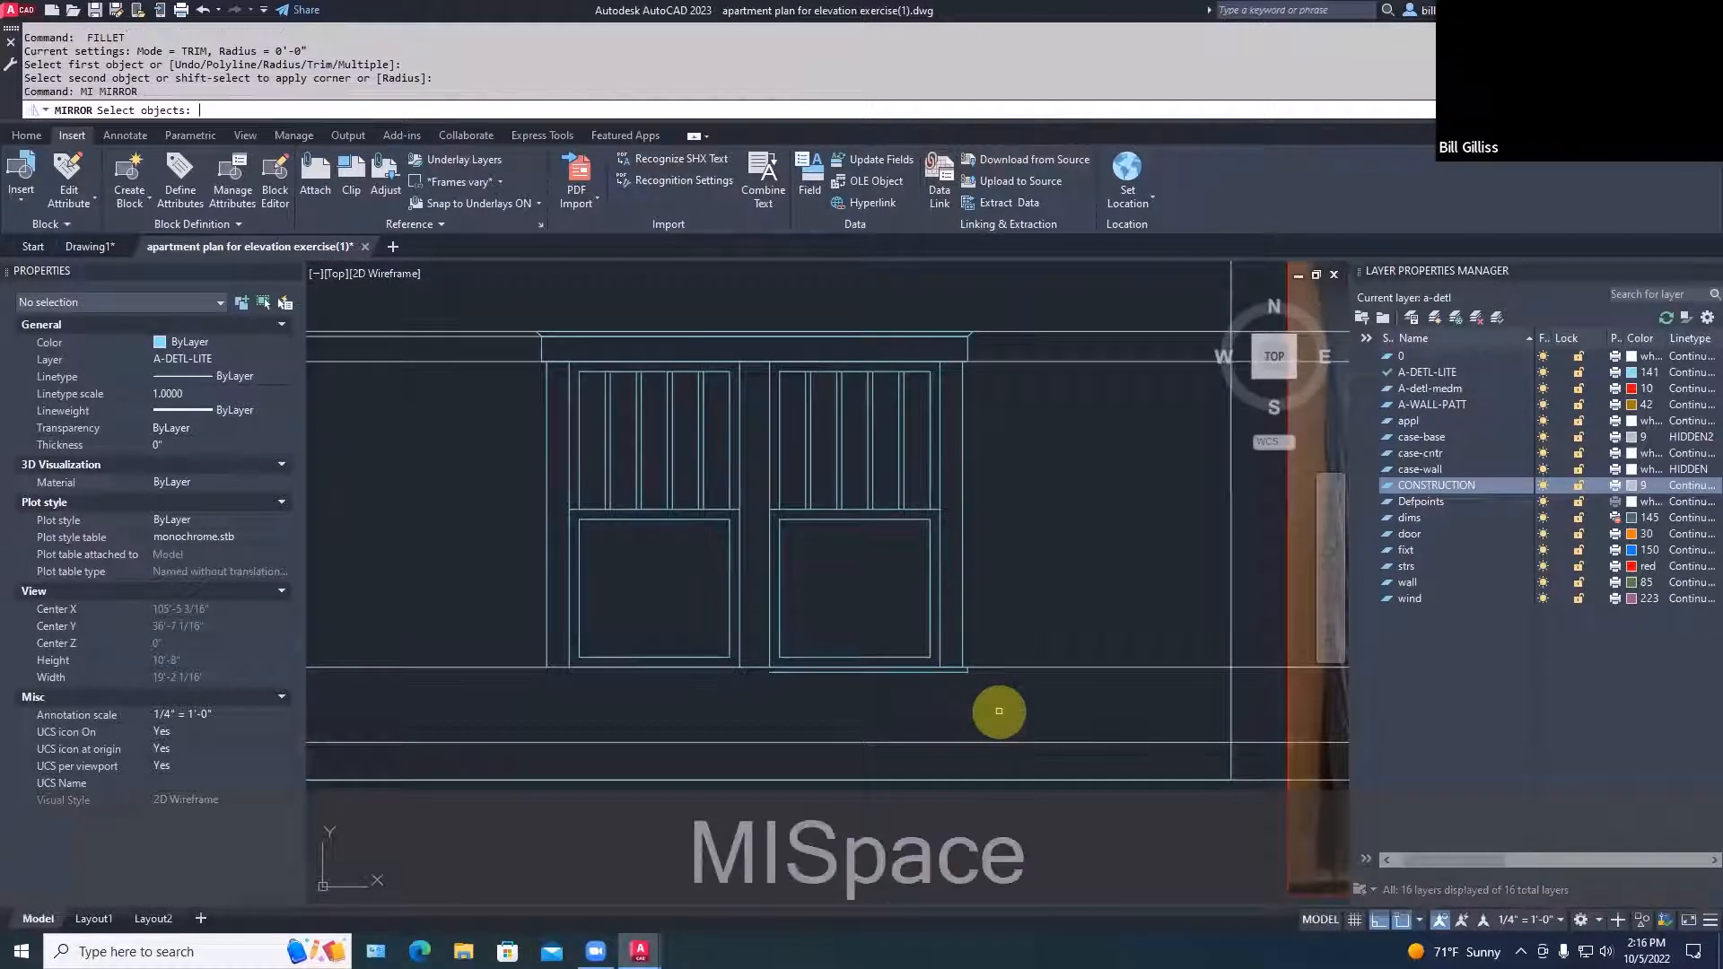
{"action": "type", "text": "W"}
{"action": "key", "text": "space"}
{"action": "left_click", "coordinate": [949, 644]}
{"action": "left_click", "coordinate": [970, 692]}
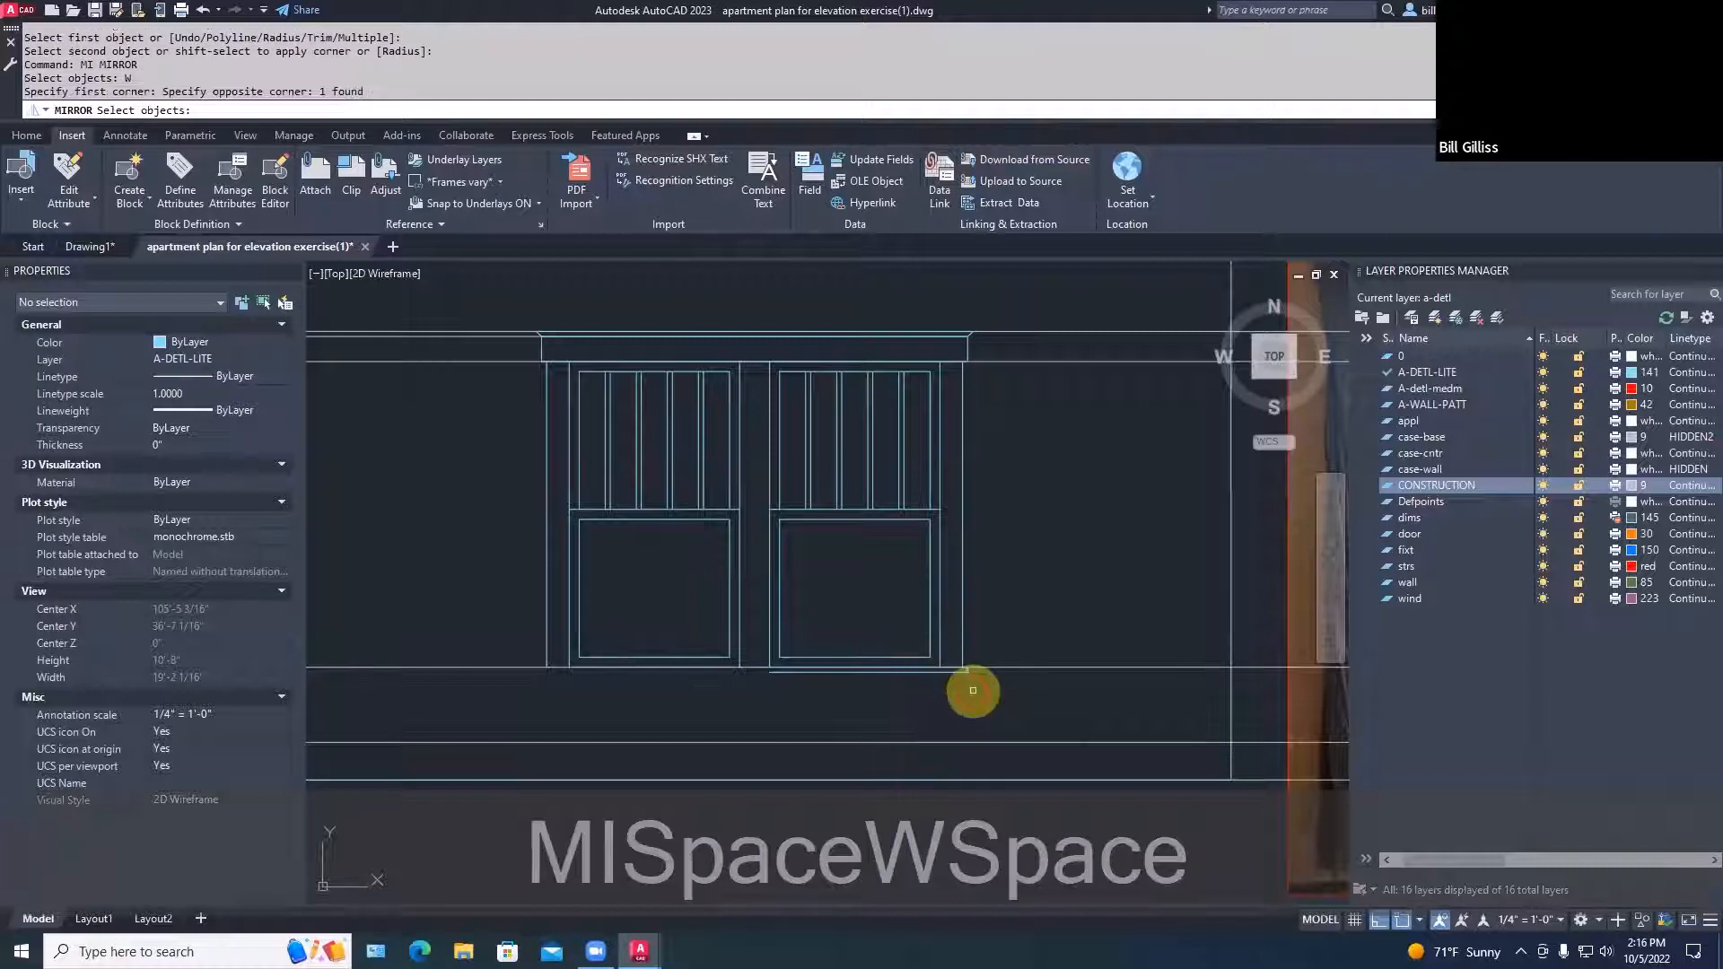
{"action": "key", "text": "space"}
{"action": "left_click", "coordinate": [763, 386]}
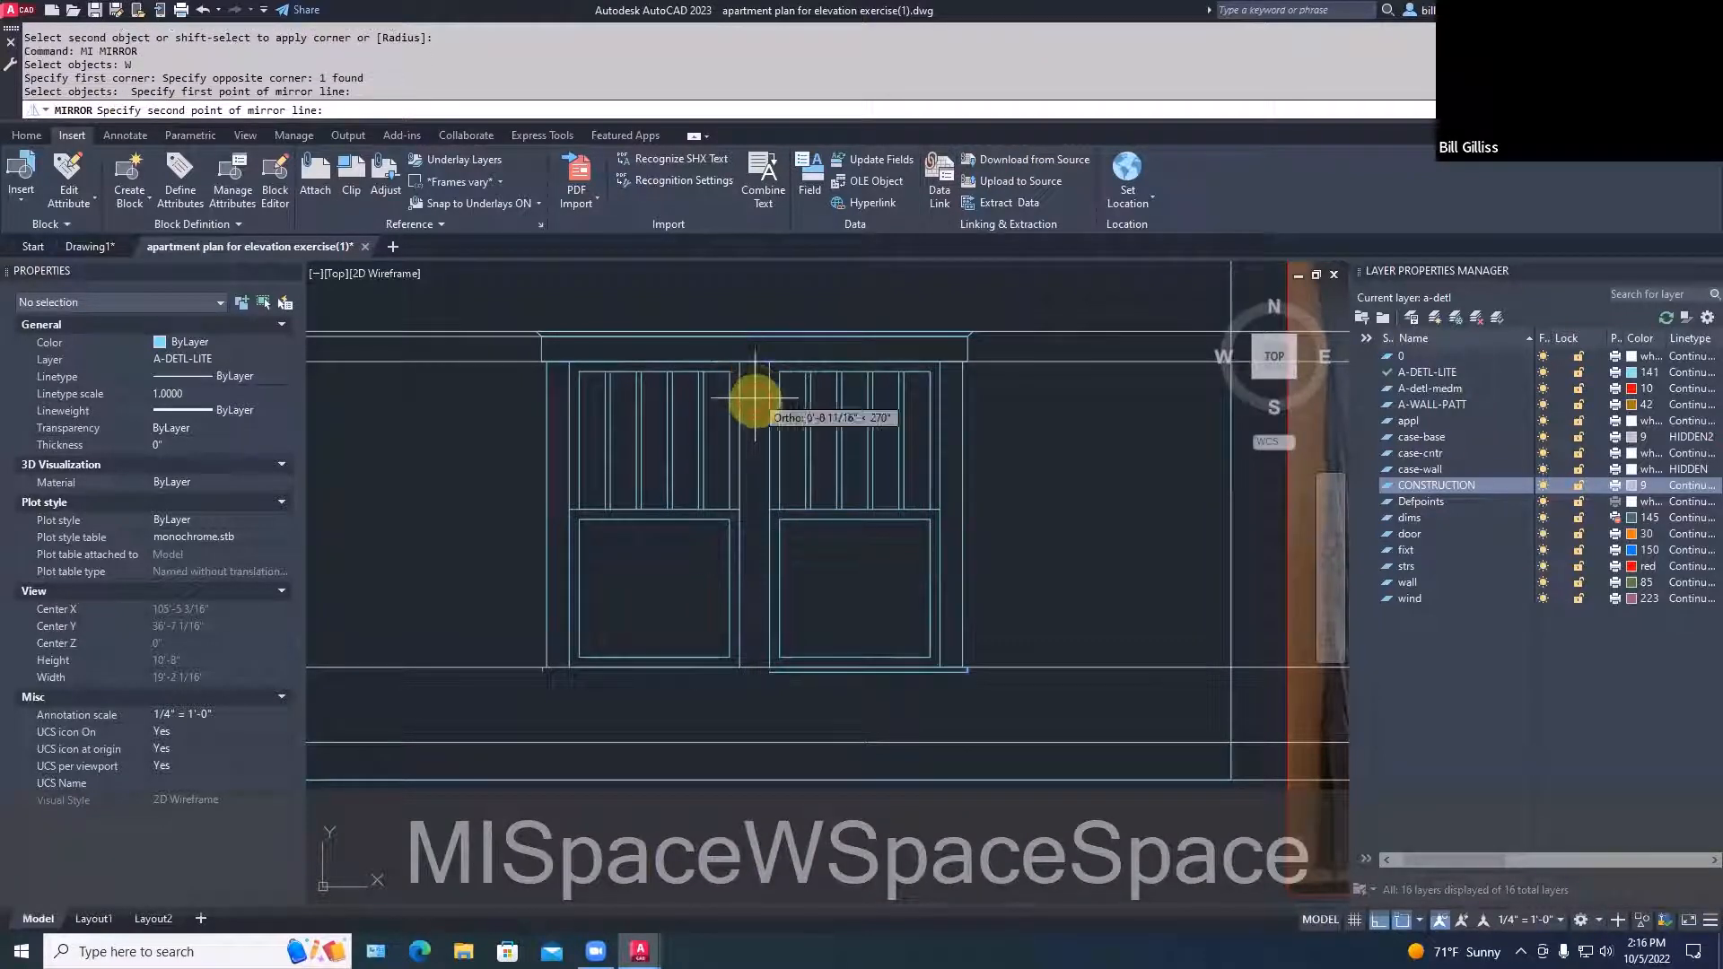
{"action": "left_click", "coordinate": [761, 429]}
{"action": "key", "text": "space"}
Erase the left window's separate bottom line
{"action": "scroll", "coordinate": [707, 718], "scroll_direction": "up", "scroll_amount": 2}
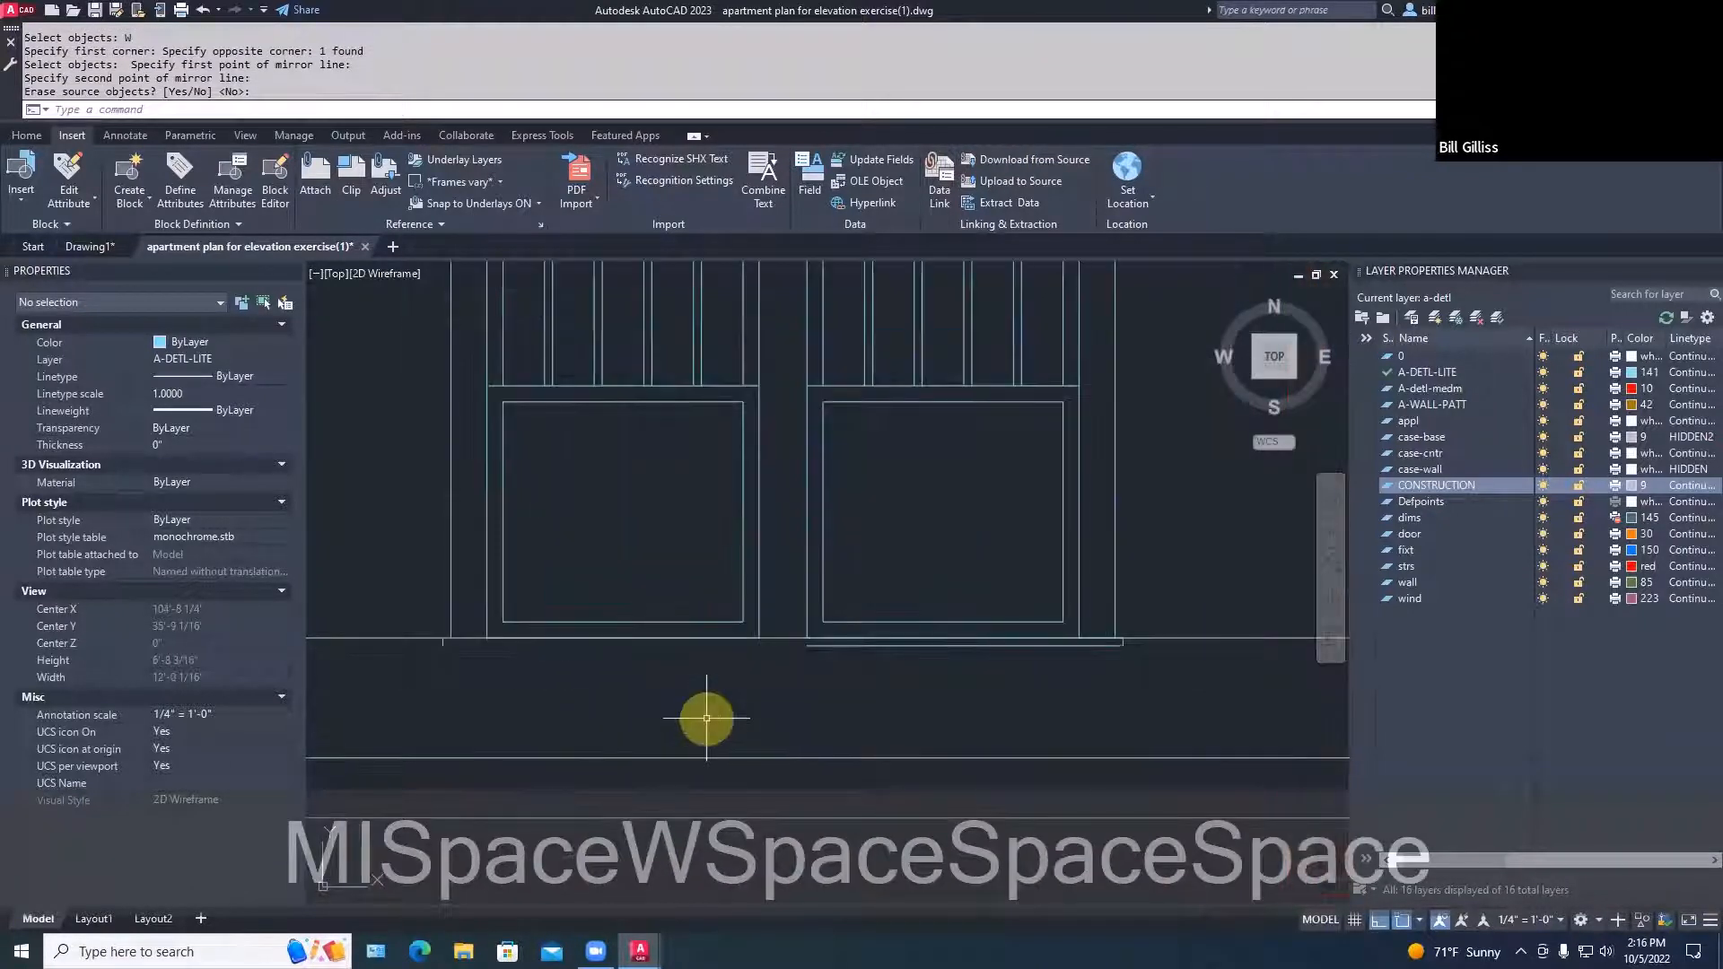
{"action": "key", "text": "e"}
{"action": "key", "text": "space"}
{"action": "left_click", "coordinate": [673, 641]}
{"action": "key", "text": "space"}
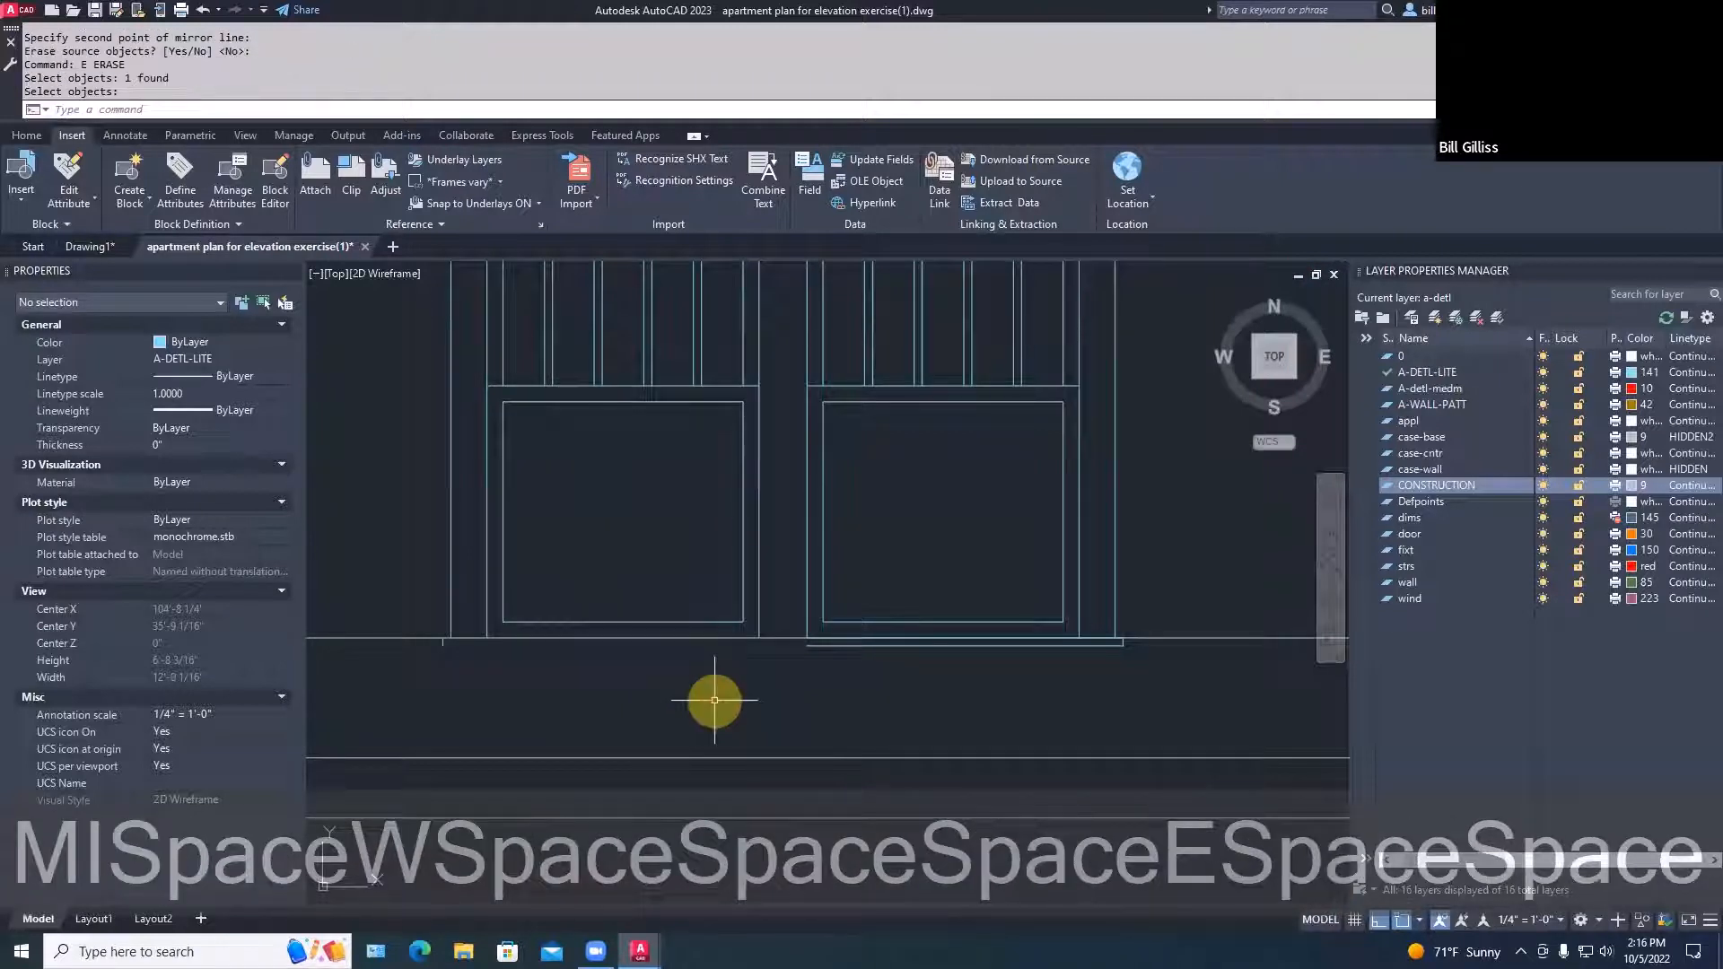
Fillet the mirrored left end line with the right window's bottom line to run the sill's top across both windows
{"action": "key", "text": "f"}
{"action": "key", "text": "space"}
{"action": "scroll", "coordinate": [448, 664], "scroll_direction": "up", "scroll_amount": 4}
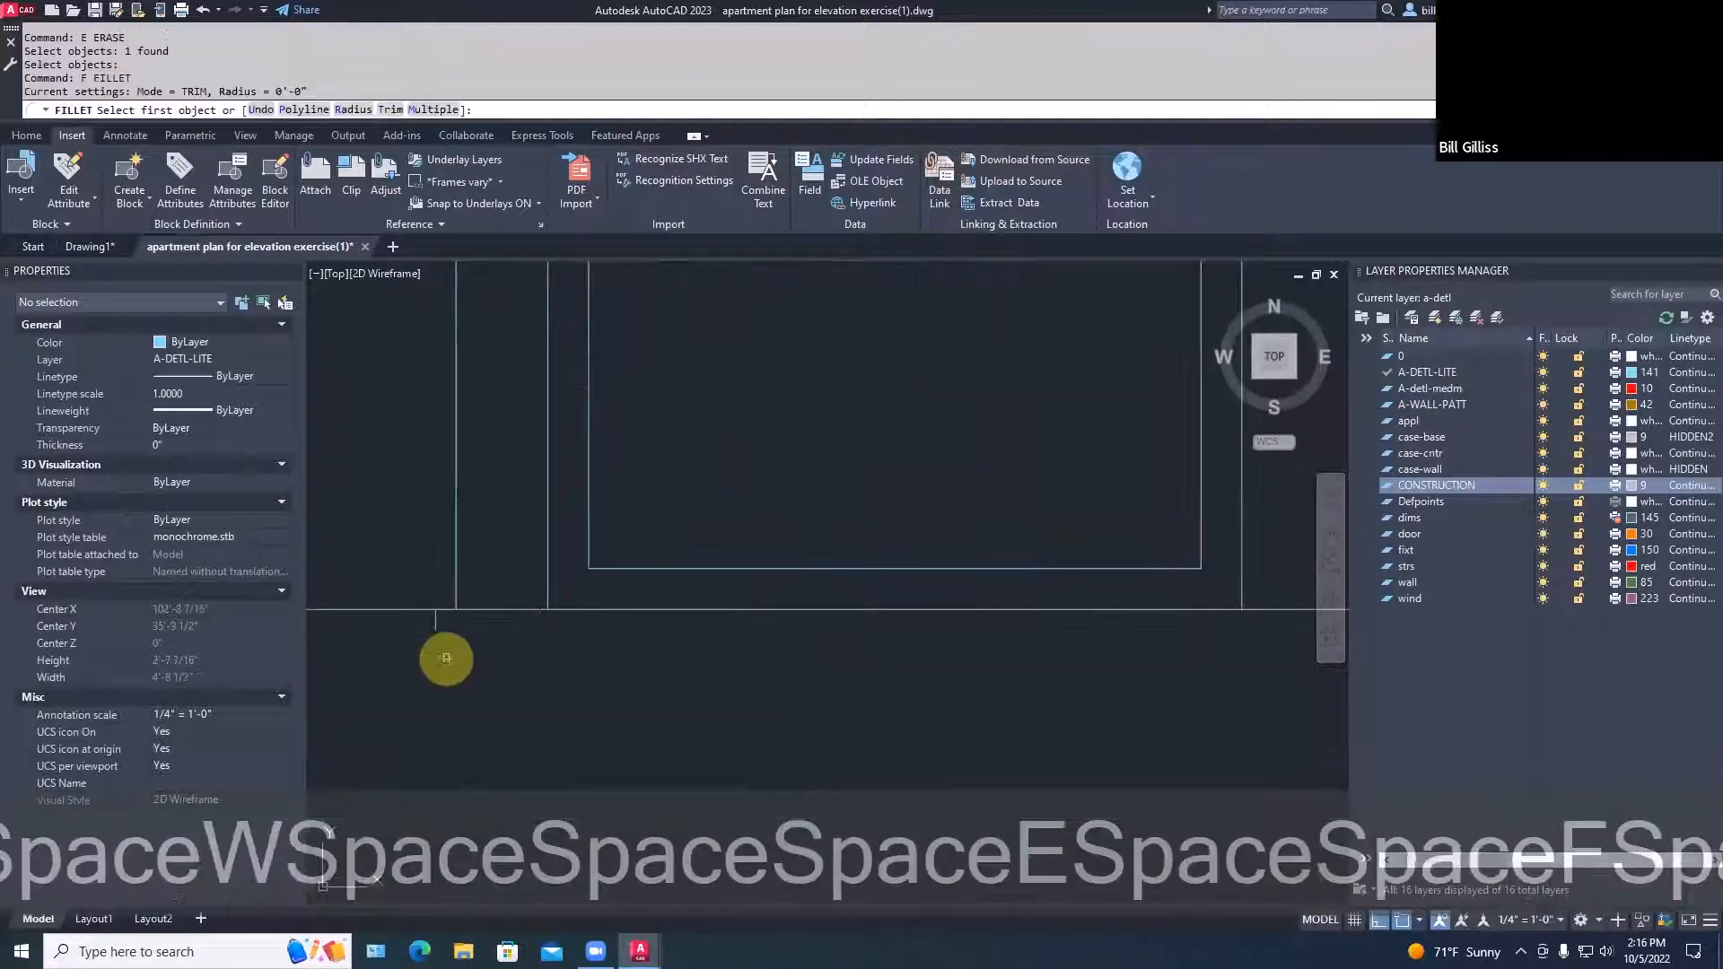
{"action": "left_click", "coordinate": [433, 617]}
{"action": "scroll", "coordinate": [1212, 602], "scroll_direction": "down", "scroll_amount": 3}
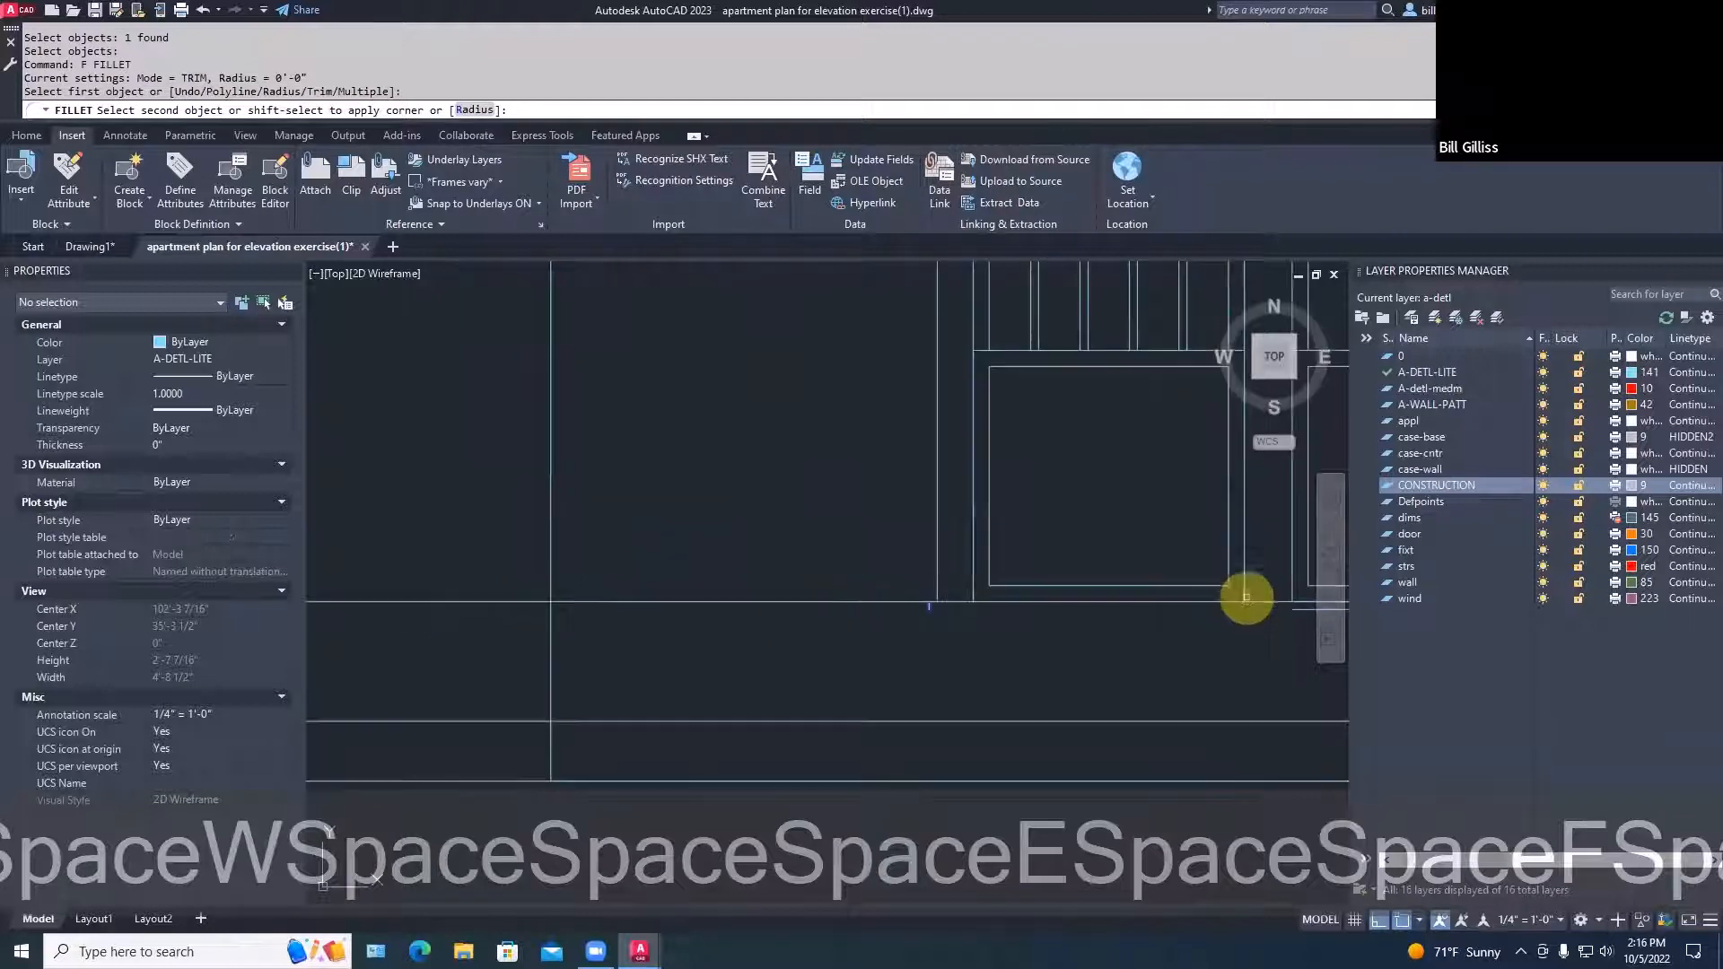
{"action": "mouse_move", "coordinate": [1247, 596]}
{"action": "middle_mouse_down"}
{"action": "mouse_move", "coordinate": [1131, 651]}
{"action": "mouse_move", "coordinate": [1077, 653]}
{"action": "middle_mouse_up"}
{"action": "left_click", "coordinate": [1123, 619]}
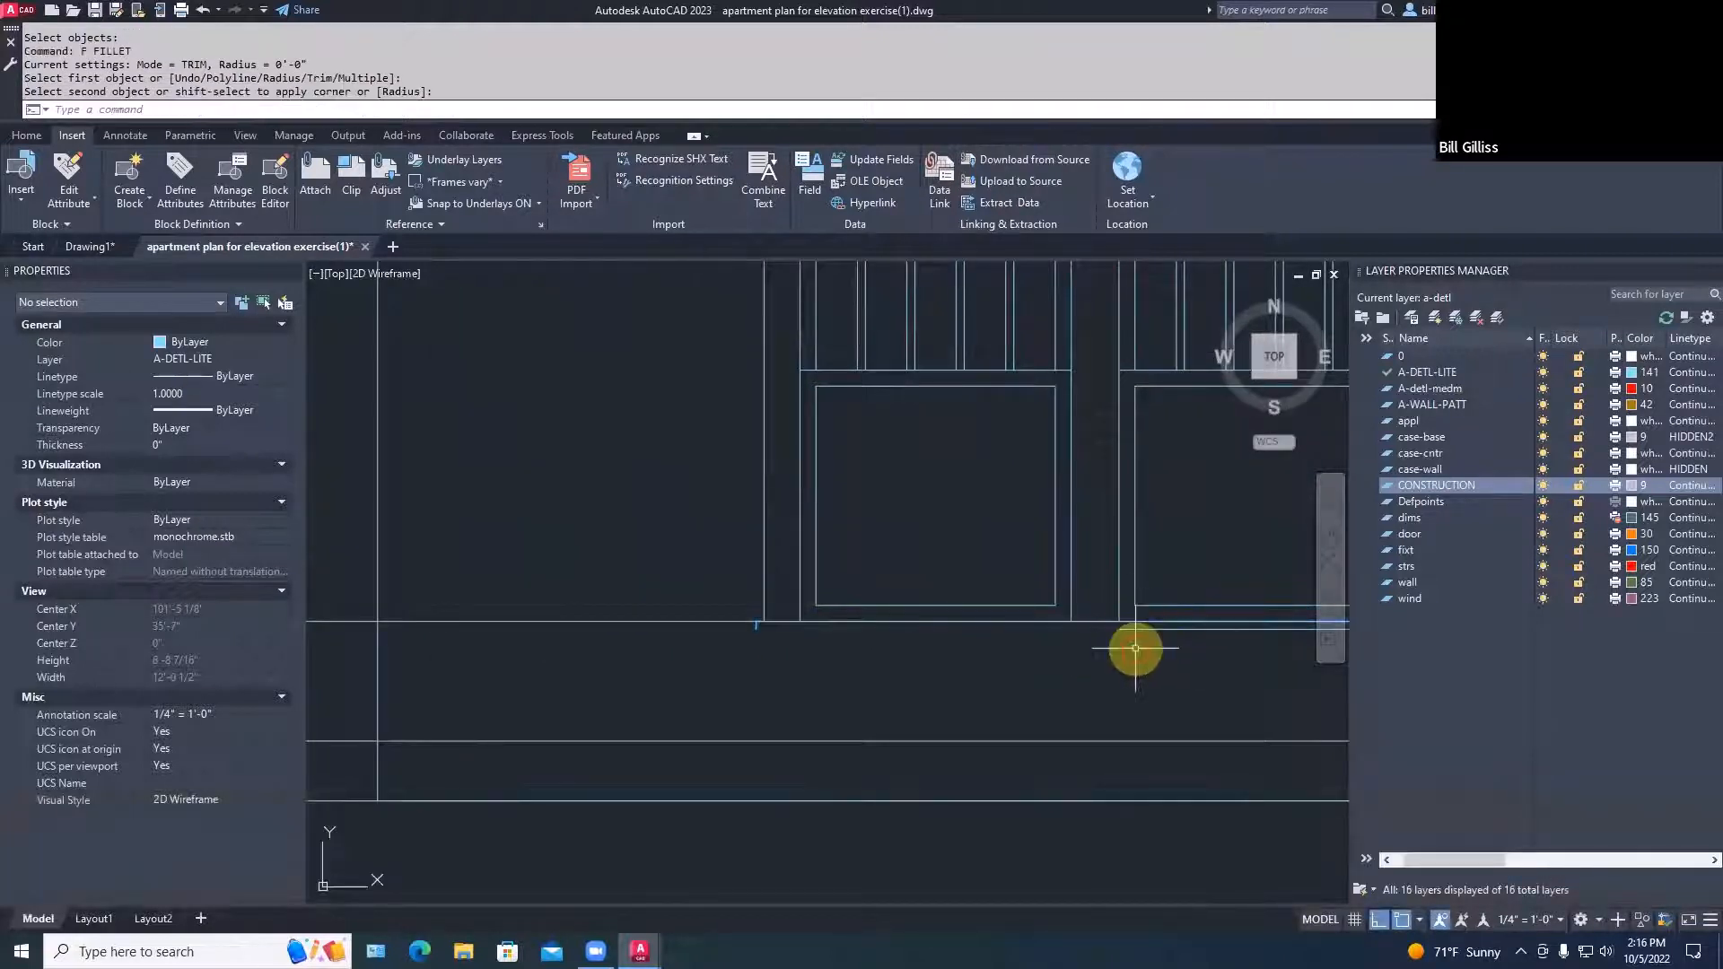
Fillet the sill's underside line with the left end line to close the sill's lower left corner
{"action": "key", "text": "space"}
{"action": "left_click", "coordinate": [1118, 627]}
{"action": "scroll", "coordinate": [772, 633], "scroll_direction": "up", "scroll_amount": 2}
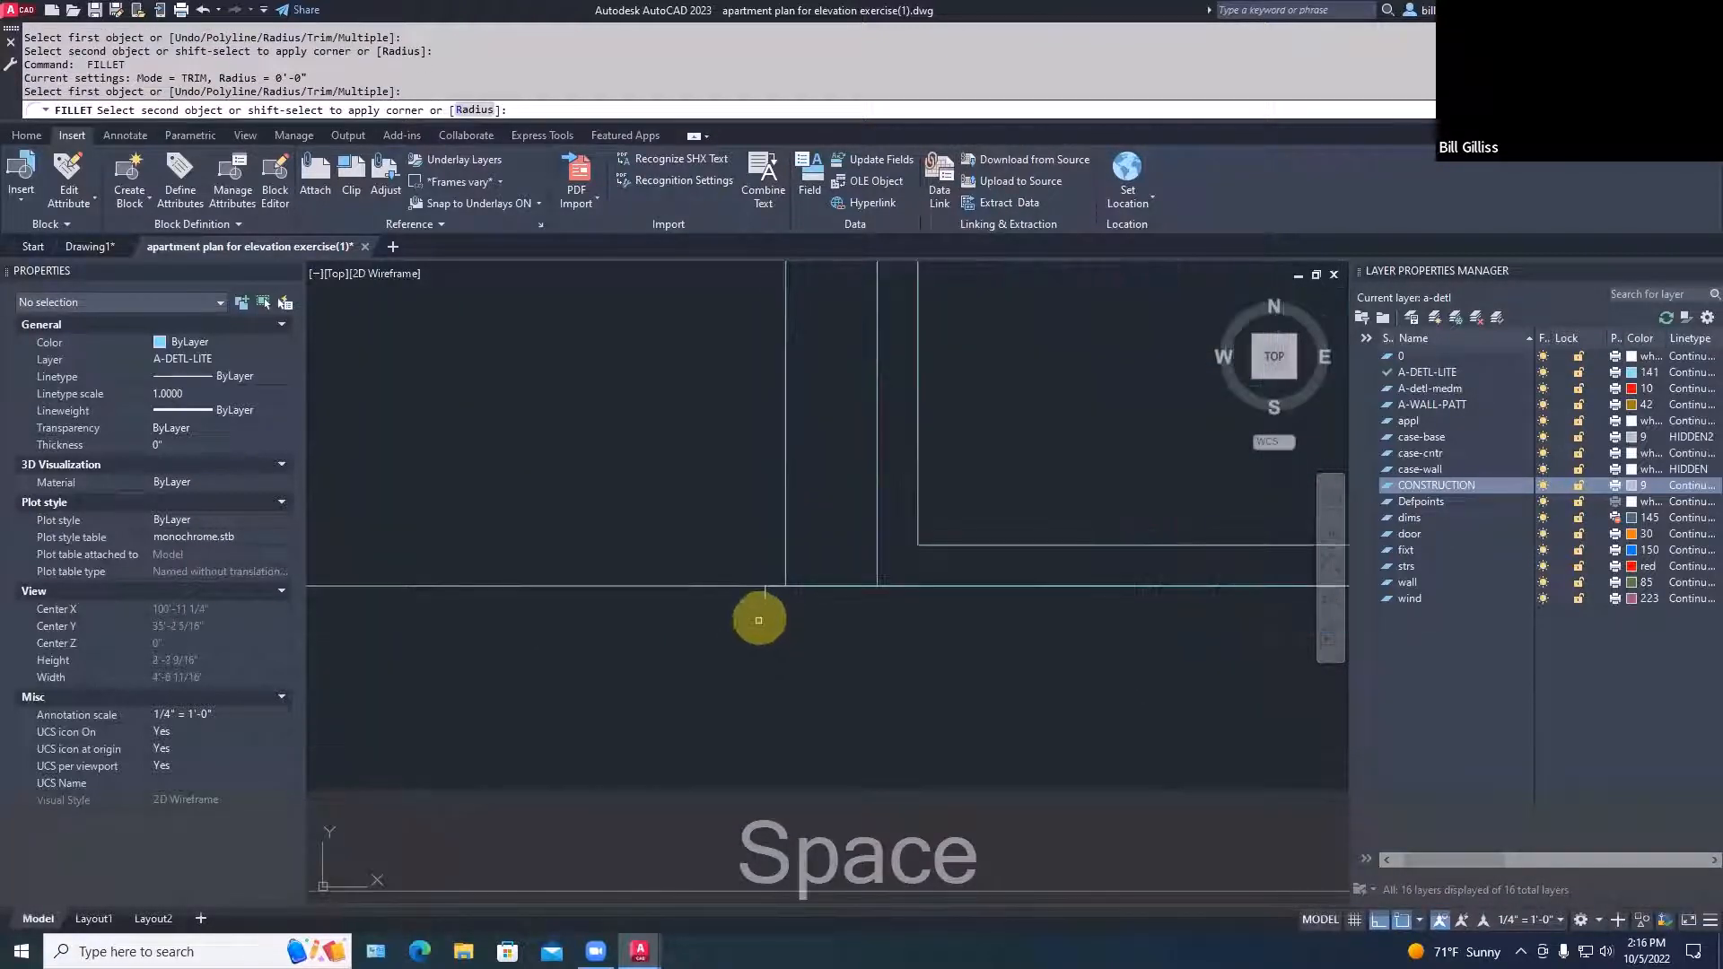
{"action": "left_click", "coordinate": [763, 598]}
{"action": "key", "text": "space"}
{"action": "scroll", "coordinate": [796, 685], "scroll_direction": "down", "scroll_amount": 3}
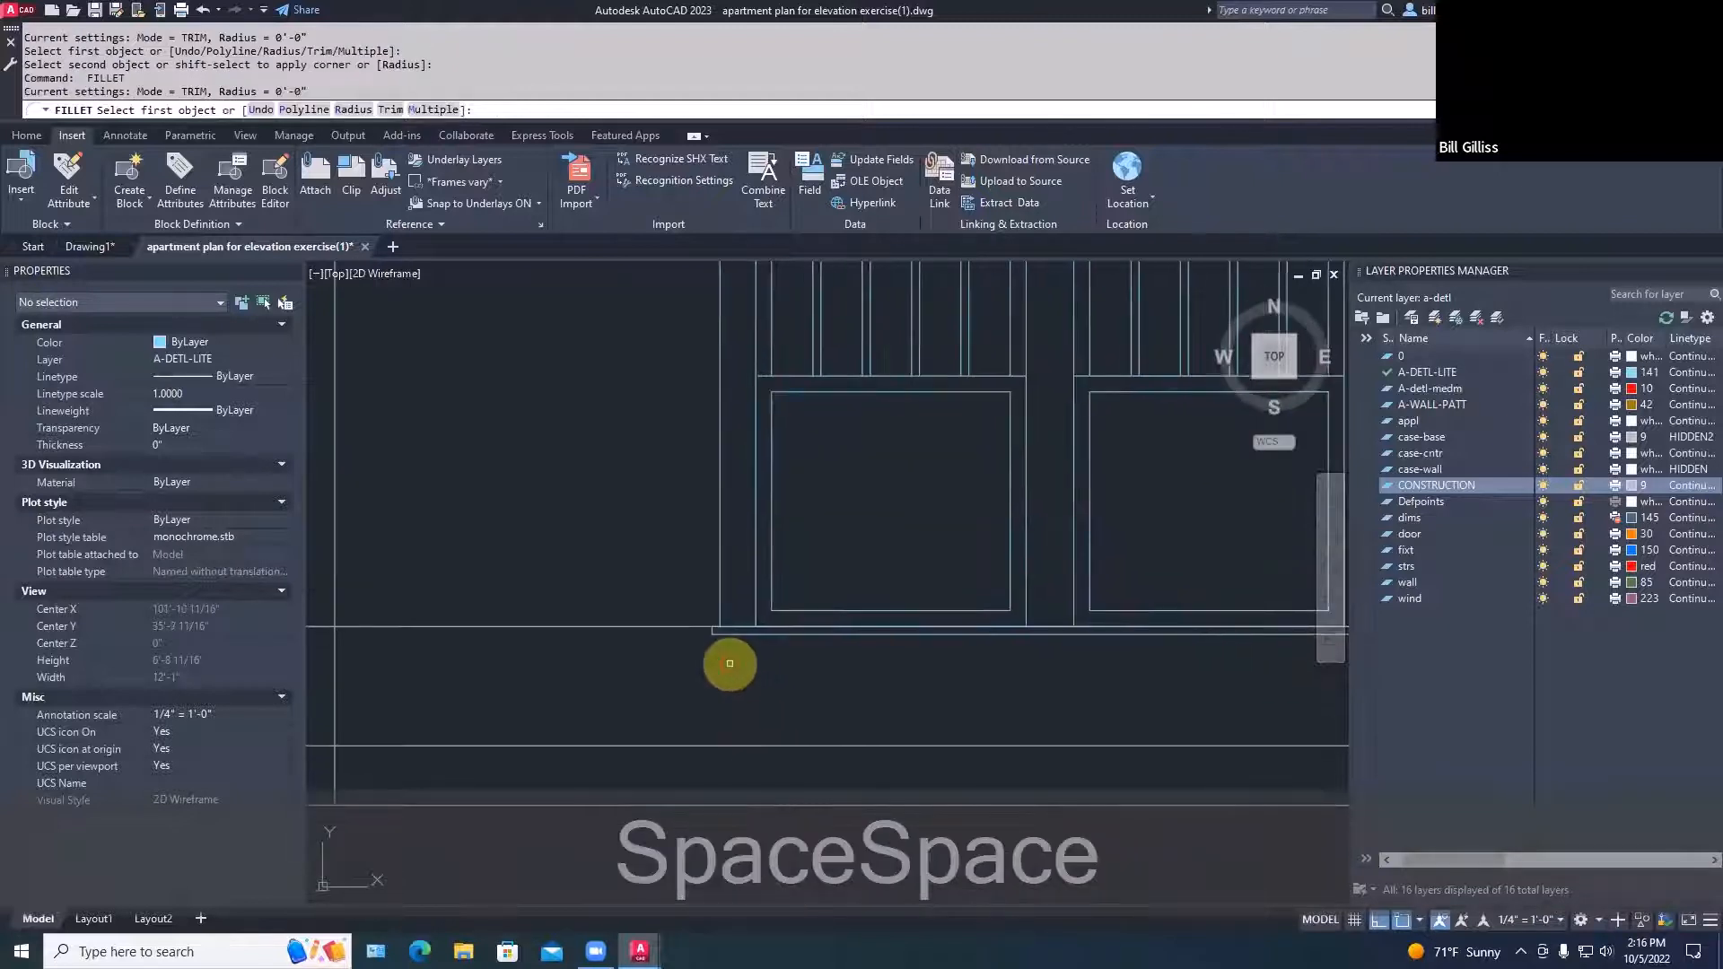
{"action": "key", "text": "Escape"}
Offset the sill's underside line 4 inches downward for the bottom of the apron
{"action": "type", "text": "of"}
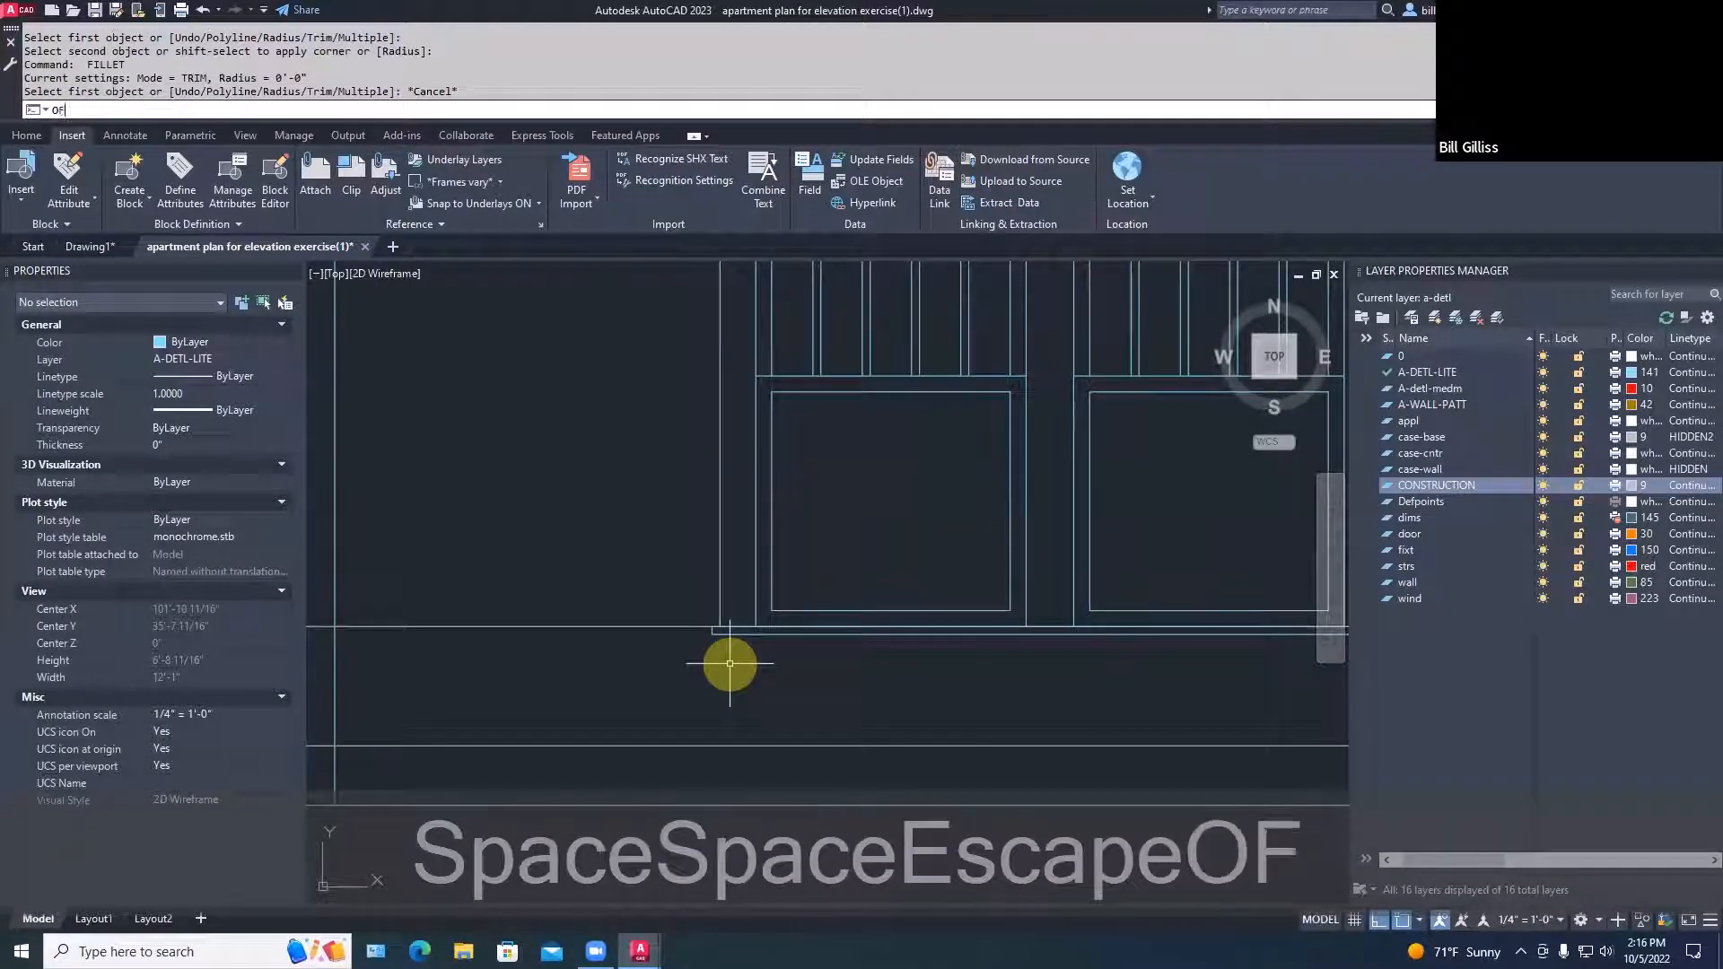
{"action": "key", "text": "Return"}
{"action": "type", "text": "4"}
{"action": "key", "text": "space"}
{"action": "left_click", "coordinate": [742, 633]}
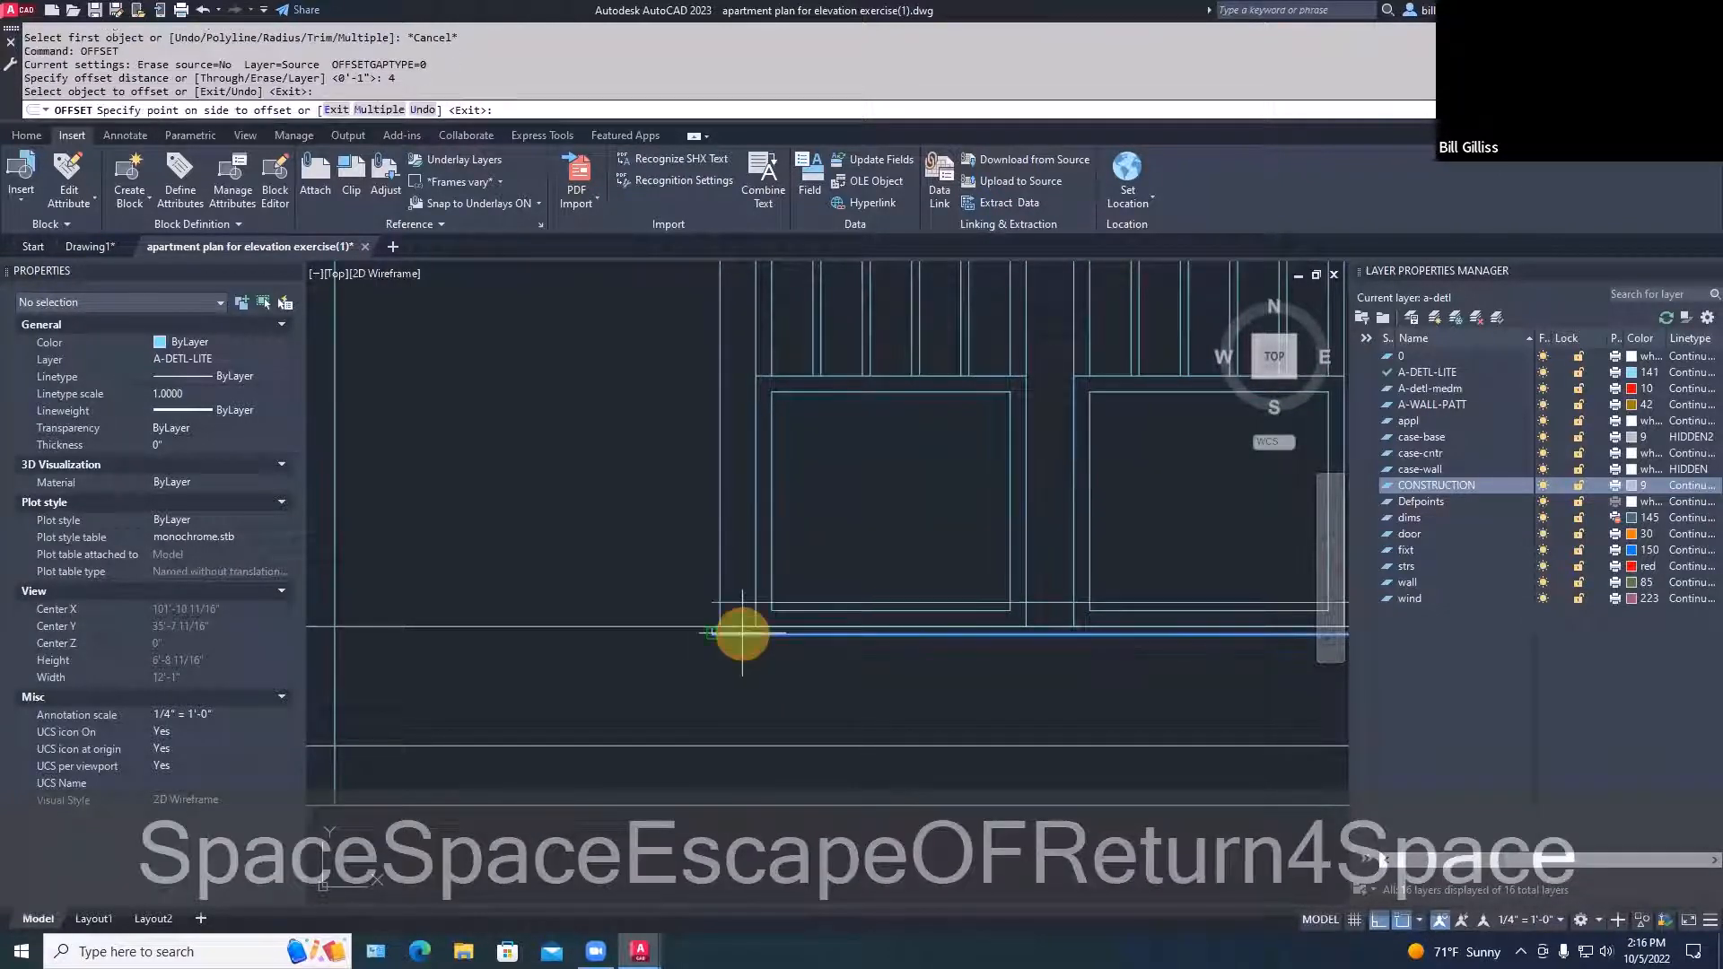
{"action": "left_click", "coordinate": [742, 655]}
{"action": "scroll", "coordinate": [742, 655], "scroll_direction": "up", "scroll_amount": 5}
{"action": "key", "text": "space"}
{"action": "key", "text": "Escape"}
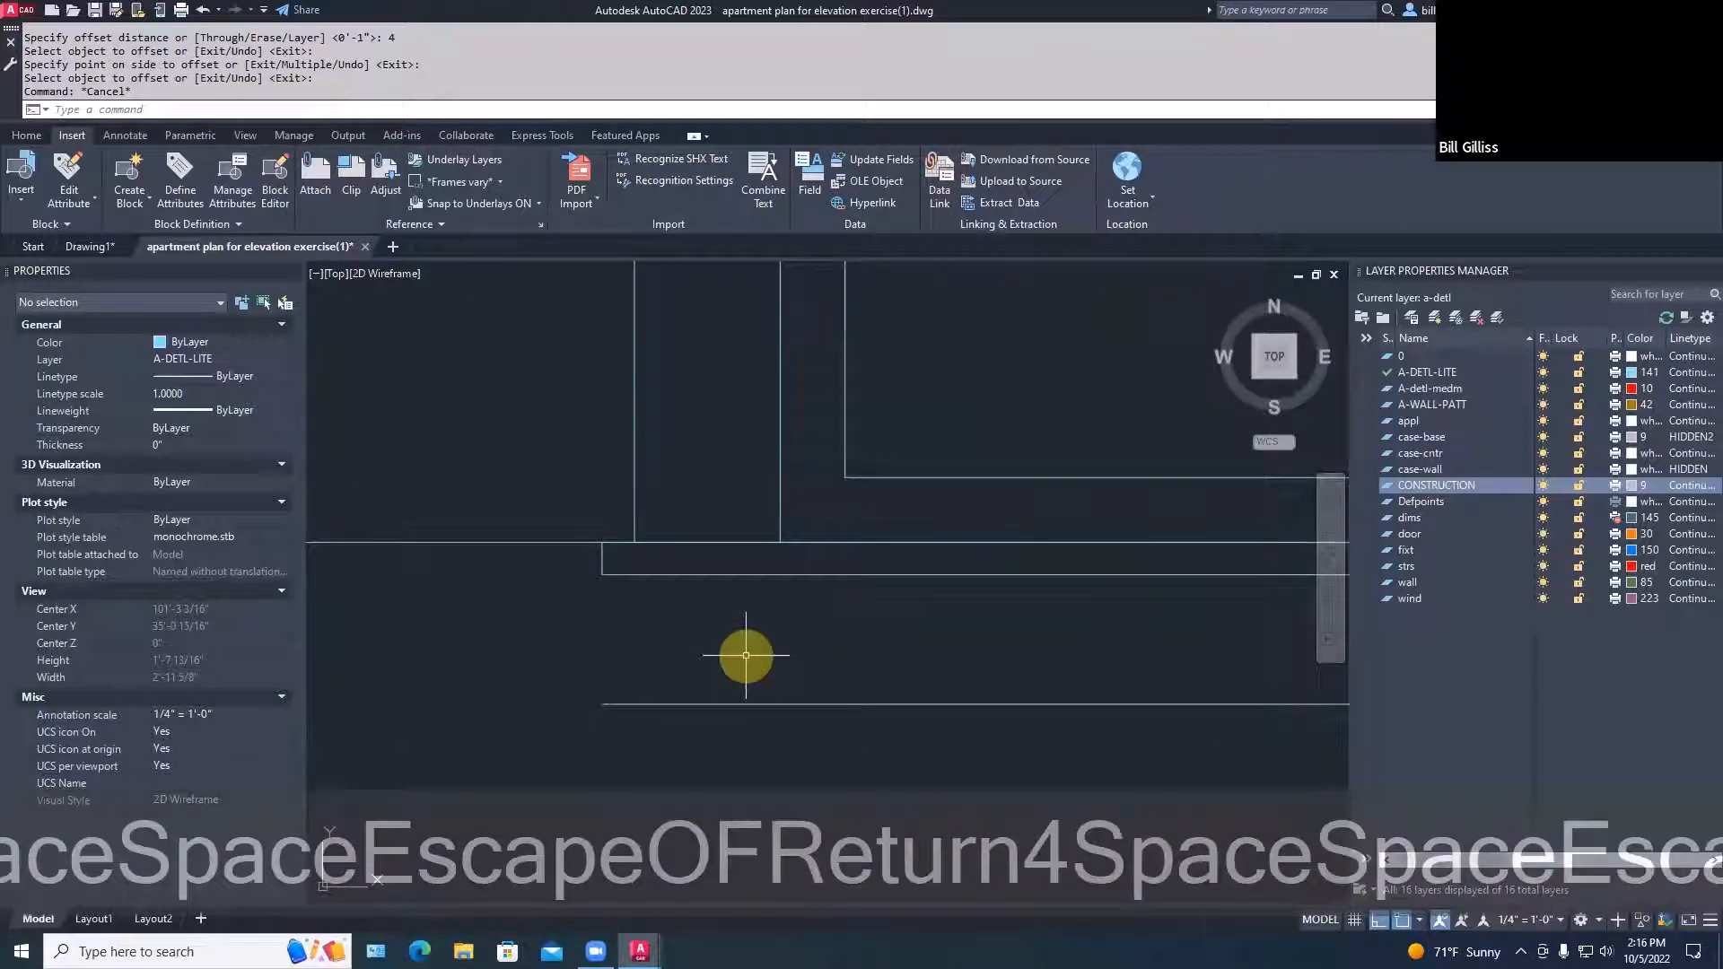
Fillet the left side casing's outer line with the apron's bottom line to form the lower left corner
{"action": "type", "text": "f"}
{"action": "key", "text": "space"}
{"action": "left_click", "coordinate": [633, 529]}
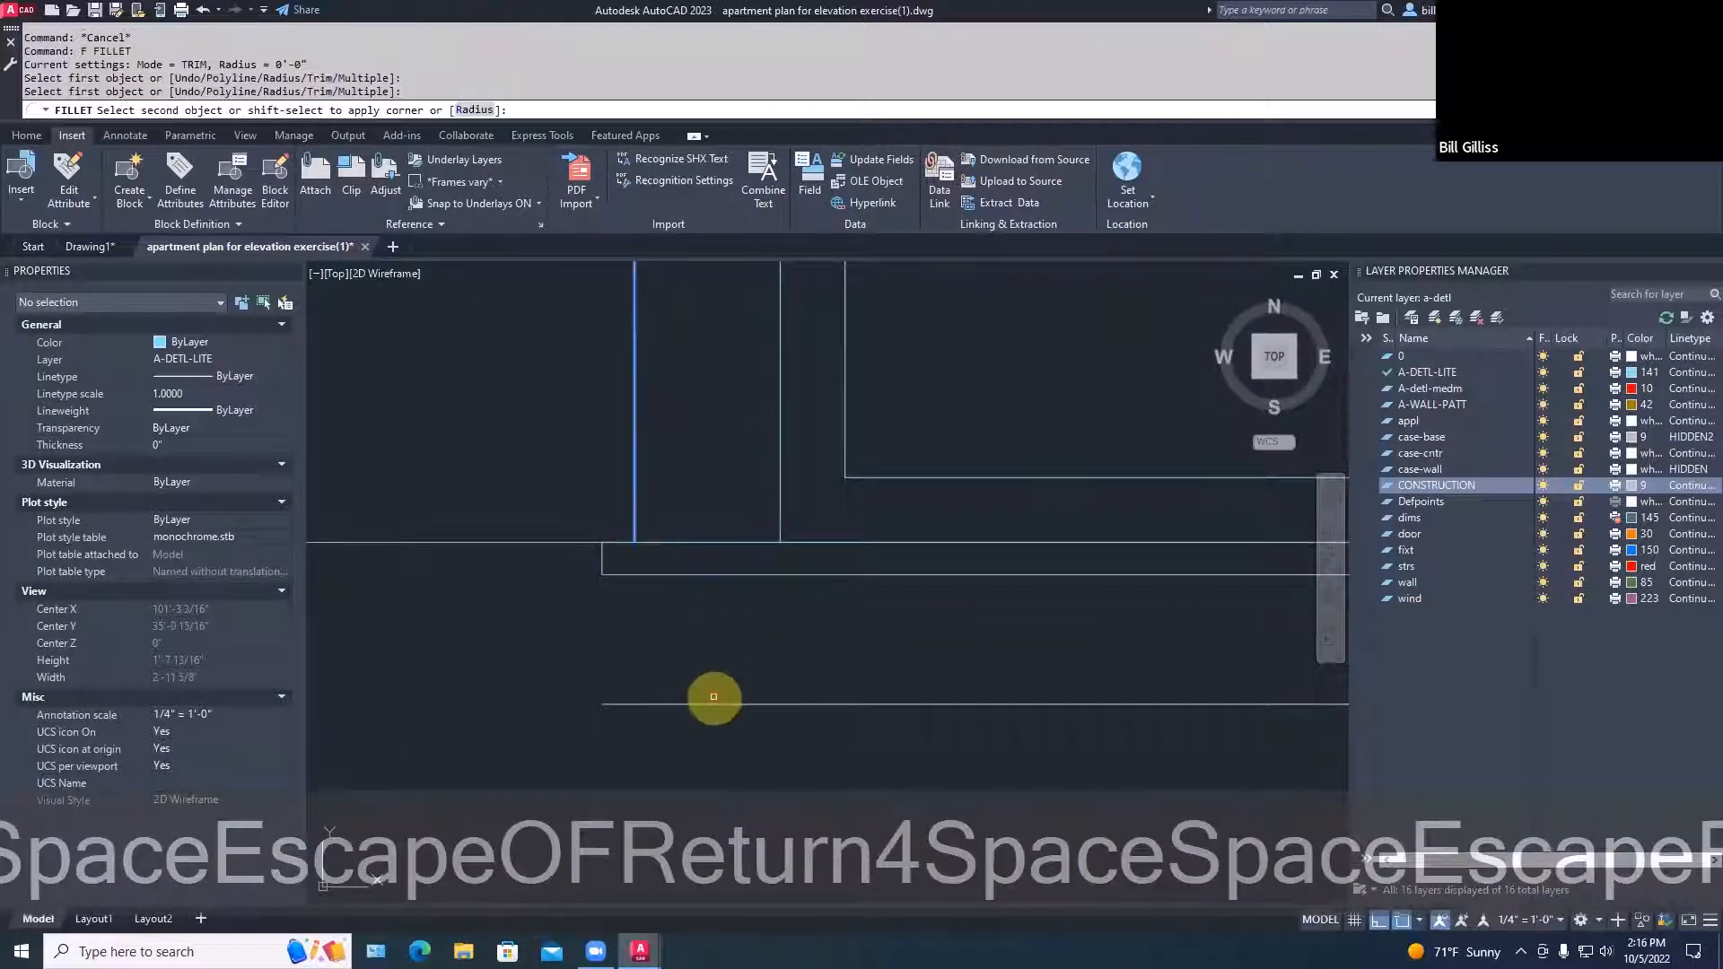
{"action": "left_click", "coordinate": [713, 698]}
{"action": "key", "text": "space"}
{"action": "key", "text": "Escape"}
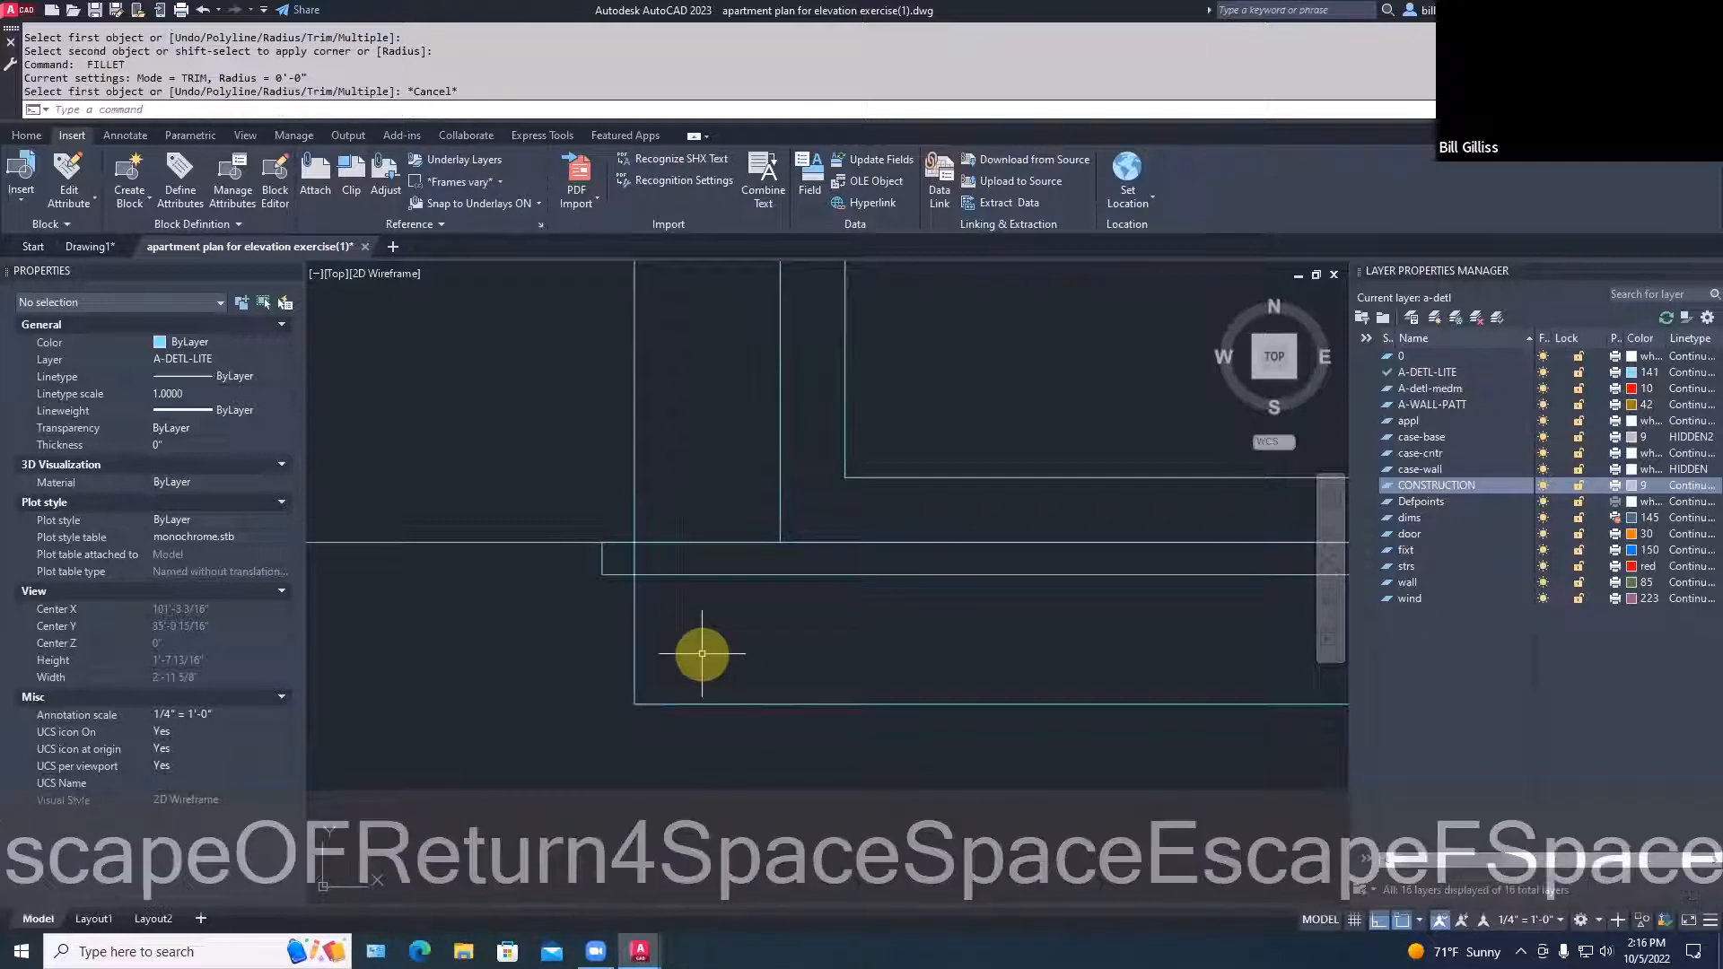
Trim the part of the left side casing's outer line that crosses the sill
{"action": "type", "text": "tr"}
{"action": "key", "text": "space"}
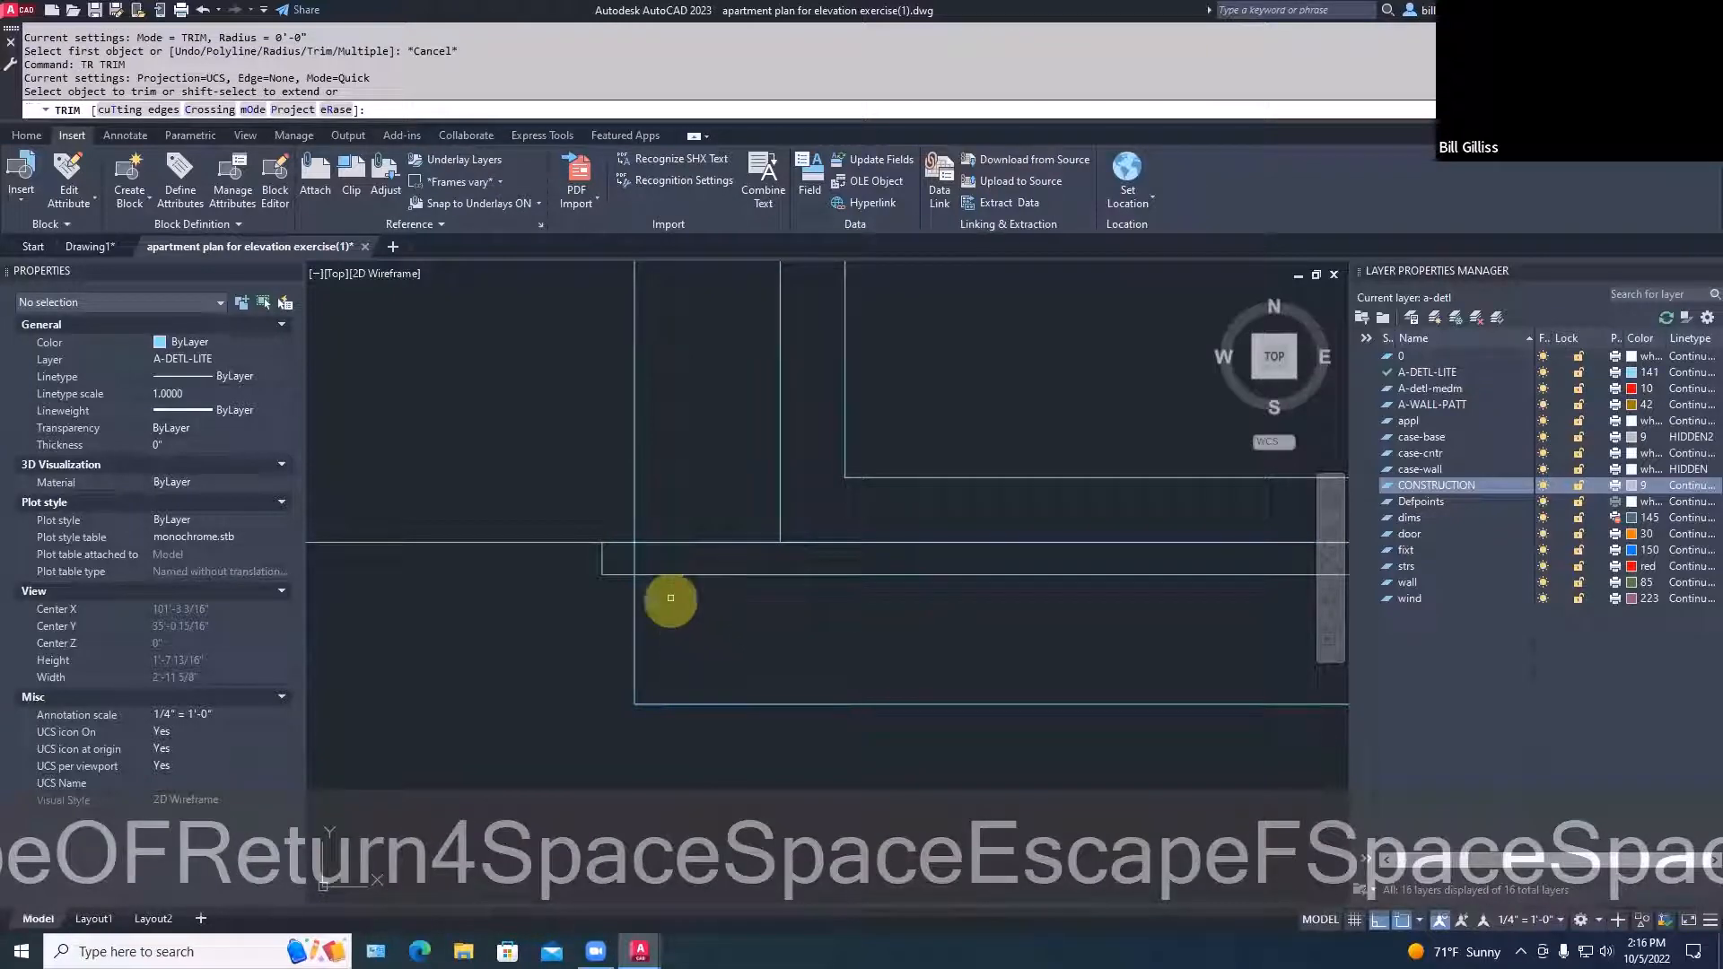
{"action": "left_click", "coordinate": [638, 562]}
{"action": "key", "text": "space"}
Fillet the right side casing's outer line with the apron's bottom line to form the lower right corner
{"action": "scroll", "coordinate": [752, 630], "scroll_direction": "down", "scroll_amount": 2}
{"action": "middle_click_drag", "start_coordinate": [932, 649], "coordinate": [569, 652]}
{"action": "middle_click_drag", "start_coordinate": [1049, 667], "coordinate": [616, 688]}
{"action": "scroll", "coordinate": [955, 677], "scroll_direction": "up", "scroll_amount": 2}
{"action": "type", "text": "f"}
{"action": "key", "text": "space"}
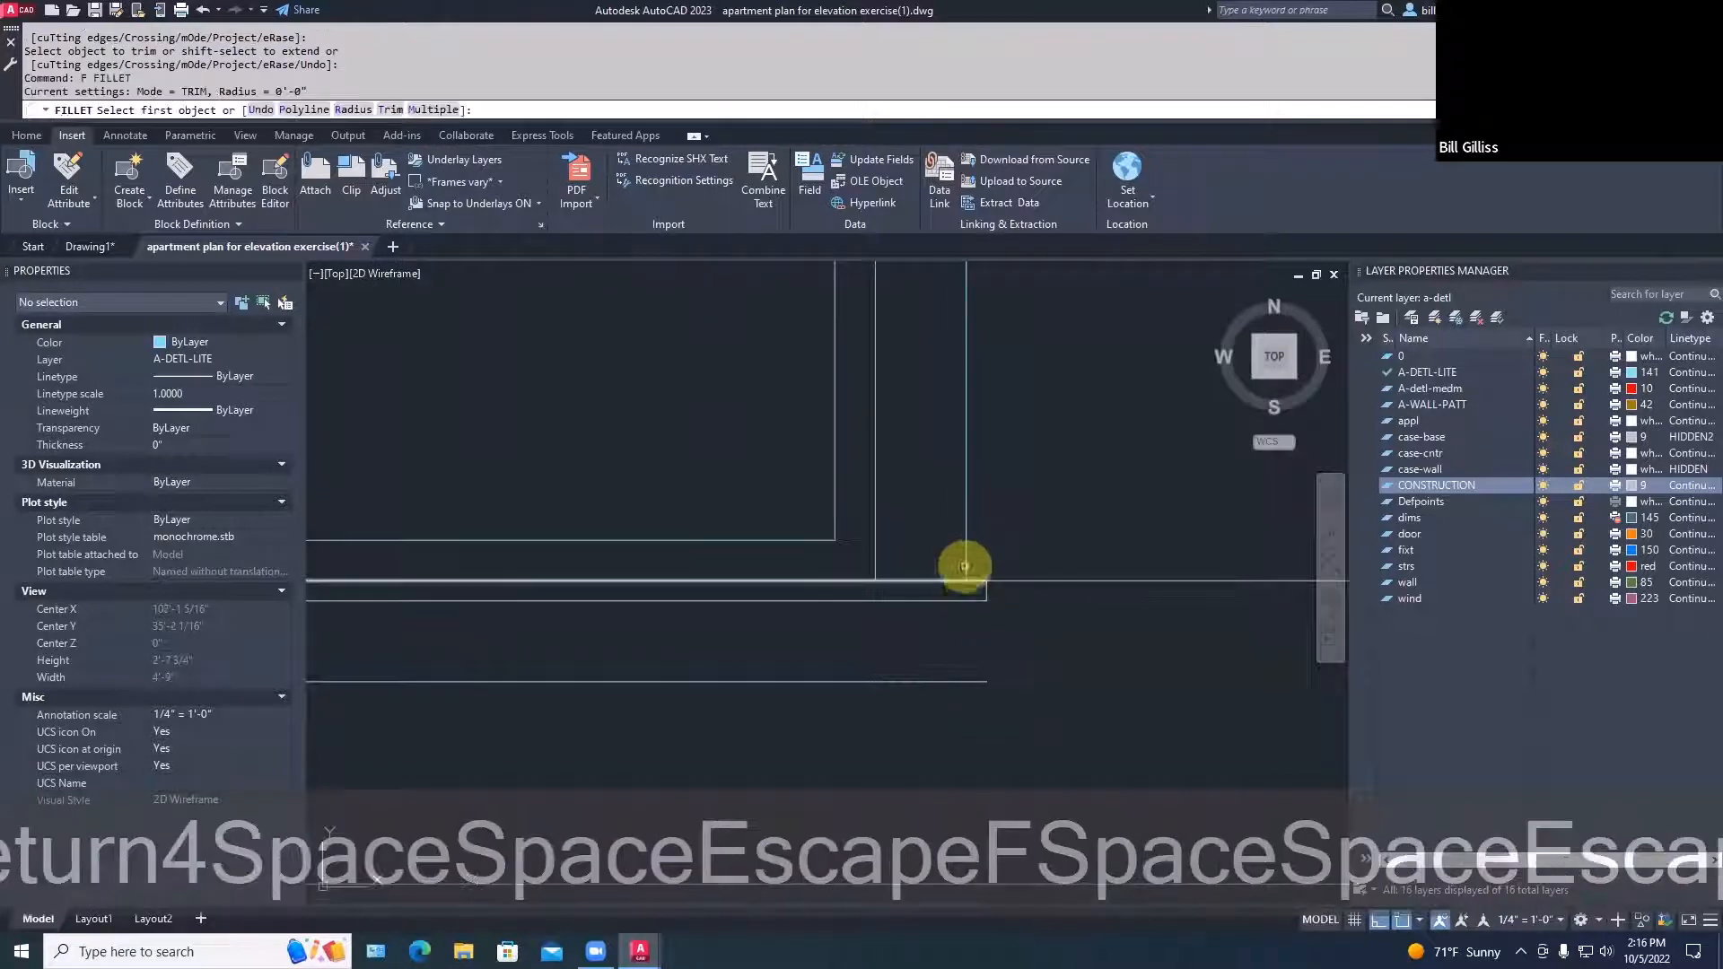
{"action": "left_click", "coordinate": [965, 565]}
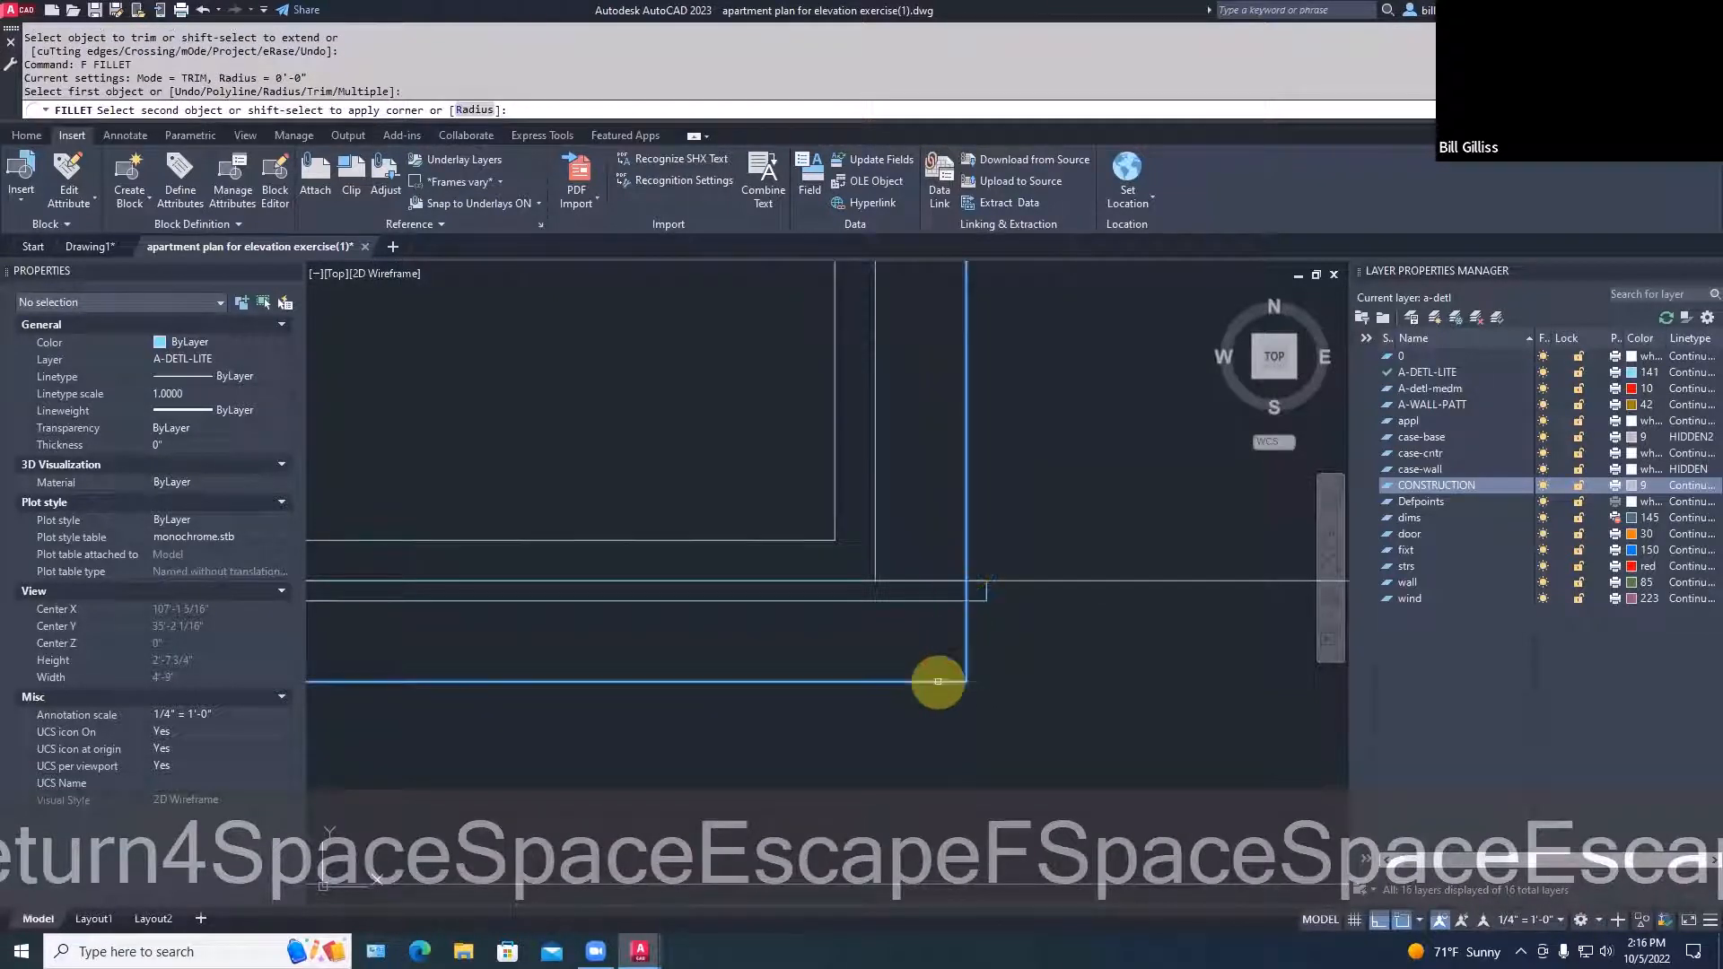
{"action": "key", "text": "Escape"}
Trim the part of the right side casing's outer line that crosses the sill
{"action": "type", "text": "tr"}
{"action": "key", "text": "space"}
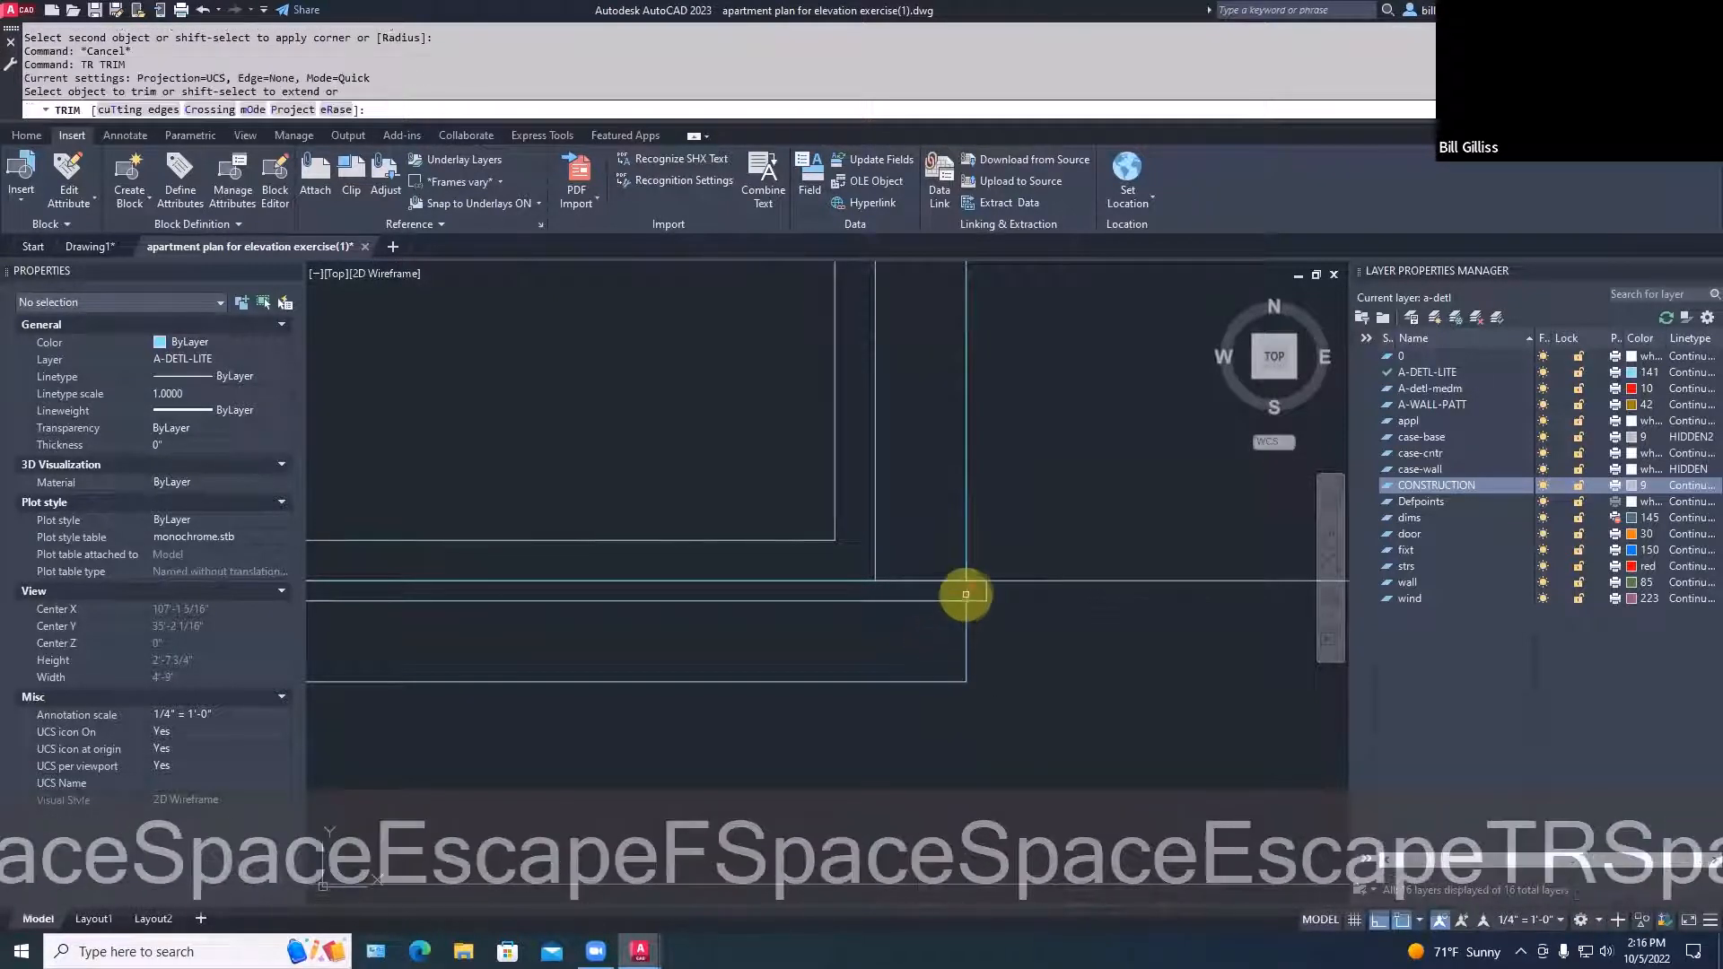
{"action": "left_click", "coordinate": [966, 594]}
{"action": "scroll", "coordinate": [1021, 643], "scroll_direction": "down", "scroll_amount": 5}
{"action": "middle_click_drag", "start_coordinate": [1032, 663], "coordinate": [1010, 701]}
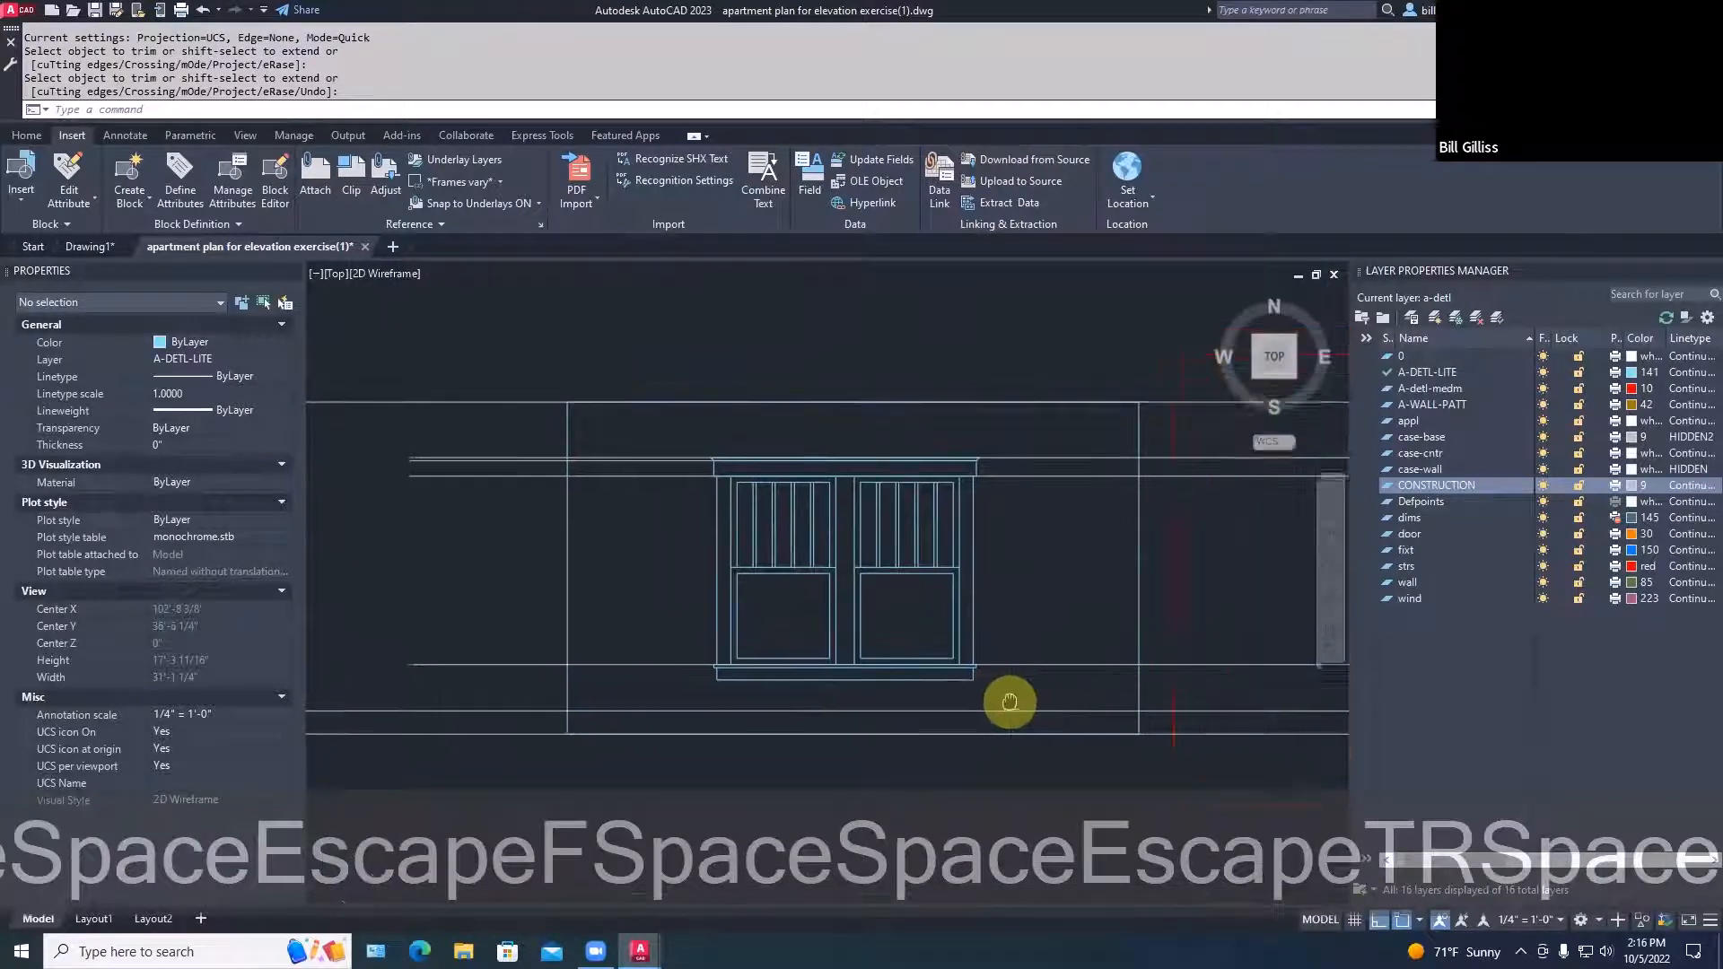
{"action": "scroll", "coordinate": [1056, 749], "scroll_direction": "up", "scroll_amount": 2}
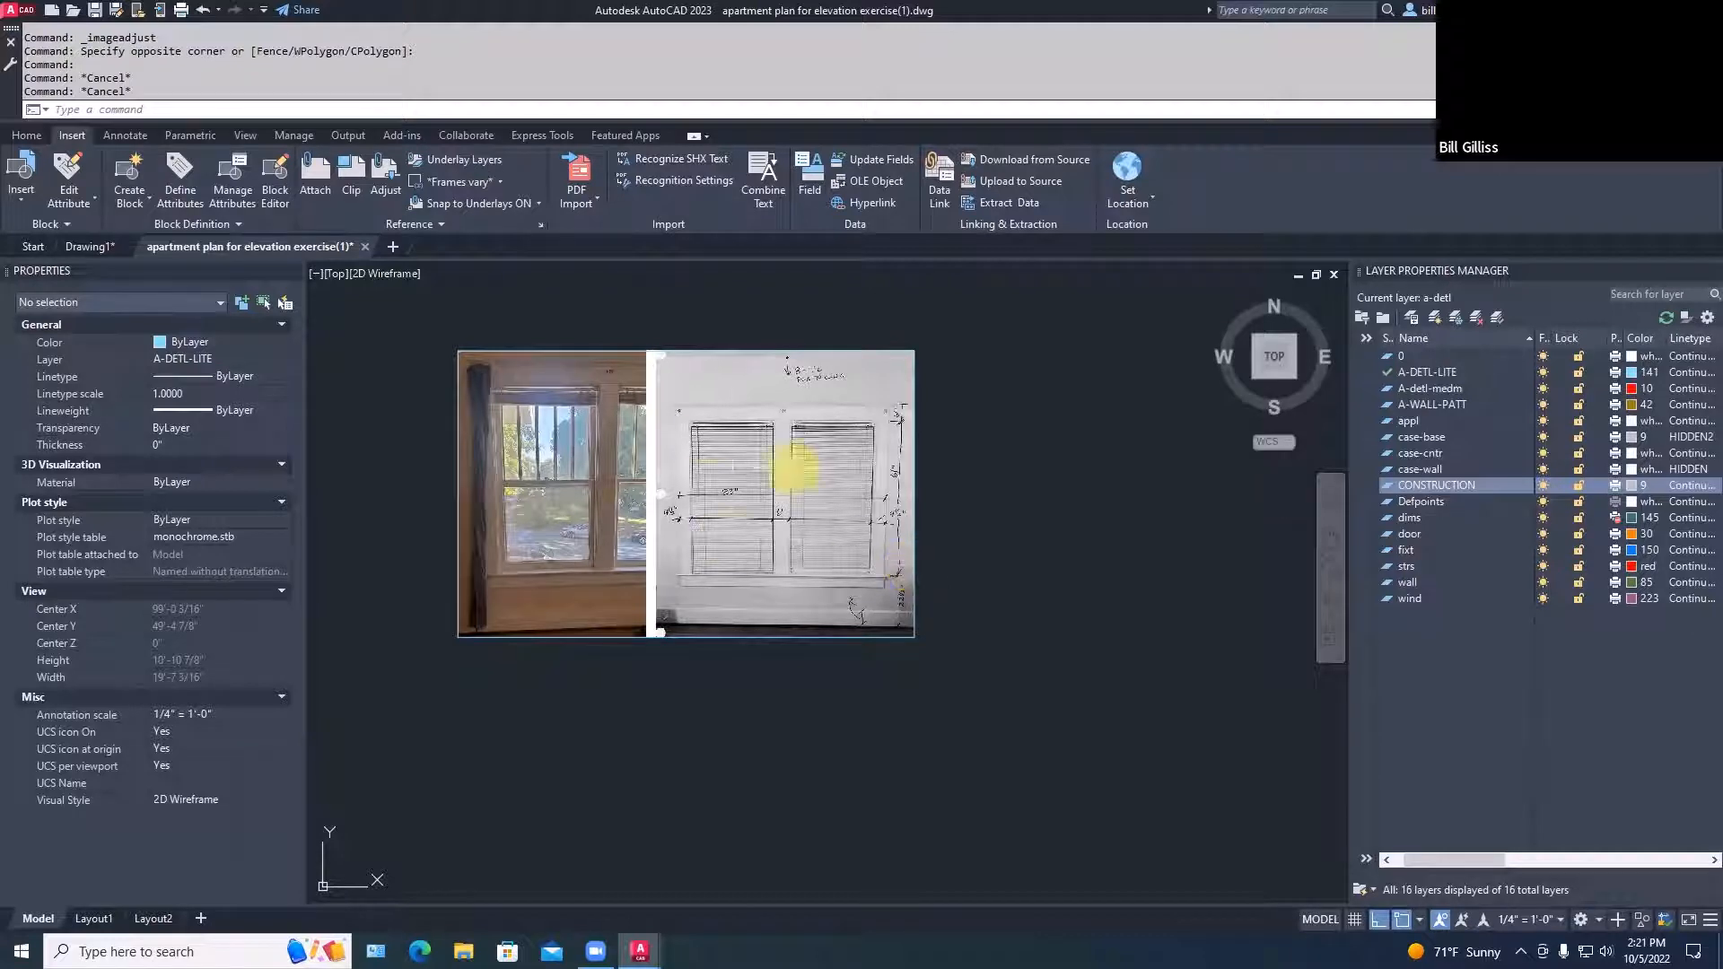
Enlarge the upper window reference image from its upper-right corner to about 20'-8" wide
{"action": "left_click", "coordinate": [765, 639]}
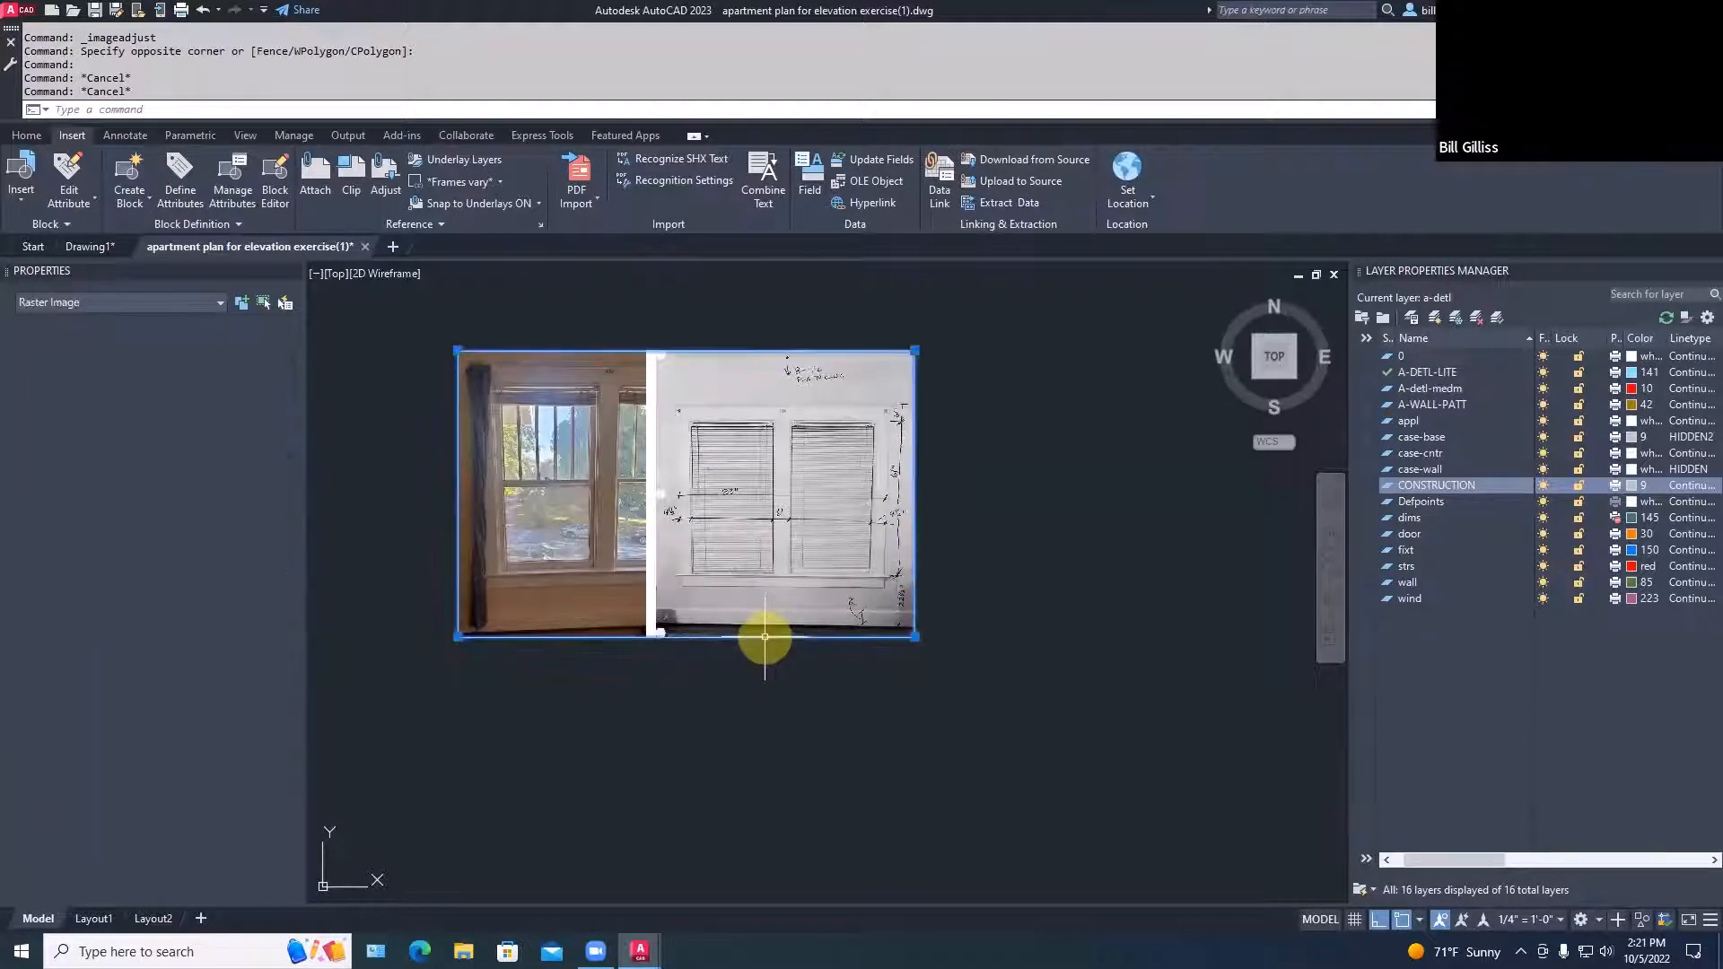
{"action": "scroll", "coordinate": [770, 639], "scroll_direction": "down", "scroll_amount": 5}
{"action": "left_click", "coordinate": [803, 566]}
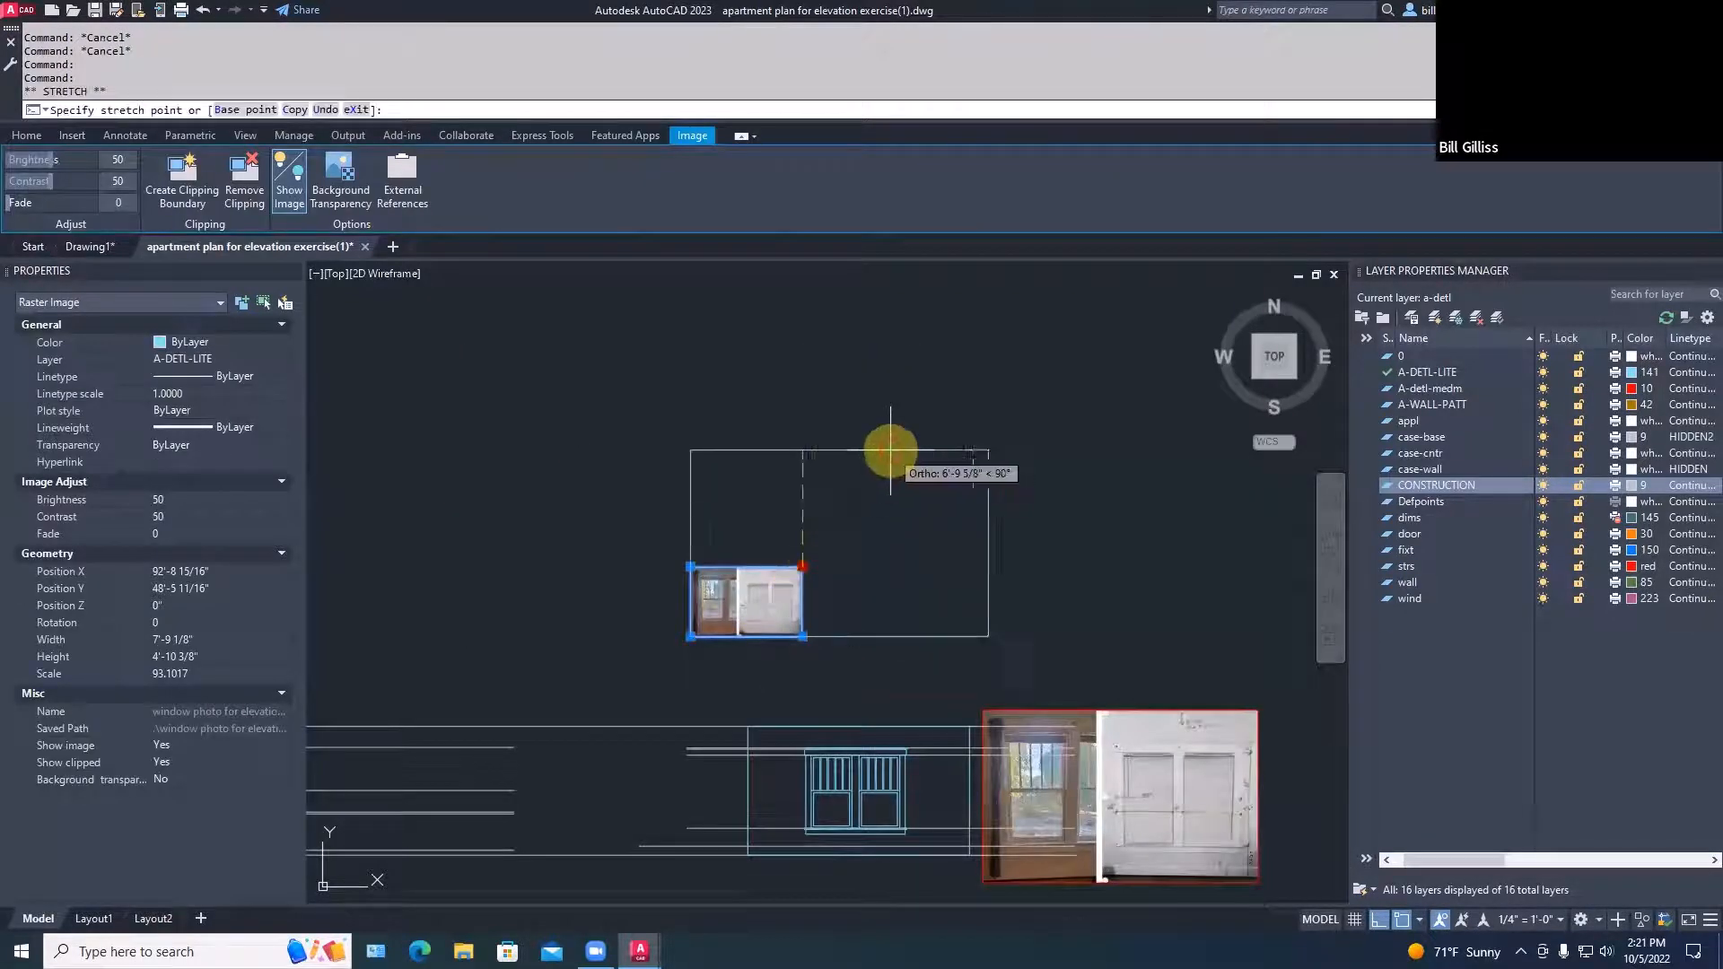
{"action": "left_click", "coordinate": [1031, 517]}
{"action": "left_click", "coordinate": [1031, 517]}
{"action": "scroll", "coordinate": [1032, 519], "scroll_direction": "up", "scroll_amount": 2}
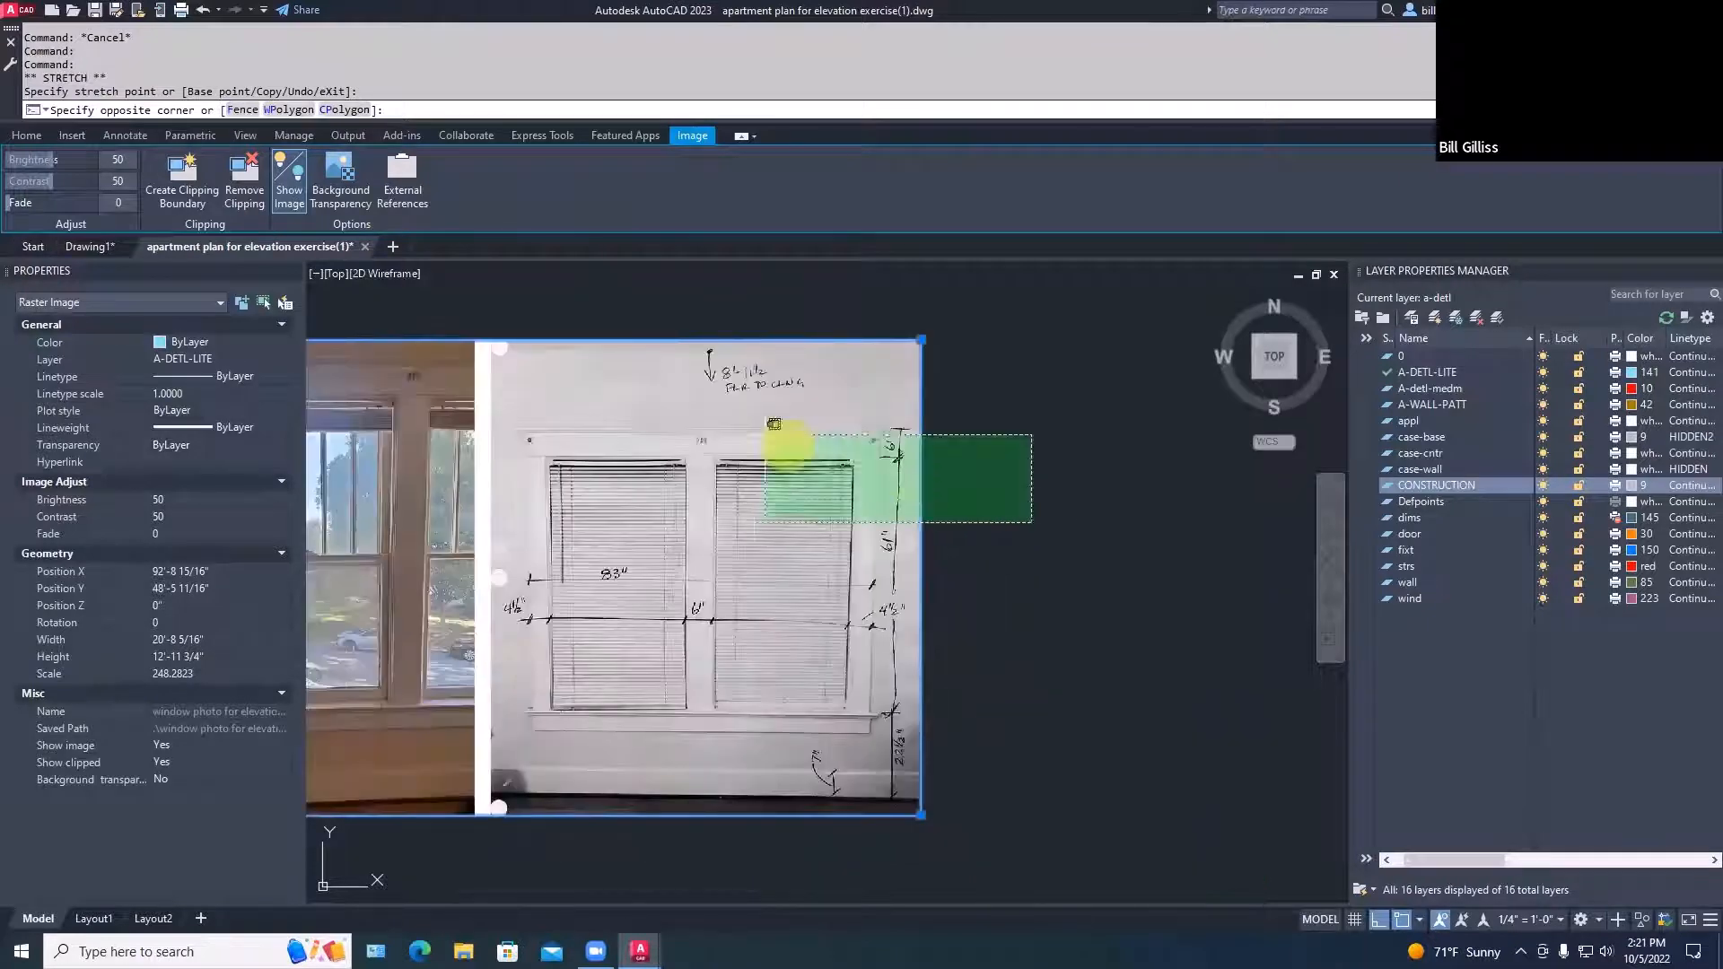
{"action": "key", "text": "Escape"}
{"action": "key", "text": "Escape"}
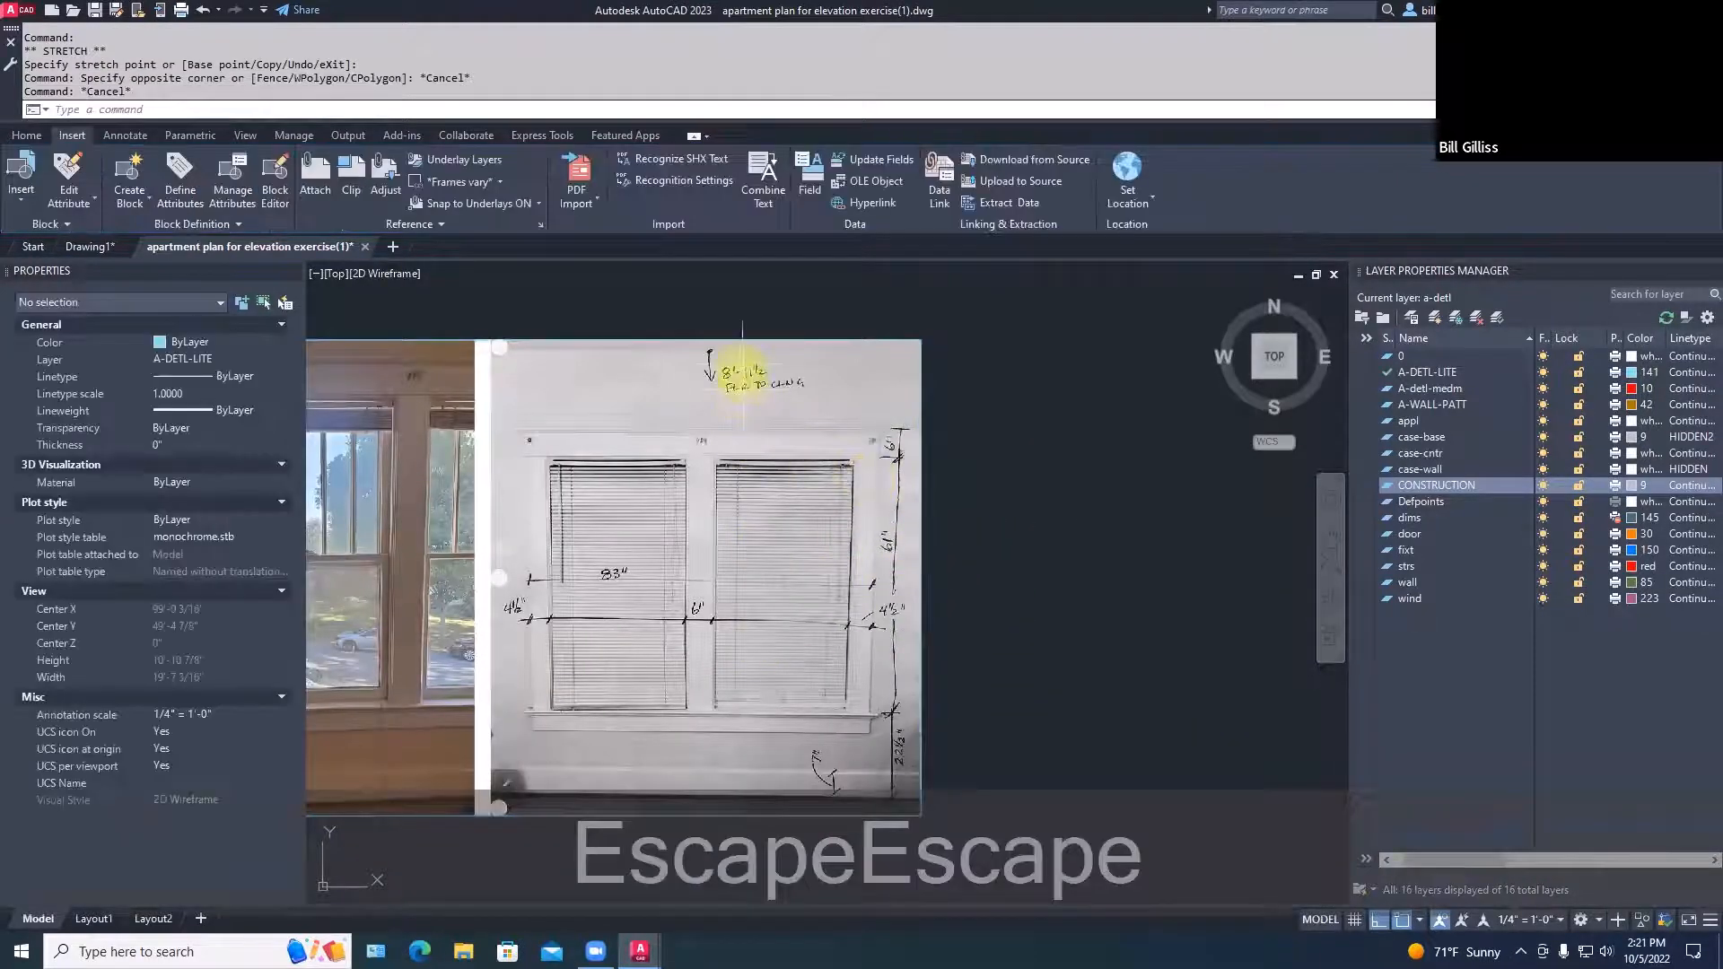
Draw a vertical line about 12'-1" long from ceiling to floor on the dimensioned photo and check its length
{"action": "scroll", "coordinate": [741, 381], "scroll_direction": "up", "scroll_amount": 2}
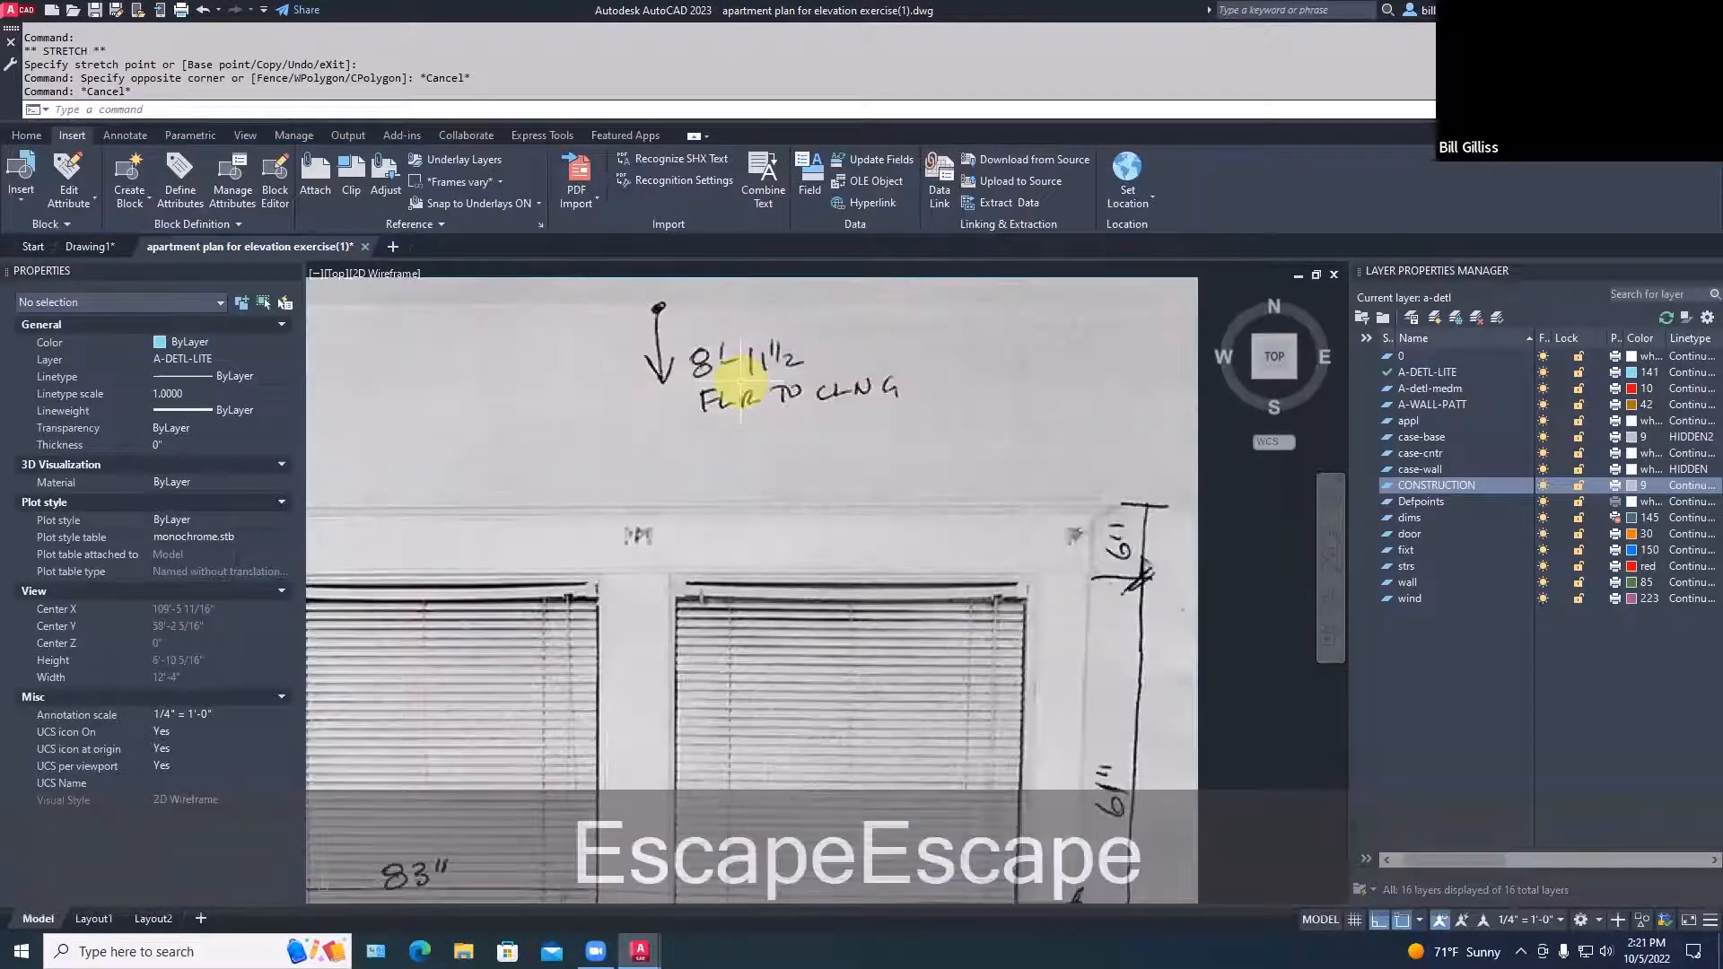
{"action": "scroll", "coordinate": [742, 381], "scroll_direction": "down", "scroll_amount": 4}
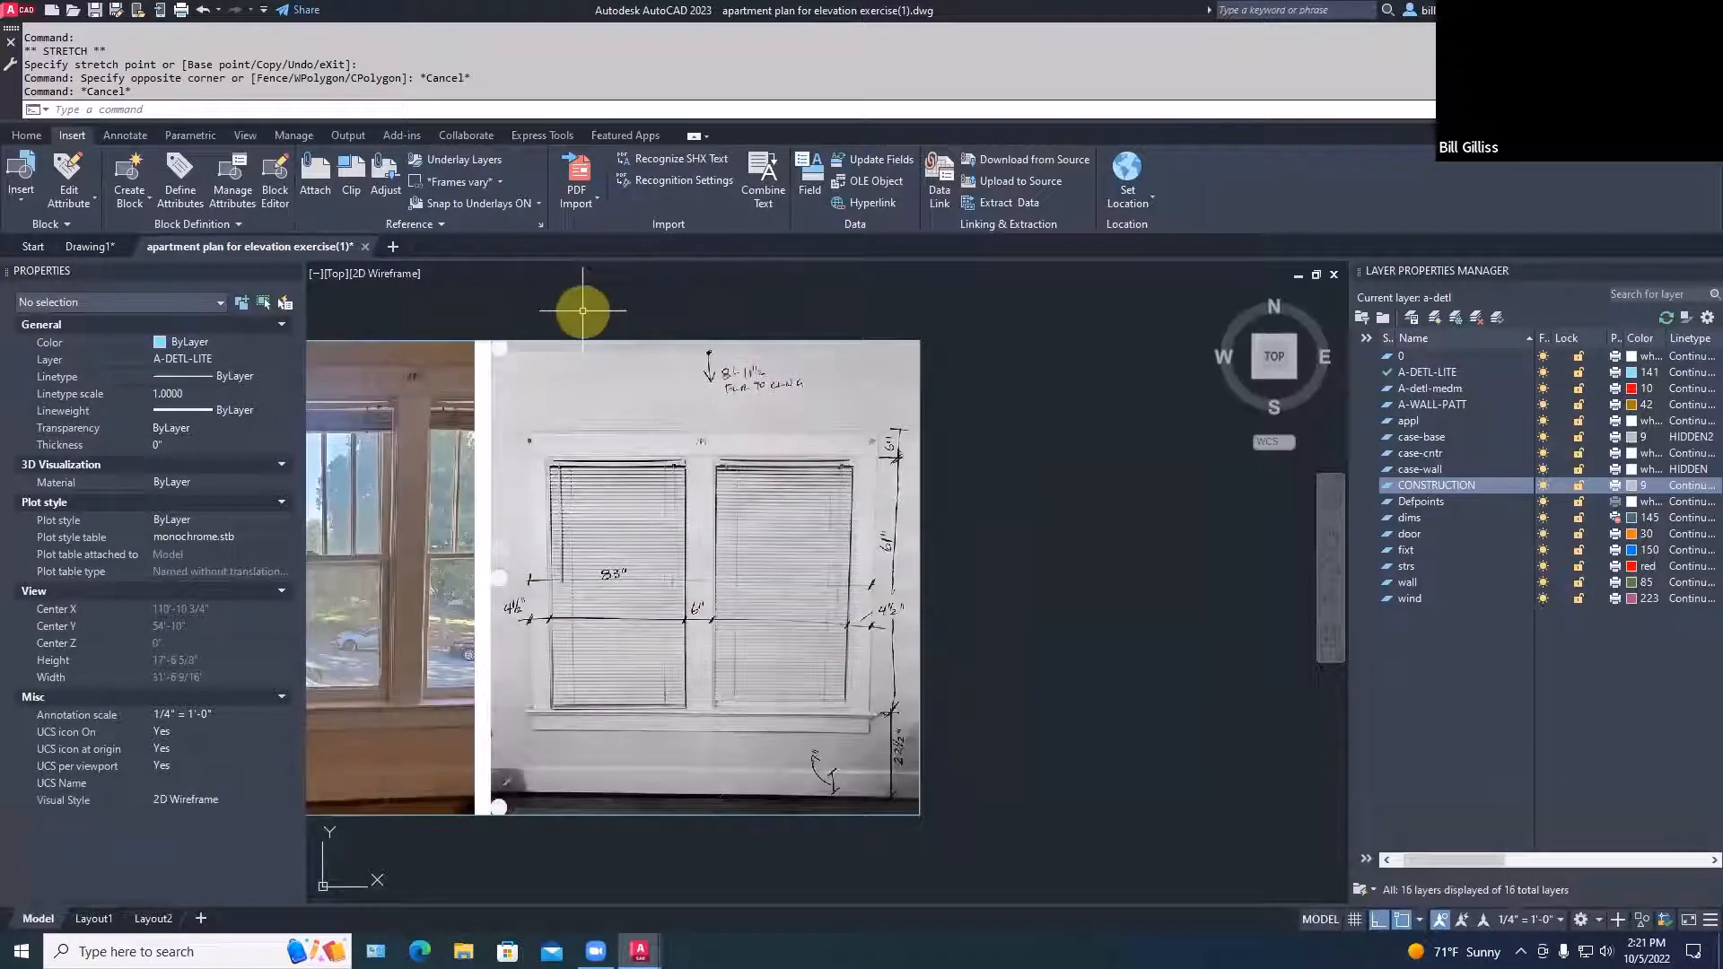
{"action": "type", "text": "LINE"}
{"action": "key", "text": "Return"}
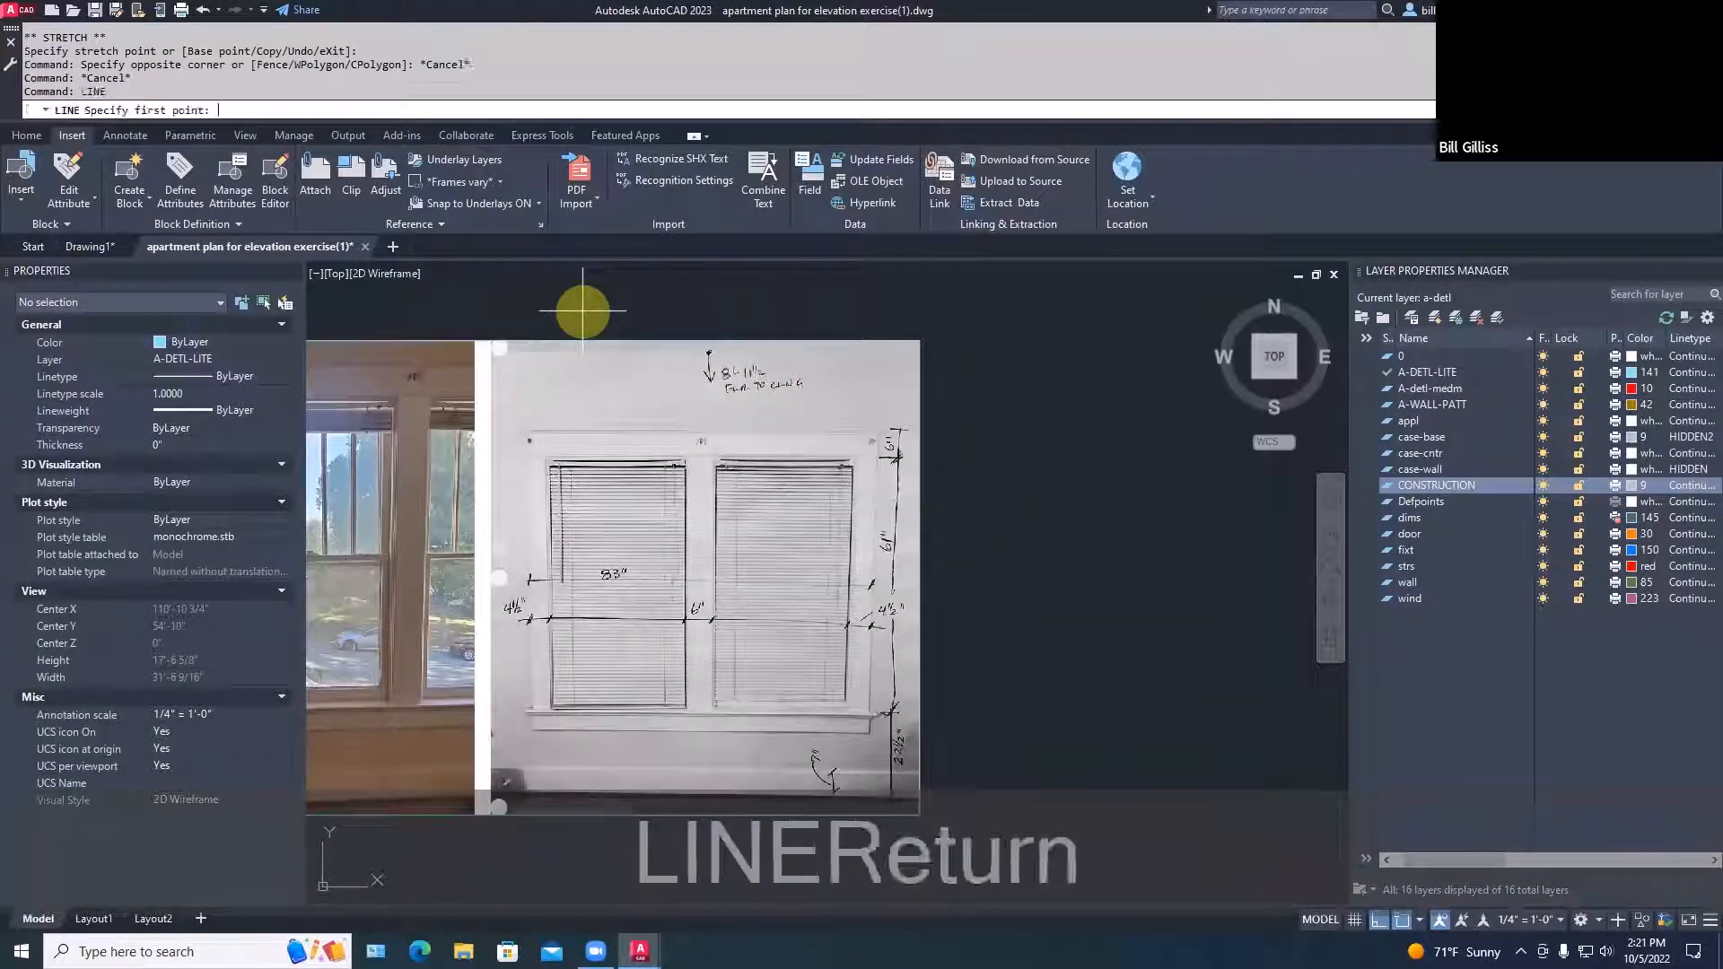
{"action": "left_click", "coordinate": [690, 352]}
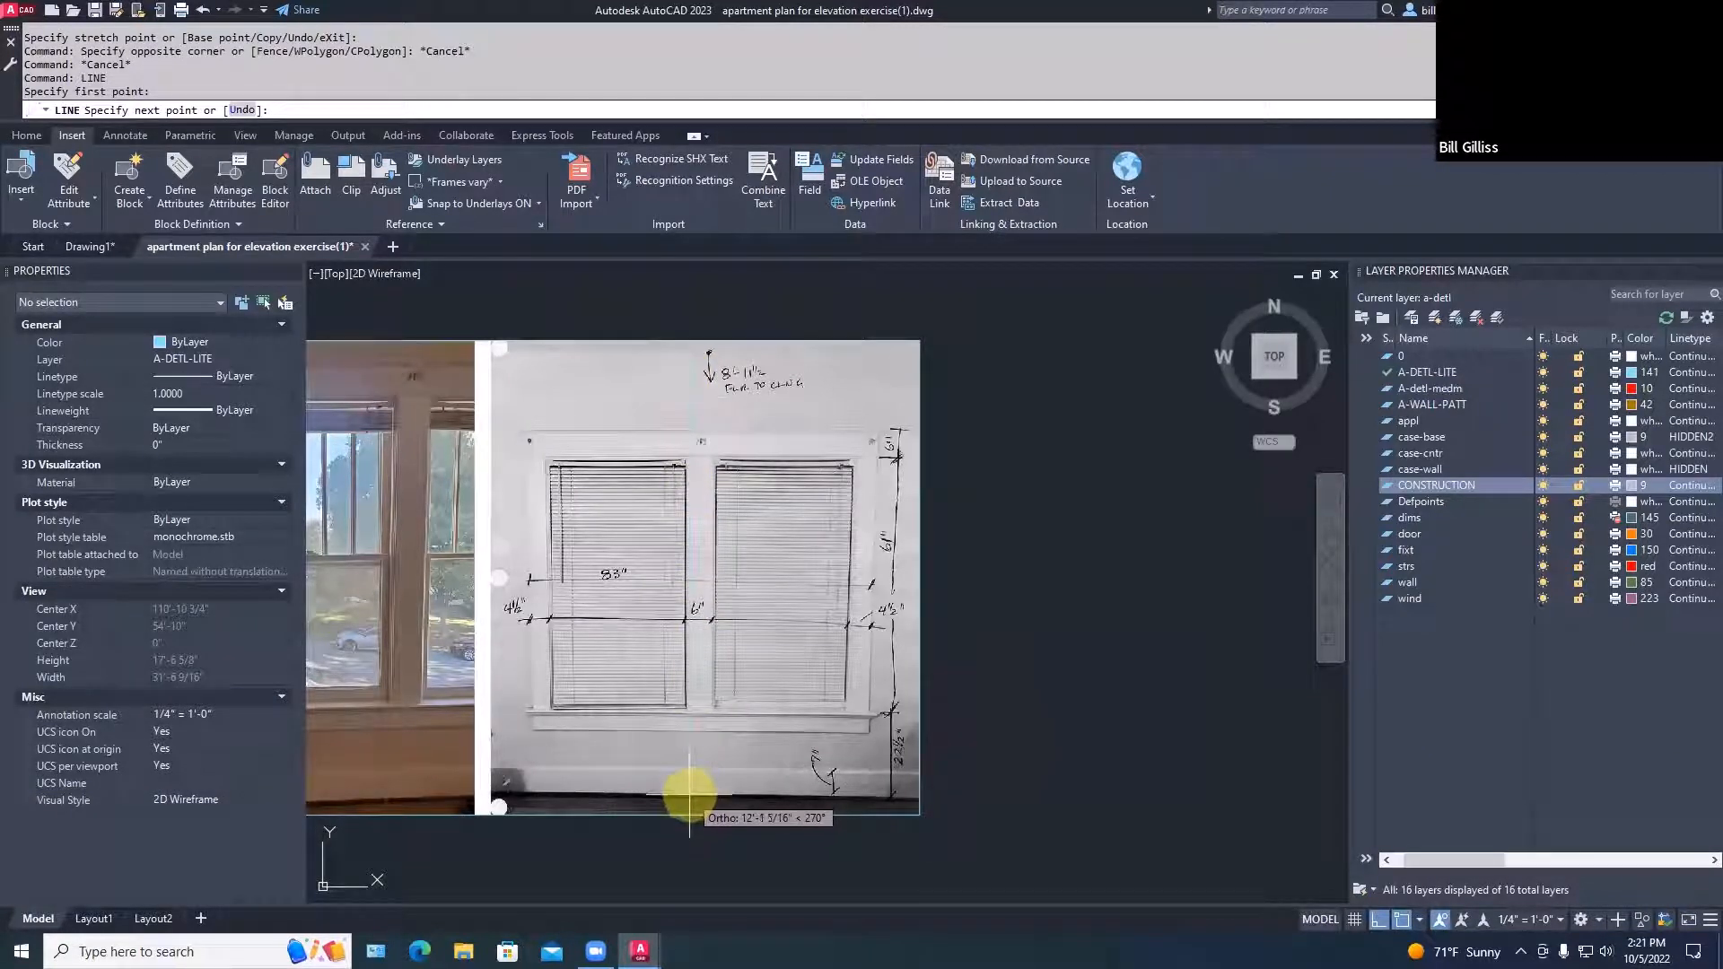
{"action": "key", "text": "Escape"}
{"action": "key", "text": "Escape"}
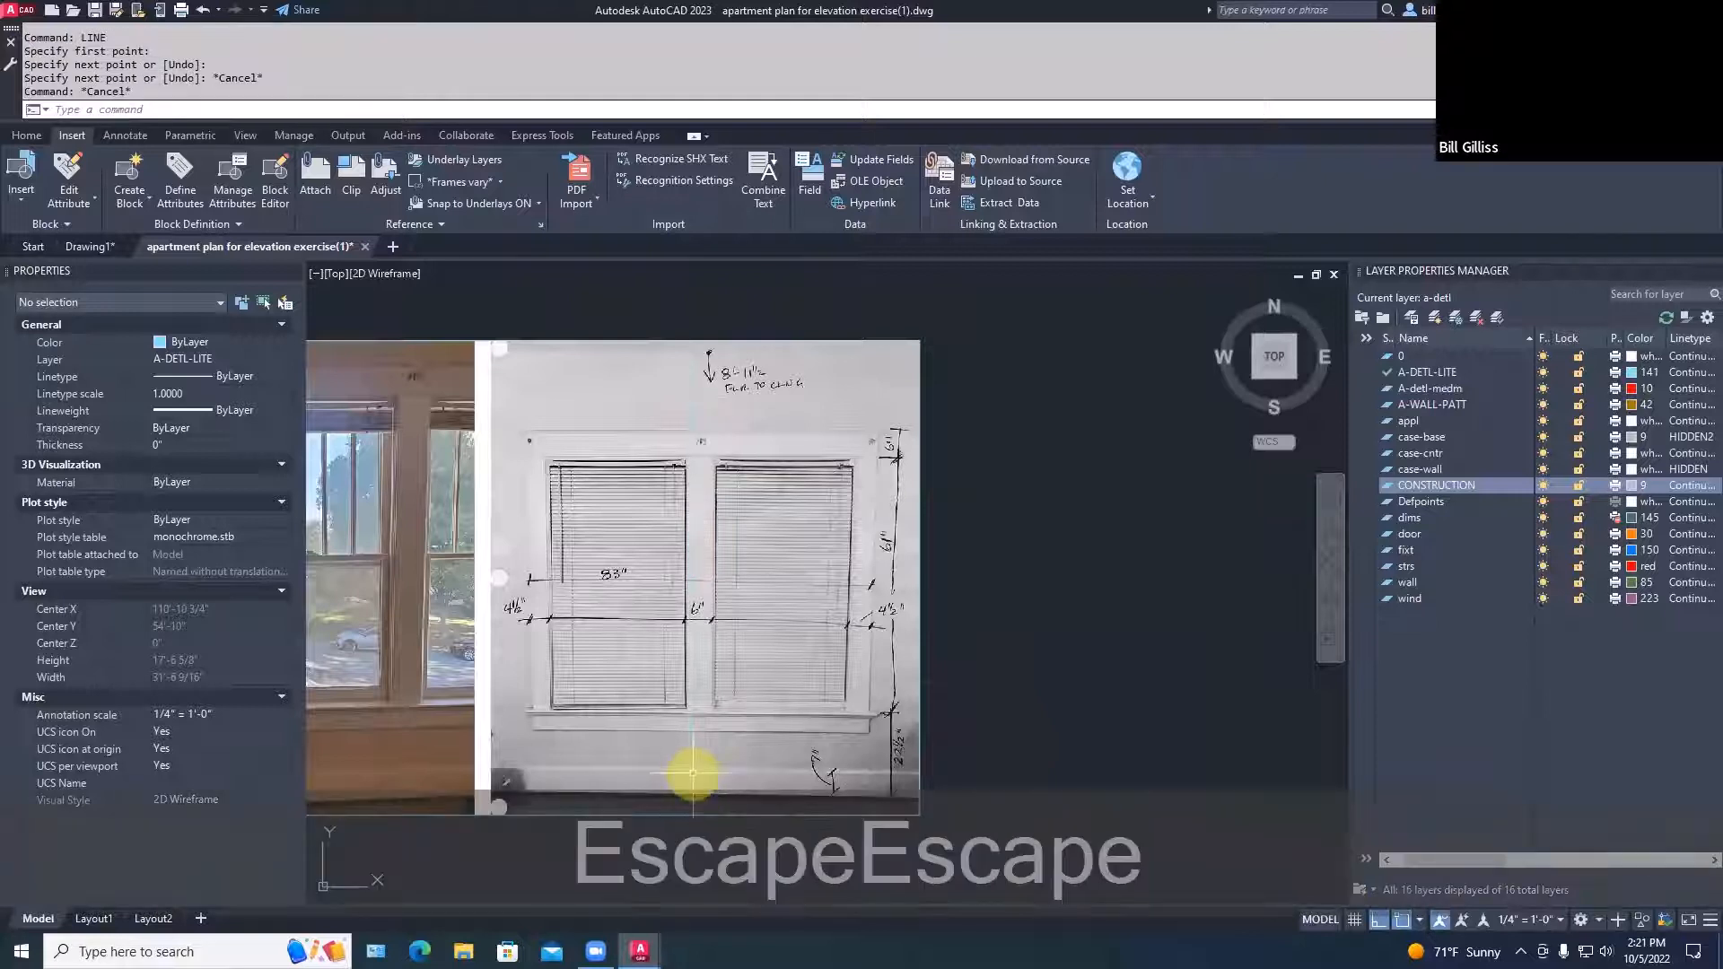
{"action": "left_click", "coordinate": [689, 772]}
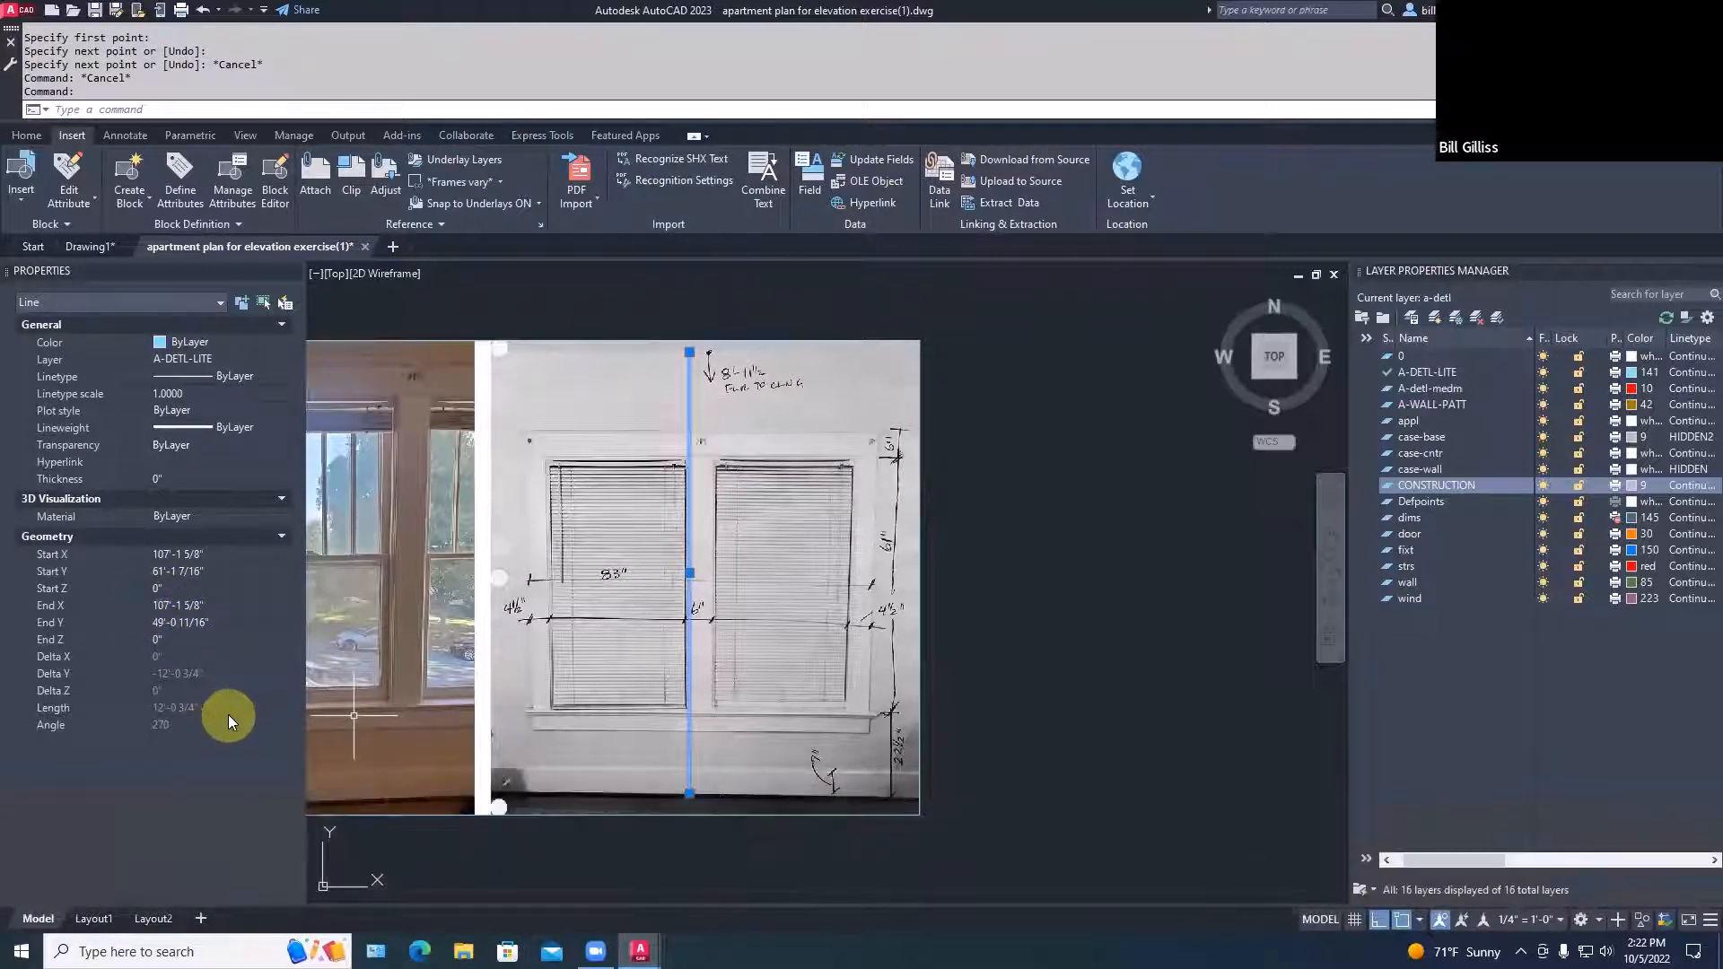
{"action": "key", "text": "Escape"}
Set the color of the vertical floor-to-ceiling line on the photo to Red
{"action": "scroll", "coordinate": [968, 594], "scroll_direction": "down", "scroll_amount": 2}
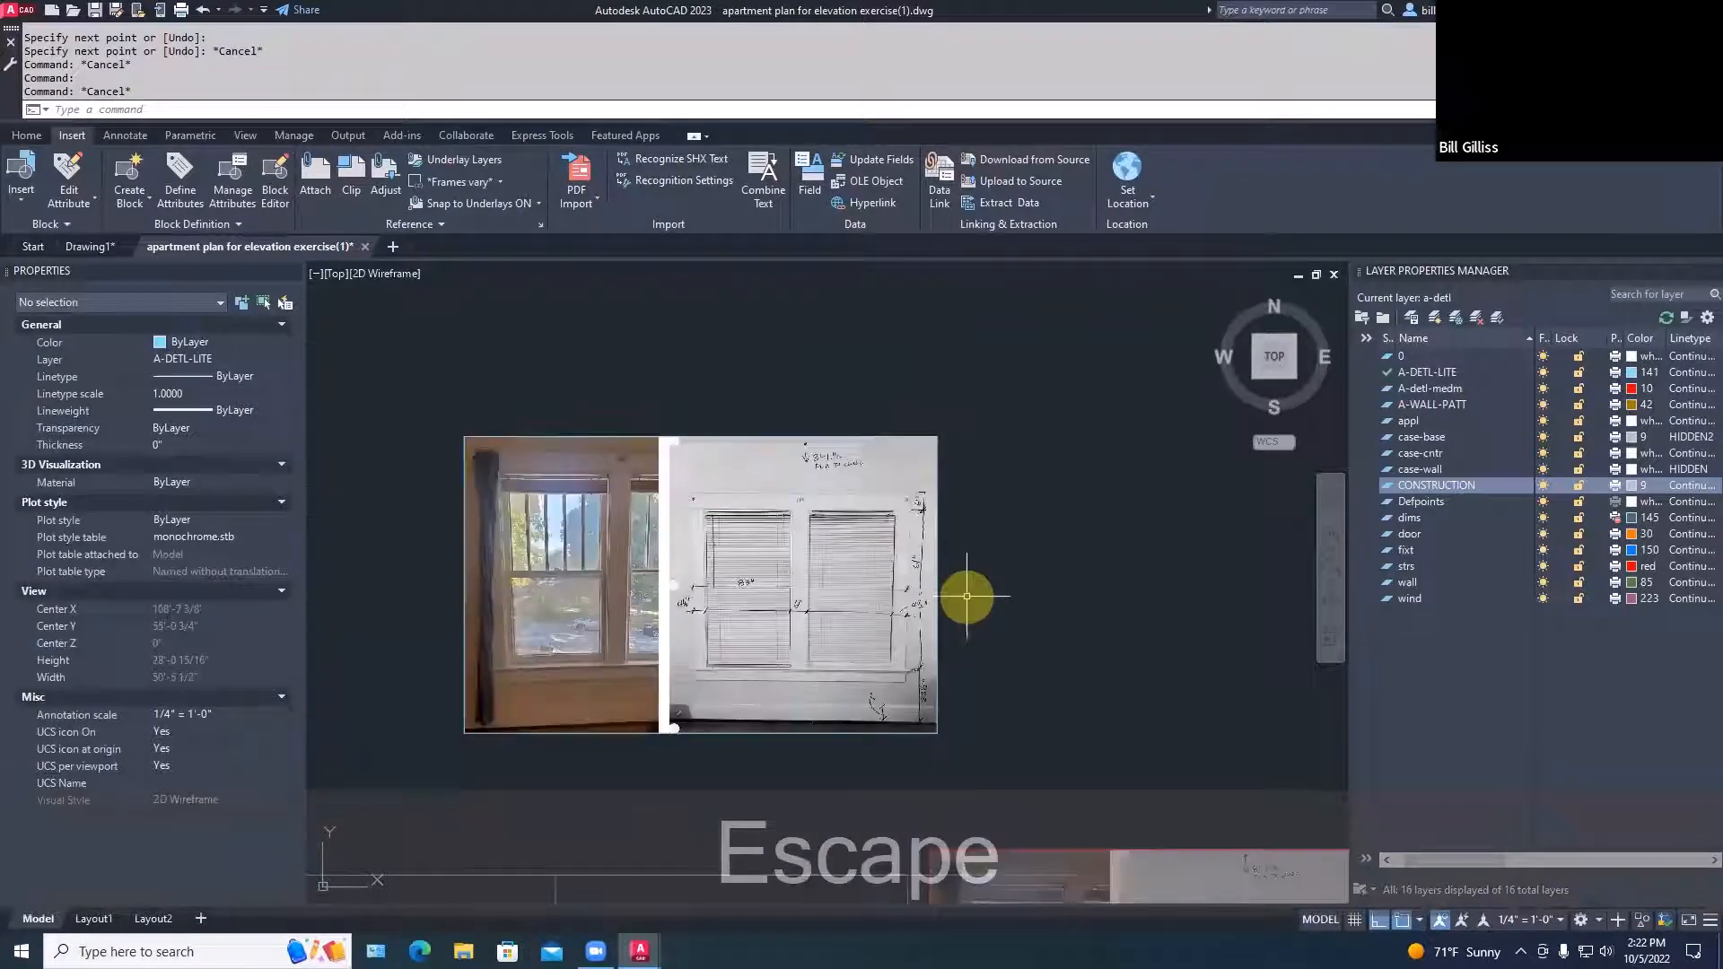
{"action": "left_click", "coordinate": [795, 479]}
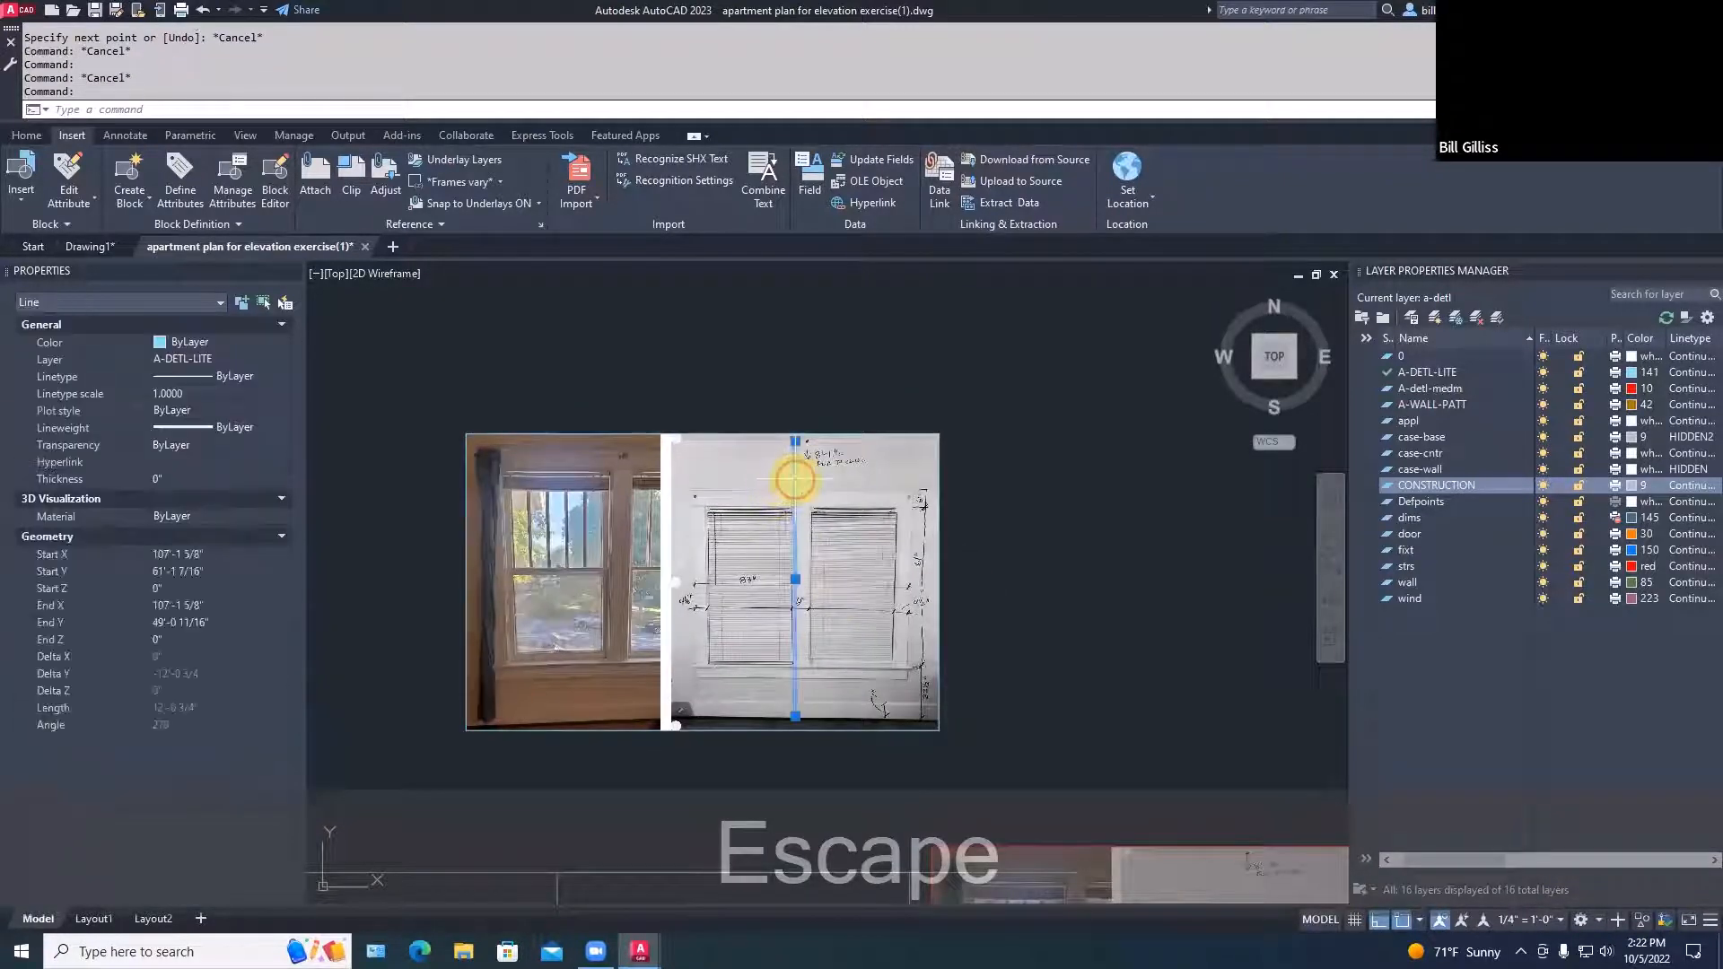
{"action": "left_click", "coordinate": [259, 344]}
{"action": "left_click", "coordinate": [176, 395]}
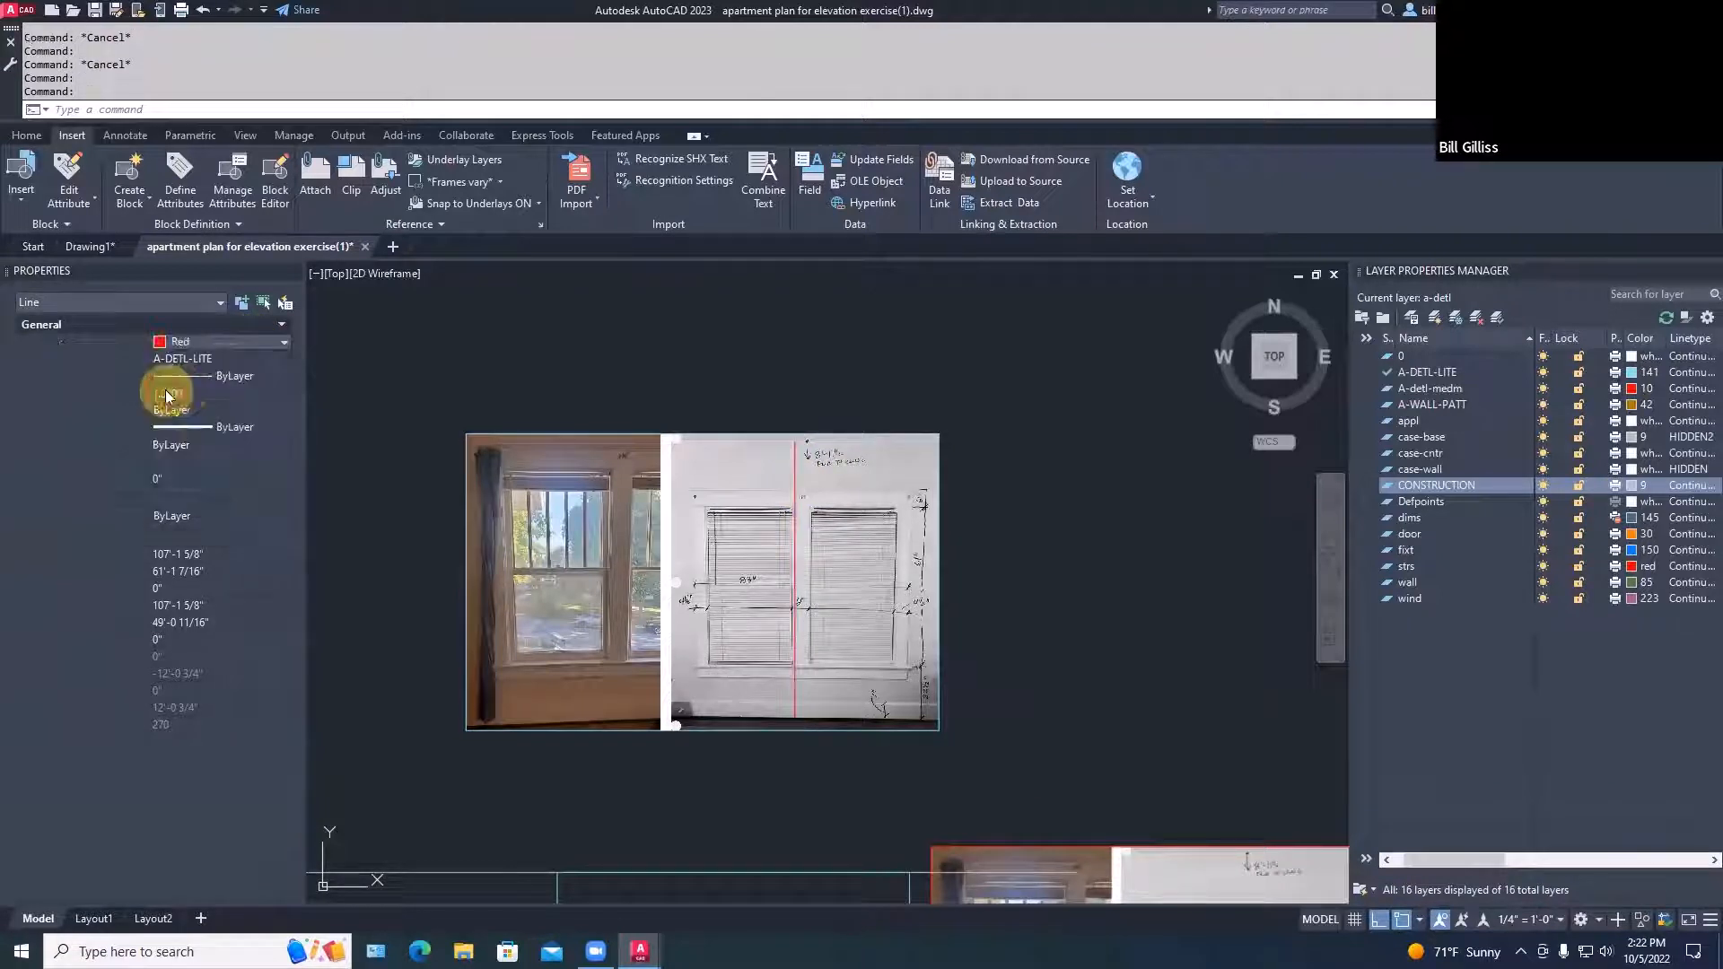
{"action": "key", "text": "Escape"}
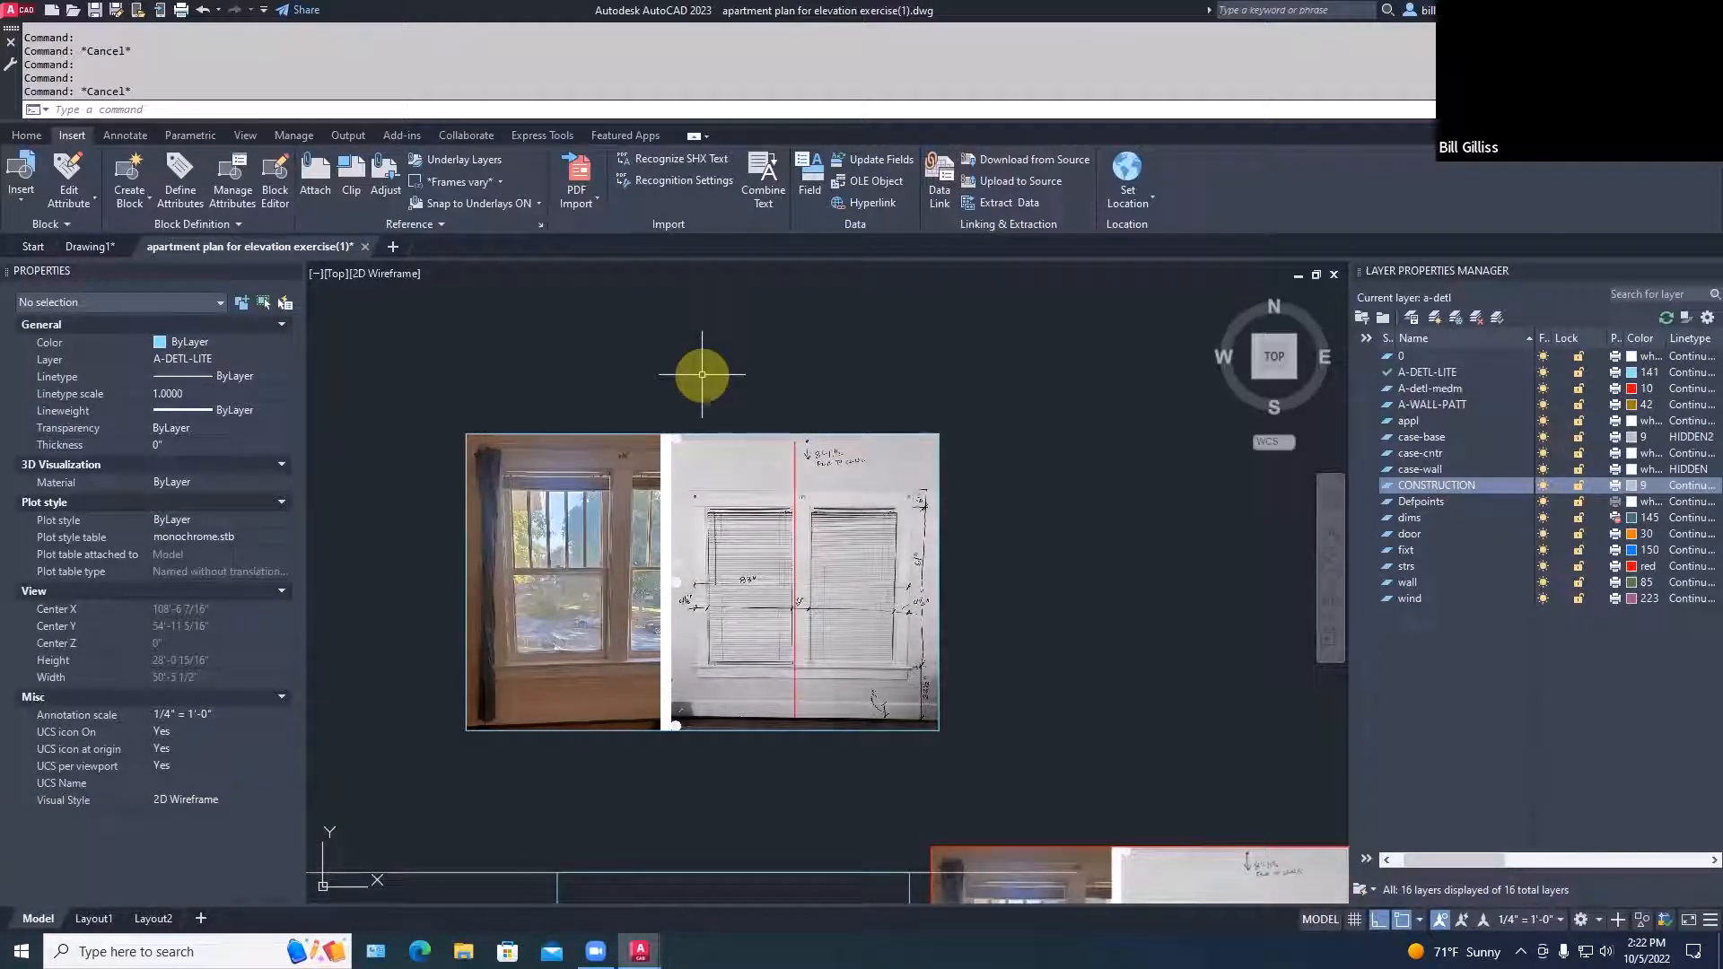
Scale the image and its red line from the line's lower end, using the line as reference, to a new length of 8'-11.5"
{"action": "left_click", "coordinate": [435, 410]}
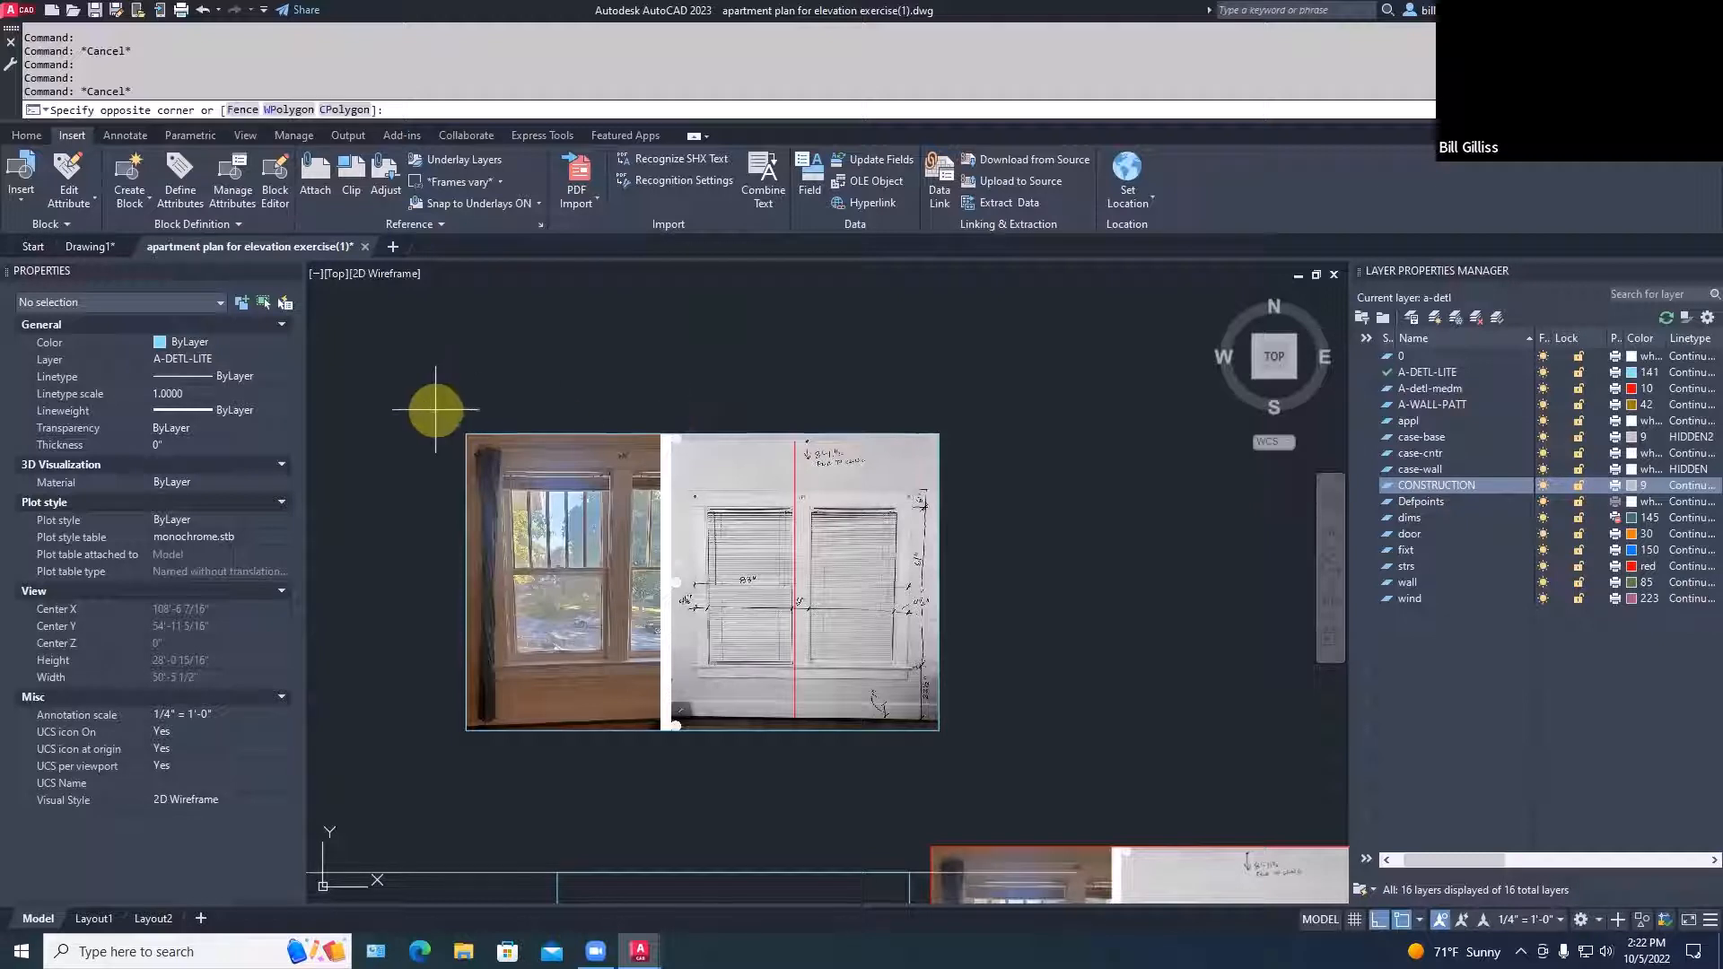
{"action": "left_click", "coordinate": [969, 764]}
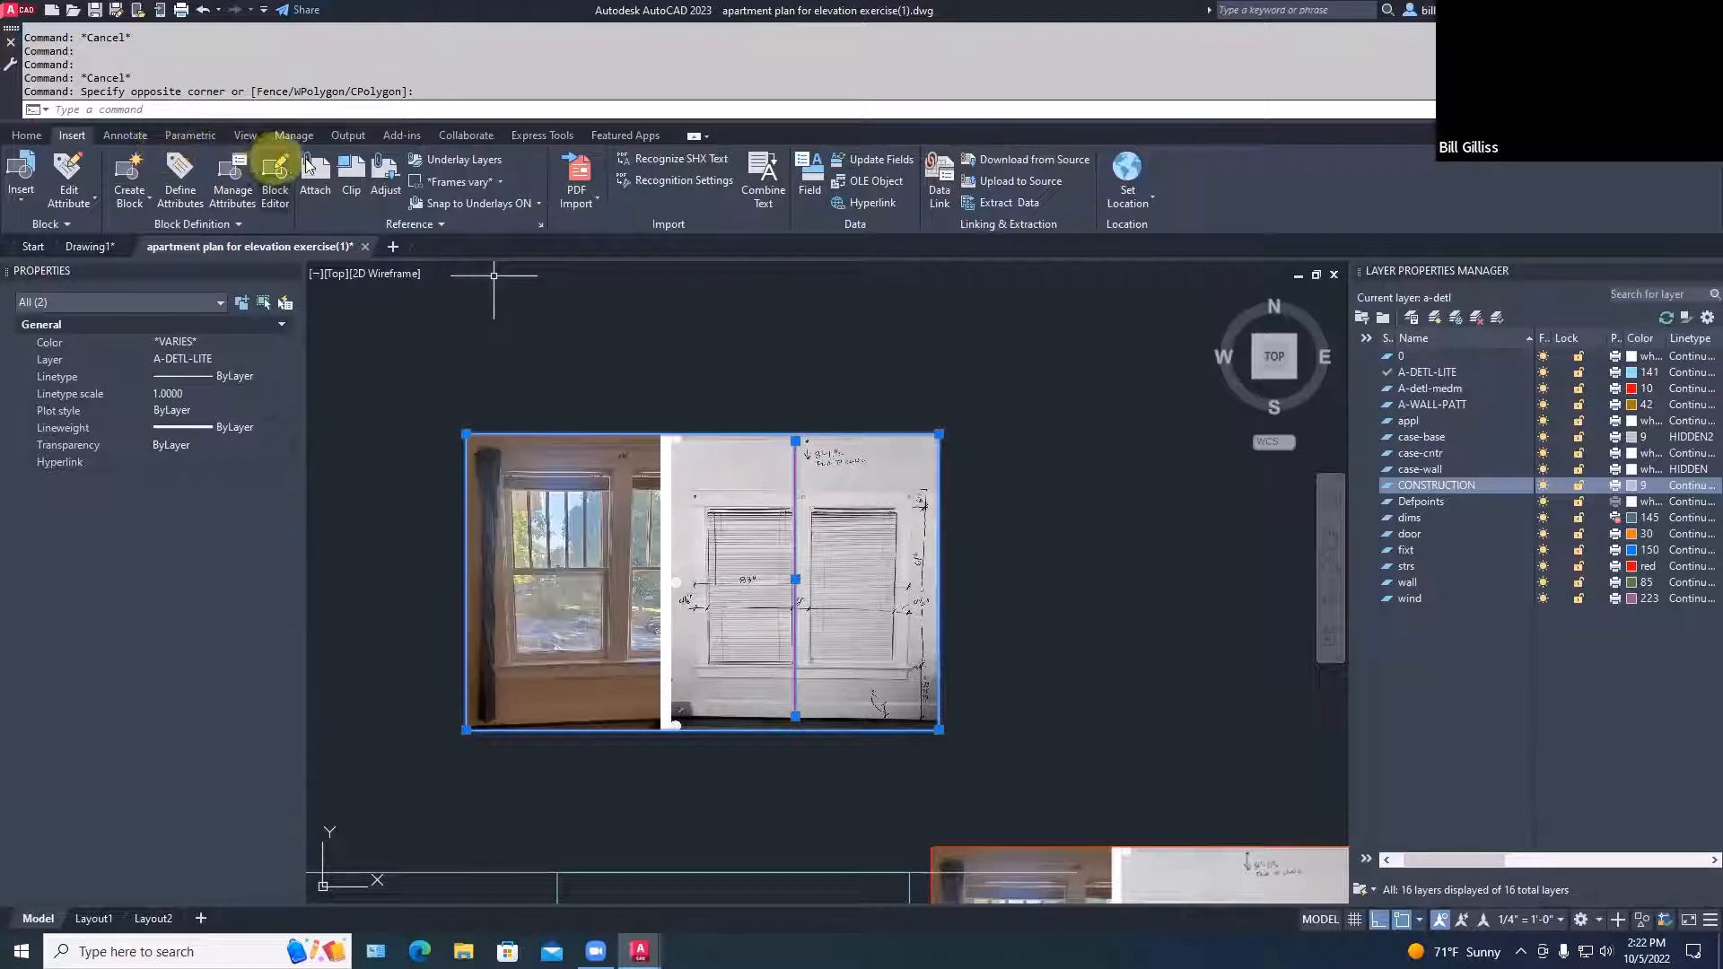
{"action": "left_click", "coordinate": [32, 138]}
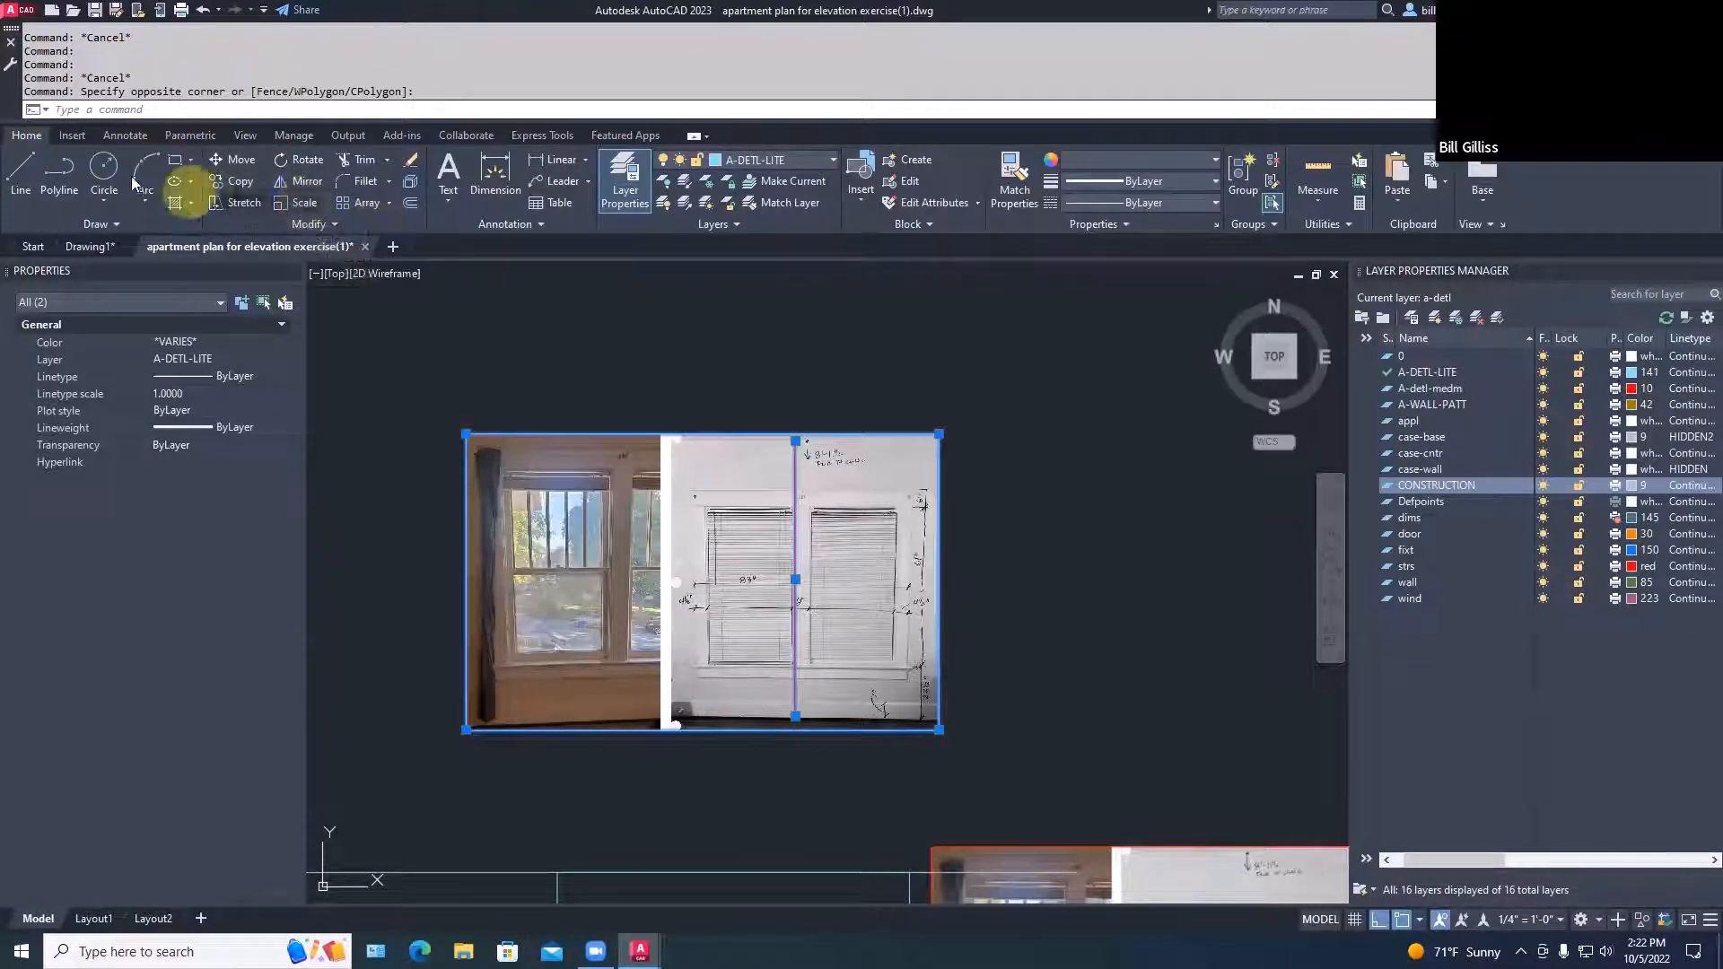
{"action": "left_click", "coordinate": [298, 203]}
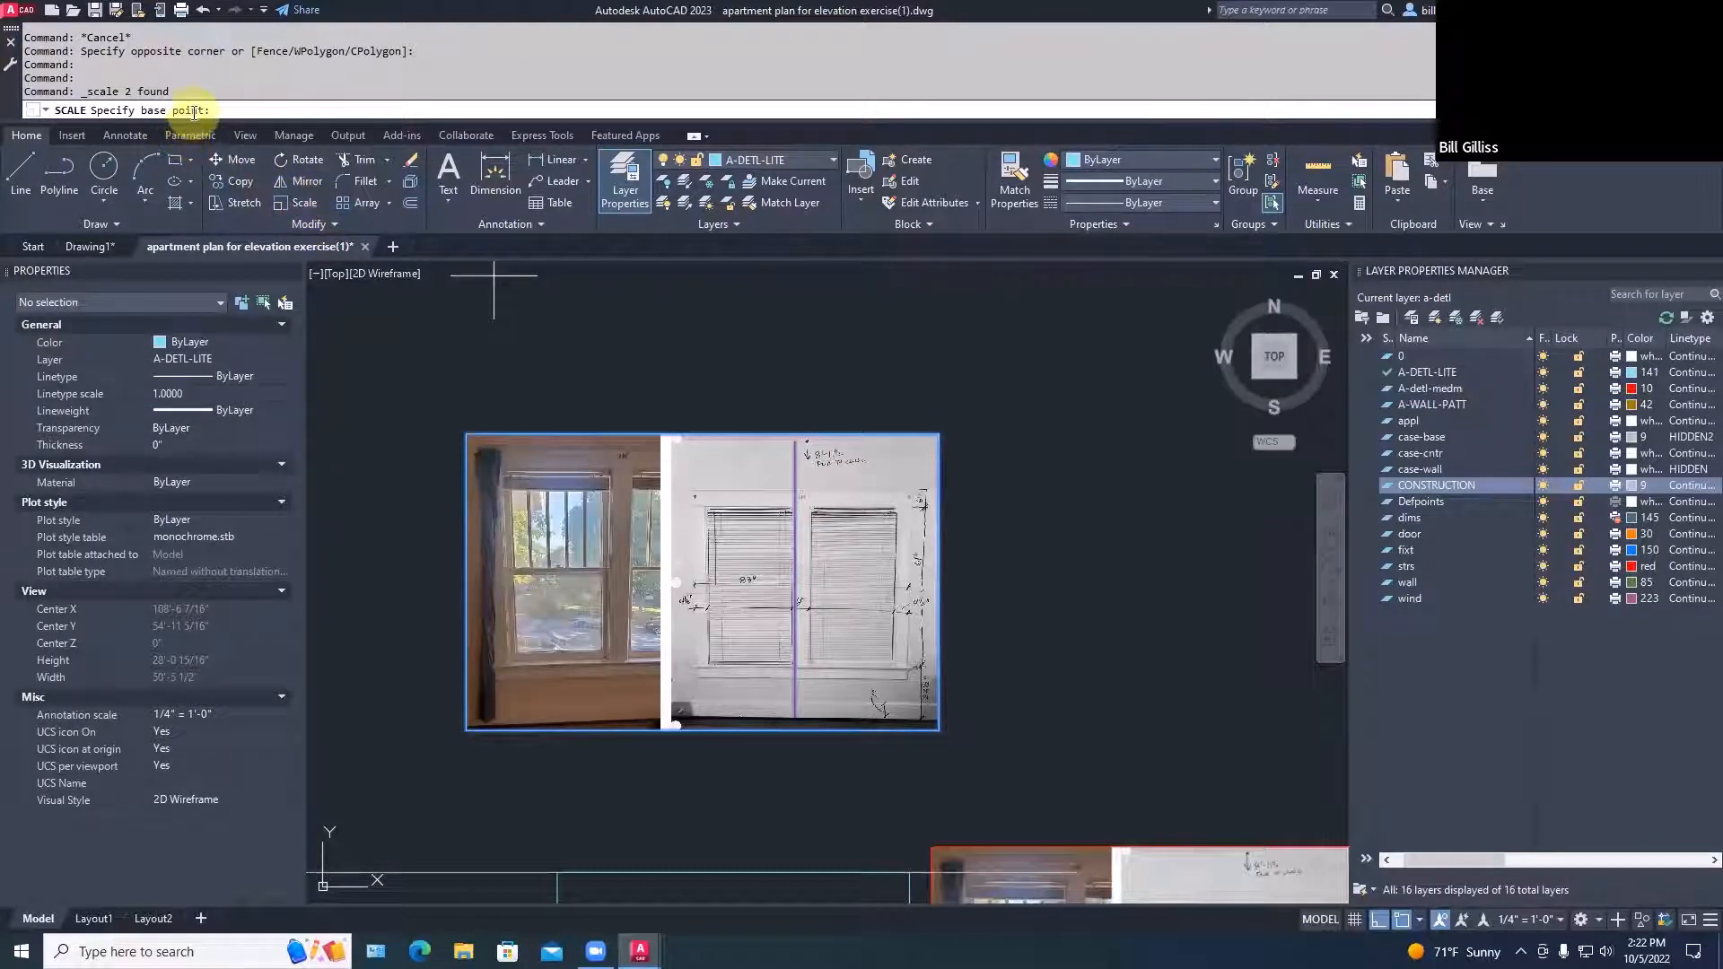
{"action": "left_click", "coordinate": [795, 716]}
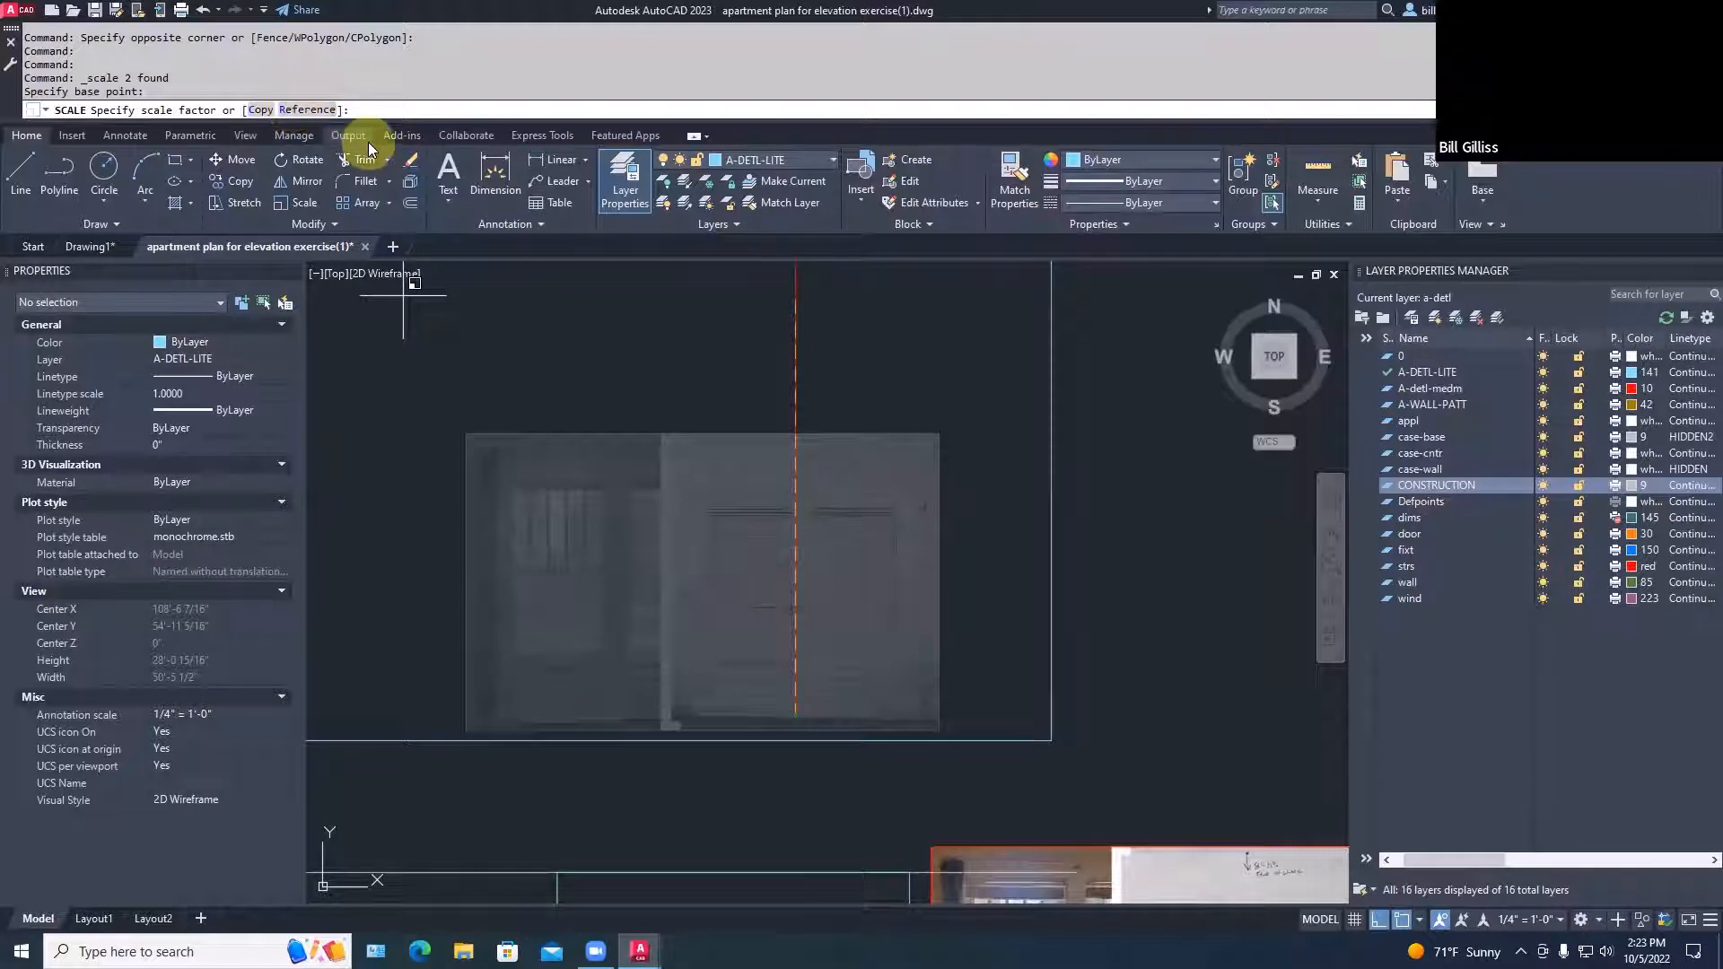
{"action": "left_click", "coordinate": [307, 110]}
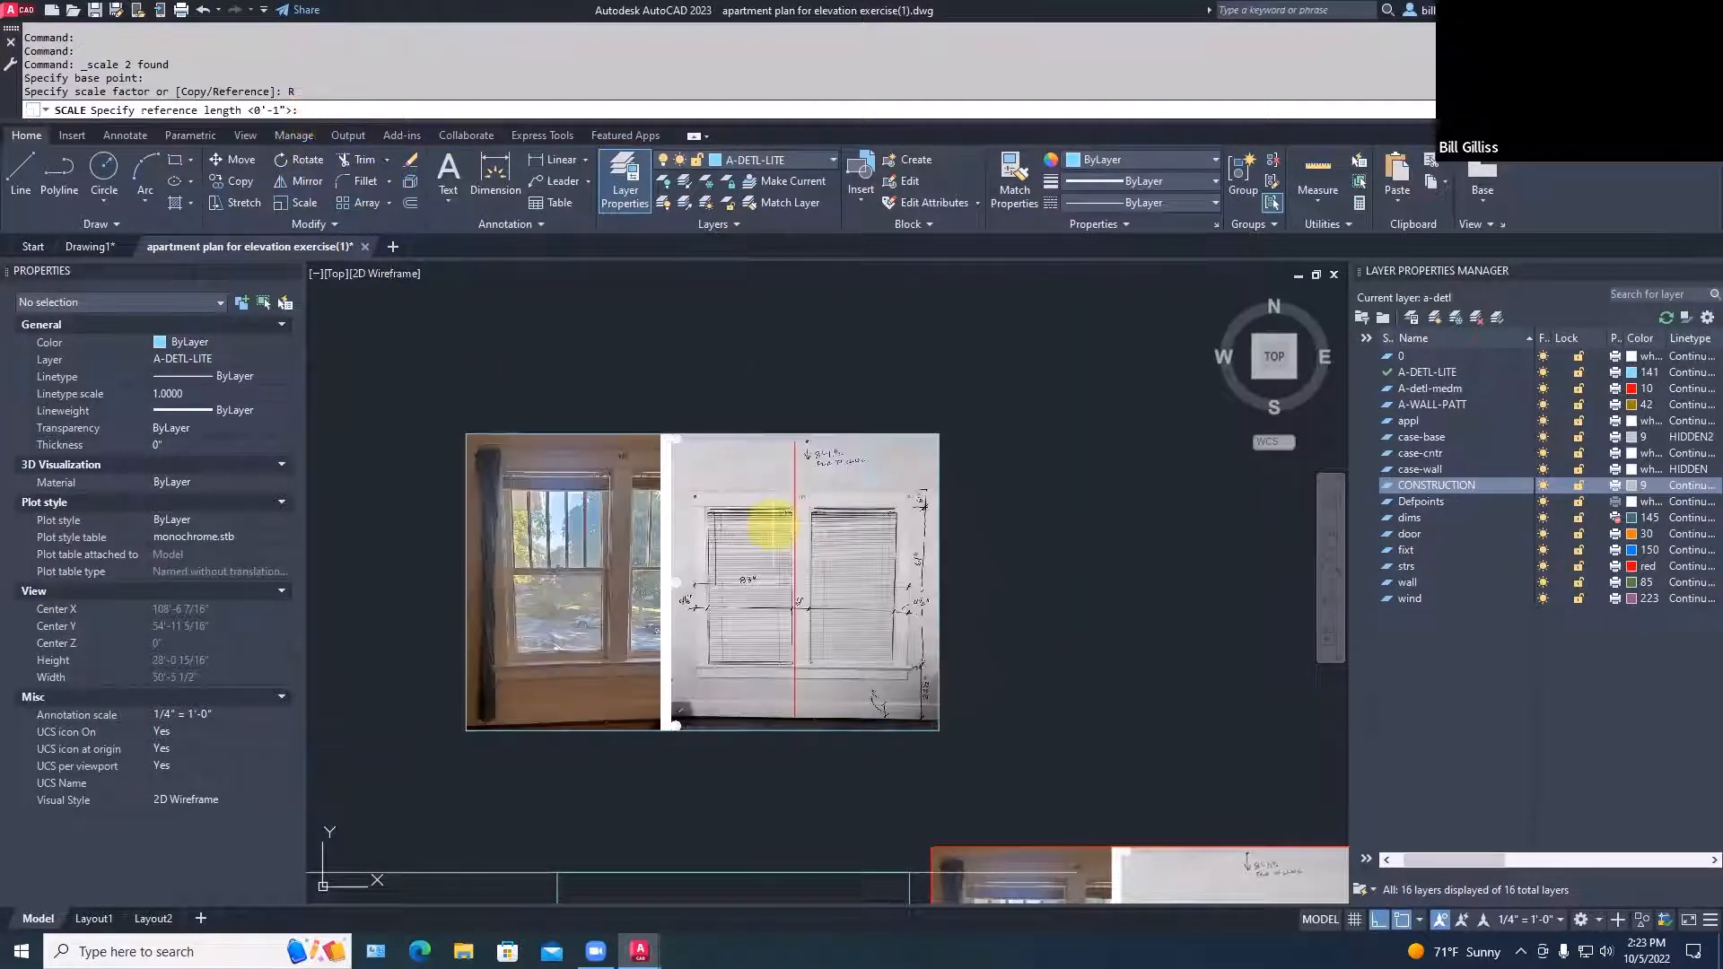
{"action": "left_click", "coordinate": [795, 716]}
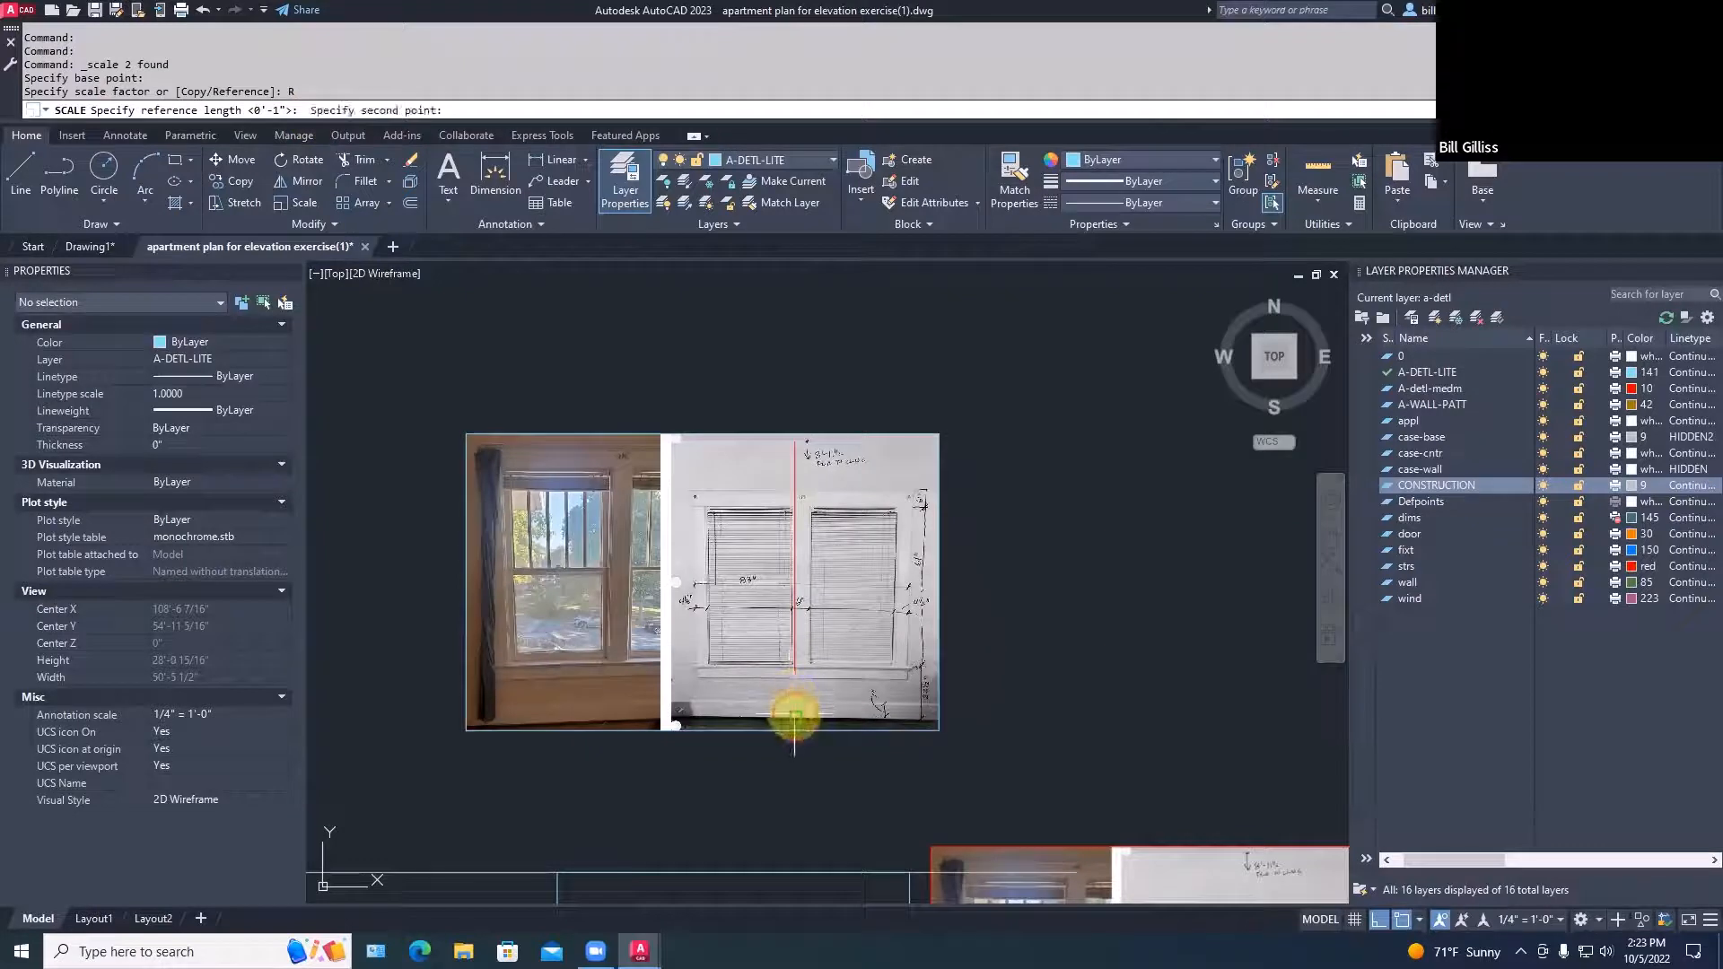
{"action": "left_click", "coordinate": [795, 441]}
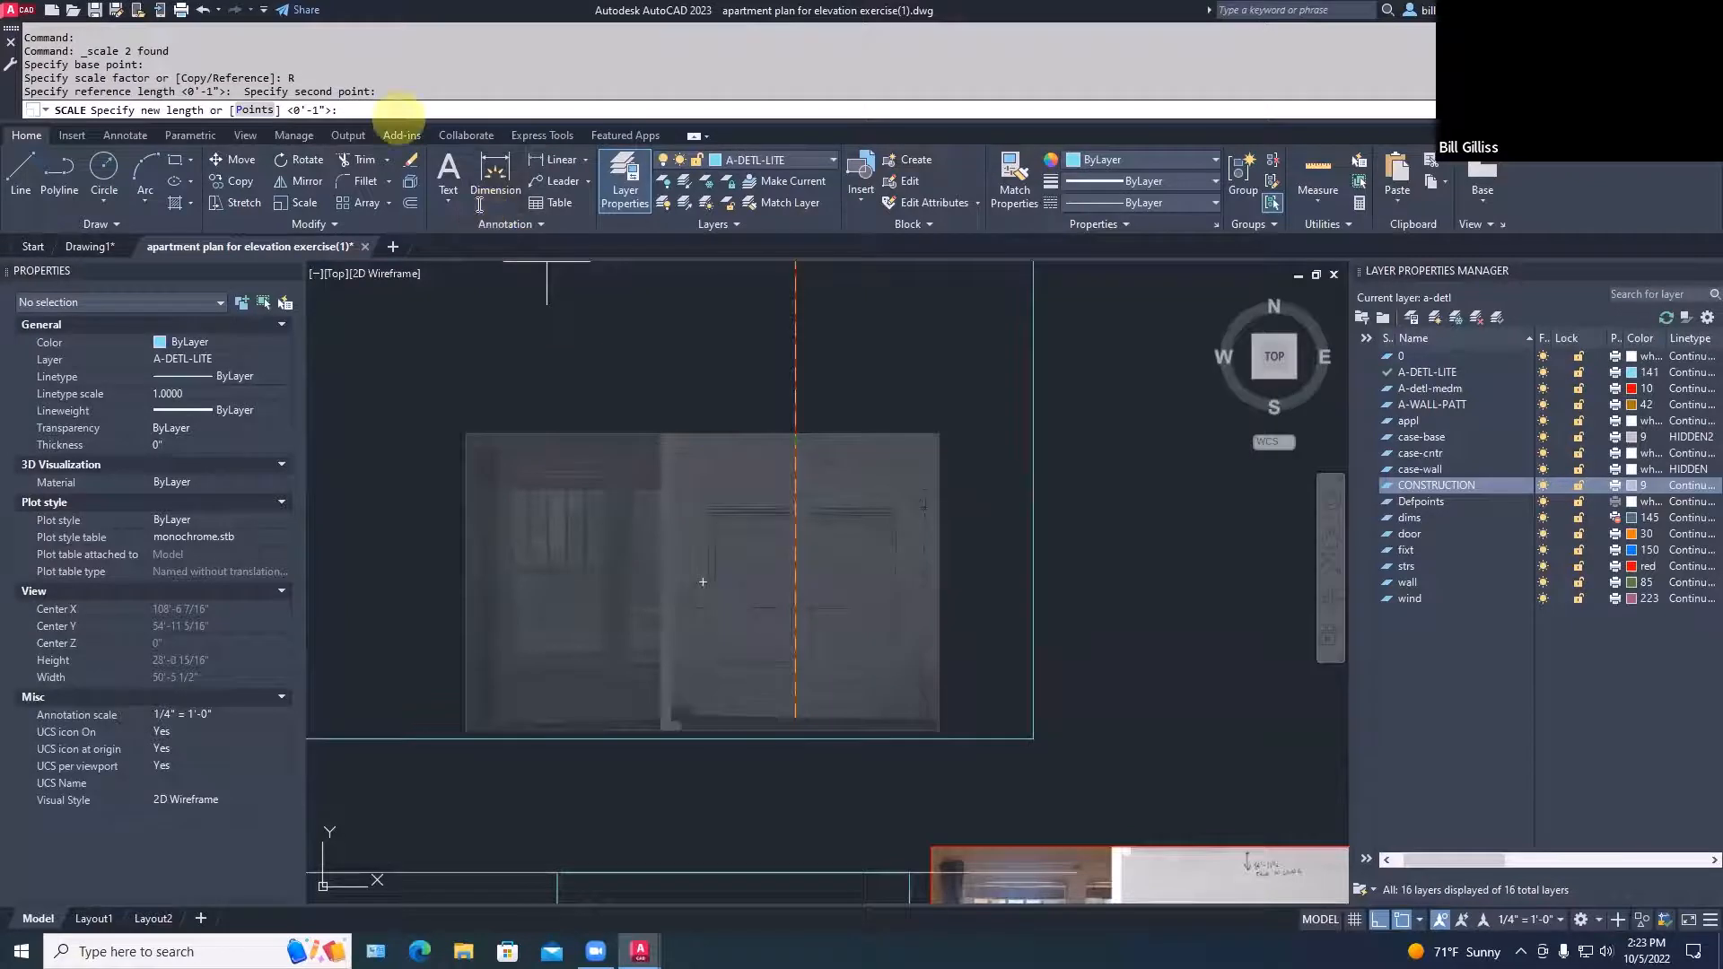
{"action": "type", "text": "8"}
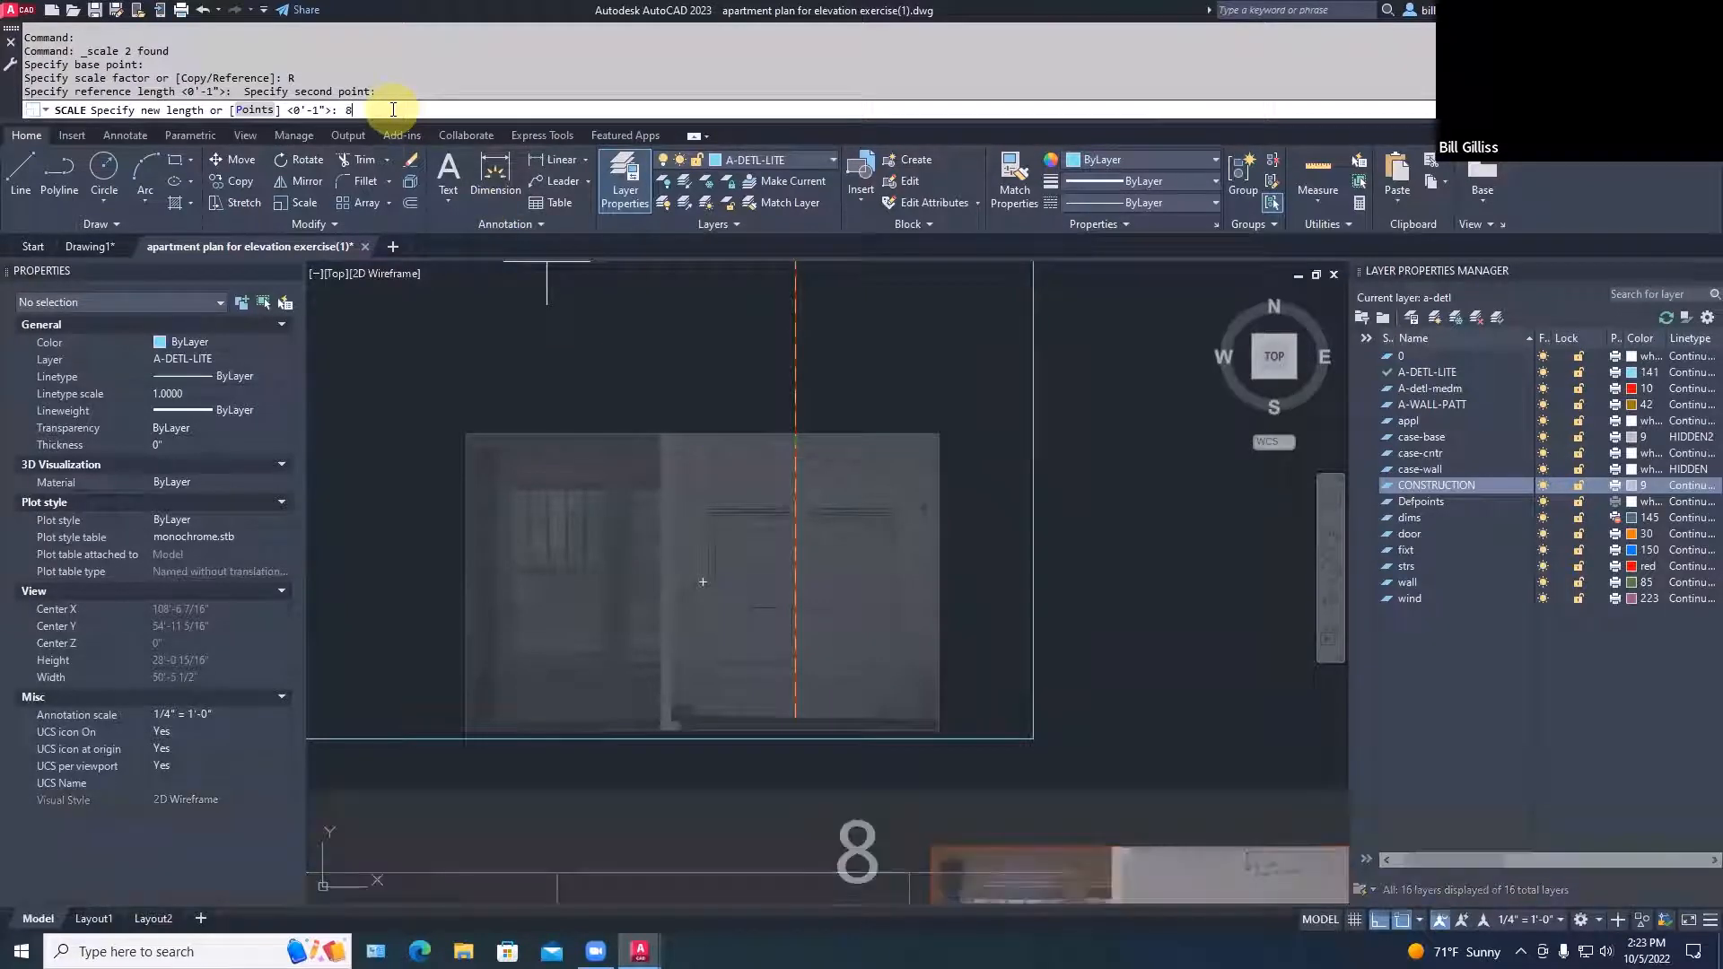
{"action": "type", "text": "'11.5"}
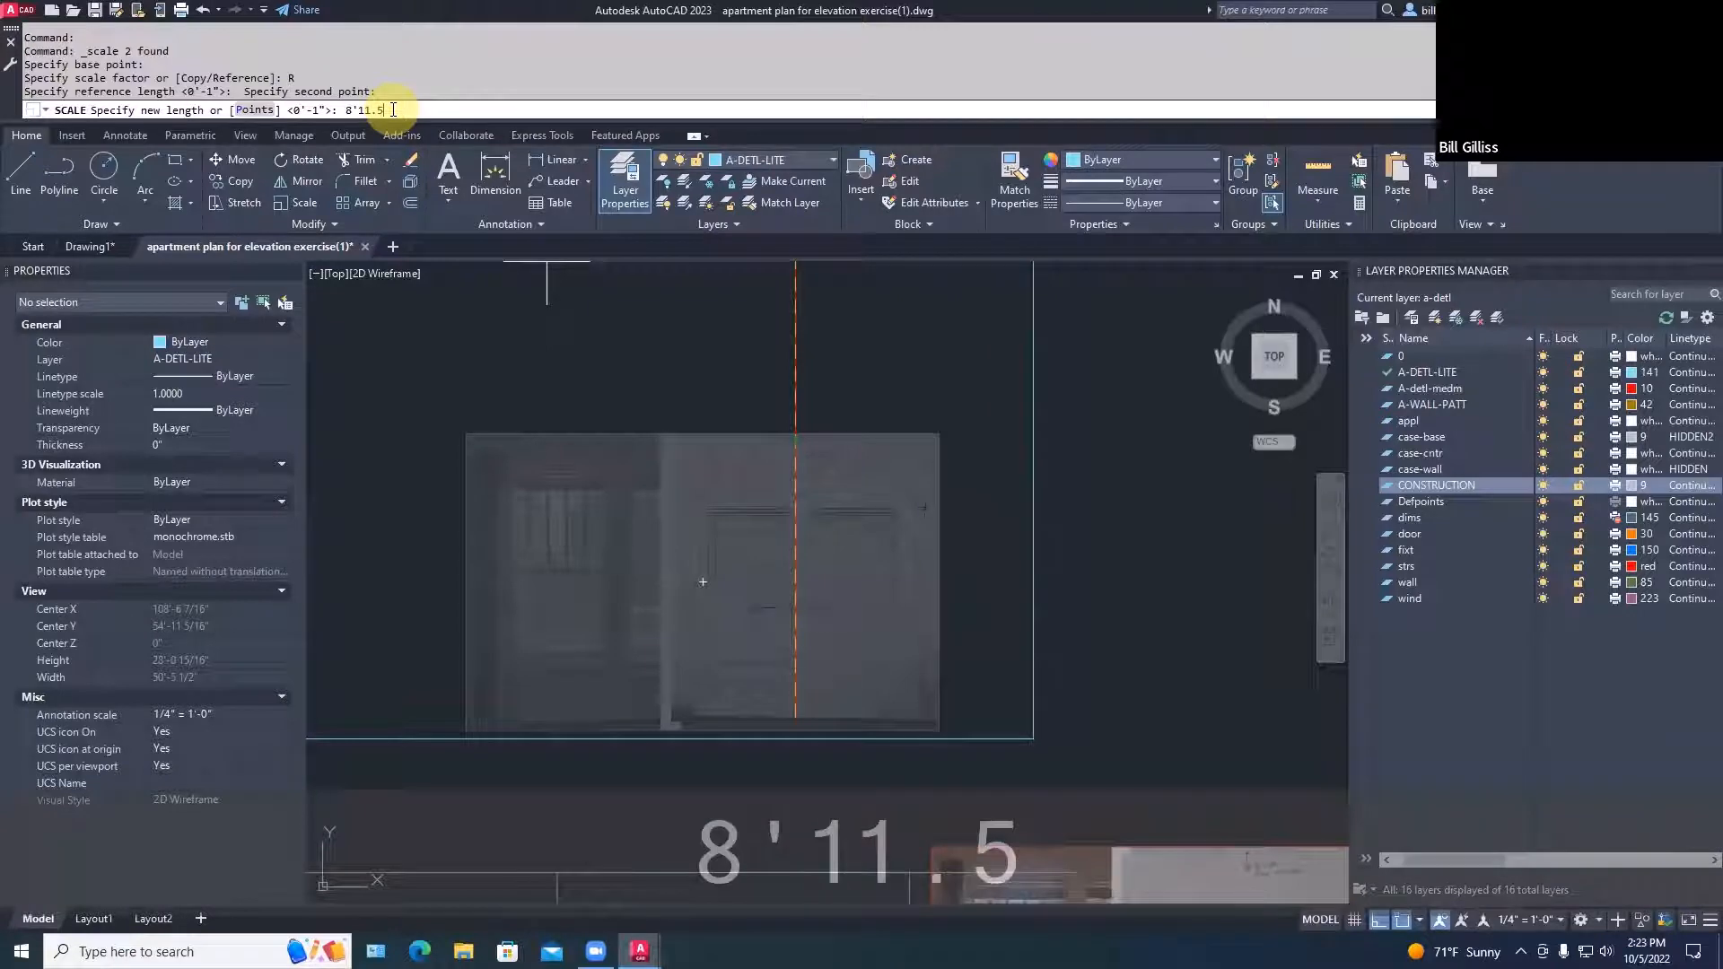
{"action": "key", "text": "Return"}
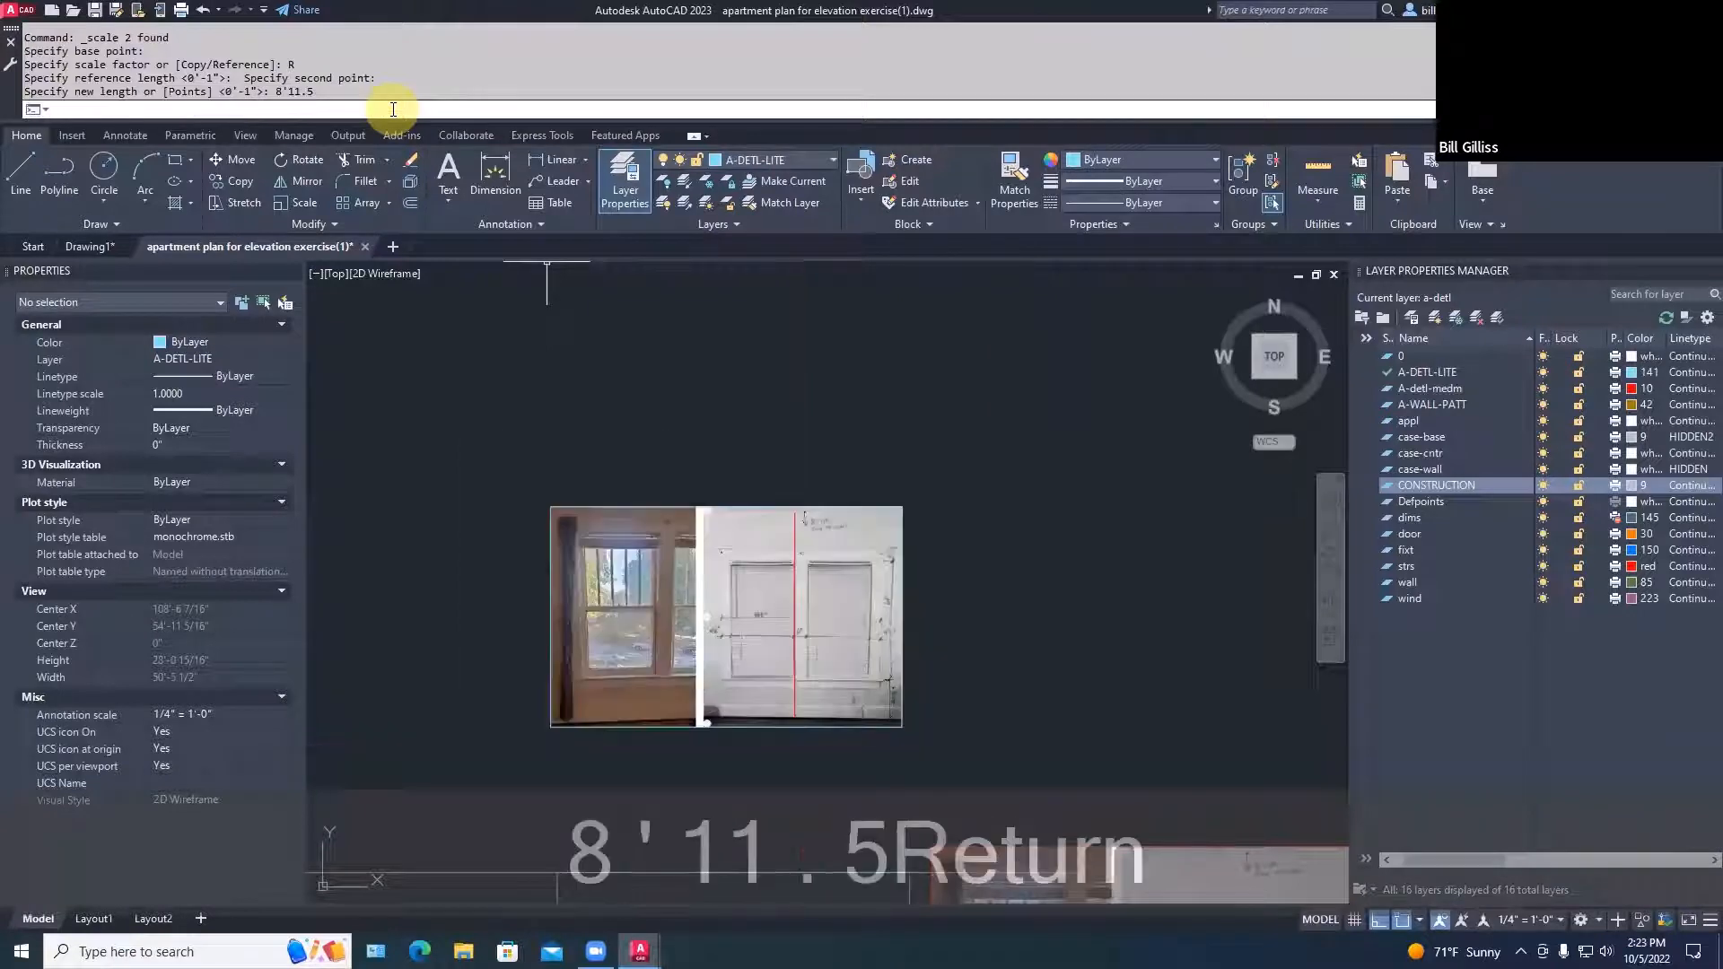
{"action": "key", "text": "Escape"}
Check the length of the red floor-to-ceiling line on the scaled image
{"action": "scroll", "coordinate": [794, 595], "scroll_direction": "up", "scroll_amount": 2}
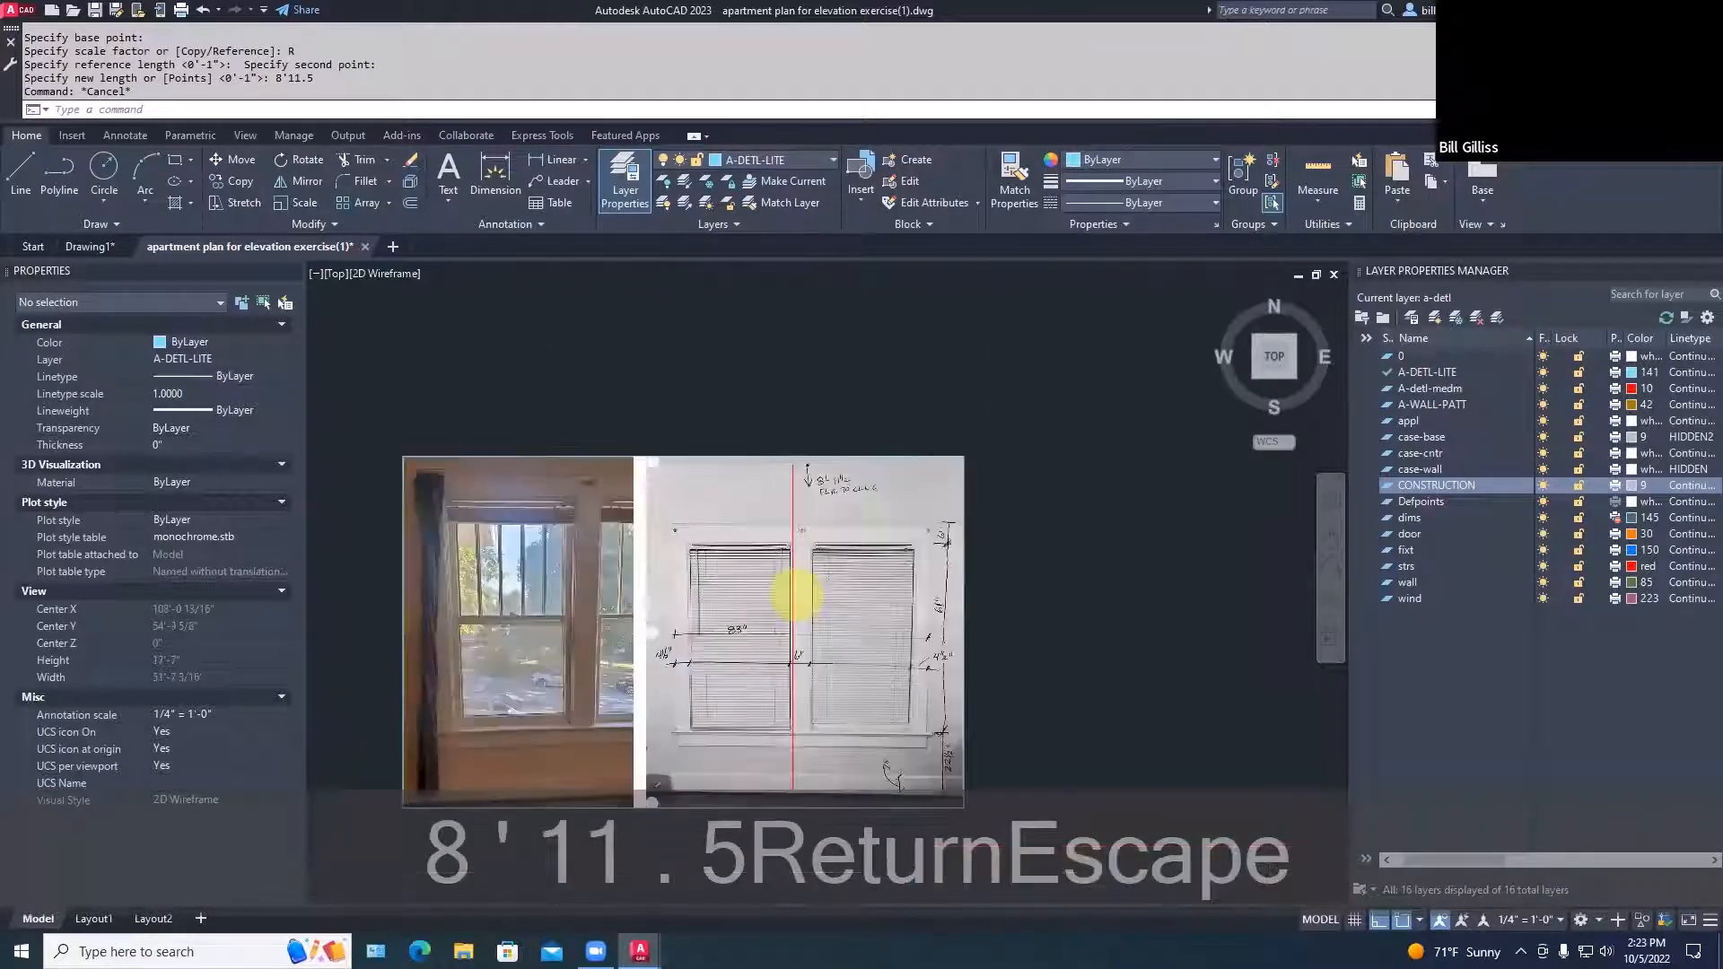
{"action": "scroll", "coordinate": [794, 595], "scroll_direction": "up", "scroll_amount": 1}
{"action": "left_click", "coordinate": [789, 592]}
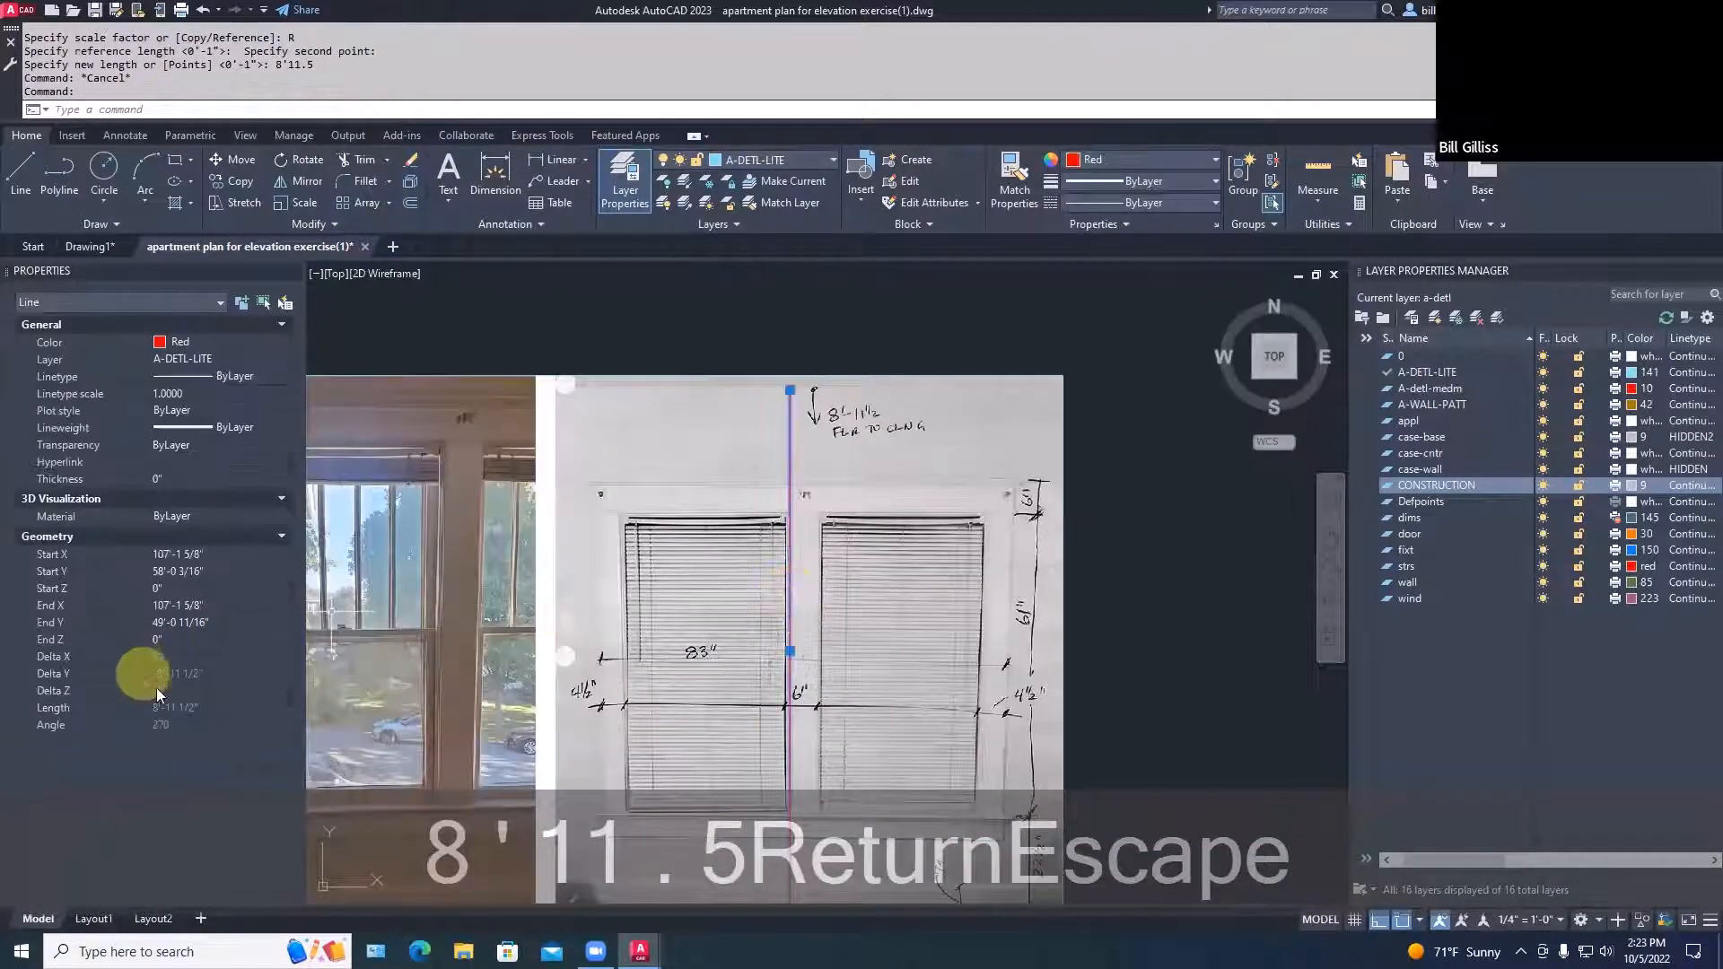
{"action": "scroll", "coordinate": [952, 610], "scroll_direction": "down", "scroll_amount": 2}
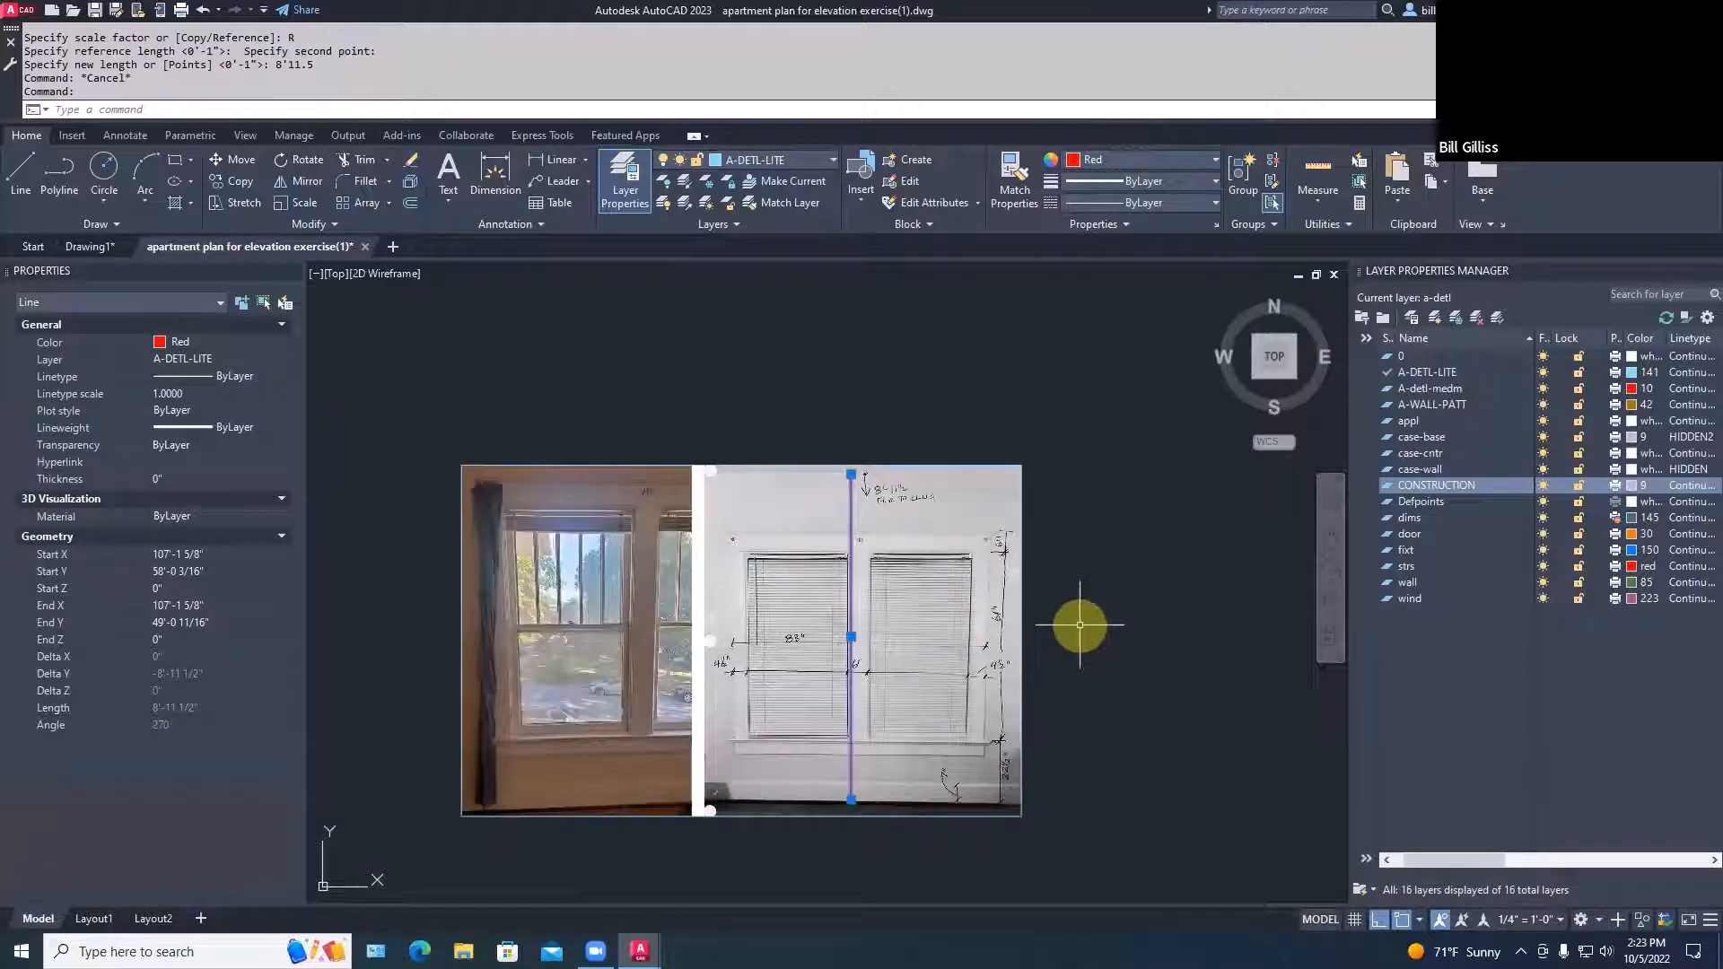
{"action": "key", "text": "Escape"}
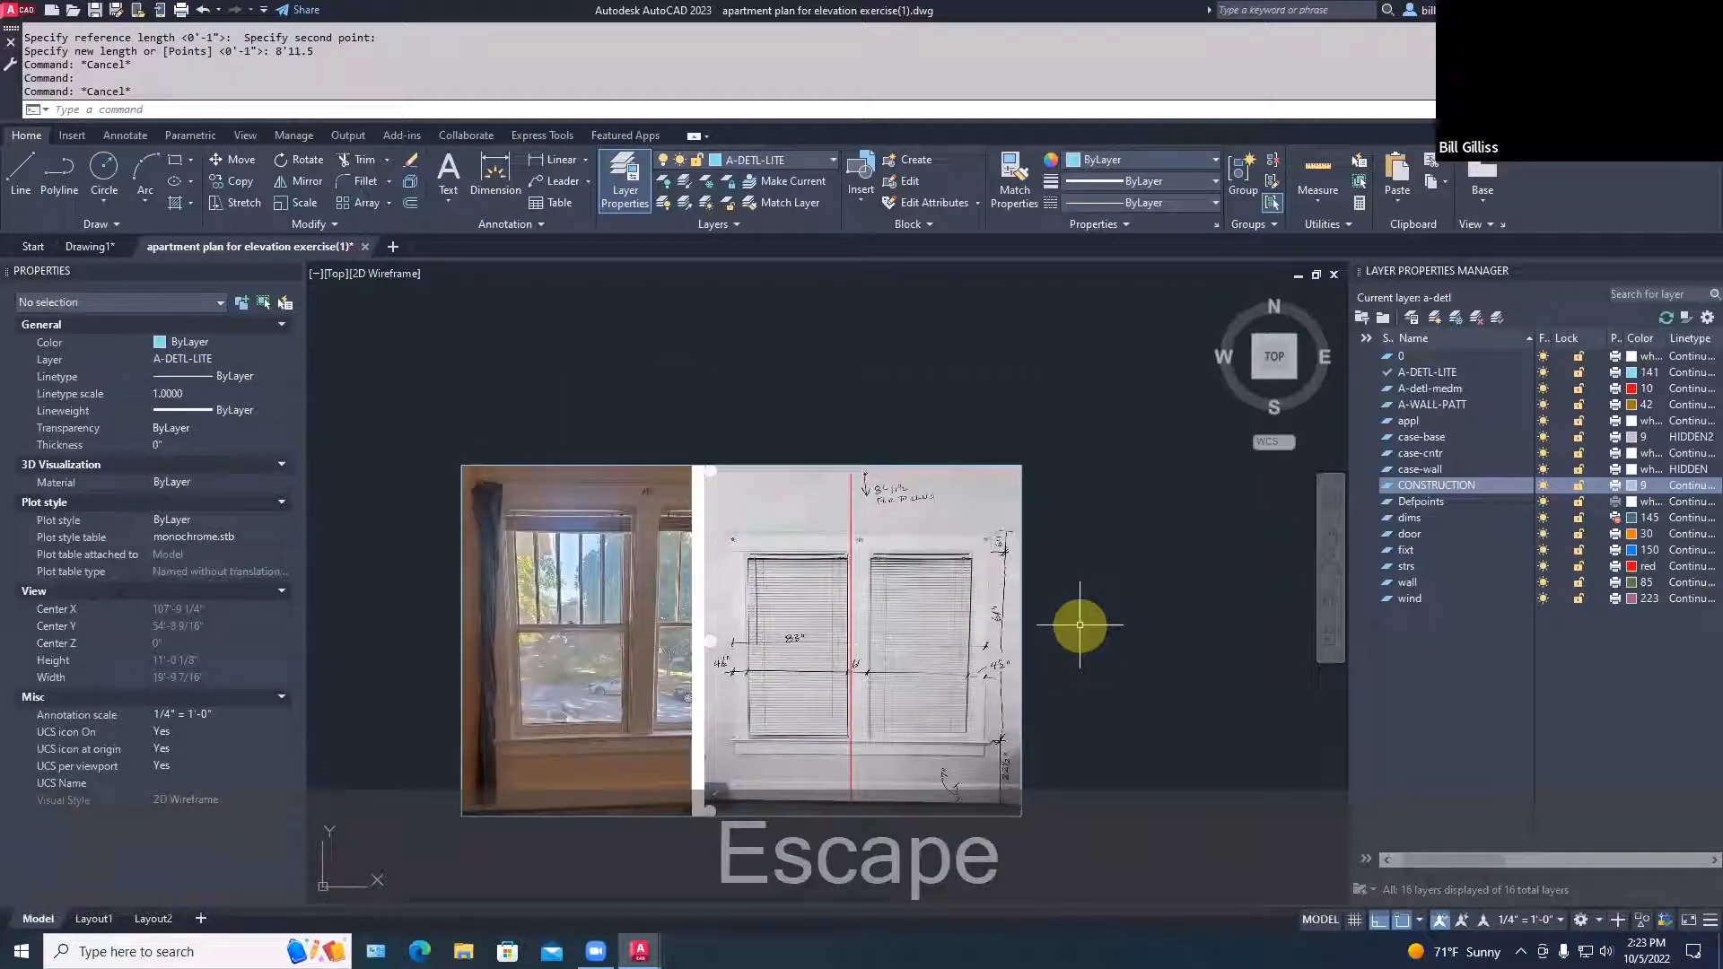
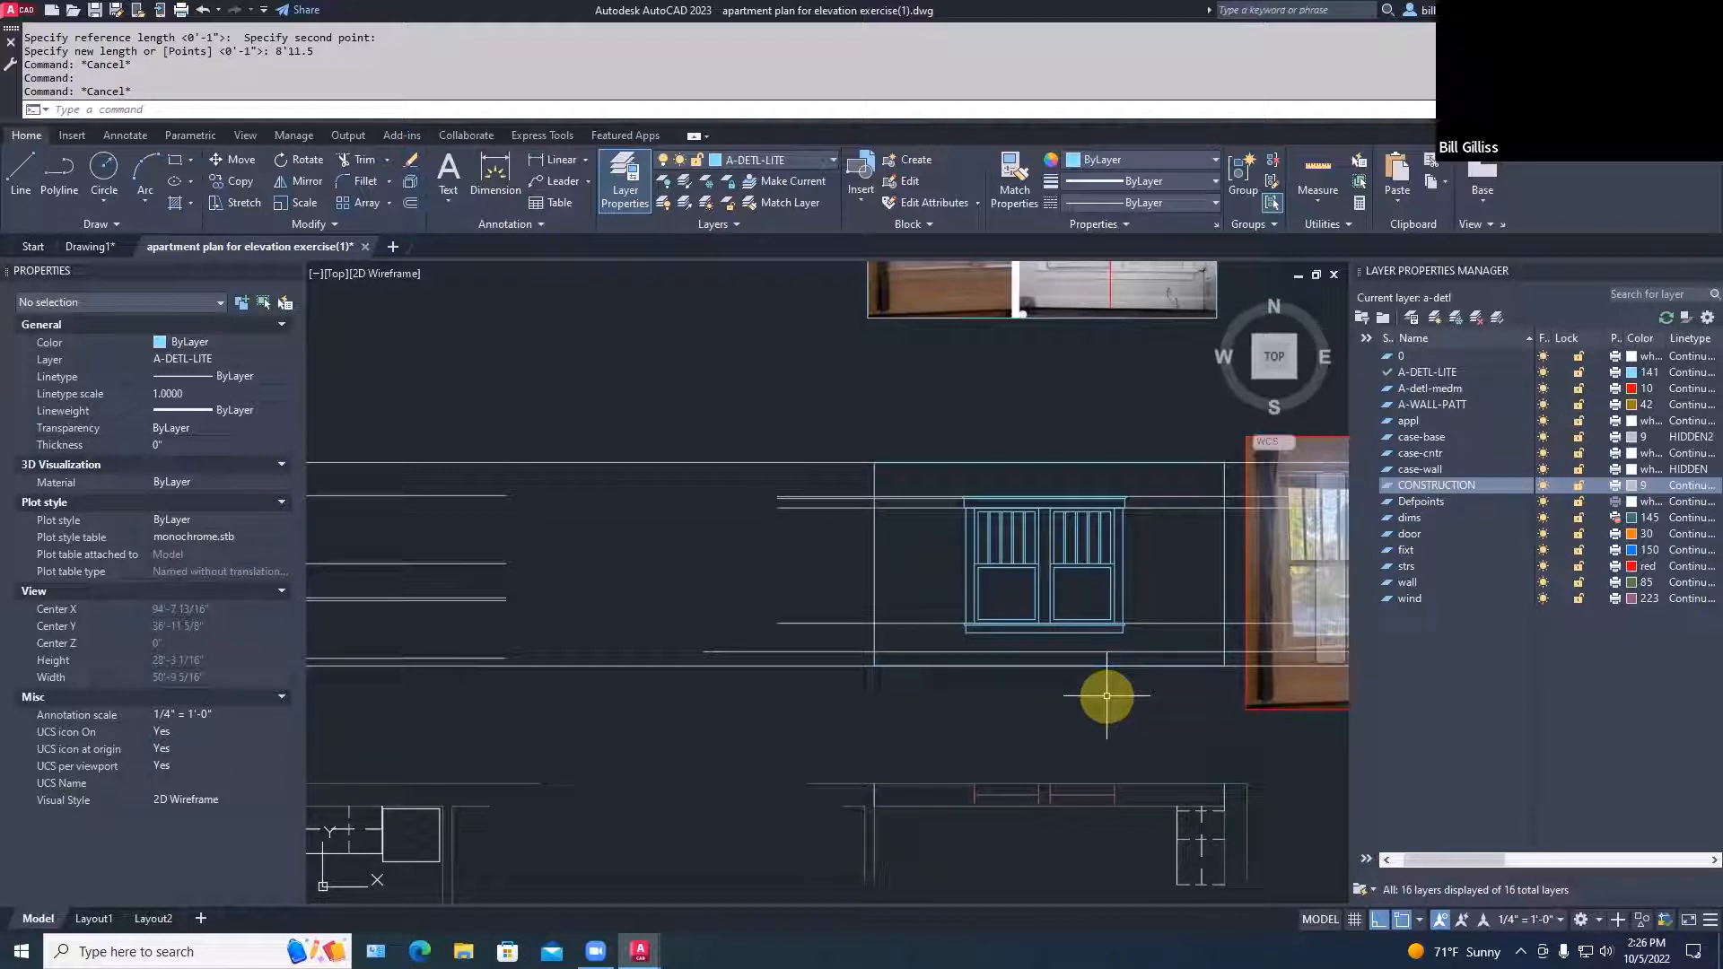
Stretch the left ends of the five horizontal lines in the kitchen elevation outward past the left wall line
{"action": "scroll", "coordinate": [1107, 696], "scroll_direction": "down", "scroll_amount": 3}
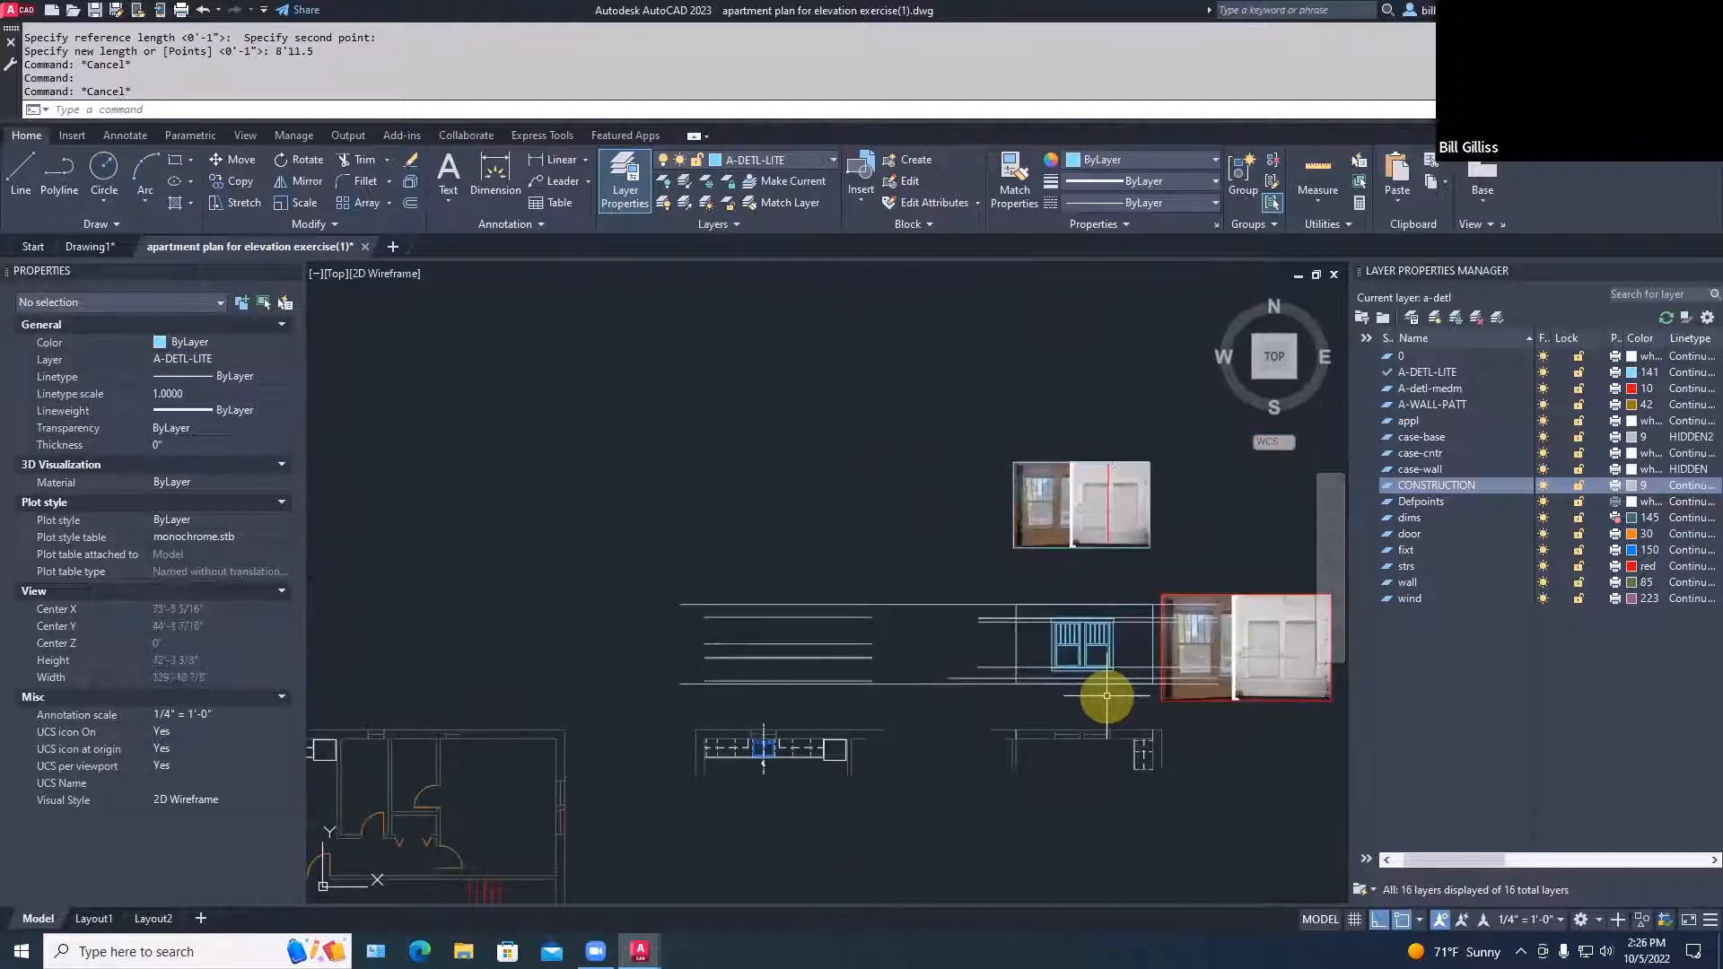
{"action": "key", "text": "Escape"}
{"action": "key", "text": "Escape"}
{"action": "key", "text": "Escape"}
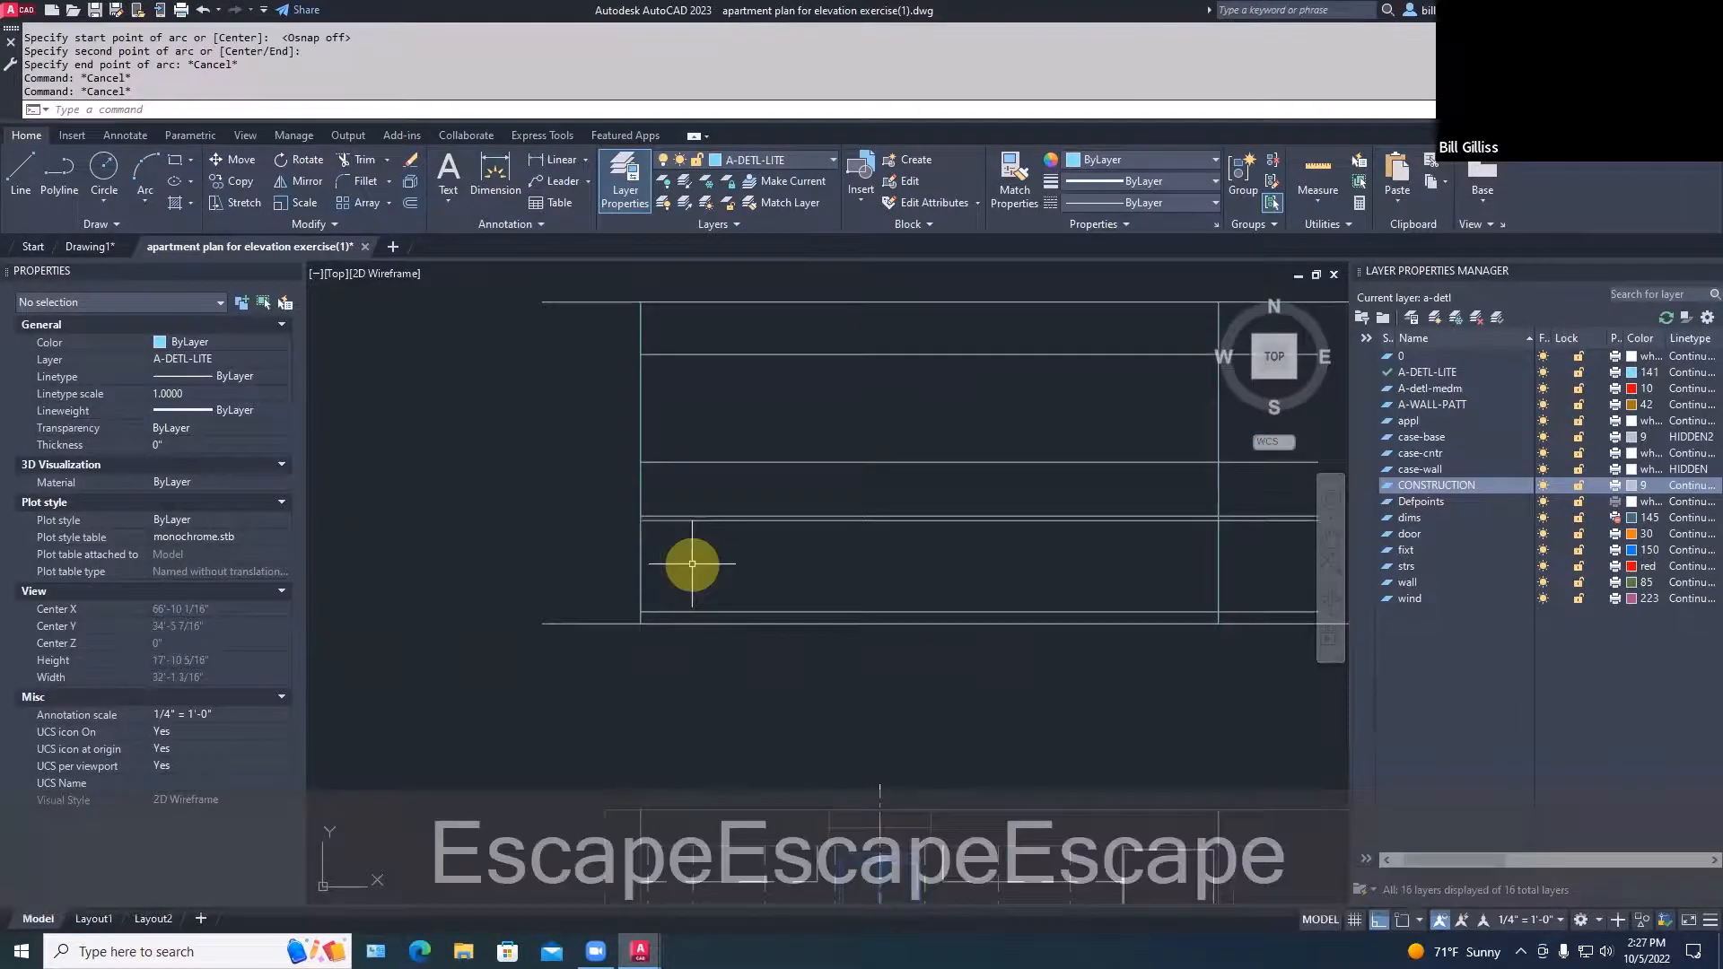
{"action": "type", "text": "s"}
{"action": "key", "text": "space"}
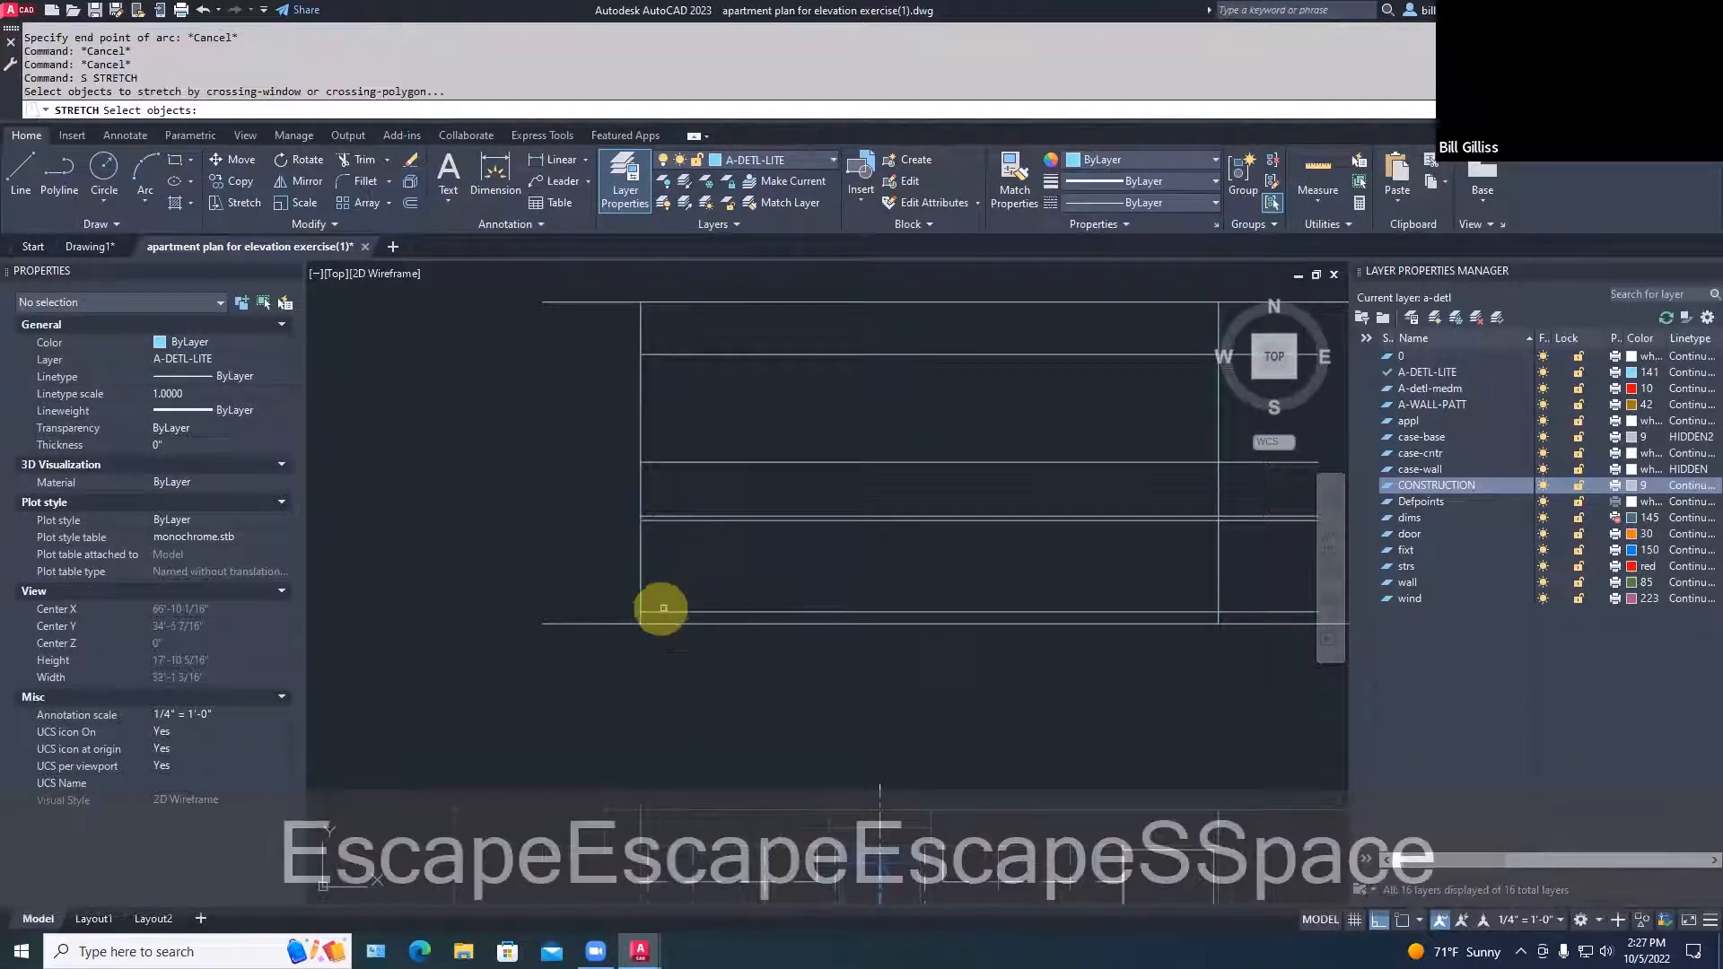
{"action": "left_click", "coordinate": [660, 616]}
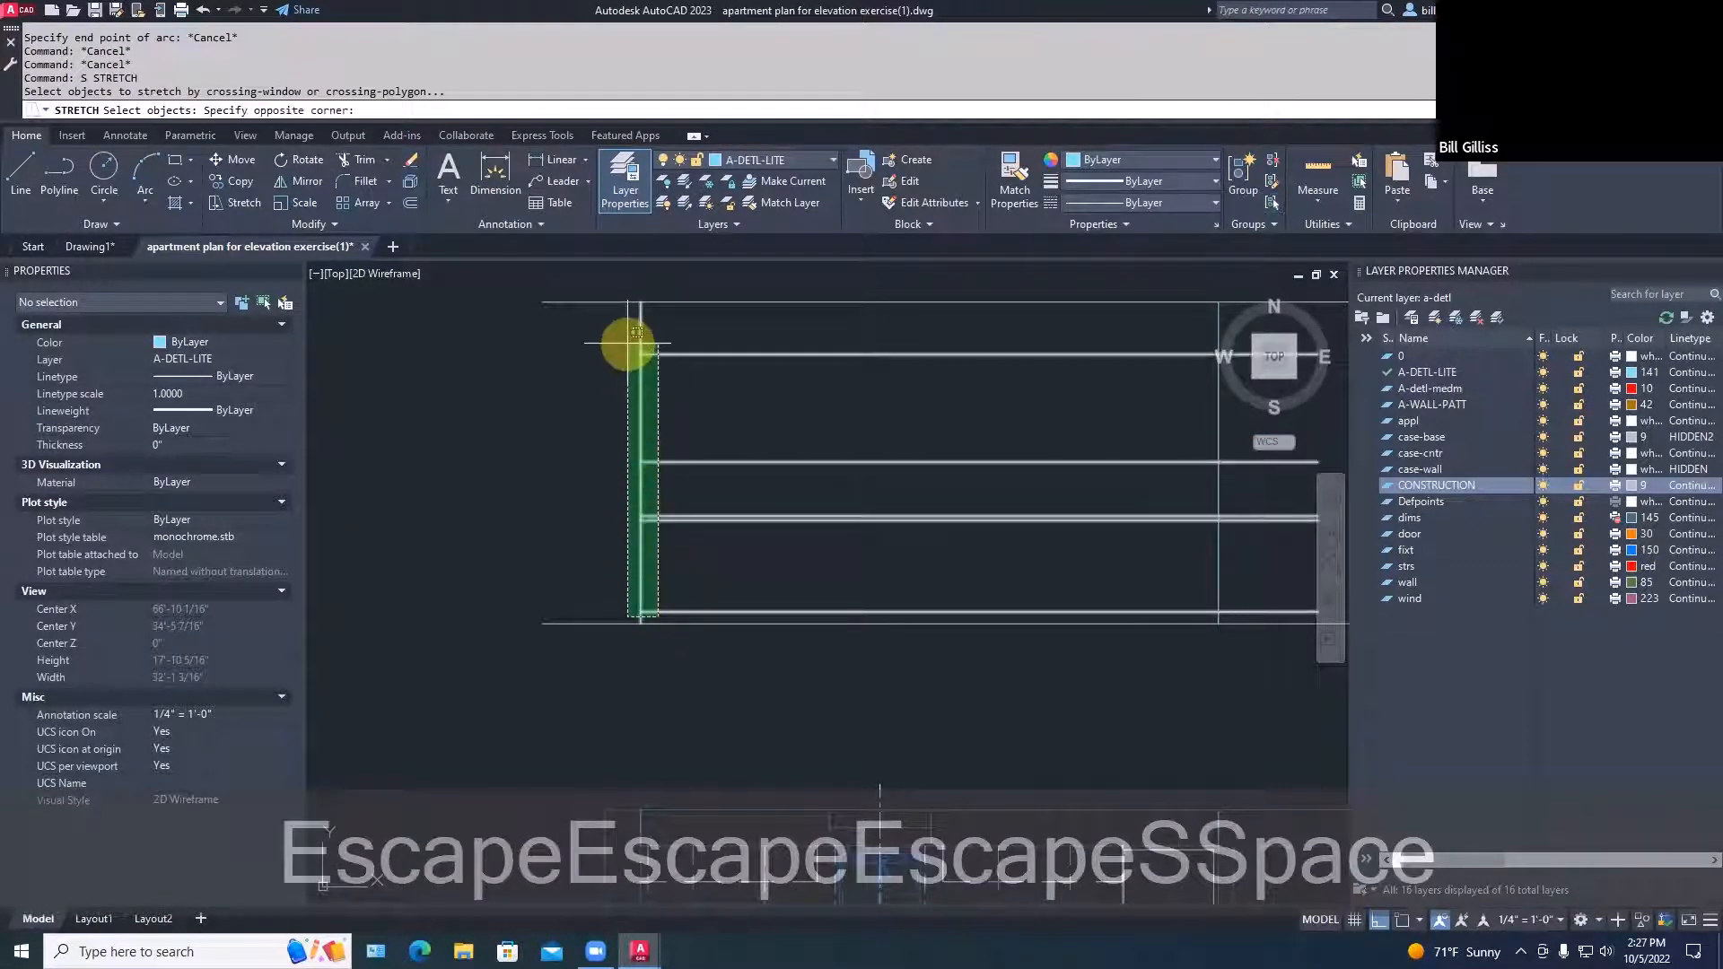
{"action": "left_click", "coordinate": [623, 347]}
{"action": "key", "text": "space"}
{"action": "left_click", "coordinate": [604, 393]}
{"action": "left_click", "coordinate": [538, 393]}
{"action": "middle_click_drag", "start_coordinate": [938, 447], "coordinate": [719, 449]}
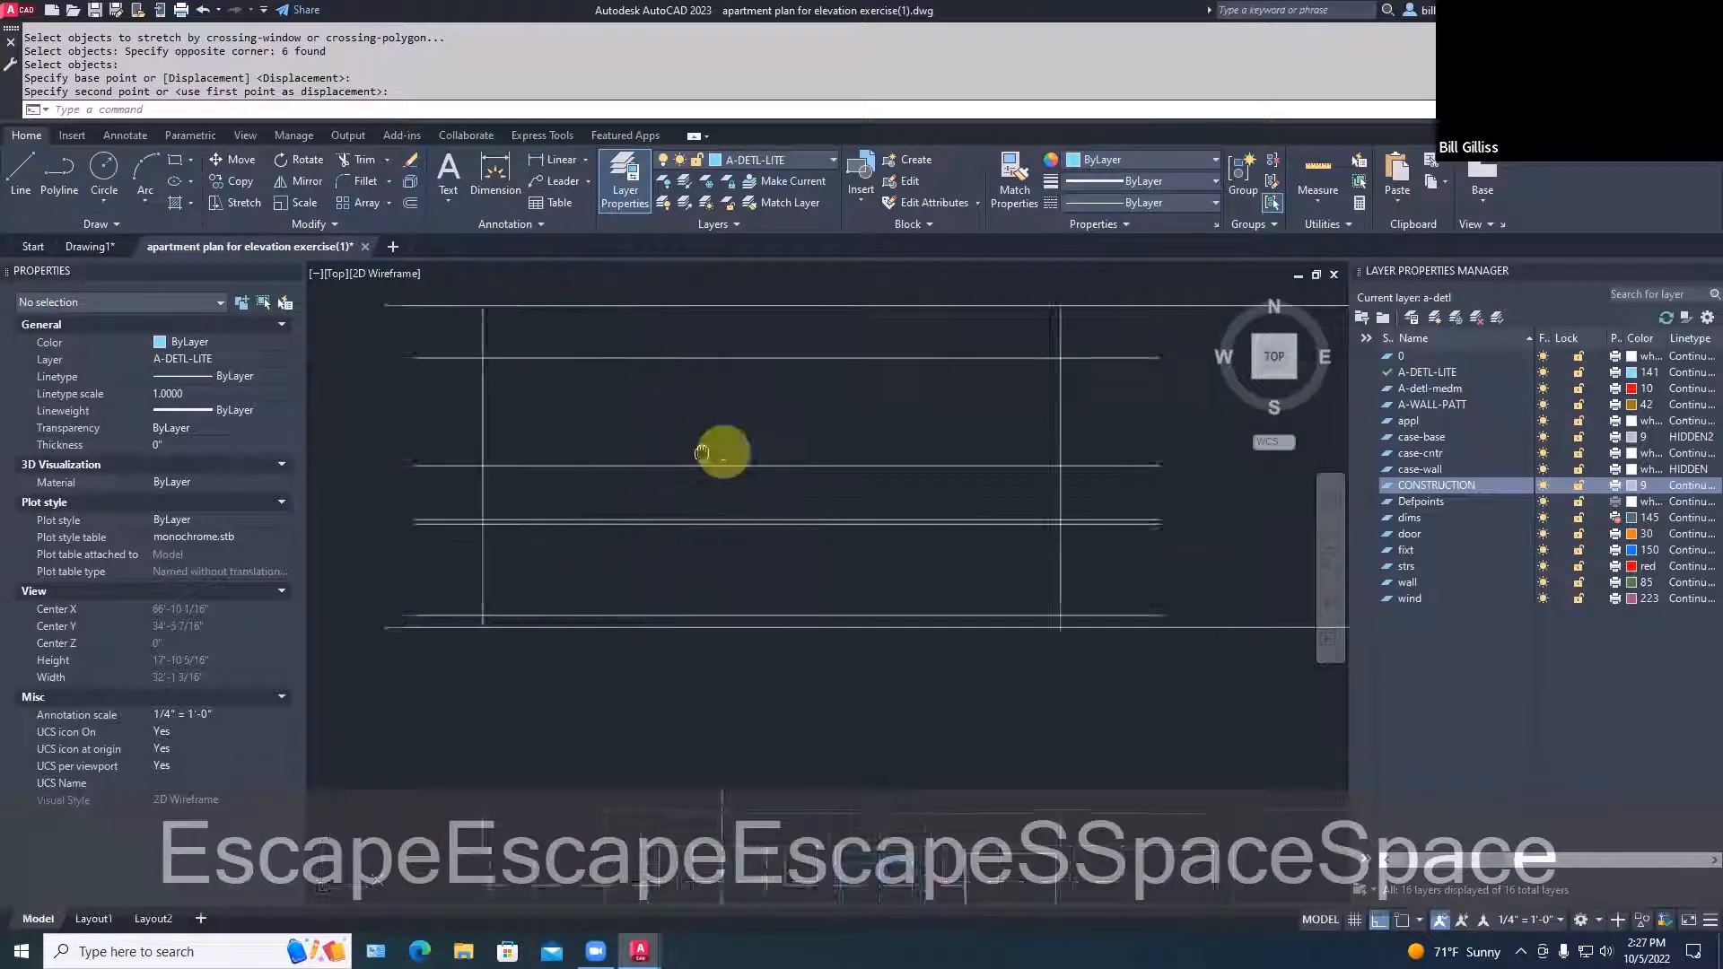
Draw the kitchen elevation's ceiling line between the two wall lines, snapping to their intersections with the upper construction line
{"action": "key", "text": "Escape"}
{"action": "type", "text": "l"}
{"action": "key", "text": "space"}
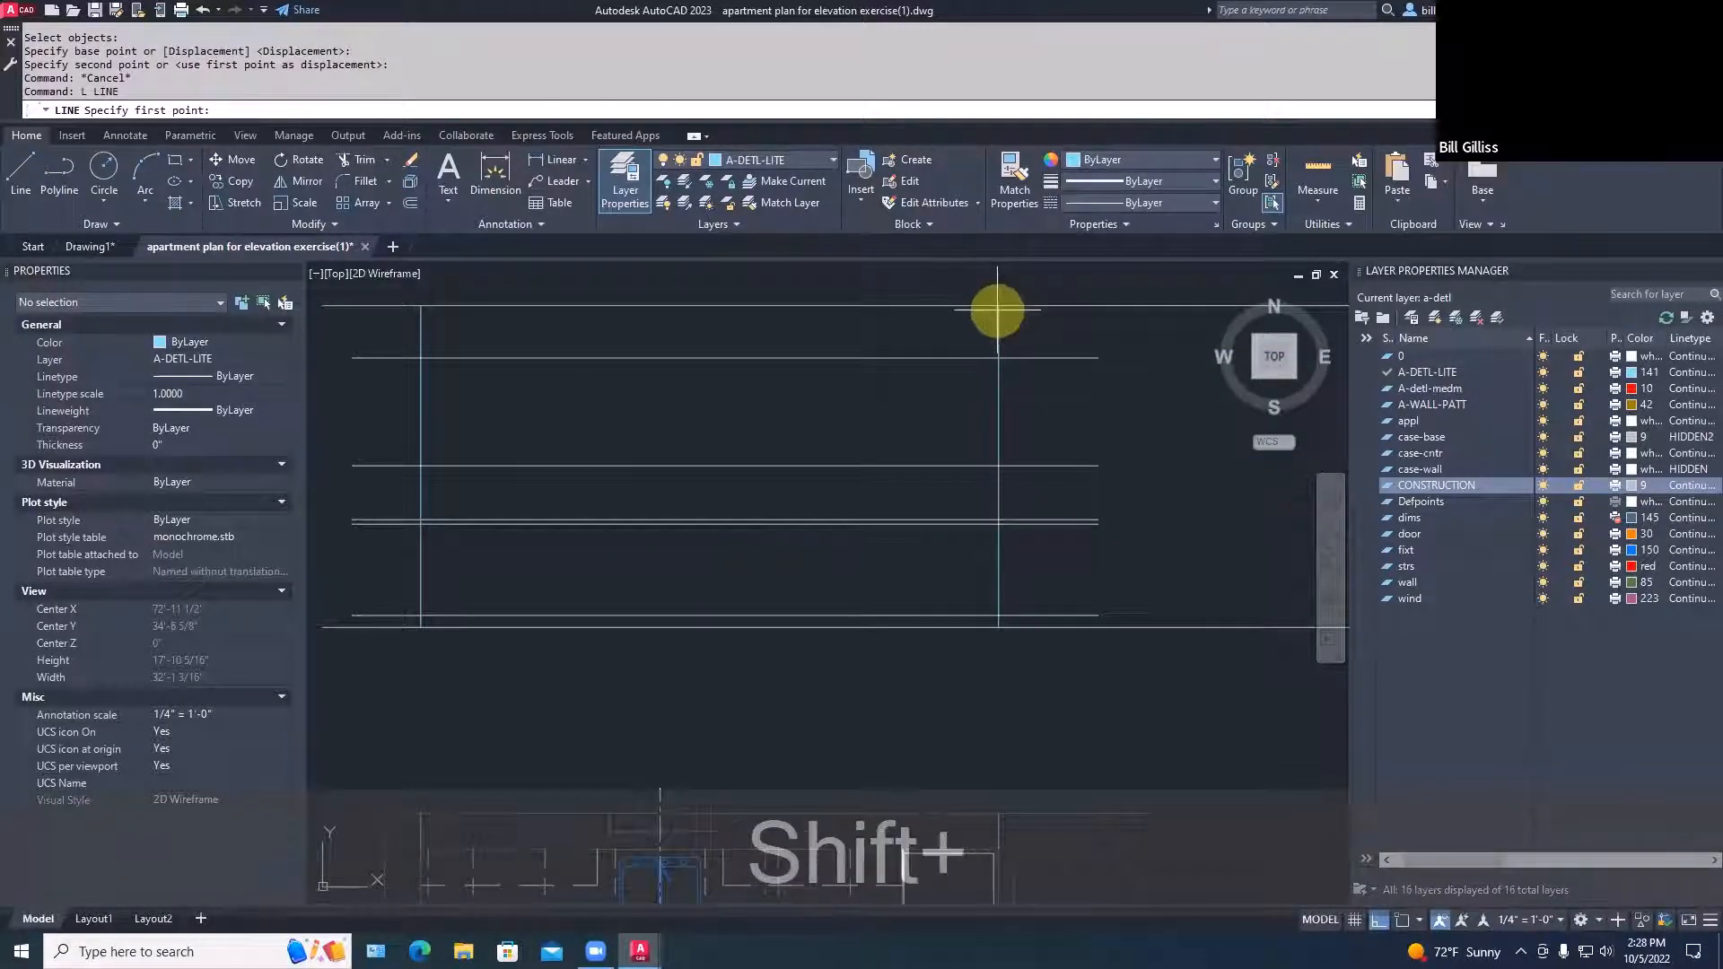
{"action": "right_click", "coordinate": [996, 311], "text": "shift"}
{"action": "key", "text": "shift+i"}
{"action": "left_click", "coordinate": [997, 308]}
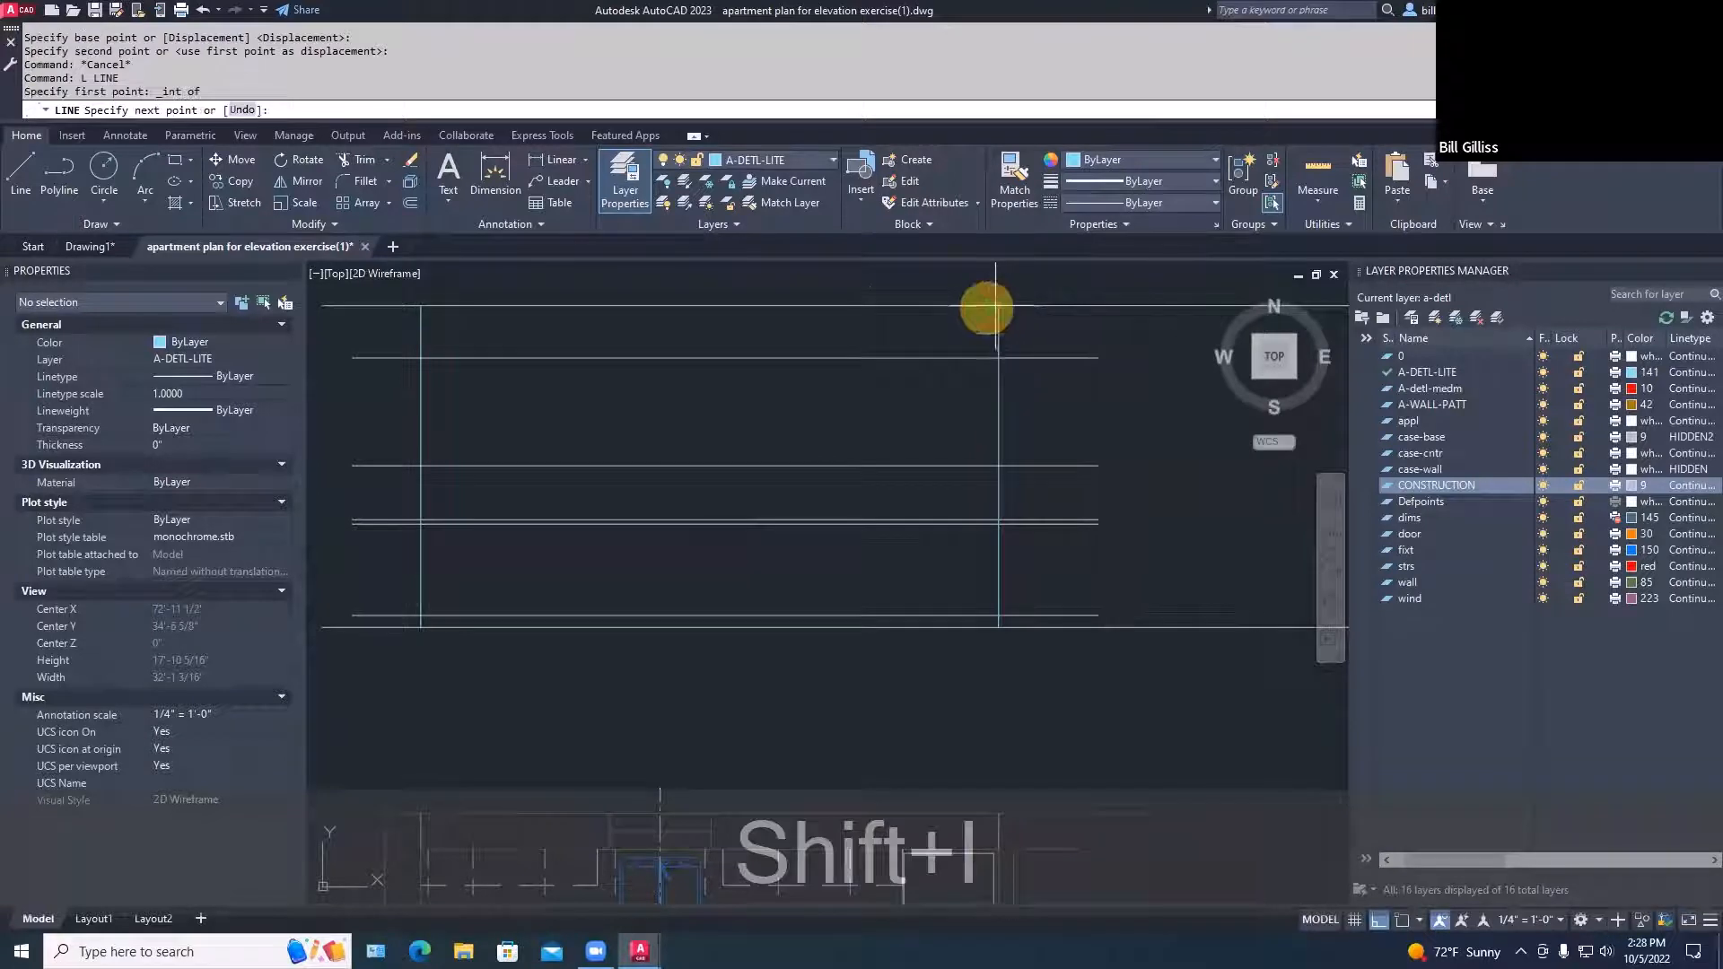
{"action": "right_click", "coordinate": [841, 335], "text": "shift"}
{"action": "key", "text": "shift+i"}
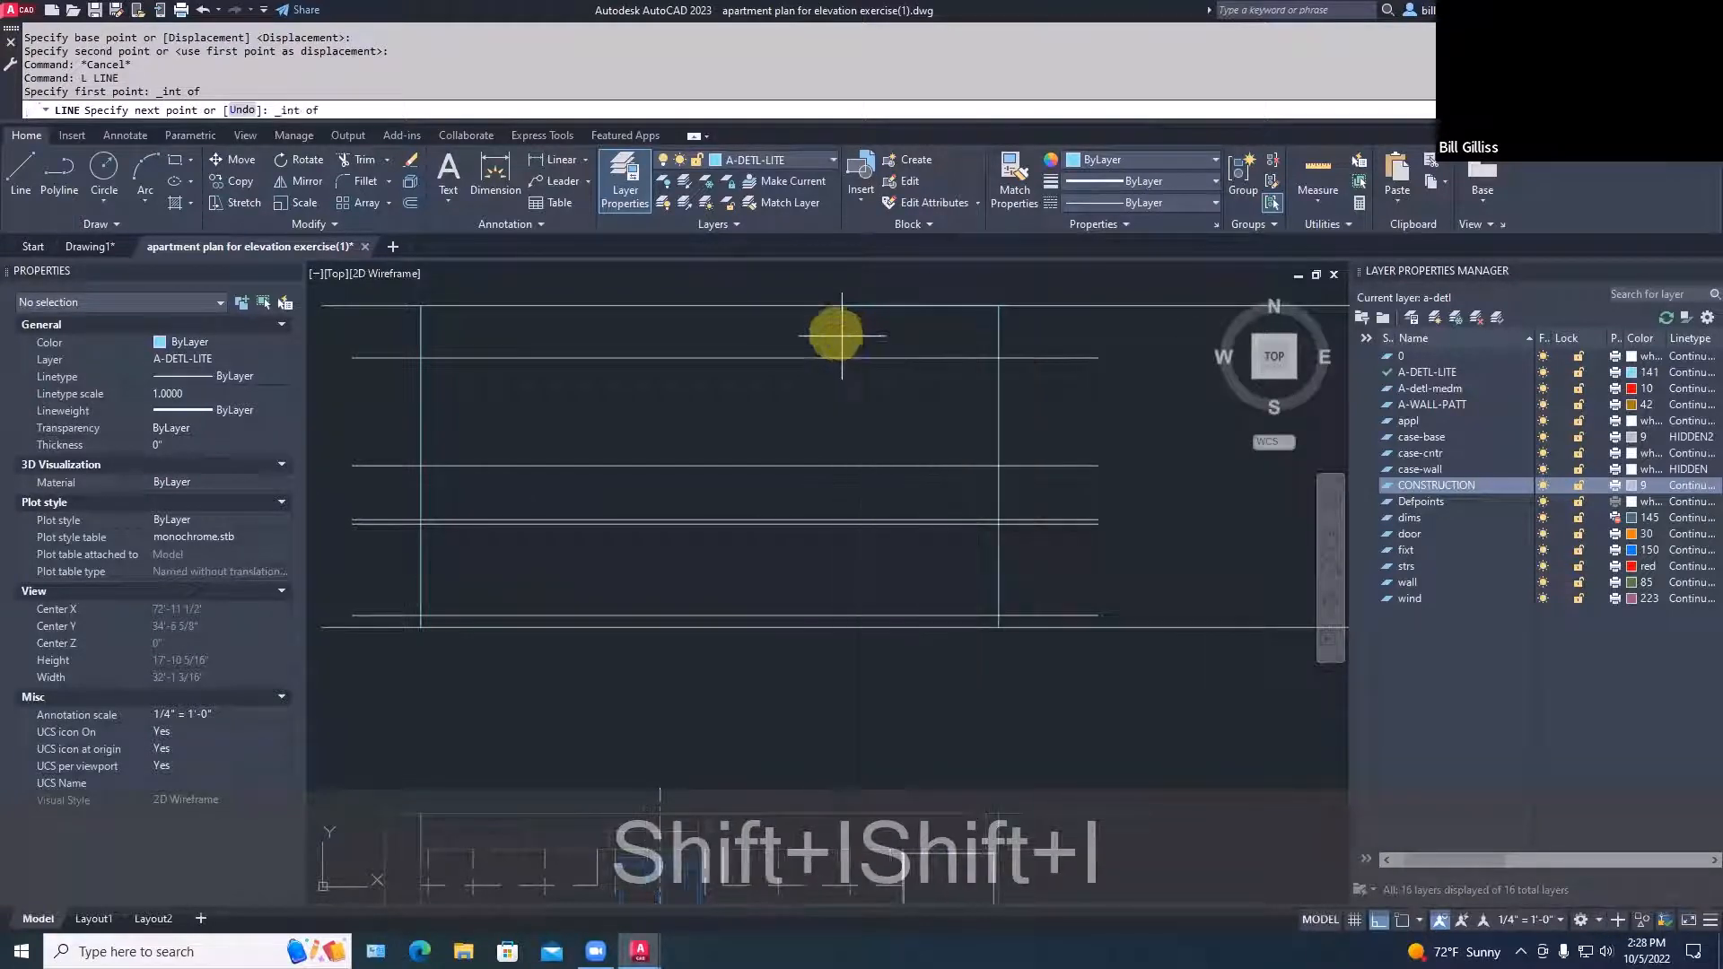
{"action": "left_click", "coordinate": [421, 307]}
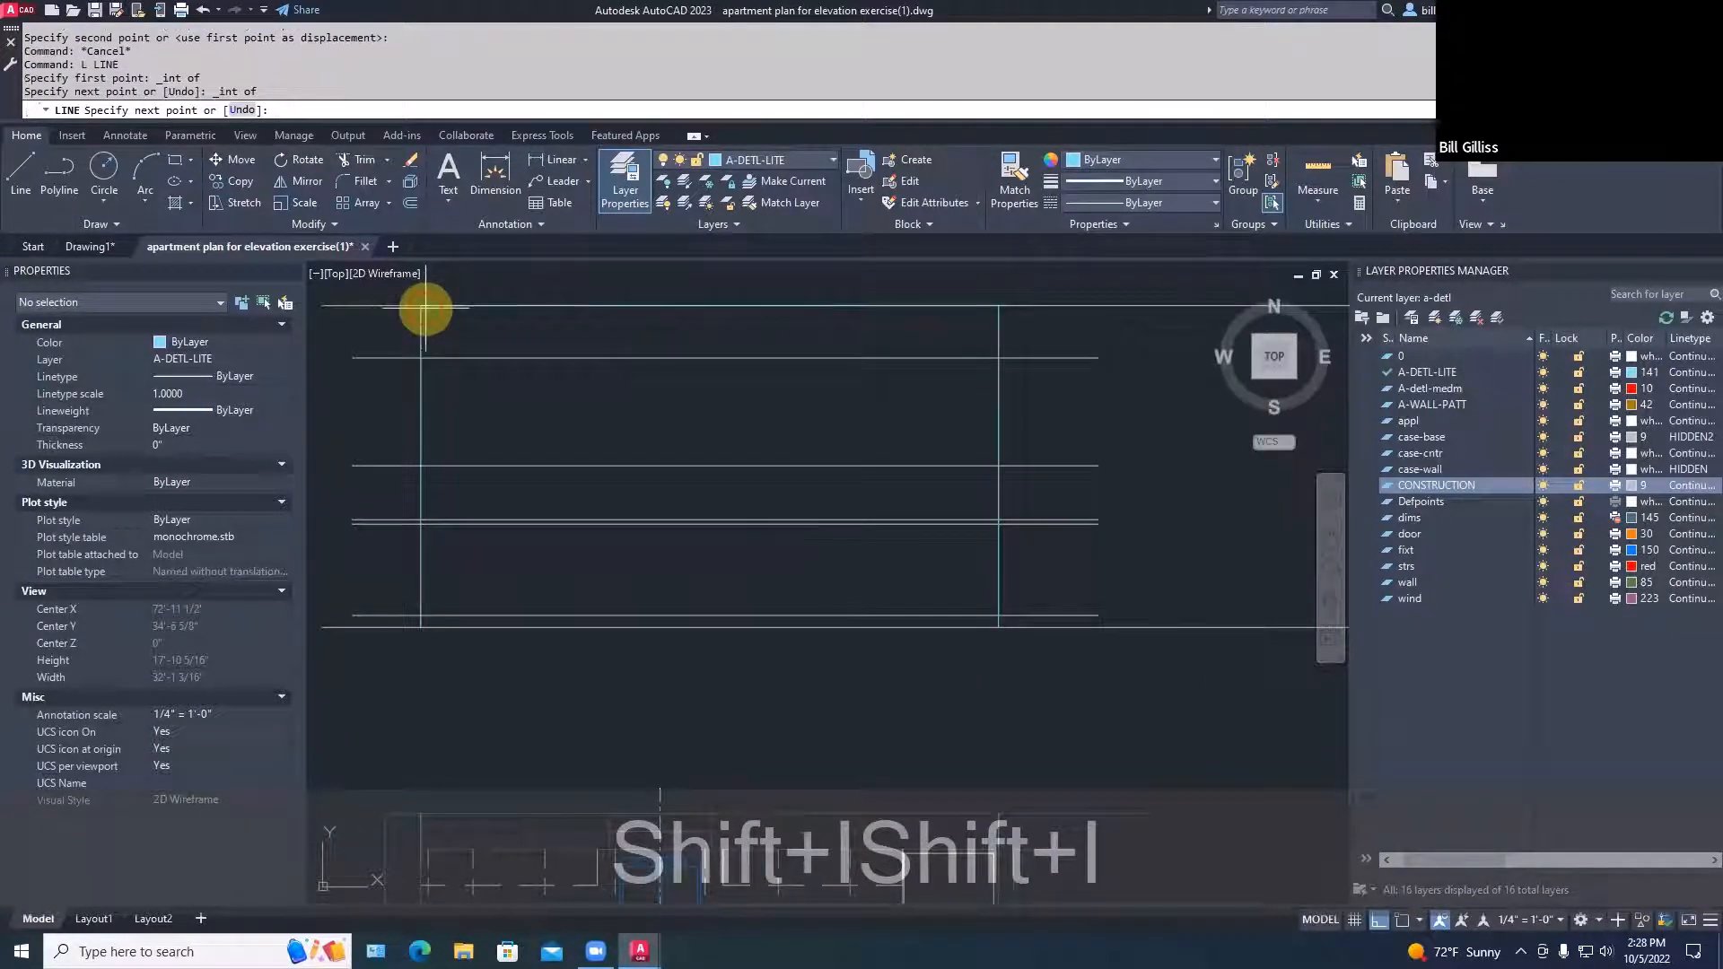
{"action": "key", "text": "space"}
Draw the kitchen elevation's floor line between the lower endpoints of the left and right wall lines
{"action": "key", "text": "space"}
{"action": "right_click", "coordinate": [421, 627], "text": "shift"}
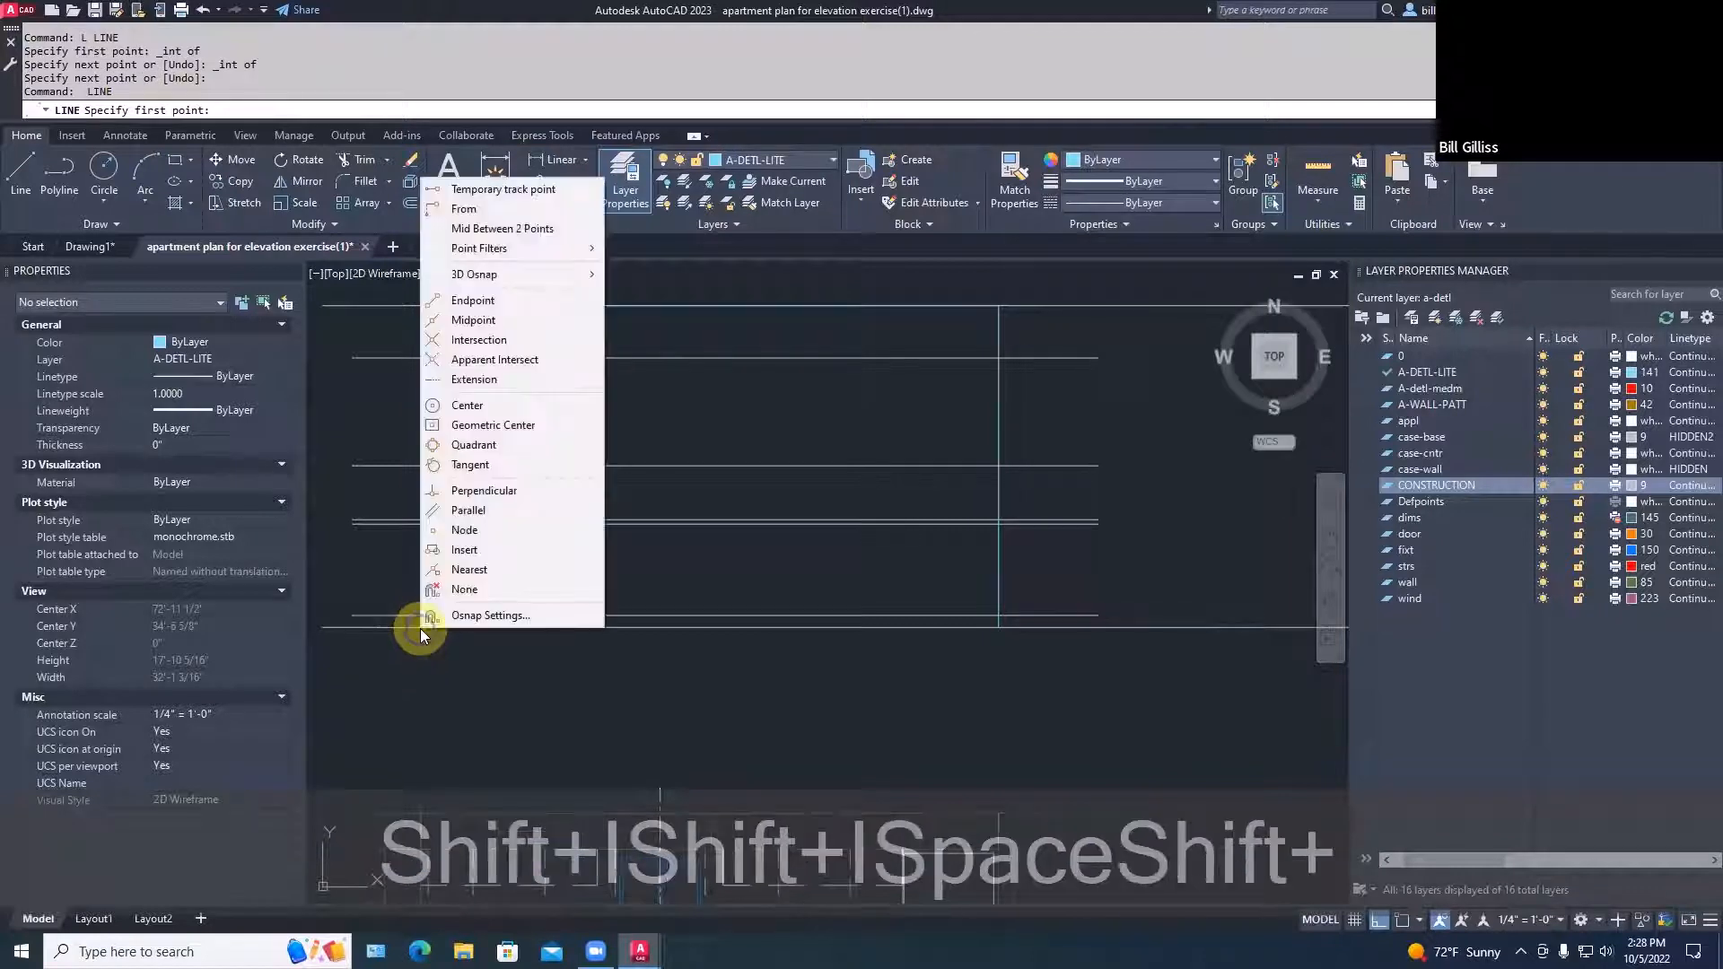
{"action": "key", "text": "shift+e"}
{"action": "left_click", "coordinate": [417, 627]}
{"action": "right_click", "coordinate": [543, 633], "text": "shift"}
{"action": "key", "text": "shift+e"}
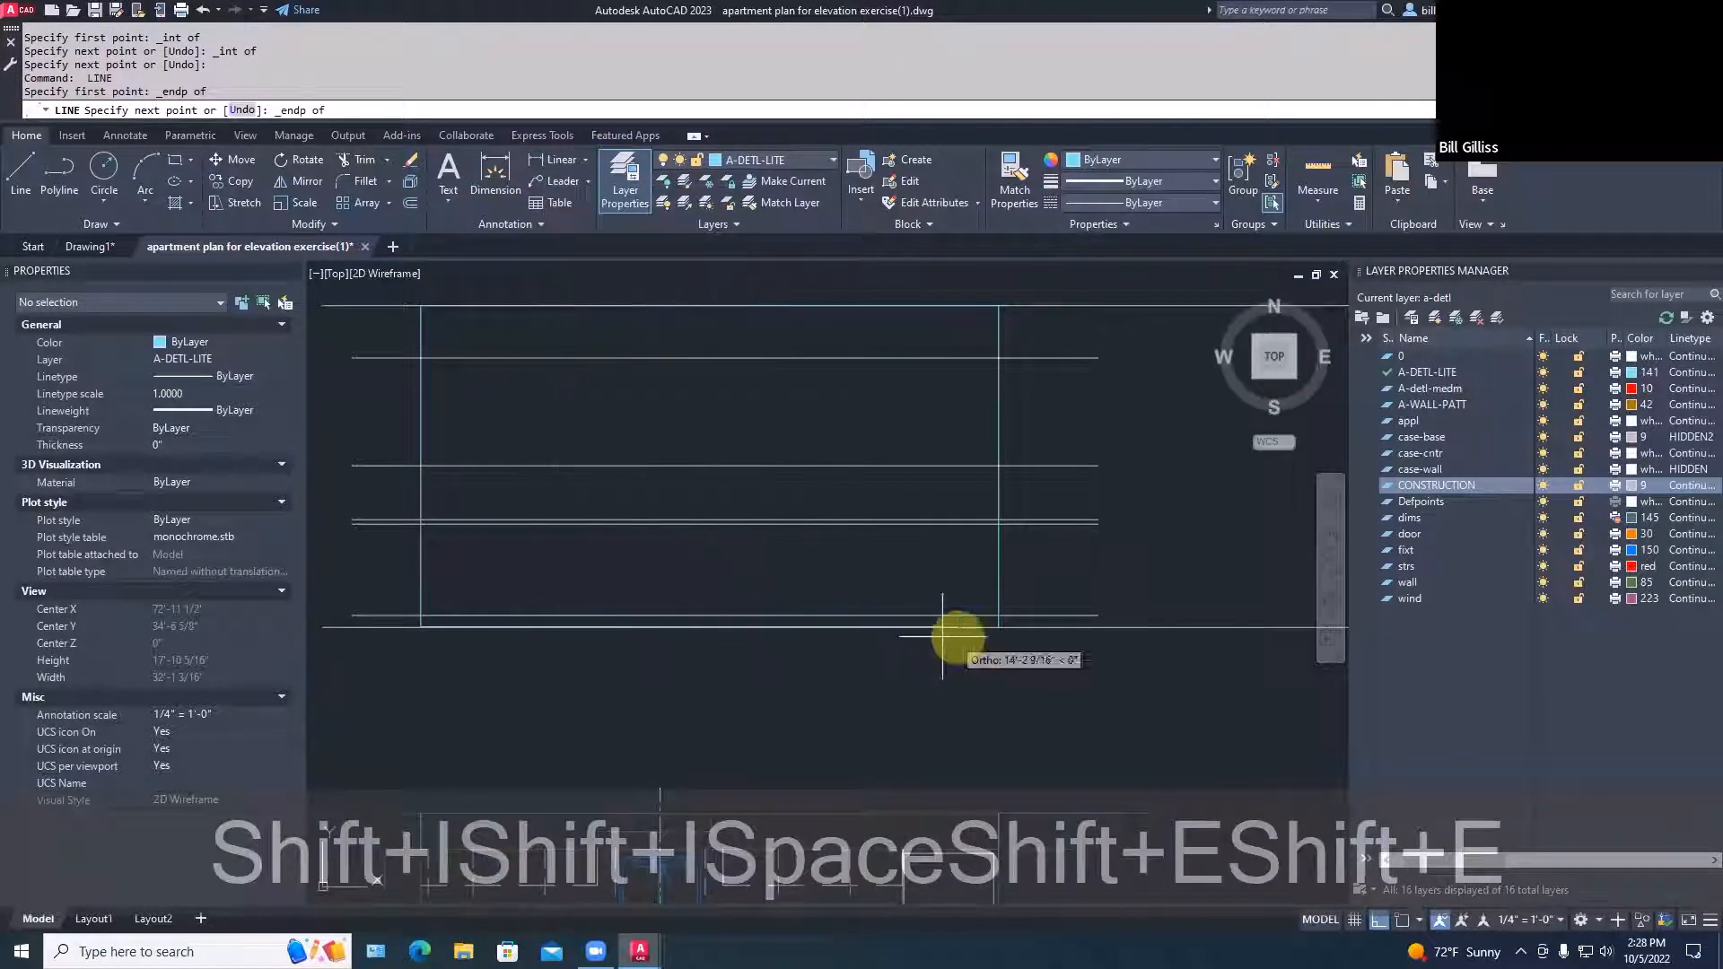
{"action": "left_click", "coordinate": [996, 624]}
{"action": "key", "text": "space"}
Copy the kitchen elevation's floor line straight up 36 inches for the countertop
{"action": "scroll", "coordinate": [1029, 593], "scroll_direction": "up", "scroll_amount": 2}
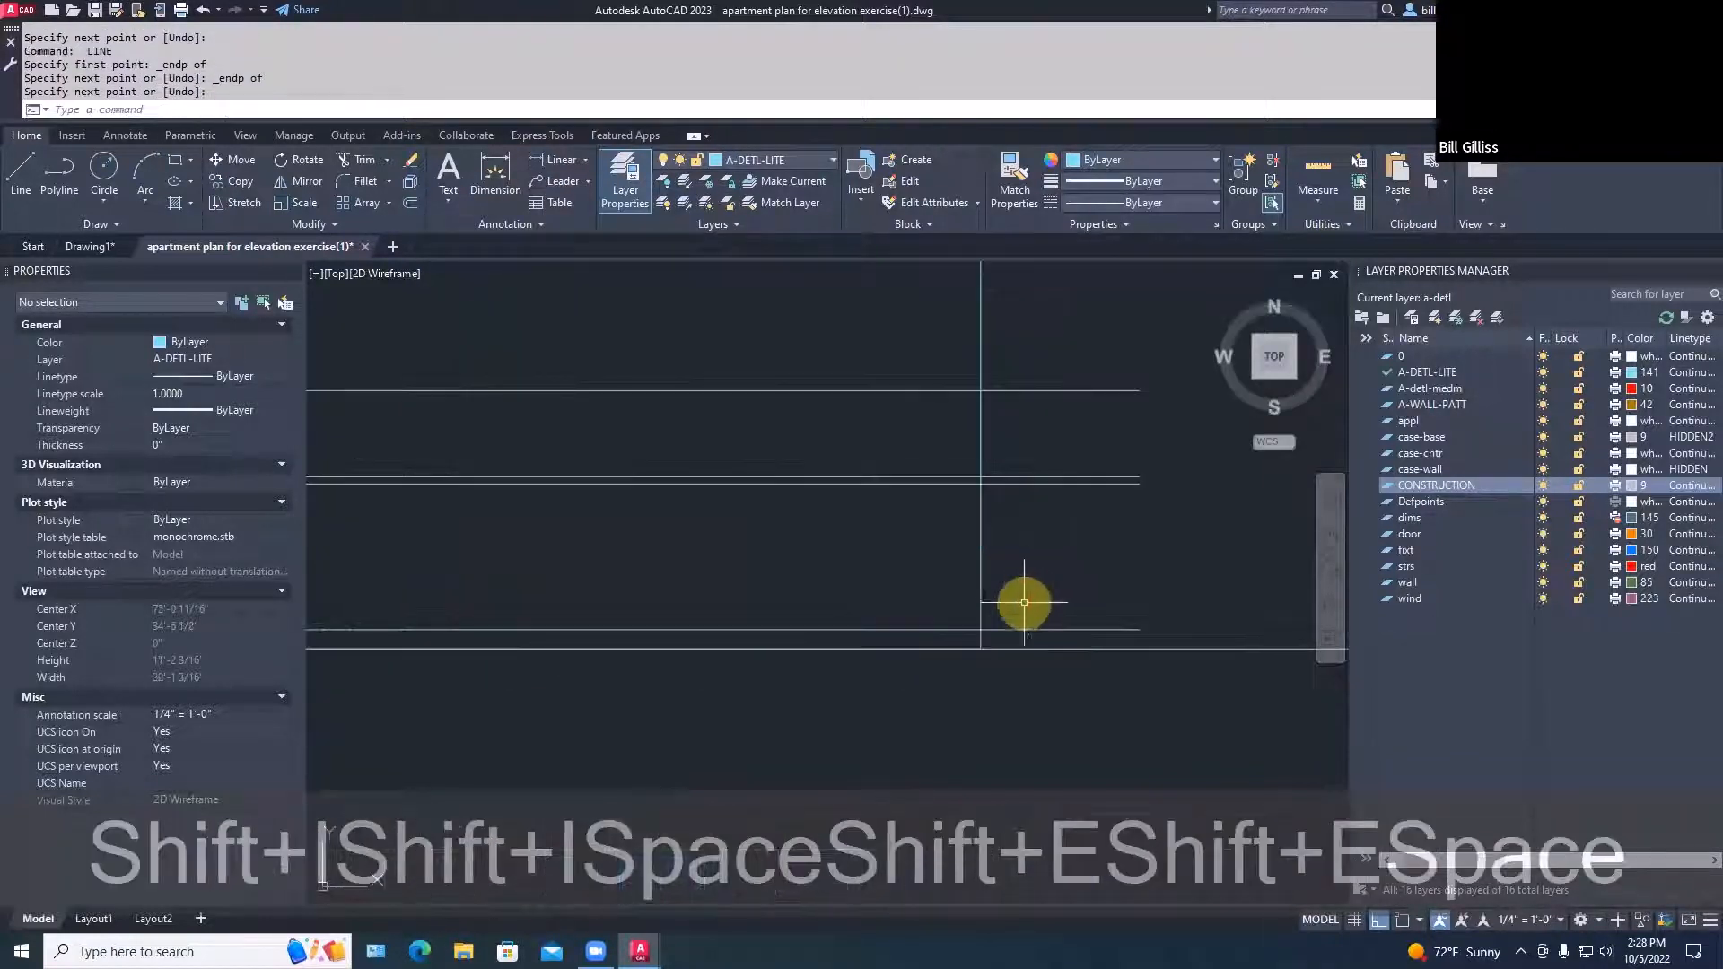
{"action": "type", "text": "CP"}
{"action": "key", "text": "space"}
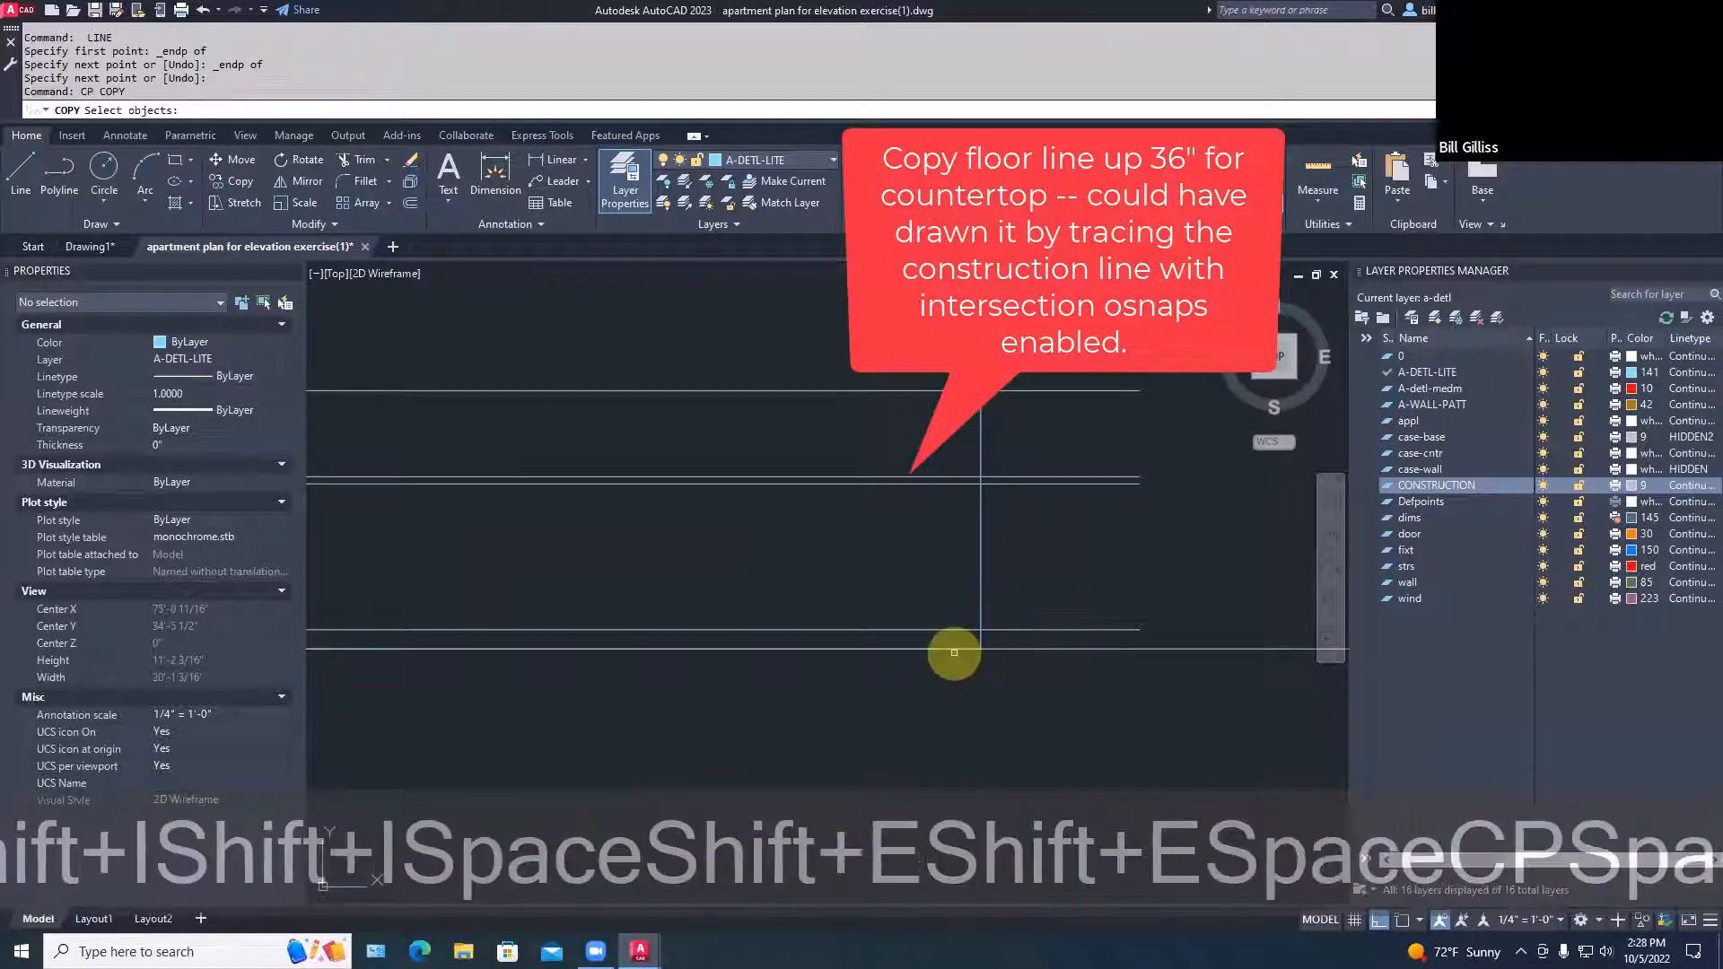
{"action": "left_click", "coordinate": [952, 648]}
{"action": "key", "text": "space"}
{"action": "left_click", "coordinate": [942, 730]}
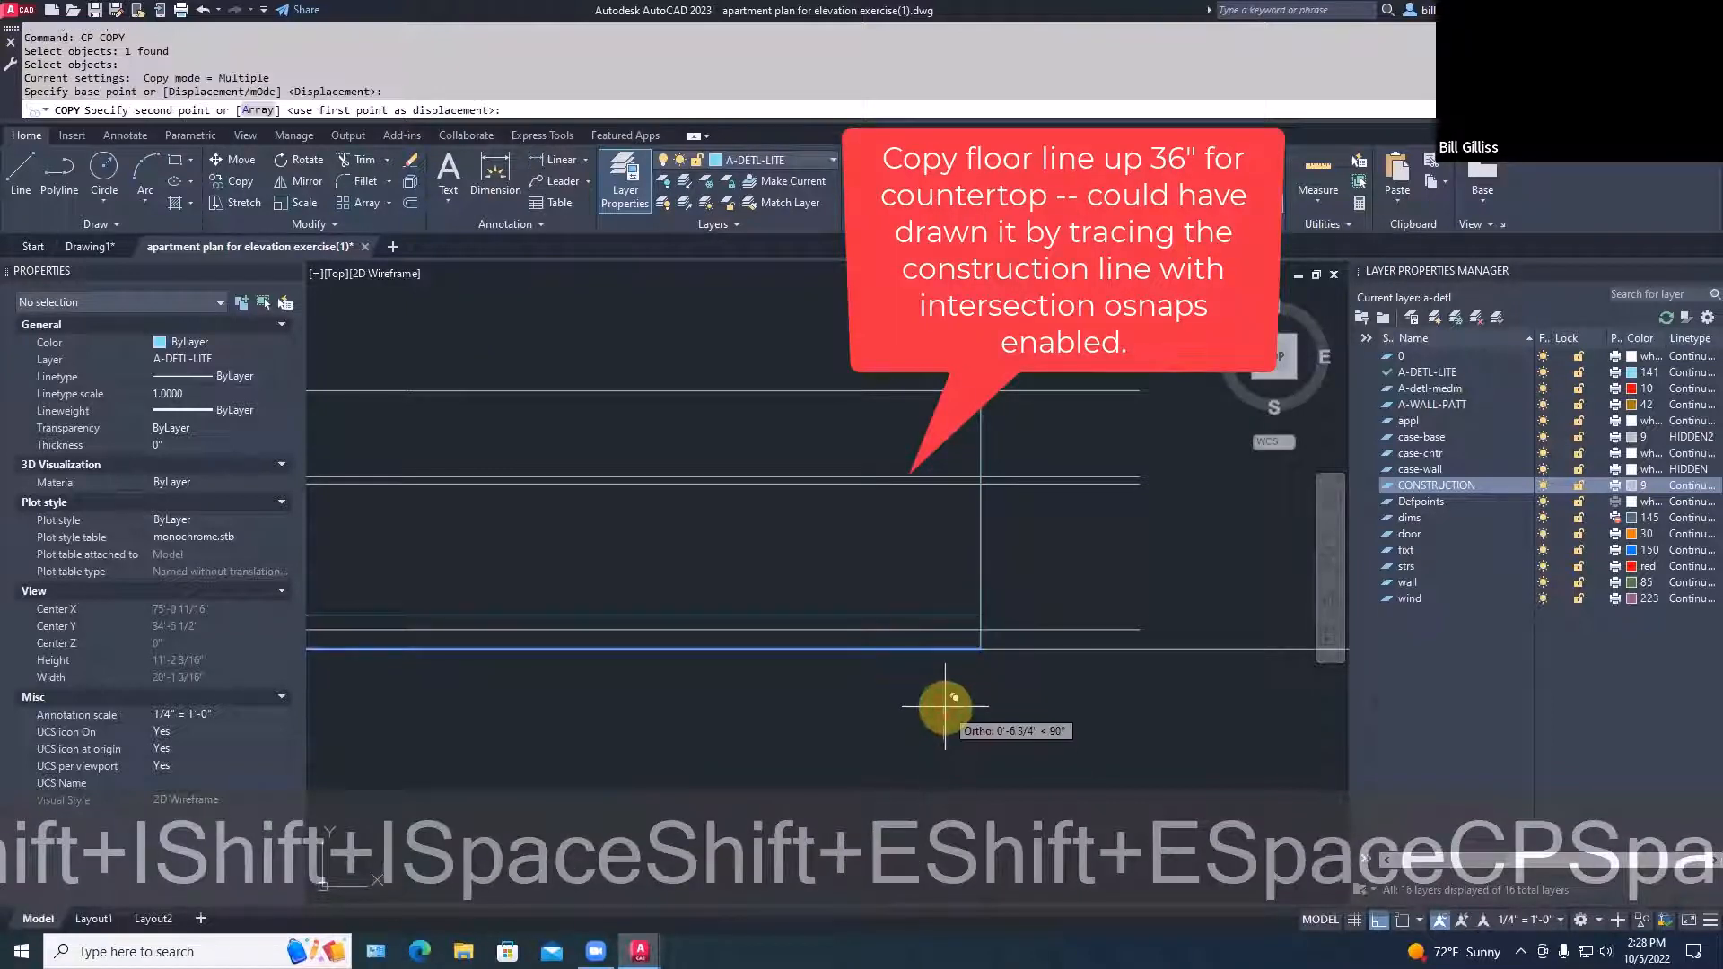
{"action": "type", "text": "36"}
{"action": "key", "text": "Return"}
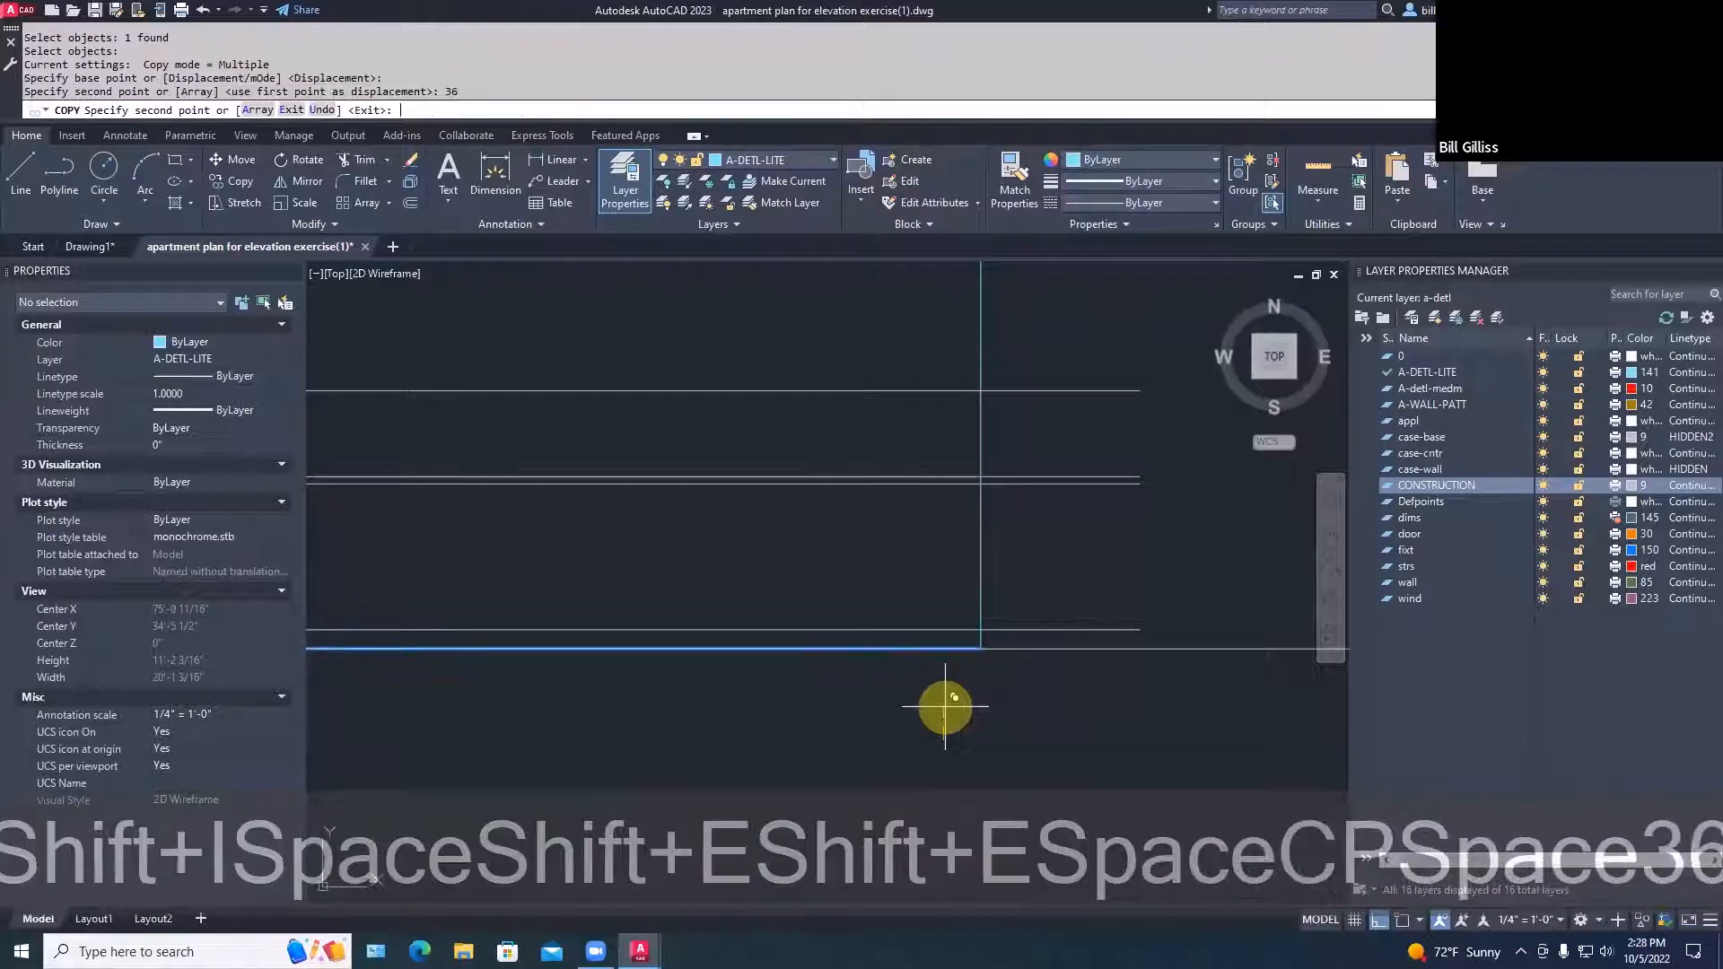
{"action": "key", "text": "Escape"}
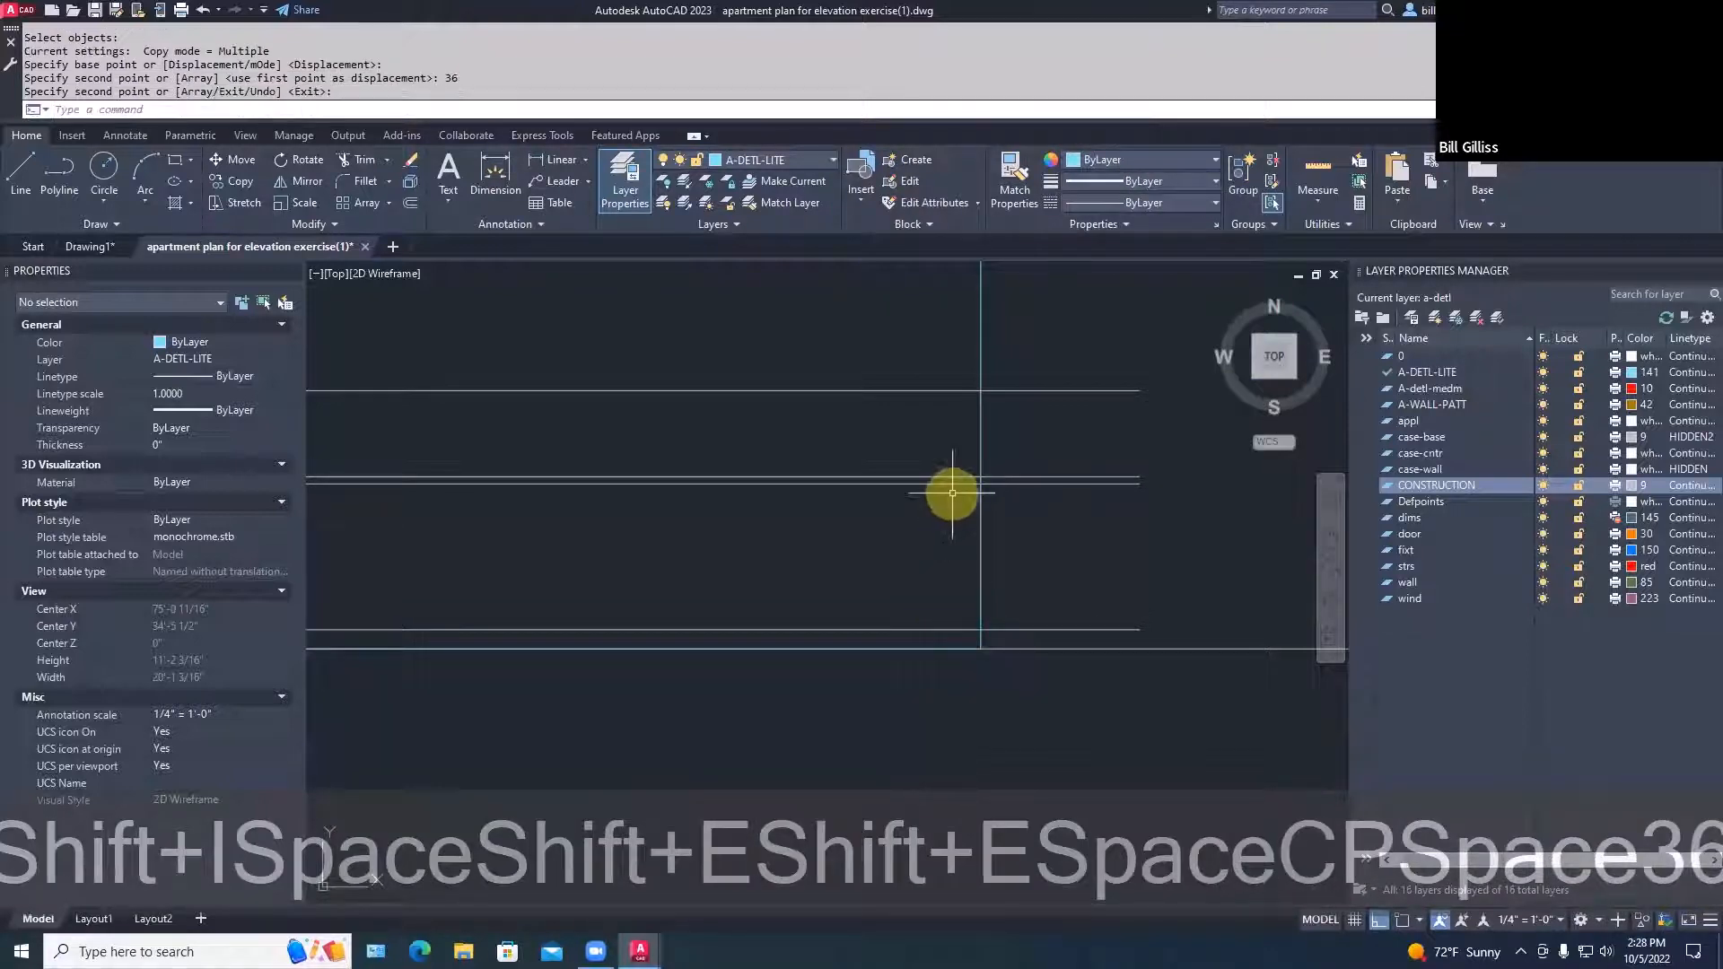
Offset the countertop line 1.5 inches downward to form the underside of the countertop
{"action": "type", "text": "o"}
{"action": "key", "text": "space"}
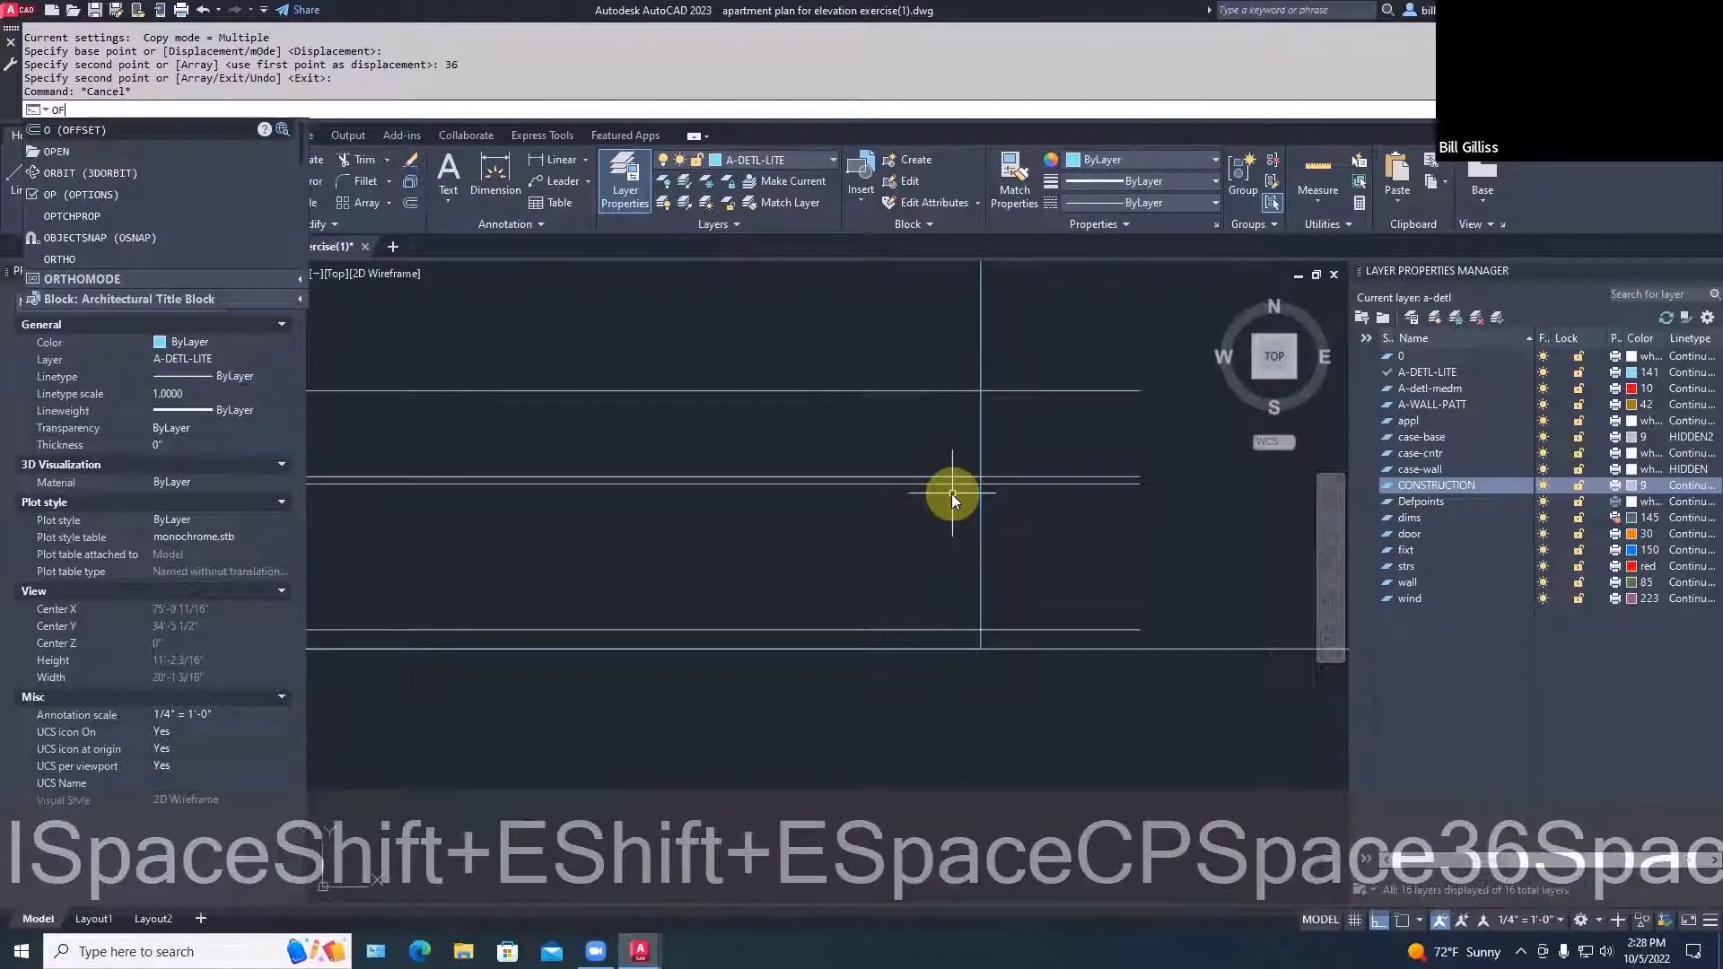
{"action": "type", "text": "1.5"}
{"action": "key", "text": "space"}
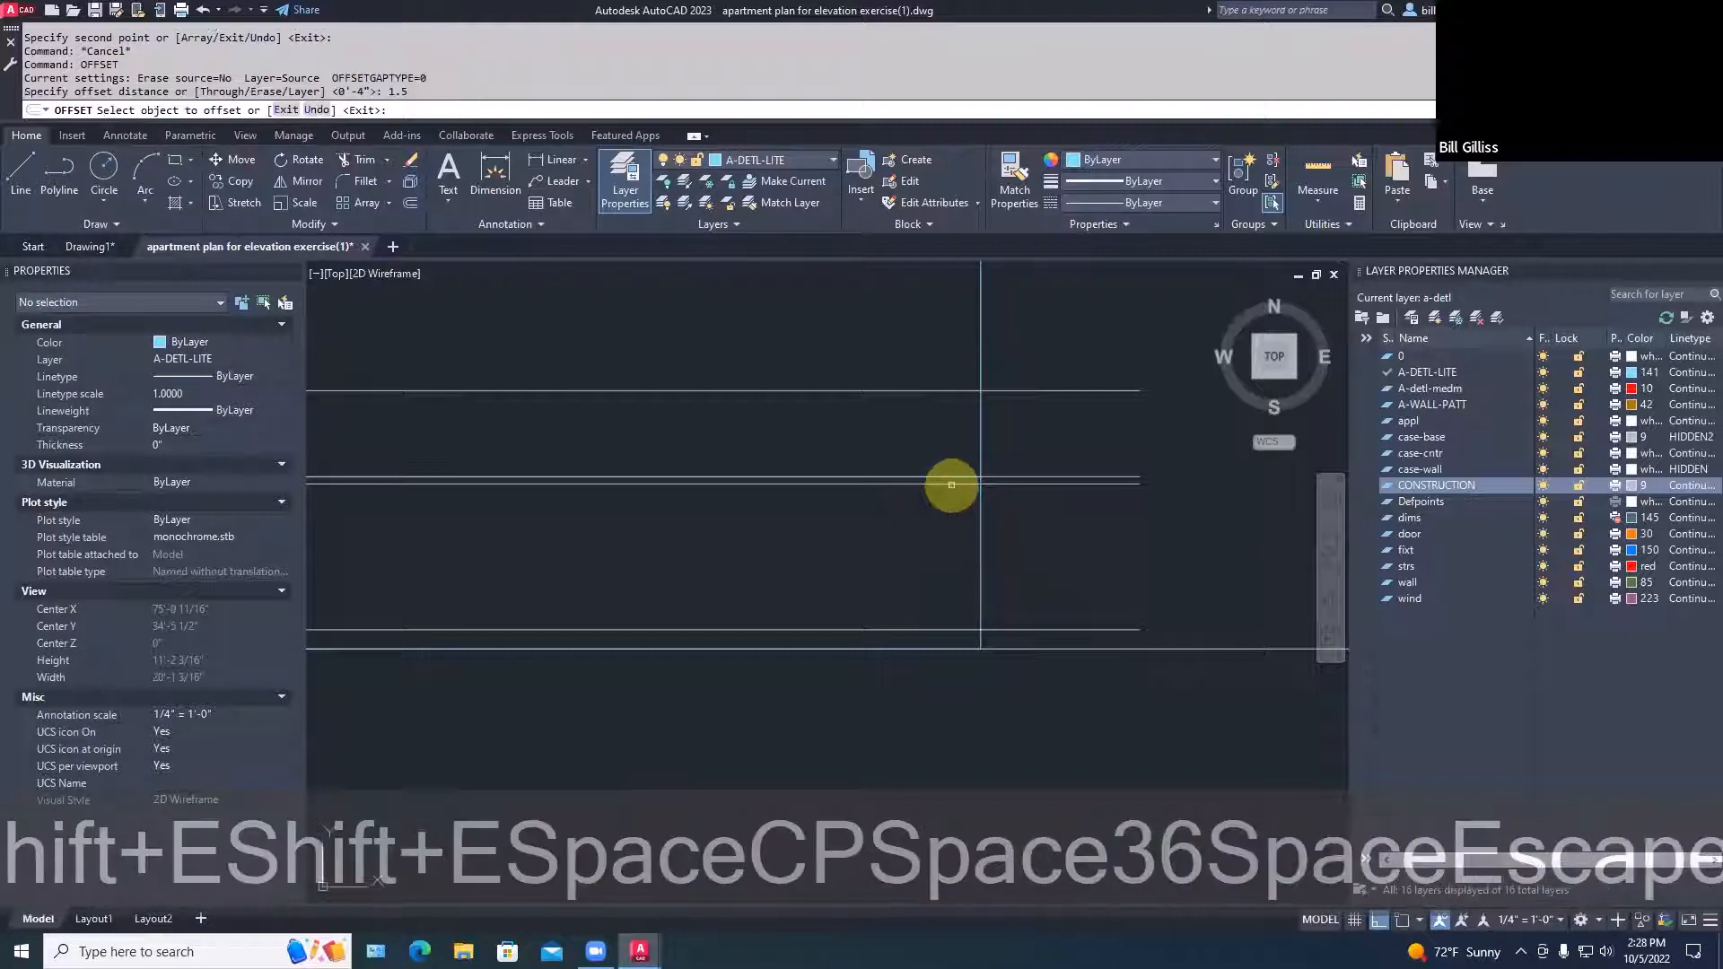
{"action": "left_click", "coordinate": [953, 475]}
{"action": "left_click", "coordinate": [950, 512]}
{"action": "key", "text": "space"}
Draw the toe-kick line between the two wall lines, snapping to their intersections with the construction line just above the floor
{"action": "scroll", "coordinate": [950, 511], "scroll_direction": "down", "scroll_amount": 4}
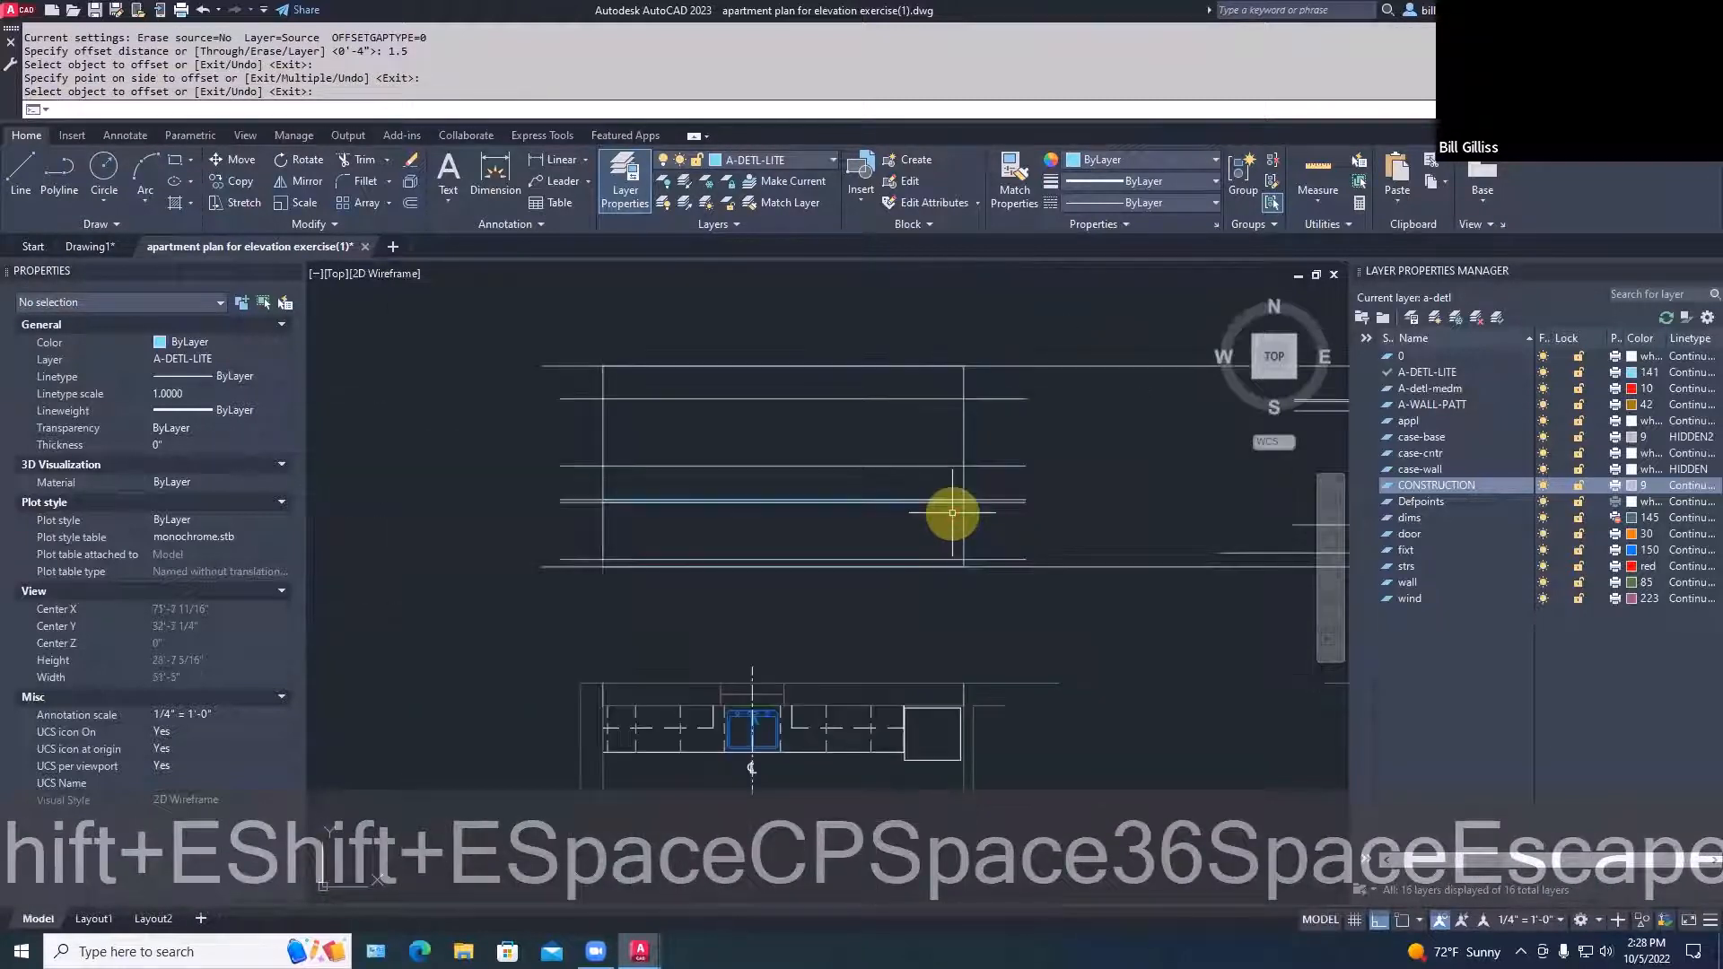
{"action": "middle_click_drag", "start_coordinate": [976, 530], "coordinate": [974, 464]}
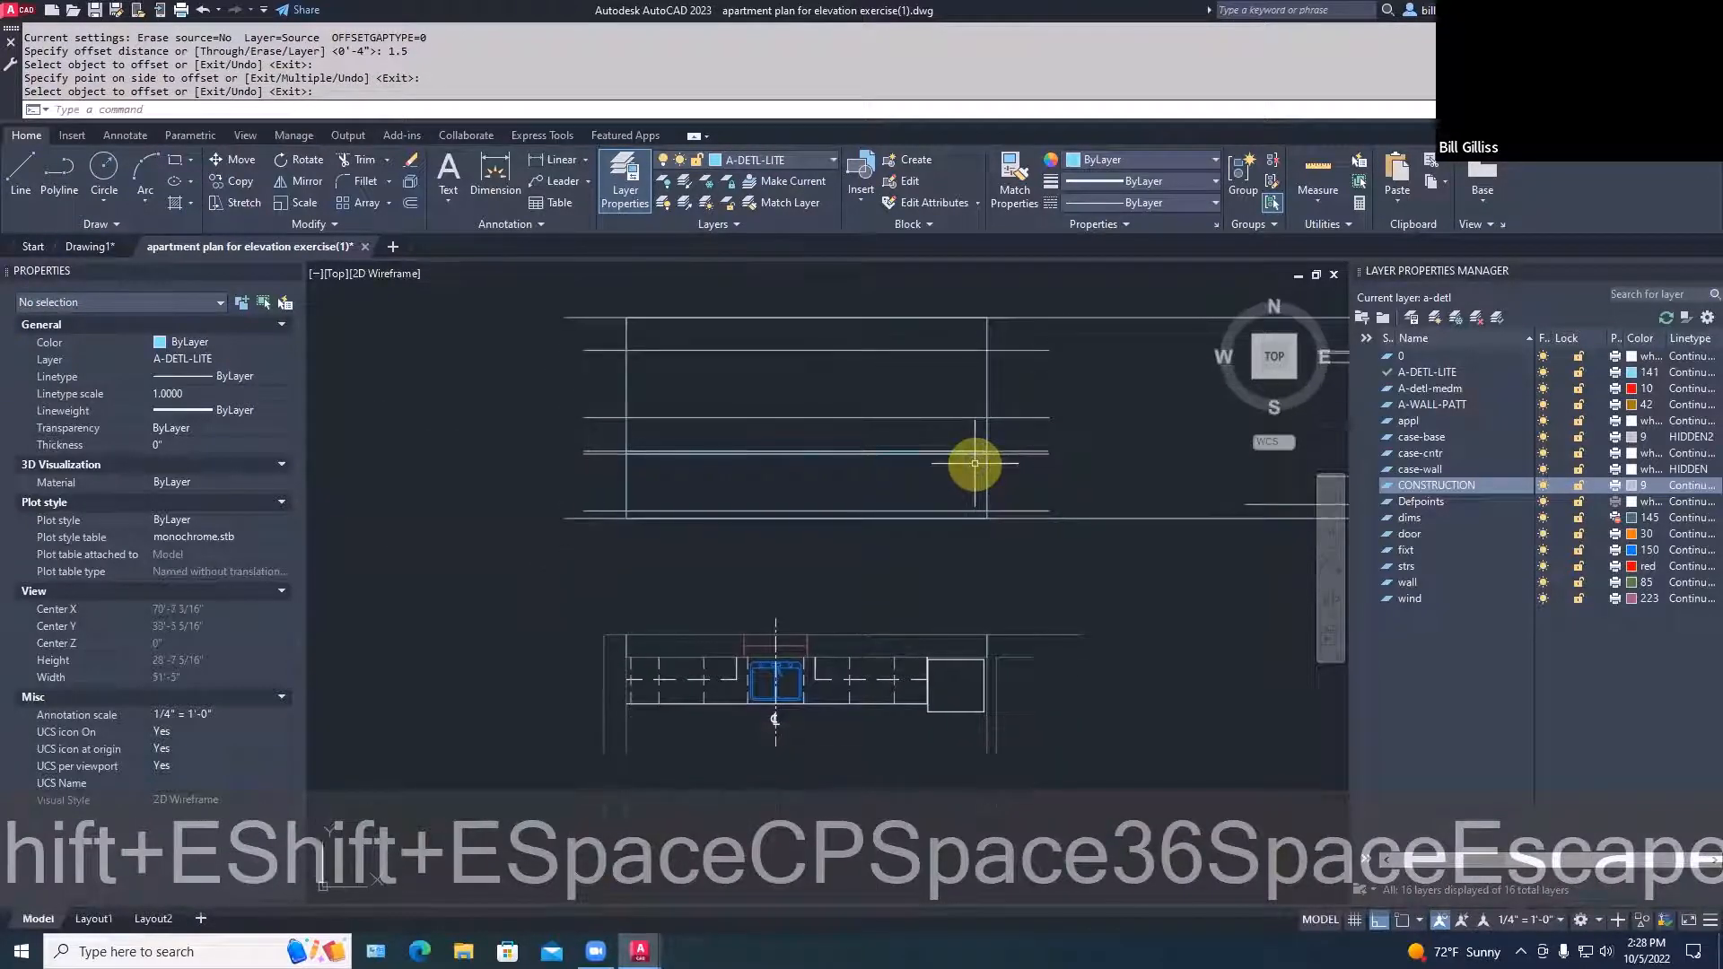
{"action": "scroll", "coordinate": [691, 675], "scroll_direction": "up", "scroll_amount": 2}
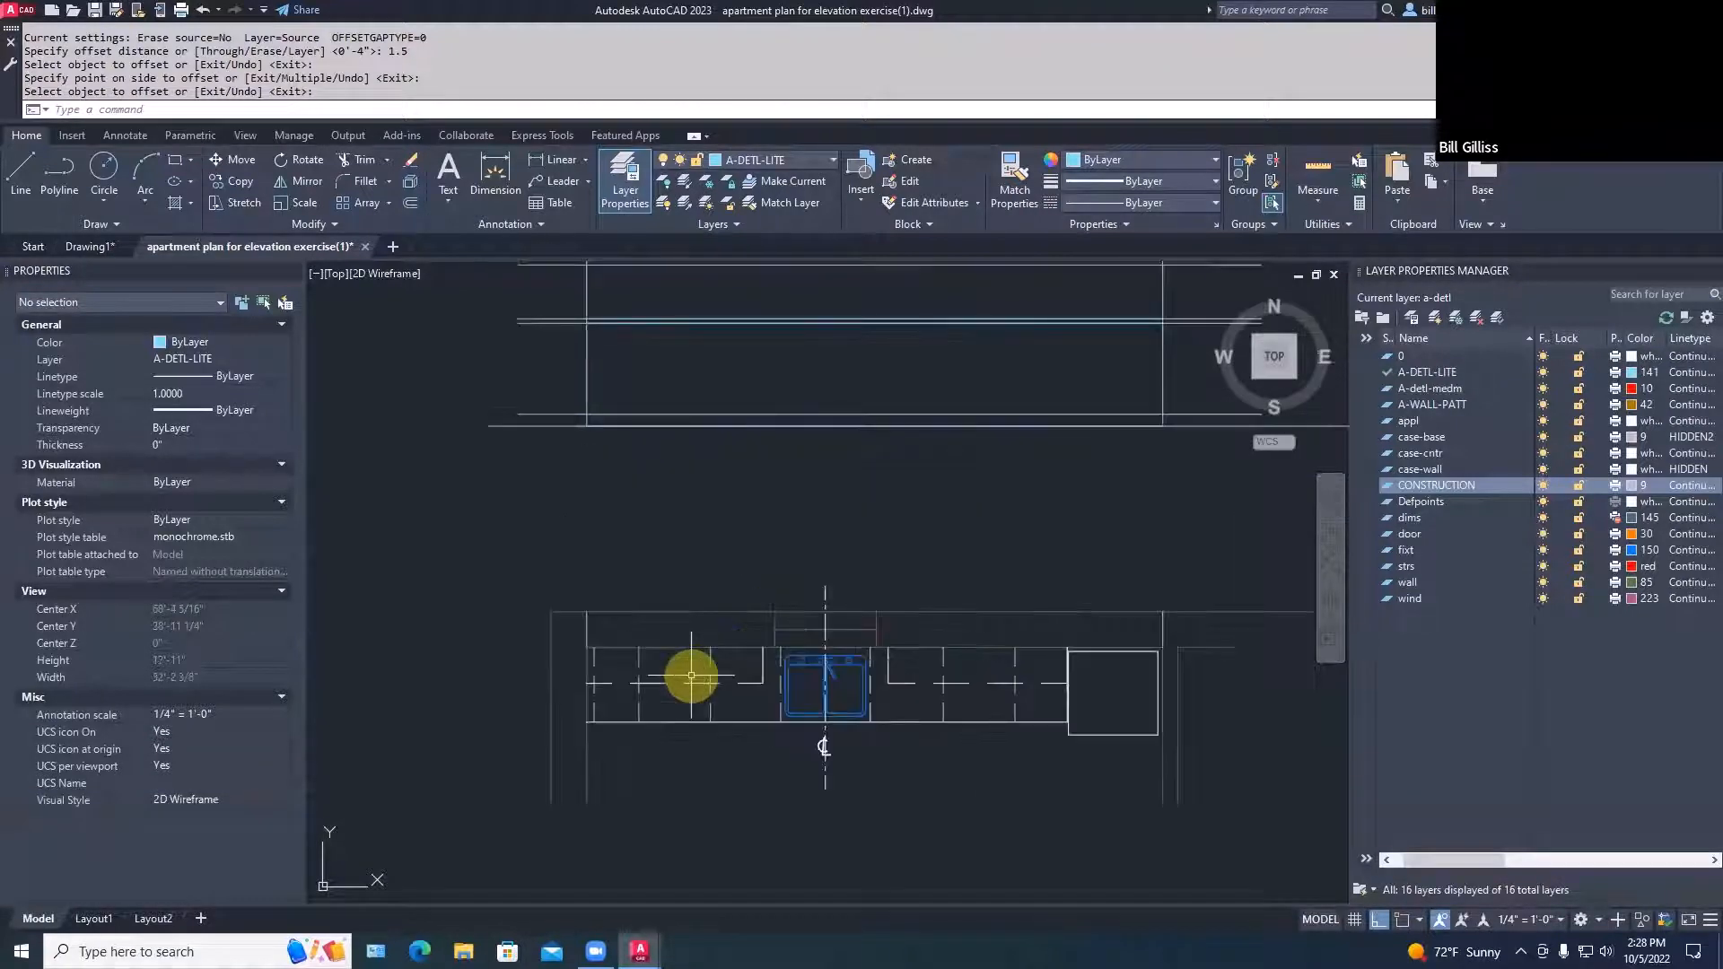
{"action": "scroll", "coordinate": [691, 675], "scroll_direction": "up", "scroll_amount": 2}
{"action": "scroll", "coordinate": [691, 674], "scroll_direction": "down", "scroll_amount": 2}
{"action": "type", "text": "l"}
{"action": "key", "text": "space"}
{"action": "key", "text": "shift+i"}
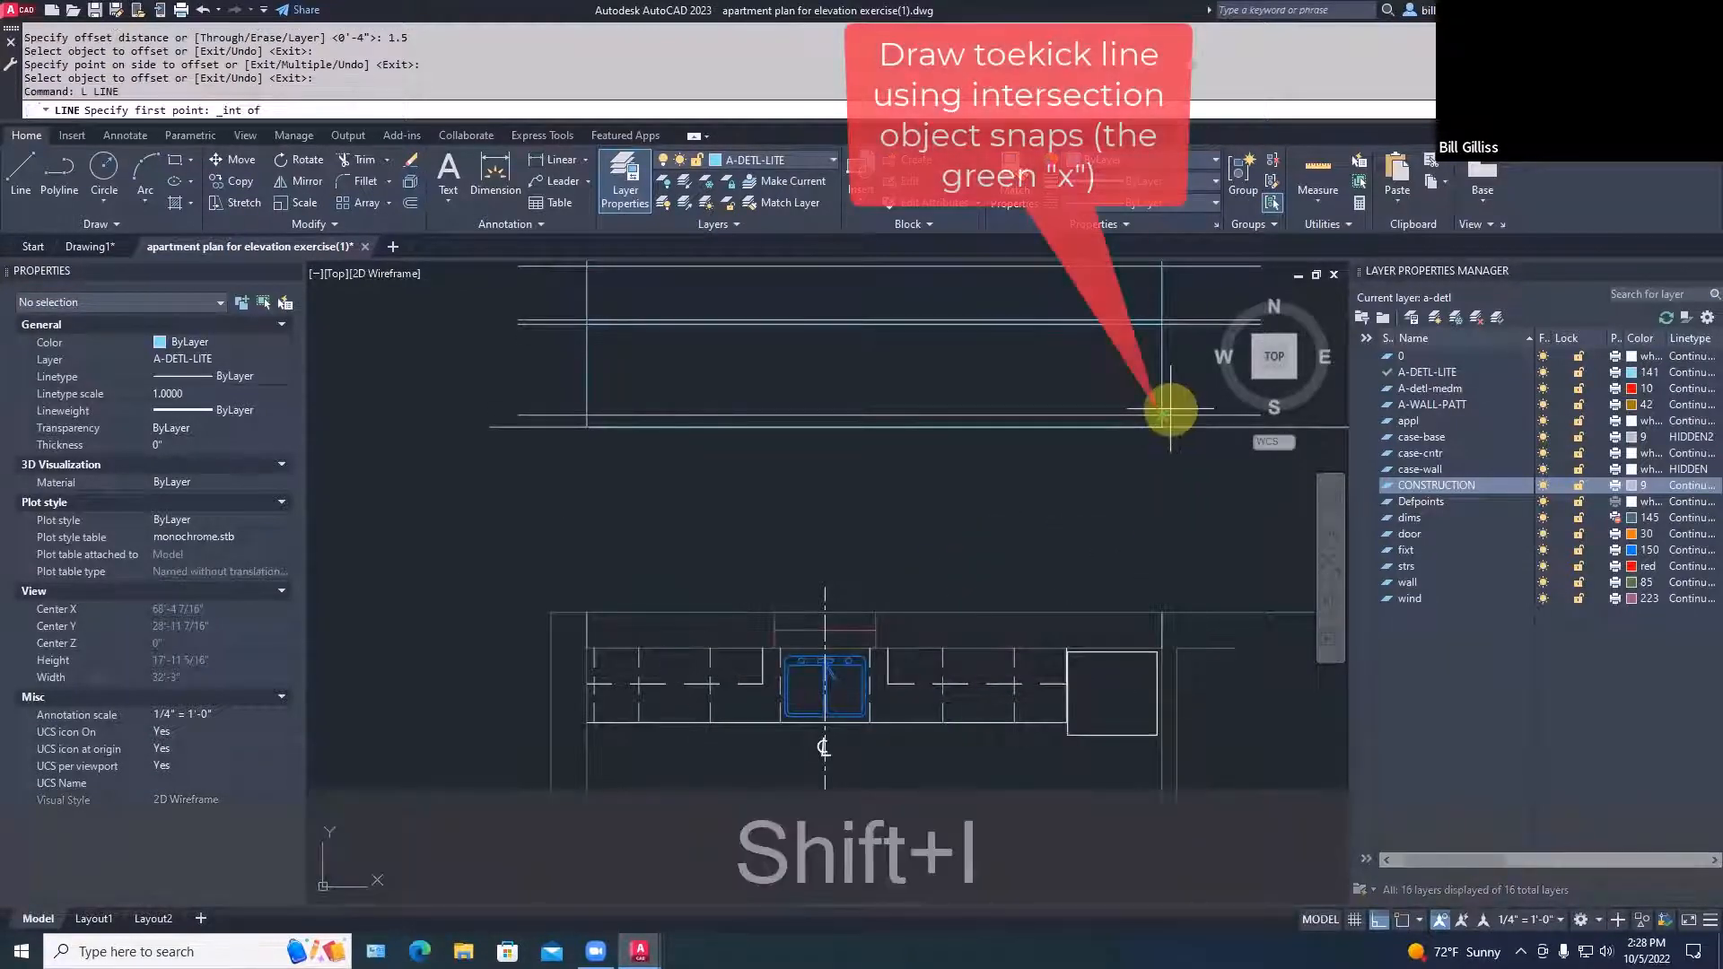
{"action": "left_click", "coordinate": [1169, 411]}
{"action": "right_click", "coordinate": [926, 422], "text": "shift"}
{"action": "left_click", "coordinate": [978, 628]}
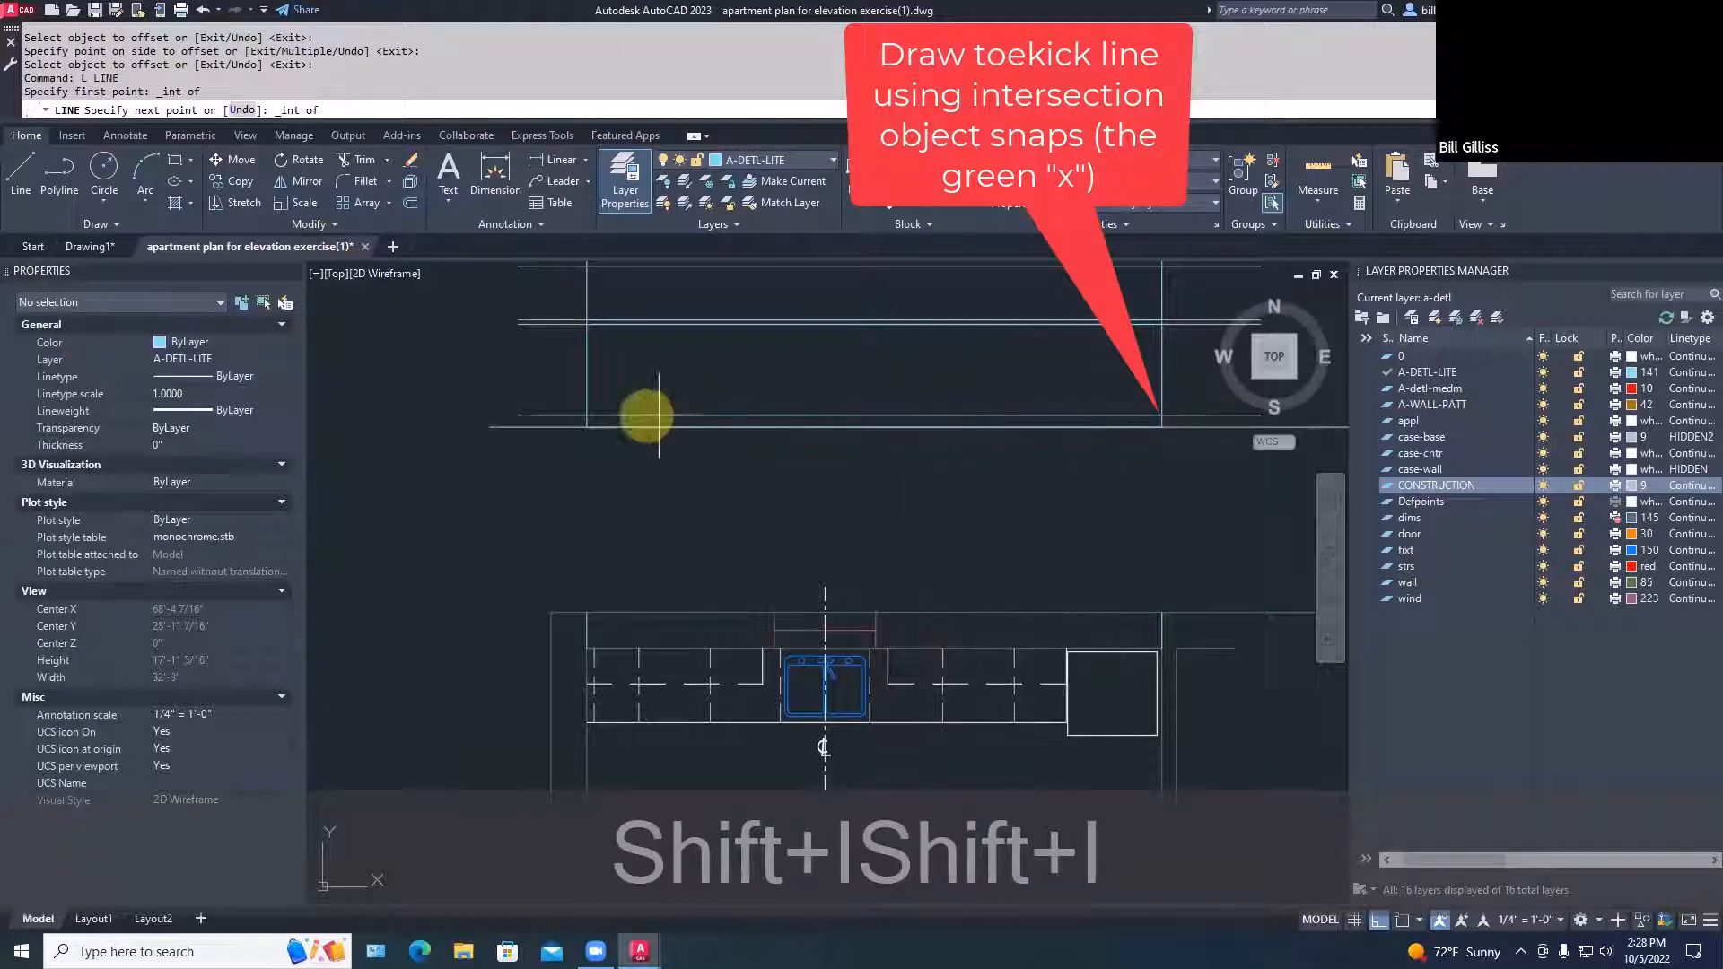
{"action": "left_click", "coordinate": [588, 414]}
{"action": "key", "text": "Escape"}
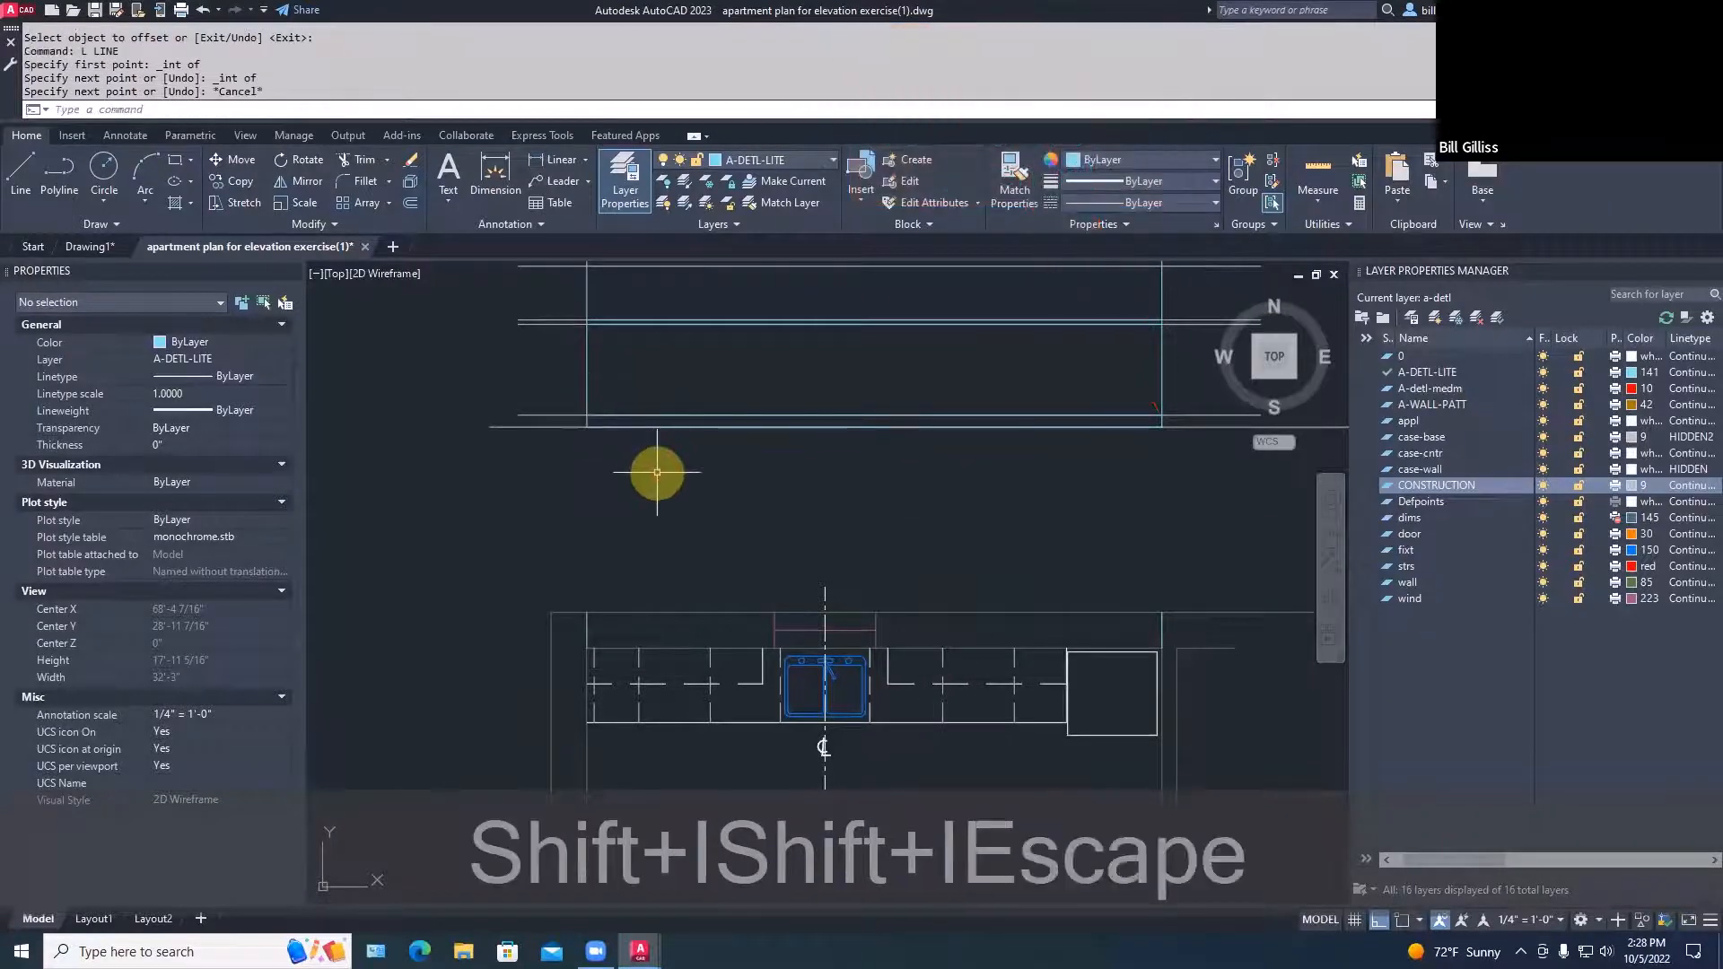
{"action": "type", "text": "l"}
{"action": "key", "text": "space"}
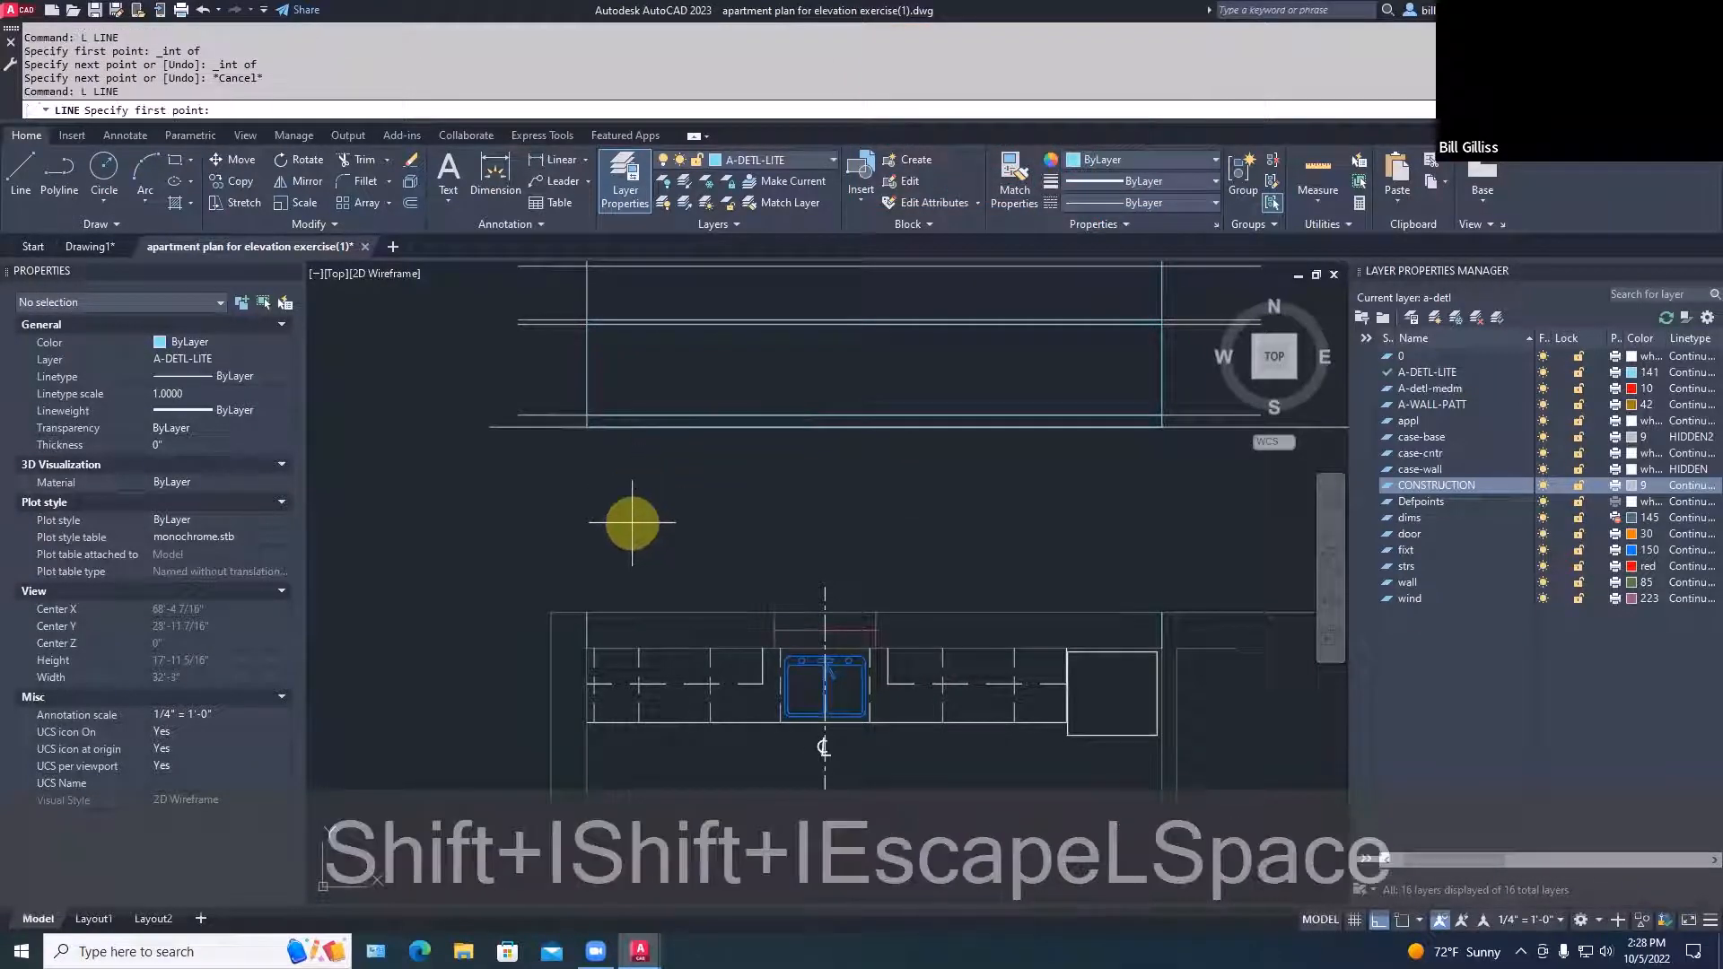
{"action": "key", "text": "Escape"}
{"action": "type", "text": "l"}
{"action": "key", "text": "space"}
{"action": "key", "text": "Escape"}
With object snap on, draw a vertical line from the first cabinet division in the plan, perpendicular to the construction line below the ceiling
{"action": "type", "text": "l"}
{"action": "key", "text": "space"}
{"action": "key", "text": "F3"}
{"action": "left_click", "coordinate": [593, 649]}
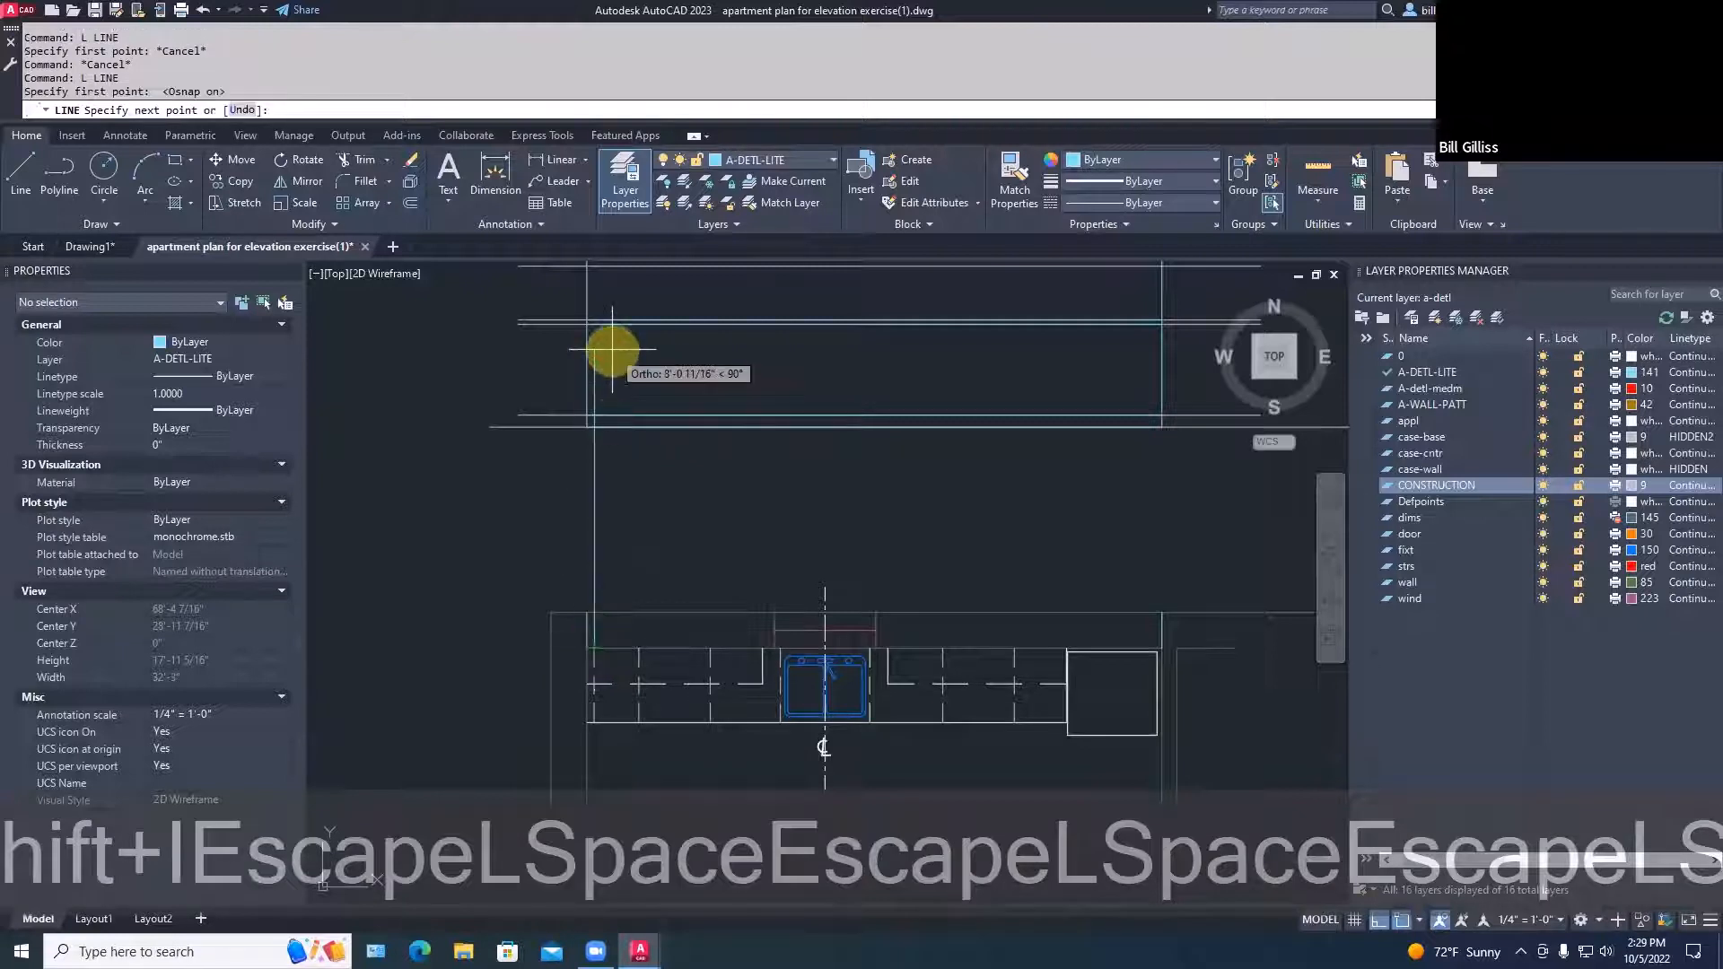
{"action": "scroll", "coordinate": [612, 349], "scroll_direction": "down", "scroll_amount": 4}
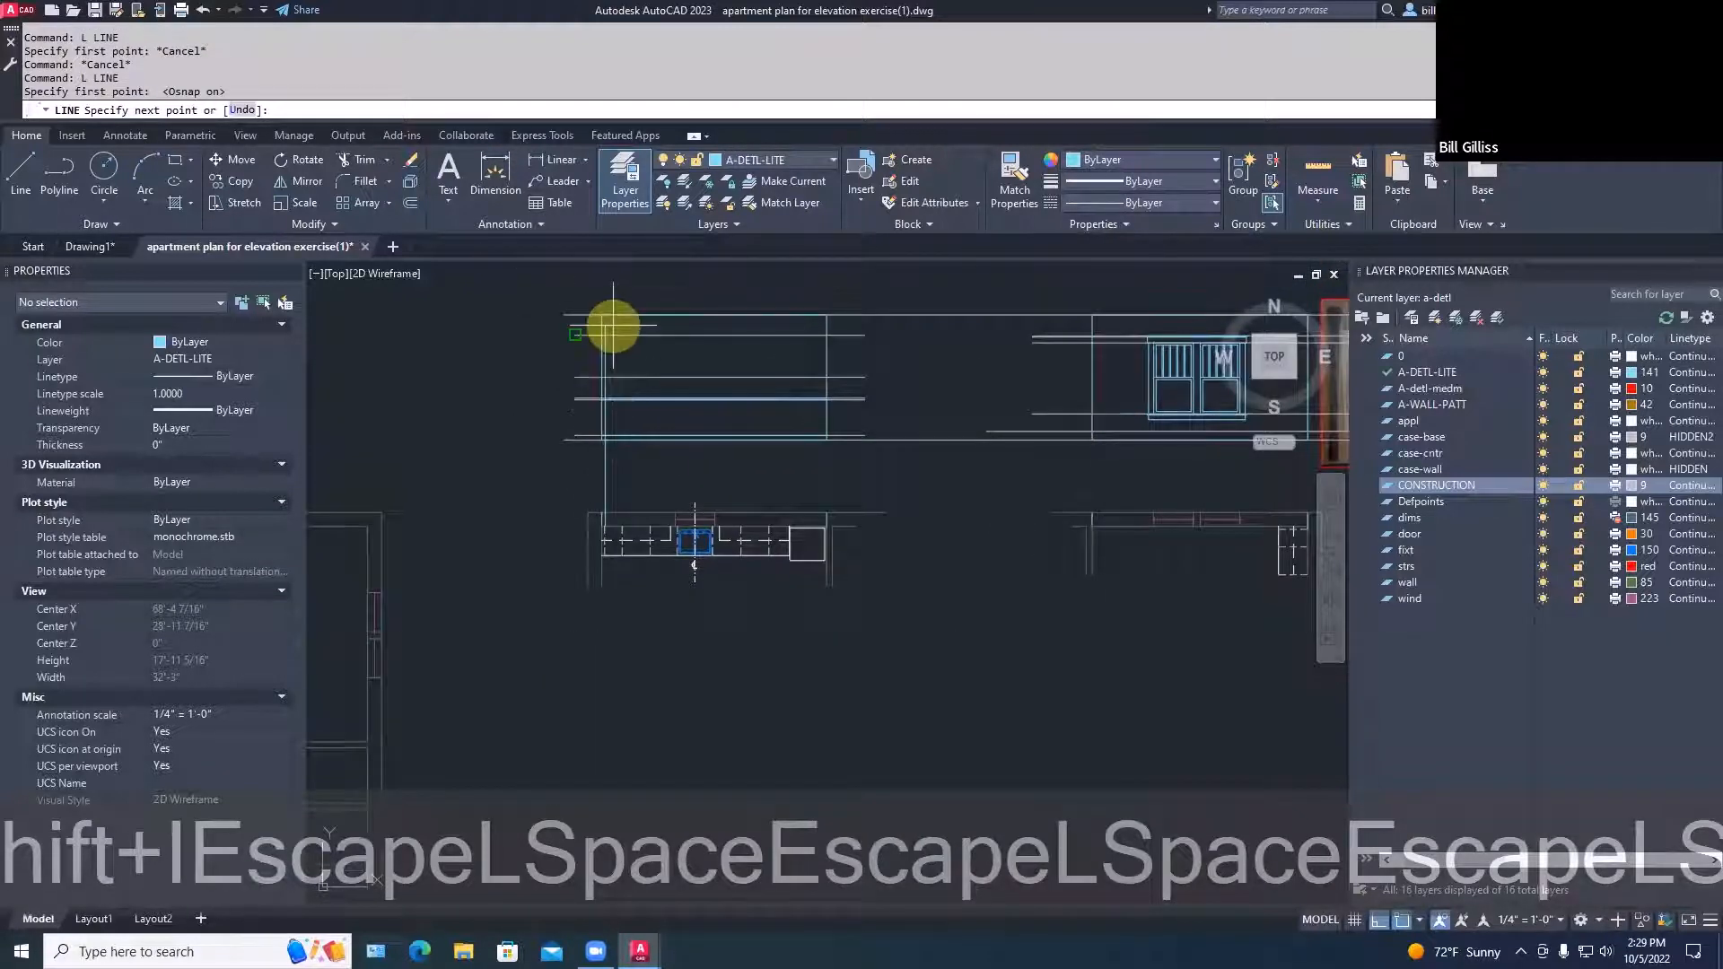
{"action": "scroll", "coordinate": [612, 337], "scroll_direction": "up", "scroll_amount": 4}
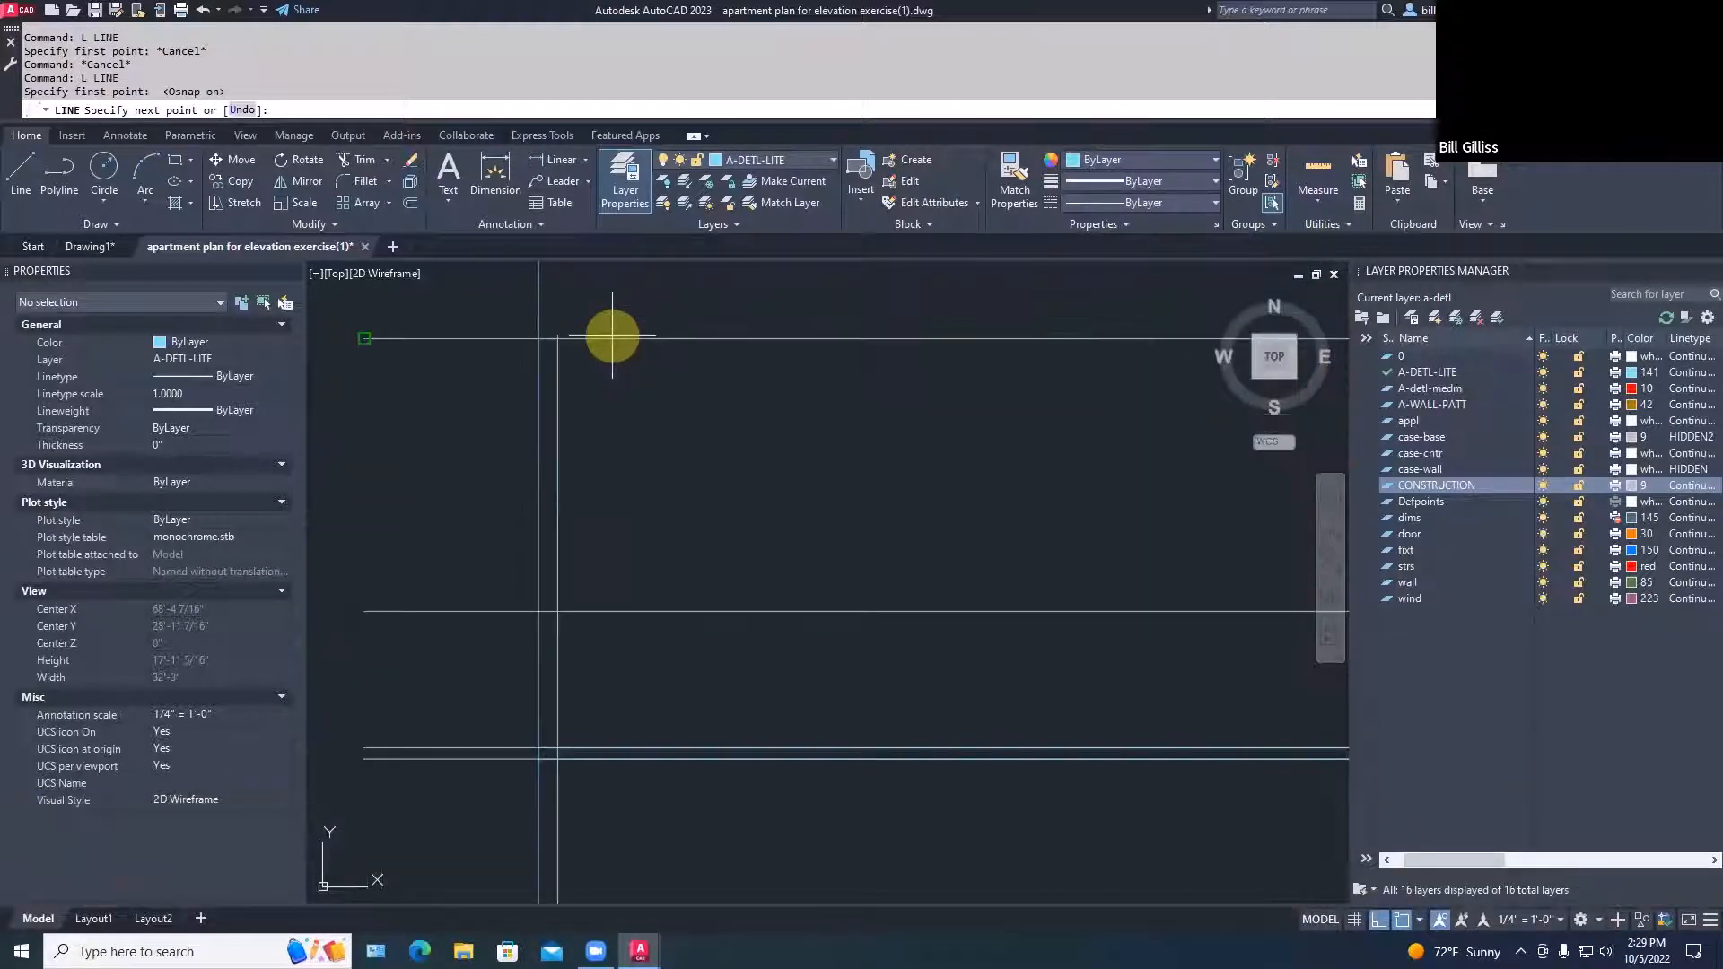
{"action": "type", "text": "PER"}
{"action": "key", "text": "space"}
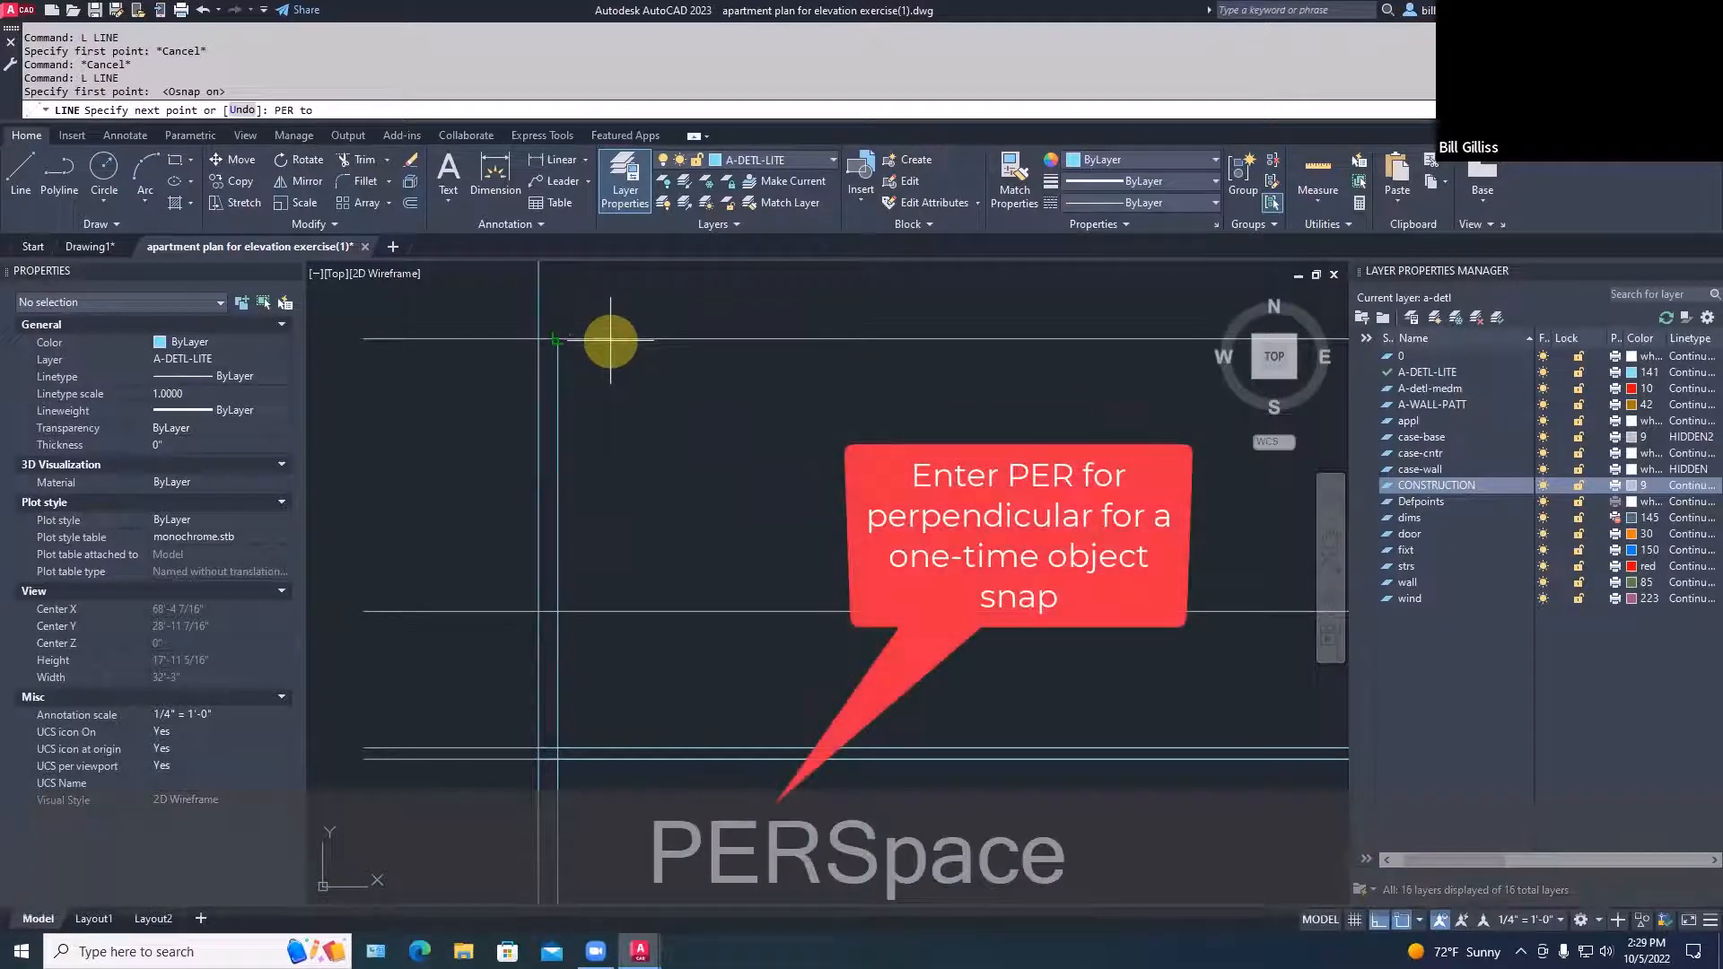
{"action": "left_click", "coordinate": [610, 340]}
{"action": "key", "text": "space"}
{"action": "scroll", "coordinate": [688, 421], "scroll_direction": "down", "scroll_amount": 4}
{"action": "middle_click_drag", "start_coordinate": [697, 439], "coordinate": [696, 350]}
{"action": "middle_click_drag", "start_coordinate": [700, 529], "coordinate": [724, 443]}
{"action": "scroll", "coordinate": [692, 561], "scroll_direction": "up", "scroll_amount": 2}
{"action": "key", "text": "Escape"}
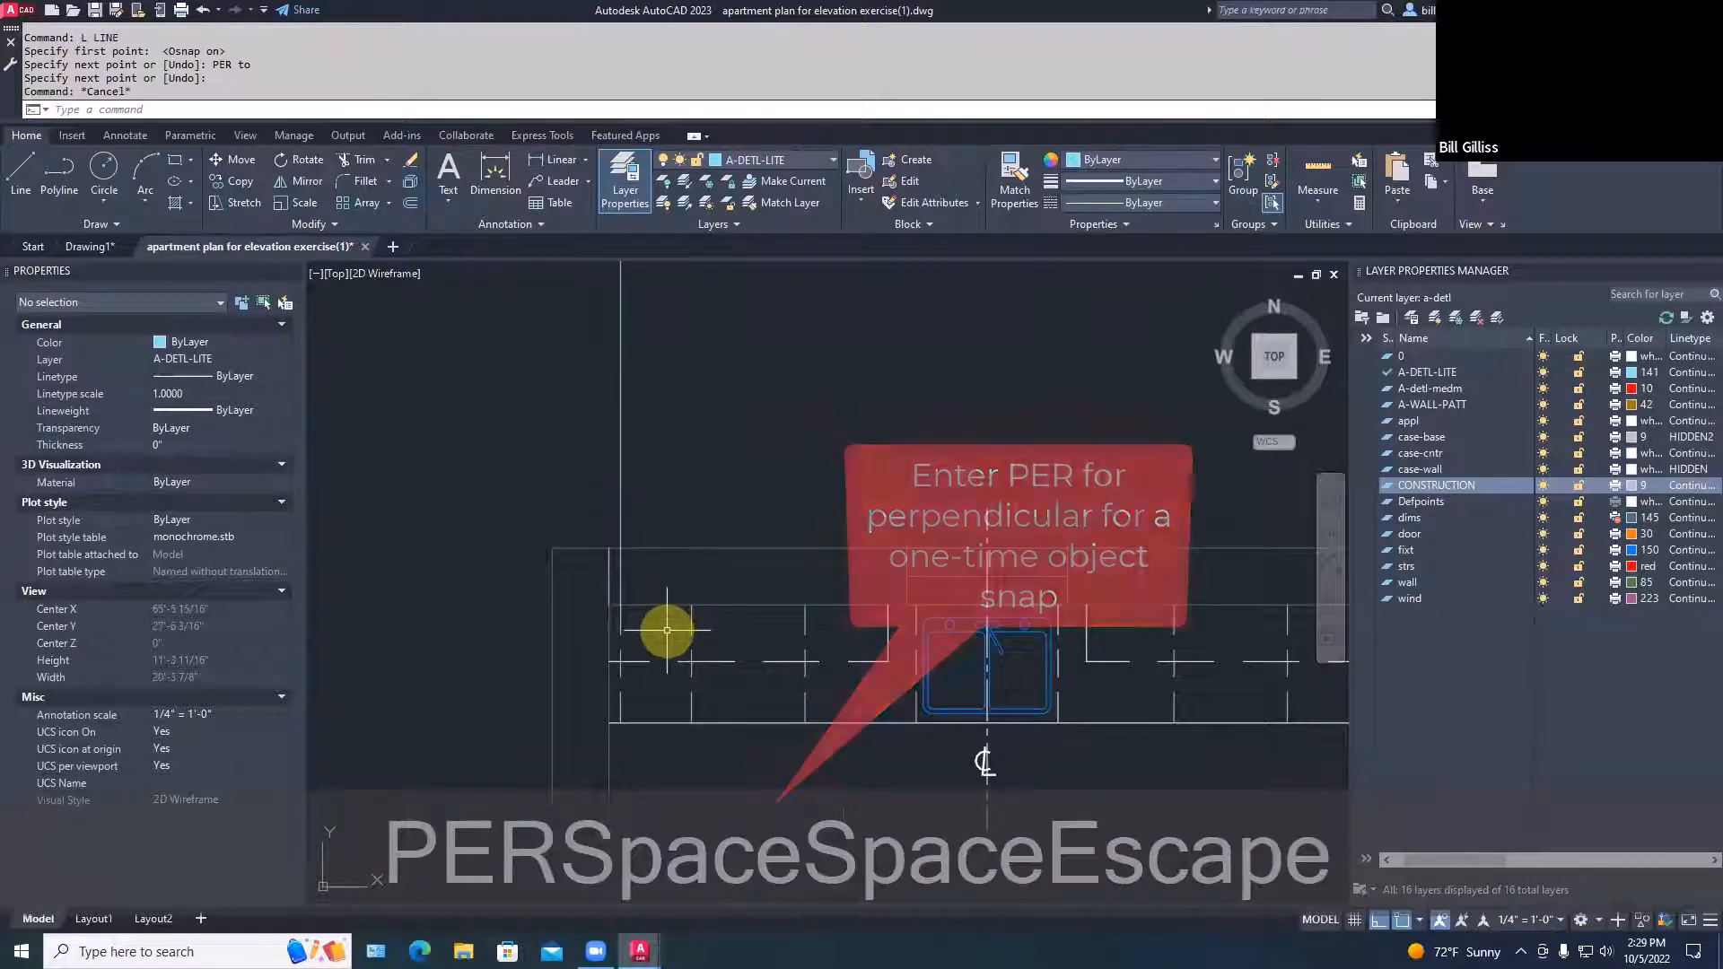
{"action": "type", "text": "CP"}
{"action": "key", "text": "space"}
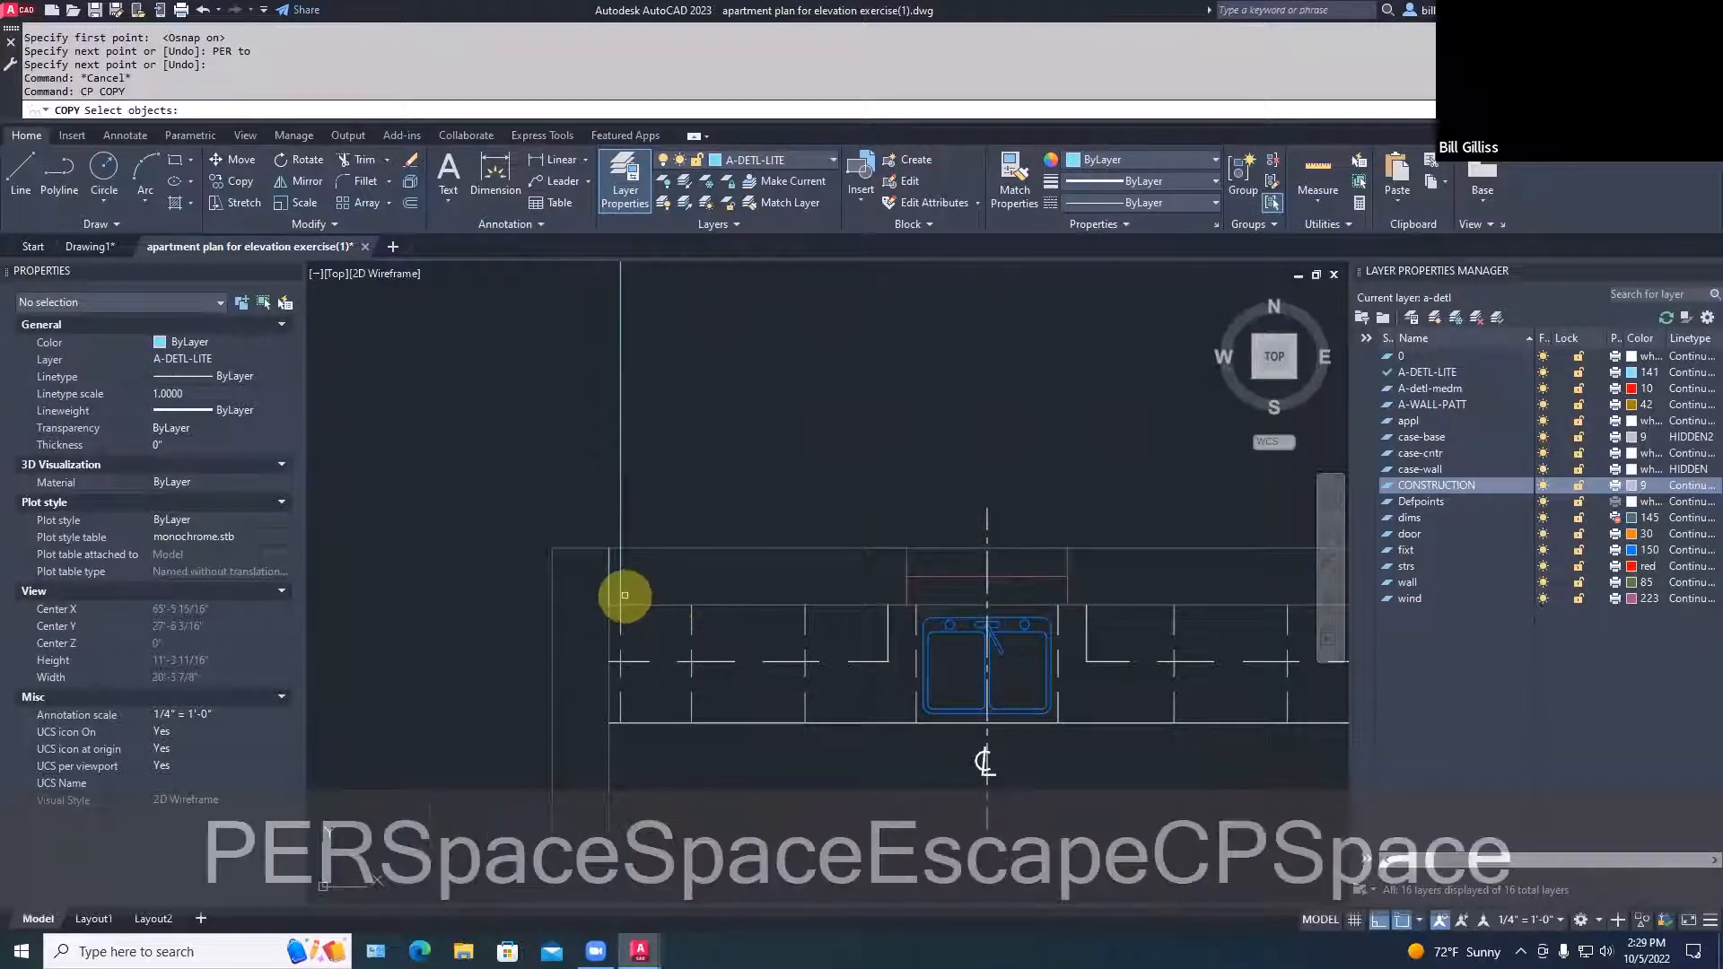
{"action": "left_click", "coordinate": [621, 596]}
{"action": "key", "text": "space"}
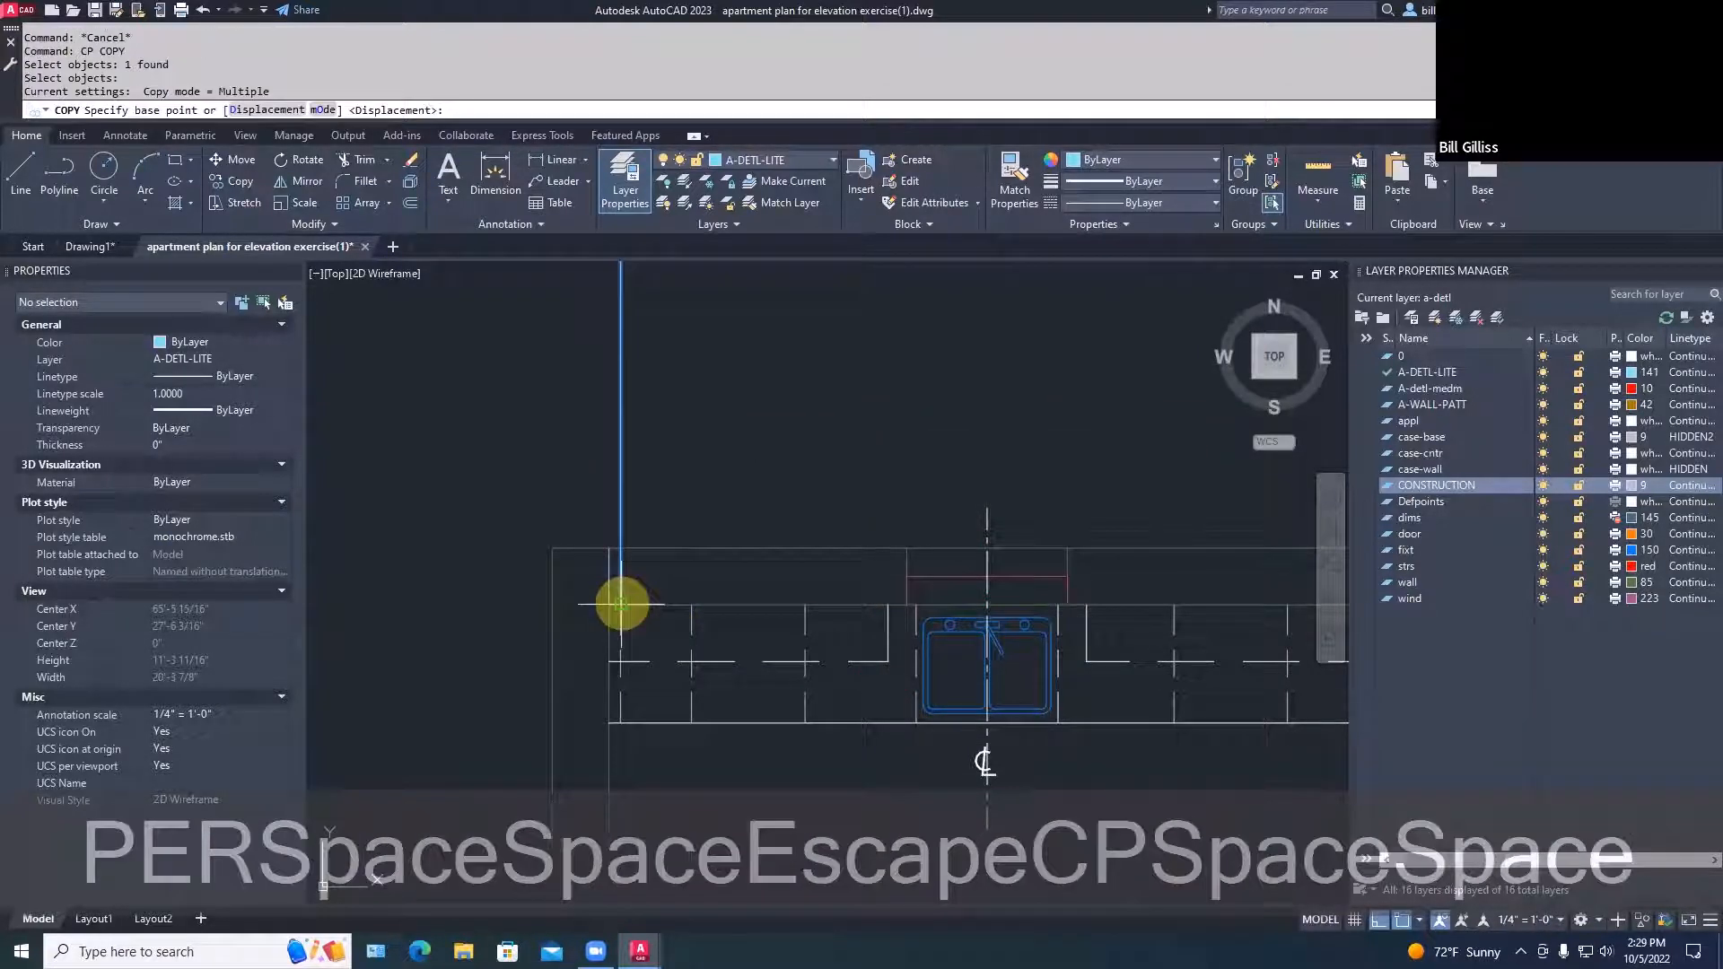
{"action": "key", "text": "Escape"}
{"action": "key", "text": "Escape"}
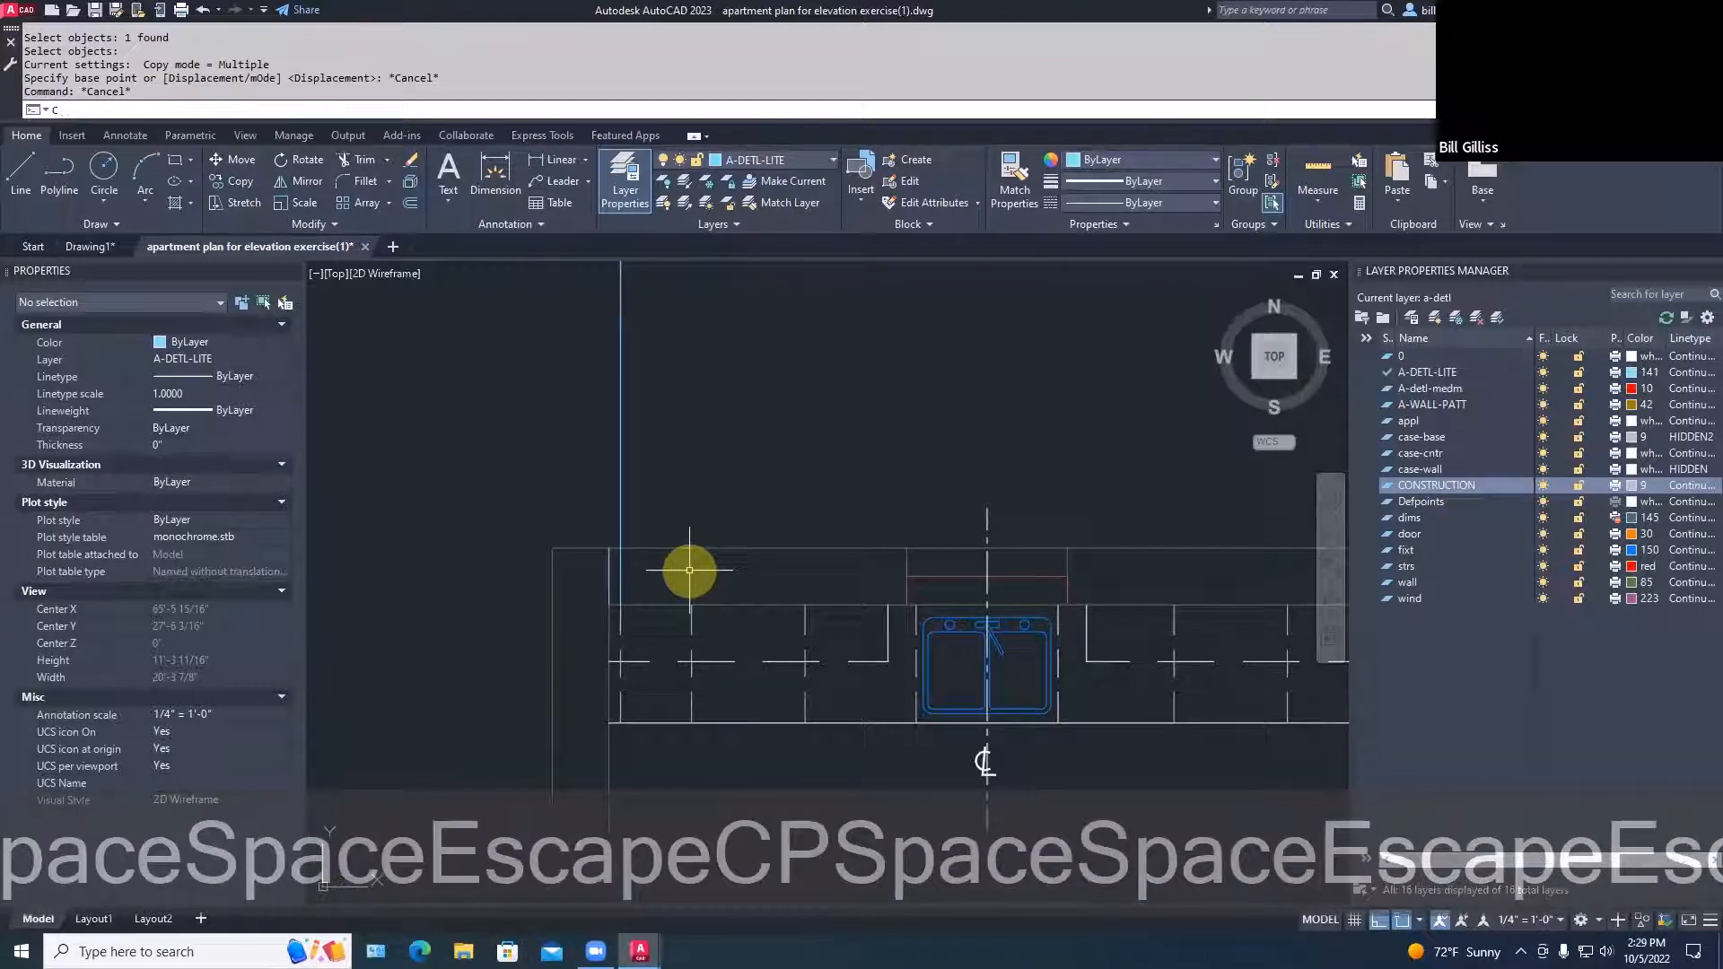
Copy the vertical projection line to the remaining cabinet divisions in the plan, on both sides of the sink up to the refrigerator
{"action": "type", "text": "co"}
{"action": "key", "text": "space"}
{"action": "left_click", "coordinate": [619, 587]}
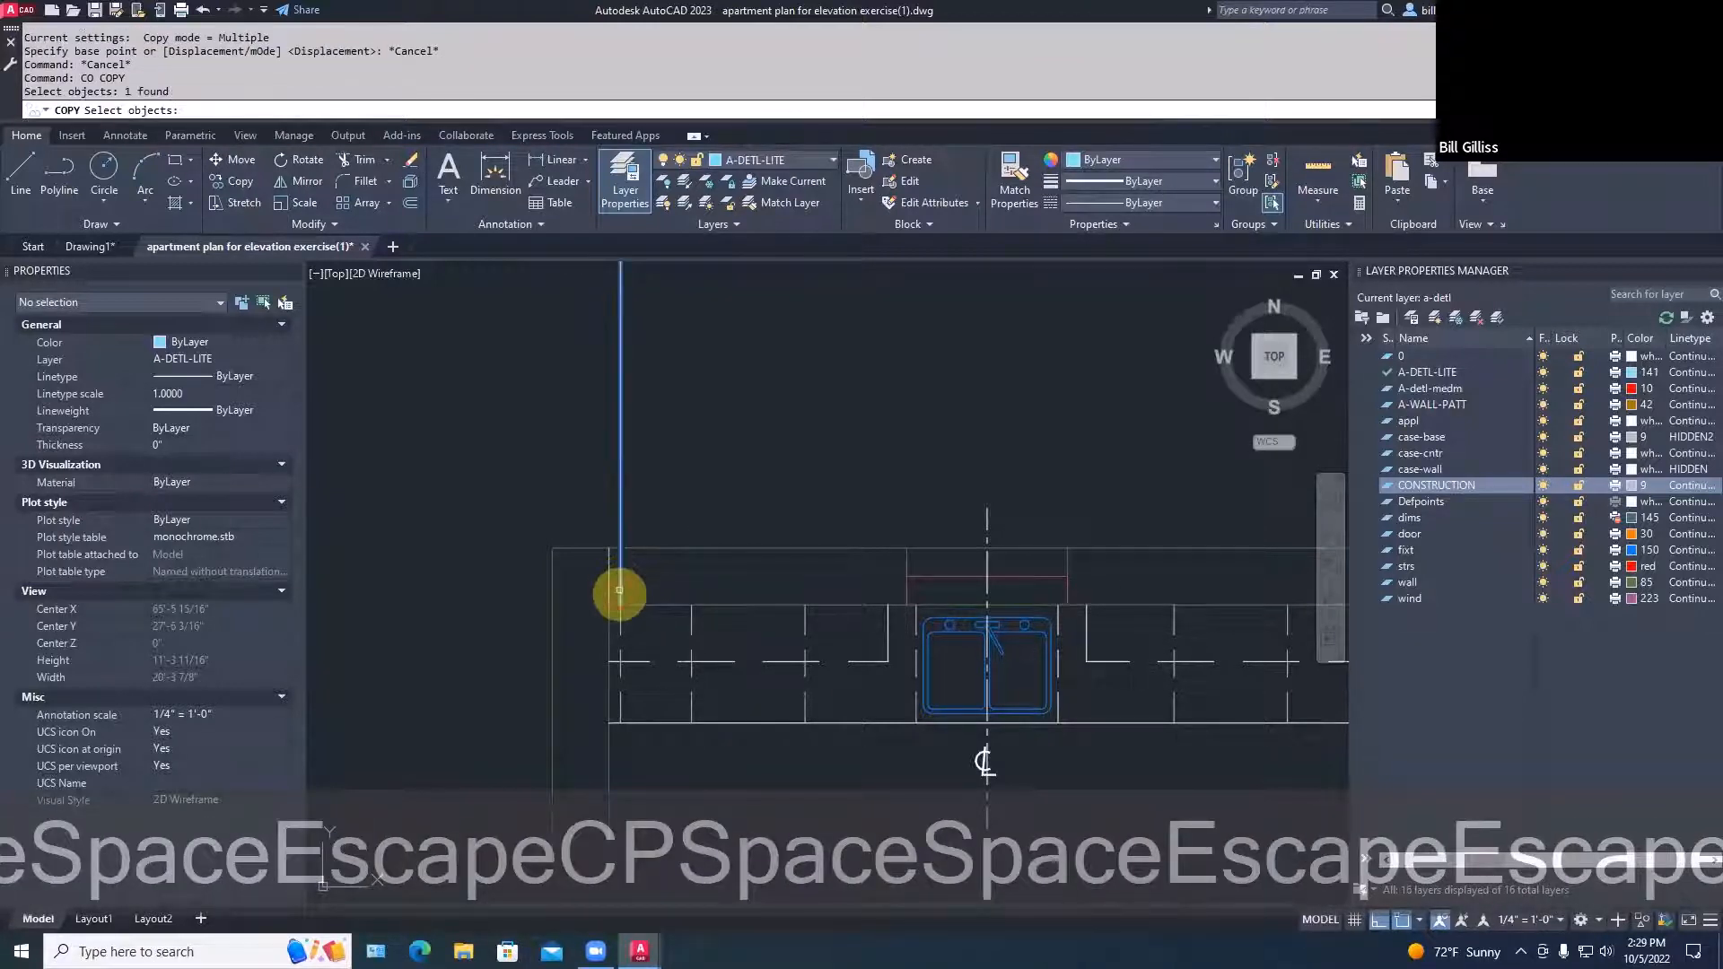
{"action": "key", "text": "space"}
{"action": "left_click", "coordinate": [619, 604]}
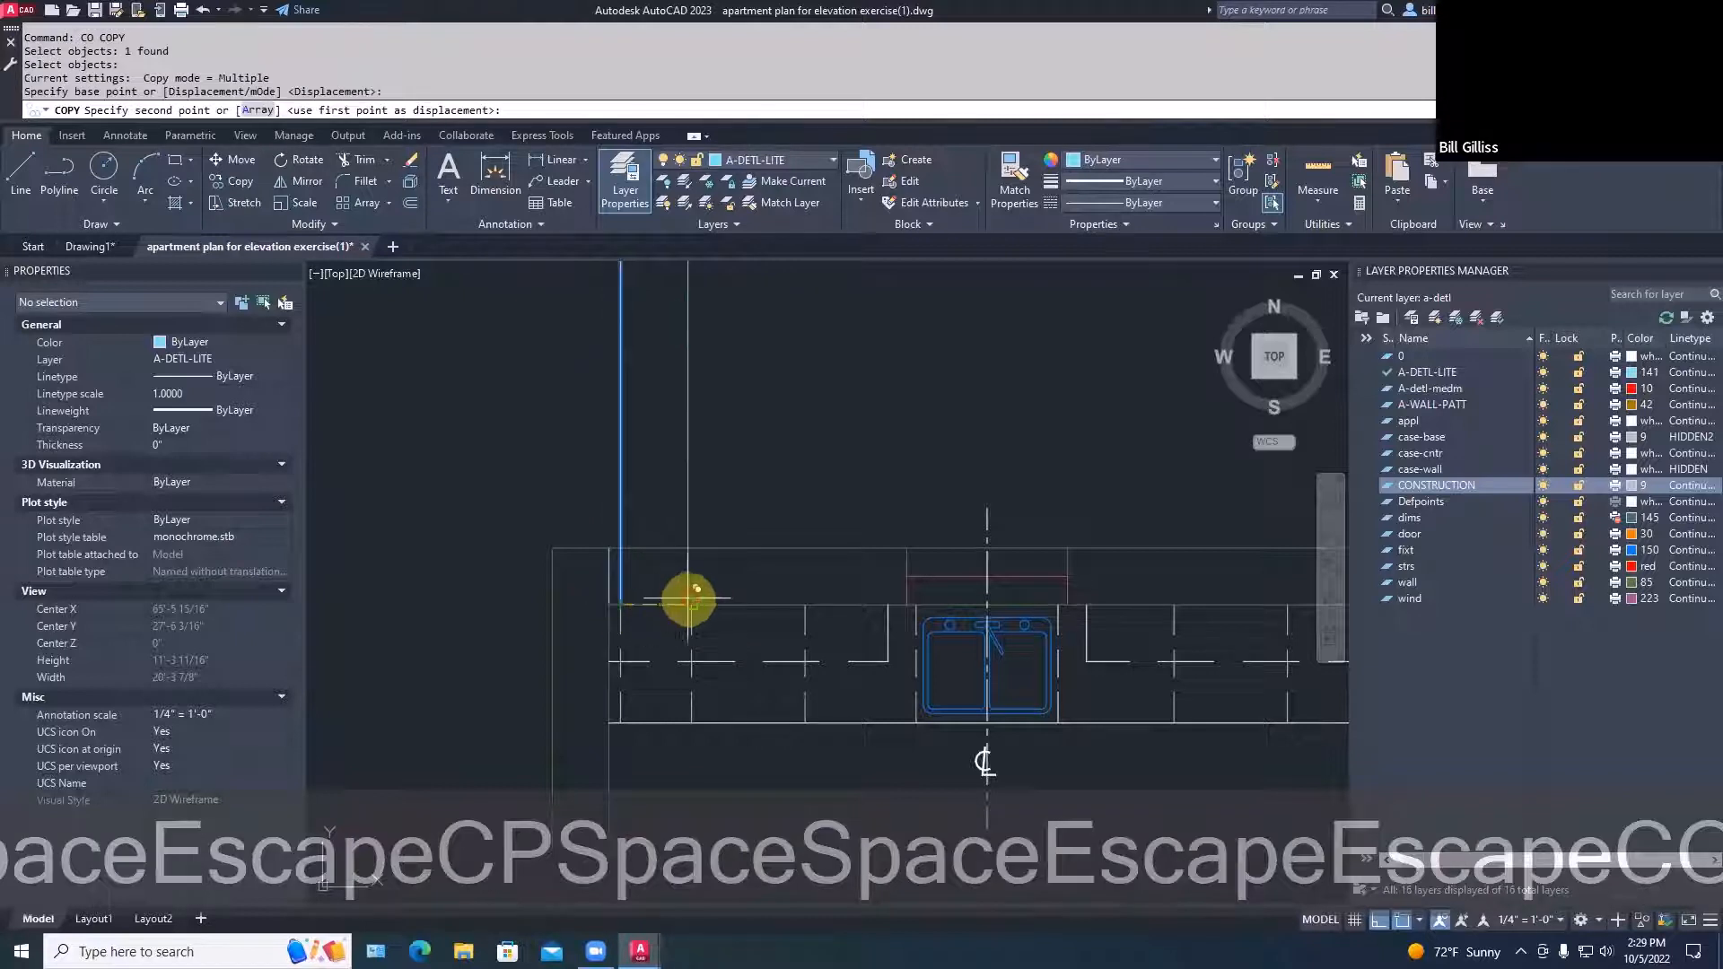
{"action": "left_click", "coordinate": [805, 604]}
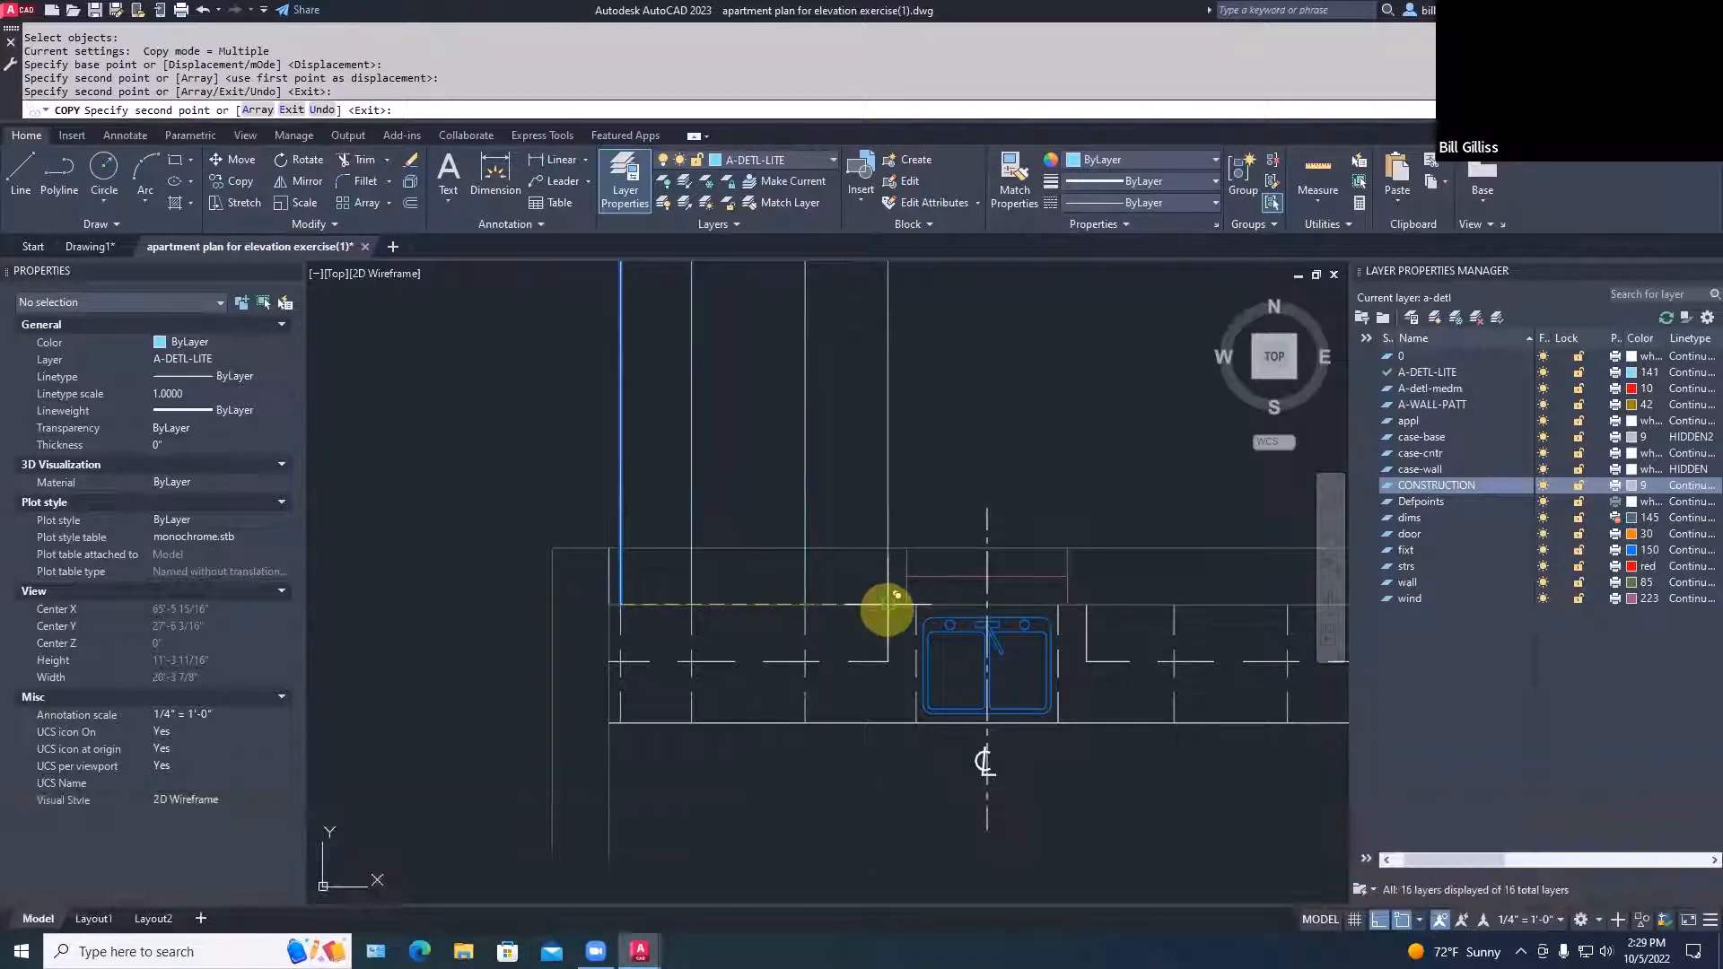
{"action": "left_click", "coordinate": [888, 604]}
{"action": "left_click", "coordinate": [1087, 604]}
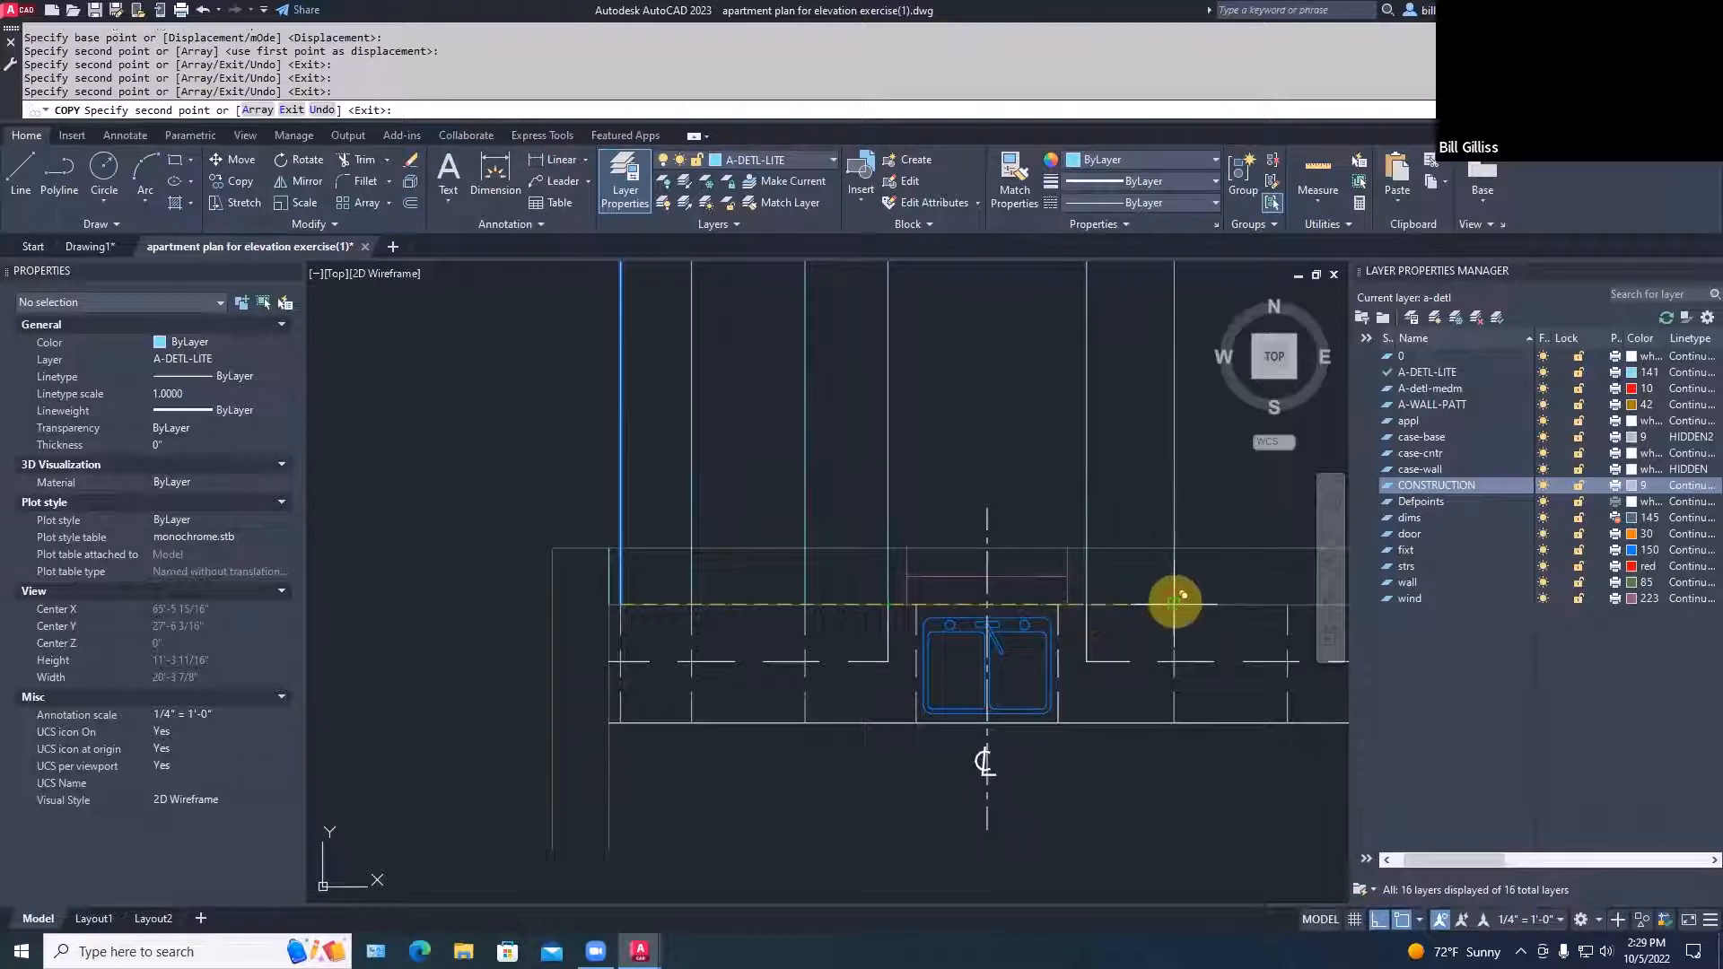
{"action": "left_click", "coordinate": [1174, 604]}
{"action": "middle_click_drag", "start_coordinate": [1196, 602], "coordinate": [958, 602]}
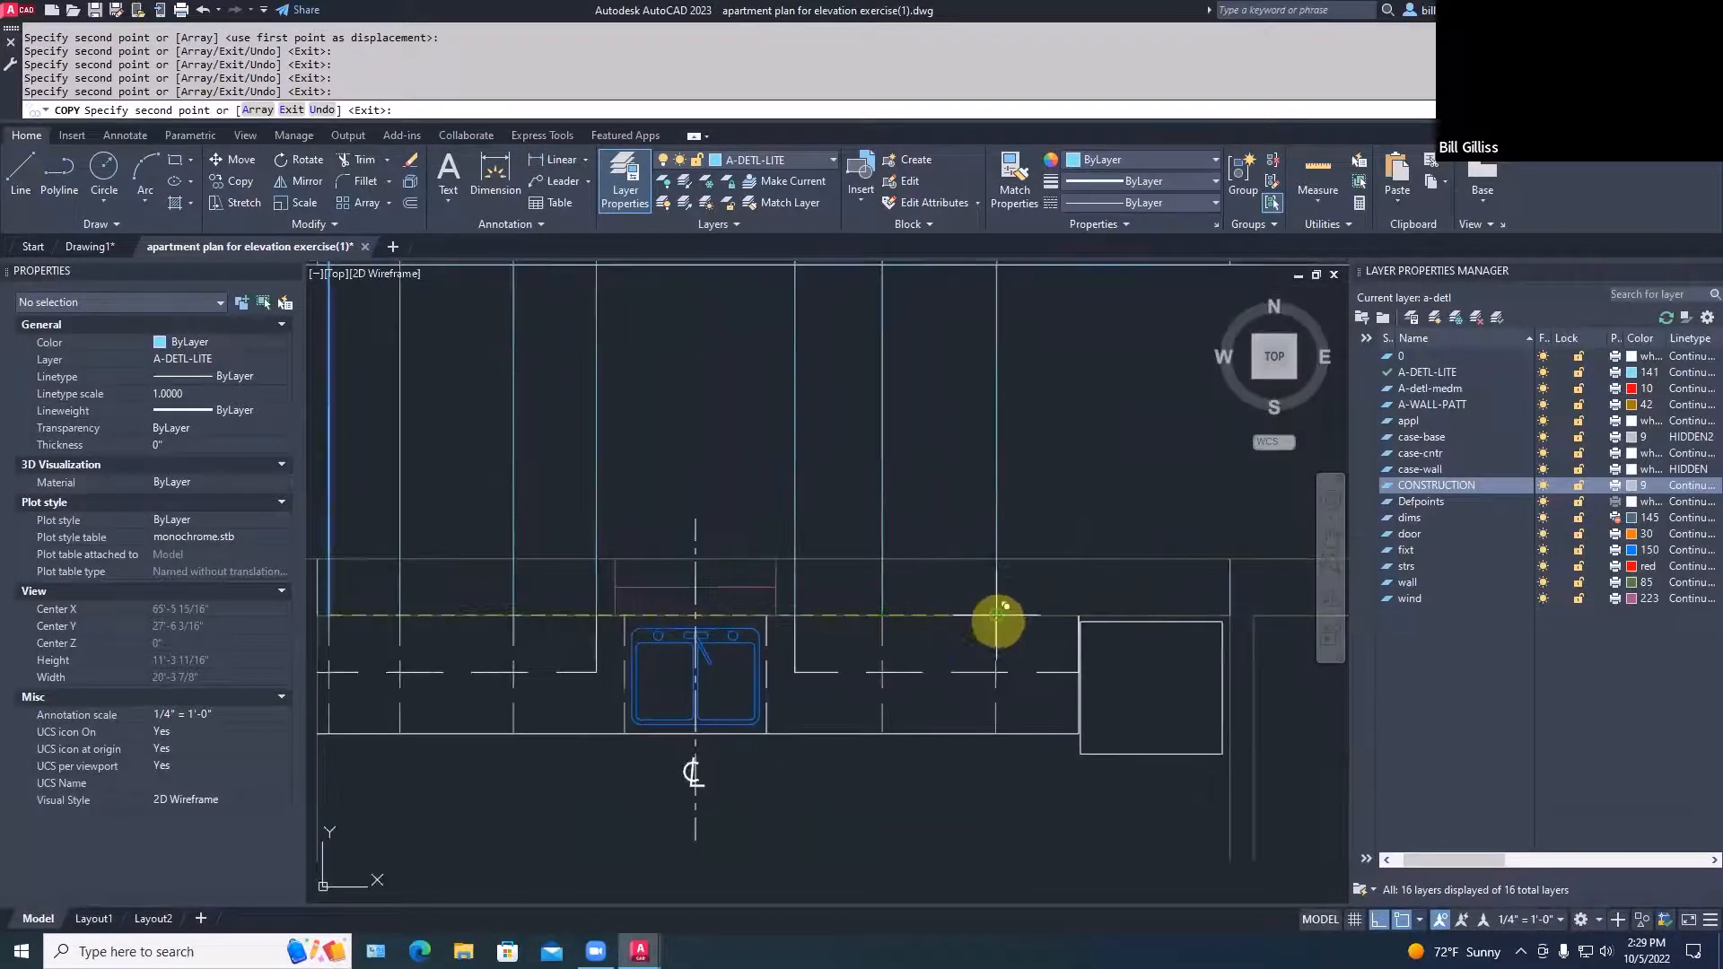
{"action": "left_click", "coordinate": [995, 615]}
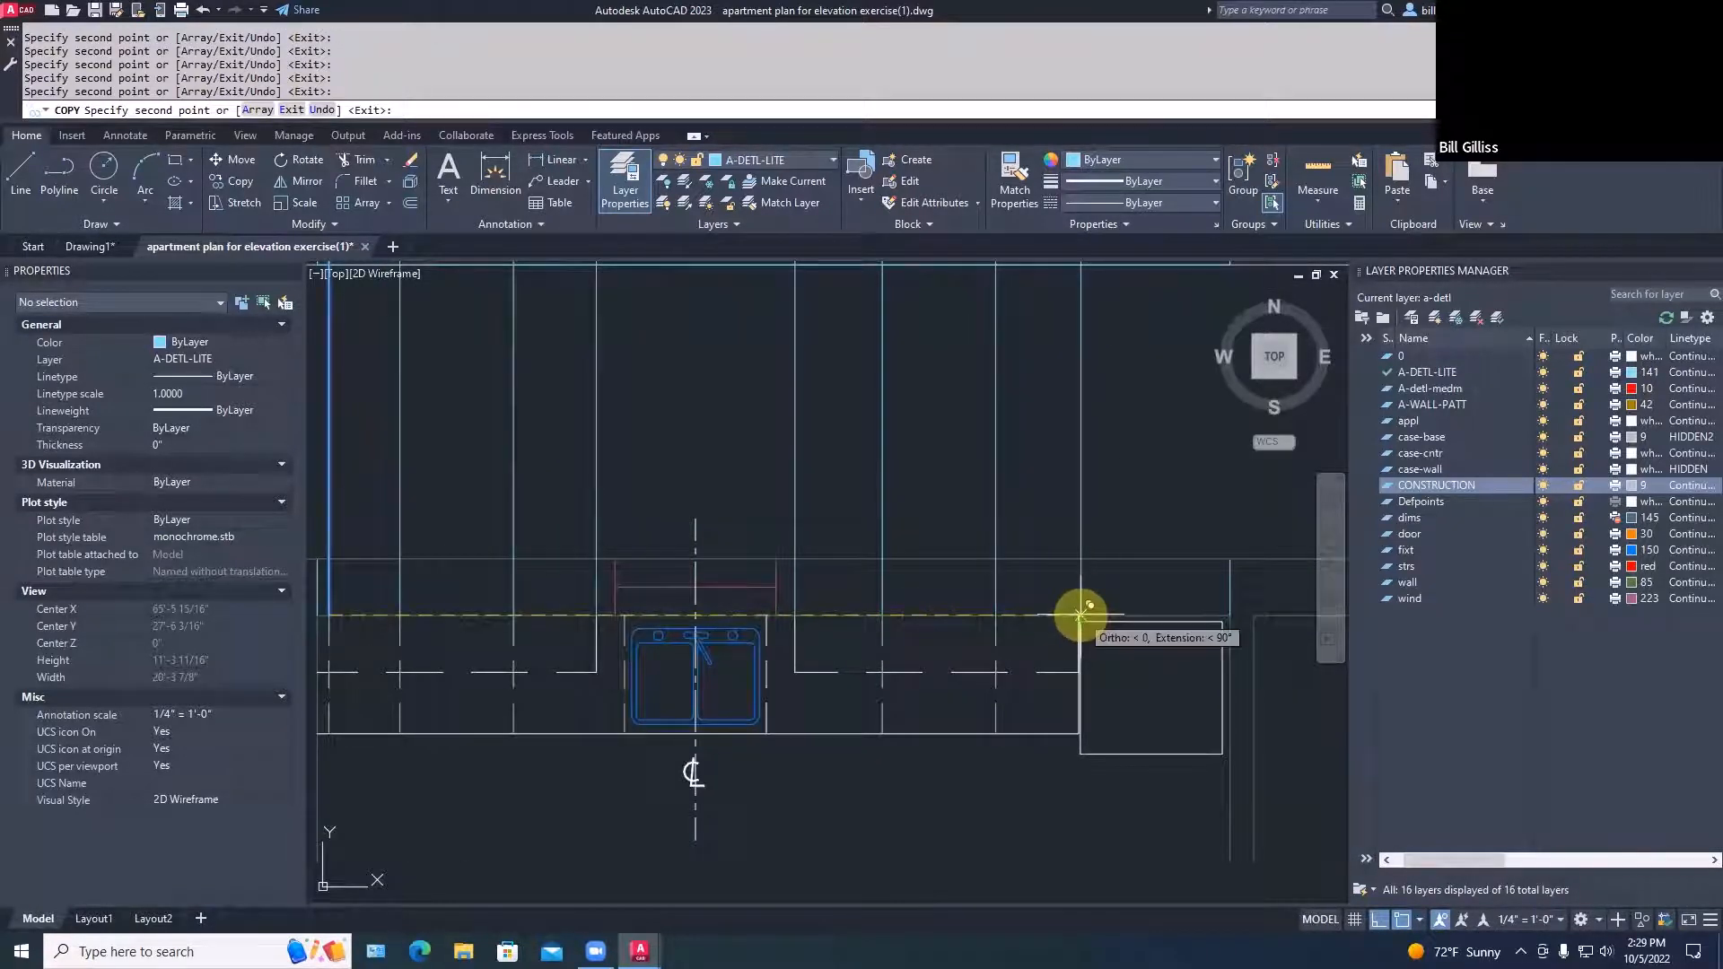
{"action": "key", "text": "Escape"}
{"action": "scroll", "coordinate": [1063, 628], "scroll_direction": "down", "scroll_amount": 4}
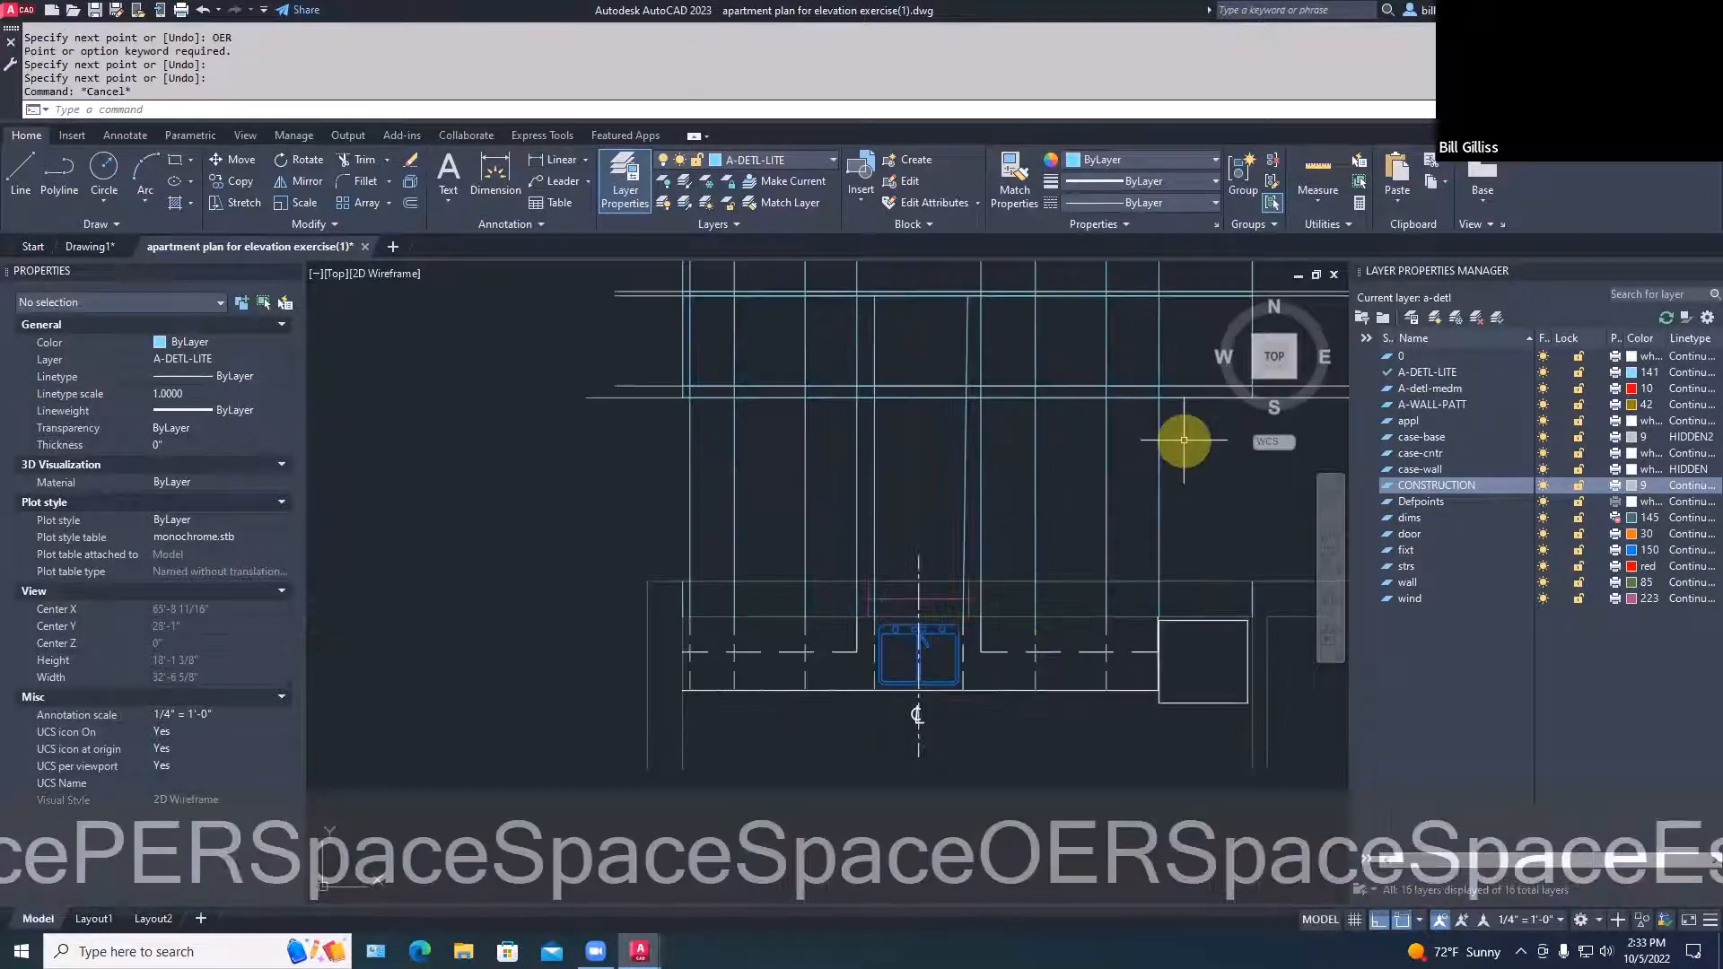
Trim the vertical projection lines out of the toe-kick band, between the toe-kick line and the floor line
{"action": "left_click", "coordinate": [1173, 394]}
{"action": "type", "text": "C"}
{"action": "key", "text": "space"}
{"action": "left_click", "coordinate": [1174, 394]}
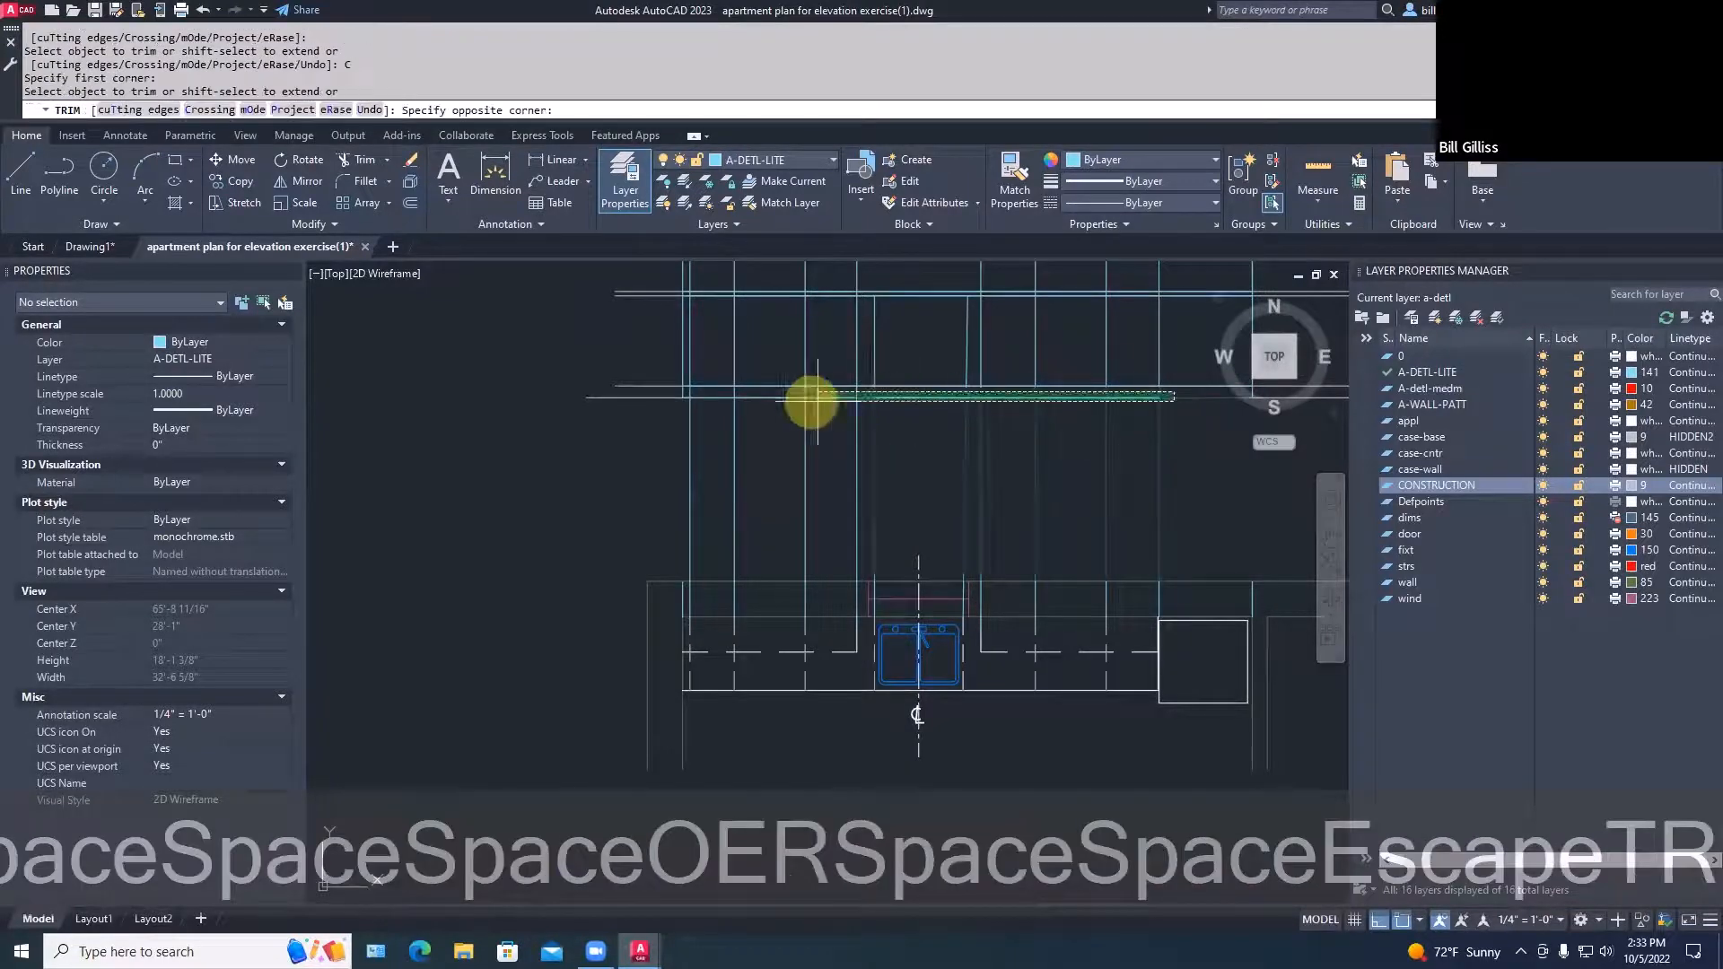
{"action": "left_click", "coordinate": [720, 394]}
{"action": "key", "text": "space"}
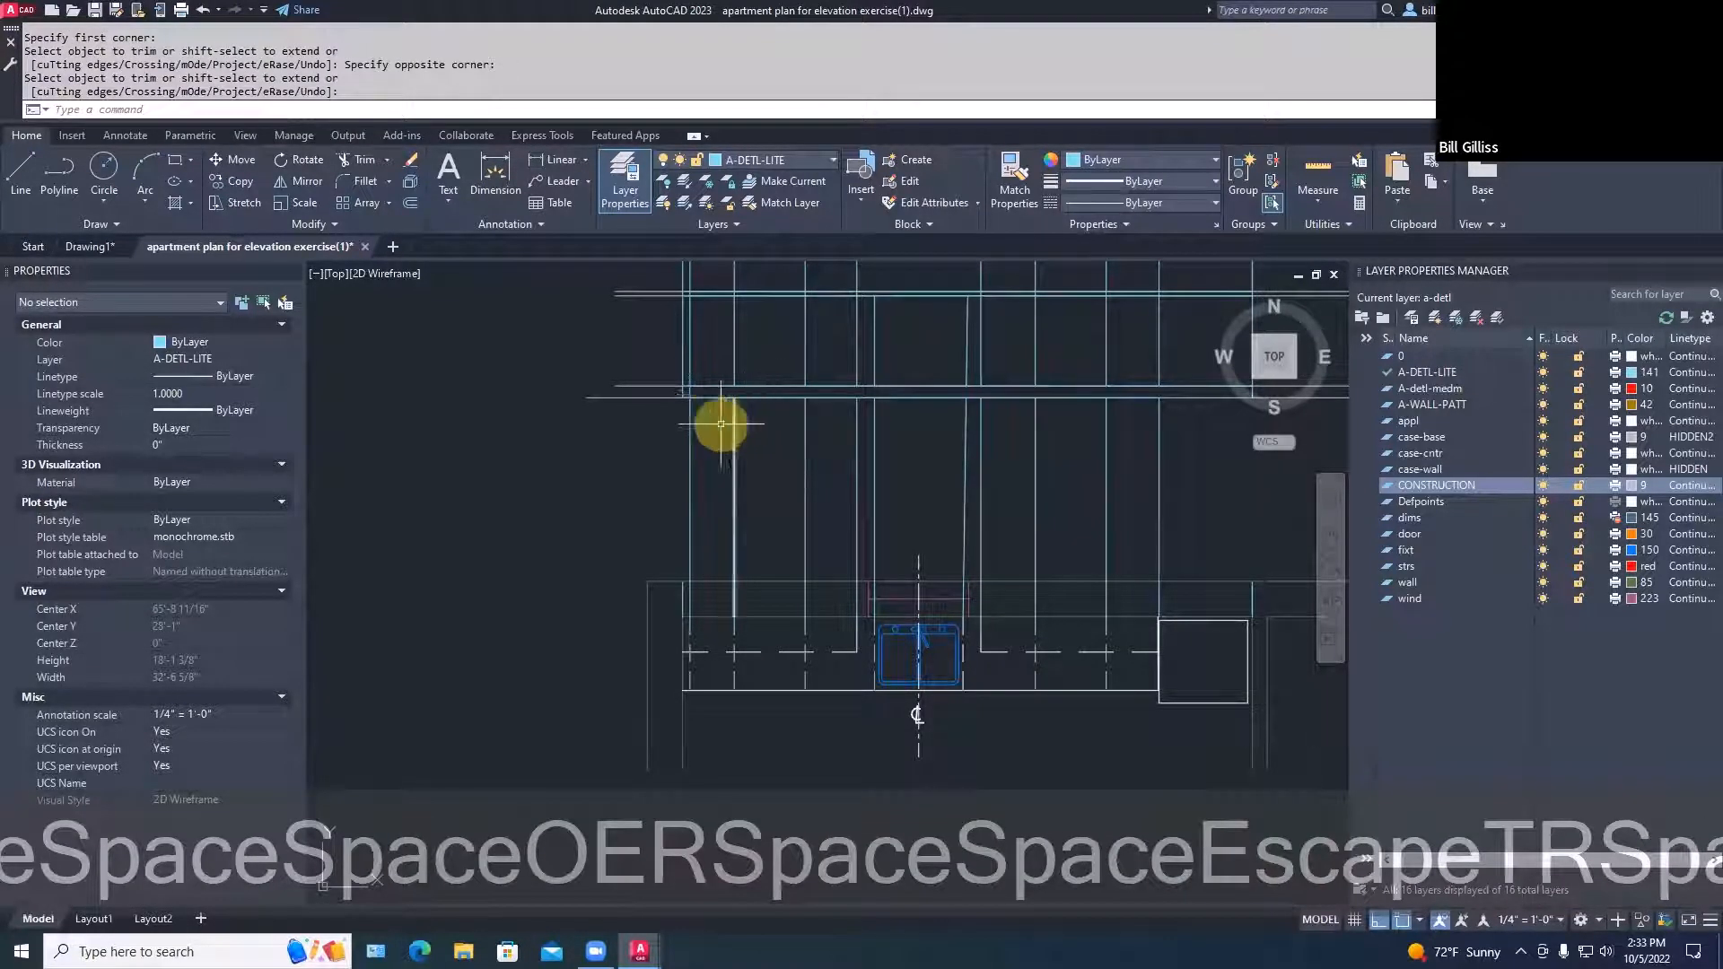
{"action": "key", "text": "space"}
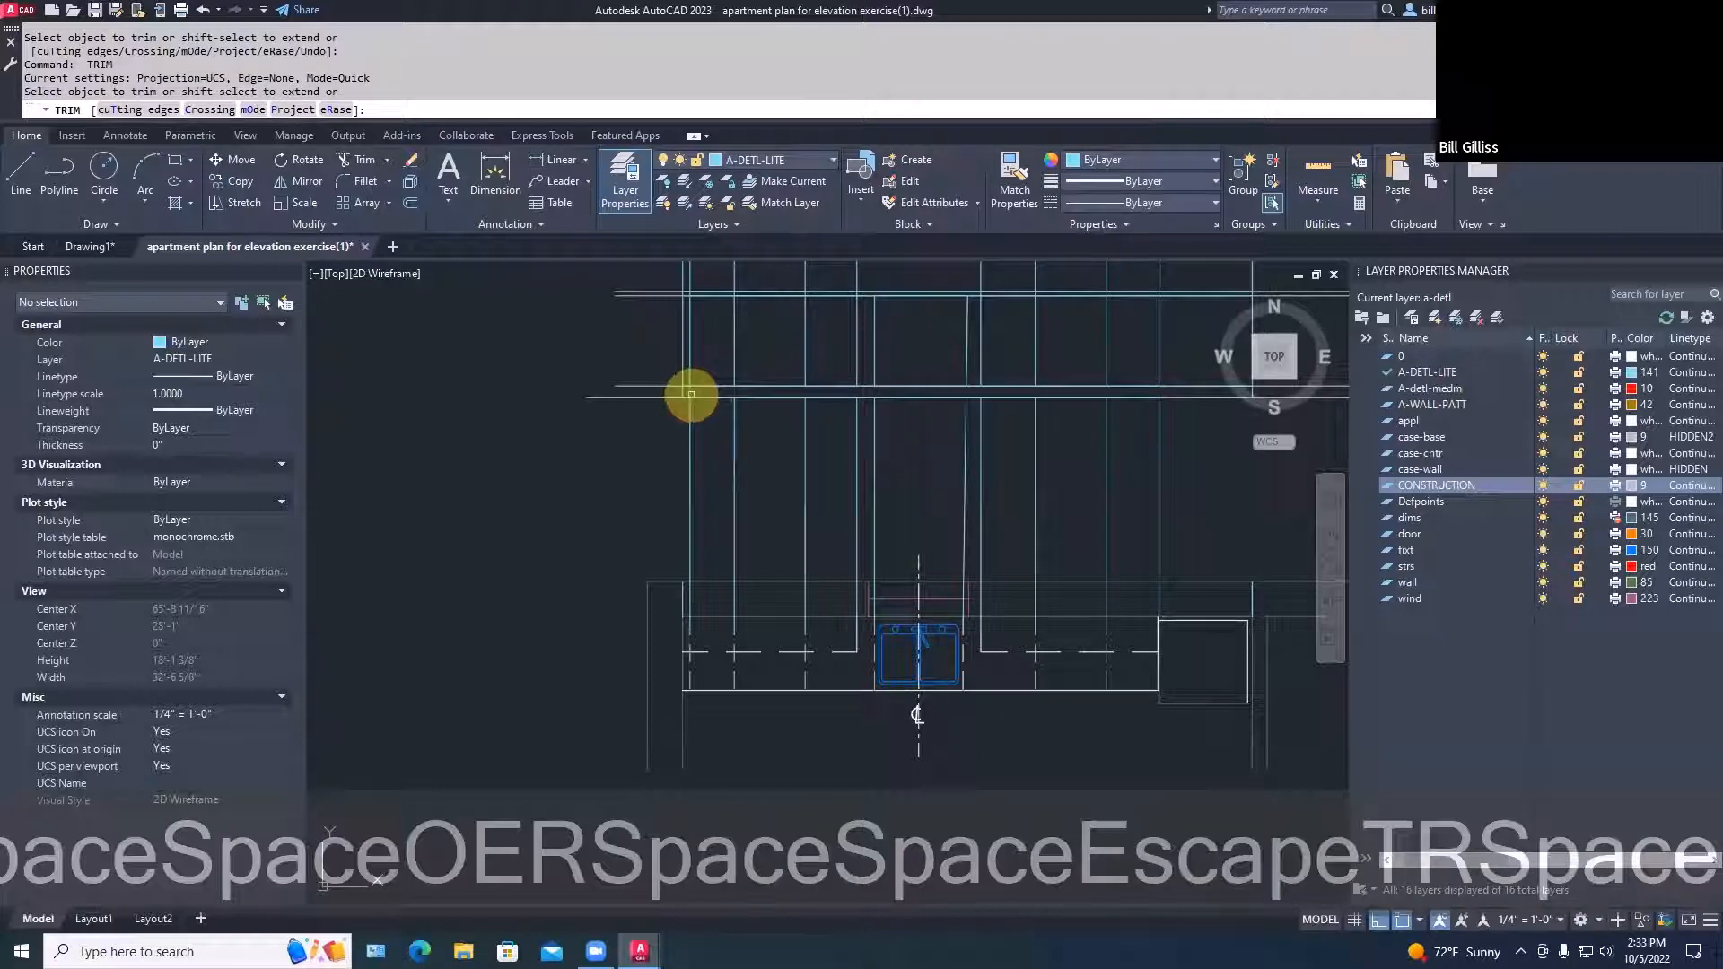
{"action": "left_click", "coordinate": [691, 393]}
{"action": "key", "text": "space"}
Trim the division lines left of the sink between the underside of the upper cabinets and the countertop
{"action": "middle_click_drag", "start_coordinate": [1020, 427], "coordinate": [905, 435]}
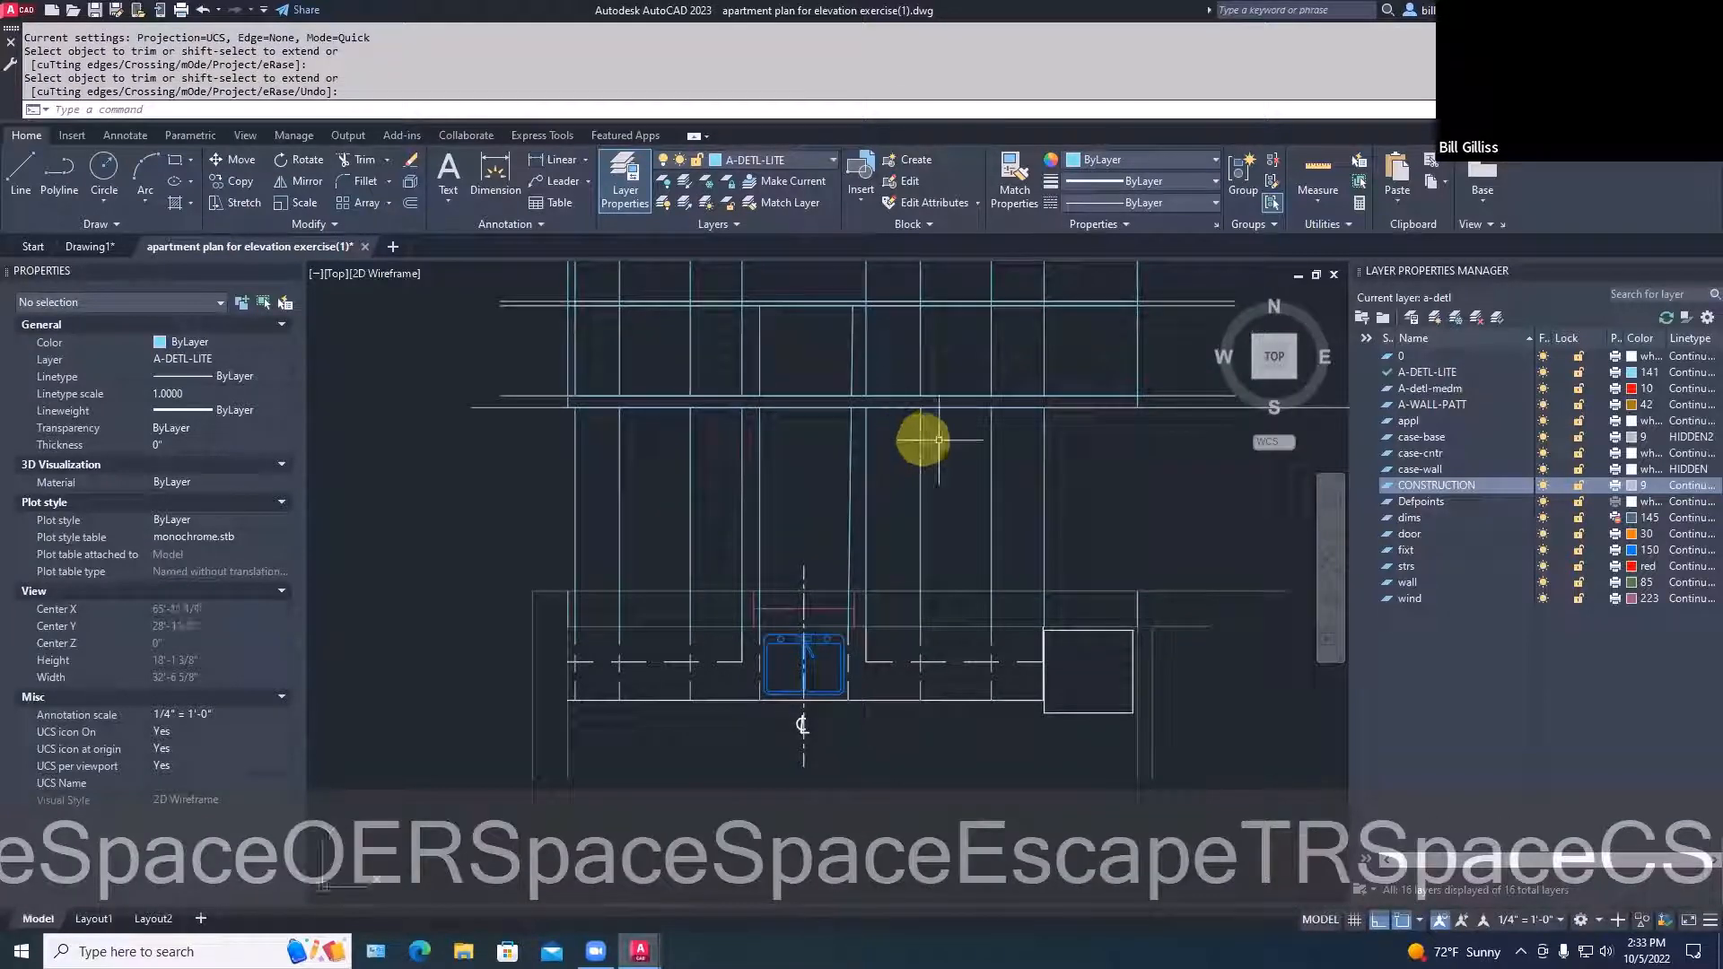
{"action": "mouse_move", "coordinate": [1108, 476]}
{"action": "middle_mouse_down"}
{"action": "mouse_move", "coordinate": [1085, 524]}
{"action": "mouse_move", "coordinate": [1132, 577]}
{"action": "middle_mouse_up"}
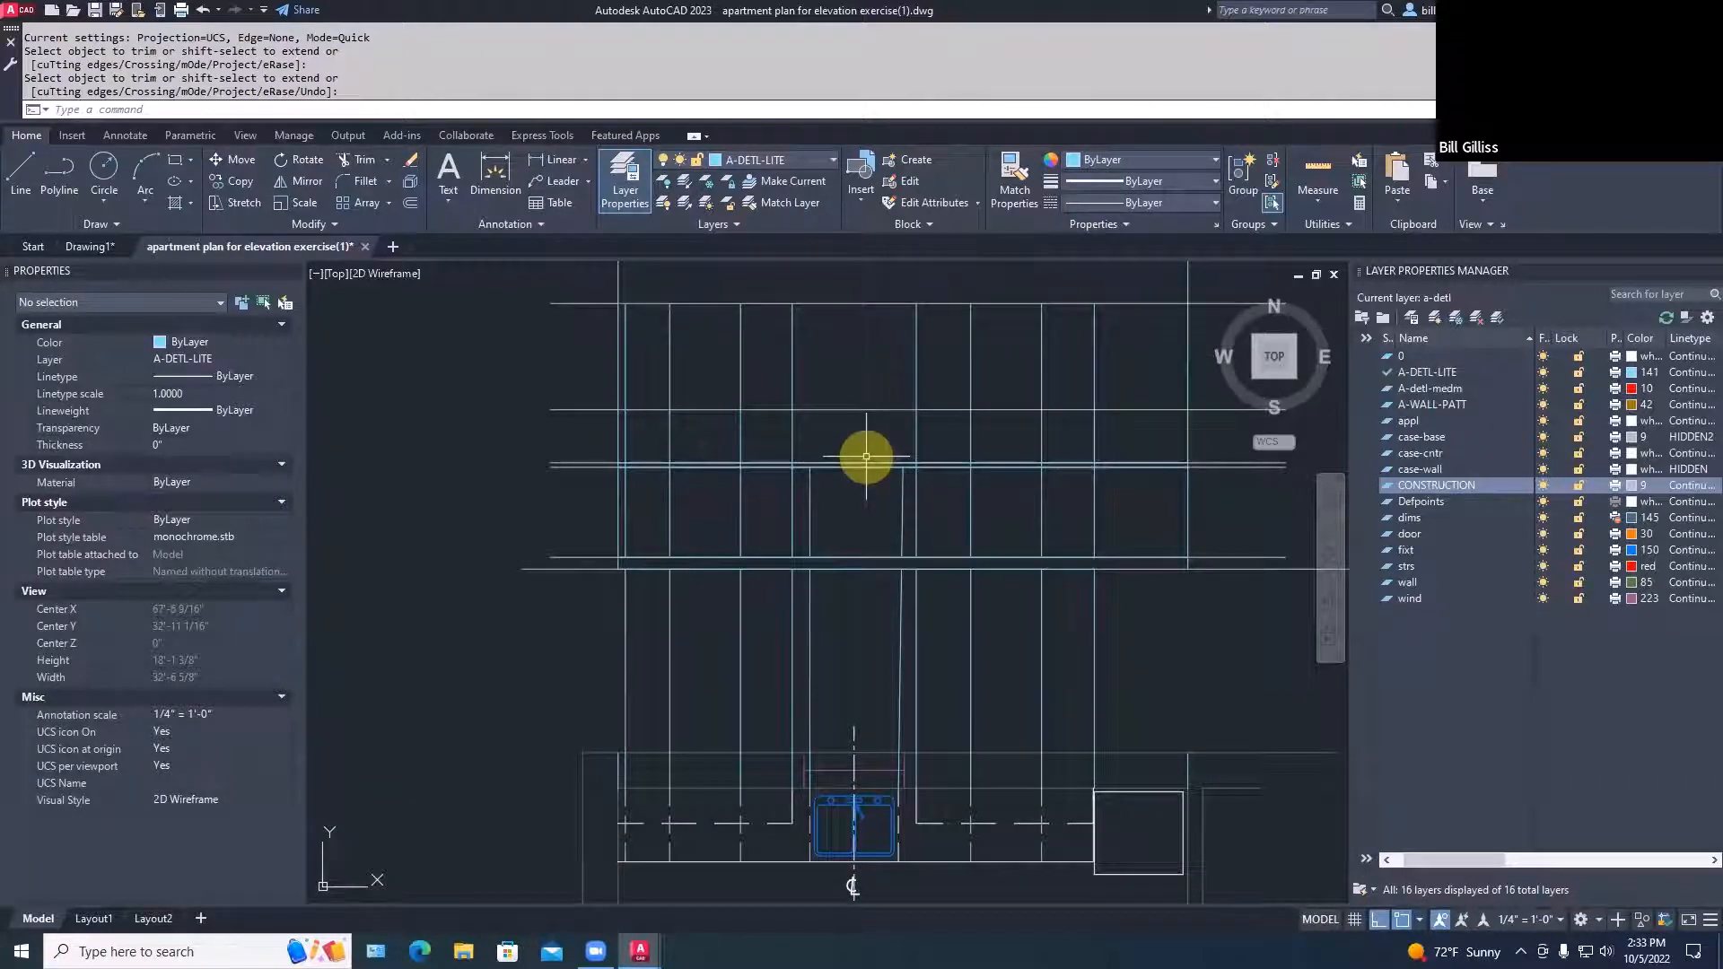
{"action": "key", "text": "Escape"}
{"action": "type", "text": "TR"}
{"action": "key", "text": "space"}
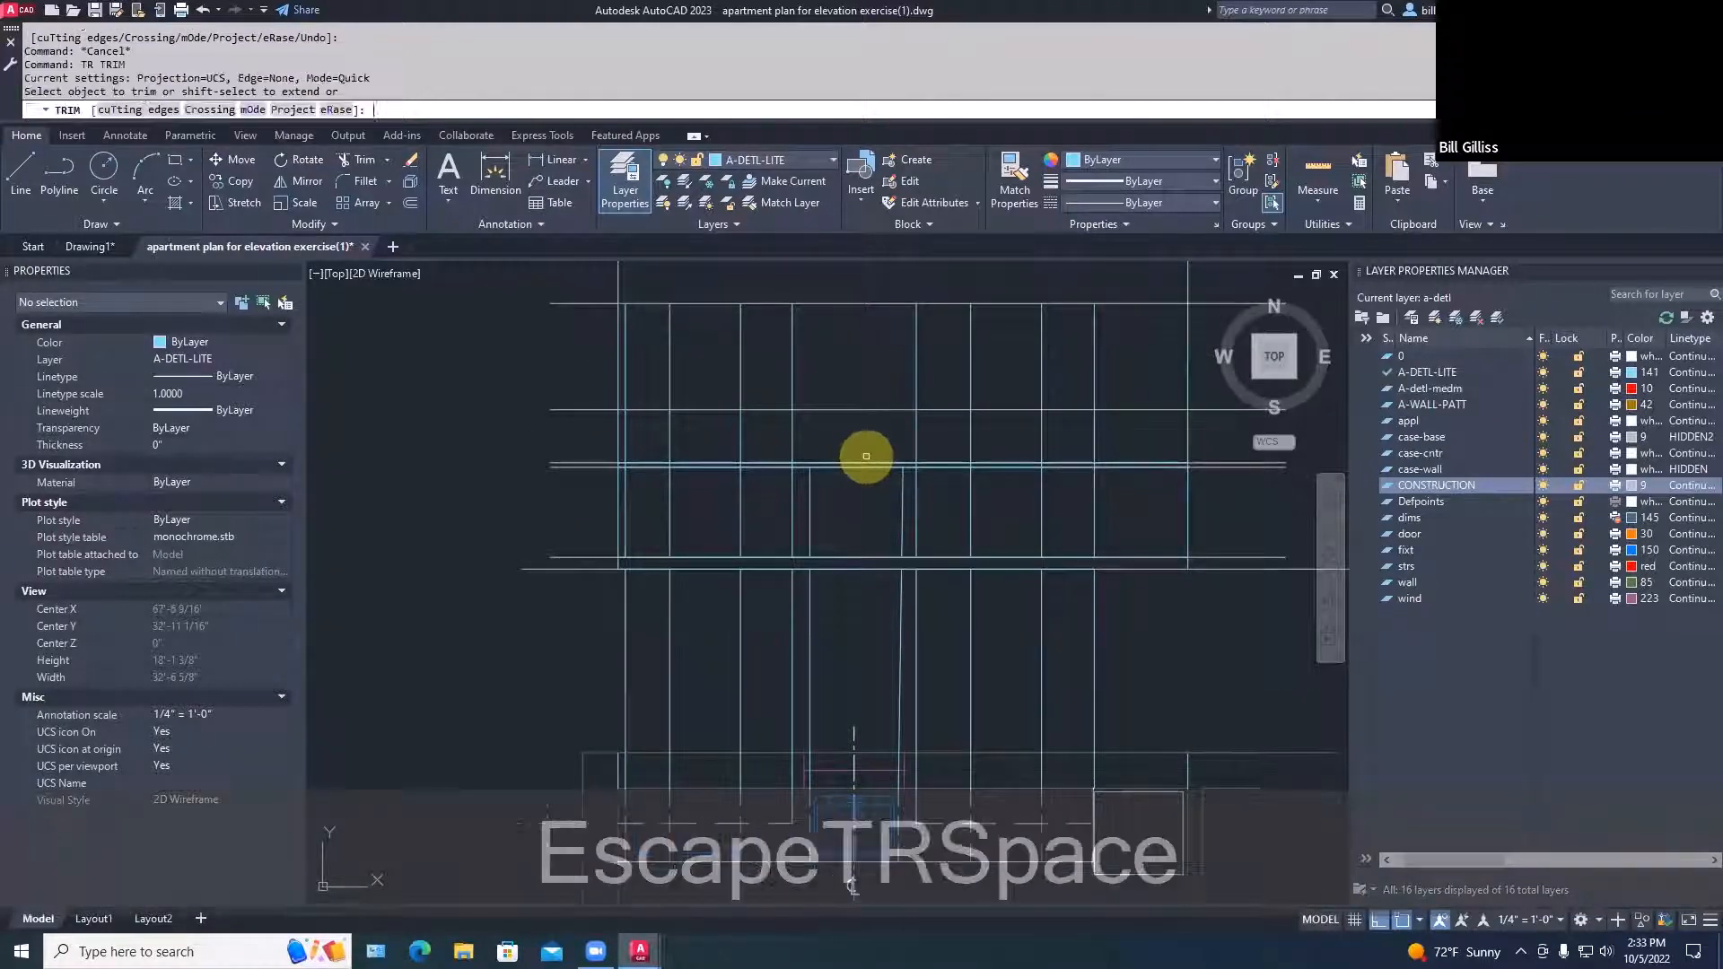
{"action": "left_click", "coordinate": [791, 439]}
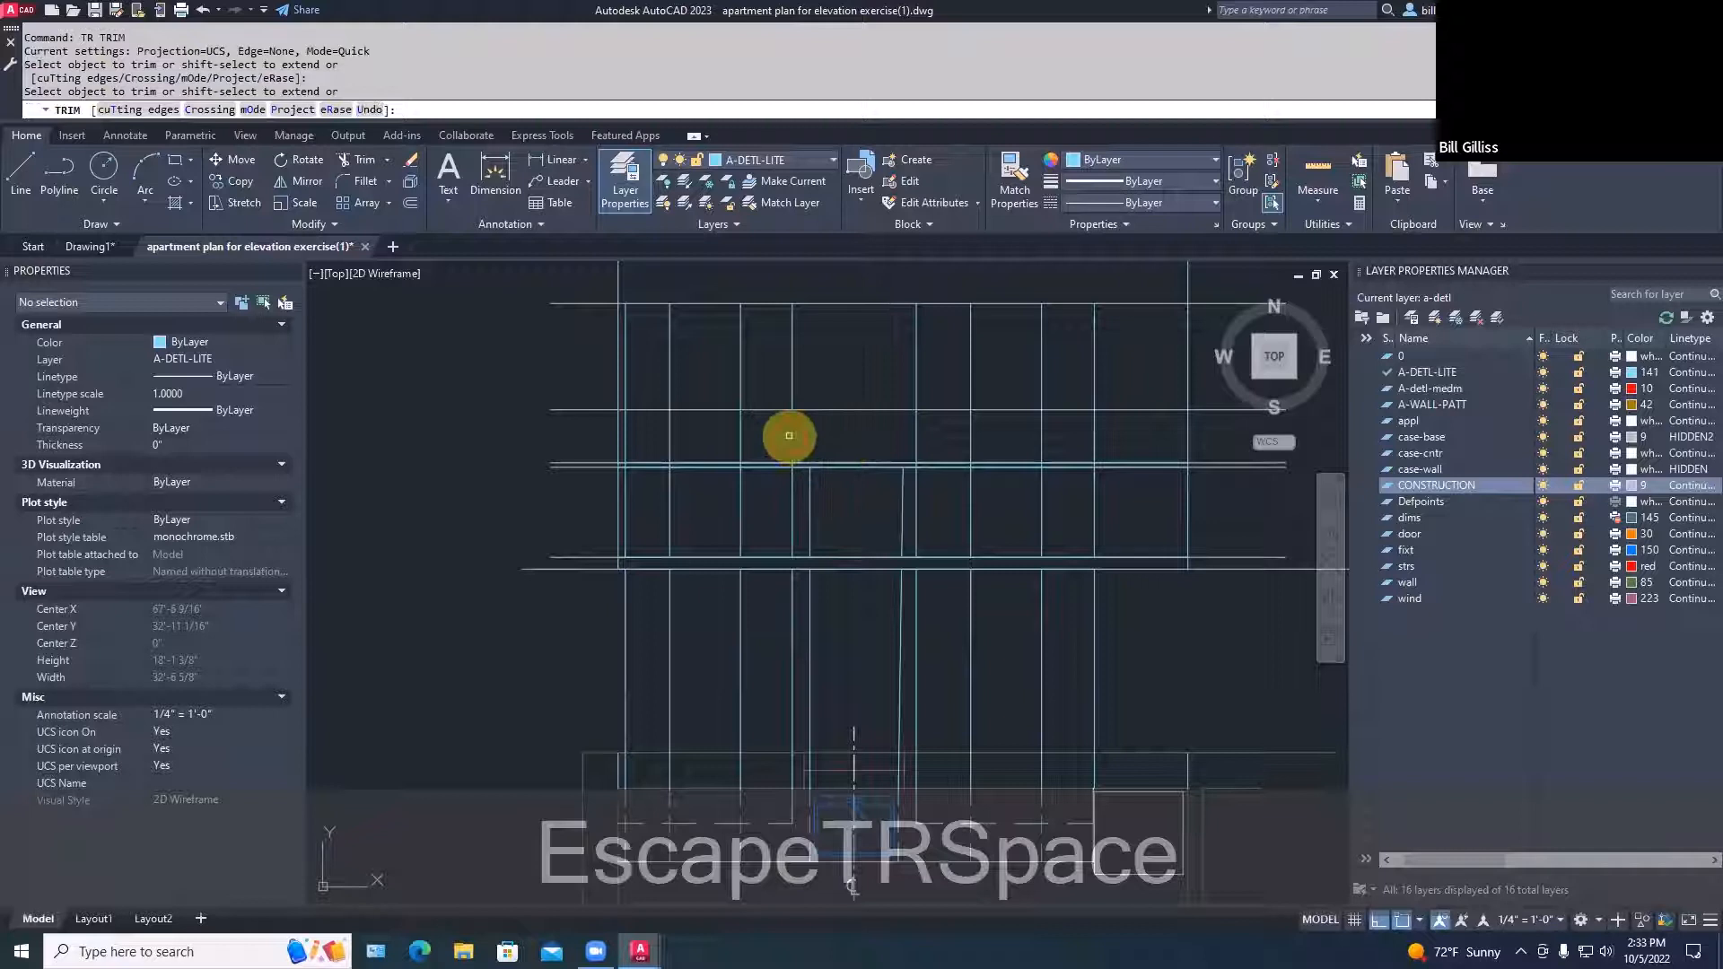
{"action": "left_click", "coordinate": [743, 444]}
{"action": "left_click", "coordinate": [669, 445]}
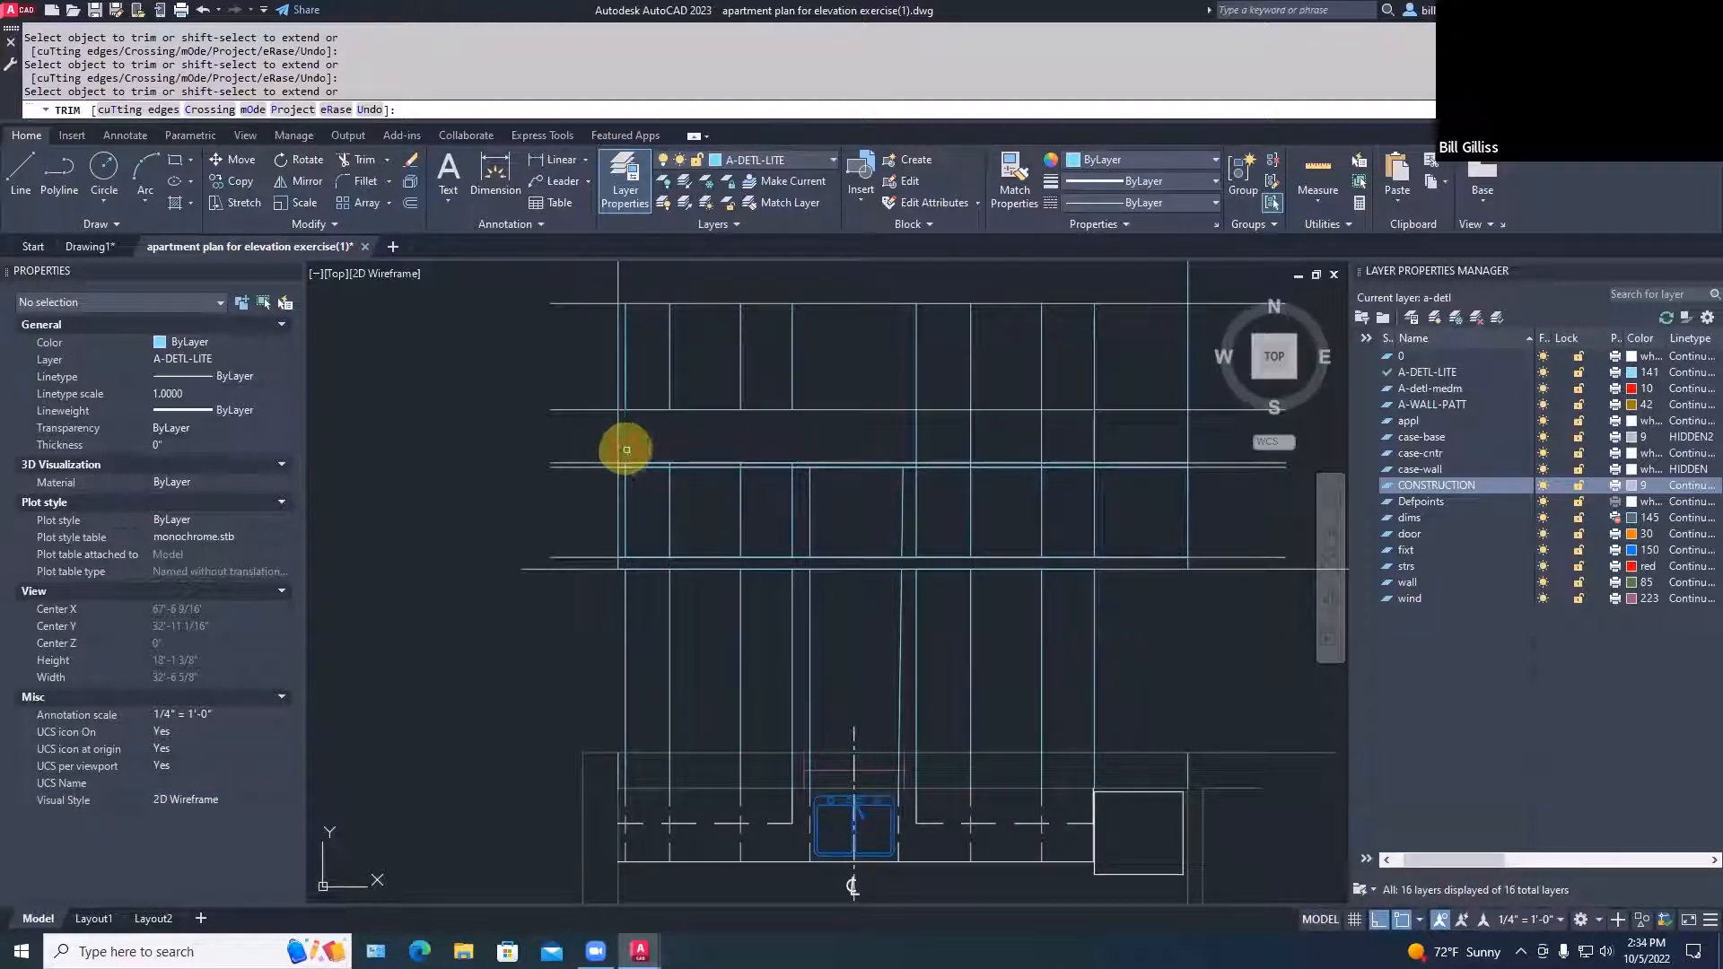
Trim the division lines left of the sink out of the countertop thickness
{"action": "scroll", "coordinate": [628, 479], "scroll_direction": "up", "scroll_amount": 2}
{"action": "scroll", "coordinate": [628, 480], "scroll_direction": "up", "scroll_amount": 6}
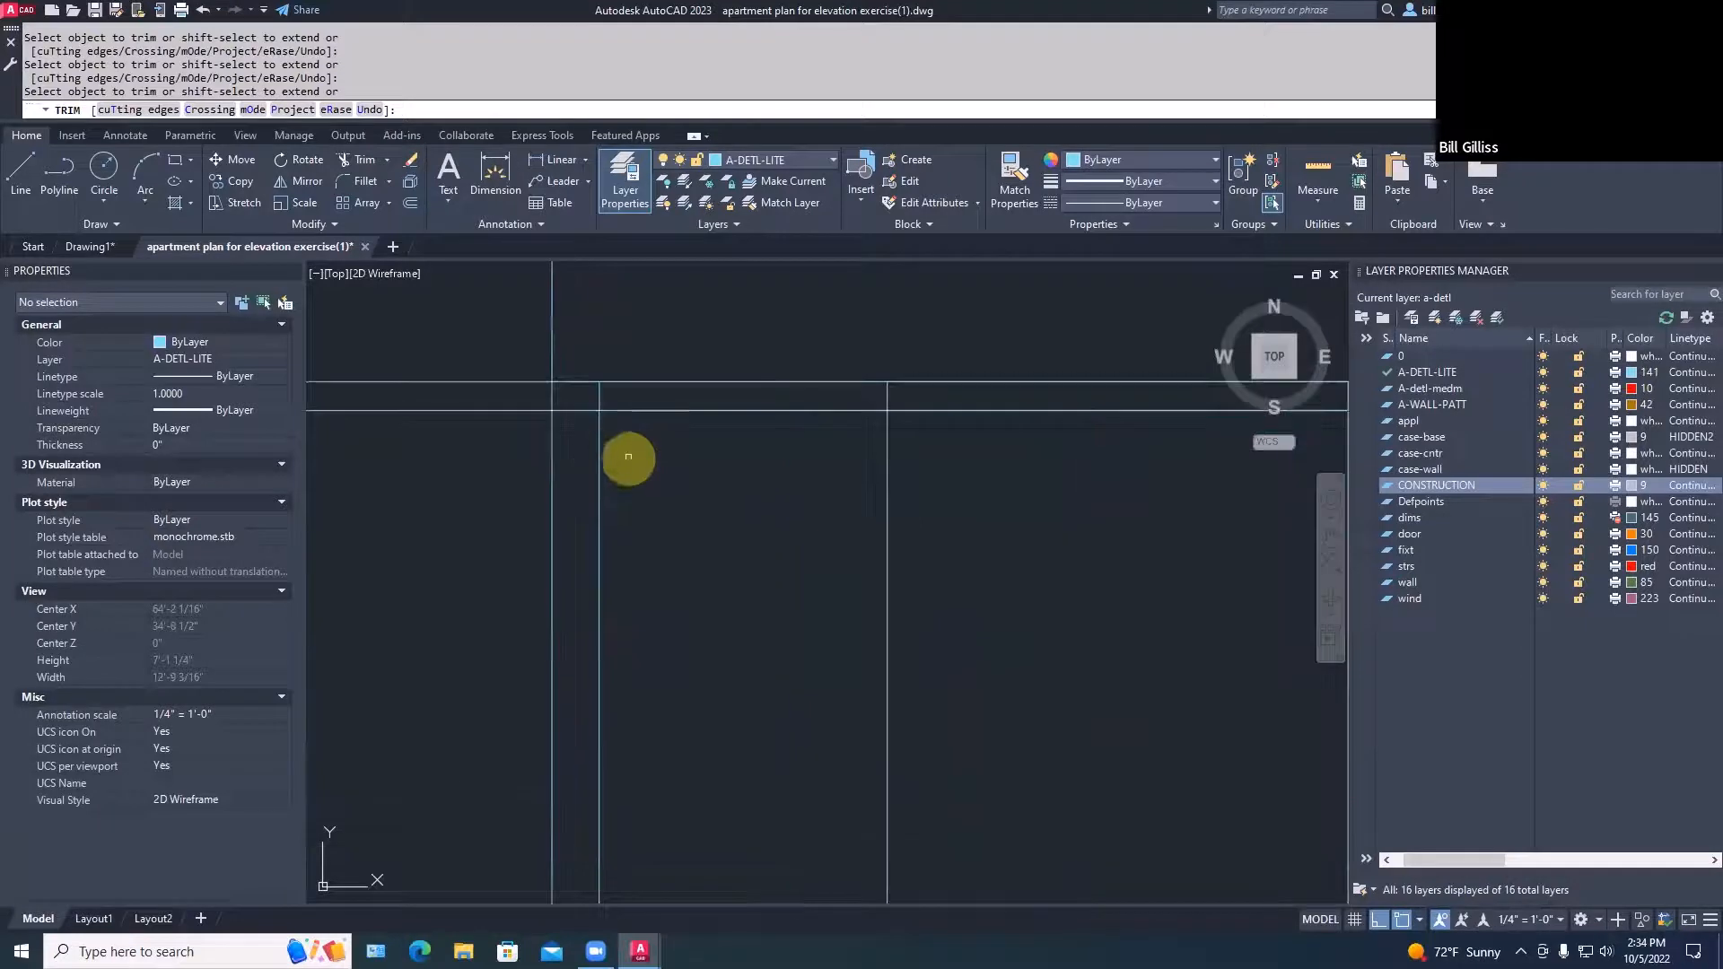
{"action": "left_click", "coordinate": [602, 401]}
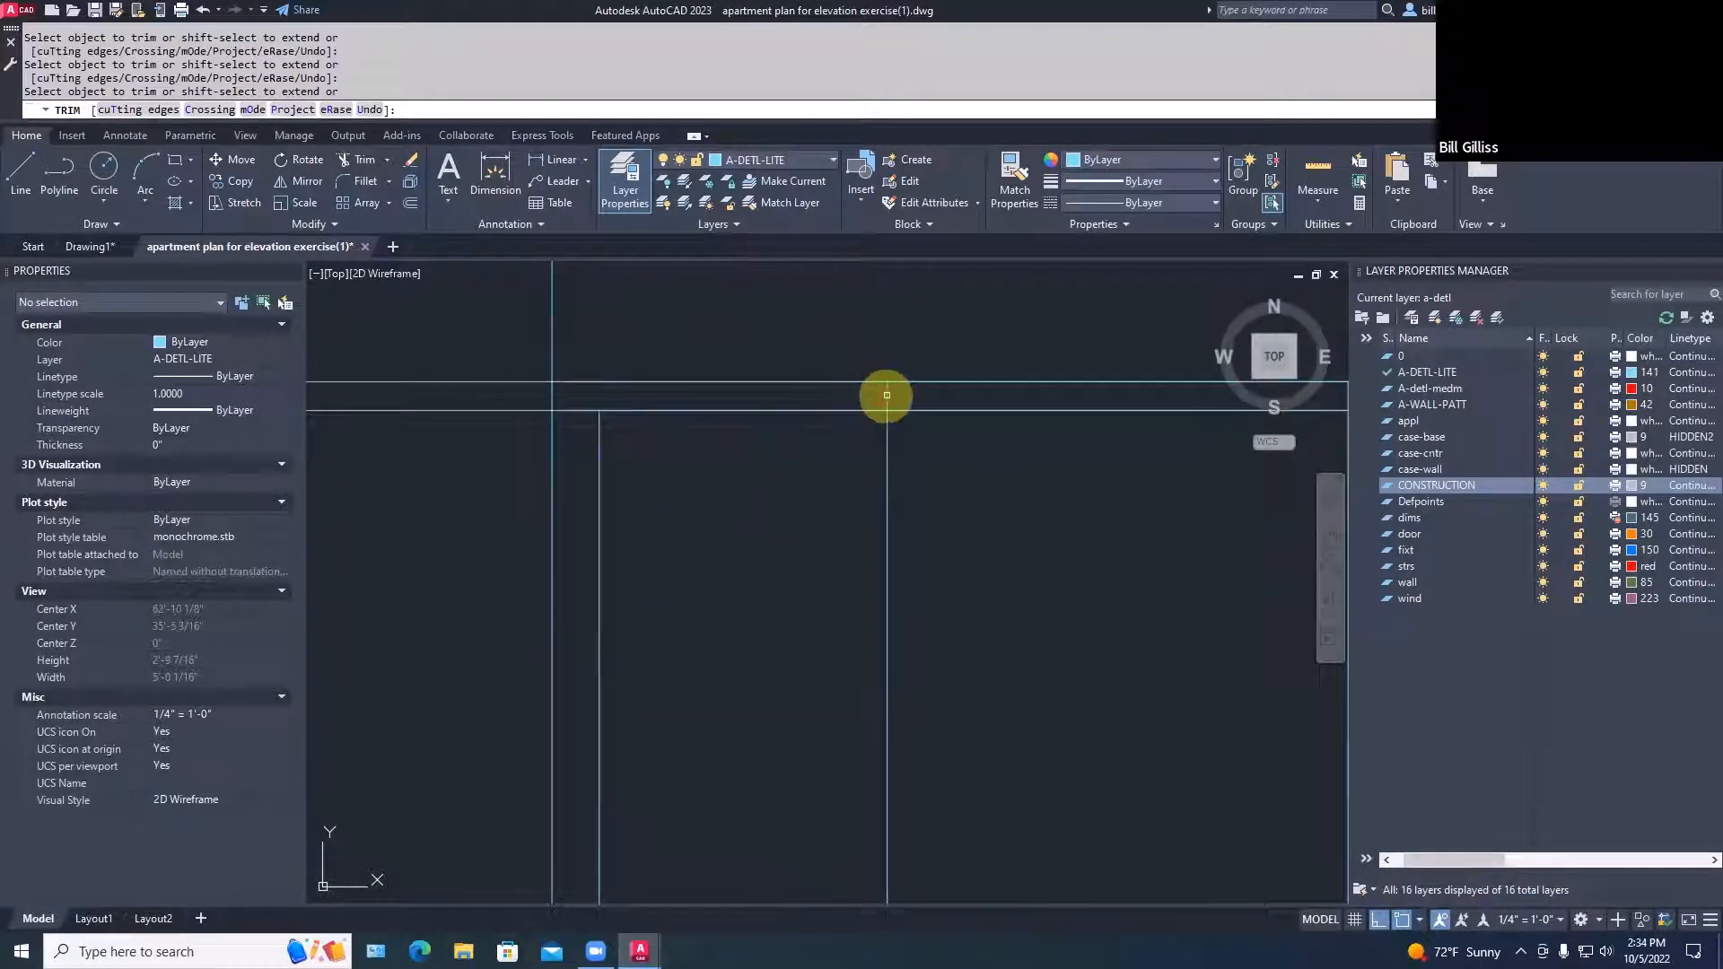
{"action": "scroll", "coordinate": [888, 395], "scroll_direction": "down", "scroll_amount": 4}
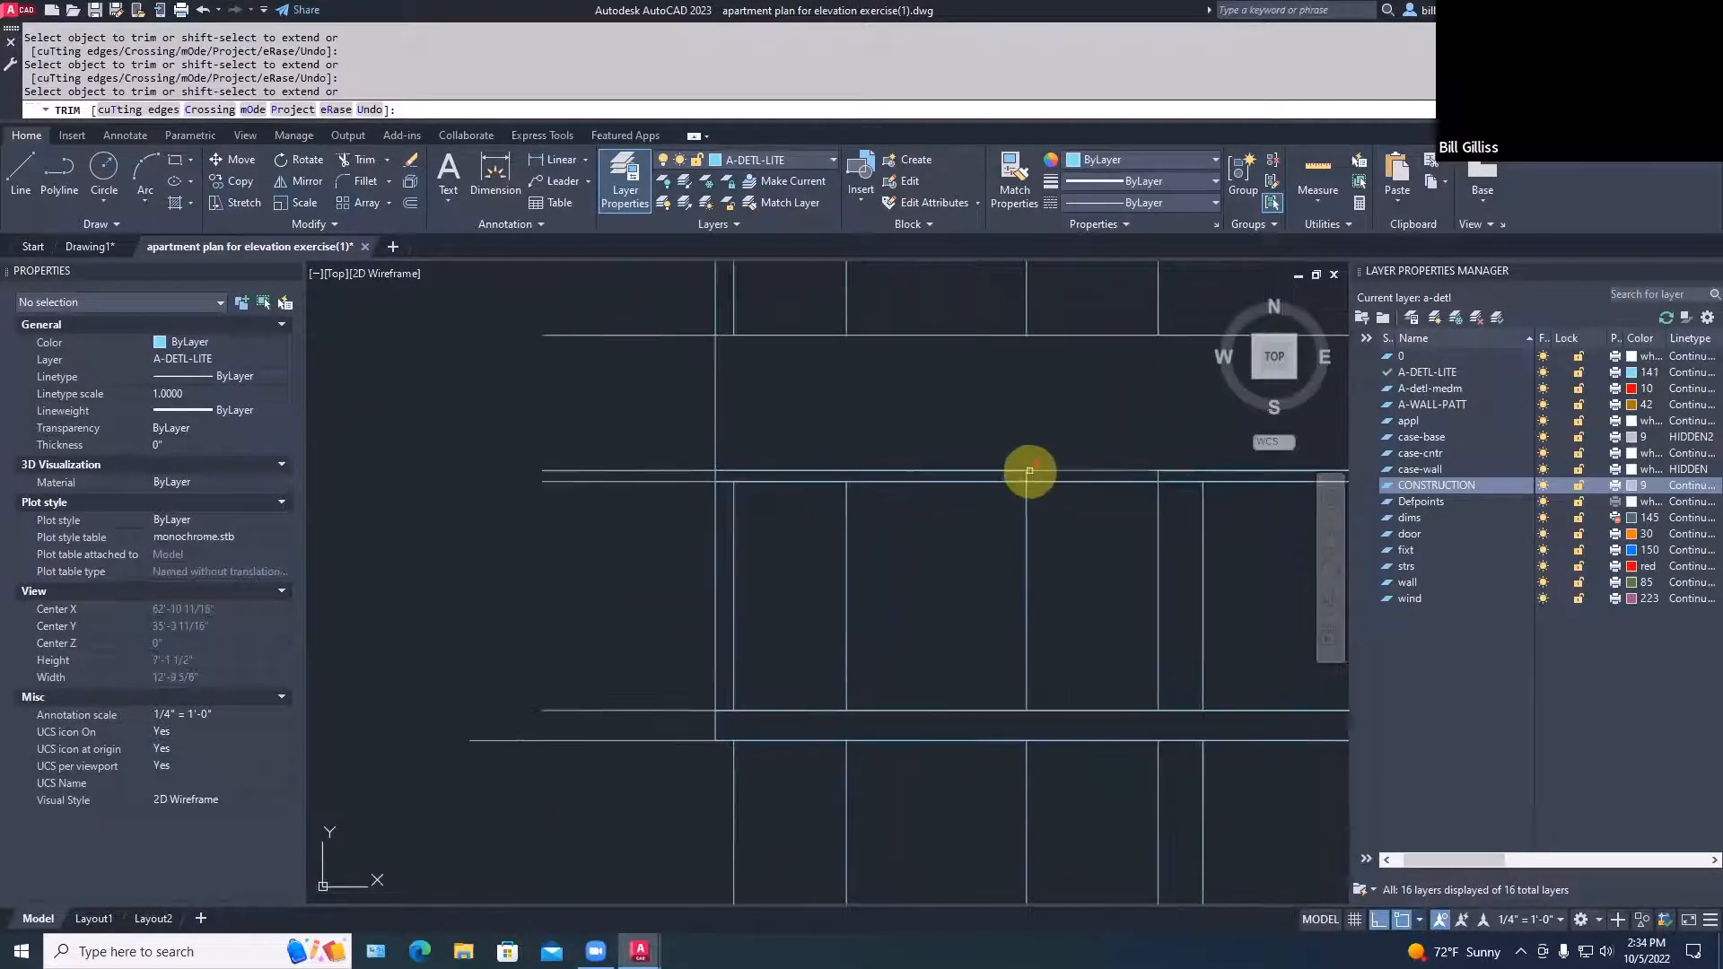
{"action": "left_click", "coordinate": [1027, 477]}
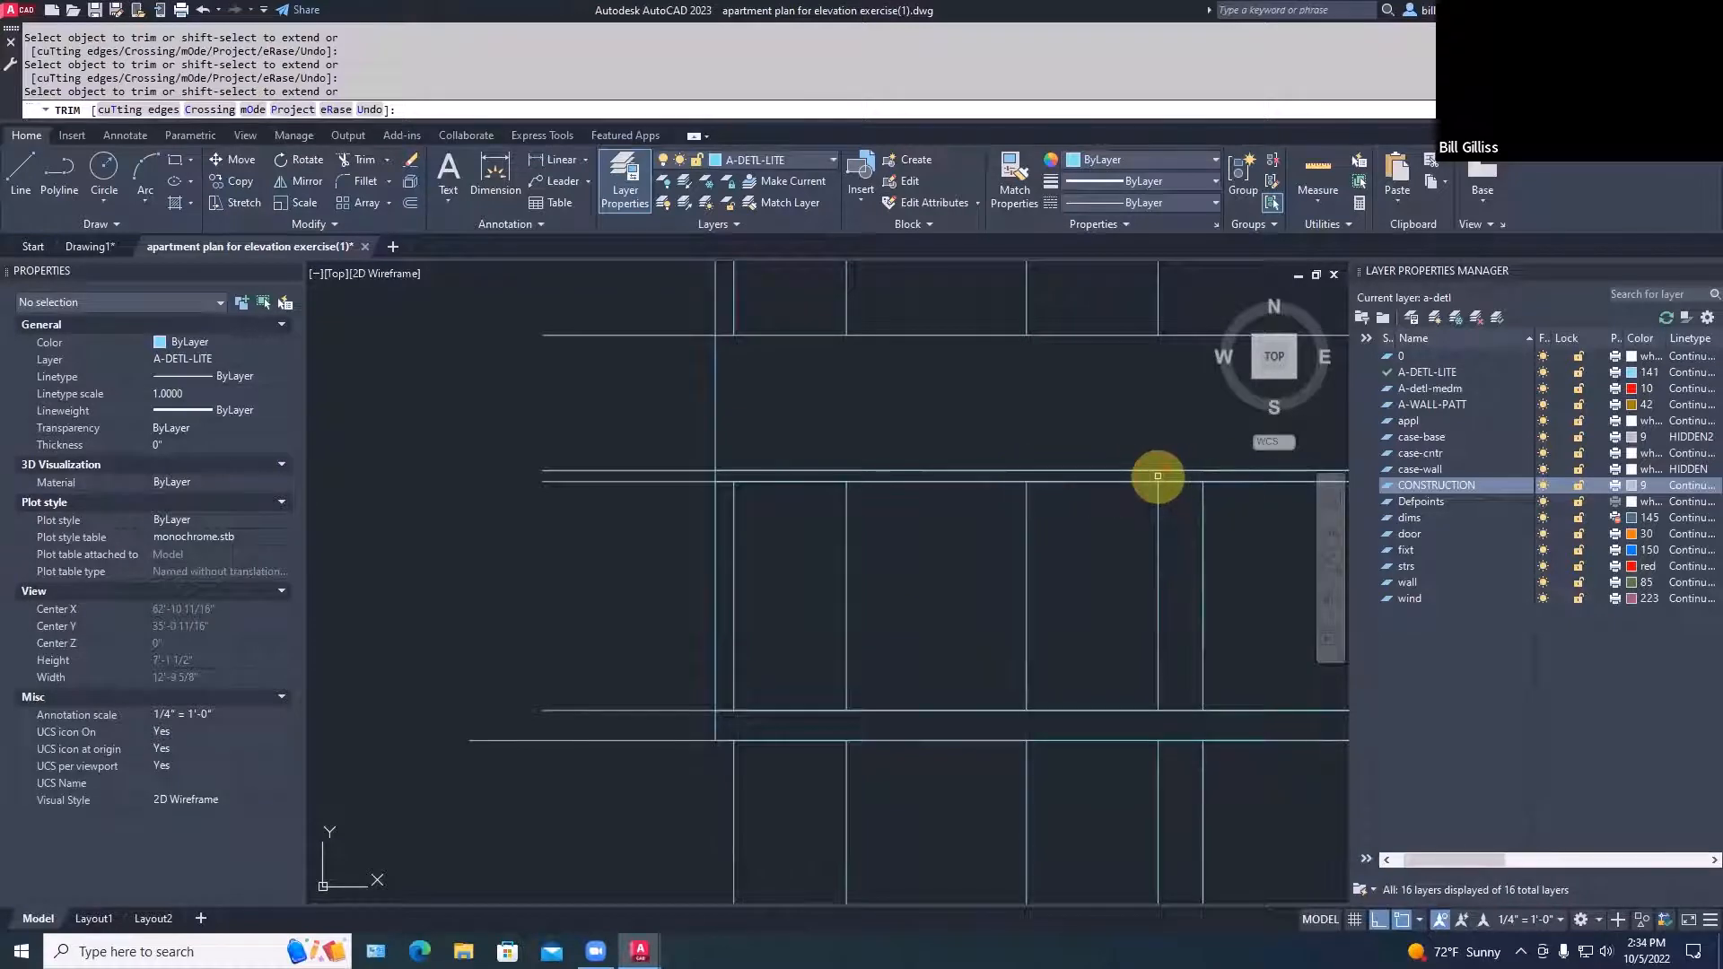
Remove the base-cabinet segment of the upper cabinet's edge line just left of the sink cabinet's side
{"action": "scroll", "coordinate": [1062, 516], "scroll_direction": "down", "scroll_amount": 4}
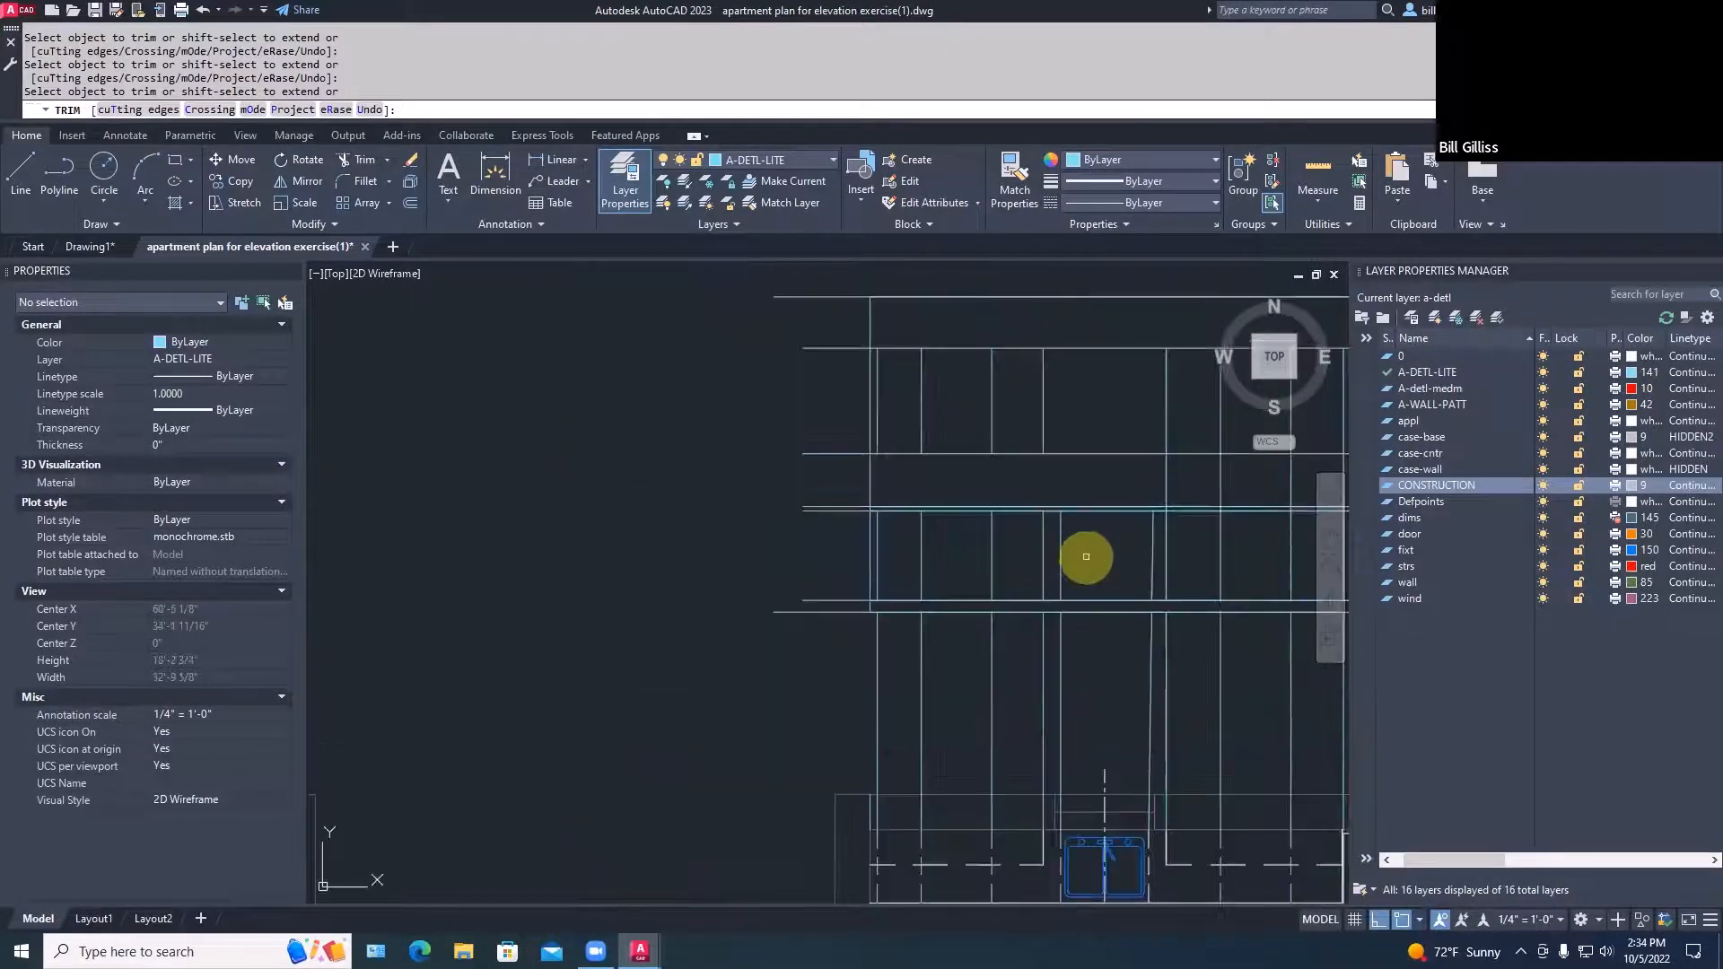
{"action": "type", "text": "E"}
{"action": "key", "text": "space"}
{"action": "key", "text": "space"}
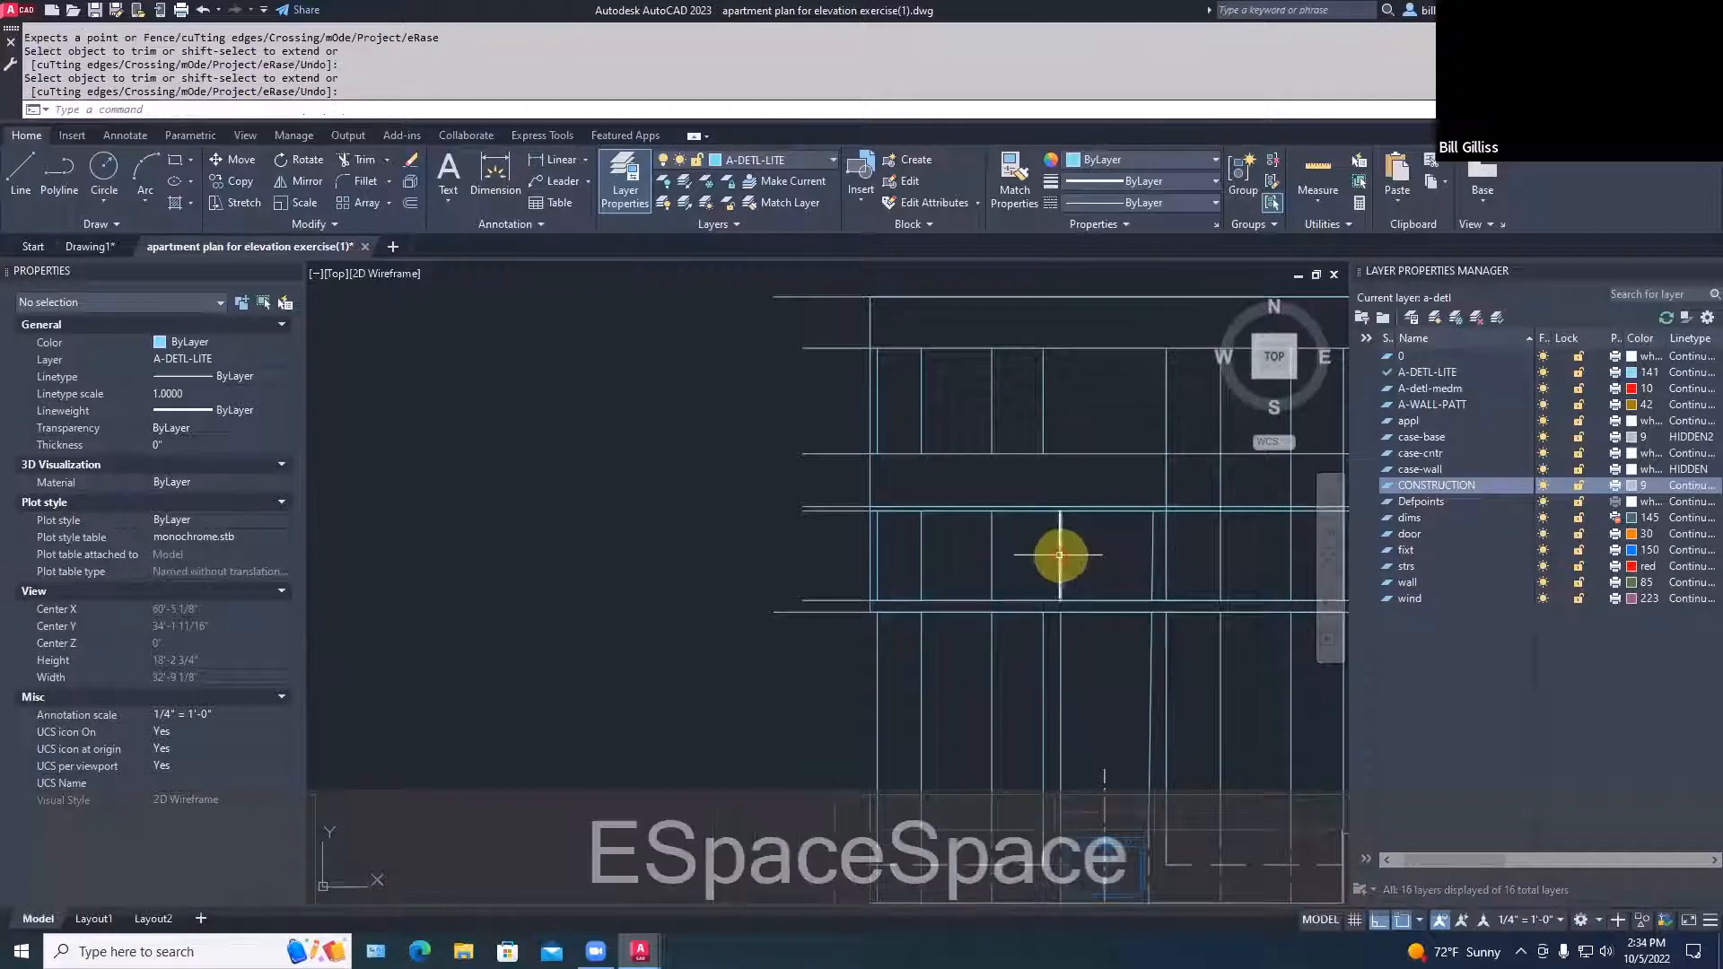
{"action": "key", "text": "space"}
{"action": "key", "text": "Escape"}
Fence-trim the division lines right of the sink between the underside of the upper cabinets and the countertop
{"action": "middle_click_drag", "start_coordinate": [1185, 488], "coordinate": [1032, 500]}
{"action": "key", "text": "Escape"}
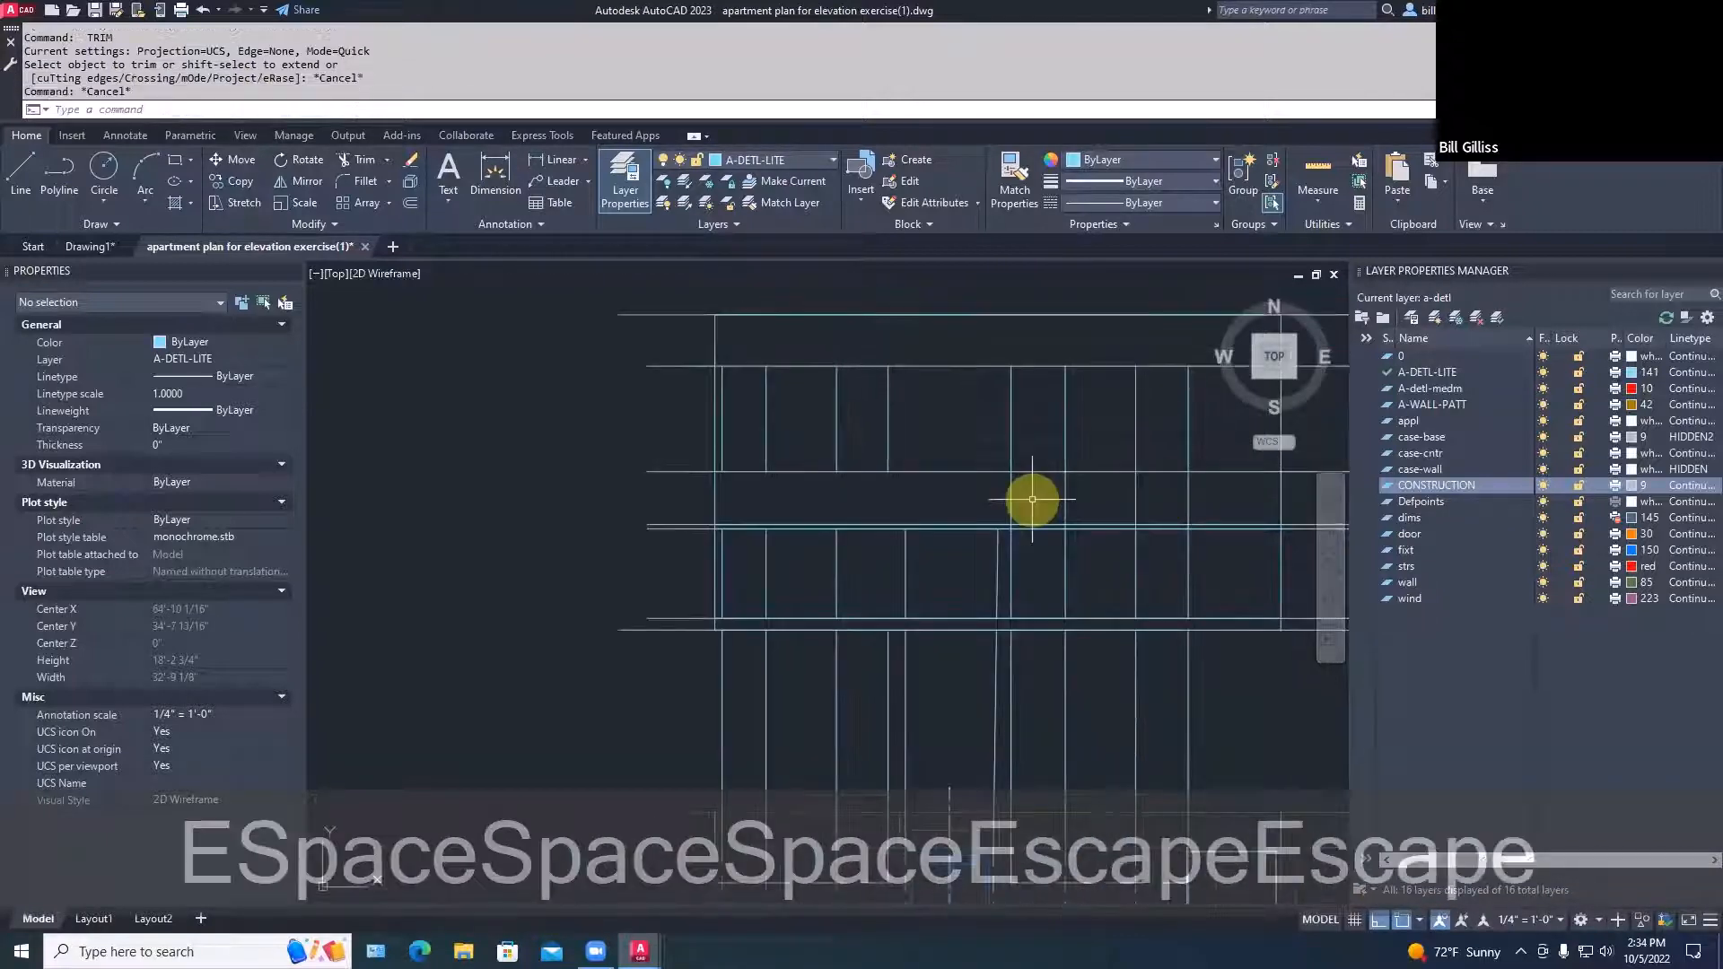
{"action": "type", "text": "tr"}
{"action": "key", "text": "space"}
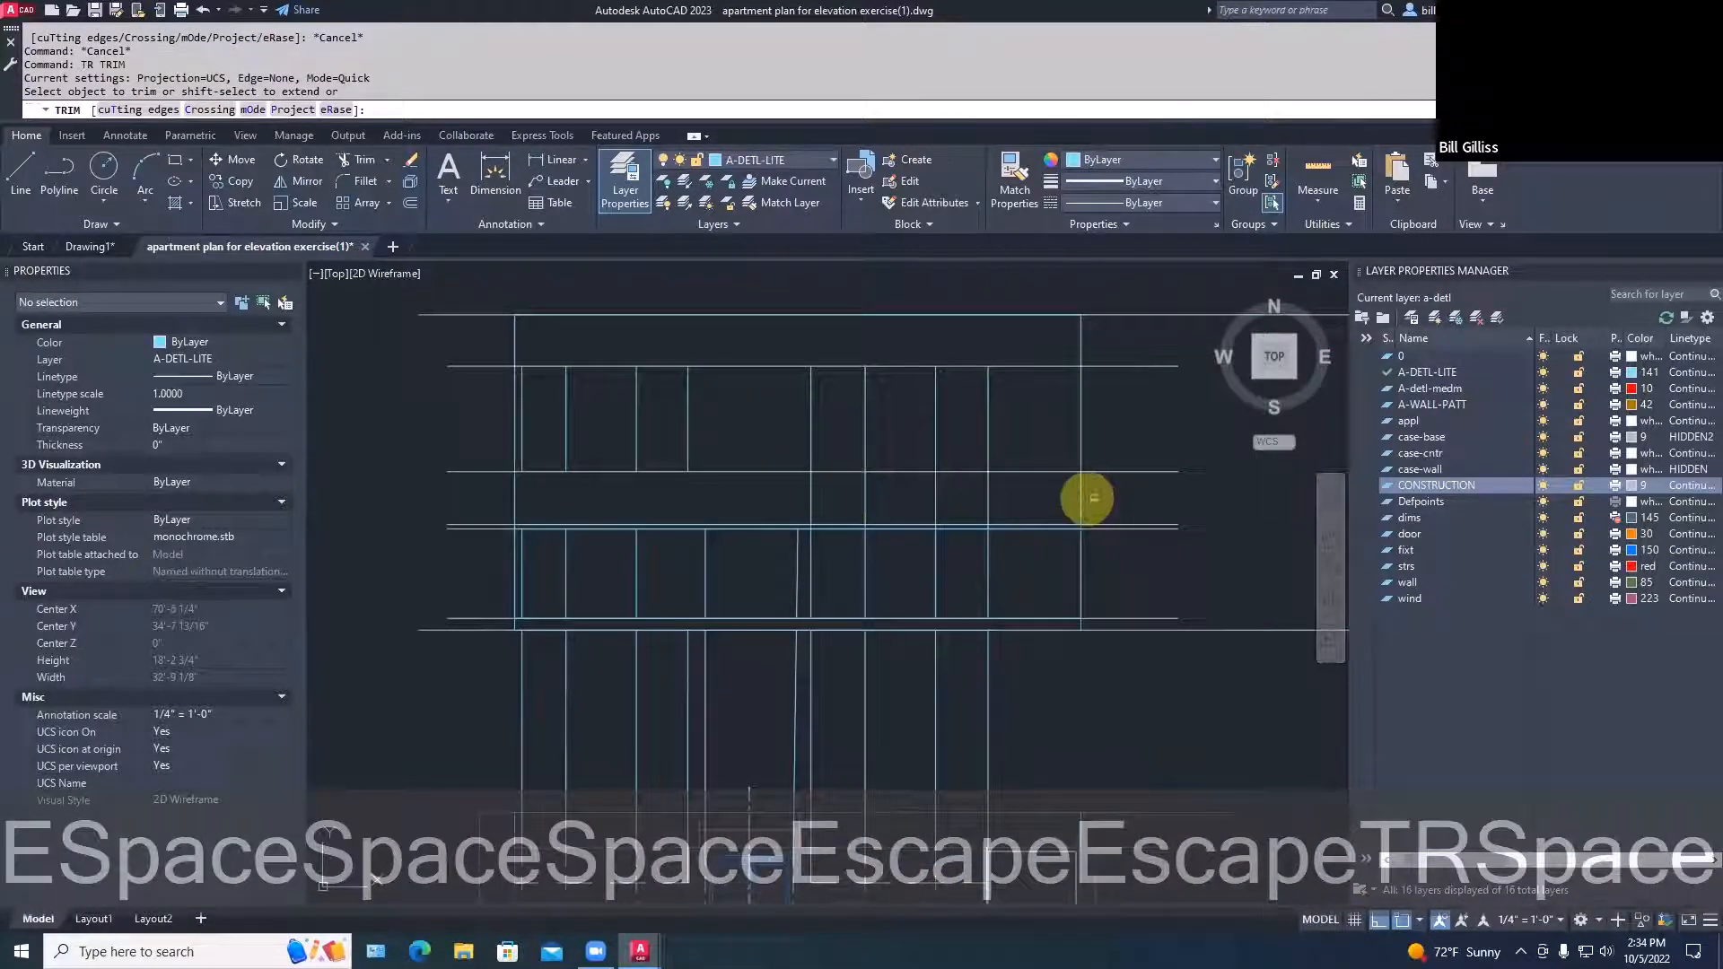
{"action": "left_click_drag", "start_coordinate": [1089, 499], "coordinate": [785, 499]}
{"action": "key", "text": "space"}
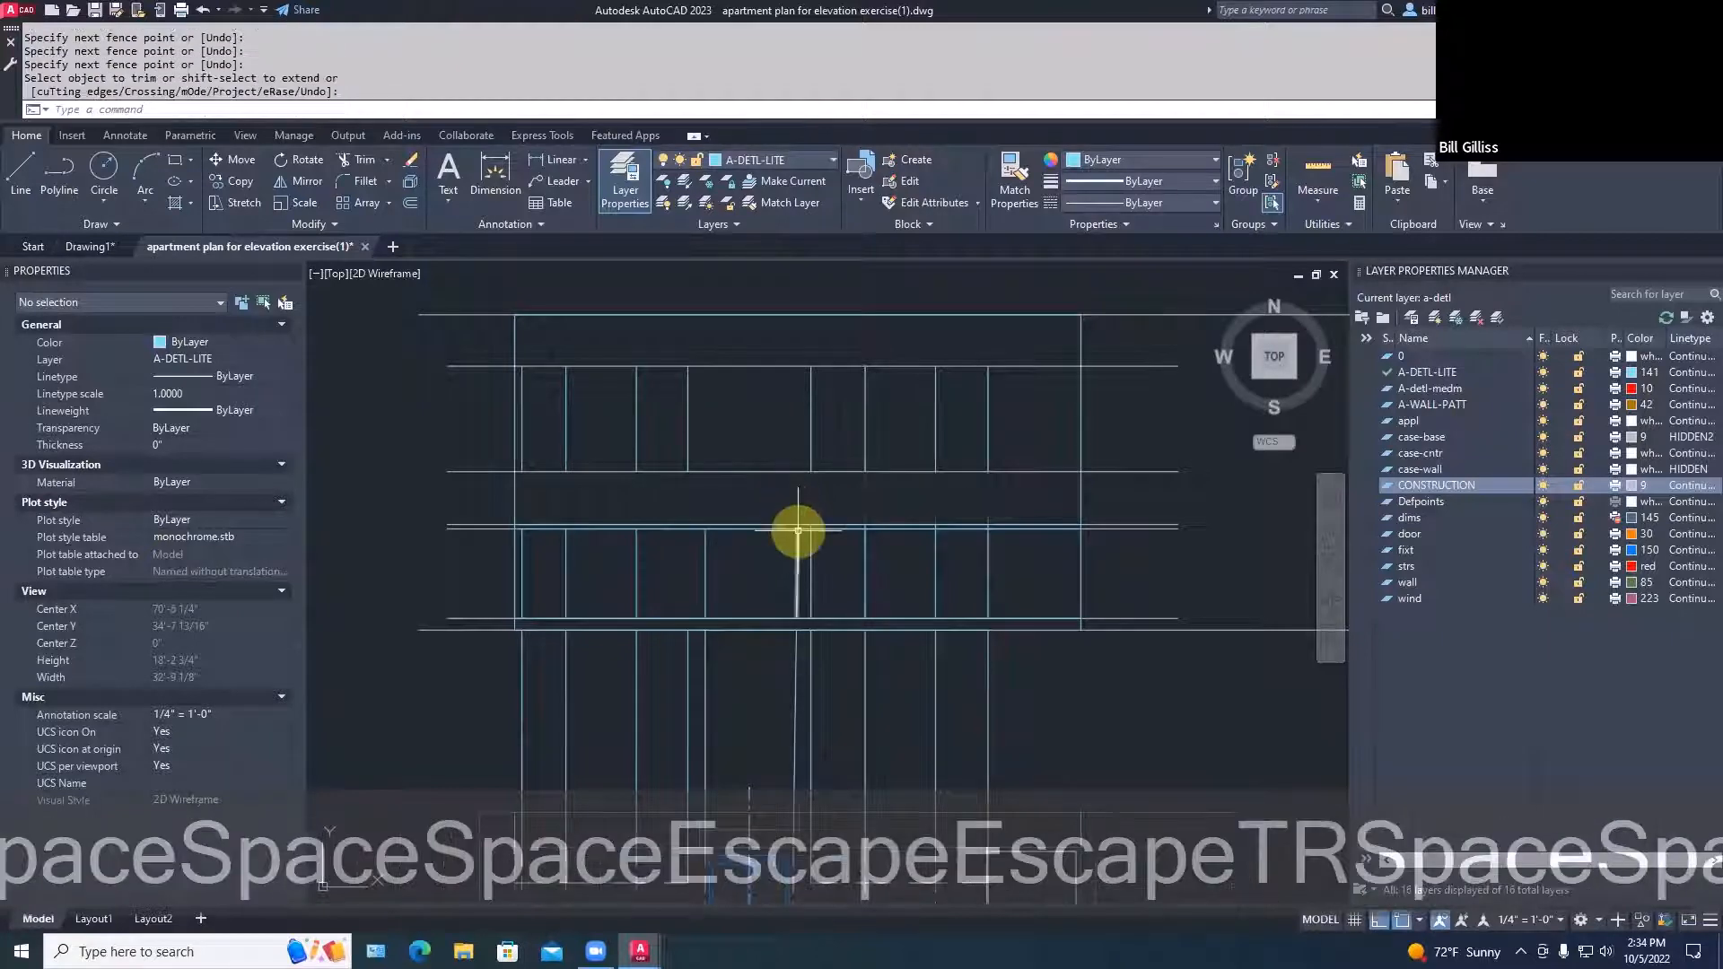
Trim the division lines right of the sink, including the one beside the refrigerator, out of the countertop thickness
{"action": "scroll", "coordinate": [799, 534], "scroll_direction": "up", "scroll_amount": 3}
{"action": "key", "text": "Escape"}
{"action": "scroll", "coordinate": [853, 560], "scroll_direction": "up", "scroll_amount": 3}
{"action": "type", "text": "tr"}
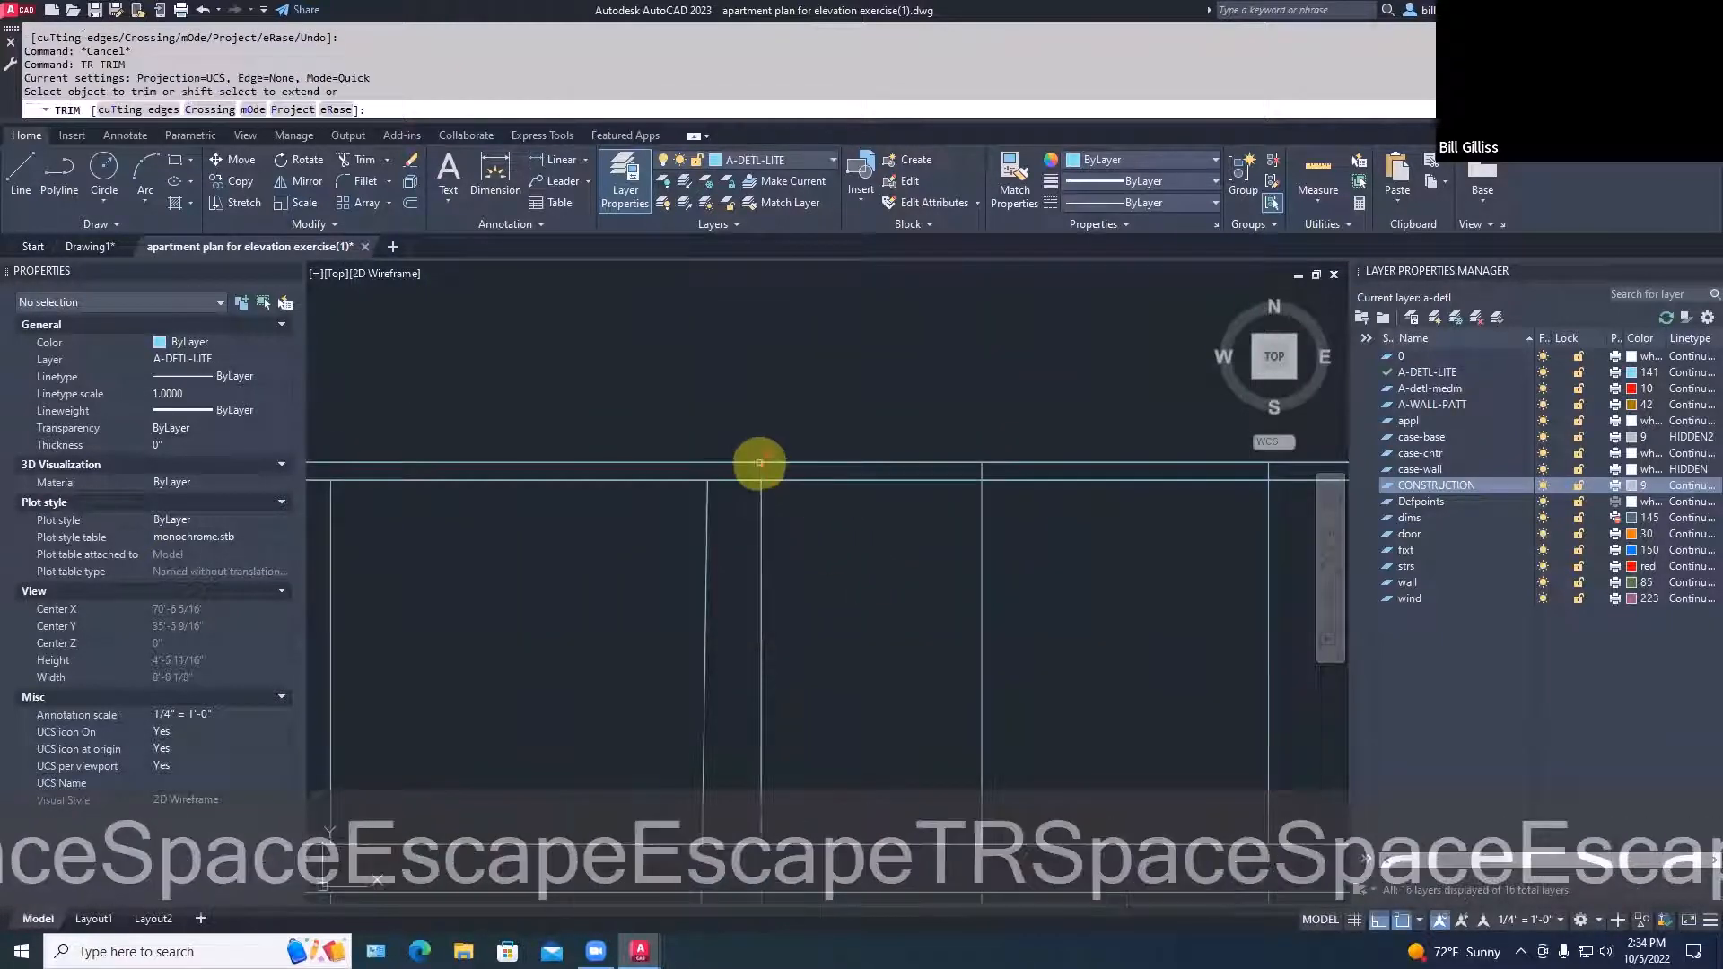
{"action": "key", "text": "space"}
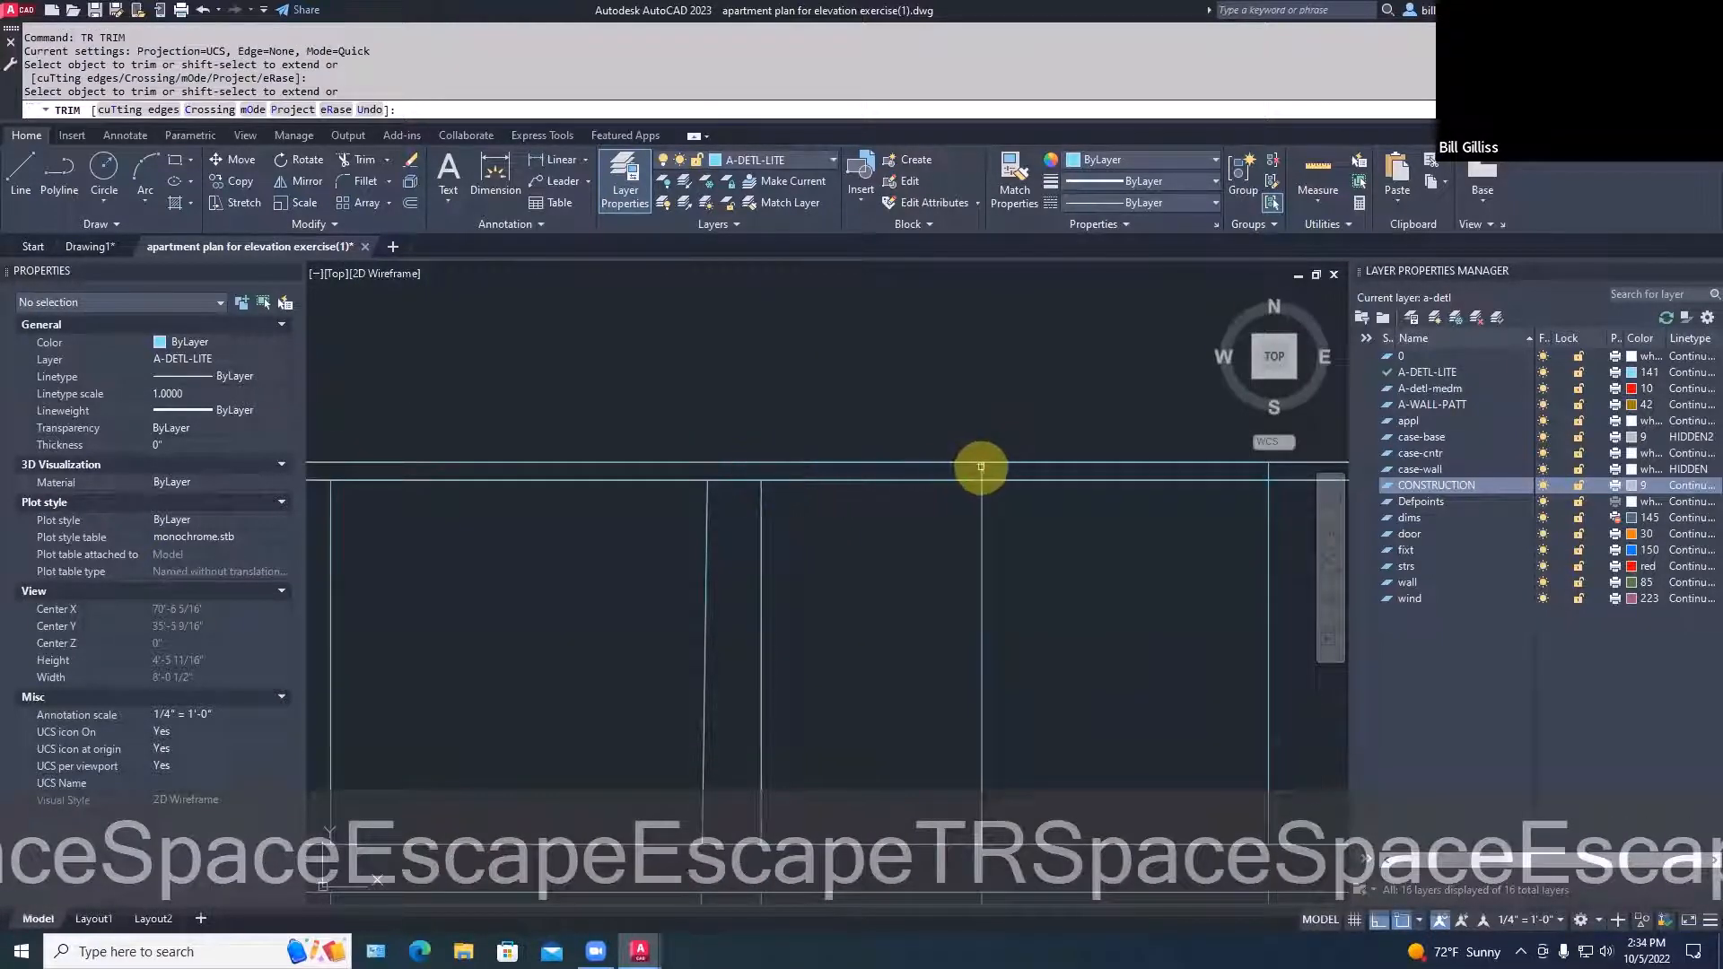
{"action": "left_click", "coordinate": [981, 468]}
{"action": "key", "text": "space"}
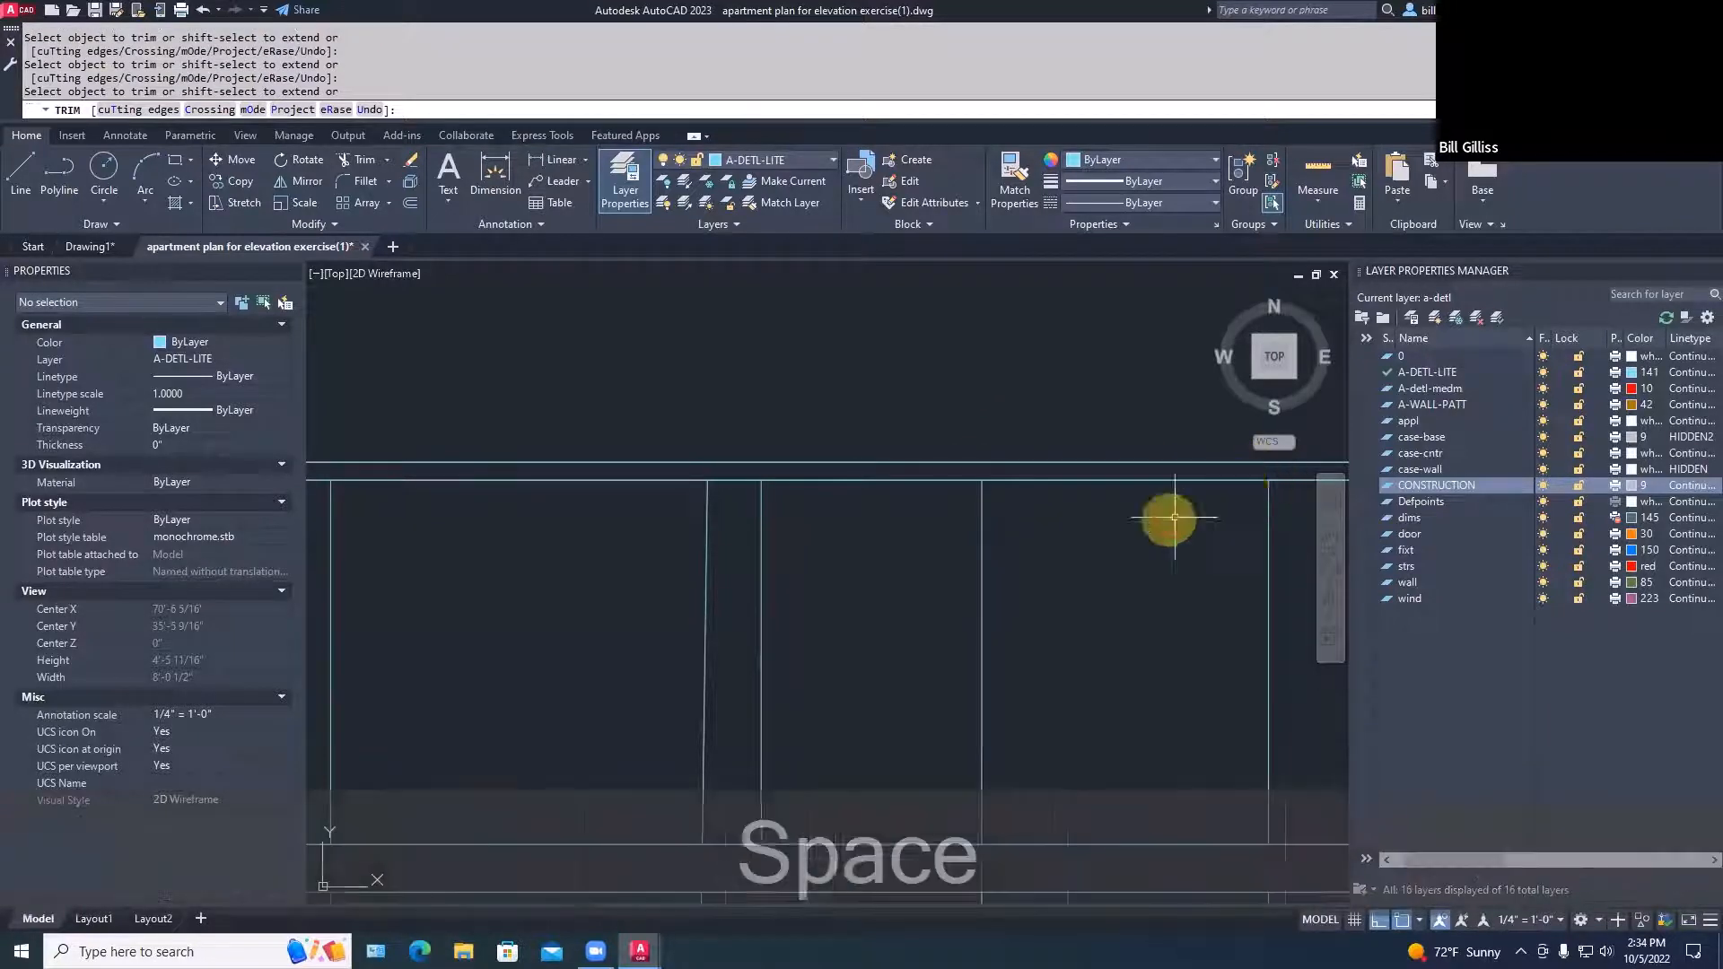
{"action": "scroll", "coordinate": [1166, 511], "scroll_direction": "down", "scroll_amount": 4}
{"action": "scroll", "coordinate": [1130, 489], "scroll_direction": "up", "scroll_amount": 6}
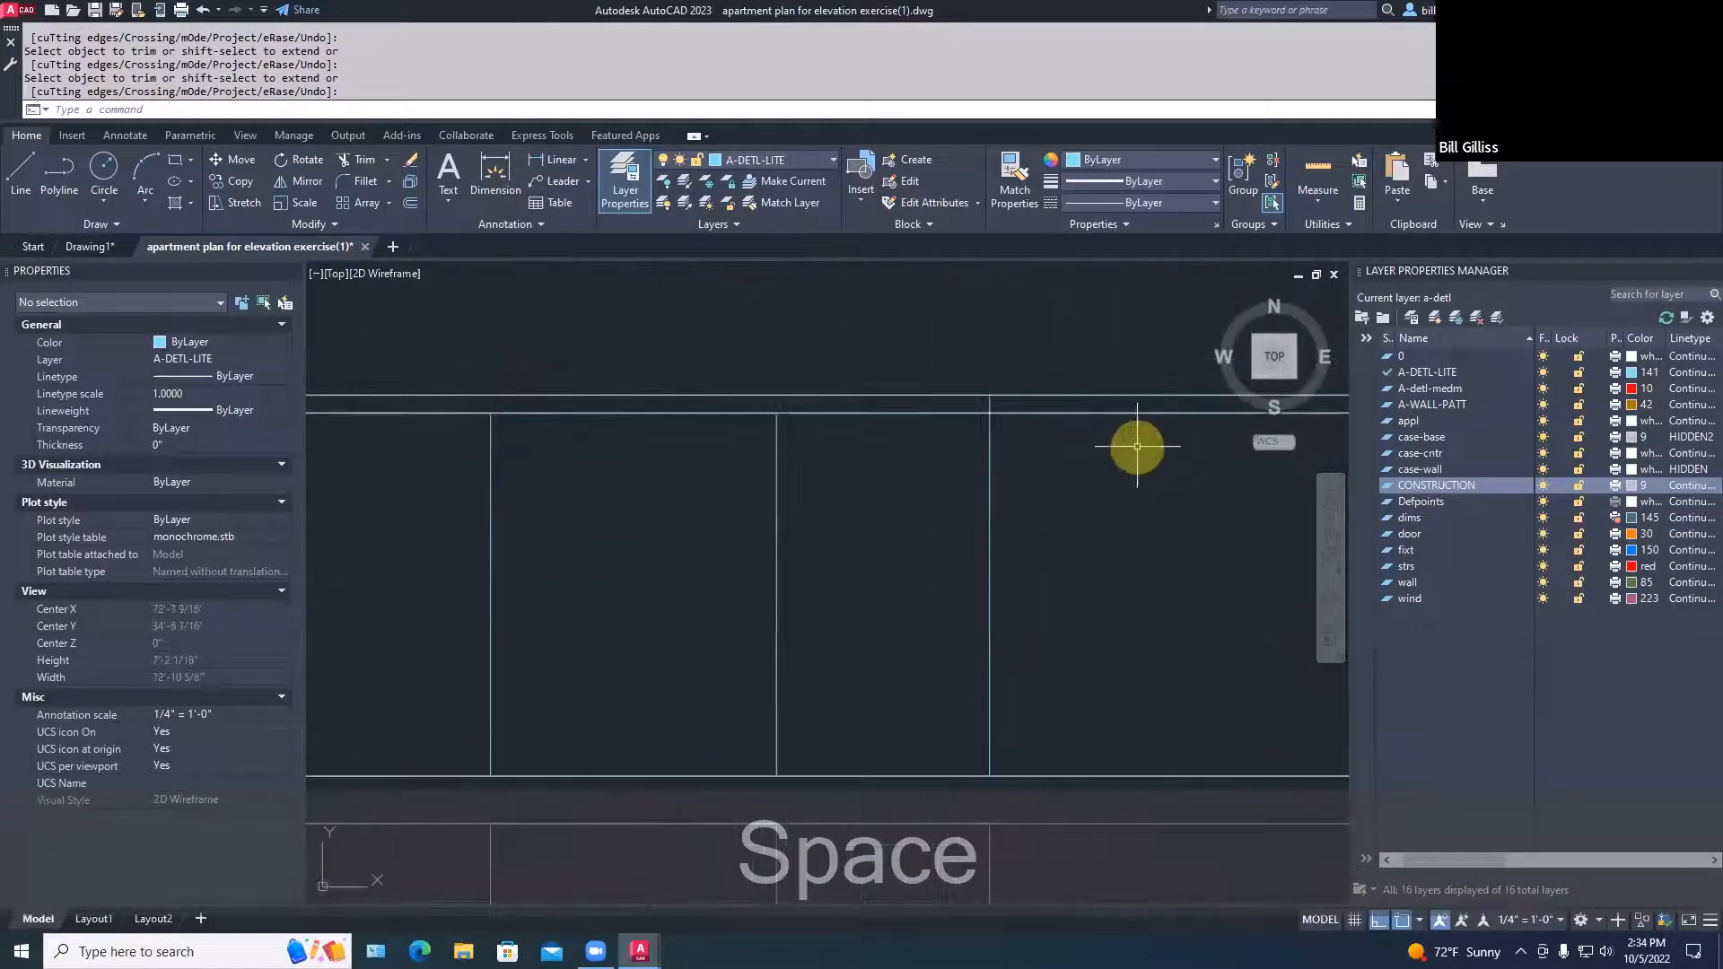
{"action": "type", "text": "tr"}
{"action": "key", "text": "space"}
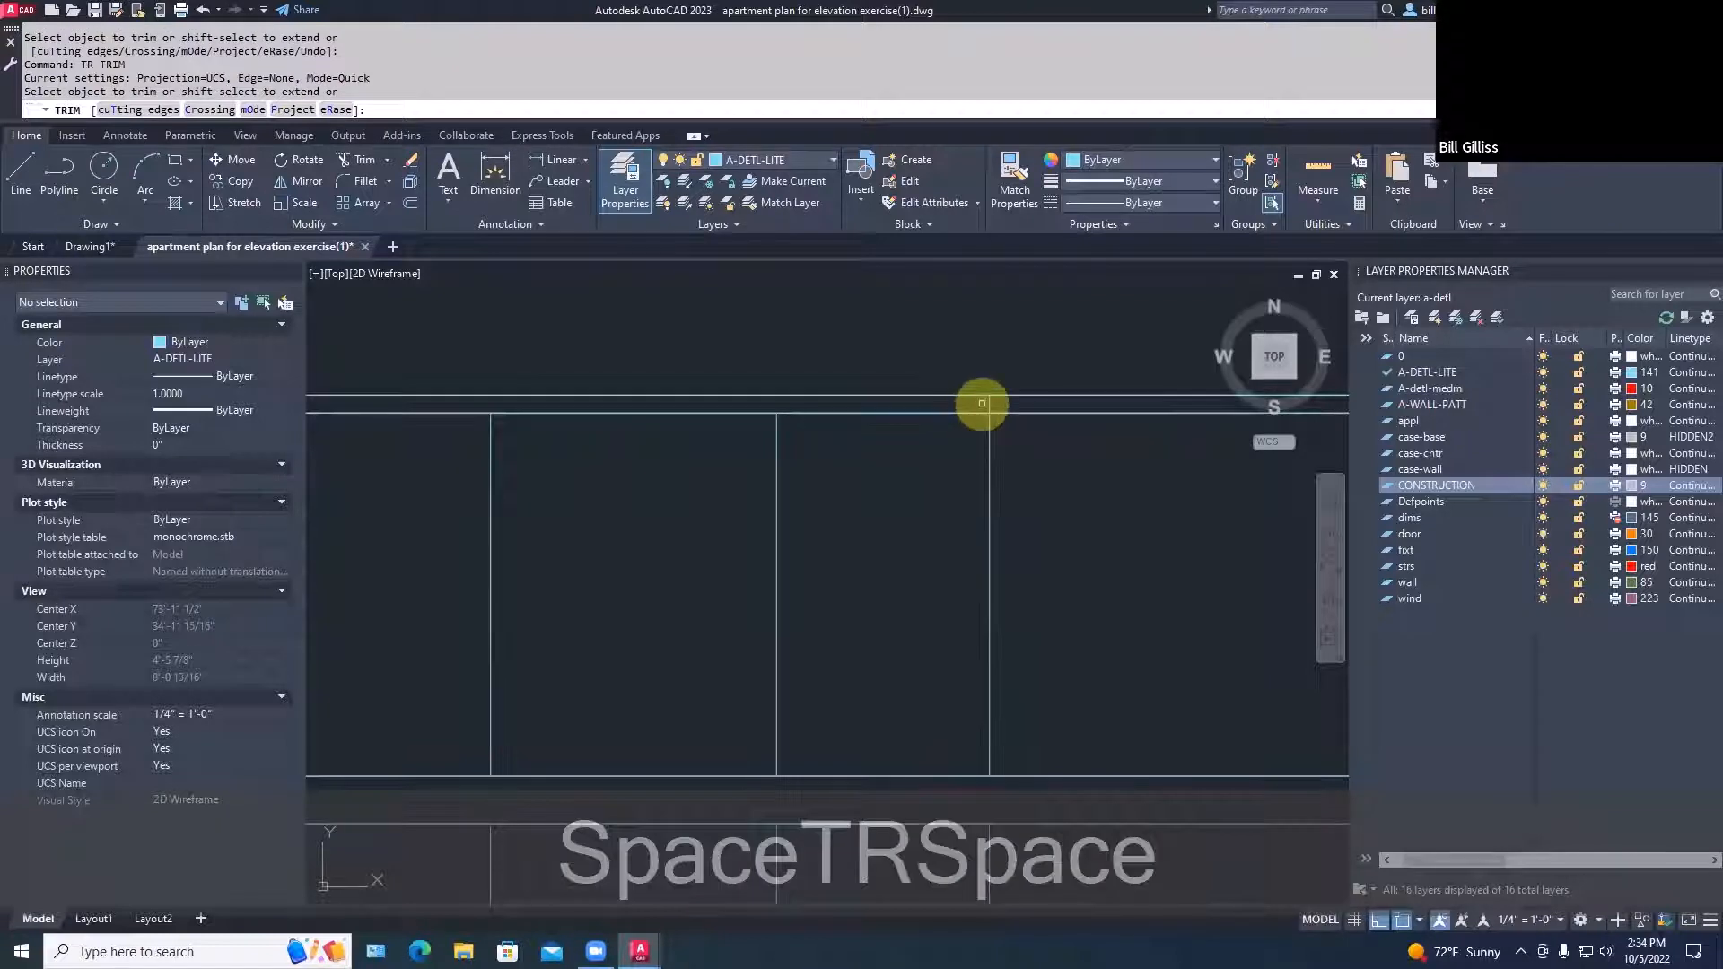
{"action": "left_click", "coordinate": [987, 404]}
{"action": "key", "text": "space"}
Erase all the vertical projection lines between the elevation's floor line and the plan
{"action": "scroll", "coordinate": [1059, 485], "scroll_direction": "down", "scroll_amount": 3}
{"action": "middle_click_drag", "start_coordinate": [1058, 485], "coordinate": [998, 622]}
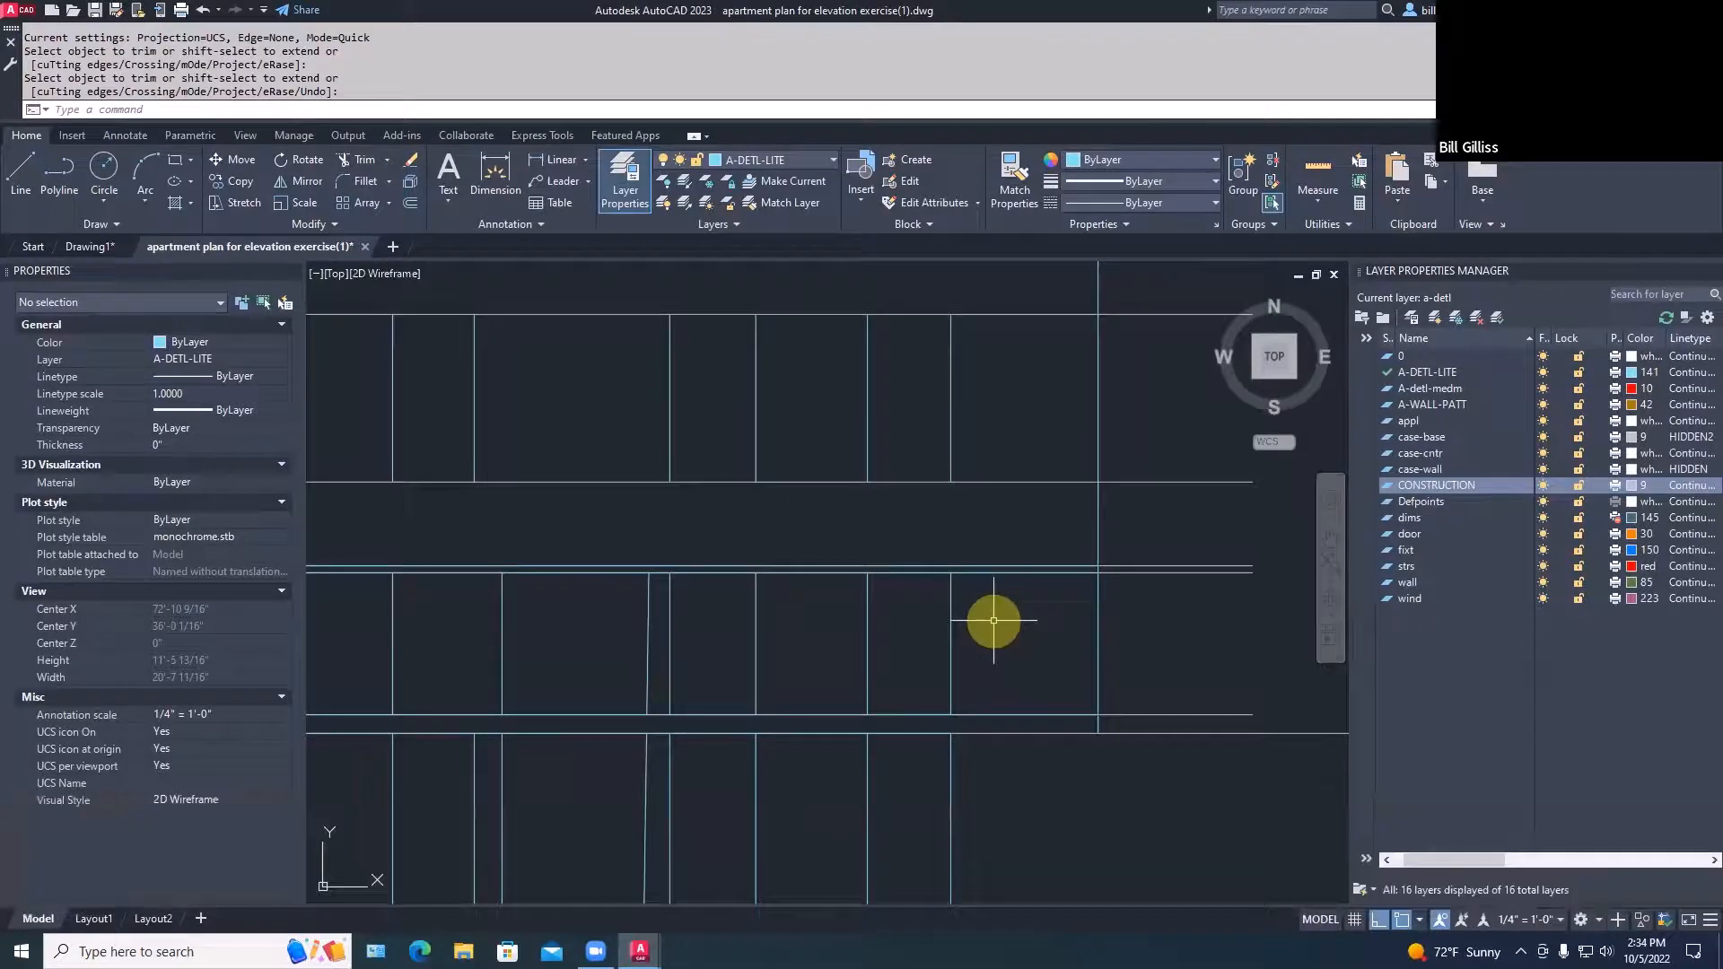
{"action": "scroll", "coordinate": [994, 620], "scroll_direction": "down", "scroll_amount": 2}
{"action": "type", "text": "e"}
{"action": "key", "text": "space"}
{"action": "left_click", "coordinate": [1043, 758]}
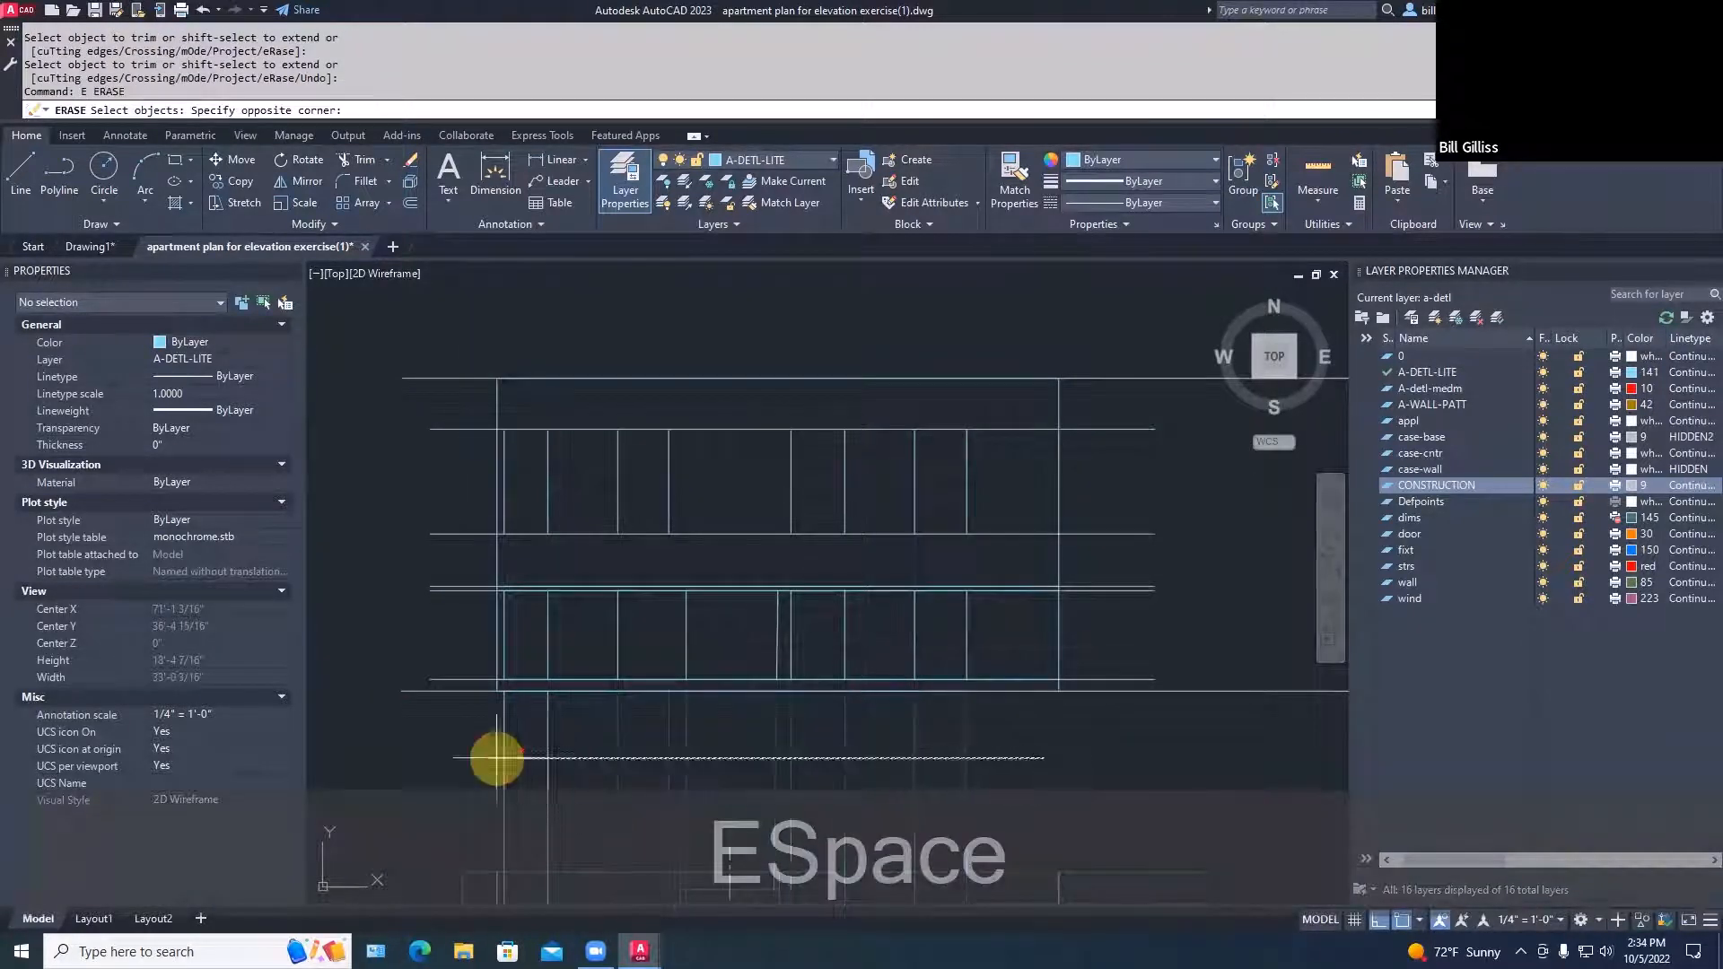
{"action": "left_click", "coordinate": [497, 759]}
{"action": "key", "text": "space"}
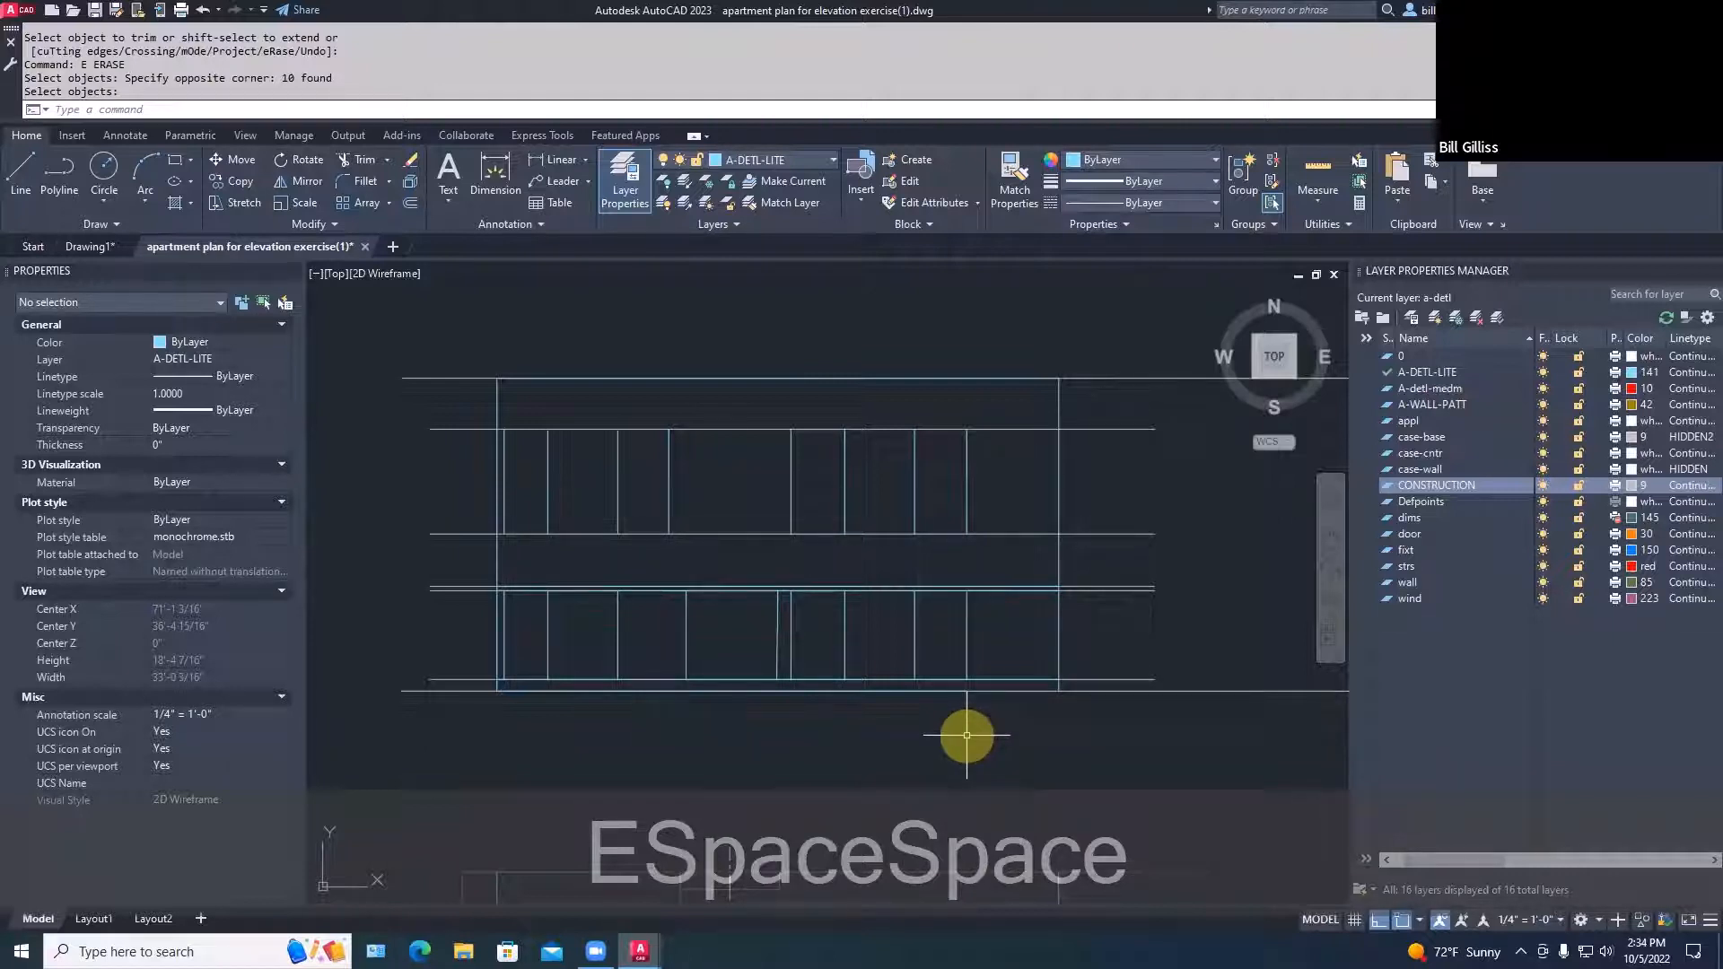
Fillet the elevation's right wall line and floor line into a square corner
{"action": "type", "text": "f"}
{"action": "key", "text": "space"}
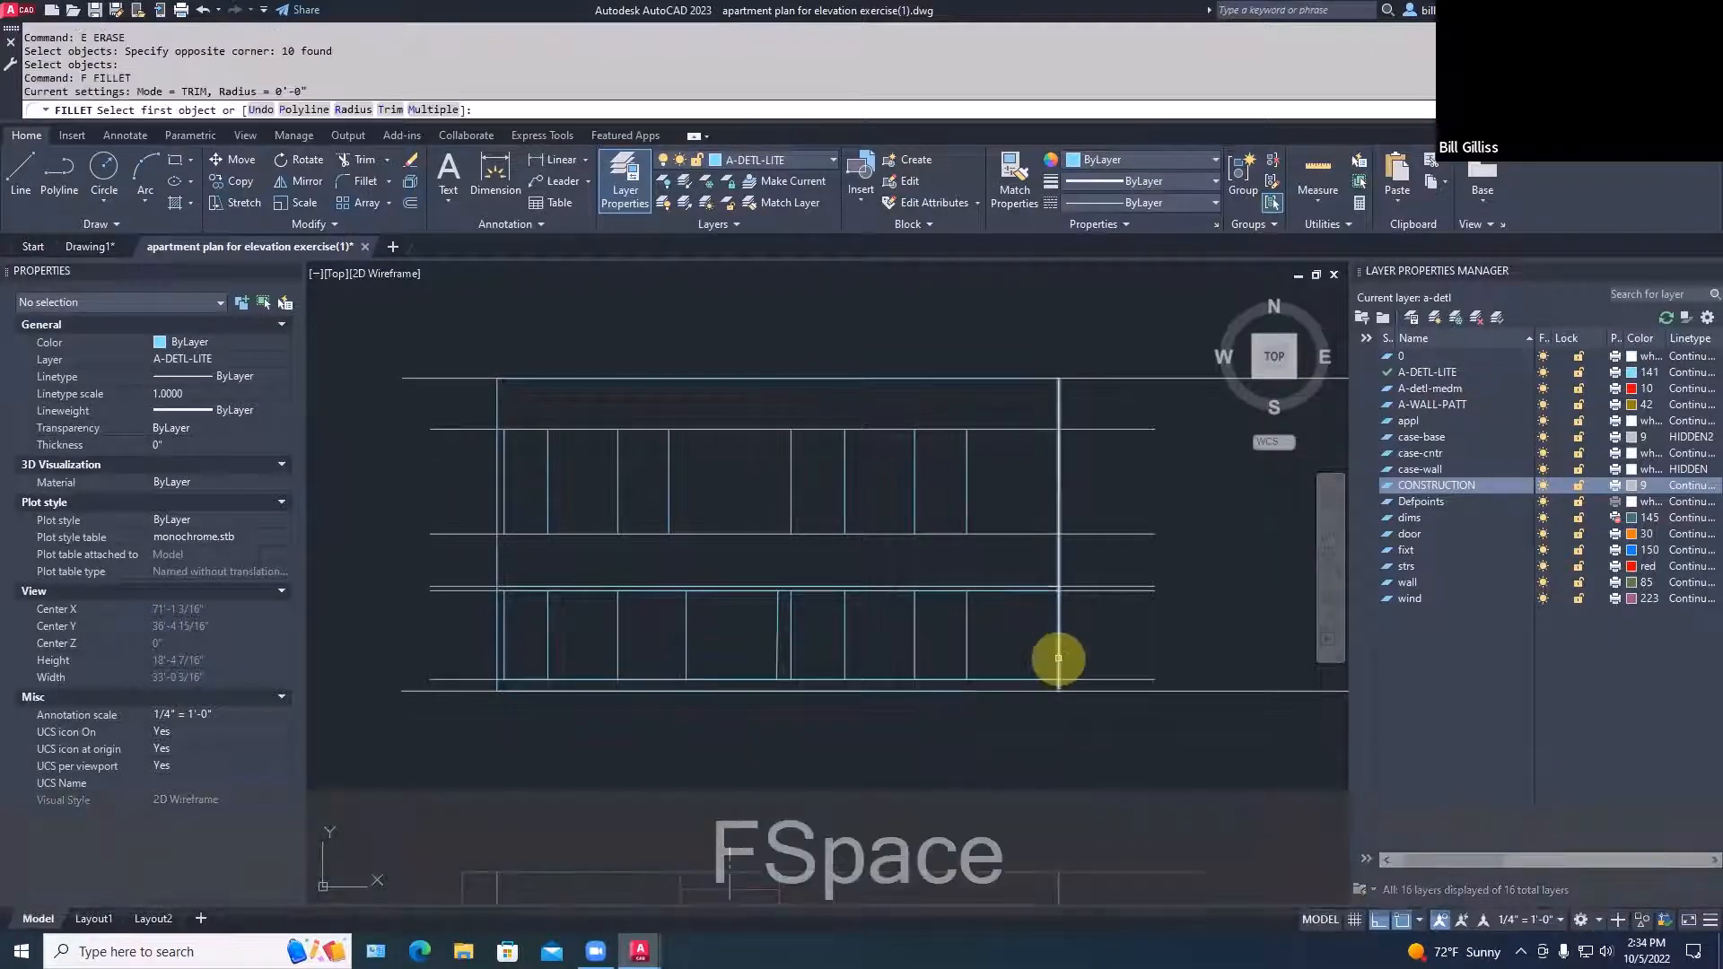
{"action": "left_click", "coordinate": [1058, 657]}
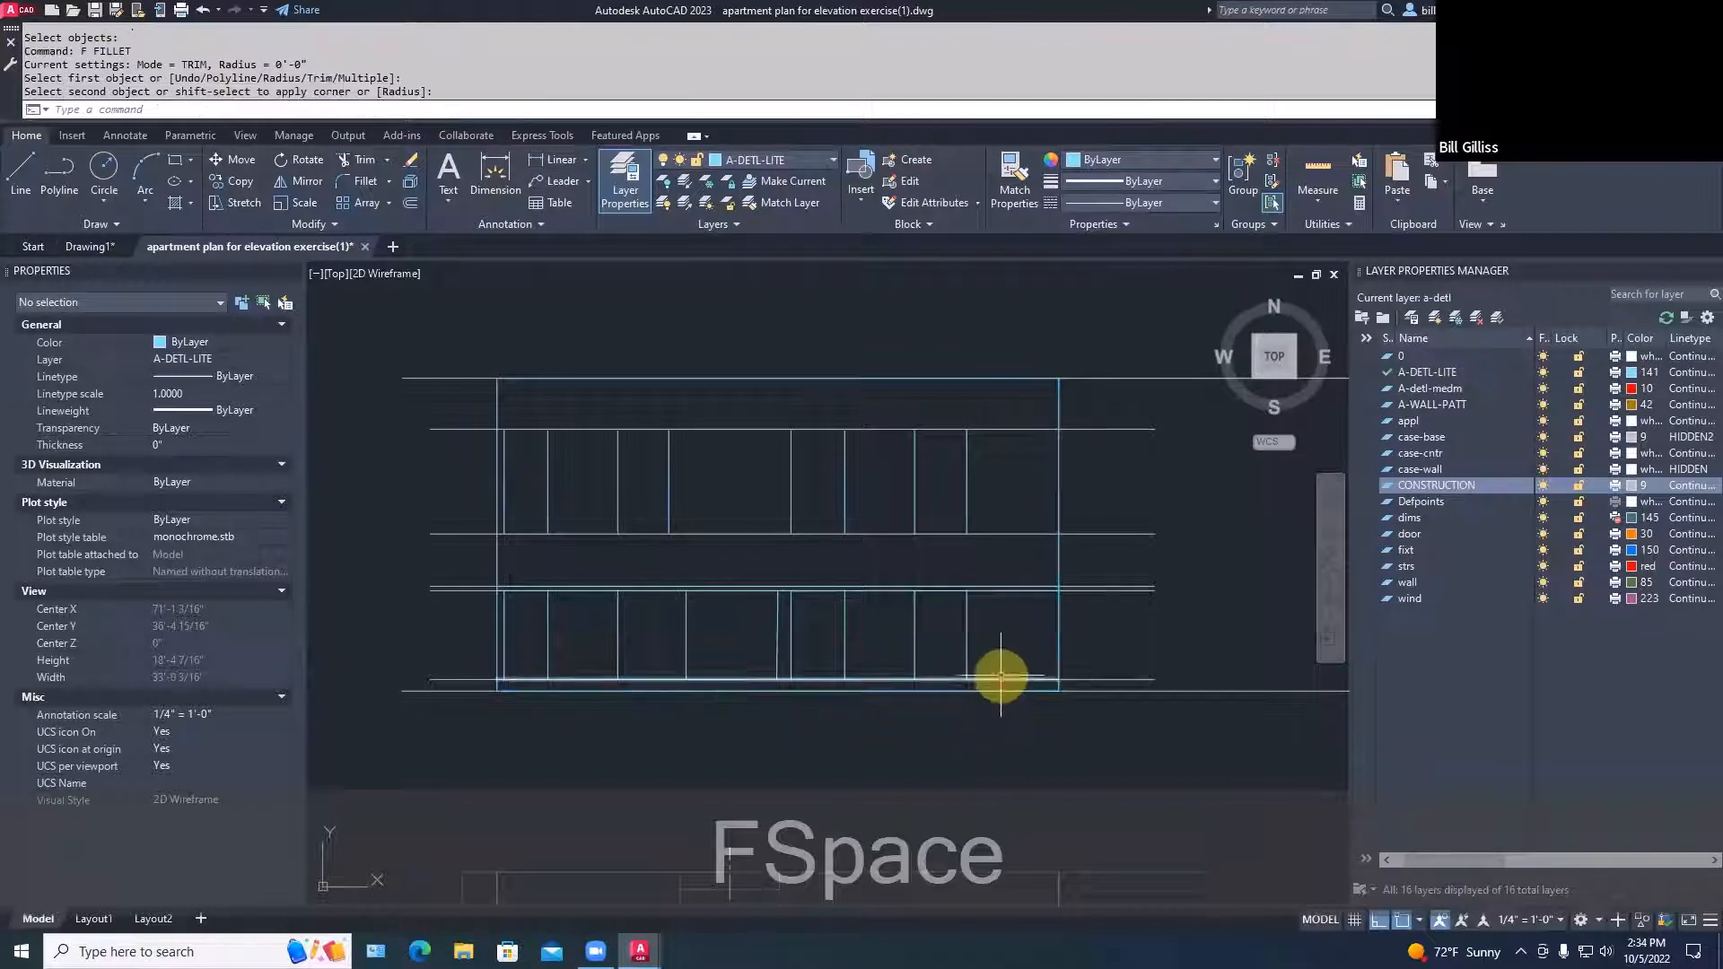
{"action": "key", "text": "space"}
{"action": "type", "text": "EX"}
{"action": "key", "text": "space"}
{"action": "left_click", "coordinate": [967, 674]}
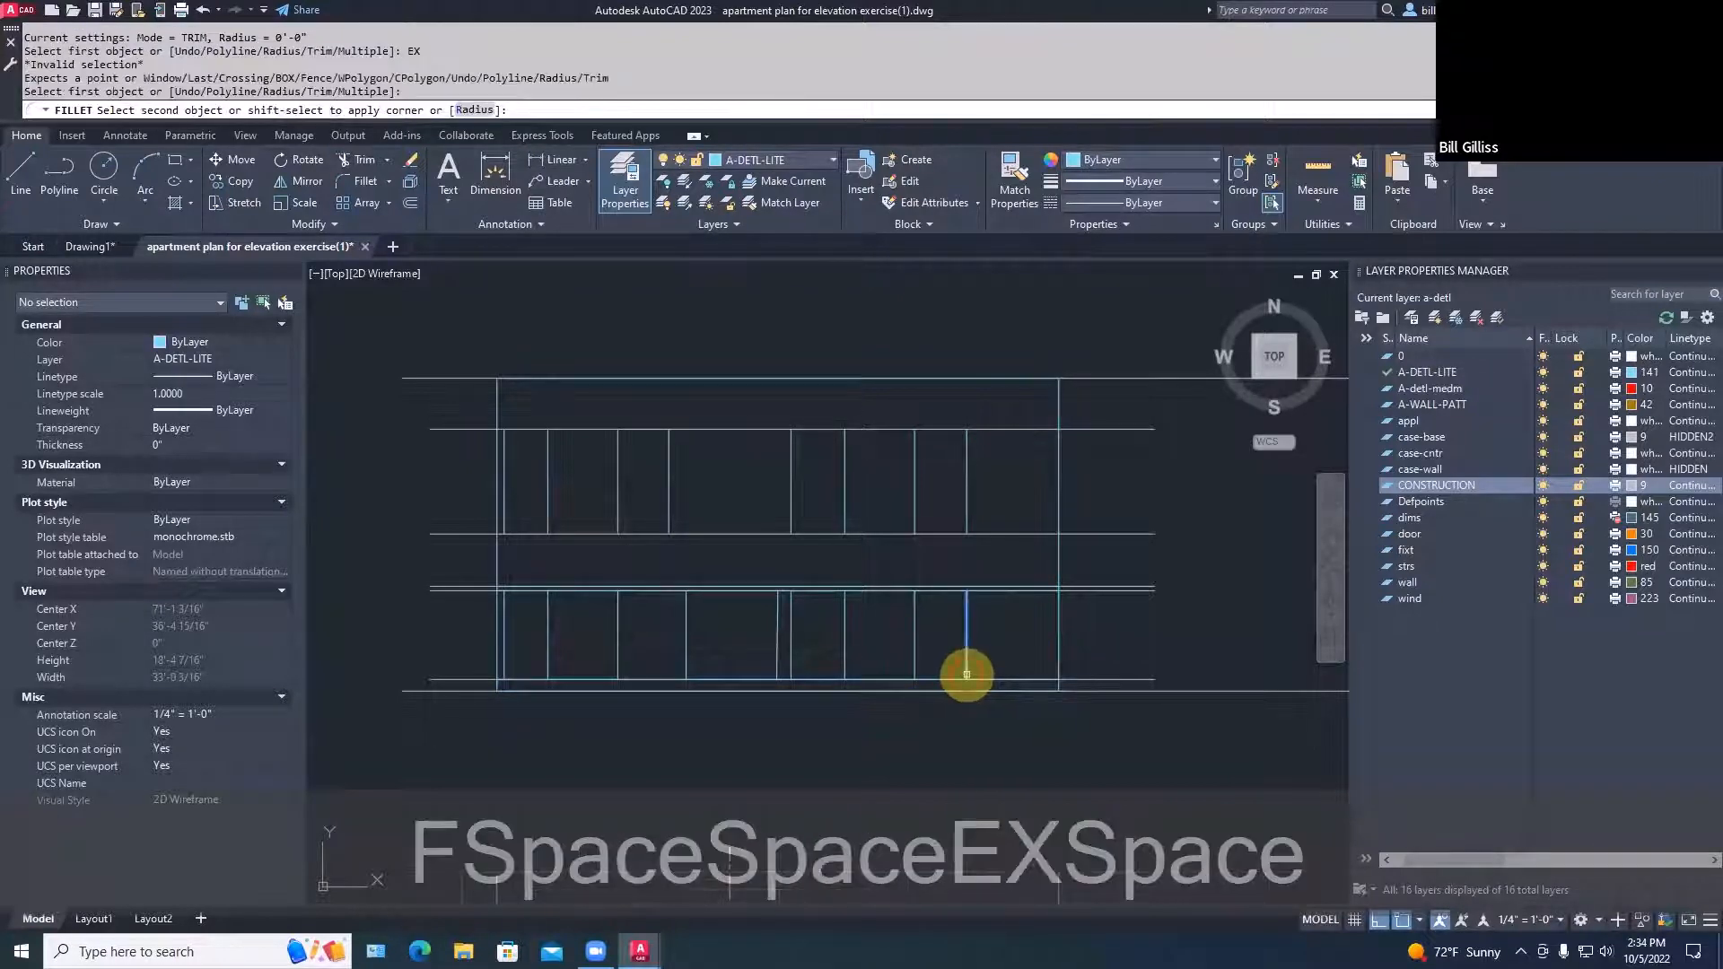
{"action": "left_click", "coordinate": [968, 673]}
{"action": "key", "text": "space"}
{"action": "key", "text": "Escape"}
Extend the cabinet end line beside the refrigerator down to the floor and trim the toe-kick line out of the refrigerator space
{"action": "type", "text": "E"}
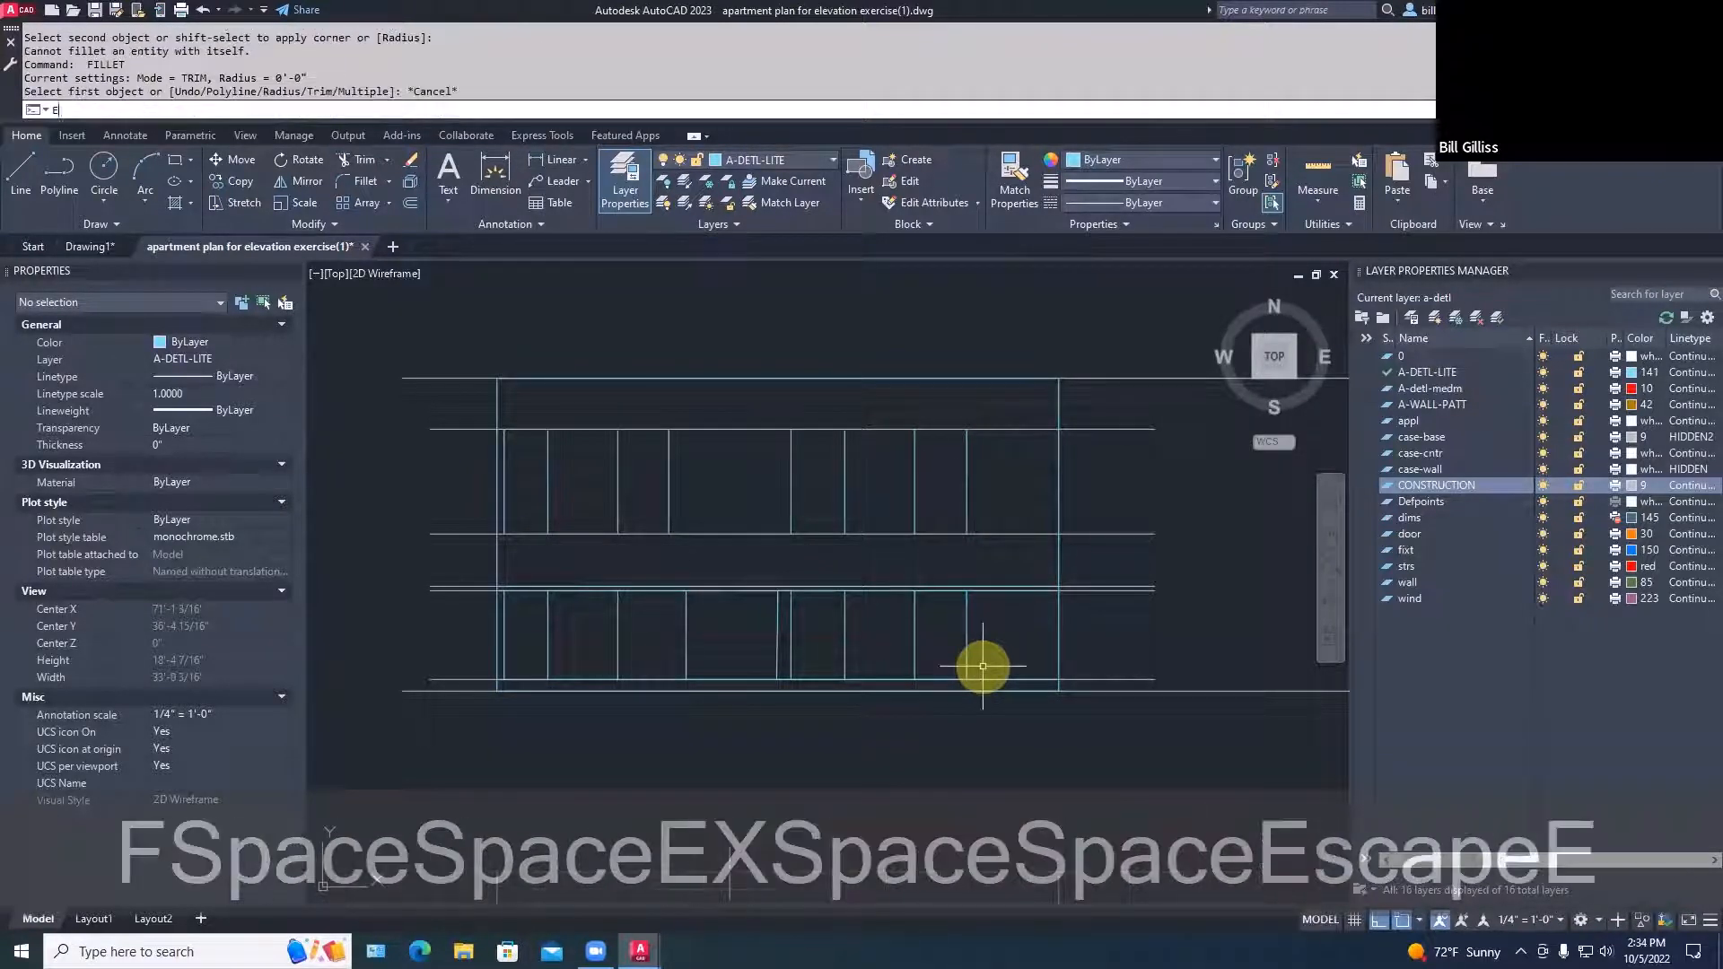
{"action": "type", "text": "X"}
{"action": "key", "text": "space"}
{"action": "left_click", "coordinate": [966, 671]}
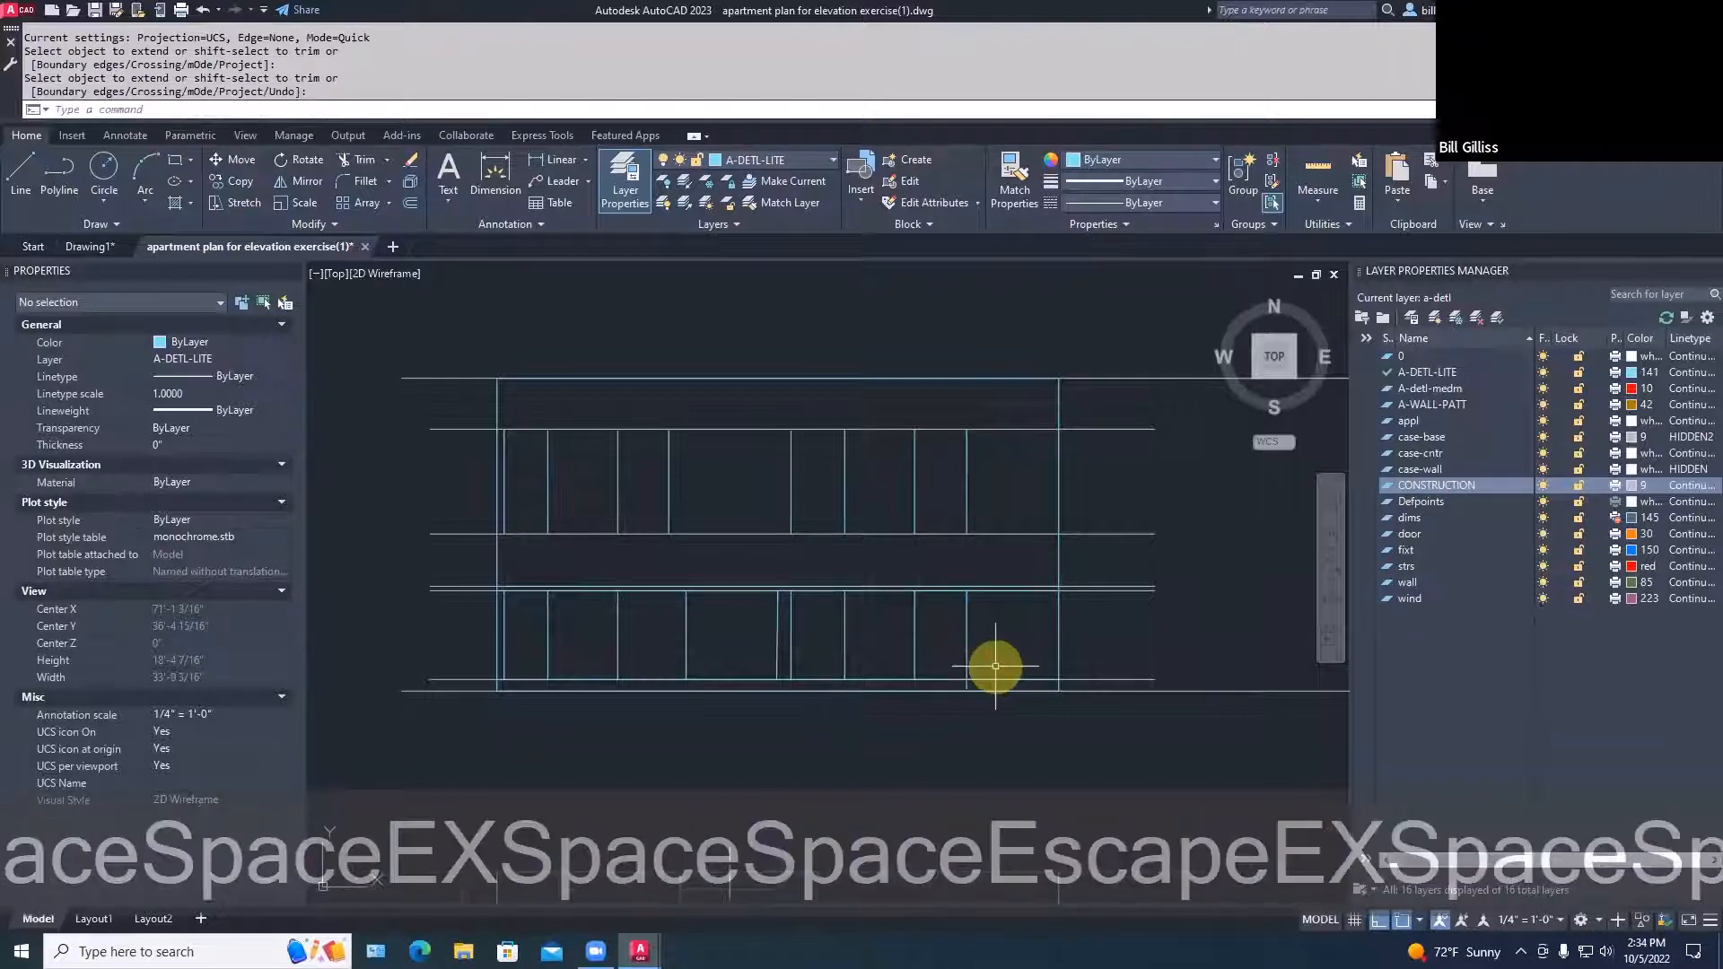
{"action": "key", "text": "space"}
{"action": "type", "text": "TR"}
{"action": "key", "text": "space"}
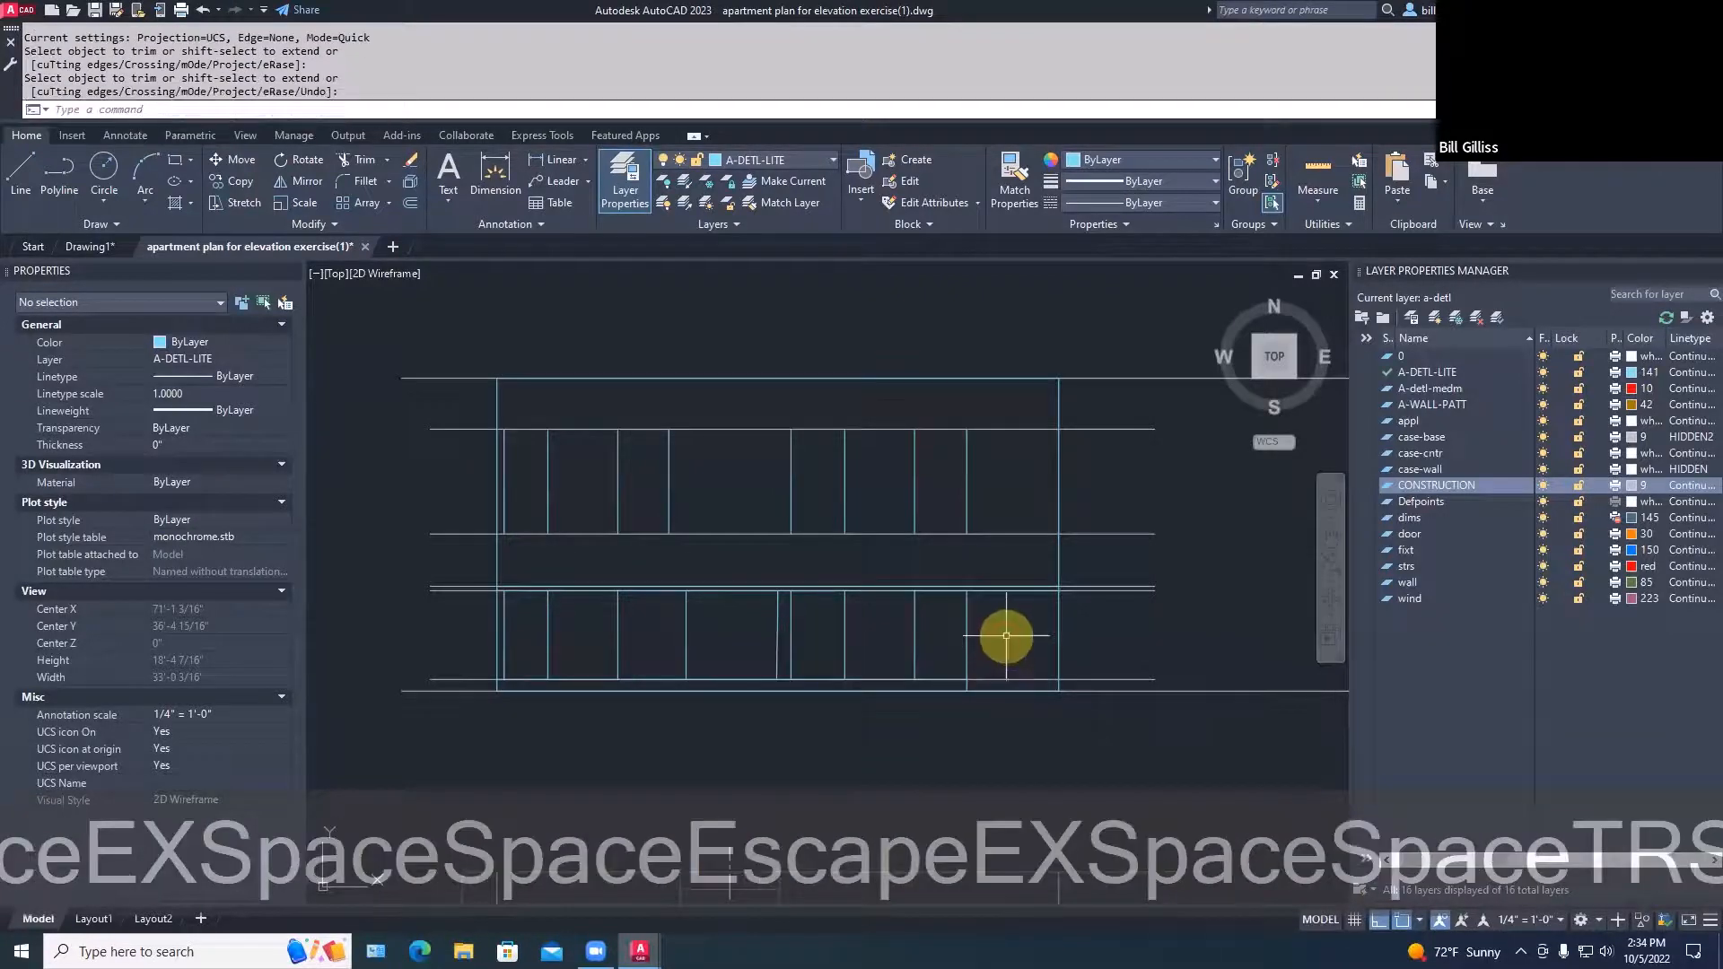
{"action": "key", "text": "Escape"}
Fillet the countertop's top line with the cabinet end line beside the refrigerator into a square corner
{"action": "scroll", "coordinate": [994, 609], "scroll_direction": "up", "scroll_amount": 2}
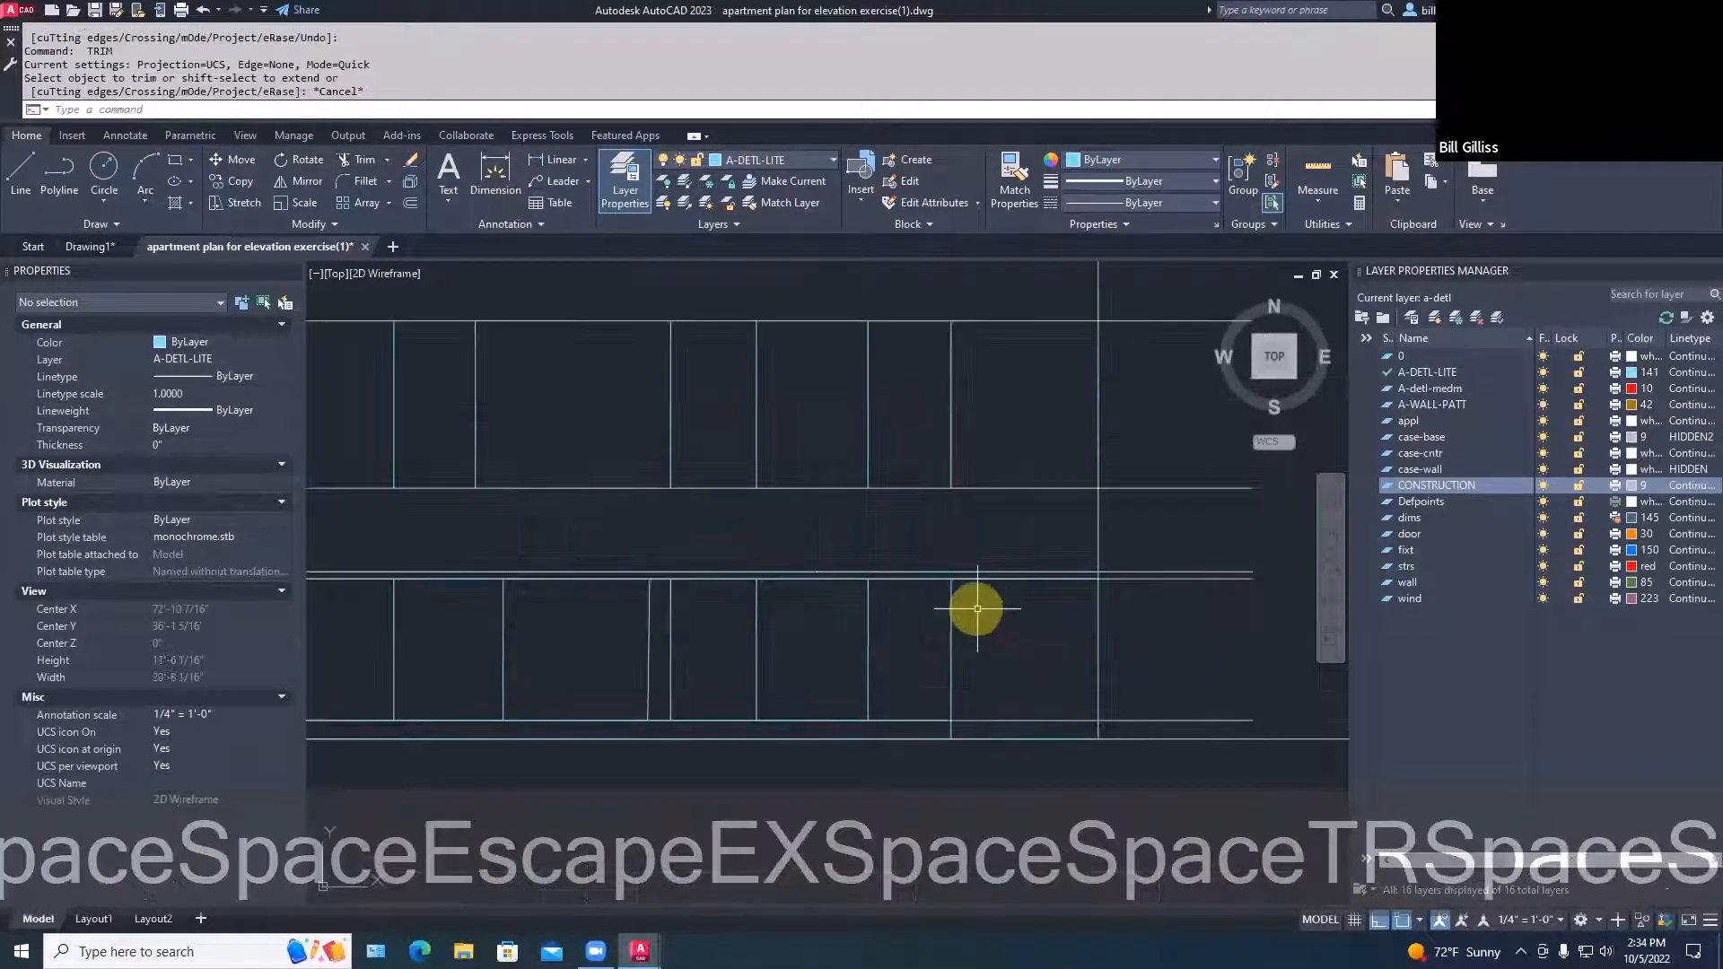
{"action": "scroll", "coordinate": [964, 599], "scroll_direction": "up", "scroll_amount": 4}
{"action": "type", "text": "F"}
{"action": "key", "text": "space"}
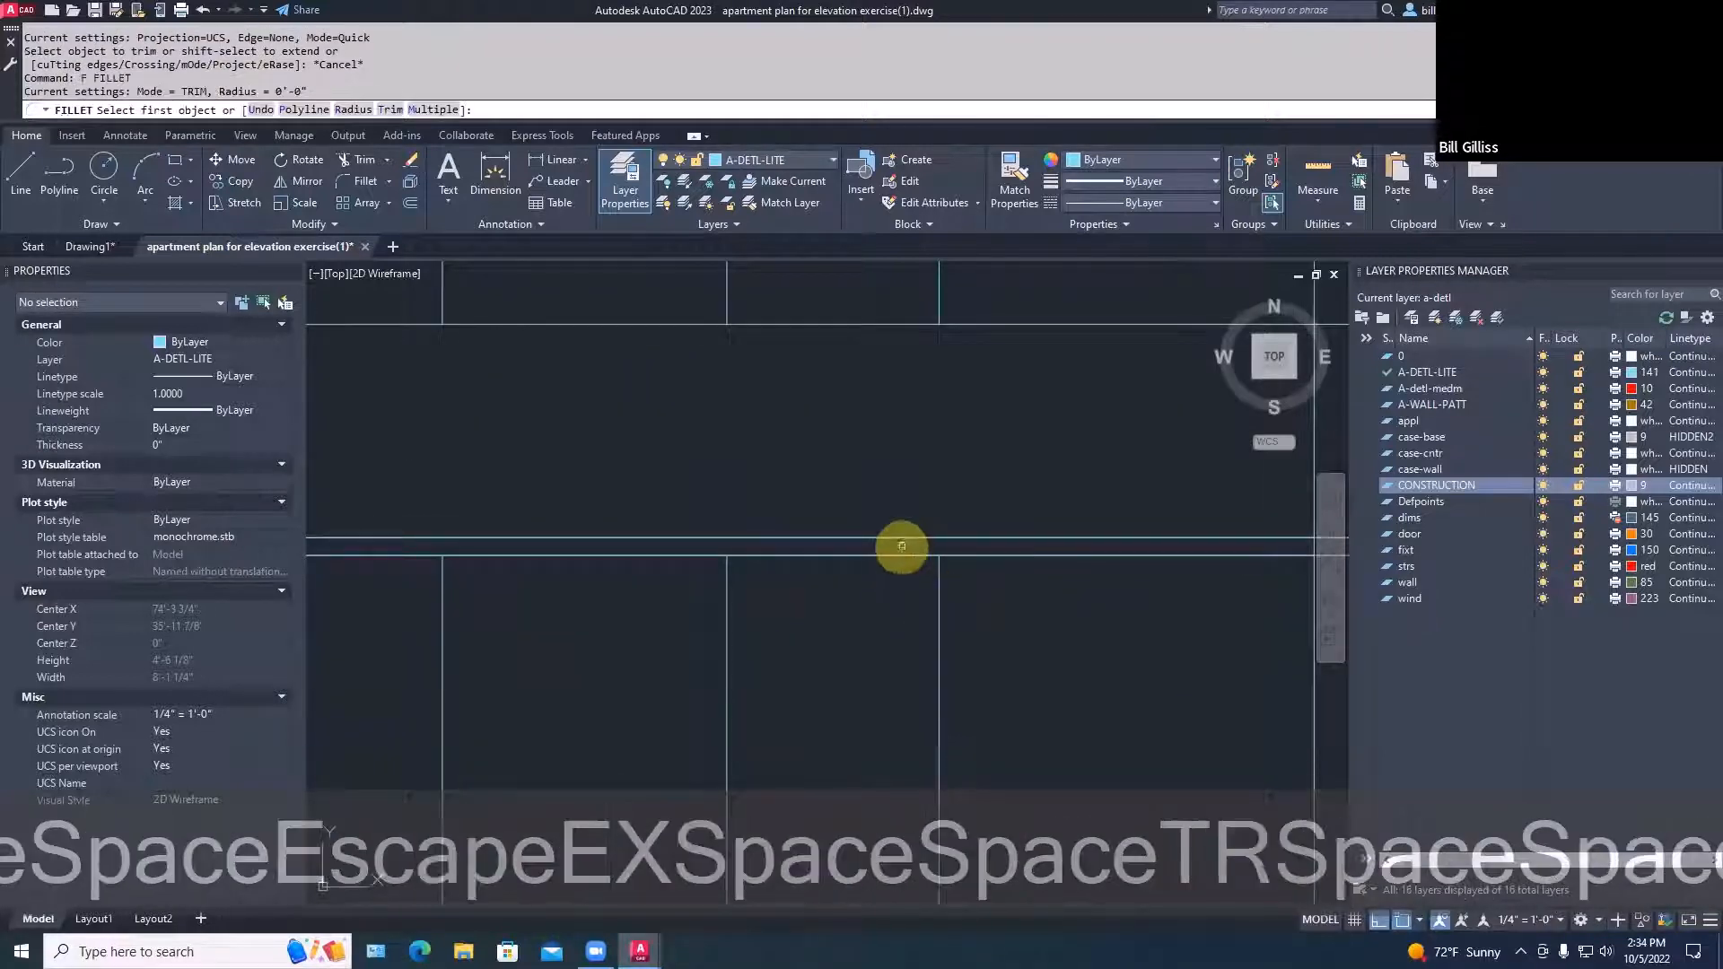
{"action": "left_click", "coordinate": [904, 539]}
{"action": "key", "text": "Escape"}
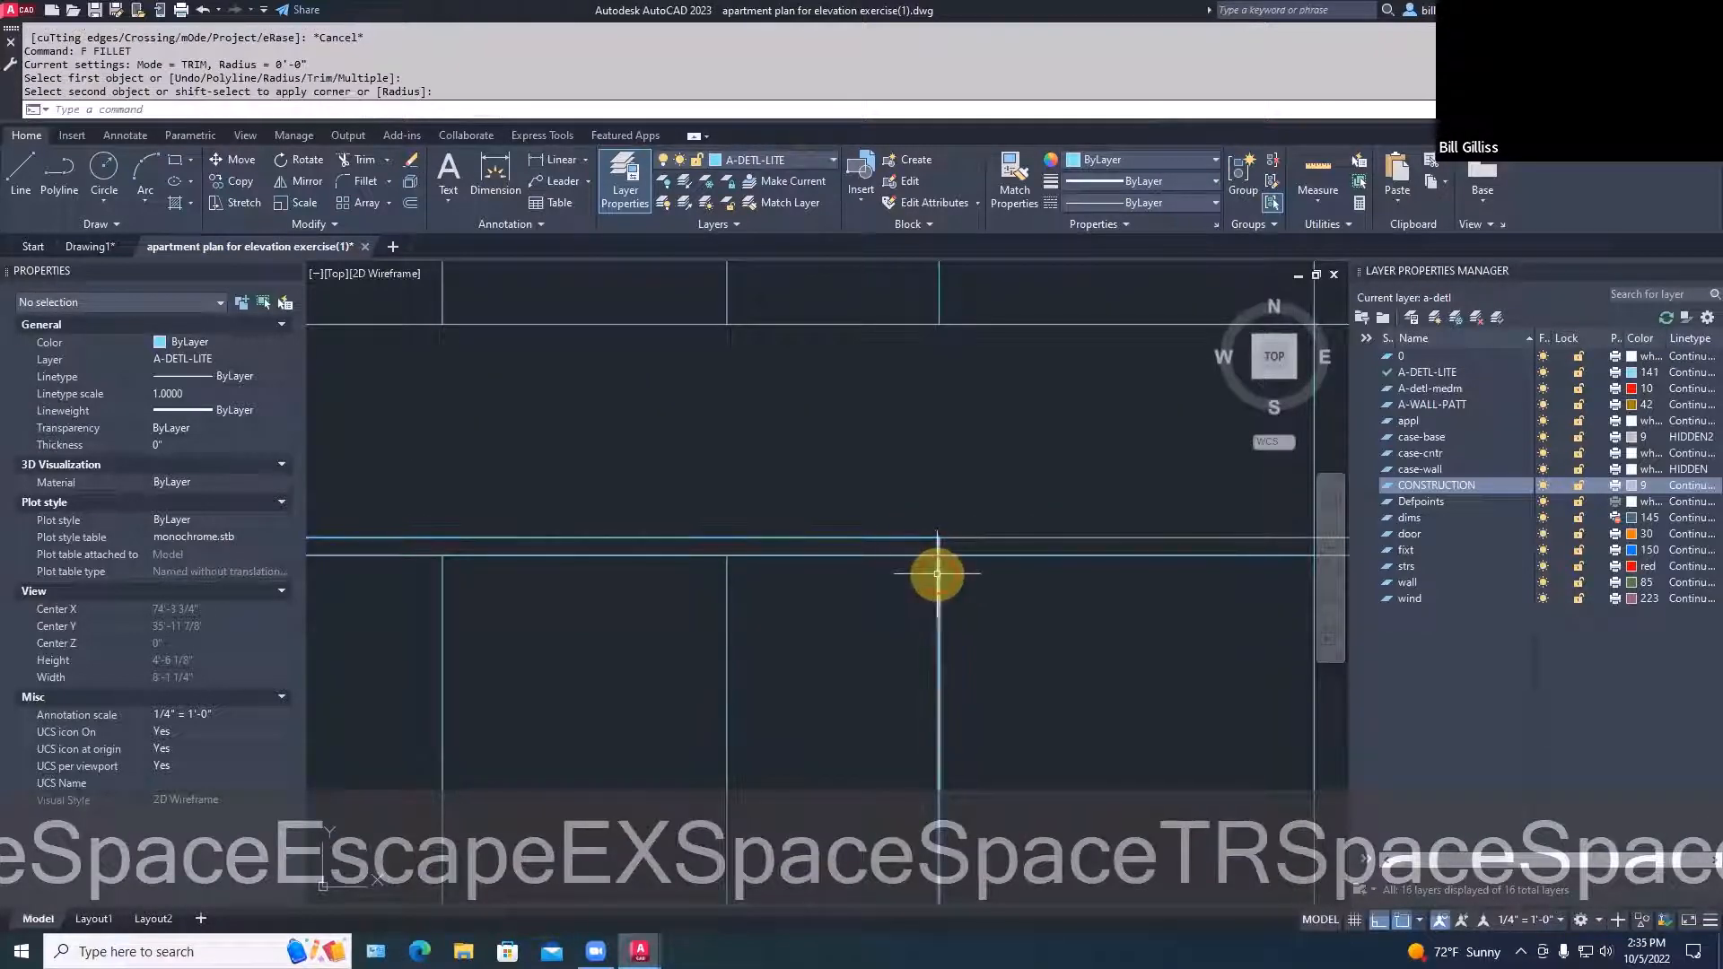
Trim the countertop's underside line where it runs past the cabinet end line into the refrigerator space
{"action": "type", "text": "TR"}
{"action": "key", "text": "space"}
{"action": "left_click", "coordinate": [949, 554]}
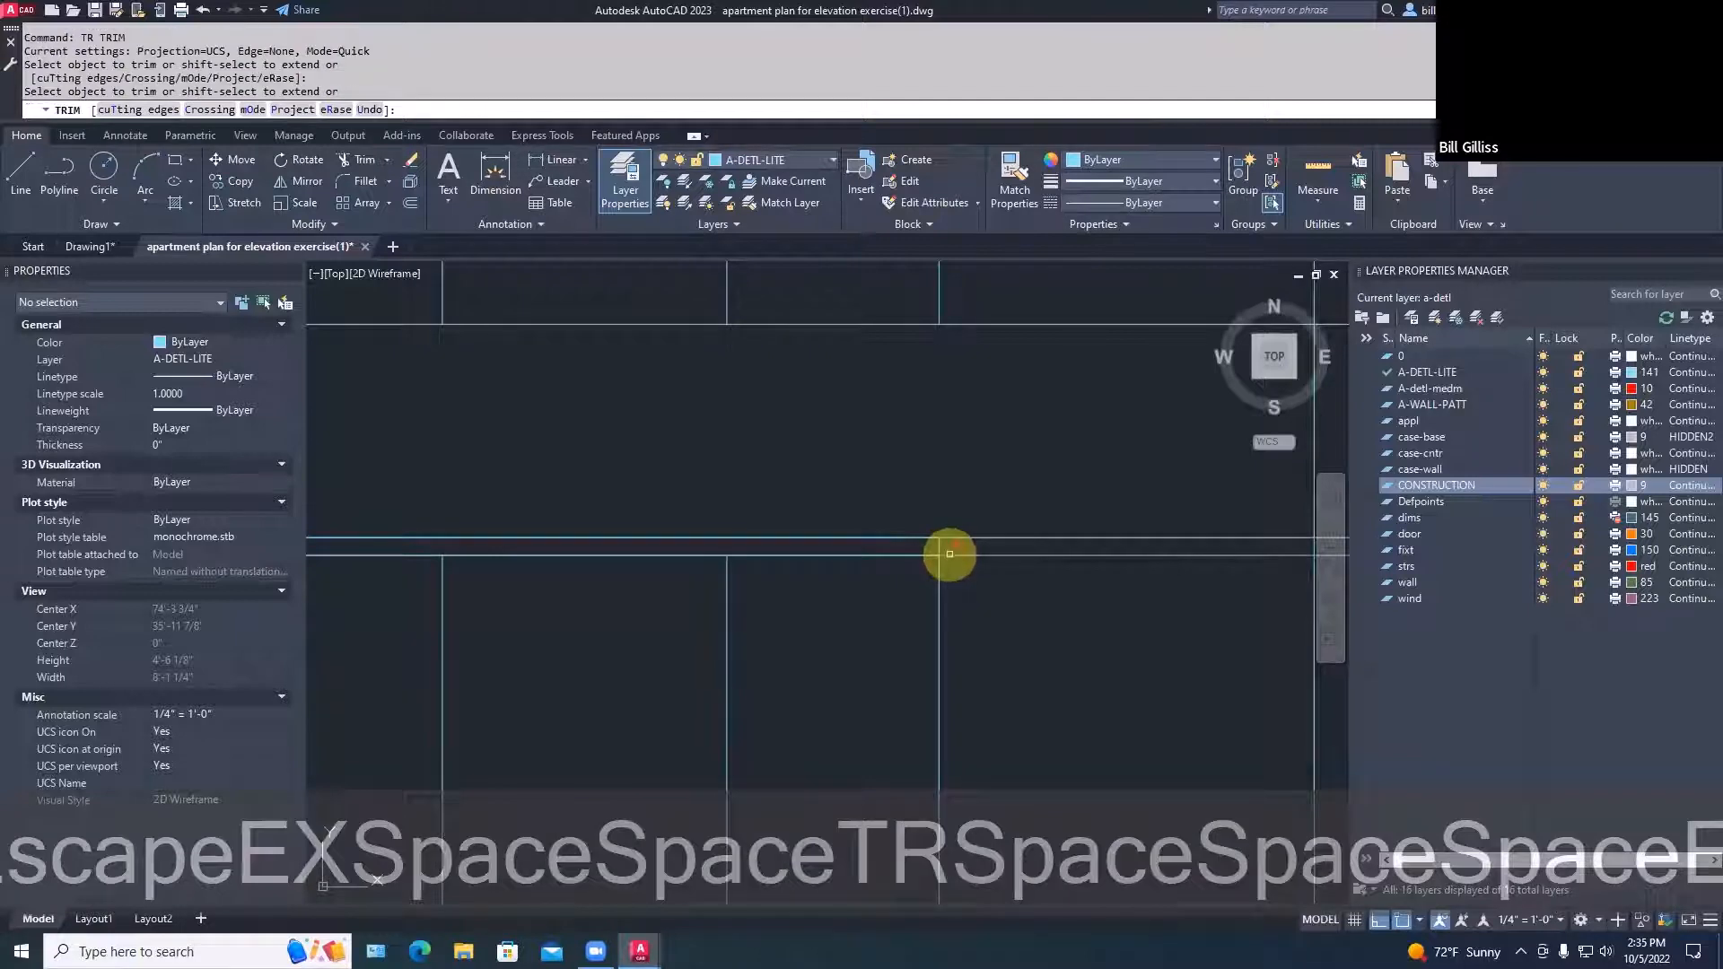
Erase the surplus vertical line just beside the slightly slanted divider in the kitchen elevation's base cabinets
{"action": "key", "text": "space"}
{"action": "scroll", "coordinate": [982, 525], "scroll_direction": "down", "scroll_amount": 4}
{"action": "middle_click_drag", "start_coordinate": [981, 524], "coordinate": [1213, 616]}
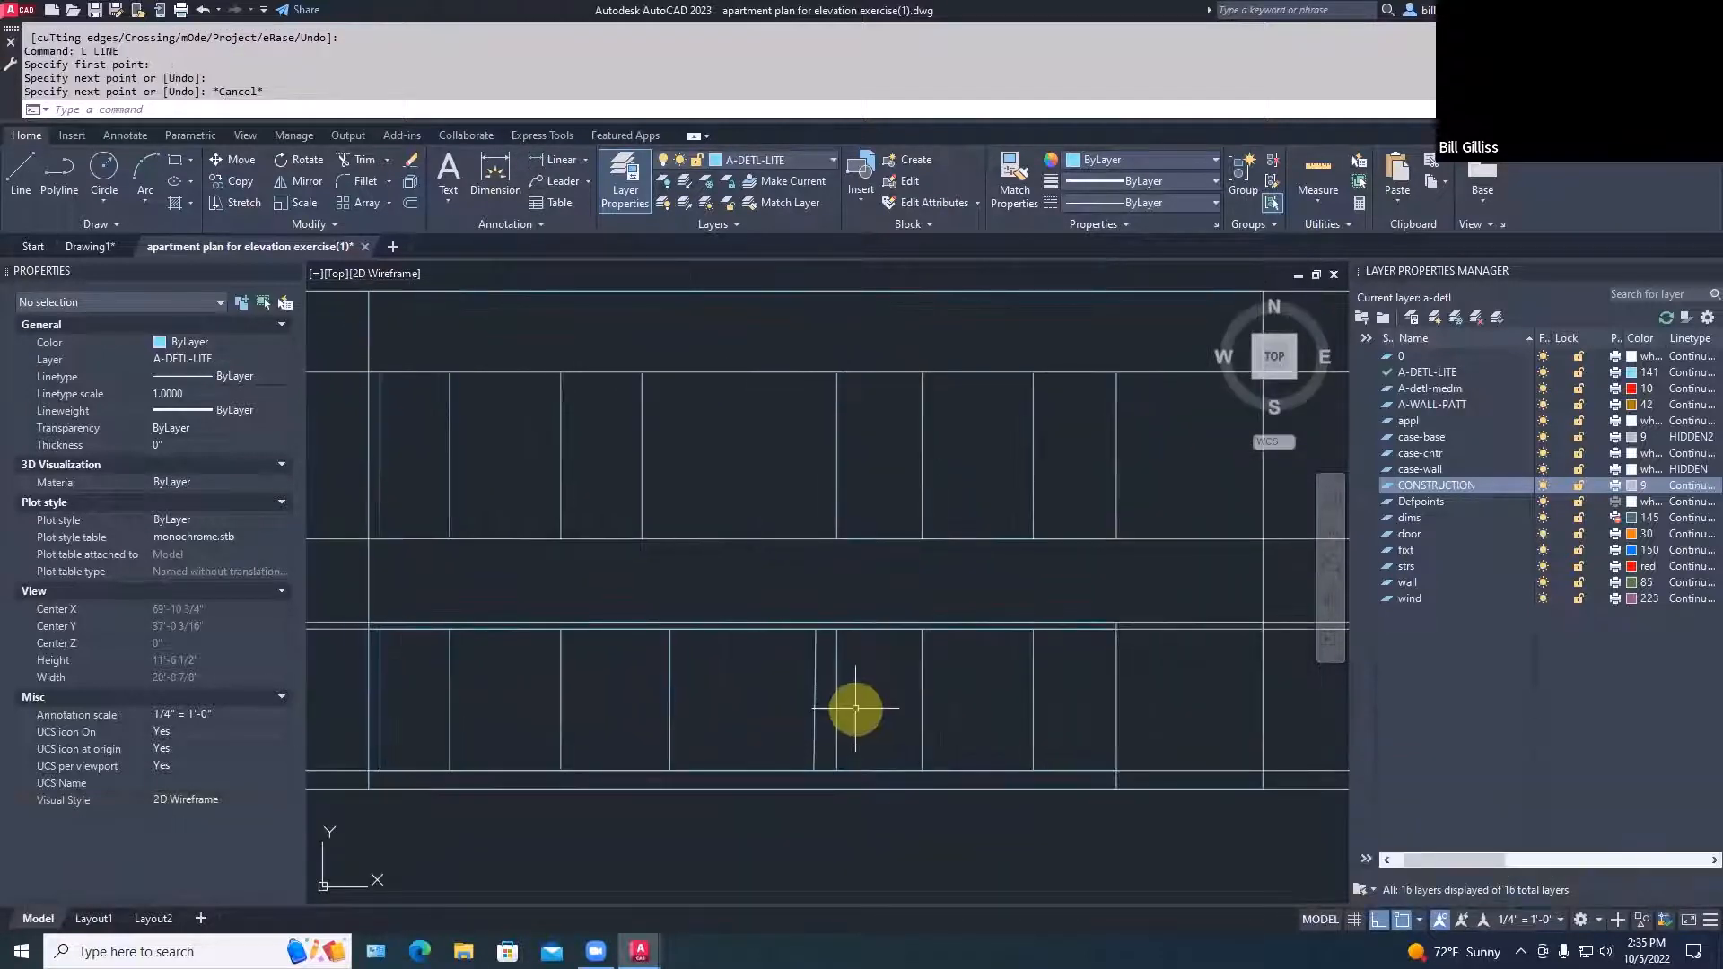
{"action": "type", "text": "E"}
{"action": "key", "text": "space"}
{"action": "left_click", "coordinate": [840, 710]}
{"action": "key", "text": "space"}
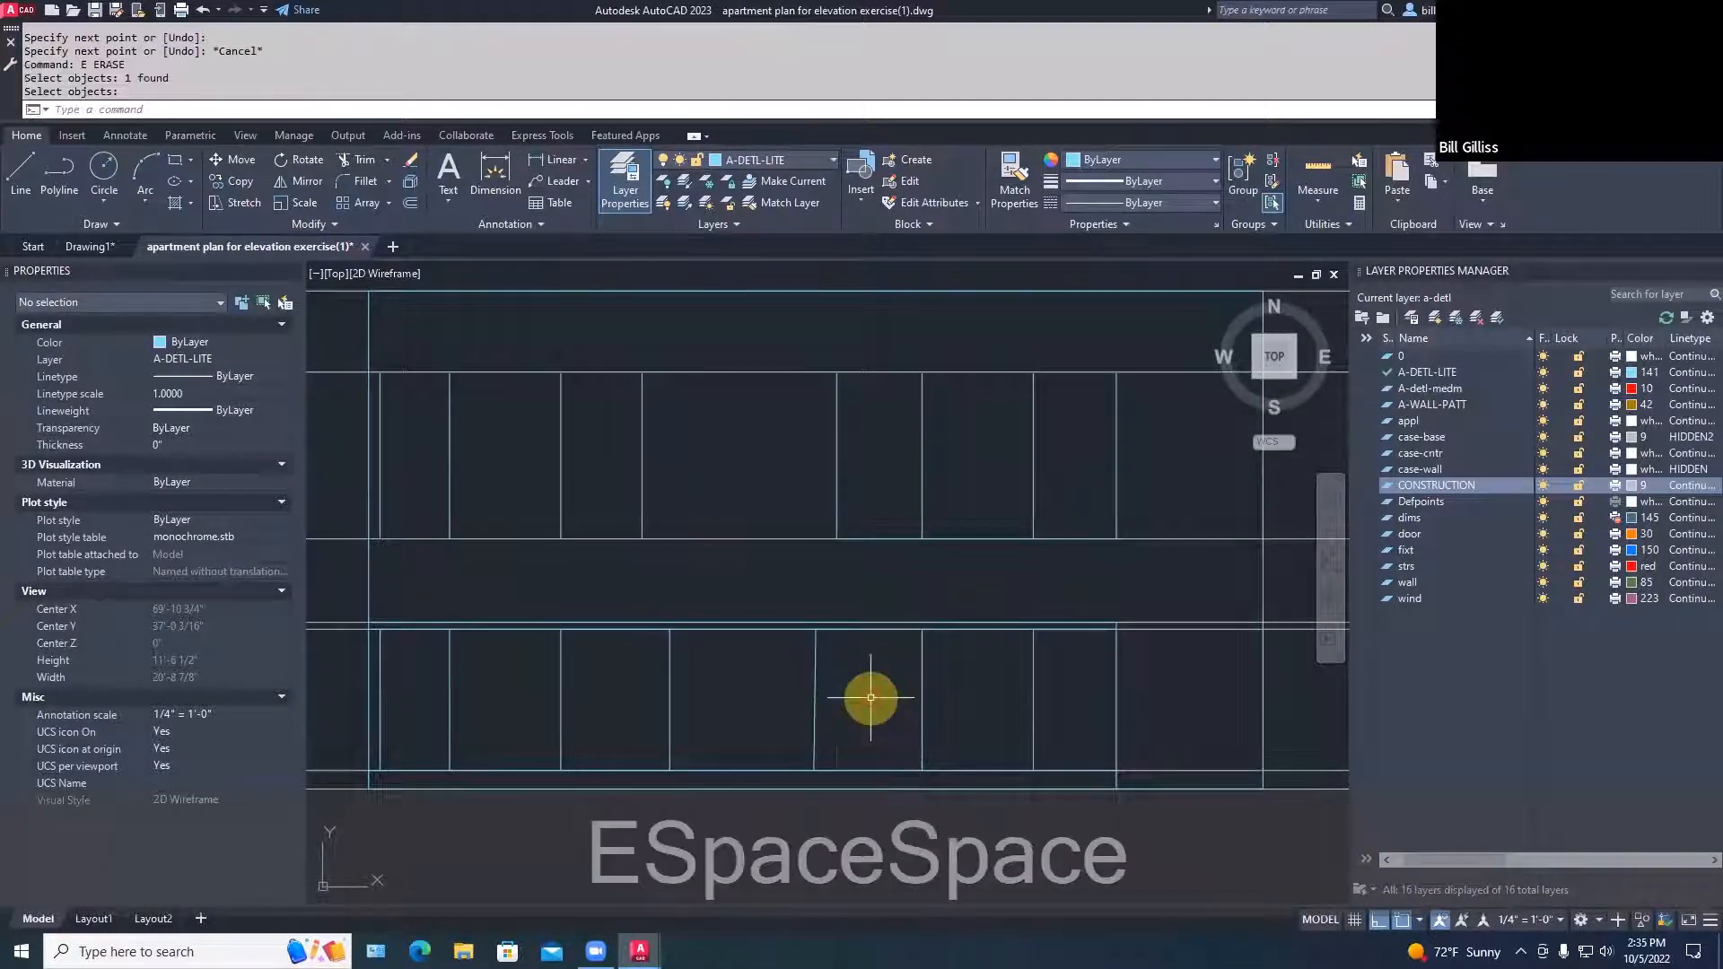
{"action": "scroll", "coordinate": [873, 696], "scroll_direction": "down", "scroll_amount": 2}
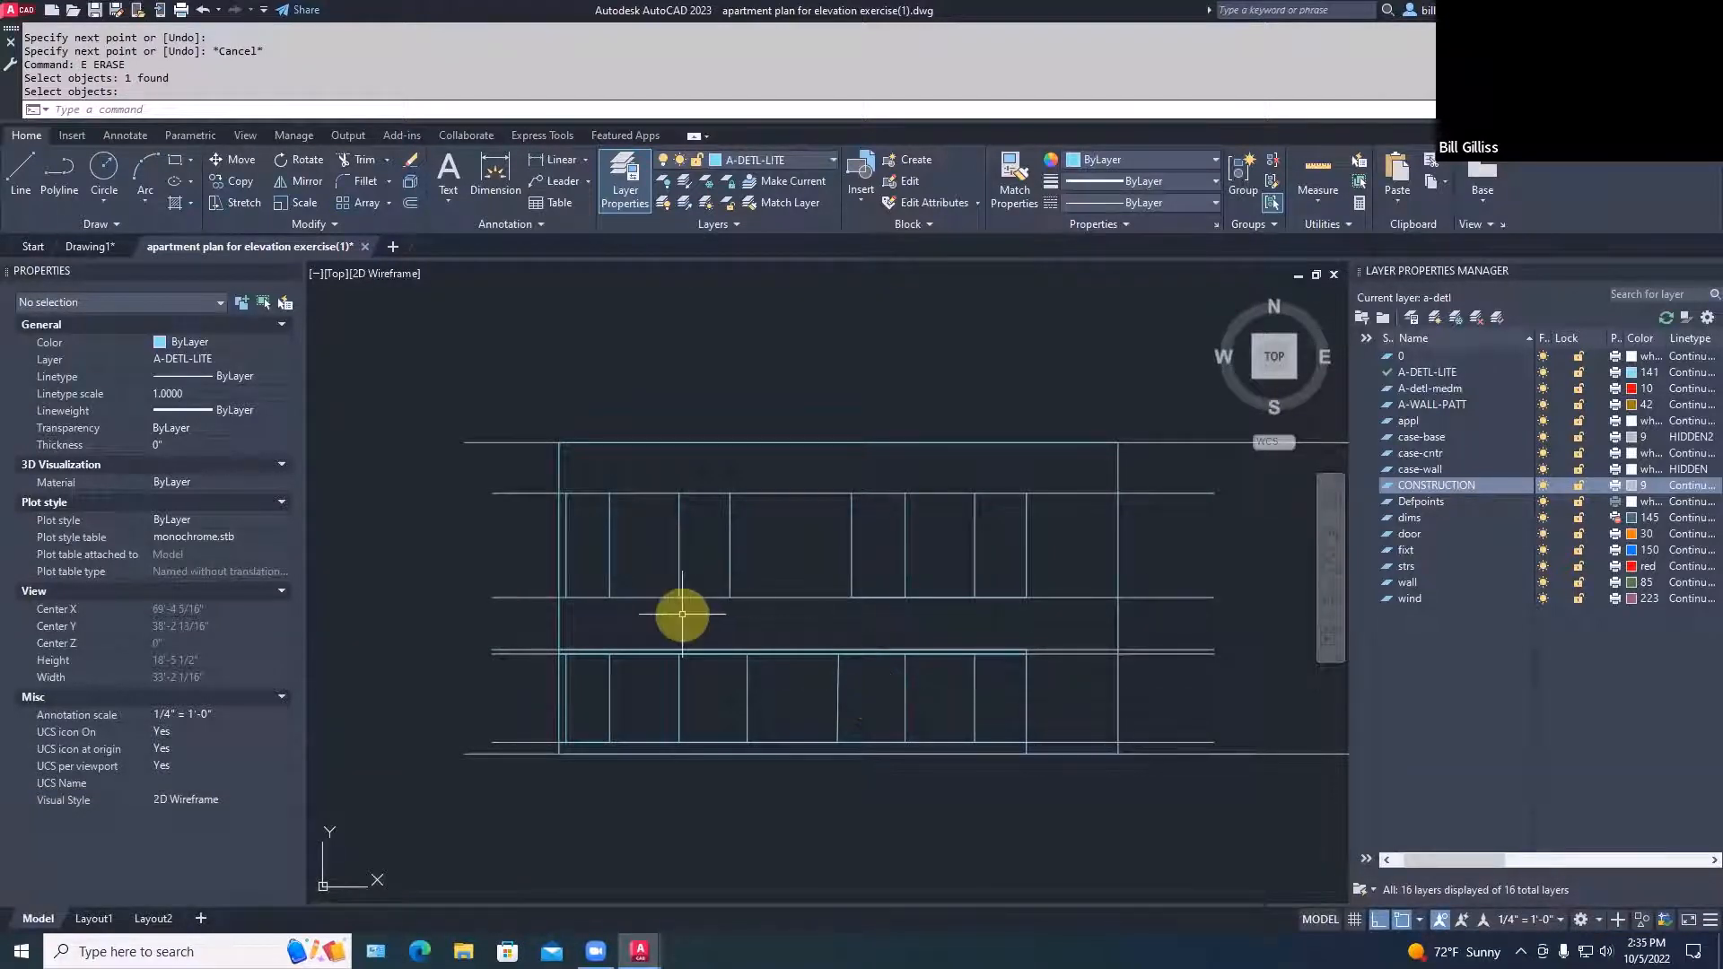
Draw a line along the underside of the upper cabinets from the fourth cabinet divider to the elevation's left wall line
{"action": "key", "text": "l"}
{"action": "key", "text": "space"}
{"action": "left_click", "coordinate": [728, 598]}
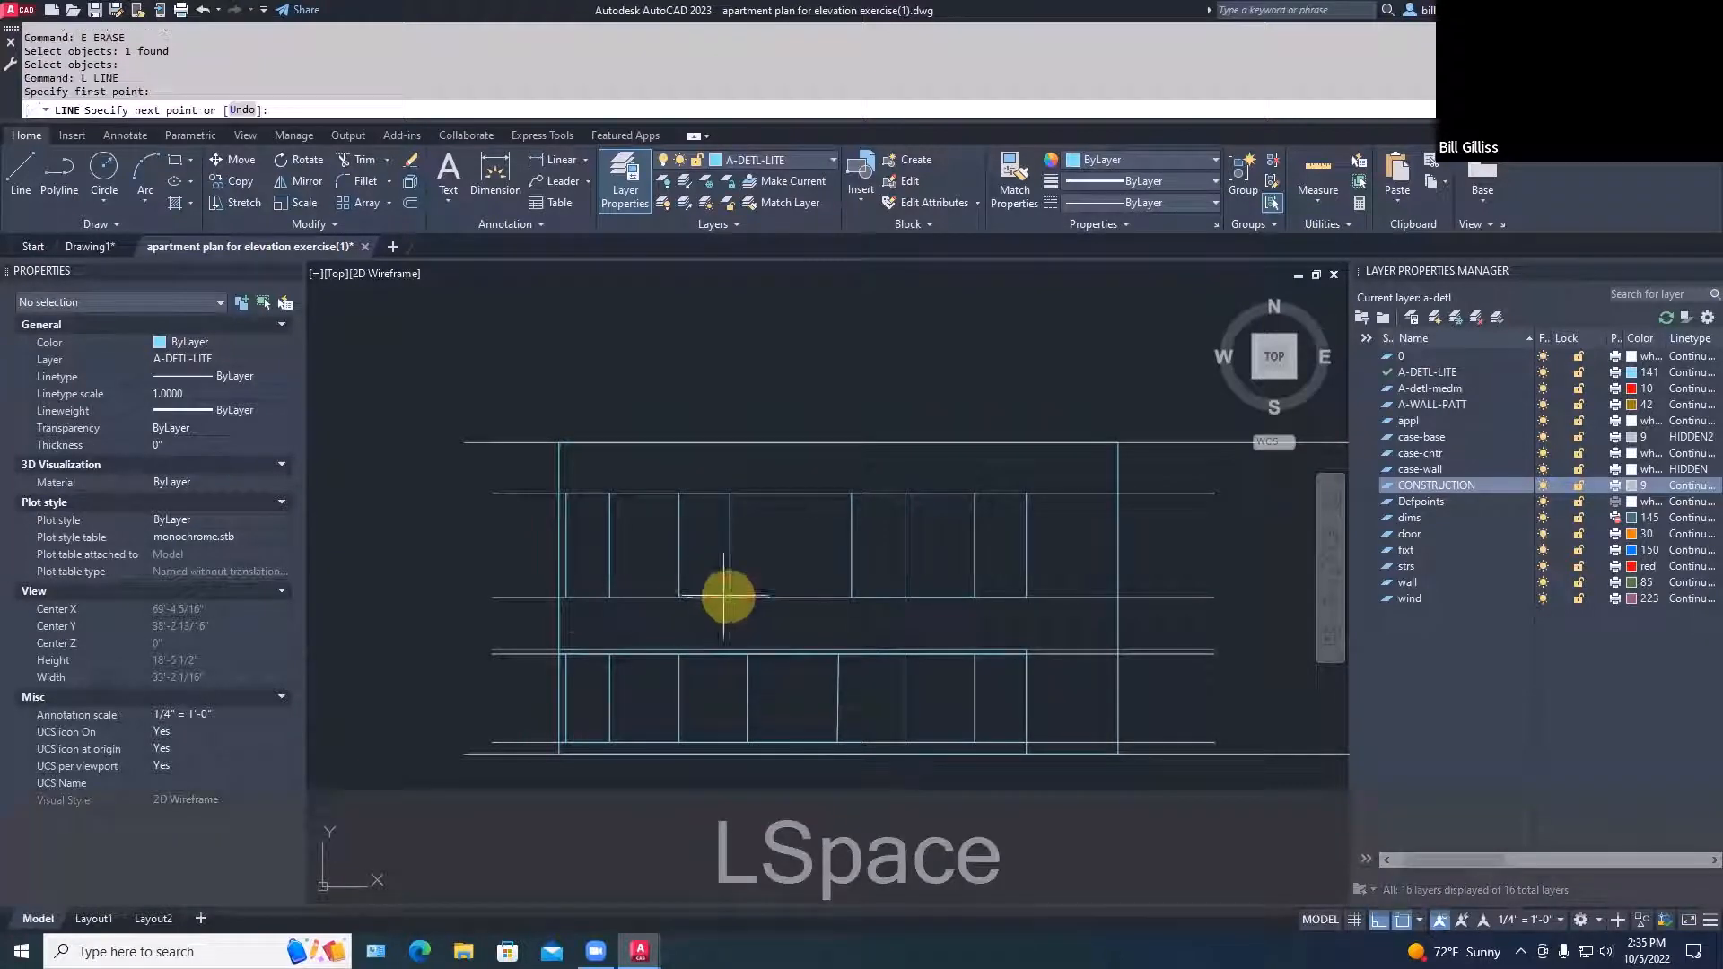
{"action": "left_click", "coordinate": [560, 598]}
{"action": "key", "text": "space"}
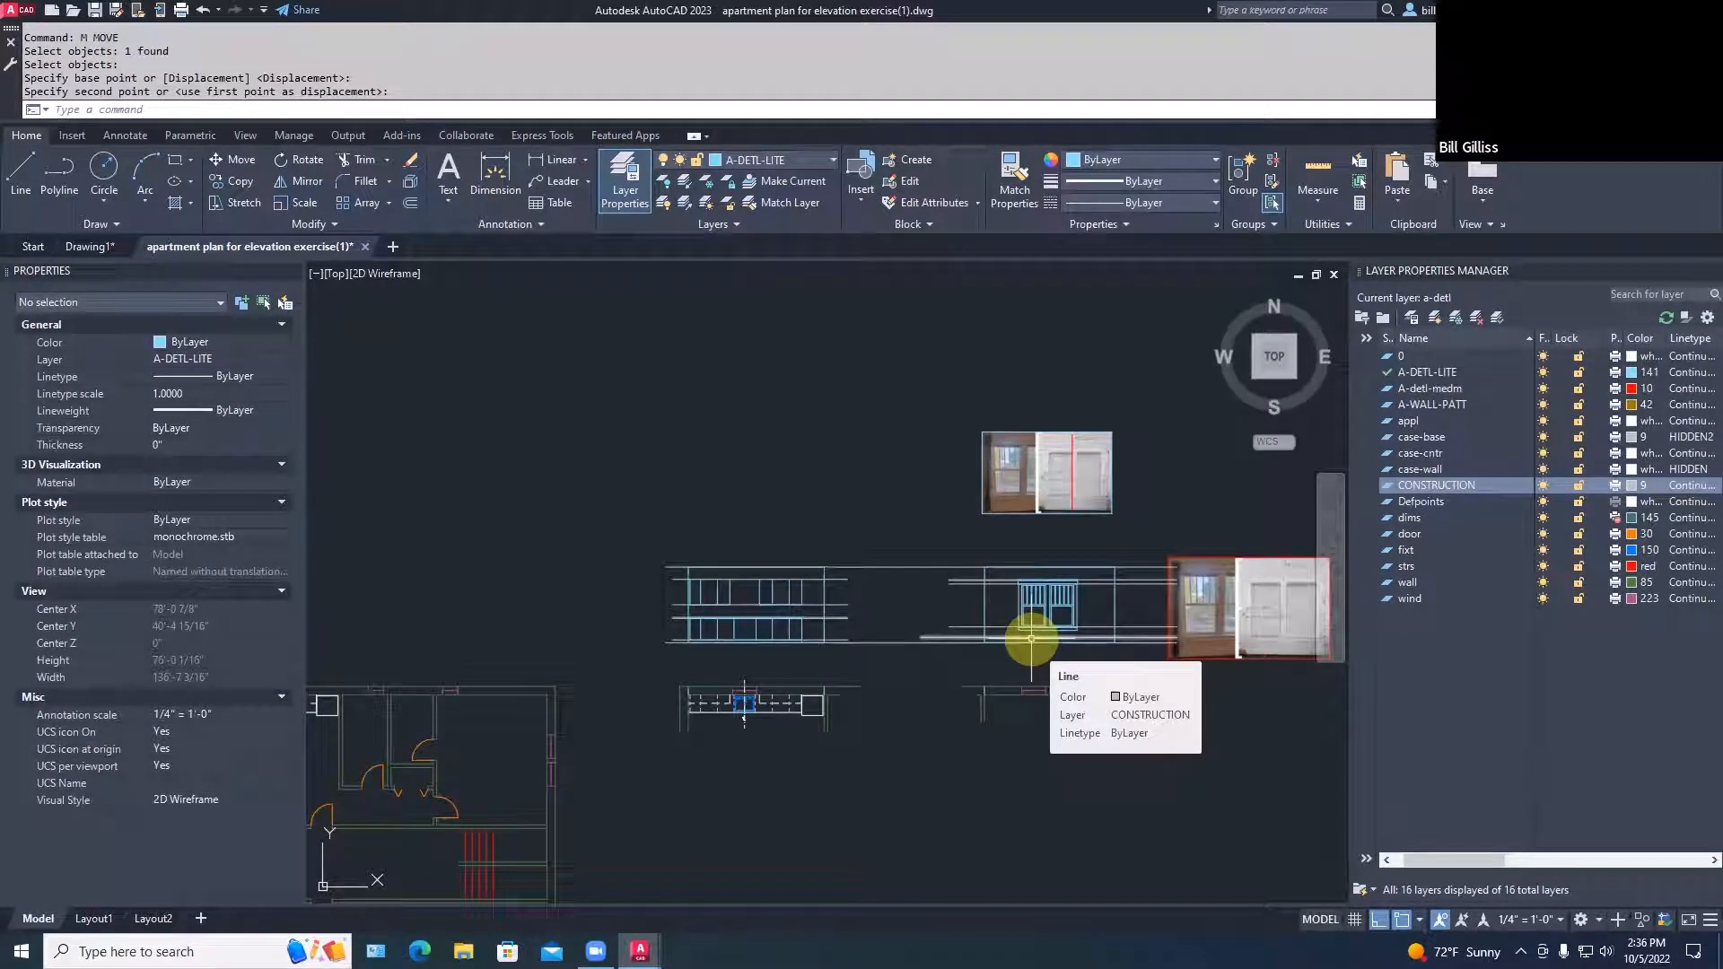
Switch to the Layout1 sheet and select its title block to examine its properties, then clear the selection
{"action": "scroll", "coordinate": [1014, 725], "scroll_direction": "down", "scroll_amount": 2}
{"action": "middle_click_drag", "start_coordinate": [543, 741], "coordinate": [800, 686]}
{"action": "scroll", "coordinate": [800, 686], "scroll_direction": "up", "scroll_amount": 2}
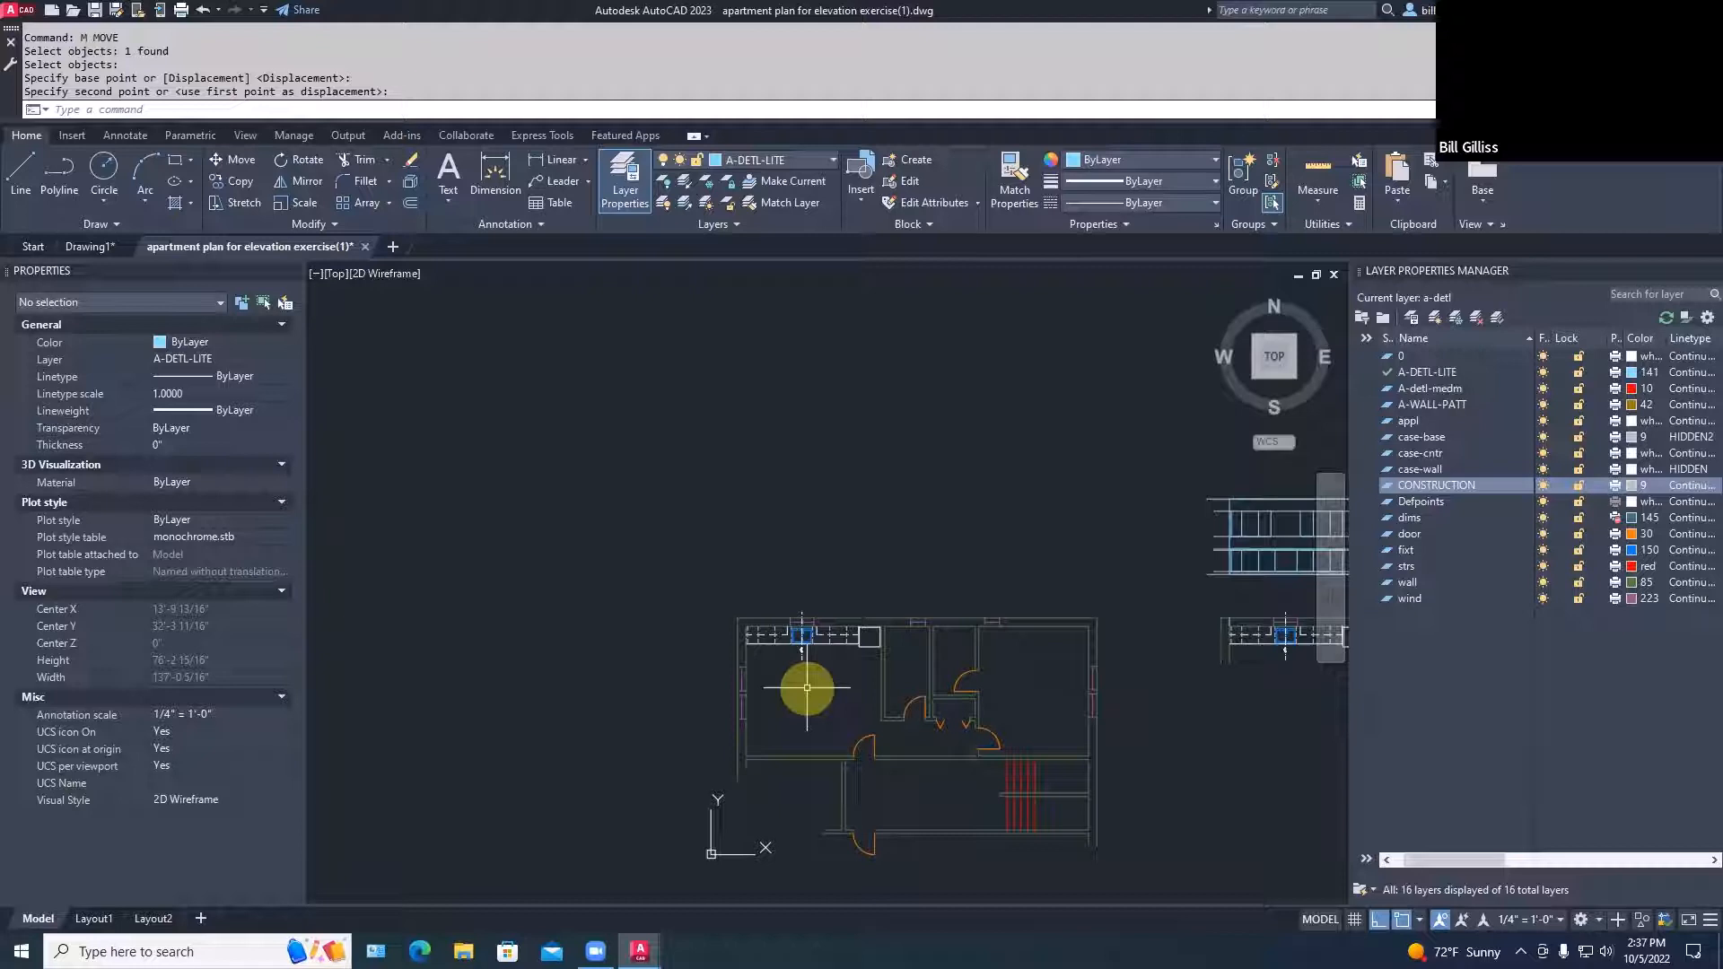
{"action": "scroll", "coordinate": [502, 458], "scroll_direction": "down", "scroll_amount": 2}
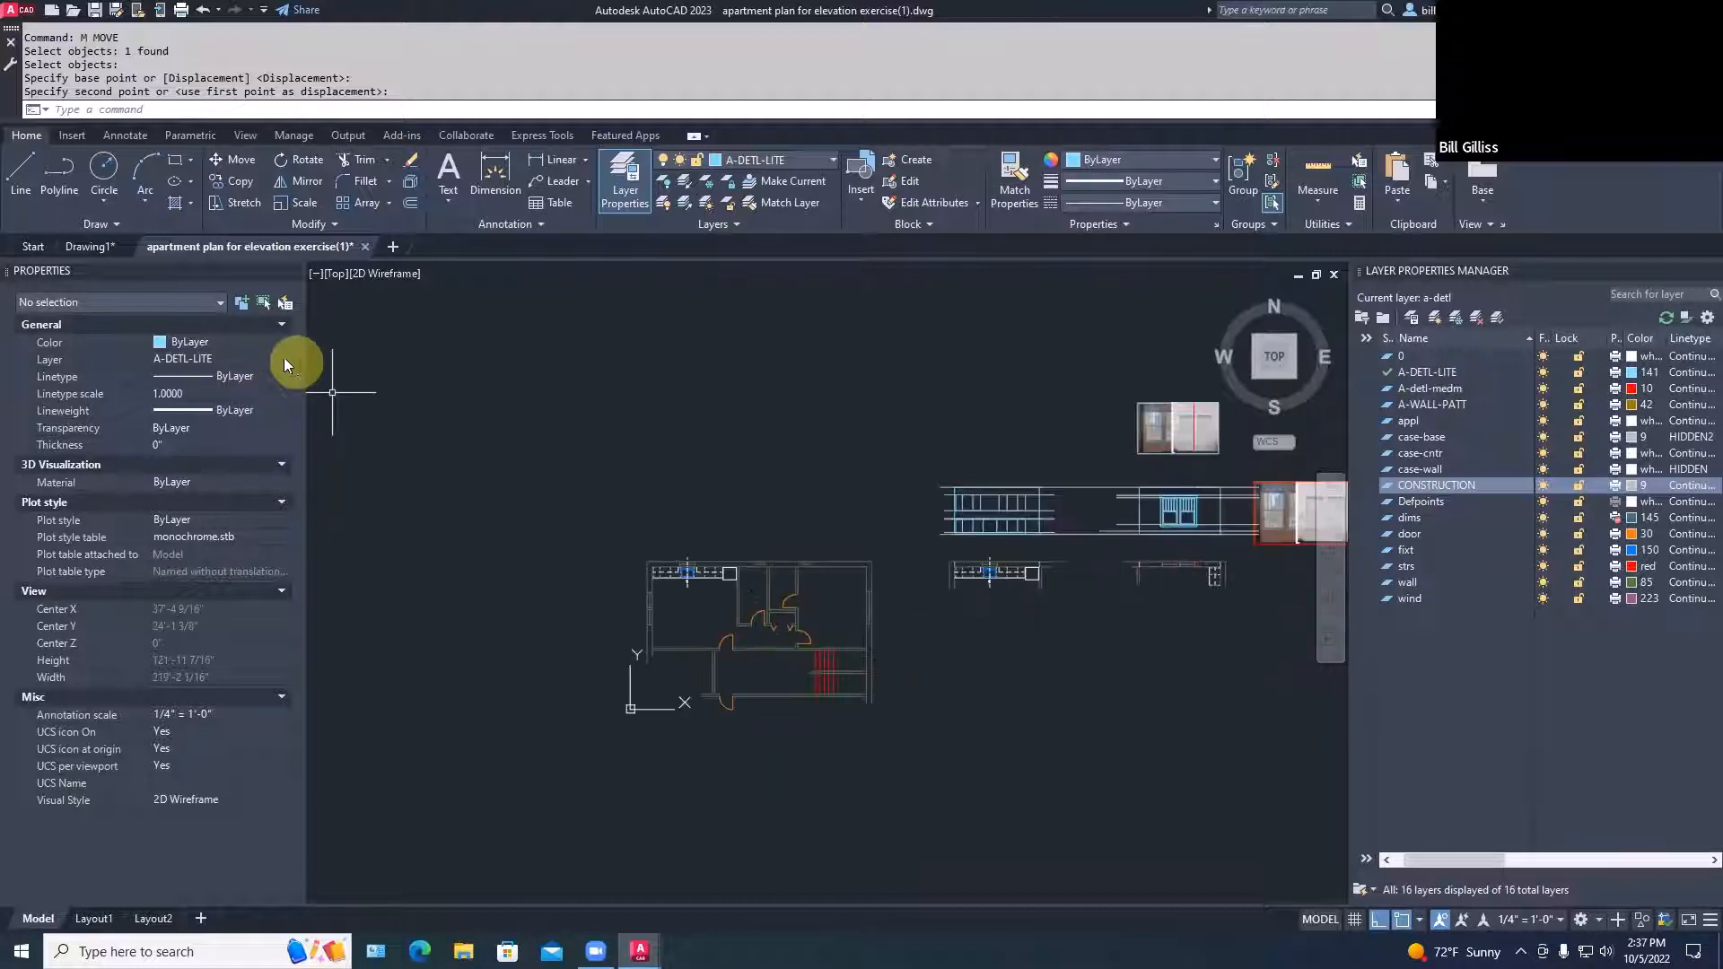
{"action": "left_click", "coordinate": [93, 919]}
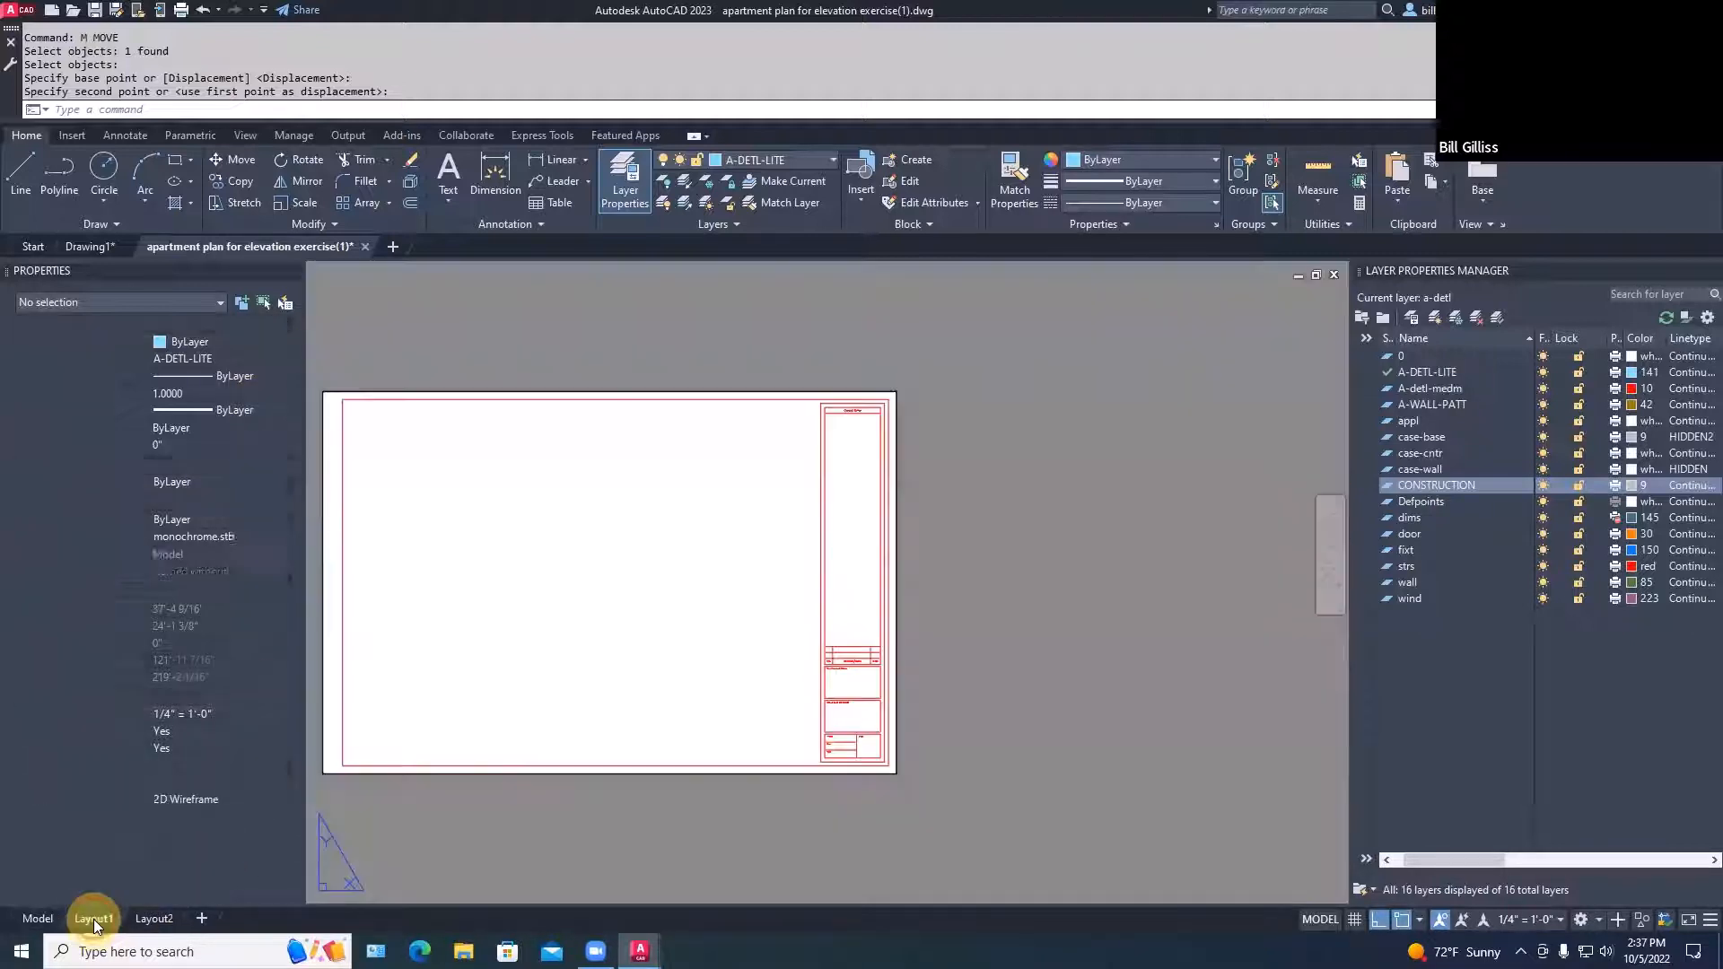
{"action": "middle_click_drag", "start_coordinate": [635, 807], "coordinate": [762, 813]}
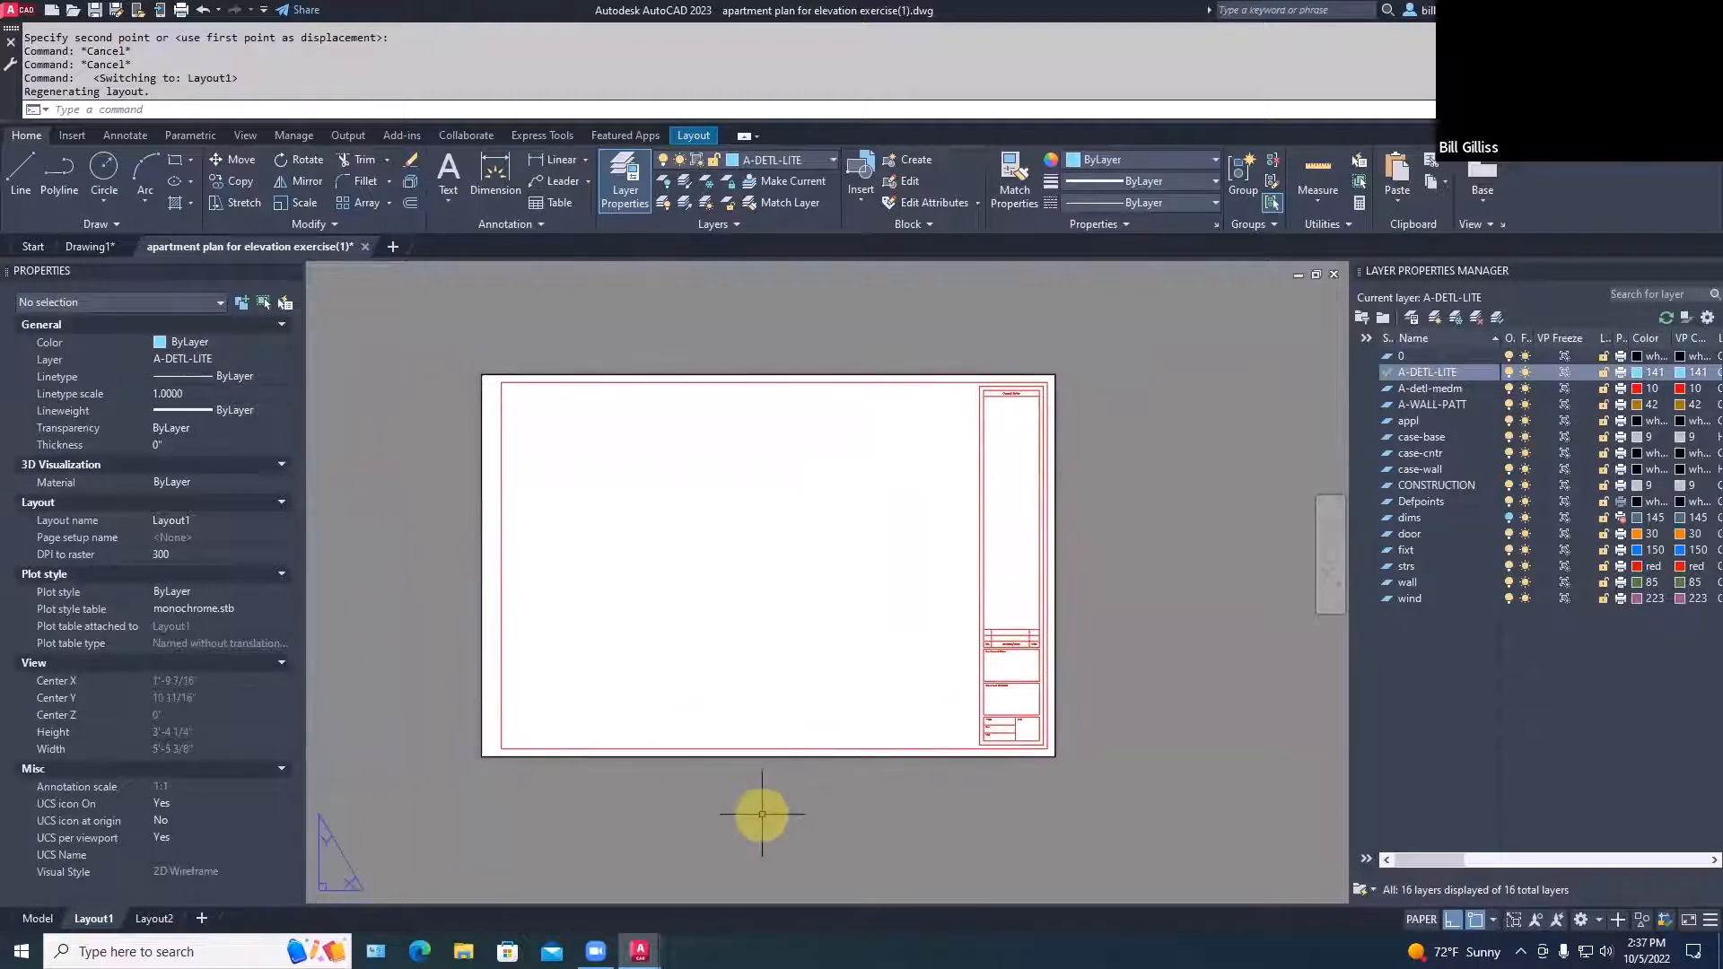
{"action": "left_click", "coordinate": [760, 811]}
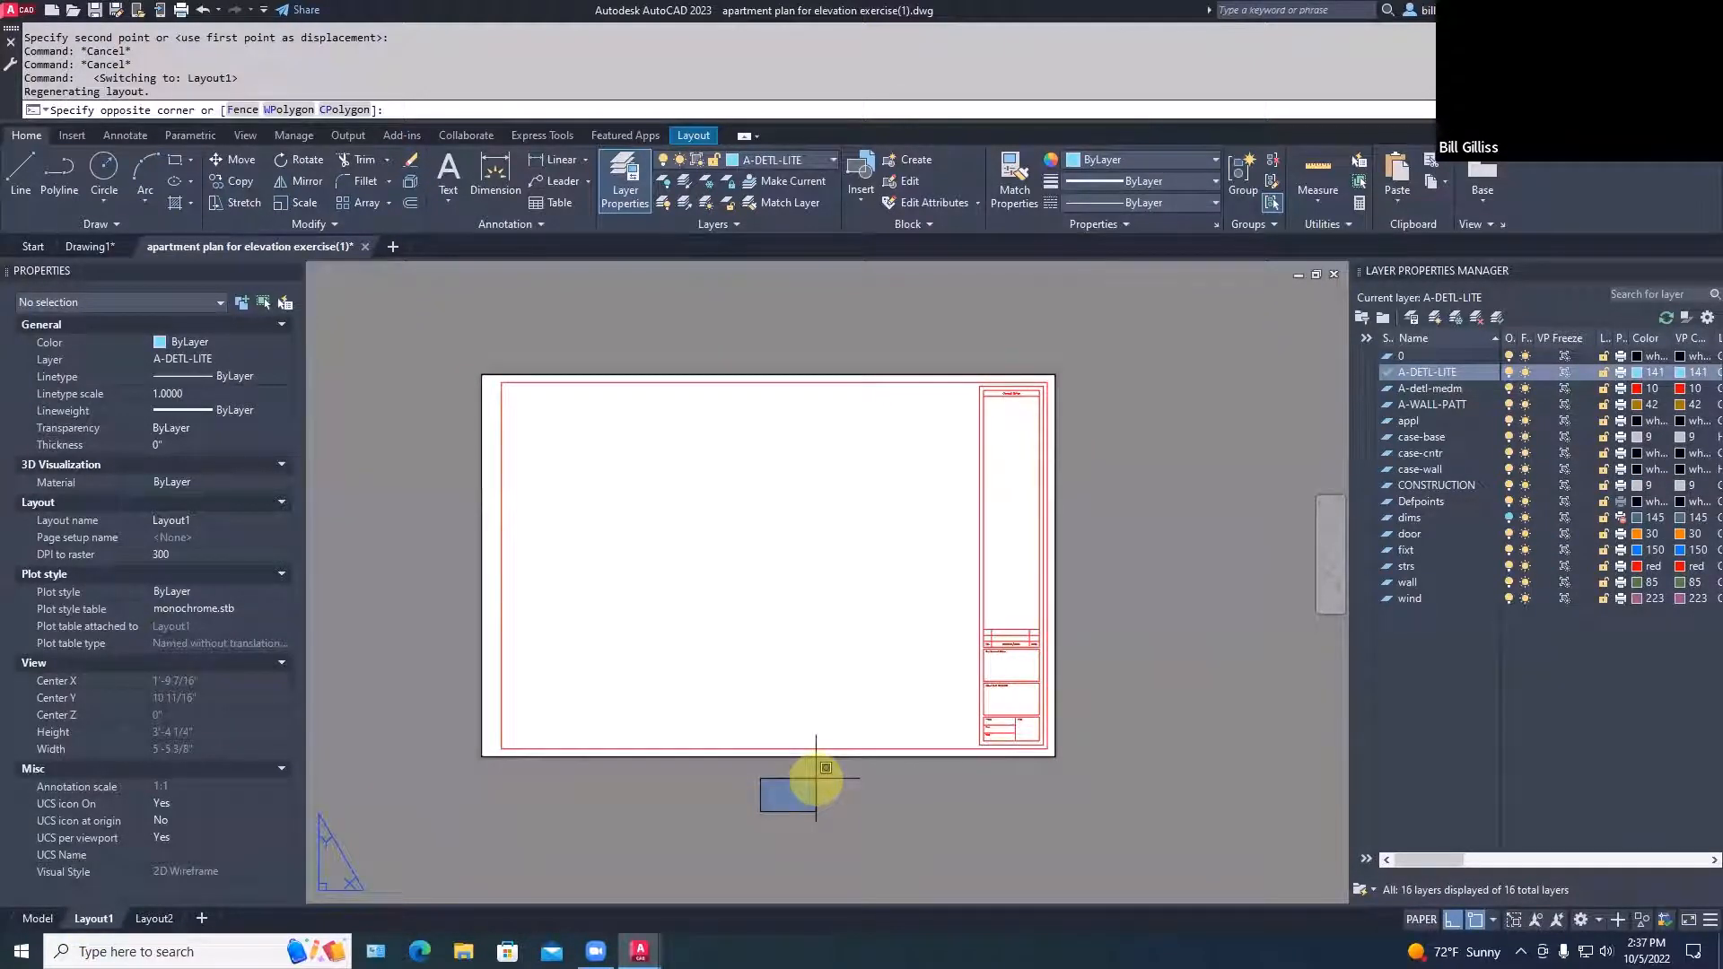
{"action": "left_click", "coordinate": [774, 764]}
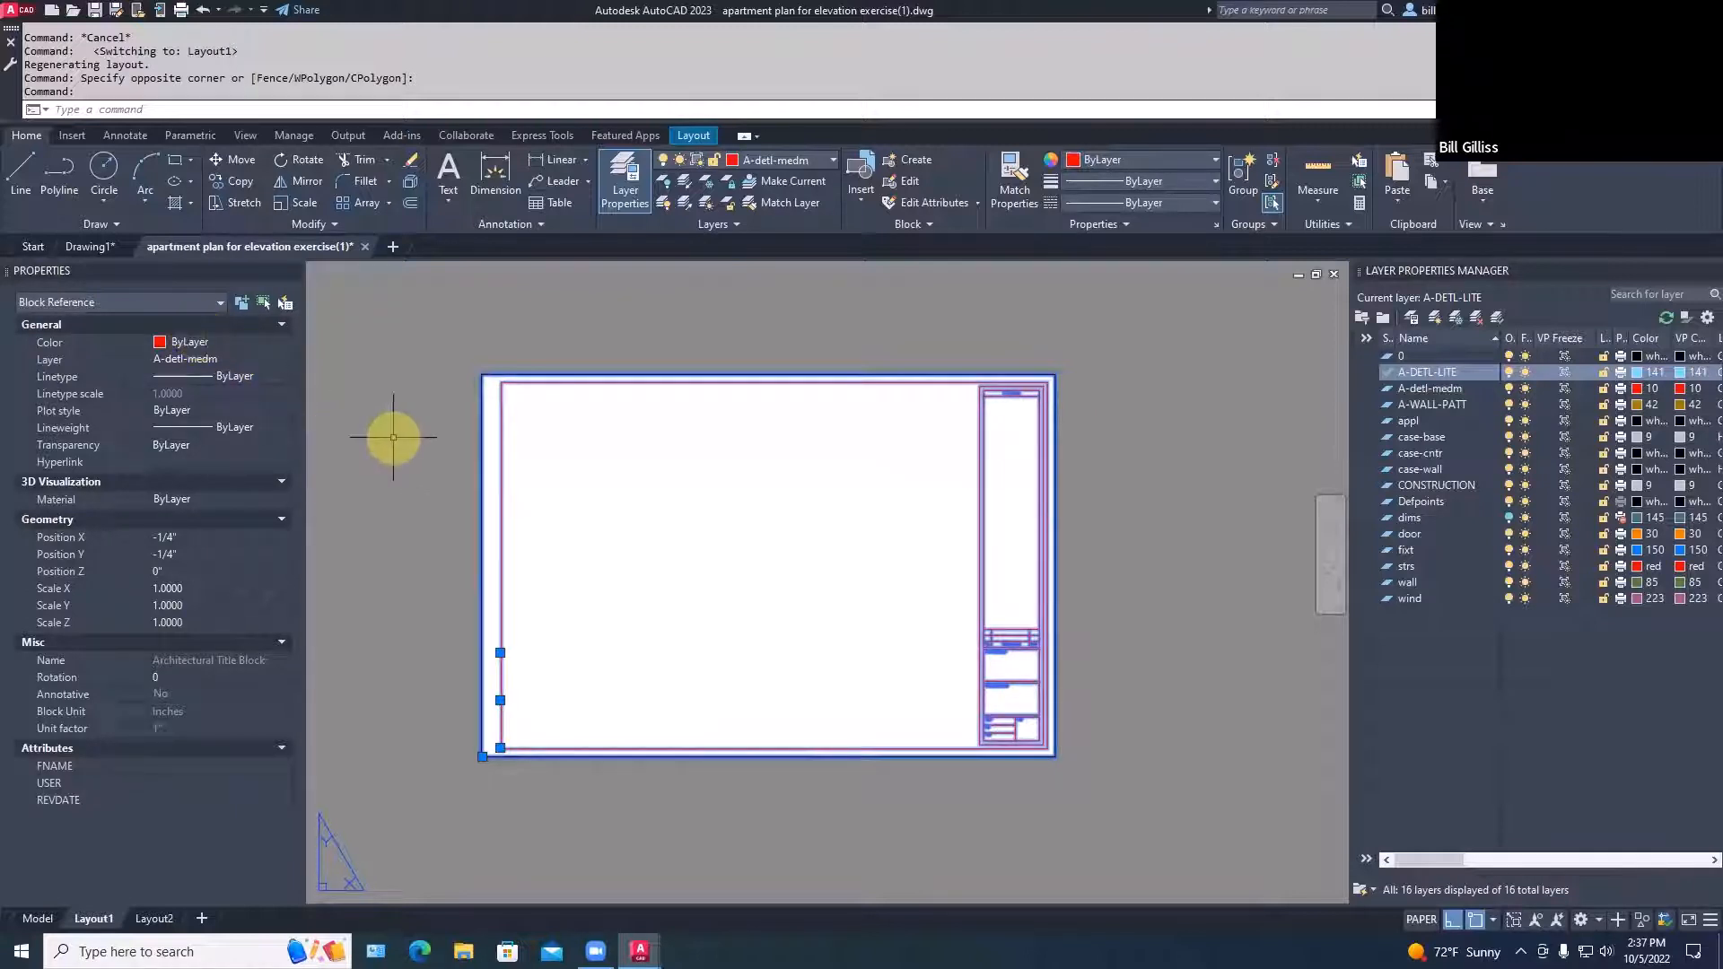
{"action": "key", "text": "Escape"}
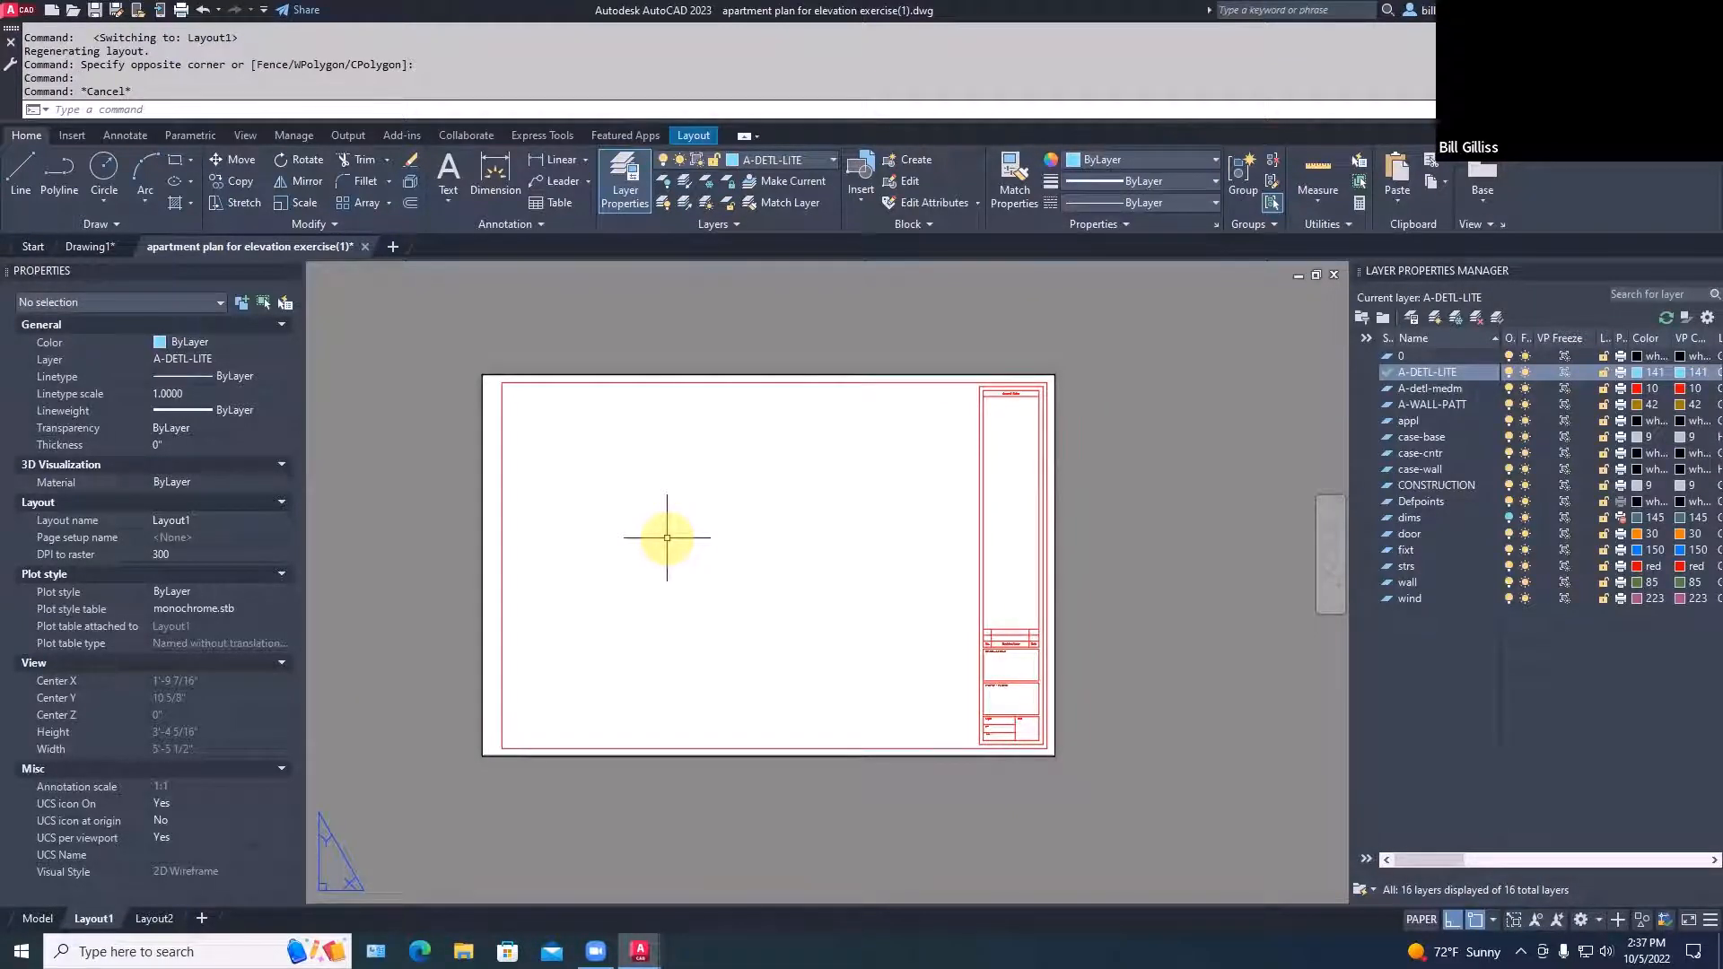
Try a small rectangular viewport with MVIEW in the upper-left area of the sheet, and undo it
{"action": "type", "text": "MV"}
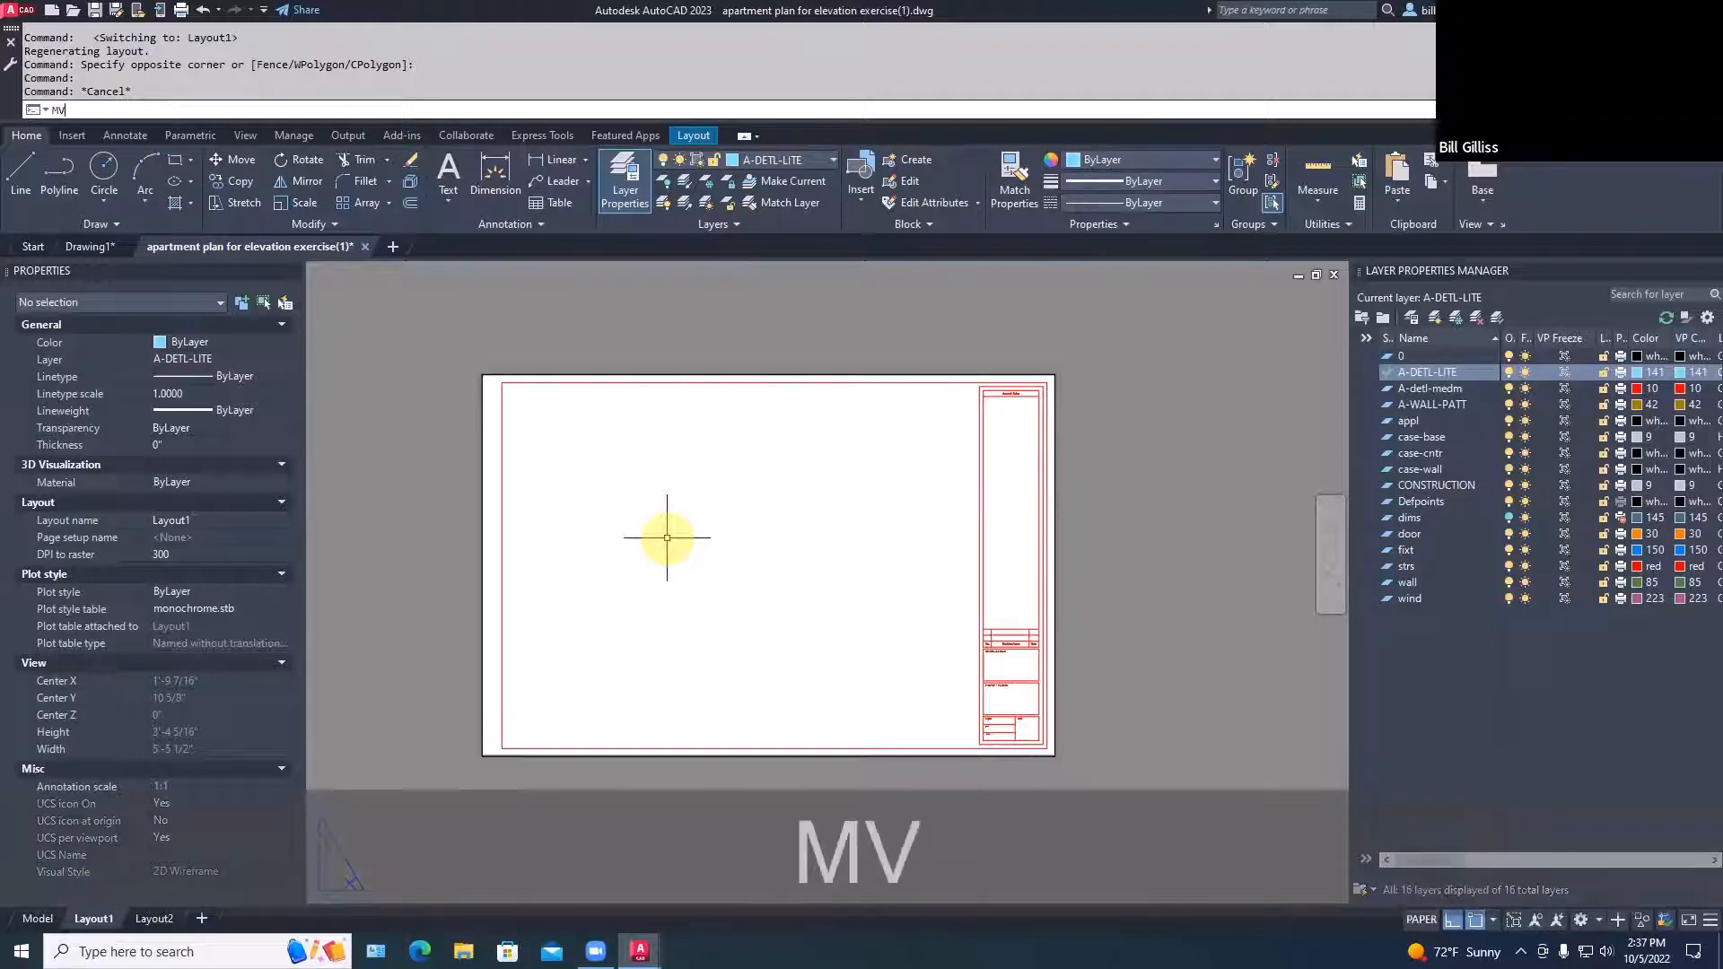
{"action": "key", "text": "Return"}
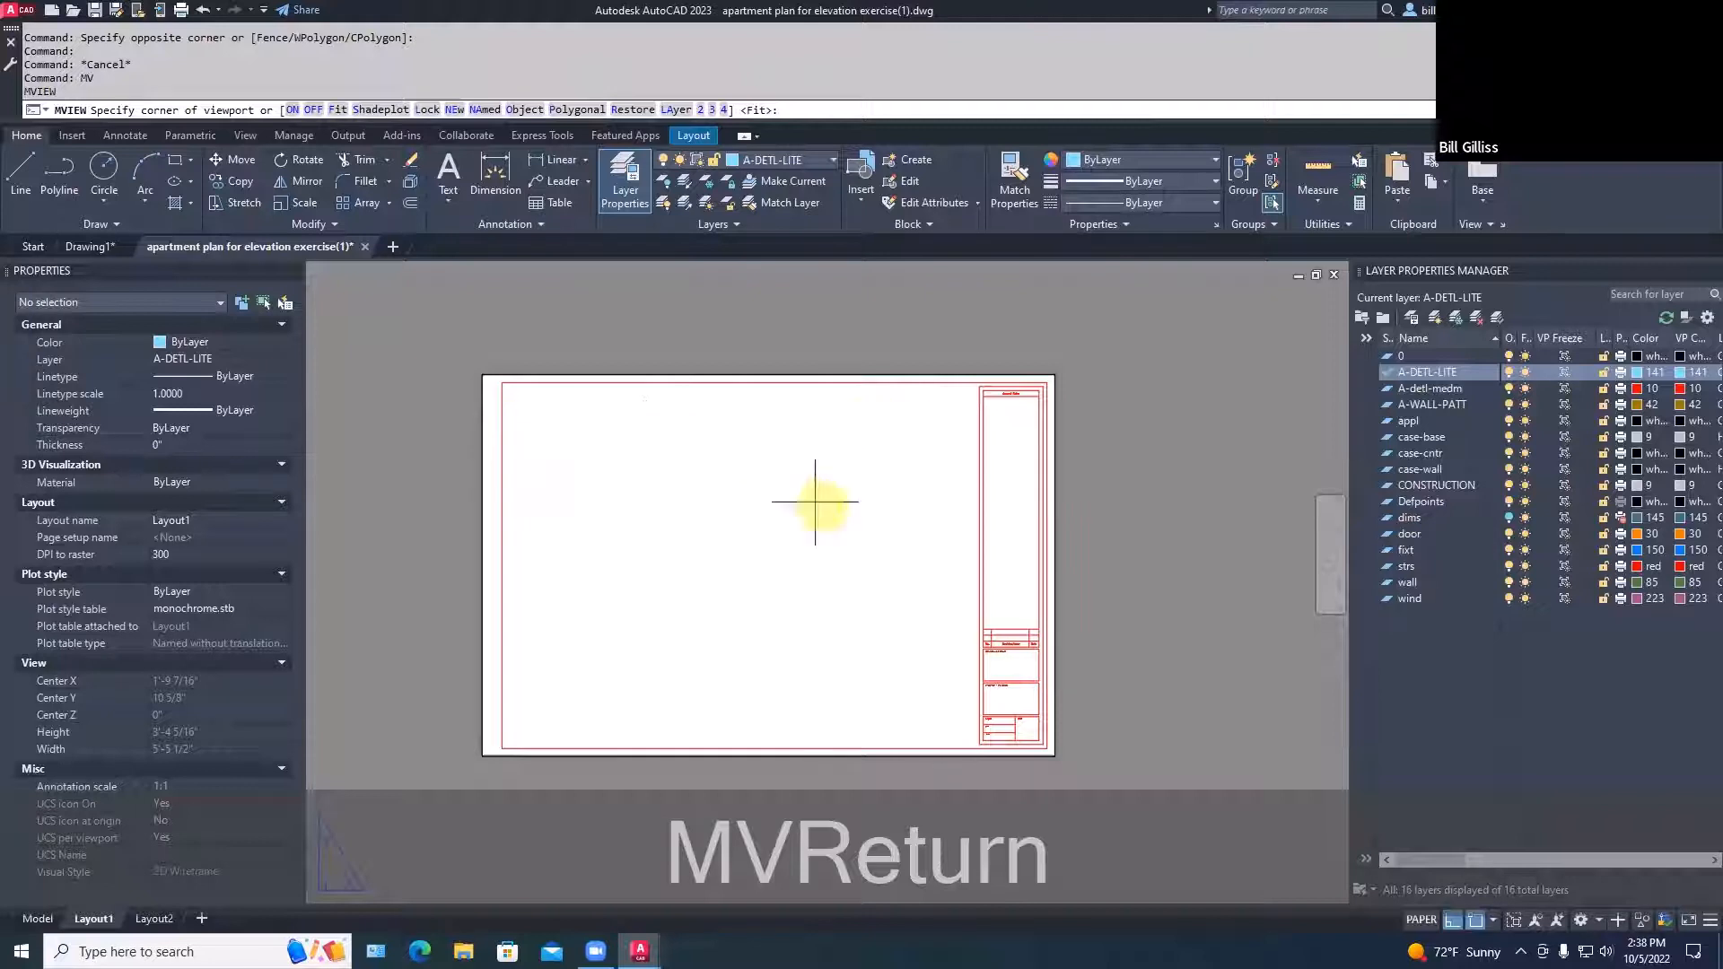
{"action": "left_click", "coordinate": [516, 396]}
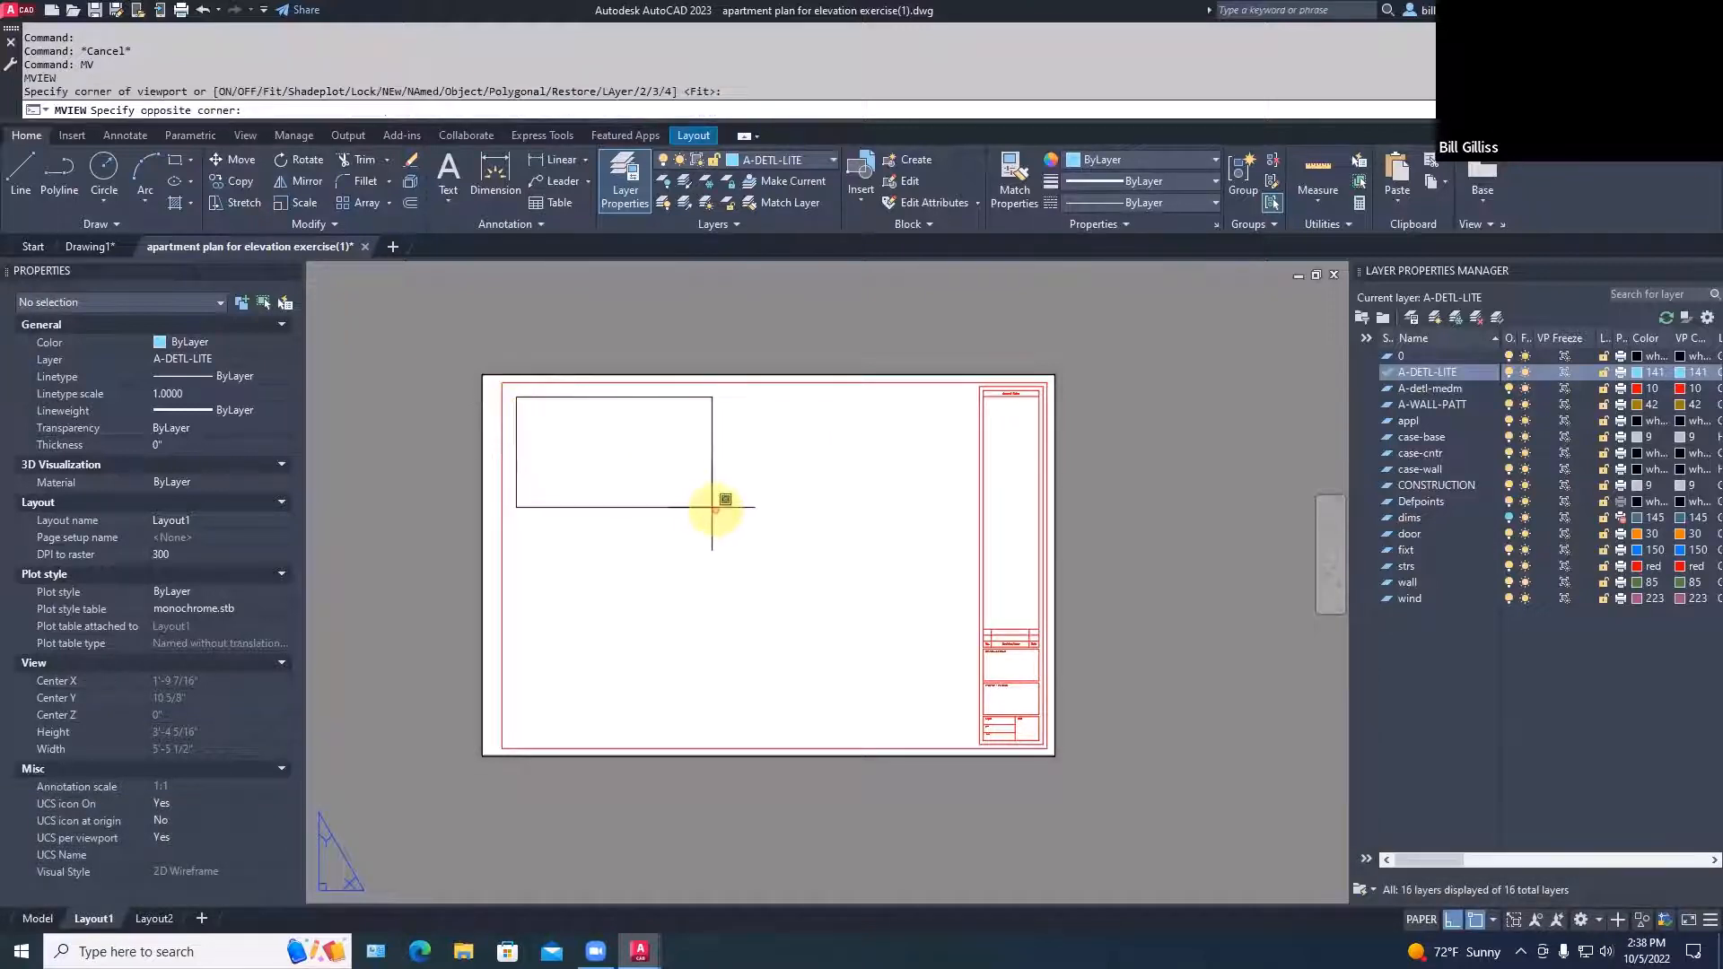
{"action": "left_click", "coordinate": [737, 525]}
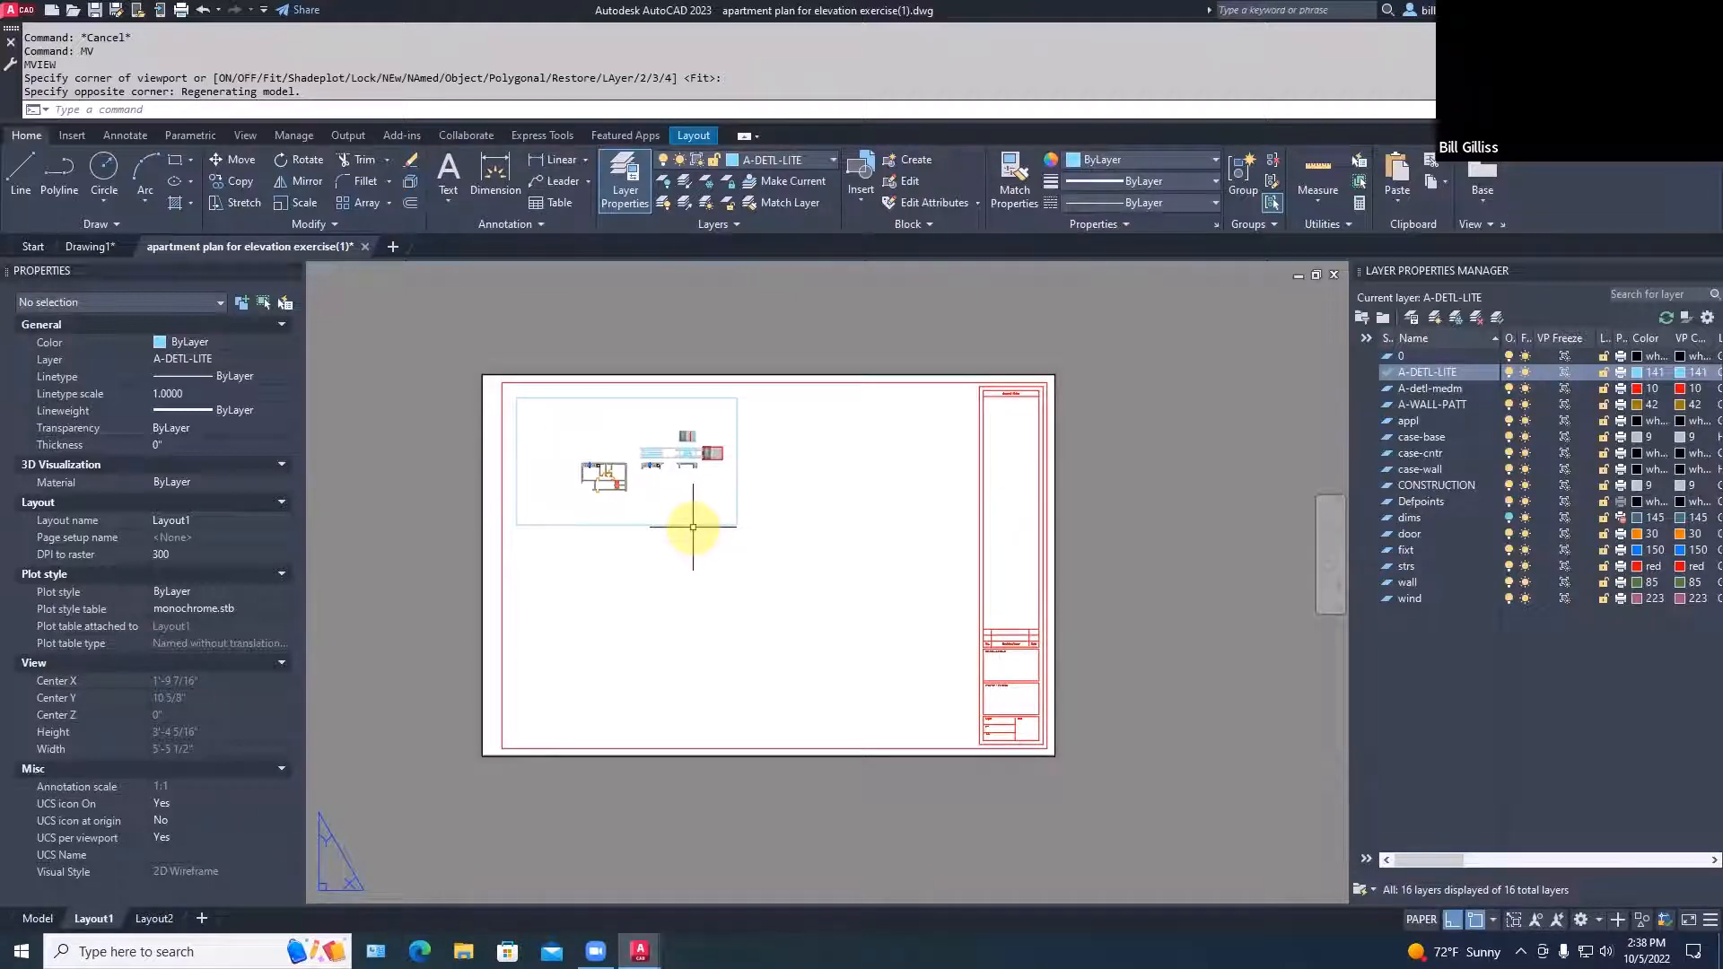
{"action": "key", "text": "ctrl+z"}
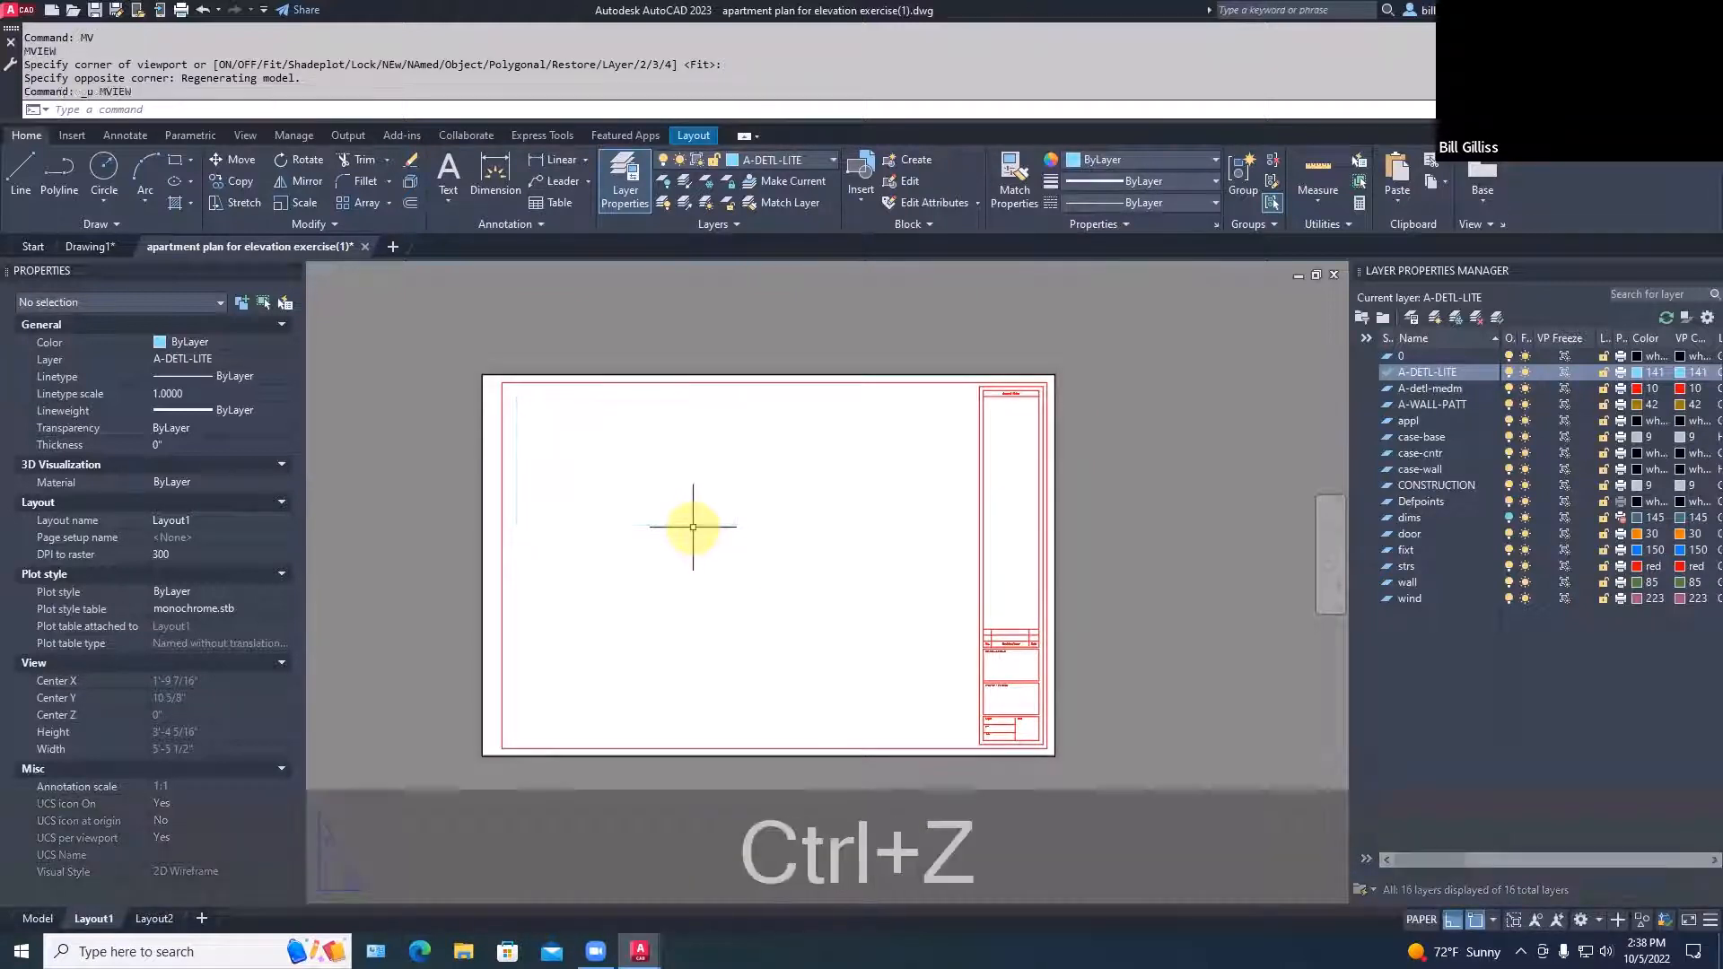
Create a rectangular viewport about 2'-2" wide by 1'-7" high with MVIEW, filling most of the title block's drawing area
{"action": "type", "text": "MV"}
{"action": "key", "text": "Return"}
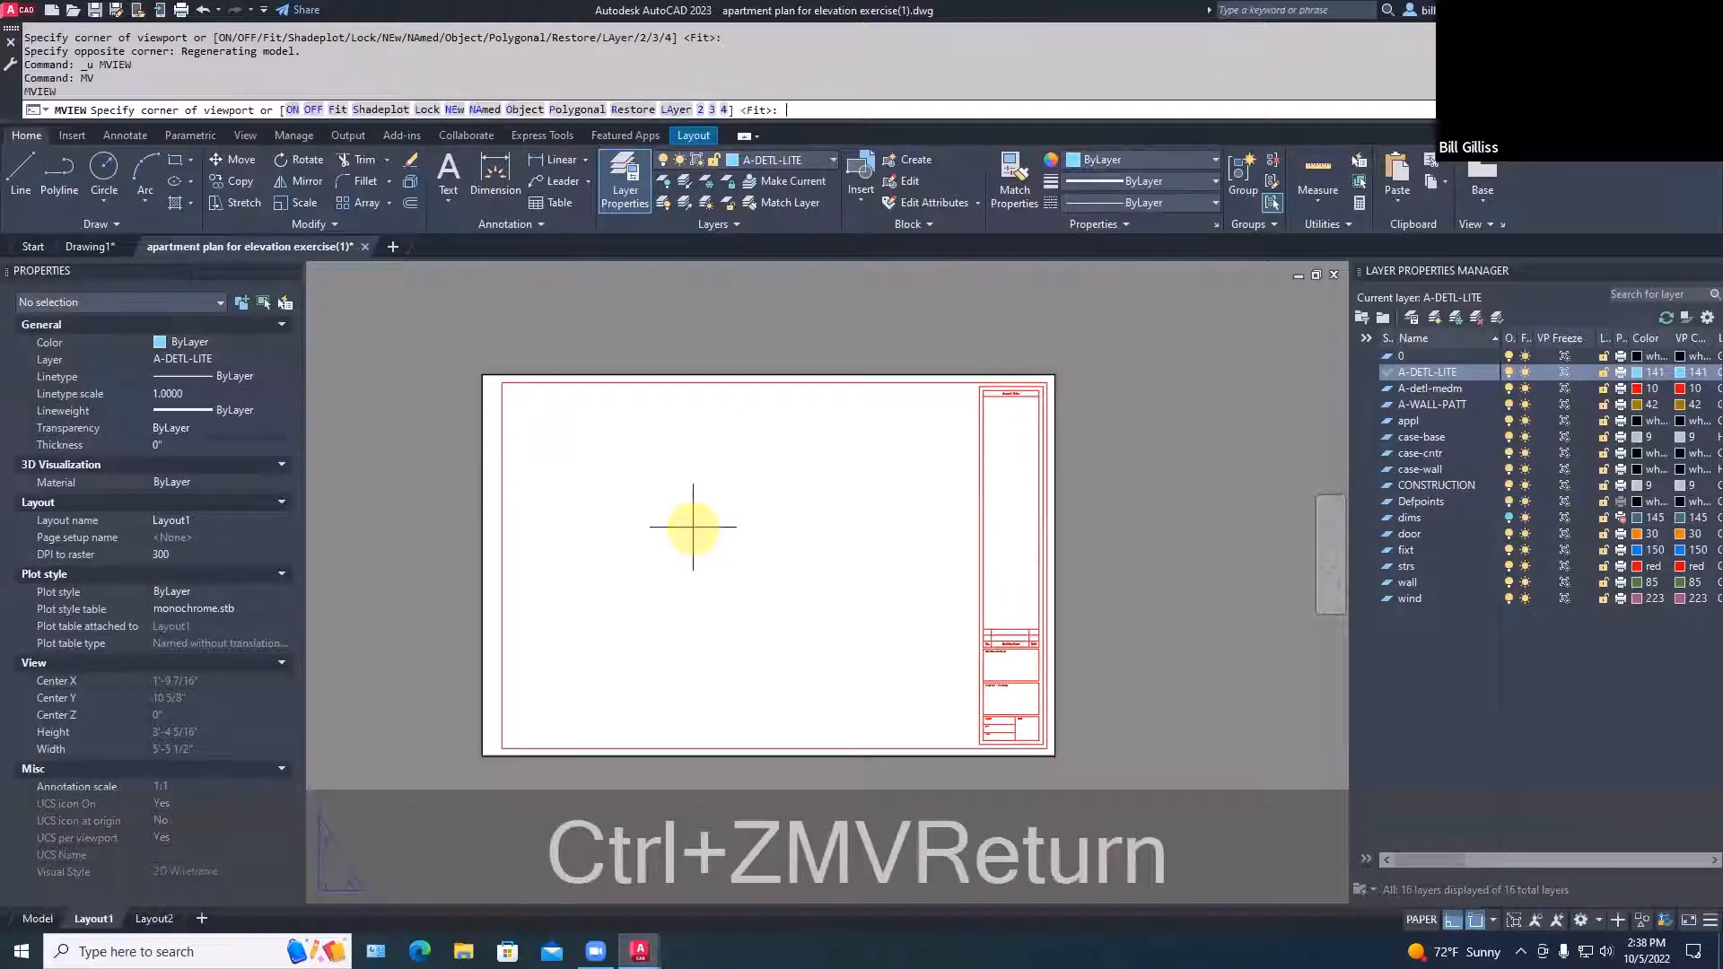
{"action": "left_click", "coordinate": [541, 413]}
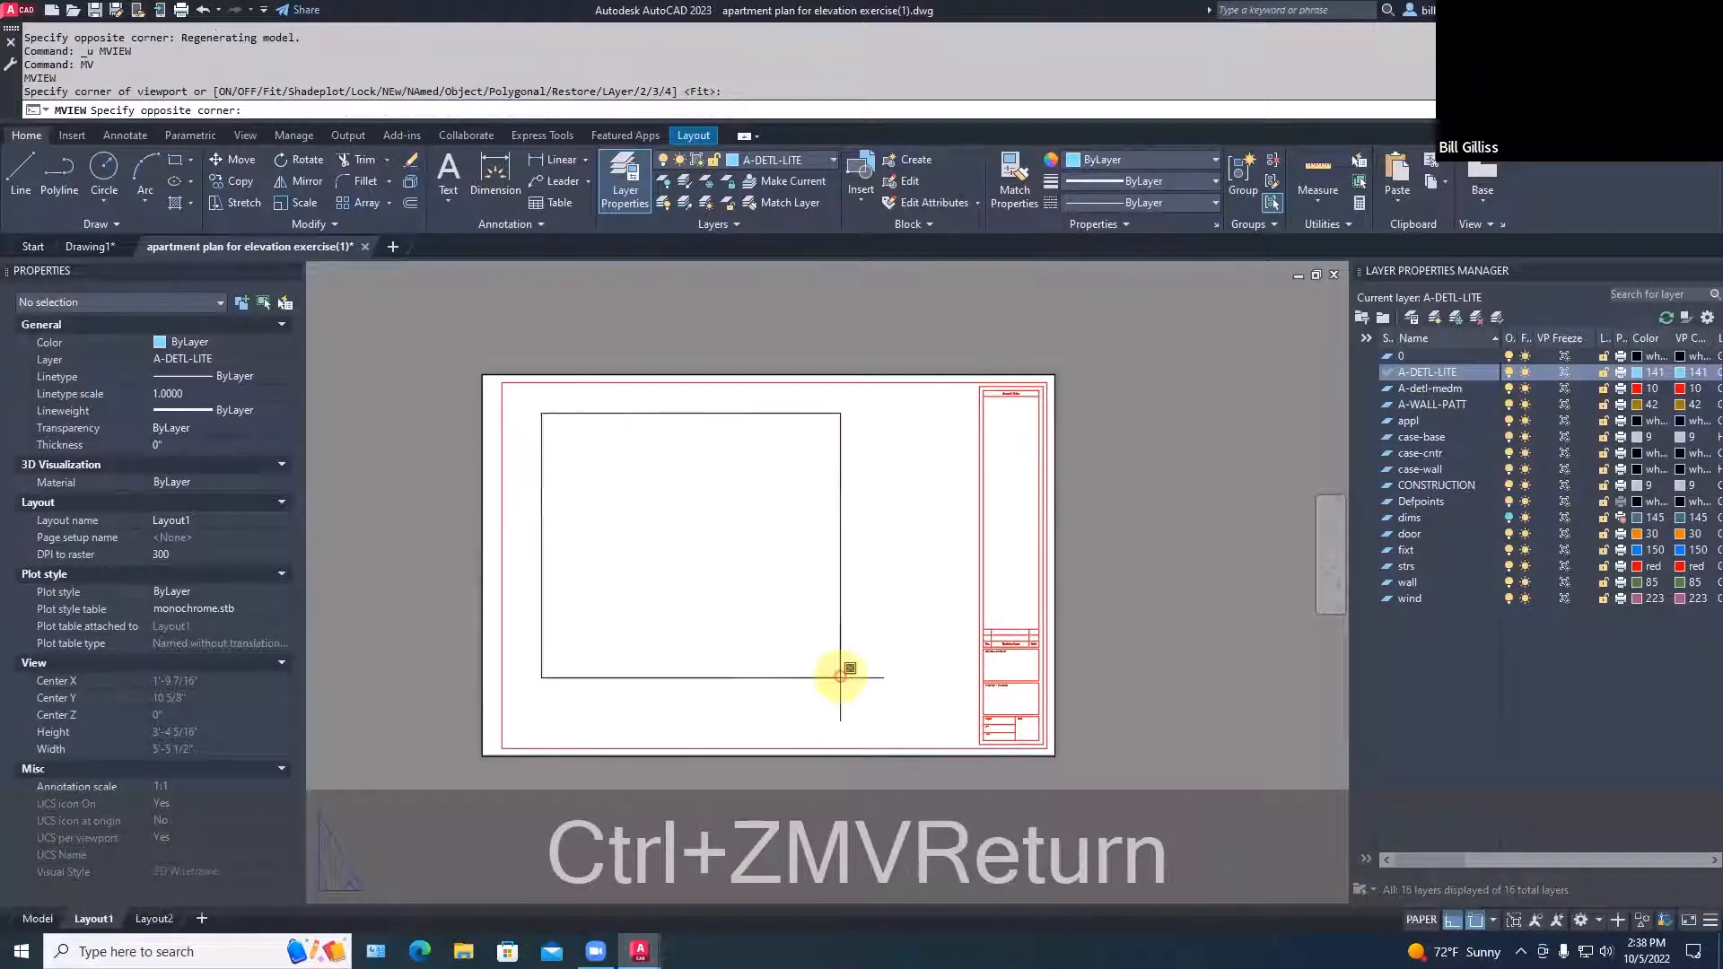
{"action": "left_click", "coordinate": [951, 715]}
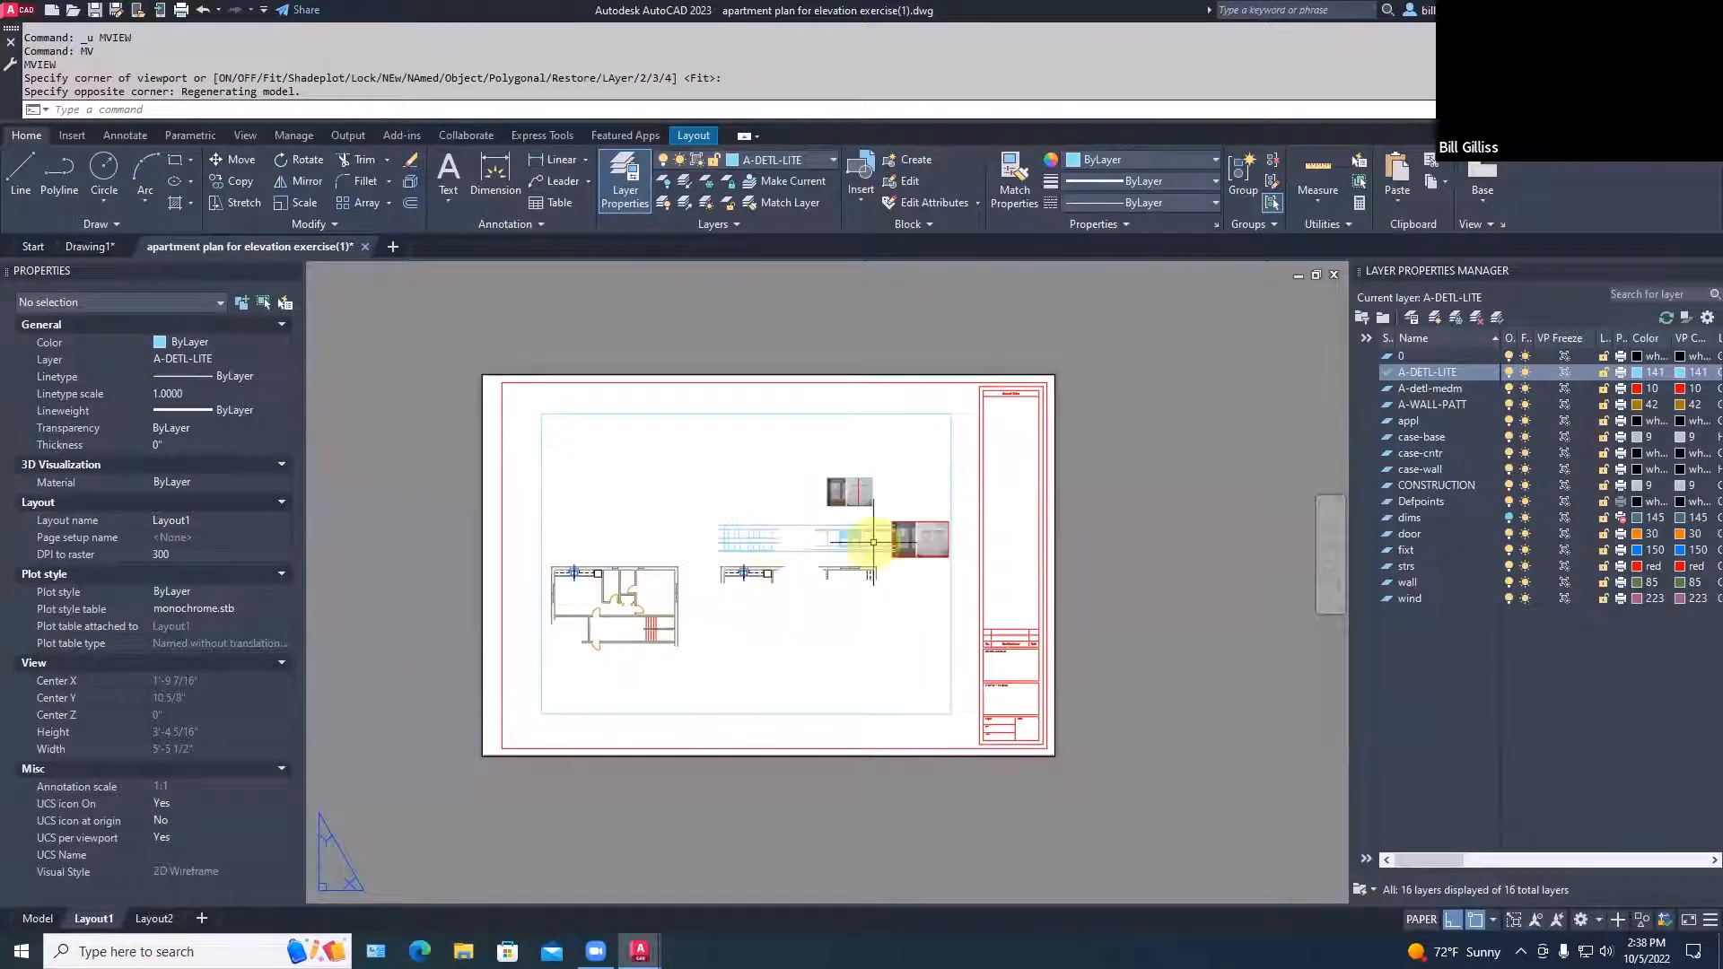
Activate the new viewport, zoom its view to a window around the apartment floor plan, and return to paper space
{"action": "double_click", "coordinate": [716, 647]}
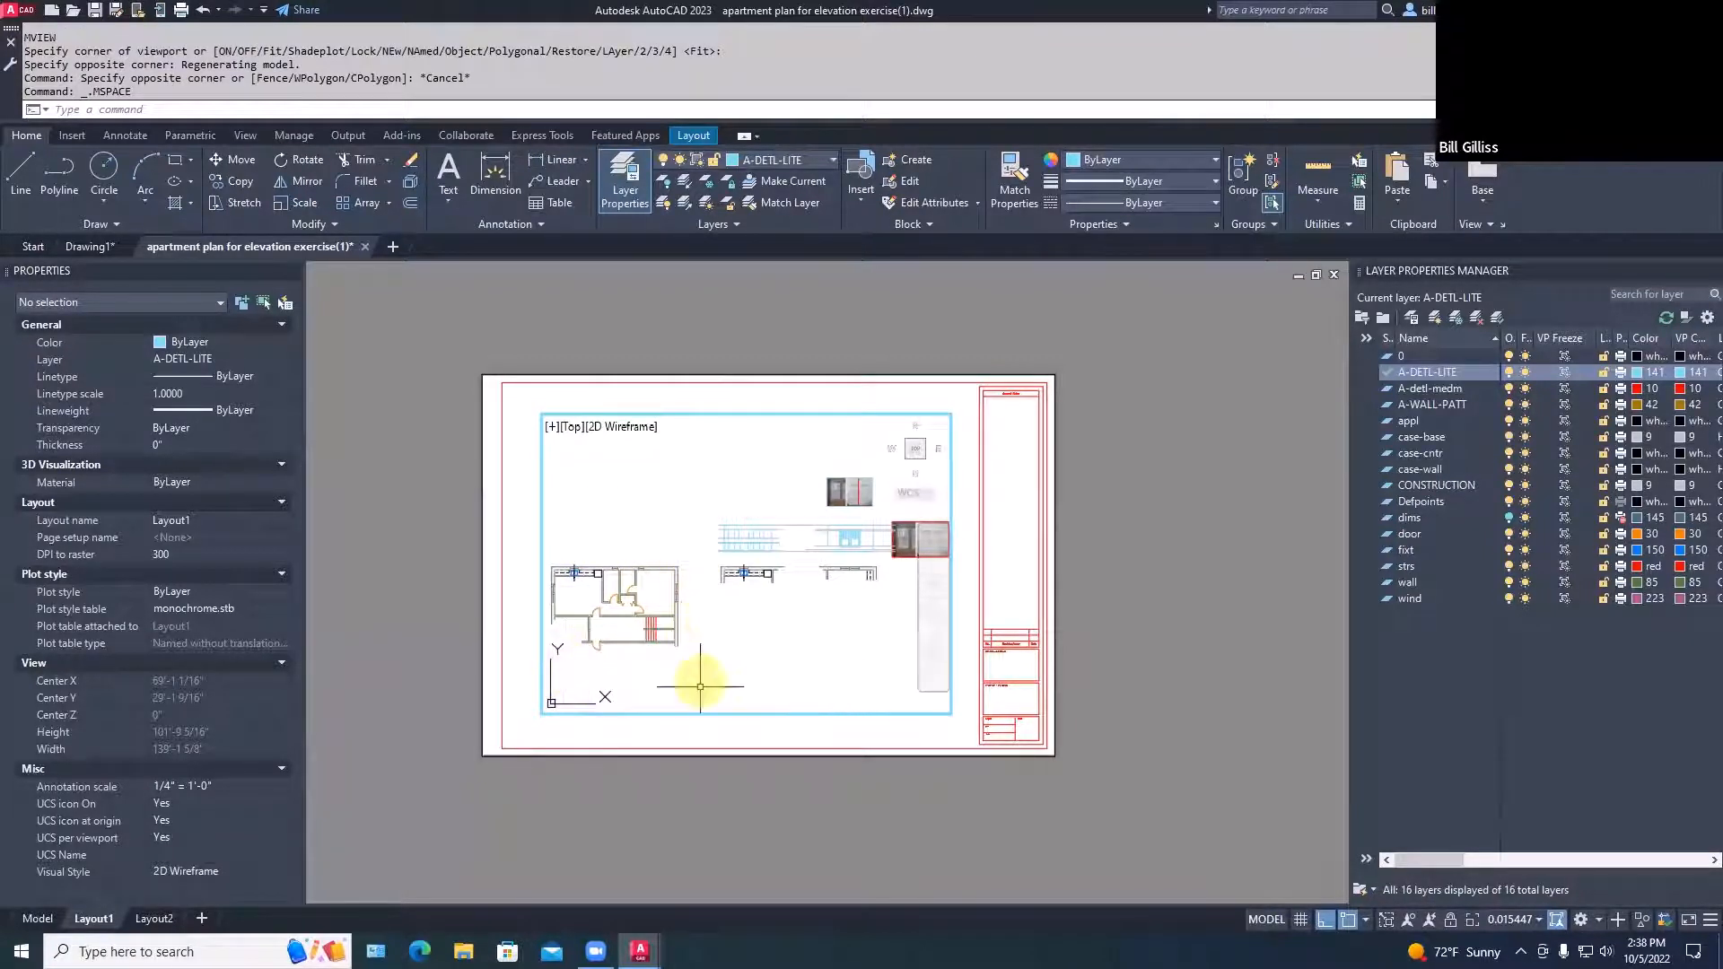
{"action": "type", "text": "z"}
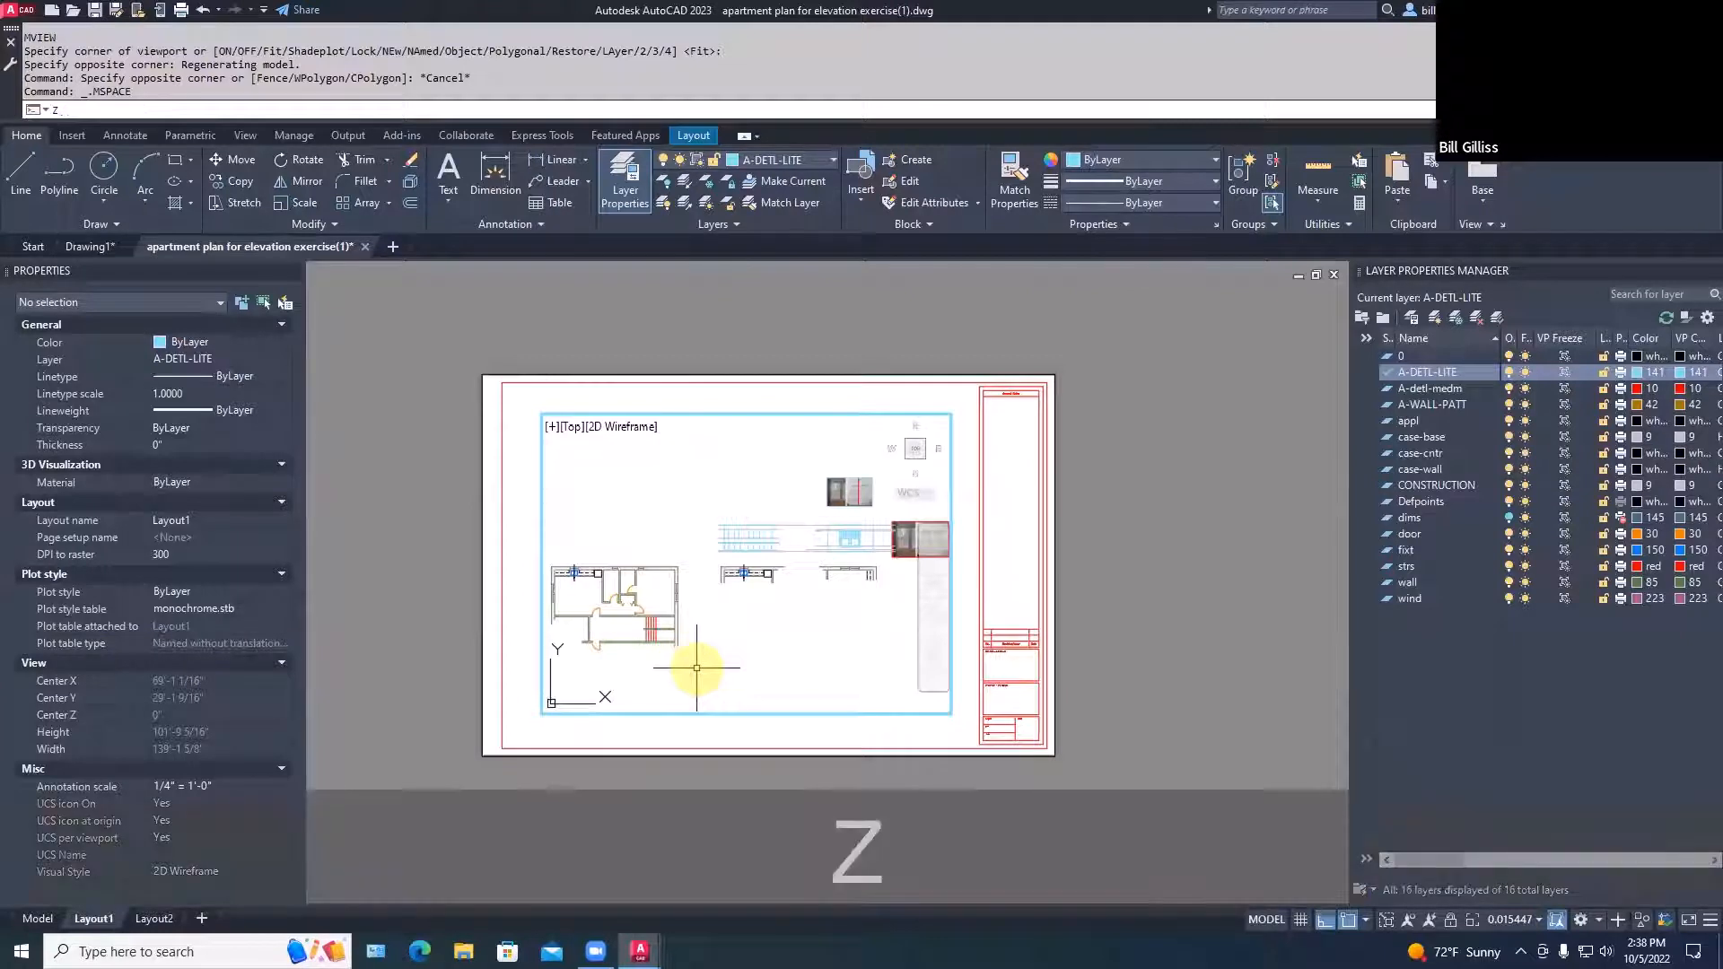
{"action": "key", "text": "space"}
{"action": "left_click", "coordinate": [680, 619]}
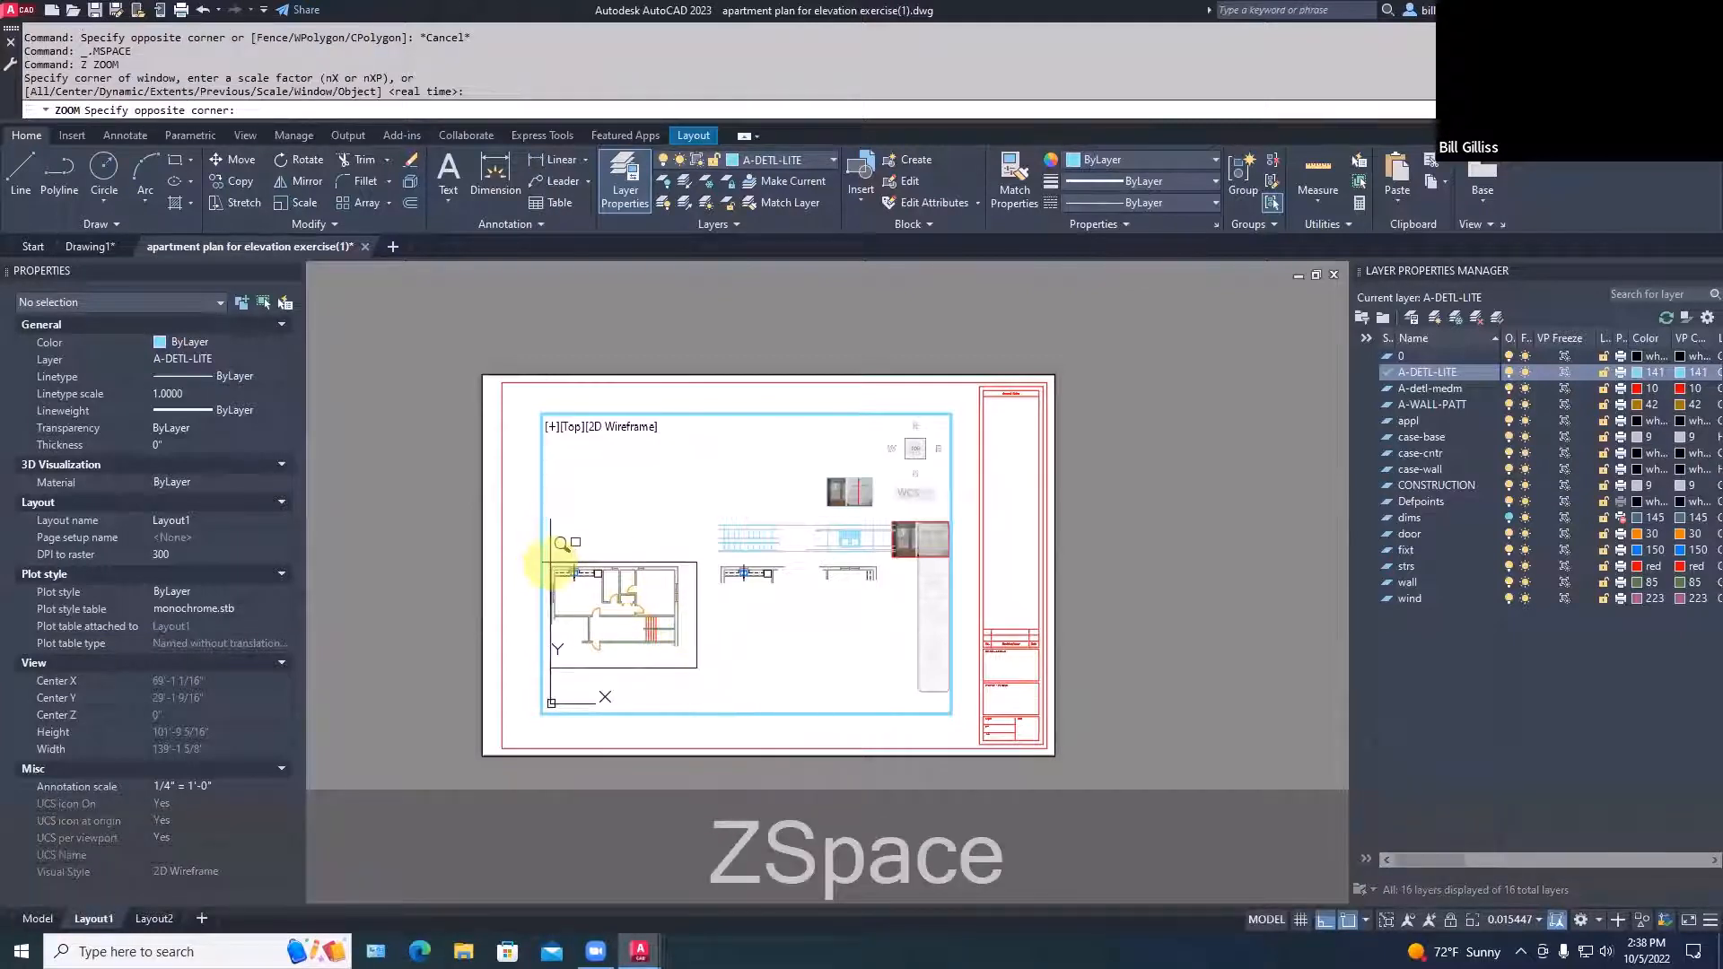
{"action": "left_click", "coordinate": [560, 558]}
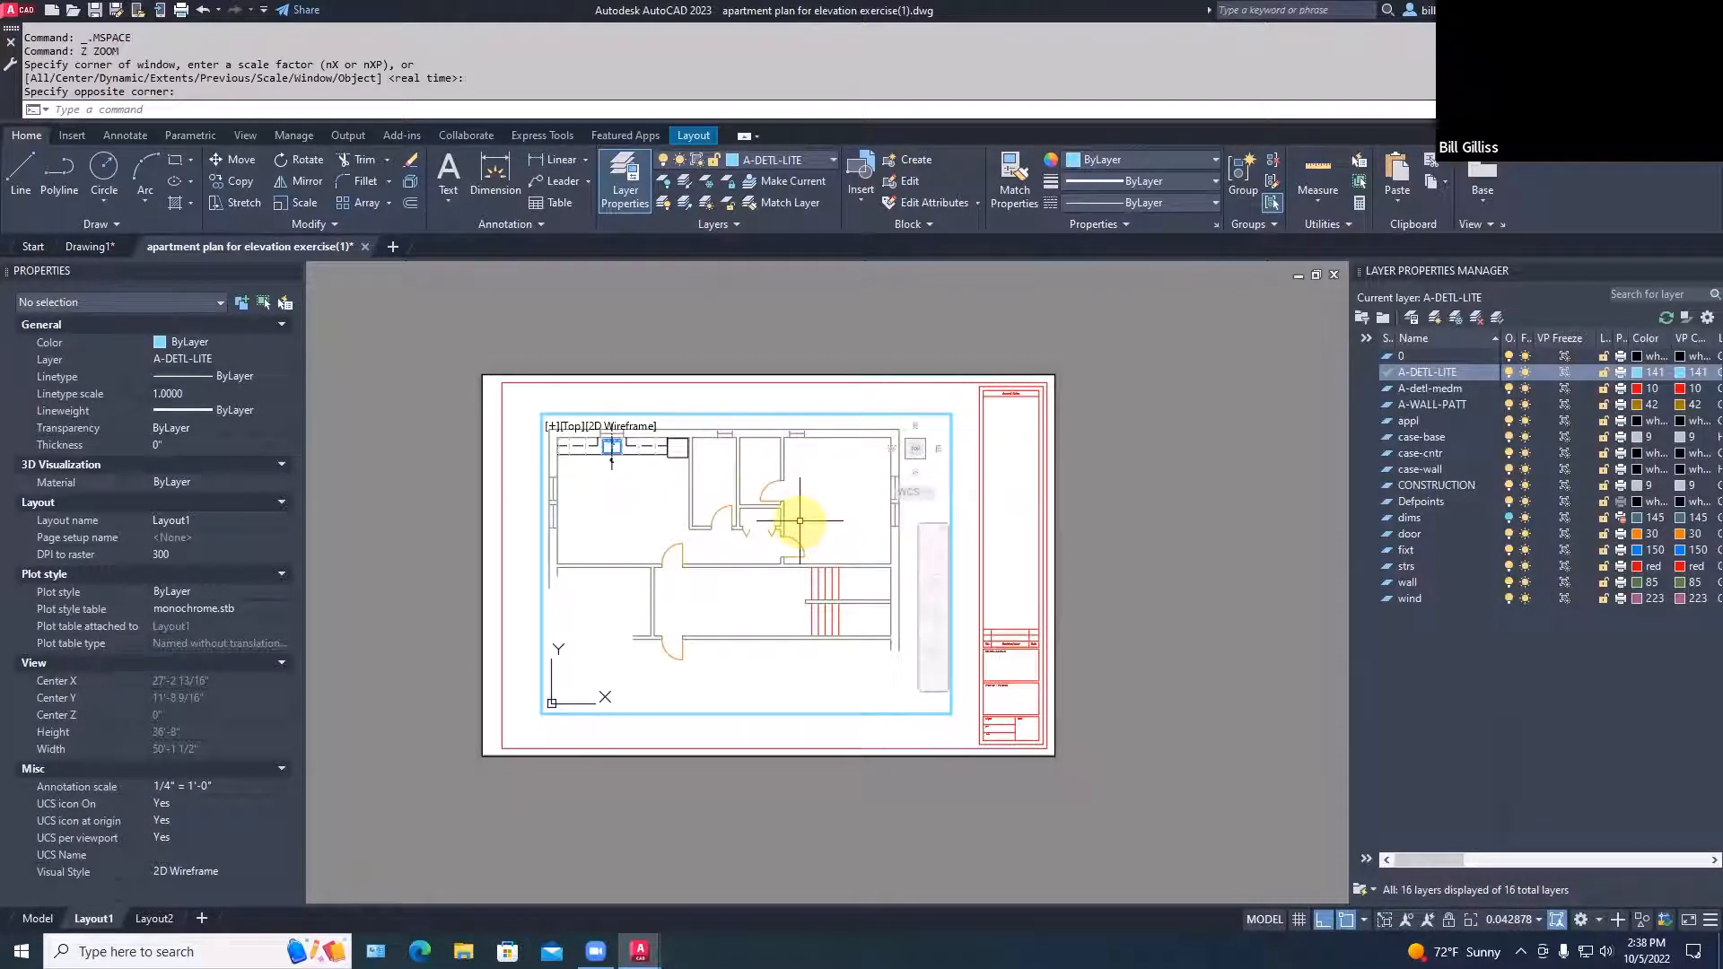
{"action": "double_click", "coordinate": [510, 628]}
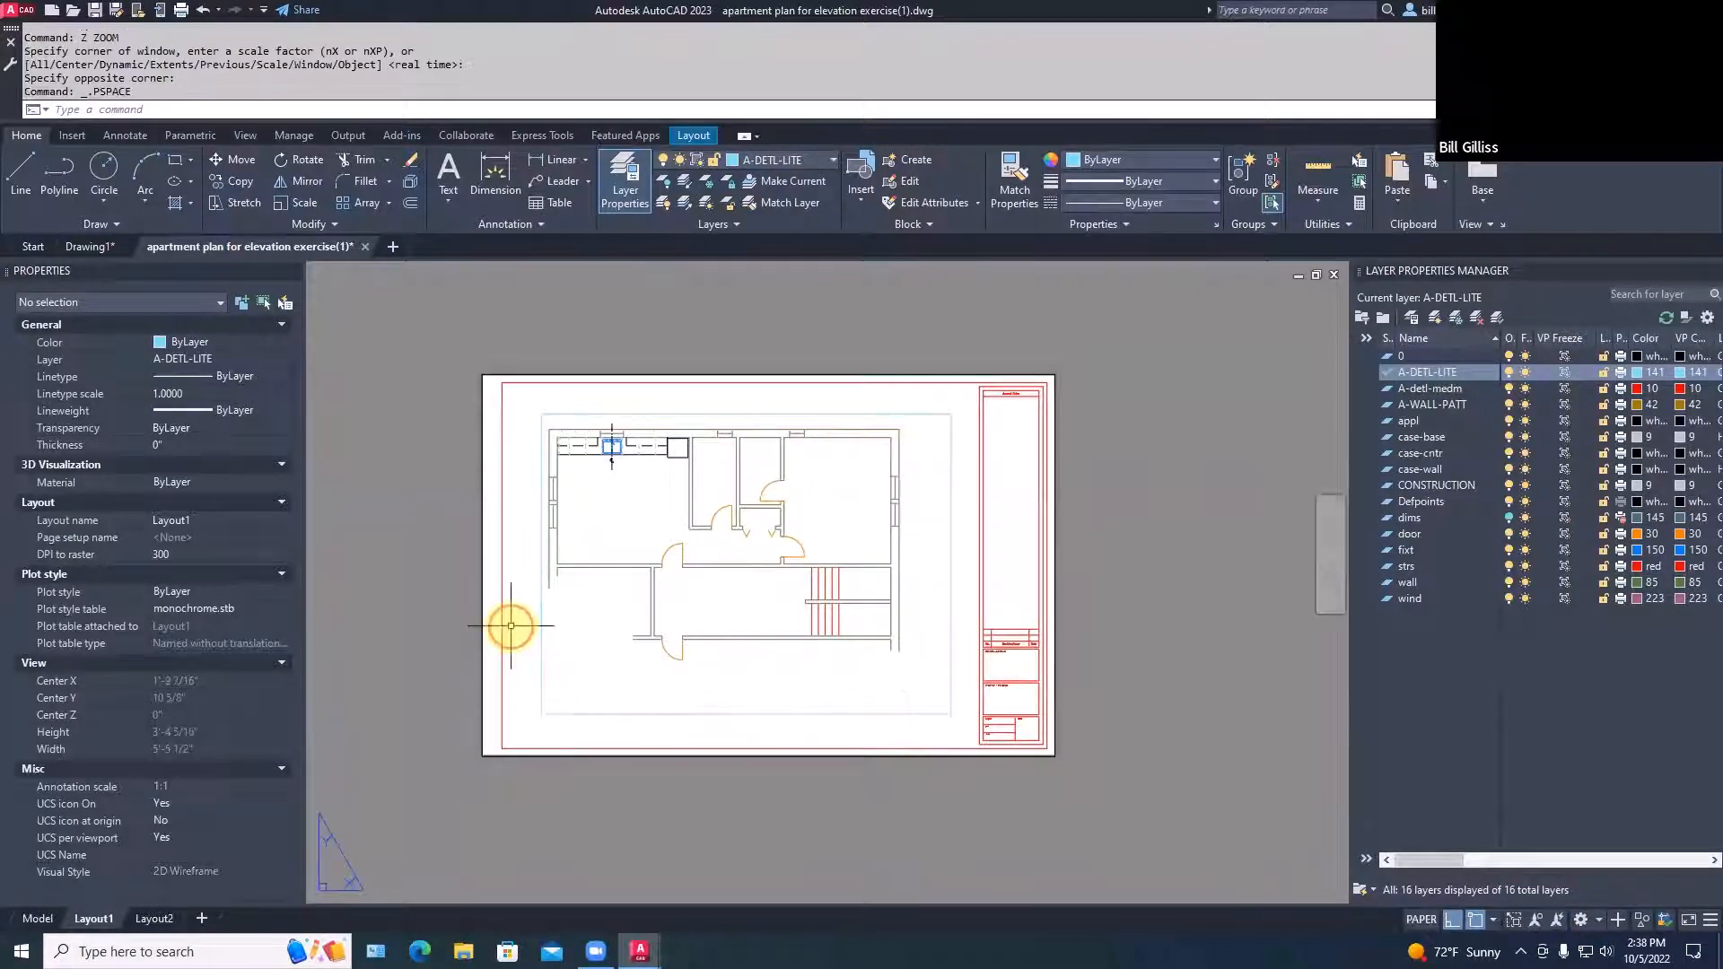
Set the floor plan viewport's standard scale and annotation scale both to 1/2" = 1'-0"
{"action": "left_click", "coordinate": [541, 610]}
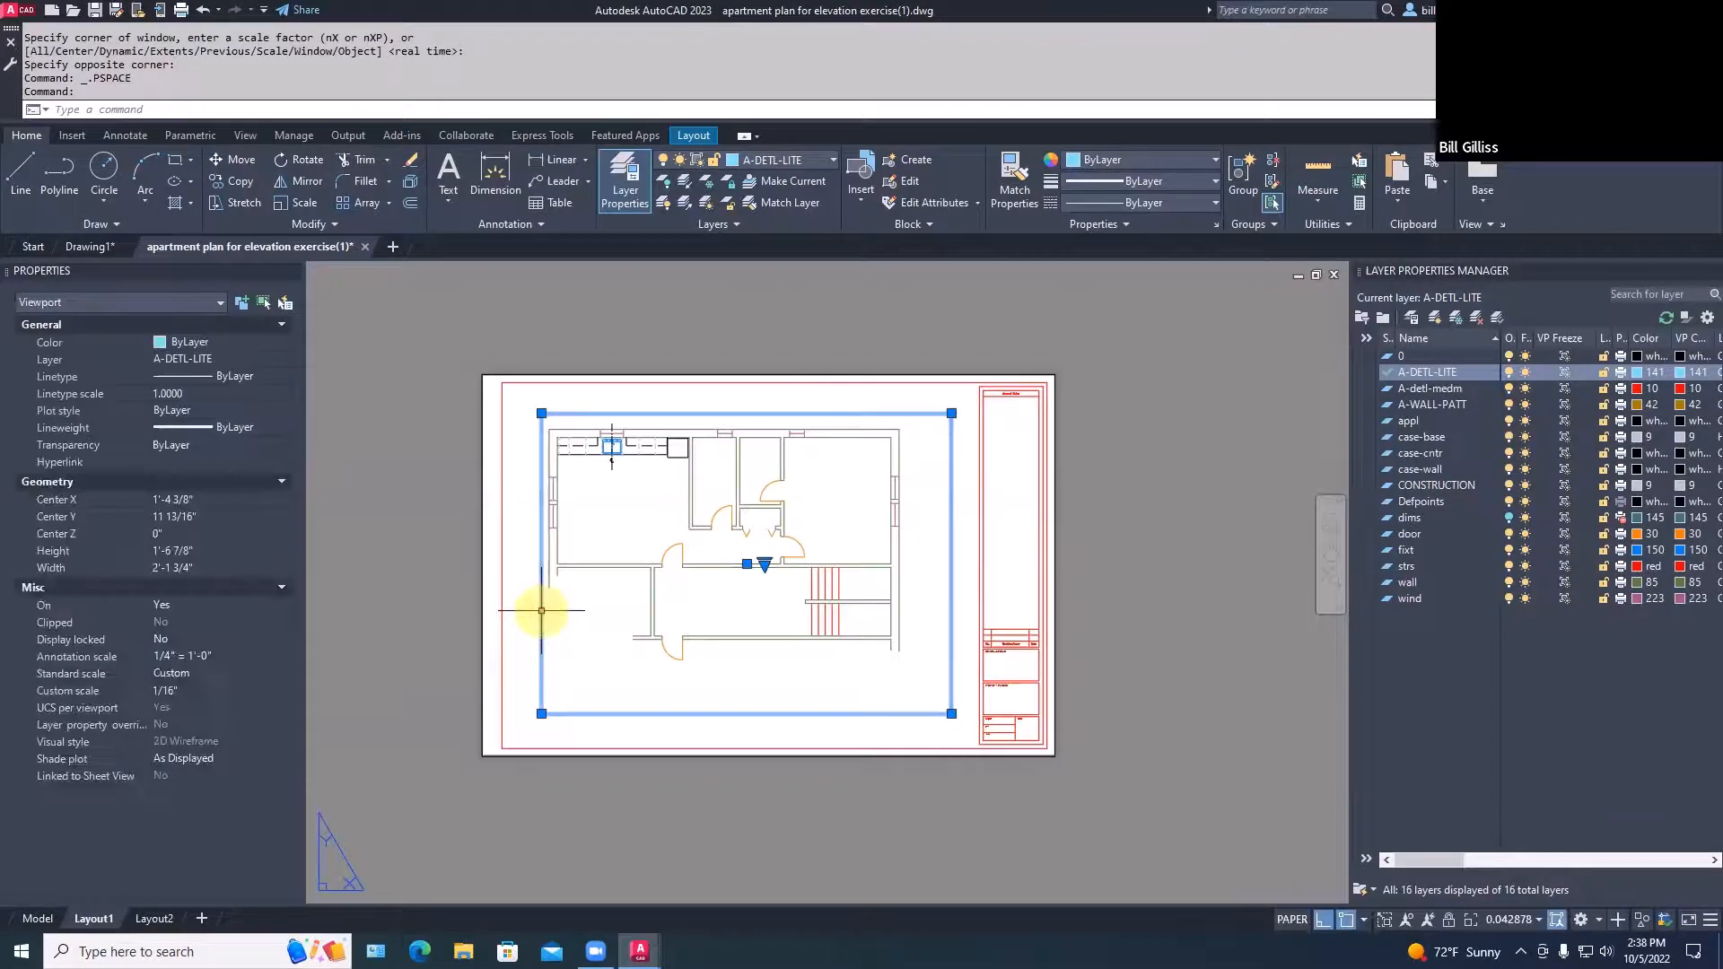
{"action": "left_click", "coordinate": [181, 673]}
{"action": "left_click", "coordinate": [225, 671]}
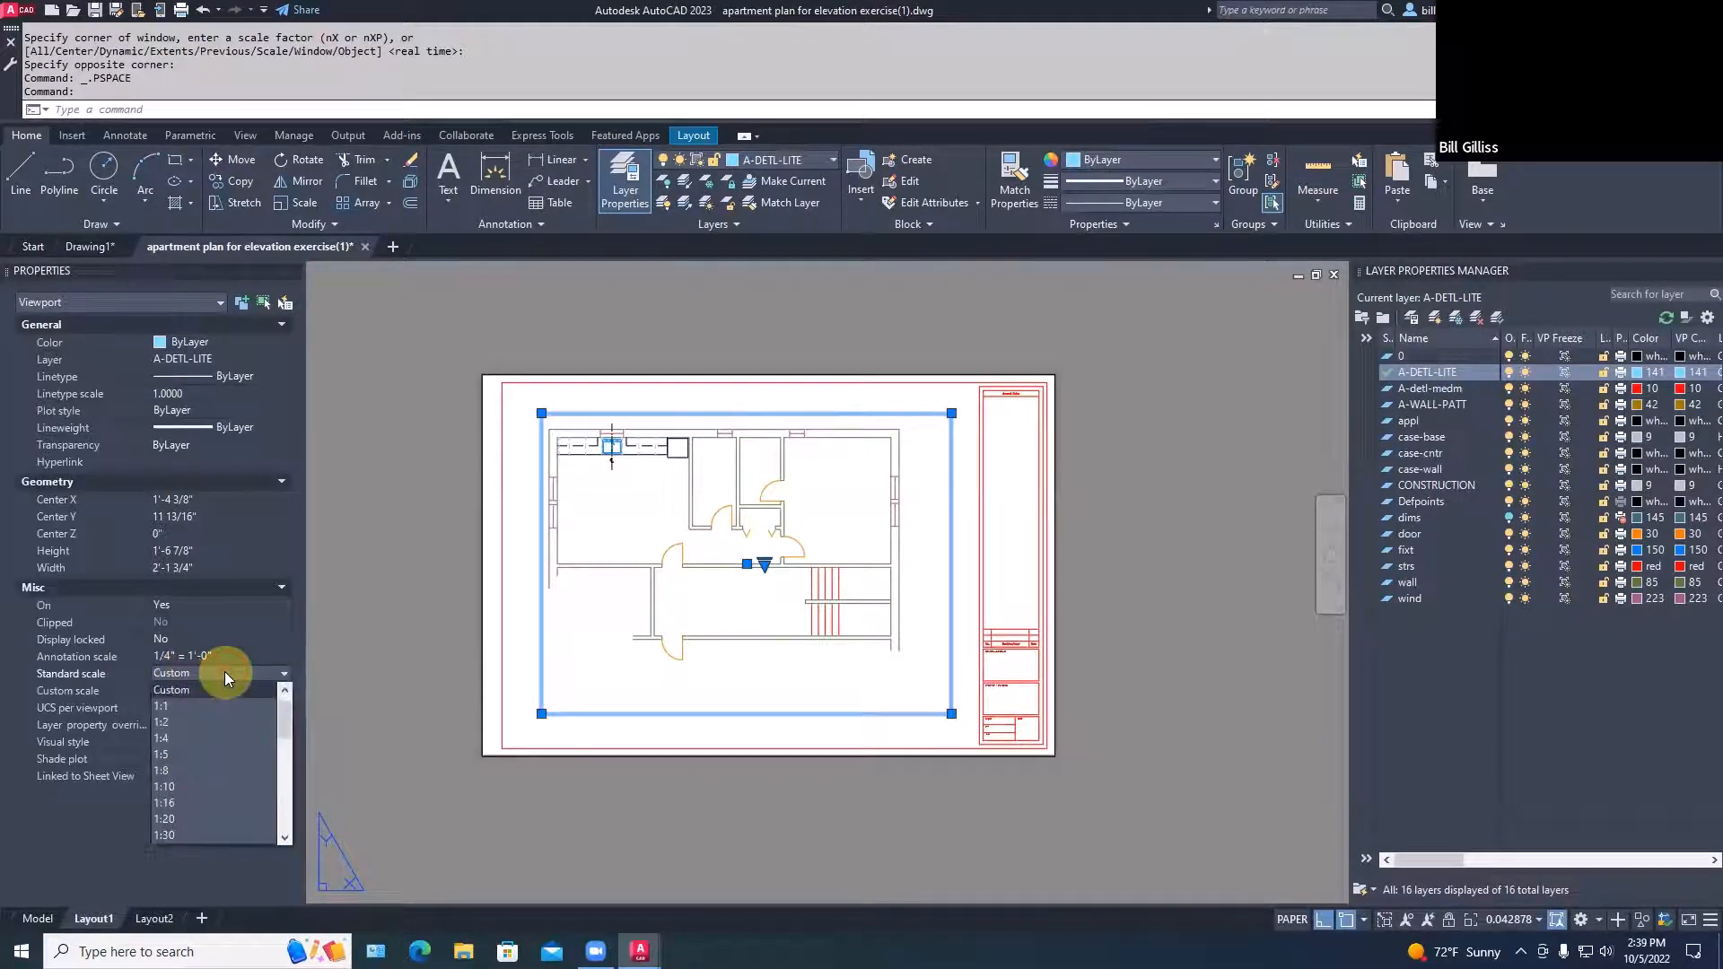
{"action": "left_click_drag", "start_coordinate": [289, 714], "coordinate": [258, 797]}
{"action": "left_click", "coordinate": [195, 801]}
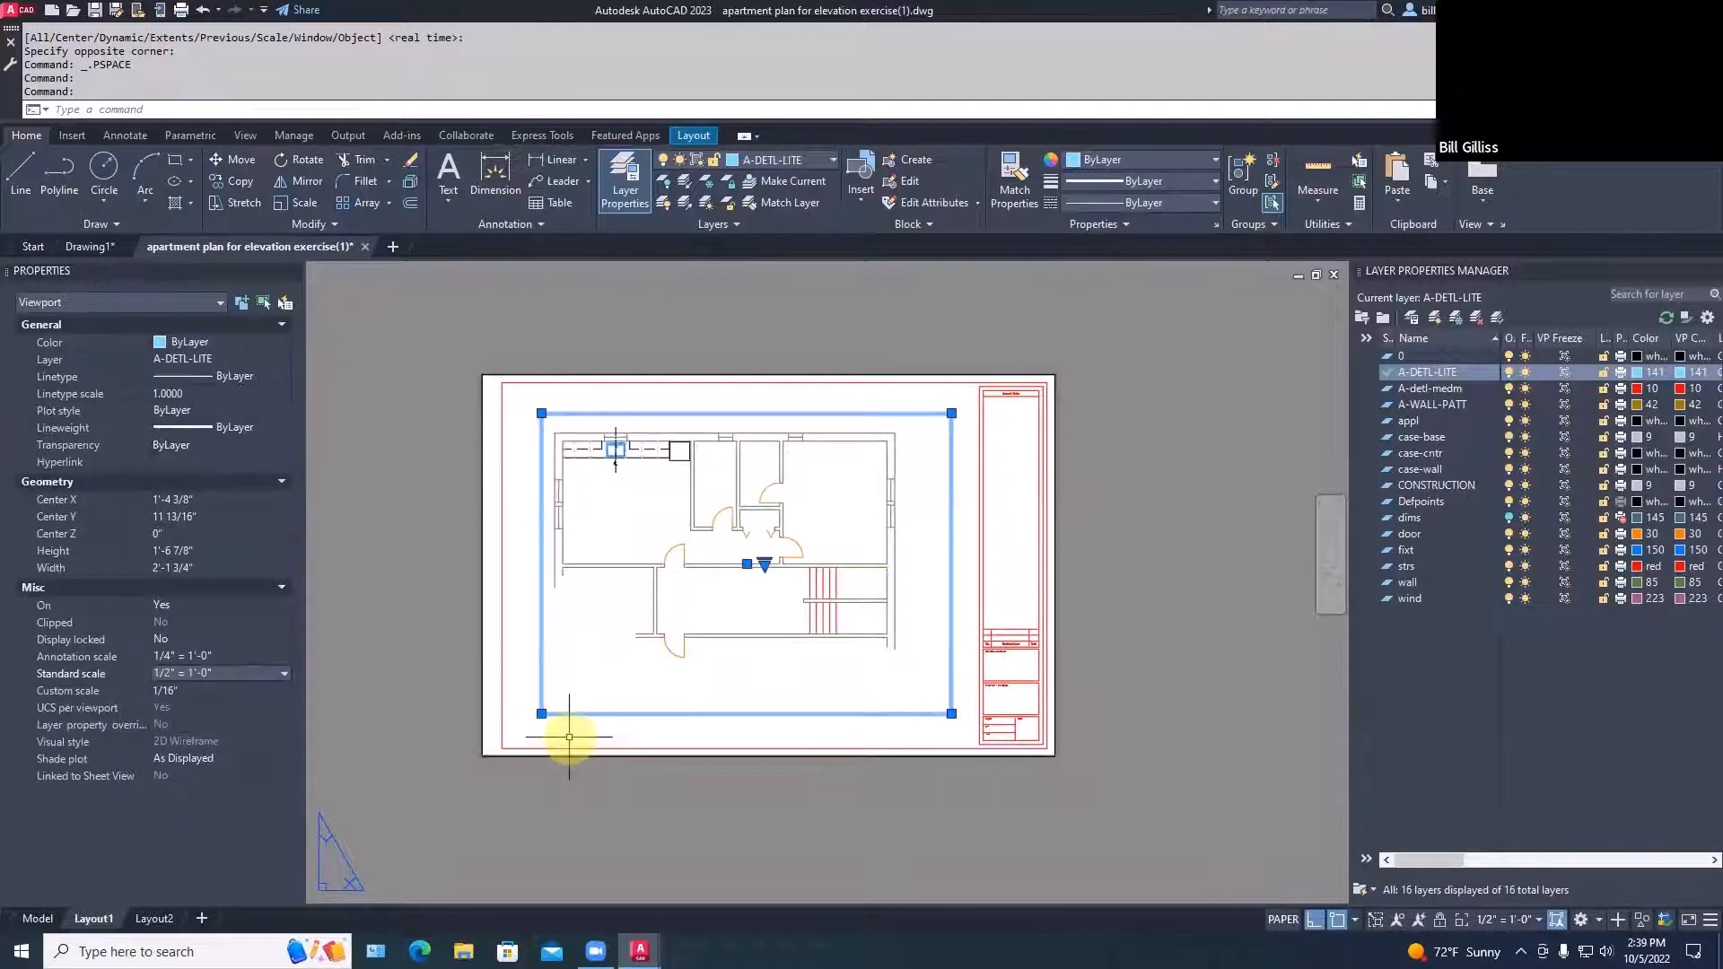
{"action": "left_click", "coordinate": [253, 655]}
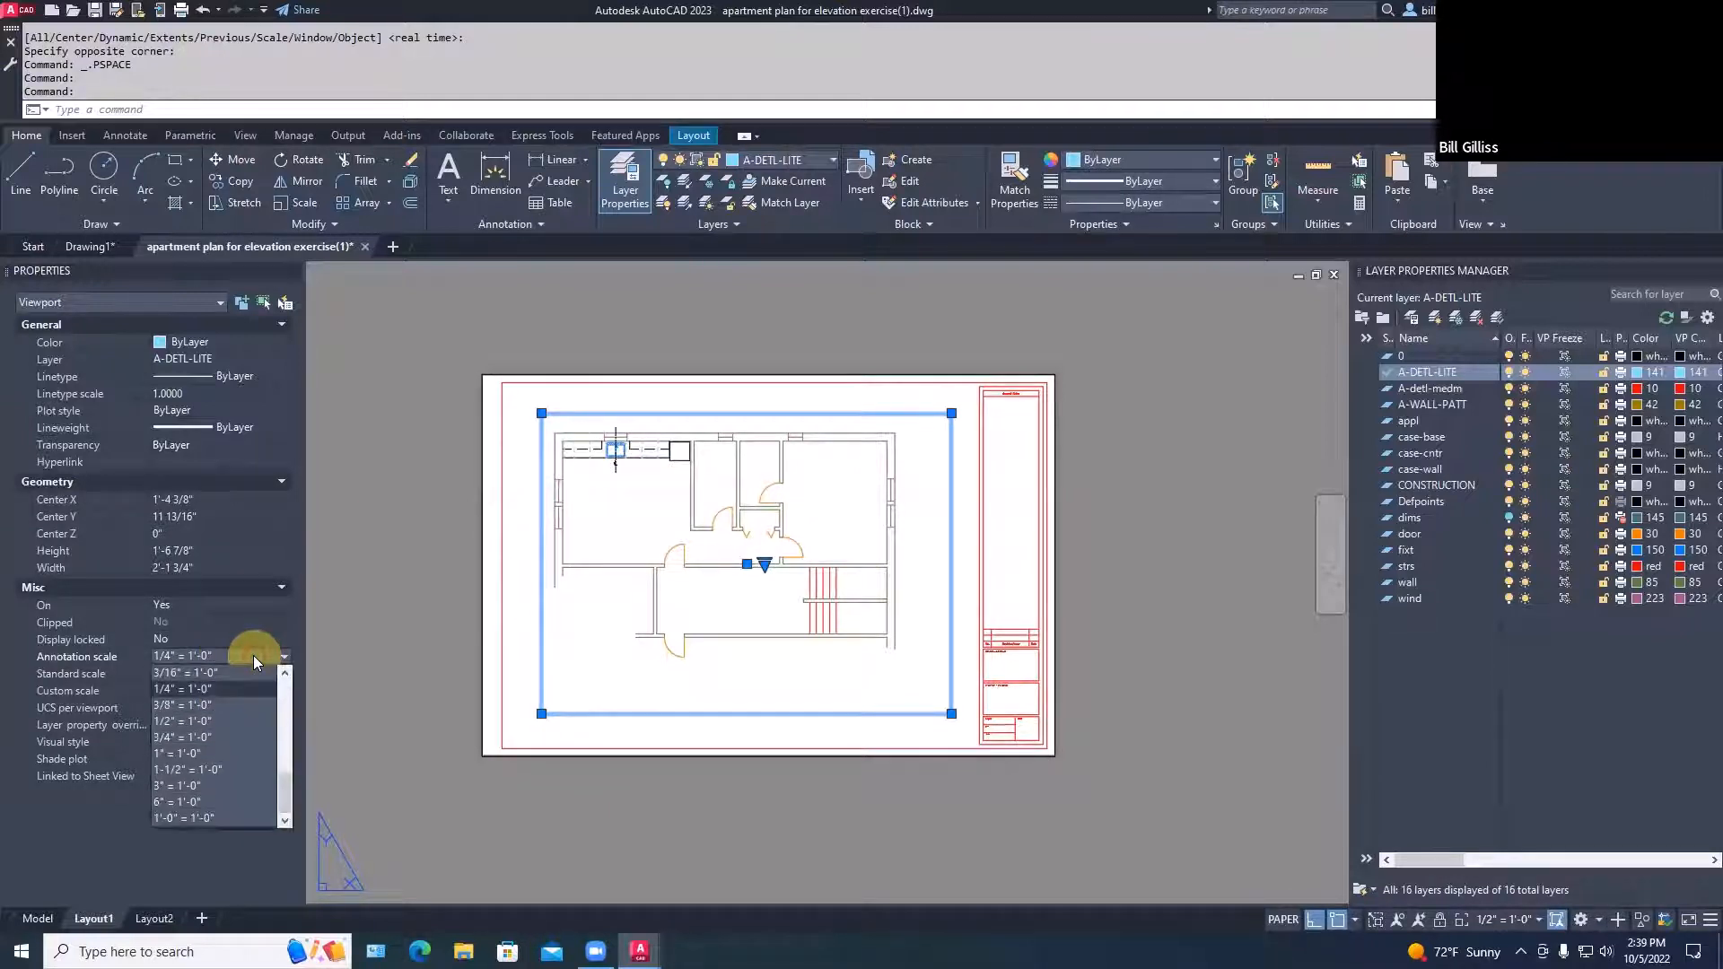
{"action": "left_click", "coordinate": [199, 718]}
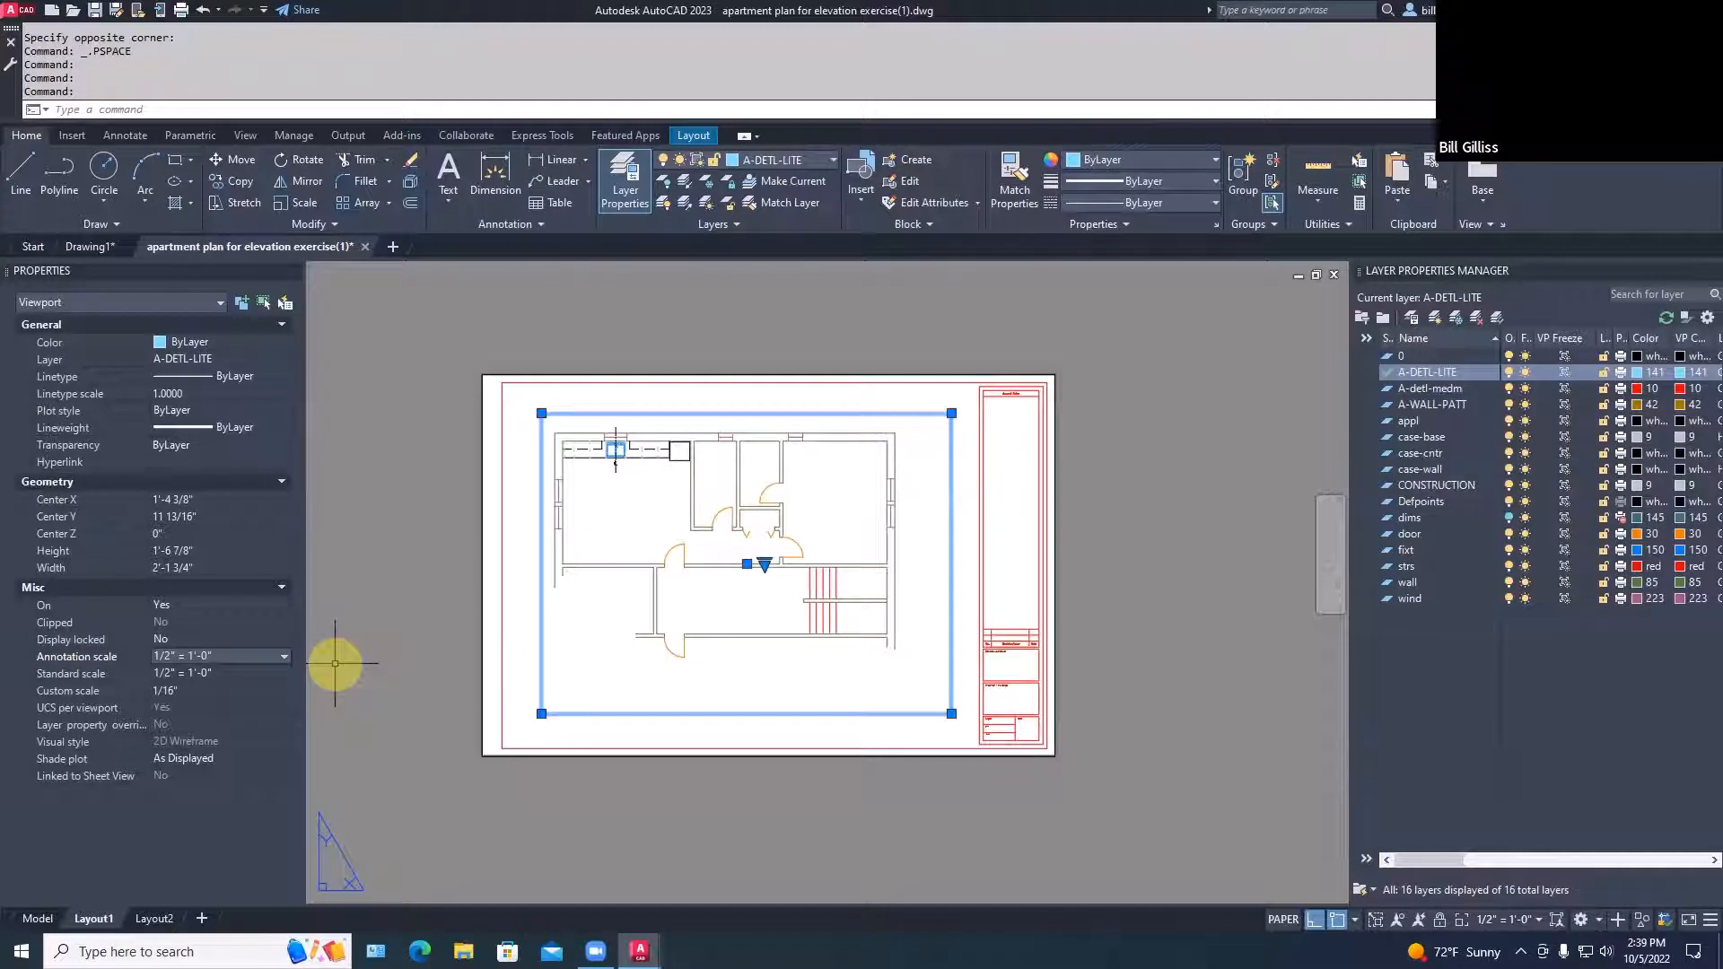
Lock the floor plan viewport's display, reselect the viewport, and unlock its display again
{"action": "left_click", "coordinate": [165, 640]}
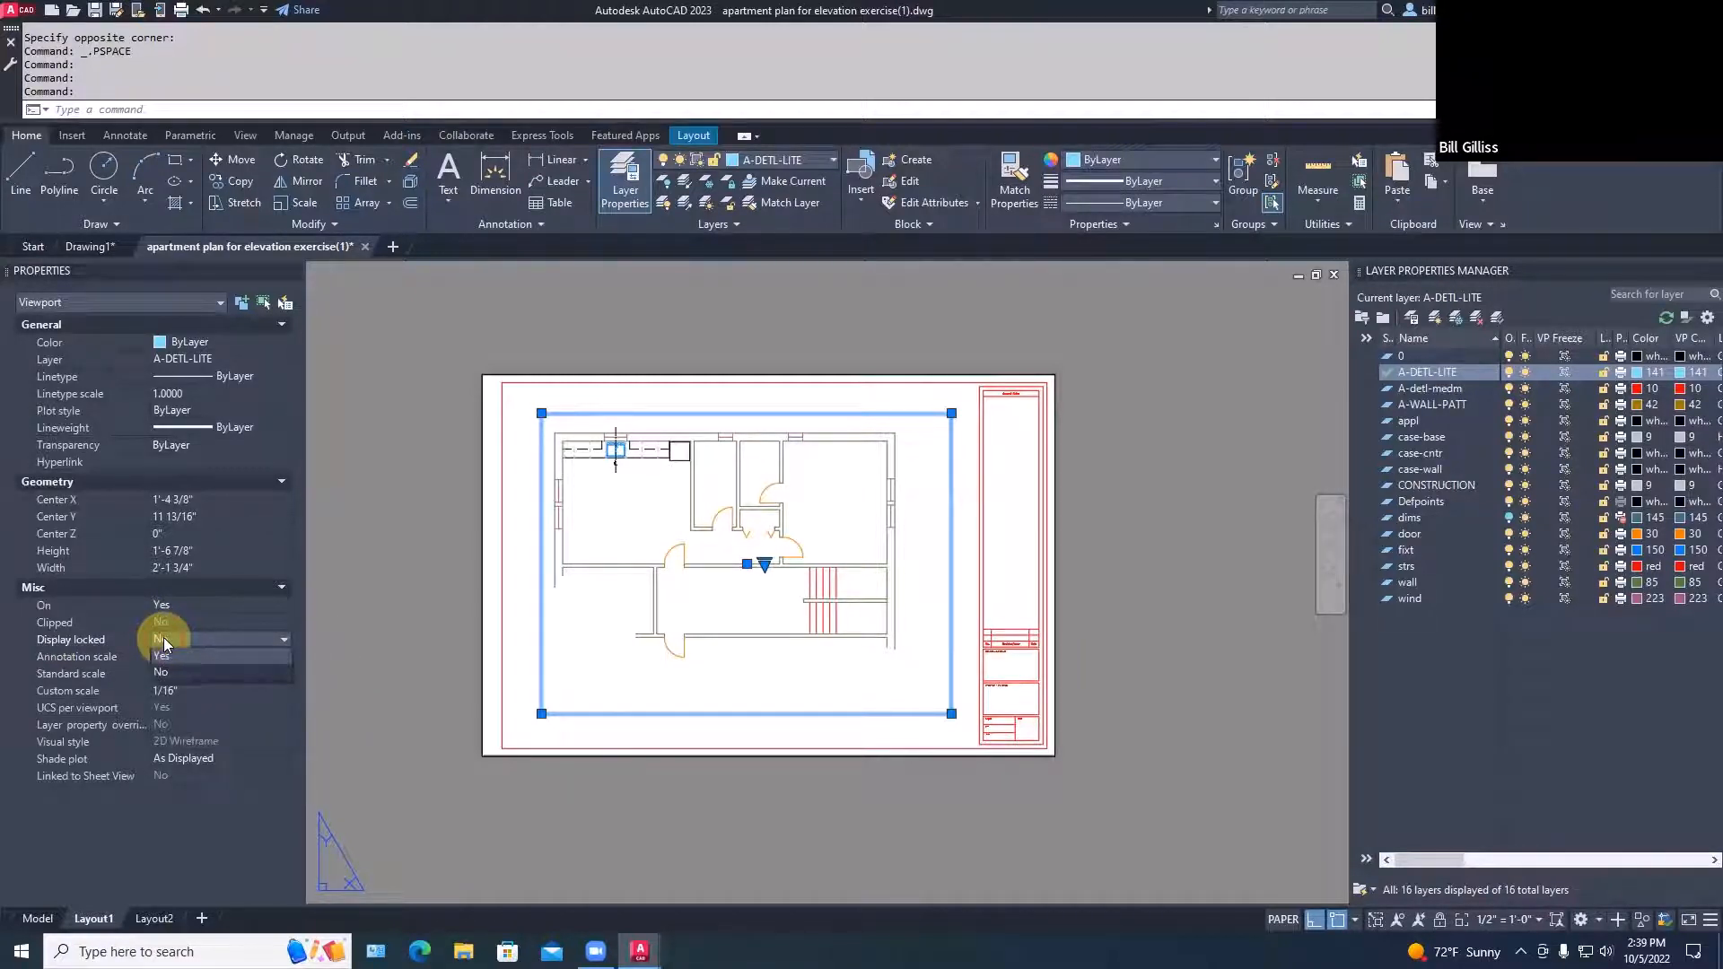
{"action": "key", "text": "Escape"}
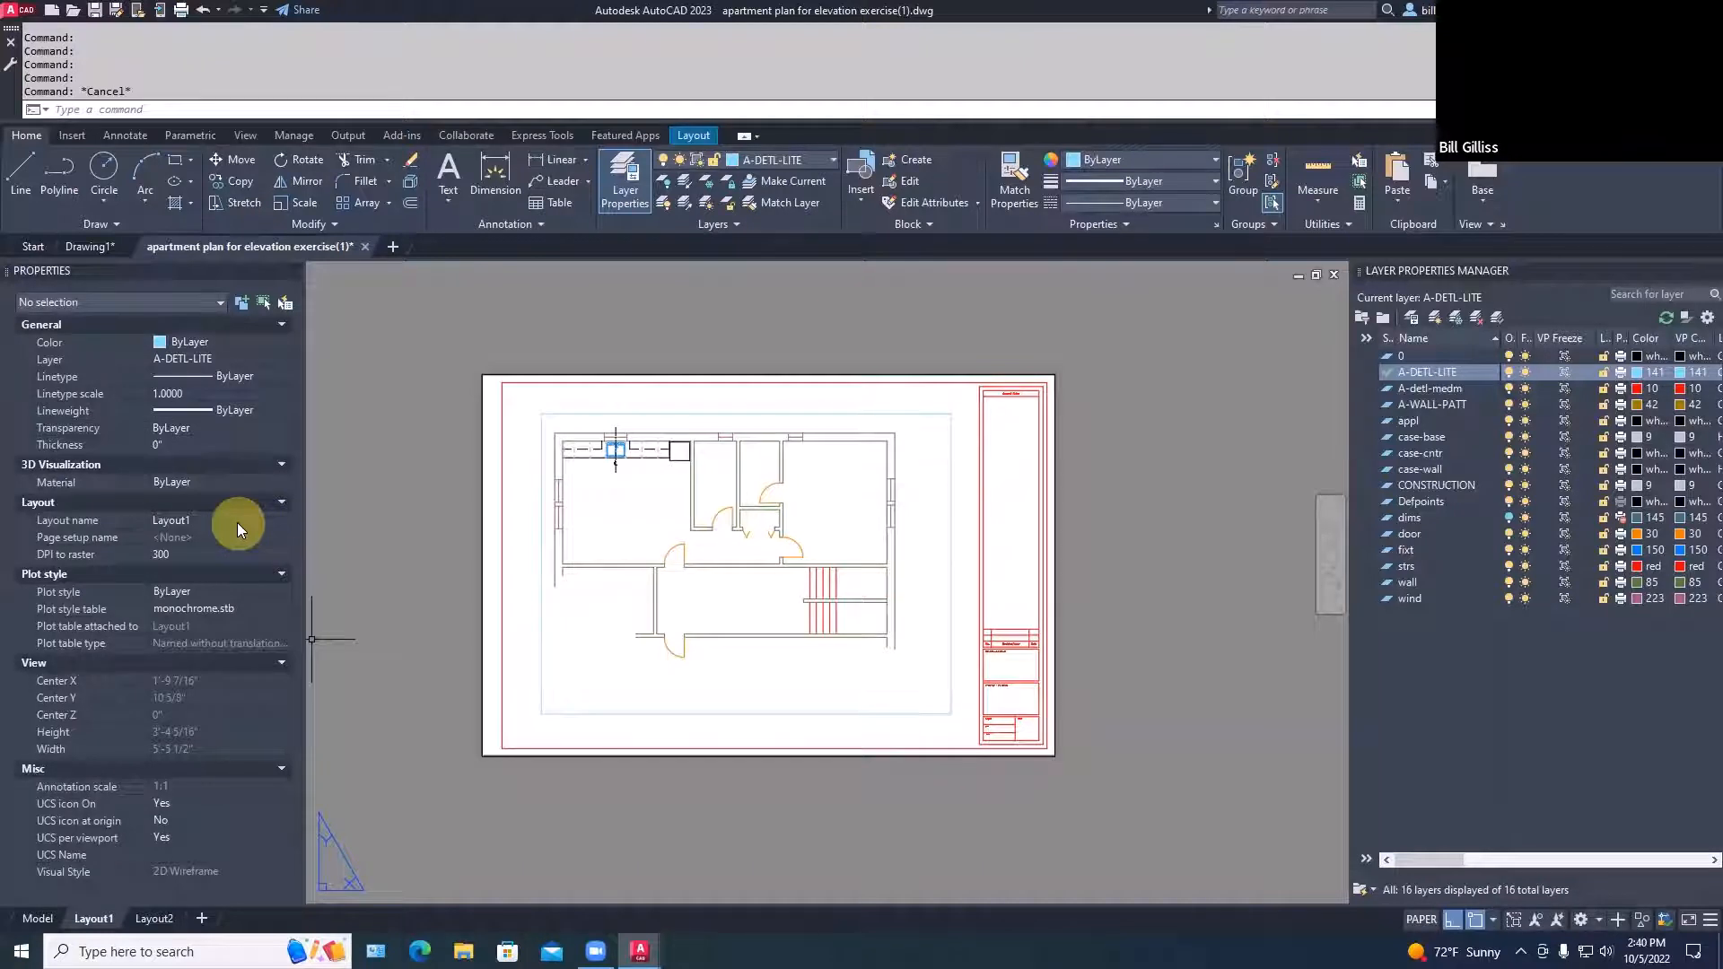
{"action": "left_click", "coordinate": [541, 563]}
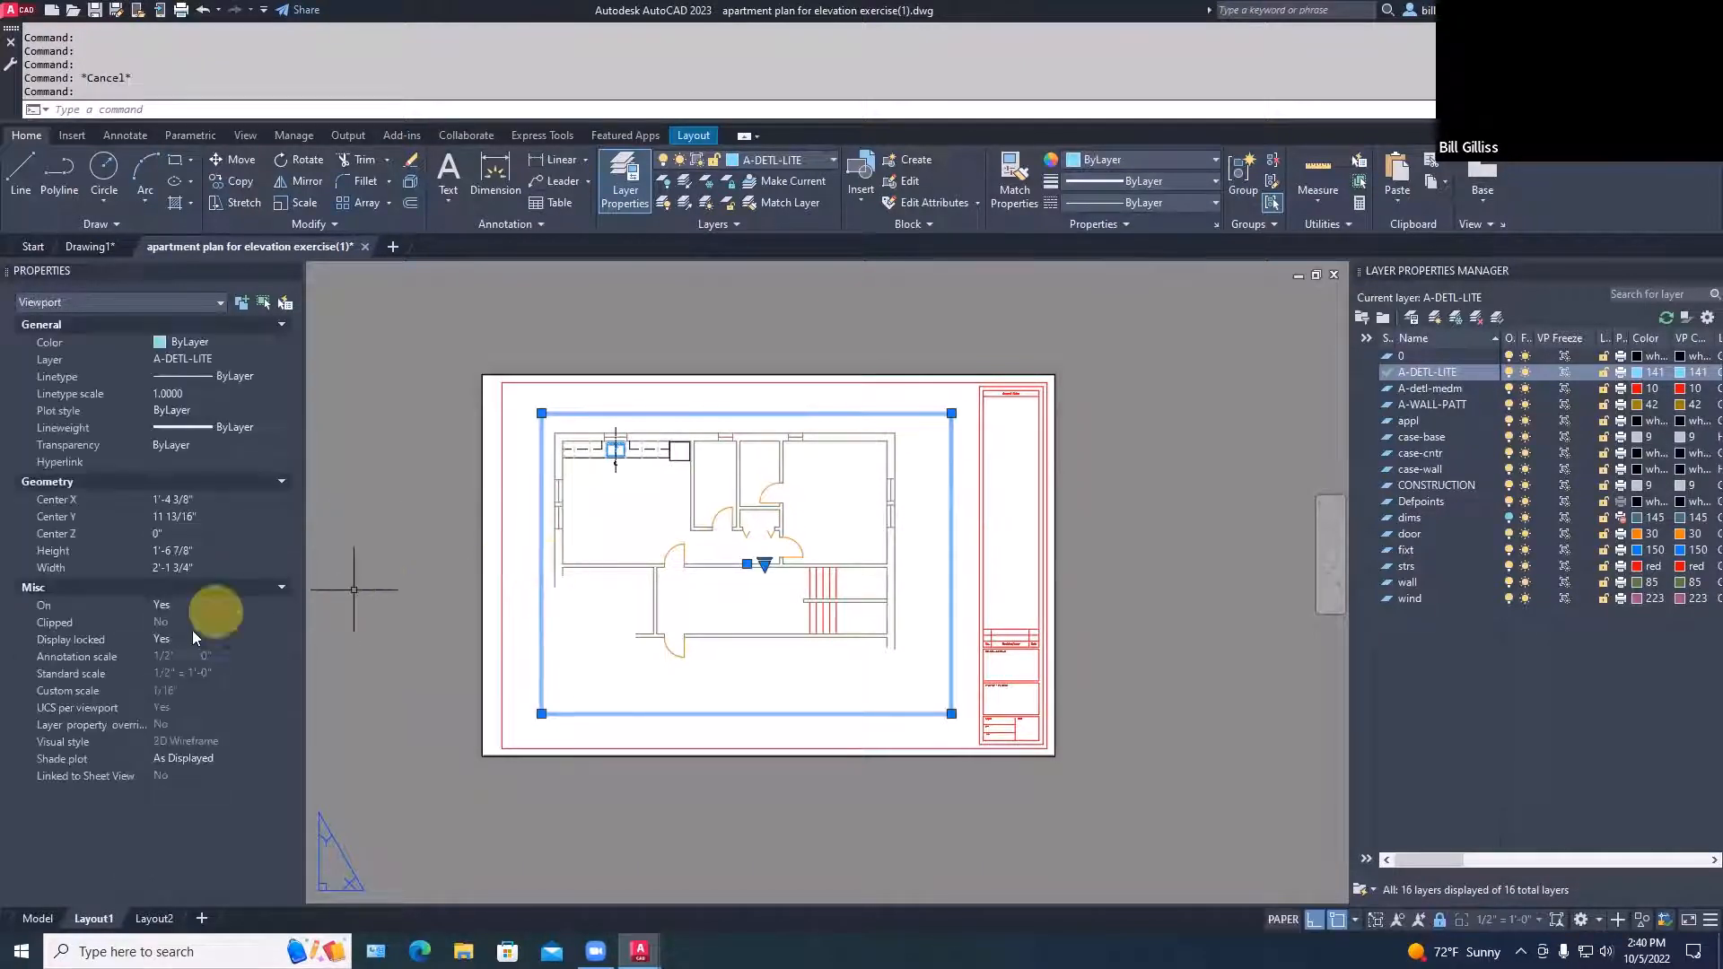
{"action": "left_click", "coordinate": [184, 638]}
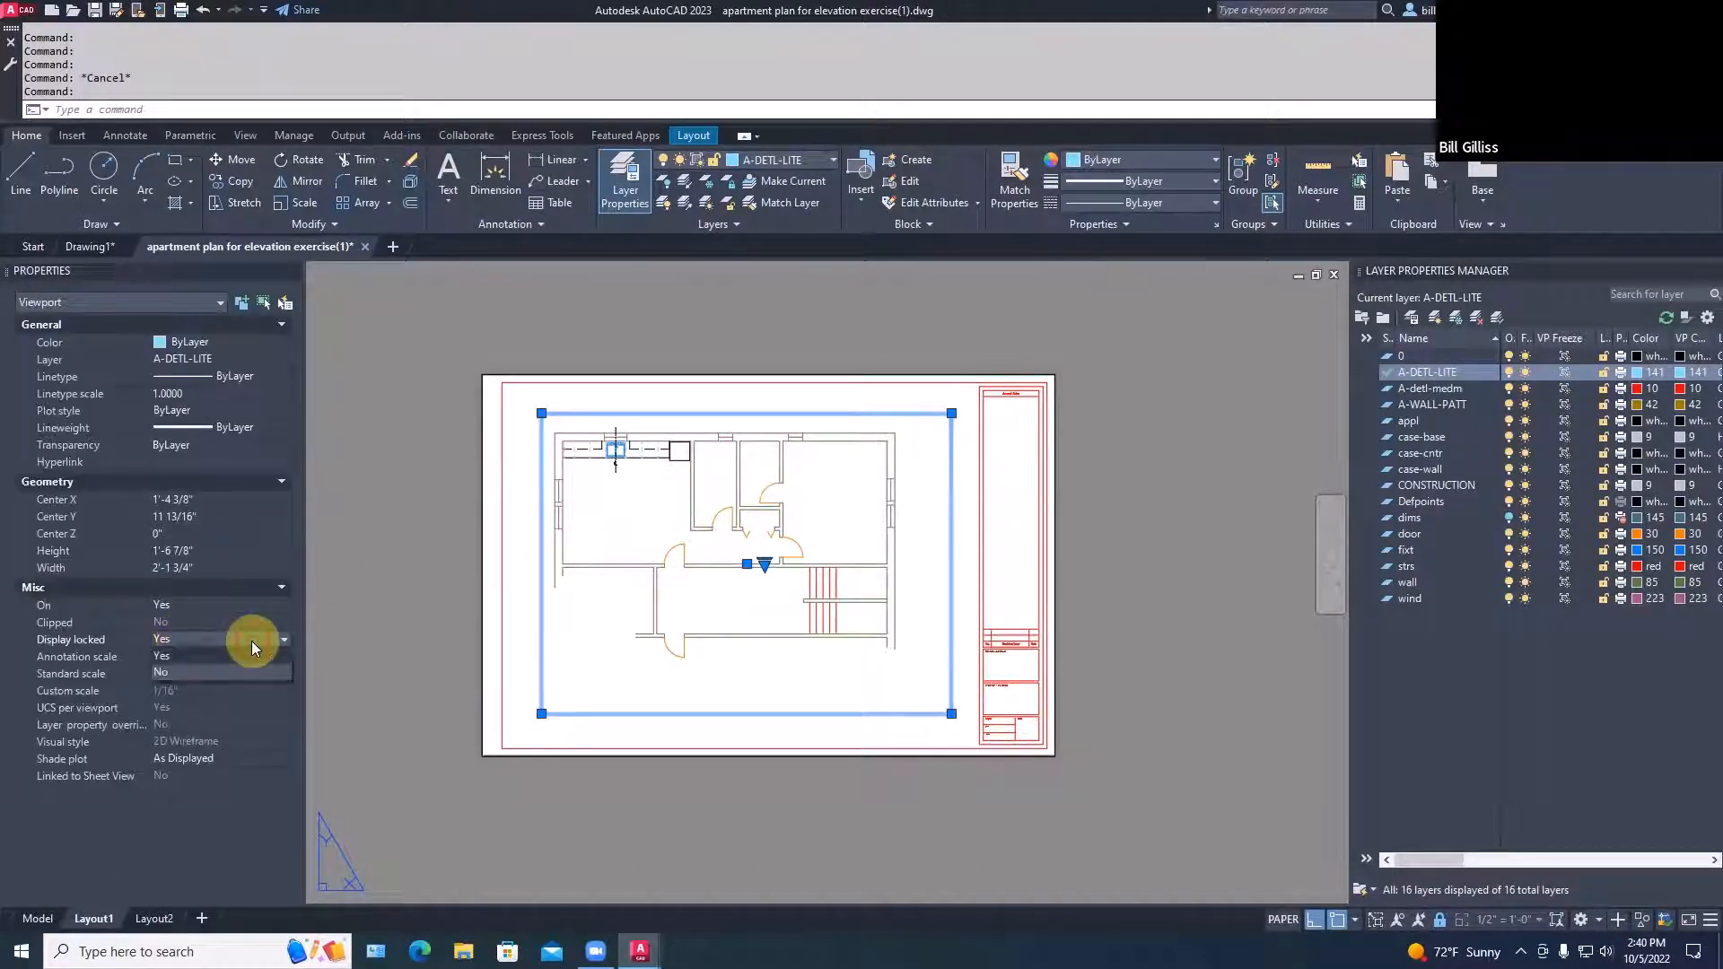
{"action": "left_click", "coordinate": [251, 641]}
{"action": "left_click", "coordinate": [158, 668]}
{"action": "scroll", "coordinate": [628, 635], "scroll_direction": "up", "scroll_amount": 1}
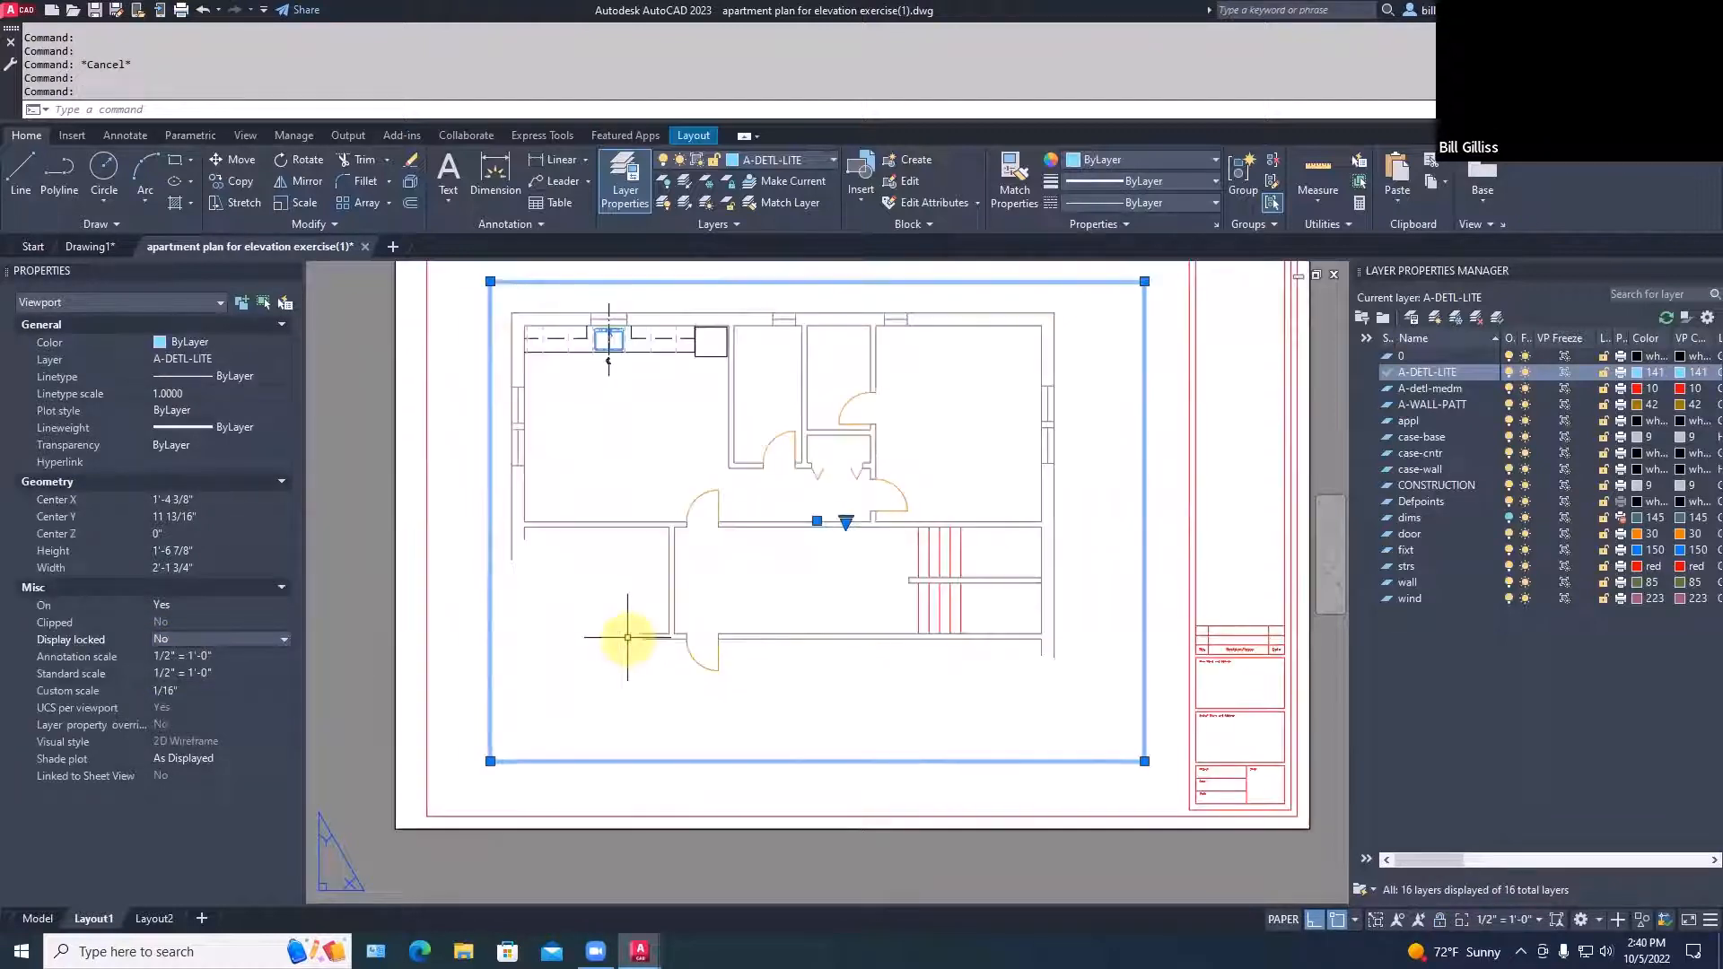
Zoom the model view inside the floor plan viewport by a factor of .5x and return to paper space
{"action": "scroll", "coordinate": [628, 637], "scroll_direction": "down", "scroll_amount": 1}
{"action": "key", "text": "Escape"}
{"action": "key", "text": "Escape"}
{"action": "double_click", "coordinate": [628, 637]}
{"action": "type", "text": "z"}
{"action": "key", "text": "Return"}
{"action": "type", "text": ".5x"}
{"action": "key", "text": "Return"}
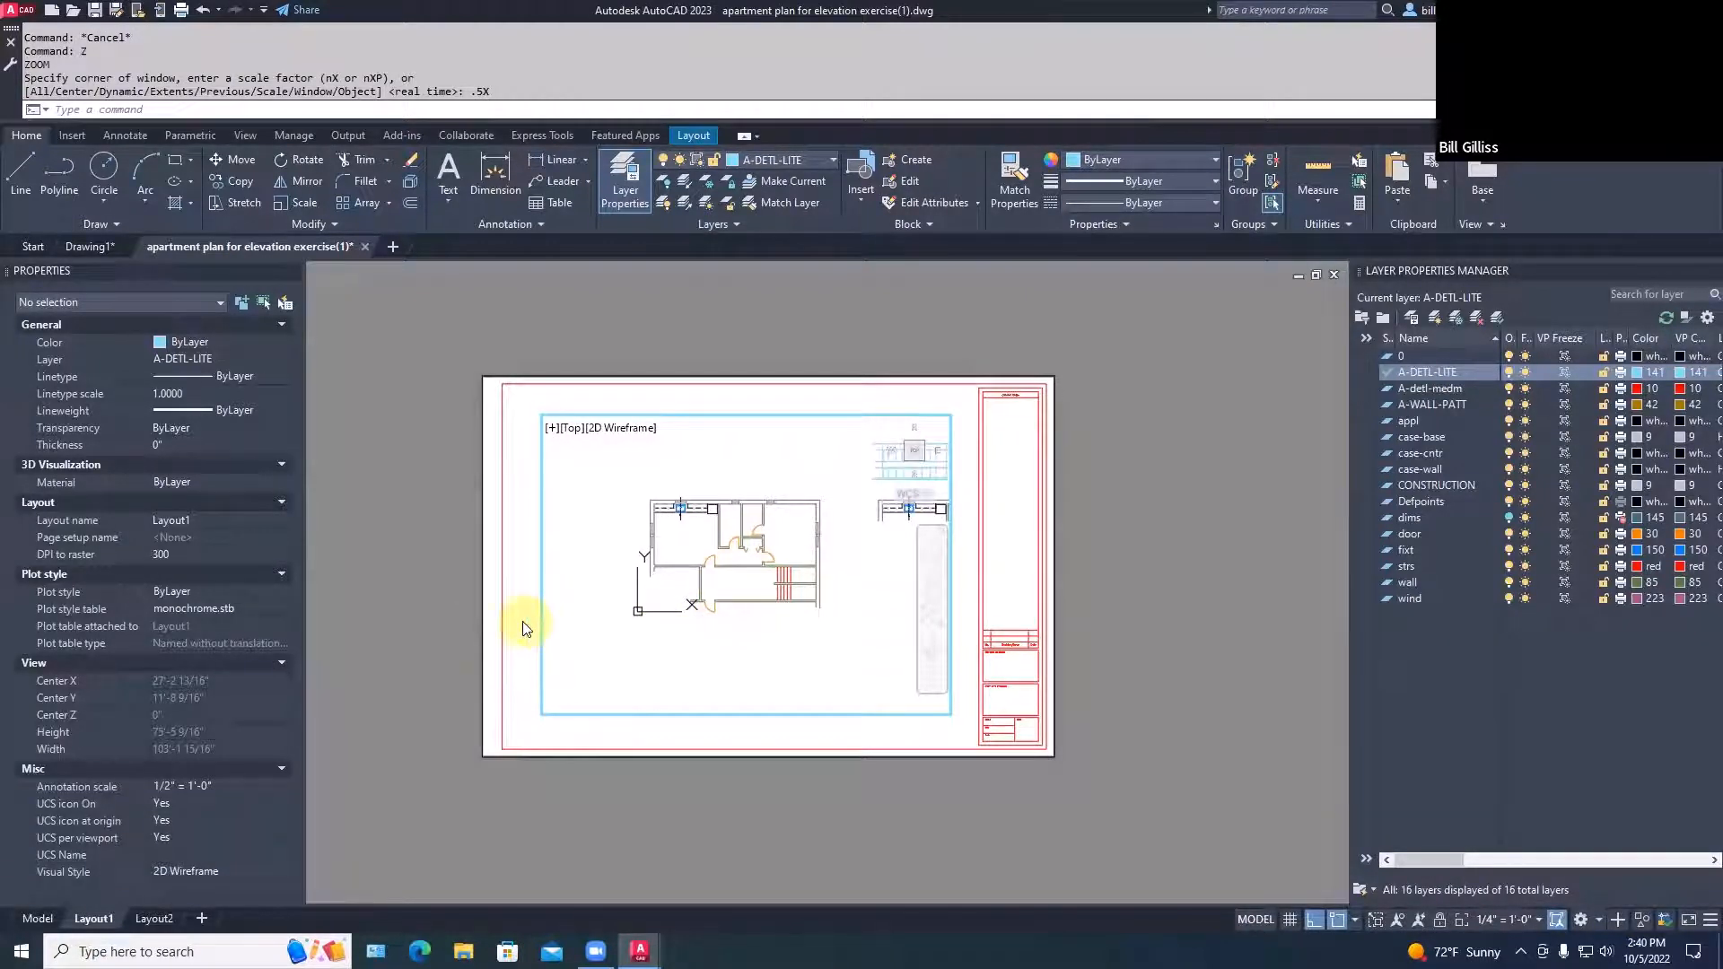
{"action": "double_click", "coordinate": [527, 628]}
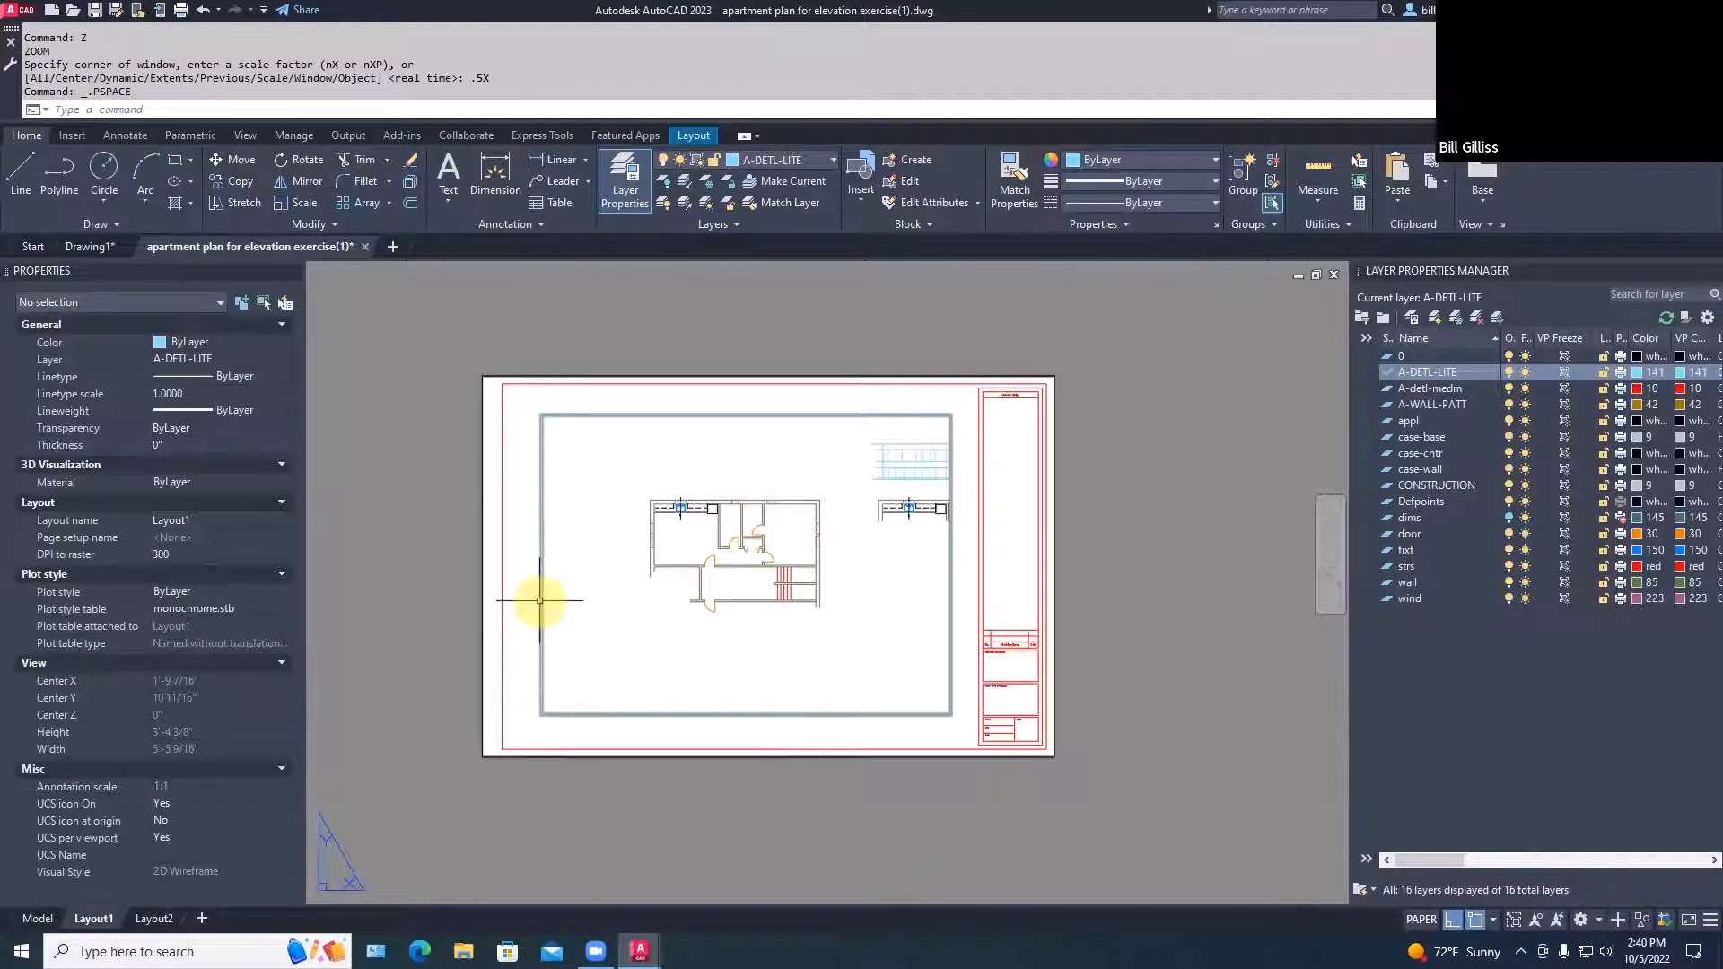
Set the floor plan viewport's standard scale to 1/2" = 1'-0" and lock its display
{"action": "left_click", "coordinate": [540, 598]}
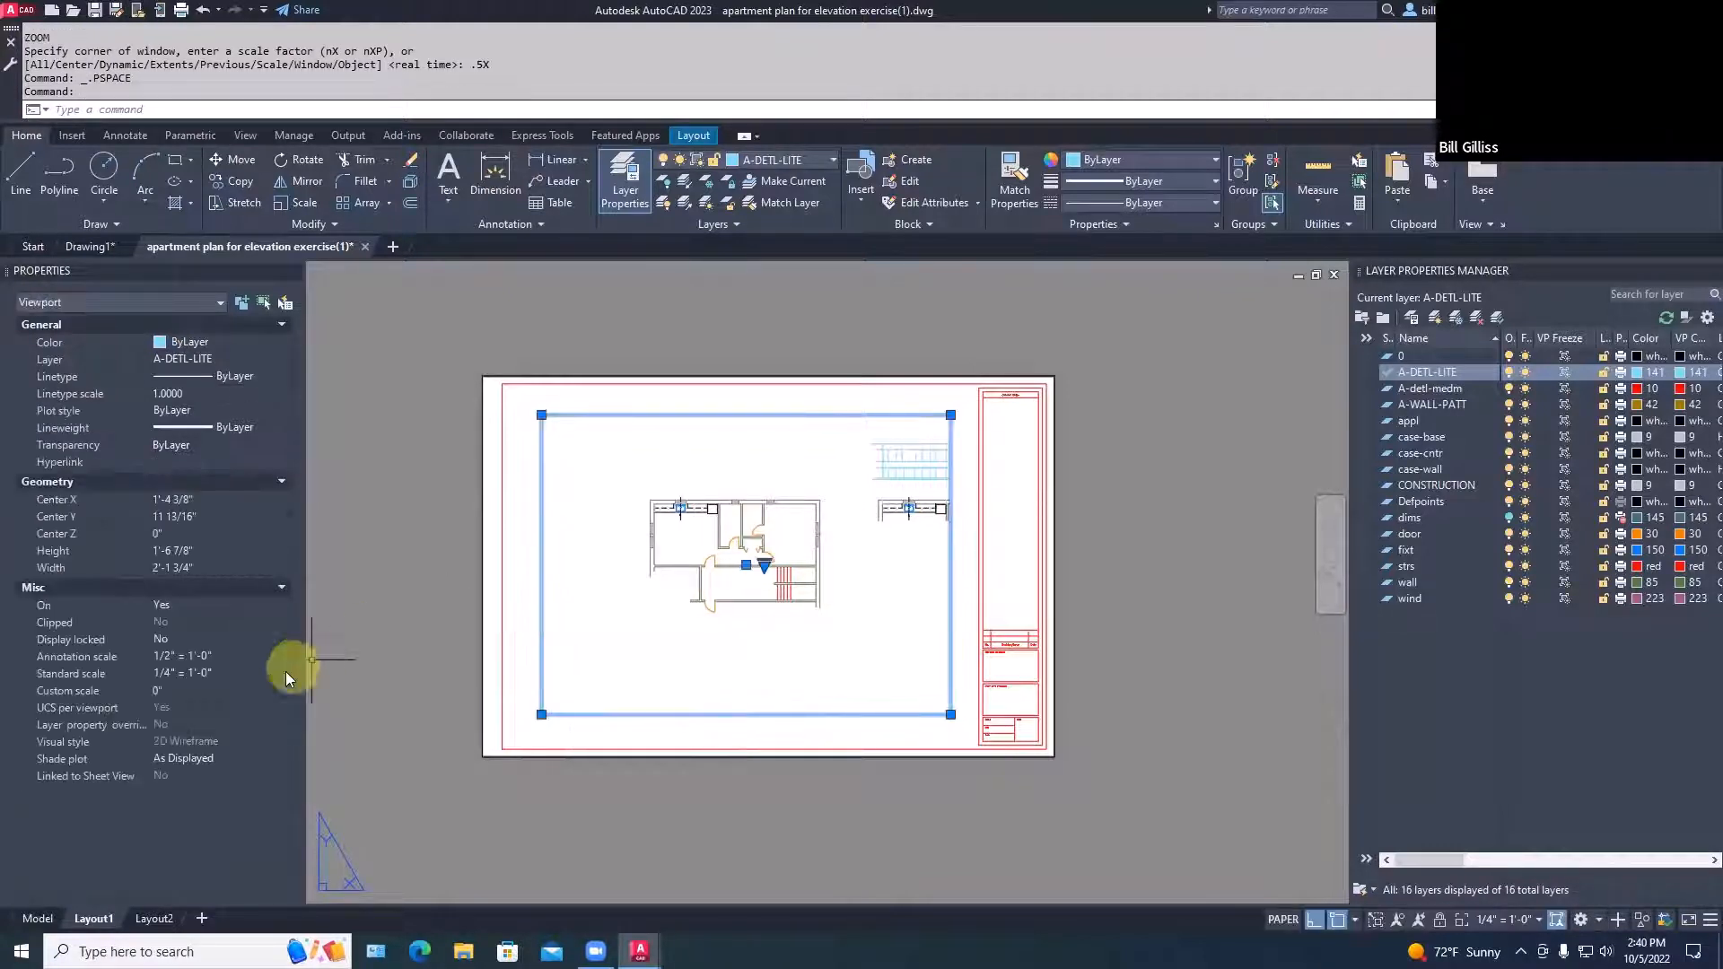
{"action": "left_click", "coordinate": [179, 673]}
{"action": "left_click", "coordinate": [196, 673]}
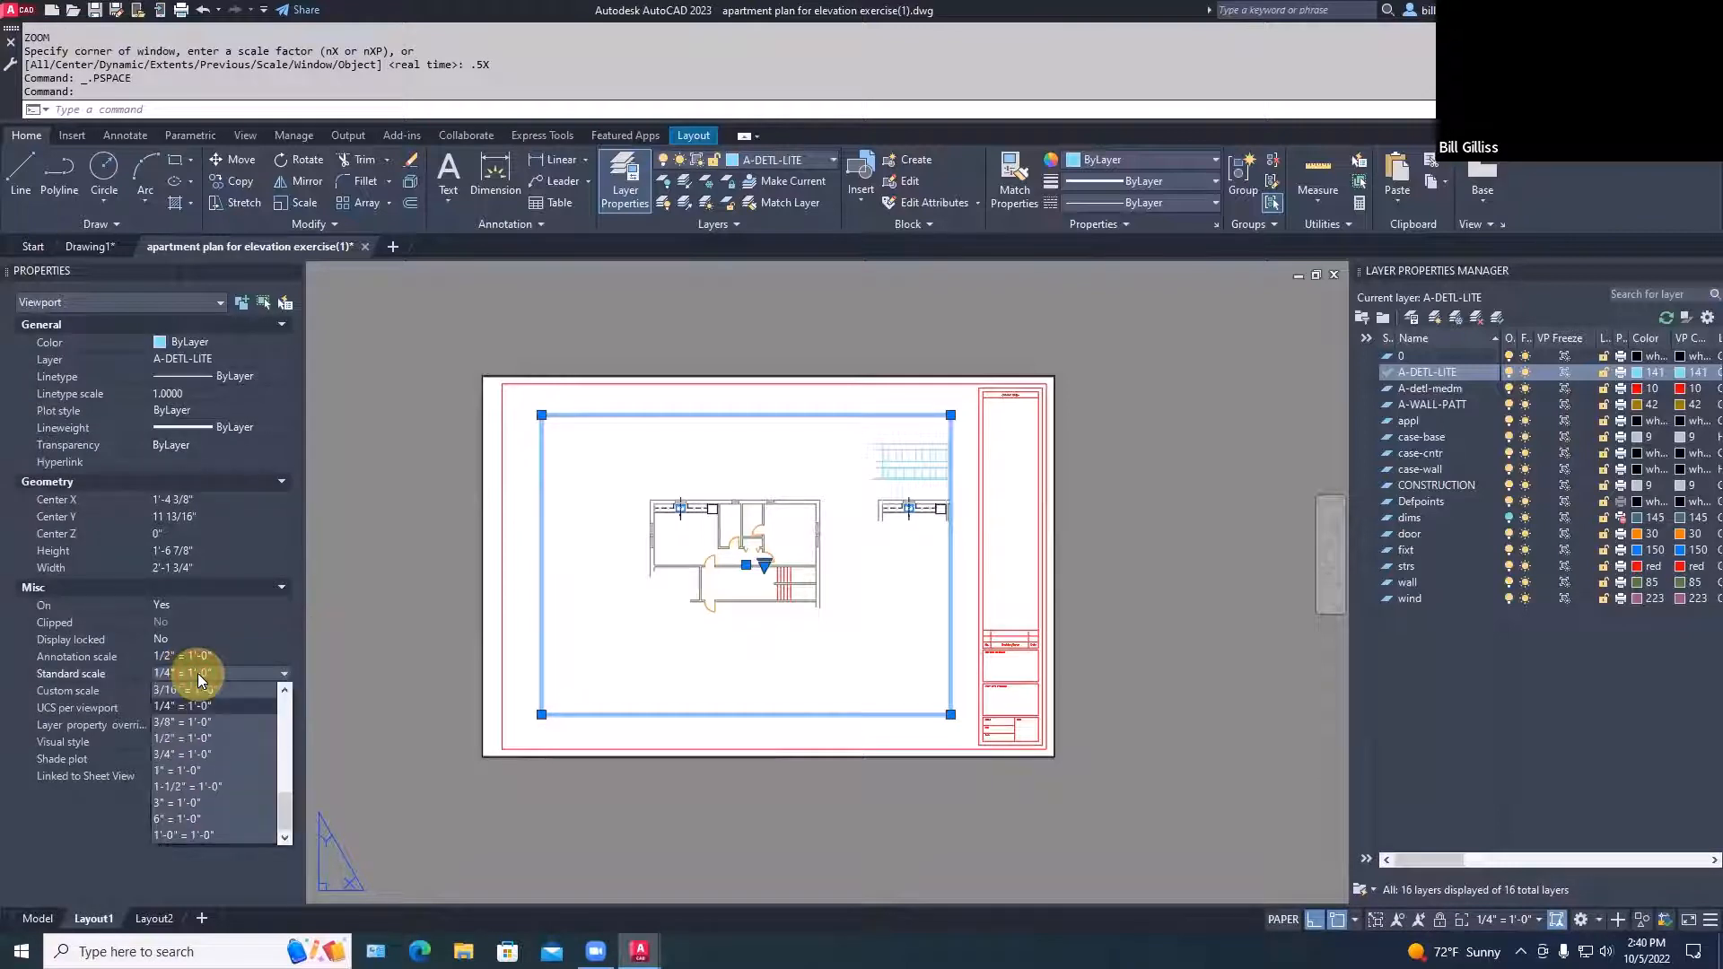
{"action": "left_click", "coordinate": [196, 737]}
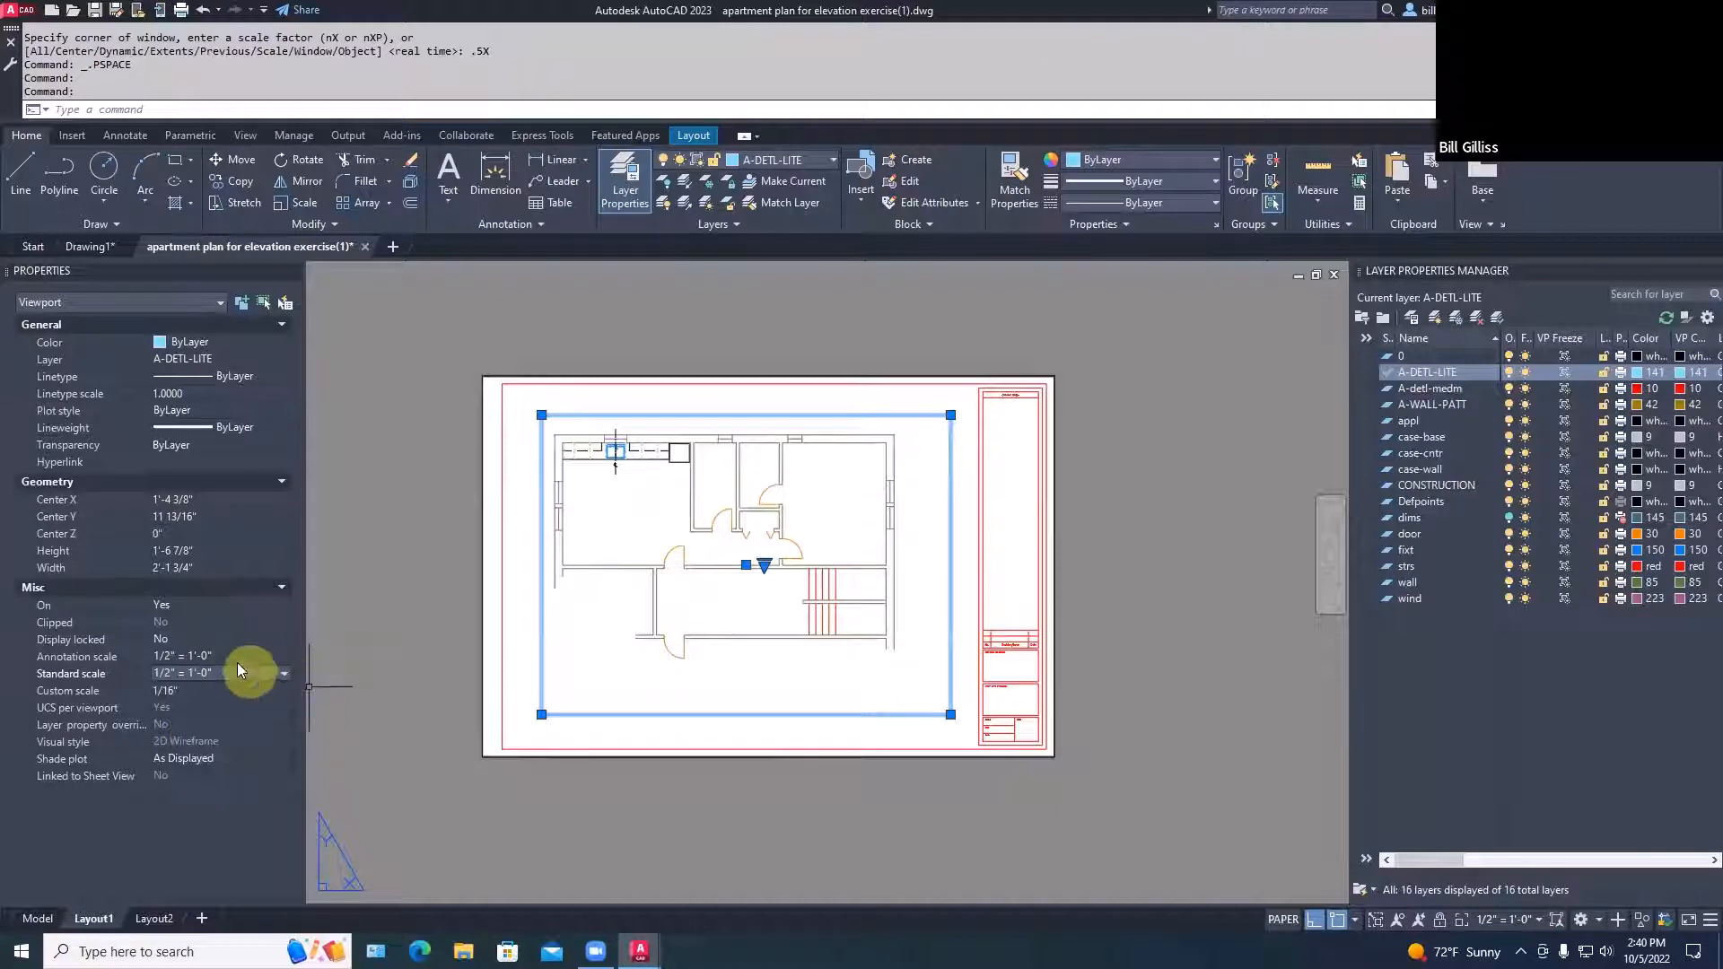
{"action": "left_click", "coordinate": [222, 640]}
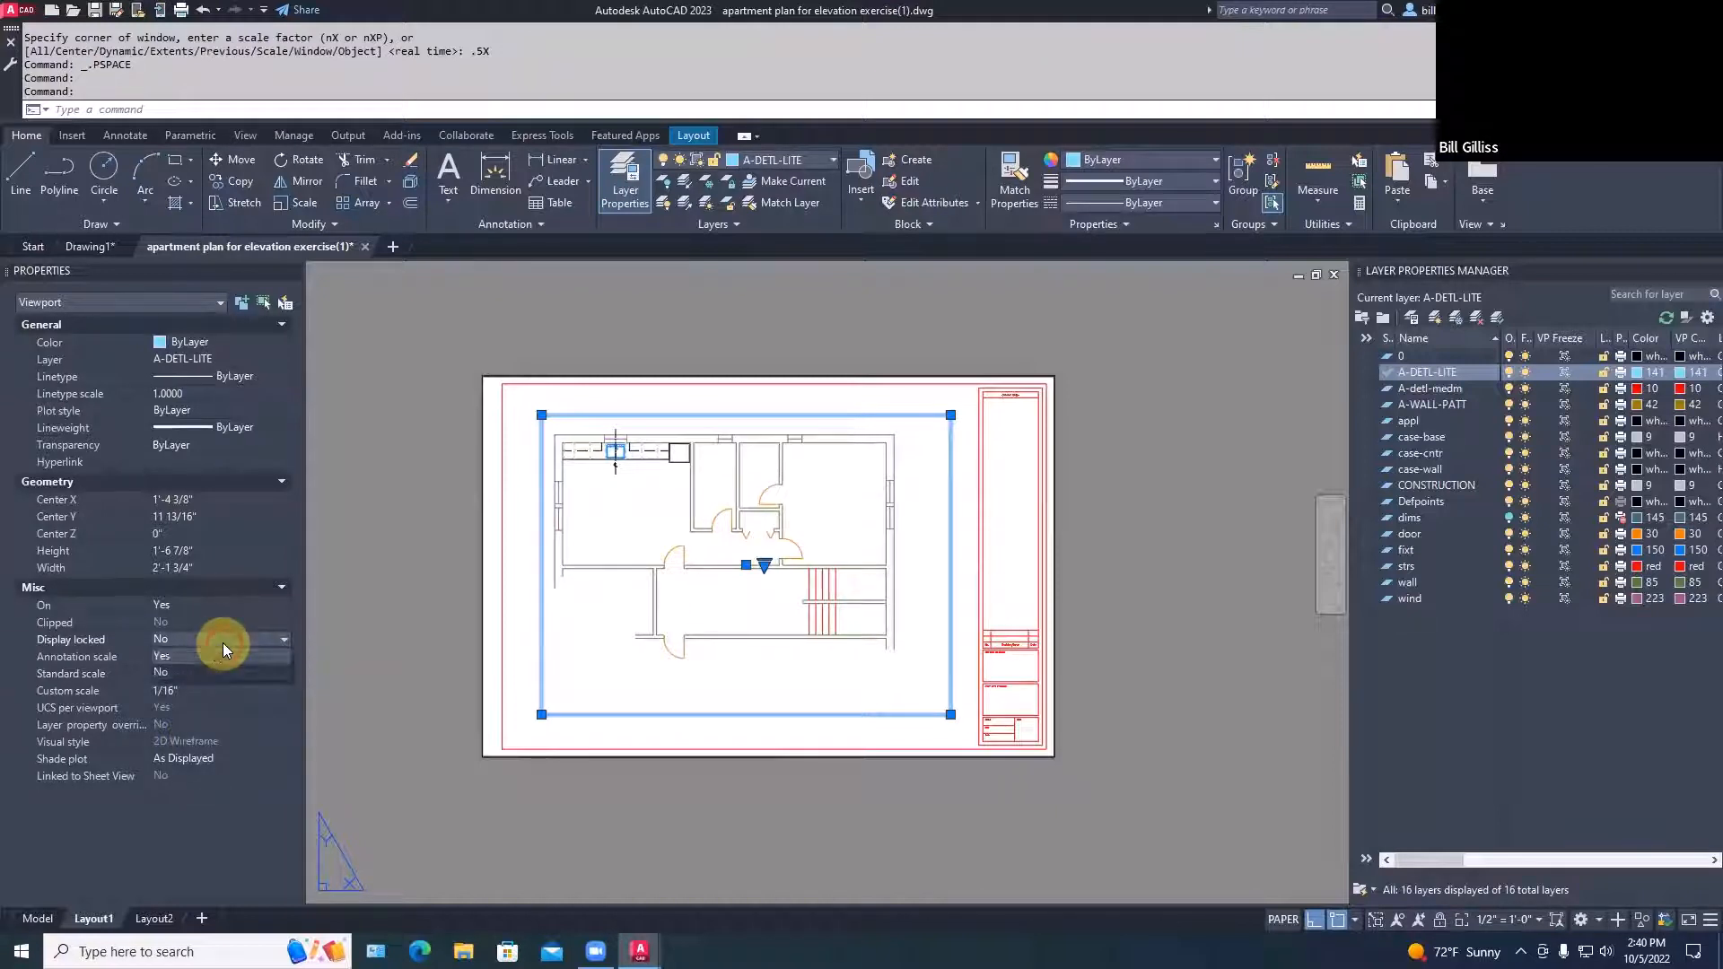
{"action": "left_click", "coordinate": [222, 640]}
{"action": "left_click", "coordinate": [182, 656]}
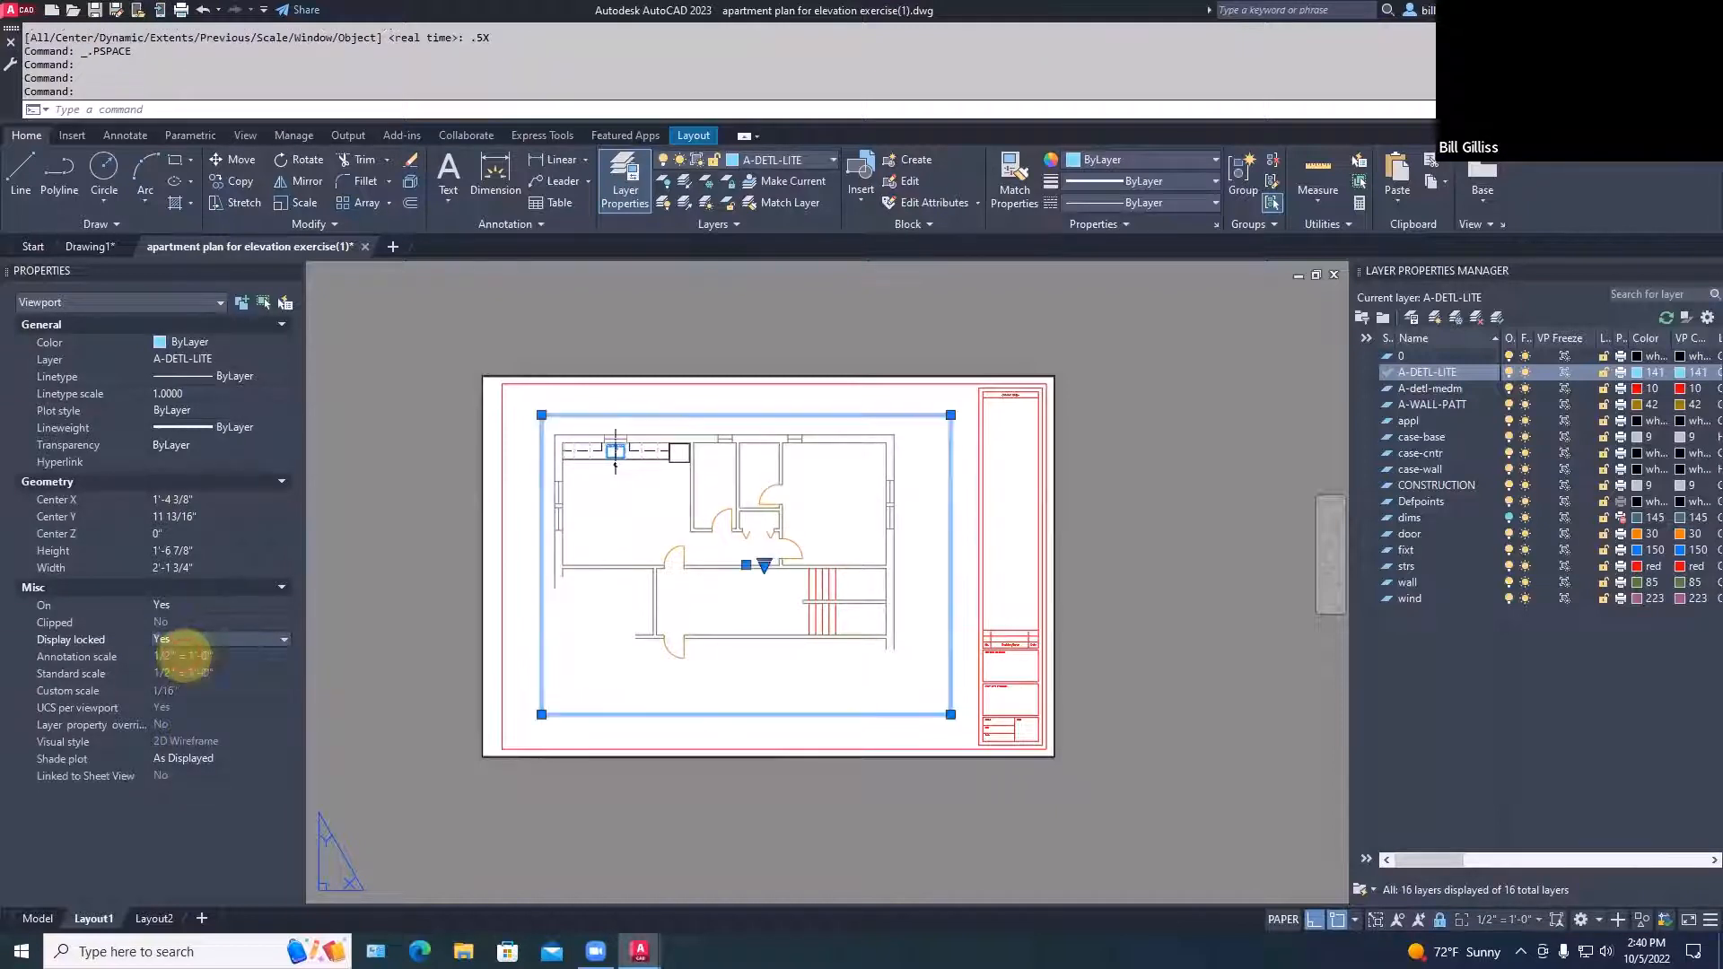
Stretch the locked viewport's left, right and top edges outward past the sheet, to about 3'-7 7/8" wide and 1'-11 5/16" high
{"action": "left_click", "coordinate": [541, 715]}
{"action": "left_click", "coordinate": [440, 714]}
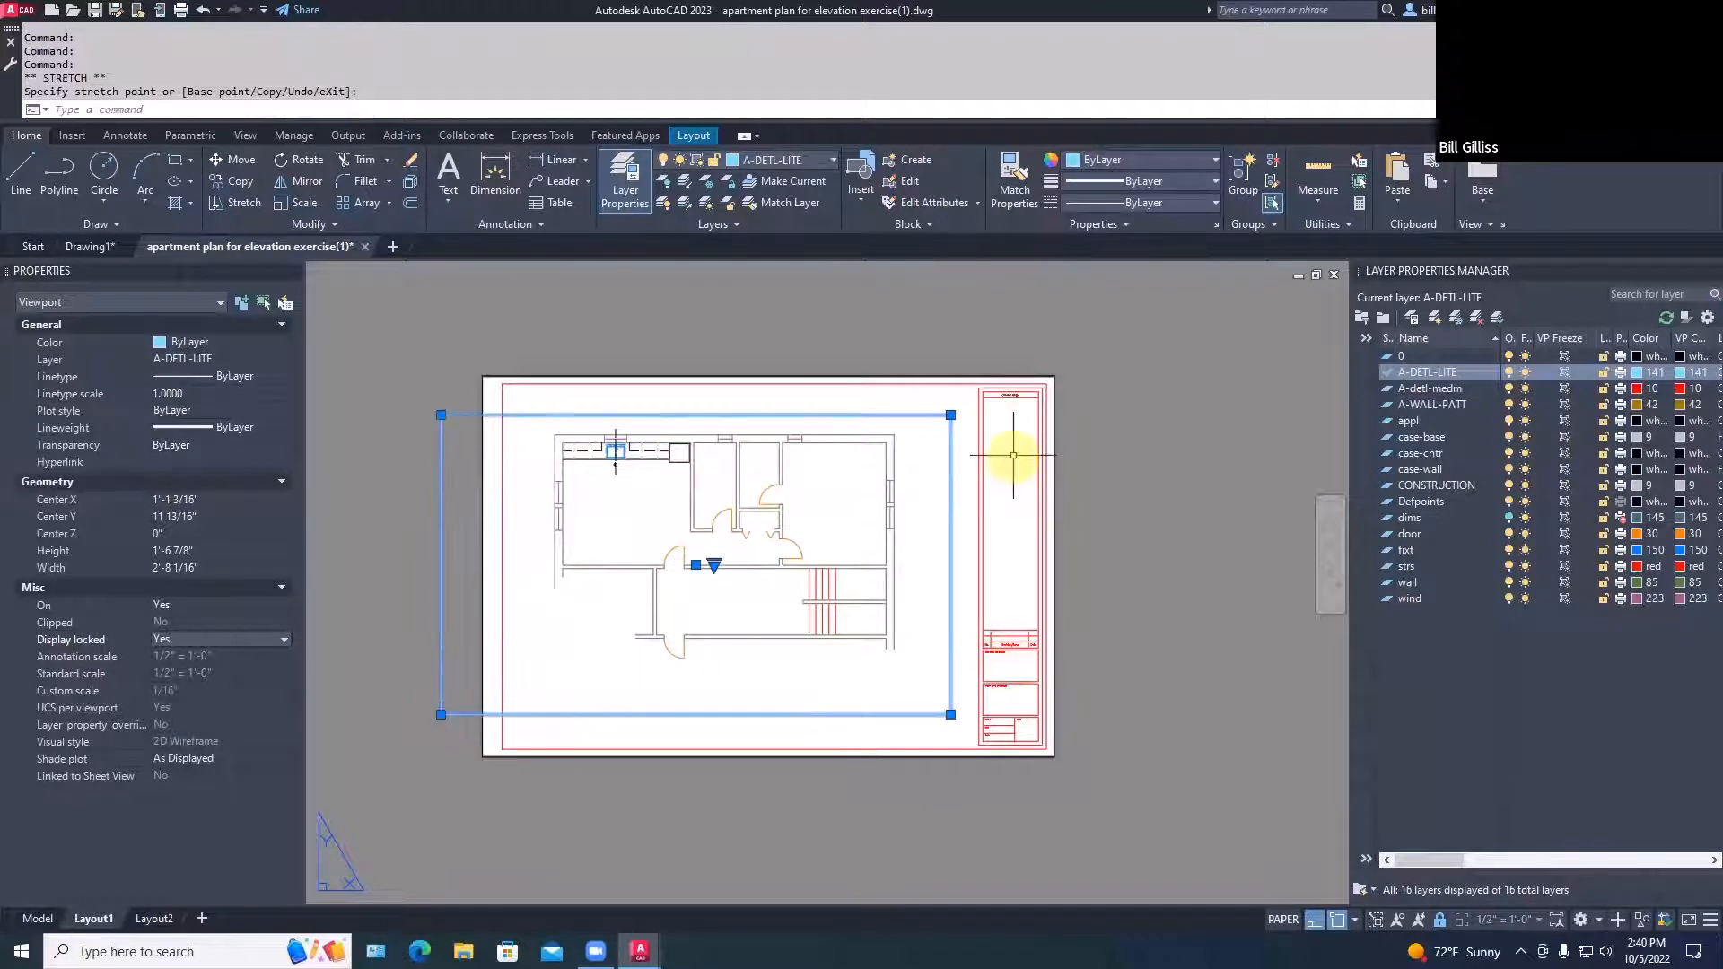
{"action": "left_click", "coordinate": [943, 411]}
{"action": "left_click", "coordinate": [1138, 414]}
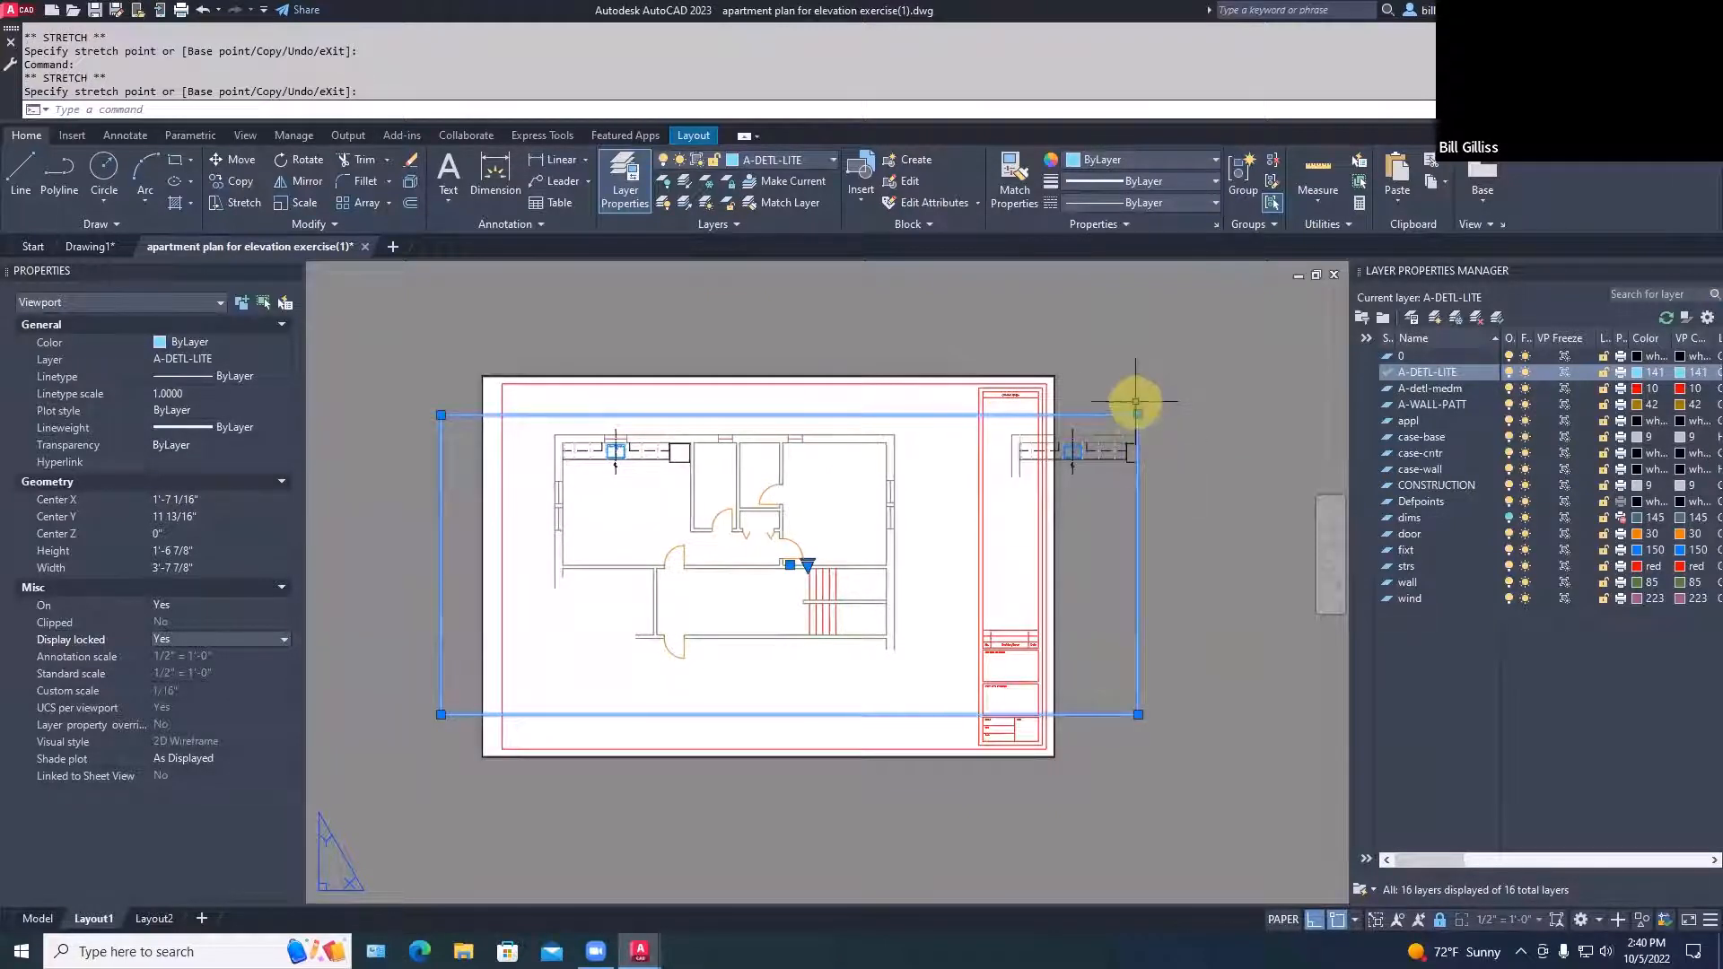
{"action": "left_click", "coordinate": [1138, 415]}
{"action": "left_click", "coordinate": [1137, 344]}
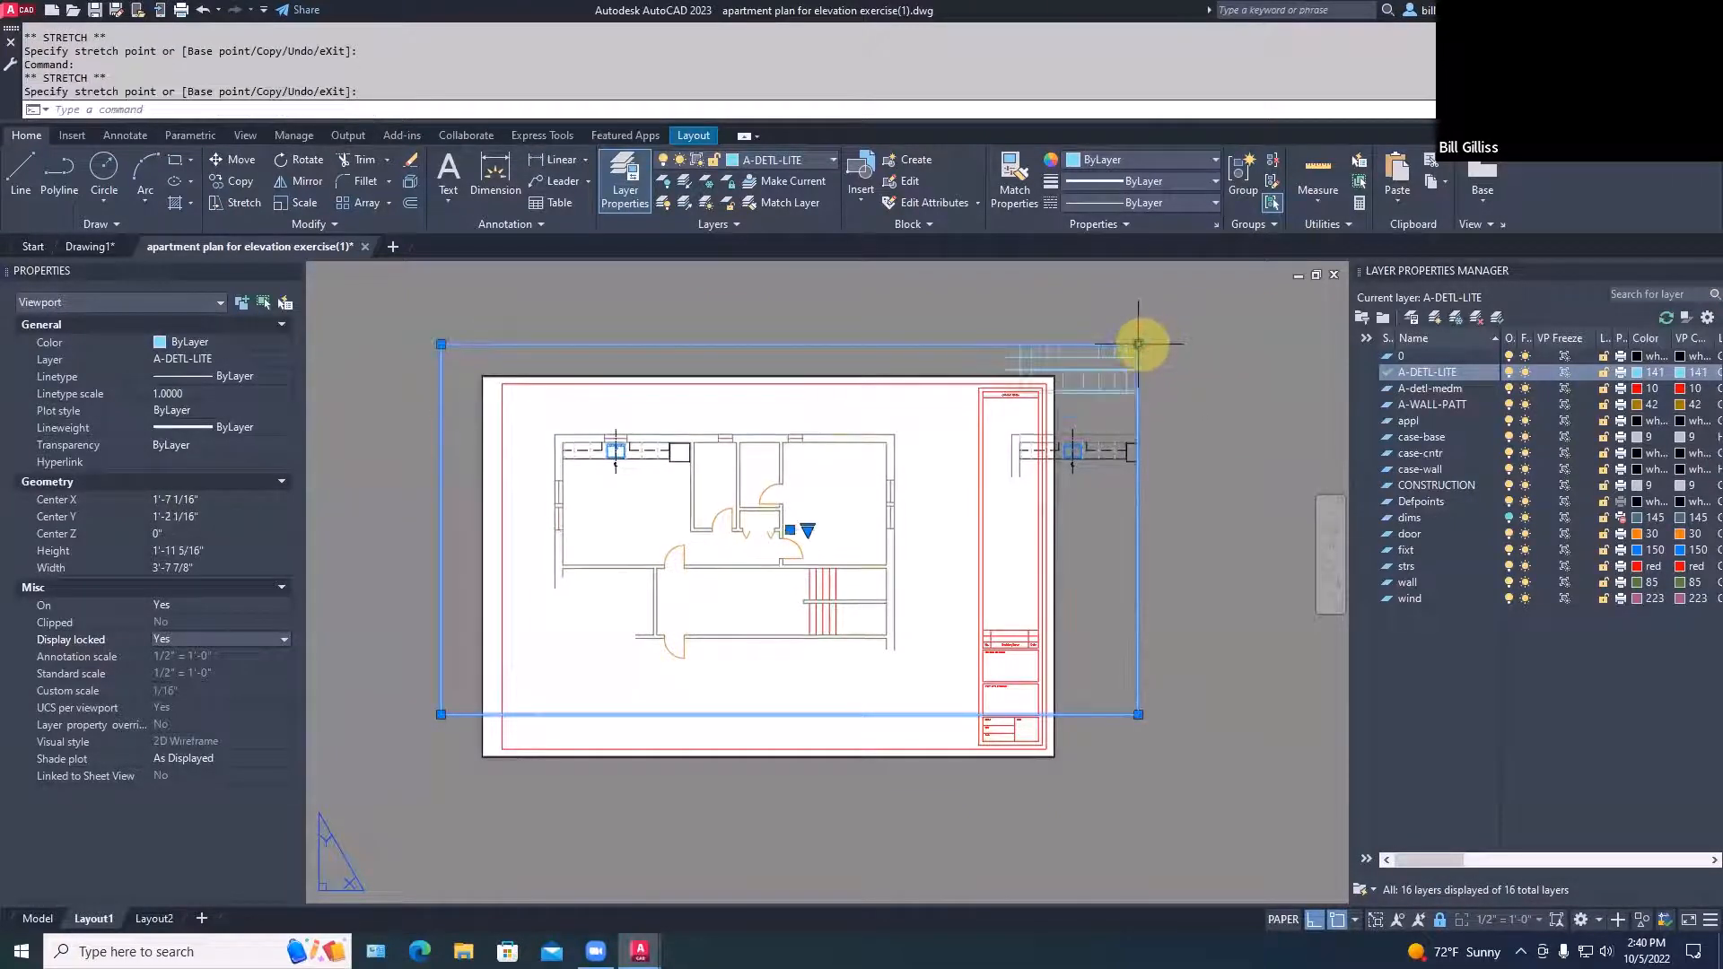
Stretch the viewport's right and left edges inward around the floor plan, to a width of about 2'-0 9/16"
{"action": "left_click", "coordinate": [1138, 344]}
{"action": "left_click", "coordinate": [928, 343]}
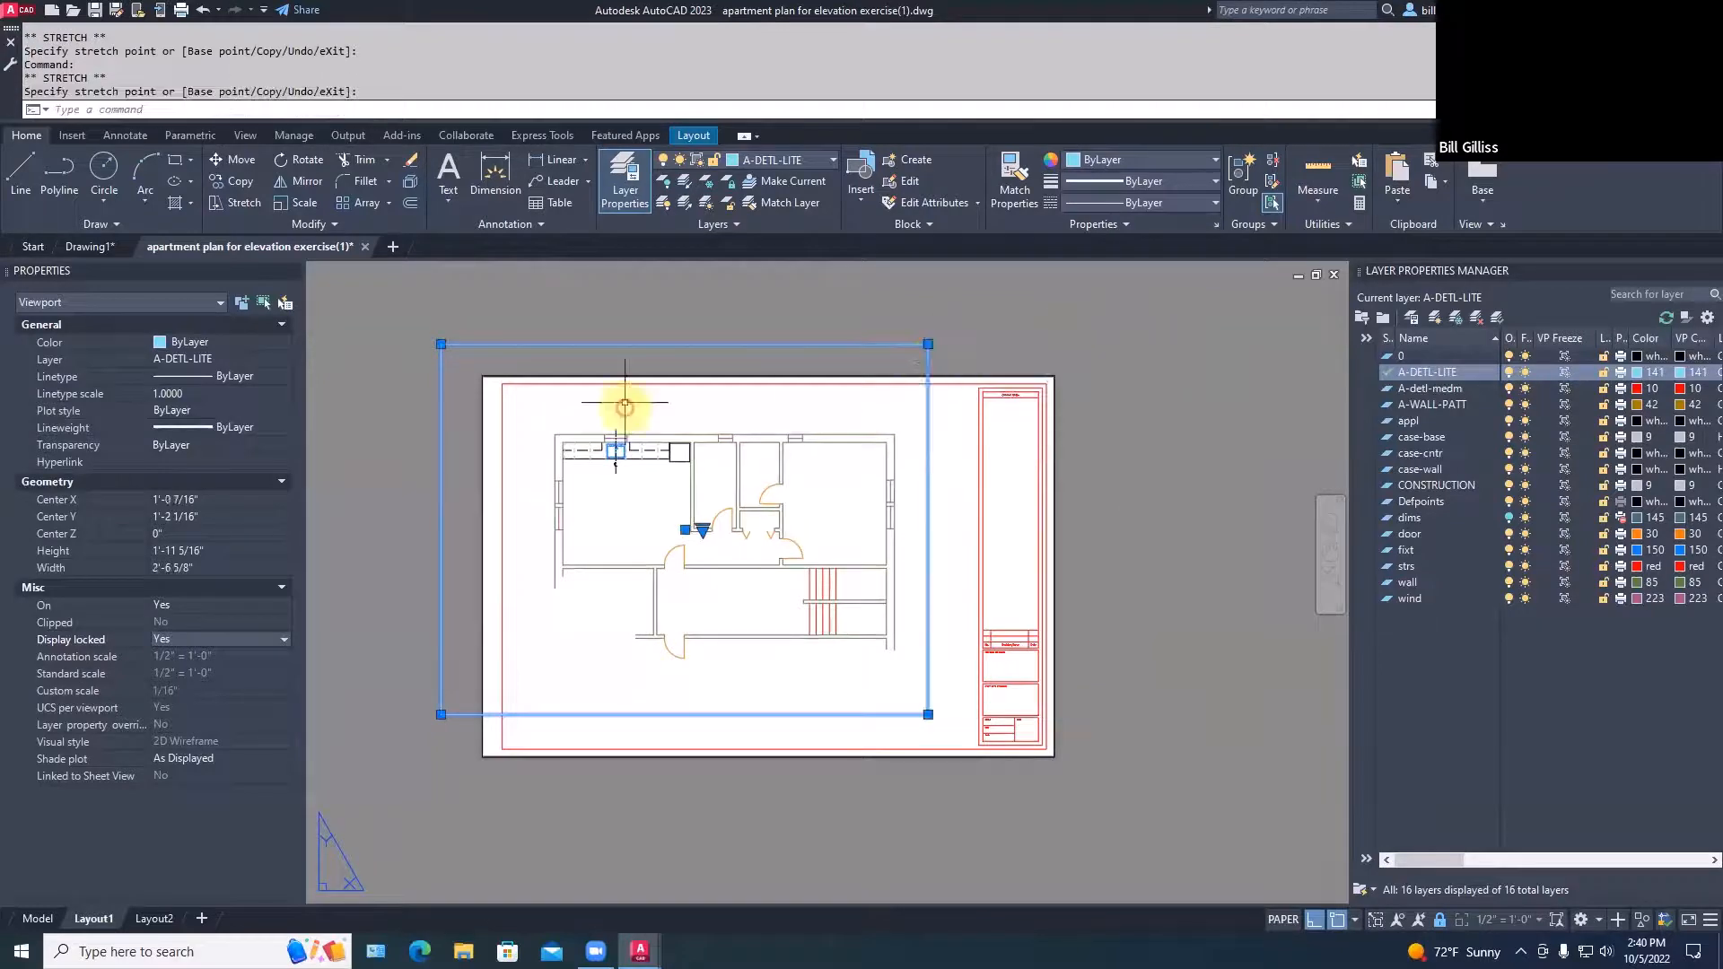
{"action": "left_click", "coordinate": [441, 344]}
{"action": "left_click", "coordinate": [535, 351]}
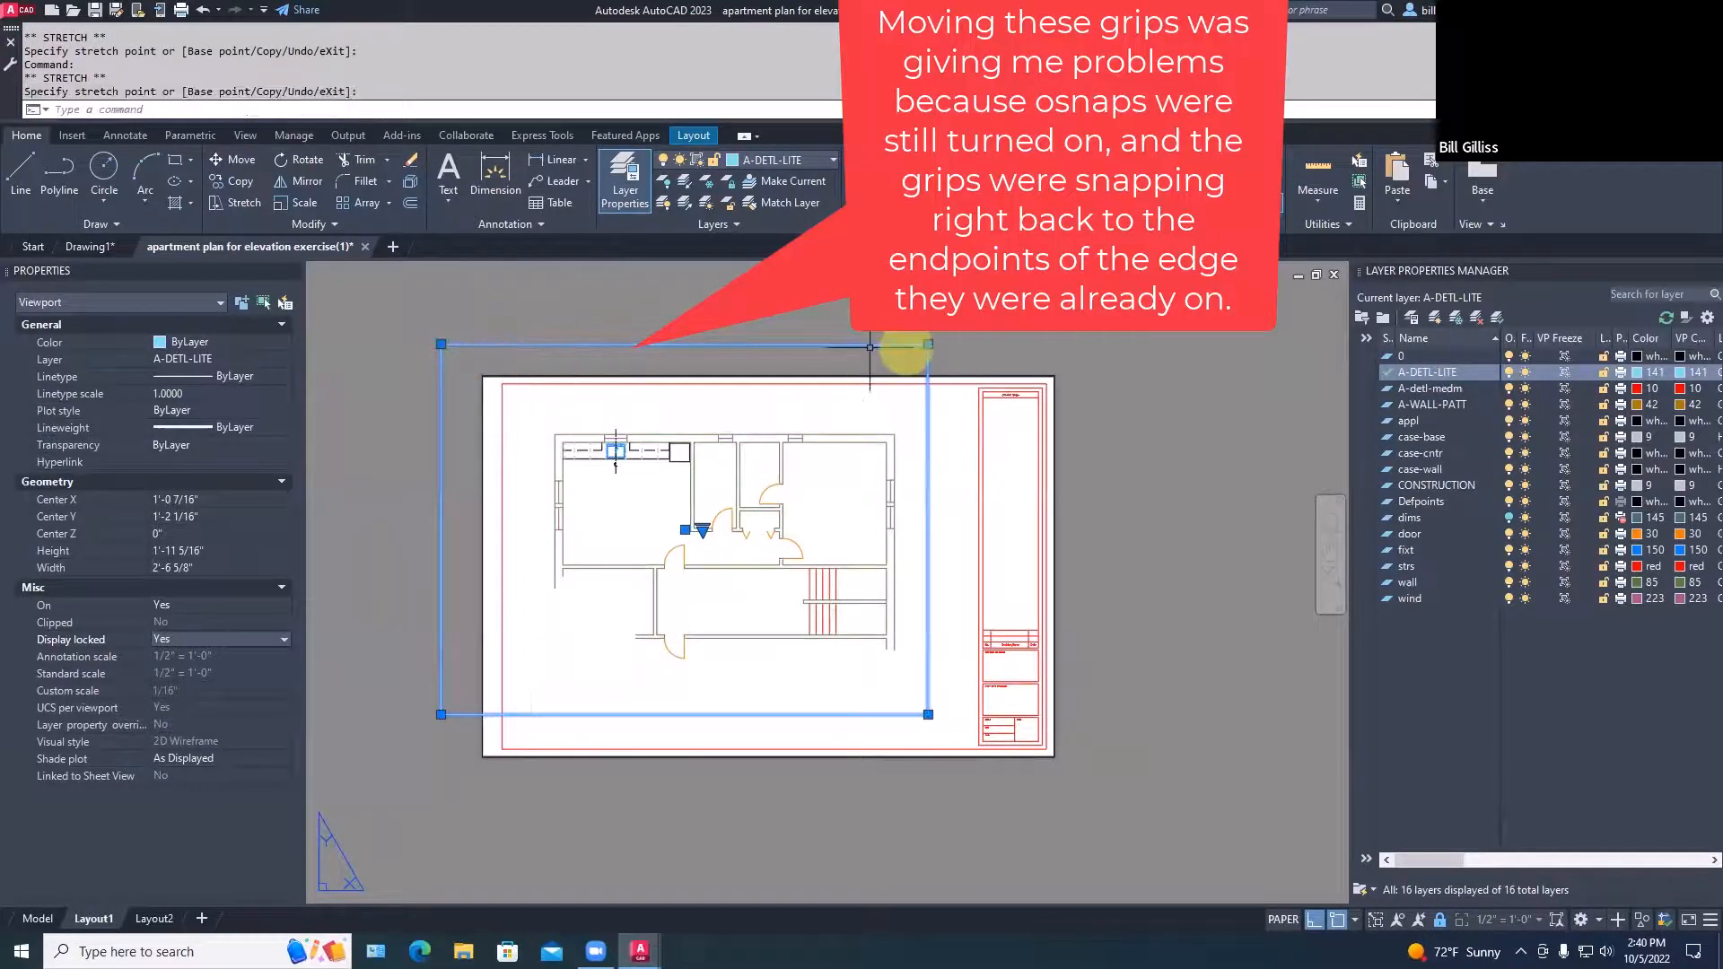
{"action": "left_click", "coordinate": [441, 344]}
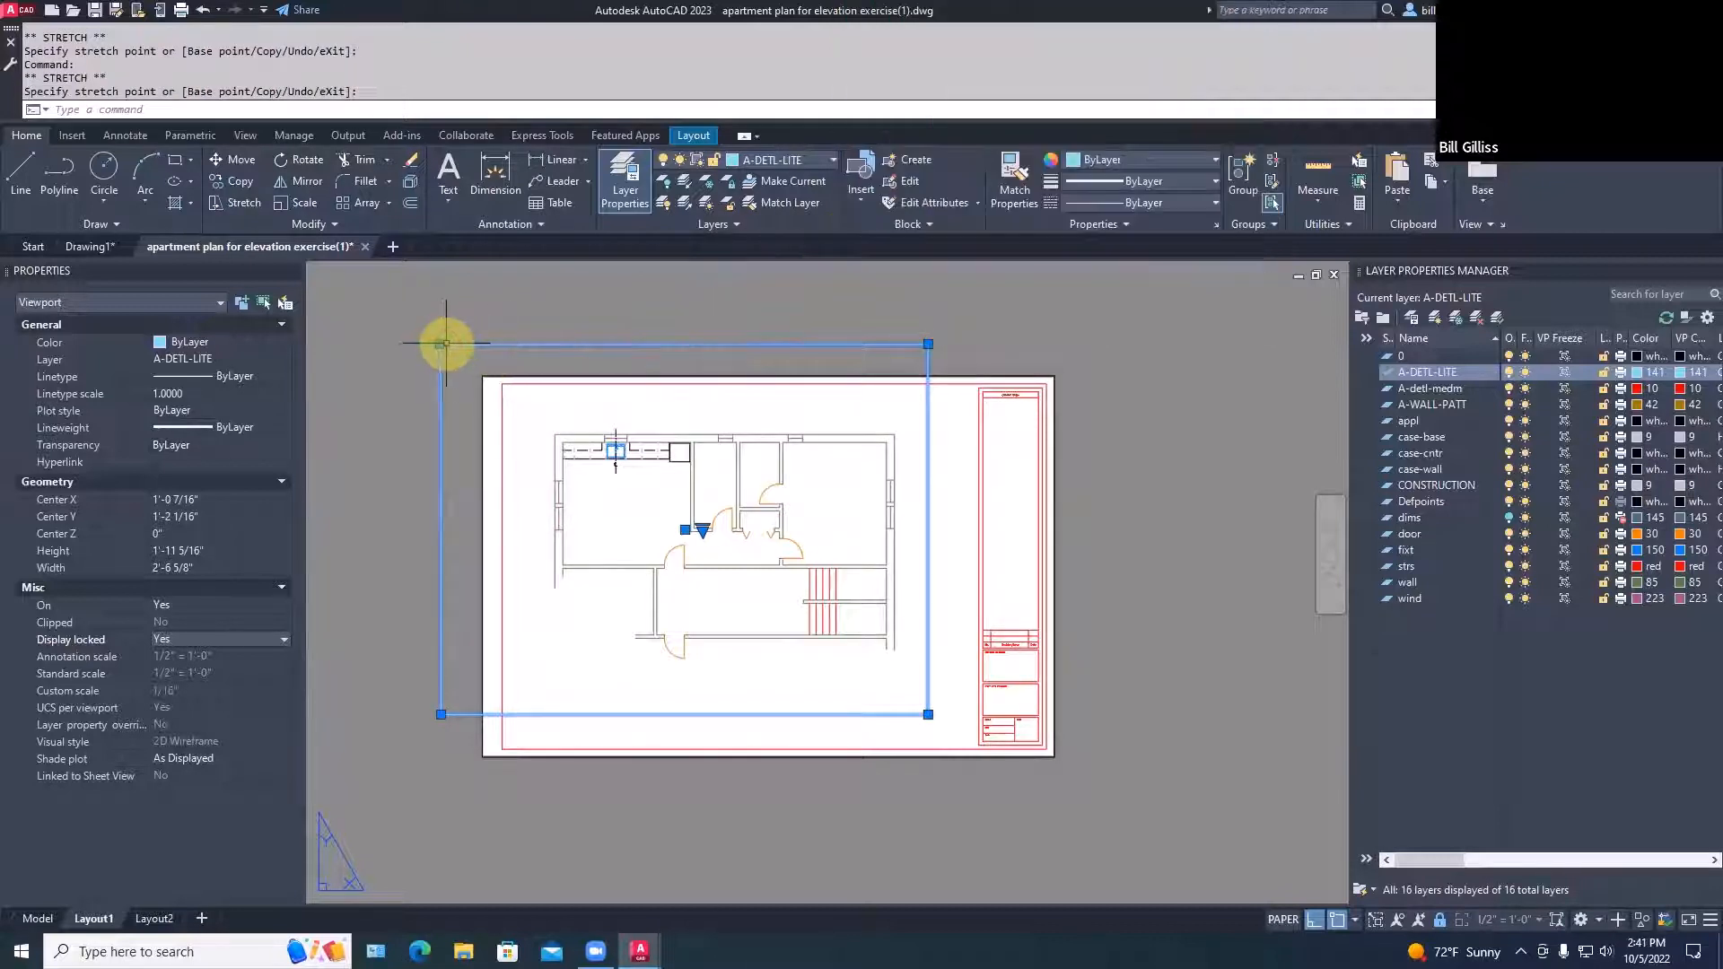
{"action": "left_click", "coordinate": [538, 344]}
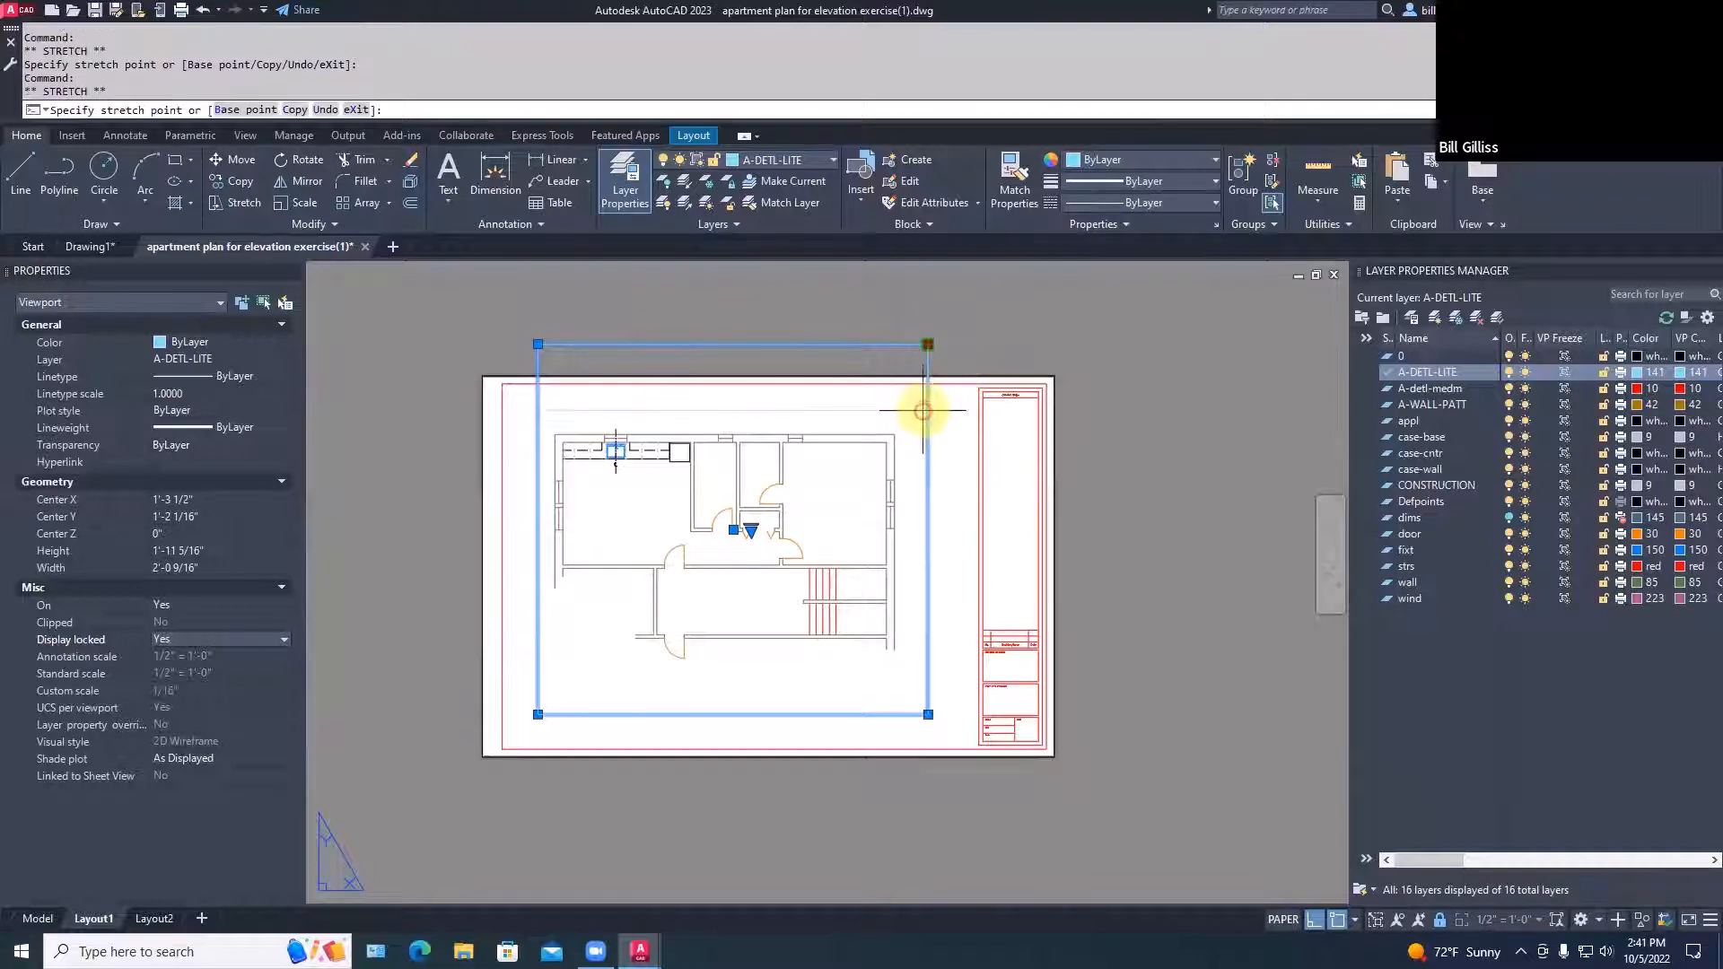
{"action": "left_click", "coordinate": [934, 346]}
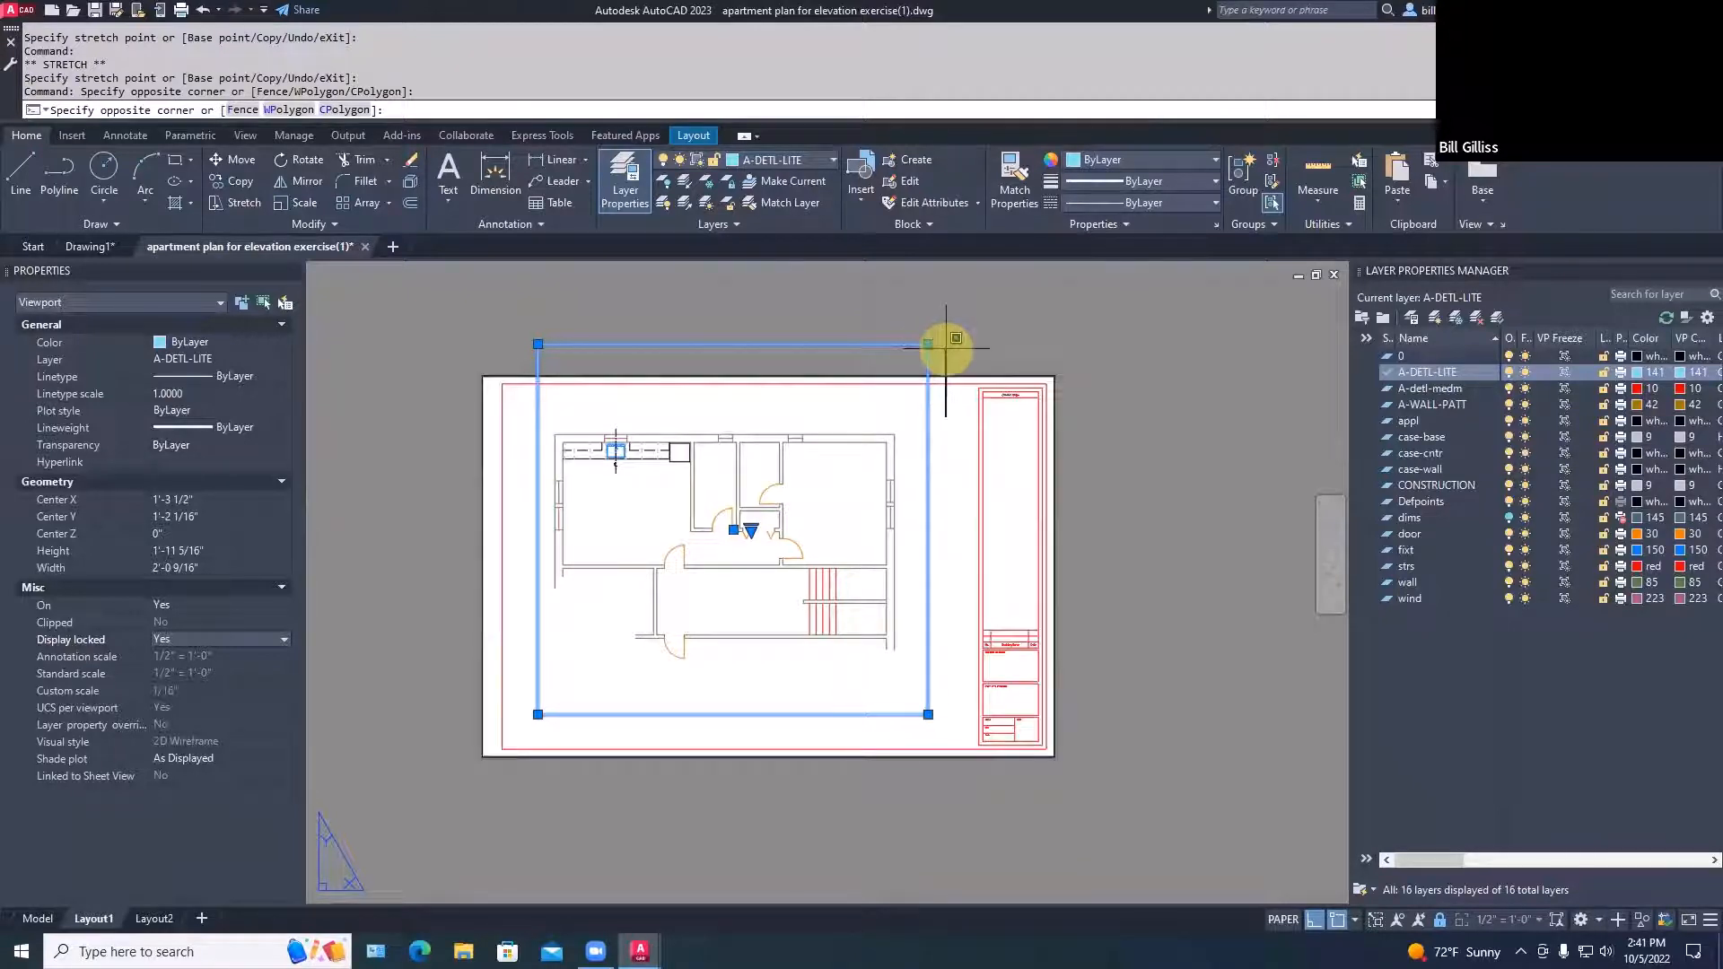
{"action": "key", "text": "Escape"}
{"action": "key", "text": "Escape"}
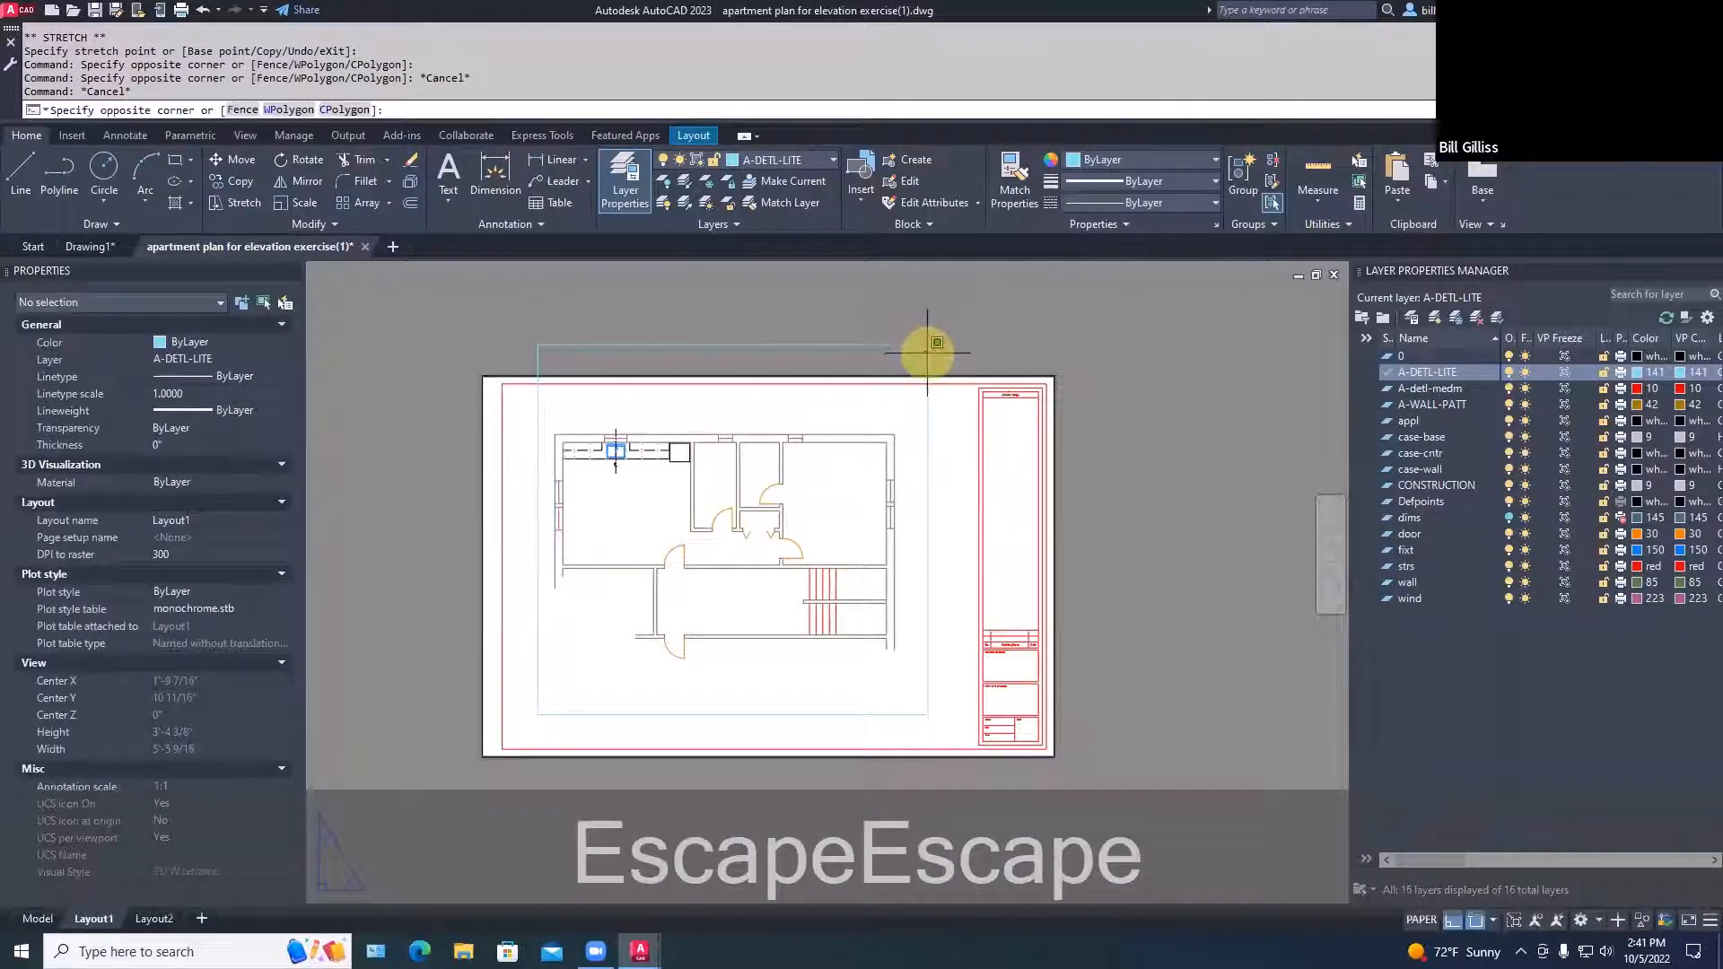
{"action": "left_click", "coordinate": [930, 347]}
{"action": "left_click", "coordinate": [928, 345]}
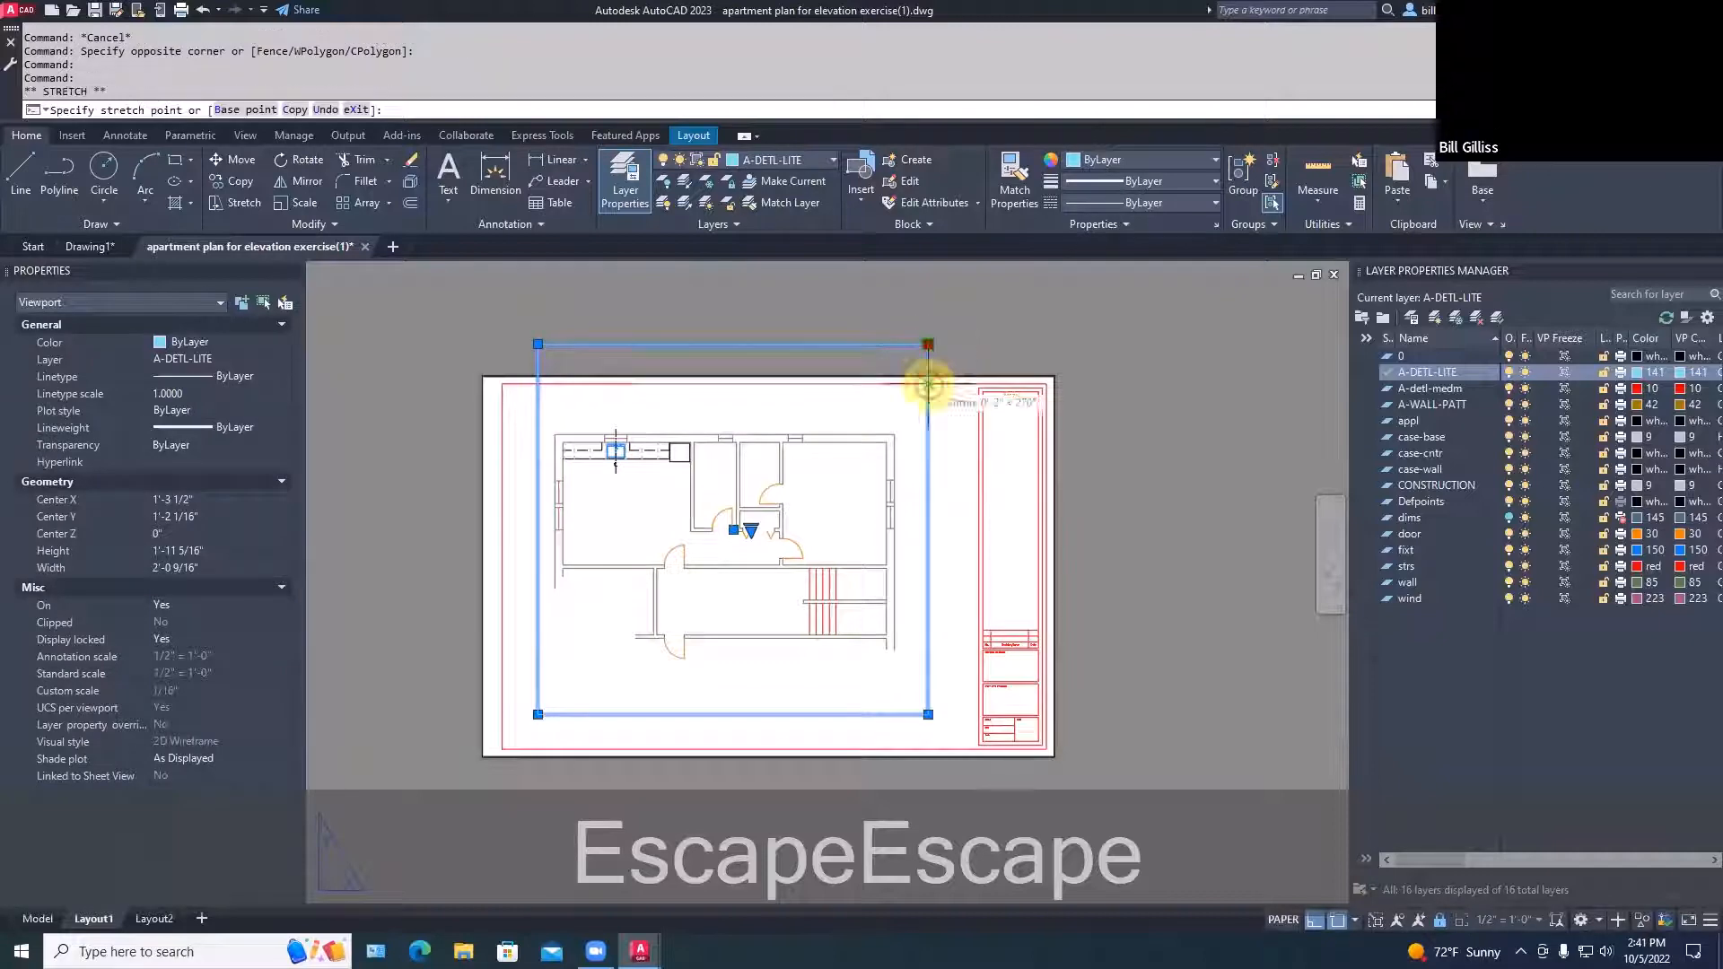
{"action": "key", "text": "Escape"}
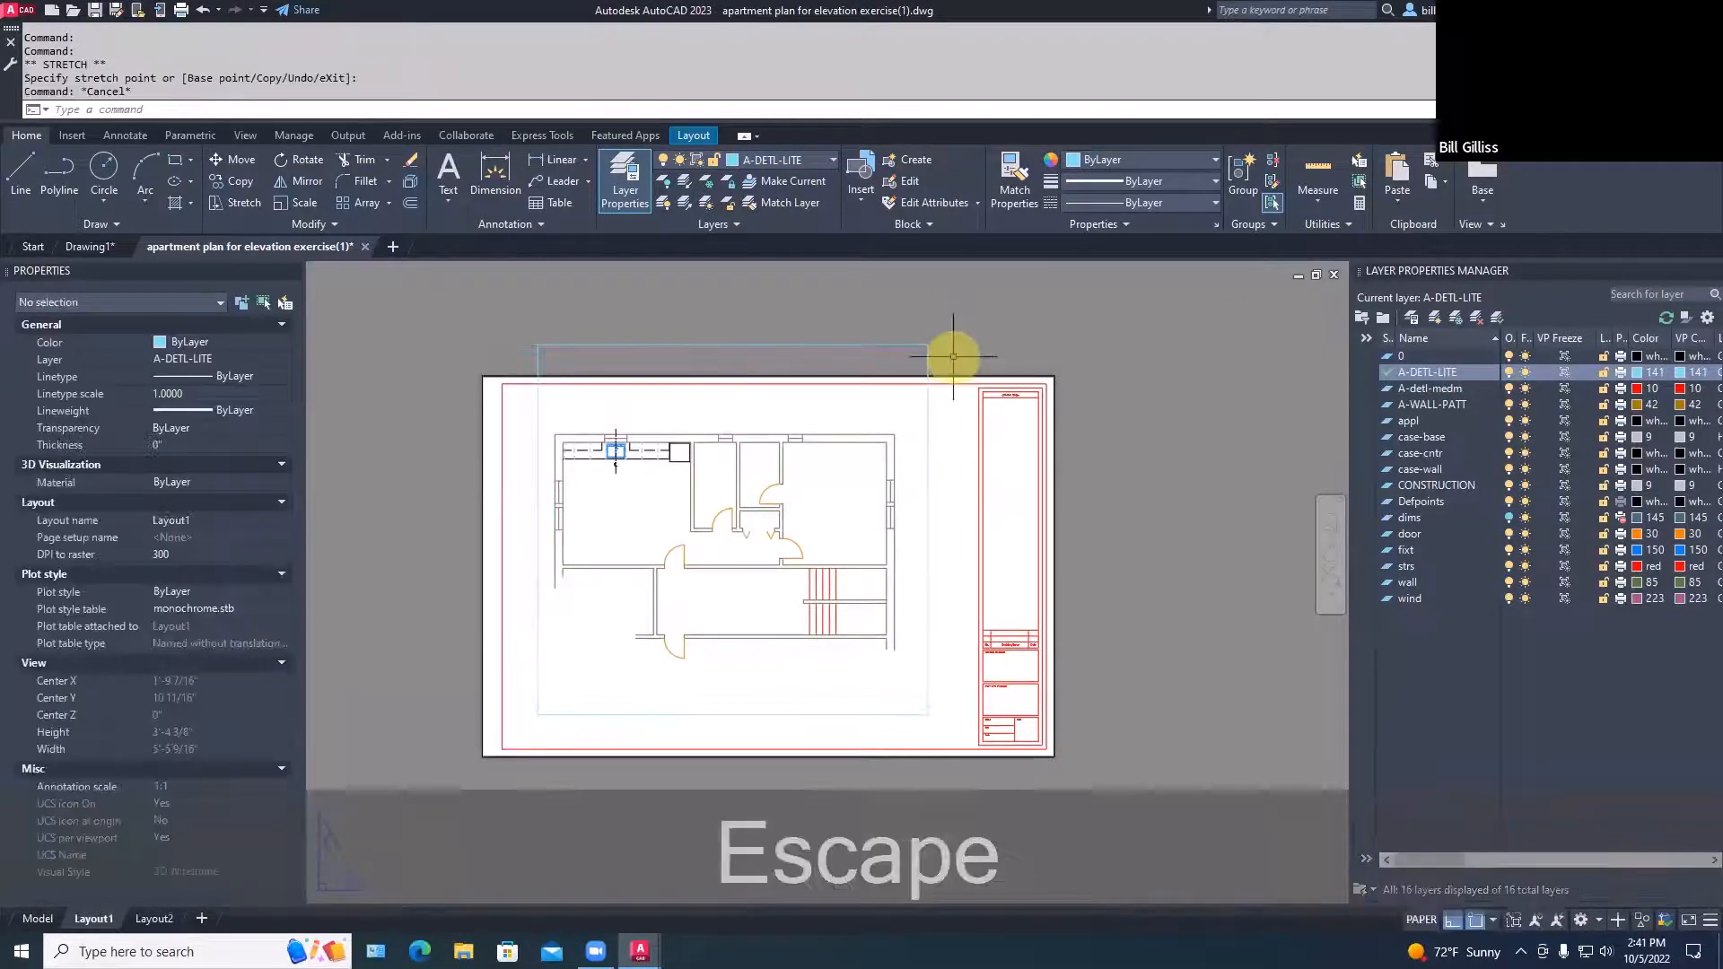
{"action": "type", "text": "A"}
{"action": "key", "text": "Escape"}
Use Stretch to bring the viewport's top edge down about 4 9/16" to just above the floor plan
{"action": "type", "text": "S"}
{"action": "key", "text": "space"}
{"action": "left_click", "coordinate": [953, 356]}
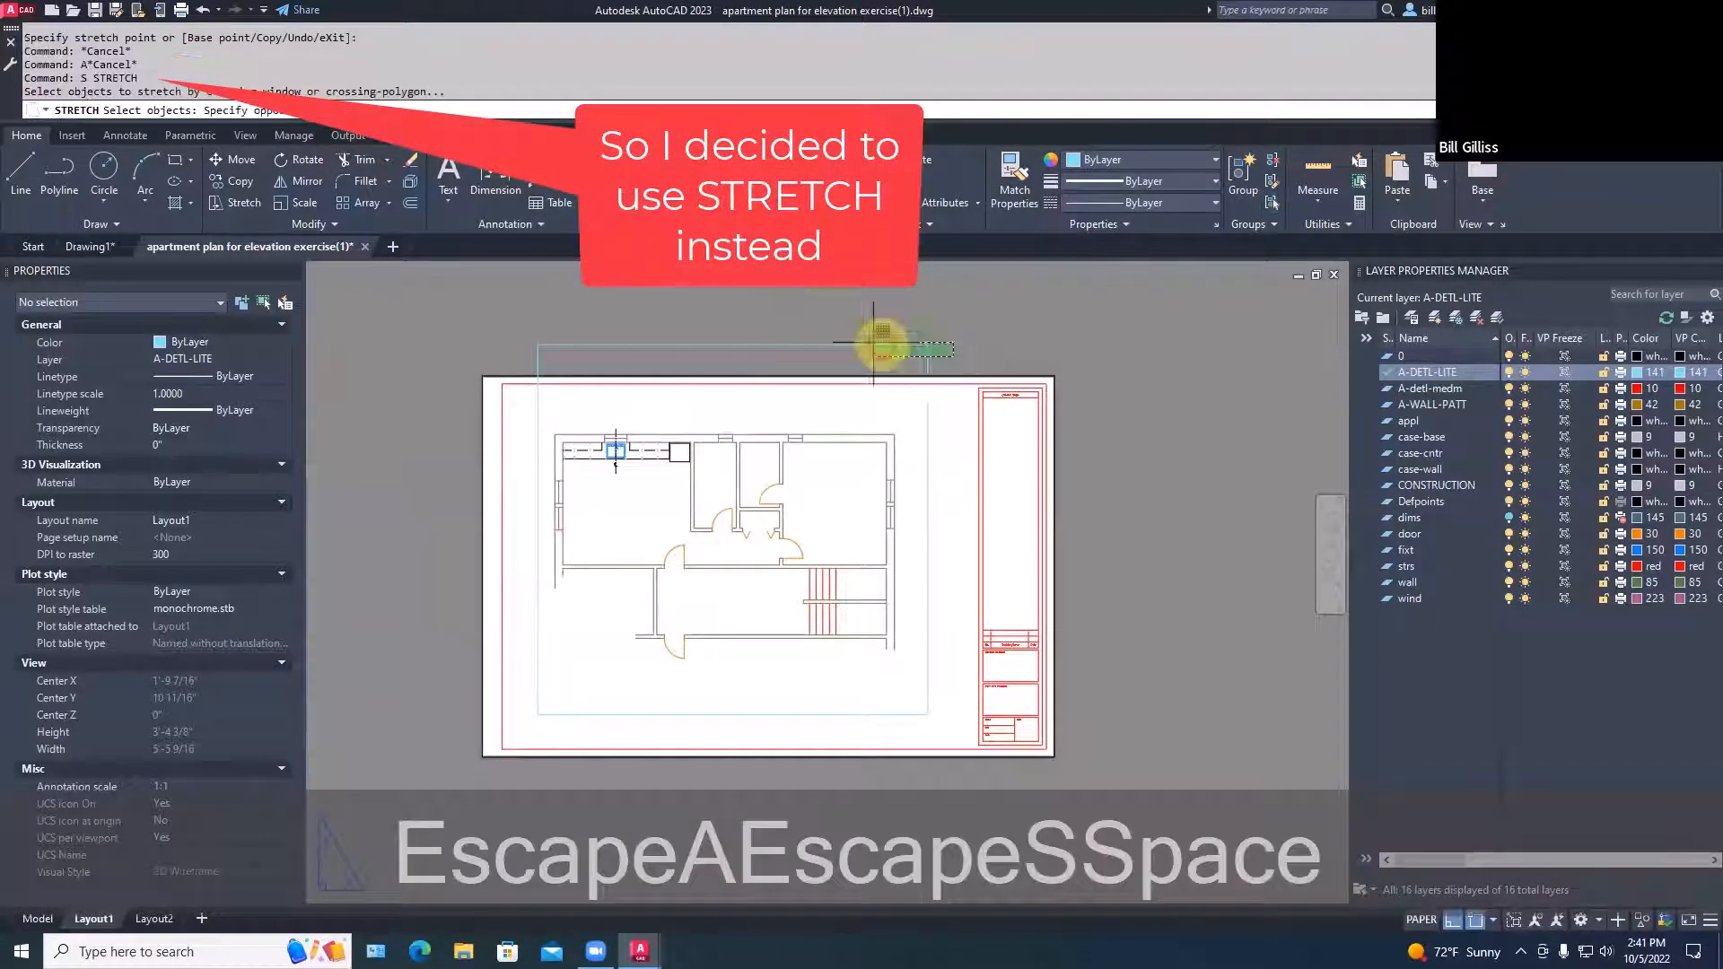
{"action": "left_click", "coordinate": [508, 325]}
{"action": "key", "text": "space"}
{"action": "left_click", "coordinate": [1156, 346]}
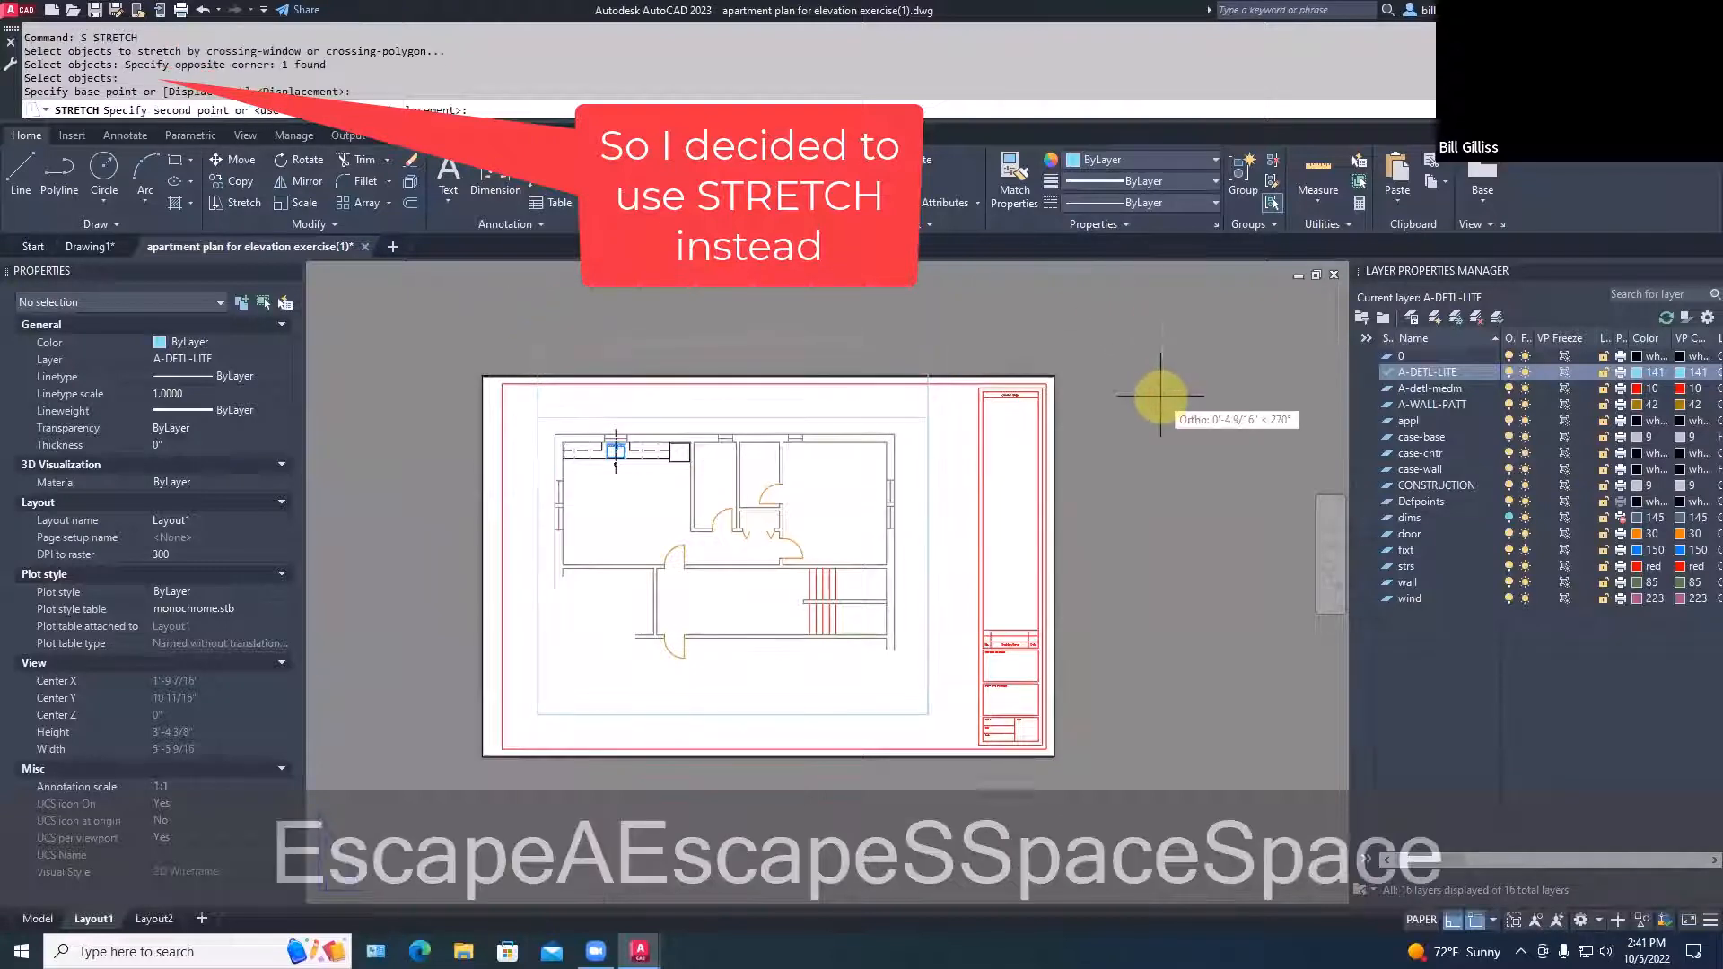
{"action": "left_click", "coordinate": [1161, 396]}
Use Stretch to raise the viewport's bottom edge about 2 15/16" to just below the floor plan
{"action": "type", "text": "S"}
{"action": "key", "text": "space"}
{"action": "left_click", "coordinate": [937, 722]}
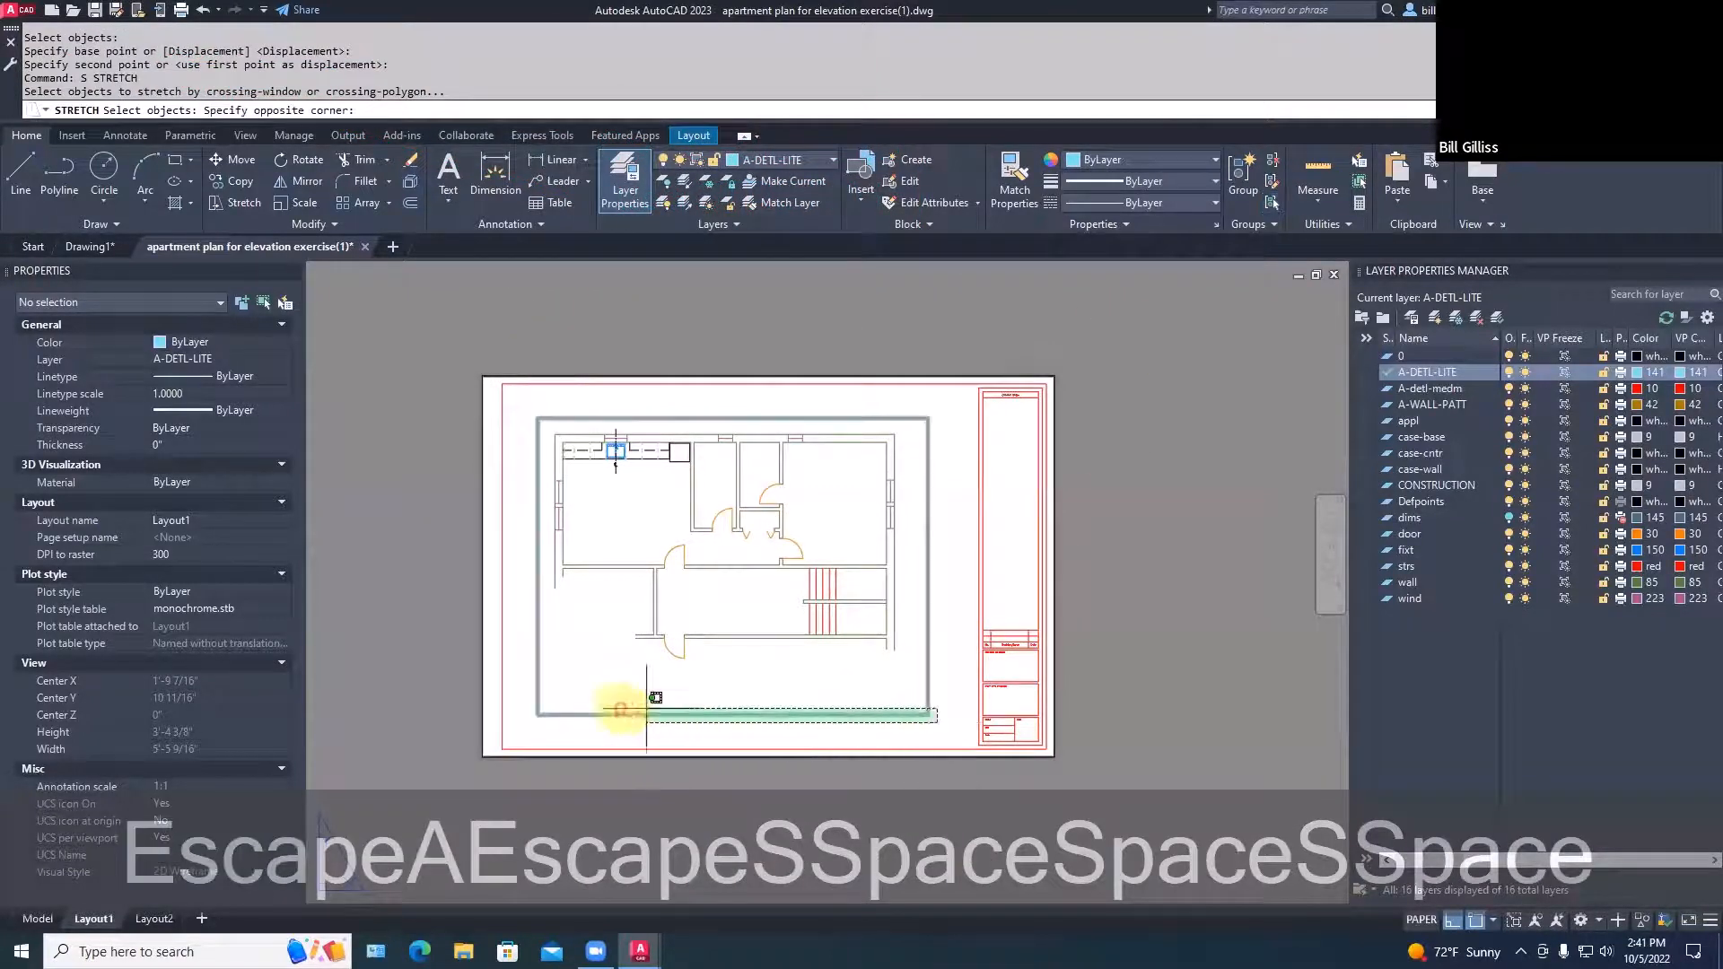
{"action": "left_click", "coordinate": [489, 707]}
{"action": "key", "text": "space"}
{"action": "left_click", "coordinate": [473, 709]}
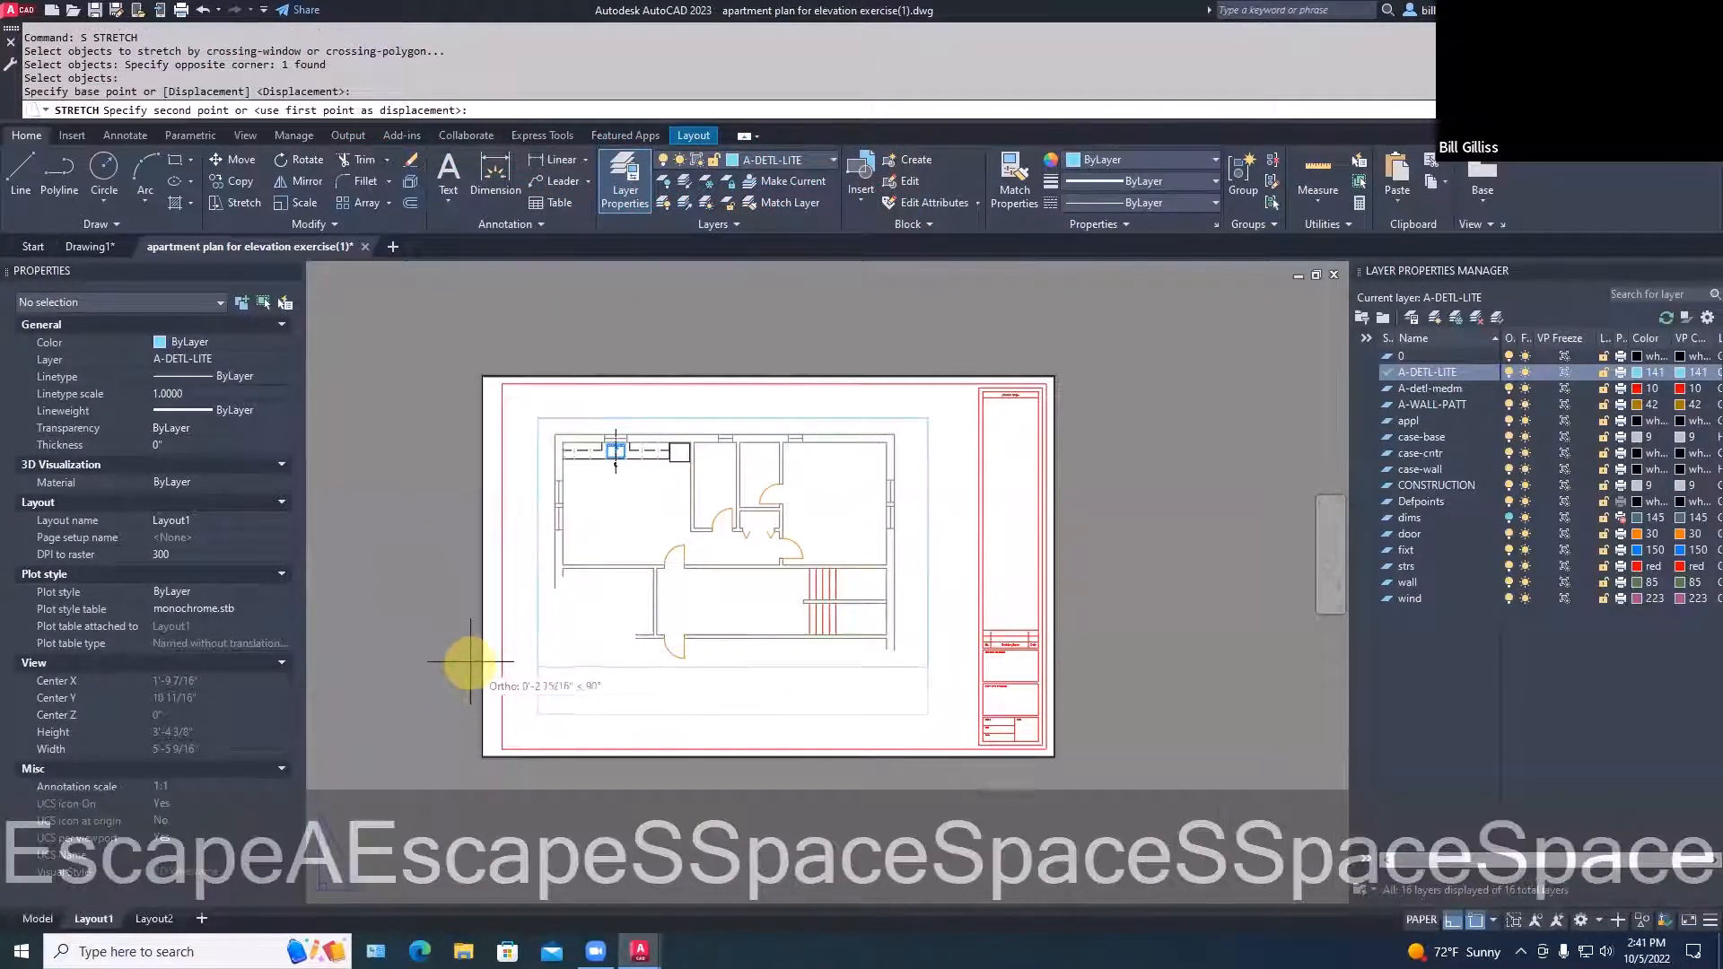
{"action": "left_click", "coordinate": [470, 662]}
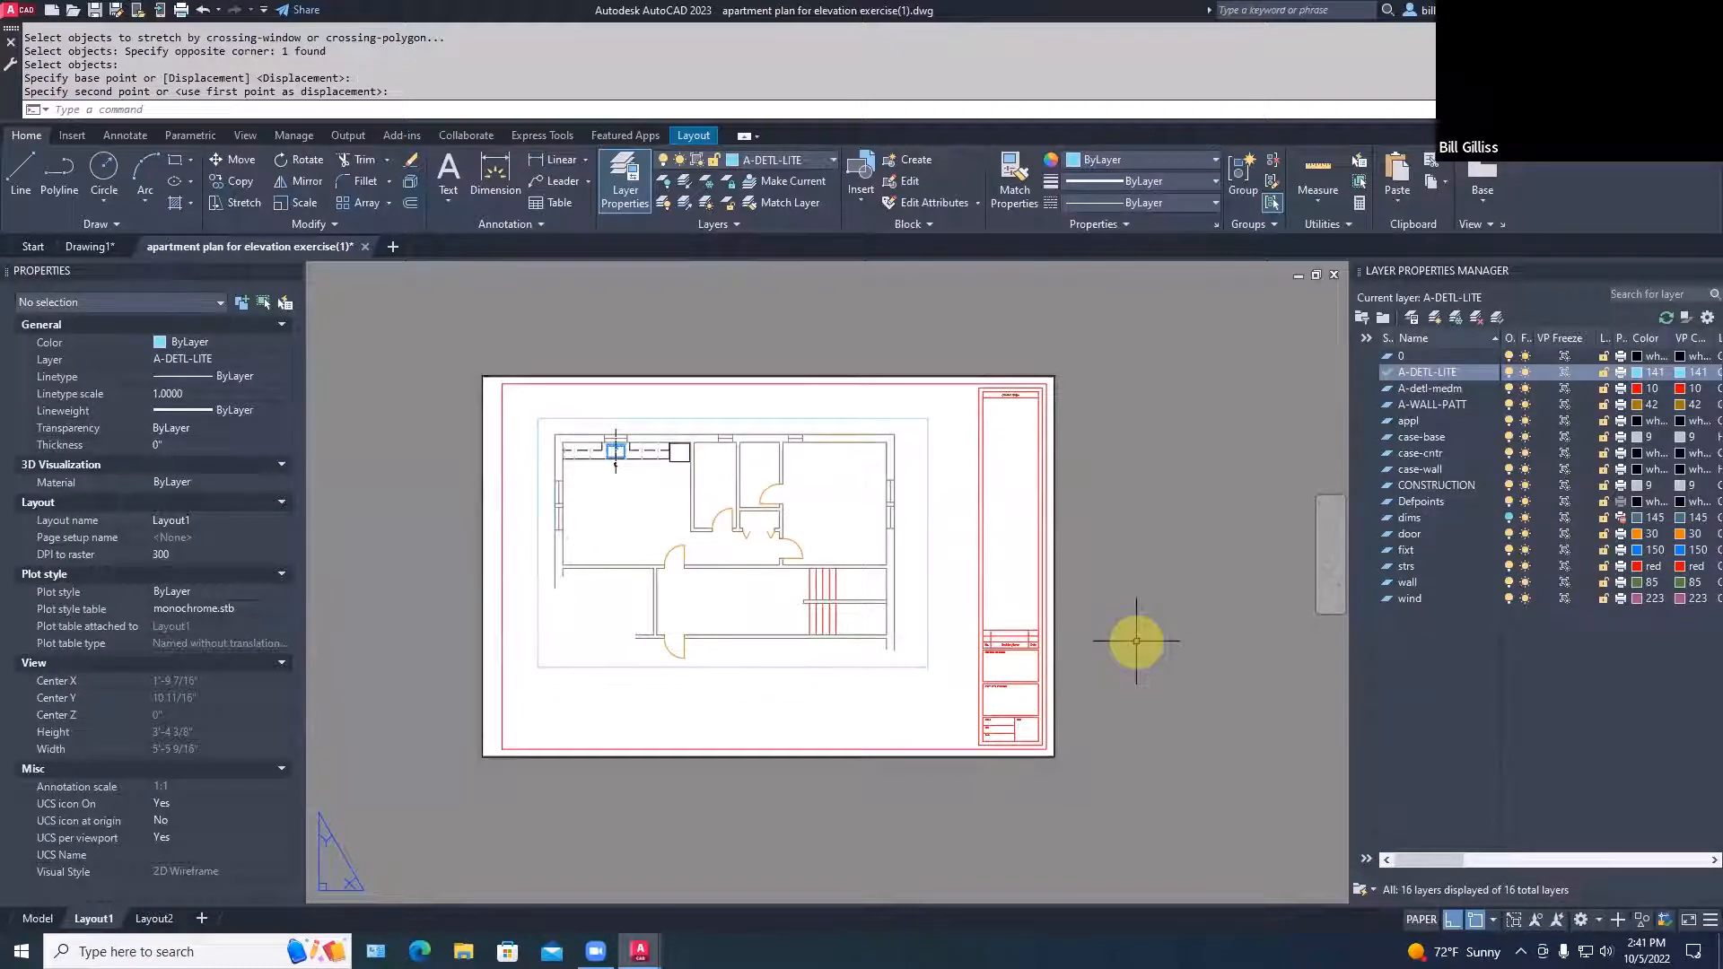
On Layout2, create a rectangular viewport about 1'-3 1/2" wide by 8 1/4" high in the sheet's upper-left corner with MVIEW
{"action": "left_click", "coordinate": [153, 918]}
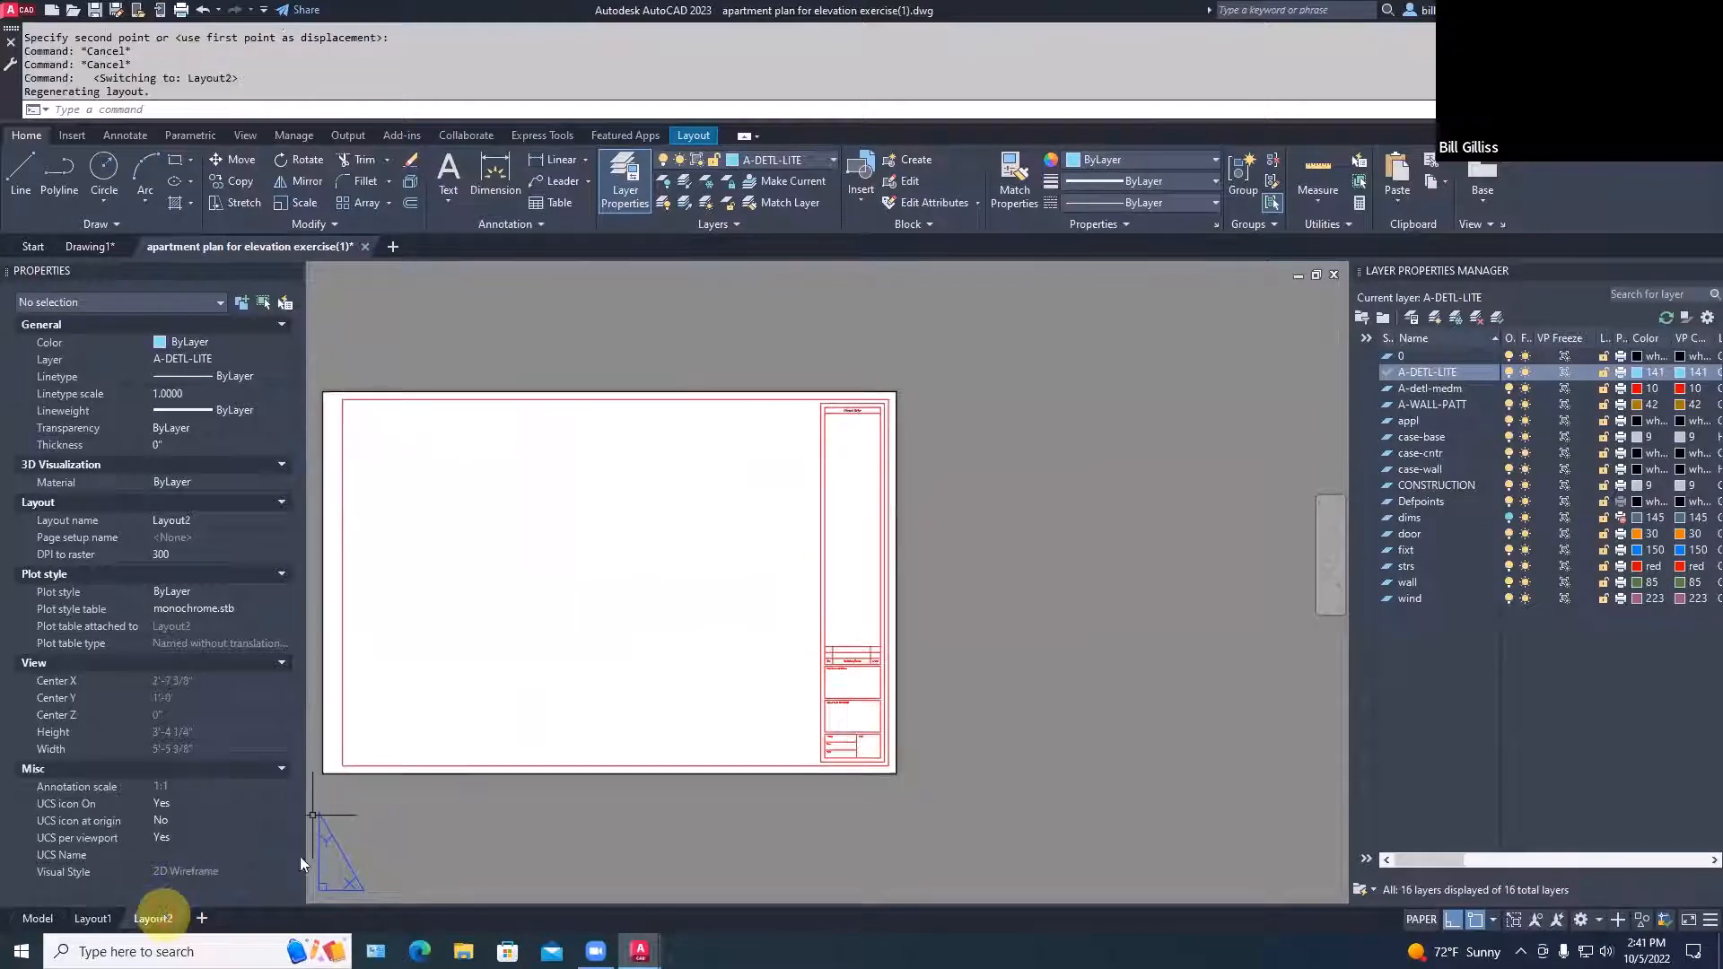
{"action": "middle_click_drag", "start_coordinate": [481, 826], "coordinate": [706, 802]}
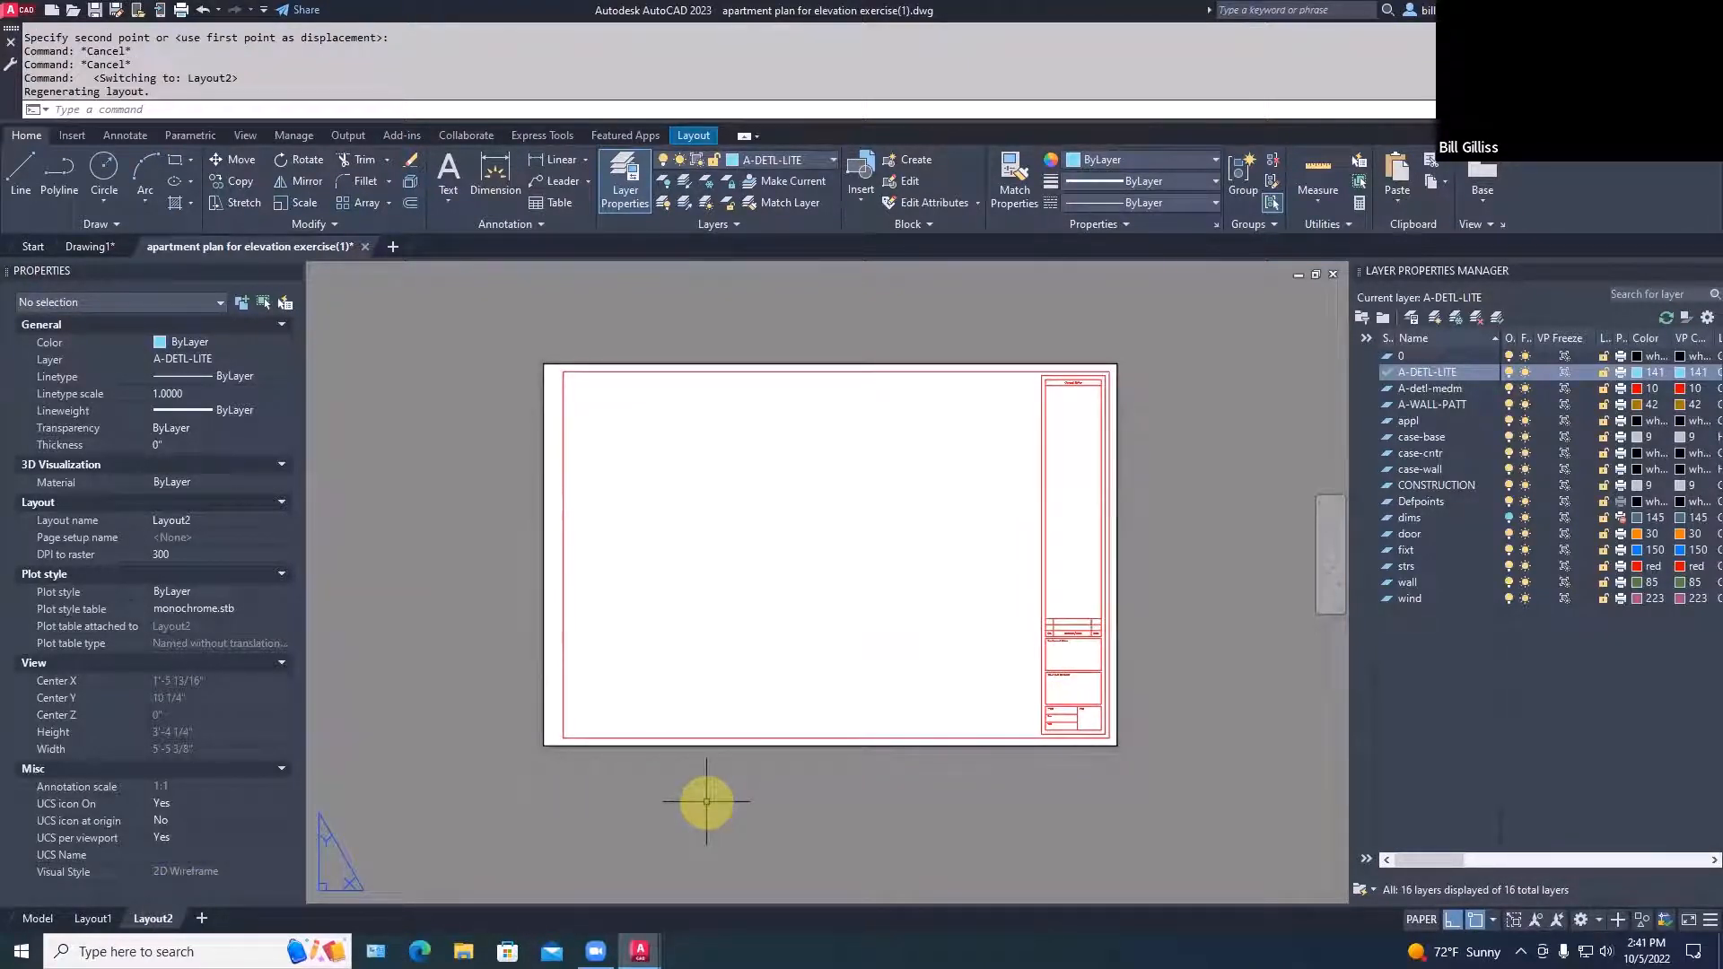
{"action": "left_click", "coordinate": [99, 919]}
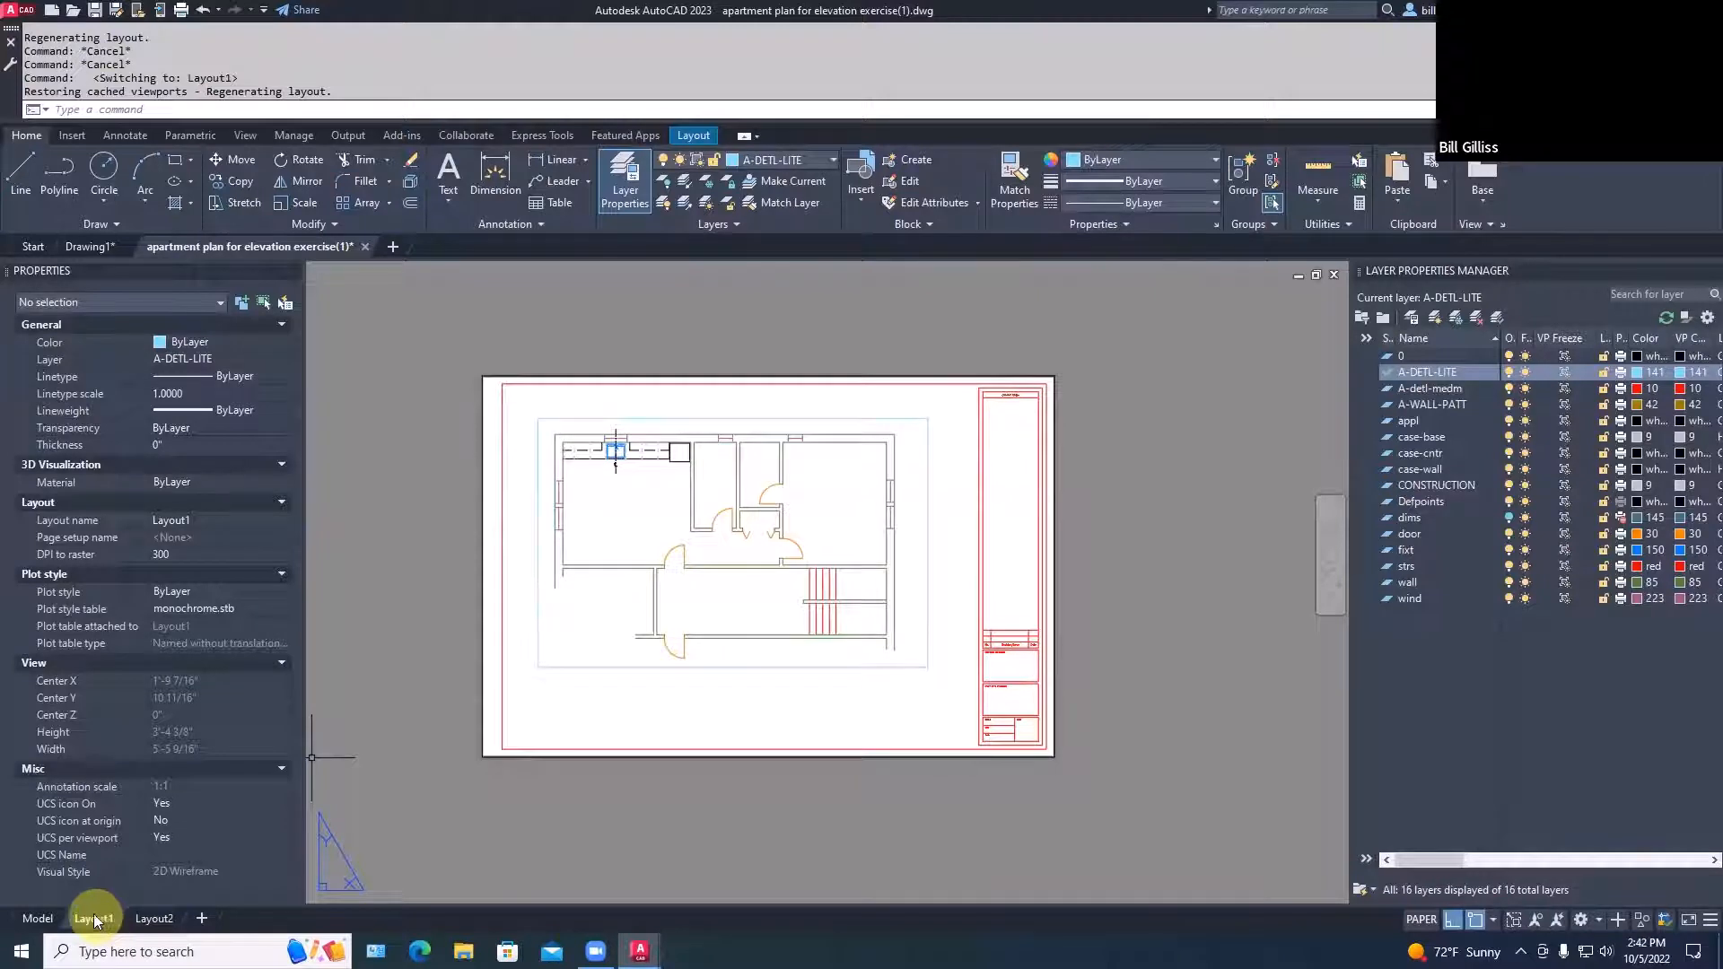
{"action": "left_click", "coordinate": [152, 917]}
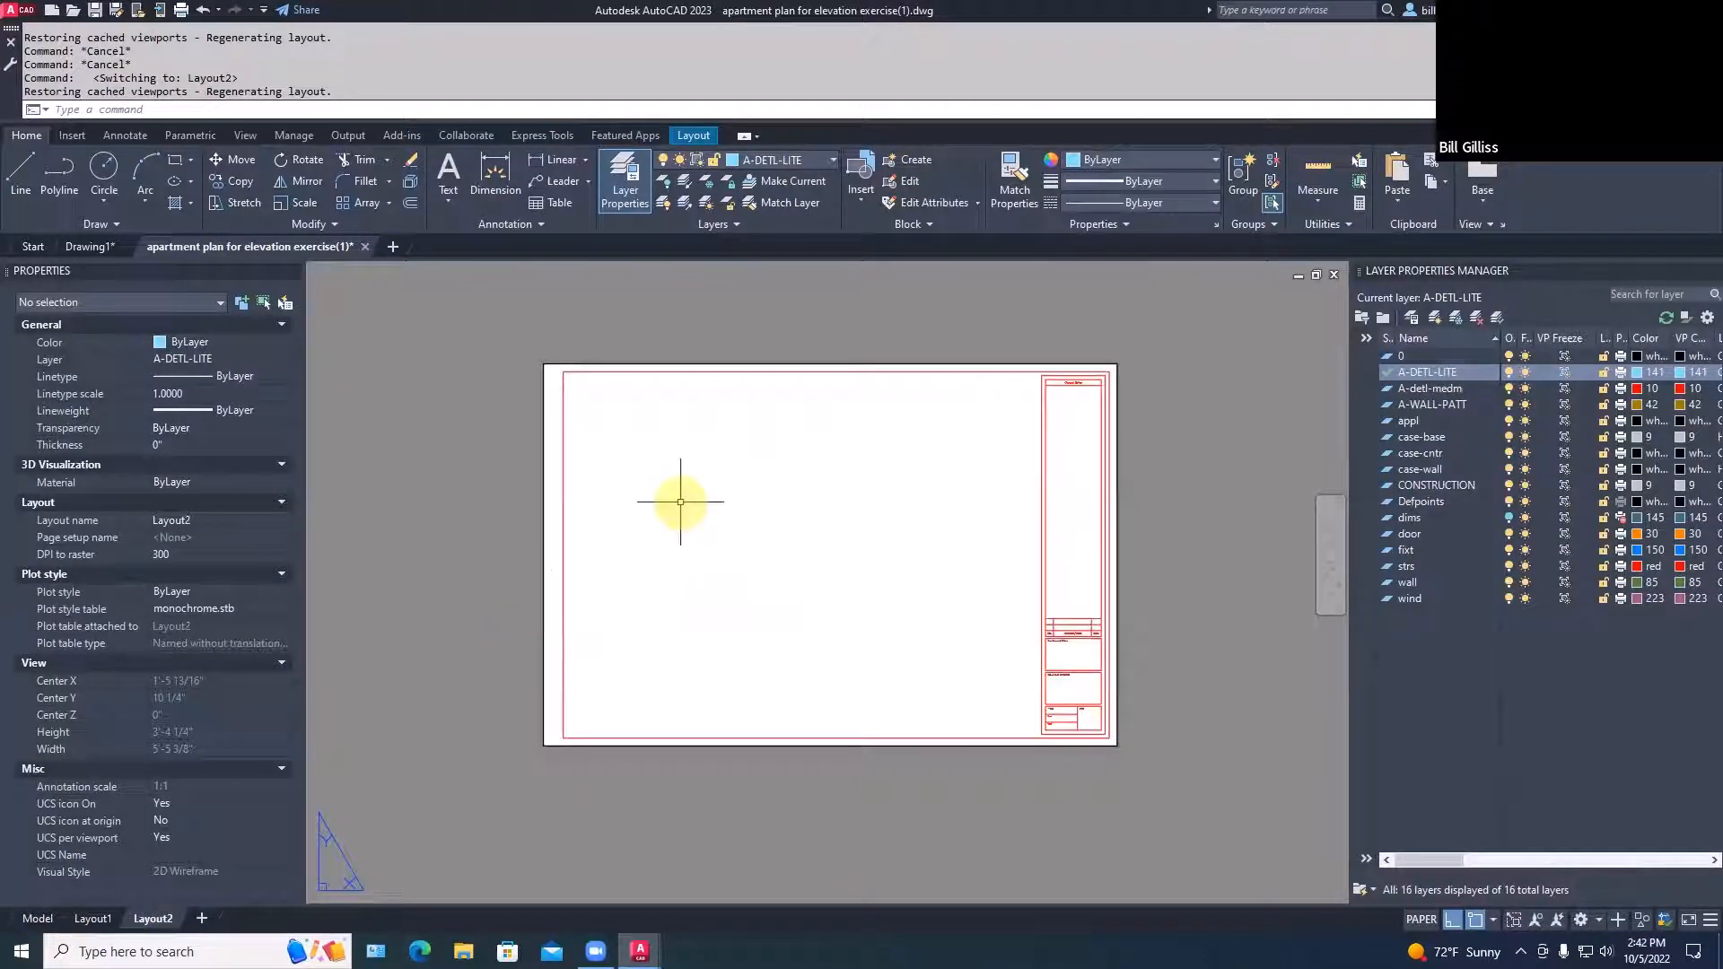
{"action": "type", "text": "MVIEW"}
{"action": "key", "text": "Return"}
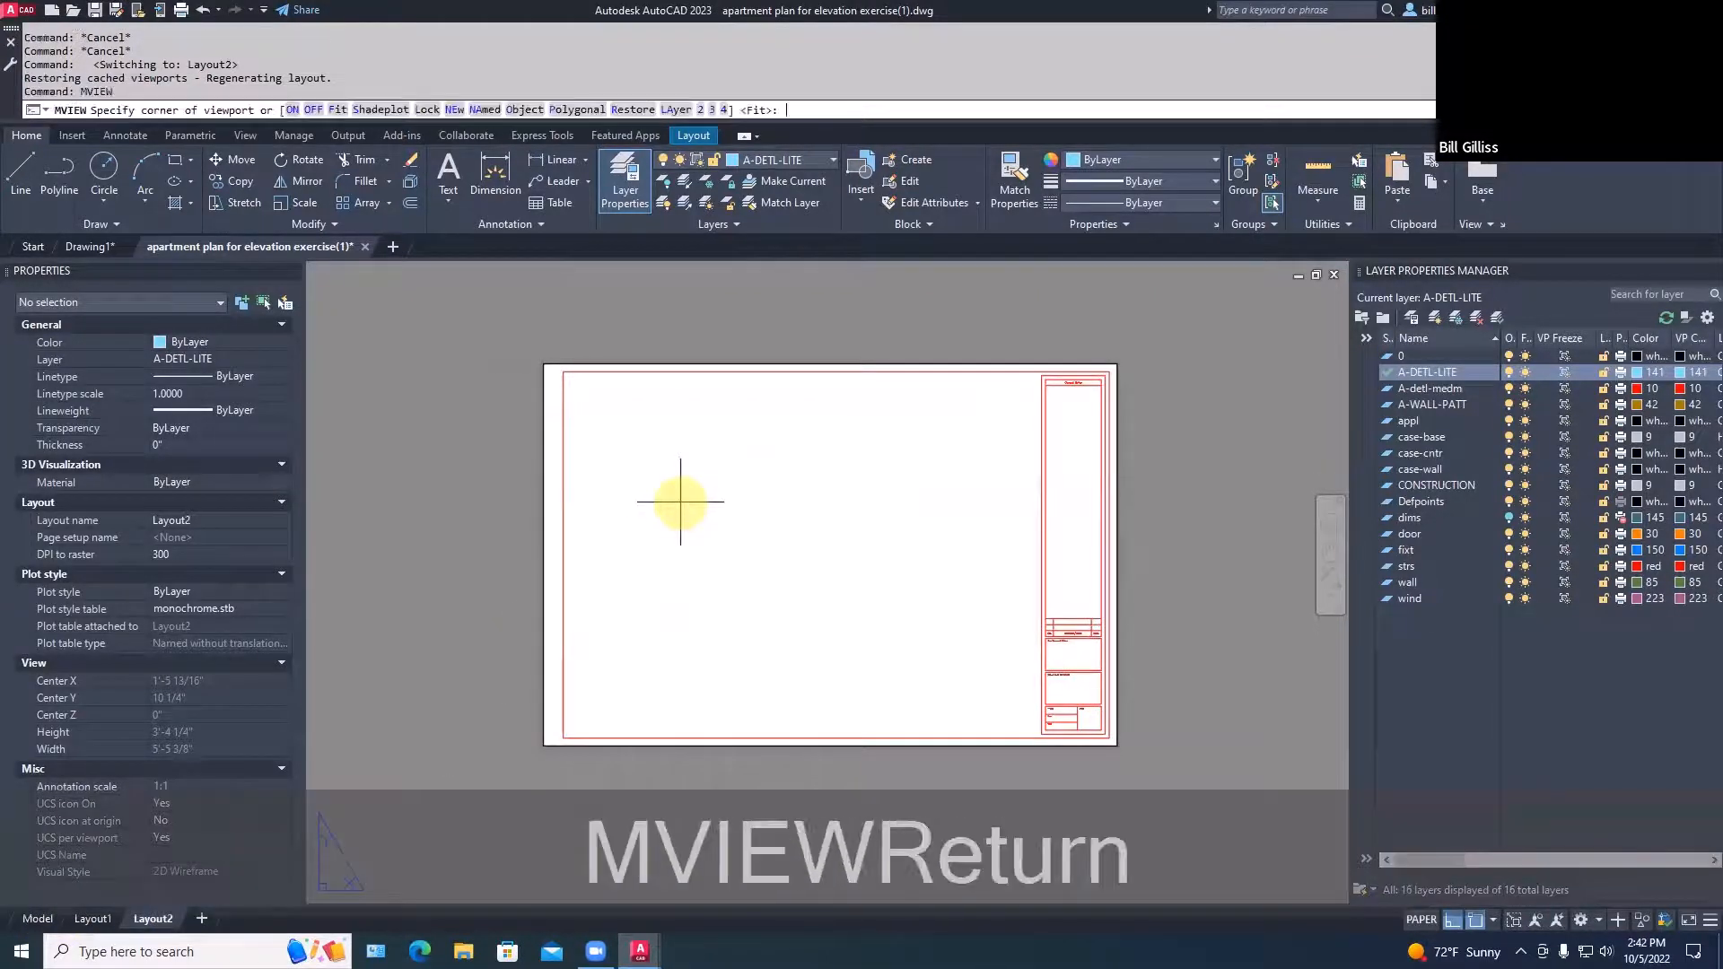
{"action": "left_click", "coordinate": [578, 385]}
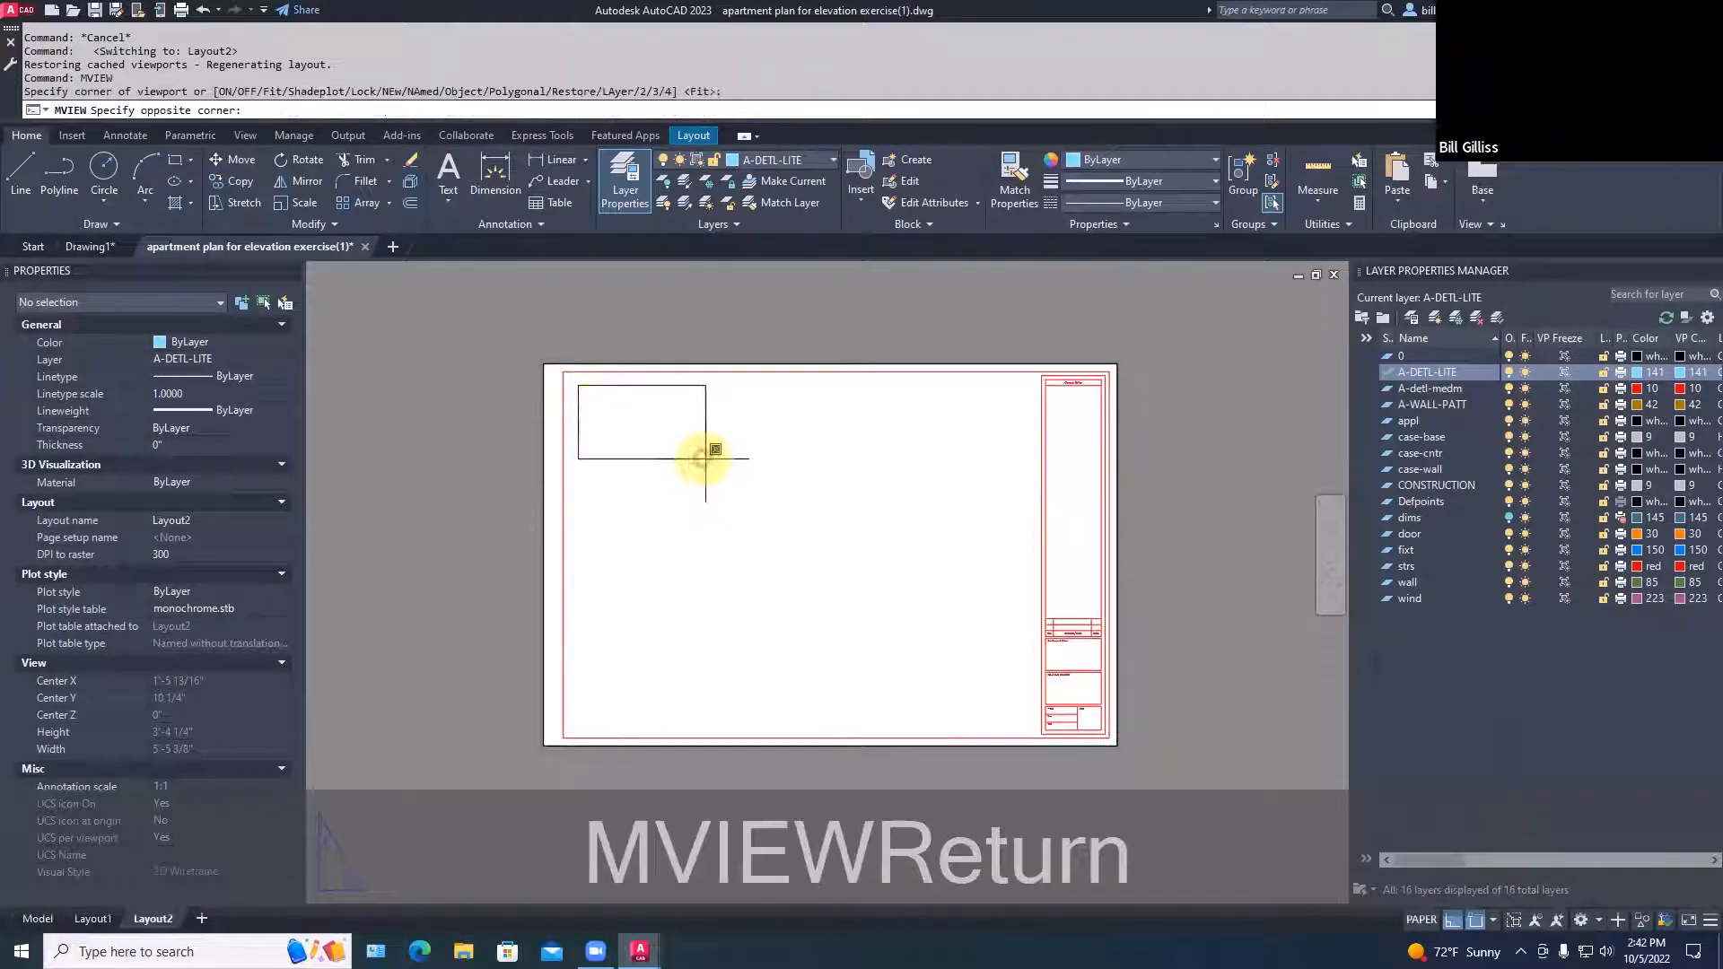
{"action": "left_click", "coordinate": [826, 517]}
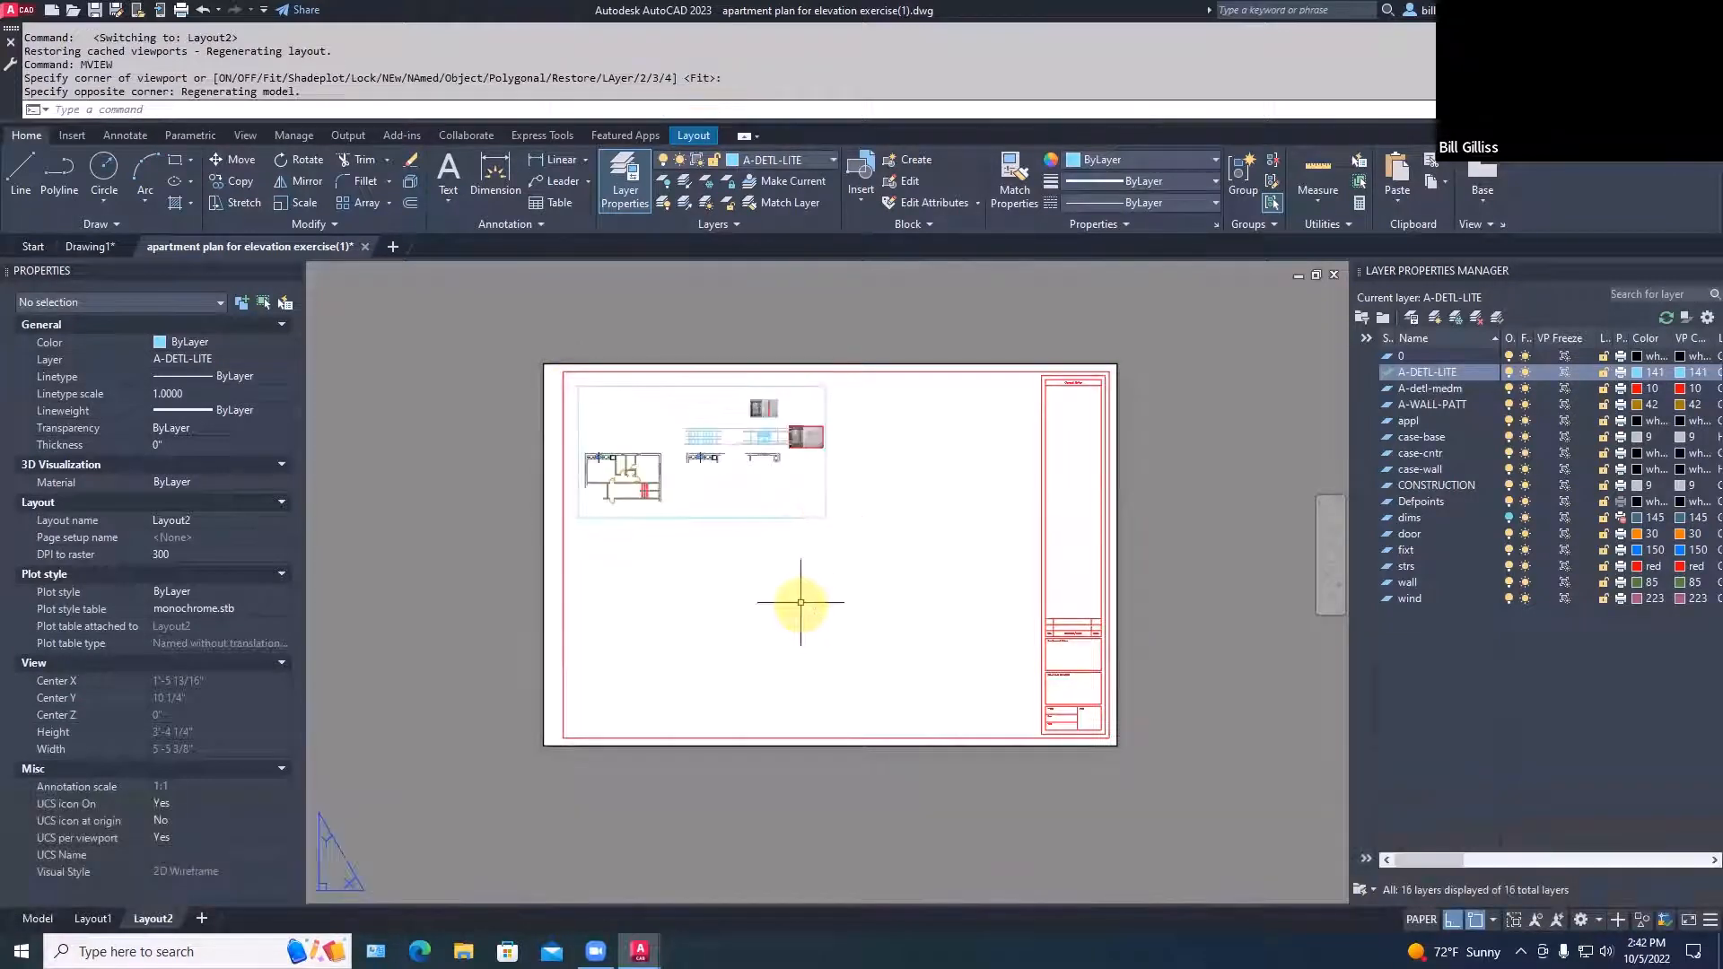
Set the Layout2 viewport's standard scale to 1/2" = 1'-0"
{"action": "left_click", "coordinate": [759, 517]}
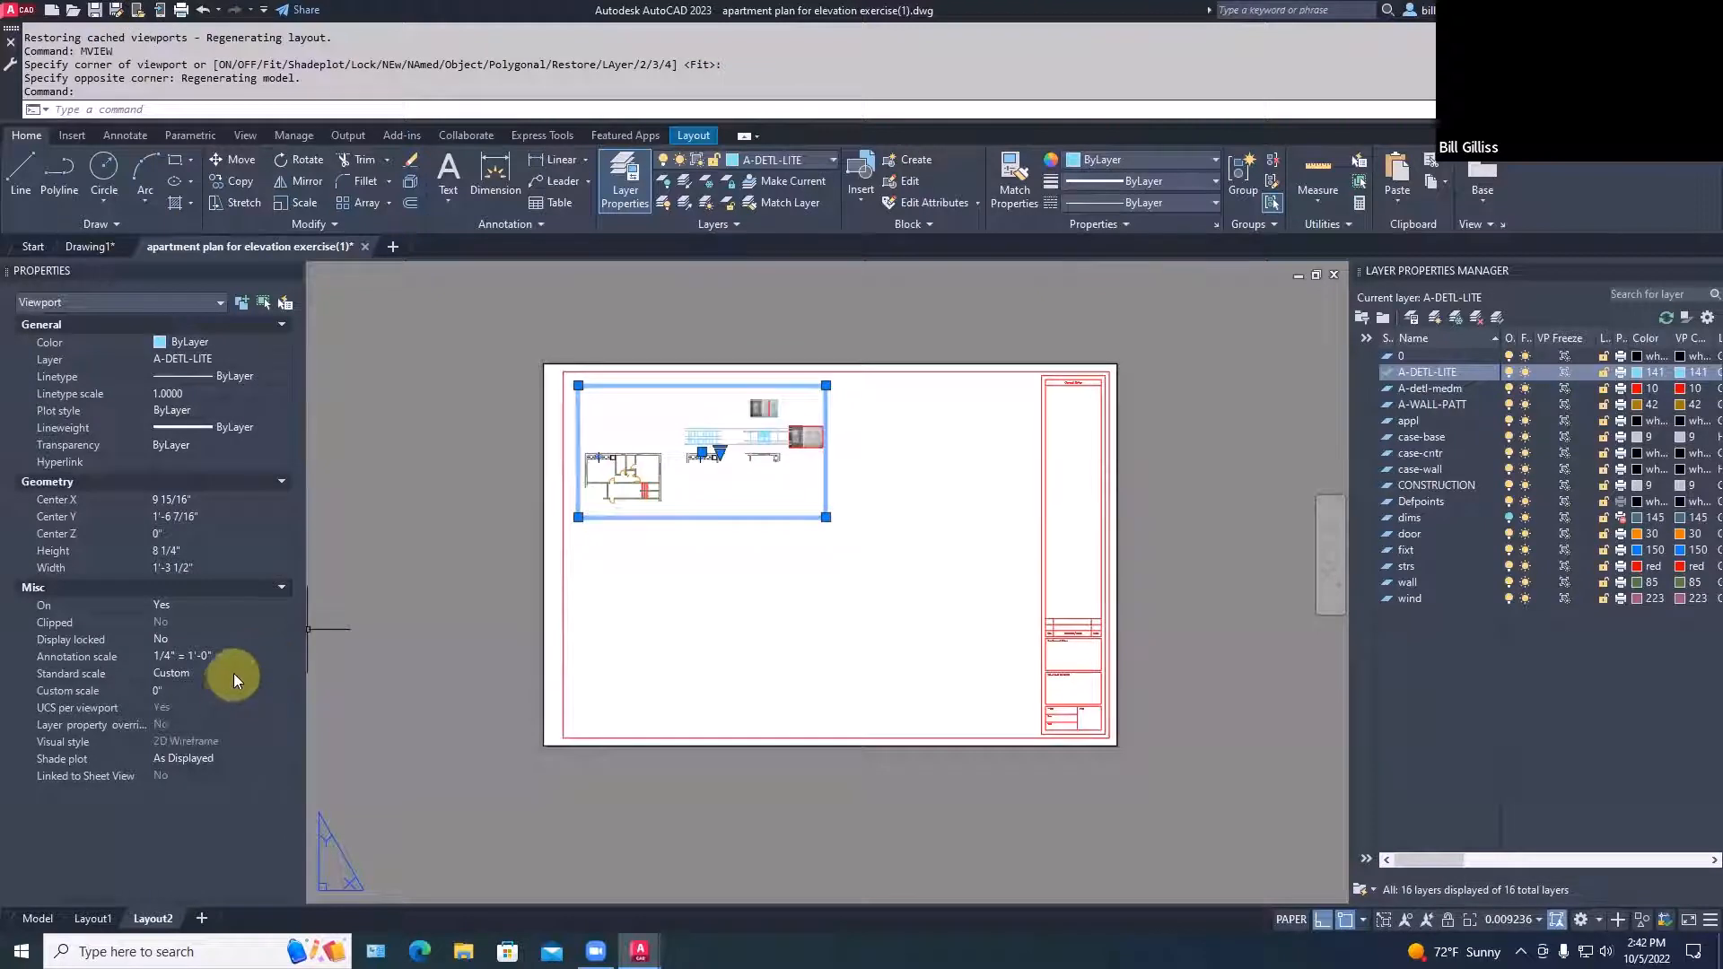
{"action": "left_click", "coordinate": [237, 675]}
{"action": "left_click", "coordinate": [246, 675]}
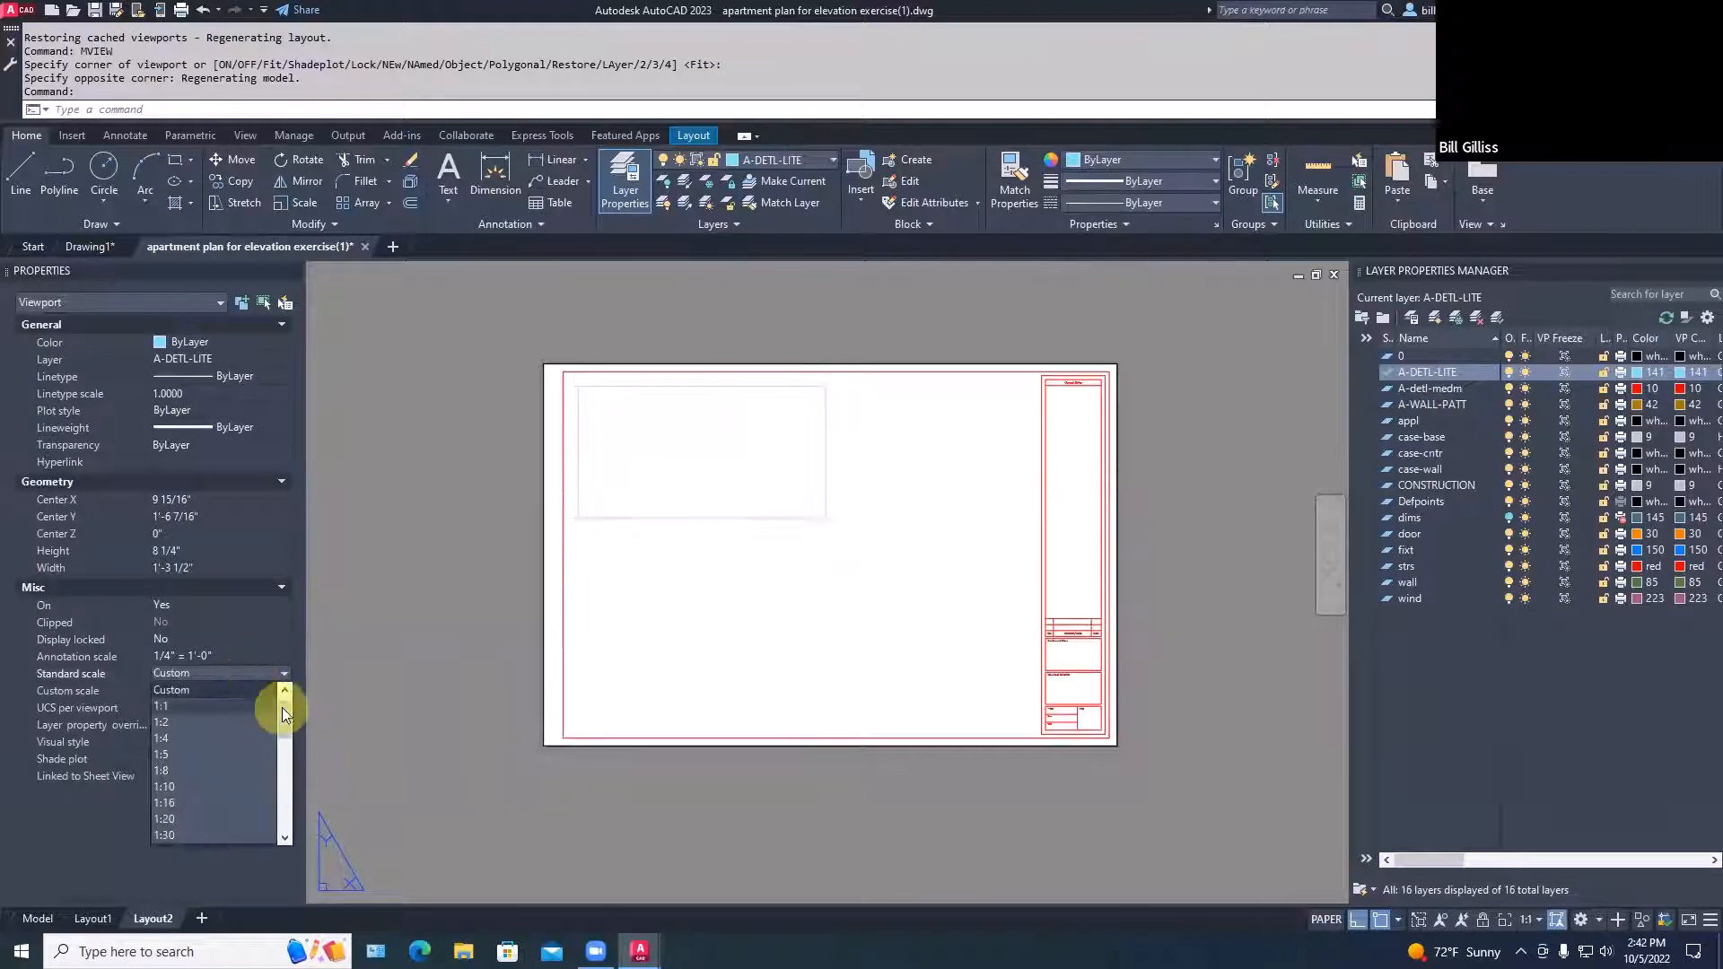
{"action": "left_click_drag", "start_coordinate": [282, 707], "coordinate": [276, 780]}
{"action": "left_click", "coordinate": [199, 833]}
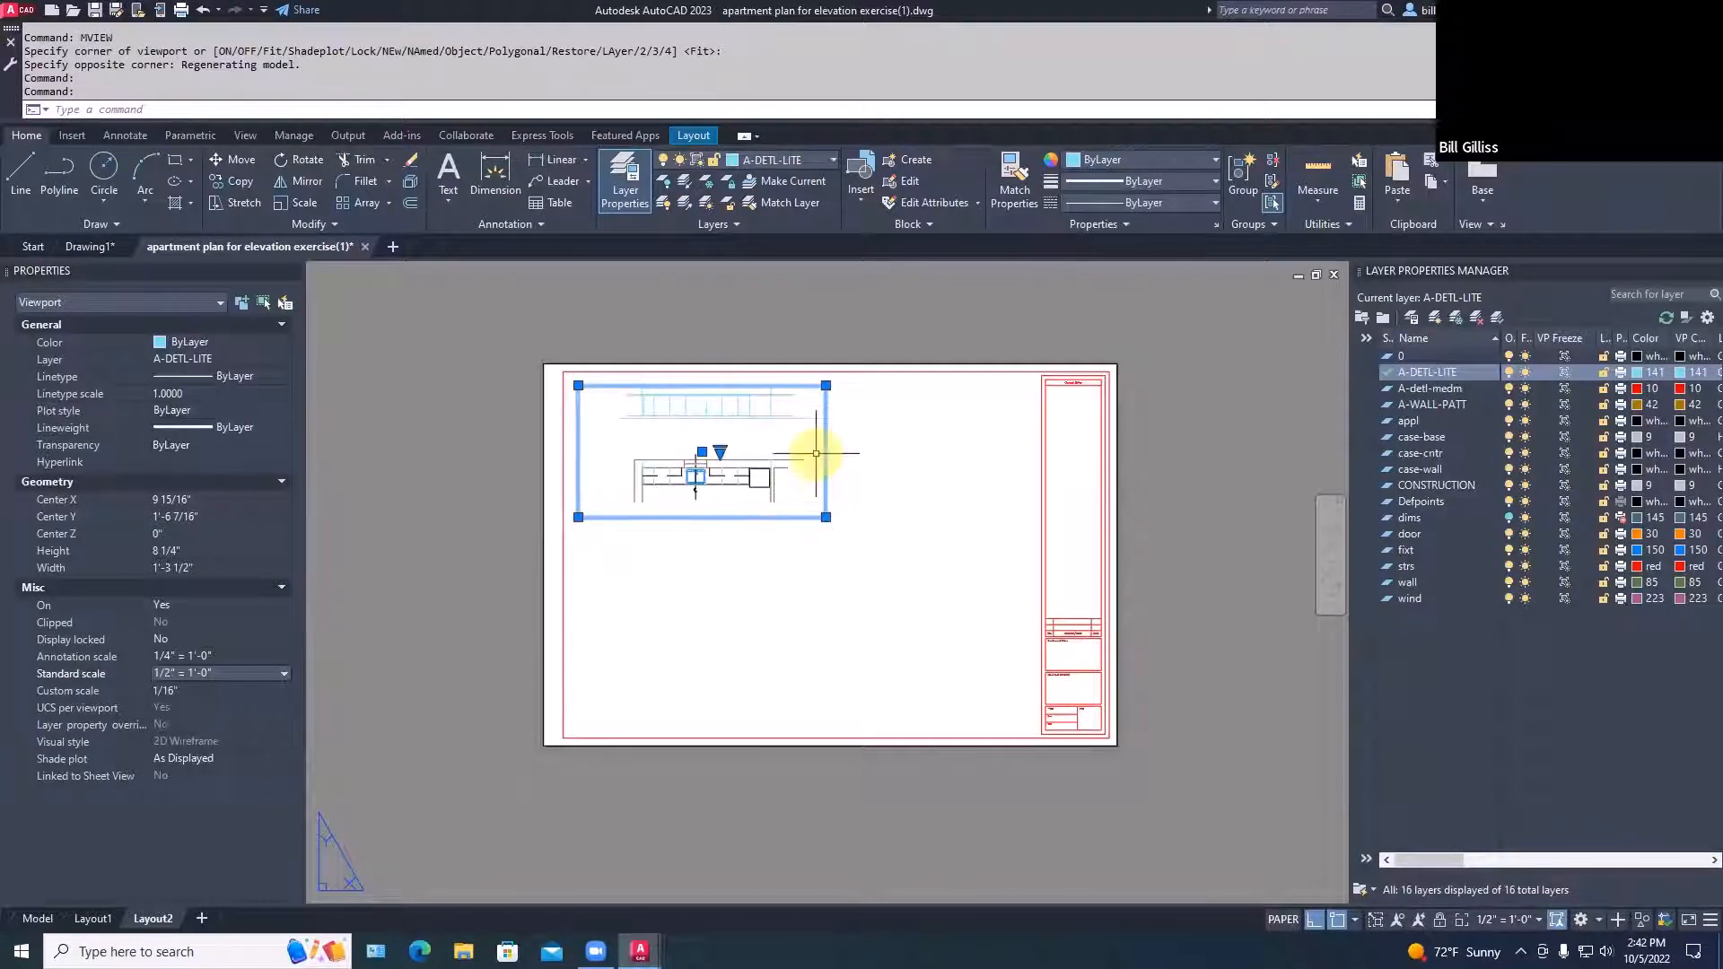
Stretch the Layout2 viewport's top and bottom edges to frame only the kitchen elevation, making it about 7 1/4" high
{"action": "left_click", "coordinate": [825, 385]}
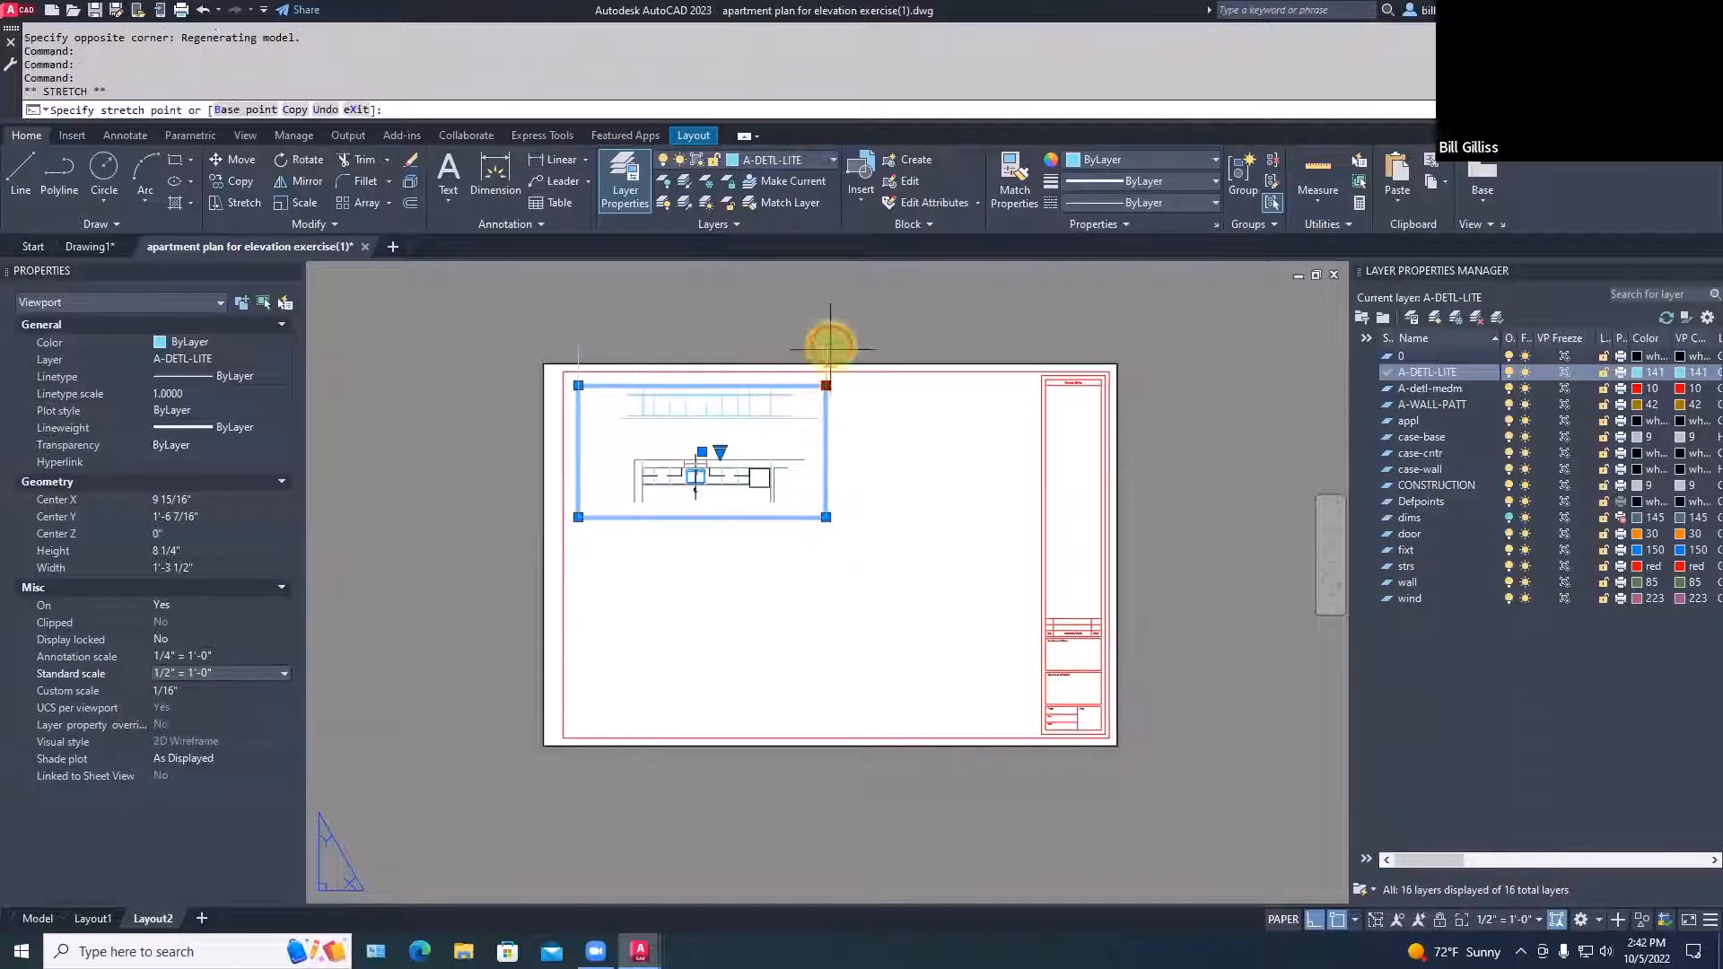
{"action": "left_click", "coordinate": [827, 302]}
{"action": "left_click", "coordinate": [826, 517]}
{"action": "left_click", "coordinate": [827, 520]}
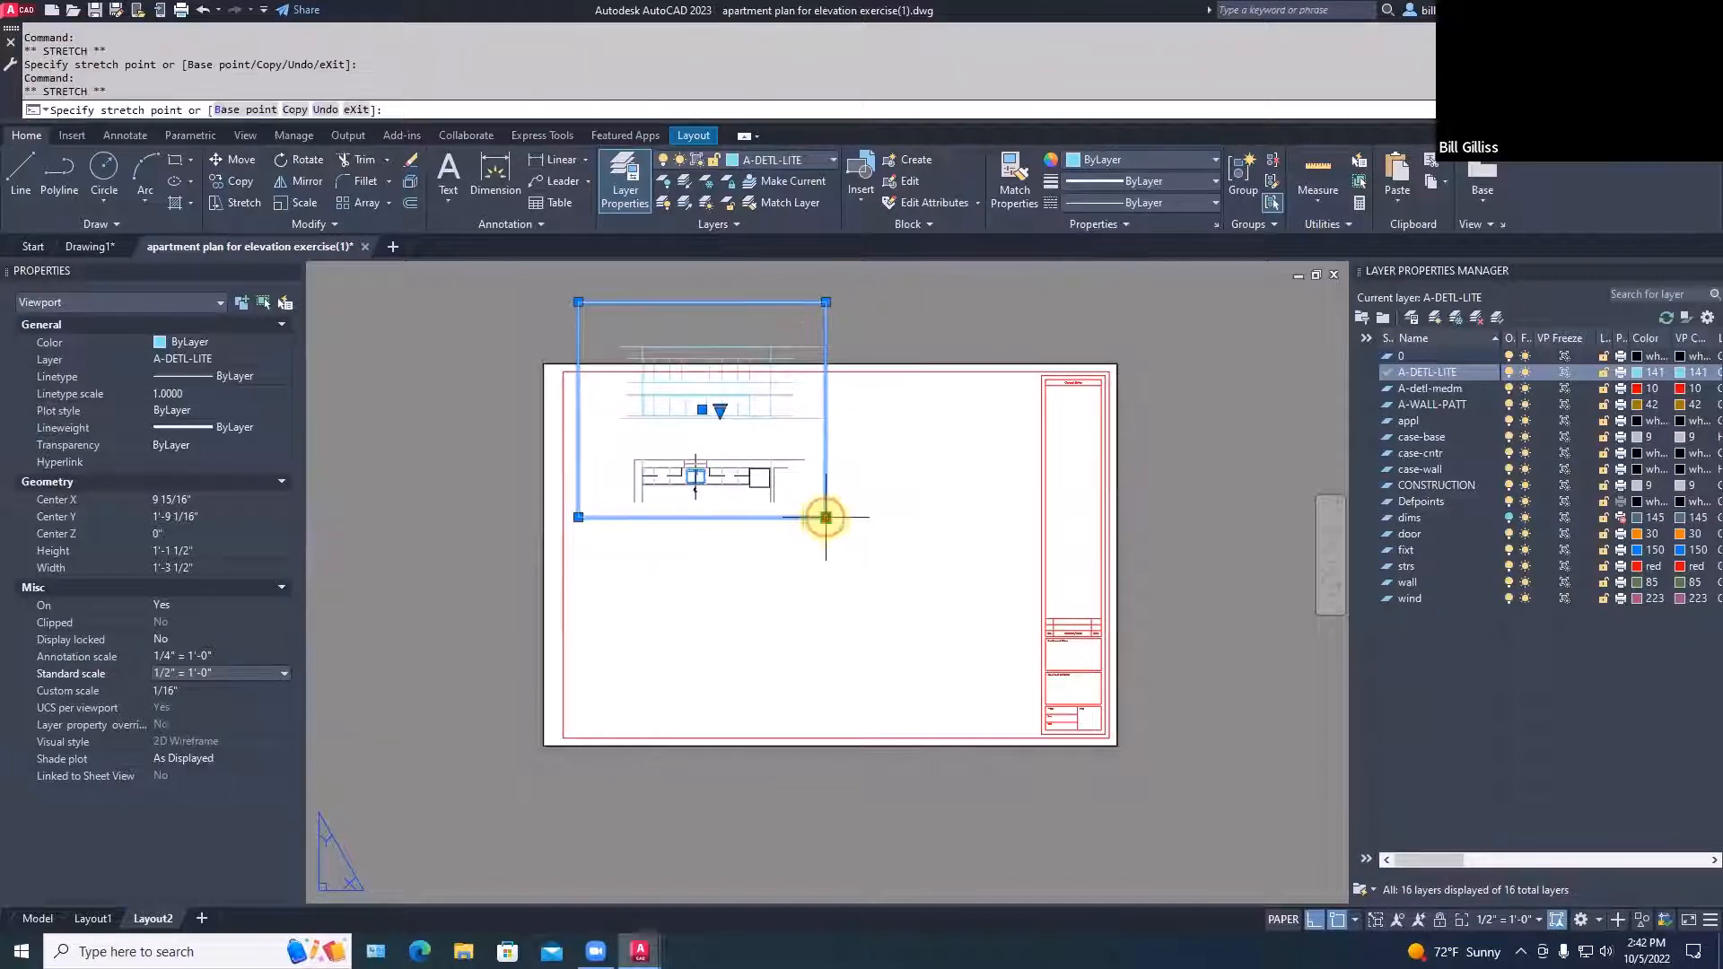
{"action": "left_click", "coordinate": [829, 440]}
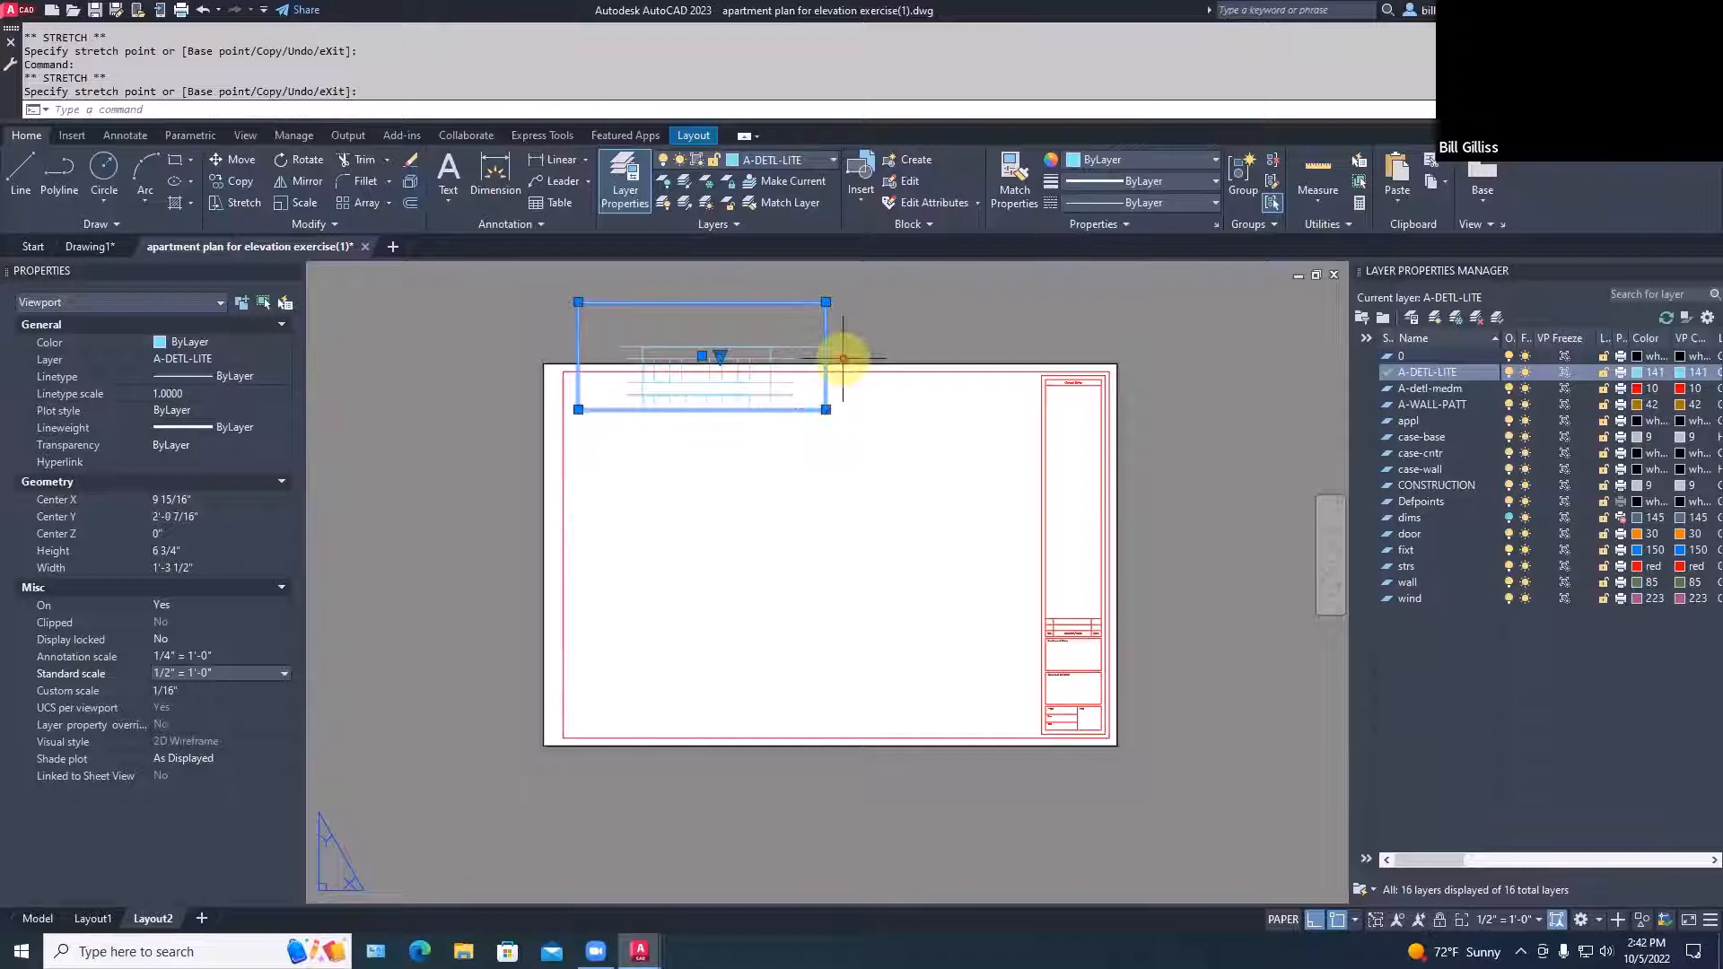
{"action": "left_click", "coordinate": [826, 409]}
{"action": "left_click", "coordinate": [827, 449]}
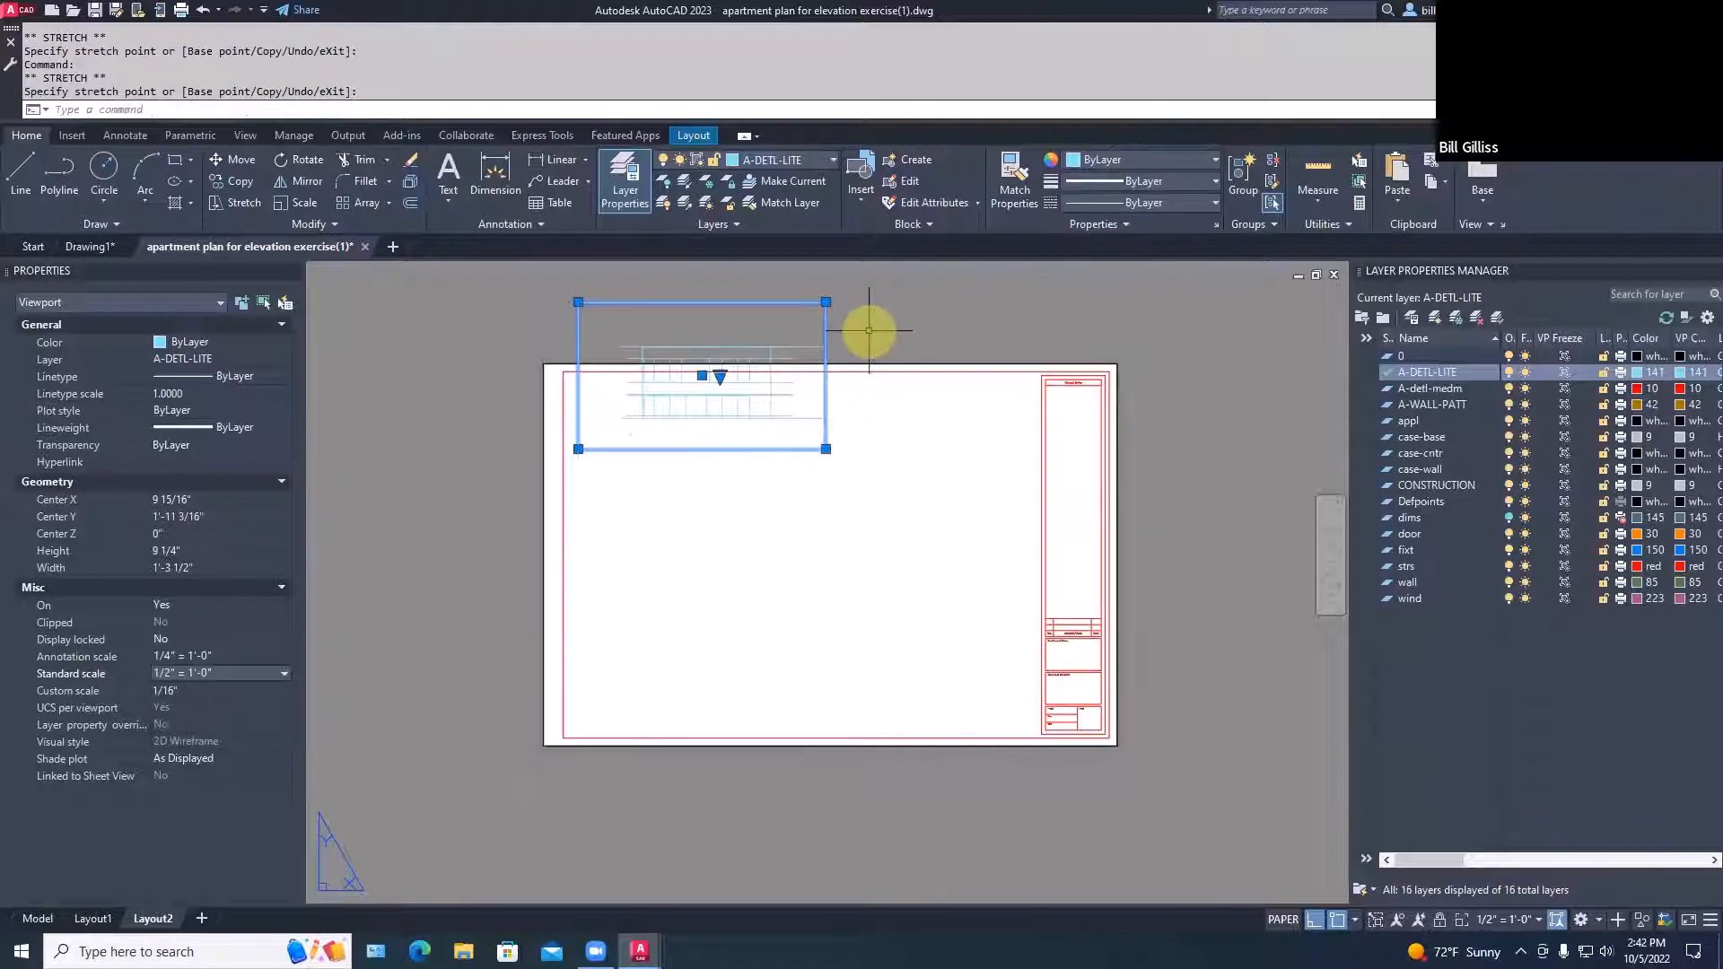
{"action": "left_click", "coordinate": [827, 302]}
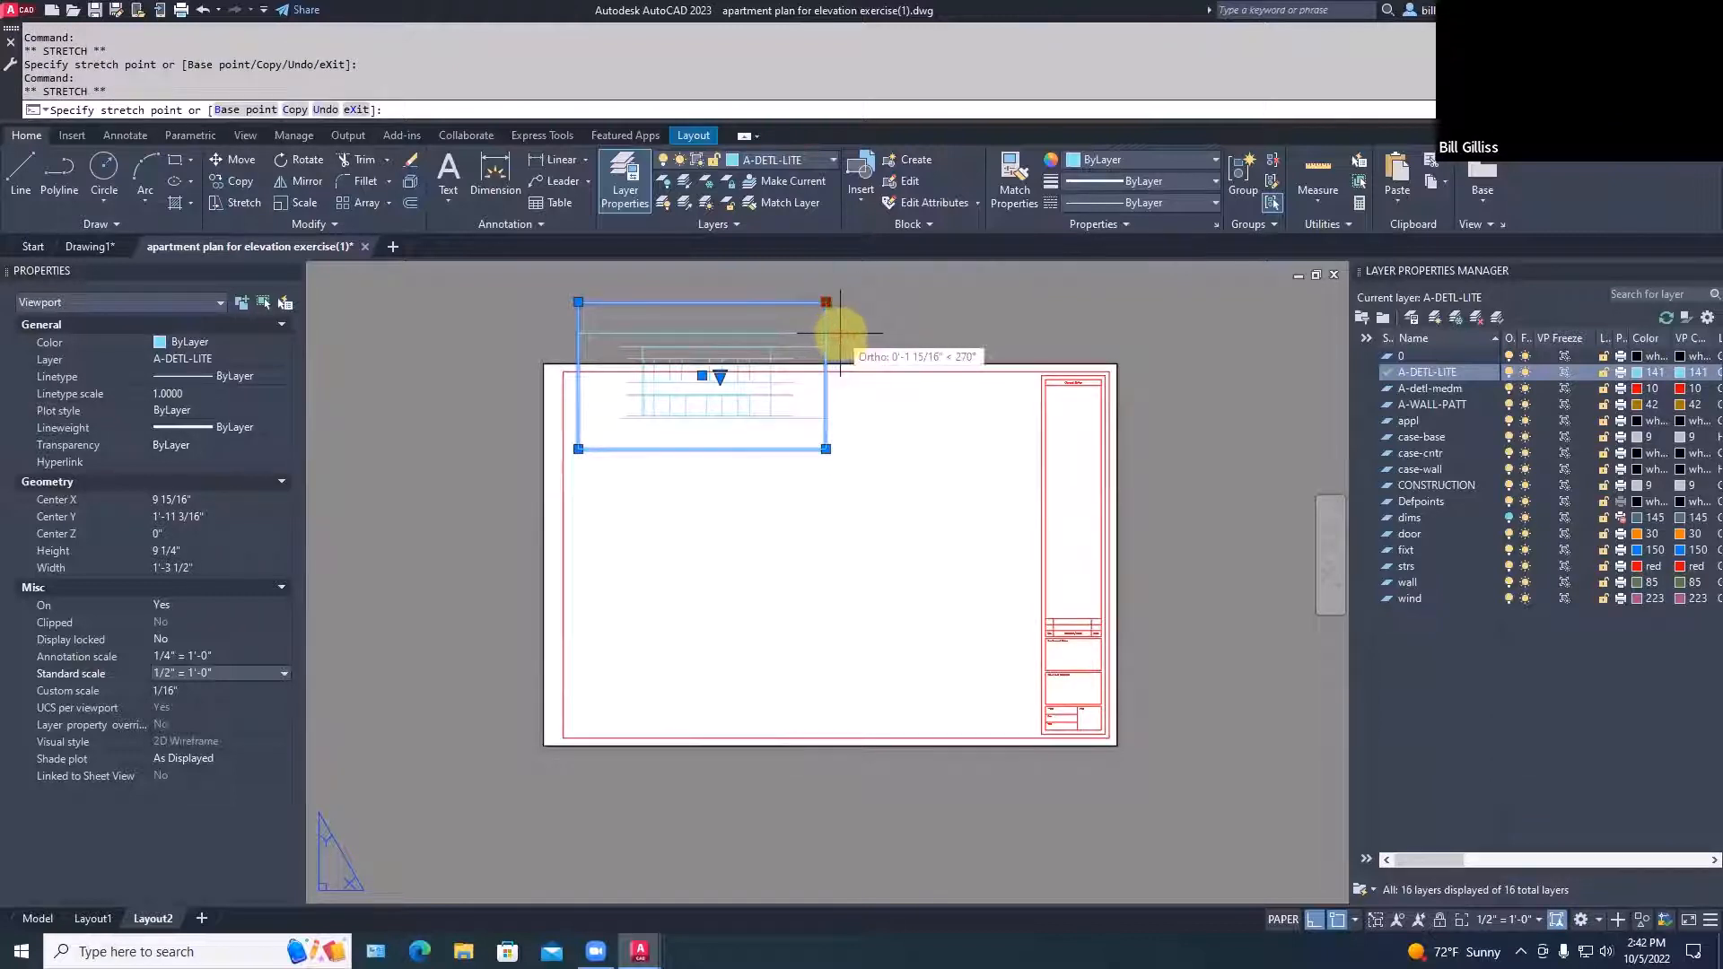
{"action": "left_click", "coordinate": [835, 334]}
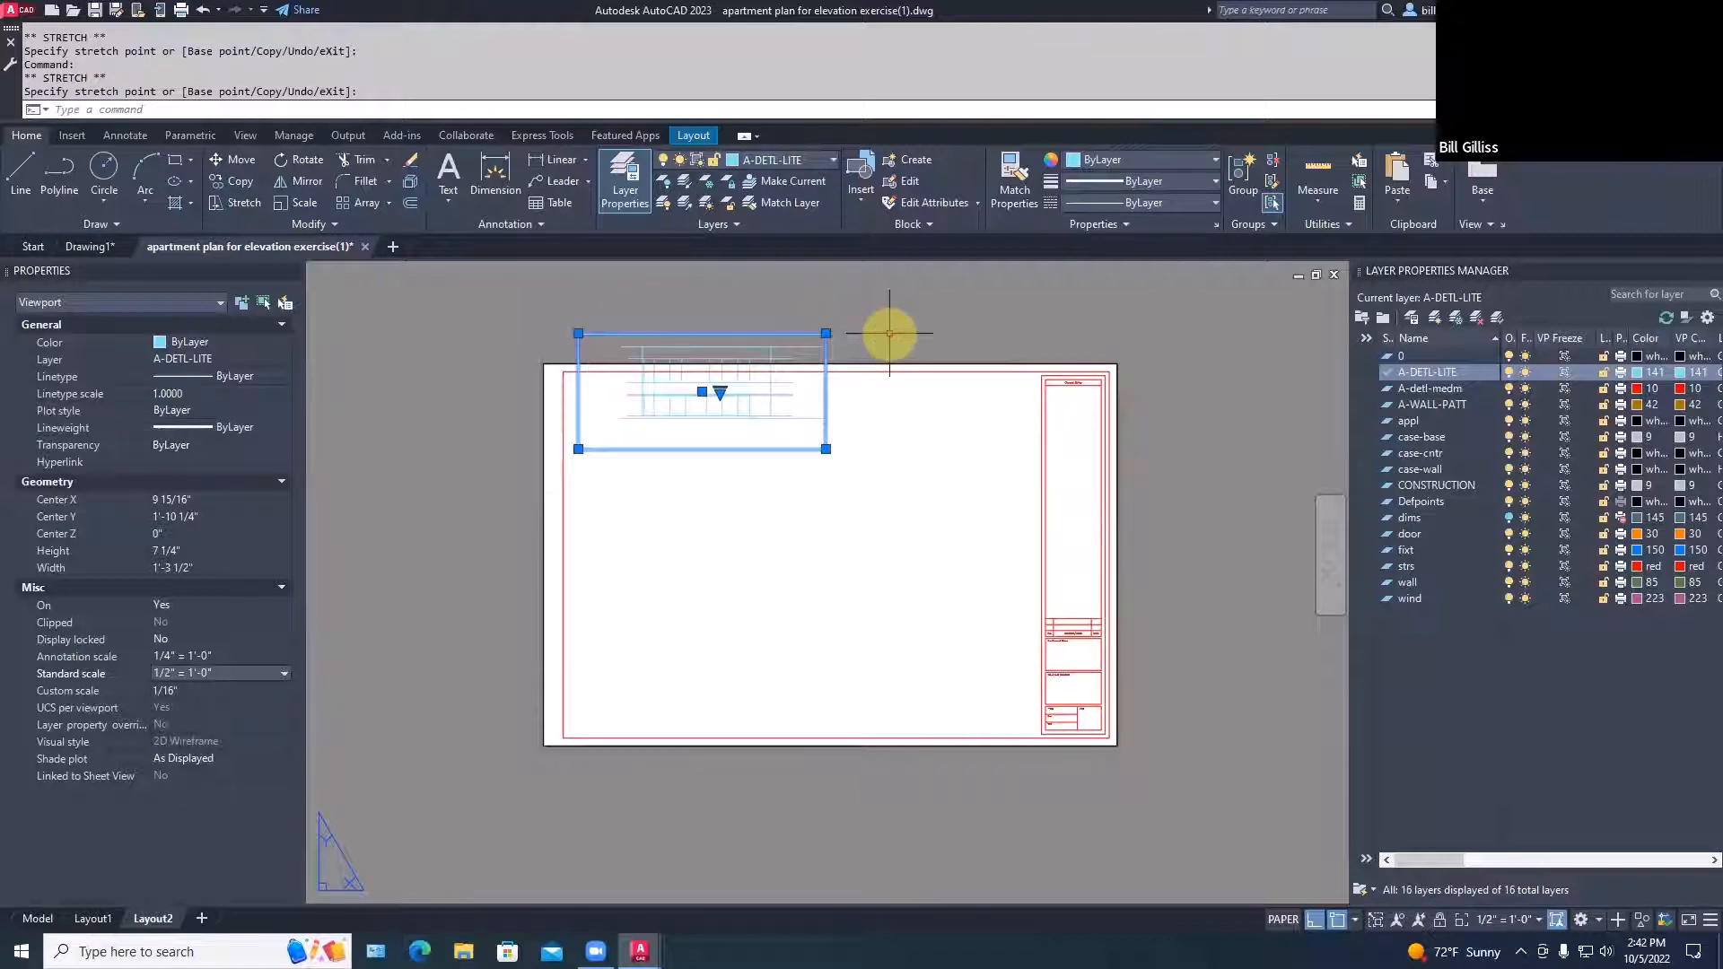
{"action": "key", "text": "Escape"}
Move the viewport down about 3 5/8" so it sits inside the sheet border
{"action": "type", "text": "m"}
{"action": "key", "text": "space"}
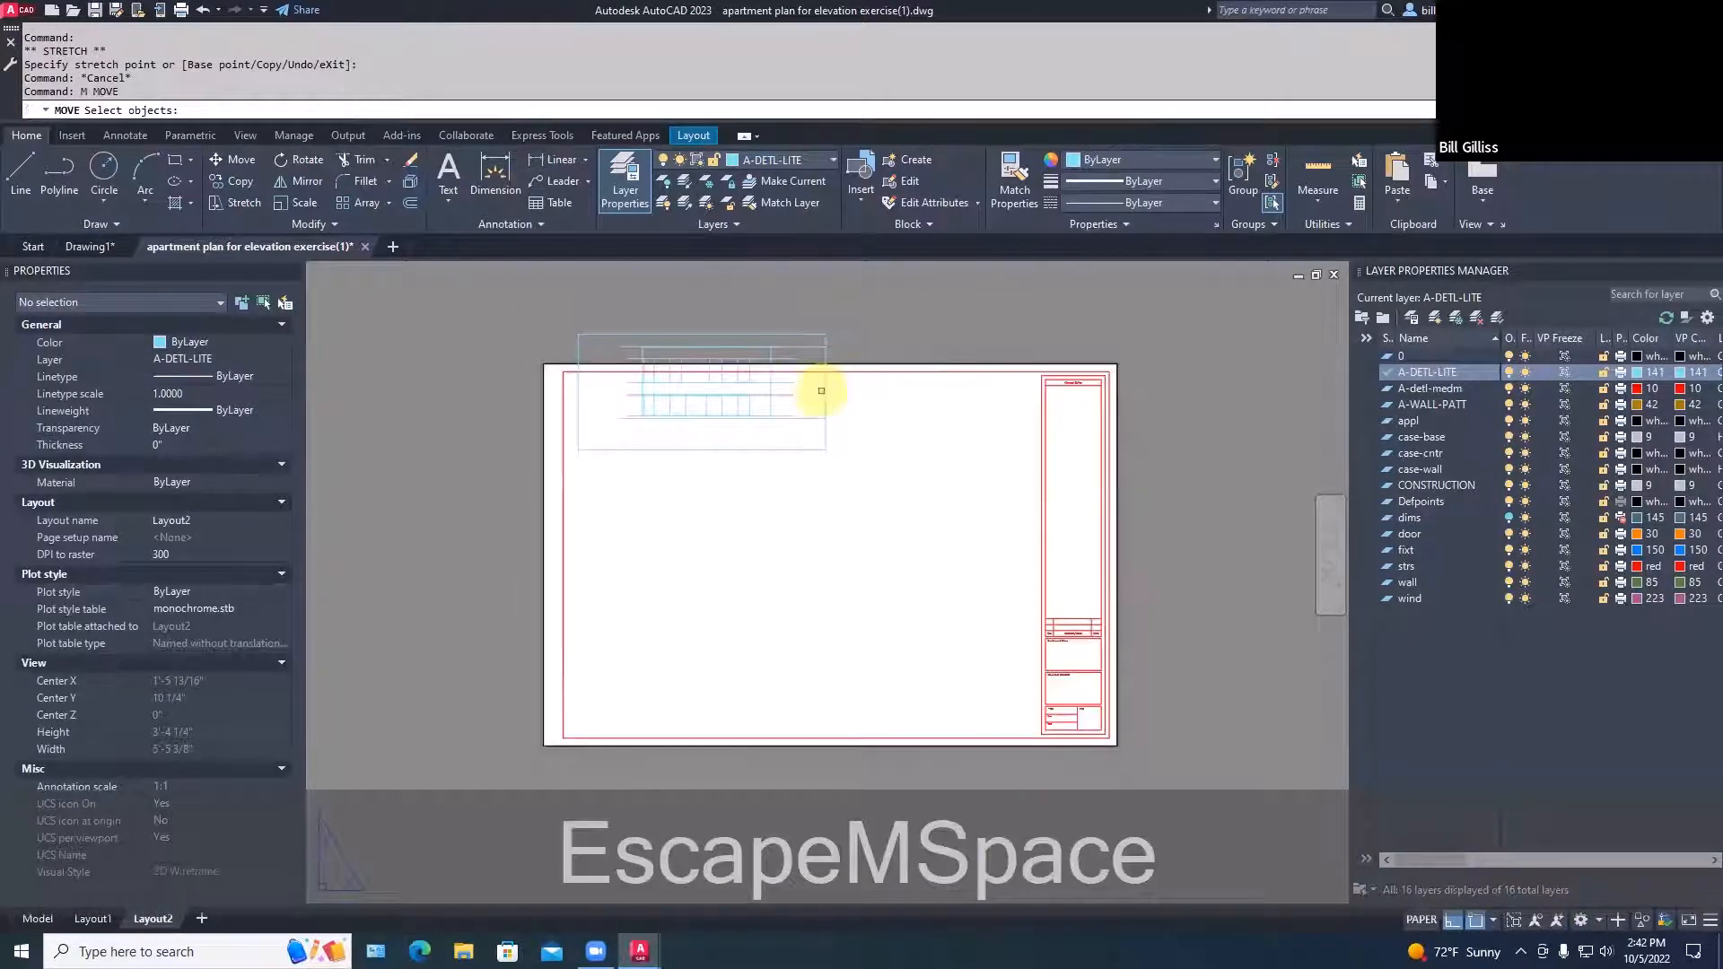
{"action": "left_click", "coordinate": [826, 385]}
{"action": "key", "text": "space"}
{"action": "left_click", "coordinate": [827, 392]}
{"action": "left_click", "coordinate": [828, 449]}
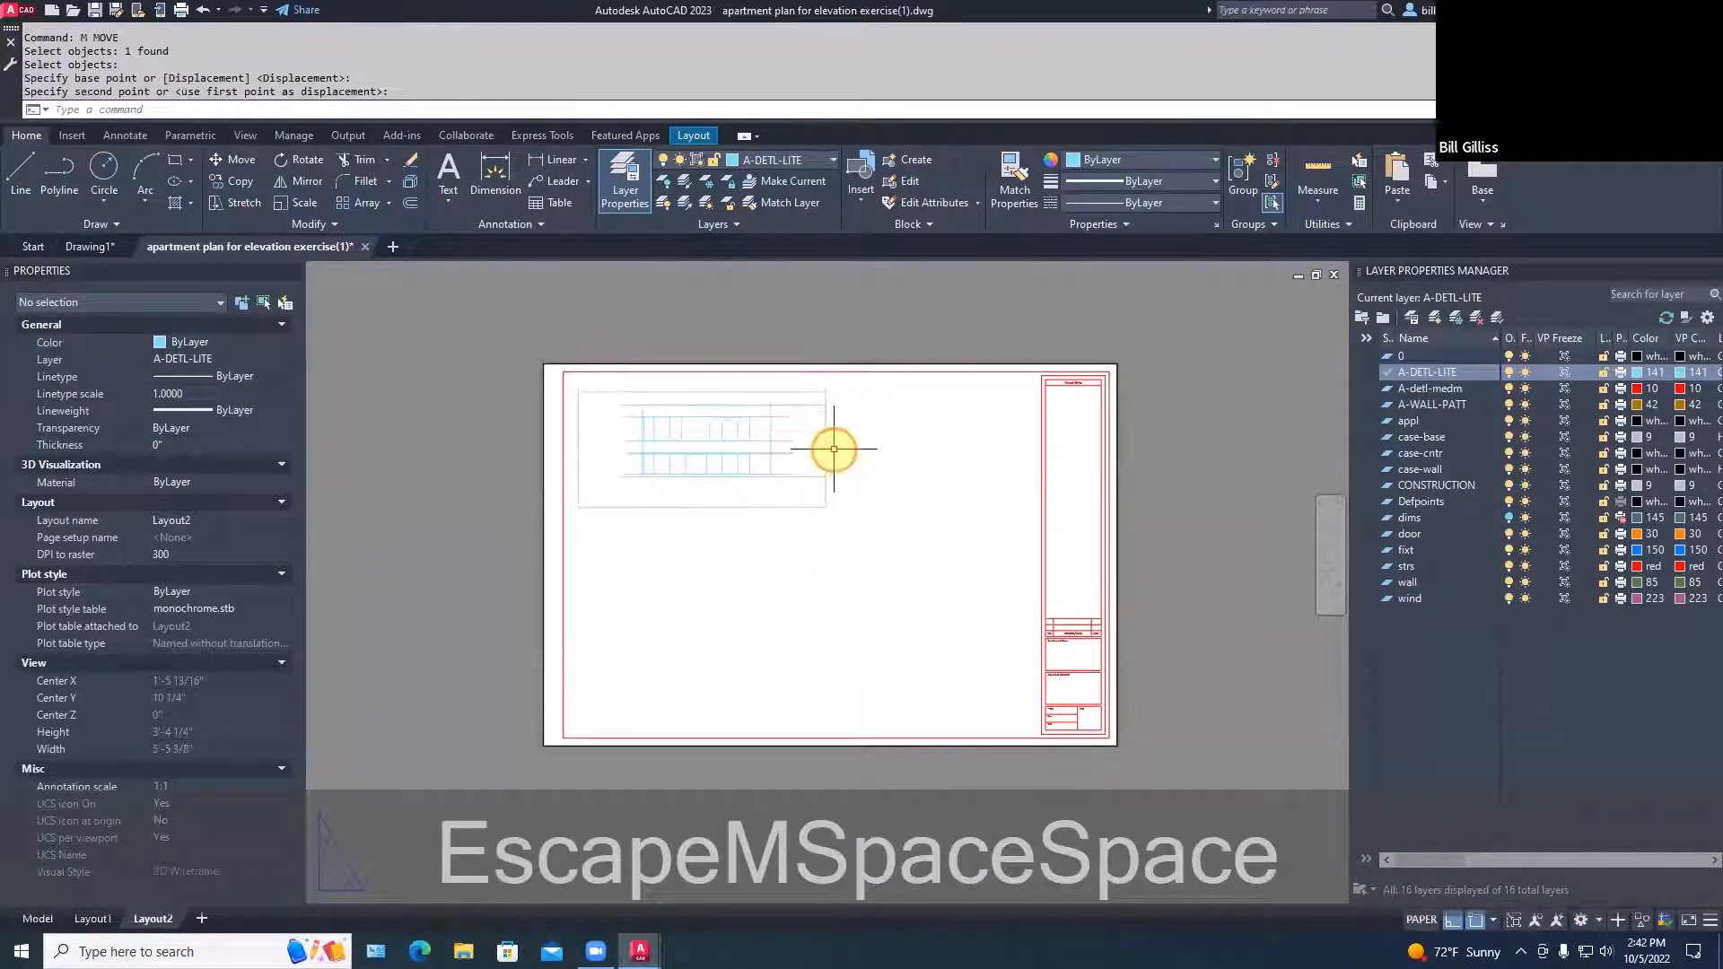
Use Stretch to bring the viewport's left edge inward about 2", making it about 1'-1 7/16" wide
{"action": "type", "text": "s"}
{"action": "key", "text": "space"}
{"action": "left_click", "coordinate": [588, 537]}
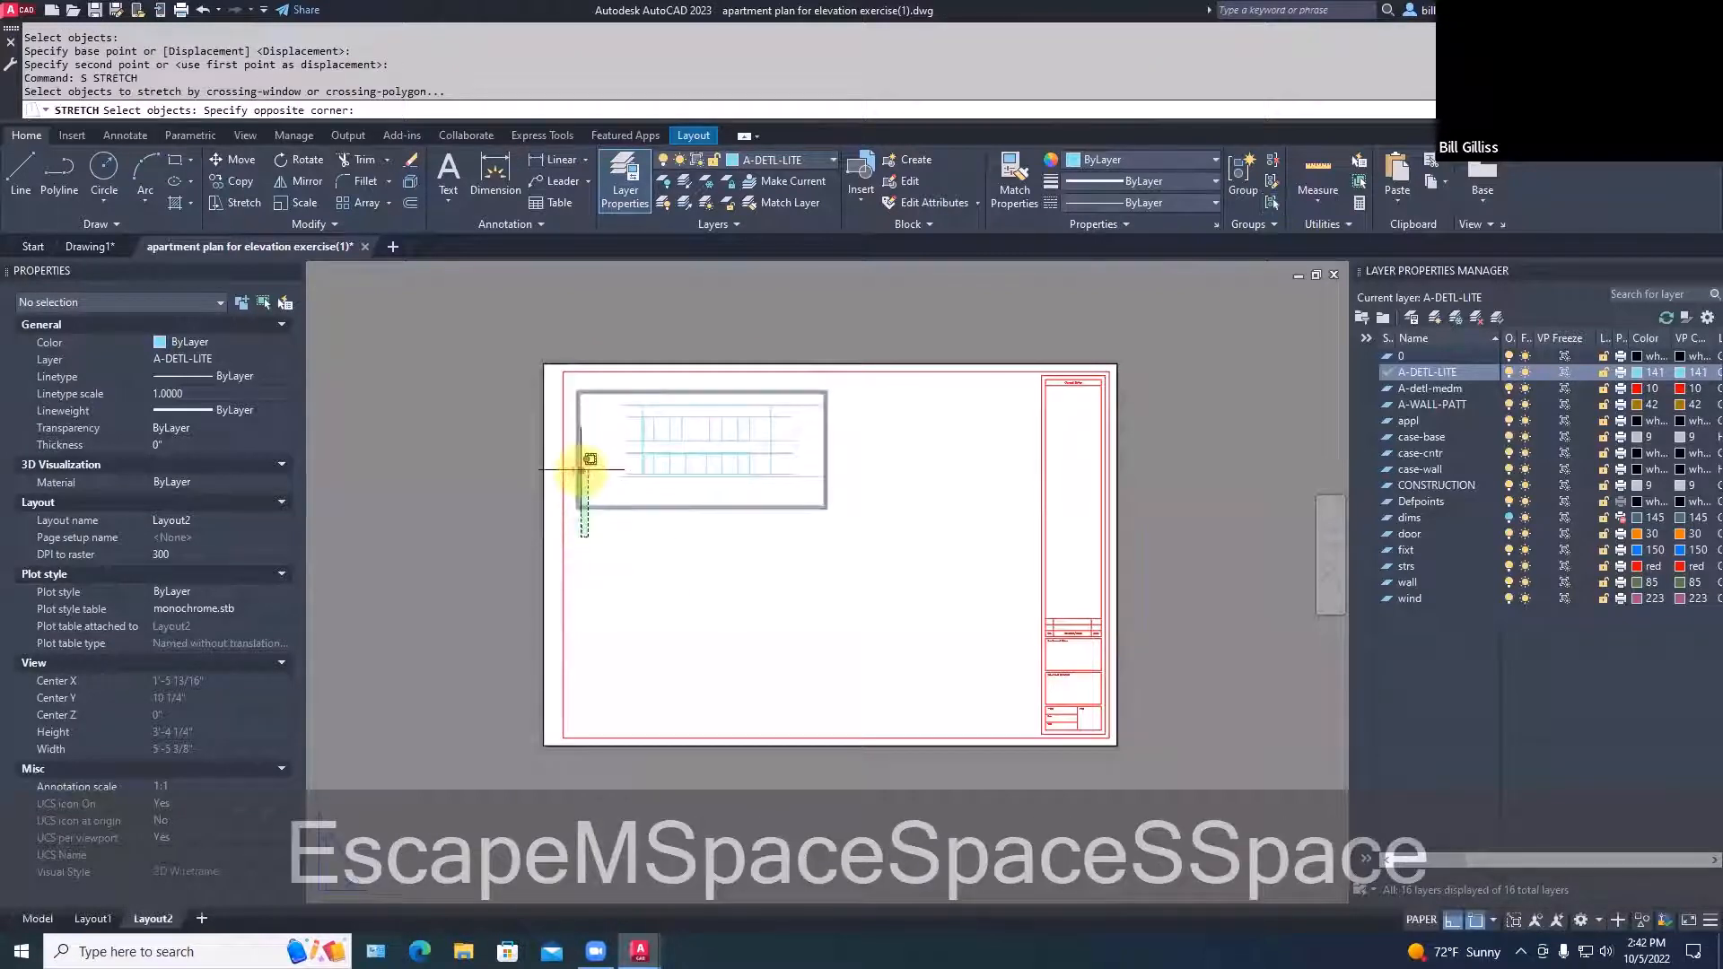
{"action": "left_click", "coordinate": [580, 377]}
{"action": "key", "text": "space"}
{"action": "left_click", "coordinate": [420, 466]}
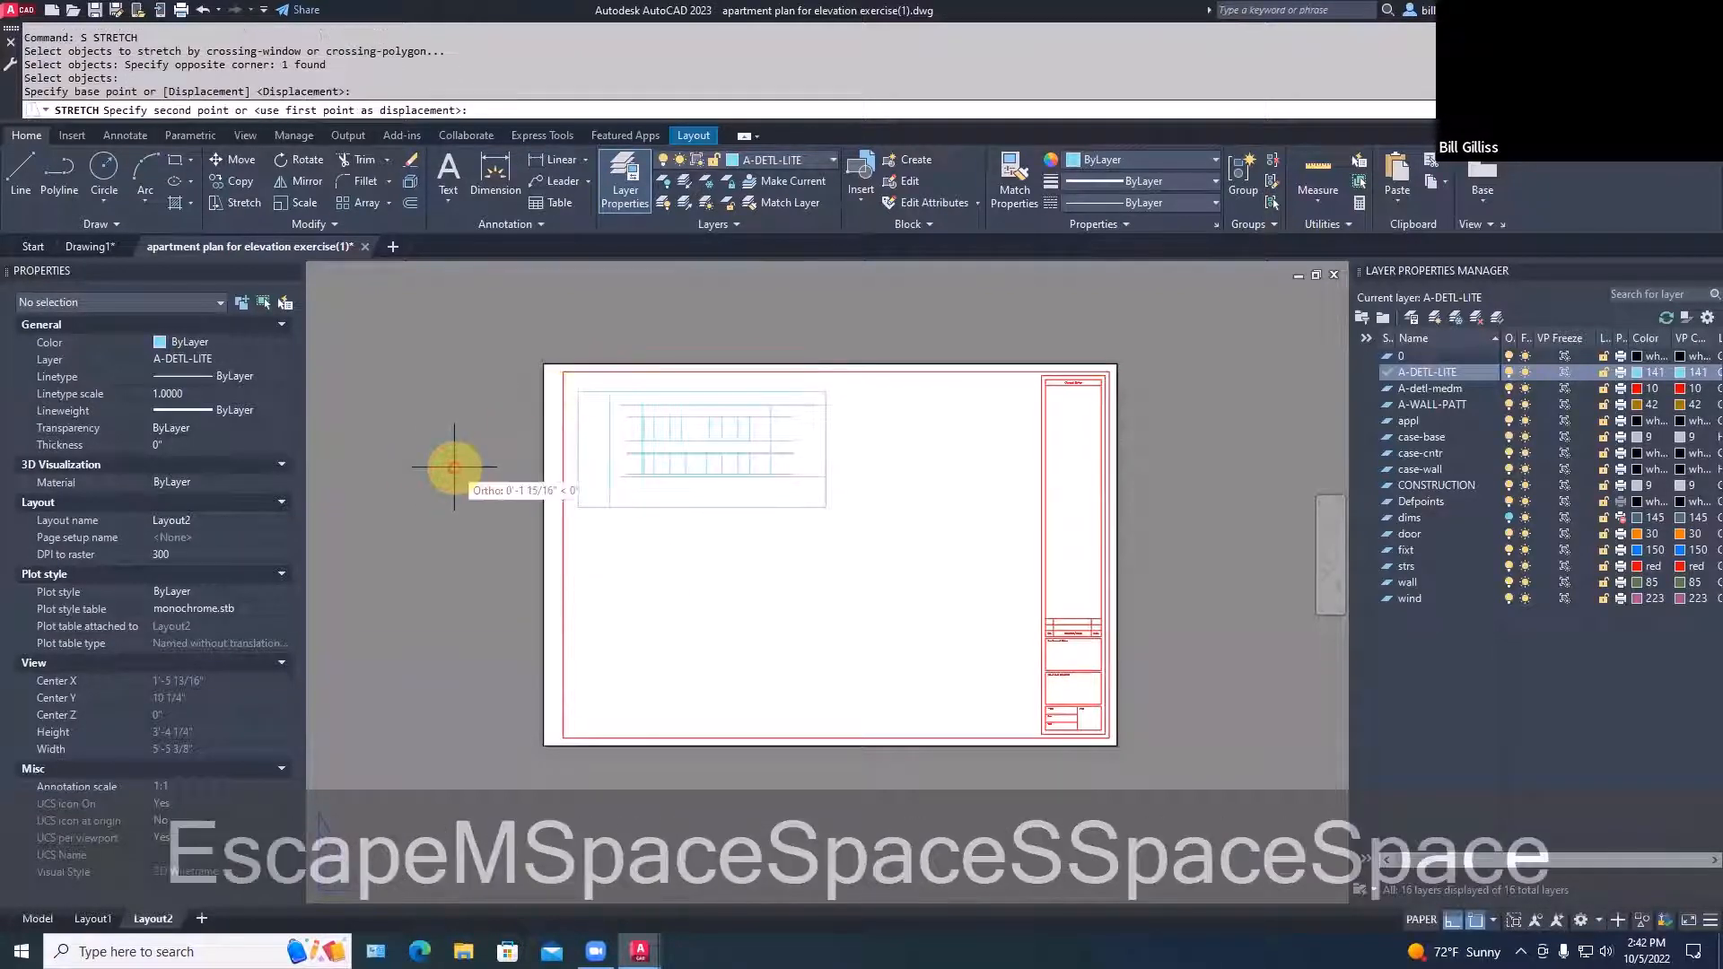
{"action": "left_click", "coordinate": [455, 468]}
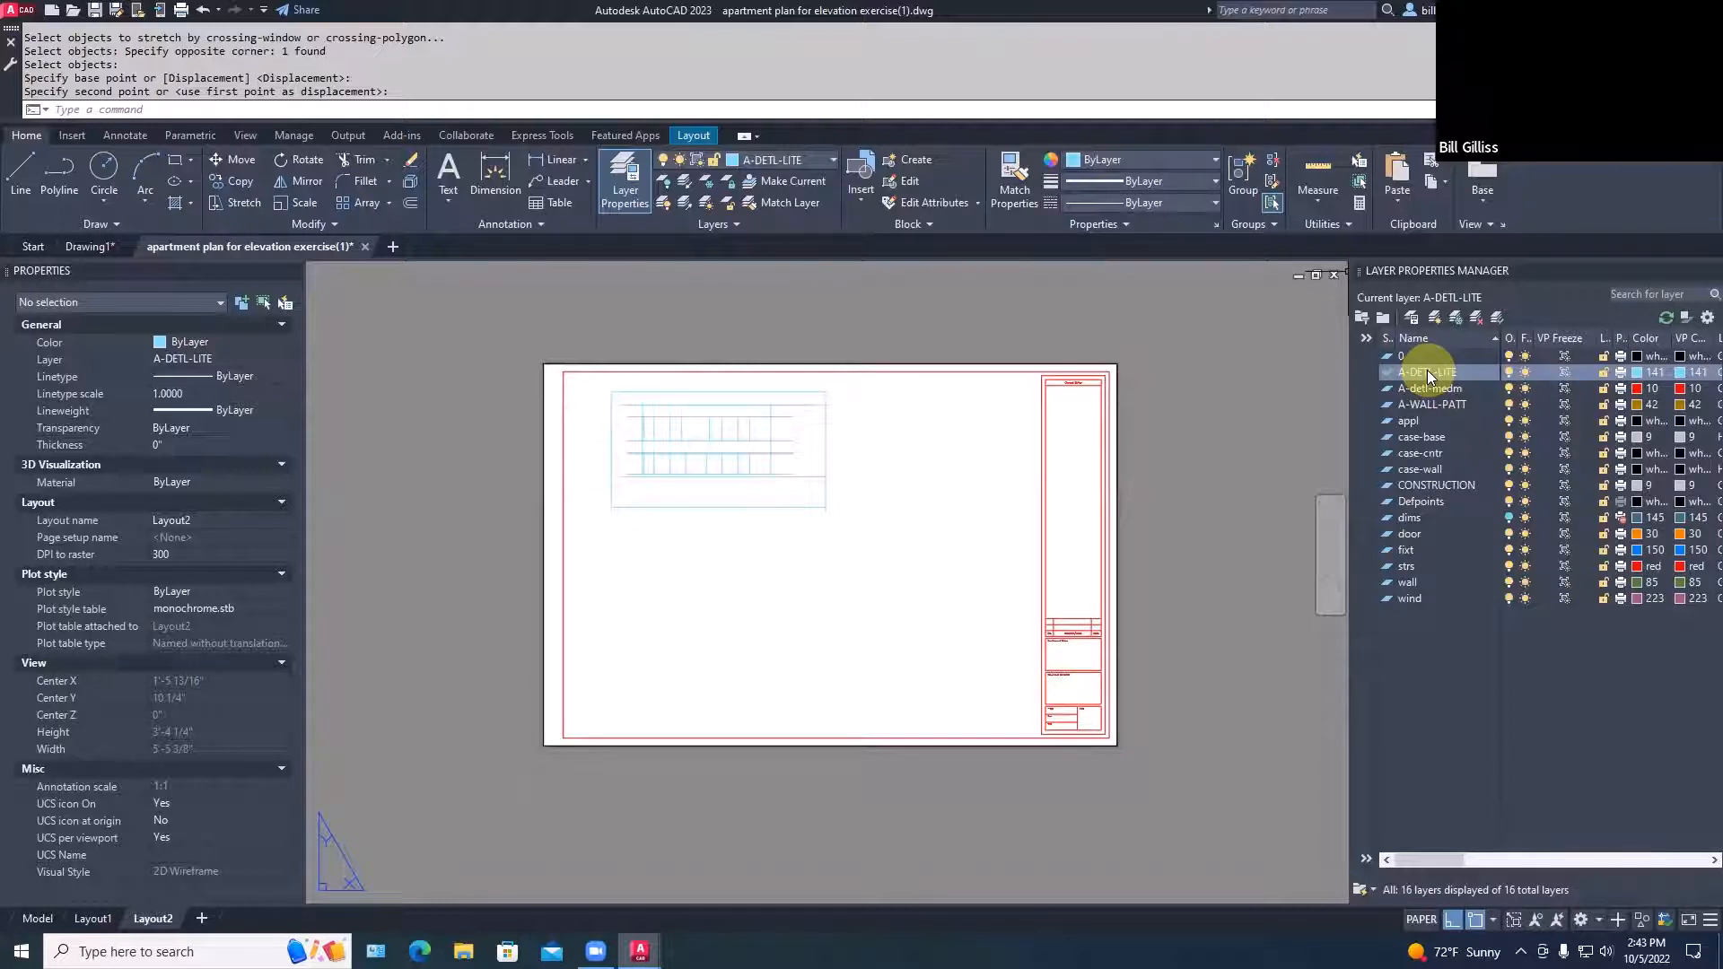
Assign the kitchen elevation viewport to the Defpoints layer
{"action": "left_click", "coordinate": [723, 446]}
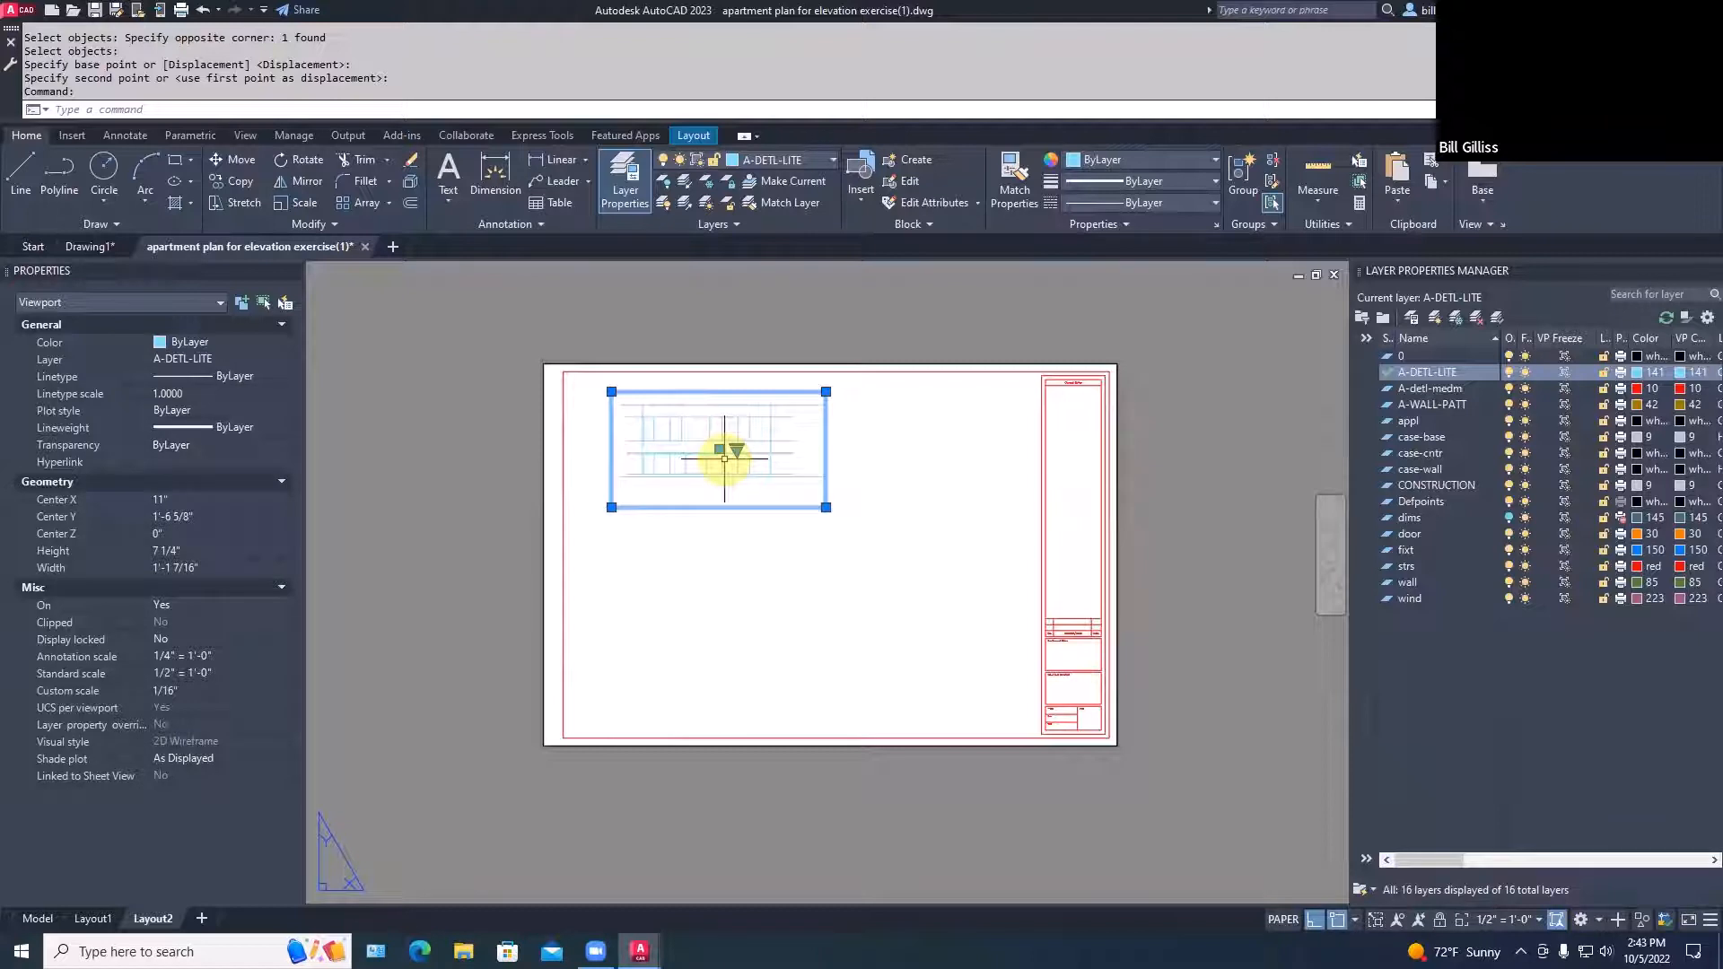
{"action": "left_click", "coordinate": [253, 360]}
{"action": "left_click", "coordinate": [253, 360]}
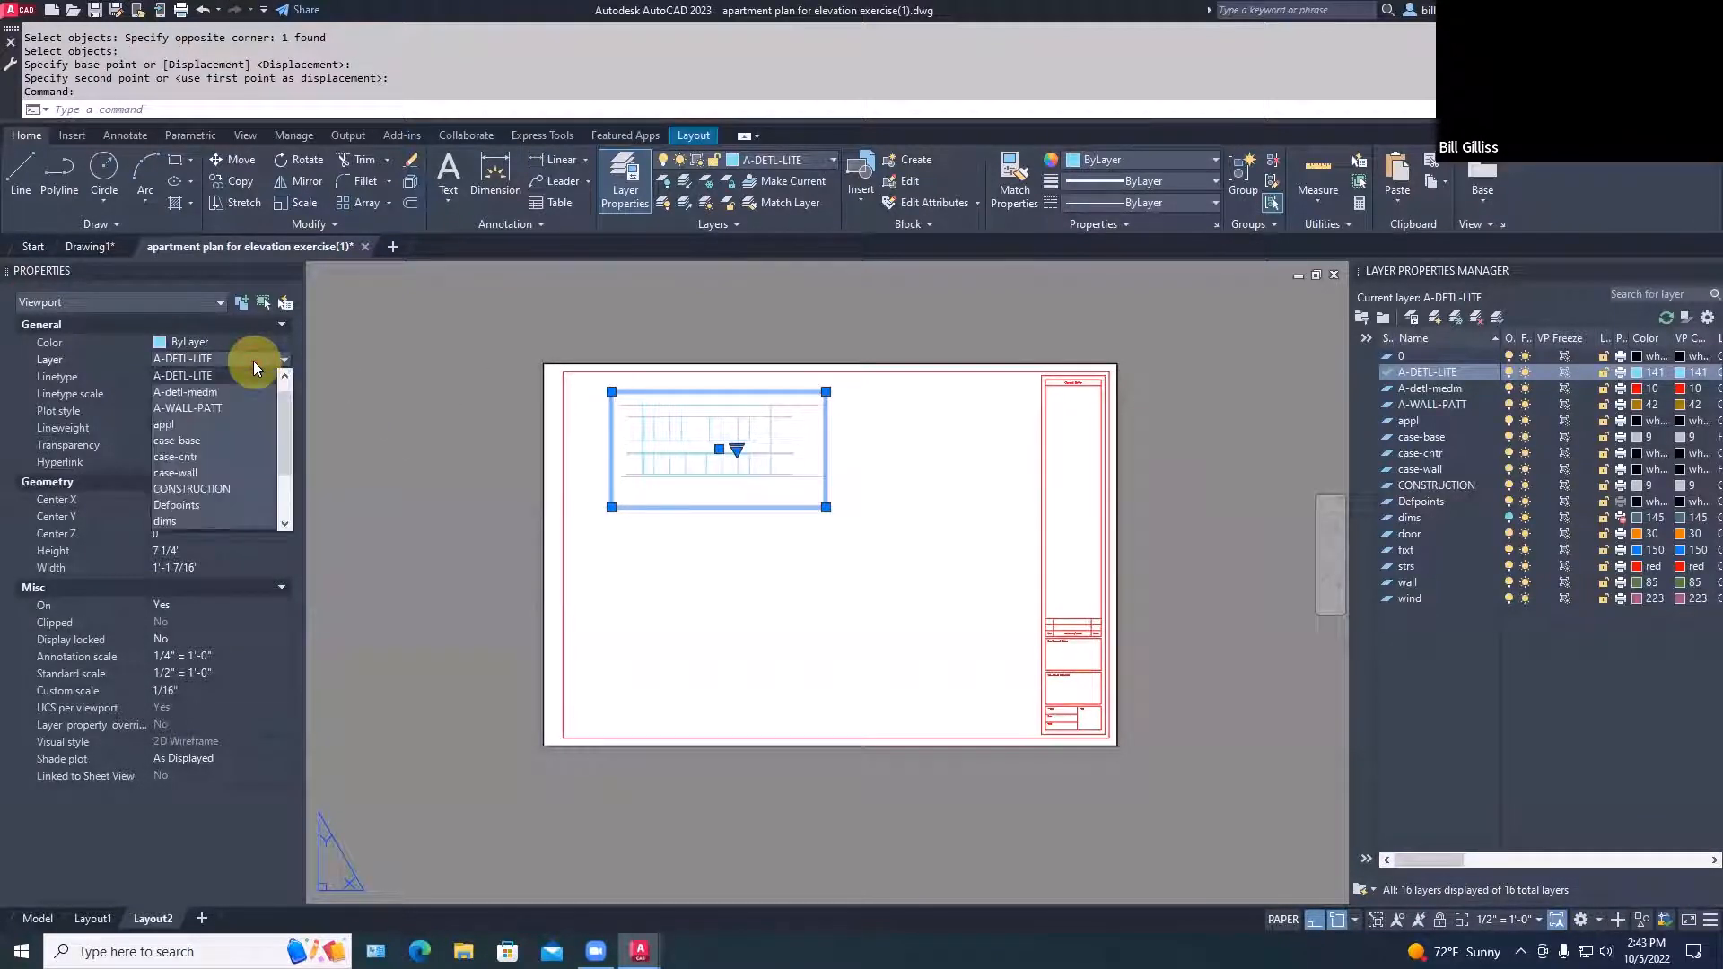
{"action": "left_click", "coordinate": [181, 497]}
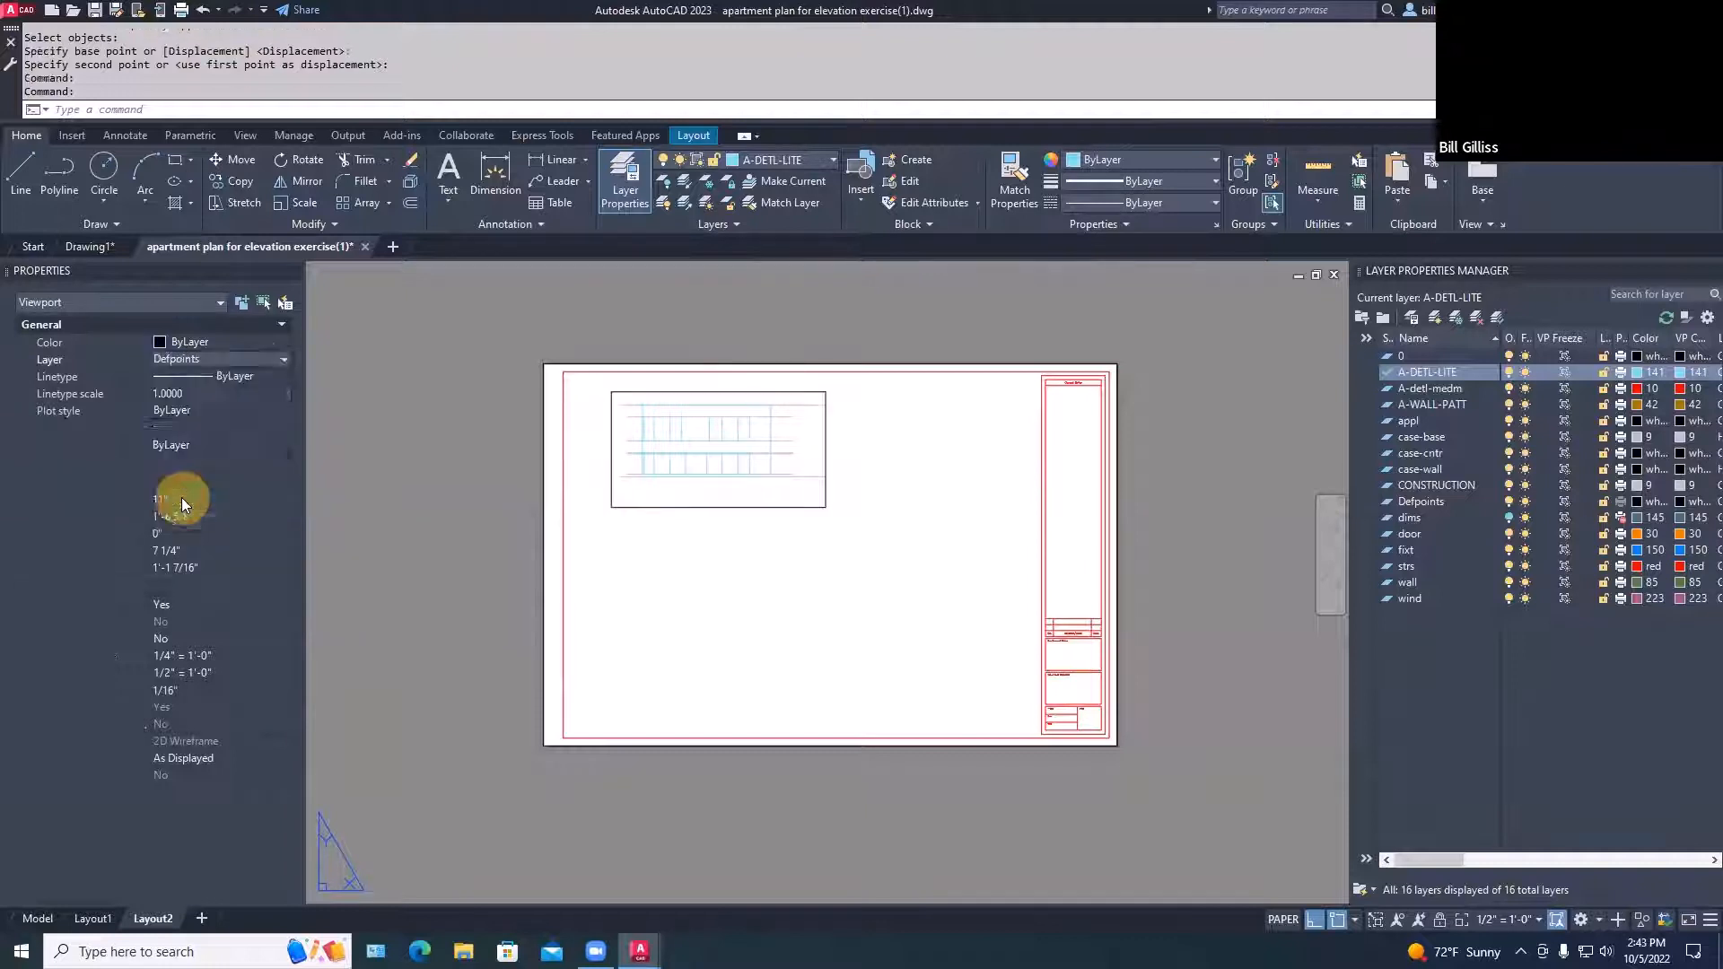
{"action": "key", "text": "Escape"}
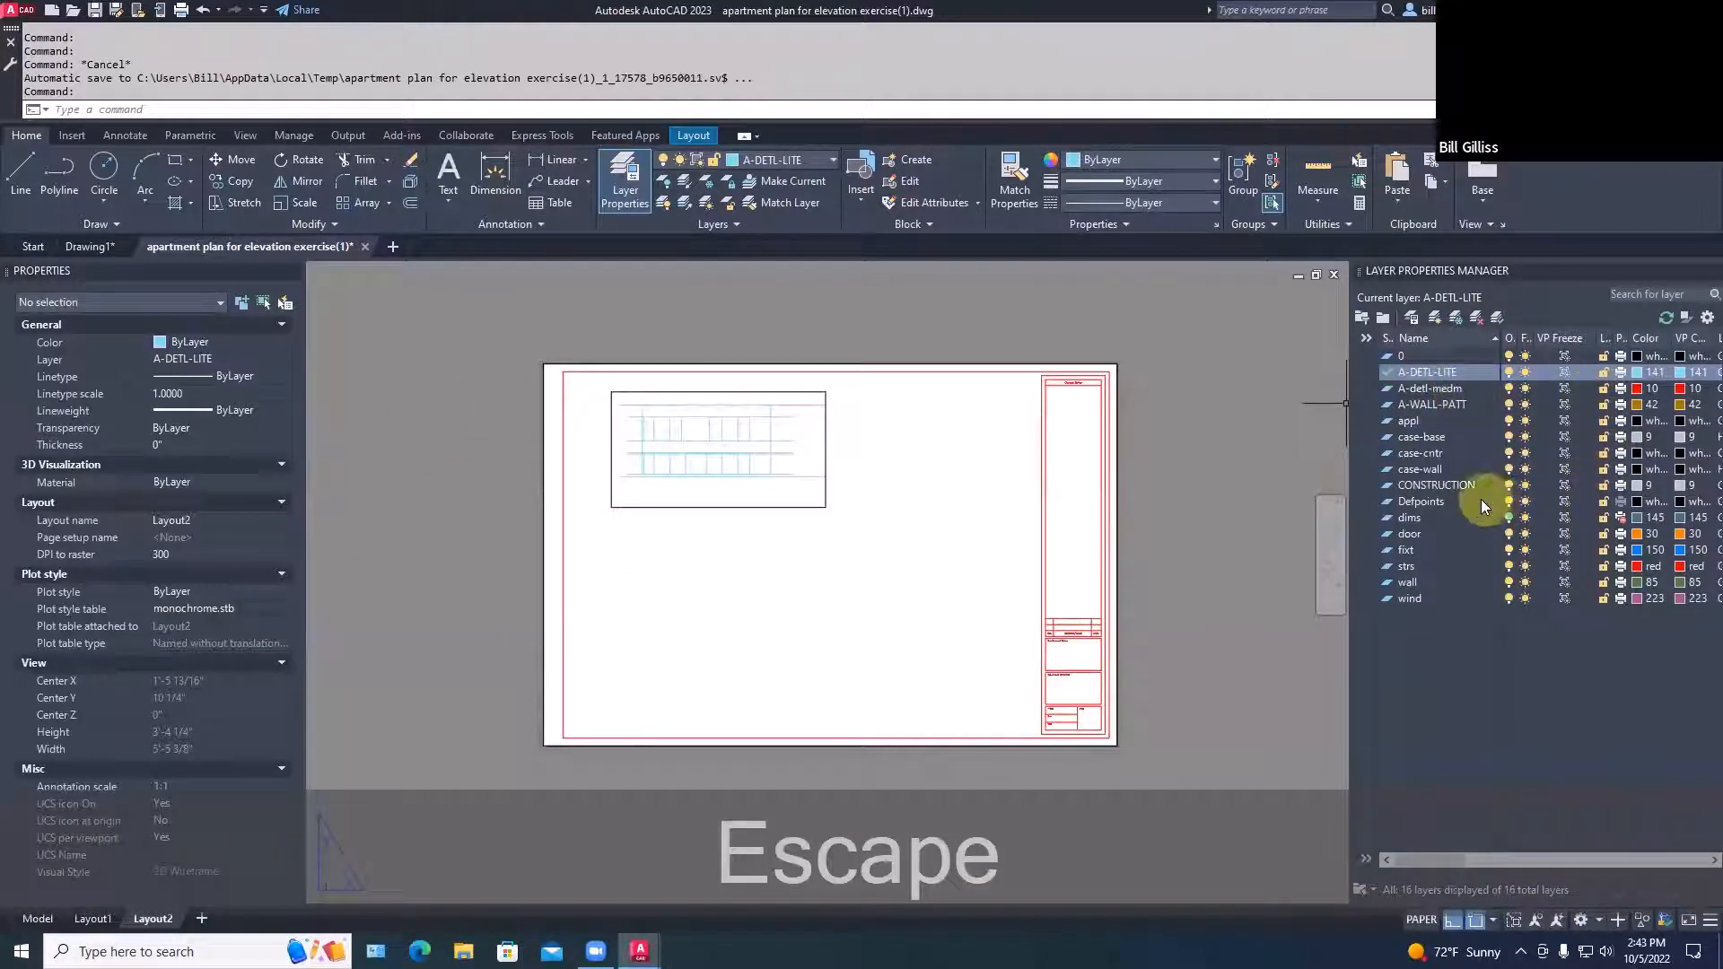
Set the Defpoints layer's color to index color 9
{"action": "left_click", "coordinate": [1636, 502]}
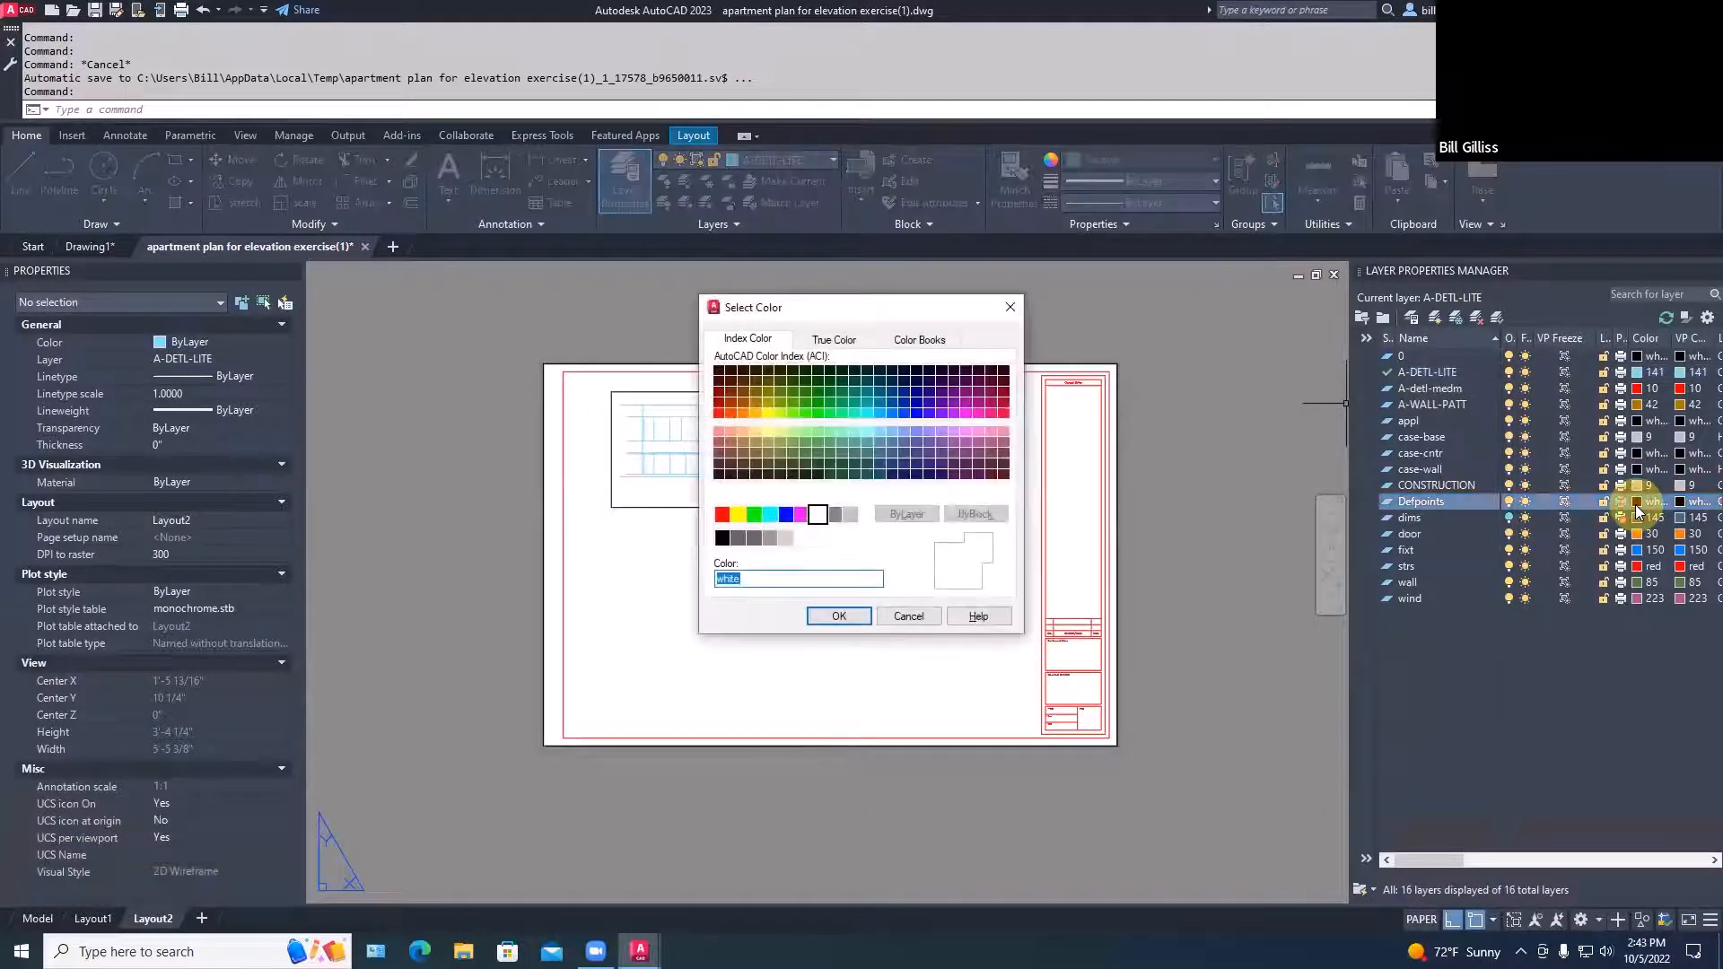
{"action": "left_click", "coordinate": [850, 515]}
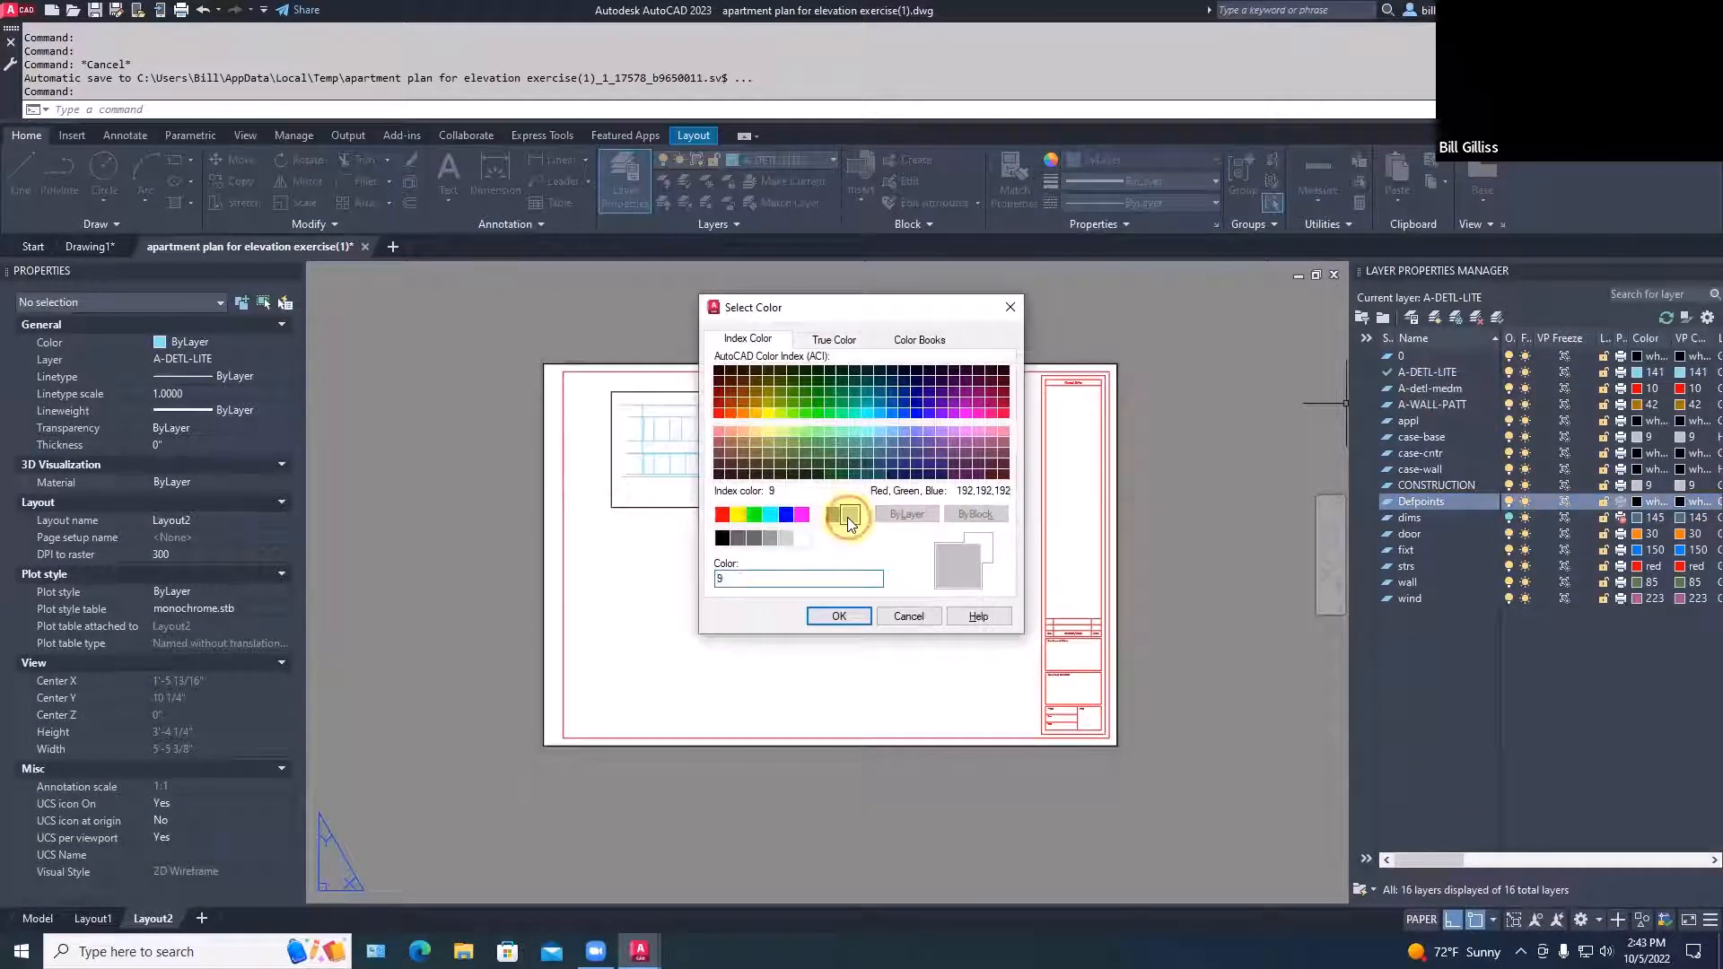
{"action": "left_click", "coordinate": [845, 616]}
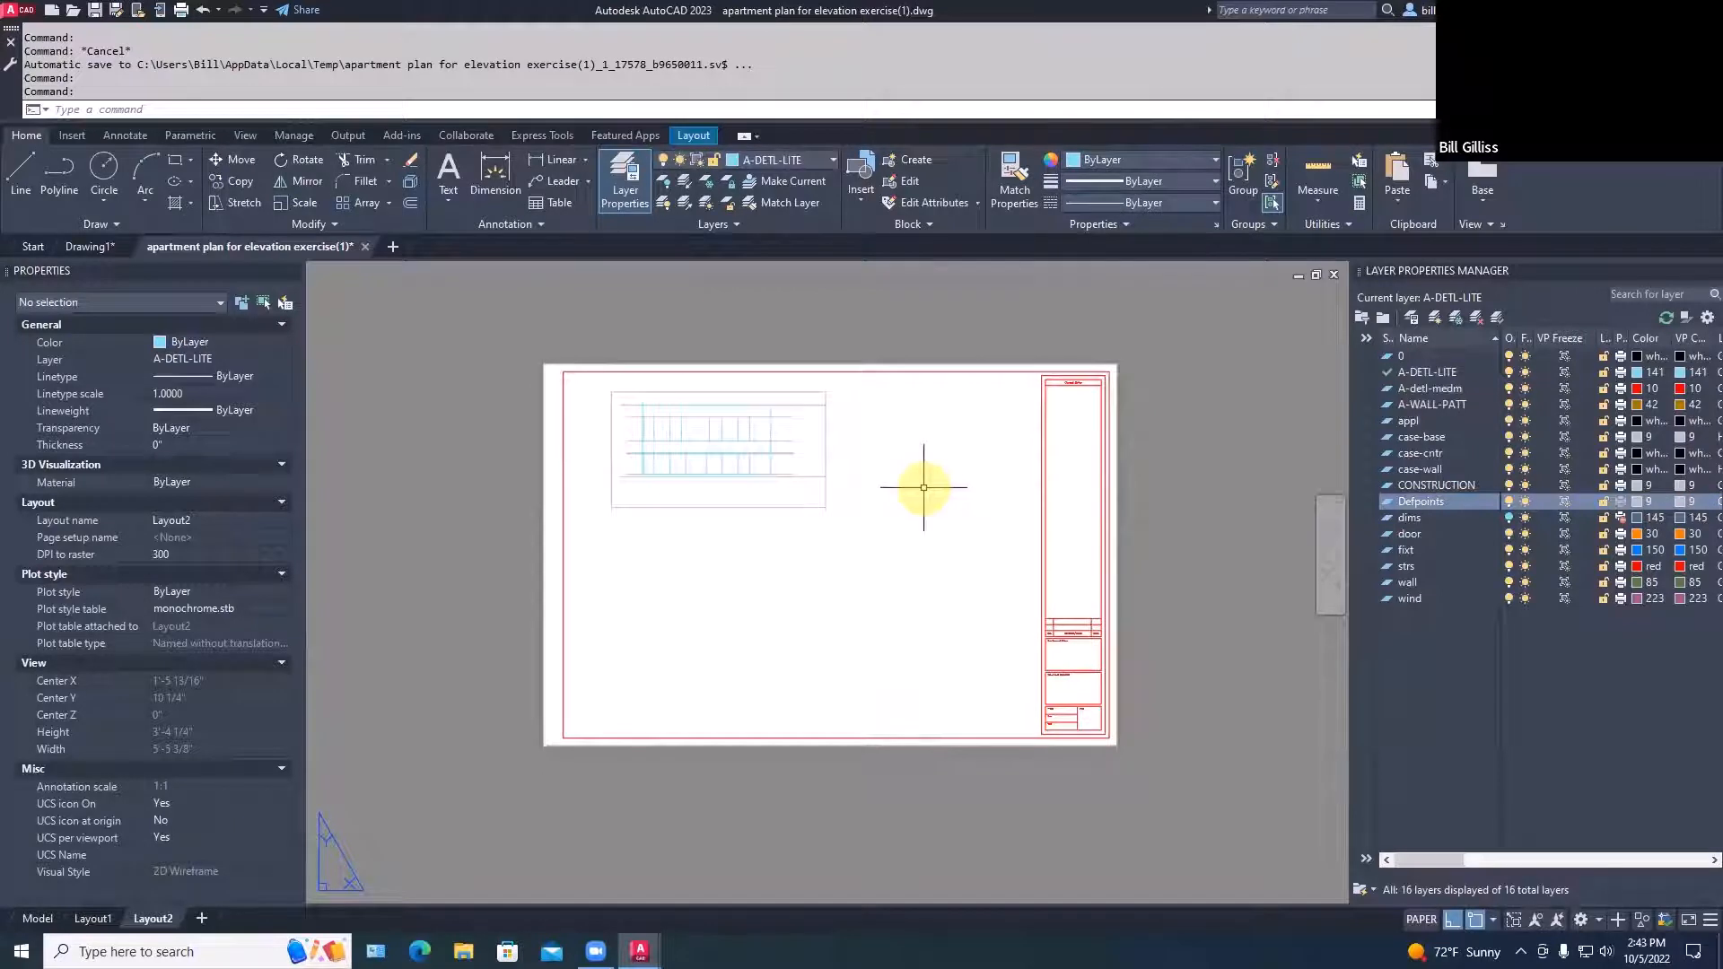
{"action": "key", "text": "Escape"}
Move the elevation viewport about 1 3/4" left, close to the sheet's left border
{"action": "type", "text": "m"}
{"action": "key", "text": "space"}
{"action": "left_click", "coordinate": [898, 525]}
{"action": "left_click", "coordinate": [805, 479]}
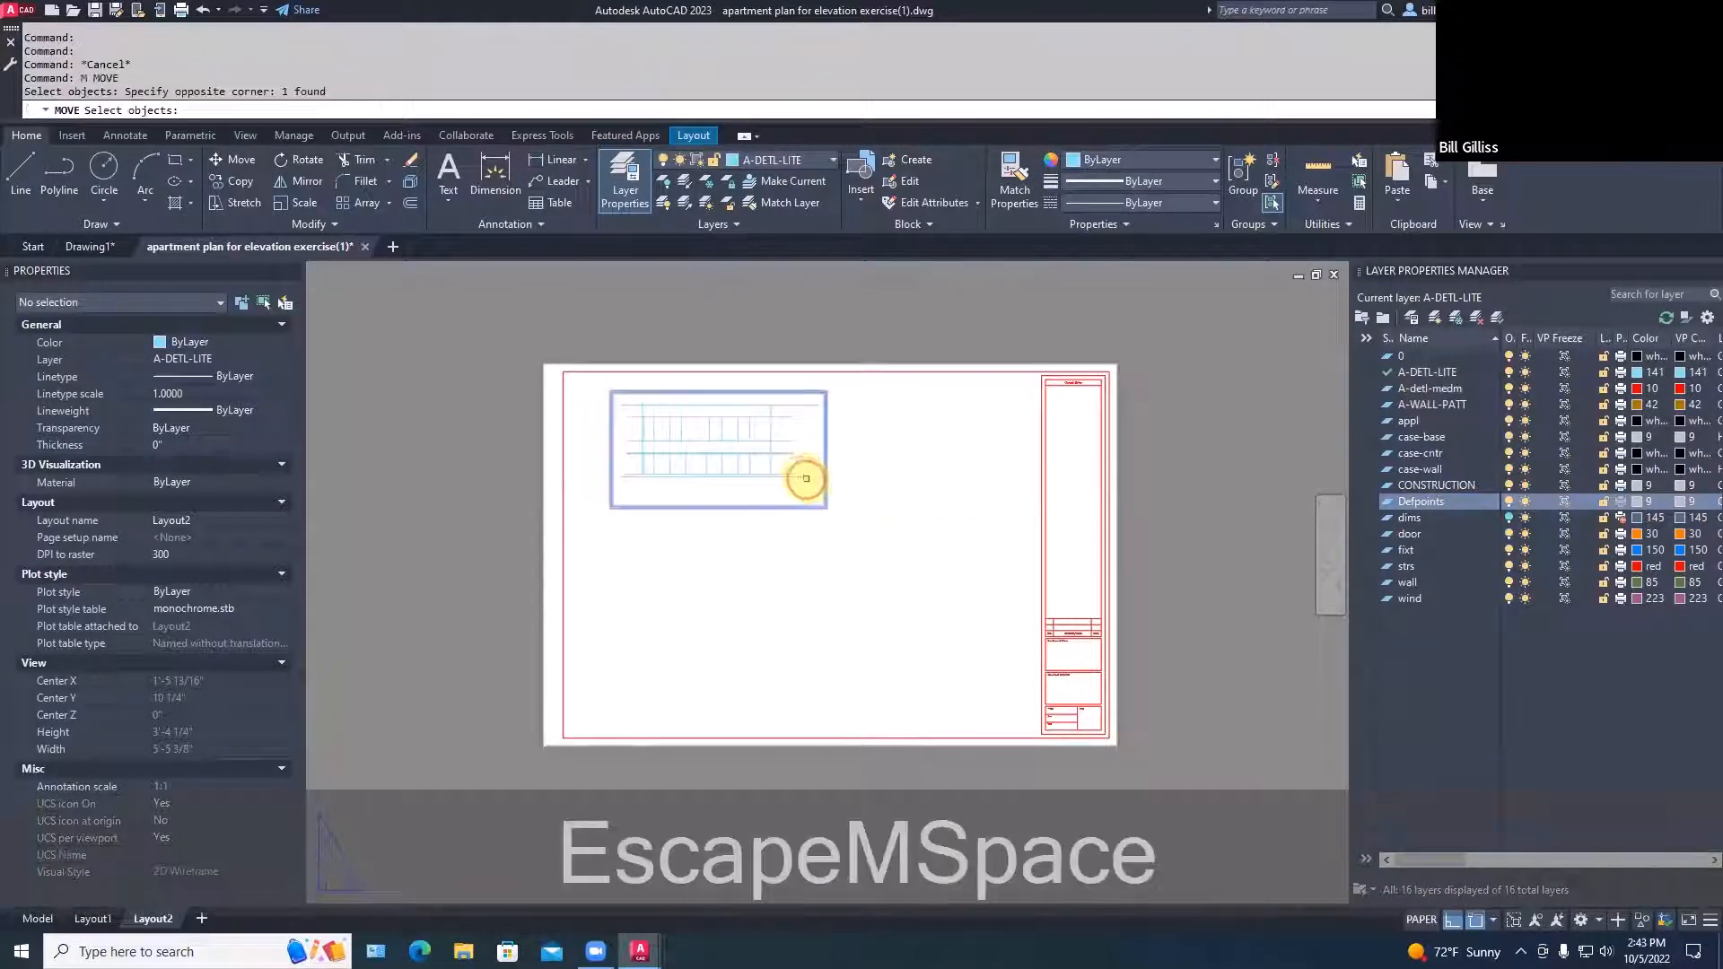
{"action": "key", "text": "space"}
{"action": "left_click", "coordinate": [823, 495]}
{"action": "left_click", "coordinate": [796, 493]}
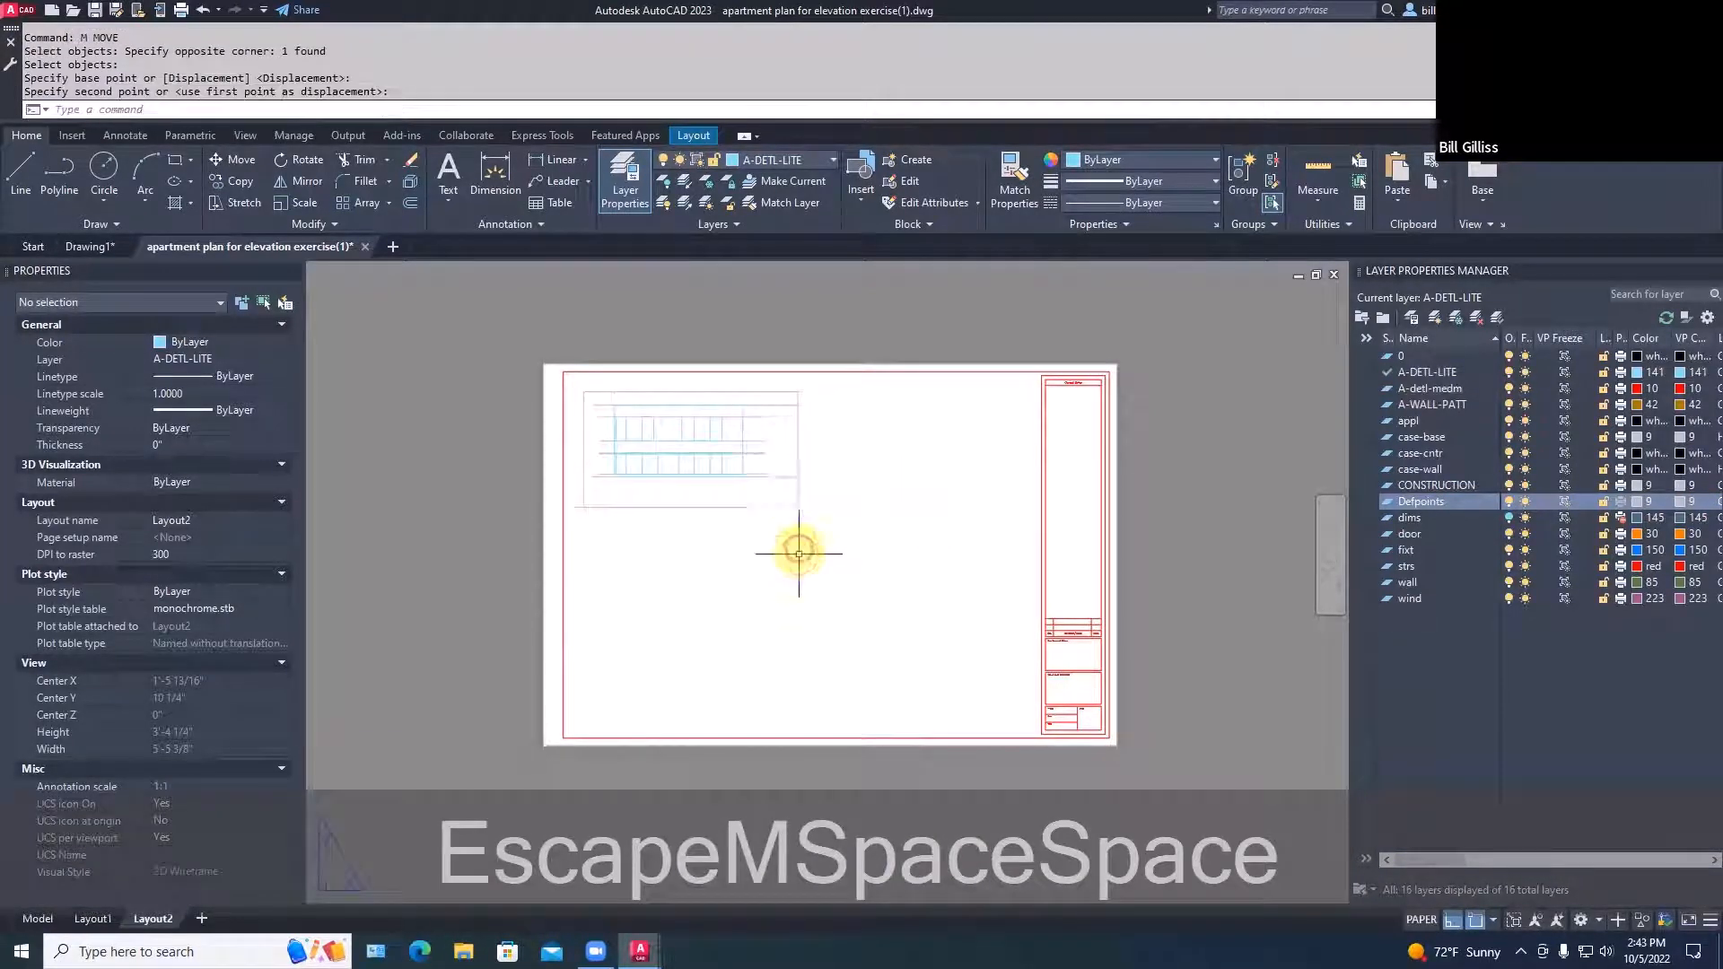
{"action": "key", "text": "Escape"}
Set the elevation viewport's annotation scale to 1/2" = 1'-0"
{"action": "left_click", "coordinate": [759, 506]}
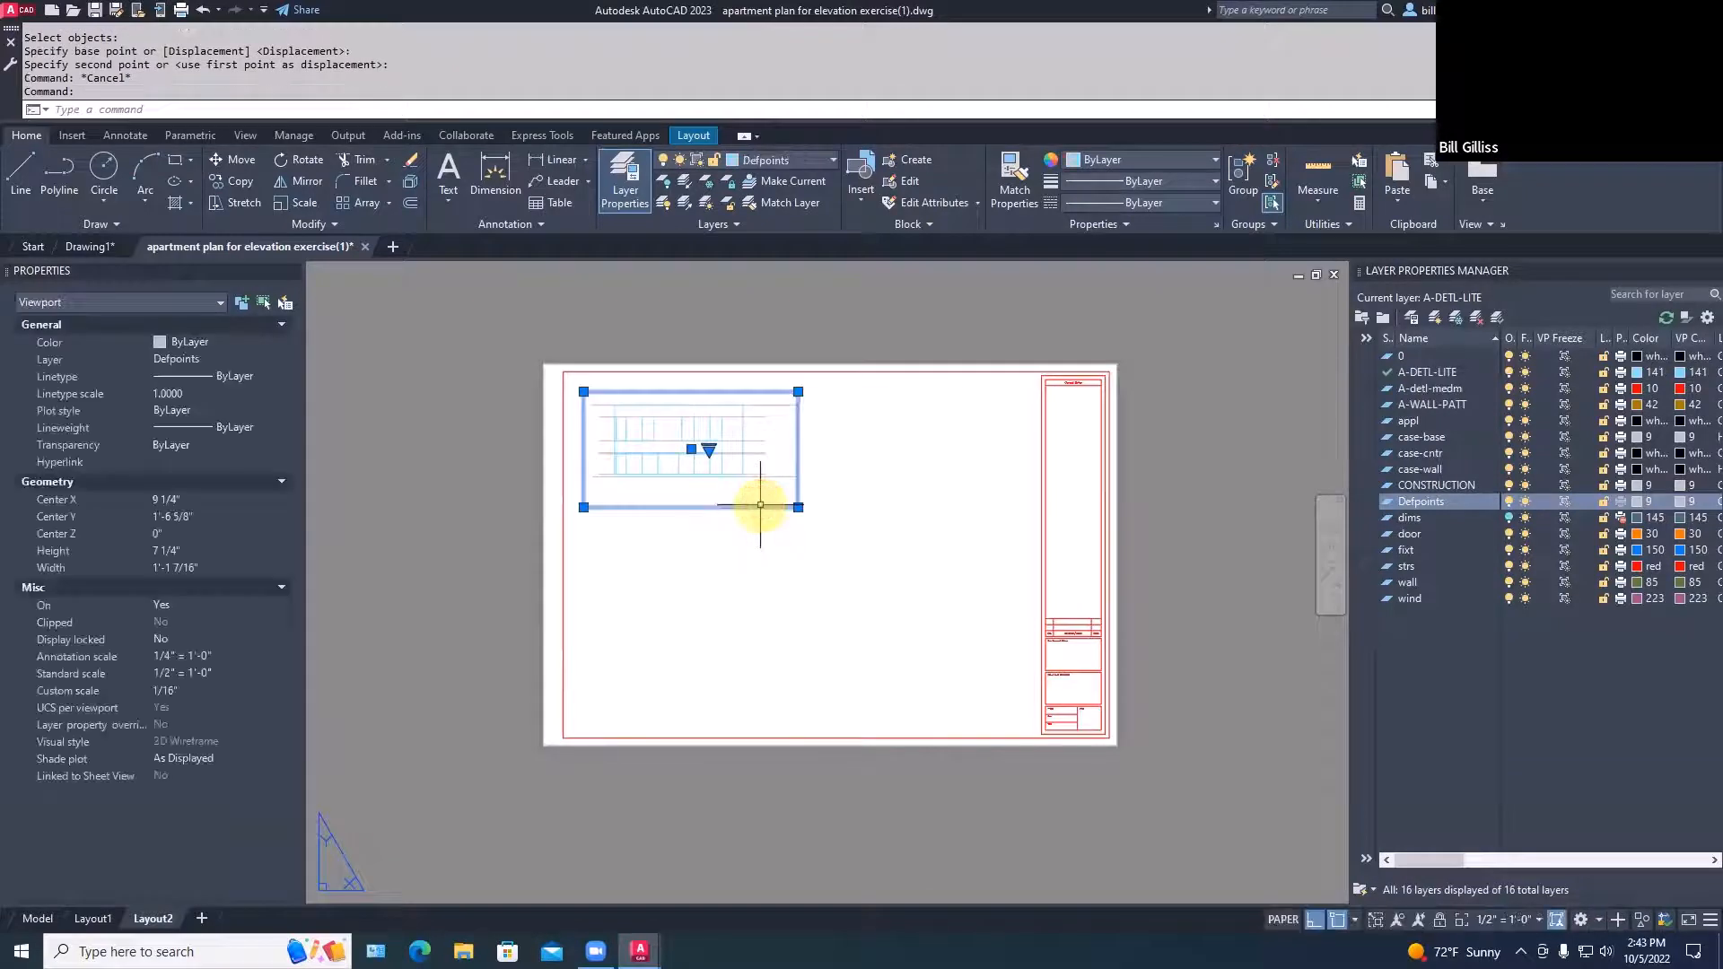
{"action": "left_click", "coordinate": [246, 658]}
{"action": "left_click", "coordinate": [262, 661]}
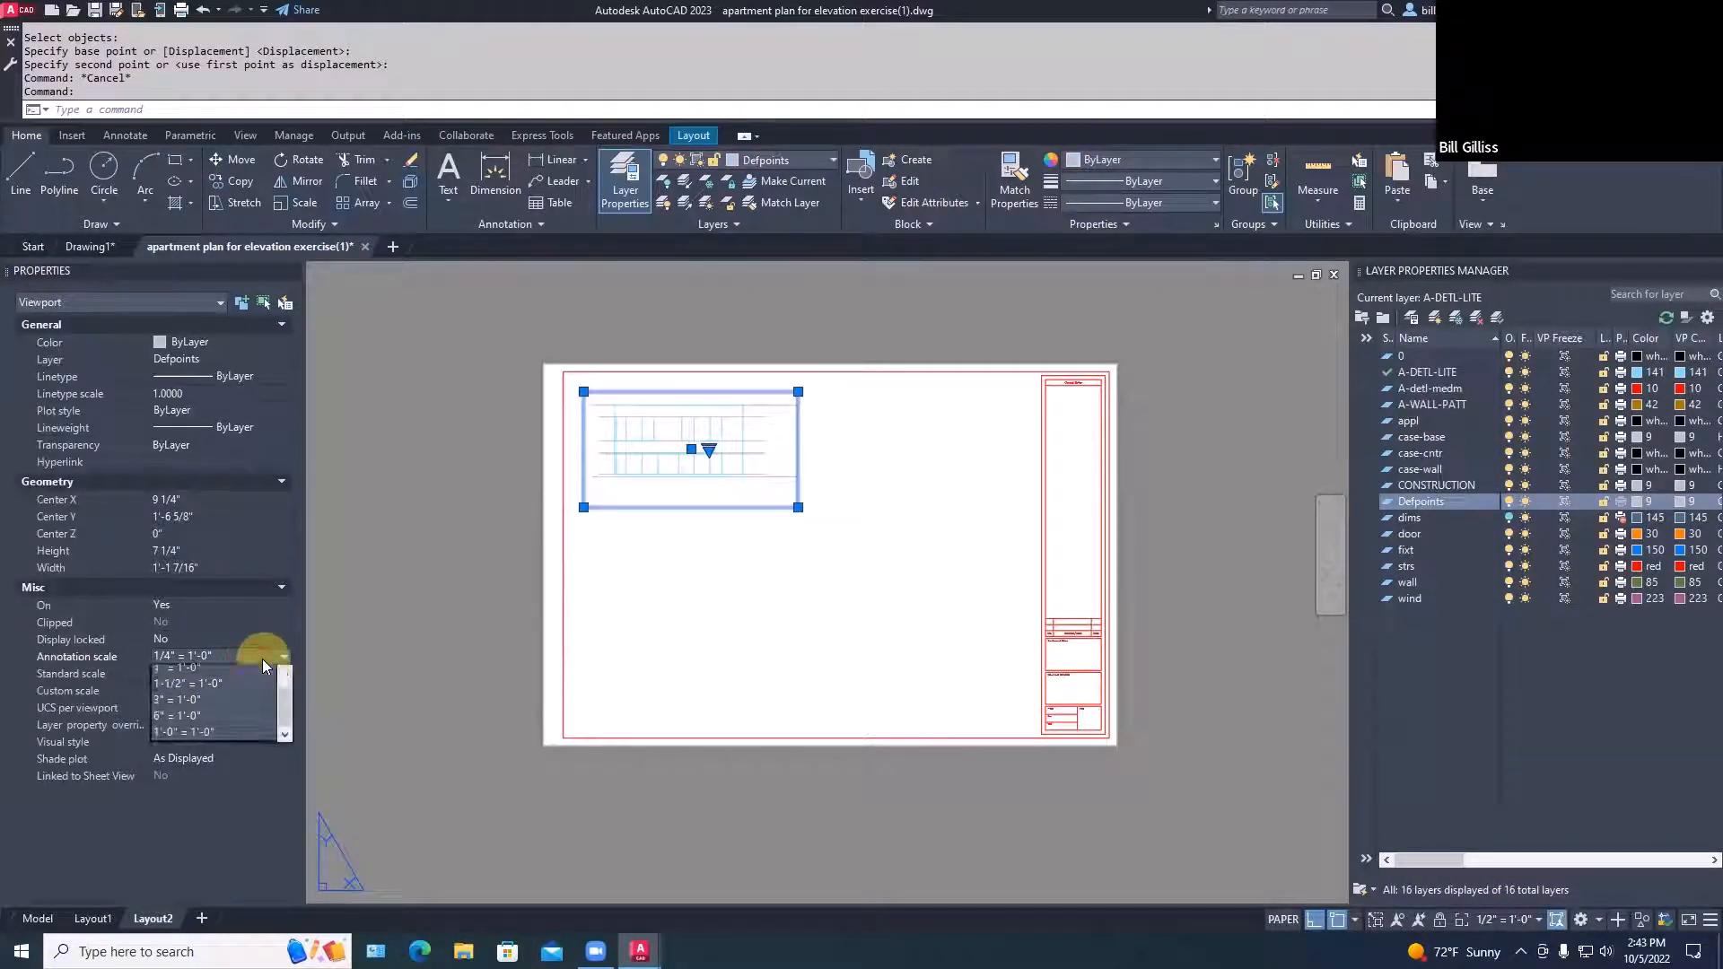
{"action": "left_click", "coordinate": [194, 721]}
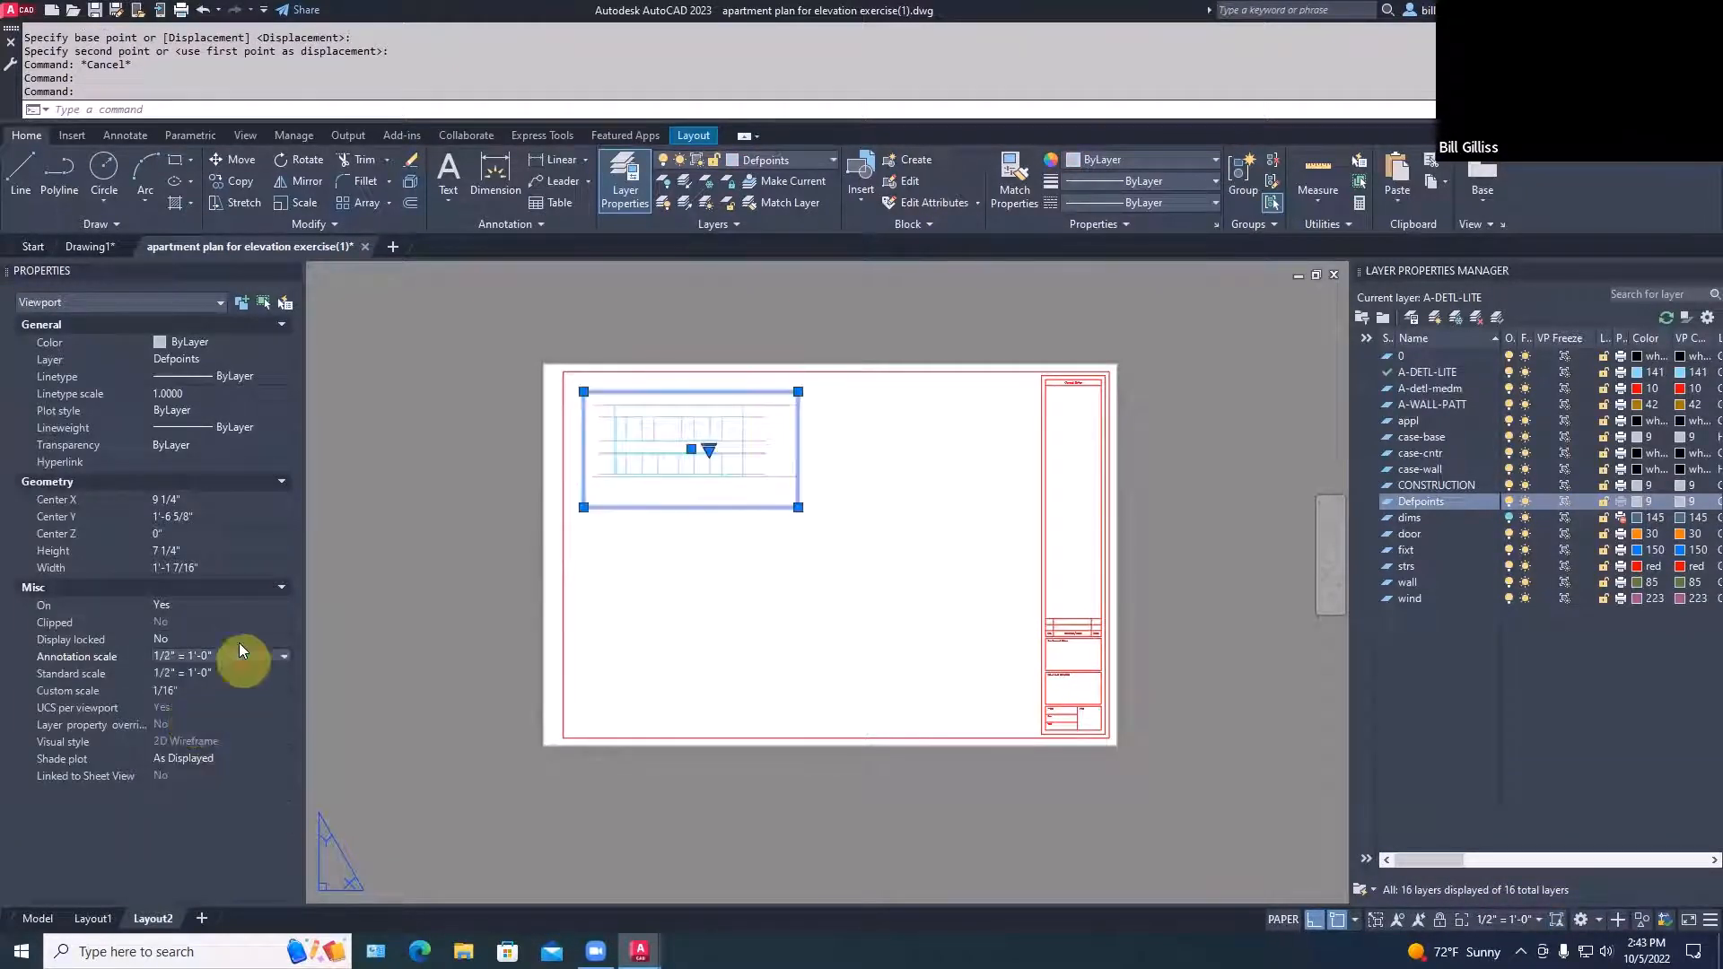
Lock the elevation viewport's display and clear the selection
{"action": "left_click", "coordinate": [190, 639]}
{"action": "left_click", "coordinate": [190, 639]}
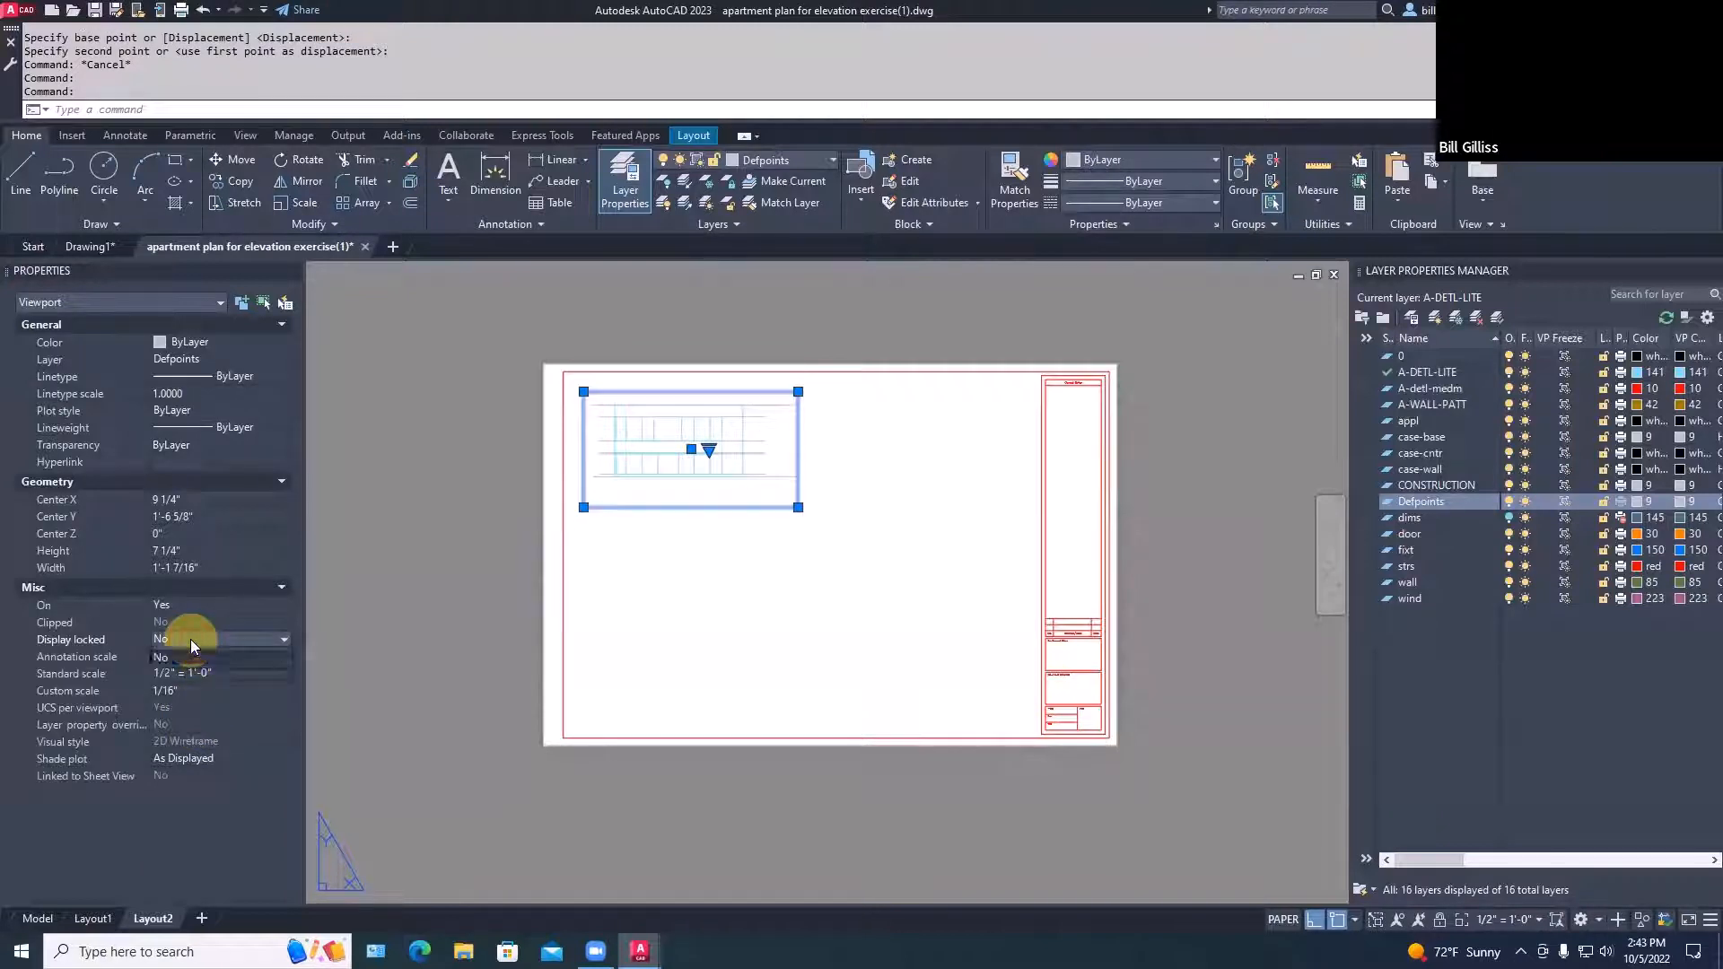
{"action": "left_click", "coordinate": [178, 657]}
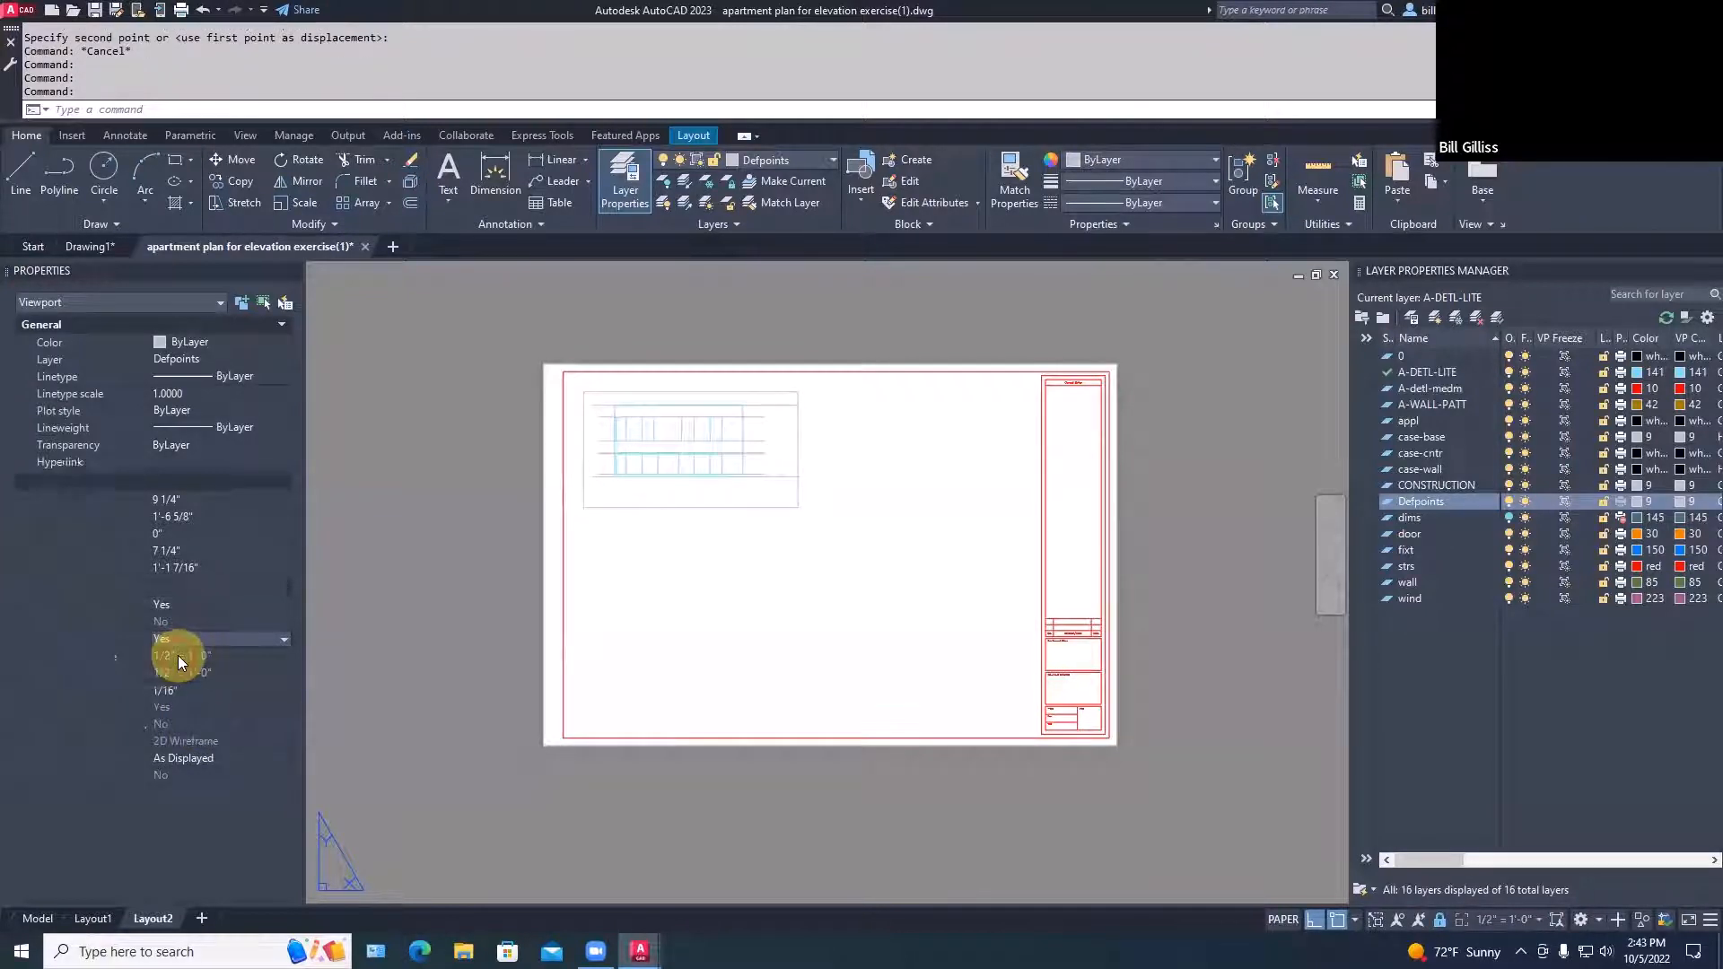
{"action": "left_click", "coordinate": [468, 533]}
{"action": "key", "text": "Escape"}
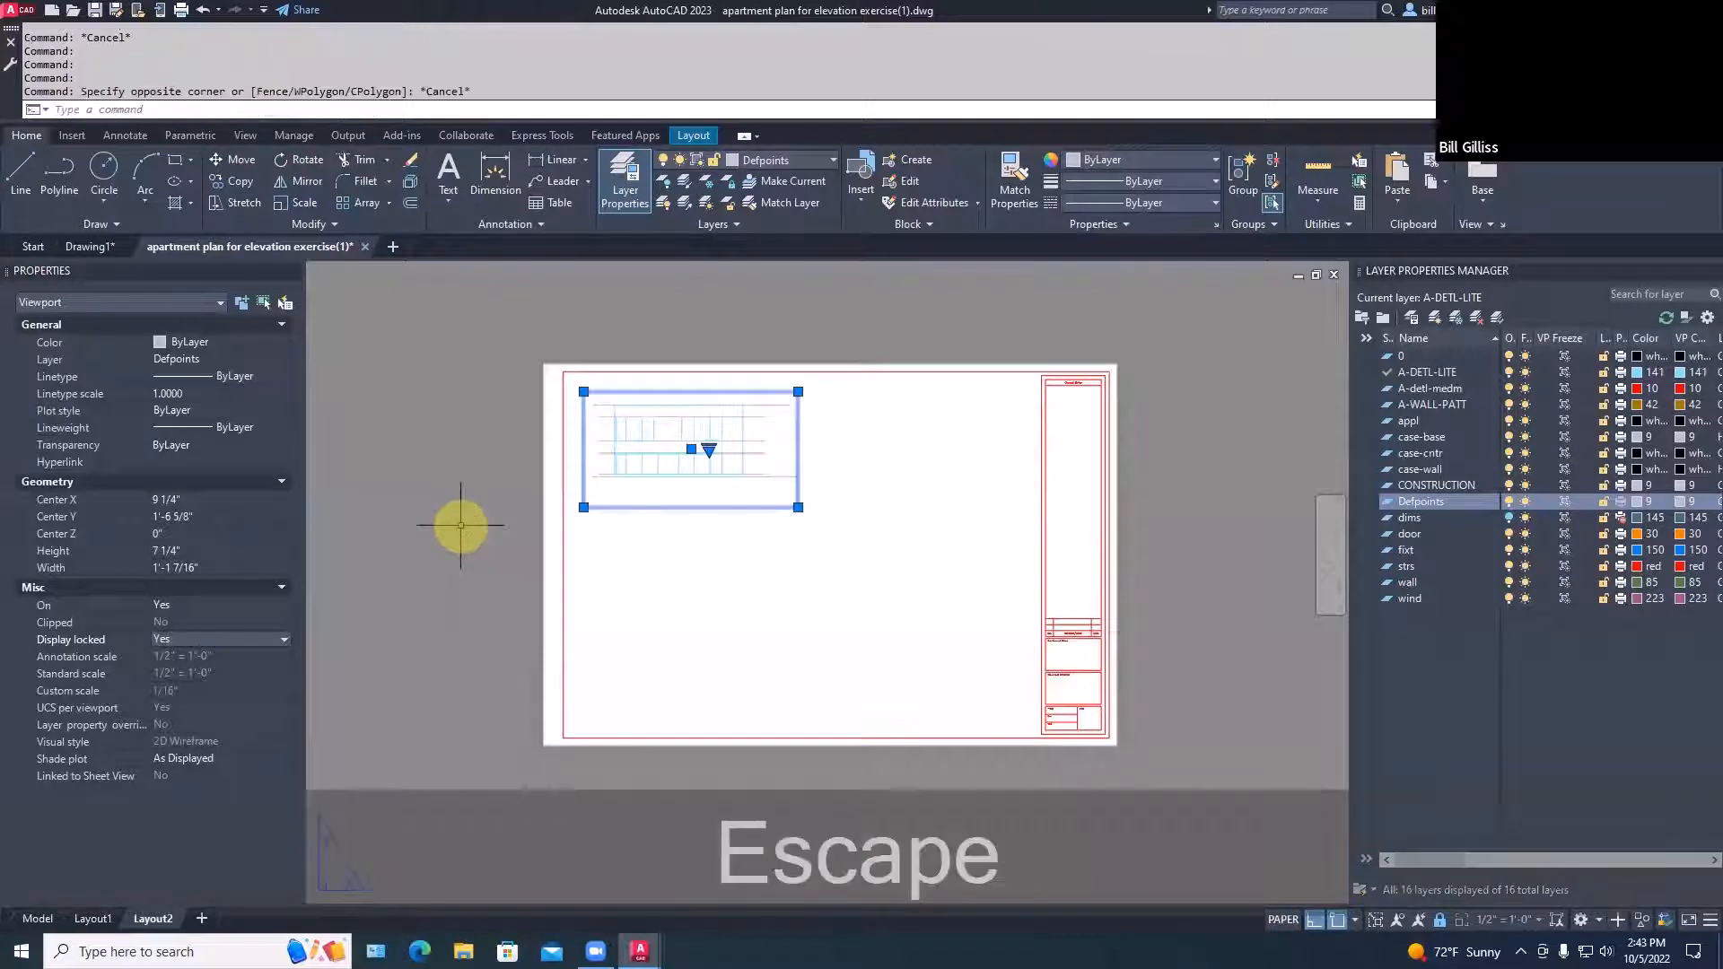
{"action": "left_click", "coordinate": [461, 525]}
{"action": "key", "text": "Escape"}
{"action": "key", "text": "Escape"}
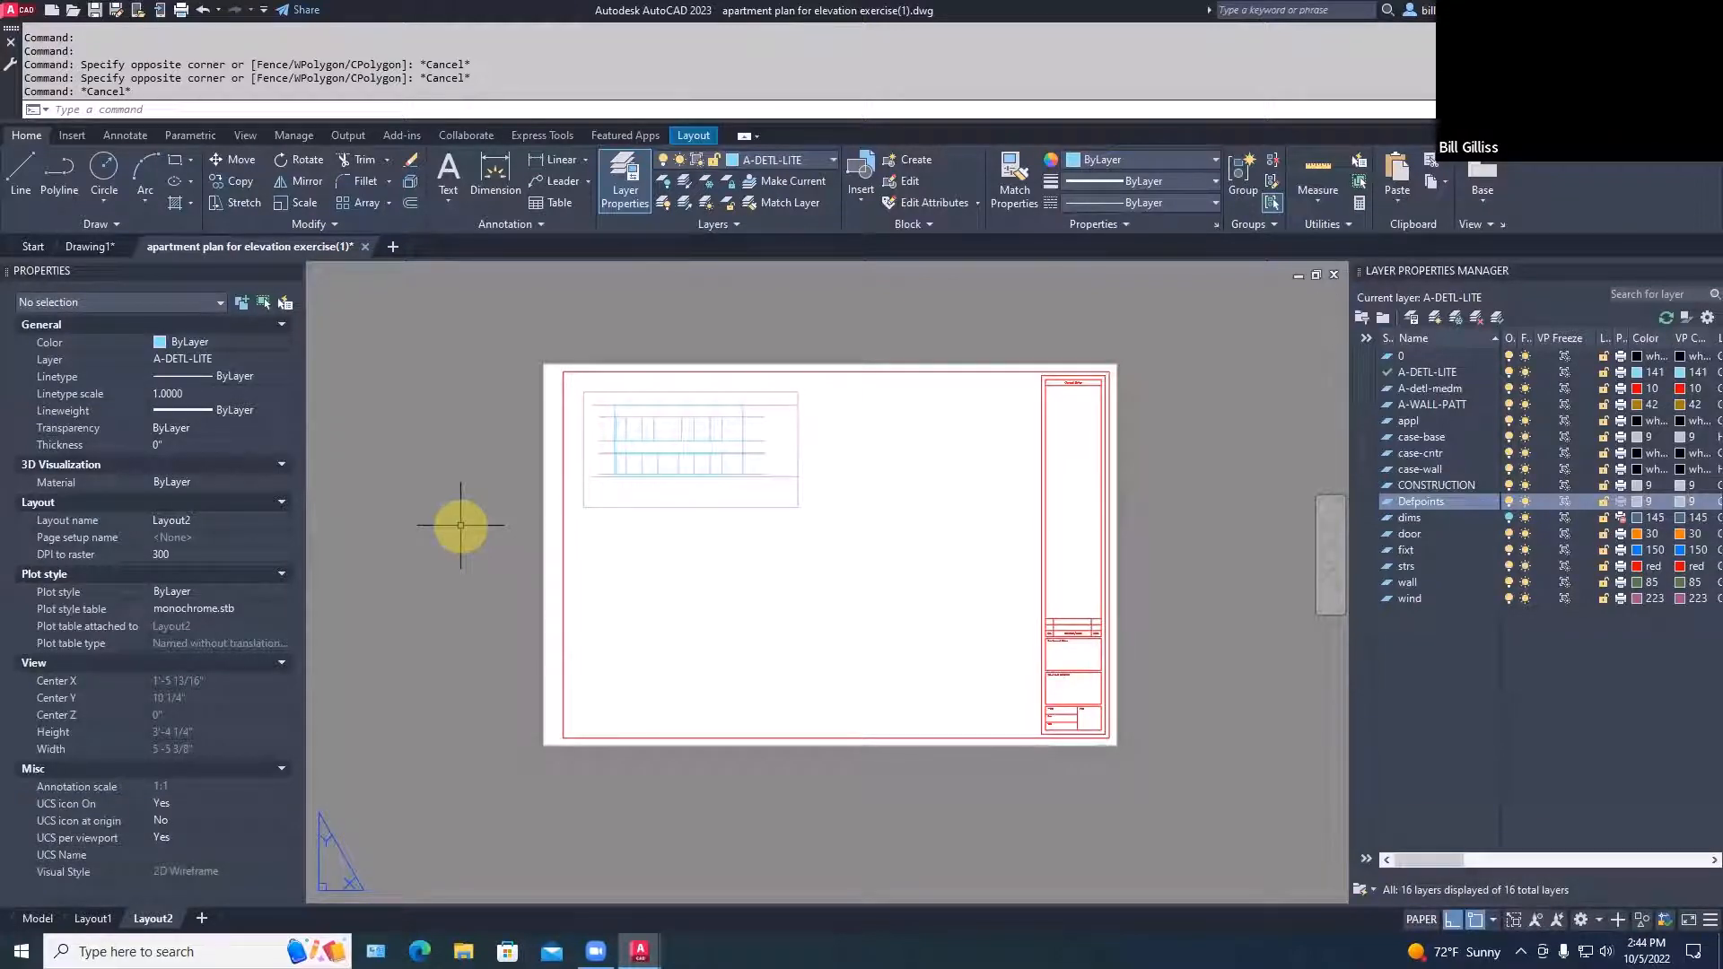
Copy the locked viewport about 1'-2 5/16" straight to the right on the sheet
{"action": "type", "text": "cp"}
{"action": "key", "text": "space"}
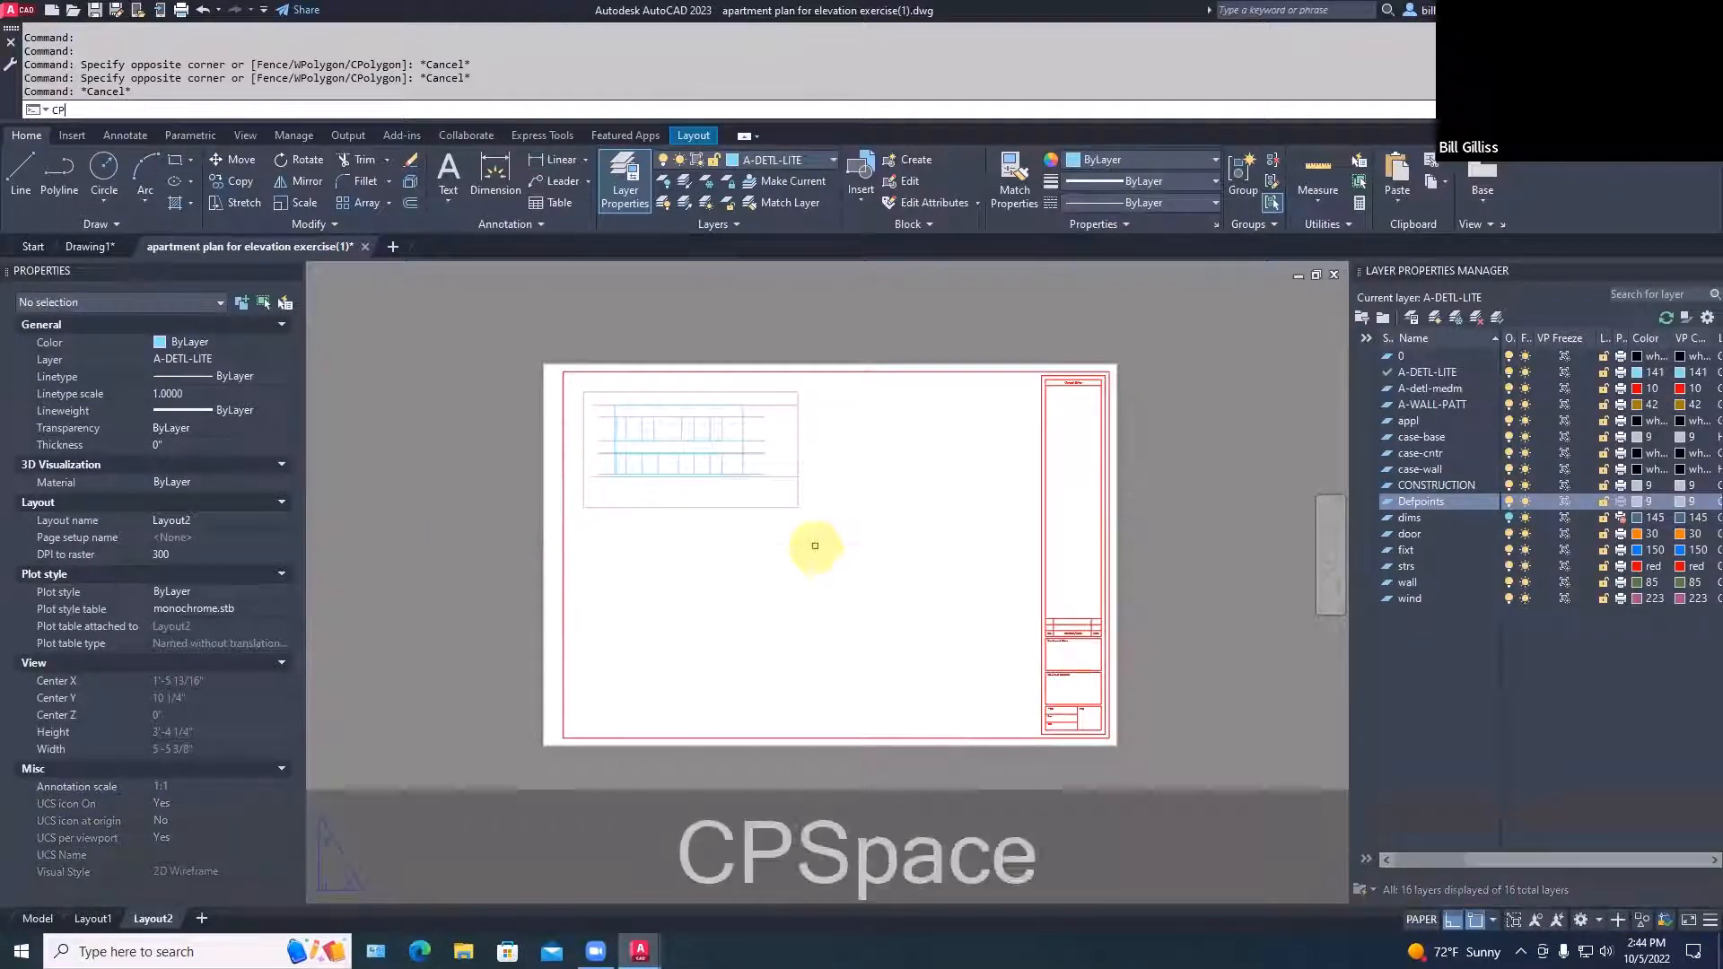
{"action": "left_click", "coordinate": [762, 508]}
{"action": "key", "text": "space"}
{"action": "left_click", "coordinate": [698, 575]}
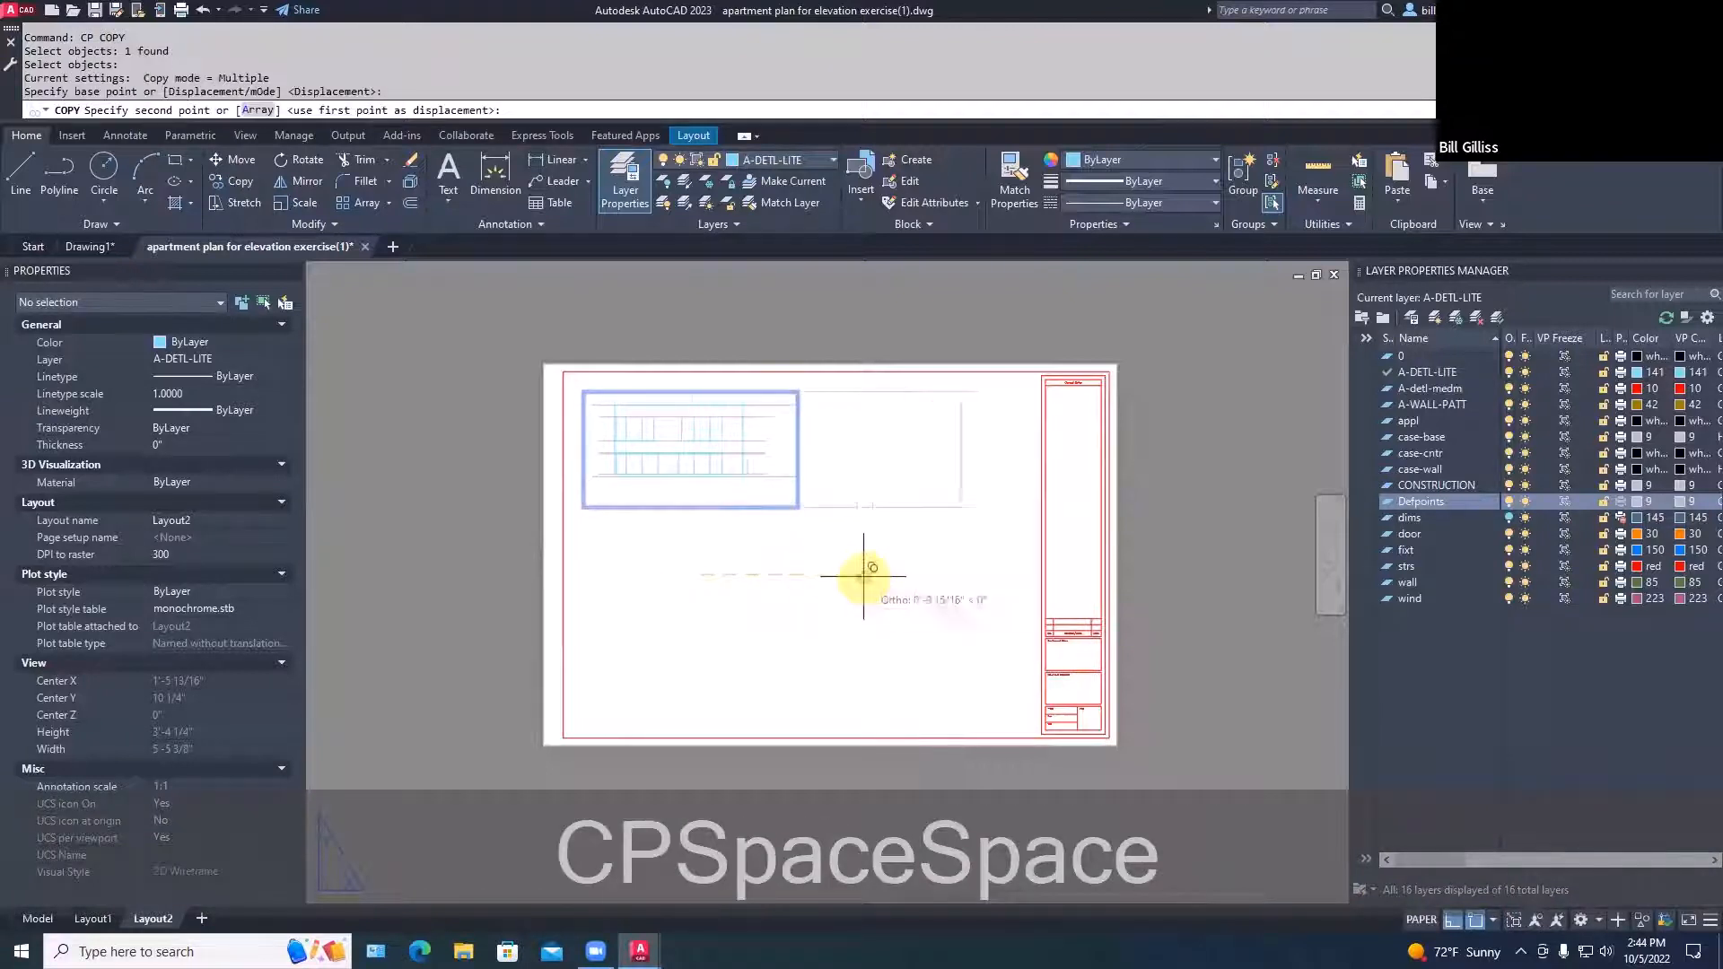
{"action": "left_click", "coordinate": [929, 576]}
{"action": "key", "text": "Escape"}
{"action": "key", "text": "Escape"}
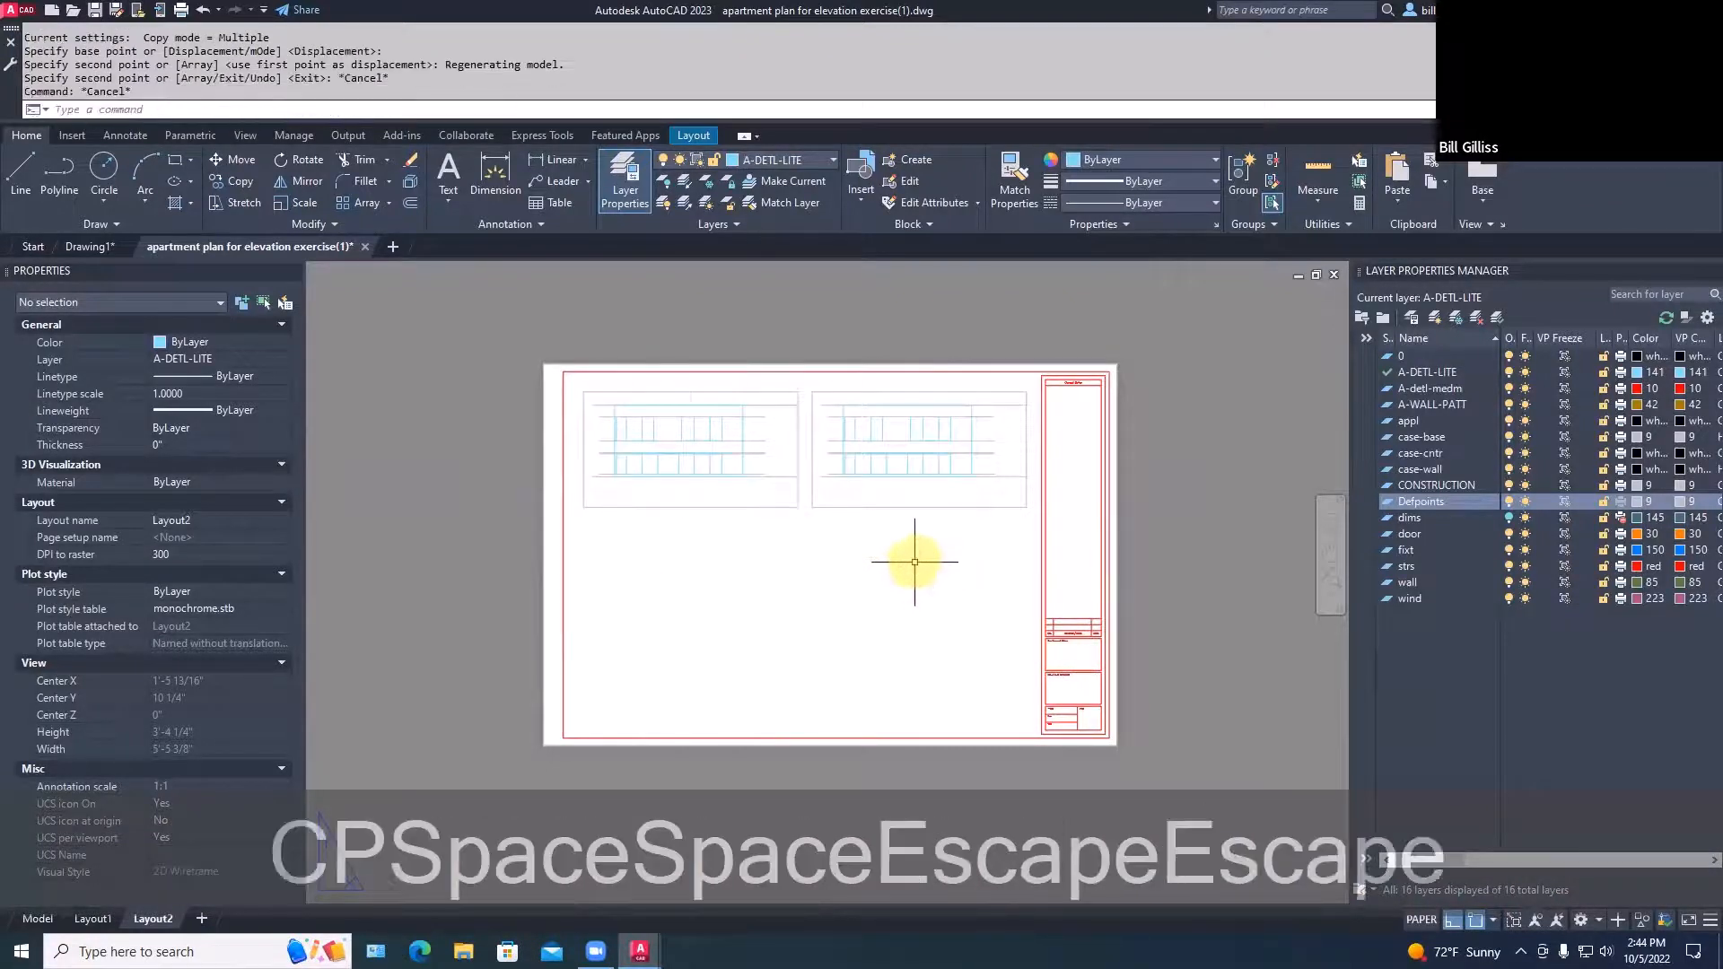
Stretch the copied viewport by its corners to frame only the window elevation, about 1'-0 7/16" wide by 6 7/16" high
{"action": "left_click", "coordinate": [910, 508]}
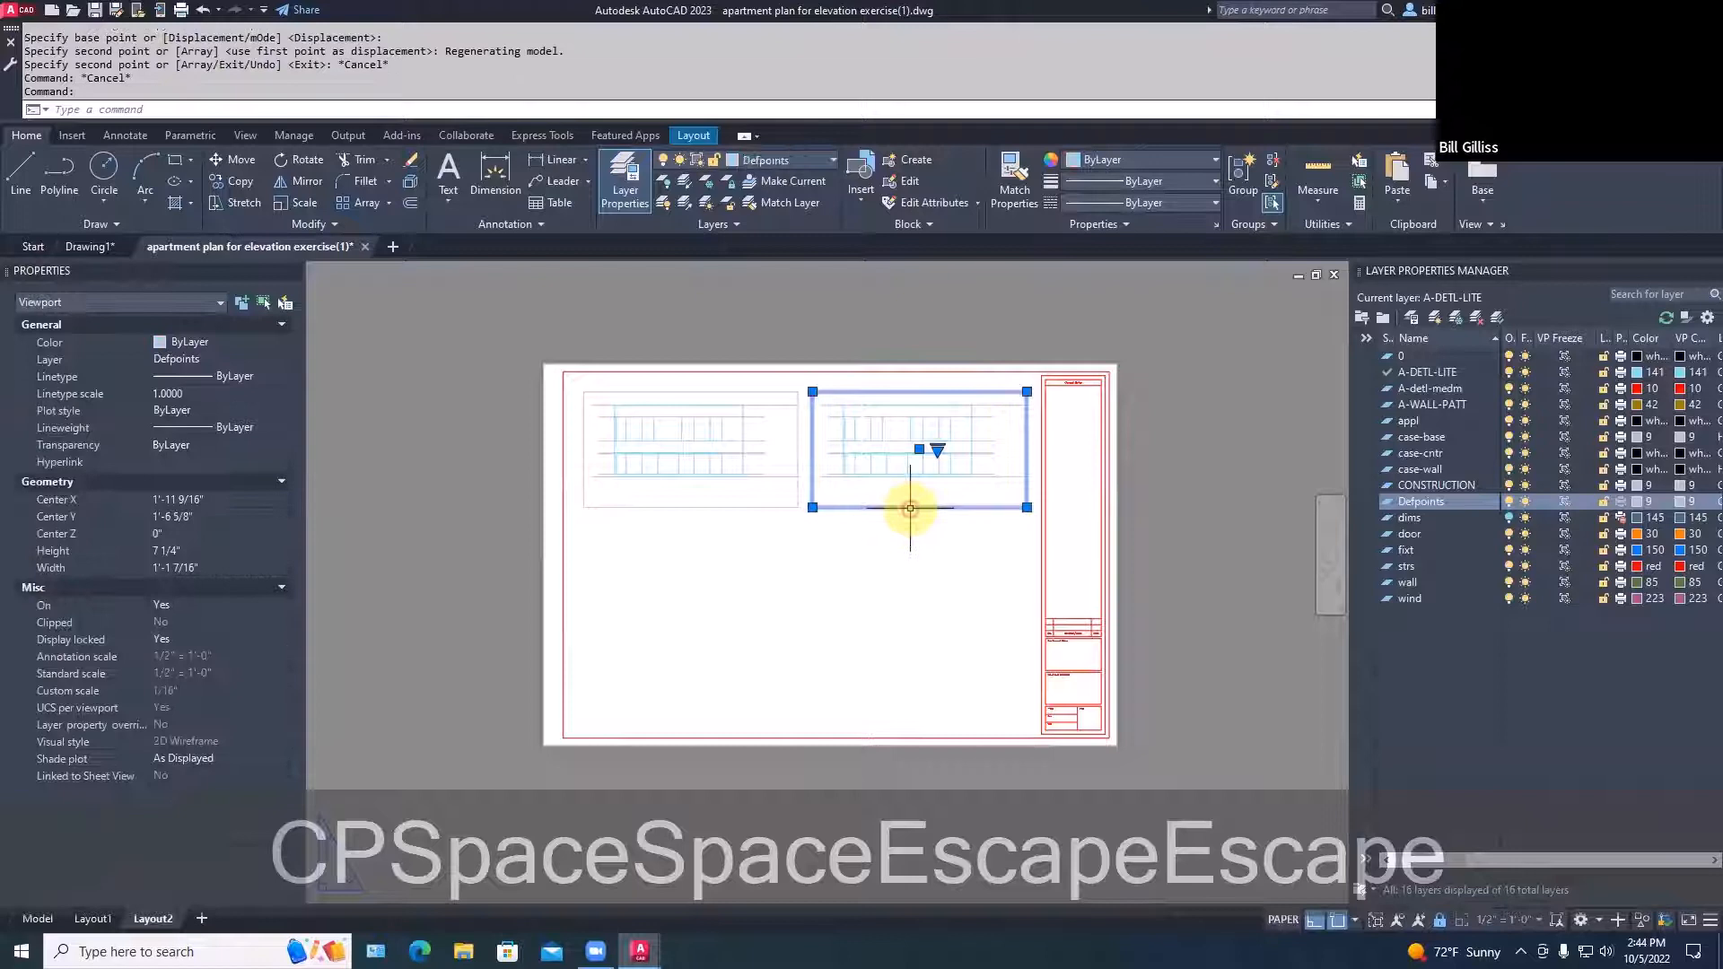
{"action": "left_click", "coordinate": [1027, 391]}
{"action": "left_click", "coordinate": [1231, 391]}
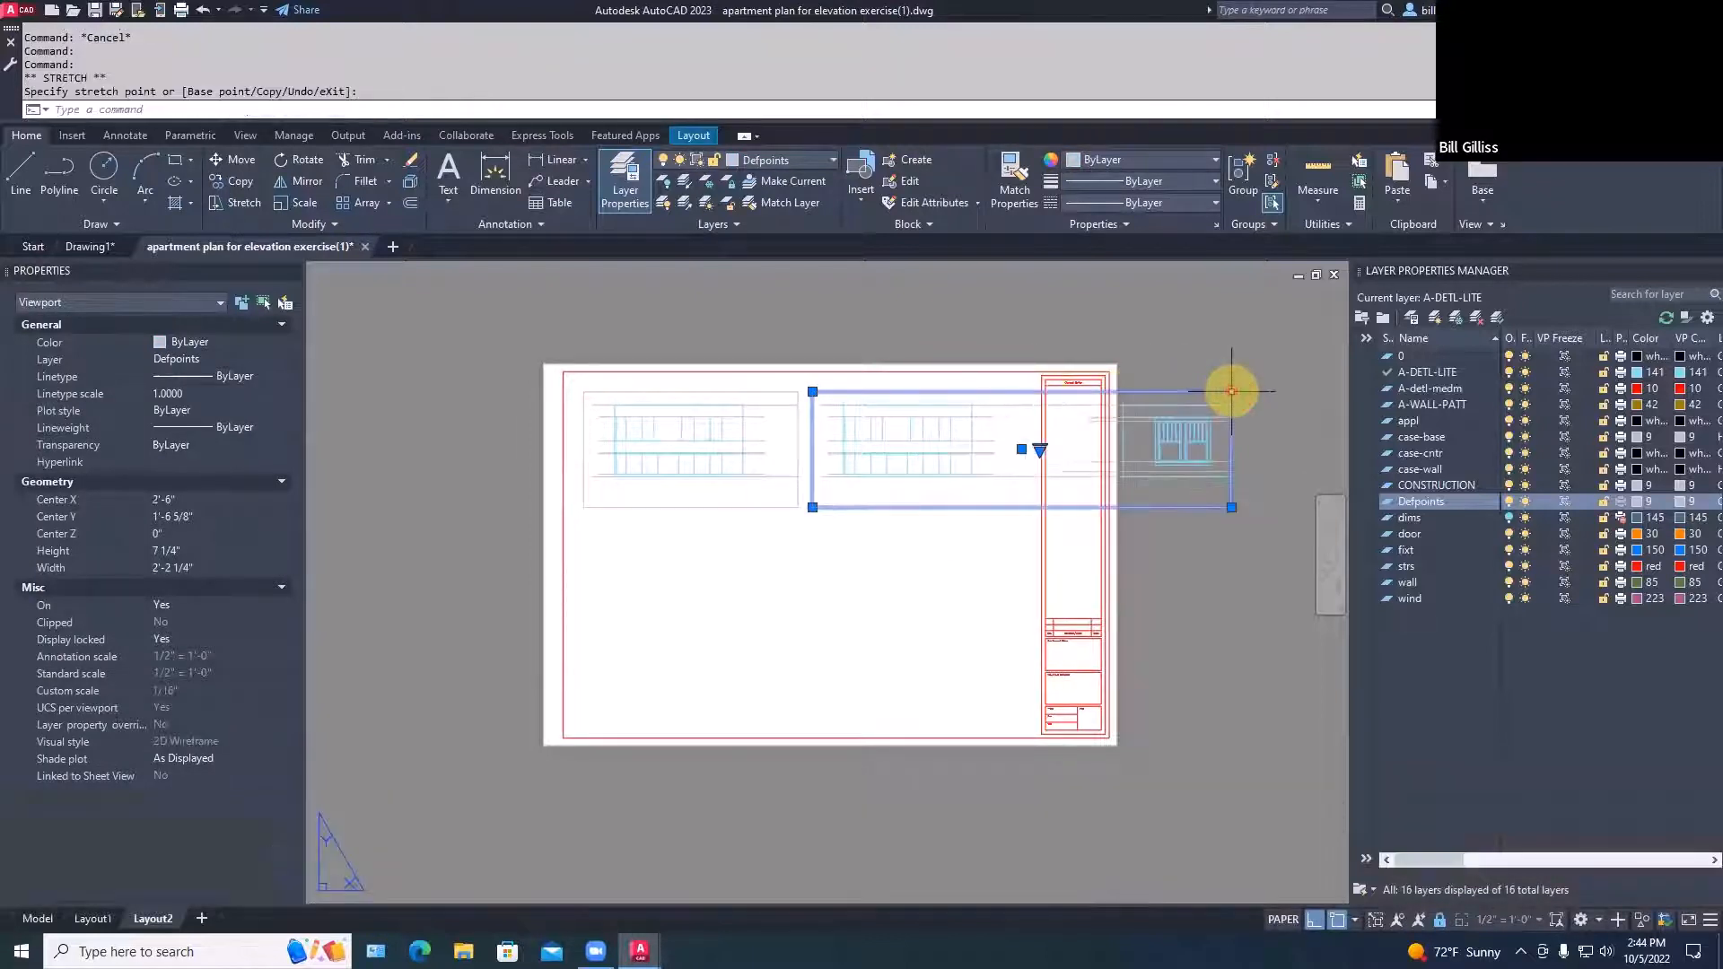
{"action": "left_click", "coordinate": [1231, 391]}
{"action": "left_click", "coordinate": [1262, 392]}
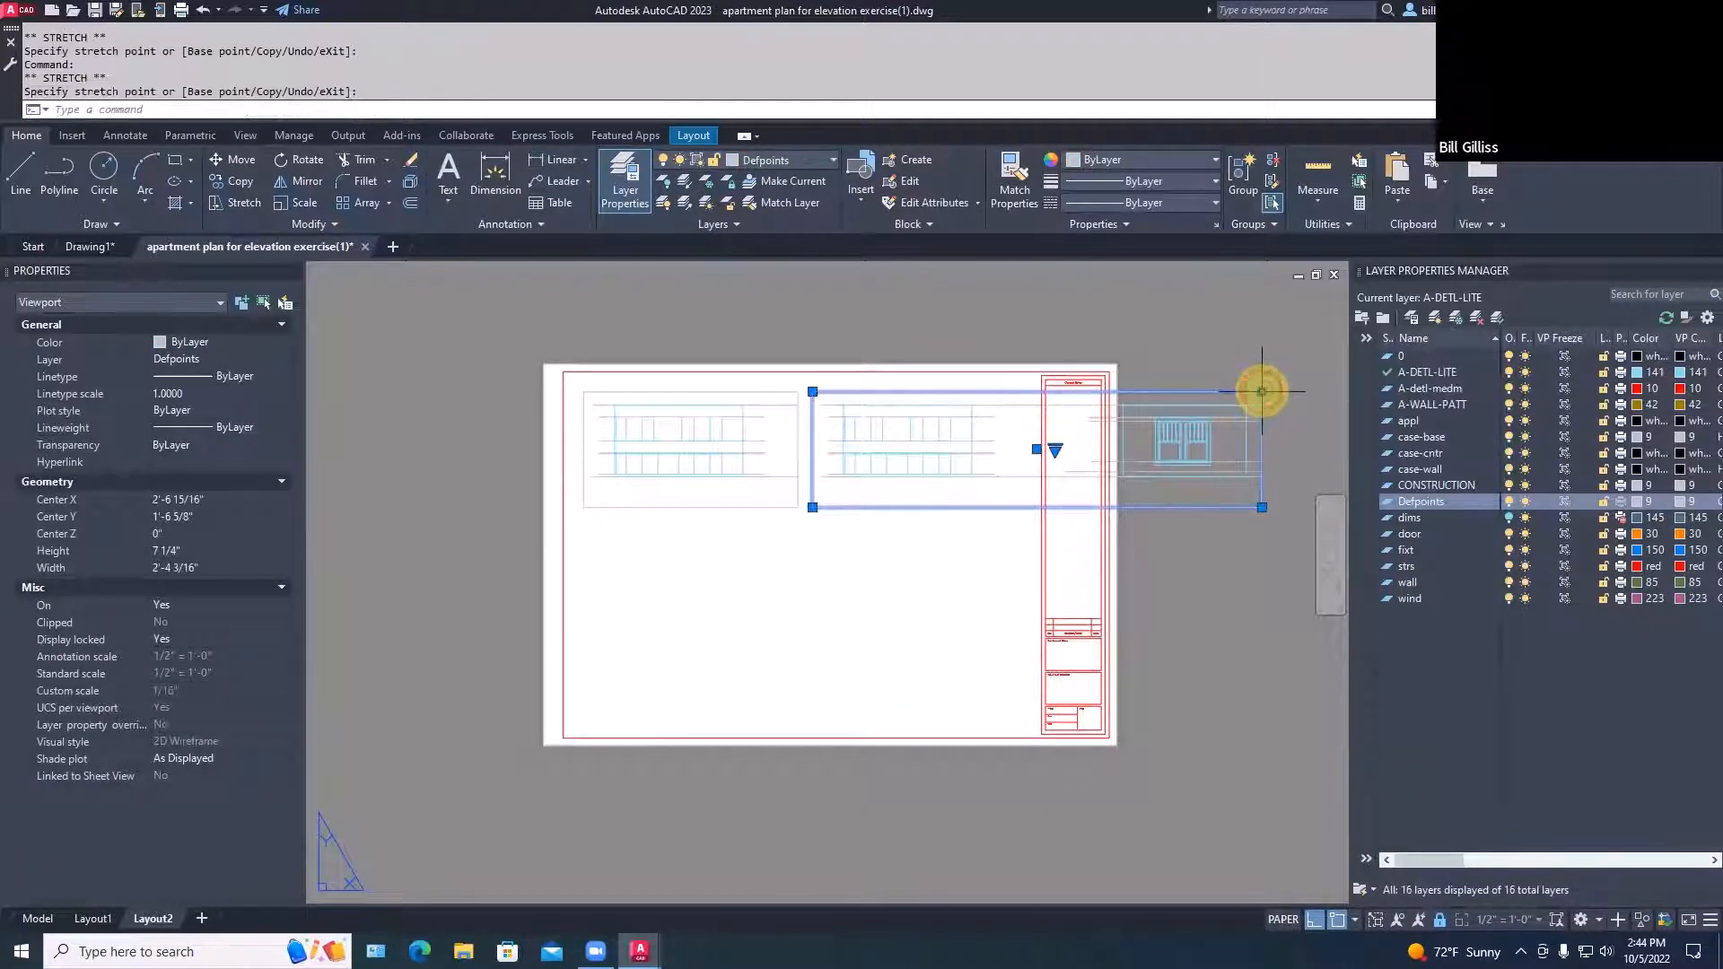
{"action": "left_click", "coordinate": [813, 391]}
{"action": "left_click", "coordinate": [1062, 405]}
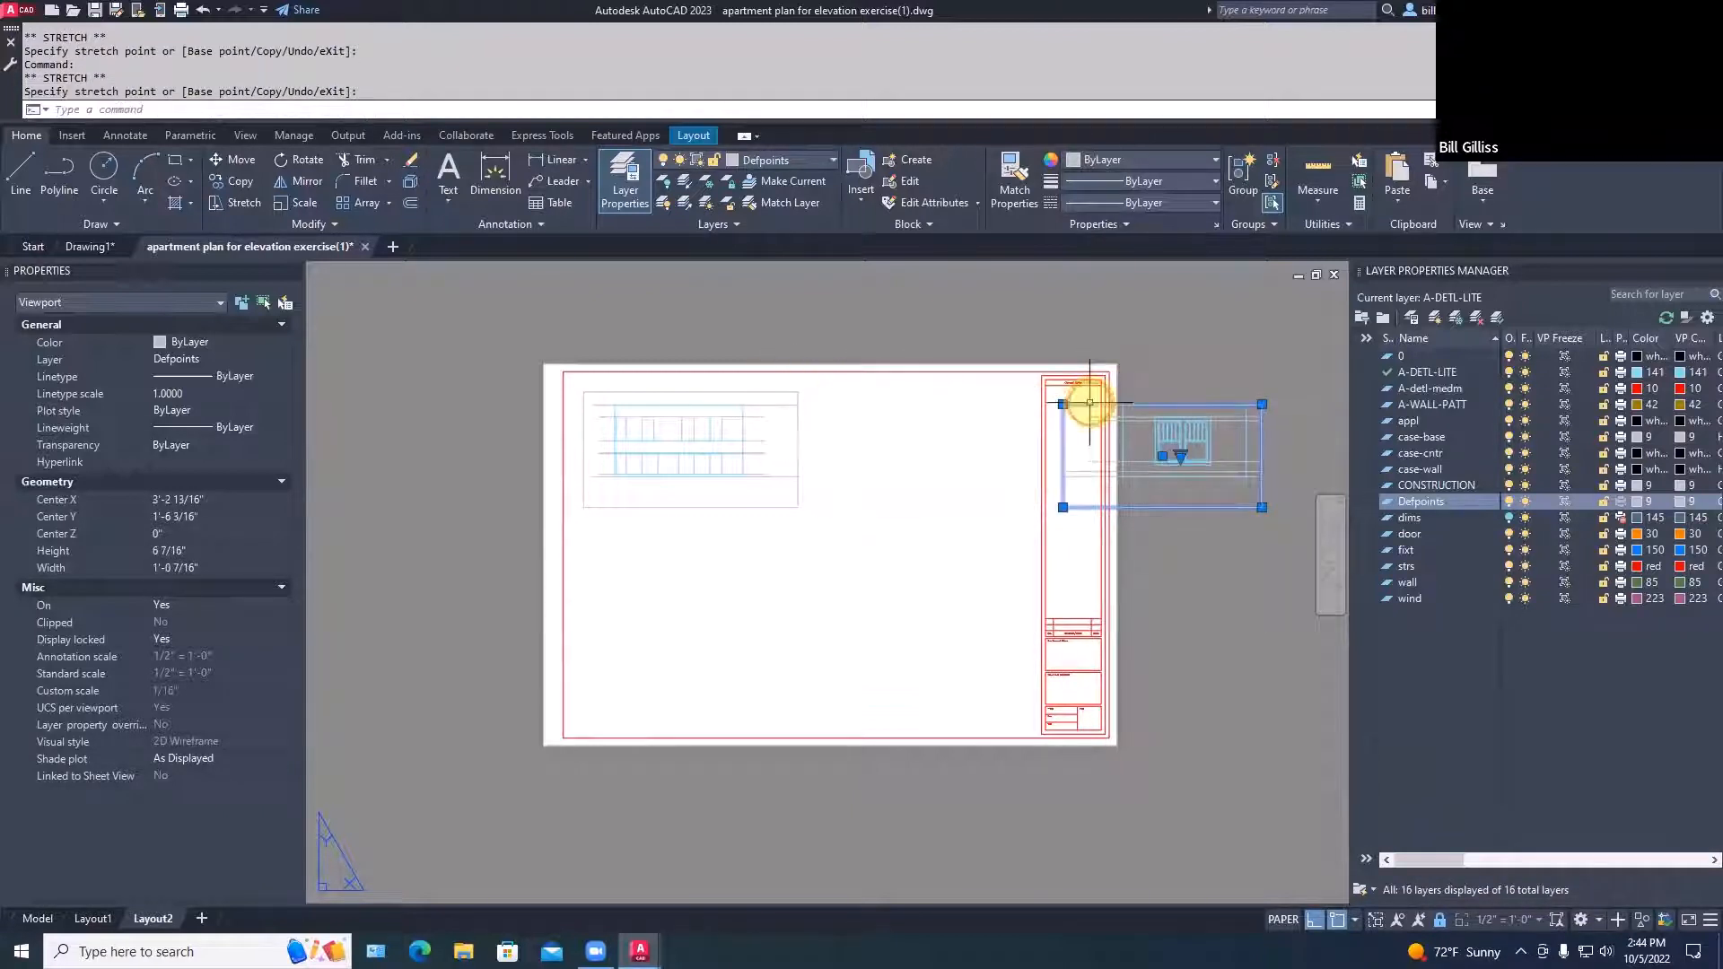
{"action": "key", "text": "Escape"}
Move the window elevation viewport about 1'-3" straight left onto the sheet, beside the first elevation viewport
{"action": "type", "text": "m"}
{"action": "key", "text": "space"}
{"action": "left_click", "coordinate": [1228, 531]}
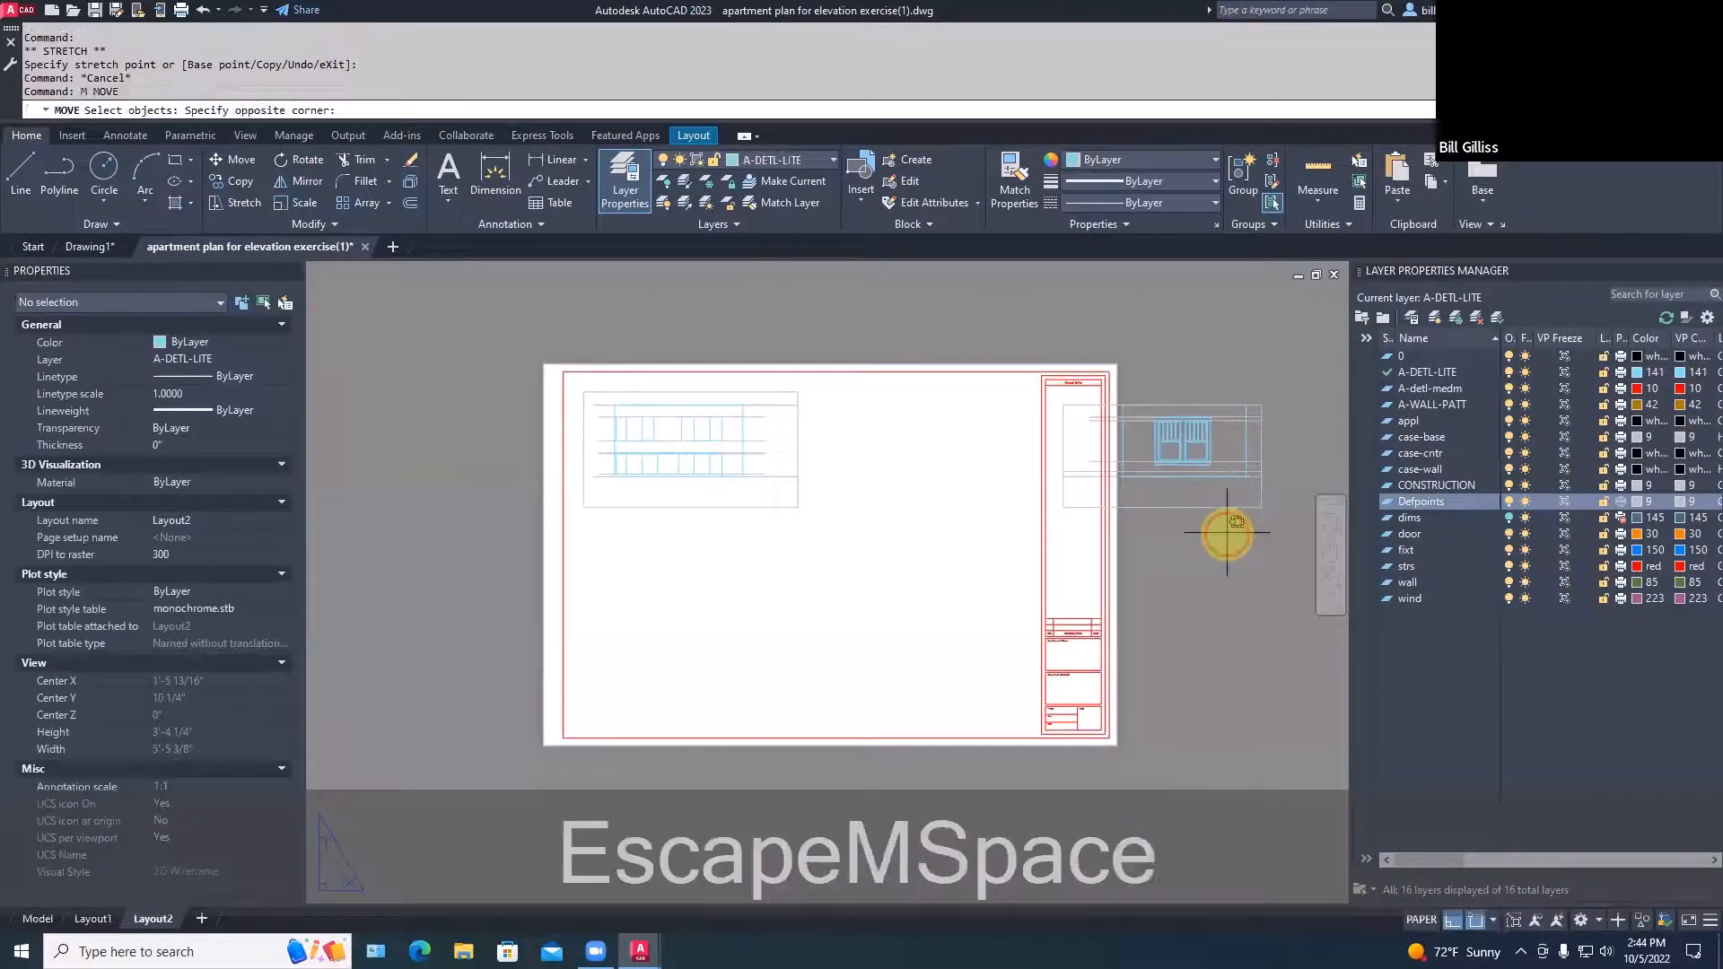
{"action": "left_click", "coordinate": [1203, 395]}
{"action": "key", "text": "space"}
{"action": "left_click", "coordinate": [1221, 335]}
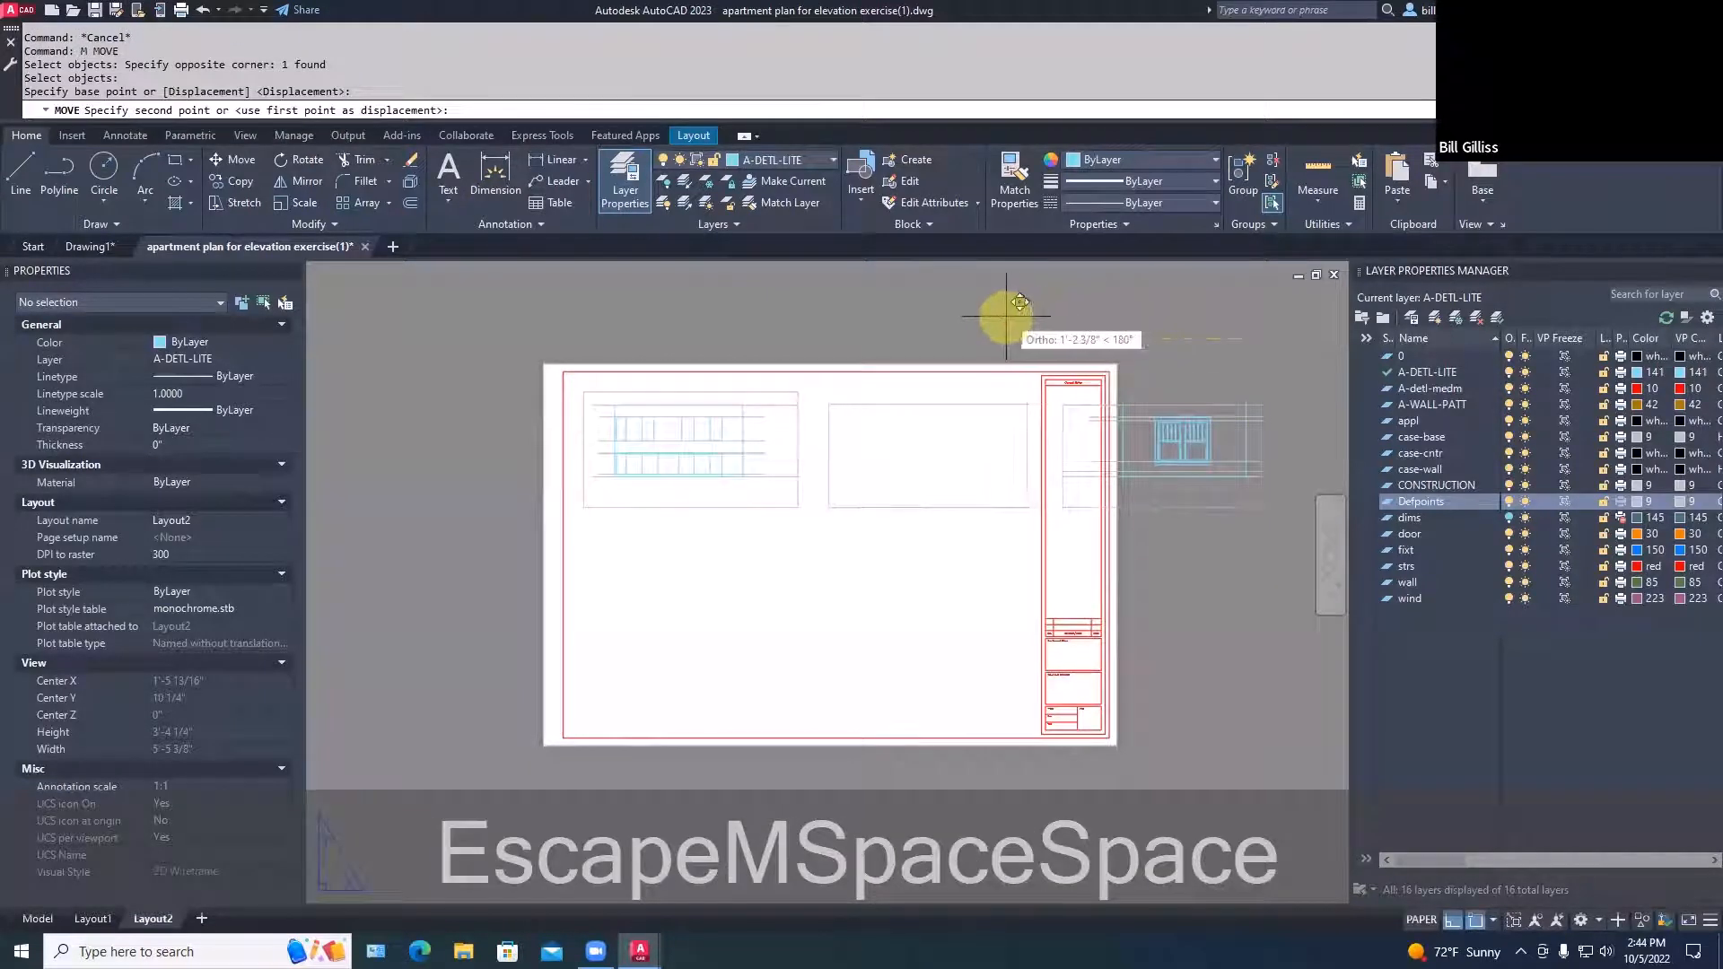
{"action": "left_click", "coordinate": [1000, 319]}
{"action": "key", "text": "Escape"}
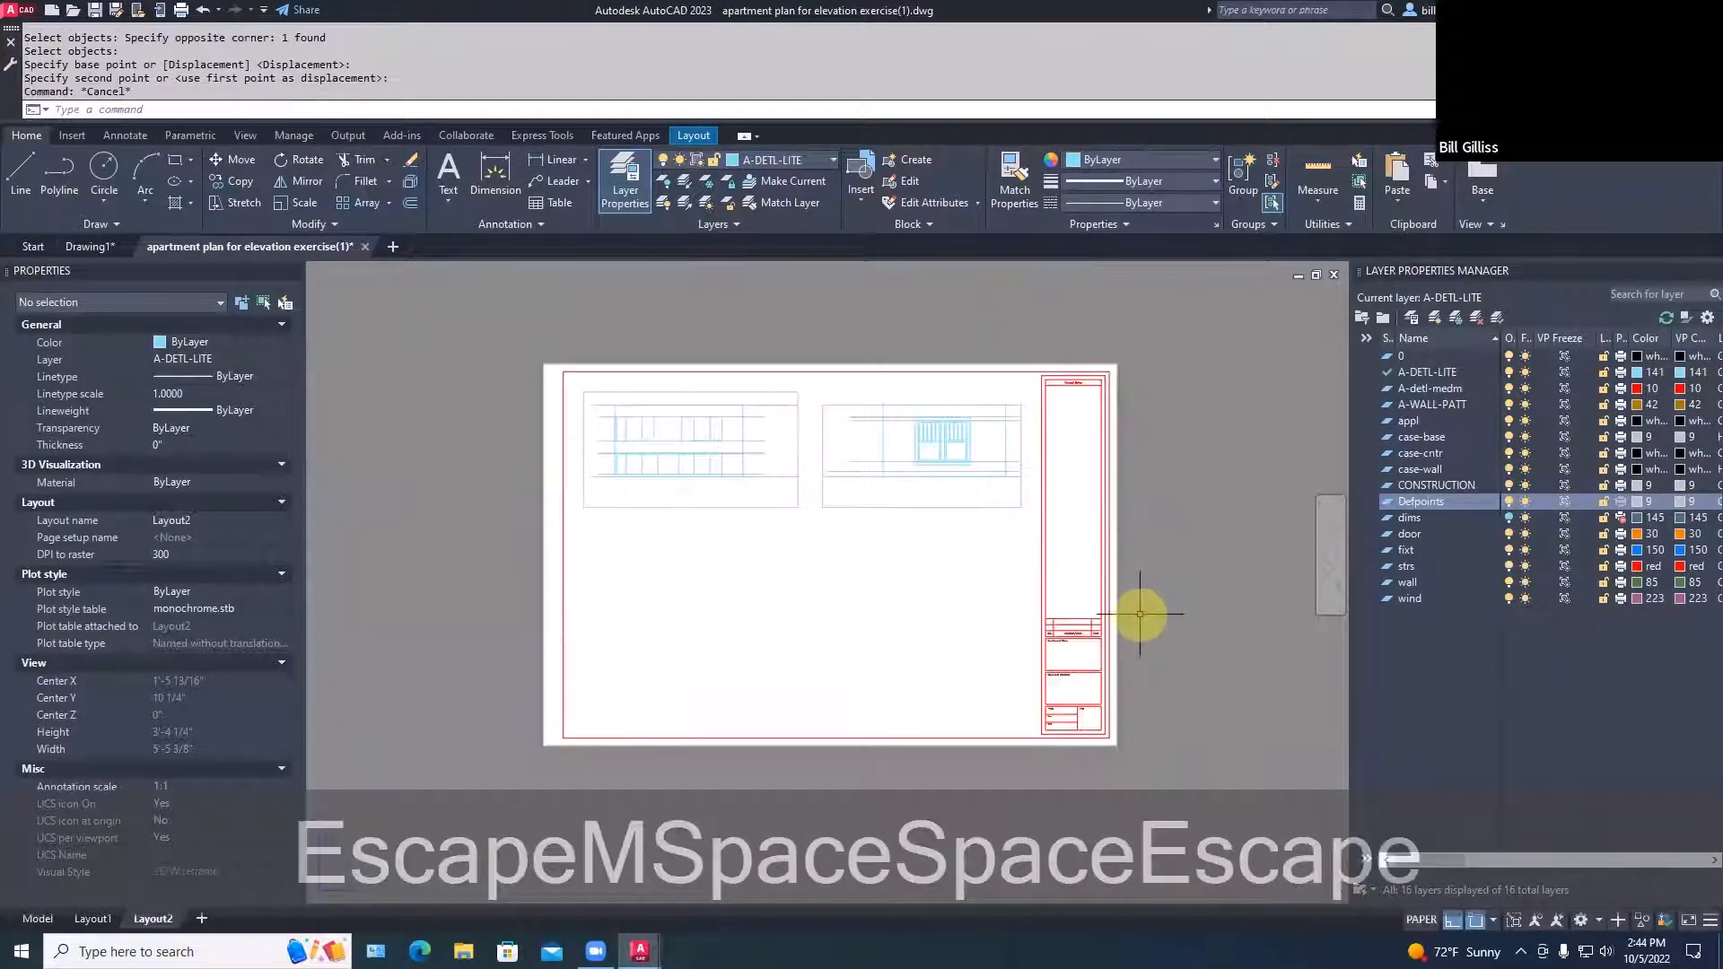
Stretch the window elevation viewport's upper edge level with the neighbouring viewport, making it about 7 1/8" high
{"action": "left_click", "coordinate": [974, 403]}
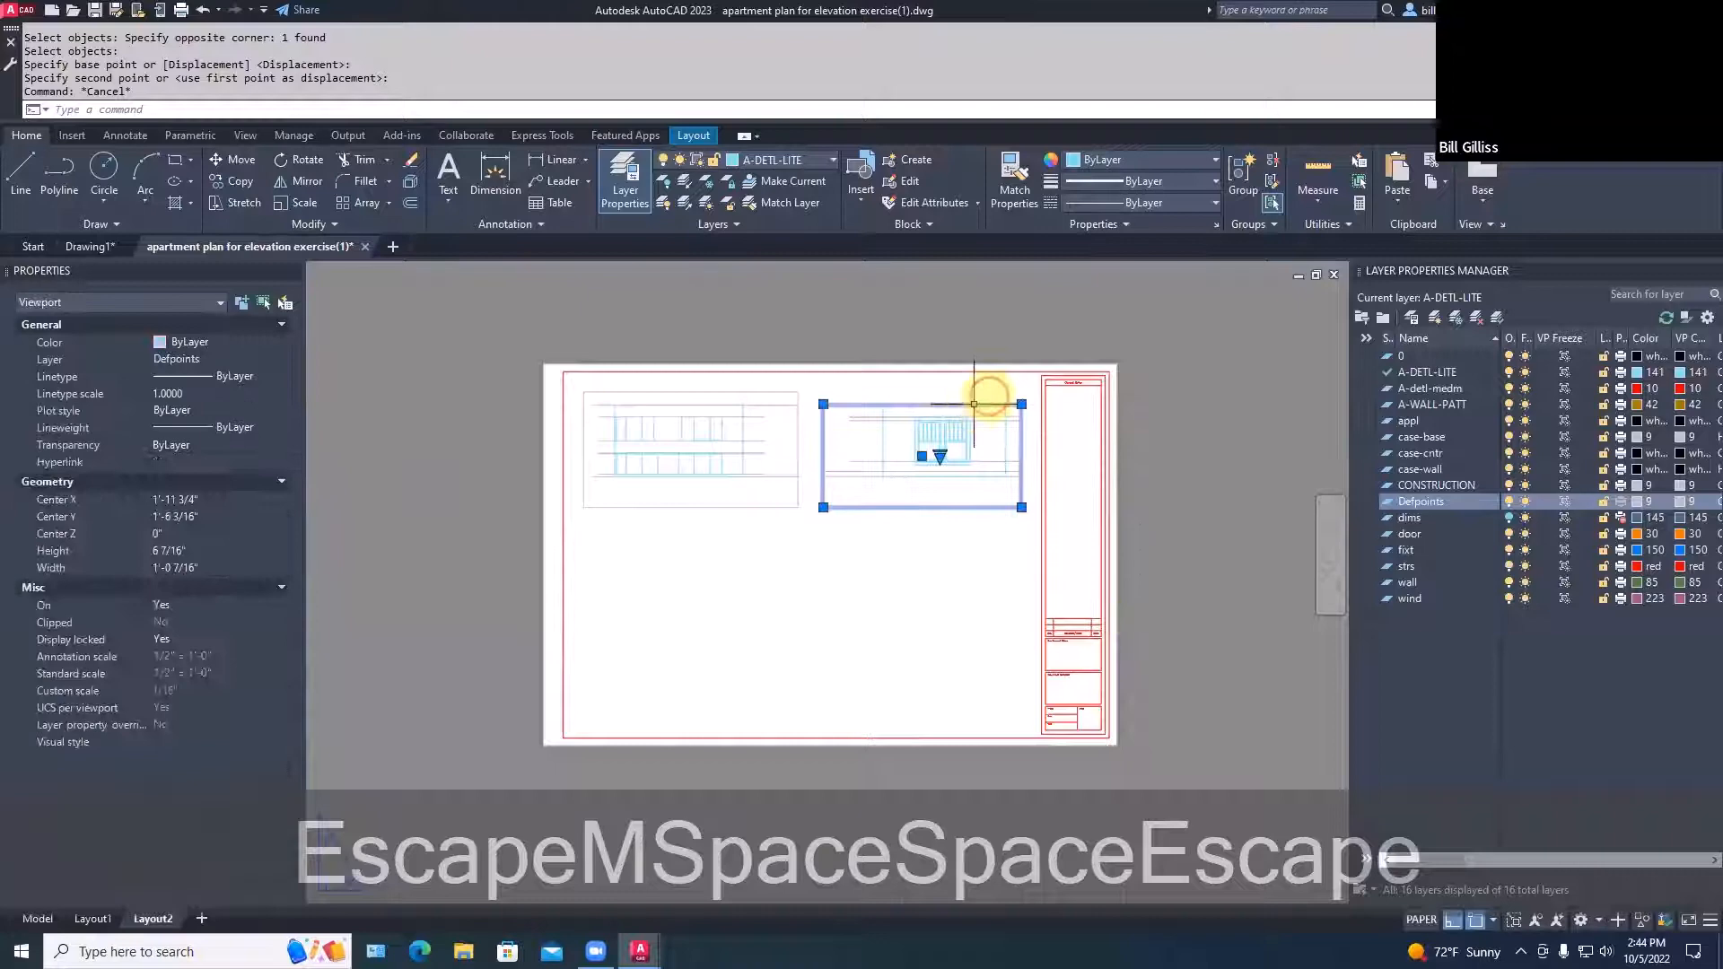
{"action": "left_click", "coordinate": [1021, 405]}
{"action": "left_click", "coordinate": [1022, 393]}
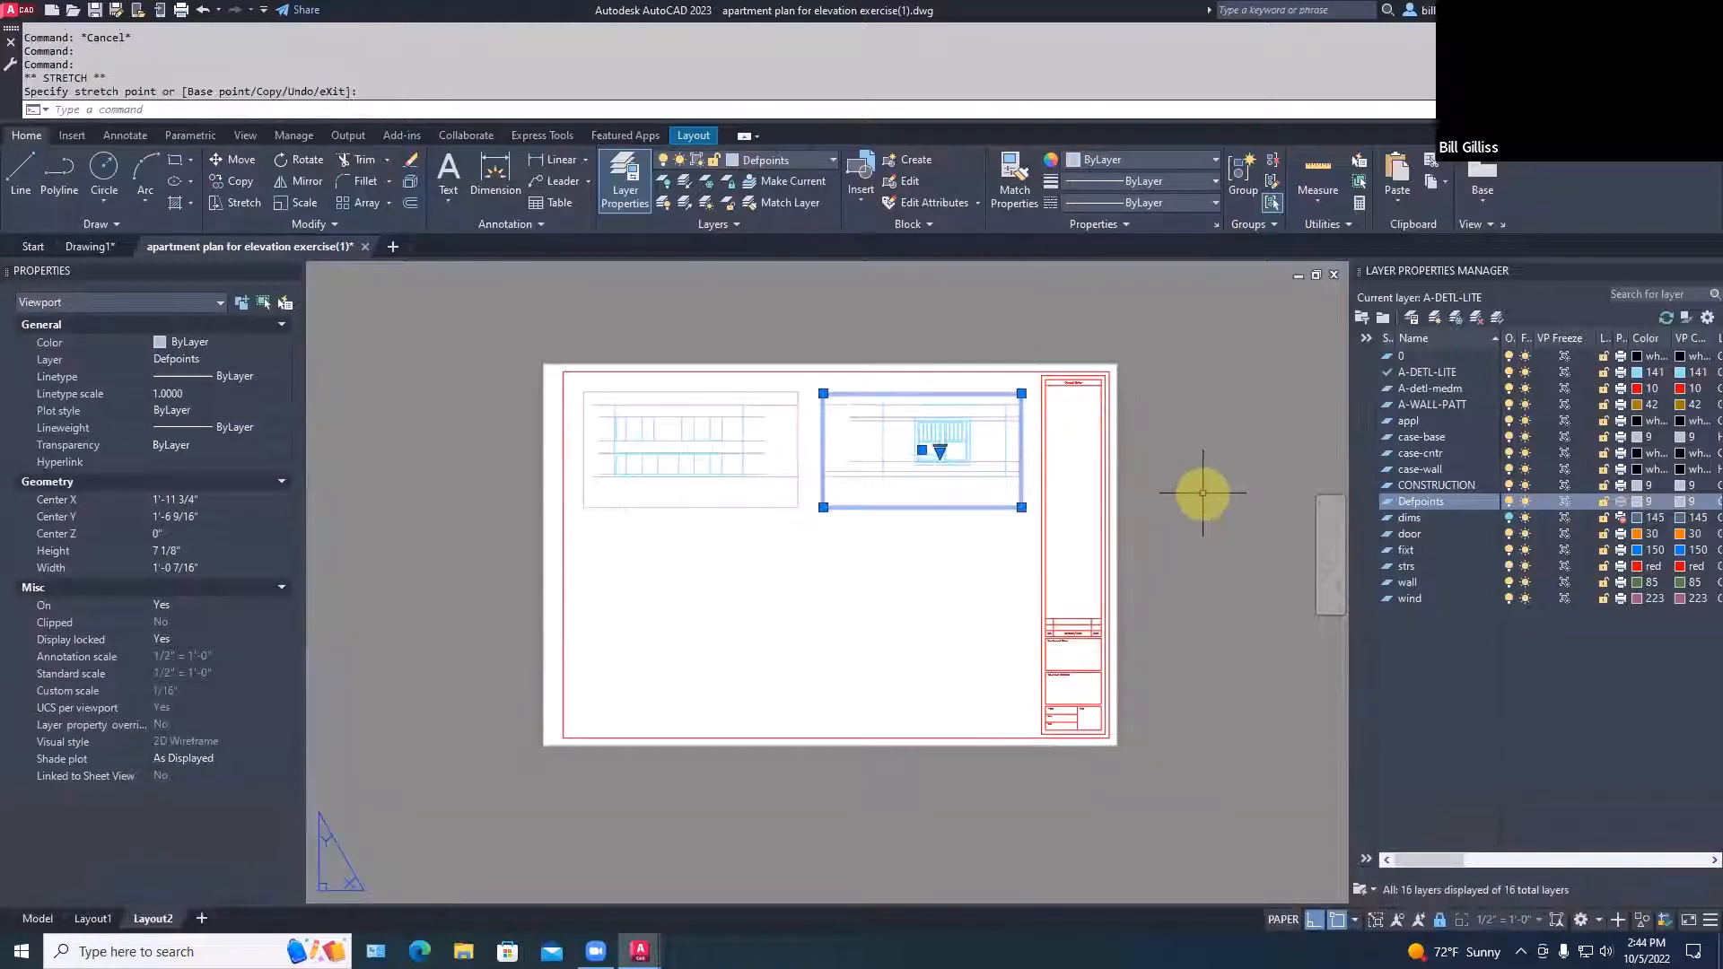
{"action": "key", "text": "Escape"}
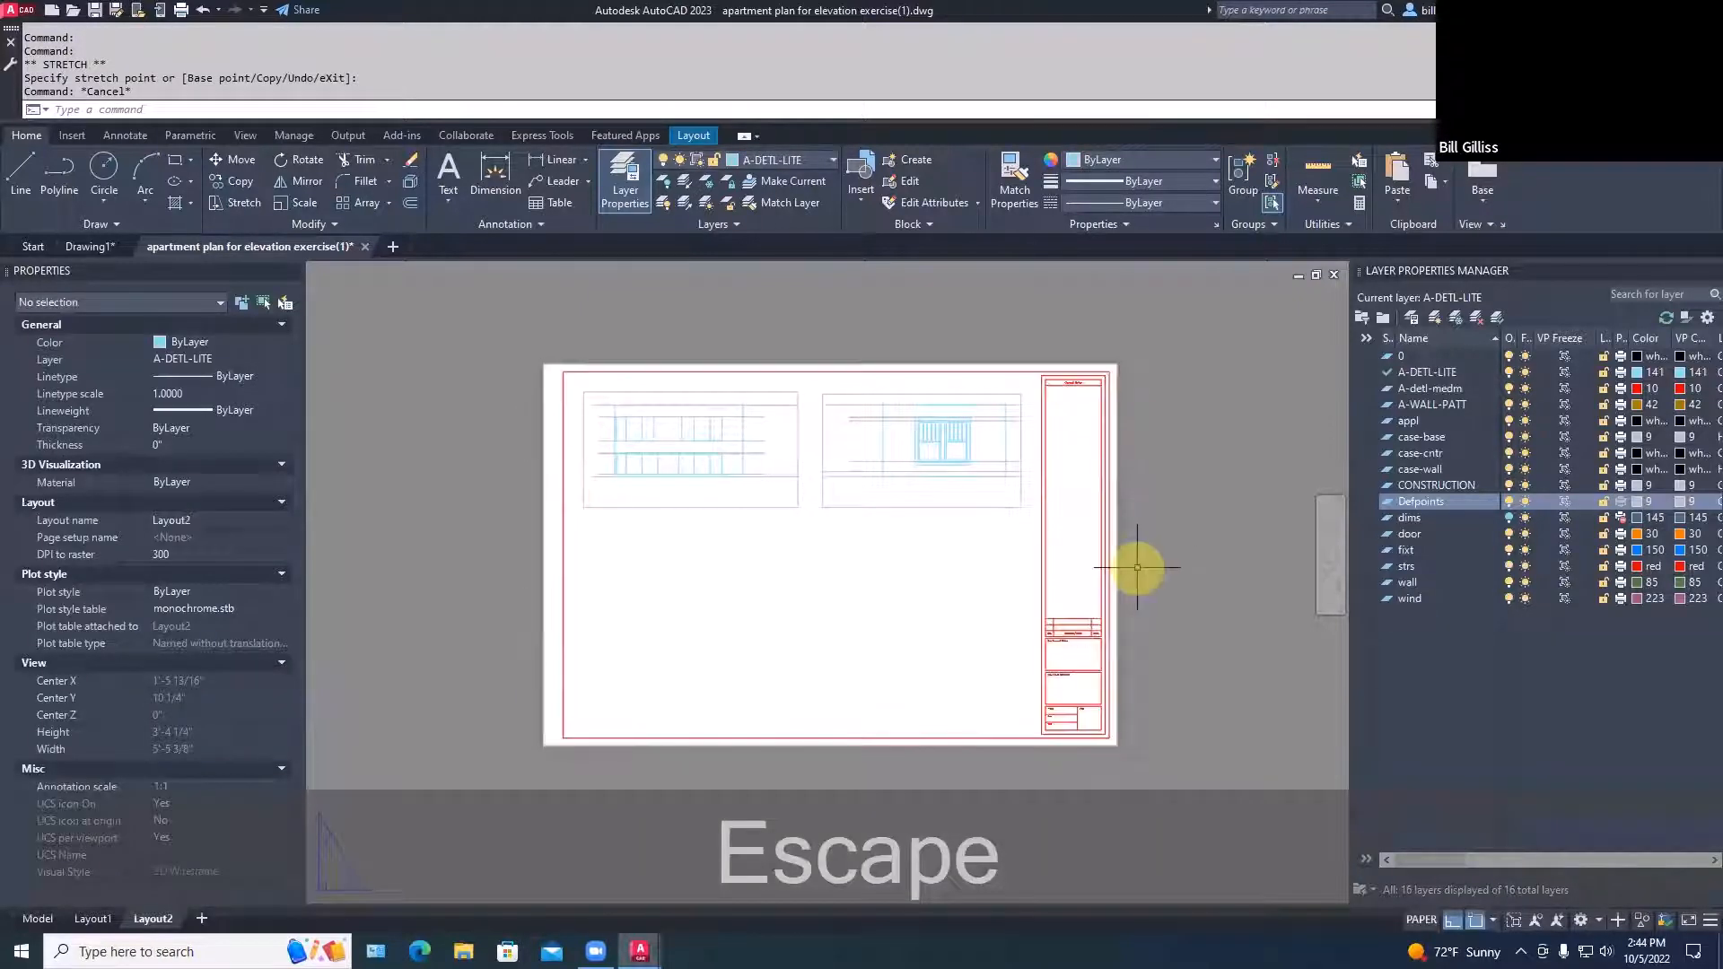
{"action": "left_click", "coordinate": [789, 507]}
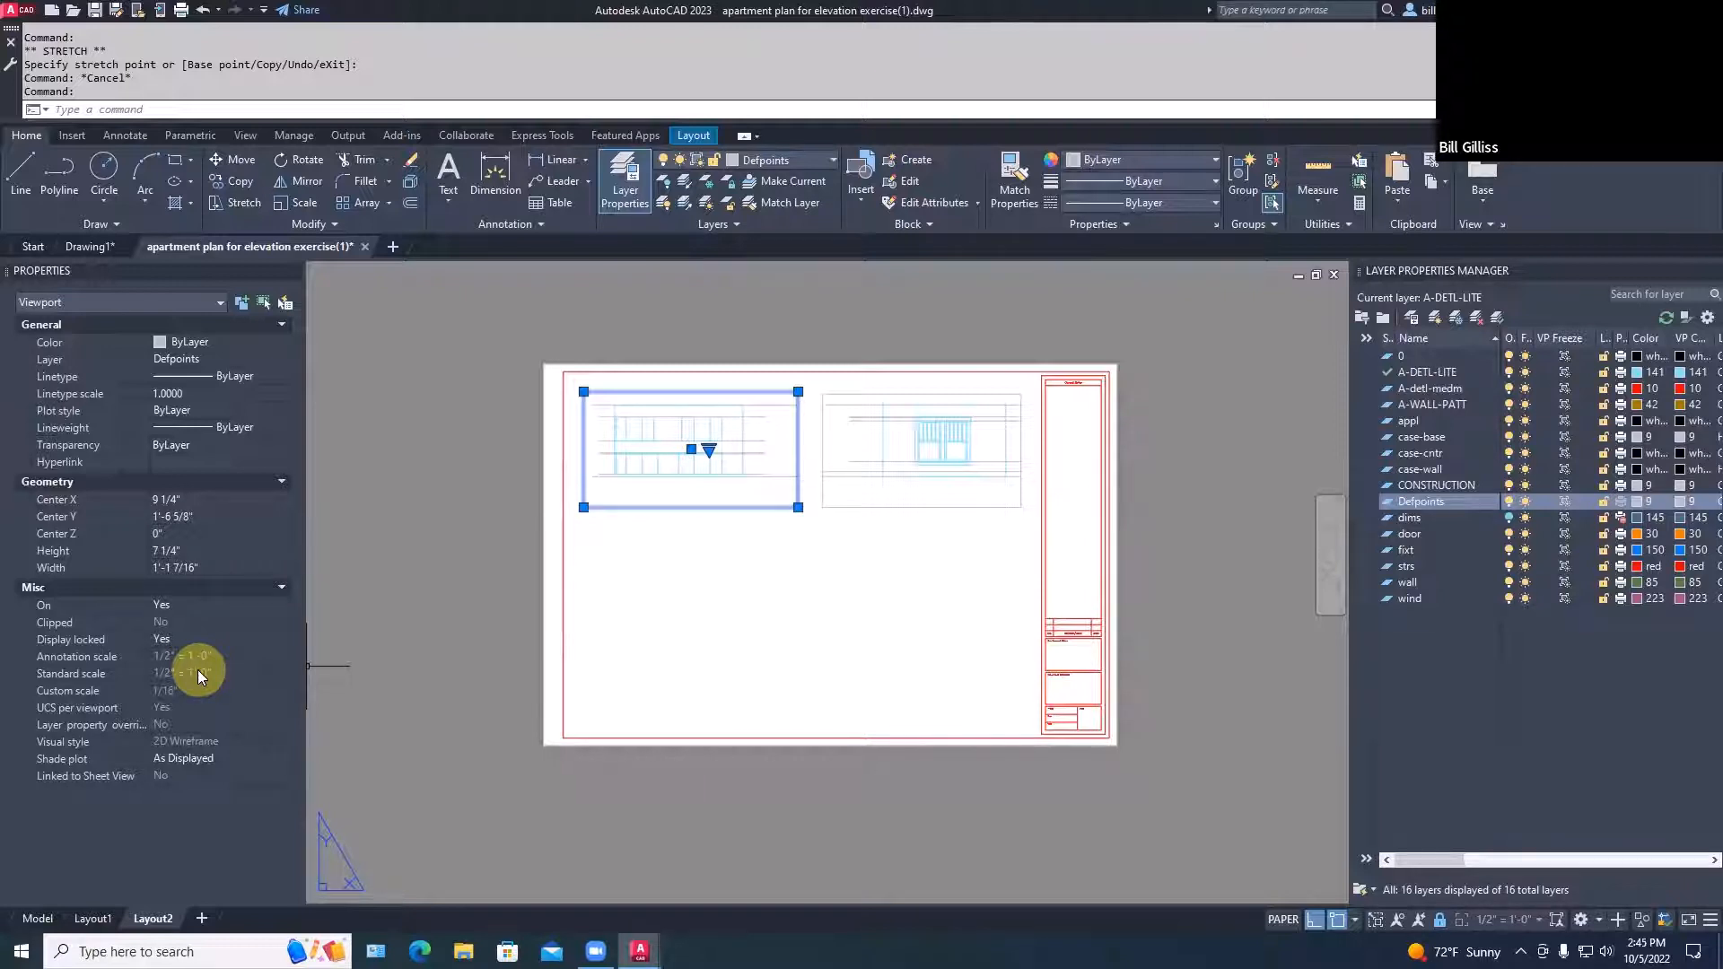
{"action": "key", "text": "Escape"}
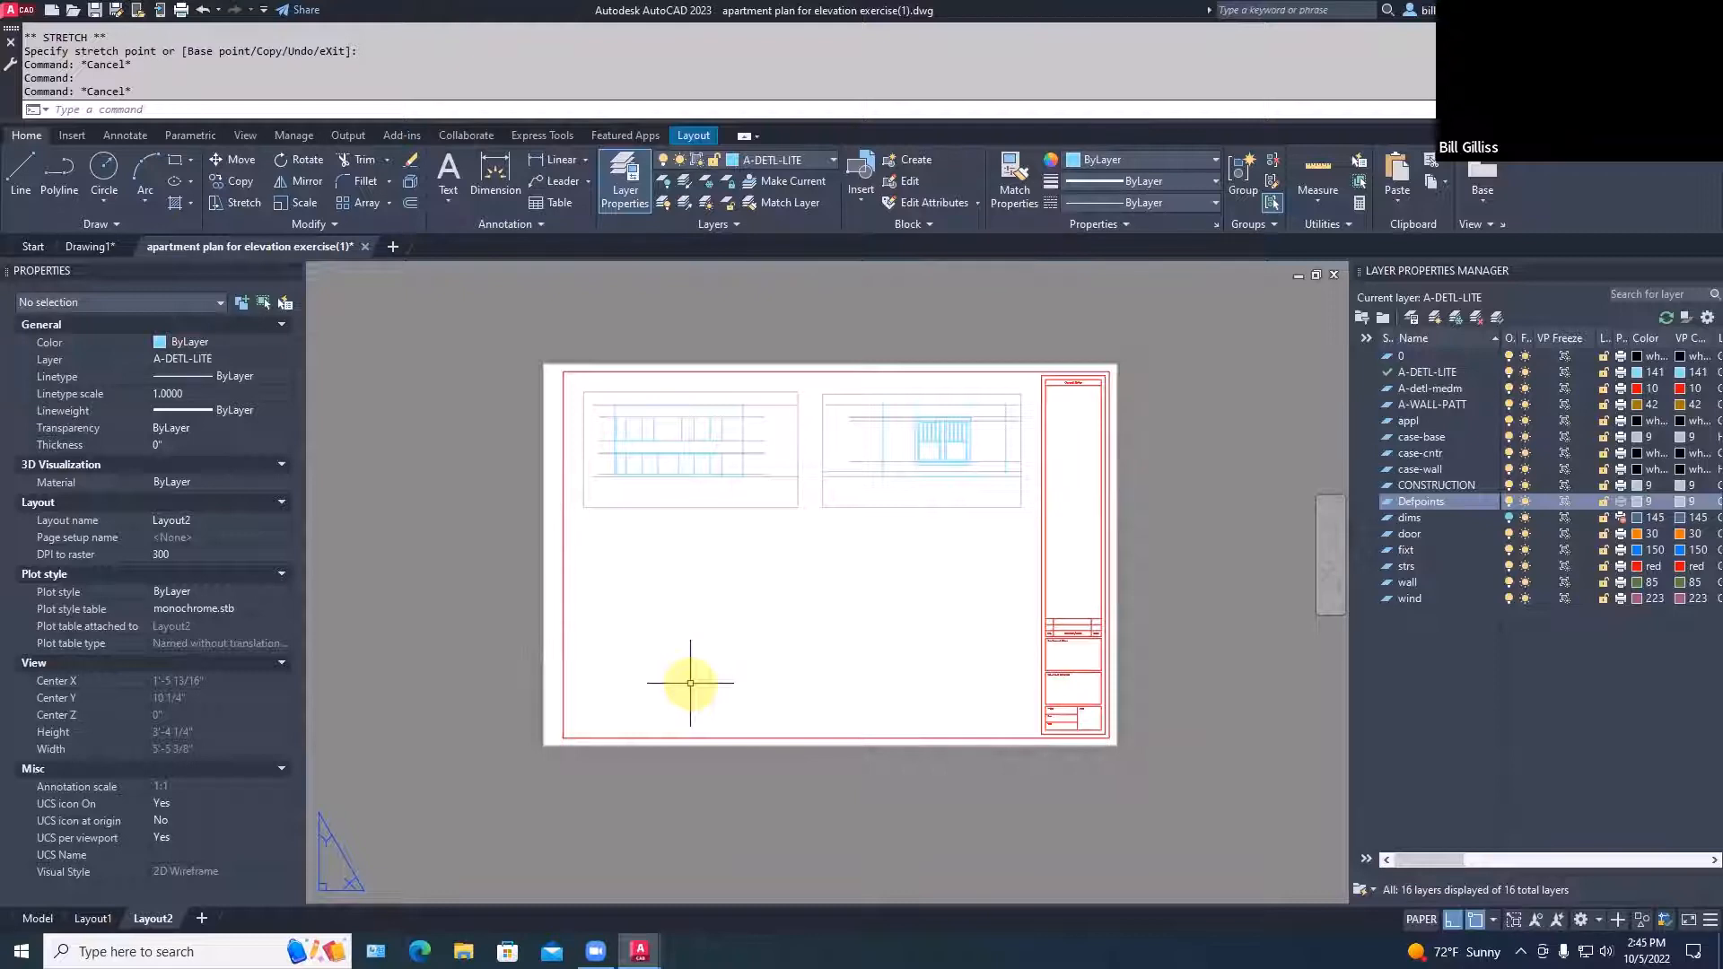
Add the single-line text A-101 in the title block's Sheet box on Layout1, 3/16" high with 0 rotation
{"action": "left_click", "coordinate": [90, 919]}
{"action": "scroll", "coordinate": [1014, 731], "scroll_direction": "up", "scroll_amount": 5}
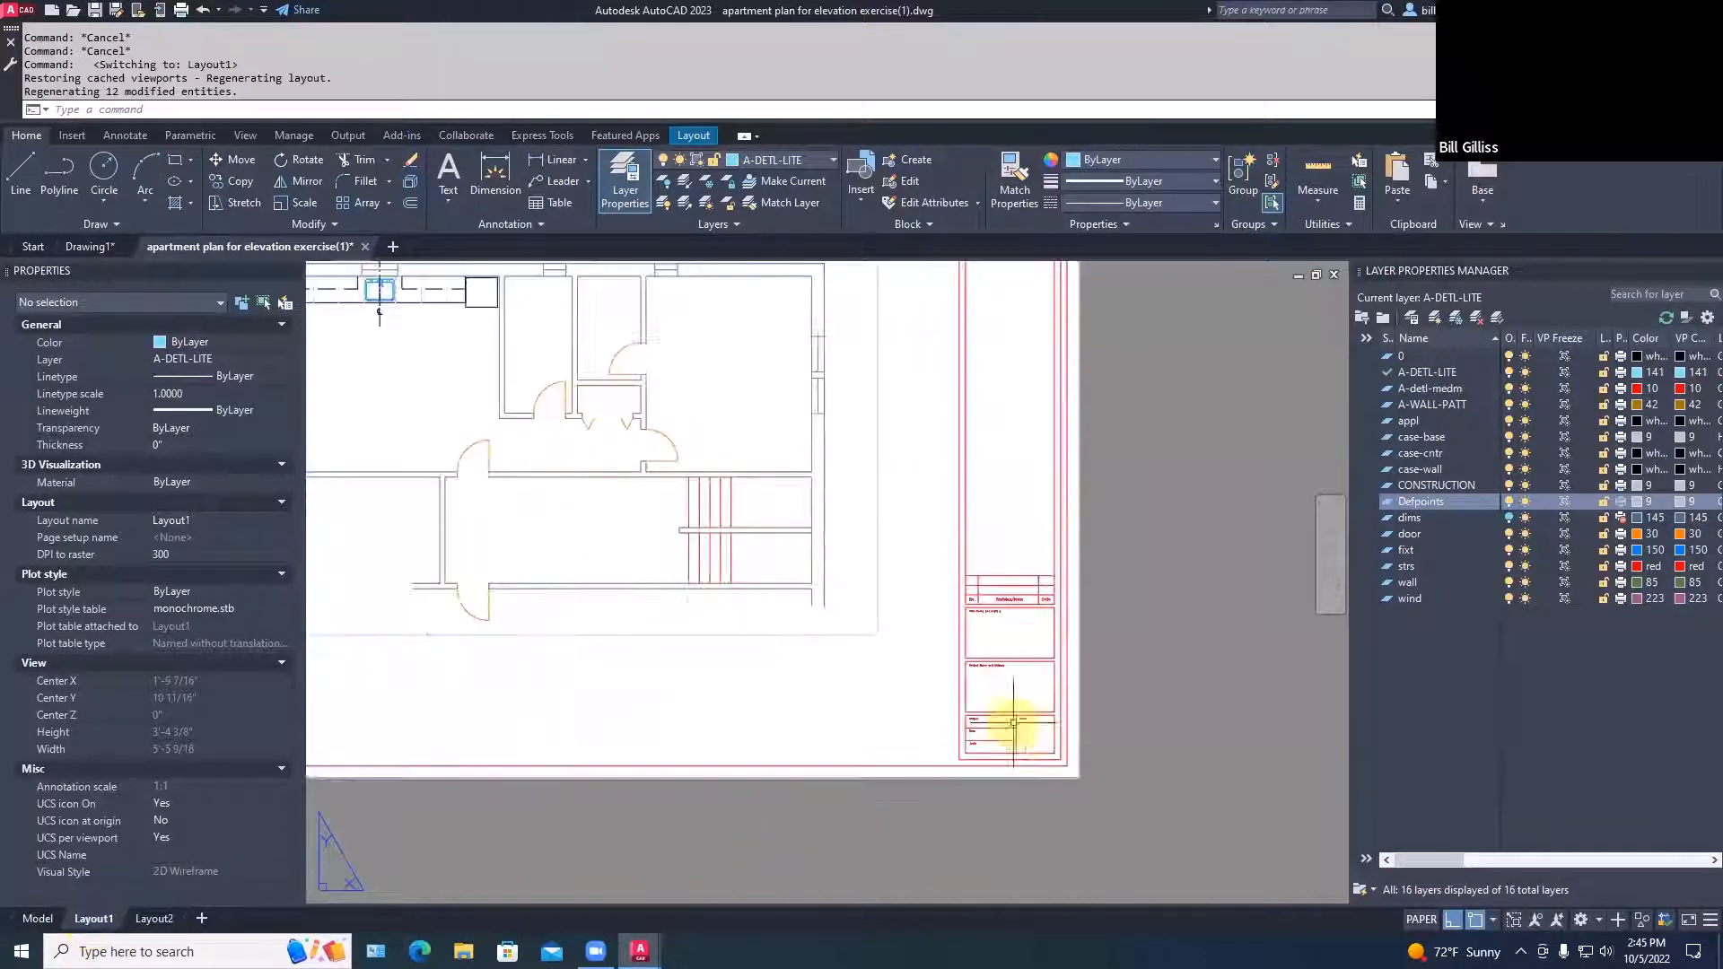
{"action": "scroll", "coordinate": [1031, 750], "scroll_direction": "up", "scroll_amount": 2}
{"action": "type", "text": "TEXT"}
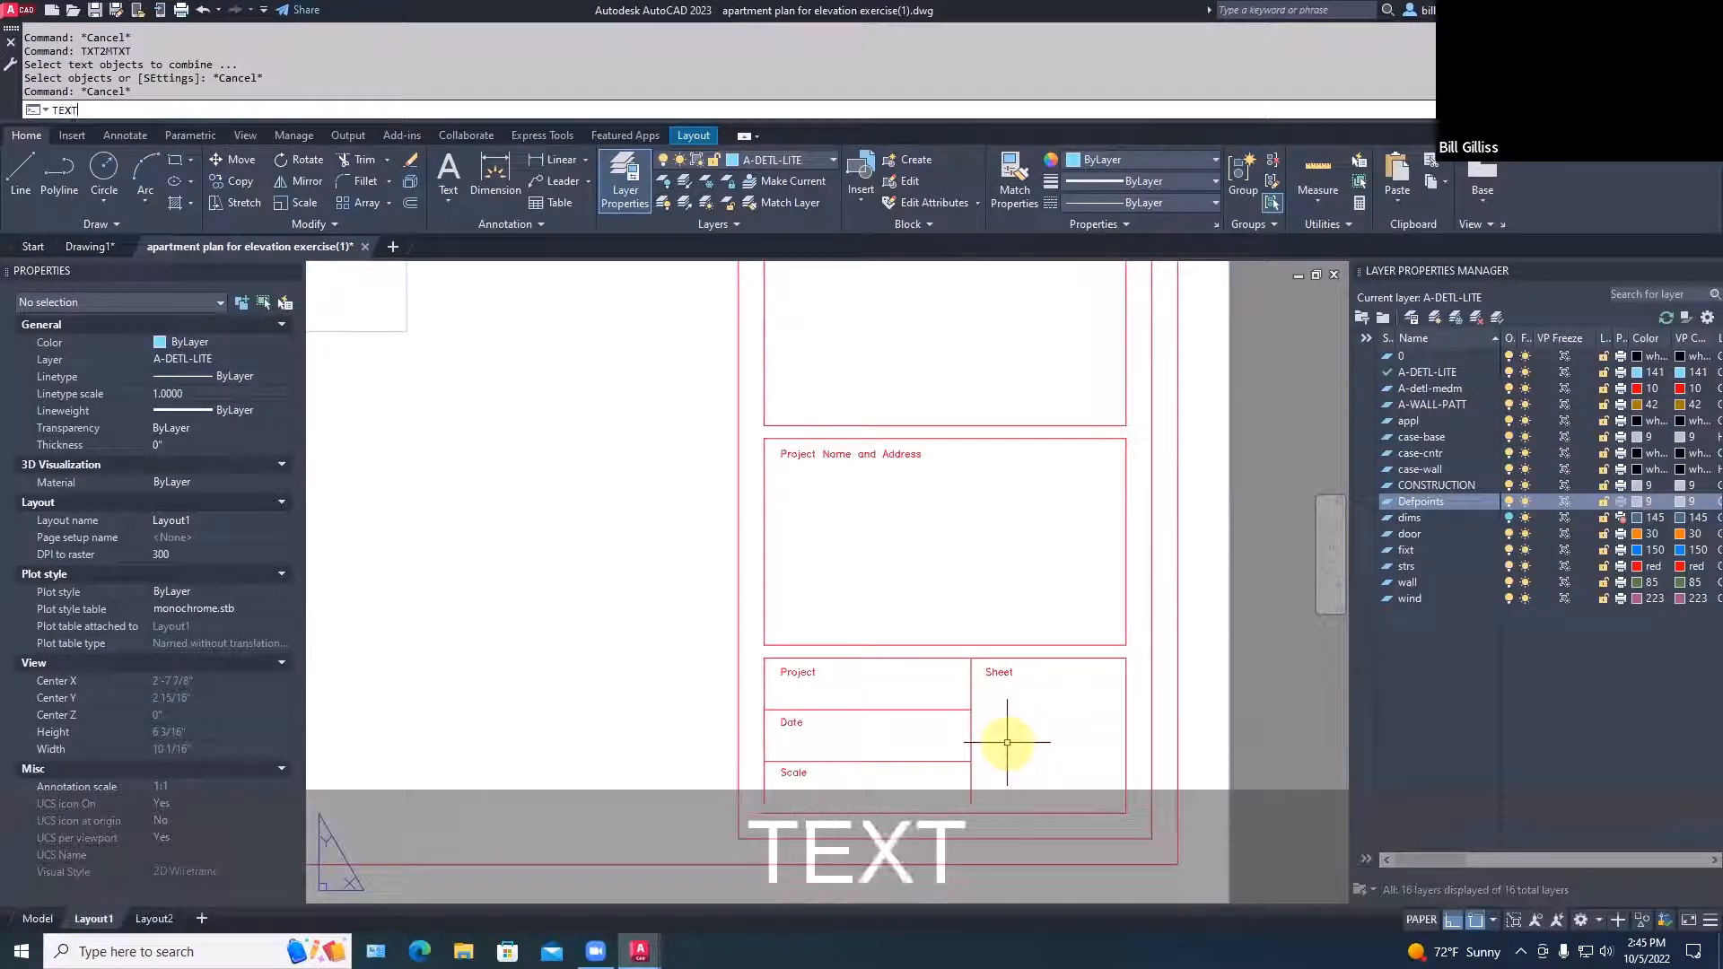
{"action": "key", "text": "Return"}
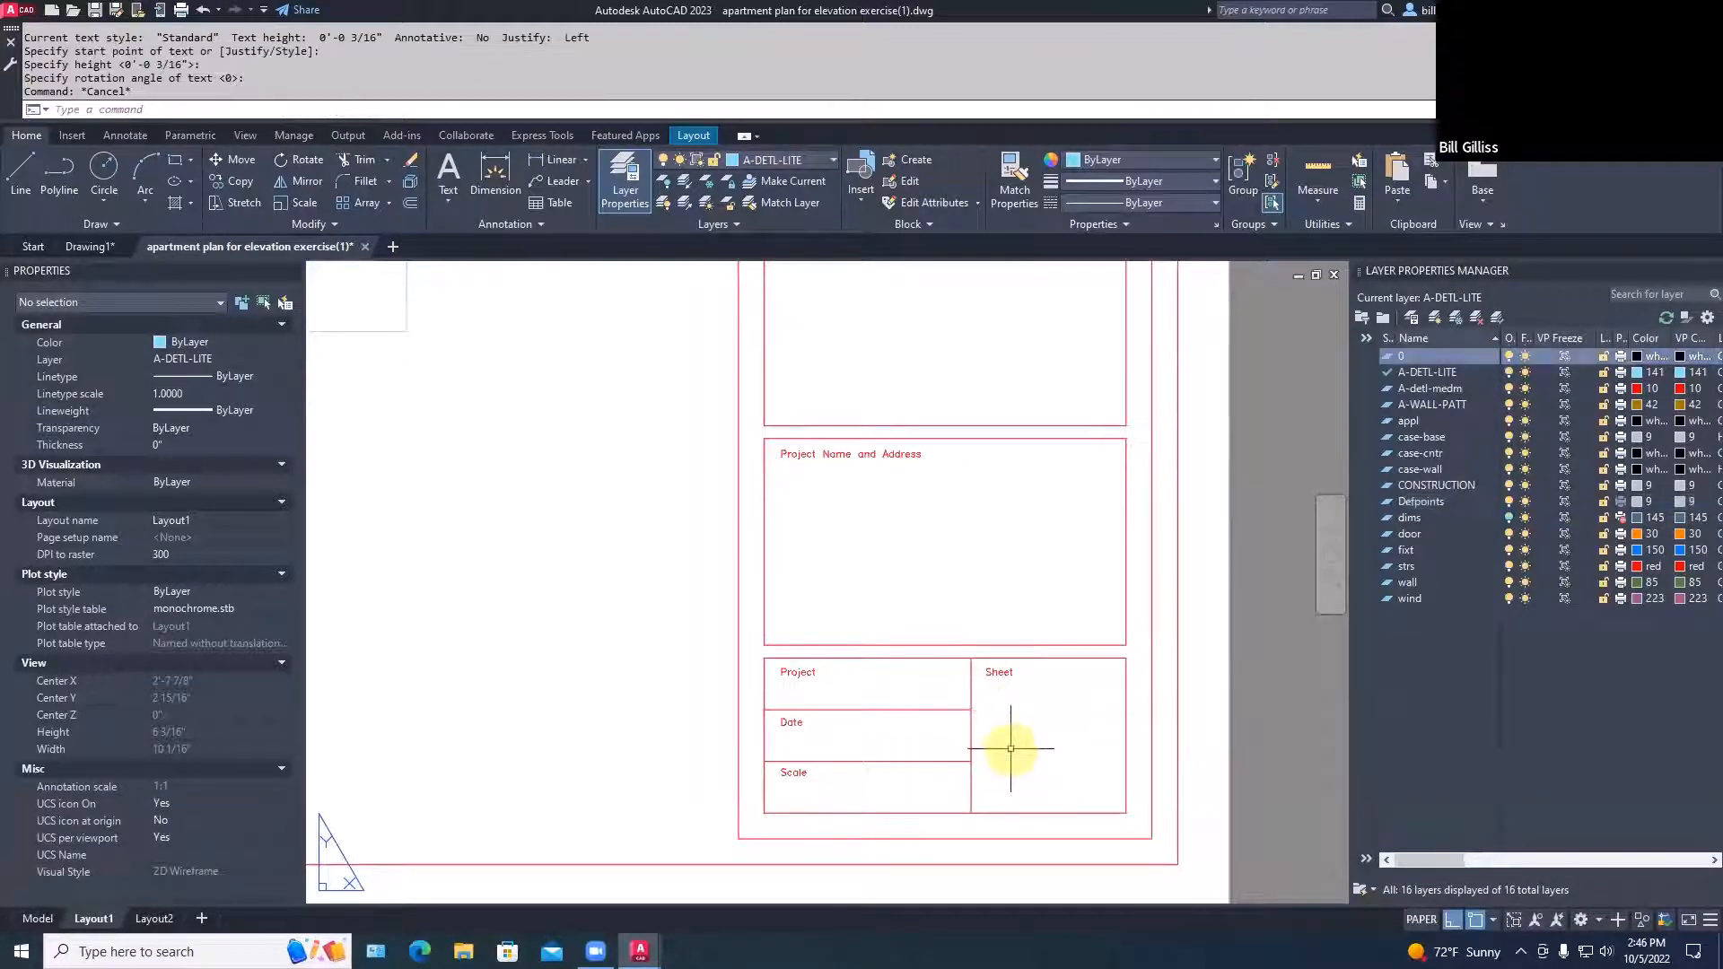
{"action": "type", "text": "TEXT"}
{"action": "key", "text": "space"}
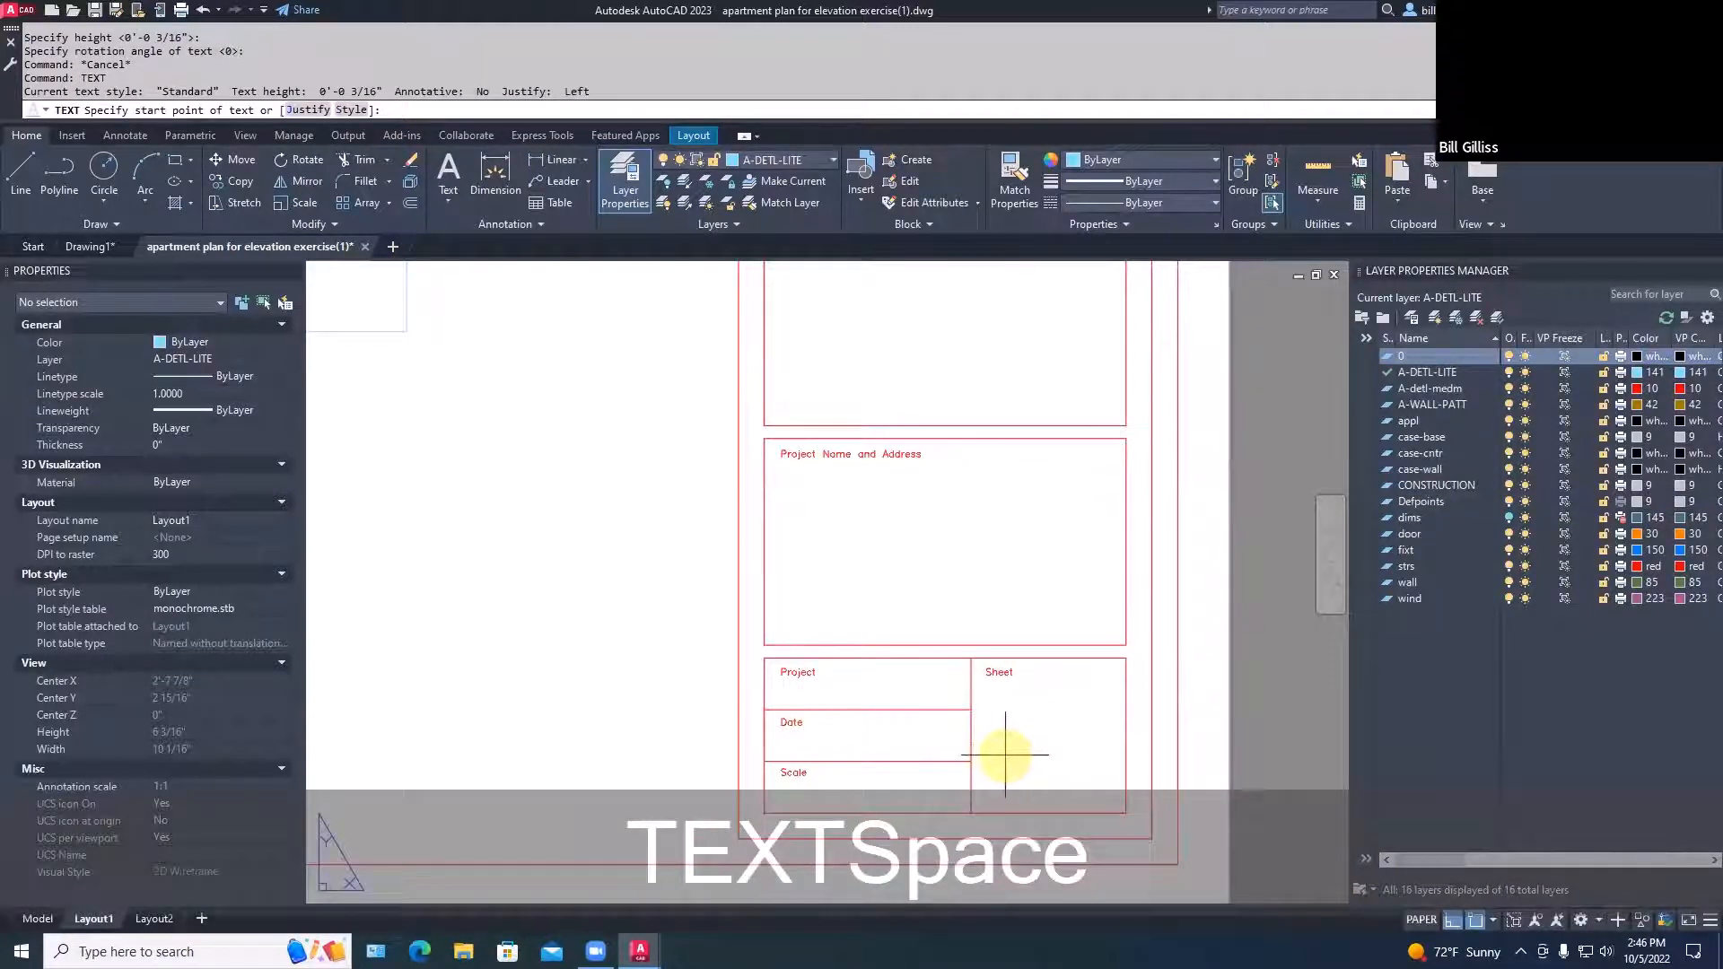
{"action": "left_click", "coordinate": [1004, 754]}
{"action": "key", "text": "Return"}
{"action": "key", "text": "Return"}
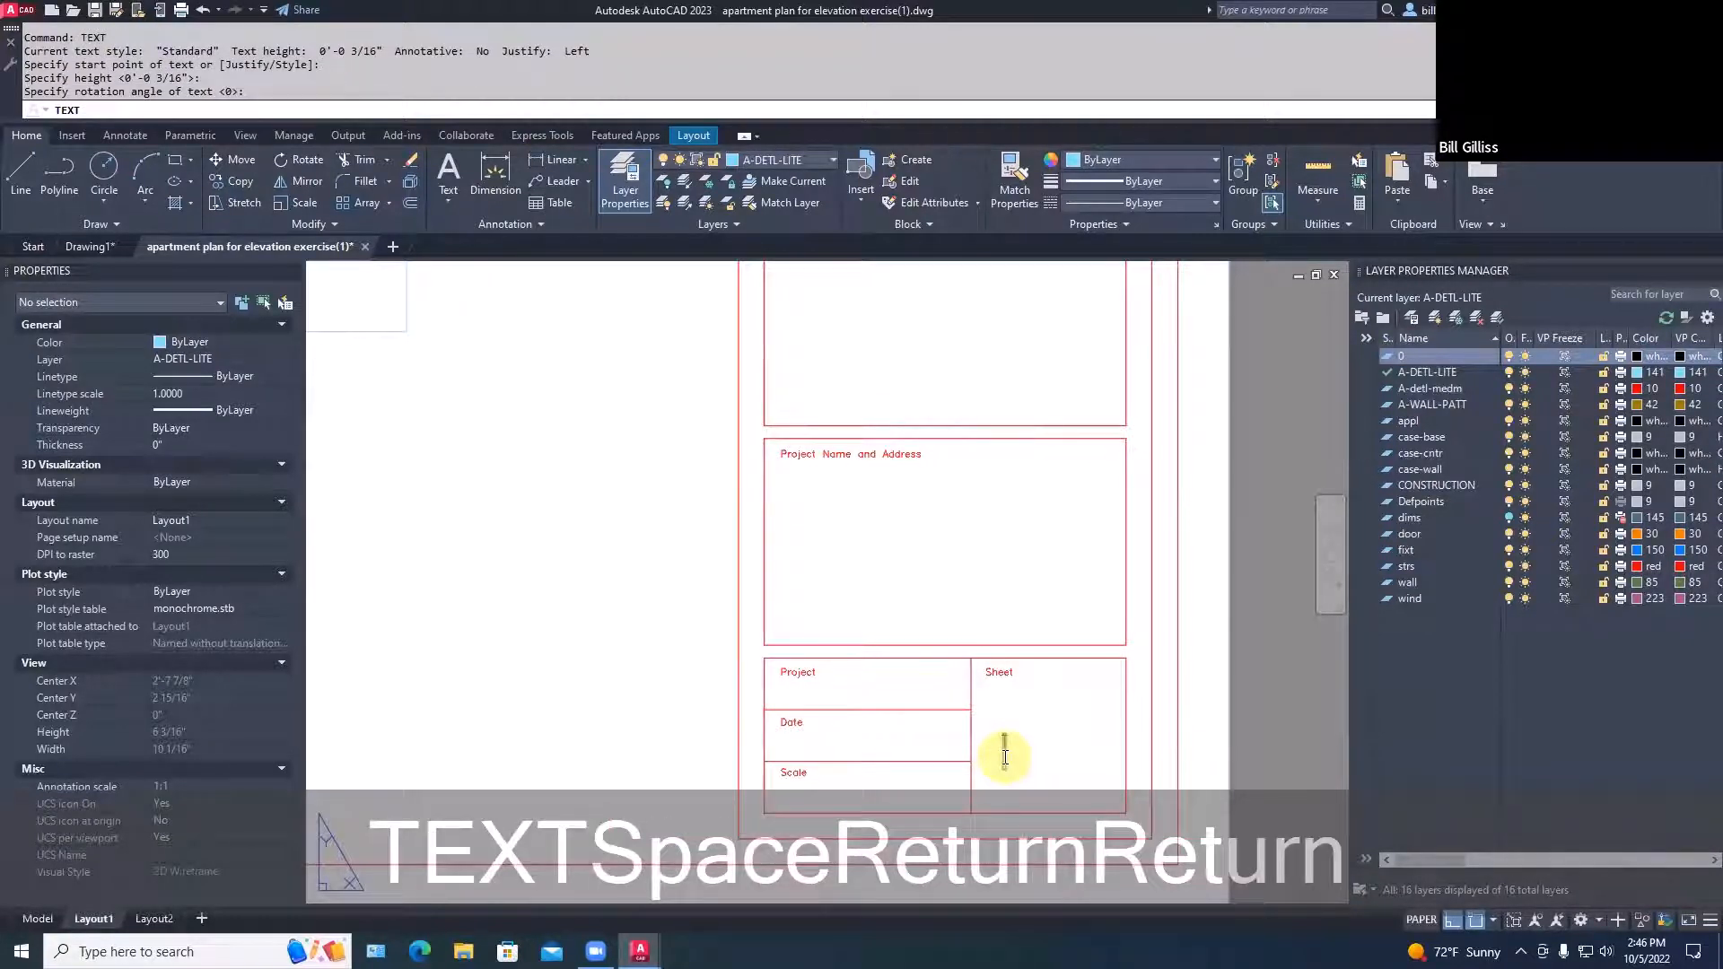
{"action": "type", "text": "A-101"}
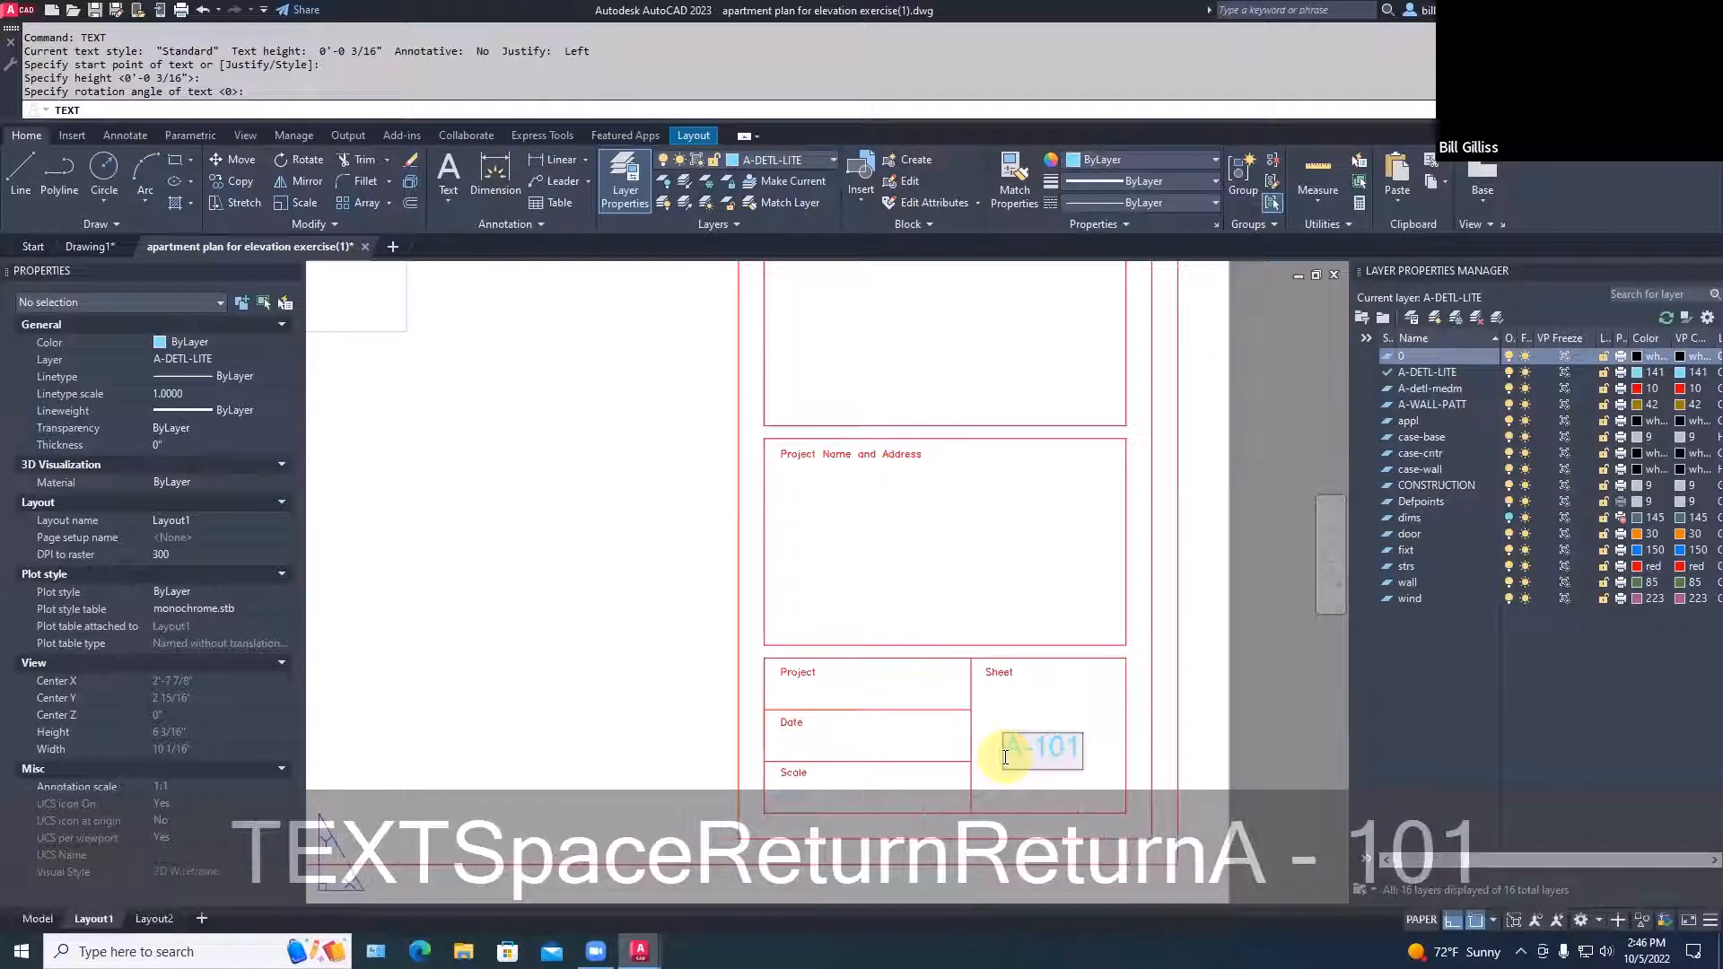
{"action": "key", "text": "Return"}
{"action": "key", "text": "Return"}
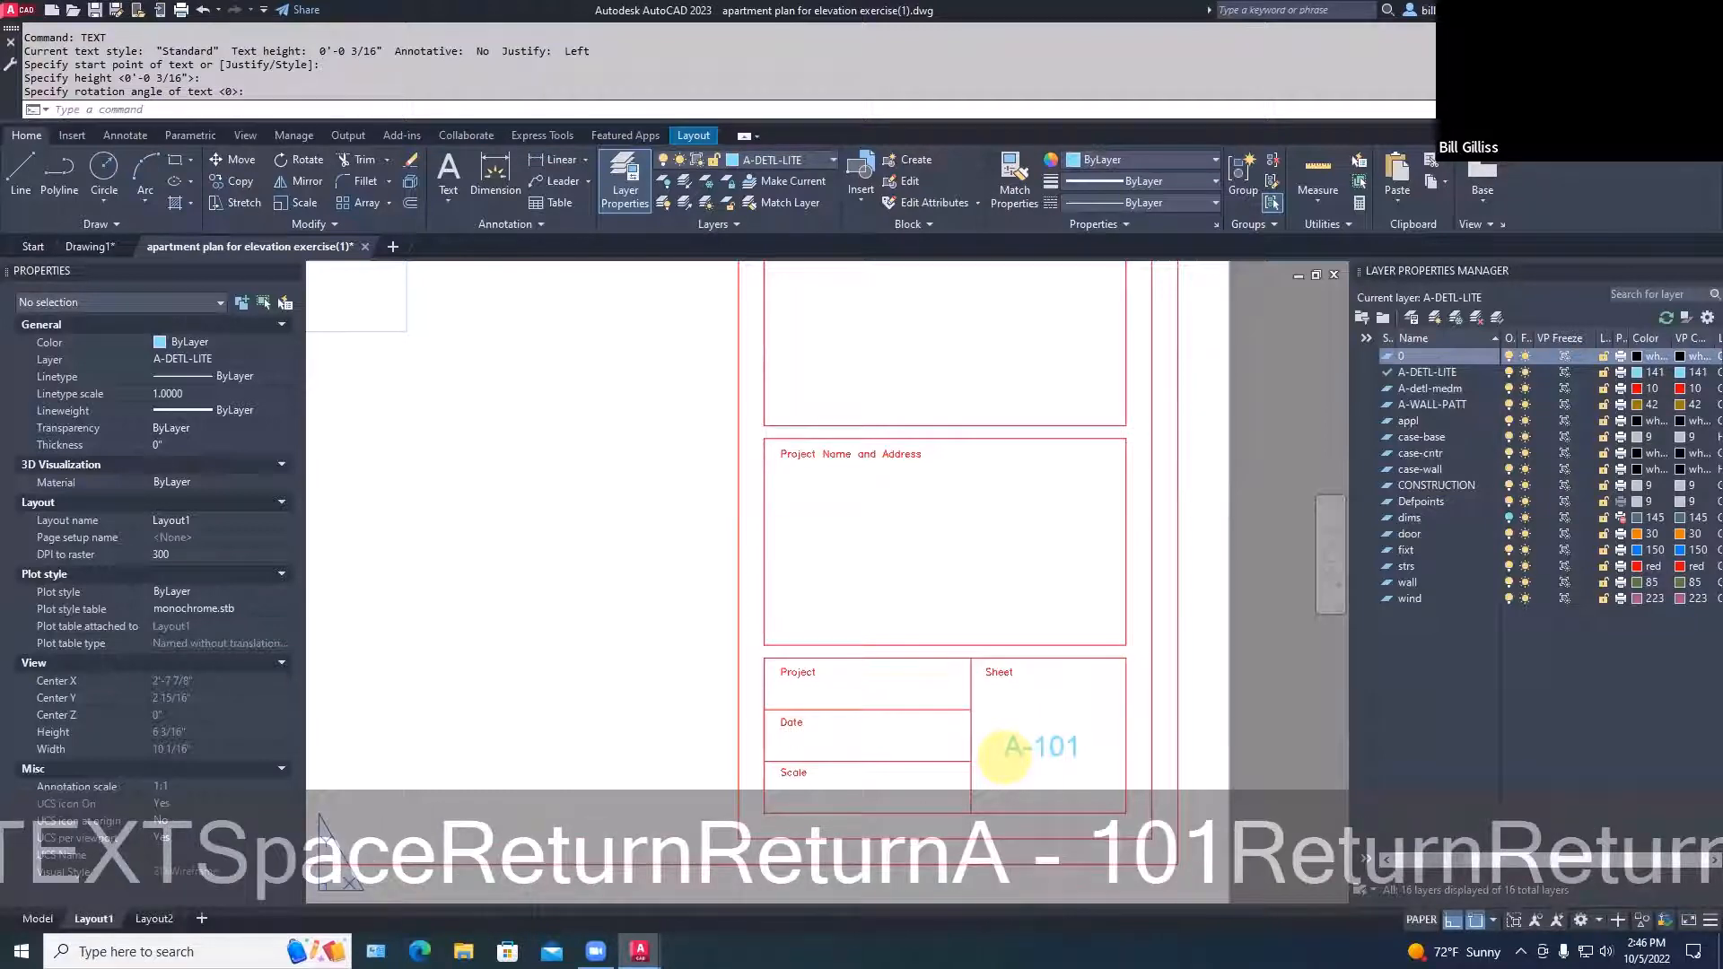
{"action": "key", "text": "Escape"}
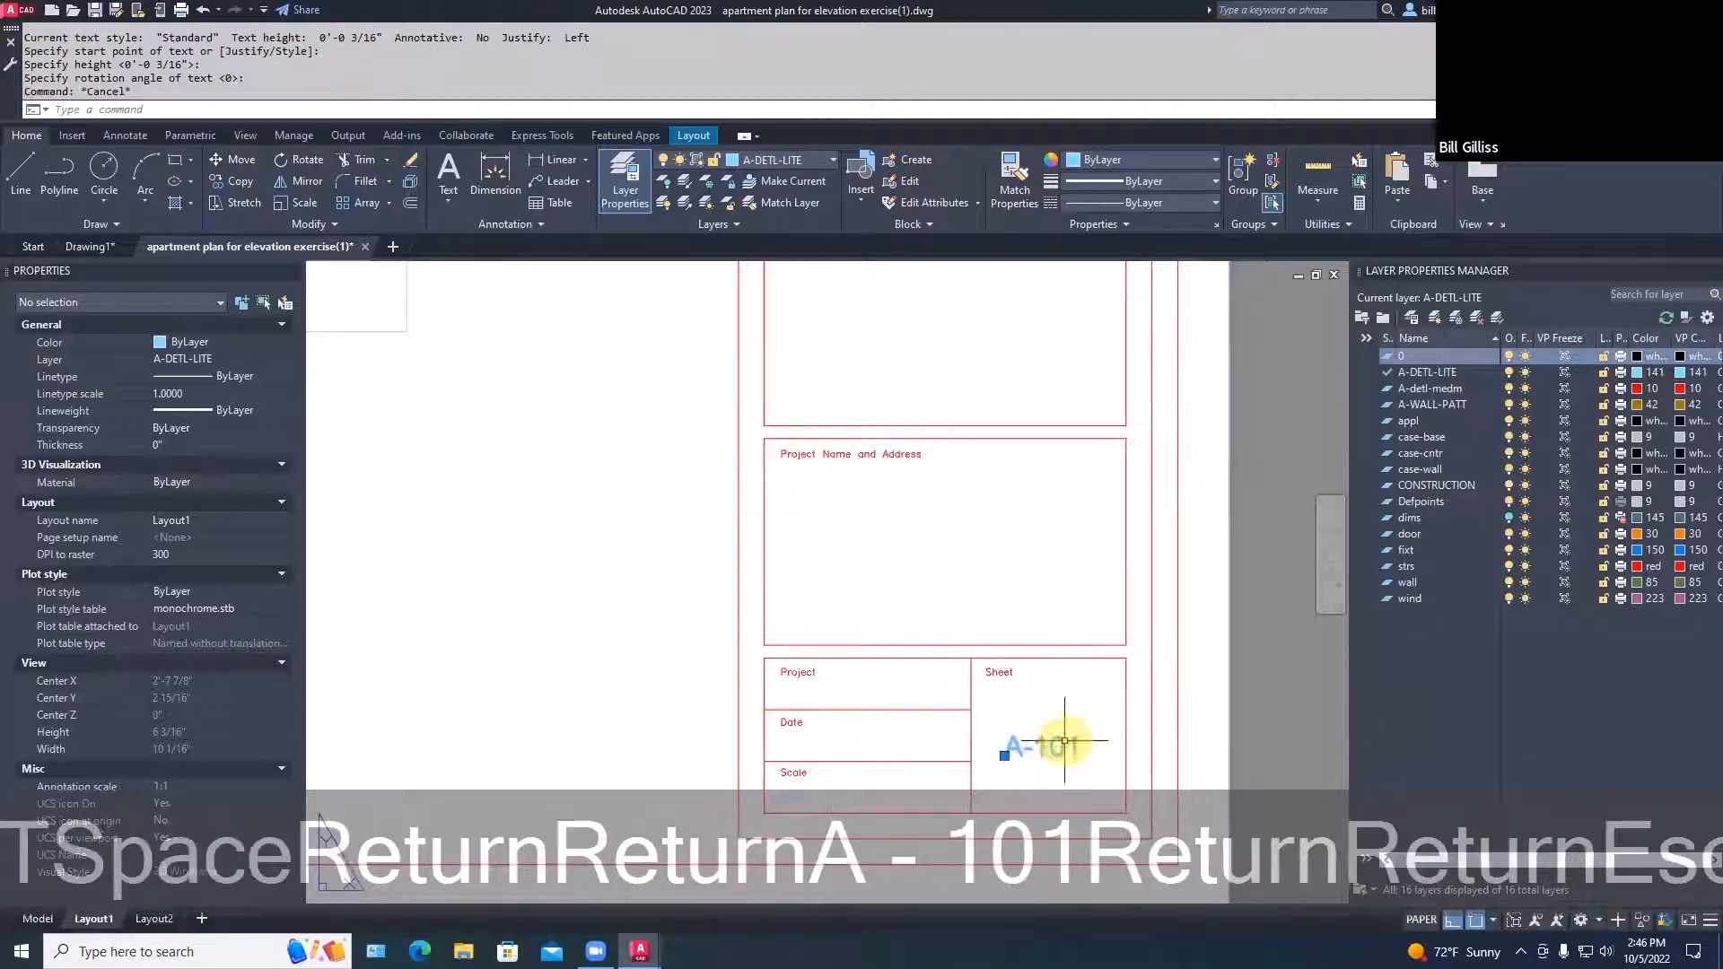
Assign the A-101 sheet number to the A-detl-medm layer and clear the selection
{"action": "left_click", "coordinate": [1037, 745]}
{"action": "left_click", "coordinate": [220, 359]}
{"action": "left_click", "coordinate": [216, 408]}
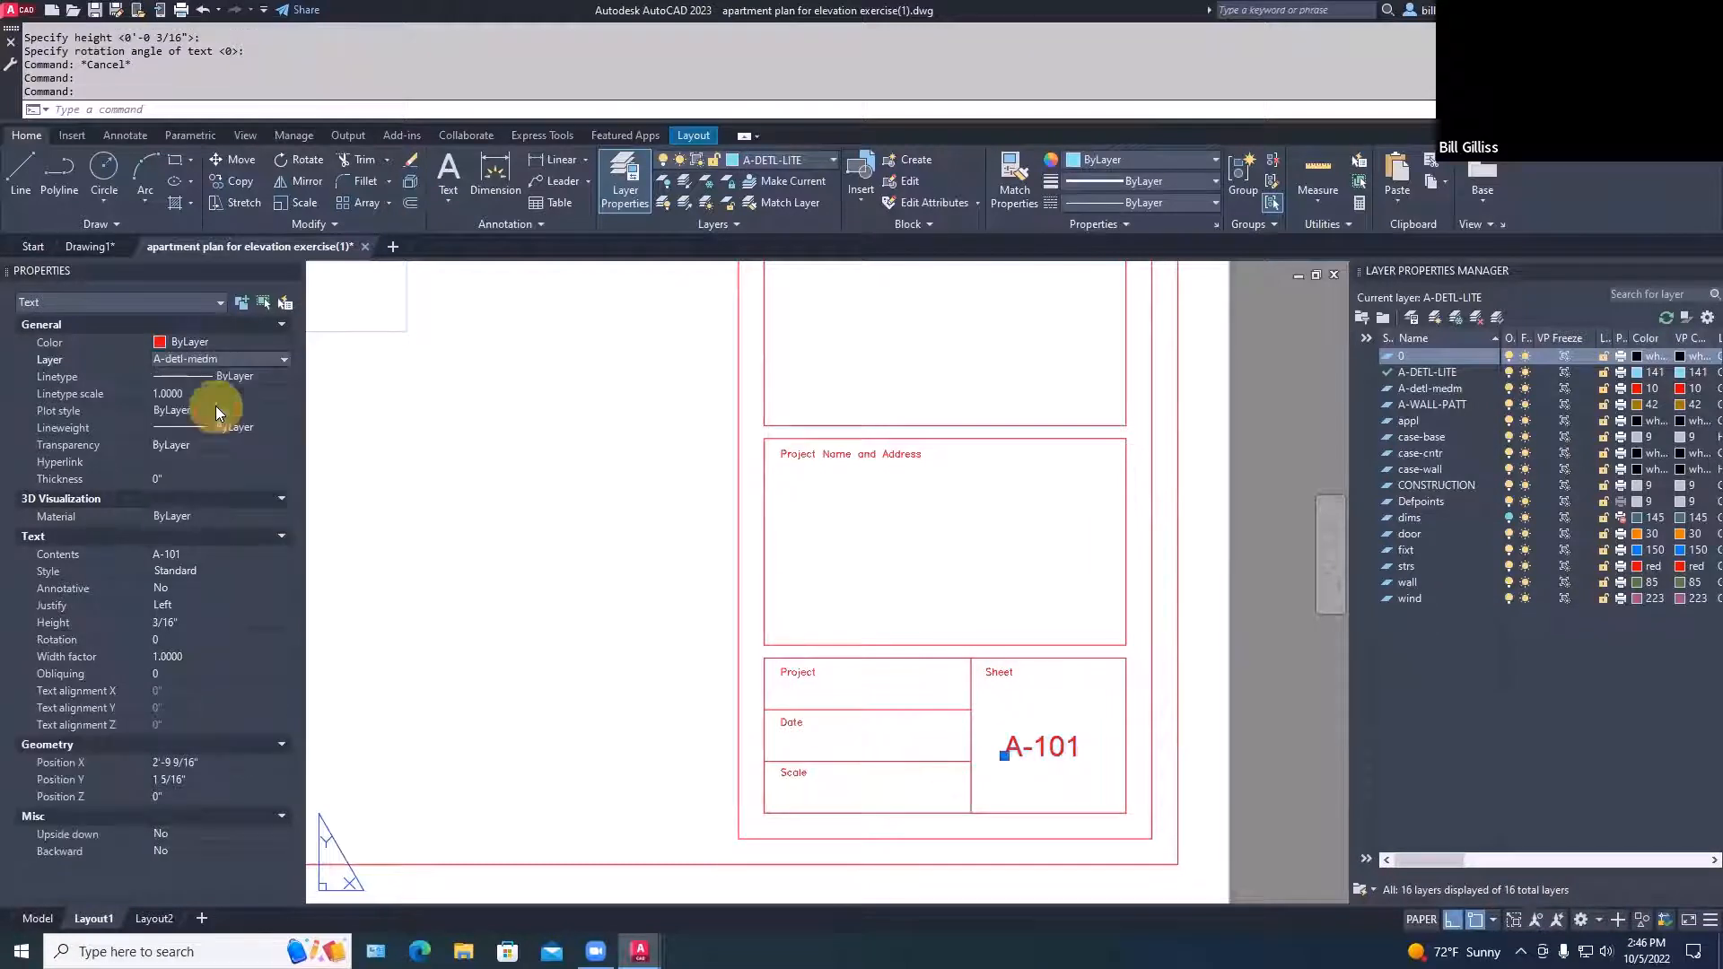
{"action": "key", "text": "Escape"}
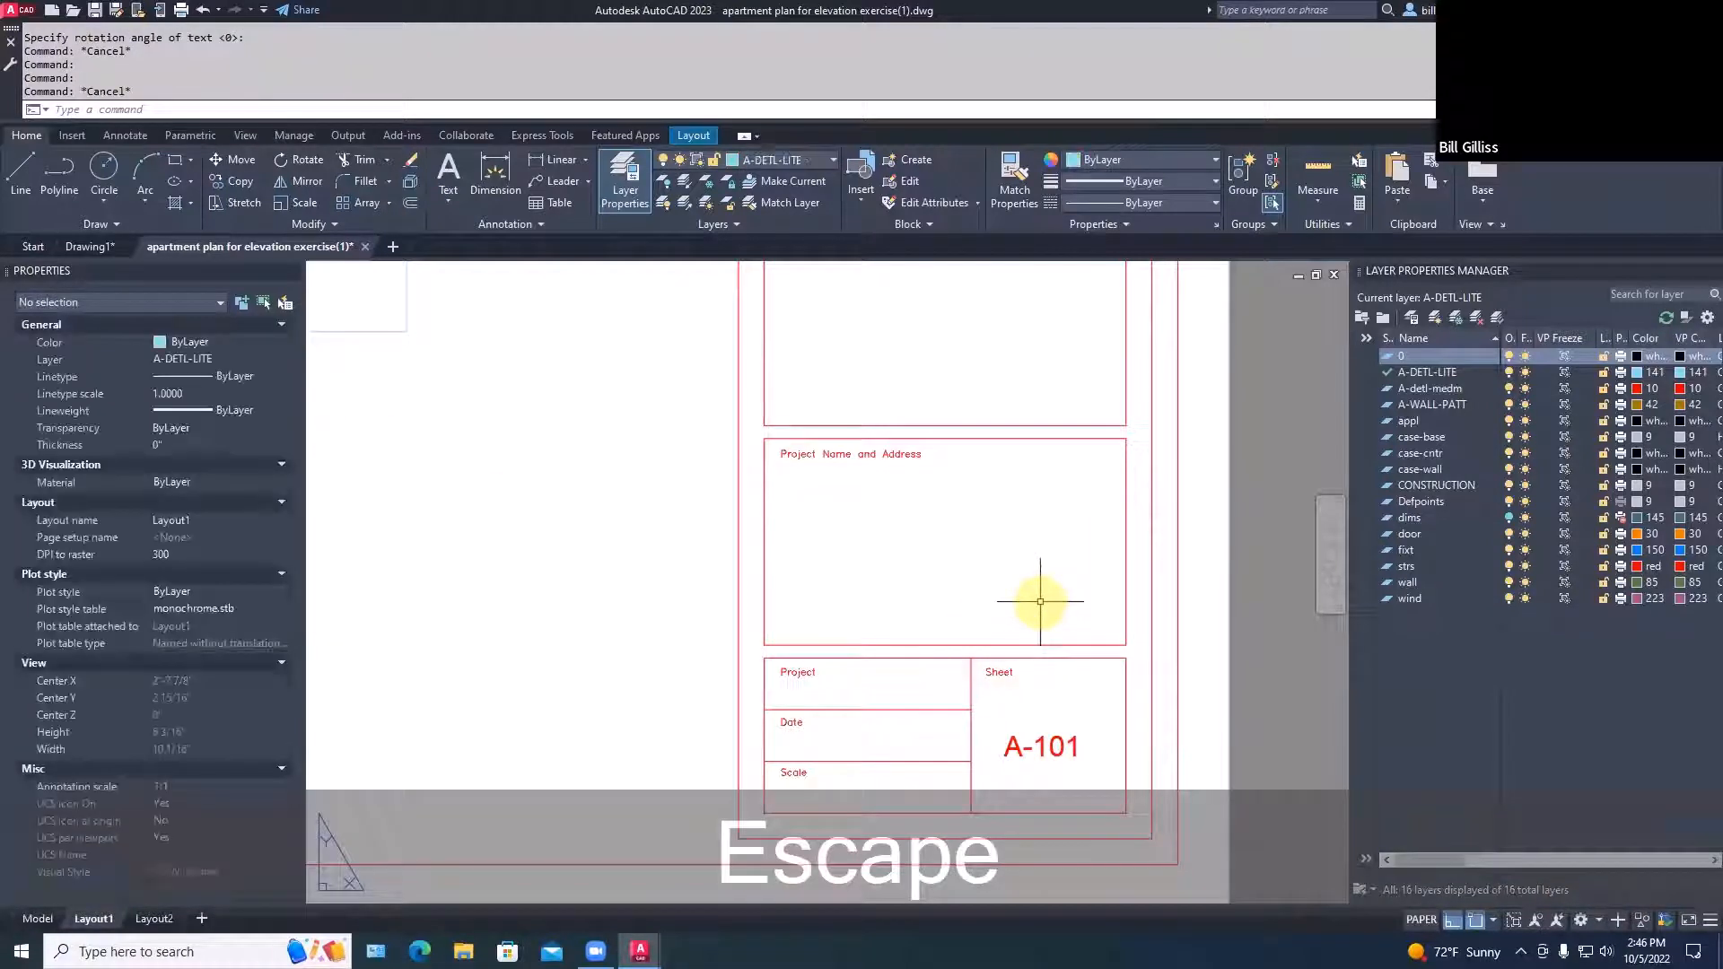
Set the A-101 sheet number's text height to 1/2"
{"action": "left_click", "coordinate": [1043, 742]}
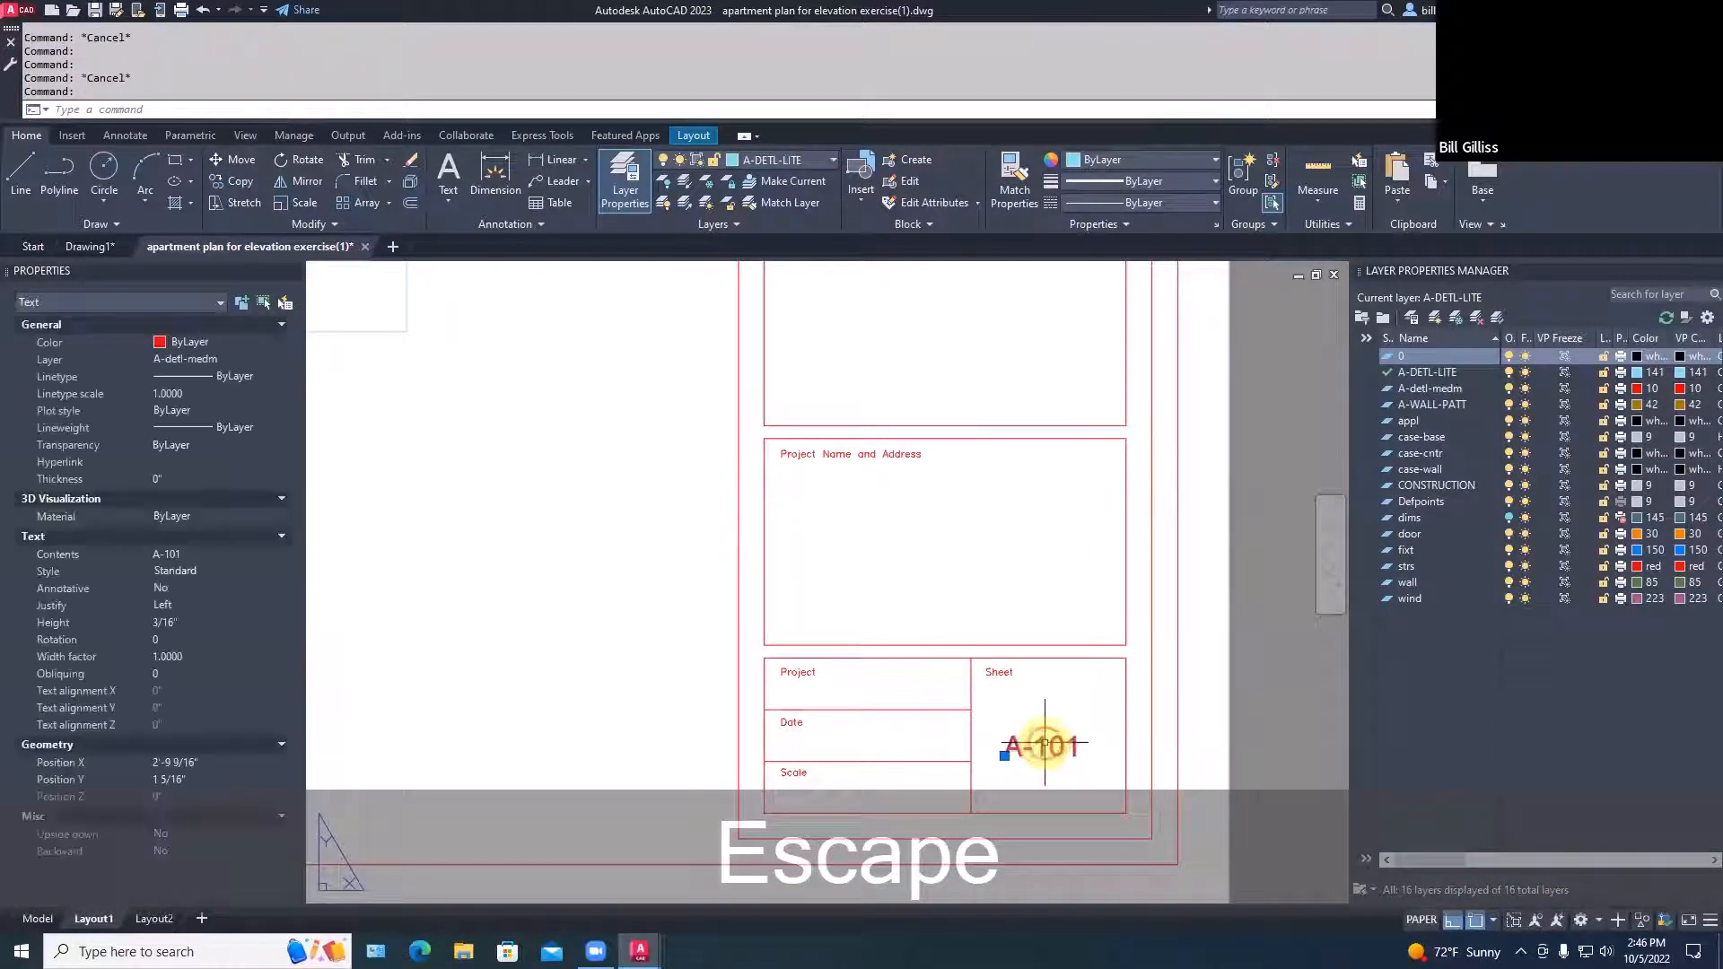
{"action": "left_click", "coordinate": [200, 623]}
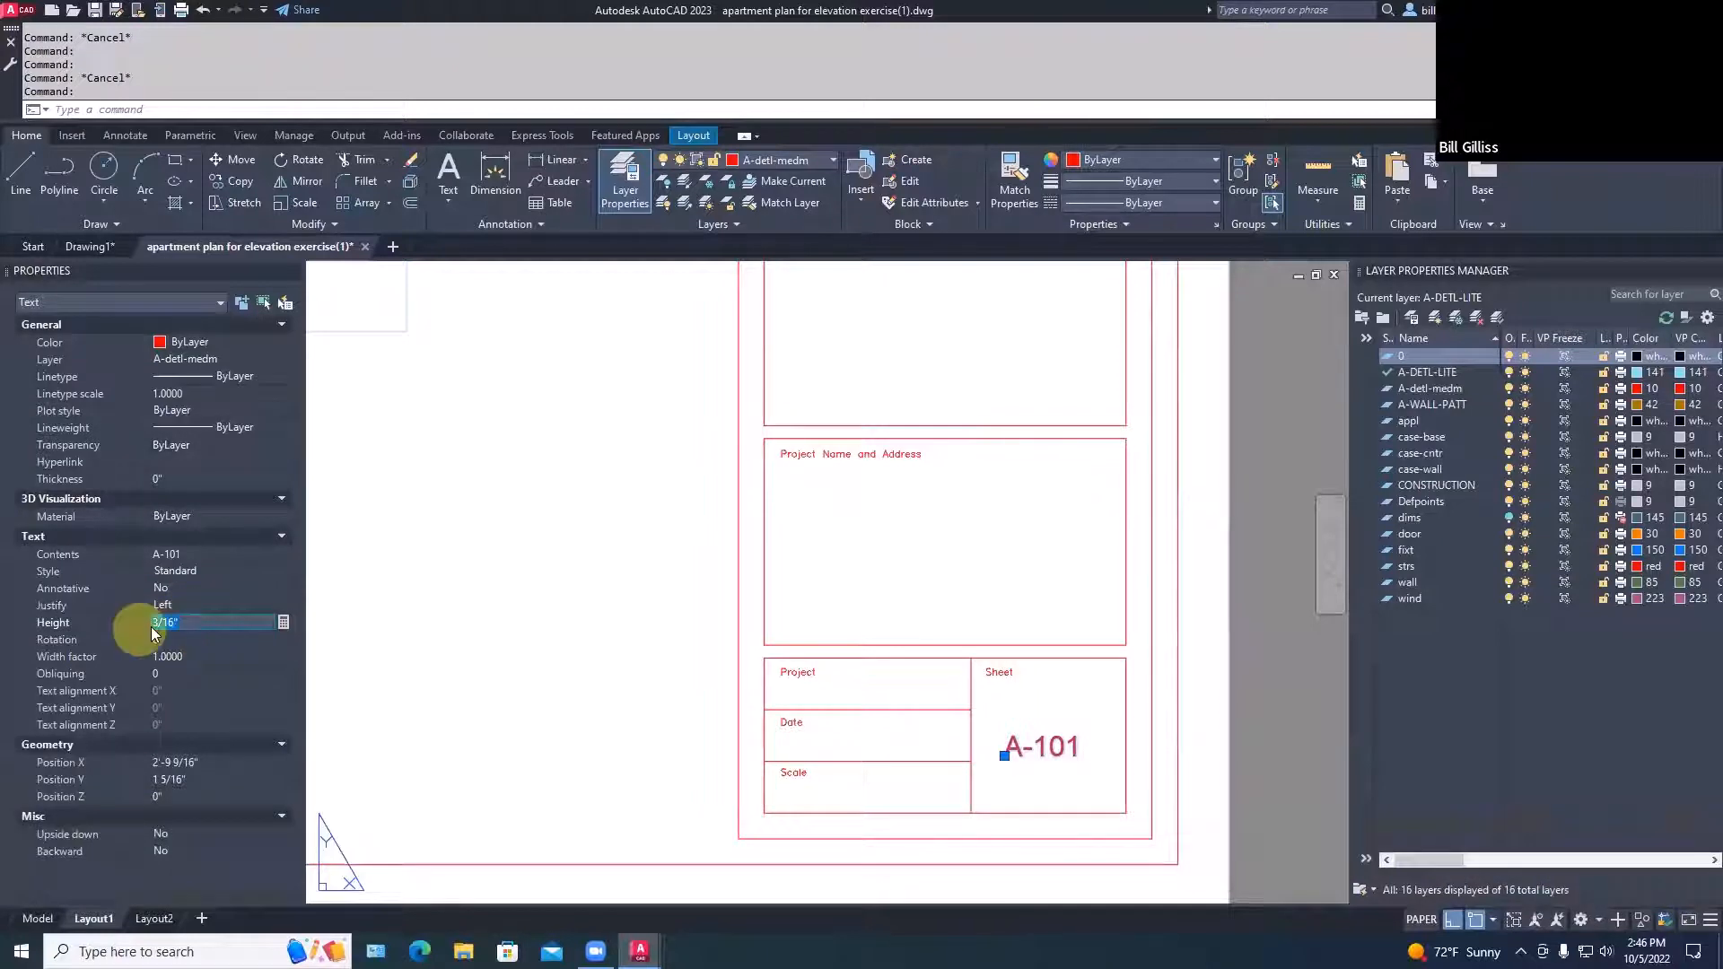
{"action": "type", "text": ".5"}
{"action": "key", "text": "Return"}
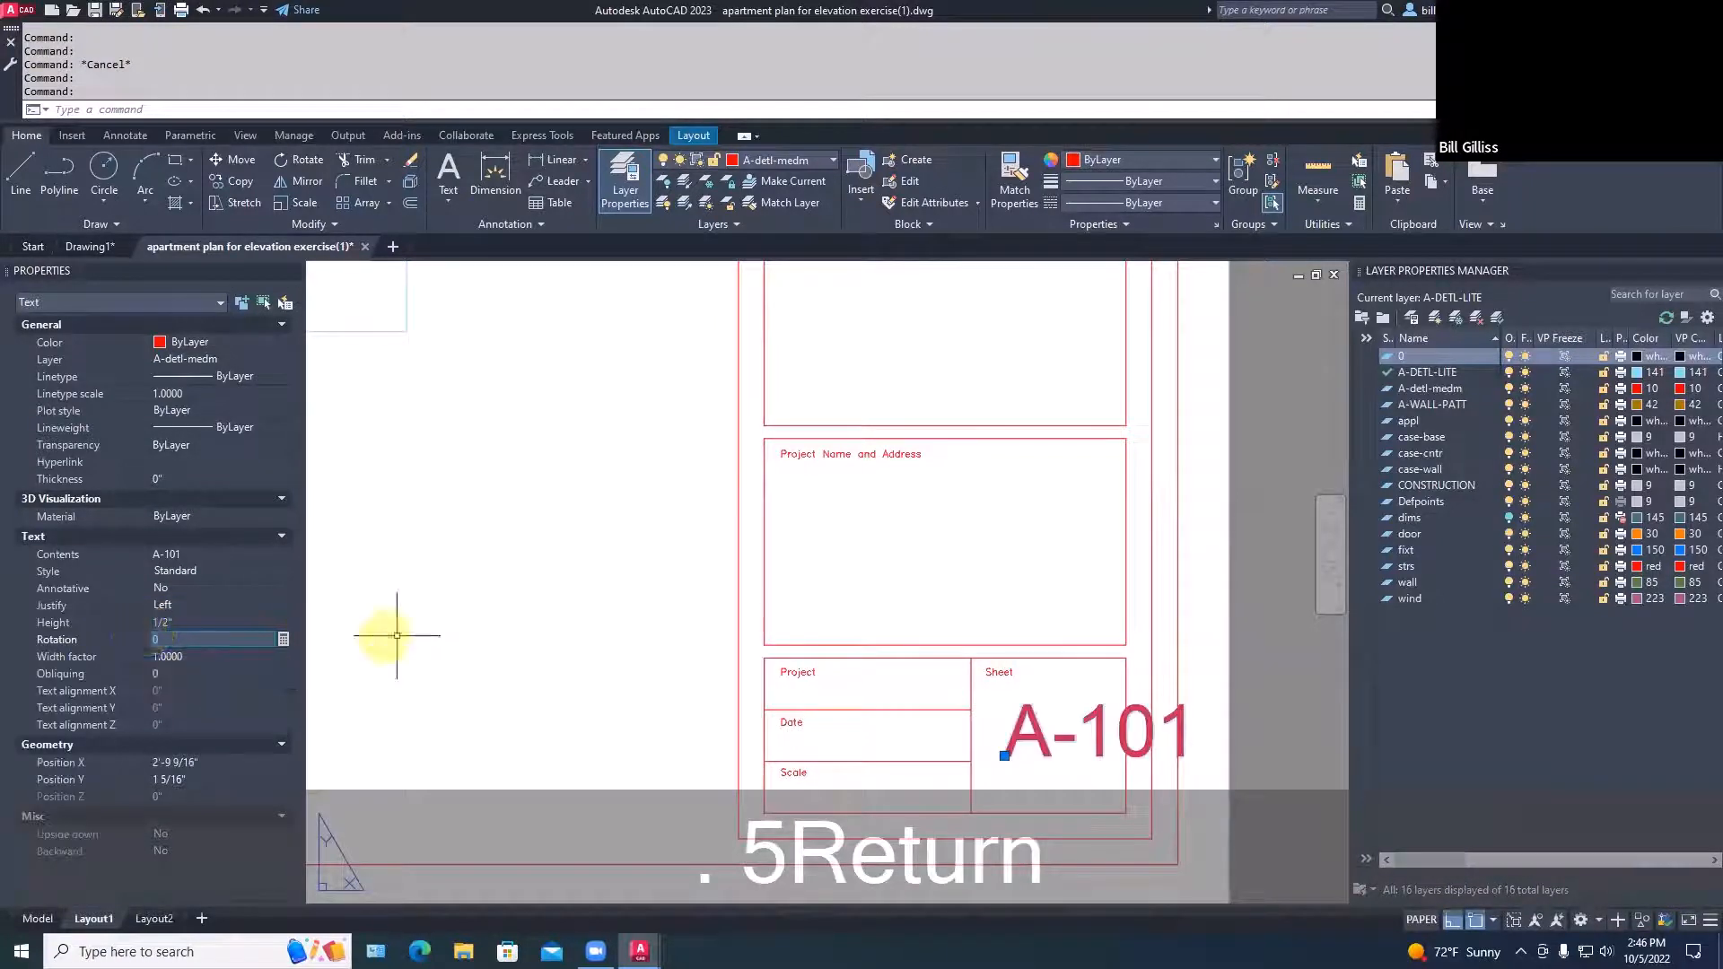
{"action": "key", "text": "Escape"}
Move the A-101 sheet number about 1/4" left to the edge of the Sheet box
{"action": "type", "text": "m"}
{"action": "key", "text": "space"}
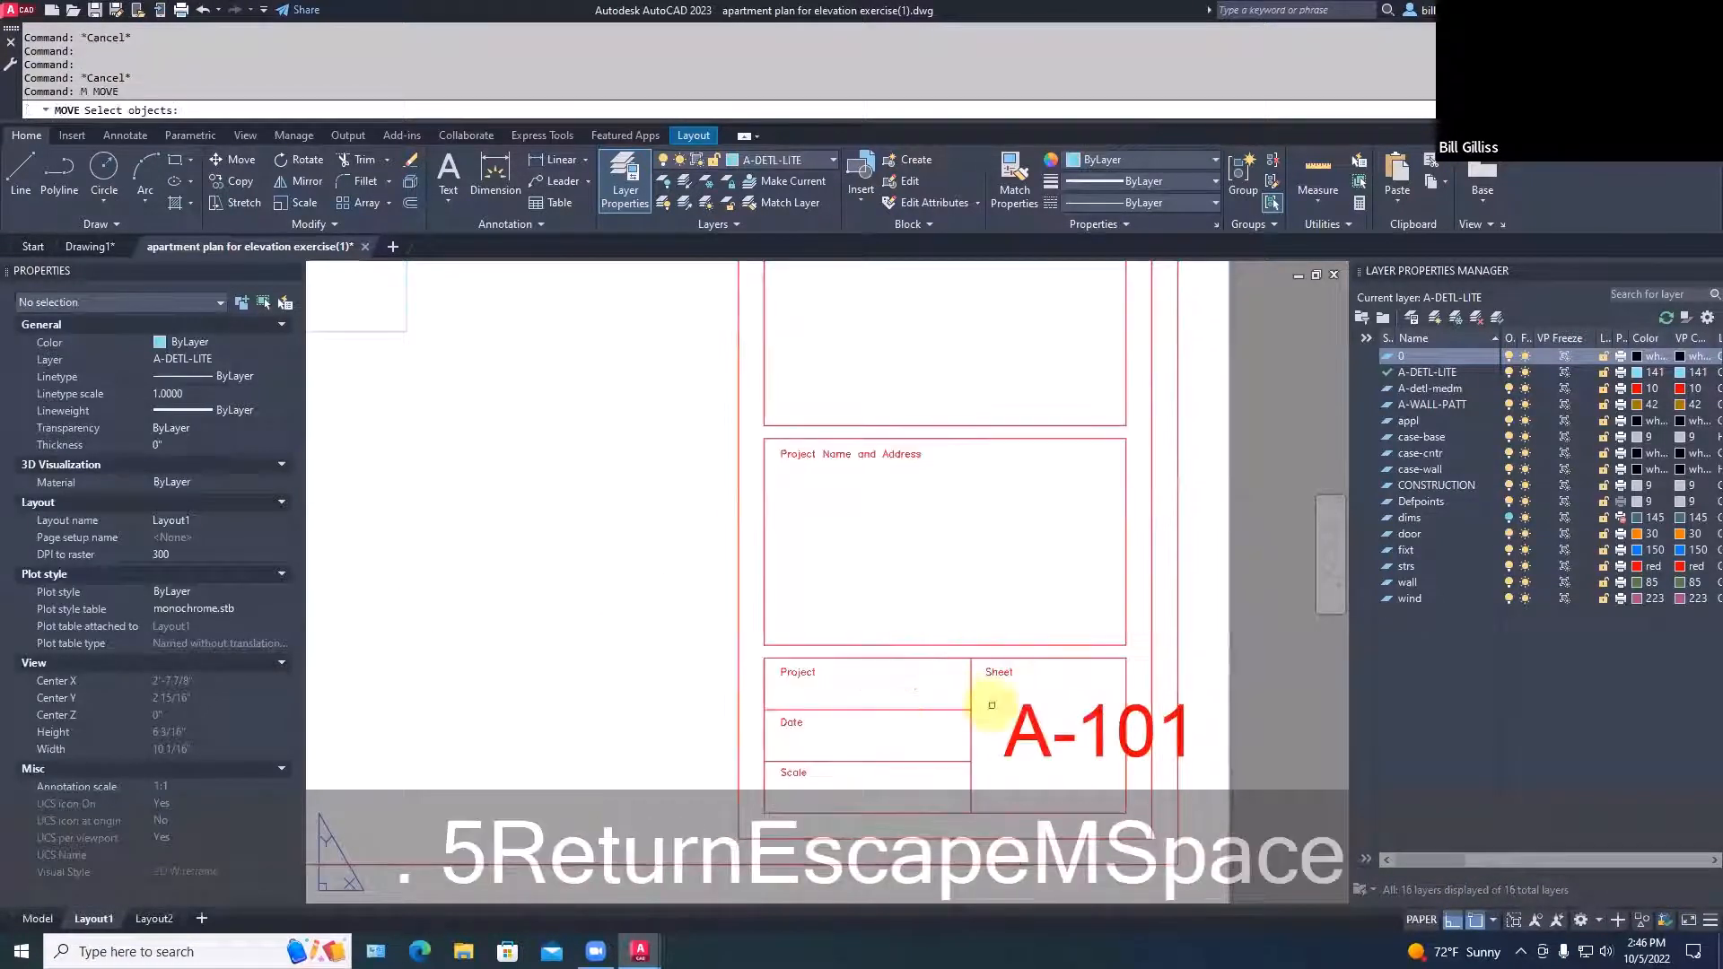
{"action": "left_click", "coordinate": [1023, 713]}
{"action": "key", "text": "space"}
{"action": "left_click", "coordinate": [1003, 708]}
{"action": "left_click", "coordinate": [976, 707]}
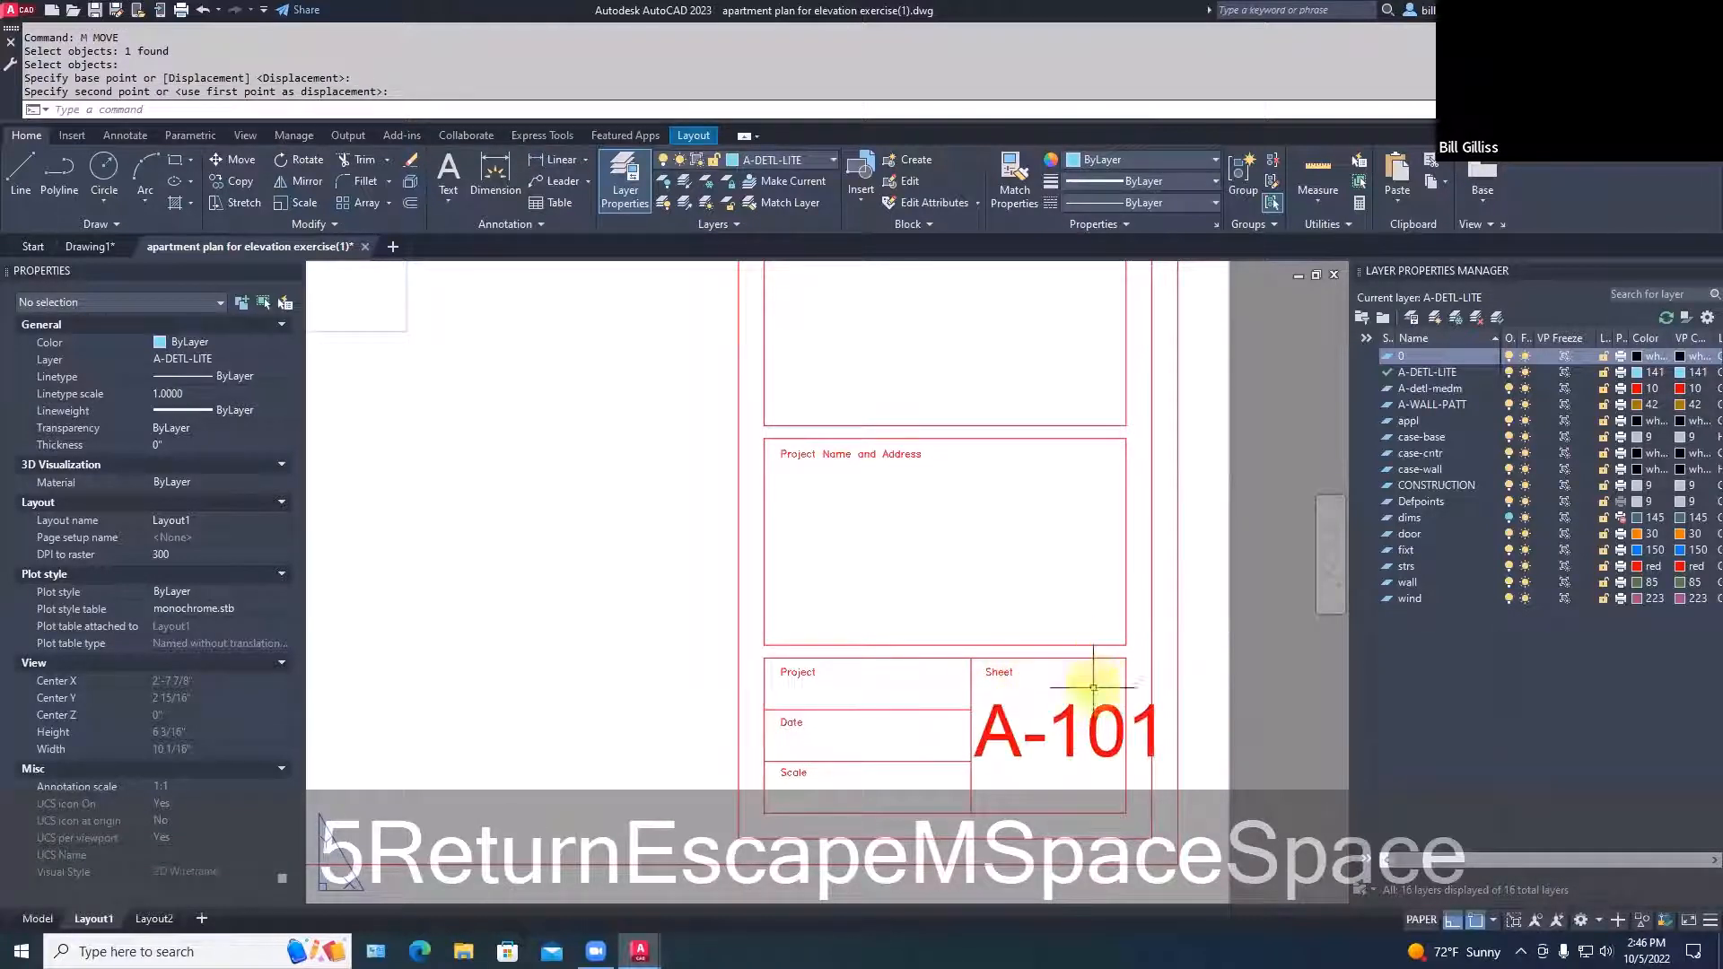
{"action": "left_click", "coordinate": [1095, 689]}
{"action": "key", "text": "Escape"}
{"action": "key", "text": "Escape"}
Set the A-101 sheet number's width factor to 0.75 so it fits inside the Sheet box
{"action": "left_click", "coordinate": [999, 725]}
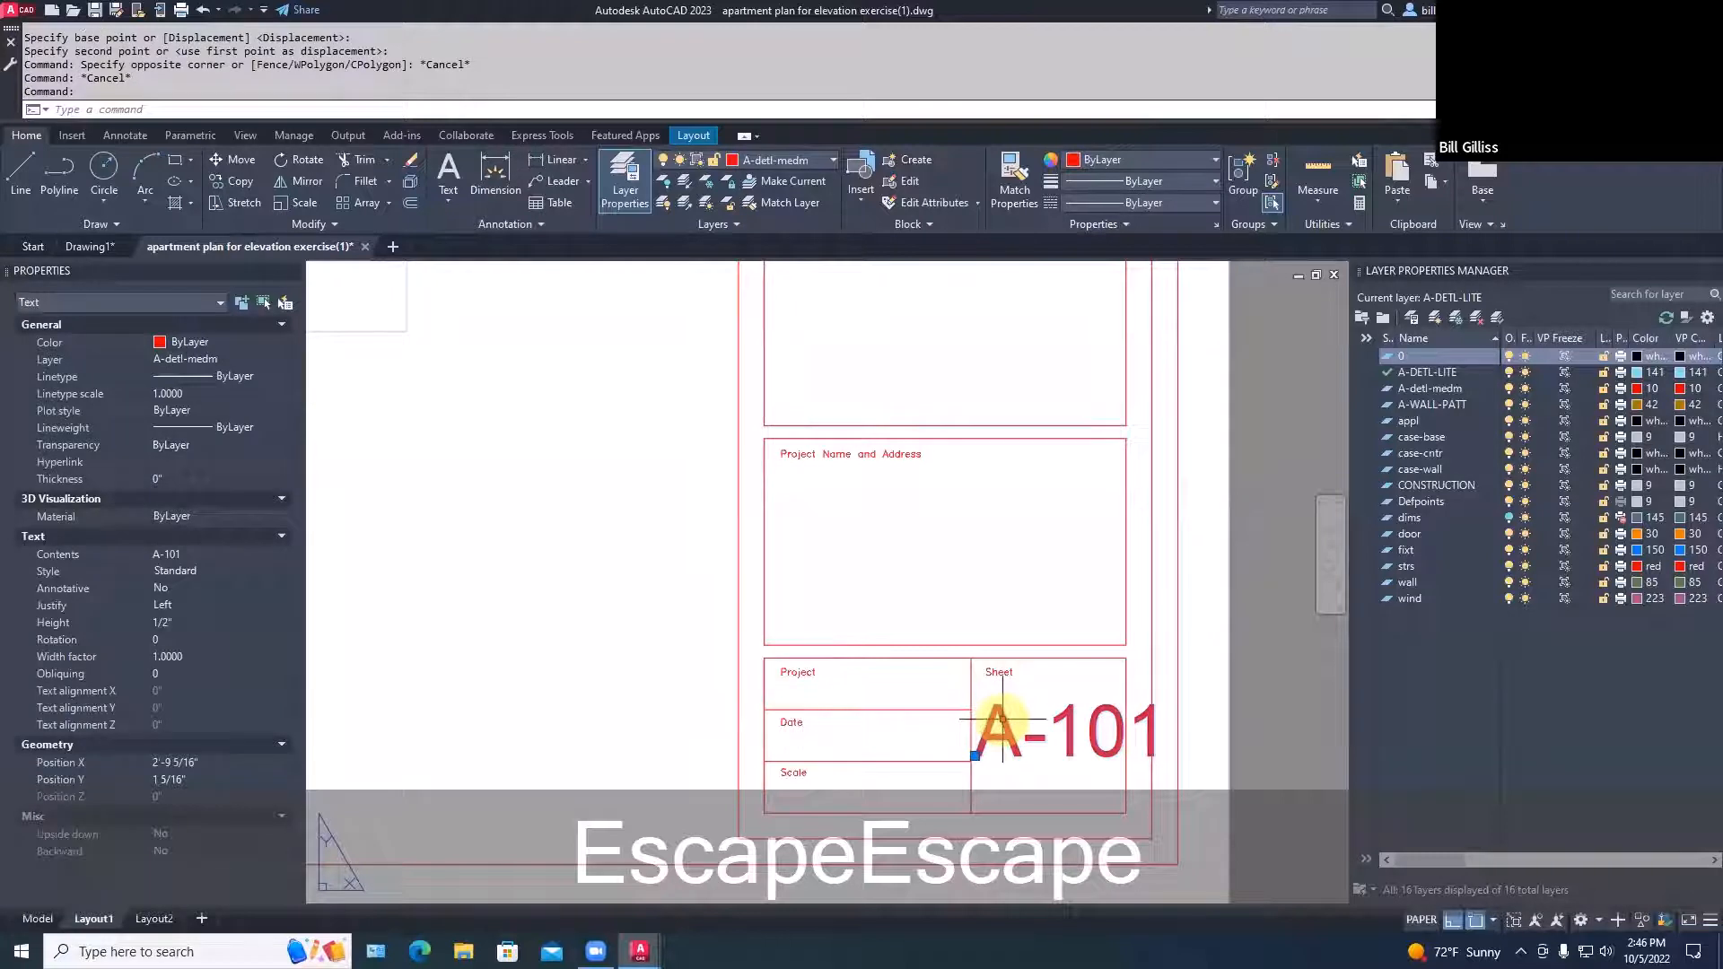
{"action": "left_click", "coordinate": [184, 656]}
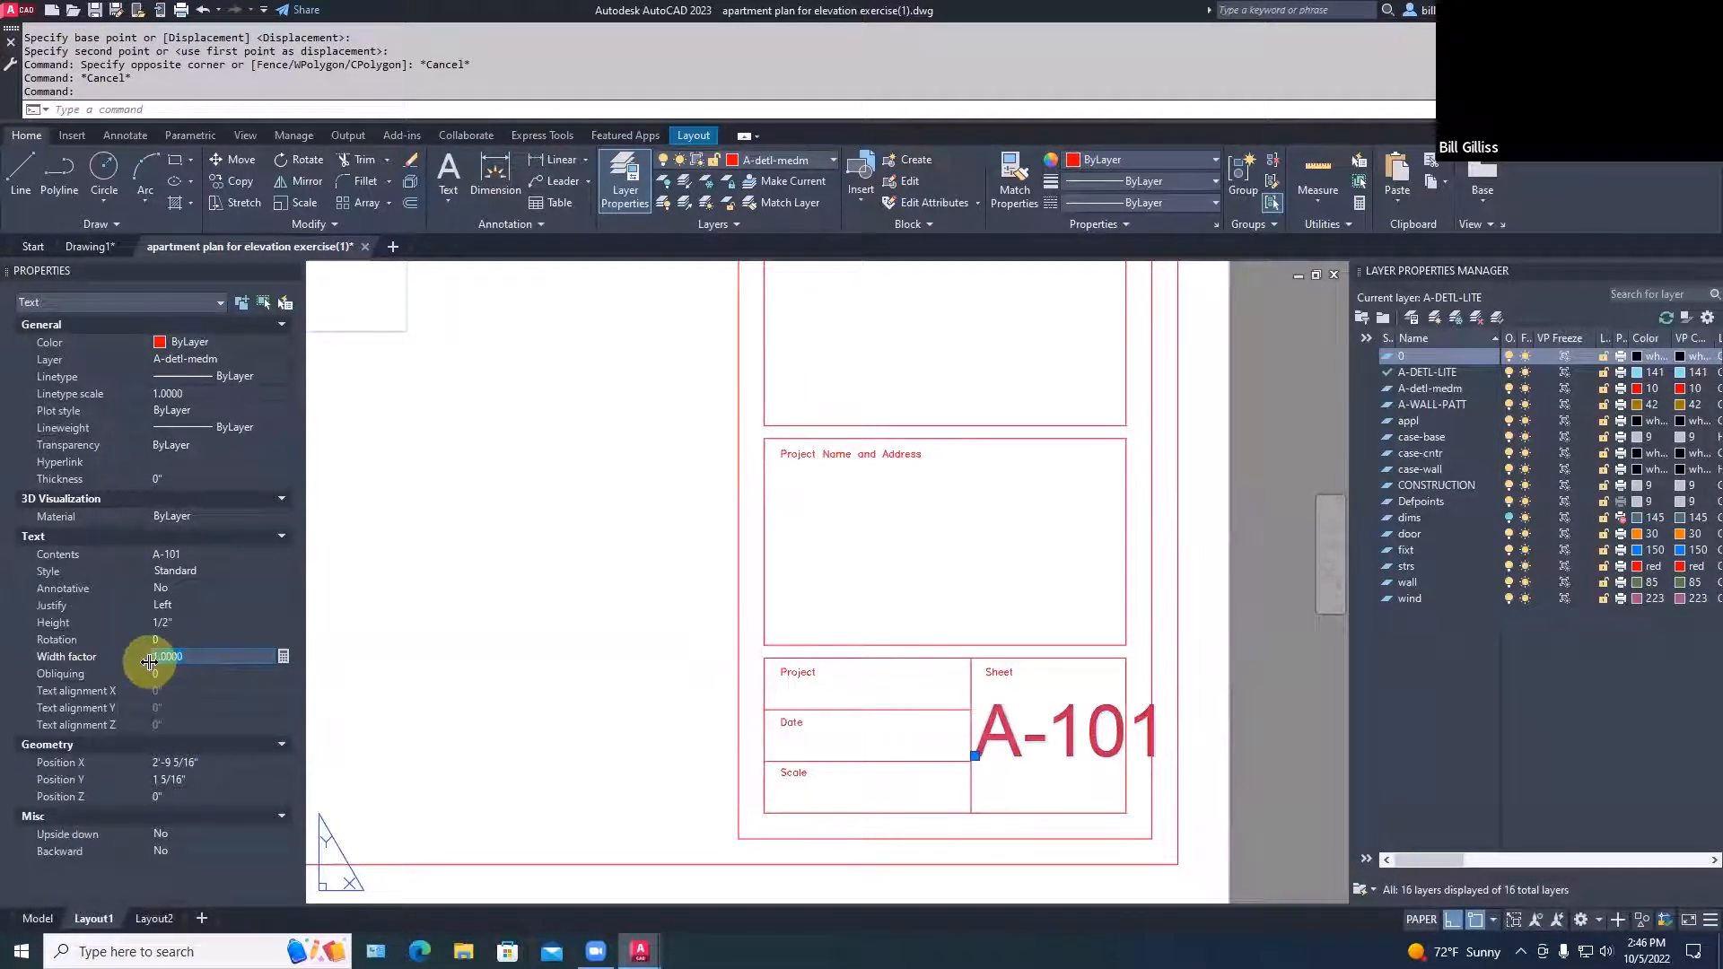
{"action": "type", "text": ".75"}
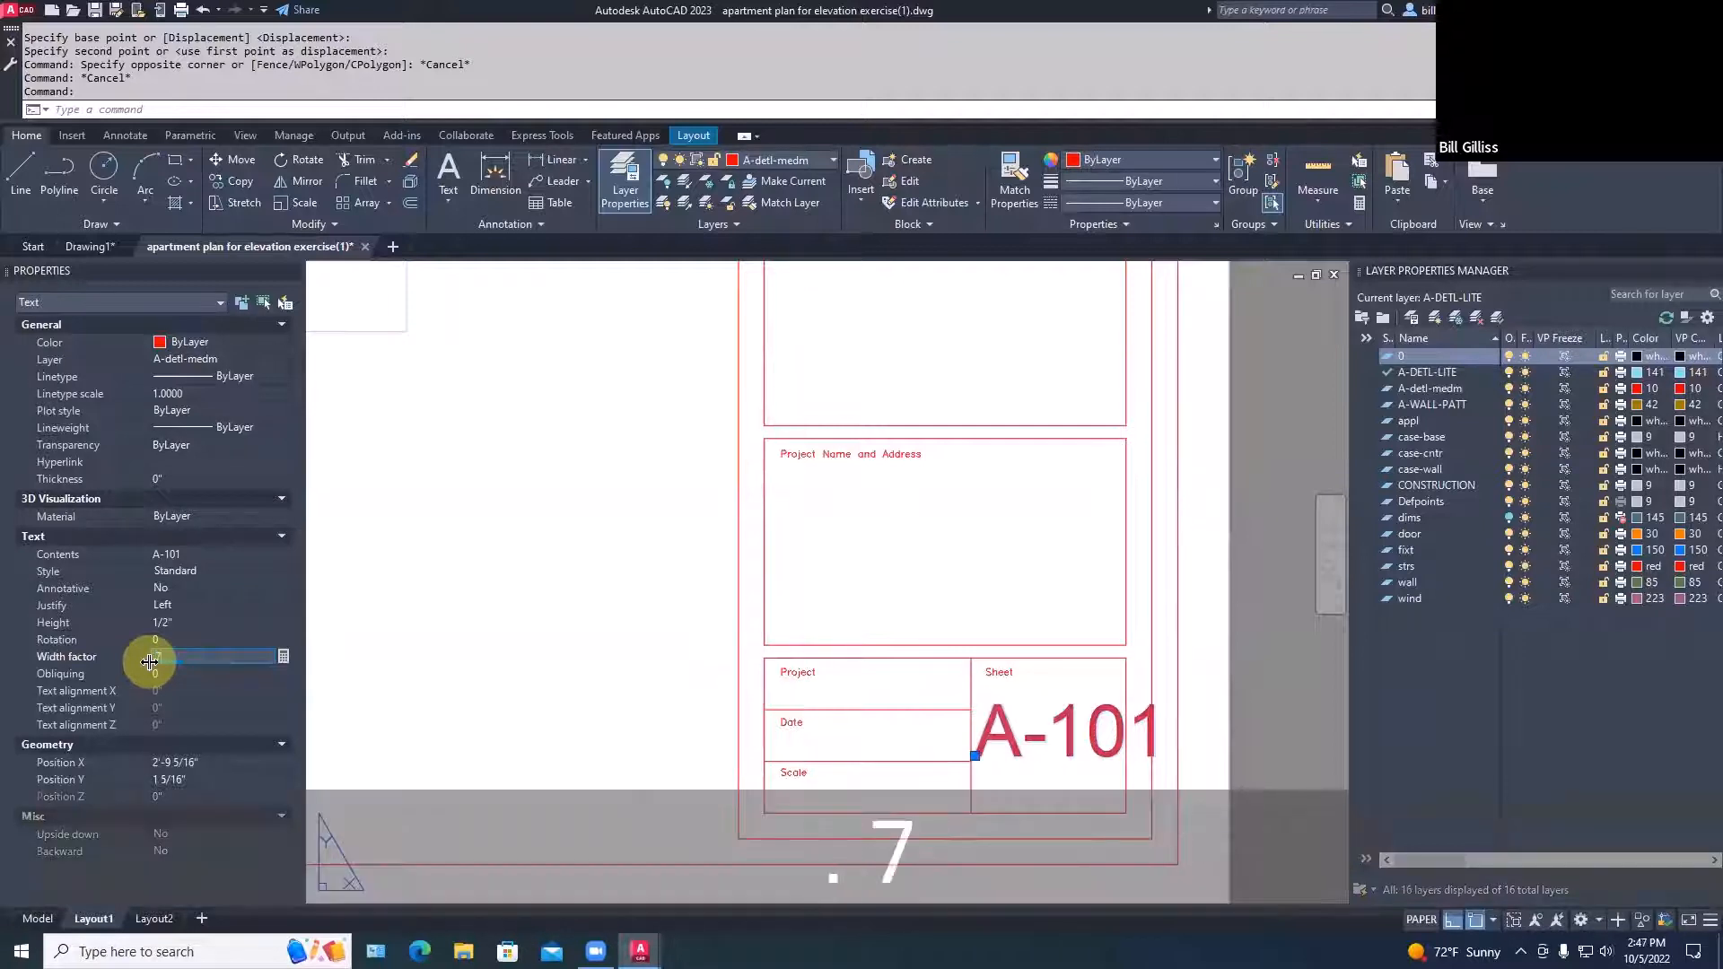
{"action": "key", "text": "Return"}
{"action": "key", "text": "Escape"}
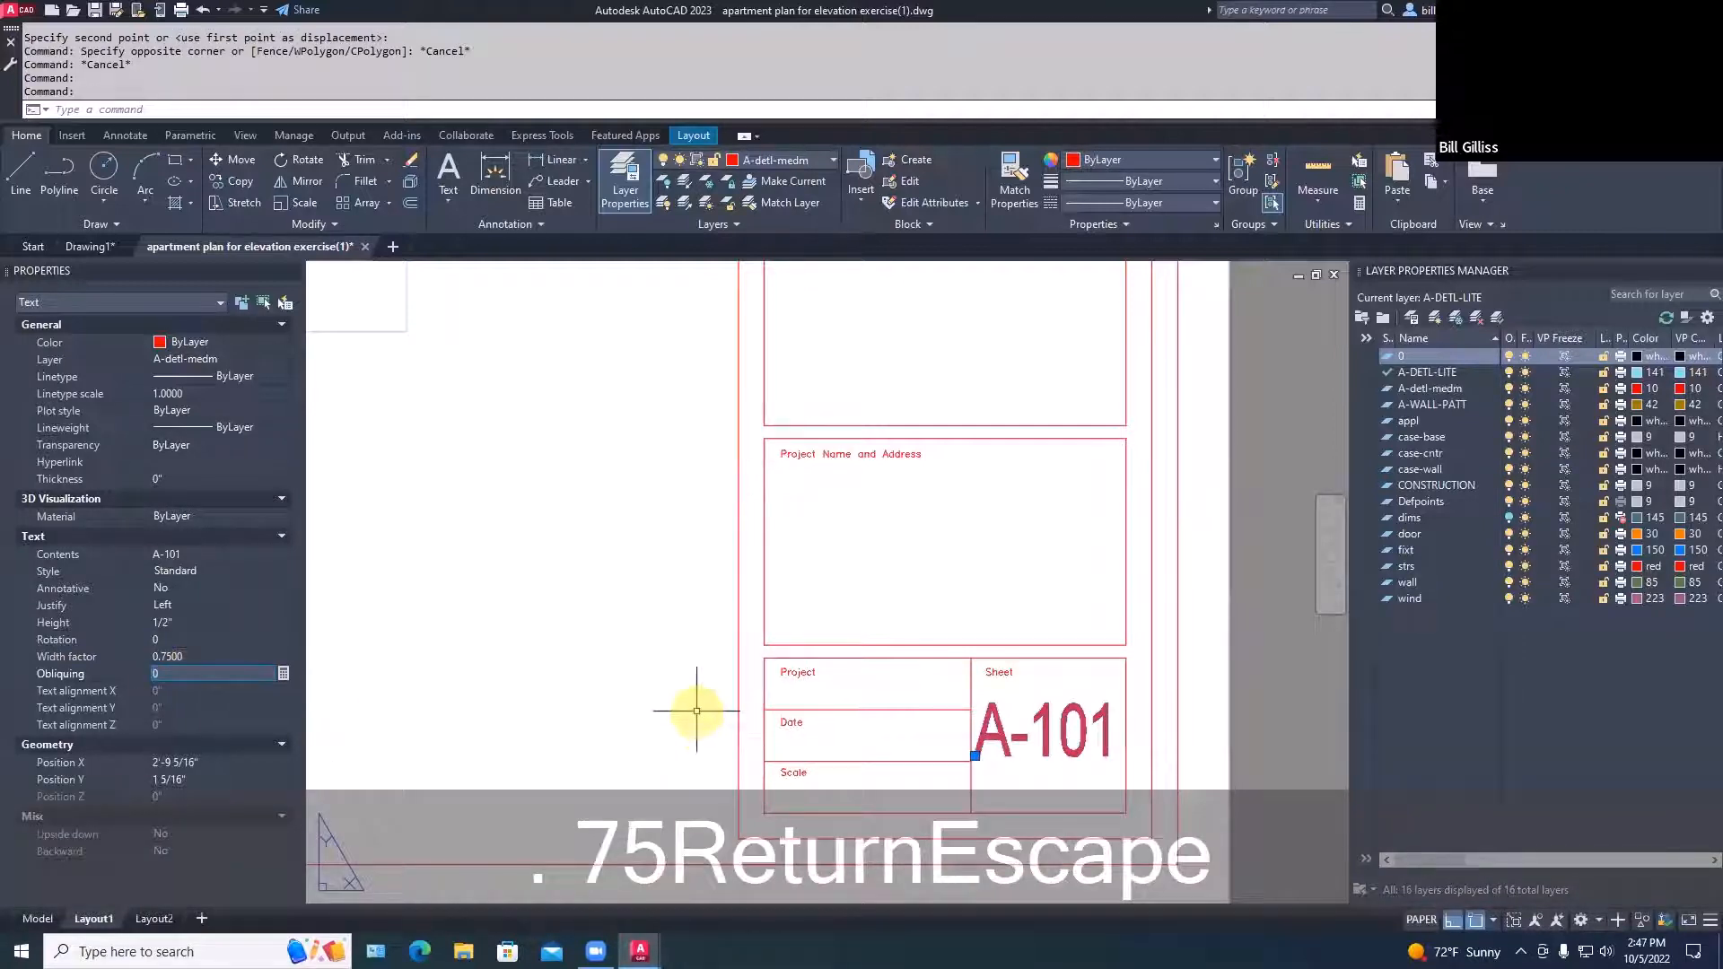
{"action": "key", "text": "Escape"}
{"action": "scroll", "coordinate": [697, 709], "scroll_direction": "down", "scroll_amount": 2}
{"action": "key", "text": "ctrl+Right"}
{"action": "key", "text": "Escape"}
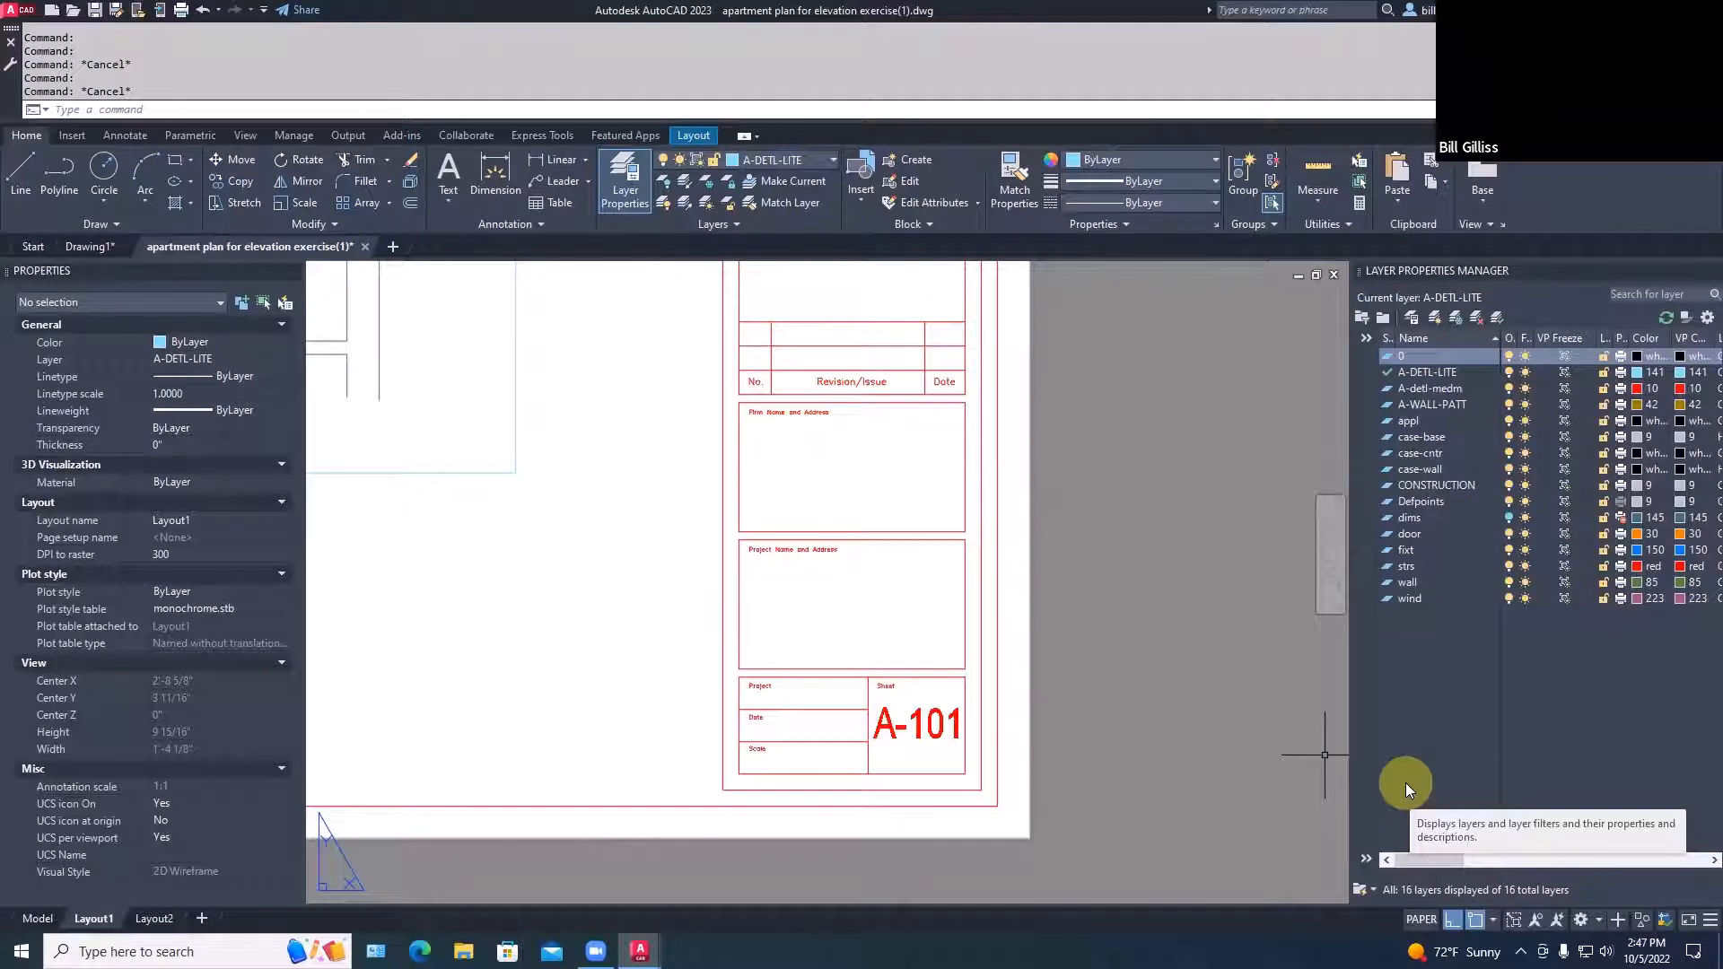
{"action": "key", "text": "Escape"}
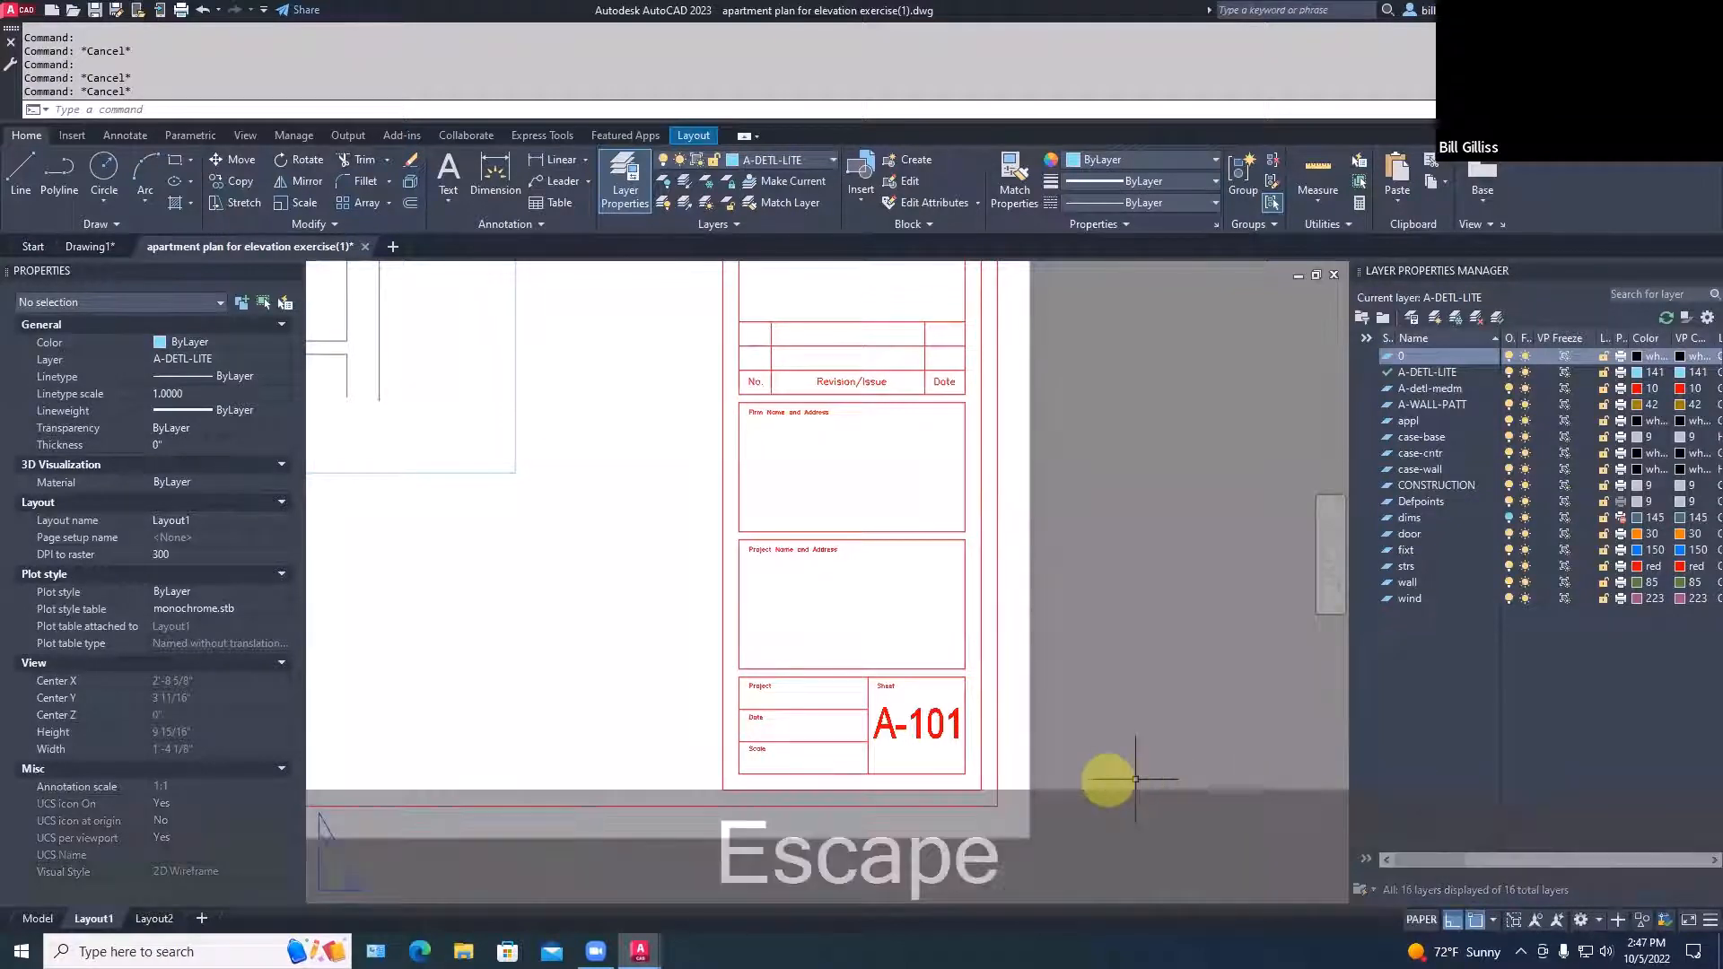
{"action": "left_click", "coordinate": [914, 736]}
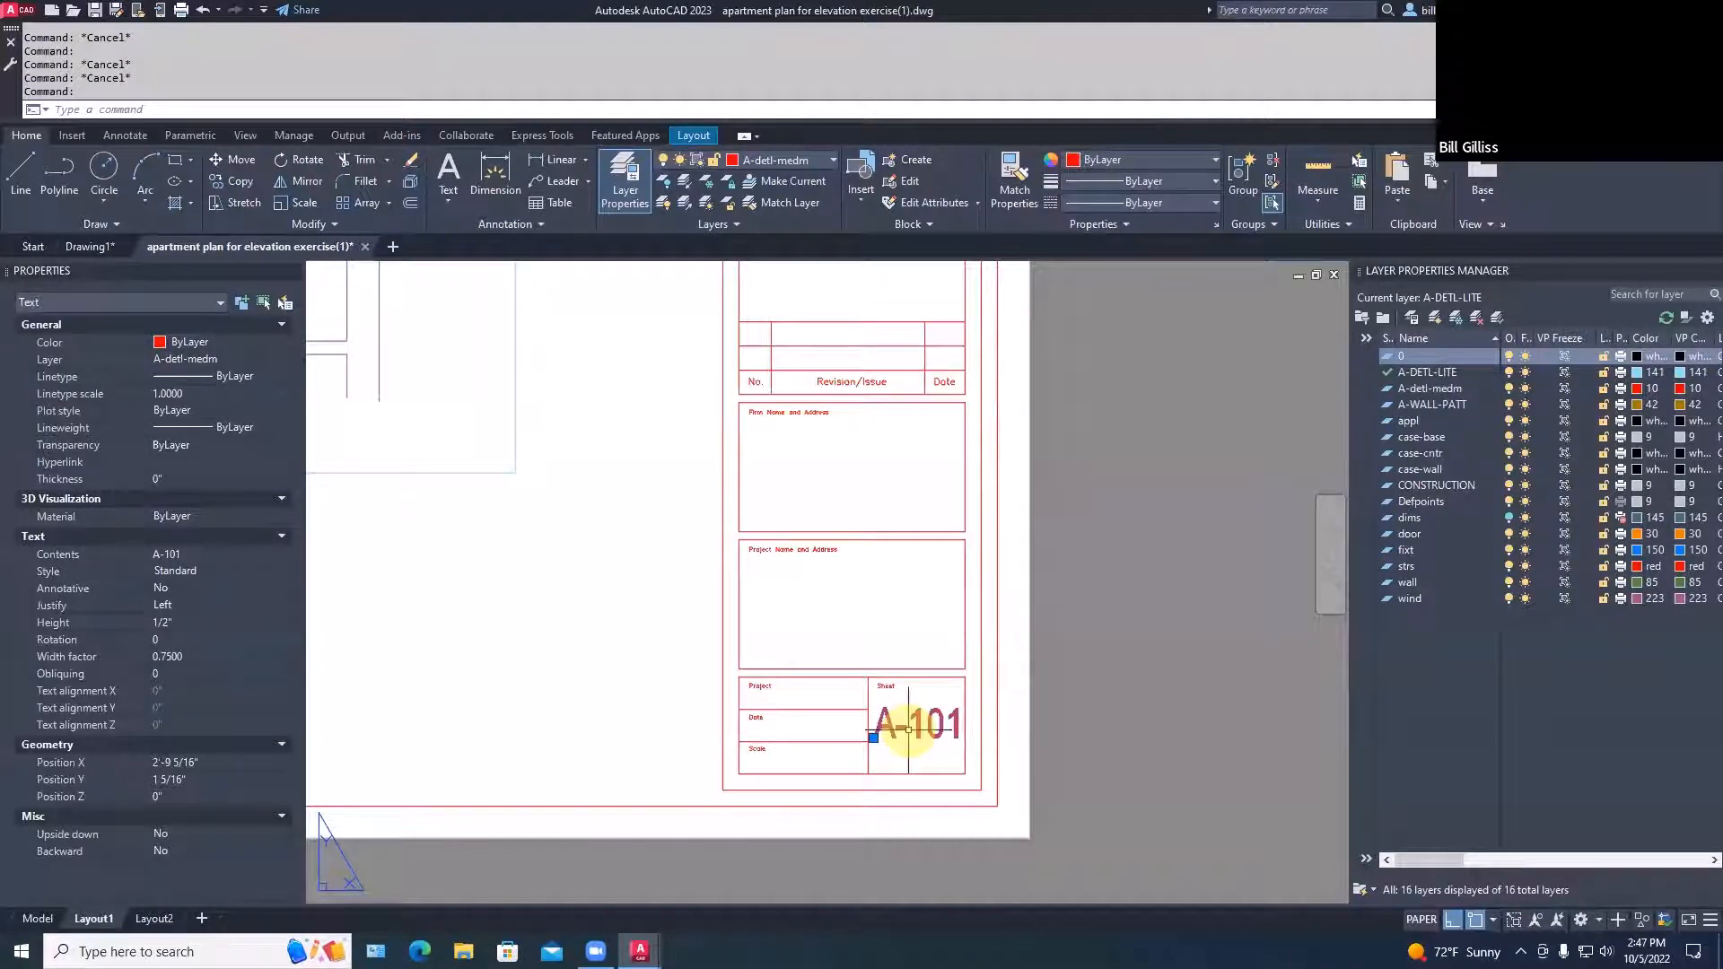
{"action": "key", "text": "Escape"}
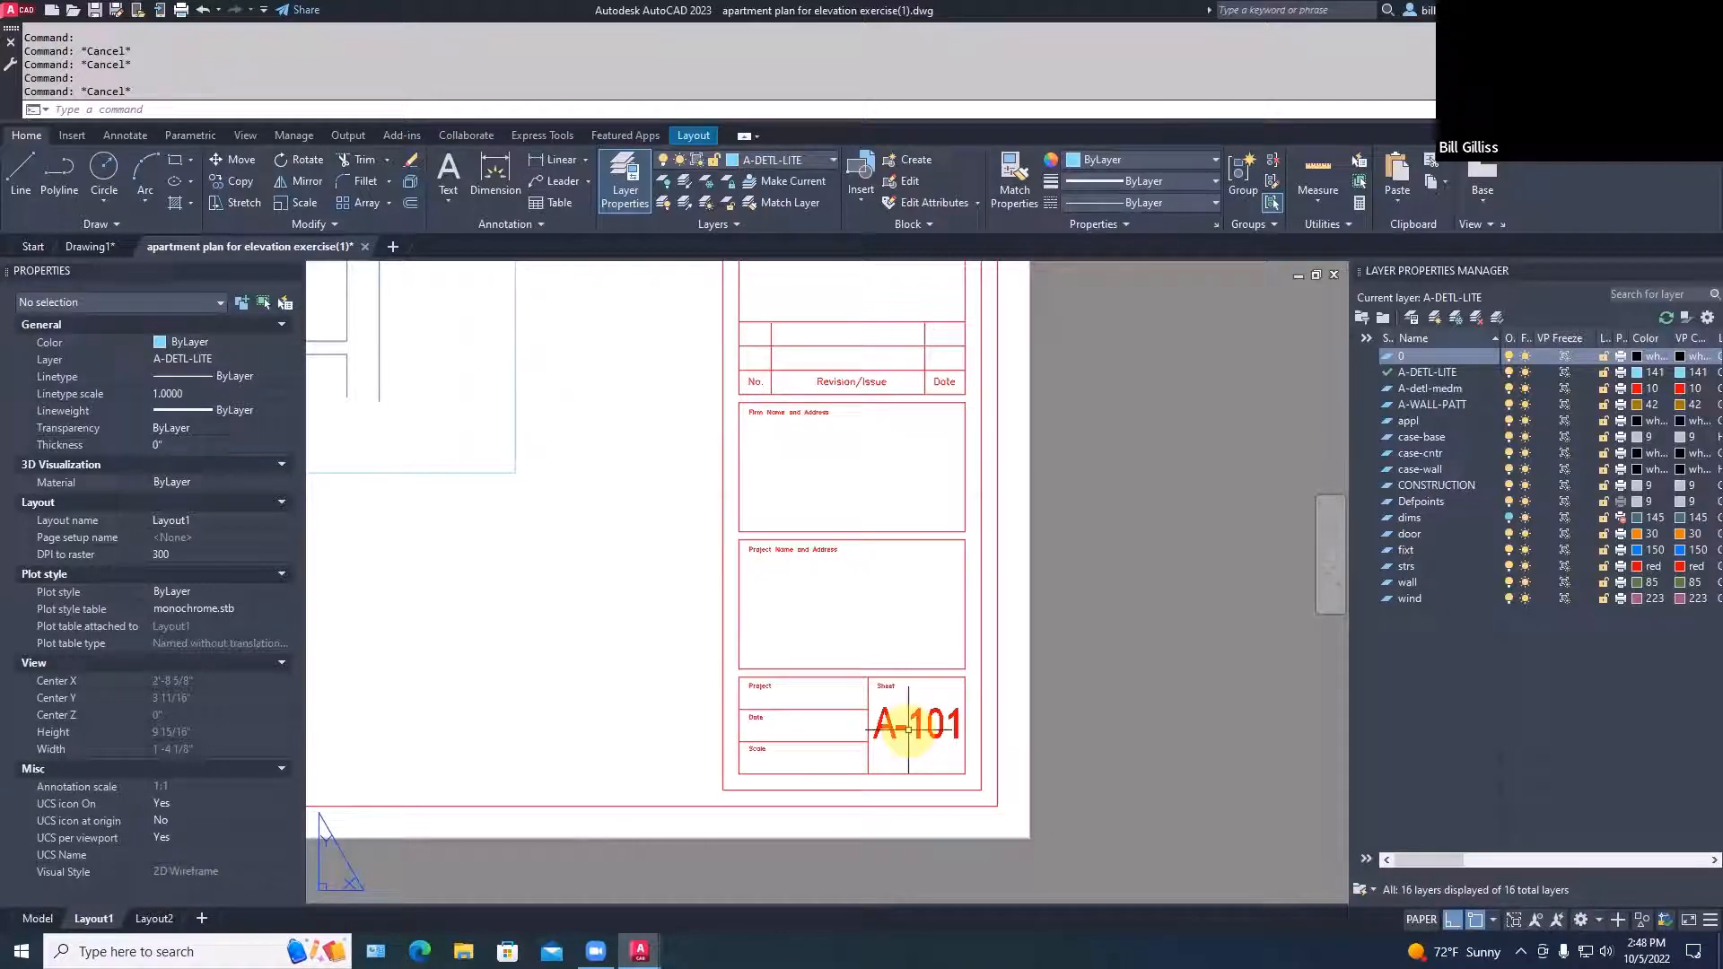
{"action": "left_click", "coordinate": [908, 729]}
{"action": "key", "text": "Escape"}
{"action": "key", "text": "Escape"}
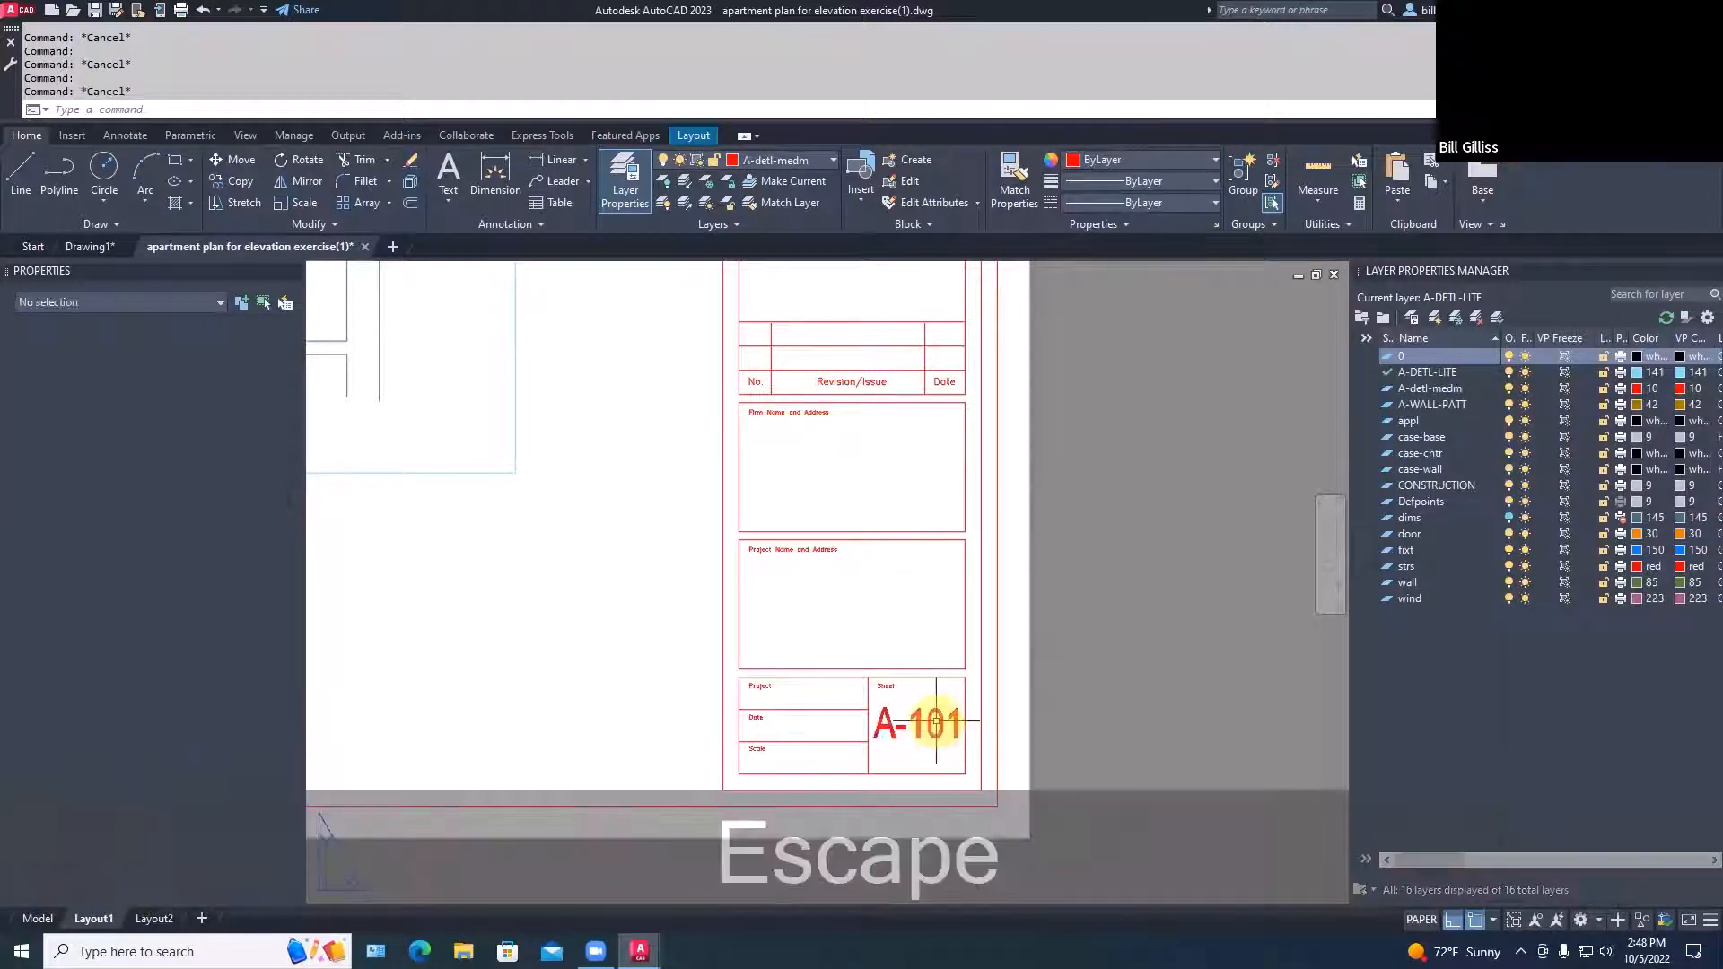
Copy the A-101 sheet number from Layout1 and paste it into the title block's Sheet box on Layout2
{"action": "left_click", "coordinate": [920, 725]}
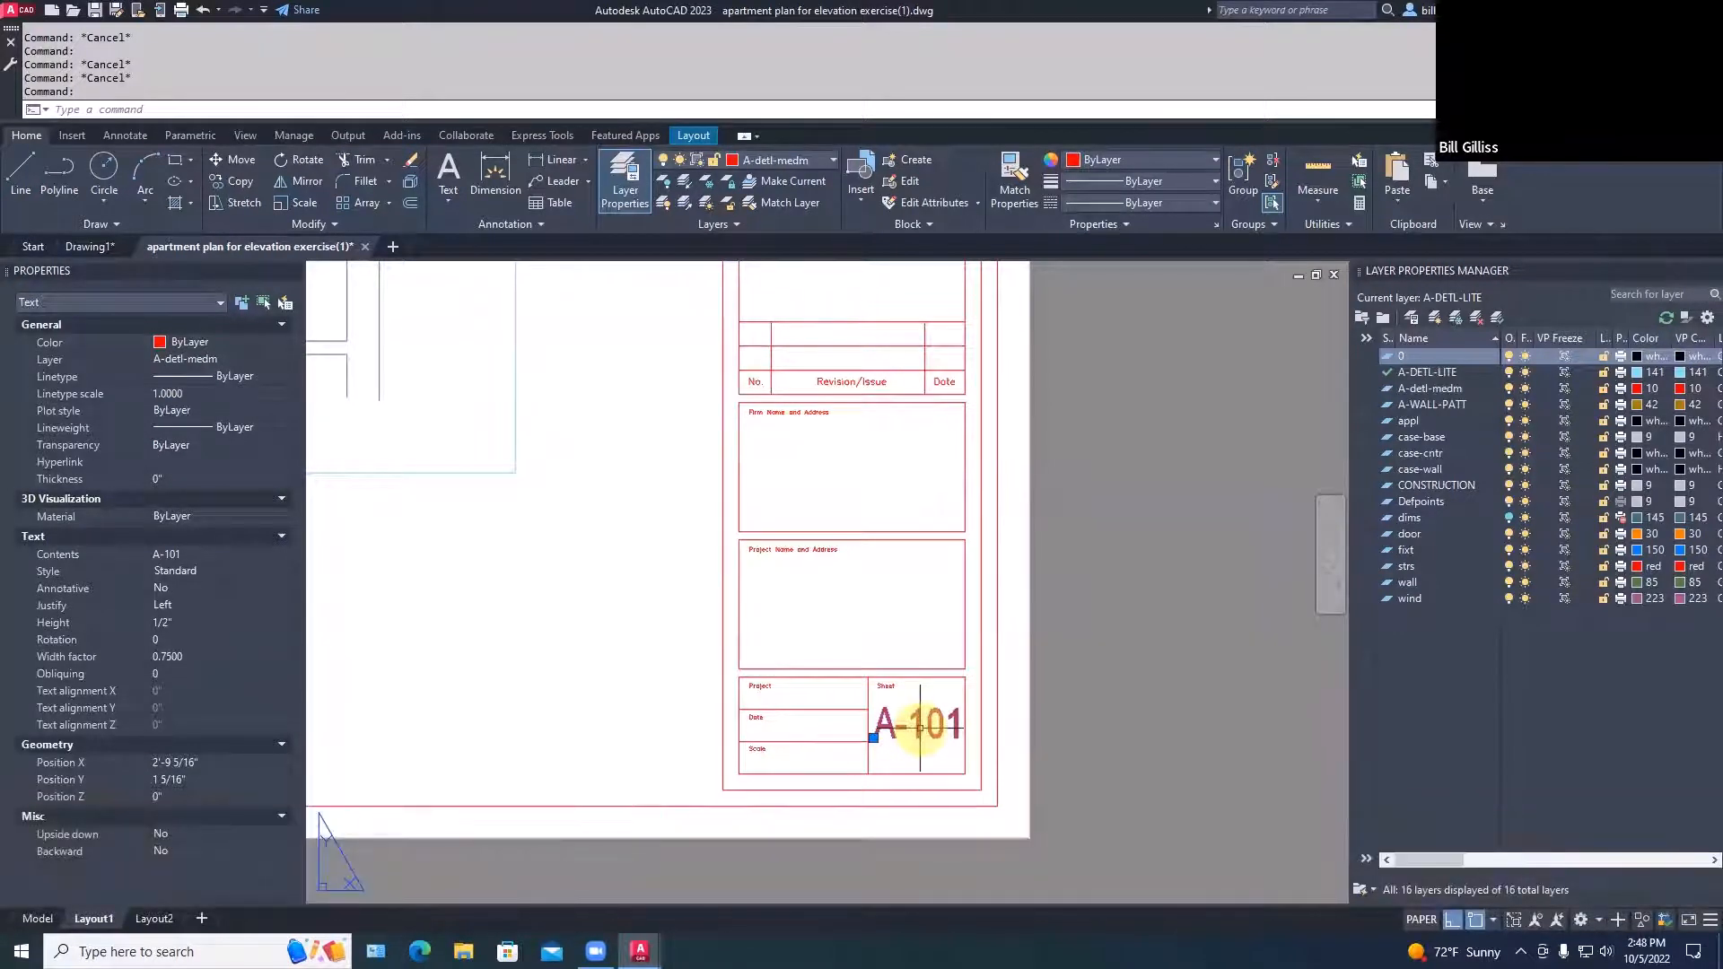
{"action": "key", "text": "Escape"}
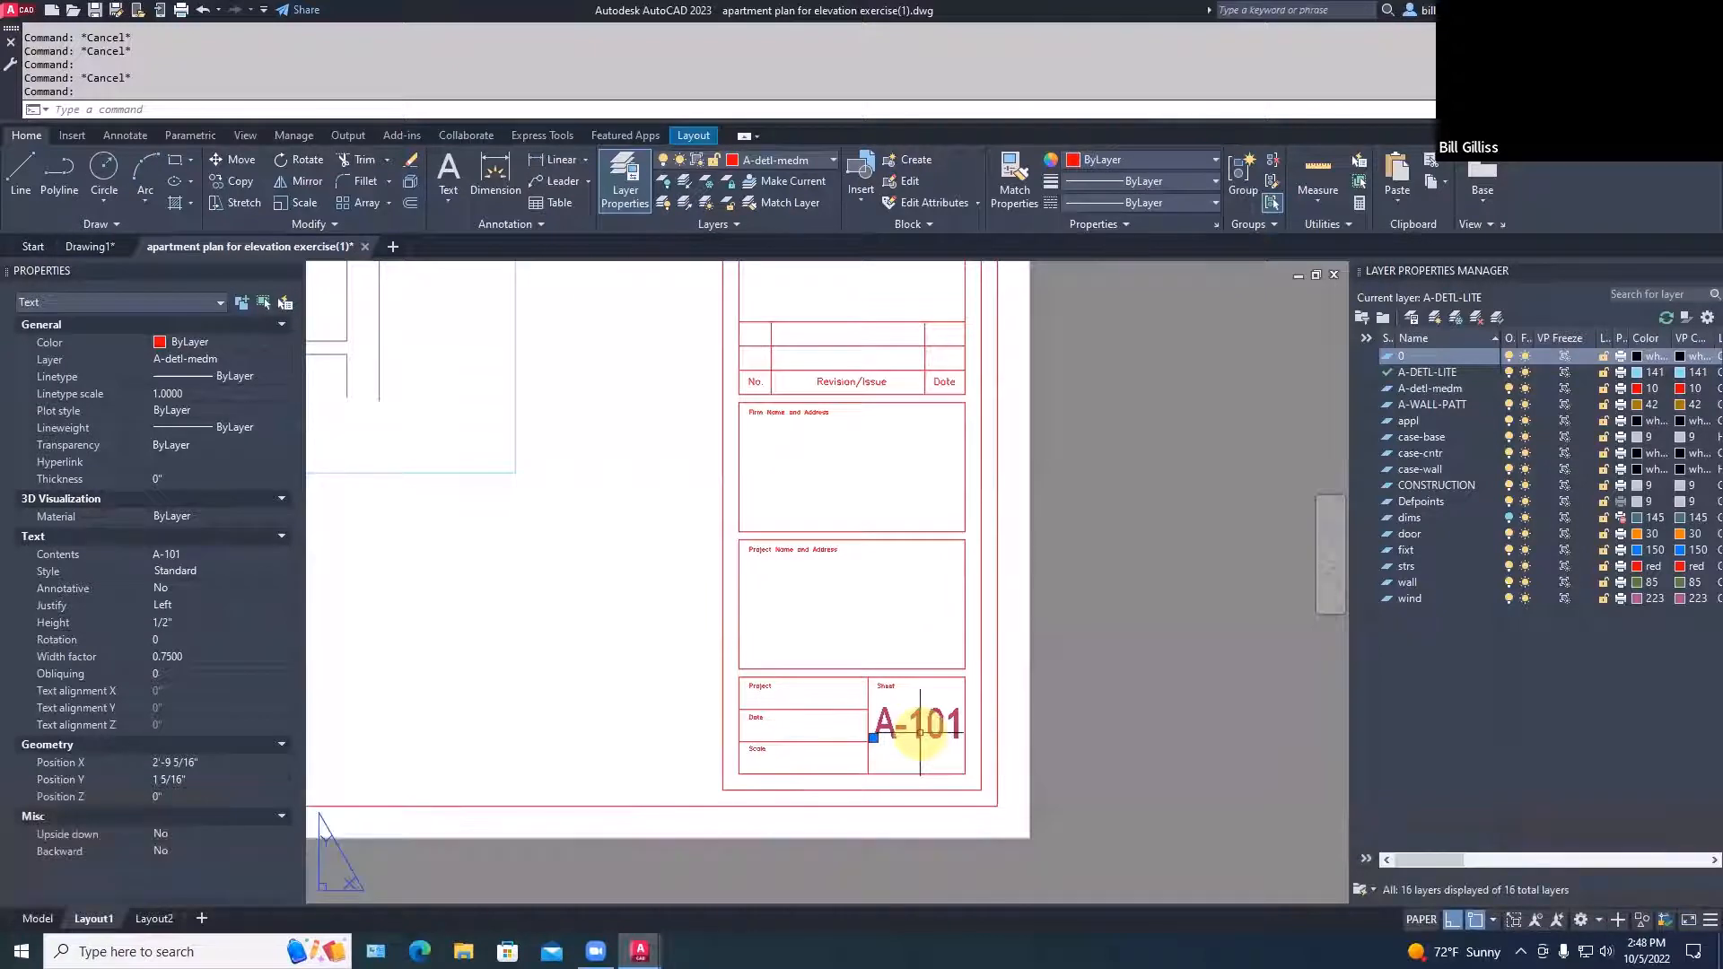
{"action": "key", "text": "ctrl+c"}
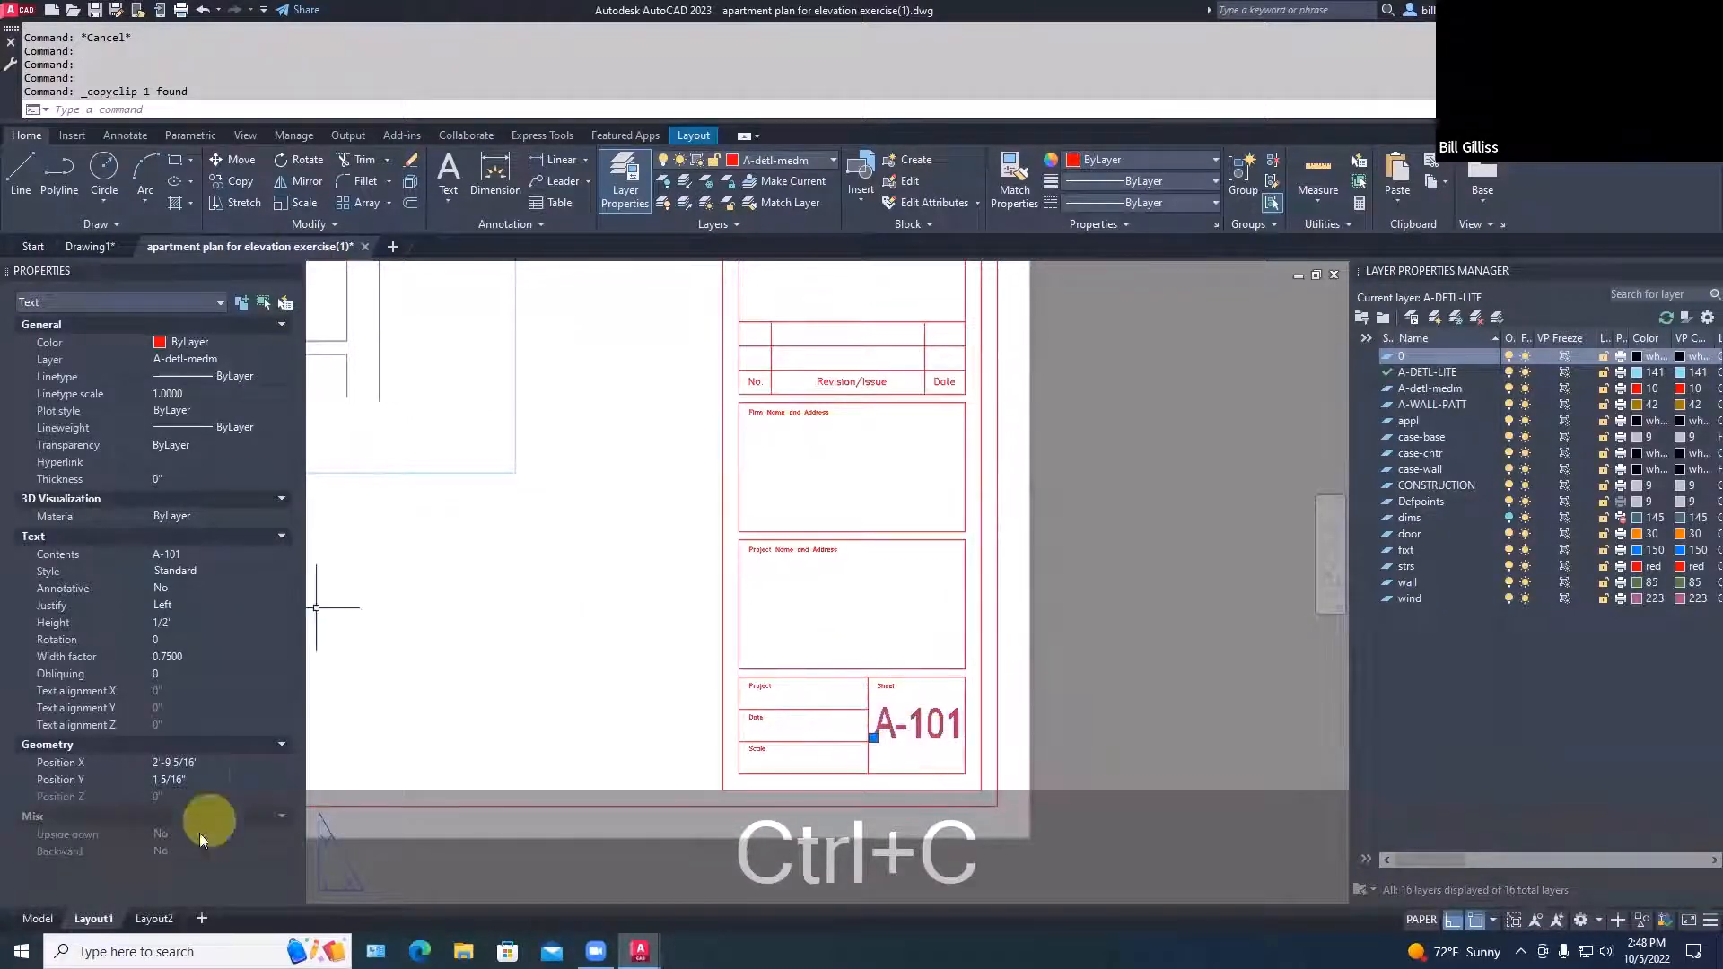
{"action": "left_click", "coordinate": [149, 917]}
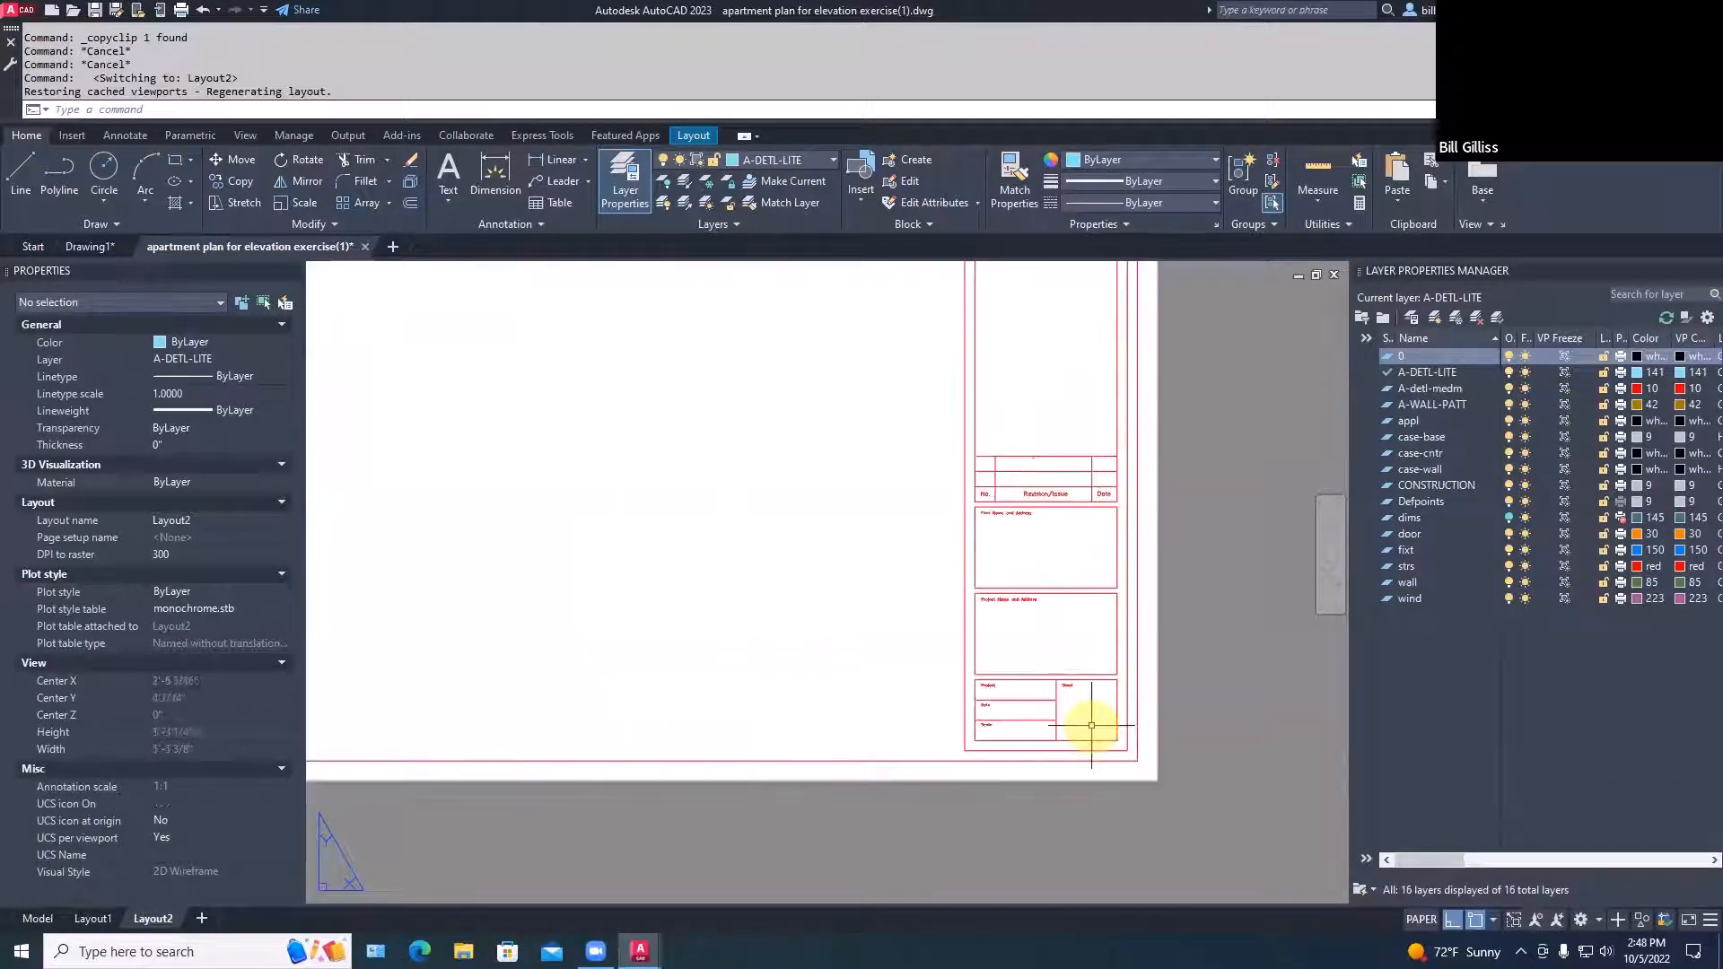
{"action": "scroll", "coordinate": [1091, 725], "scroll_direction": "up", "scroll_amount": 3}
{"action": "key", "text": "ctrl+v"}
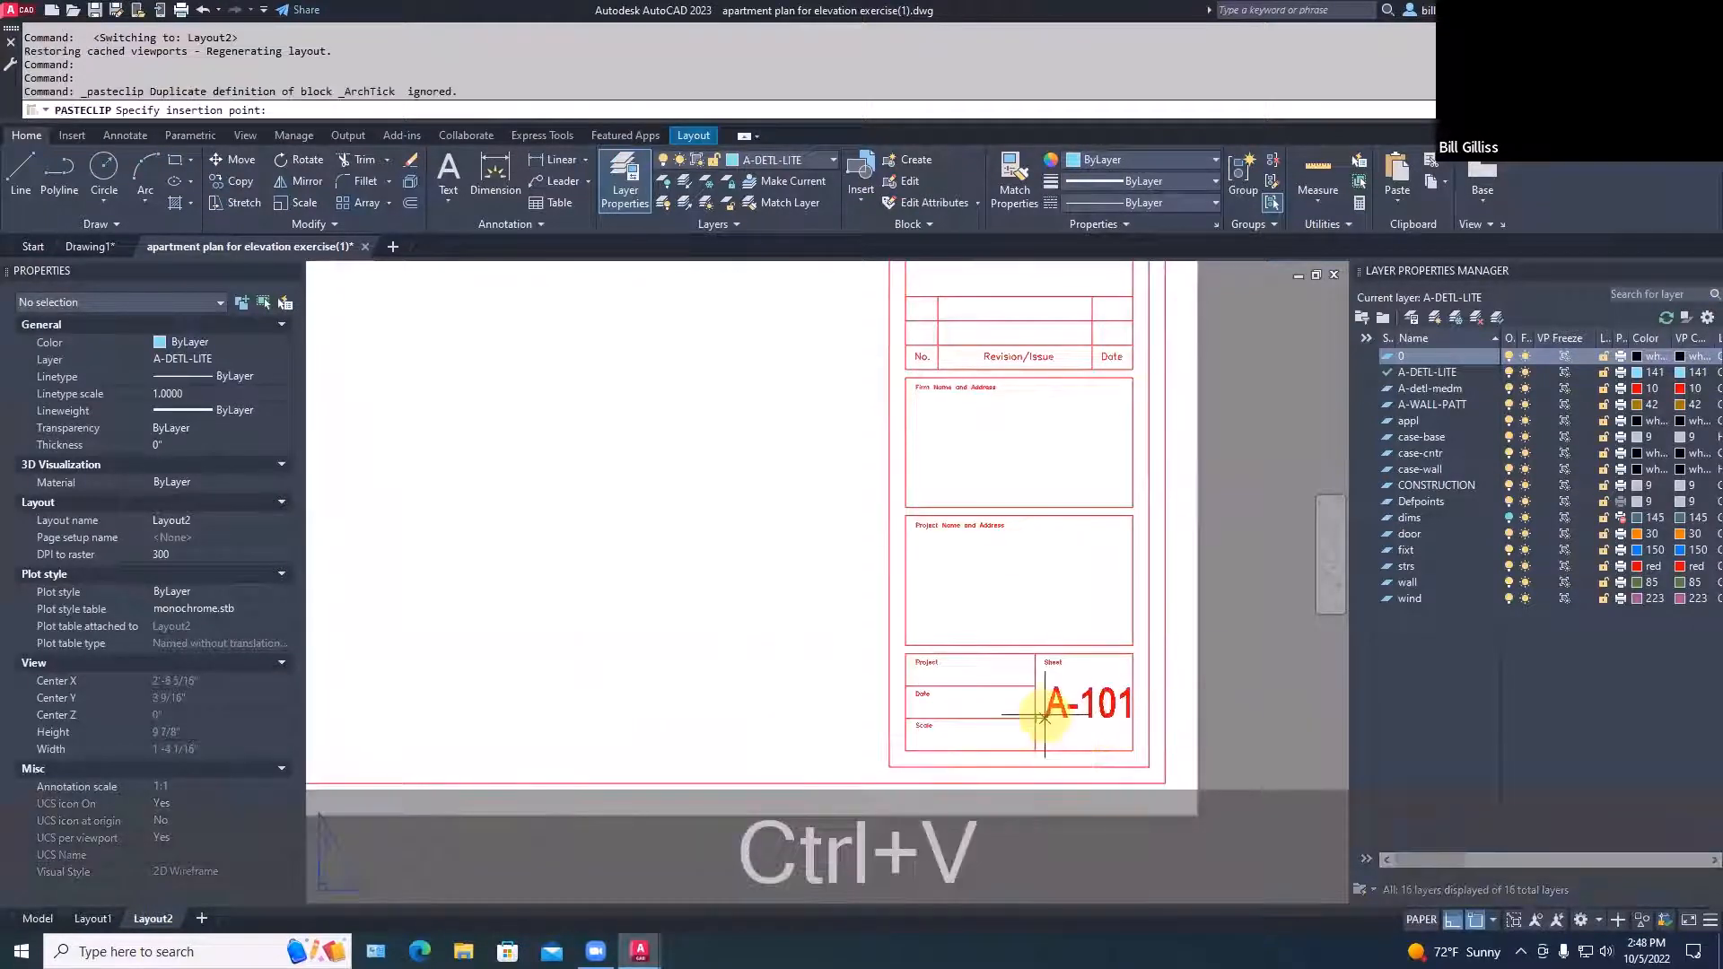
{"action": "scroll", "coordinate": [1041, 718], "scroll_direction": "up", "scroll_amount": 3}
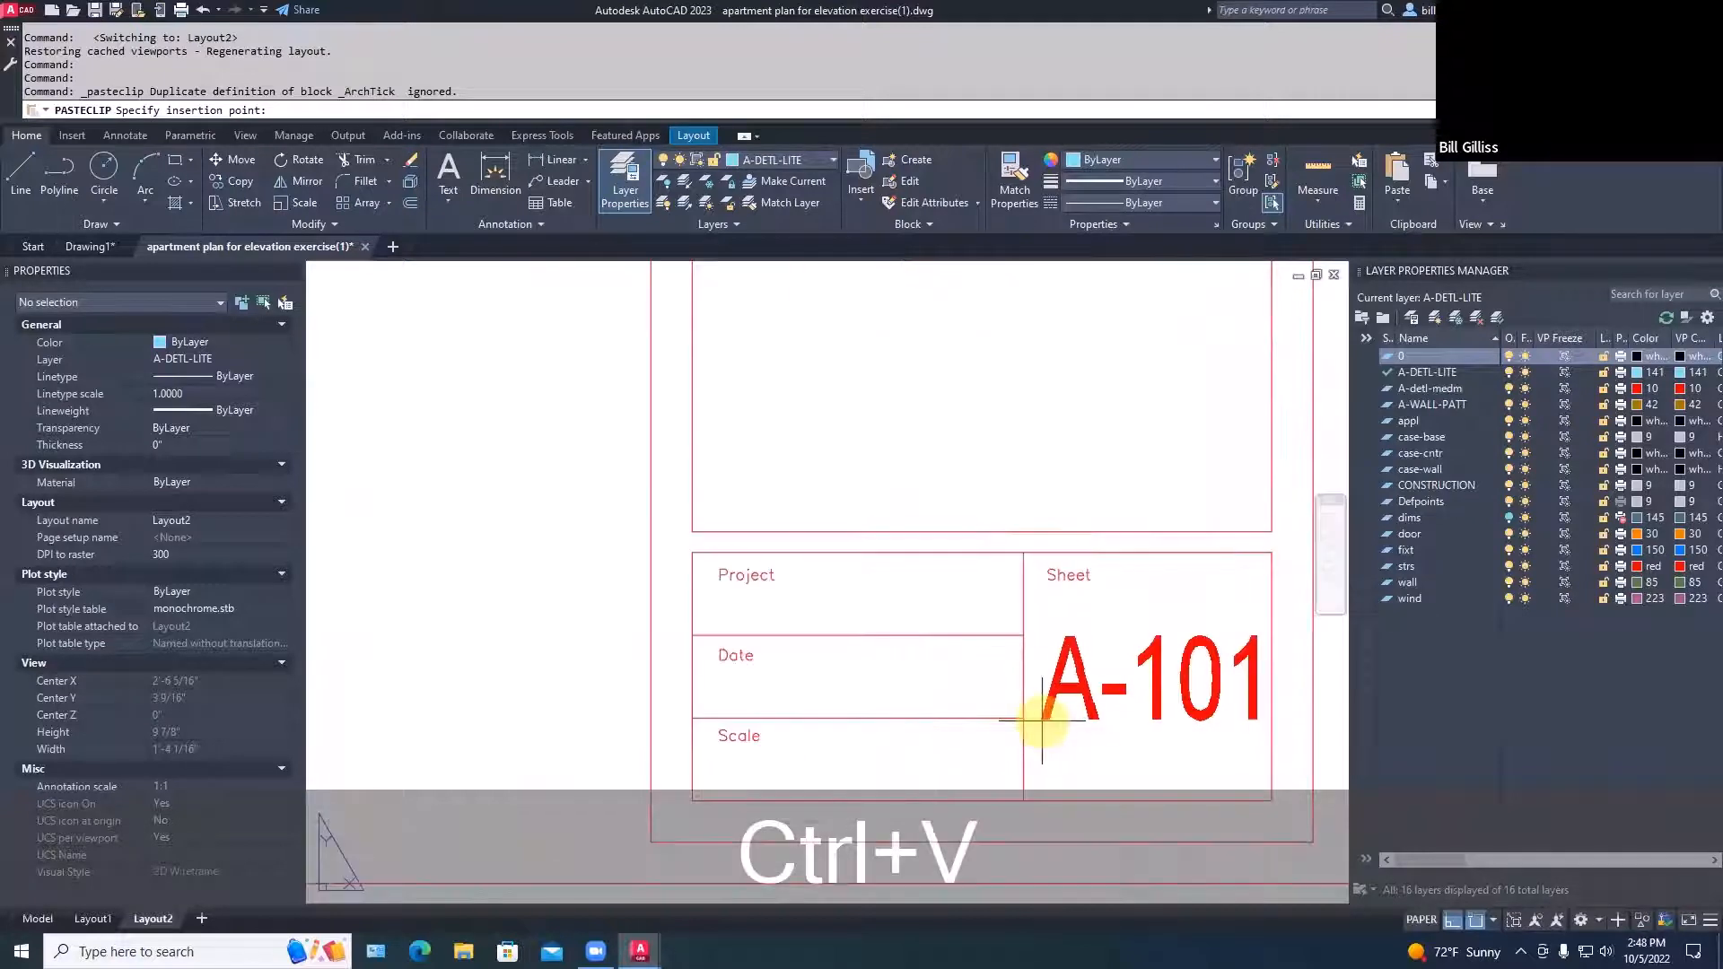
{"action": "key", "text": "Escape"}
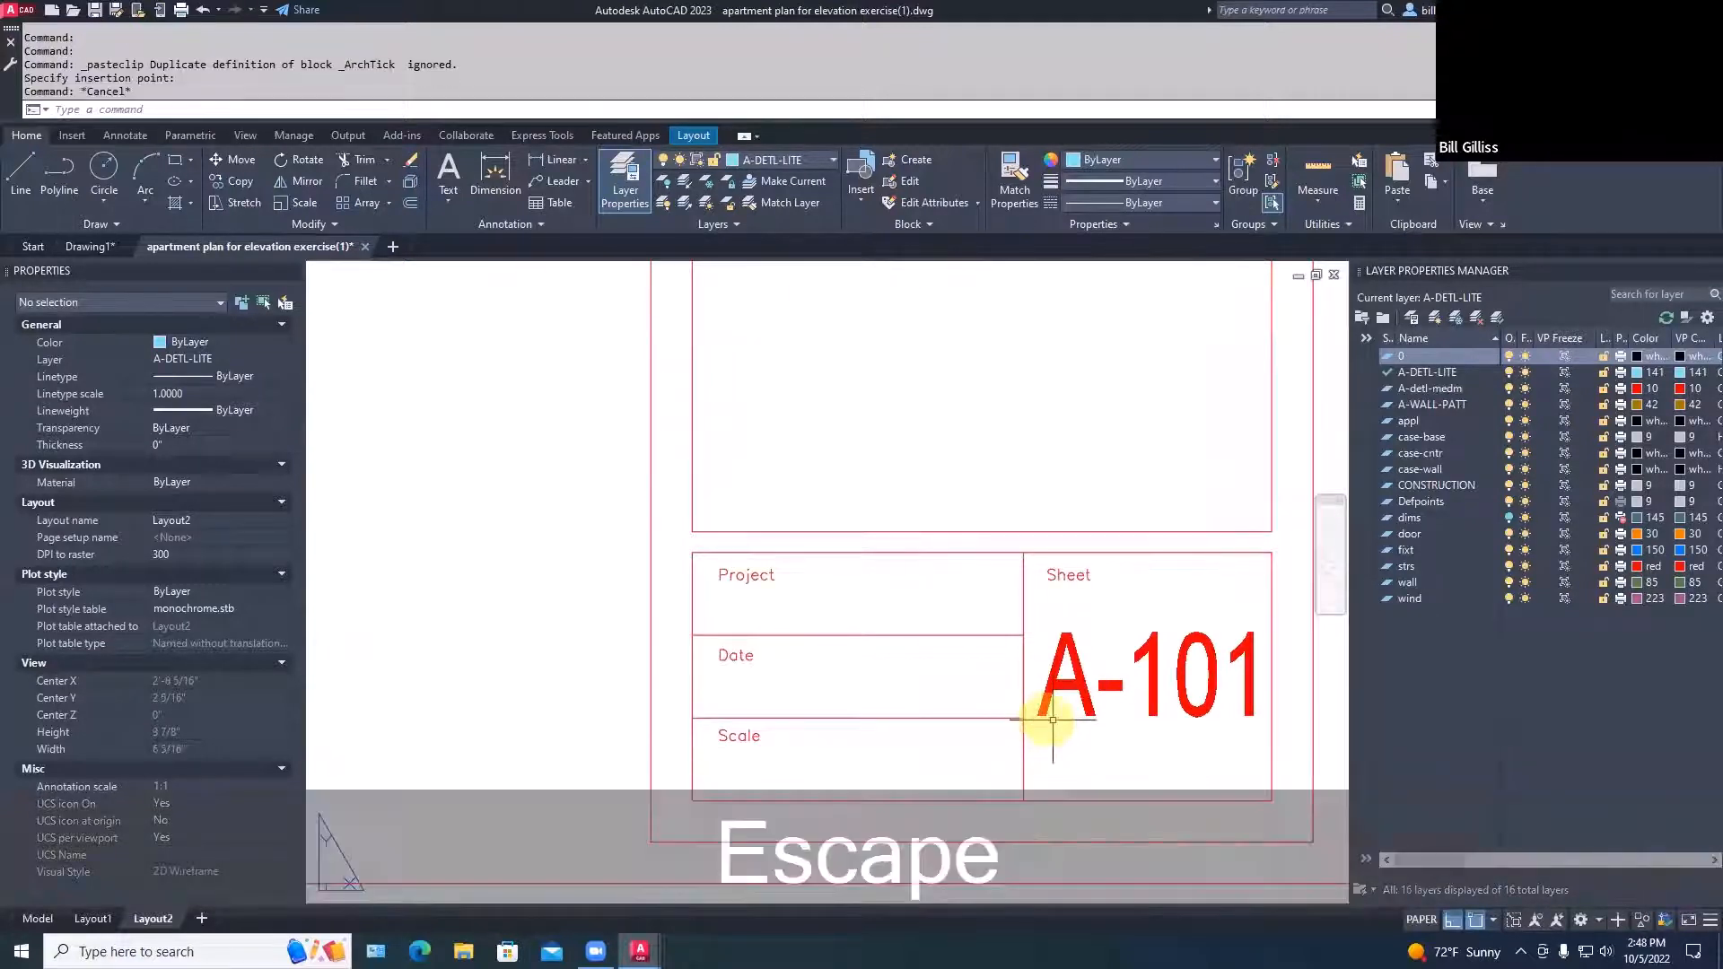
{"action": "key", "text": "Escape"}
Change the pasted sheet number on Layout2 to A-102
{"action": "double_click", "coordinate": [1246, 683]}
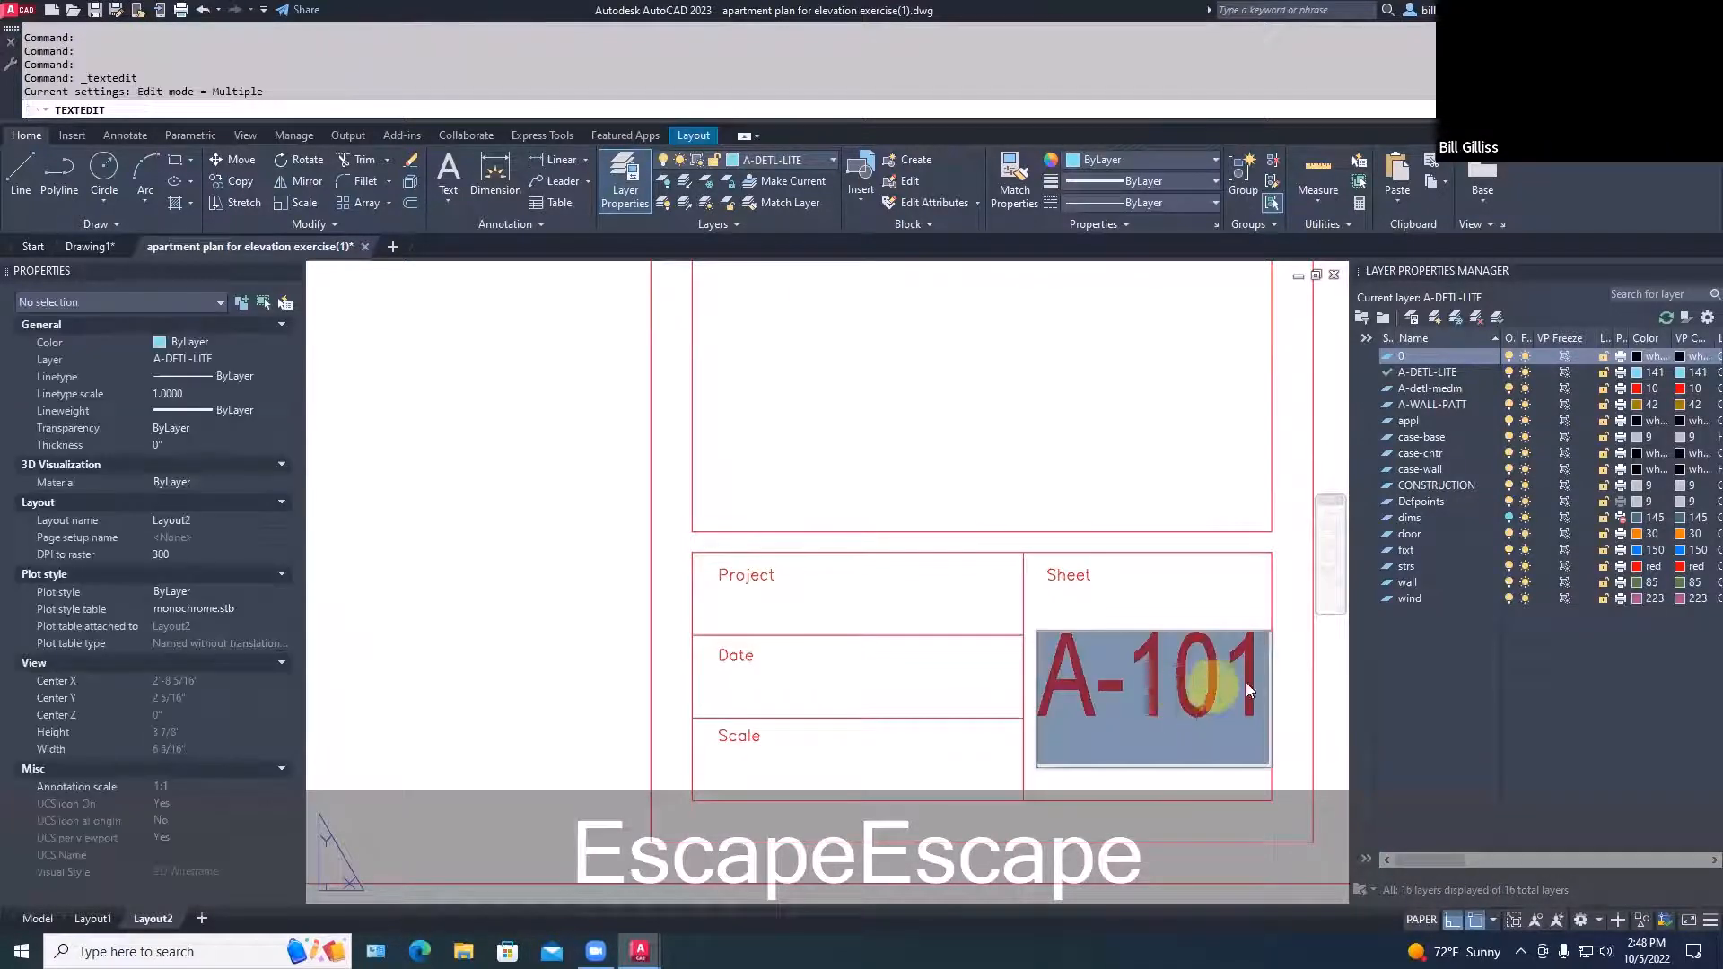
{"action": "left_click_drag", "start_coordinate": [1235, 686], "coordinate": [1252, 686]}
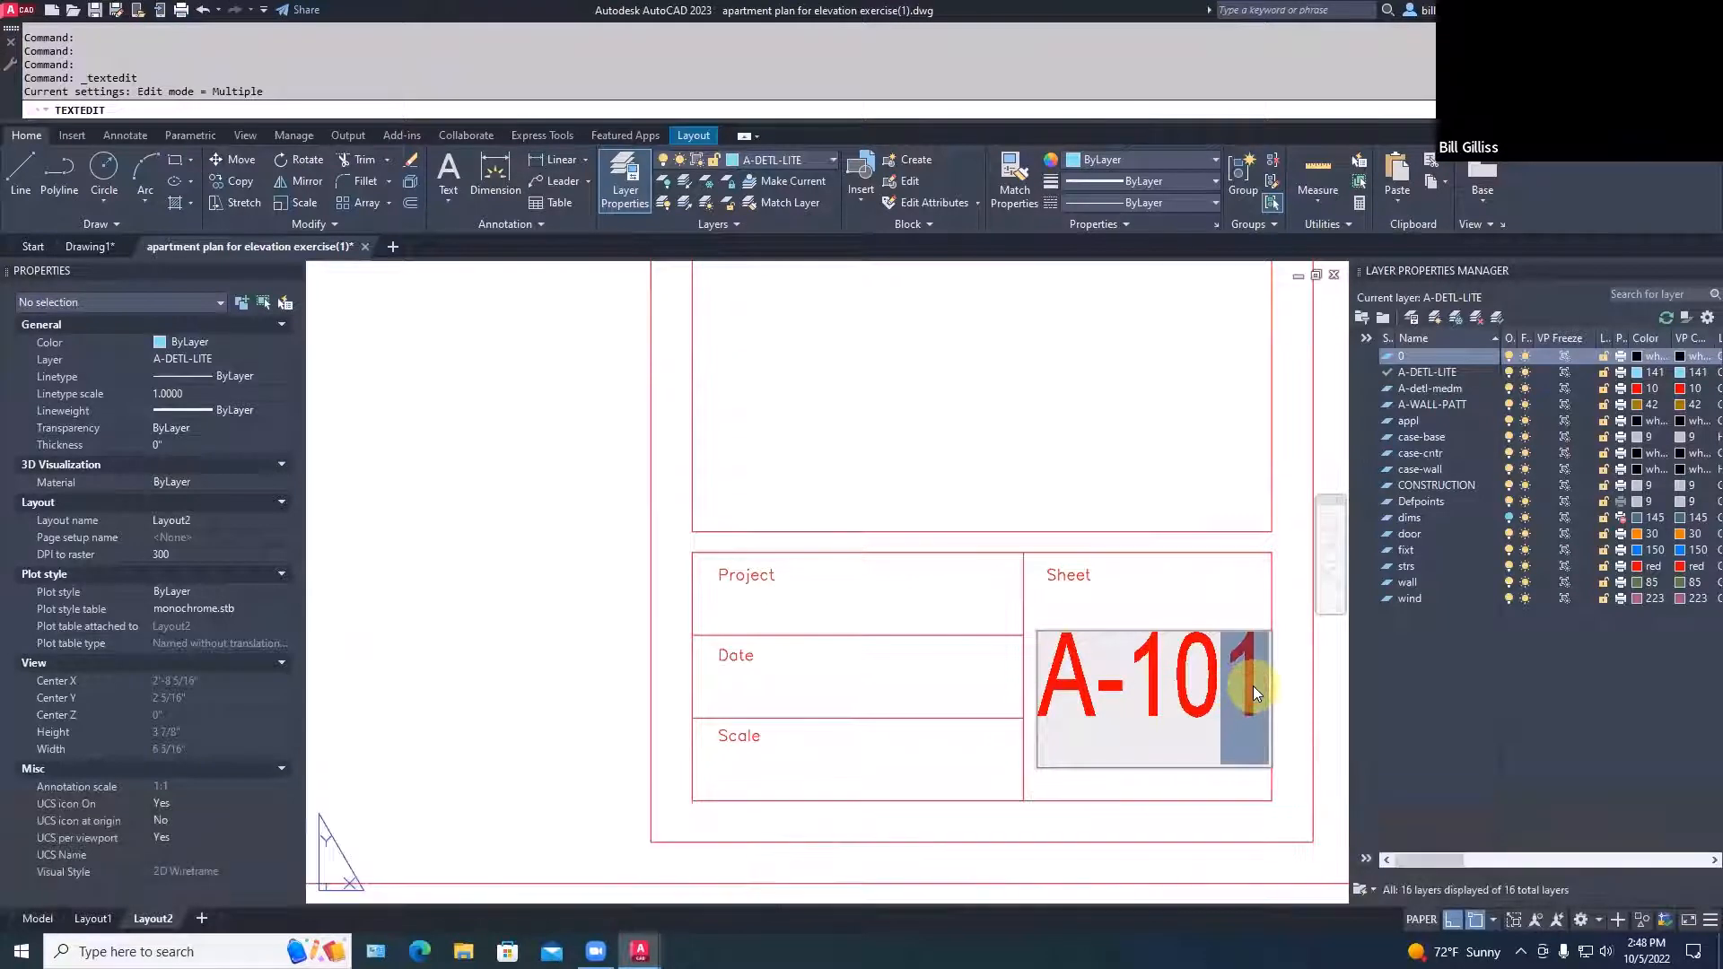
{"action": "type", "text": "2"}
{"action": "left_click", "coordinate": [1095, 507]}
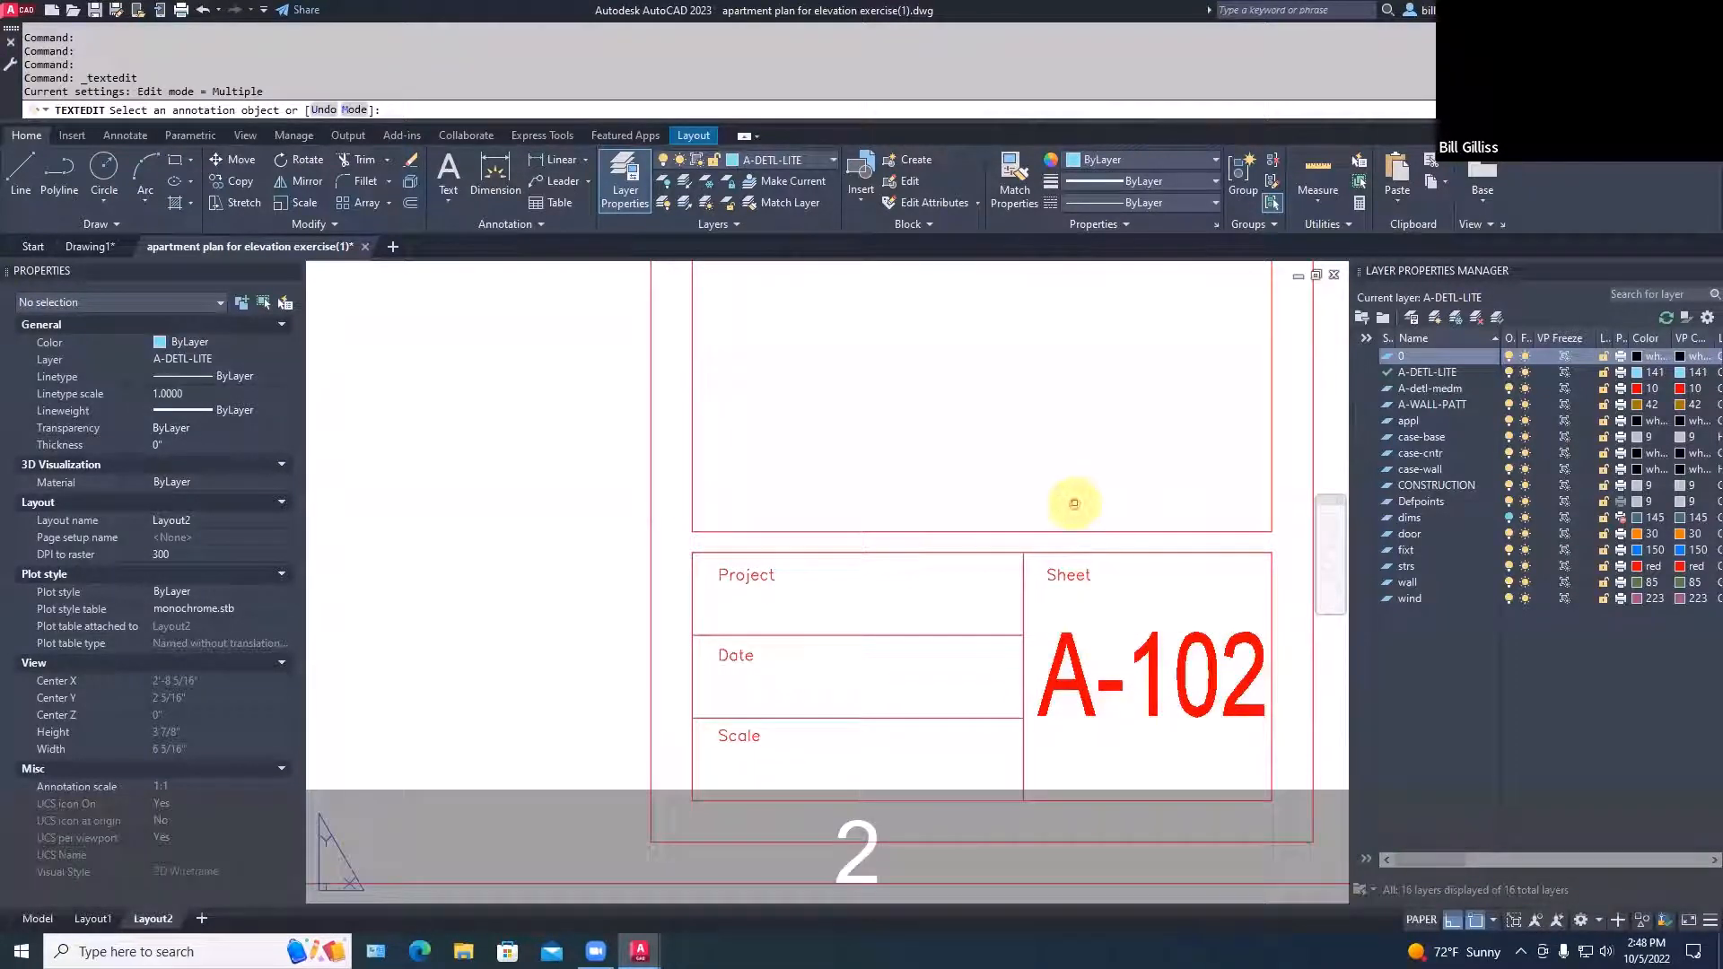
{"action": "key", "text": "Escape"}
Insert the Drawing Title - Imperial block just below the left elevation viewport on Layout2
{"action": "scroll", "coordinate": [1069, 500], "scroll_direction": "down", "scroll_amount": 5}
{"action": "scroll", "coordinate": [1071, 687], "scroll_direction": "down", "scroll_amount": 3}
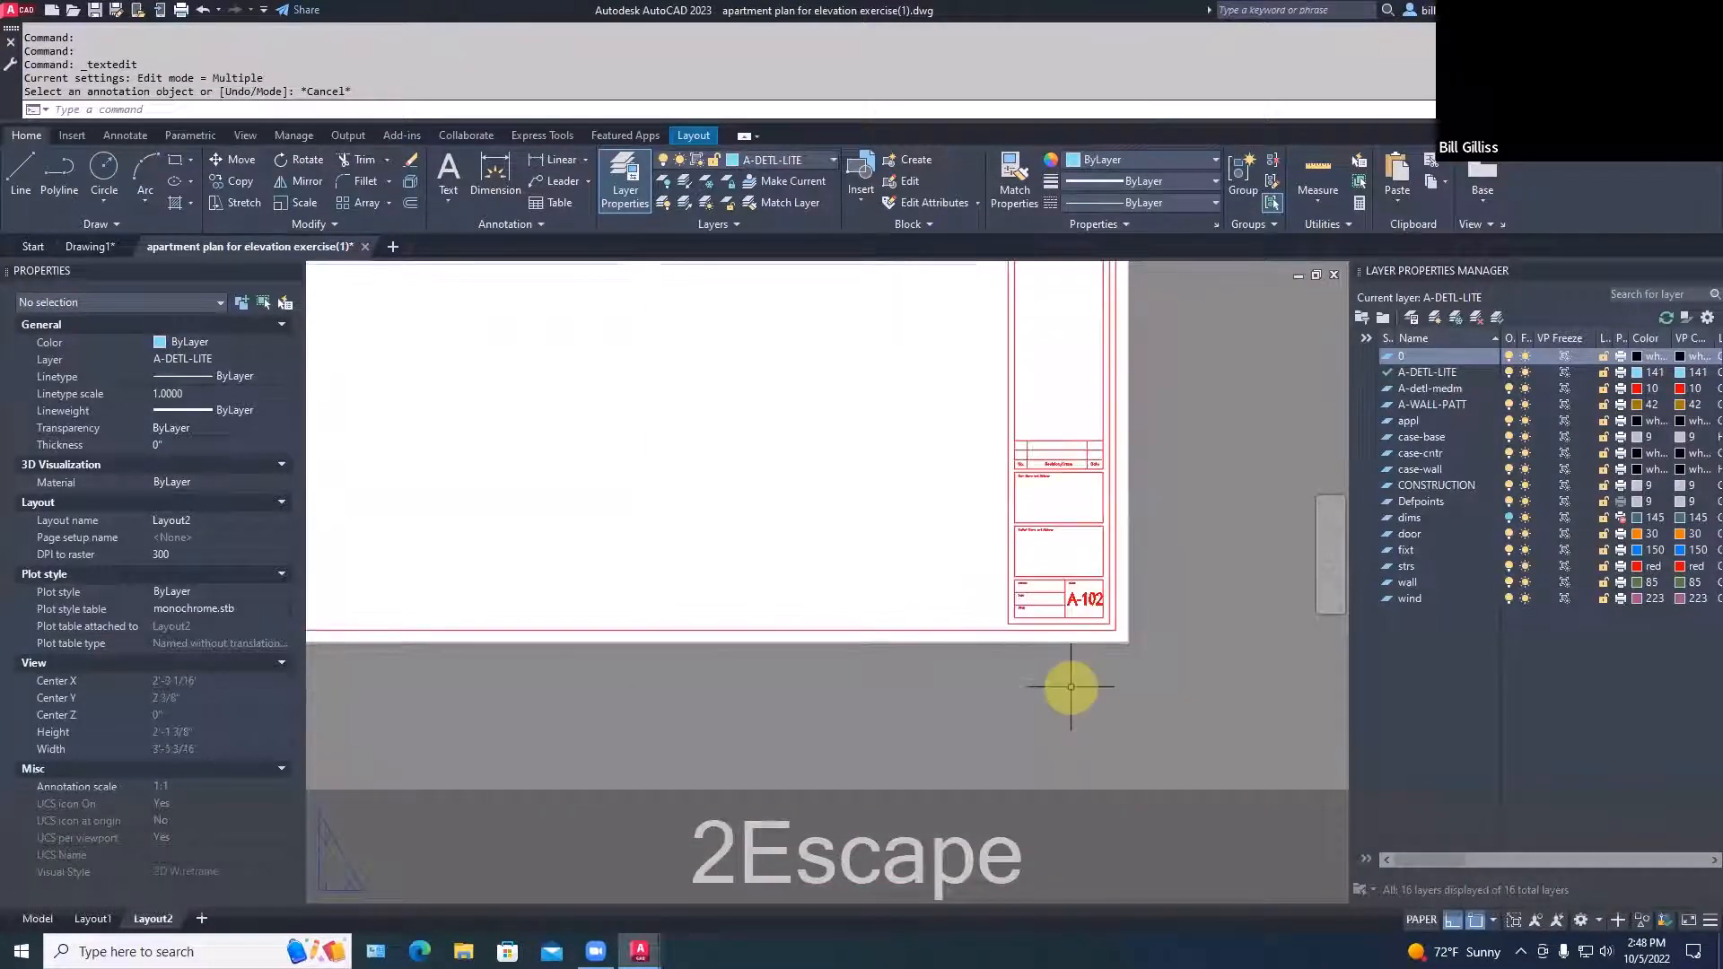
{"action": "type", "text": "z"}
{"action": "key", "text": "space"}
{"action": "type", "text": "e"}
{"action": "key", "text": "space"}
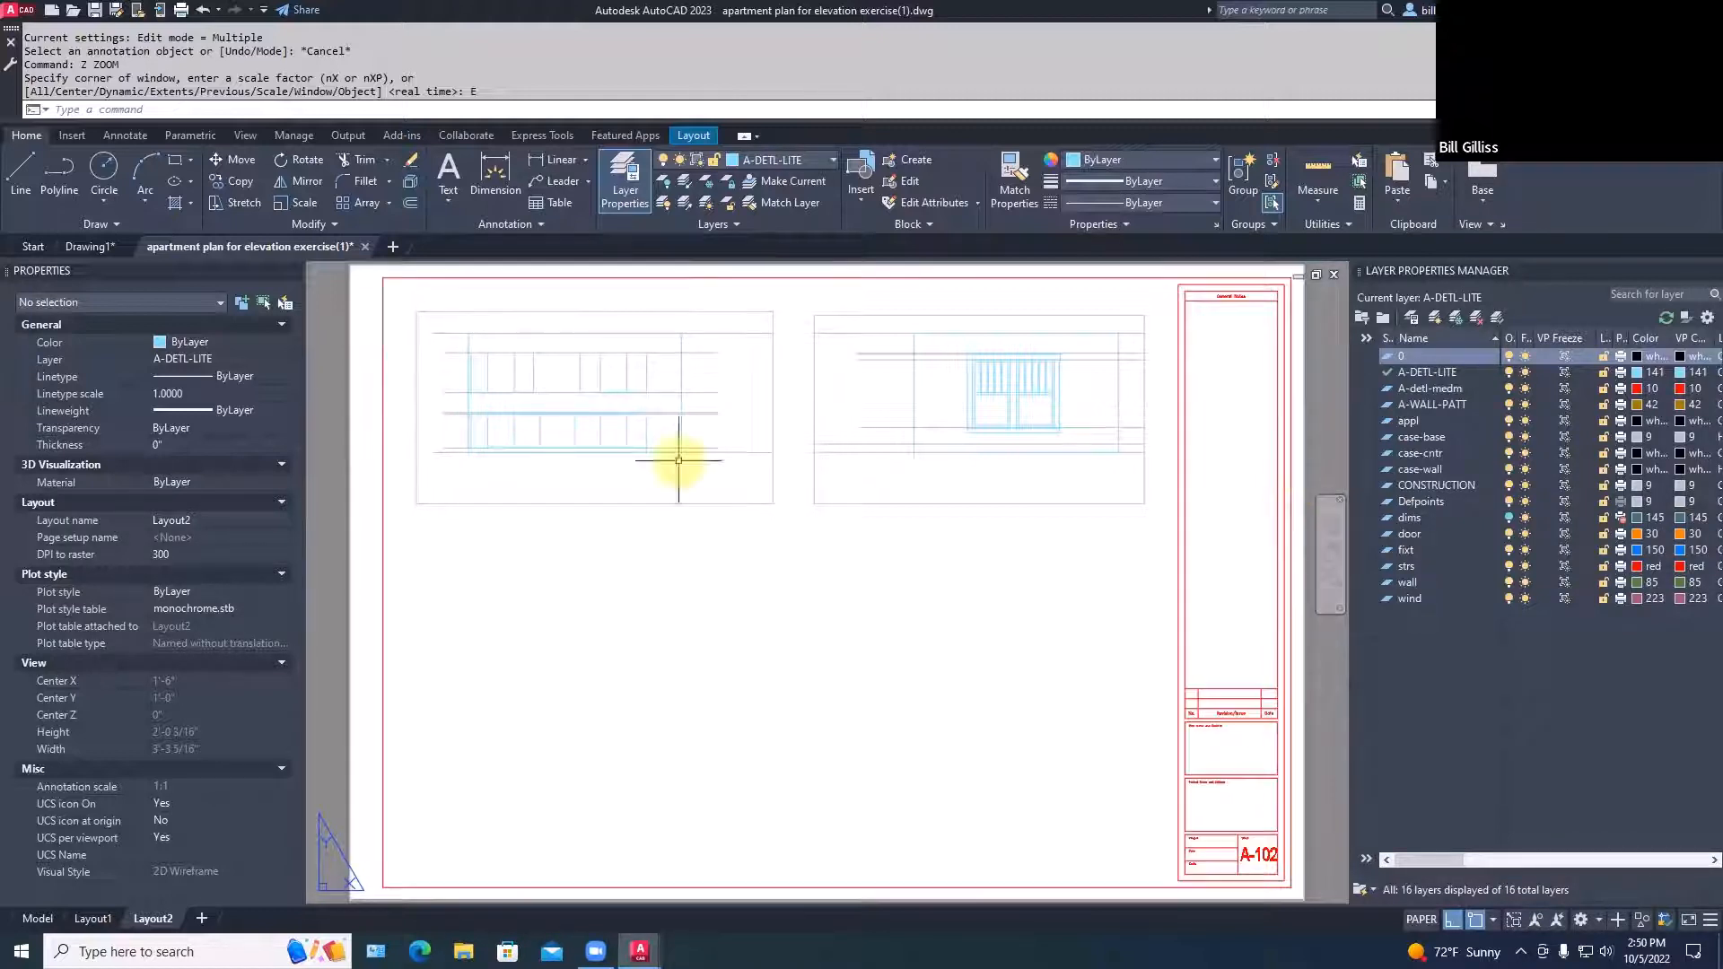
{"action": "left_click", "coordinate": [71, 137]}
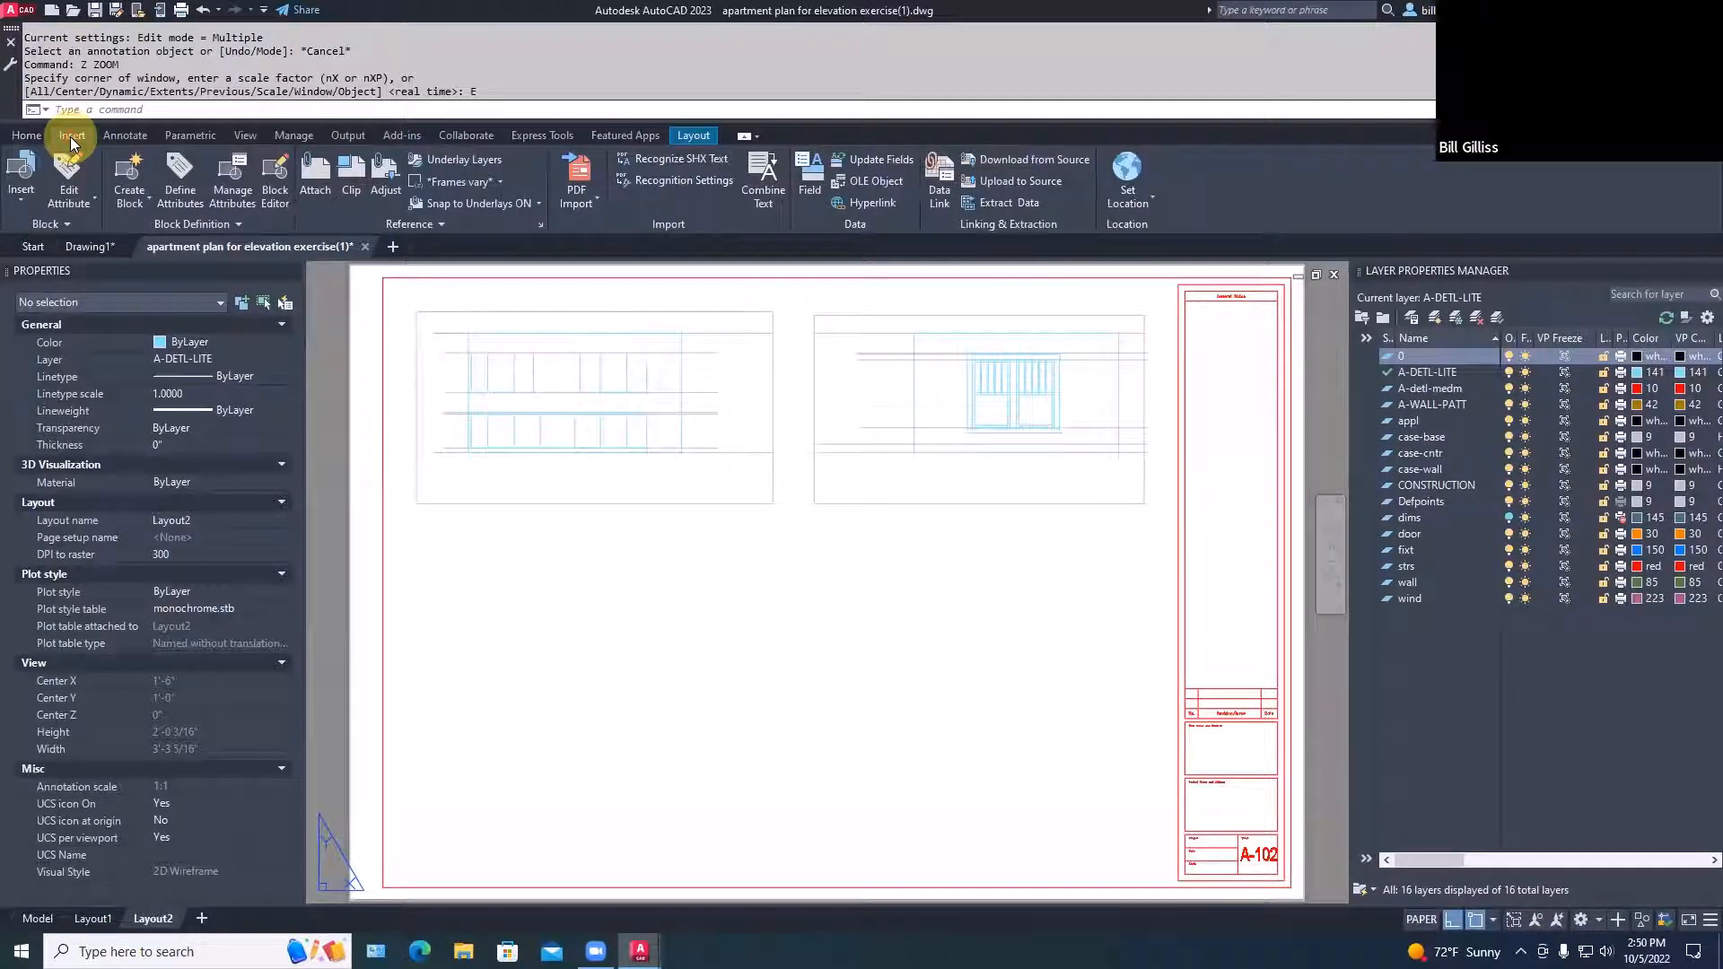
{"action": "left_click", "coordinate": [22, 193]}
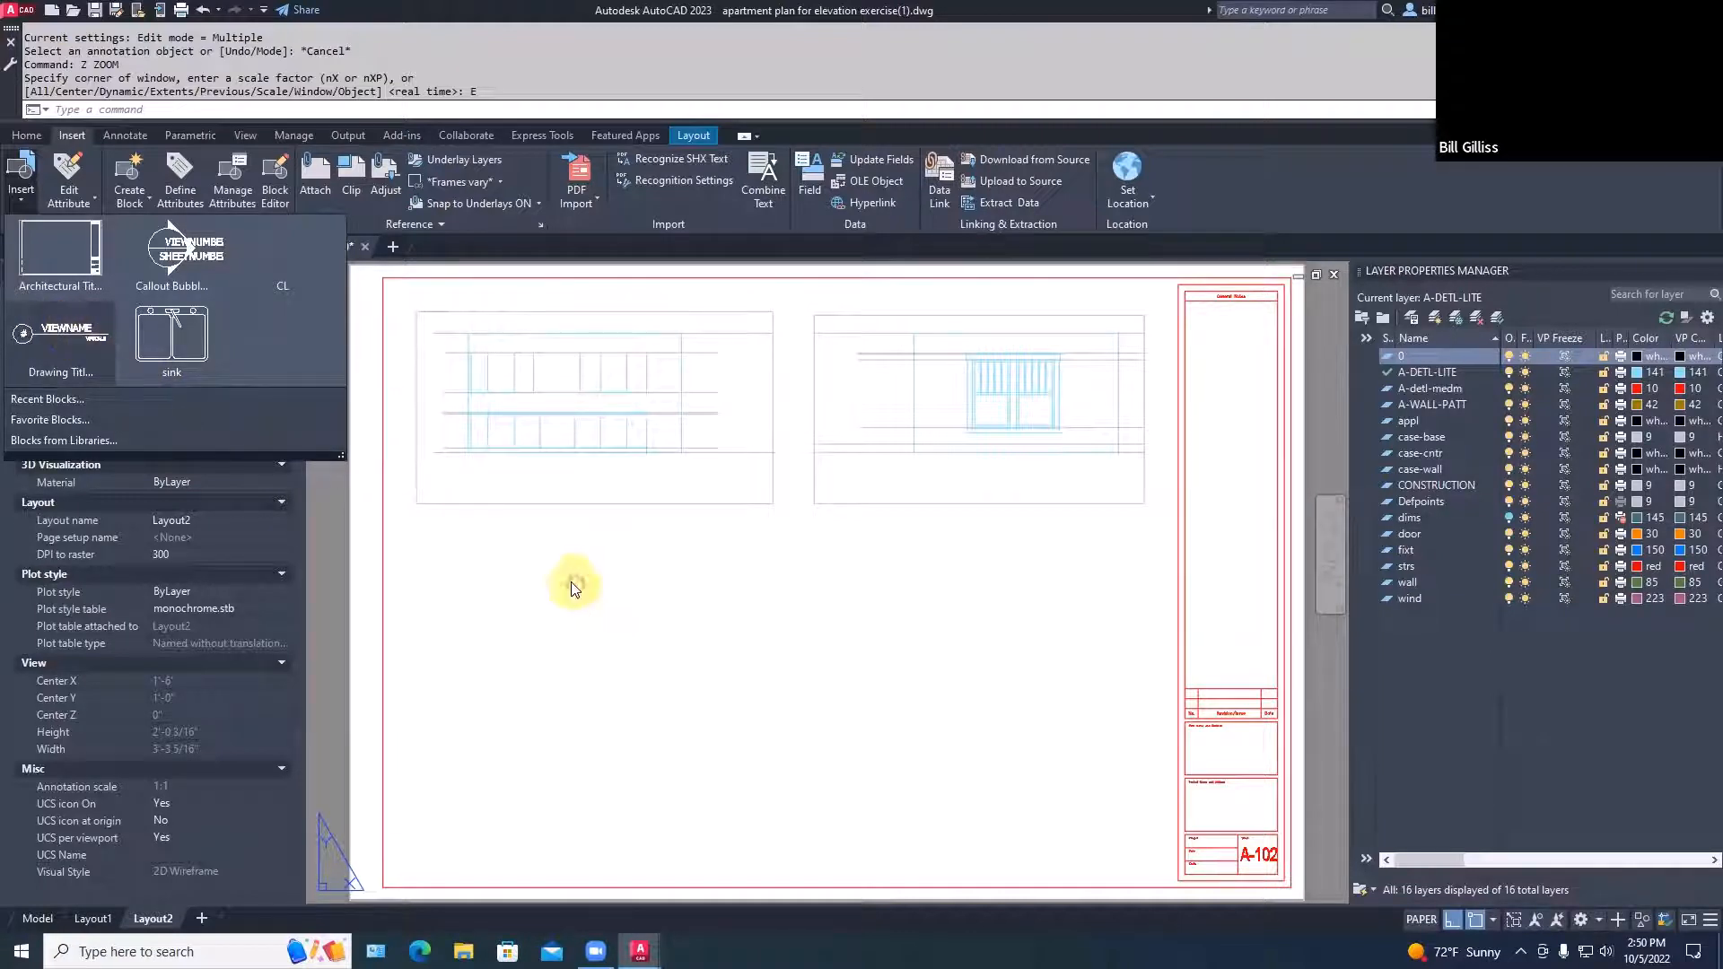
{"action": "left_click", "coordinate": [550, 565]}
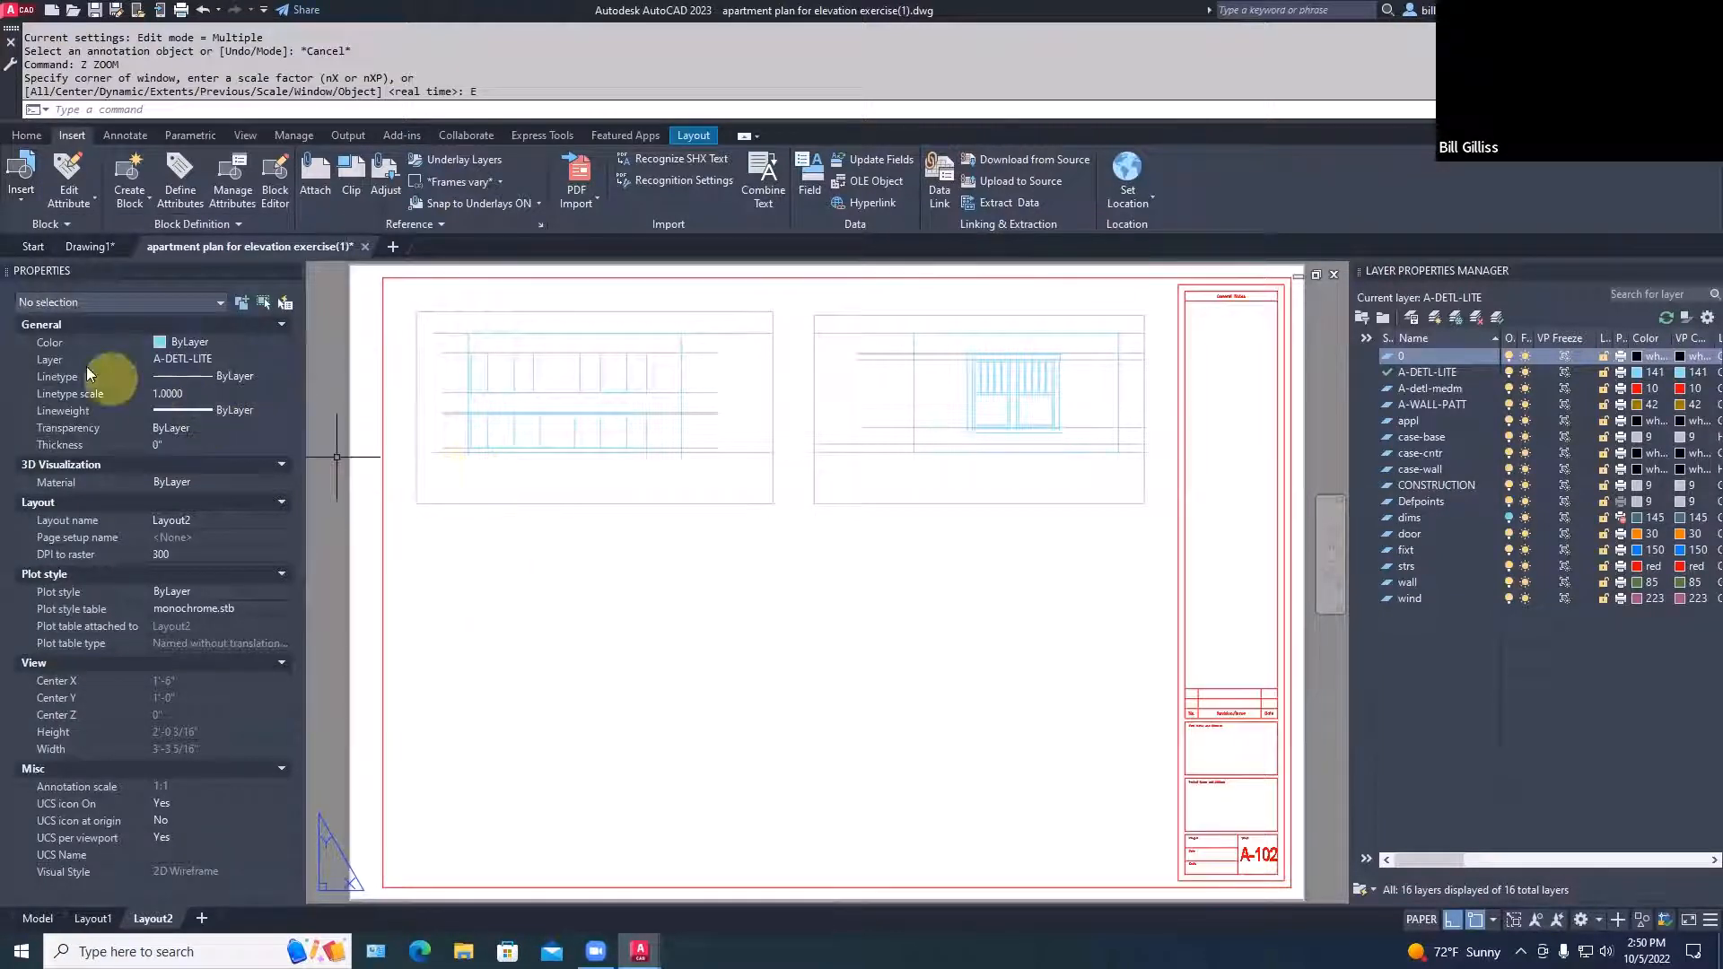
{"action": "left_click", "coordinate": [23, 201]}
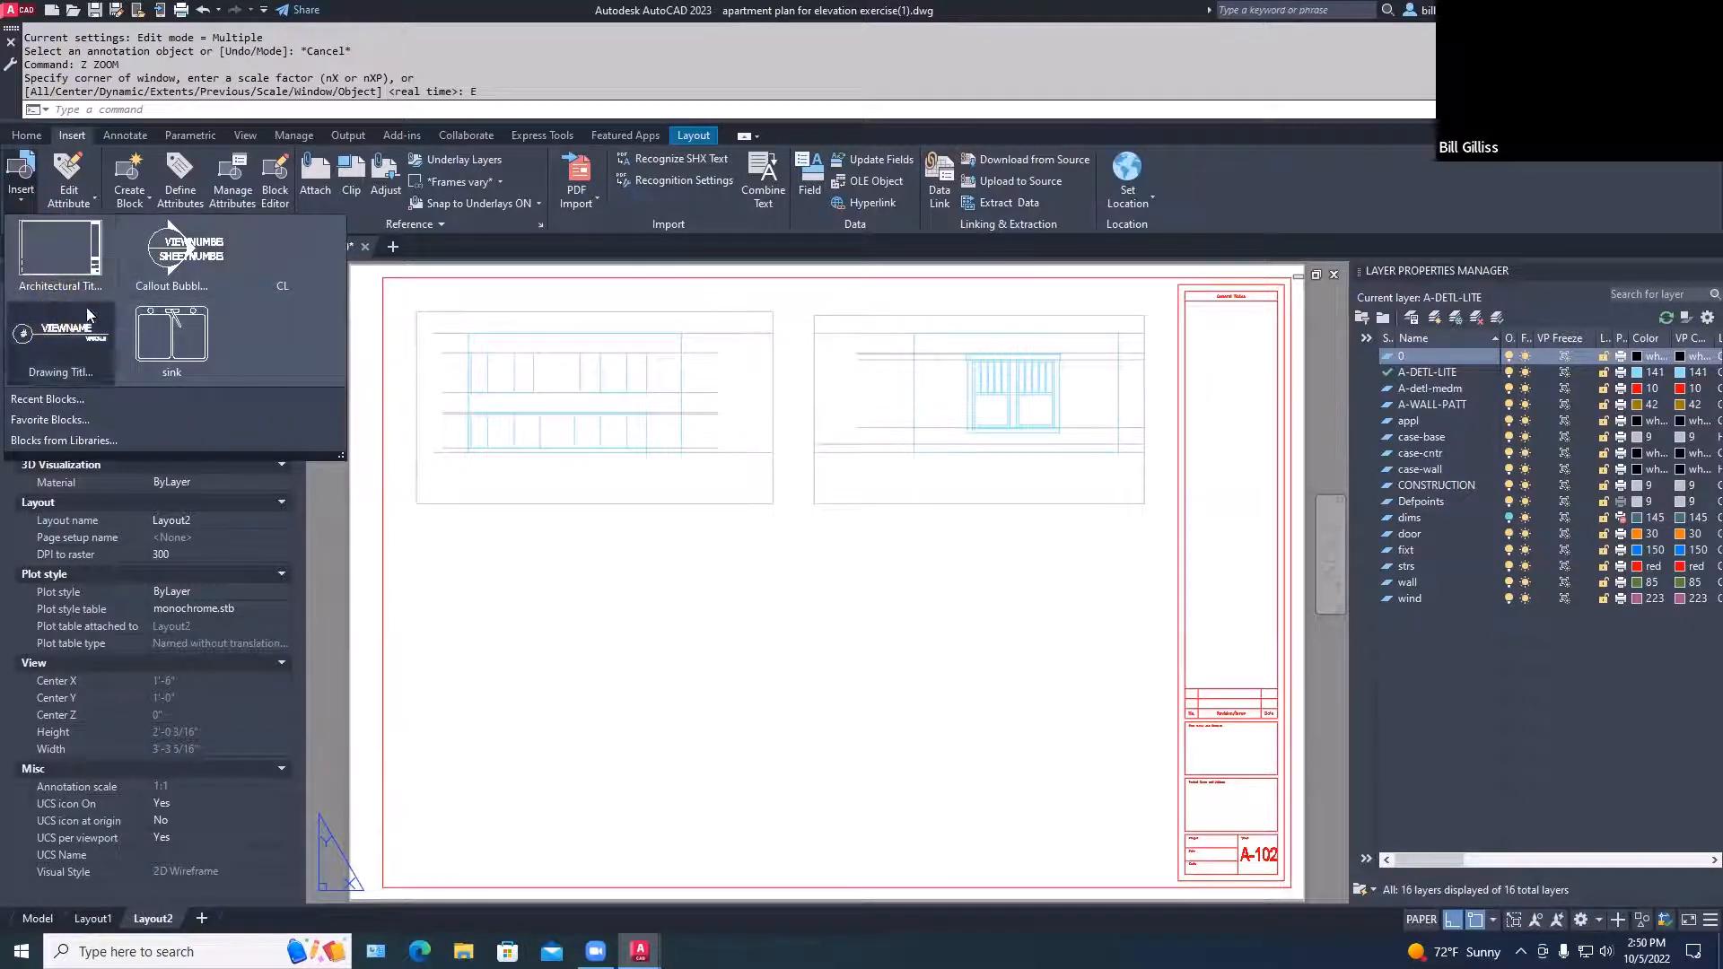
{"action": "left_click", "coordinate": [69, 327]}
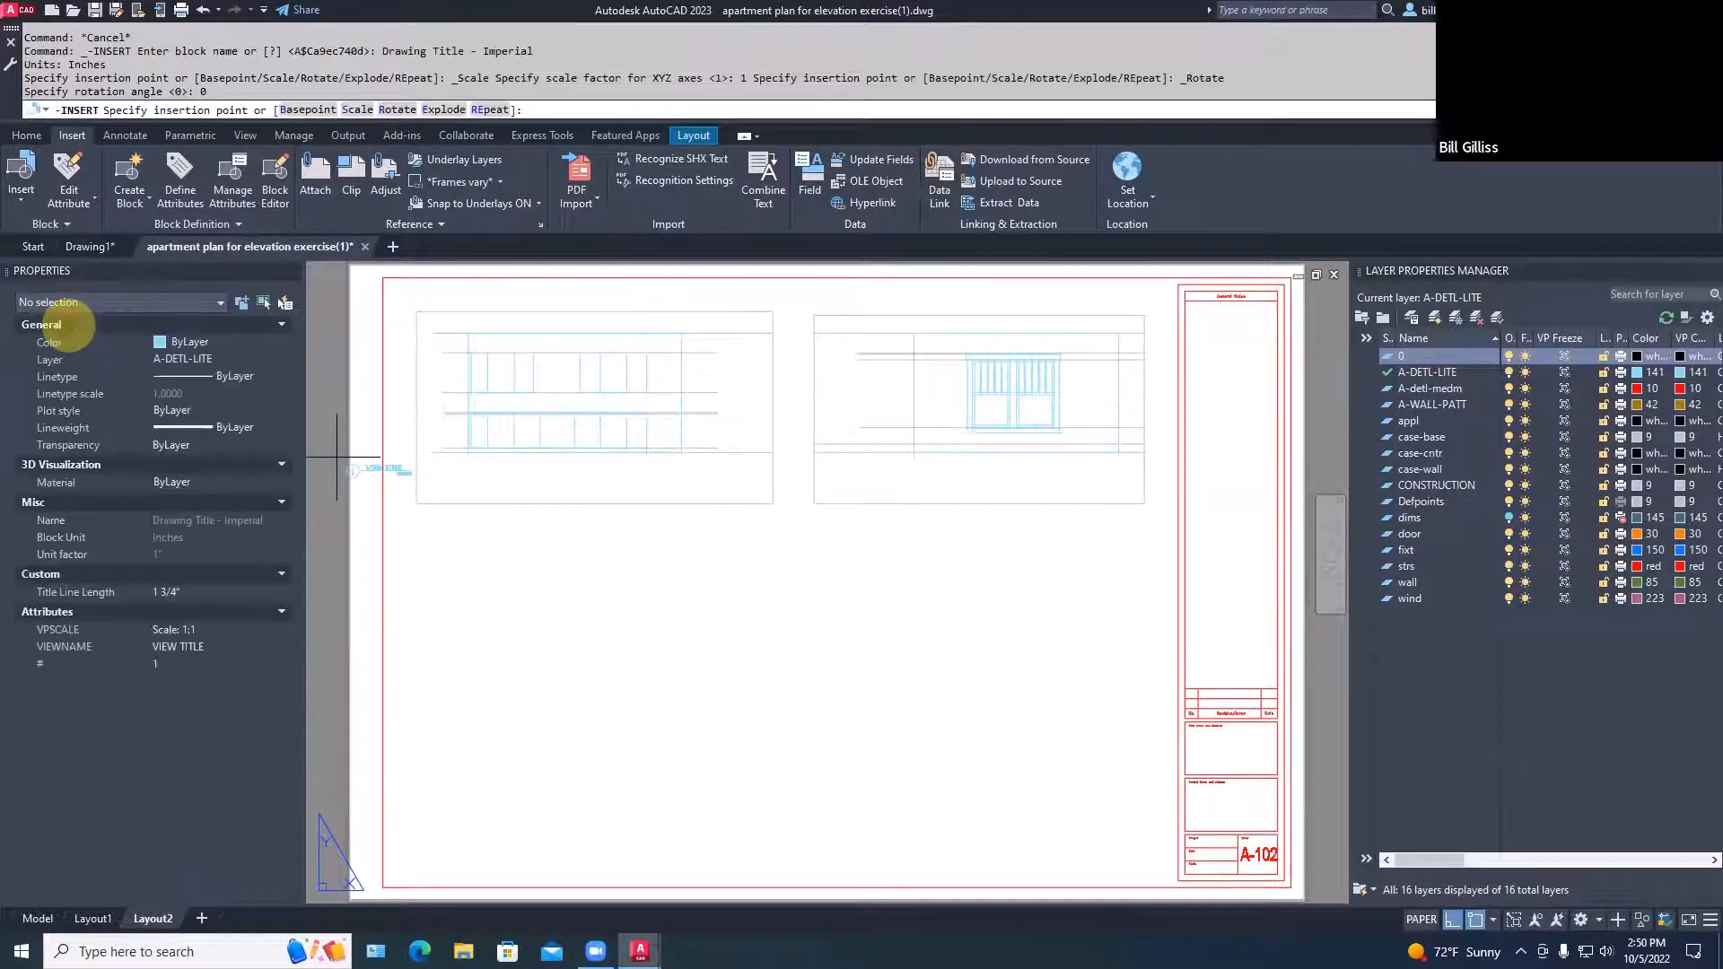
{"action": "scroll", "coordinate": [440, 520], "scroll_direction": "up", "scroll_amount": 5}
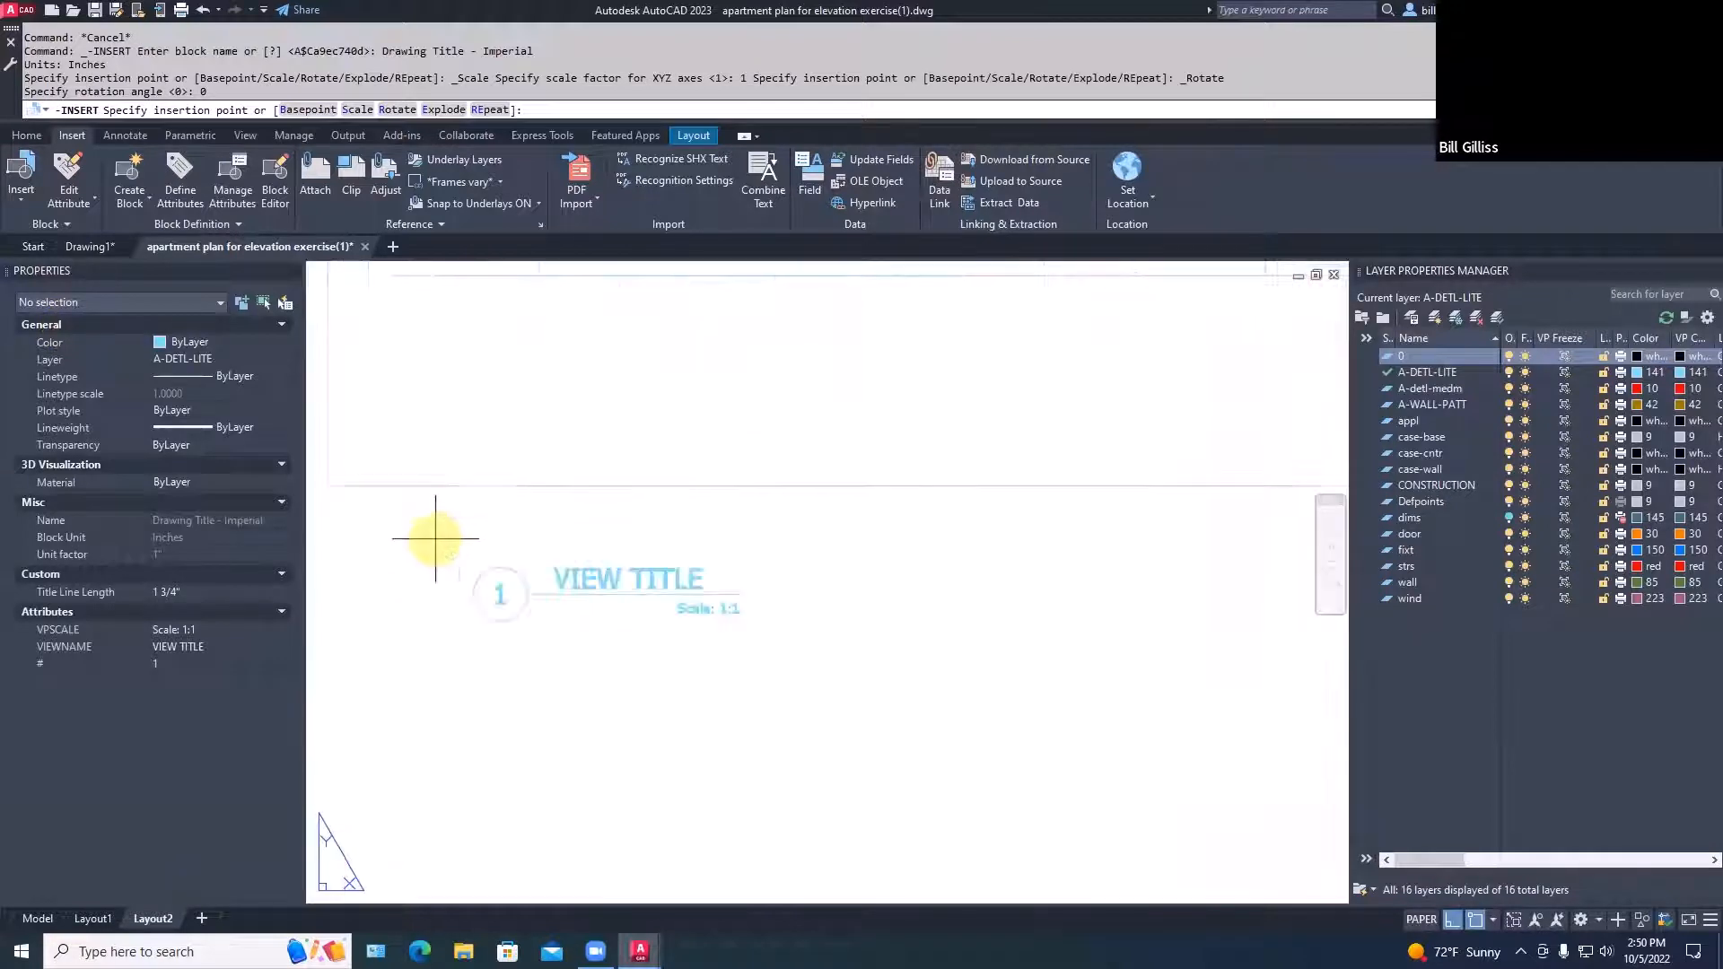
{"action": "left_click", "coordinate": [388, 539]}
Copy the drawing title block about 1'-2 7/16" horizontally to sit below the right elevation viewport
{"action": "scroll", "coordinate": [668, 547], "scroll_direction": "down", "scroll_amount": 1}
{"action": "scroll", "coordinate": [668, 547], "scroll_direction": "down", "scroll_amount": 3}
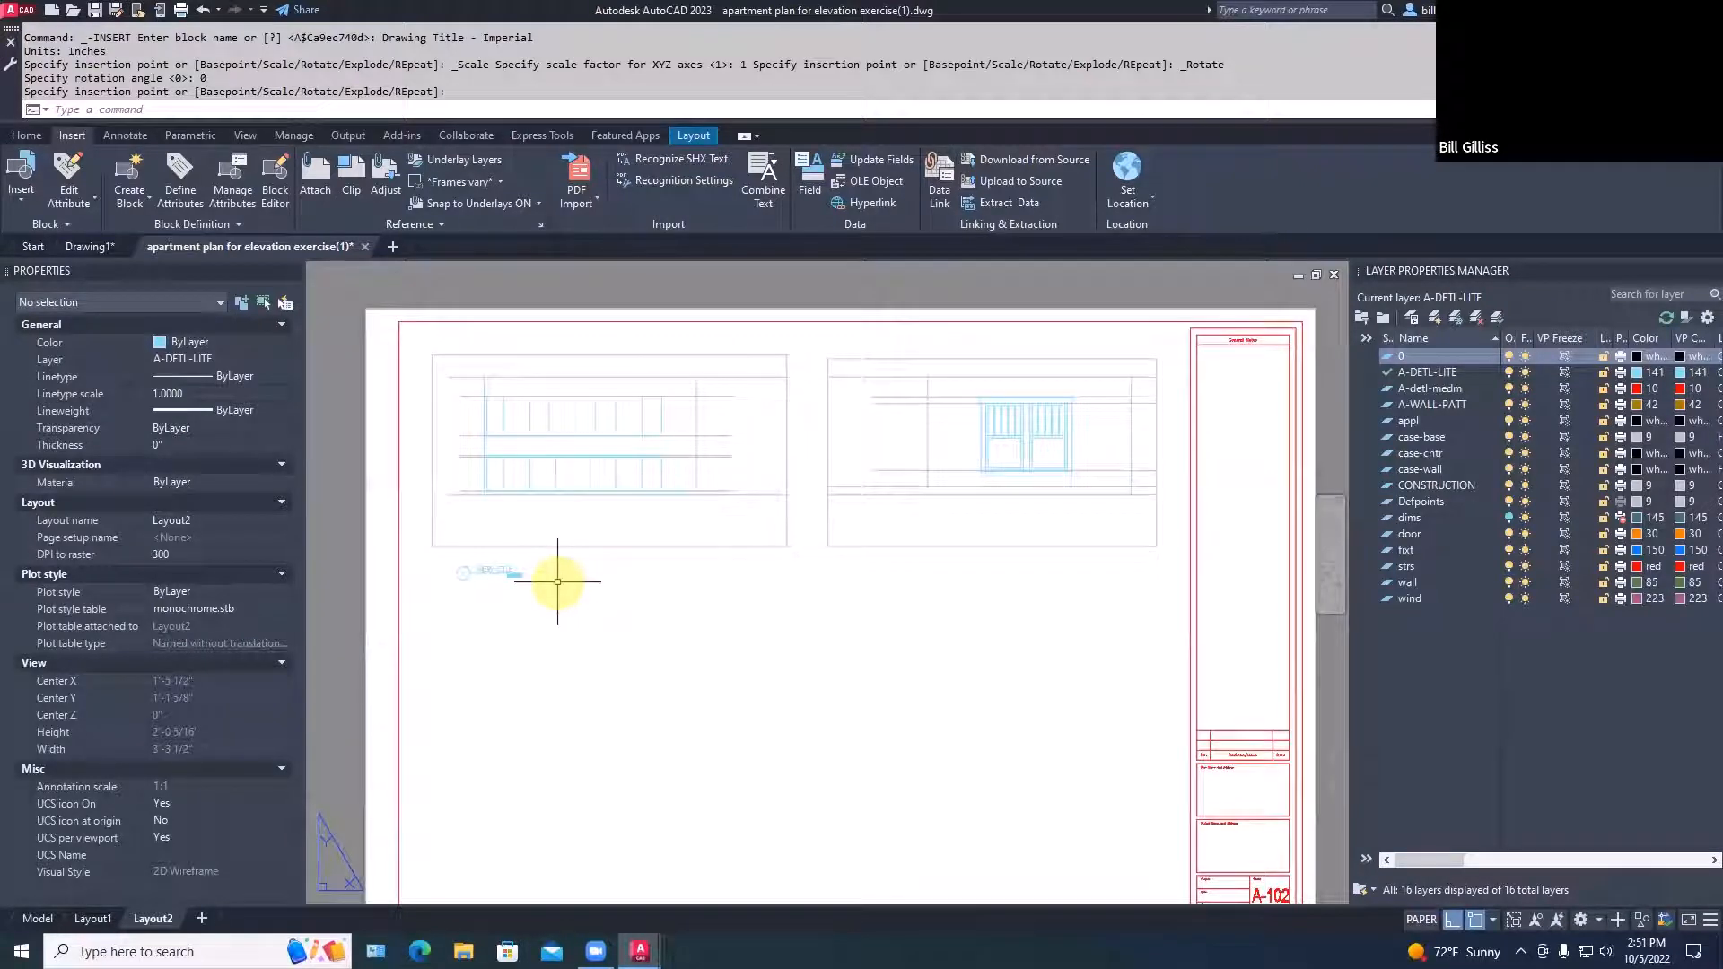
{"action": "type", "text": "cp"}
{"action": "key", "text": "space"}
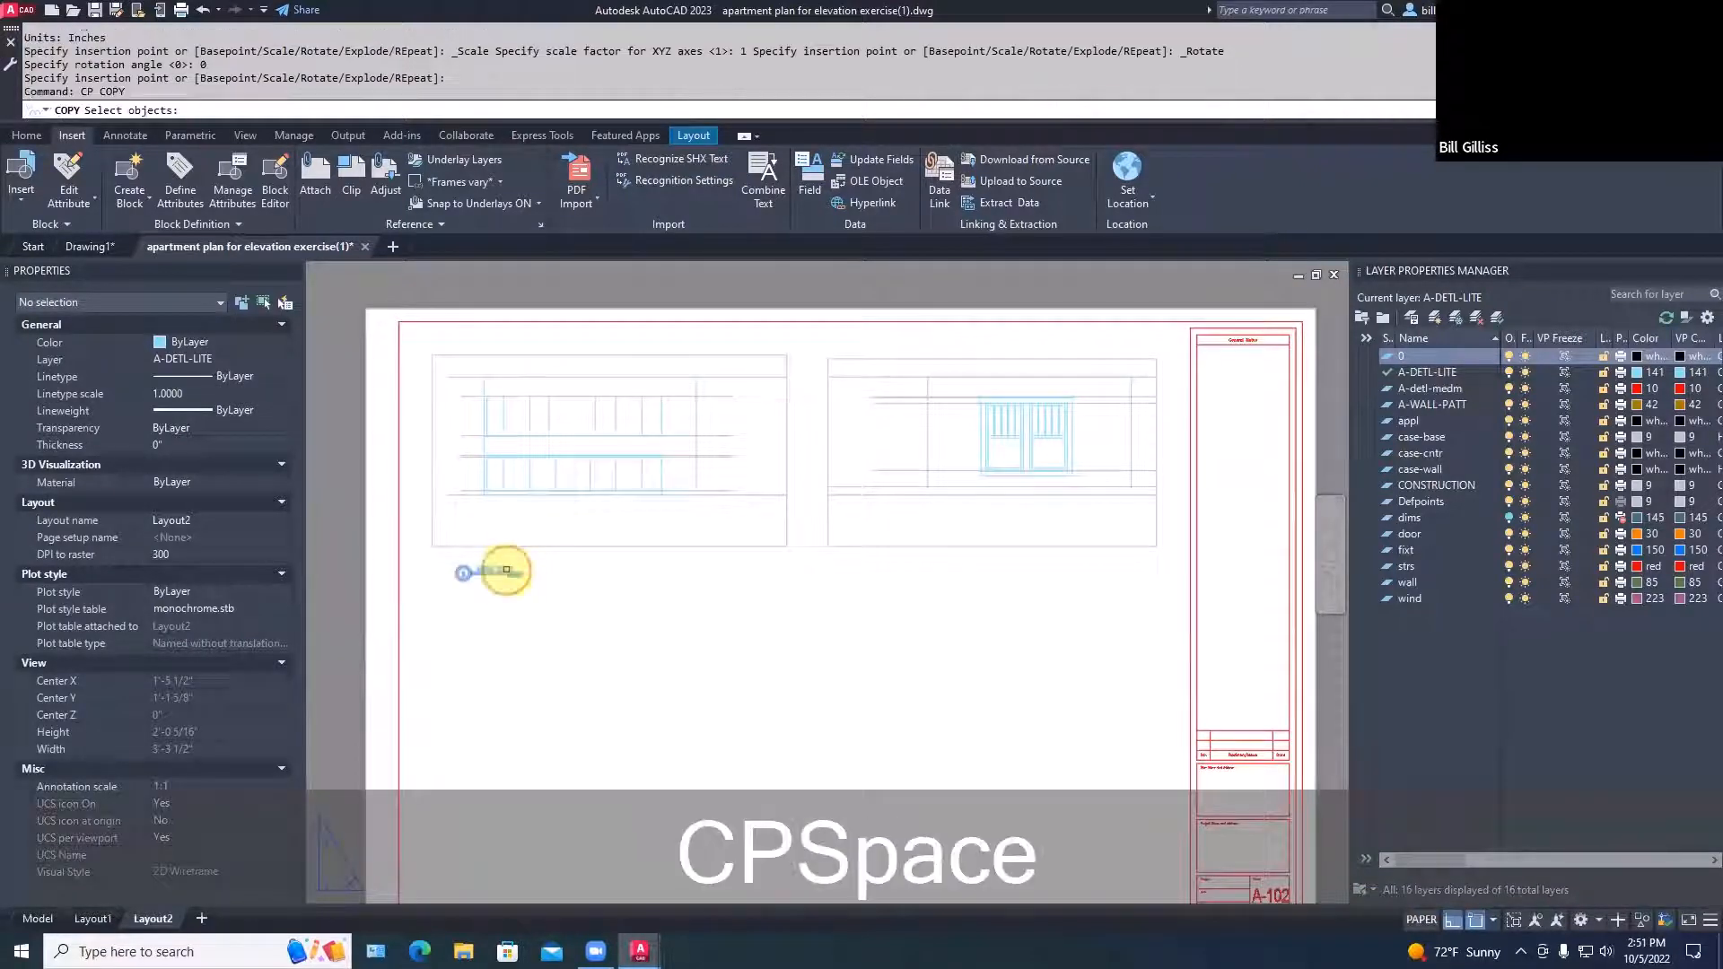
{"action": "left_click", "coordinate": [506, 569]}
{"action": "key", "text": "space"}
{"action": "left_click", "coordinate": [485, 583]}
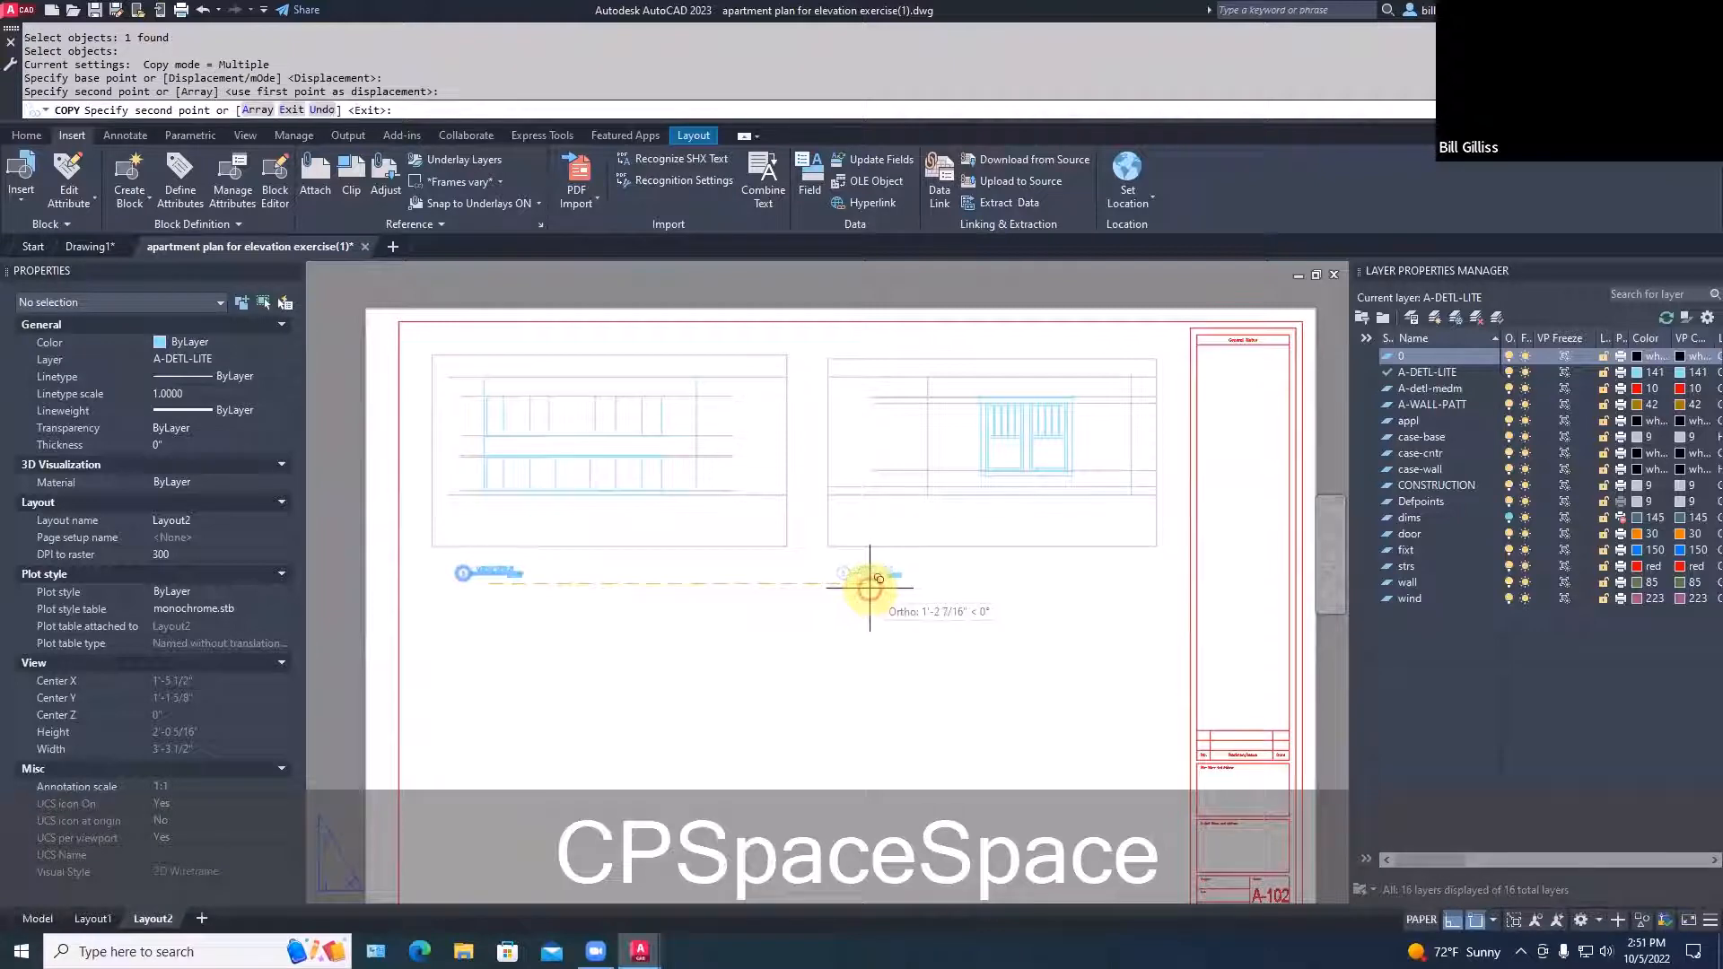
{"action": "key", "text": "Escape"}
{"action": "key", "text": "Escape"}
Set the view name of the drawing title under the left elevation to NORTH ELEVATION
{"action": "scroll", "coordinate": [485, 574], "scroll_direction": "up", "scroll_amount": 5}
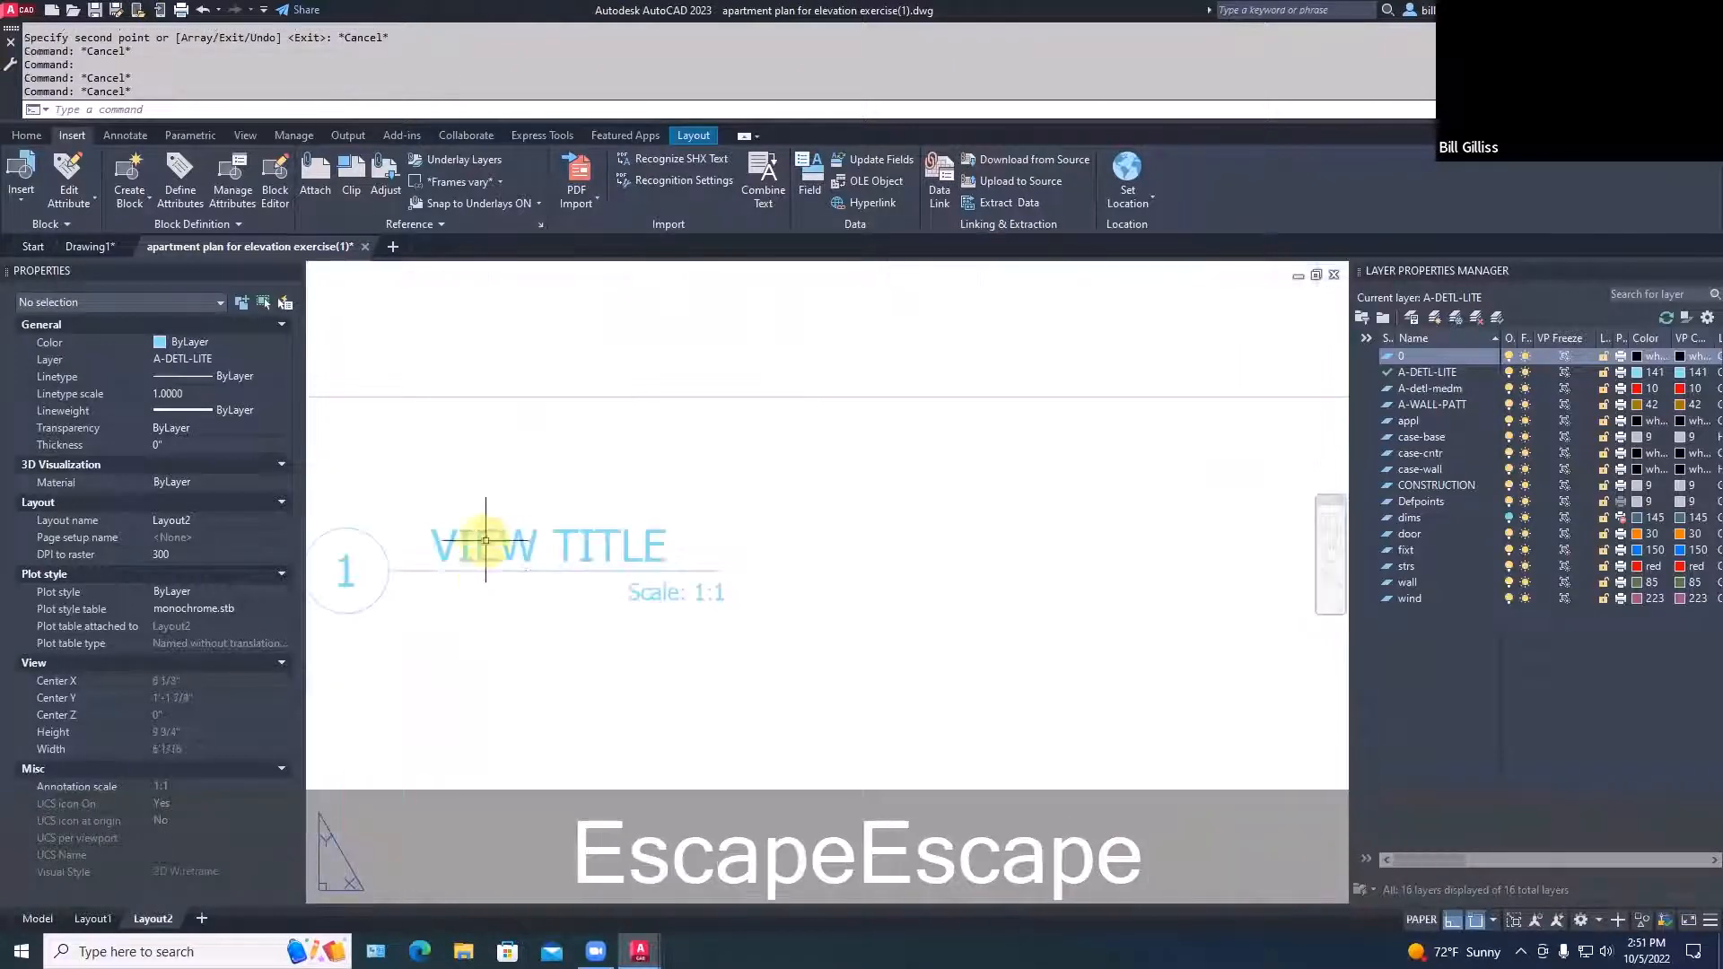
{"action": "left_click", "coordinate": [486, 540]}
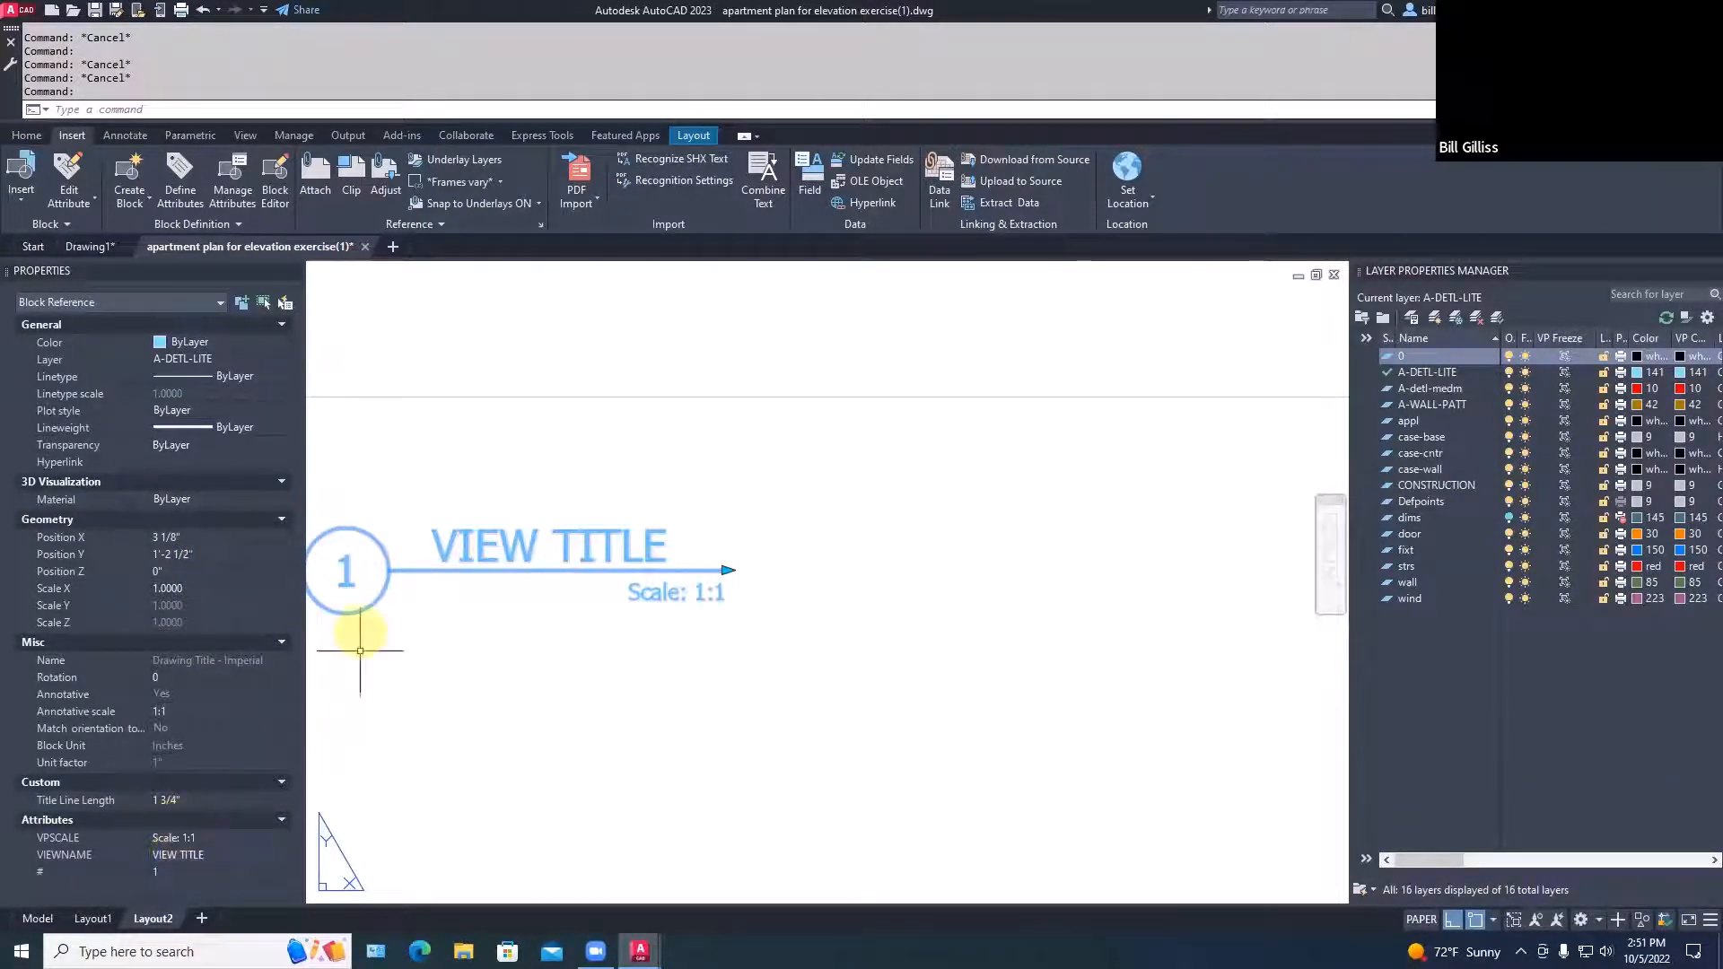
{"action": "left_click", "coordinate": [343, 579]}
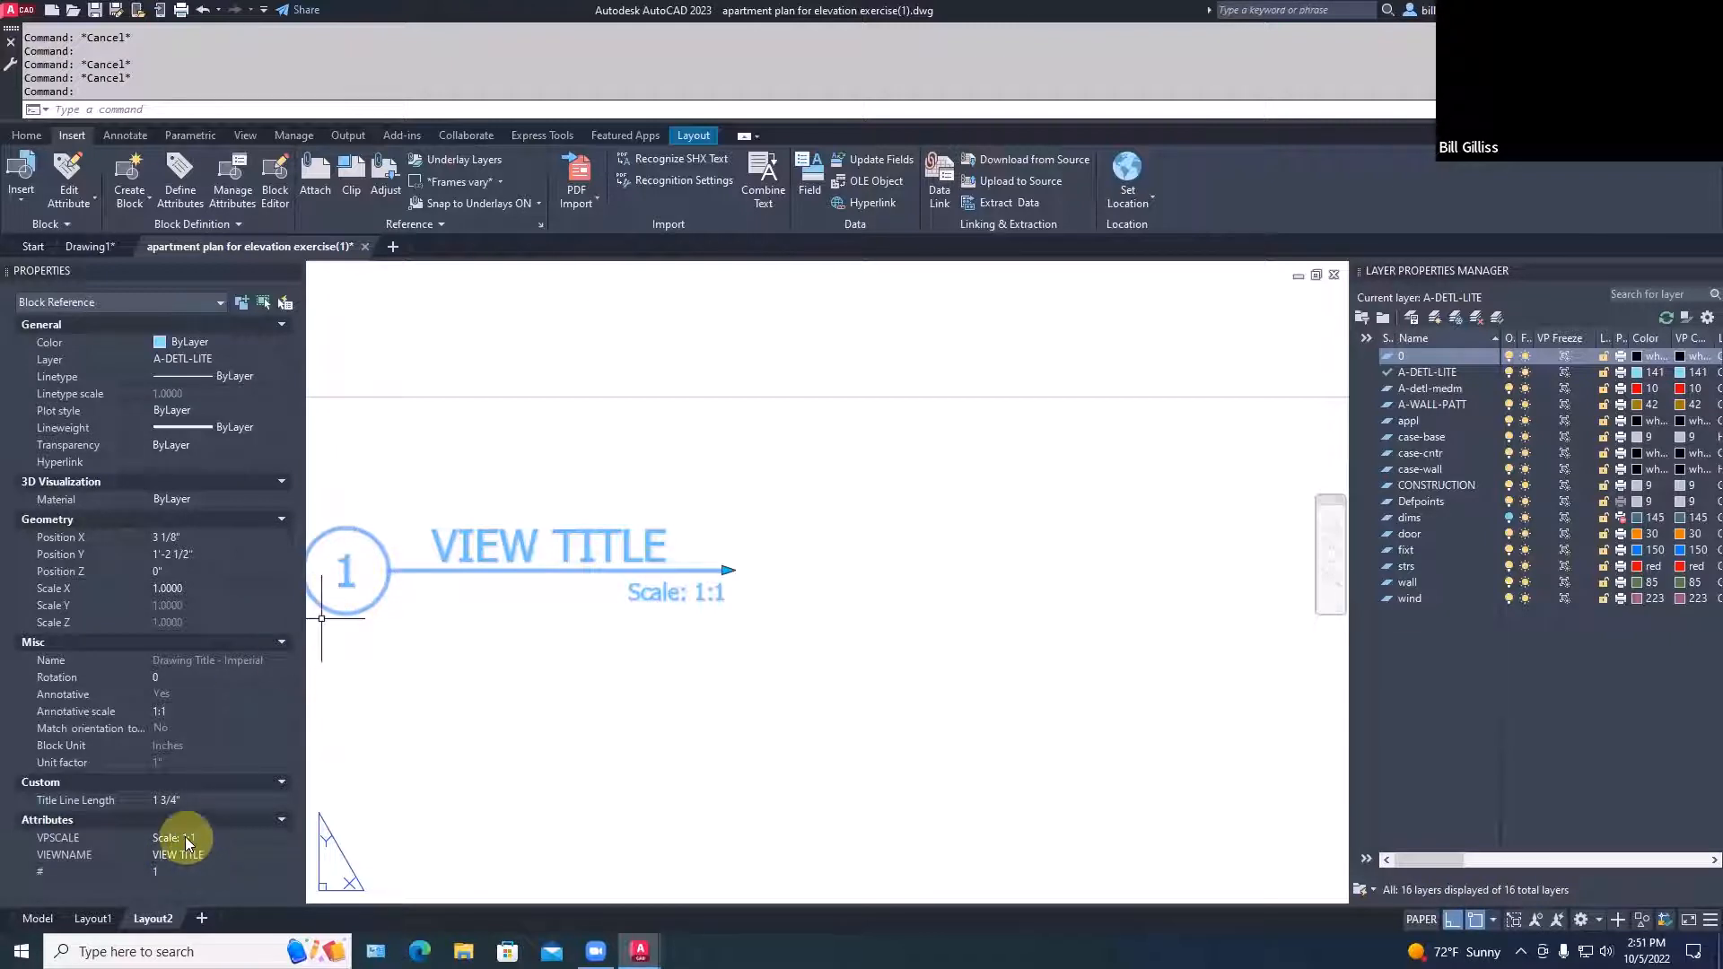
{"action": "left_click", "coordinate": [68, 870]}
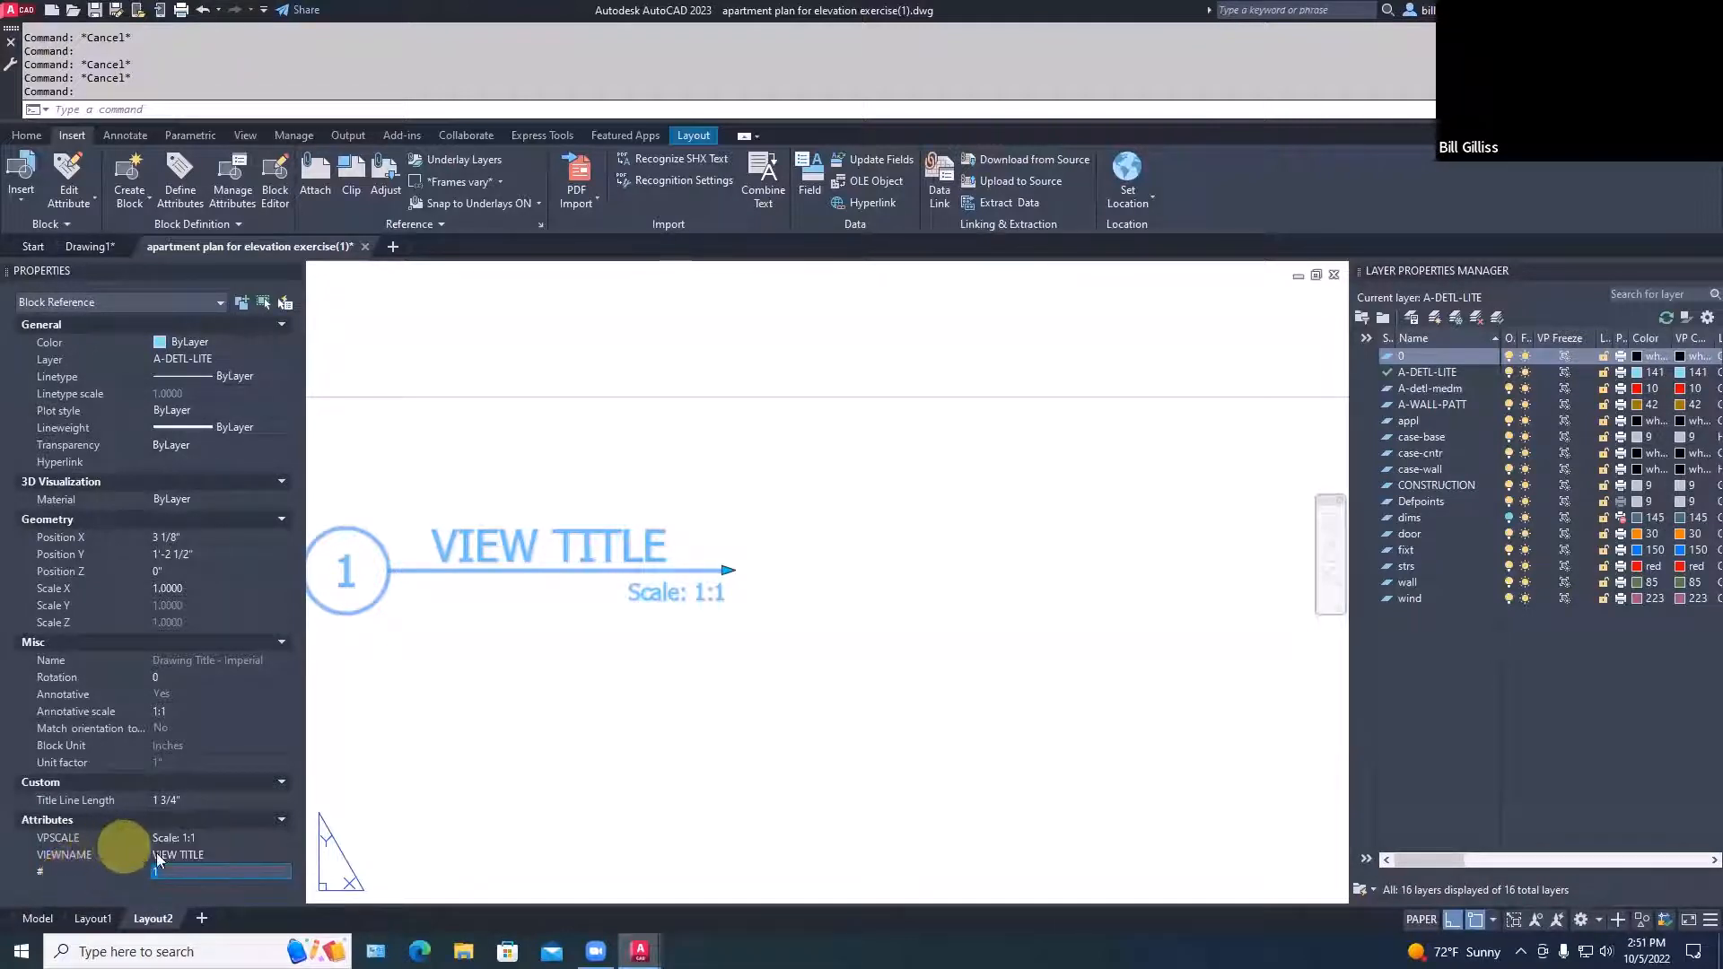
{"action": "left_click", "coordinate": [199, 853]}
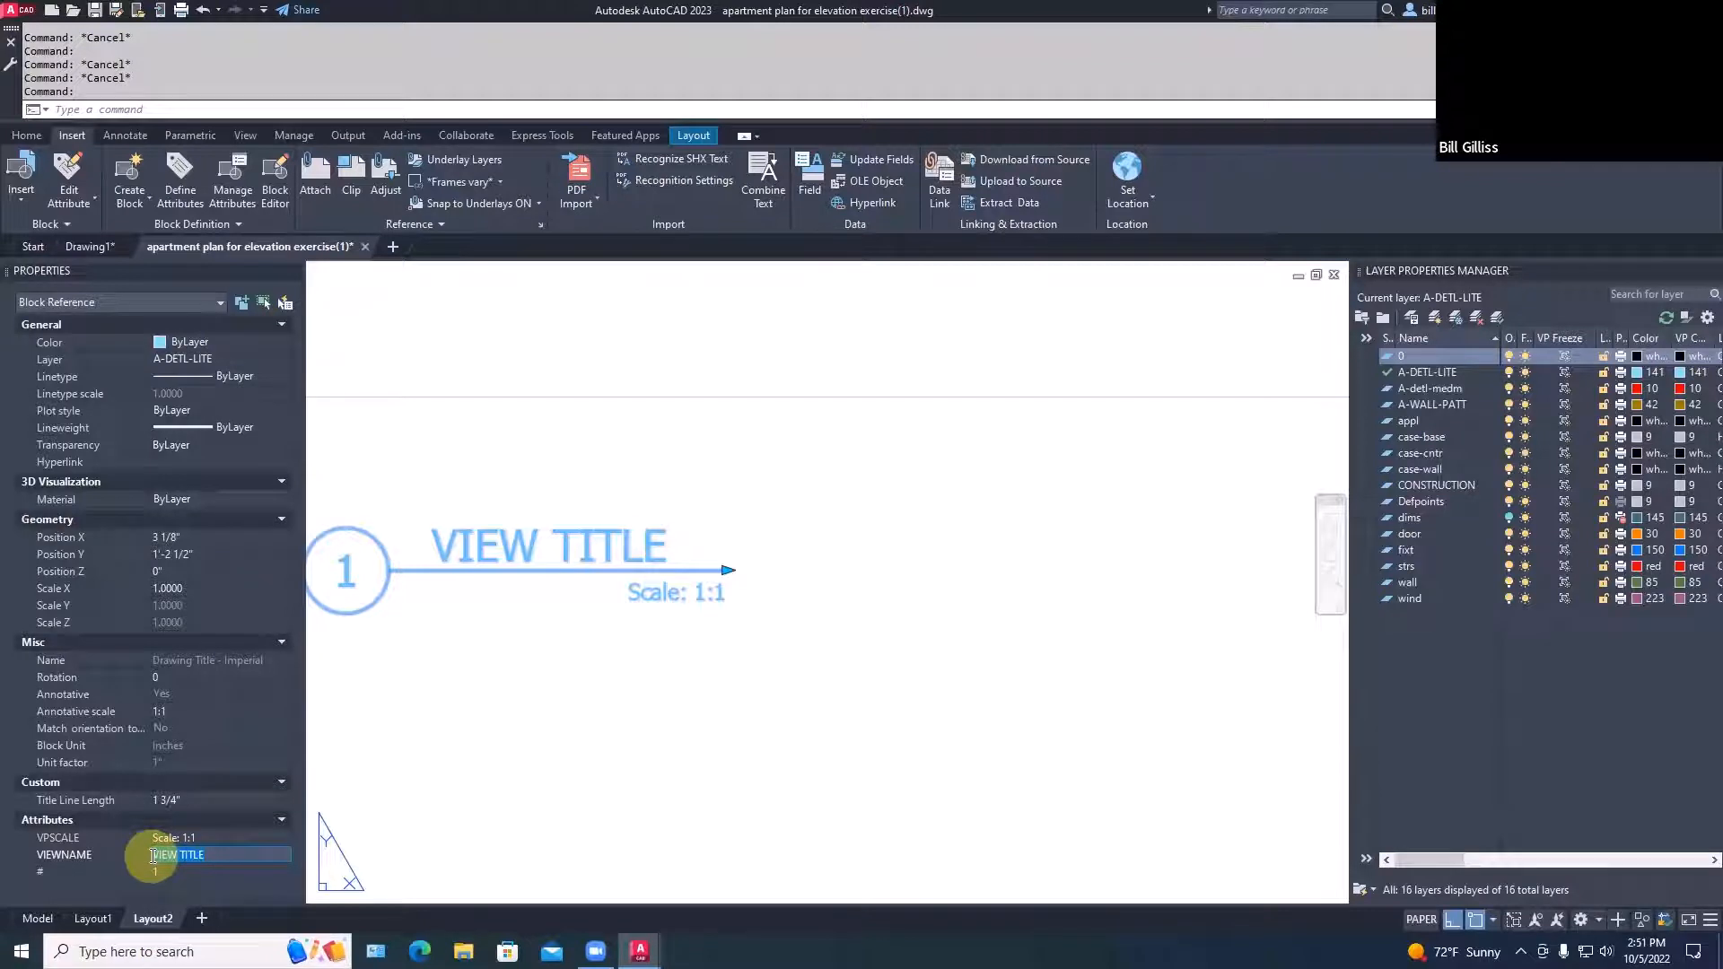
{"action": "type", "text": "NORTH ELEV"}
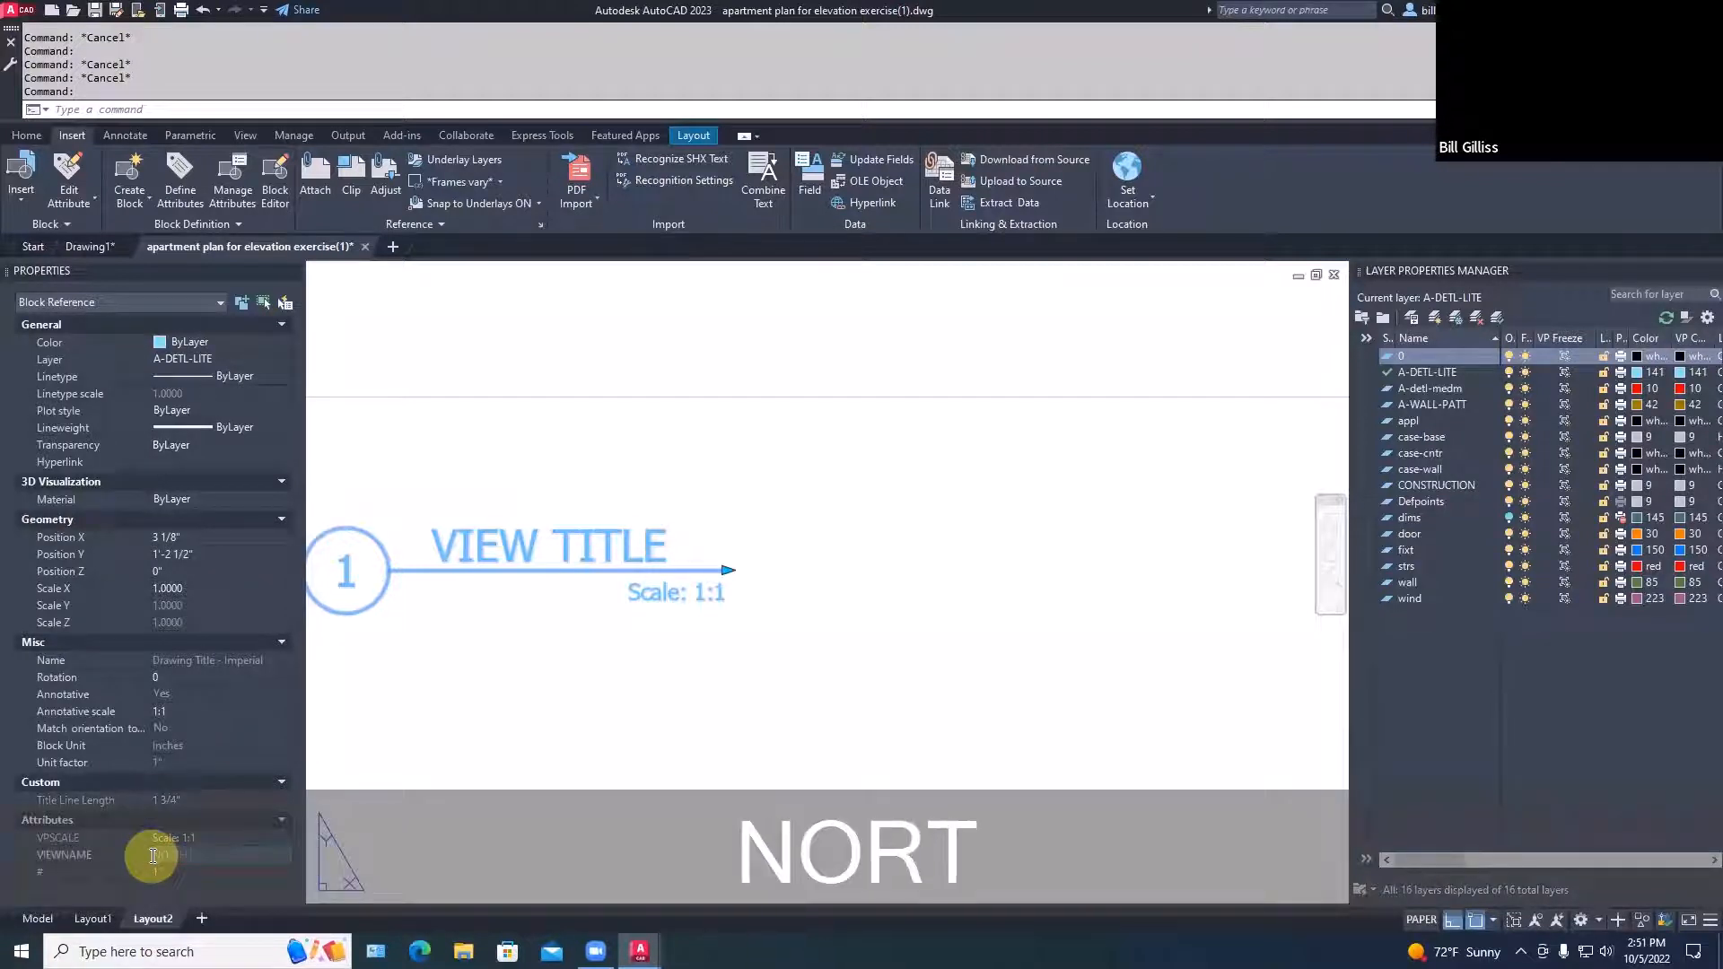
{"action": "type", "text": "ATION"}
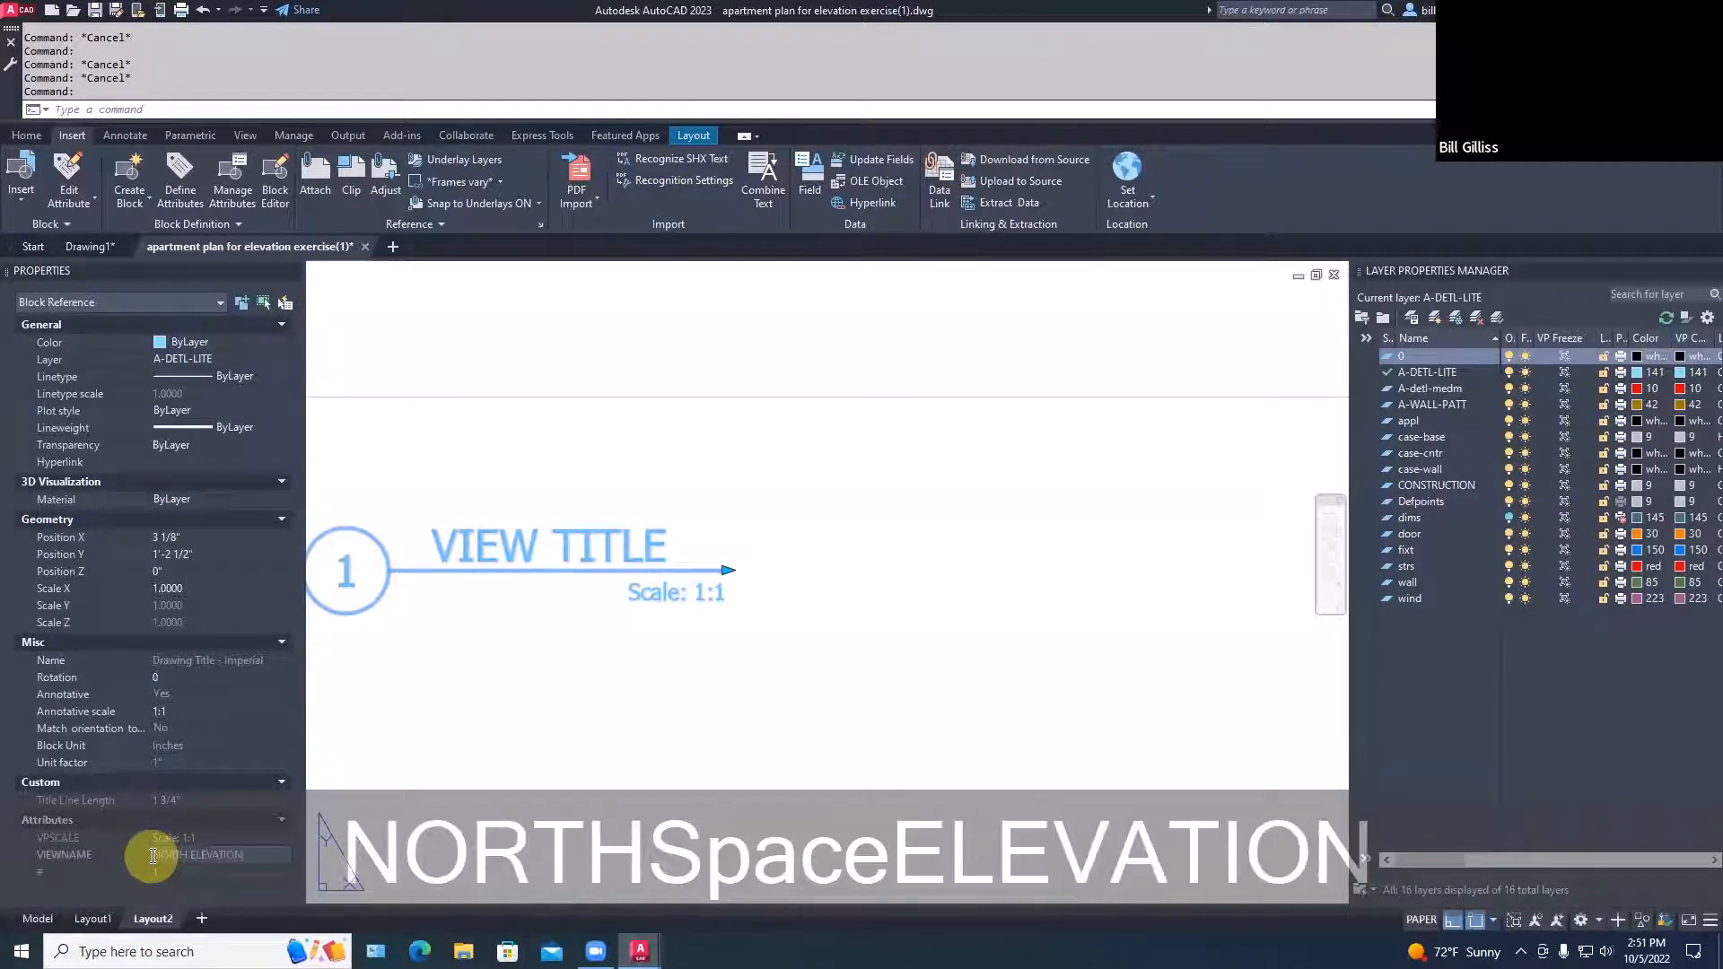
{"action": "key", "text": "Return"}
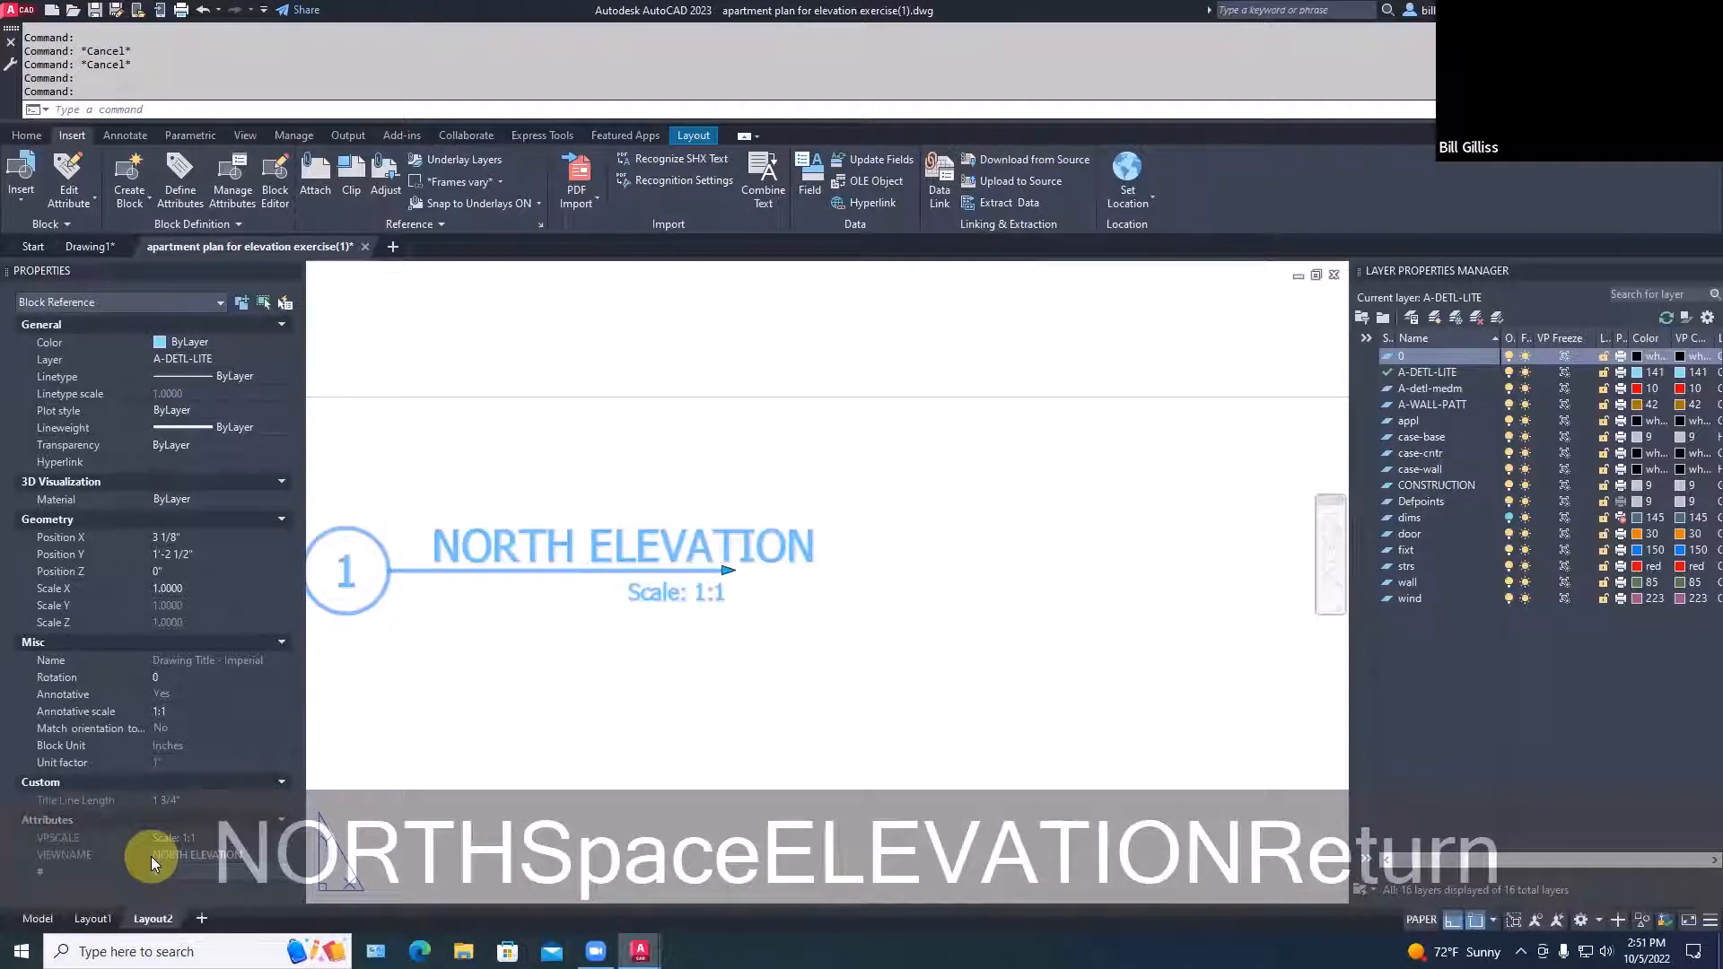
Stretch the NORTH ELEVATION title line to 2 1/4" so it reaches the end of the text
{"action": "left_click", "coordinate": [726, 570]}
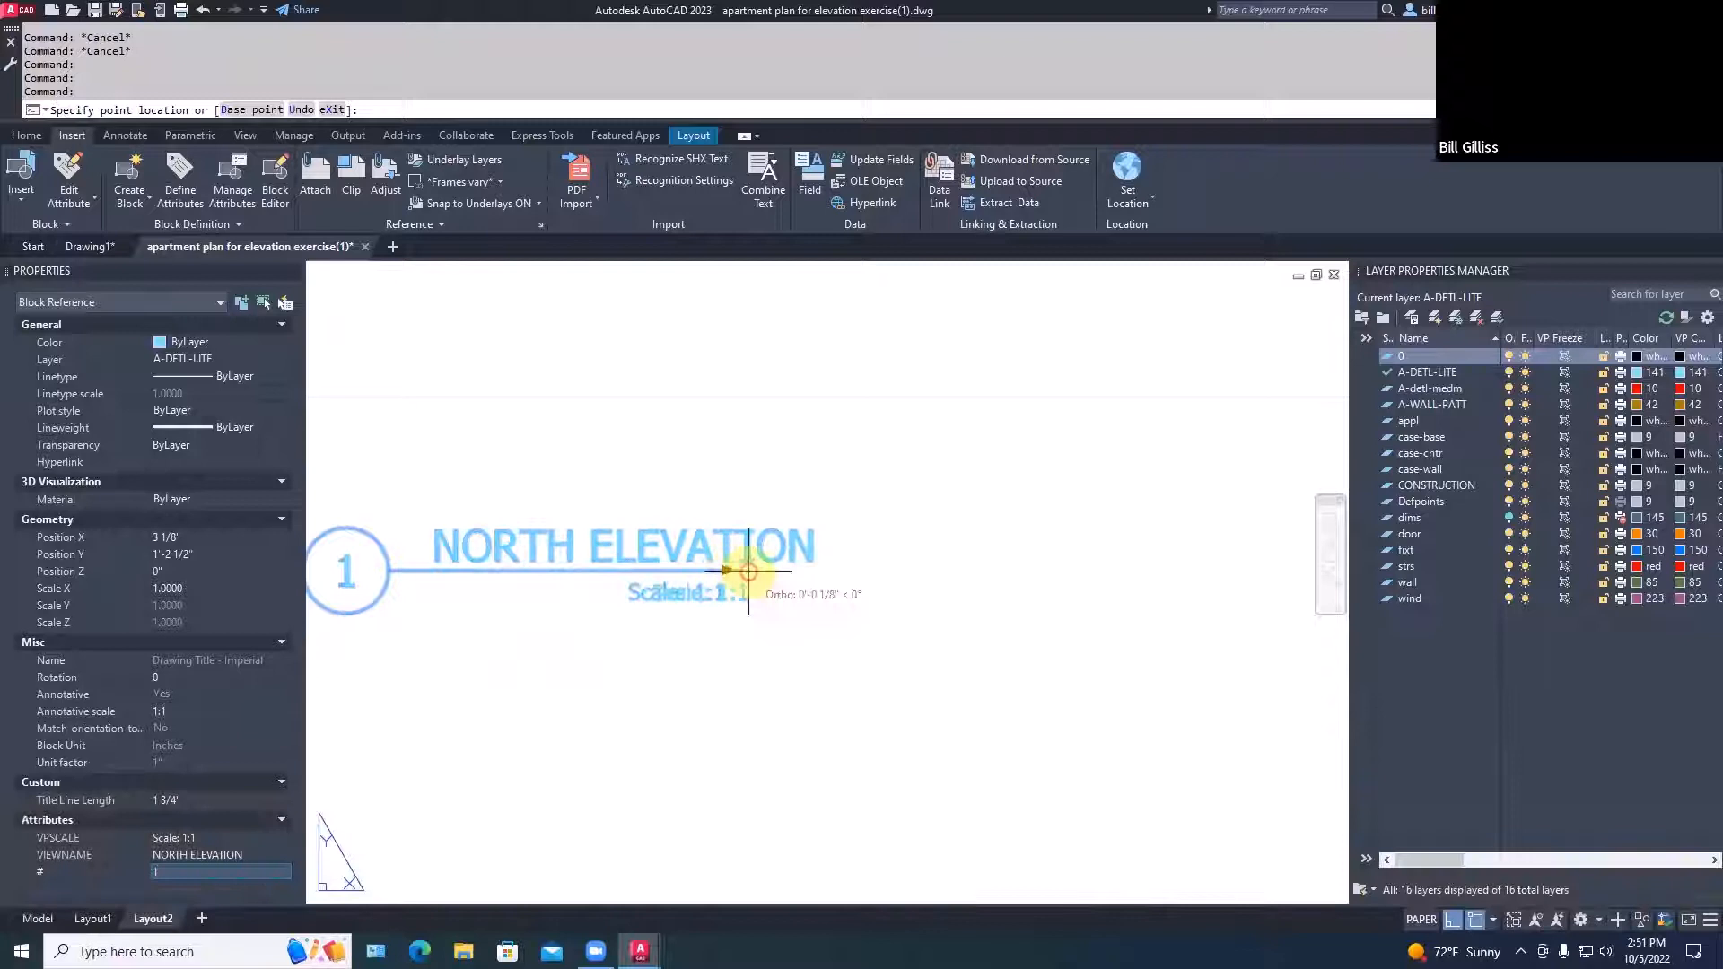
{"action": "left_click", "coordinate": [814, 570]}
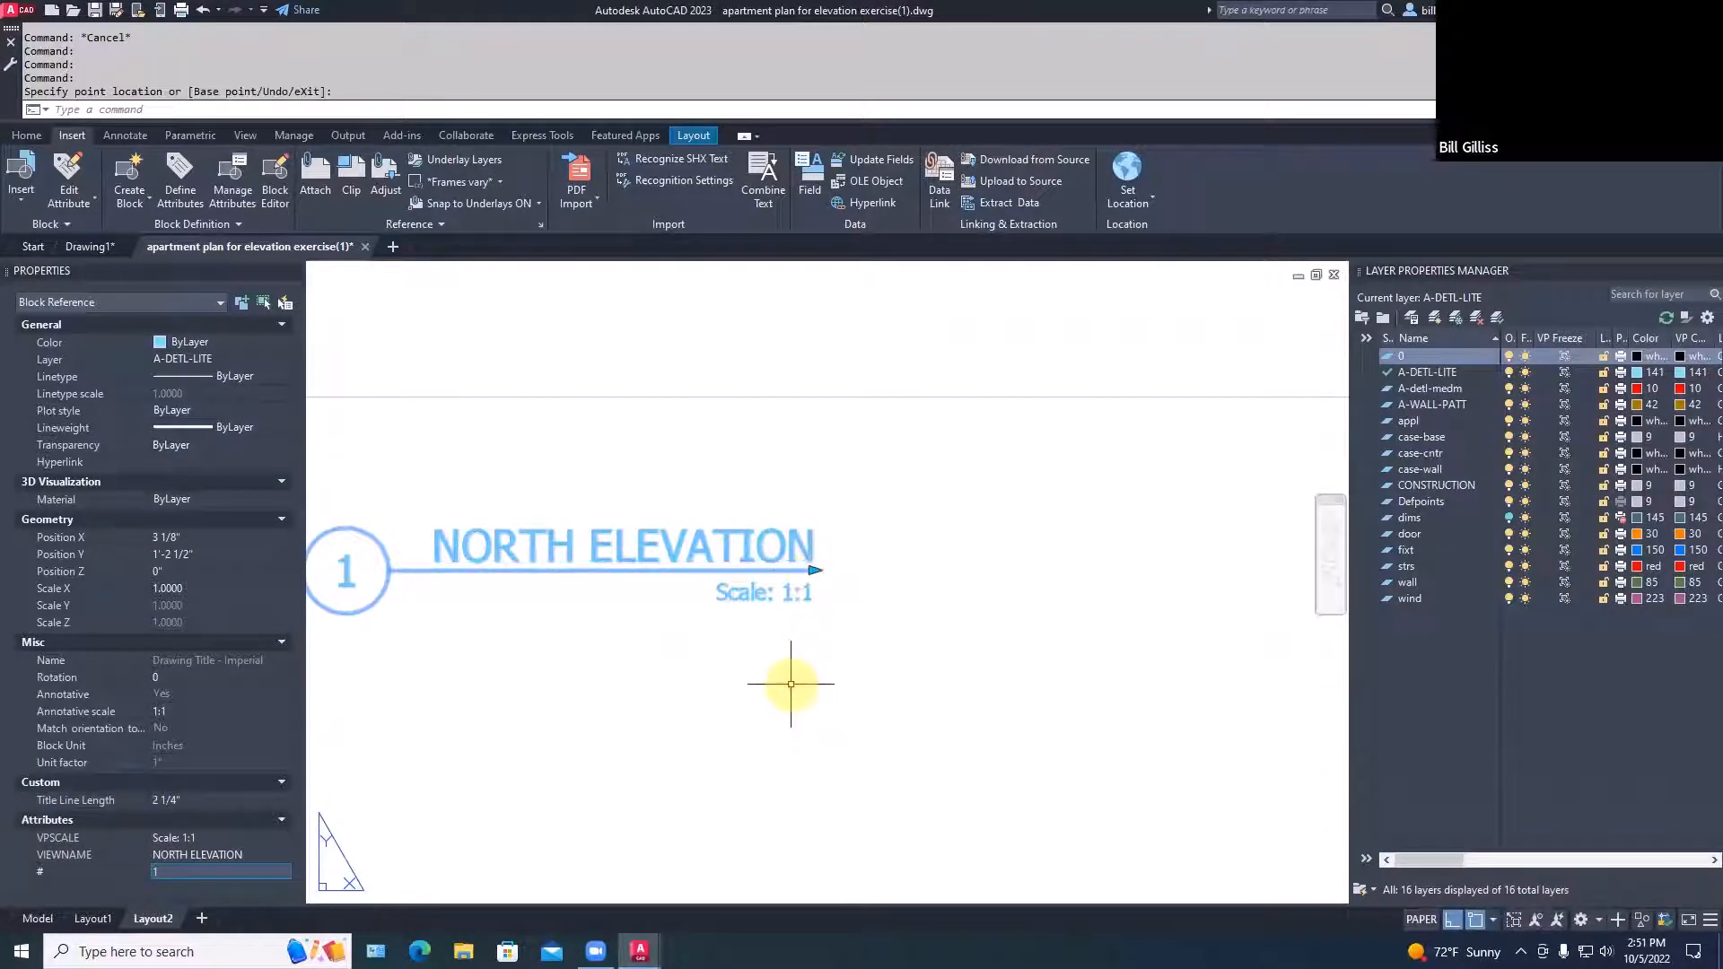
{"action": "key", "text": "Escape"}
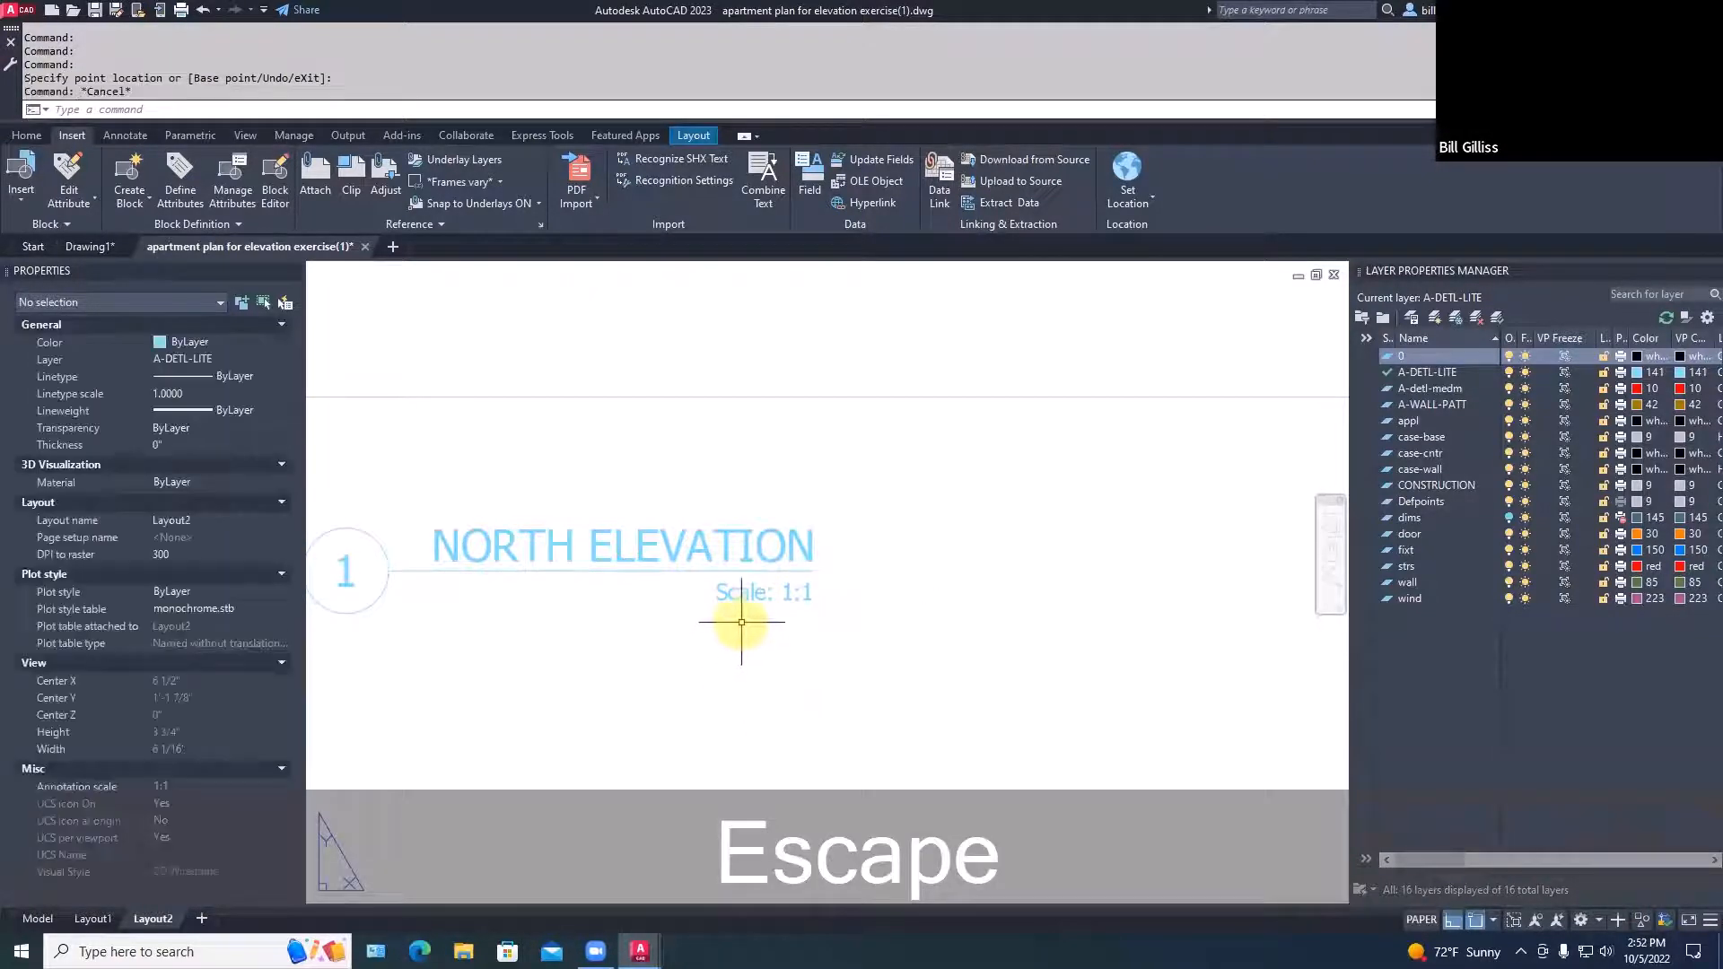
Set the viewport scale text of the NORTH ELEVATION drawing title to Scale: 1/2"=1'-0"
{"action": "left_click", "coordinate": [743, 591]}
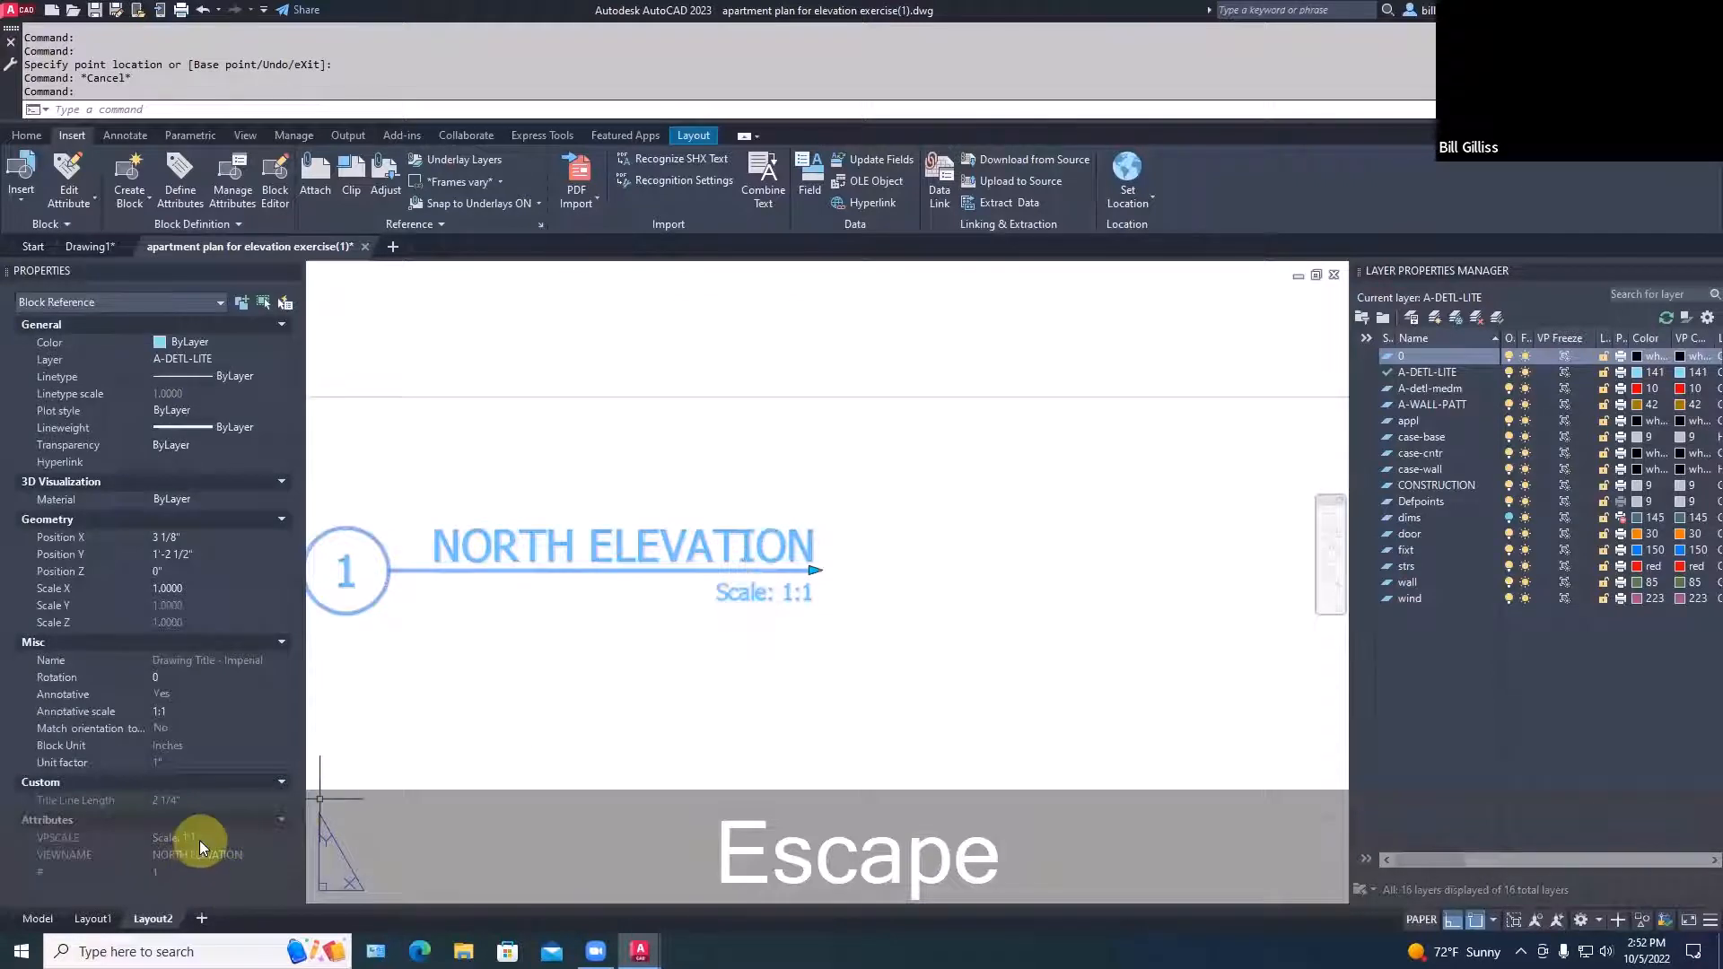
{"action": "key", "text": "Escape"}
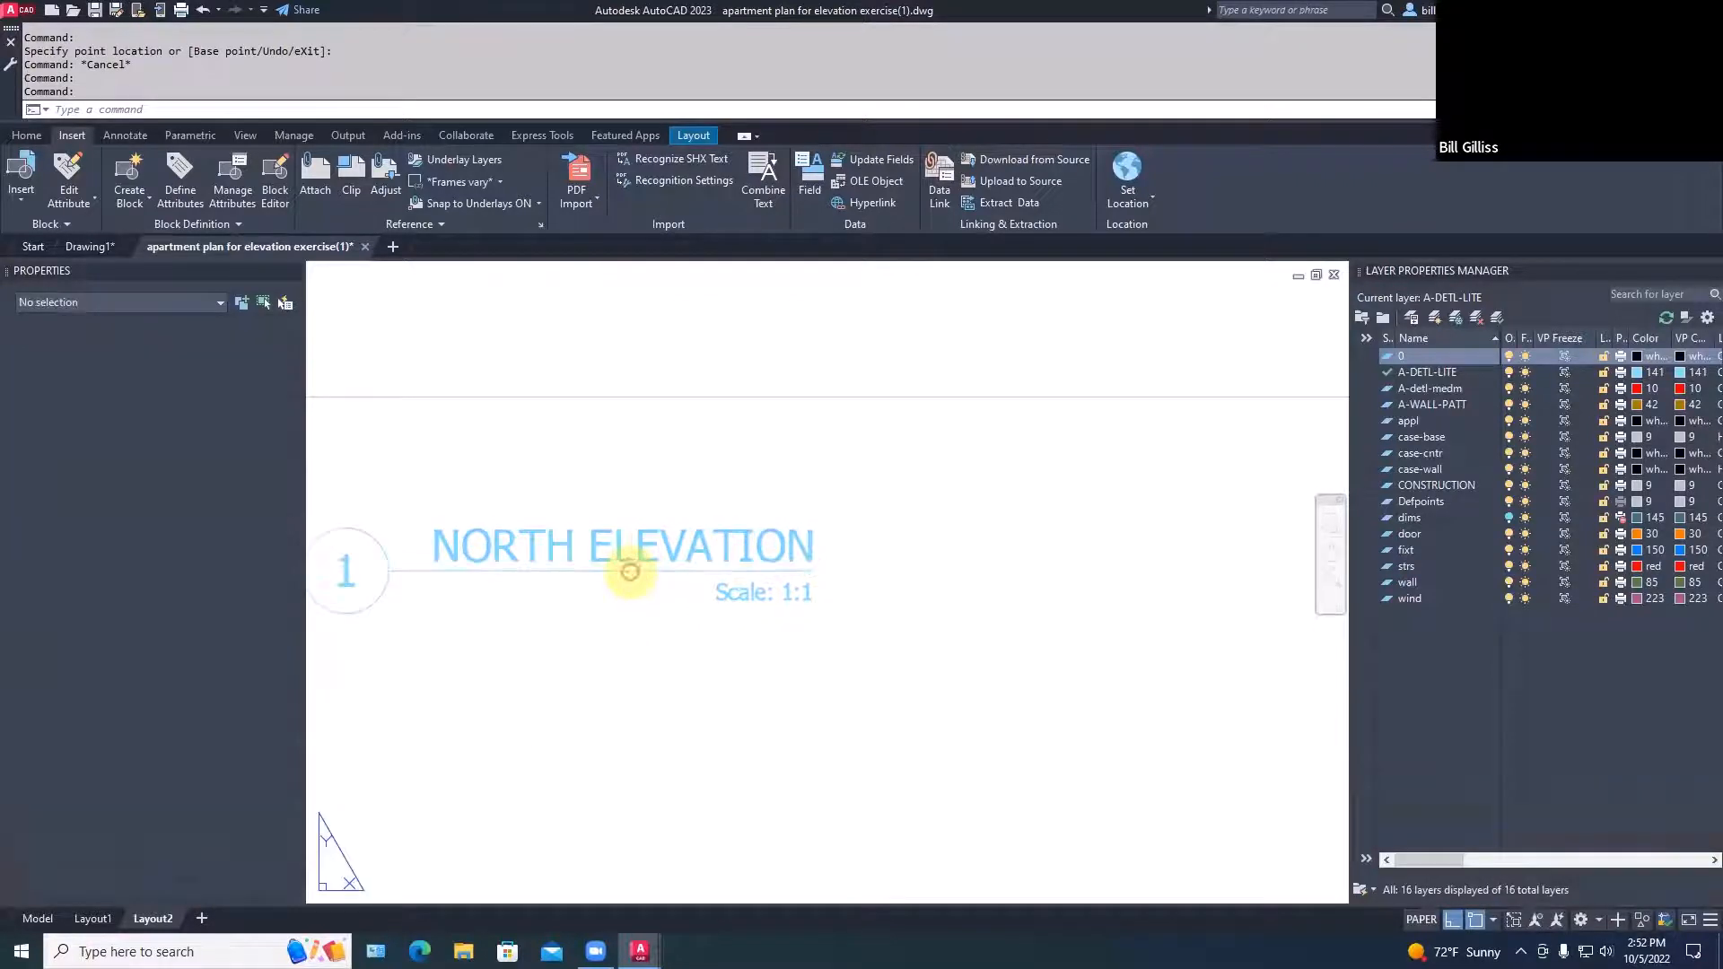
{"action": "double_click", "coordinate": [629, 571]}
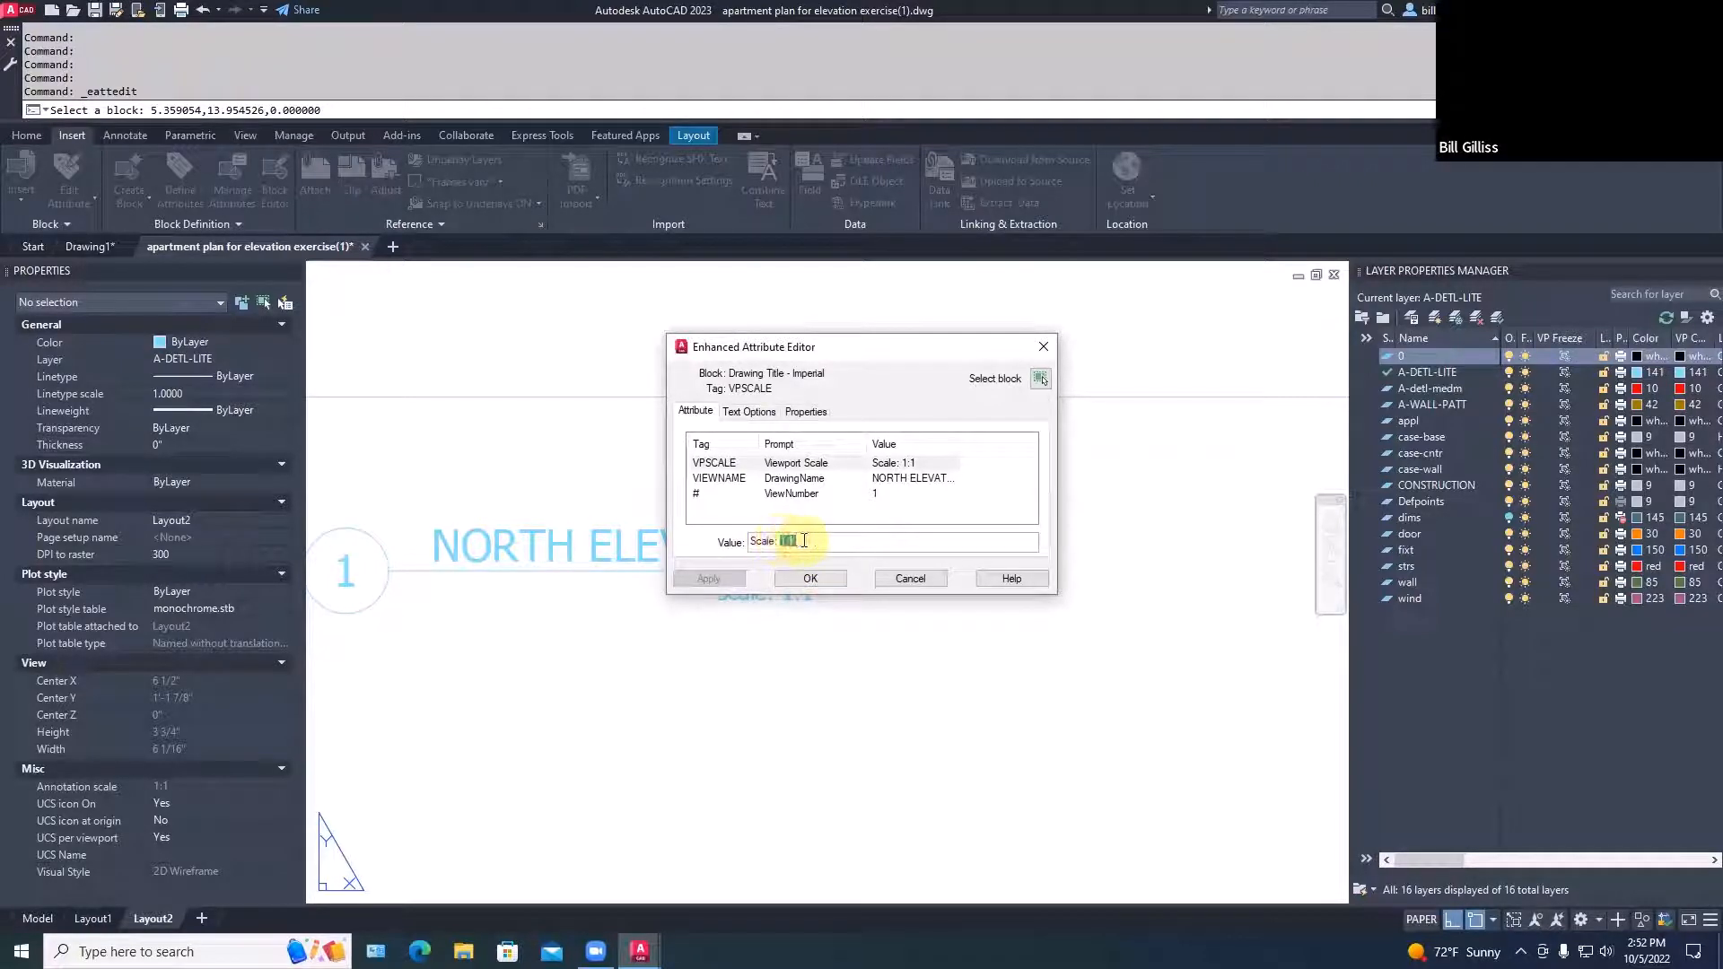
{"action": "type", "text": "1/"}
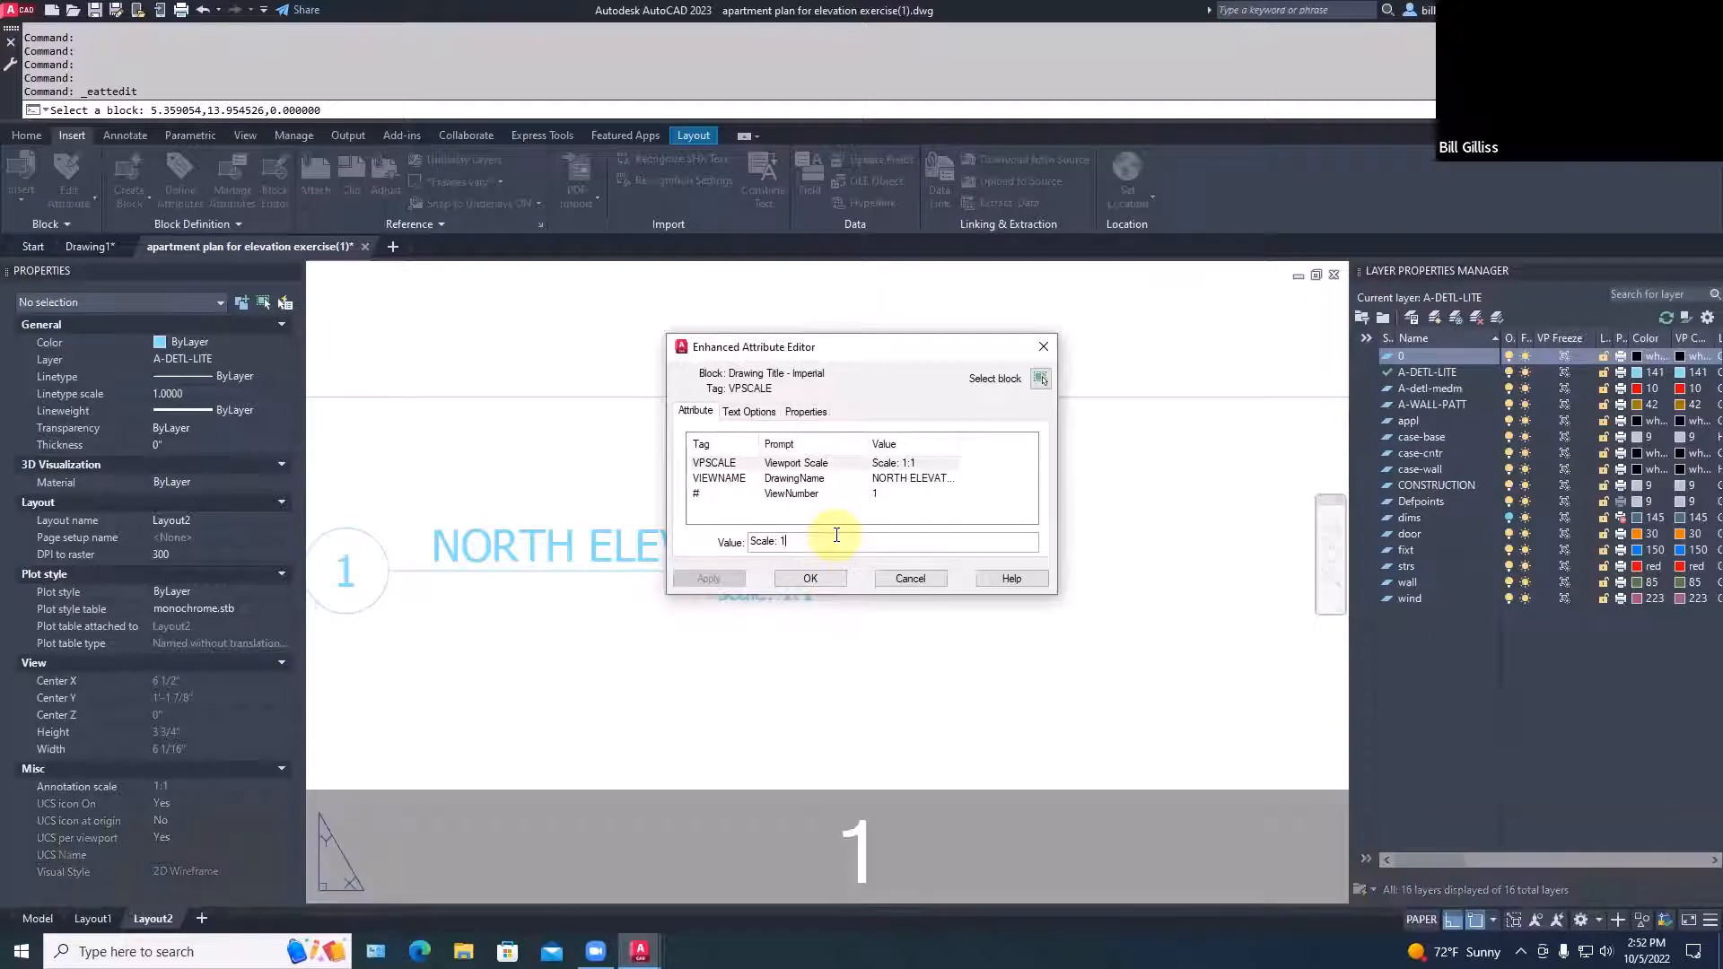
{"action": "type", "text": "2\""}
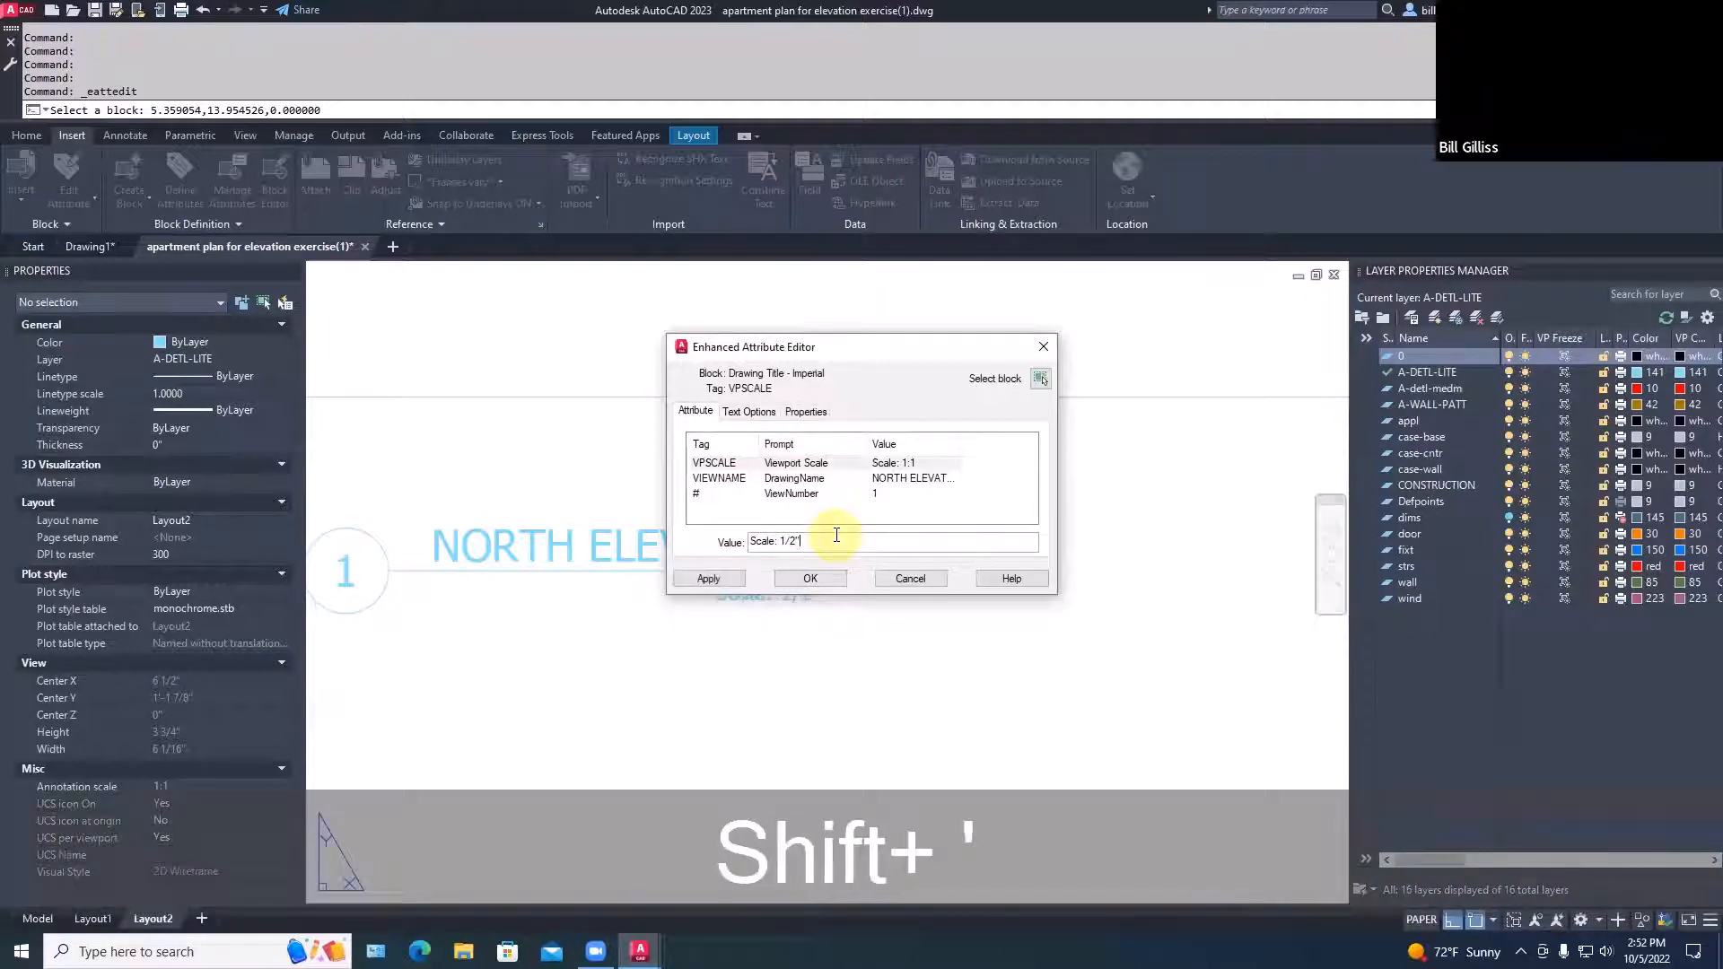
{"action": "type", "text": "="}
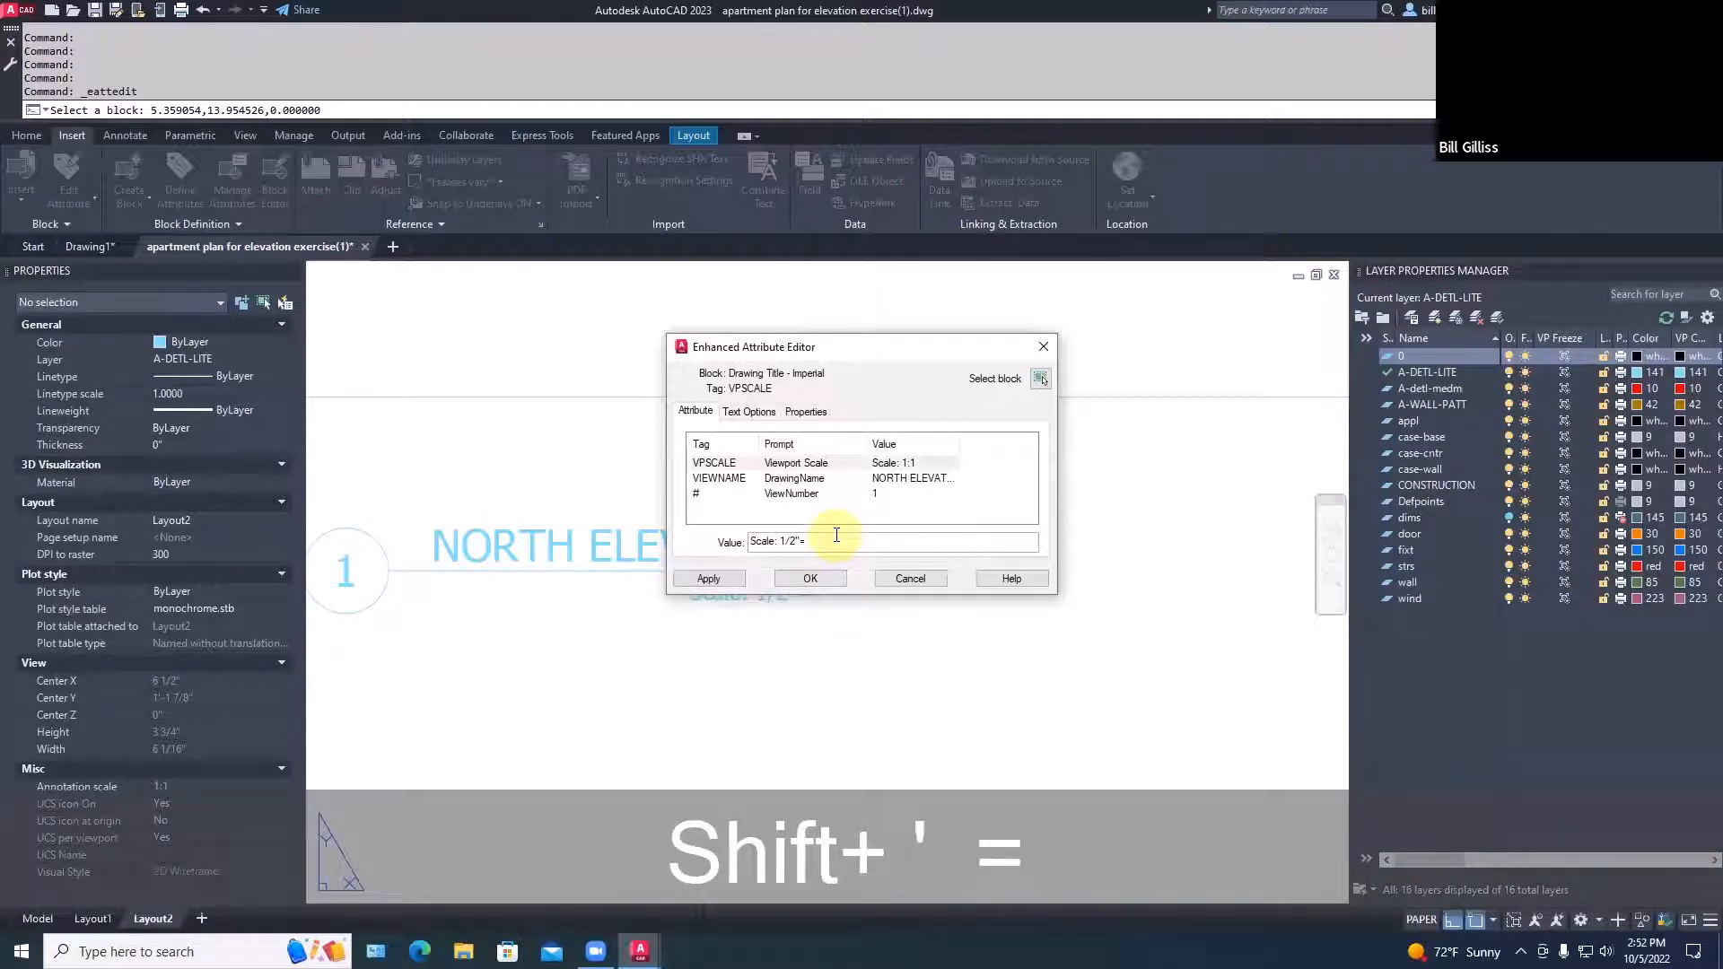
{"action": "type", "text": "1'-0"}
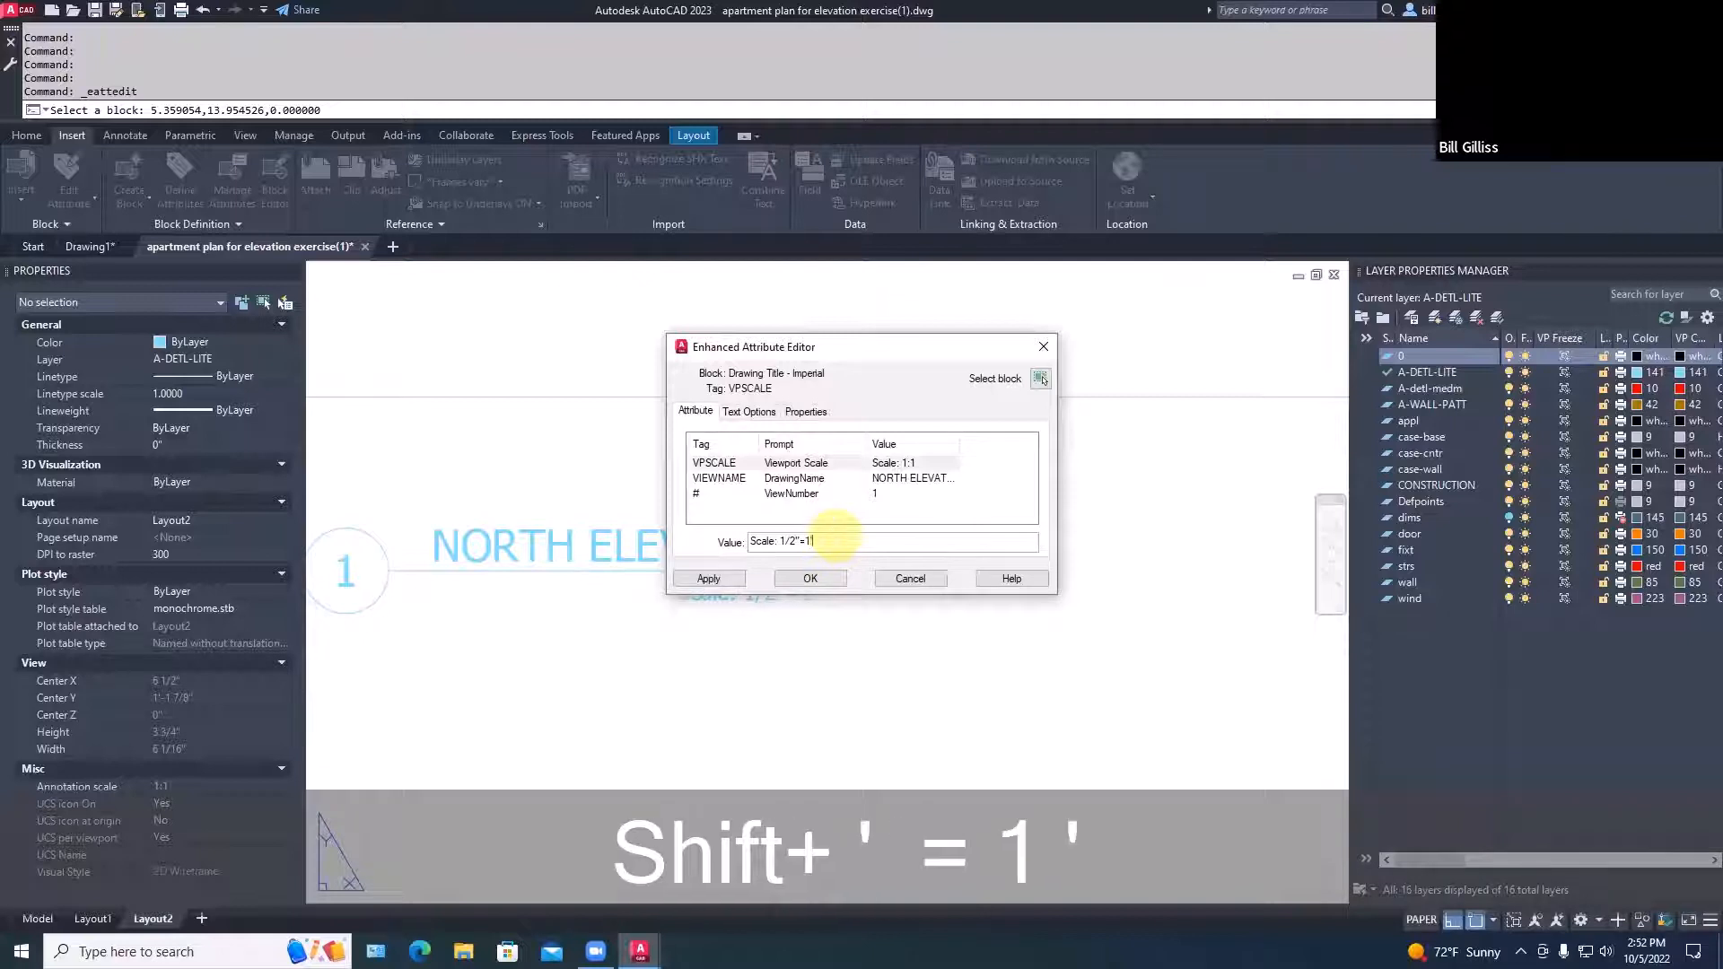
{"action": "type", "text": "\""}
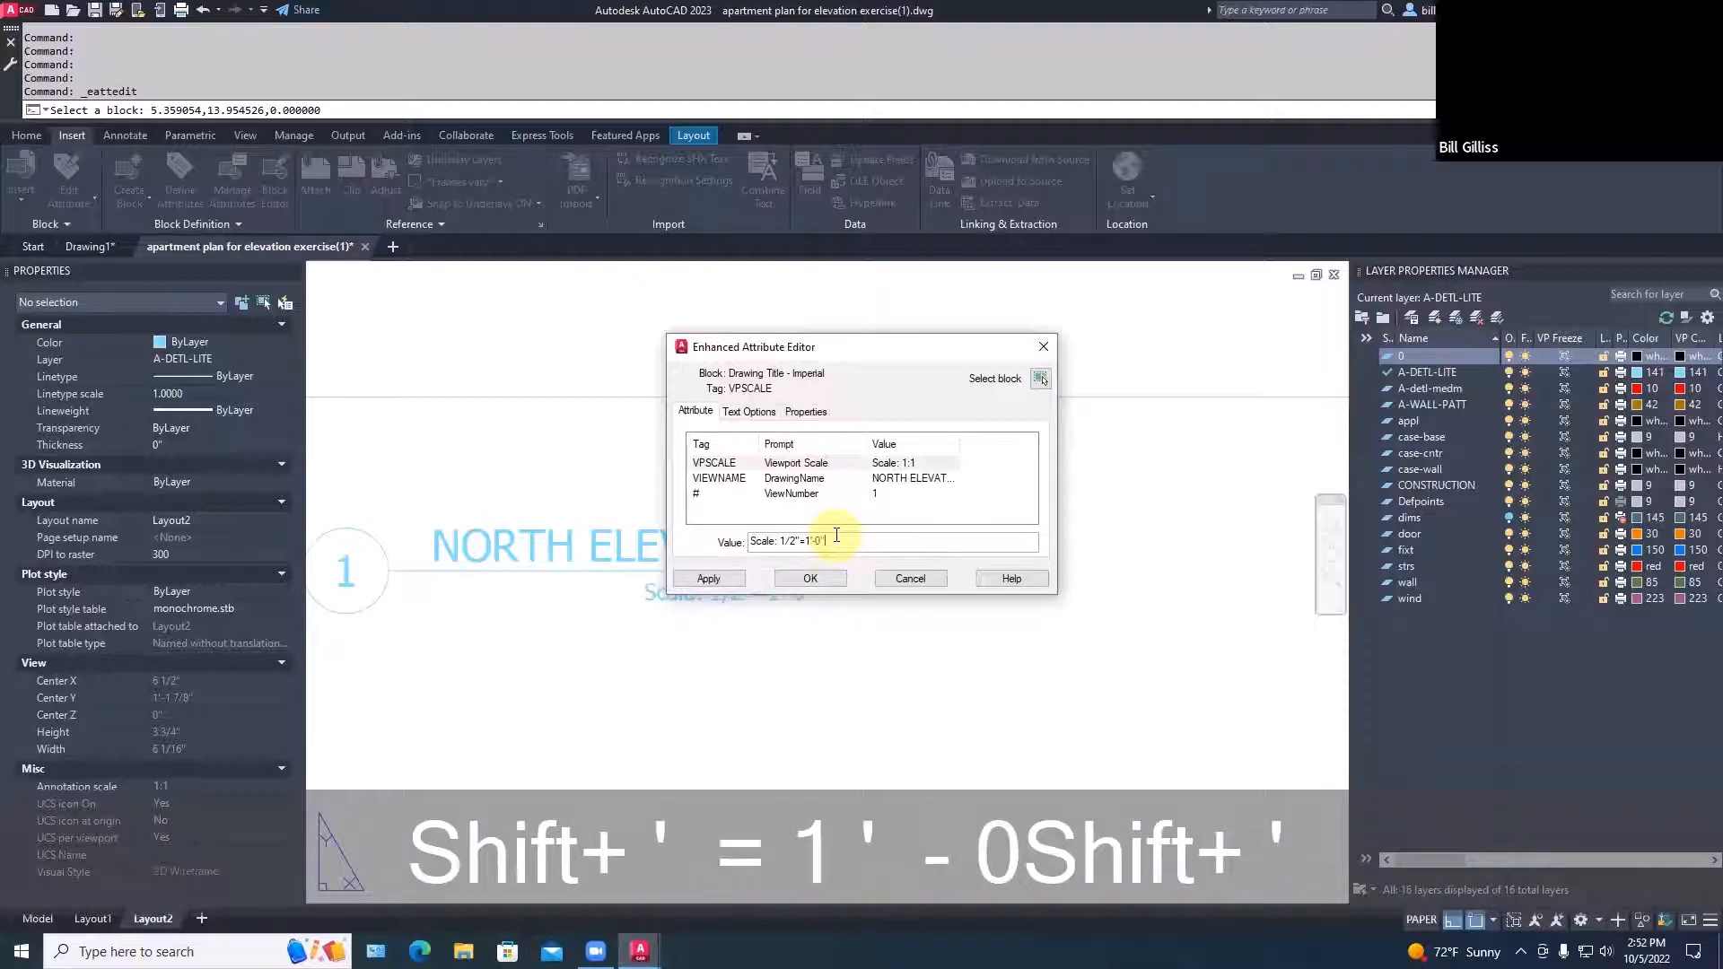
{"action": "left_click", "coordinate": [817, 571]}
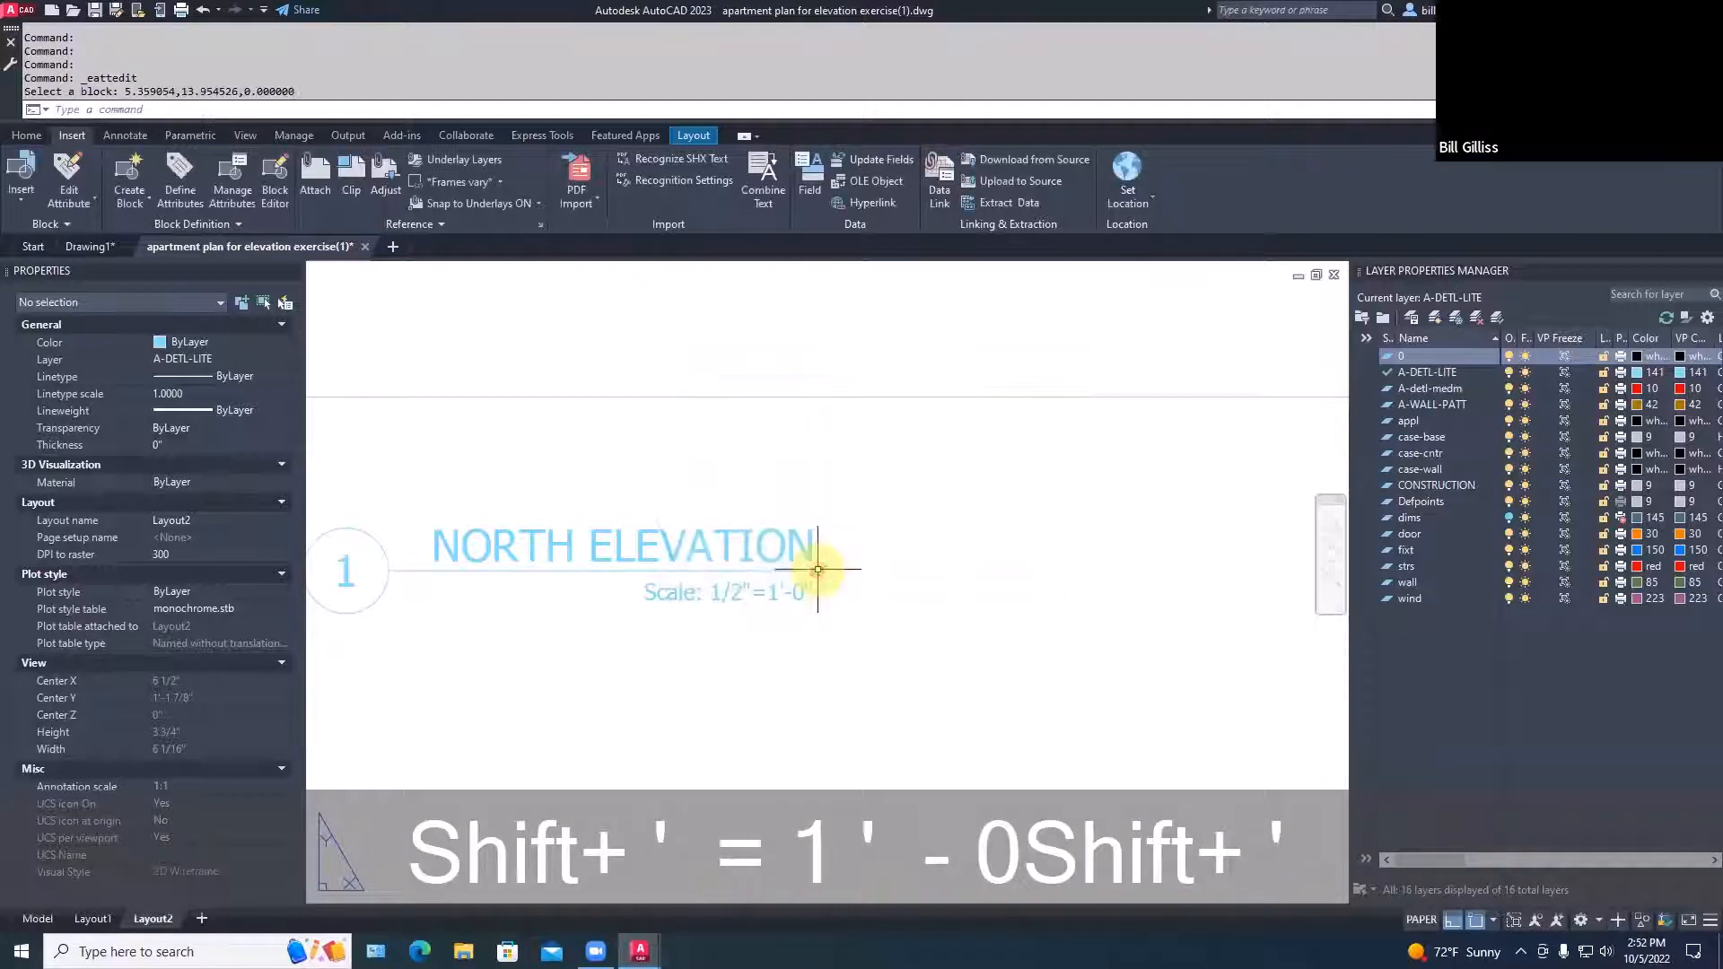
{"action": "key", "text": "Escape"}
Set the drawing title under the right elevation viewport to view name WEST ELEVATION and view number 2
{"action": "scroll", "coordinate": [876, 643], "scroll_direction": "down", "scroll_amount": 4}
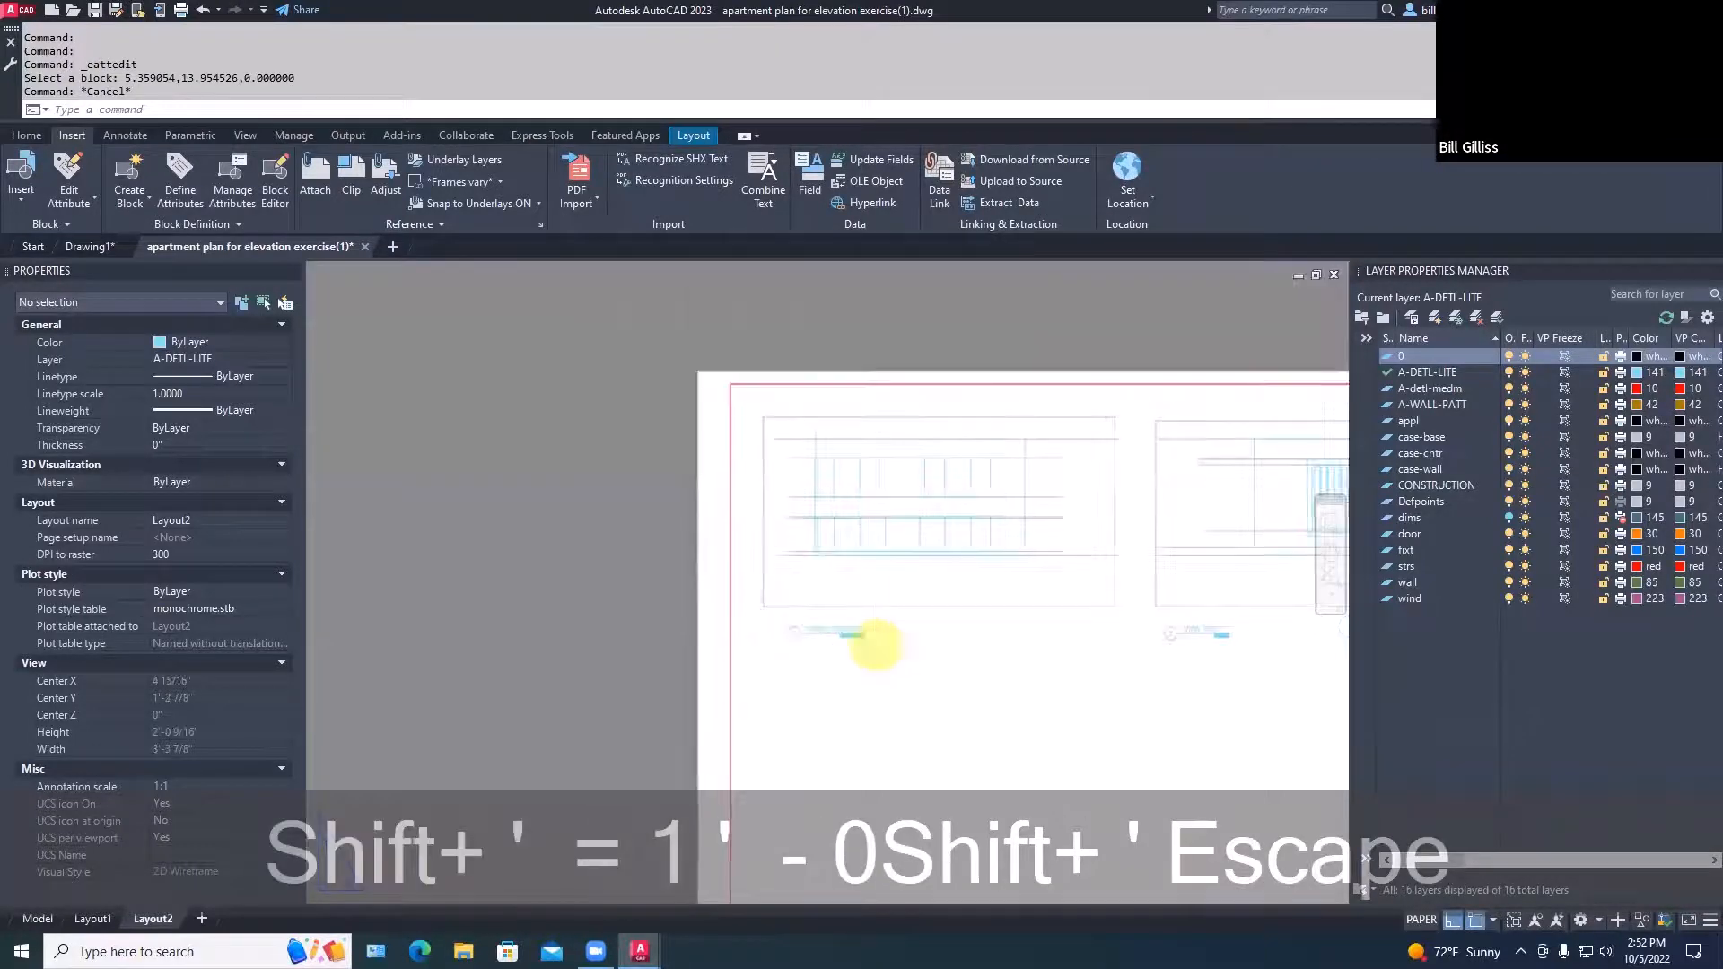
{"action": "scroll", "coordinate": [837, 640], "scroll_direction": "up", "scroll_amount": 1}
{"action": "scroll", "coordinate": [837, 637], "scroll_direction": "down", "scroll_amount": 3}
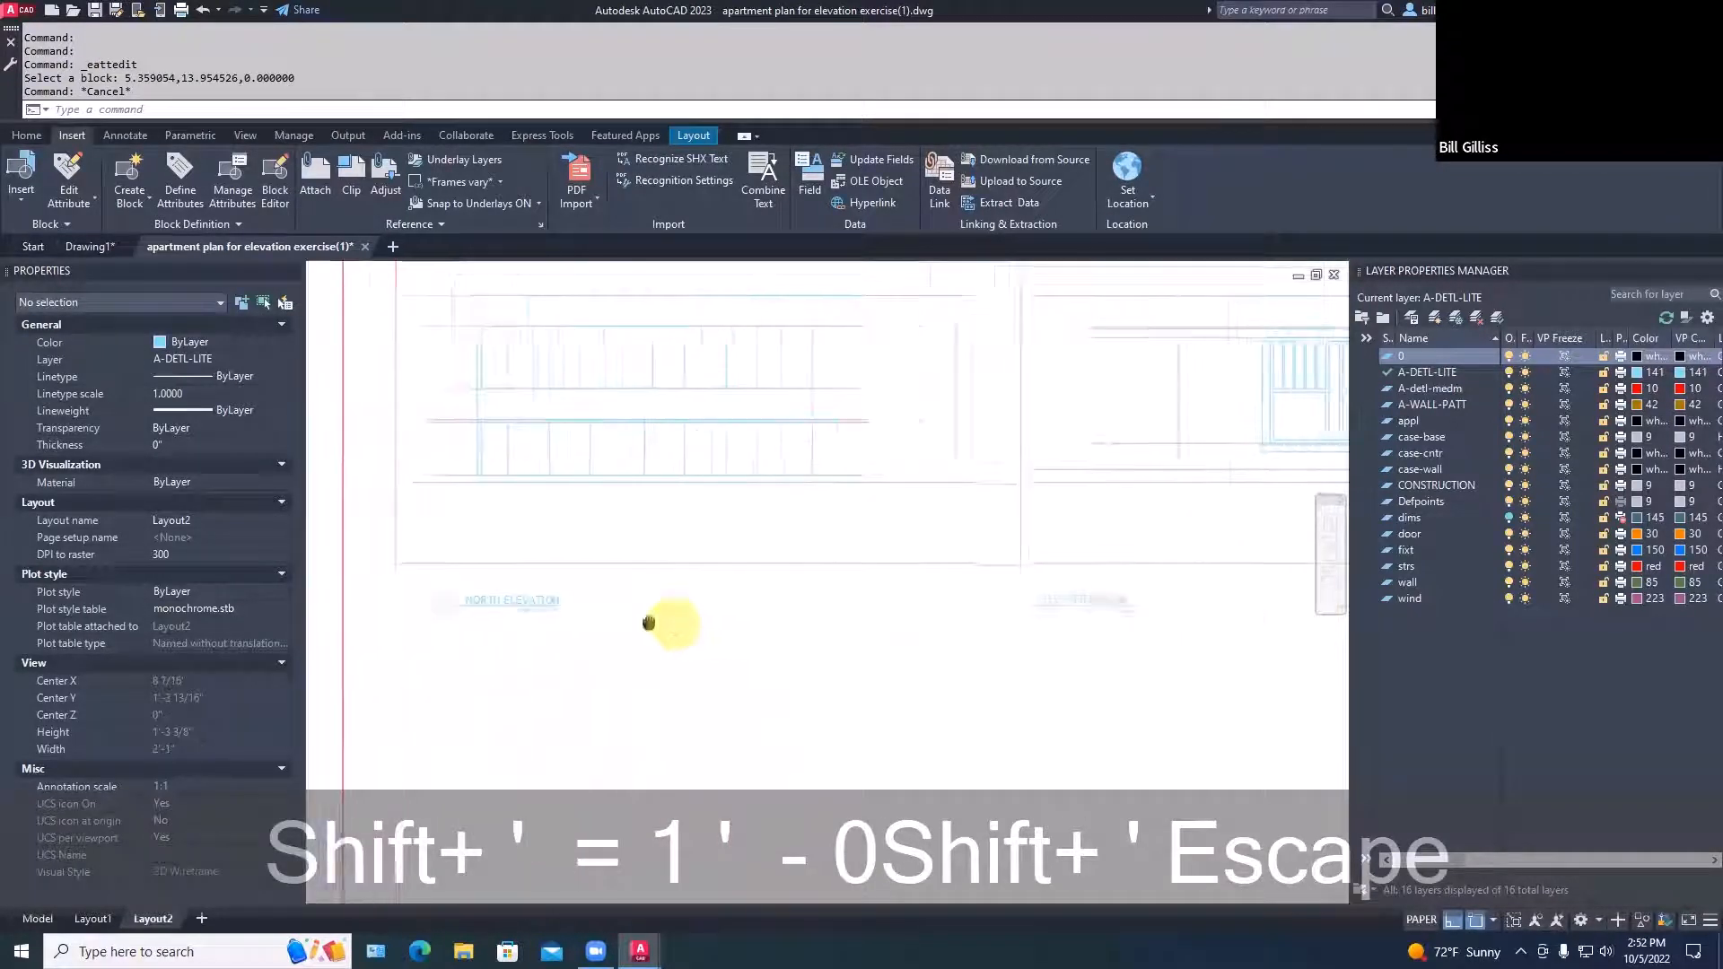
{"action": "key", "text": "Escape"}
{"action": "key", "text": "Escape"}
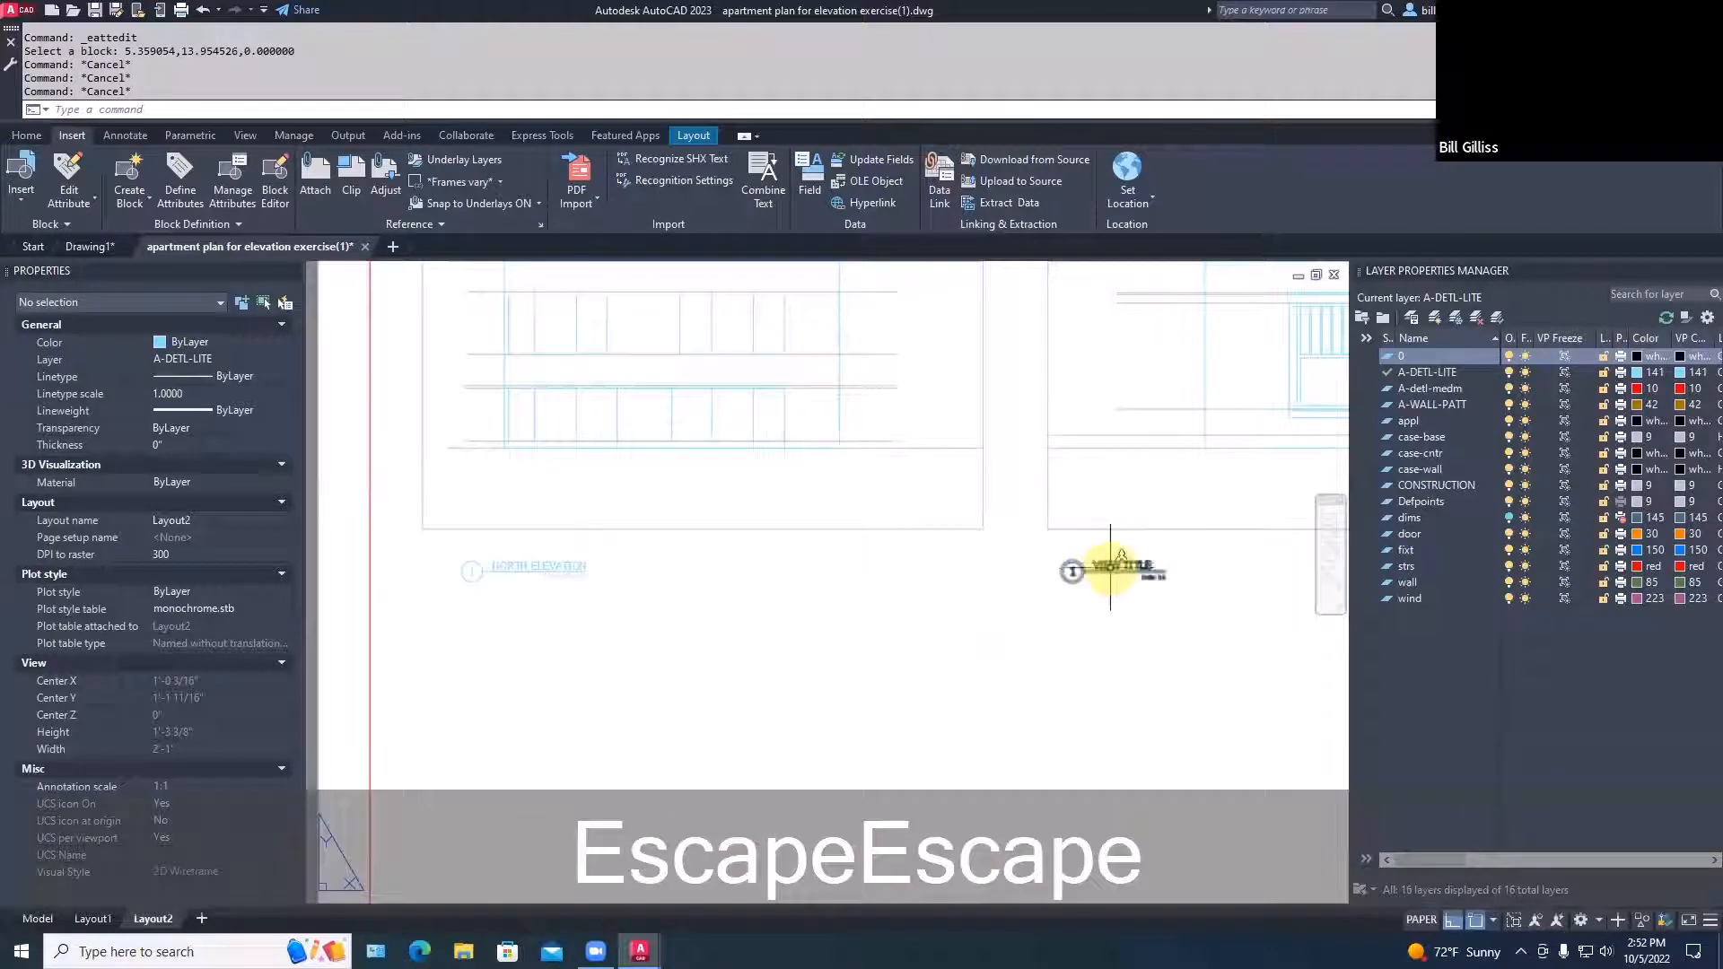
{"action": "double_click", "coordinate": [1113, 563]}
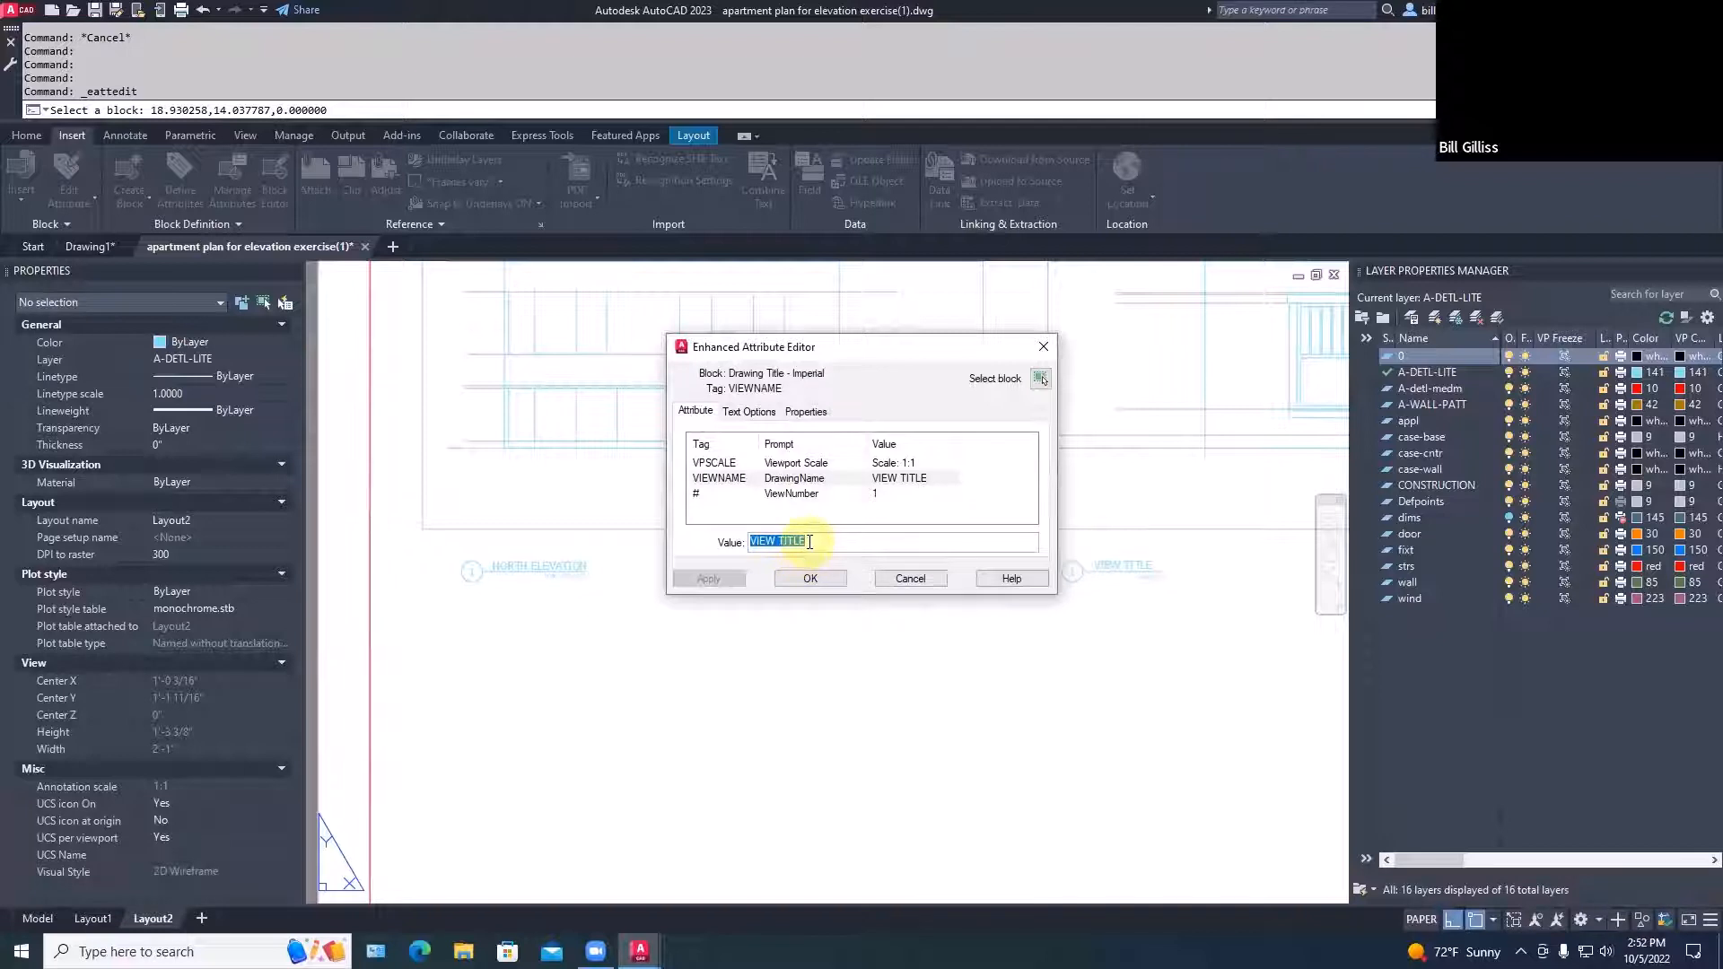
{"action": "type", "text": "WEST E"}
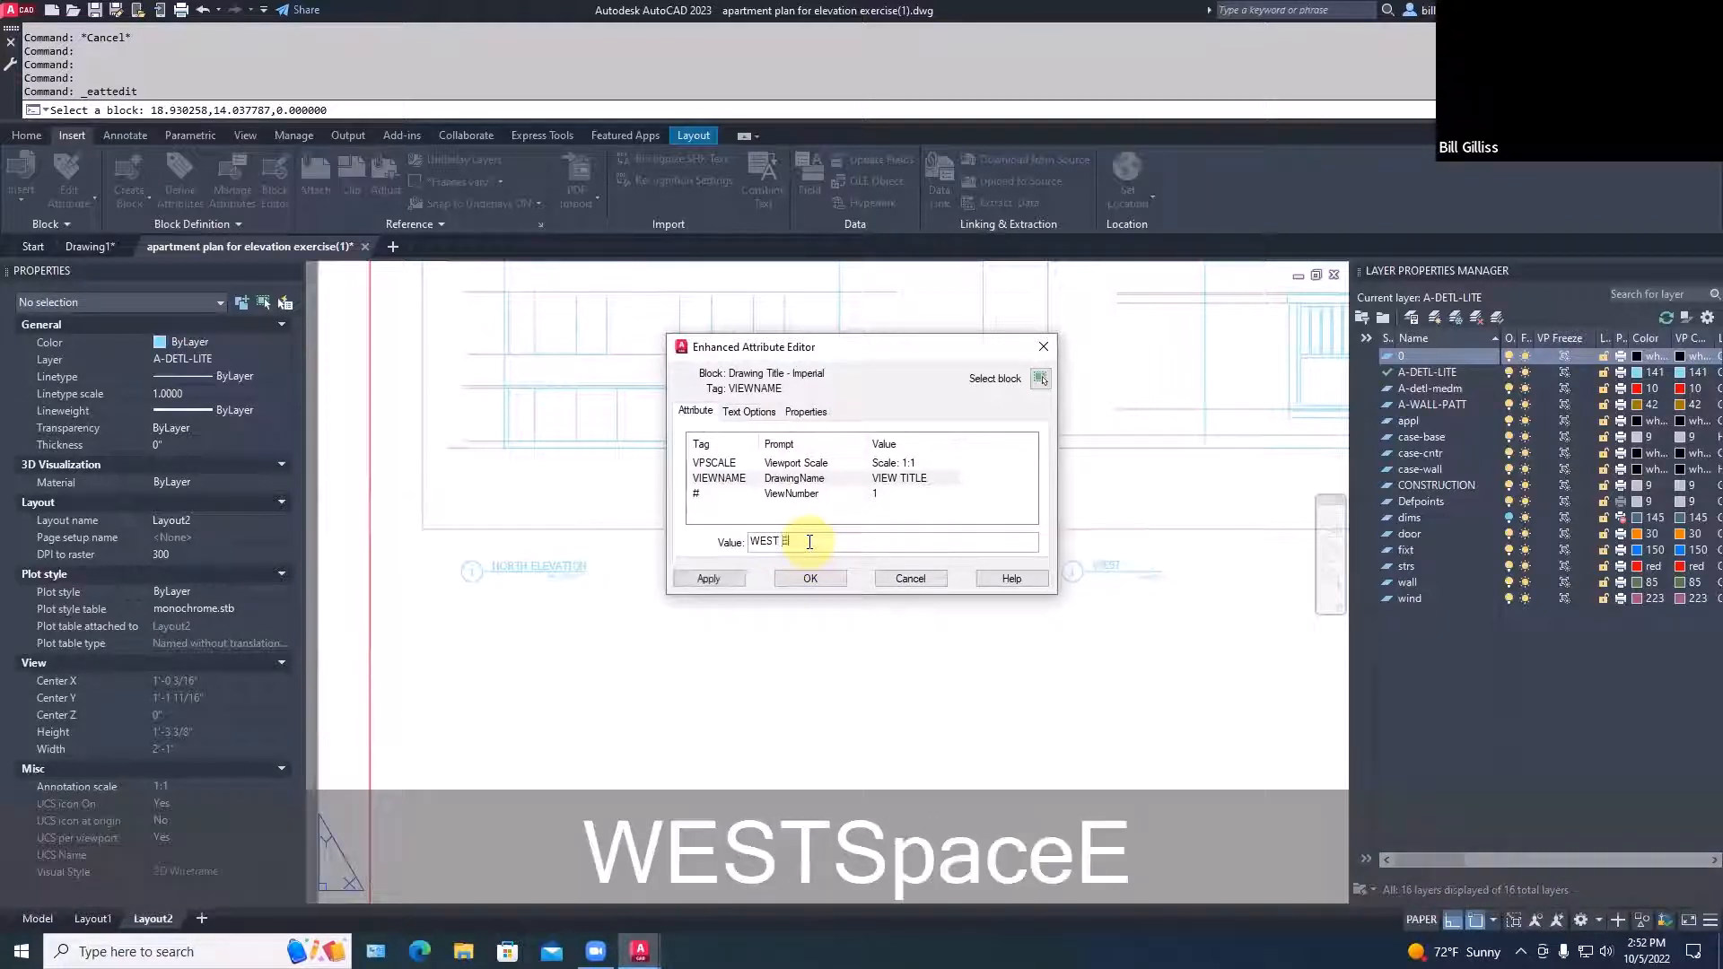
{"action": "type", "text": "LEATION"}
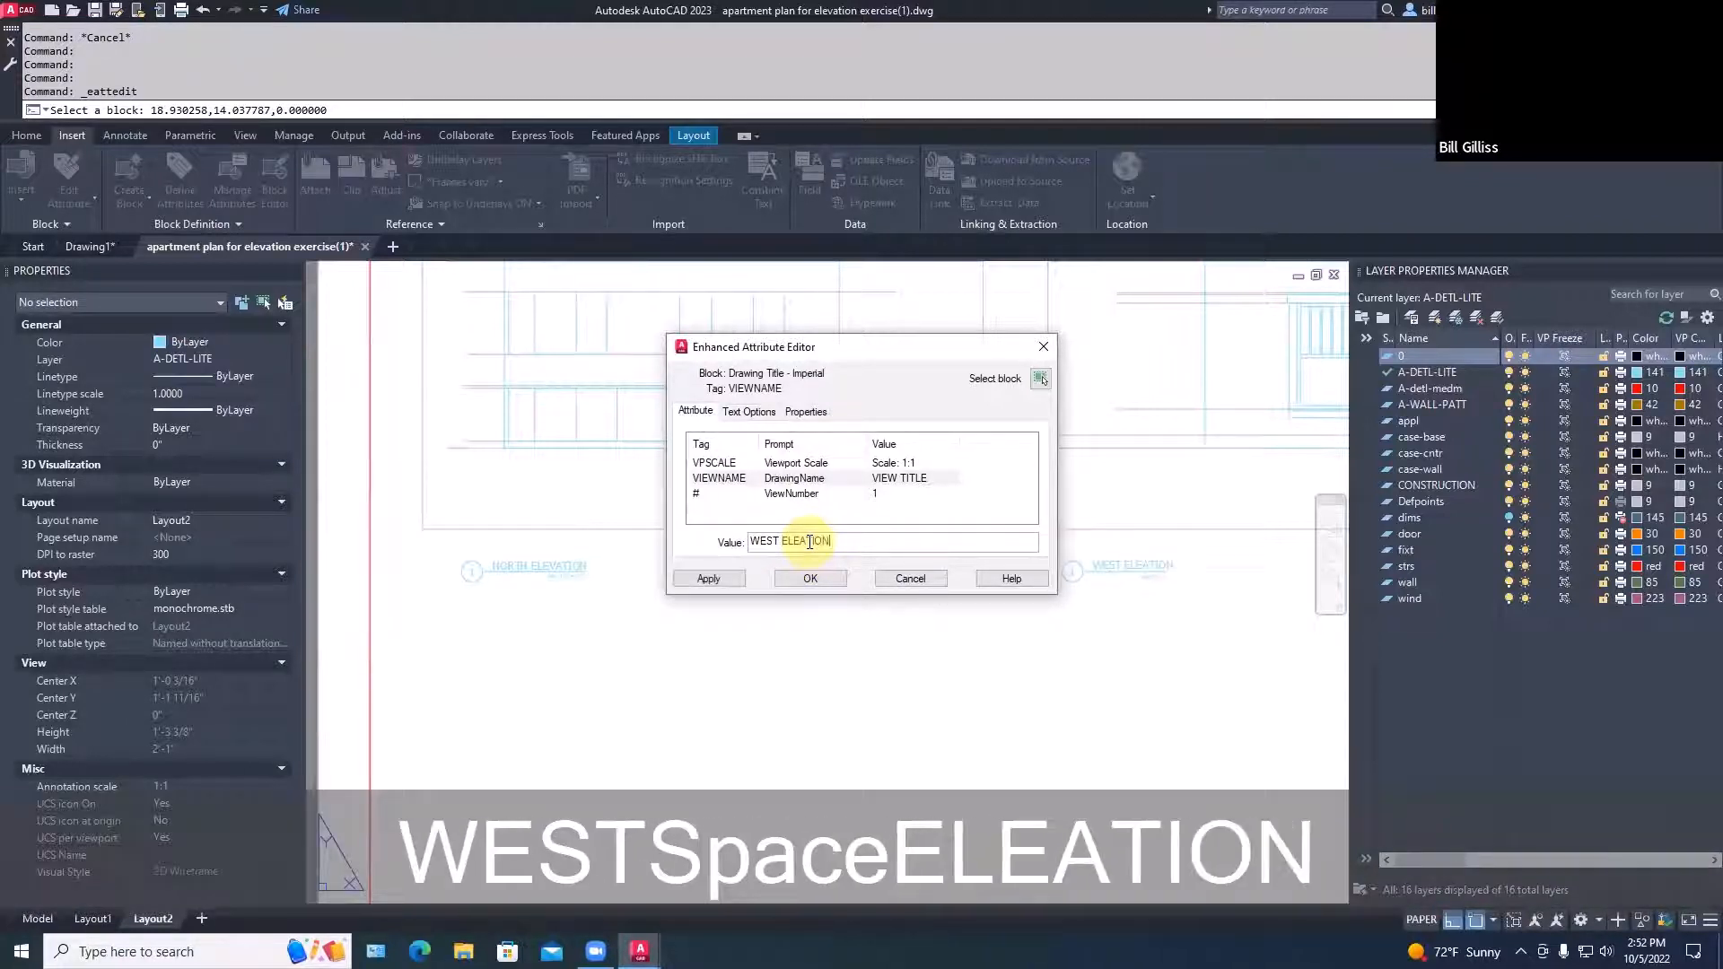
{"action": "key", "text": "BackSpace"}
{"action": "key", "text": "BackSpace"}
{"action": "key", "text": "BackSpace"}
{"action": "key", "text": "BackSpace"}
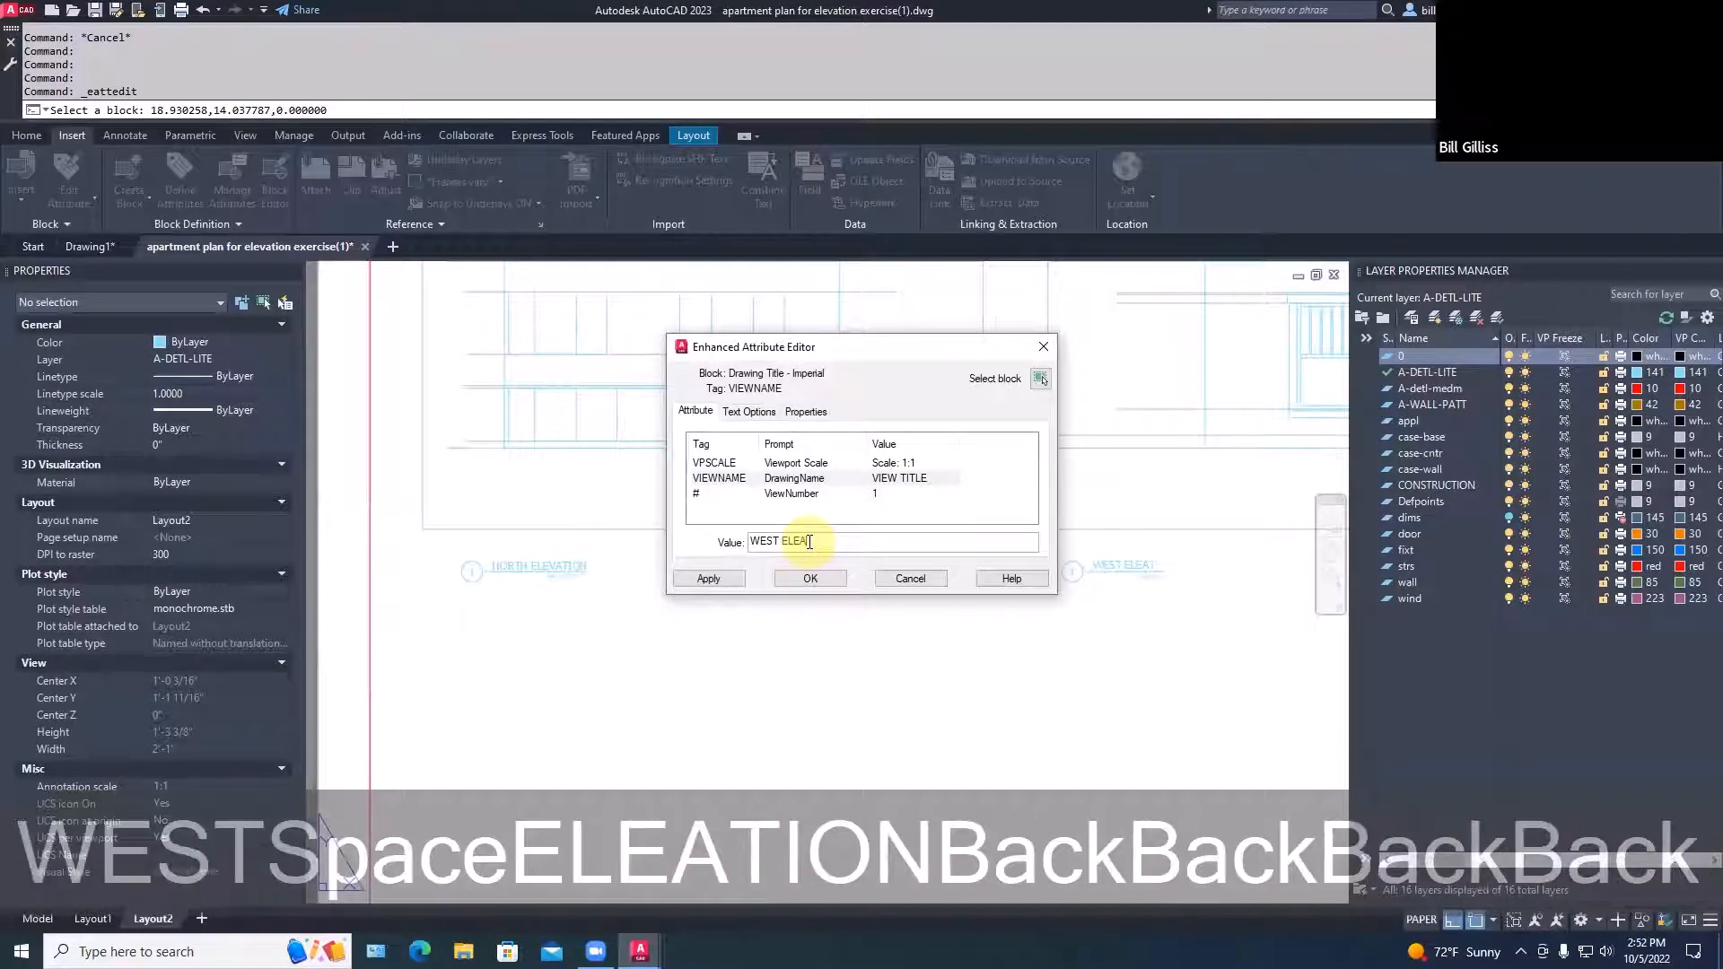
{"action": "type", "text": "V"}
{"action": "key", "text": "BackSpace"}
{"action": "key", "text": "BackSpace"}
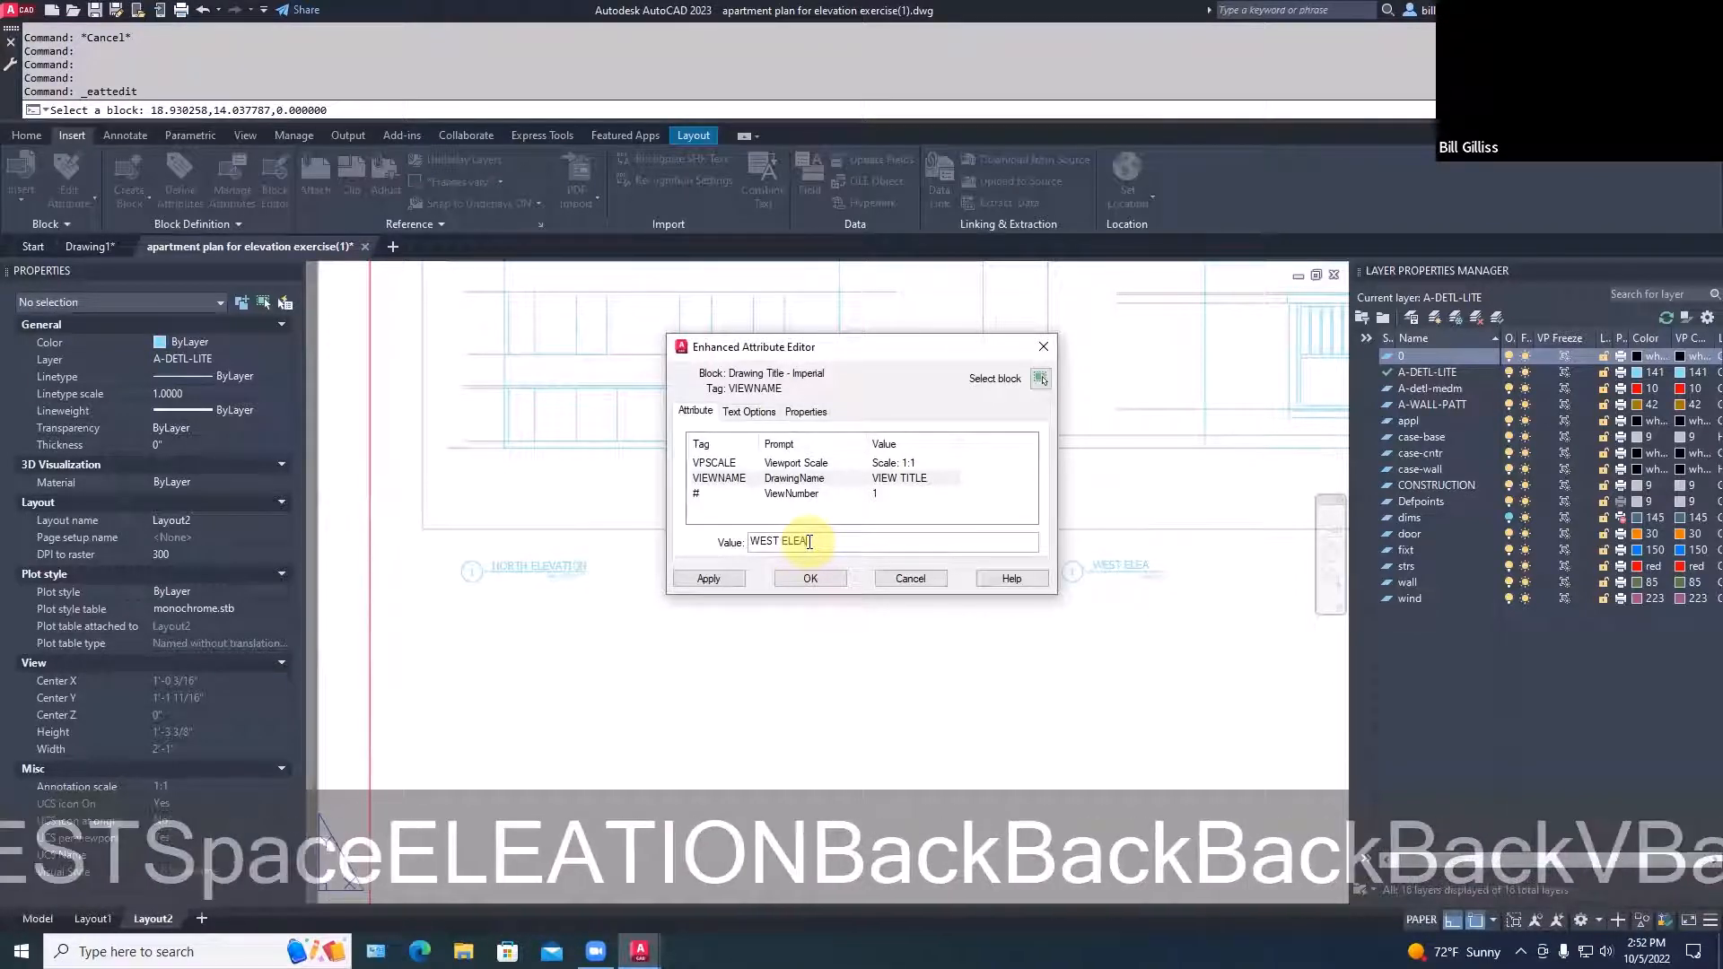
{"action": "type", "text": "VATION"}
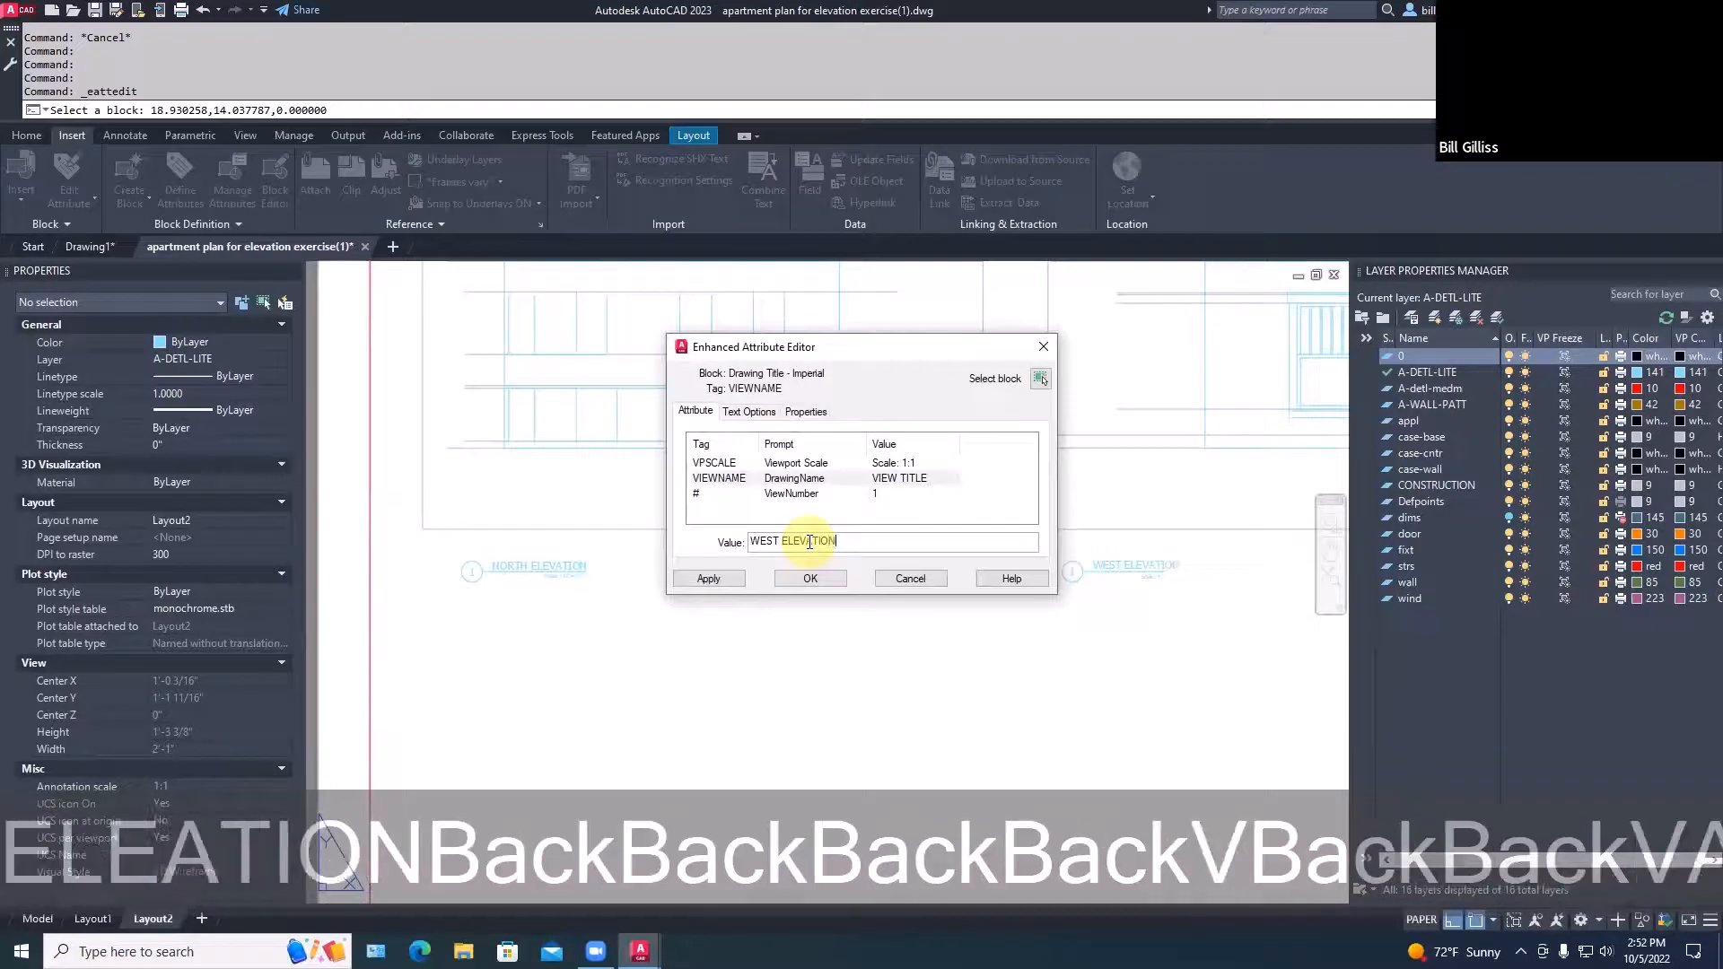
{"action": "key", "text": "Return"}
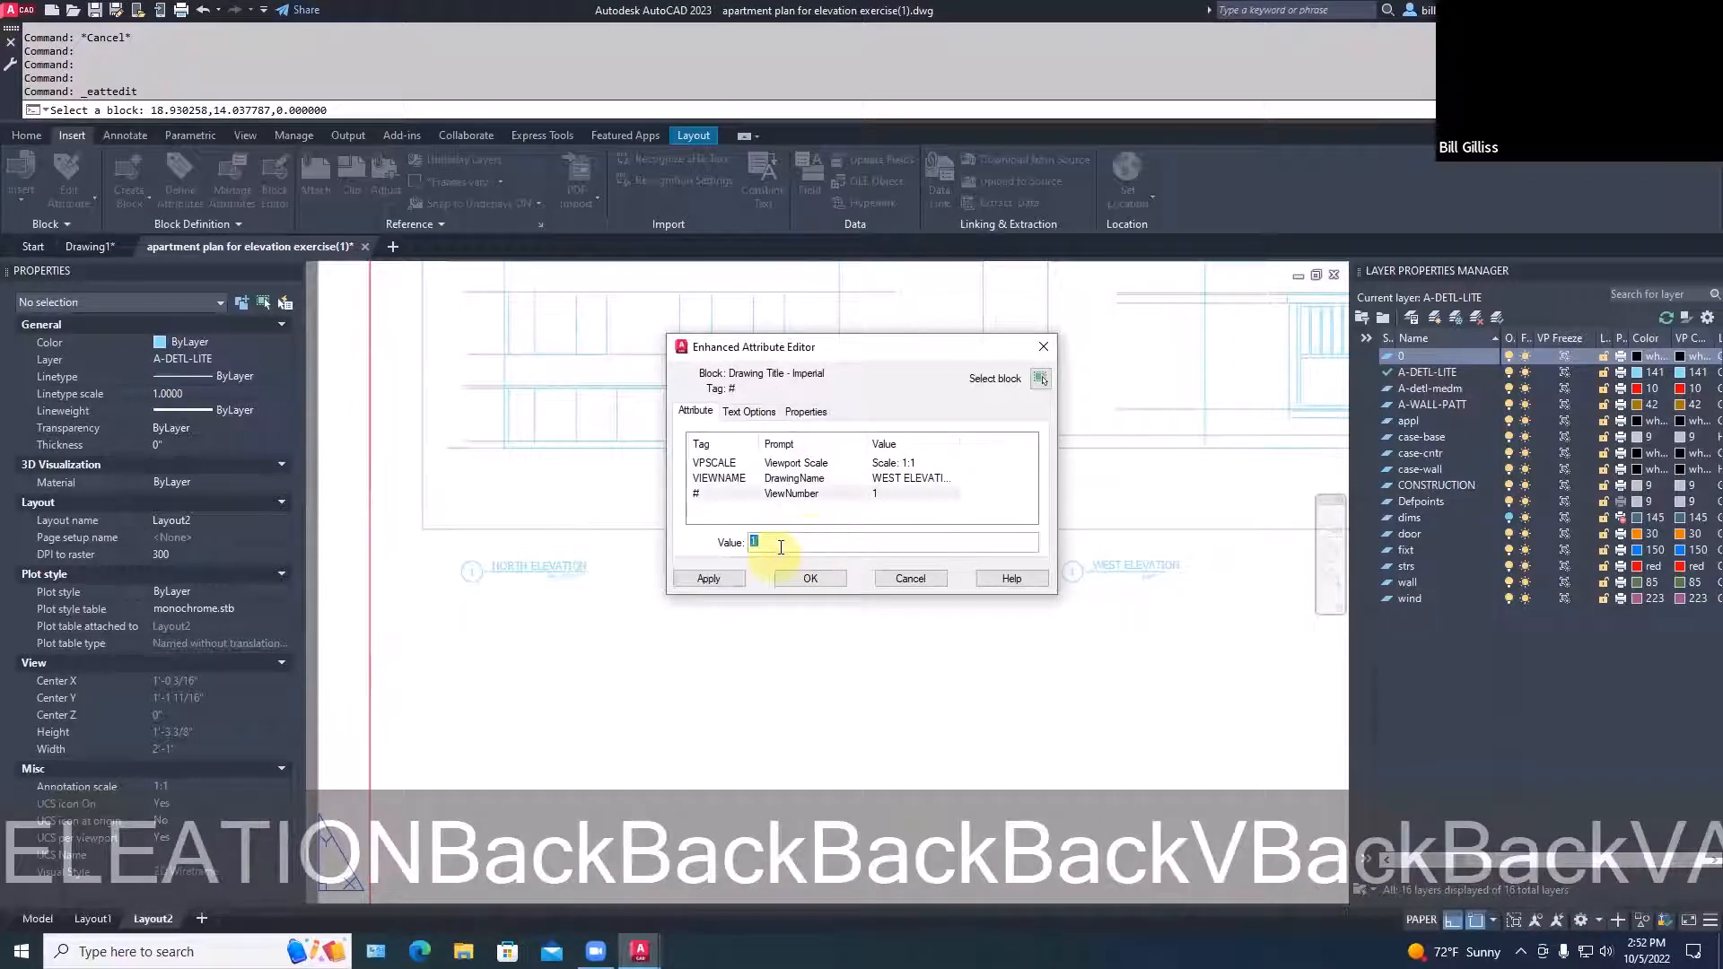
{"action": "type", "text": "2"}
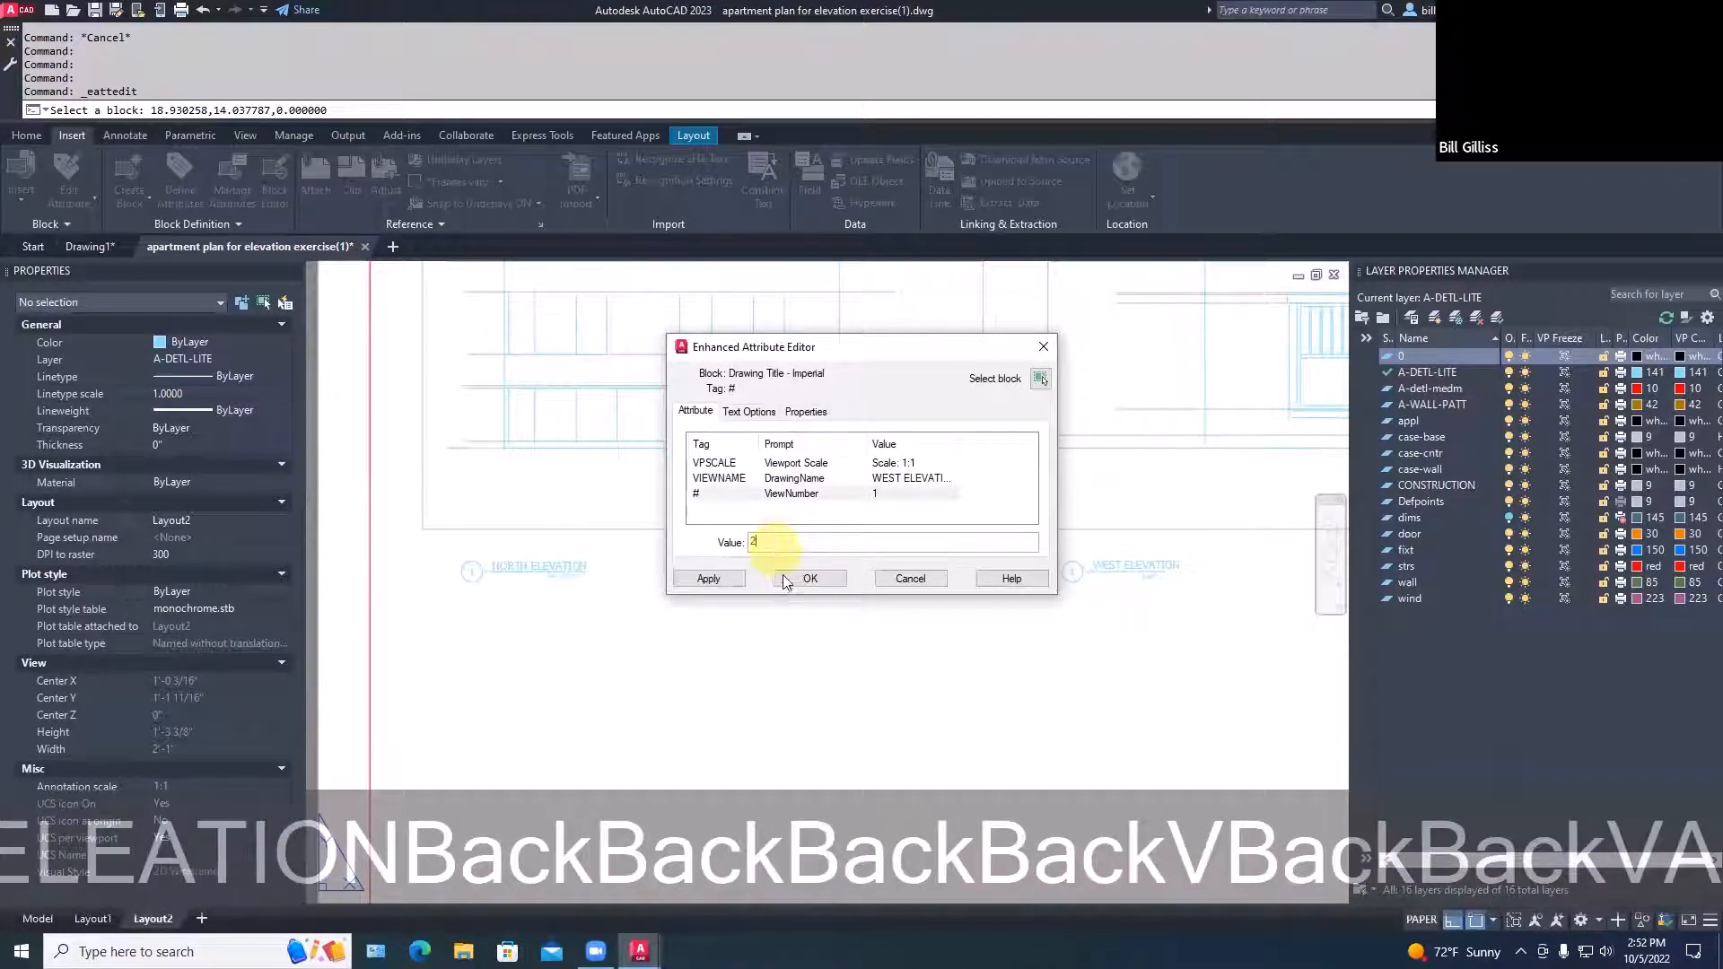
Set the viewport scale text of the WEST ELEVATION drawing title to Scale: 1/2"=1'-0" and apply the attribute edits
{"action": "left_click", "coordinate": [886, 465]}
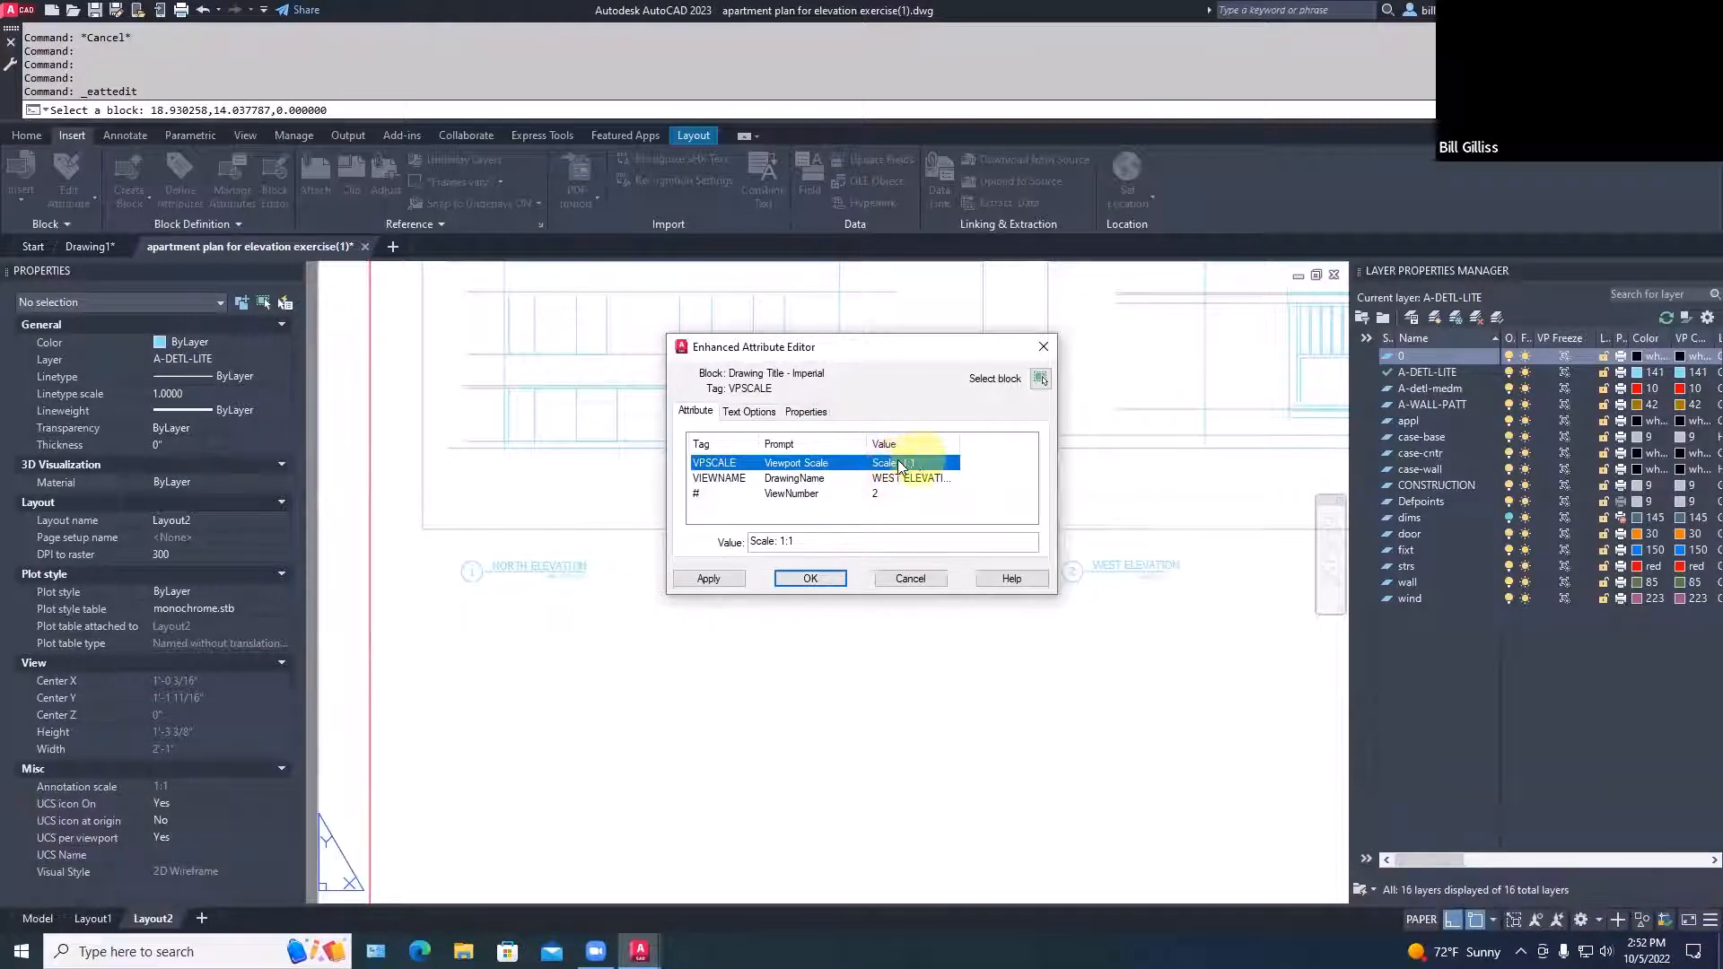
{"action": "left_click", "coordinate": [781, 542]}
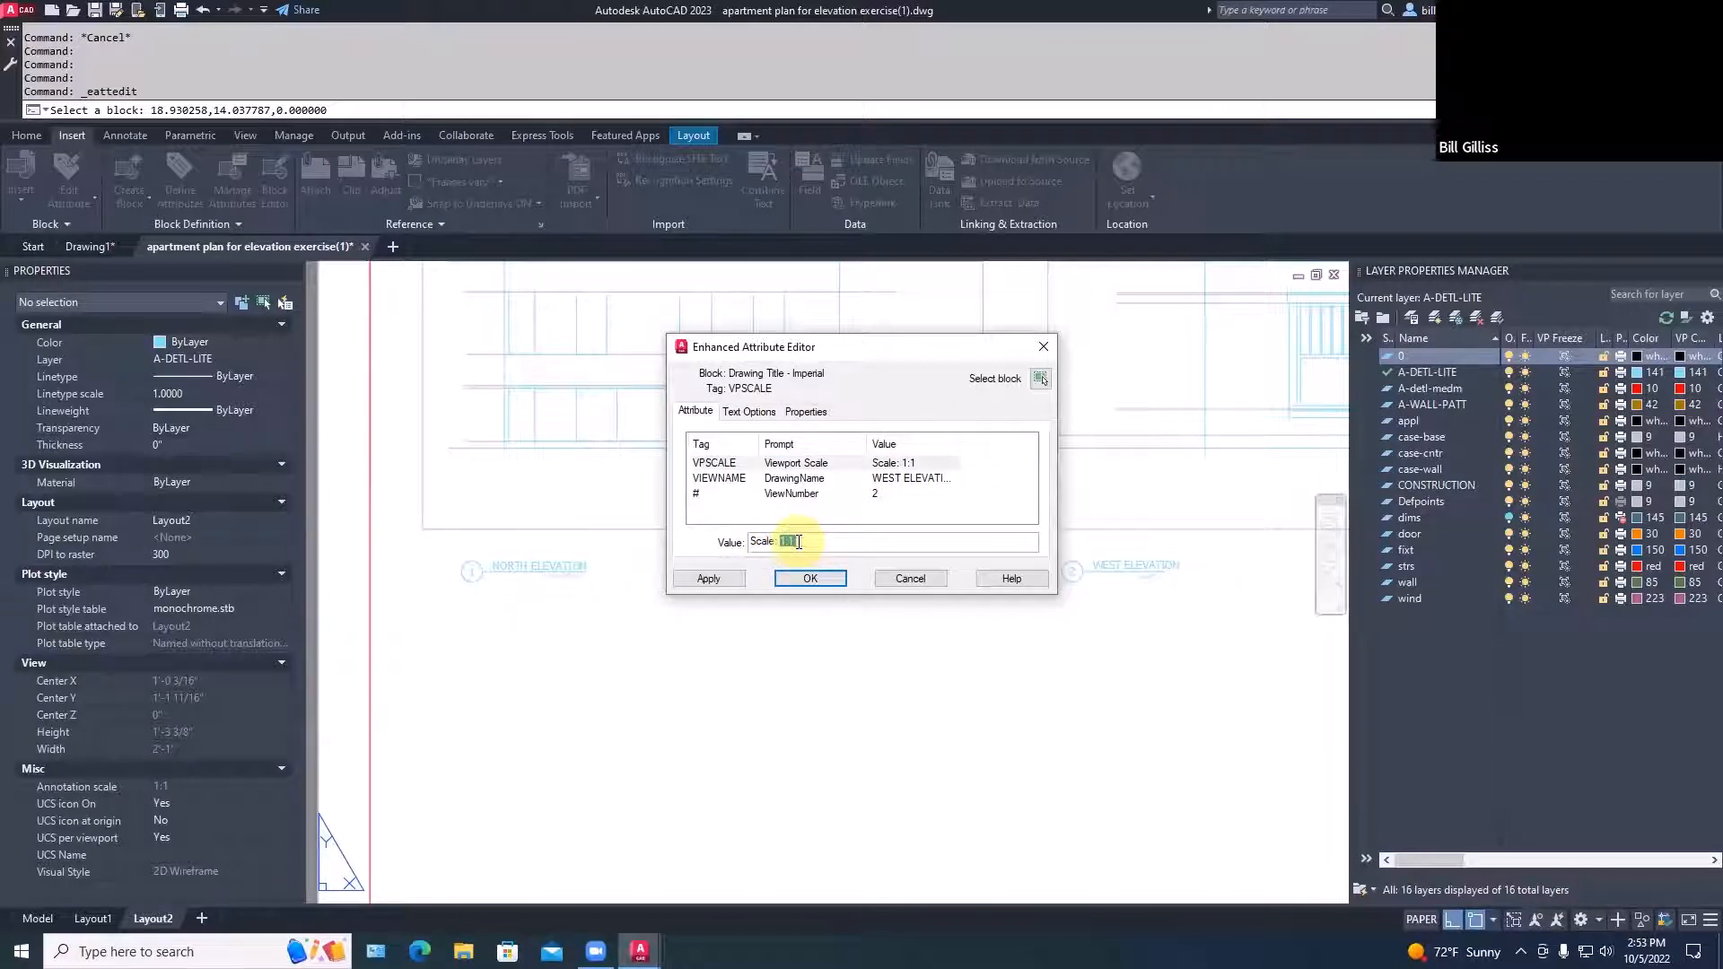
{"action": "type", "text": "1/\""}
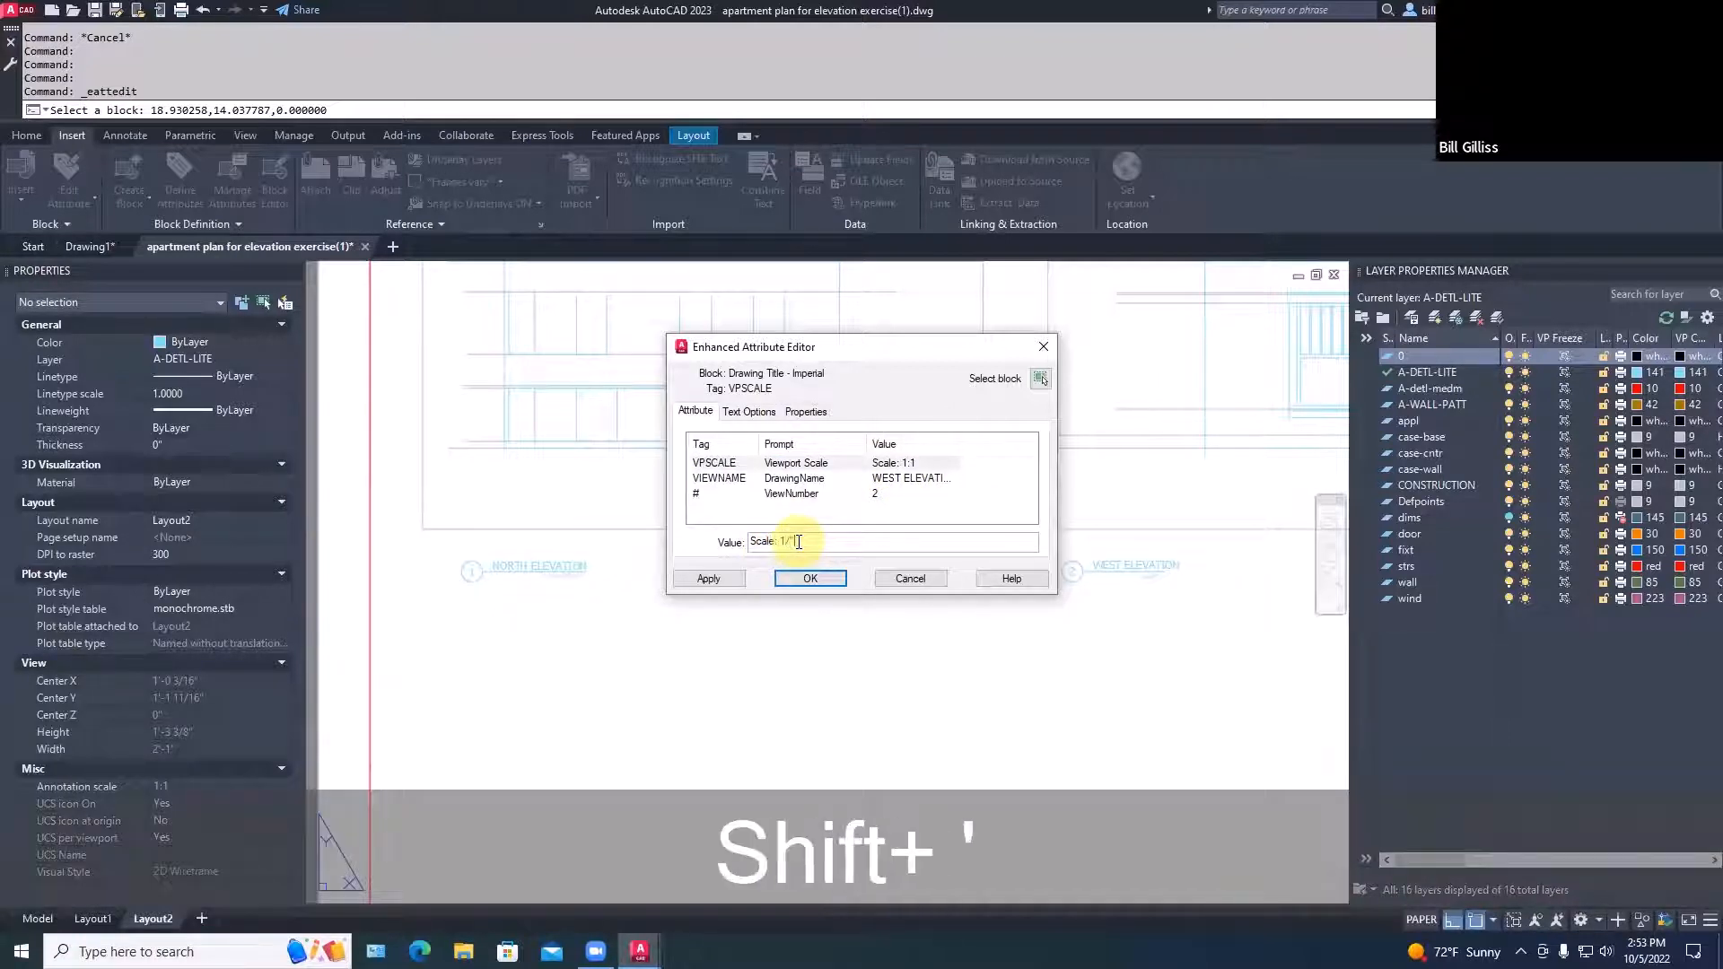
{"action": "key", "text": "BackSpace"}
{"action": "type", "text": "2\"="}
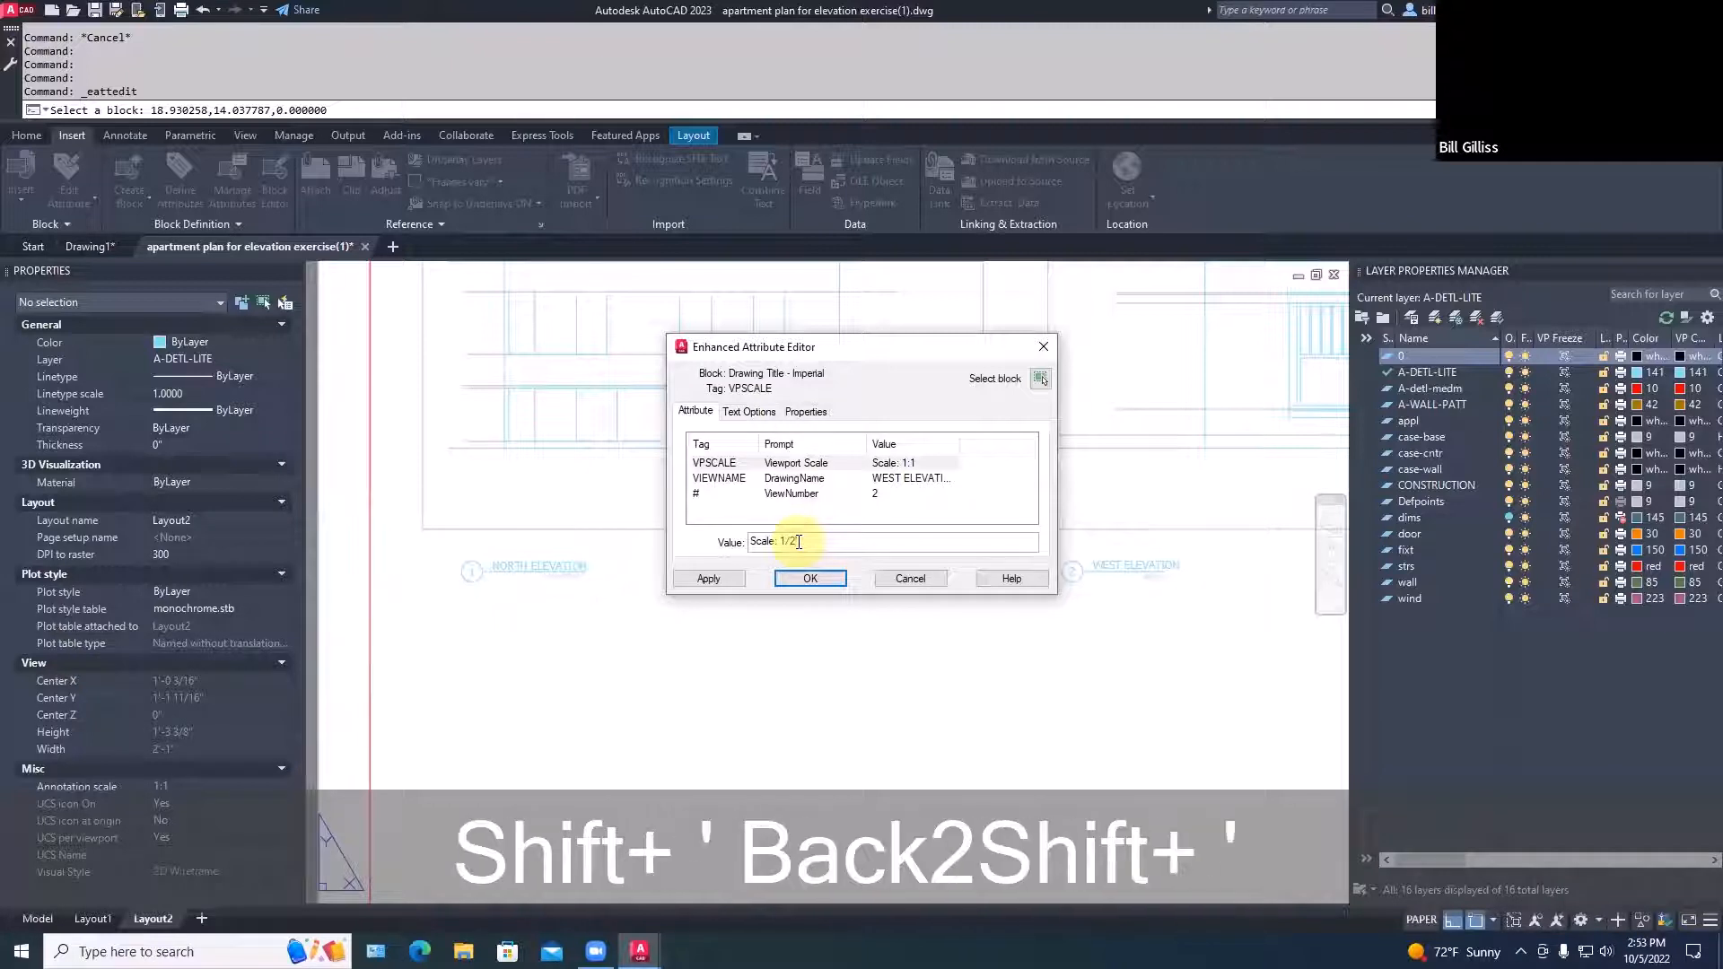
{"action": "type", "text": "1'-"}
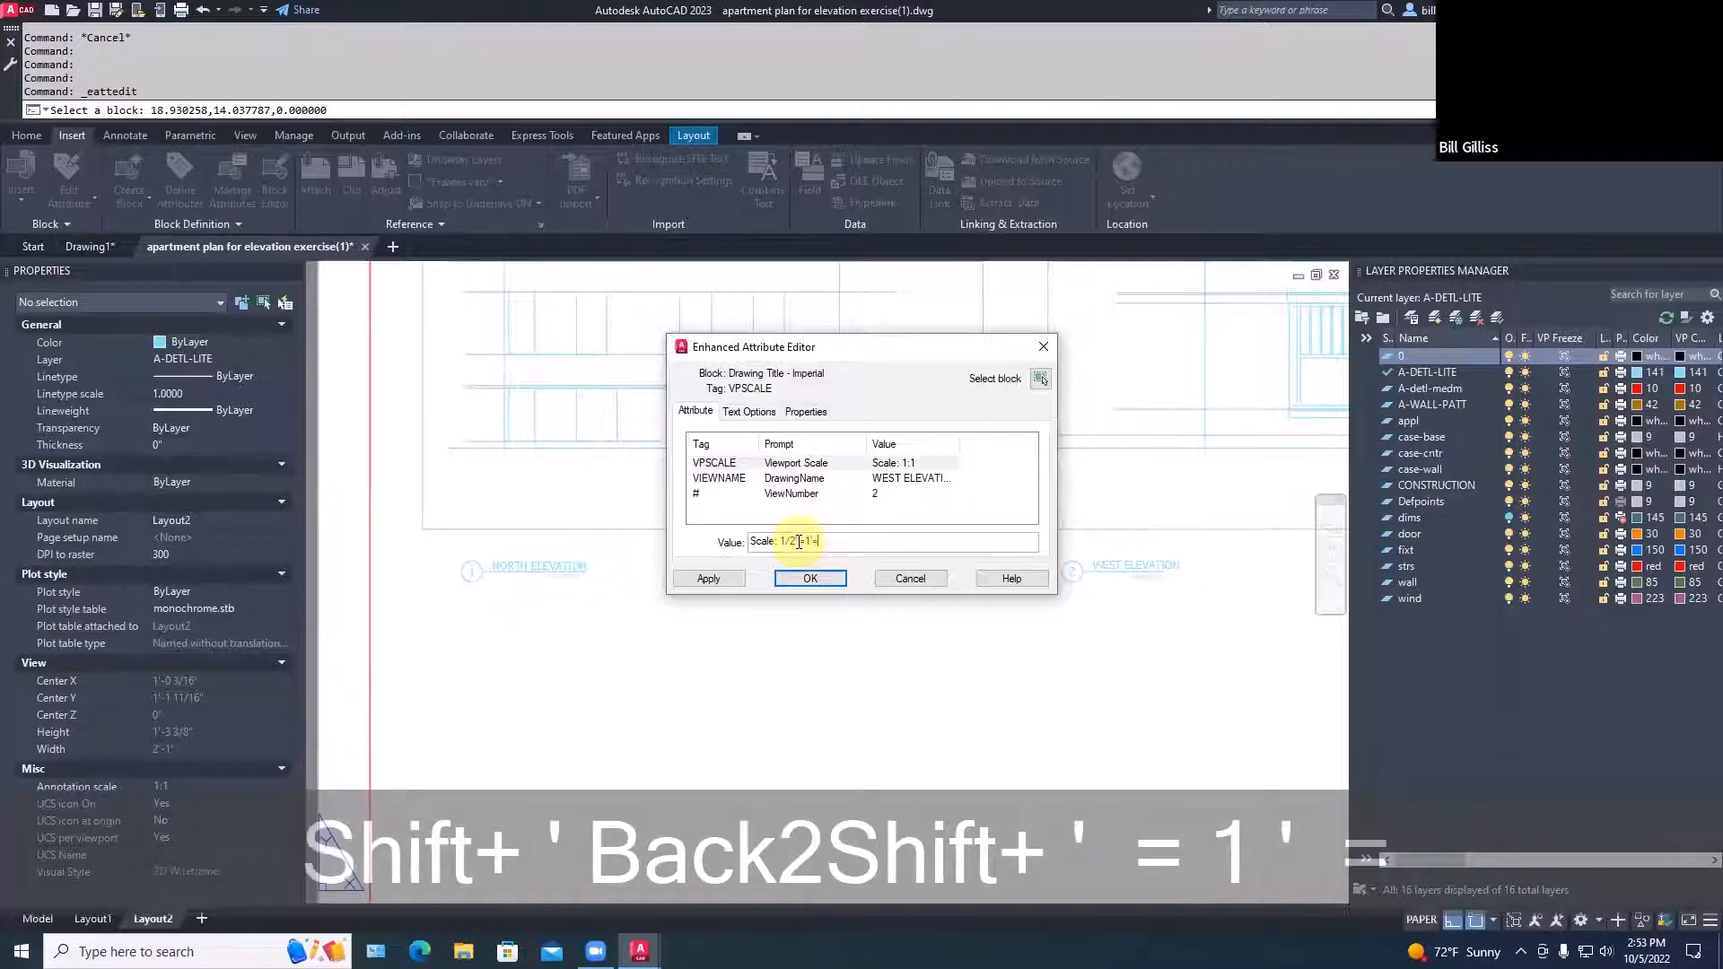
{"action": "key", "text": "BackSpace"}
{"action": "type", "text": "-"}
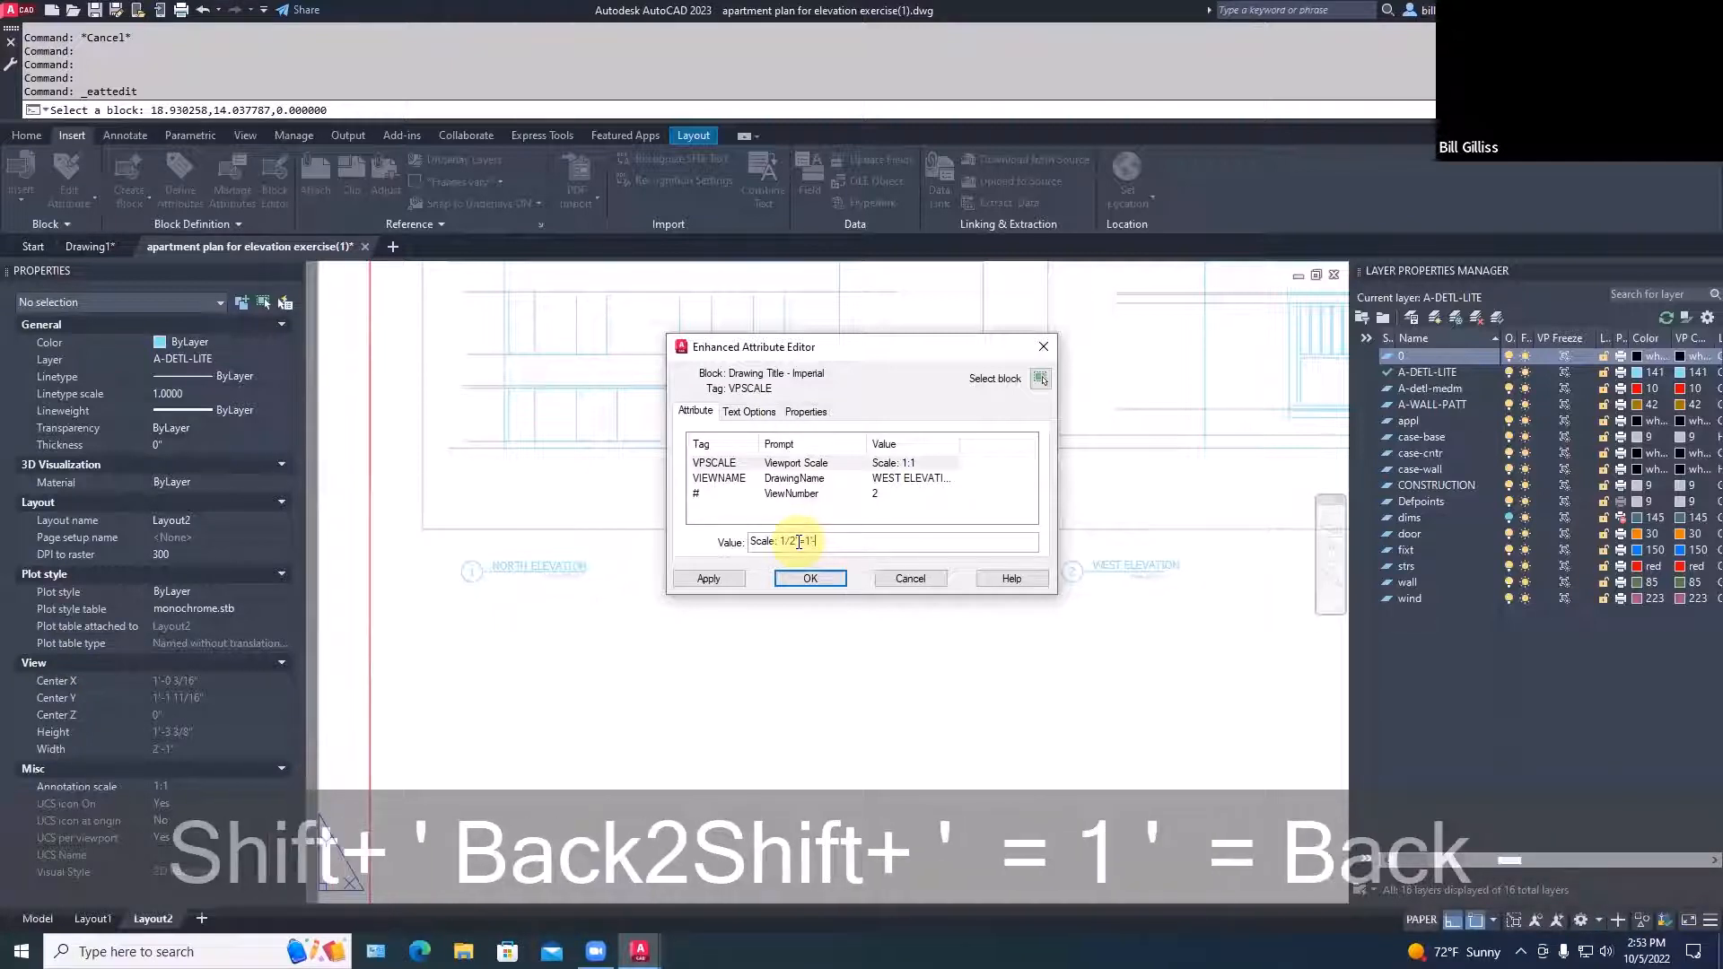
{"action": "type", "text": "0\""}
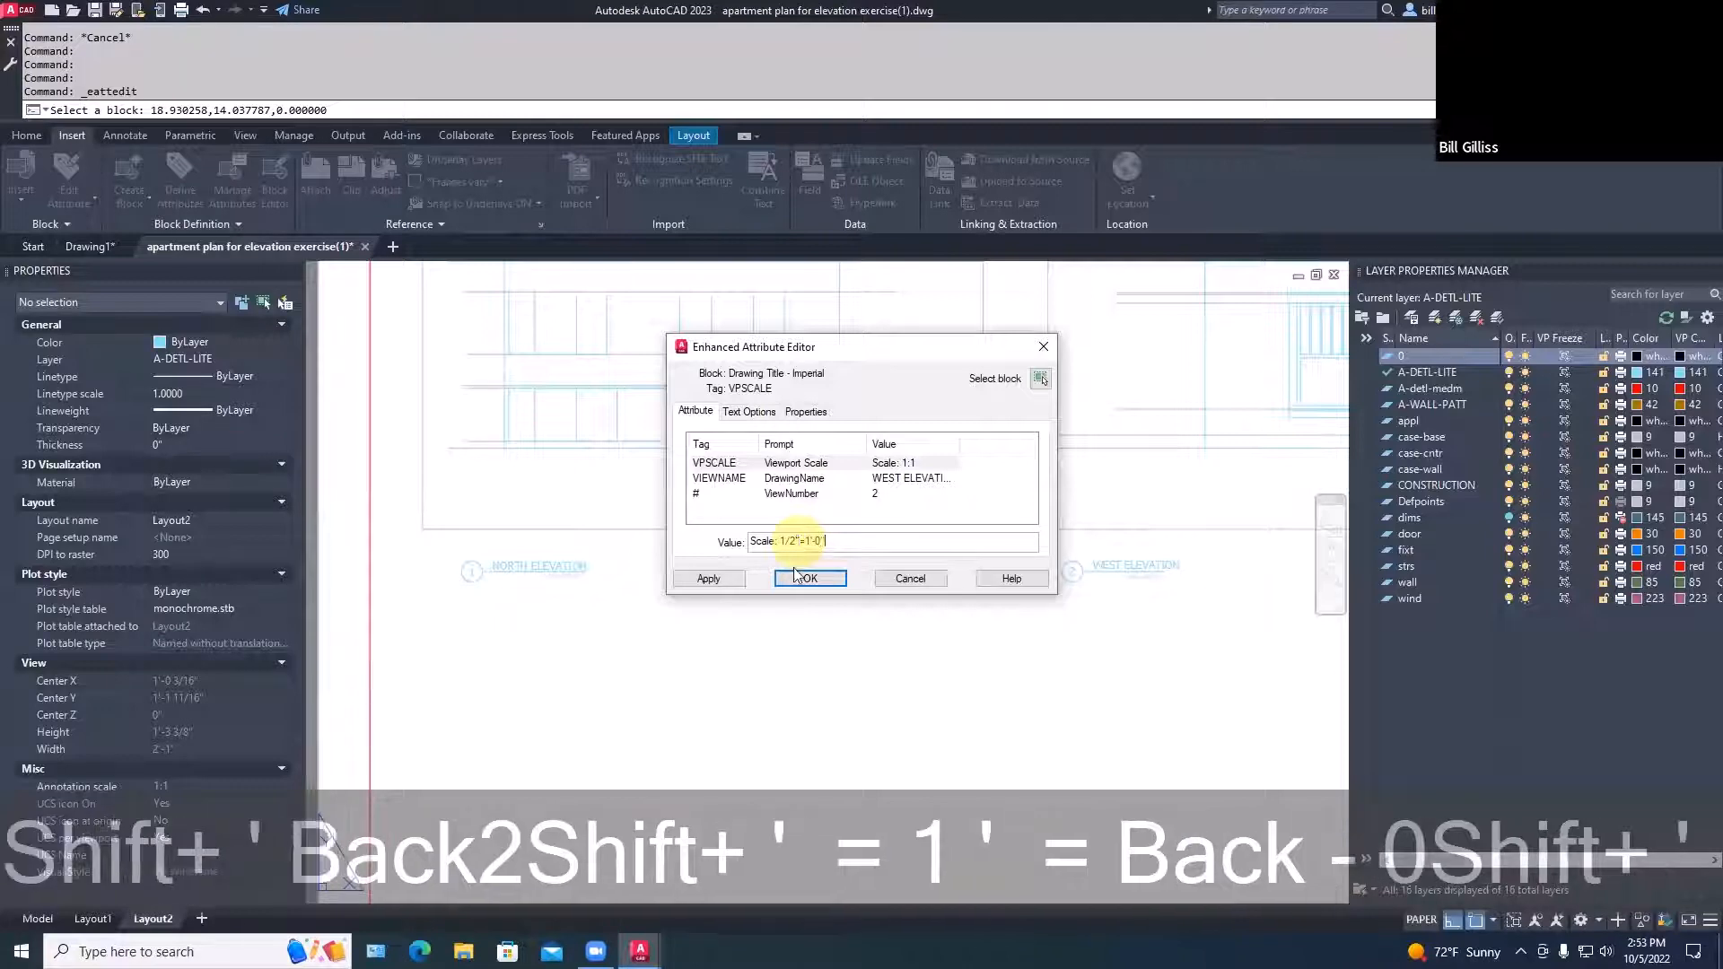
{"action": "left_click", "coordinate": [797, 576]}
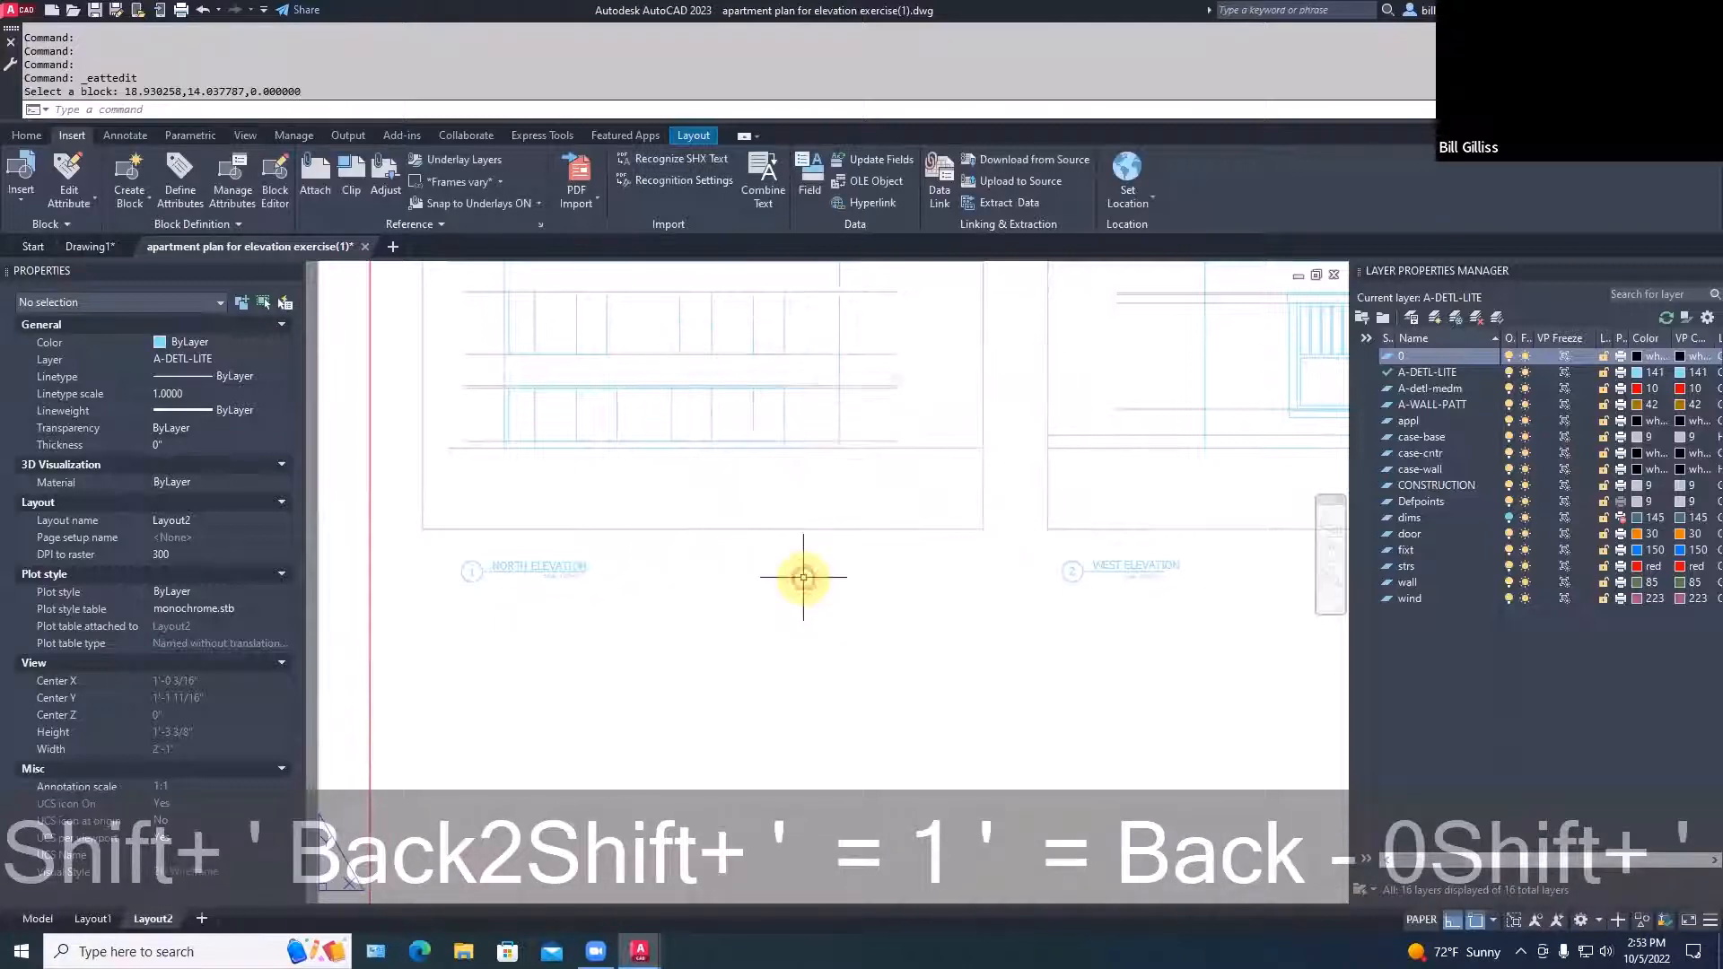
{"action": "left_click", "coordinate": [833, 640]}
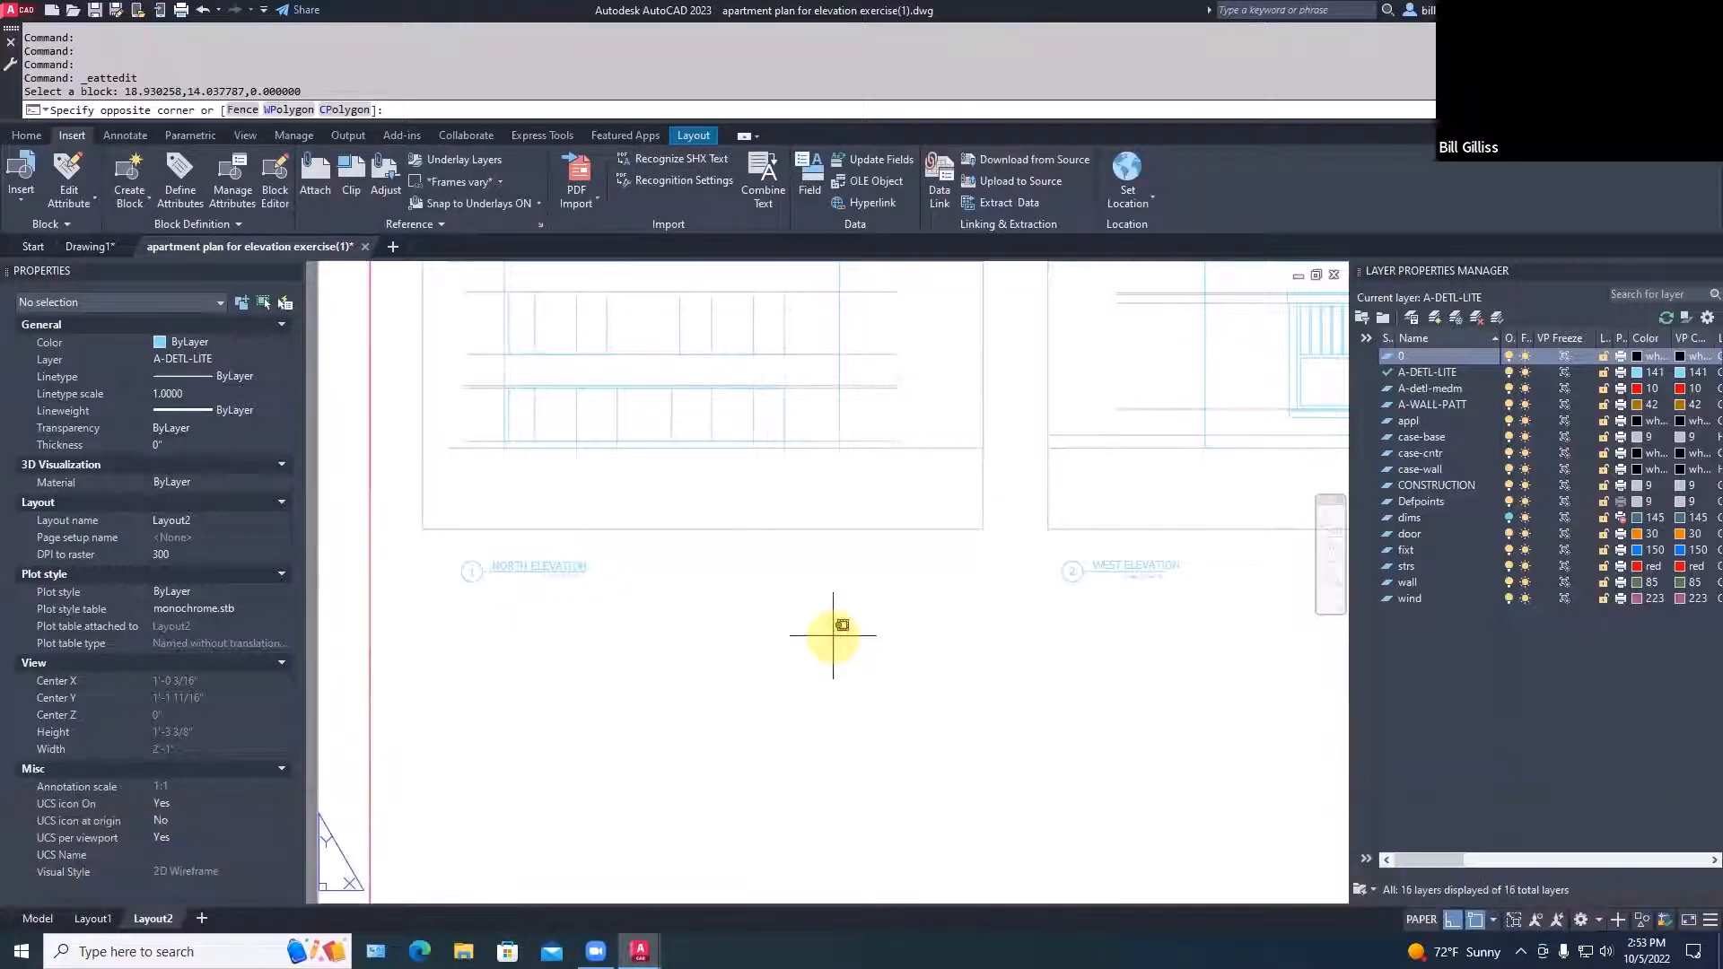
{"action": "key", "text": "Escape"}
Review the whole Layout2 sheet with both titled elevations and its sheet number, and switch to Layout1
{"action": "scroll", "coordinate": [832, 636], "scroll_direction": "down", "scroll_amount": 4}
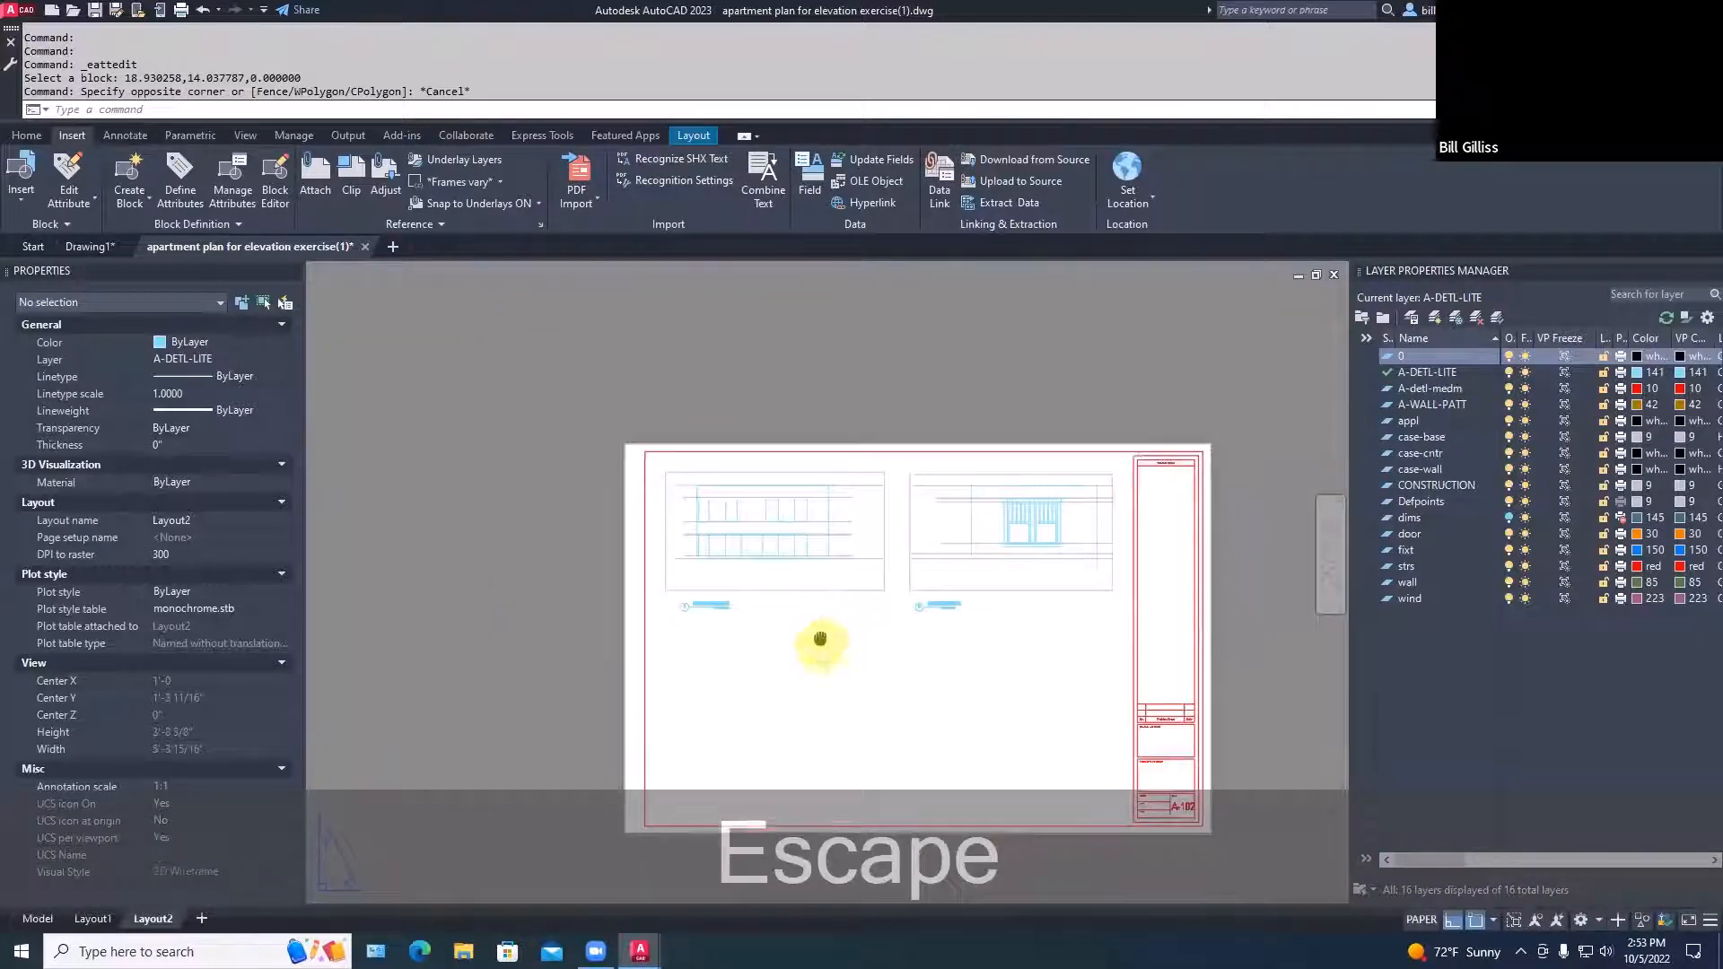
{"action": "scroll", "coordinate": [831, 611], "scroll_direction": "up", "scroll_amount": 5}
{"action": "scroll", "coordinate": [838, 615], "scroll_direction": "down", "scroll_amount": 5}
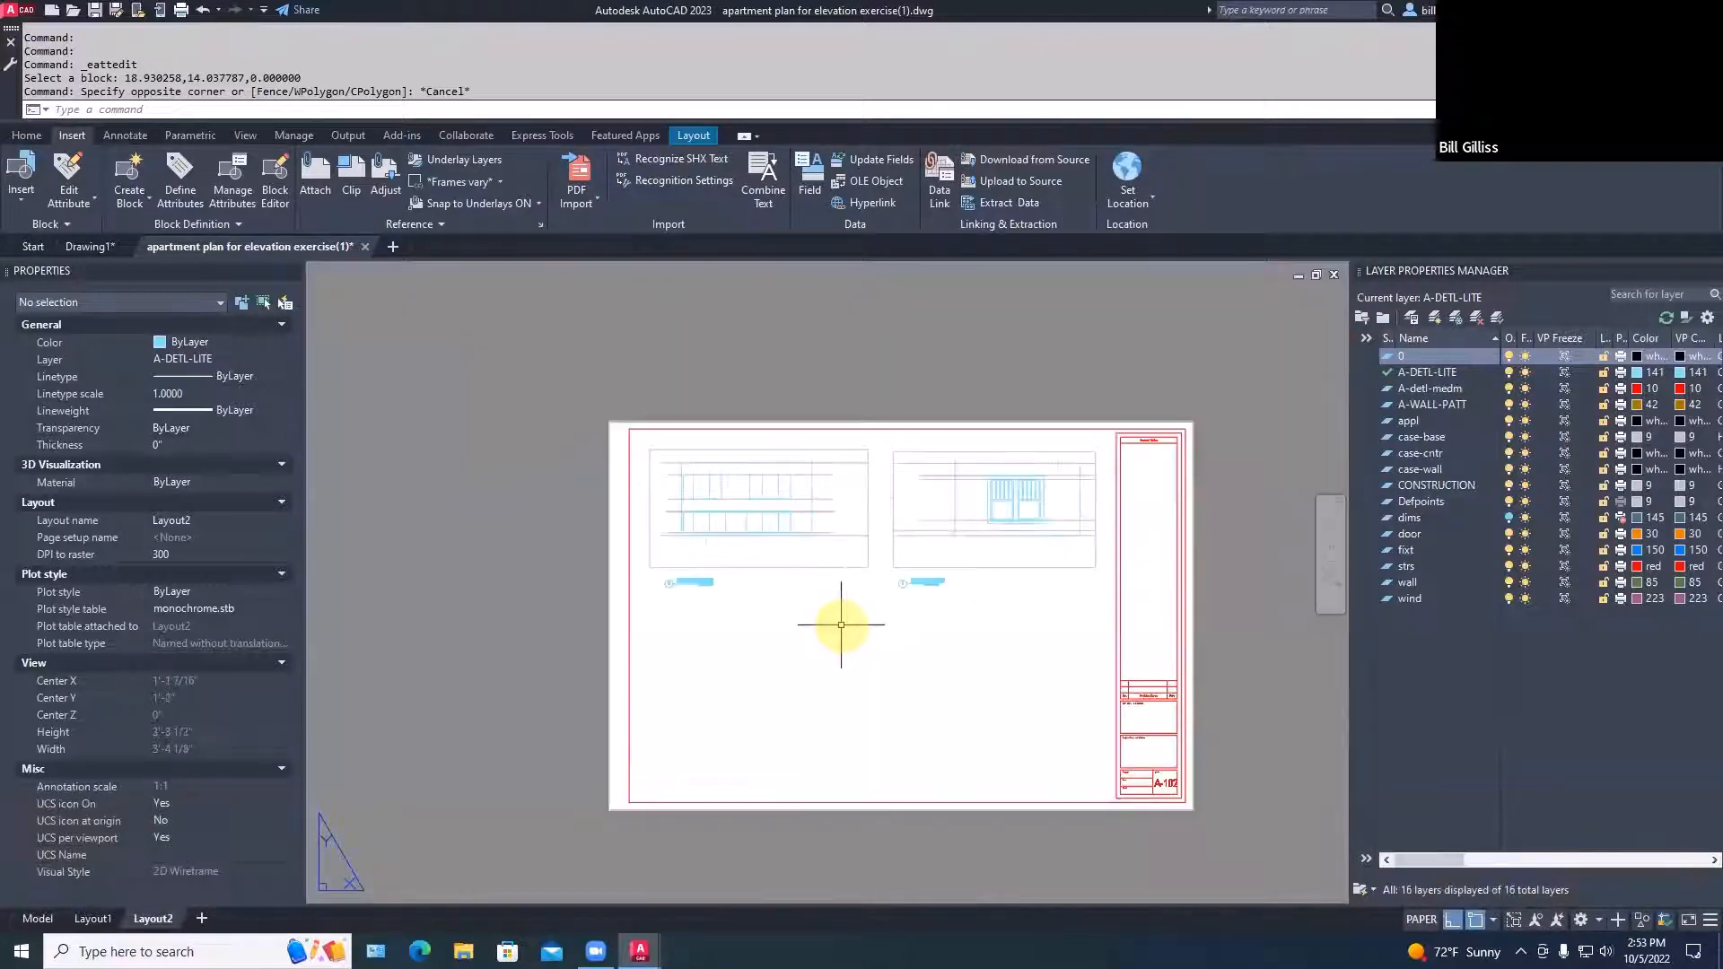
{"action": "middle_click_drag", "start_coordinate": [840, 624], "coordinate": [812, 589]}
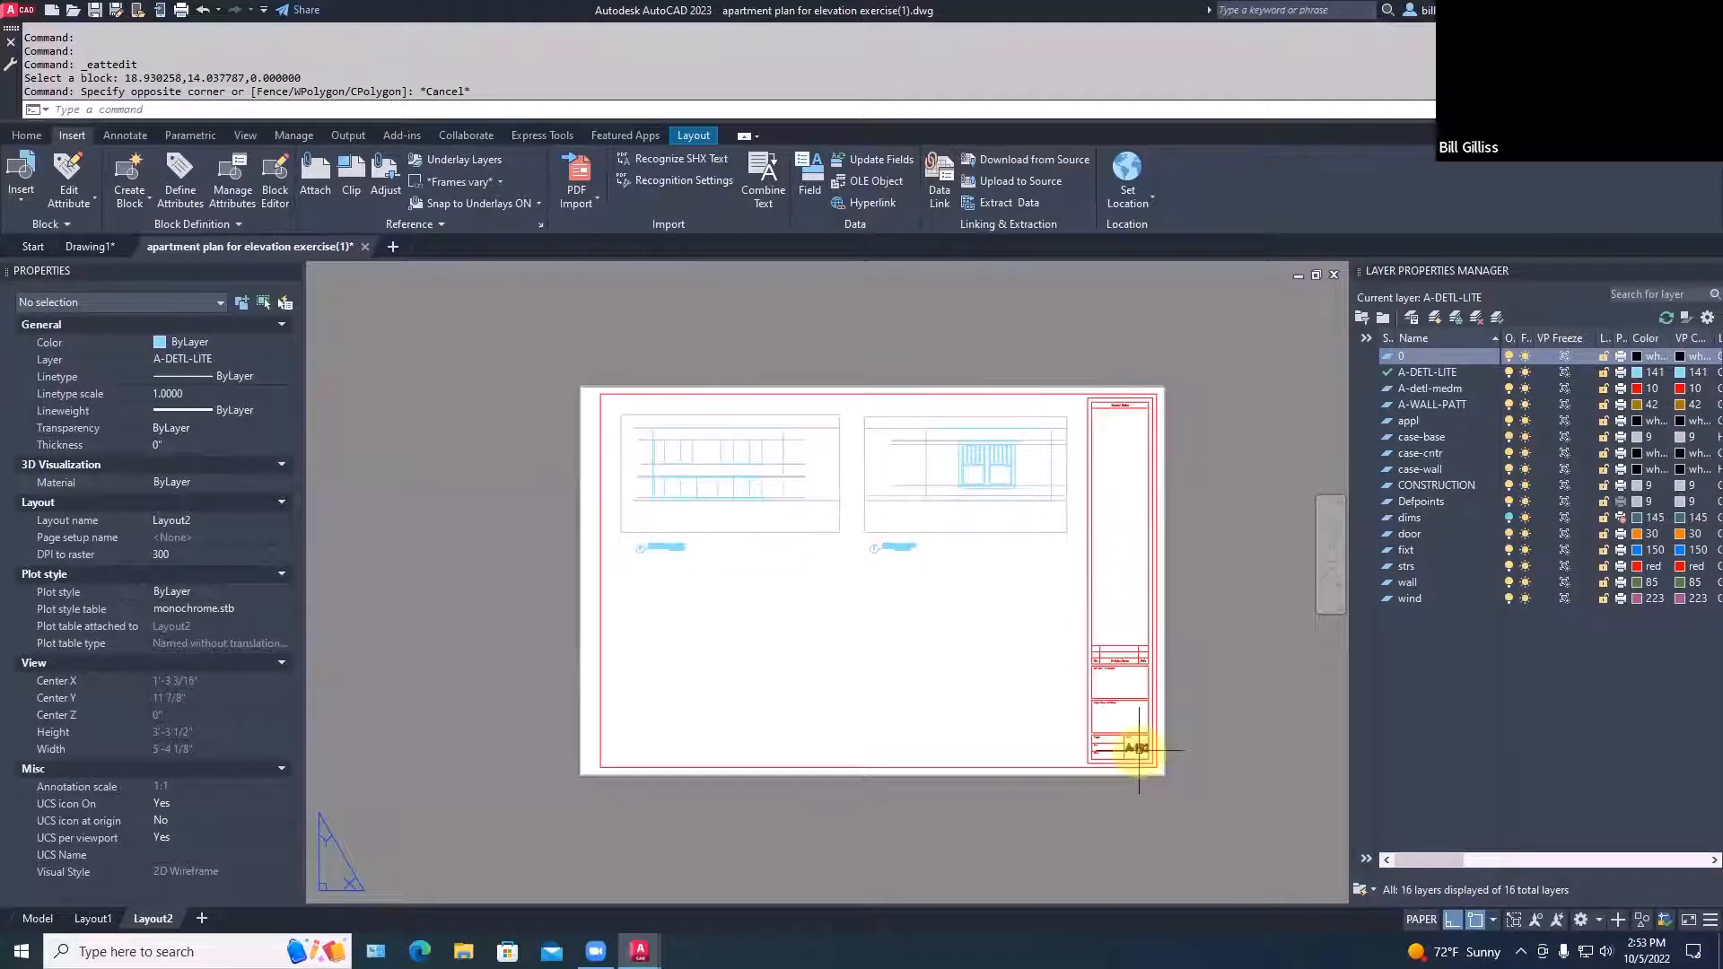
{"action": "mouse_move", "coordinate": [1138, 750]}
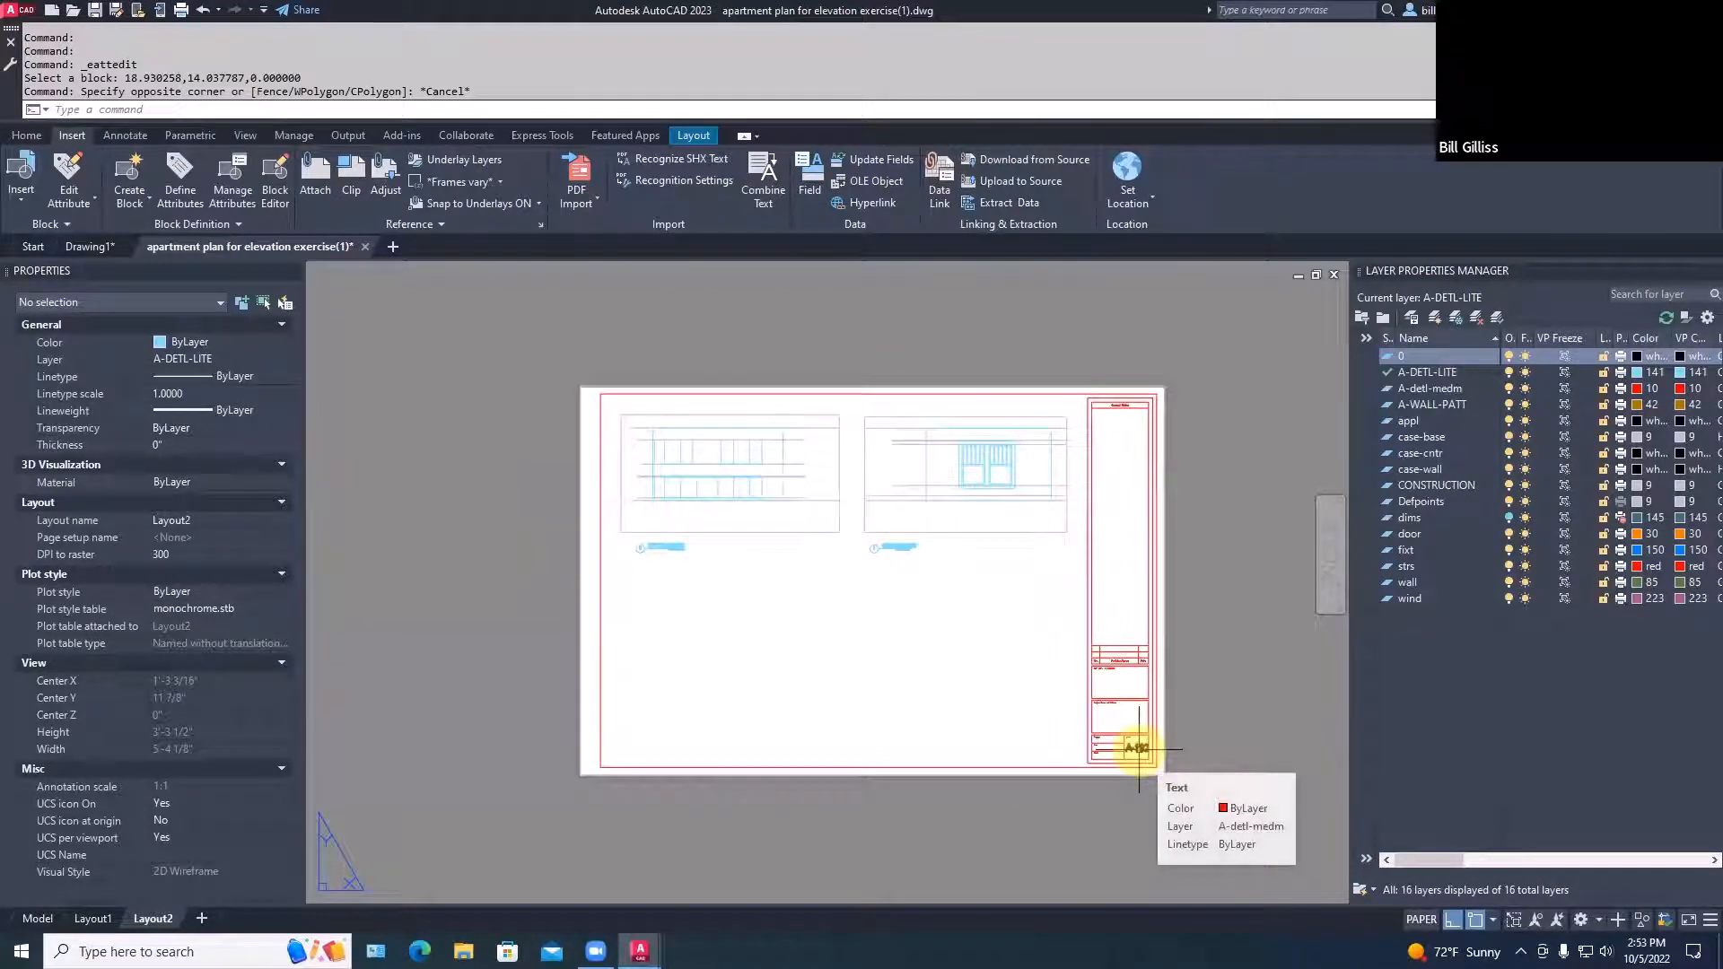
{"action": "mouse_move", "coordinate": [33, 917]}
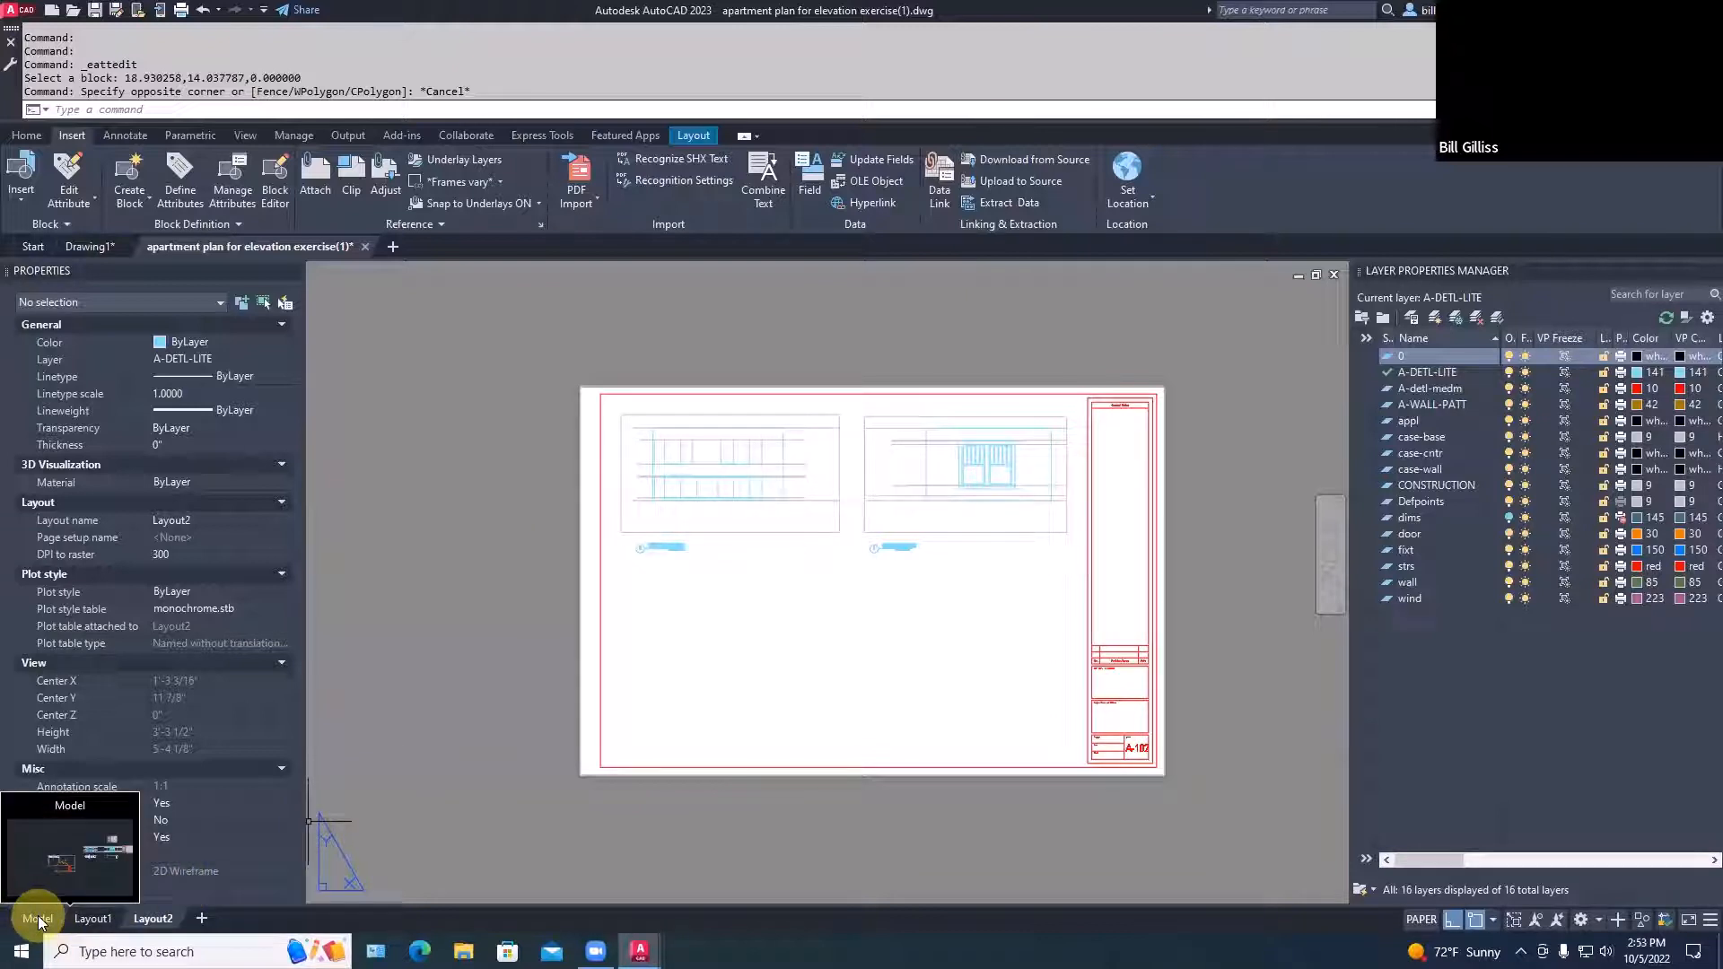
{"action": "left_click", "coordinate": [94, 919]}
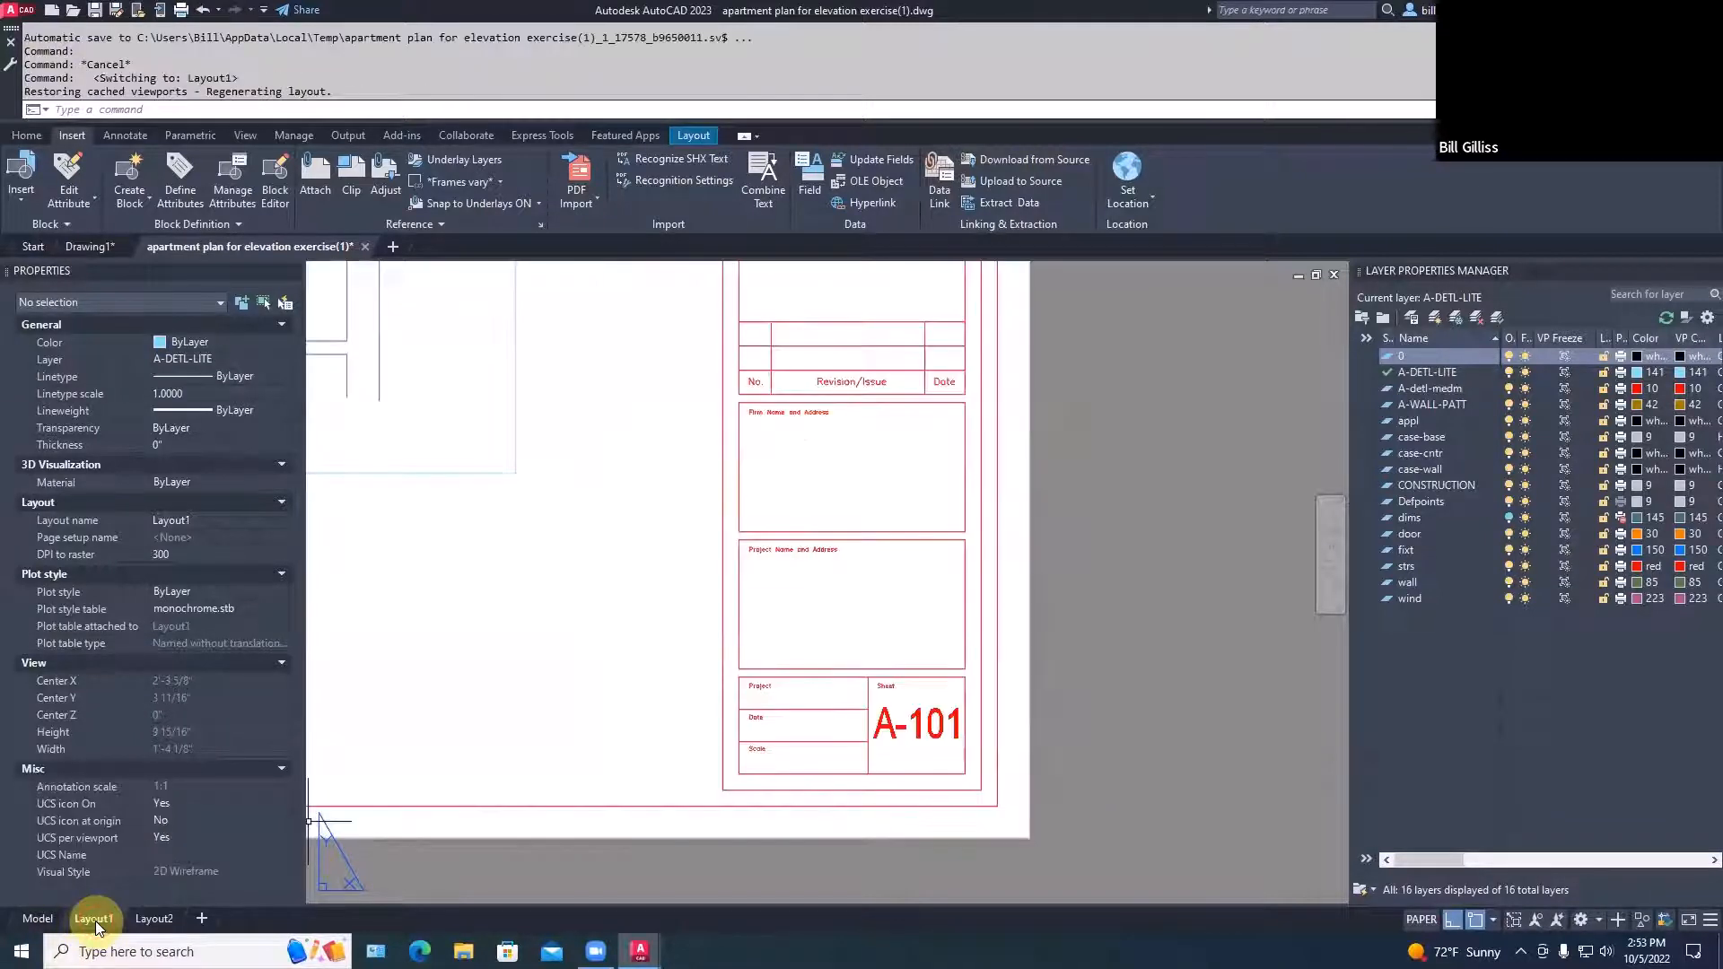
Insert the Callout Bubble - Imperial block on the Layout1 sheet, in the kitchen just below the sink's centerline symbol
{"action": "scroll", "coordinate": [673, 638], "scroll_direction": "down", "scroll_amount": 4}
{"action": "scroll", "coordinate": [1041, 693], "scroll_direction": "down", "scroll_amount": 3}
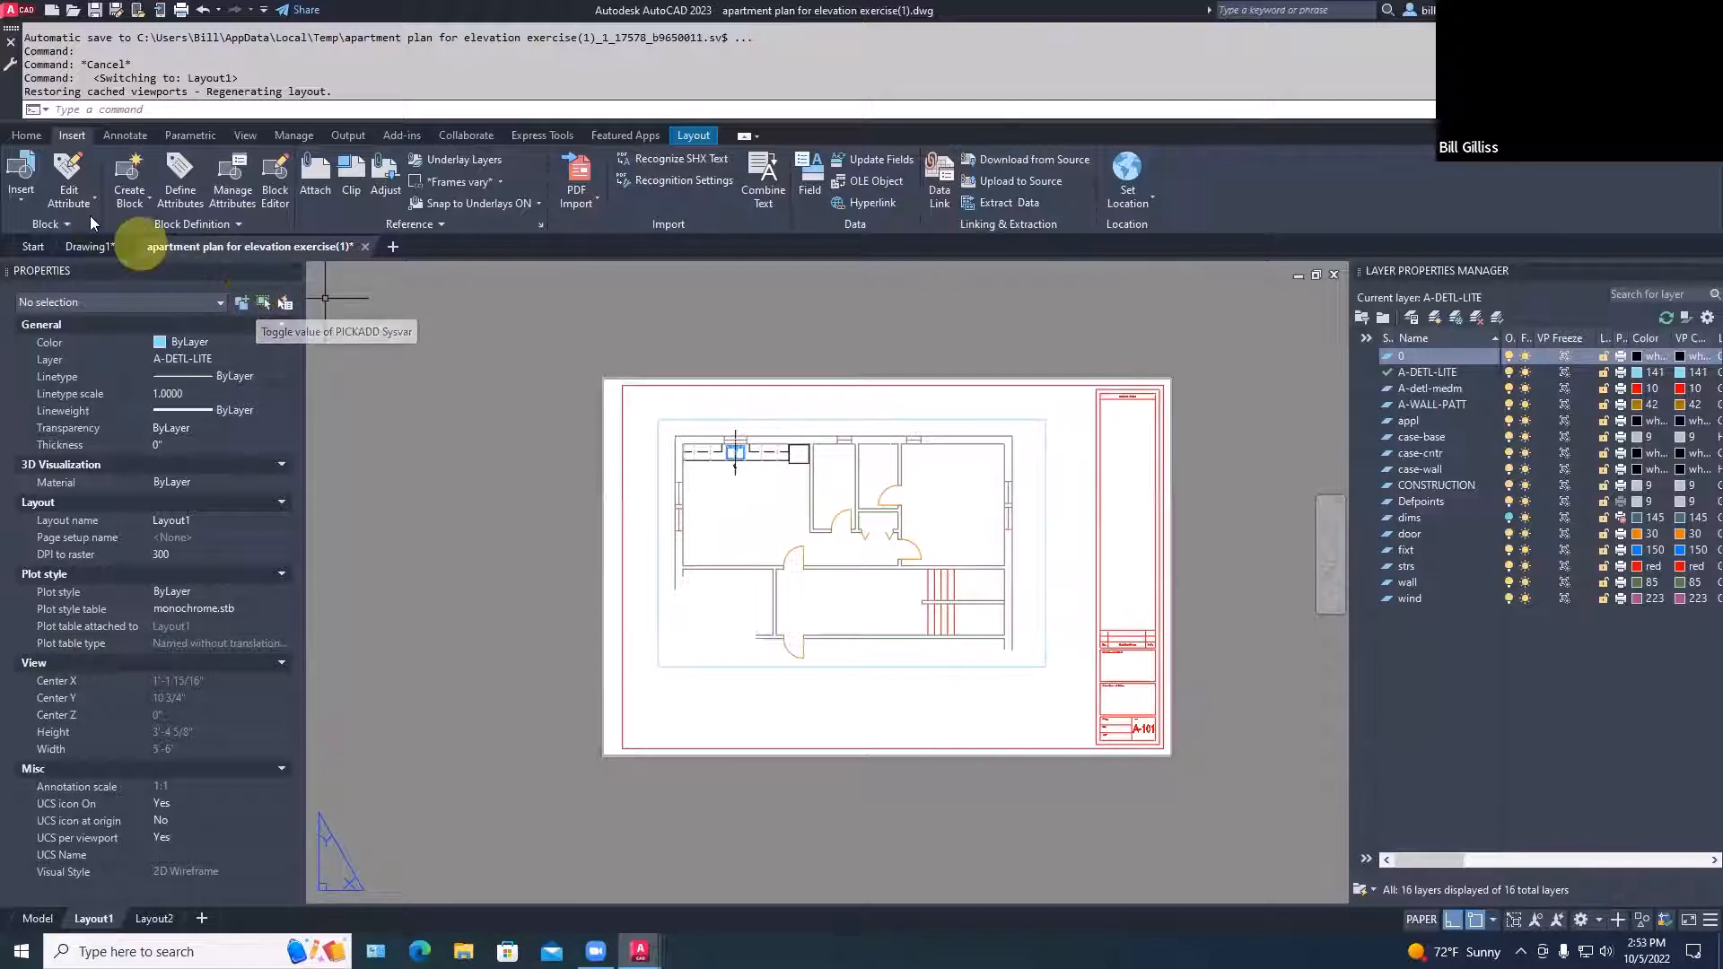
{"action": "left_click", "coordinate": [22, 193]}
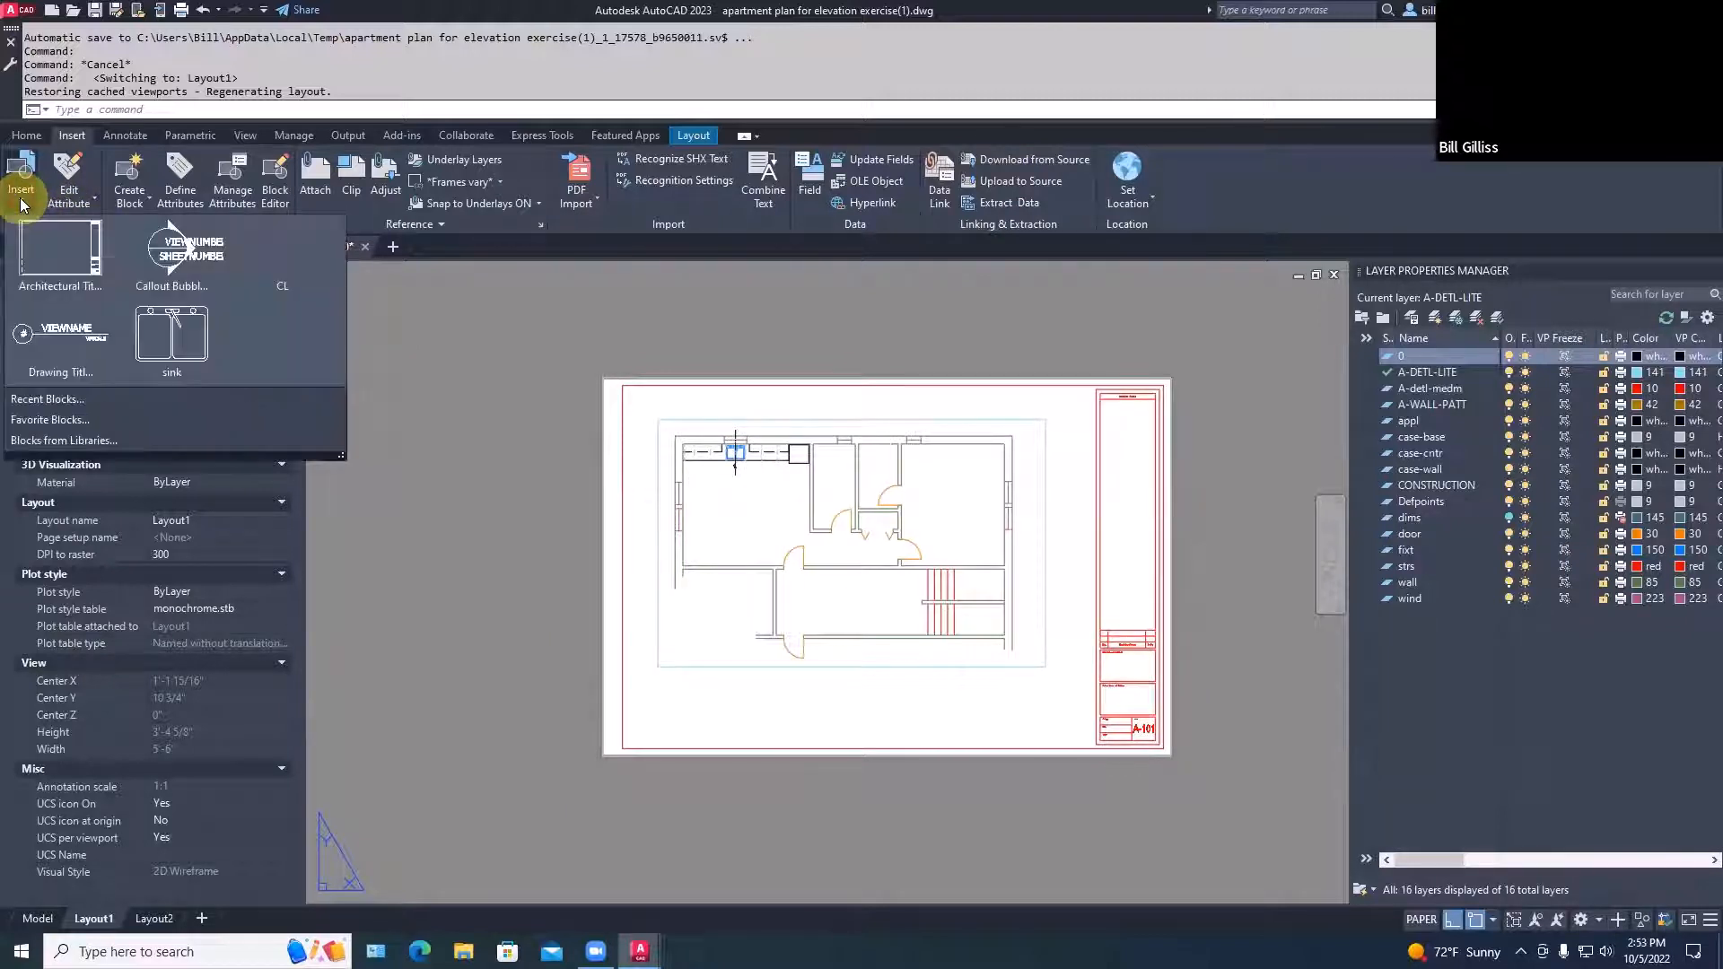
{"action": "left_click", "coordinate": [176, 255]}
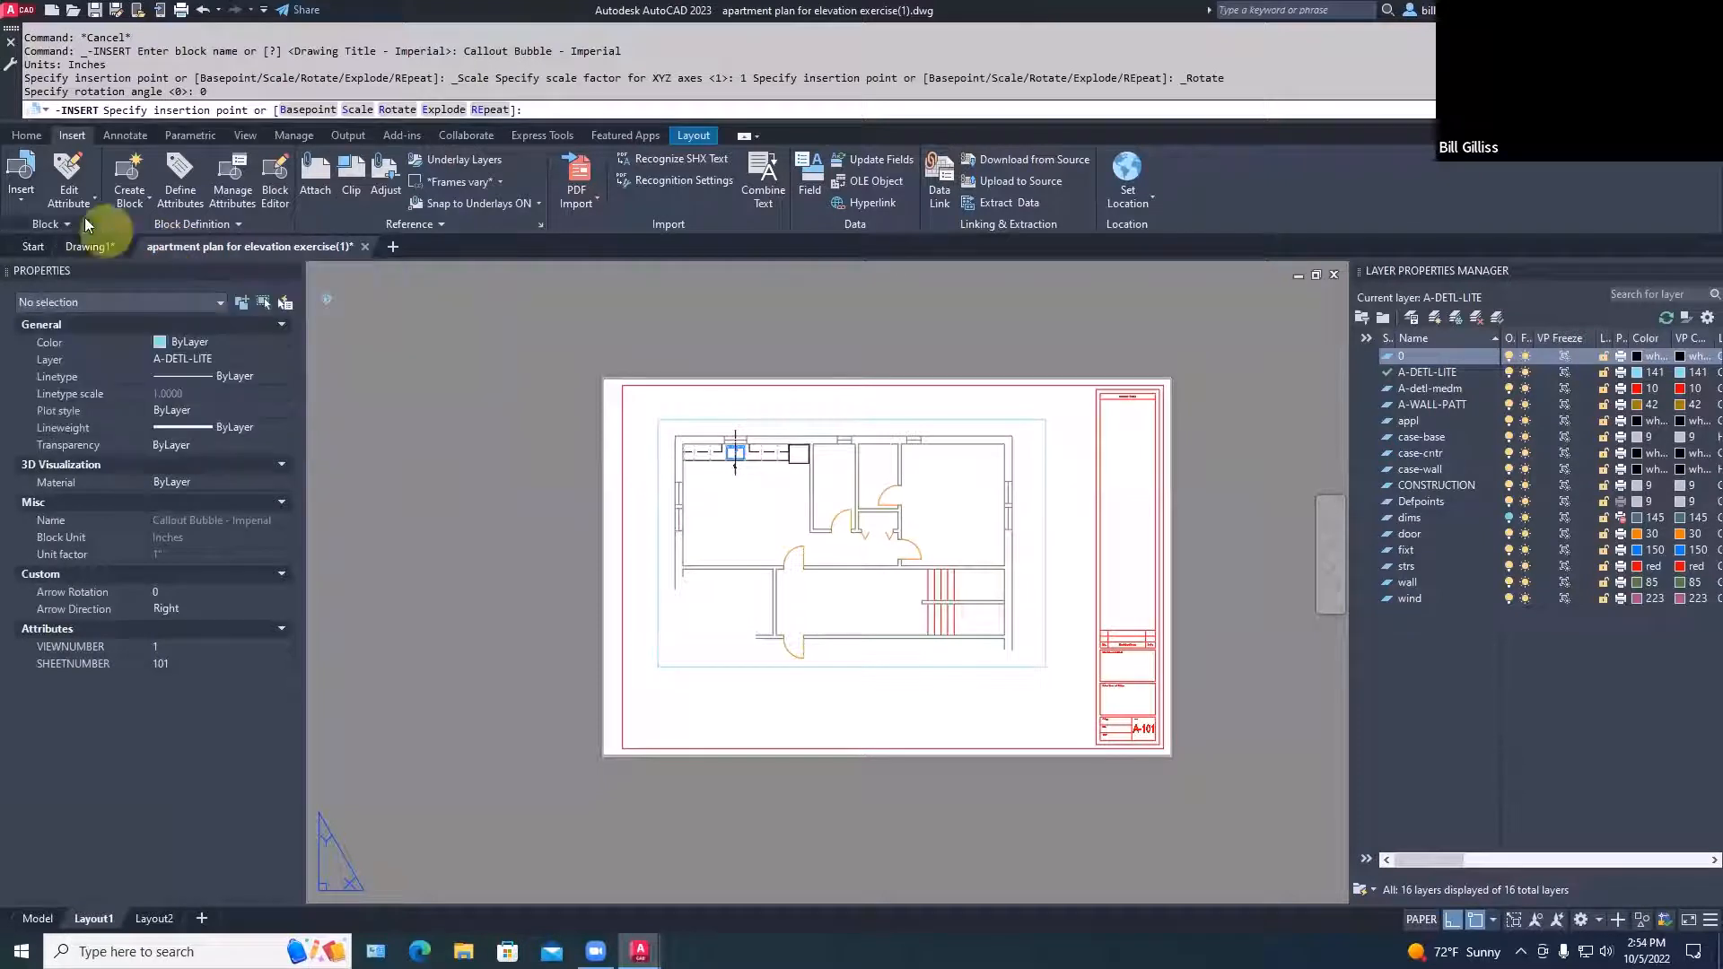
{"action": "left_click", "coordinate": [22, 191]}
{"action": "left_click", "coordinate": [159, 250]}
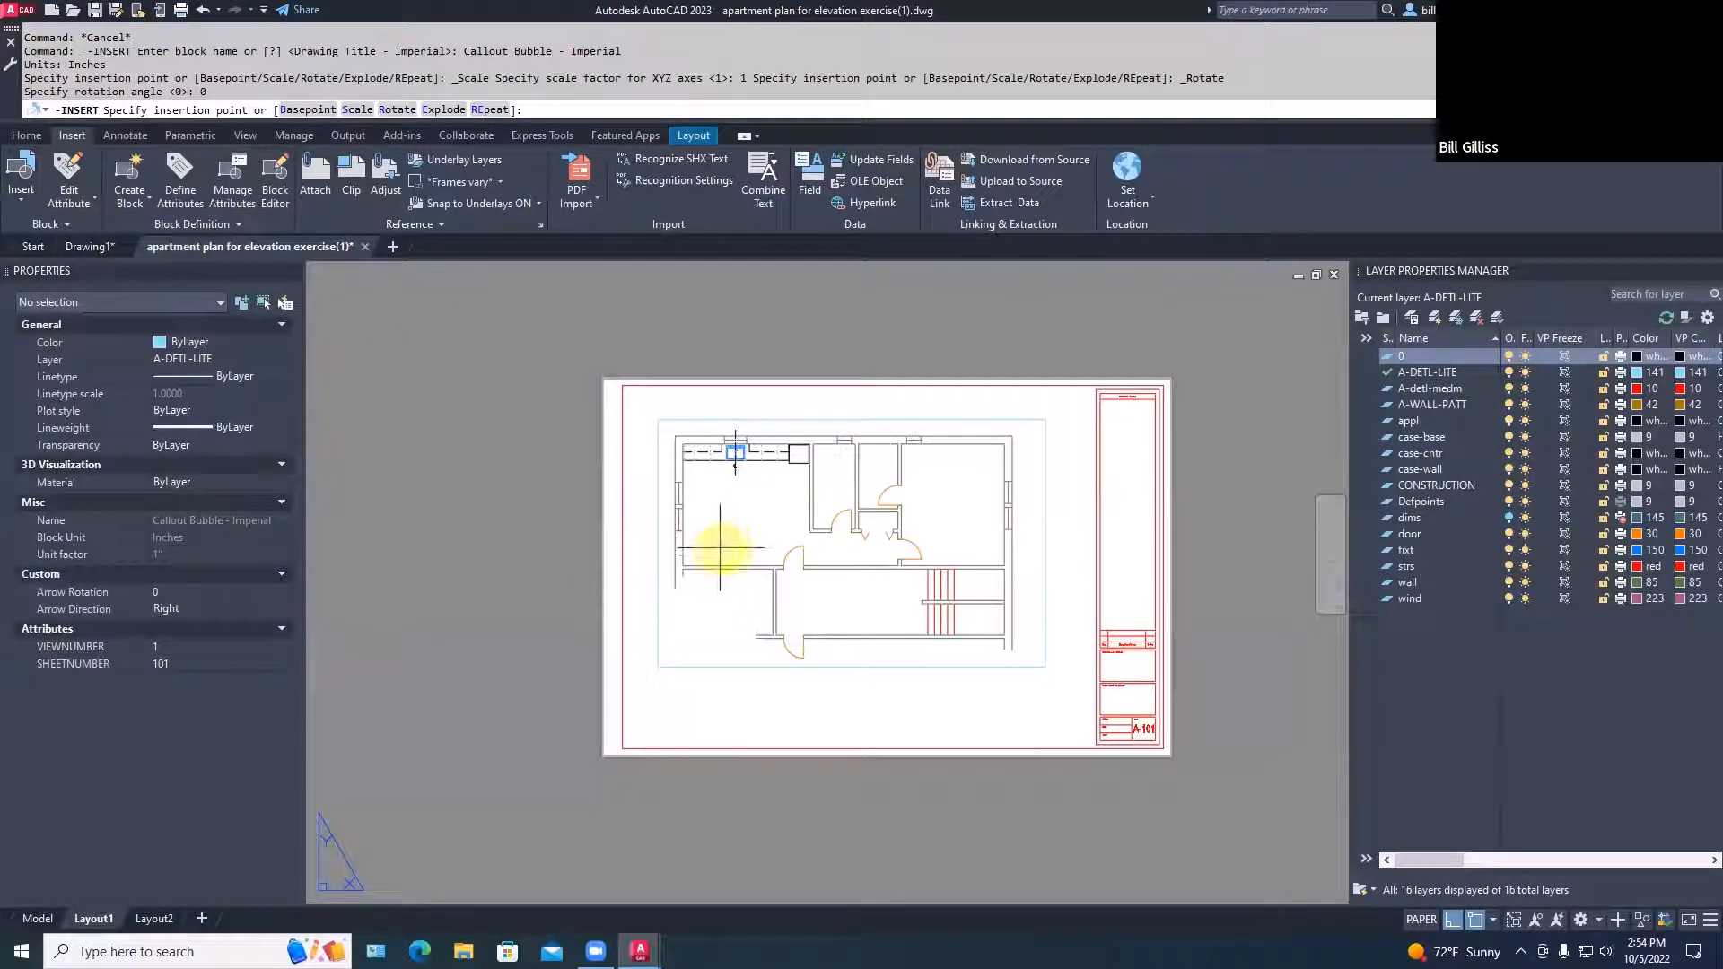
{"action": "scroll", "coordinate": [731, 633], "scroll_direction": "up", "scroll_amount": 4}
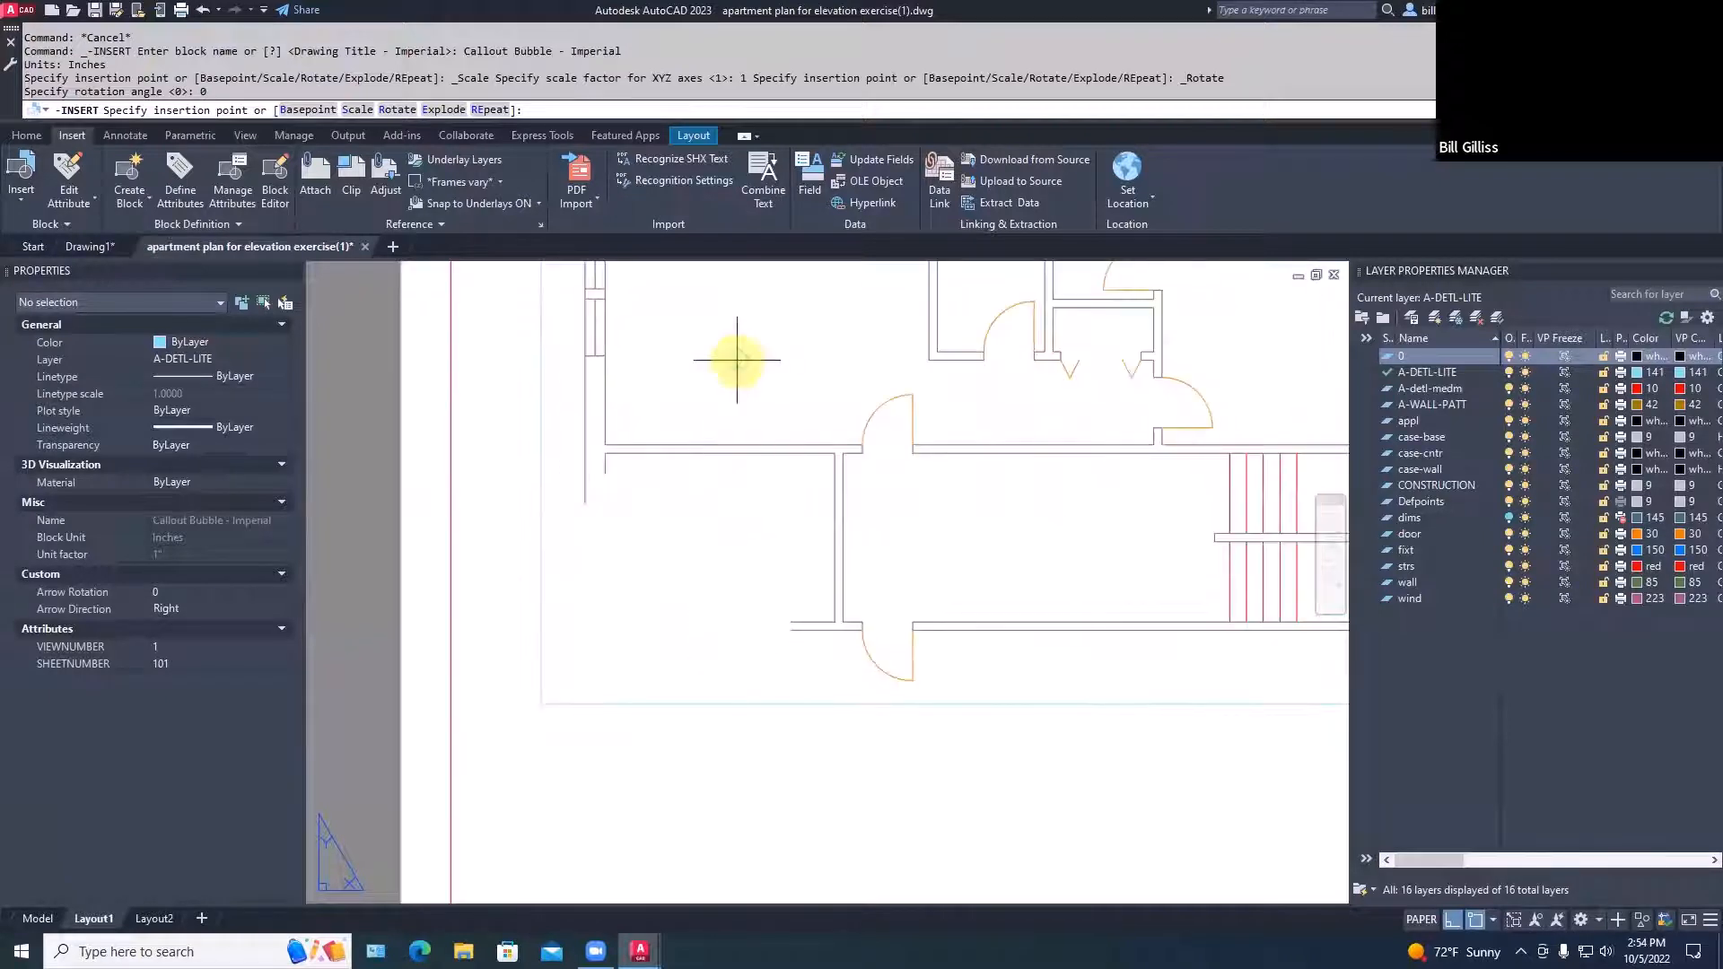
{"action": "middle_click_drag", "start_coordinate": [736, 360], "coordinate": [732, 530]}
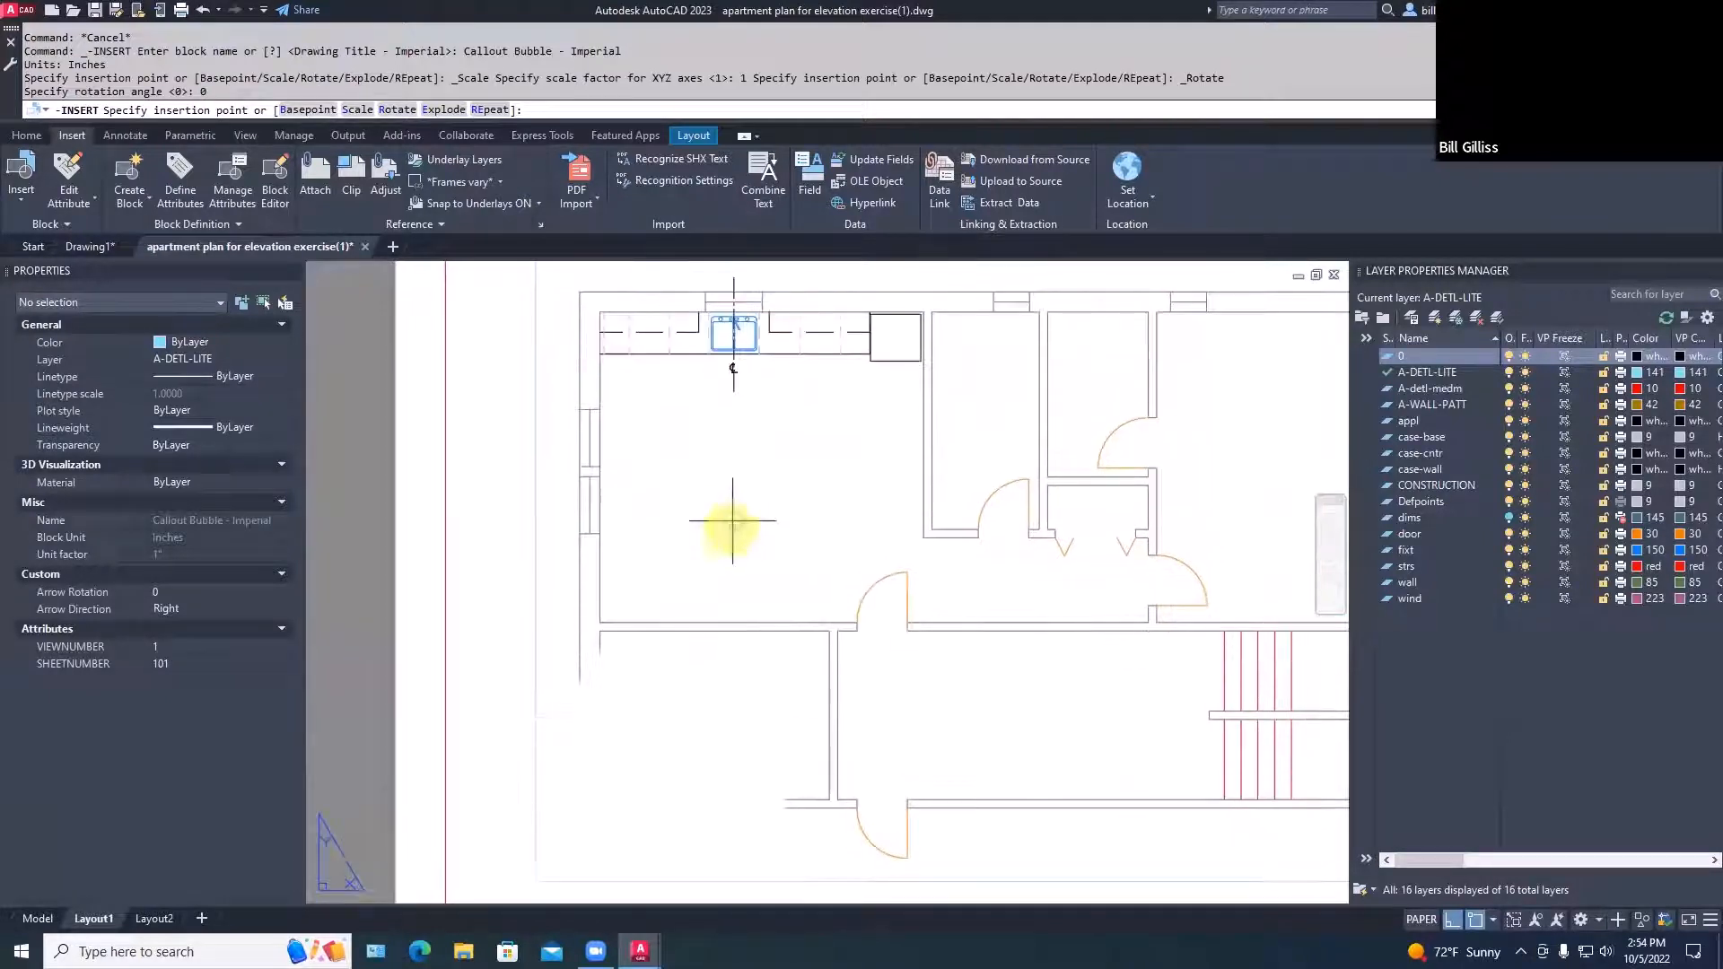
{"action": "left_click", "coordinate": [742, 415]}
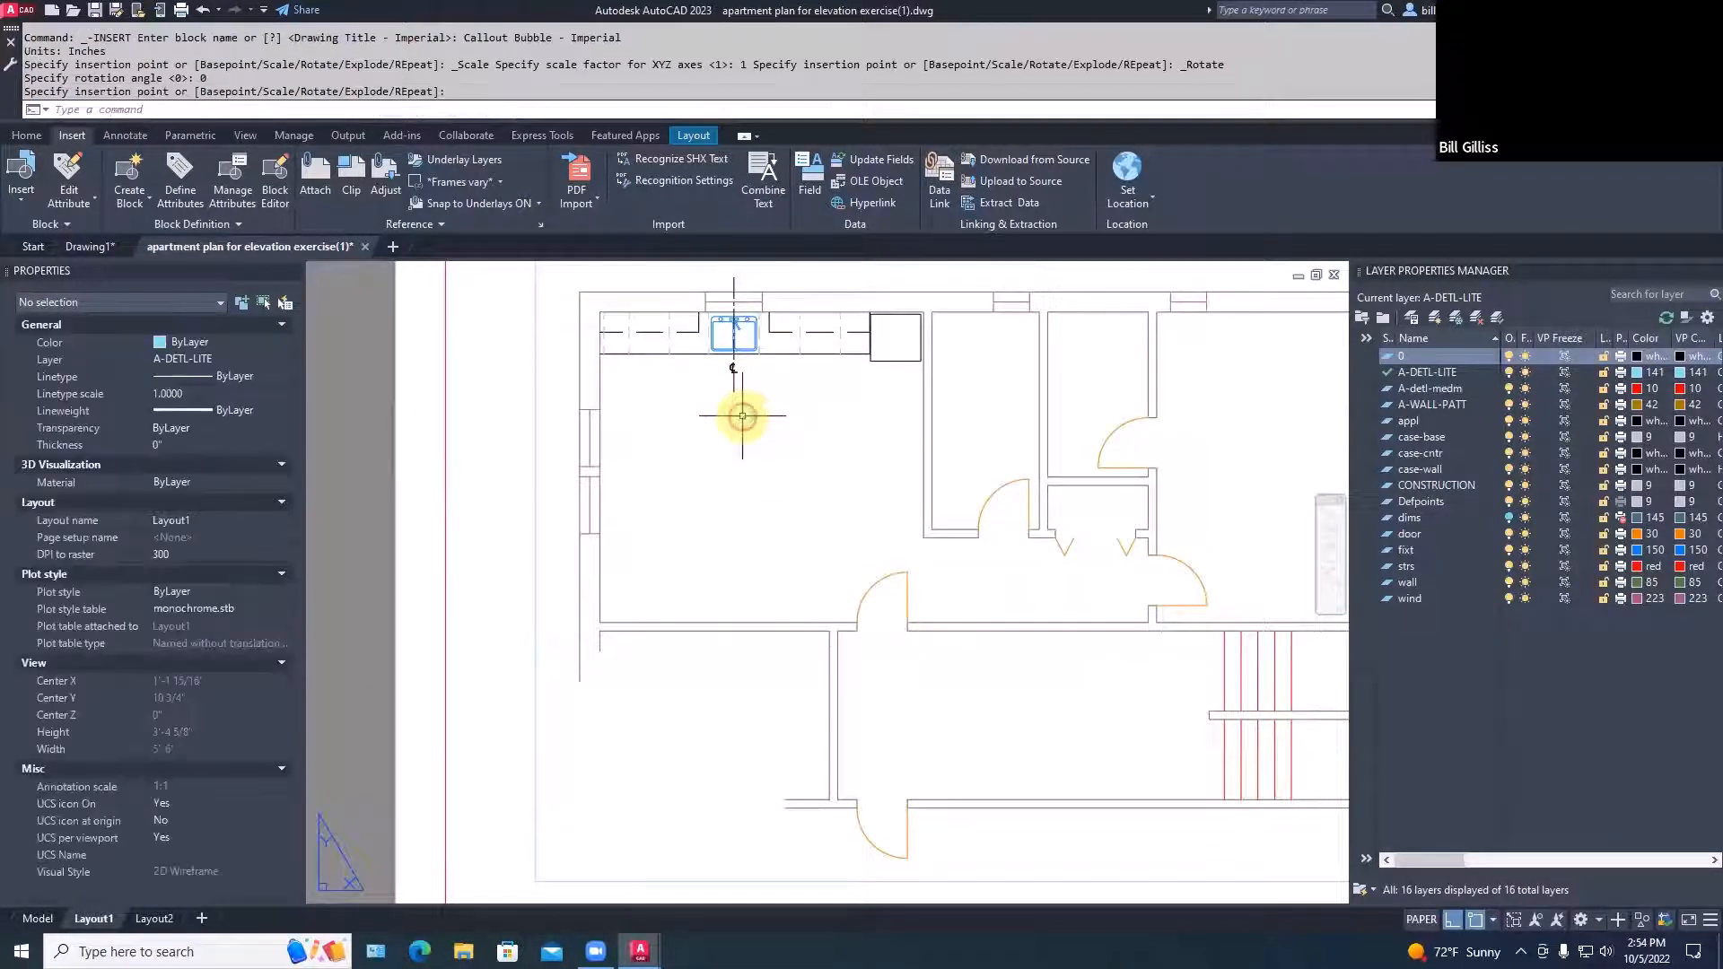
{"action": "key", "text": "Escape"}
{"action": "key", "text": "Escape"}
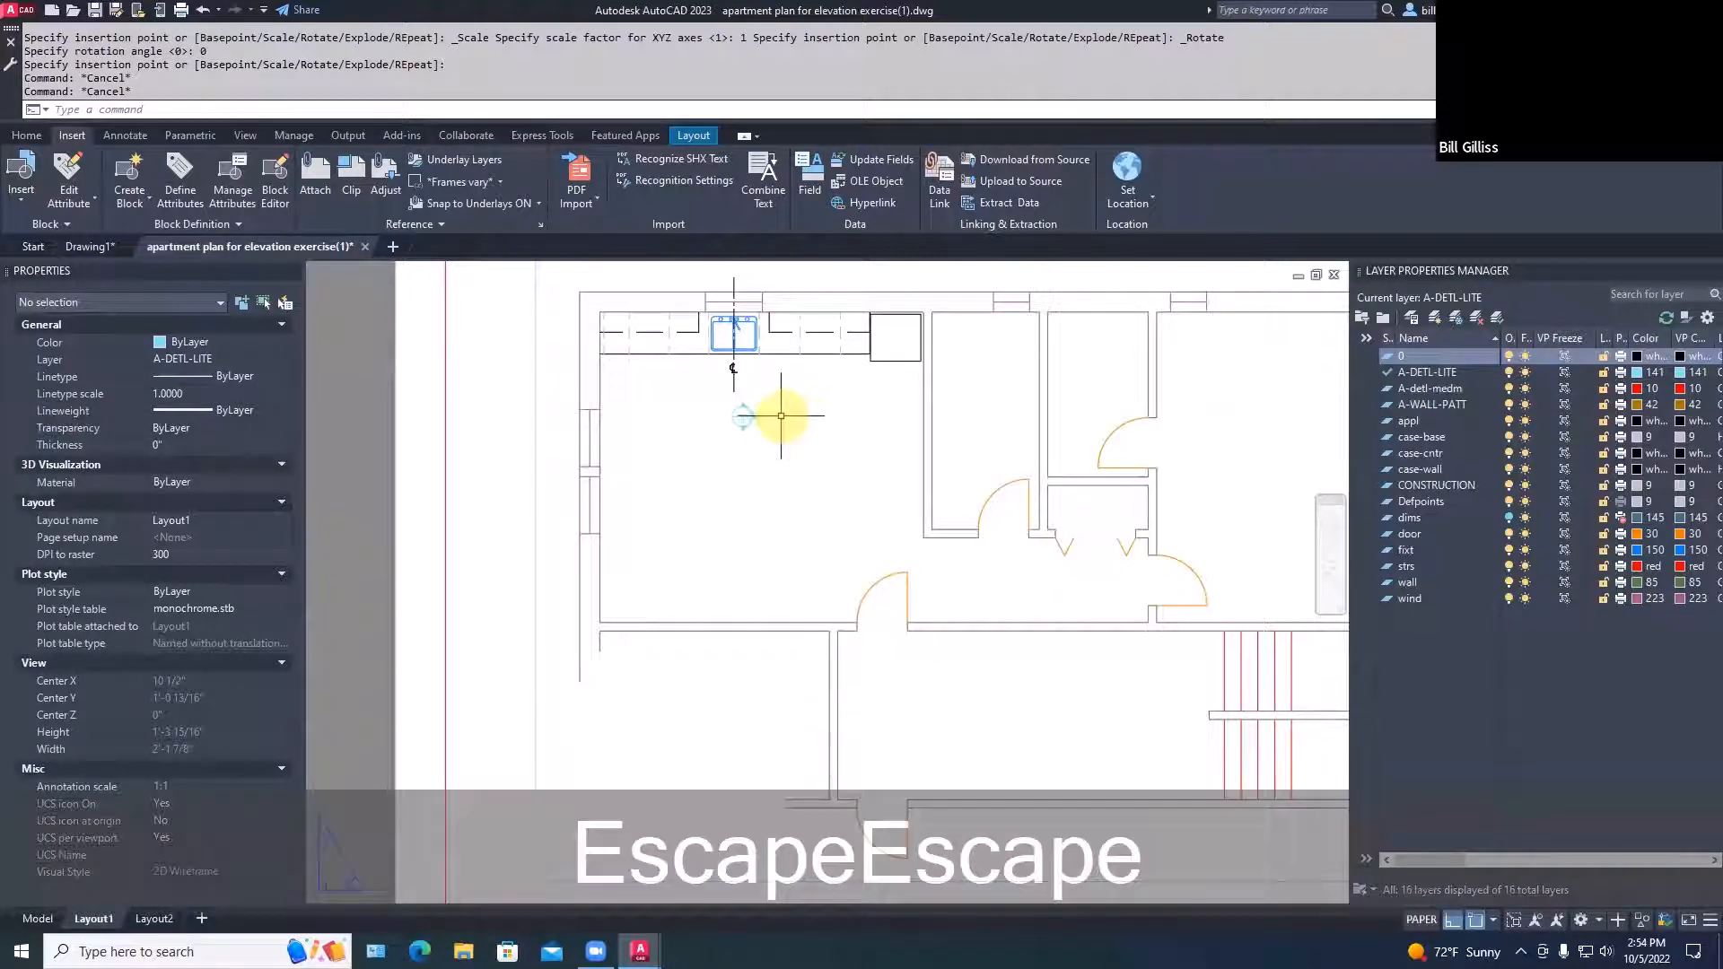
Try to measure the height of the view number text inside the callout bubble
{"action": "scroll", "coordinate": [785, 413], "scroll_direction": "up", "scroll_amount": 8}
{"action": "middle_click_drag", "start_coordinate": [769, 411], "coordinate": [913, 422]}
{"action": "scroll", "coordinate": [707, 415], "scroll_direction": "up", "scroll_amount": 6}
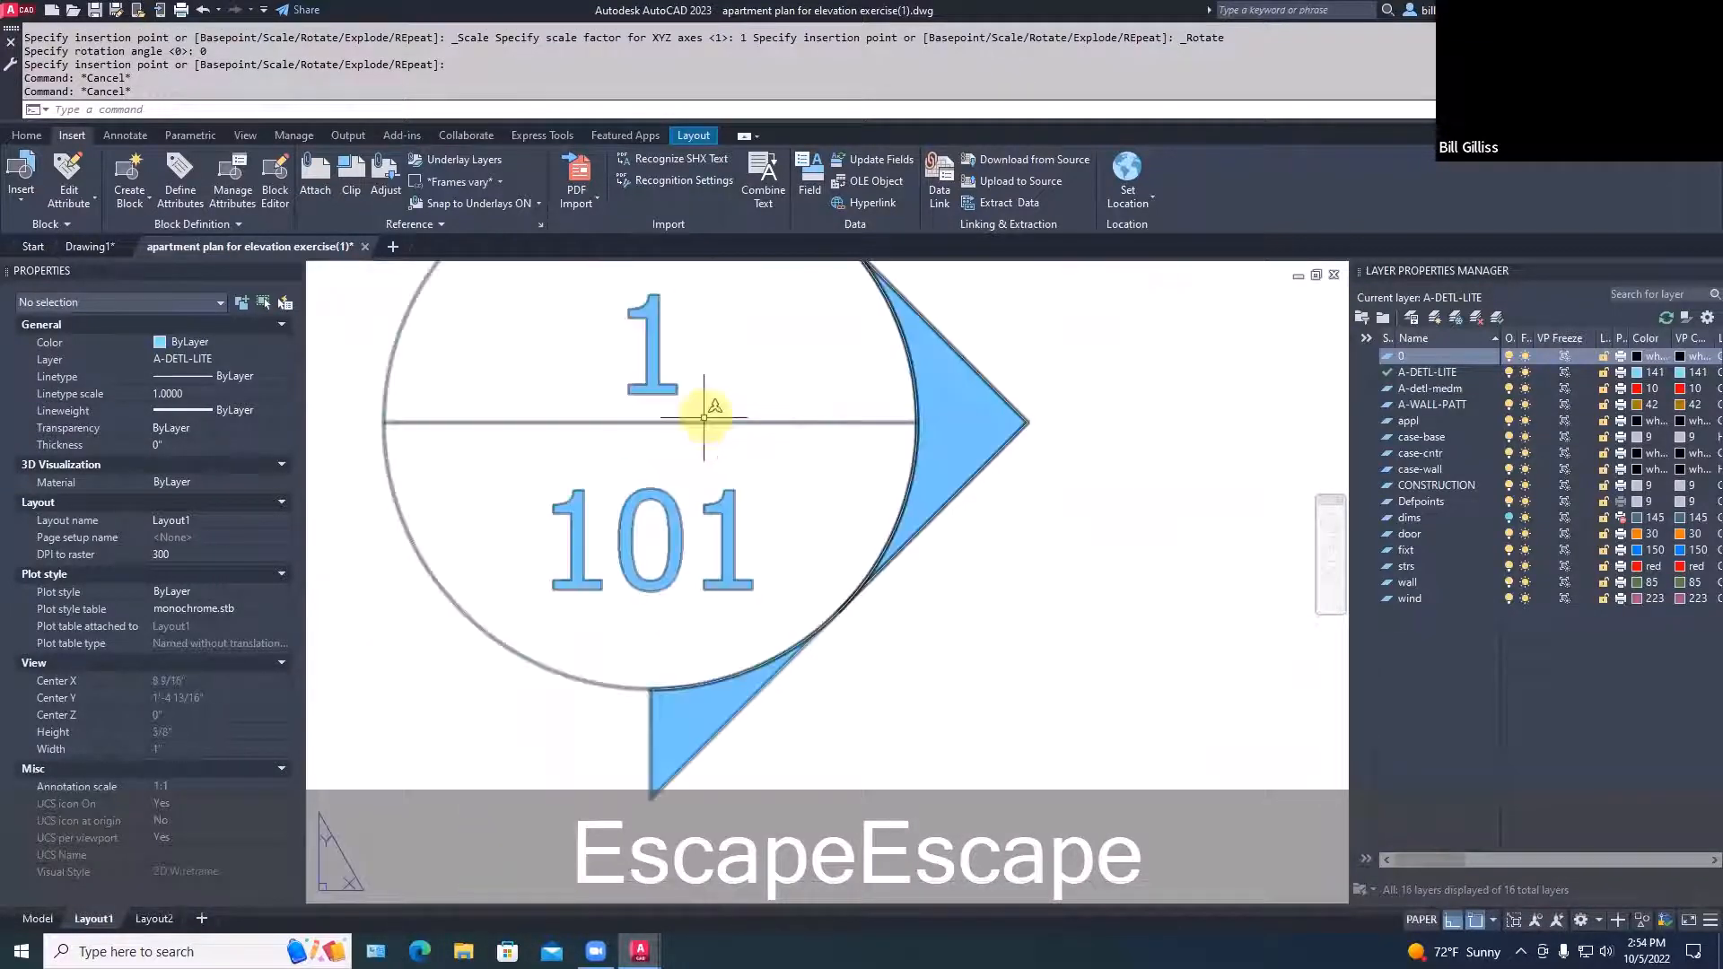
{"action": "type", "text": "DIST"}
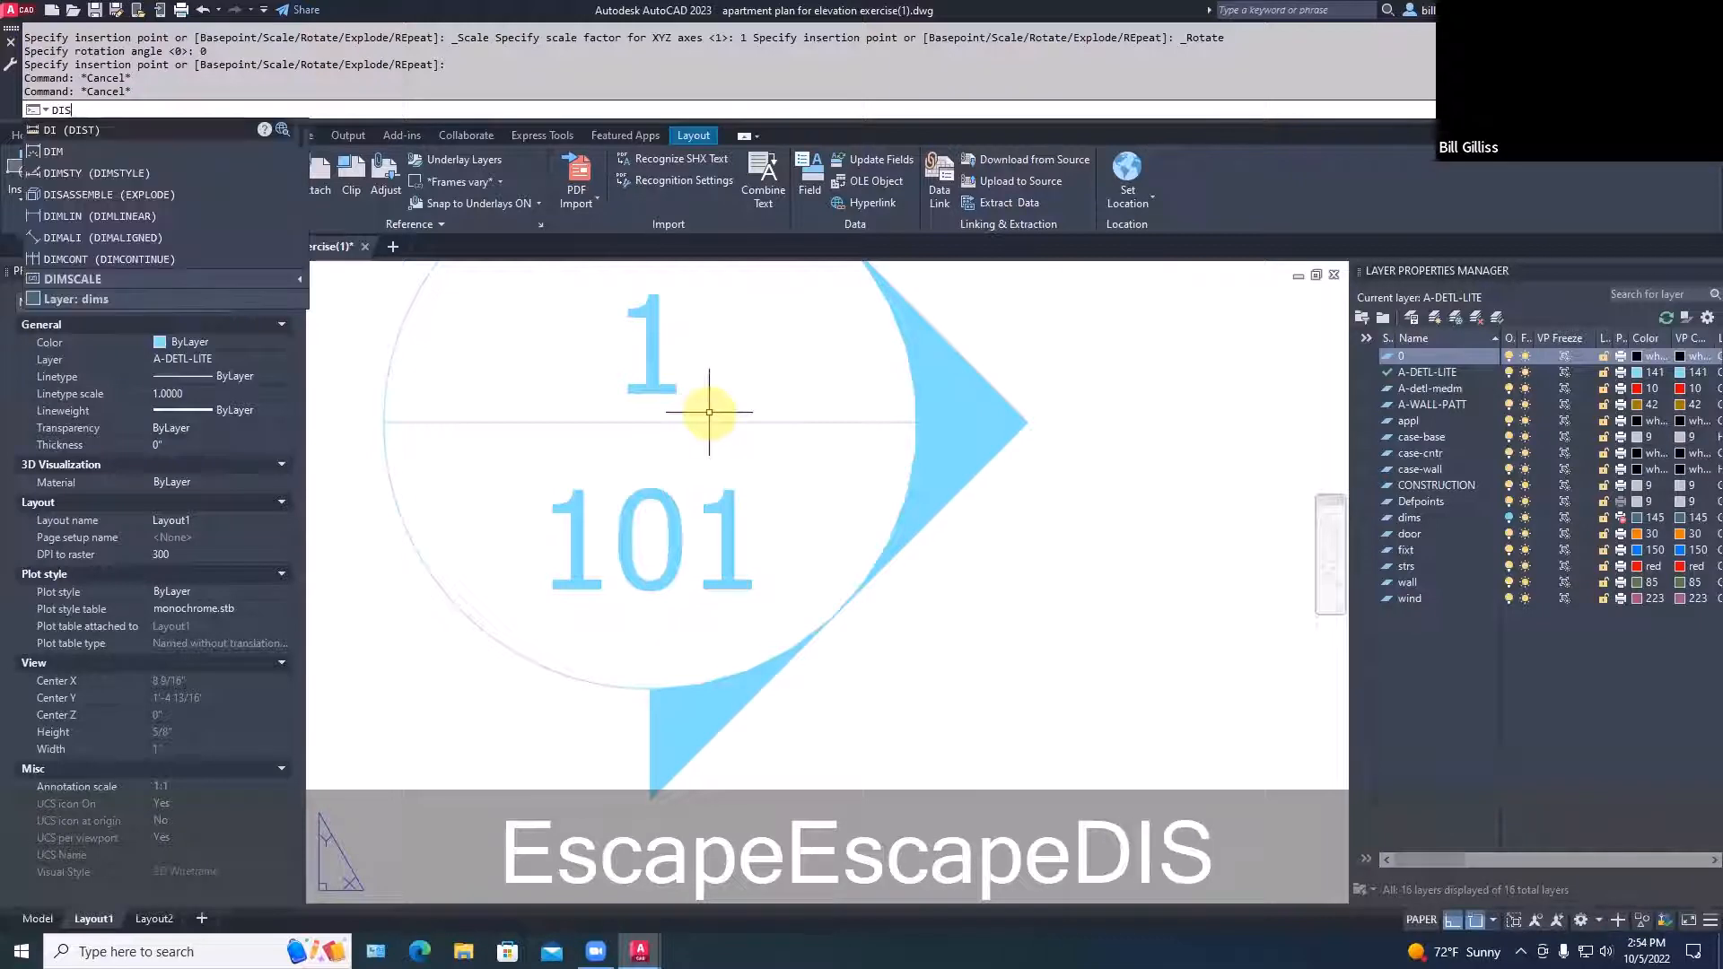
{"action": "key", "text": "space"}
{"action": "left_click", "coordinate": [699, 395]}
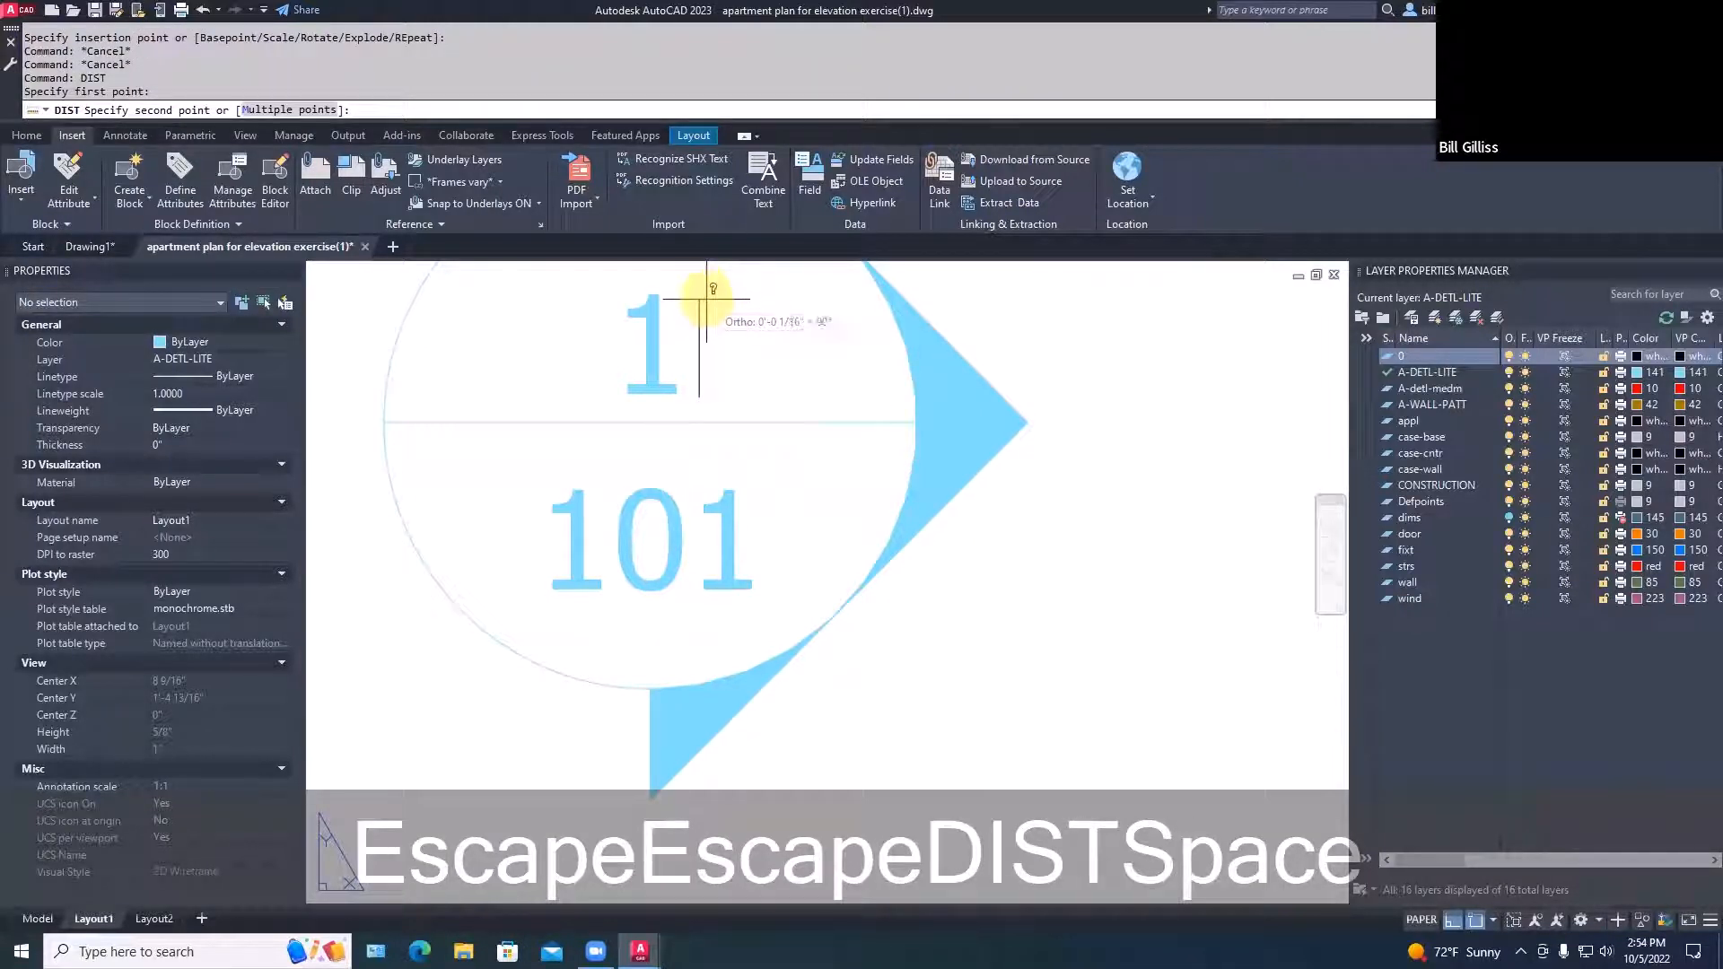
{"action": "key", "text": "Escape"}
{"action": "key", "text": "Escape"}
{"action": "scroll", "coordinate": [753, 350], "scroll_direction": "down", "scroll_amount": 5}
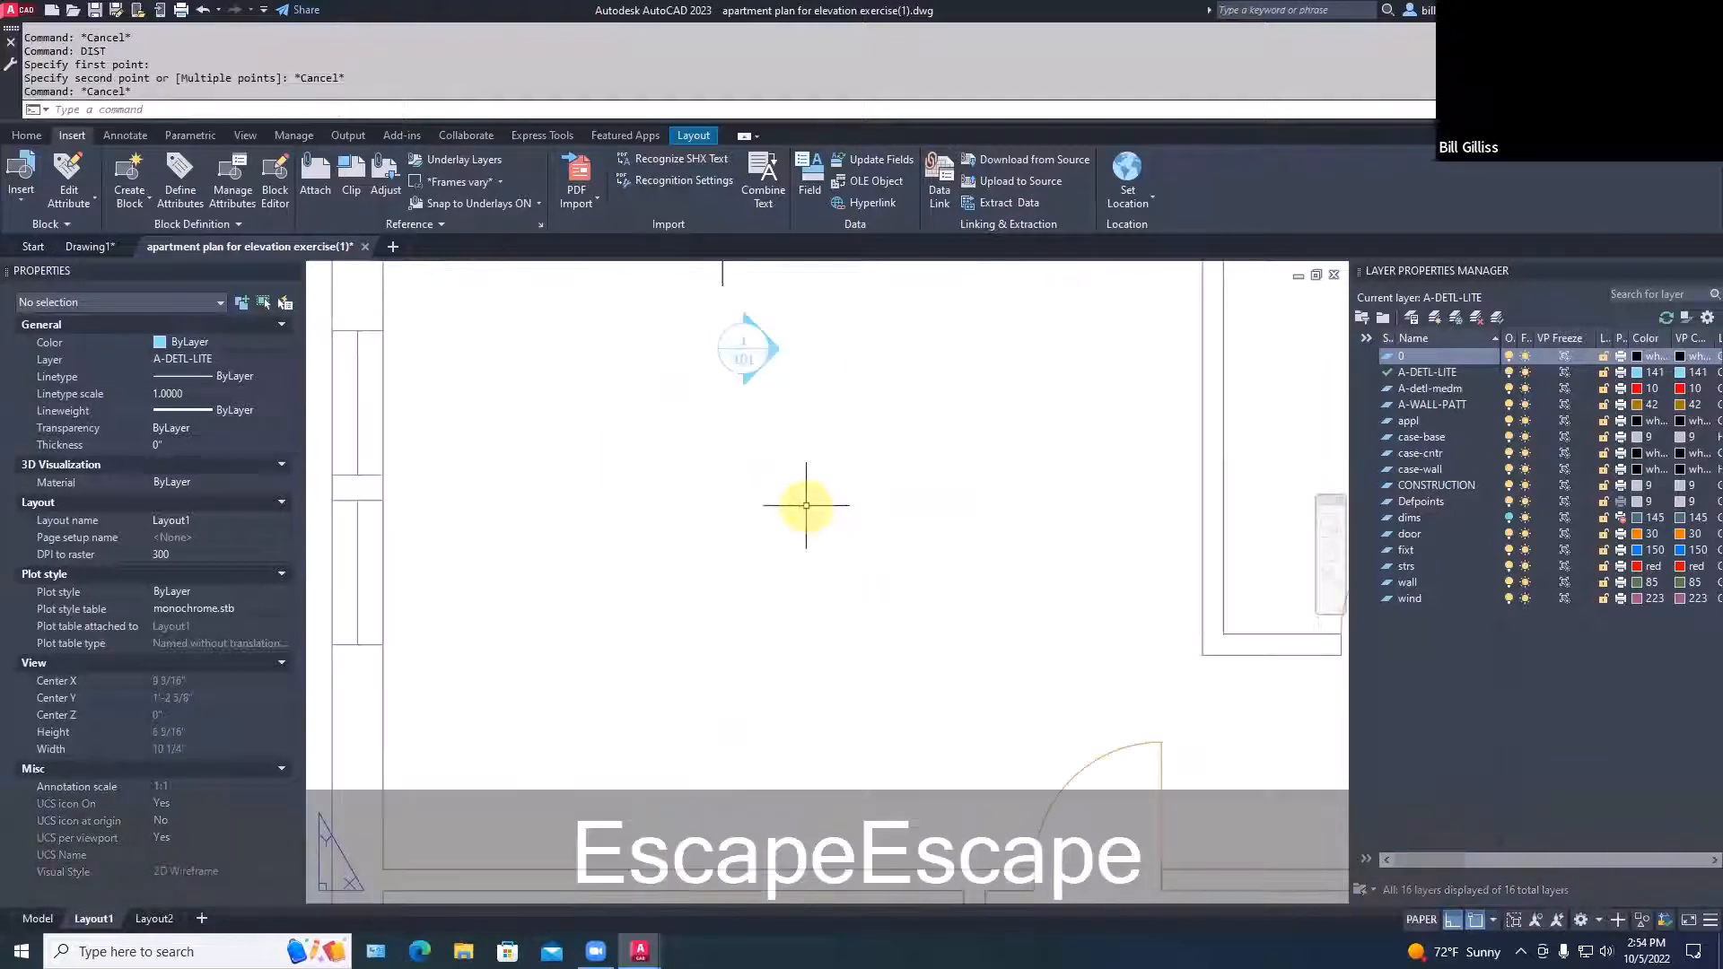
Undo the last property change and set the arrow rotation of the callout bubble below the sink to 90
{"action": "scroll", "coordinate": [803, 581], "scroll_direction": "up", "scroll_amount": 3}
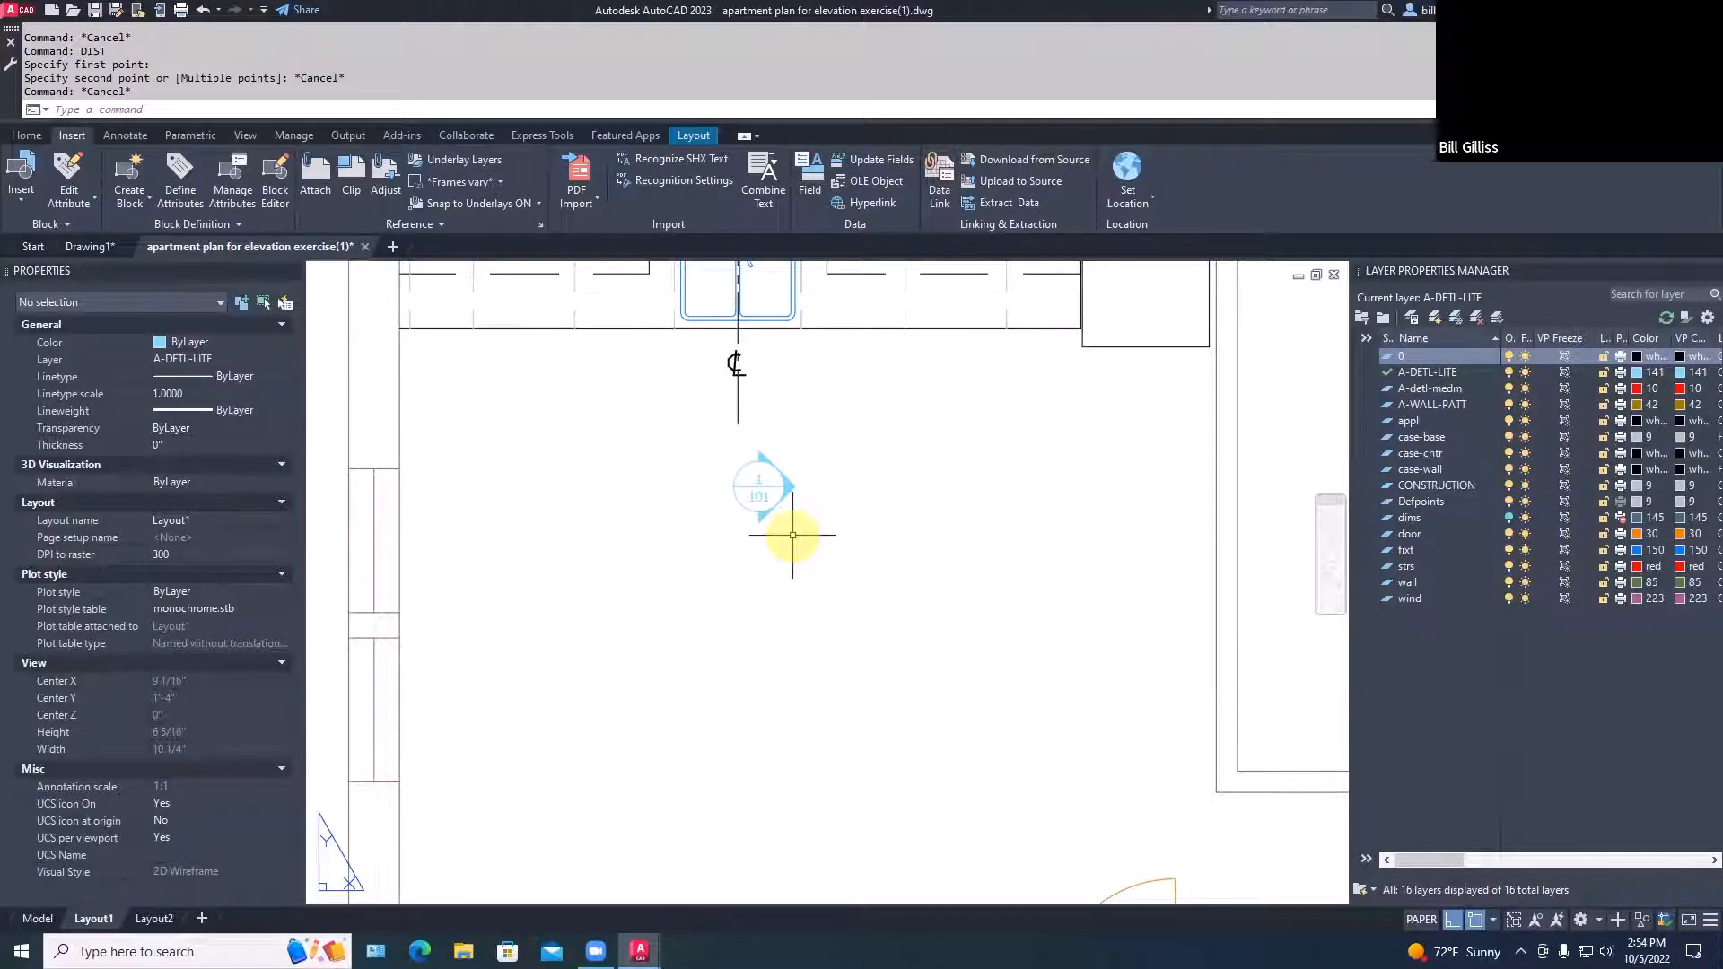
{"action": "scroll", "coordinate": [797, 490], "scroll_direction": "down", "scroll_amount": 2}
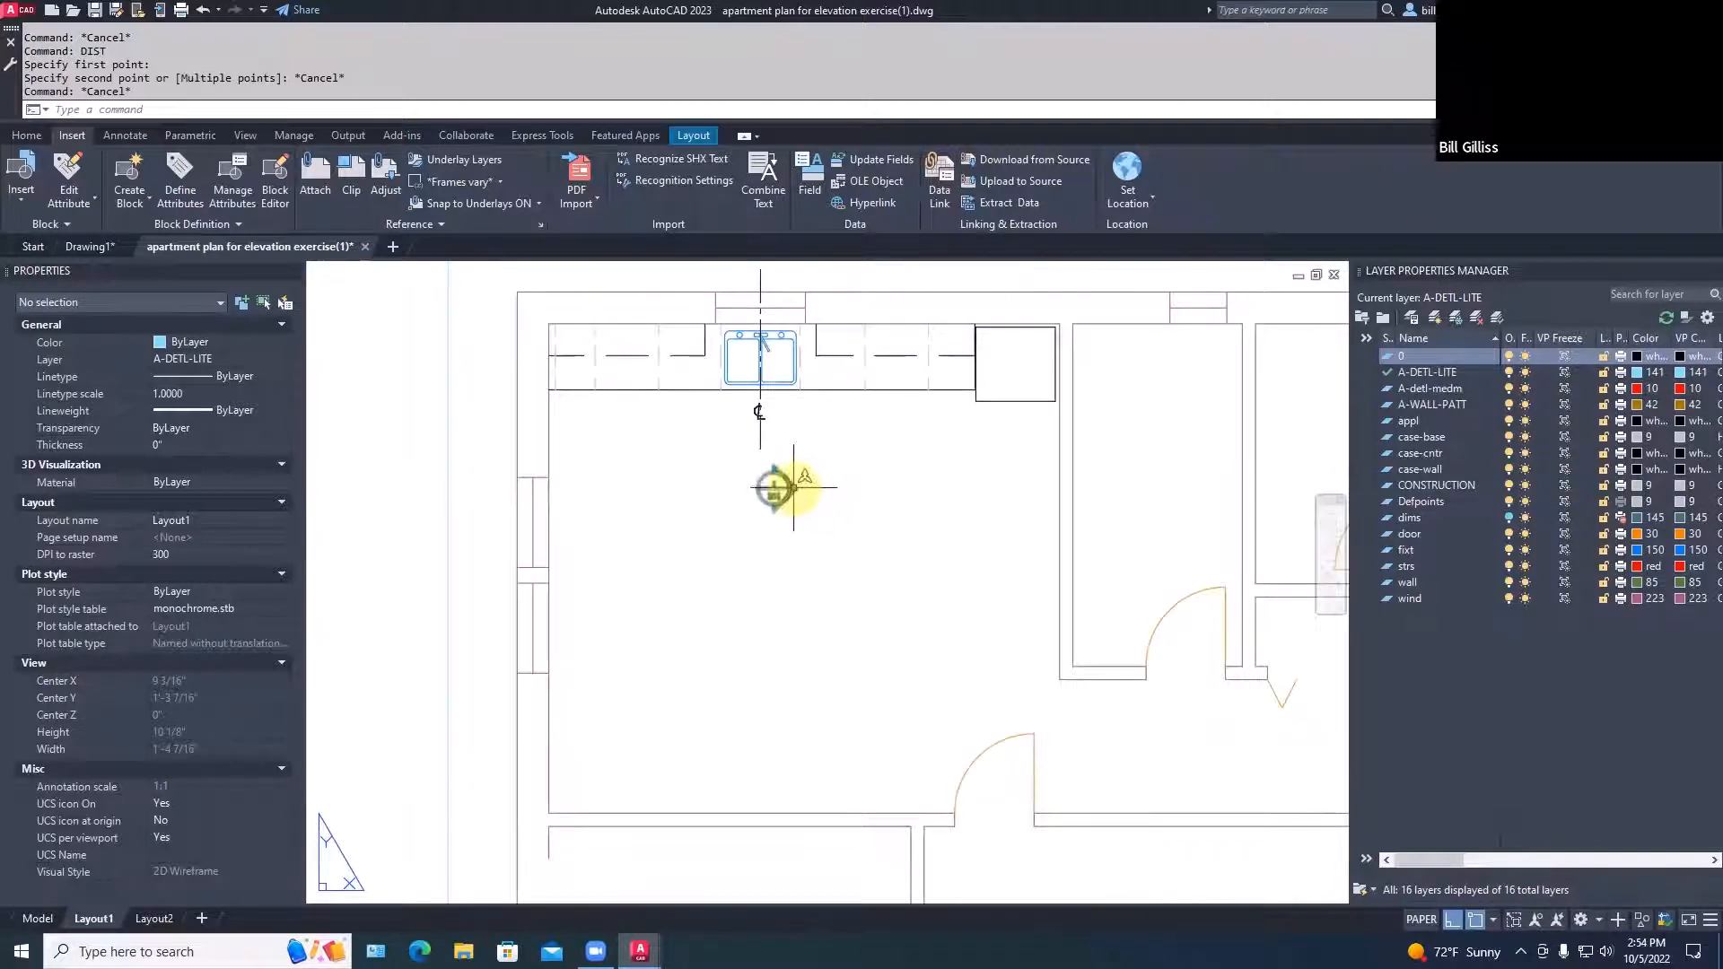
{"action": "left_click", "coordinate": [797, 487]}
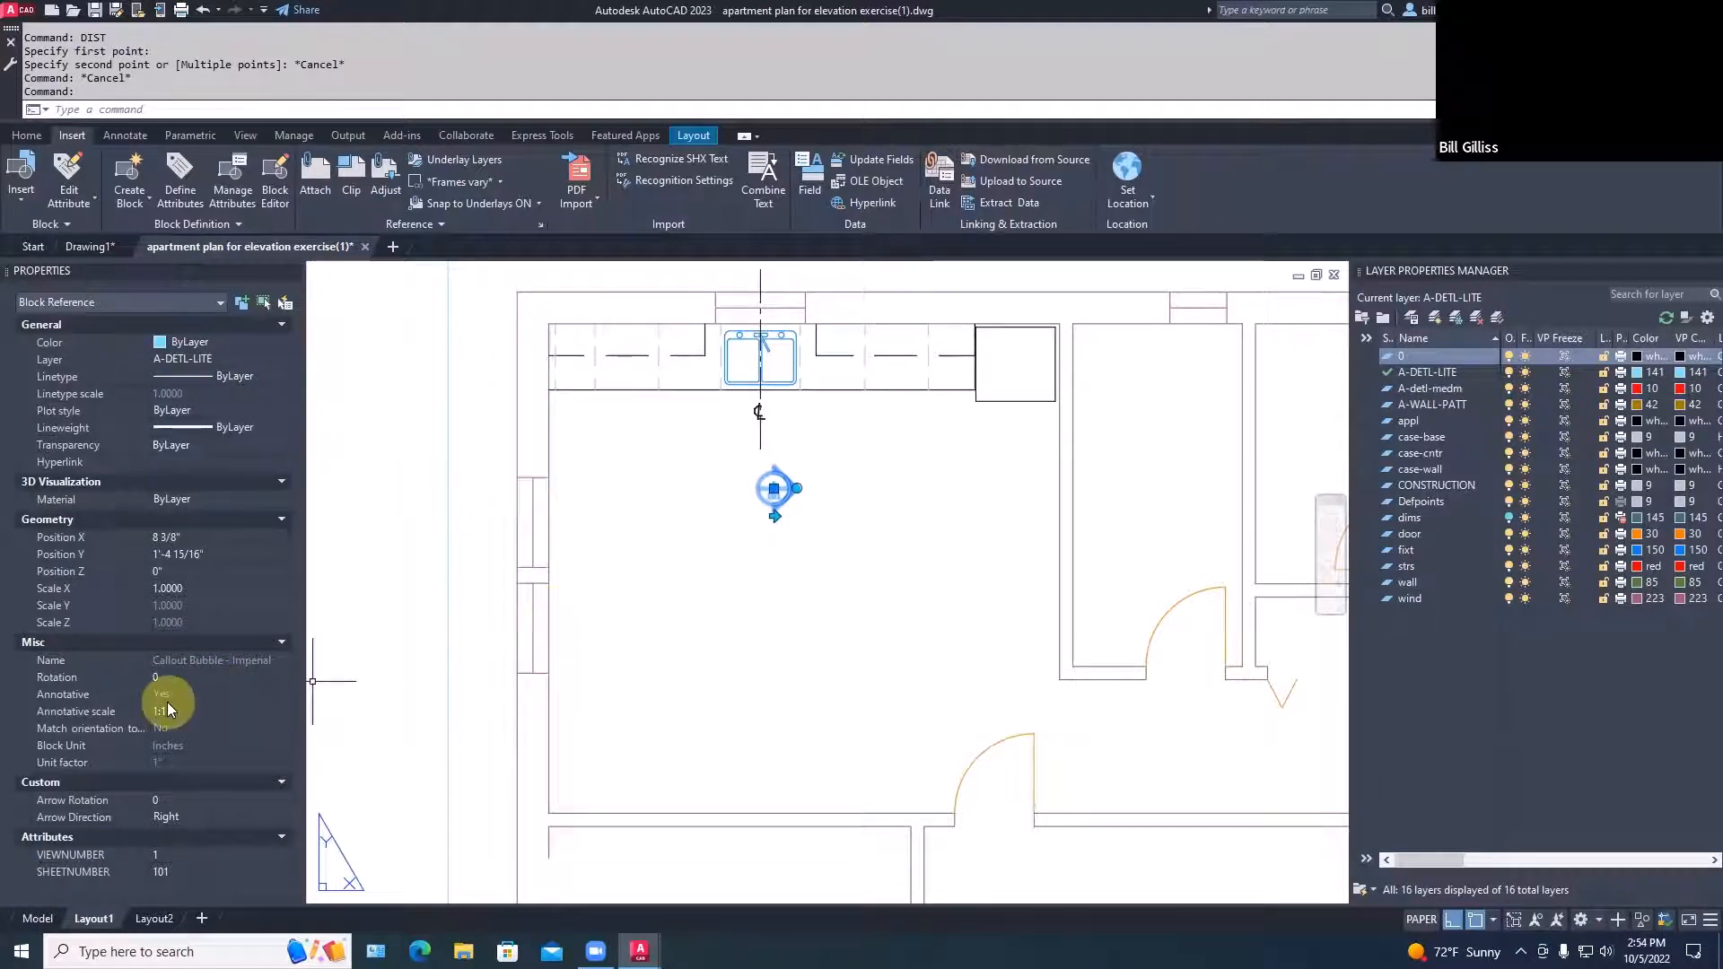
{"action": "key", "text": "ctrl+z"}
{"action": "key", "text": "ctrl+z"}
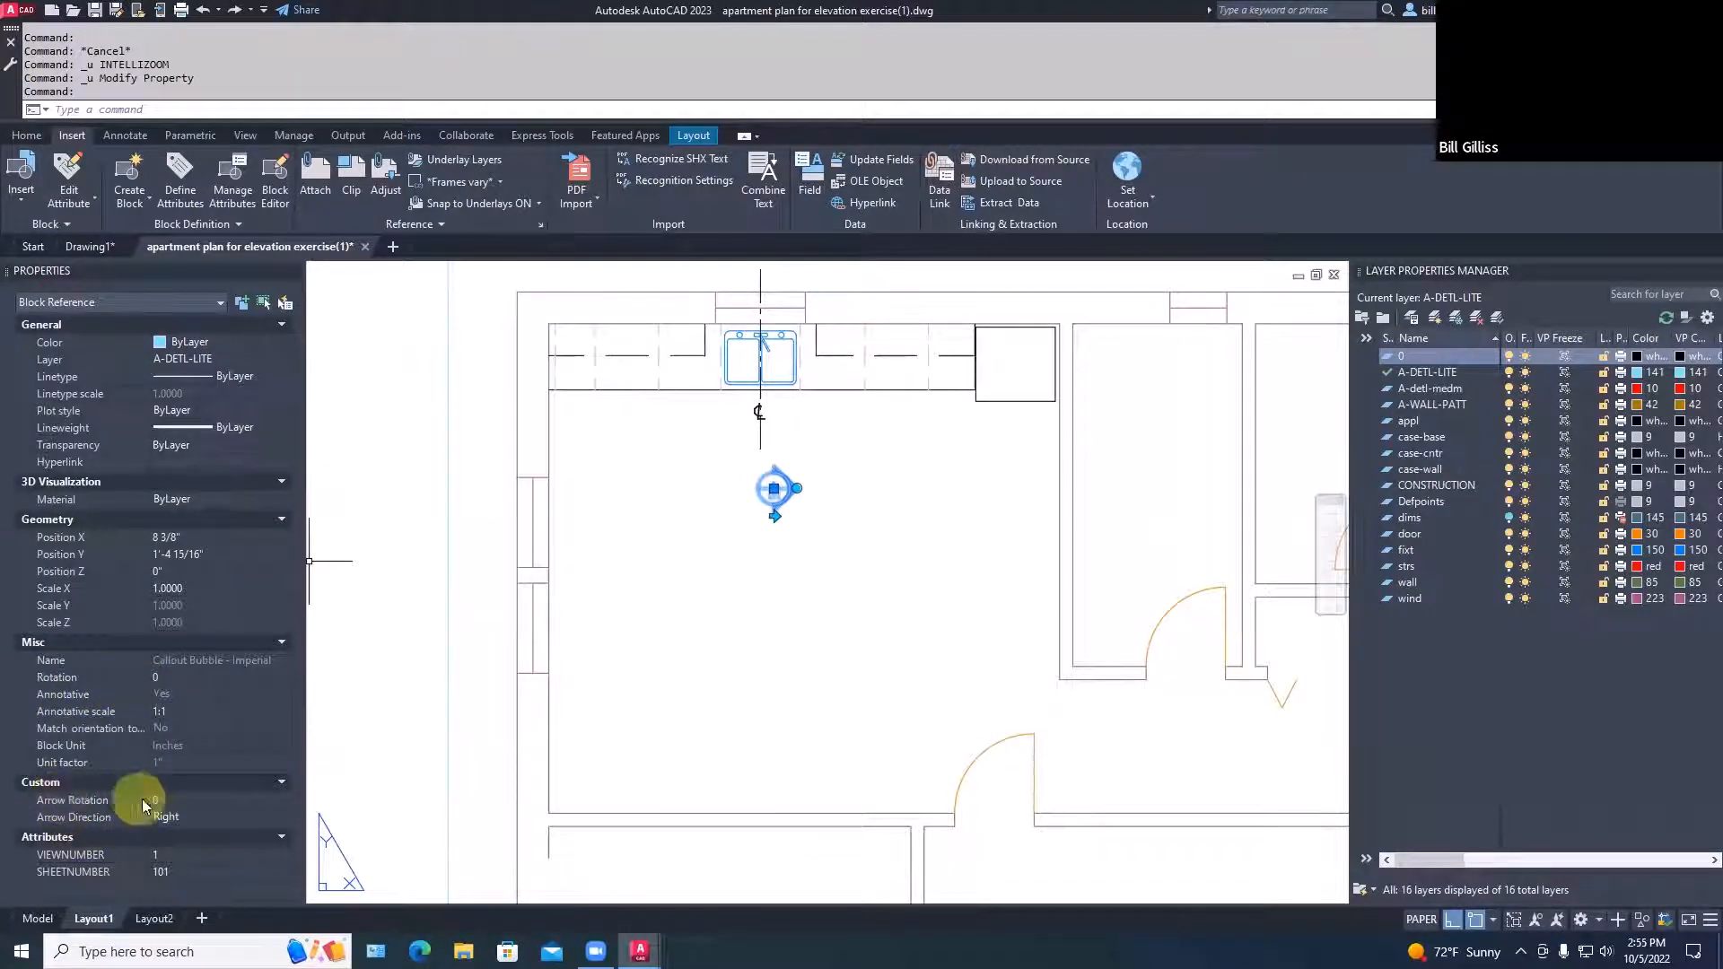
{"action": "left_click", "coordinate": [171, 799]}
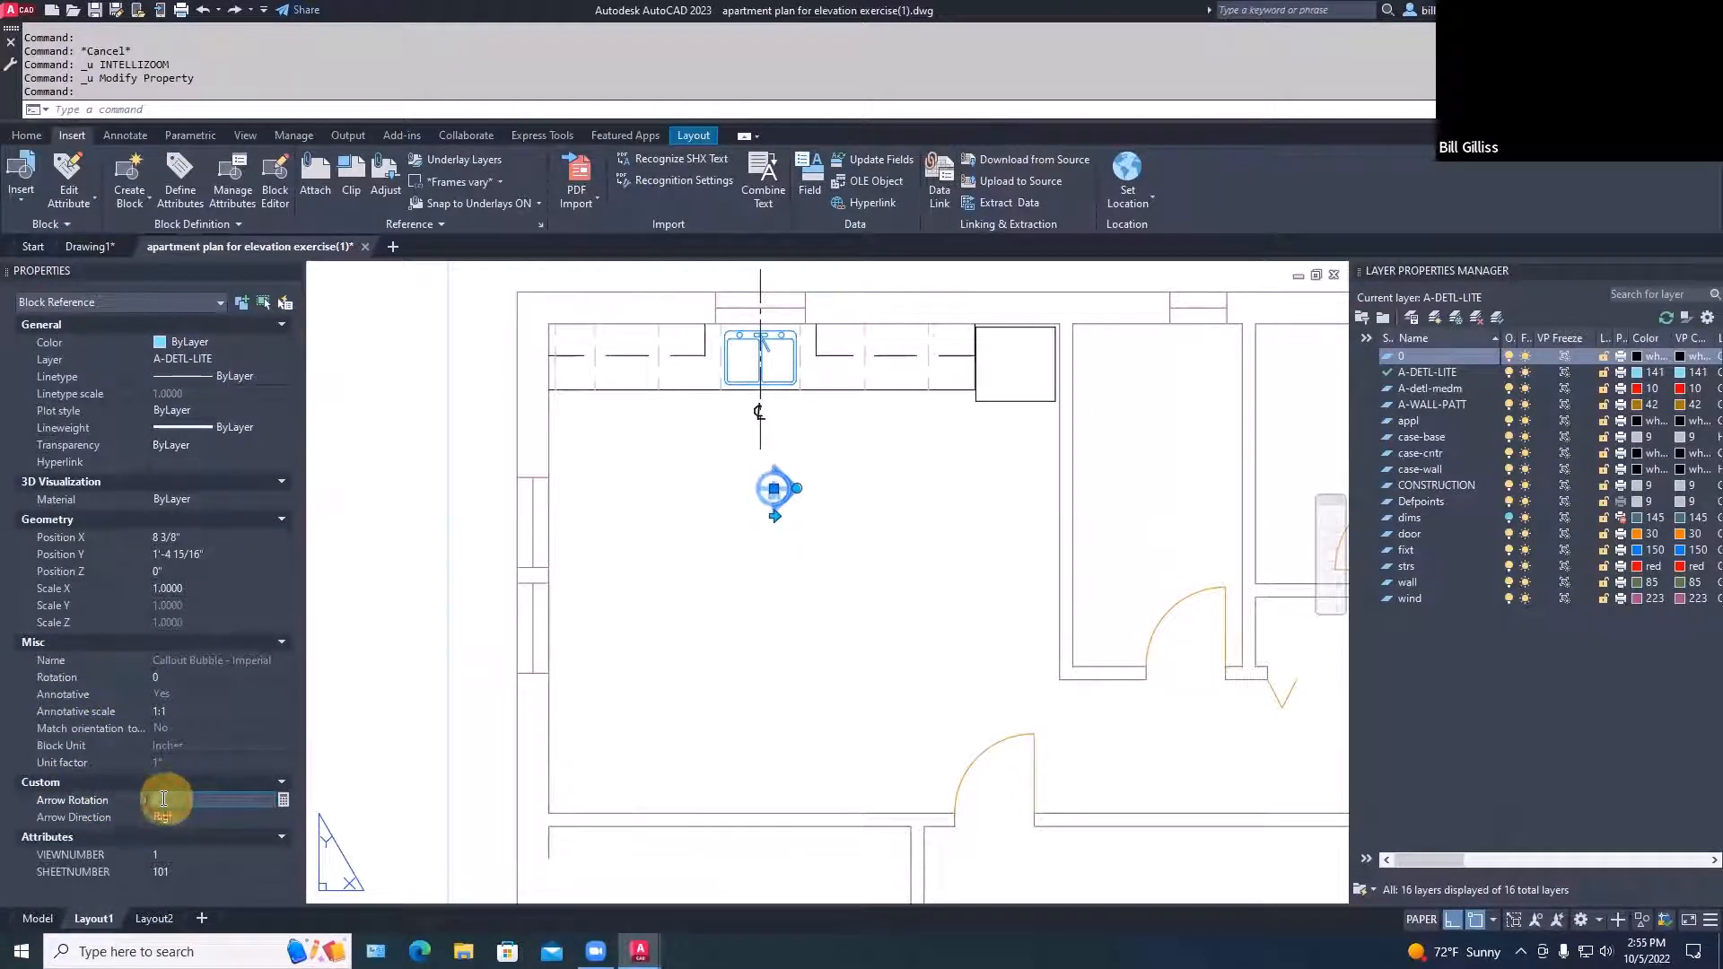
{"action": "type", "text": "90"}
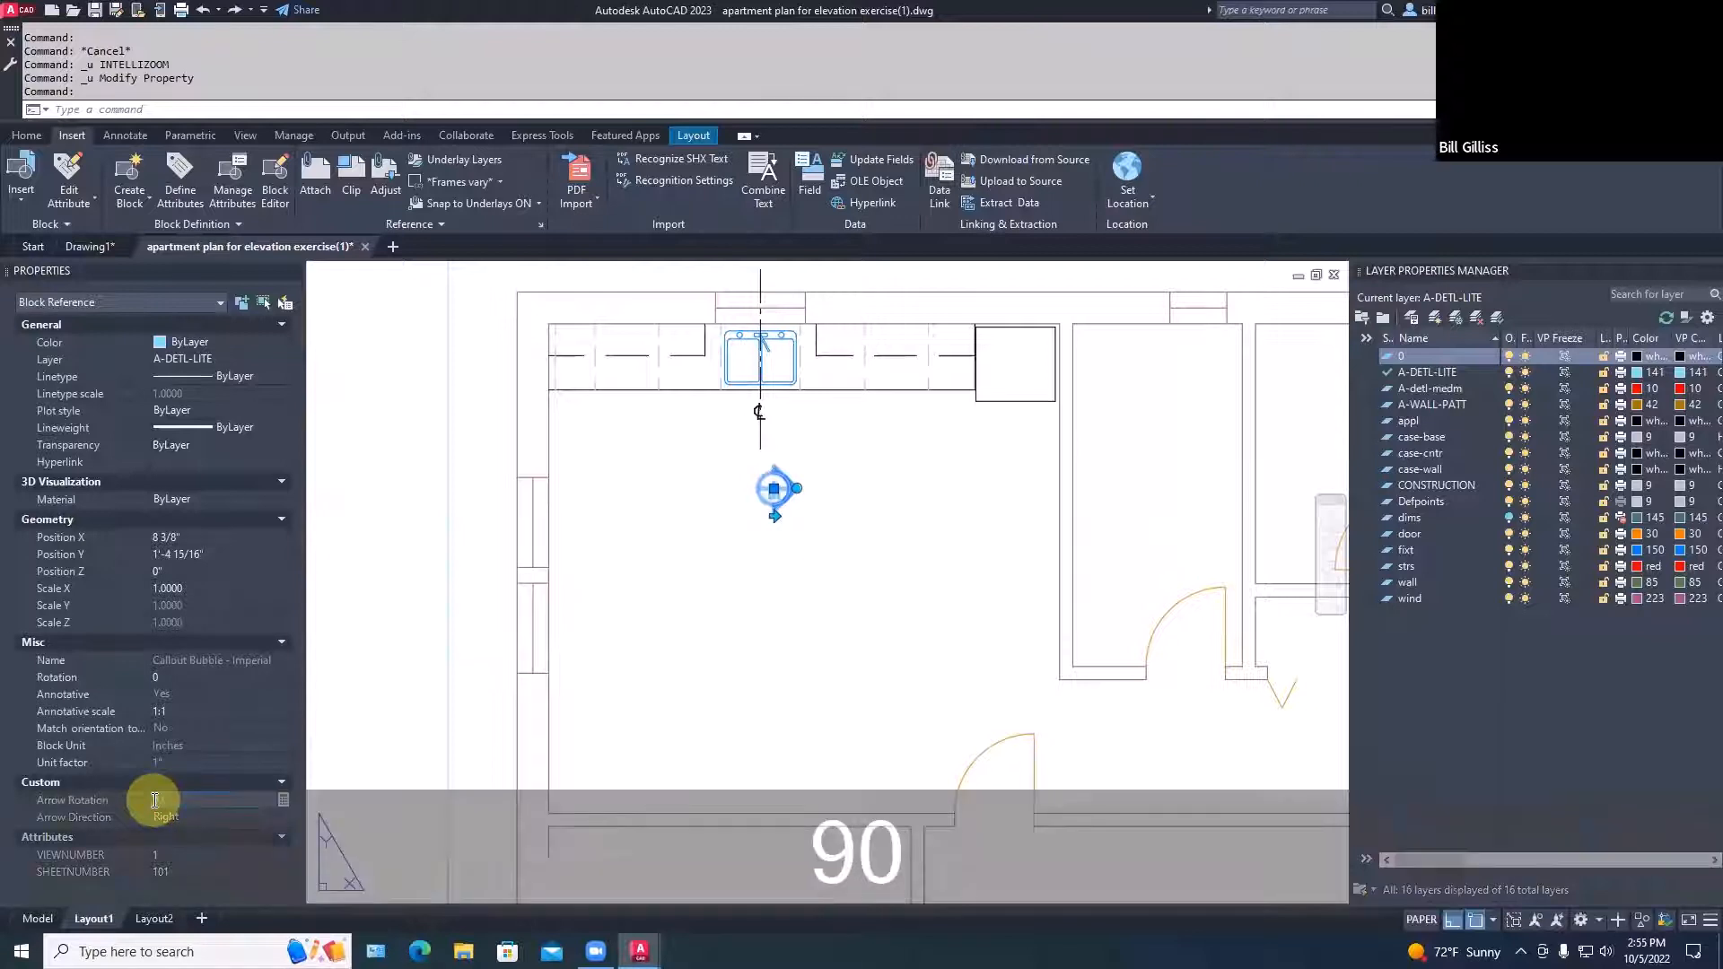
{"action": "key", "text": "Return"}
{"action": "key", "text": "Escape"}
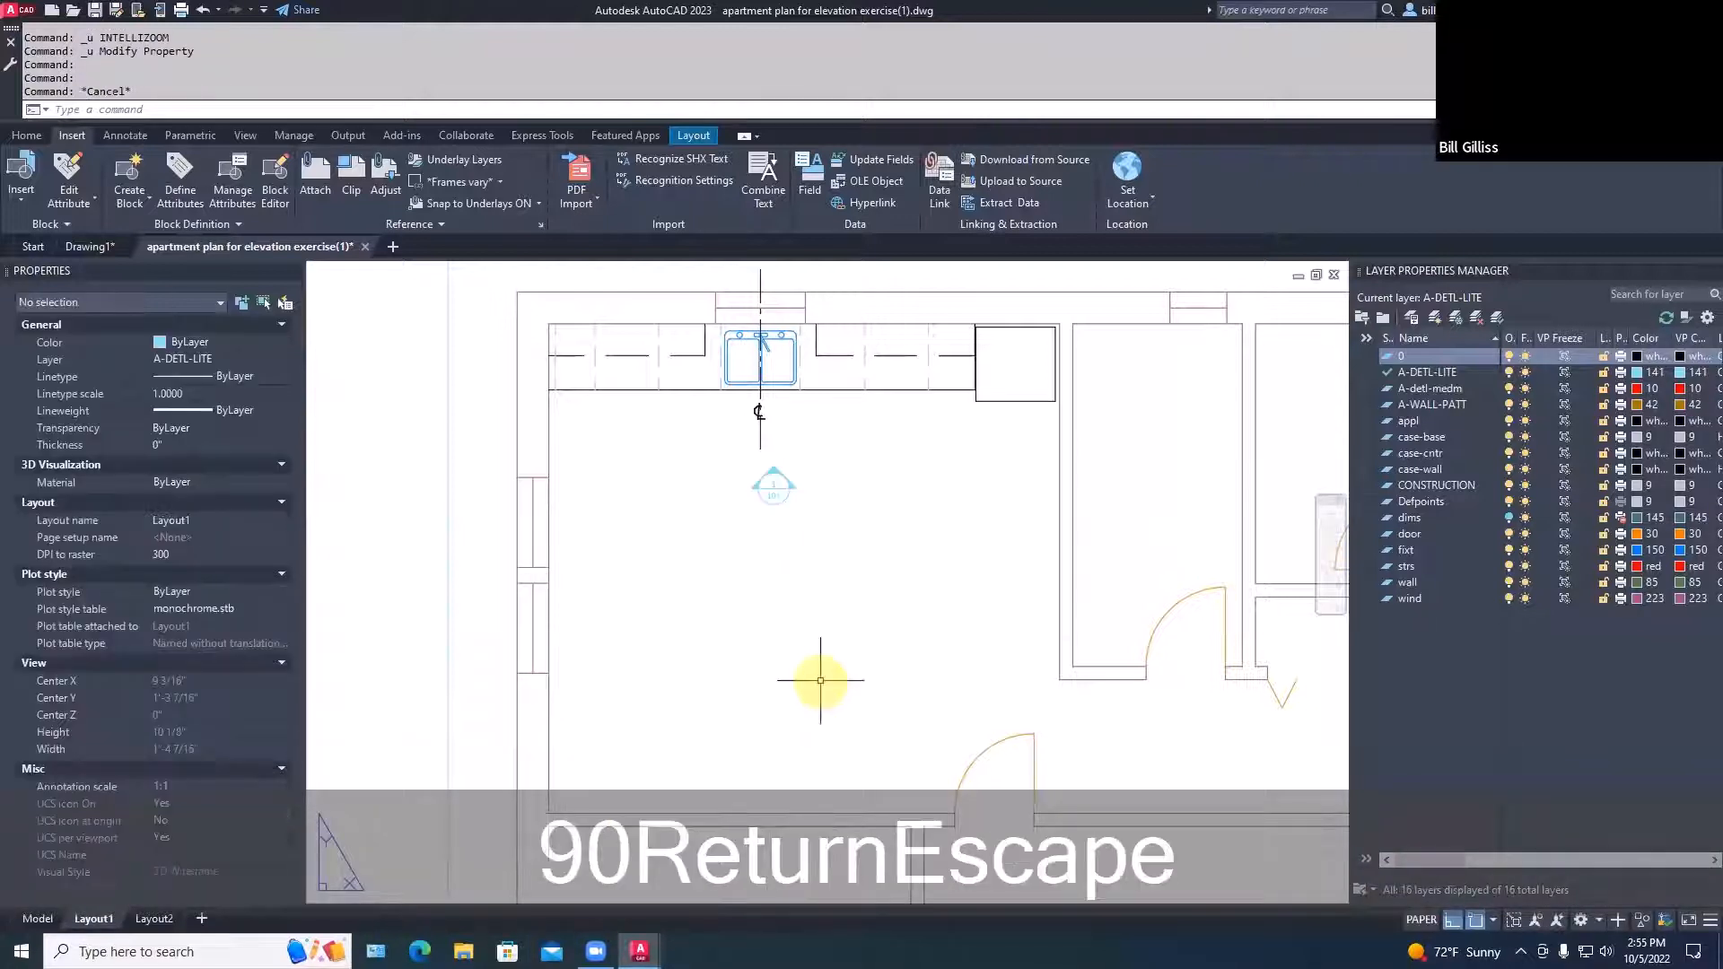
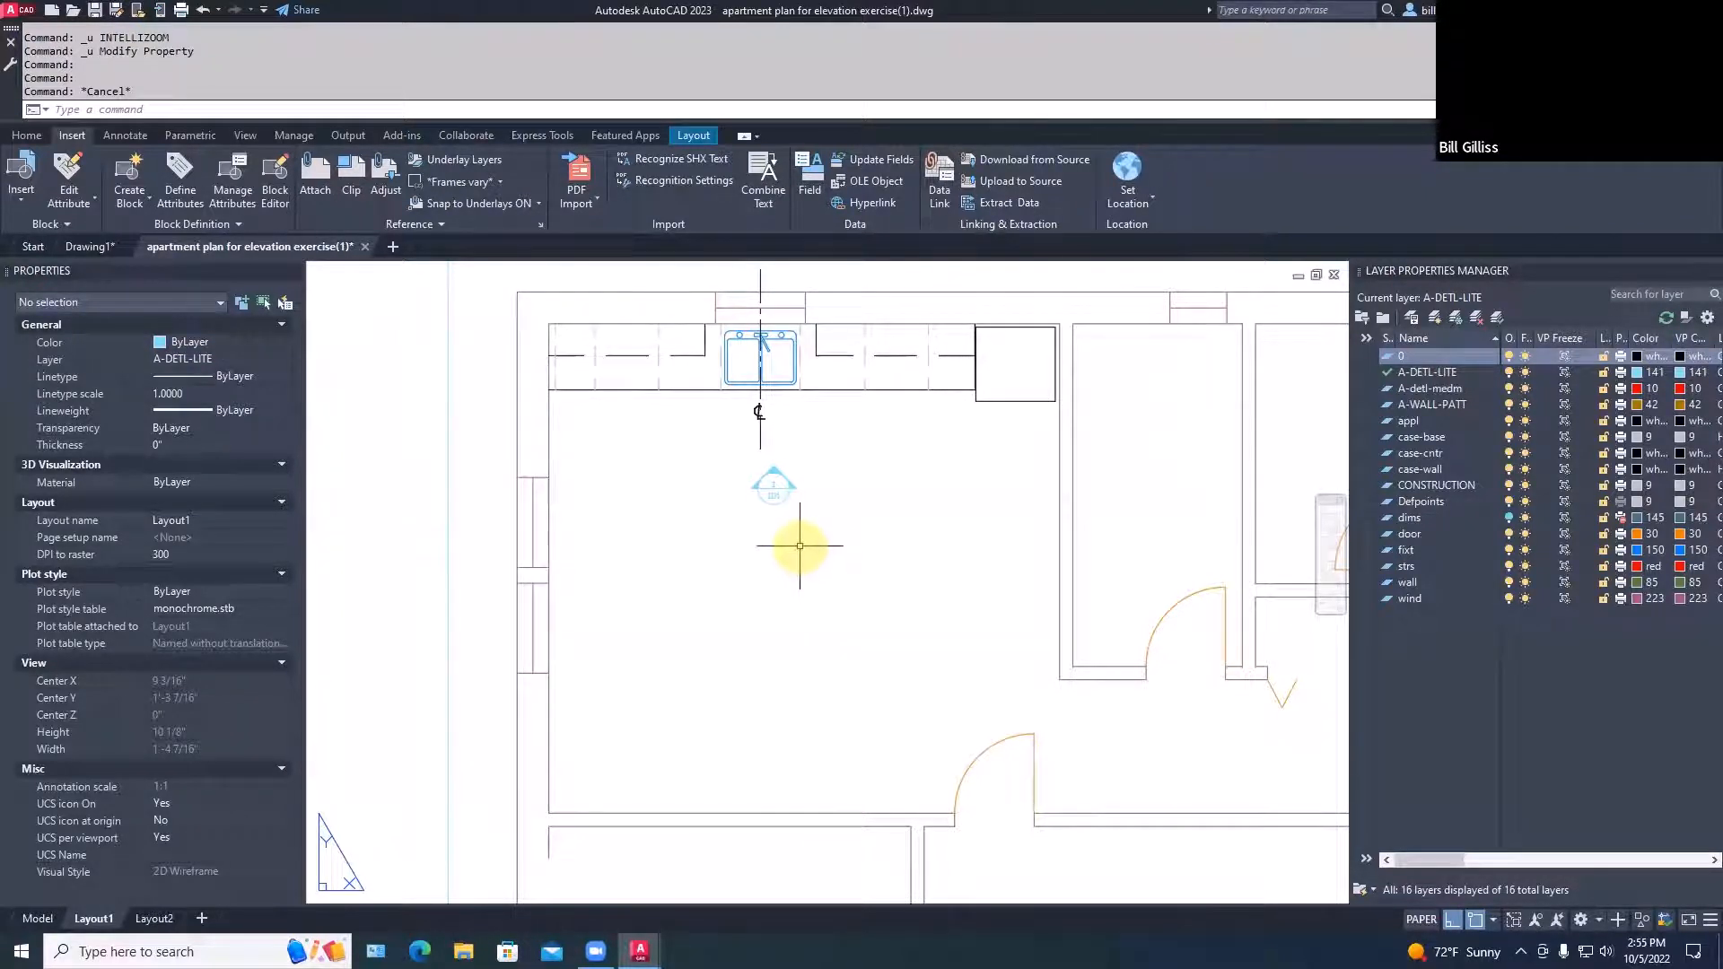
Copy the callout bubble with ortho off to a spot near the west window, about 2" left and 1 3/8" below the original
{"action": "type", "text": "cp"}
{"action": "key", "text": "space"}
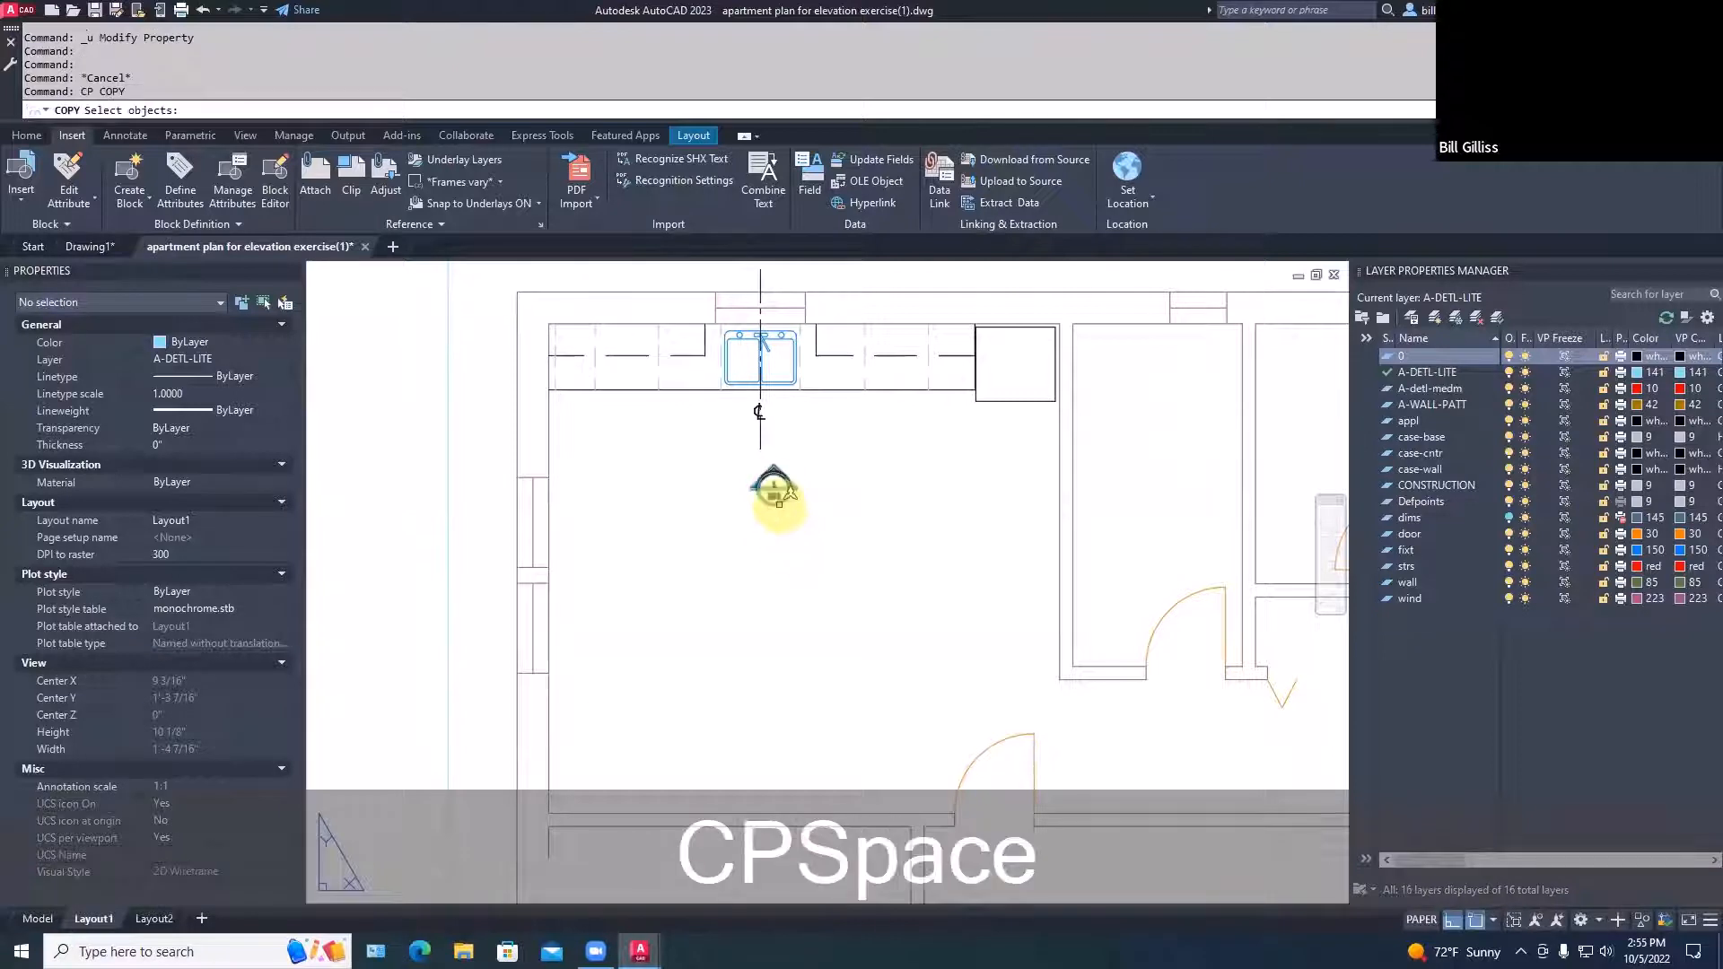
{"action": "left_click", "coordinate": [779, 500]}
{"action": "key", "text": "space"}
{"action": "left_click", "coordinate": [777, 494]}
{"action": "key", "text": "F8"}
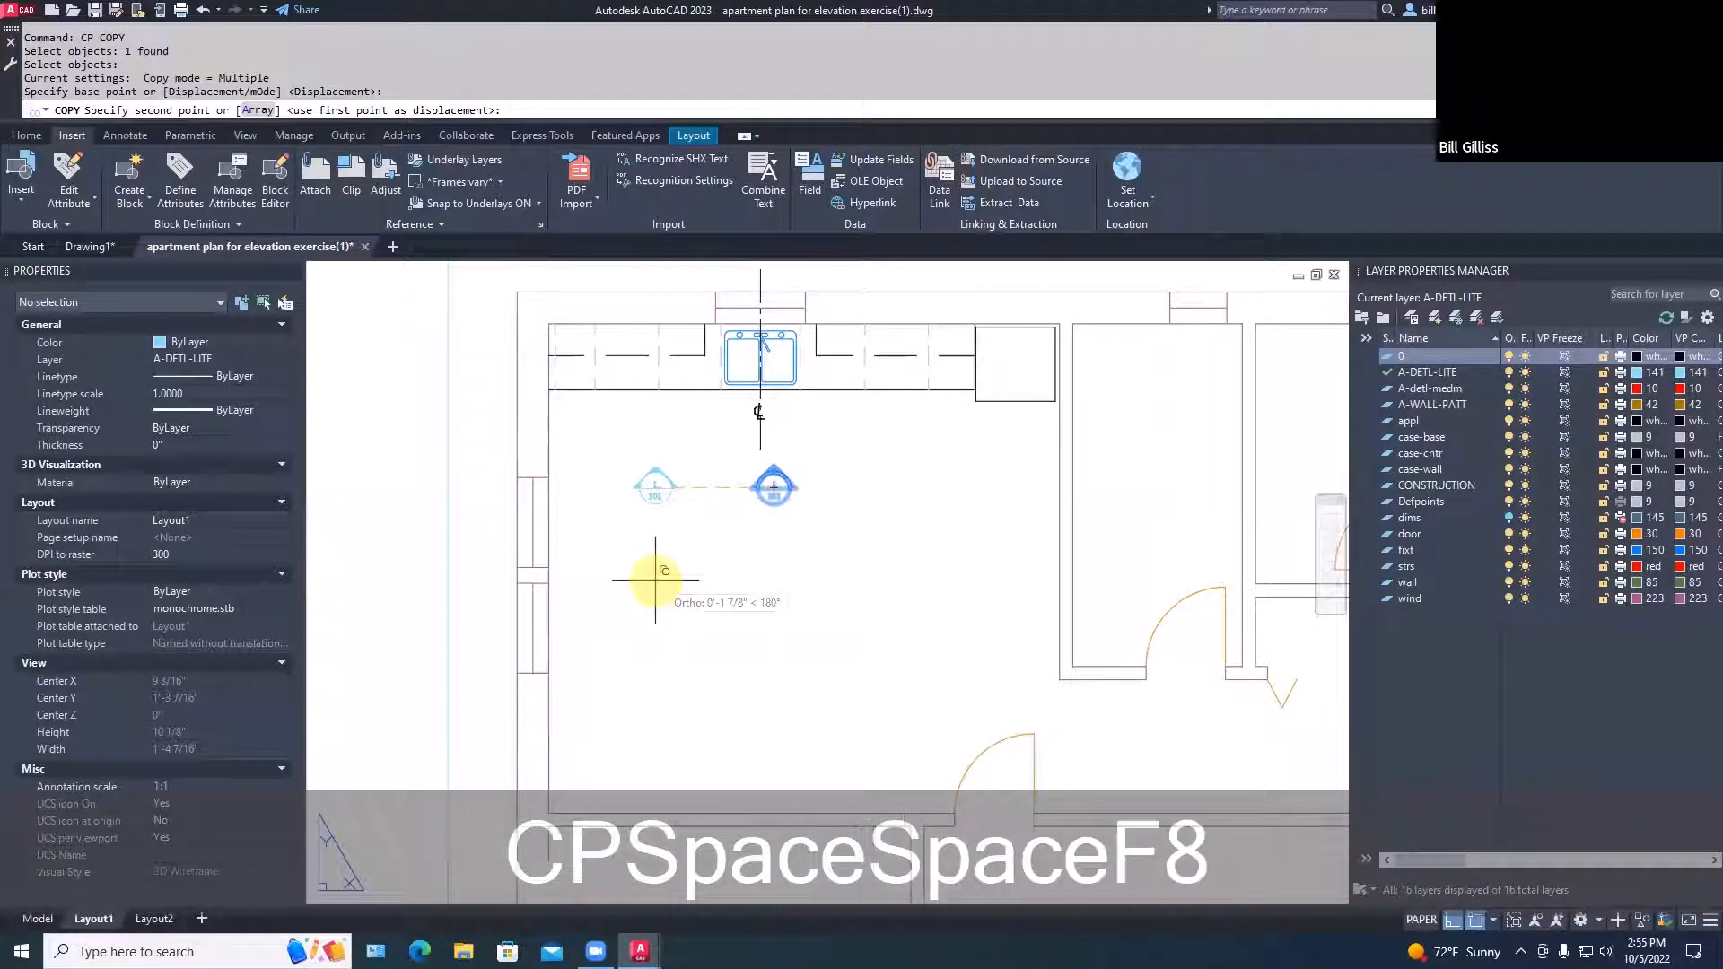
{"action": "left_click", "coordinate": [642, 577]}
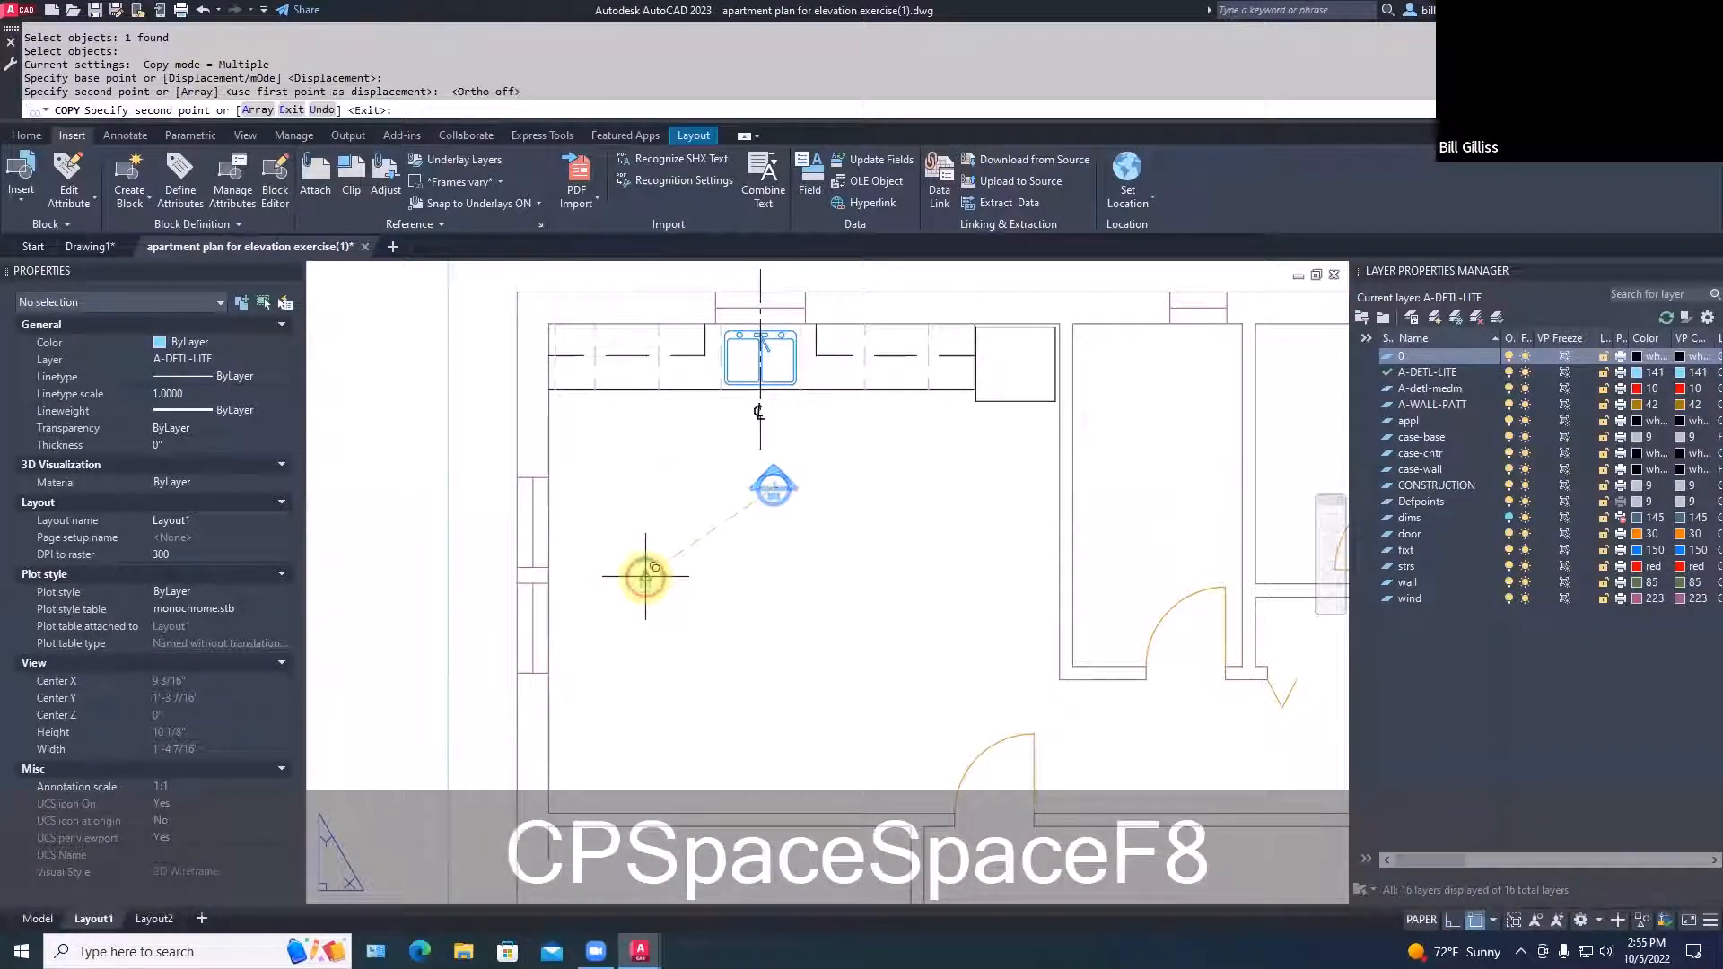
{"action": "key", "text": "Escape"}
{"action": "key", "text": "Escape"}
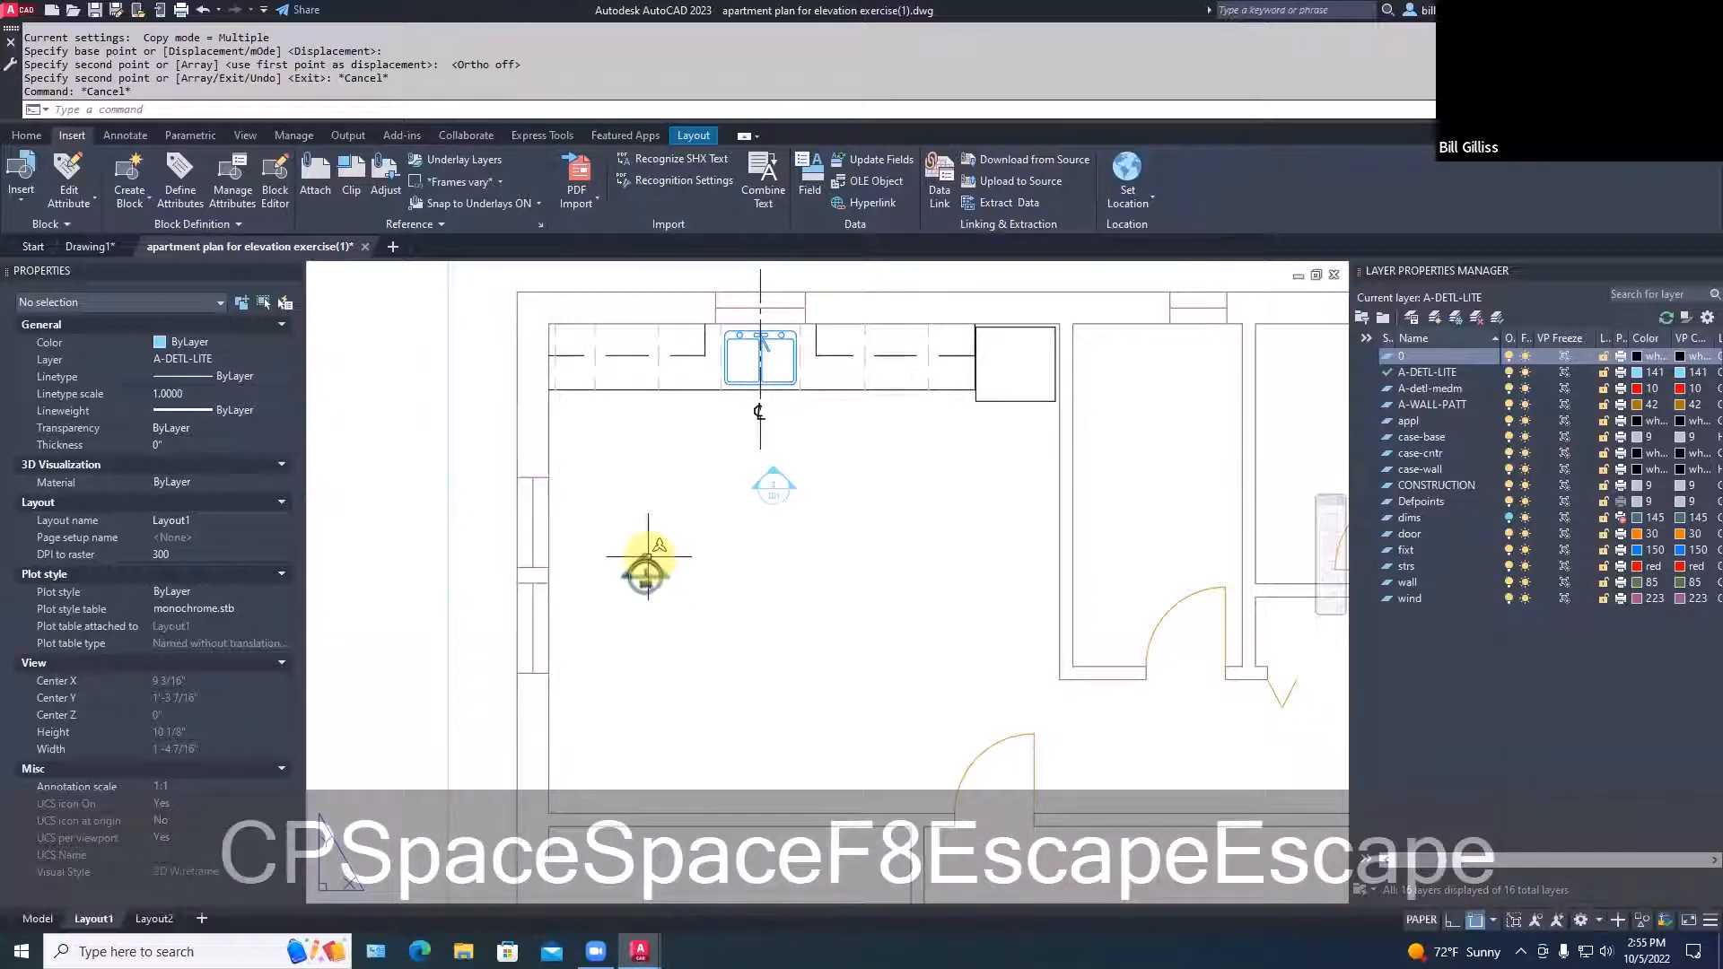
{"action": "left_click", "coordinate": [645, 569]}
{"action": "left_click", "coordinate": [645, 554]}
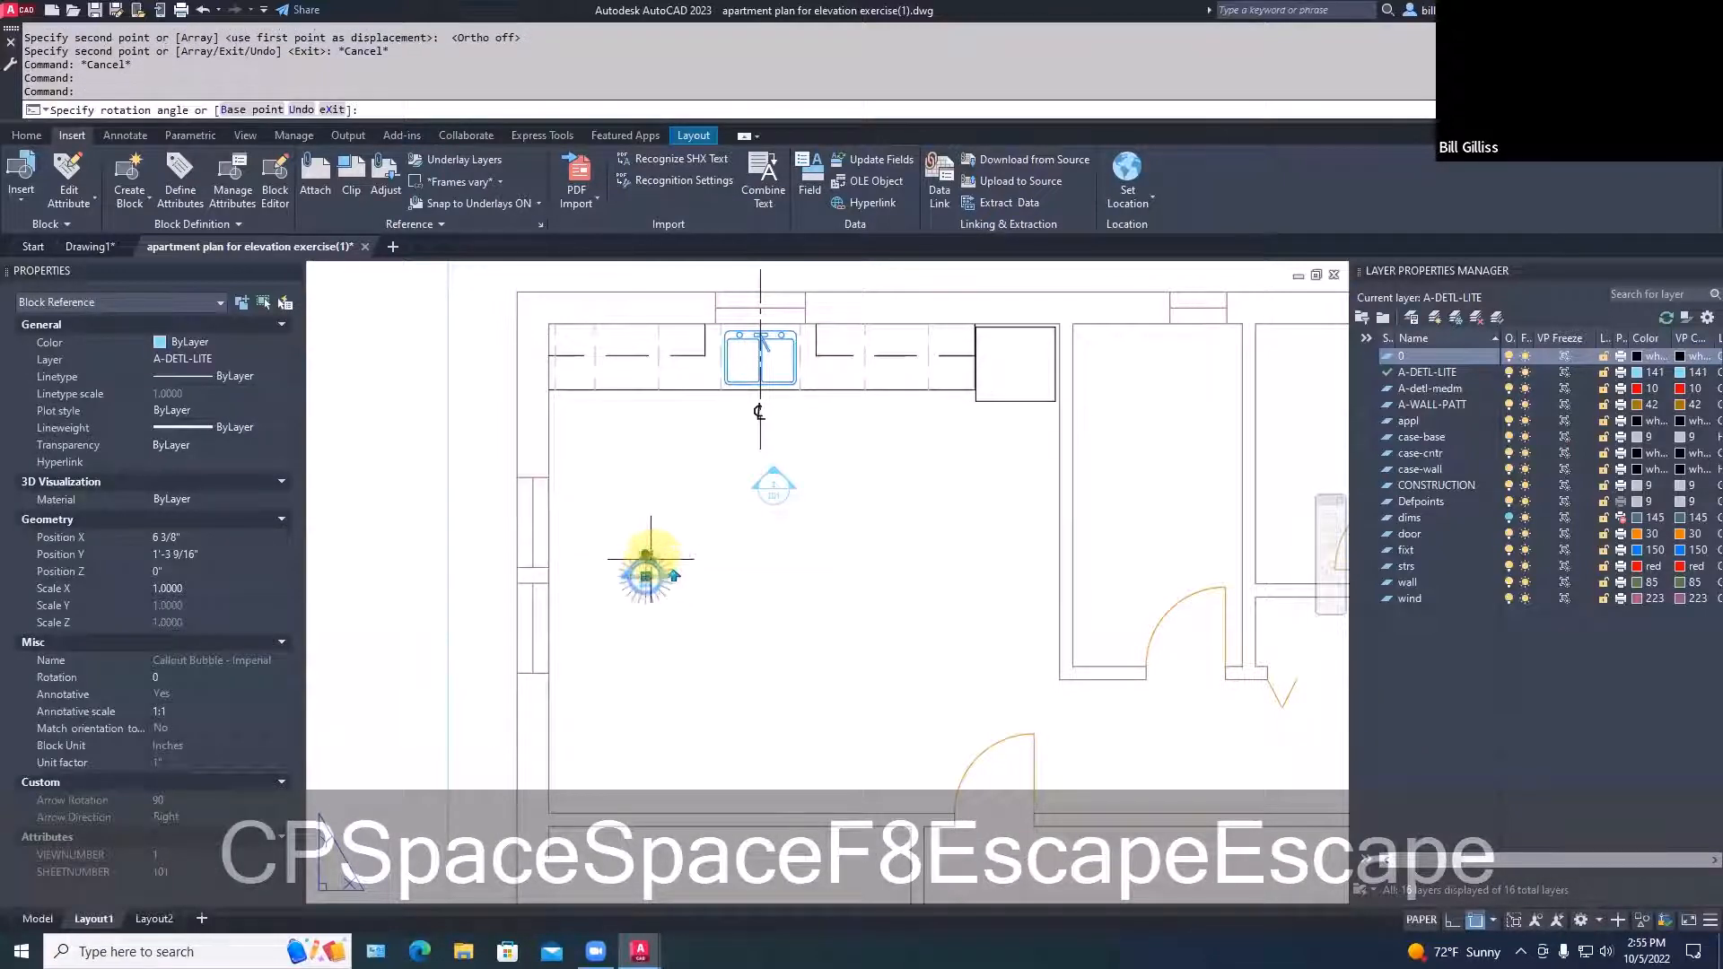
{"action": "scroll", "coordinate": [672, 554], "scroll_direction": "up", "scroll_amount": 3}
{"action": "key", "text": "Escape"}
{"action": "key", "text": "Escape"}
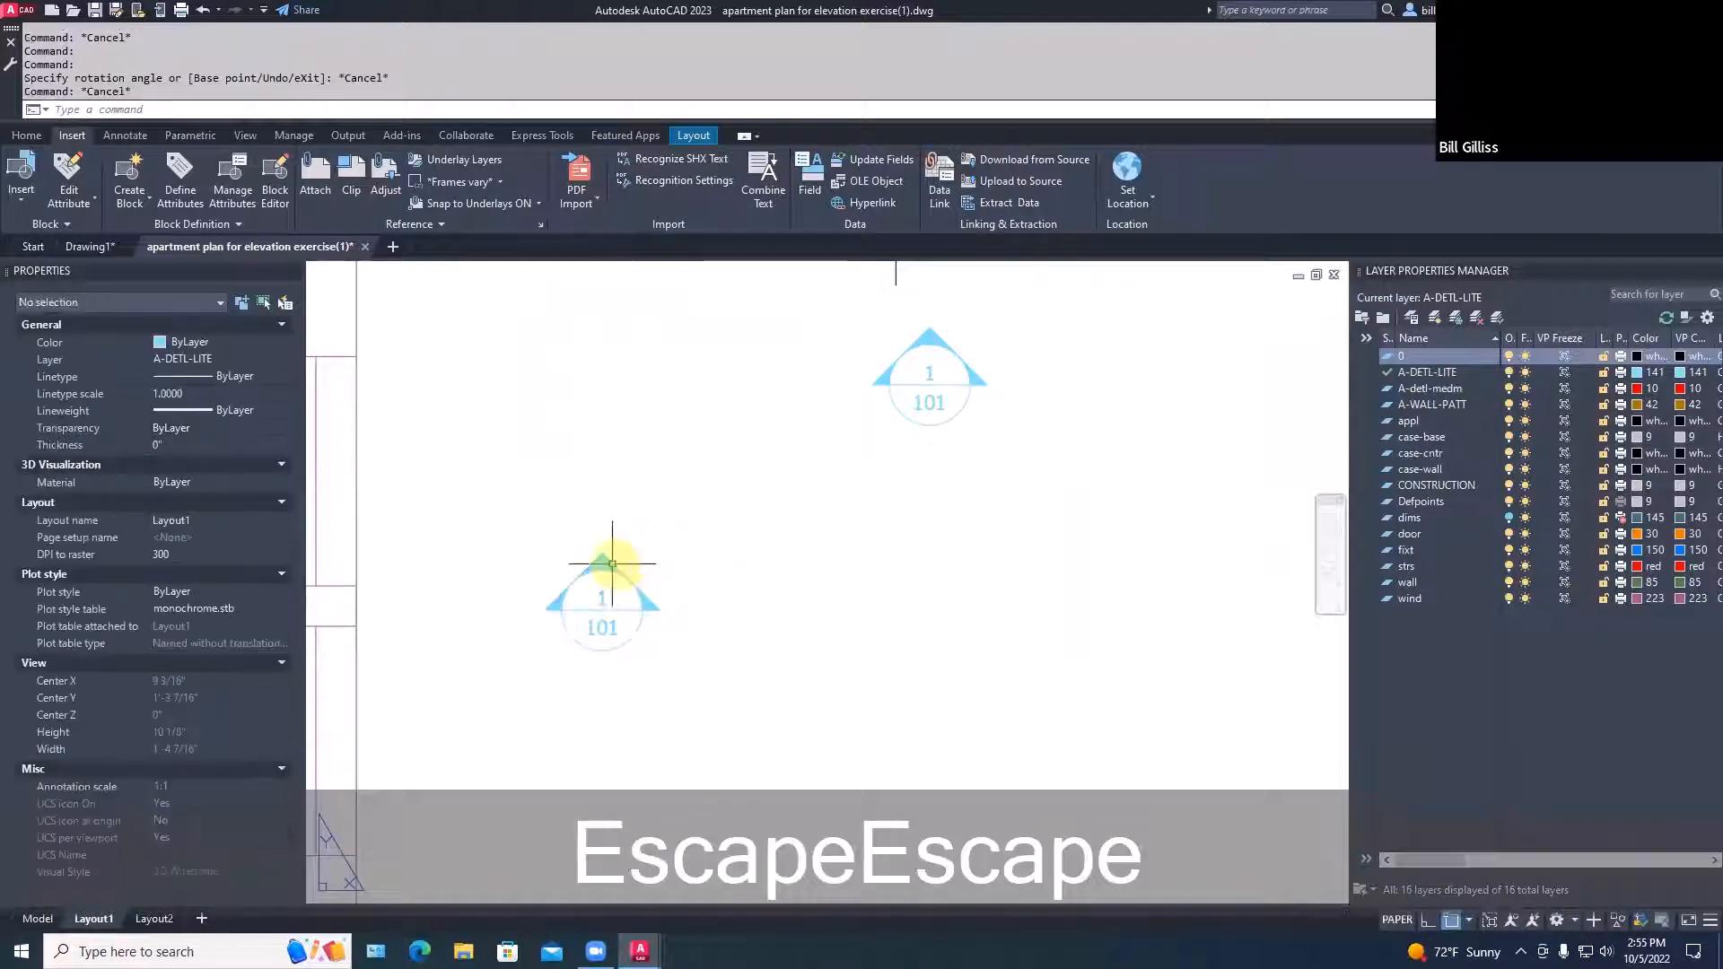
{"action": "double_click", "coordinate": [611, 564]}
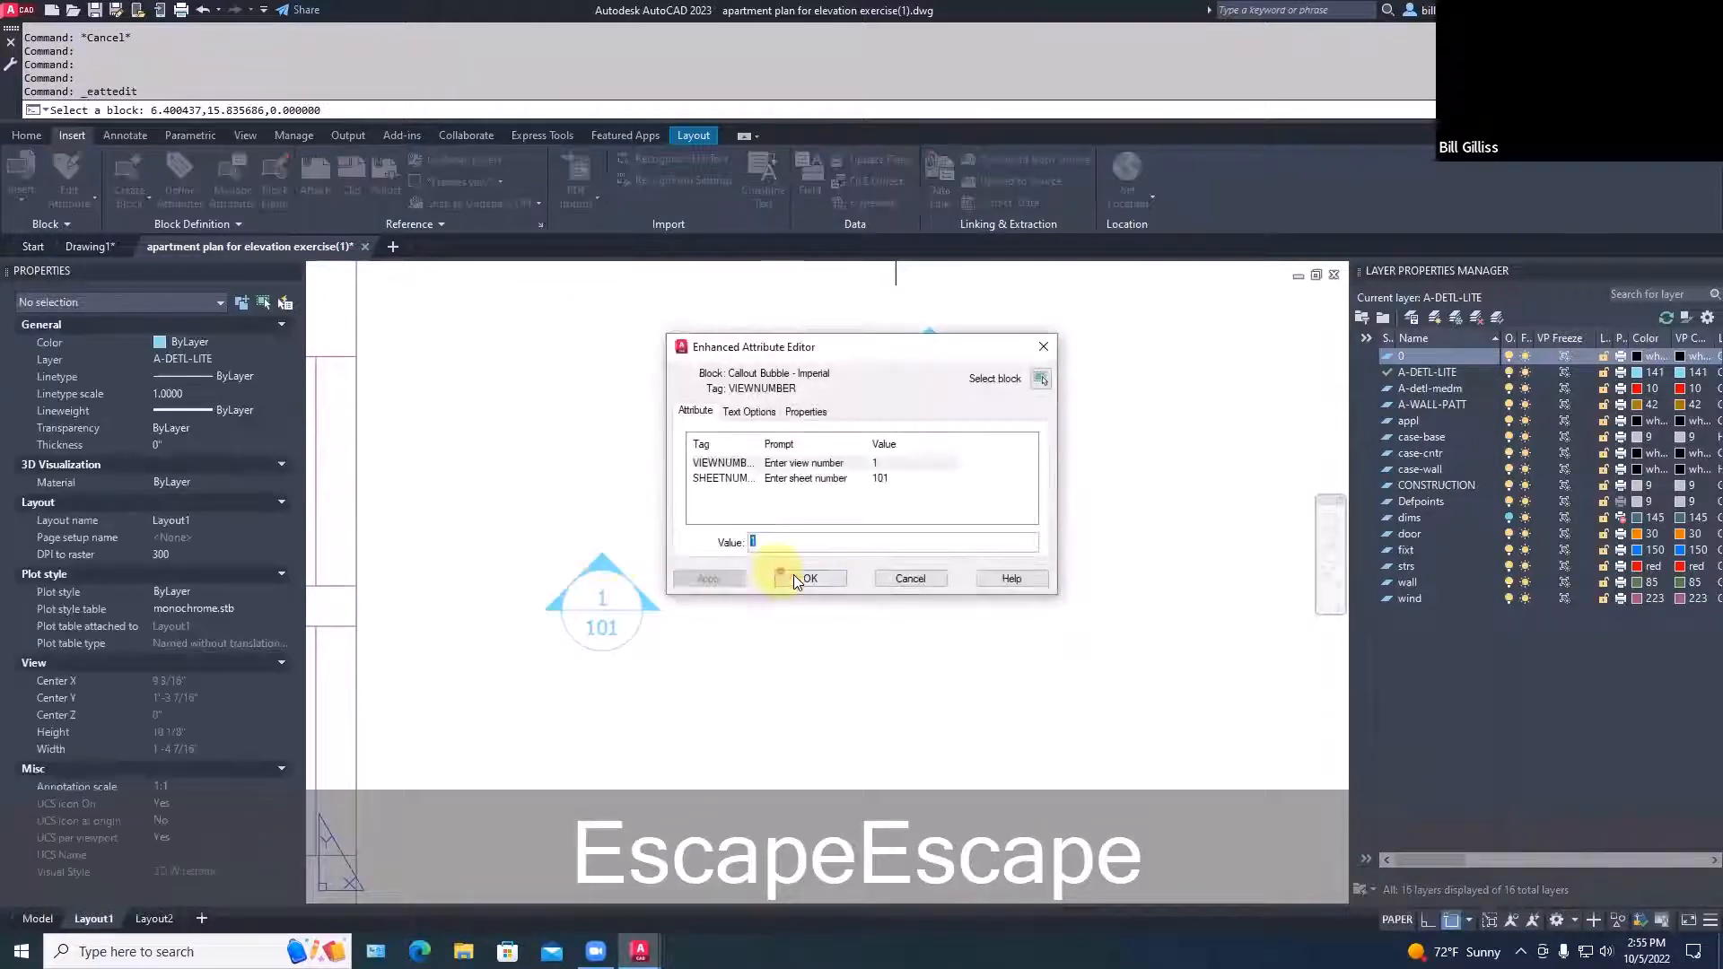
{"action": "left_click", "coordinate": [910, 579]}
{"action": "key", "text": "XF86AudioRaiseVolume"}
{"action": "key", "text": "Escape"}
{"action": "key", "text": "XF86AudioLowerVolume"}
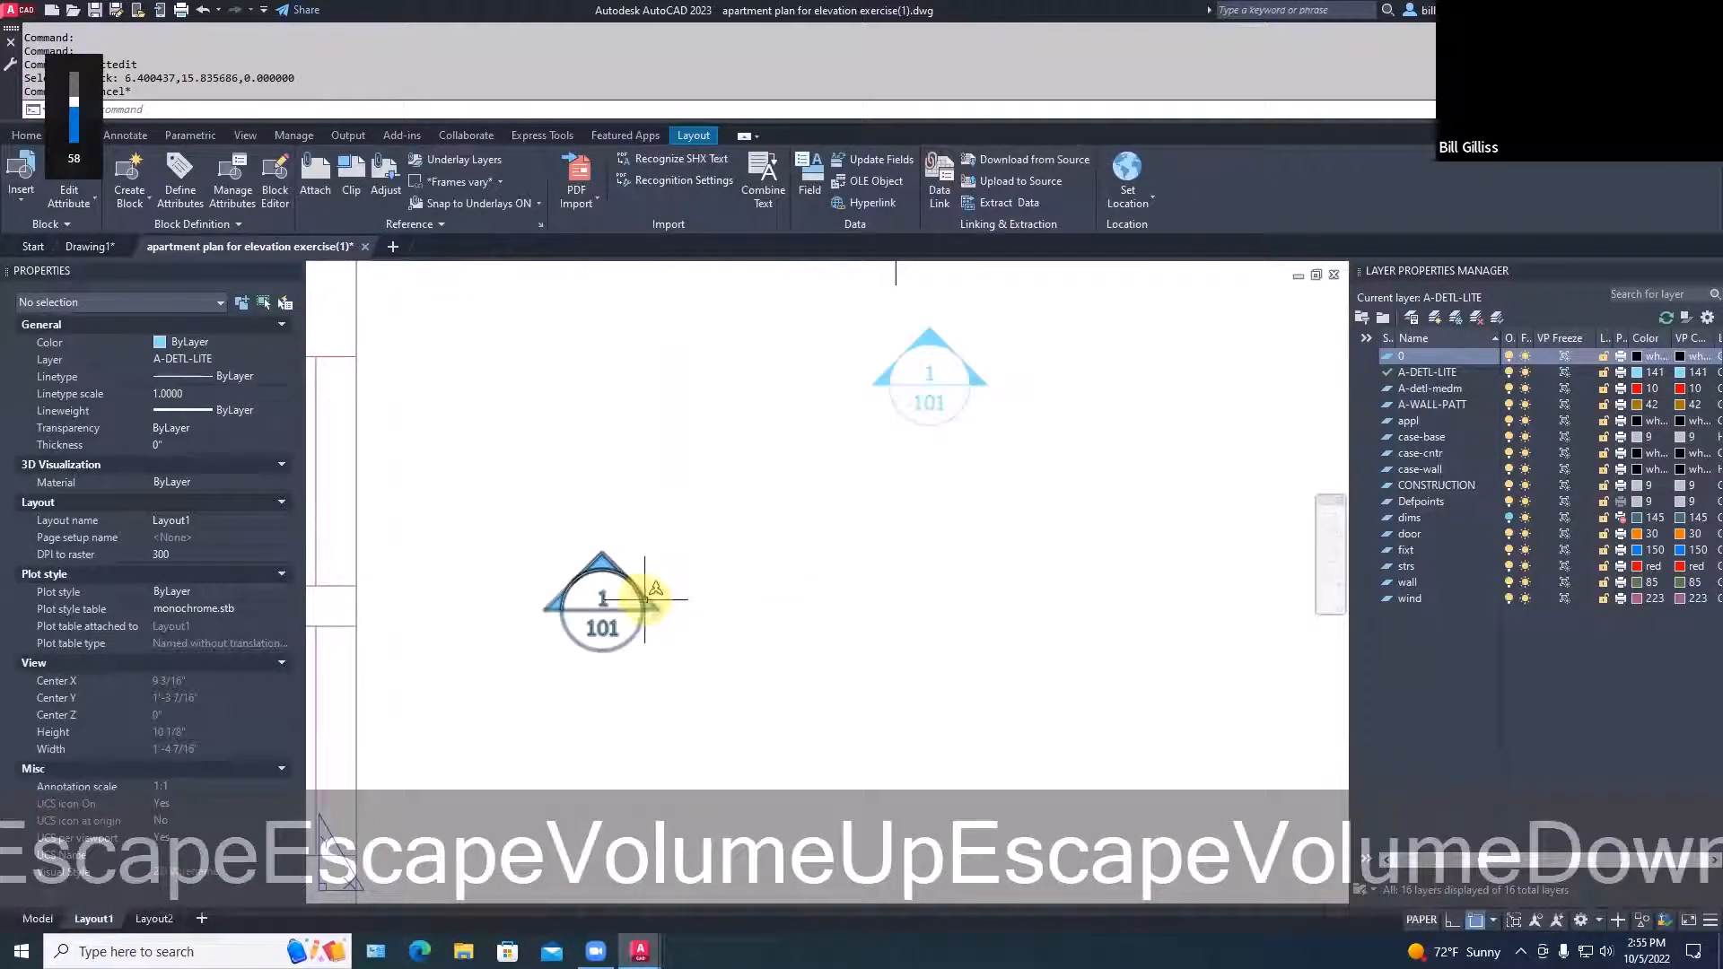
Rotate the arrow of the copied callout bubble to 180 so it points toward the west wall
{"action": "left_click", "coordinate": [644, 599]}
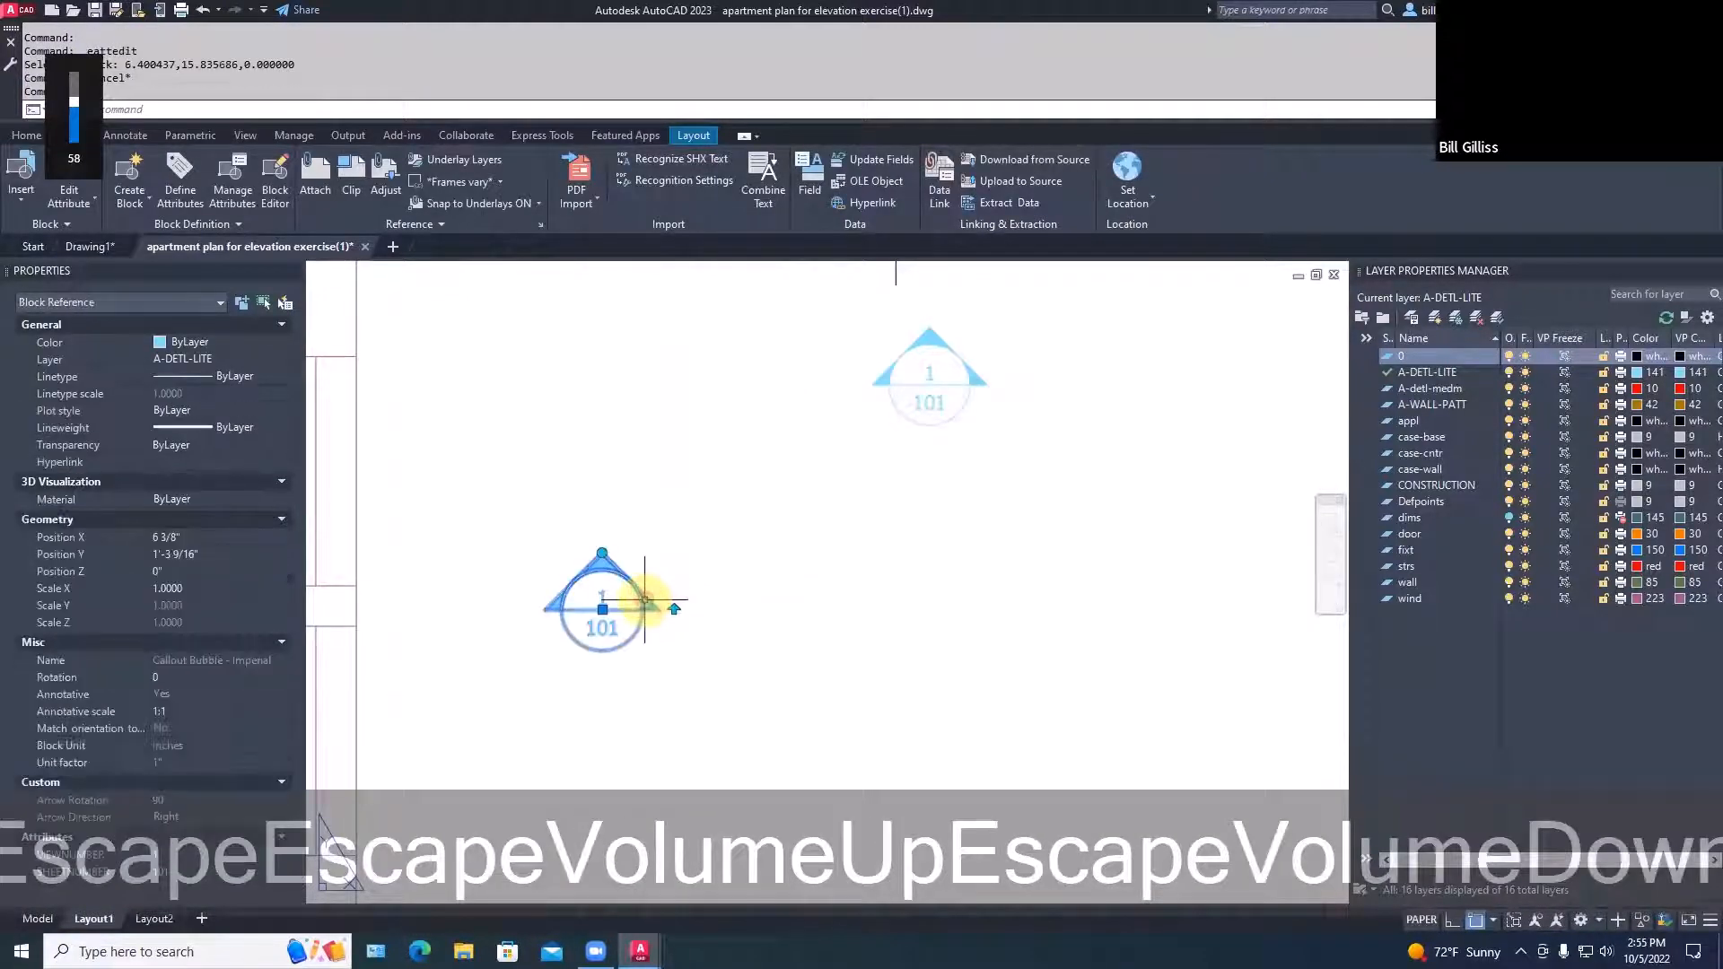
{"action": "left_click", "coordinate": [602, 552]}
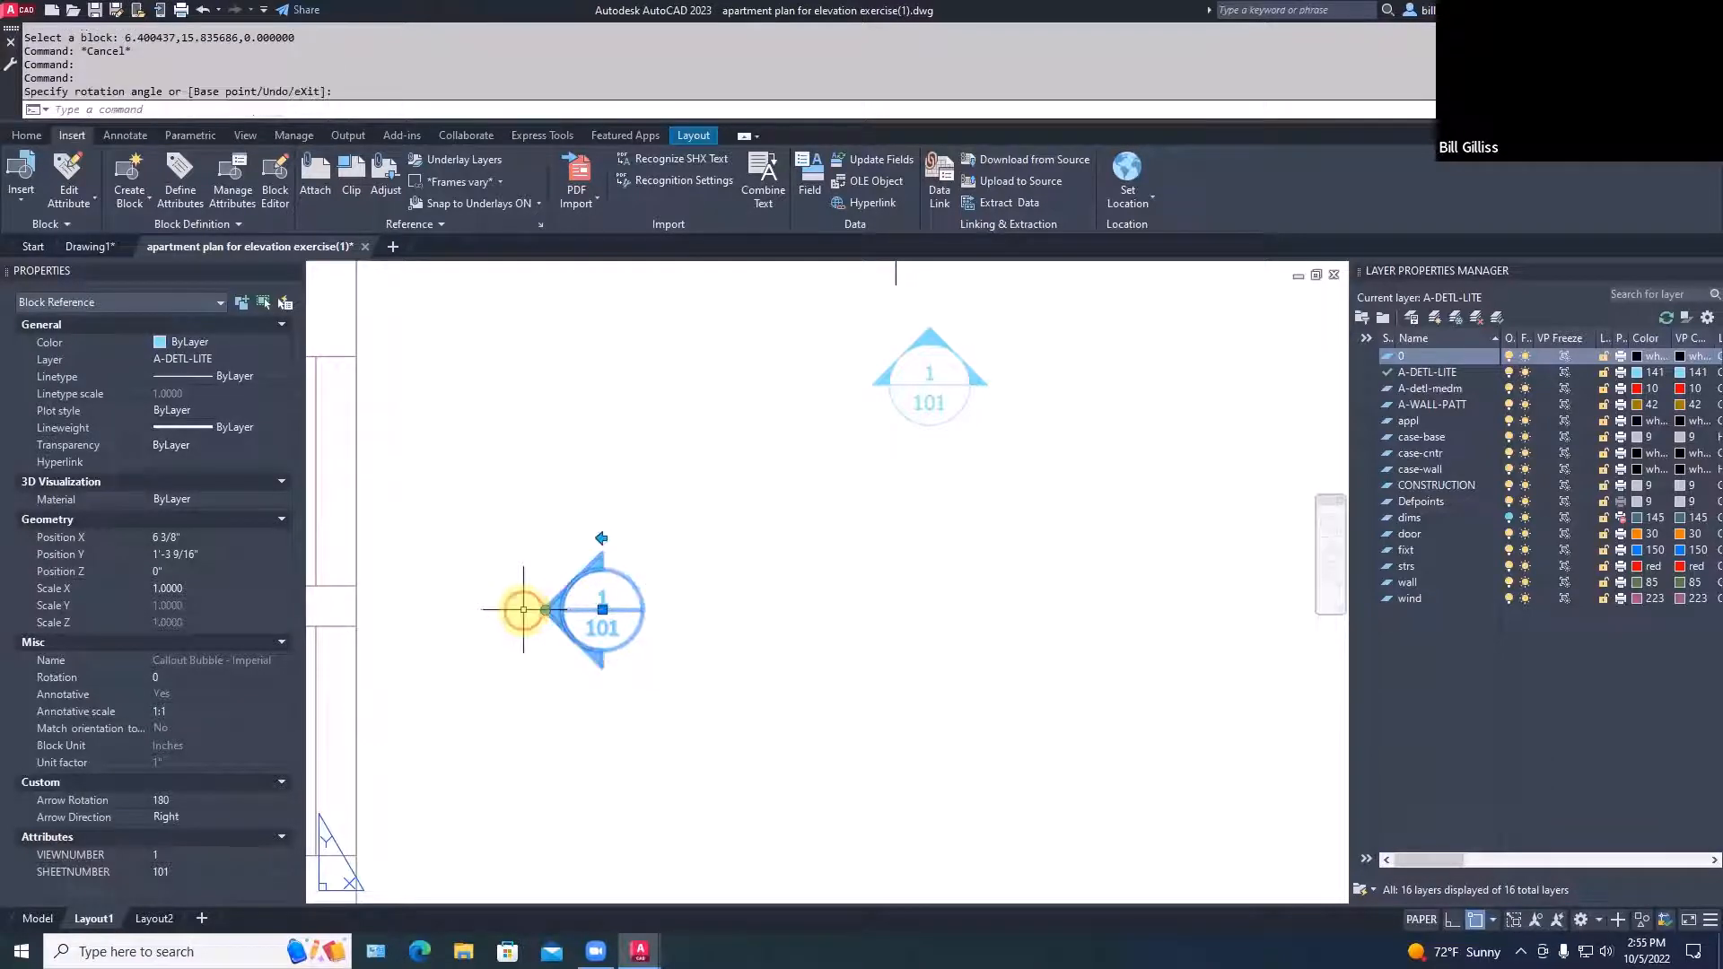
{"action": "key", "text": "Escape"}
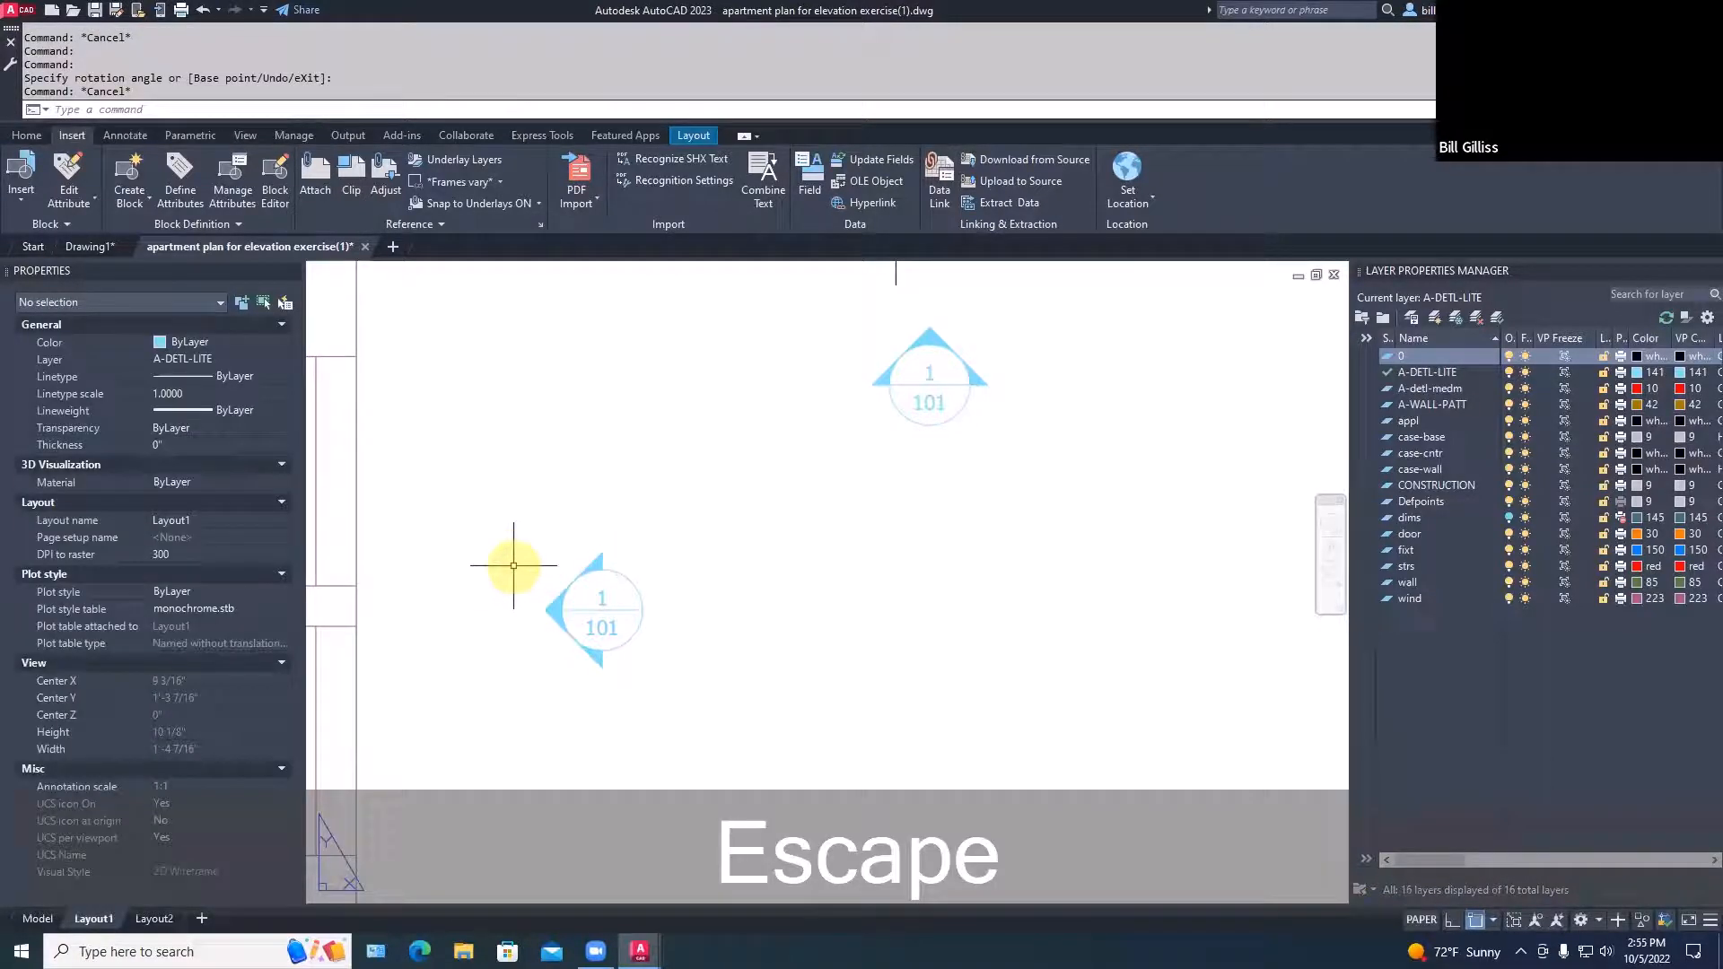
Set the view number of the west-facing callout bubble to 2
{"action": "left_click", "coordinate": [601, 600]}
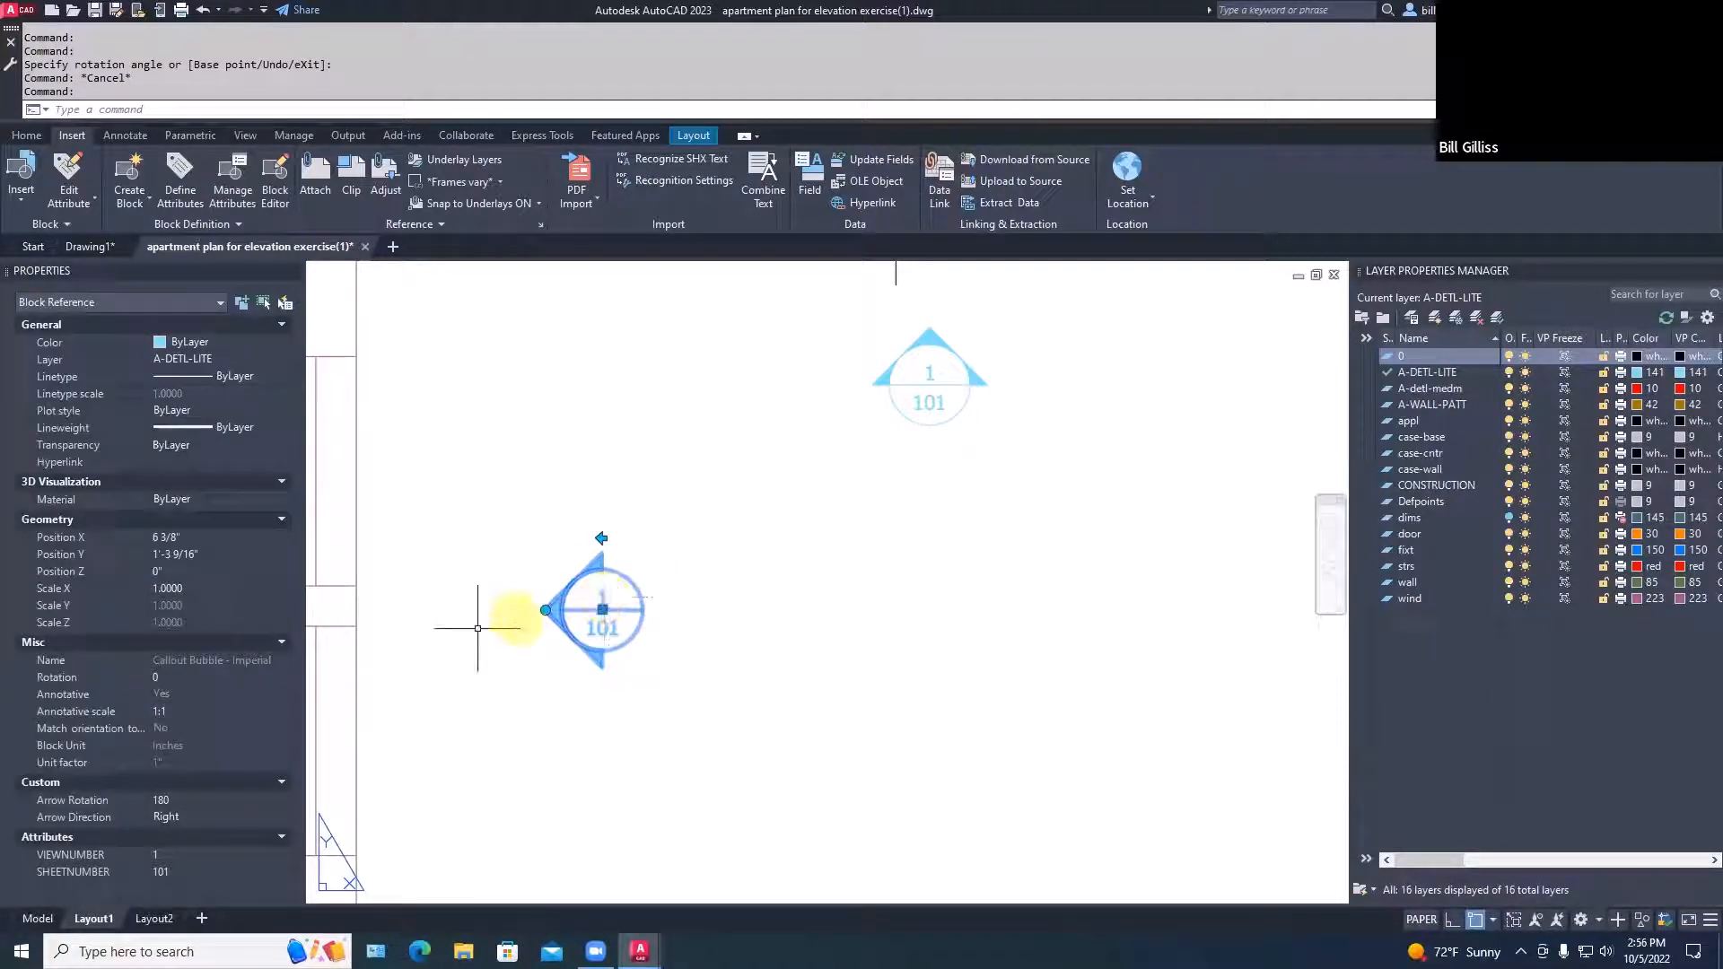
{"action": "left_click", "coordinate": [165, 851]}
{"action": "key", "text": "BackSpace"}
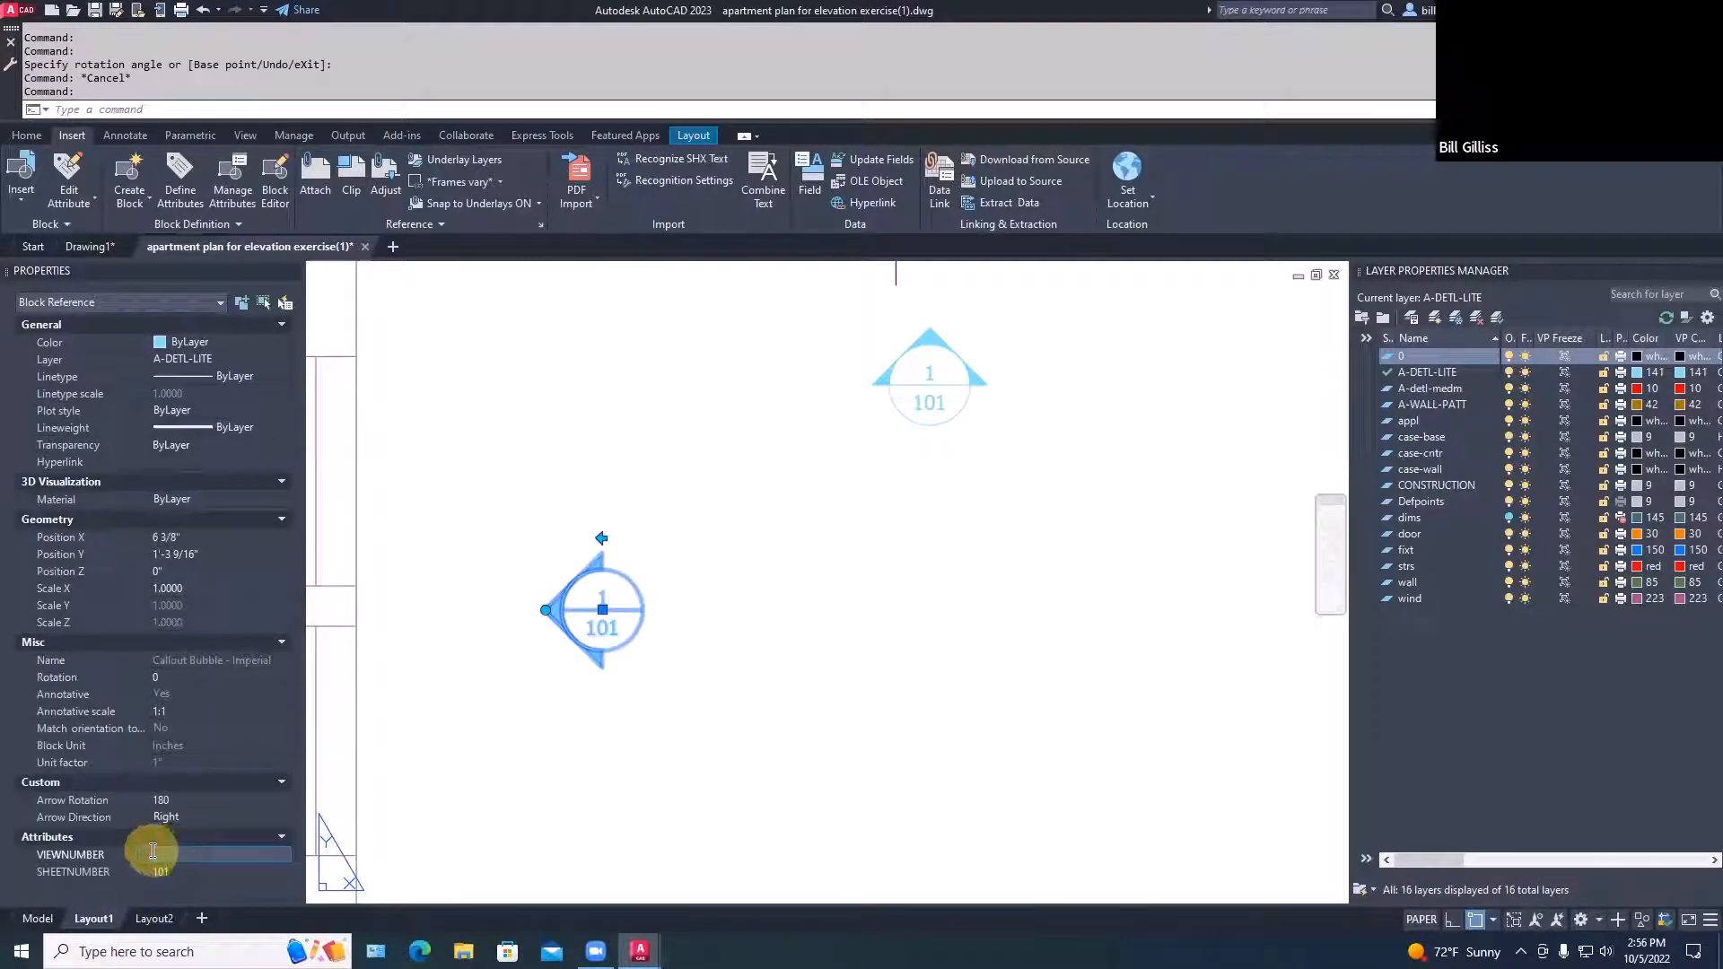
{"action": "type", "text": "2"}
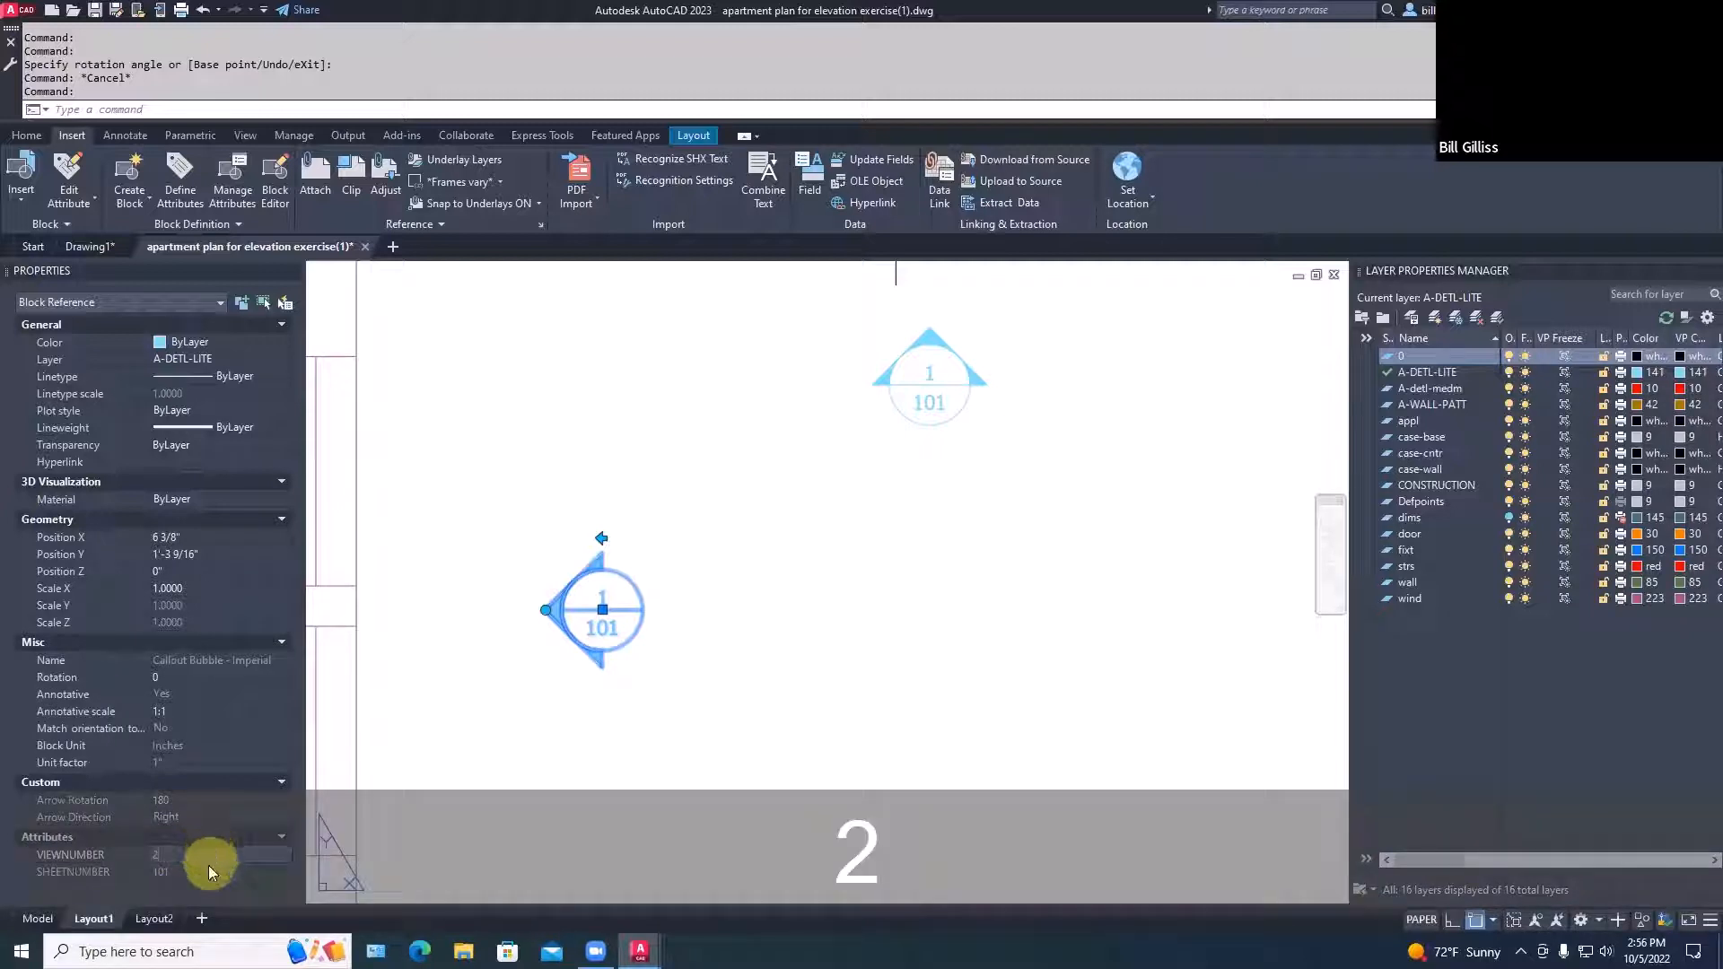
{"action": "key", "text": "Return"}
{"action": "scroll", "coordinate": [610, 704], "scroll_direction": "down", "scroll_amount": 3}
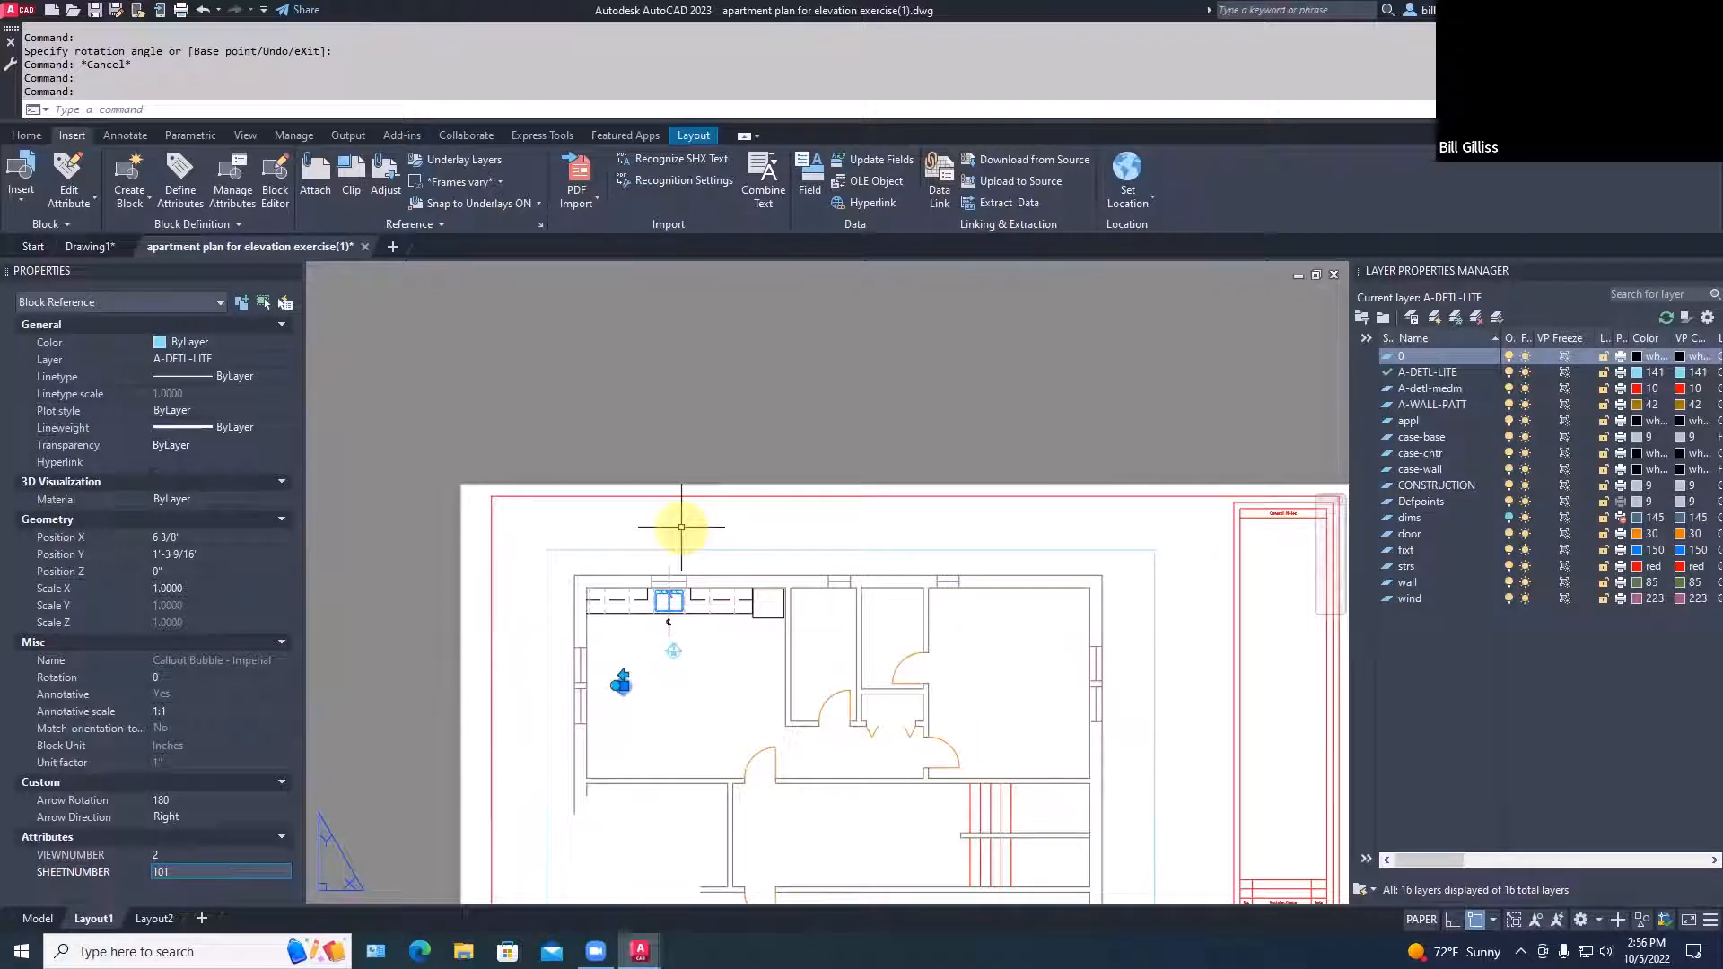
Set the sheet number of the callout bubble below the sink to a-102
{"action": "scroll", "coordinate": [686, 657], "scroll_direction": "up", "scroll_amount": 8}
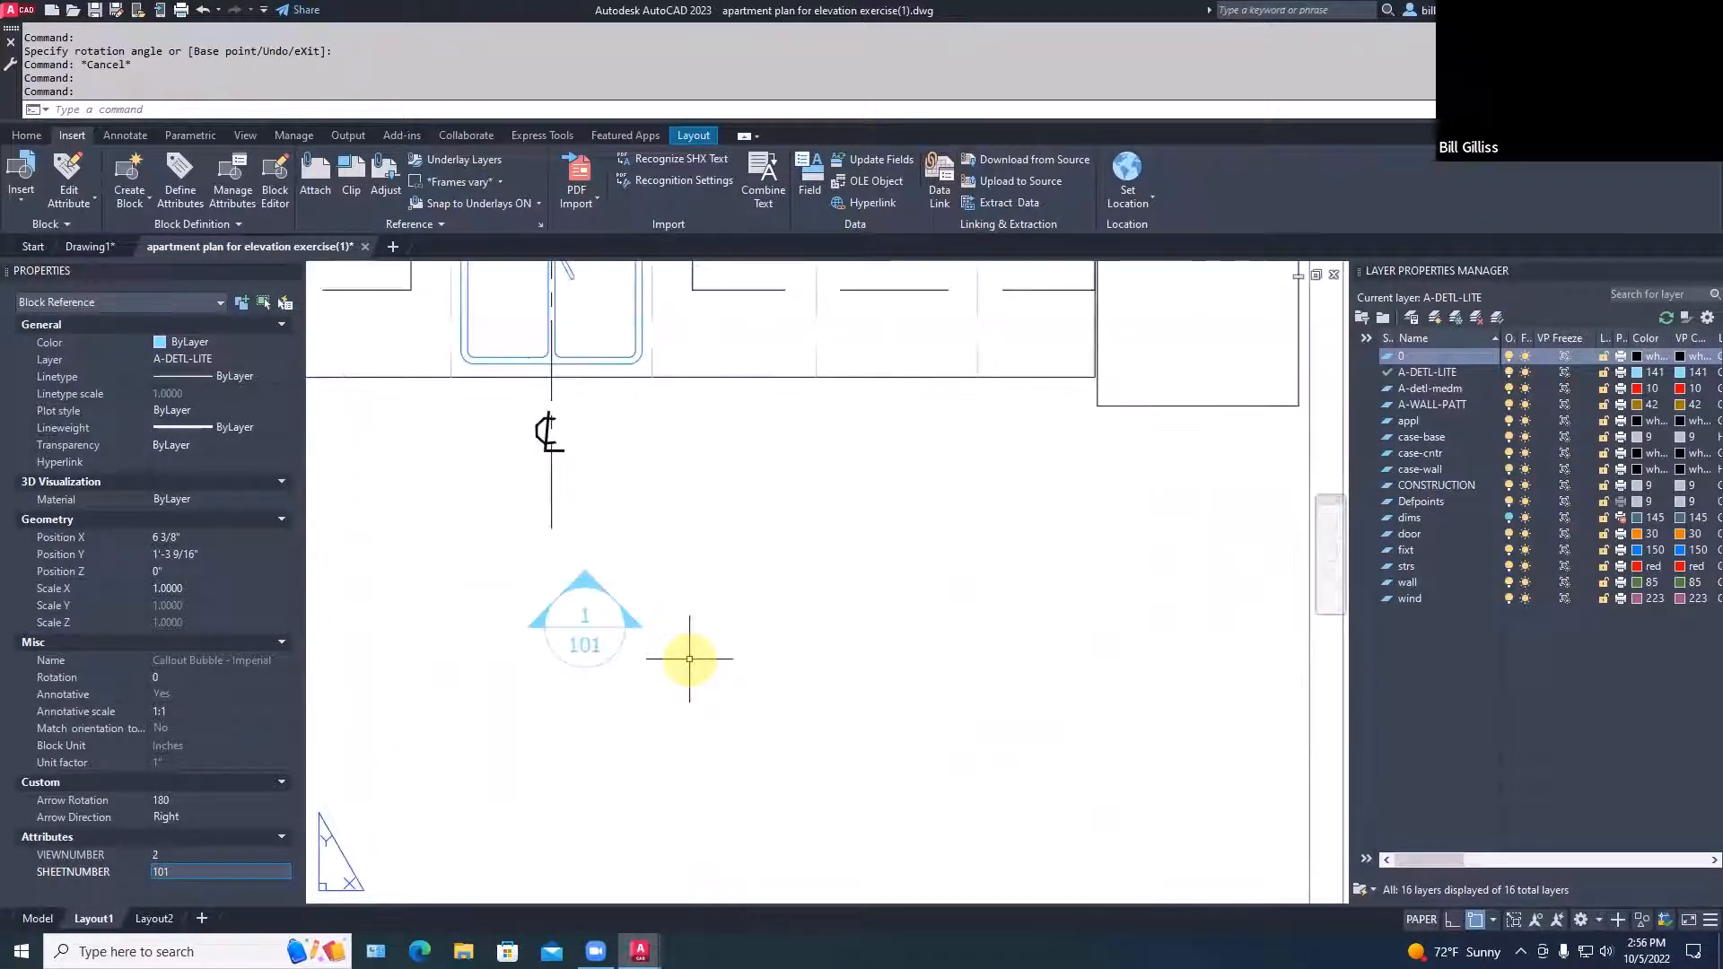
{"action": "key", "text": "Escape"}
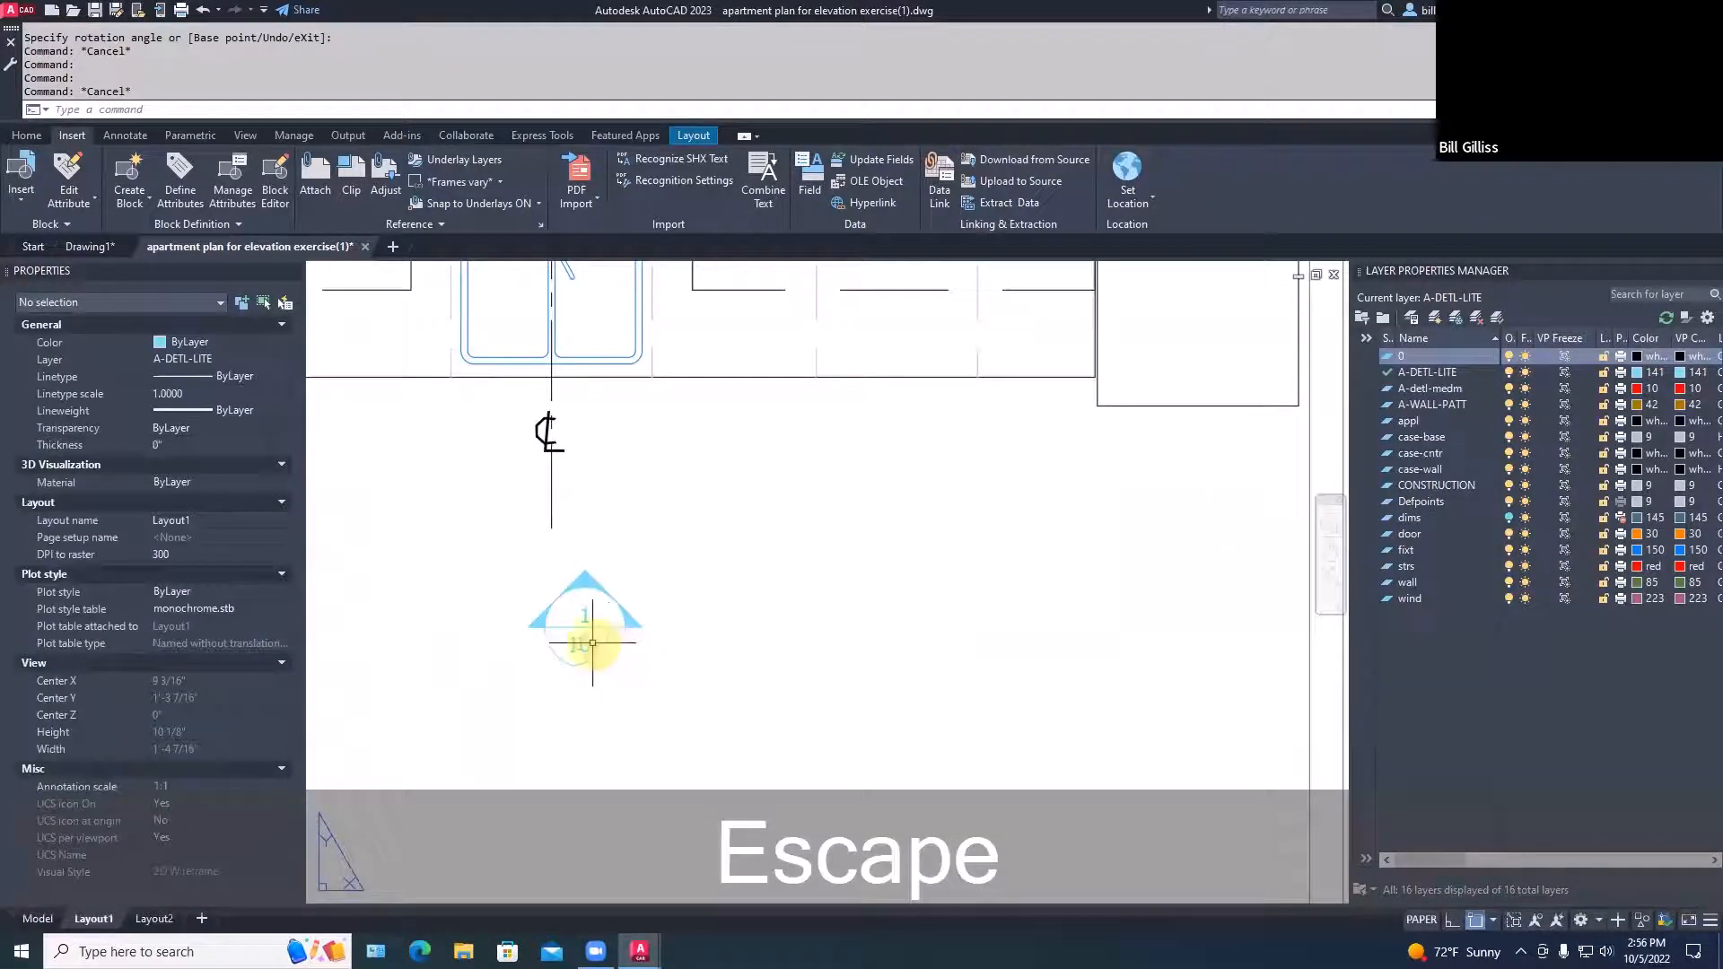
{"action": "left_click", "coordinate": [592, 642]}
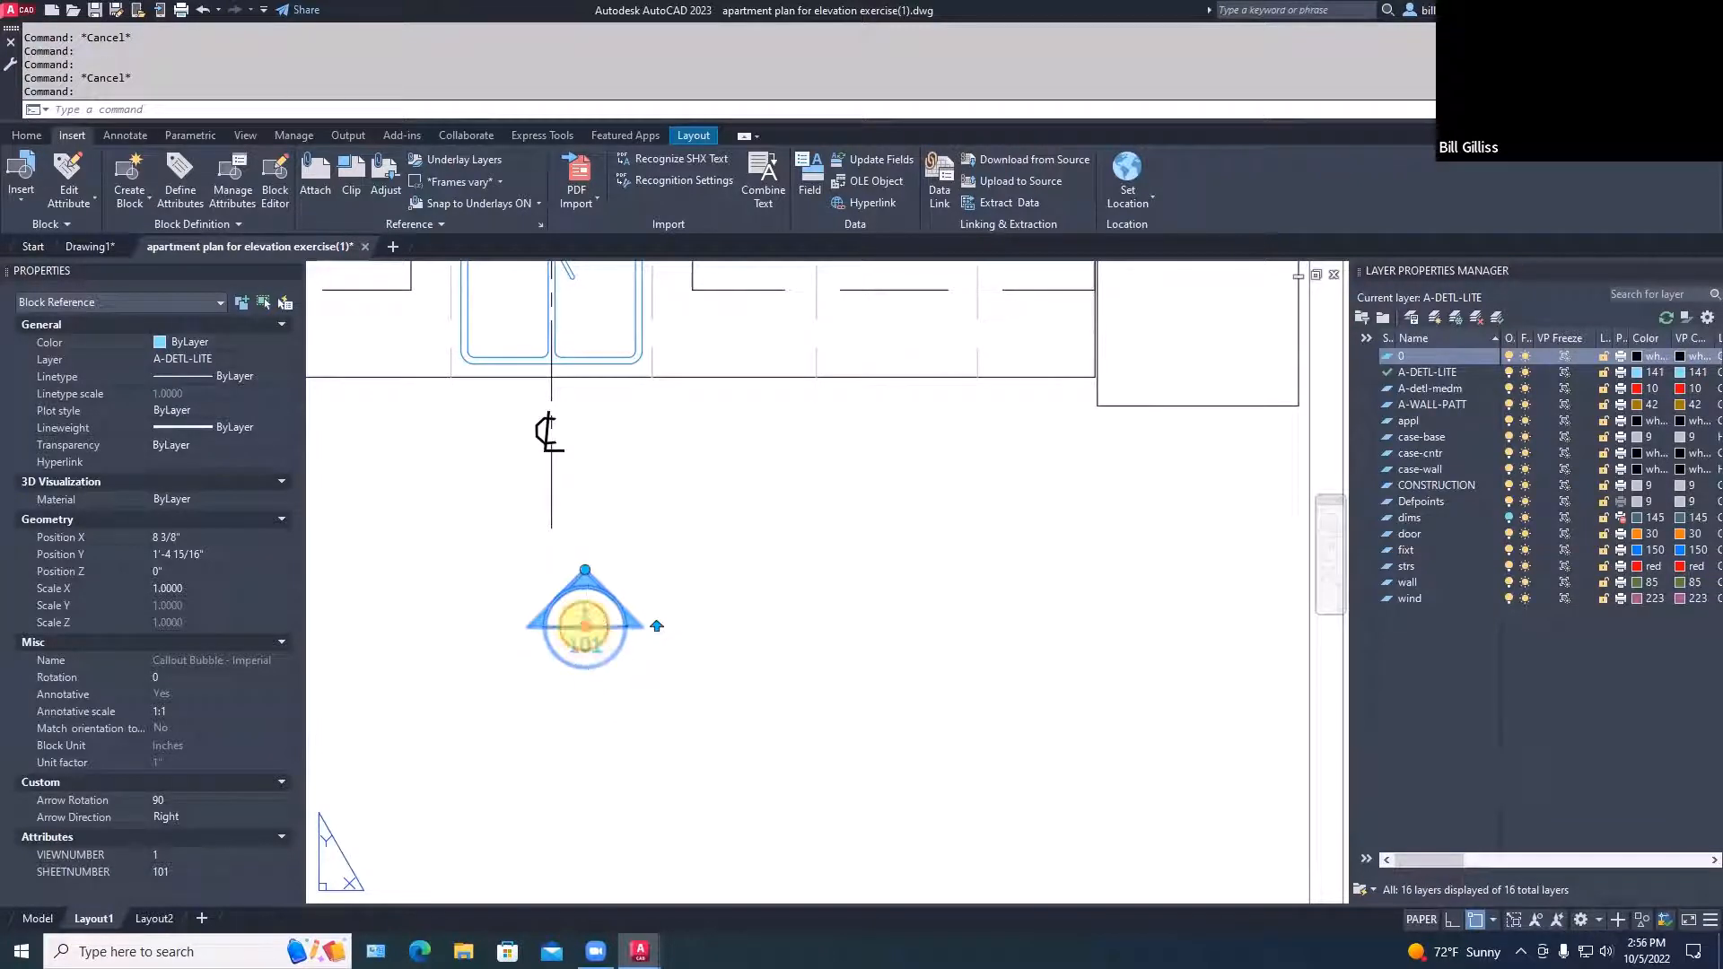
{"action": "left_click", "coordinate": [585, 625]}
{"action": "key", "text": "Escape"}
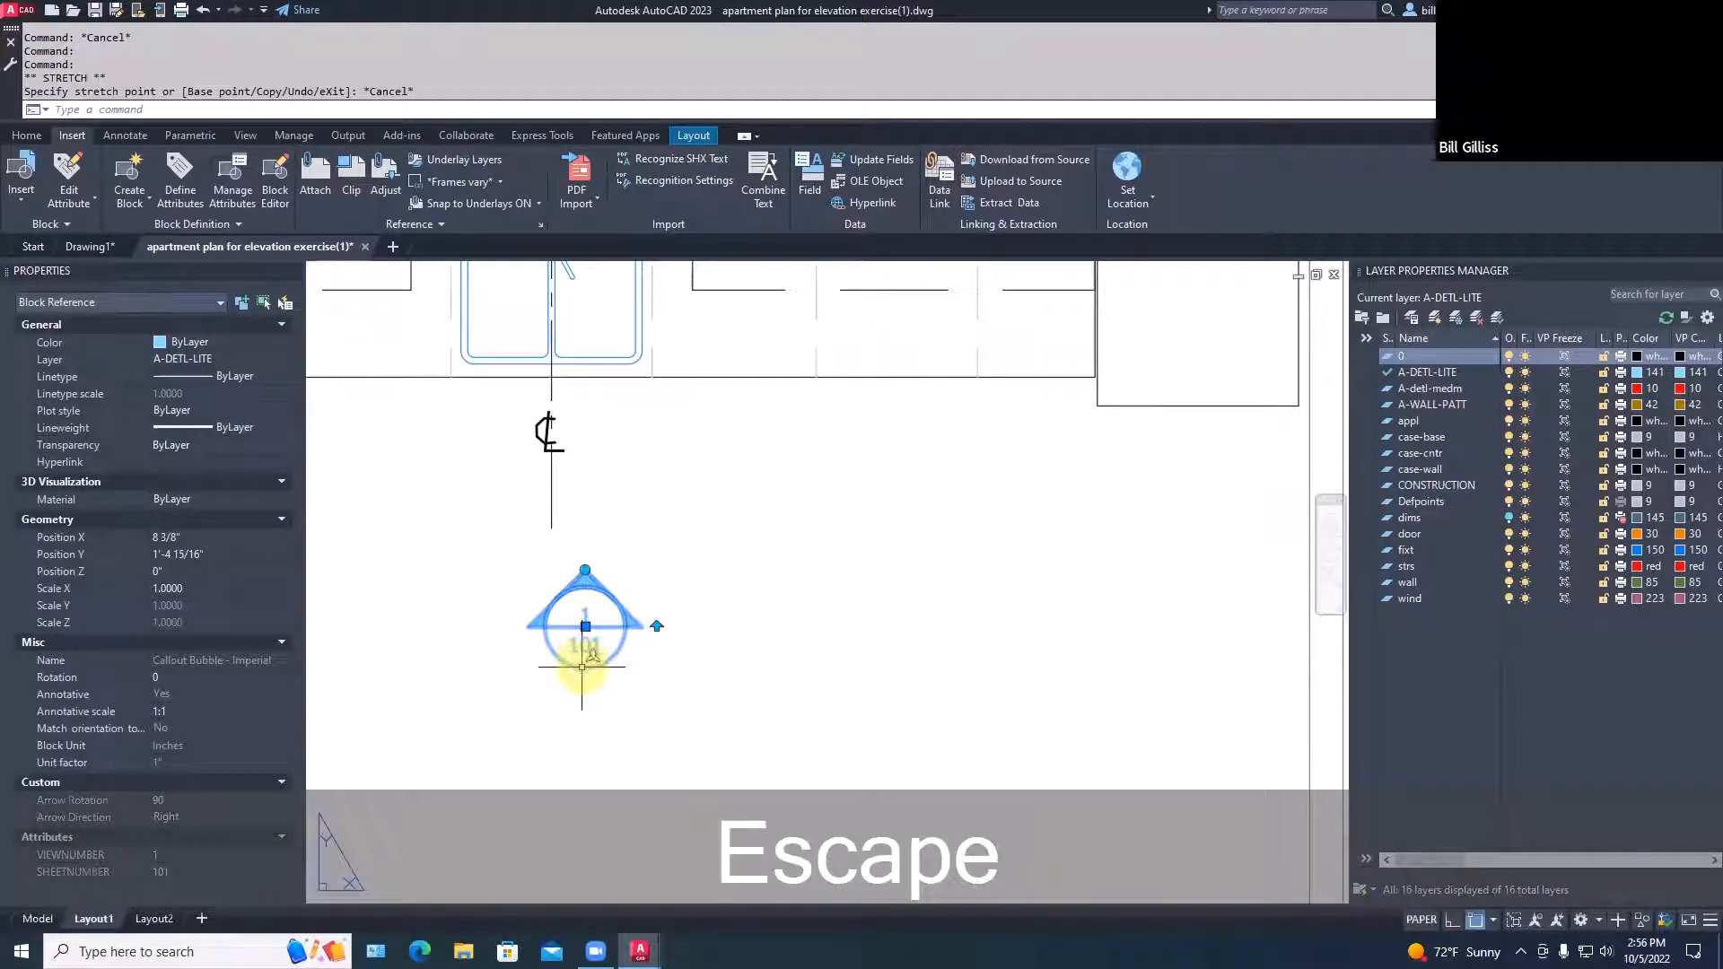
{"action": "double_click", "coordinate": [582, 673]}
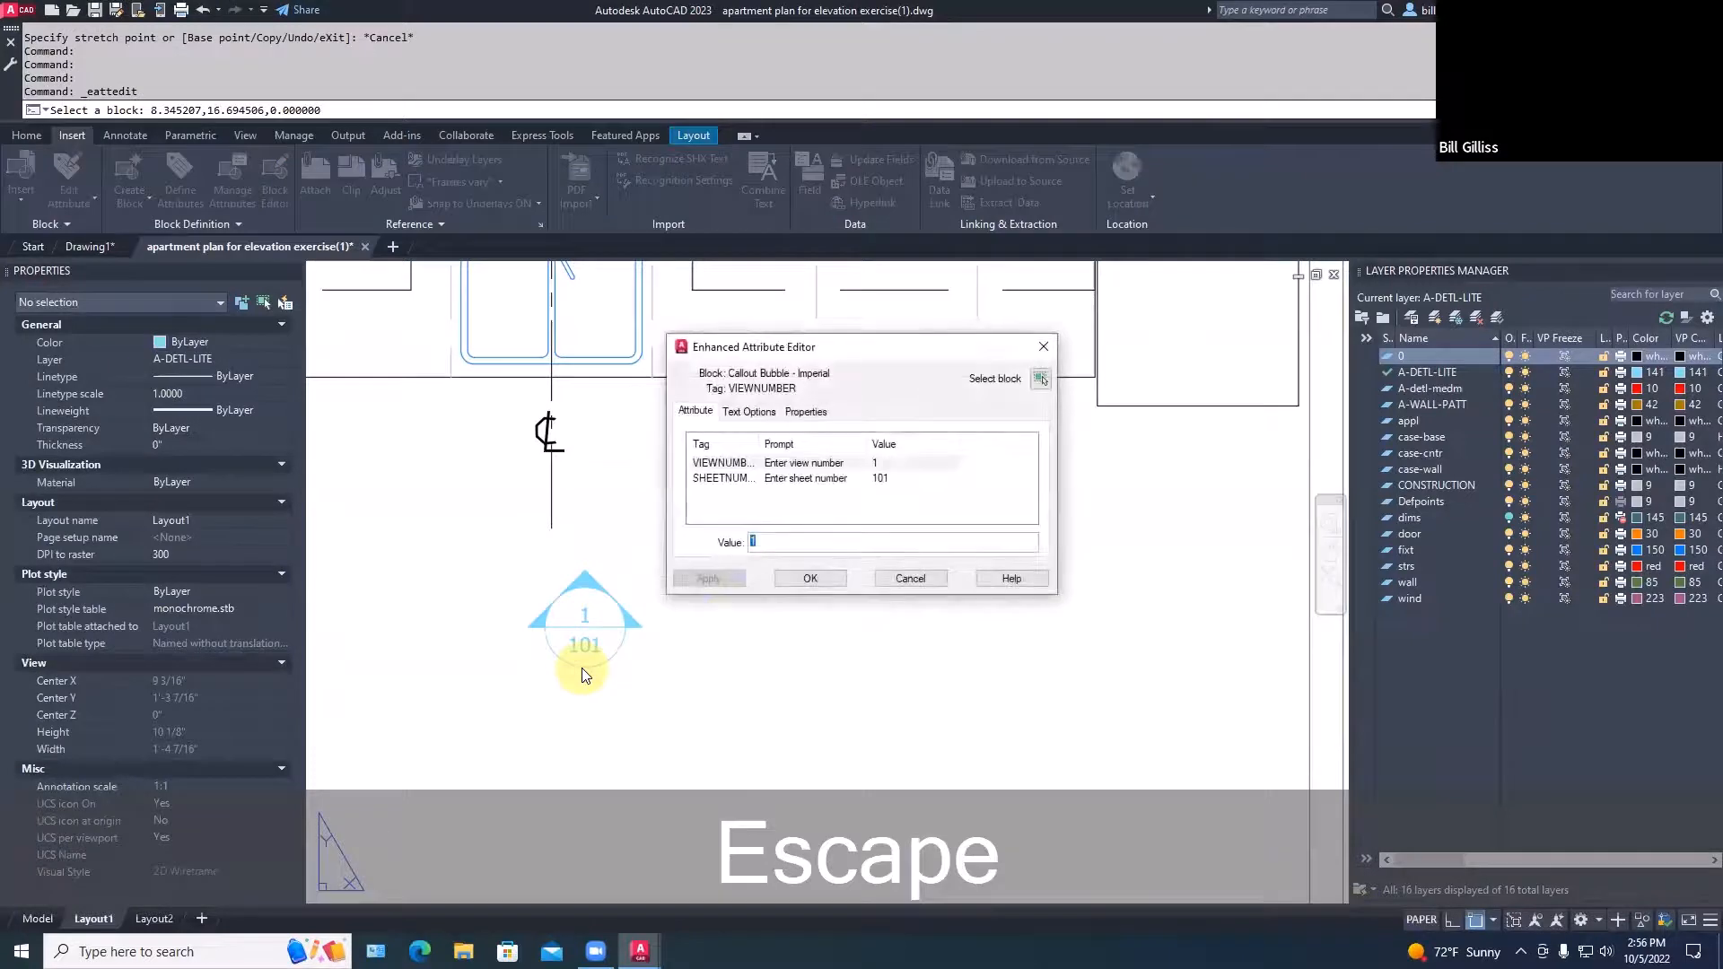
{"action": "left_click", "coordinate": [804, 478]}
{"action": "left_click", "coordinate": [763, 543]}
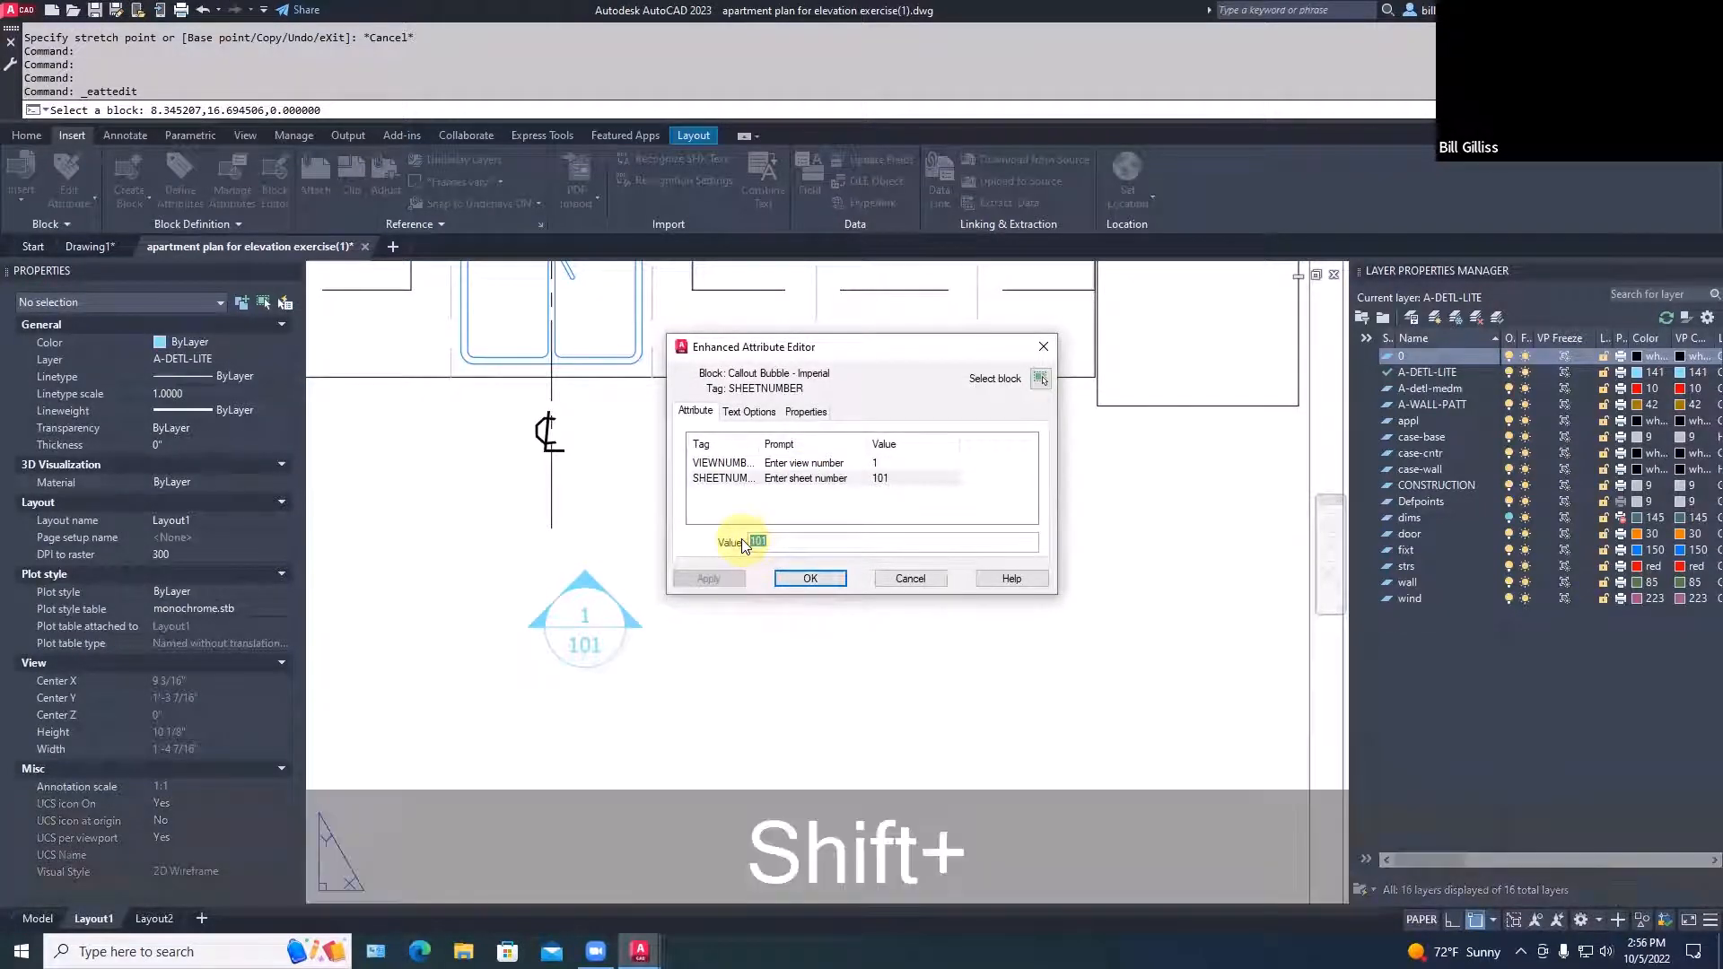
{"action": "type", "text": "A-102"}
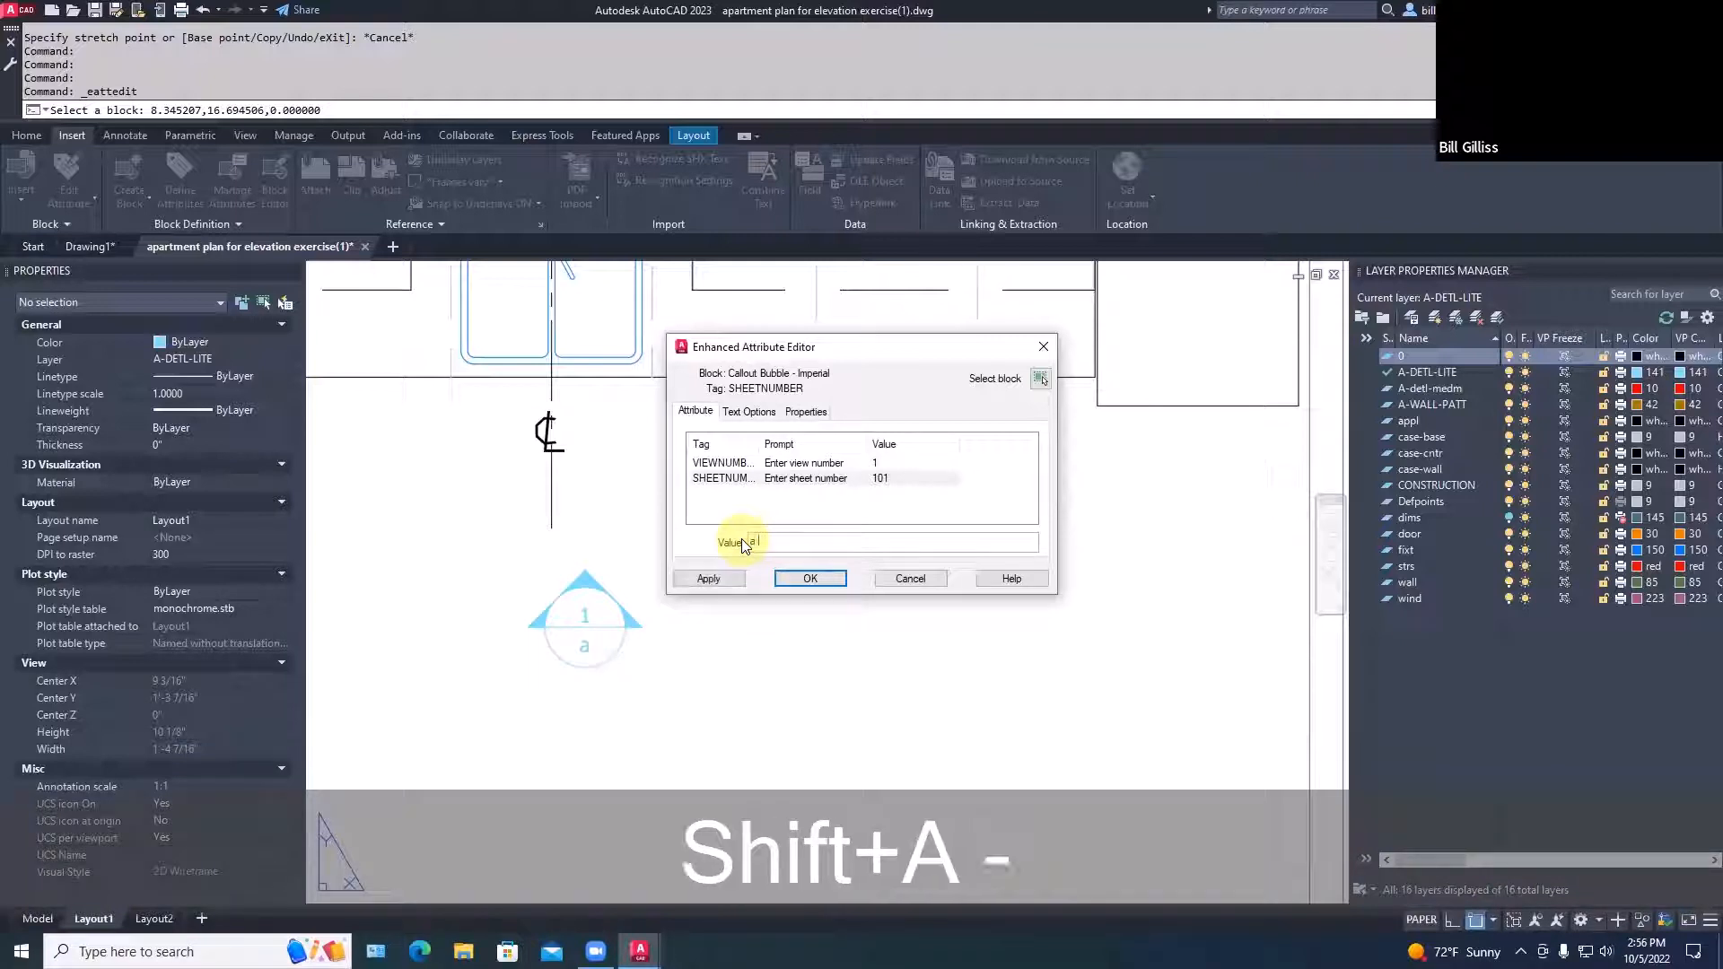
{"action": "left_click", "coordinate": [809, 578]}
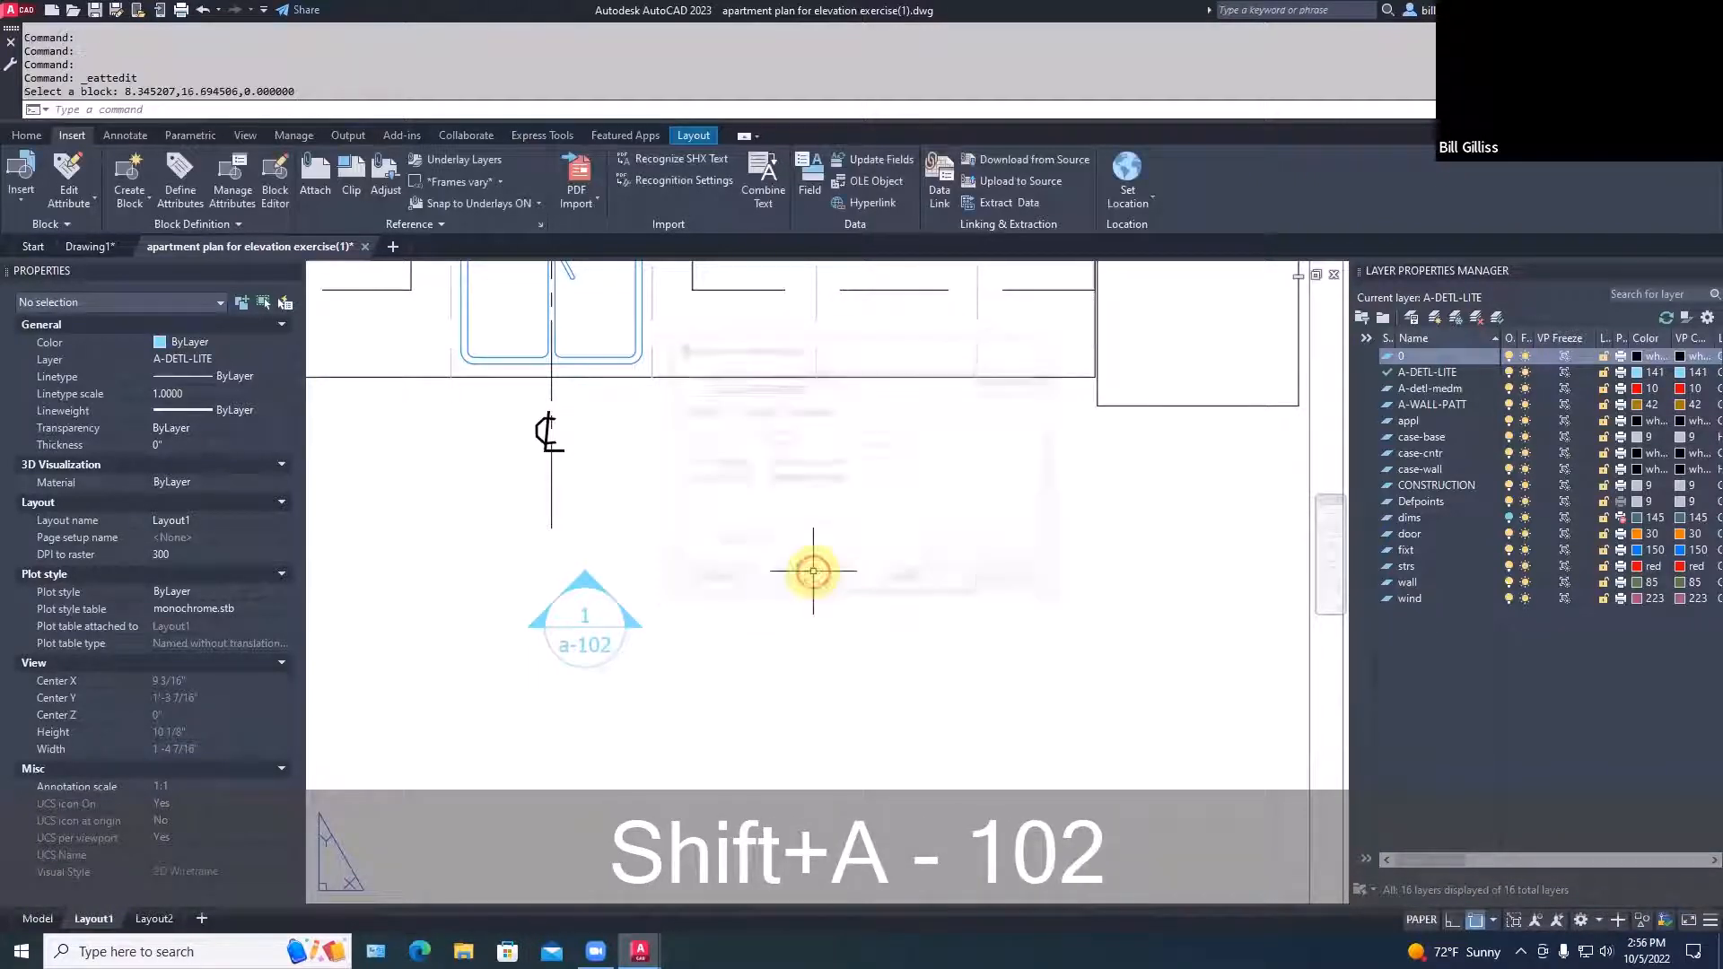
Correct the sheet number of the callout bubble below the sink to A-102 with a capital A
{"action": "left_click", "coordinate": [583, 644]}
{"action": "double_click", "coordinate": [583, 644]}
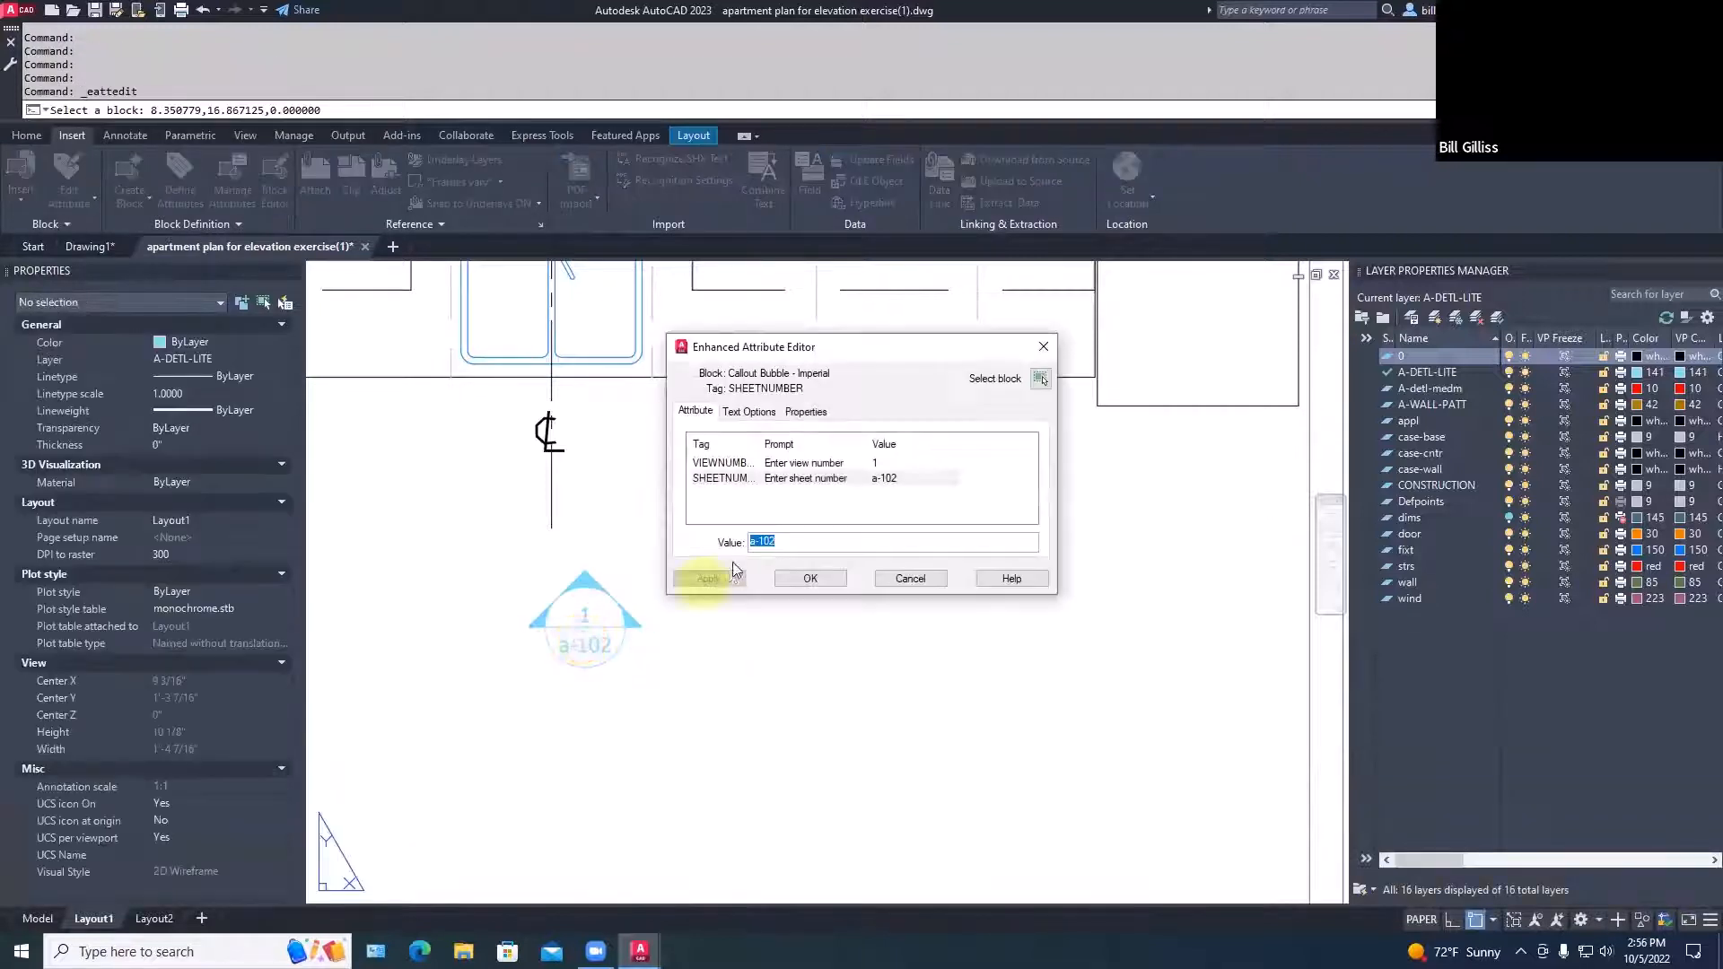
{"action": "left_click", "coordinate": [754, 542]}
{"action": "left_click", "coordinate": [753, 542]}
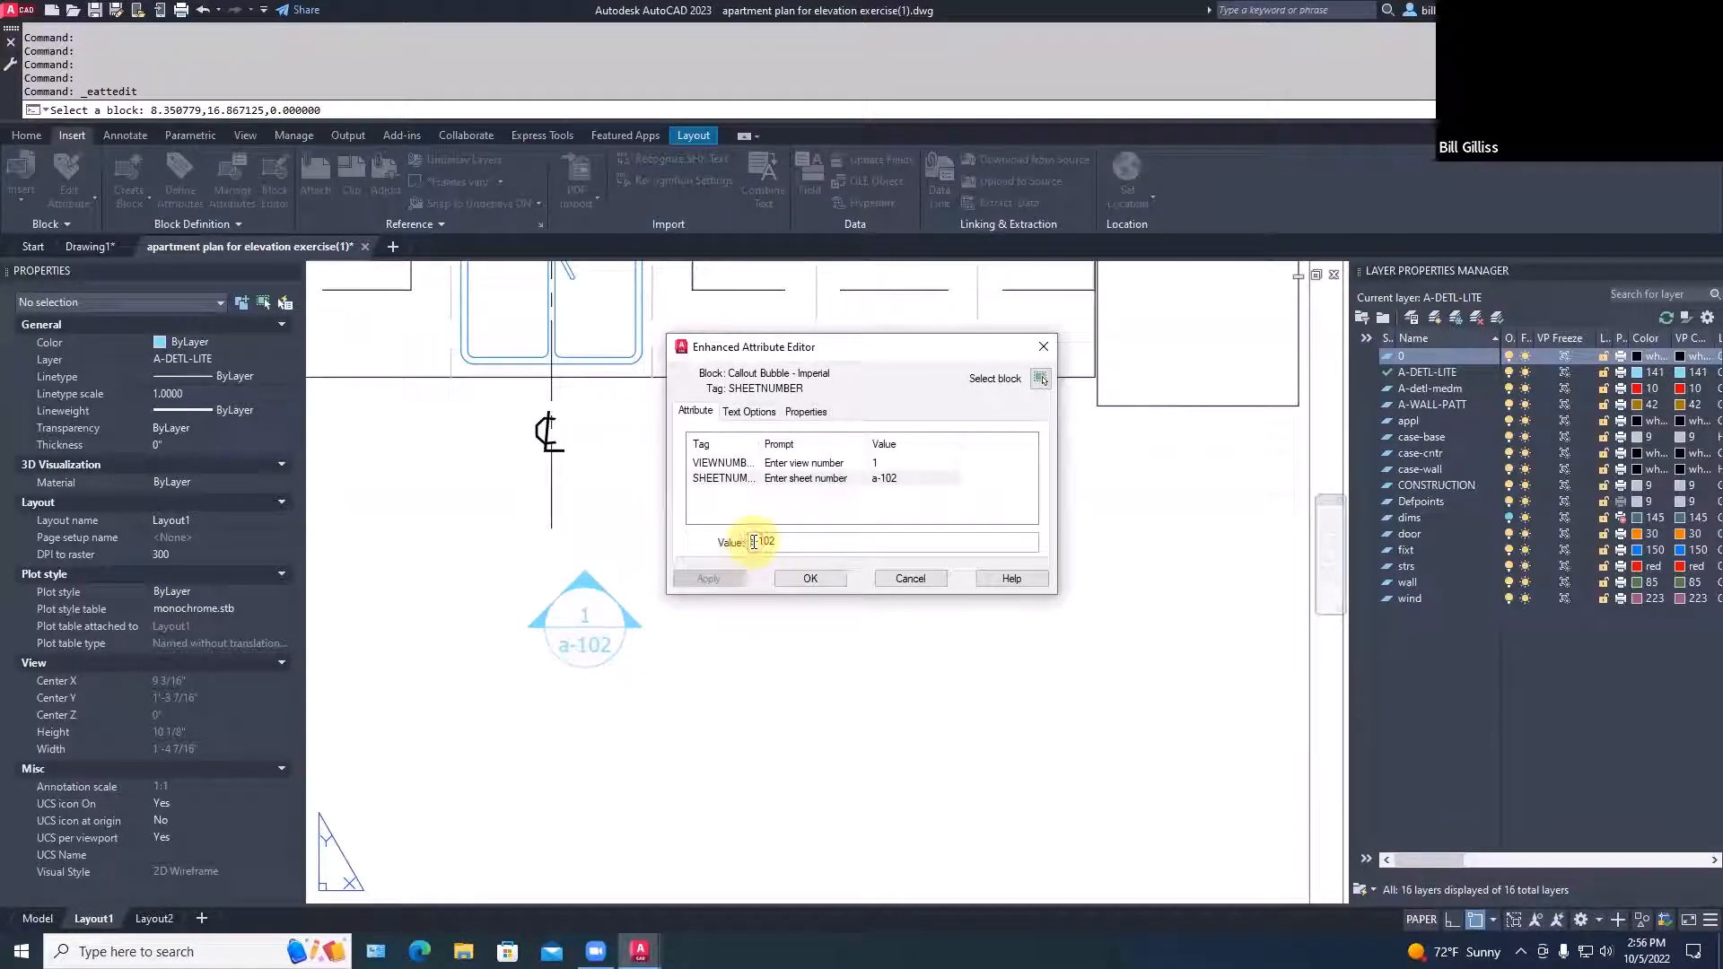
{"action": "key", "text": "BackSpace"}
{"action": "type", "text": "A"}
{"action": "key", "text": "XF86AudioRaiseVolume"}
{"action": "key", "text": "XF86AudioLowerVolume"}
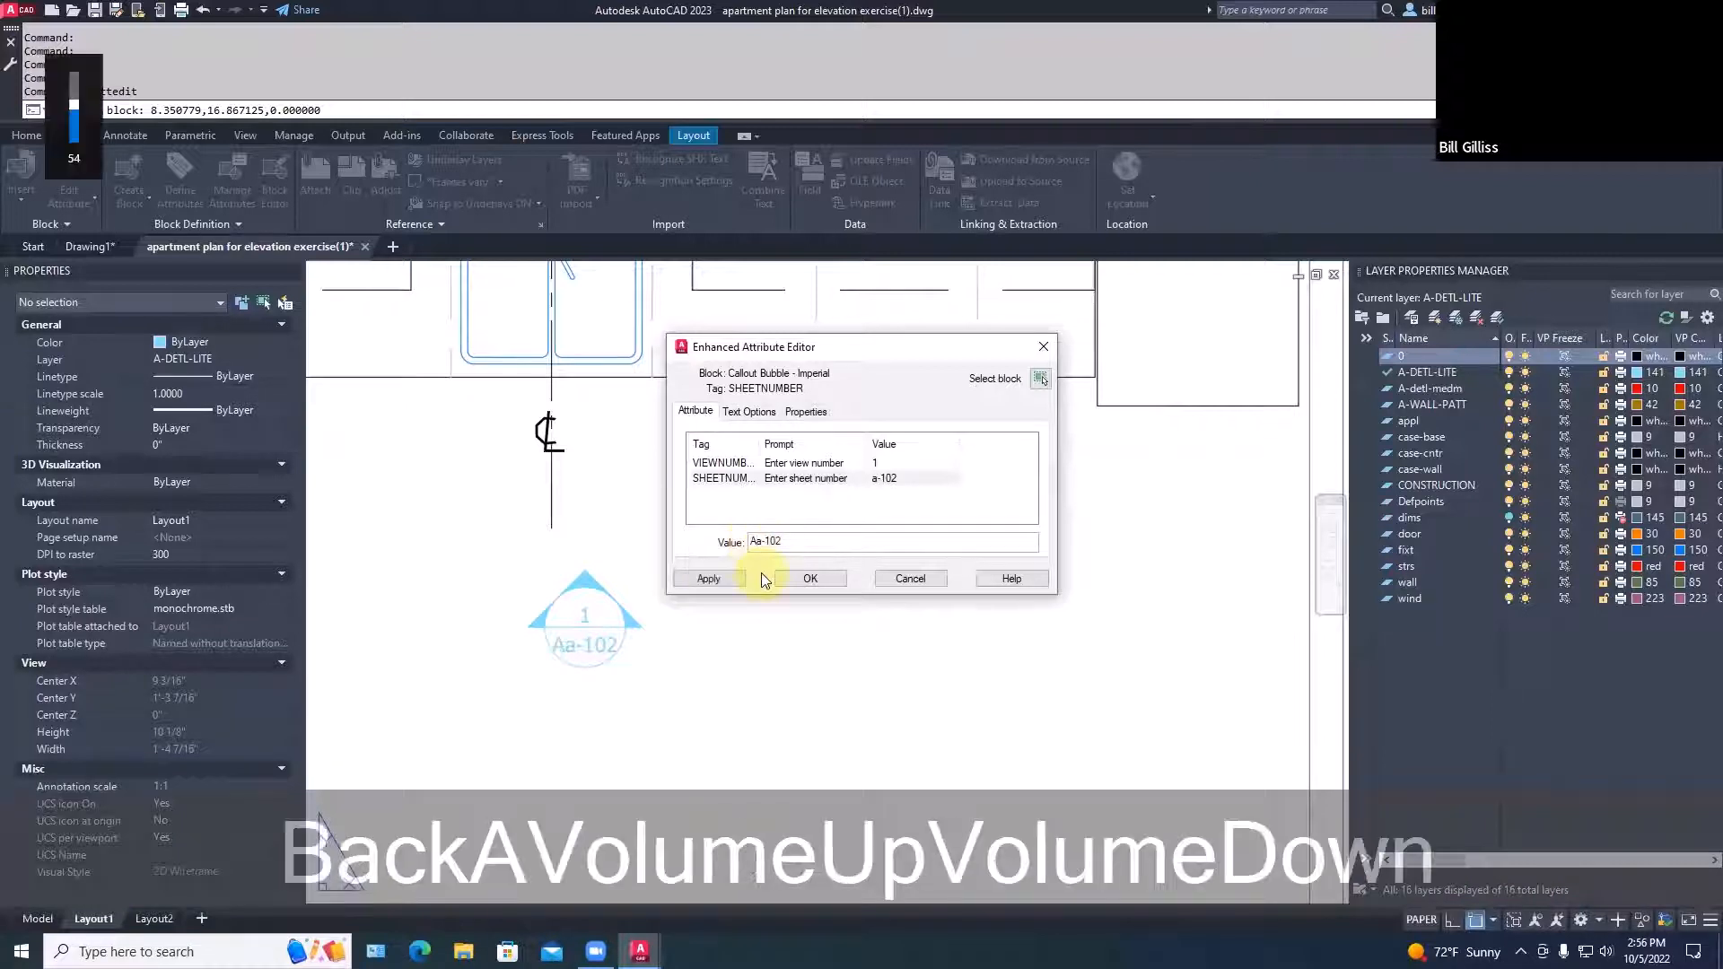
{"action": "key", "text": "Delete"}
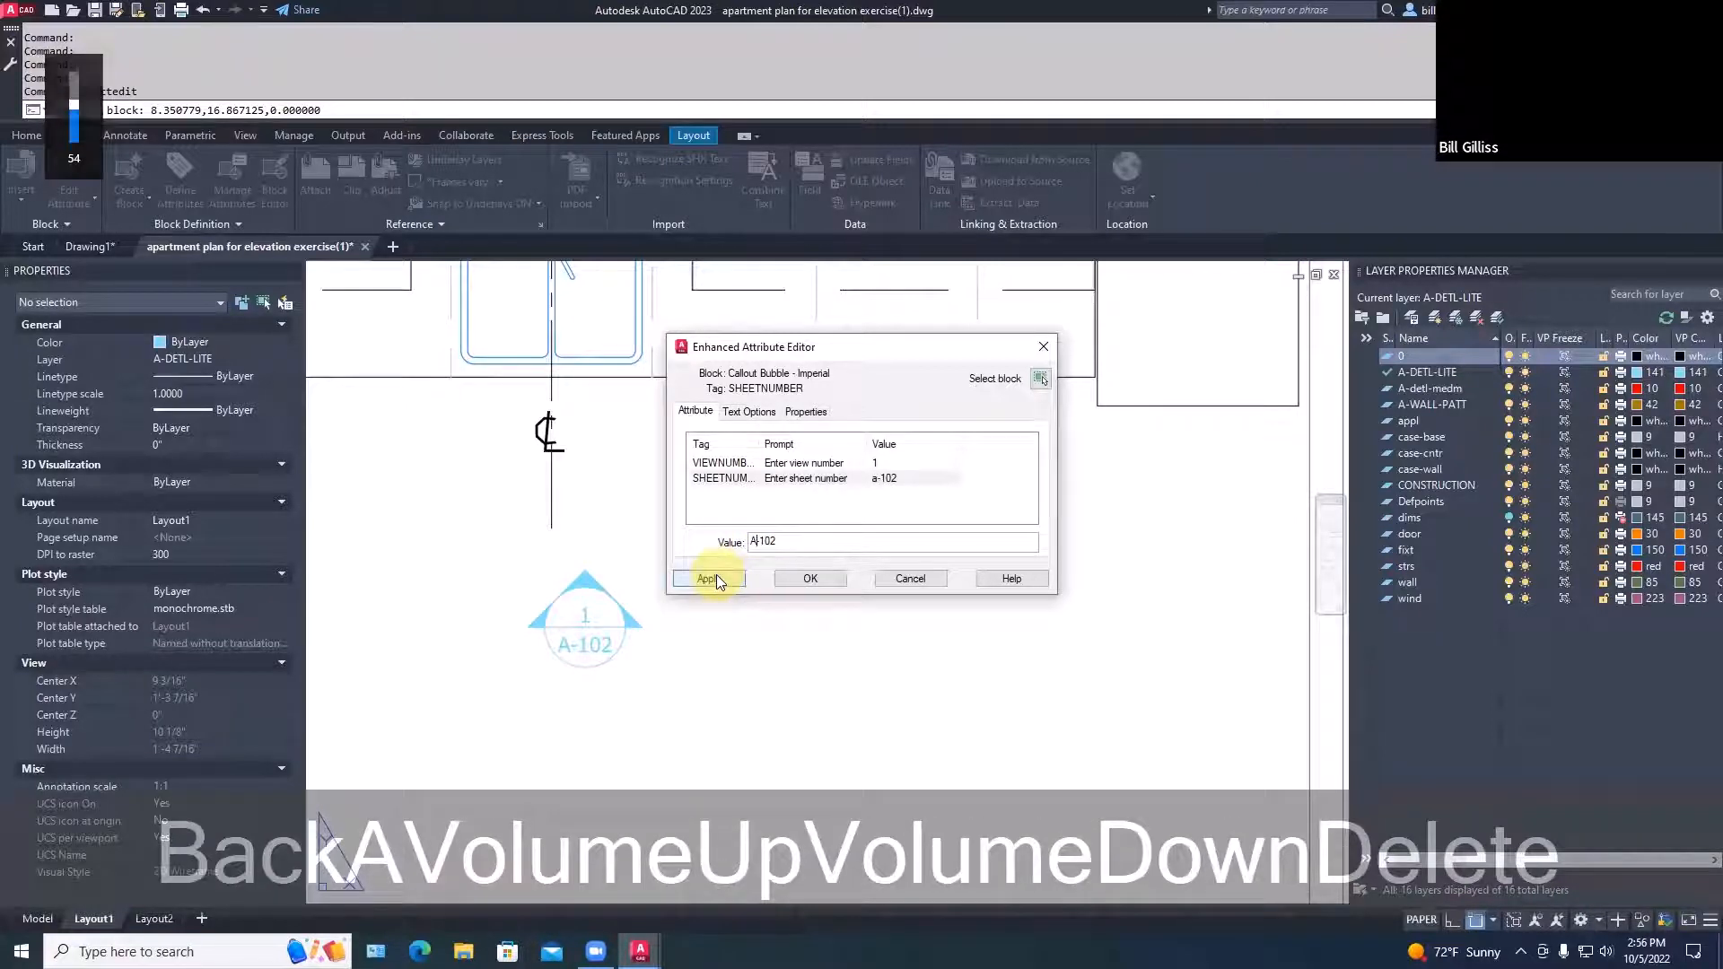
{"action": "left_click", "coordinate": [714, 578]}
{"action": "left_click", "coordinate": [790, 579]}
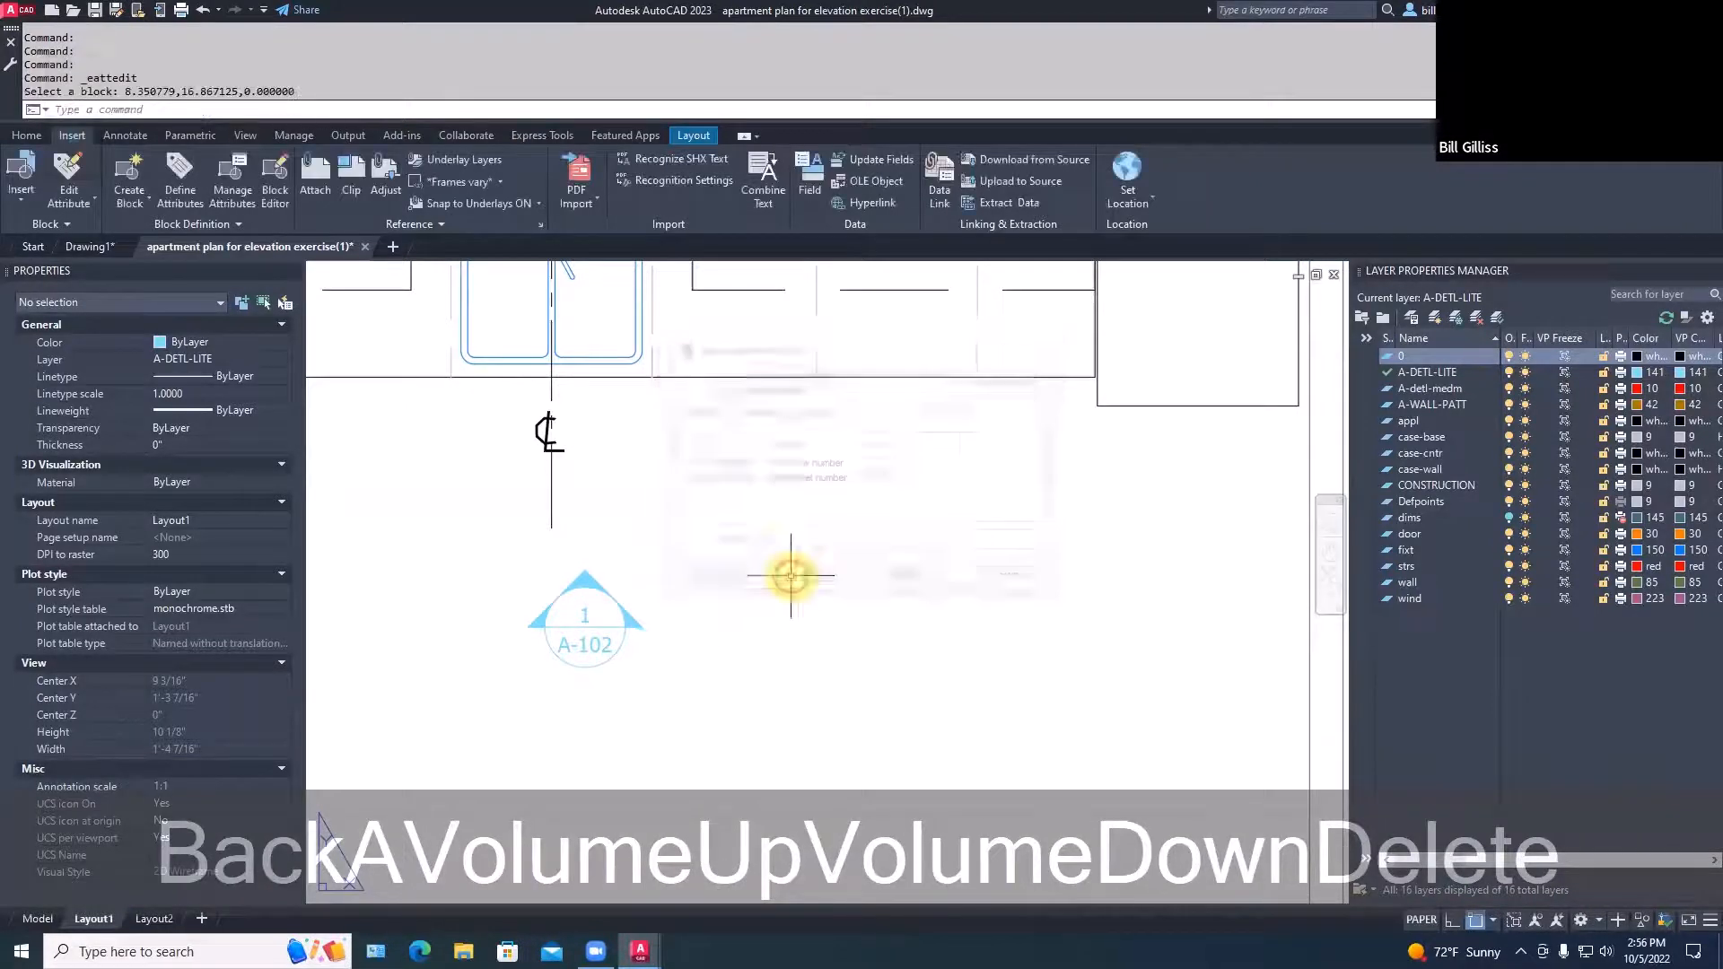
{"action": "left_click", "coordinate": [789, 578]}
{"action": "key", "text": "Escape"}
Set the sheet number of the west-facing callout bubble to A-102
{"action": "scroll", "coordinate": [767, 641], "scroll_direction": "down", "scroll_amount": 2}
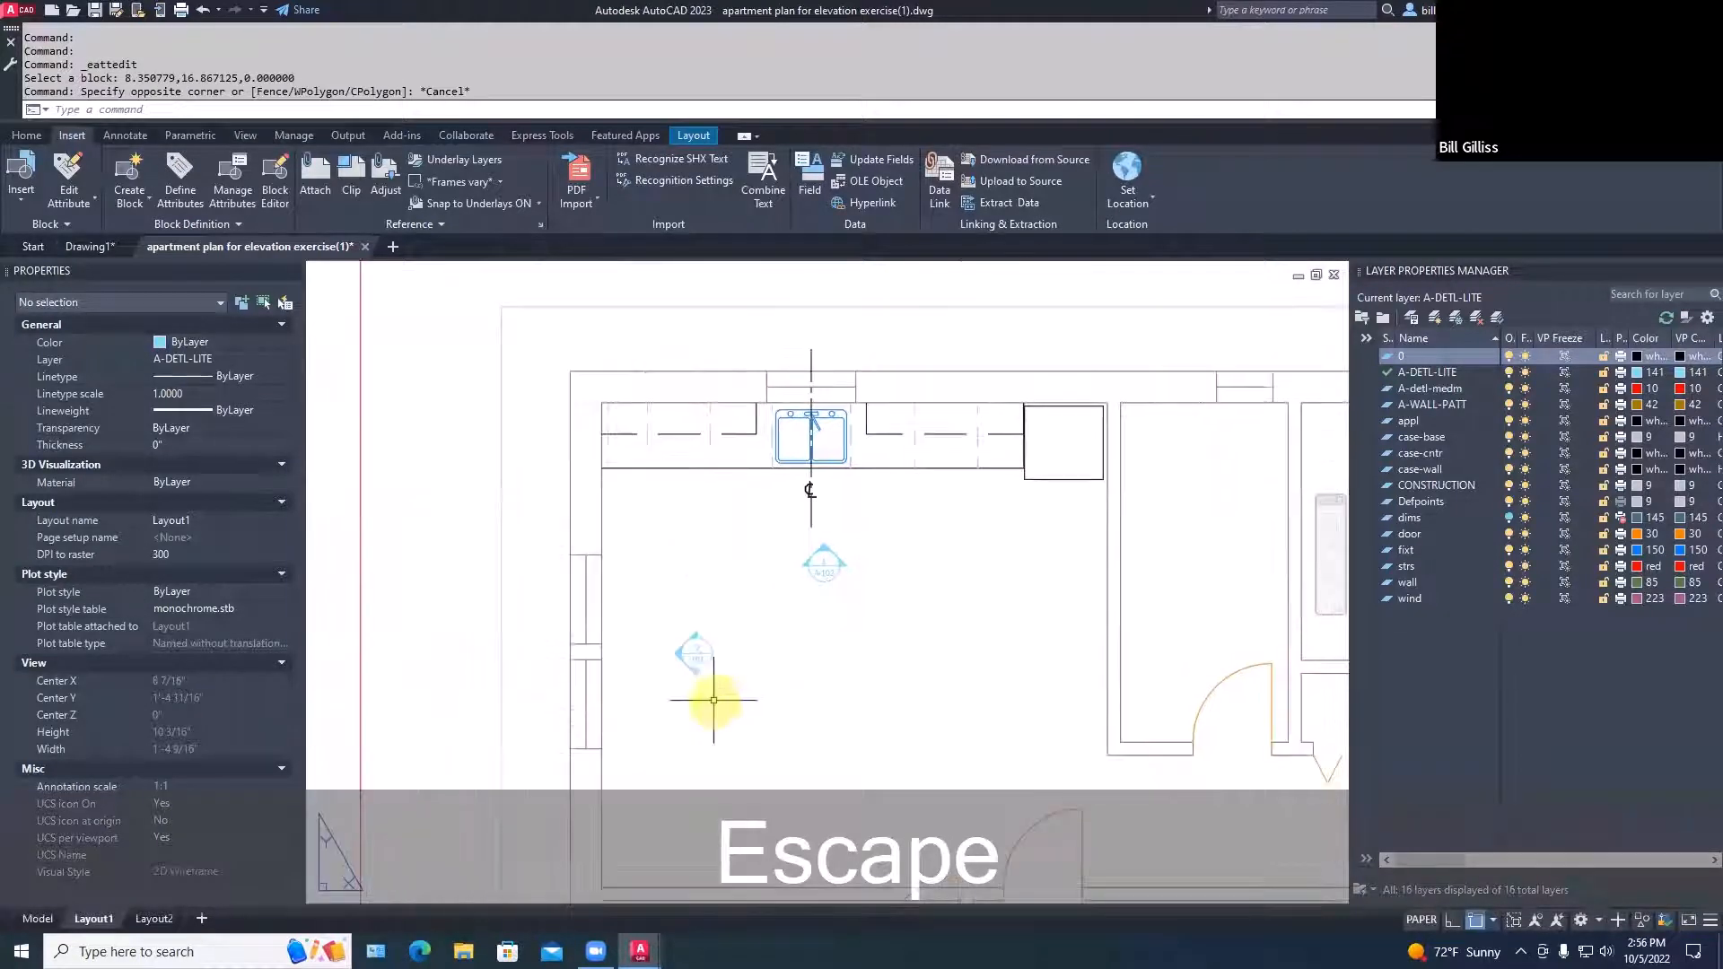
{"action": "scroll", "coordinate": [703, 696], "scroll_direction": "up", "scroll_amount": 6}
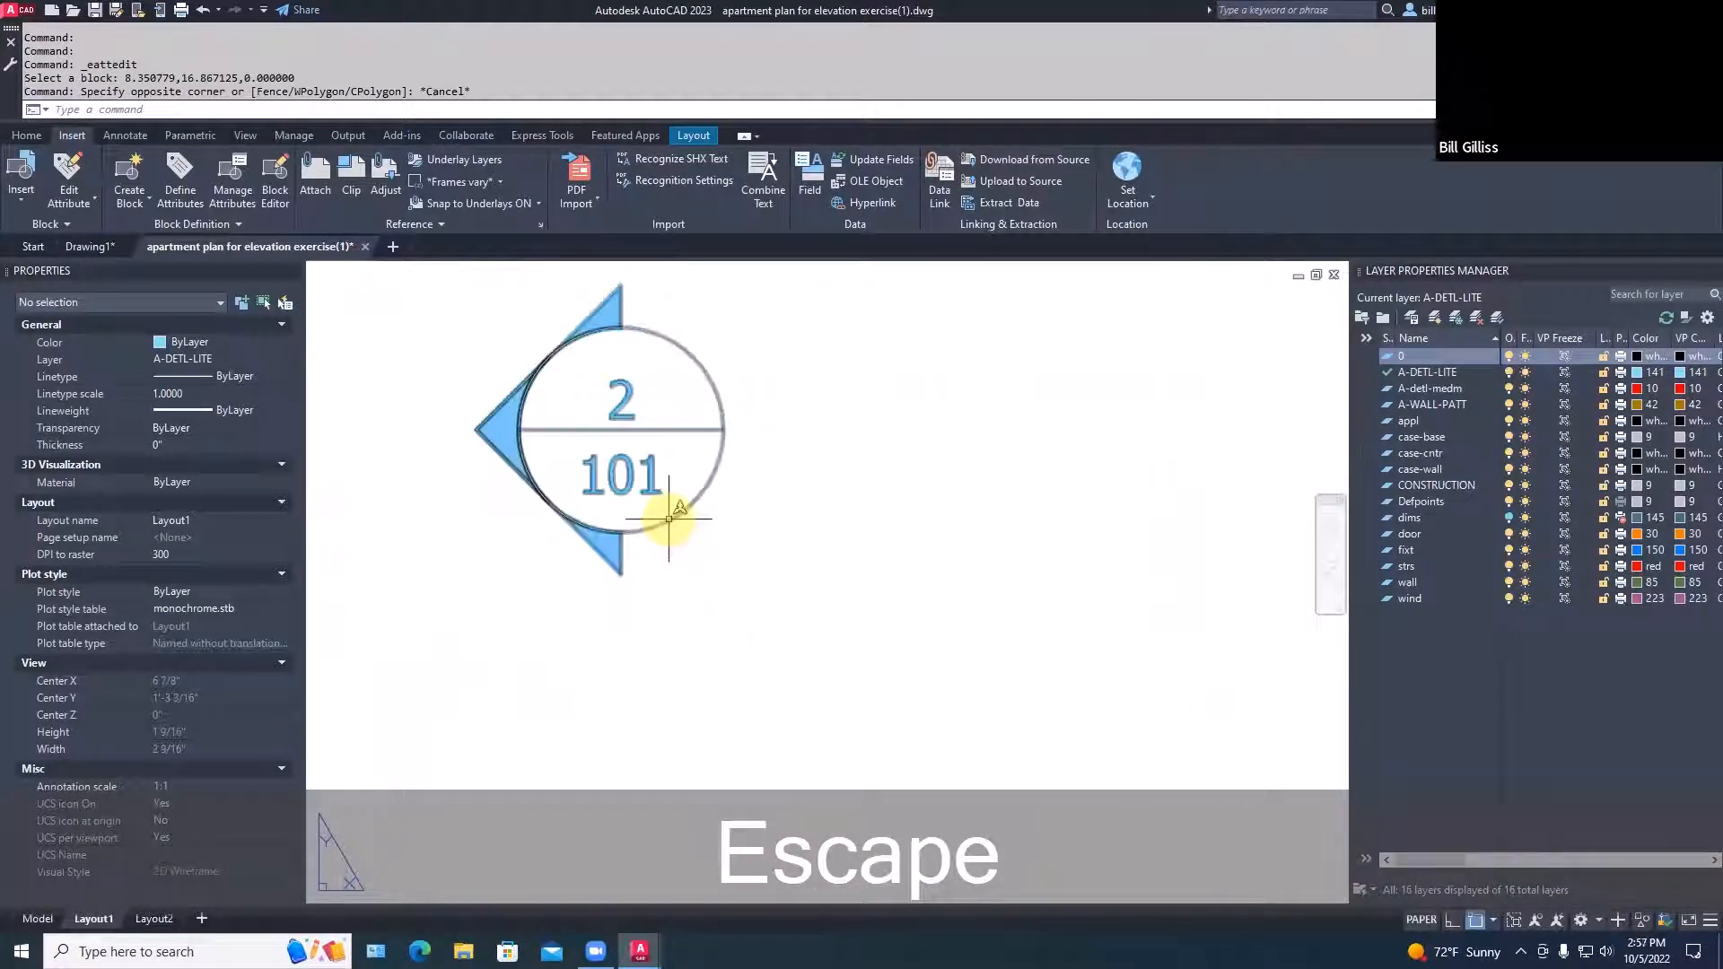
{"action": "double_click", "coordinate": [669, 517]}
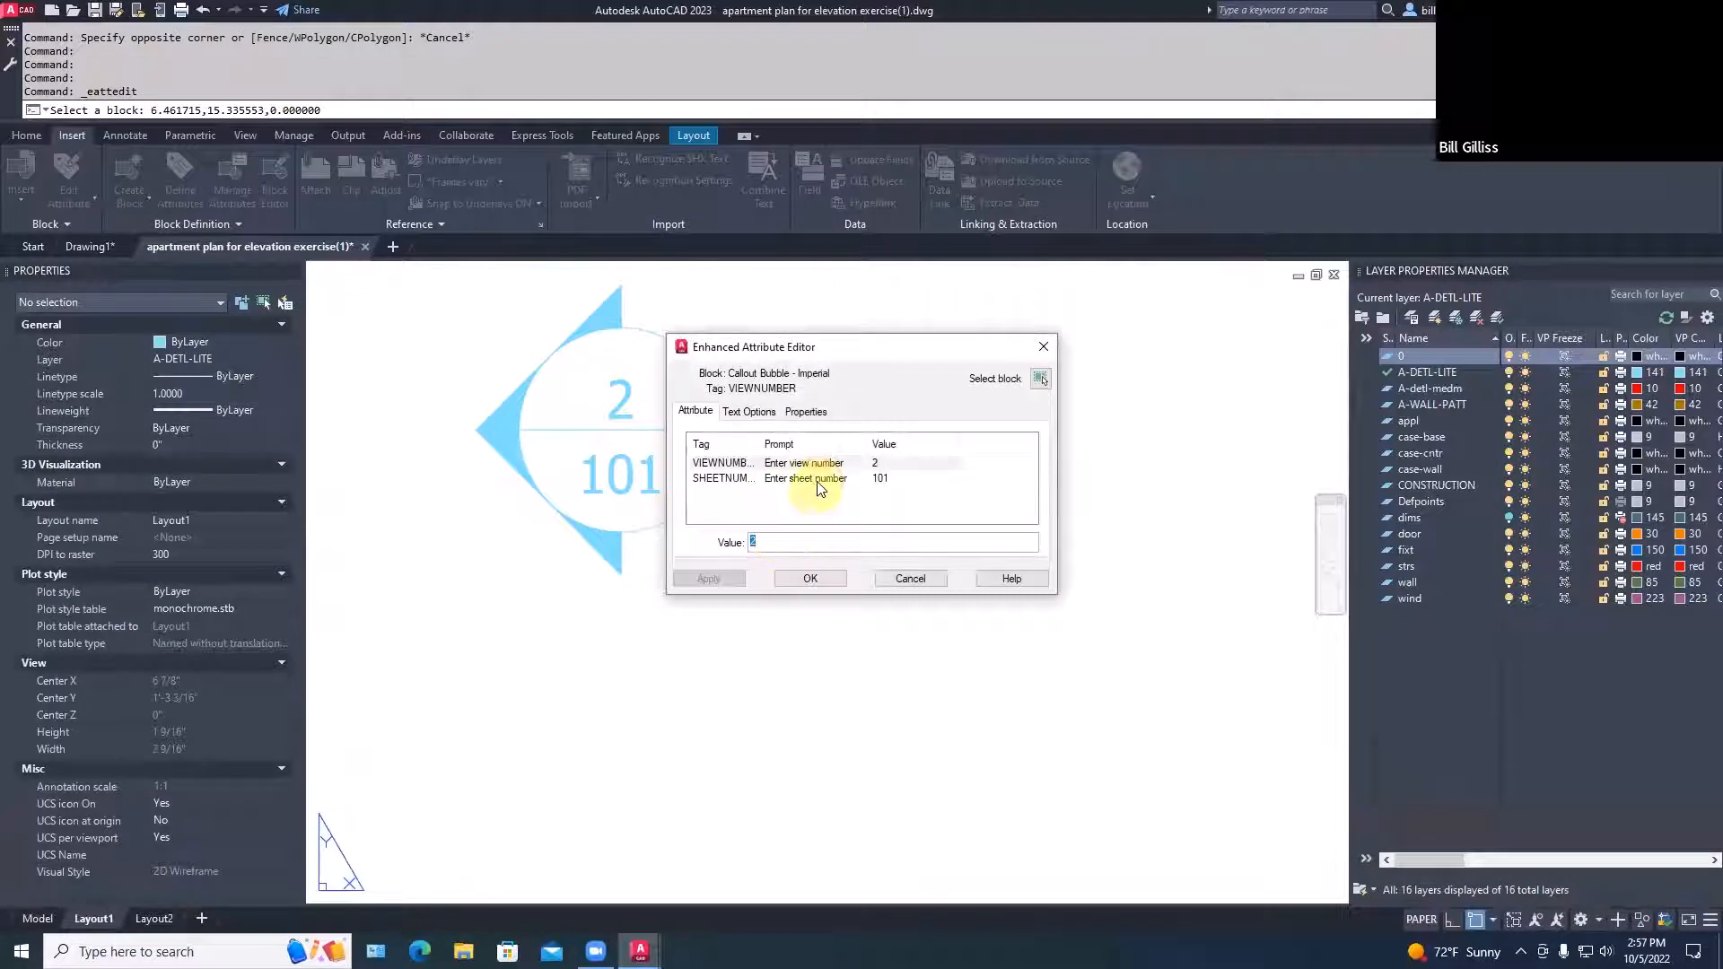
{"action": "left_click", "coordinate": [818, 477]}
{"action": "left_click", "coordinate": [779, 541]}
{"action": "key", "text": "BackSpace"}
{"action": "key", "text": "BackSpace"}
{"action": "key", "text": "BackSpace"}
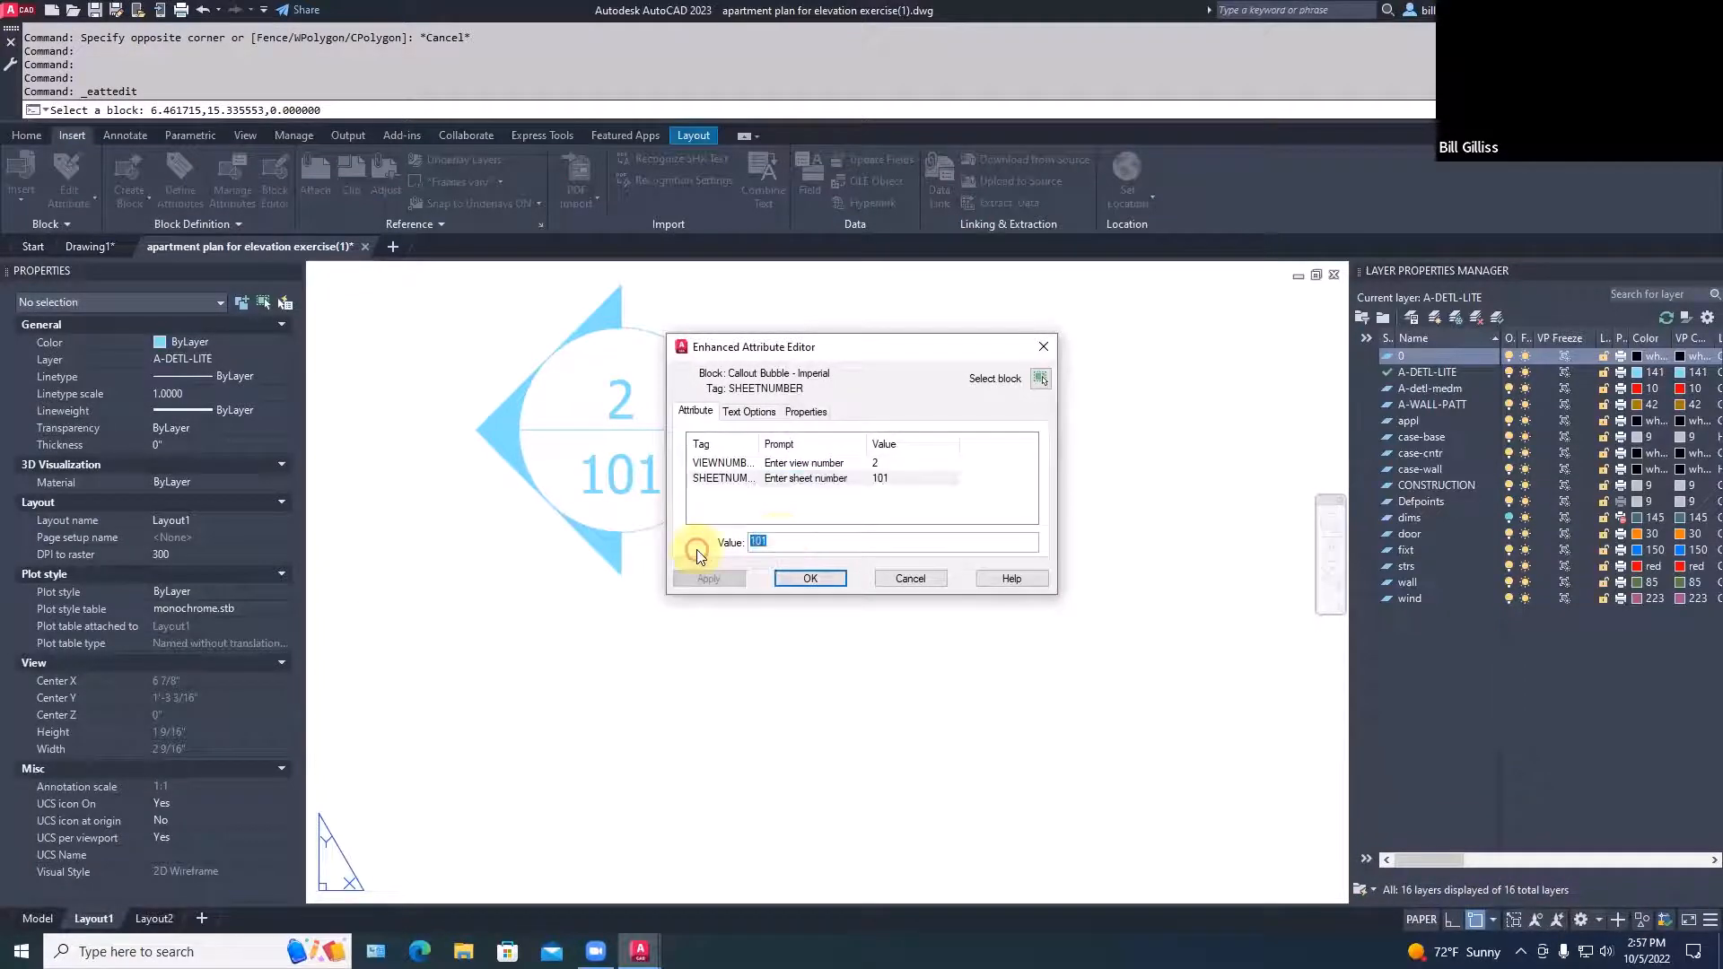
{"action": "type", "text": "A-1-2"}
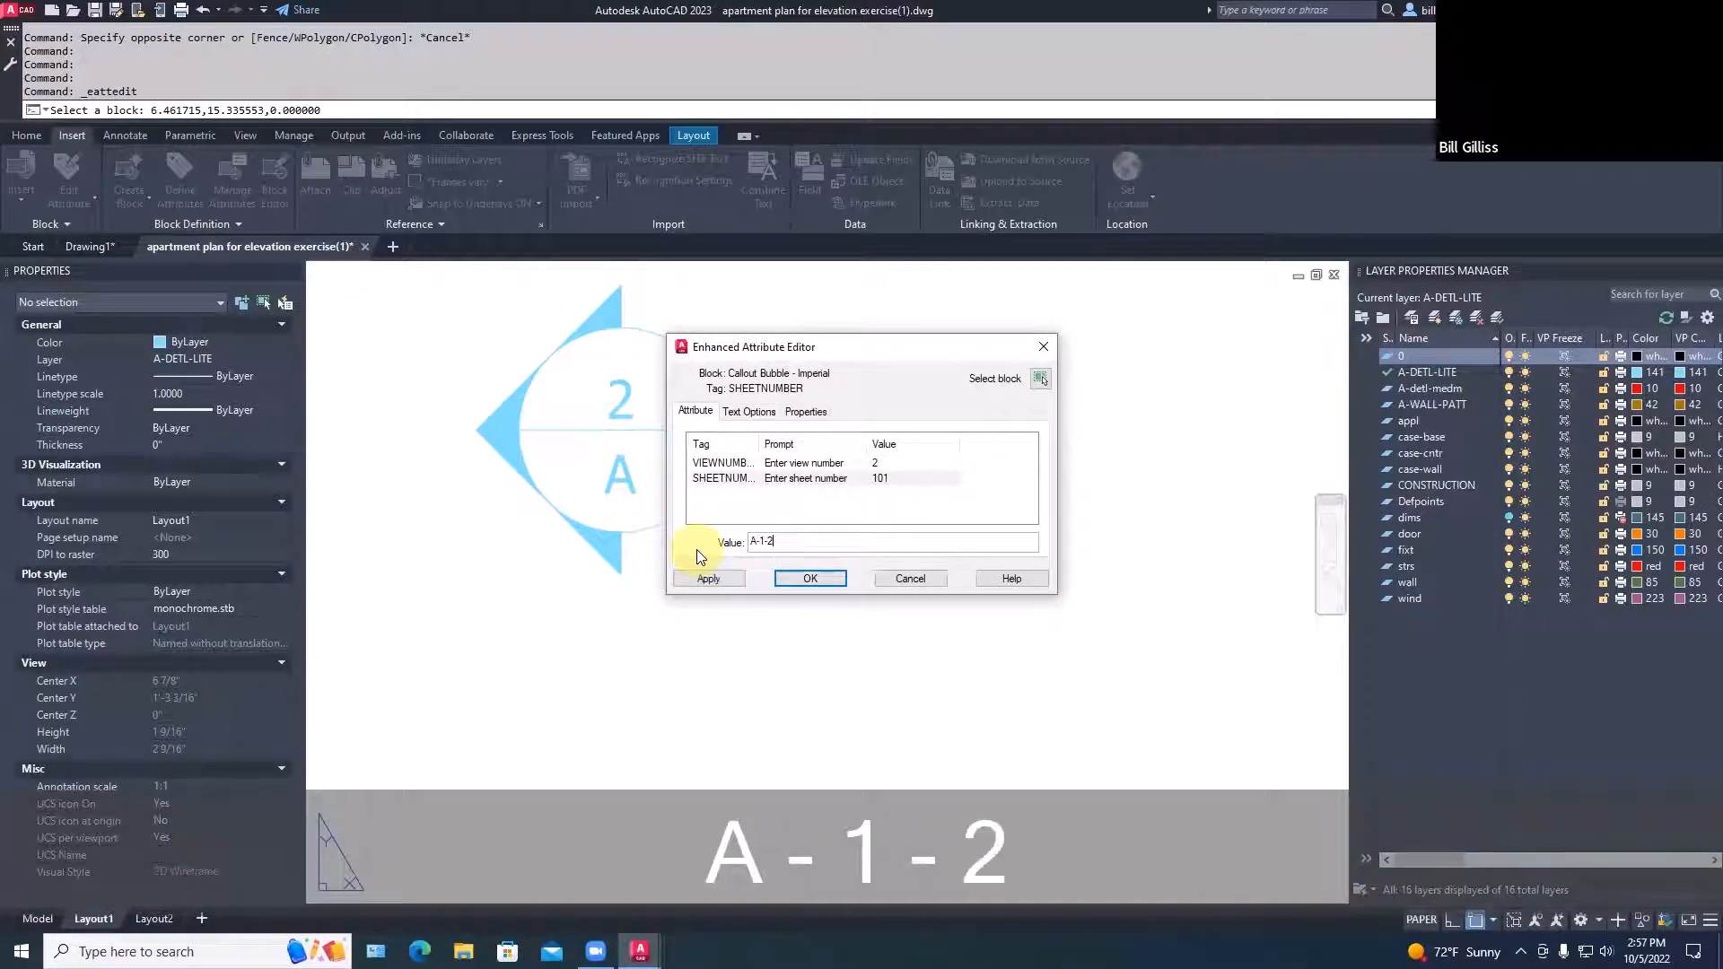
{"action": "key", "text": "BackSpace"}
{"action": "key", "text": "BackSpace"}
{"action": "type", "text": "02"}
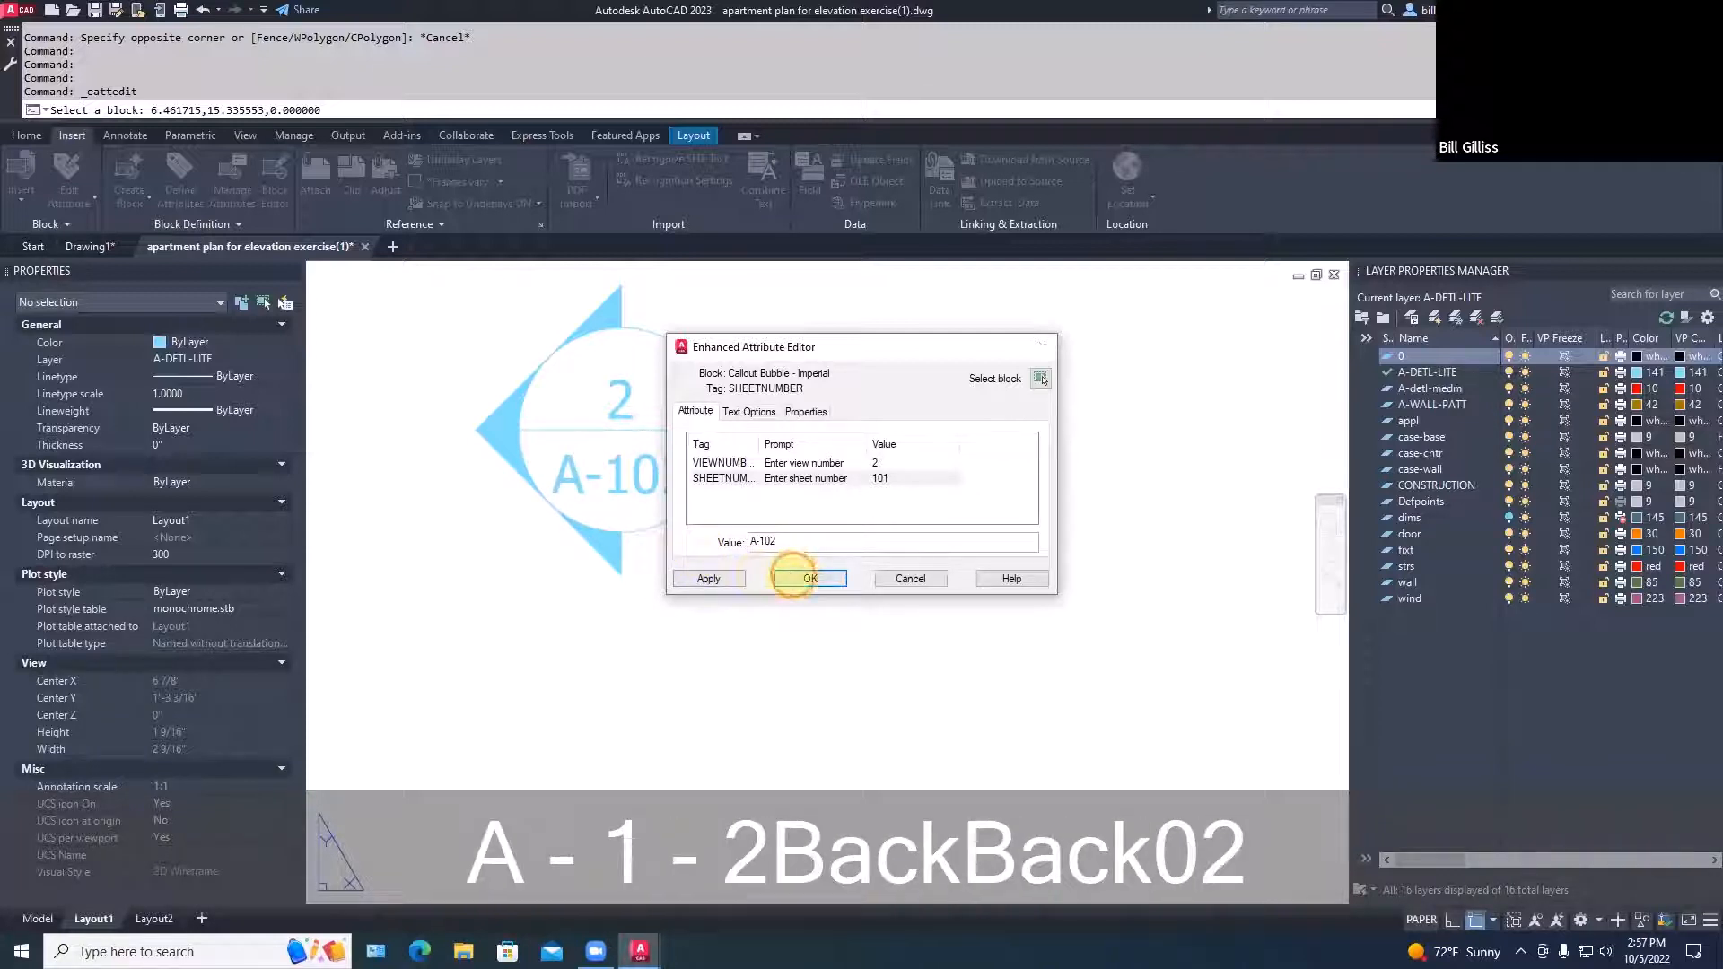
{"action": "left_click", "coordinate": [787, 580]}
{"action": "key", "text": "Escape"}
{"action": "scroll", "coordinate": [789, 620], "scroll_direction": "down", "scroll_amount": 5}
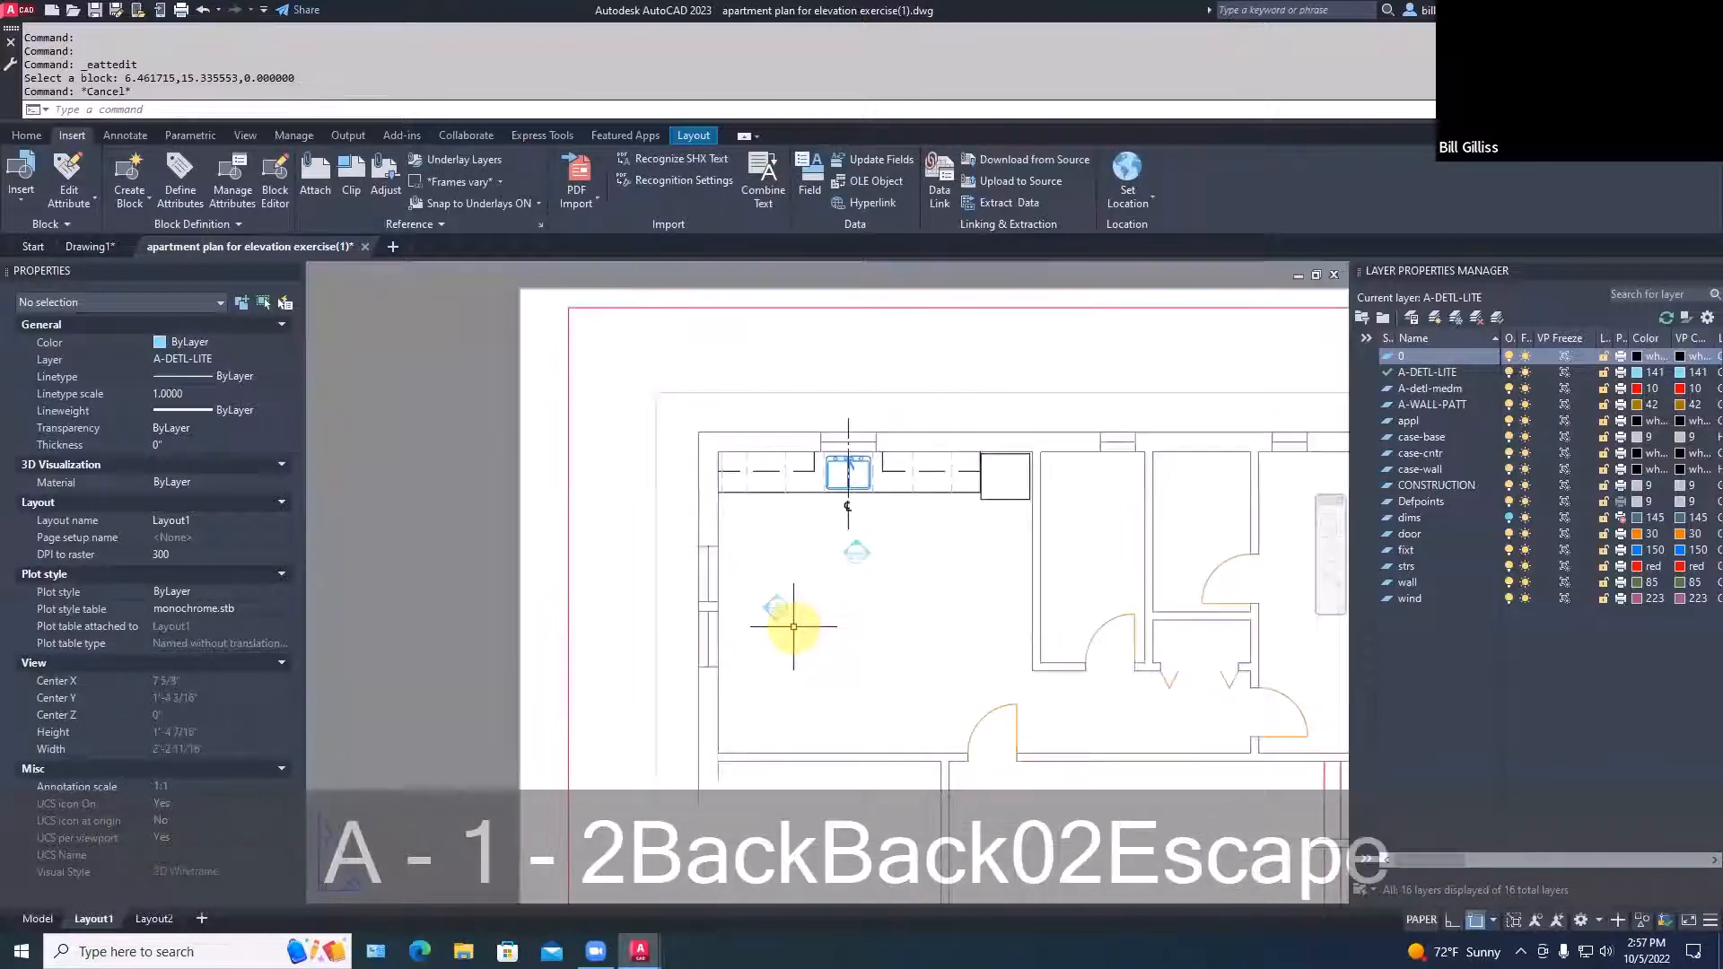
{"action": "scroll", "coordinate": [760, 620], "scroll_direction": "down", "scroll_amount": 2}
{"action": "middle_click_drag", "start_coordinate": [759, 621], "coordinate": [658, 503]}
{"action": "scroll", "coordinate": [642, 538], "scroll_direction": "up", "scroll_amount": 5}
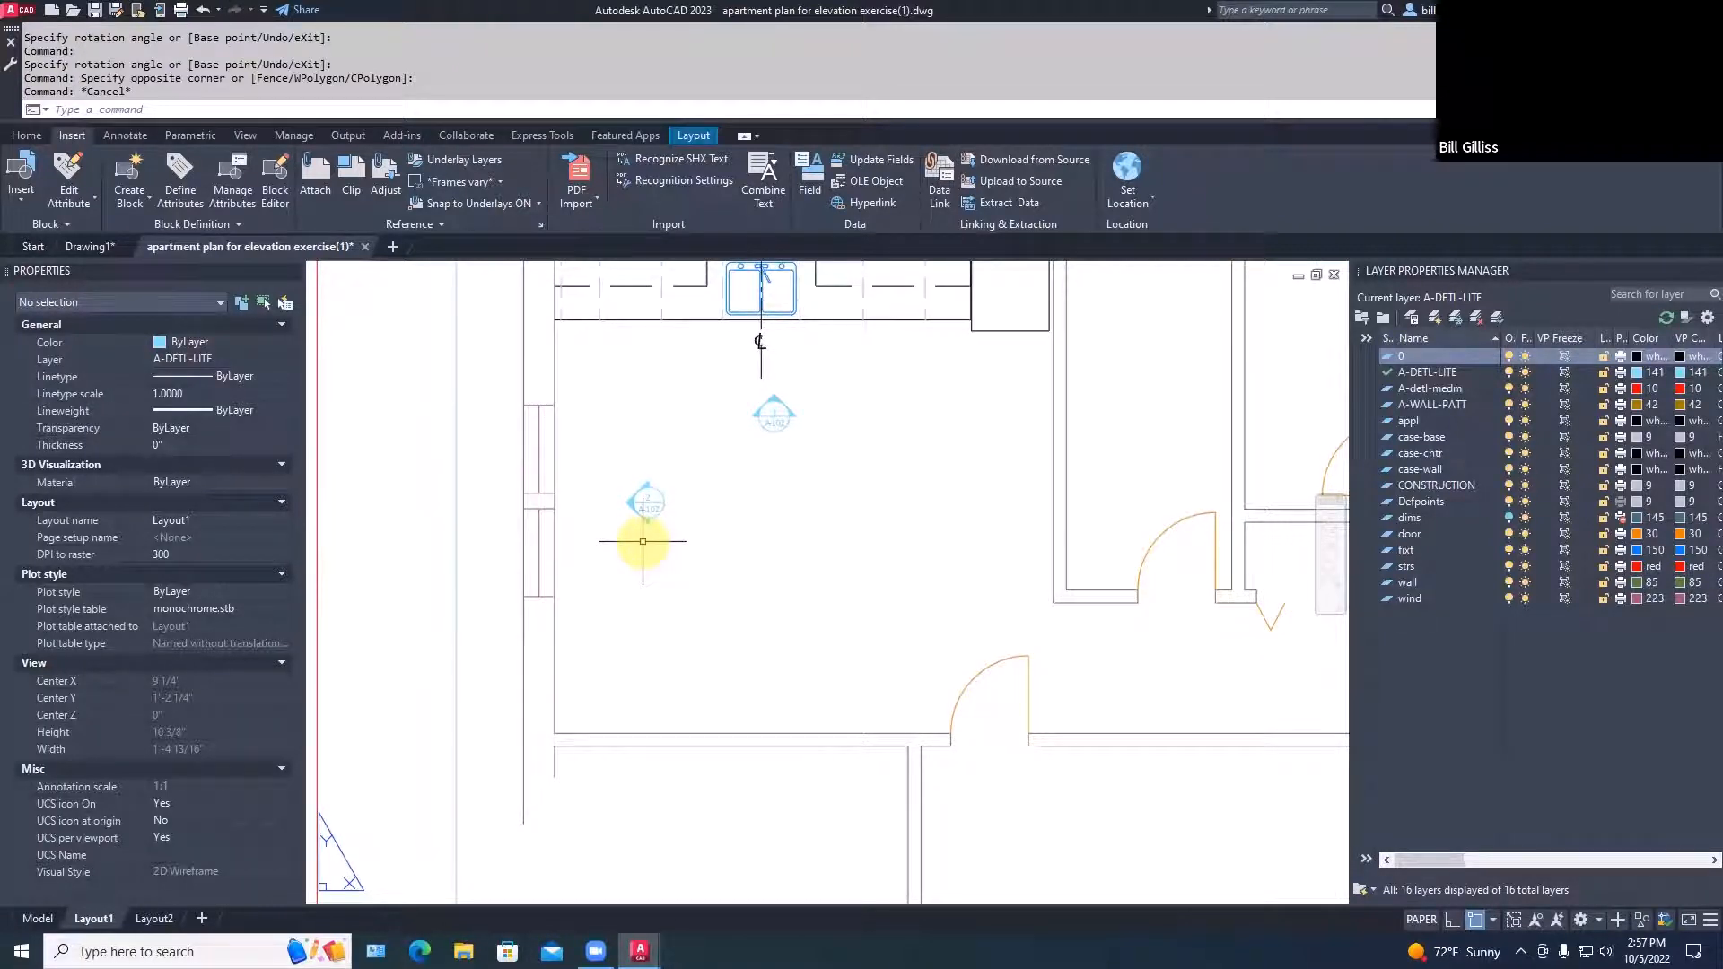
{"action": "scroll", "coordinate": [558, 503], "scroll_direction": "down", "scroll_amount": 5}
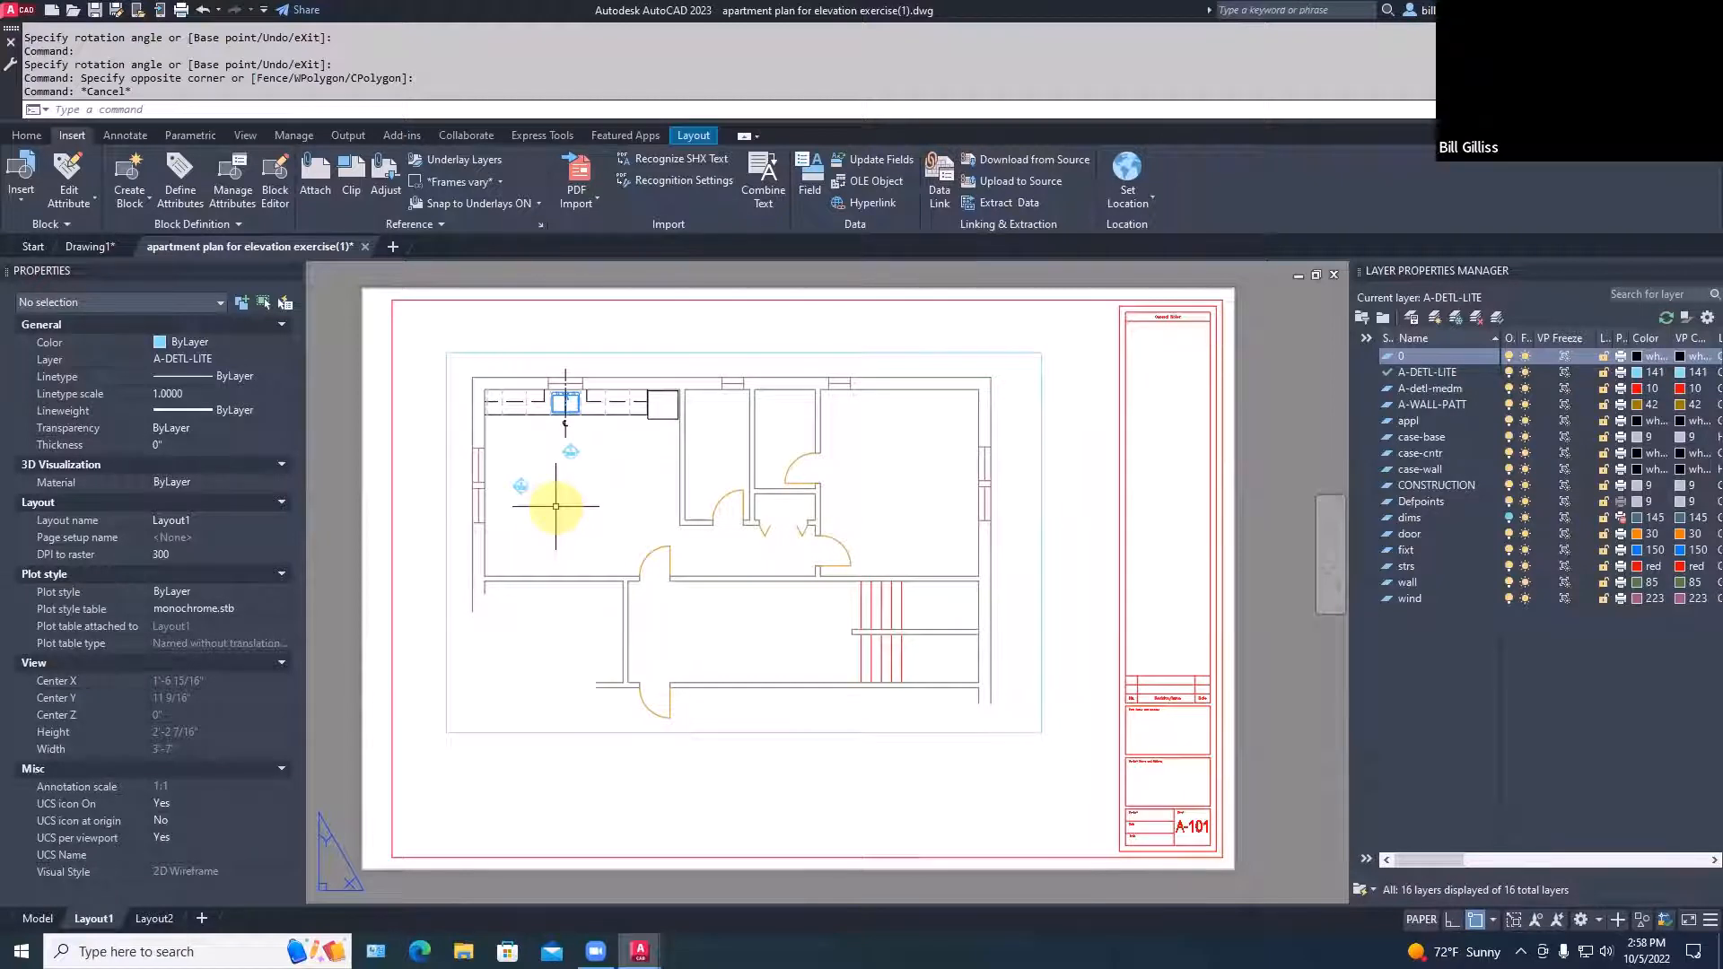
Rename the Layout1 sheet with the apartment plan as A-101
{"action": "right_click", "coordinate": [98, 924]}
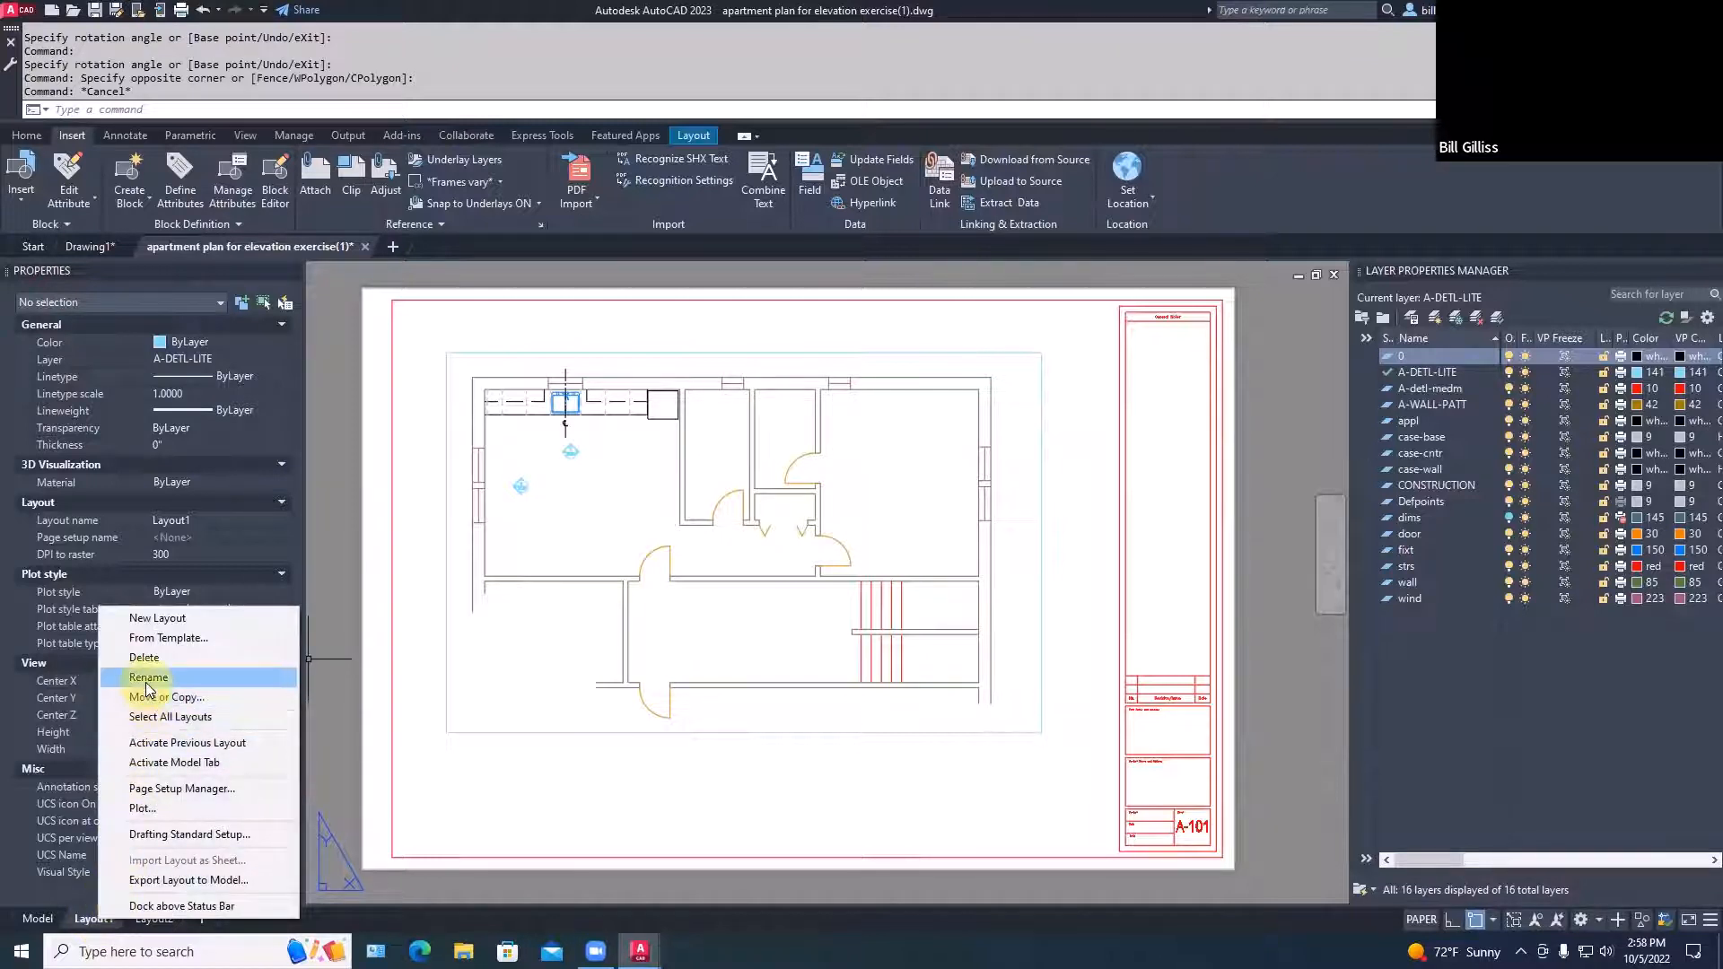
{"action": "left_click", "coordinate": [148, 679]}
{"action": "type", "text": "A-101"}
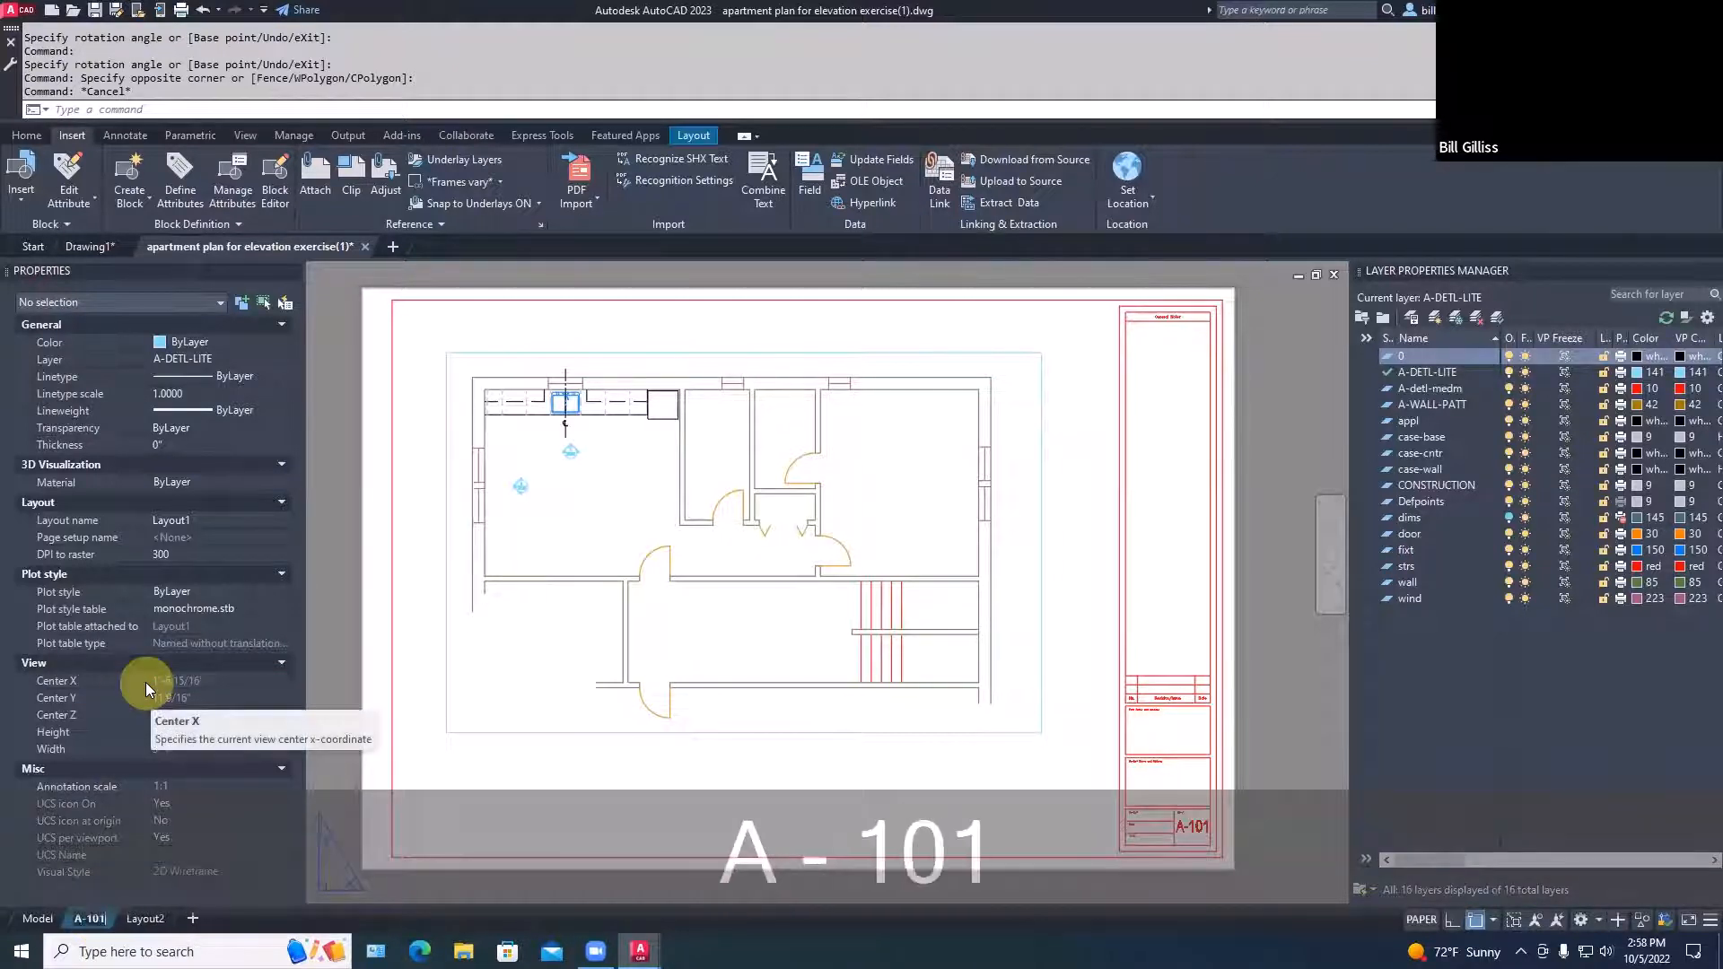
{"action": "key", "text": "Return"}
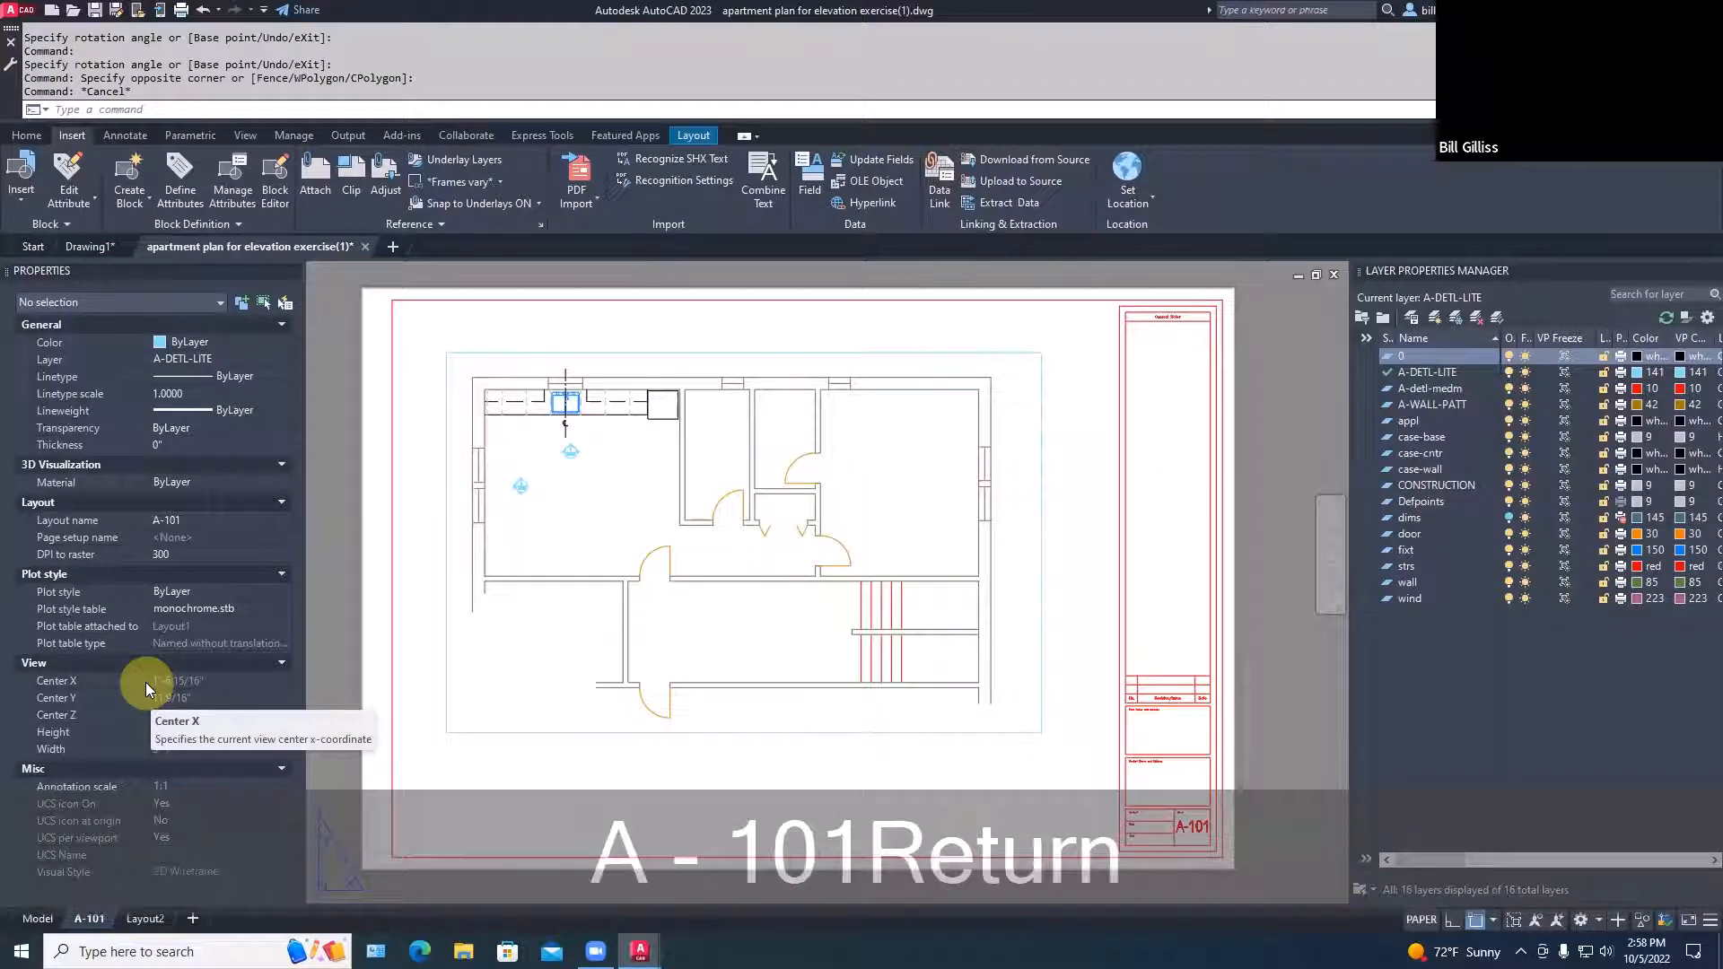
Rename the Layout2 sheet with the kitchen elevations as A-102
{"action": "left_click", "coordinate": [144, 919]}
{"action": "right_click", "coordinate": [143, 918]}
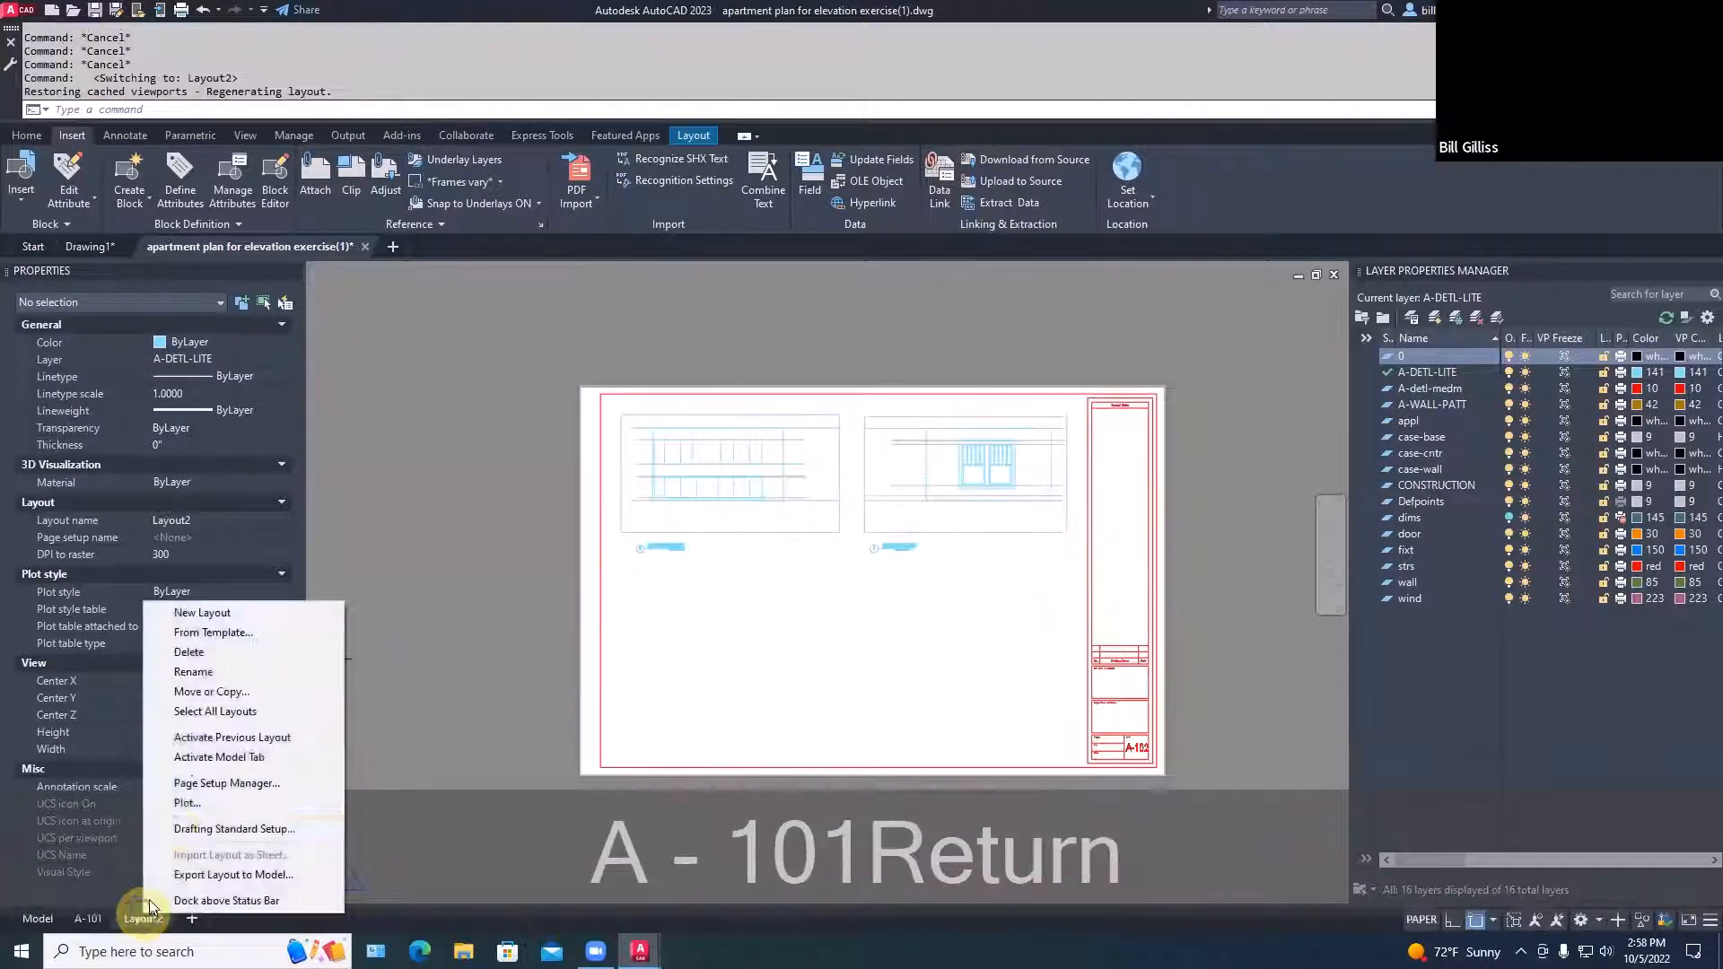
{"action": "left_click", "coordinate": [209, 675]}
{"action": "type", "text": "A"}
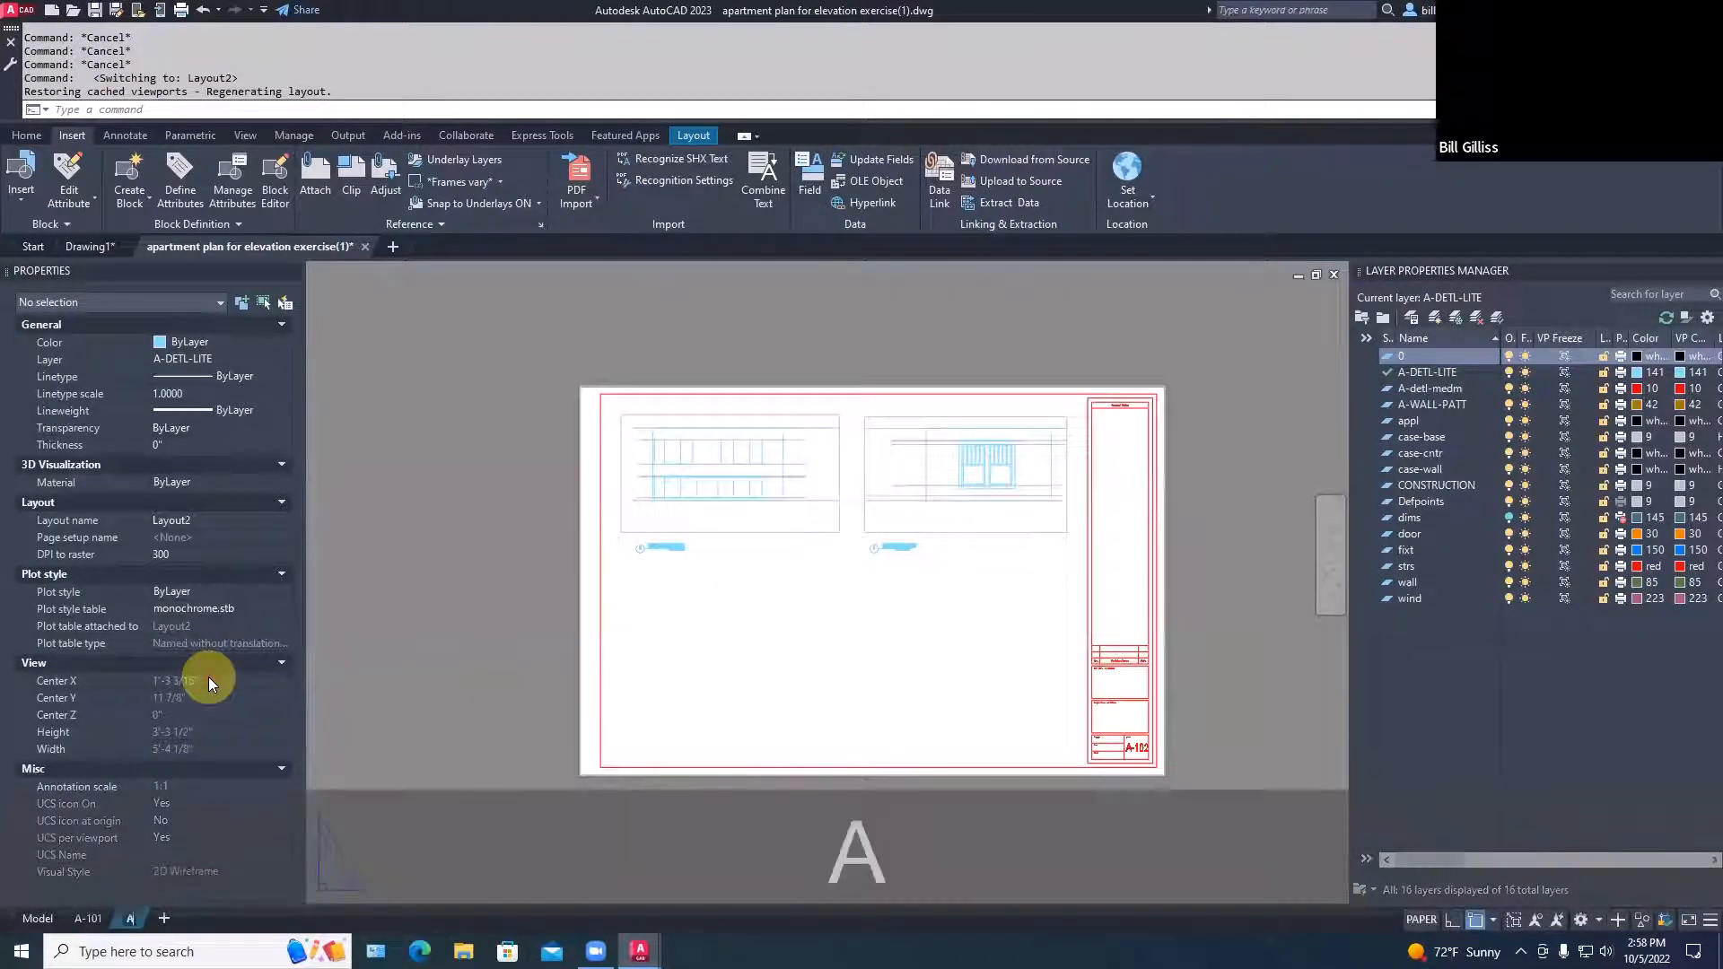
{"action": "type", "text": "-102"}
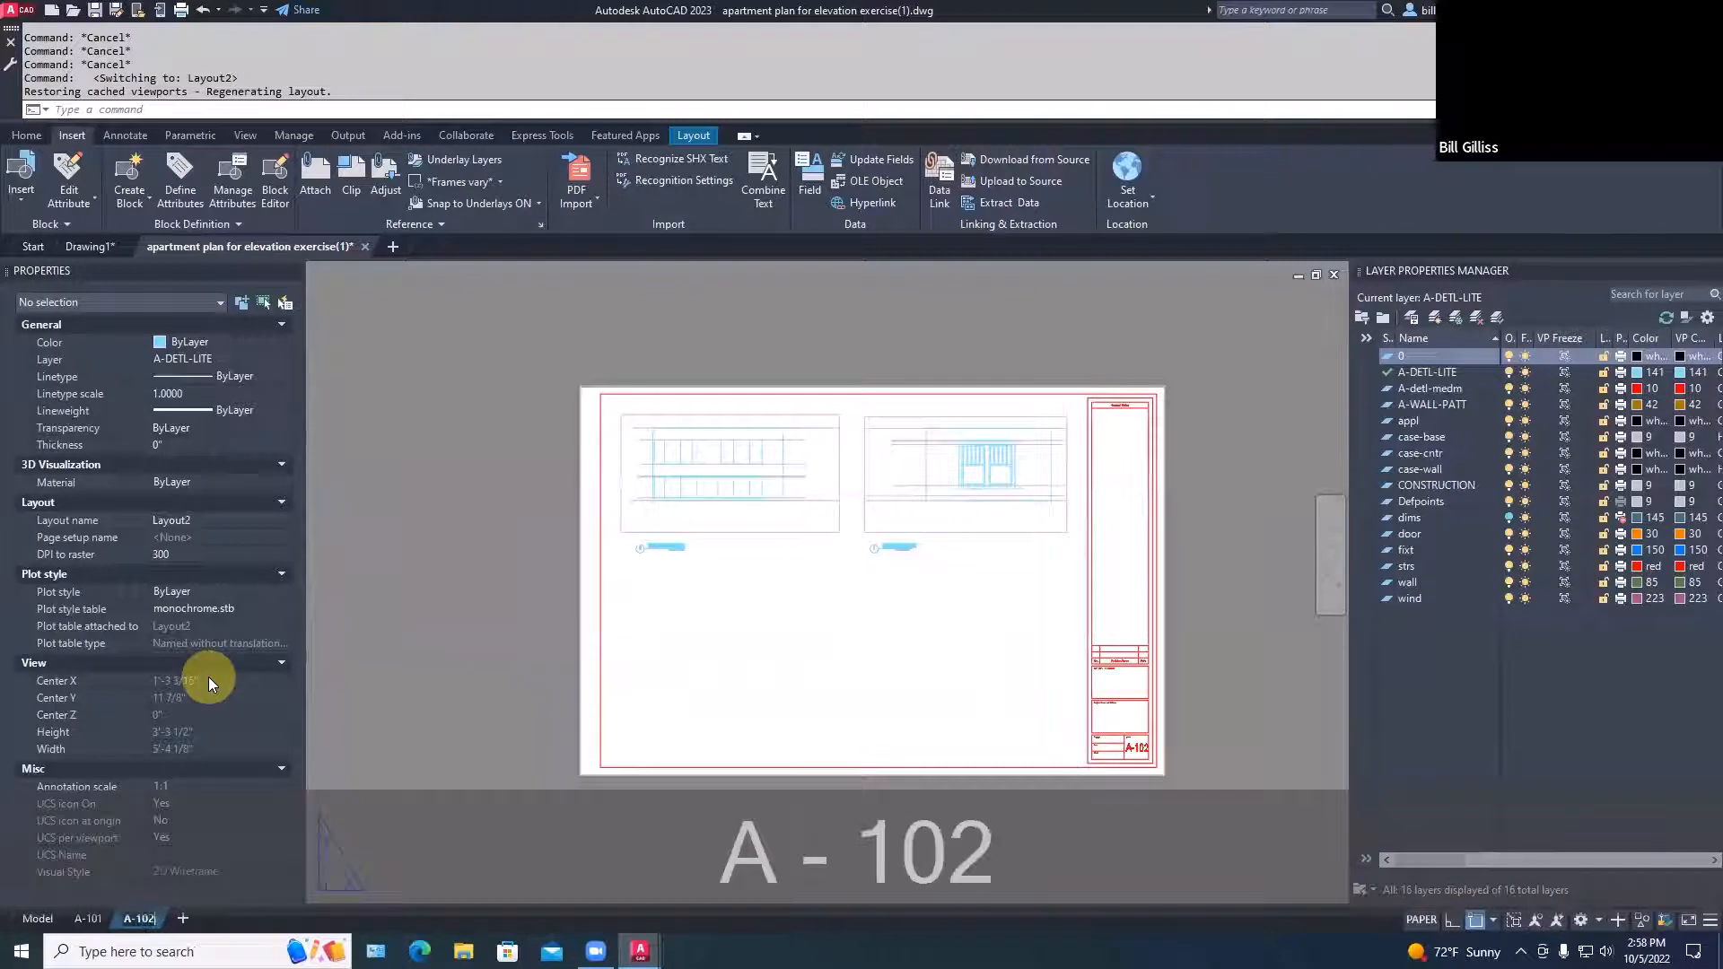
{"action": "key", "text": "Return"}
{"action": "key", "text": "Escape"}
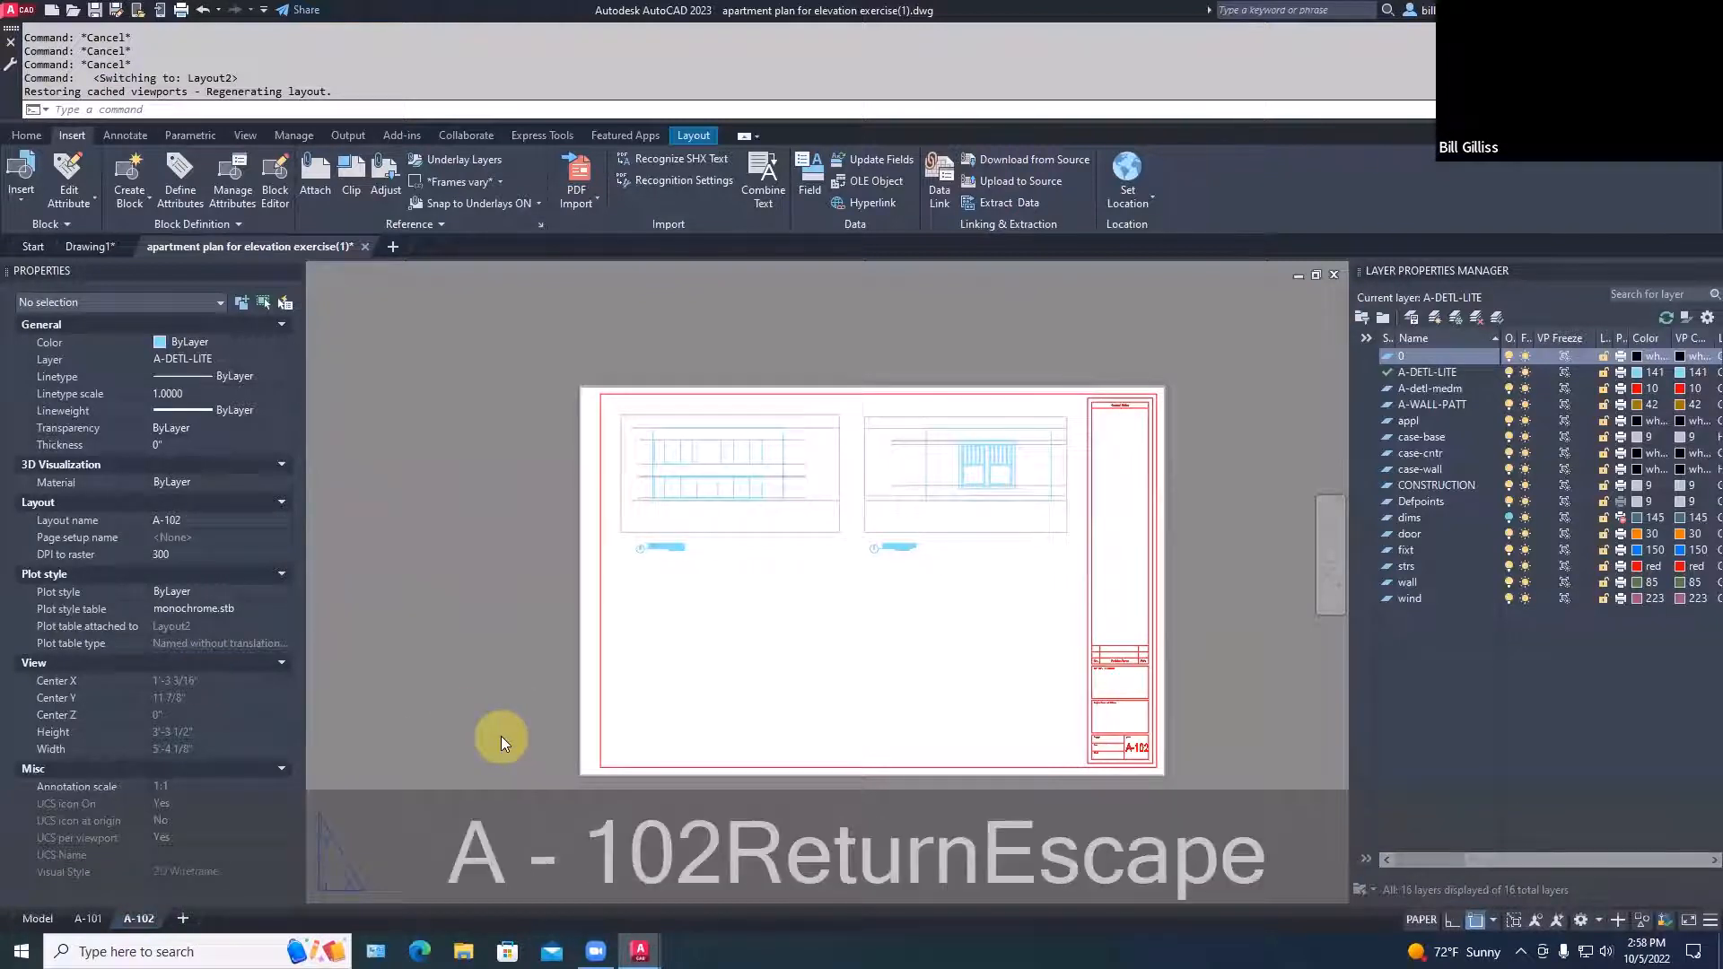
{"action": "left_click", "coordinate": [501, 736]}
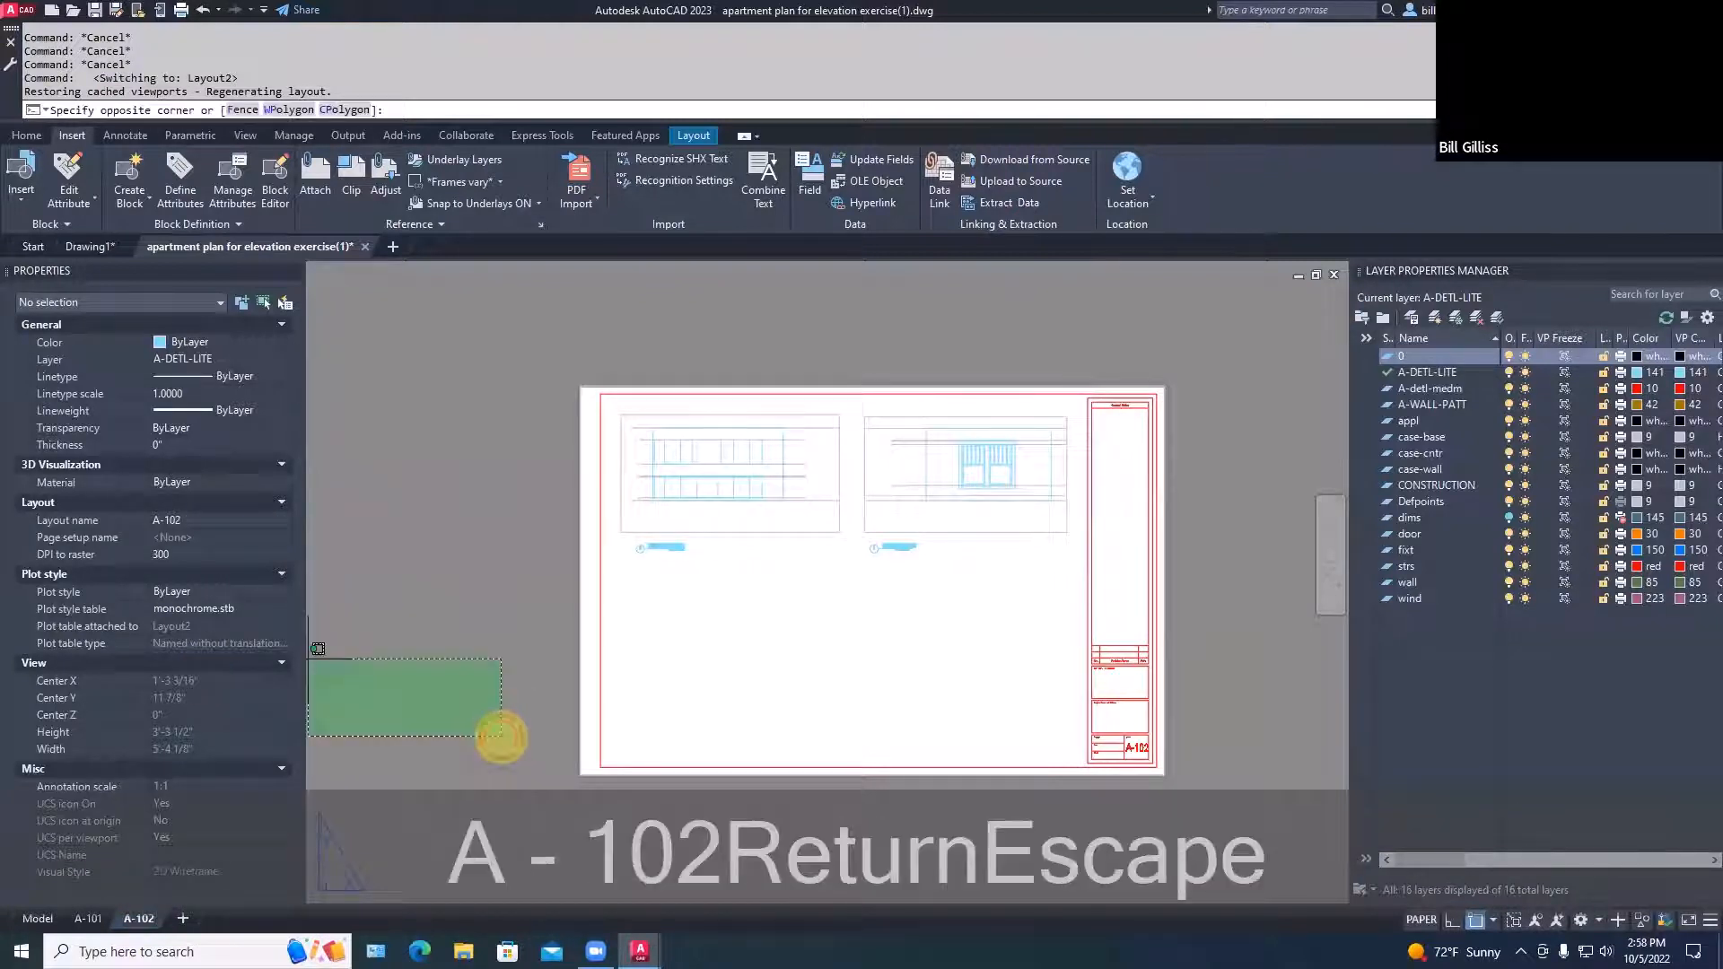
{"action": "left_click", "coordinate": [438, 684]}
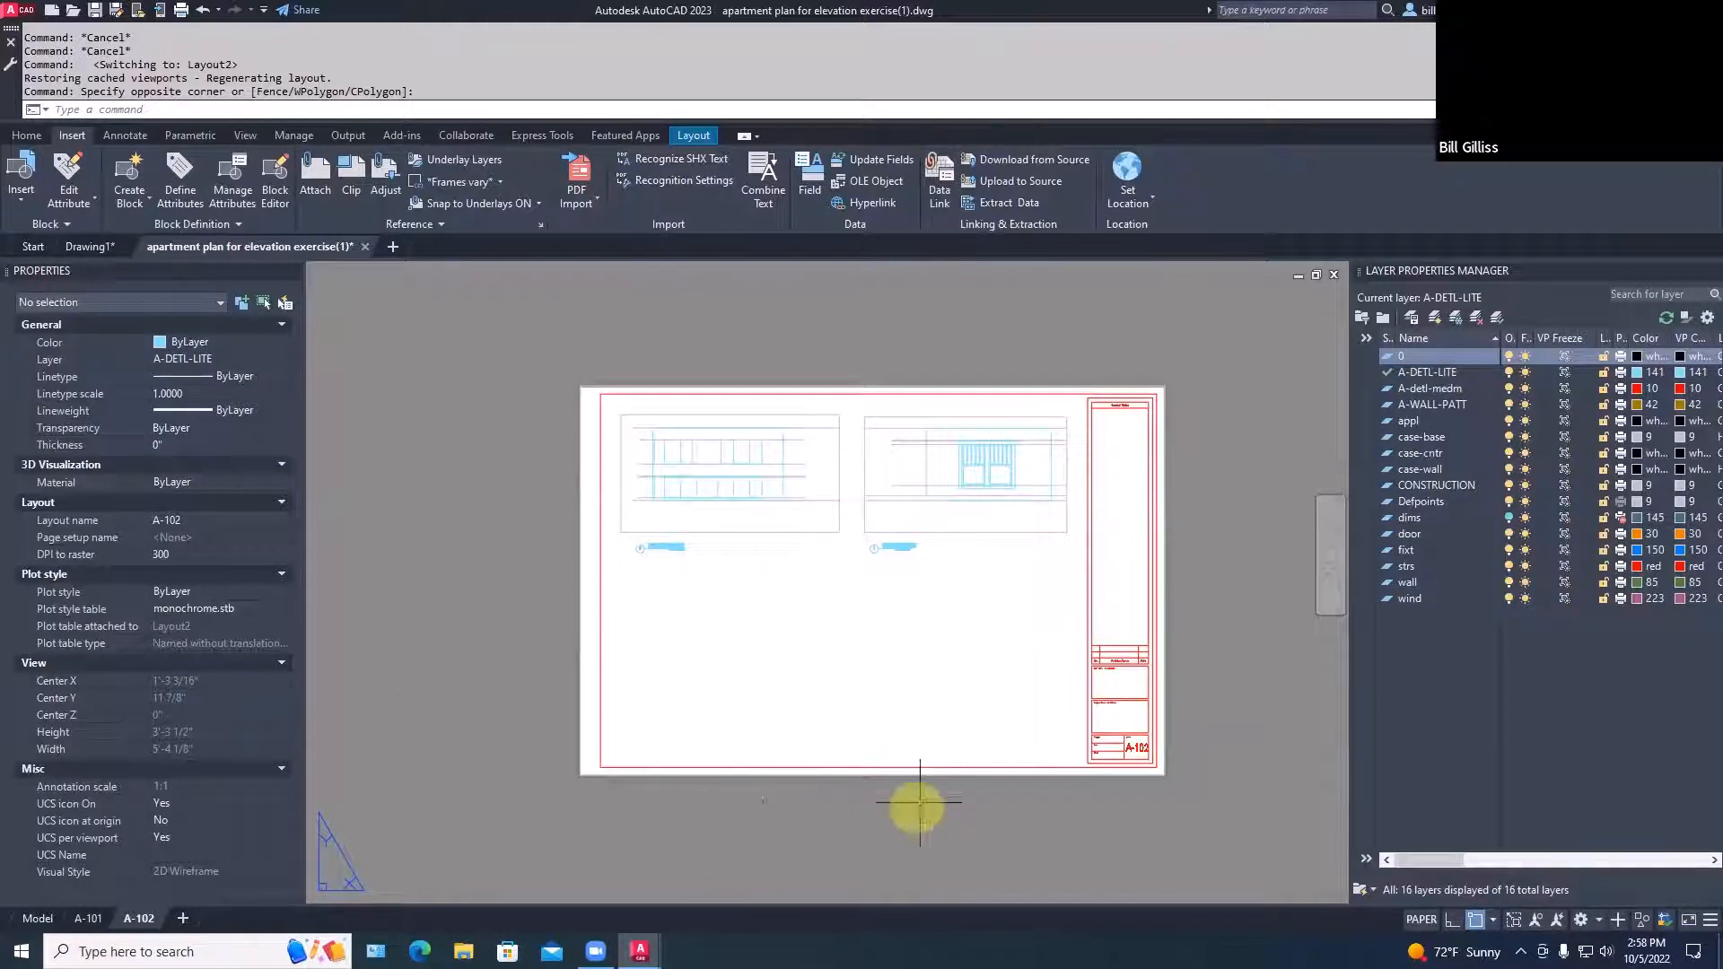
{"action": "scroll", "coordinate": [1223, 712], "scroll_direction": "up", "scroll_amount": 4}
{"action": "scroll", "coordinate": [1269, 723], "scroll_direction": "up", "scroll_amount": 4}
{"action": "middle_click_drag", "start_coordinate": [1269, 723], "coordinate": [983, 730]}
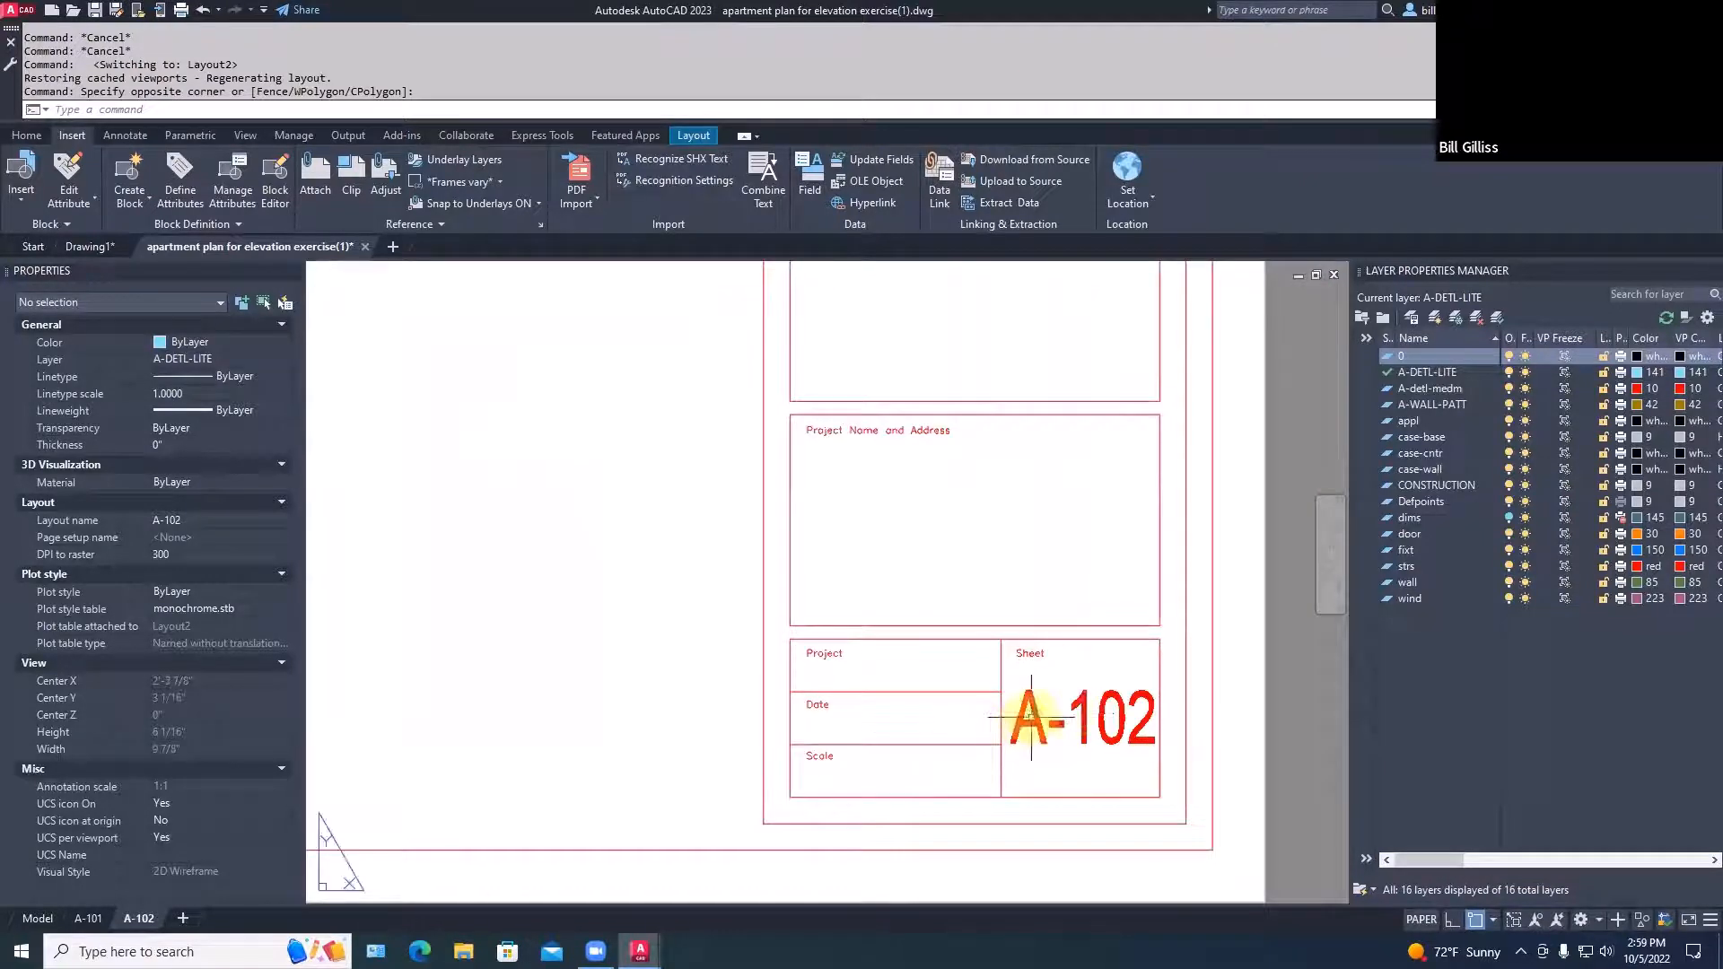
Create a new layout and move it between the A-101 and A-102 layouts
{"action": "right_click", "coordinate": [180, 918]}
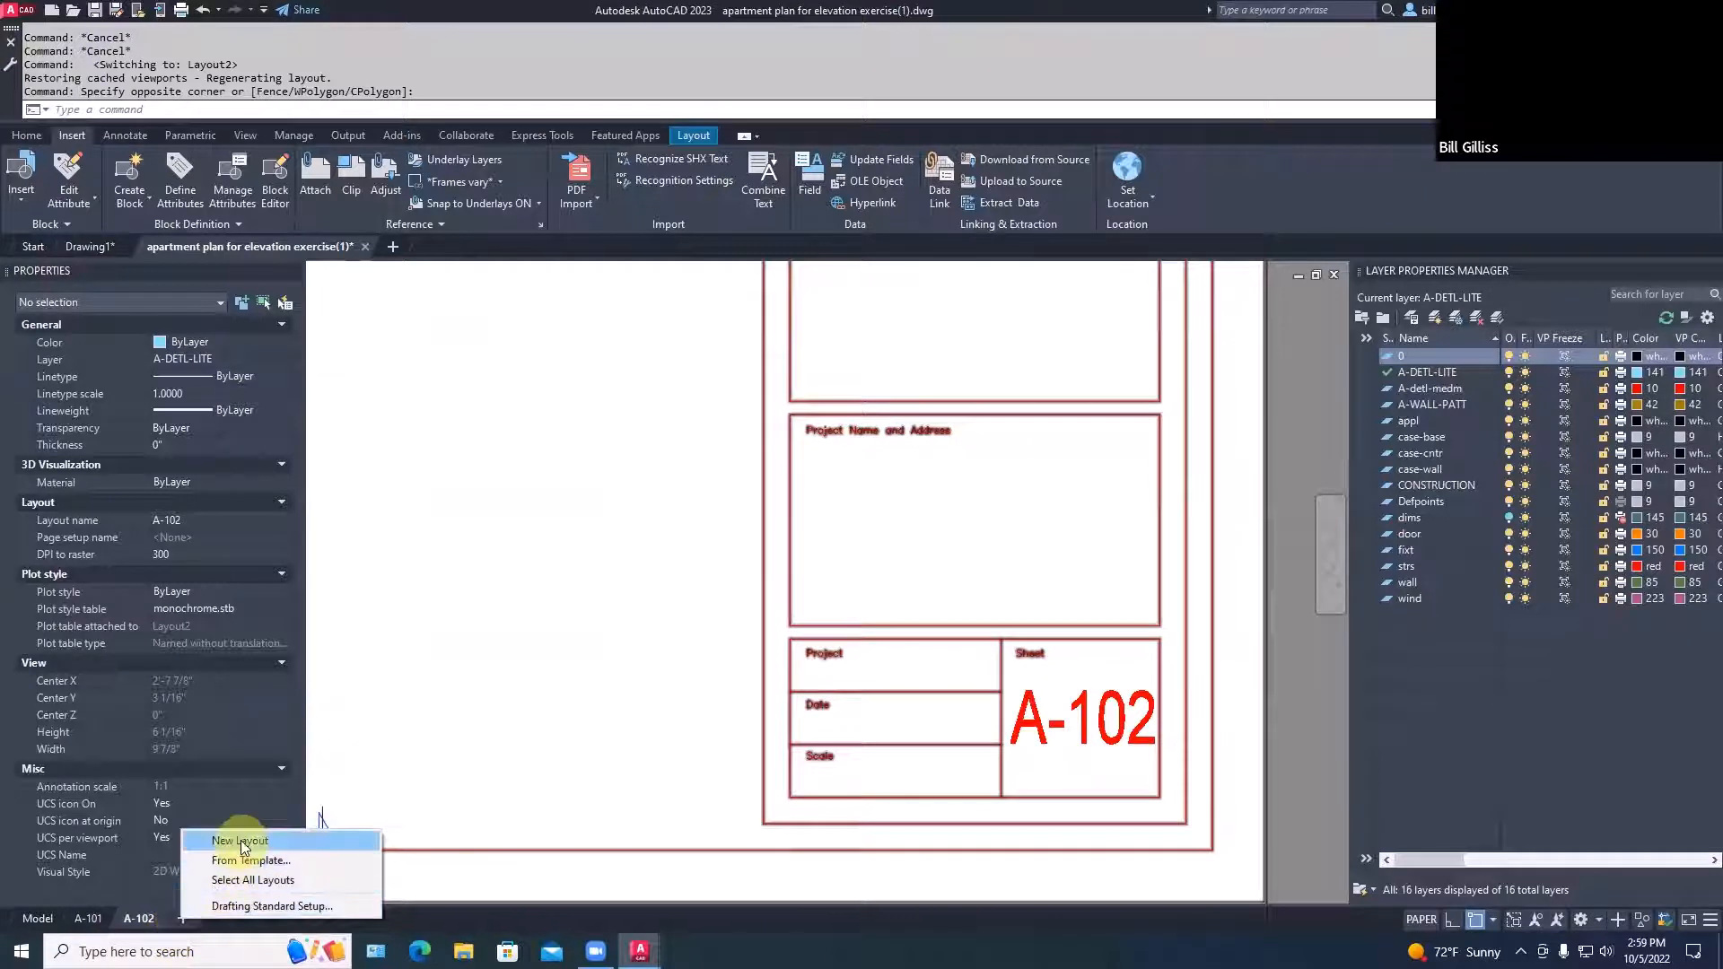
{"action": "left_click", "coordinate": [236, 841]}
{"action": "left_click", "coordinate": [192, 918]}
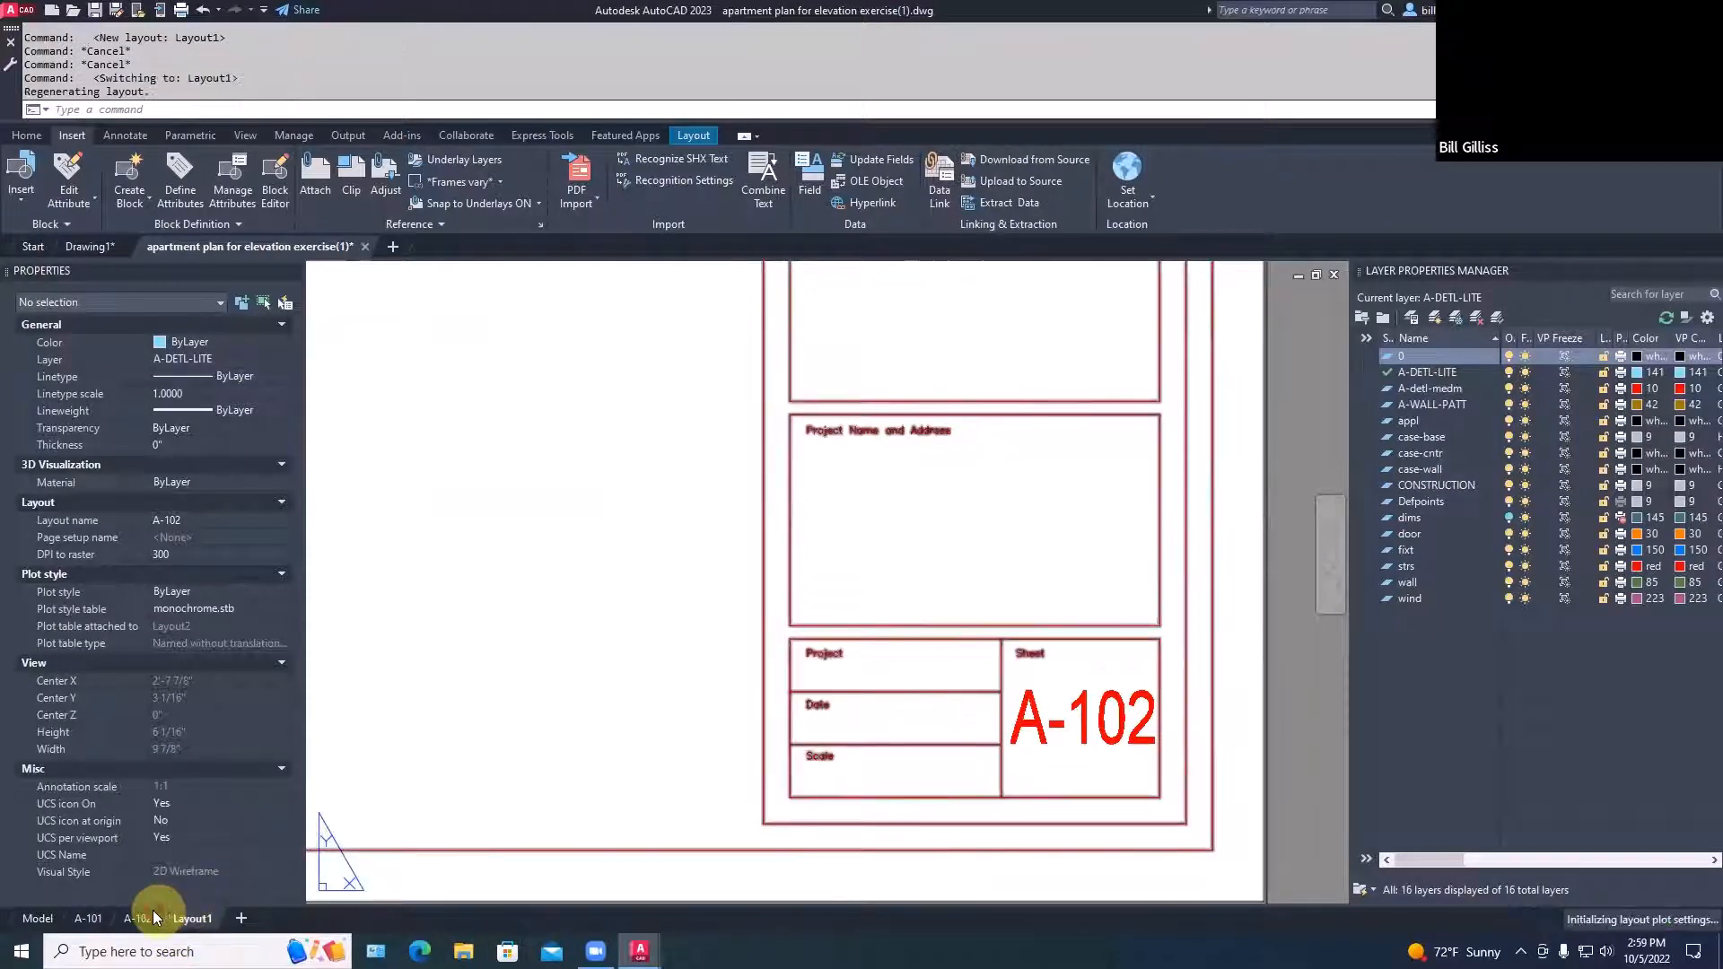
{"action": "left_click_drag", "start_coordinate": [173, 925], "coordinate": [109, 922]}
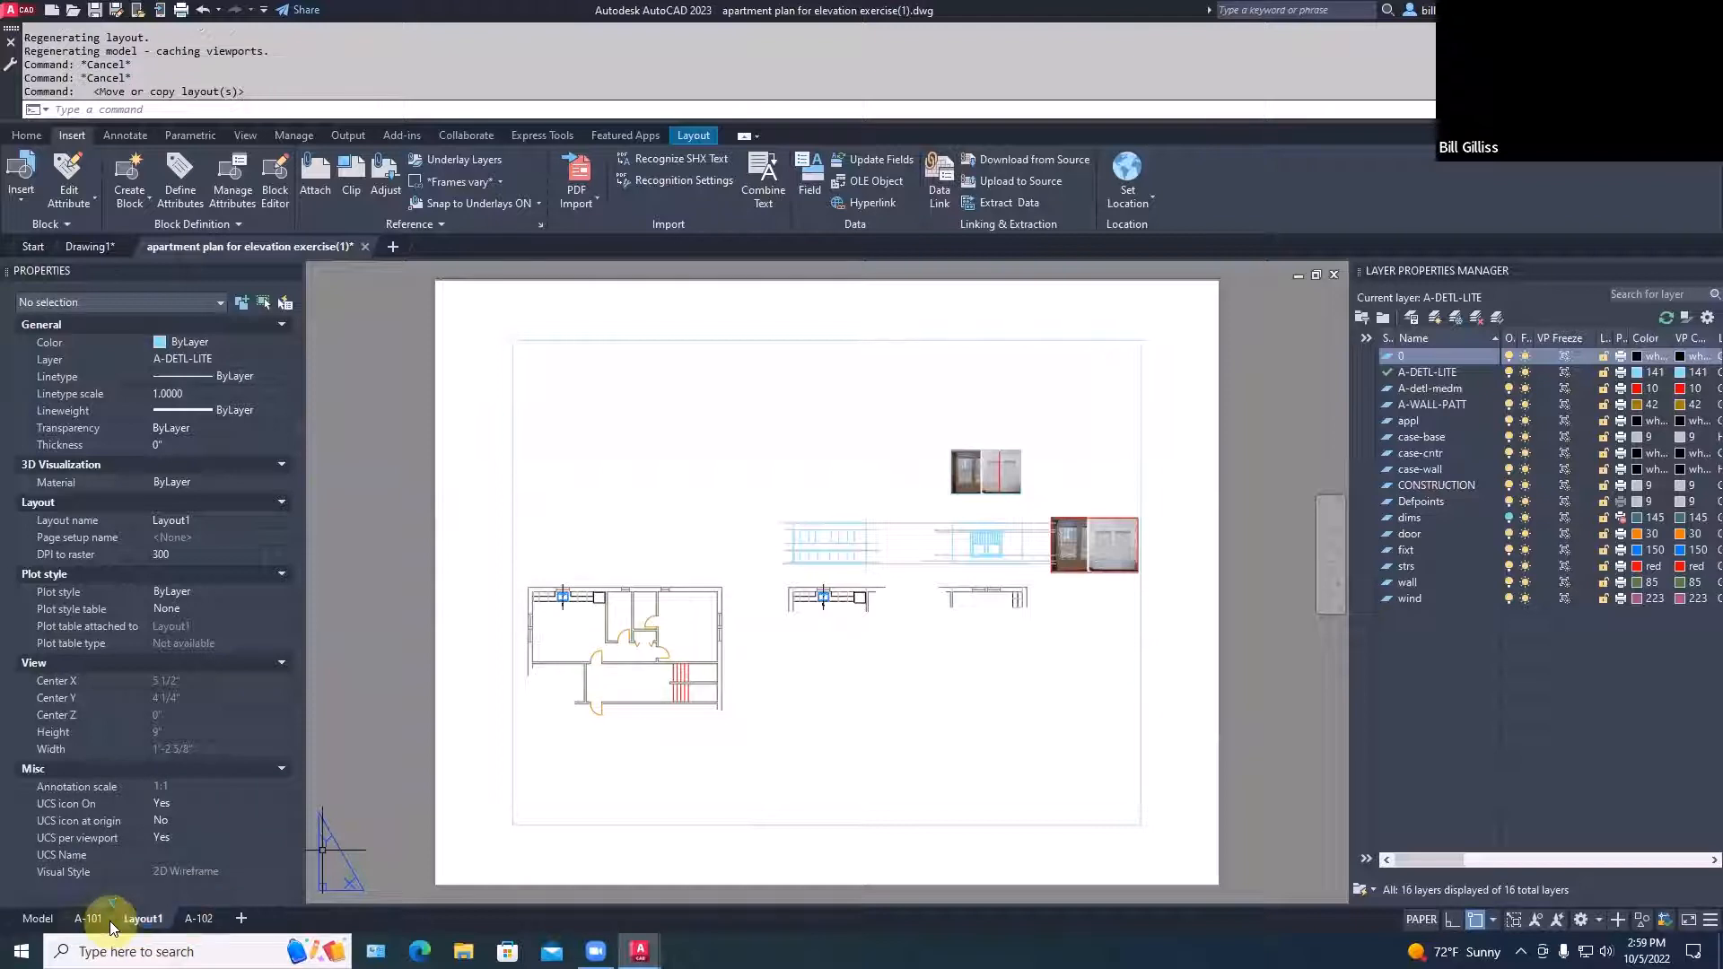
Change the title block sheet number on the kitchen elevations layout to A-103
{"action": "left_click", "coordinate": [192, 920]}
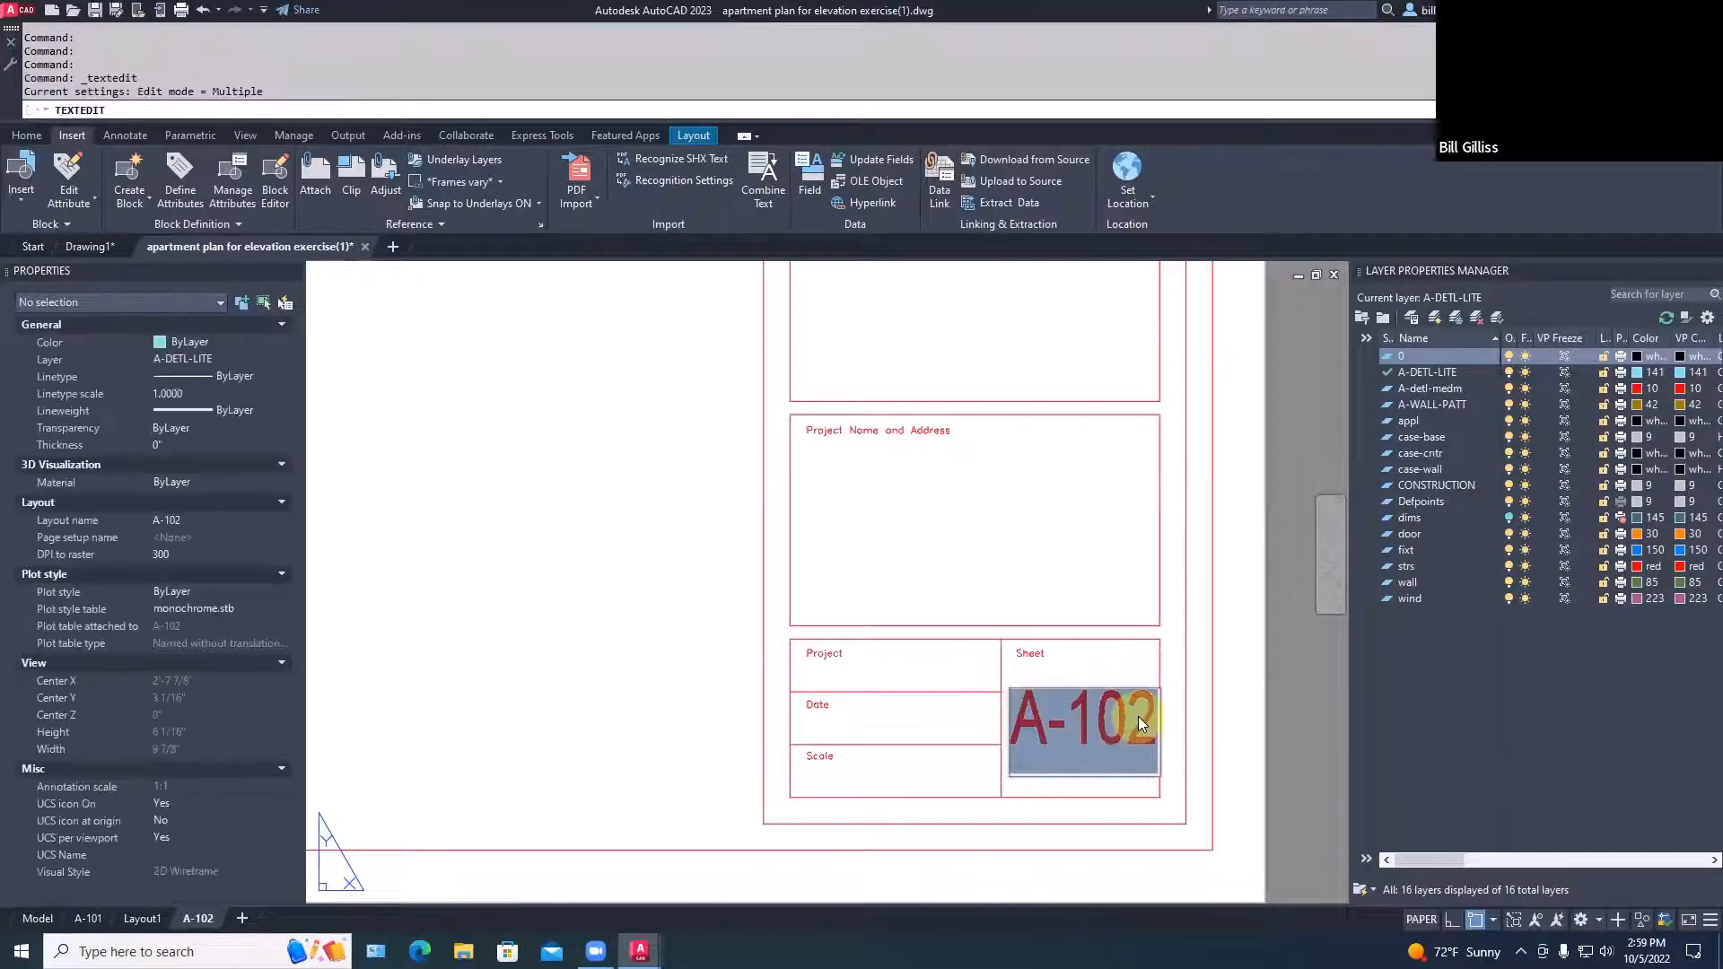
{"action": "double_click", "coordinate": [1134, 718]}
{"action": "left_click_drag", "start_coordinate": [1127, 718], "coordinate": [1154, 716]}
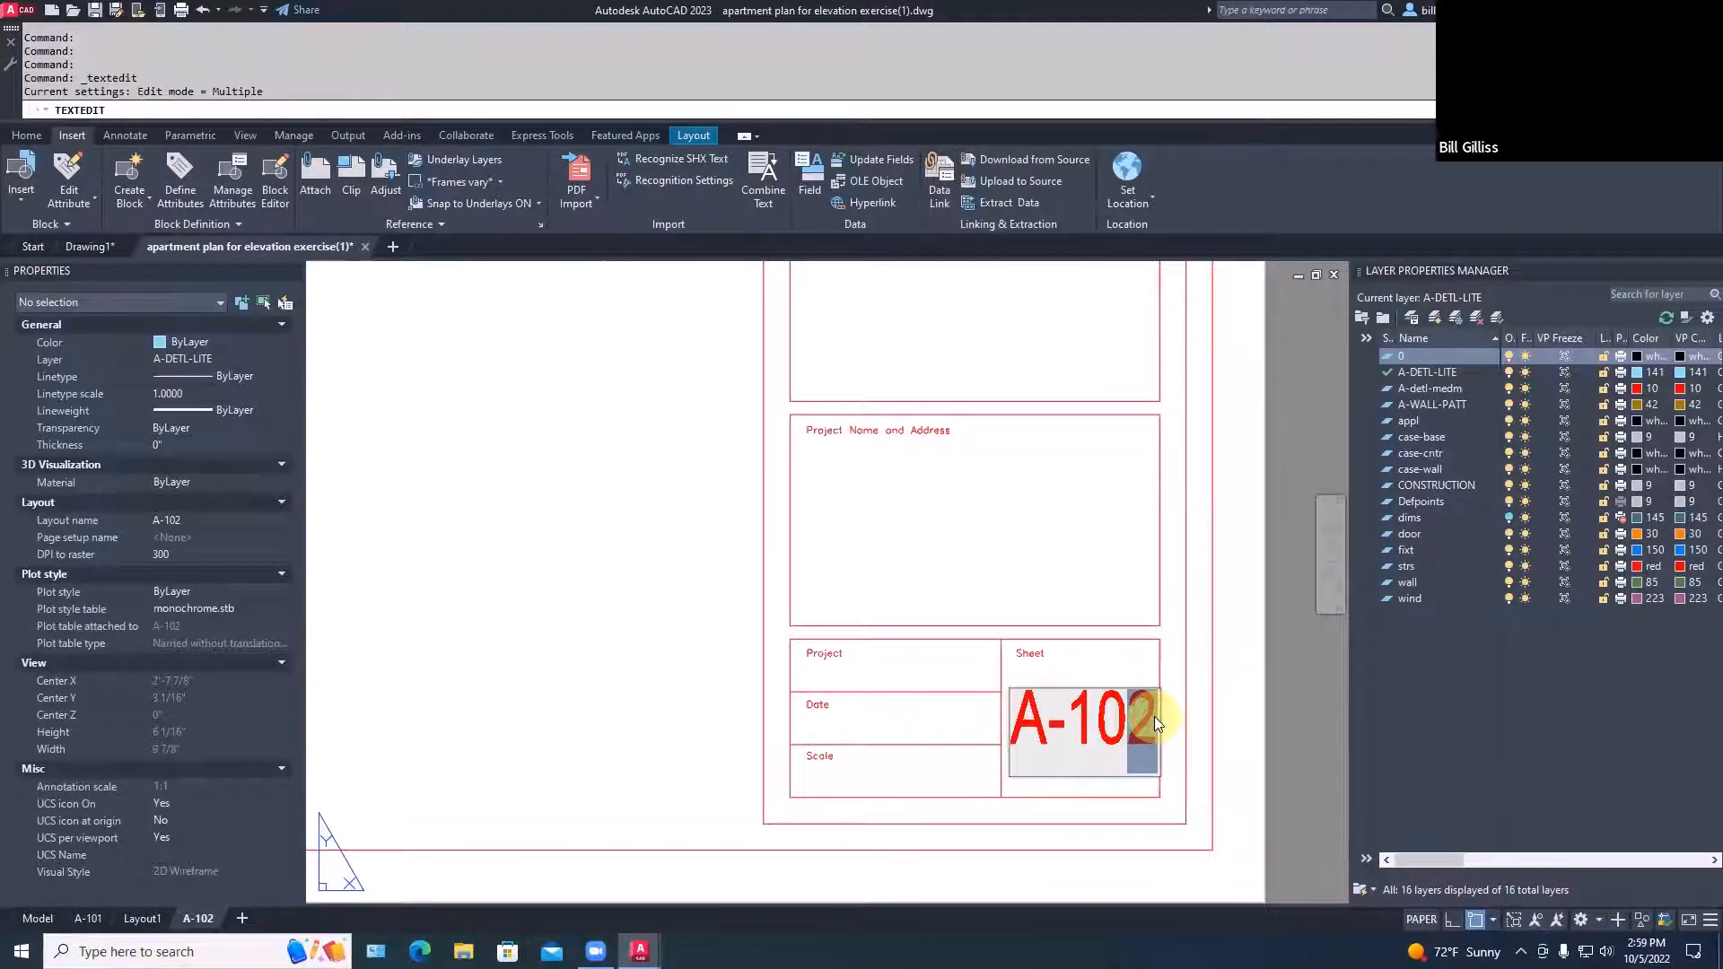
{"action": "type", "text": "3"}
{"action": "left_click", "coordinate": [1205, 710]}
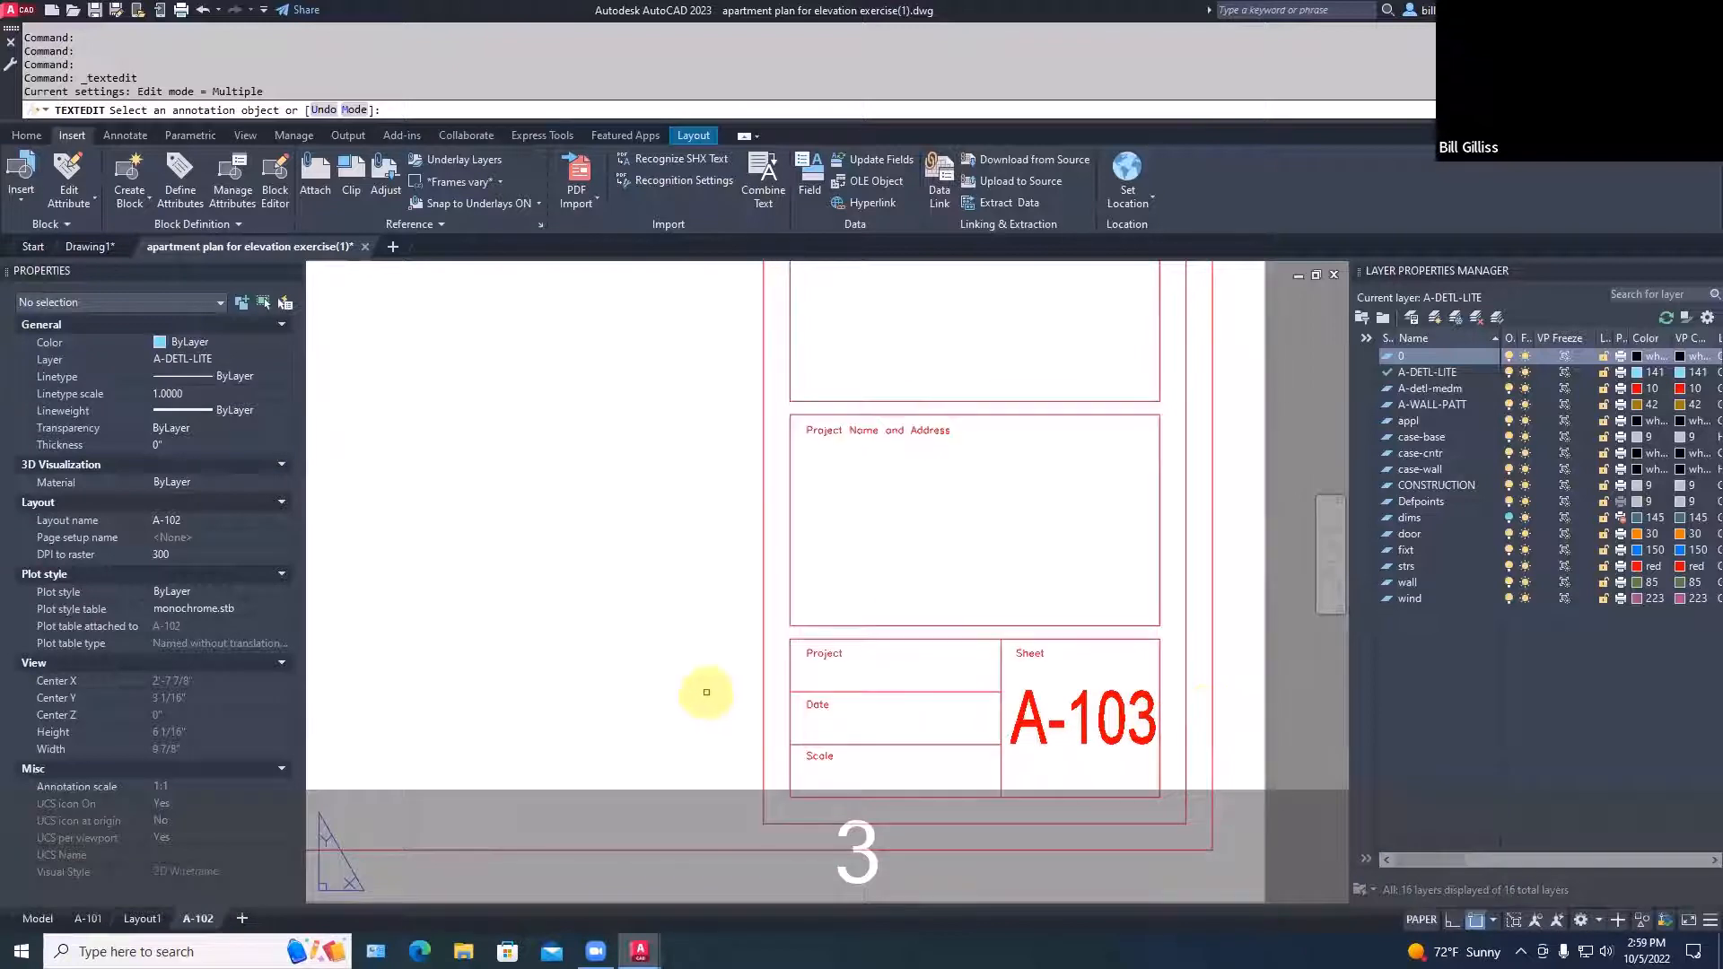
{"action": "key", "text": "Escape"}
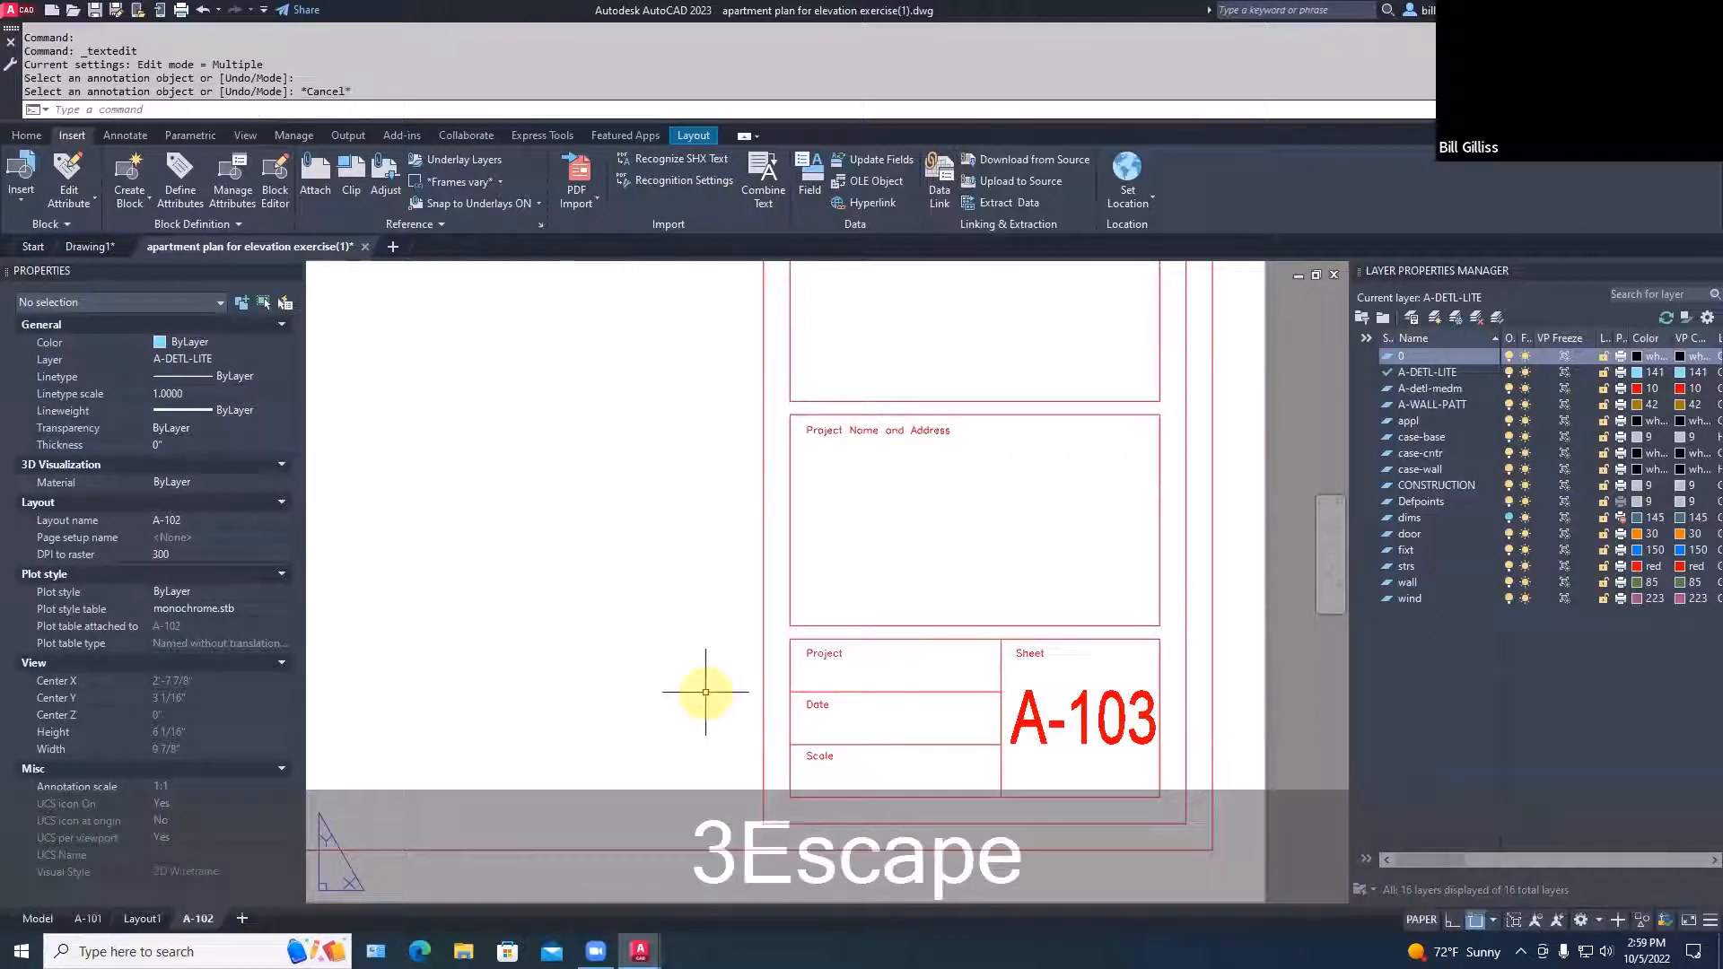
{"action": "left_click", "coordinate": [705, 692]}
{"action": "scroll", "coordinate": [706, 692], "scroll_direction": "down", "scroll_amount": 5}
{"action": "middle_click_drag", "start_coordinate": [704, 694], "coordinate": [1108, 796]}
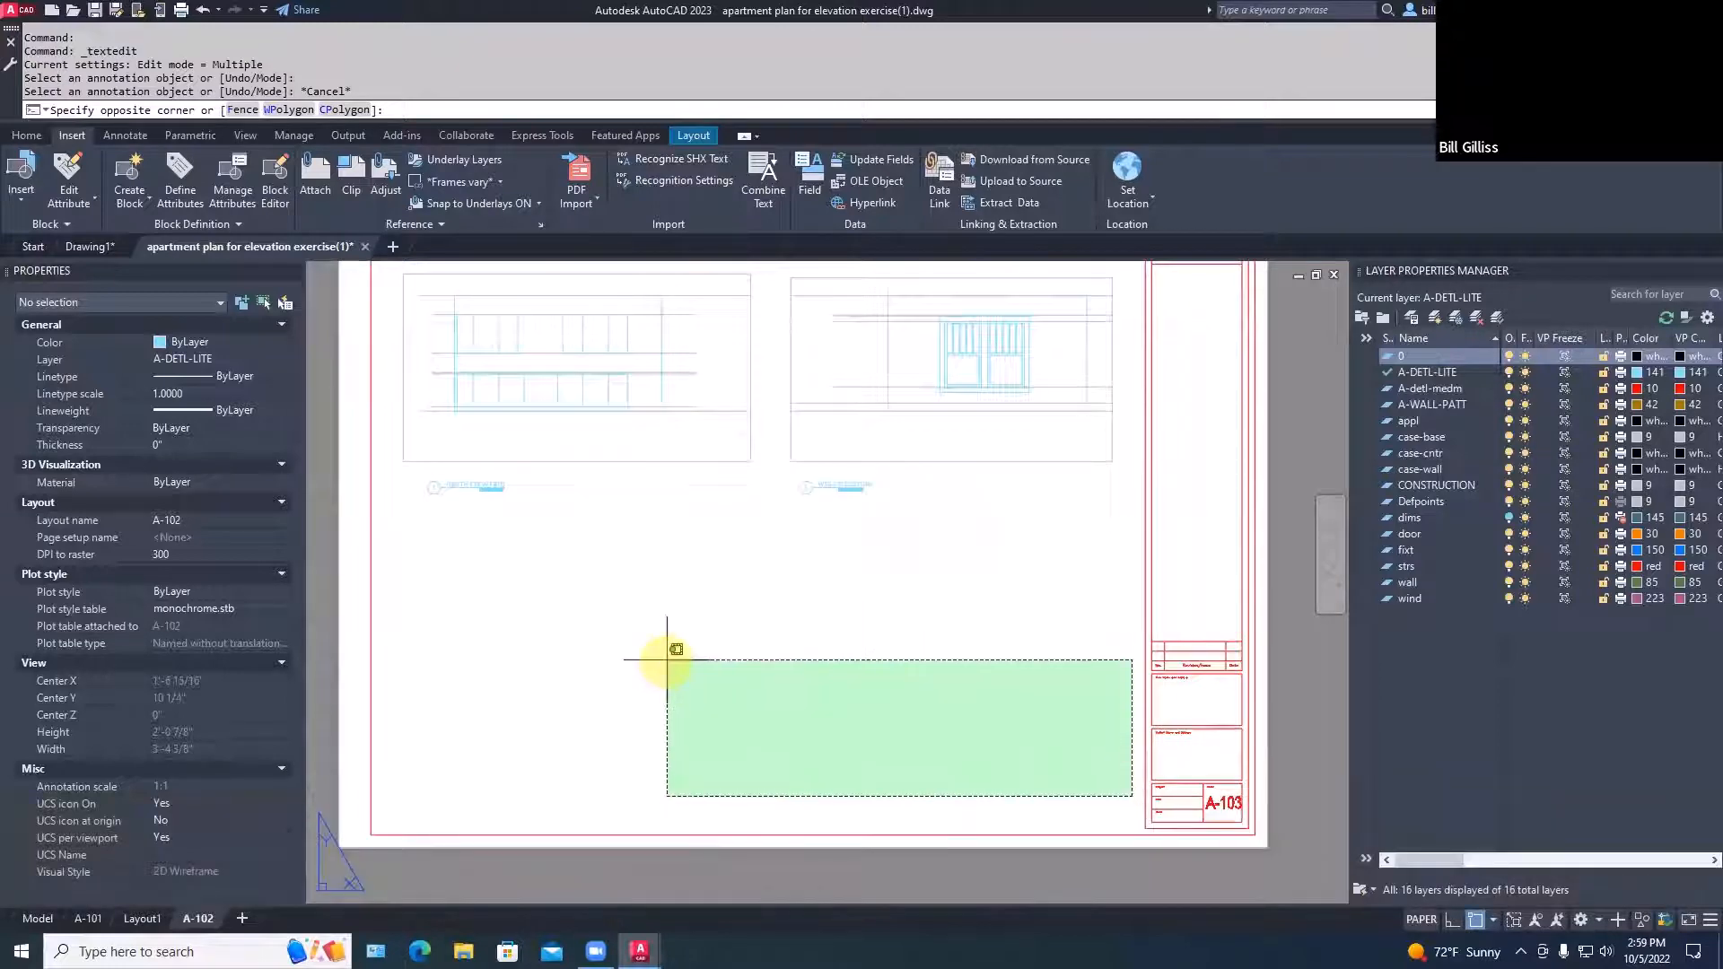
{"action": "left_click", "coordinate": [667, 659]}
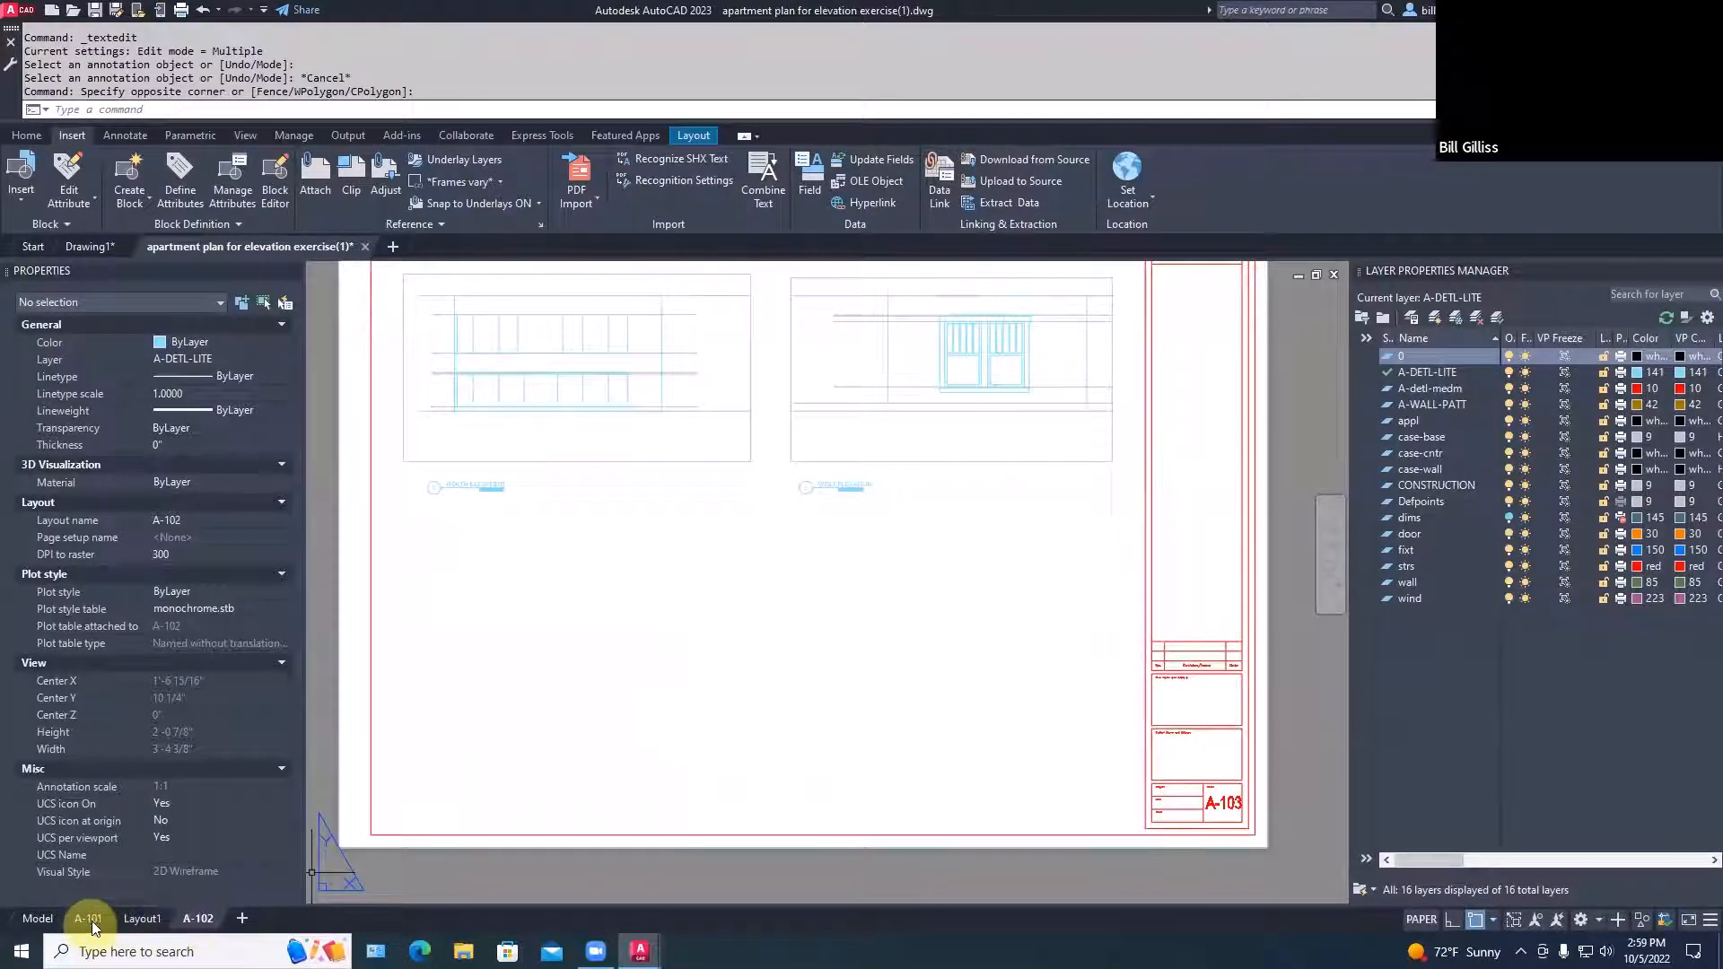
Set the sheet number of the west-facing callout bubble on the A-101 plan sheet to A-103
{"action": "left_click", "coordinate": [89, 919]}
{"action": "scroll", "coordinate": [519, 481], "scroll_direction": "up", "scroll_amount": 6}
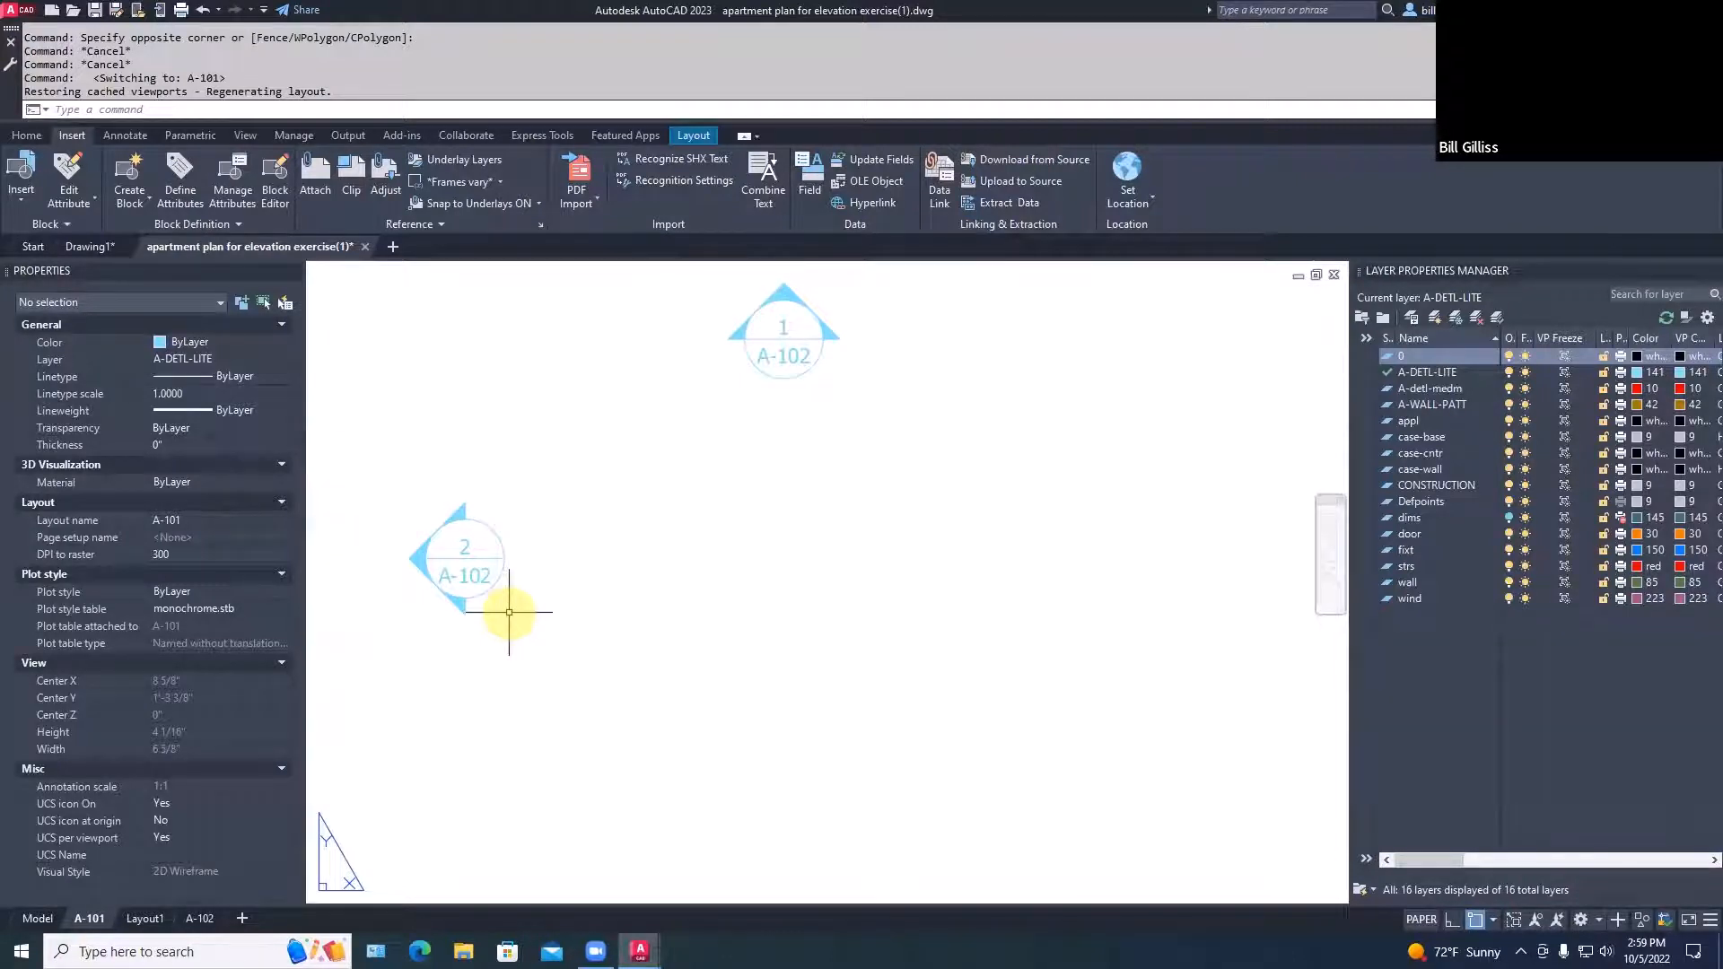
{"action": "double_click", "coordinate": [480, 577]}
{"action": "left_click", "coordinate": [773, 540]}
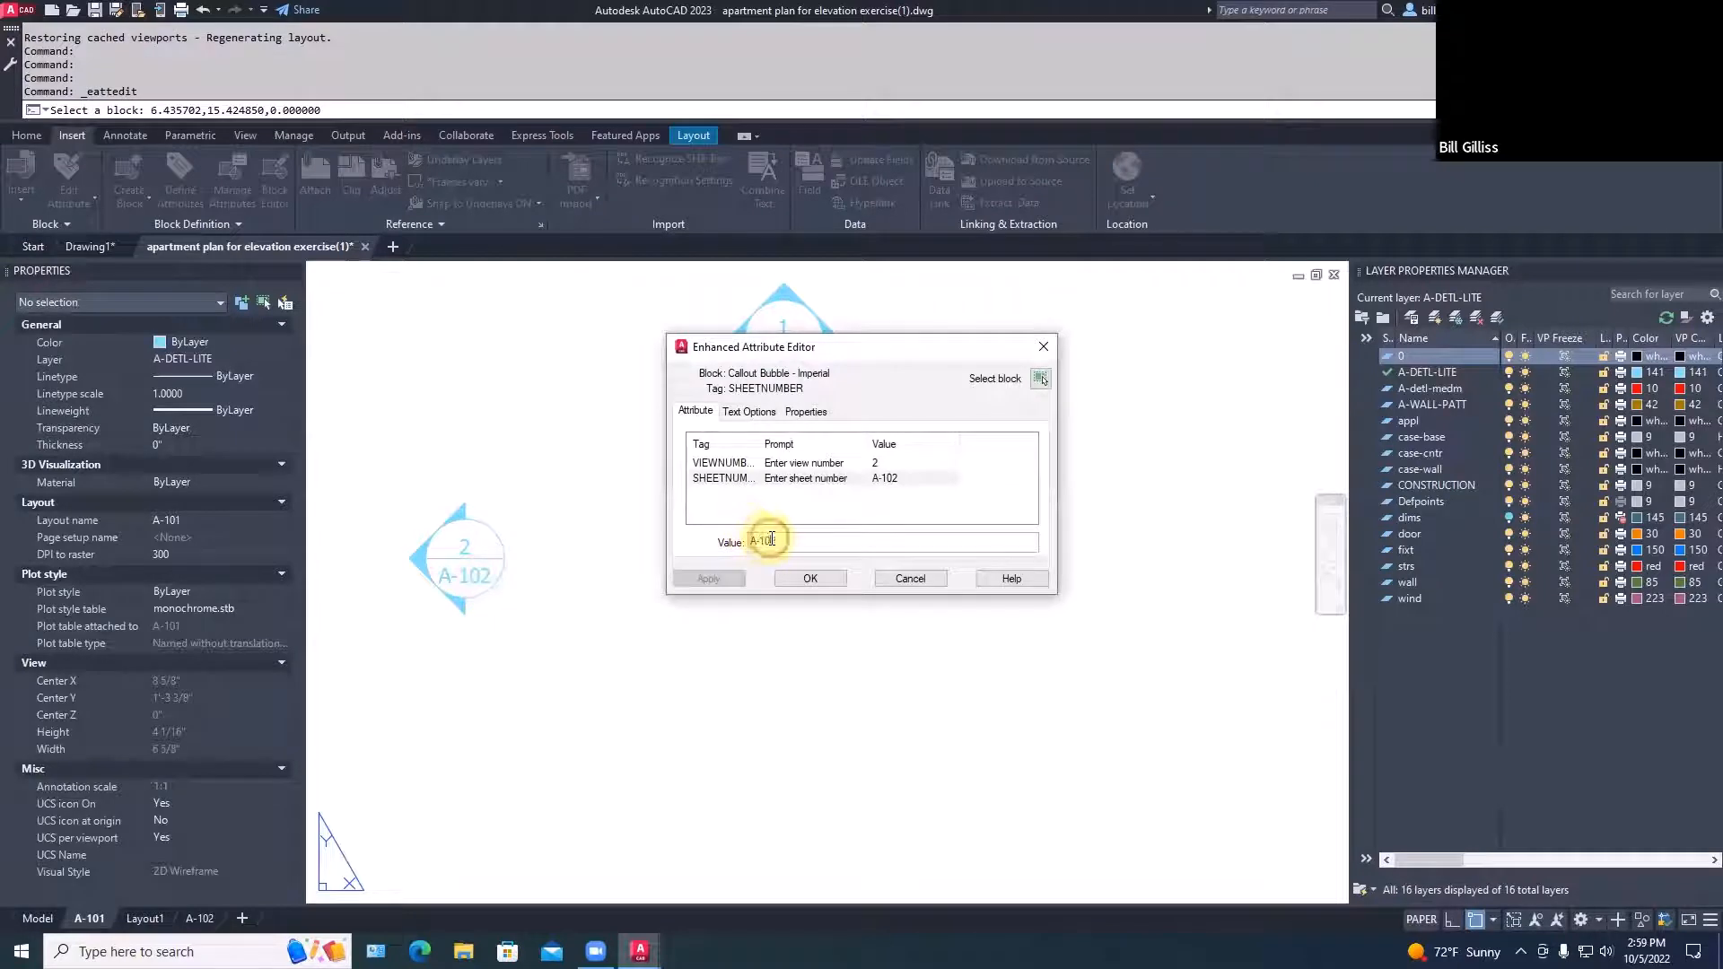
{"action": "key", "text": "BackSpace"}
{"action": "type", "text": "3"}
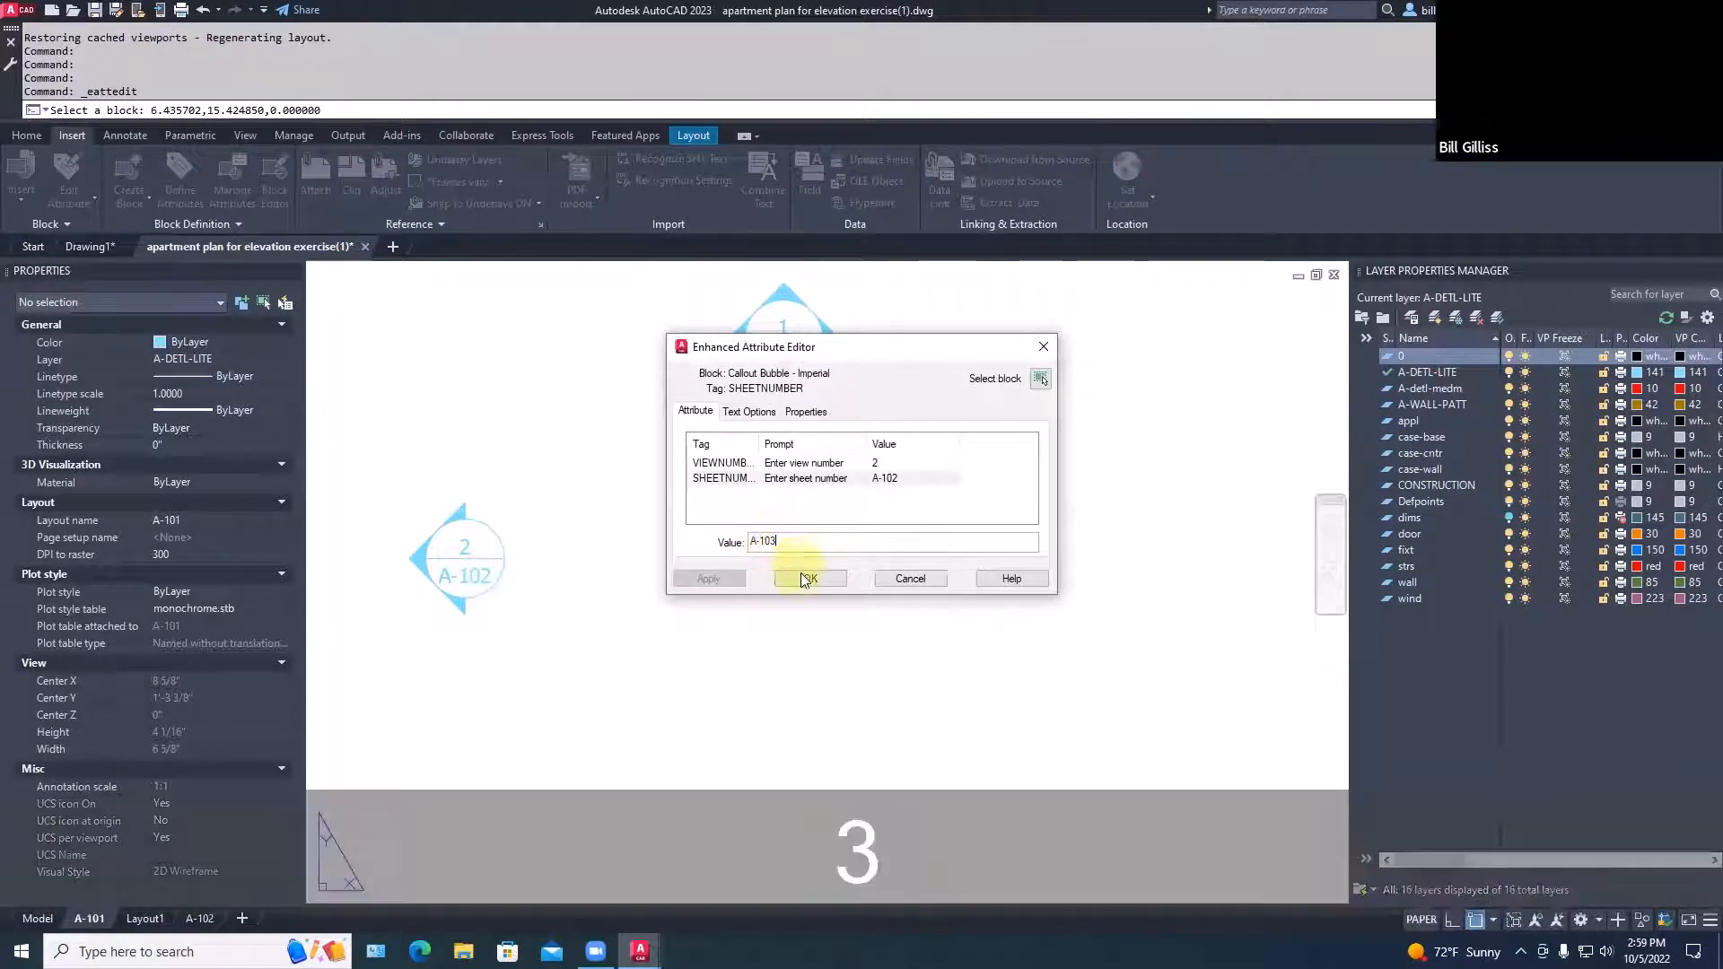
{"action": "left_click", "coordinate": [798, 578]}
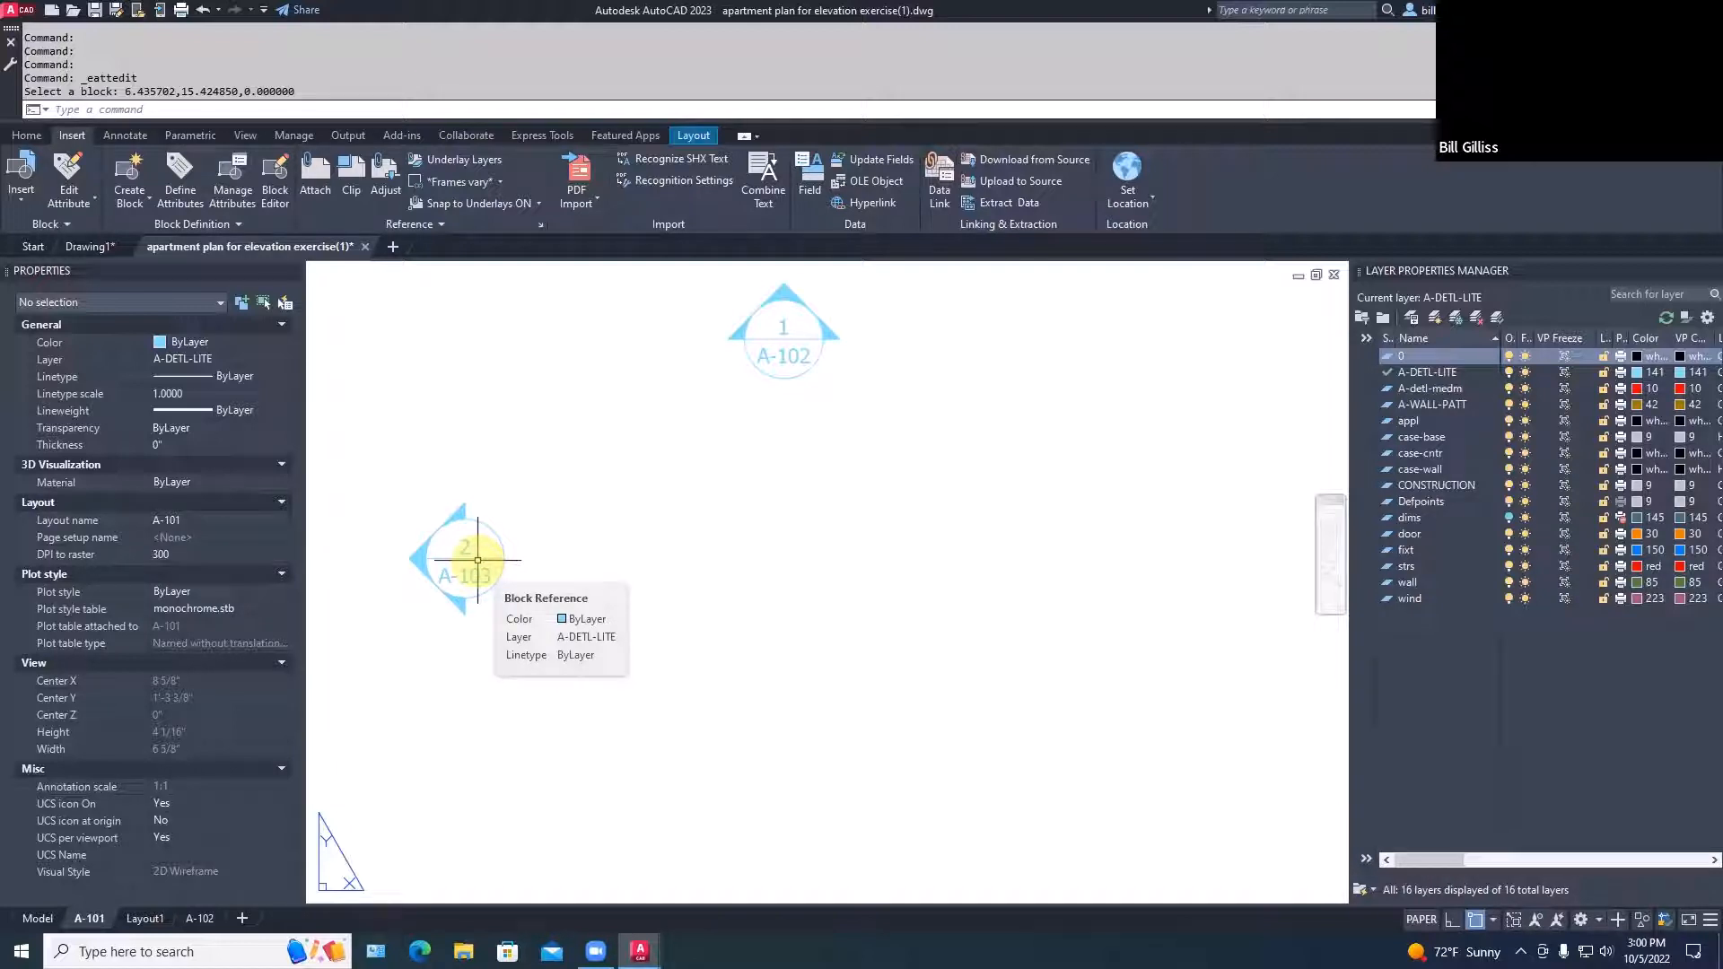
Set the sheet number of the north-facing callout bubble on the A-101 plan sheet to A-103
{"action": "double_click", "coordinate": [803, 358]}
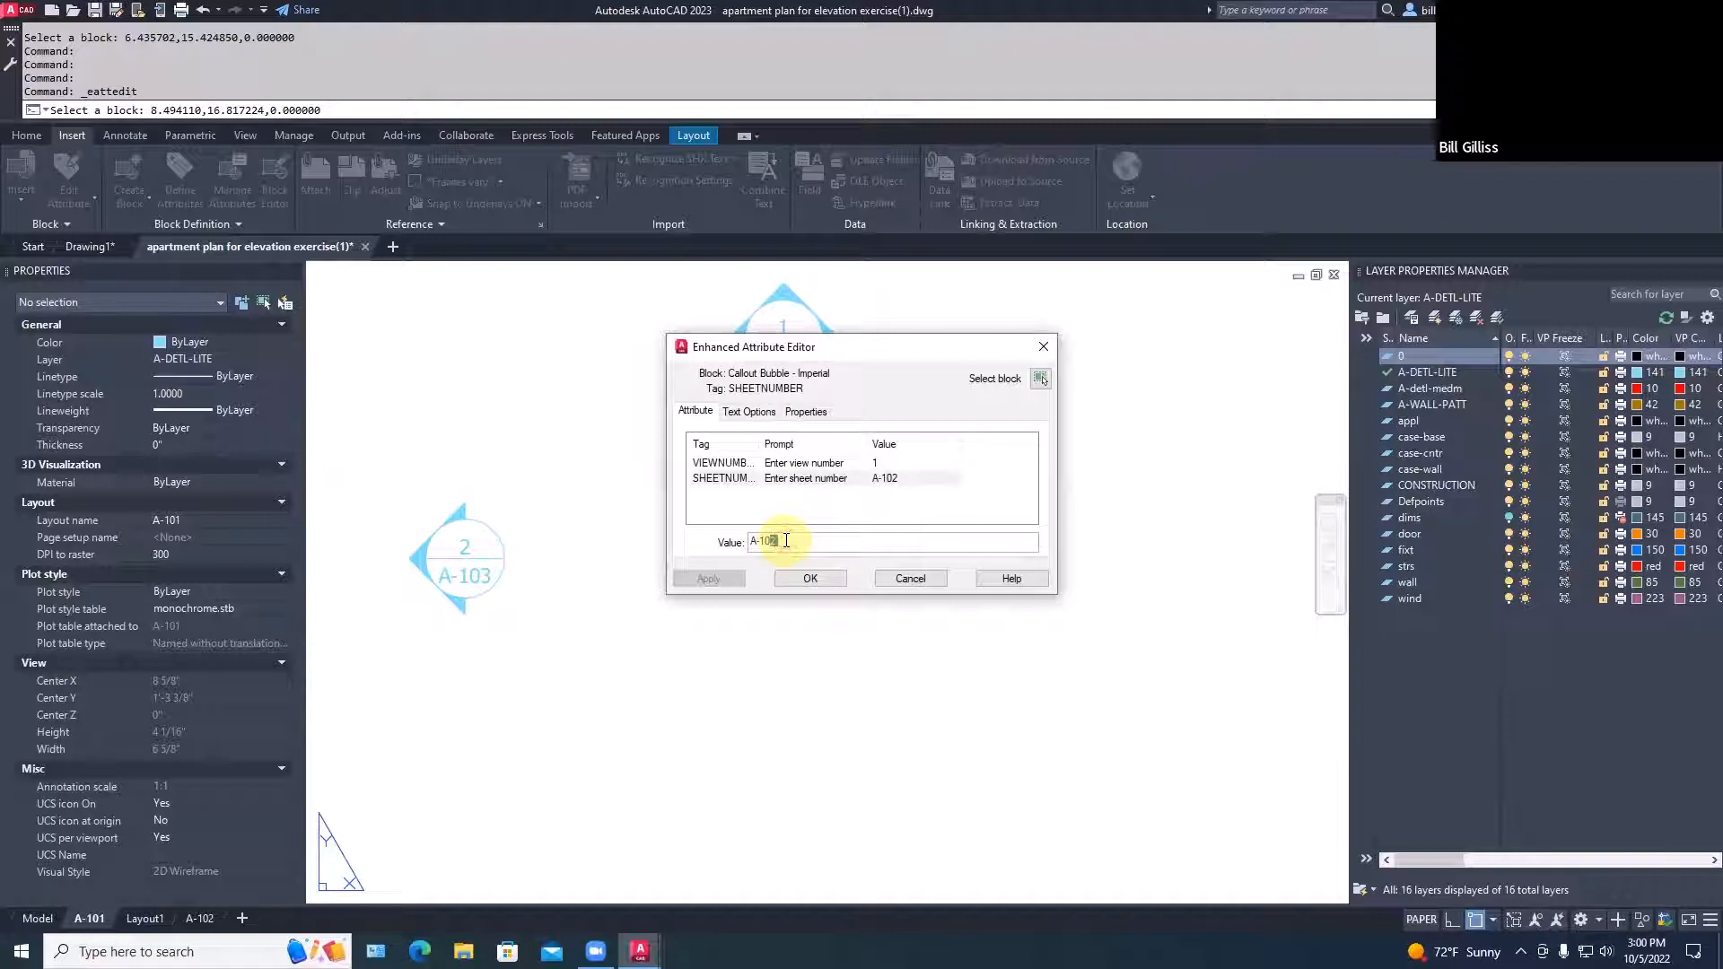
{"action": "type", "text": "3"}
{"action": "key", "text": "Return"}
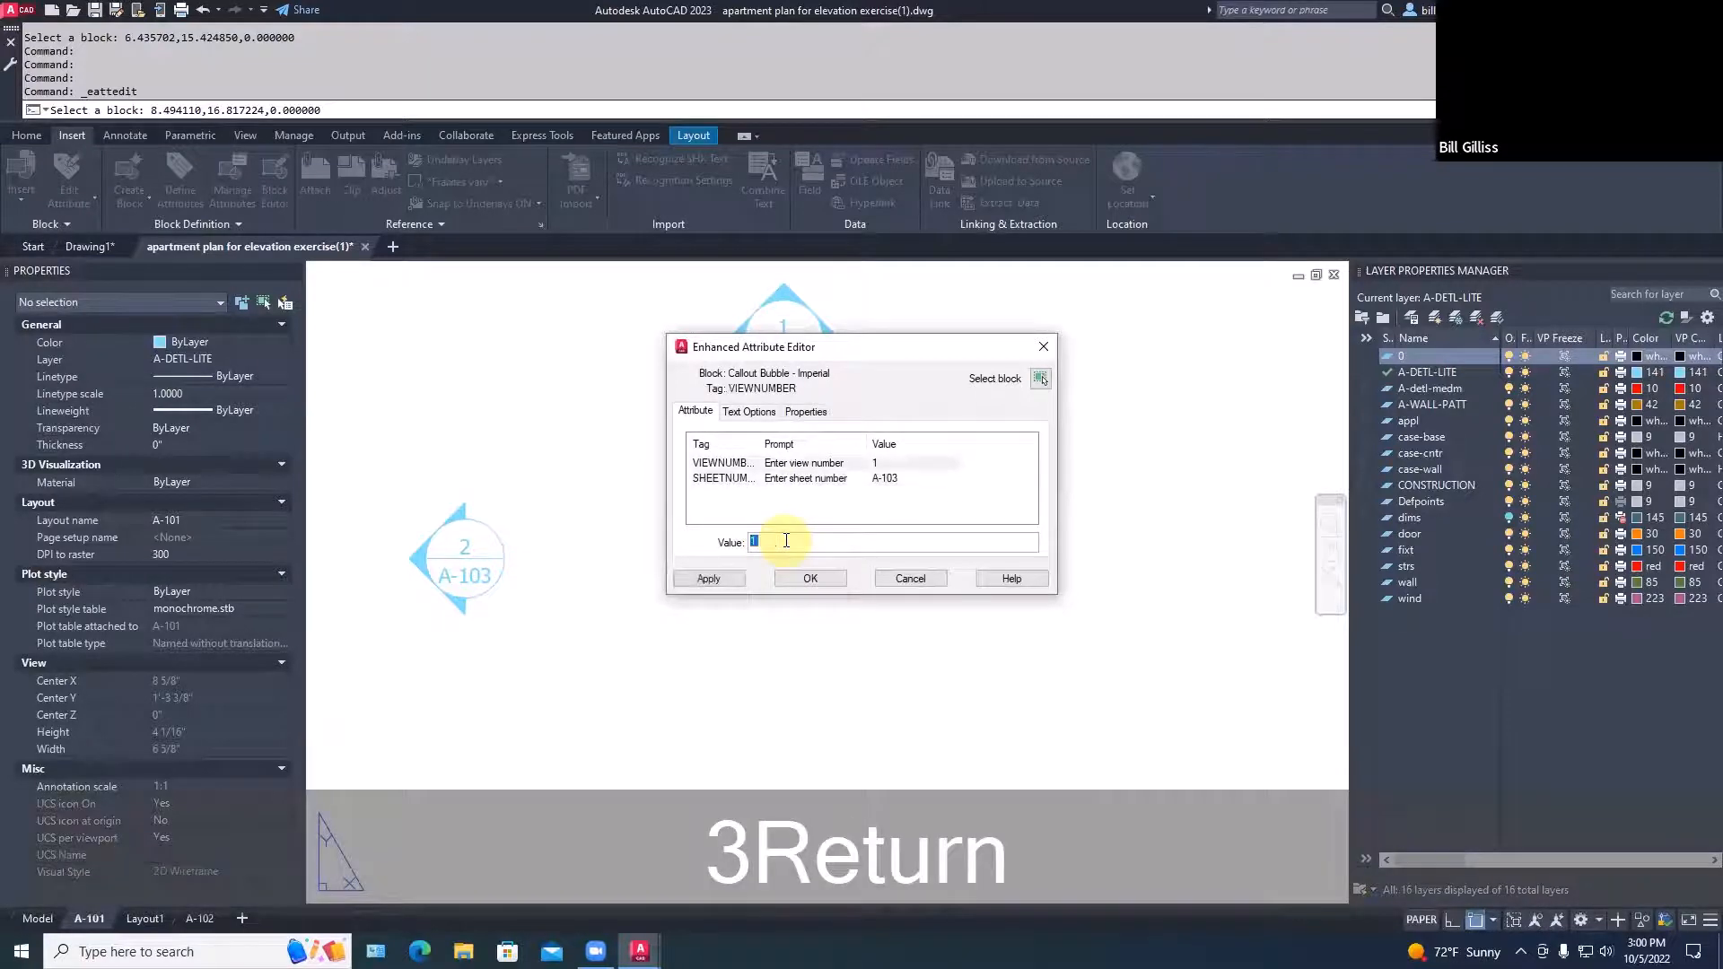
{"action": "left_click", "coordinate": [777, 541]}
{"action": "left_click", "coordinate": [732, 578]}
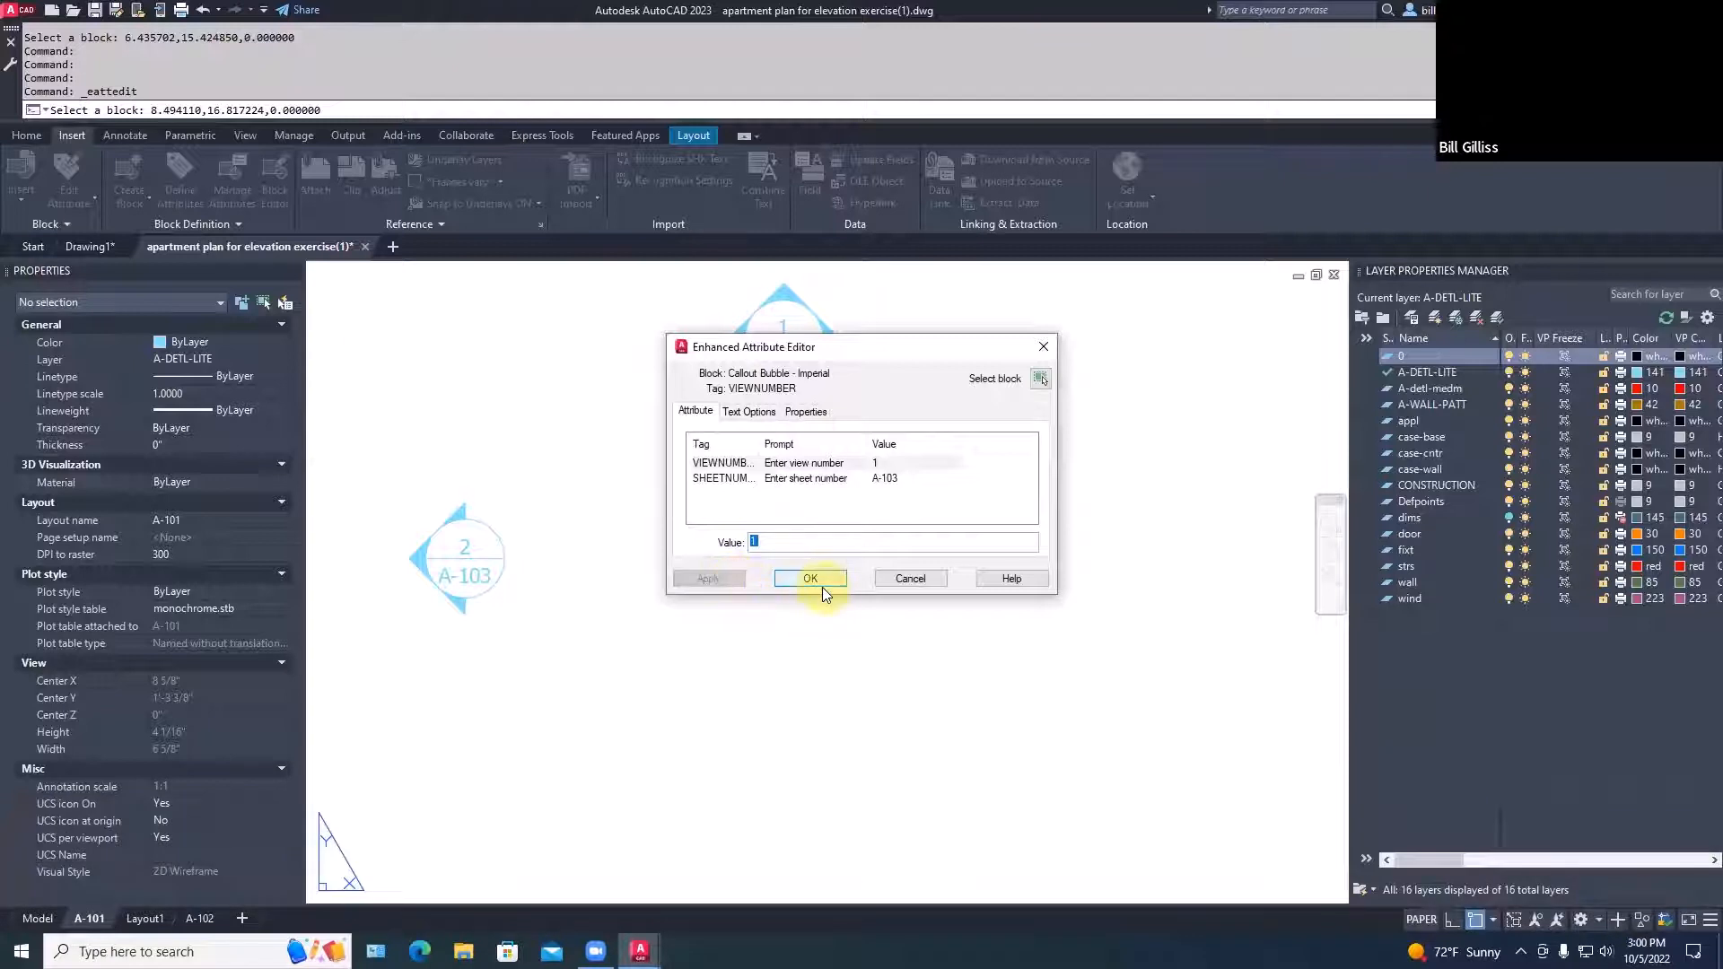
{"action": "left_click", "coordinate": [822, 587]}
{"action": "left_click", "coordinate": [731, 686]}
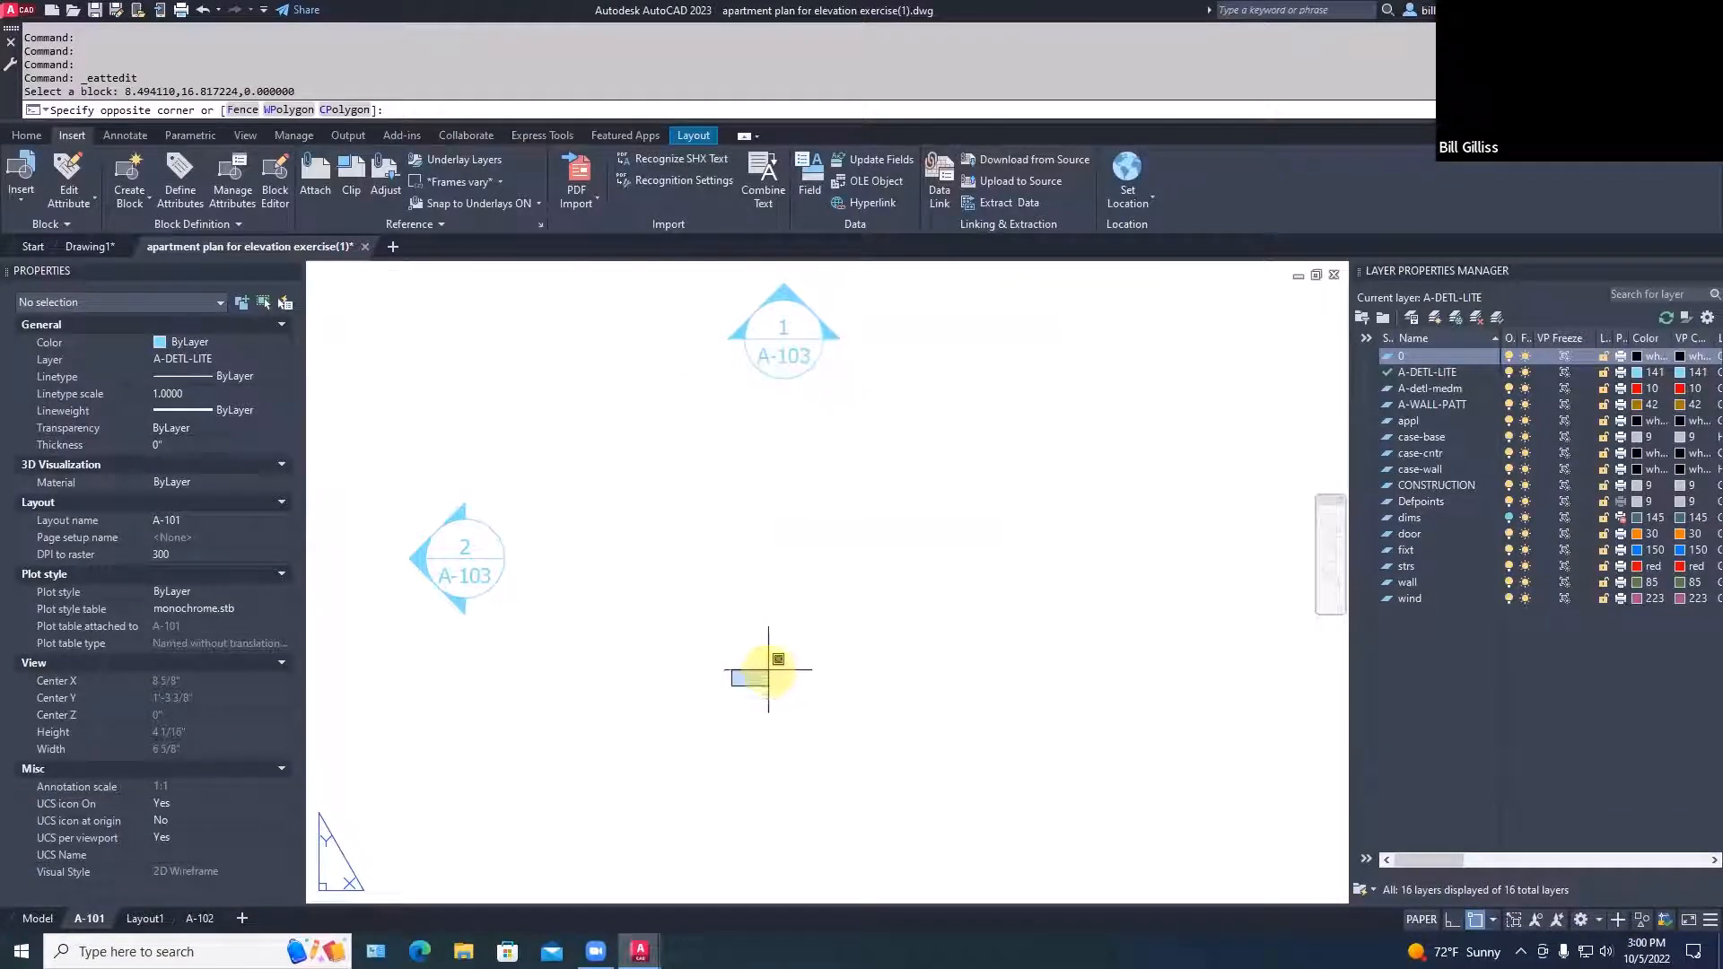
{"action": "left_click", "coordinate": [314, 892]}
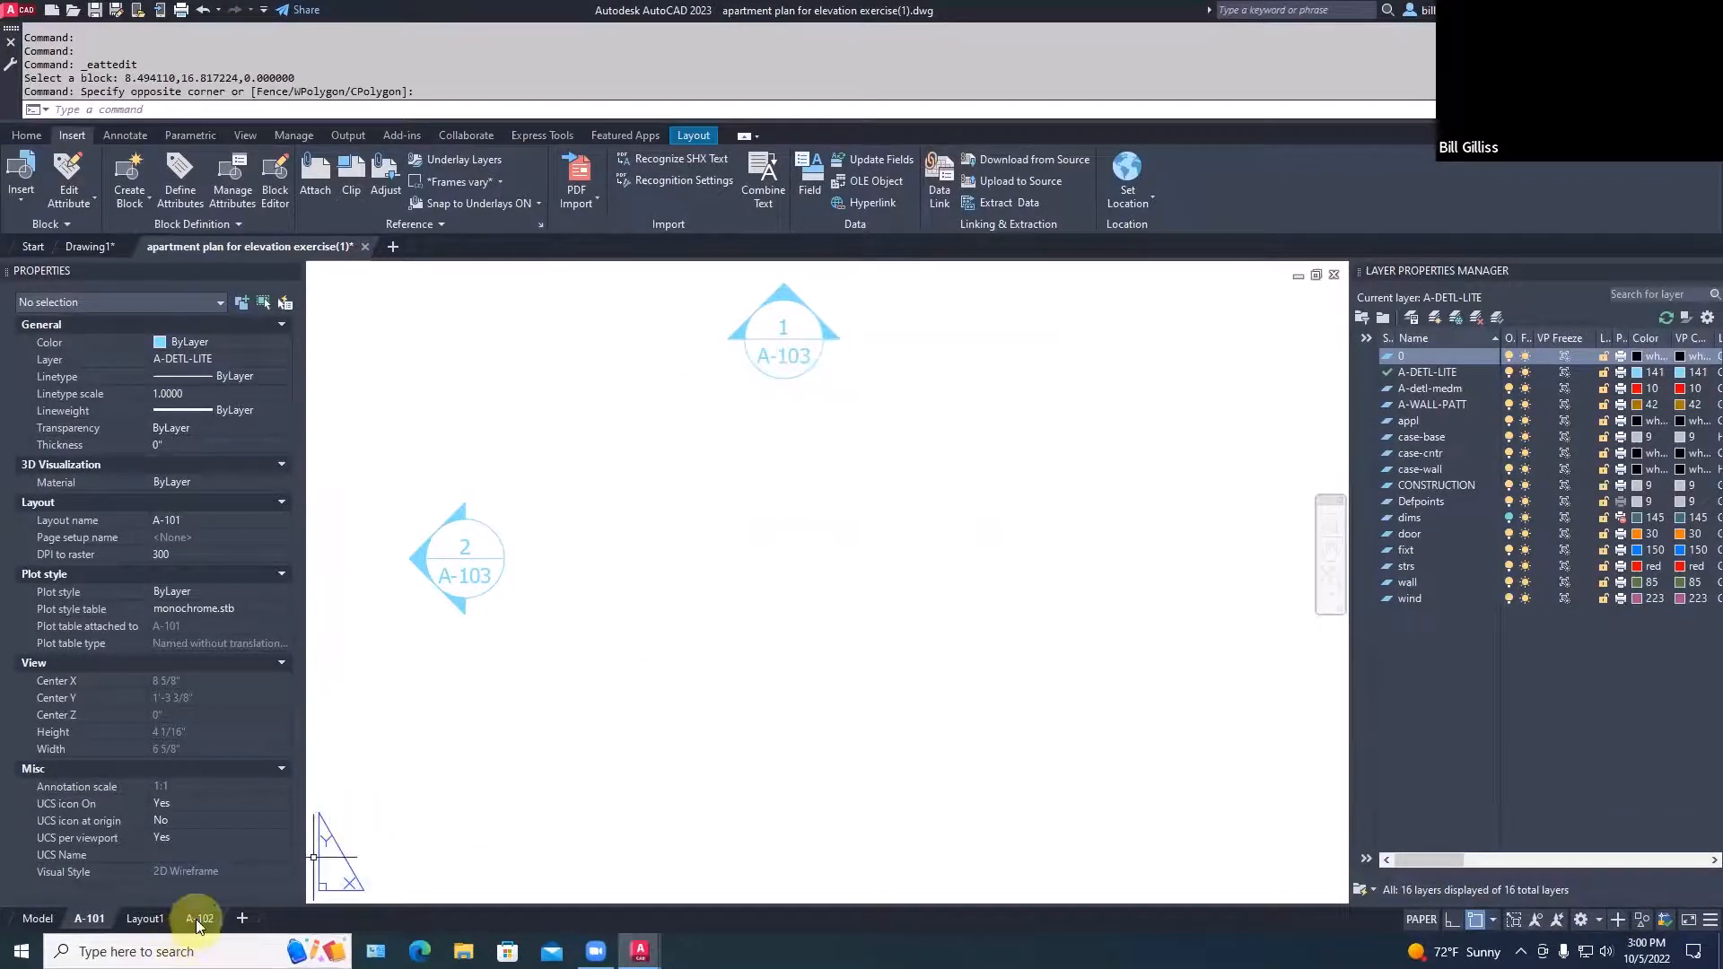
Rename the kitchen elevations layout as A-103 to match its title block
{"action": "left_click", "coordinate": [196, 917]}
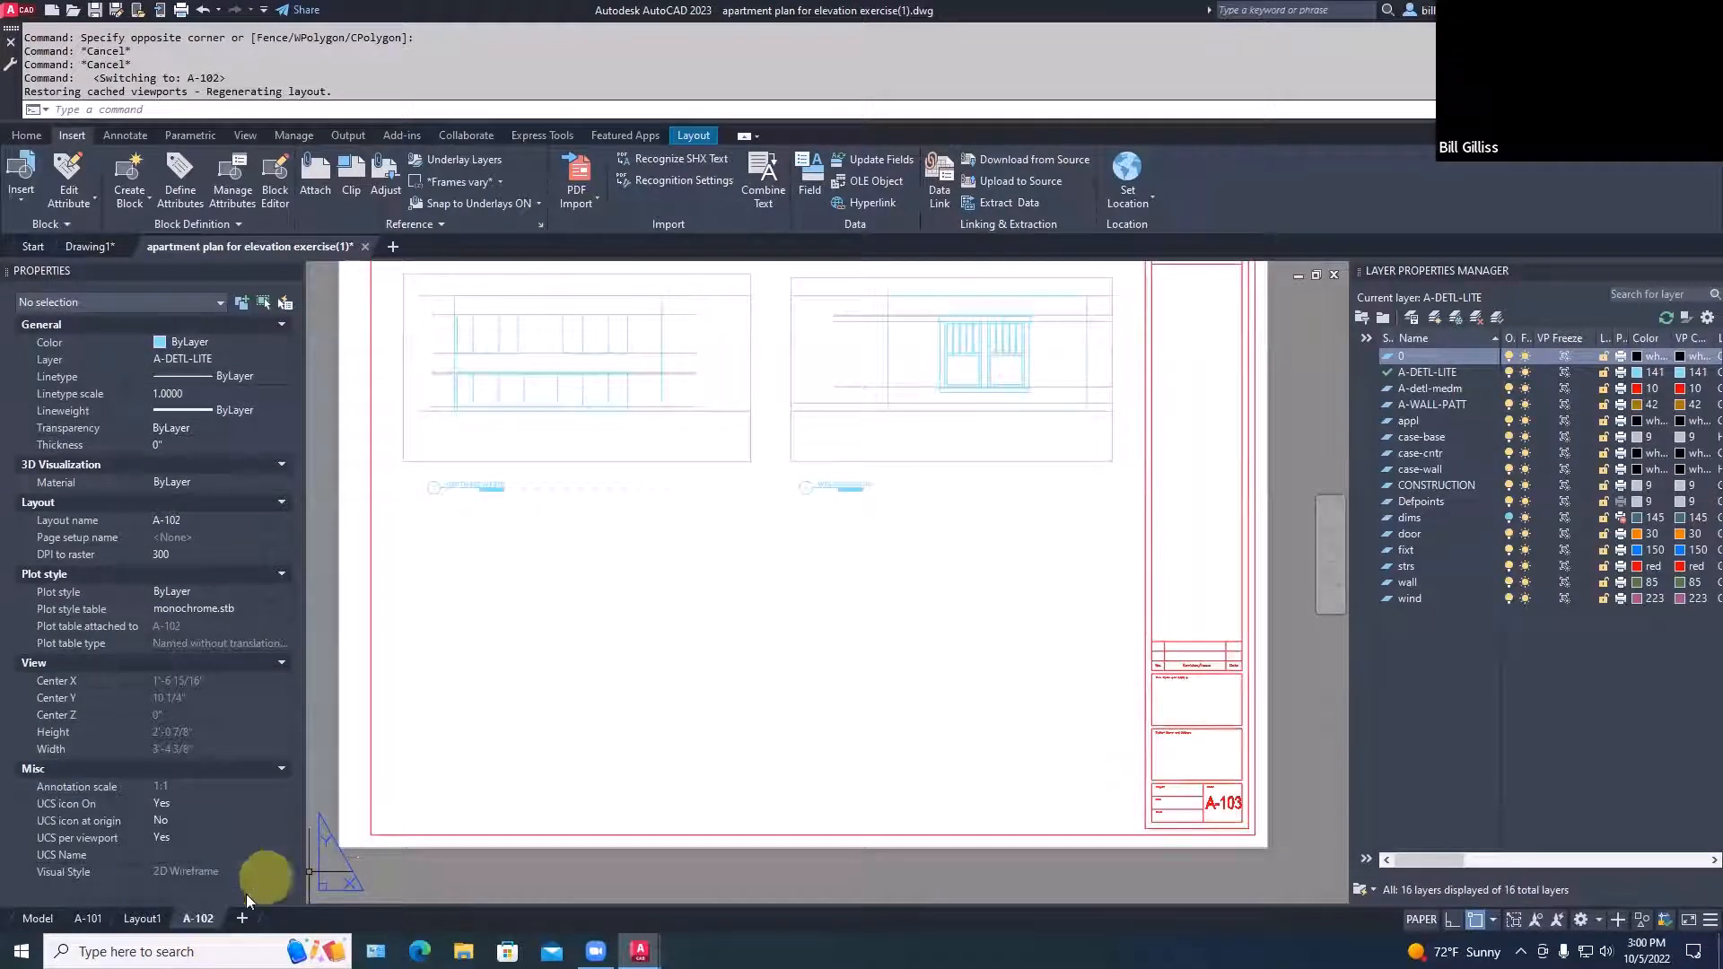
{"action": "double_click", "coordinate": [207, 918]}
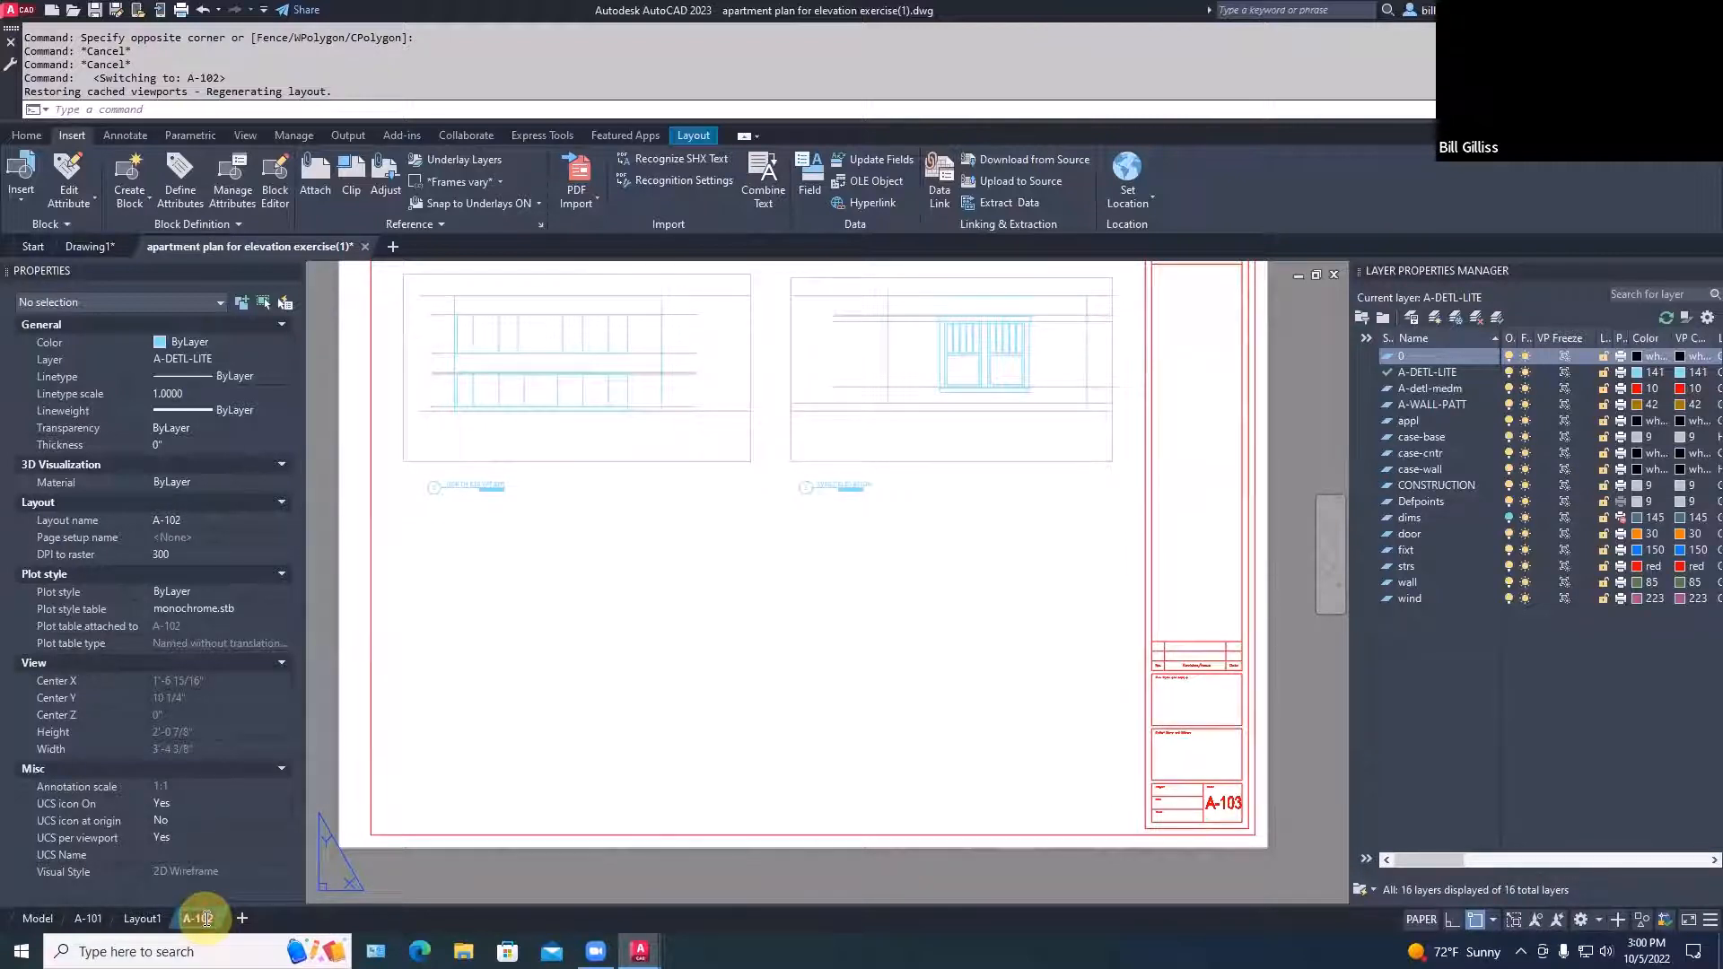
{"action": "key", "text": "Delete"}
{"action": "key", "text": "Delete"}
{"action": "key", "text": "Delete"}
{"action": "type", "text": "3"}
{"action": "left_click", "coordinate": [426, 730]}
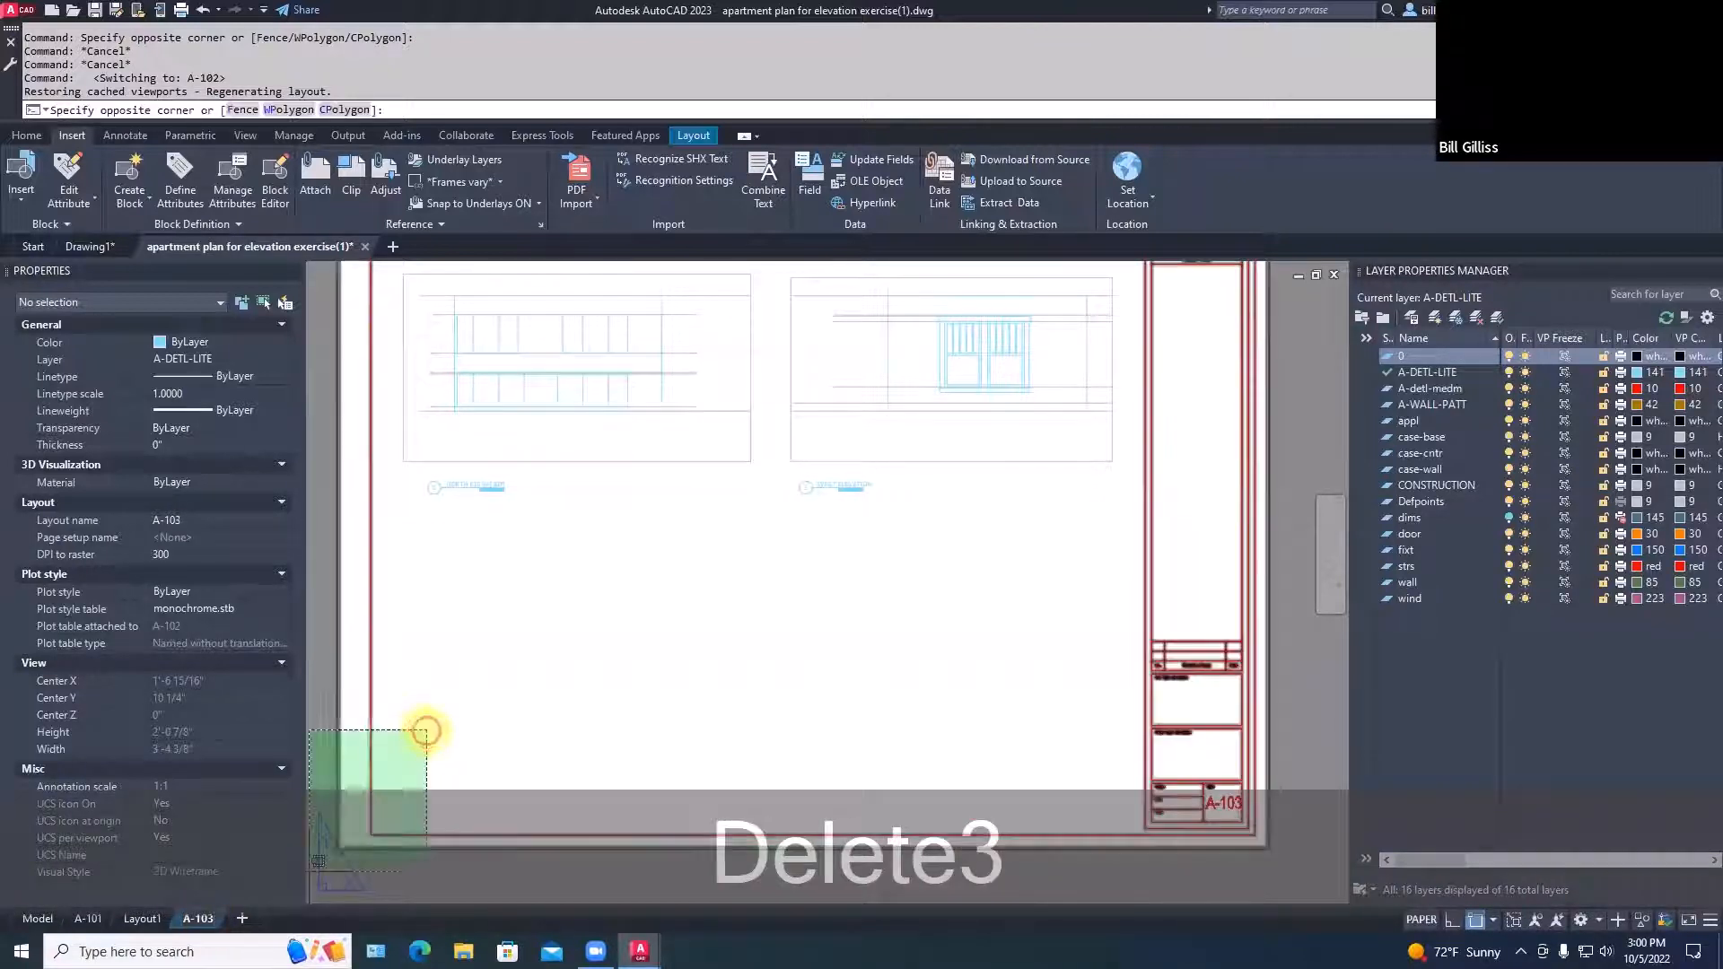
{"action": "key", "text": "Escape"}
{"action": "key", "text": "Escape"}
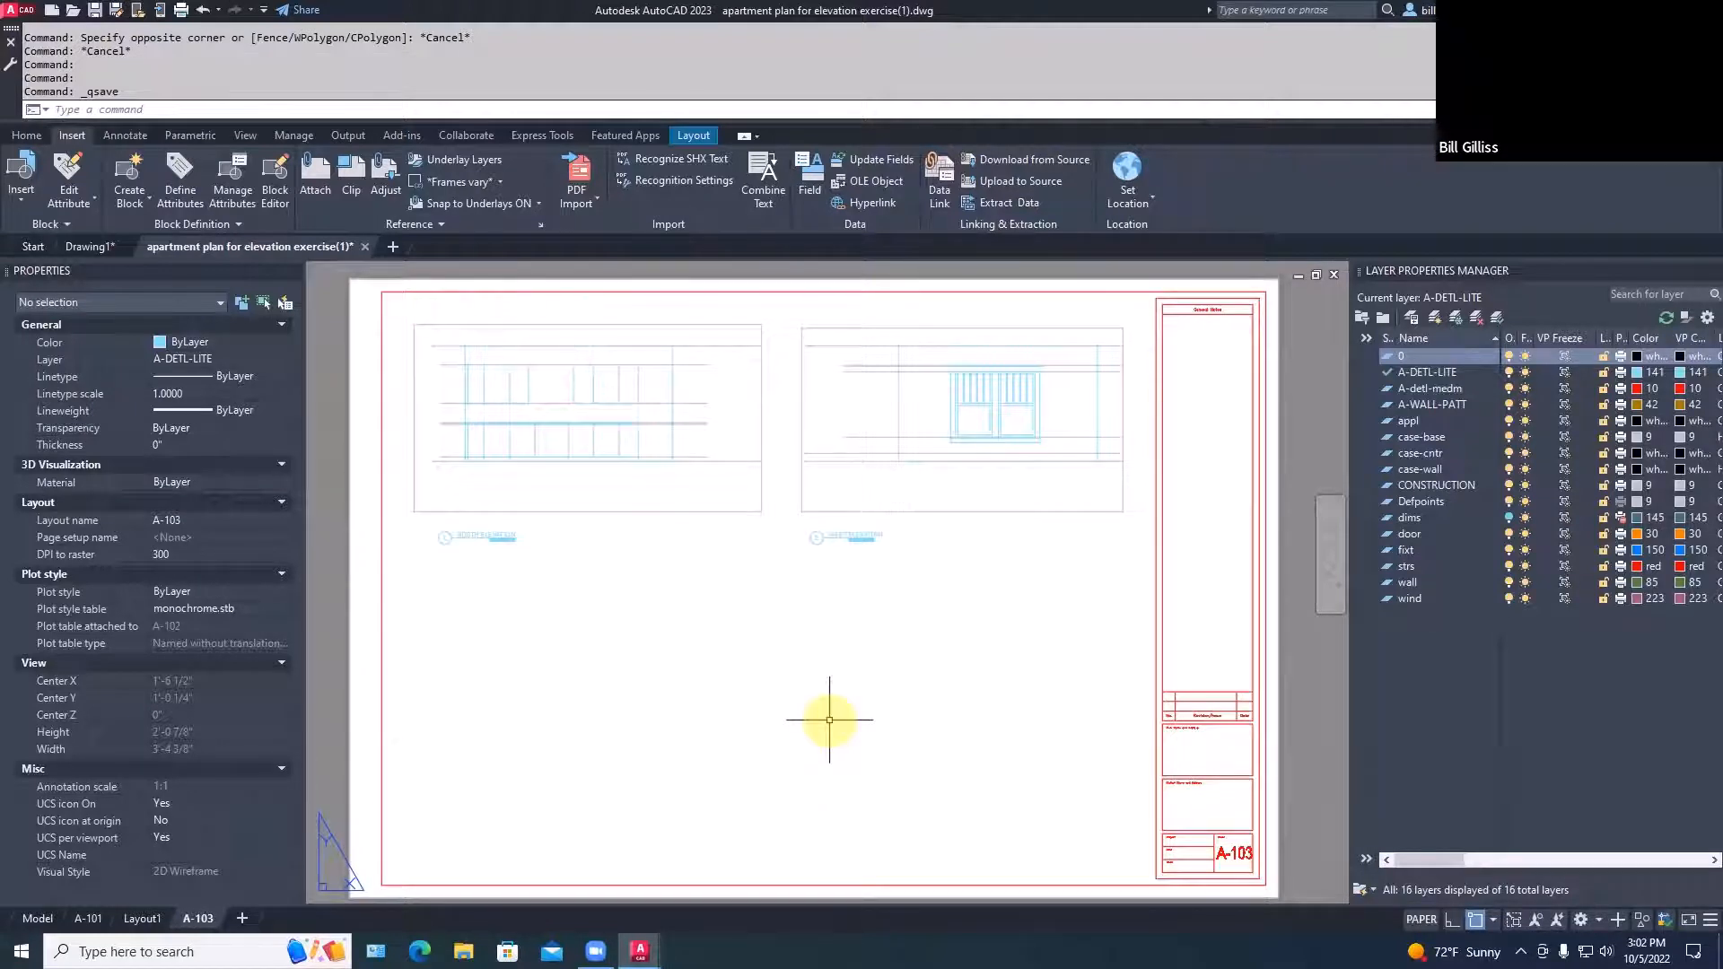
Examine the cabinet lines of the kitchen elevation against the kitchen plan below it in model space
{"action": "left_click", "coordinate": [38, 918]}
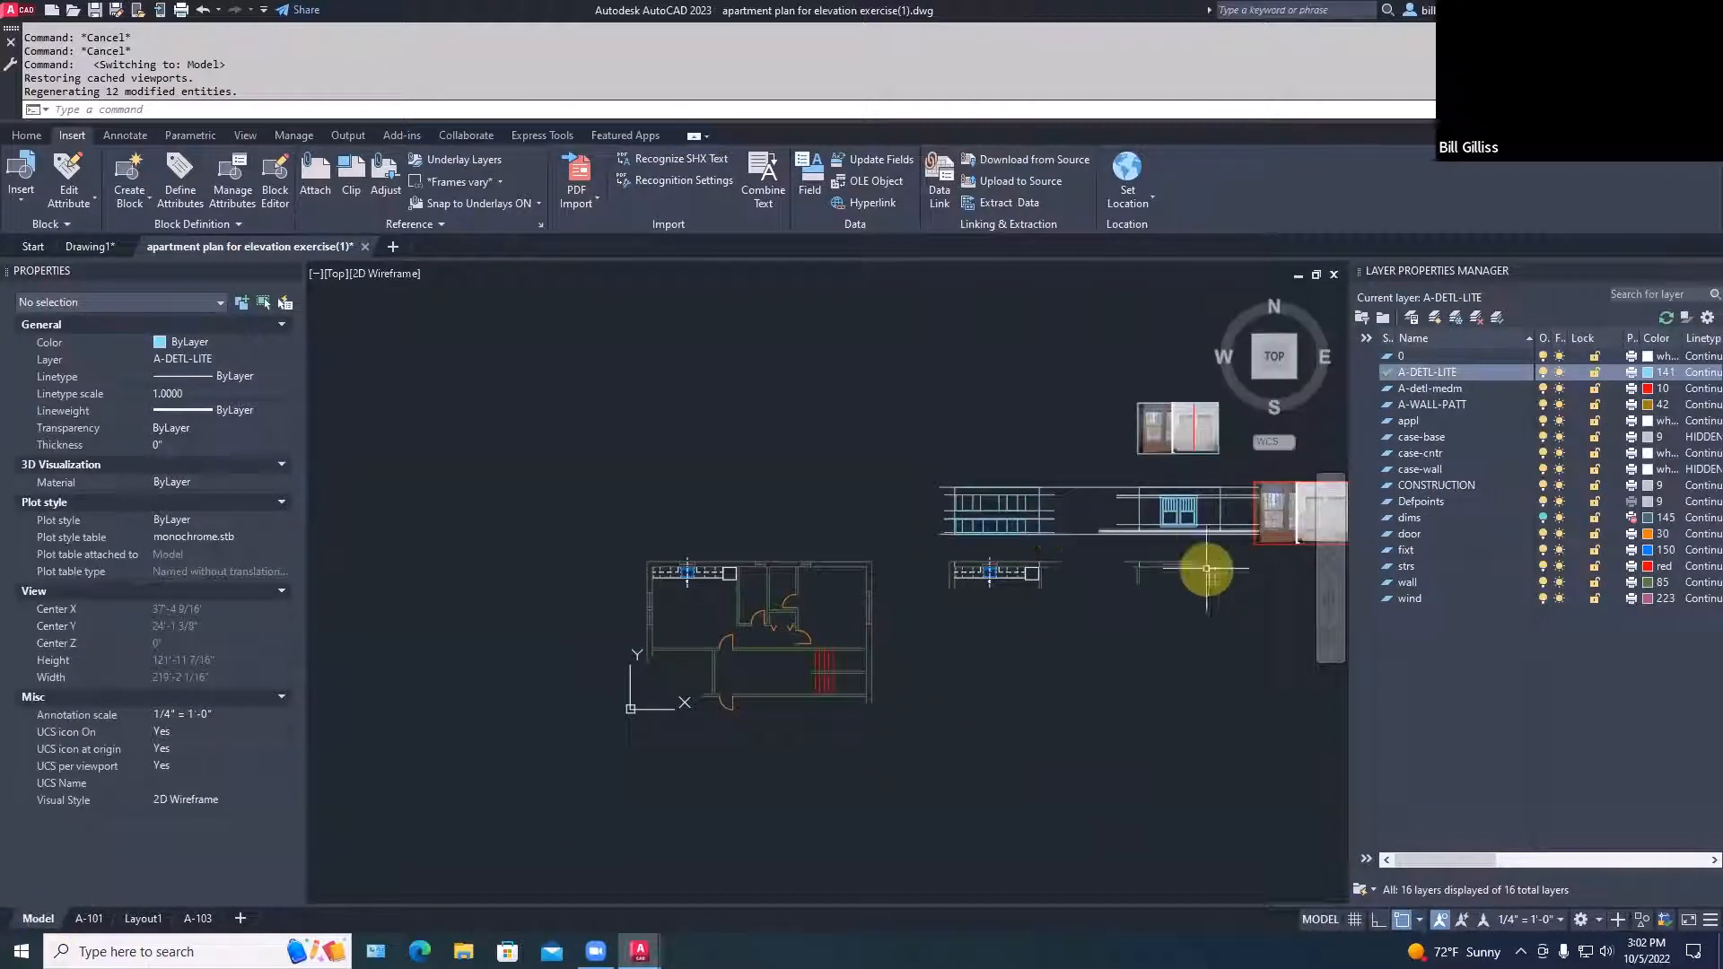
{"action": "middle_click_drag", "start_coordinate": [1204, 630], "coordinate": [971, 645]}
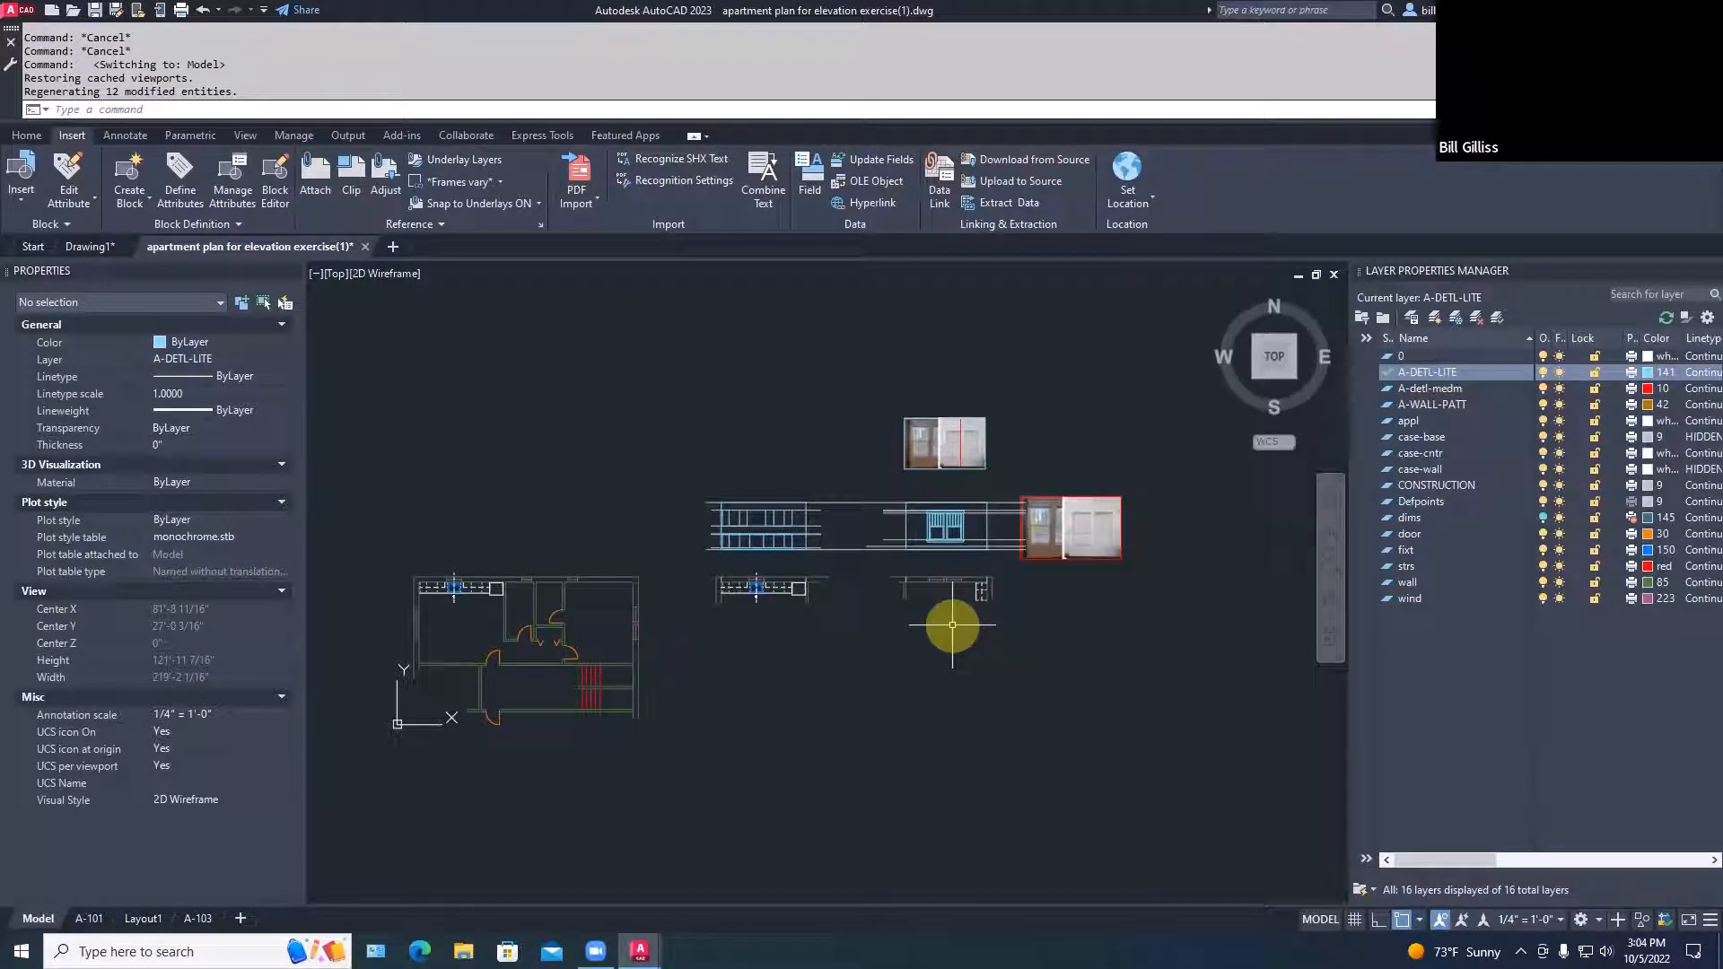
{"action": "scroll", "coordinate": [723, 519], "scroll_direction": "up", "scroll_amount": 5}
{"action": "scroll", "coordinate": [840, 554], "scroll_direction": "down", "scroll_amount": 2}
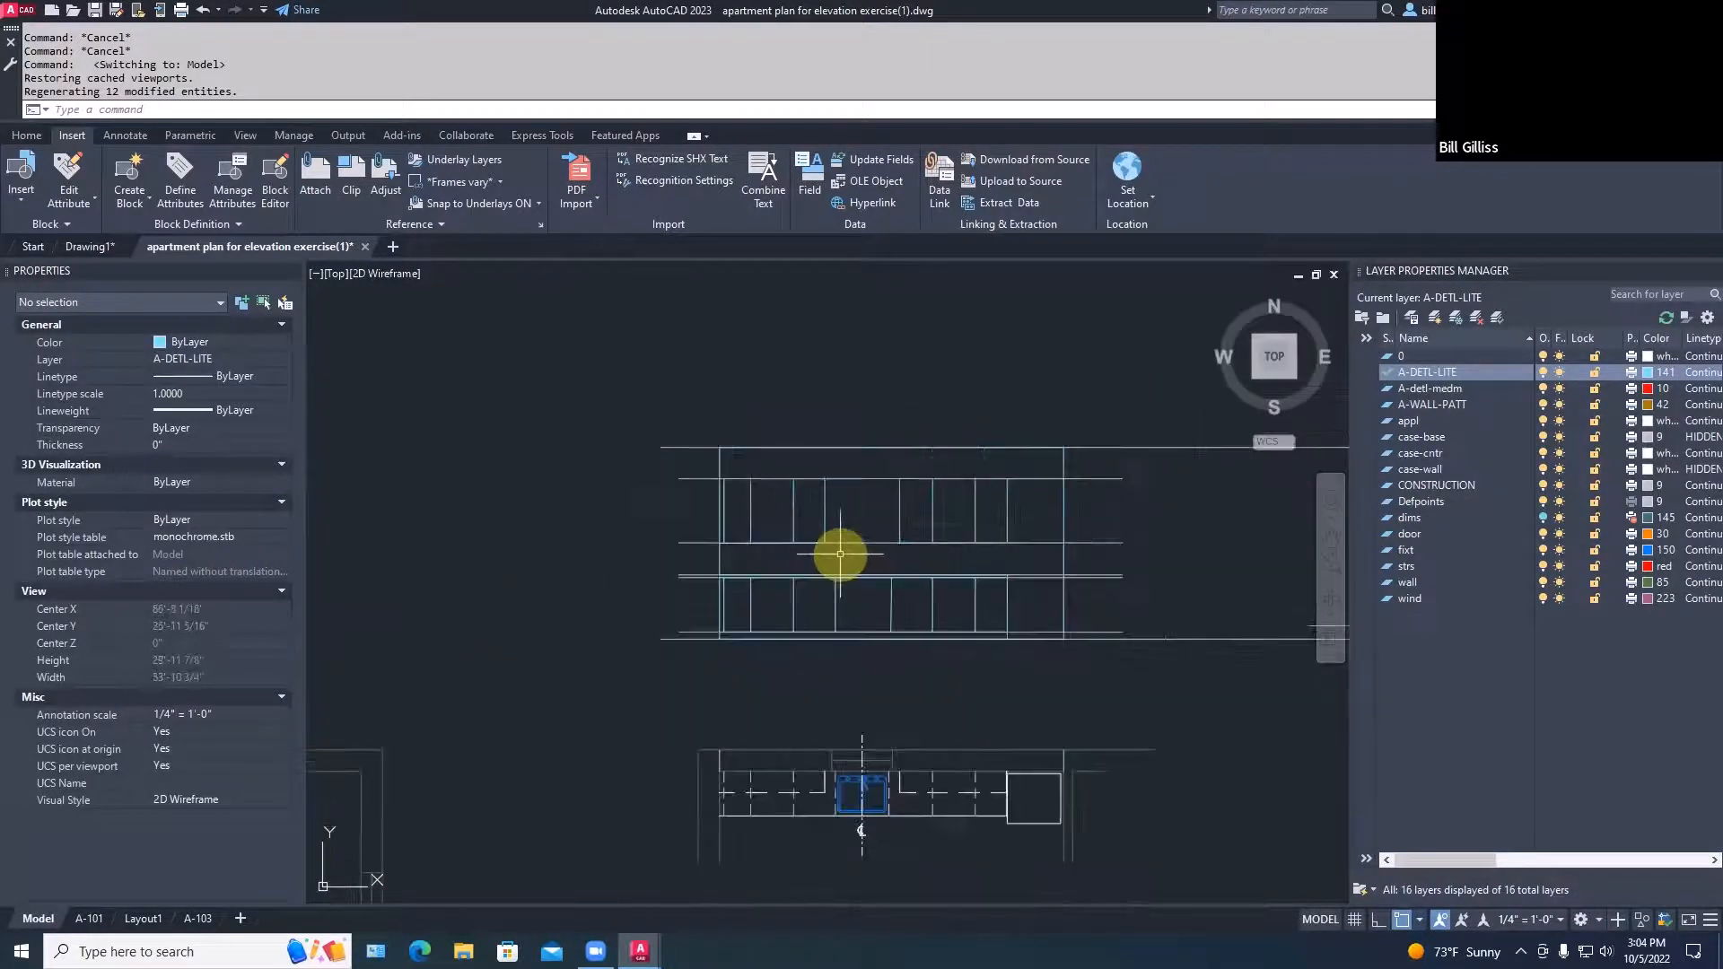
{"action": "middle_click_drag", "start_coordinate": [841, 729], "coordinate": [831, 615]}
{"action": "scroll", "coordinate": [743, 715], "scroll_direction": "up", "scroll_amount": 4}
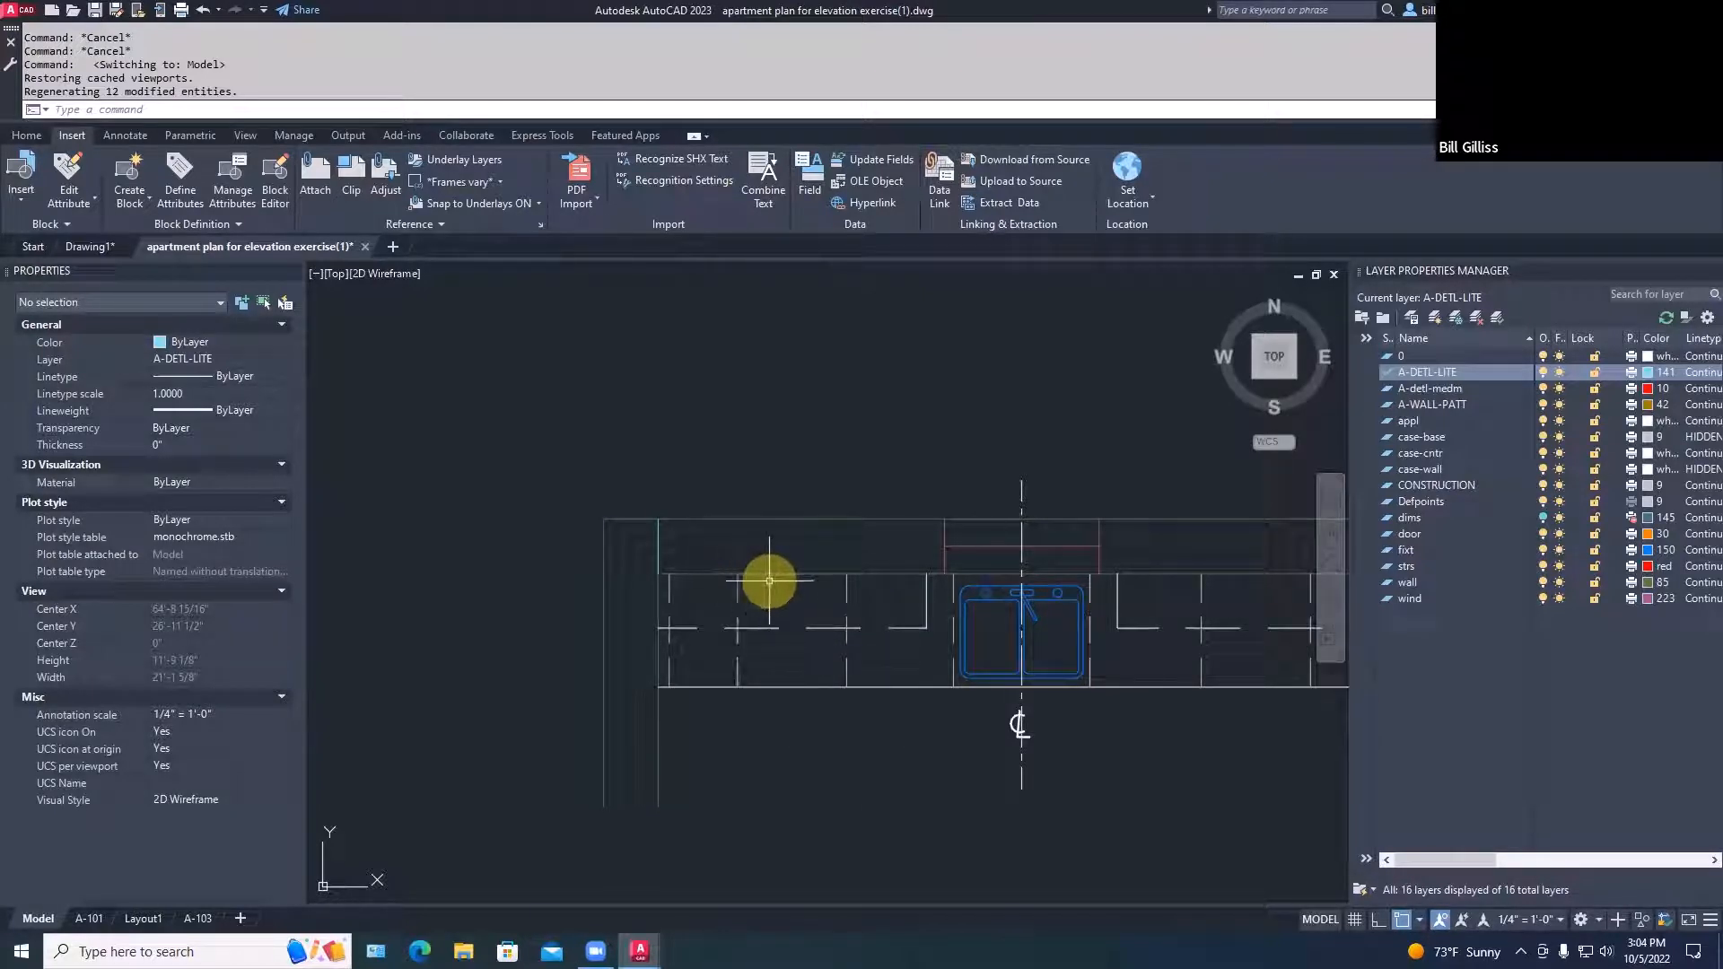
{"action": "scroll", "coordinate": [769, 577], "scroll_direction": "down", "scroll_amount": 3}
{"action": "scroll", "coordinate": [769, 499], "scroll_direction": "up", "scroll_amount": 3}
{"action": "scroll", "coordinate": [769, 499], "scroll_direction": "up", "scroll_amount": 4}
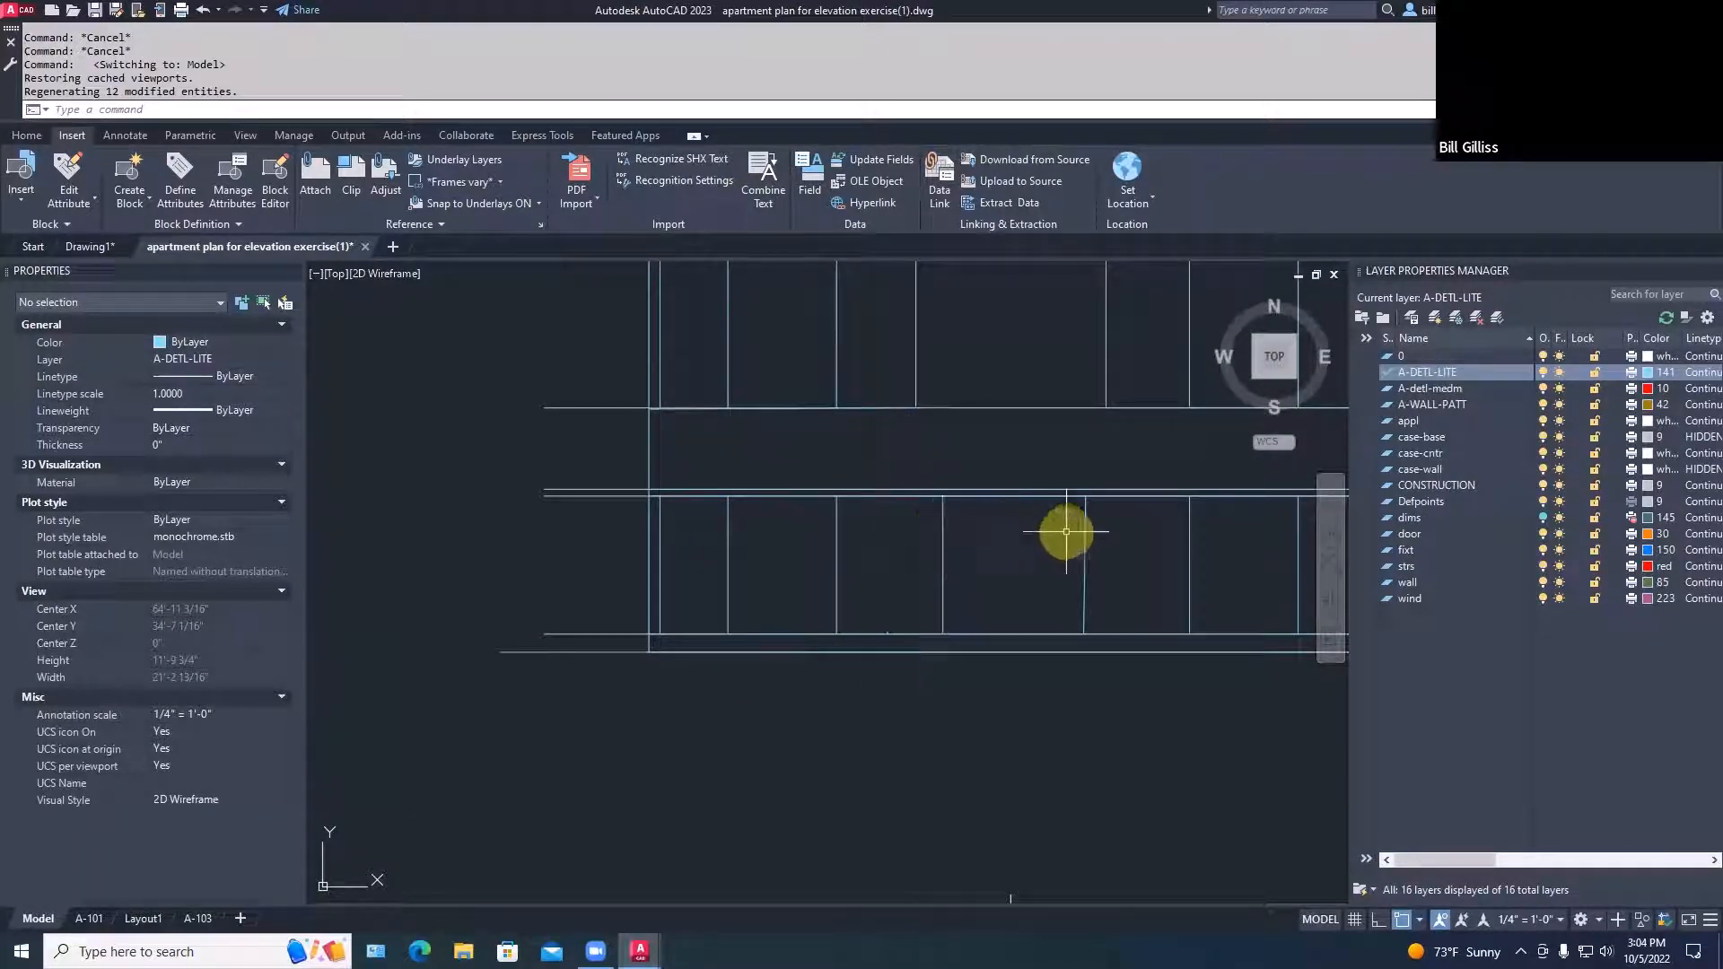
{"action": "scroll", "coordinate": [1032, 534], "scroll_direction": "down", "scroll_amount": 1}
{"action": "scroll", "coordinate": [1087, 571], "scroll_direction": "down", "scroll_amount": 1}
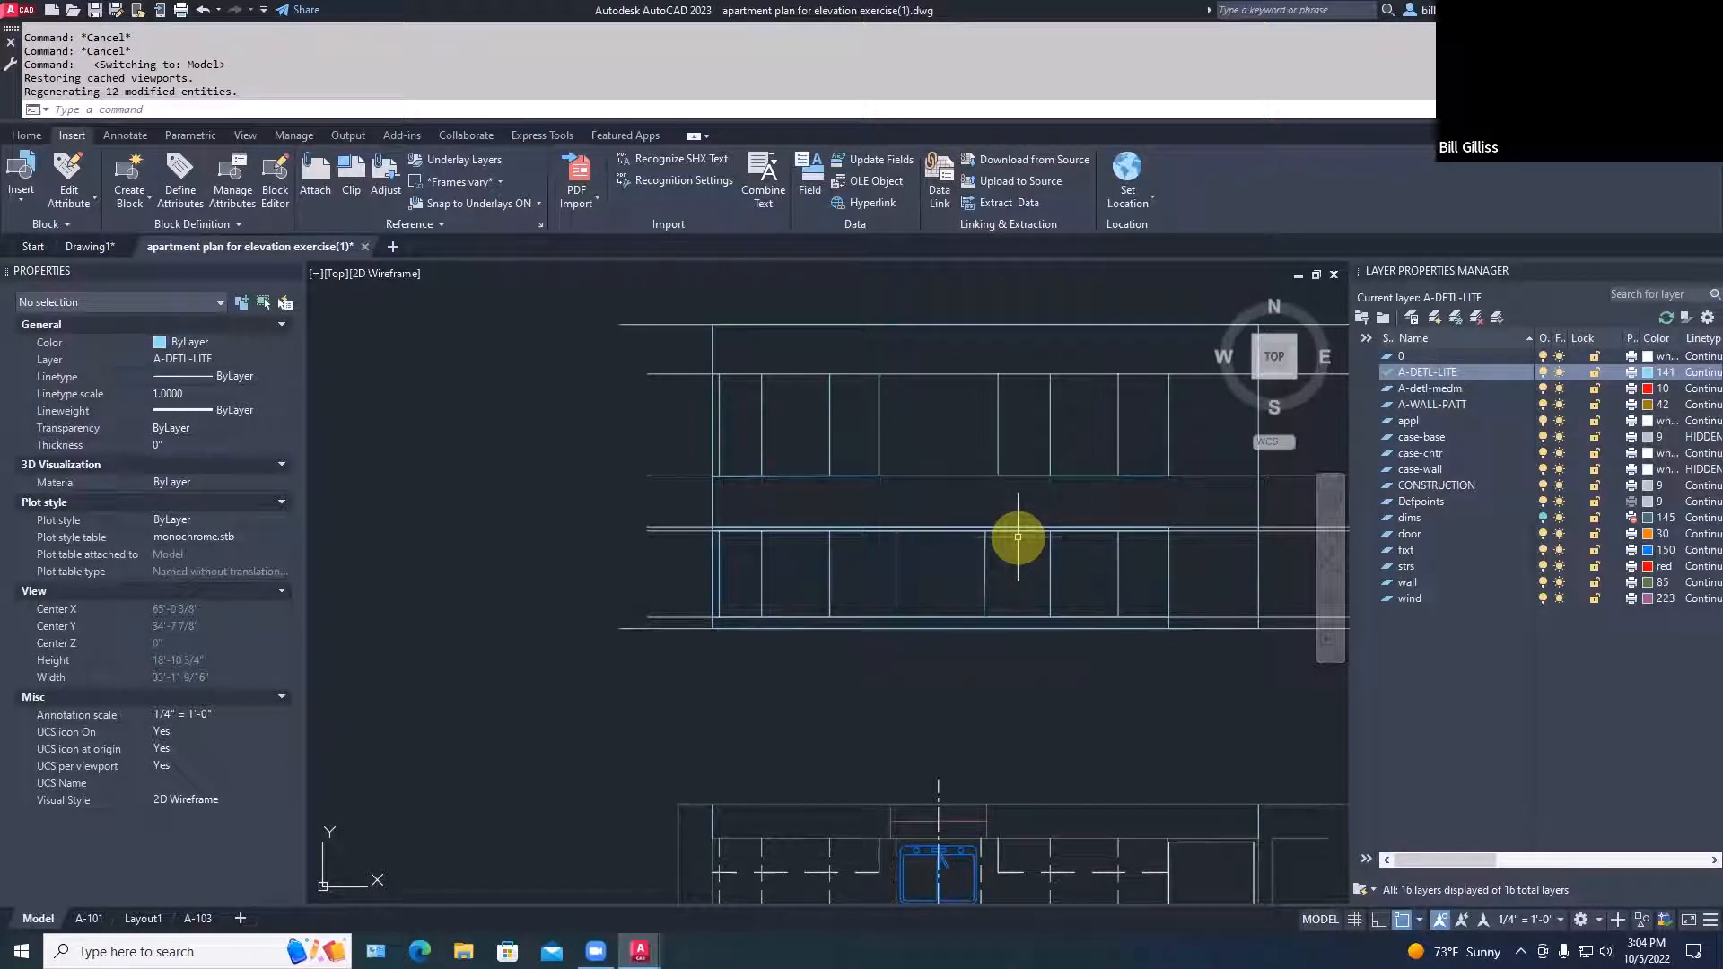
{"action": "scroll", "coordinate": [799, 468], "scroll_direction": "down", "scroll_amount": 2}
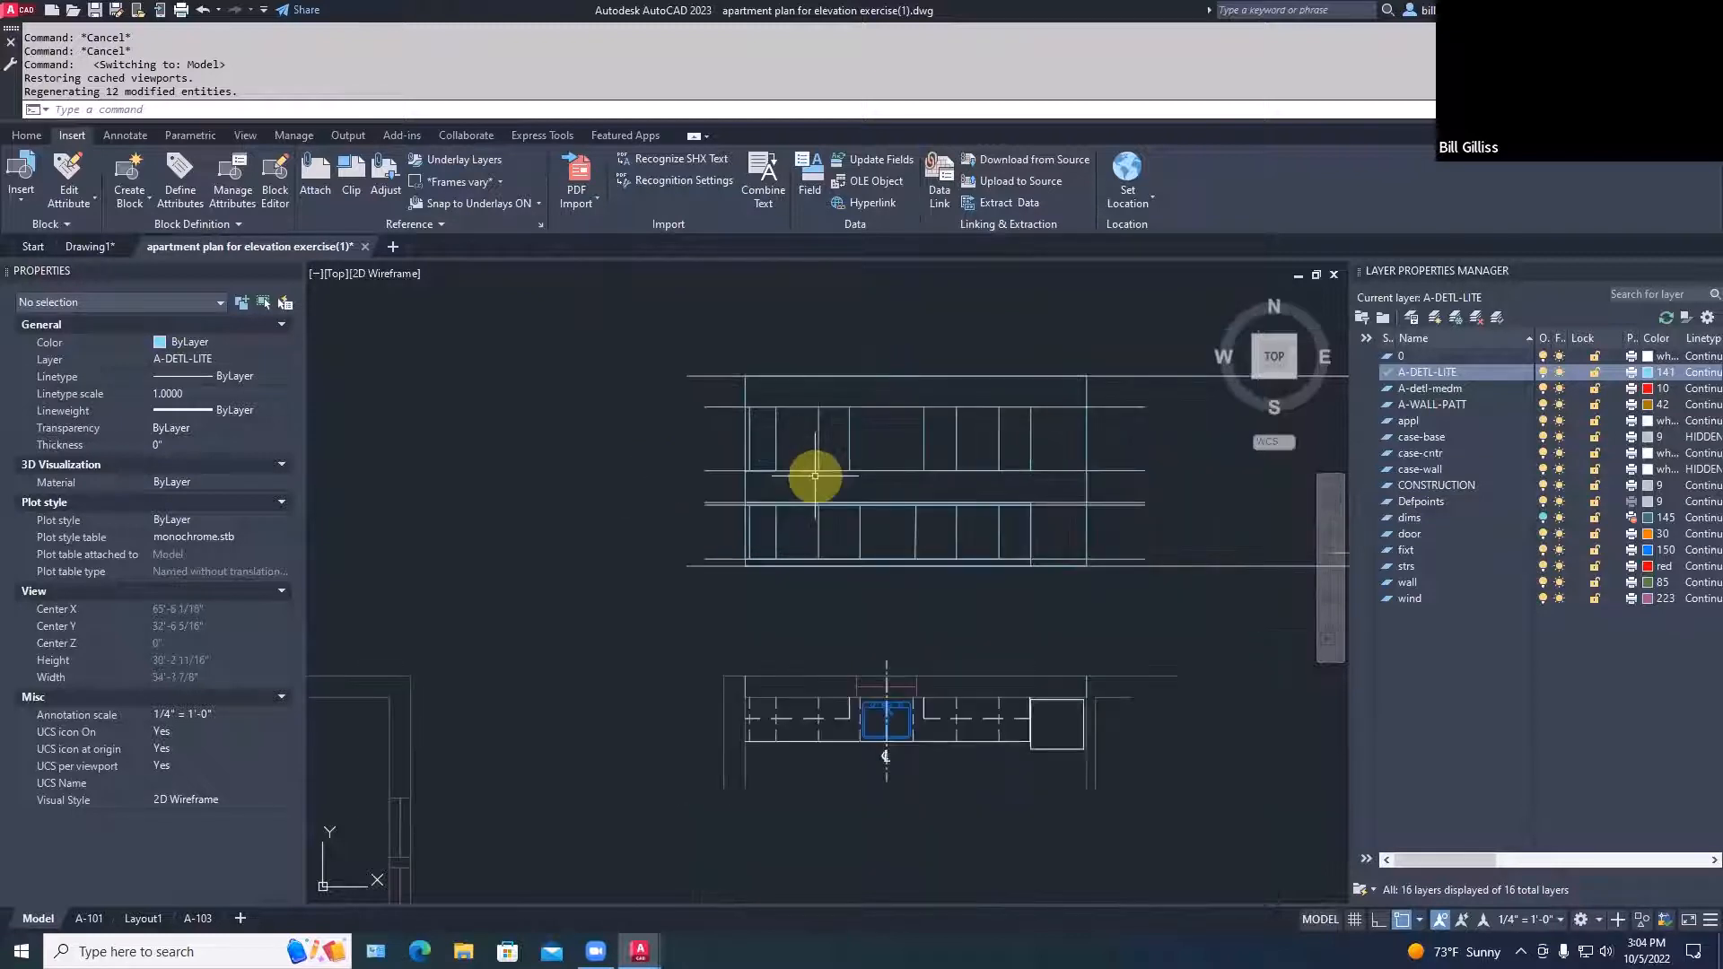
{"action": "scroll", "coordinate": [761, 436], "scroll_direction": "up", "scroll_amount": 5}
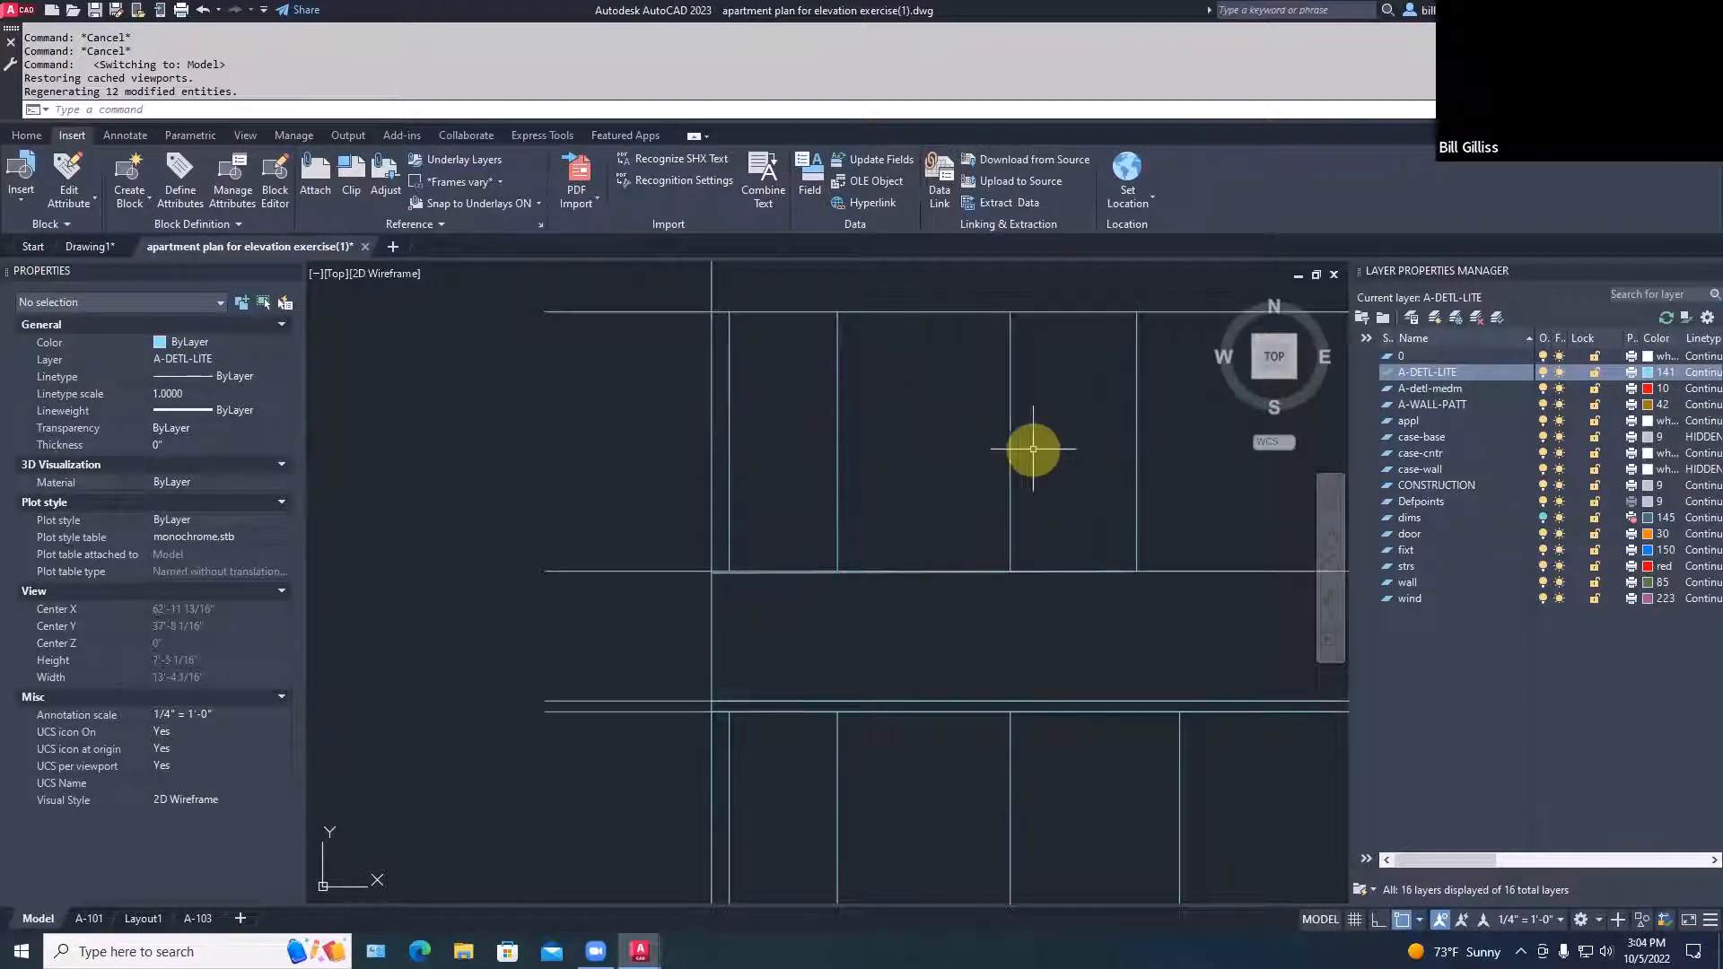
{"action": "middle_click_drag", "start_coordinate": [1032, 450], "coordinate": [927, 465]}
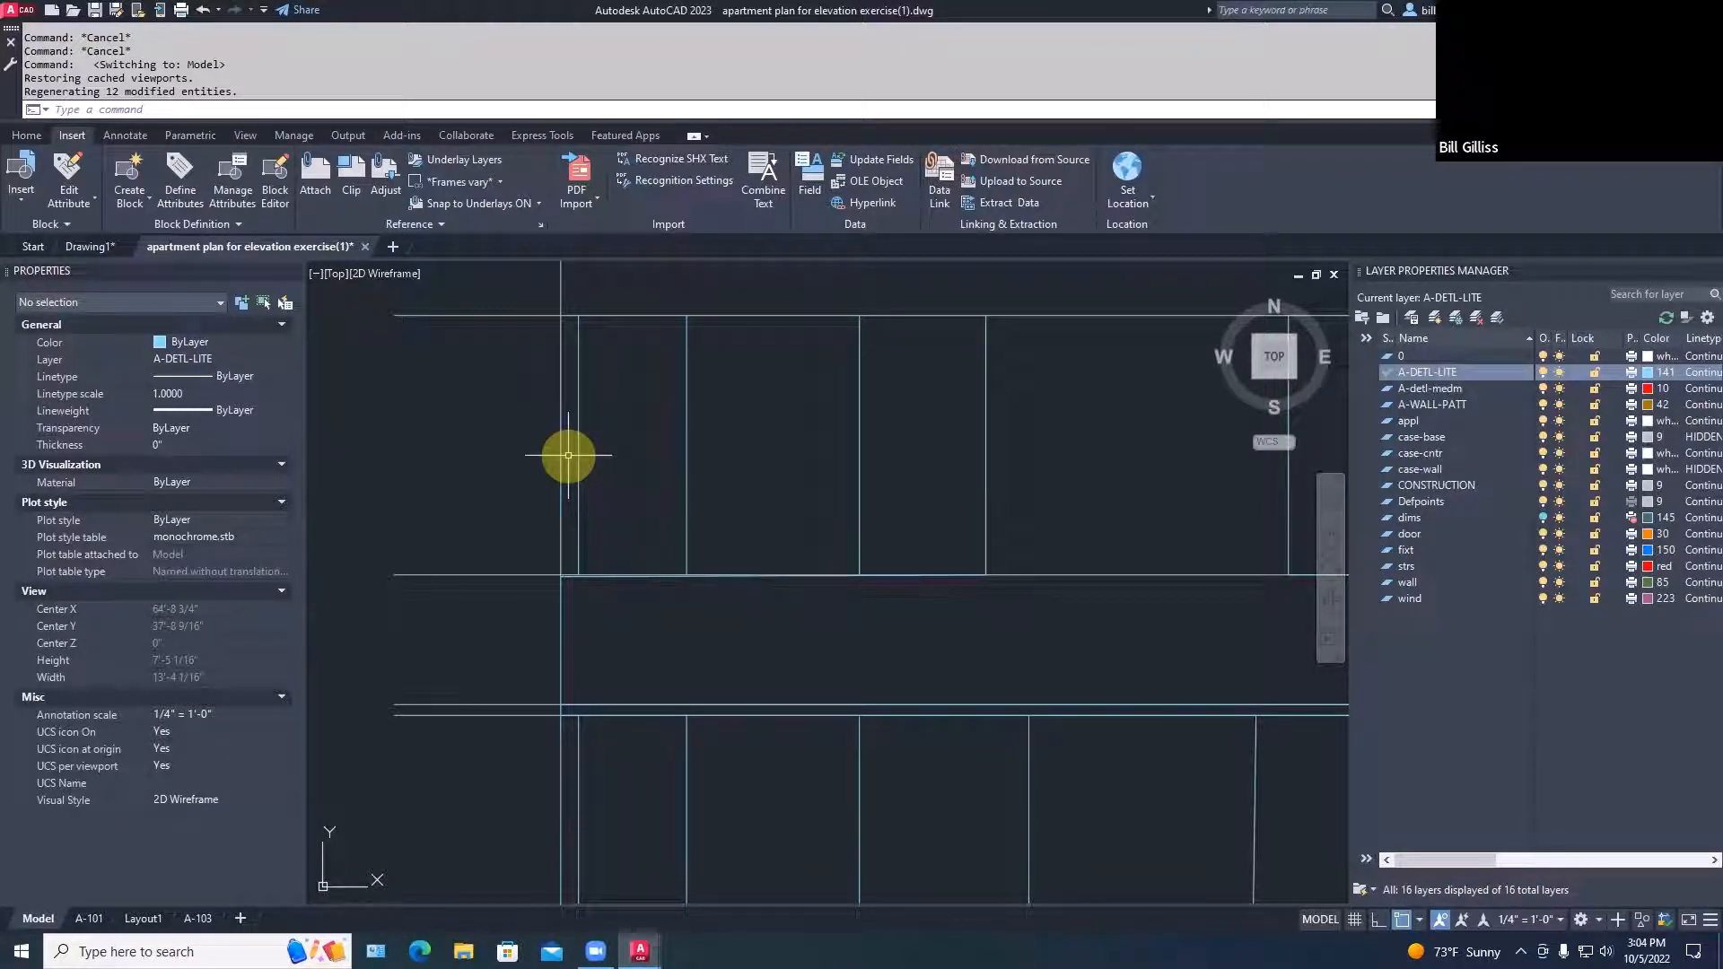
{"action": "scroll", "coordinate": [569, 455], "scroll_direction": "down", "scroll_amount": 2}
{"action": "scroll", "coordinate": [905, 565], "scroll_direction": "down", "scroll_amount": 2}
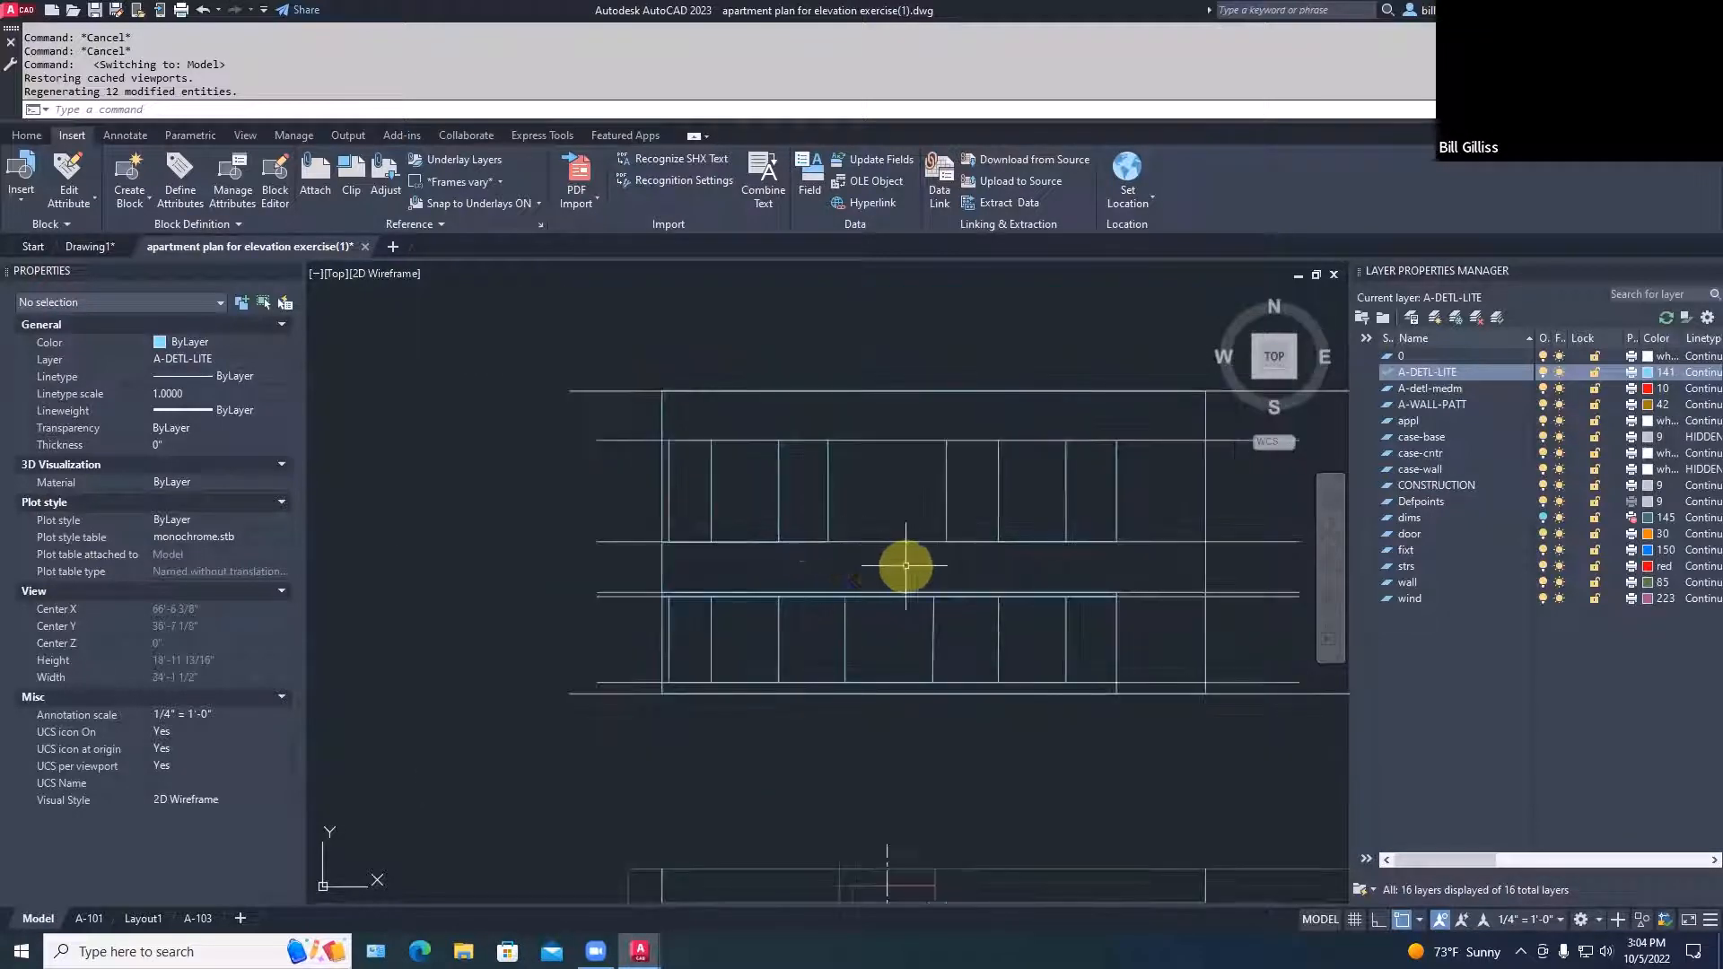
{"action": "middle_click_drag", "start_coordinate": [906, 565], "coordinate": [771, 567]}
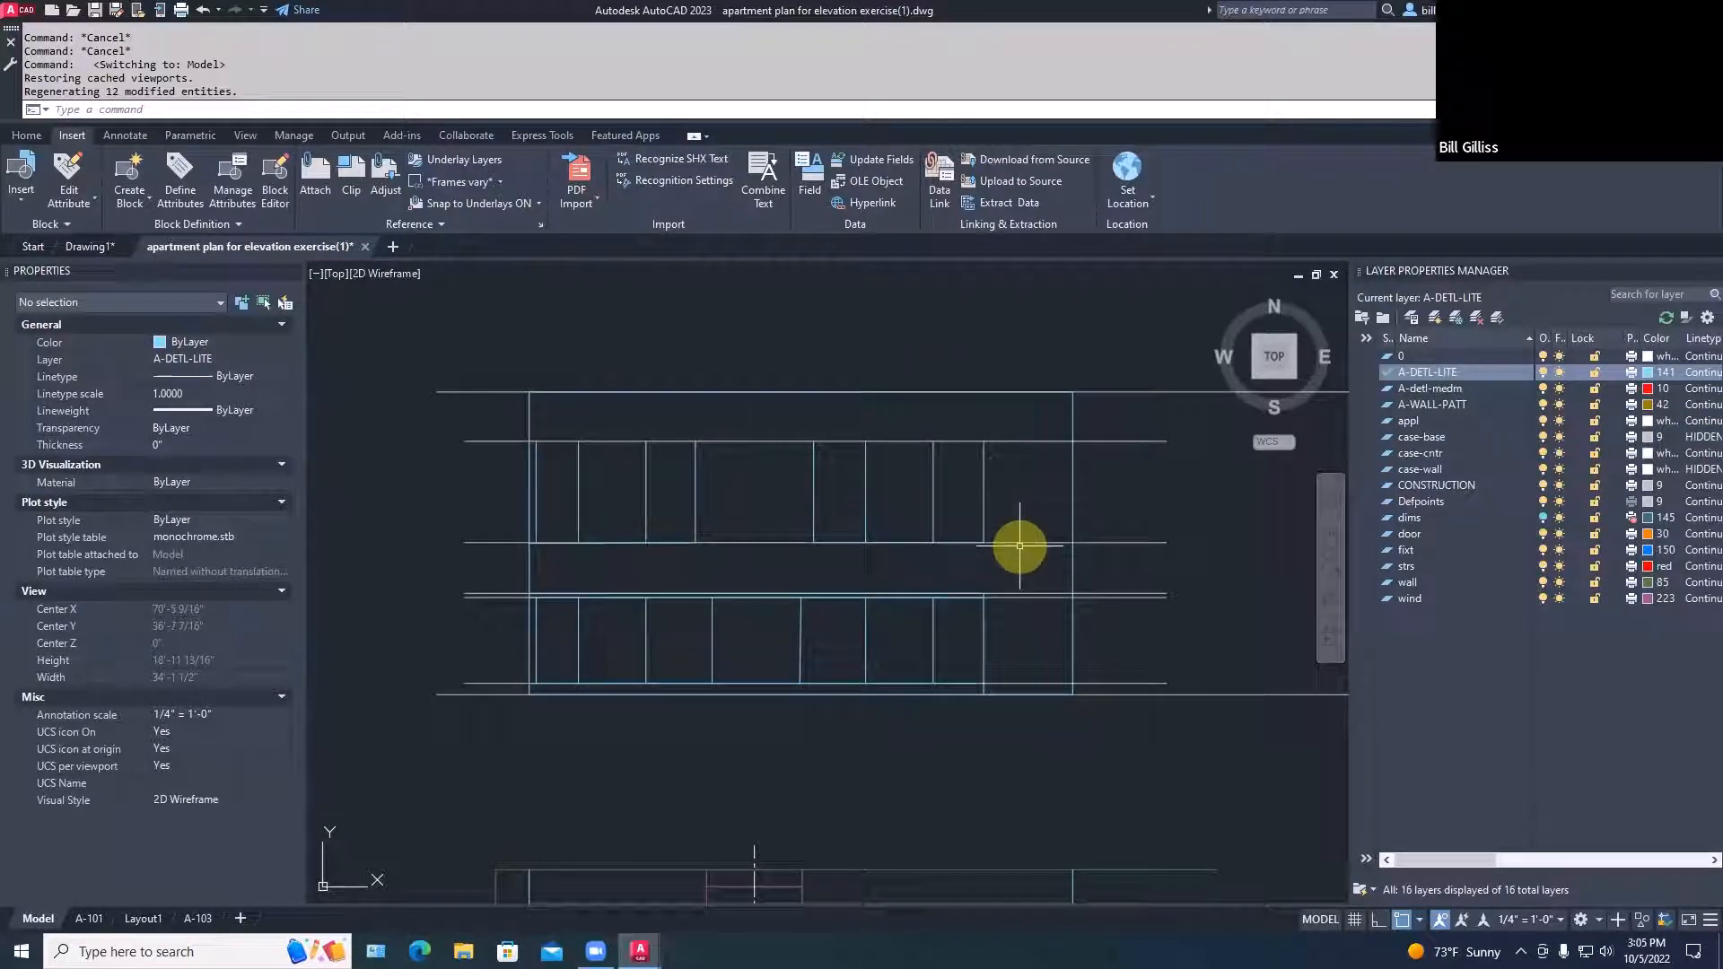
{"action": "scroll", "coordinate": [1020, 545], "scroll_direction": "down", "scroll_amount": 2}
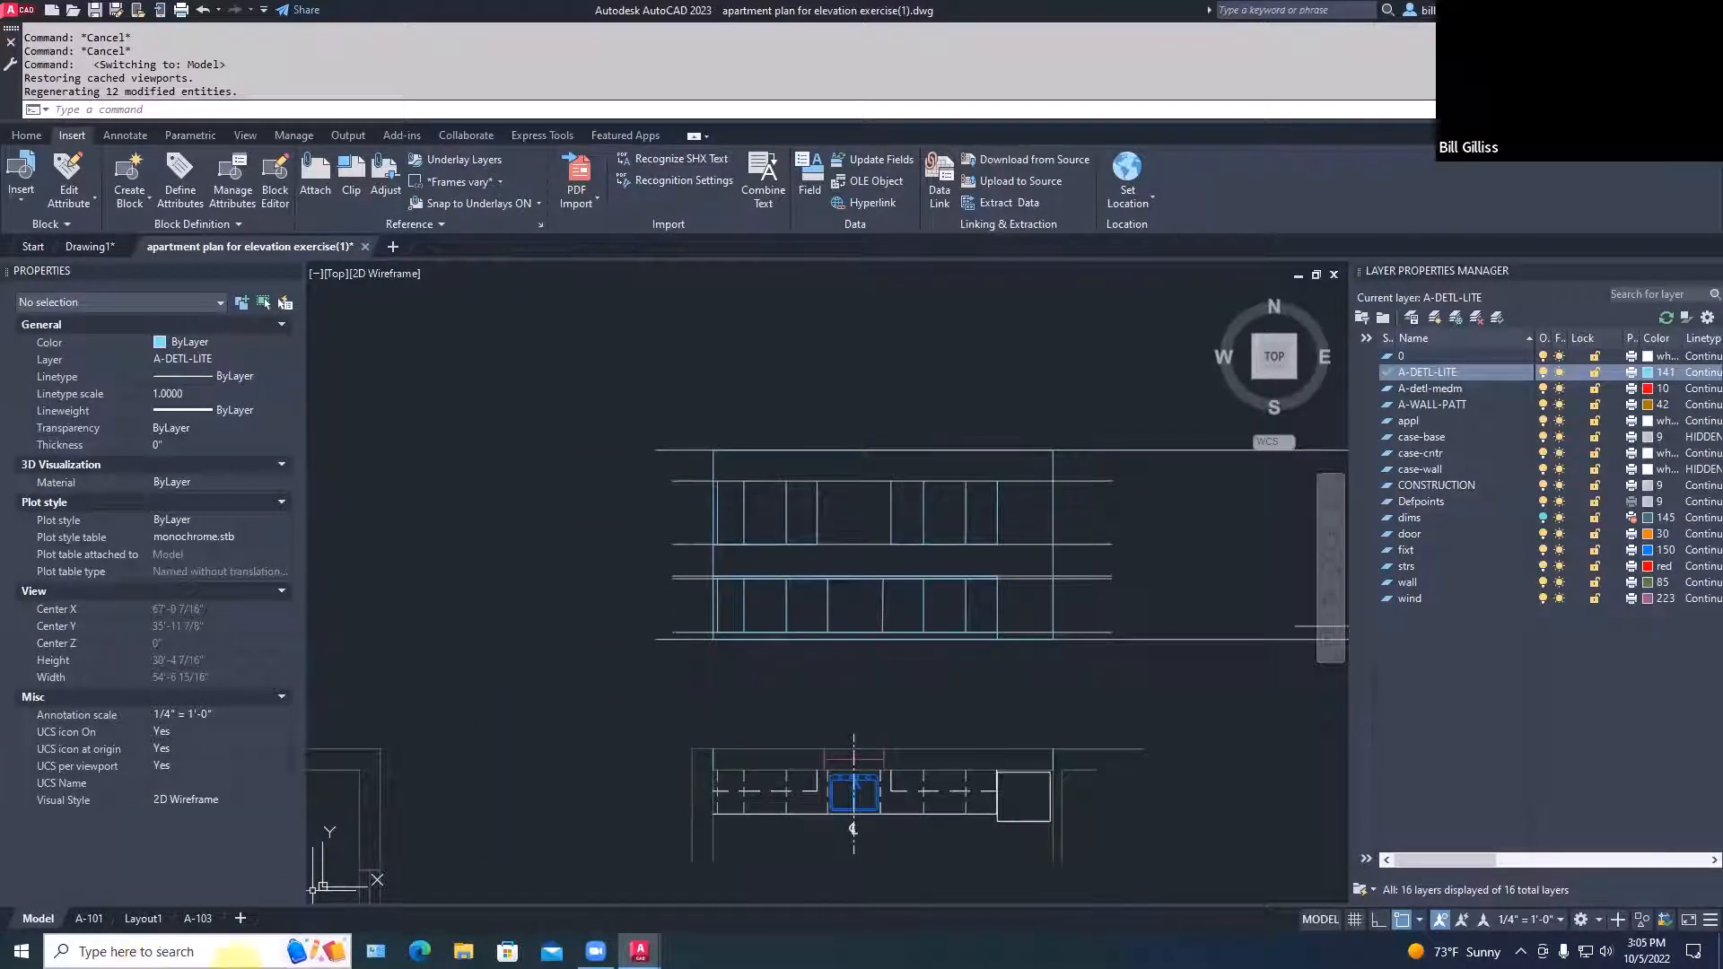
Freeze the CONSTRUCTION layer in the north elevation viewport only, on the A-103 layout
{"action": "left_click", "coordinate": [197, 918]}
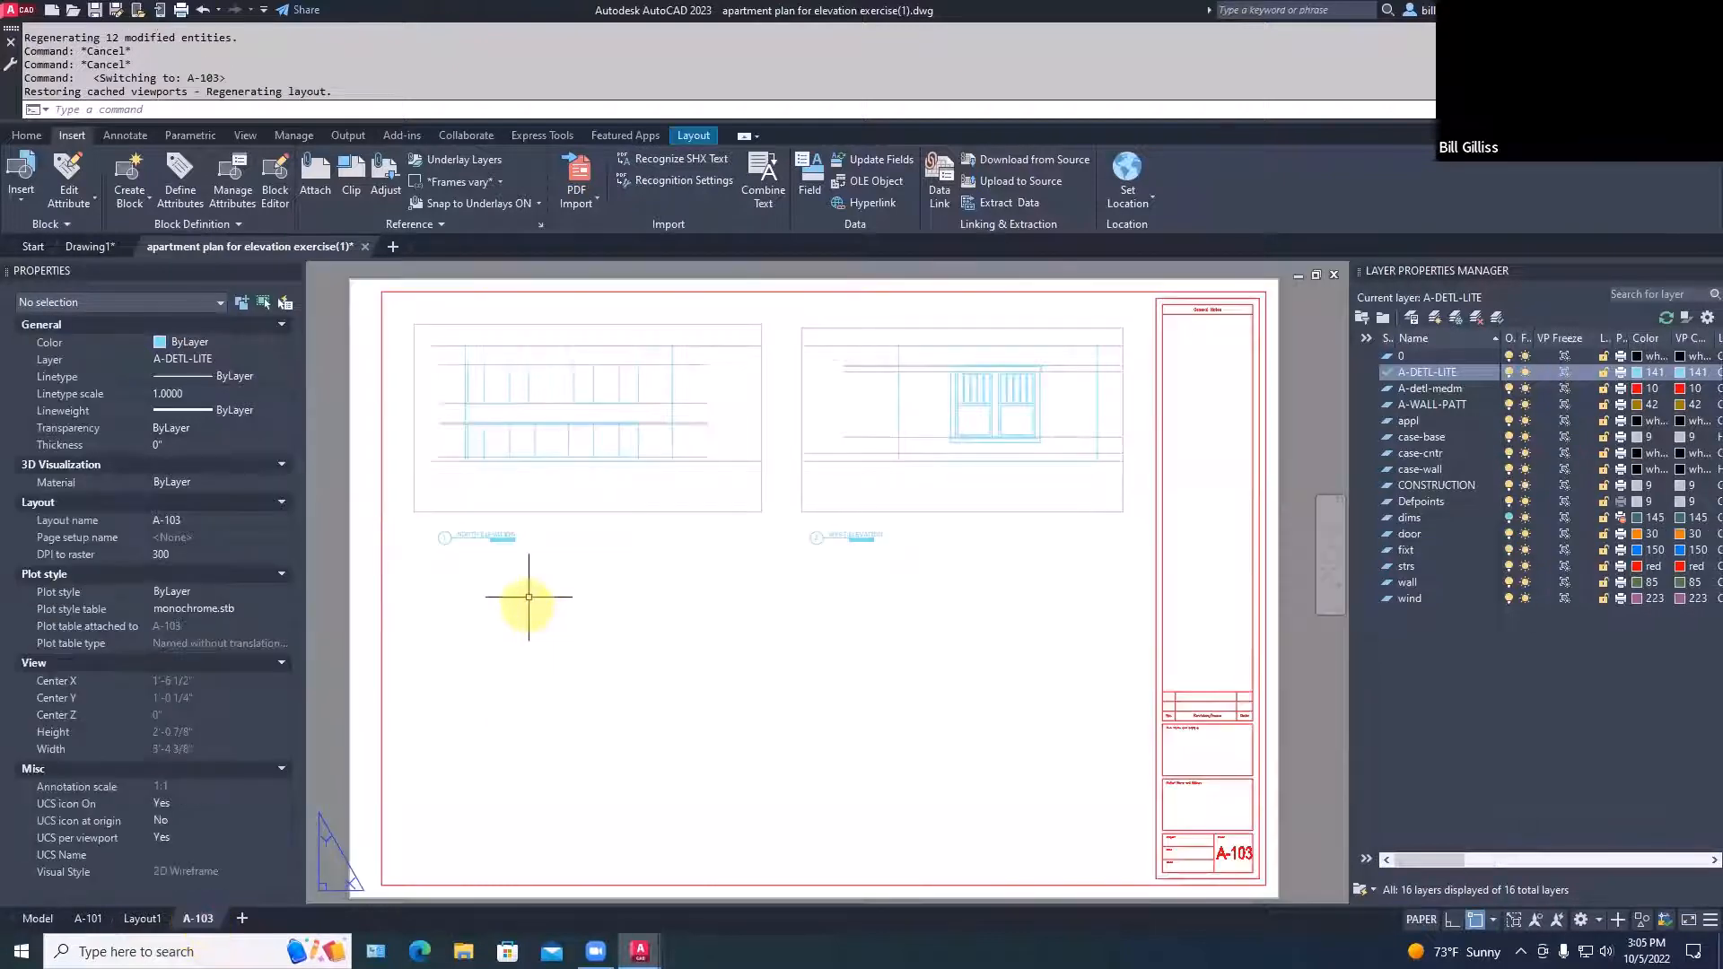
{"action": "middle_click_drag", "start_coordinate": [685, 476], "coordinate": [710, 534]}
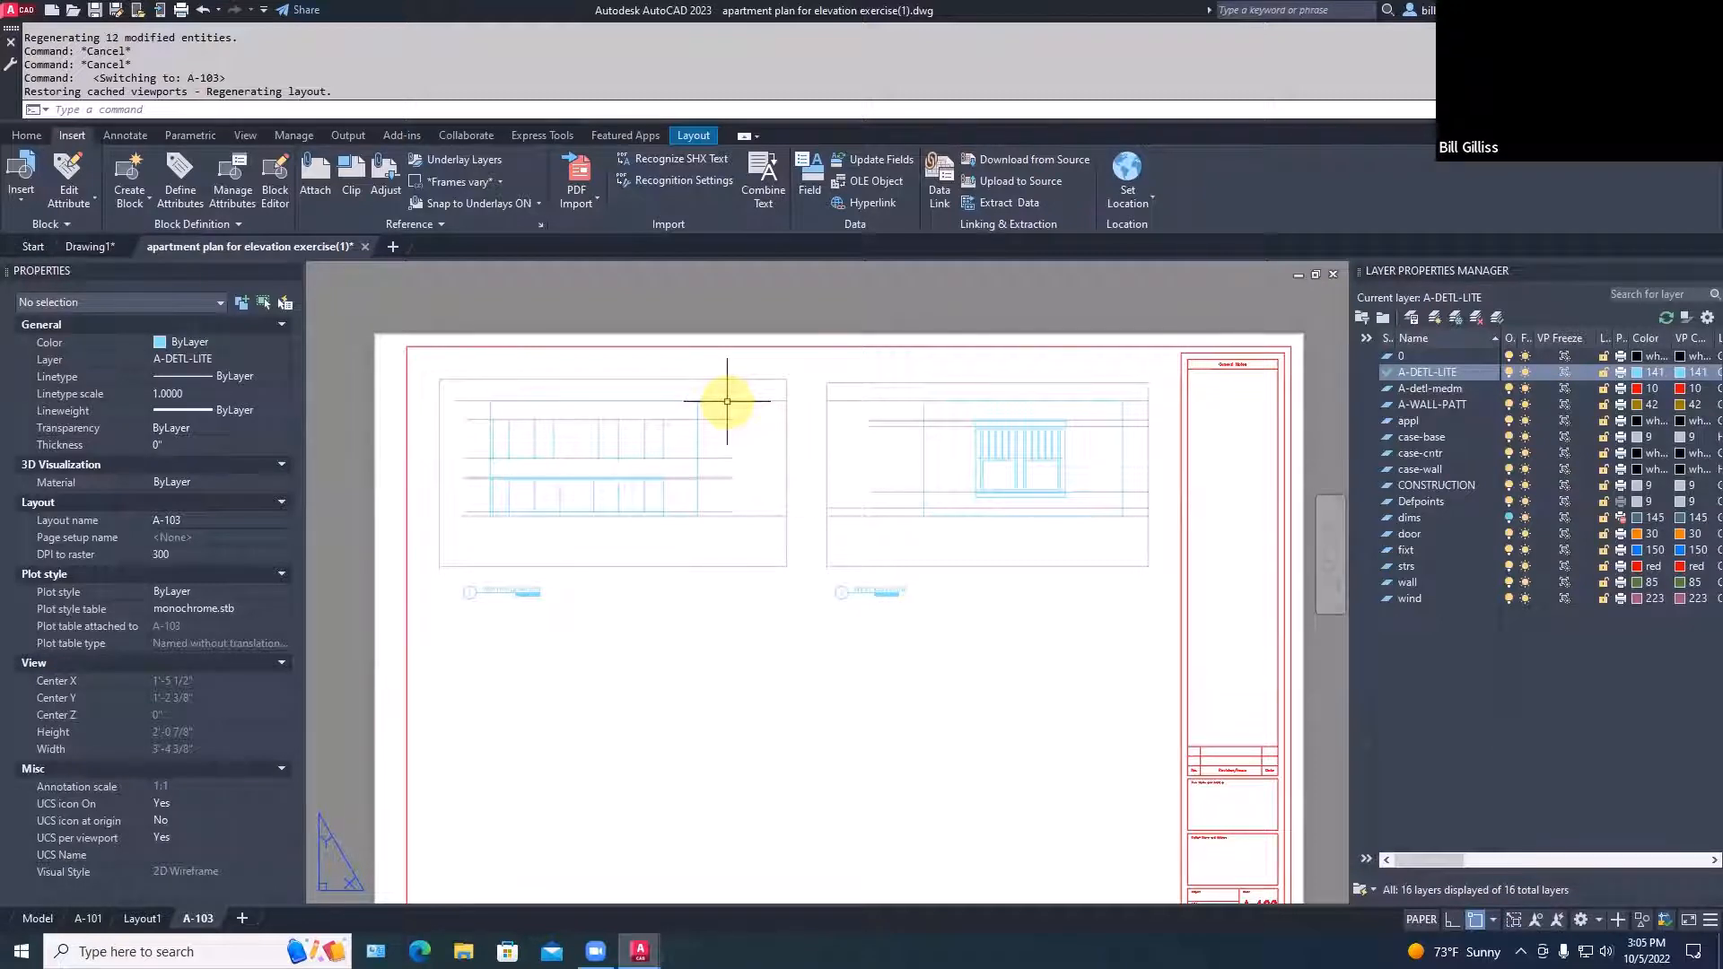
{"action": "double_click", "coordinate": [754, 431]}
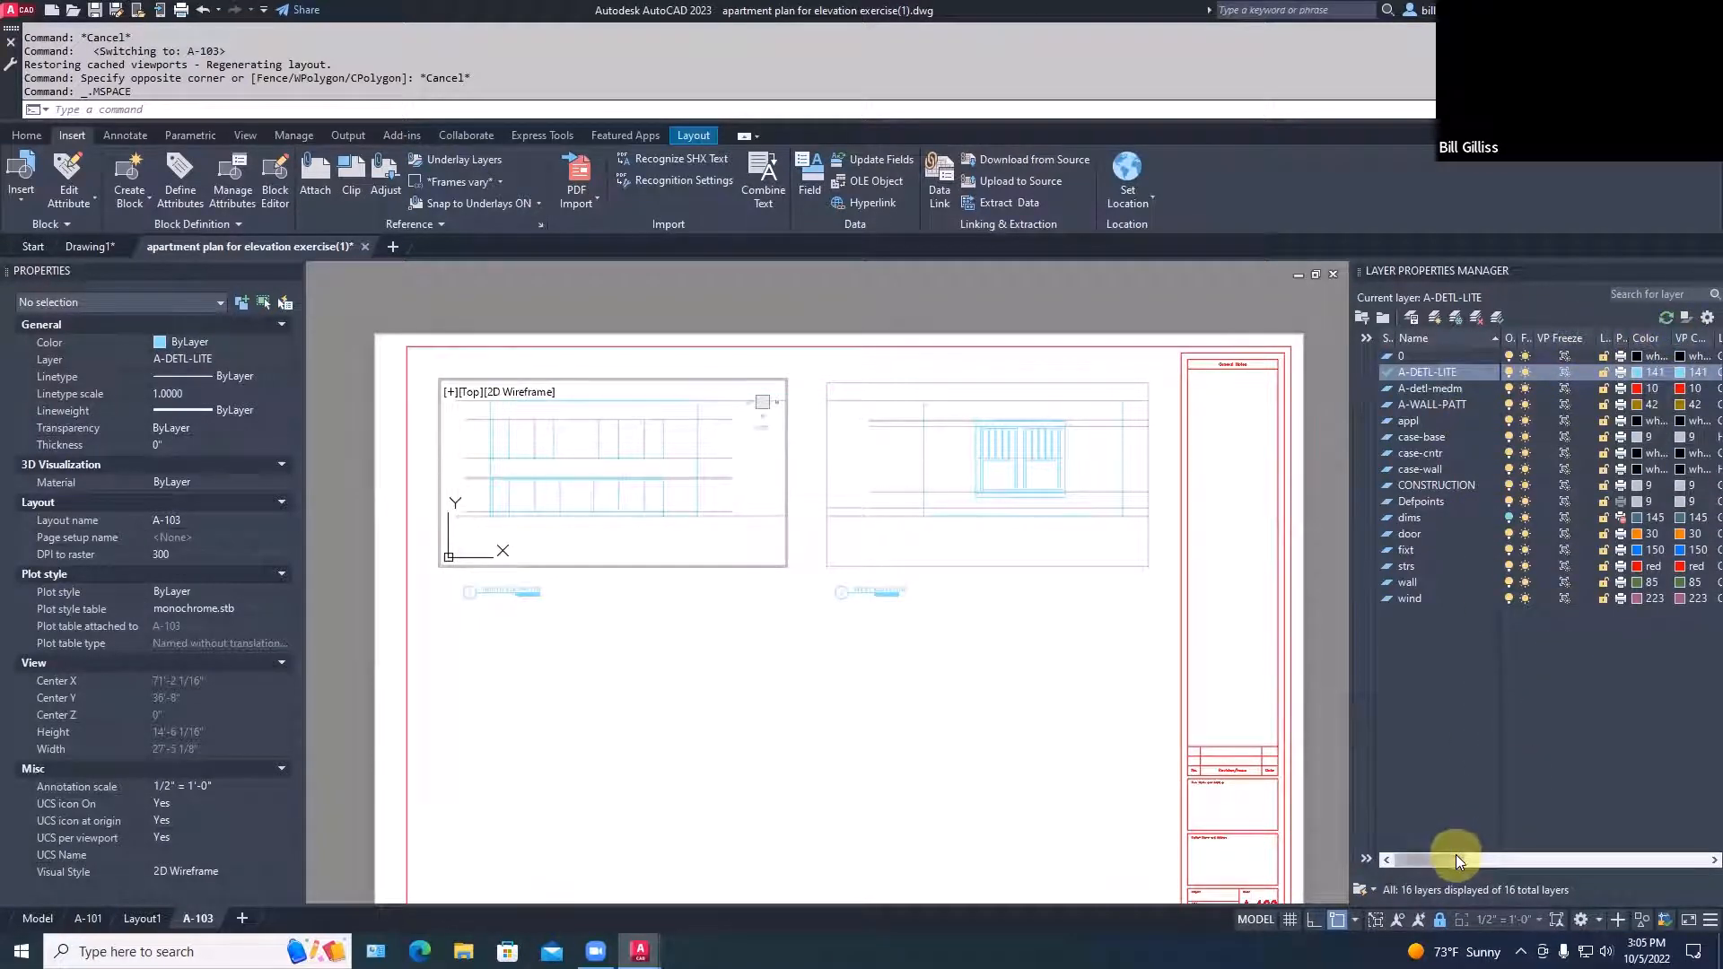
{"action": "mouse_move", "coordinate": [1455, 855]}
{"action": "left_mouse_down"}
{"action": "mouse_move", "coordinate": [1639, 853]}
{"action": "mouse_move", "coordinate": [1448, 861]}
{"action": "left_mouse_up"}
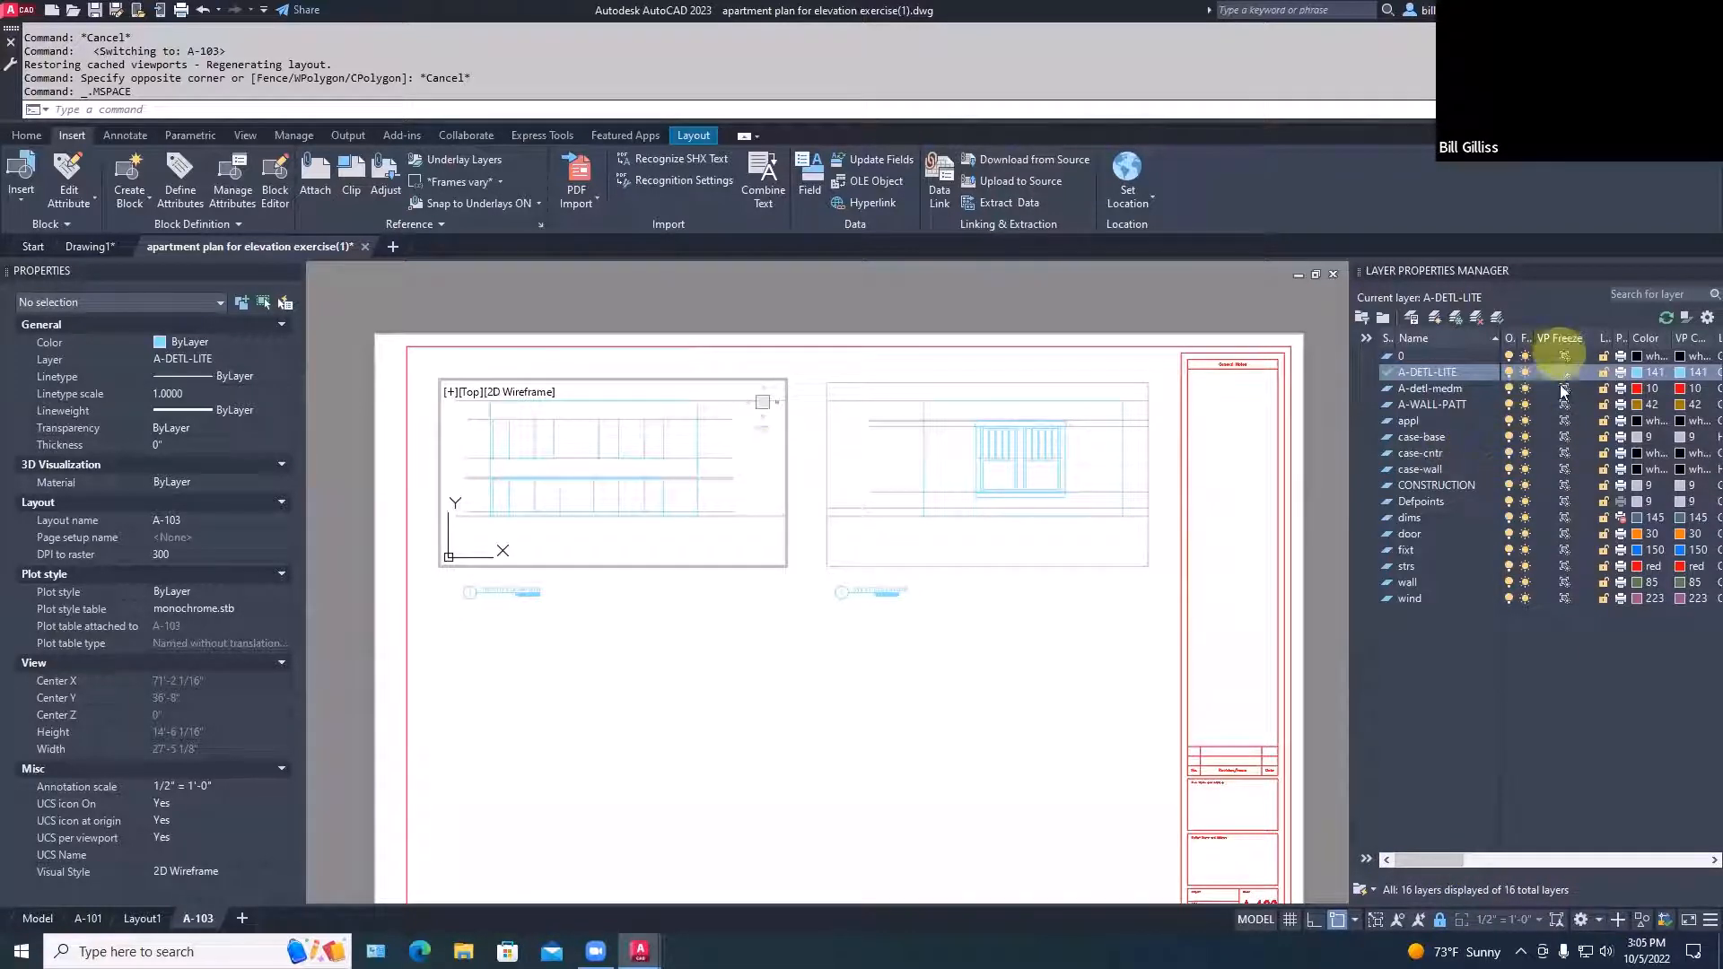
{"action": "left_click", "coordinate": [1563, 488]}
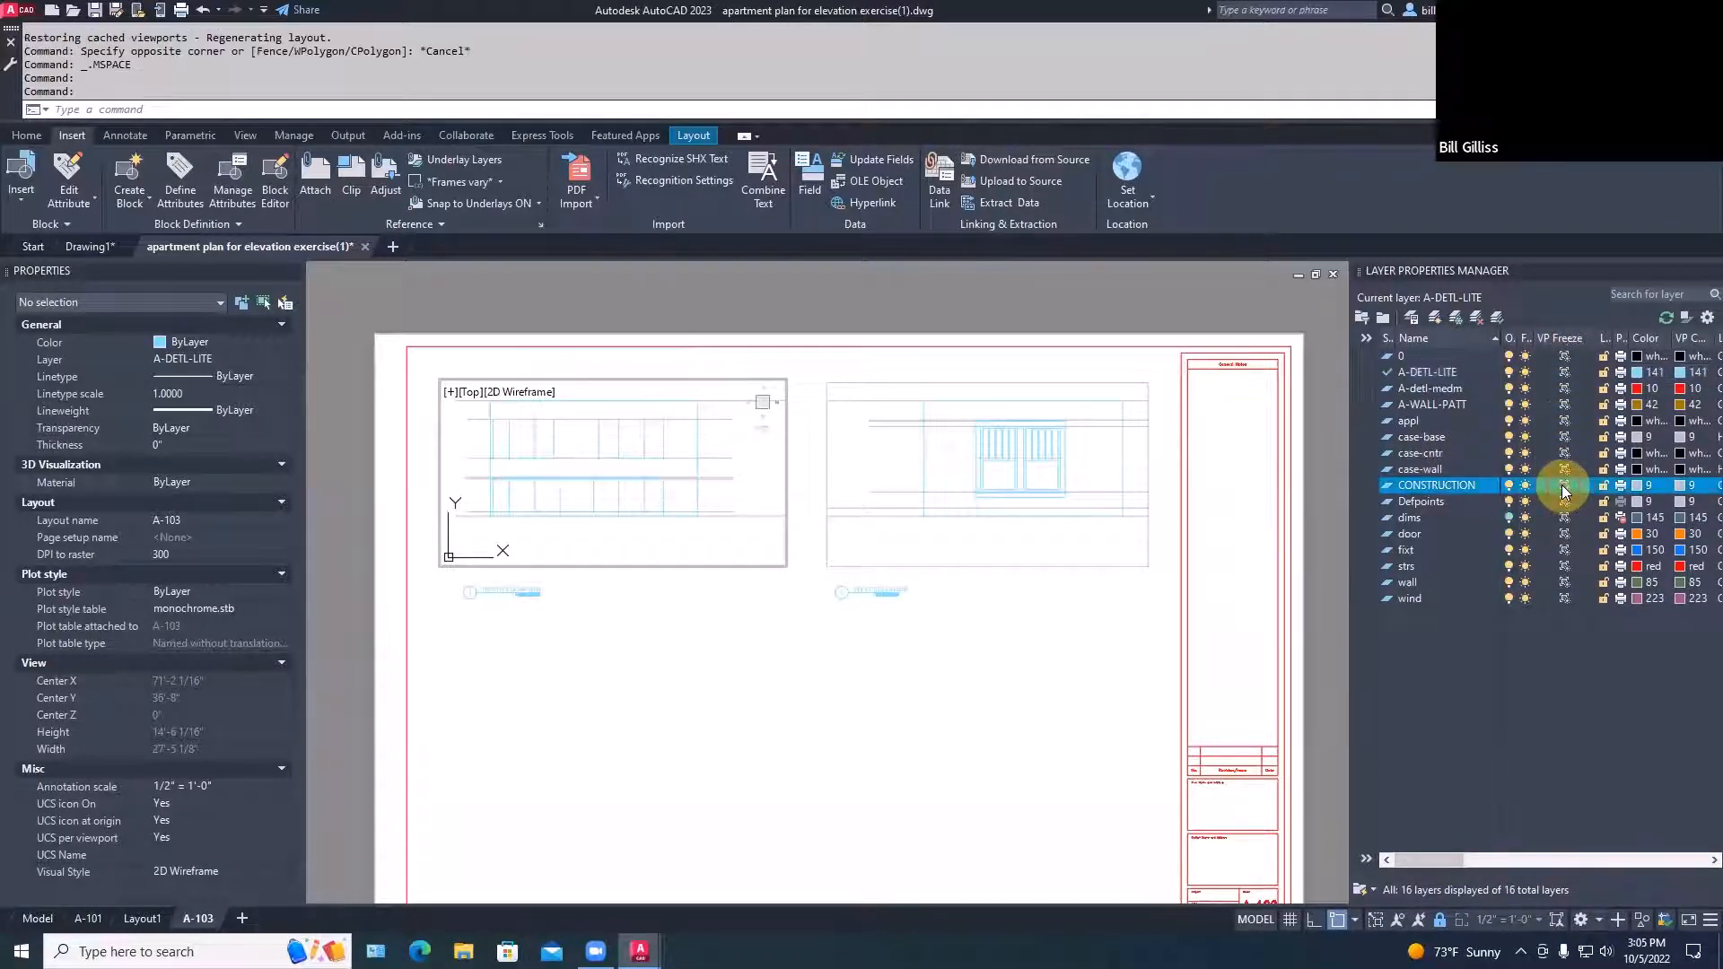
{"action": "left_click", "coordinate": [1563, 486]}
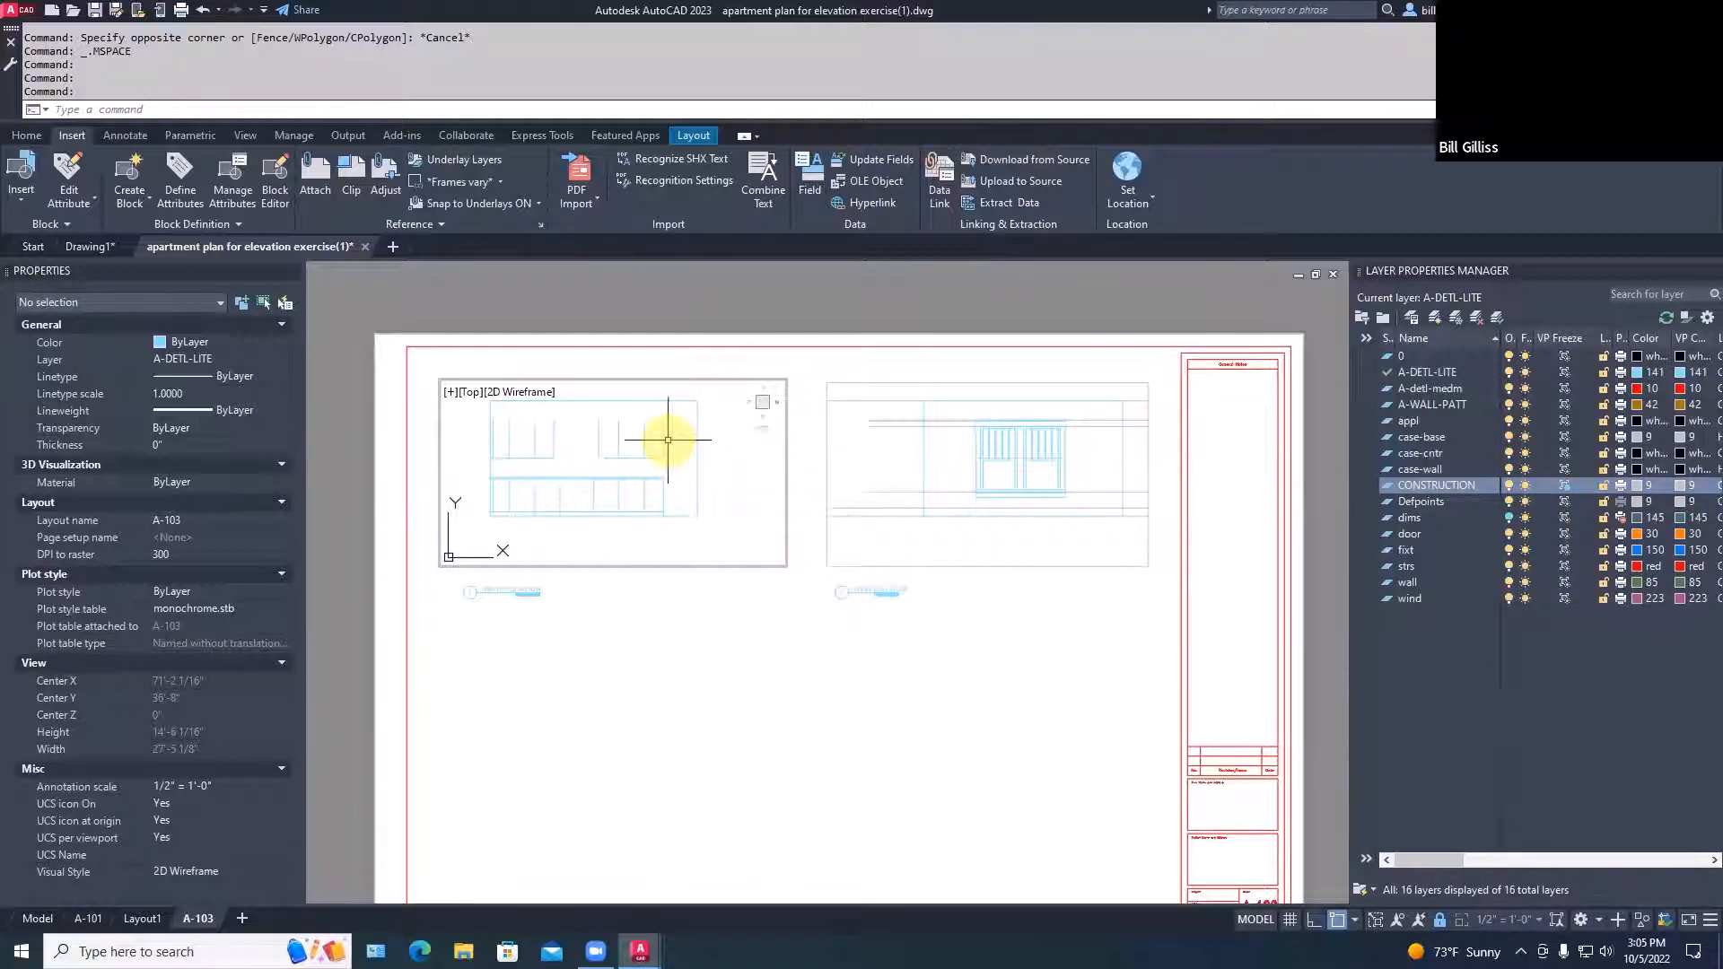
Draw the missing top line across the right-hand group of upper cabinets in the north elevation
{"action": "scroll", "coordinate": [667, 439], "scroll_direction": "up", "scroll_amount": 4}
{"action": "middle_click_drag", "start_coordinate": [667, 439], "coordinate": [996, 518]}
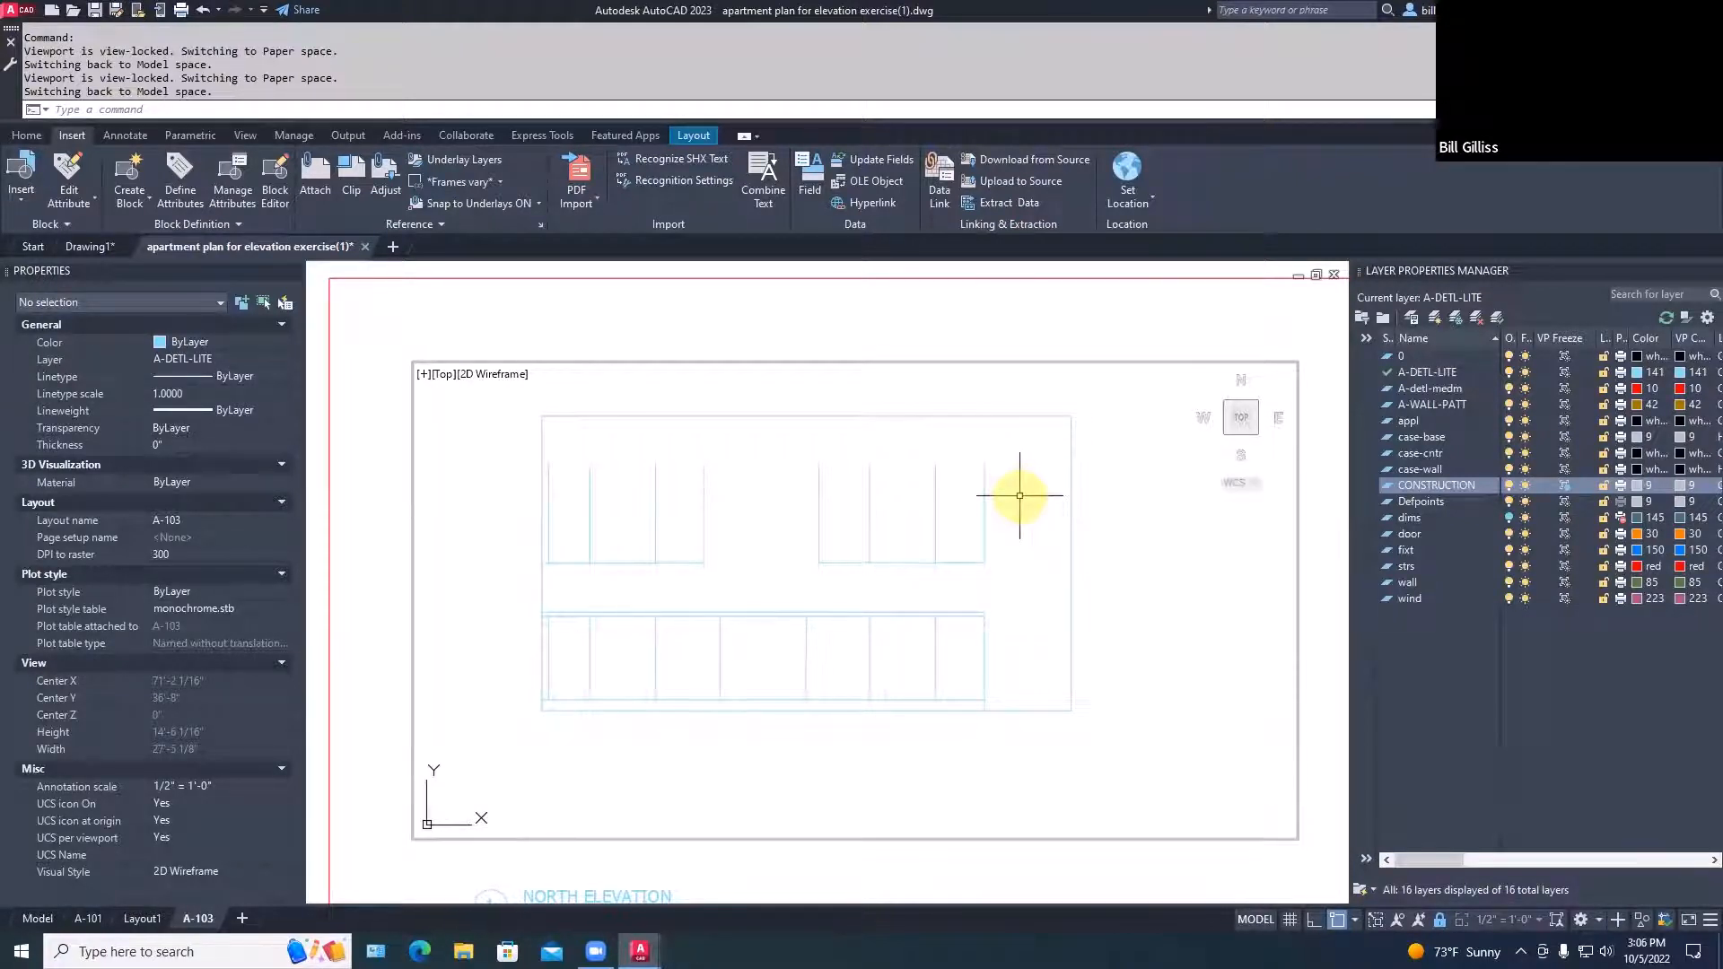
{"action": "key", "text": "l"}
{"action": "key", "text": "space"}
{"action": "left_click", "coordinate": [984, 464]}
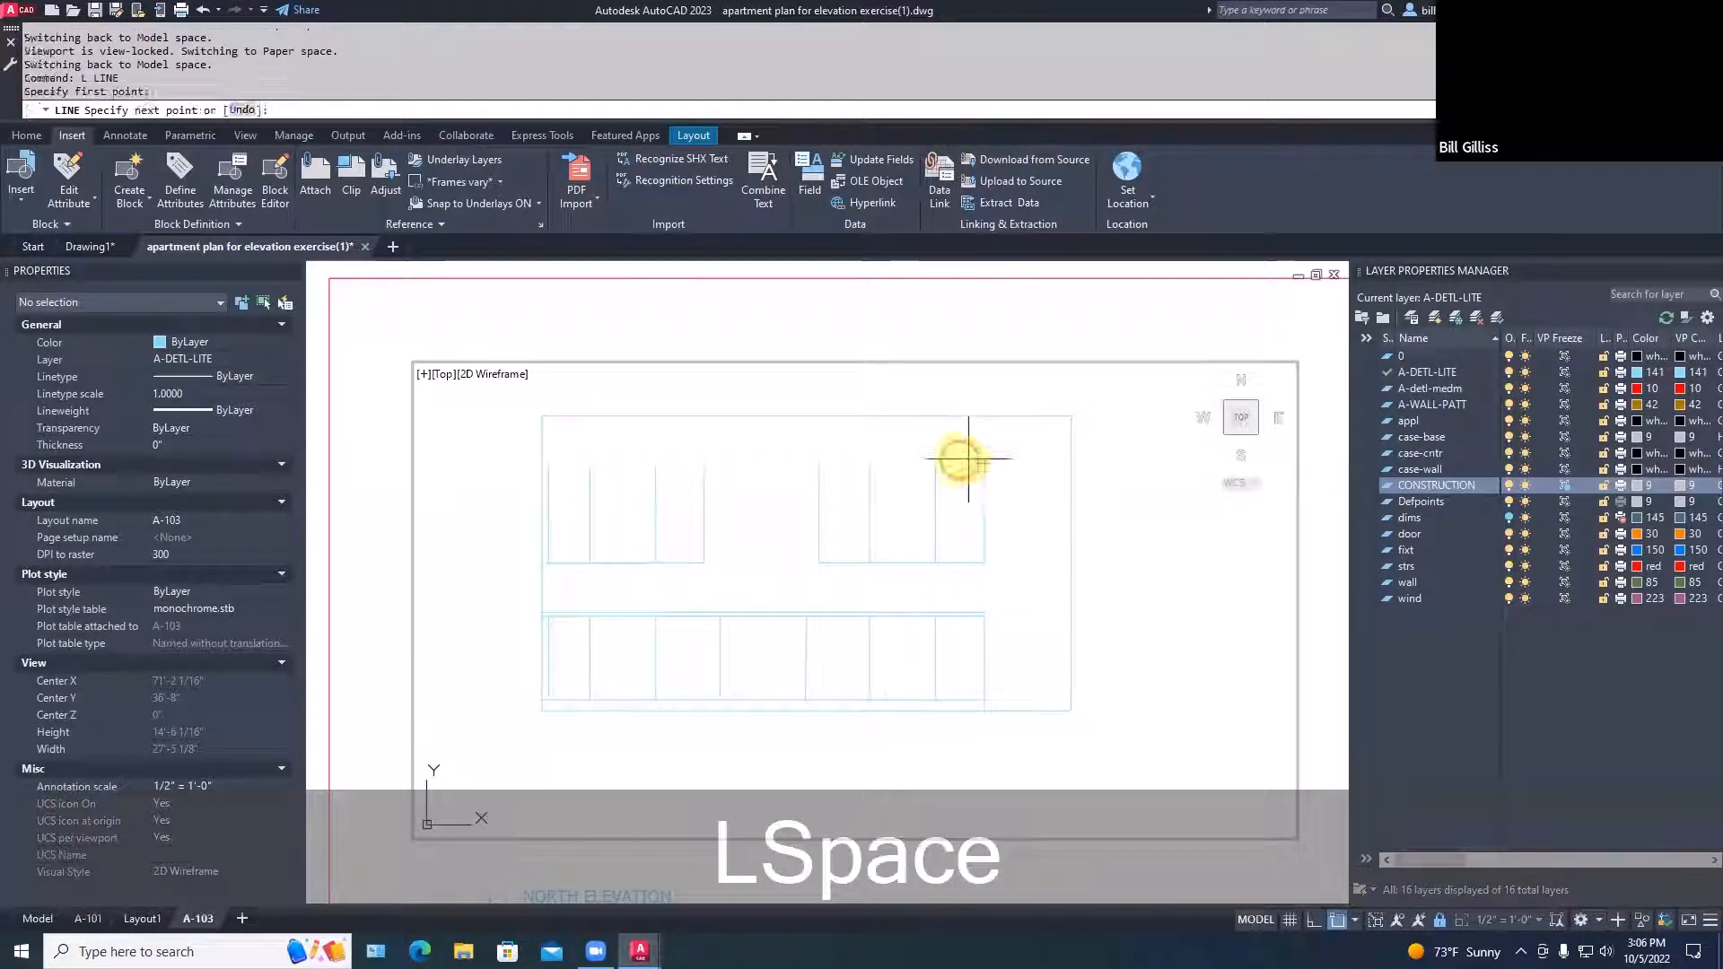
{"action": "left_click", "coordinate": [820, 464]}
{"action": "key", "text": "space"}
Draw the top line of the left-hand upper cabinets, ending perpendicular to the left wall line
{"action": "key", "text": "space"}
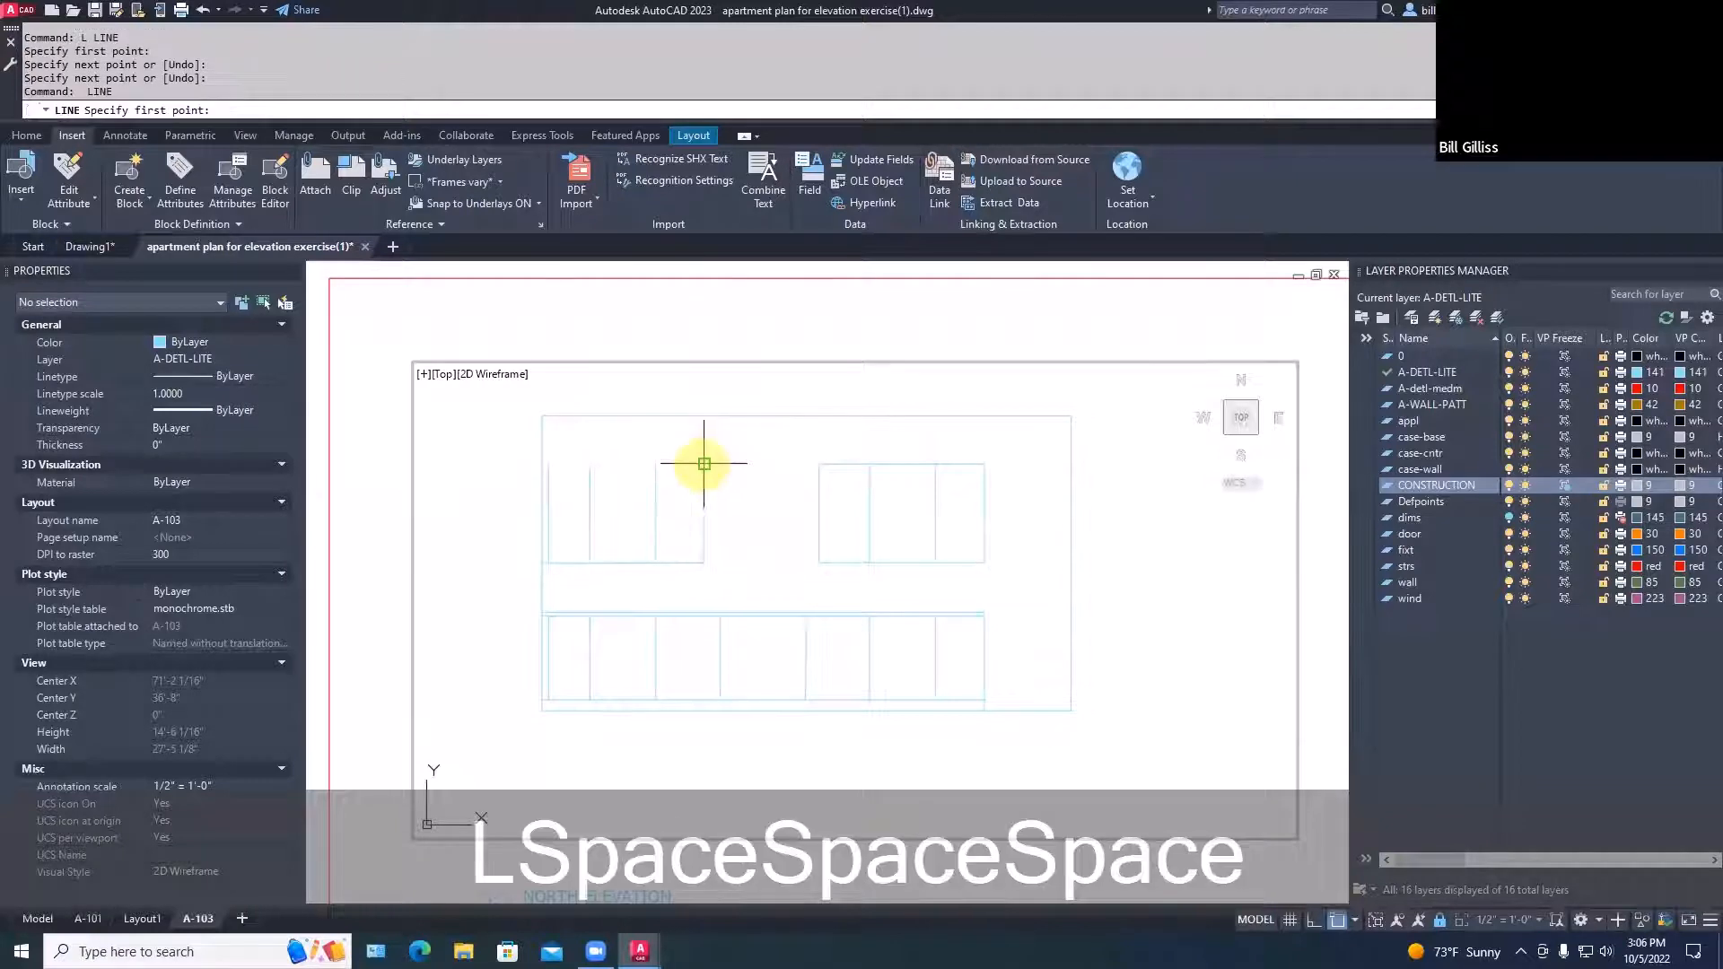
{"action": "left_click", "coordinate": [704, 464]}
{"action": "scroll", "coordinate": [529, 466], "scroll_direction": "up", "scroll_amount": 4}
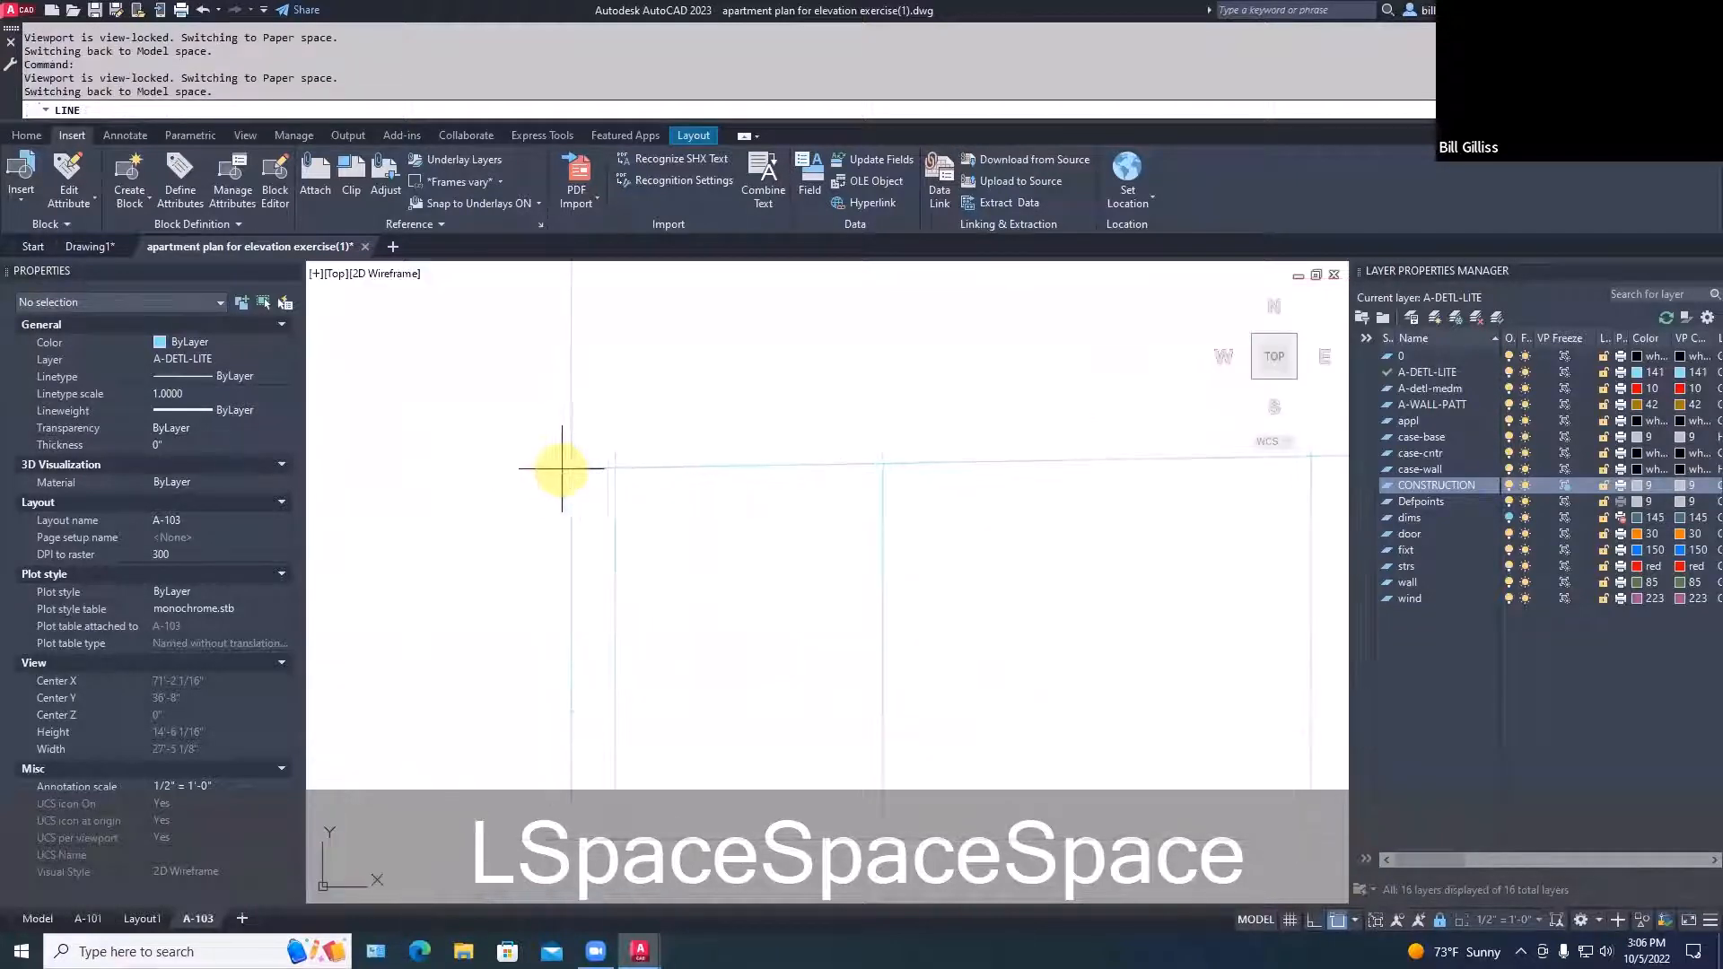
{"action": "right_click", "coordinate": [583, 429], "text": "shift"}
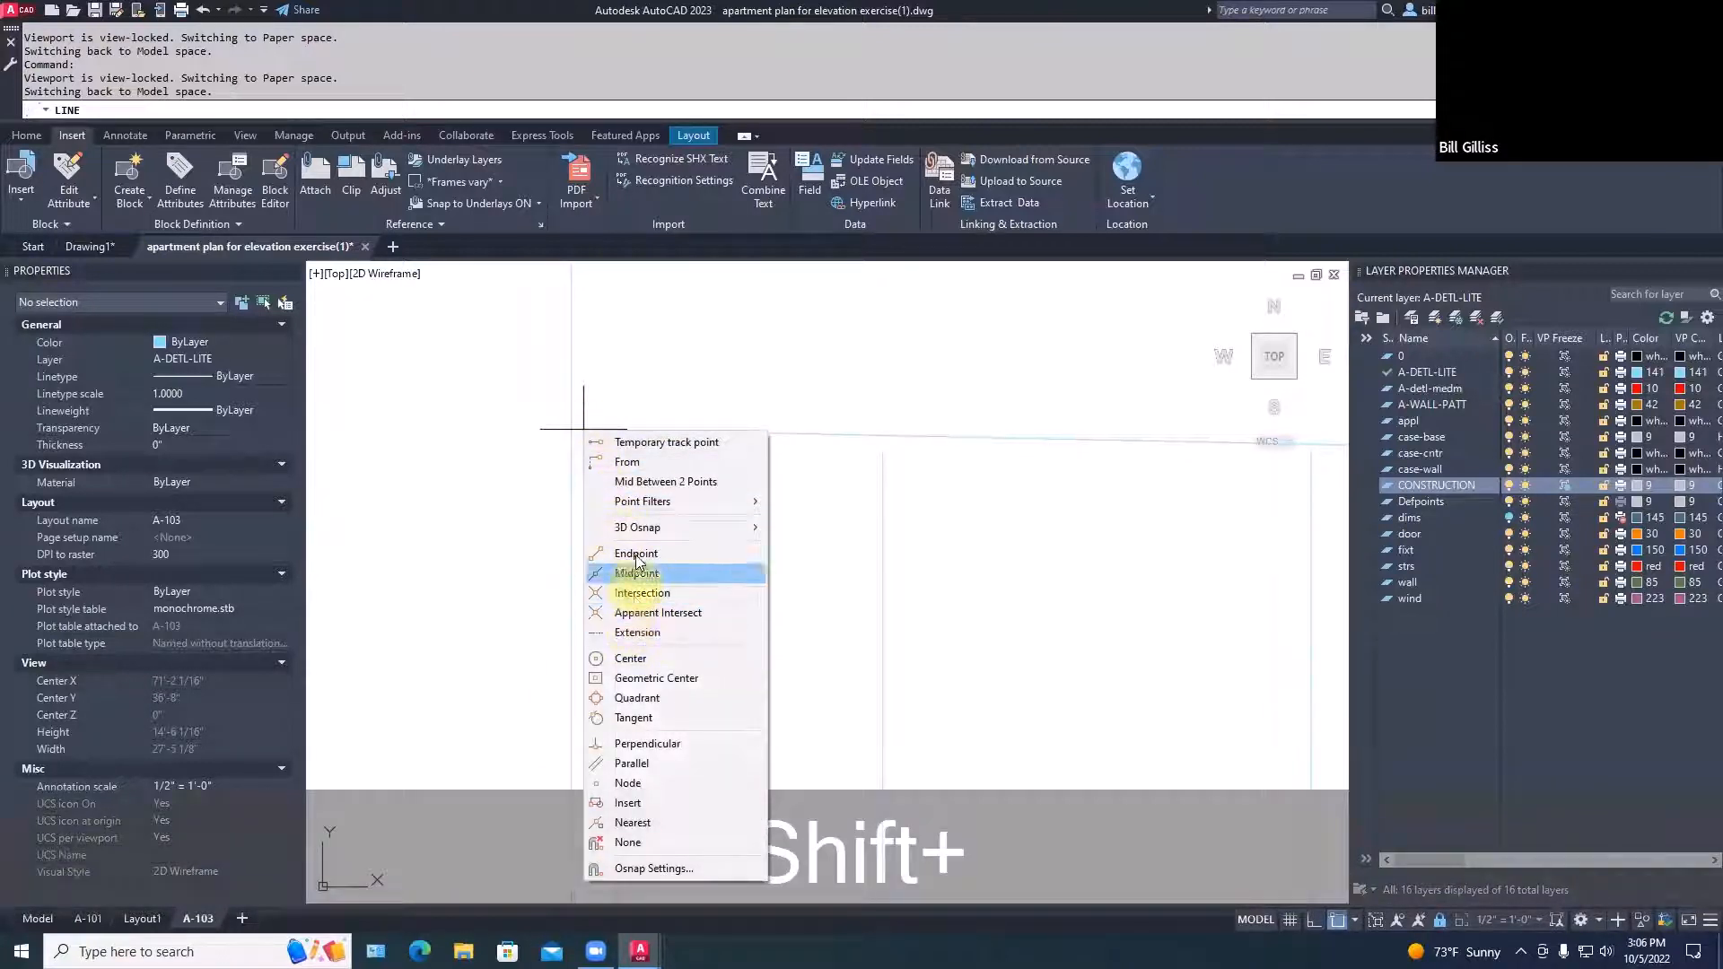
{"action": "left_click", "coordinate": [633, 743]}
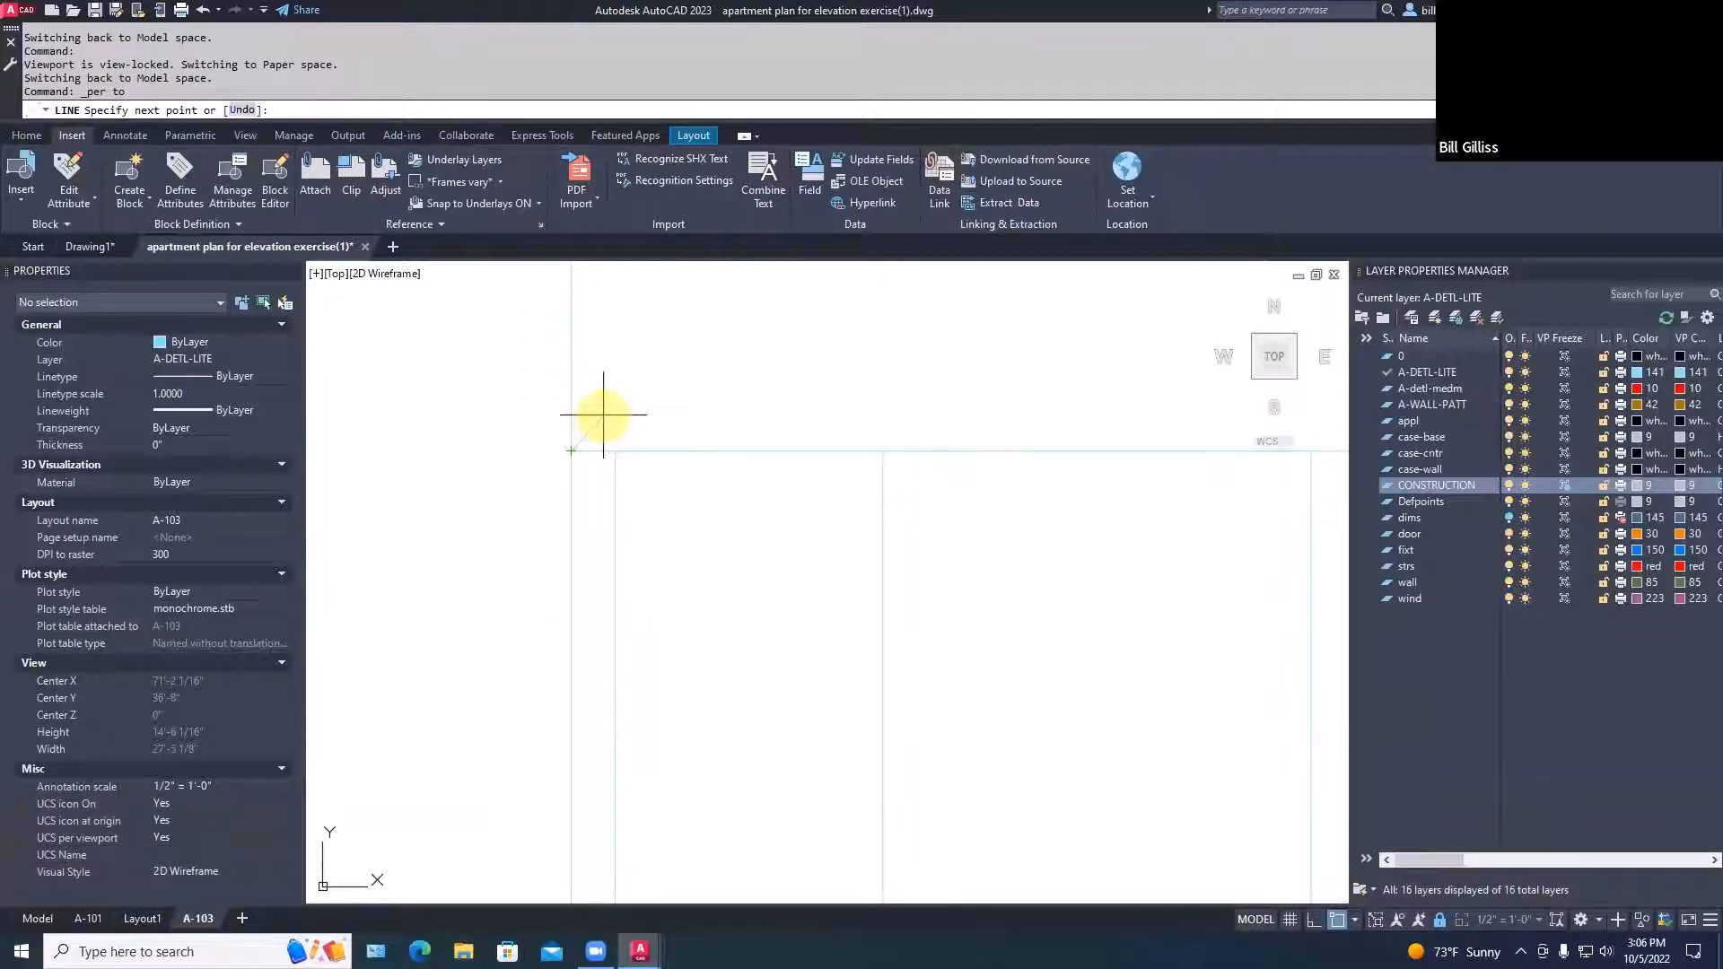
{"action": "key", "text": "Escape"}
{"action": "scroll", "coordinate": [675, 398], "scroll_direction": "down", "scroll_amount": 4}
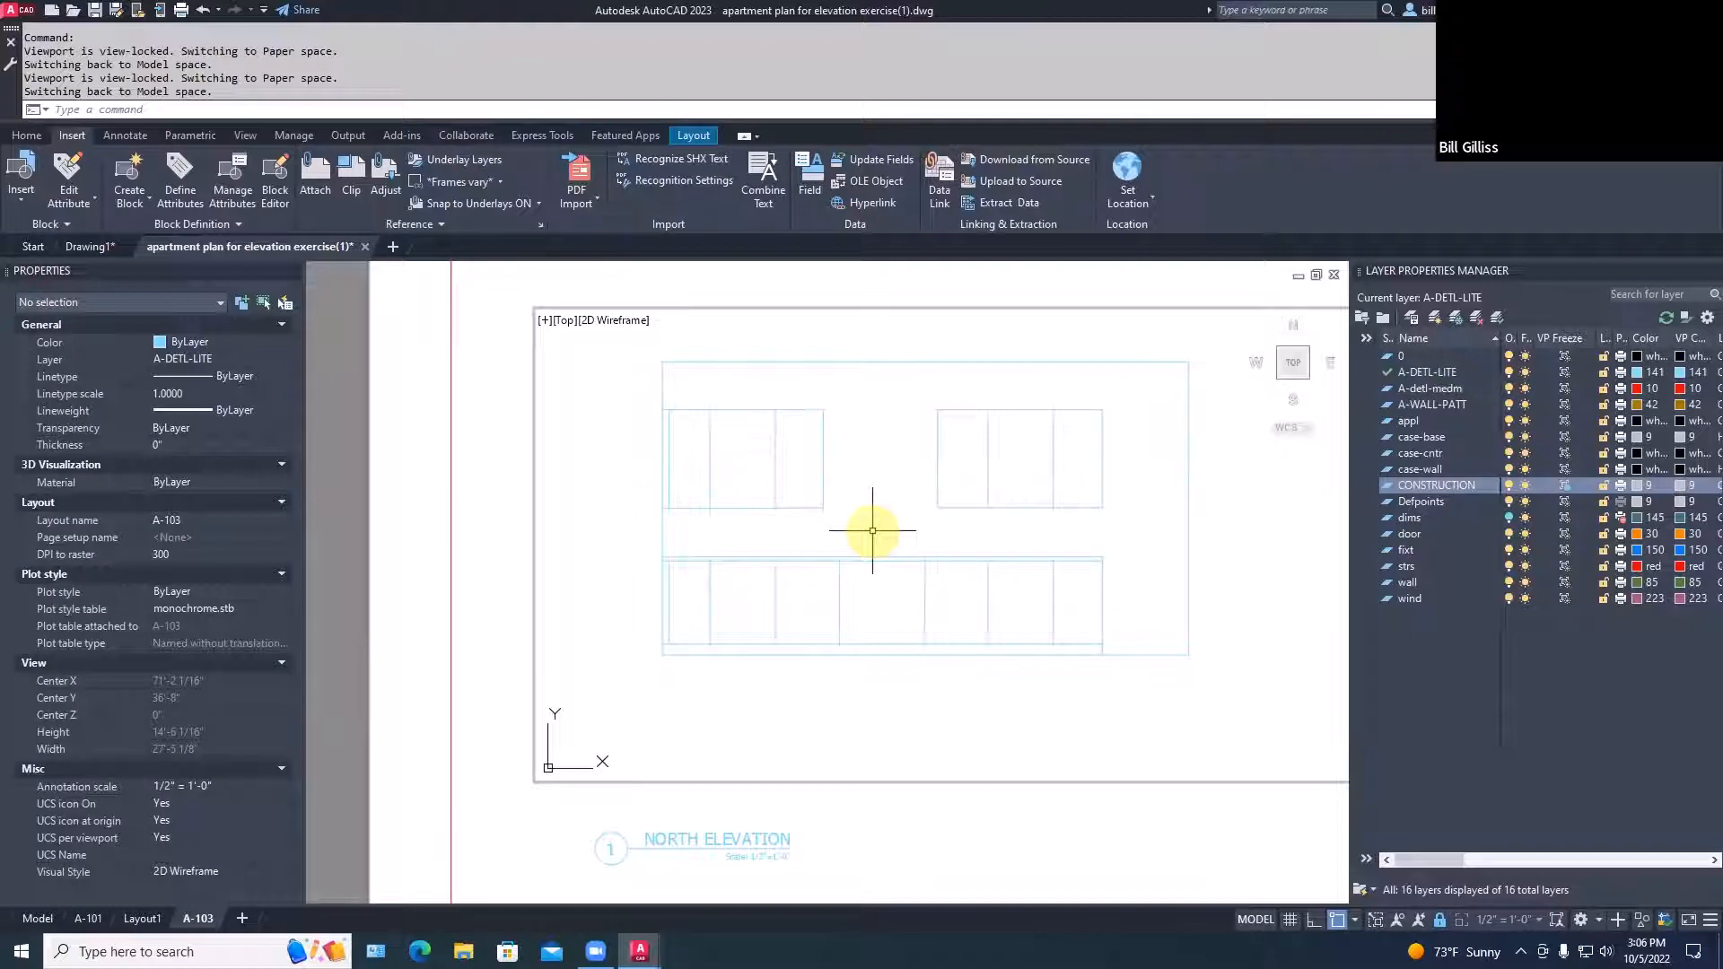
Offset the countertop's top line 4" upward in the north elevation
{"action": "scroll", "coordinate": [971, 573], "scroll_direction": "up", "scroll_amount": 4}
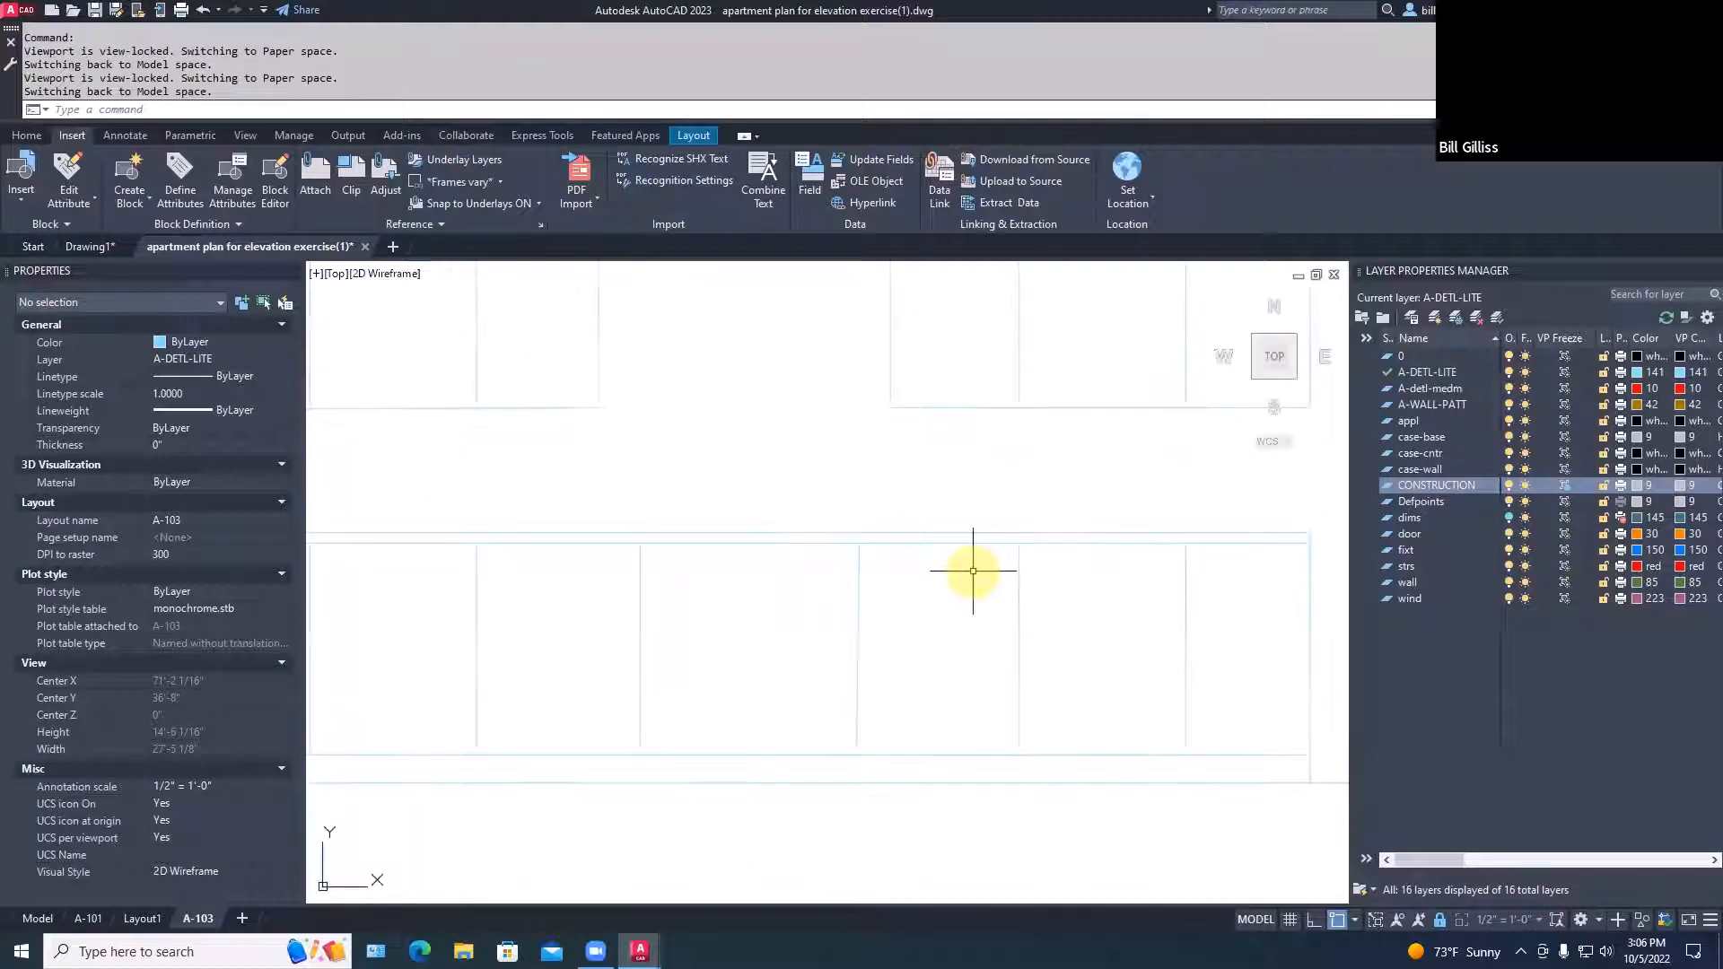
{"action": "type", "text": "of"}
{"action": "key", "text": "Return"}
{"action": "type", "text": "4"}
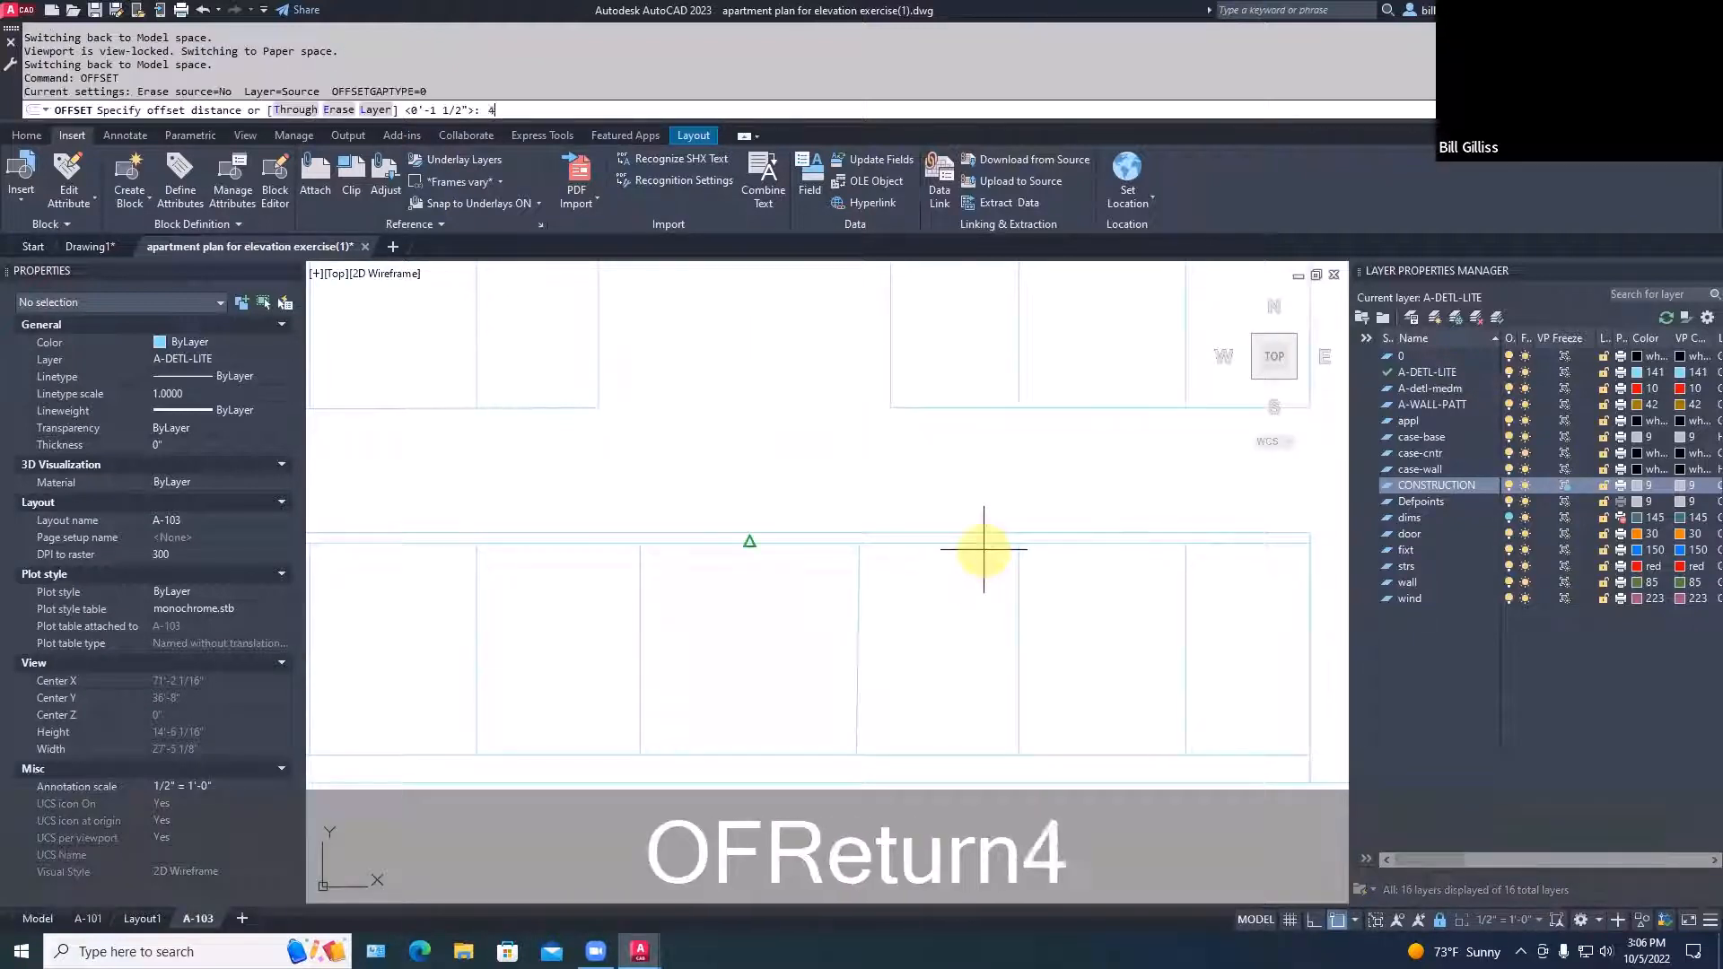
{"action": "key", "text": "space"}
{"action": "left_click", "coordinate": [1018, 535]}
{"action": "left_click", "coordinate": [1073, 493]}
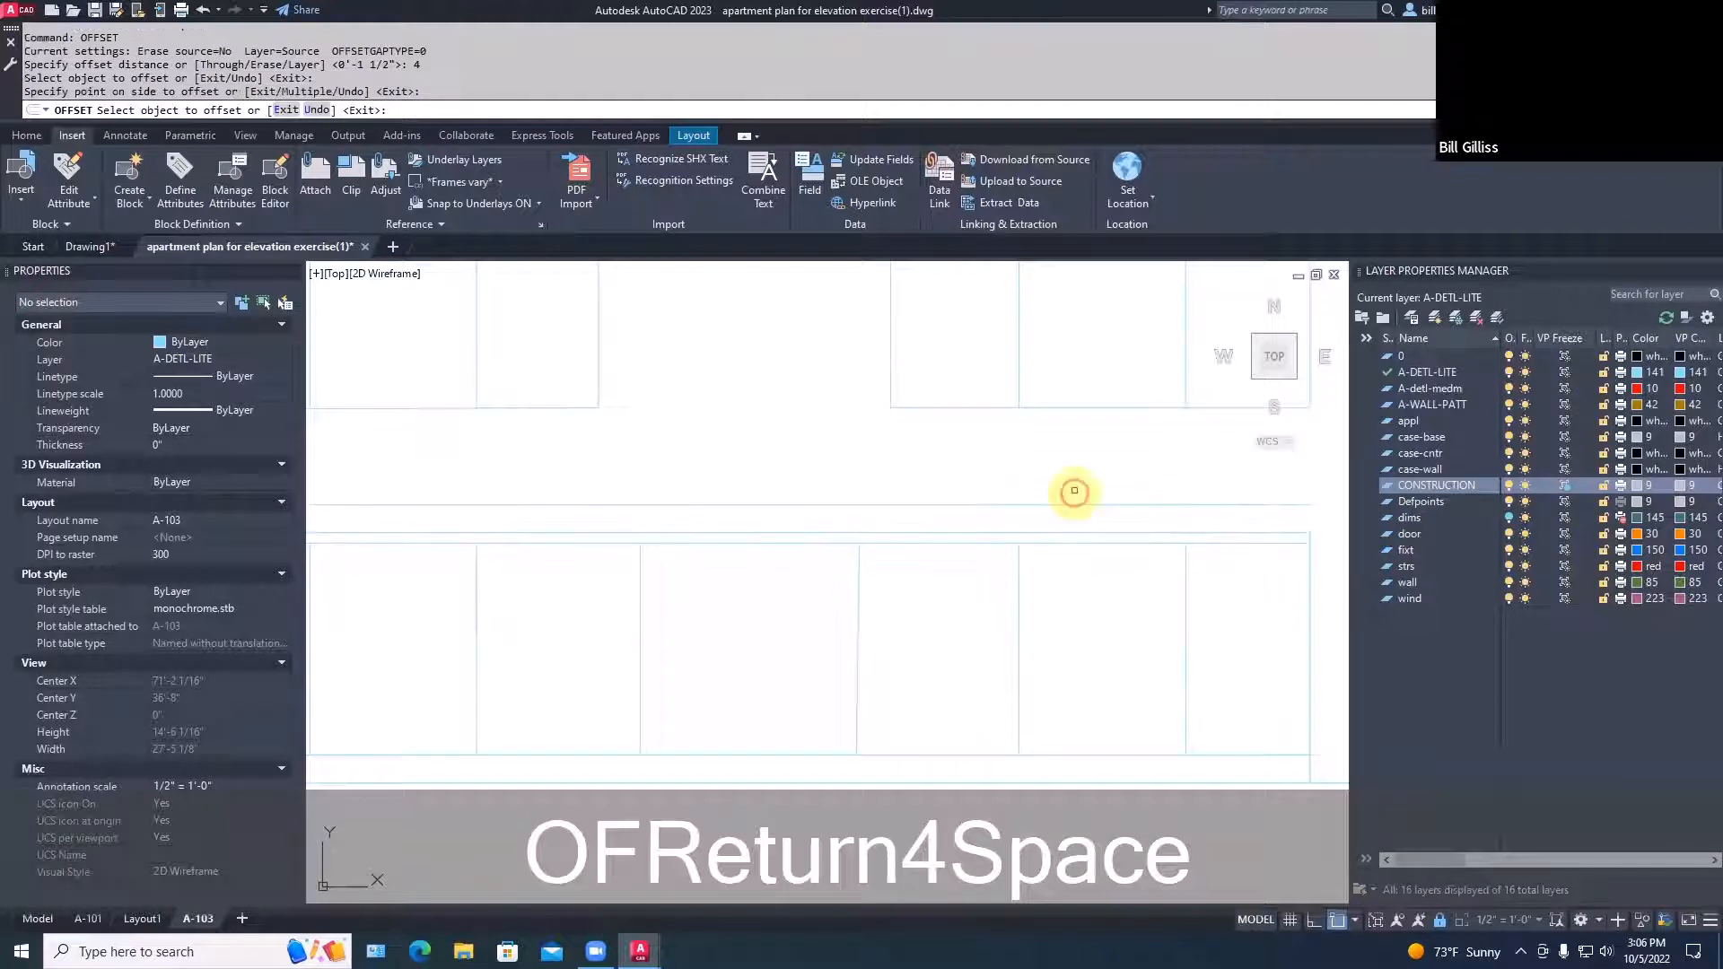
{"action": "key", "text": "space"}
Fillet the offset line above the countertop with the vertical line at the base cabinets' right end, using a zero radius
{"action": "type", "text": "f"}
{"action": "key", "text": "space"}
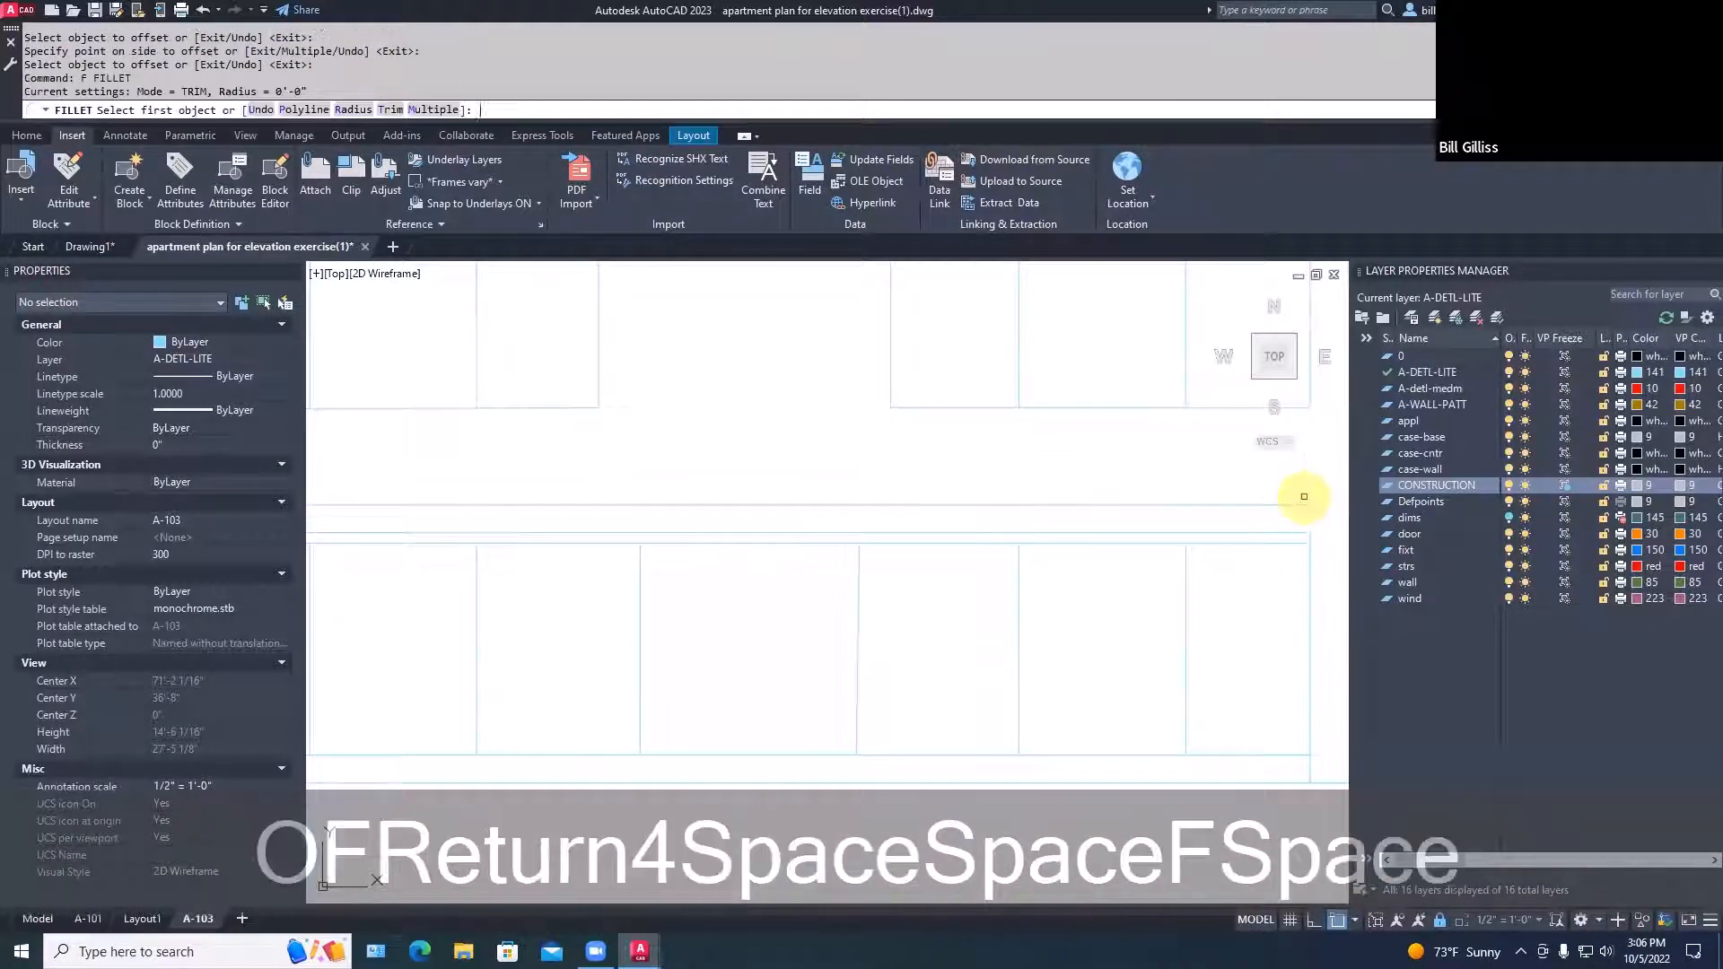
{"action": "left_click", "coordinate": [1298, 505]}
{"action": "left_click", "coordinate": [1311, 587]}
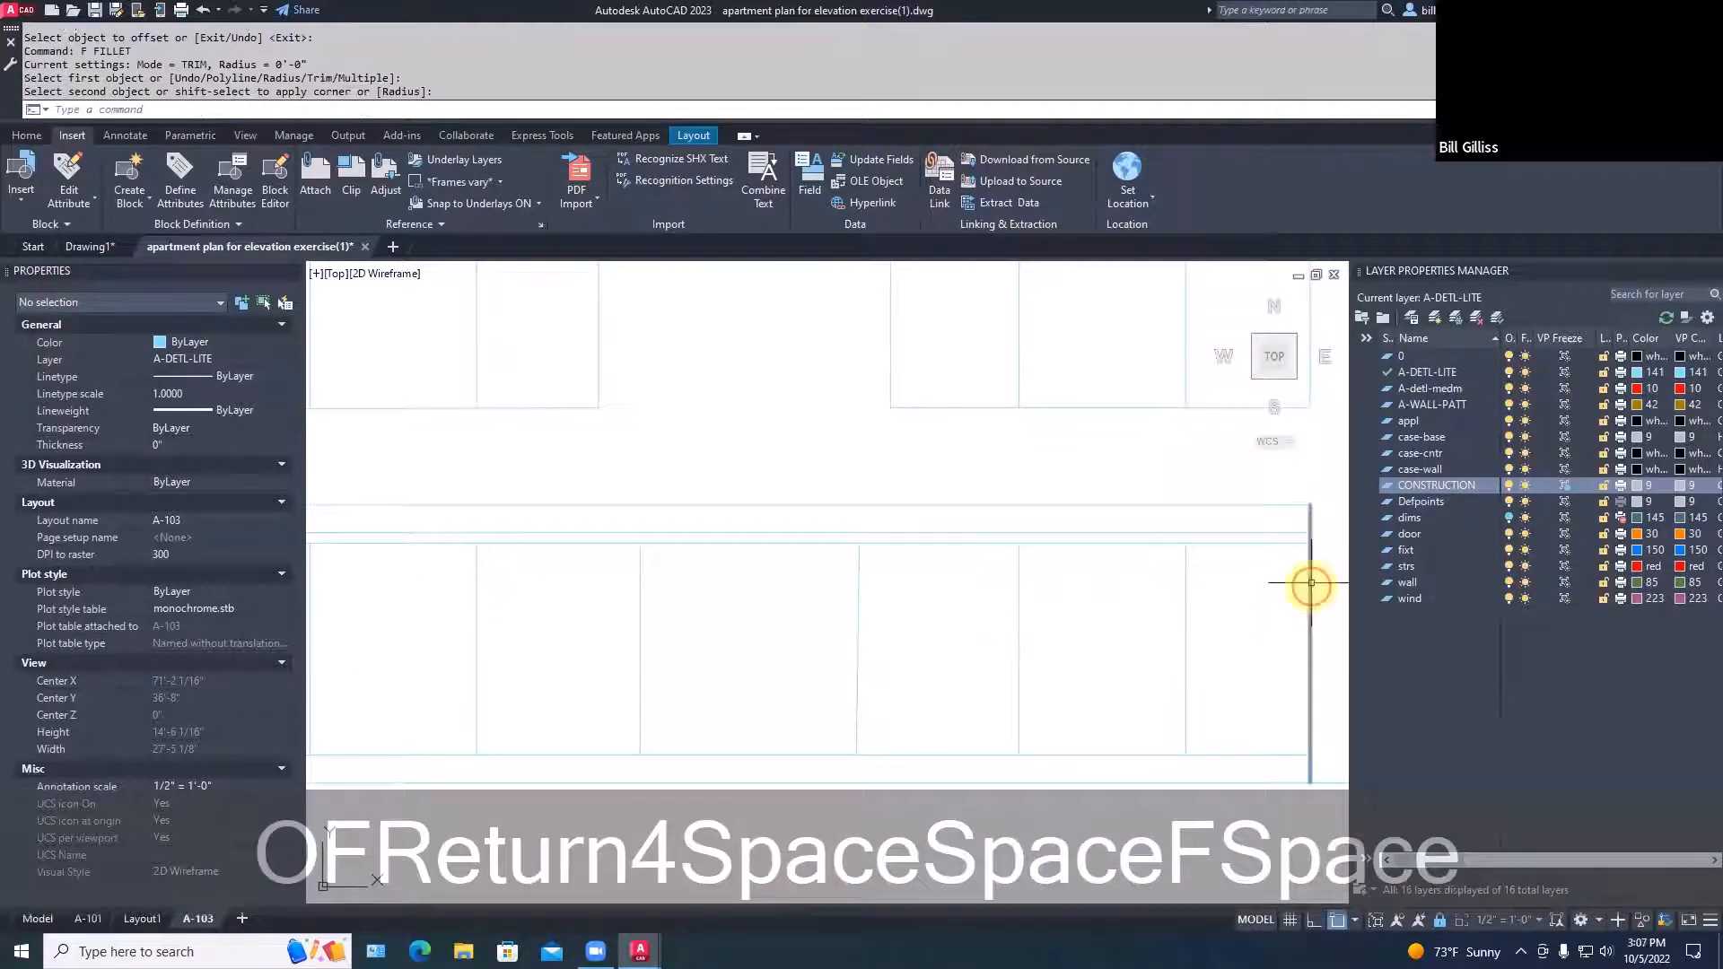
{"action": "key", "text": "Escape"}
{"action": "scroll", "coordinate": [1100, 634], "scroll_direction": "down", "scroll_amount": 2}
{"action": "scroll", "coordinate": [1027, 692], "scroll_direction": "down", "scroll_amount": 4}
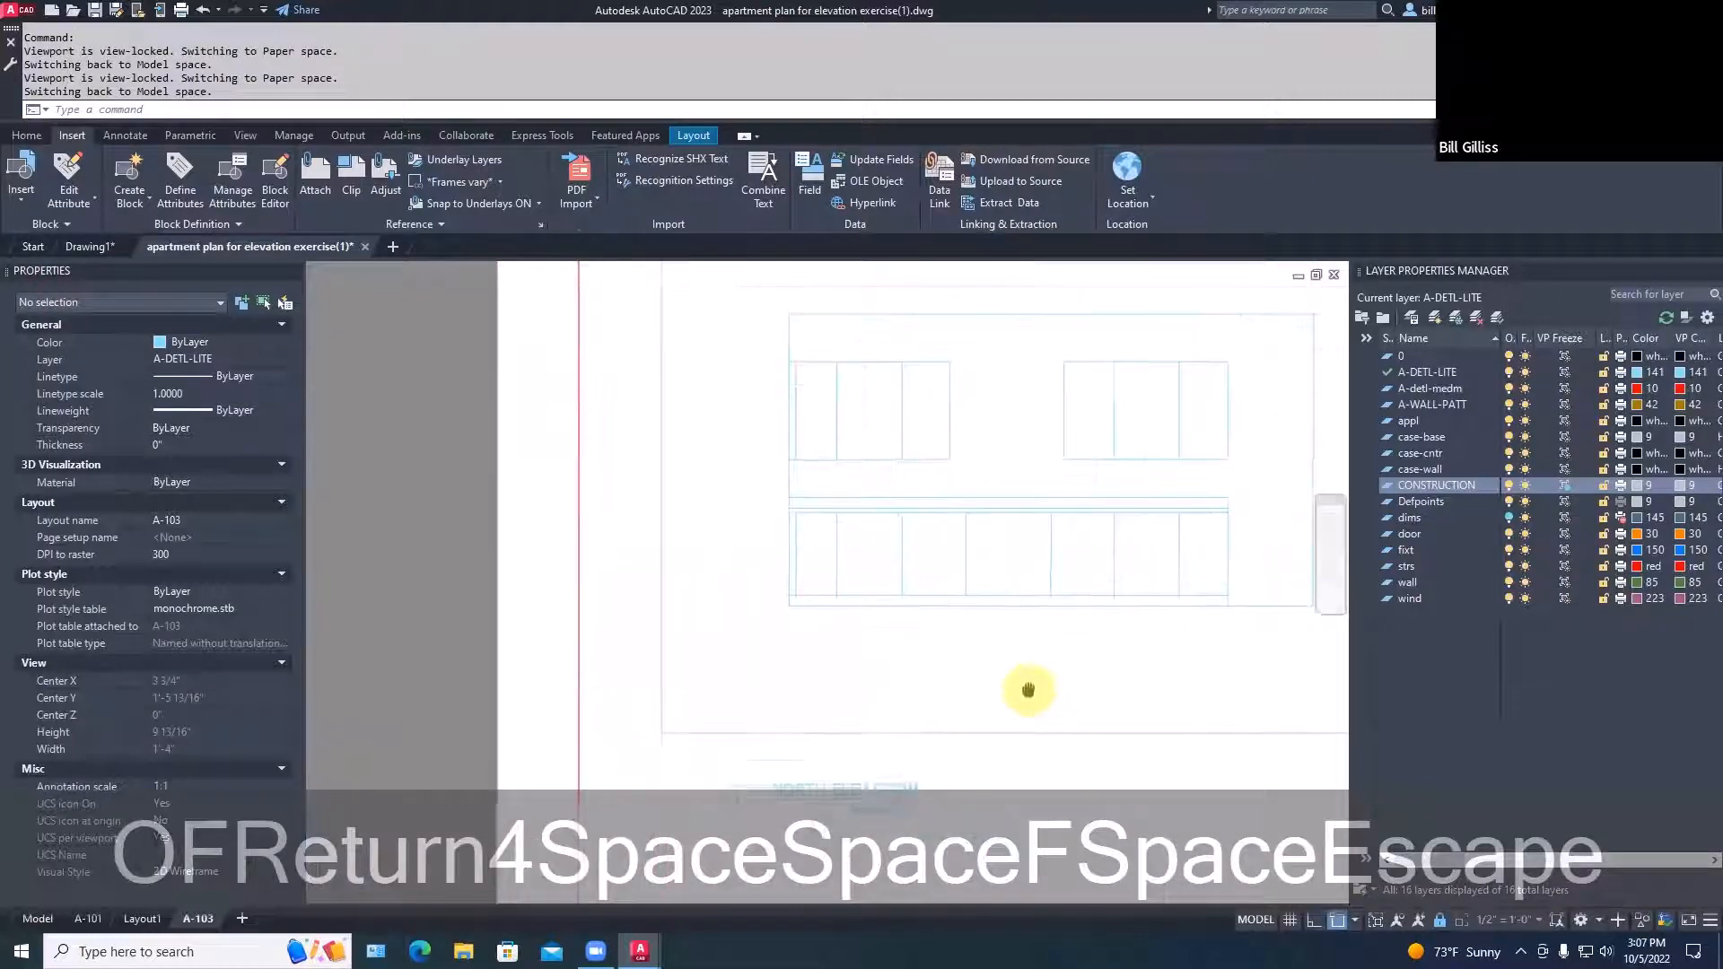
{"action": "middle_click_drag", "start_coordinate": [958, 705], "coordinate": [933, 671]}
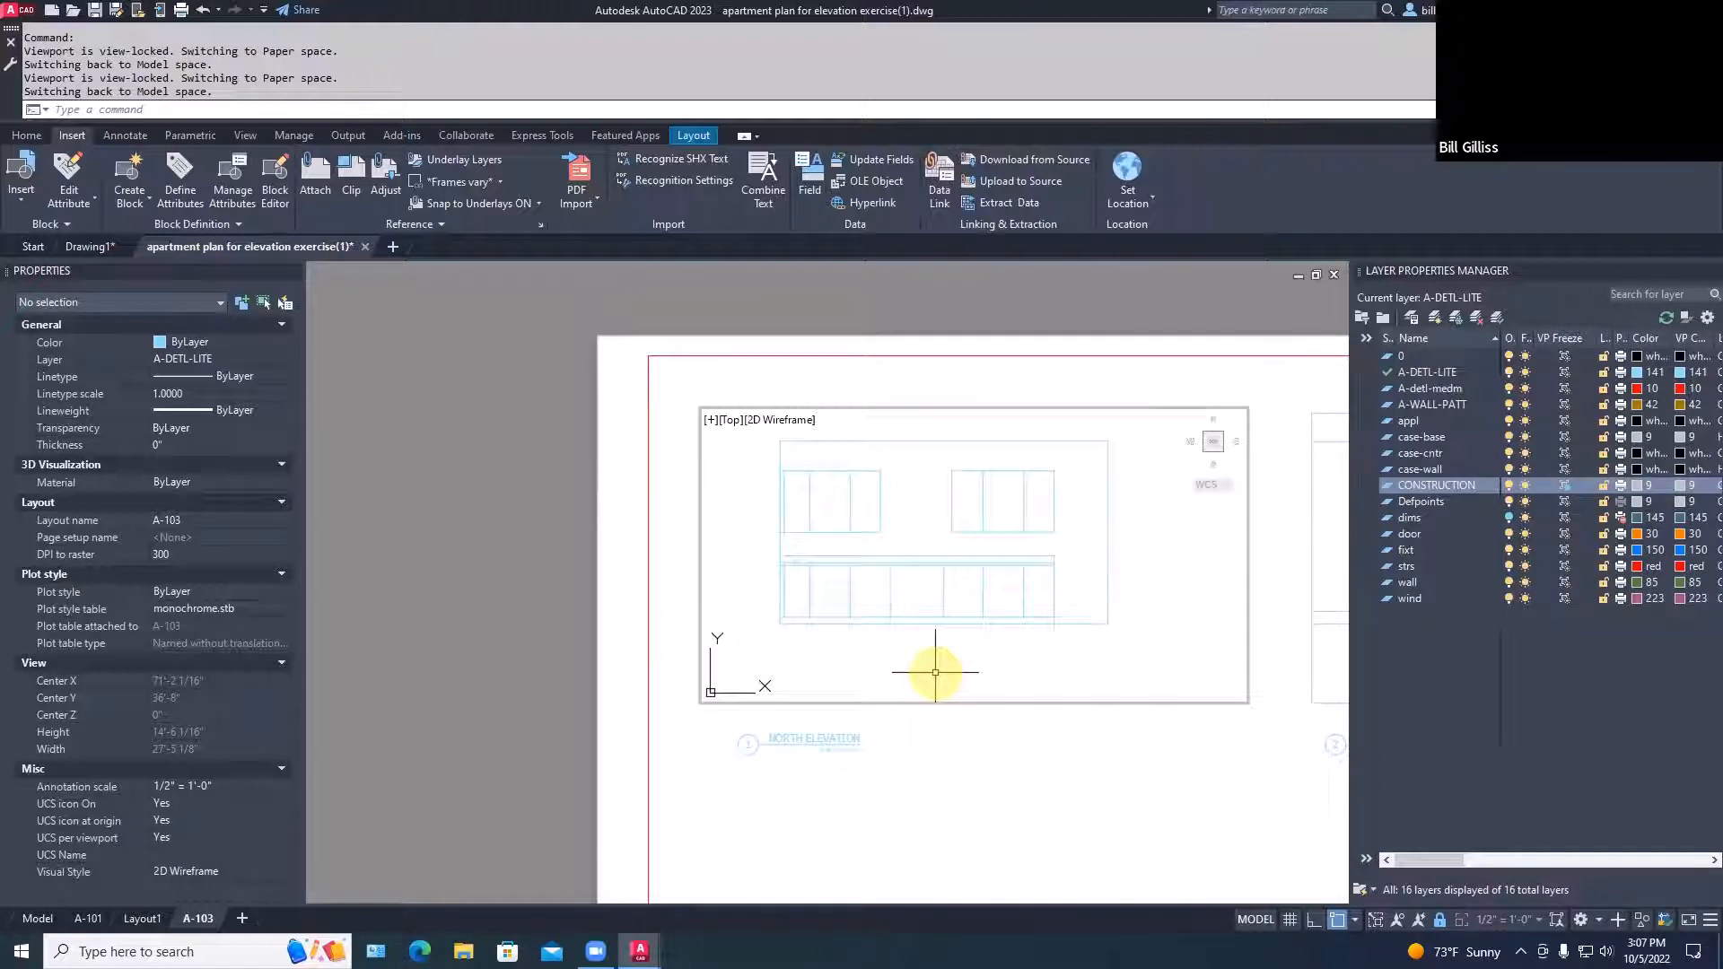
In model space, copy the window elevation with its wall outline horizontally about 42' to the right, beyond the reference photo
{"action": "left_click", "coordinate": [46, 912]}
{"action": "scroll", "coordinate": [777, 639], "scroll_direction": "down", "scroll_amount": 4}
{"action": "mouse_move", "coordinate": [765, 634]}
{"action": "middle_mouse_down"}
{"action": "mouse_move", "coordinate": [889, 636]}
{"action": "mouse_move", "coordinate": [793, 637]}
{"action": "middle_mouse_up"}
{"action": "scroll", "coordinate": [836, 637], "scroll_direction": "up", "scroll_amount": 2}
{"action": "middle_click_drag", "start_coordinate": [928, 626], "coordinate": [650, 616]}
{"action": "scroll", "coordinate": [684, 615], "scroll_direction": "up", "scroll_amount": 2}
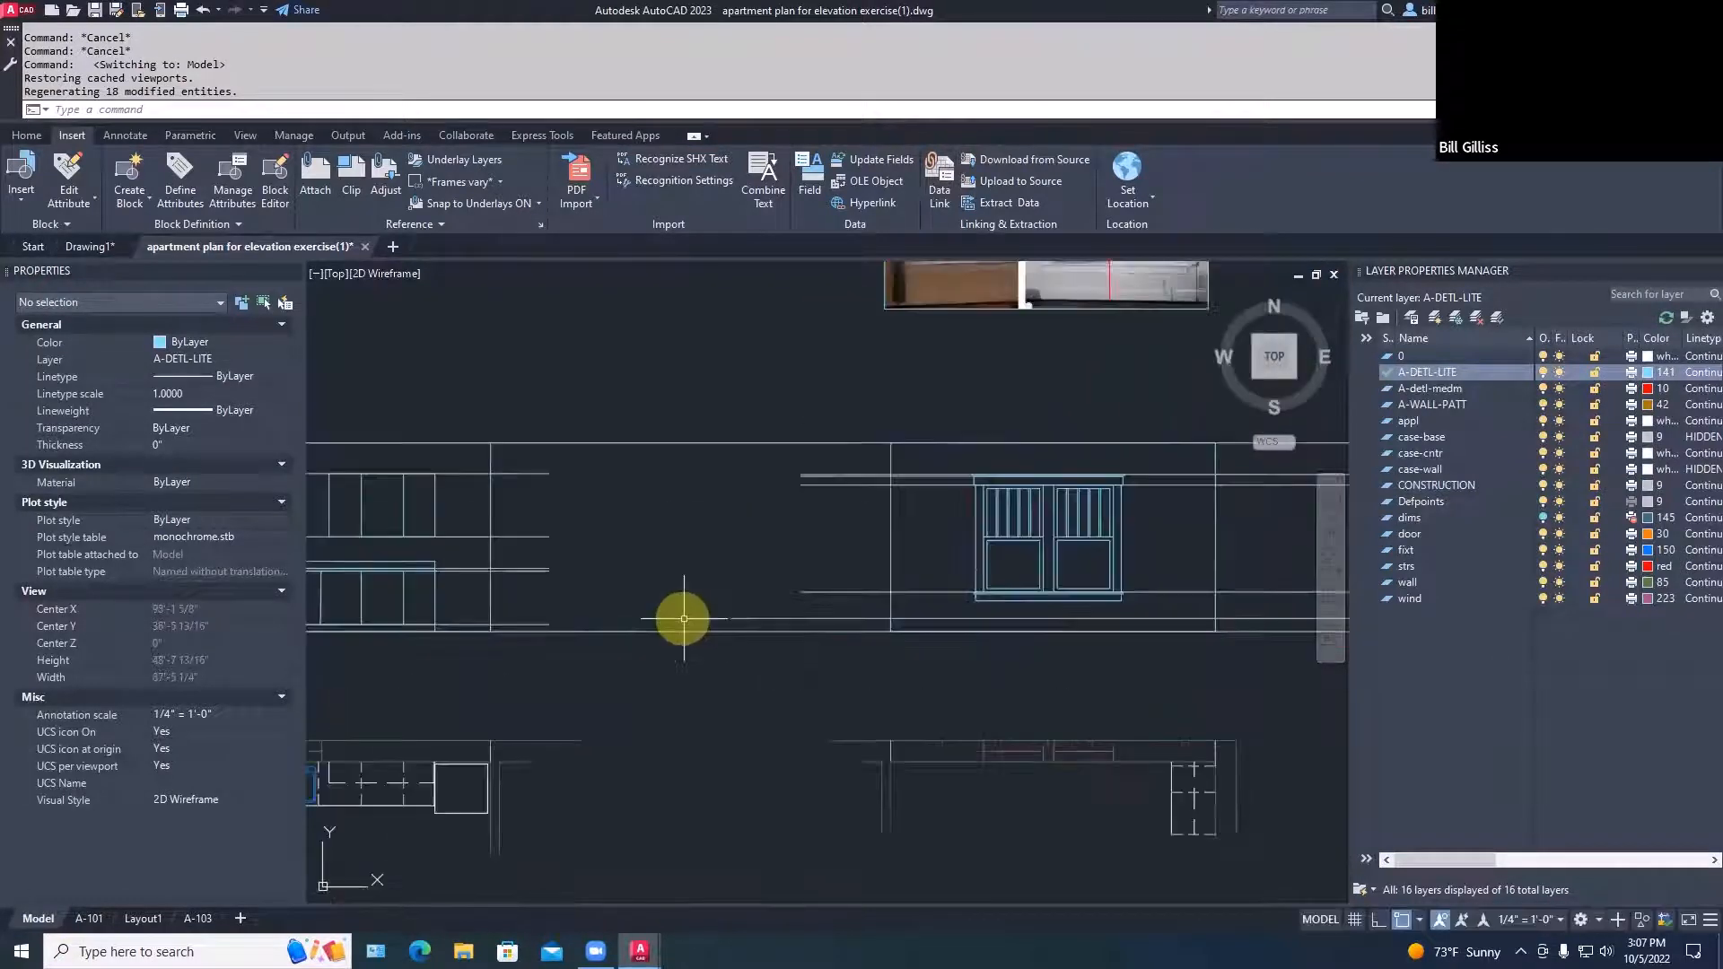
{"action": "scroll", "coordinate": [684, 615], "scroll_direction": "down", "scroll_amount": 2}
{"action": "scroll", "coordinate": [915, 648], "scroll_direction": "down", "scroll_amount": 2}
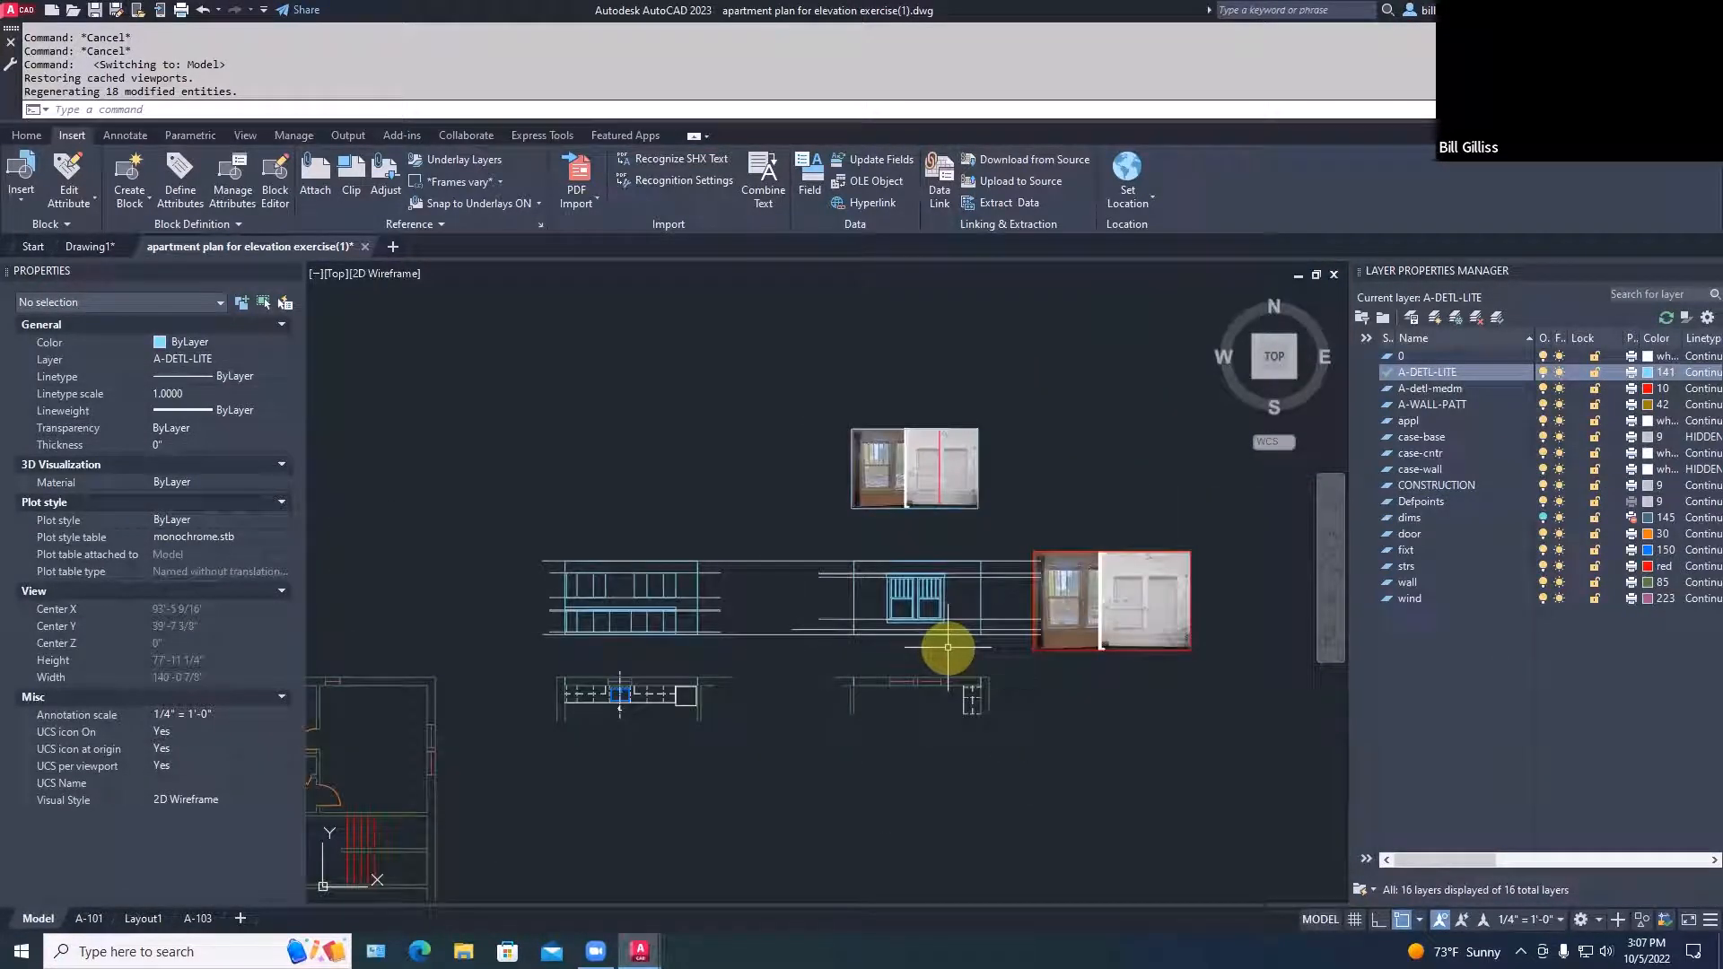
{"action": "type", "text": "cp"}
{"action": "key", "text": "space"}
{"action": "type", "text": "w"}
{"action": "key", "text": "space"}
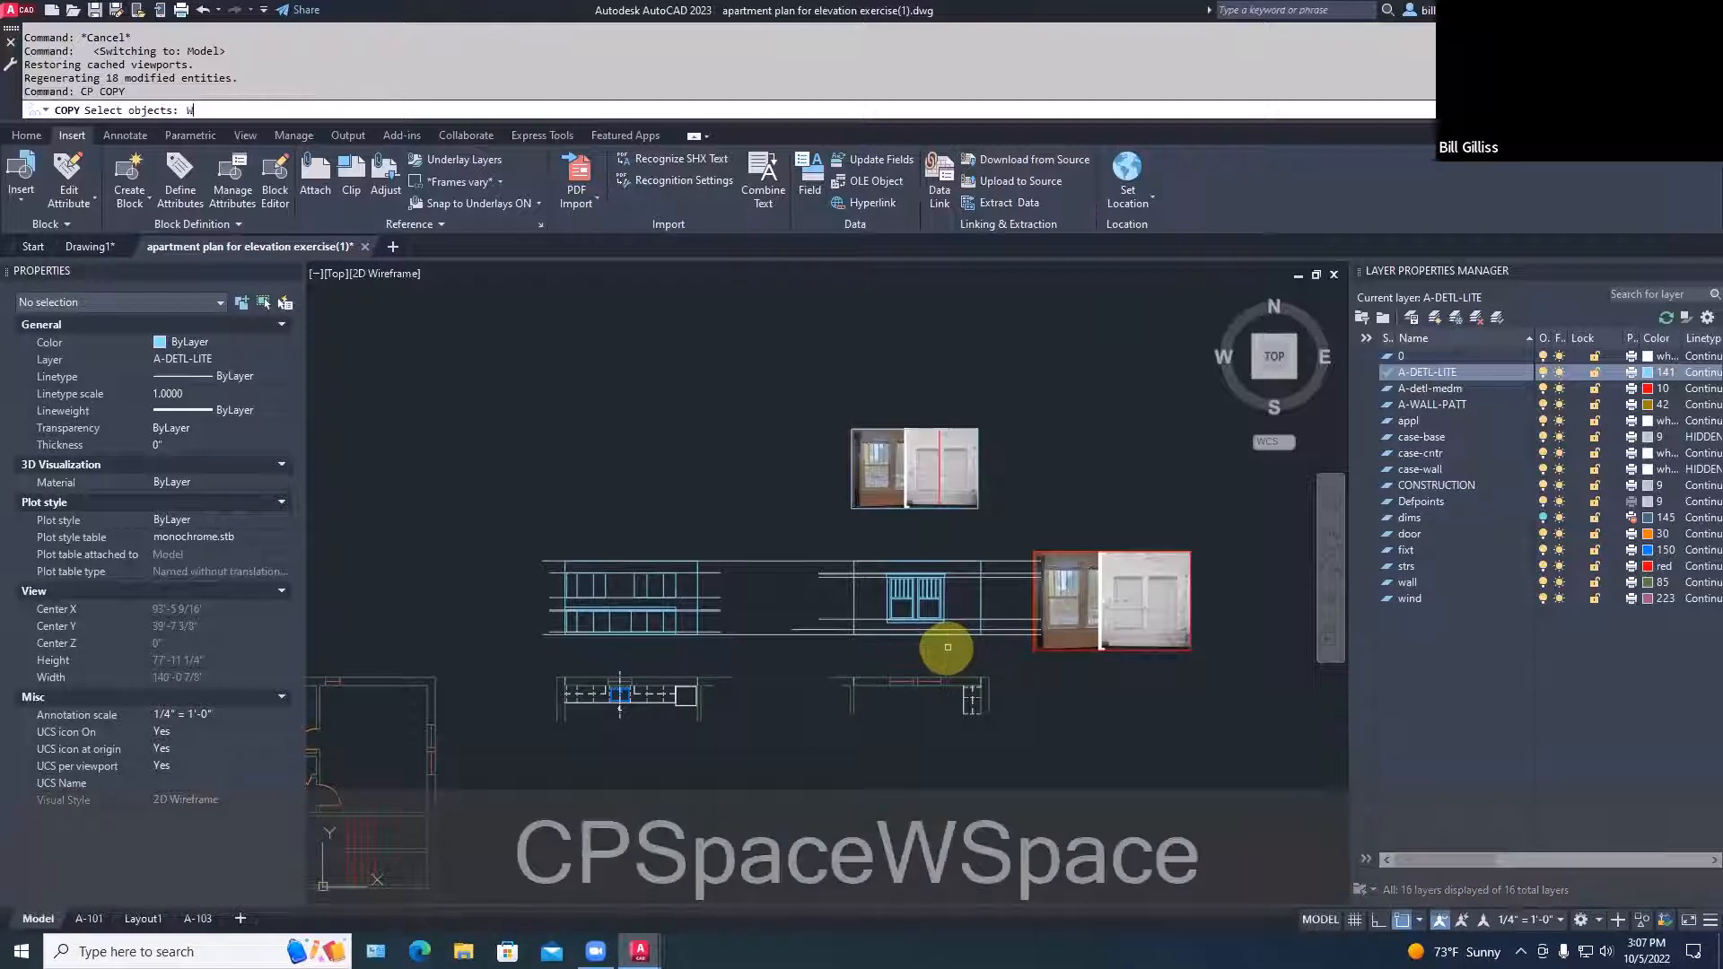
{"action": "left_click", "coordinate": [830, 548]}
{"action": "left_click", "coordinate": [937, 664]}
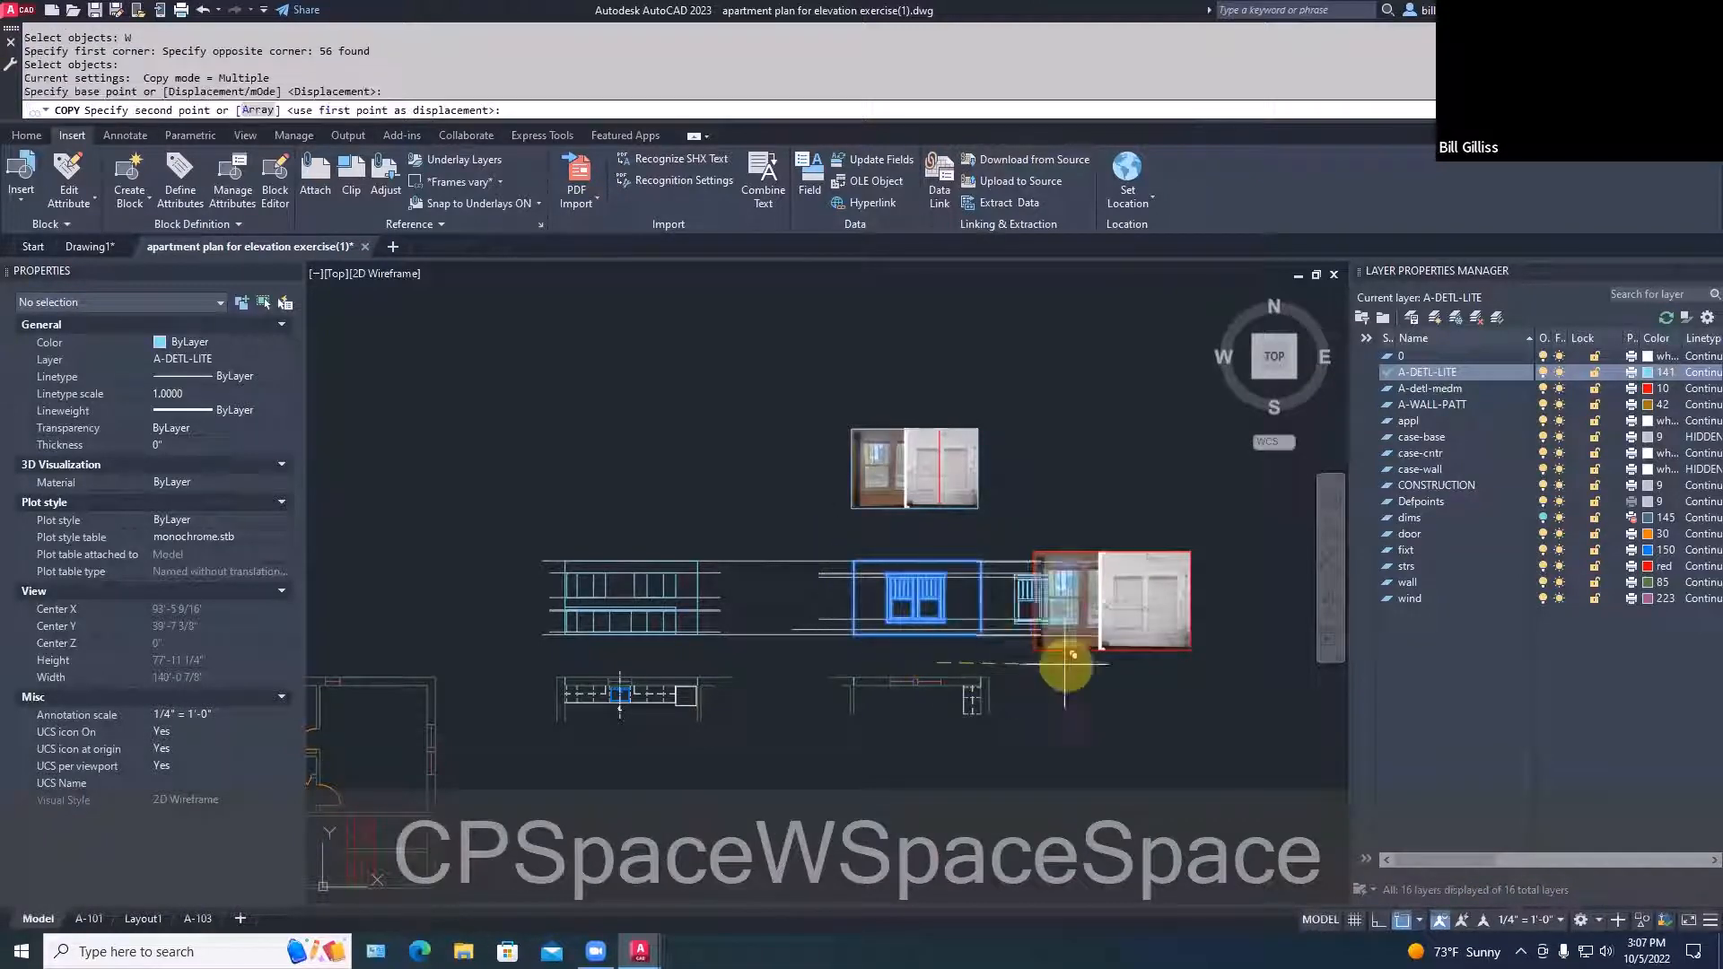
{"action": "key", "text": "F8"}
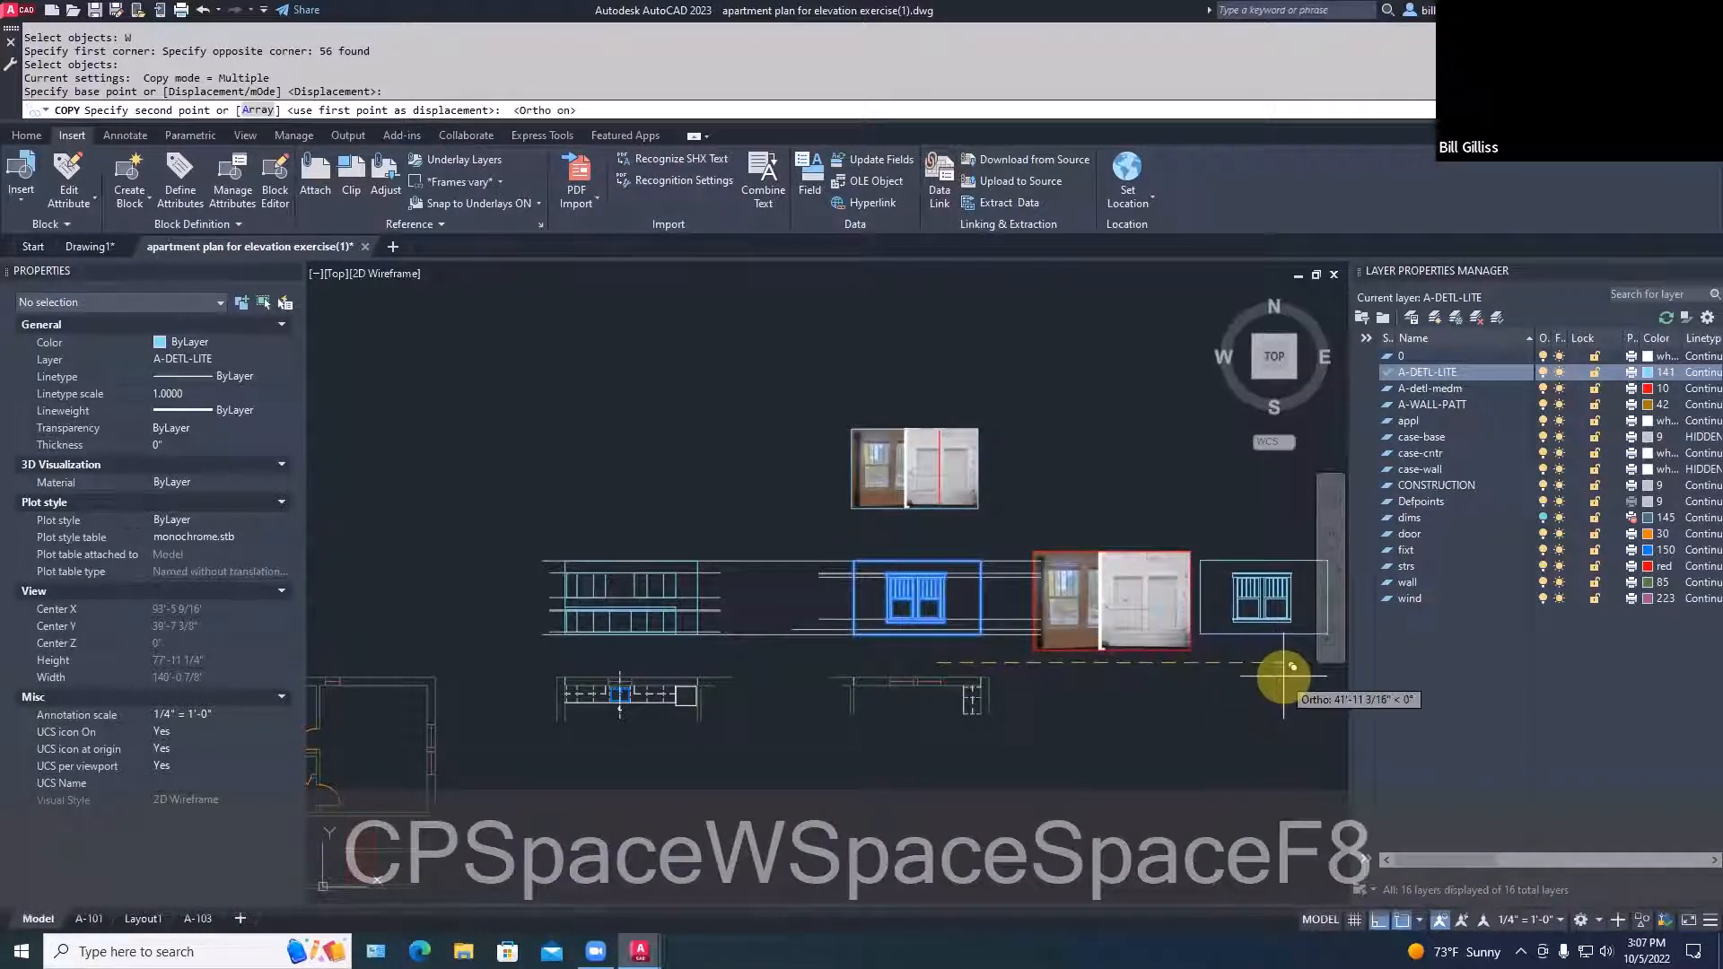
{"action": "key", "text": "Escape"}
{"action": "key", "text": "Escape"}
Erase the right-hand window sash and its muntins from the copied window elevation
{"action": "middle_click_drag", "start_coordinate": [1269, 654], "coordinate": [1125, 619]}
{"action": "scroll", "coordinate": [1125, 619], "scroll_direction": "up", "scroll_amount": 5}
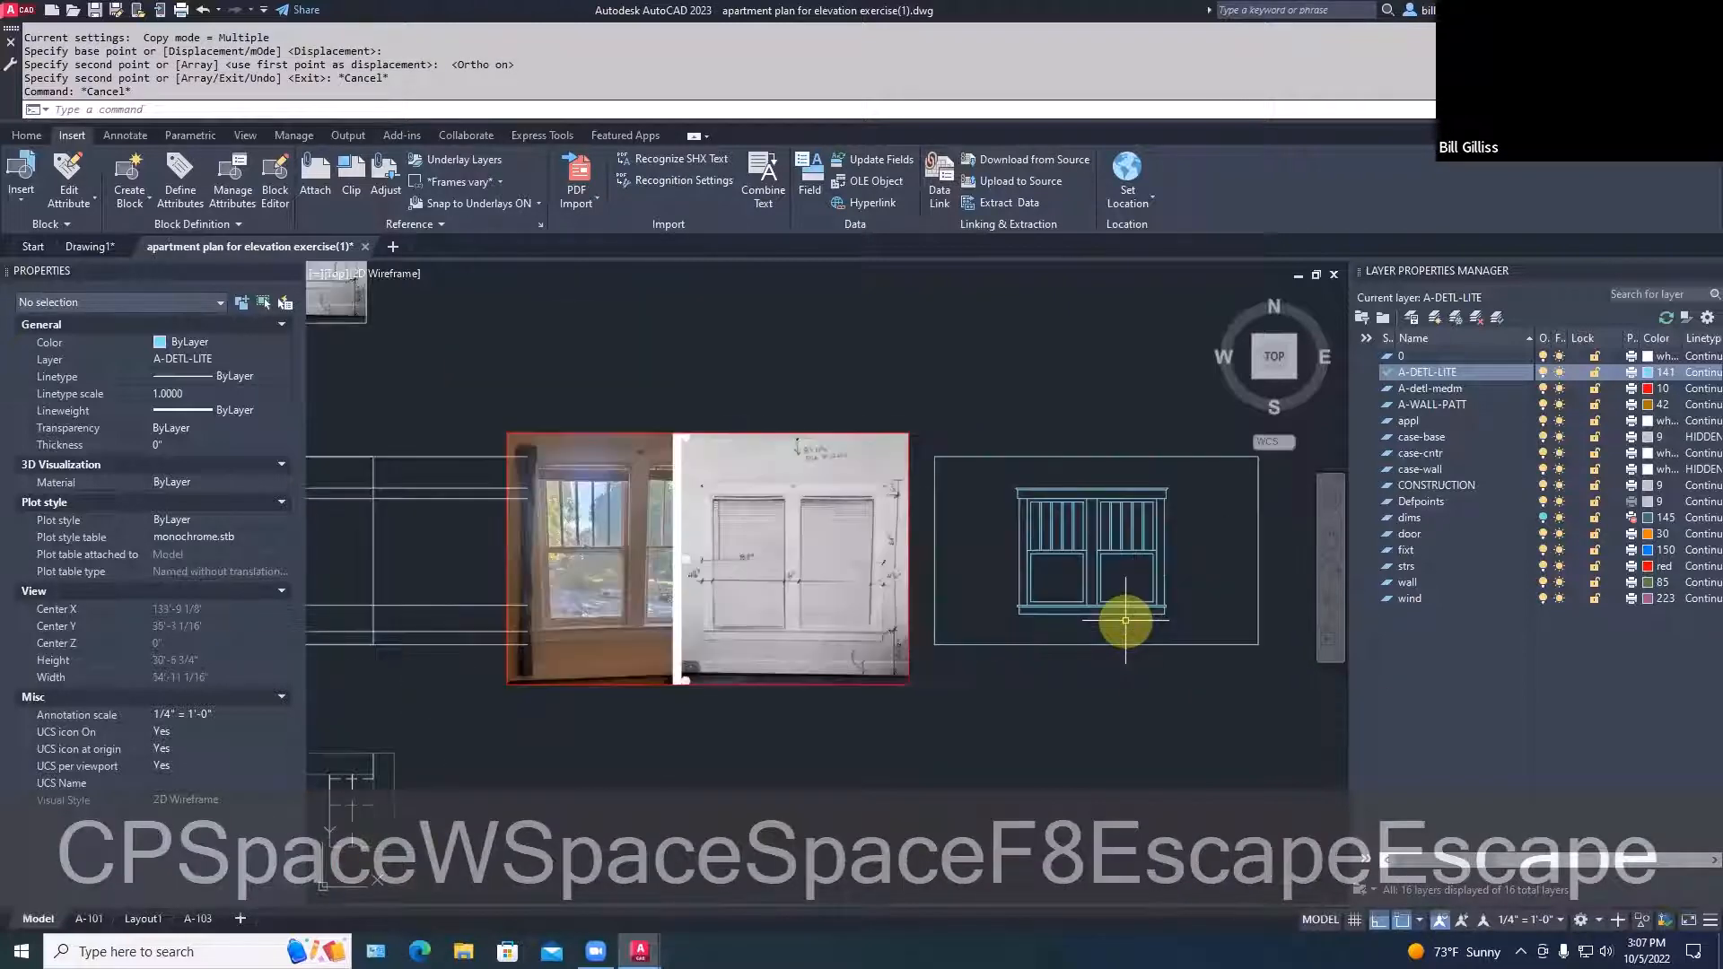
{"action": "type", "text": "e"}
{"action": "key", "text": "space"}
{"action": "type", "text": "w"}
{"action": "key", "text": "space"}
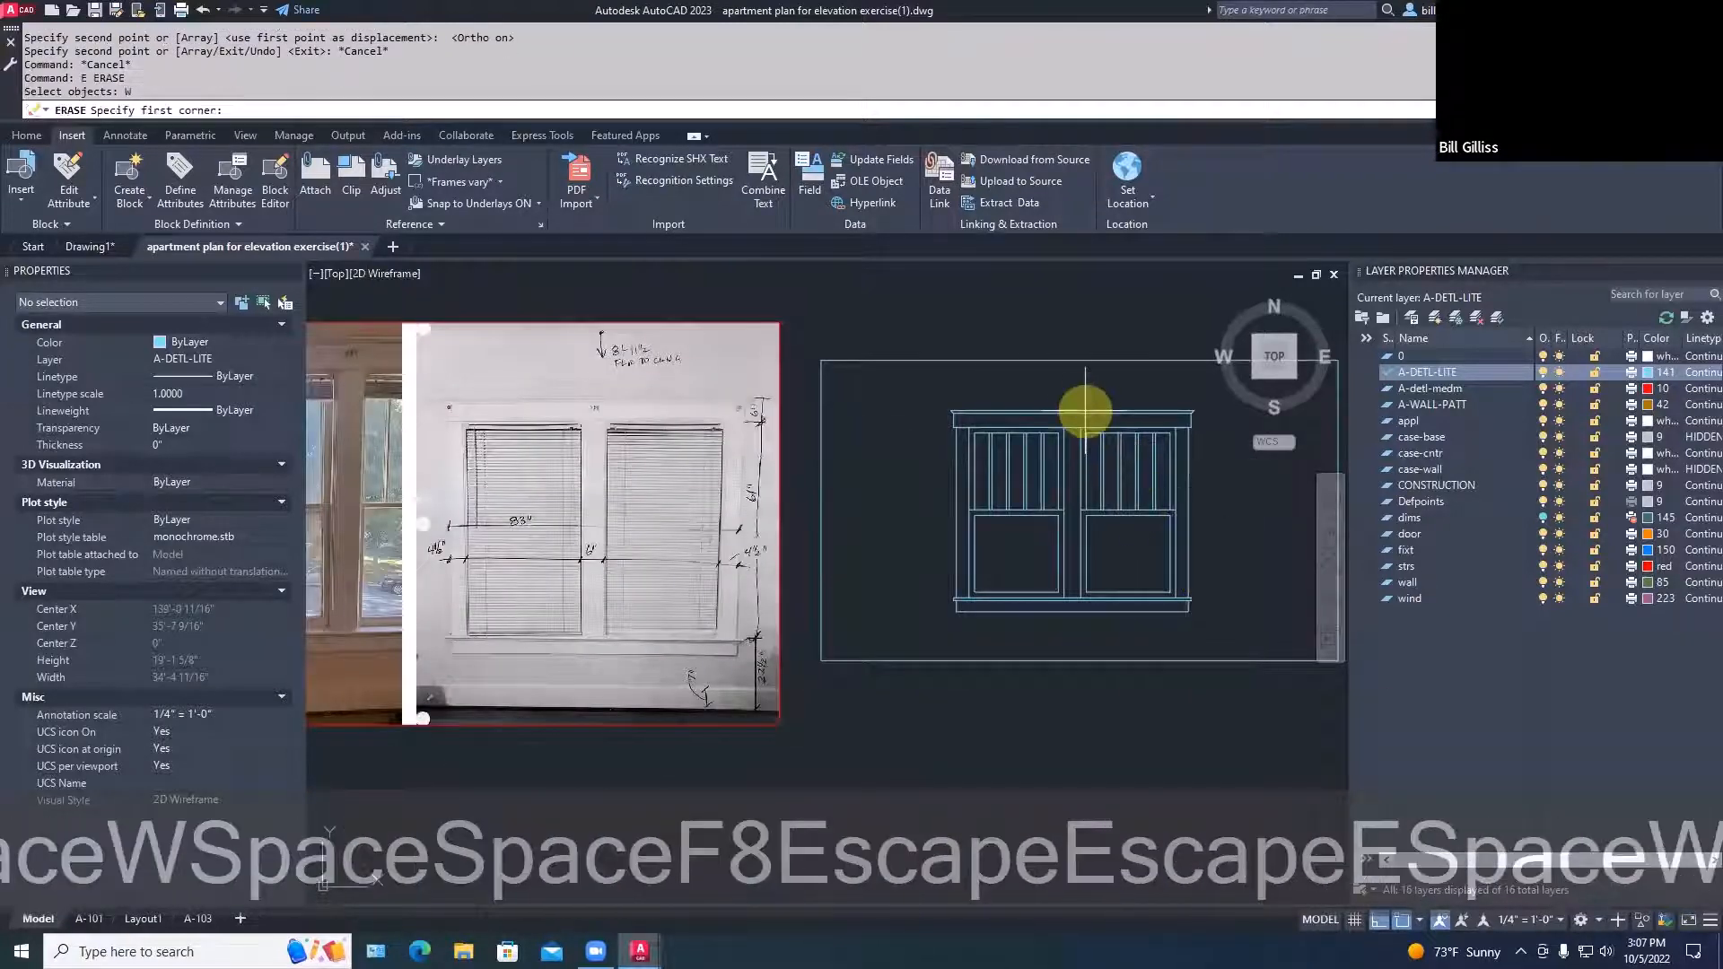
{"action": "left_click", "coordinate": [1077, 403]}
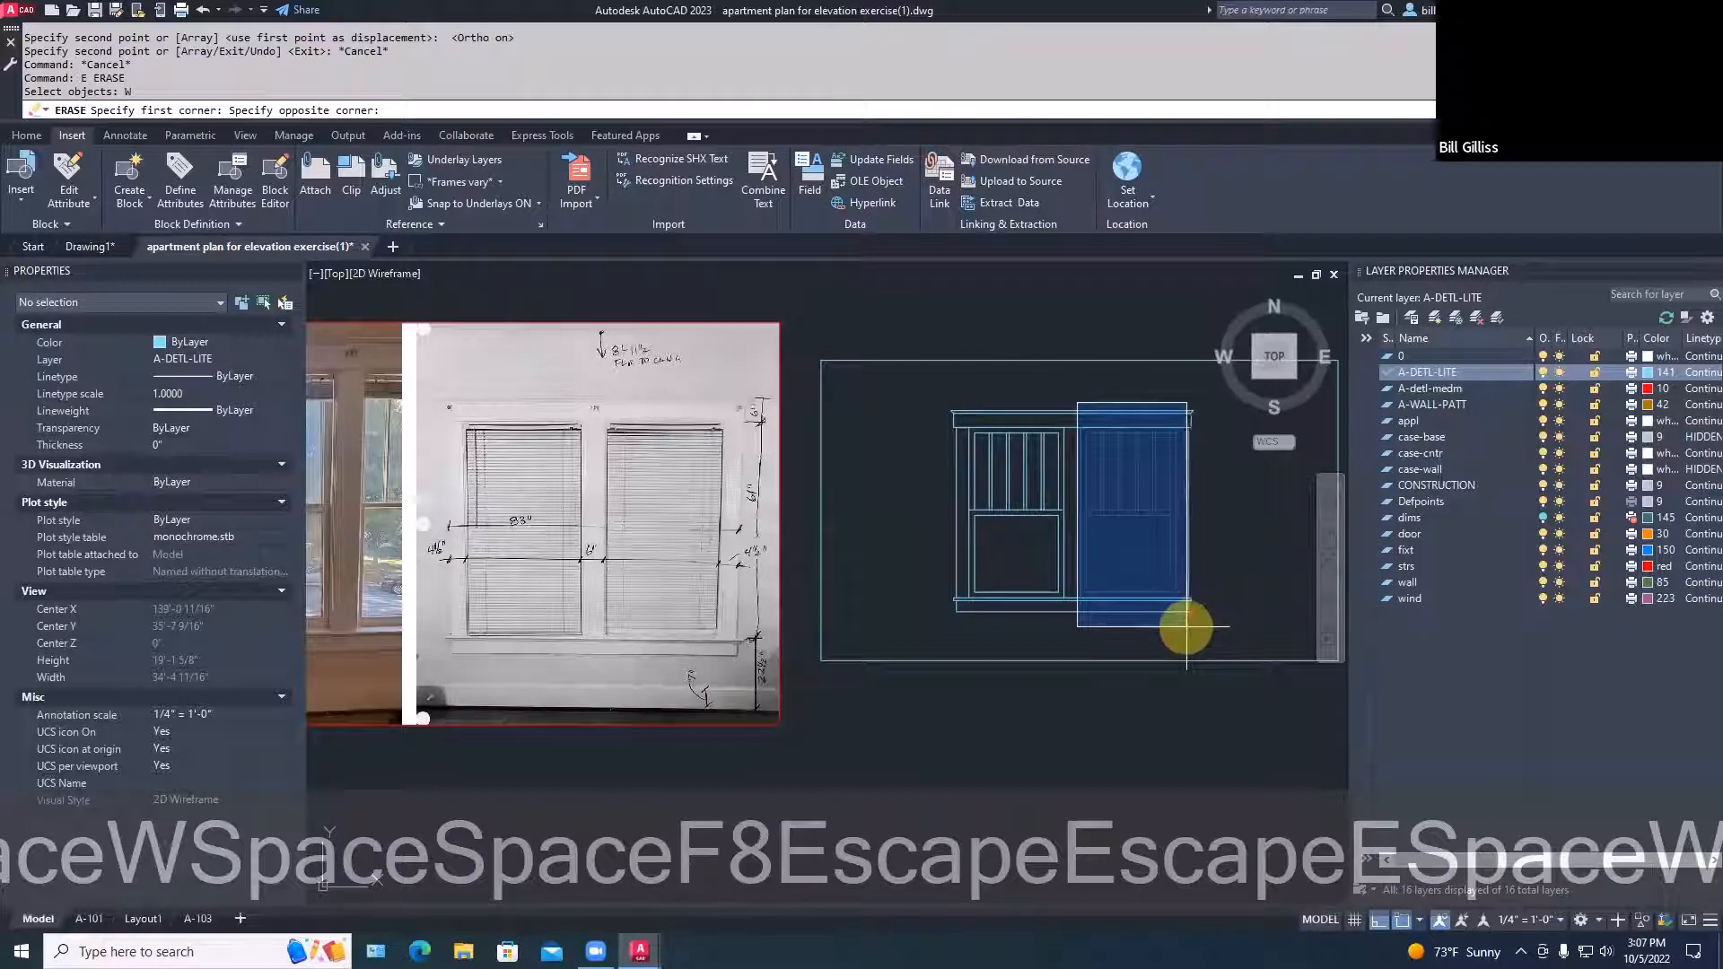
{"action": "left_click", "coordinate": [1184, 626]}
{"action": "key", "text": "space"}
{"action": "key", "text": "Escape"}
Try stretching the copied window's right trim back to the edge of the remaining sash, and undo the stretch
{"action": "type", "text": "s"}
{"action": "key", "text": "space"}
{"action": "left_click", "coordinate": [1219, 621]}
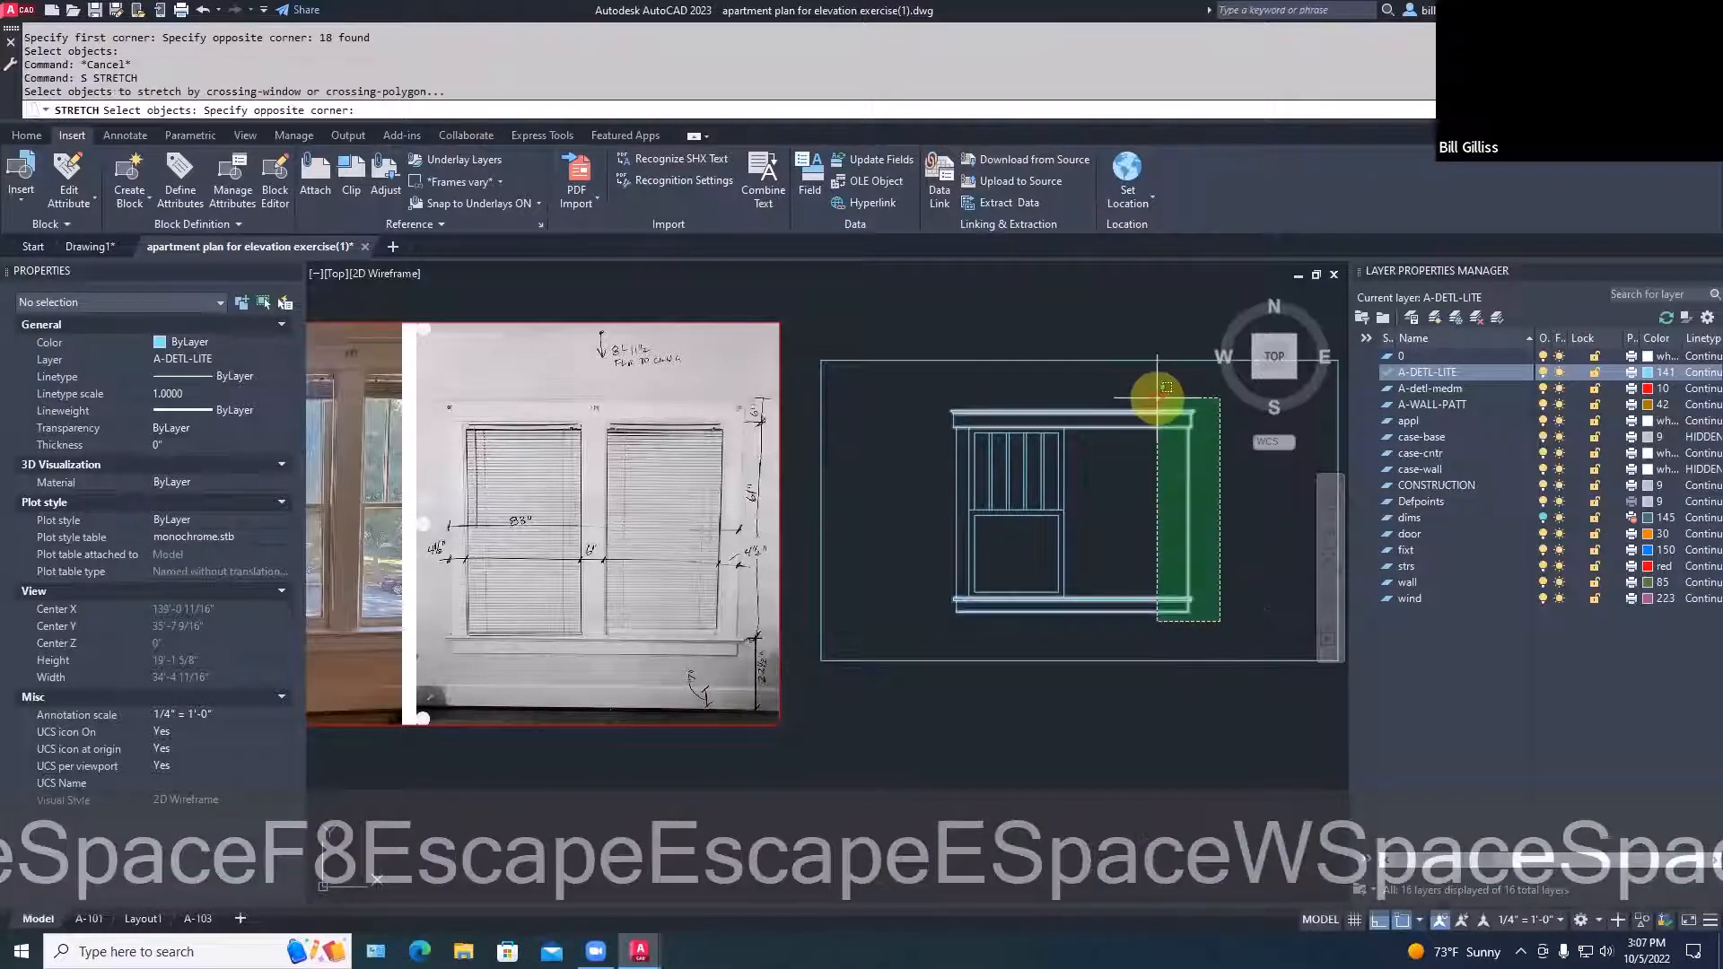
{"action": "left_click", "coordinate": [1154, 387]}
{"action": "key", "text": "space"}
{"action": "left_click", "coordinate": [1181, 418]}
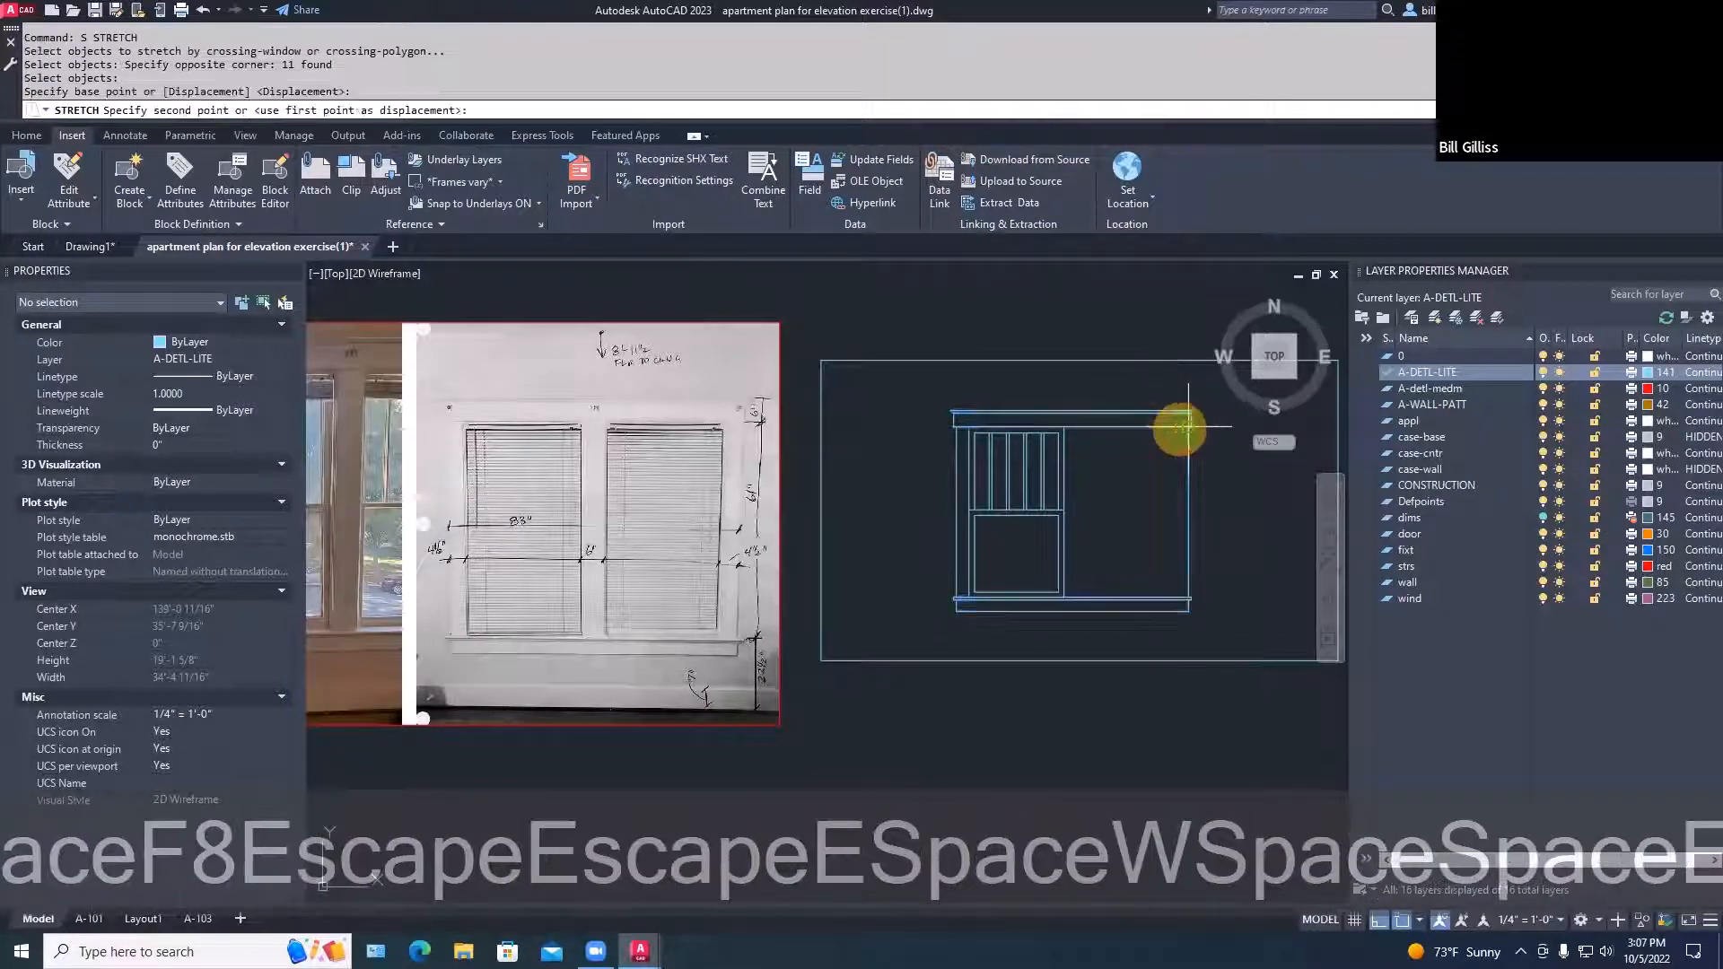
{"action": "left_click", "coordinate": [1060, 426]}
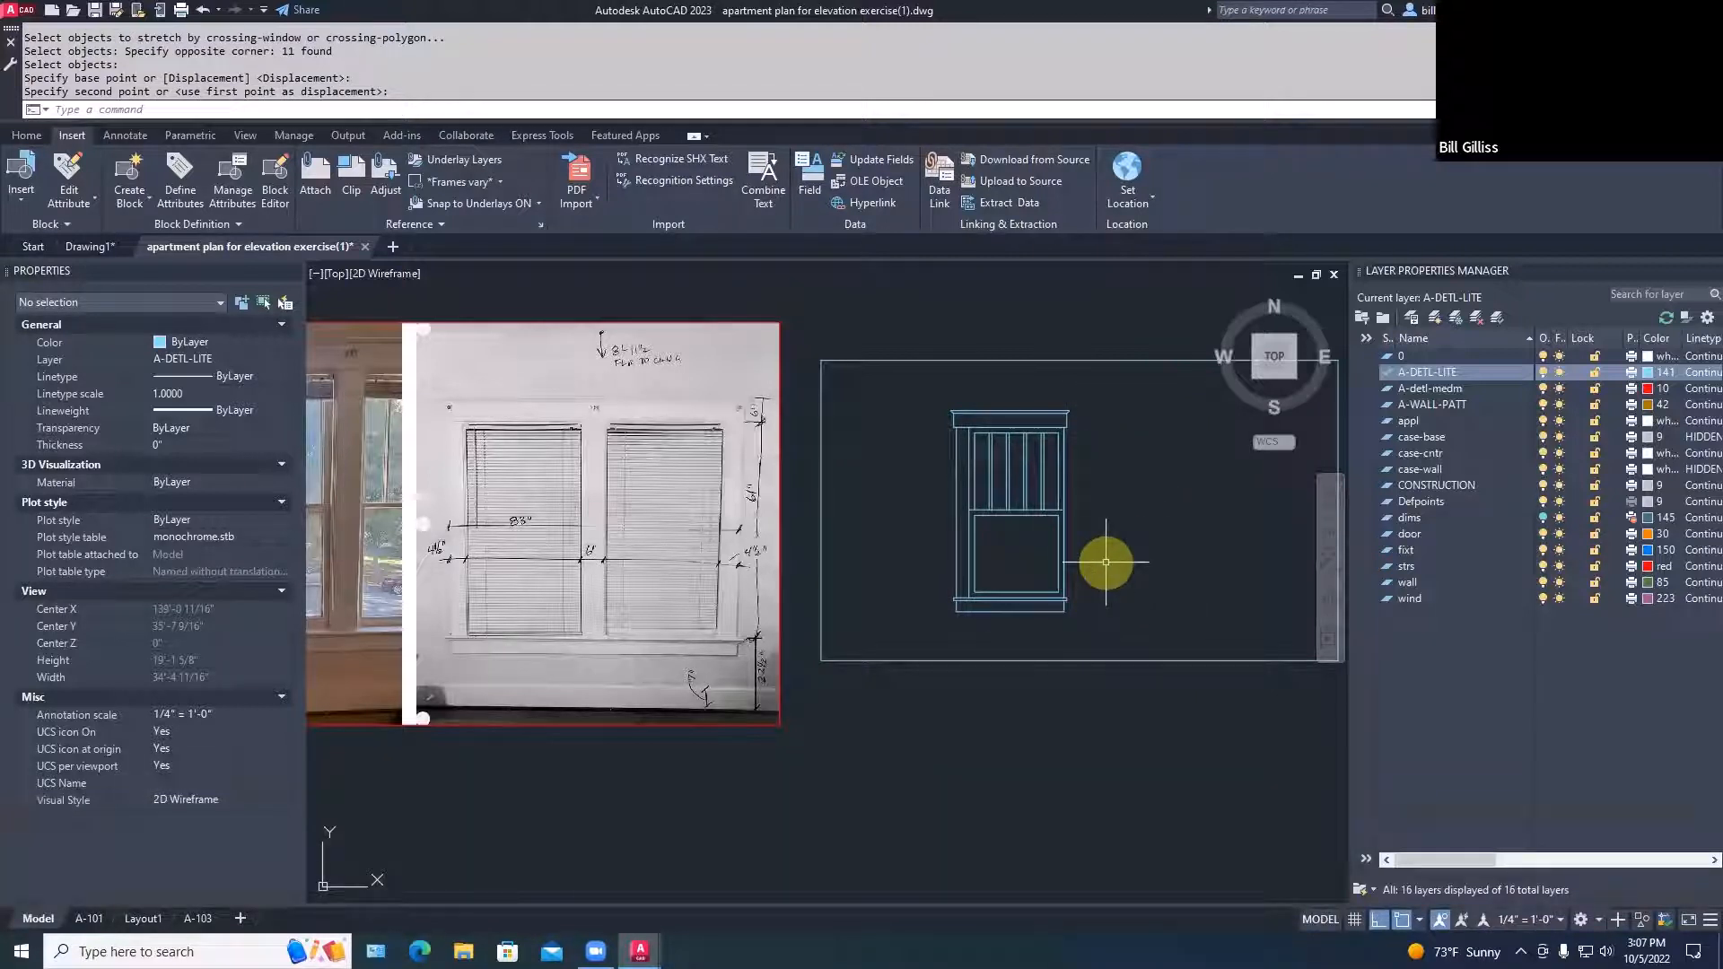
{"action": "key", "text": "ctrl+z"}
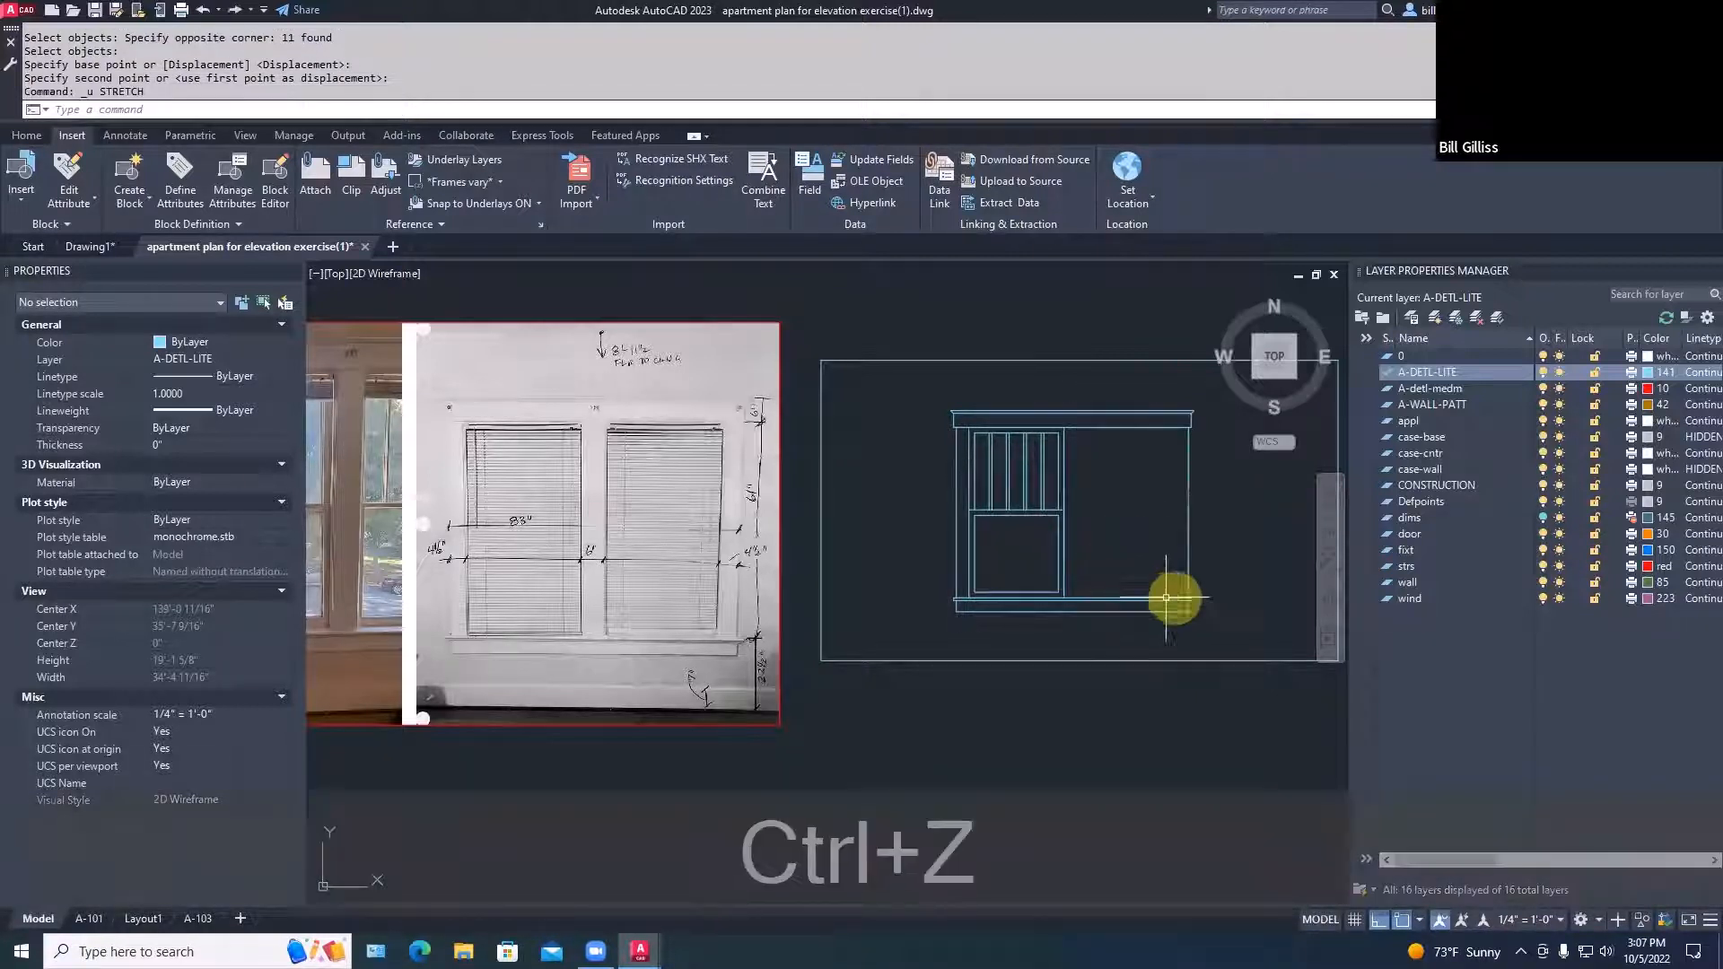
{"action": "type", "text": "a"}
{"action": "key", "text": "space"}
{"action": "left_click", "coordinate": [1208, 626]}
{"action": "key", "text": "Escape"}
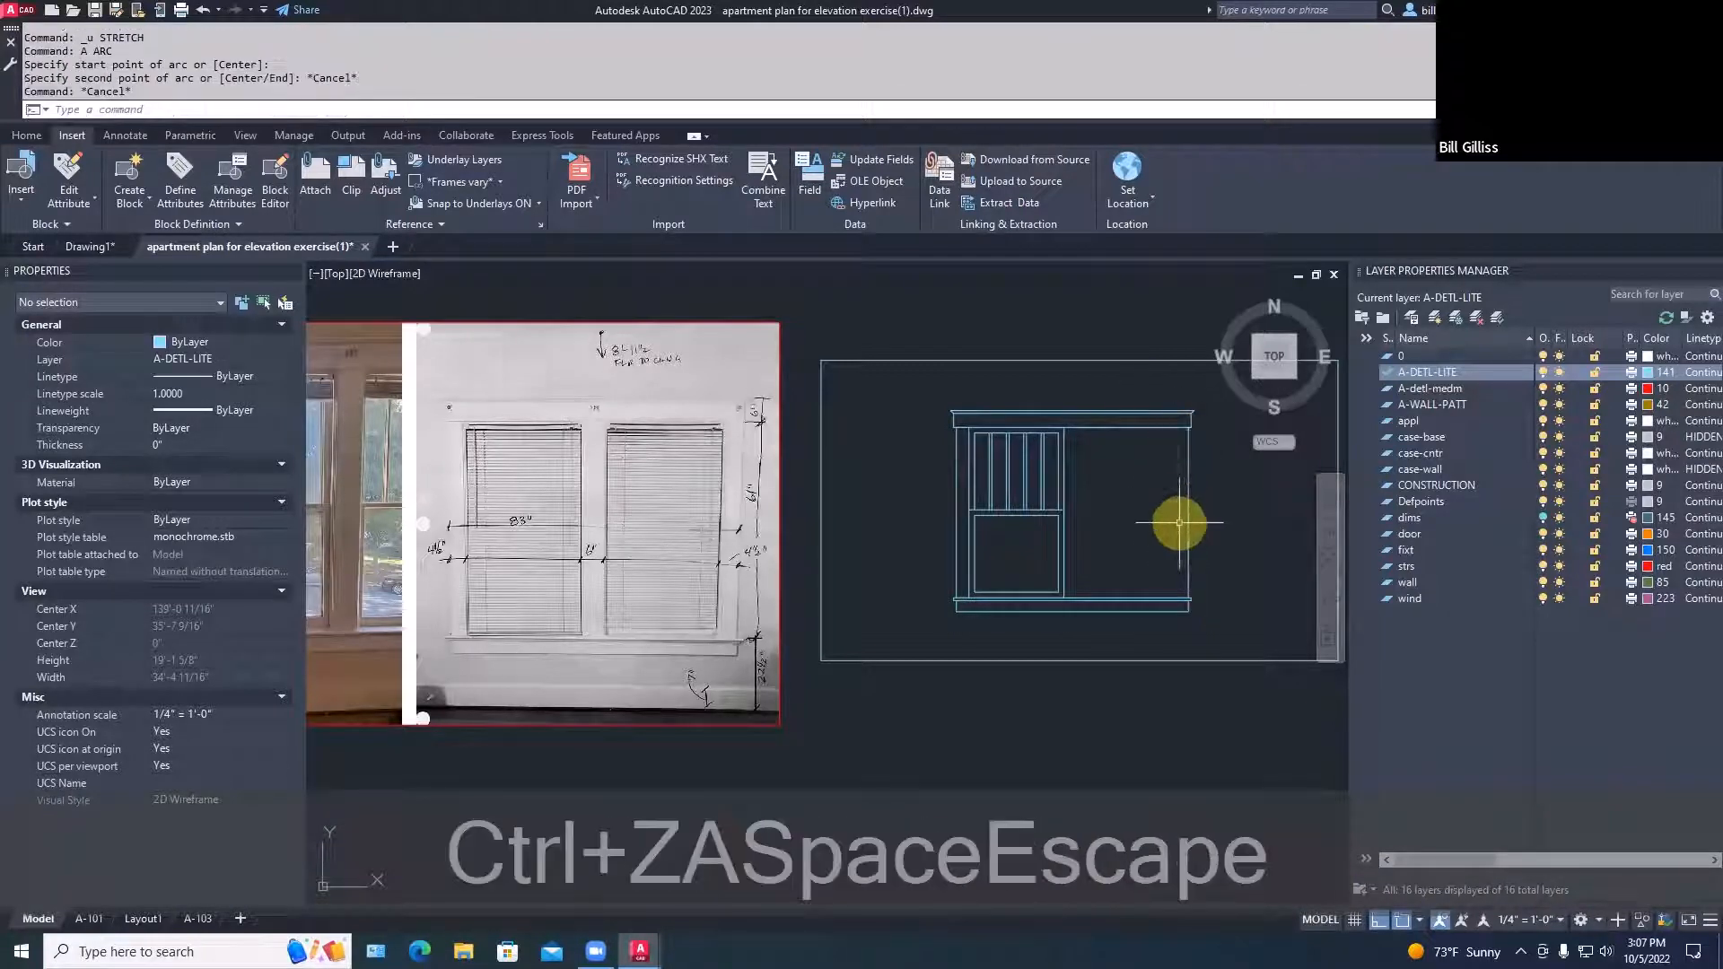
Try stretching the right-hand trim, head and sill ends of the copied window in toward the remaining sash, and undo it
{"action": "type", "text": "s"}
{"action": "key", "text": "space"}
{"action": "left_click", "coordinate": [1204, 622]}
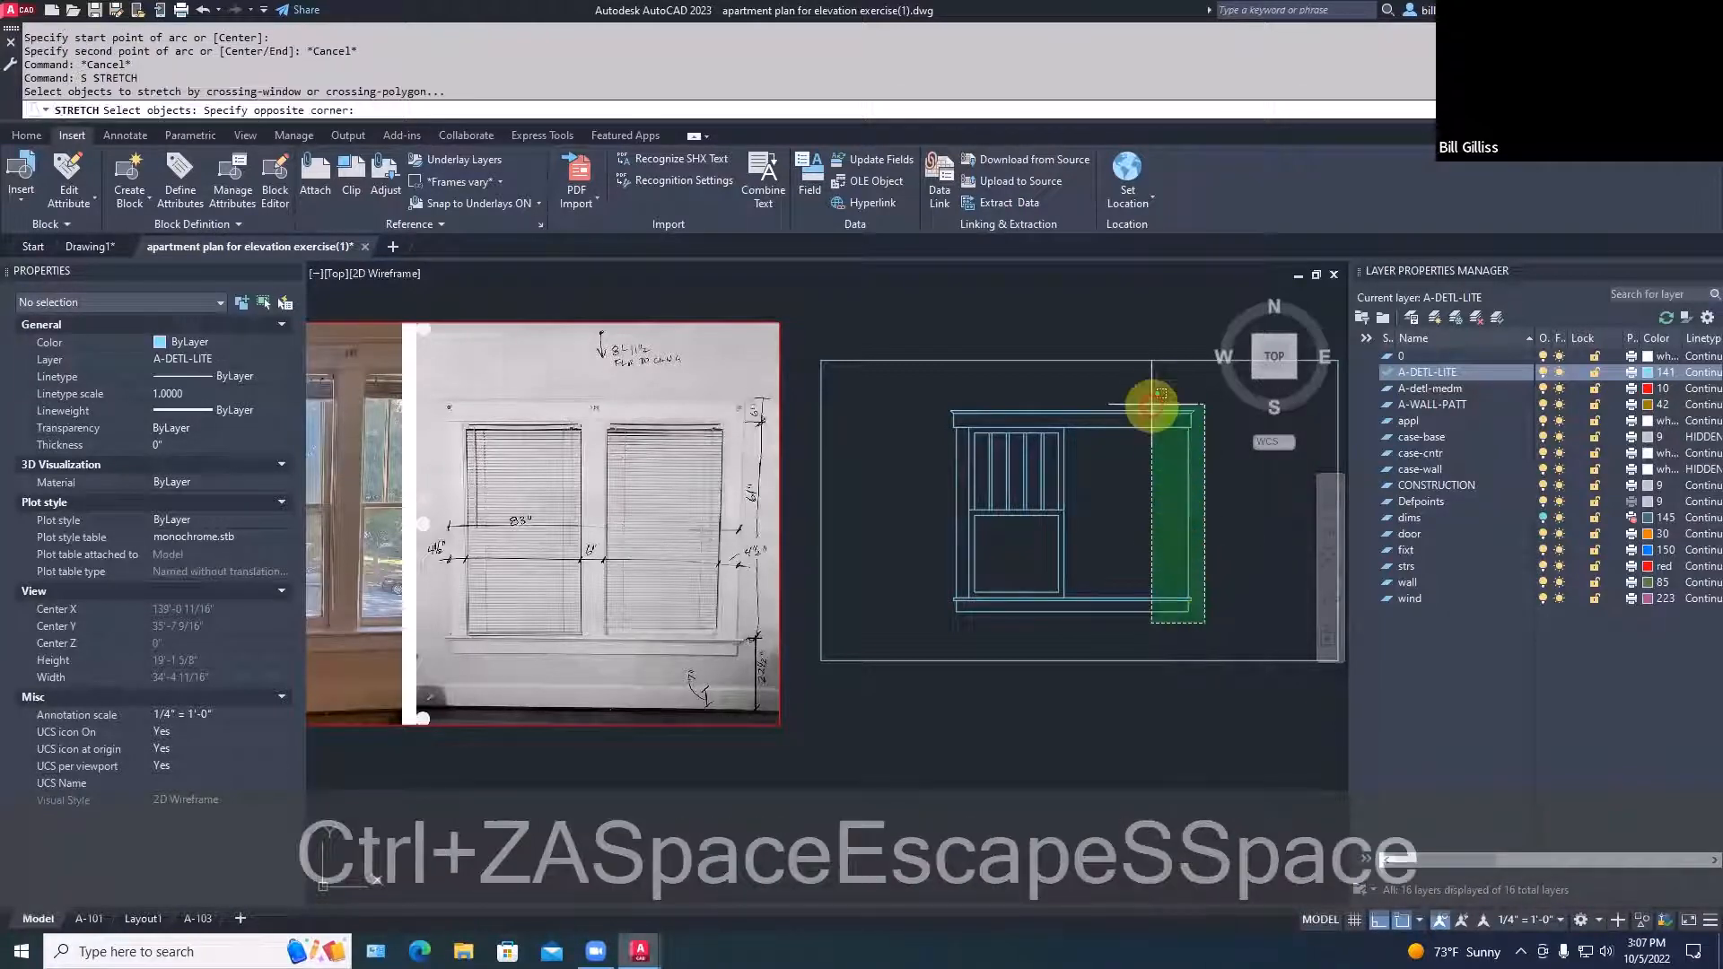
{"action": "left_click", "coordinate": [1150, 393]}
{"action": "right_click", "coordinate": [1267, 592]}
{"action": "left_click", "coordinate": [1269, 606]}
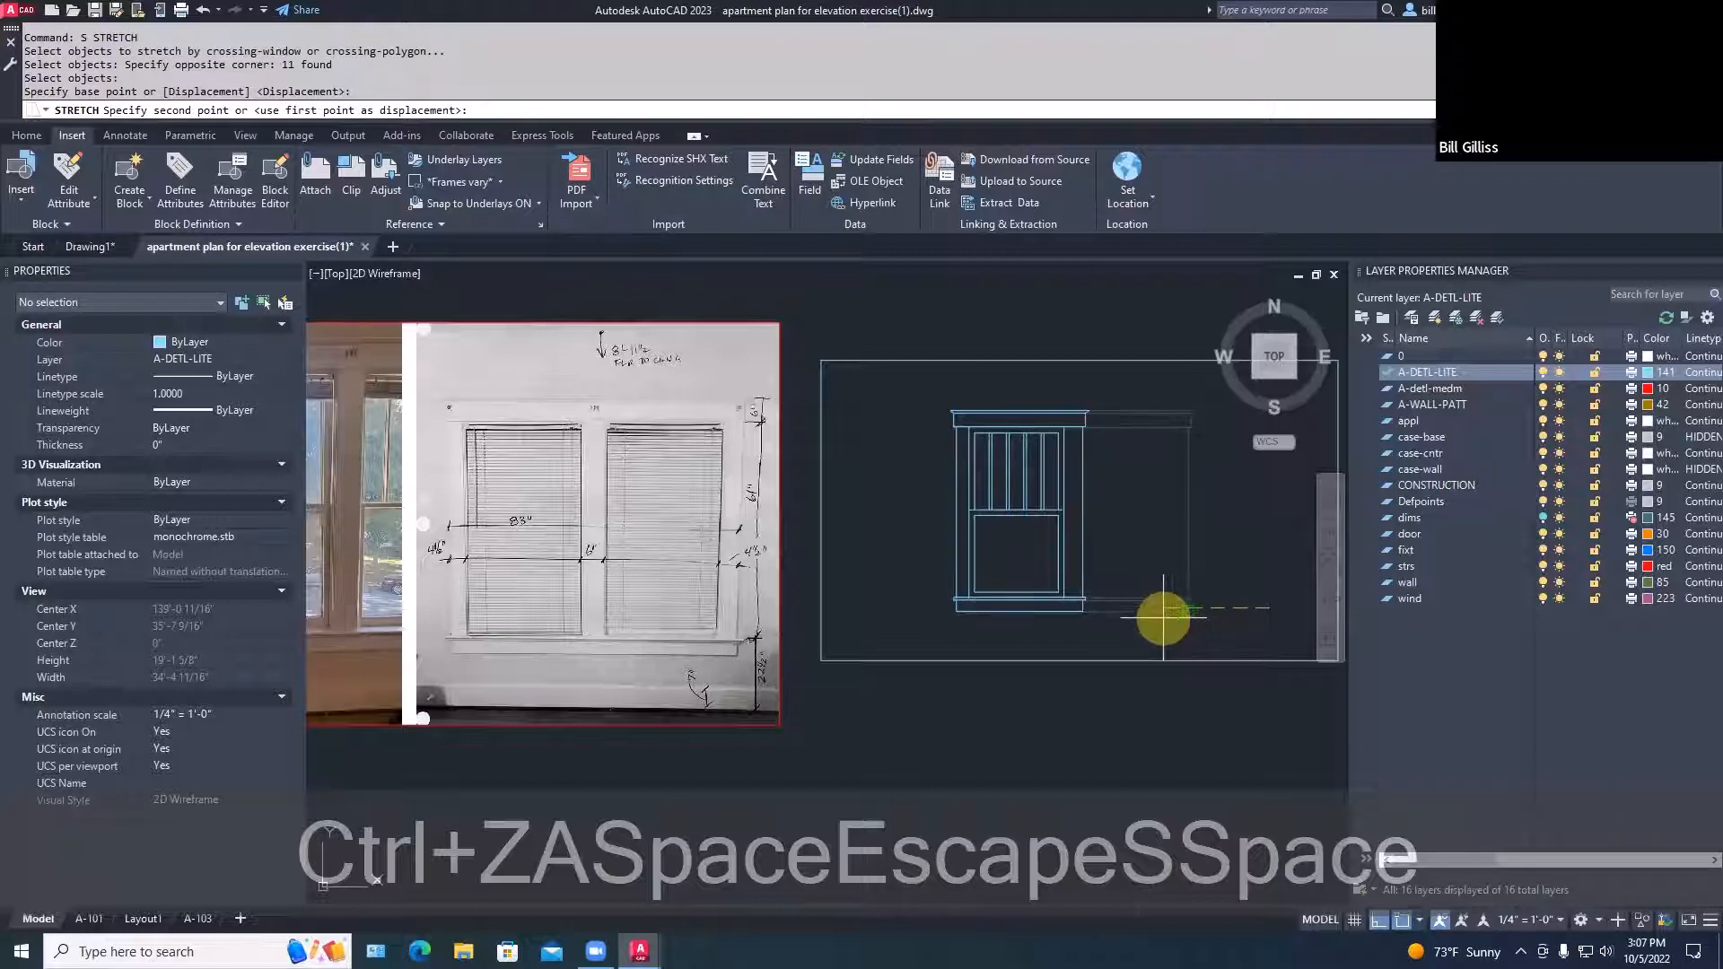
{"action": "left_click", "coordinate": [1157, 615]}
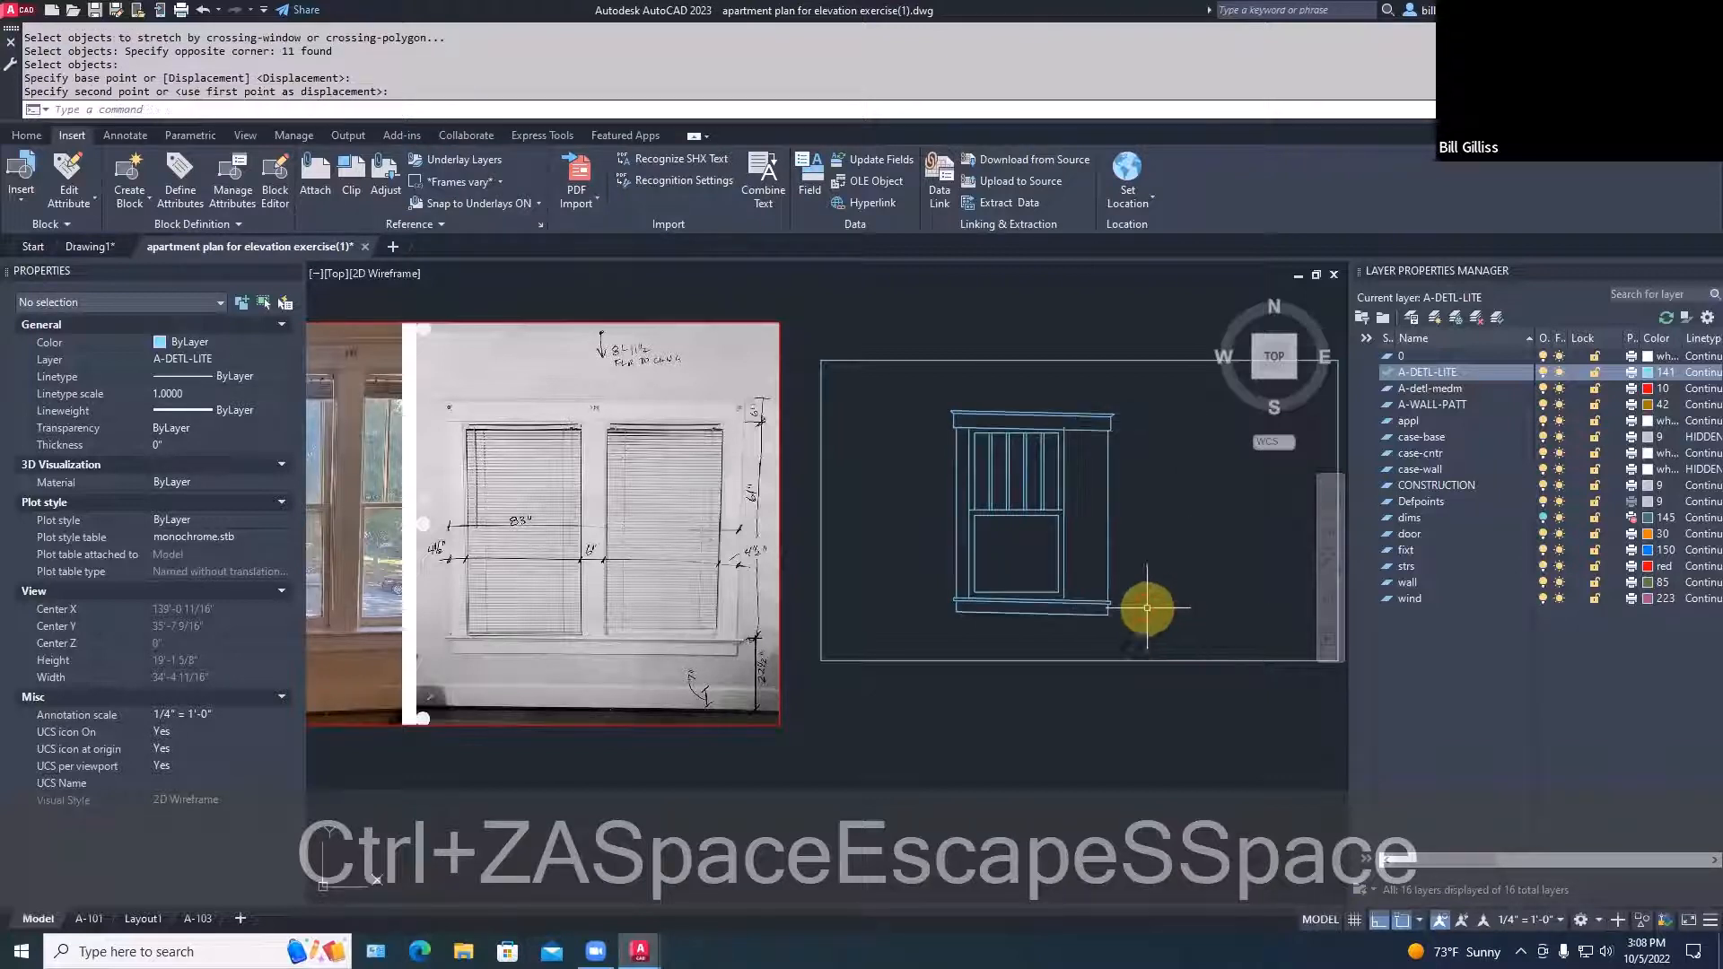
{"action": "key", "text": "ctrl+z"}
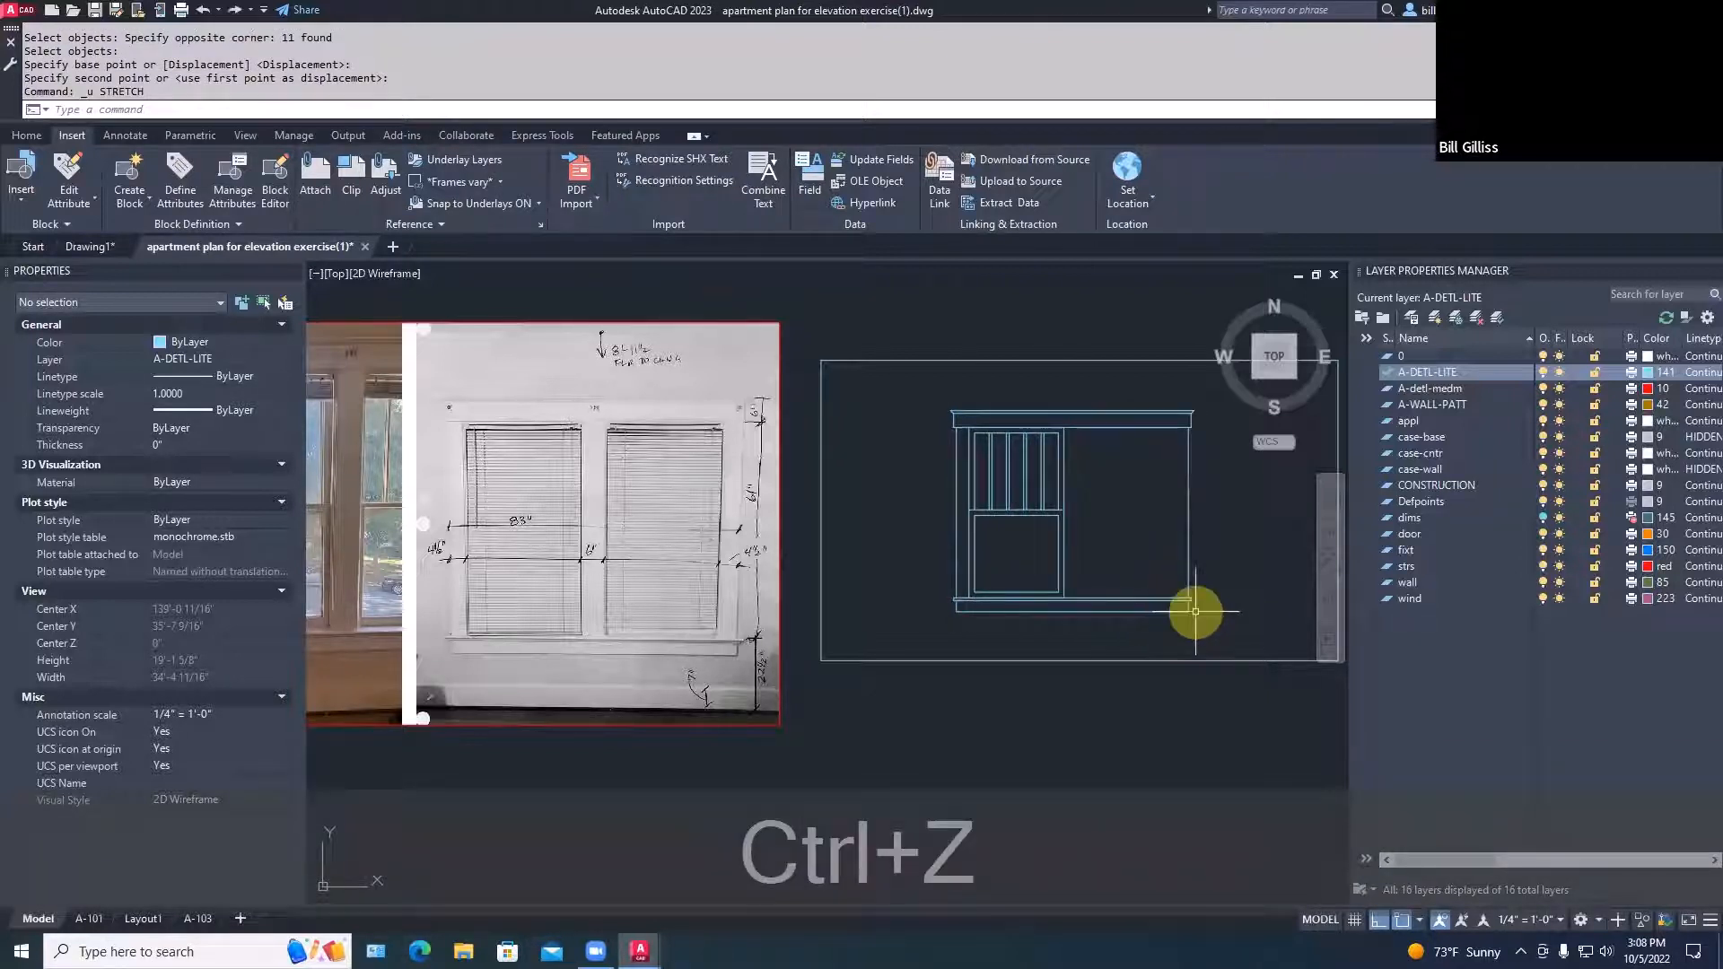
Stretch the copied window's right side, including head trim and sill, horizontally left about 3'-3" to frame the single sash
{"action": "type", "text": "s"}
{"action": "key", "text": "space"}
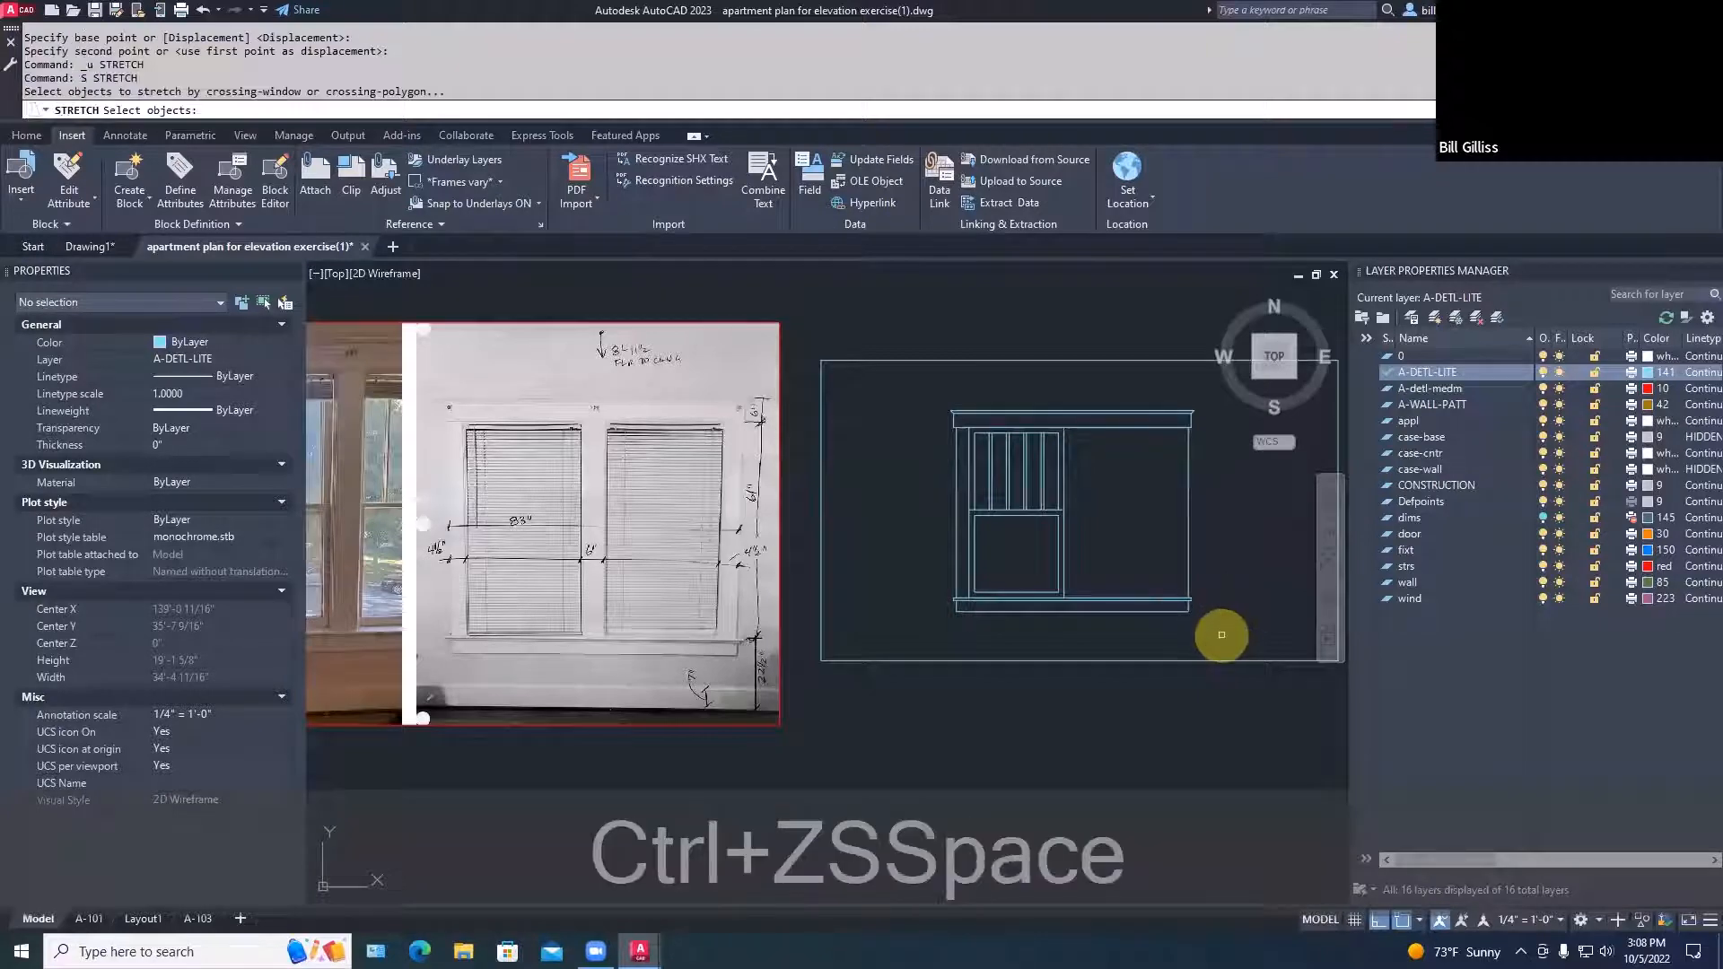
{"action": "left_click", "coordinate": [1223, 634]}
{"action": "left_click", "coordinate": [1148, 393]}
{"action": "right_click", "coordinate": [1203, 639]}
{"action": "left_click", "coordinate": [1202, 636]}
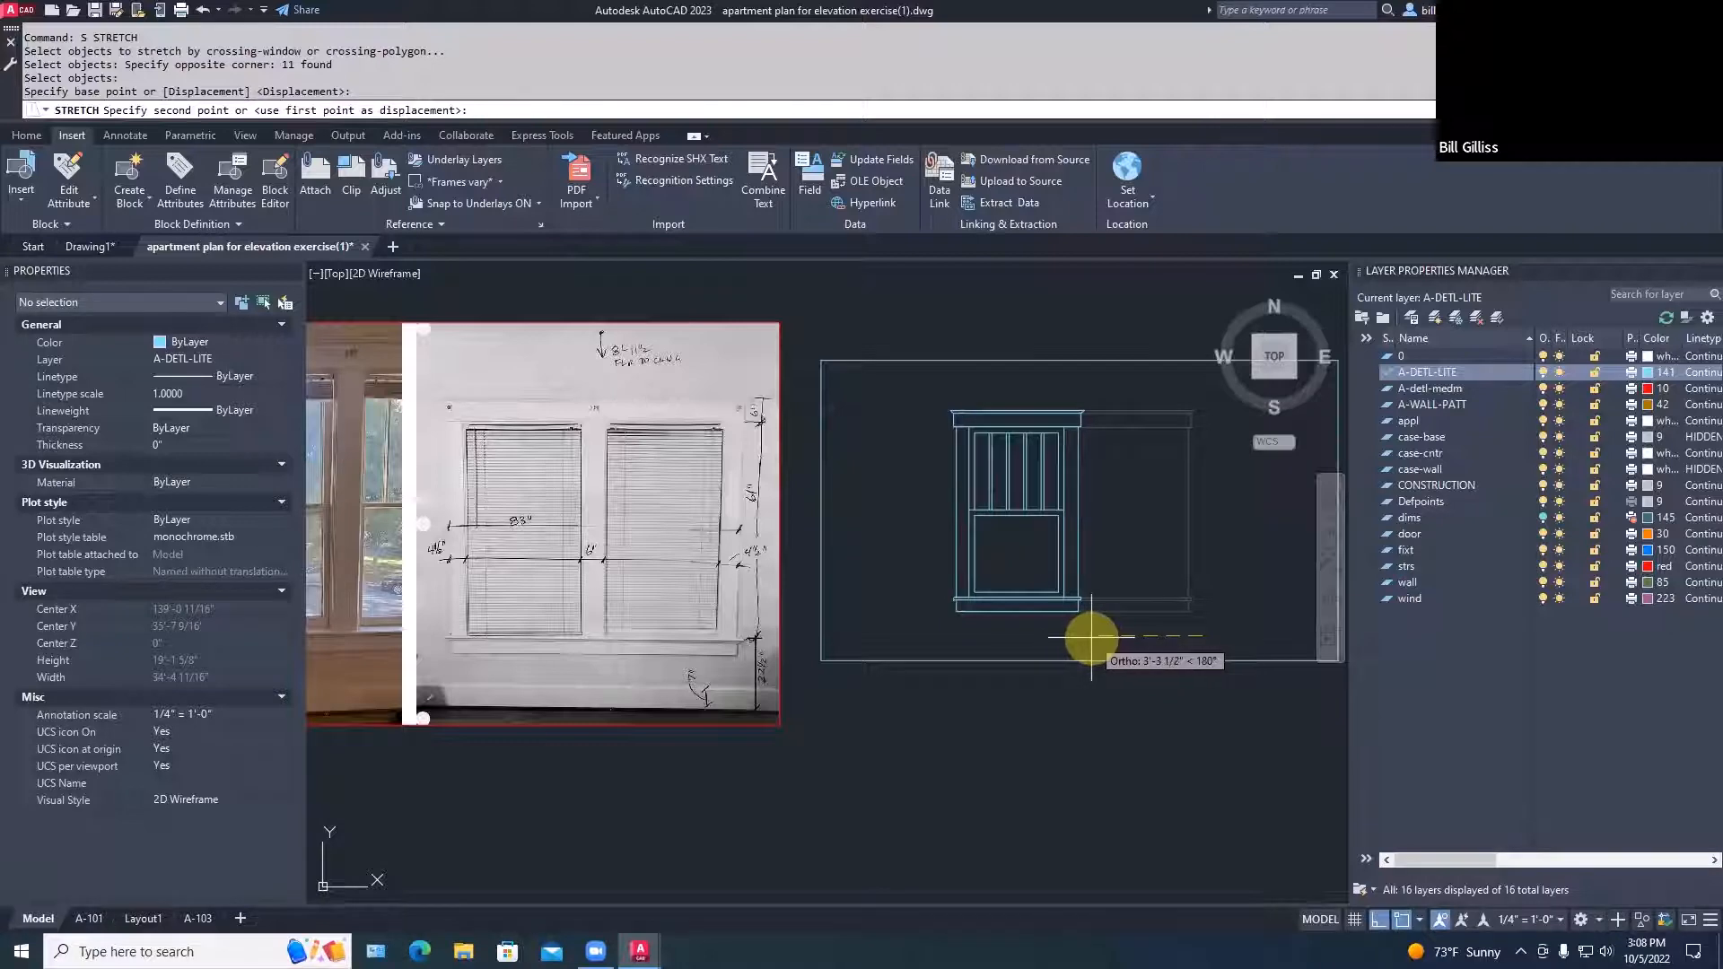
{"action": "left_click", "coordinate": [1095, 638]}
Shift the entire single window horizontally left within its wall outline, using Stretch with a crossing selection around the whole window
{"action": "type", "text": "s"}
{"action": "key", "text": "space"}
{"action": "left_click", "coordinate": [1120, 633]}
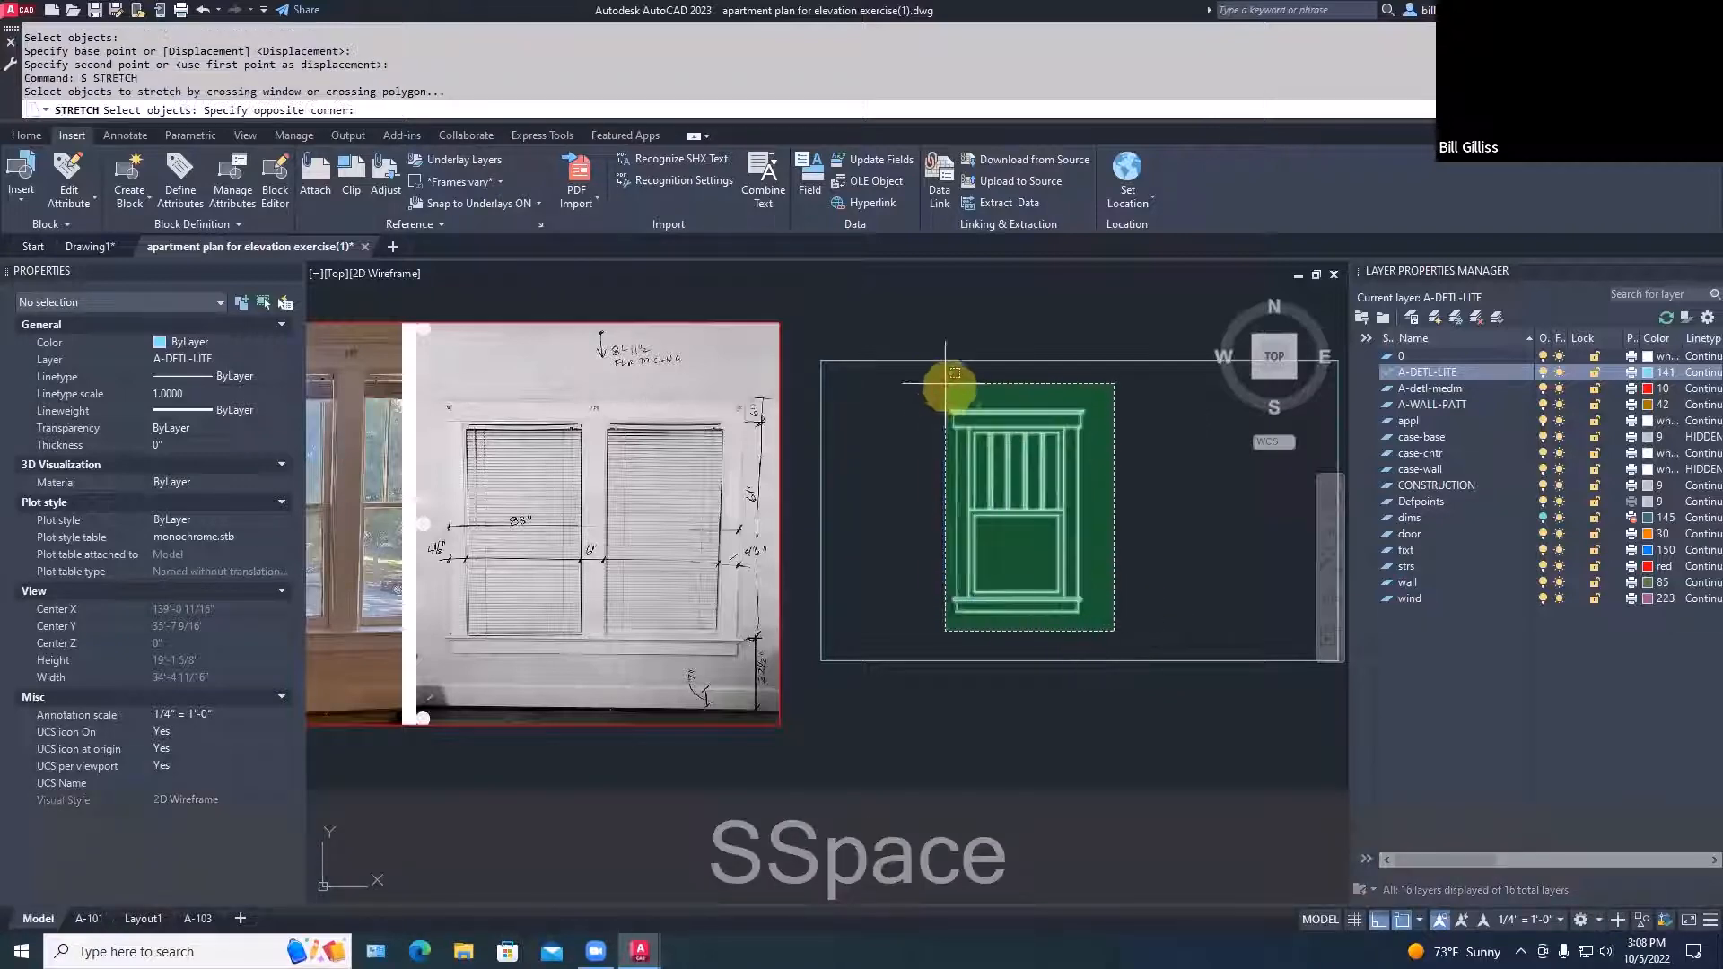
{"action": "left_click", "coordinate": [950, 374]}
{"action": "key", "text": "space"}
{"action": "left_click", "coordinate": [1185, 532]}
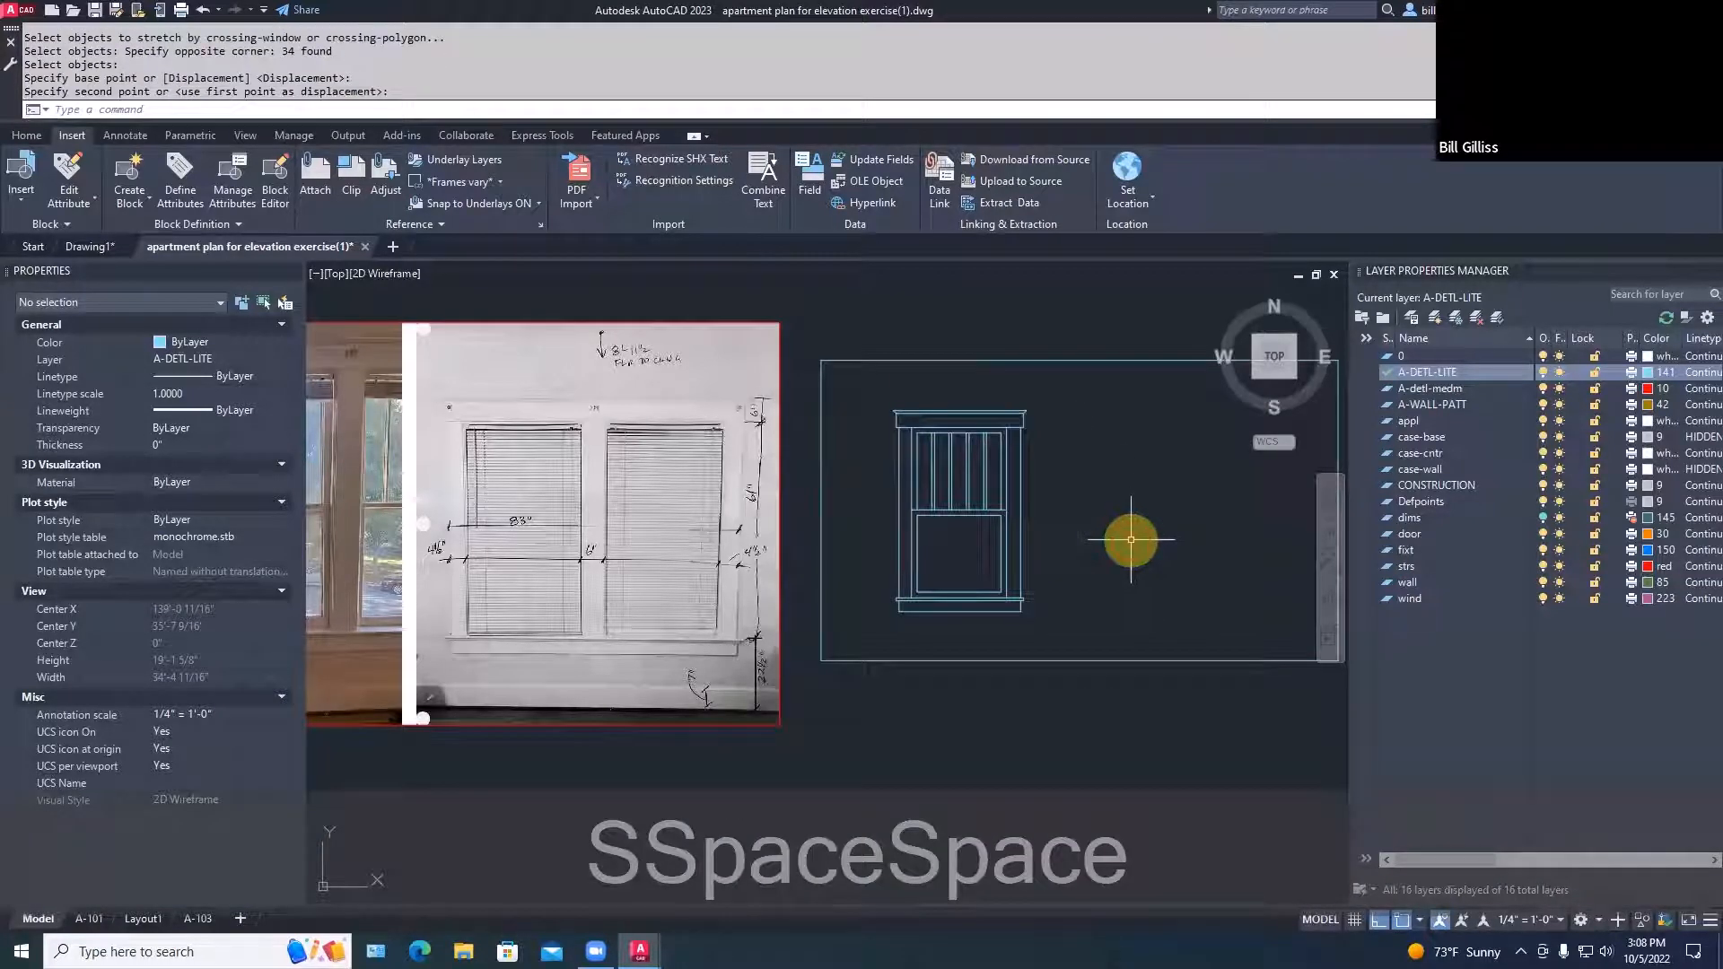
{"action": "scroll", "coordinate": [1128, 536], "scroll_direction": "down", "scroll_amount": 3}
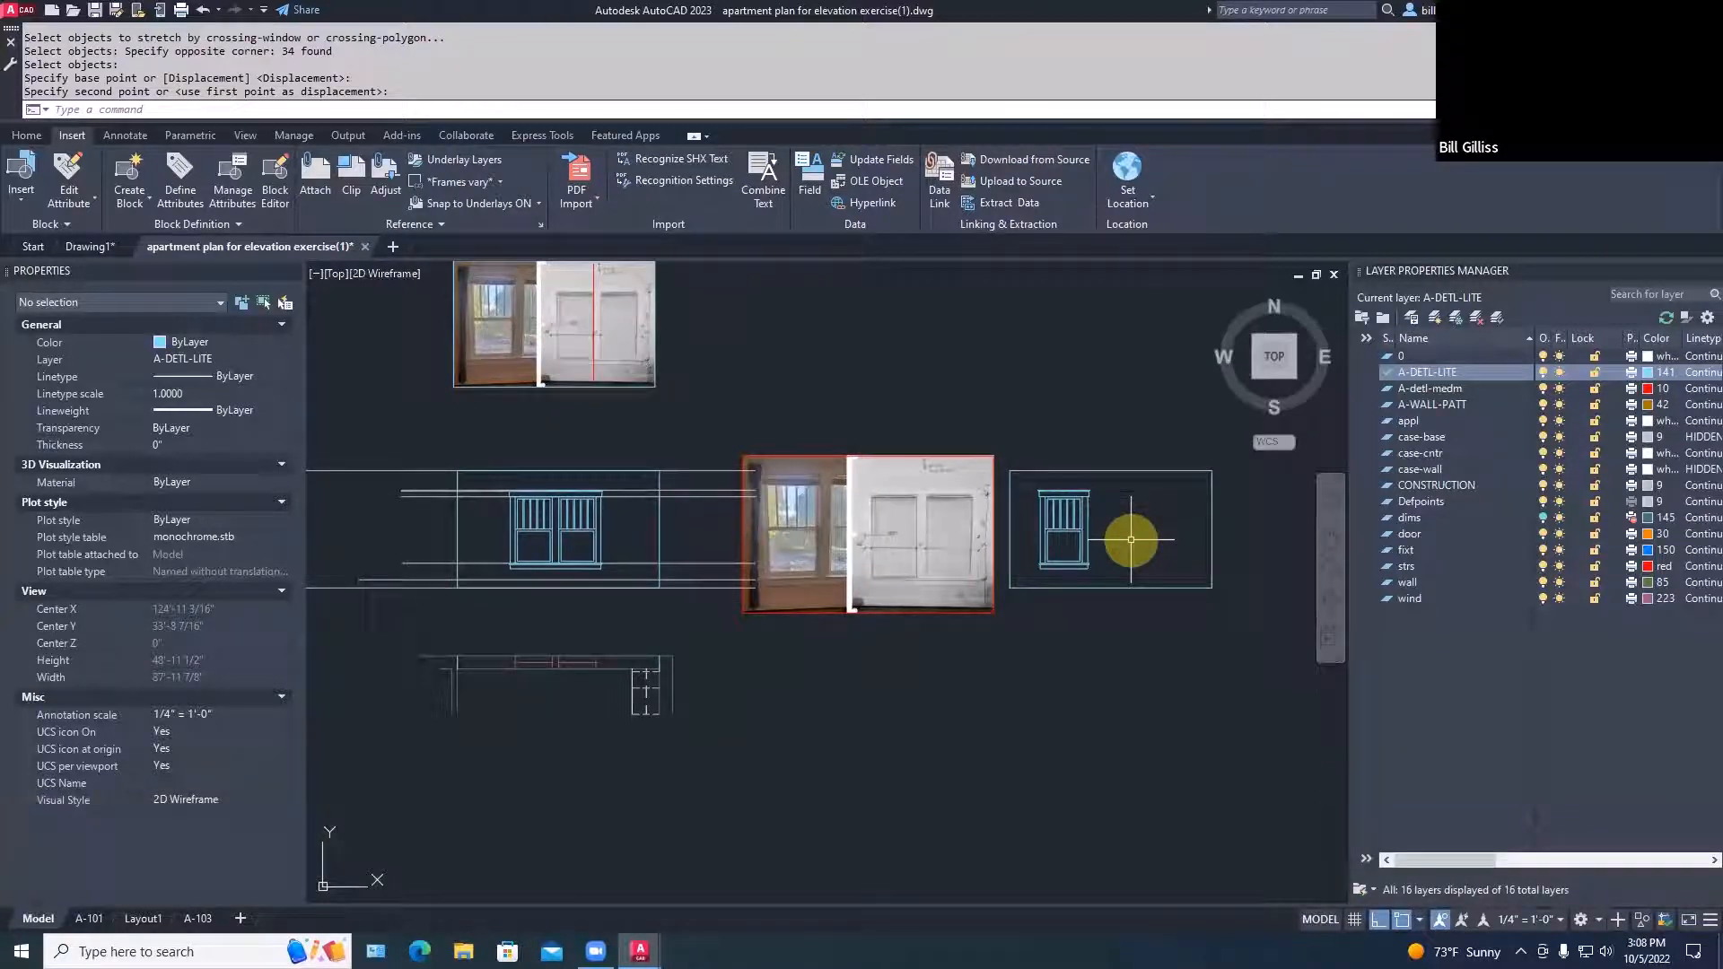
{"action": "scroll", "coordinate": [1131, 539], "scroll_direction": "down", "scroll_amount": 2}
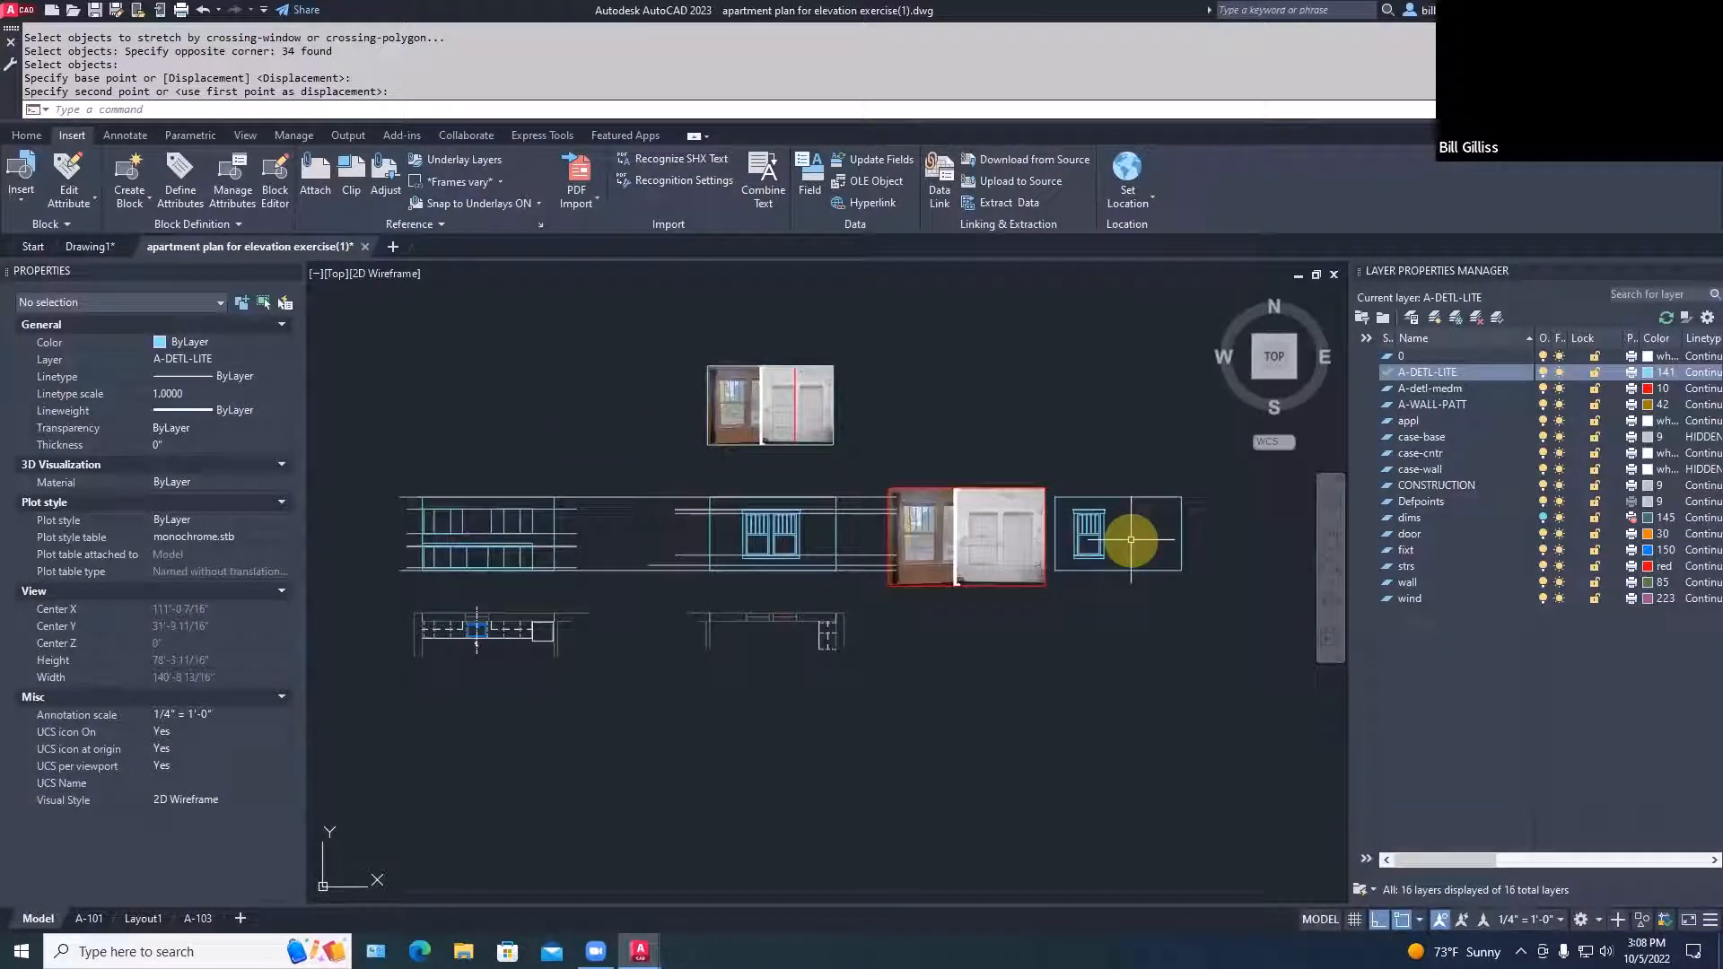